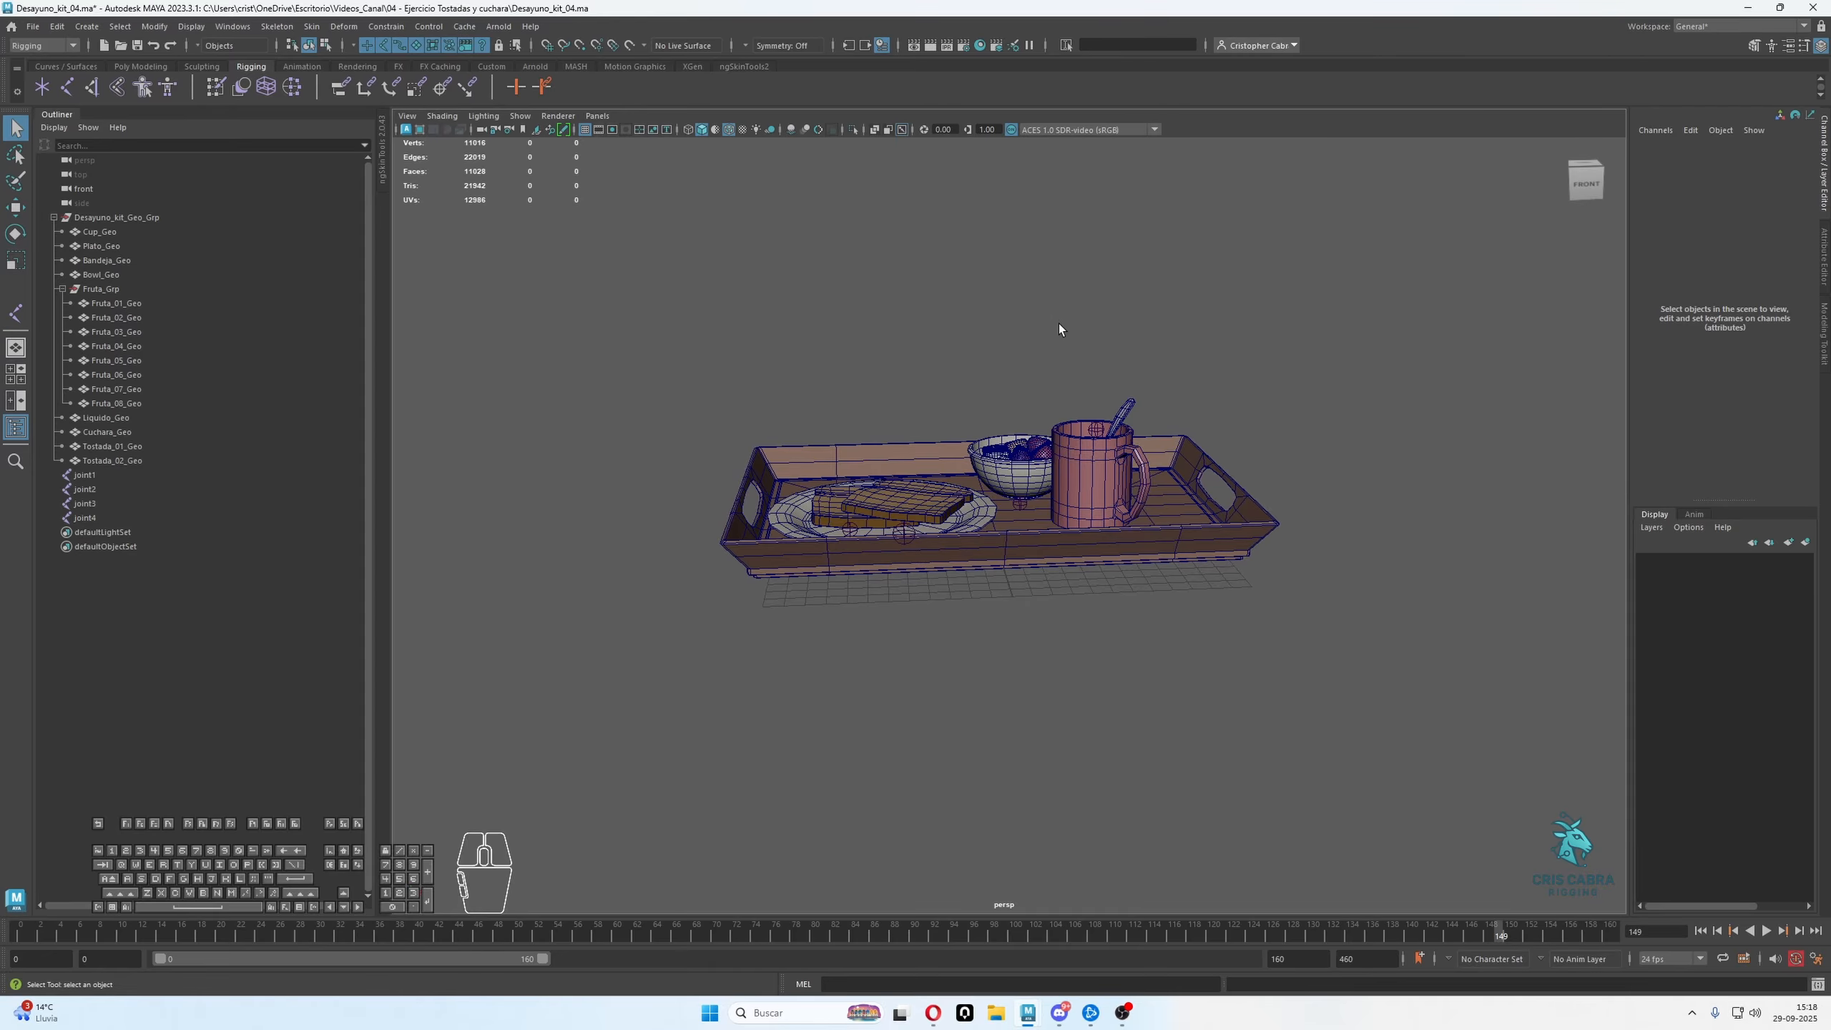
Place two trial joints freely above the tray in the perspective view and undo both
left_click_drag(1058, 323, 747, 230, "alt")
left_click(75, 92)
left_click(900, 294)
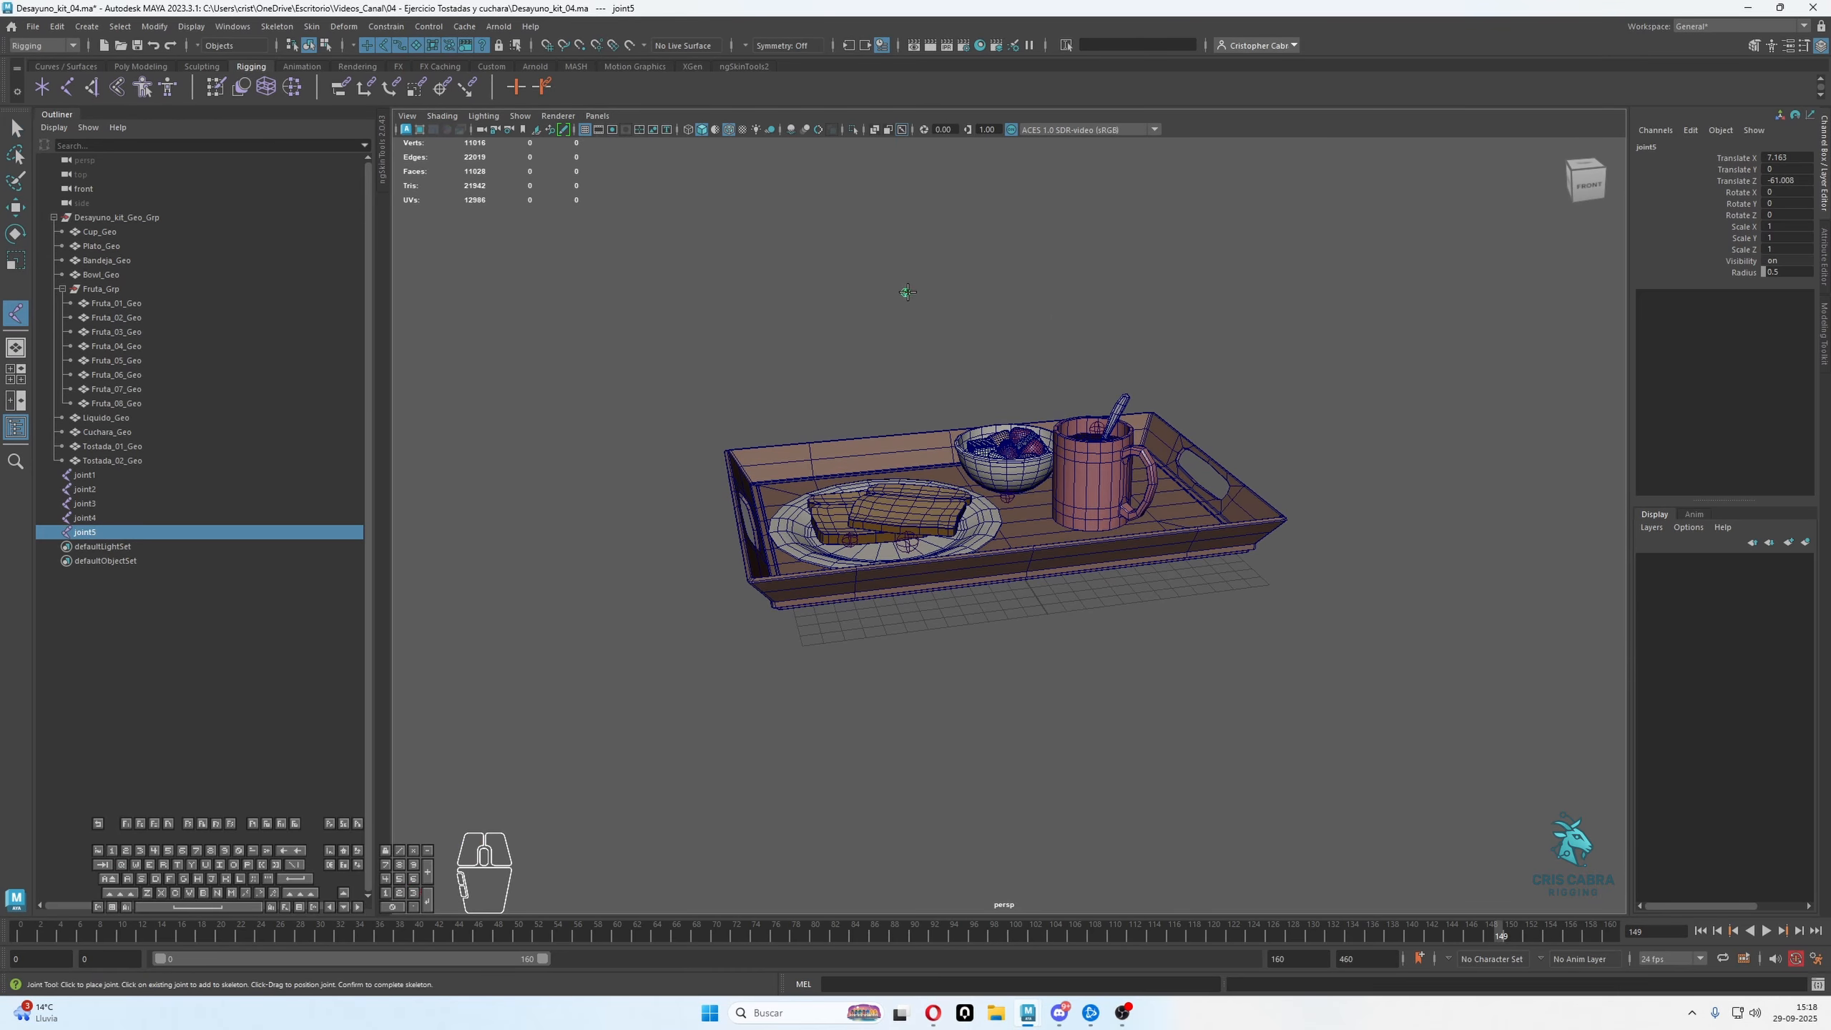
left_click_drag(907, 289, 831, 349, "alt")
key("g")
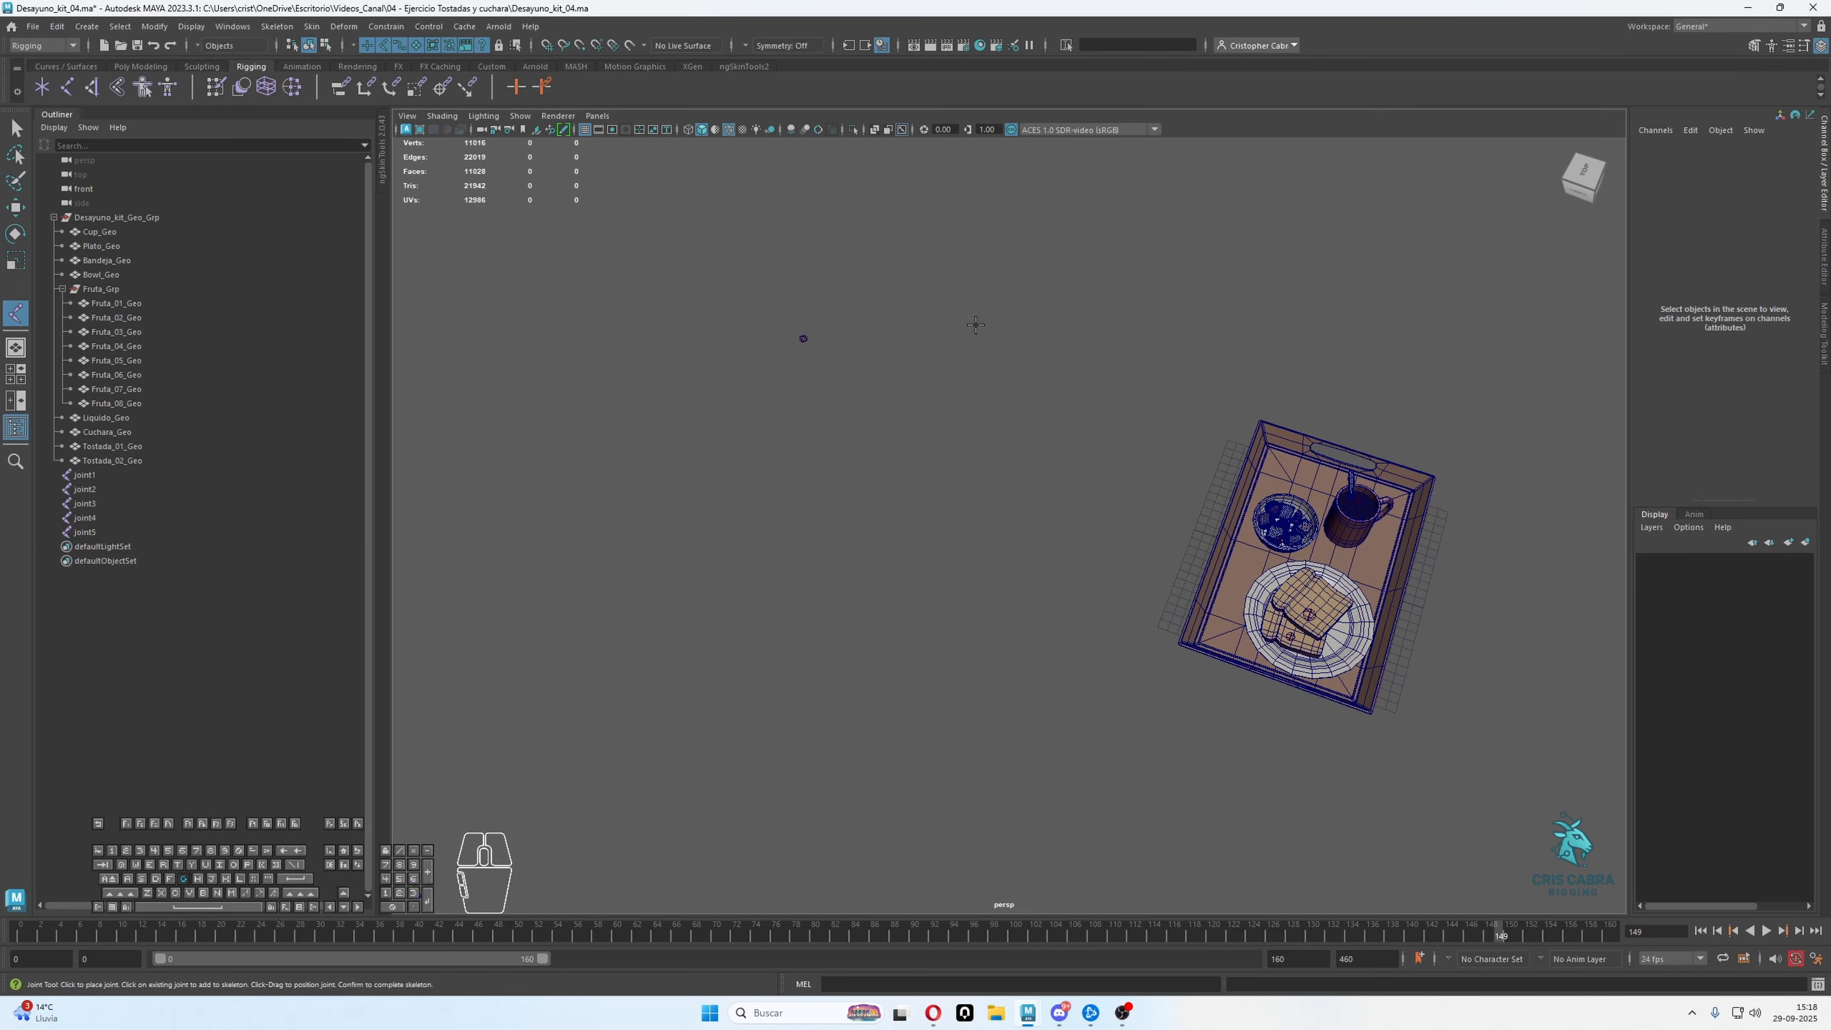
left_click_drag(977, 324, 978, 353, "alt")
left_click(889, 387)
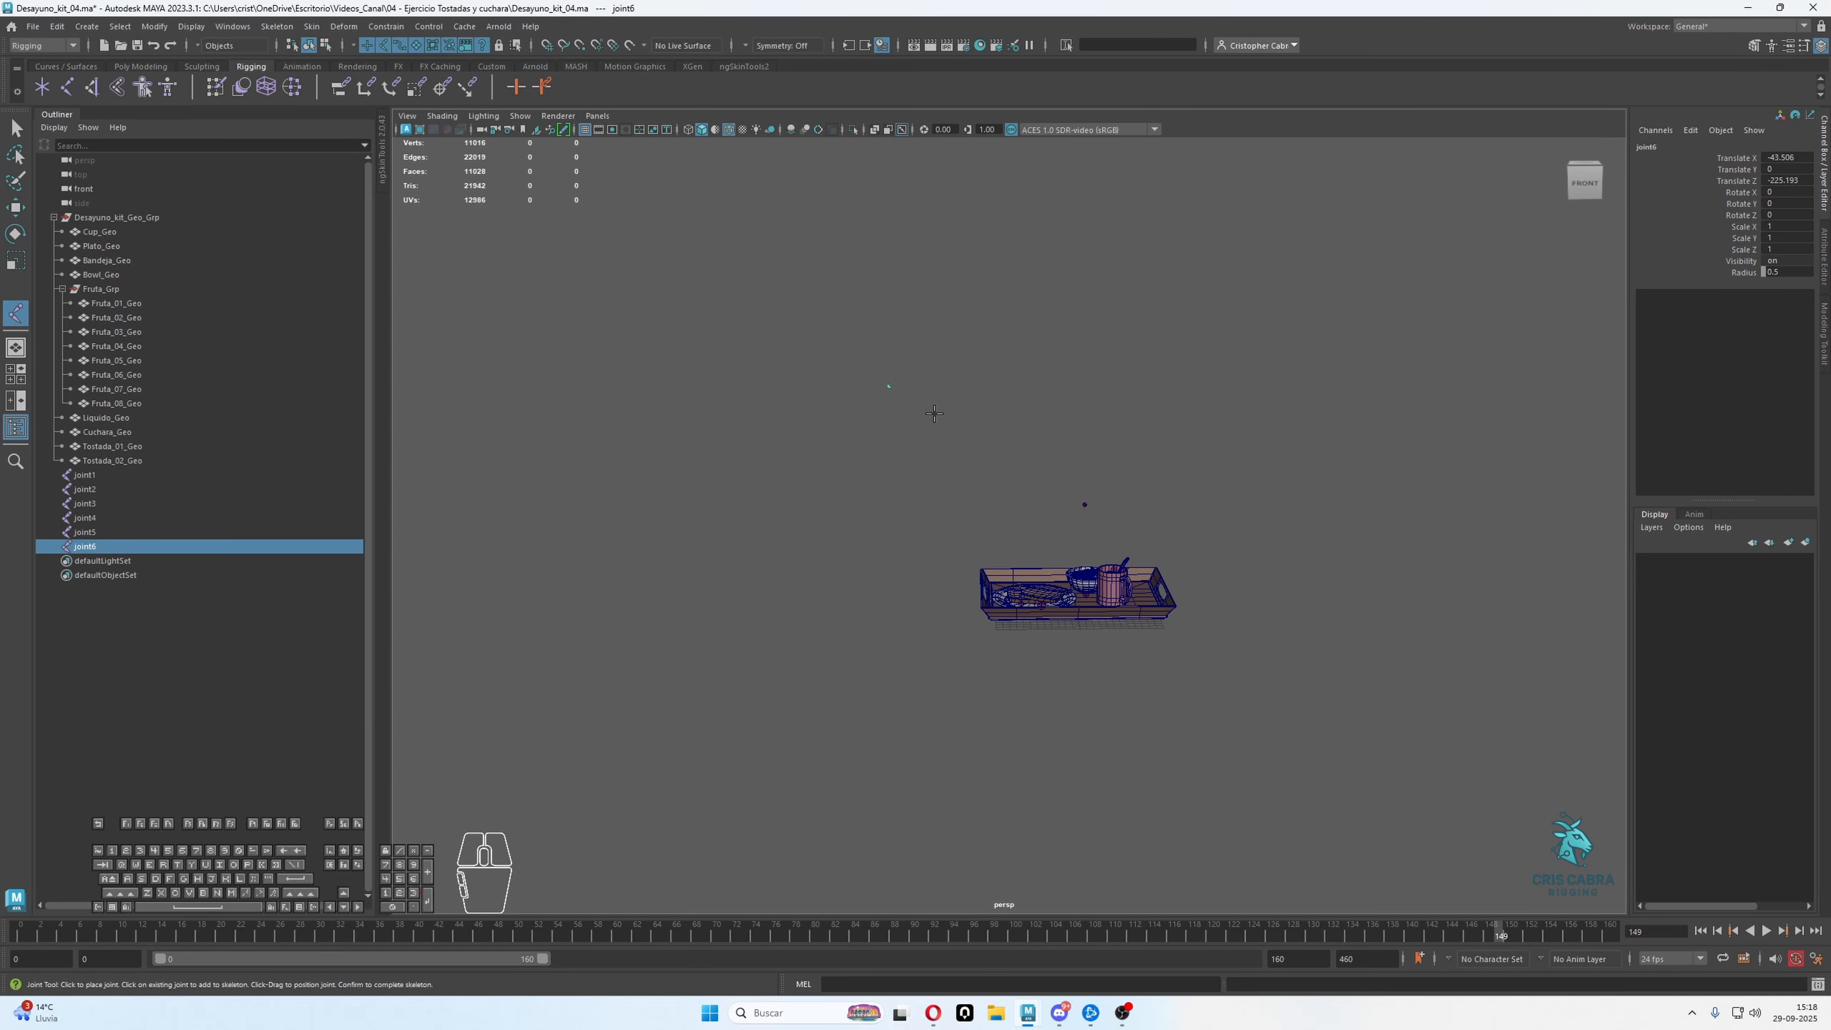
left_click_drag(934, 414, 1087, 446, "alt")
key("ctrl+z")
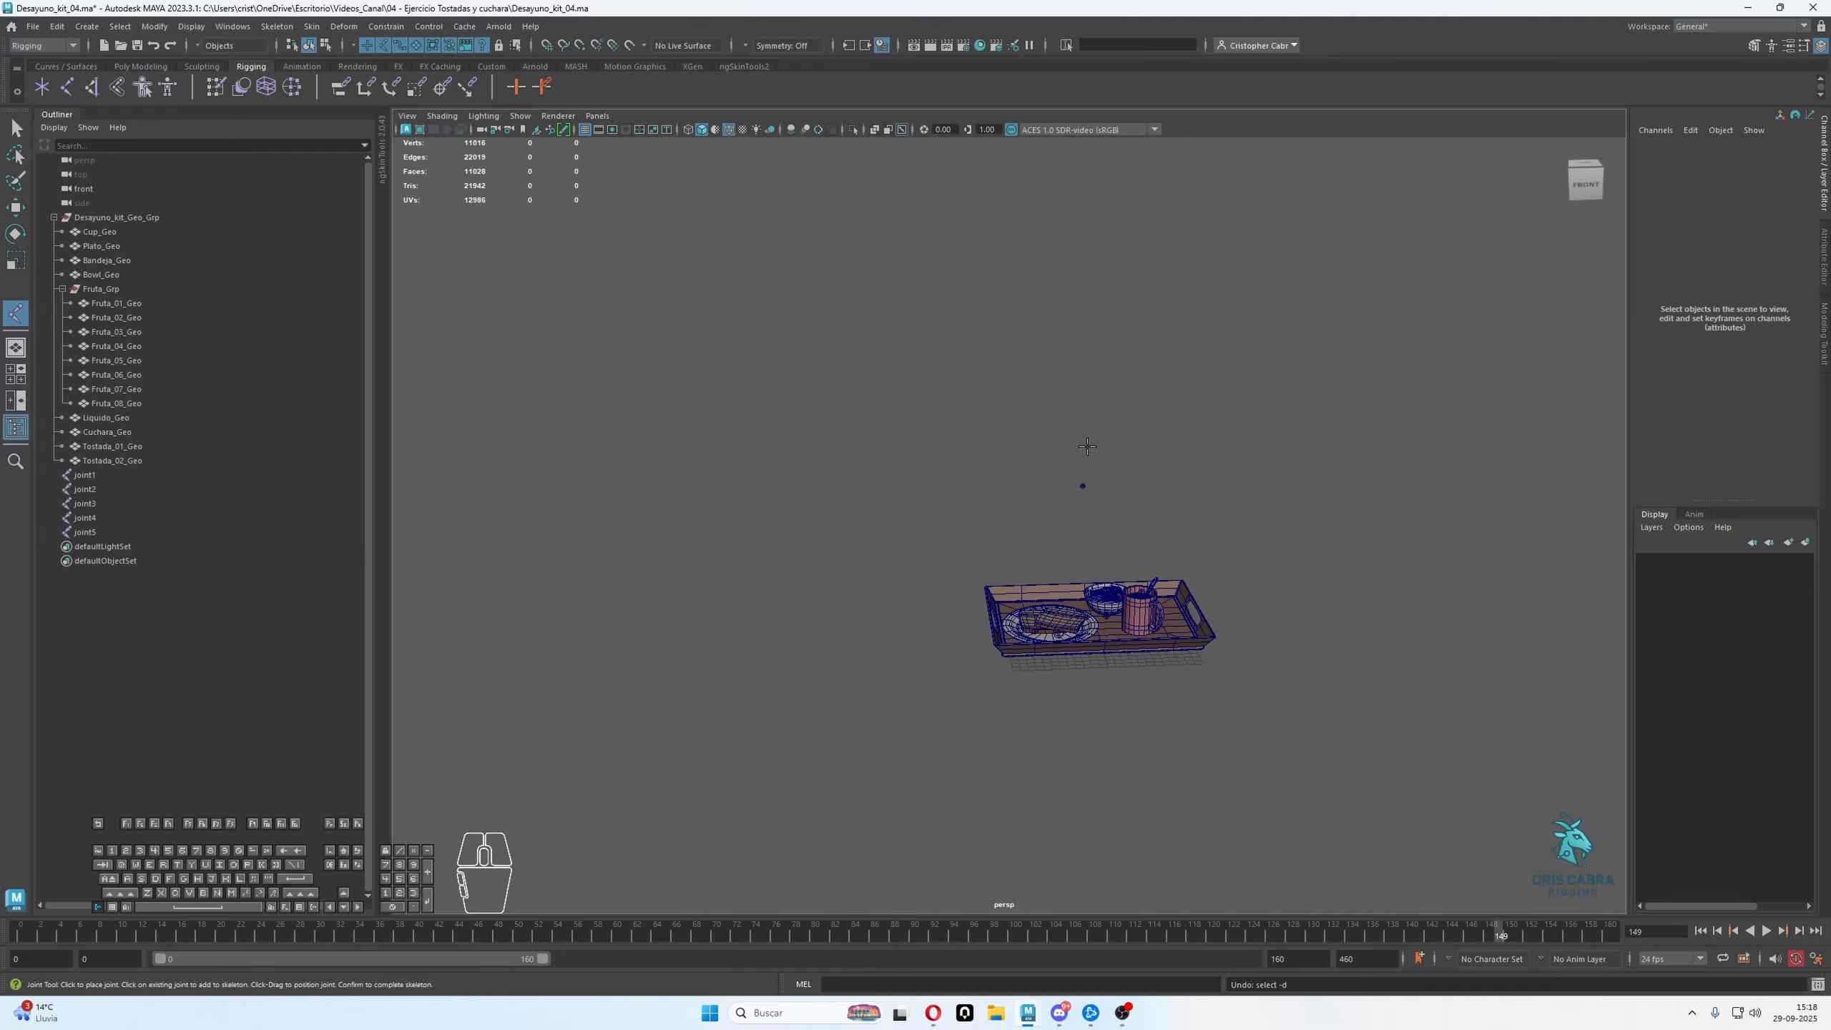
key("ctrl+z")
Turn off the wireframe overlay so the breakfast tray models display shaded only
left_click_drag(1130, 524, 1181, 579, "alt")
scroll(1181, 579, "up", 3)
left_click_drag(1016, 404, 930, 362, "alt")
scroll(930, 362, "up", 3)
left_click_drag(1027, 447, 989, 404, "alt")
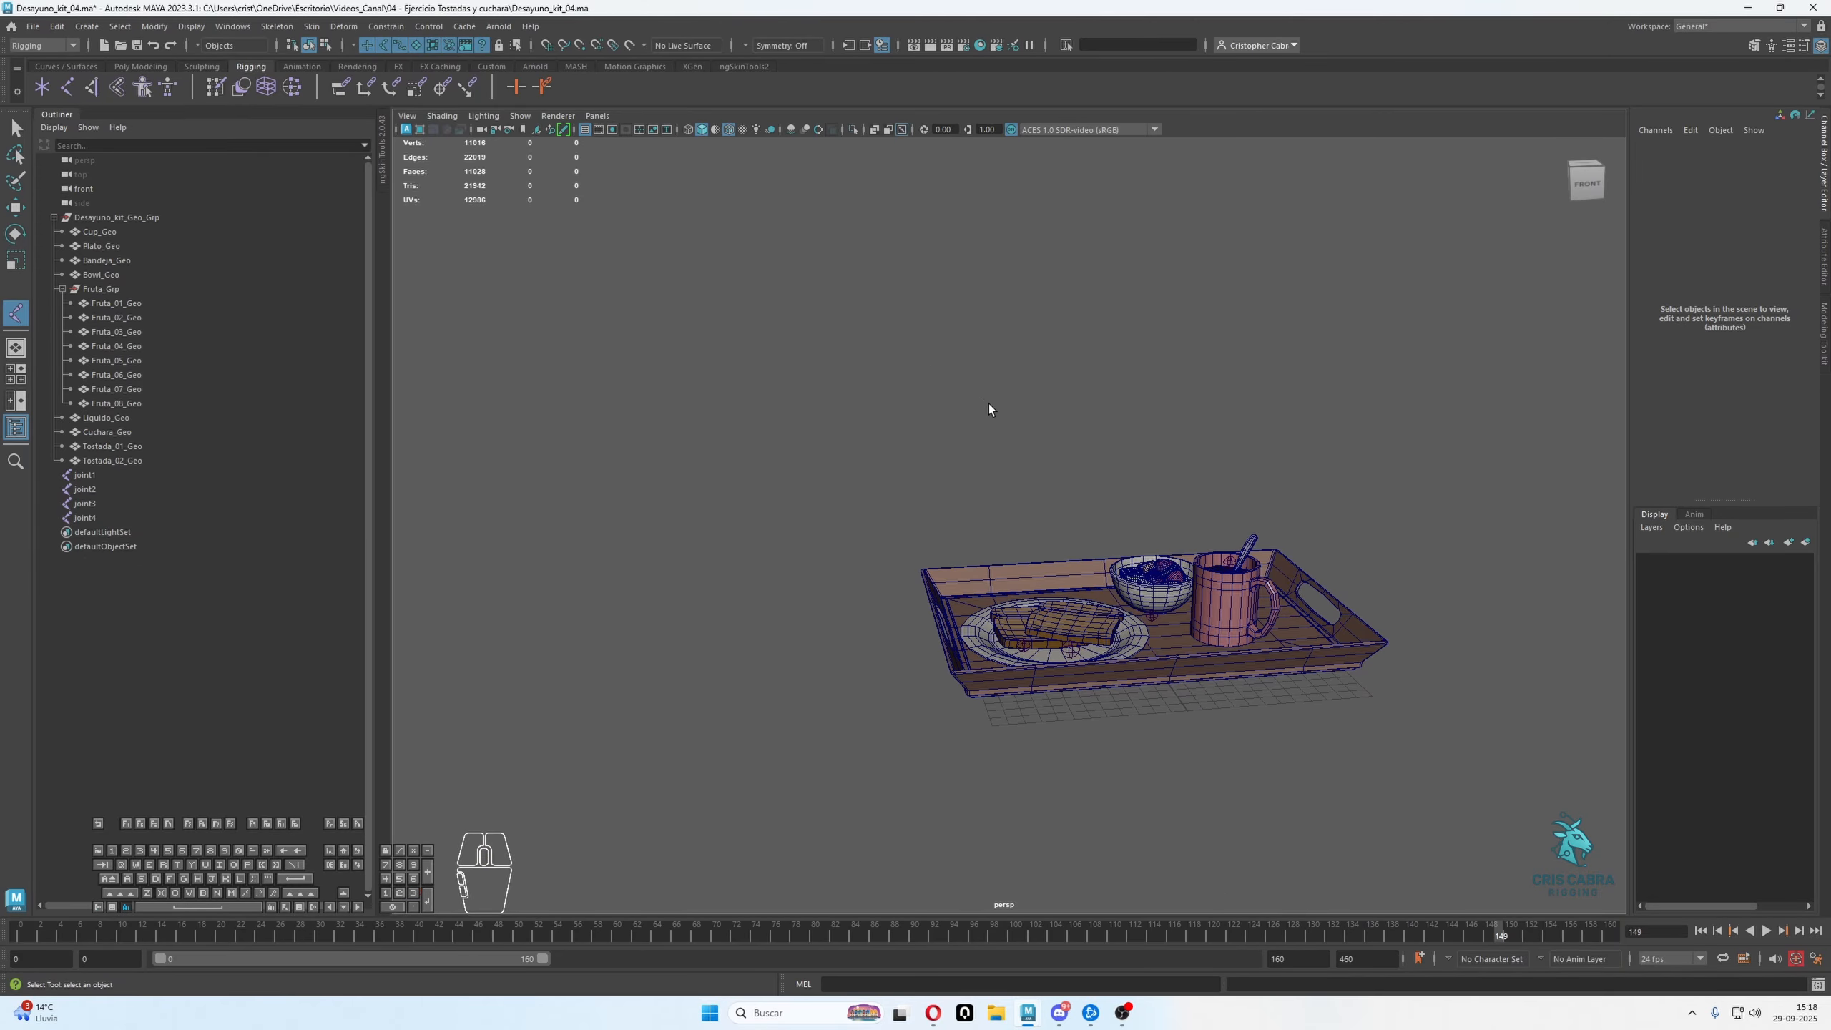
scroll(1090, 519, "down", 2)
left_click(727, 133)
left_click_drag(851, 238, 930, 275, "alt")
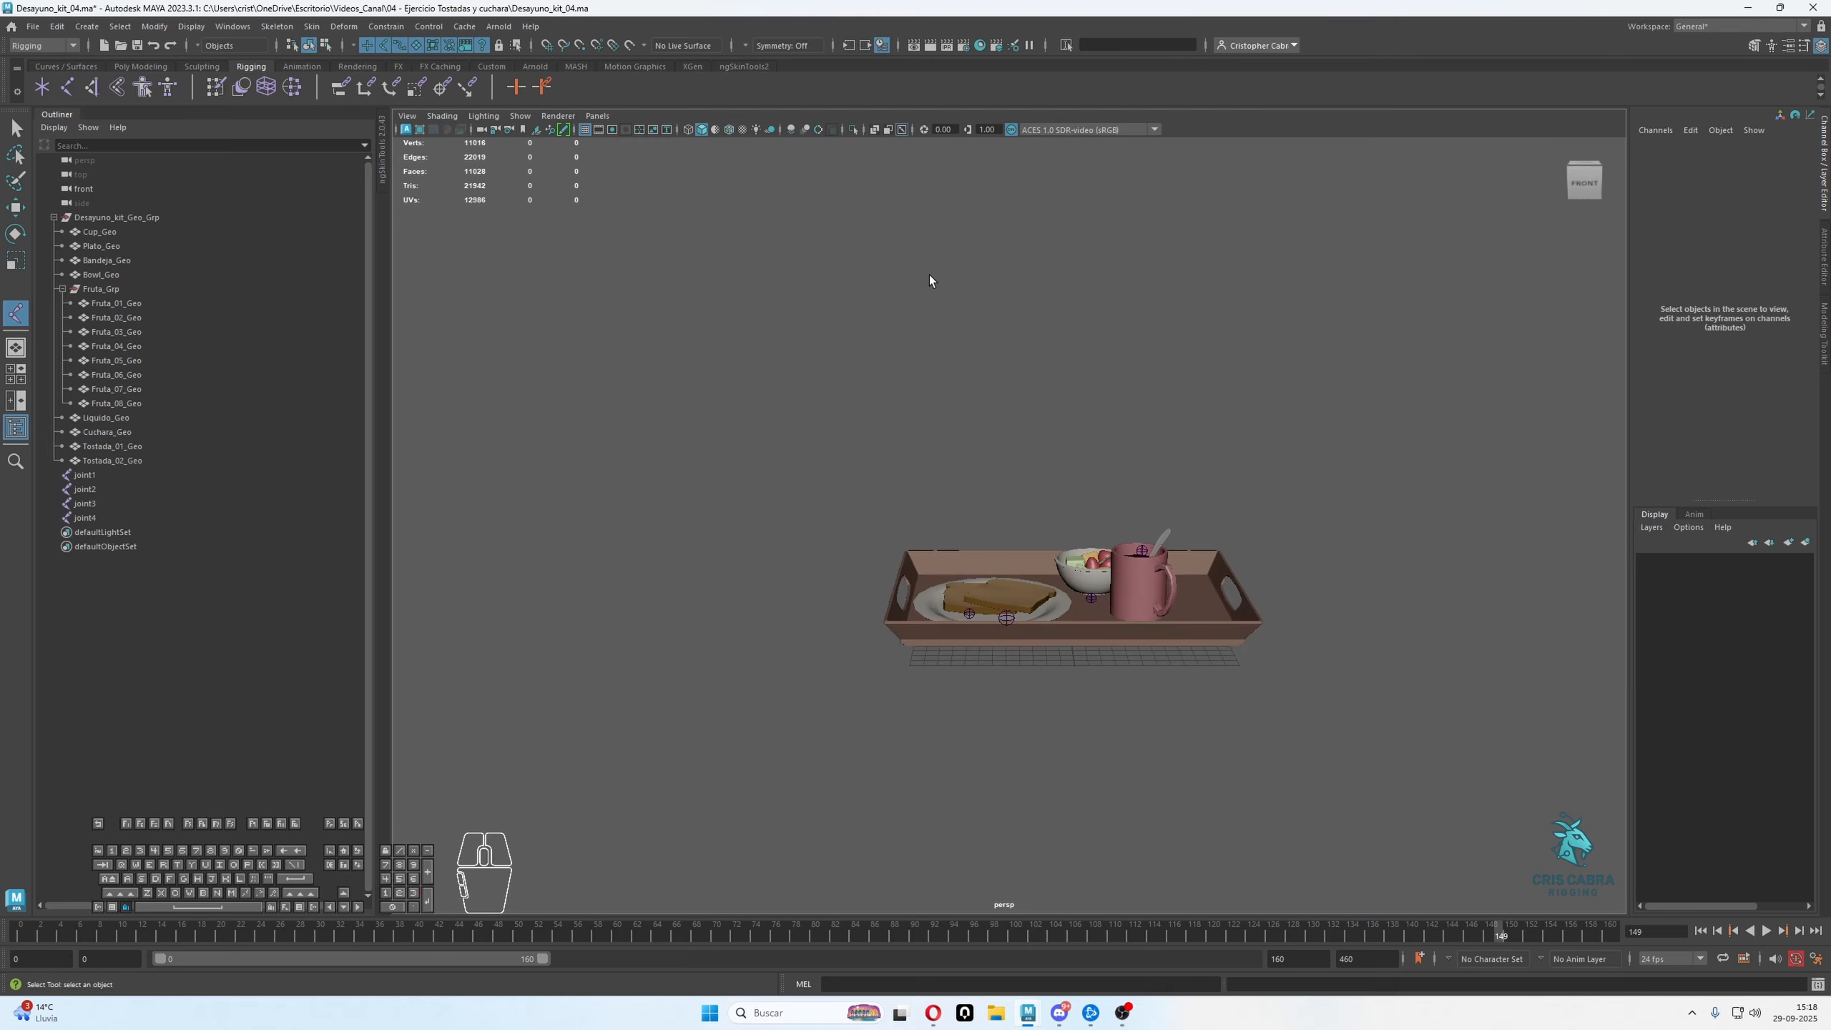
Place another trial joint above the tray in perspective and undo it
left_click(996, 376)
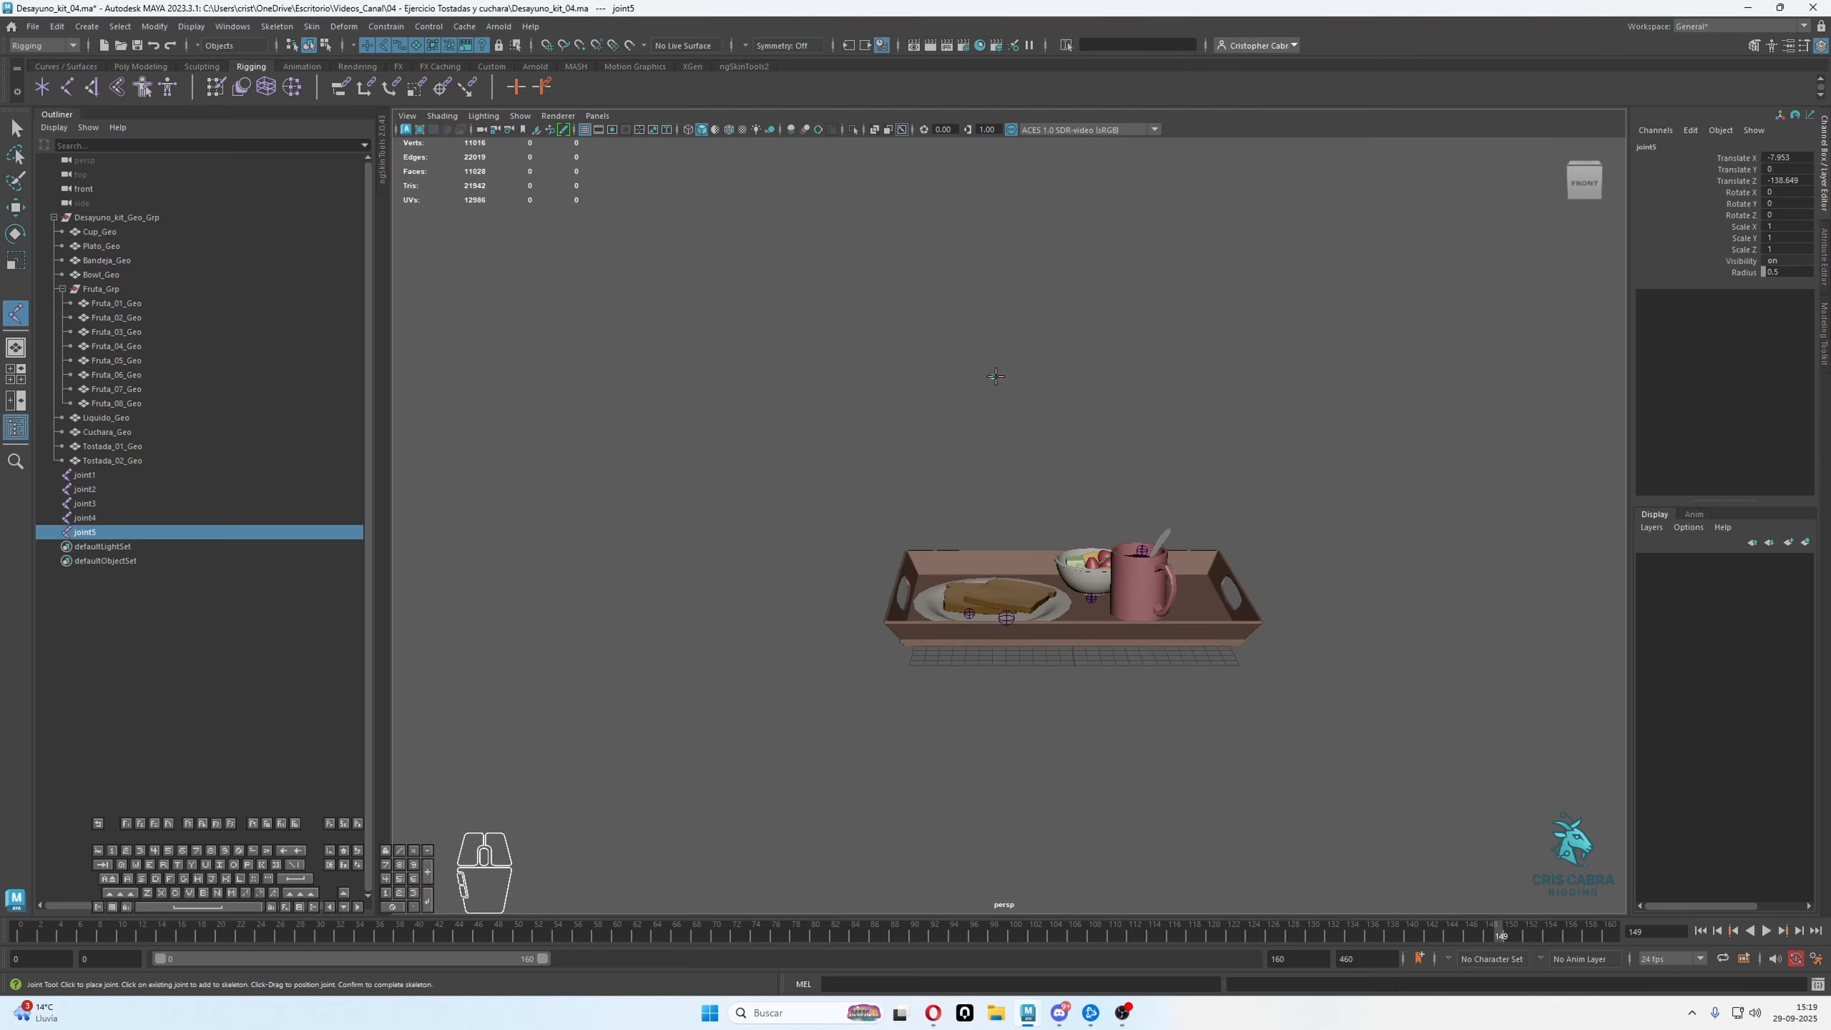
key("ctrl+z")
key("q")
key("w")
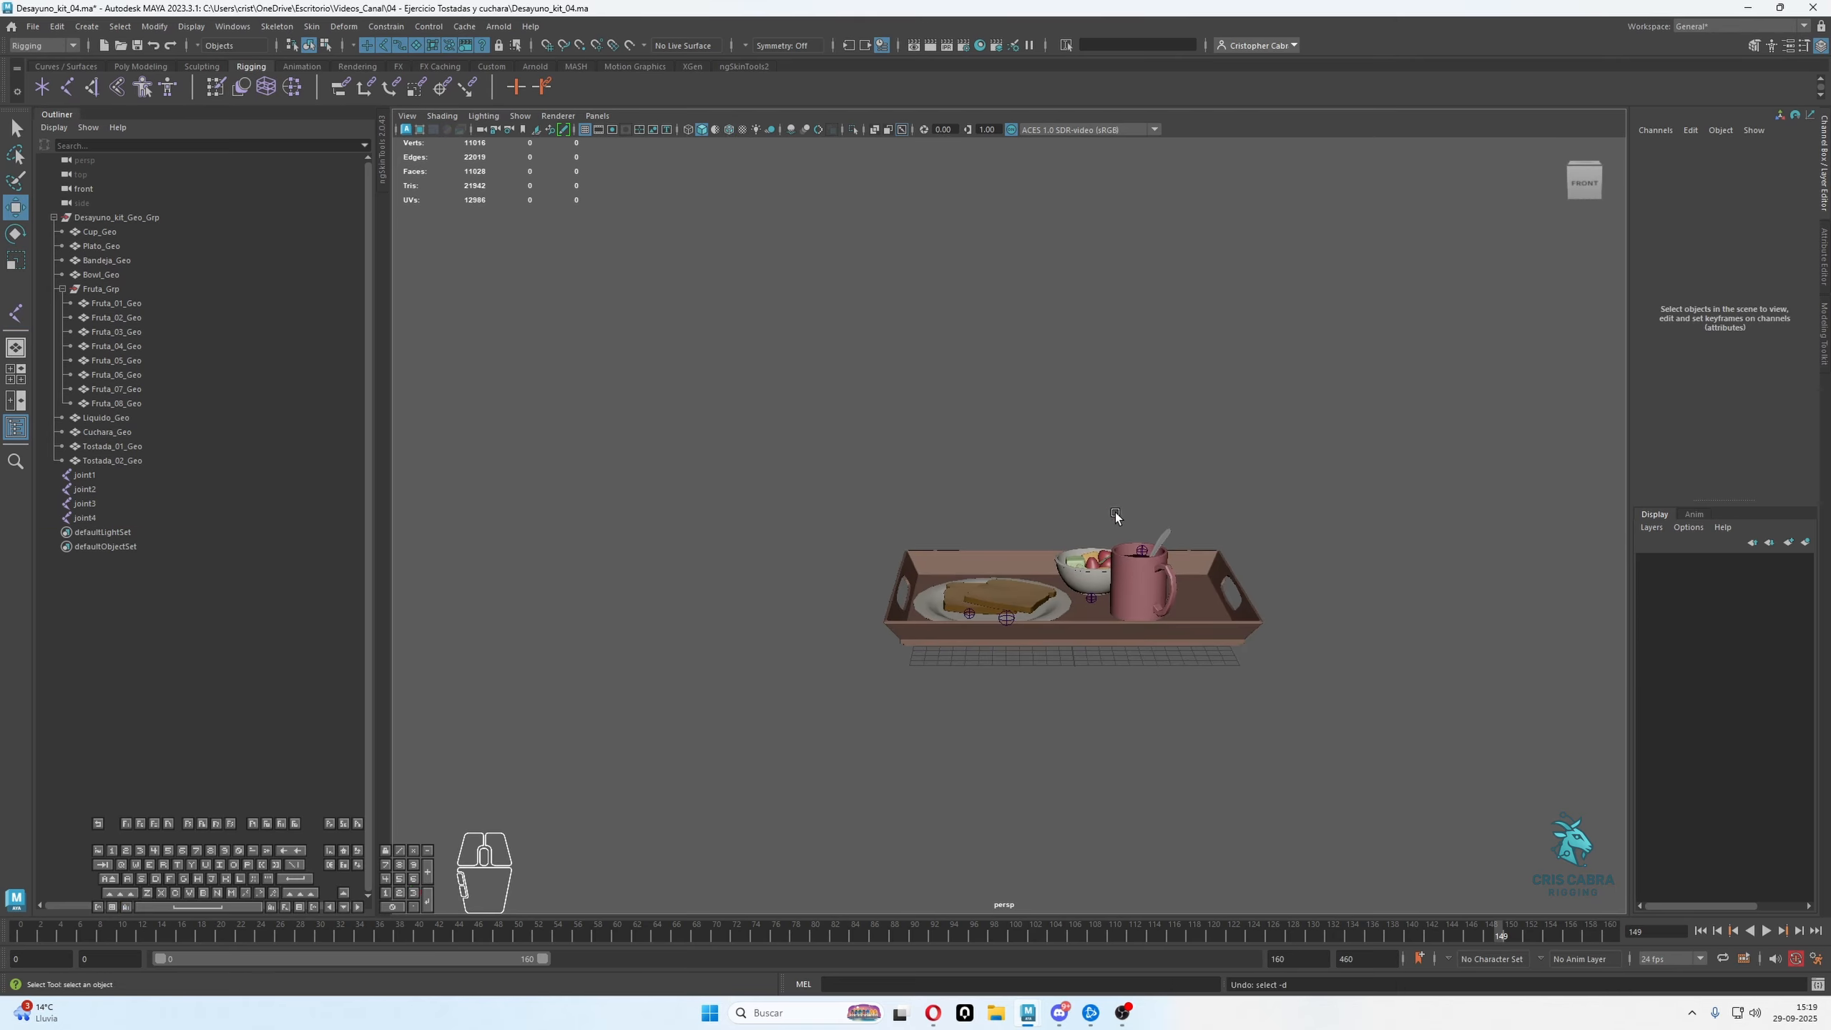
Examine where the existing joints sit relative to the mug, the toasts and the fruit bowl
left_click_drag(1116, 514, 1167, 588, "alt")
right_click_drag(1166, 585, 1290, 721, "alt")
middle_click_drag(1298, 733, 1073, 603, "alt")
right_click_drag(1073, 602, 1184, 607, "alt")
left_click(1235, 465)
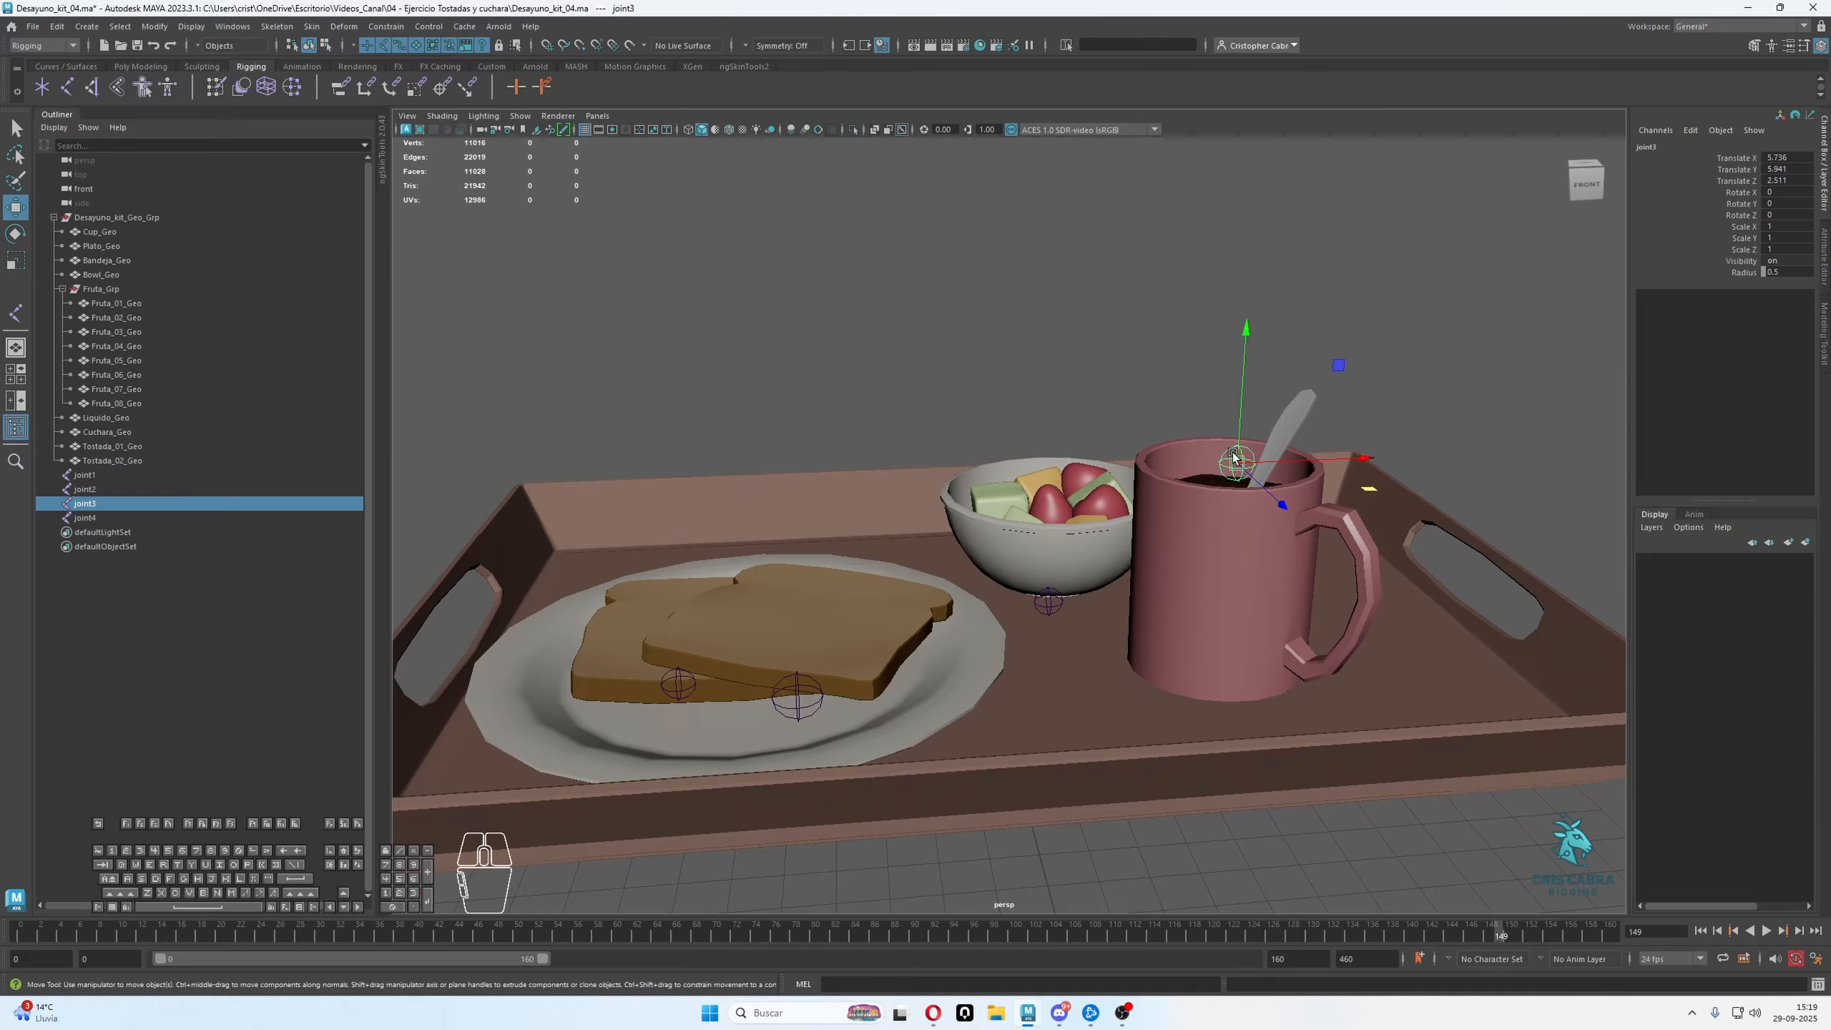
right_click_drag(1235, 467, 1177, 505, "alt")
left_click_drag(1178, 505, 1180, 622, "alt")
middle_click_drag(1181, 622, 1197, 498, "alt")
right_click_drag(1197, 498, 1218, 577, "alt")
left_click_drag(1182, 650, 1159, 541, "alt")
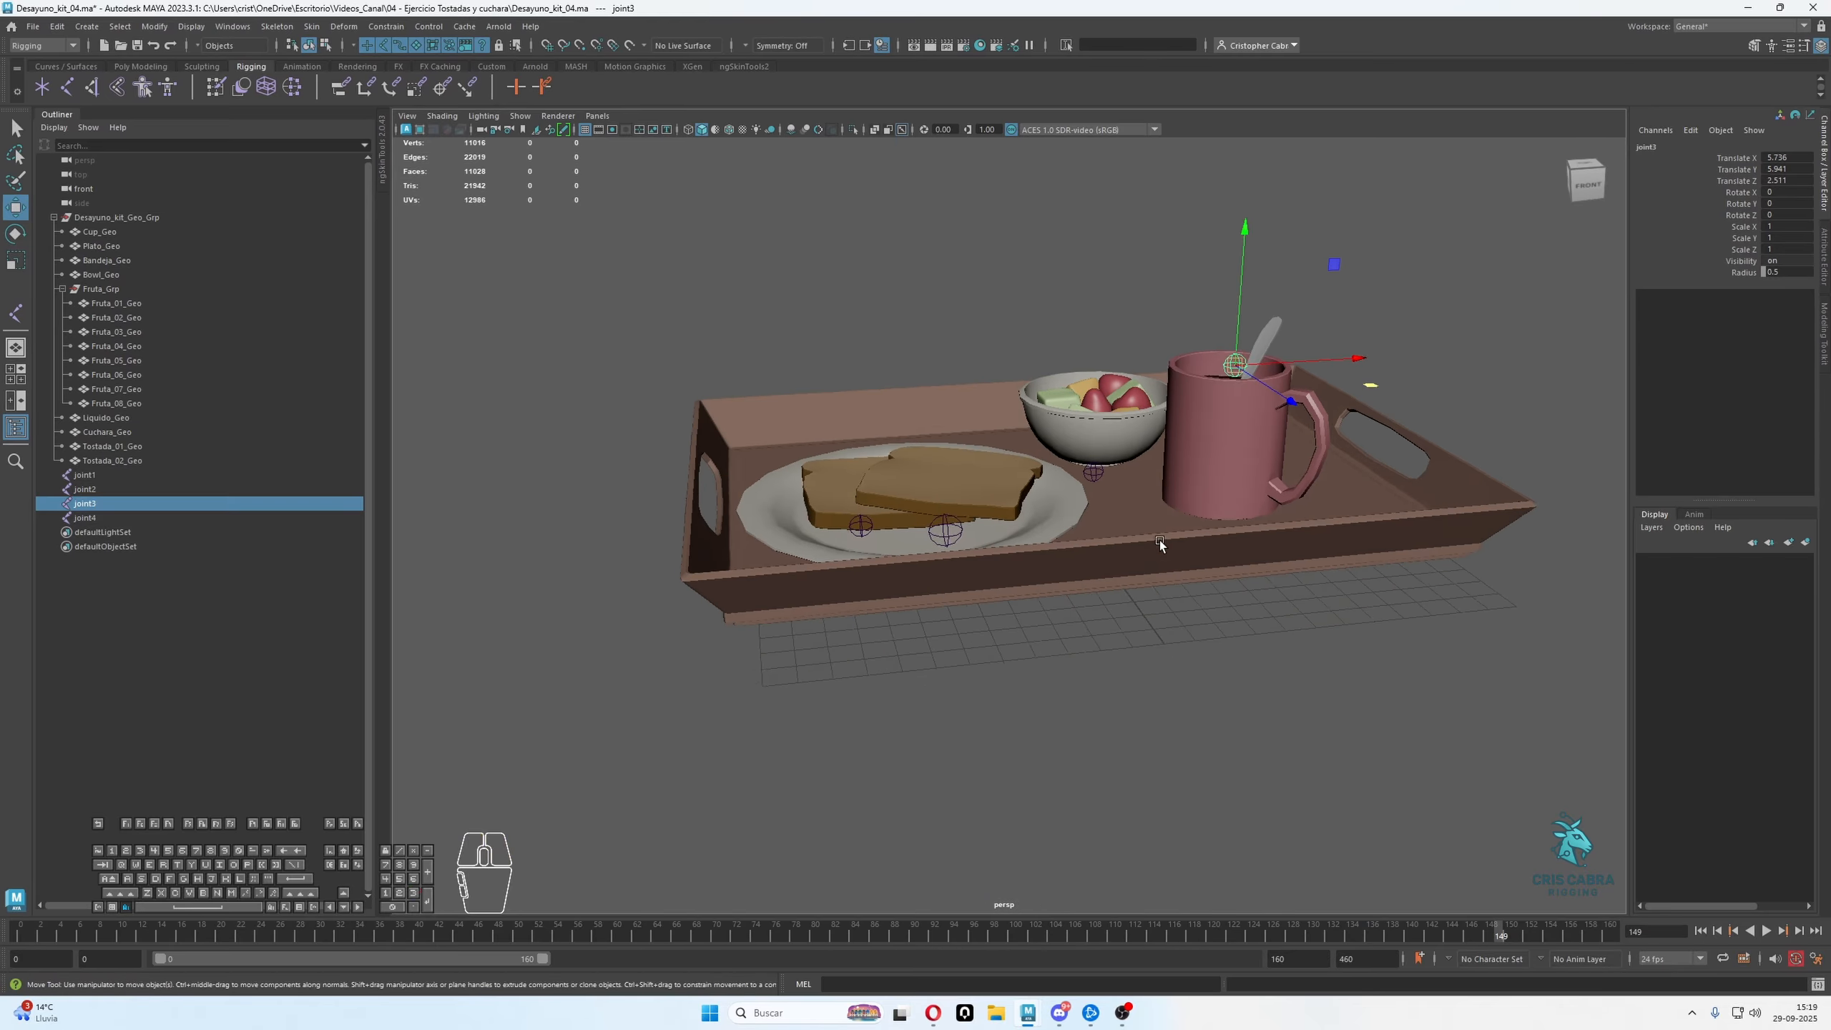
right_click_drag(1159, 541, 1156, 427, "alt")
left_click(1155, 427)
left_click_drag(1162, 519, 1167, 450, "alt")
middle_click_drag(1168, 451, 1127, 526, "alt")
left_click_drag(1127, 527, 1153, 551, "alt")
right_click_drag(1154, 551, 1230, 610, "alt")
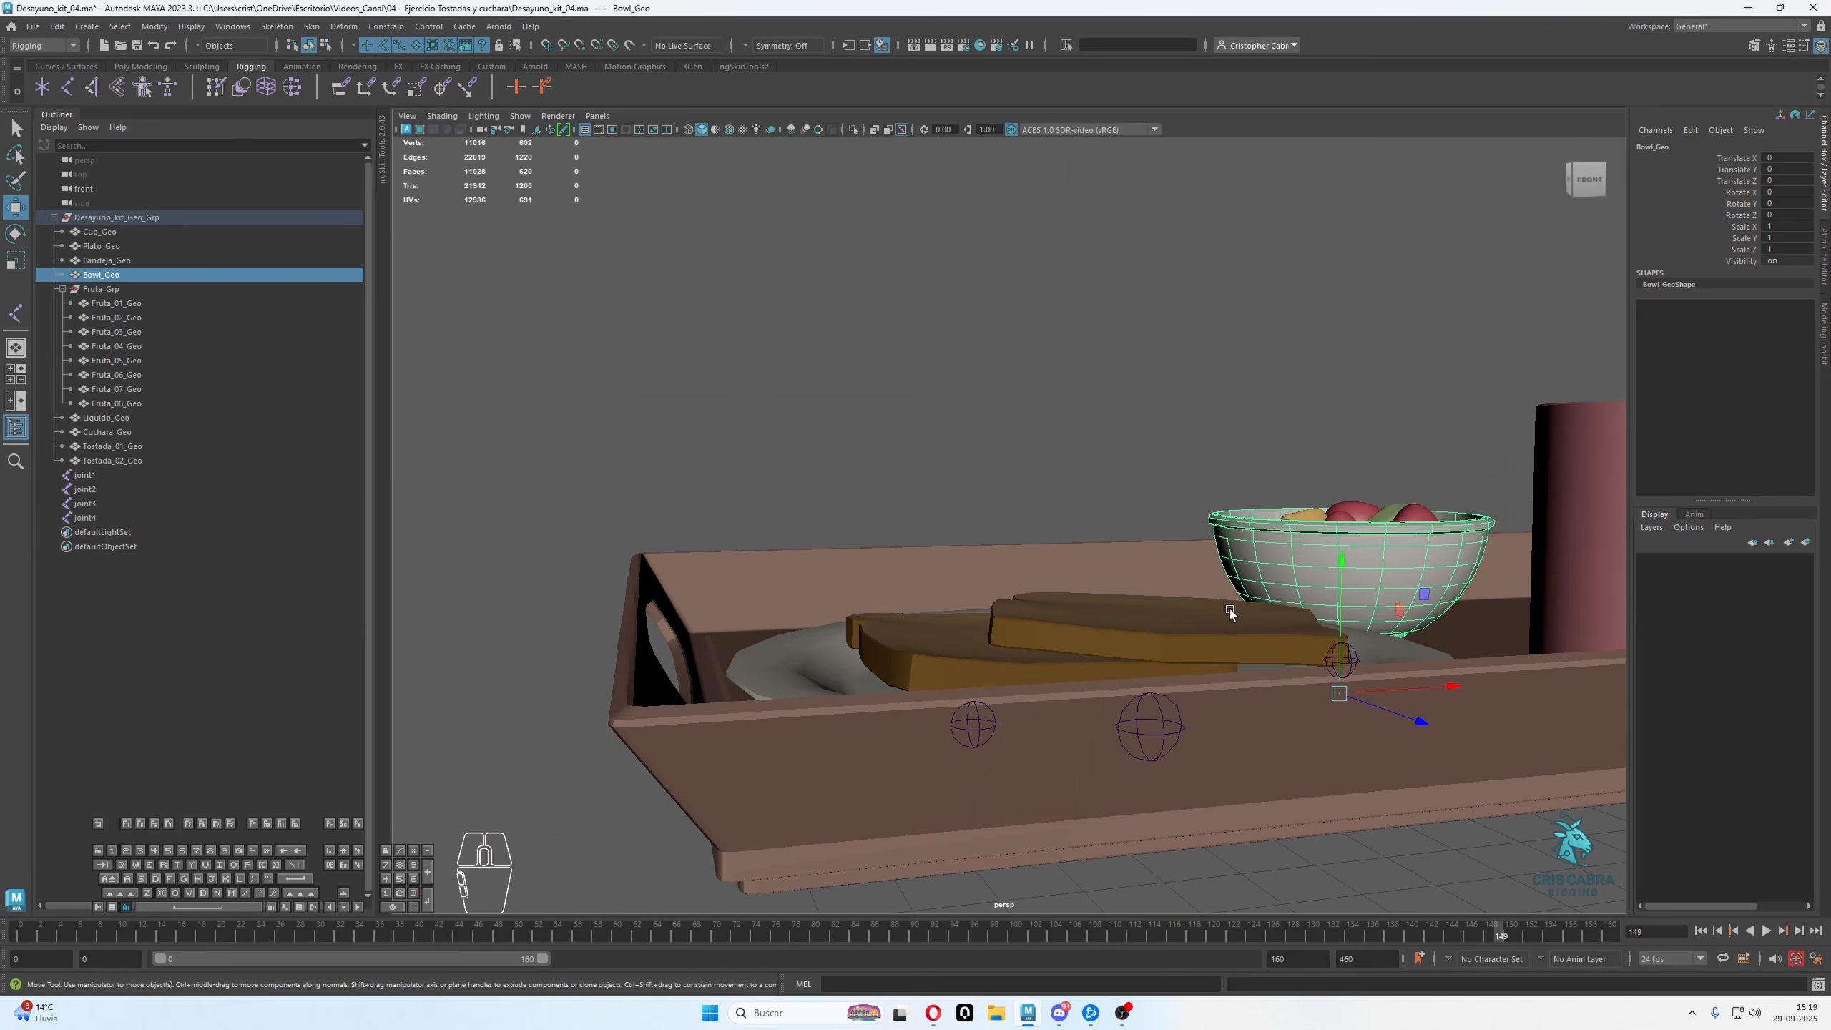
middle_click_drag(1230, 610, 1073, 619, "alt")
right_click_drag(1073, 619, 1074, 571, "alt")
left_click_drag(1074, 570, 1086, 576, "alt")
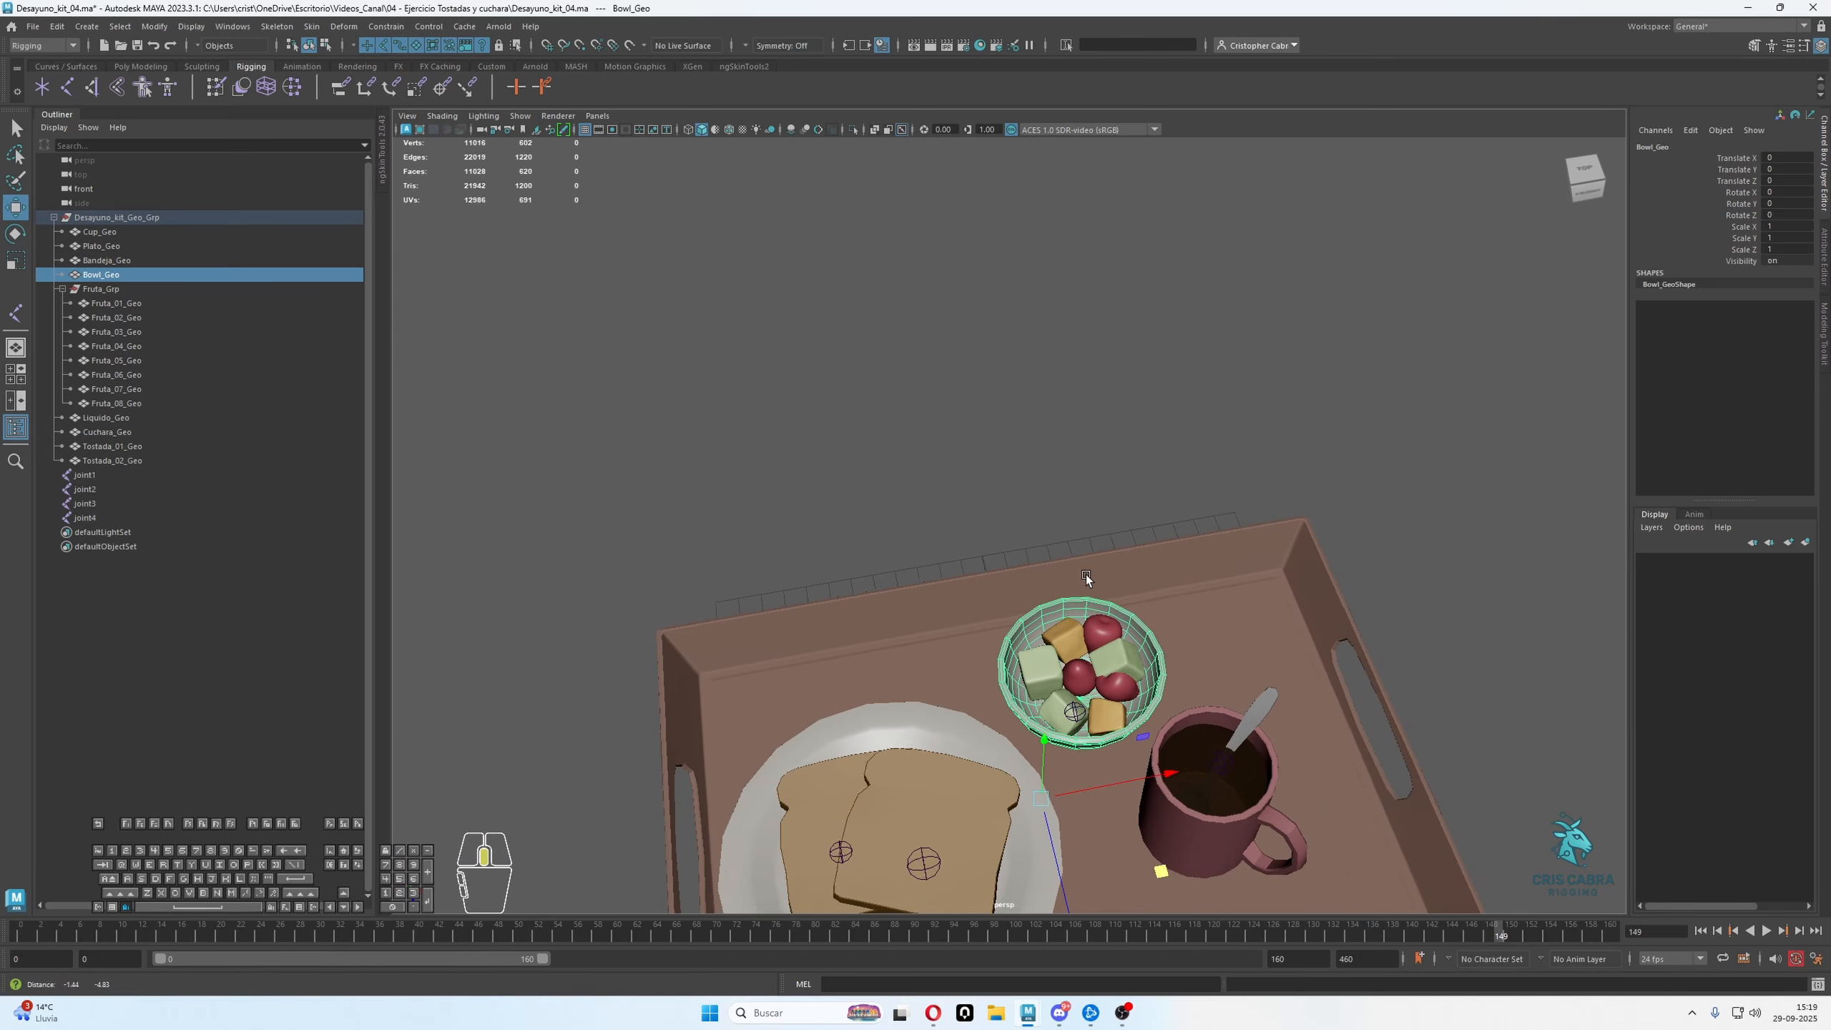
right_click_drag(1086, 575, 1113, 607, "alt")
In the top view, place separate joints on the pale green fruit cube, at about X 0.78, Z -4.16, and on the upper orange cube
scroll(1113, 584, "up", 4)
left_click(1038, 606)
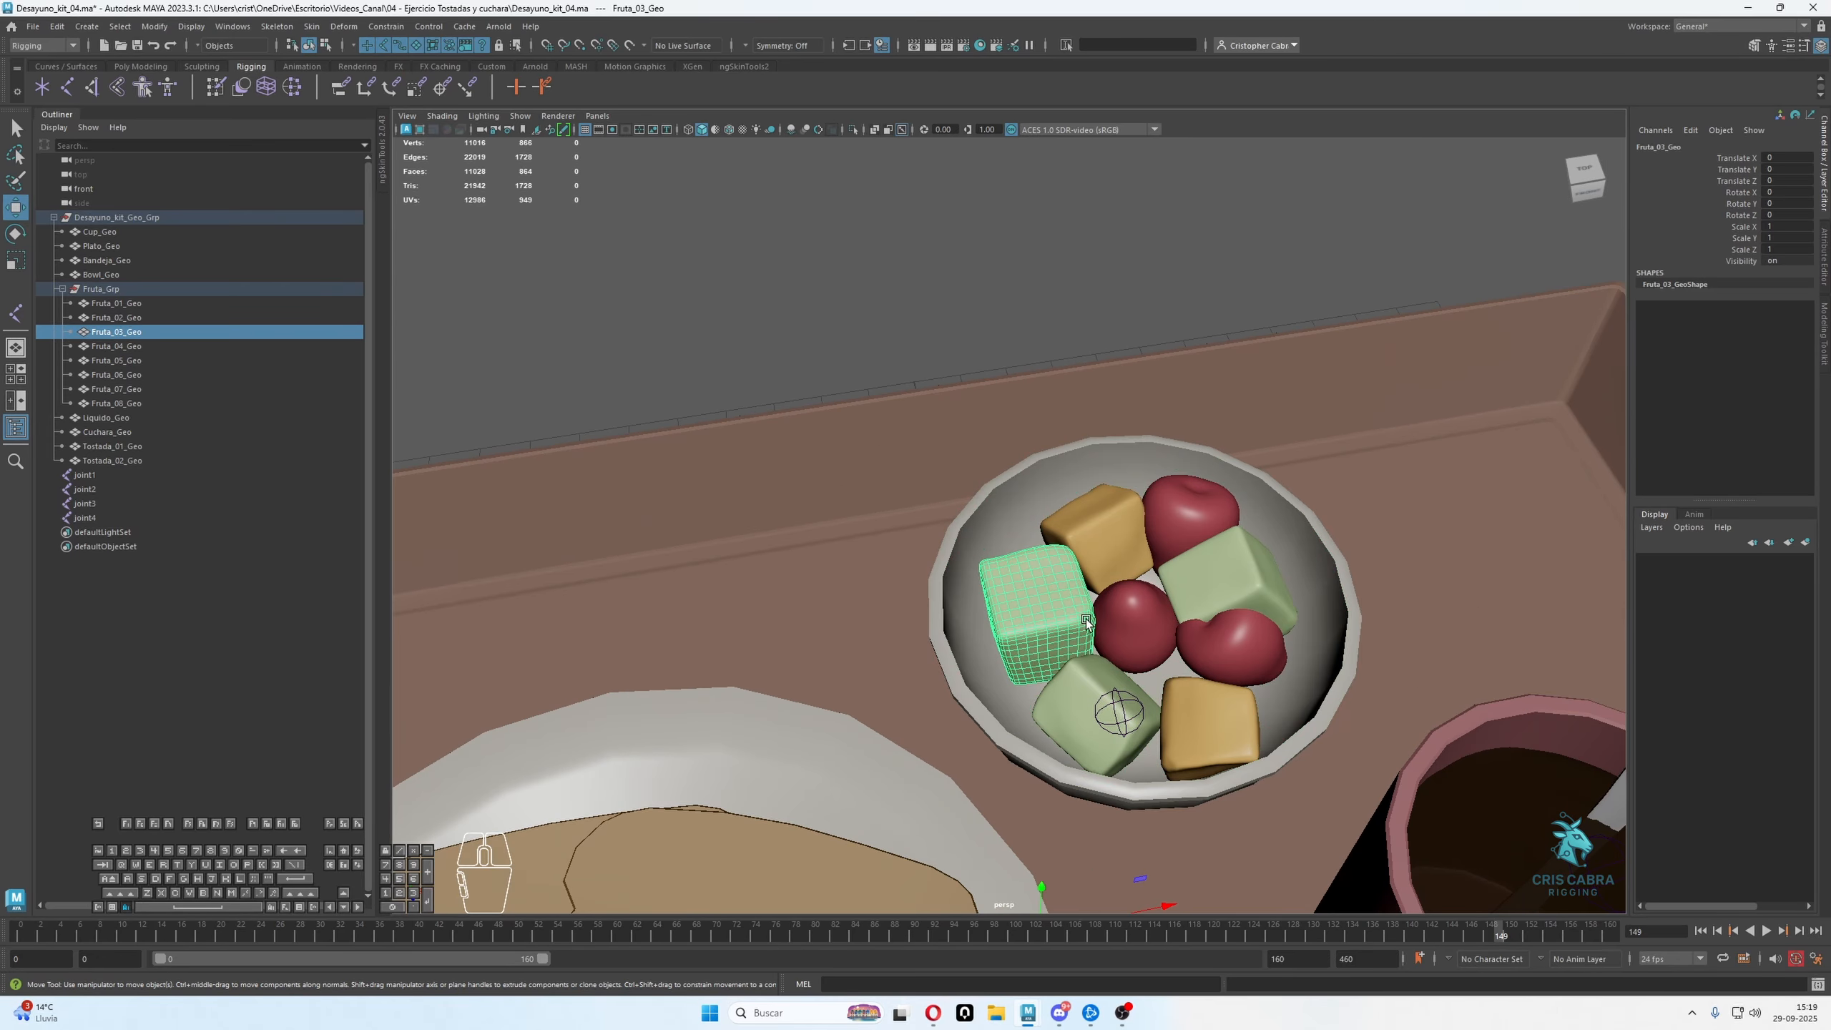
left_click_drag(1039, 605, 1043, 455, "alt")
key("space")
key("space")
middle_click_drag(966, 258, 954, 432, "alt")
scroll(897, 360, "up", 5)
left_click(66, 86)
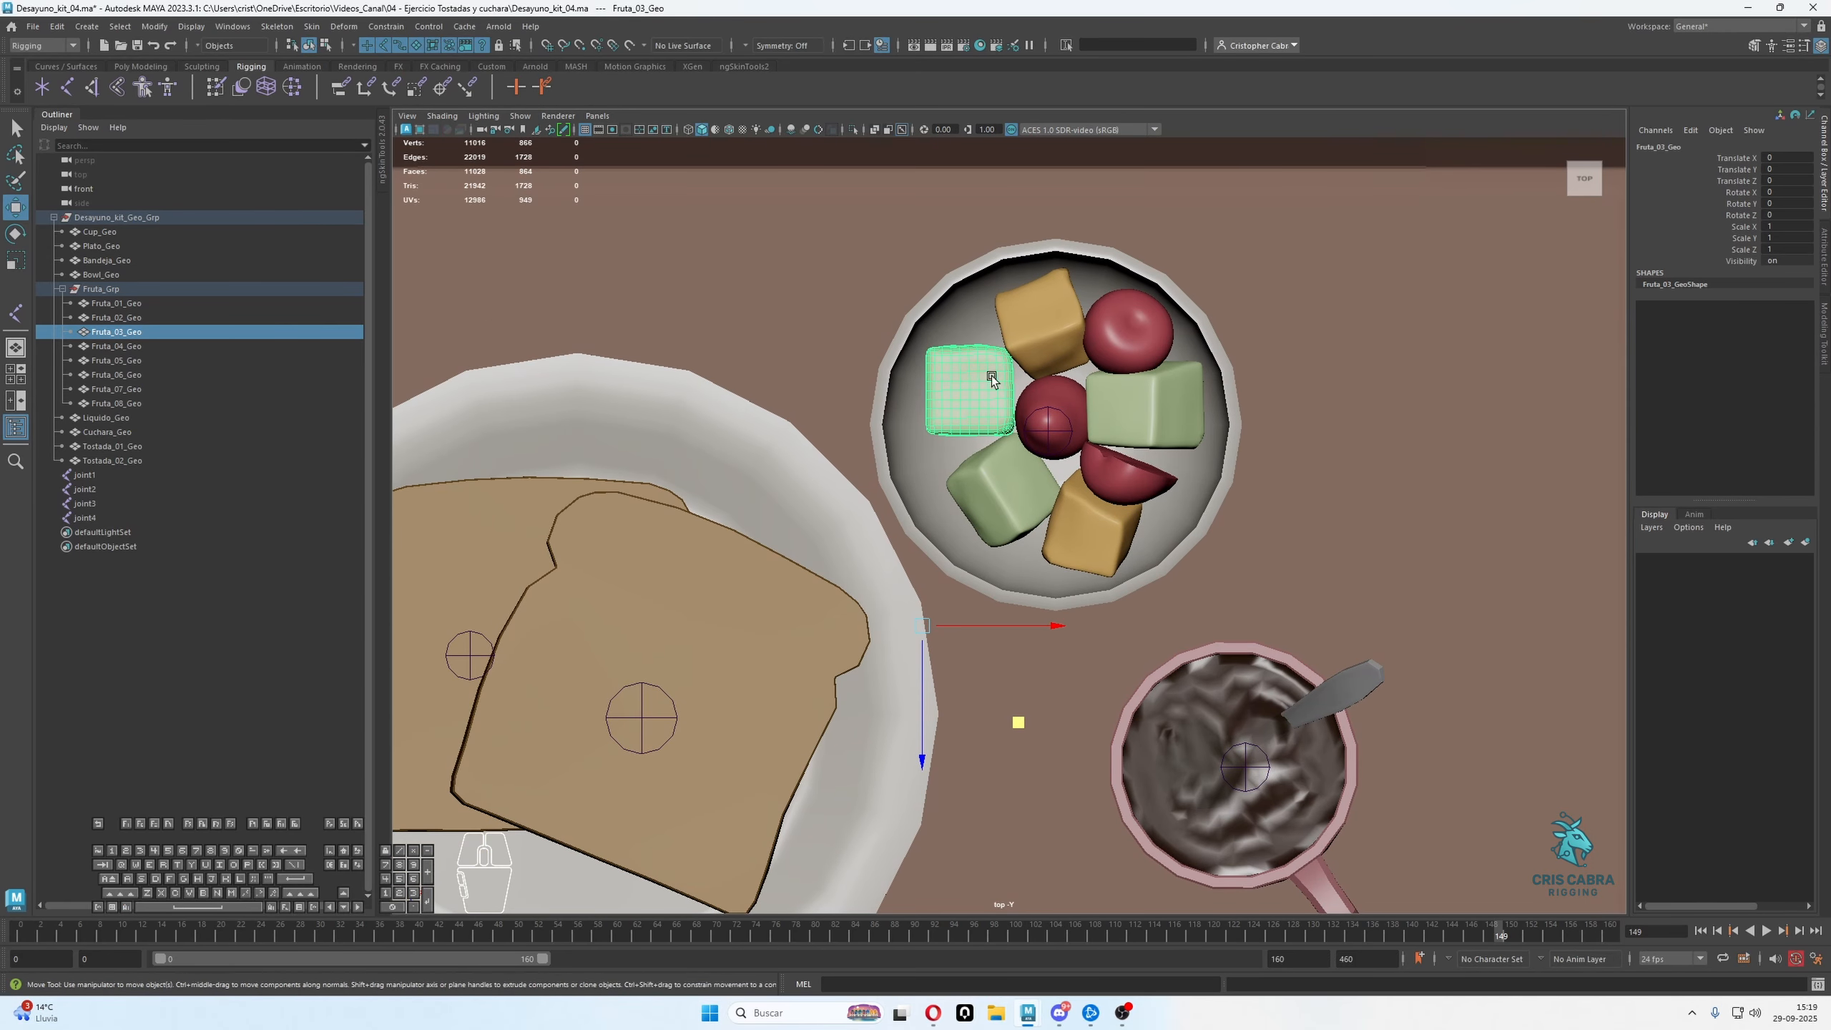
left_click(971, 387)
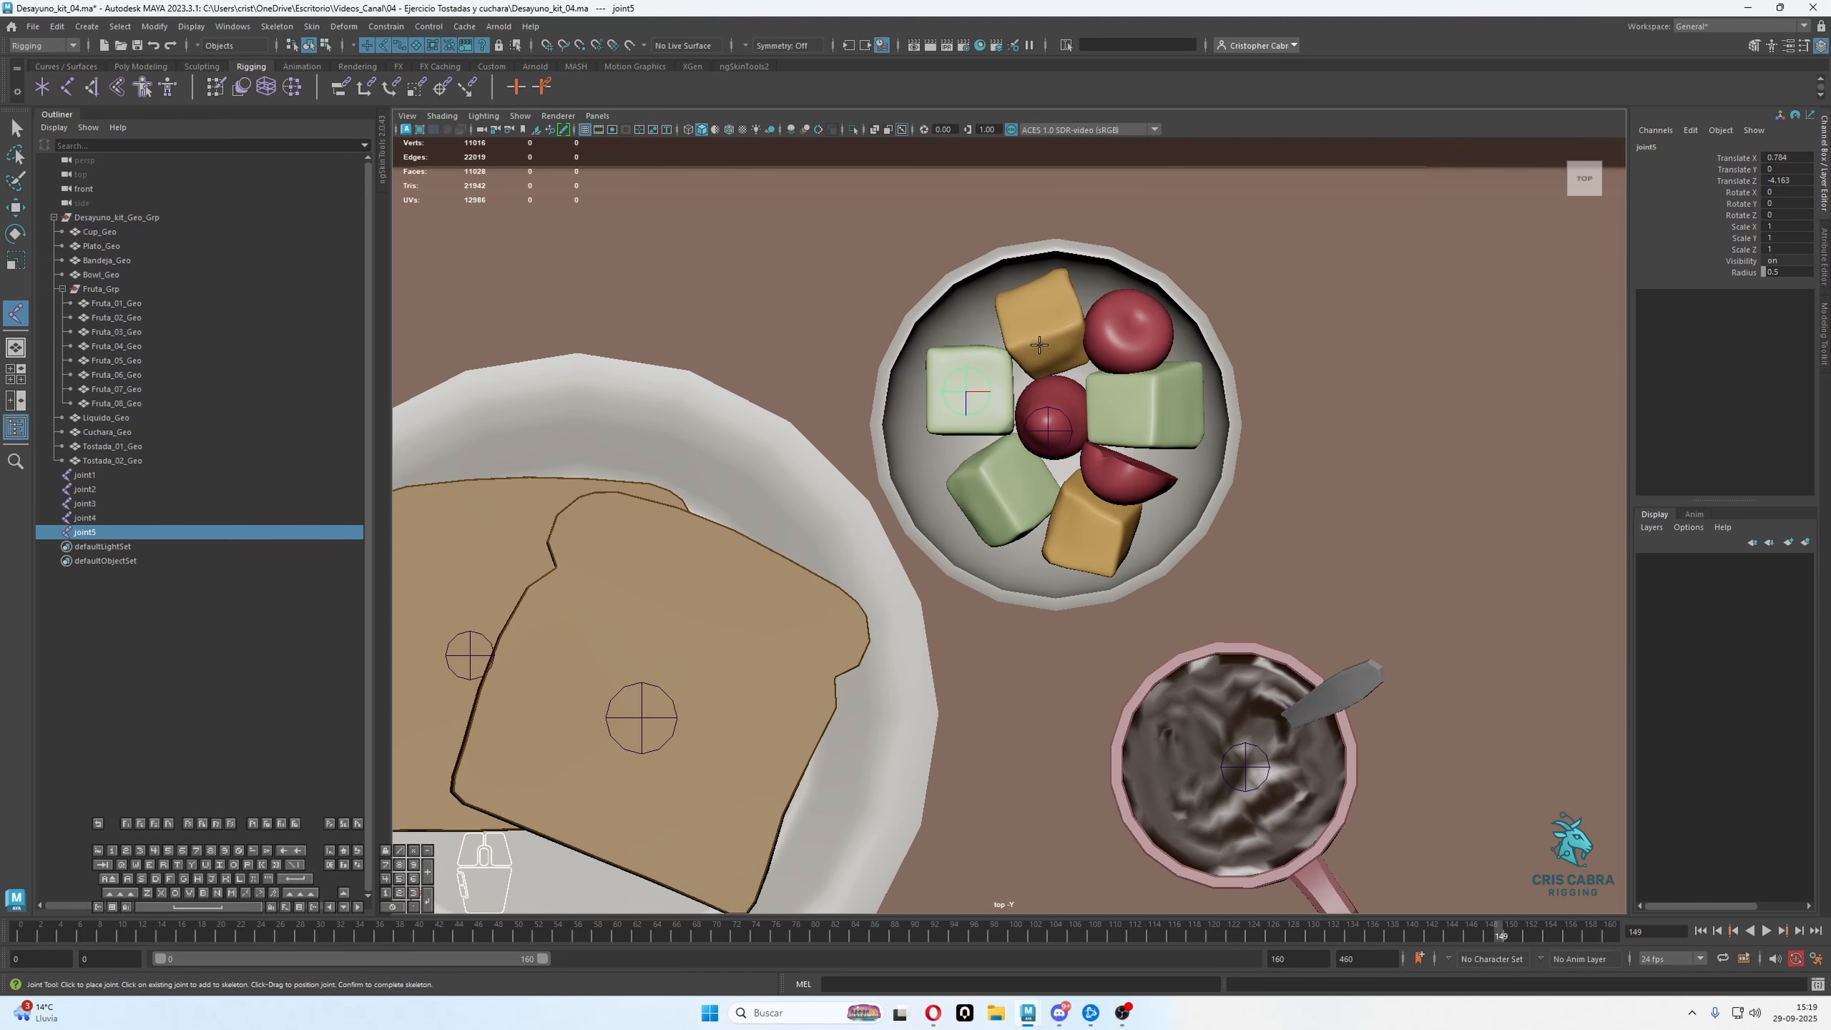
key("Return")
left_click(1046, 318)
key("Return")
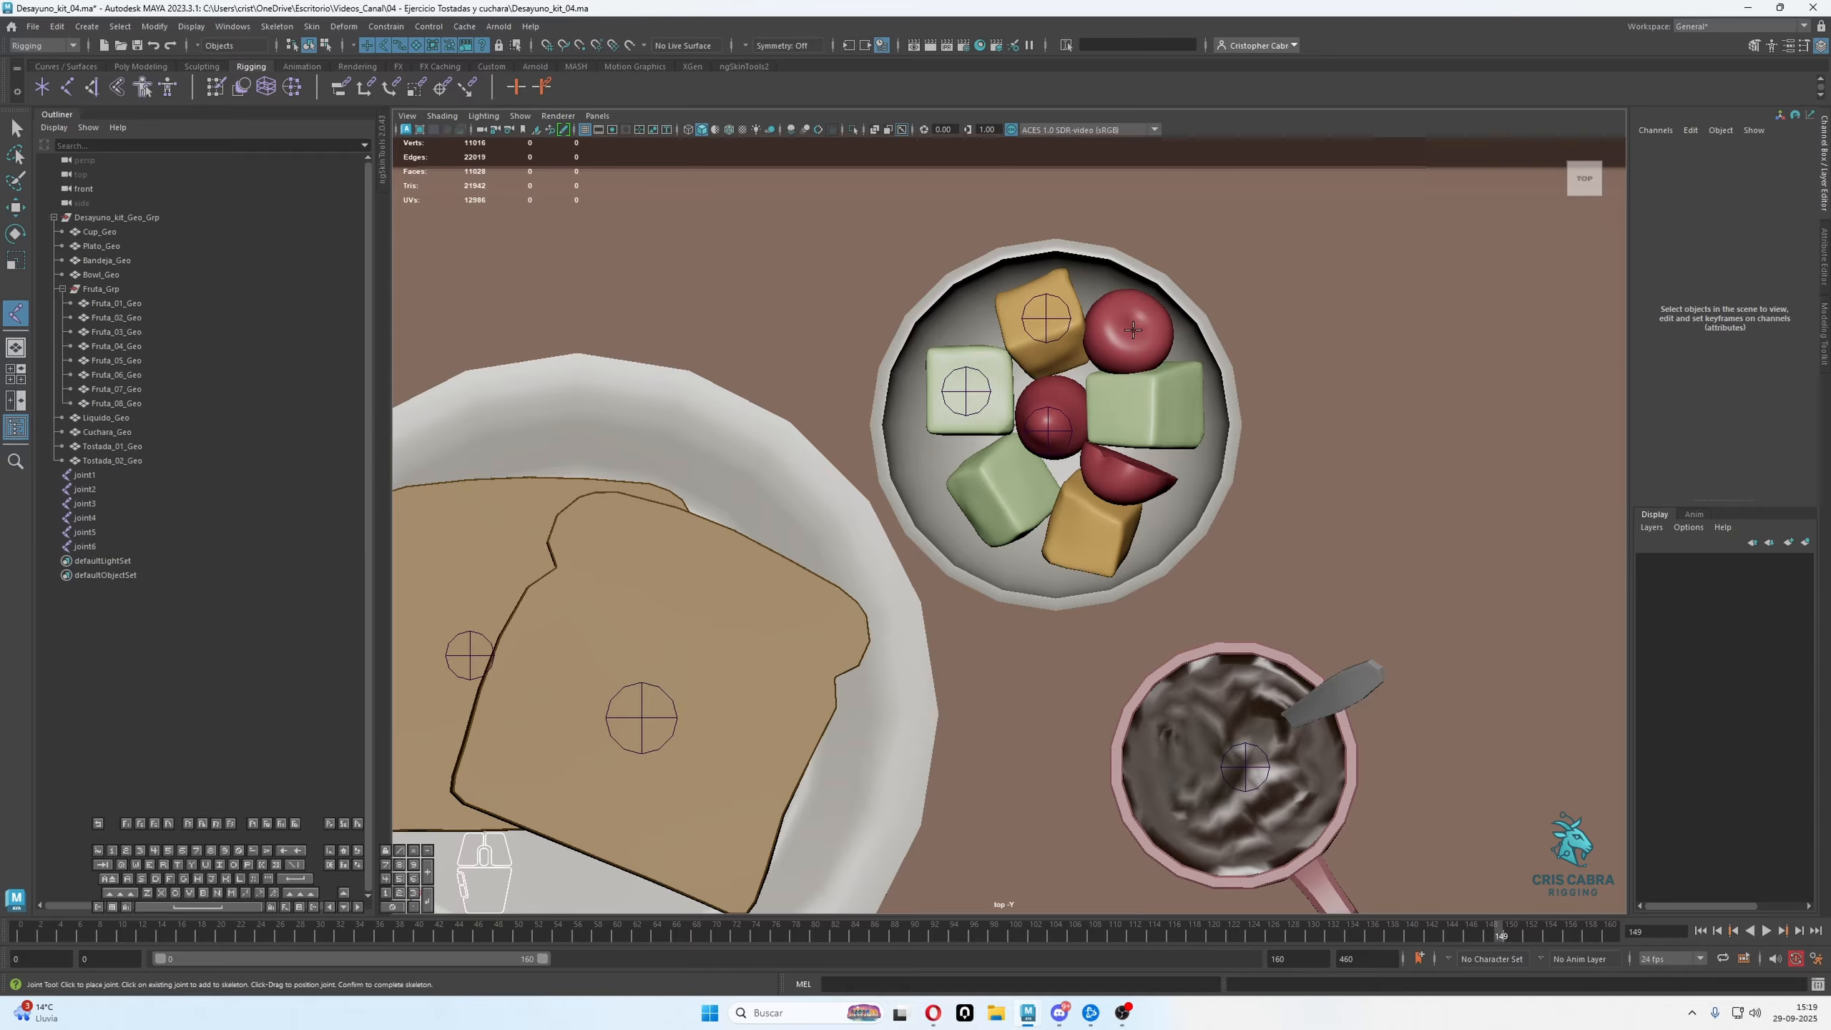
Place separate joints on the upper red fruit, the wide green block and the lower red fruit in the bowl
left_click(1133, 329)
key("Return")
left_click(1151, 409)
key("Return")
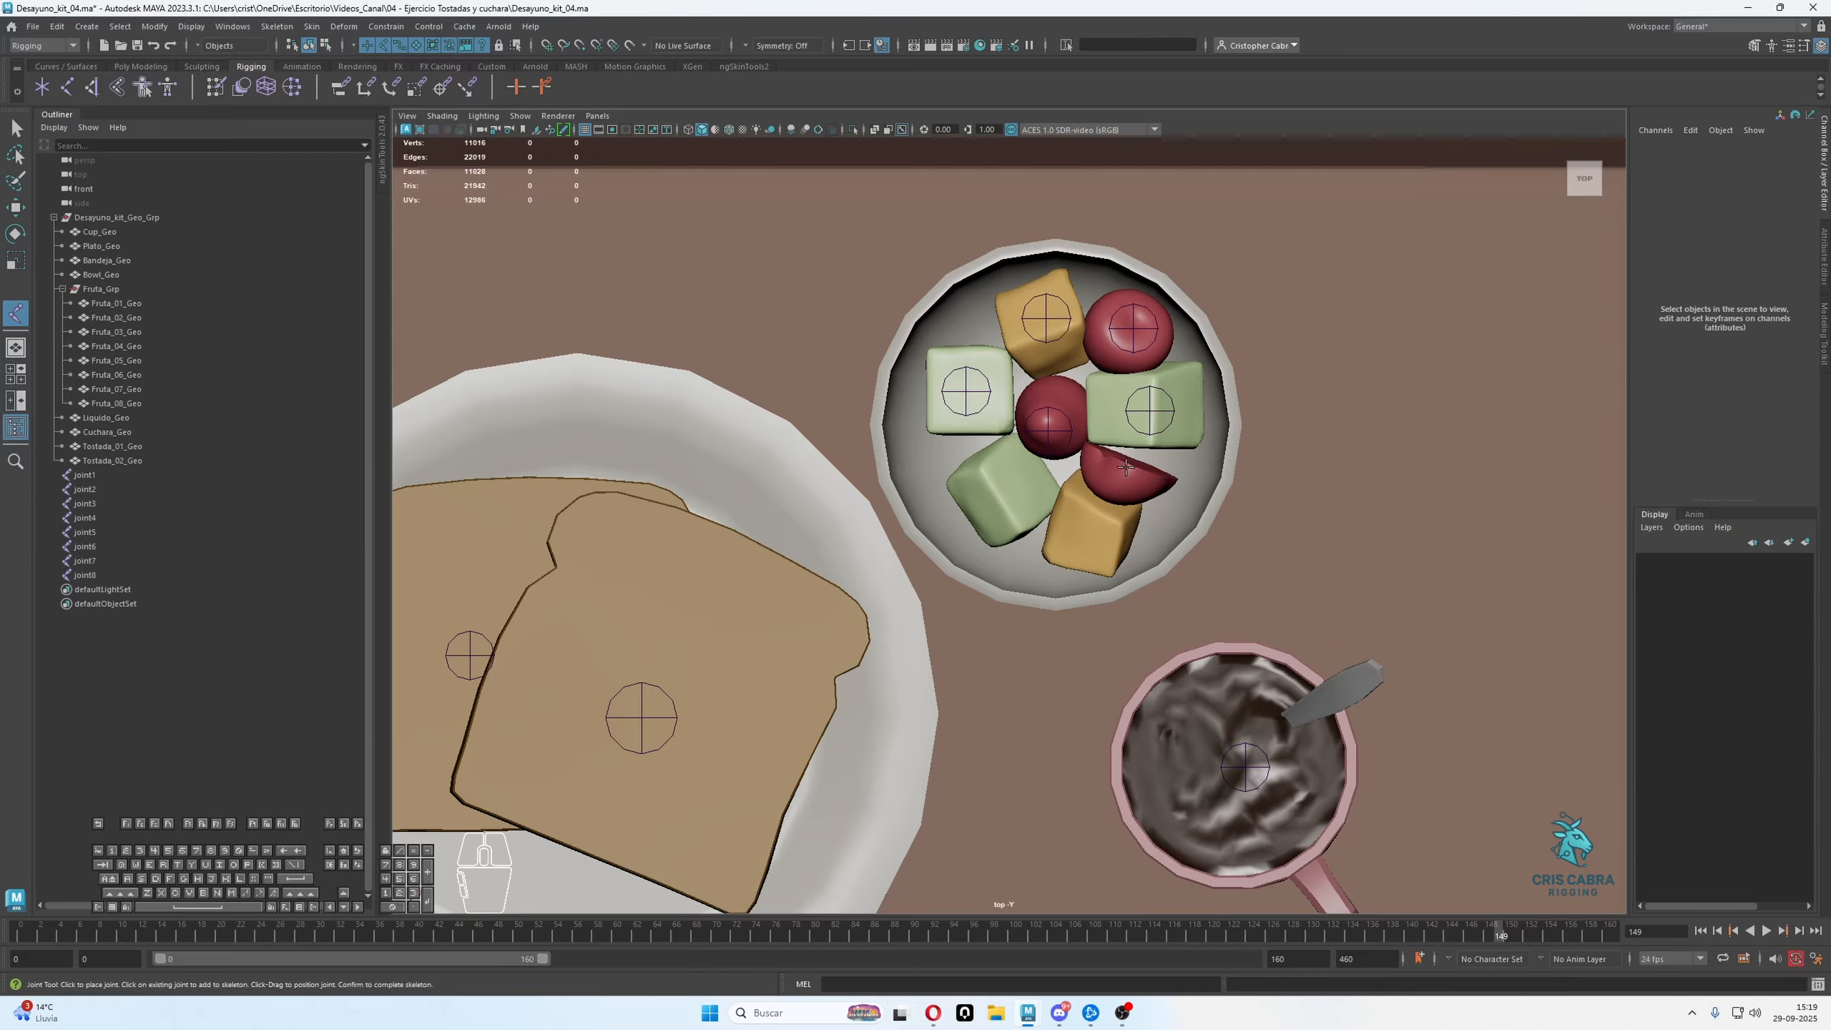
left_click(1124, 468)
key("Return")
Place separate joints on the lower green cube, the lower orange cube and the central red fruit, the last at about X 2.40, Z -4.04
left_click(1009, 498)
key("Return")
left_click(1094, 528)
key("Return")
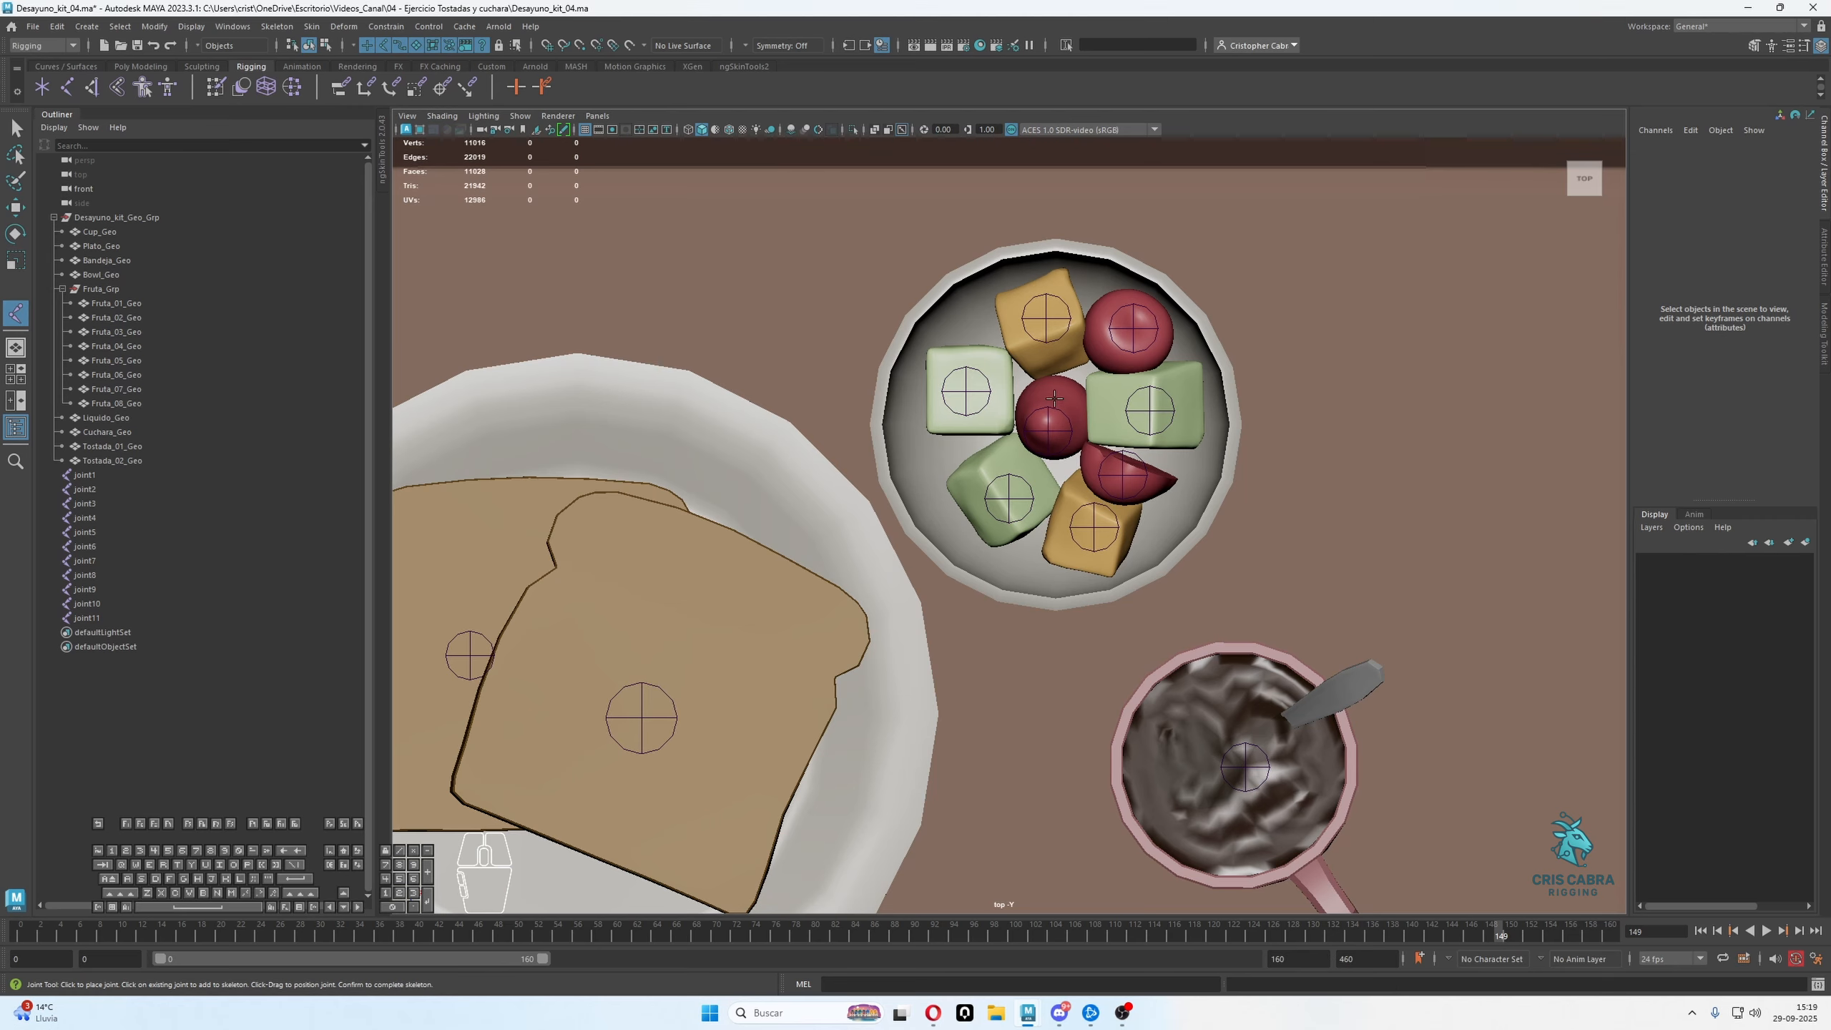
left_click(1047, 397)
key("Return")
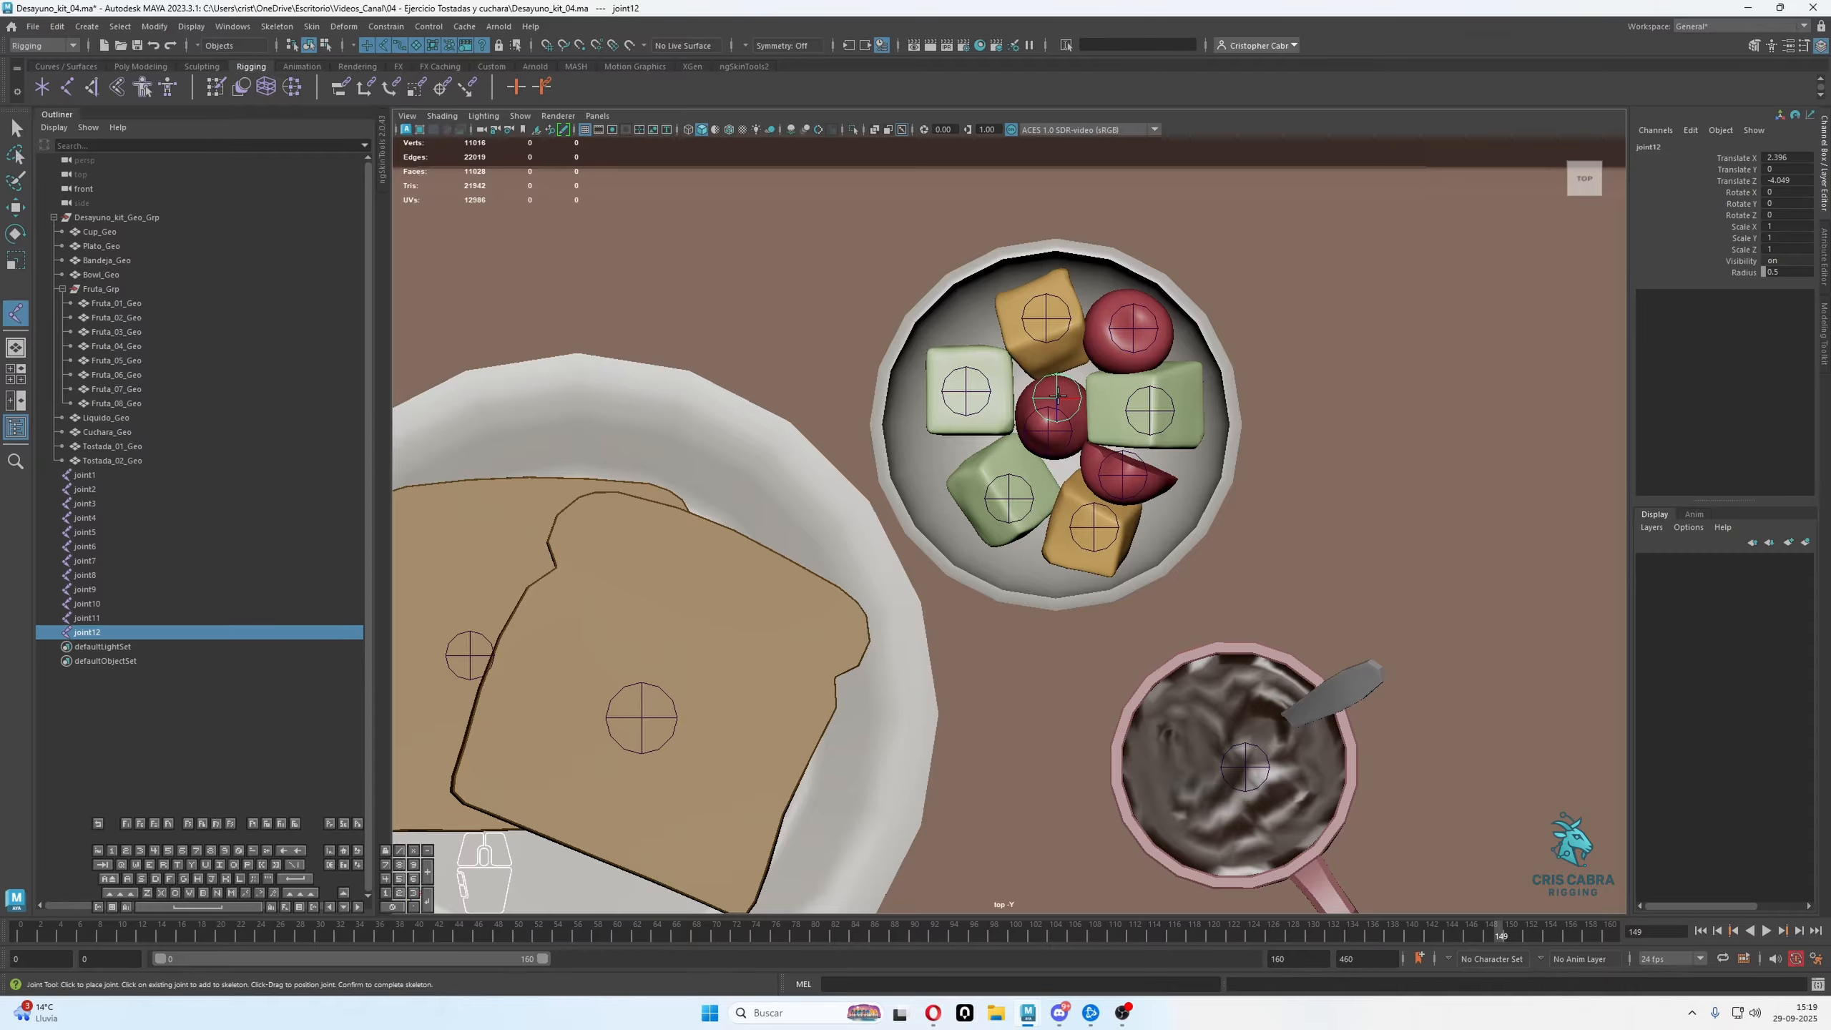
Place separate joints on the spoon, at about X 7.28, Z 1.25, and at the plate's centre, at about X -6.26, Z 1.11
scroll(1106, 404, "down", 5)
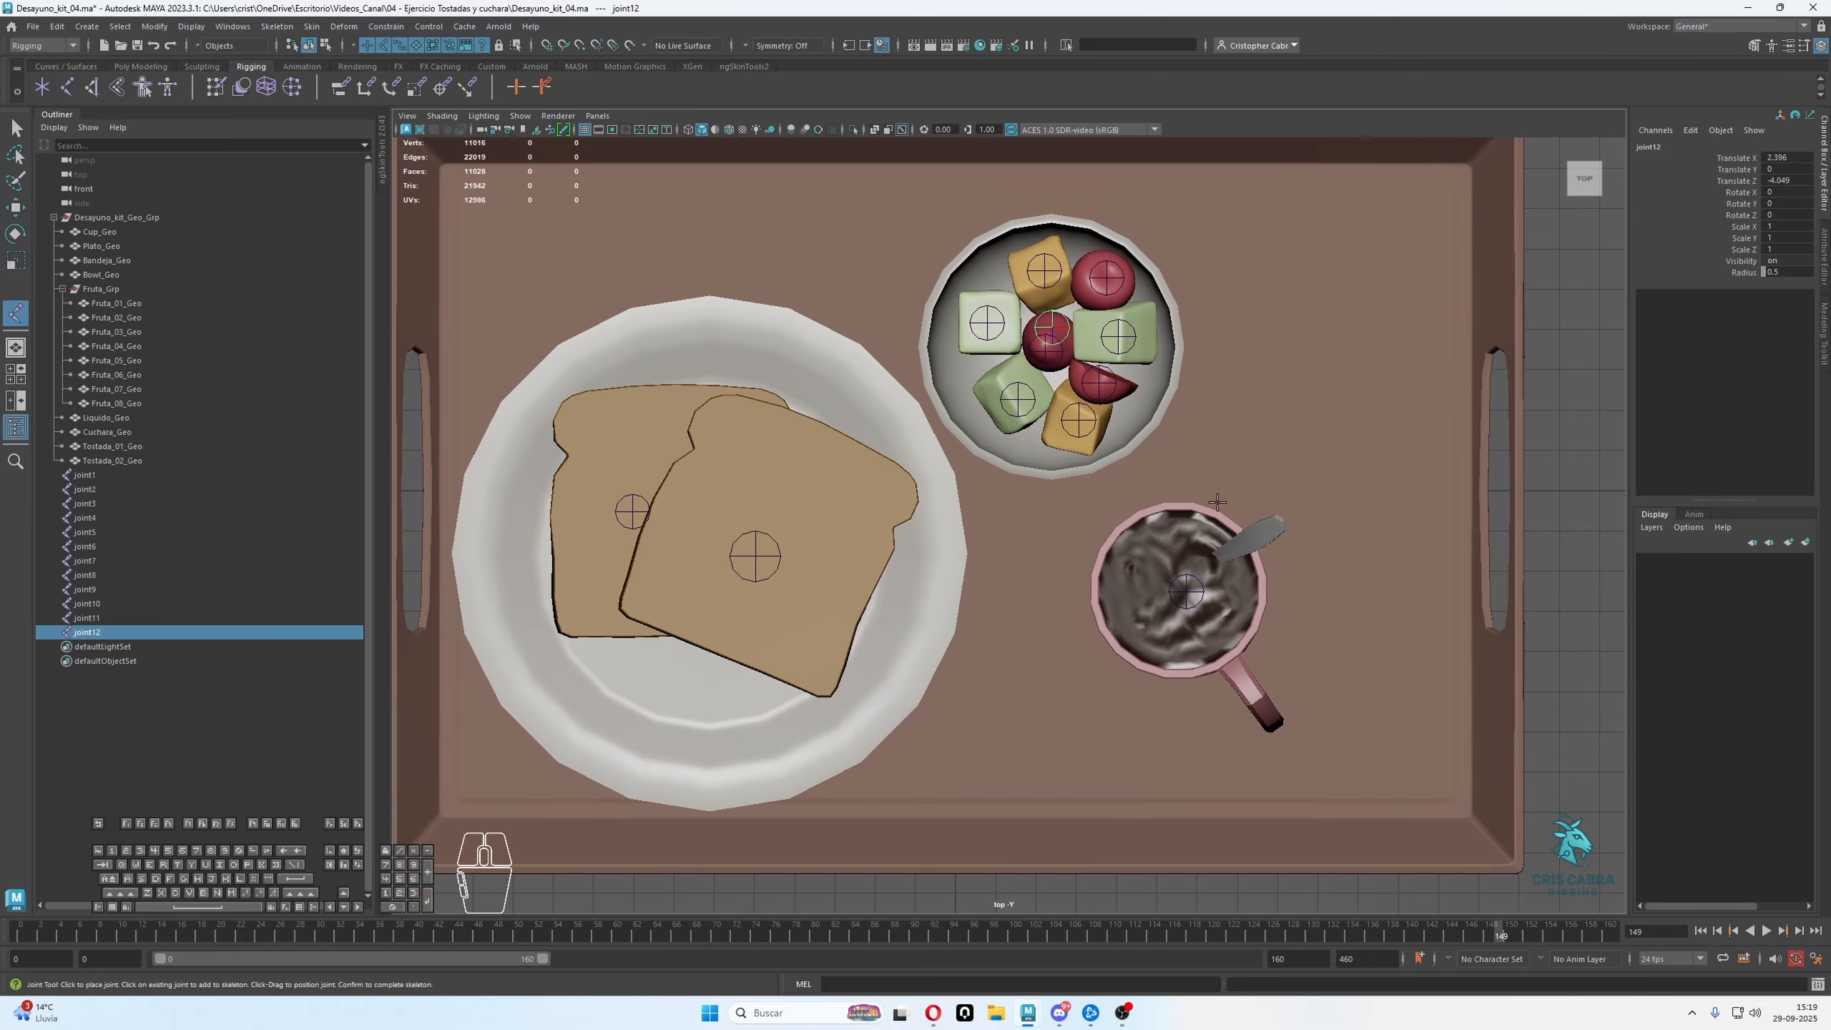
left_click(1246, 531)
key("Return")
middle_click_drag(873, 524, 1016, 488, "alt")
key("g")
left_click(848, 500)
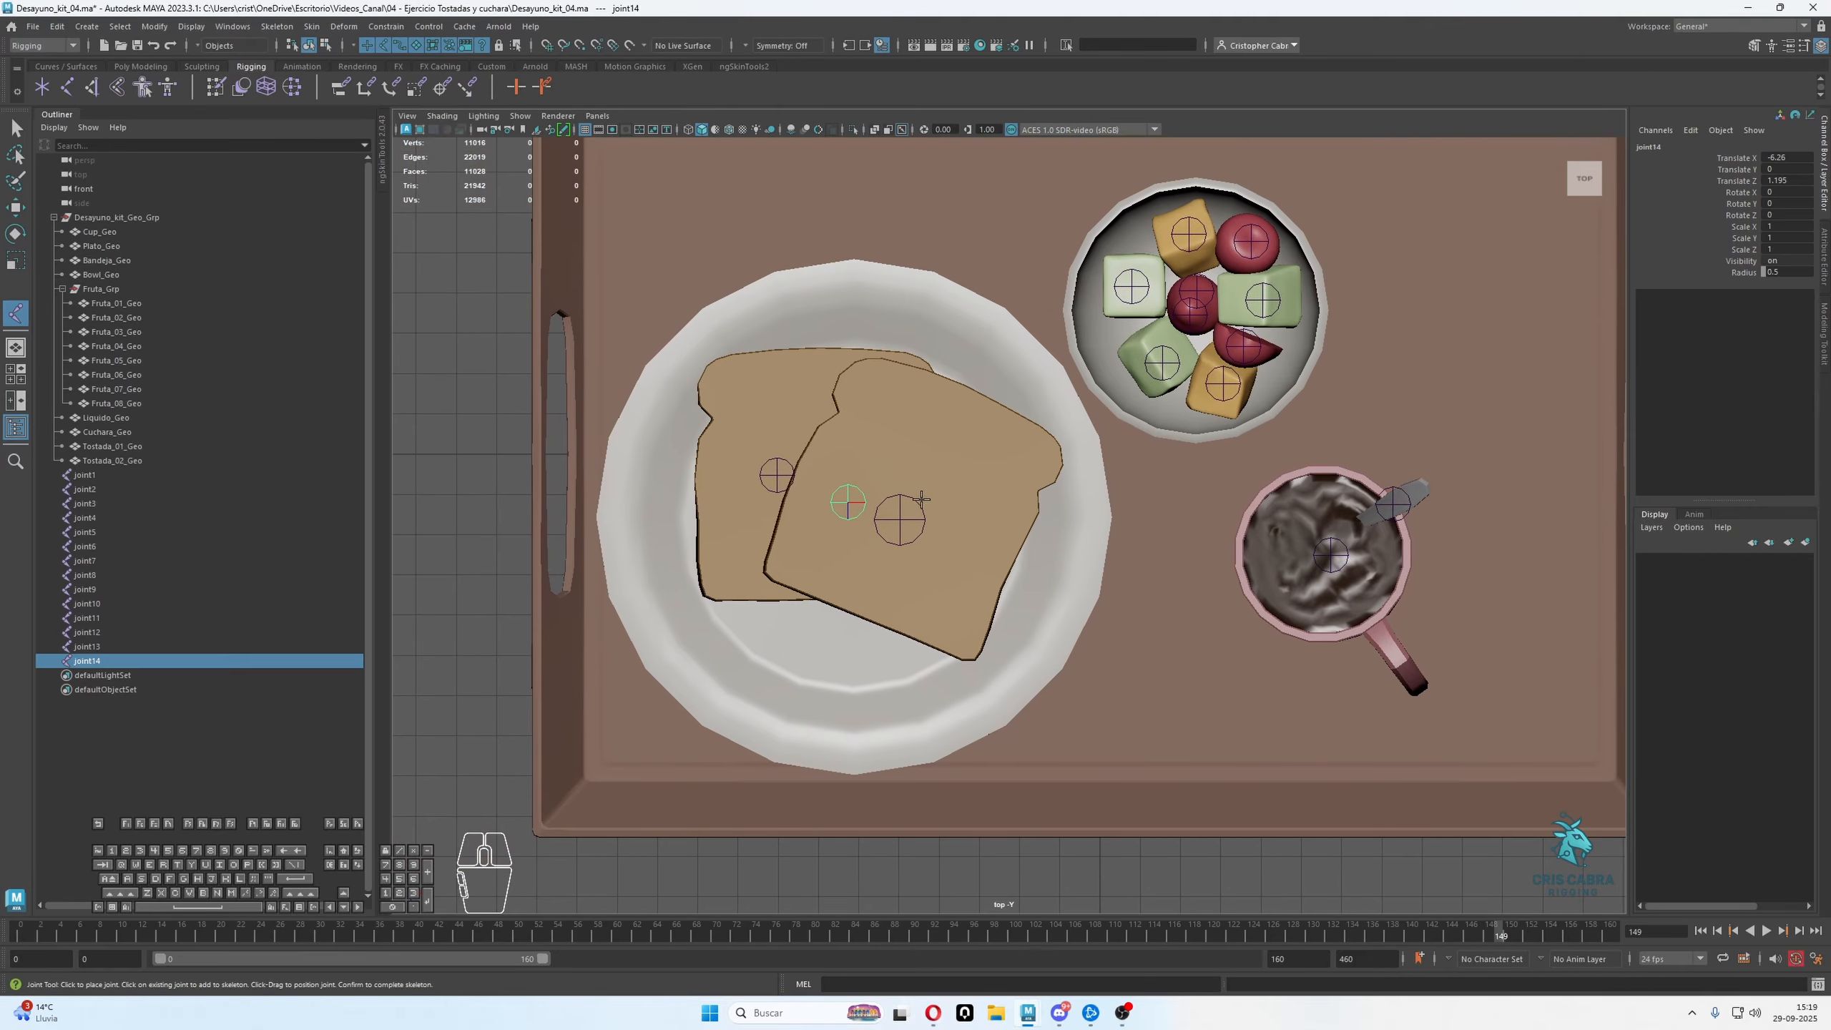
Return to the perspective view and examine the heights of the new joints below the plate, bowl and mug
scroll(1009, 503, "down", 2)
middle_click_drag(1130, 452, 980, 445, "alt")
key("space")
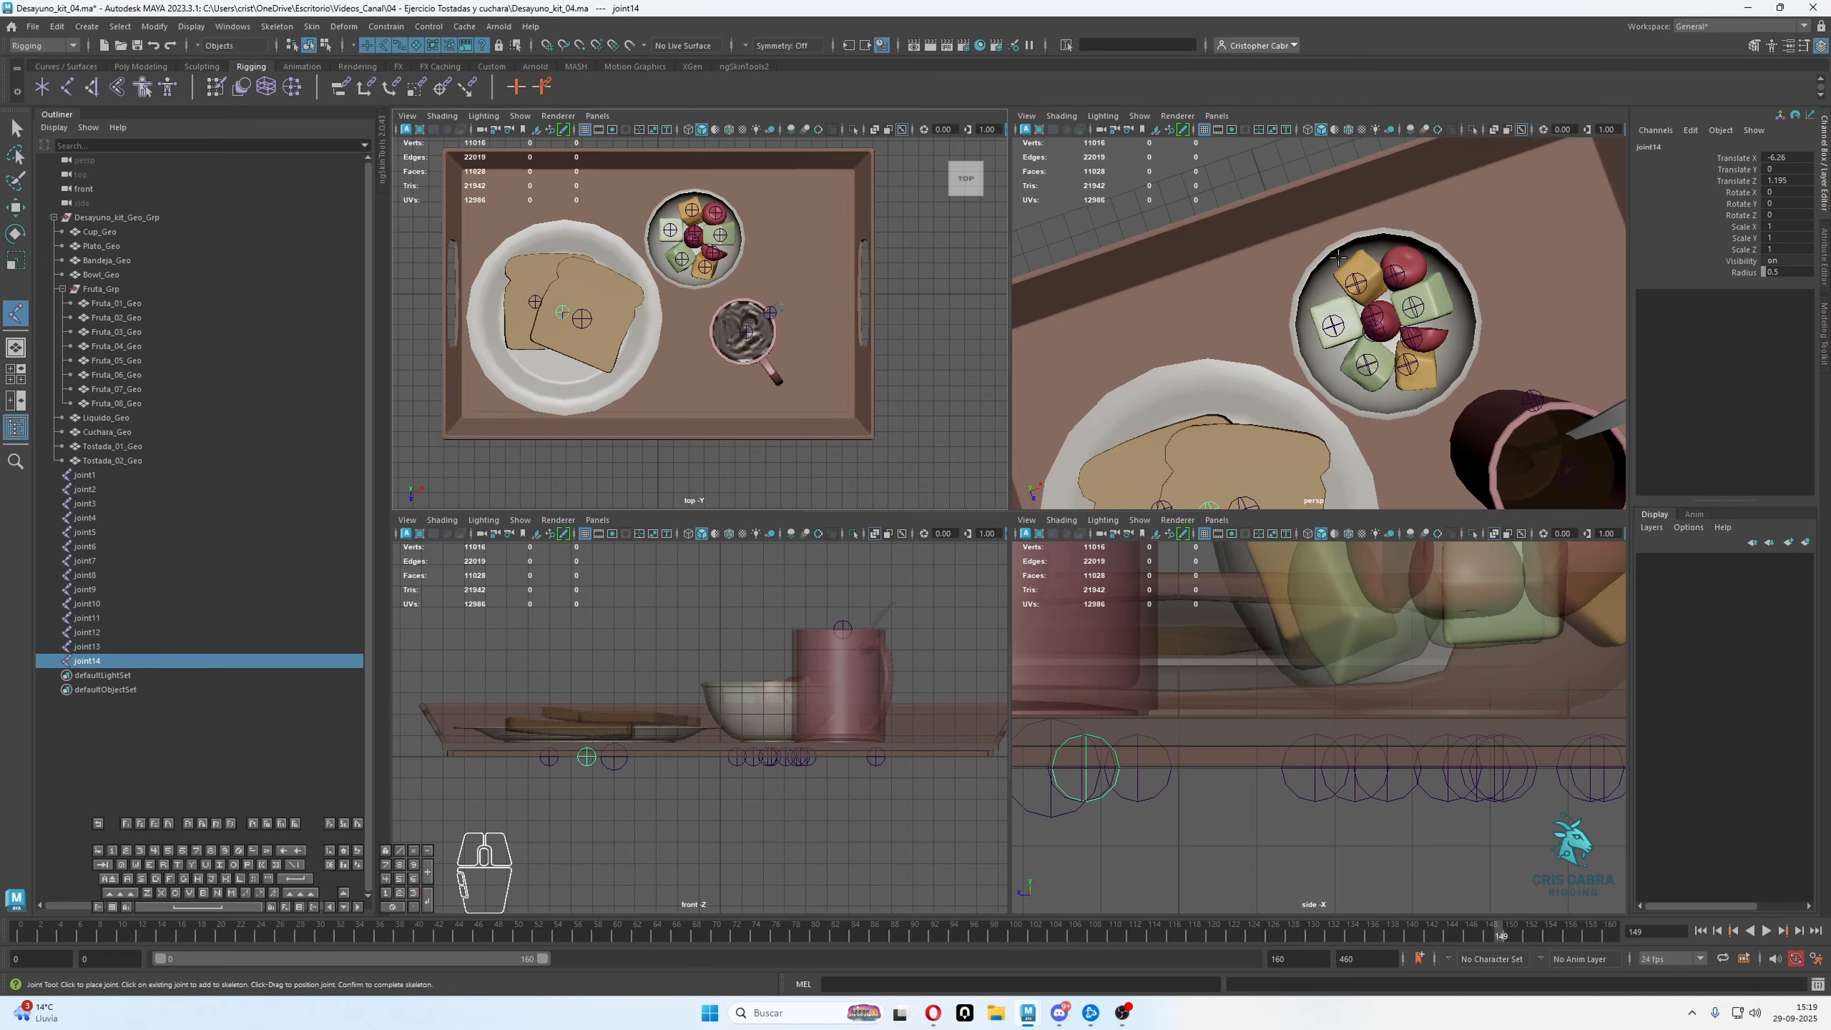
key("space")
left_click_drag(1290, 451, 1204, 368, "alt")
scroll(1204, 368, "down", 4)
middle_click_drag(1204, 368, 1292, 527, "alt")
left_click_drag(1291, 526, 1189, 442, "alt")
scroll(1188, 442, "up", 2)
key("q")
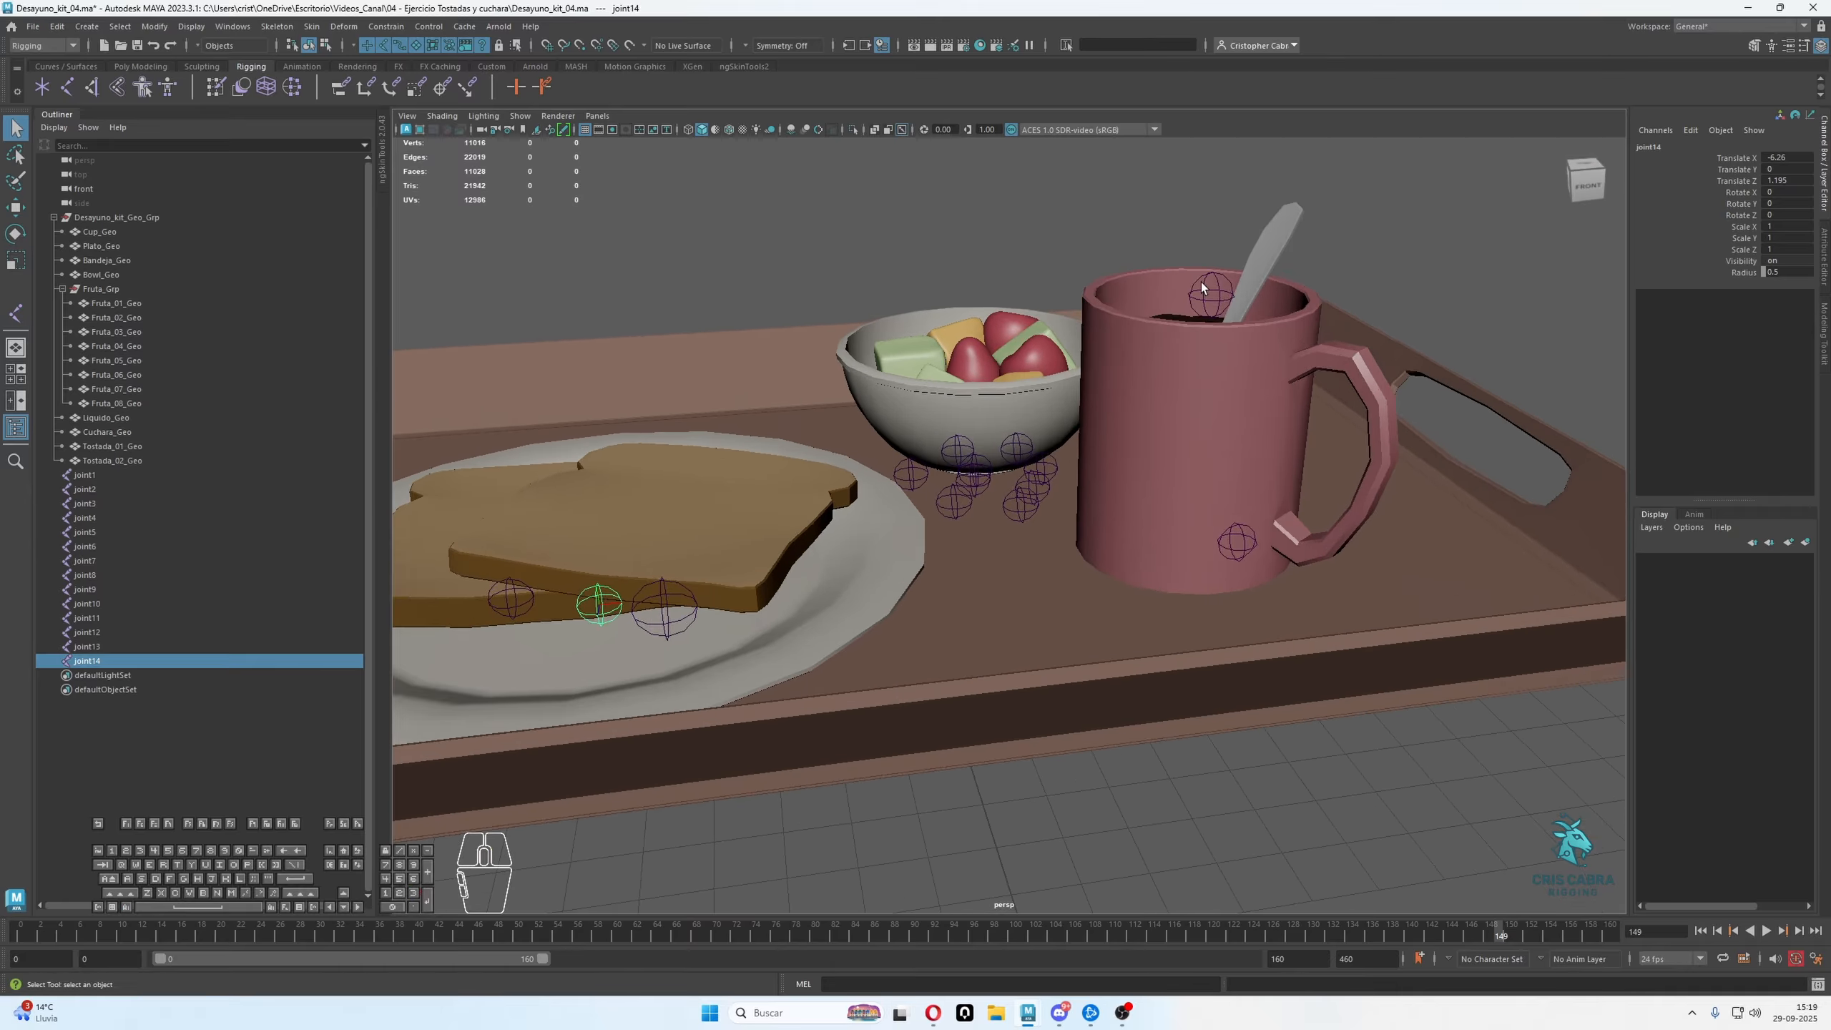
left_click(1209, 293)
key("w")
left_click_drag(1256, 320, 1245, 374, "alt")
right_click_drag(1246, 375, 1242, 379, "alt")
left_click_drag(1242, 379, 1104, 536, "alt")
Create a cluster deformer on the mug geometry, Cup_Geo
left_click(1131, 559)
middle_click_drag(1104, 536, 1149, 520, "alt")
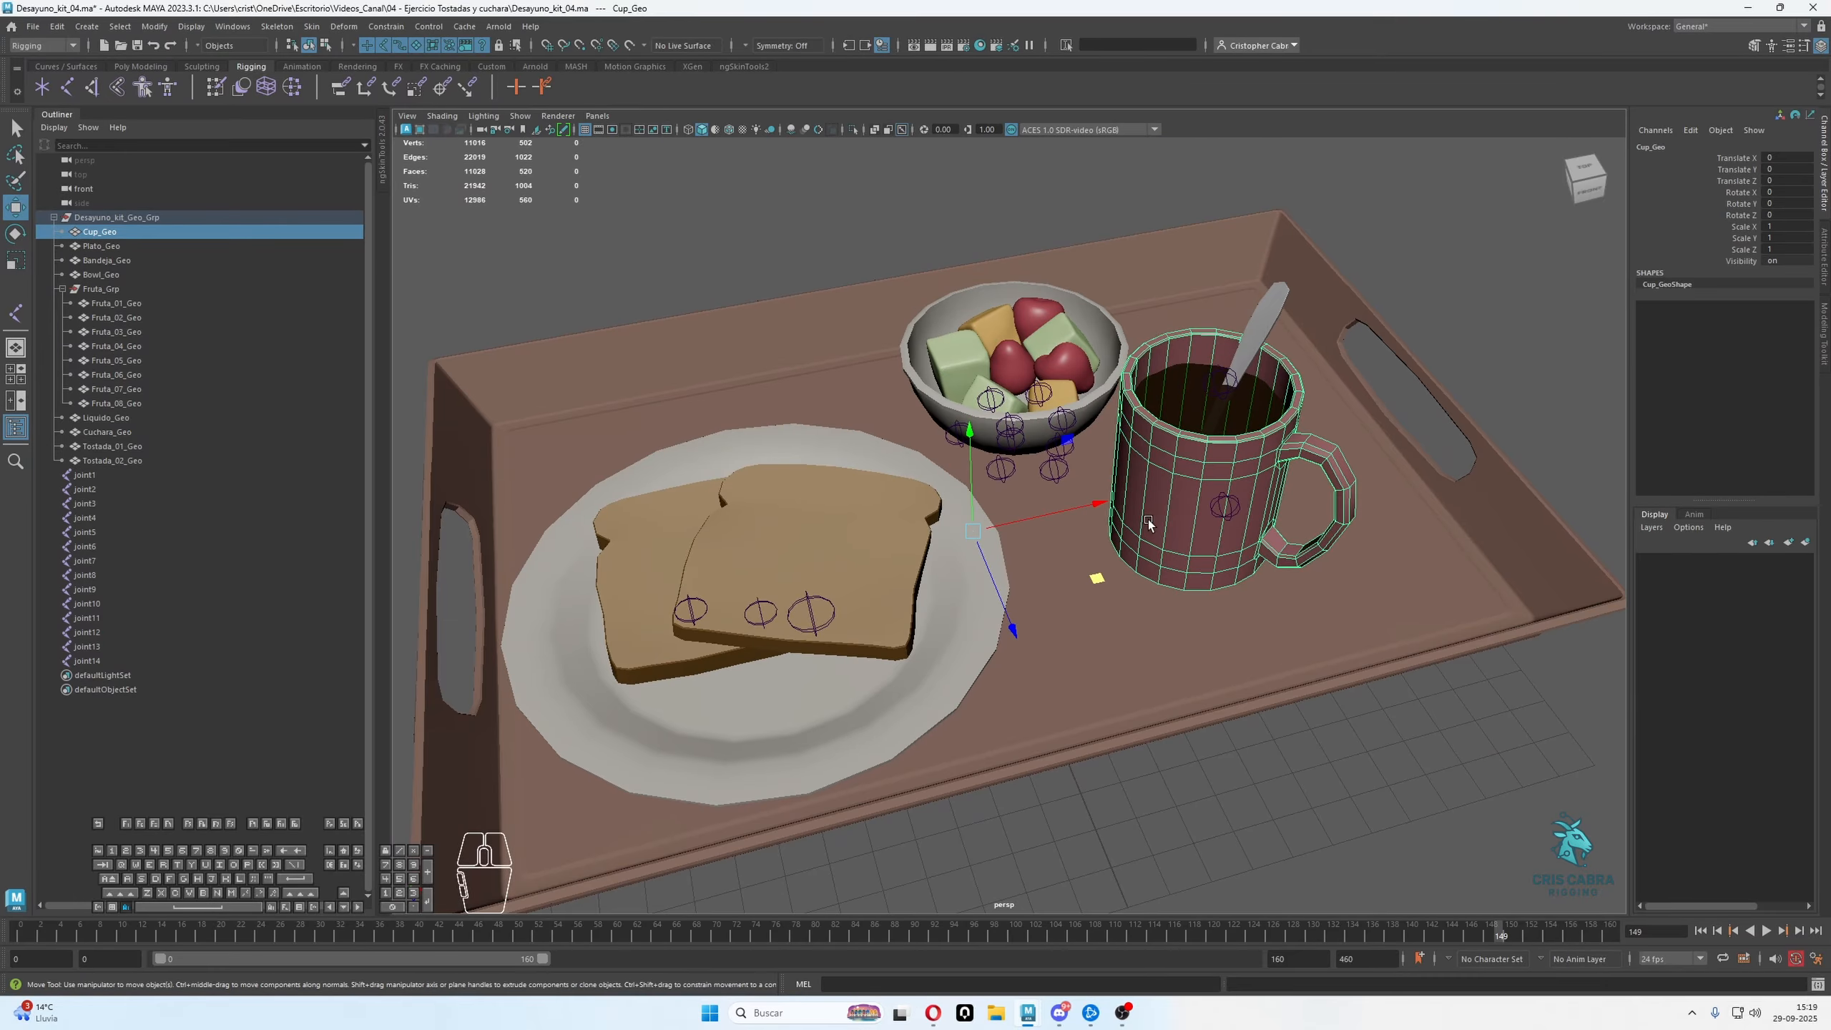
left_click_drag(1148, 521, 1162, 436, "alt")
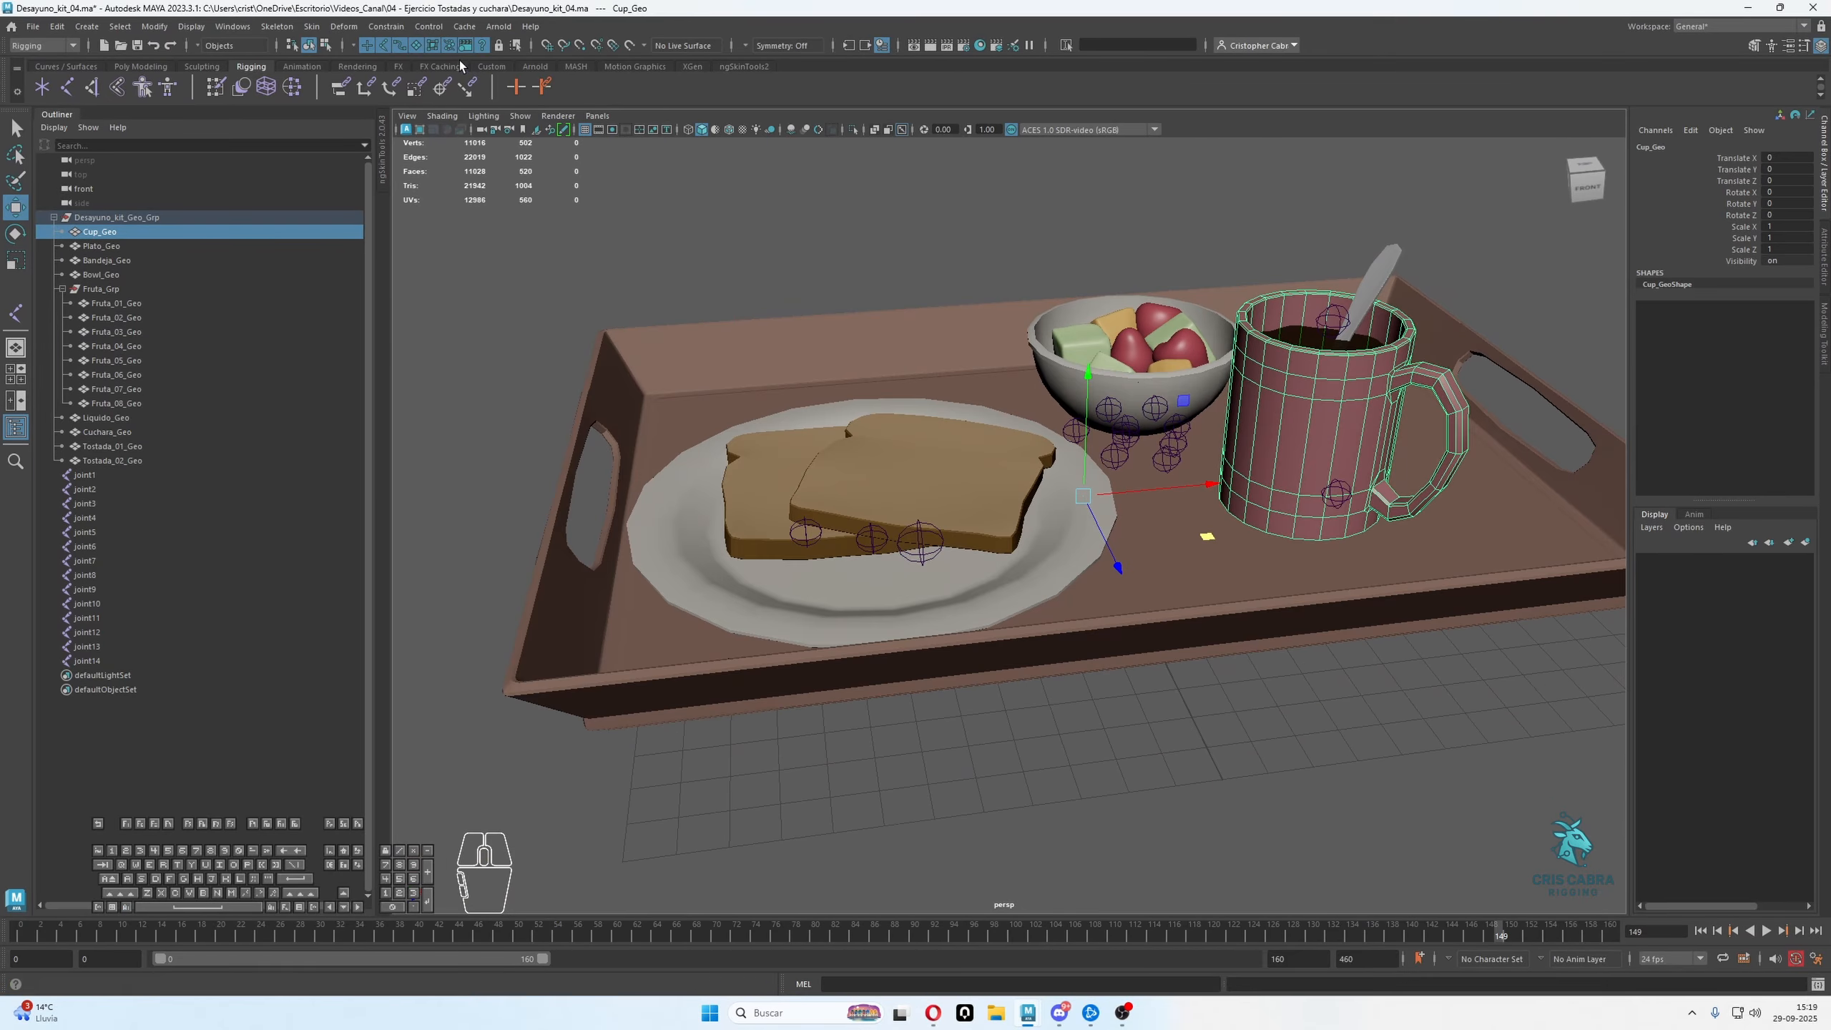
left_click(344, 26)
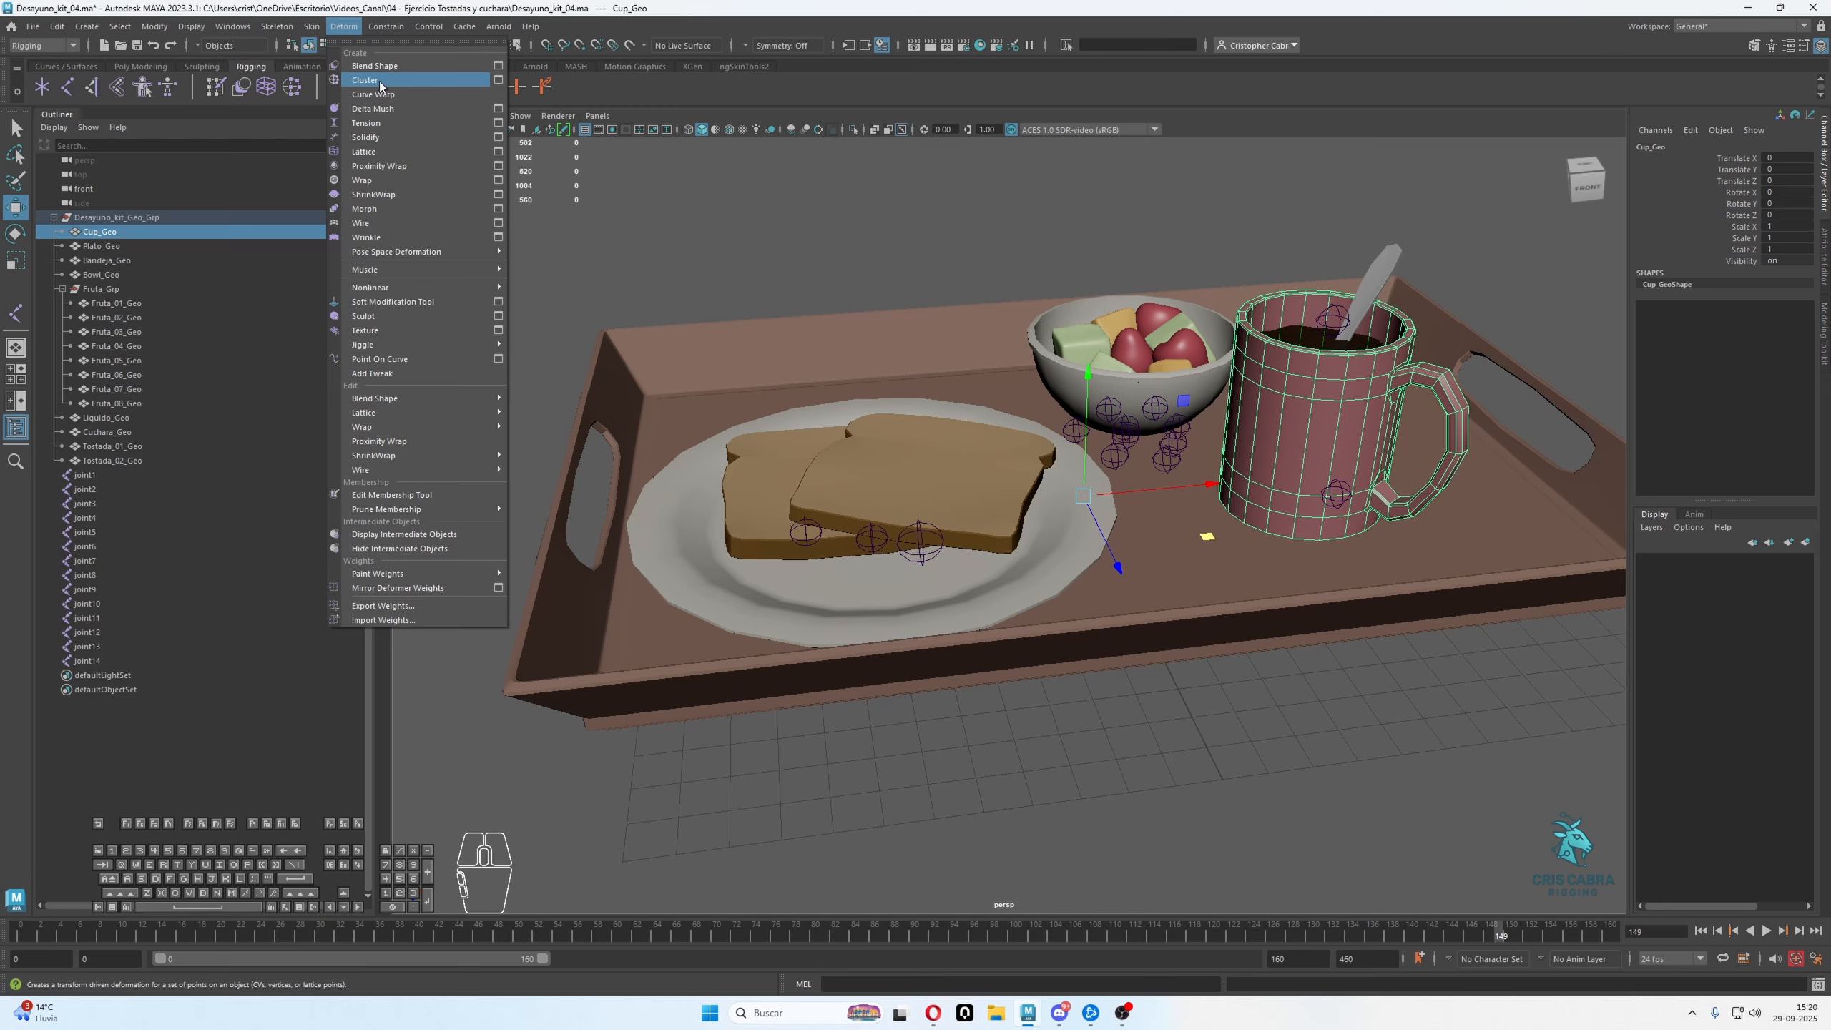
left_click(380, 80)
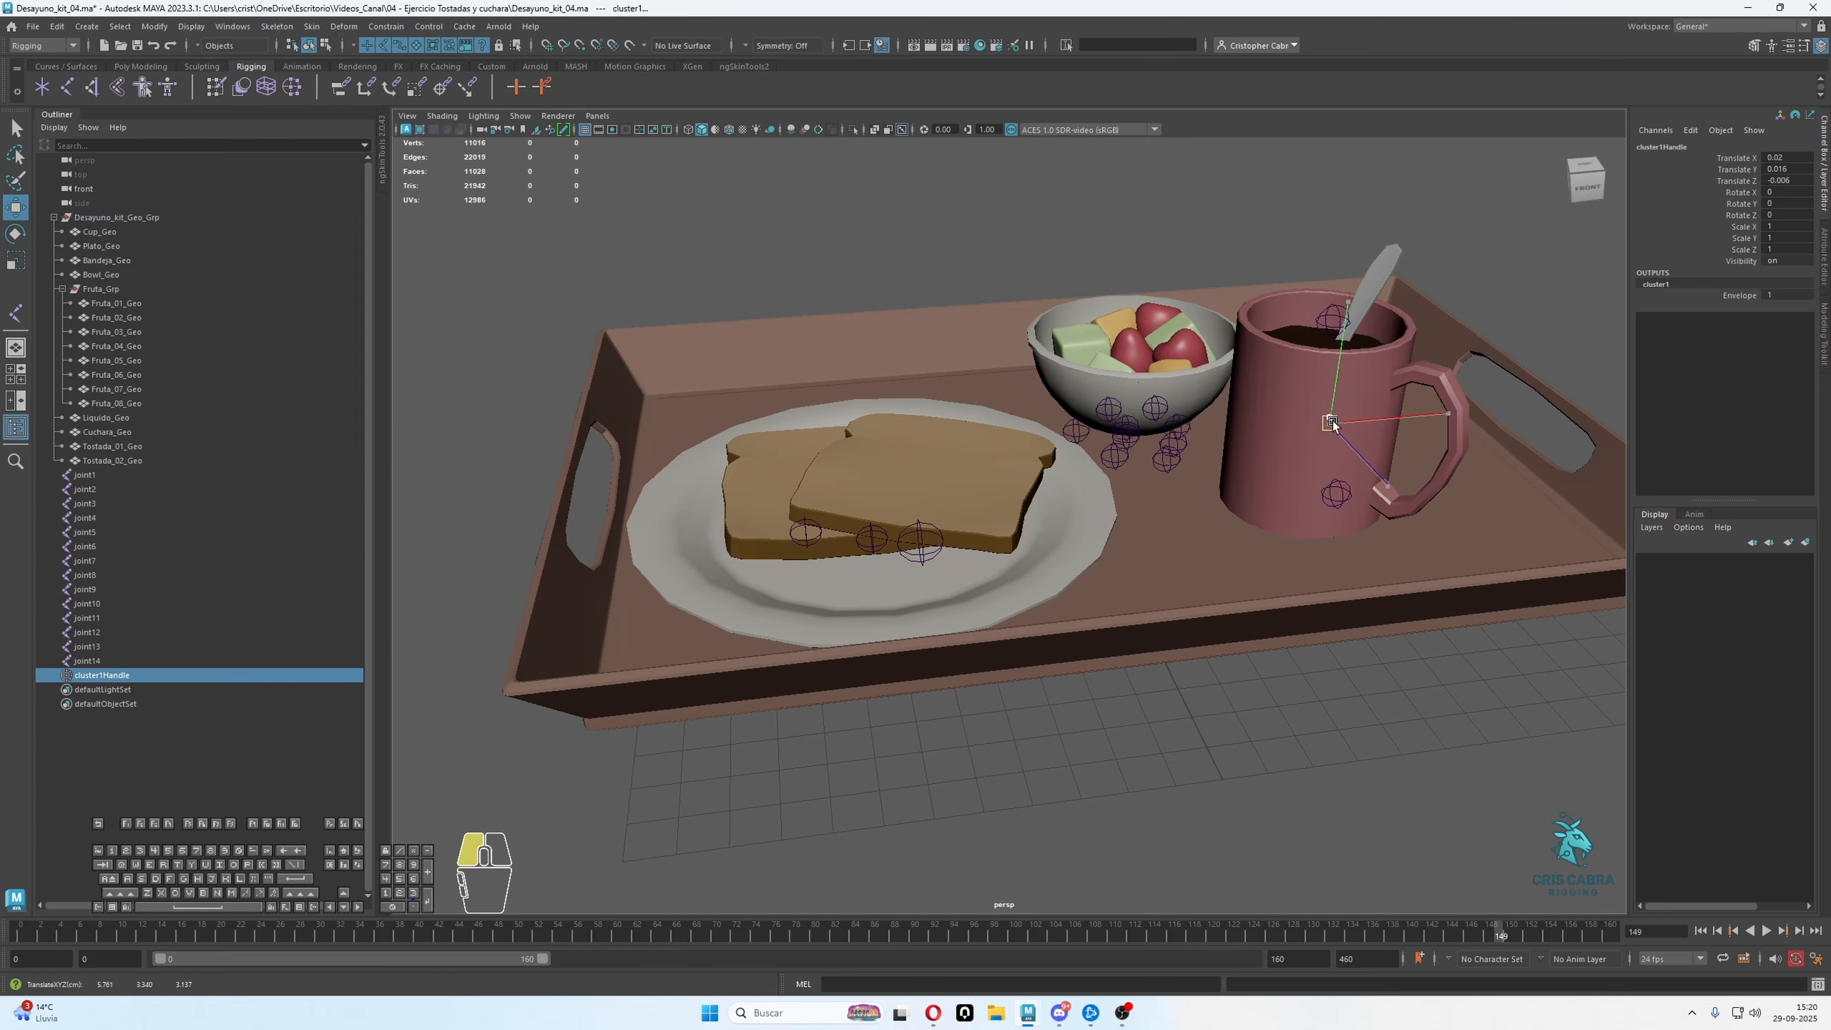
Test the mug's cluster by moving its handle freely, and undo each move
left_click_drag(1322, 430, 1410, 285)
key("ctrl+z")
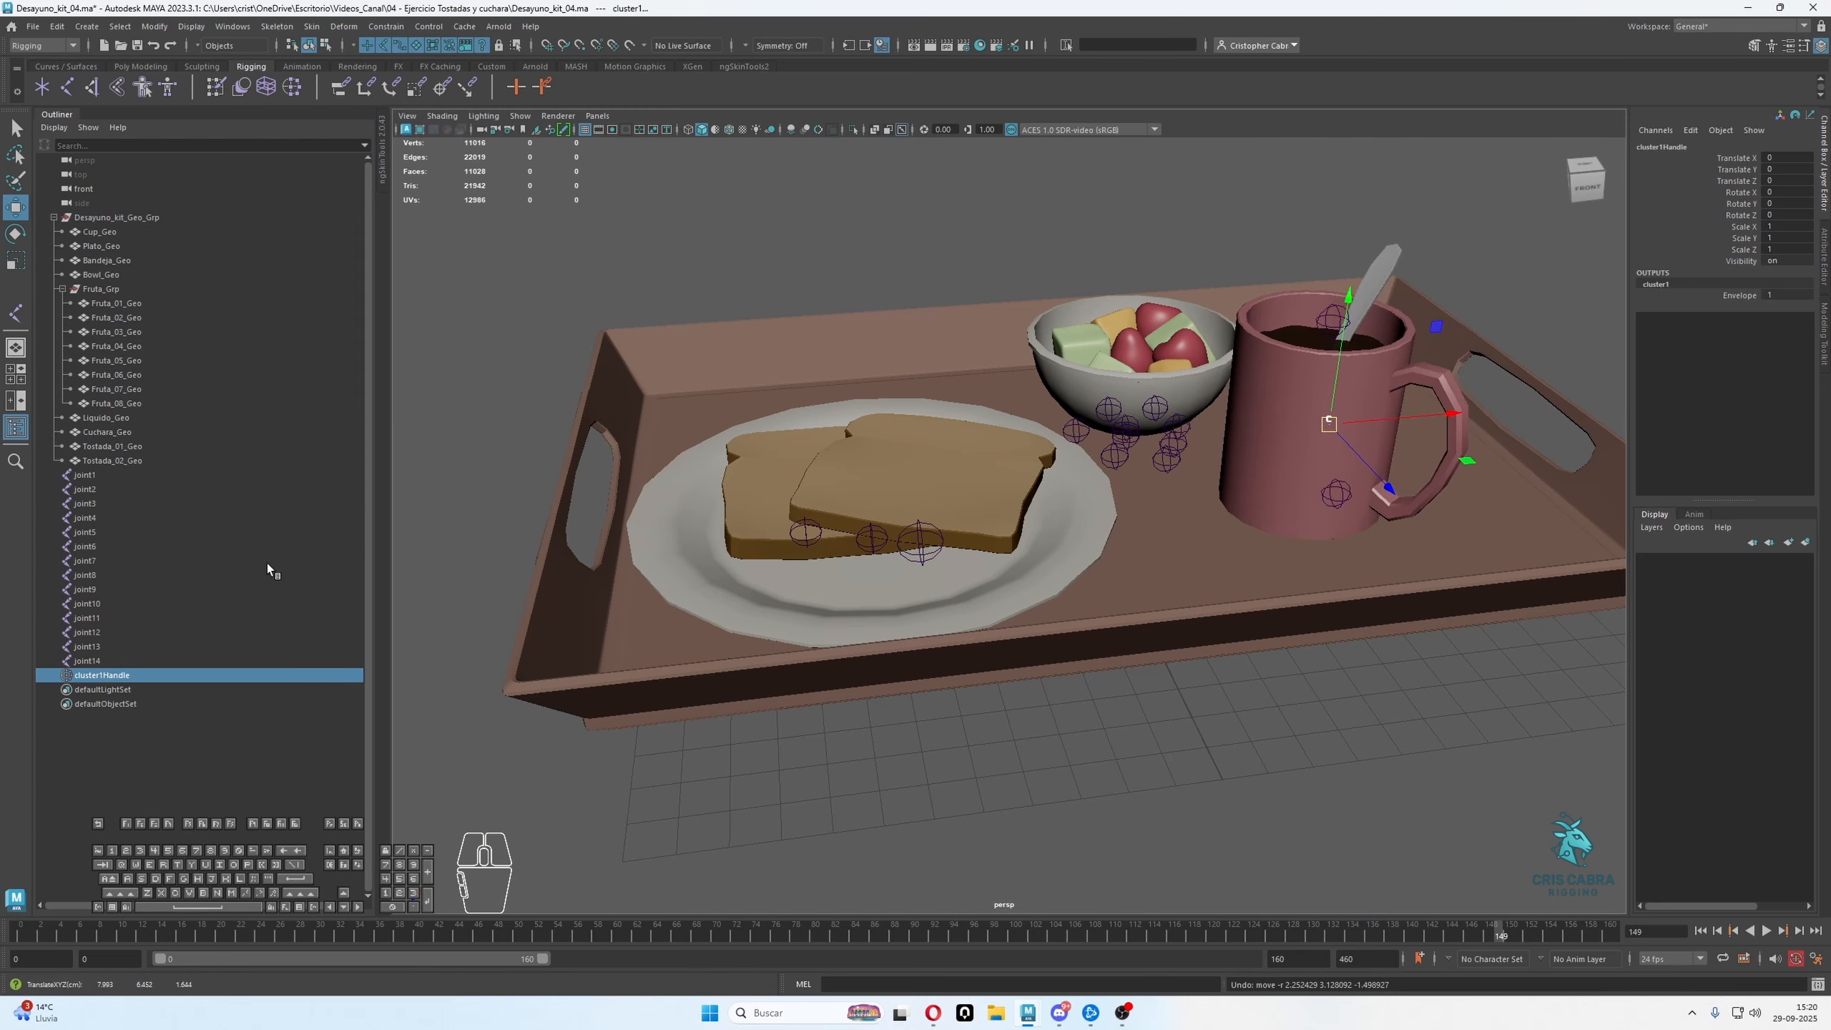
left_click(136, 677)
left_click_drag(1329, 426, 1437, 516)
key("ctrl+z")
middle_click_drag(1437, 530, 1309, 378, "alt")
left_click_drag(1228, 445, 1178, 530, "alt")
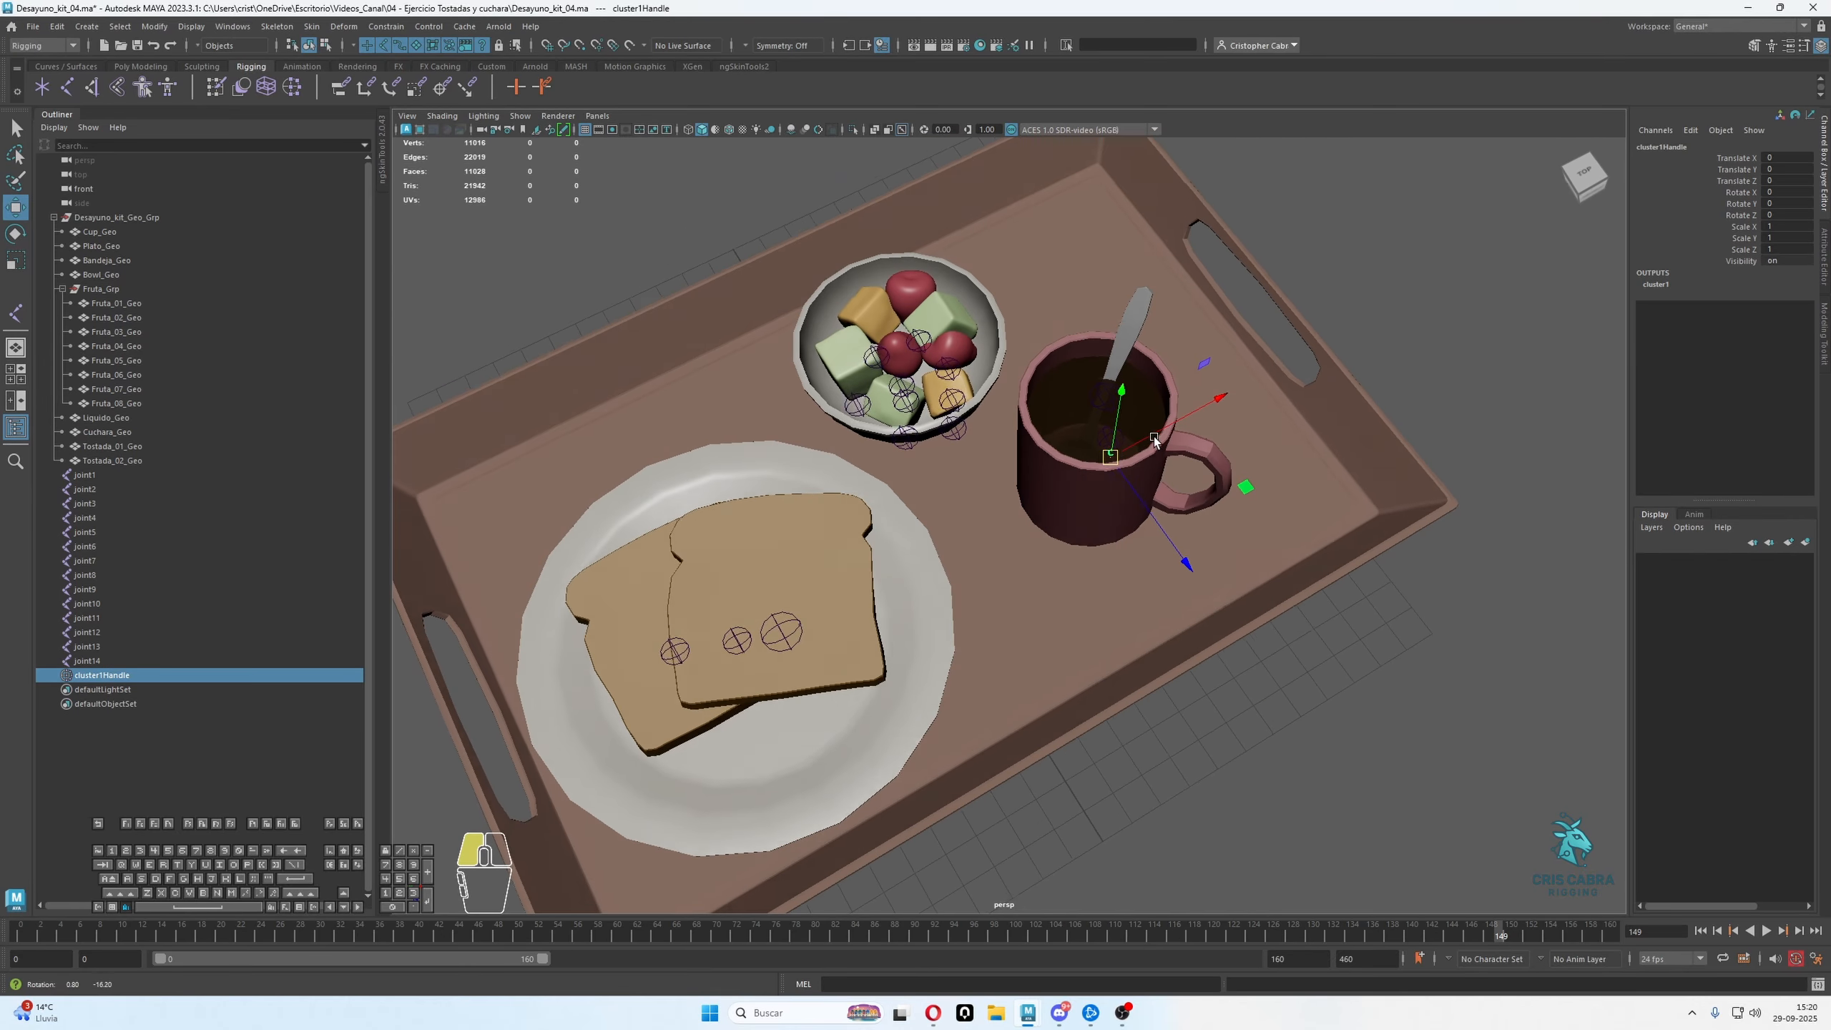
left_click_drag(1154, 458, 393, 459, "alt")
mouse_move(786, 537)
left_mouse_down("alt")
mouse_move(894, 627)
mouse_move(801, 563)
left_mouse_up("alt")
right_click_drag(801, 564, 902, 567, "alt")
left_click(1199, 498, "shift")
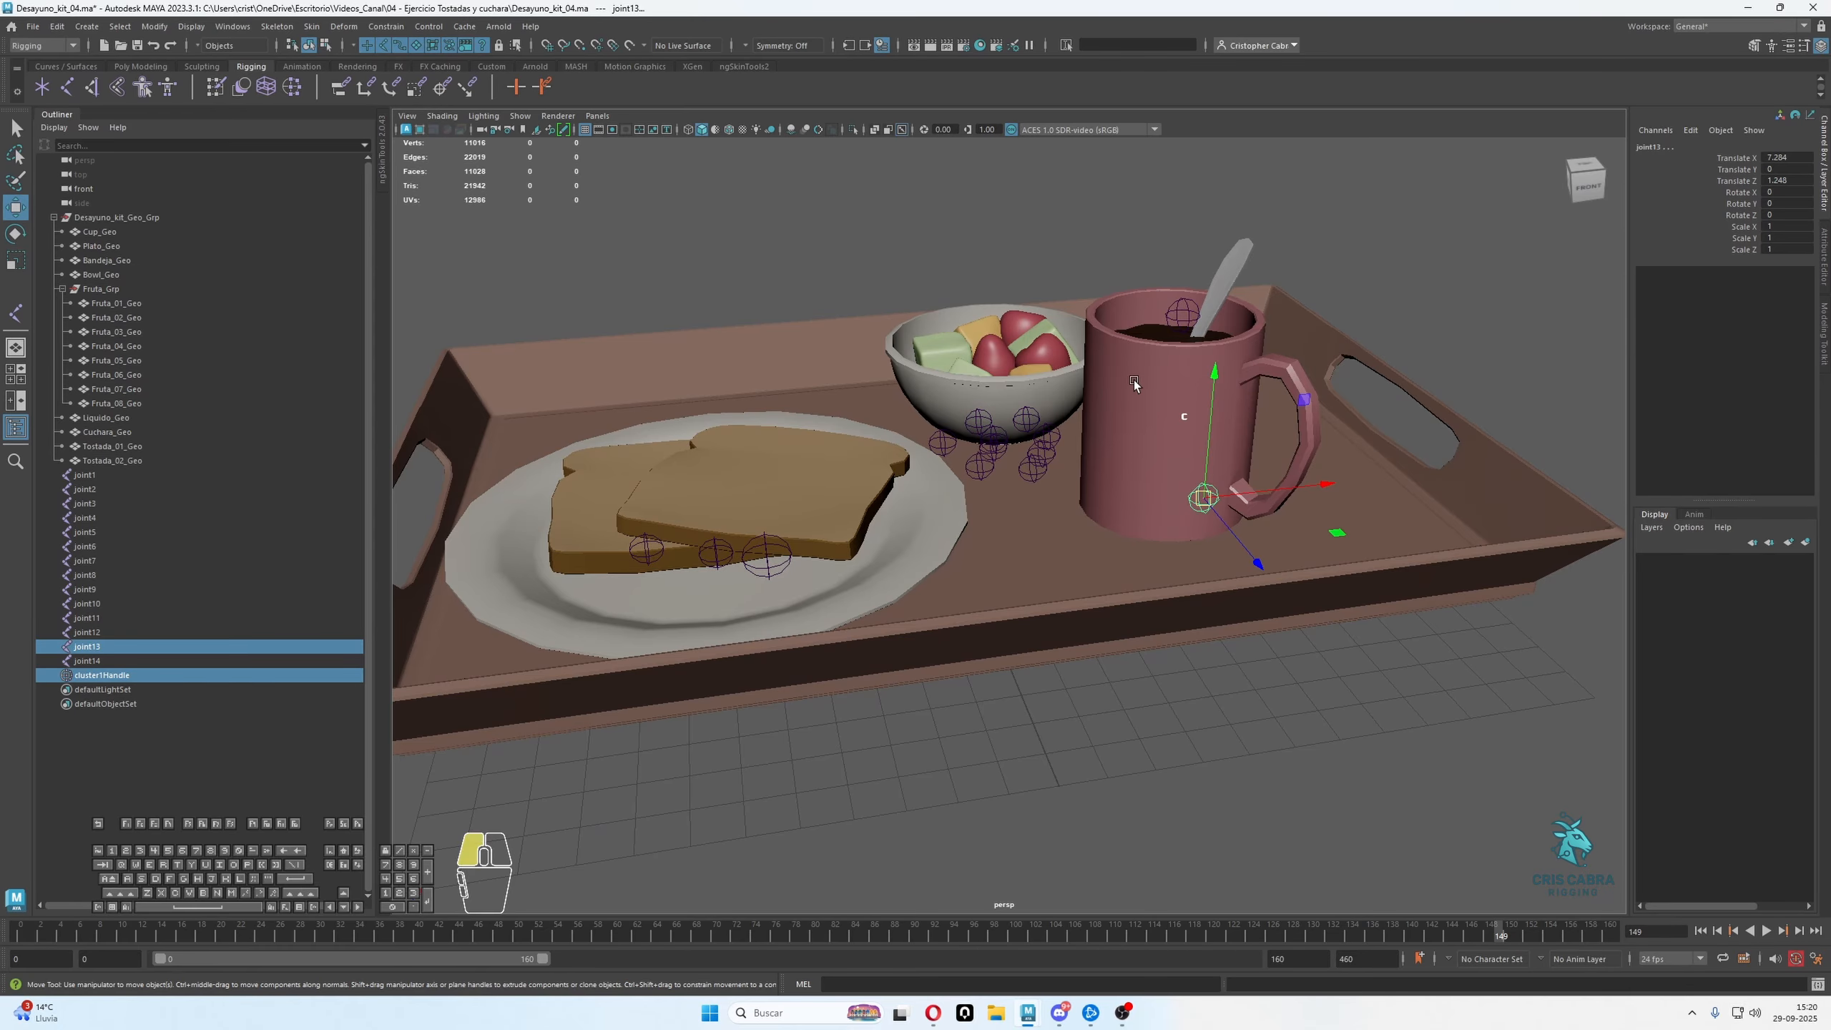
key("ctrl+z")
Isolate the mug's cluster handle and the joint near the mug's rim in the view
left_click(131, 678)
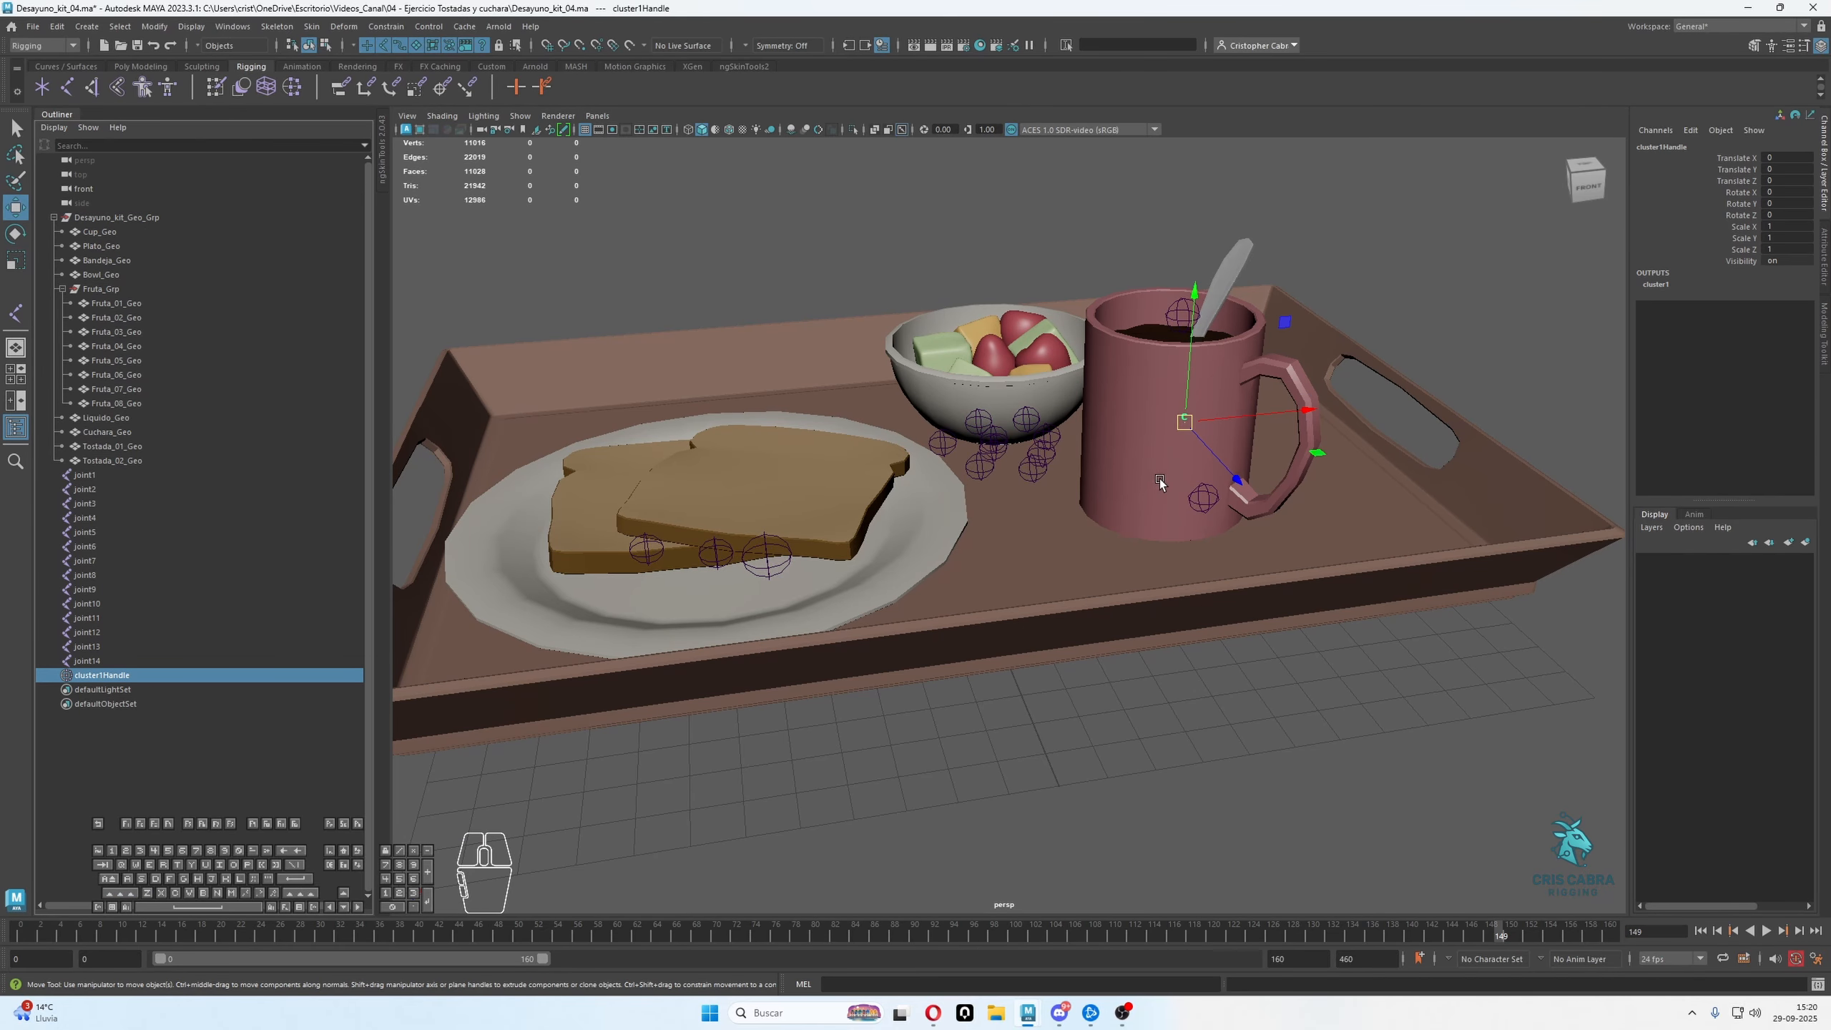
left_click_drag(1165, 519, 1194, 351, "alt")
key("ctrl+z")
left_click(1192, 346, "shift")
left_click(851, 131)
left_click(1113, 326)
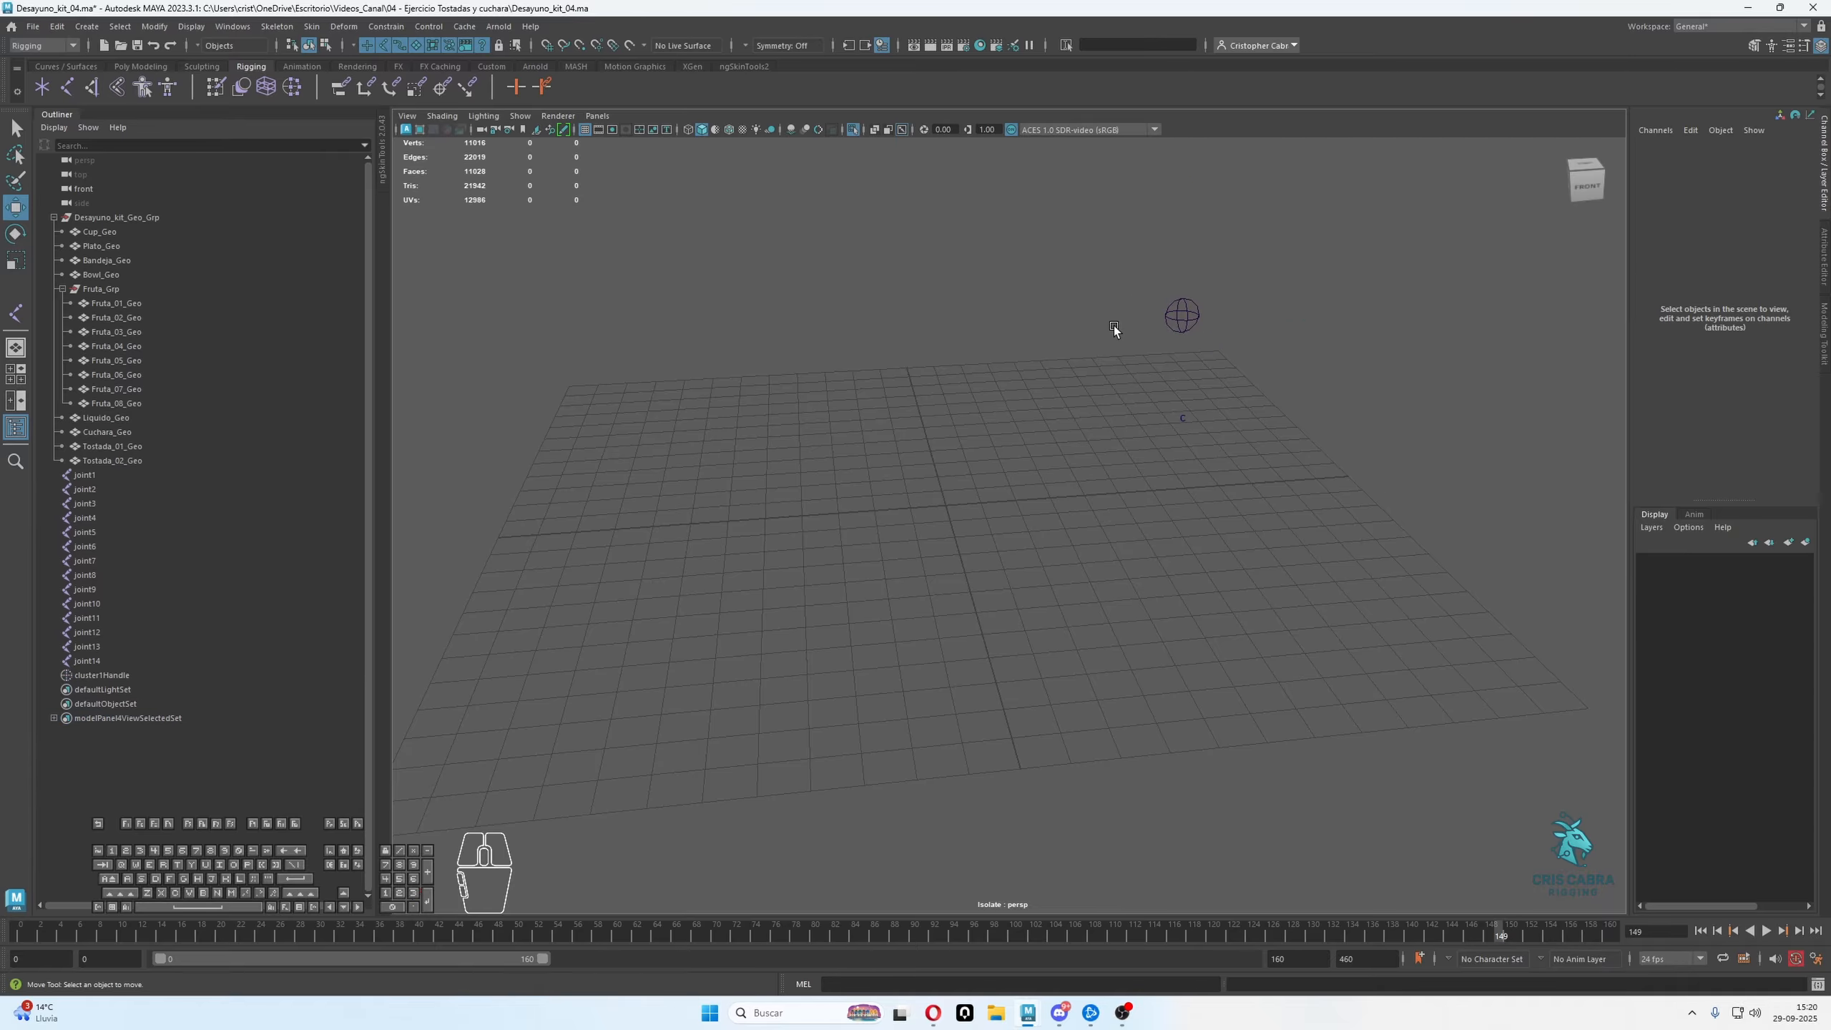
Snap the joint near the mug's rim to the centre of the mug's cluster handle and exit the isolated view
left_click(1189, 312)
key("w")
left_click_drag(1197, 352, 1019, 215, "alt")
key("v")
left_click(852, 131)
Create a cluster deformer on the lower orange fruit cube, Fruta_01_Geo, in the bowl
left_click_drag(1193, 346, 1207, 443, "alt")
right_click_drag(1207, 444, 1273, 497, "alt")
mouse_move(1272, 498)
left_mouse_down("alt")
mouse_move(1283, 570)
mouse_move(1298, 498)
left_mouse_up("alt")
middle_click_drag(1074, 418, 1157, 530, "alt")
left_click_drag(1157, 530, 1124, 491, "alt")
right_click_drag(1124, 491, 1166, 518, "alt")
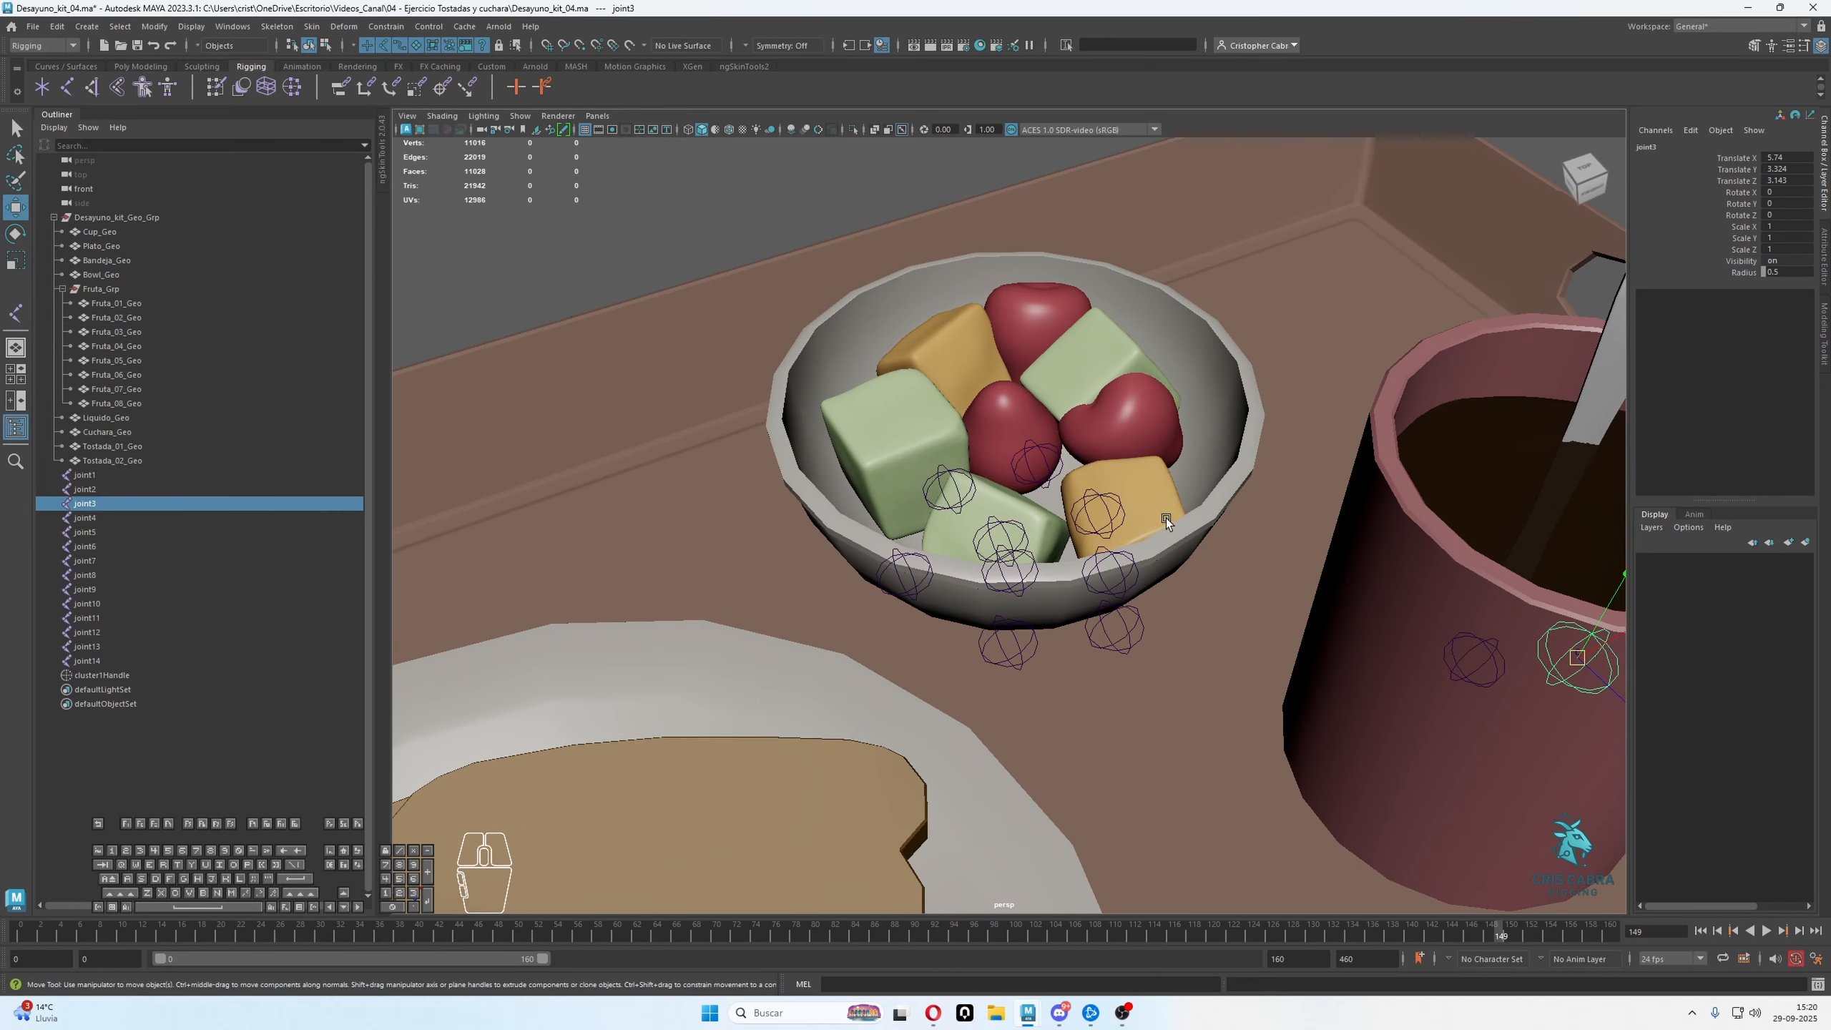
left_click(1159, 510)
middle_click_drag(1133, 481, 1148, 493, "alt")
left_click(376, 28)
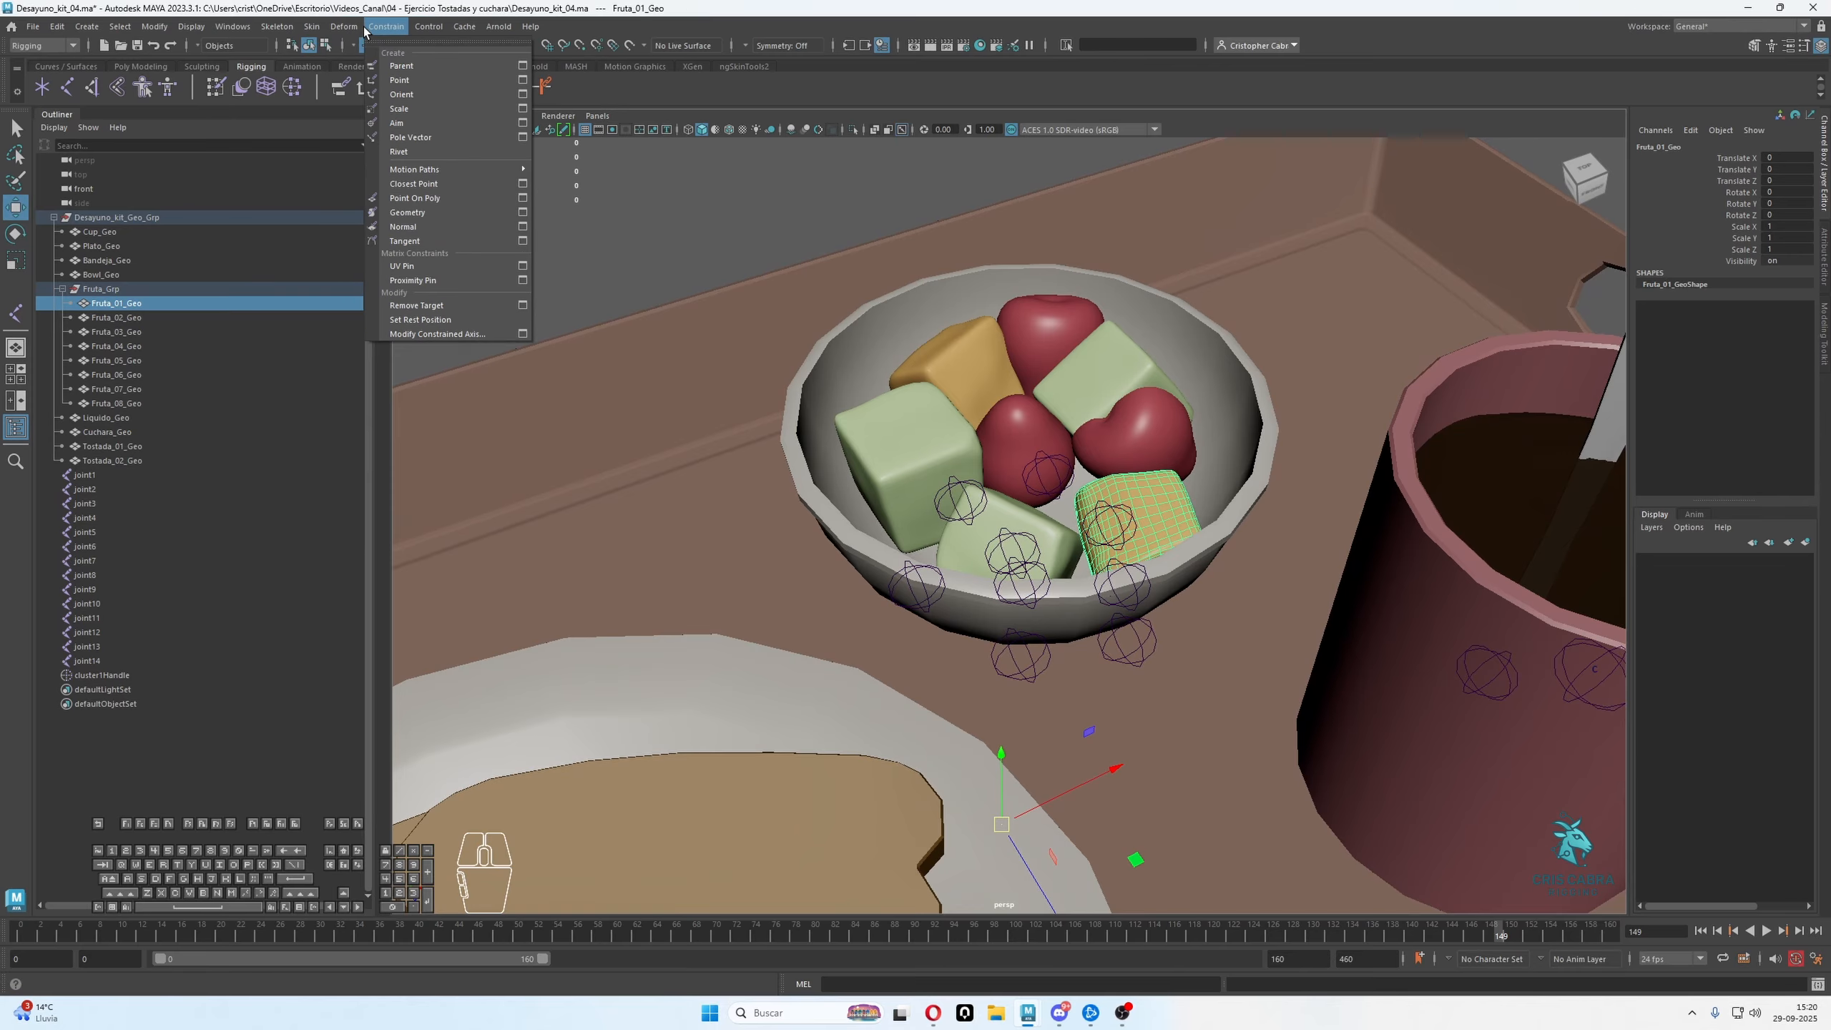
mouse_move(344, 26)
left_click(366, 83)
Create separate cluster deformers on the neighbouring red fruit and the wide green block in the bowl
left_click_drag(1083, 339, 1074, 417, "alt")
left_click(1134, 414)
key("g")
left_click(1014, 368)
key("g")
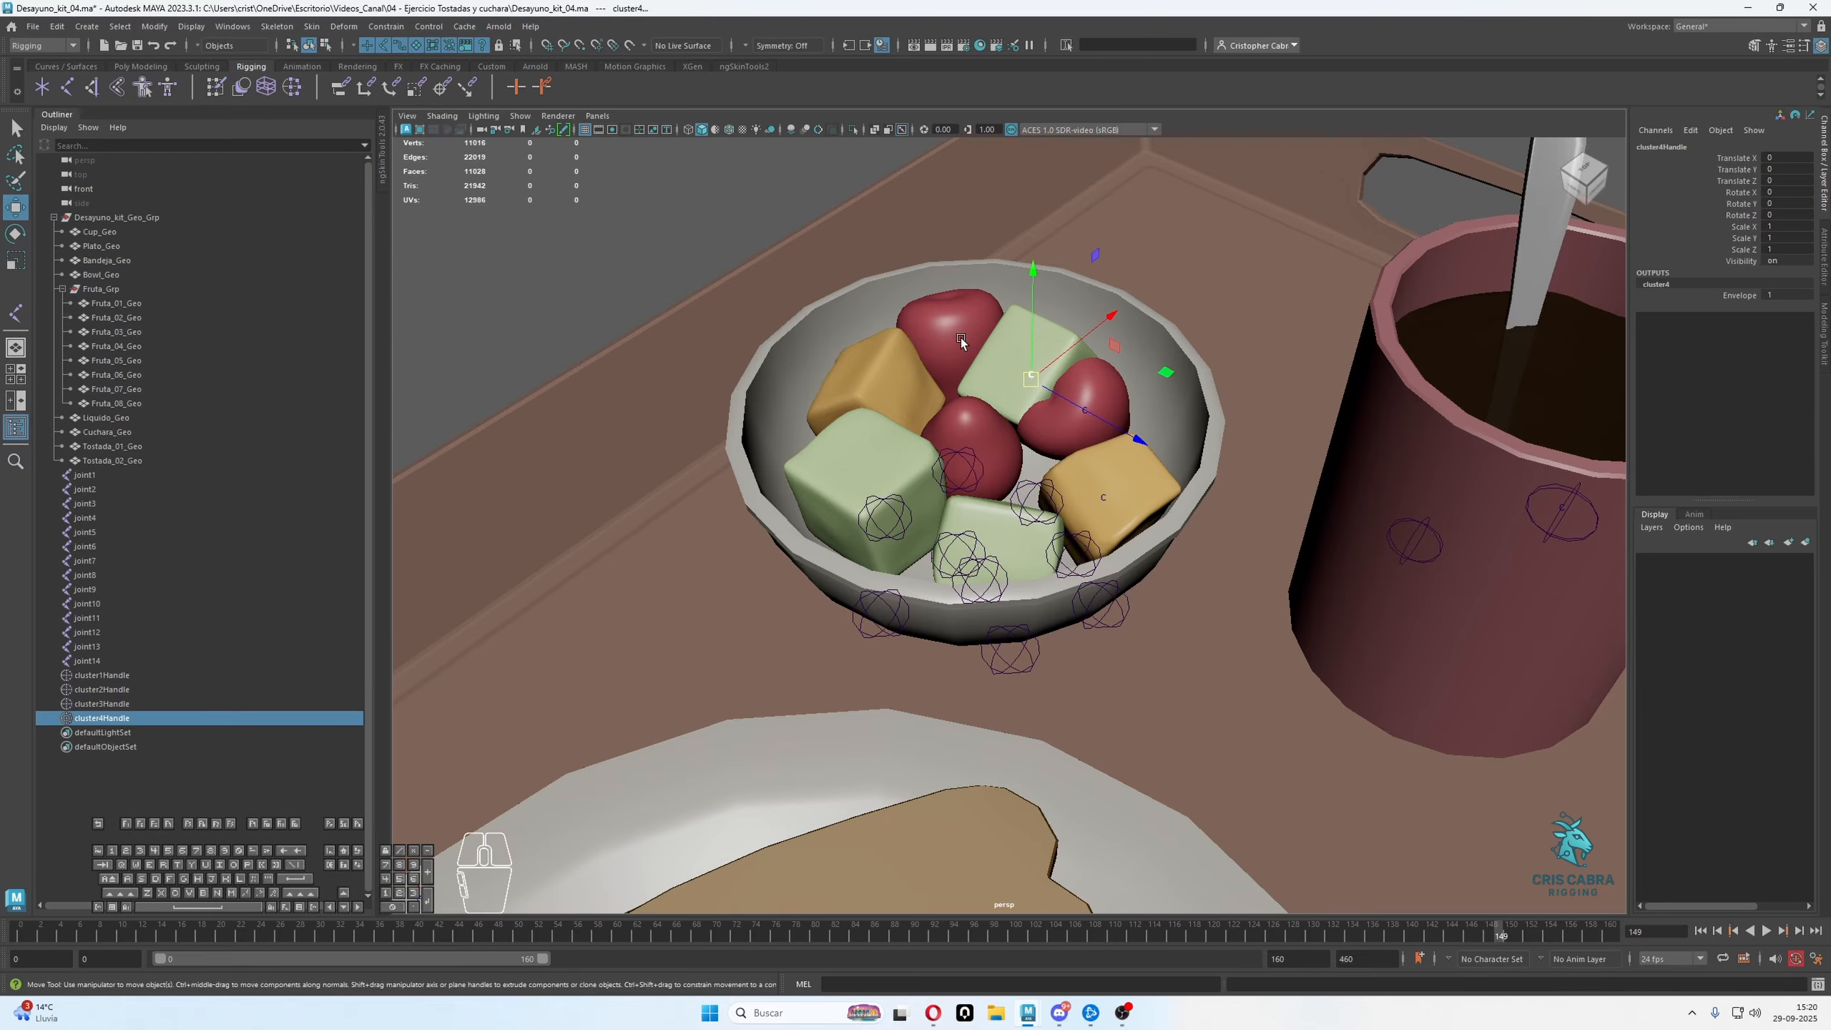
Create separate cluster deformers on the red fruit at the back, the orange cube beside it and the large green cube in the bowl
left_click(944, 332)
key("g")
left_click(892, 360)
key("g")
left_click(876, 480)
key("g")
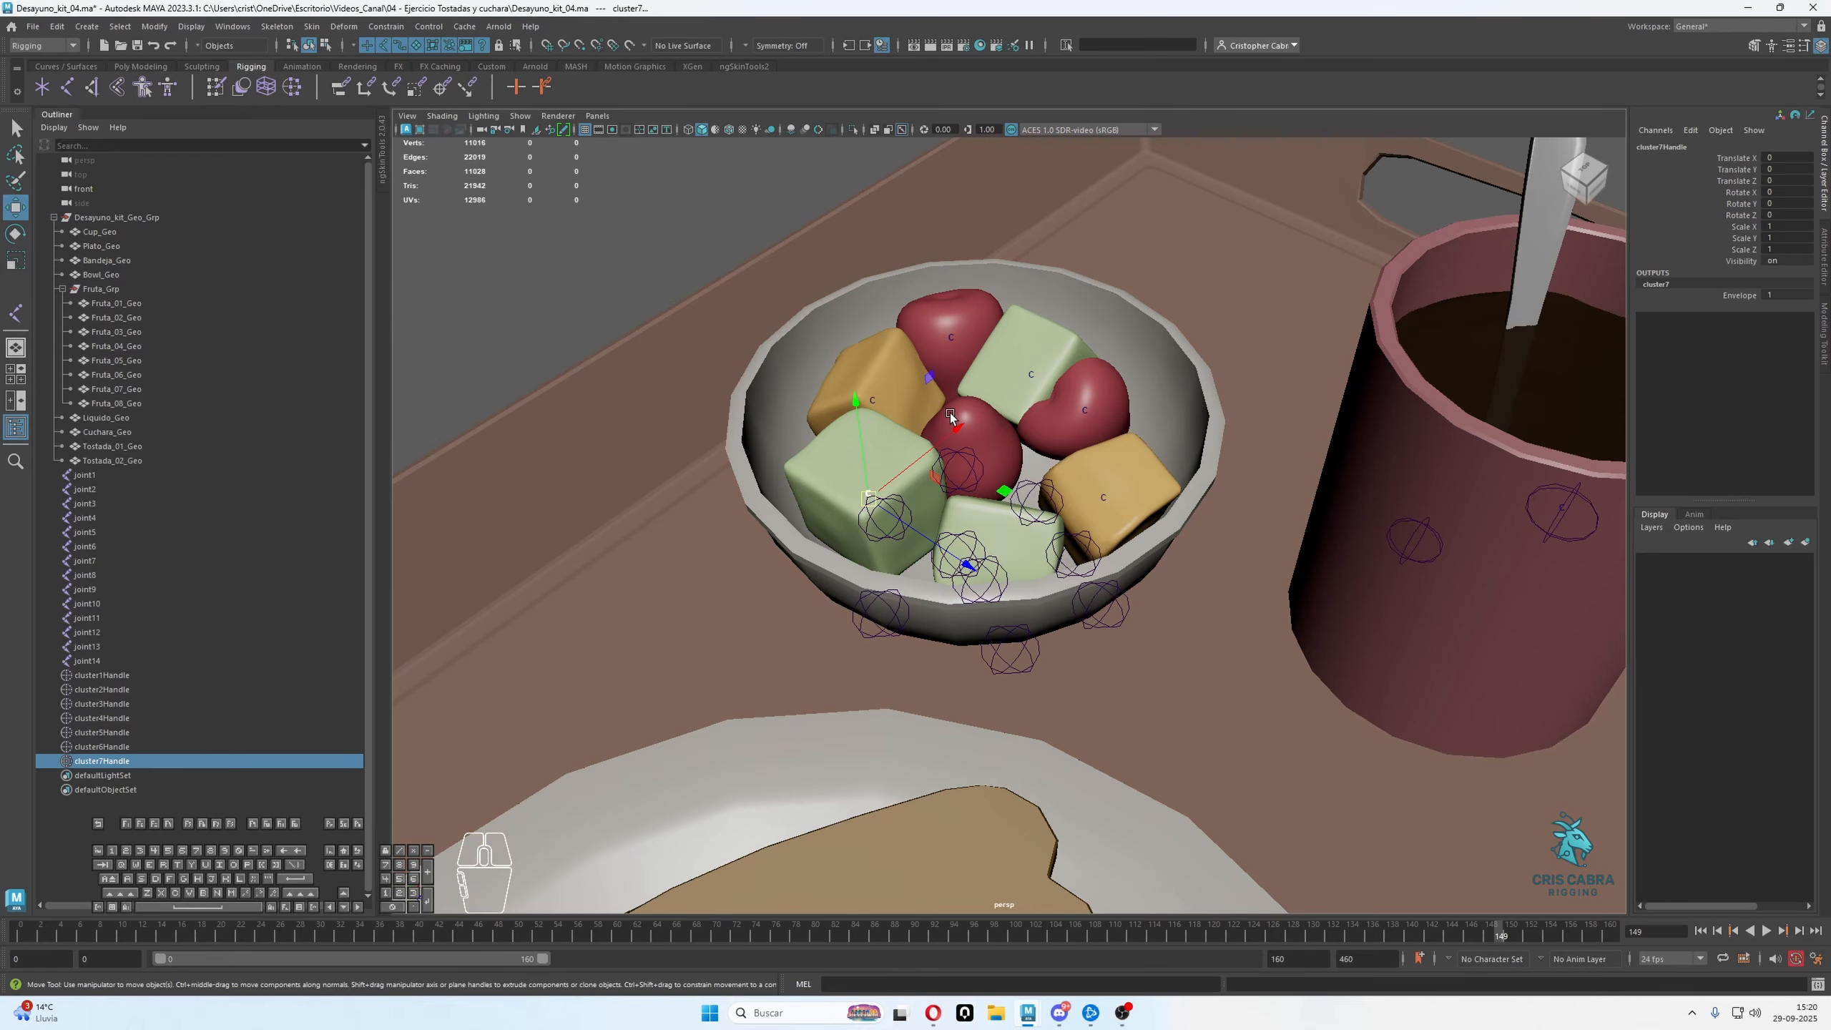
Create separate cluster deformers on the central red fruit, the front green block and the bowl itself
left_click(951, 417)
key("g")
left_click(982, 517)
key("g")
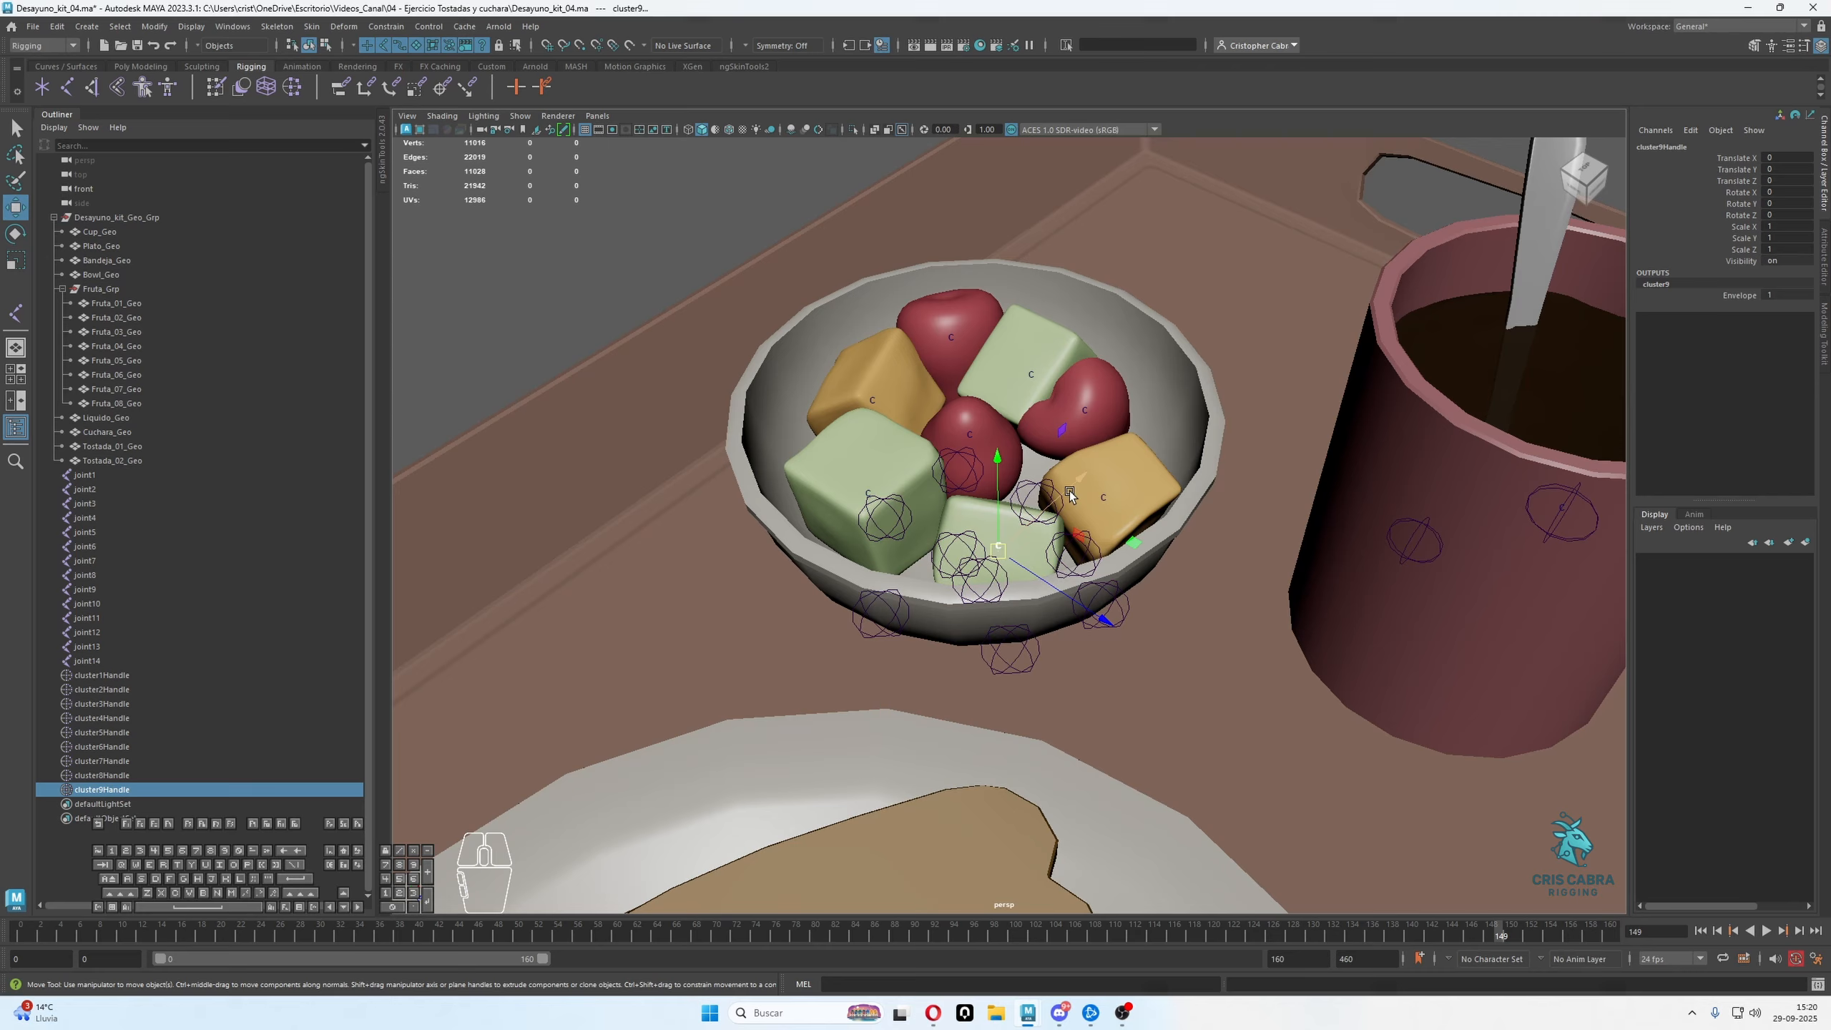
left_click(1159, 381)
key("g")
left_click_drag(1131, 296, 1131, 357, "alt")
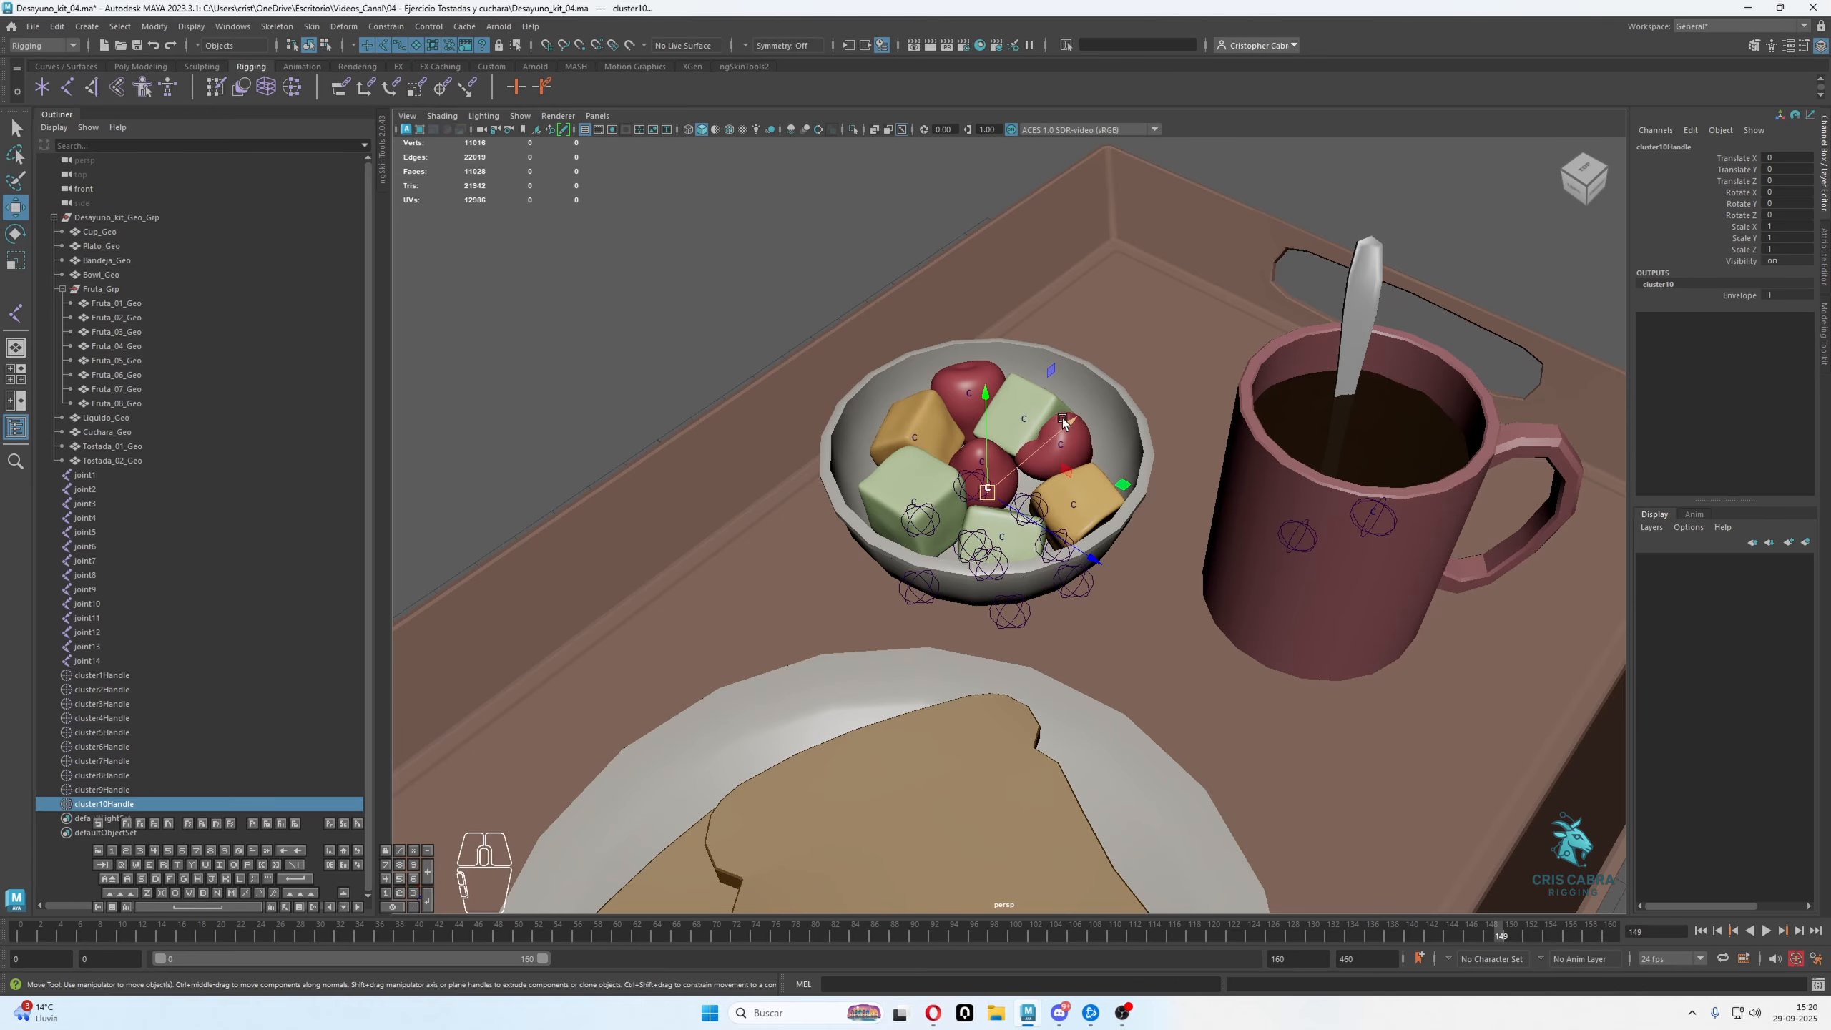
Create separate cluster deformers on the plate and on each of the two toast slices
right_click_drag(1063, 422, 963, 426, "alt")
middle_click_drag(1161, 577, 1199, 473, "alt")
left_click_drag(1199, 473, 1147, 559, "alt")
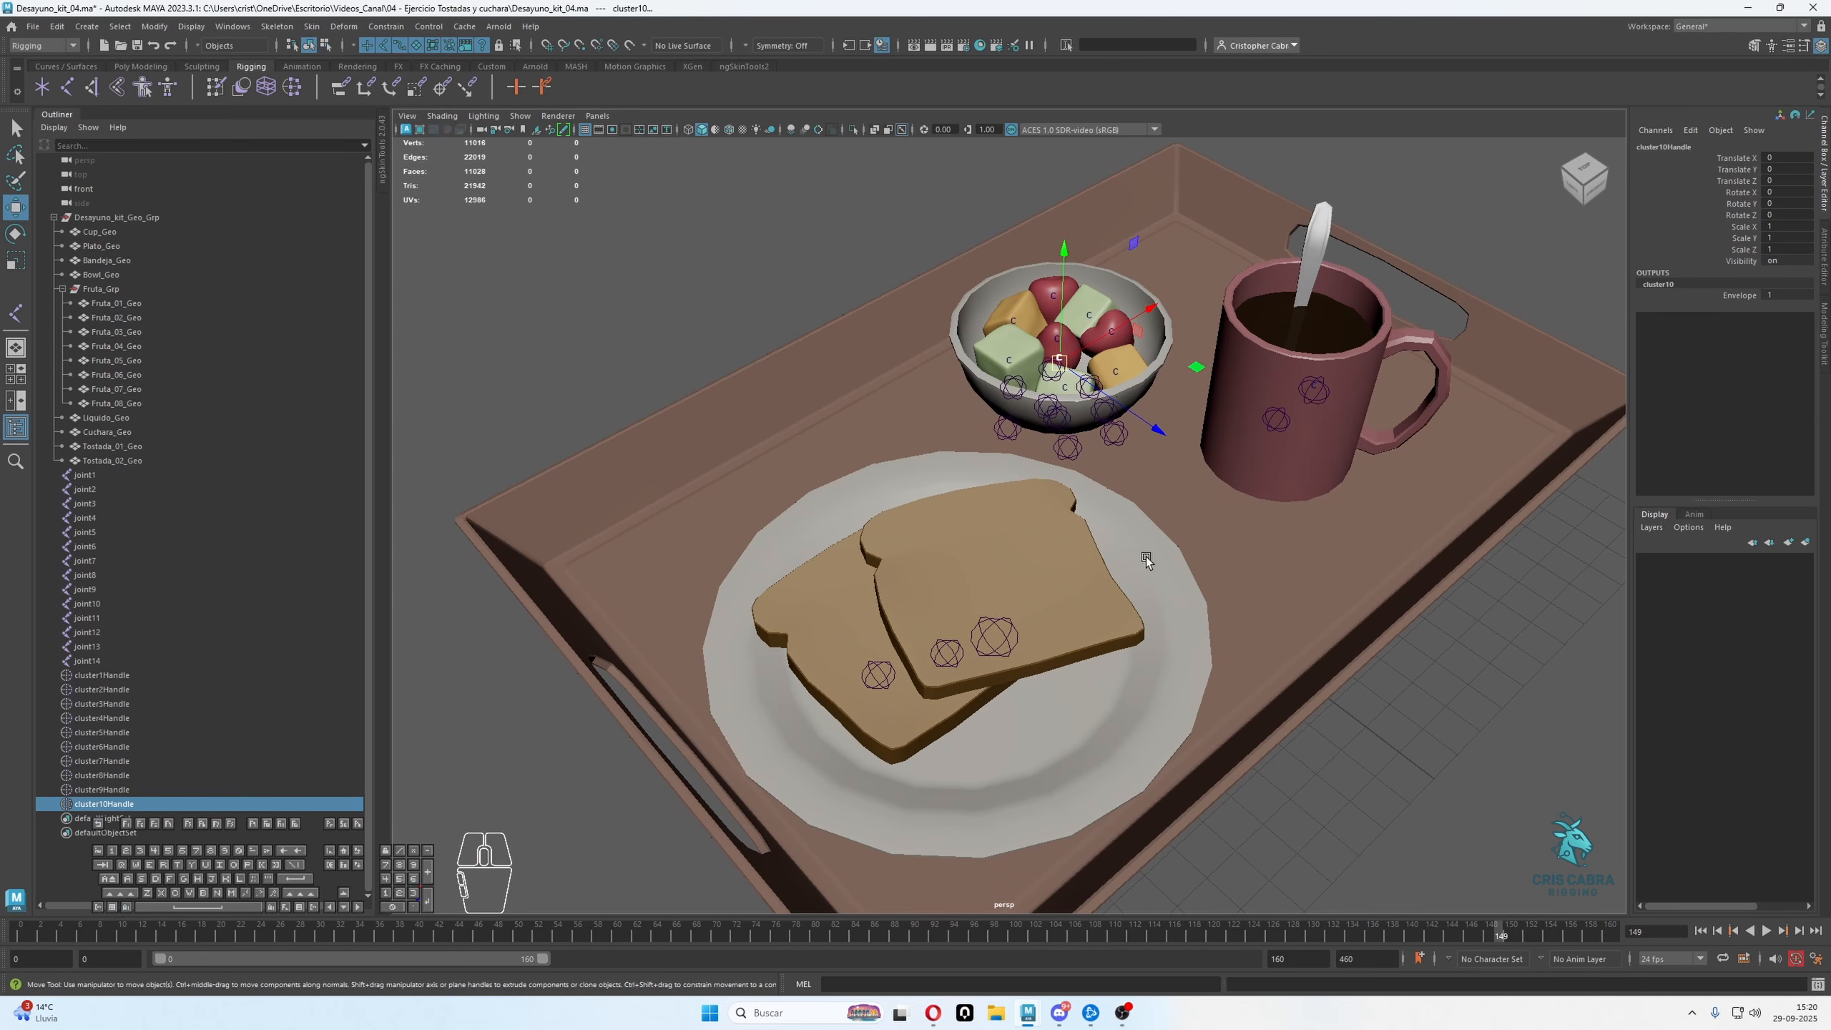
left_click(1145, 557)
key("g")
left_click(1004, 513)
key("g")
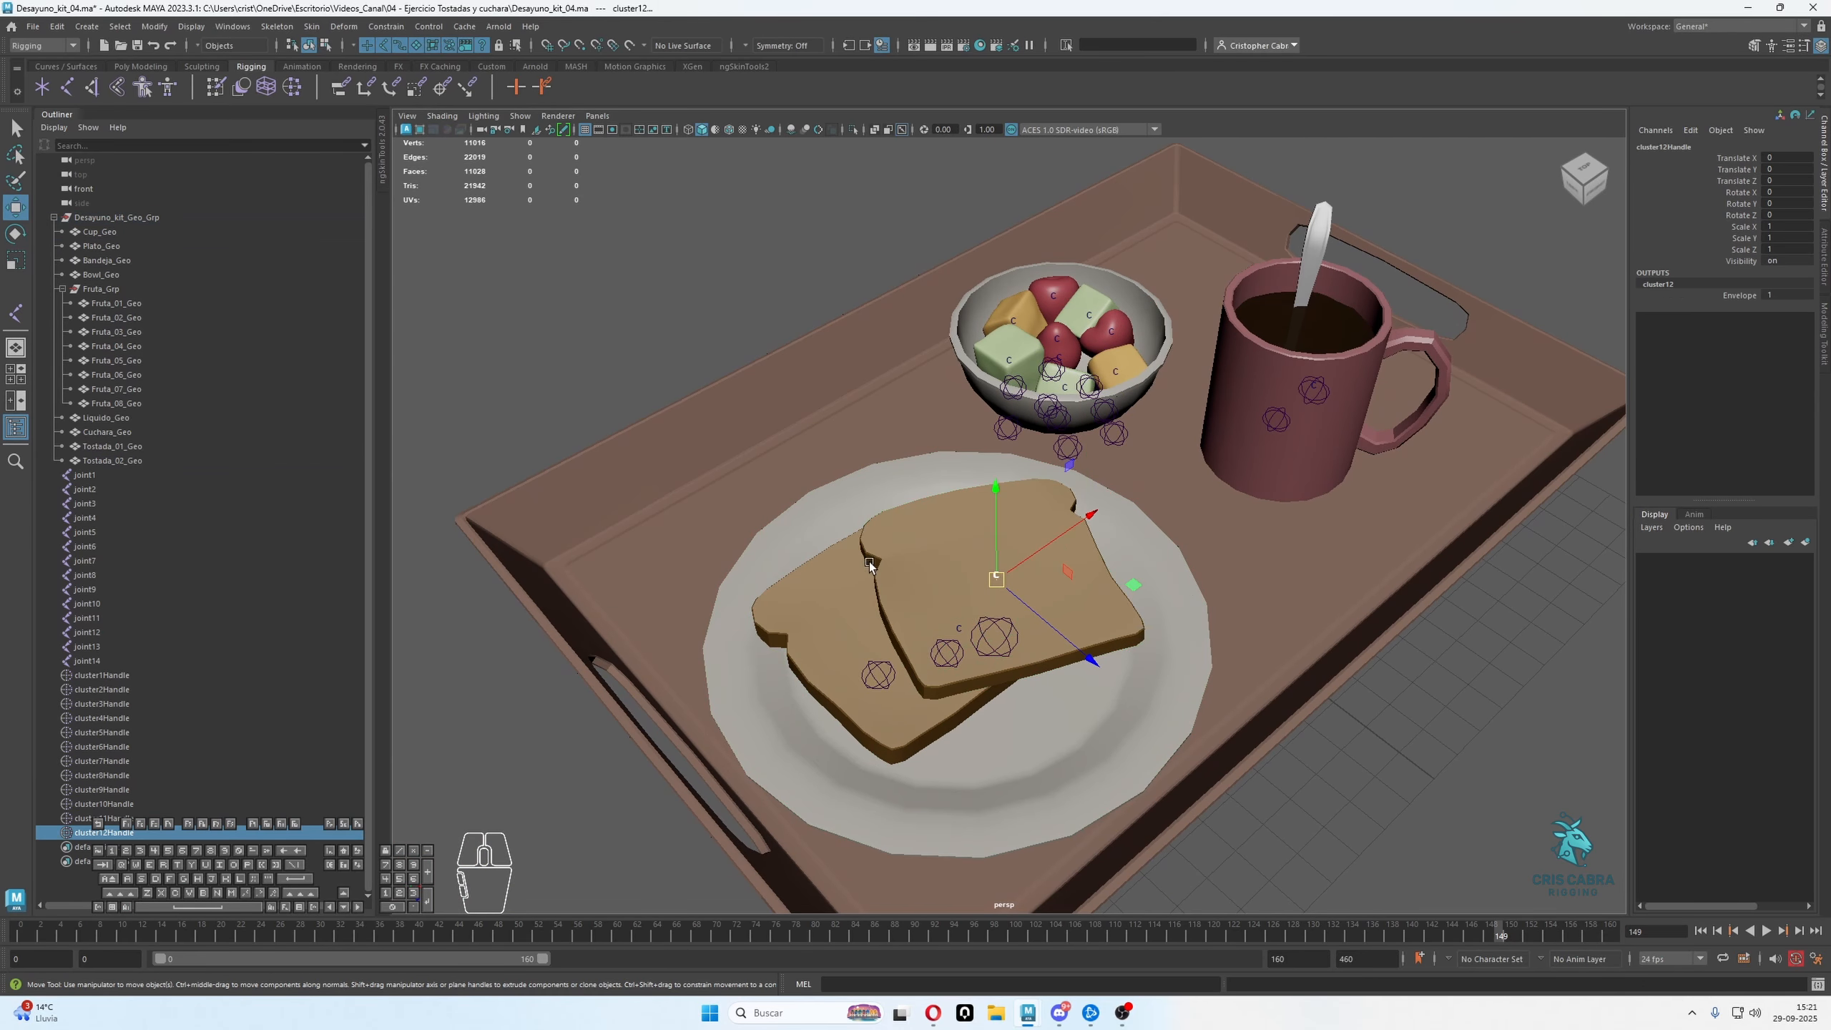
left_click(816, 583)
key("g")
left_click_drag(984, 604, 924, 598, "alt")
Isolate the plate and toast joints together with cluster11Handle, cluster12Handle and cluster13Handle in the view
key("q")
left_click_drag(739, 484, 1098, 751)
left_click_drag(999, 666, 901, 563, "alt")
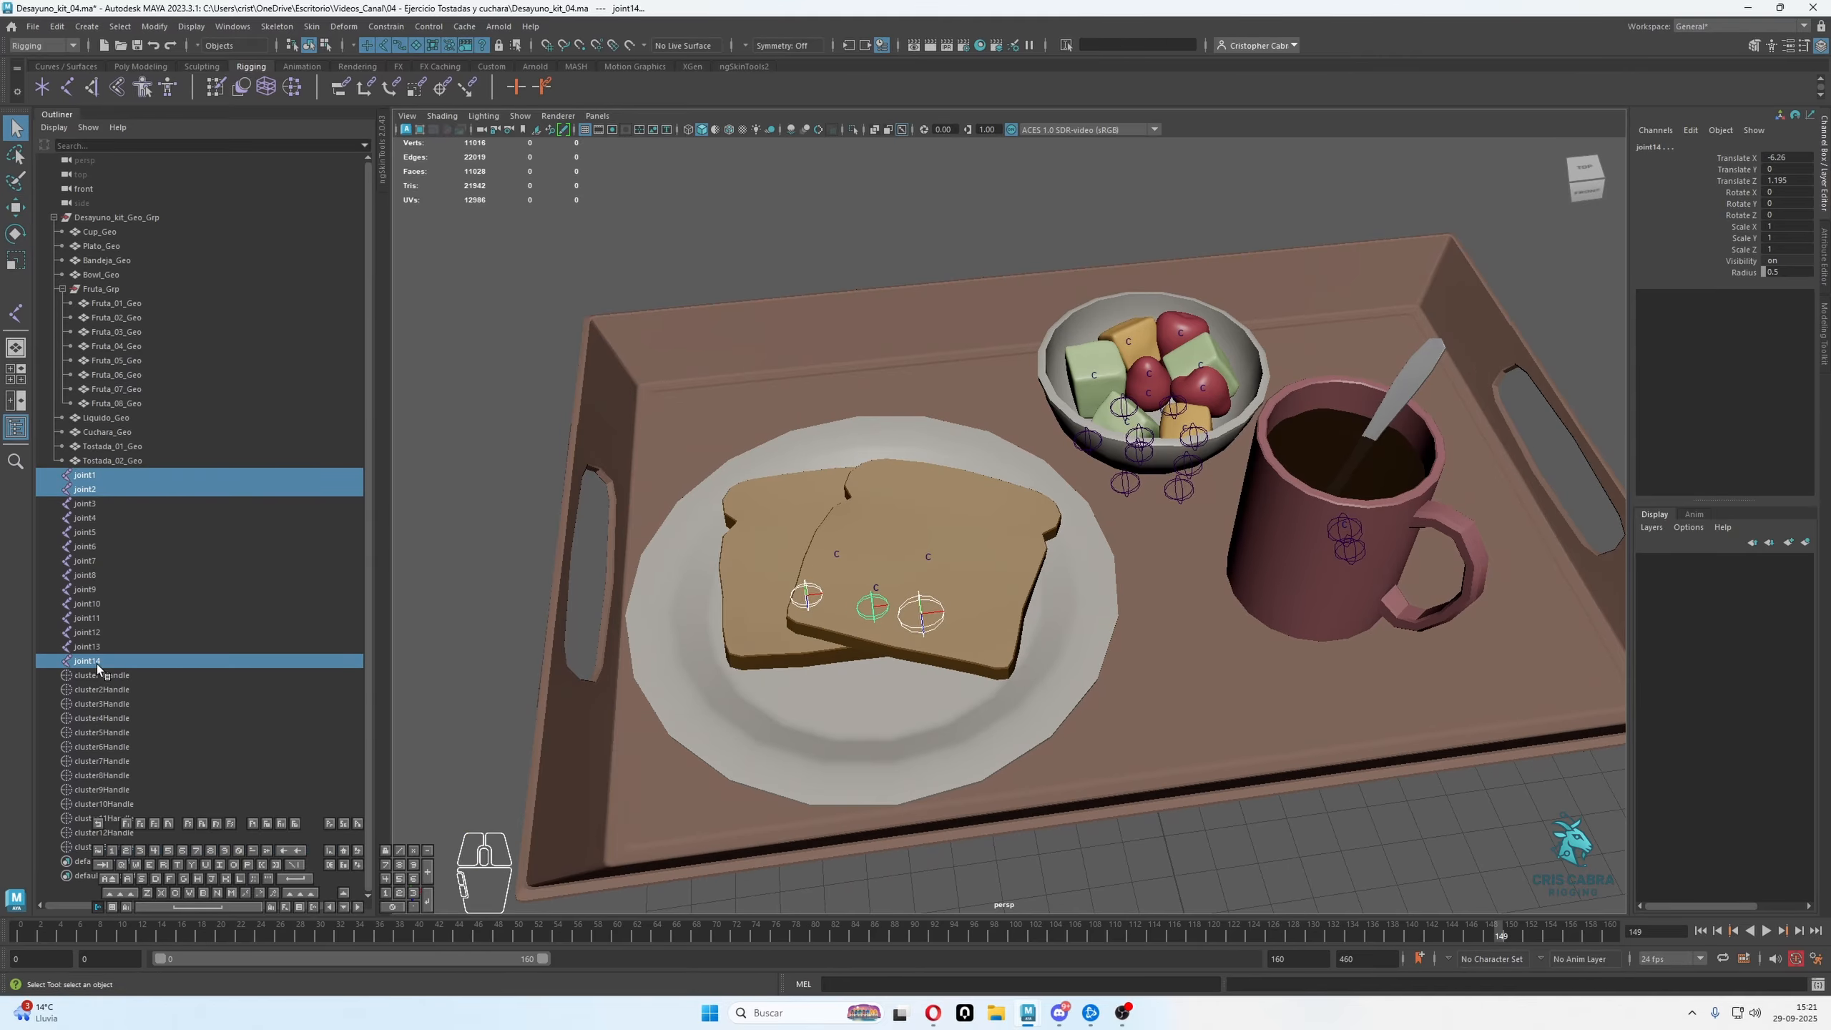
left_click(121, 847, "ctrl")
left_click(119, 833, "ctrl")
left_click(122, 820, "ctrl")
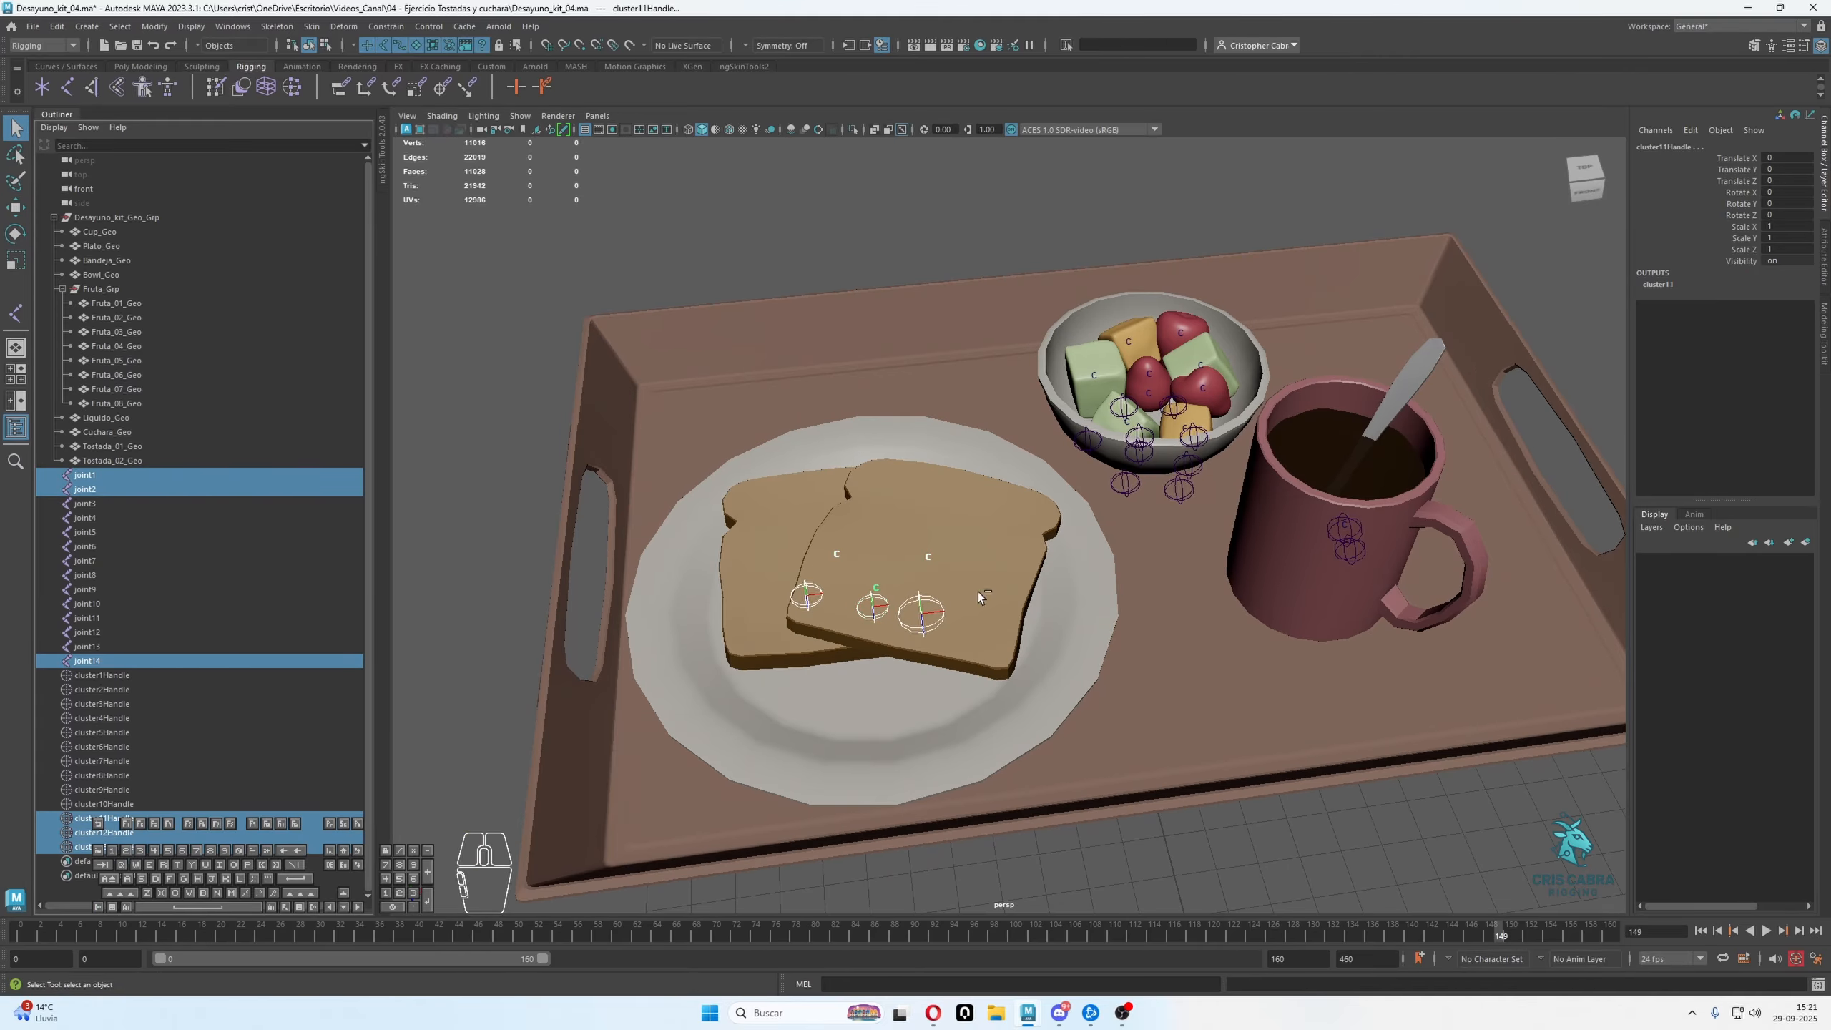
left_click_drag(936, 490, 840, 317, "alt")
left_click(853, 130)
Snap the plate joint and the two toast joints to the centres of their matching cluster handles and exit the isolated view
left_click_drag(871, 404, 899, 433, "alt")
middle_click_drag(899, 433, 1034, 413, "alt")
right_click_drag(1034, 413, 1065, 477, "alt")
mouse_move(1066, 481)
middle_mouse_down("alt")
mouse_move(1042, 480)
mouse_move(1051, 493)
middle_mouse_up("alt")
left_click_drag(1091, 514, 1116, 478)
key("w")
left_click(1039, 553)
left_click(970, 550)
left_click_drag(955, 541, 1042, 465)
scroll(1032, 511, "down", 3)
right_click_drag(1045, 534, 1088, 586, "alt")
left_click_drag(1066, 498, 1121, 498, "alt")
left_click(1038, 475)
left_click(855, 128)
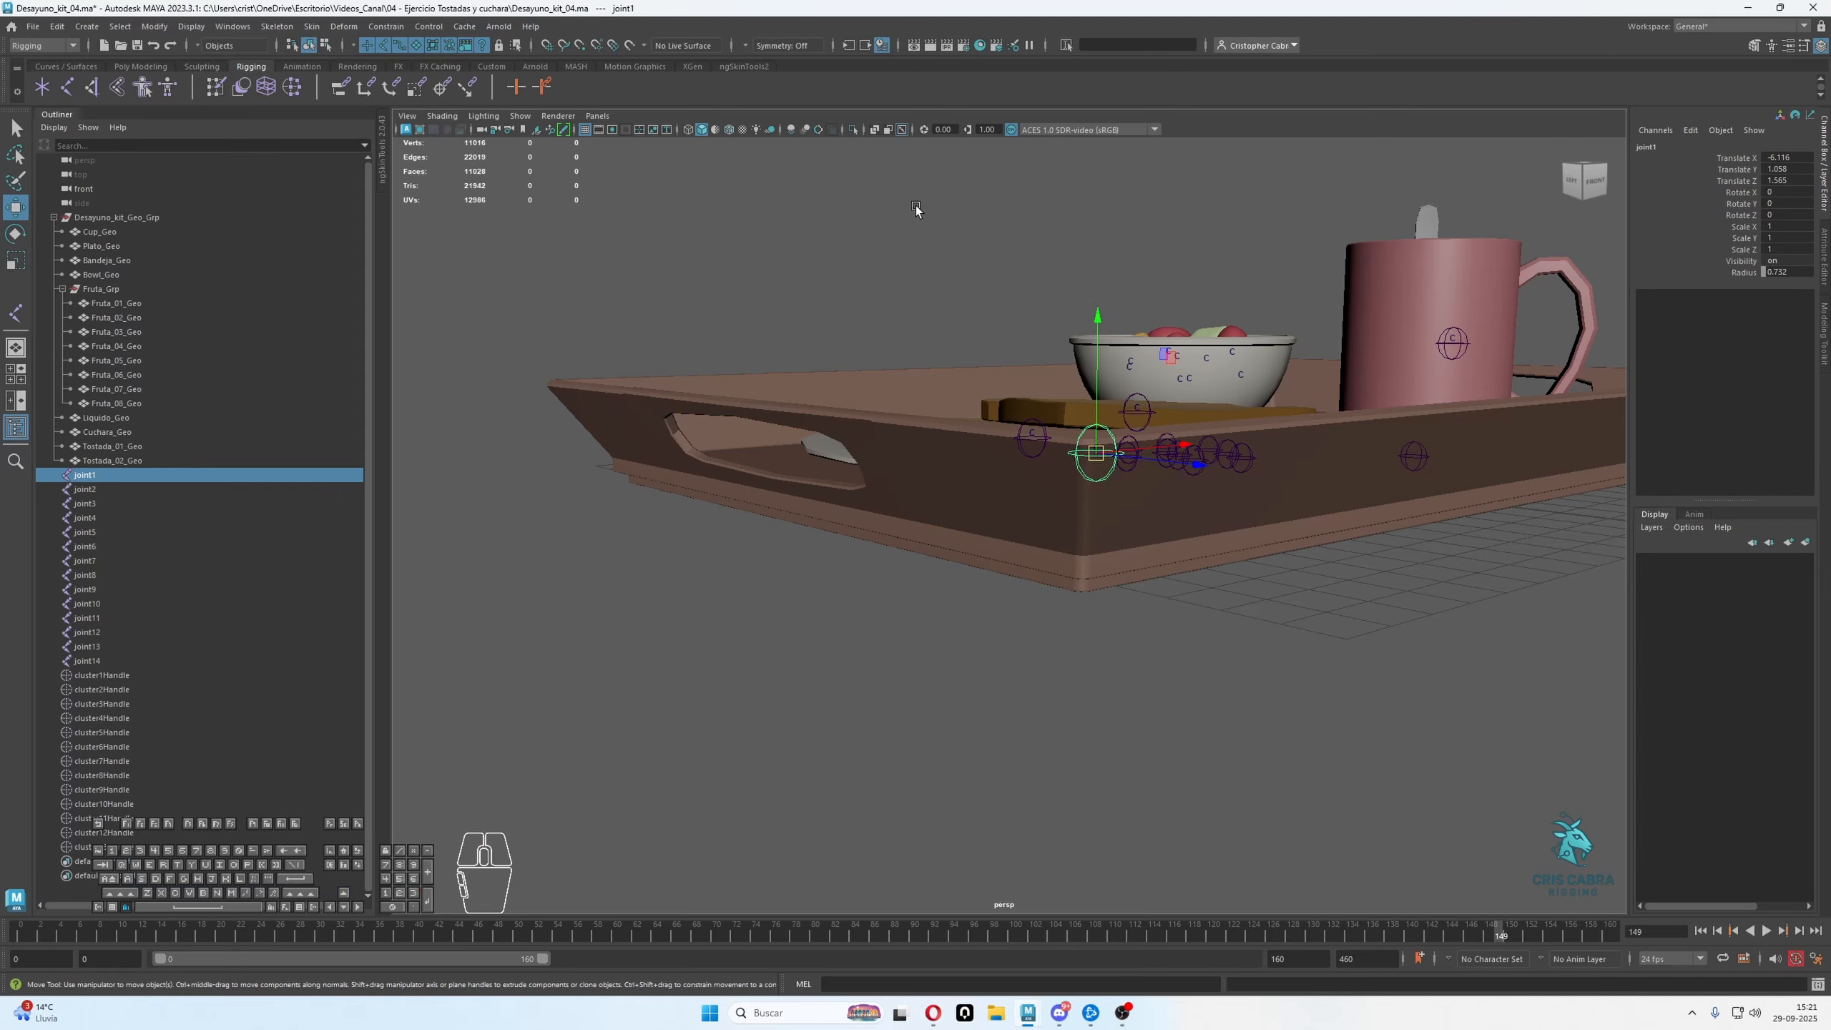
Delete the plate and toast cluster handles, cluster11Handle to cluster13Handle
left_click_drag(1037, 337, 1025, 490, "alt")
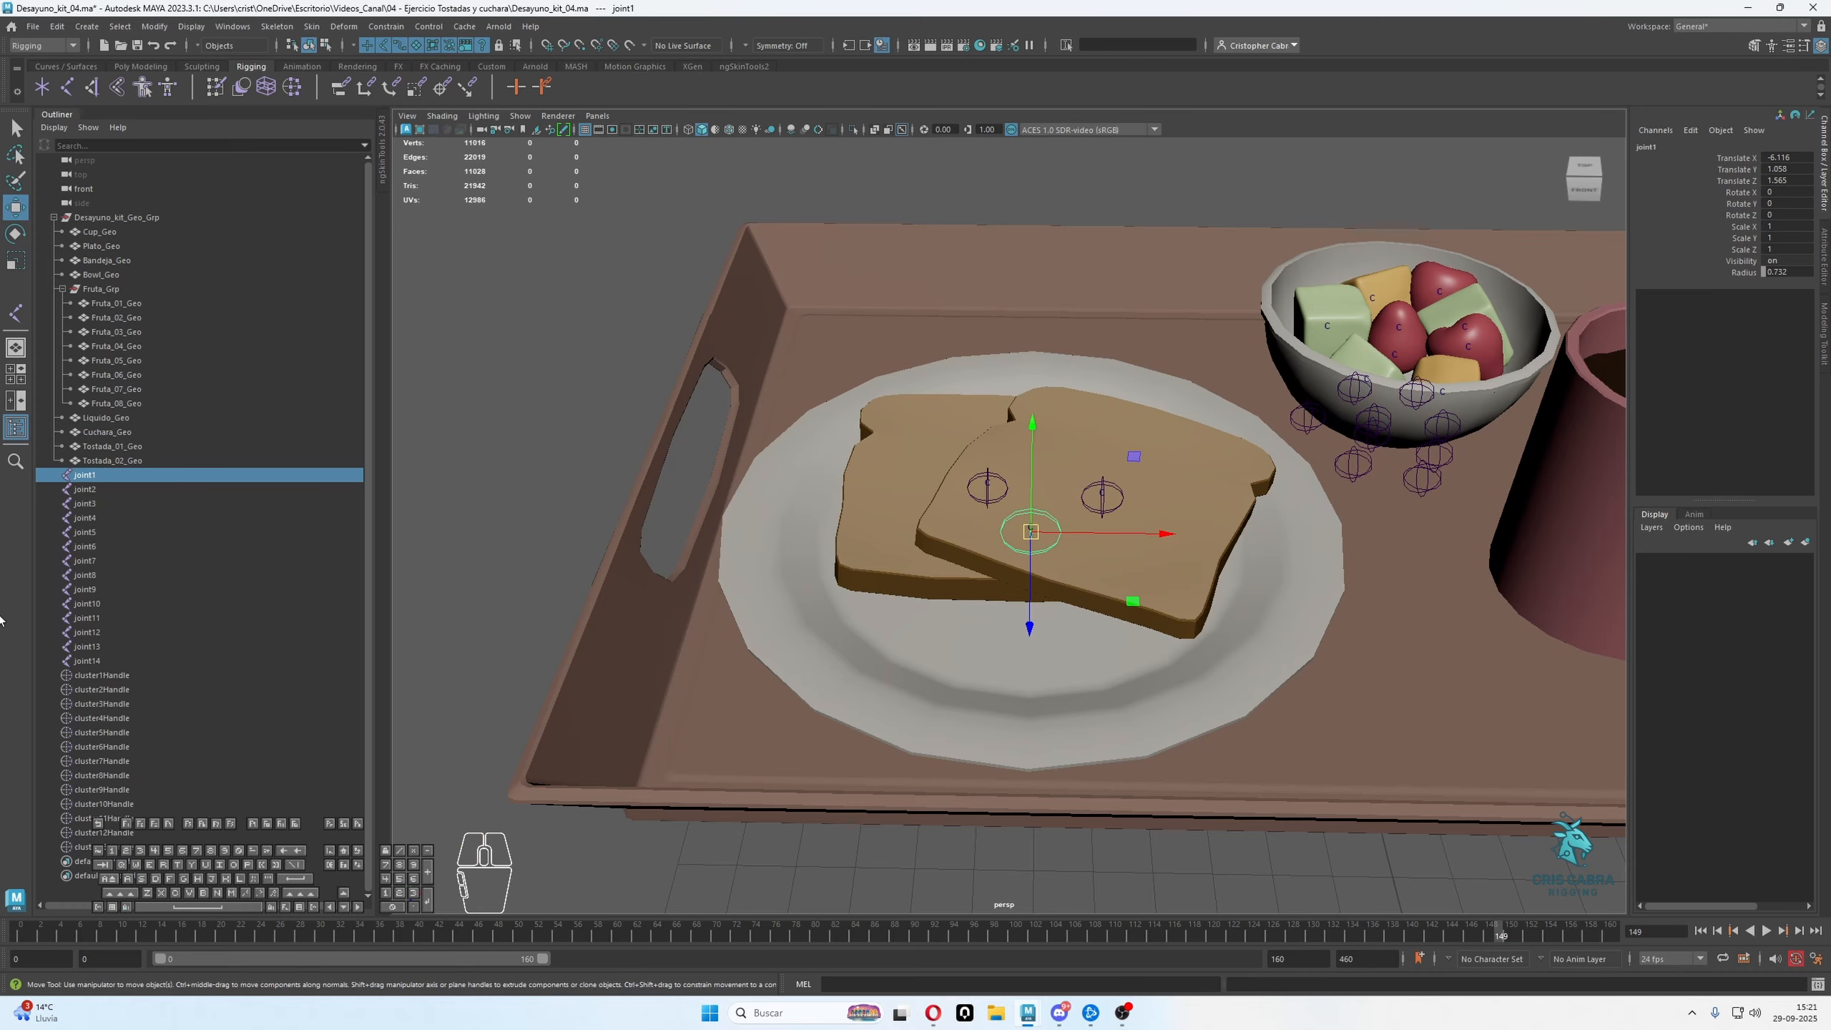
left_click(119, 847)
left_click(122, 833, "ctrl")
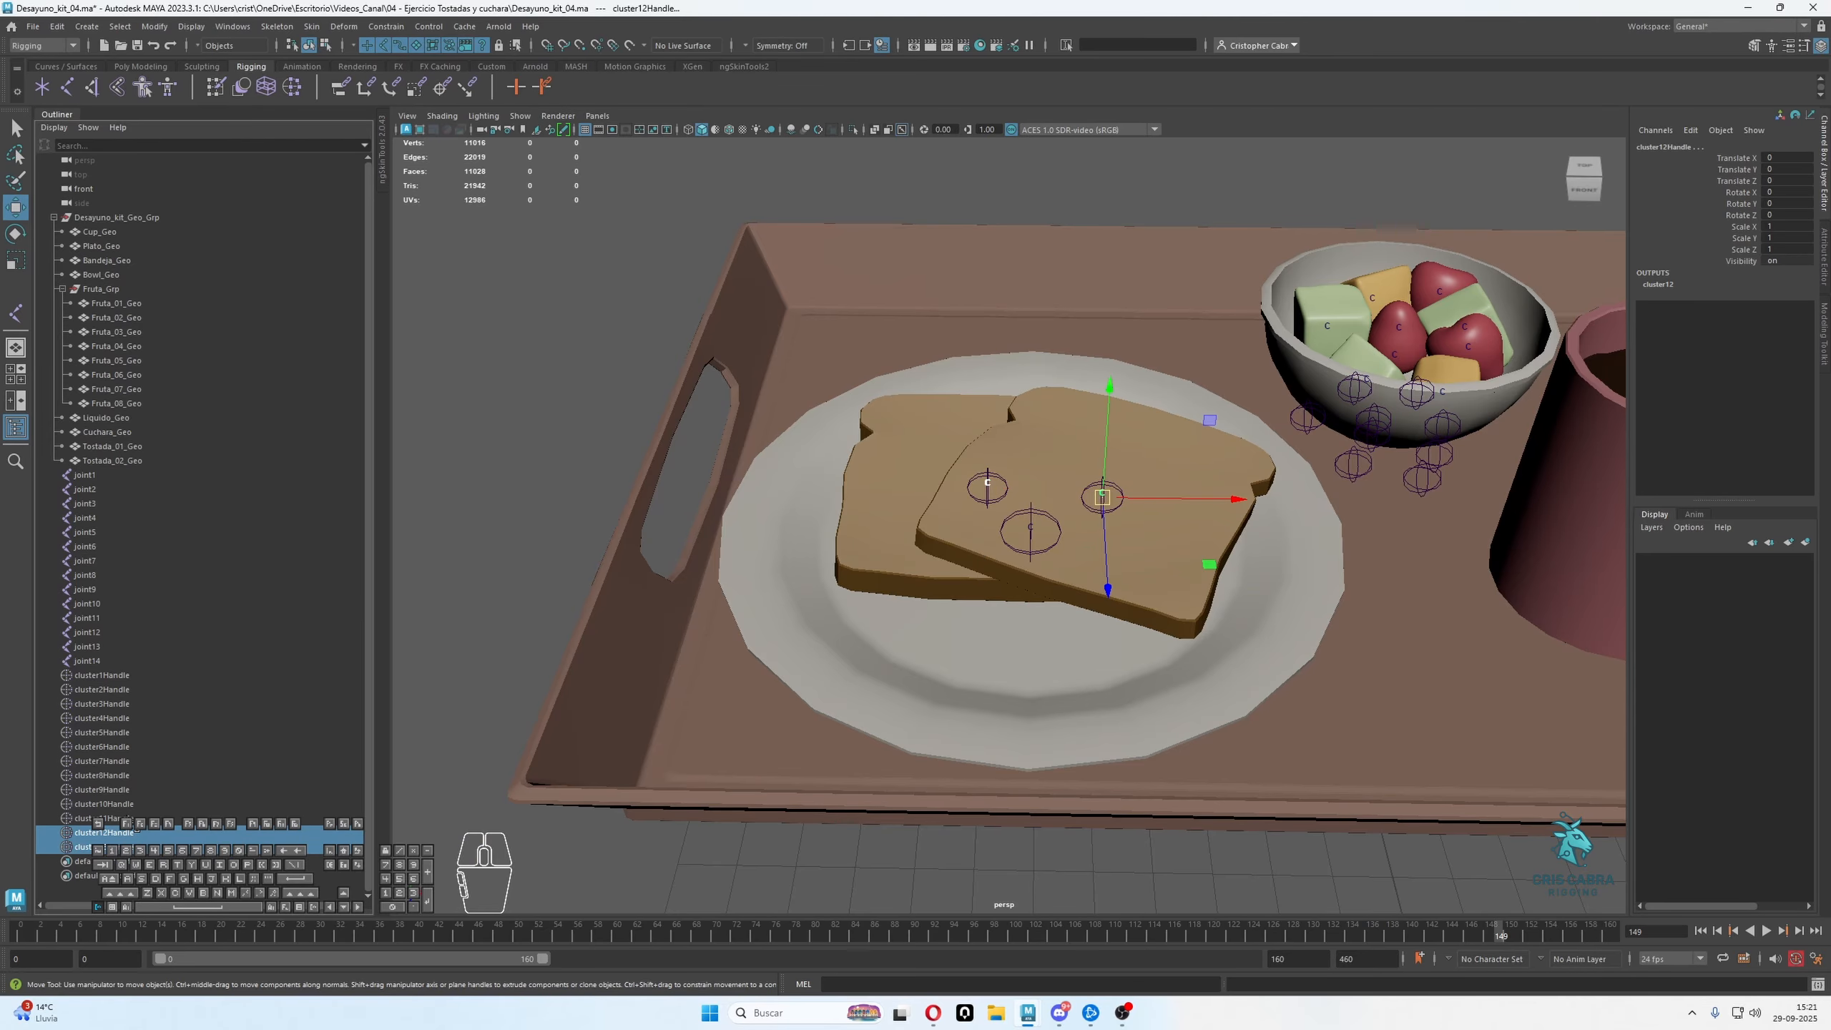
left_click(123, 820, "ctrl")
left_click(943, 438)
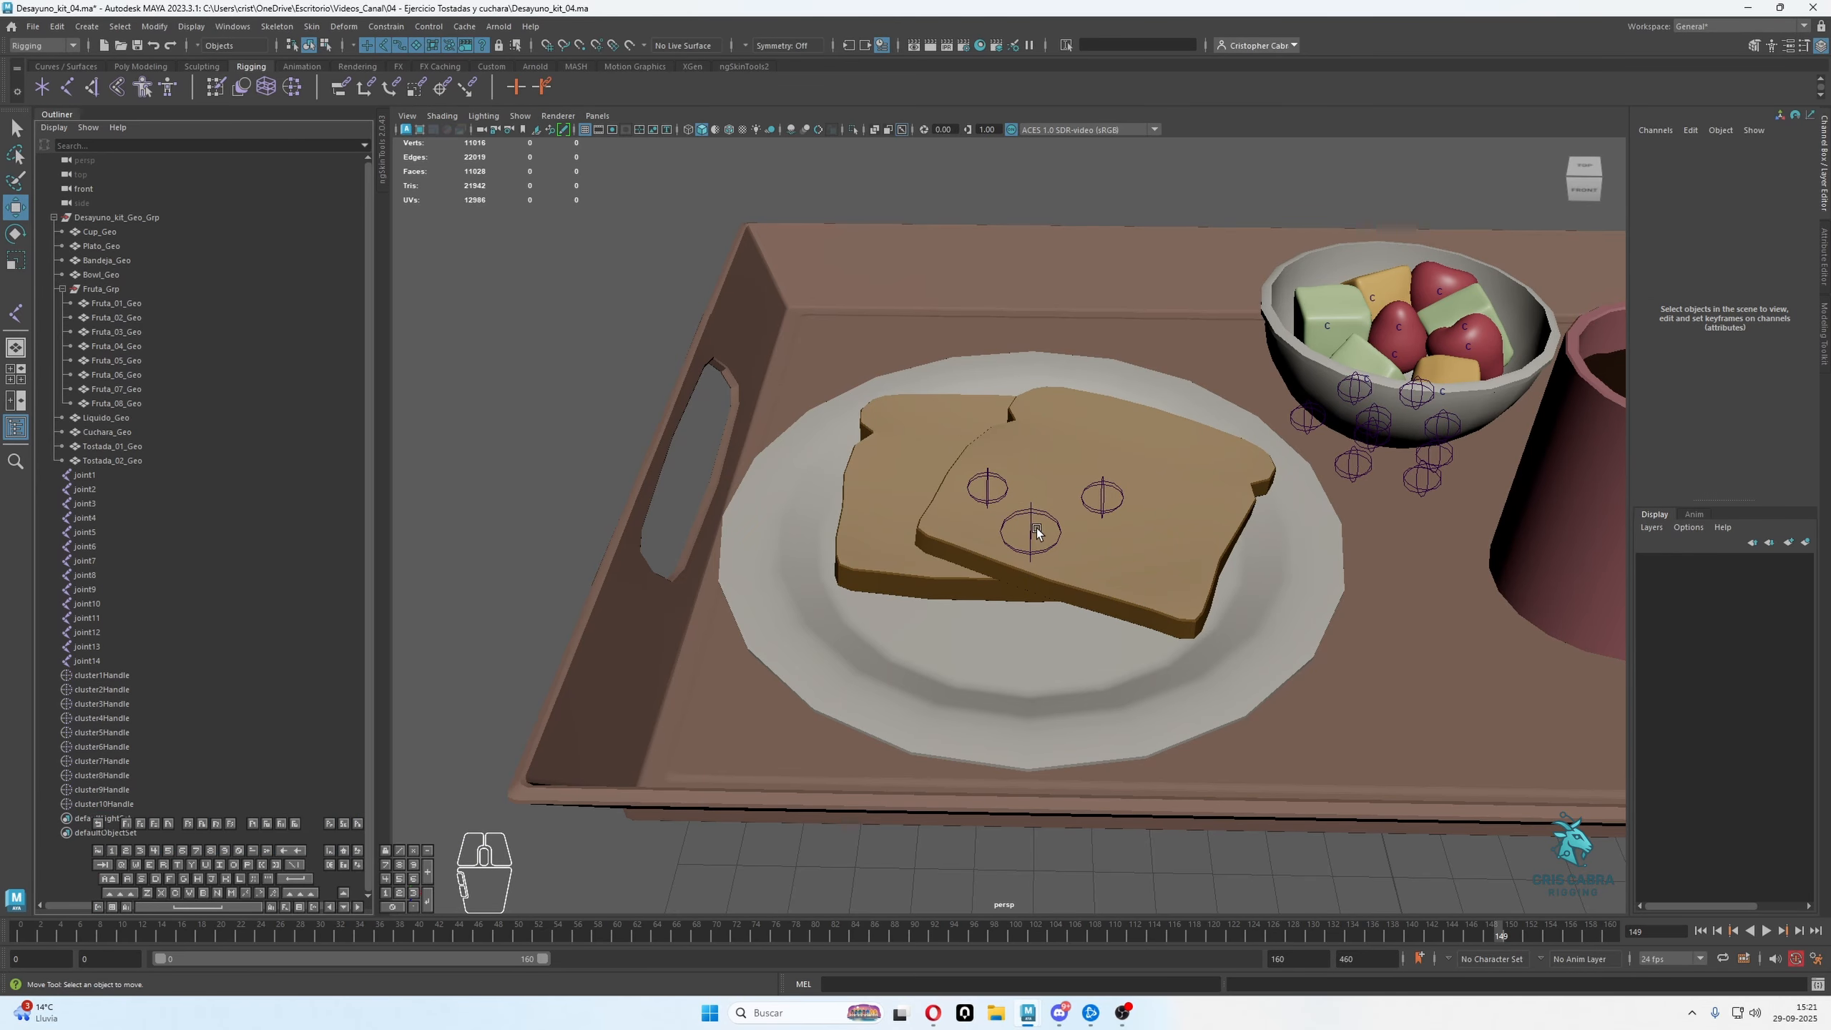
Rename the plate's joint, joint1, as Plato_Jnt
left_click_drag(1038, 534, 1058, 494, "alt")
right_click_drag(1057, 494, 1060, 574, "alt")
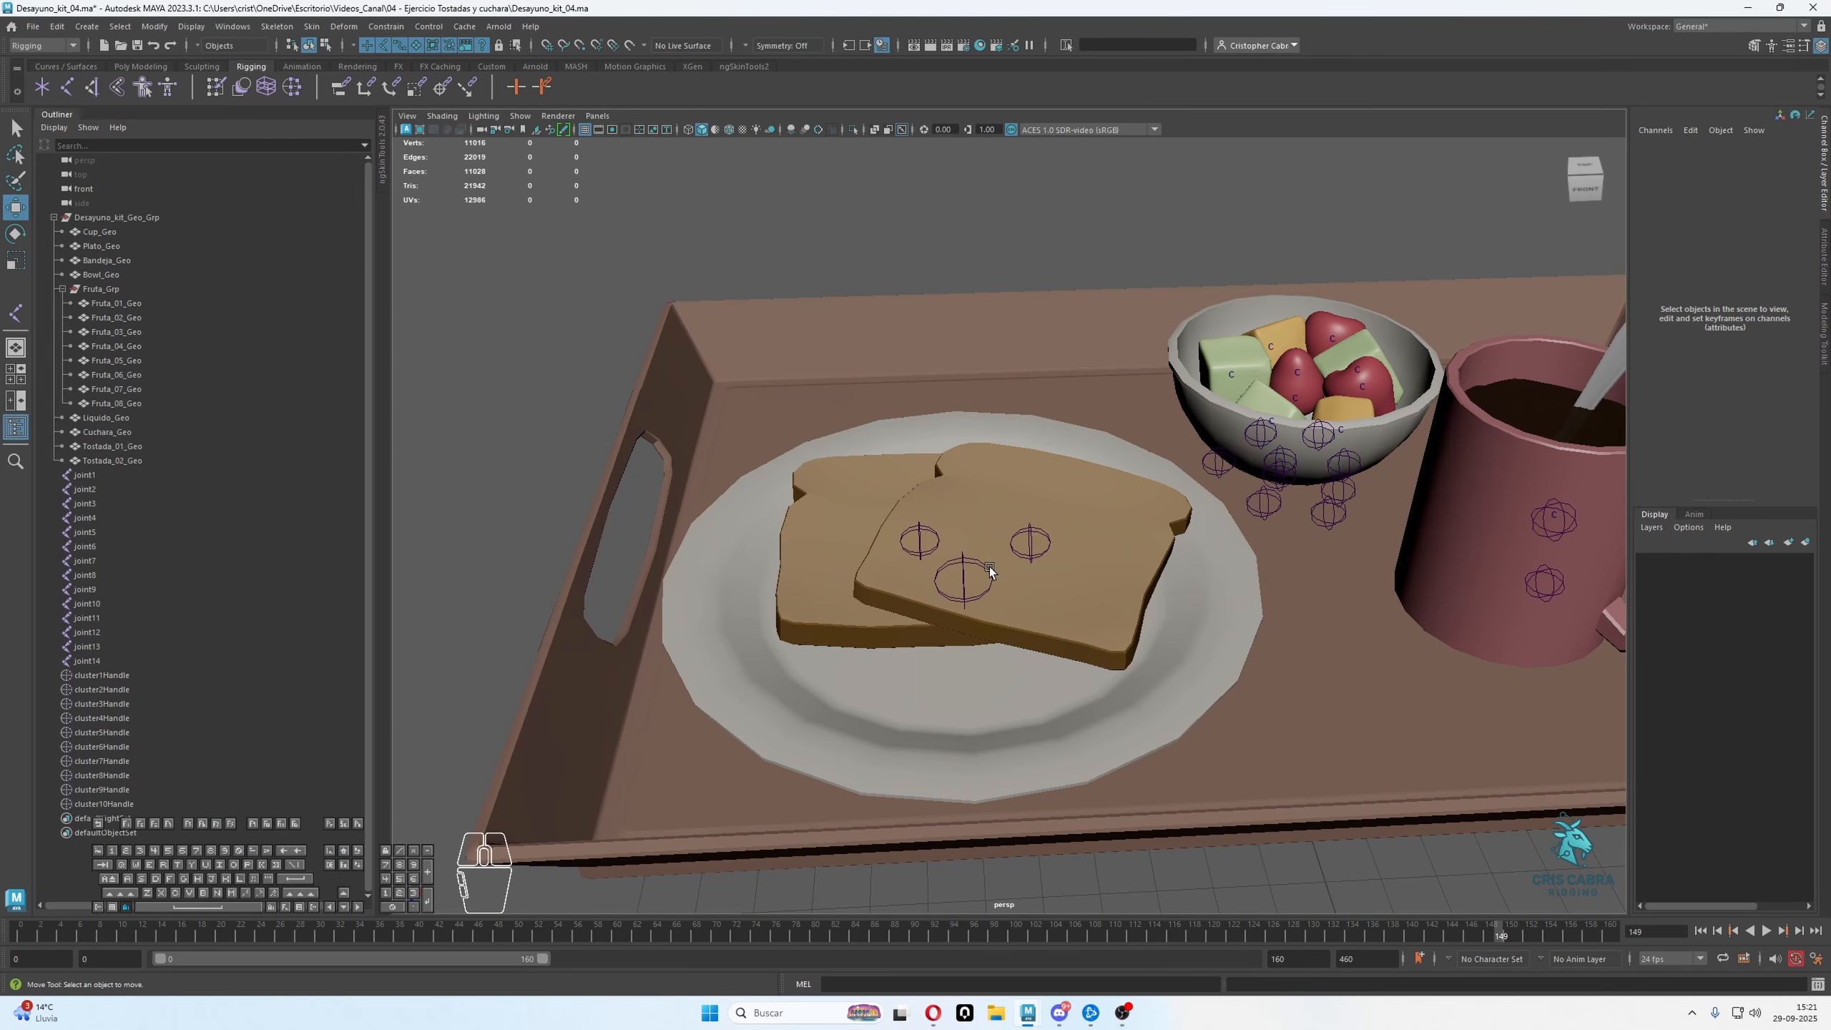
left_click_drag(990, 571, 945, 545, "alt")
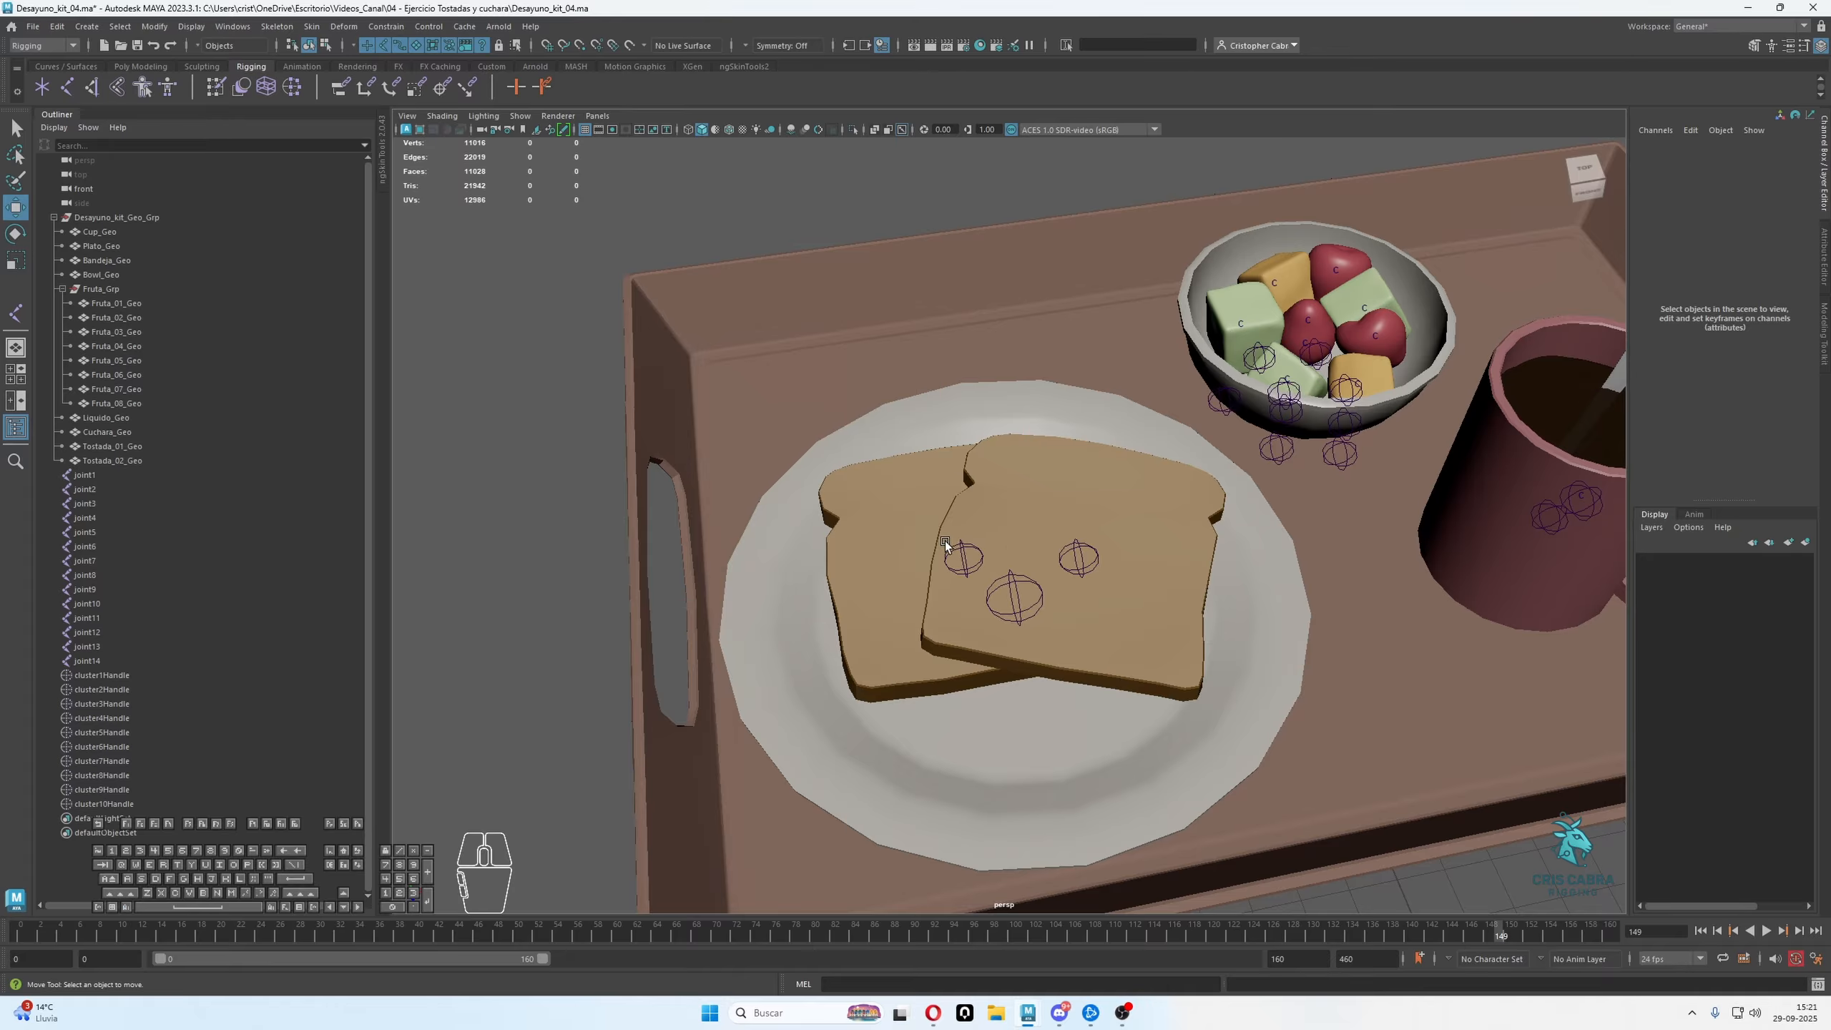
left_click(104, 803)
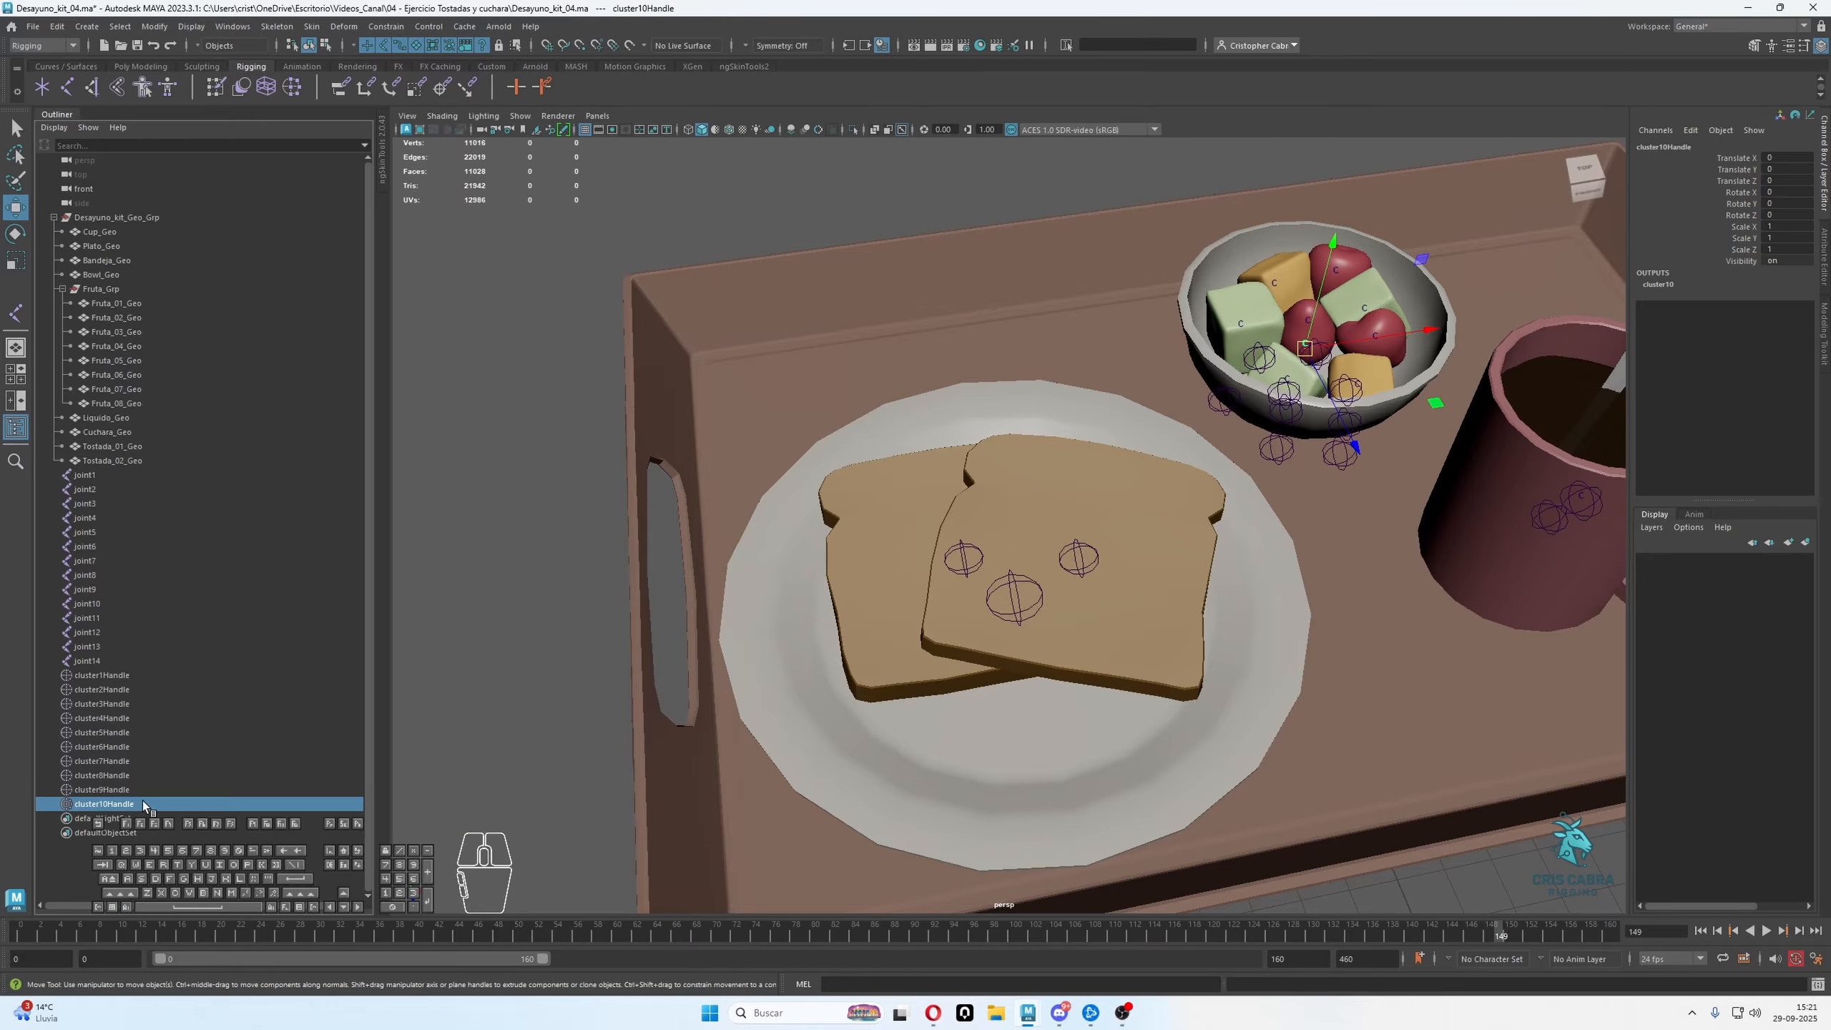
left_click(981, 594)
double_click(118, 474)
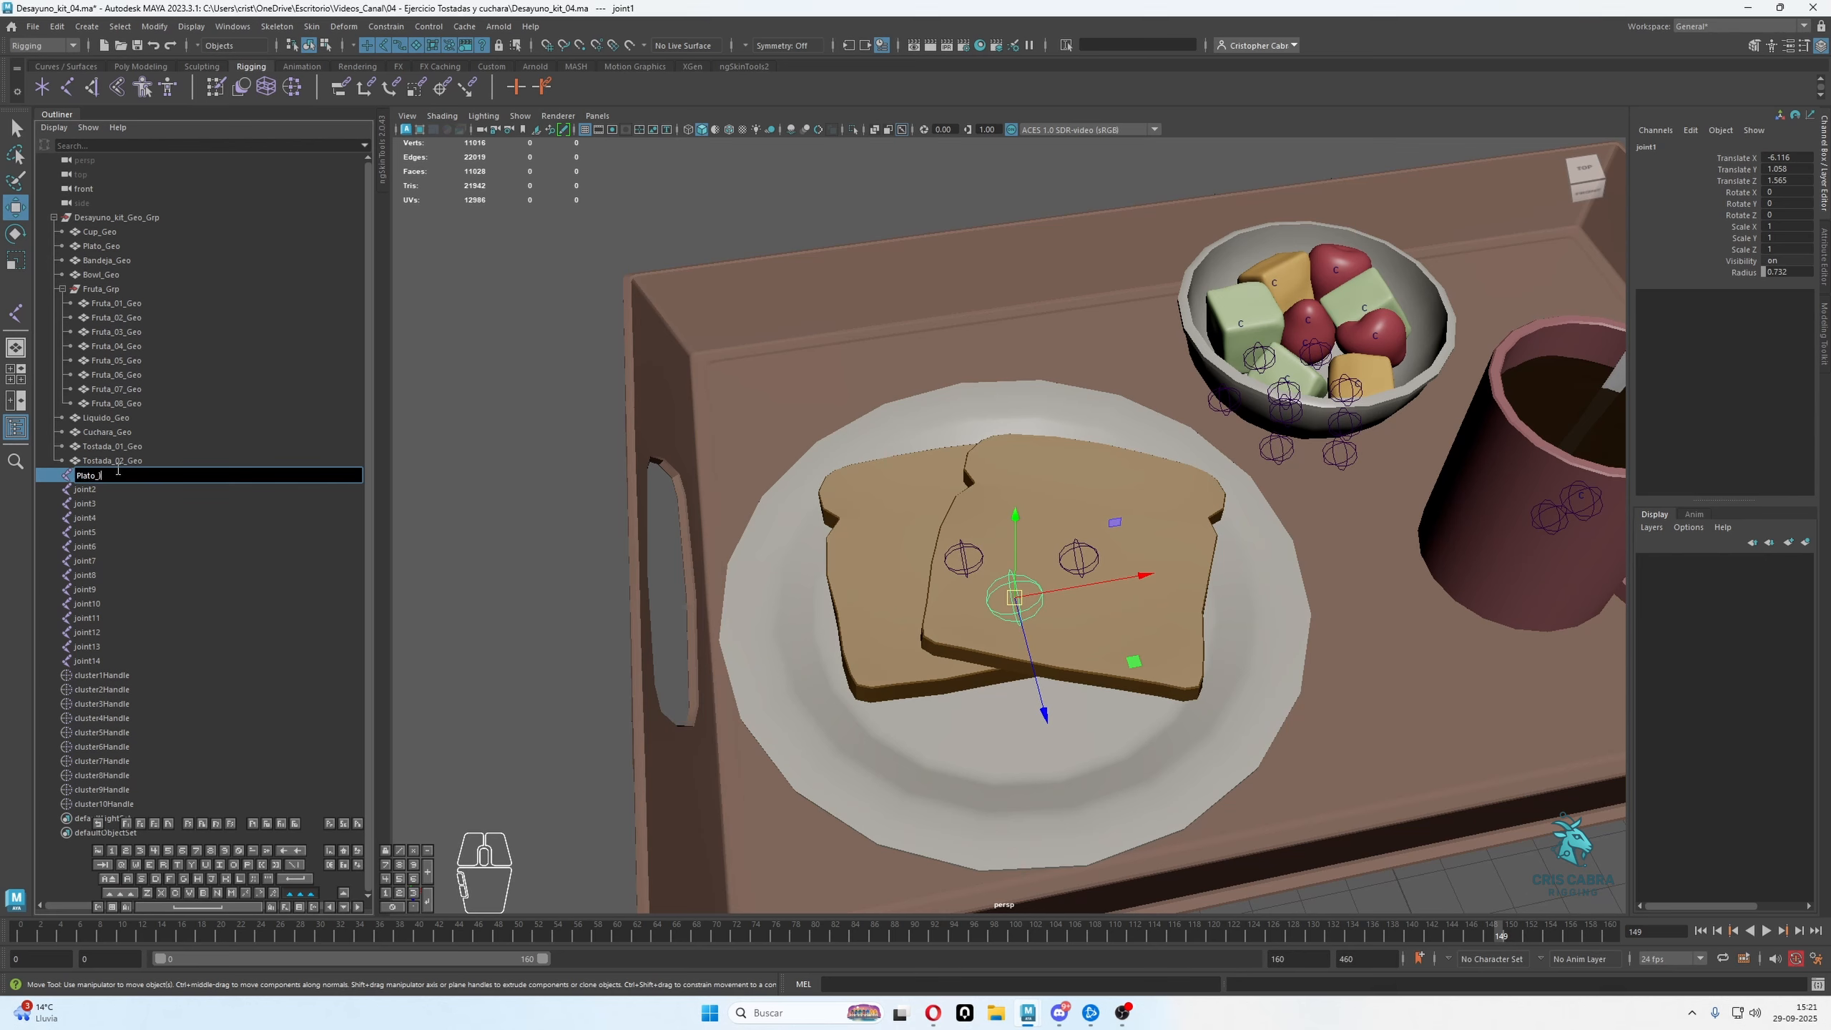
type("Plato_Int")
key("Return")
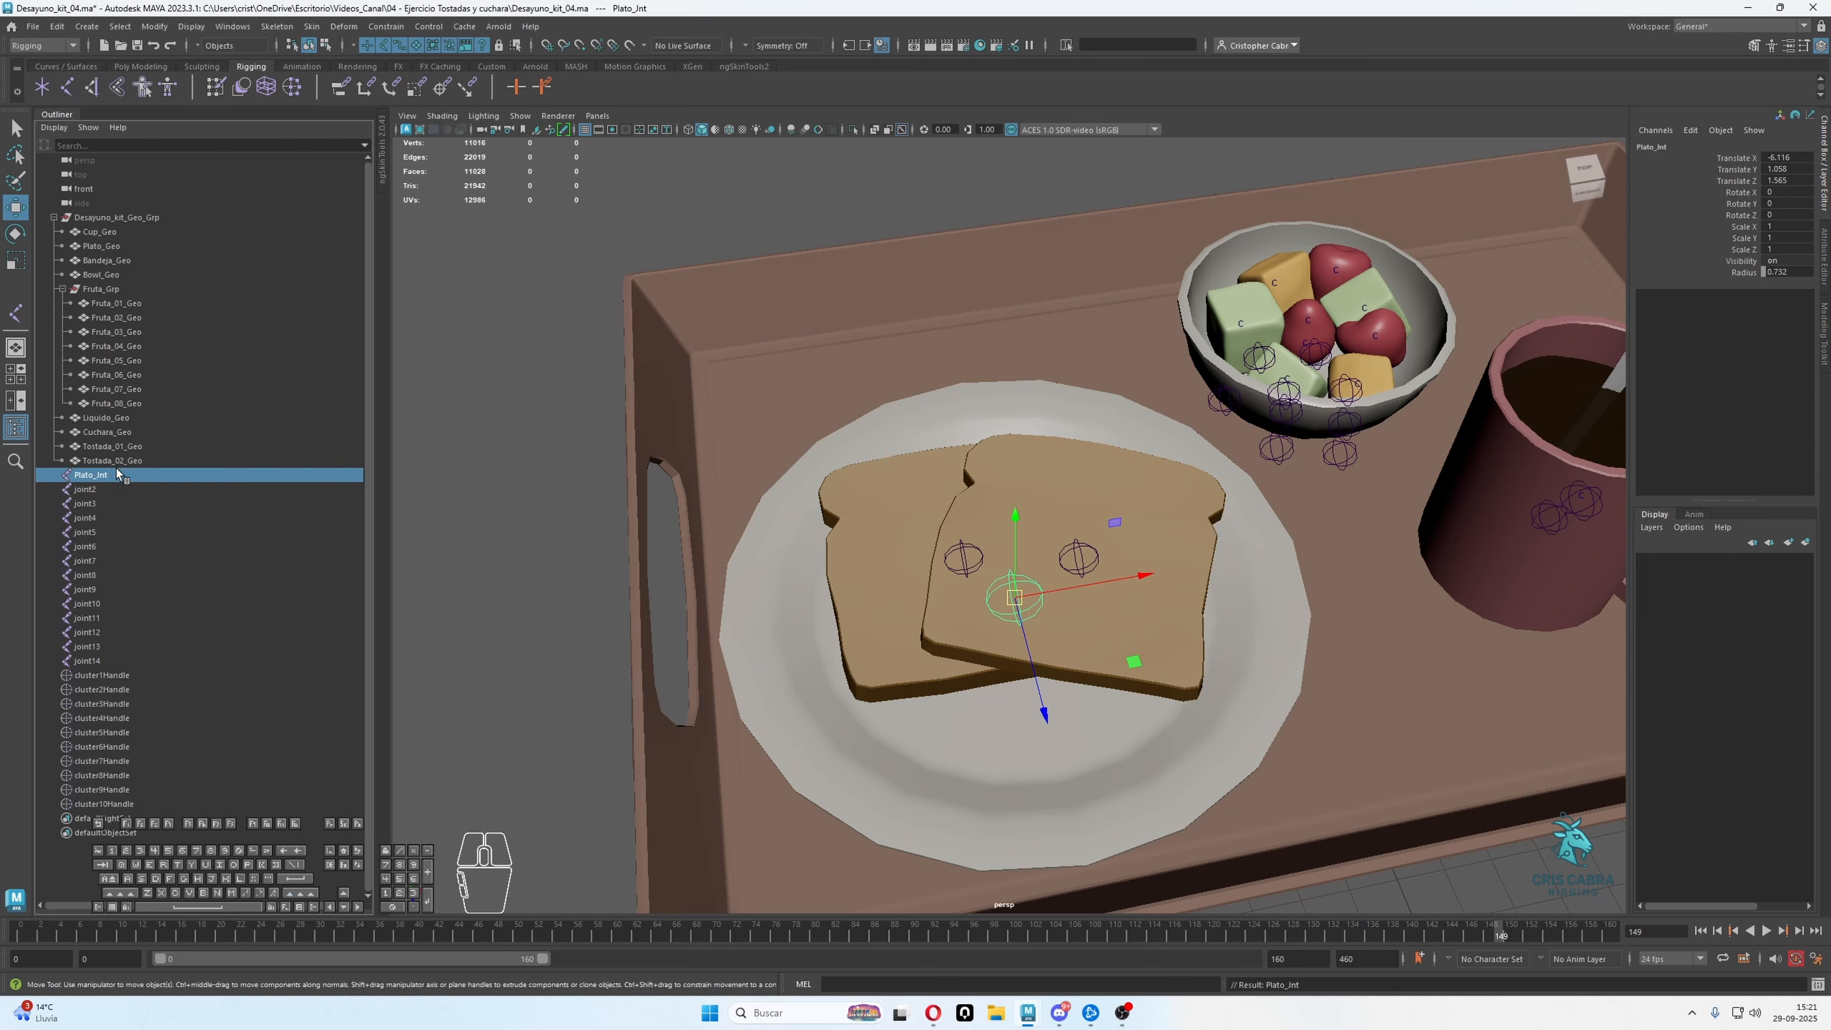
Rename the joint of the lower toast slice, joint2, as Tostada_01_Jnt
left_click(980, 564)
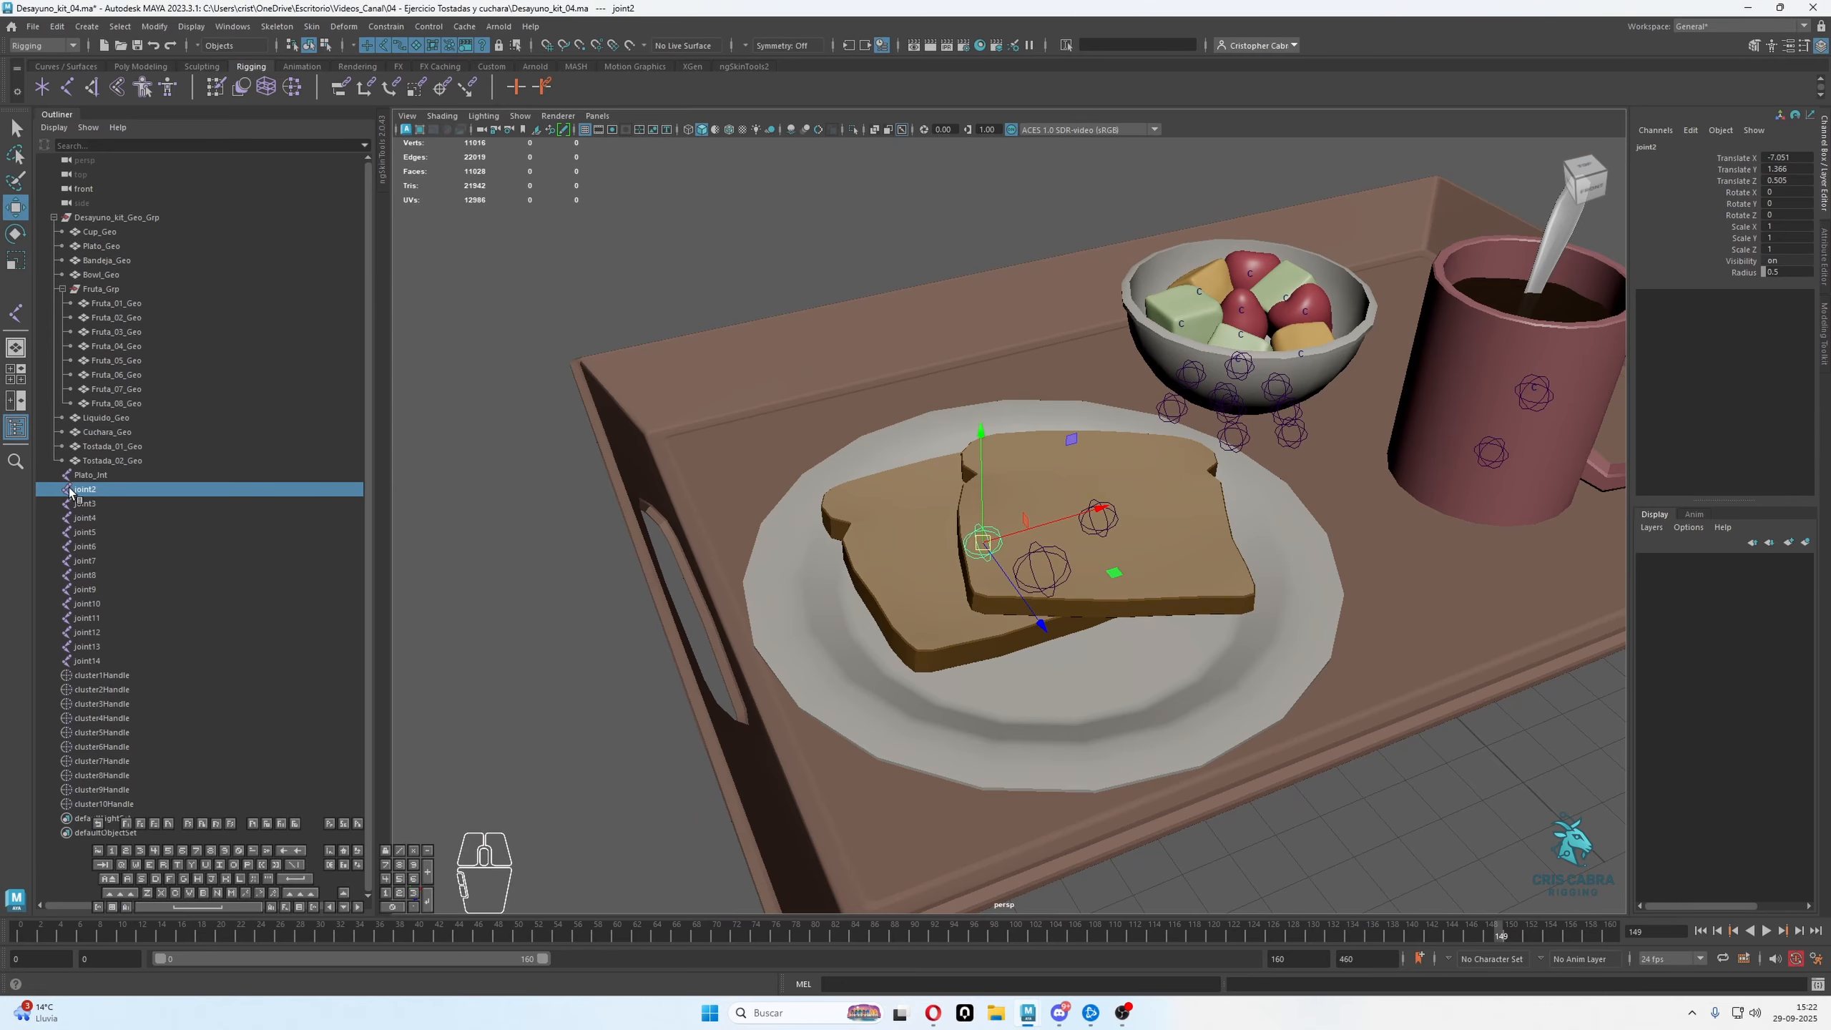
double_click(92, 489)
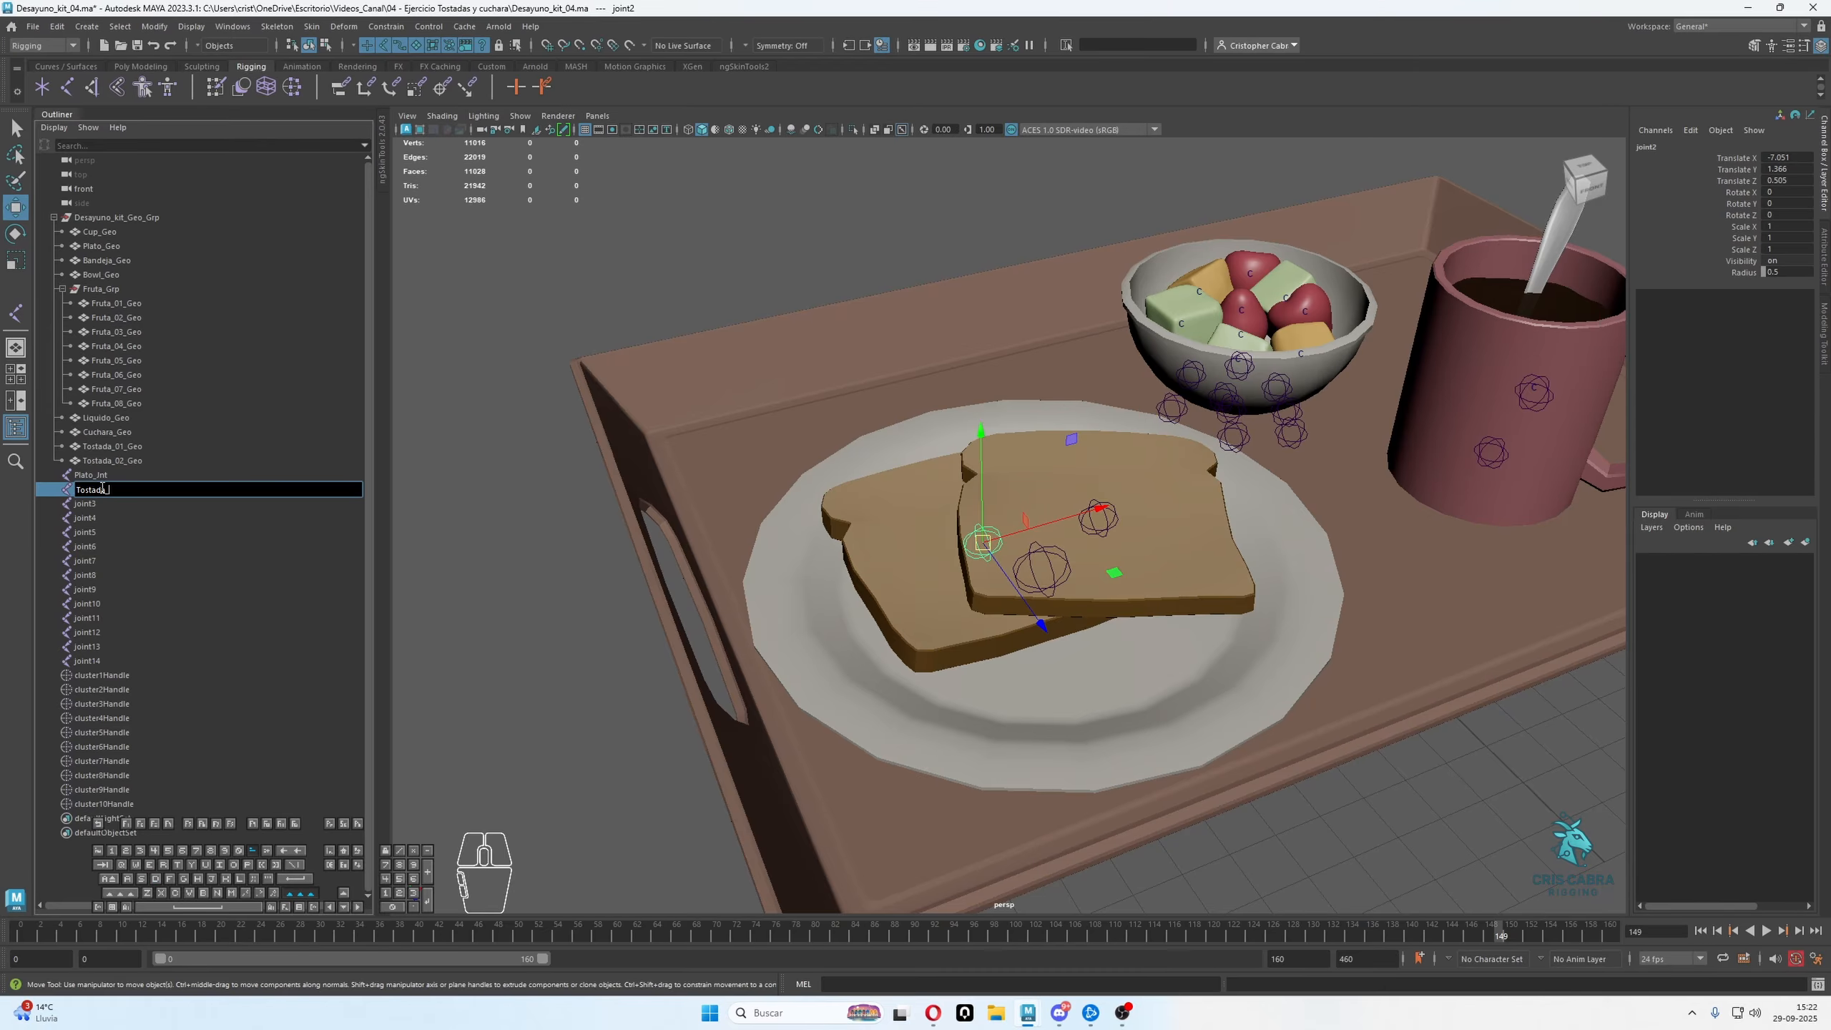
key("Return")
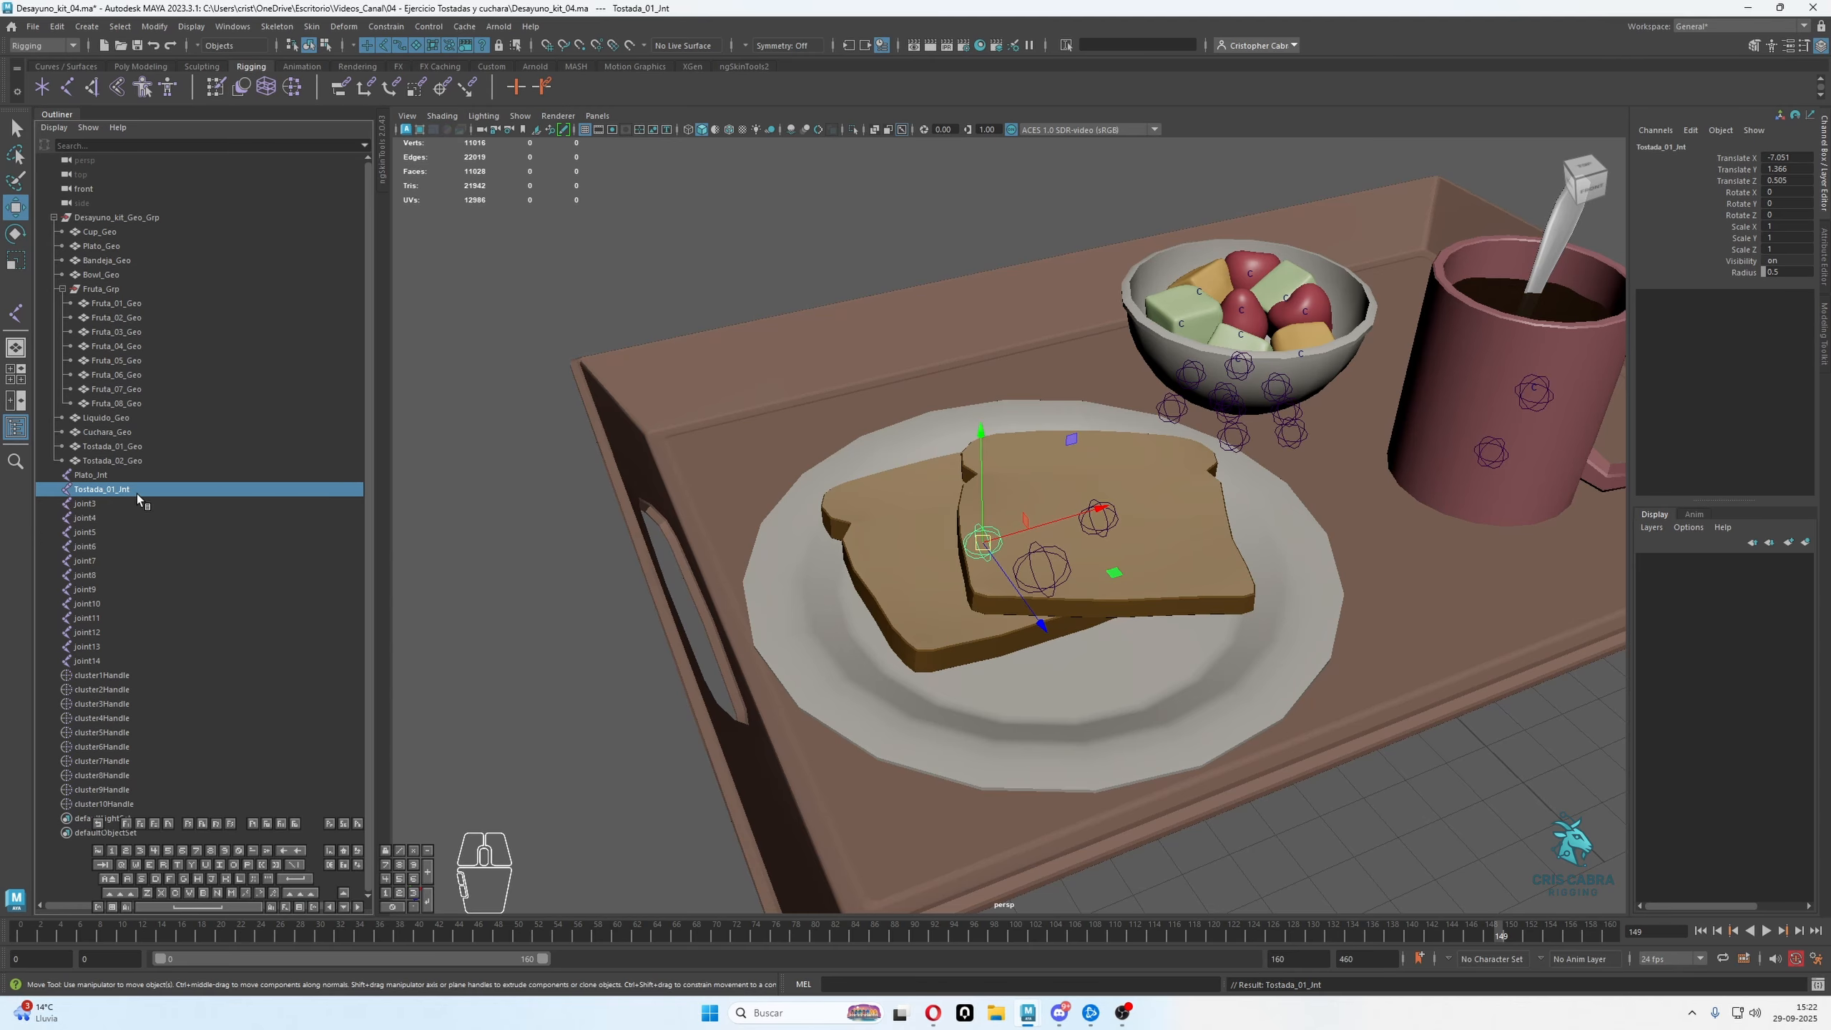
Add the number 01 to the plate joint's name, making it Plato_01_Jnt
double_click(92, 476)
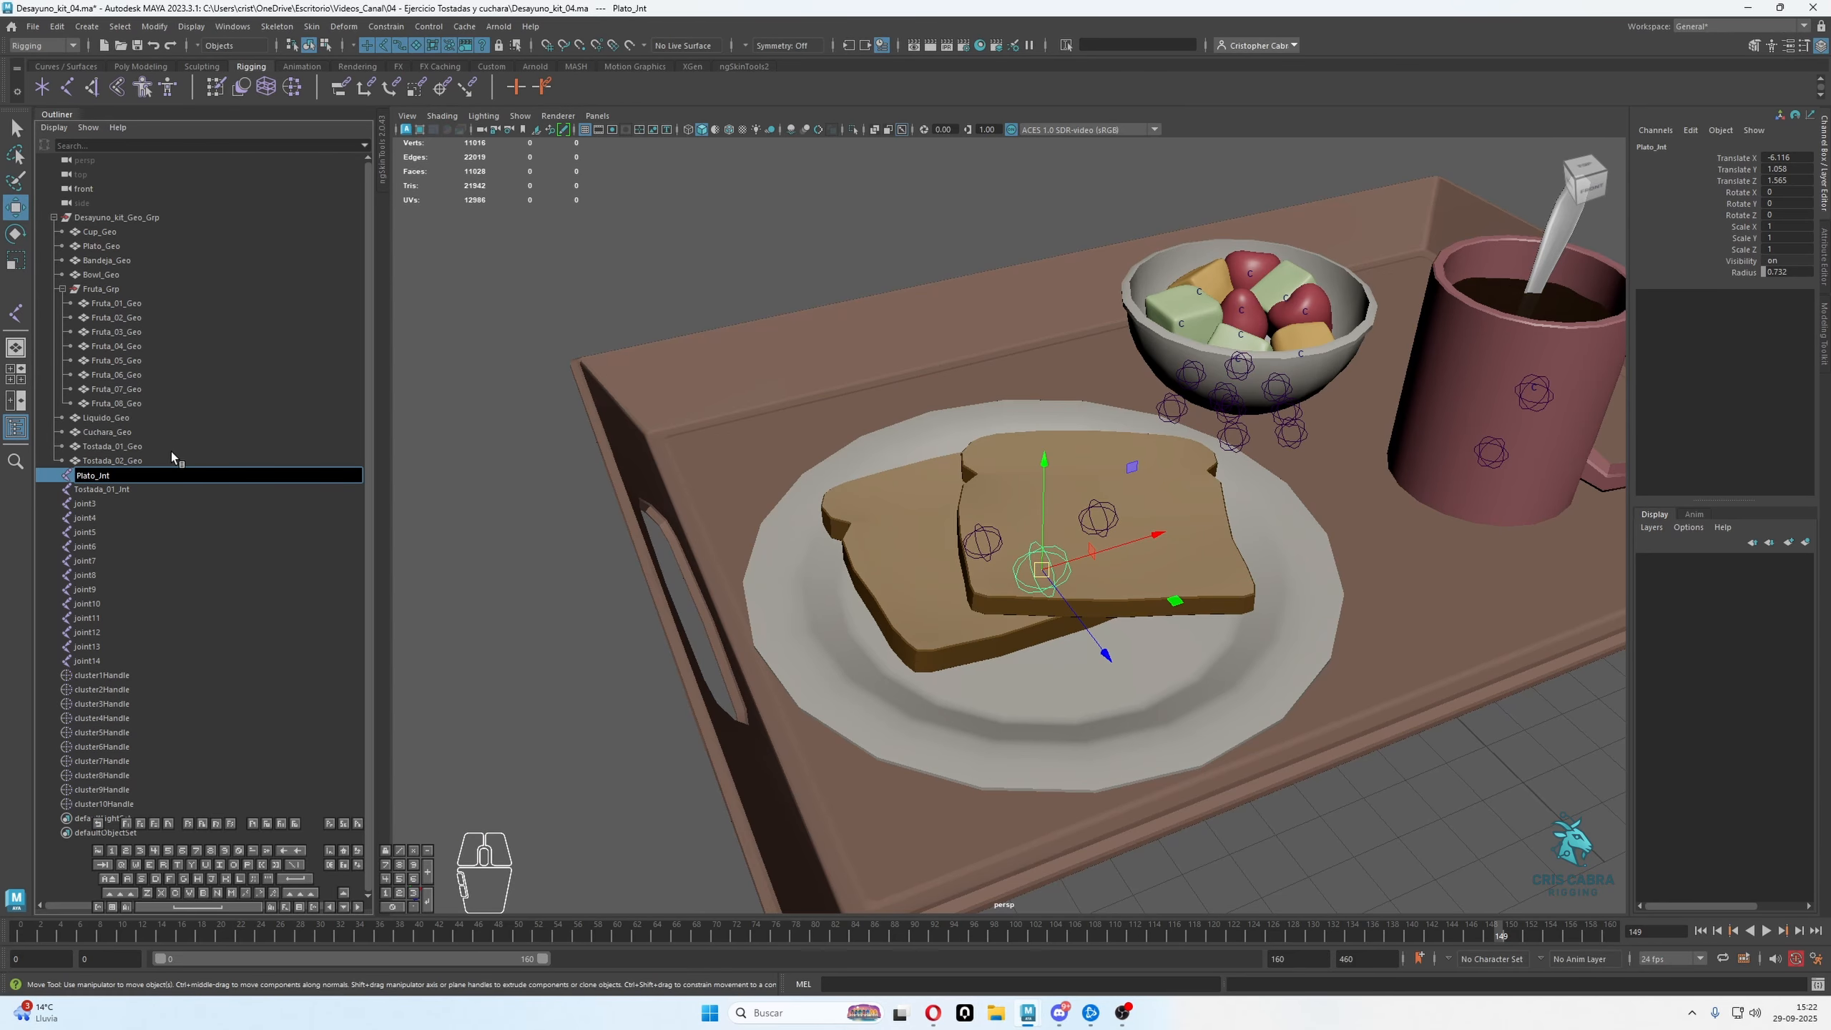
type("01_")
key("Return")
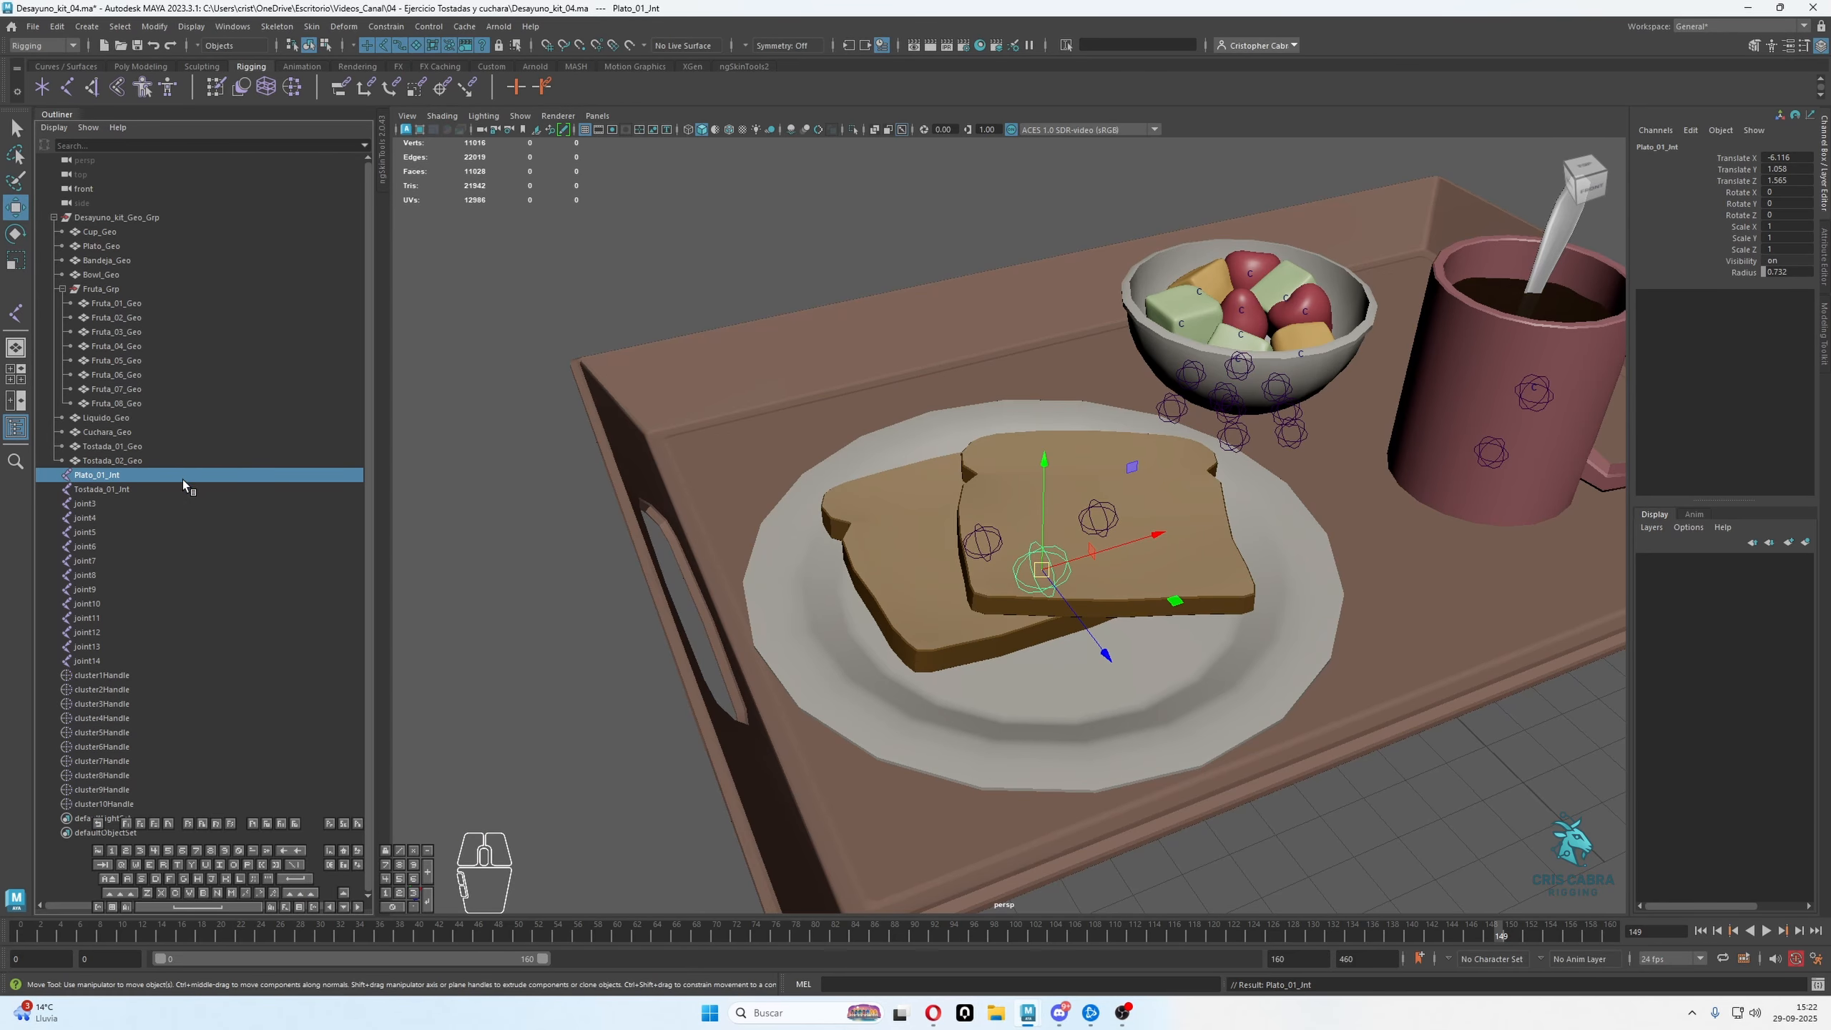
Copy the name of Plato_01_Jnt and rename the upper toast slice's joint, joint14, as Plato_02_Jnt
double_click(120, 502)
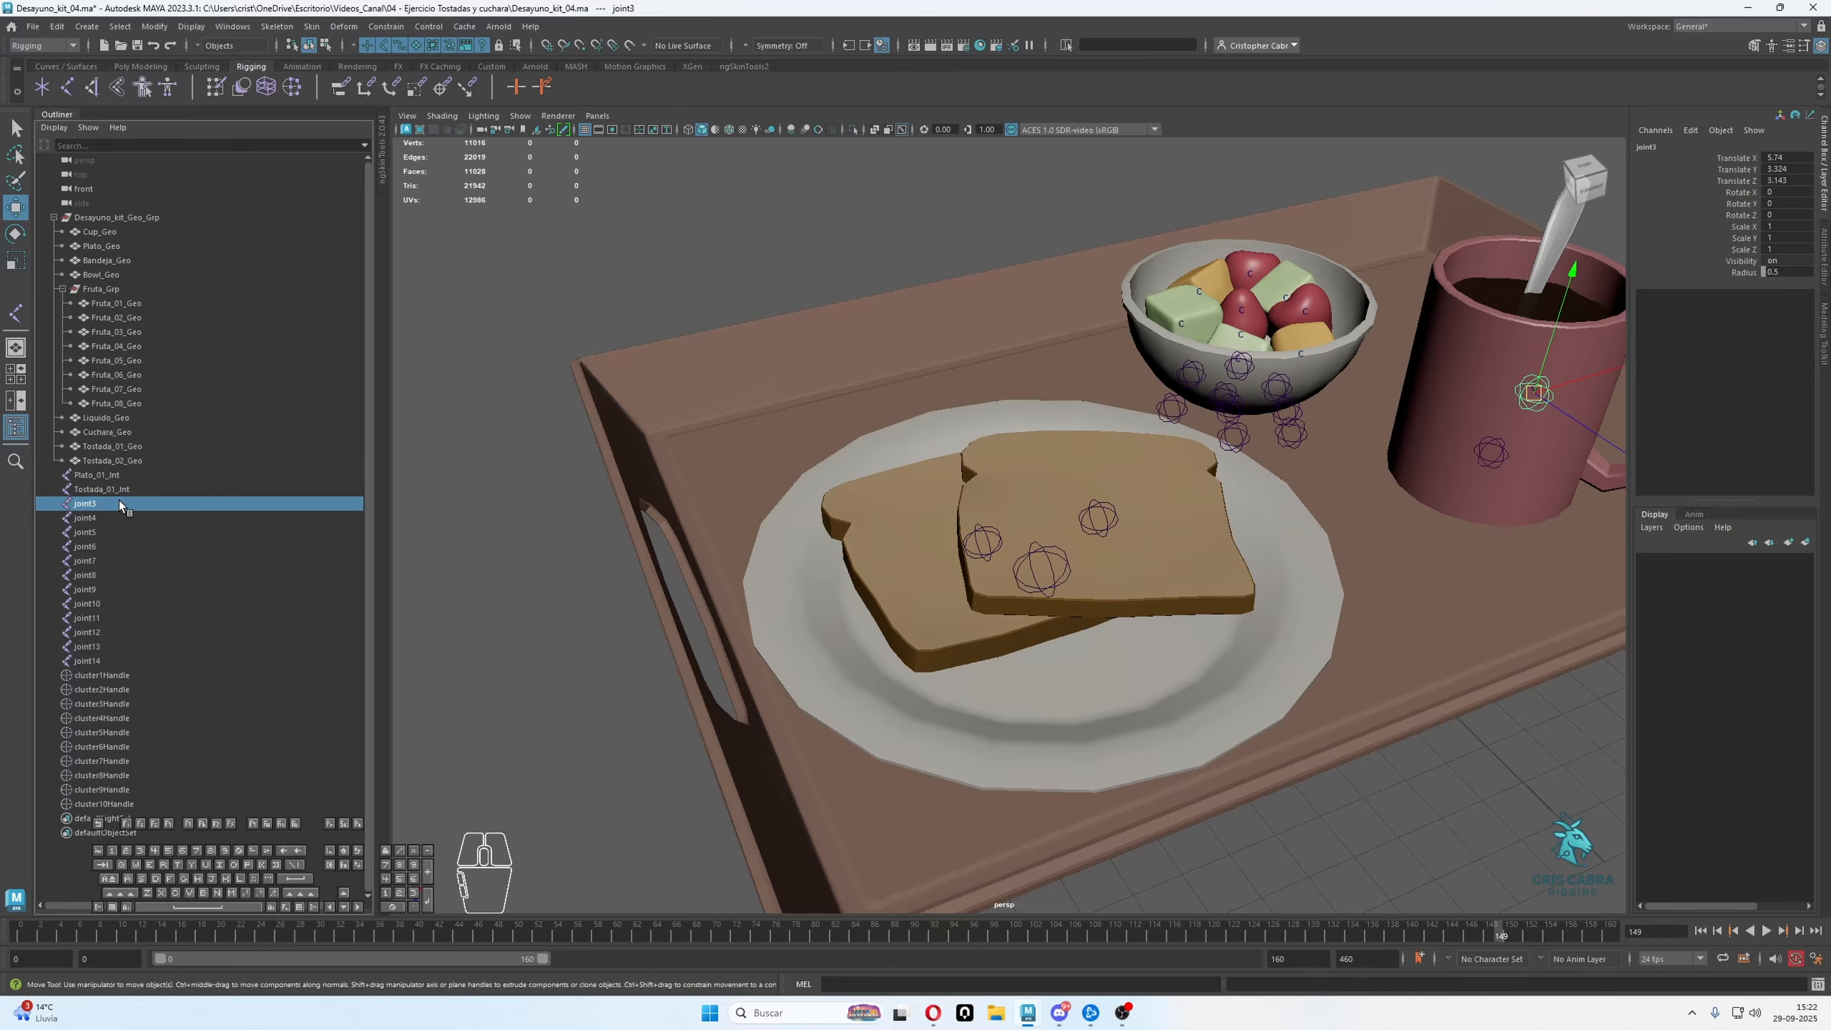
left_click(1000, 532)
left_click(982, 552)
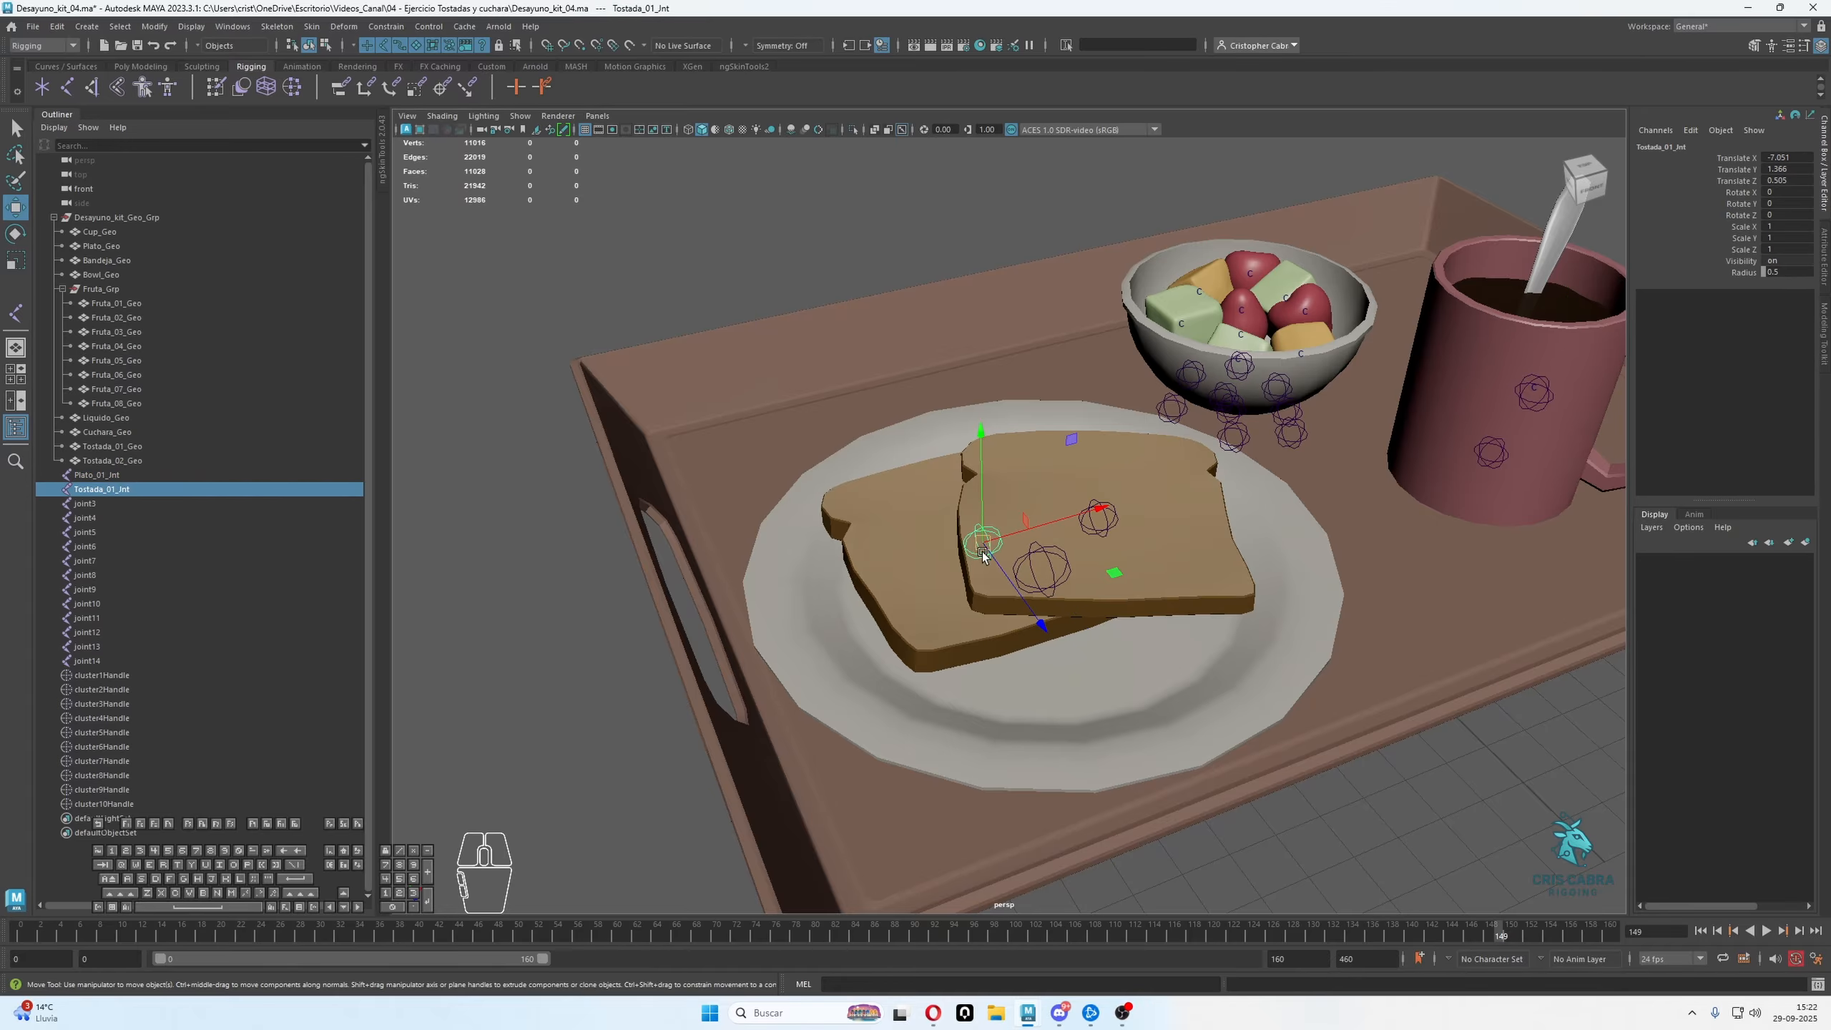
left_click(1099, 508)
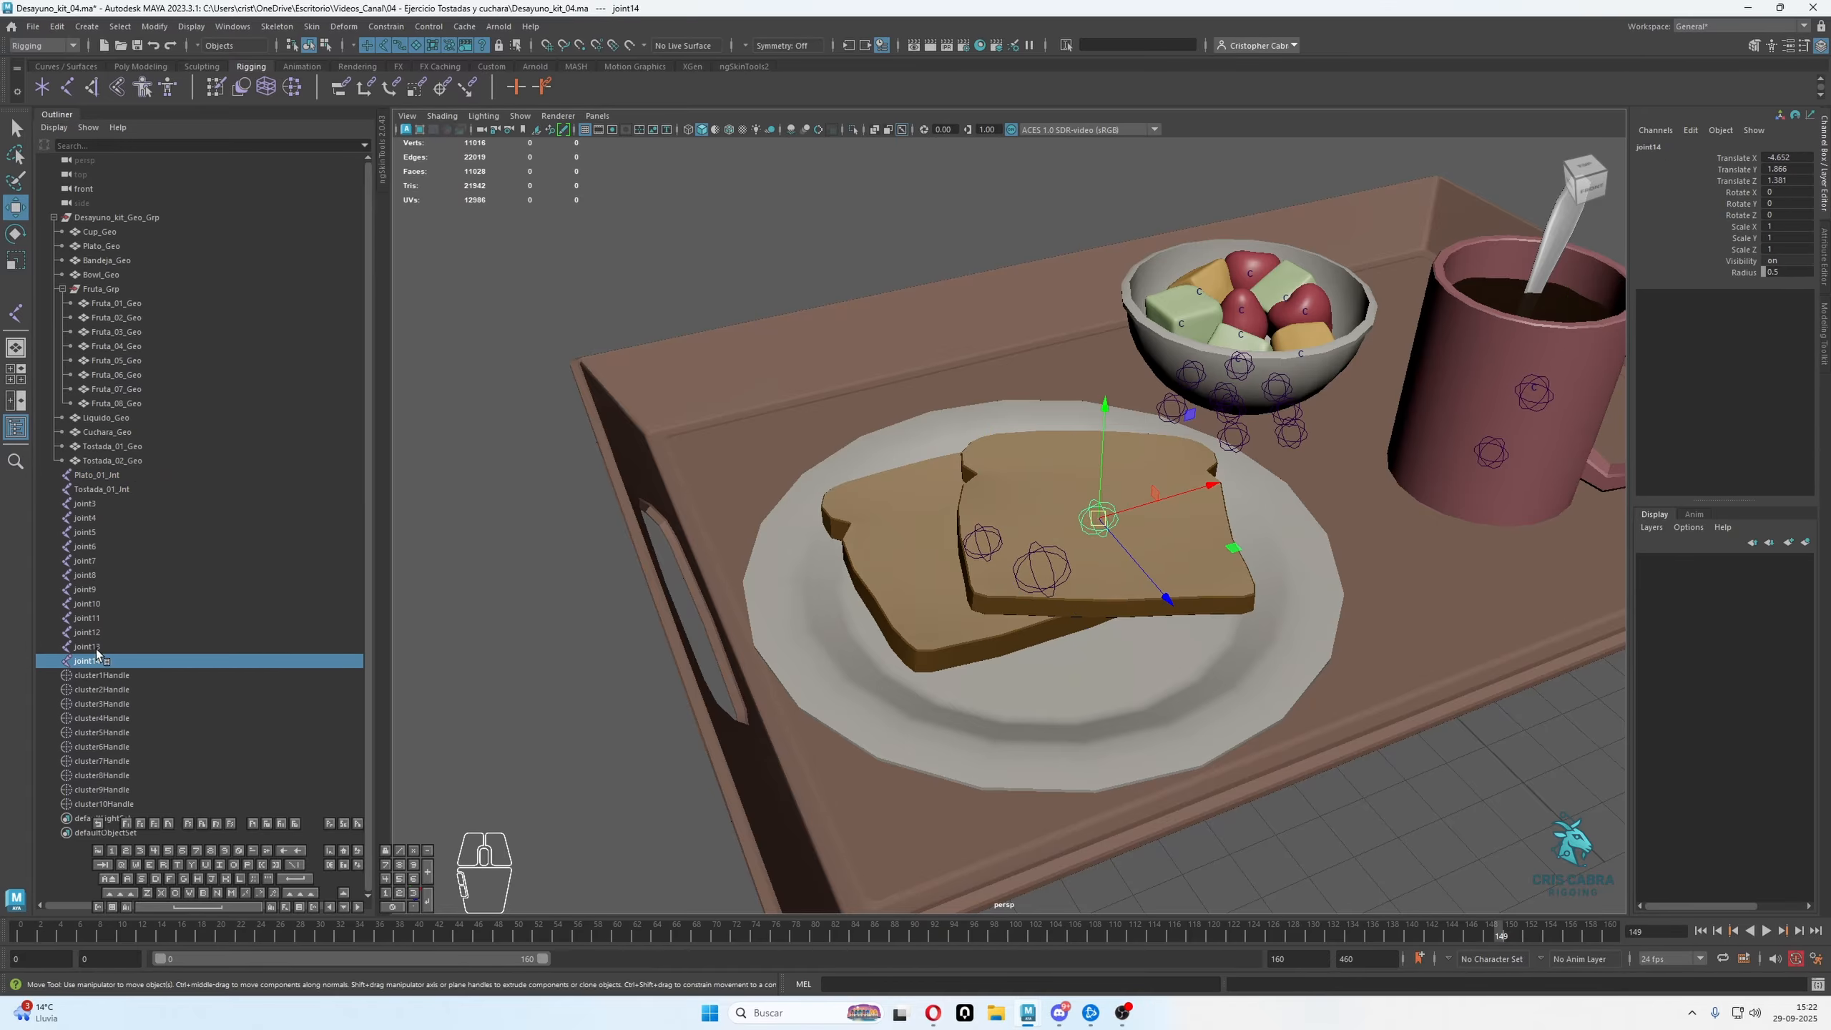
double_click(101, 476)
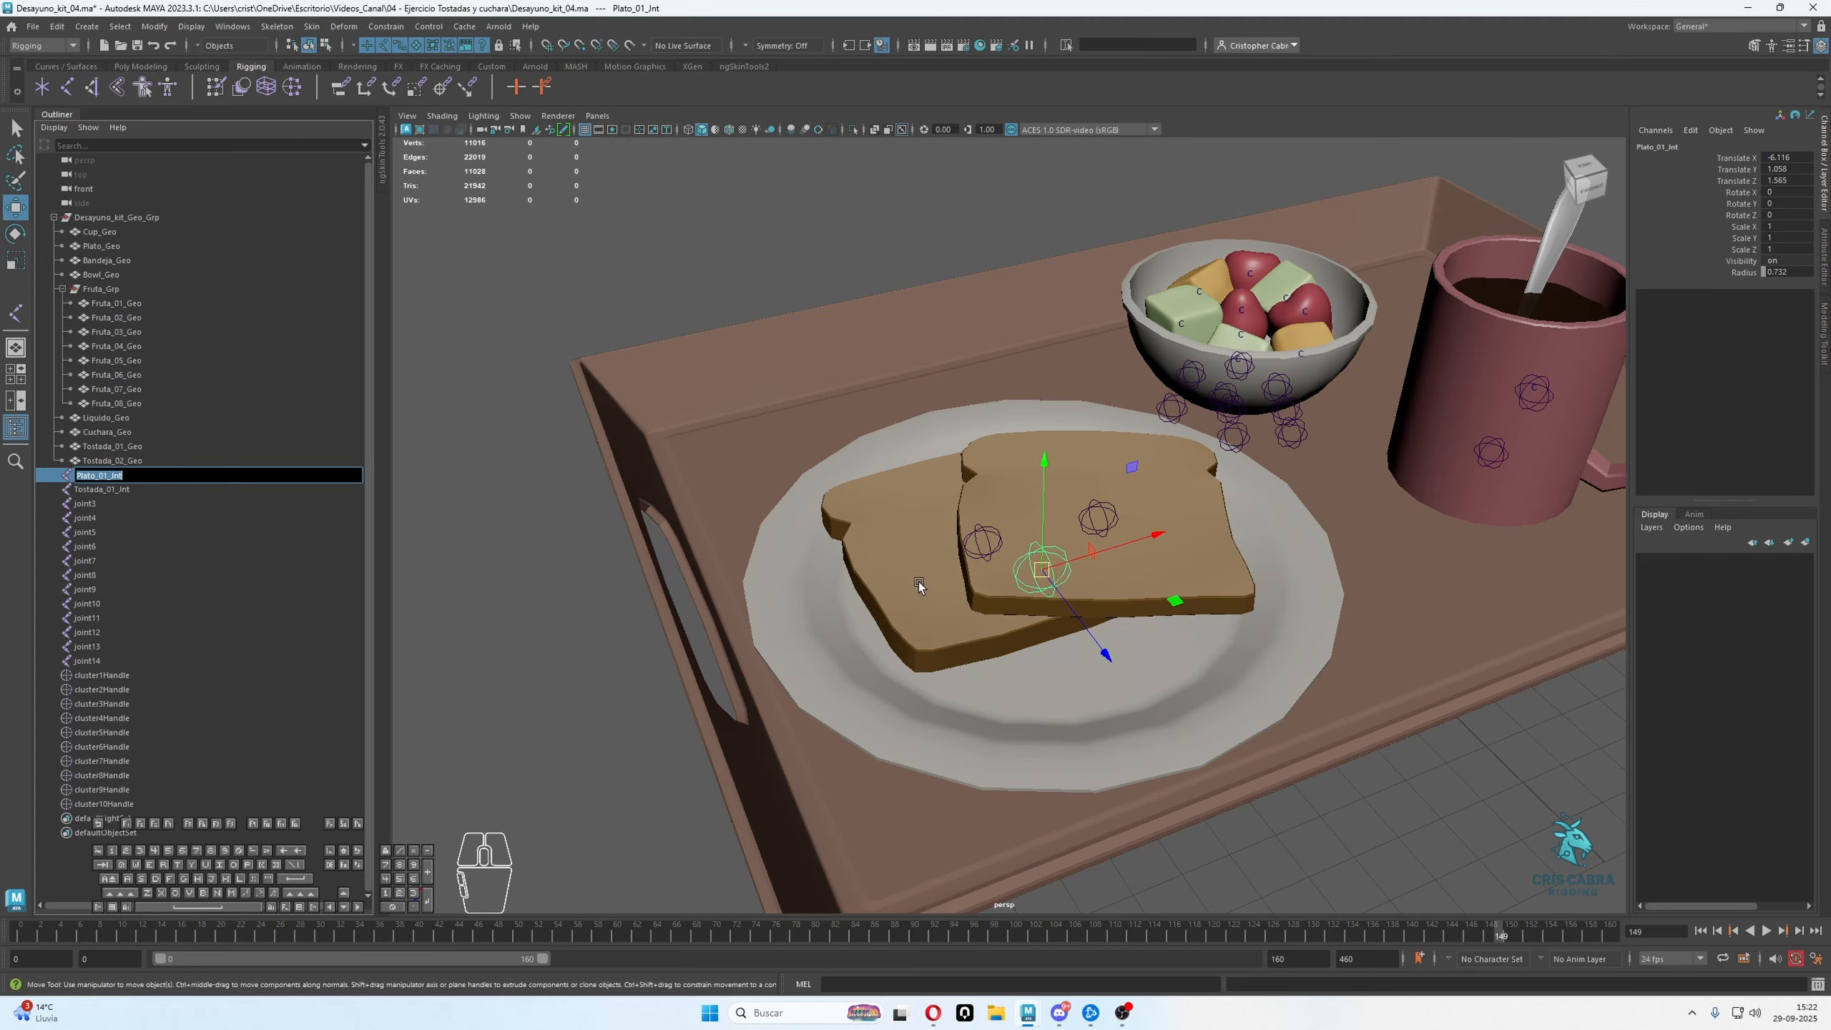
left_click(1102, 518)
double_click(91, 663)
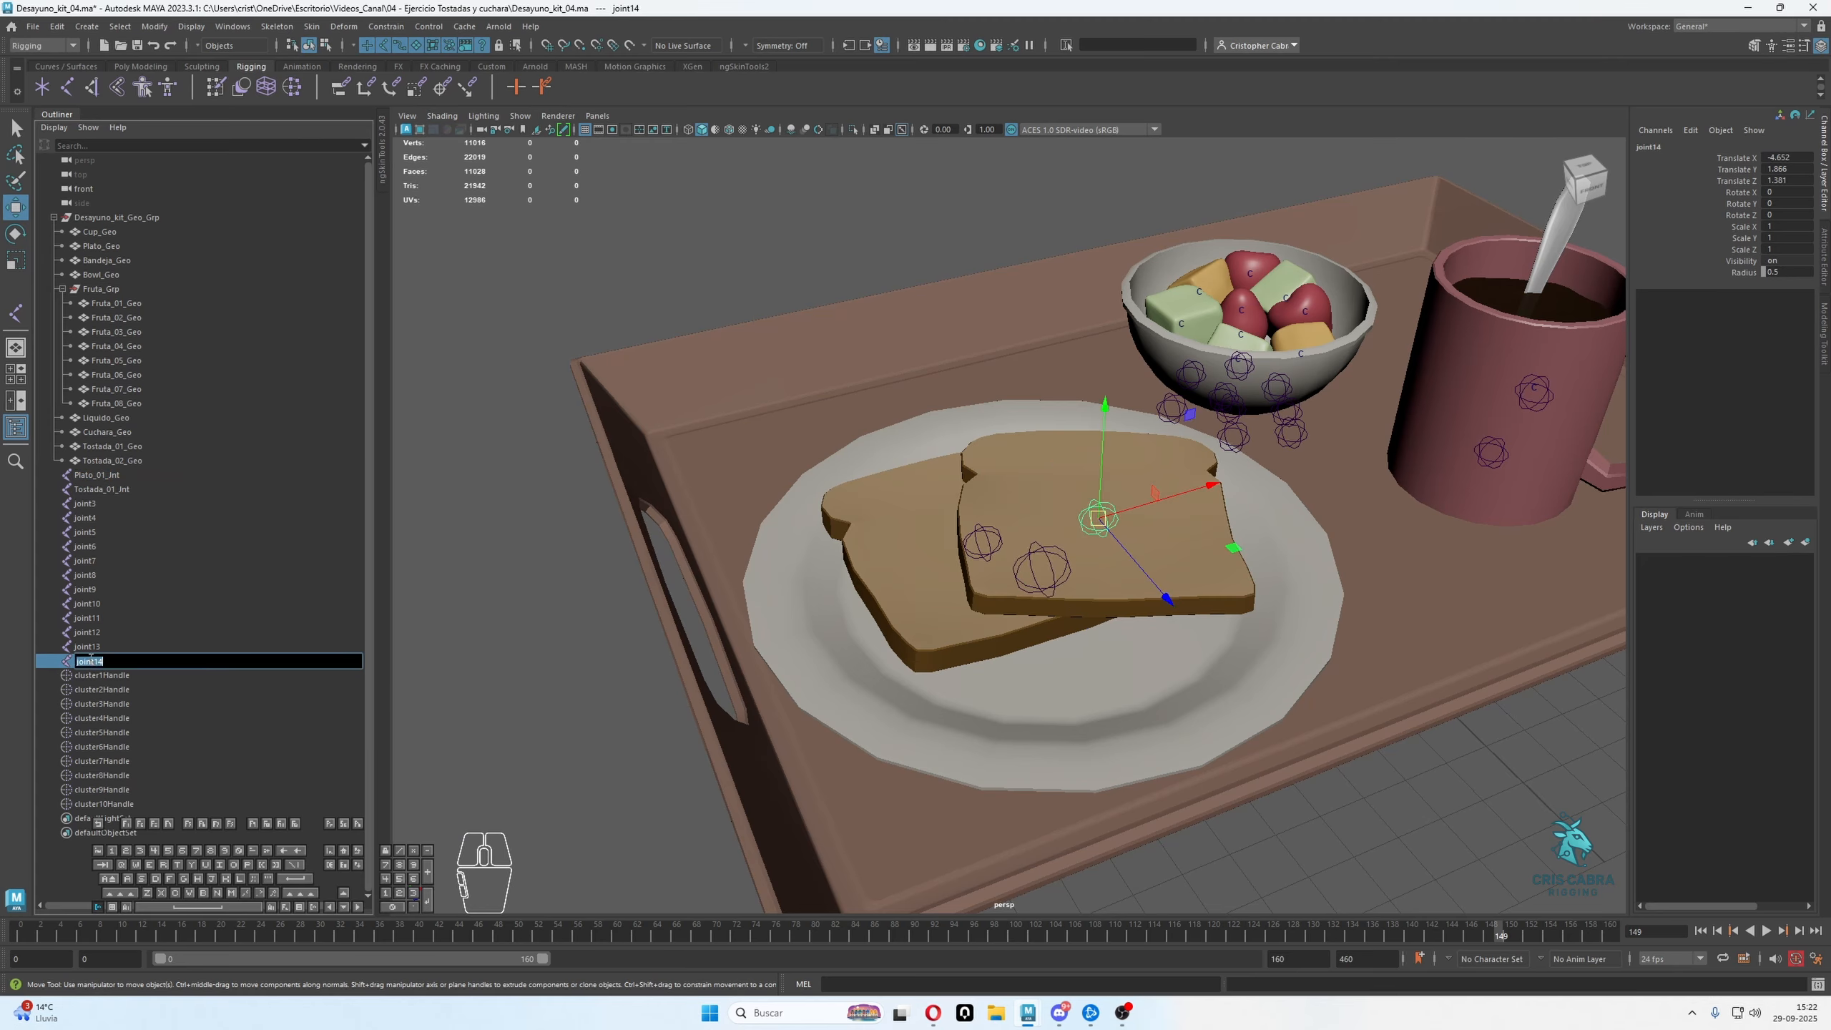
type("Plato_01_Int")
key("BackSpace")
type("2")
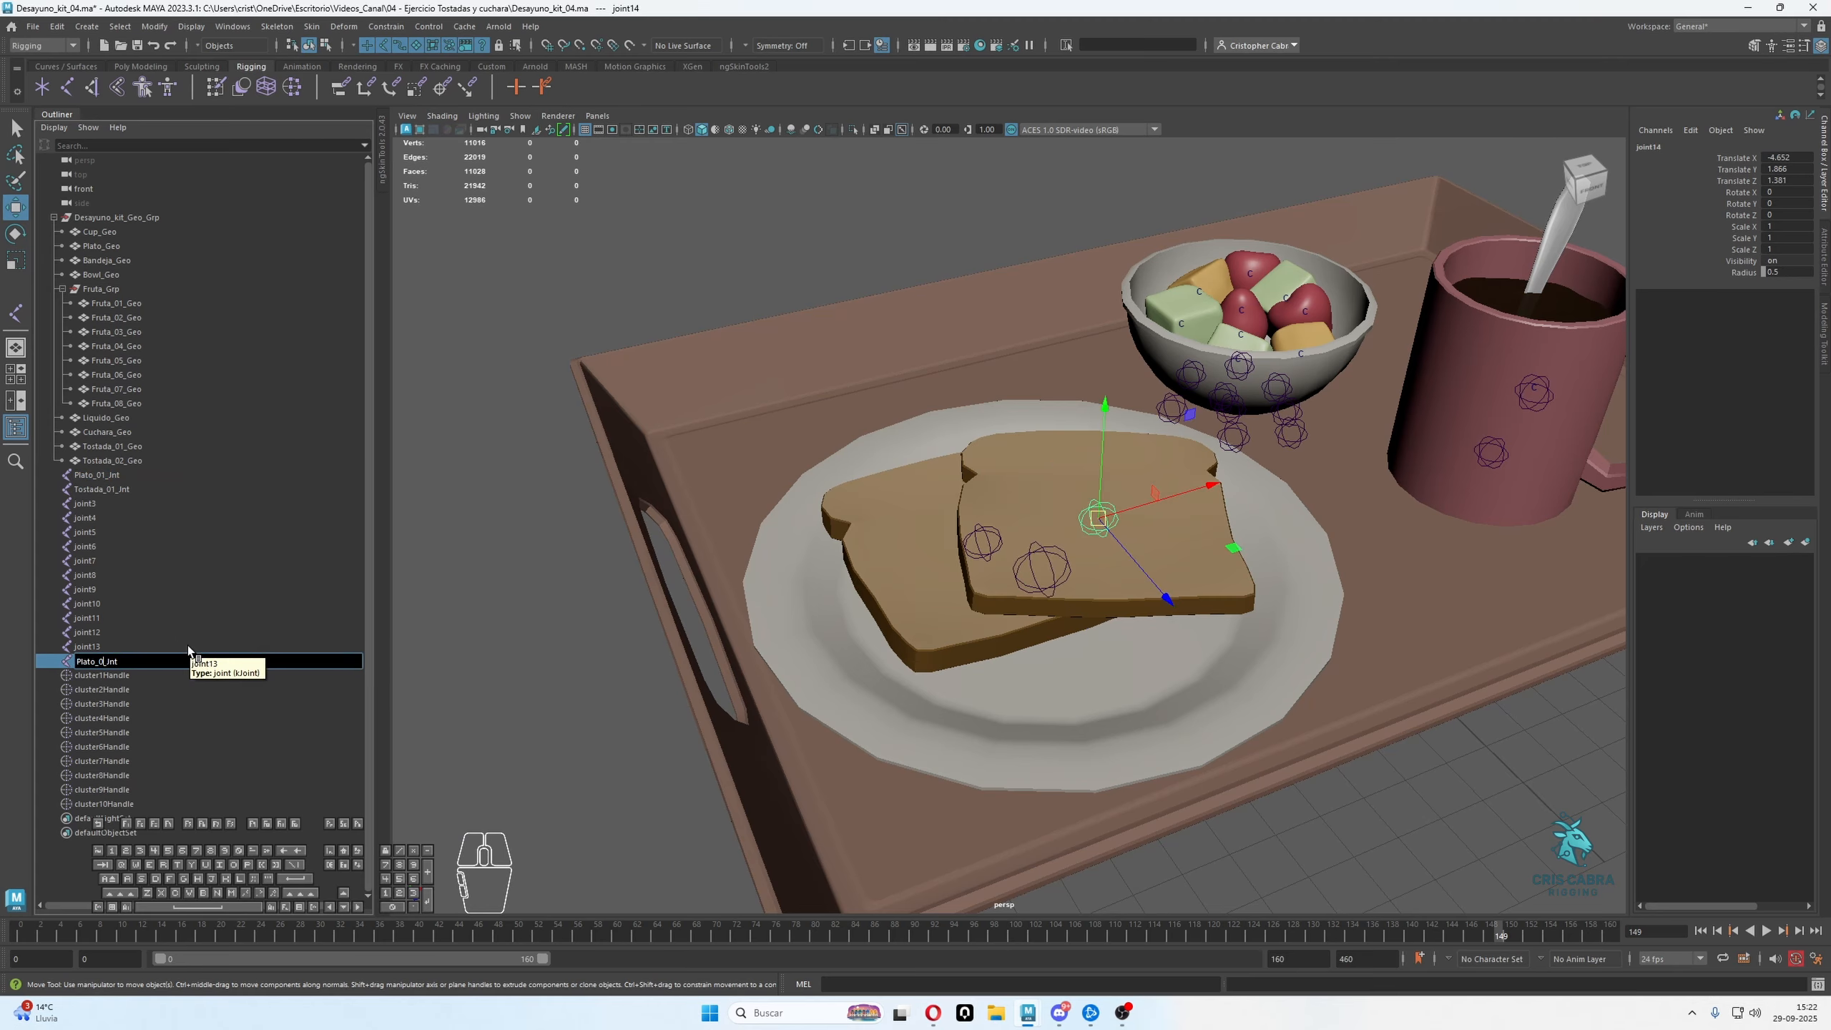
key("Return")
right_click_drag(1013, 419, 995, 419, "alt")
left_click_drag(995, 419, 972, 442, "alt")
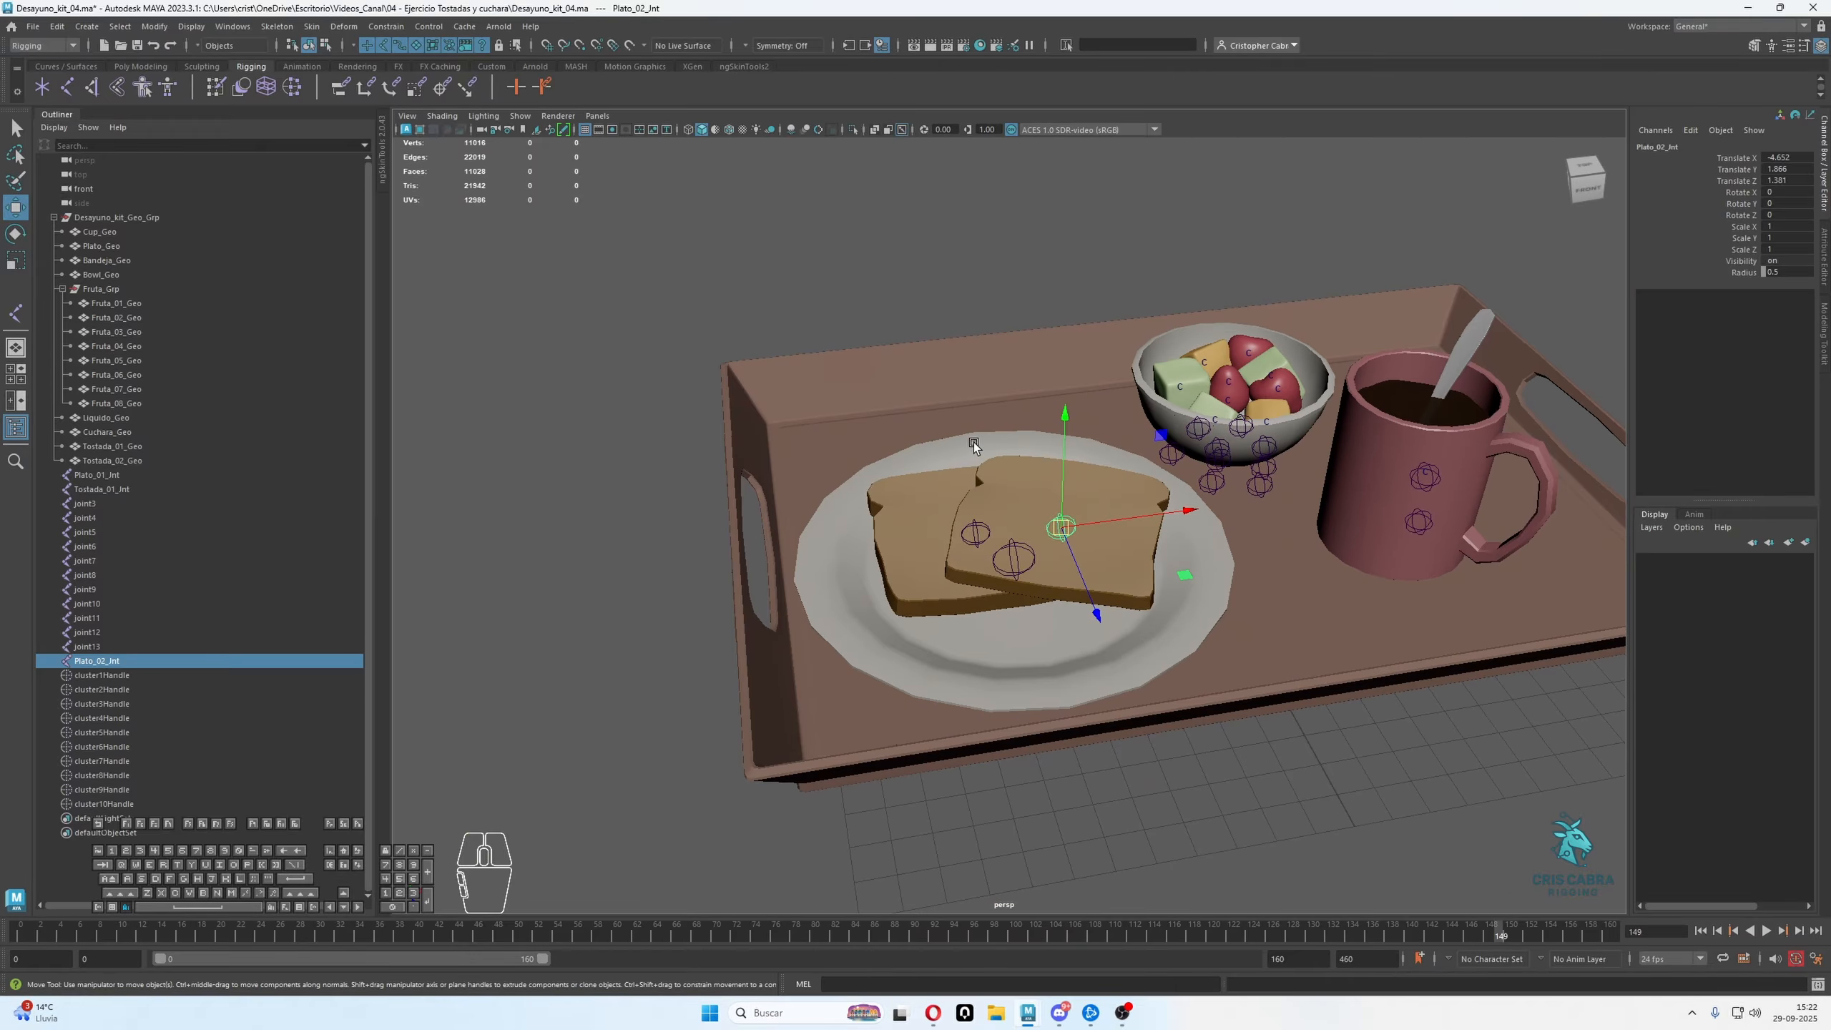
right_click_drag(973, 442, 1010, 537, "alt")
left_click_drag(1009, 538, 998, 482, "alt")
right_click_drag(998, 482, 1014, 497, "alt")
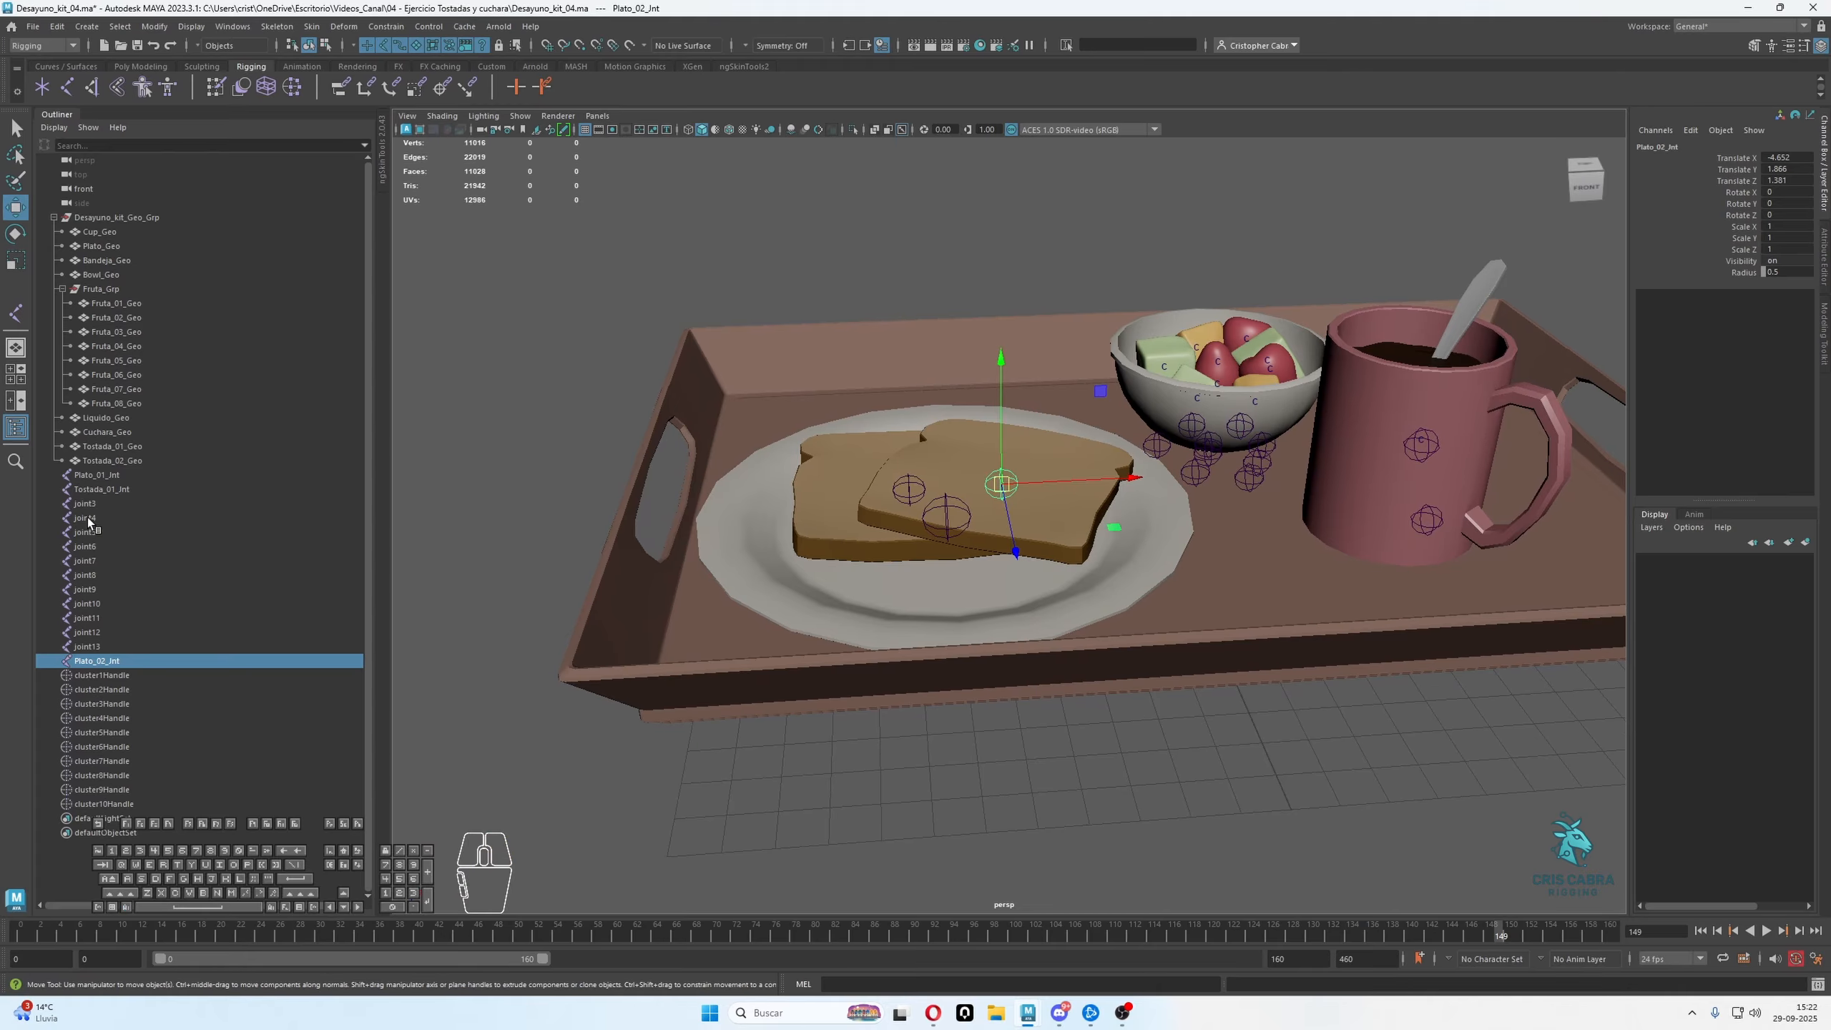
left_click_drag(901, 484, 910, 505, "alt")
right_click_drag(910, 505, 995, 541, "alt")
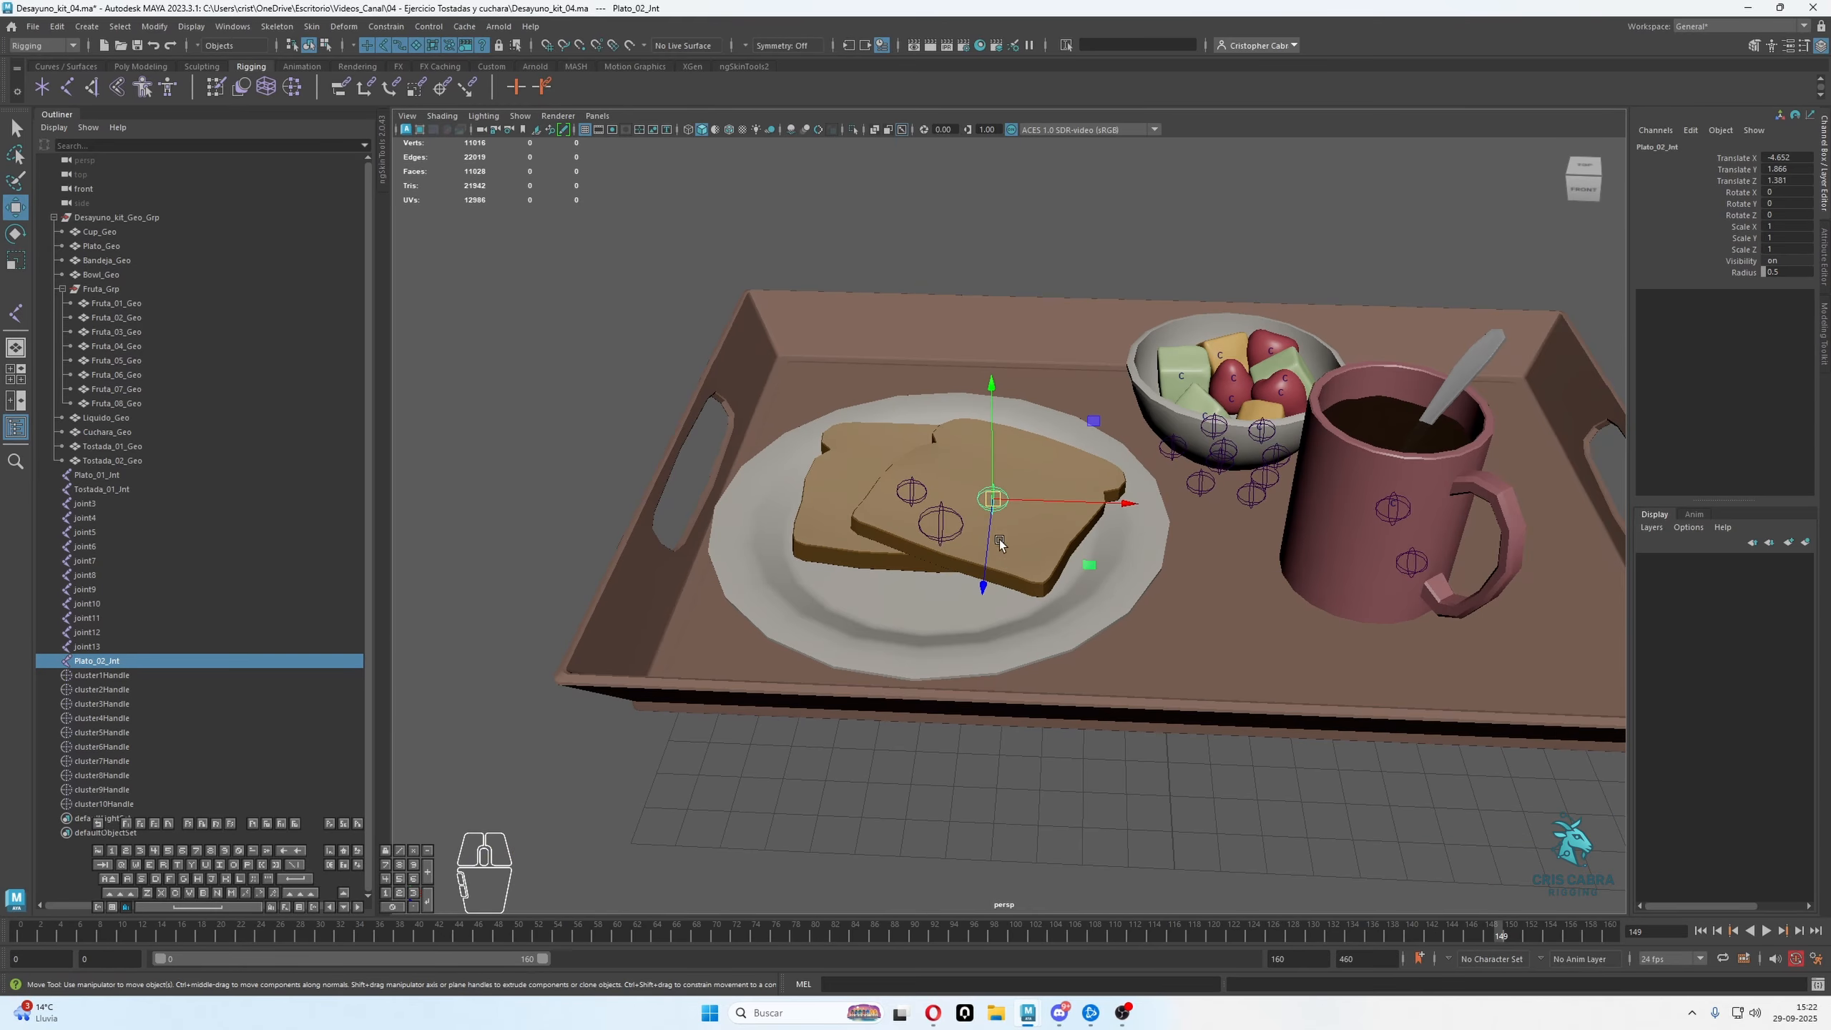
left_click_drag(995, 541, 598, 532, "alt")
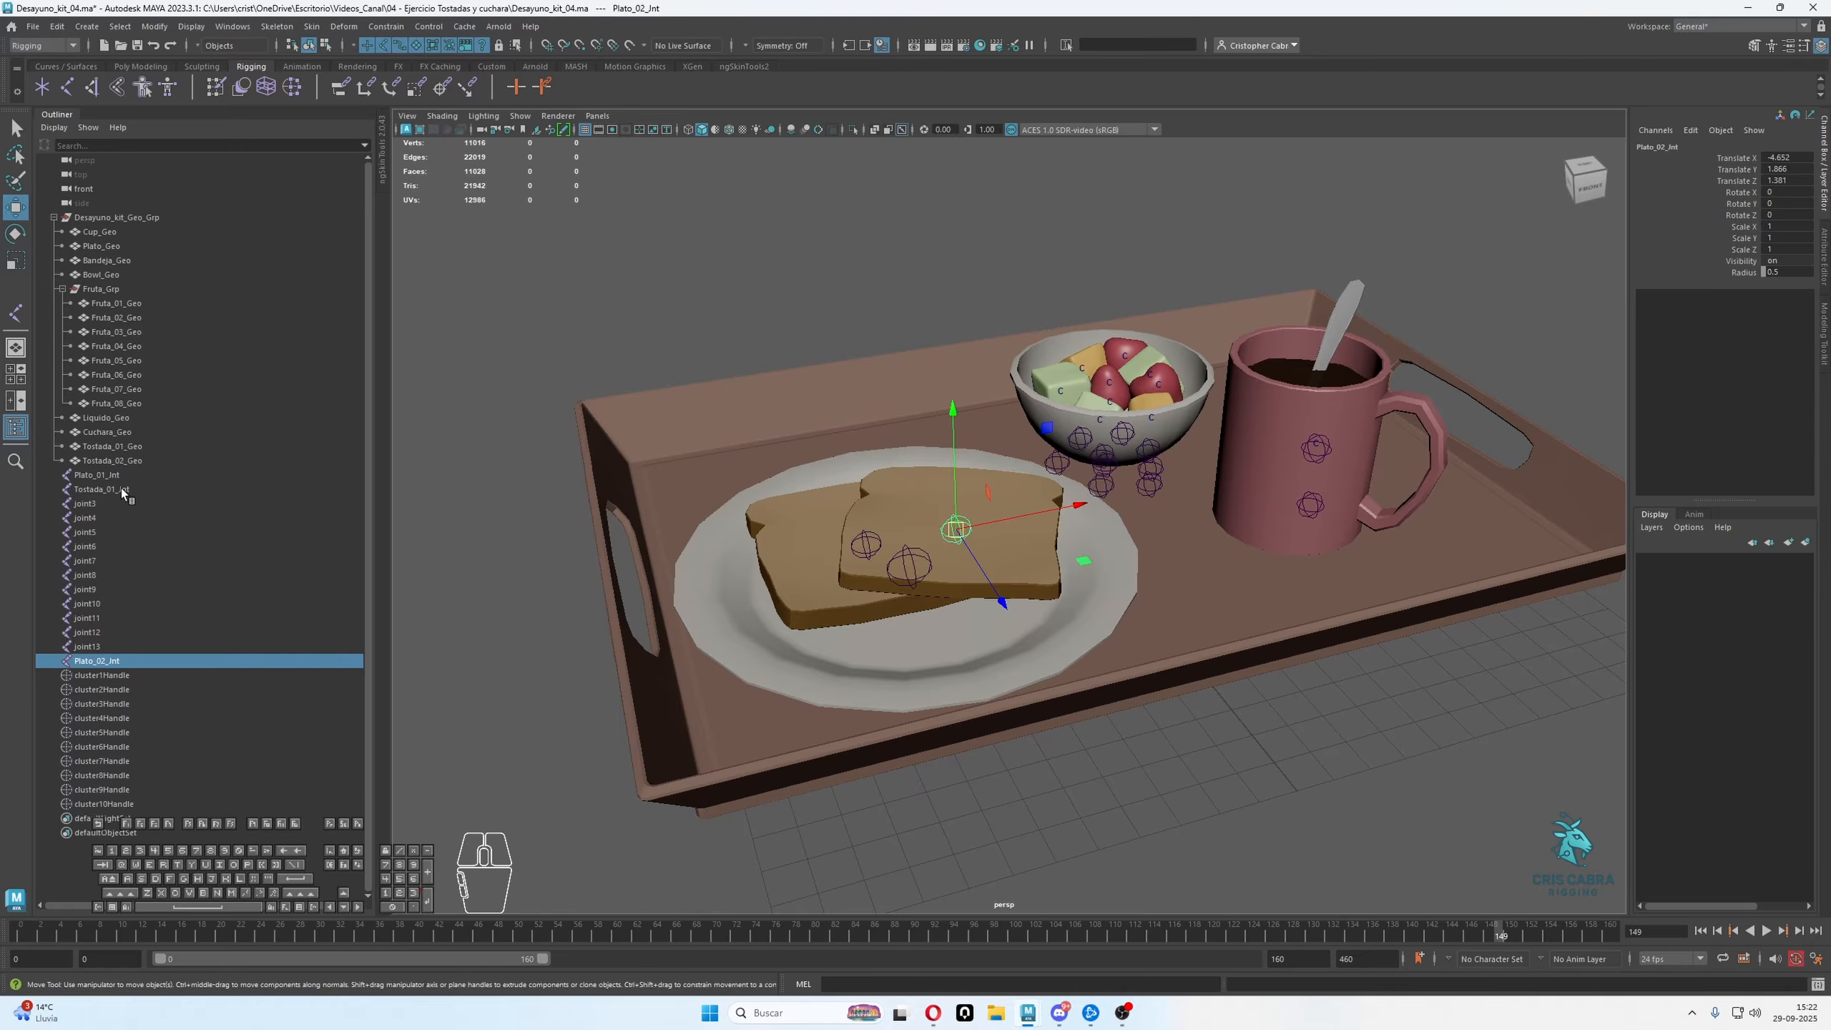
left_click_drag(1081, 525, 1002, 543, "alt")
right_click_drag(1001, 543, 1225, 667, "alt")
left_click_drag(1124, 433, 1013, 593, "alt")
left_click_drag(1041, 452, 1176, 586, "alt")
left_click_drag(1053, 508, 1057, 505, "alt")
left_click(1083, 580, "ctrl")
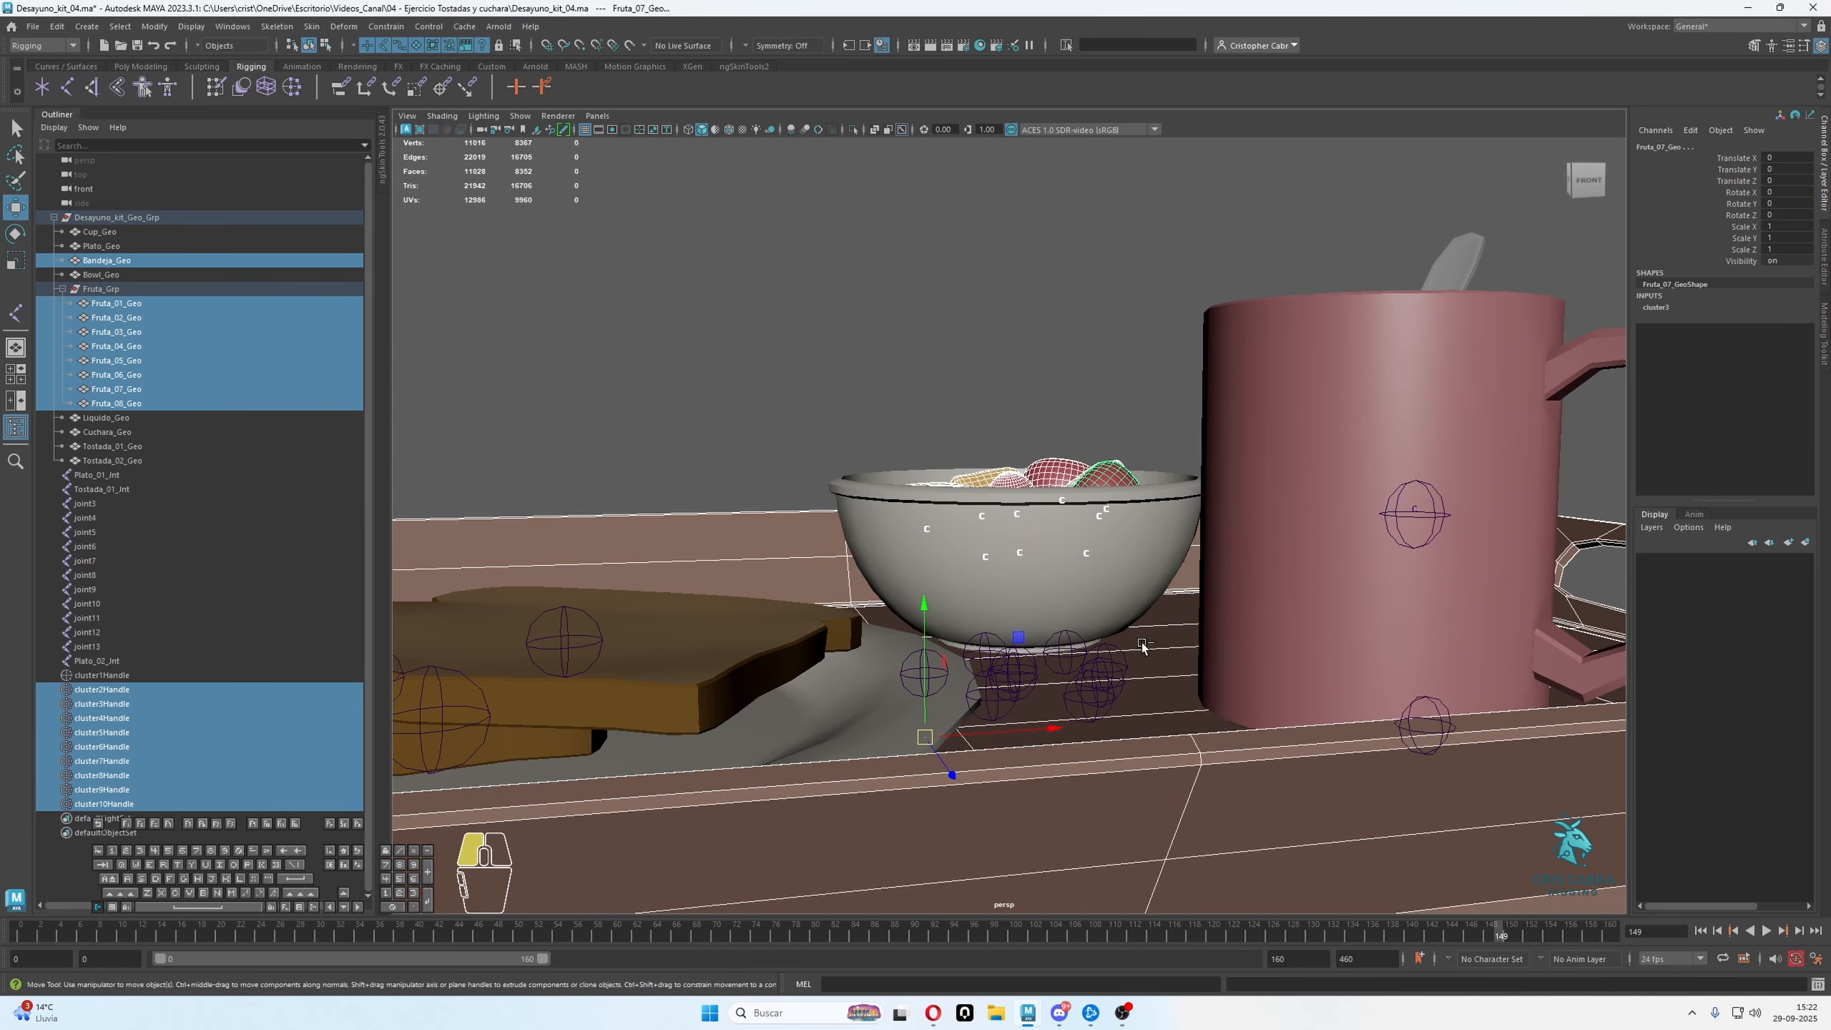
left_click(1142, 646, "ctrl")
Isolate the bowl and fruit joints, joint4 to joint12, together with the cluster handles cluster2Handle to cluster10Handle
left_click_drag(1118, 557, 1135, 599, "alt")
left_click(95, 692)
left_click(99, 799, "shift")
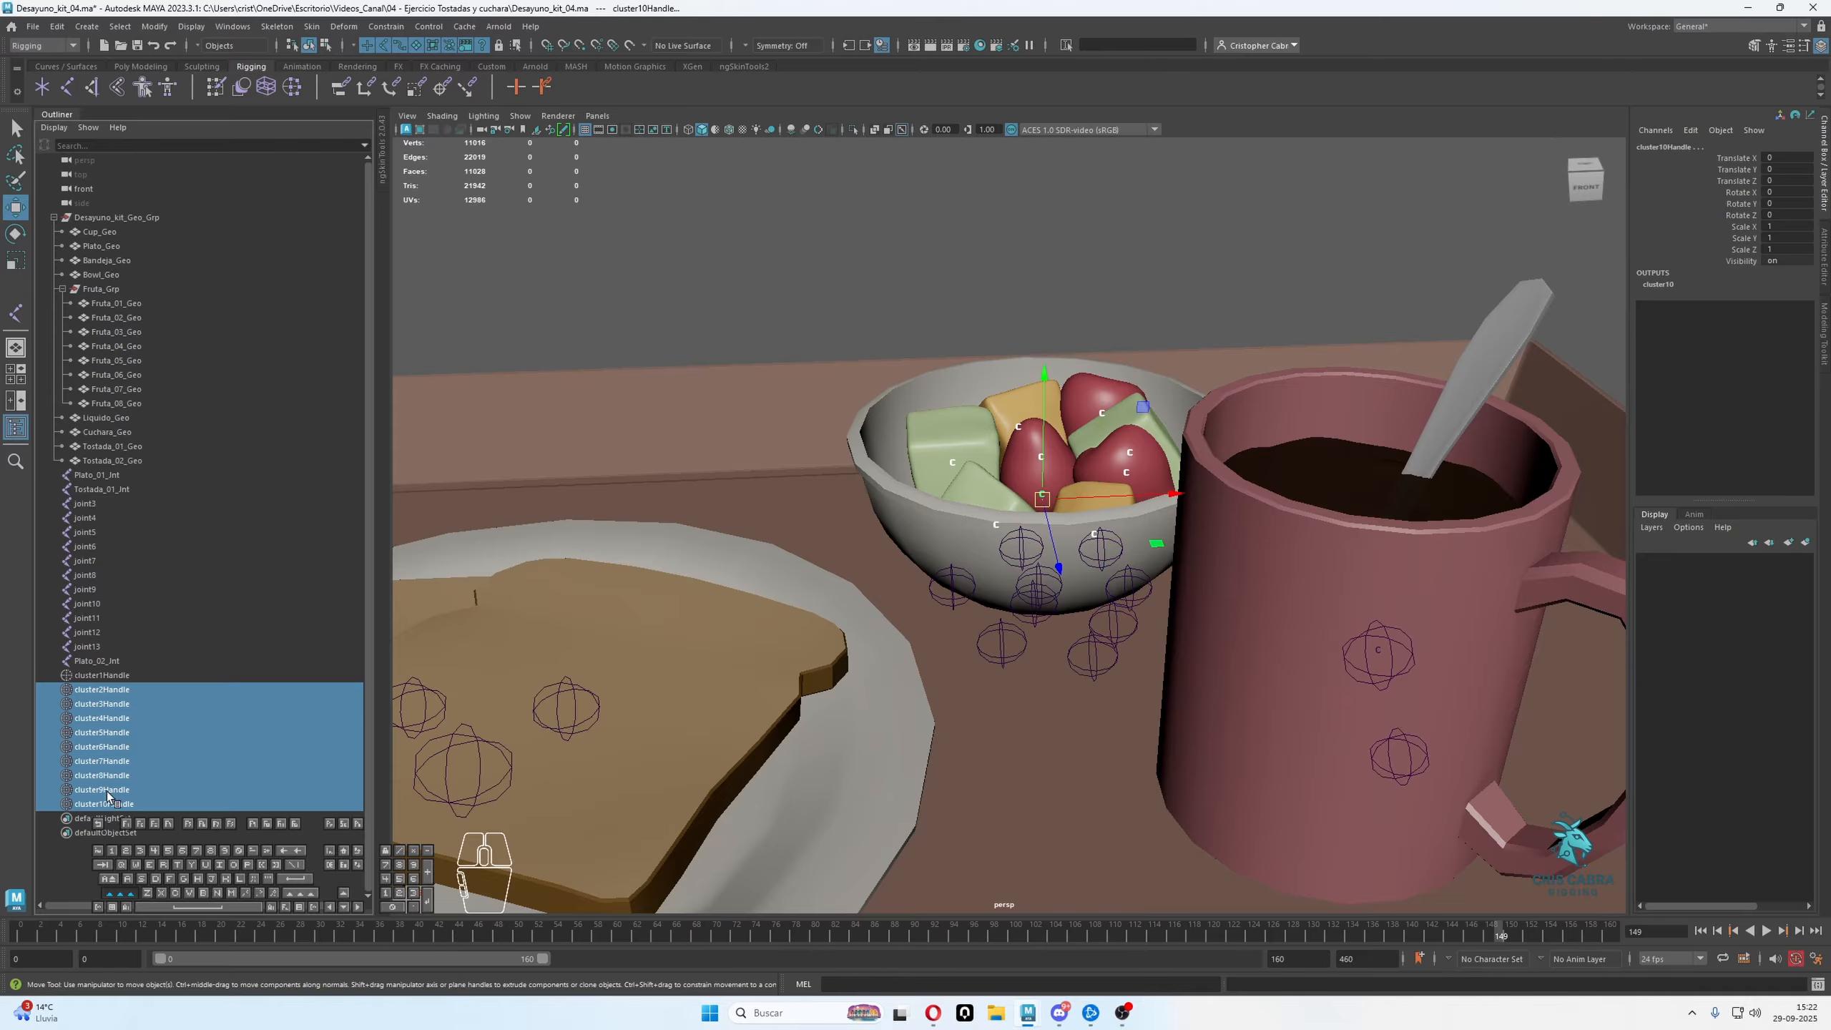
scroll(914, 510, "down", 3)
right_click_drag(915, 509, 1049, 551, "alt")
mouse_move(1049, 552)
left_mouse_down("alt")
mouse_move(1063, 630)
mouse_move(1038, 570)
left_mouse_up("alt")
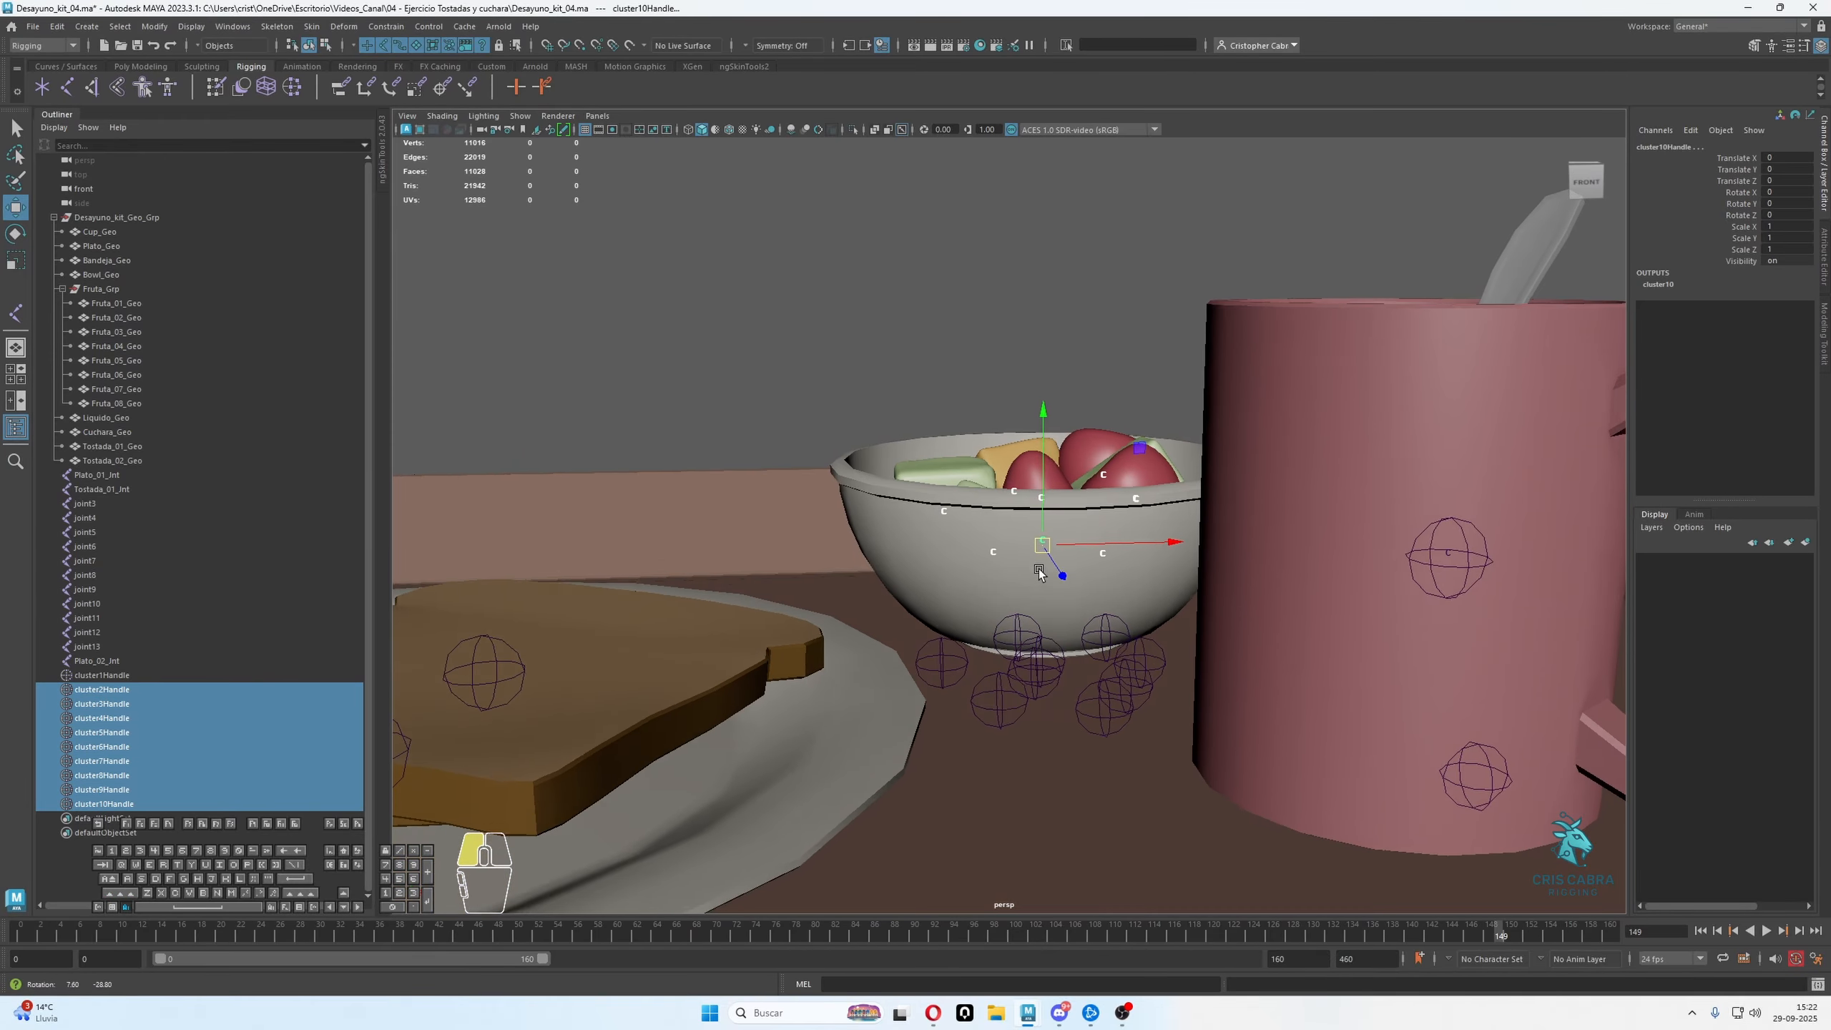
left_click_drag(884, 585, 1148, 756, "shift")
key("ctrl+z")
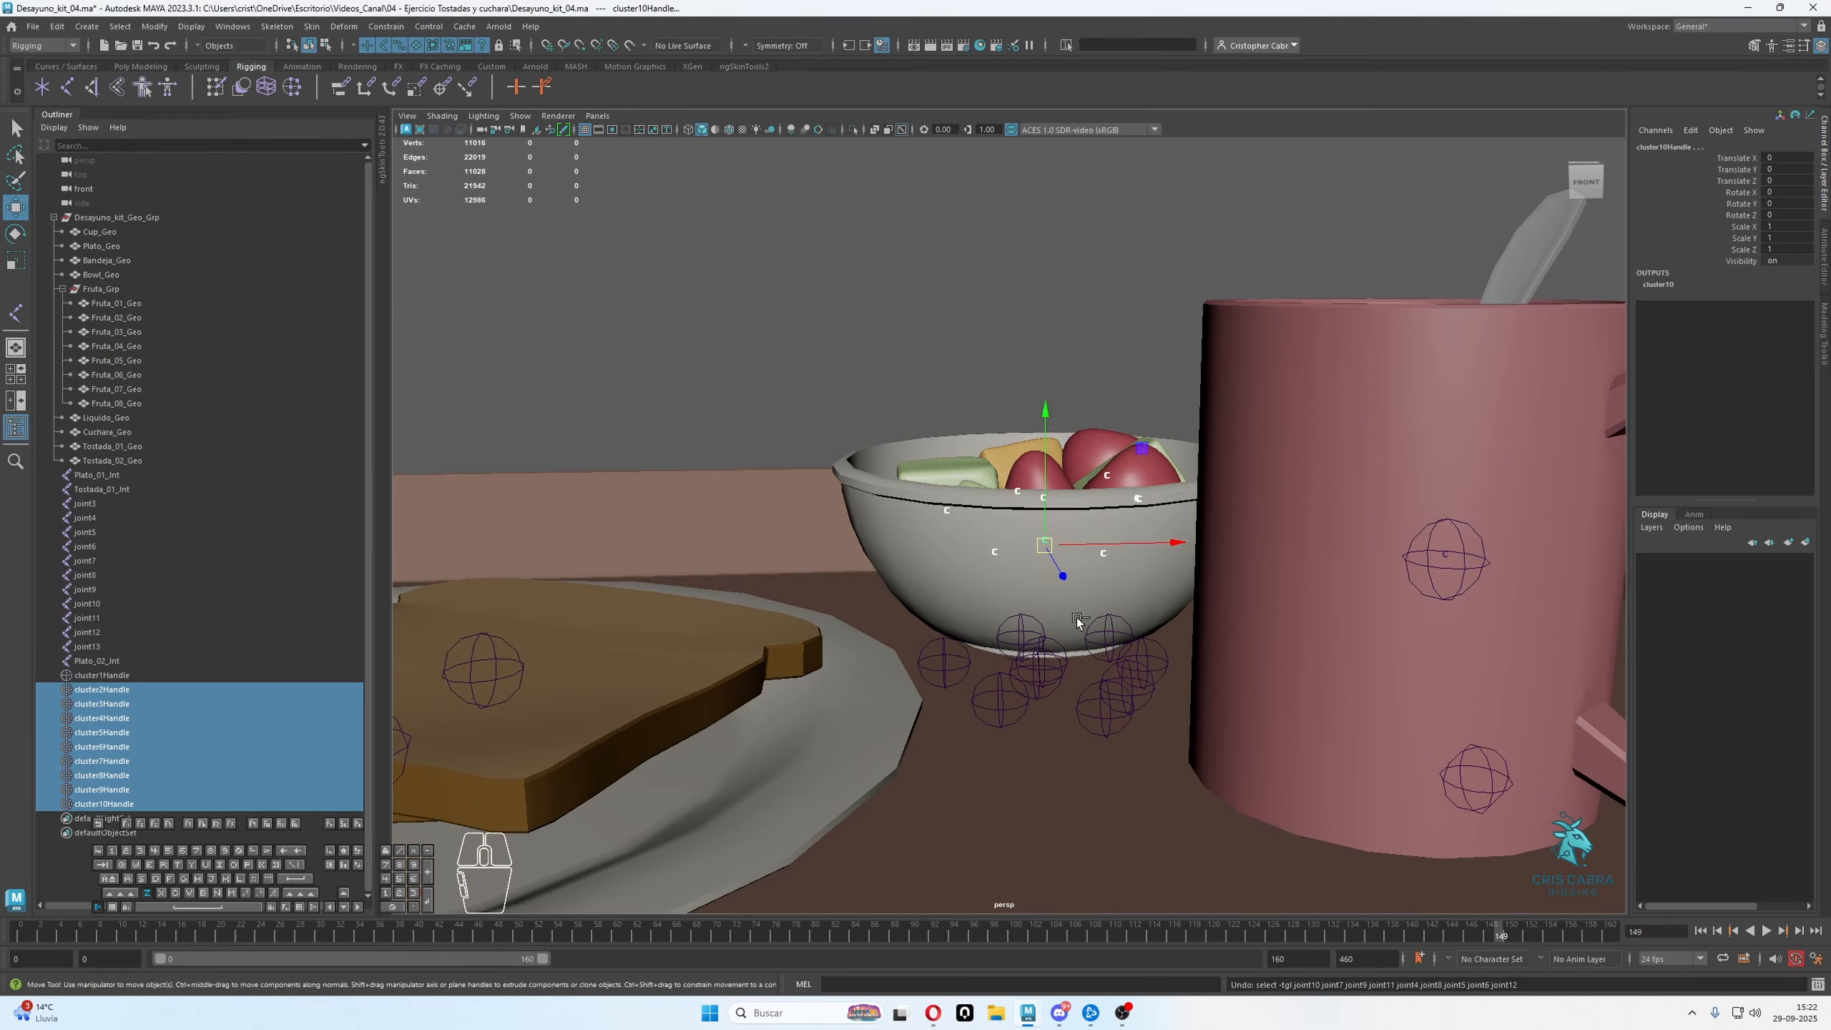
left_click_drag(1082, 605, 1071, 593, "alt")
middle_click_drag(1067, 649, 1029, 624, "alt")
left_click_drag(1029, 624, 940, 656, "alt")
scroll(942, 530, "down", 2)
left_click(853, 129)
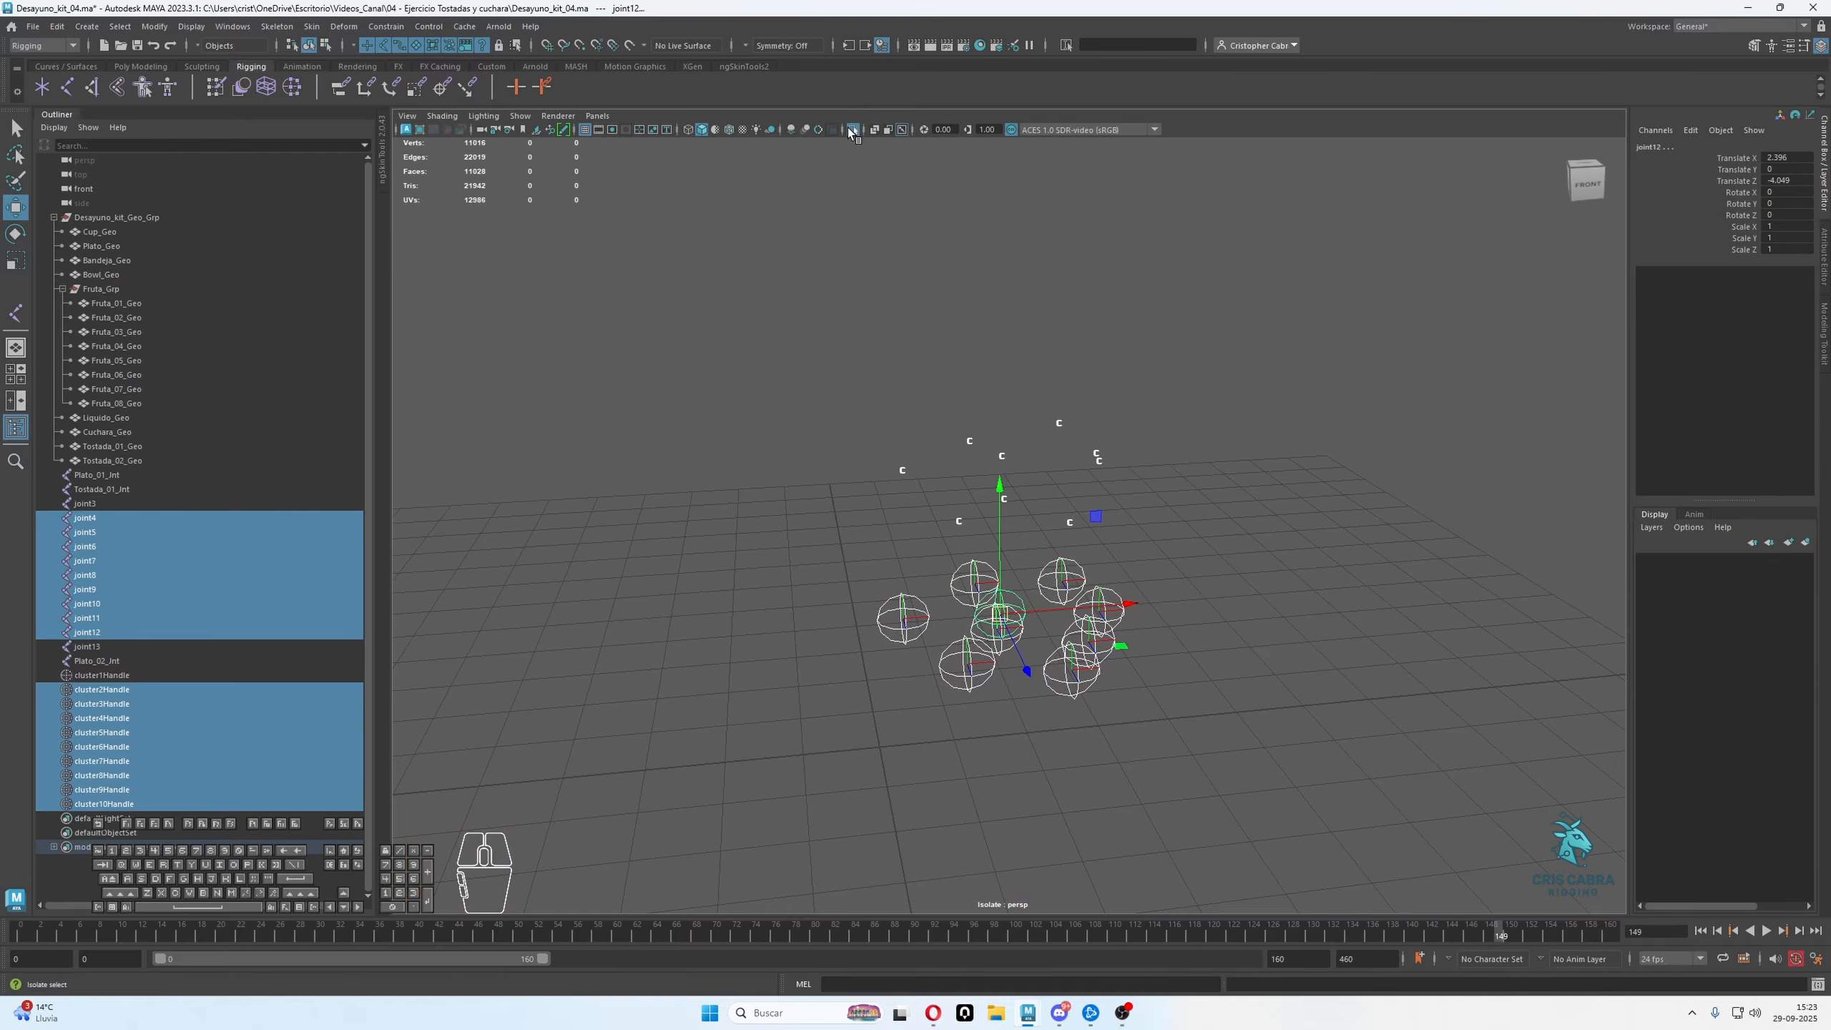
left_click_drag(1081, 432, 1101, 496, "alt")
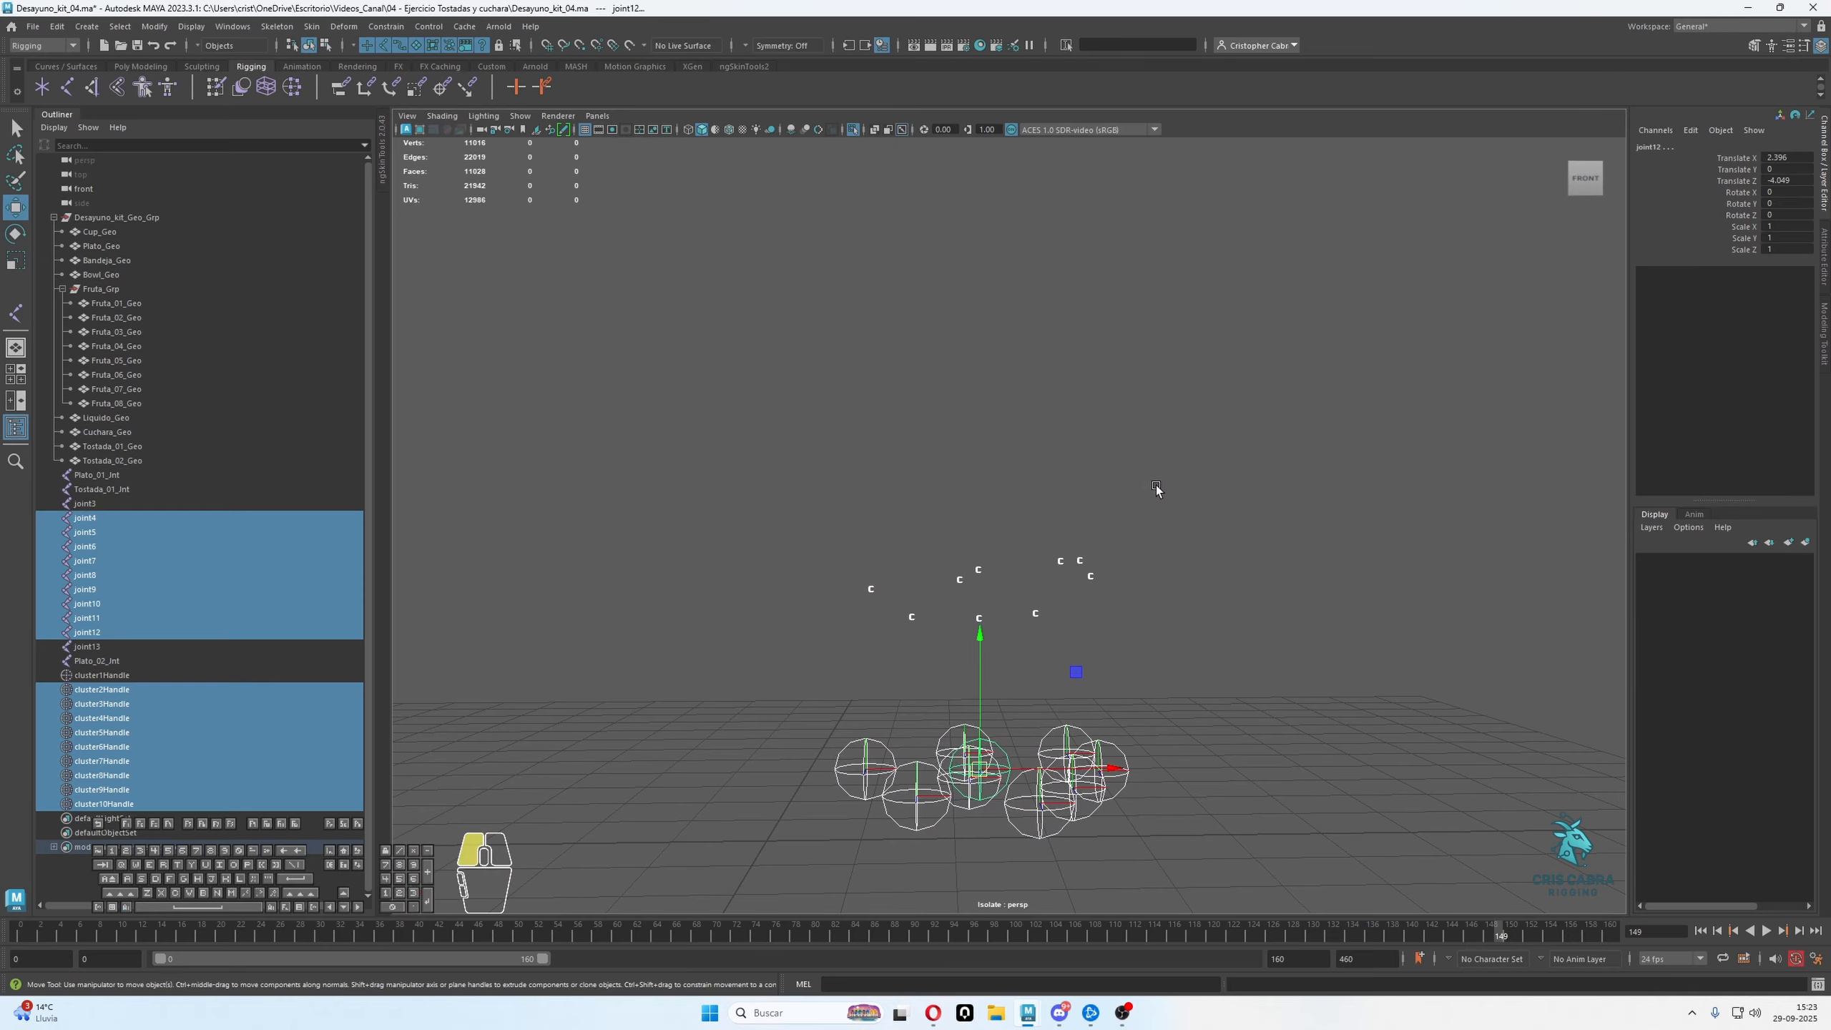
left_click(980, 620)
left_click_drag(992, 641, 1006, 489, "alt")
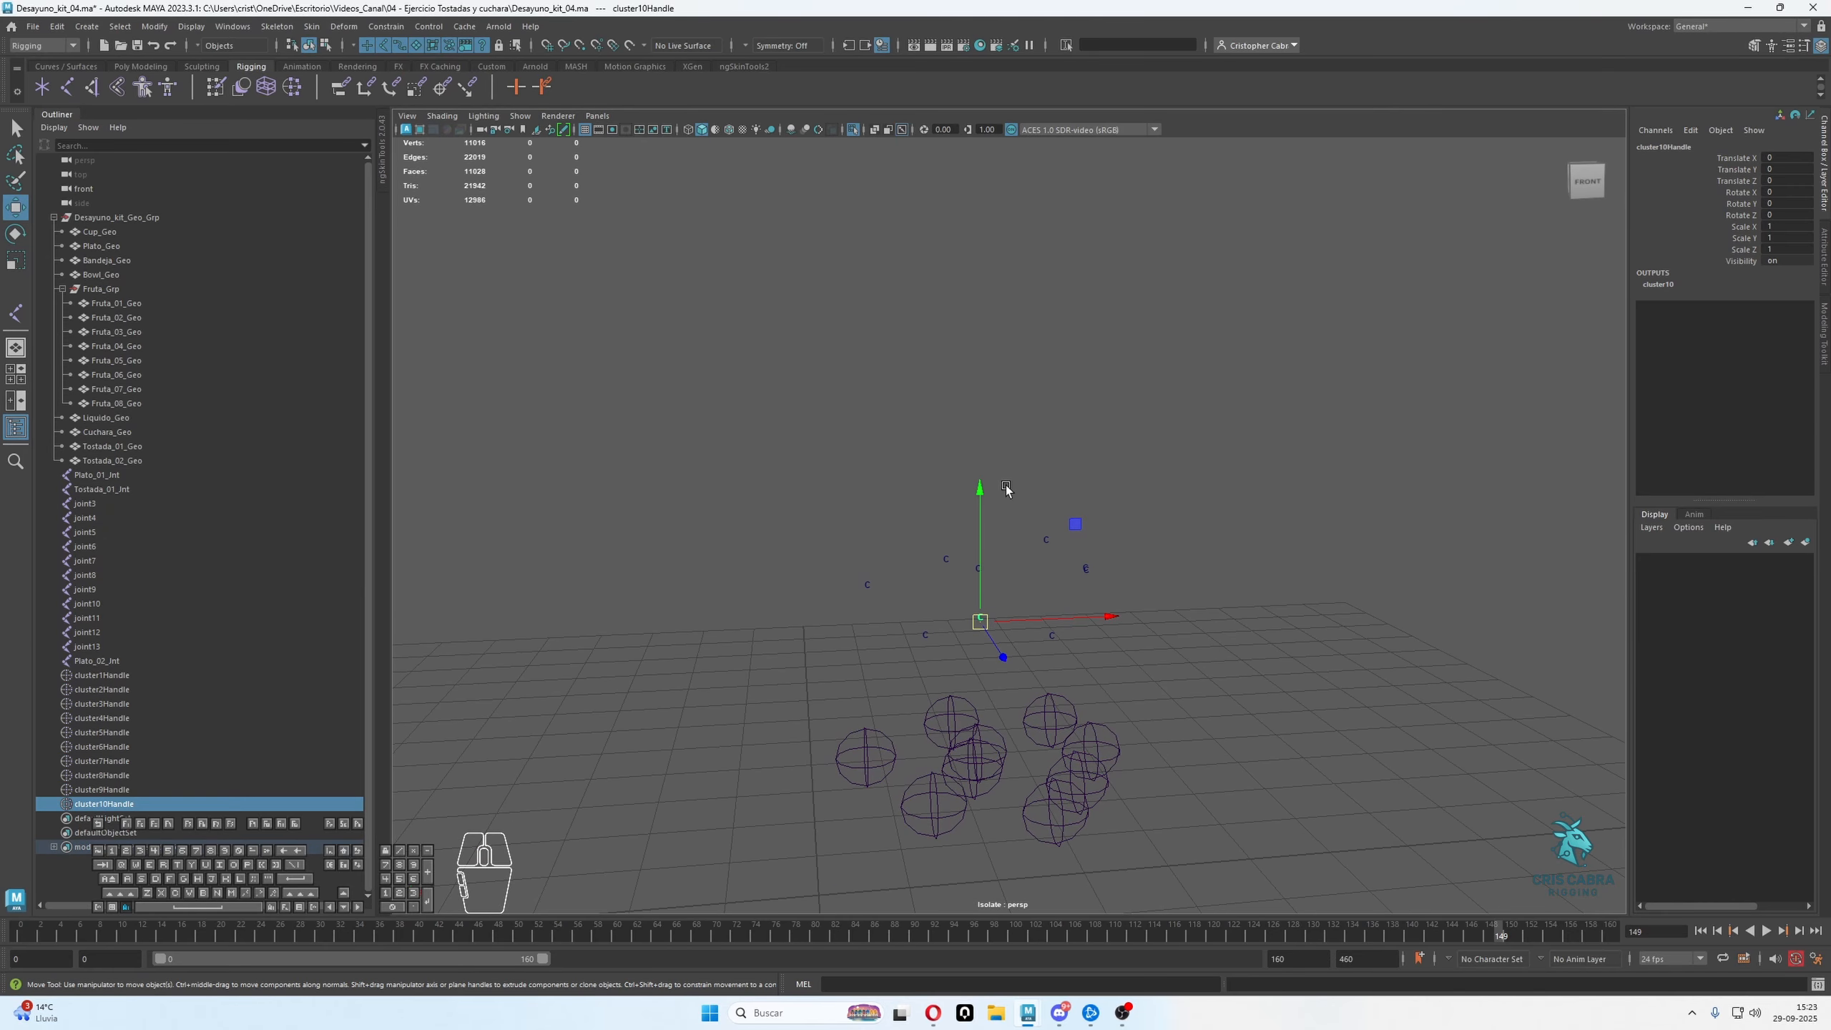
left_click(853, 127)
left_click_drag(980, 620, 1039, 513)
key("ctrl+z")
key("ctrl+z")
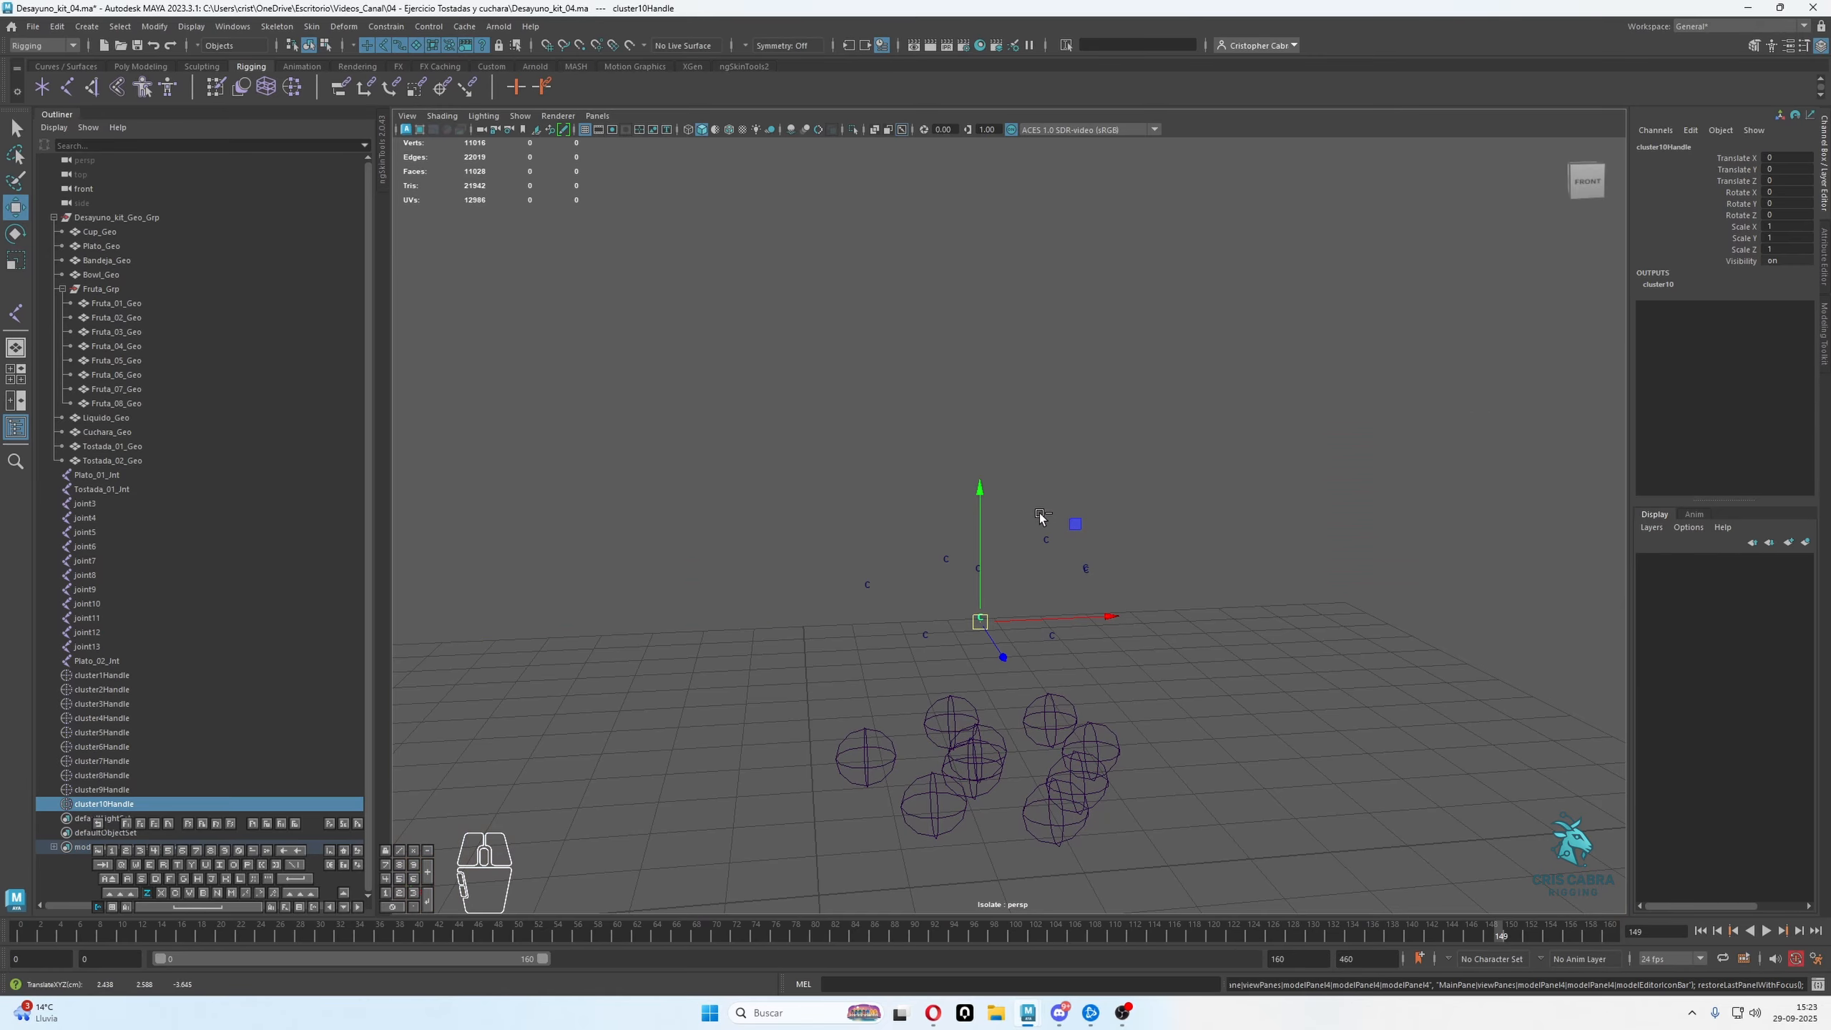
Snap the bowl's joint, joint4, onto the bowl's cluster handle
left_click_drag(1012, 613, 991, 661, "alt")
key("q")
left_click(977, 718)
key("w")
key("v")
left_click_drag(970, 773, 980, 622)
Rename the bowl's joint as Bowl_01_Jnt
left_click(1649, 145)
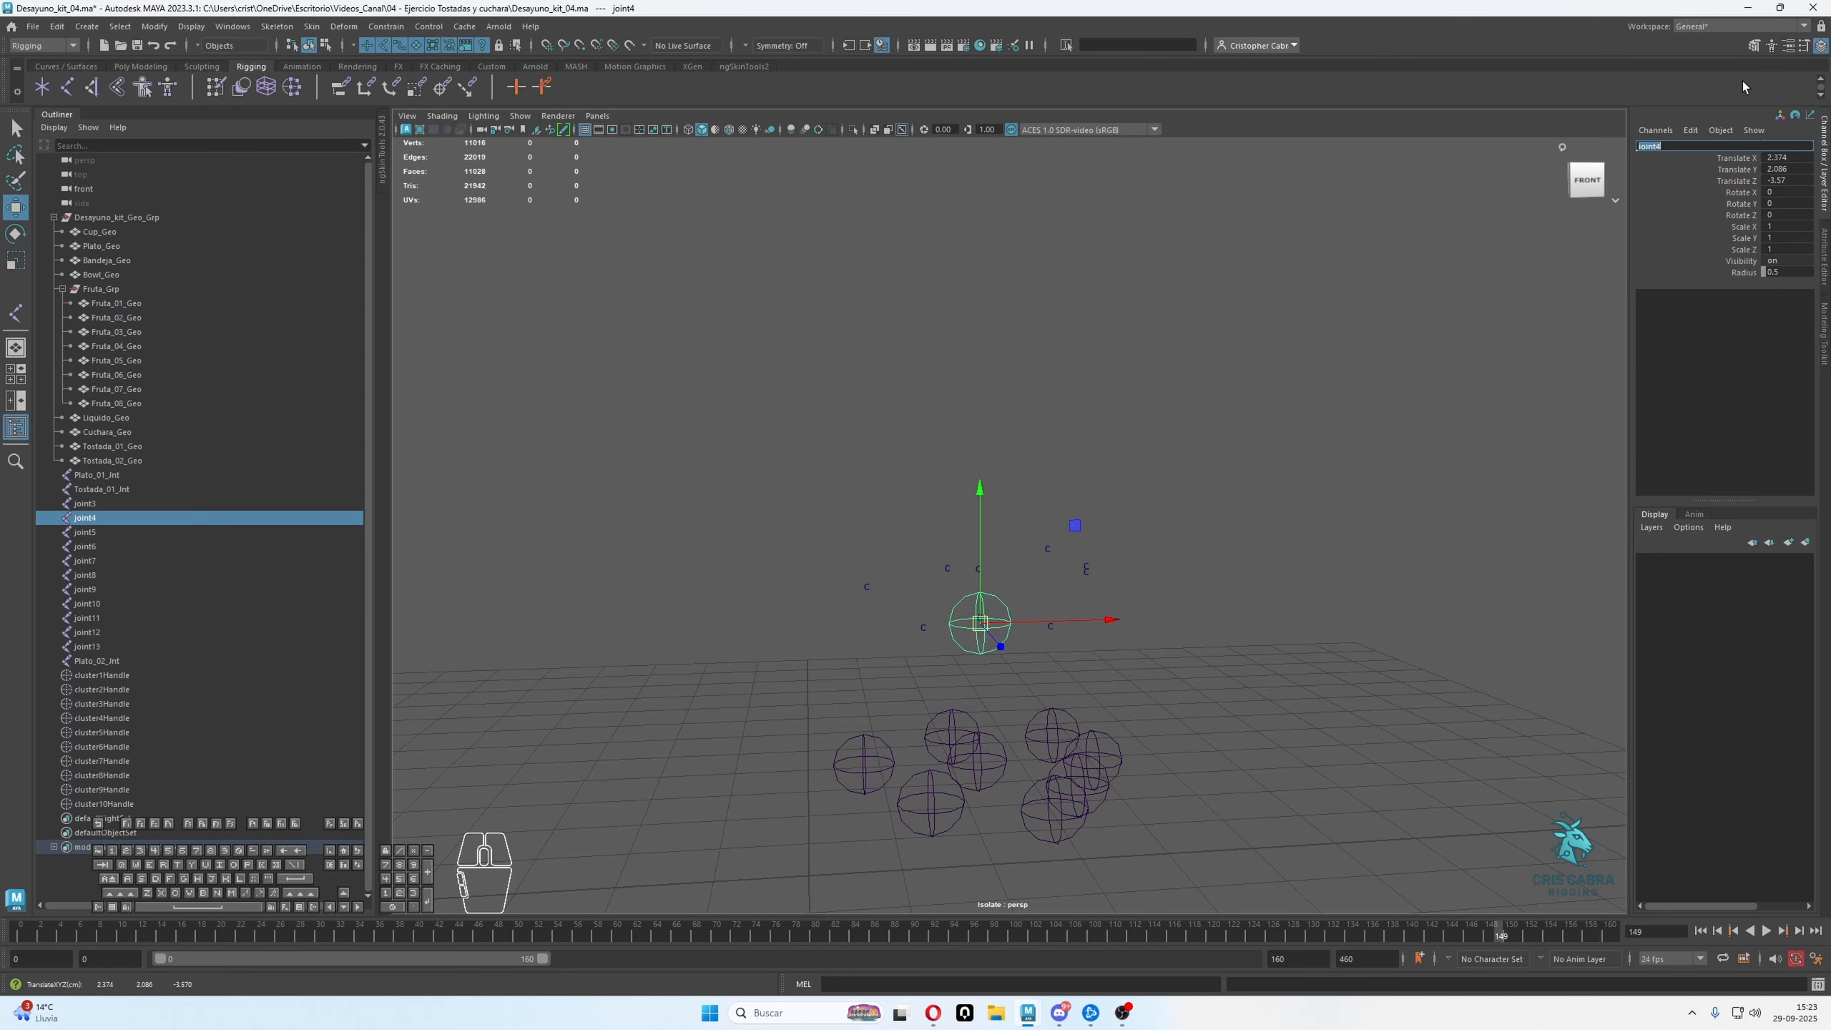
type("Bowl_01_Jnt")
key("Return")
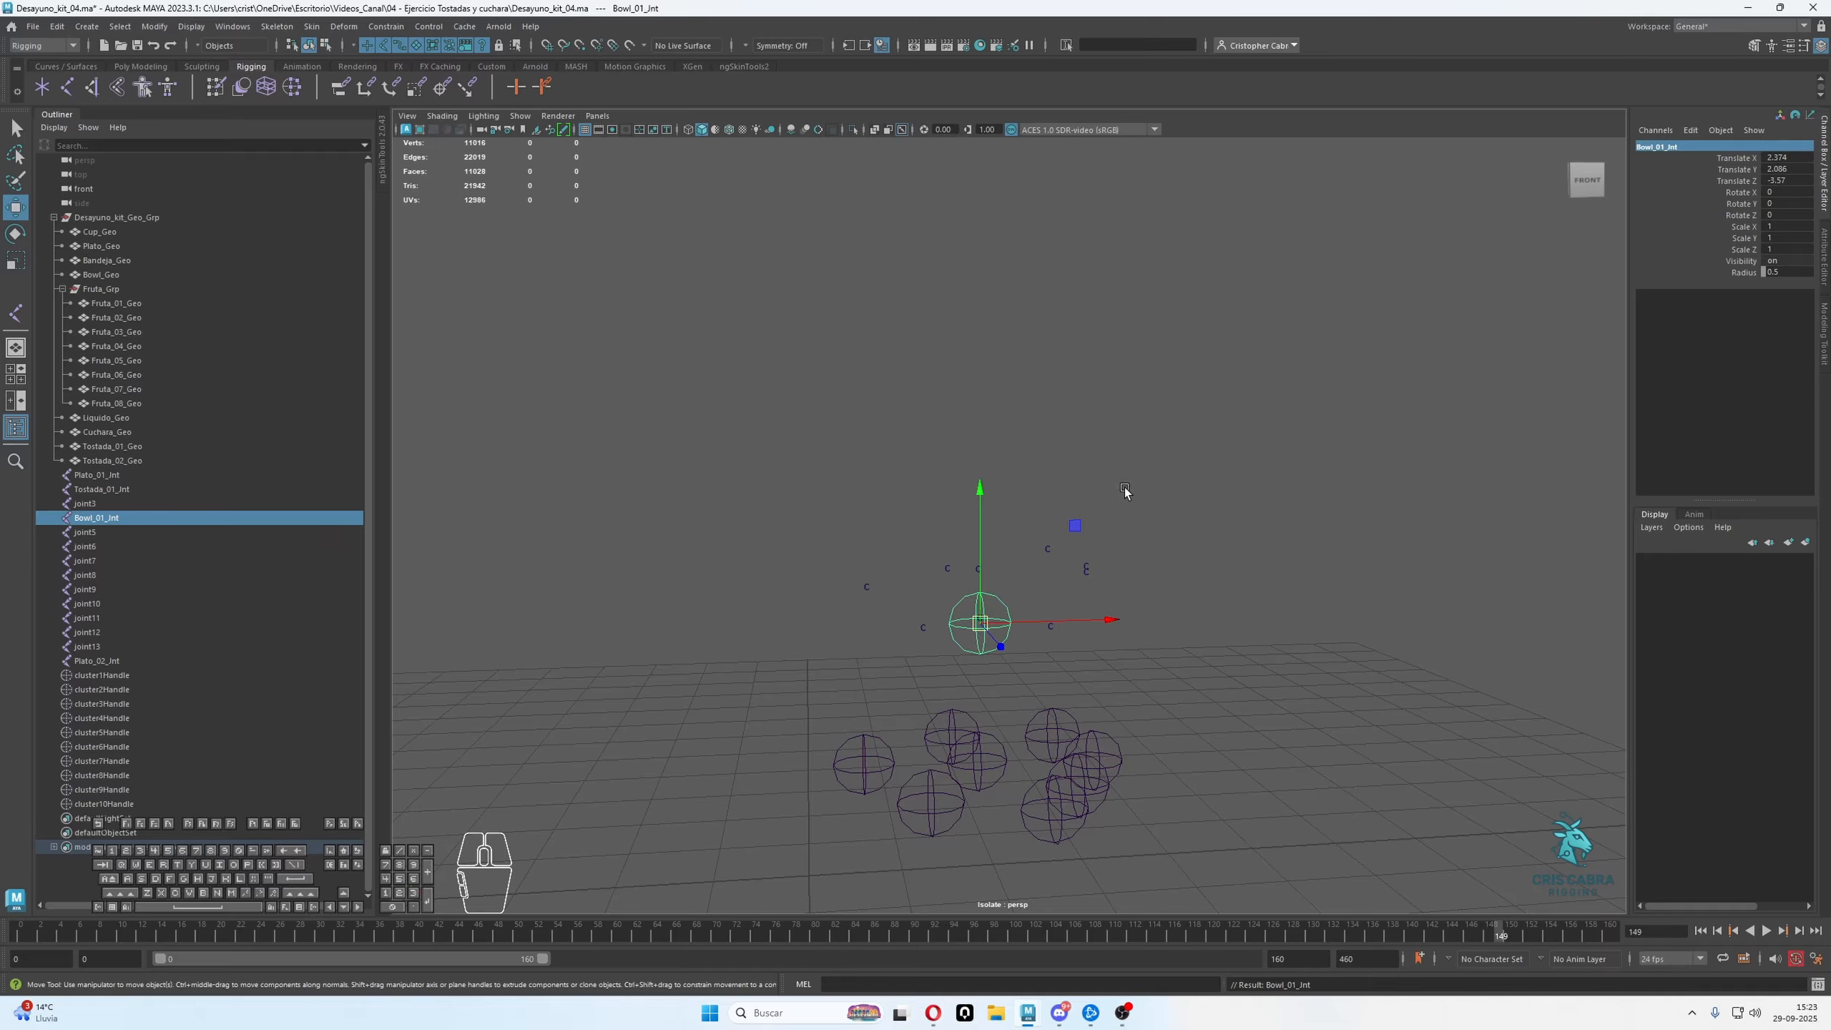
Snap the fruit joints joint5 and joint11 onto their matching fruit cluster handles
left_click_drag(1124, 489, 1126, 636, "alt")
left_click(858, 776)
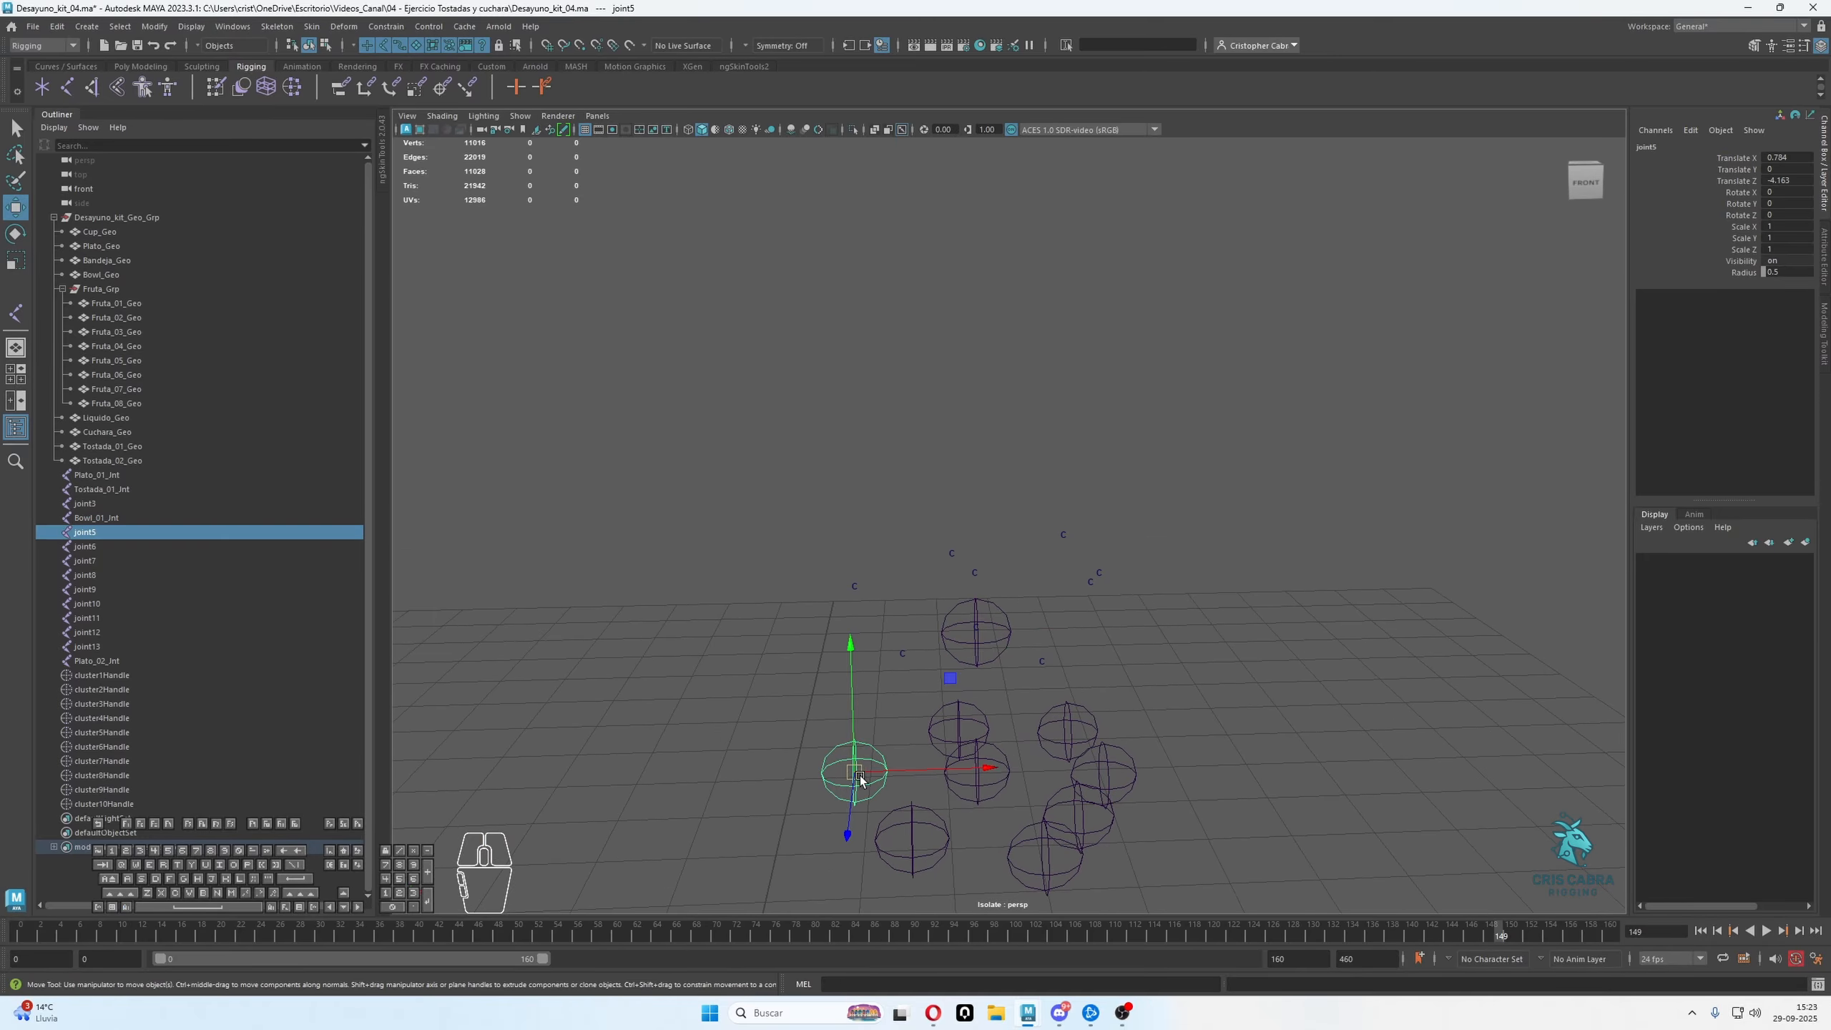
left_click_drag(858, 775, 853, 591)
left_click_drag(865, 820, 902, 691)
key("v")
Snap the fruit joints joint12 and joint6 onto the cluster handles above them
left_click(982, 791)
key("v")
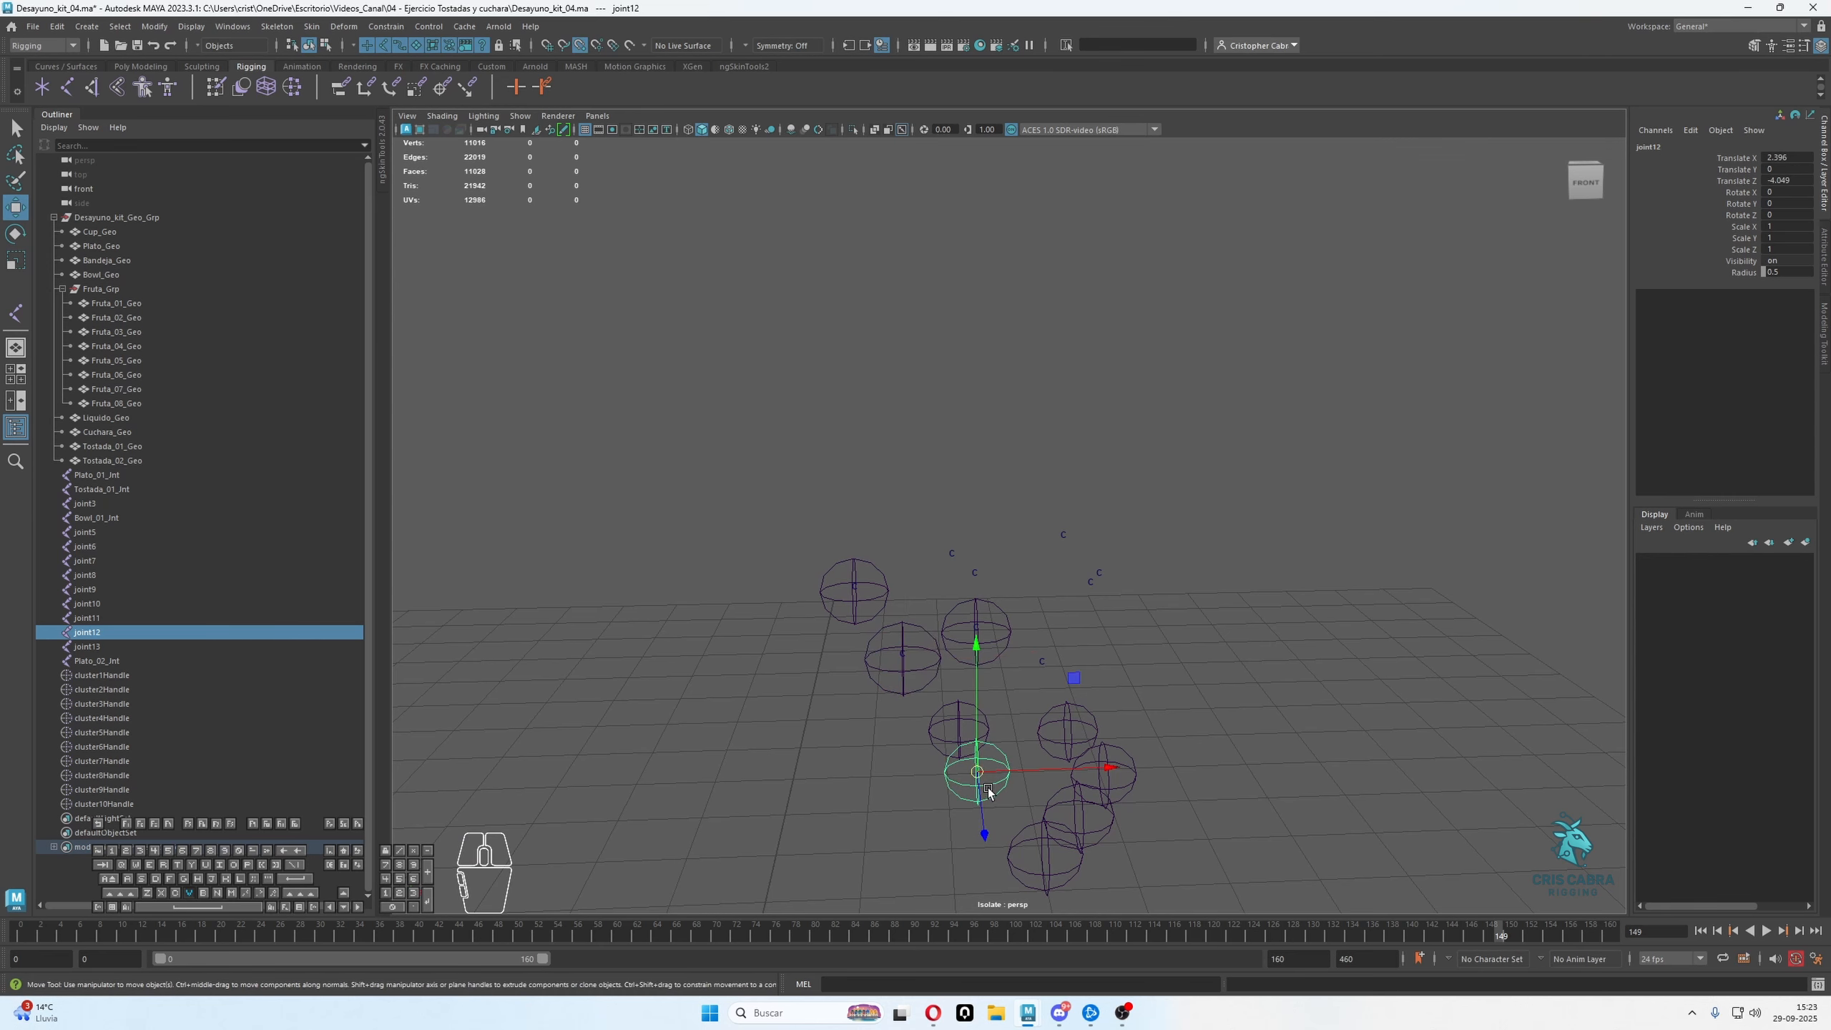
left_click_drag(978, 772, 952, 557)
left_click(971, 737)
key("v")
left_click_drag(959, 730, 1116, 703)
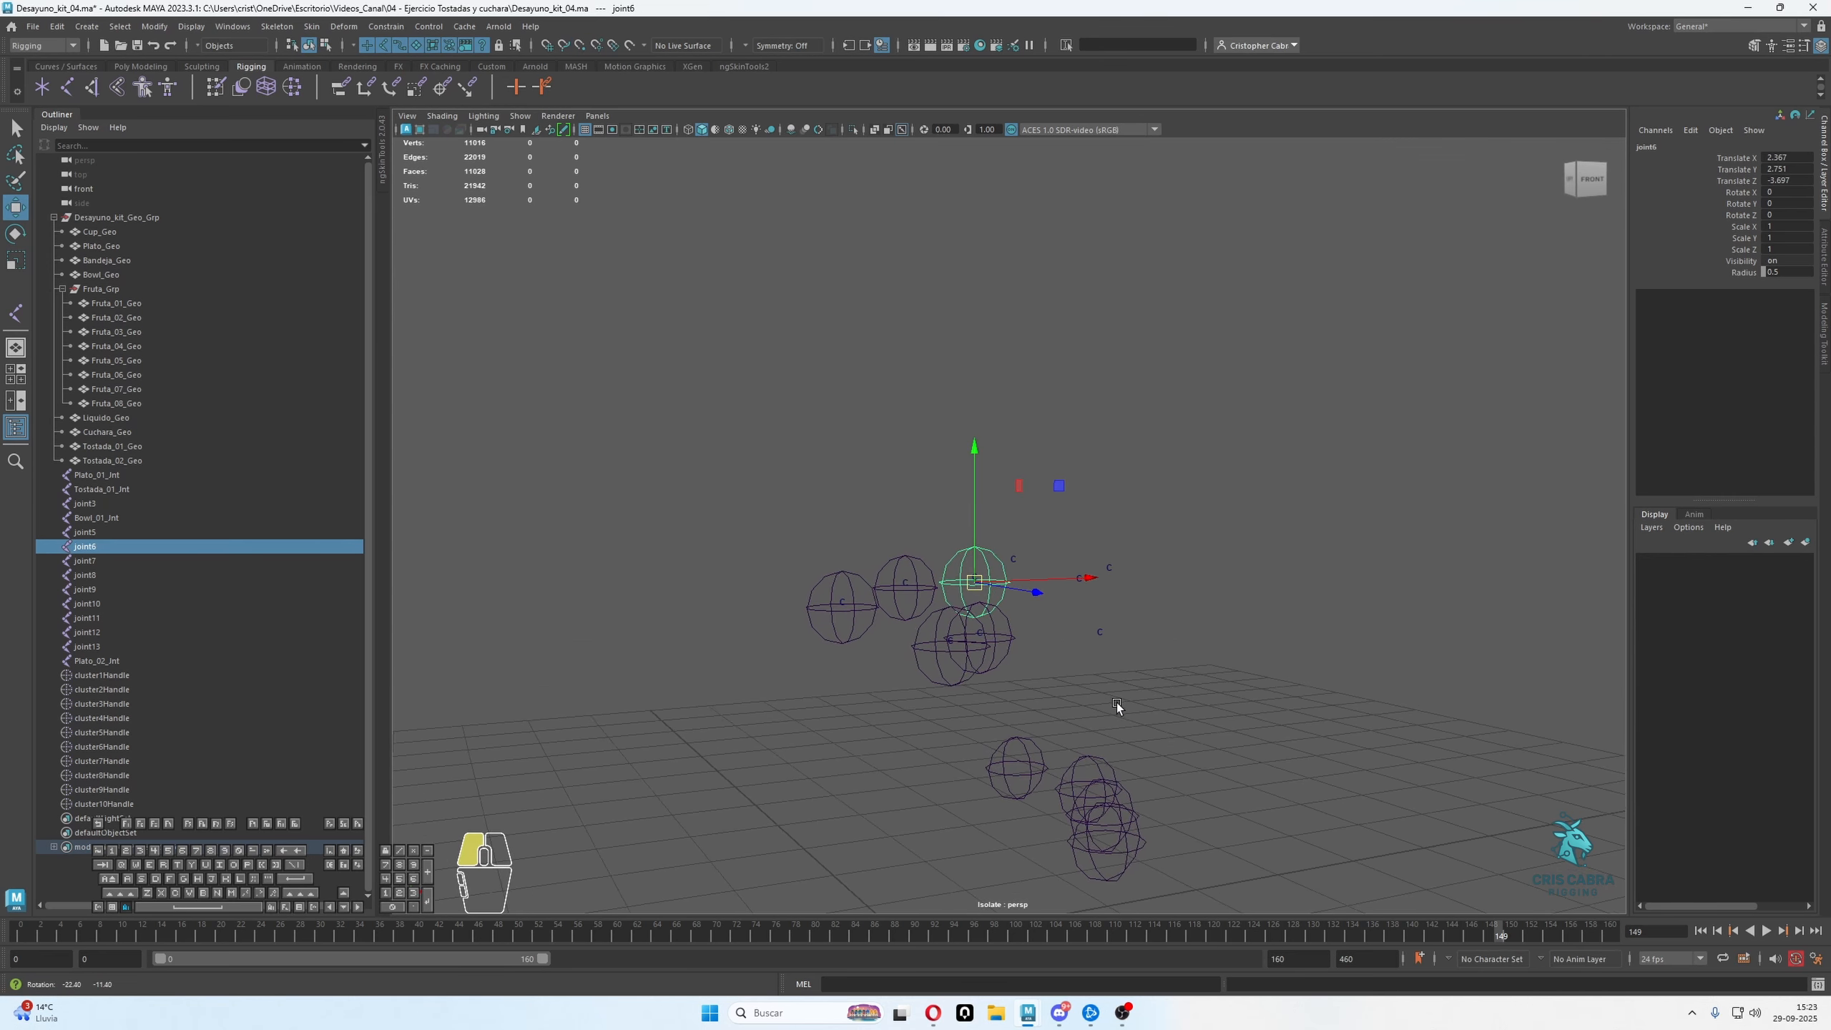
Snap the fruit joints joint7 and joint8 onto the centres of their matching fruit clusters
left_click(1046, 768)
left_click_drag(1046, 768, 1027, 551, "alt")
key("v")
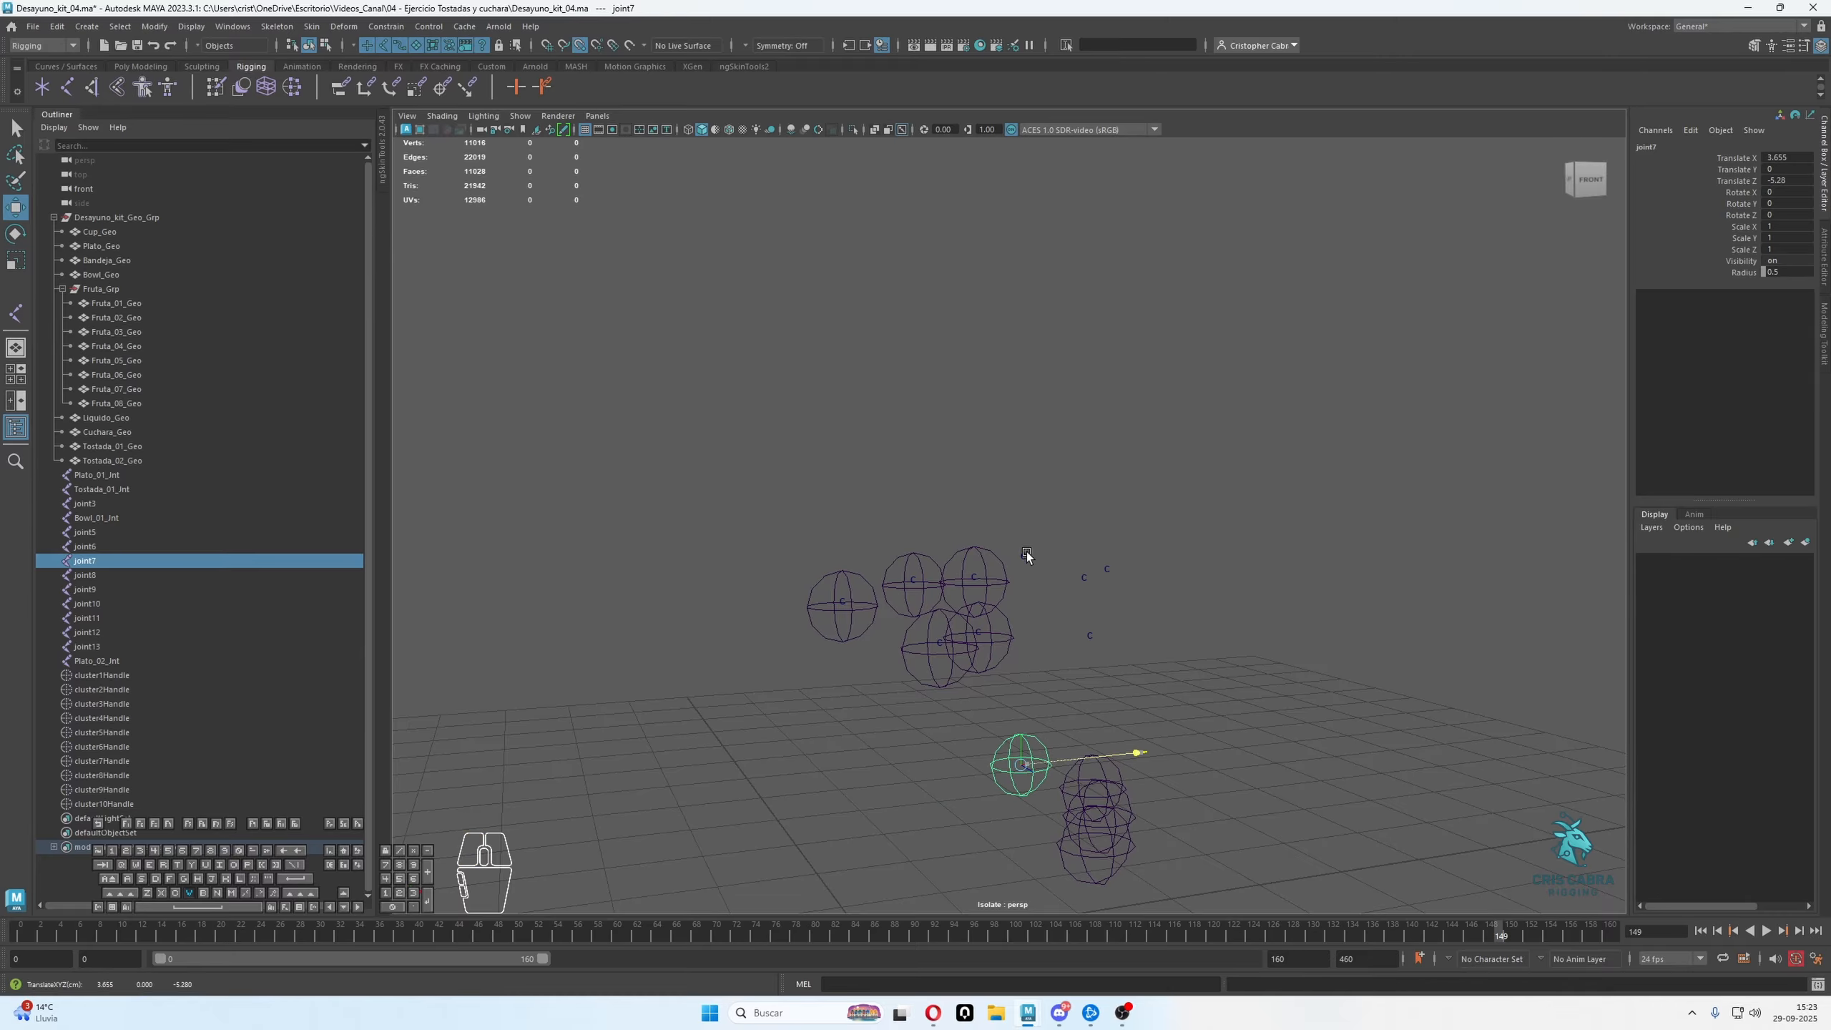
key("v")
left_click_drag(1022, 765, 1031, 562)
left_click_drag(1032, 707, 1056, 571, "alt")
left_click(1074, 768)
key("v")
Snap the two remaining fruit joints, joint9 and joint10, onto their cluster handles
left_click(1103, 798)
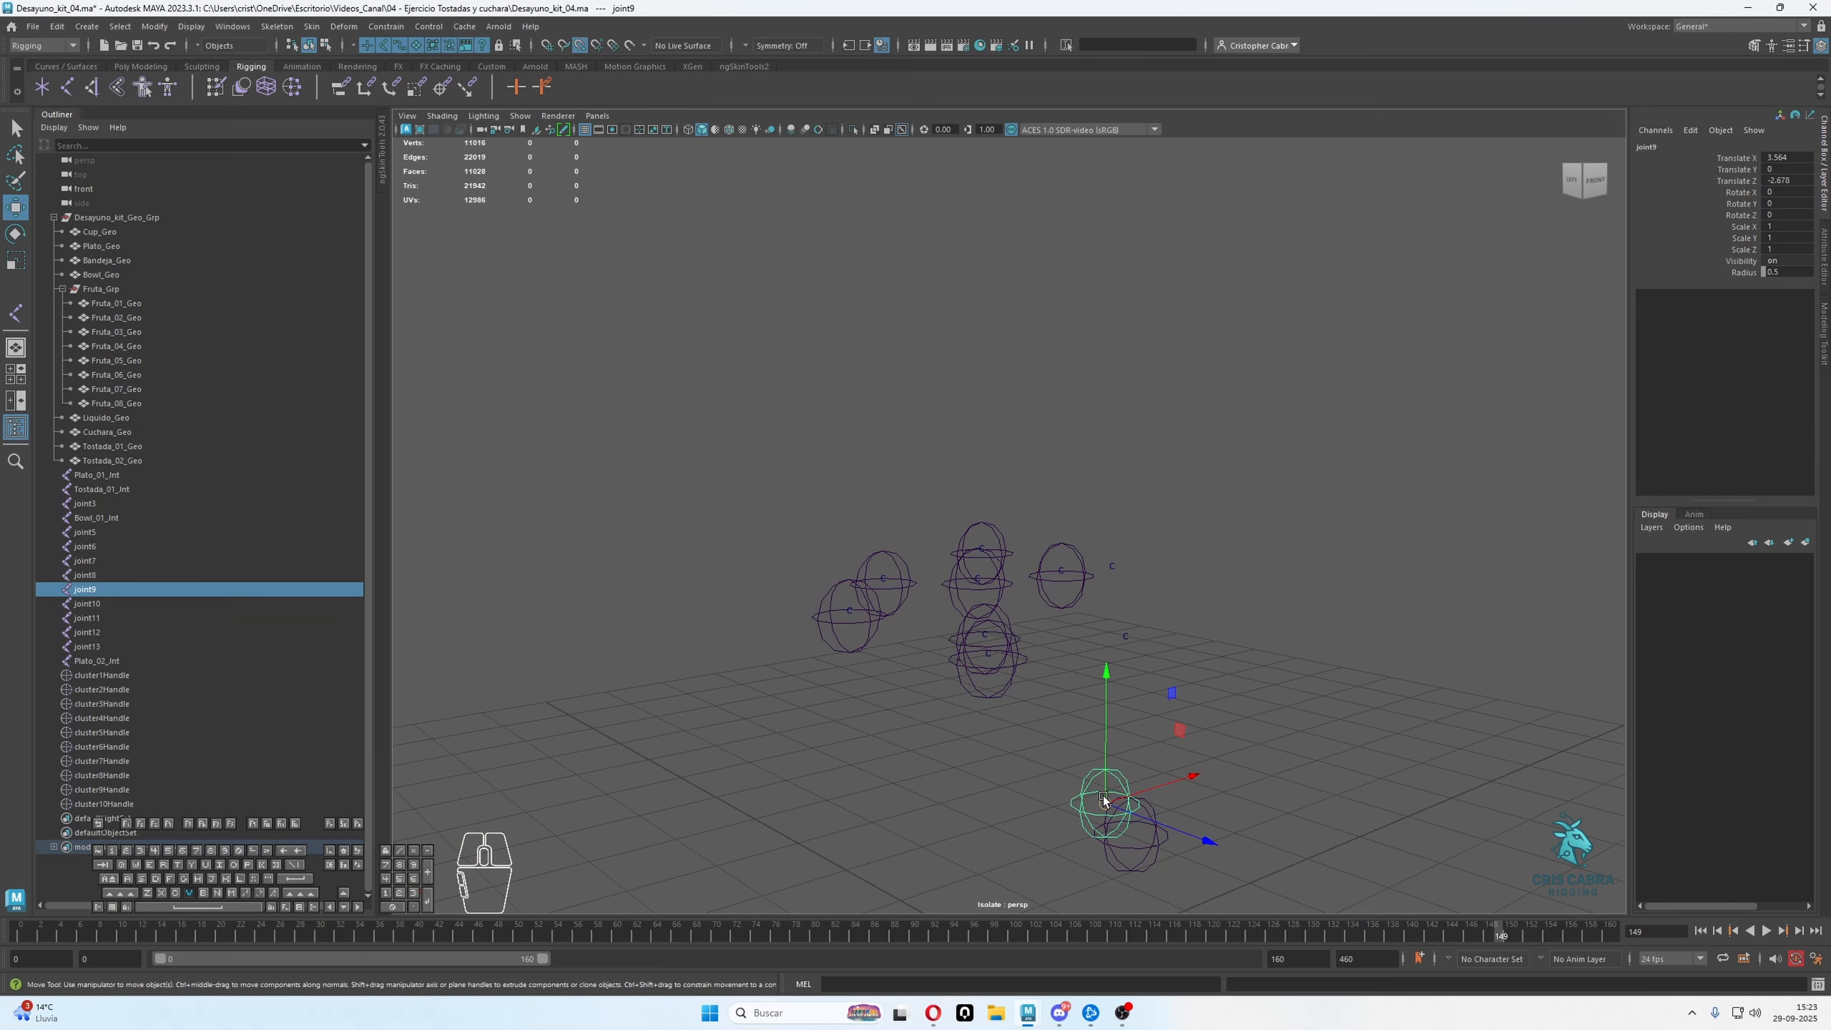
left_click_drag(1104, 798, 1129, 583)
left_click_drag(1142, 786, 1181, 873)
key("v")
left_click_drag(1131, 835, 1067, 732)
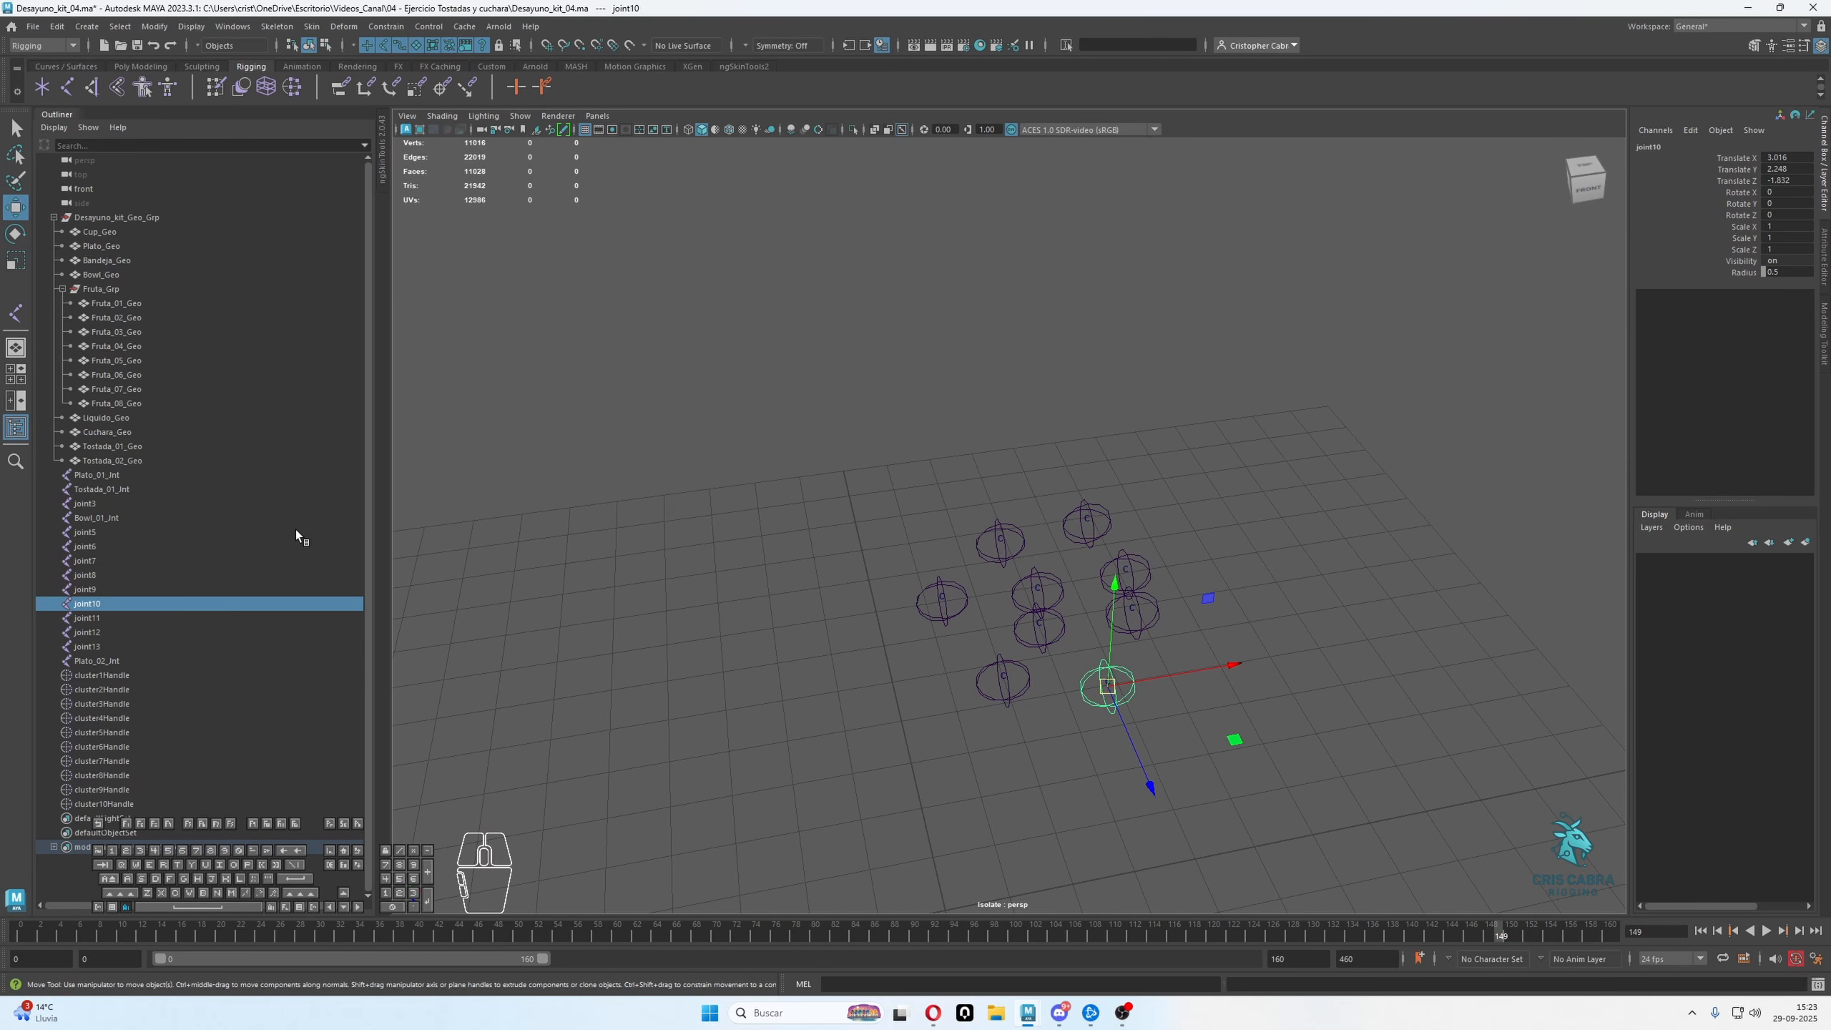
Rename the first fruit joint, joint5, as Fruta_01
left_click(917, 597)
left_click_drag(917, 596, 1025, 612, "alt")
left_click_drag(675, 387, 1302, 767)
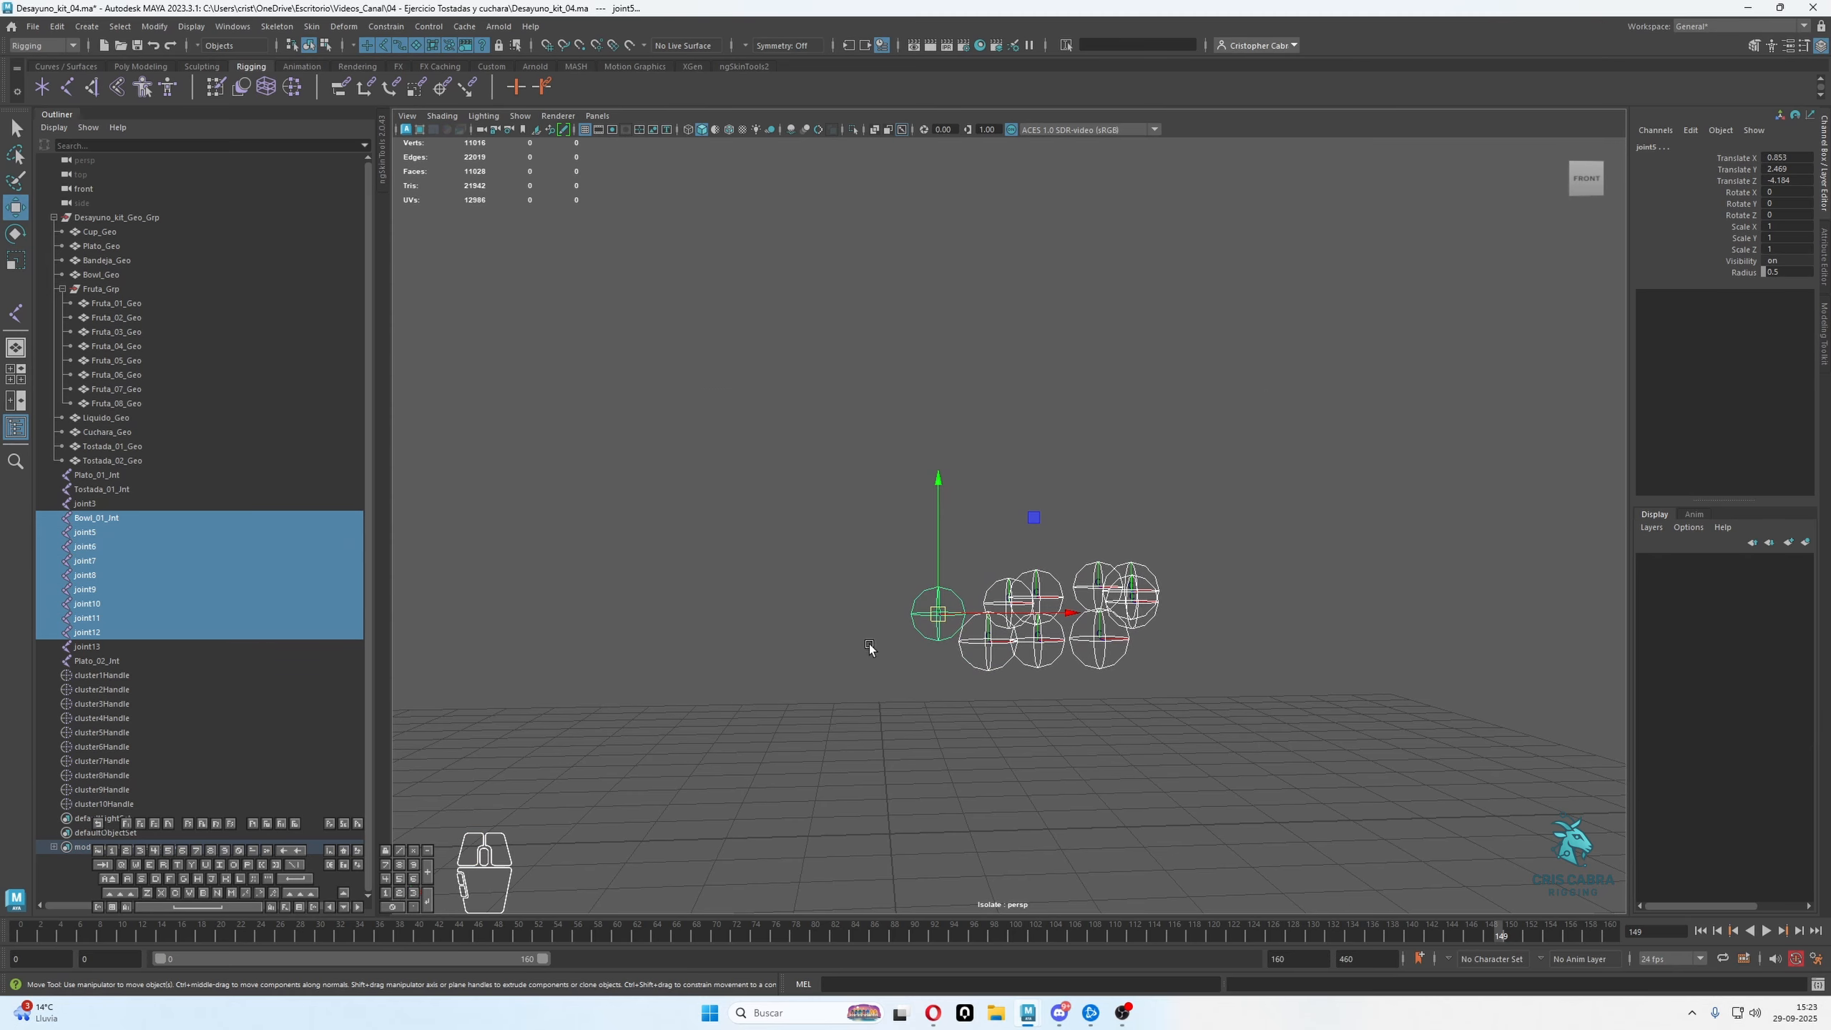
left_click(103, 516, "ctrl")
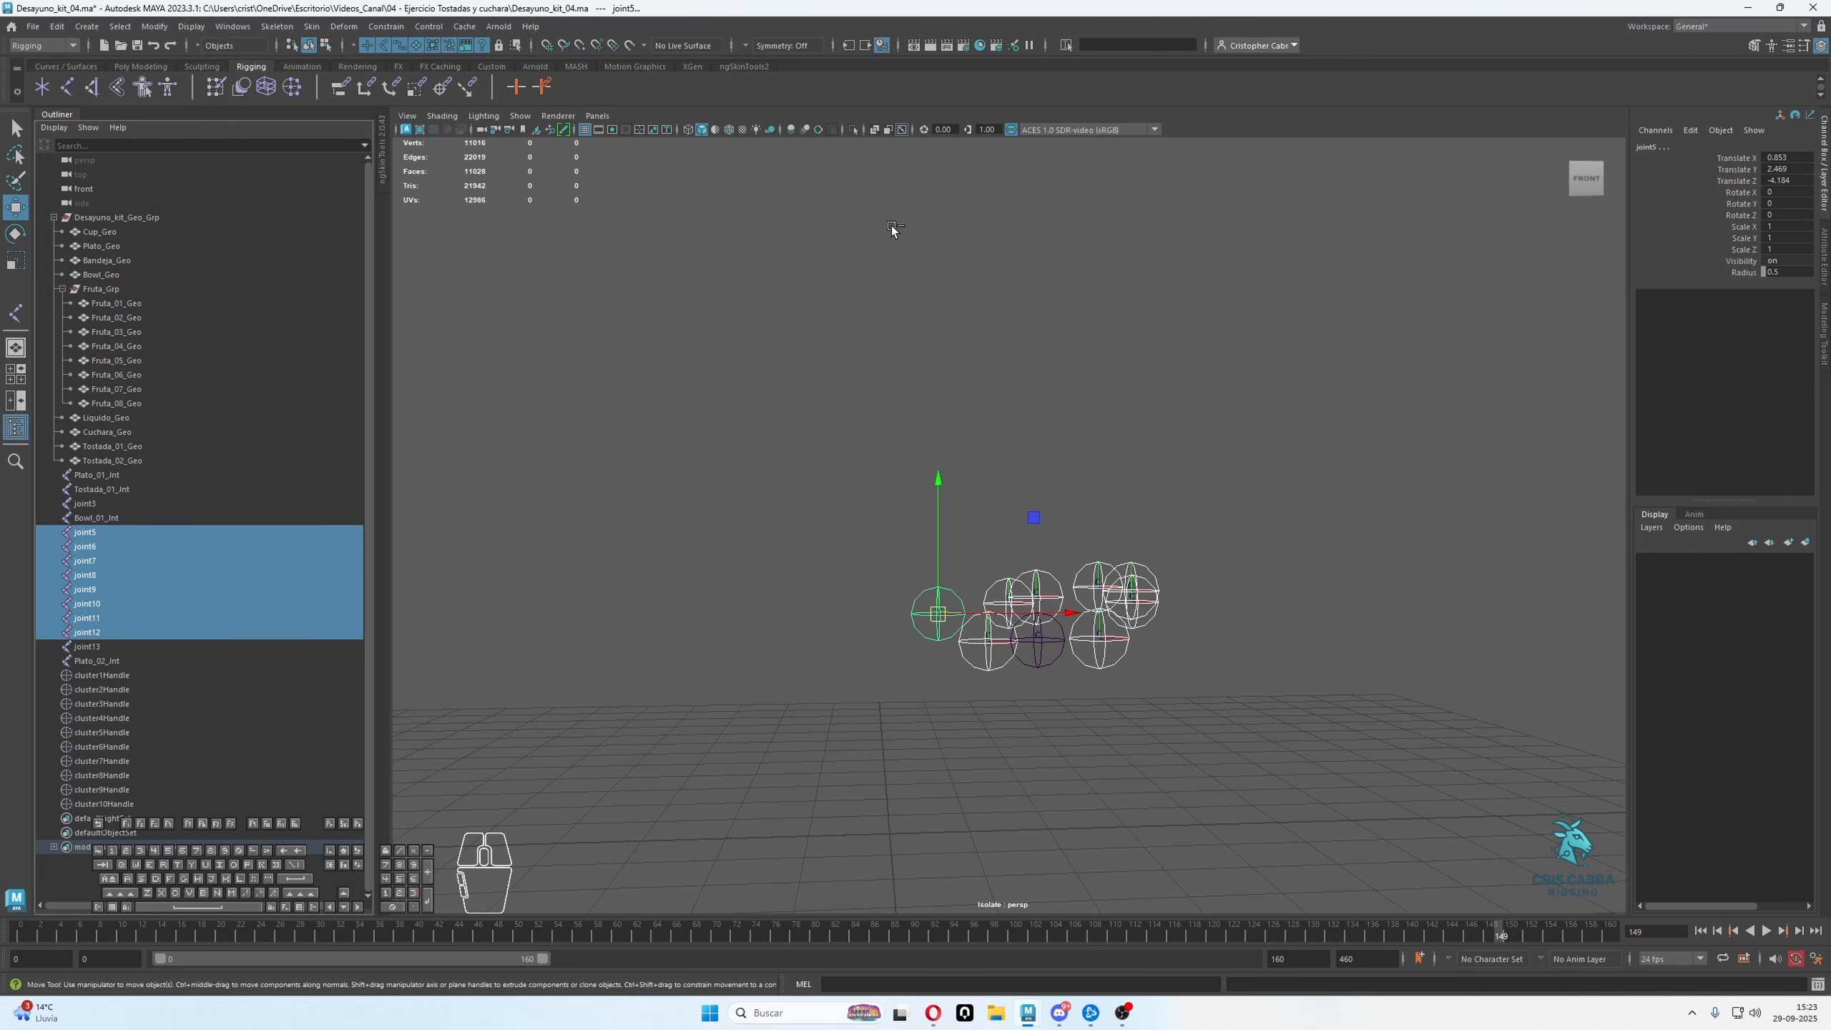
double_click(125, 532)
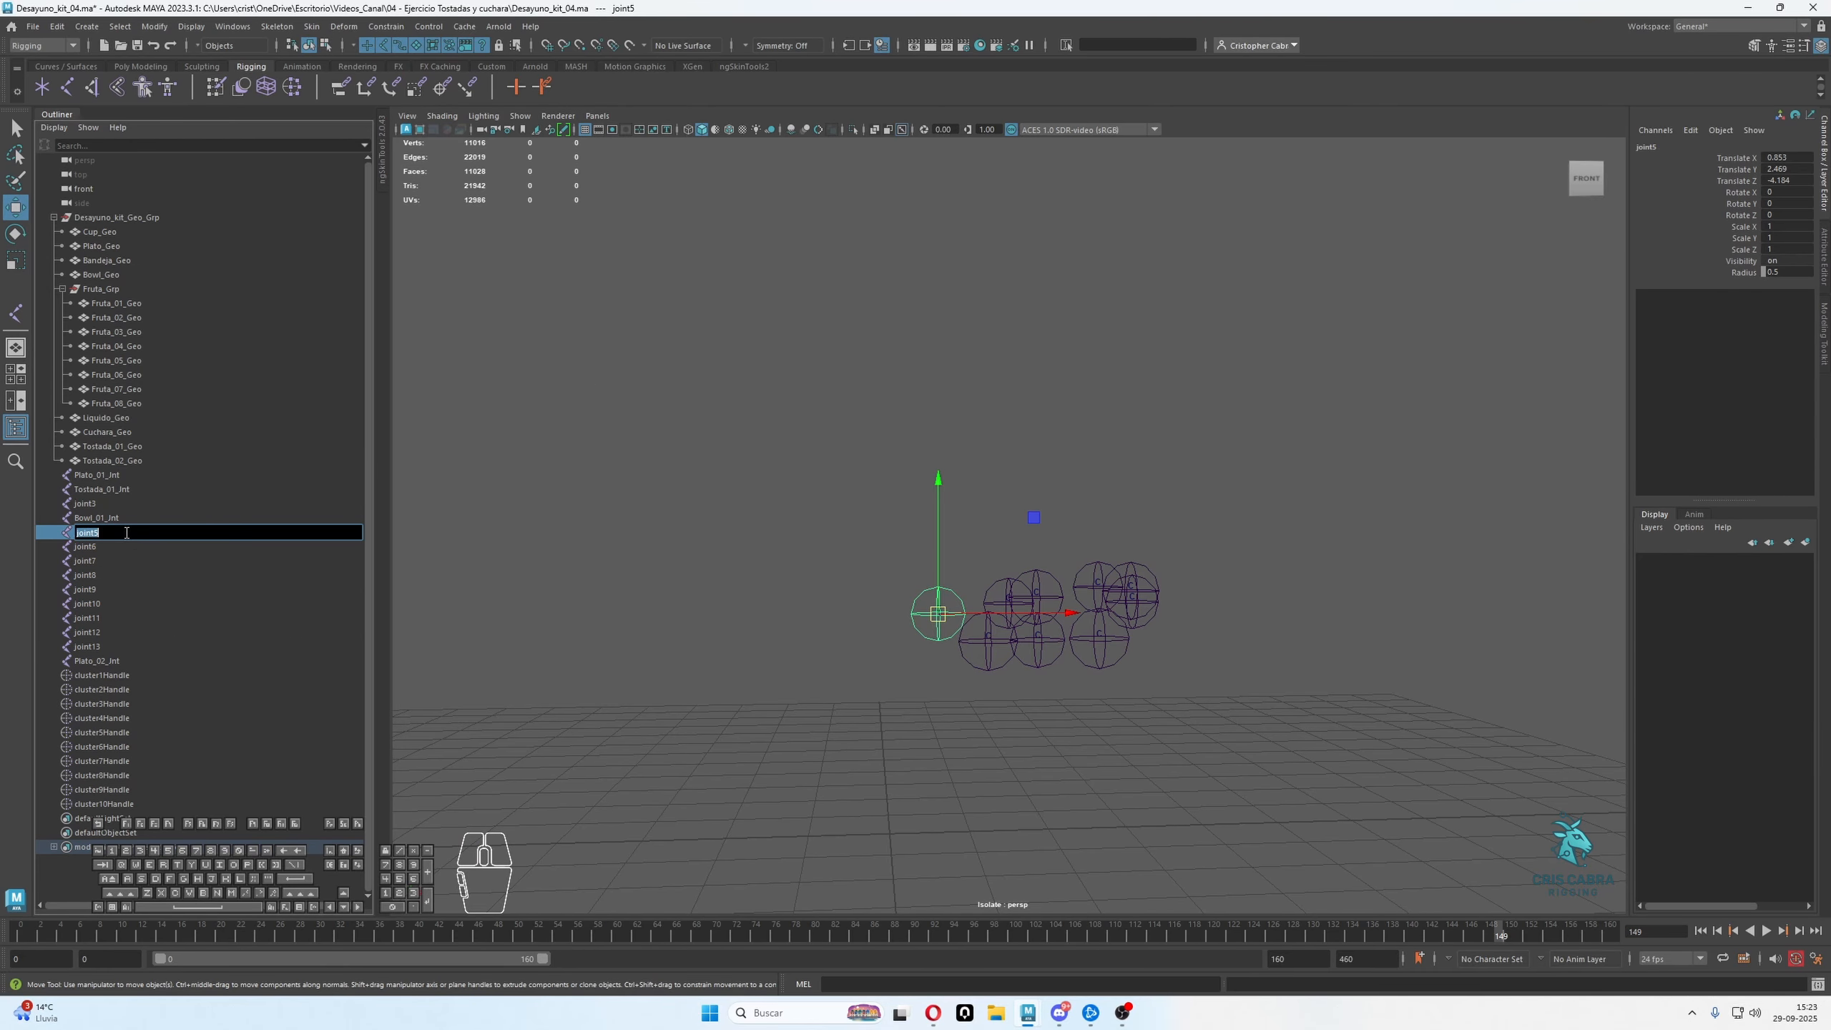
type("Gru")
type("Fruta_01")
Paste the copied name Fruta_01 as the base name of joint6, joint7 and joint8
double_click(92, 548)
type("Fruta_01")
double_click(105, 559)
type("Fruta_01")
double_click(106, 574)
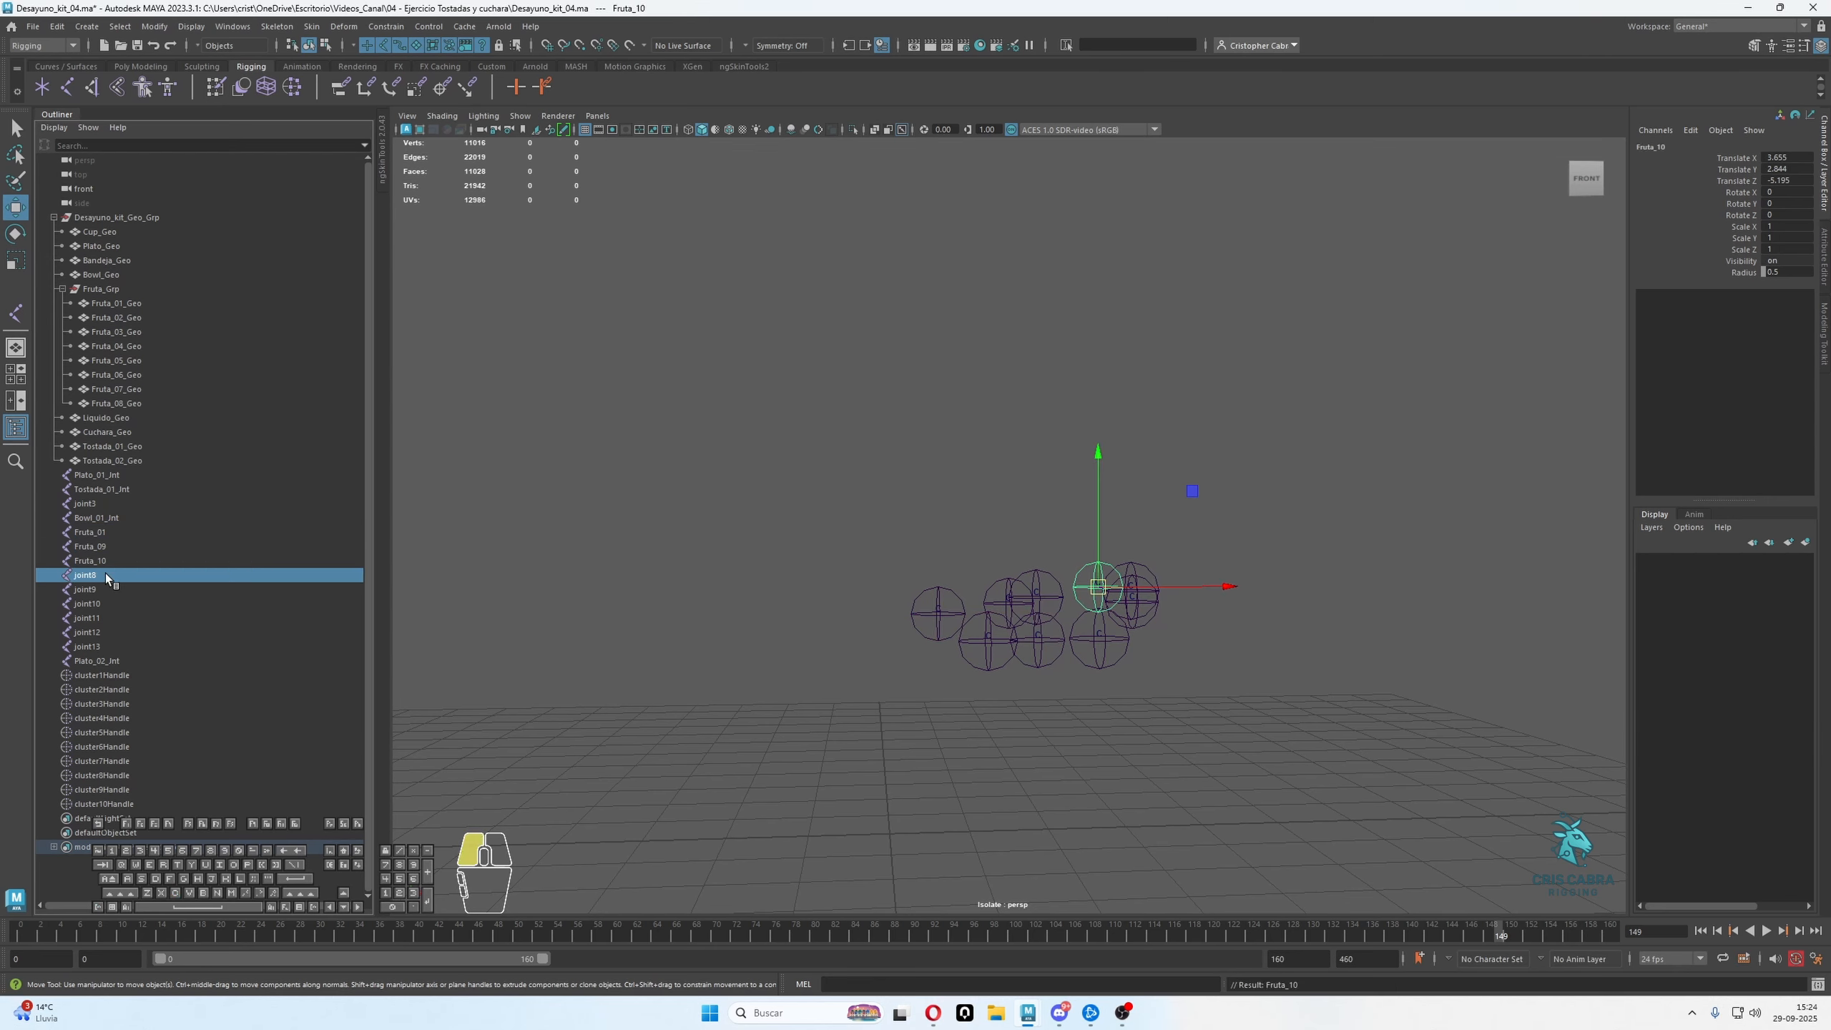
type("Fruta_01")
Renumber the second and third fruit joints as Fruta_02 and Fruta_03
double_click(109, 546)
left_click_drag(103, 548, 159, 566)
type("2")
double_click(109, 562)
type("03")
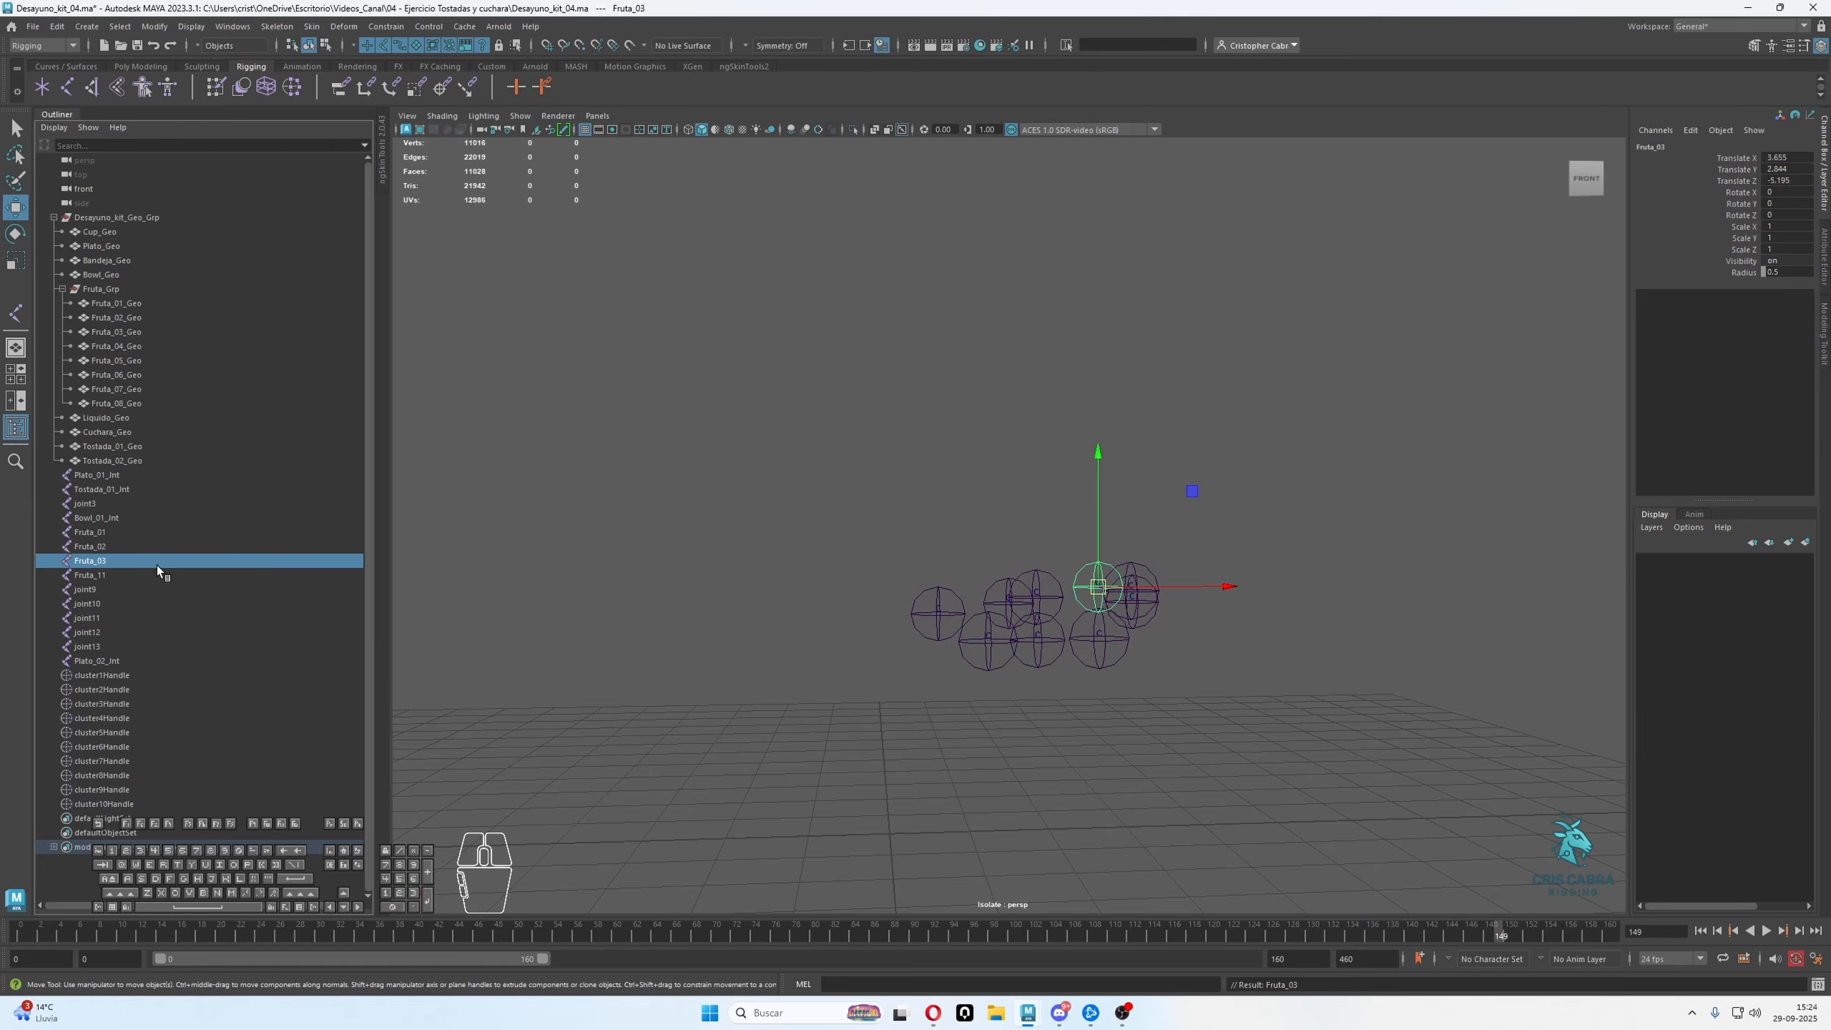
Renumber the fourth fruit joint as Fruta_04
double_click(108, 576)
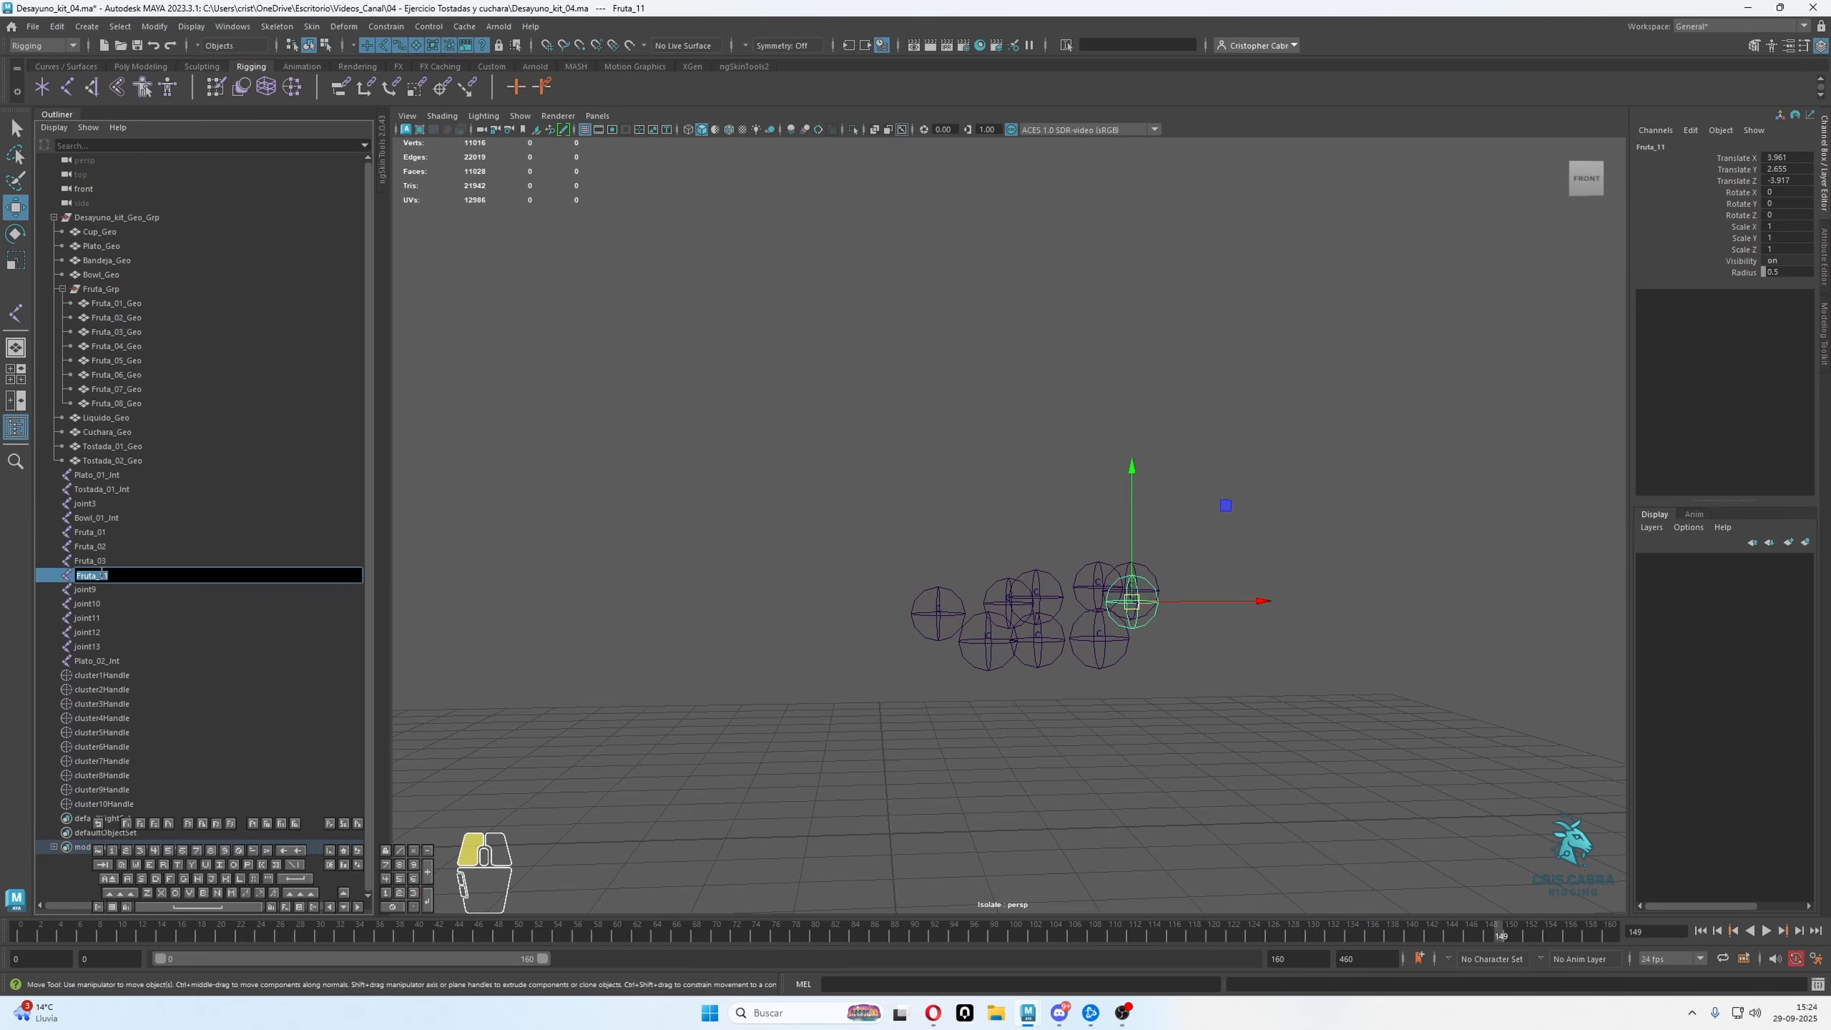
left_click_drag(99, 575, 142, 570)
left_click_drag(100, 573, 129, 572)
type("04")
key("Return")
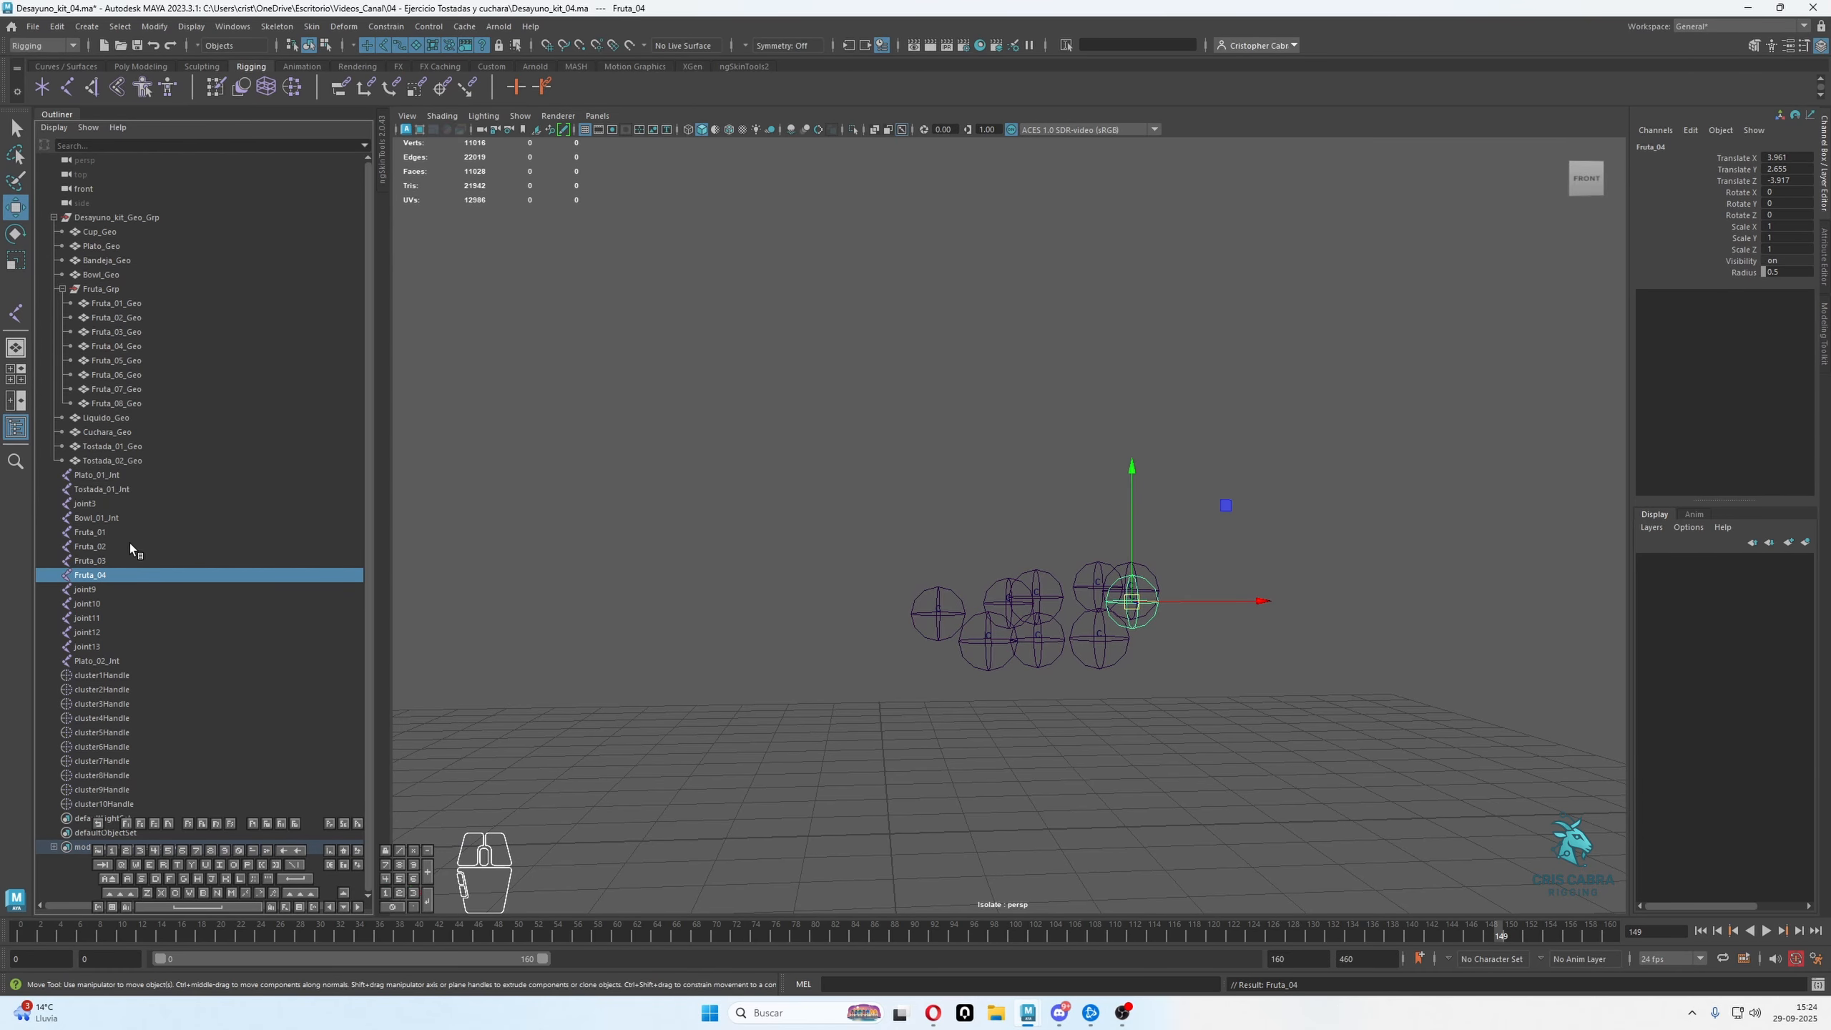
Rename joint9 as Fruta_05 by reusing the copied fruit name
double_click(91, 590)
type("Fruta_01")
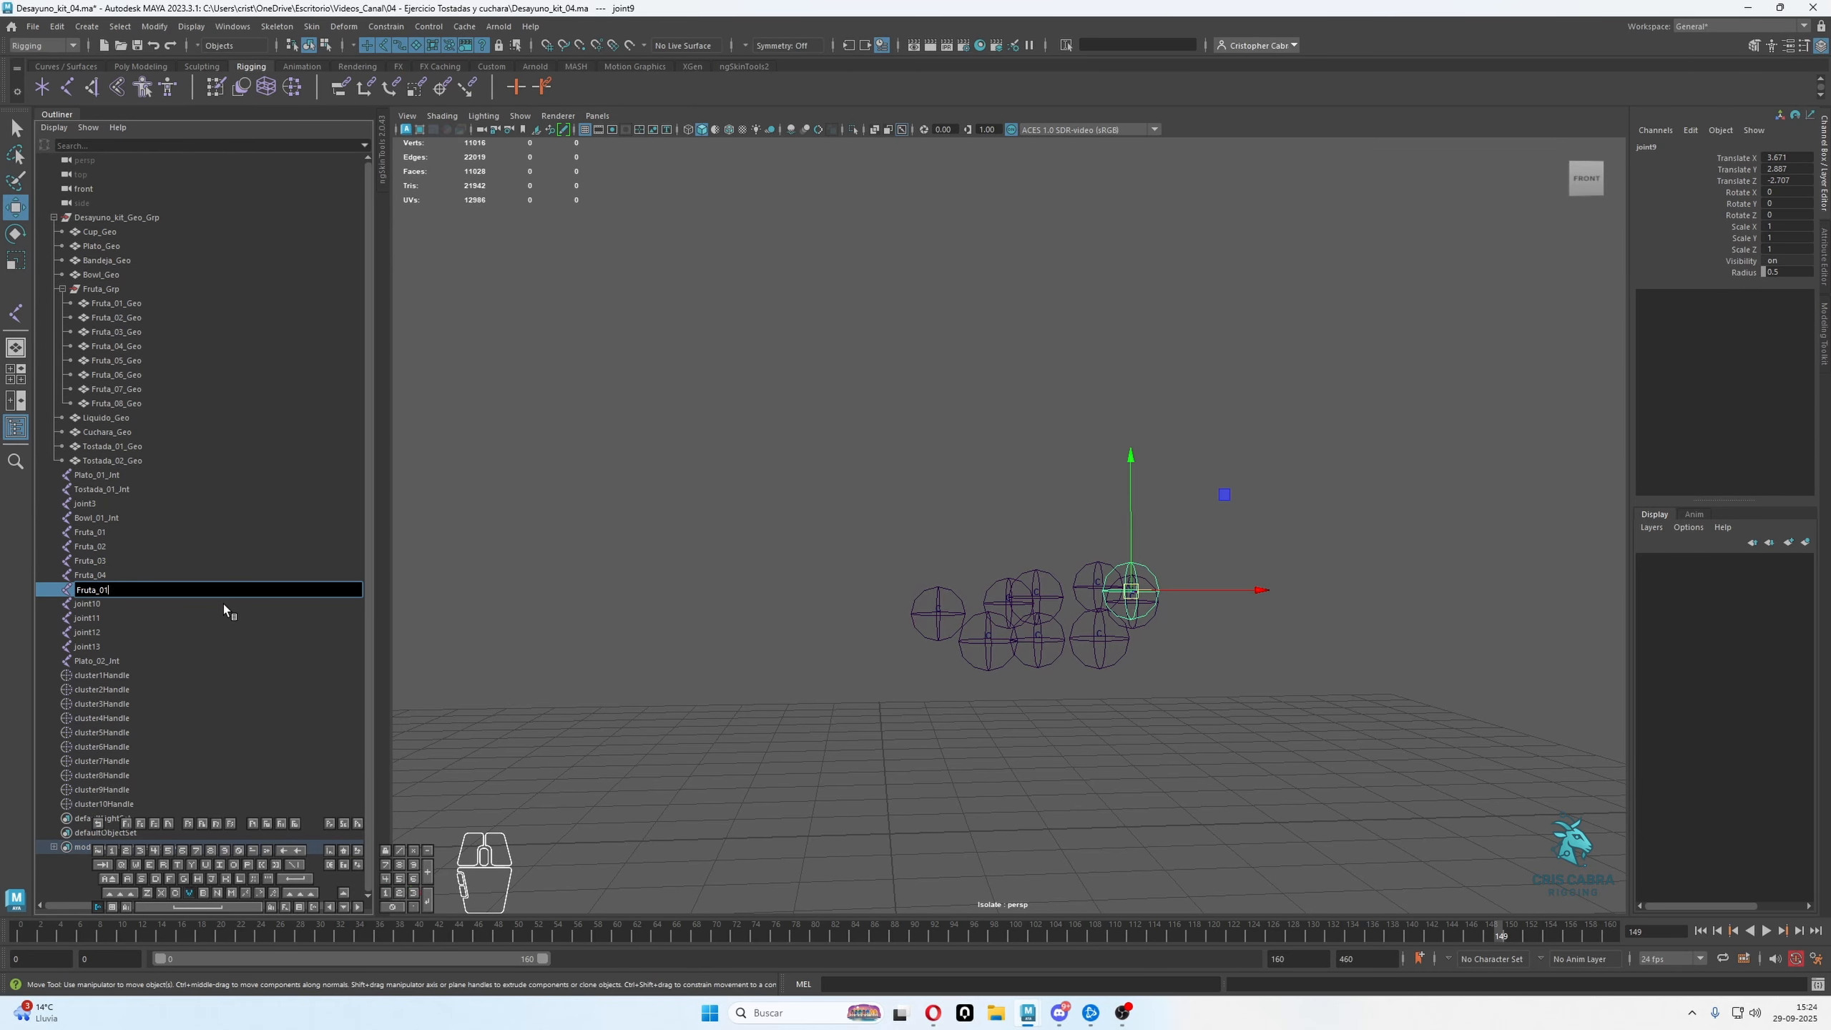
key("BackSpace")
type("5")
key("Return")
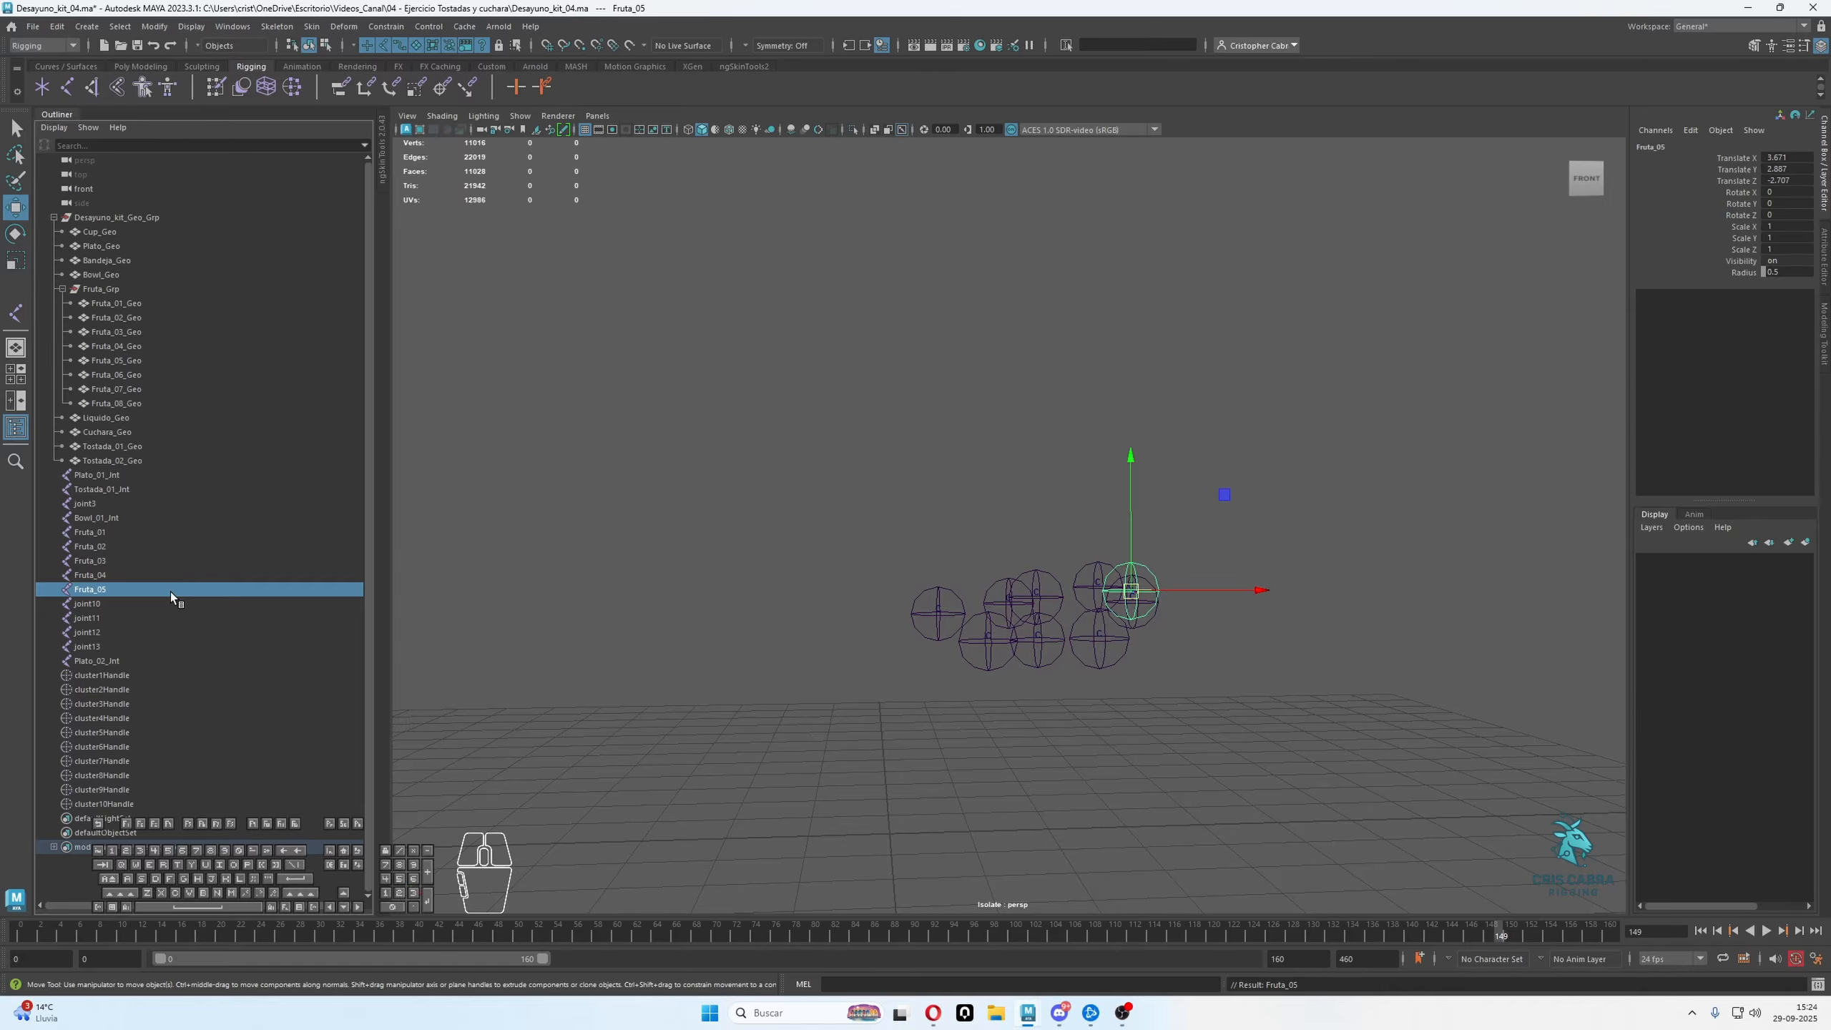
Rename joint10 as Fruta_06 by reusing the copied fruit name
double_click(164, 604)
type("Fruta_01")
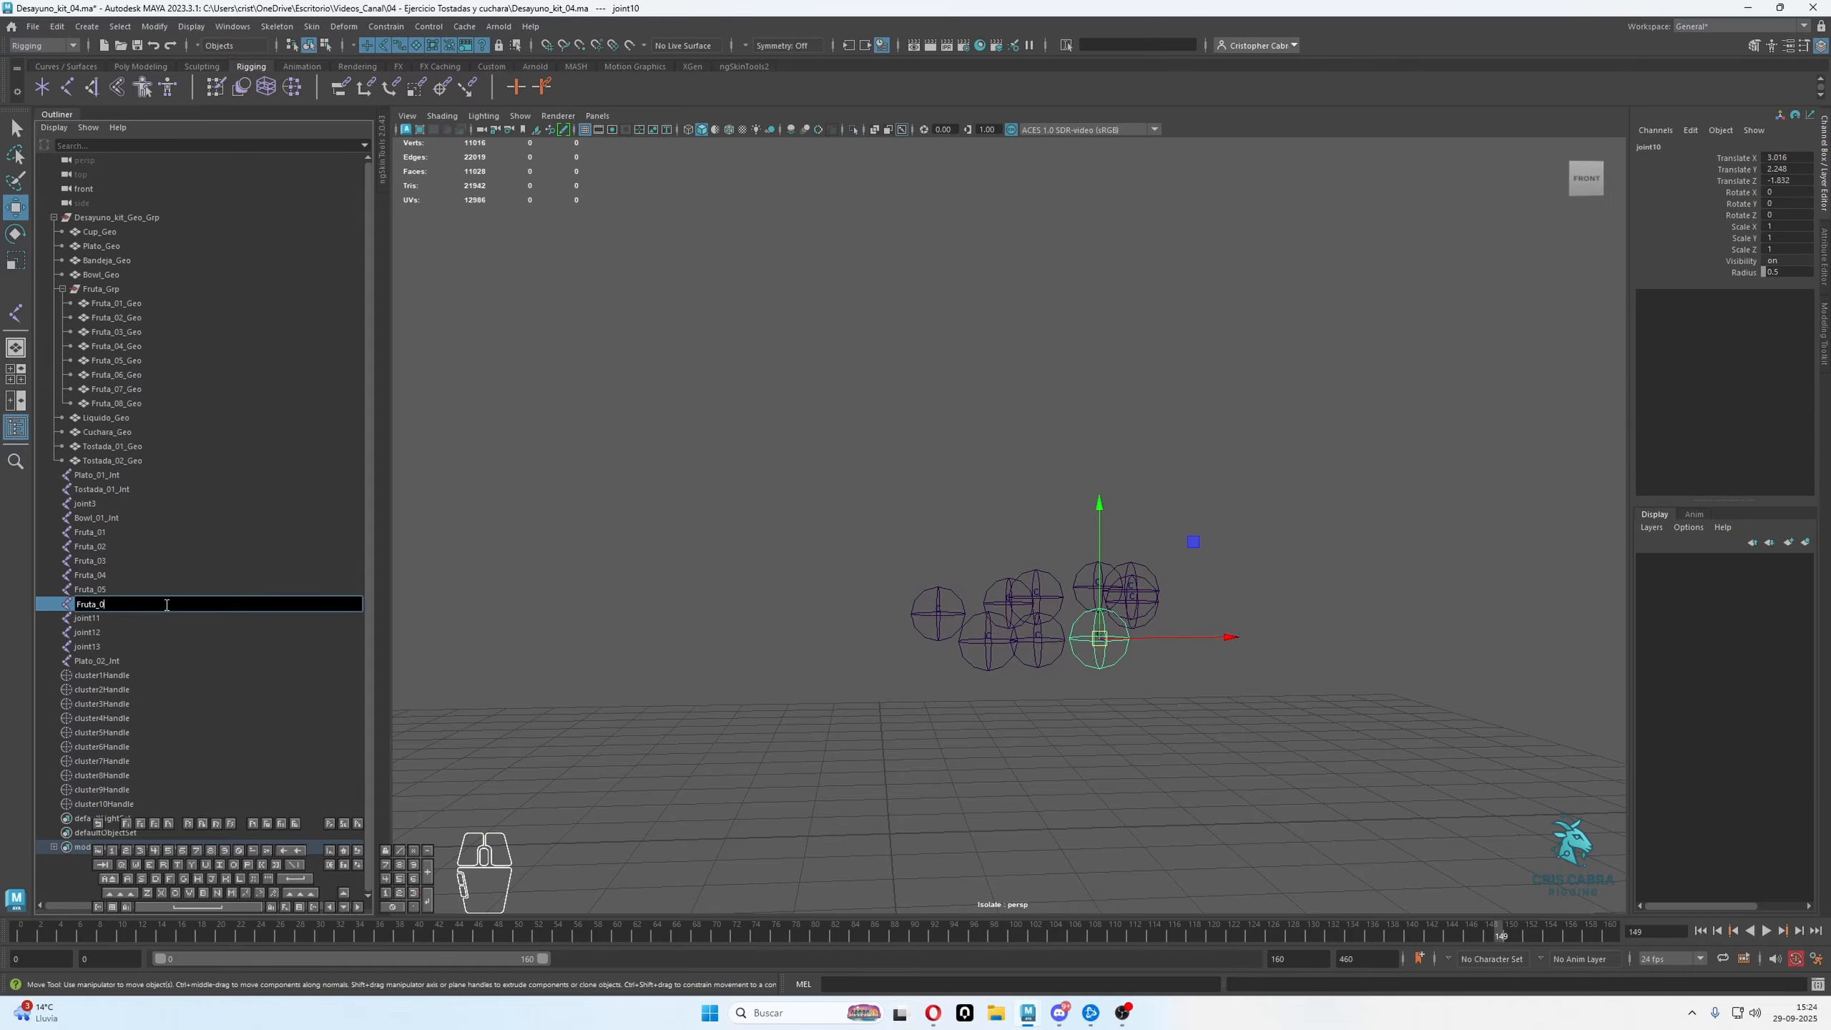
type("6")
key("Return")
Rename joint11 as Fruta_07 by reusing the copied fruit name
left_click(134, 617)
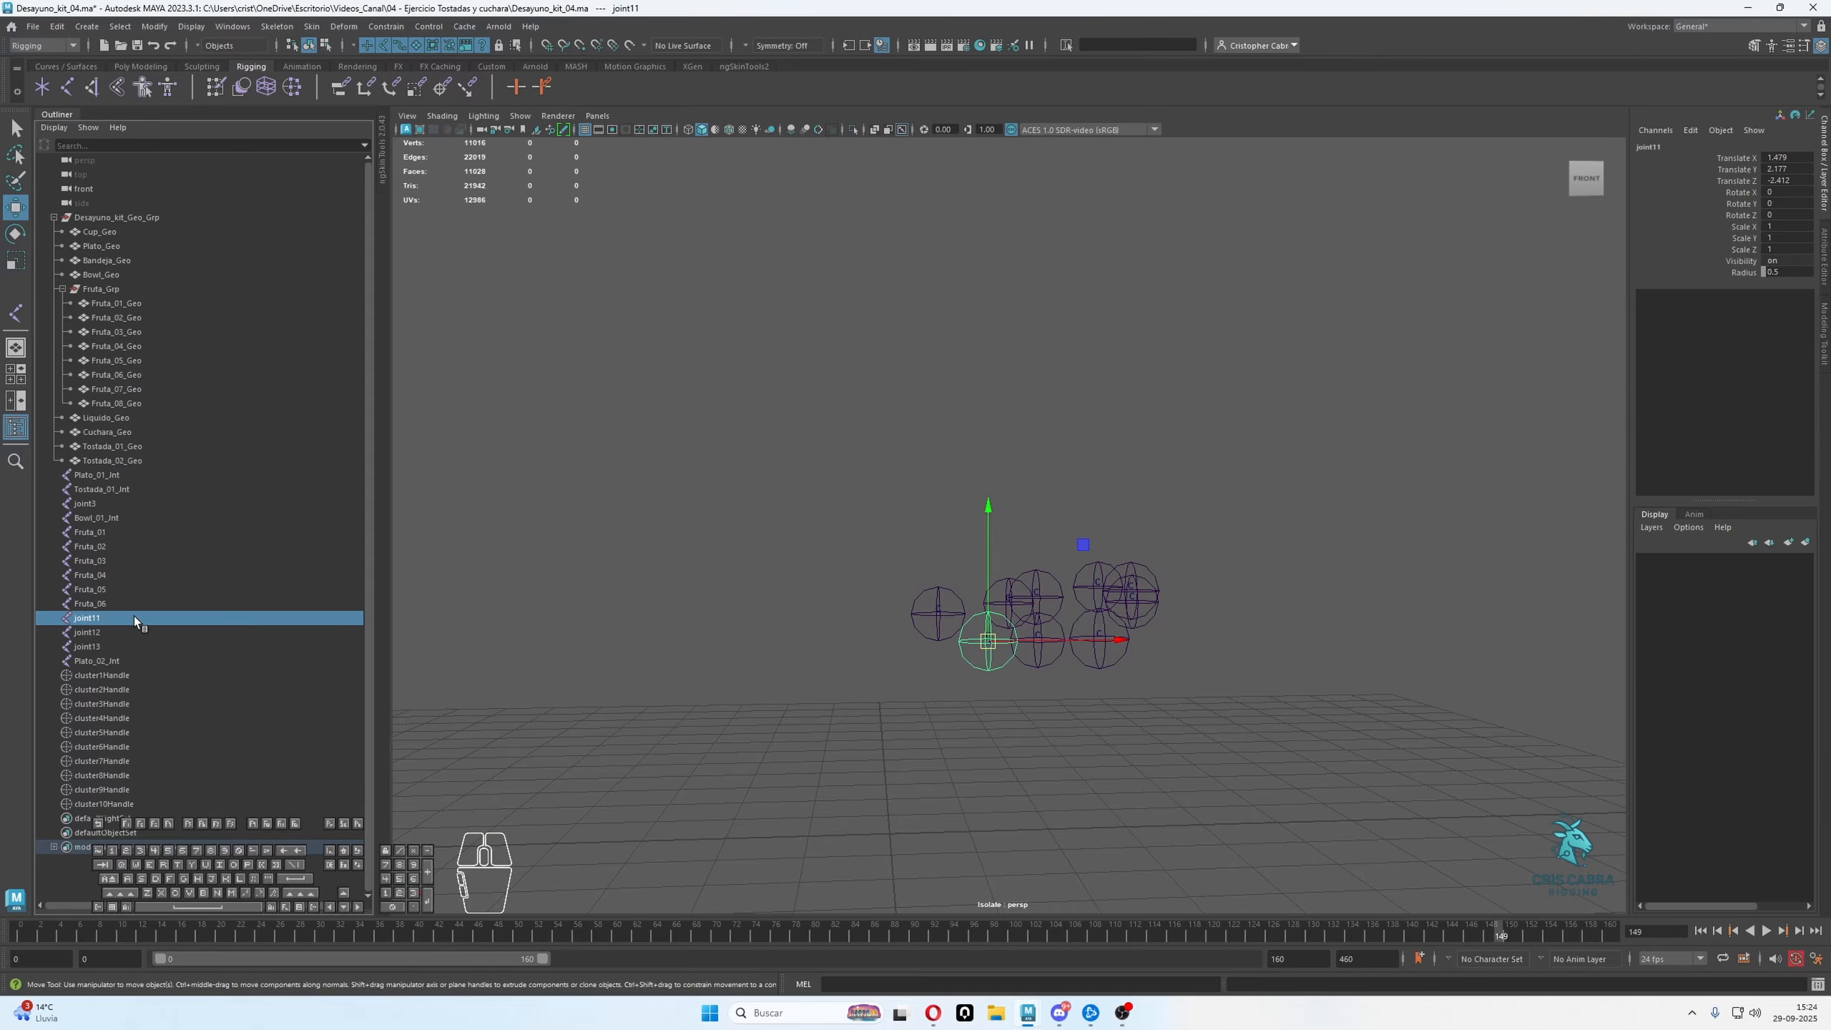
double_click(136, 616)
type("Fruta_01")
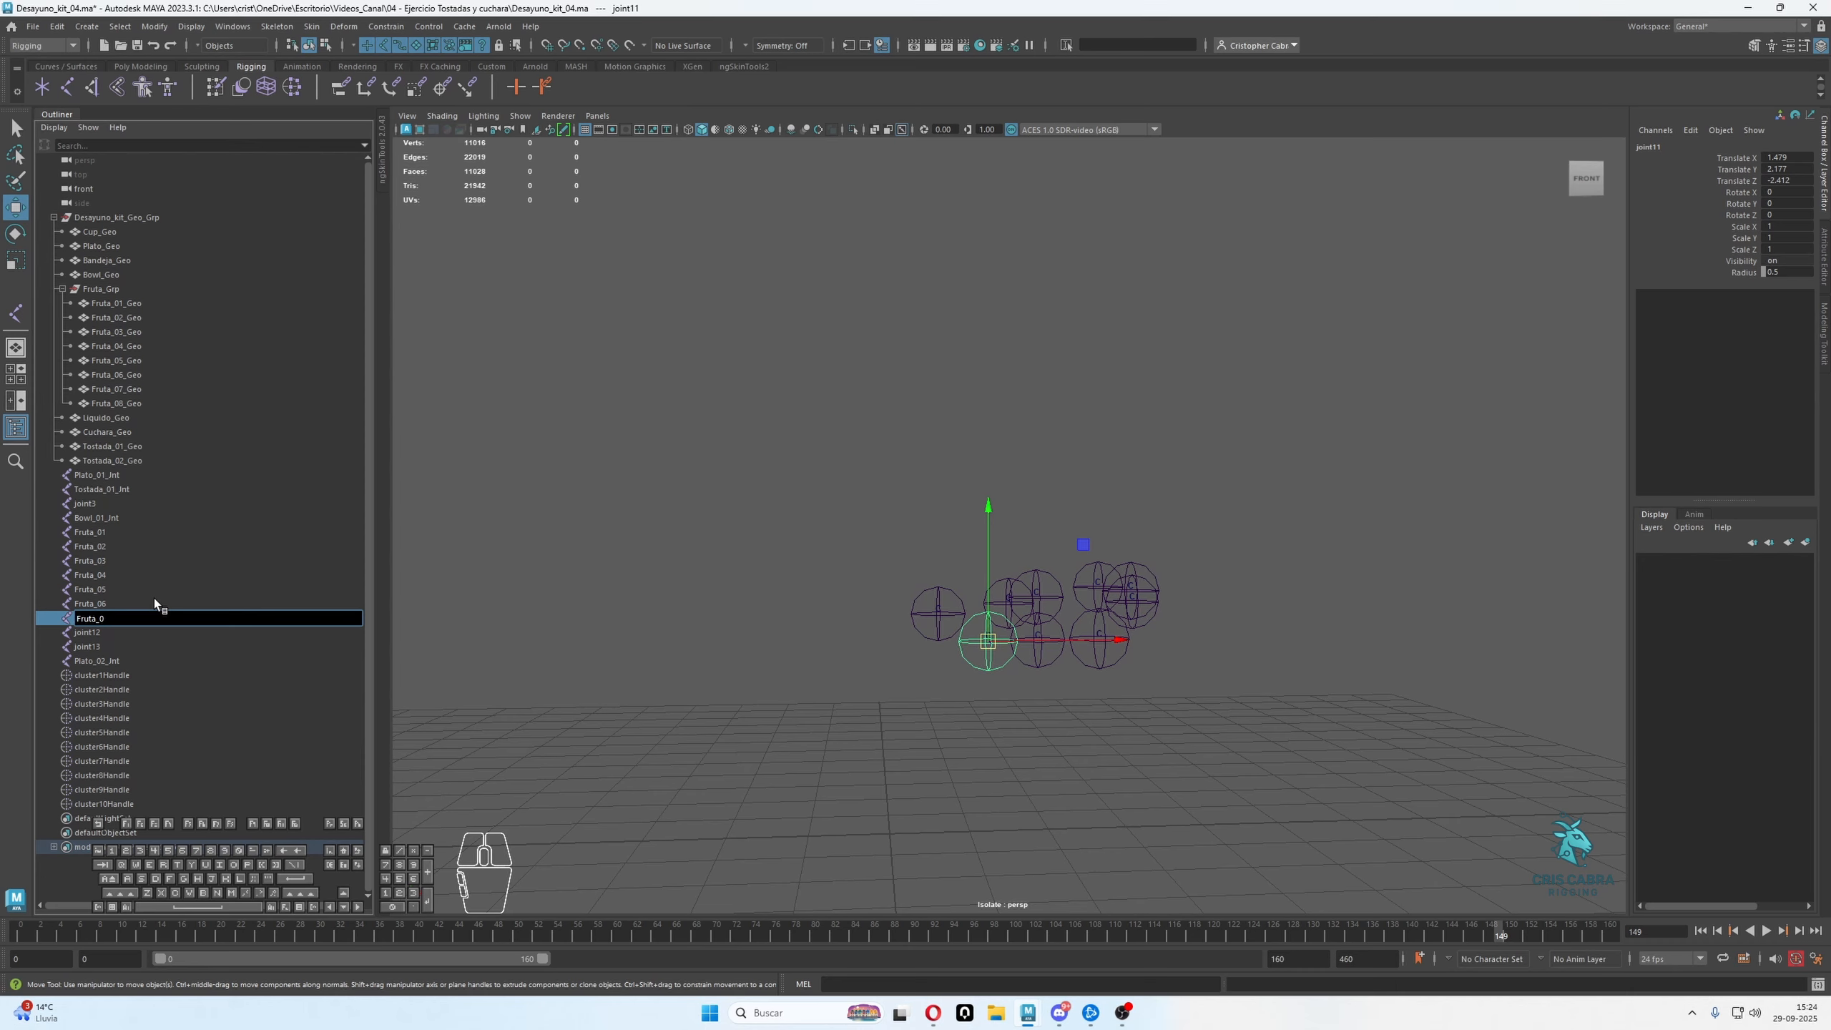
type("7")
key("Return")
Rename joint12 as Fruta_08 by reusing the copied fruit name
left_click(108, 632)
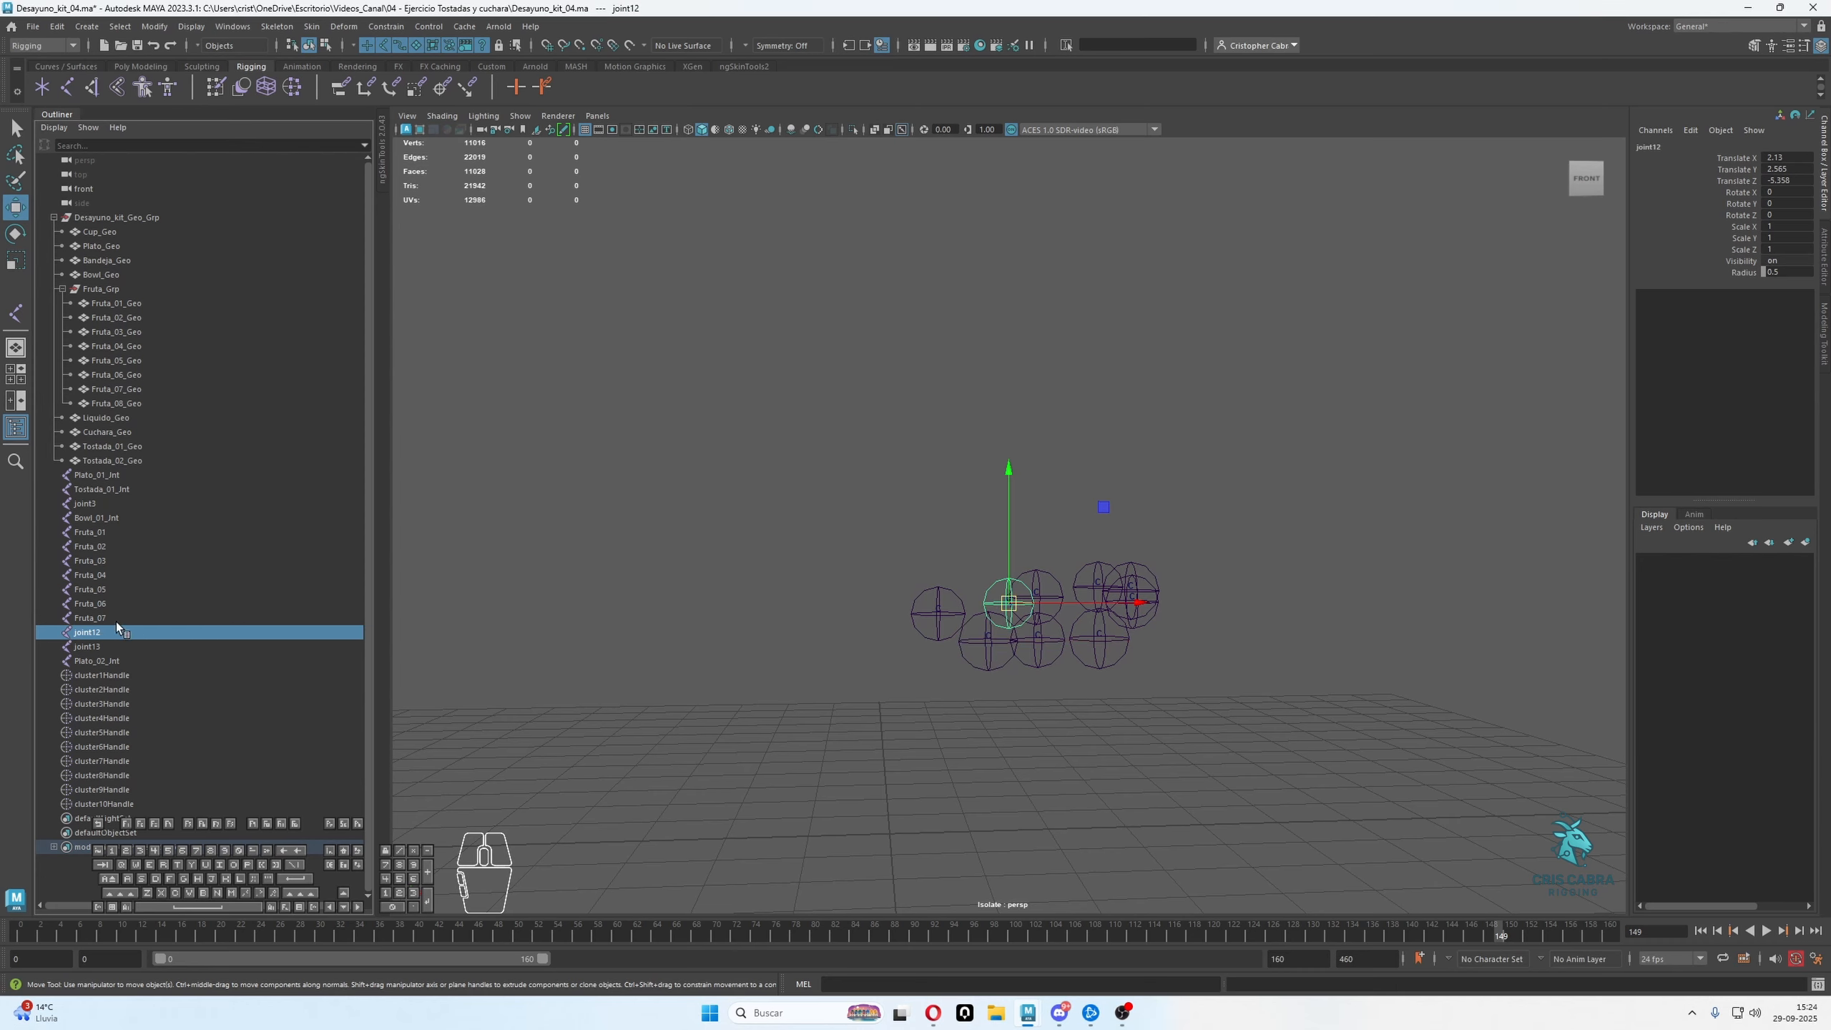
double_click(112, 629)
type("Fruta_01")
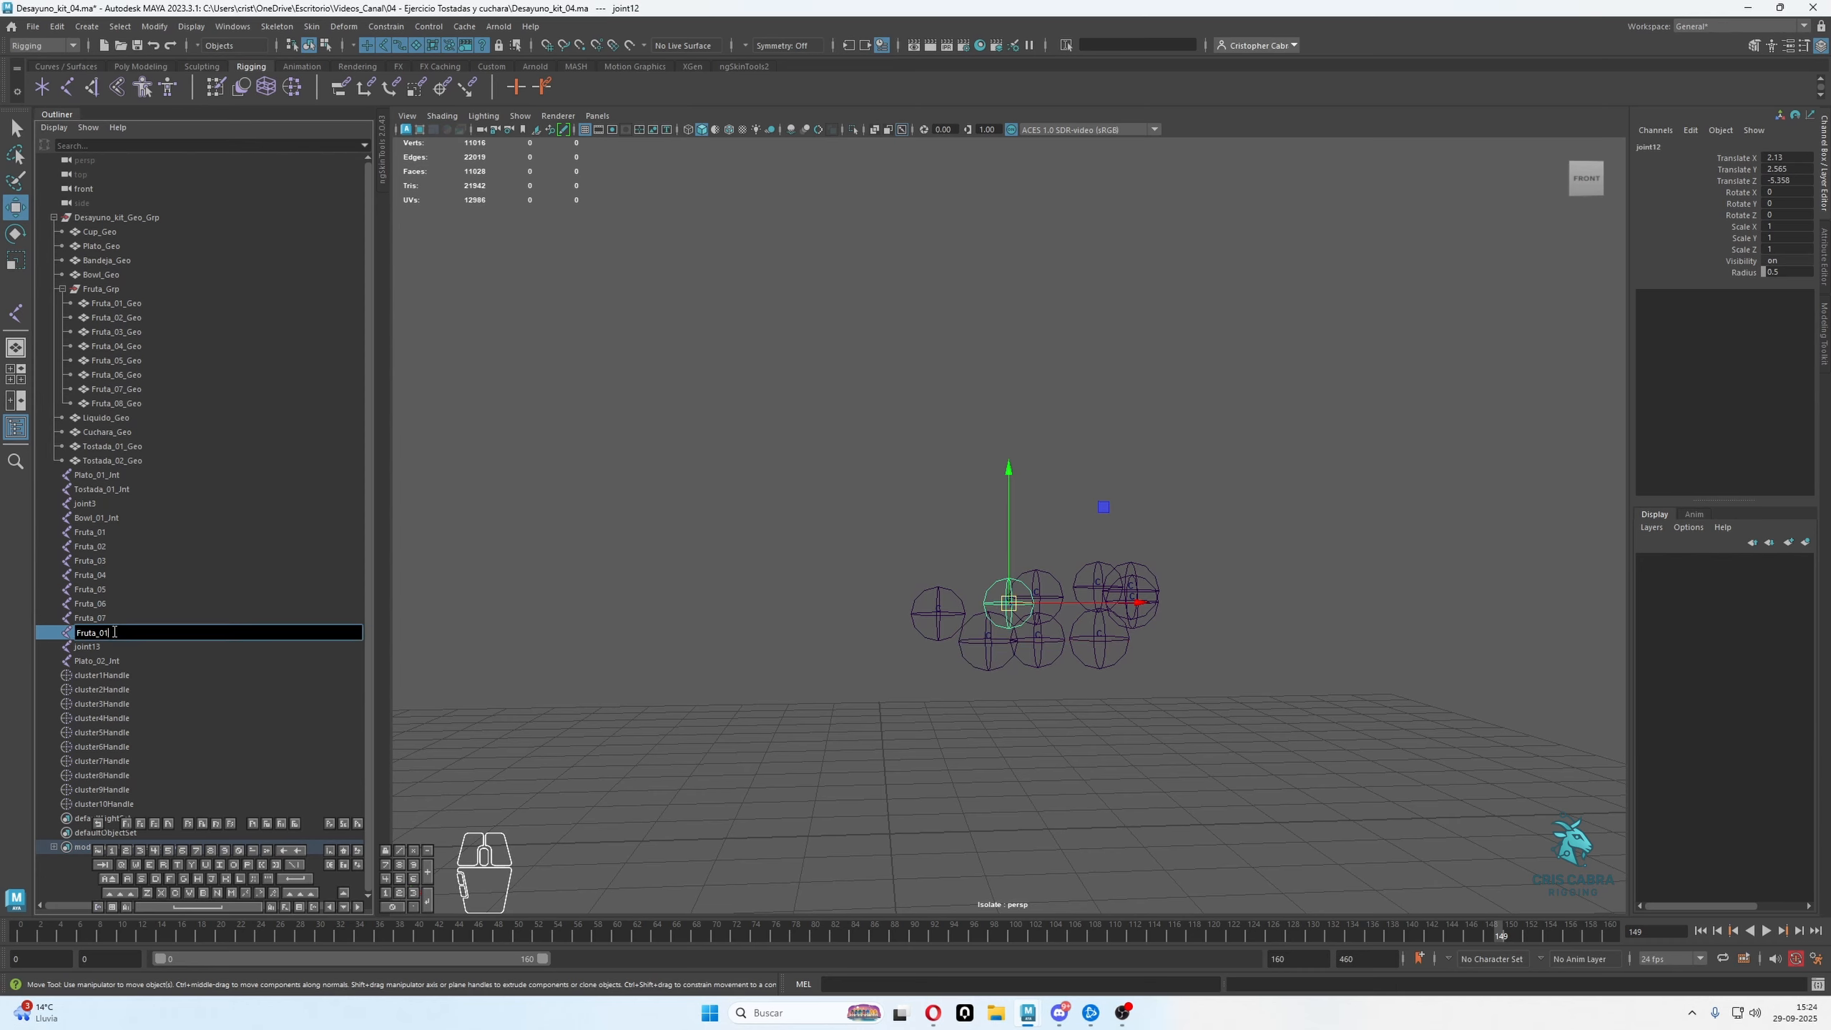
type("8")
key("Return")
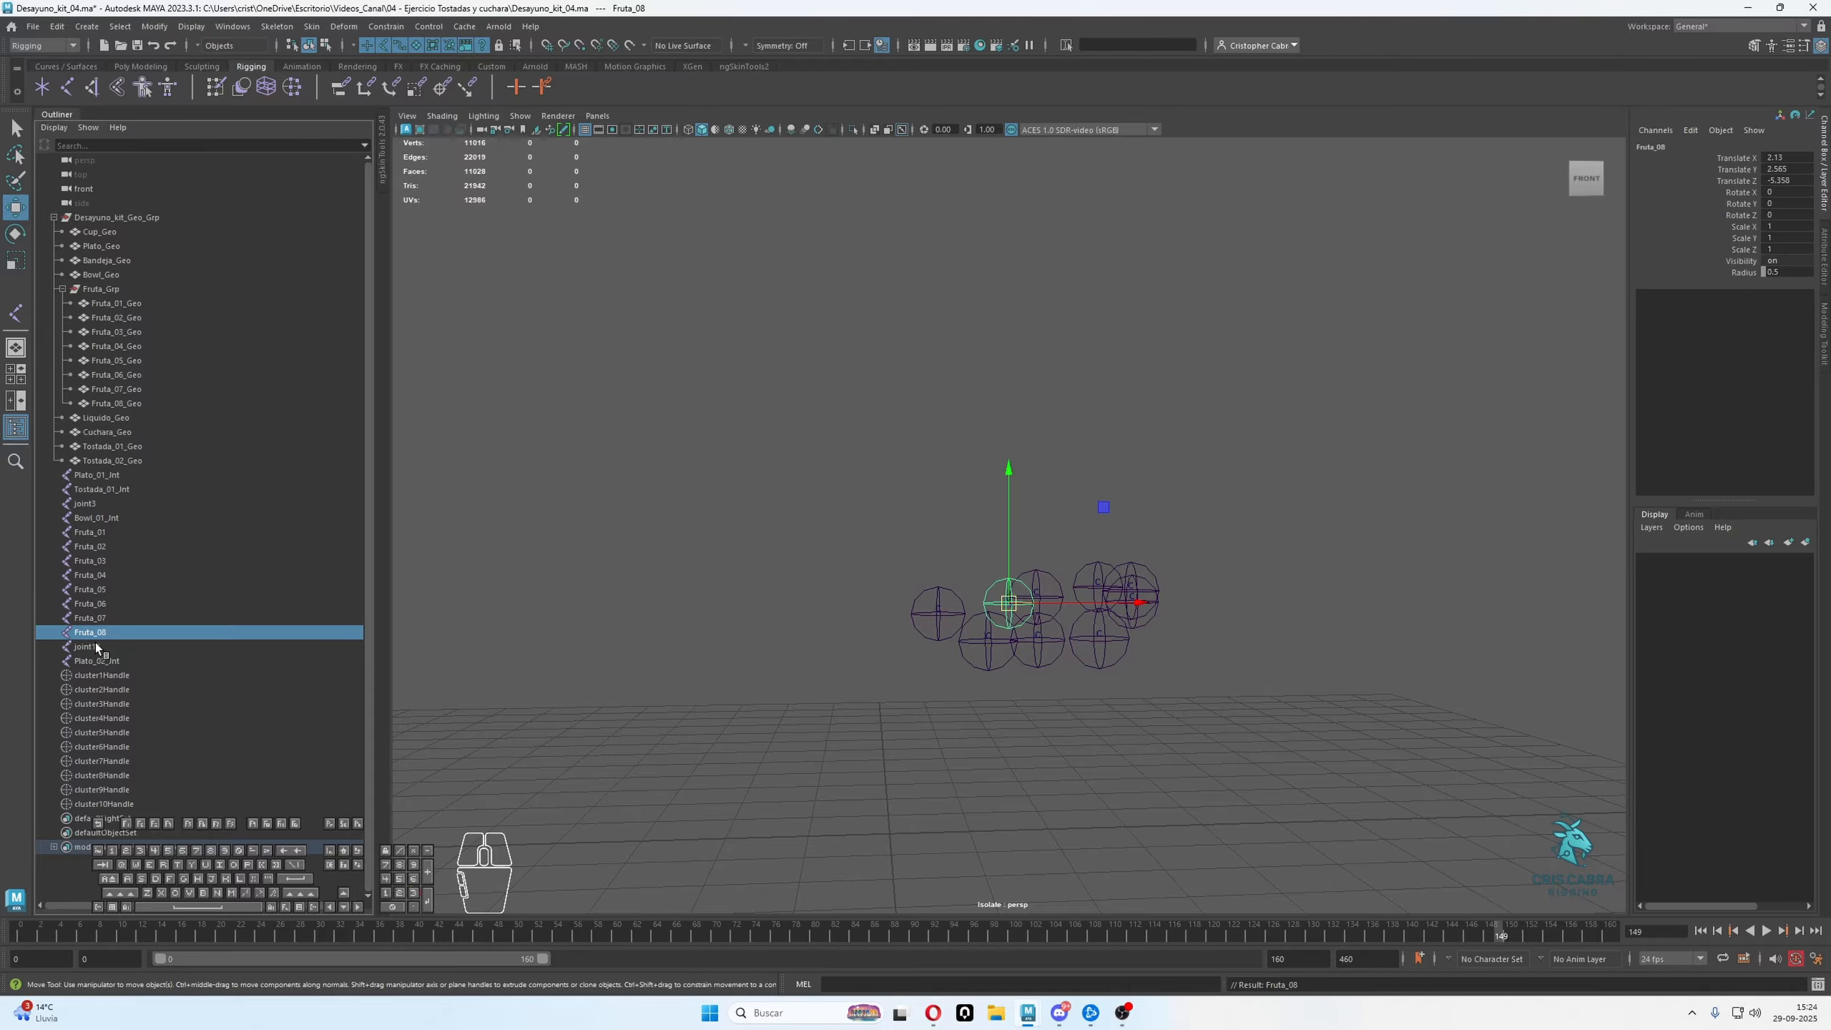
Copy the suffix _Jnt from the bowl joint's name, Bowl_01_Jnt
left_click(96, 646)
left_click_drag(494, 626, 1075, 514, "alt")
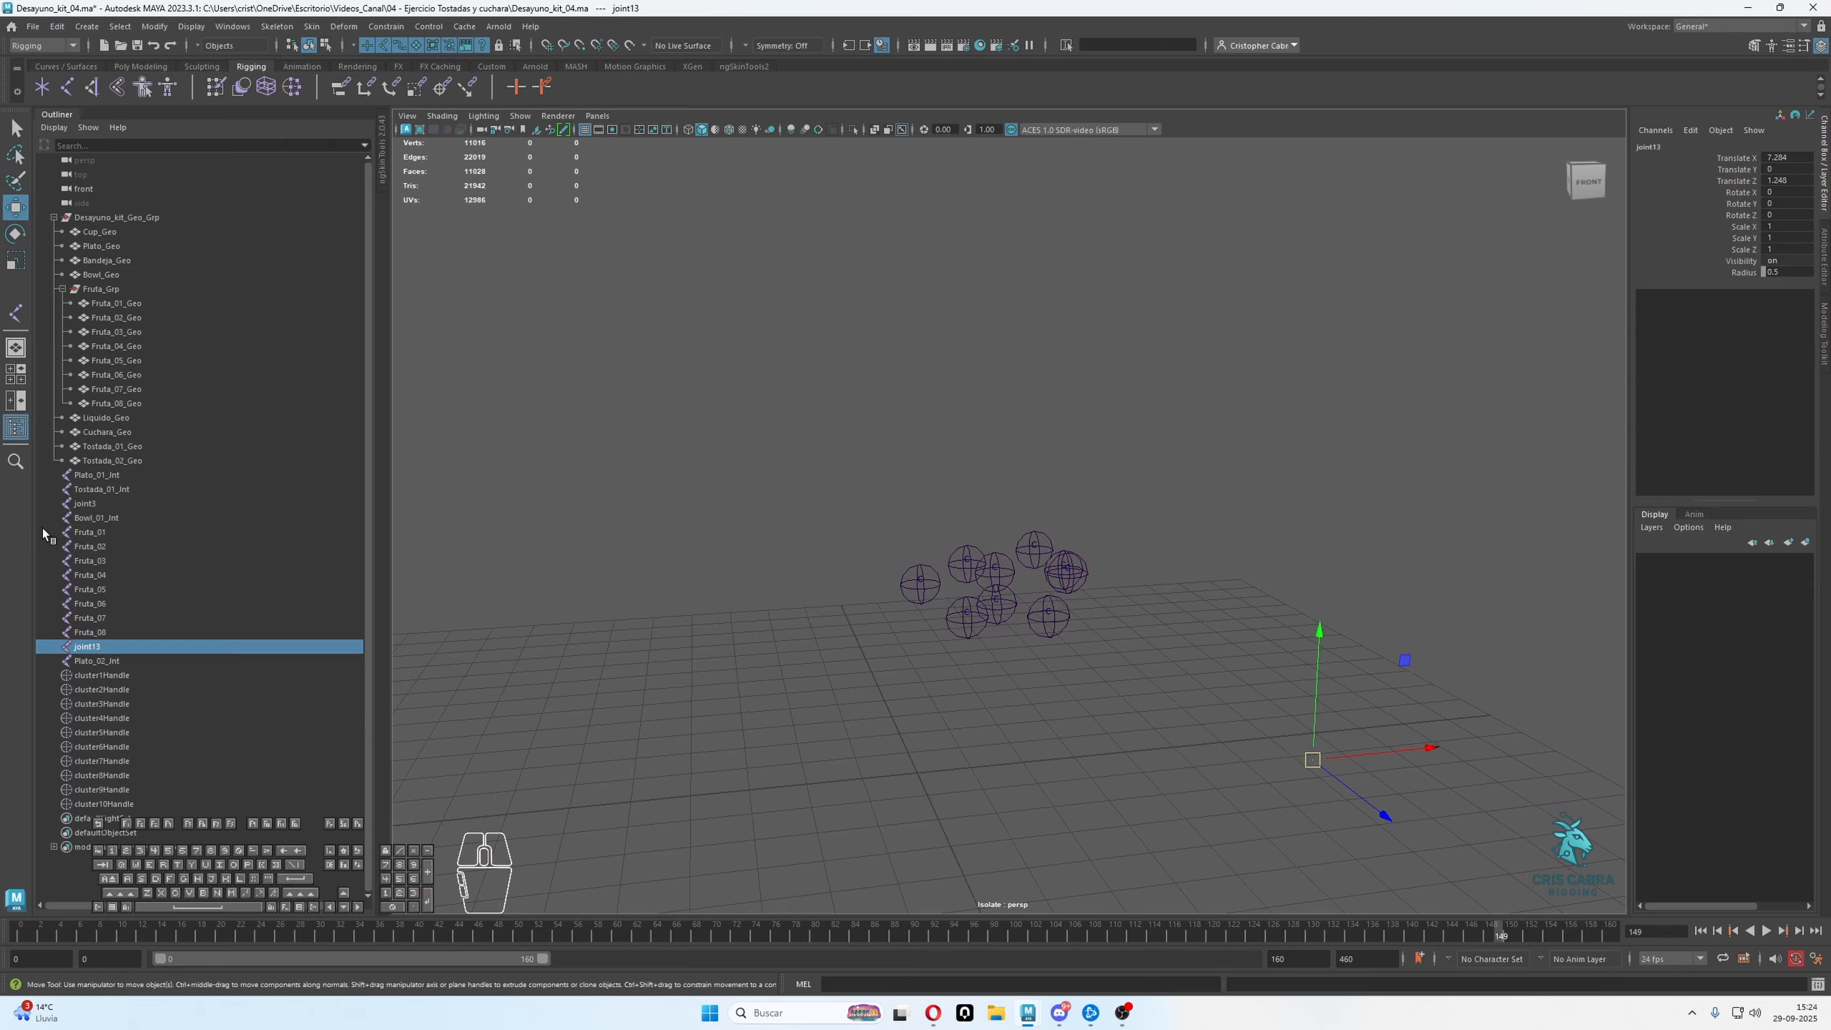
left_click(108, 503)
left_click(122, 519)
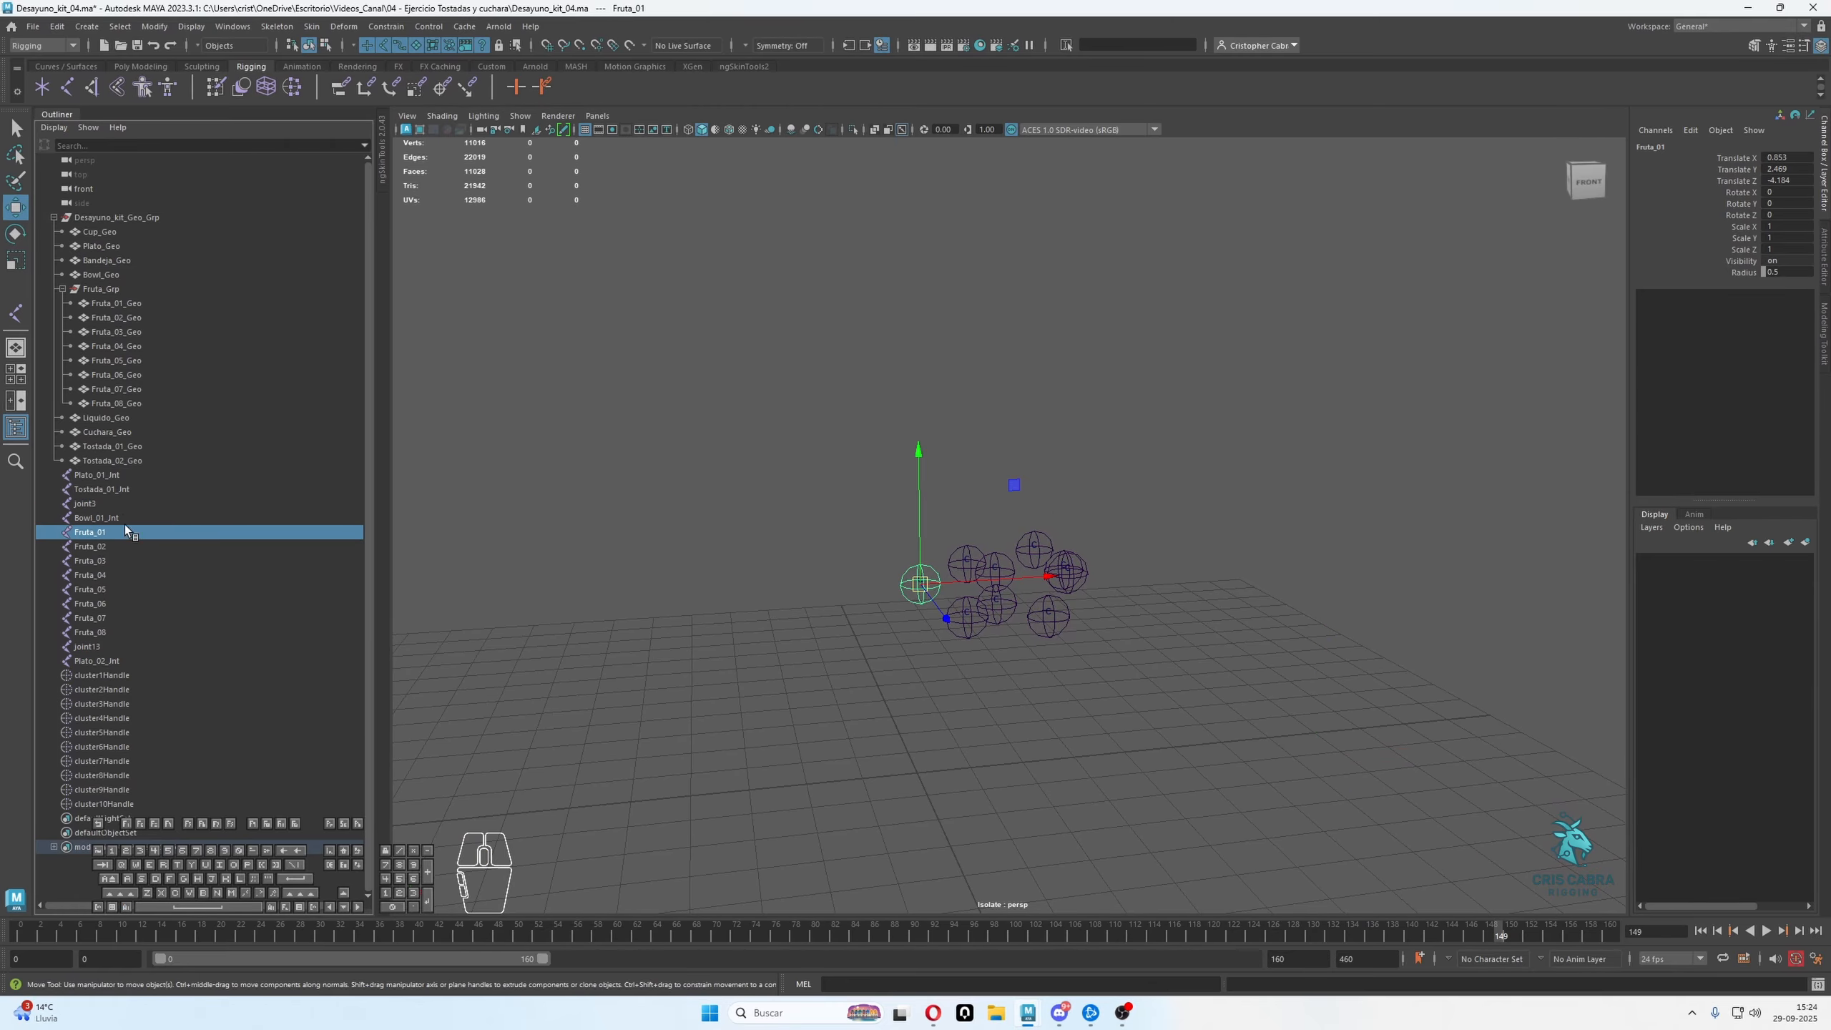
double_click(113, 519)
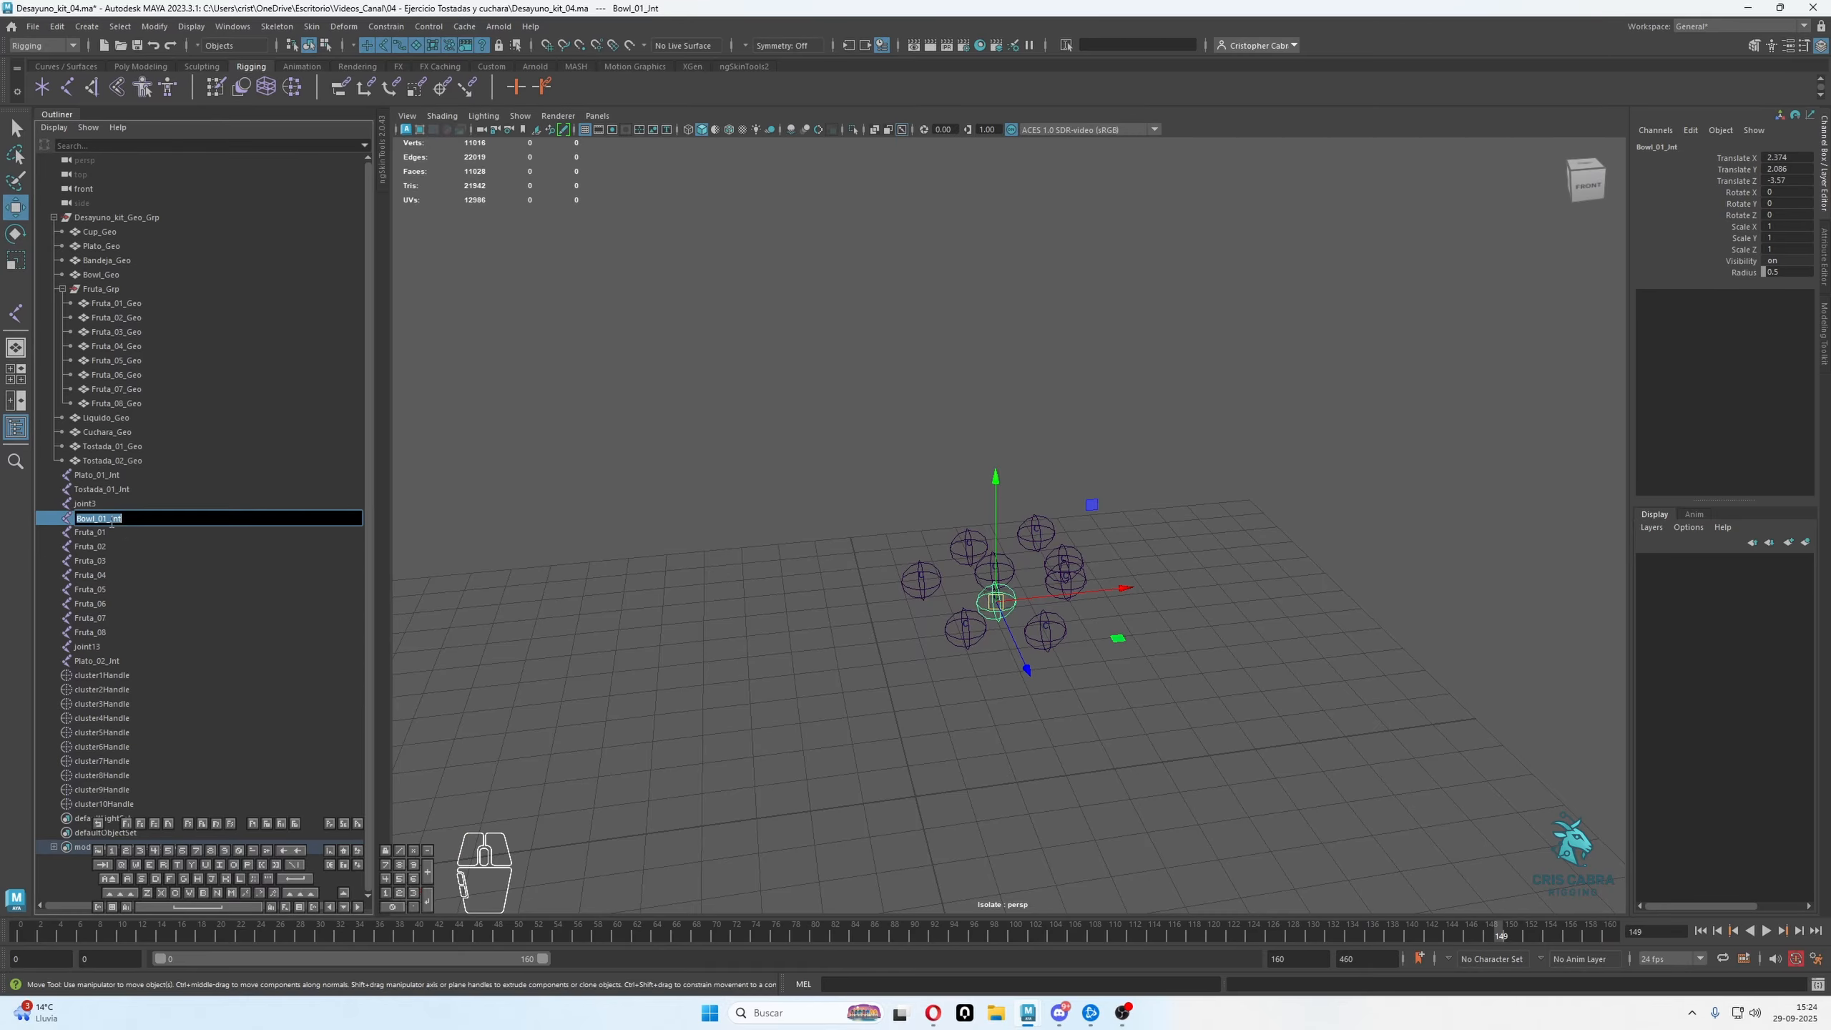
left_click_drag(107, 519, 146, 520)
key("ctrl+c")
left_click(143, 519)
Append the copied _Jnt suffix to the joints Fruta_01, Fruta_02, Fruta_03 and Fruta_04
double_click(135, 535)
left_click(134, 534)
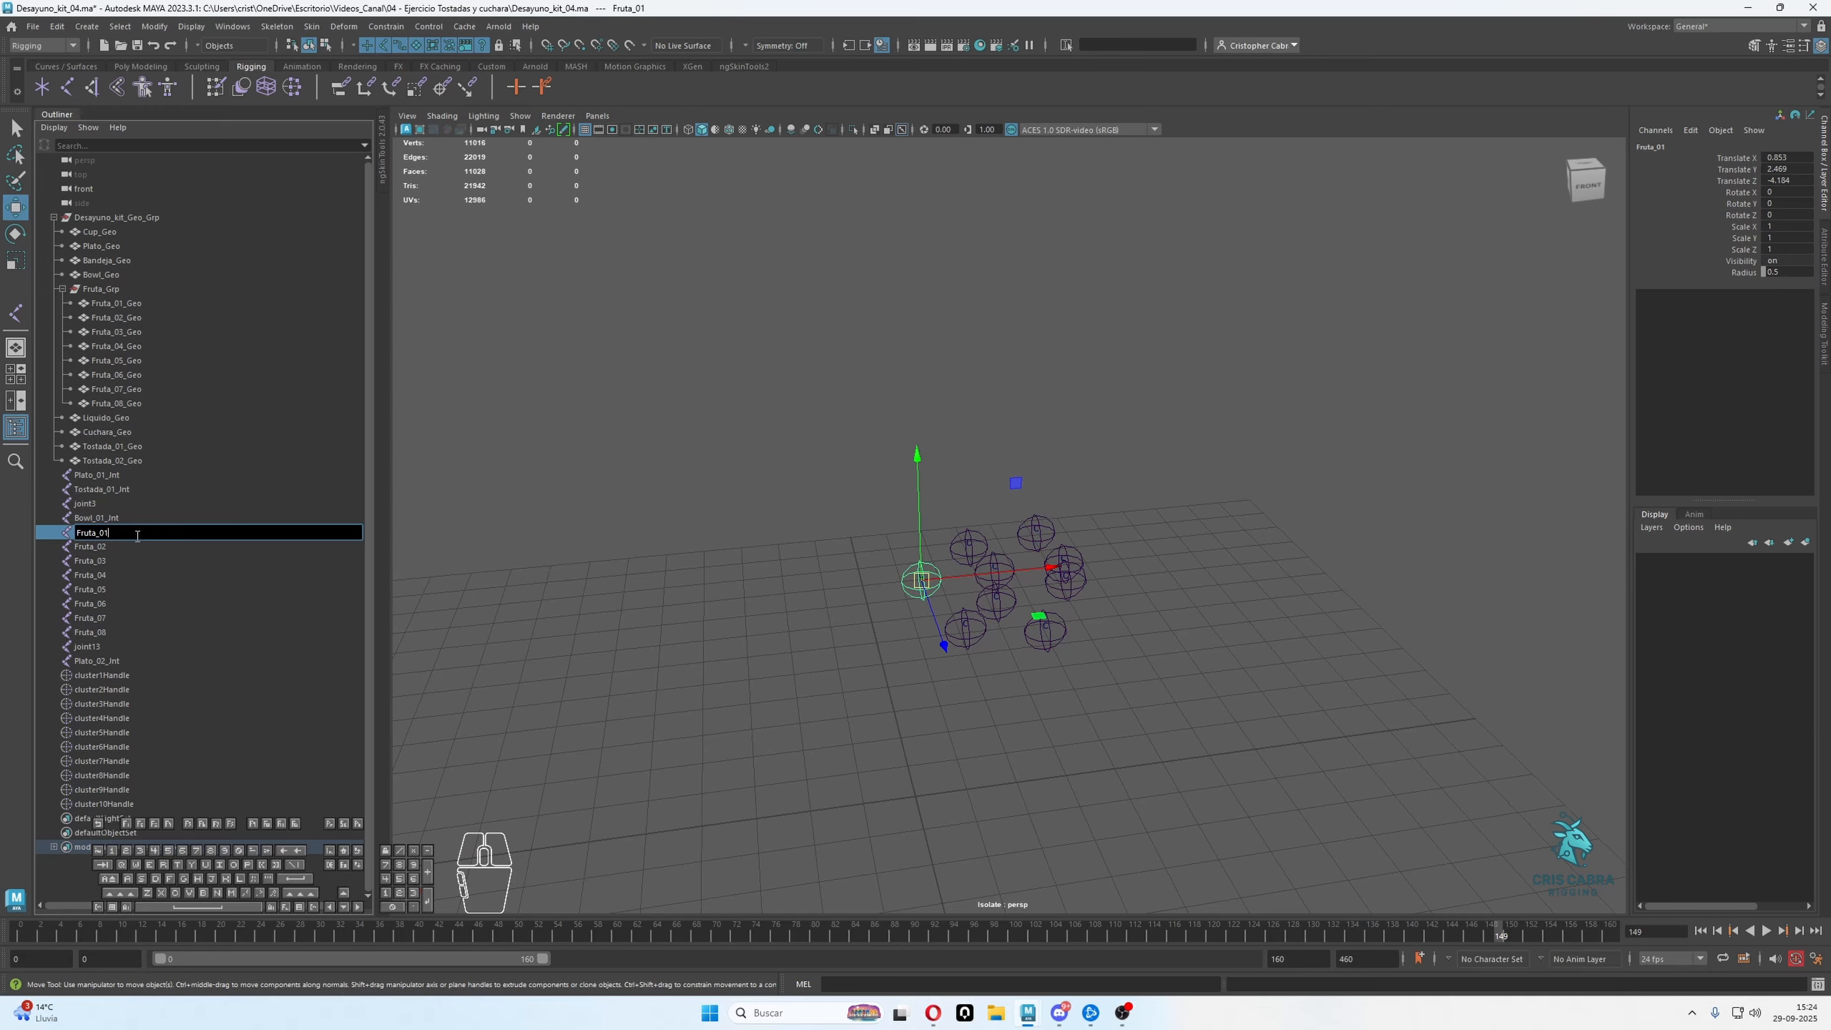
key("ctrl+v")
double_click(133, 545)
left_click(133, 546)
key("ctrl+v")
double_click(126, 561)
left_click(126, 562)
key("ctrl+v")
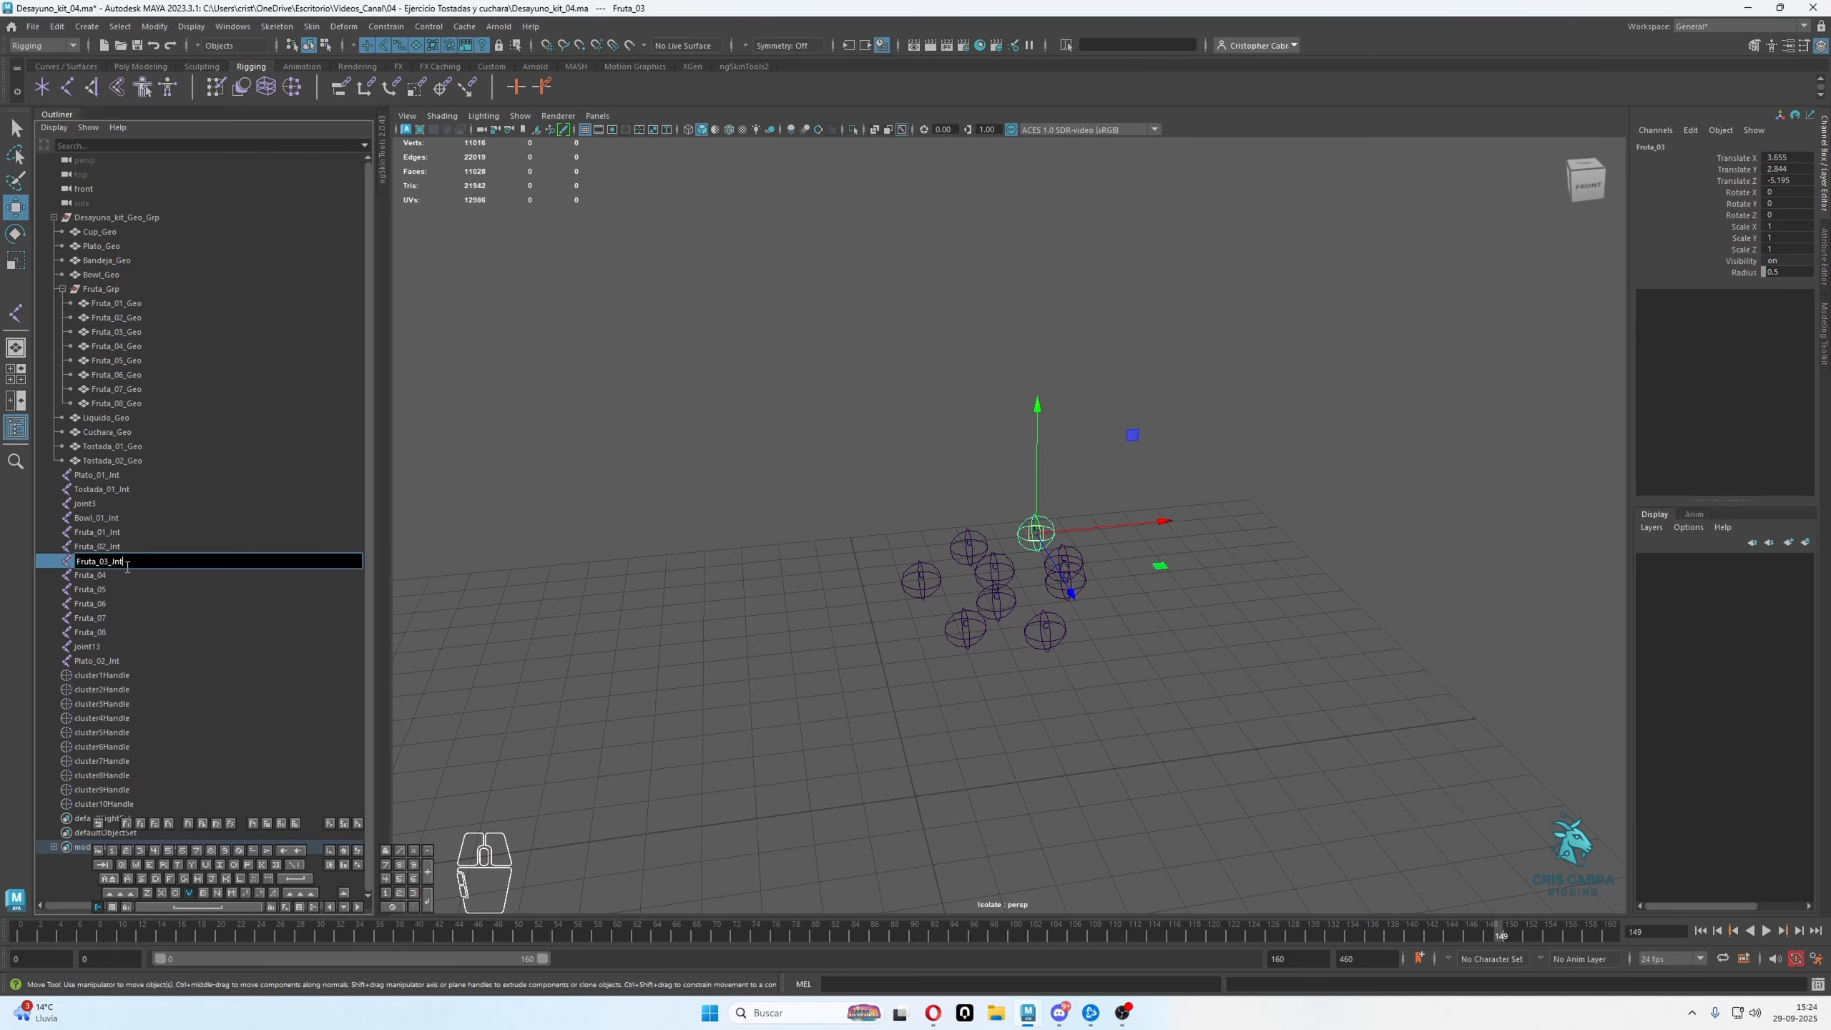
double_click(125, 576)
left_click(125, 576)
key("ctrl+v")
Append the copied _Jnt suffix to the joints Fruta_05, Fruta_06, Fruta_07 and Fruta_08
double_click(123, 589)
left_click(123, 588)
key("ctrl+v")
double_click(130, 603)
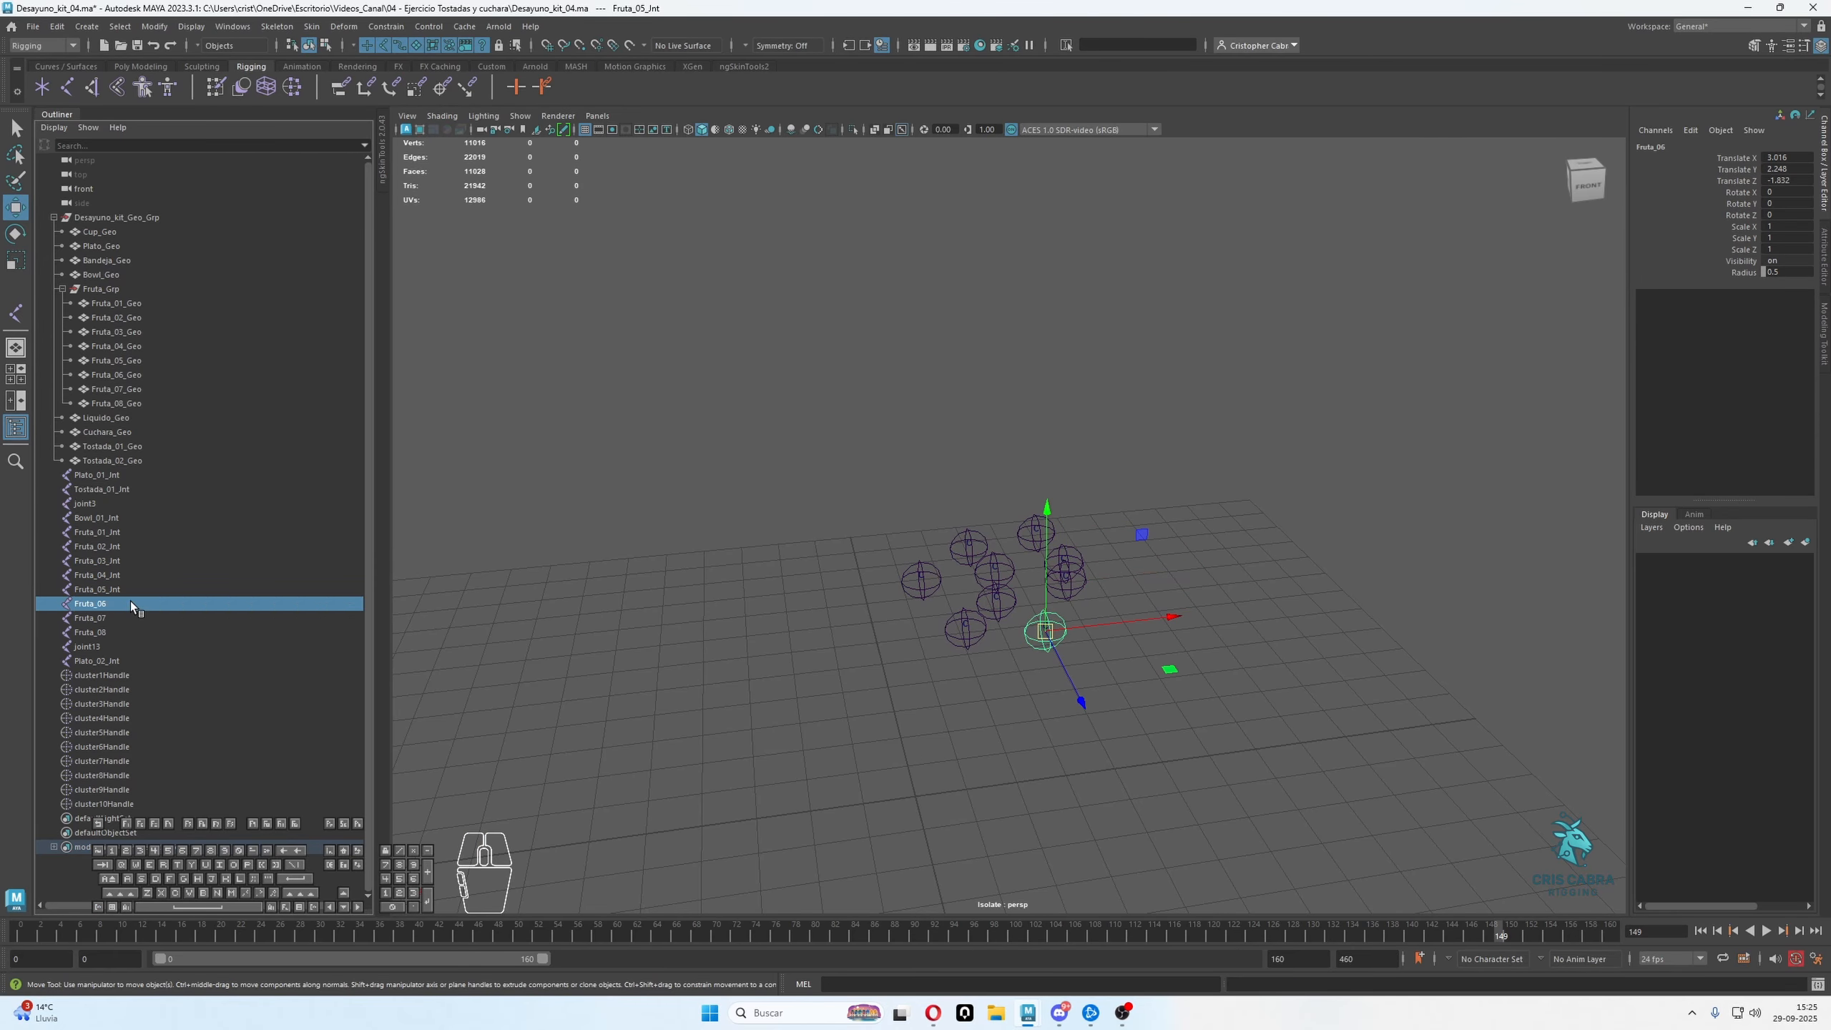
left_click(130, 603)
key("ctrl+v")
double_click(133, 618)
left_click(132, 617)
key("ctrl+v")
double_click(135, 632)
left_click(135, 631)
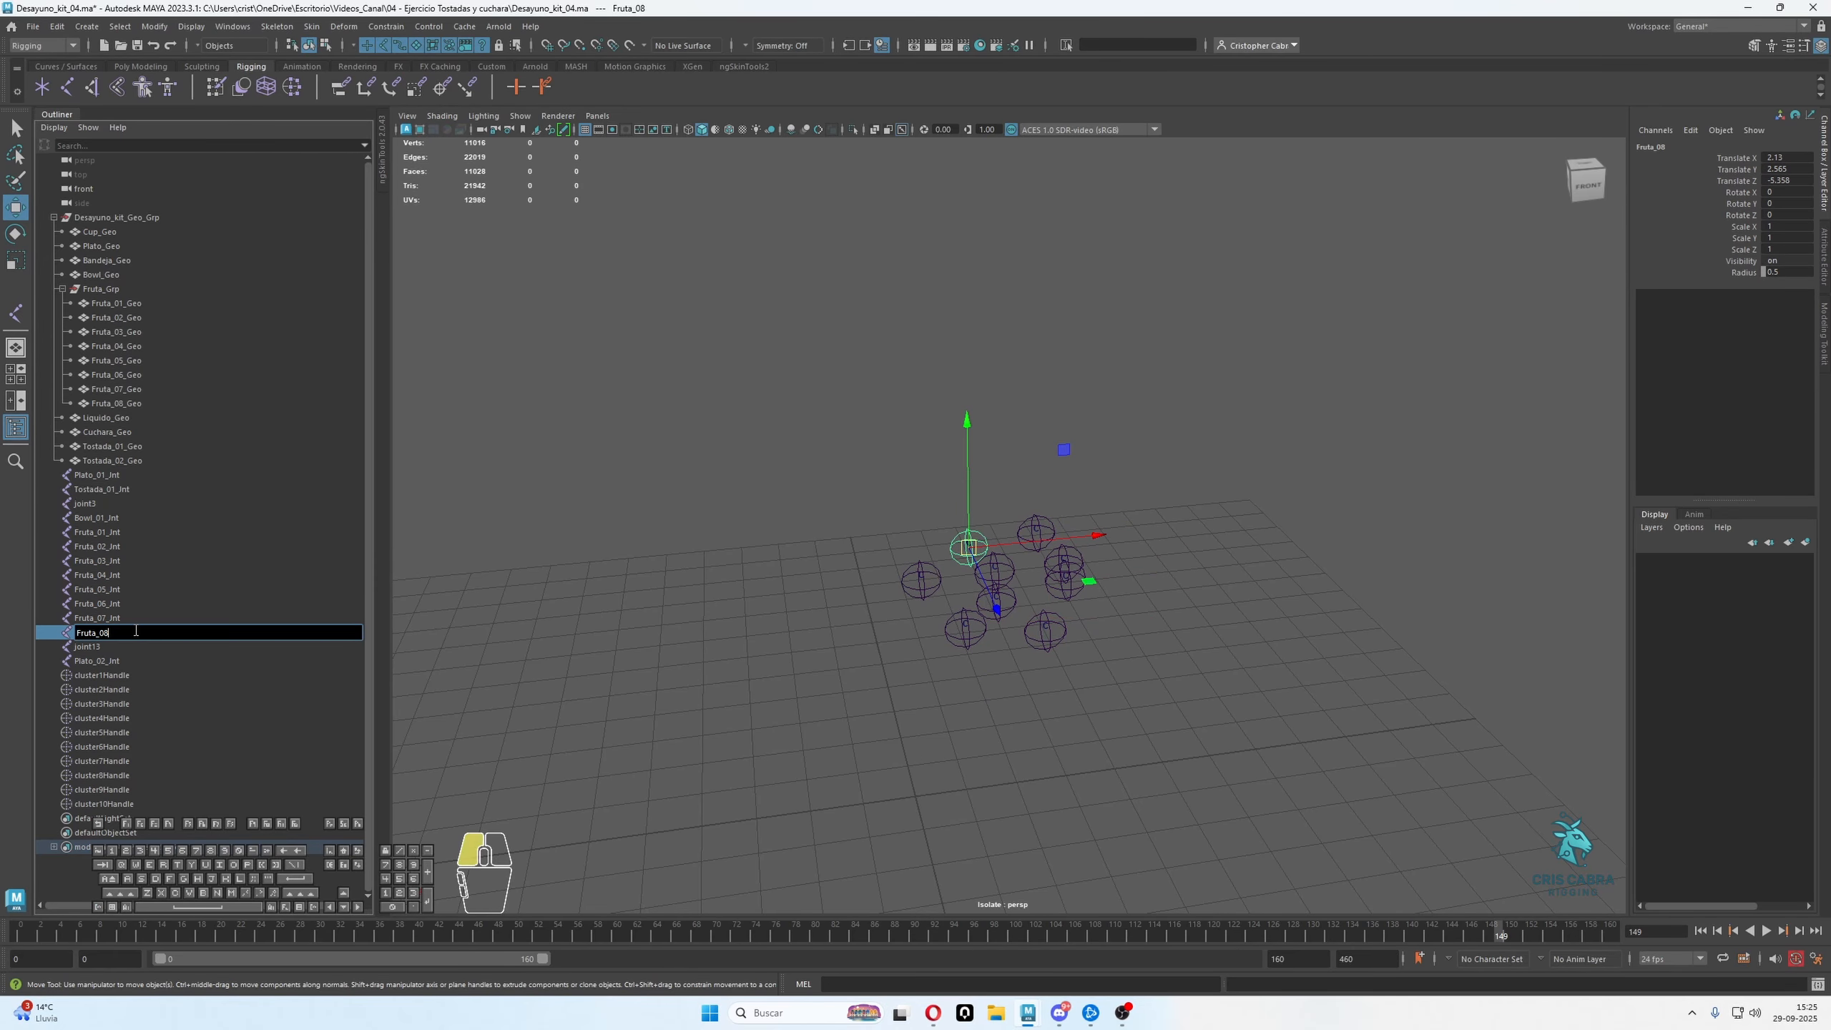
key("Return")
Turn off object isolation to show the whole tray scene around the bowl and cup
left_click(138, 521)
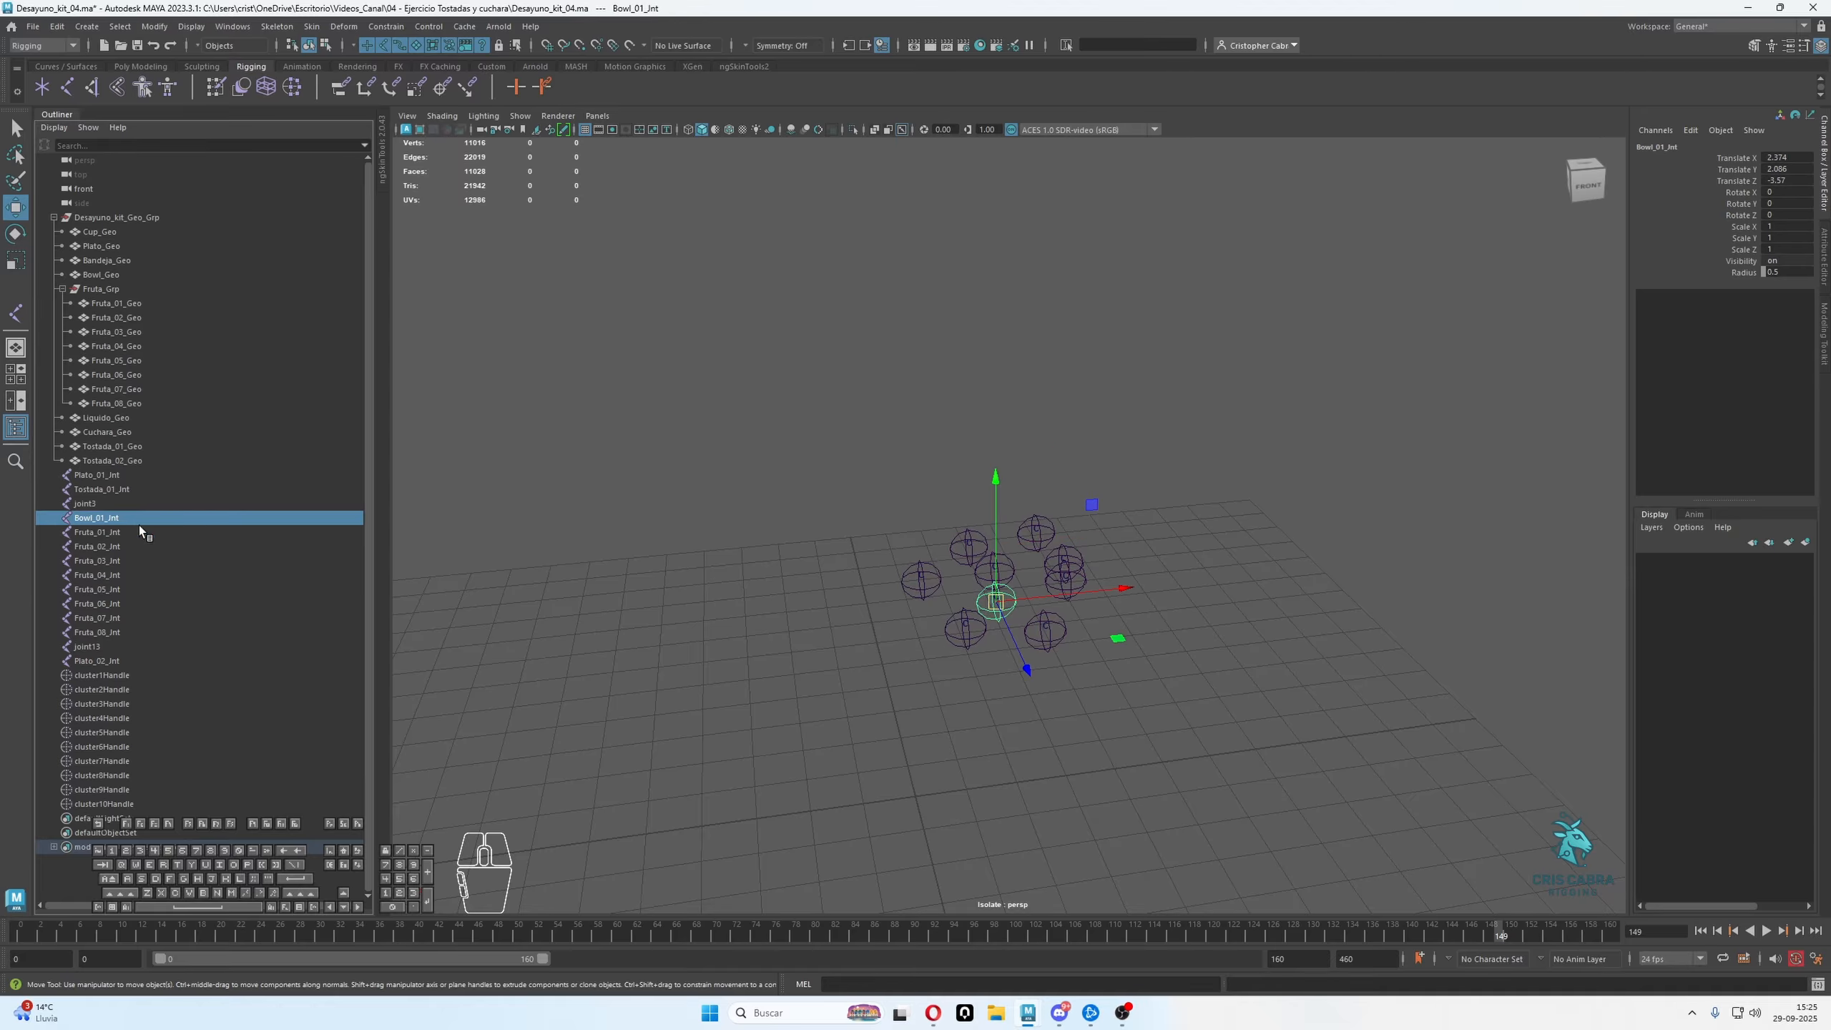
left_click(853, 129)
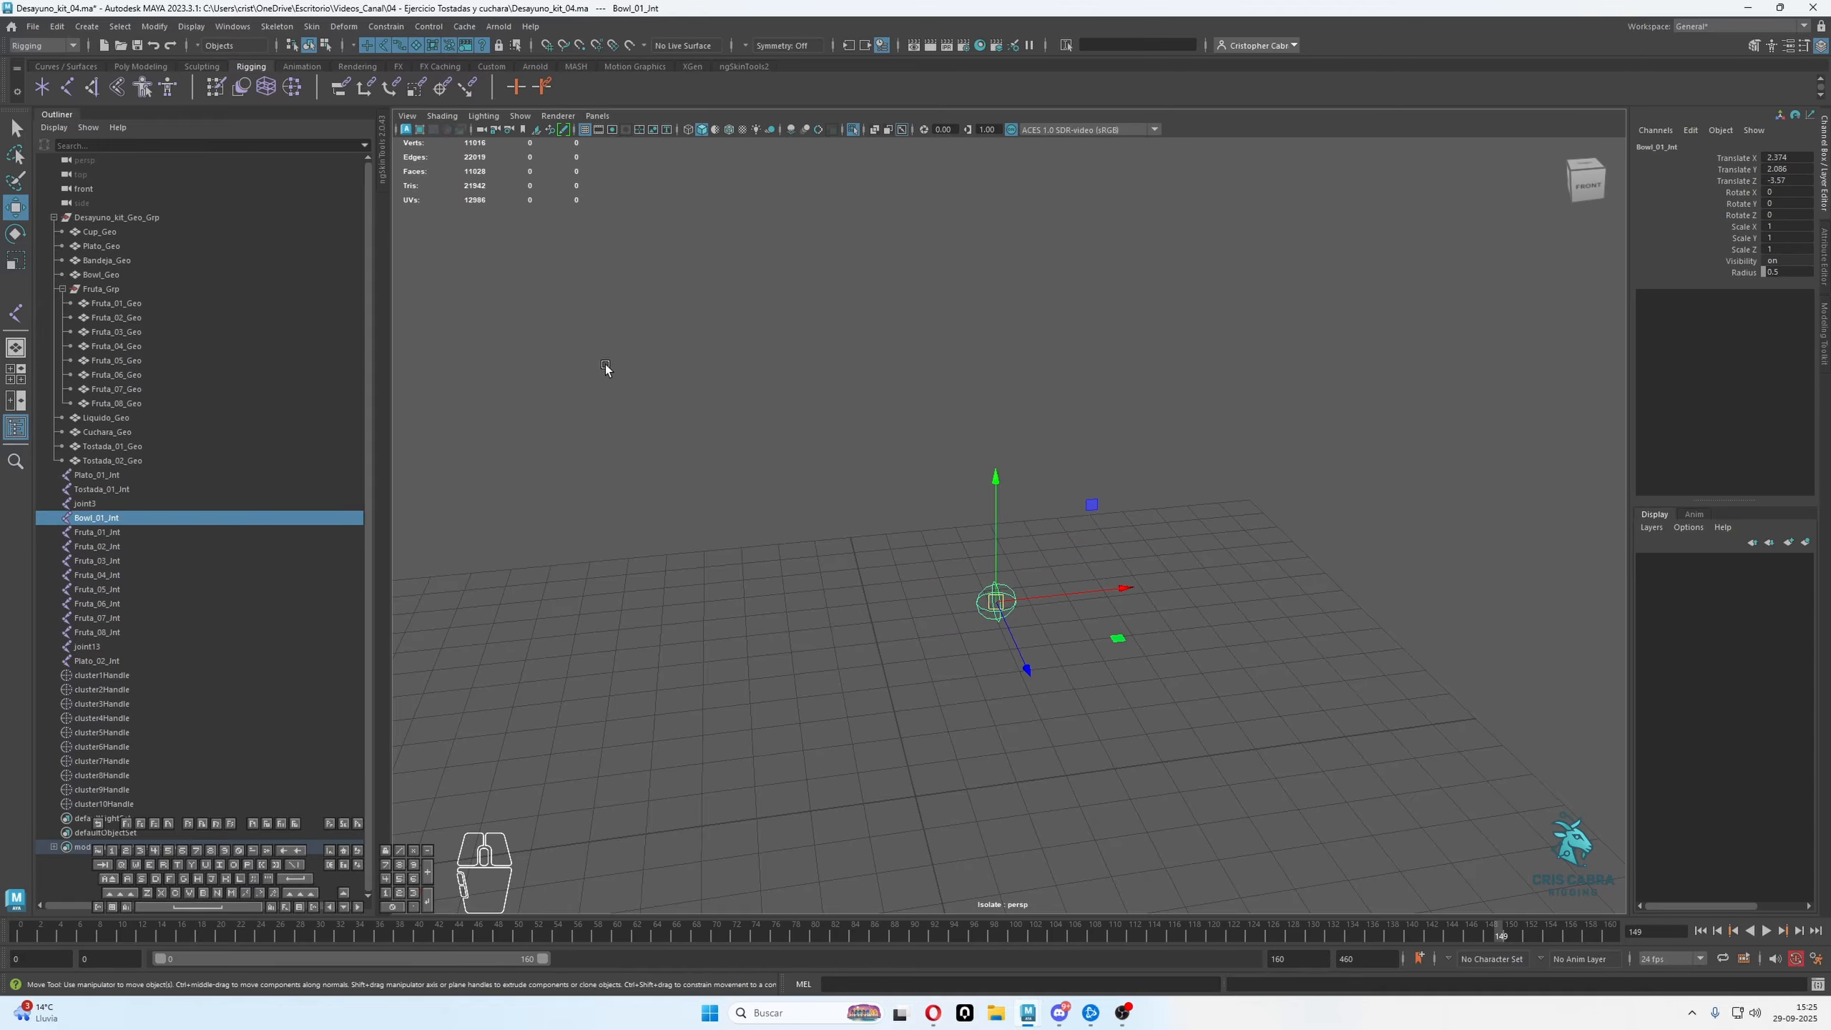
left_click(853, 131)
left_click_drag(1154, 634, 1271, 622, "alt")
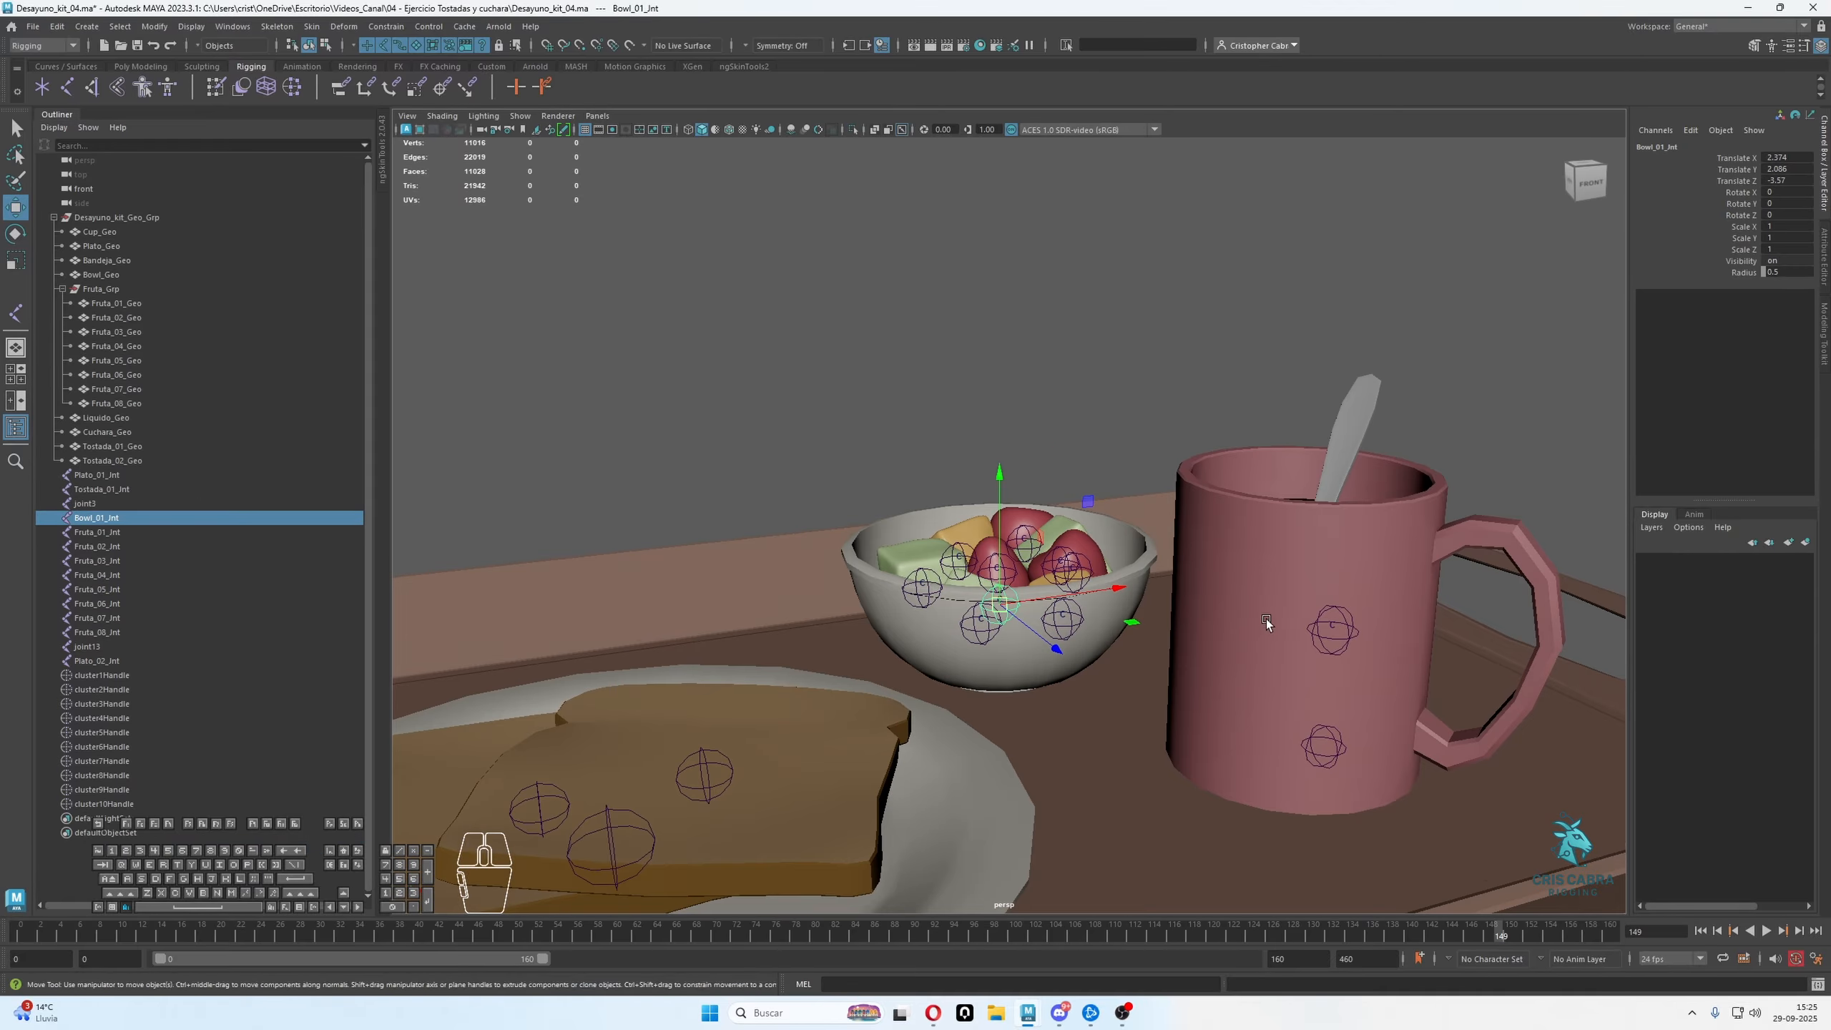
middle_click_drag(1271, 622, 1170, 626, "alt")
right_click_drag(1170, 624, 1210, 602, "alt")
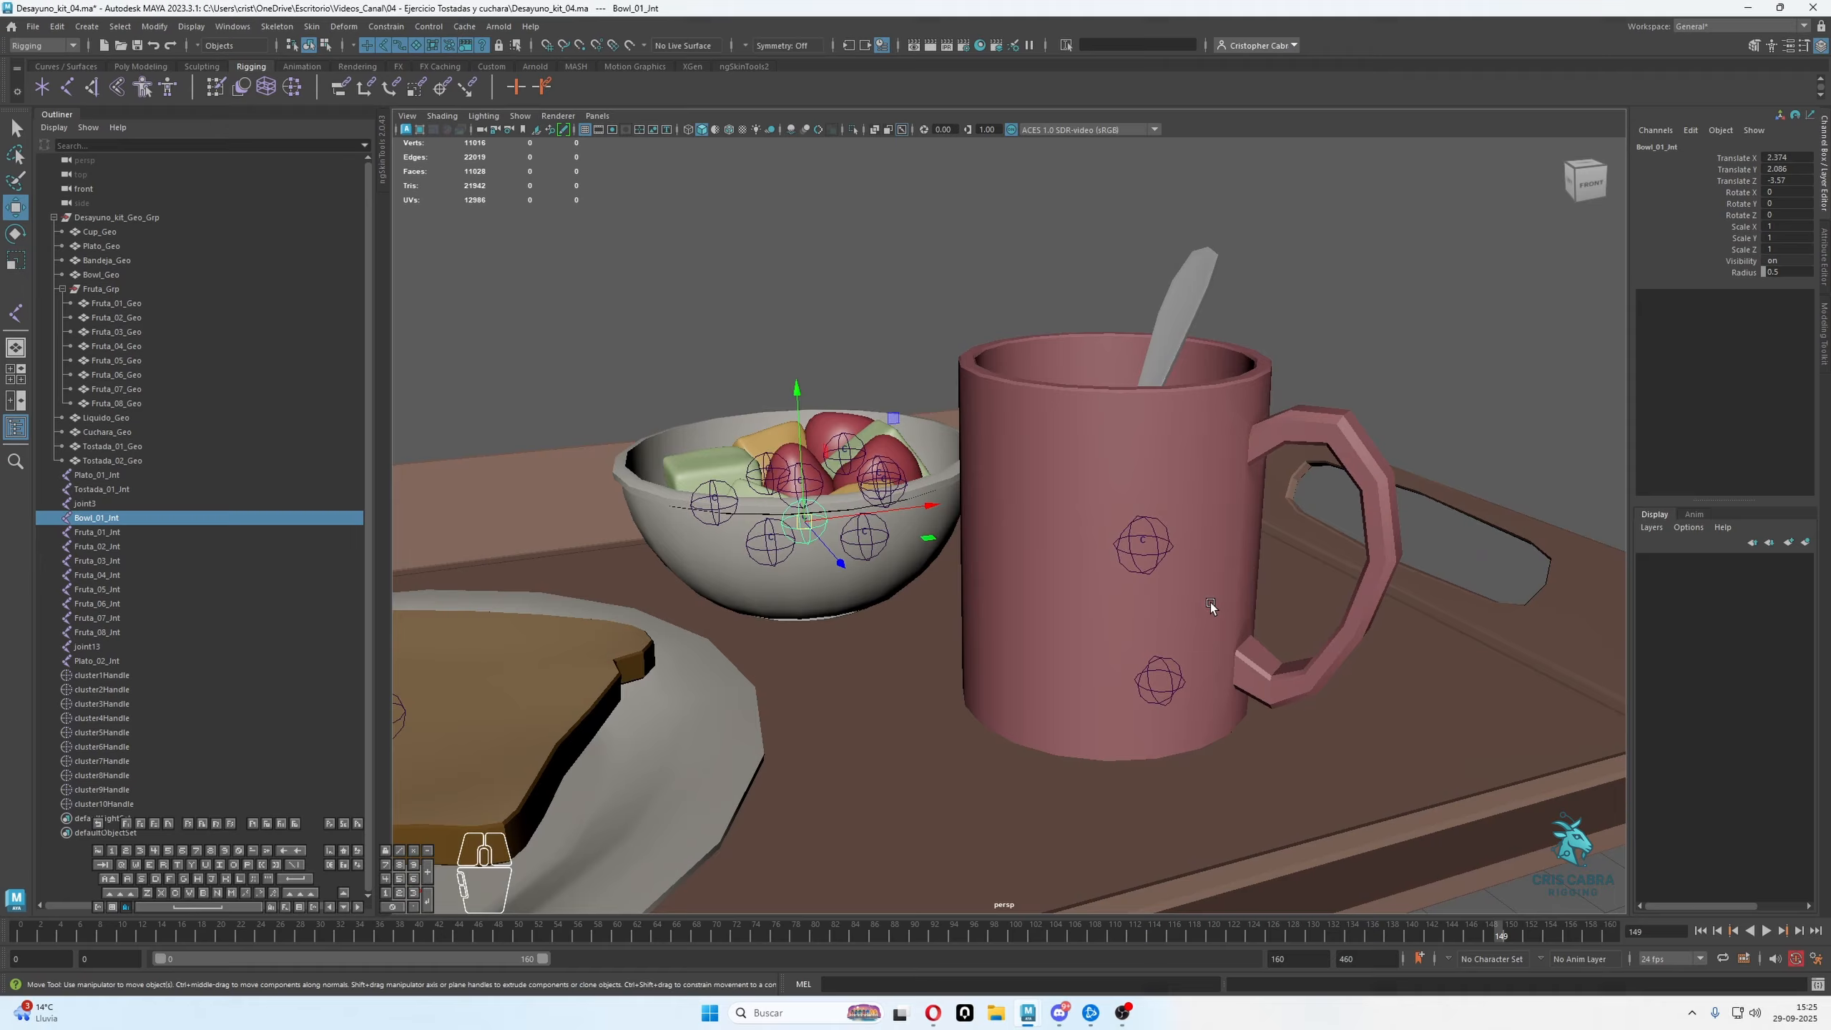
Select joint3 together with the cup geometry and isolate both in the top view
left_click(1146, 537)
left_click_drag(1156, 551, 1153, 641, "alt")
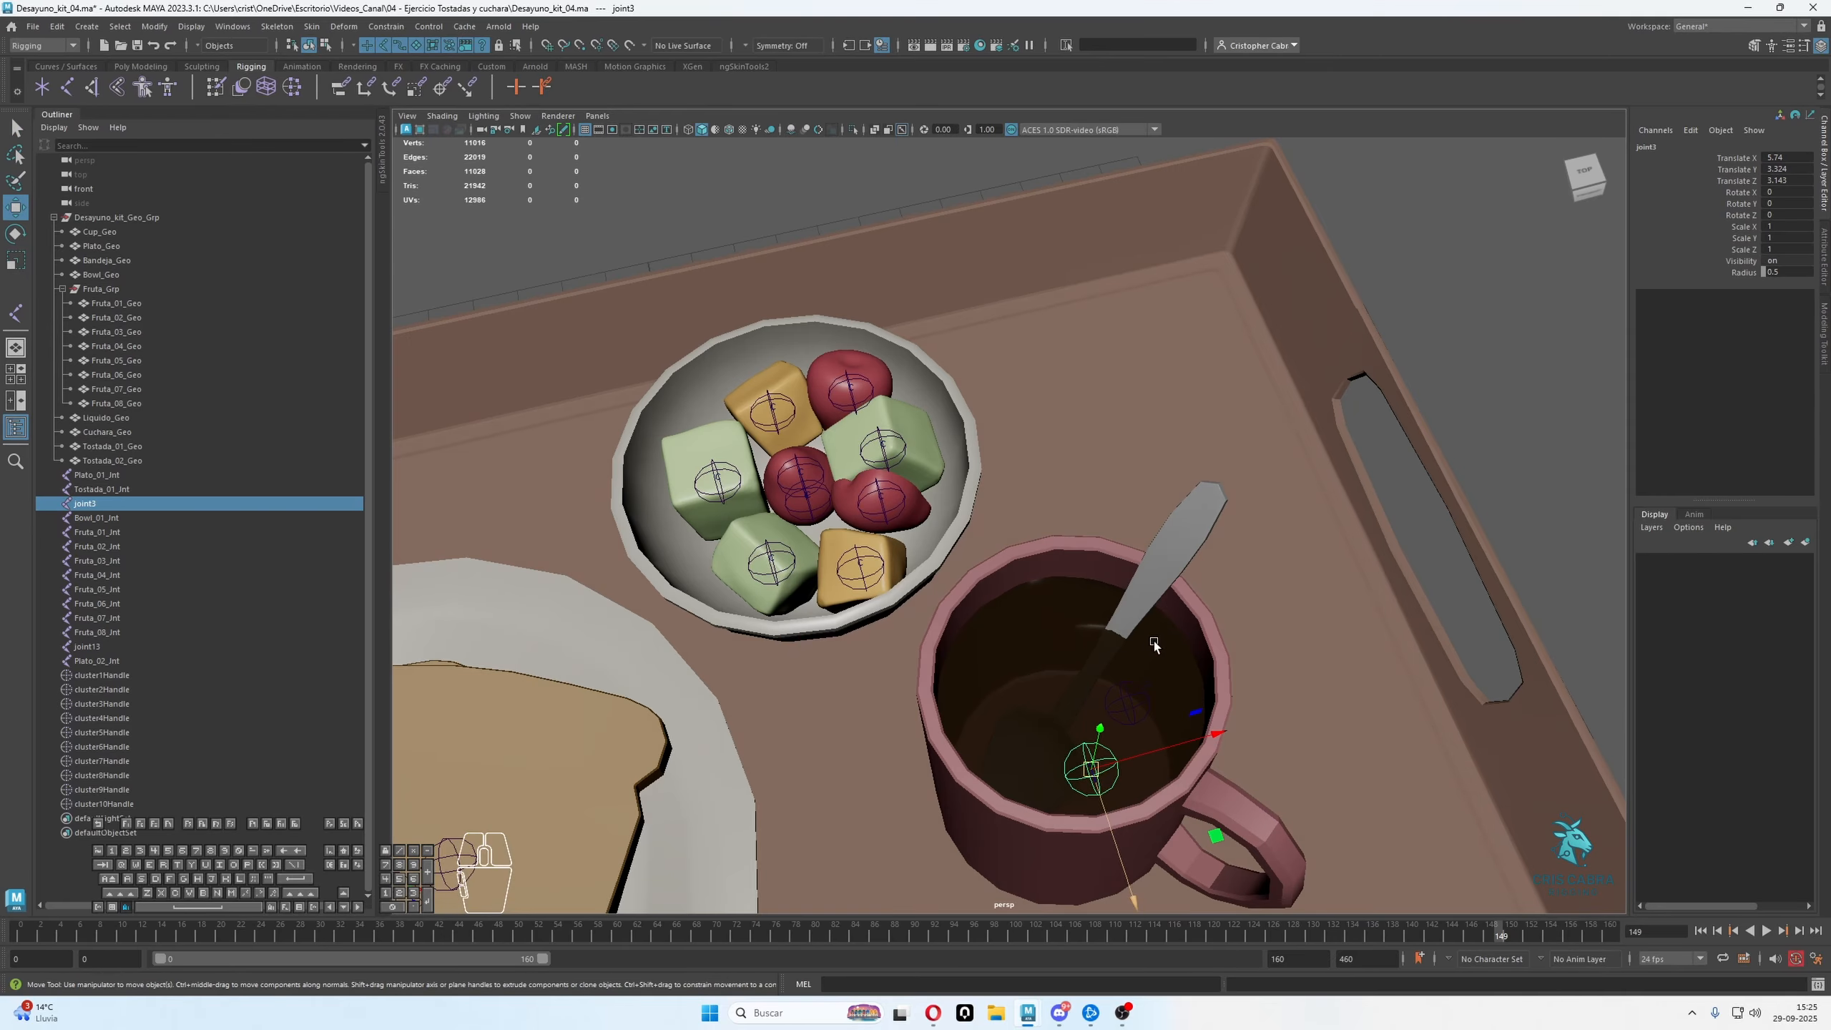
middle_click_drag(1153, 641, 1153, 452, "alt")
left_click_drag(1153, 452, 1125, 482, "alt")
scroll(1130, 487, "down", 3)
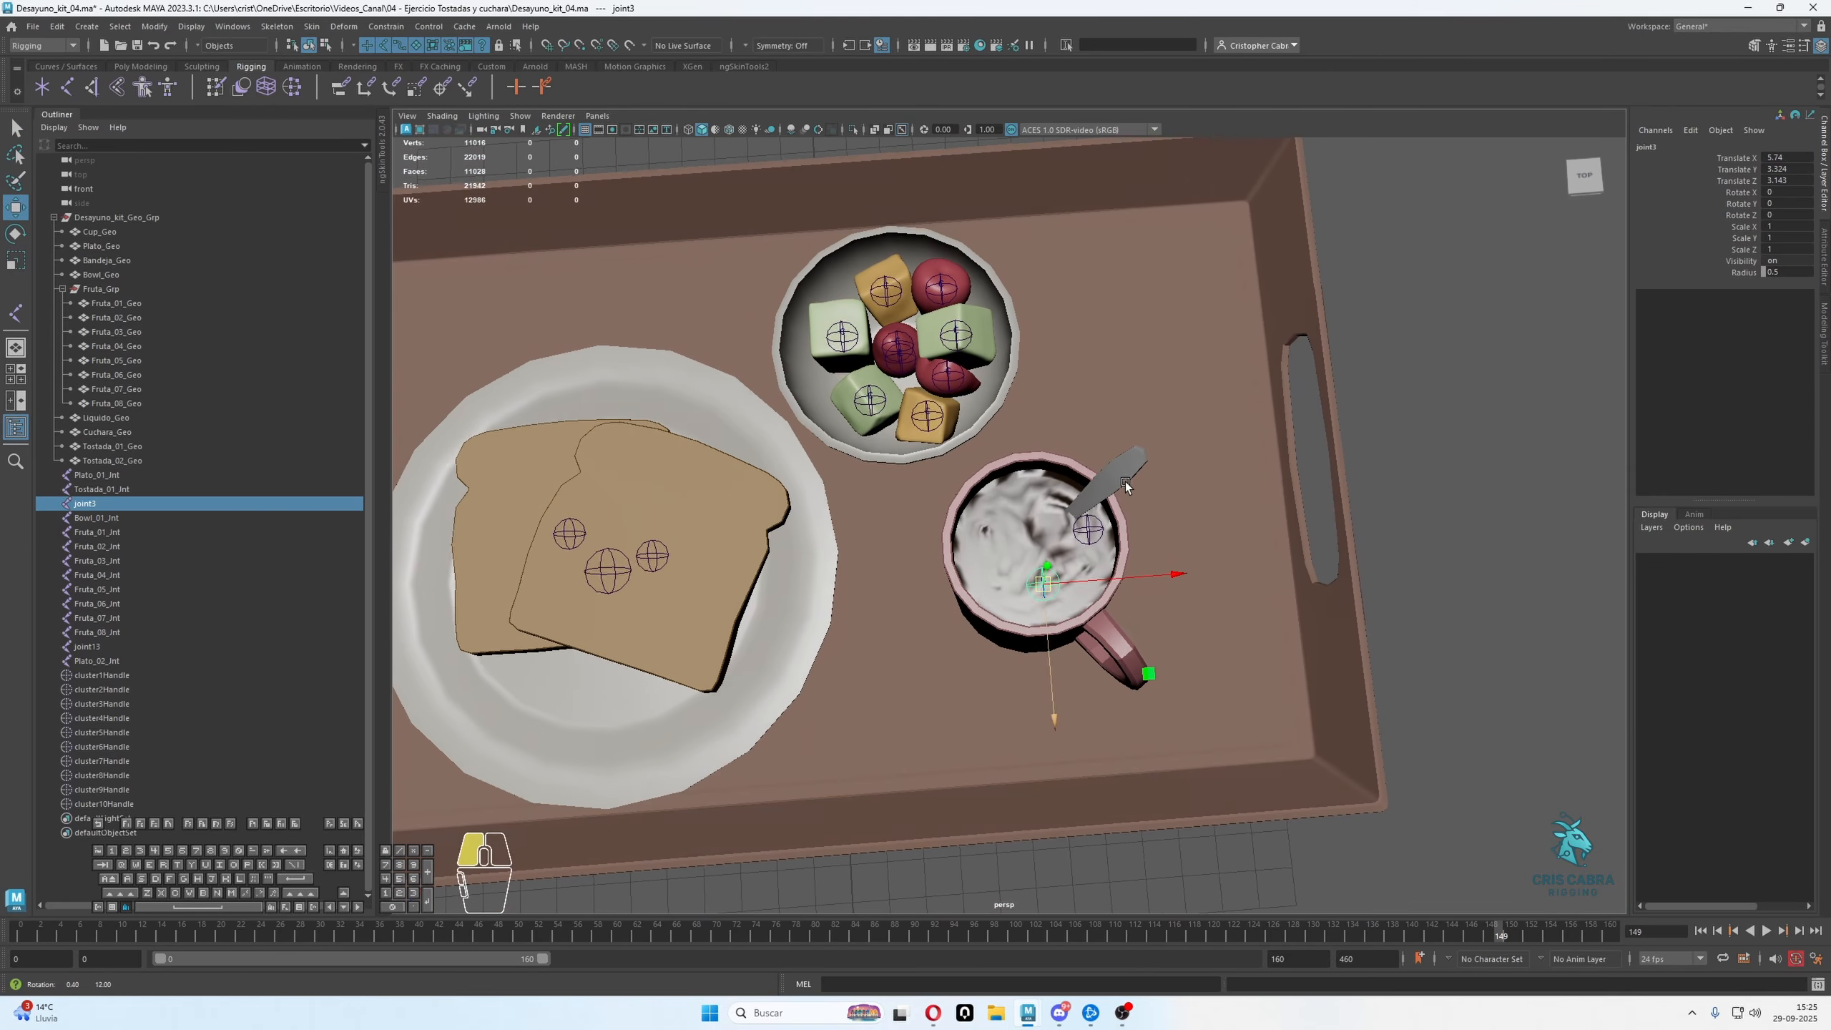
left_click(1122, 527, "shift")
left_click_drag(1134, 578, 1132, 506, "alt")
key("space")
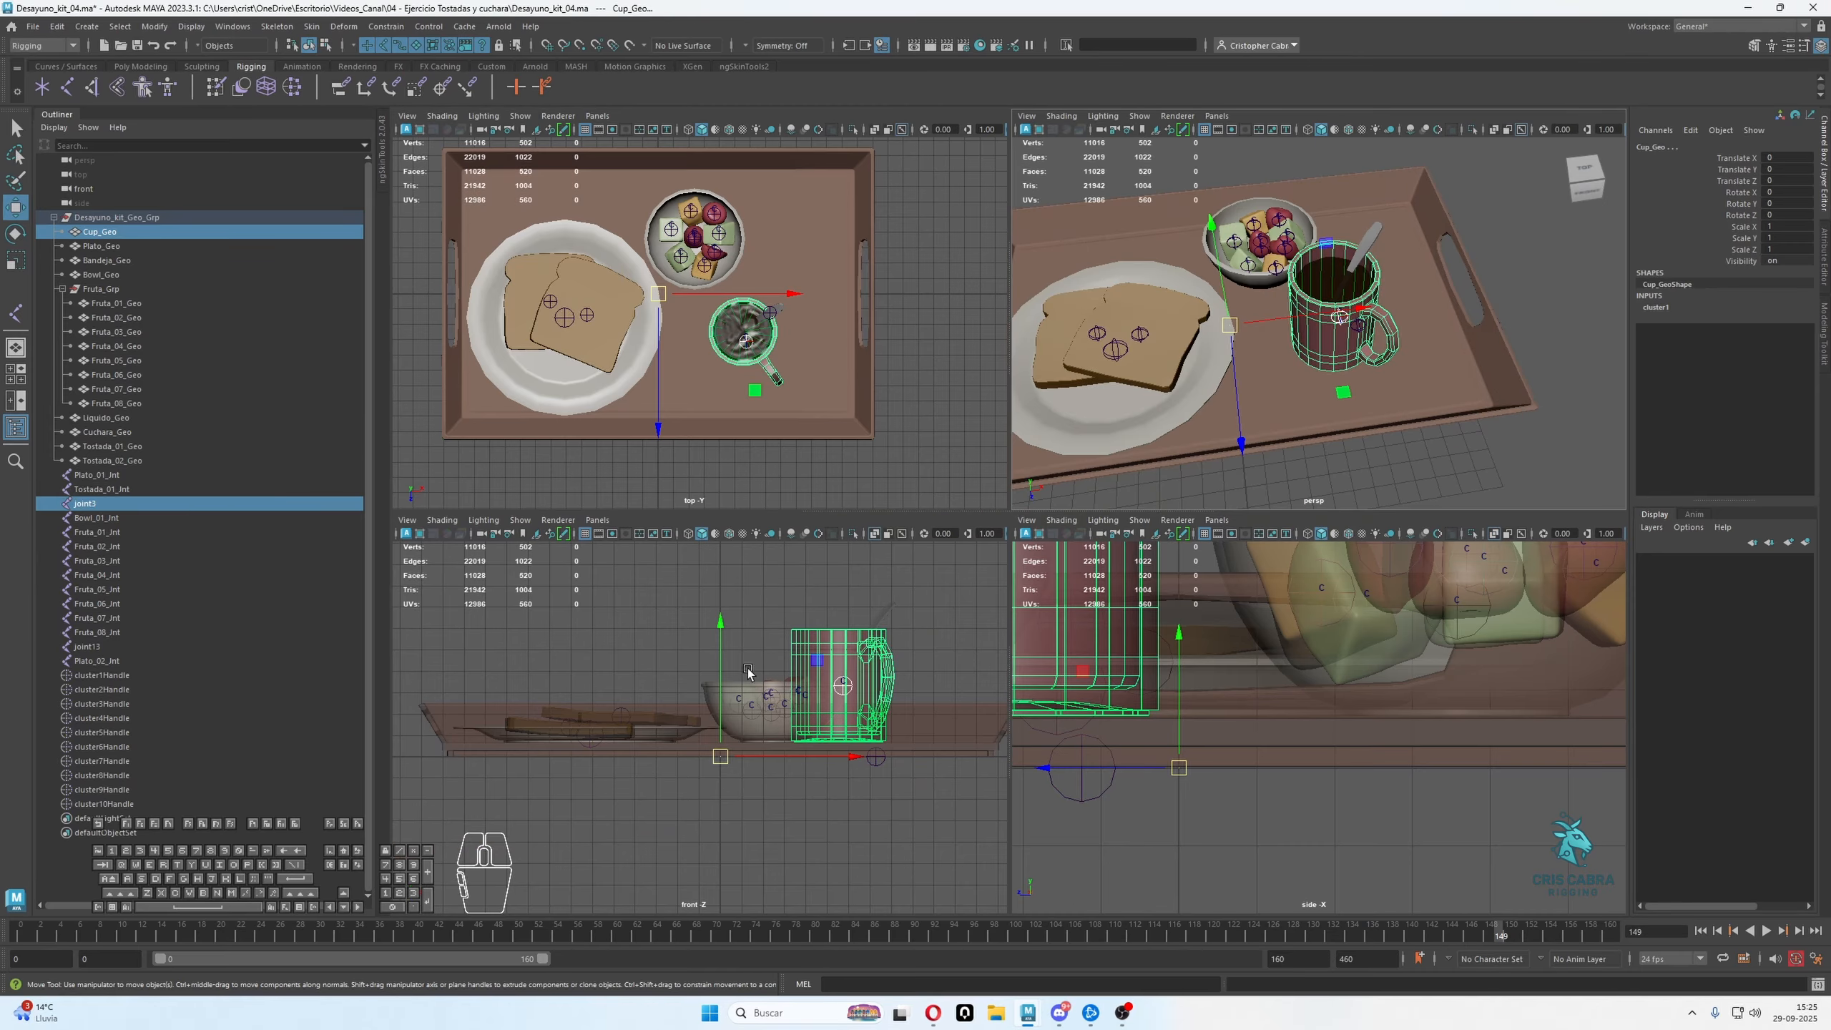
key("space")
key("space")
key("space")
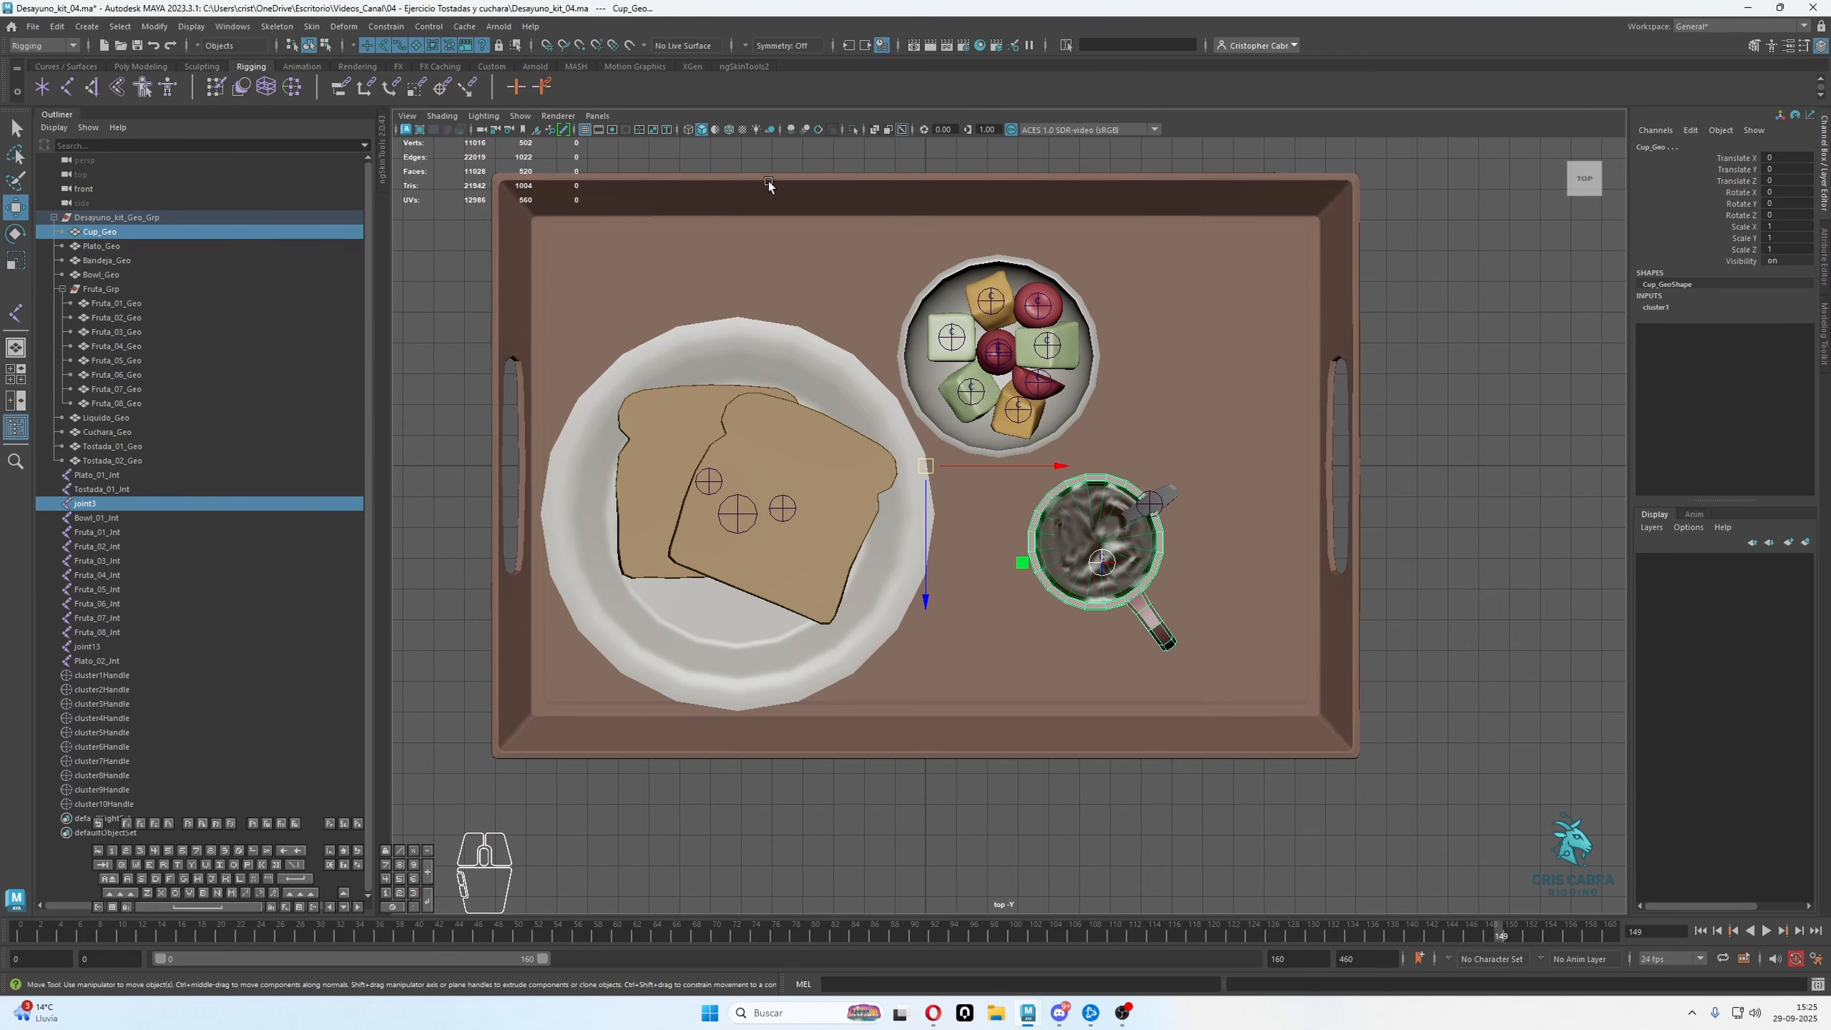
left_click(854, 131)
middle_click_drag(1095, 632, 1056, 595, "alt")
right_click_drag(1055, 595, 1159, 675, "alt")
Select only joint3 for moving and display wireframe on shaded, keeping the cup and joint isolated
key("q")
left_click_drag(1029, 490, 1086, 523)
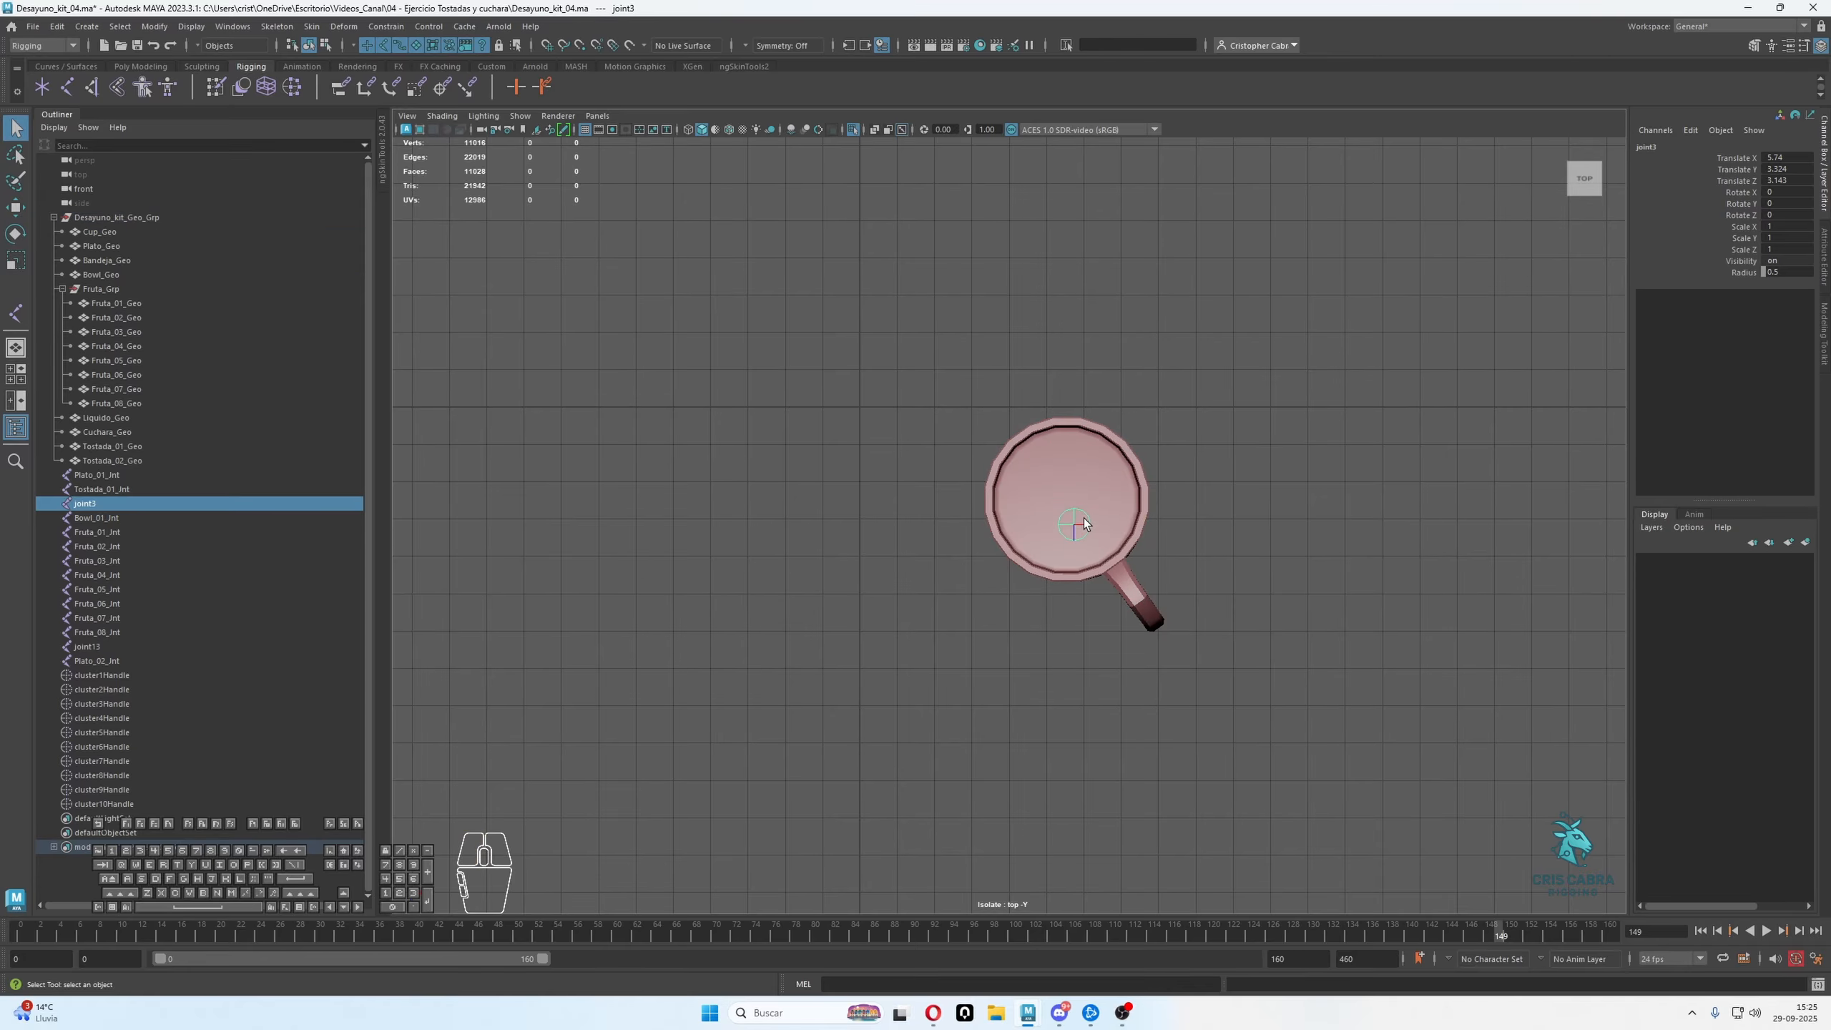
key("w")
left_click(854, 131)
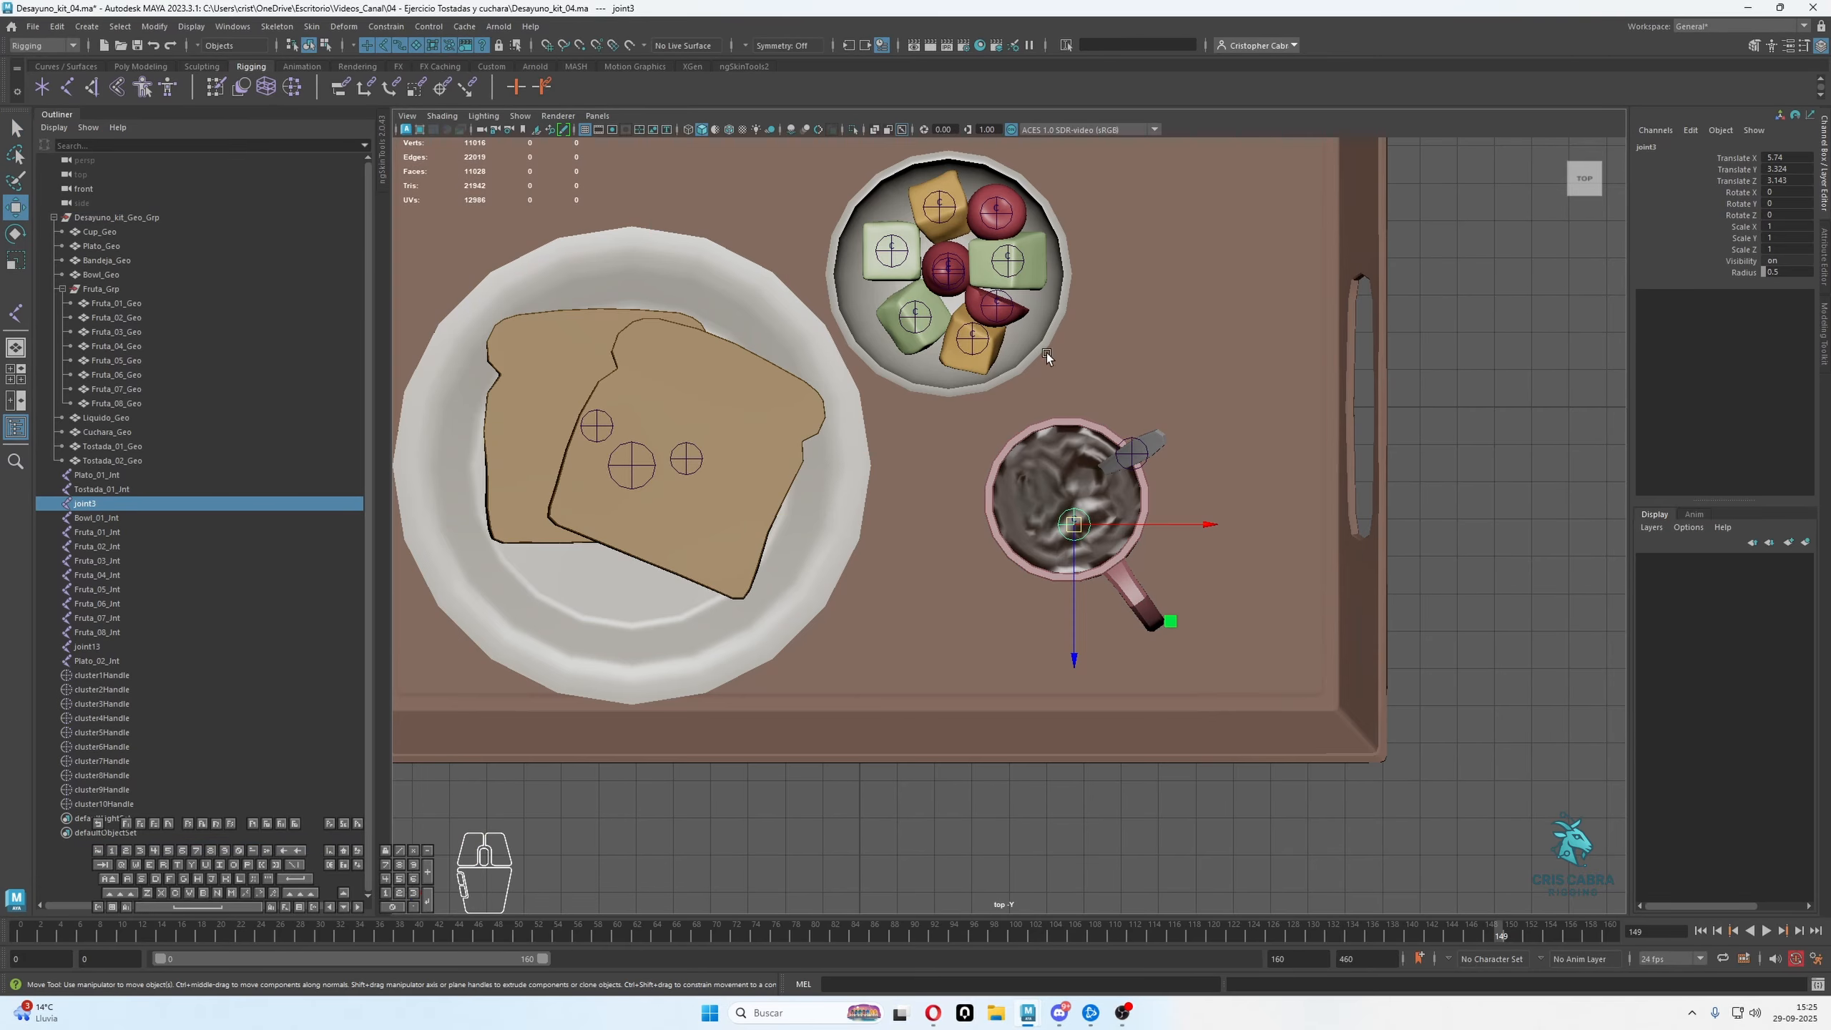
left_click(854, 131)
left_click(729, 130)
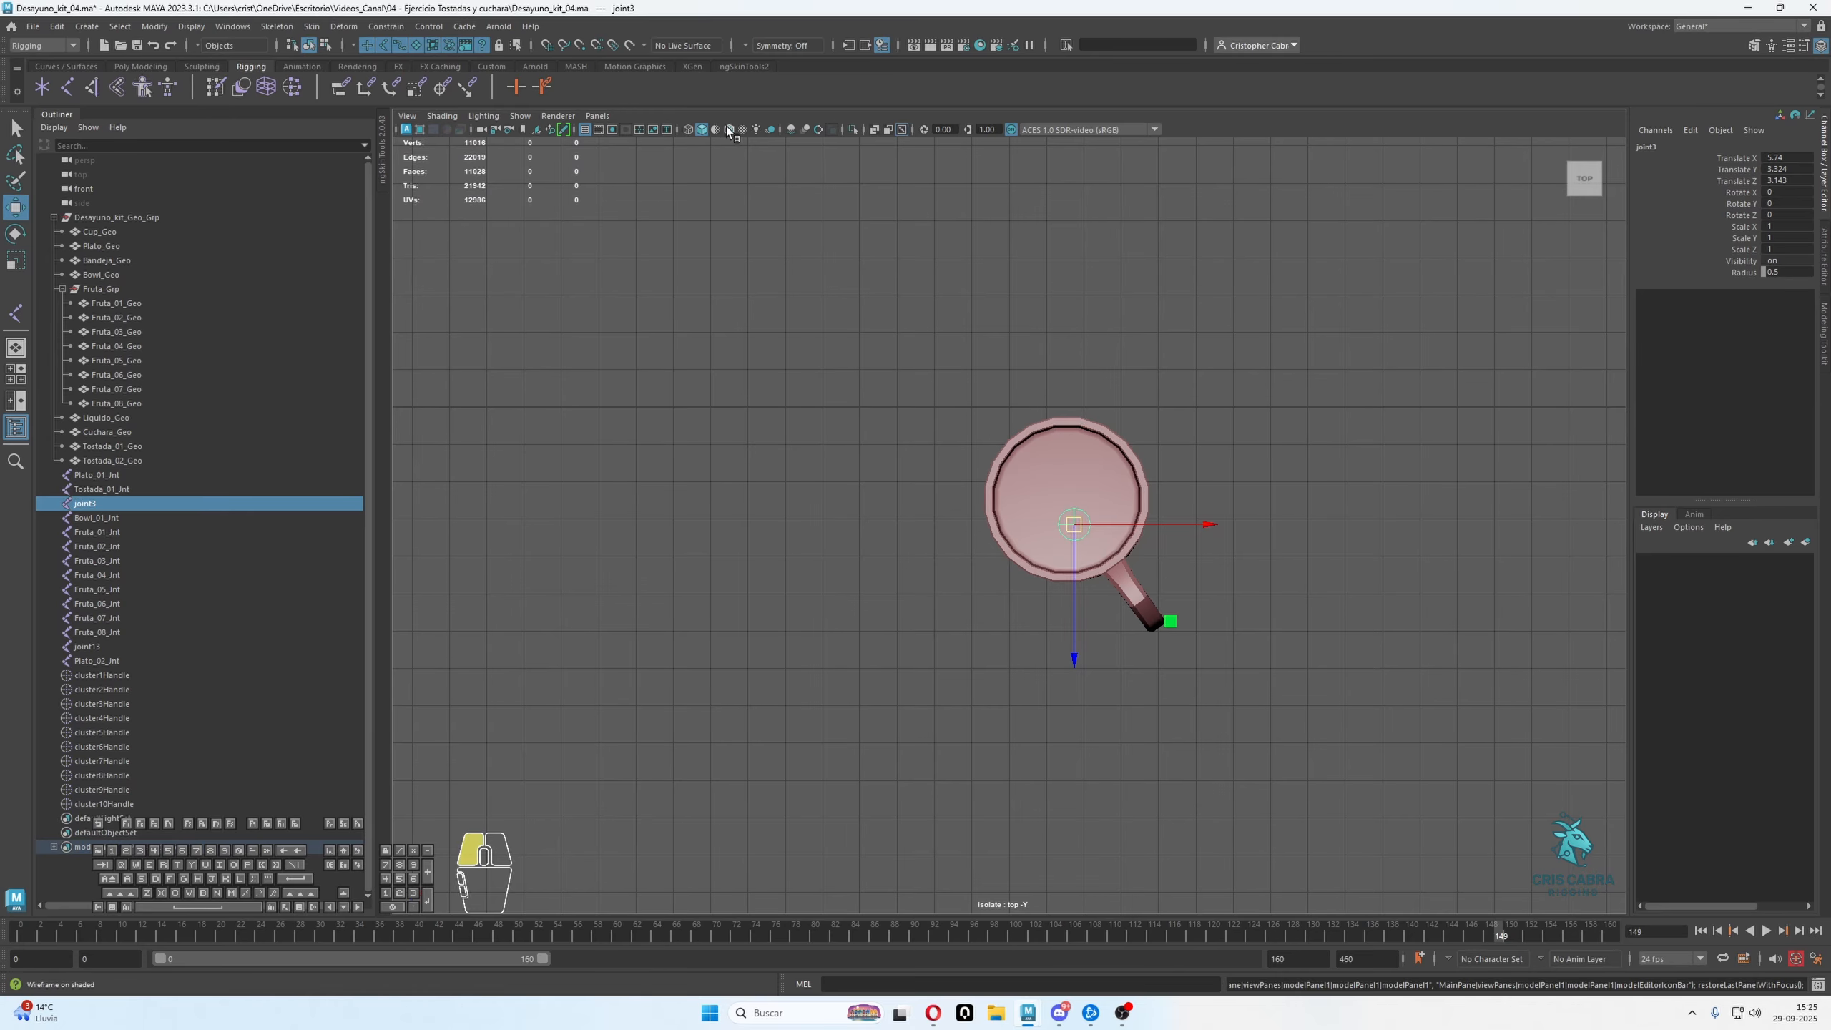
Snap joint3 to the cup's centre vertex along Z and X, keeping its height
scroll(1095, 523, "up", 2)
scroll(1096, 526, "up", 4)
middle_click_drag(1096, 528, 930, 543, "alt")
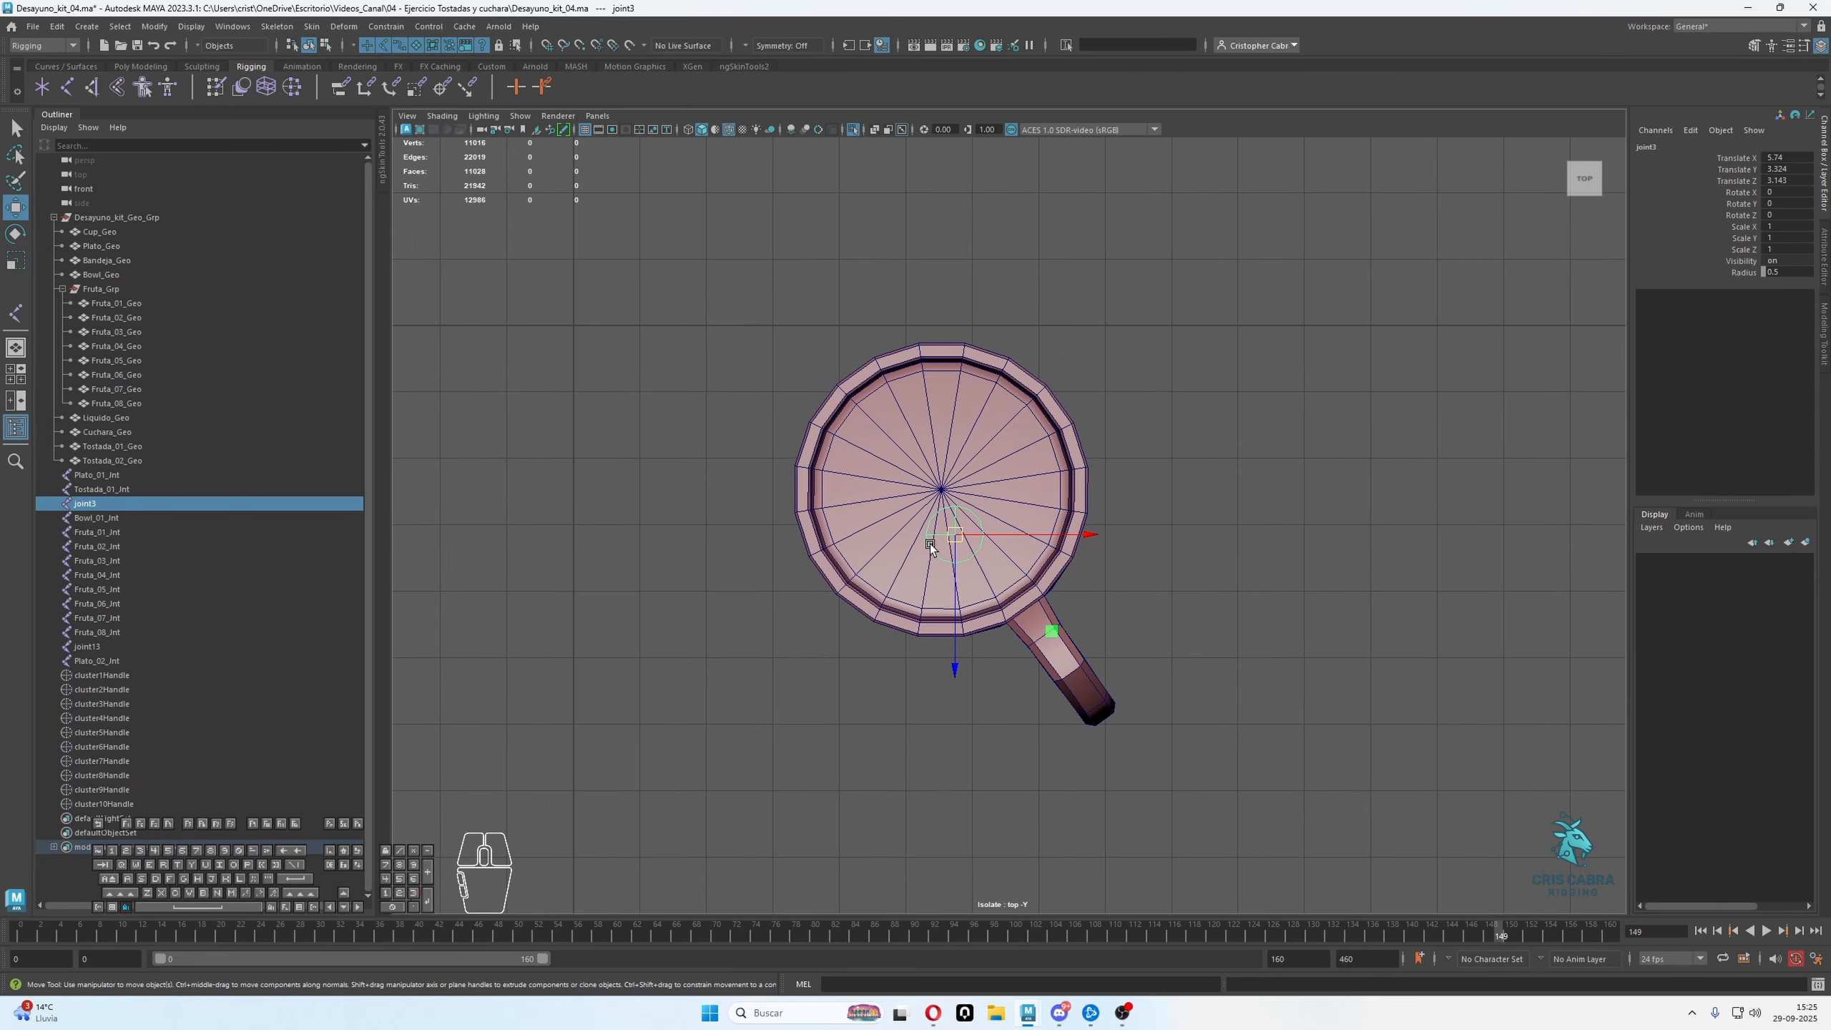
scroll(930, 545, "up", 2)
key("v")
left_click_drag(934, 607, 937, 584)
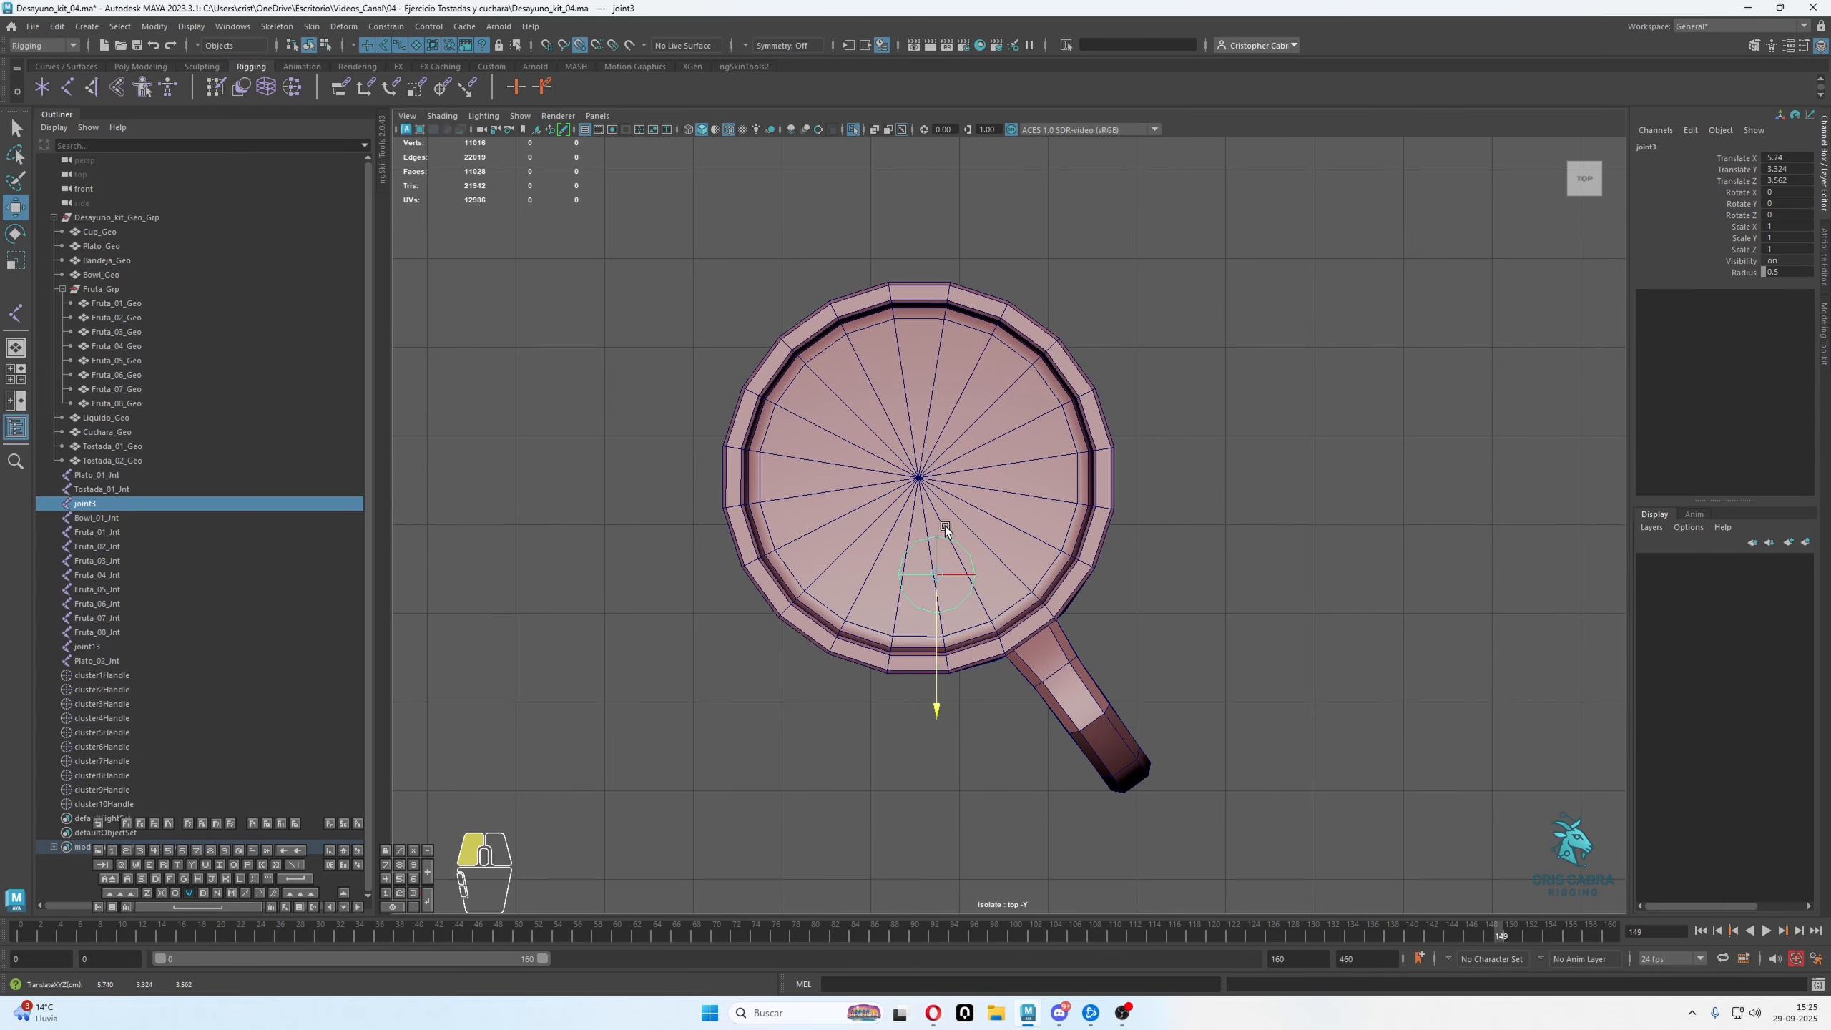
mouse_move(947, 503)
left_mouse_down()
mouse_move(1015, 480)
mouse_move(932, 482)
left_mouse_up()
key("space")
key("space")
left_click_drag(1229, 411, 1088, 598, "alt")
key("space")
key("space")
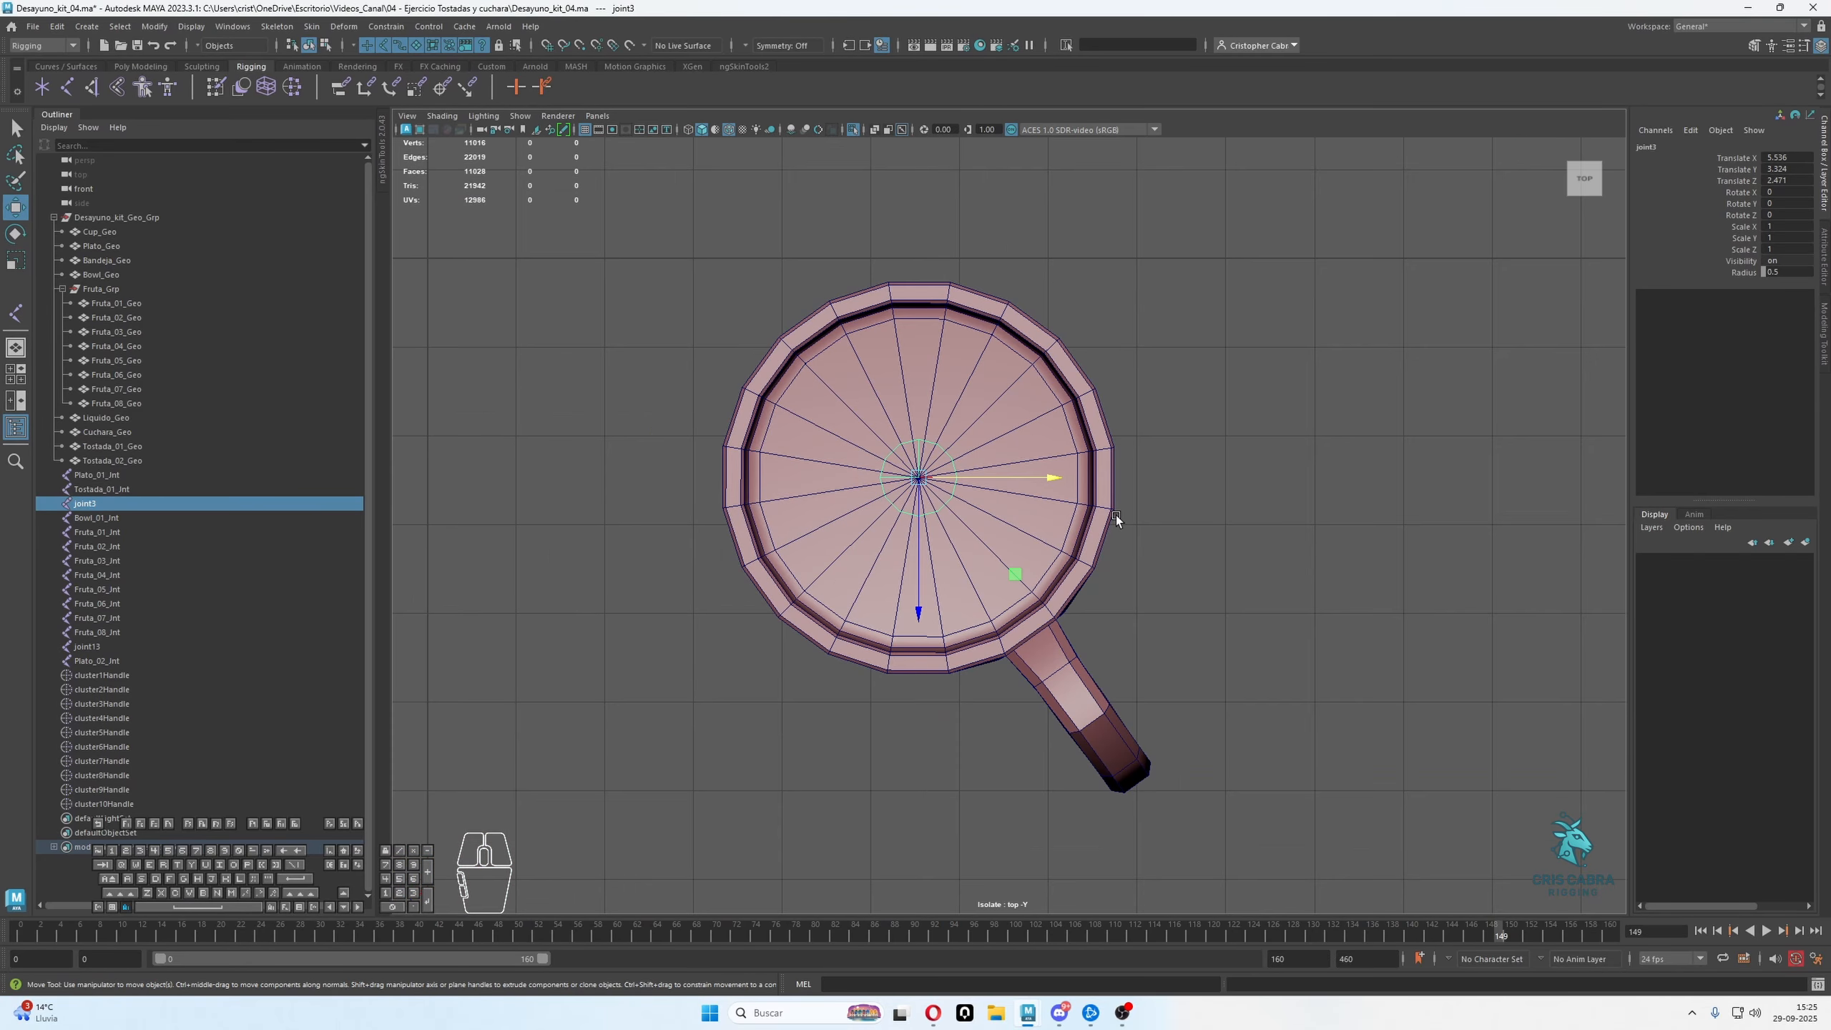
Rotate joint3 about 35° around Y so its Z axis points along the cup's handle
middle_click_drag(1116, 515, 1082, 486, "alt")
key("e")
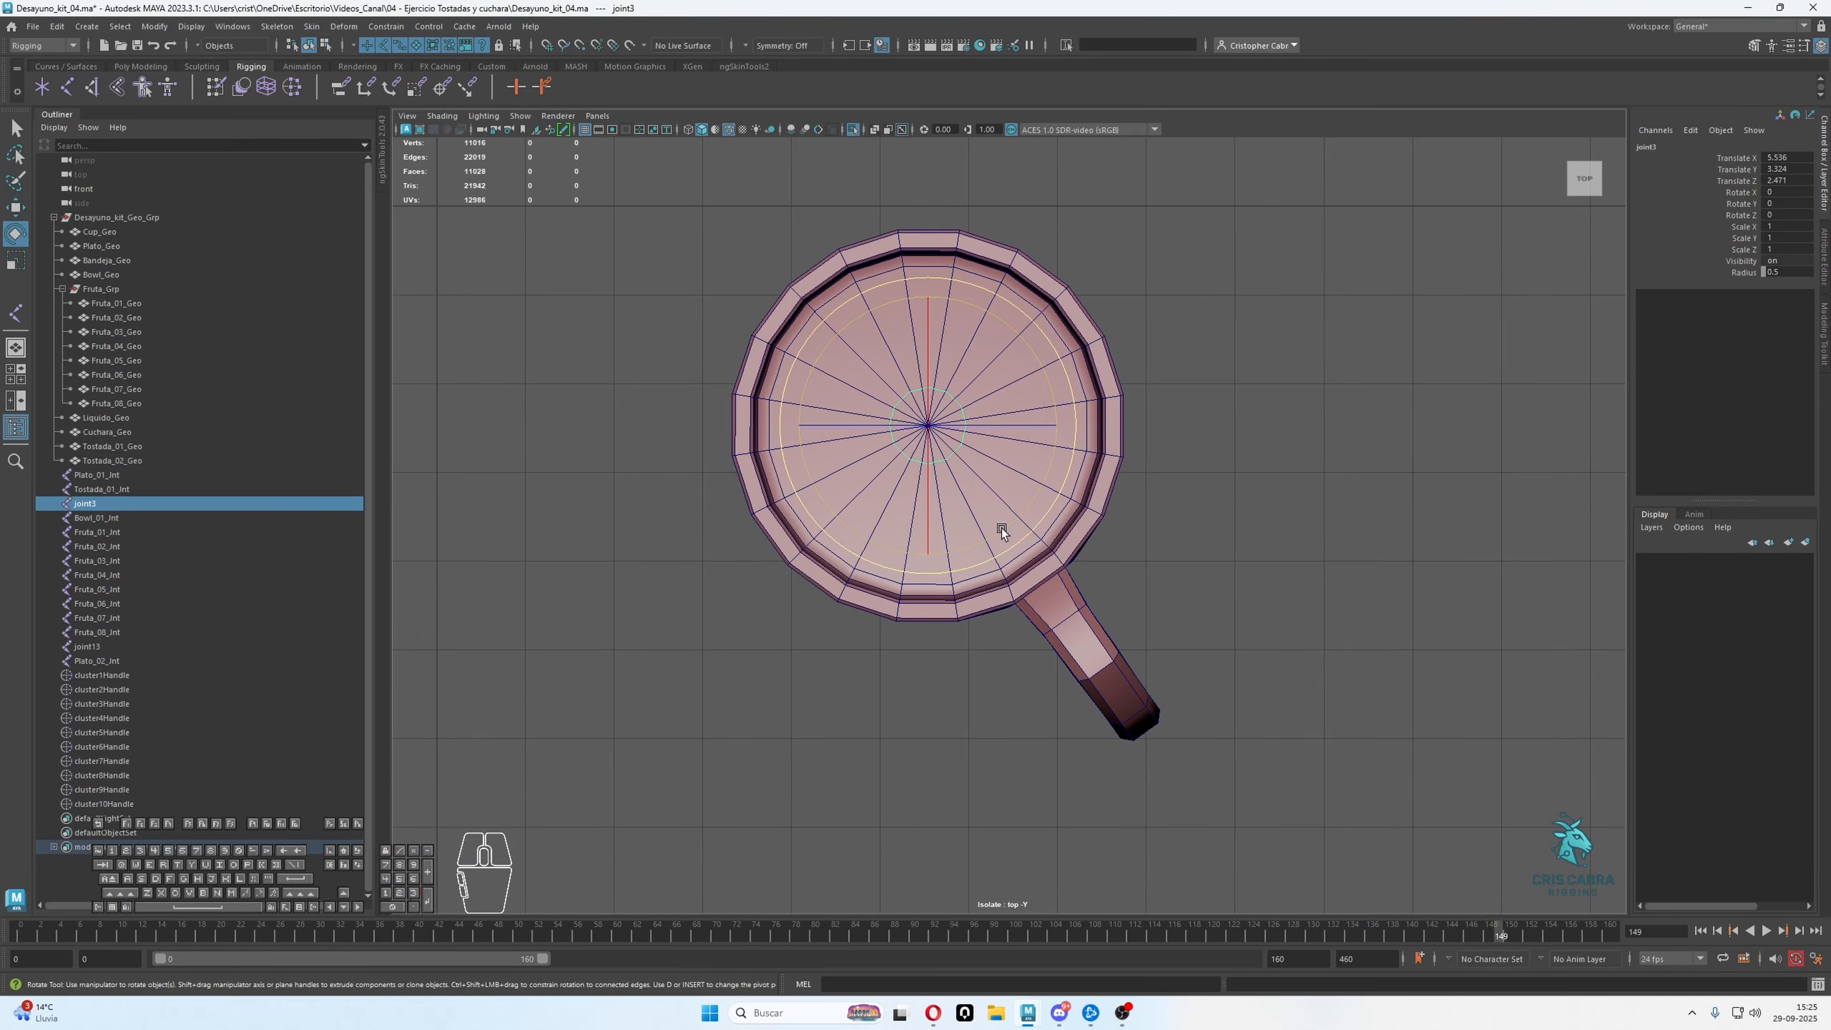
left_click_drag(1001, 527, 1085, 477)
key("w")
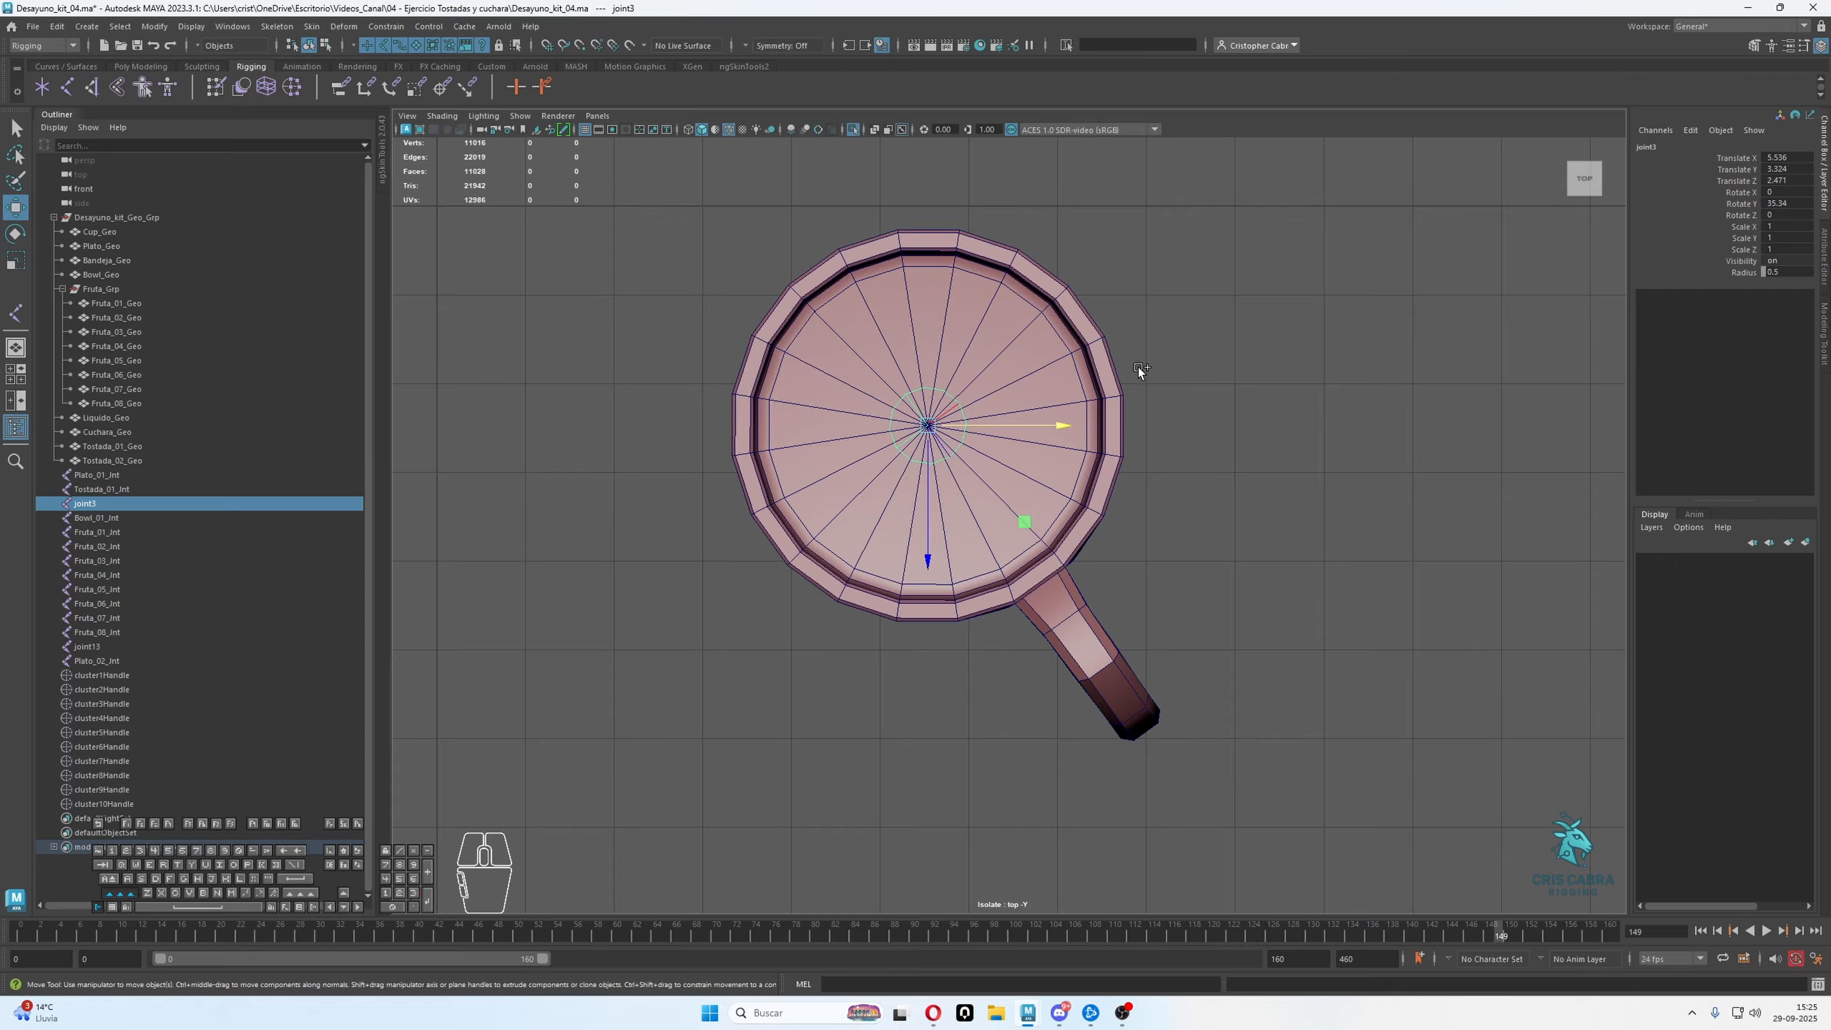
key("e")
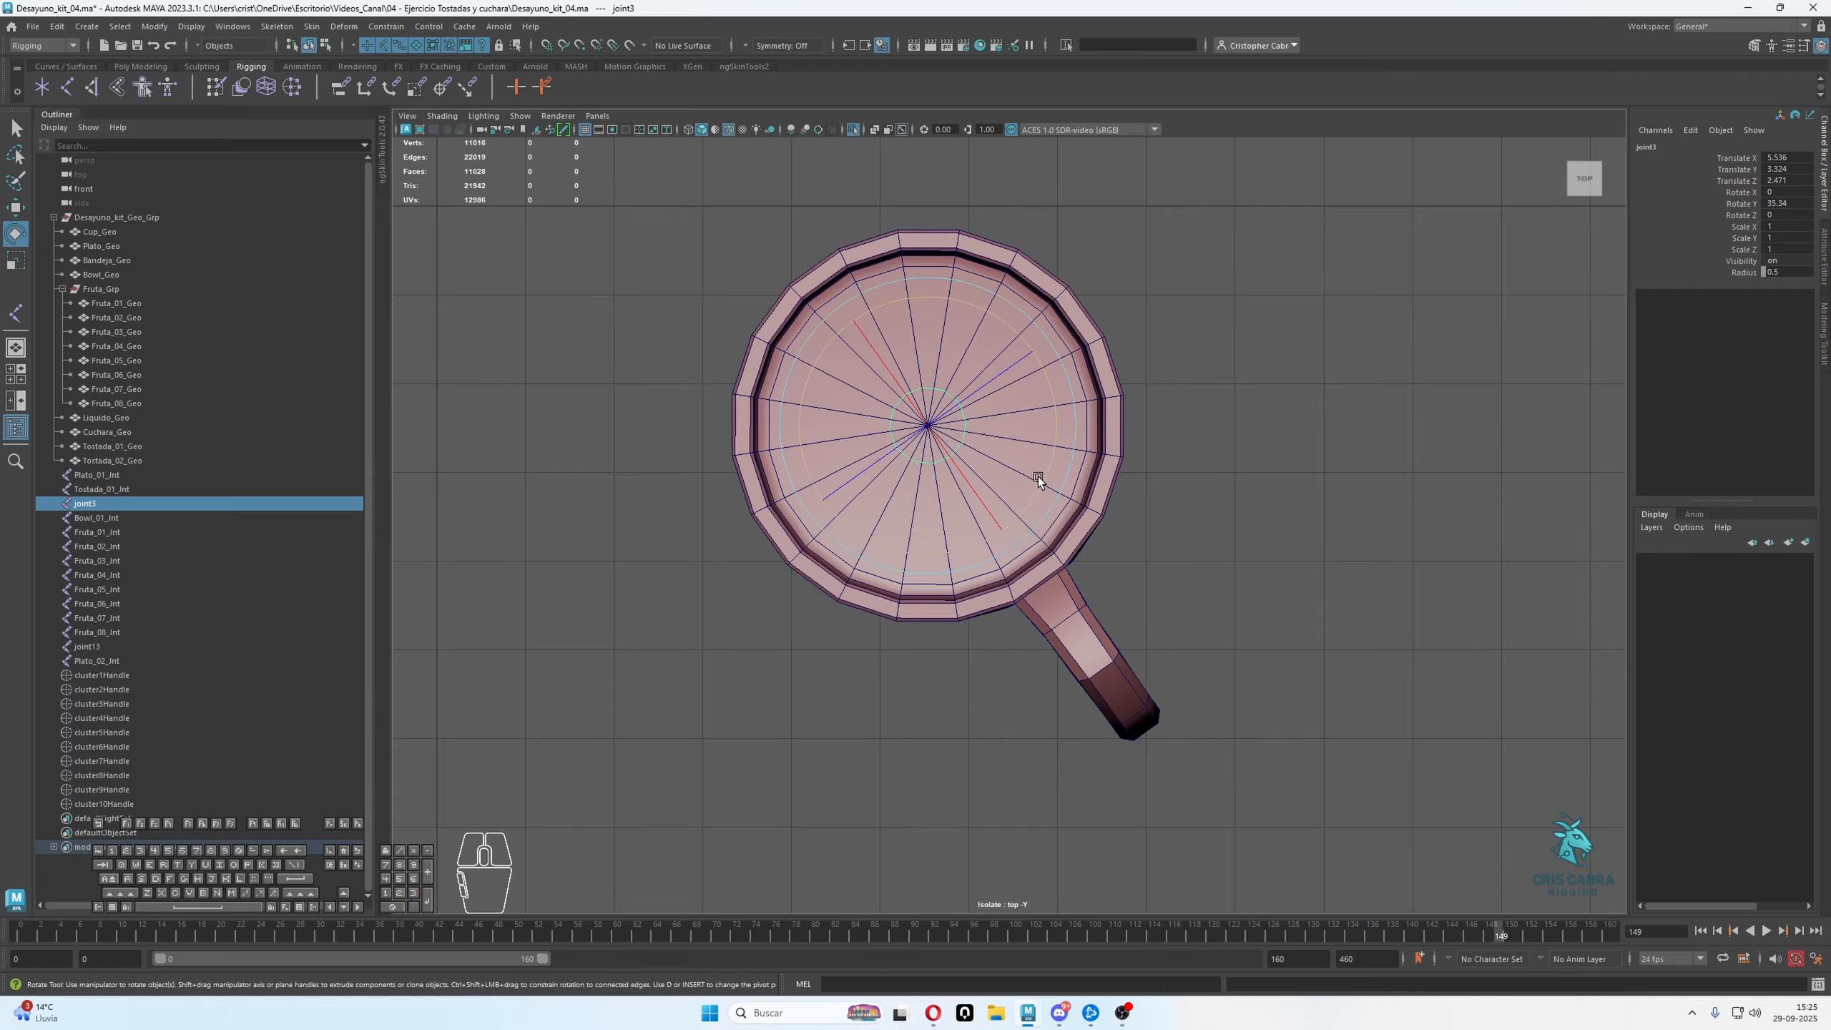
key("w")
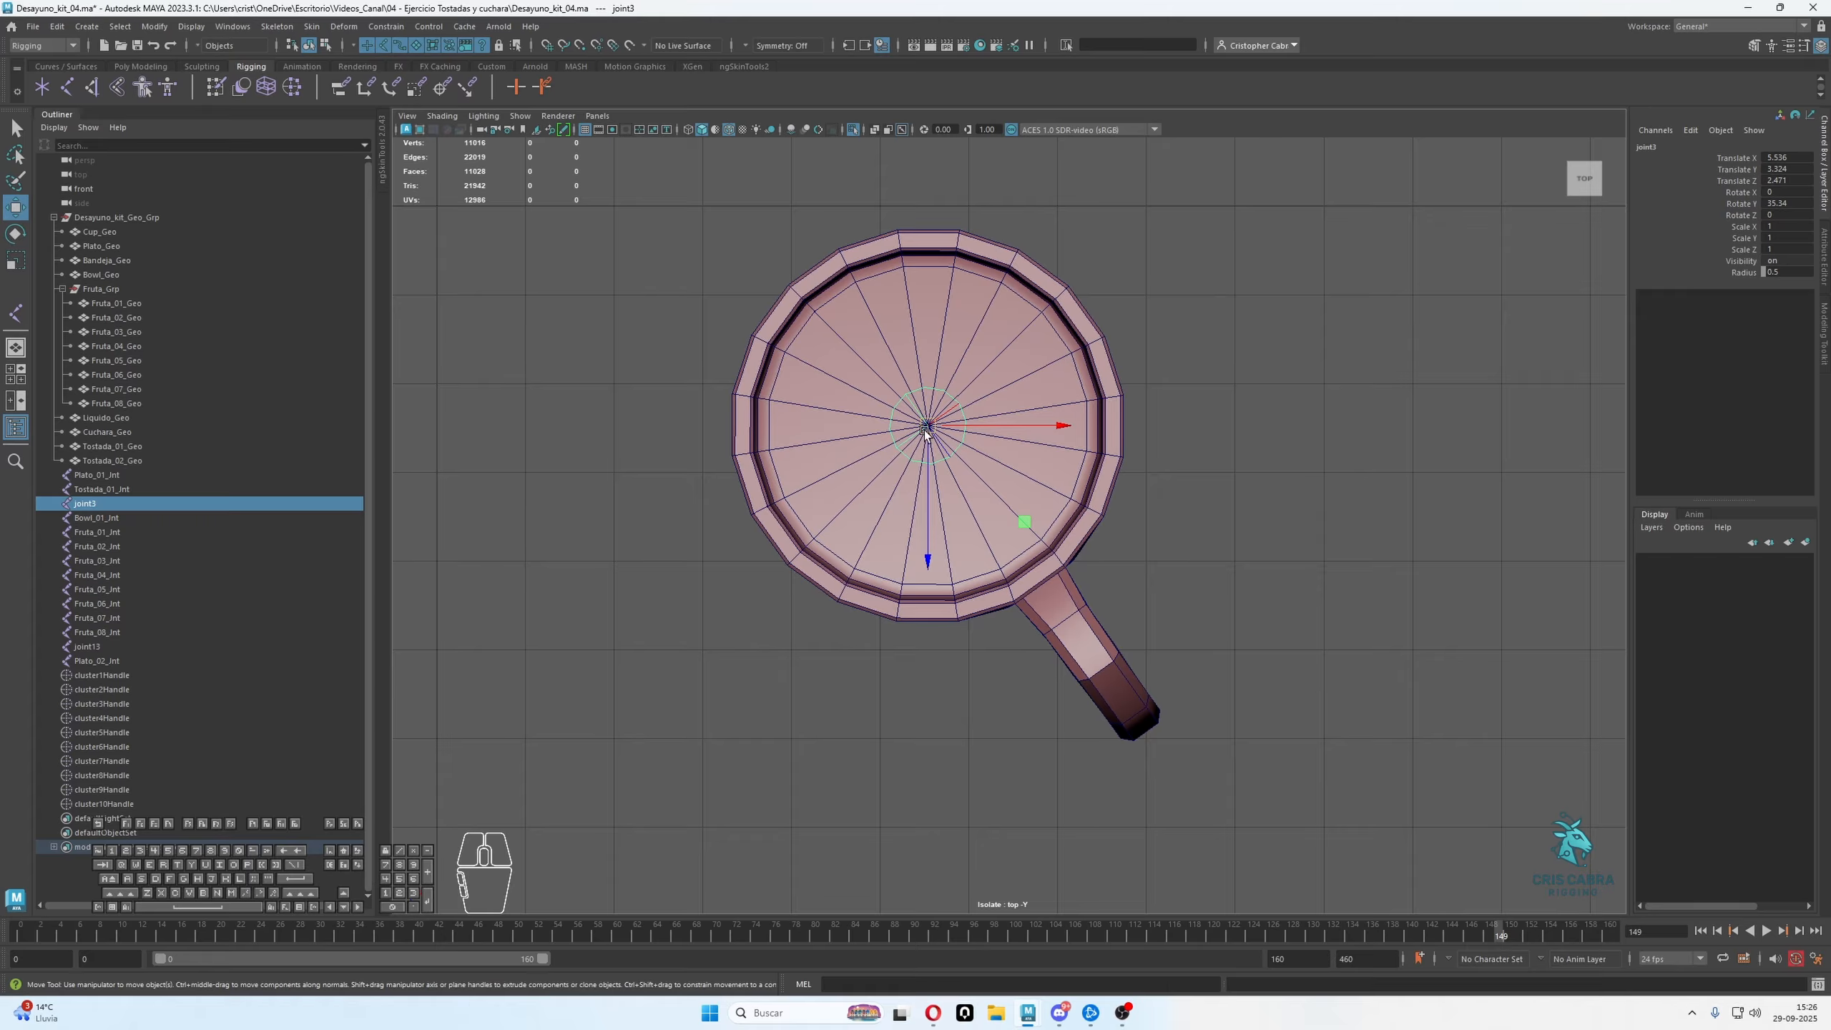
Set the Move tool's axis orientation to Object and check joint3's axes against the handle in the perspective view
right_click(957, 421)
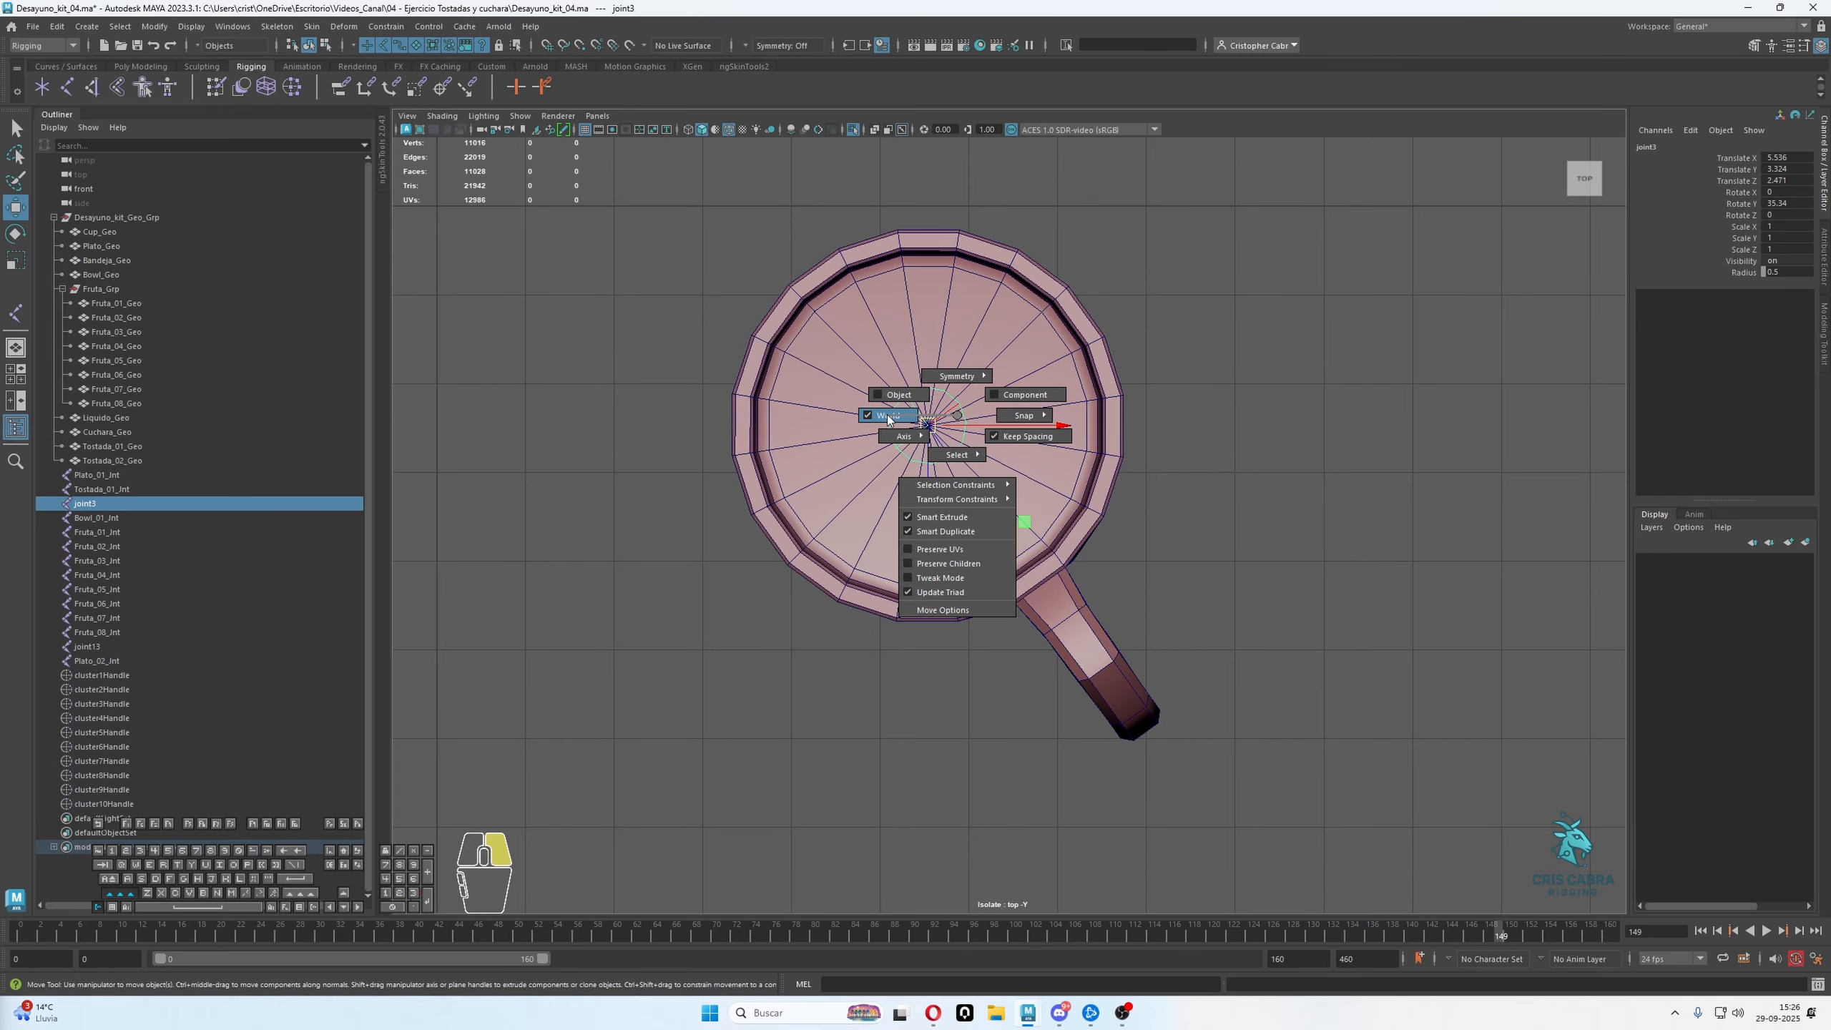
right_click_drag(889, 420, 893, 394)
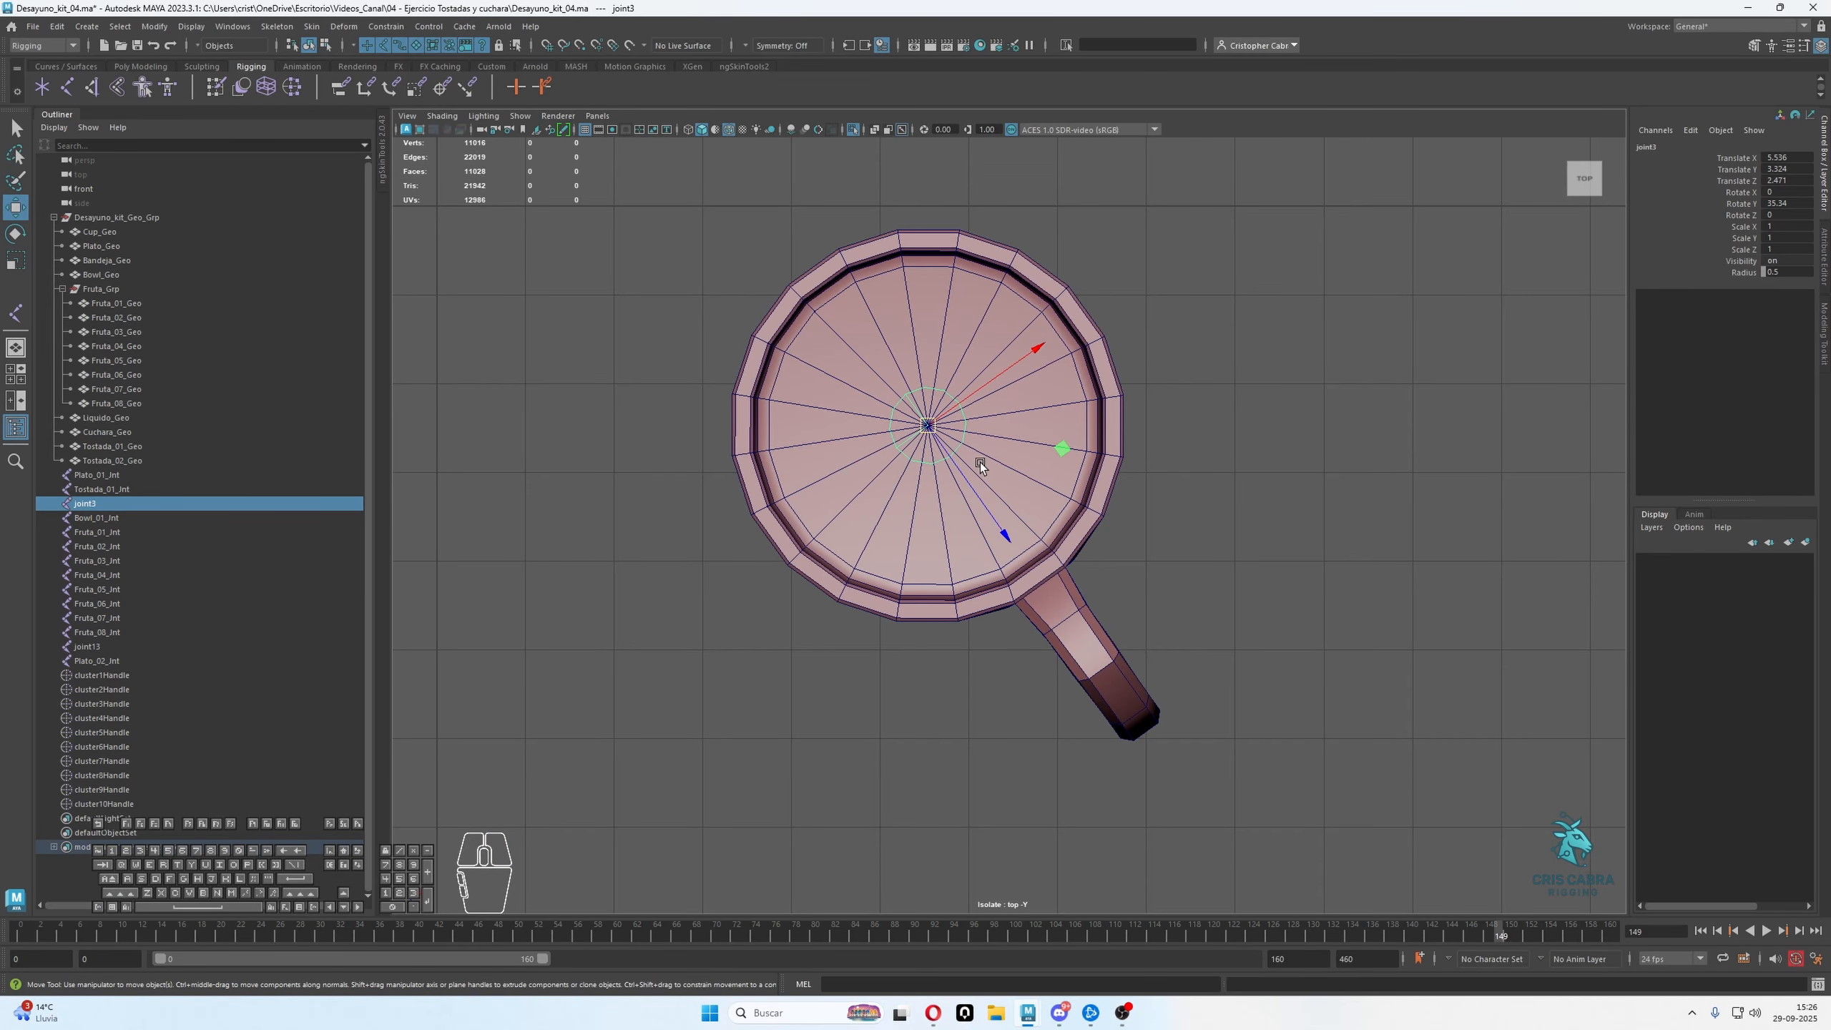
middle_click_drag(988, 506, 986, 496, "alt")
key("e")
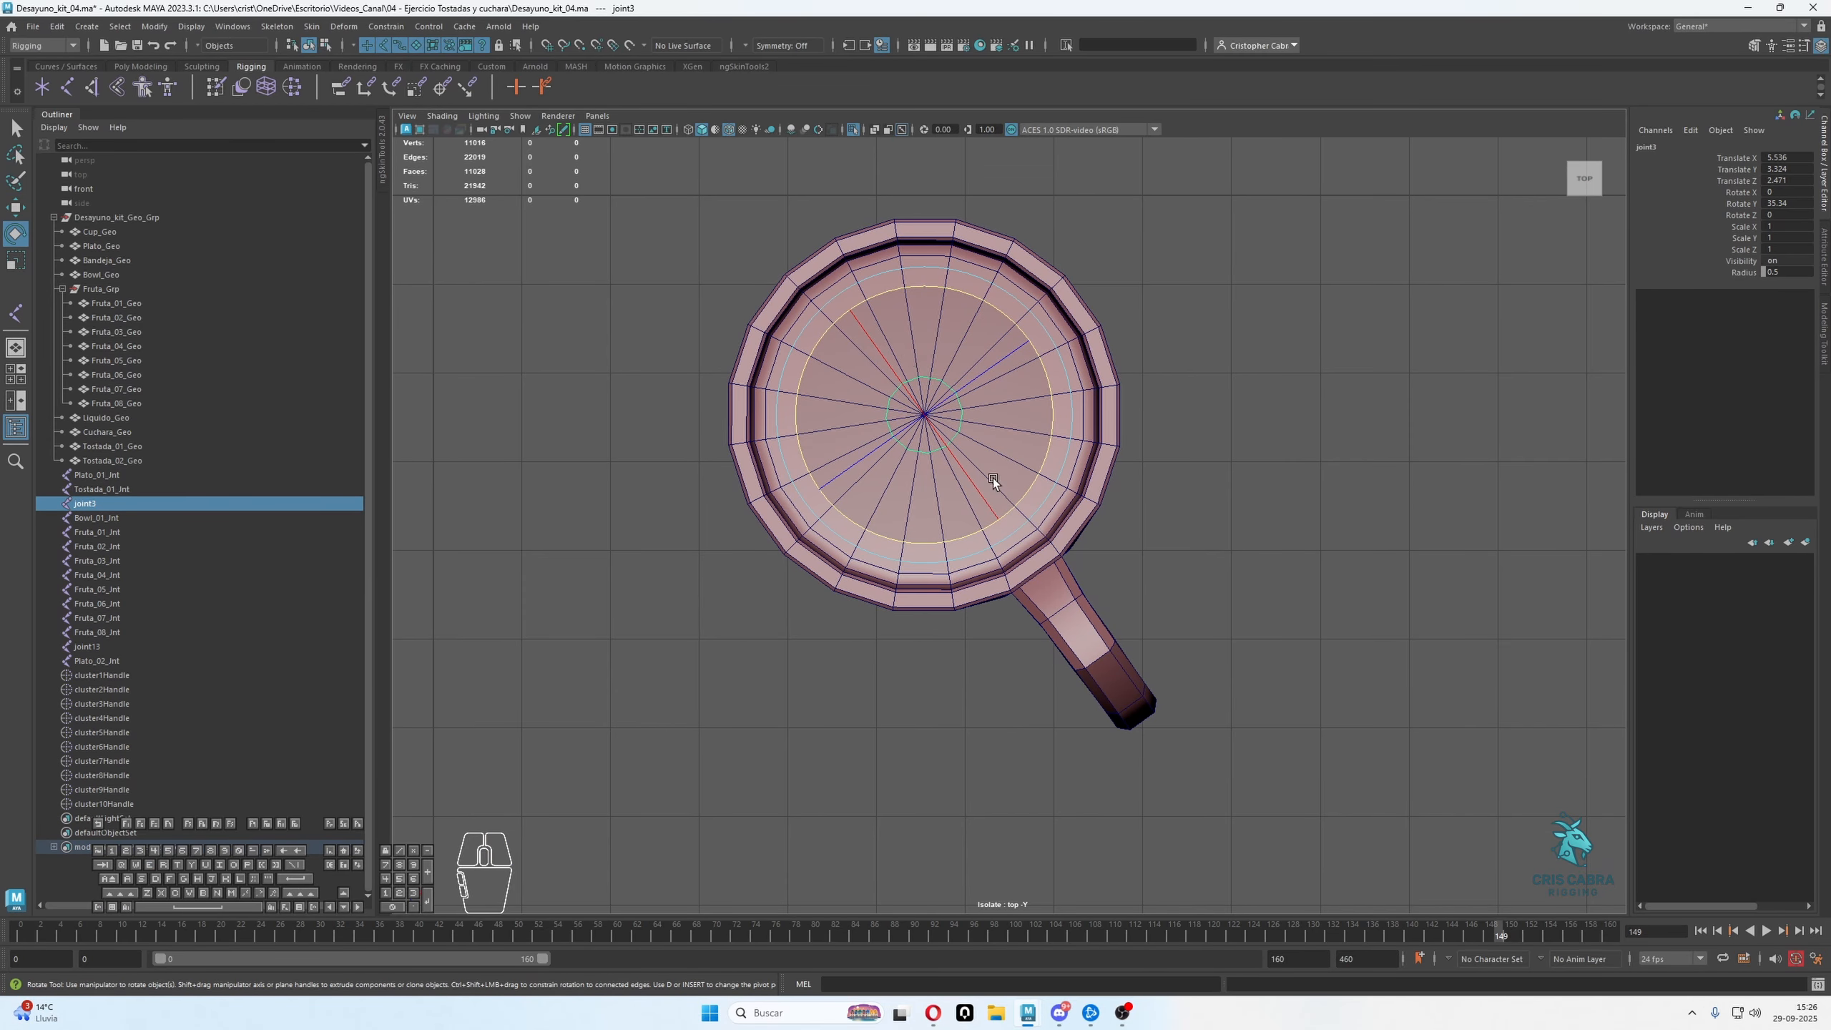
middle_click_drag(1071, 541, 1146, 481, "alt")
key("space")
key("space")
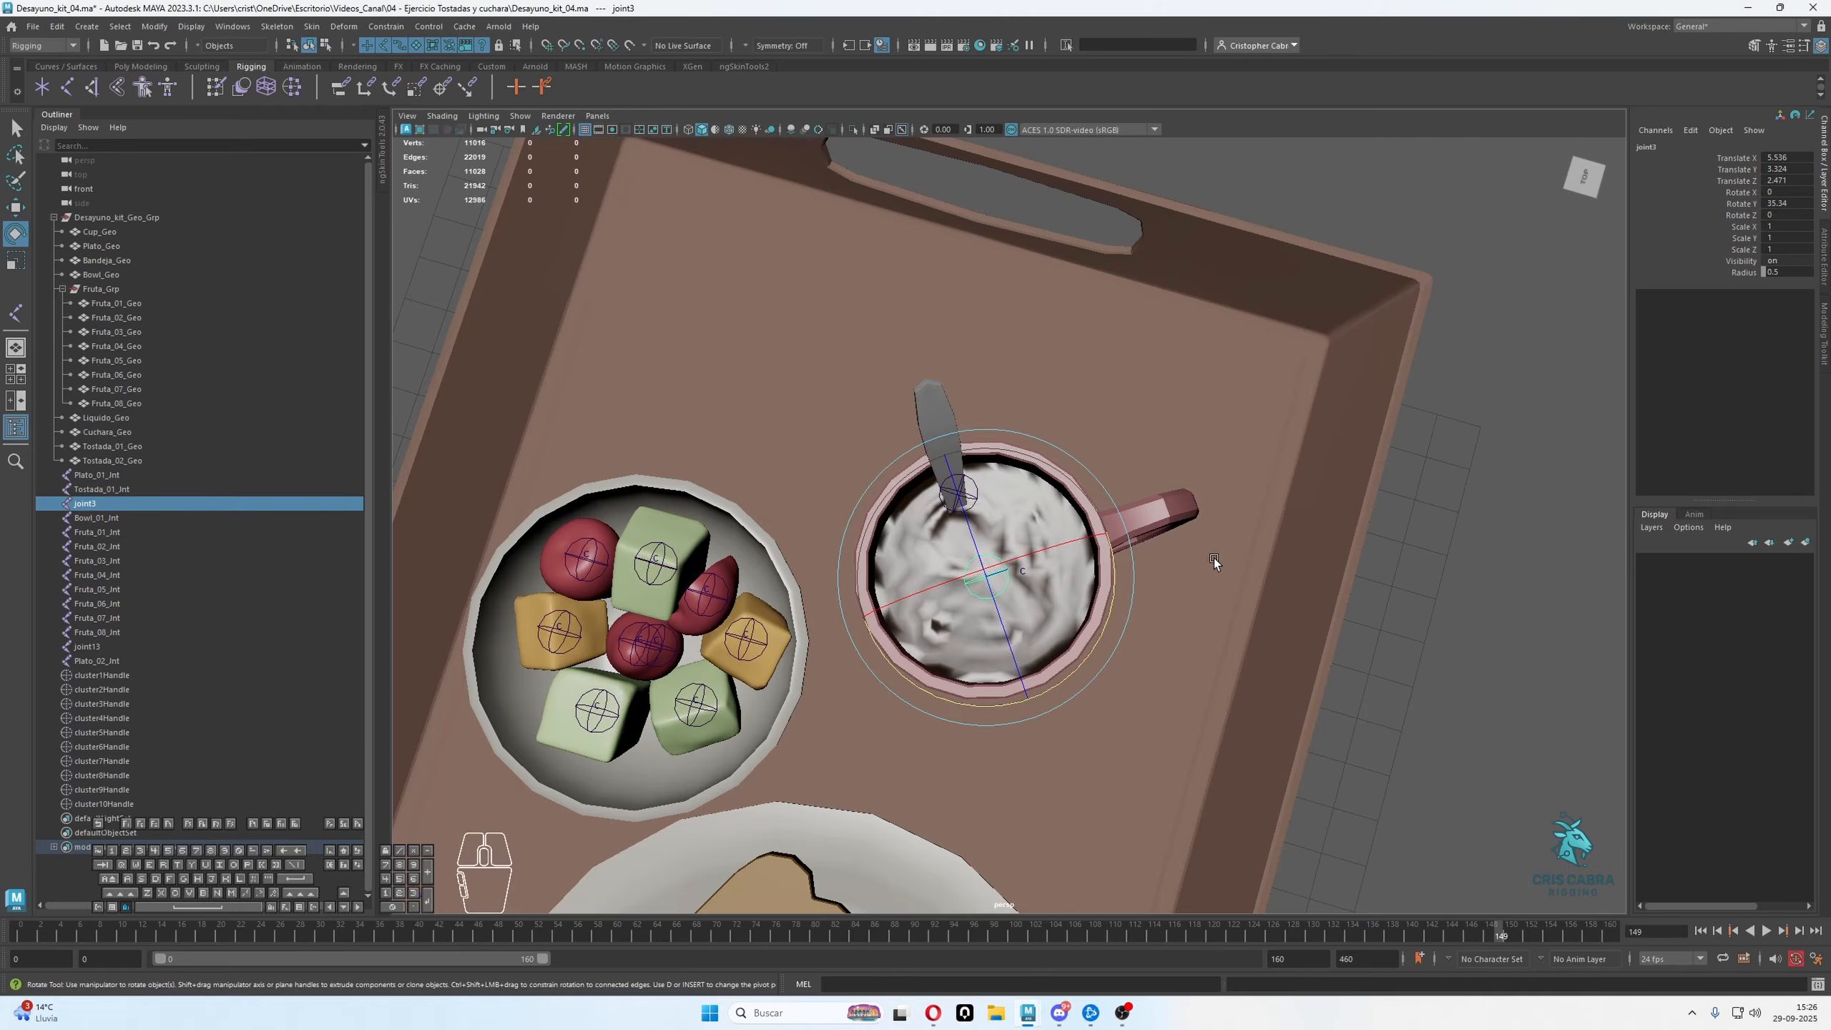
left_click_drag(1213, 559, 1075, 560, "alt")
key("w")
left_click_drag(941, 507, 977, 503, "alt")
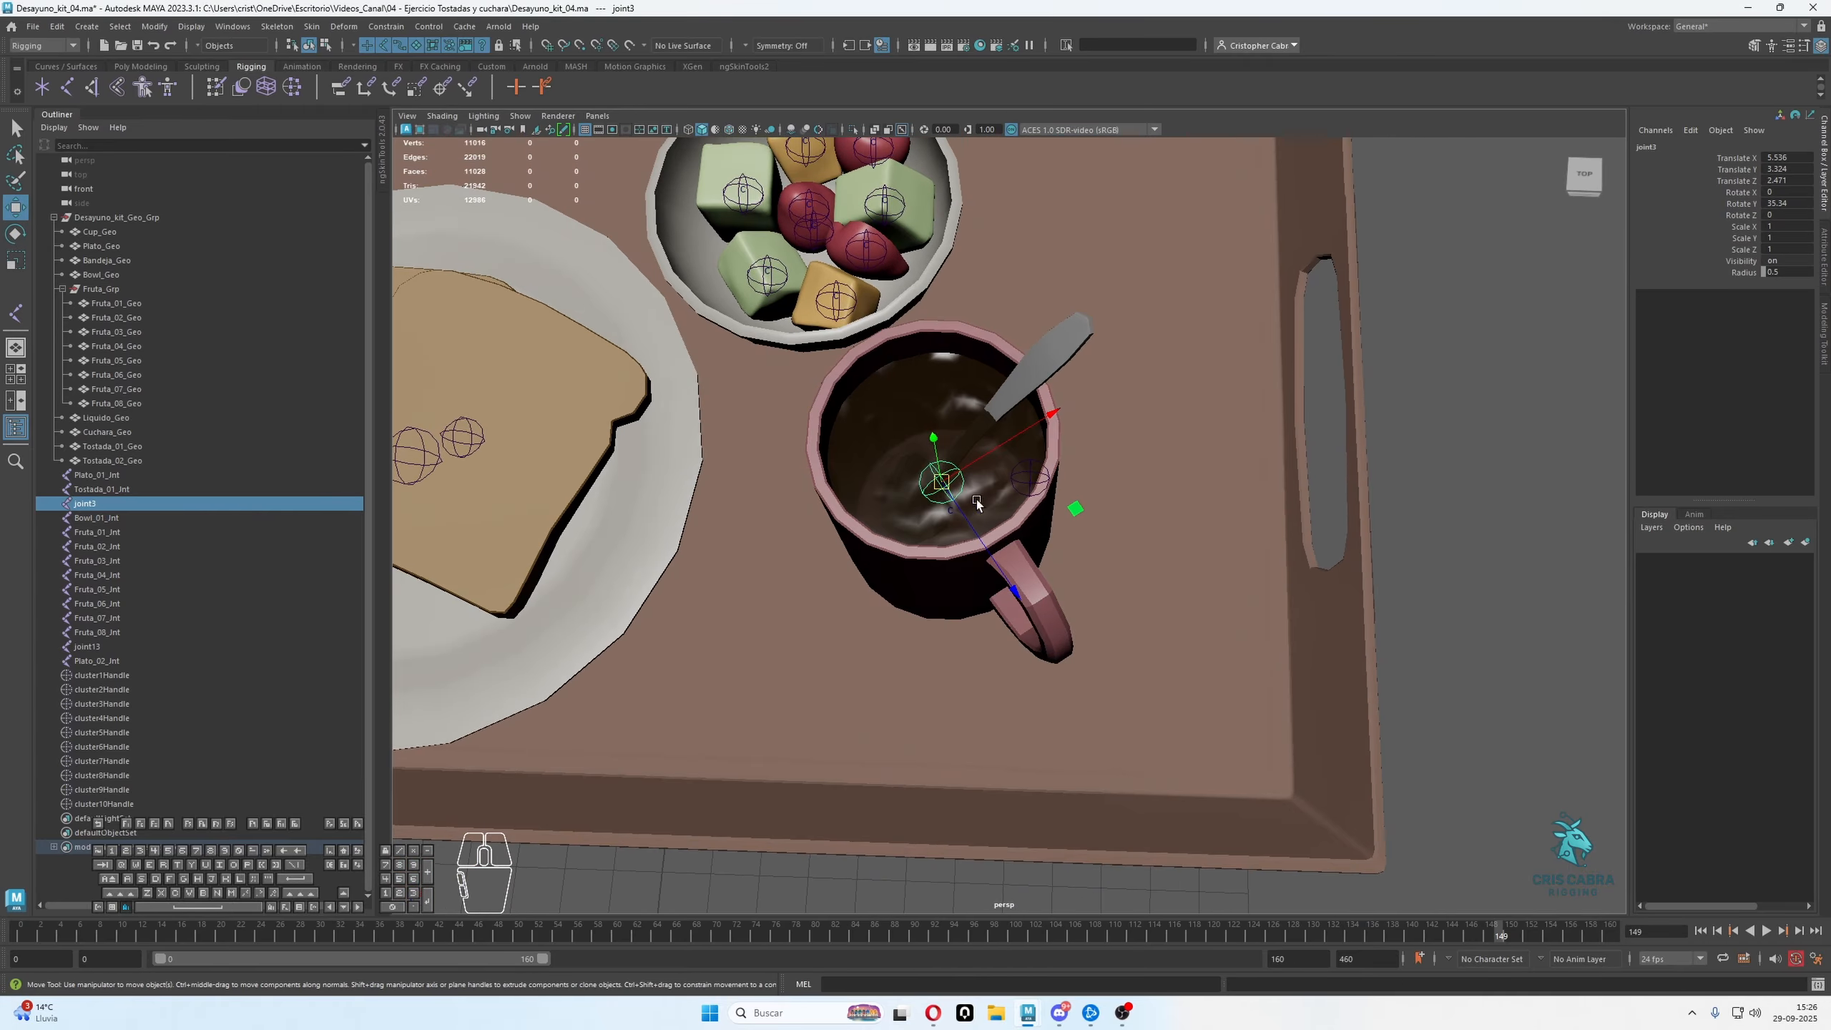
Freeze the rotation channels of joint3 in the cup
right_click(1736, 190)
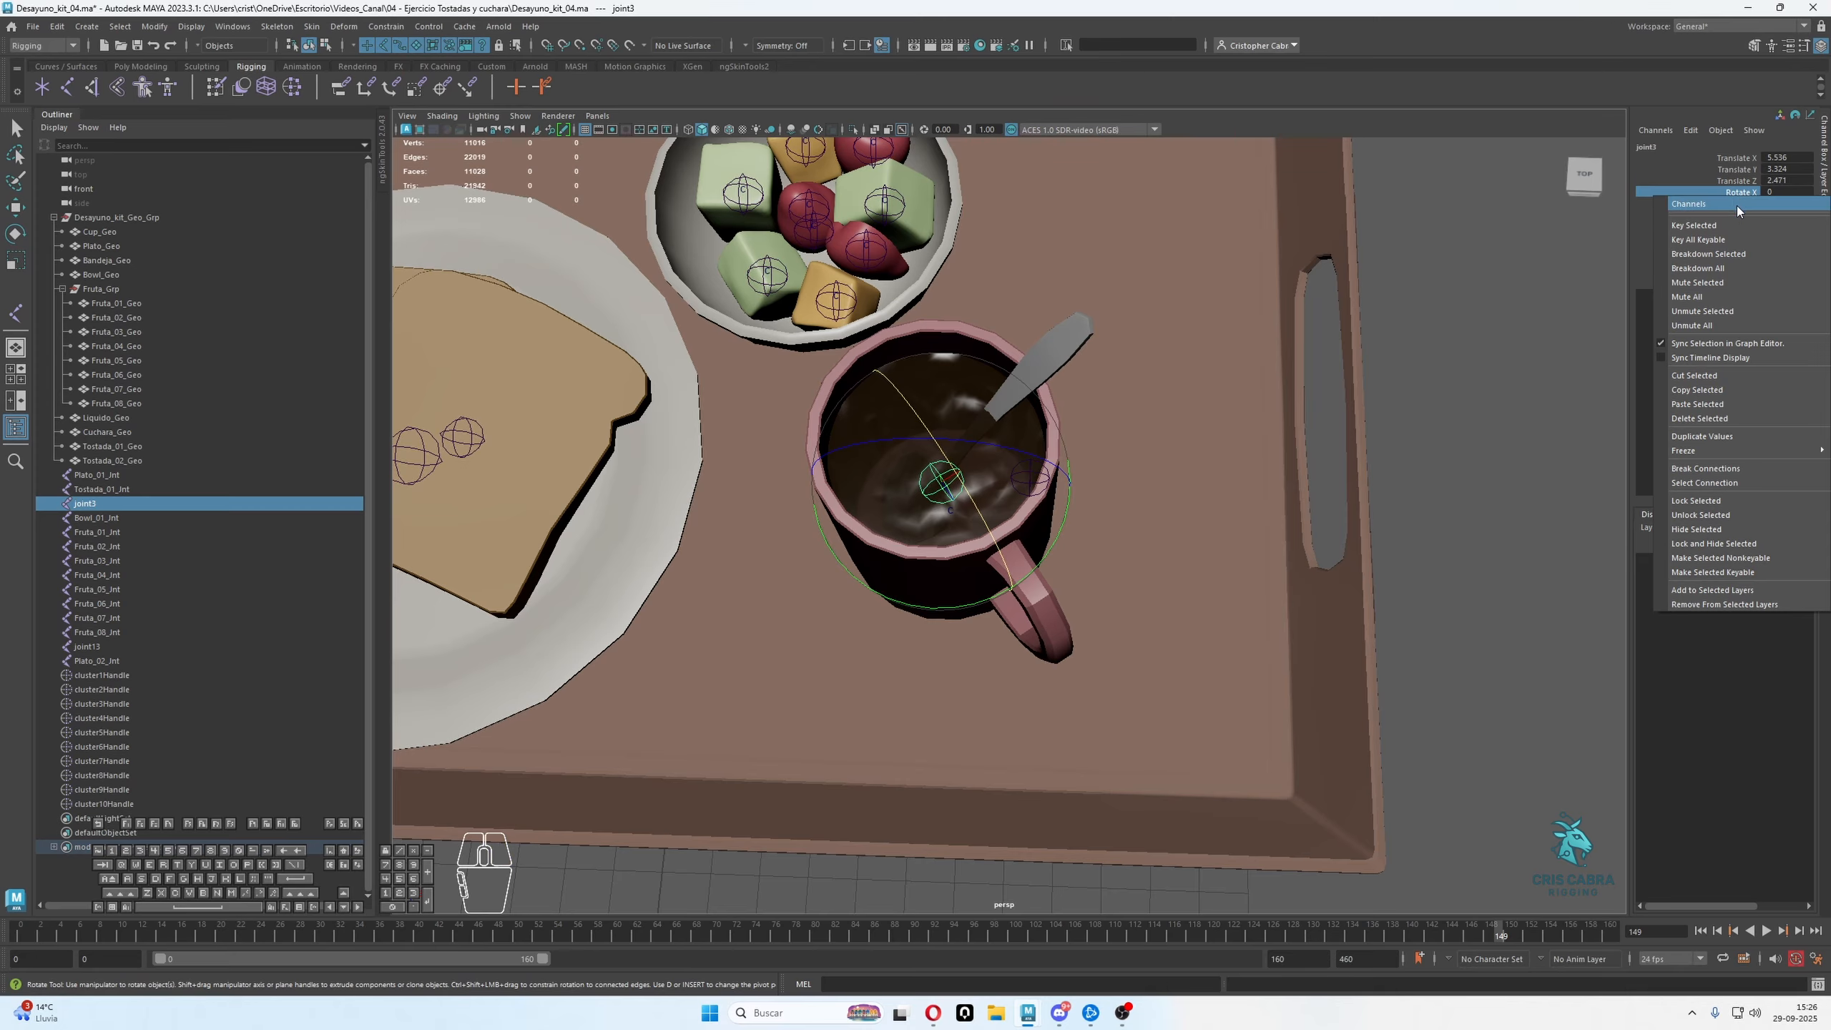
mouse_move(1728, 454)
left_click(1625, 464)
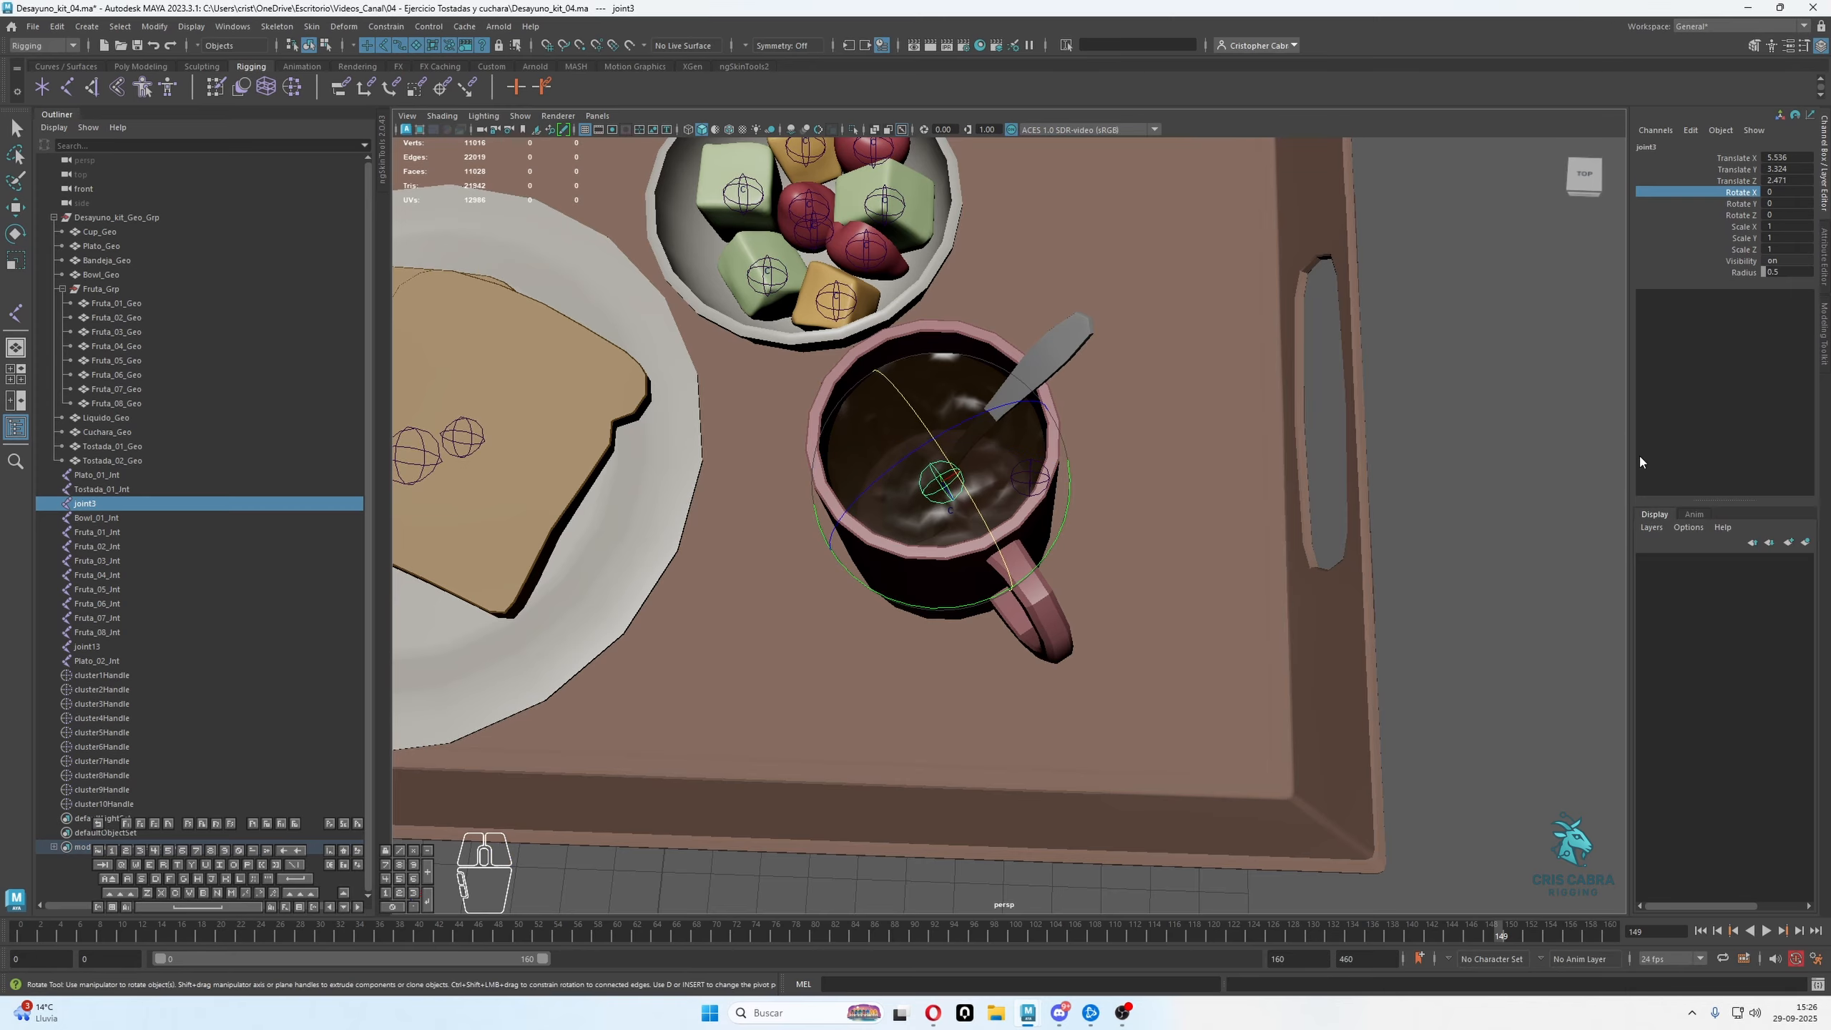
left_click_drag(1741, 193, 1748, 216)
left_click_drag(1139, 453, 1063, 288, "alt")
key("w")
Create a cluster on the spoon geometry, Cuchara_Geo
key("q")
left_click(1045, 475)
left_click(1064, 284)
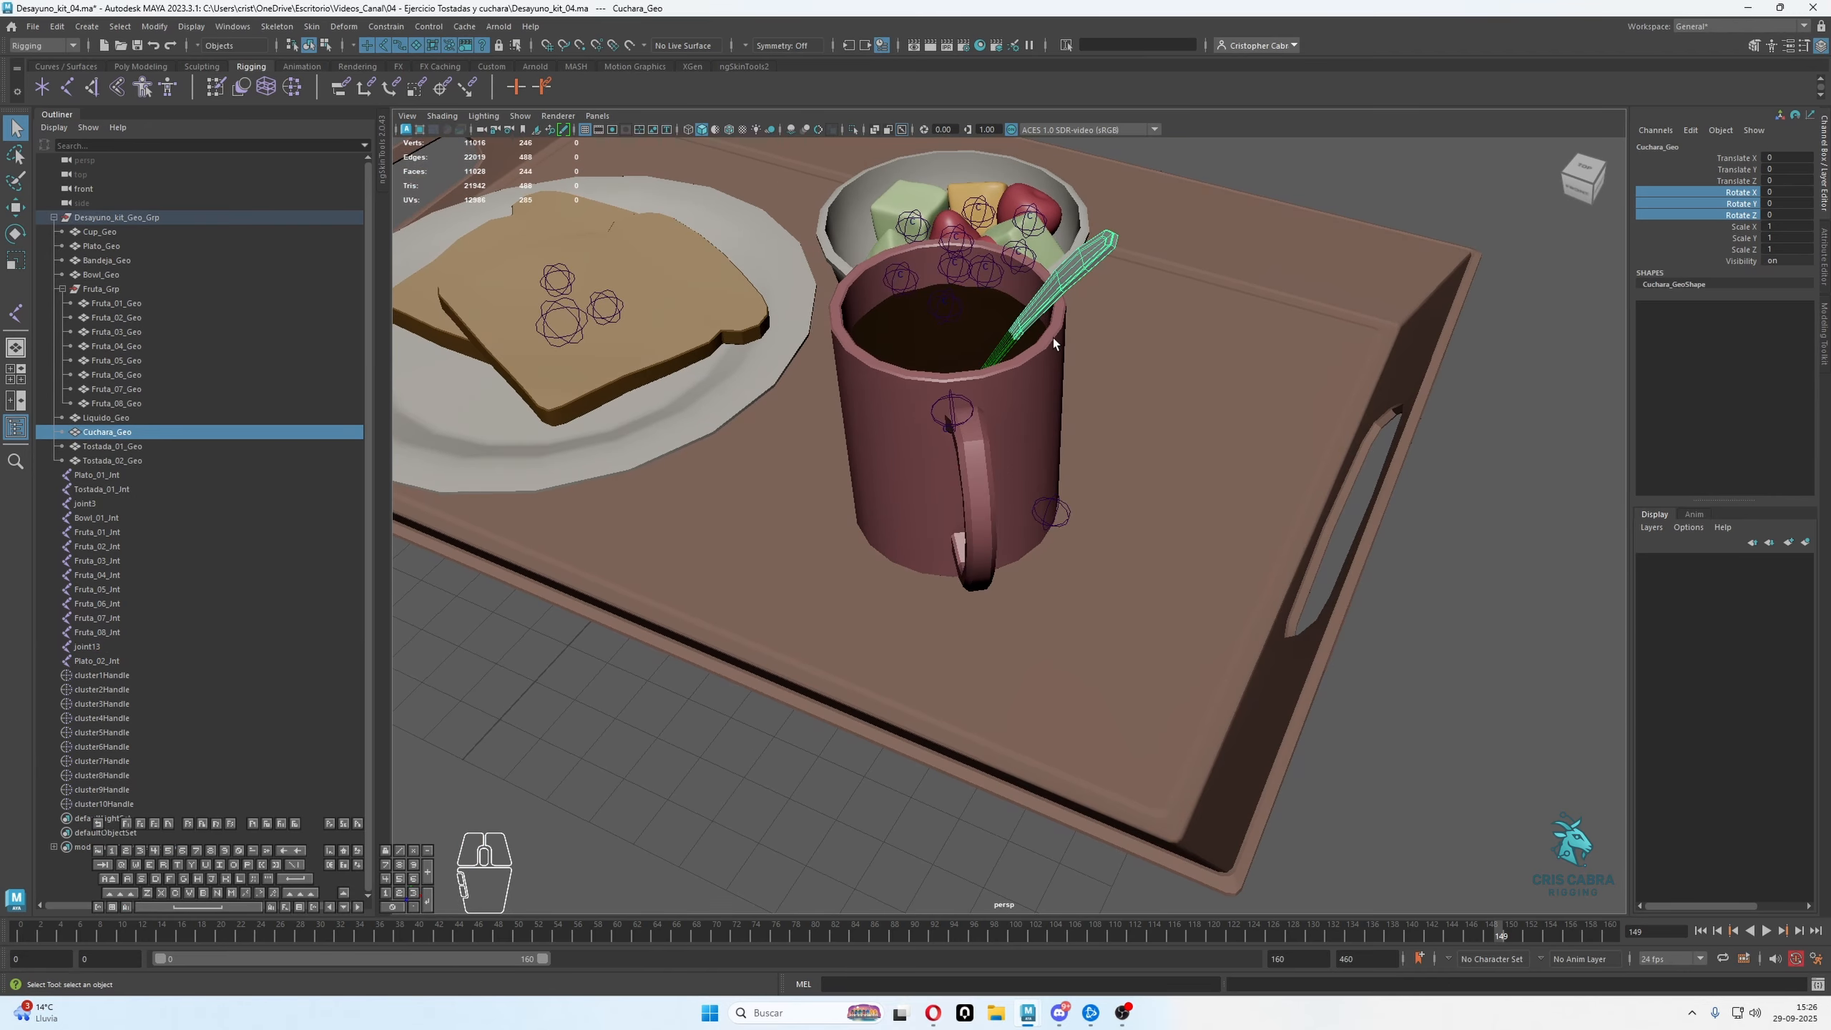
left_click(385, 25)
mouse_move(344, 26)
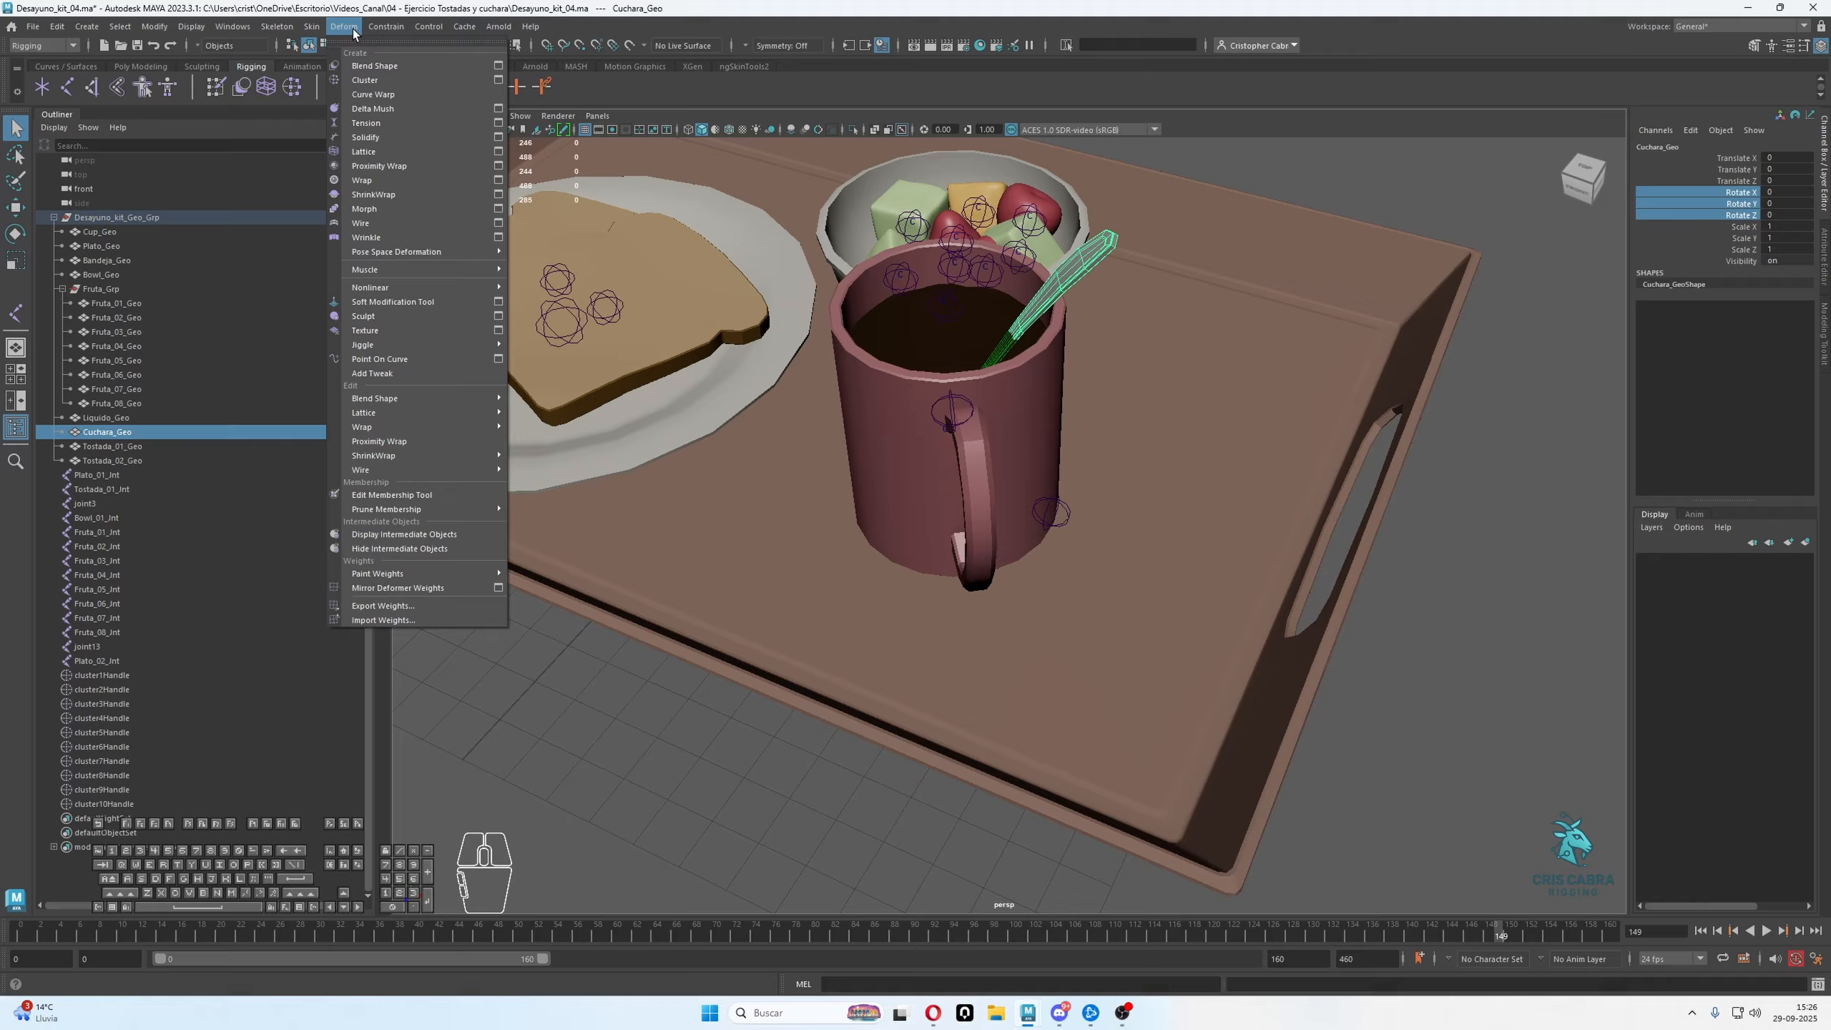
left_click(359, 80)
Select the spoon's cluster handle, joint13 and Cuchara_Geo together and isolate them in the view
right_click_drag(838, 322, 1078, 496, "alt")
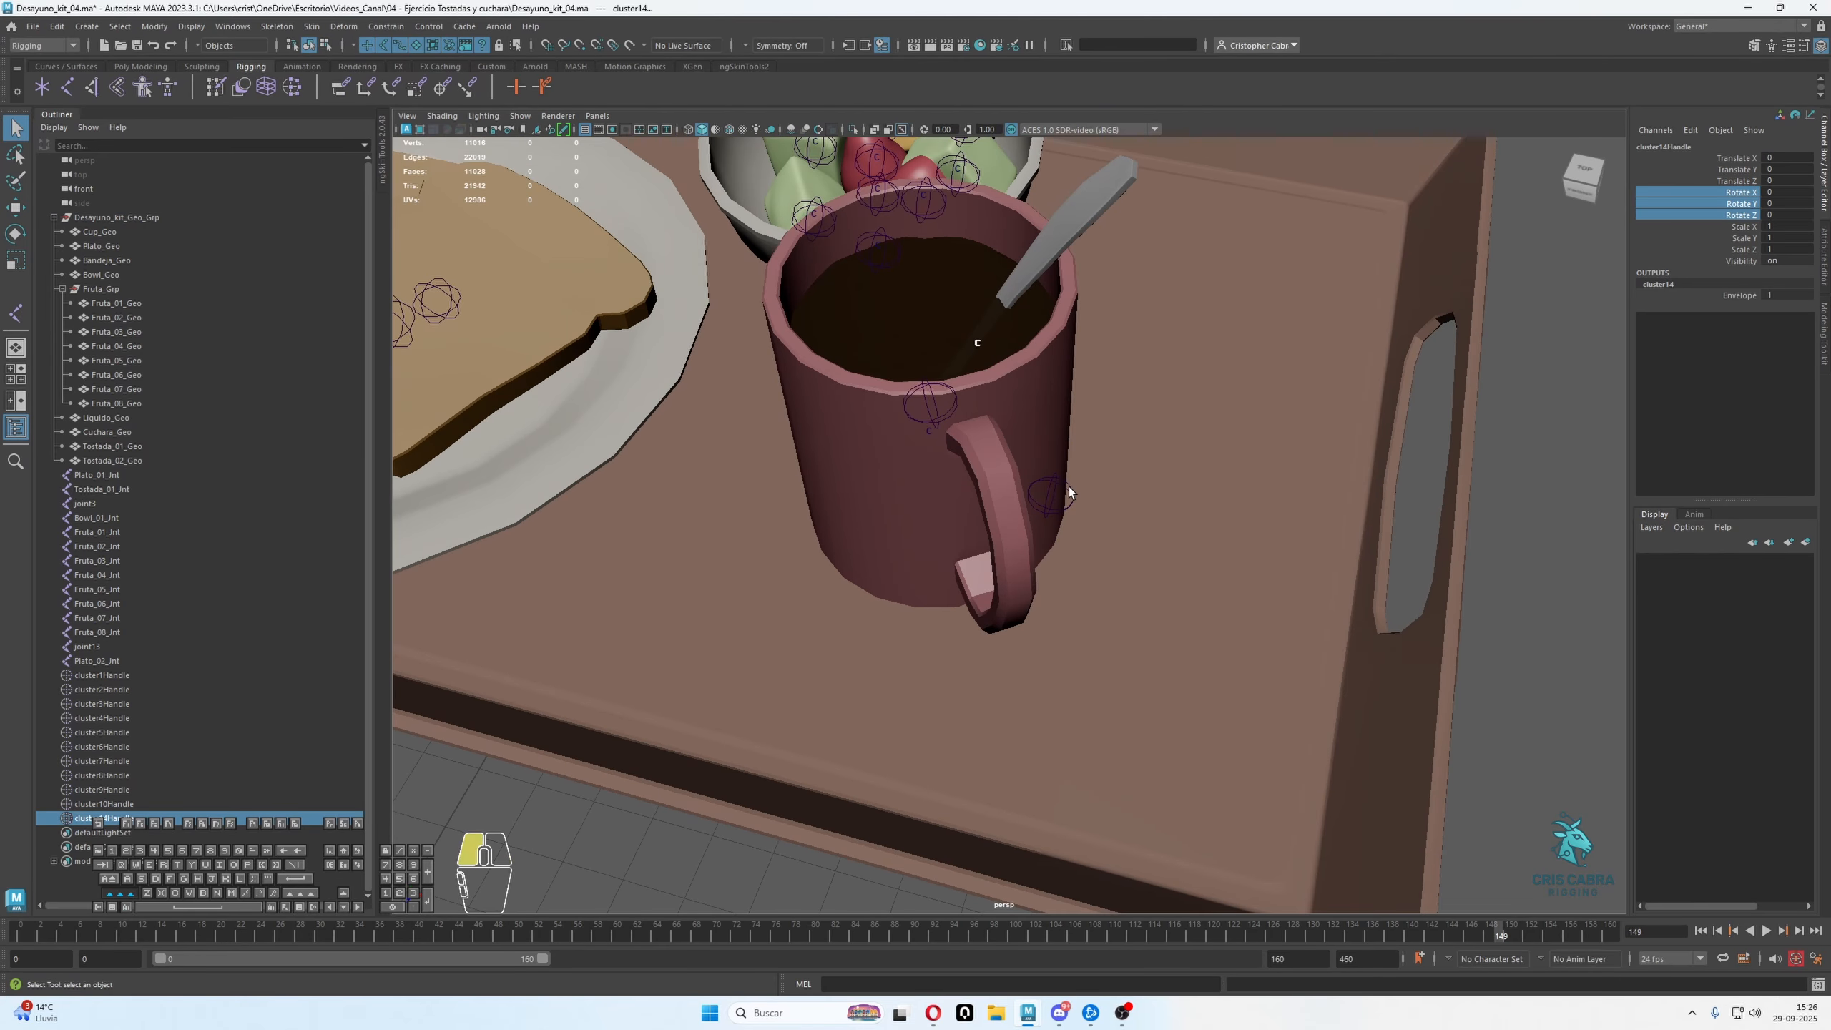
left_click(1068, 491)
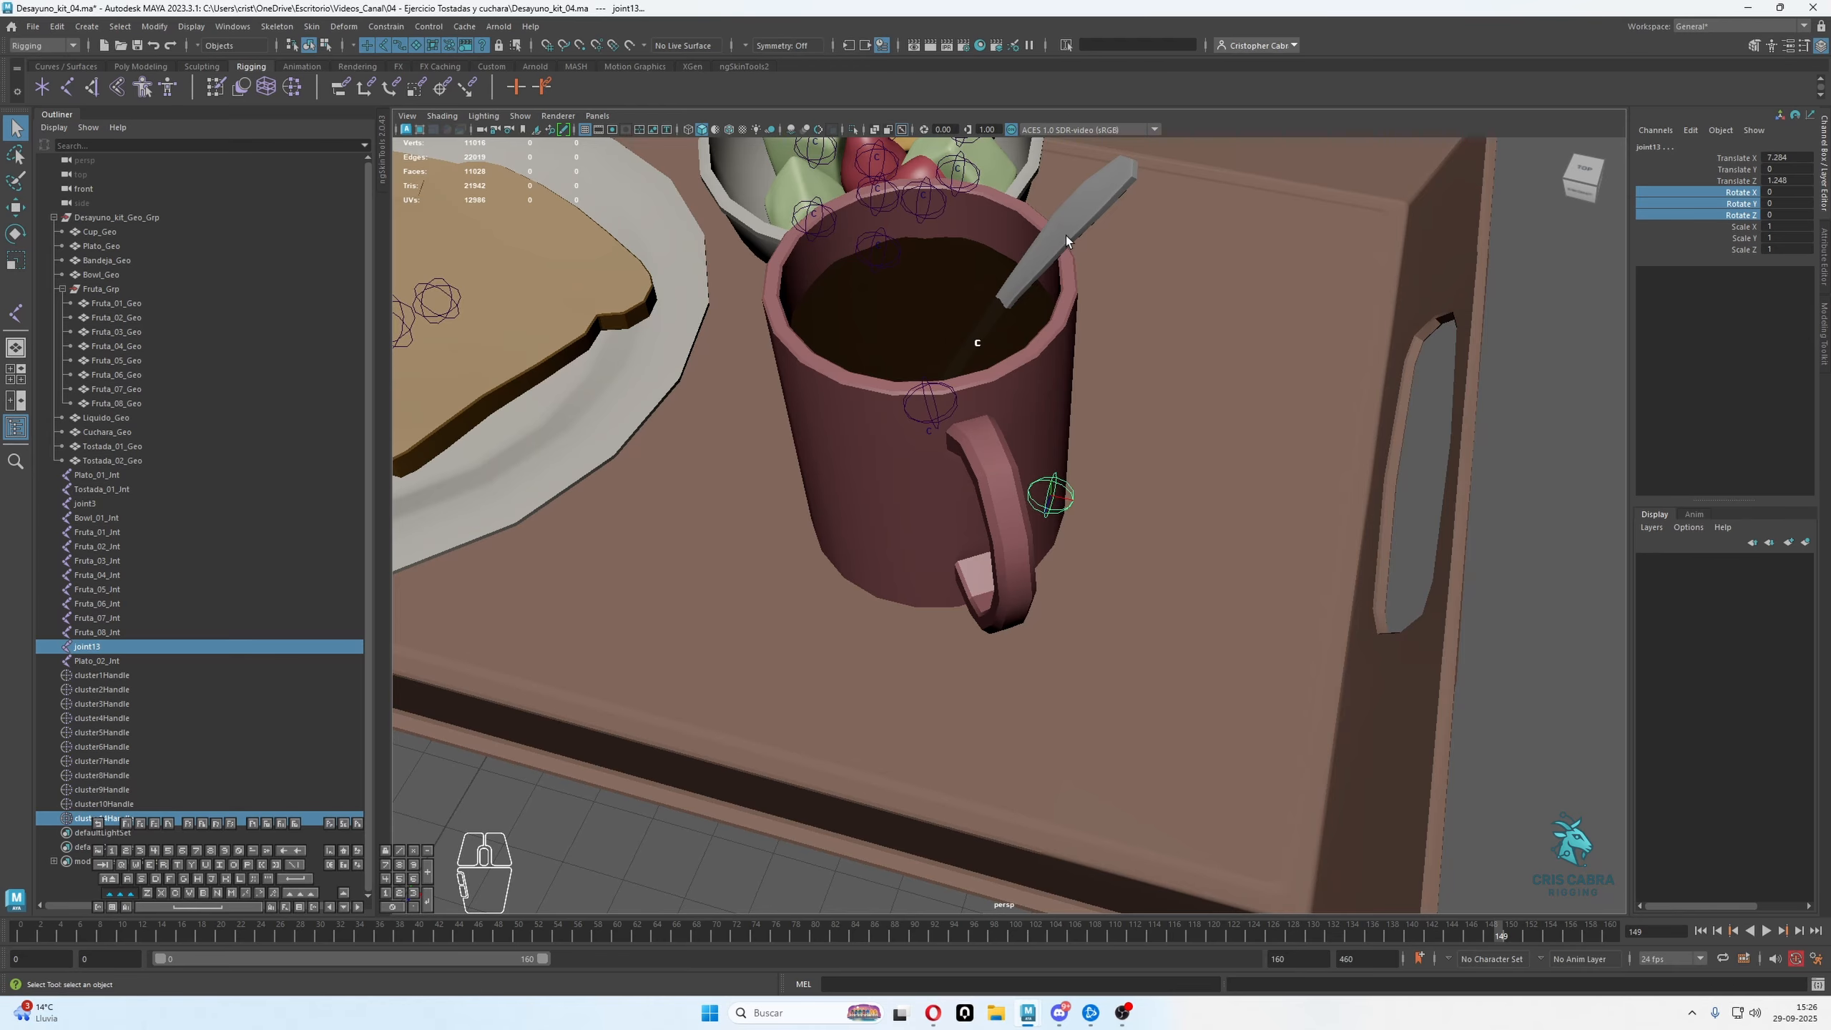
left_click(1066, 234, "shift")
scroll(1066, 234, "down", 3)
left_click(853, 129)
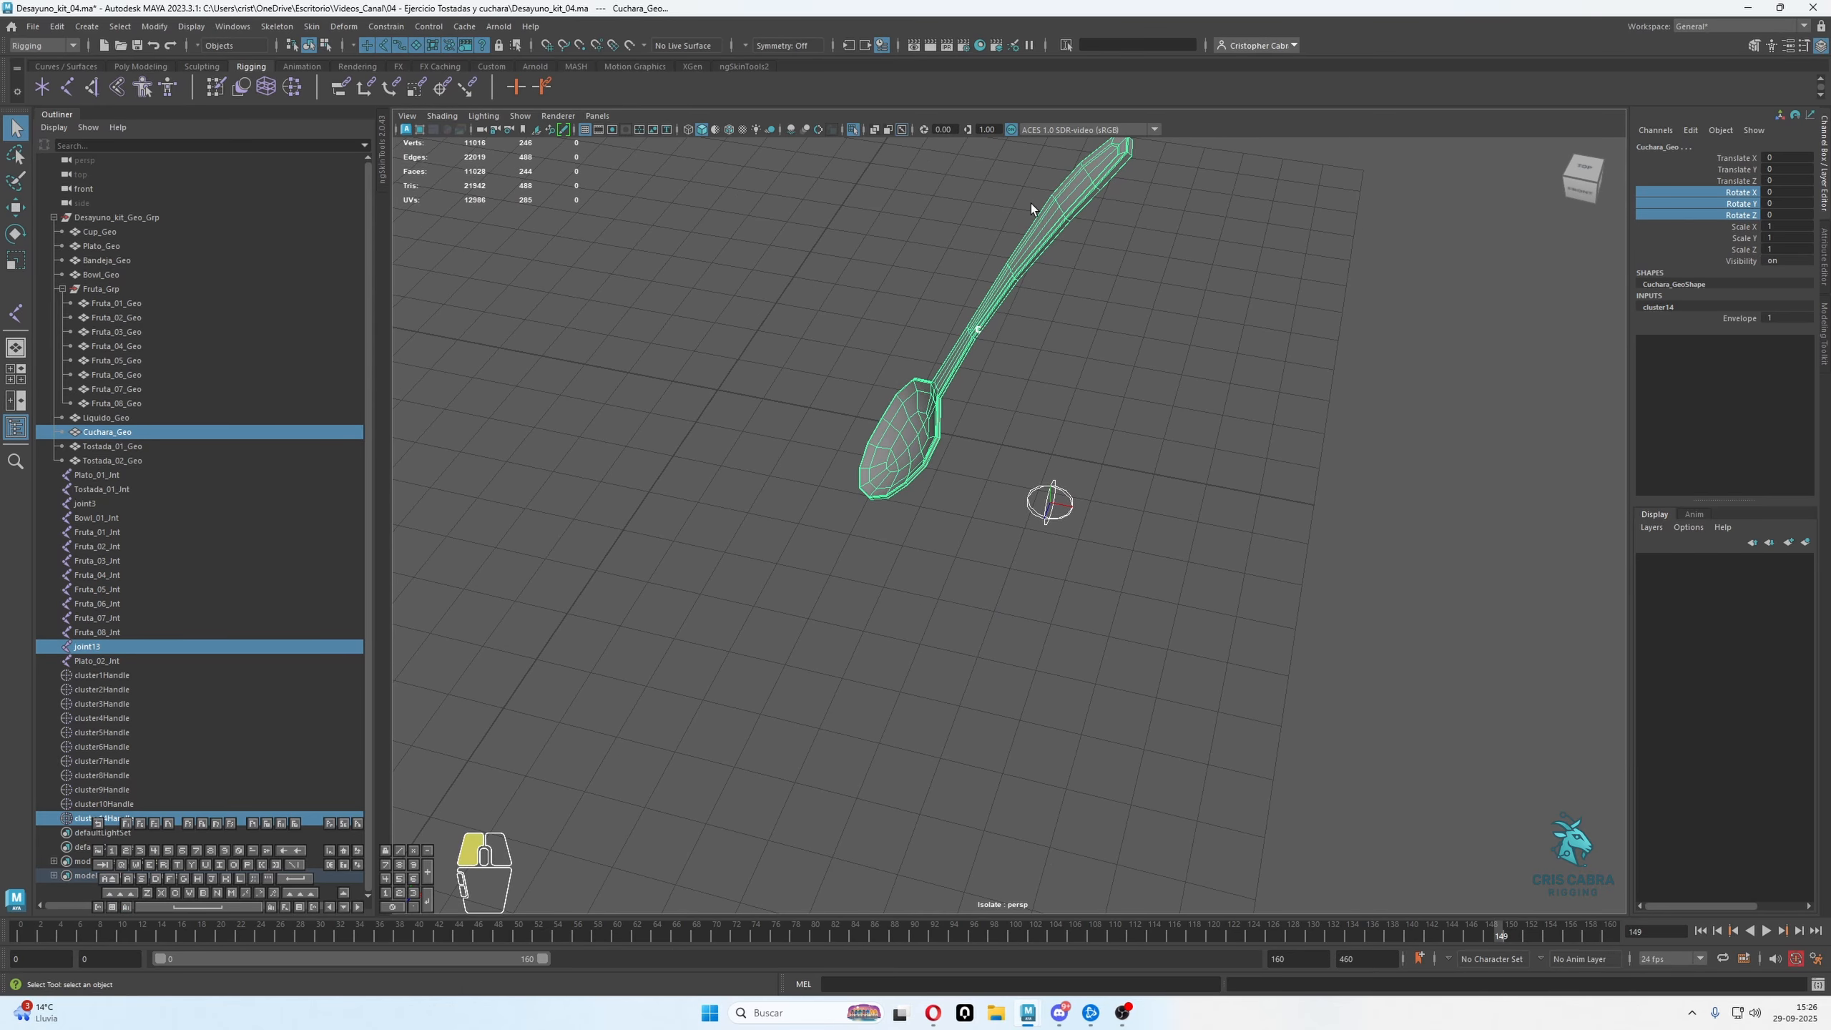
Select only Cuchara_Geo and assign it to a new display layer
left_click_drag(1031, 204, 1086, 232)
left_click(1789, 542)
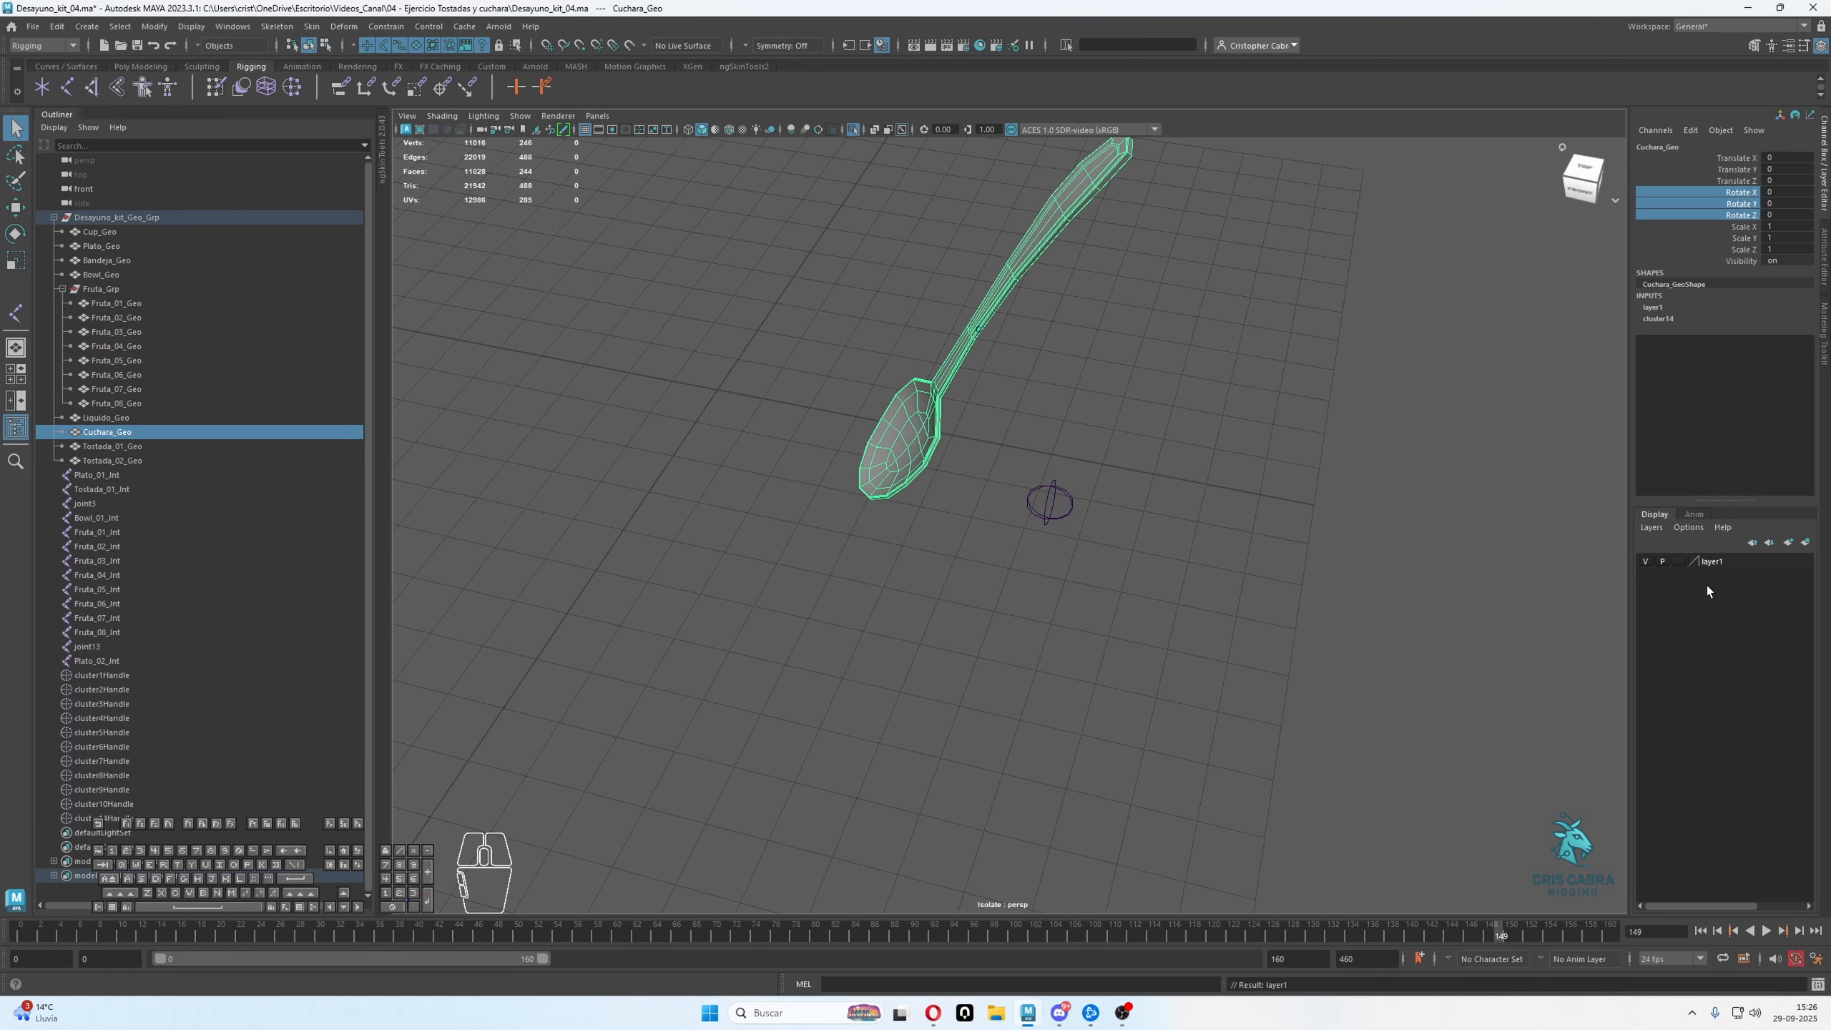
Snap joint13 to the centre of the spoon's cluster handle, hiding the spoon's display layer for the move and showing it again
left_click(1645, 561)
left_click(1055, 507)
key("w")
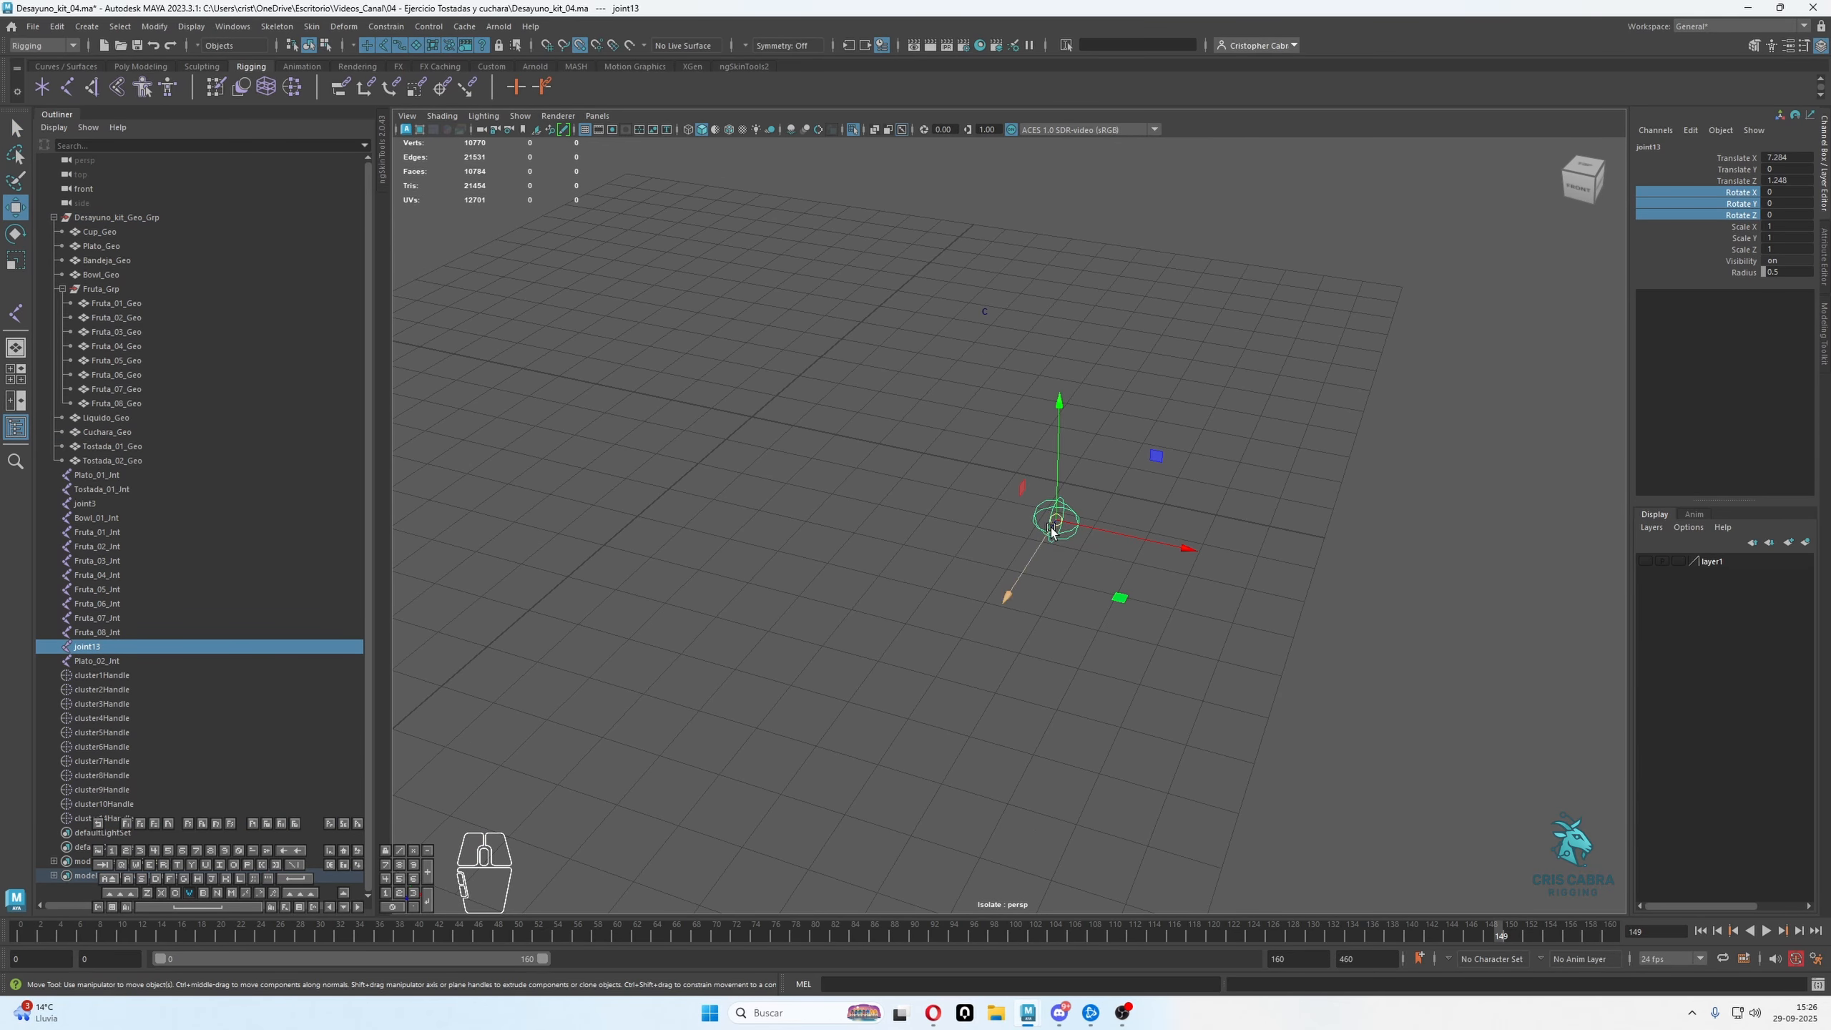
left_click_drag(1057, 520, 917, 305)
left_click(1645, 562)
middle_click_drag(1108, 369, 1221, 558, "alt")
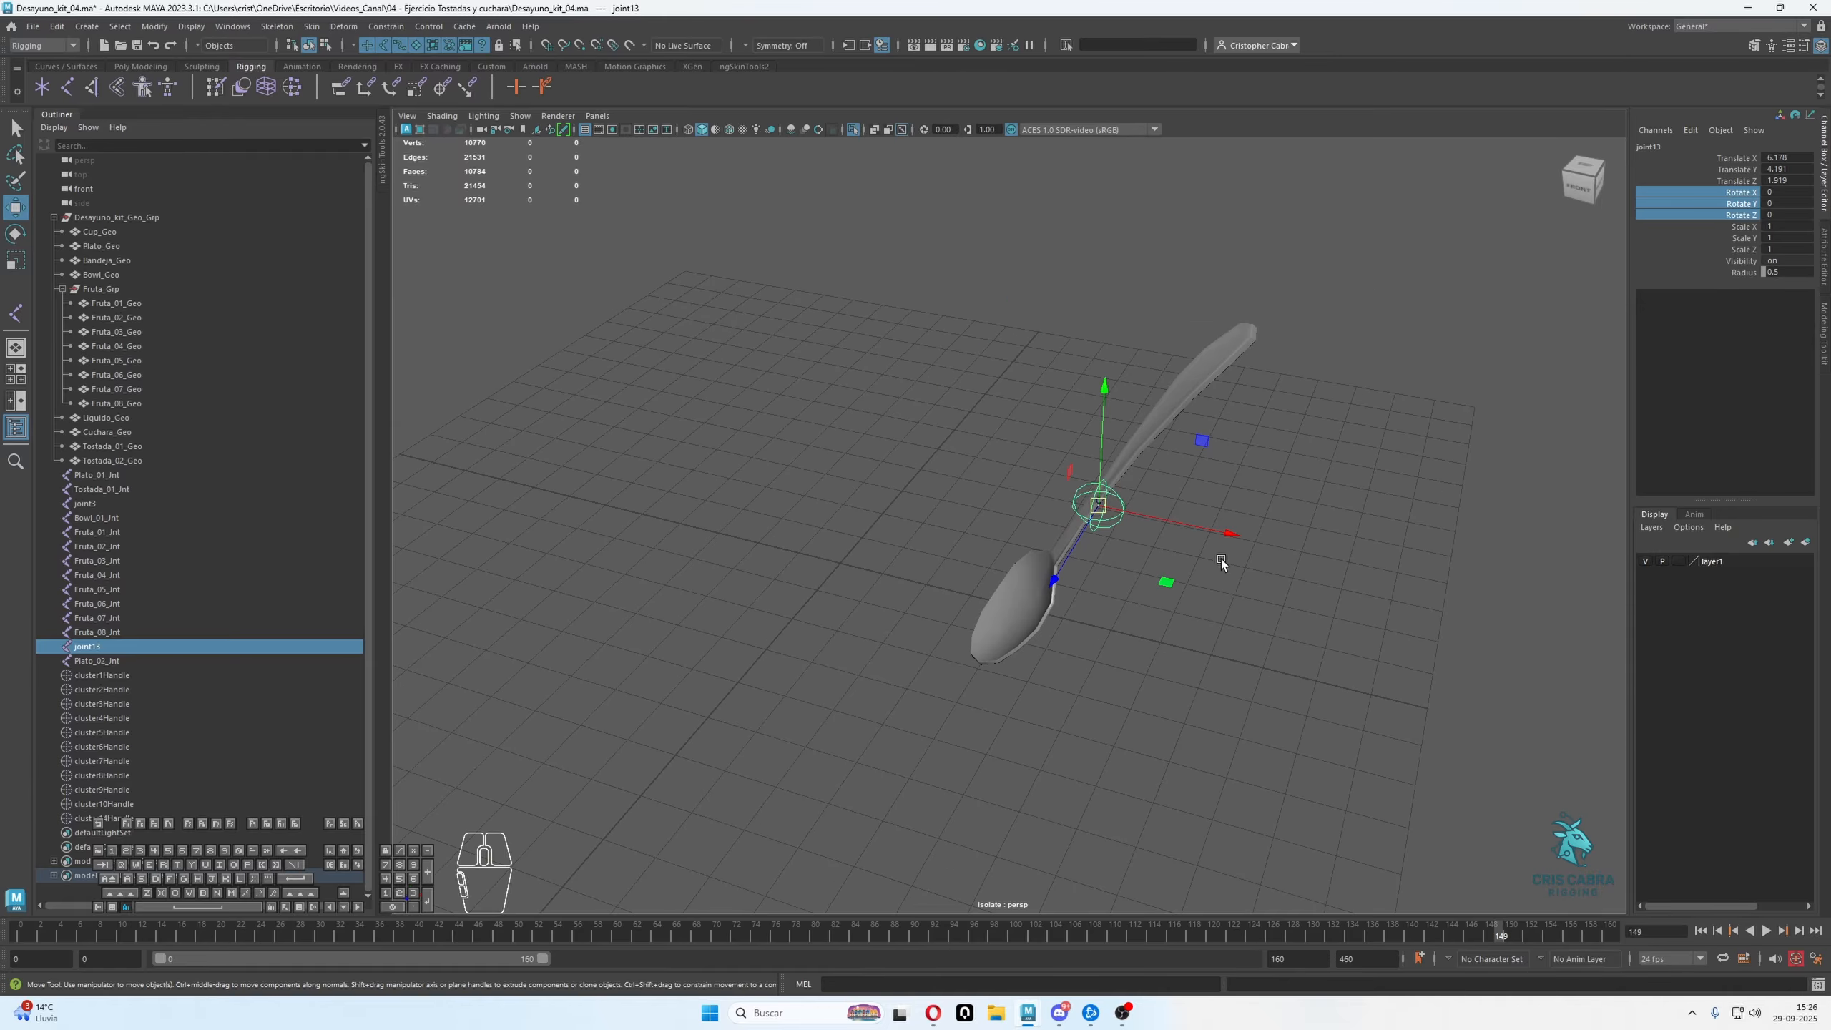
Rotate joint13 to align with the spoon's handle, at about 29.4, 14.1 and 62.3 degrees in X, Y and Z
left_click_drag(1222, 559, 1118, 360, "alt")
key("e")
left_click_drag(1059, 484, 1202, 432)
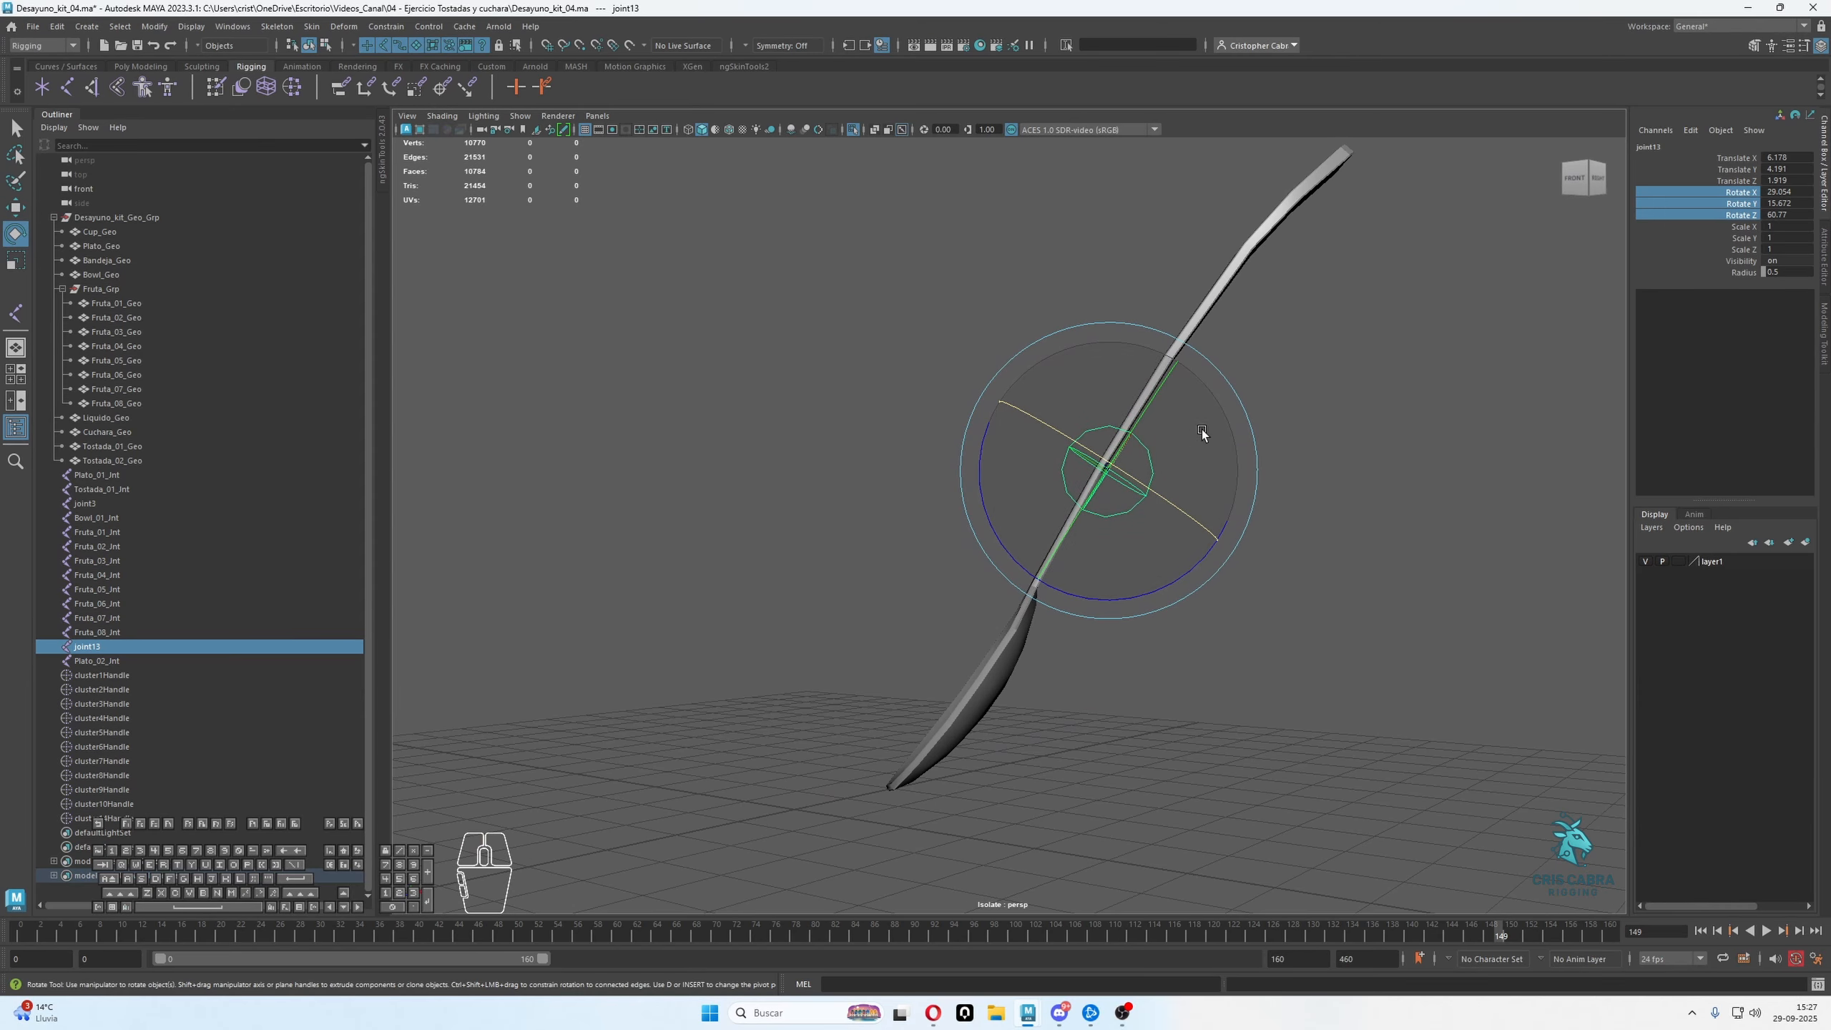
left_click_drag(1074, 592, 1041, 612)
Move joint13 up along the spoon's handle to about X 6.65, Y 5.25, Z 1.6
key("w")
left_click_drag(1007, 426, 1069, 319)
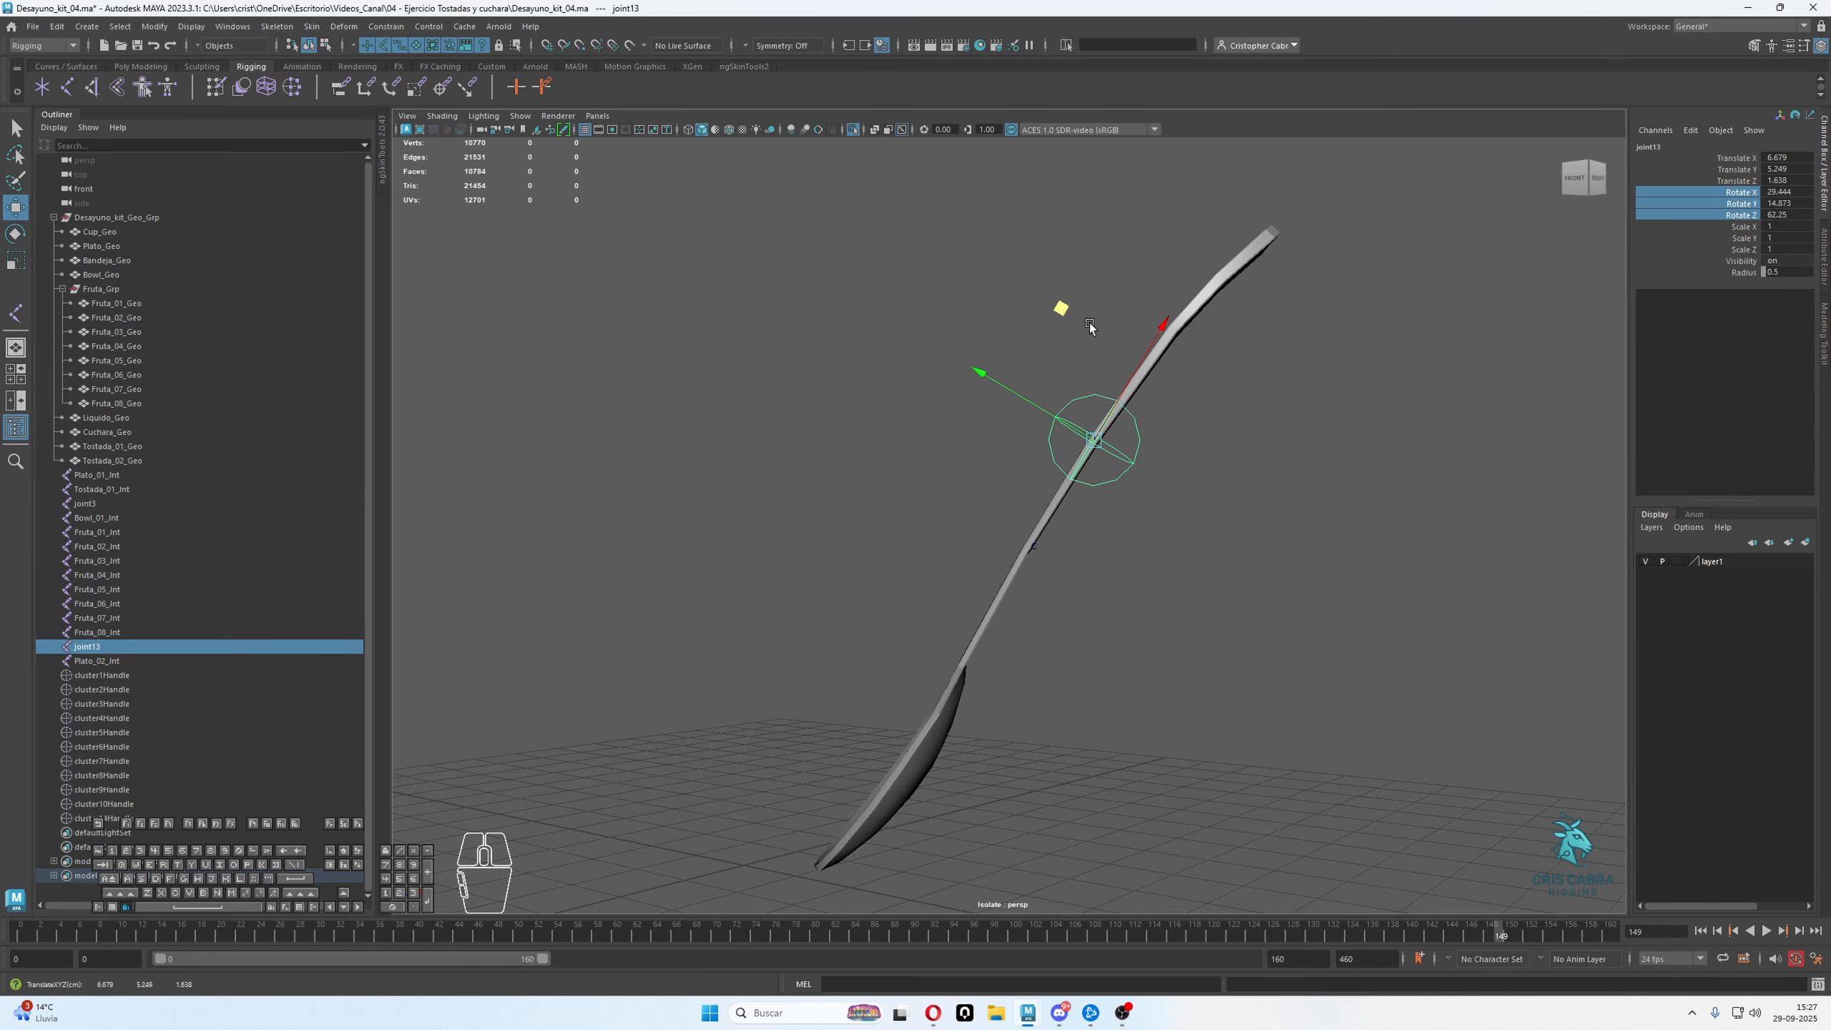
left_click_drag(1064, 433, 1205, 510, "alt")
mouse_move(1209, 512)
left_mouse_down("alt")
mouse_move(1110, 466)
mouse_move(1196, 404)
mouse_move(1185, 527)
left_mouse_up("alt")
Fine-tune joint13's rotation to about 29.3, 14.3 and 61.9 degrees and check its axes against the spoon's handle
key("e")
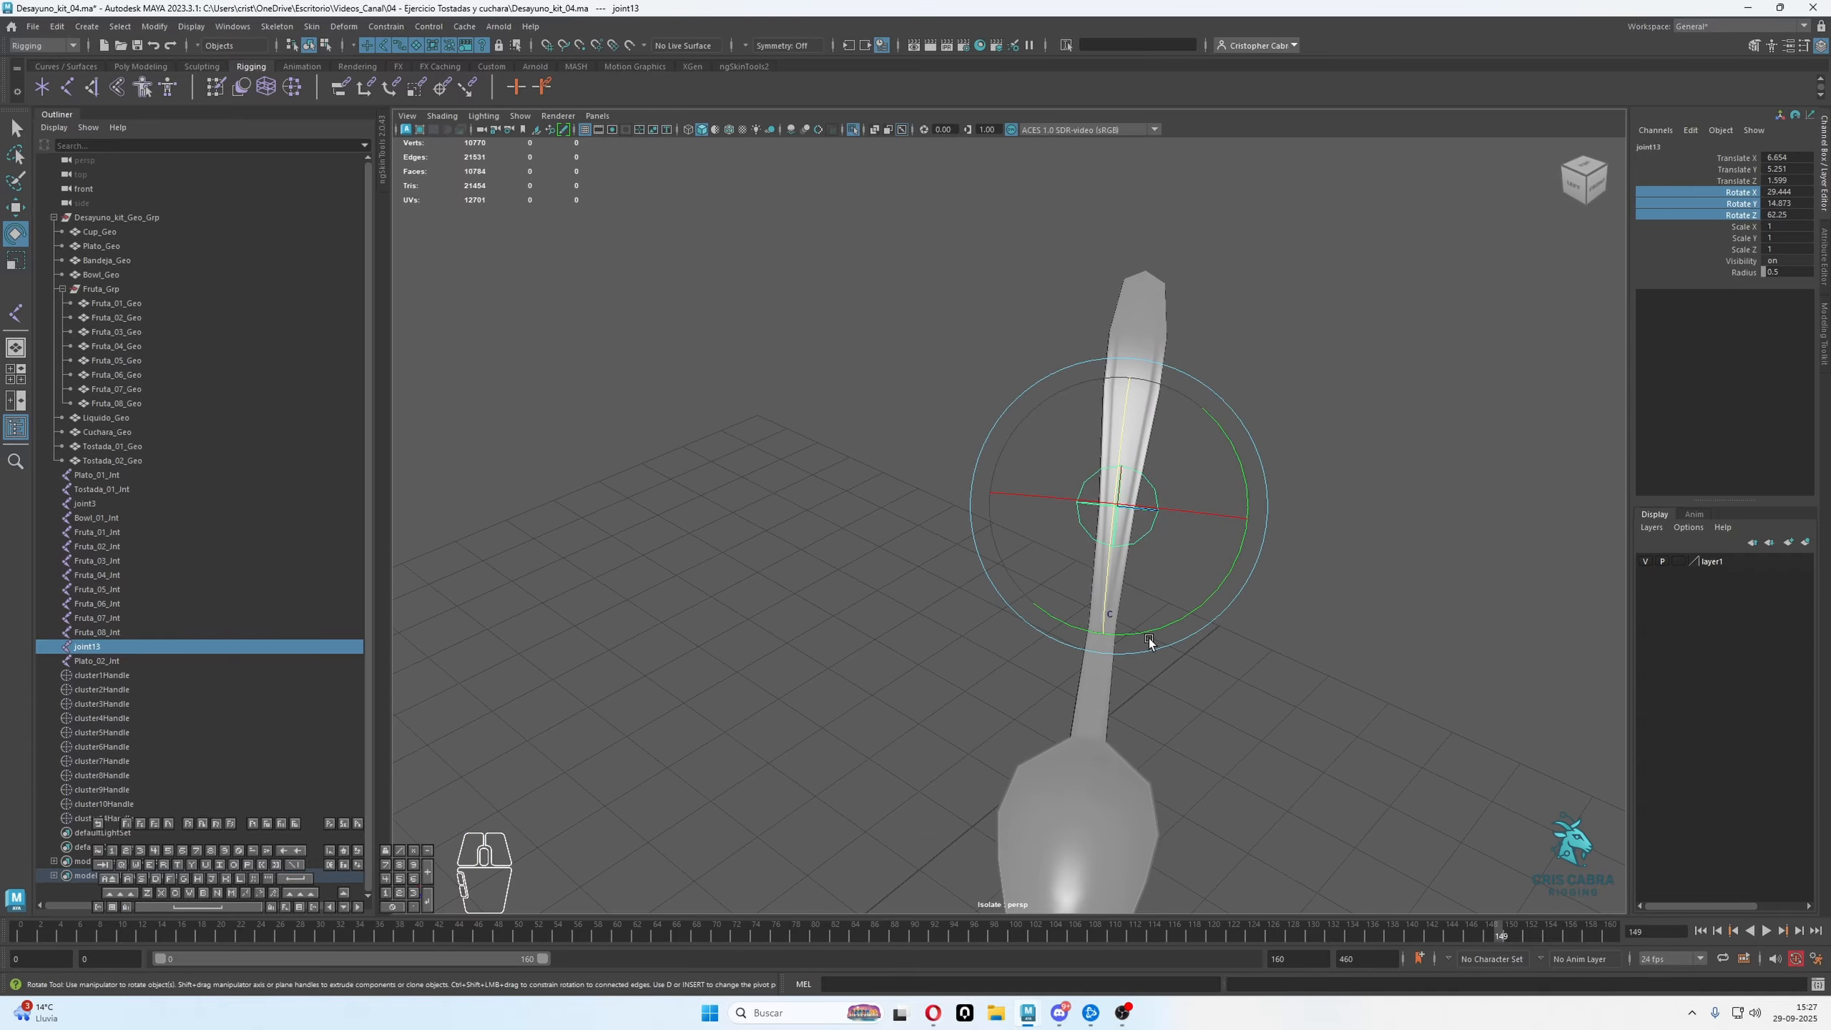
left_click_drag(1150, 630, 875, 624)
key("w")
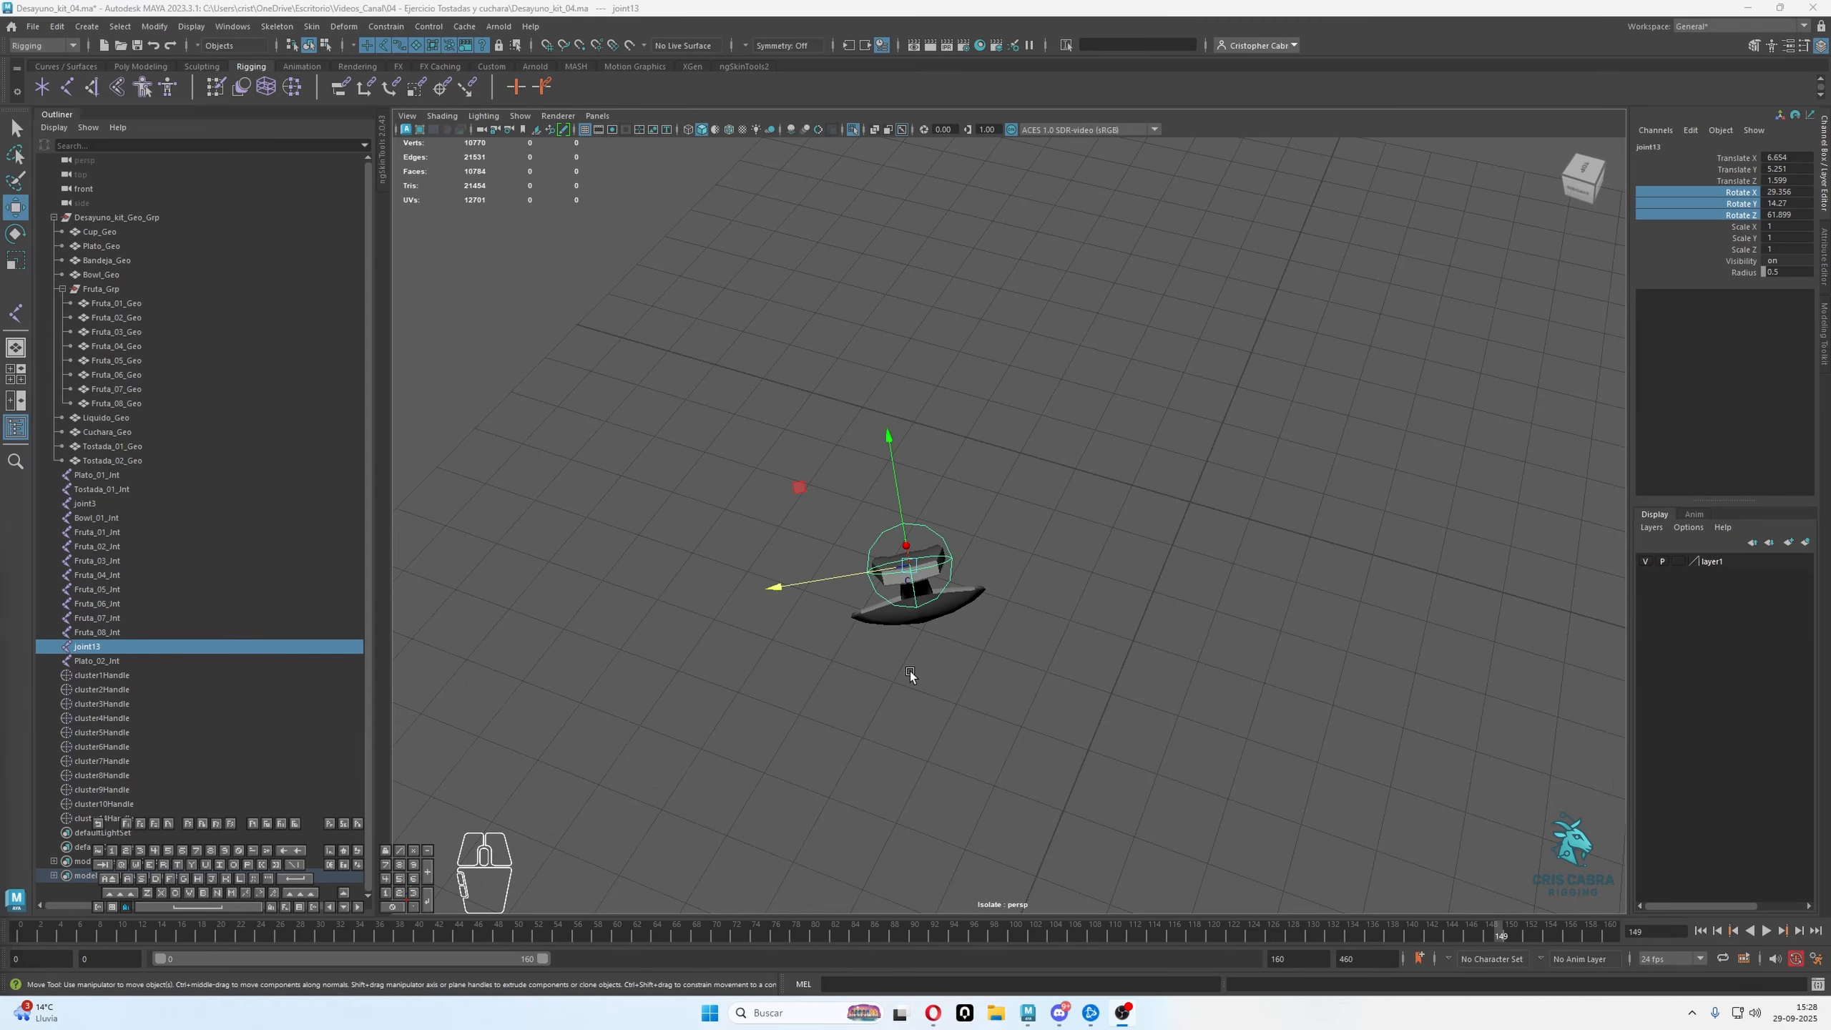
left_click_drag(909, 672, 1222, 623, "alt")
middle_click_drag(1171, 670, 1170, 659, "alt")
key("plus")
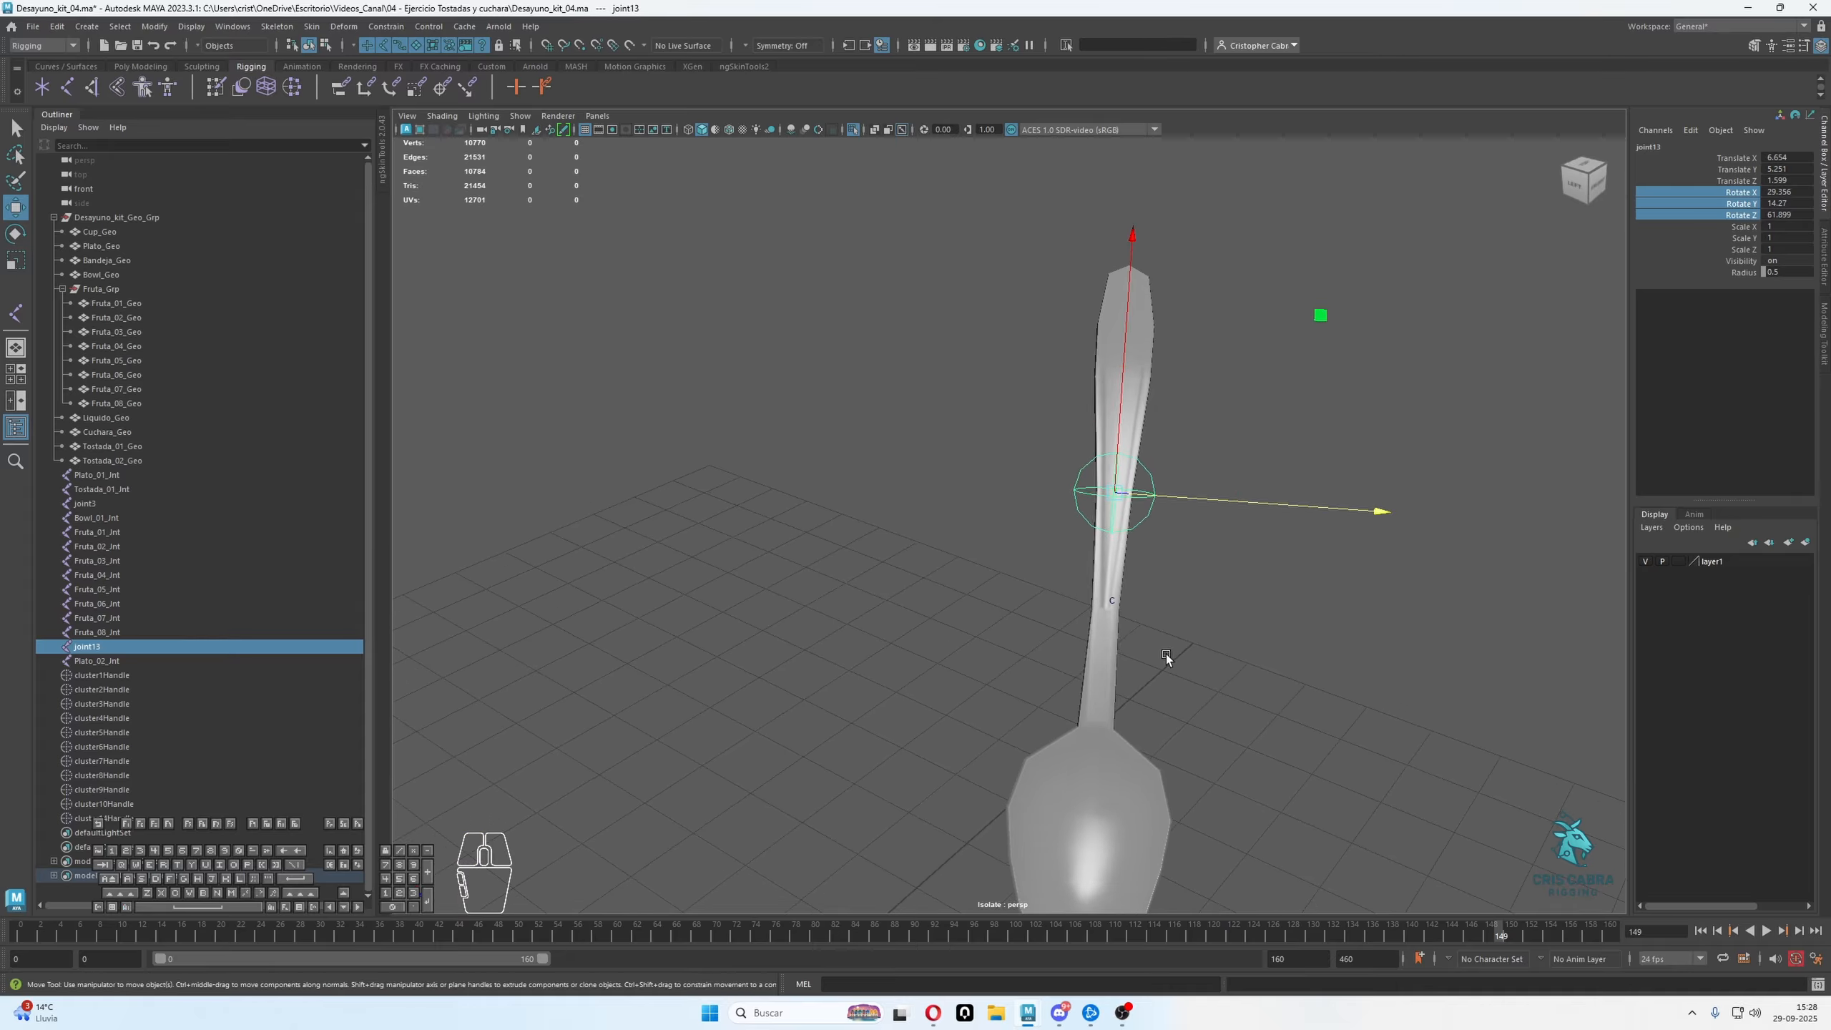
mouse_move(1307, 625)
left_mouse_down("alt")
mouse_move(1136, 584)
mouse_move(1321, 615)
mouse_move(1296, 576)
mouse_move(1305, 533)
mouse_move(1166, 573)
mouse_move(1245, 629)
mouse_move(1308, 632)
left_mouse_up("alt")
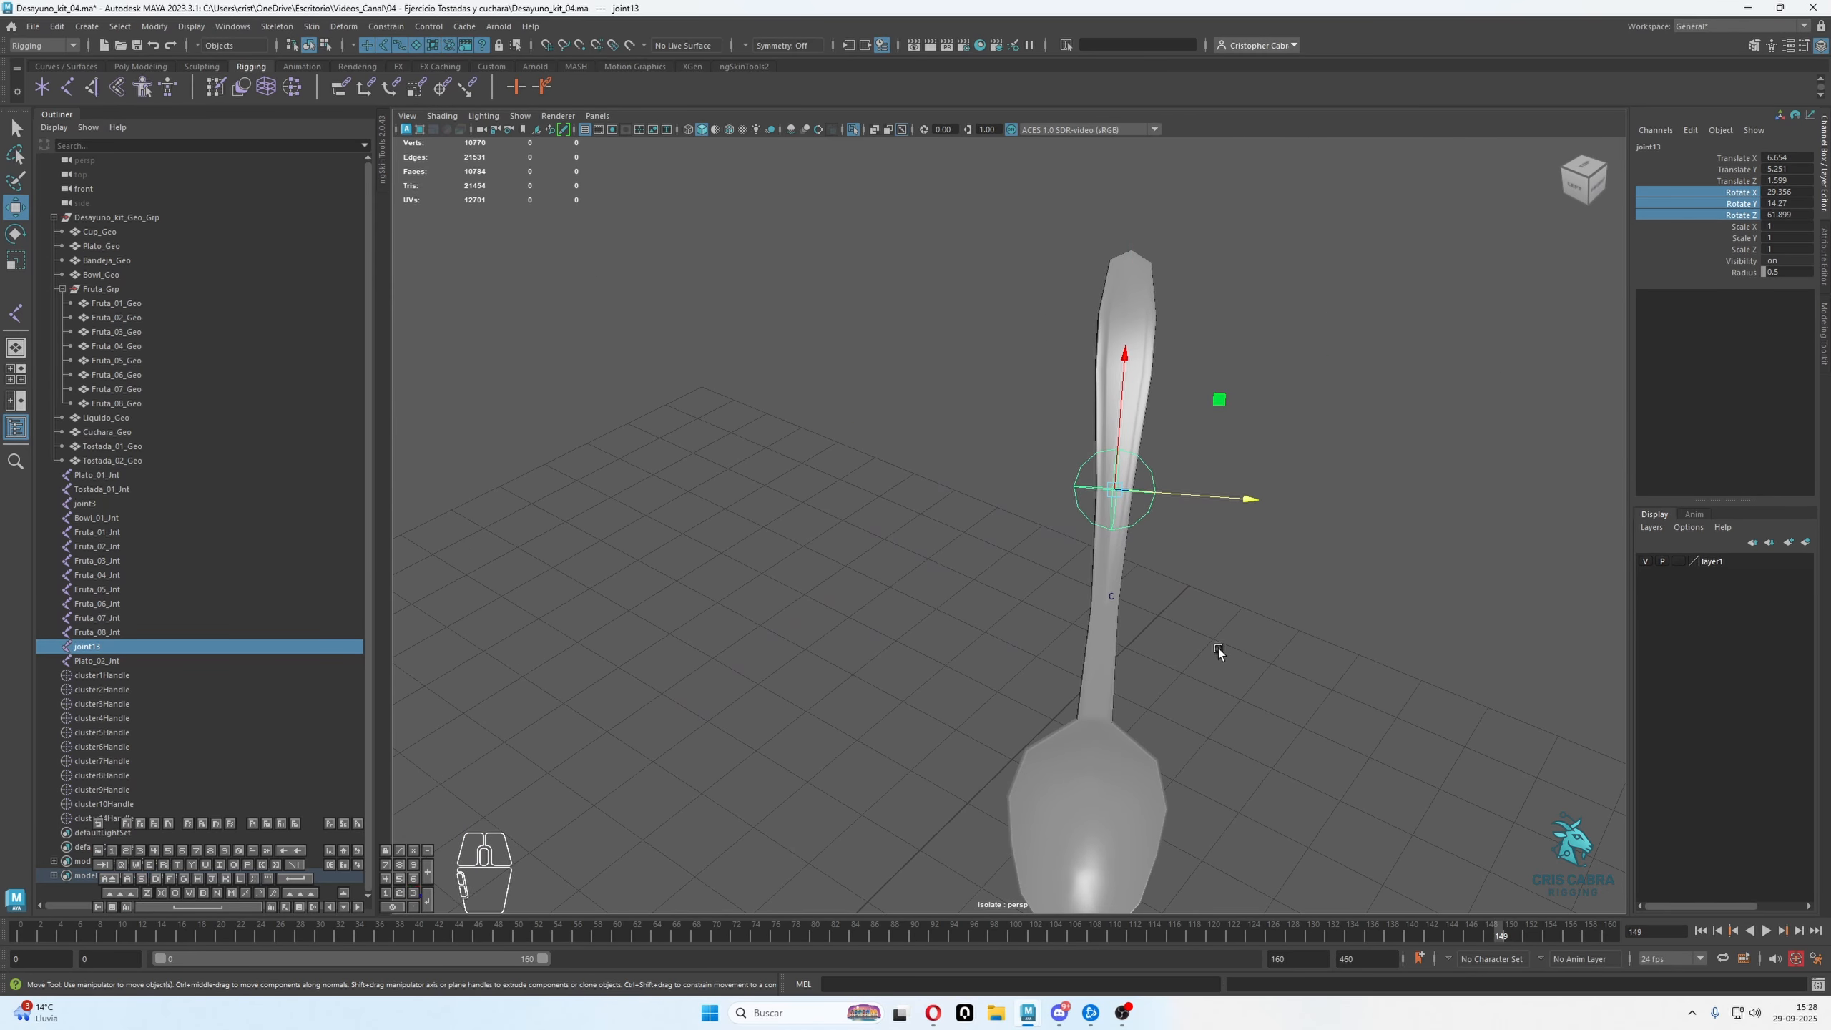
Rename the spoon's joint13 as Cuchara_01_Jnt
double_click(139, 647)
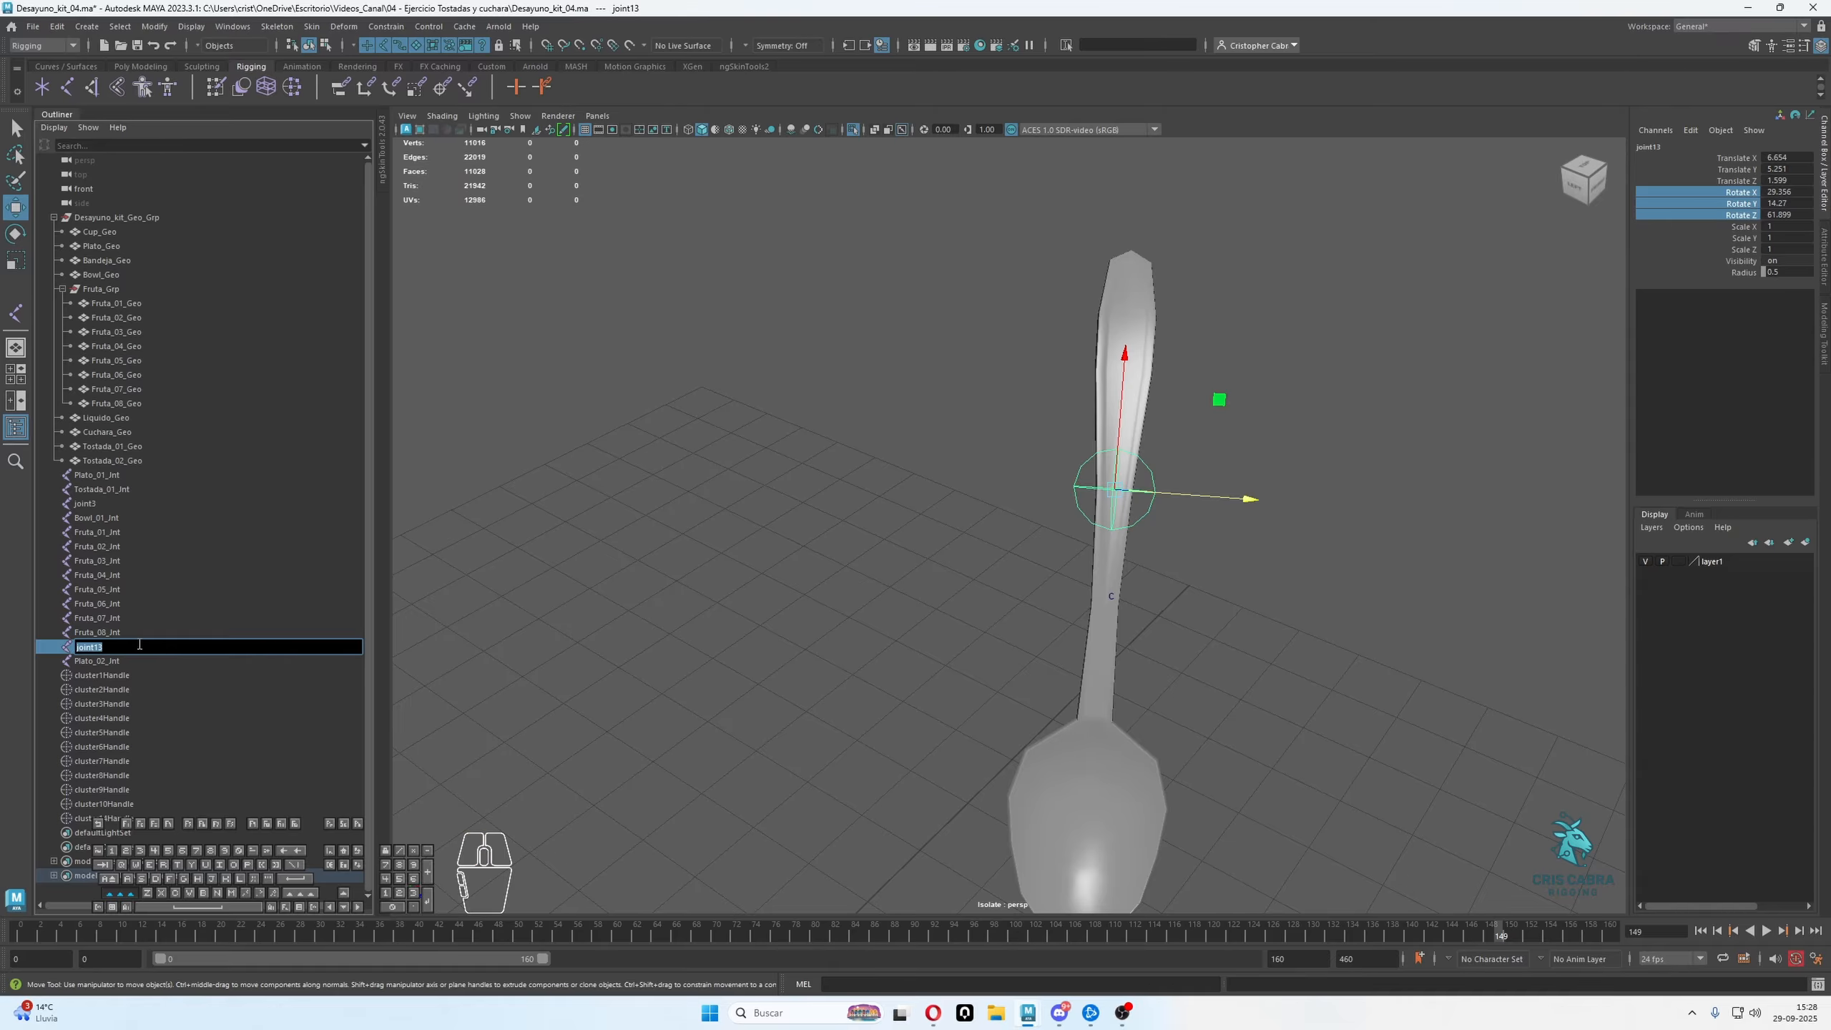
type("Cuchara_01_Jnt")
key("Return")
Rename the cup's joint3 as Taza_01_Jnt
double_click(137, 506)
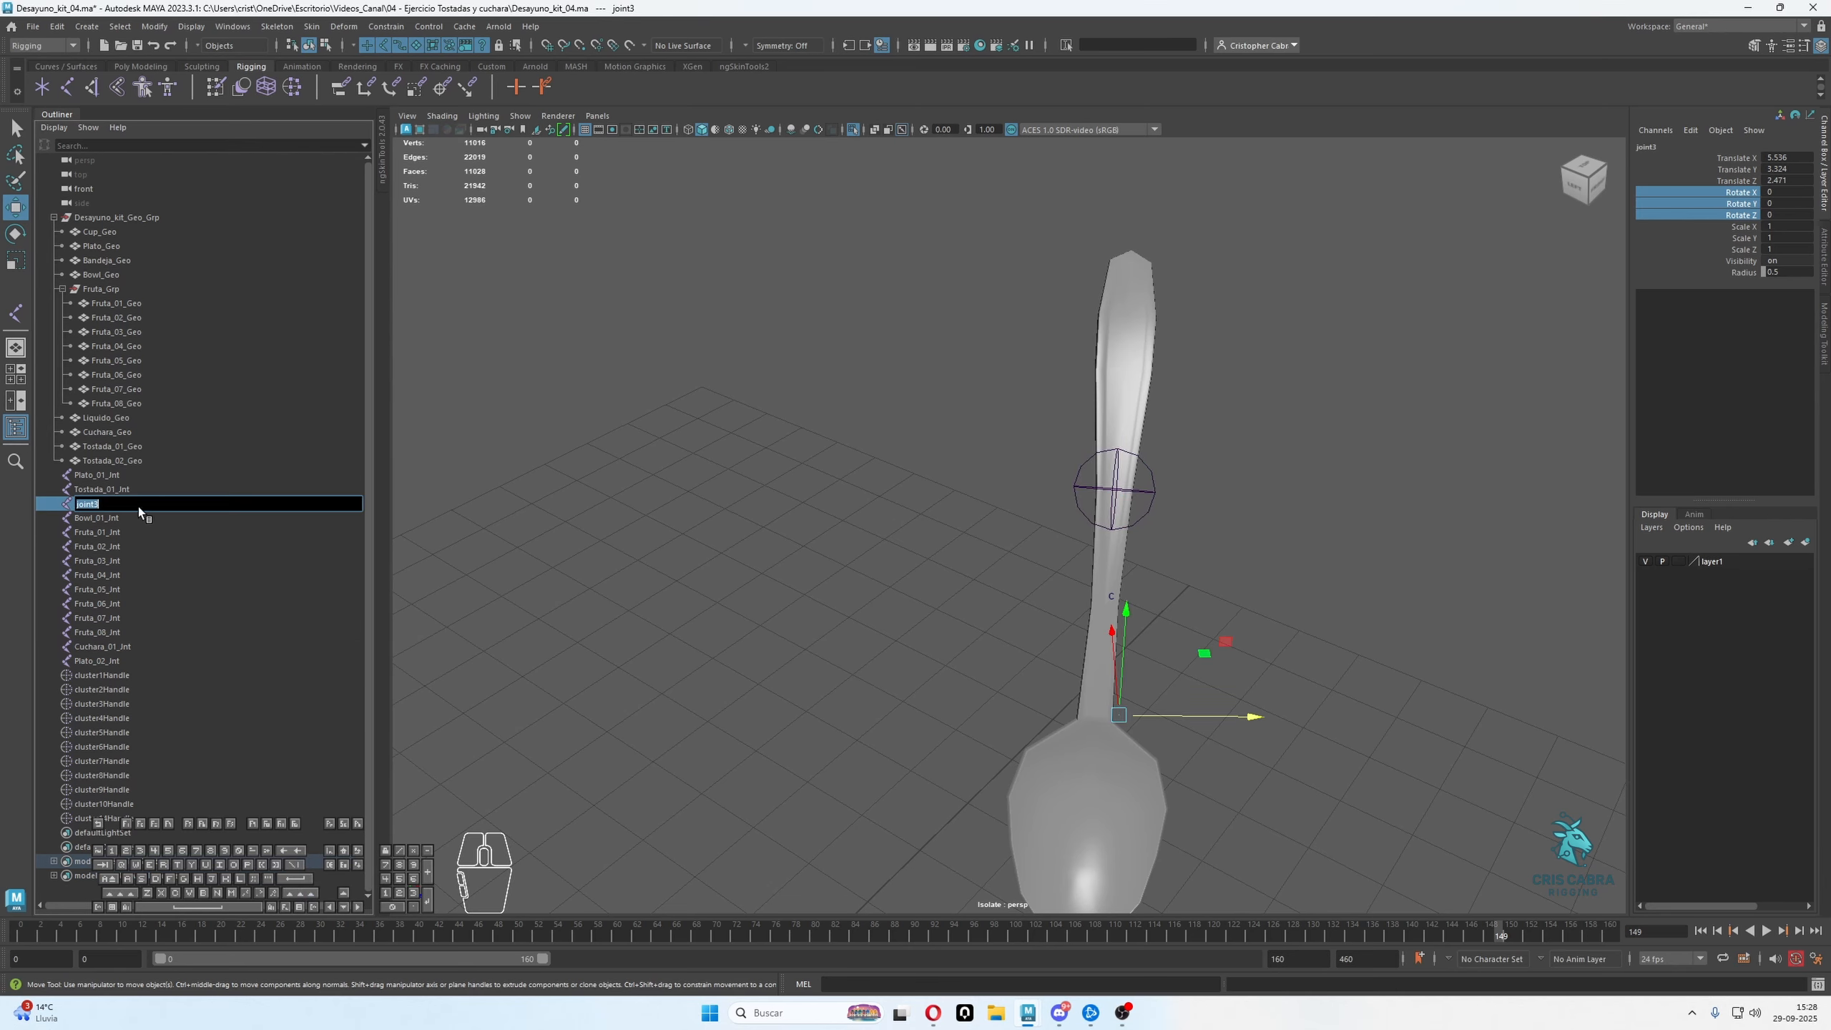
type("Taza_01_Jnt")
key("Return")
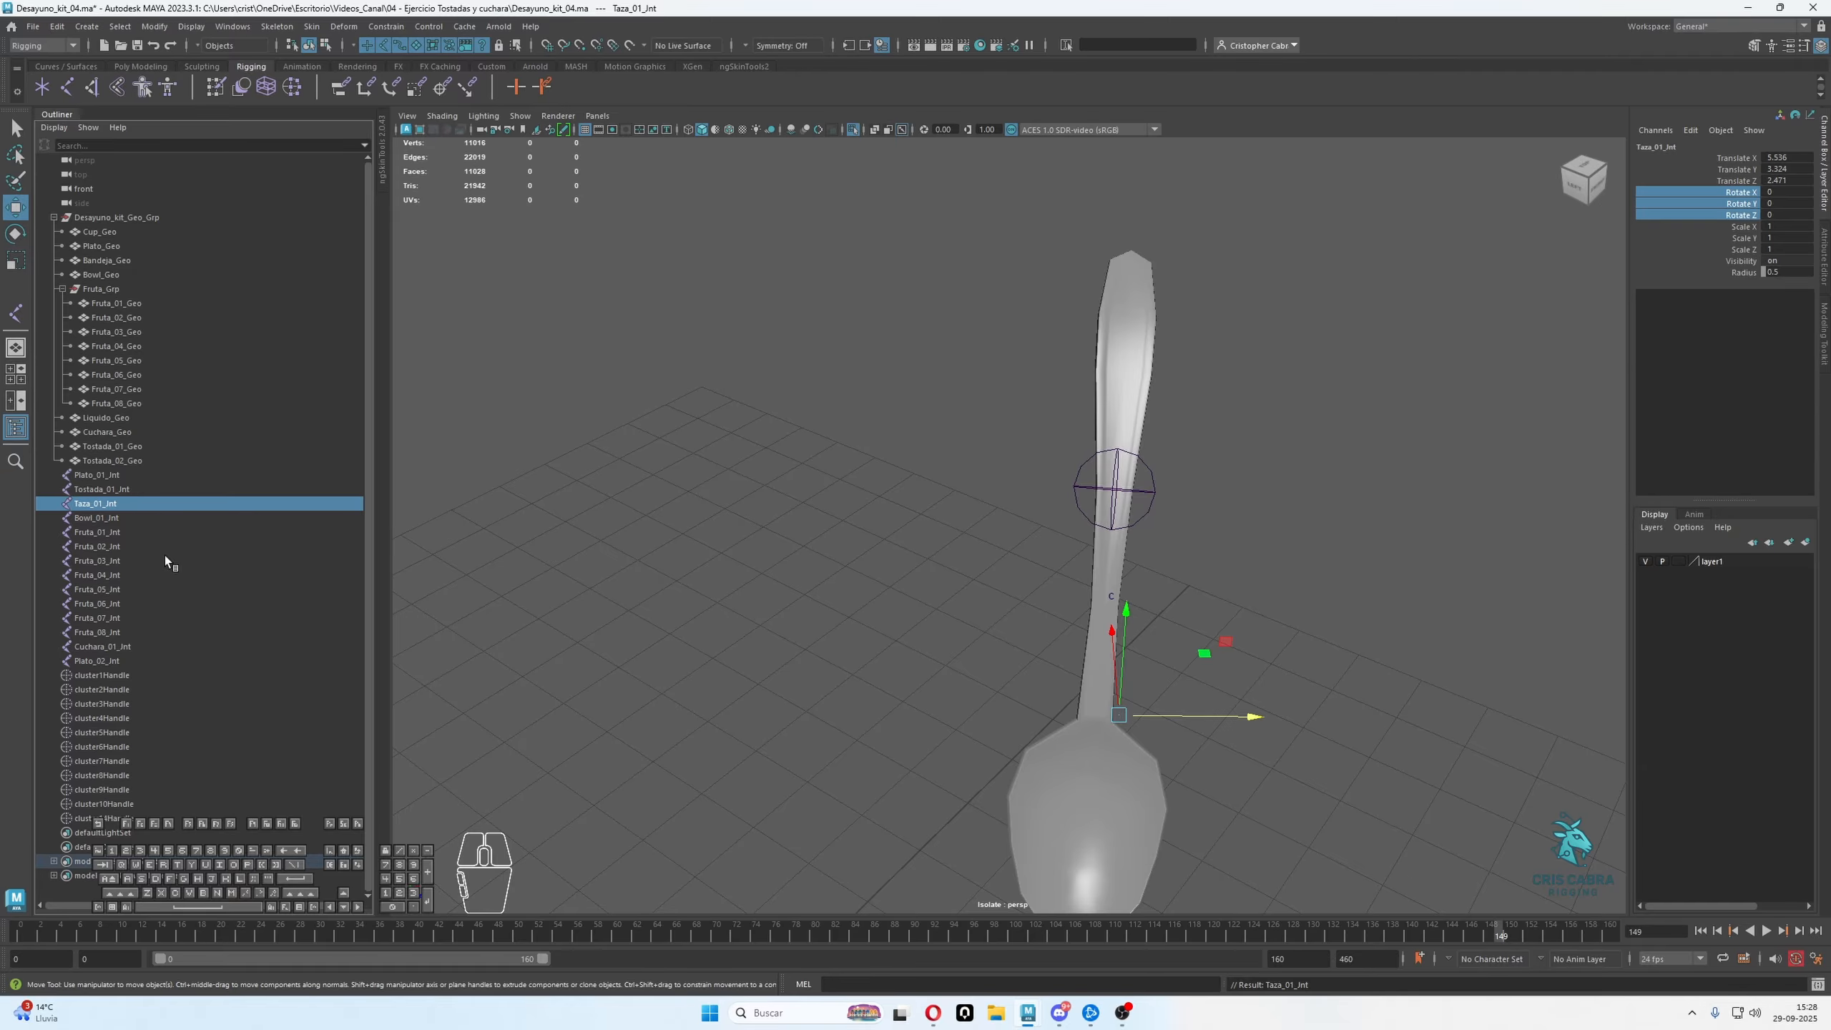
Delete all the cluster handles from the scene
left_click(108, 676)
left_click(101, 818, "shift")
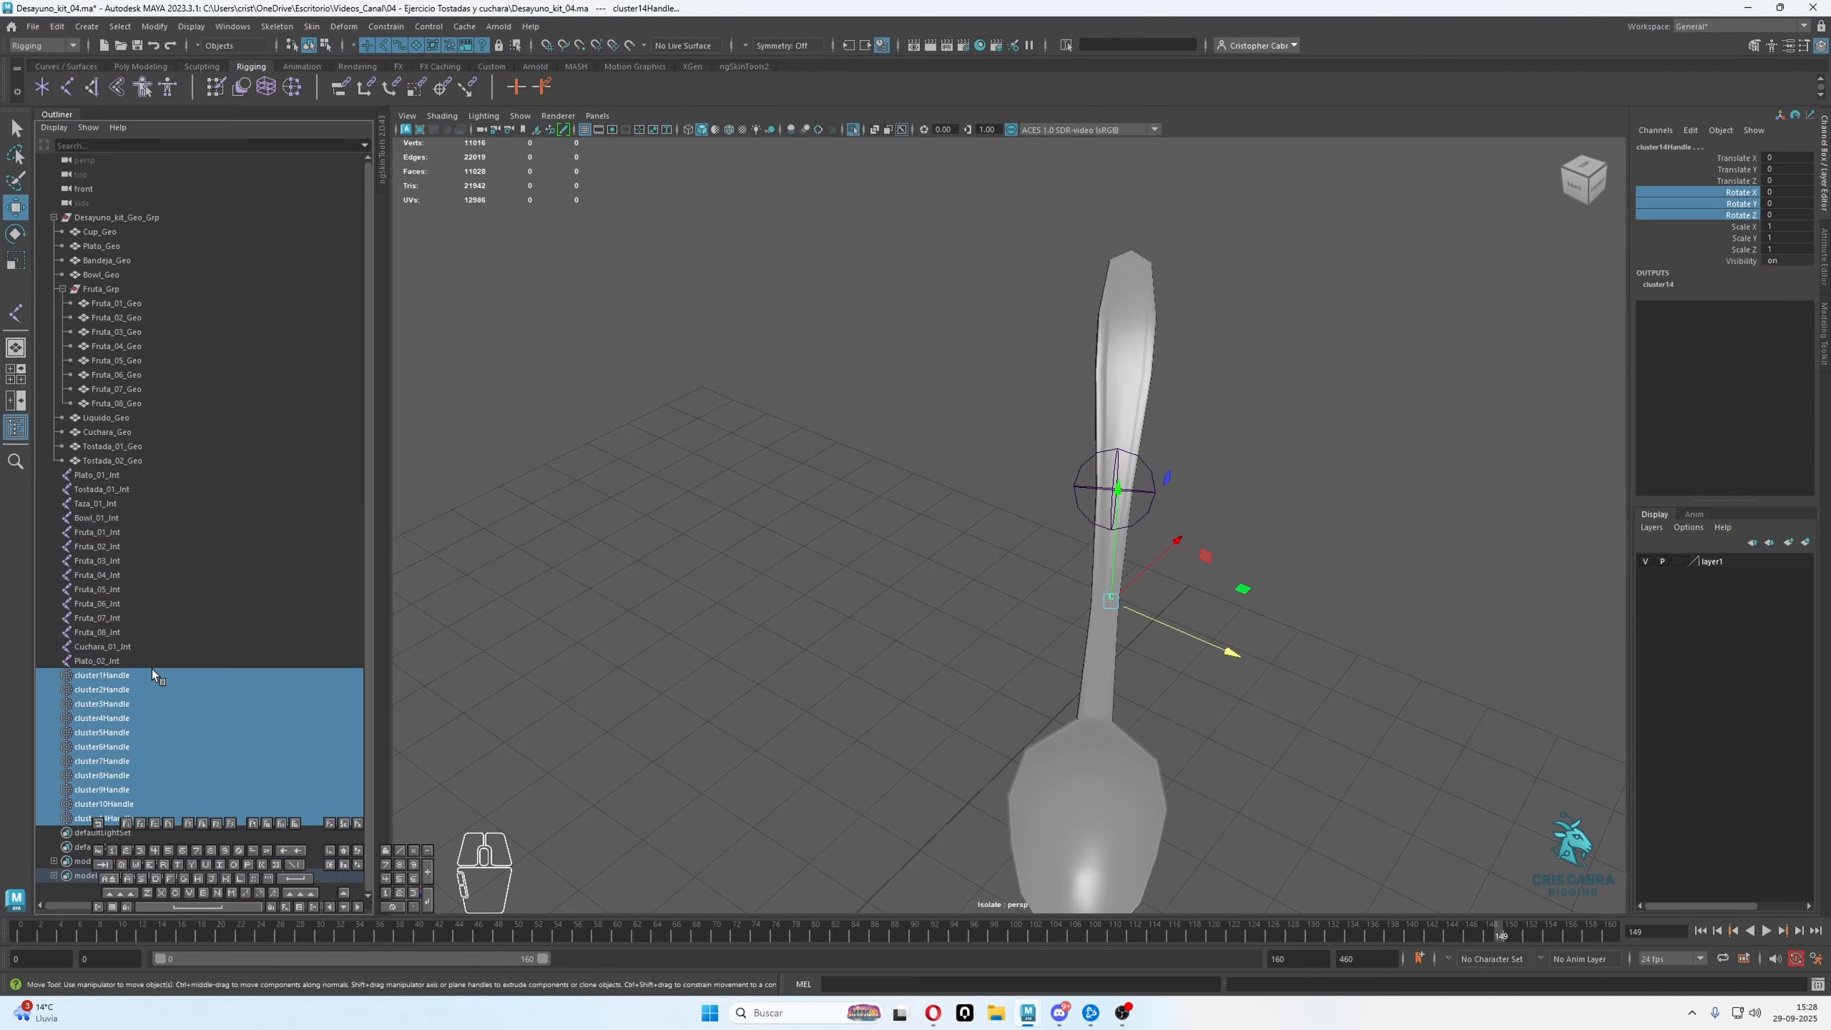
key("Delete")
Turn off view isolation and look over the joints across the whole breakfast tray
left_click(853, 132)
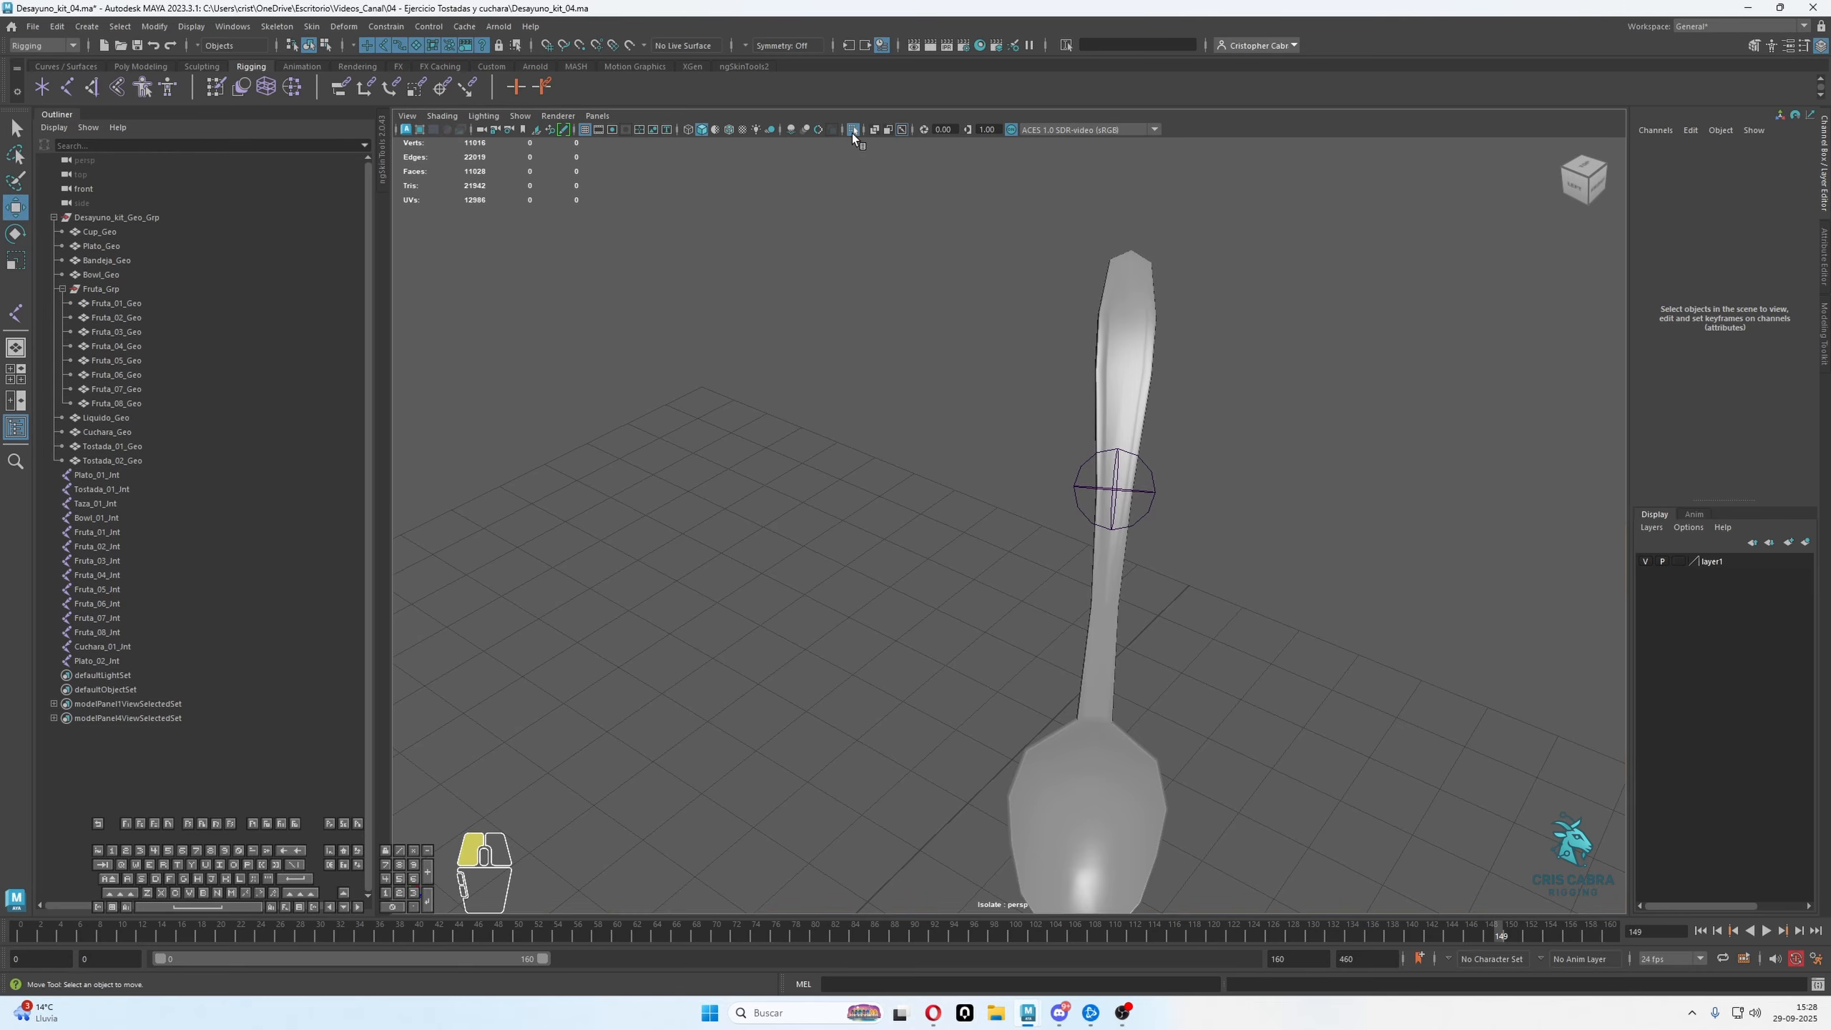
scroll(1004, 263, "down", 7)
left_click_drag(1074, 331, 1004, 503, "alt")
right_click_drag(1005, 504, 1045, 546, "alt")
middle_click_drag(1044, 547, 1081, 485, "alt")
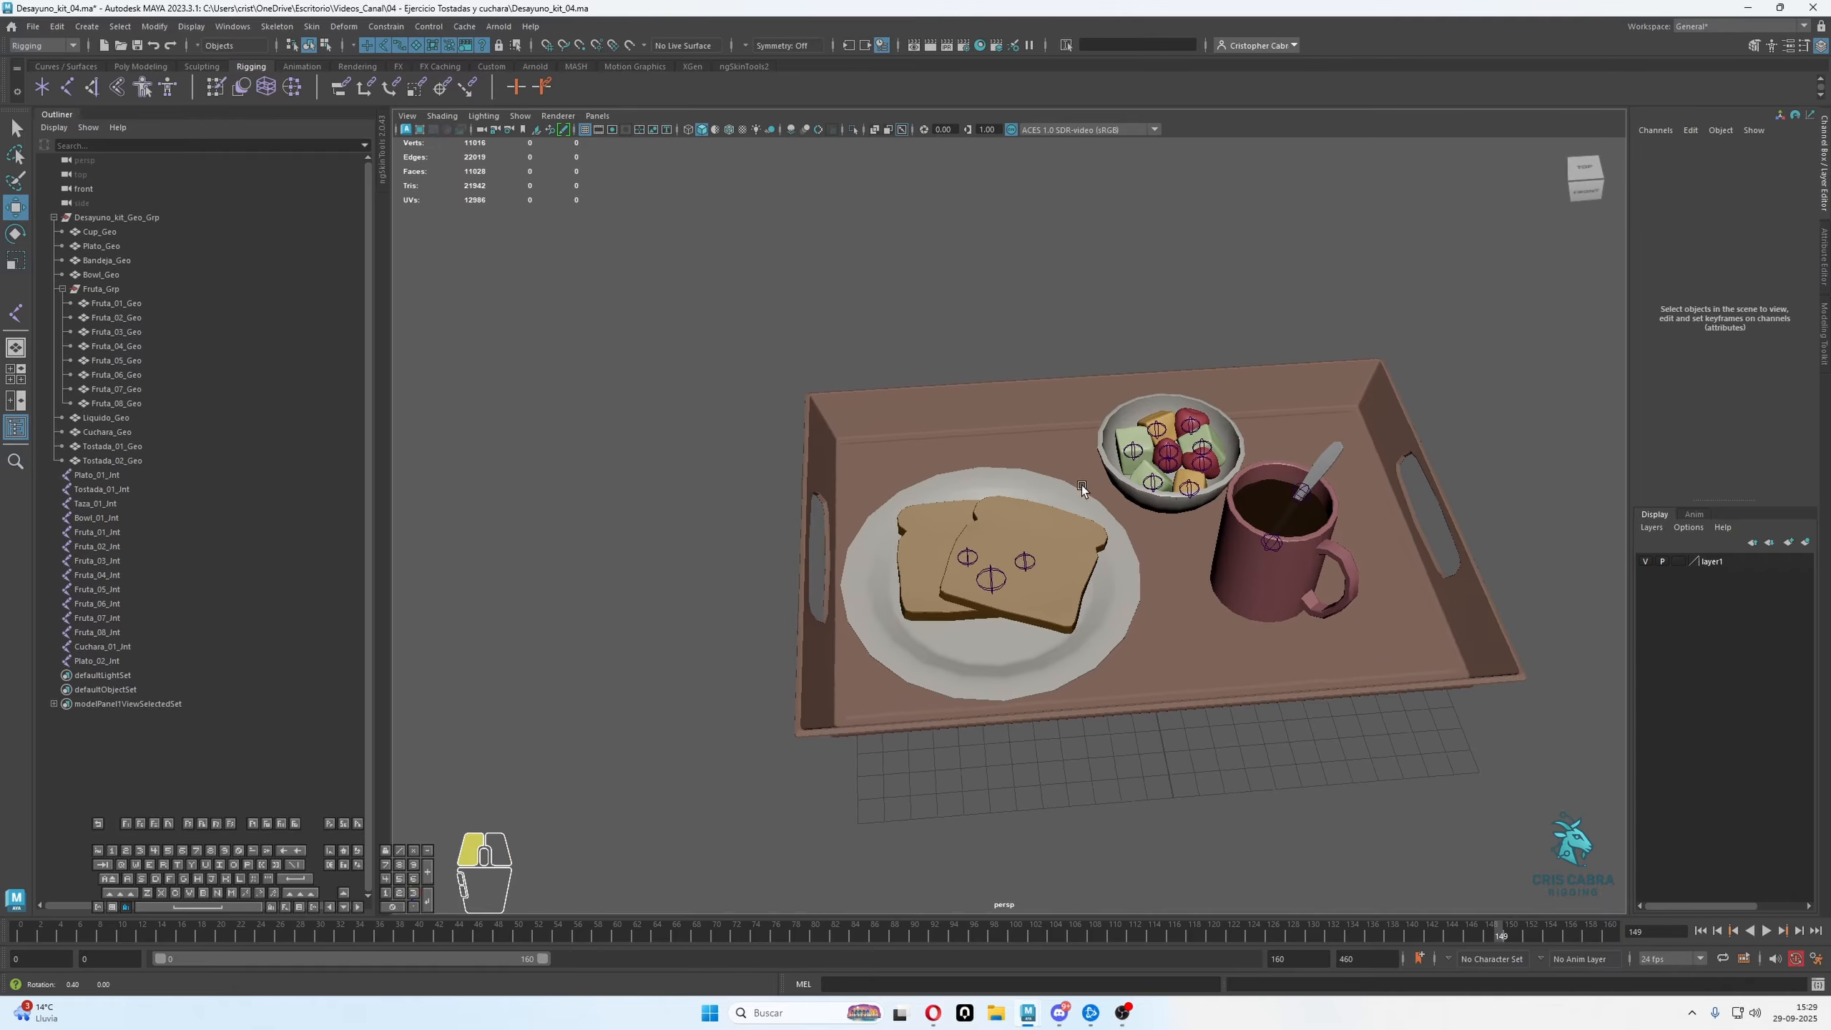
left_click_drag(1081, 485, 1032, 461, "alt")
right_click_drag(1032, 461, 1040, 606, "alt")
middle_click_drag(1040, 606, 1110, 530, "alt")
right_click_drag(1111, 530, 1116, 536, "alt")
left_click_drag(1116, 535, 1075, 505, "alt")
Create a NURBS circle at the origin as a base control curve
left_click(57, 26)
mouse_move(87, 27)
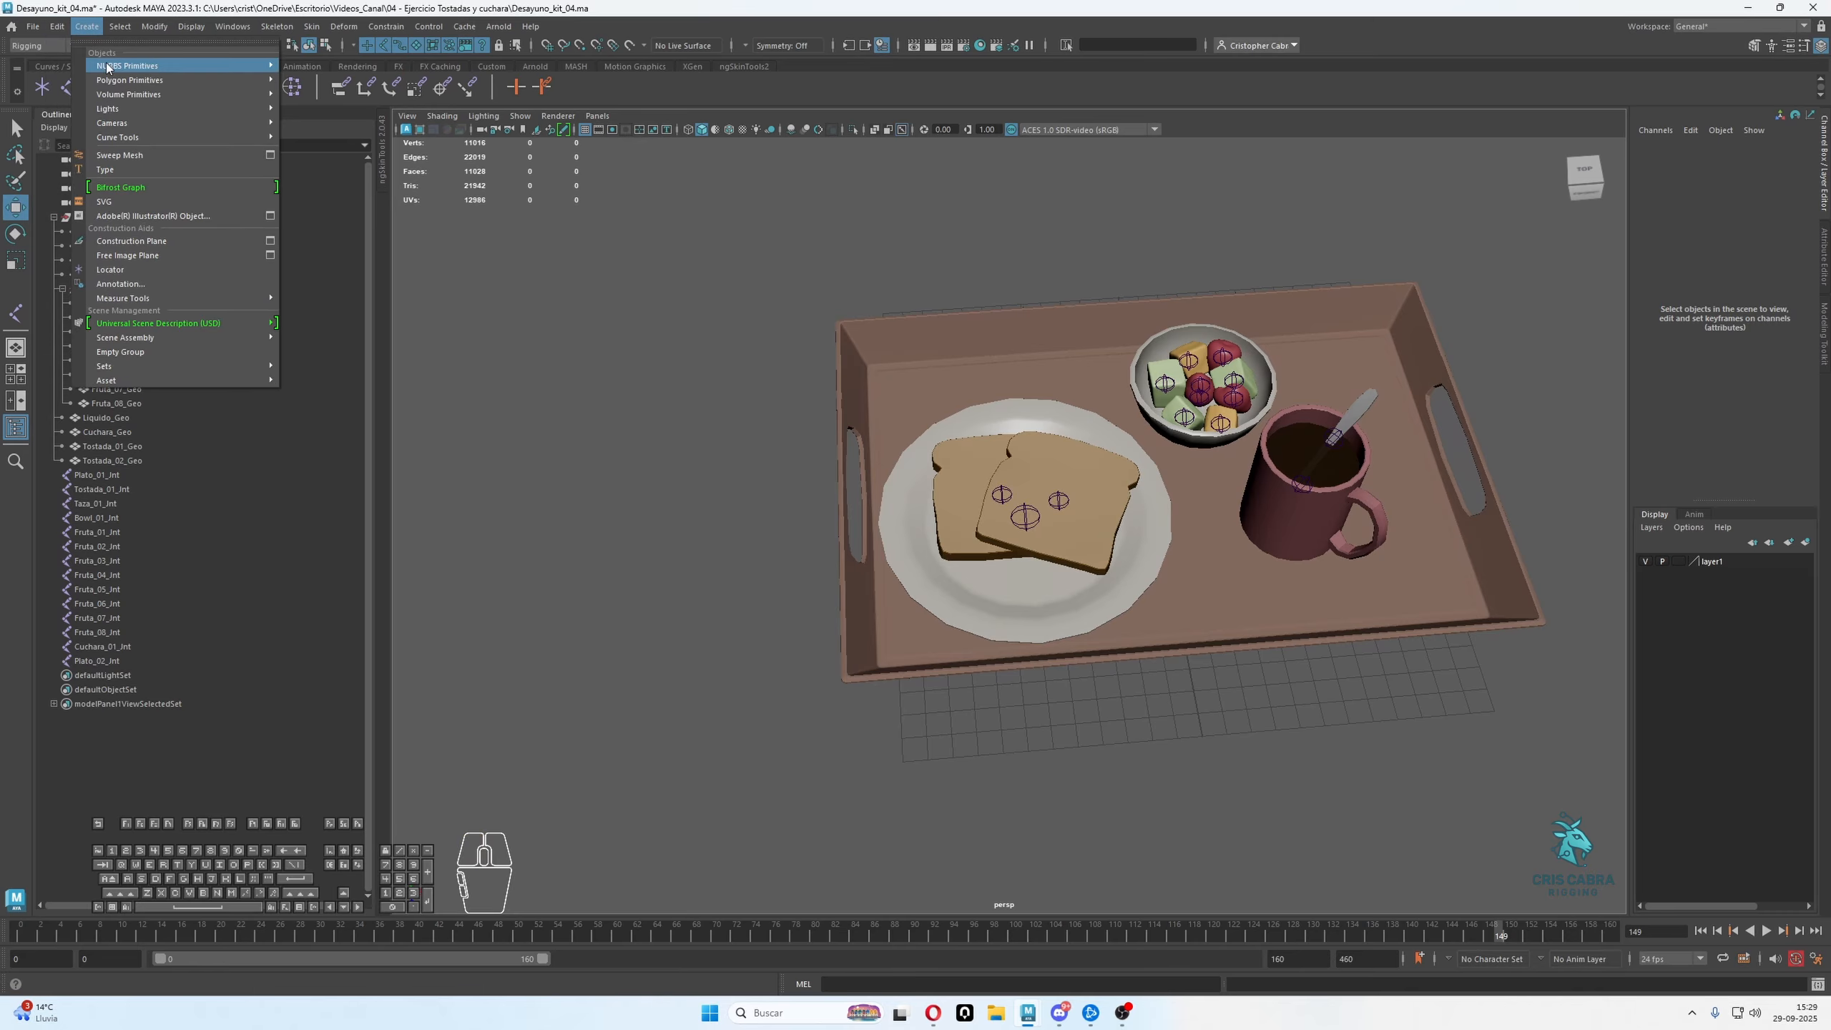
left_click(339, 152)
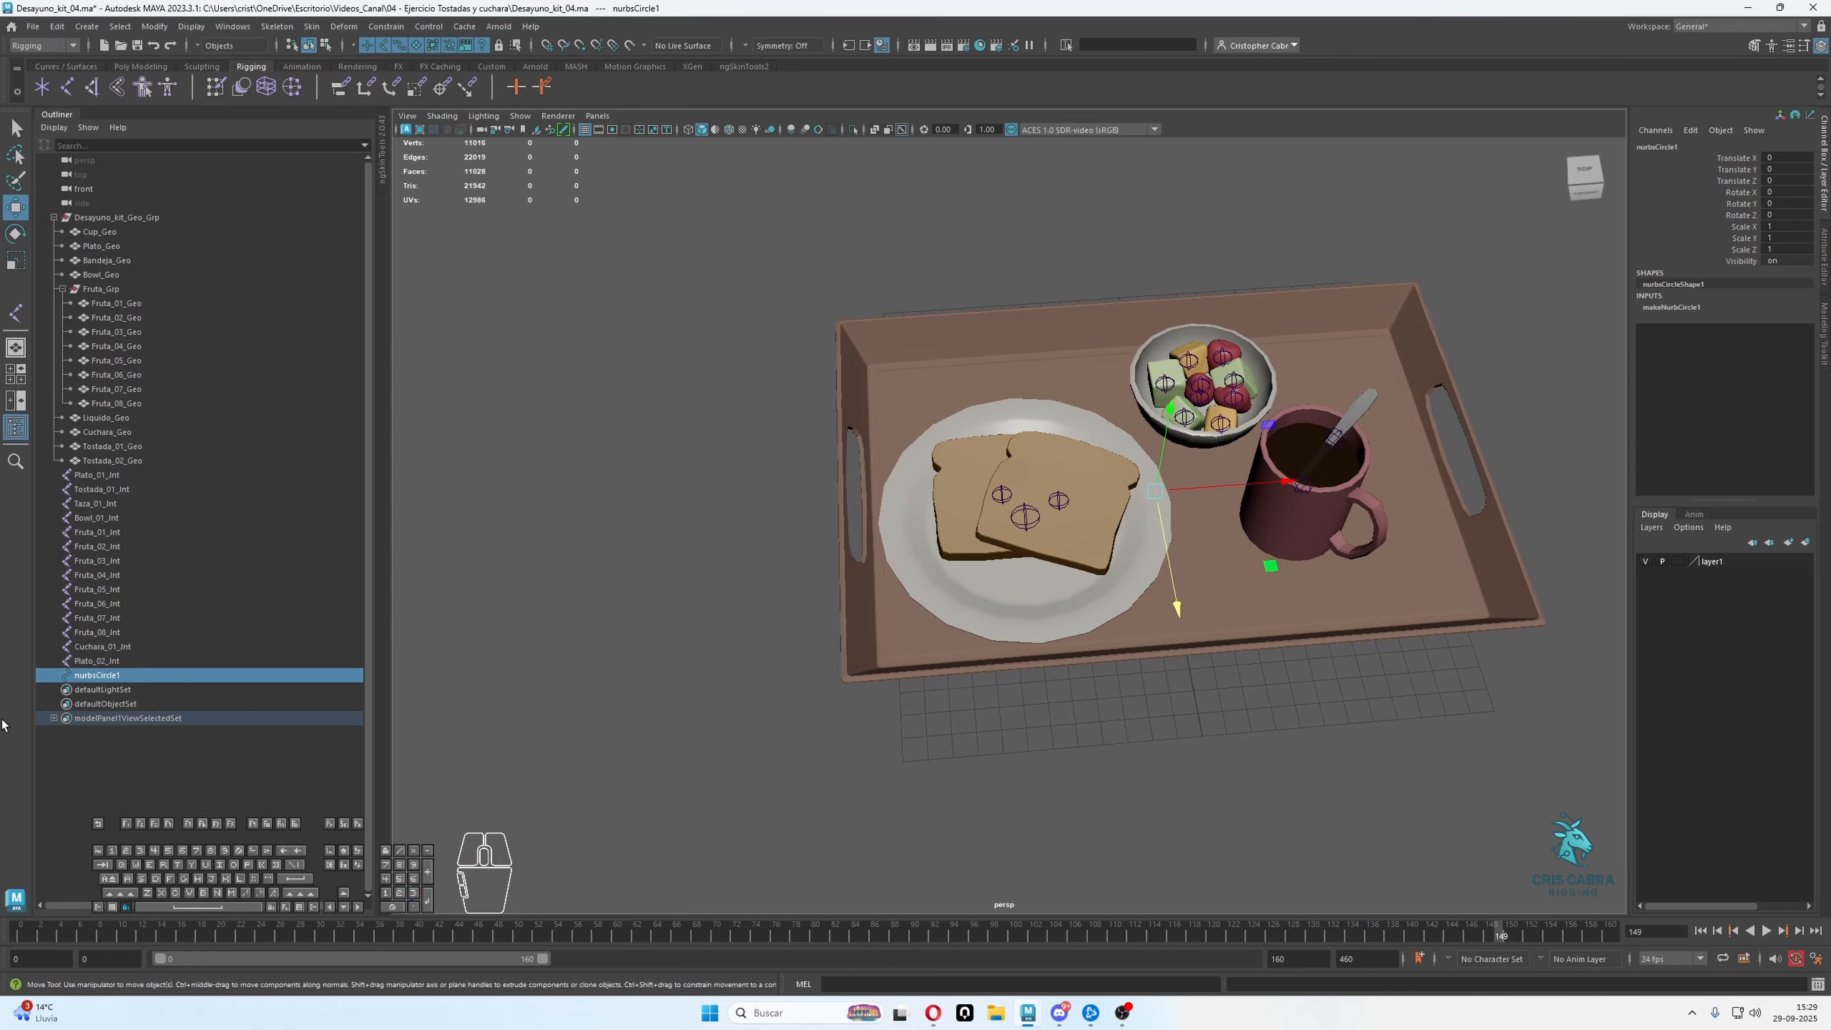
Enlarge the NURBS circle by scaling all its control vertices in component mode, and return to object selection
left_click_drag(1137, 581, 1165, 395, "alt")
left_click(326, 46)
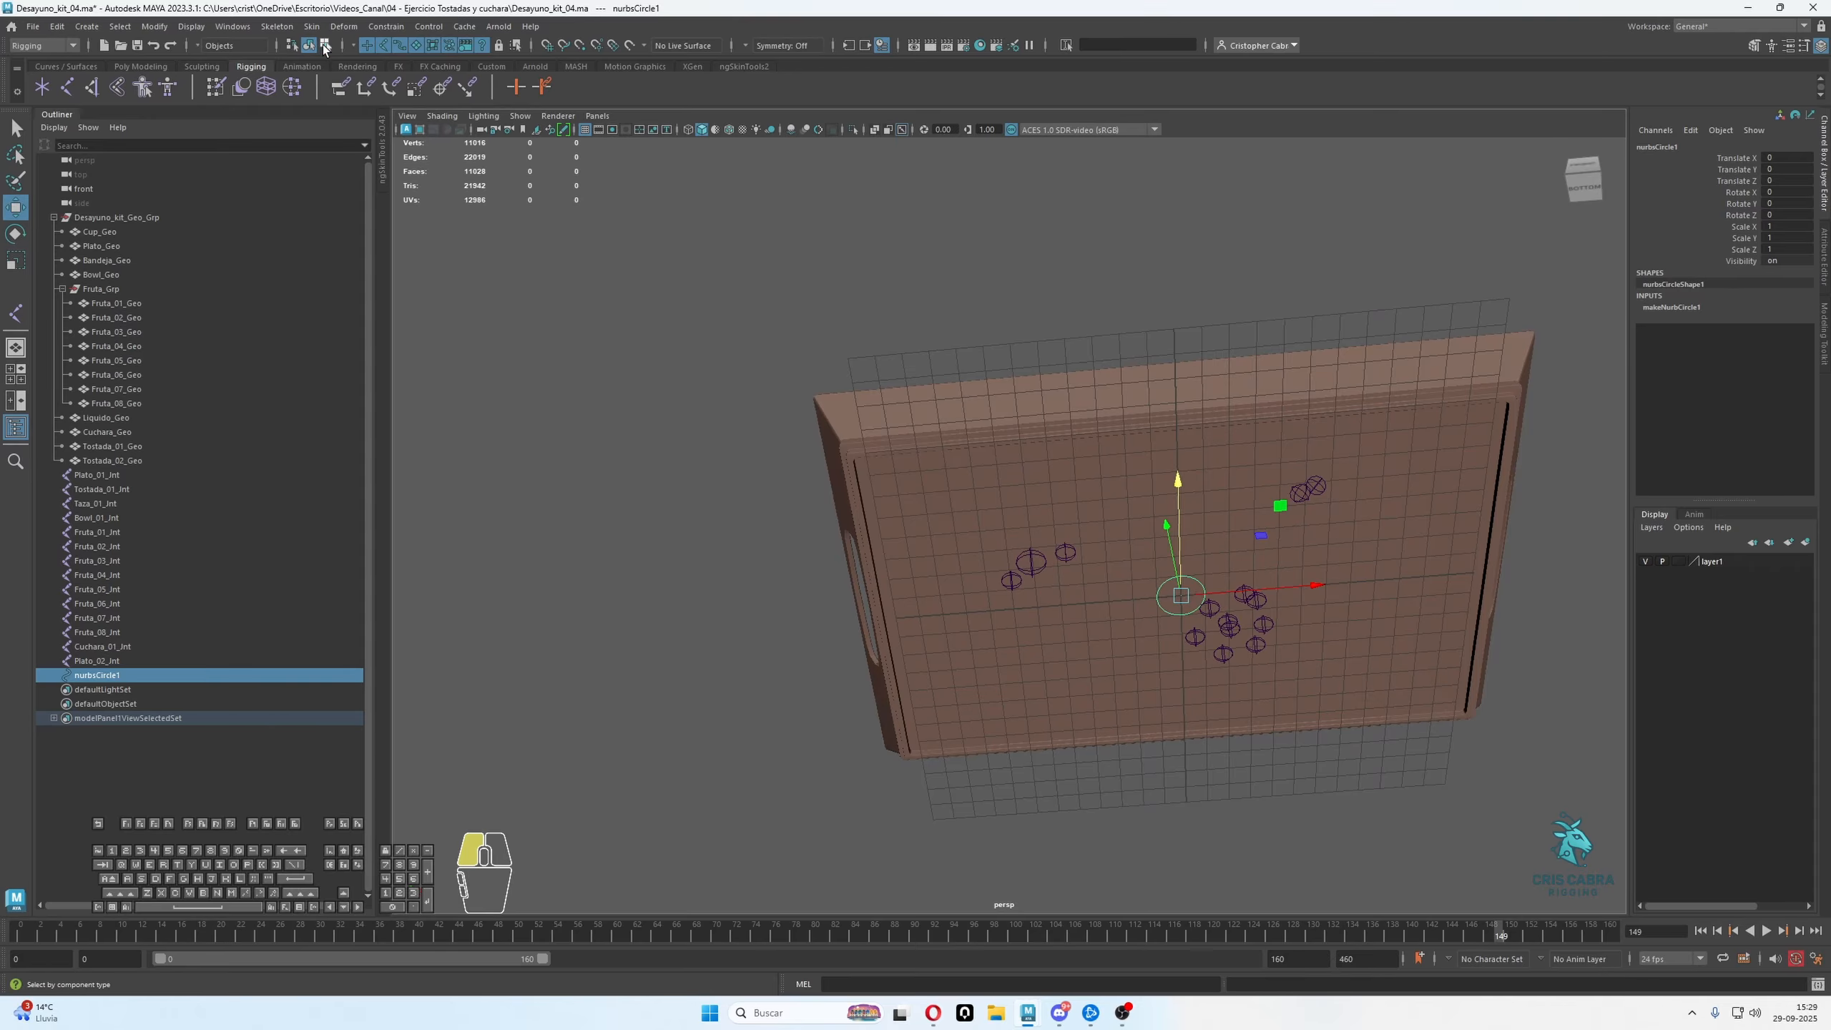
left_click_drag(1009, 432, 1355, 746)
key("e")
key("r")
left_click_drag(1181, 597, 1257, 604)
key("q")
right_click_drag(1267, 264, 1319, 236)
left_click(1312, 252)
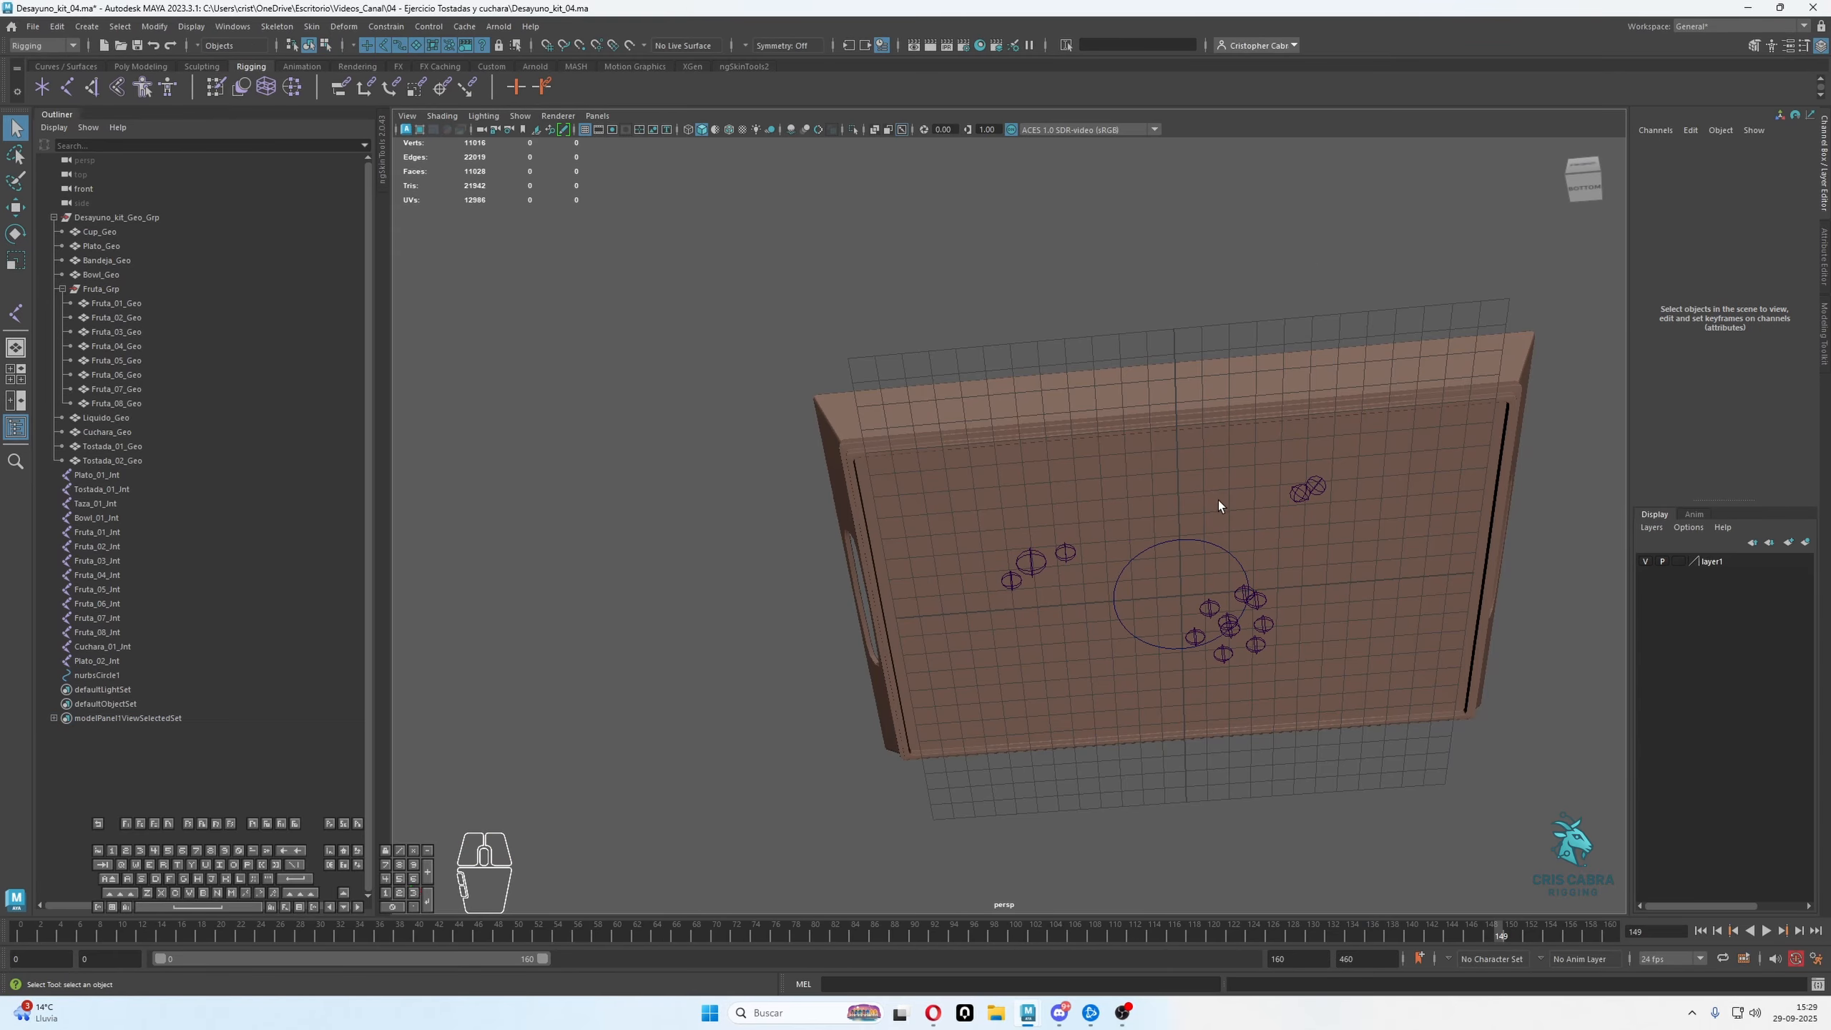
Group the NURBS circle twice so that it sits inside two nested groups
left_click(1205, 538)
left_click_drag(1216, 464, 1178, 512, "alt")
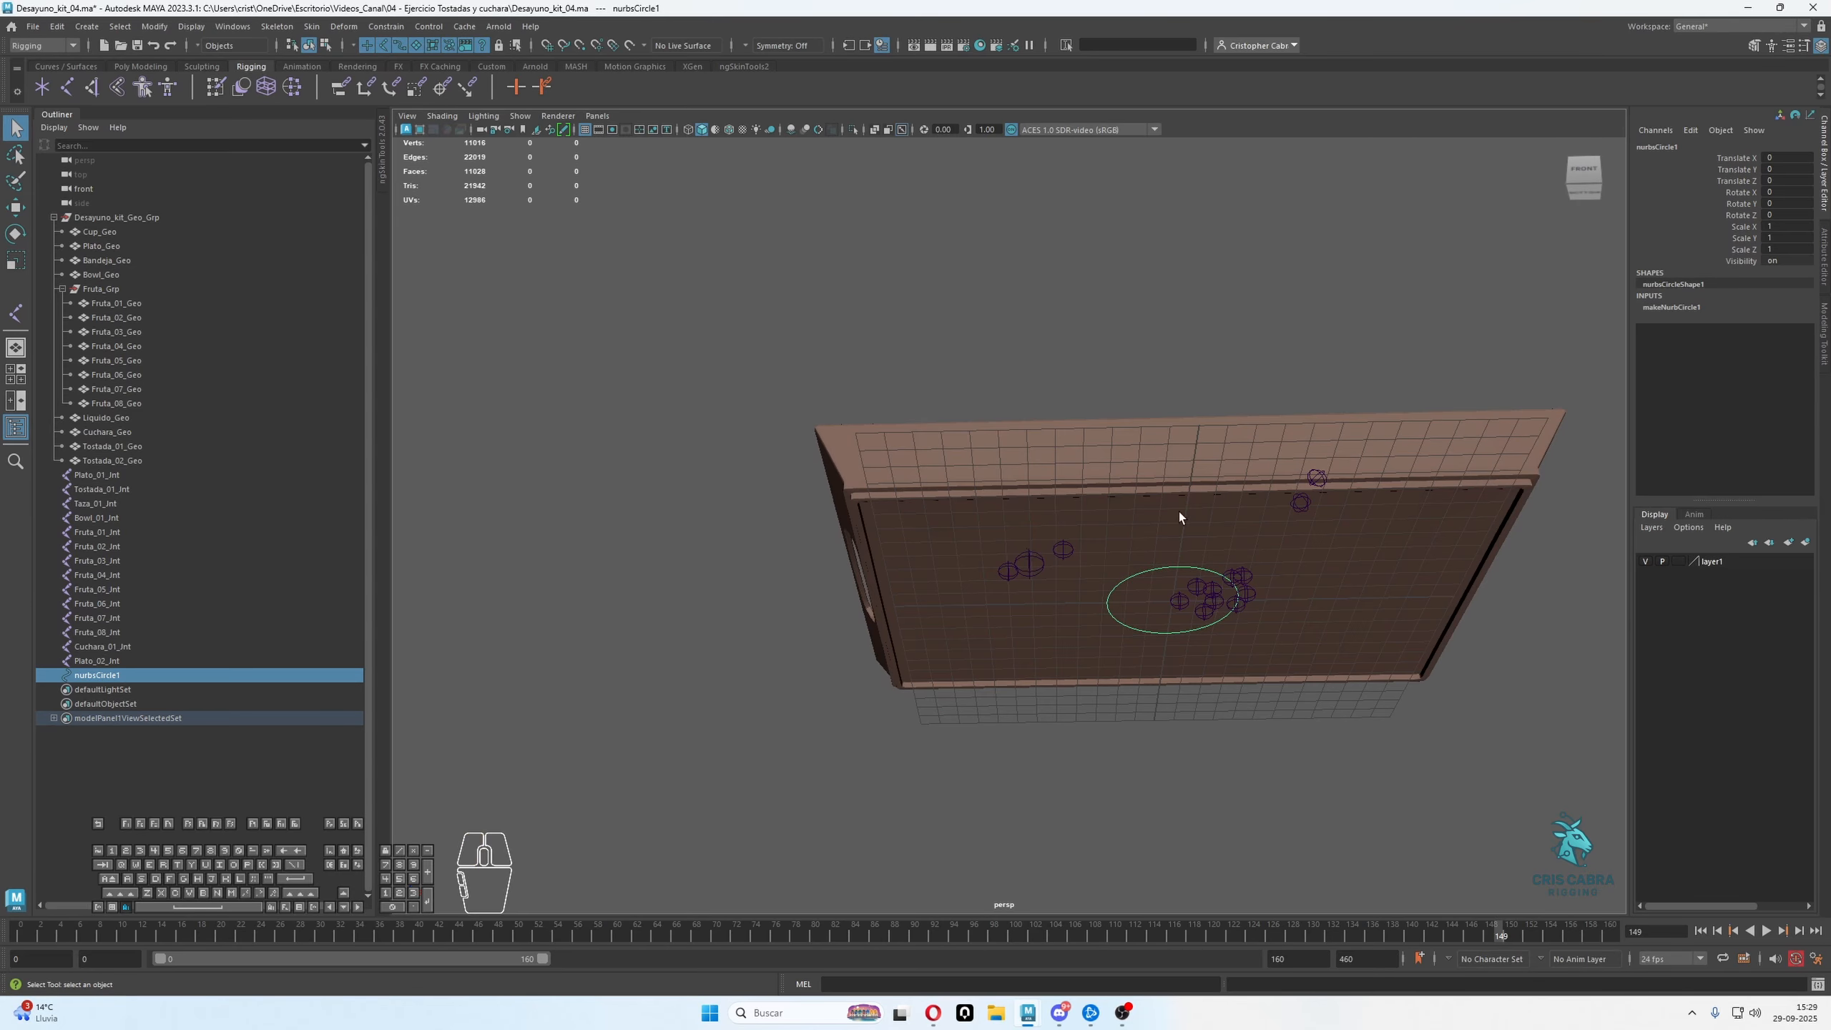
left_click_drag(1146, 600, 1168, 614, "alt")
key("w")
key("ctrl+g")
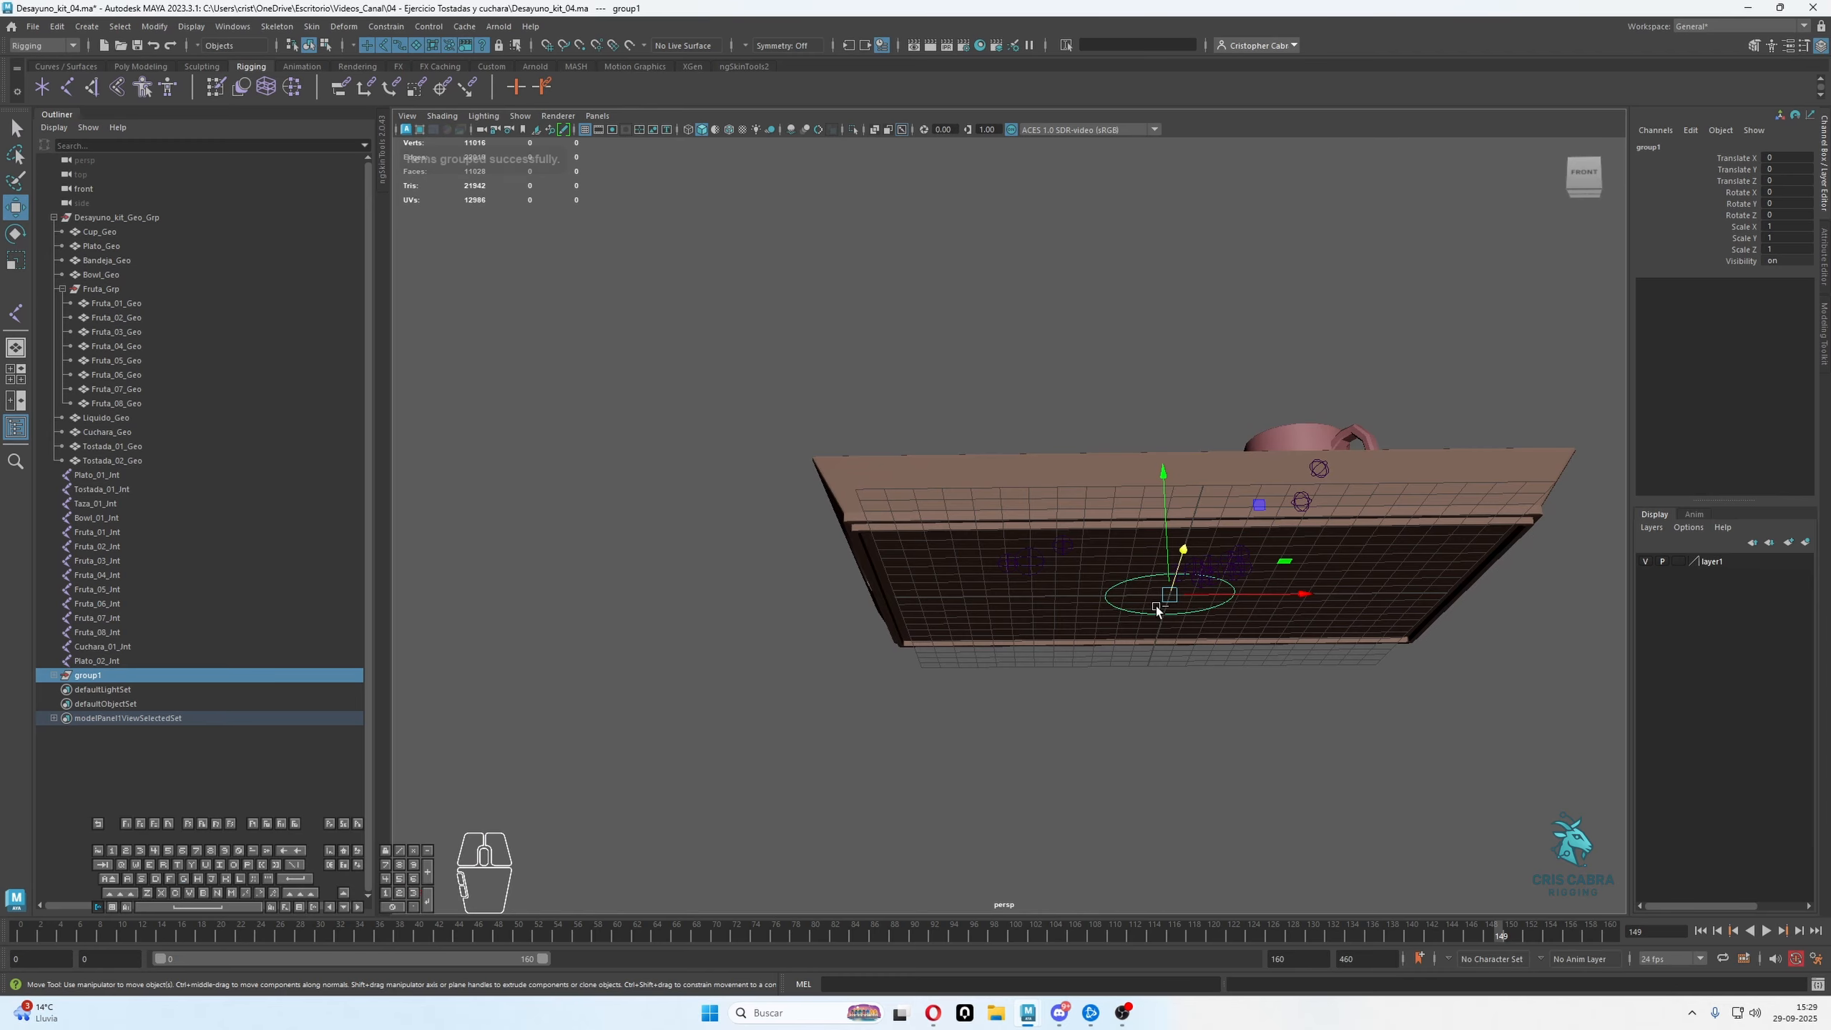
left_click(53, 676)
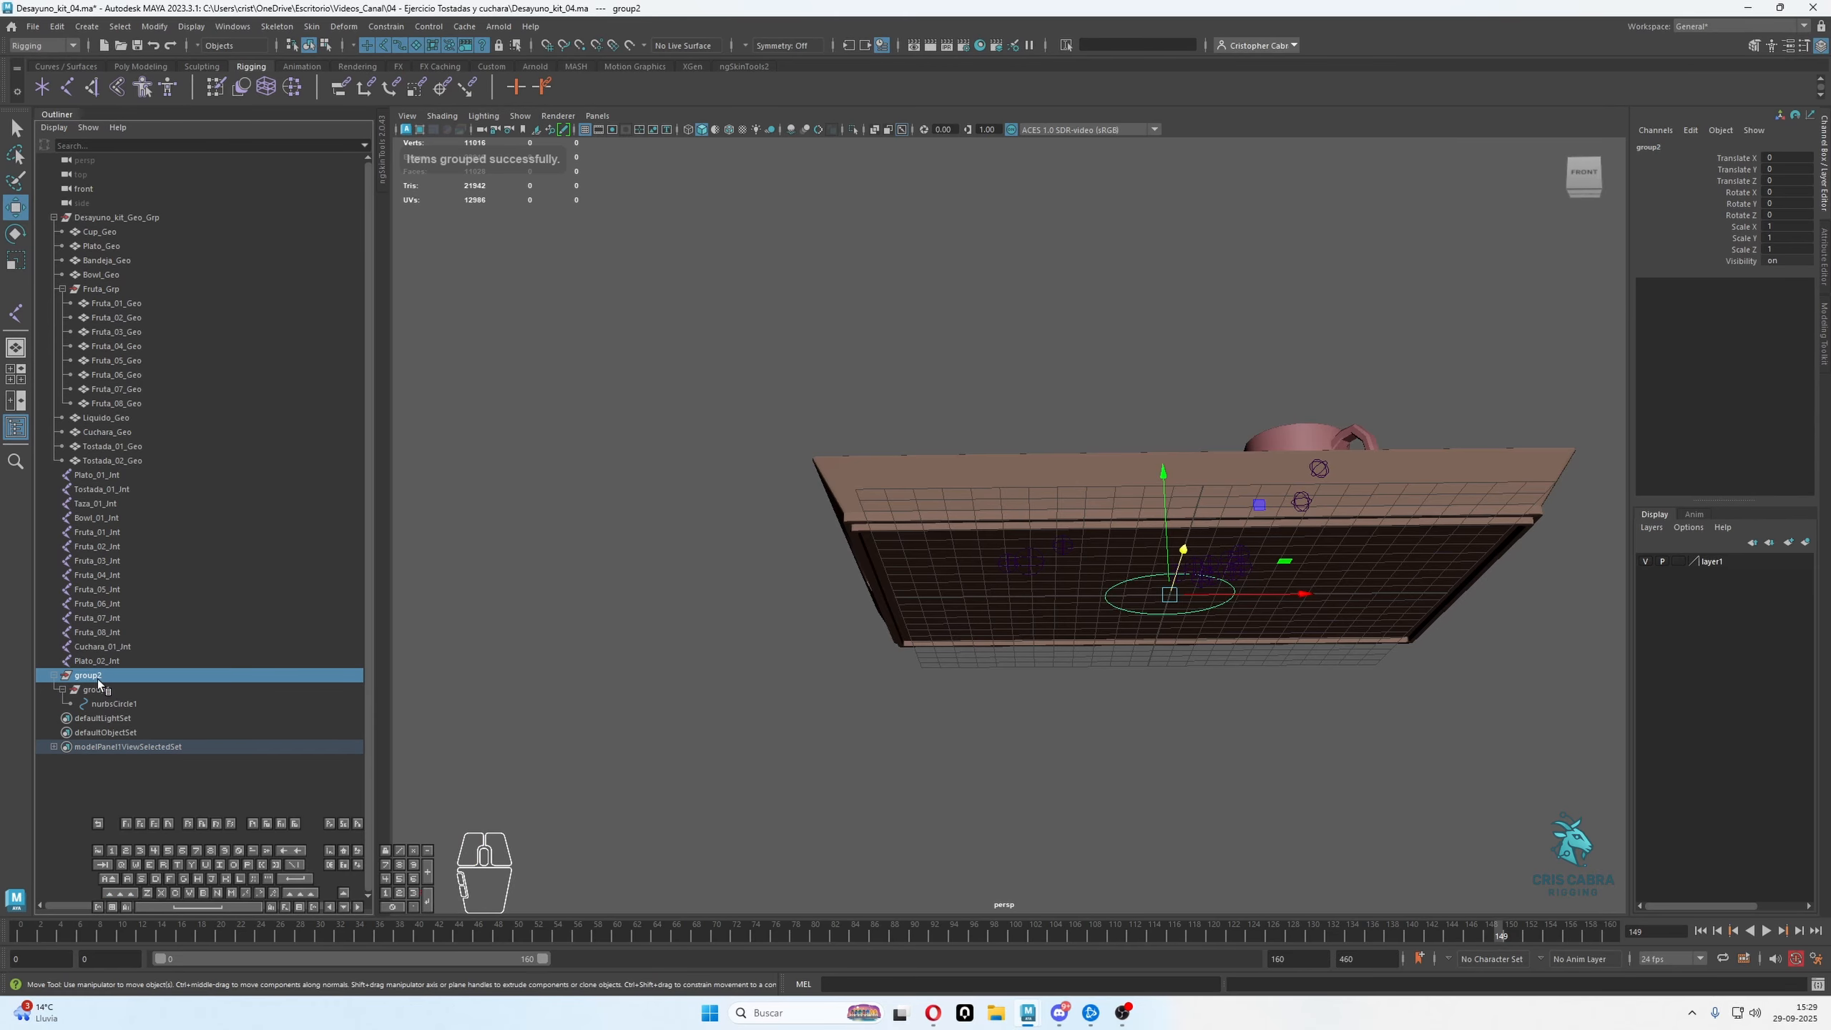
Examine the circle's hierarchy by selecting nurbsCircle1, group1 and group2 in turn and comparing their transform channels
left_click(115, 703)
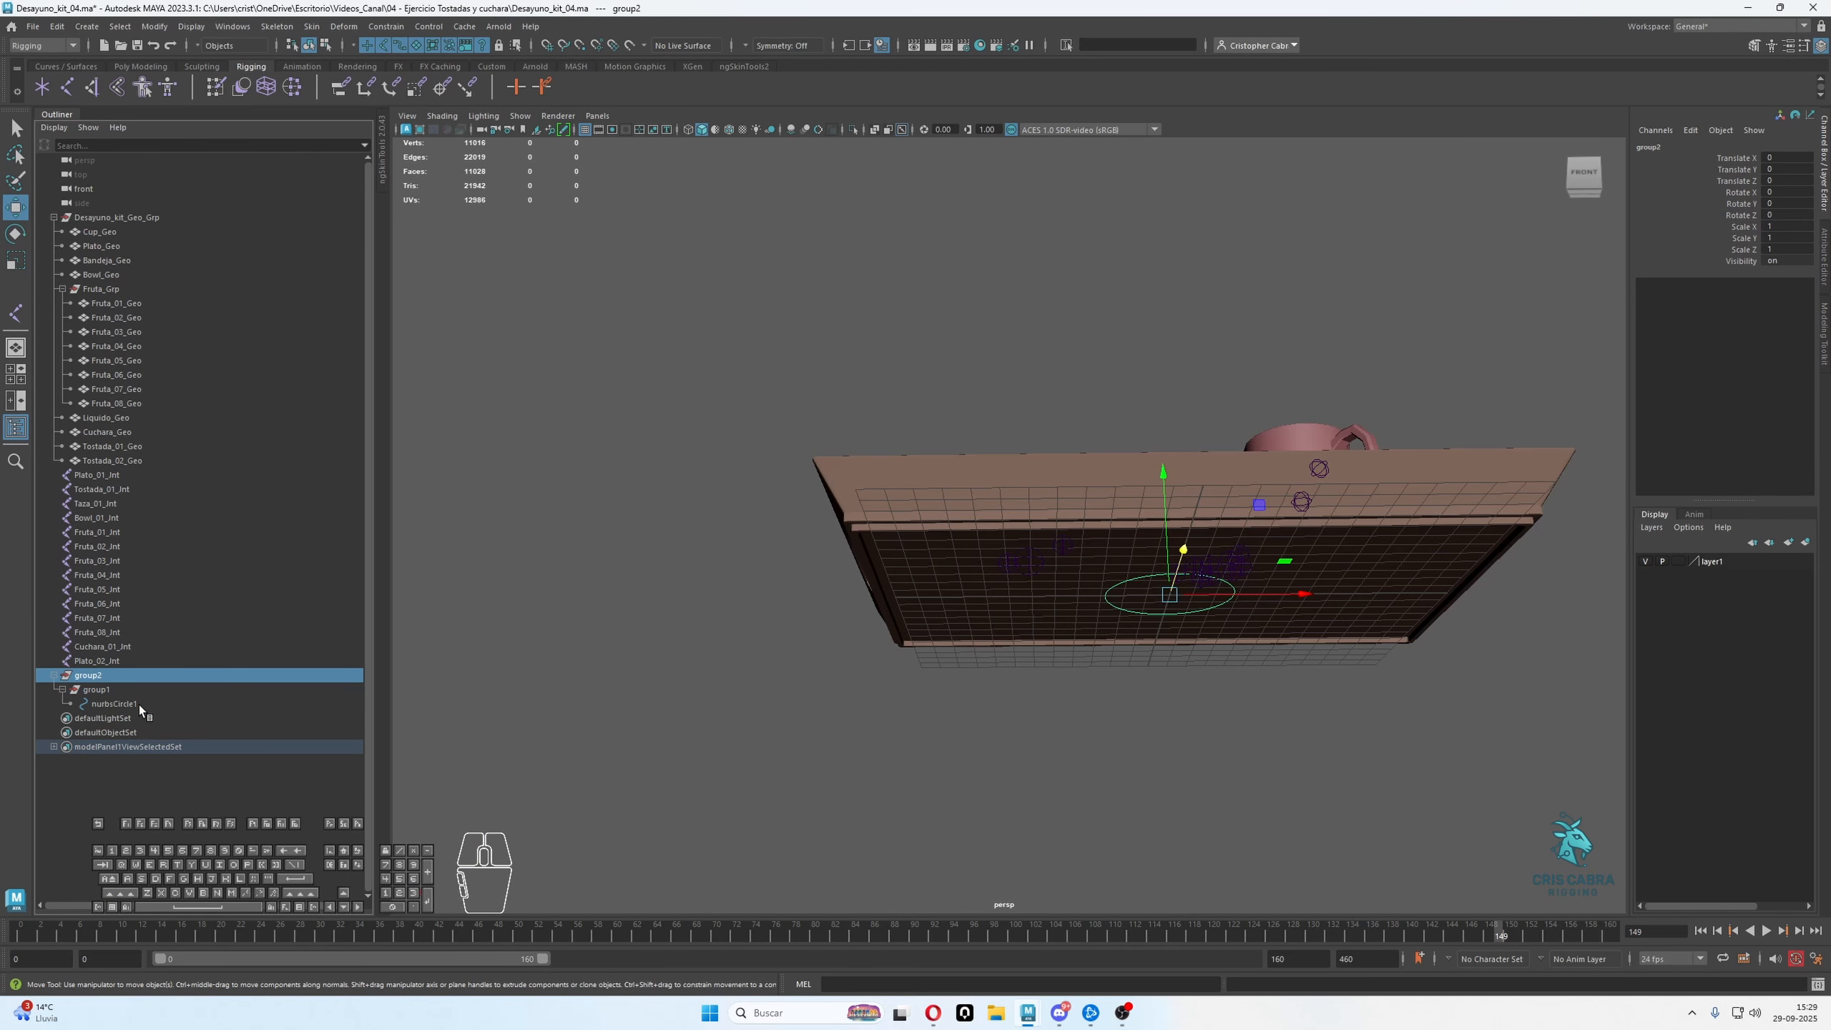
left_click(101, 688)
left_click(88, 675)
left_click(108, 690)
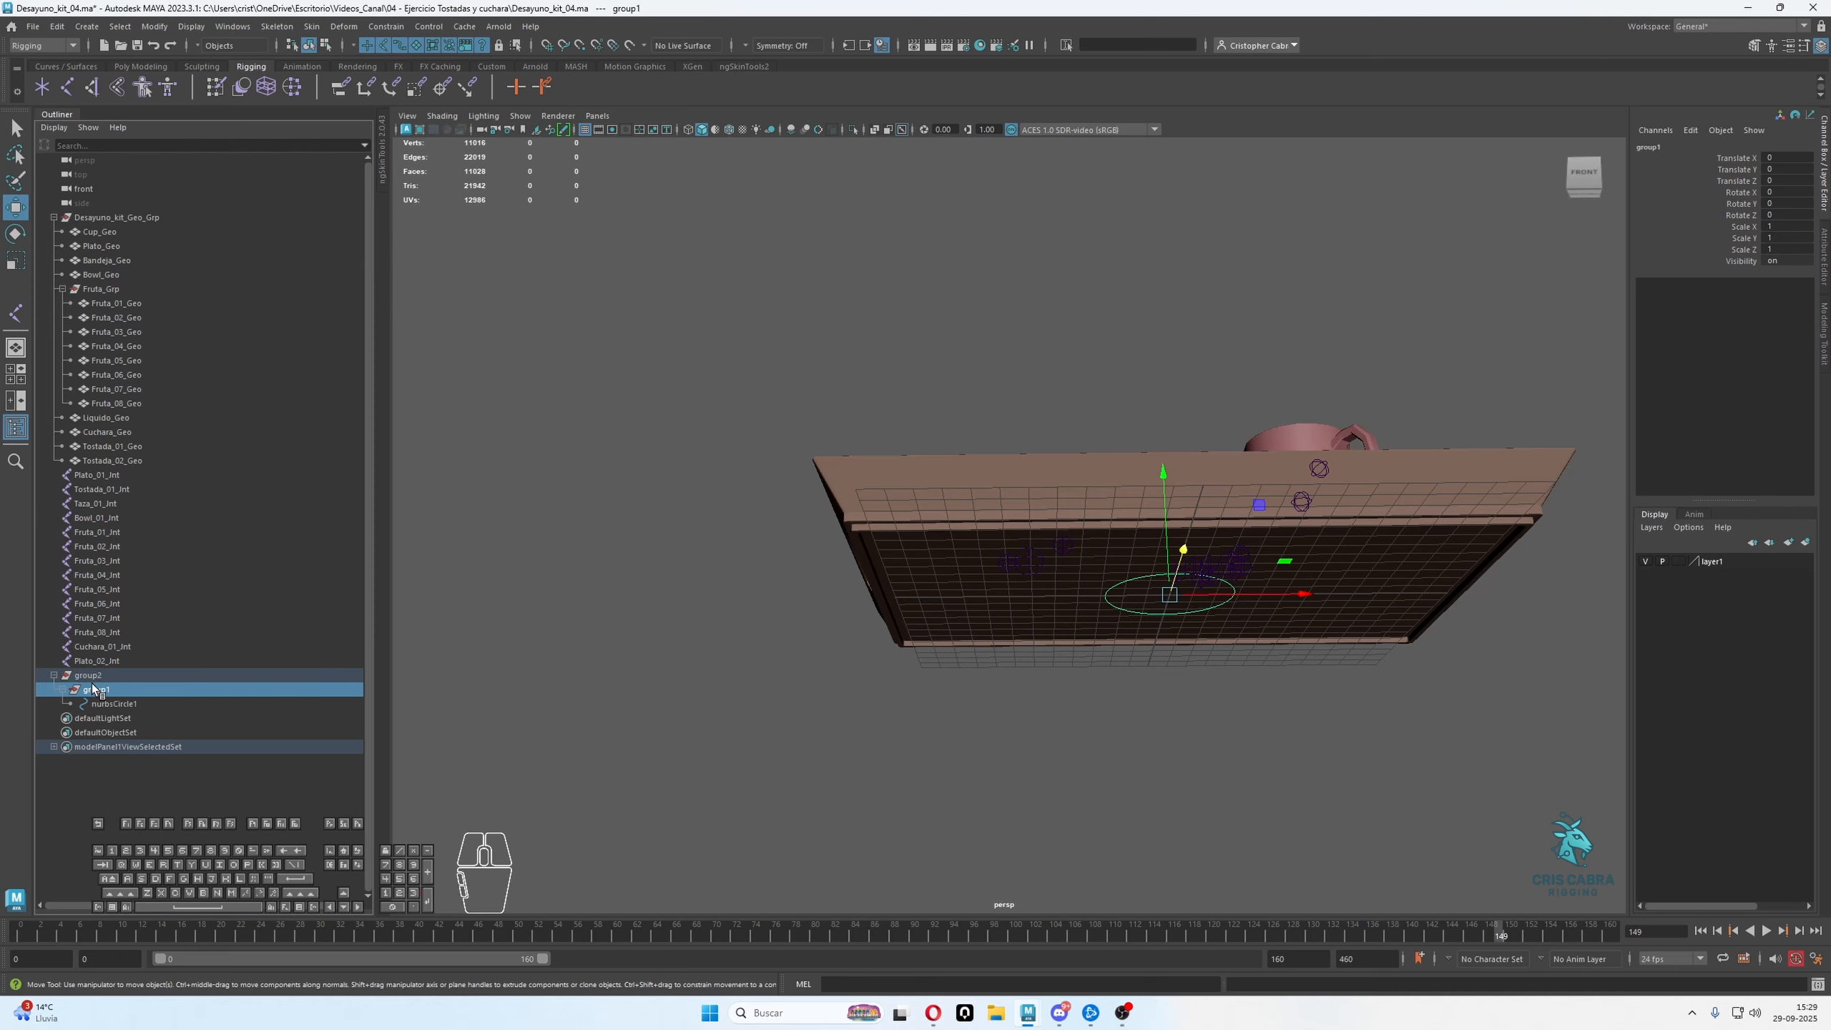
left_click(113, 703)
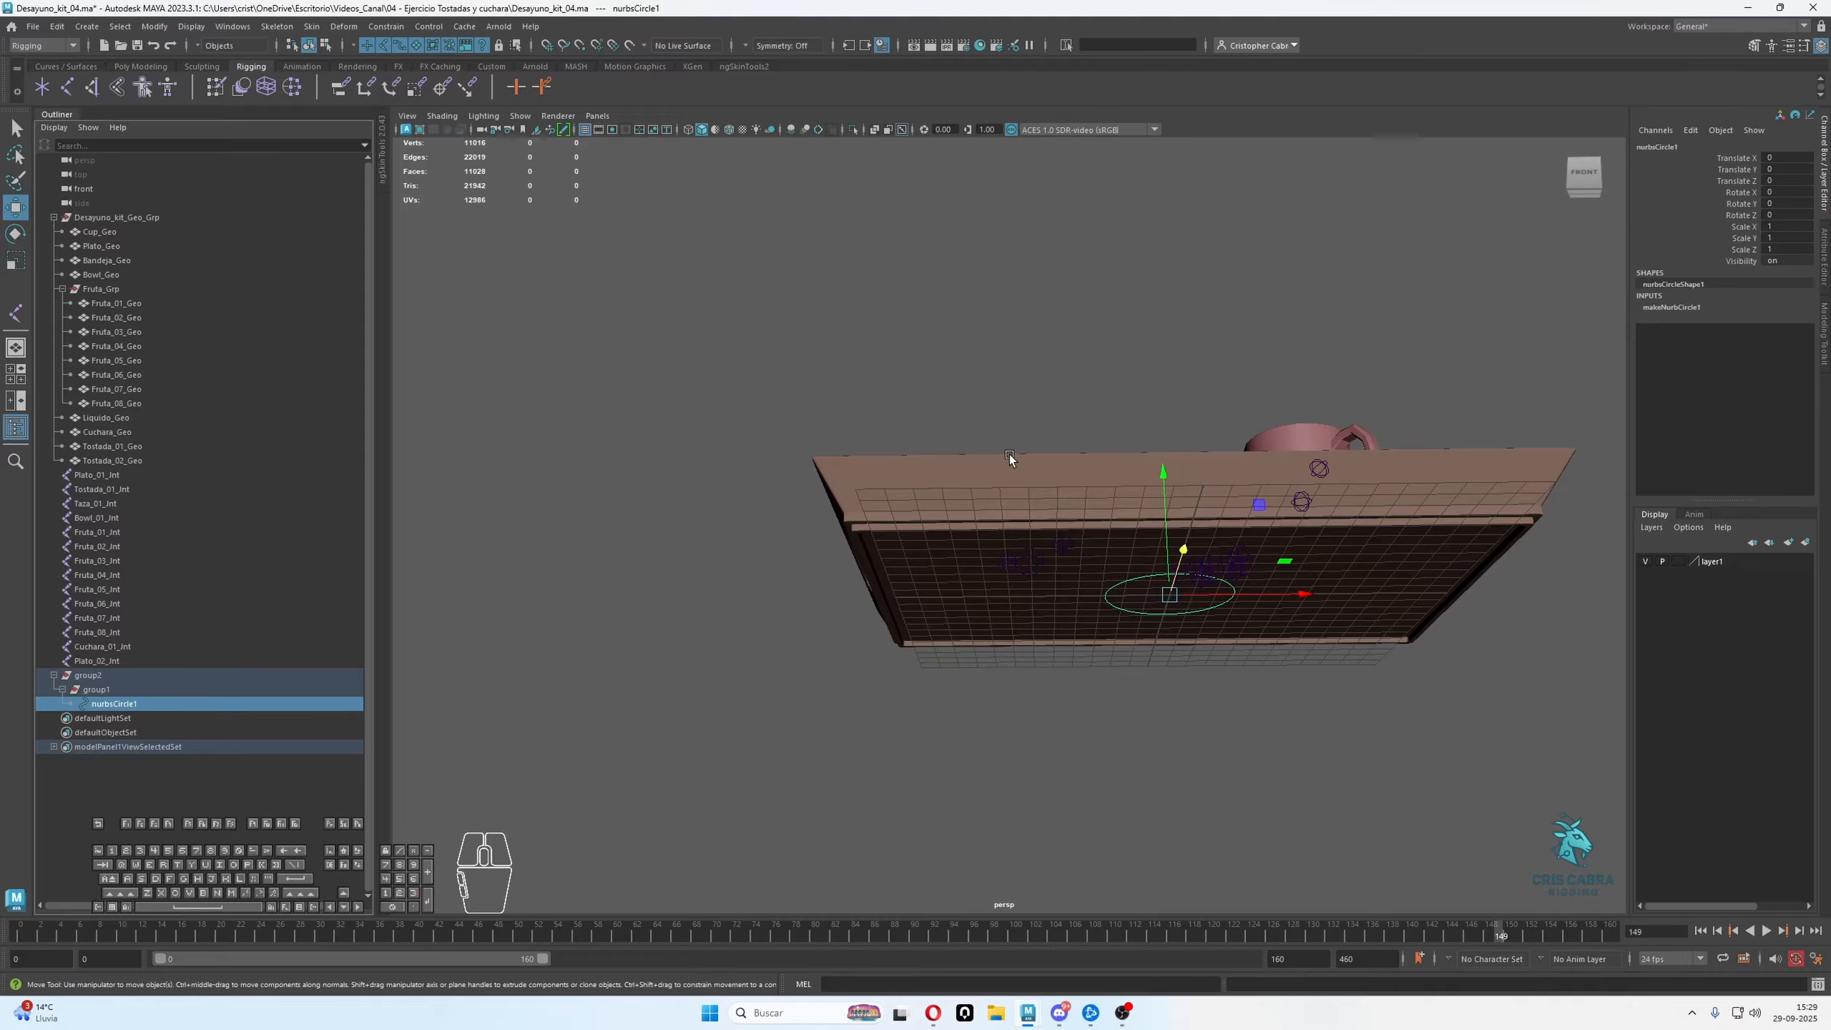
left_click_drag(1074, 655, 1079, 606, "alt")
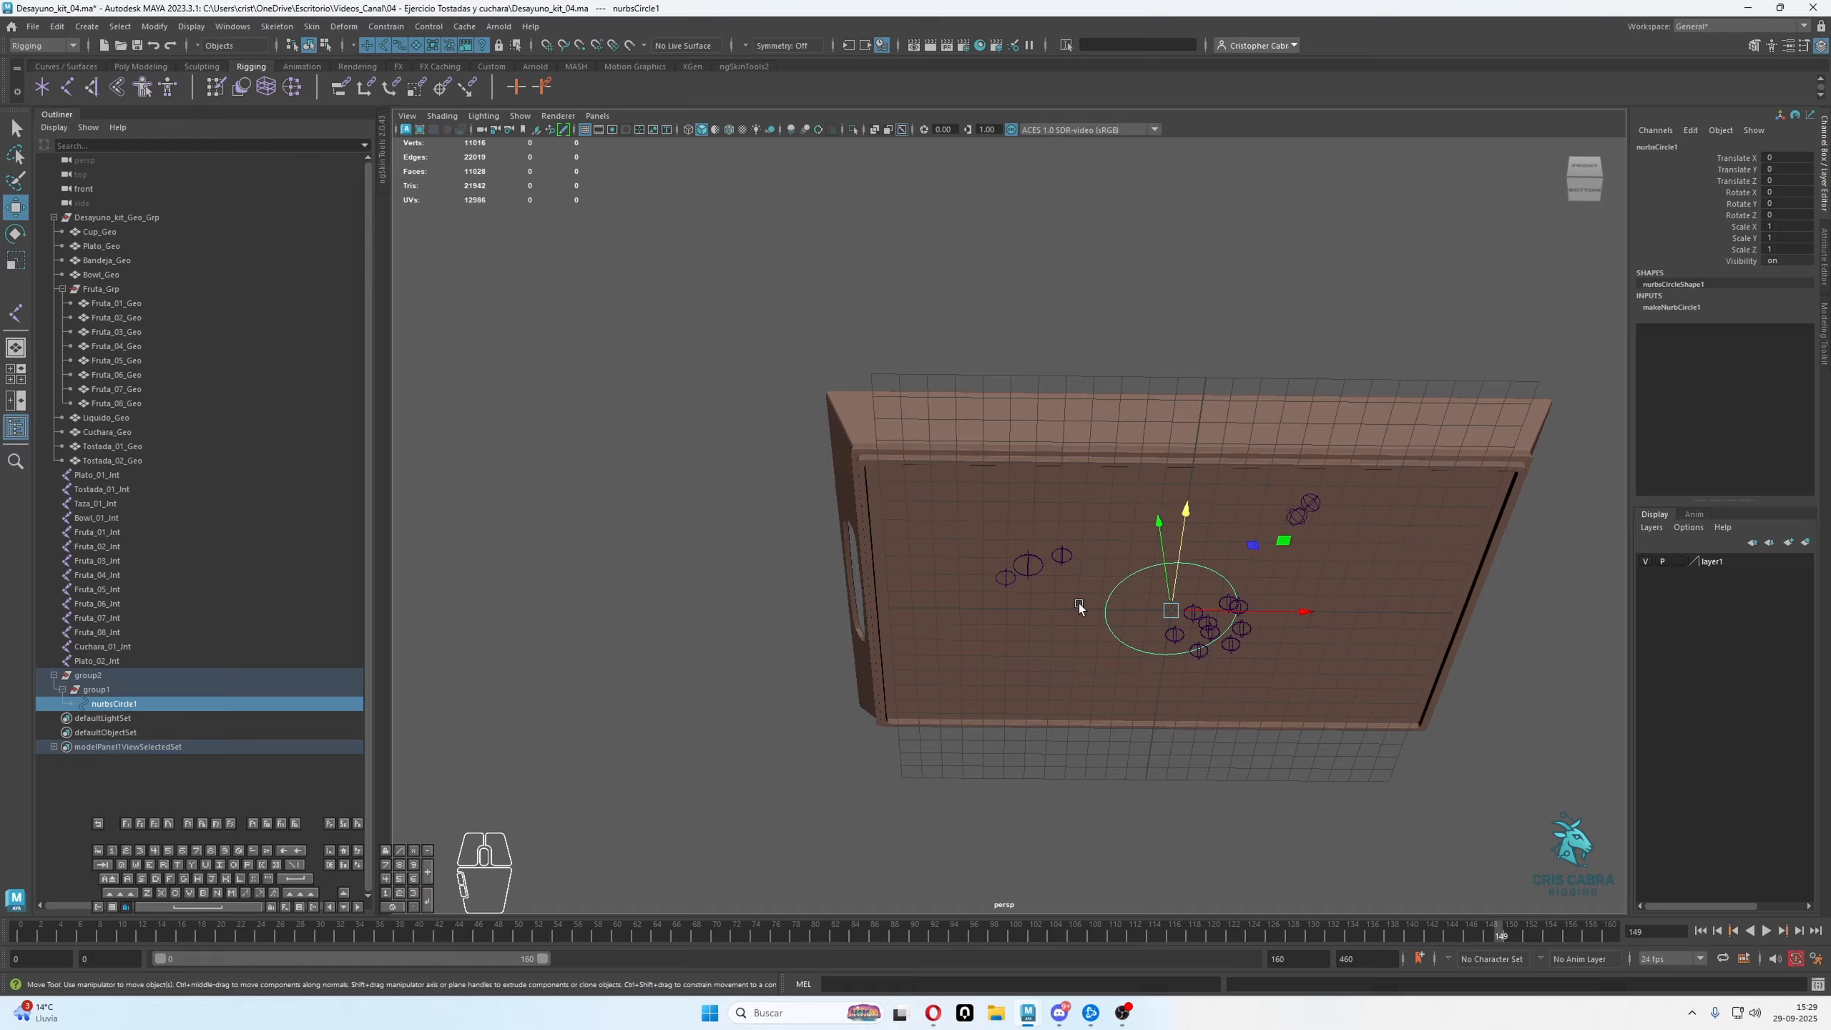
left_click(100, 692)
left_click(97, 678)
left_click(119, 704)
left_click(106, 690)
left_click(103, 679)
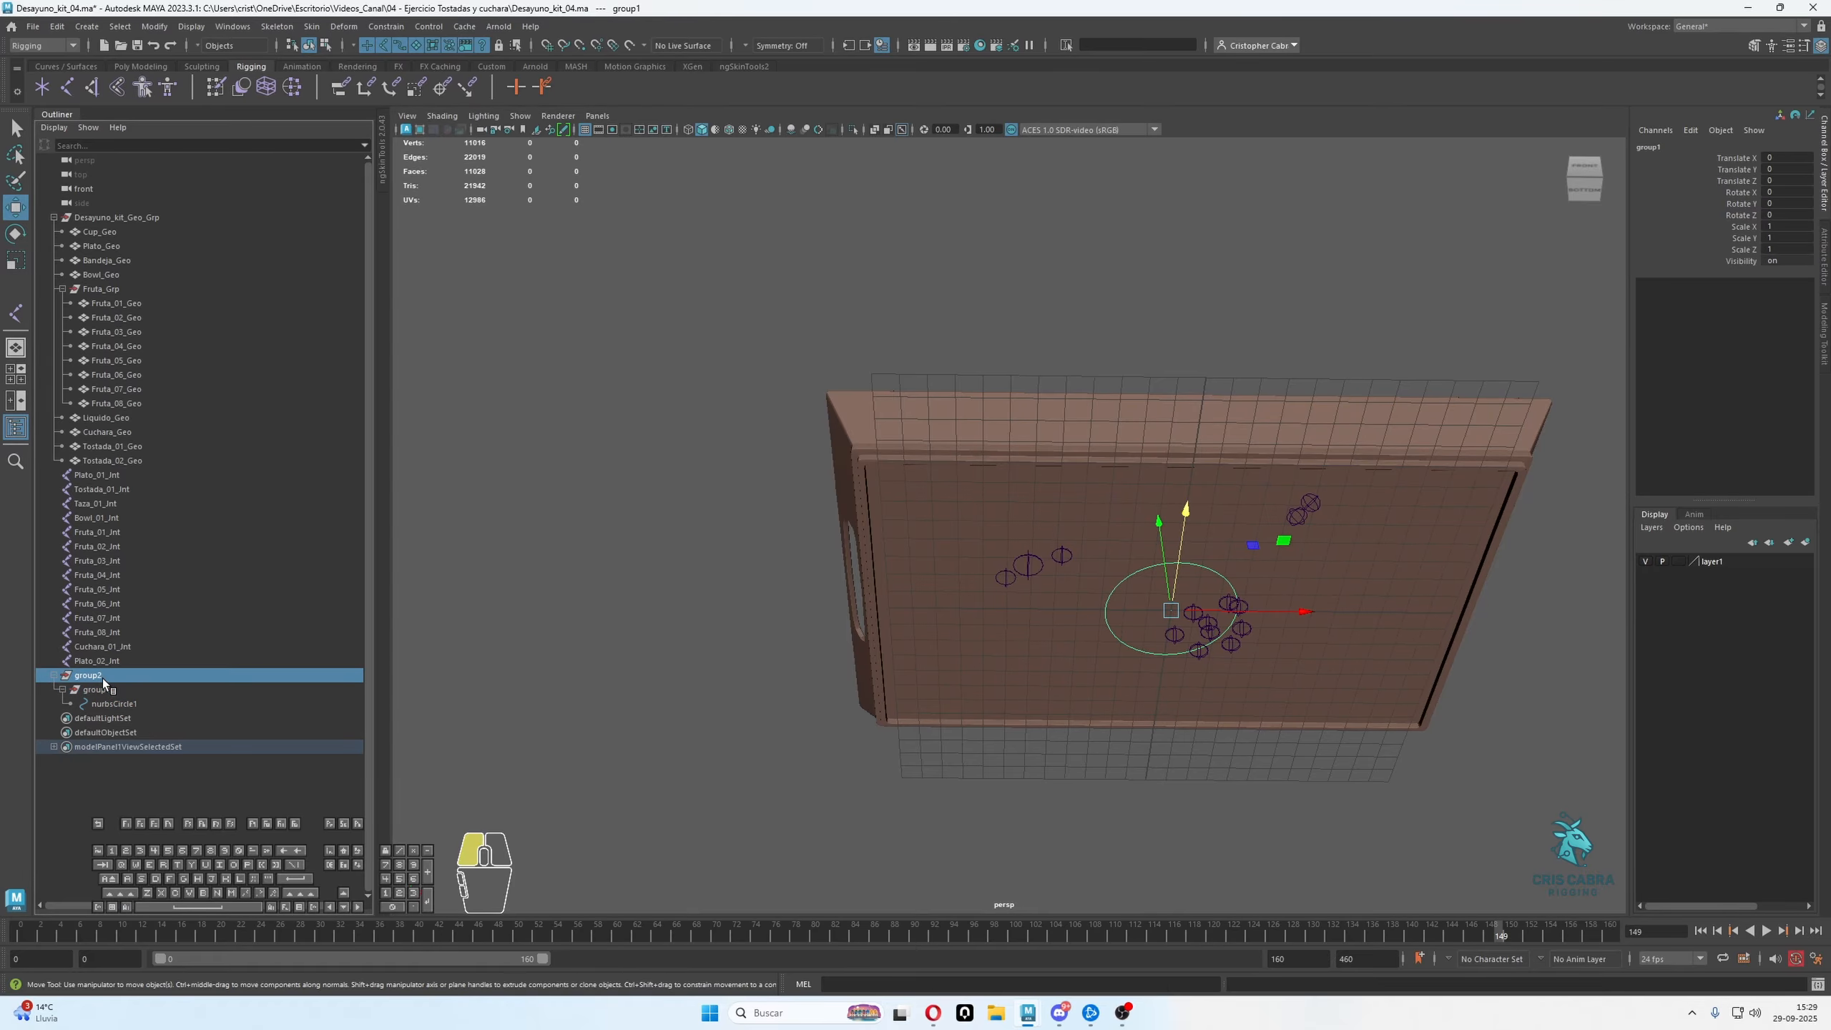
left_click(115, 705)
left_click(101, 690)
left_click(91, 677)
left_click(104, 693)
left_click(113, 699)
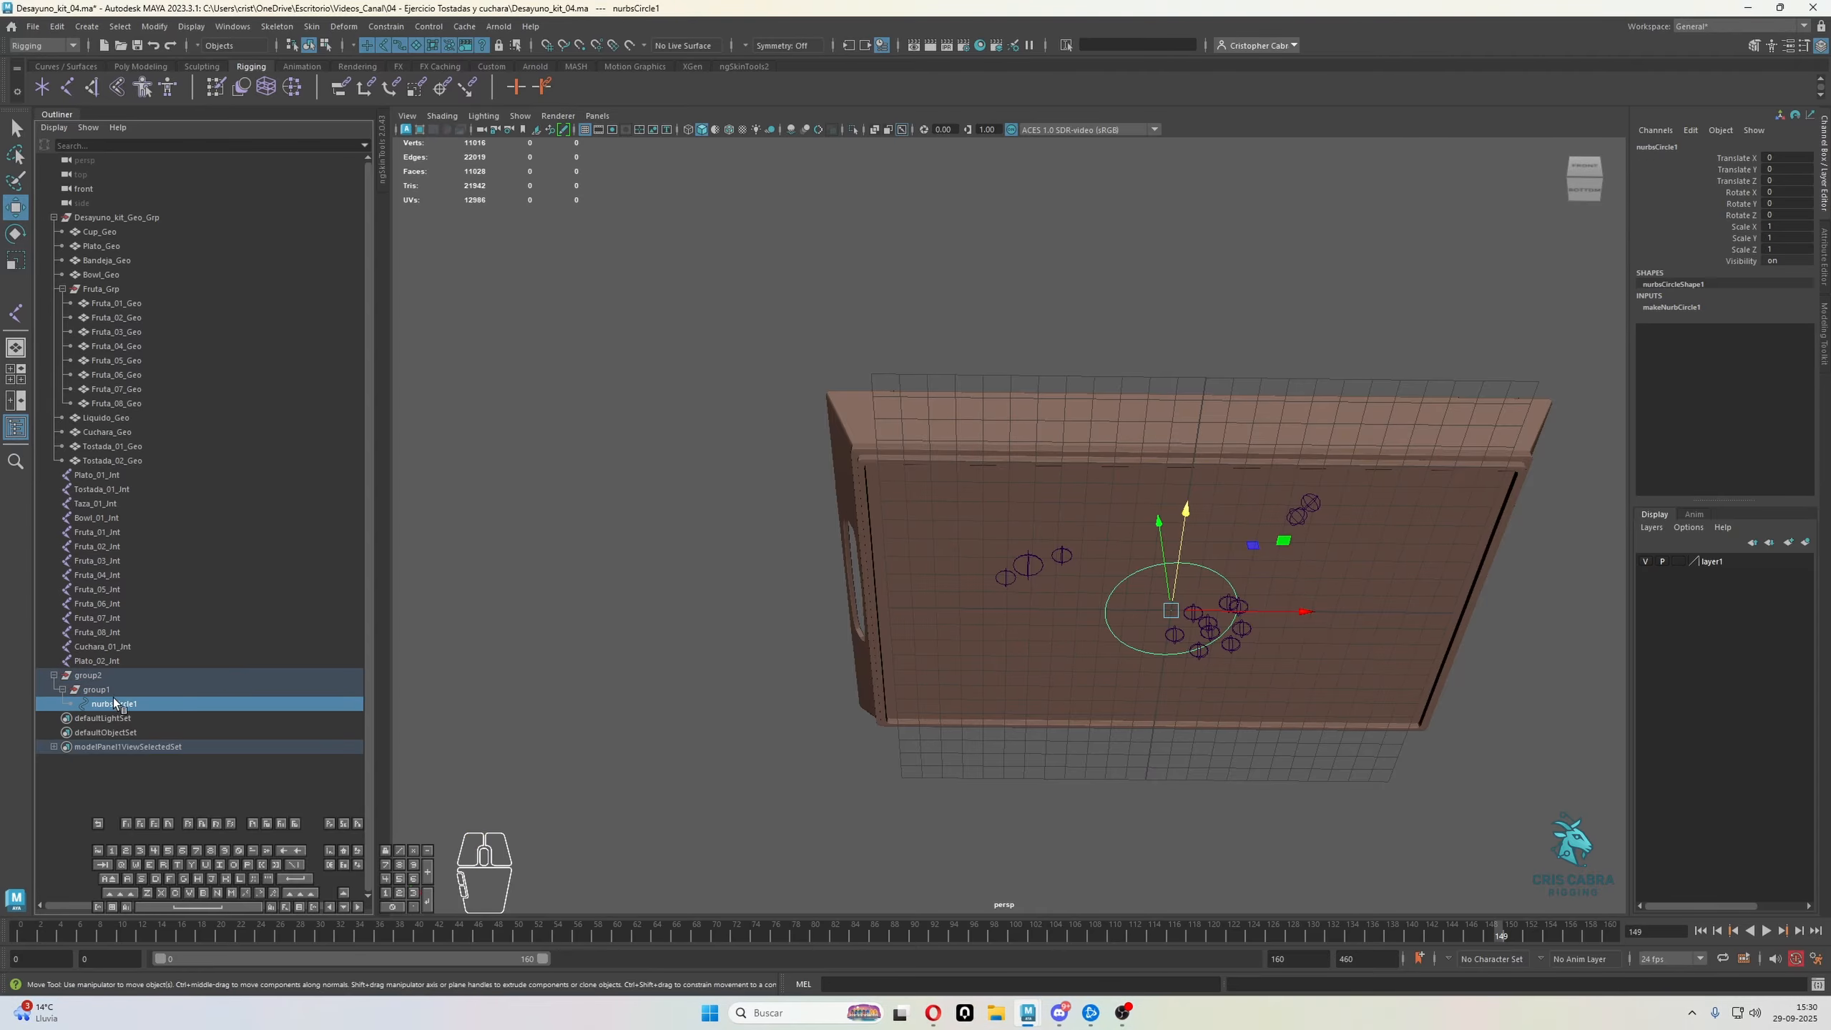
left_click(94, 677)
left_click_drag(978, 496, 1055, 568, "alt")
left_click(113, 702)
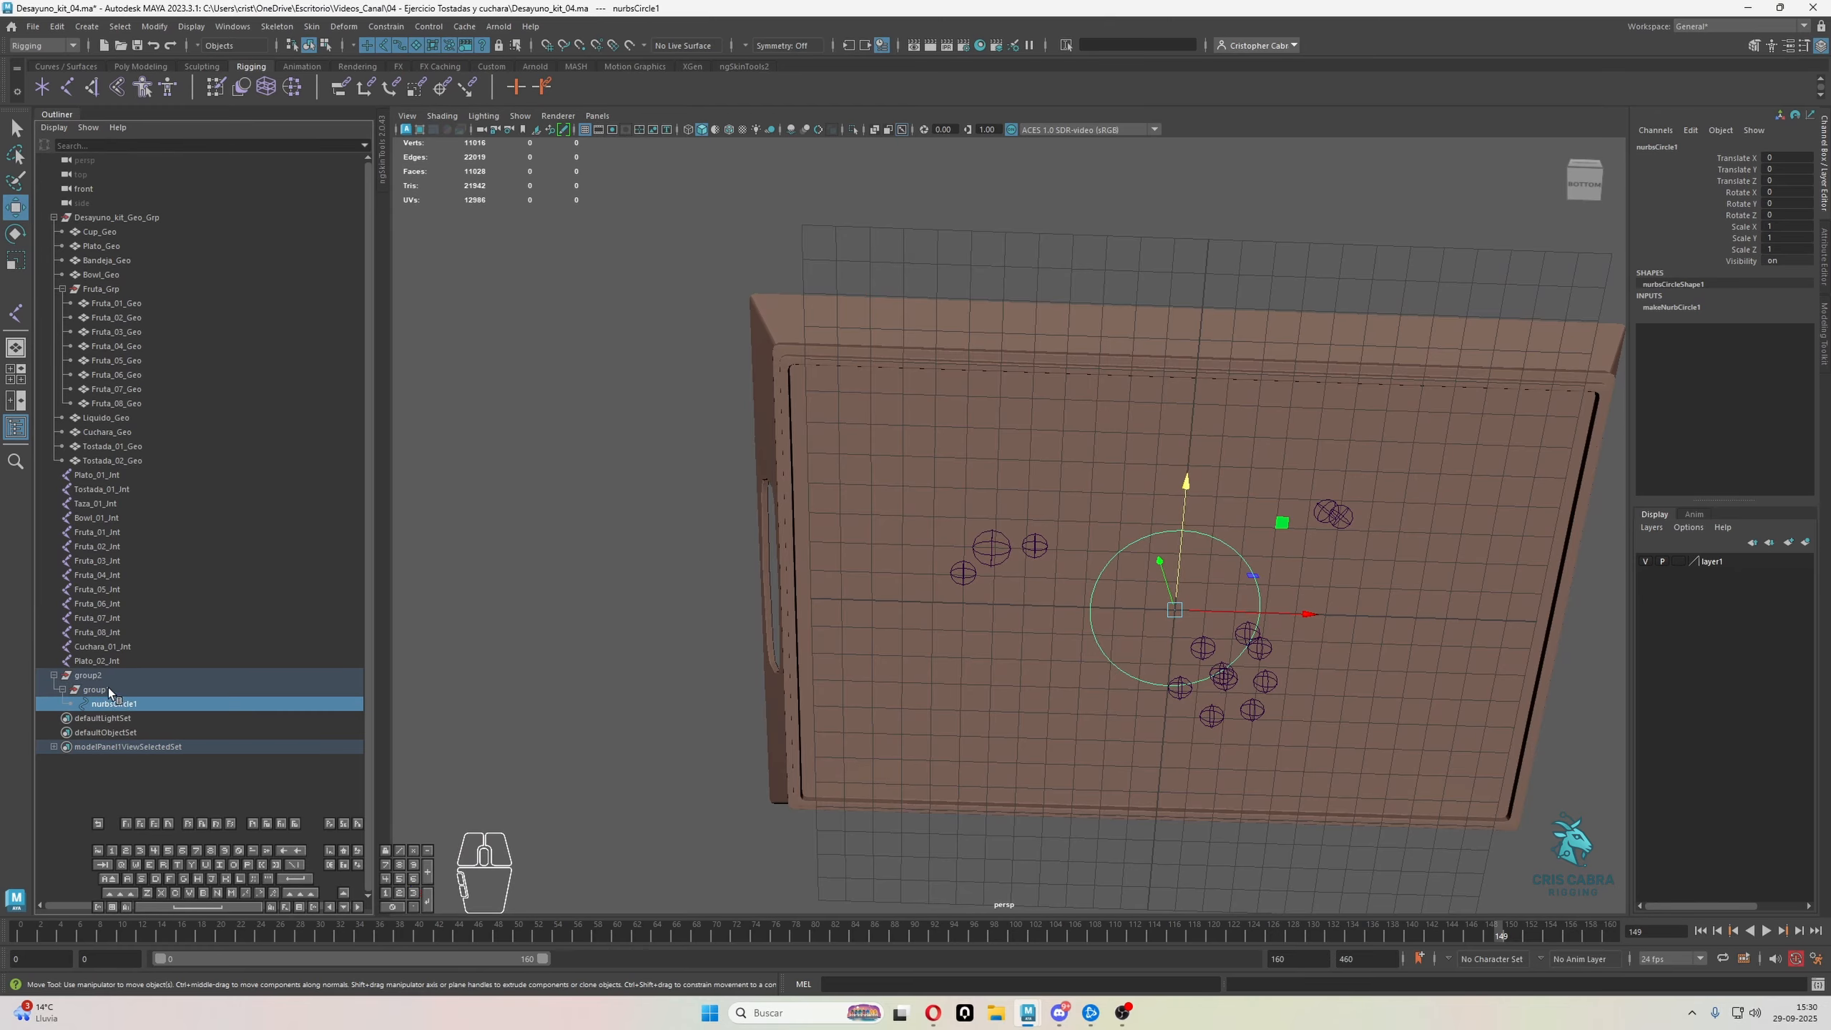
Rename the NURBS circle as TEMPLATE_Ctrl and select the full name for reuse
double_click(119, 704)
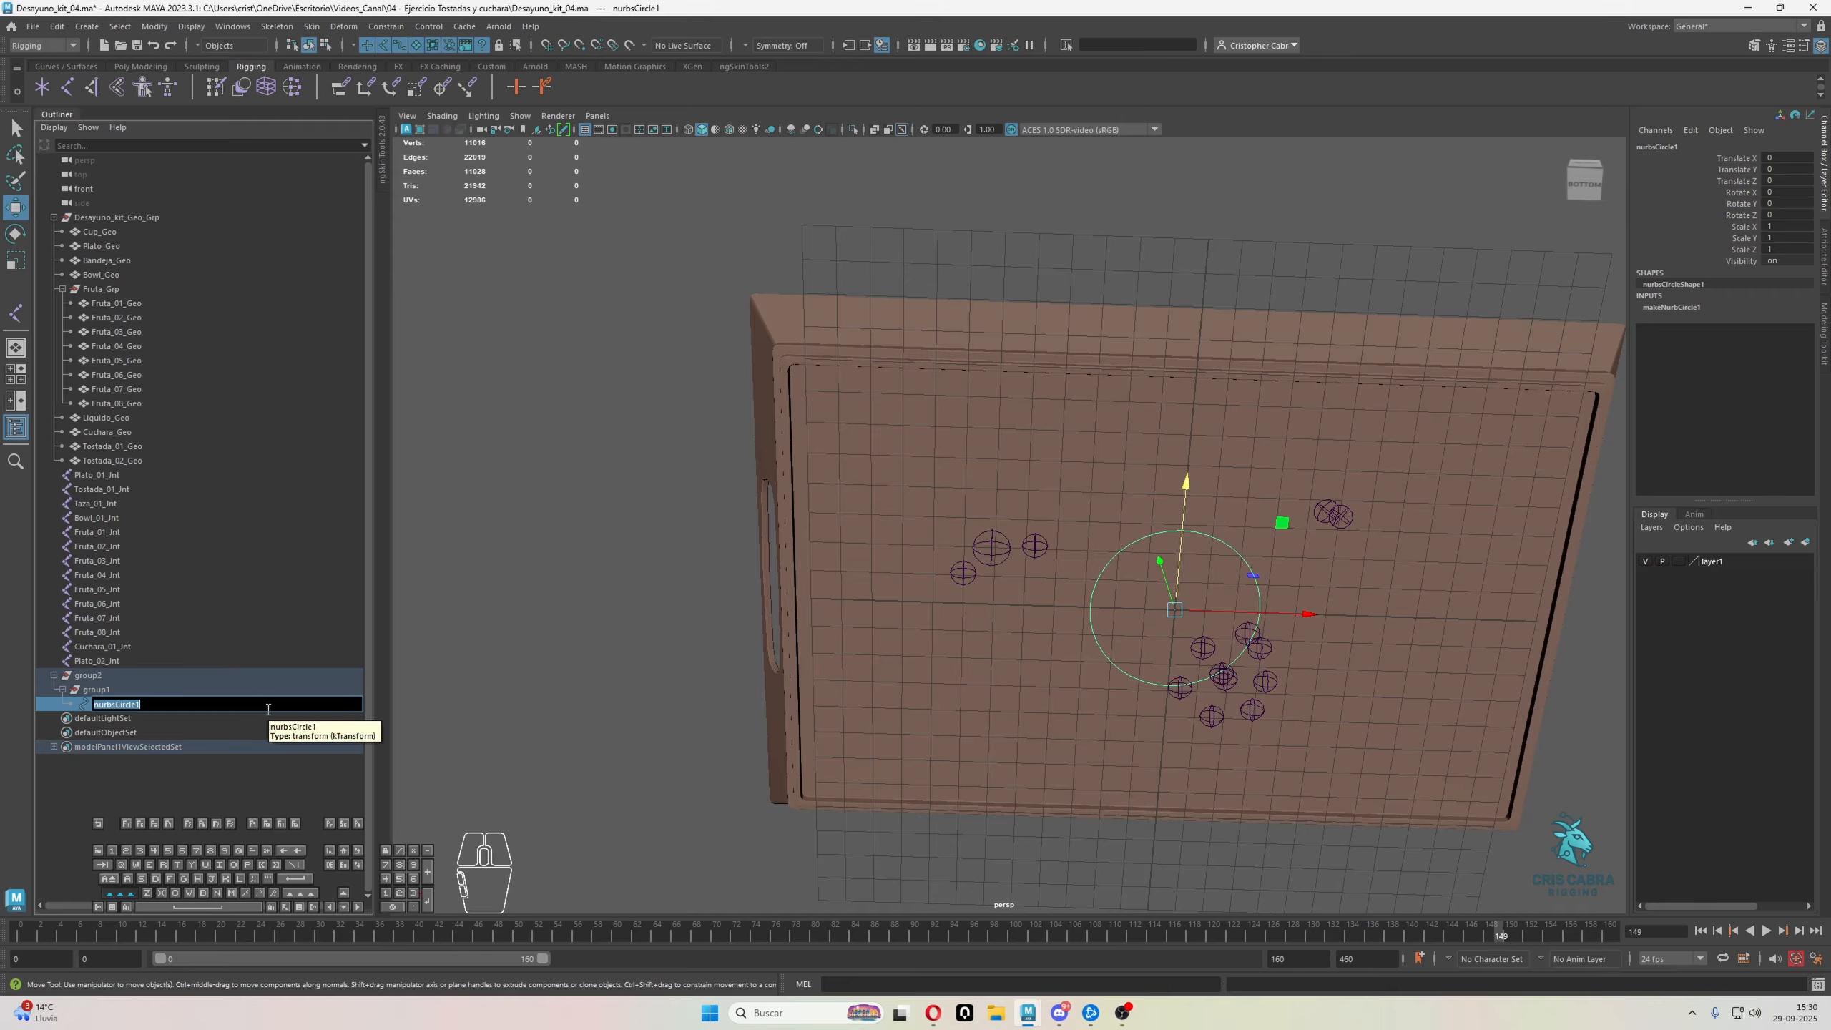
type("TEMPLATE_Ctrl")
key("ctrl+a")
key("ctrl+c")
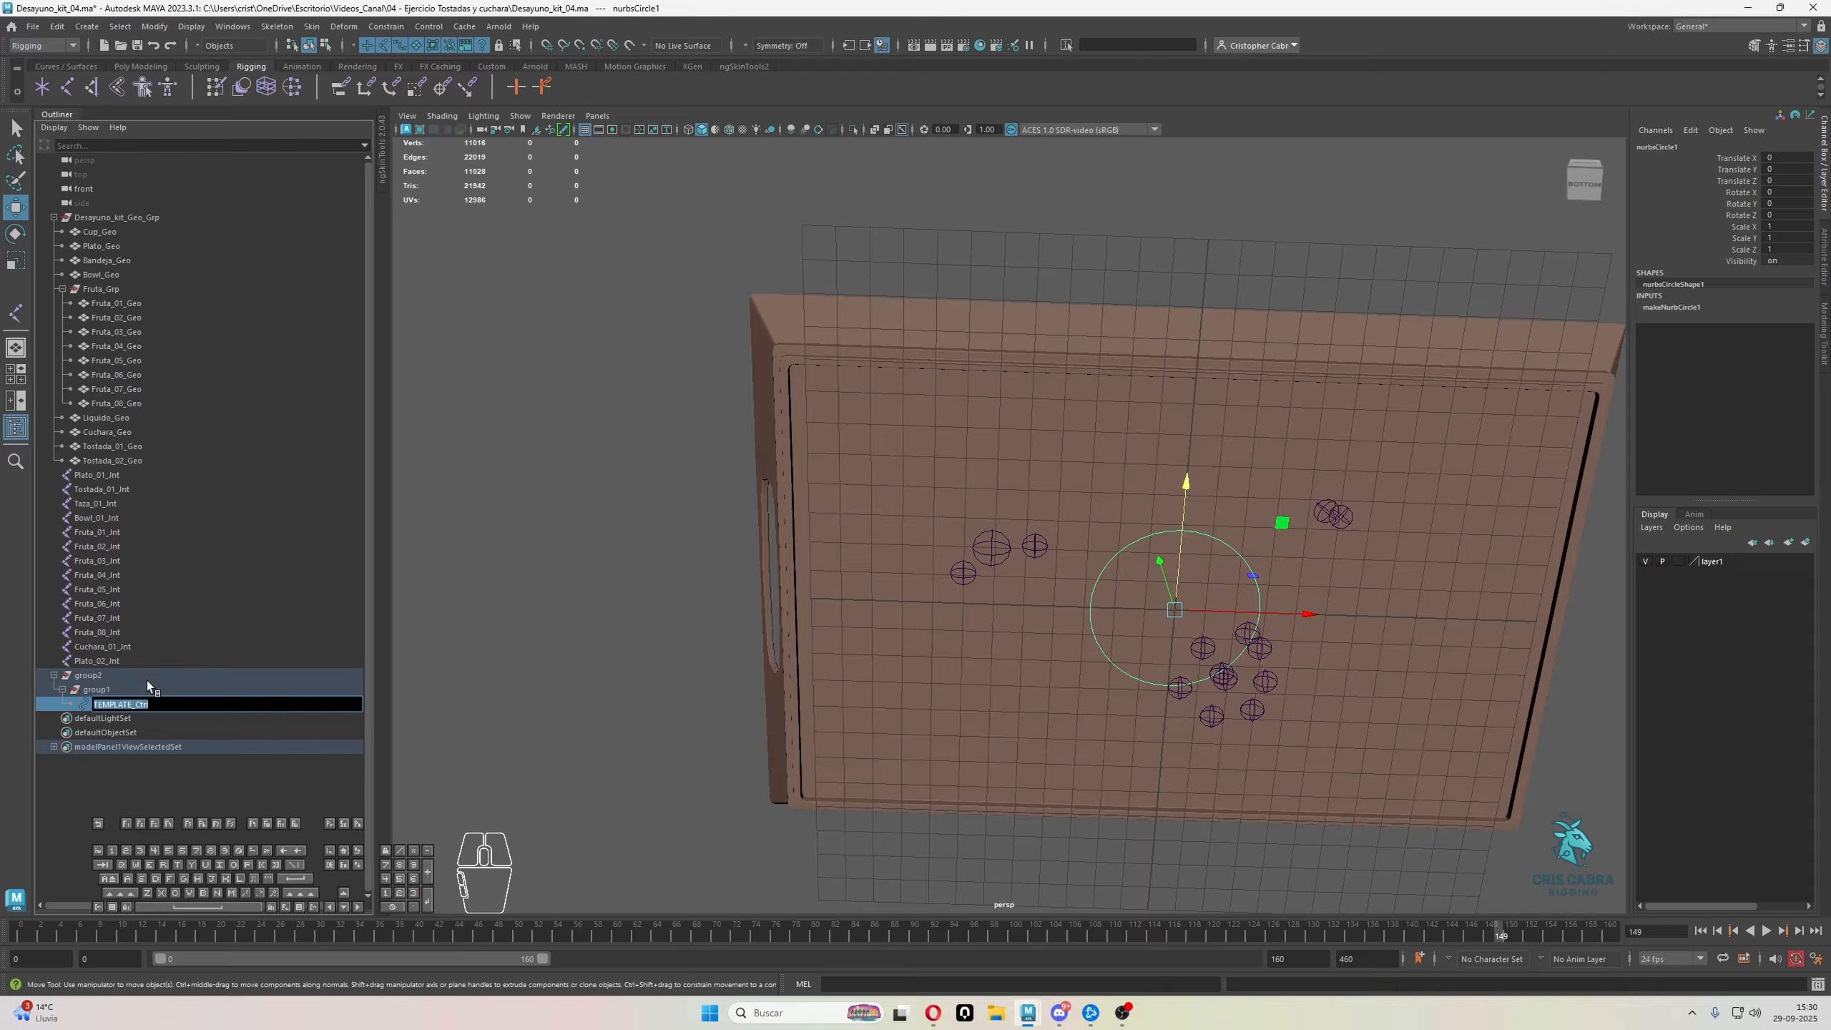
Rename the inner group as TEMPLATE_Ctrl_Ofst, reusing the circle's name
double_click(144, 686)
key("ctrl+v")
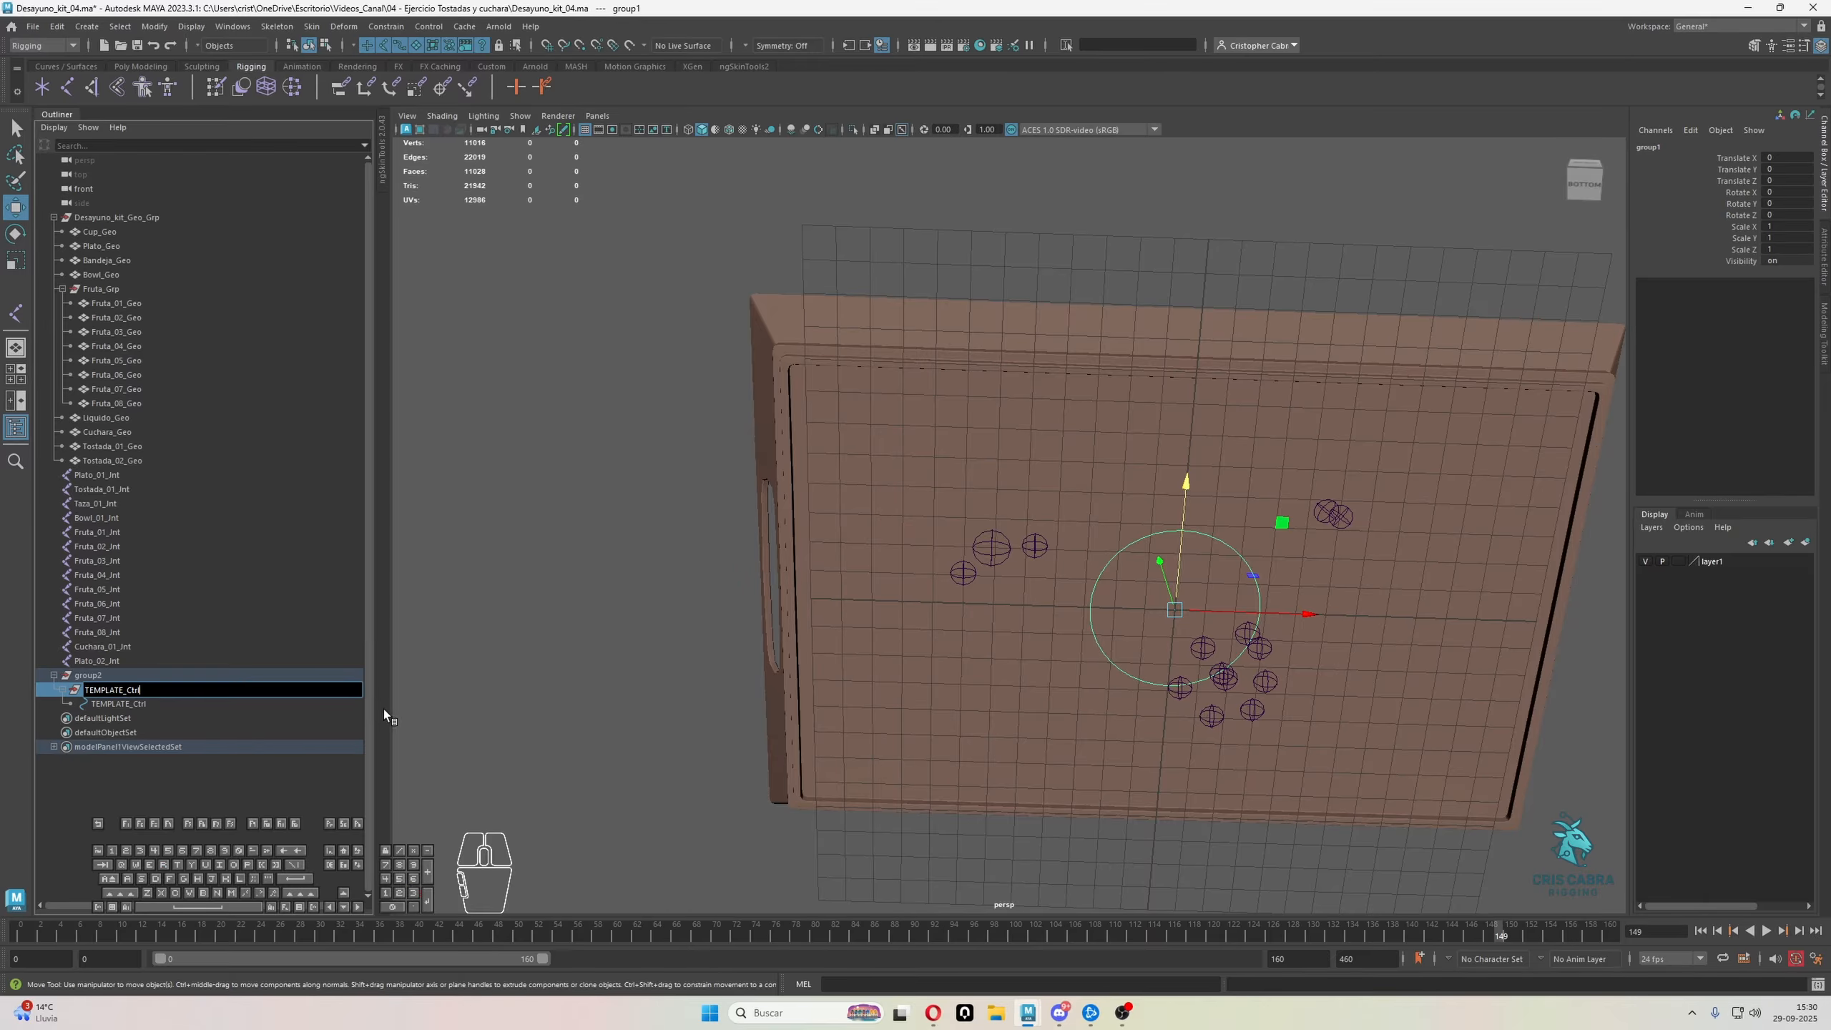
type("_Ofst")
key("Return")
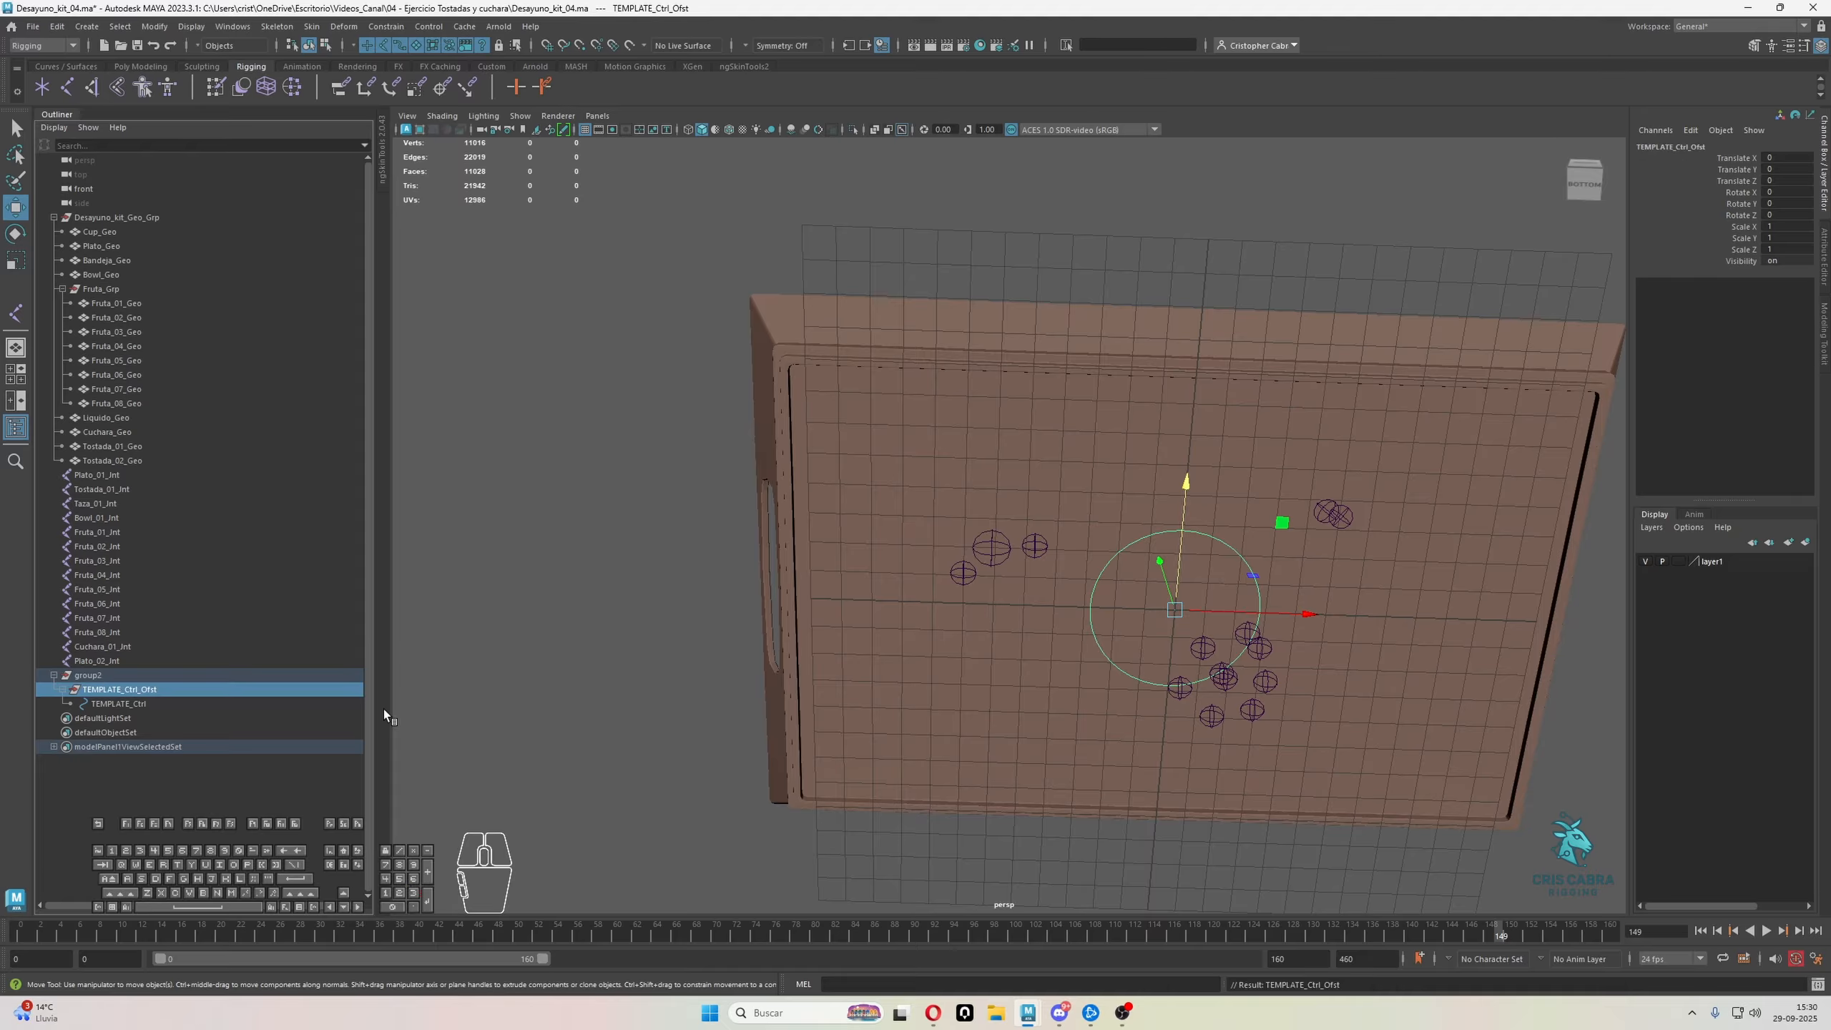
Rename the outer group as TEMPLATE_Ctrl_Grp and select both groups together with the control circle
double_click(99, 674)
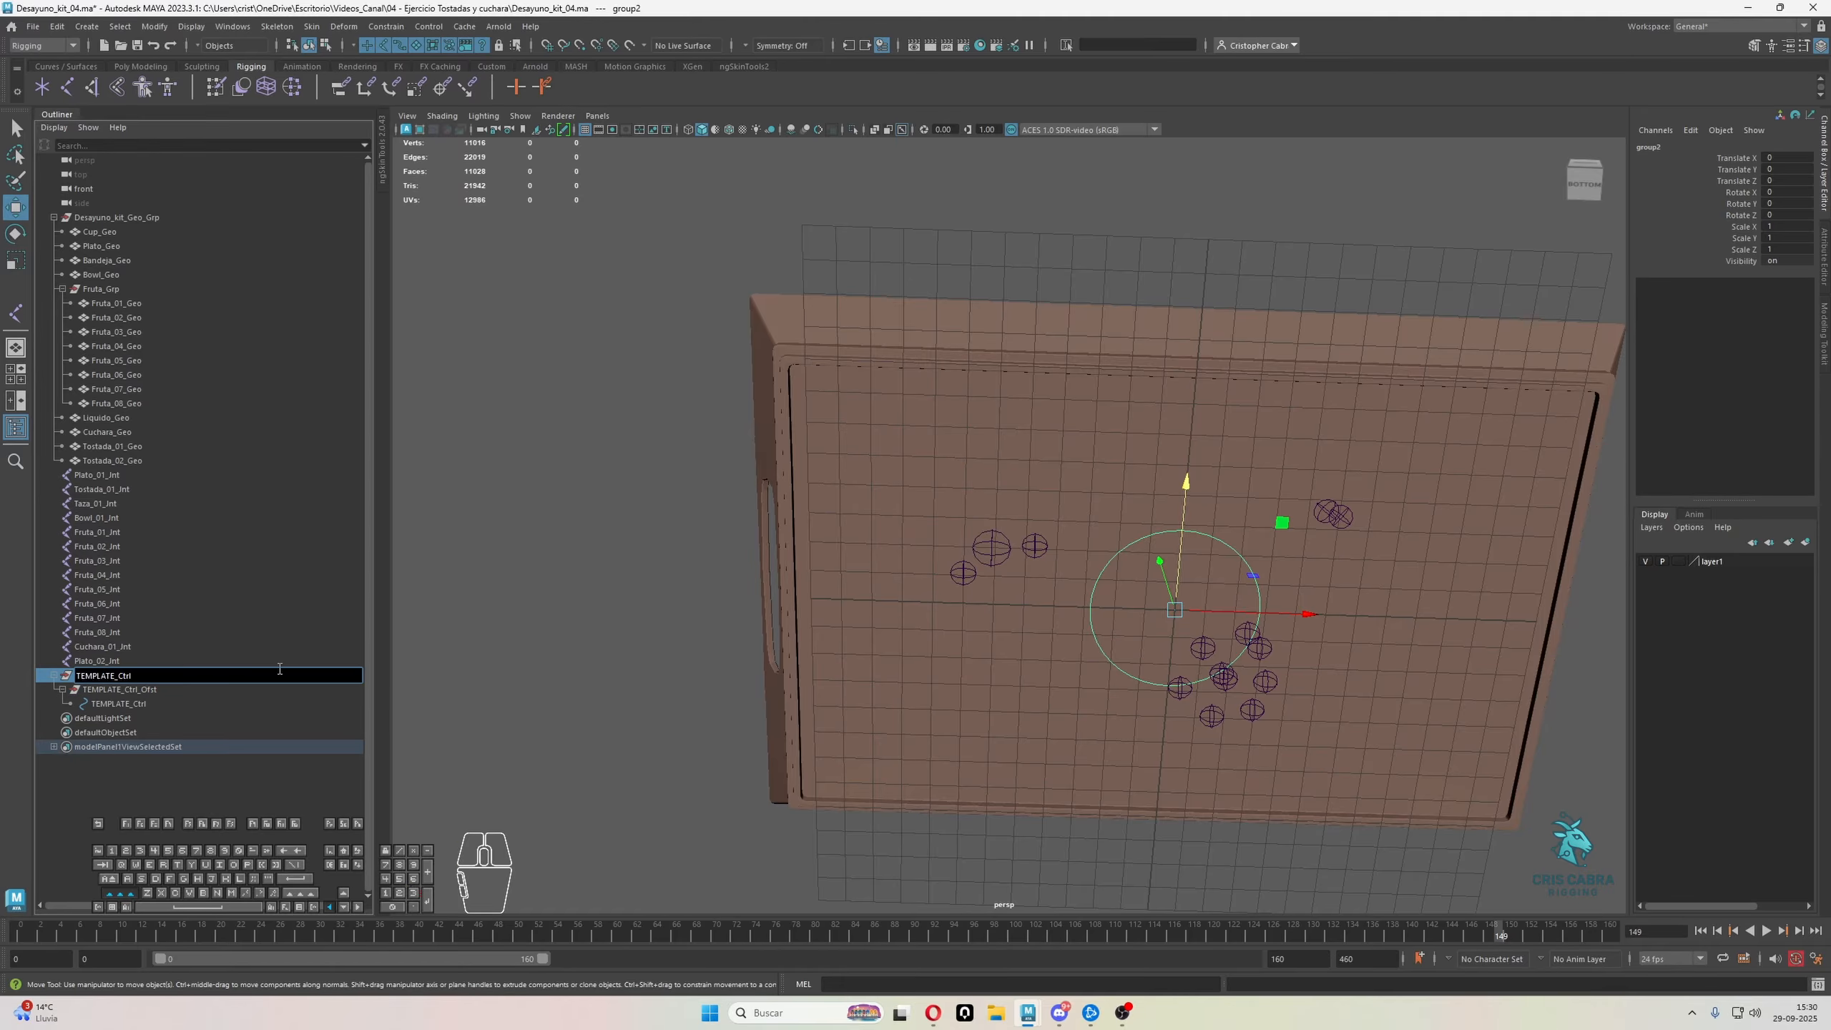
type("_Grp")
key("Return")
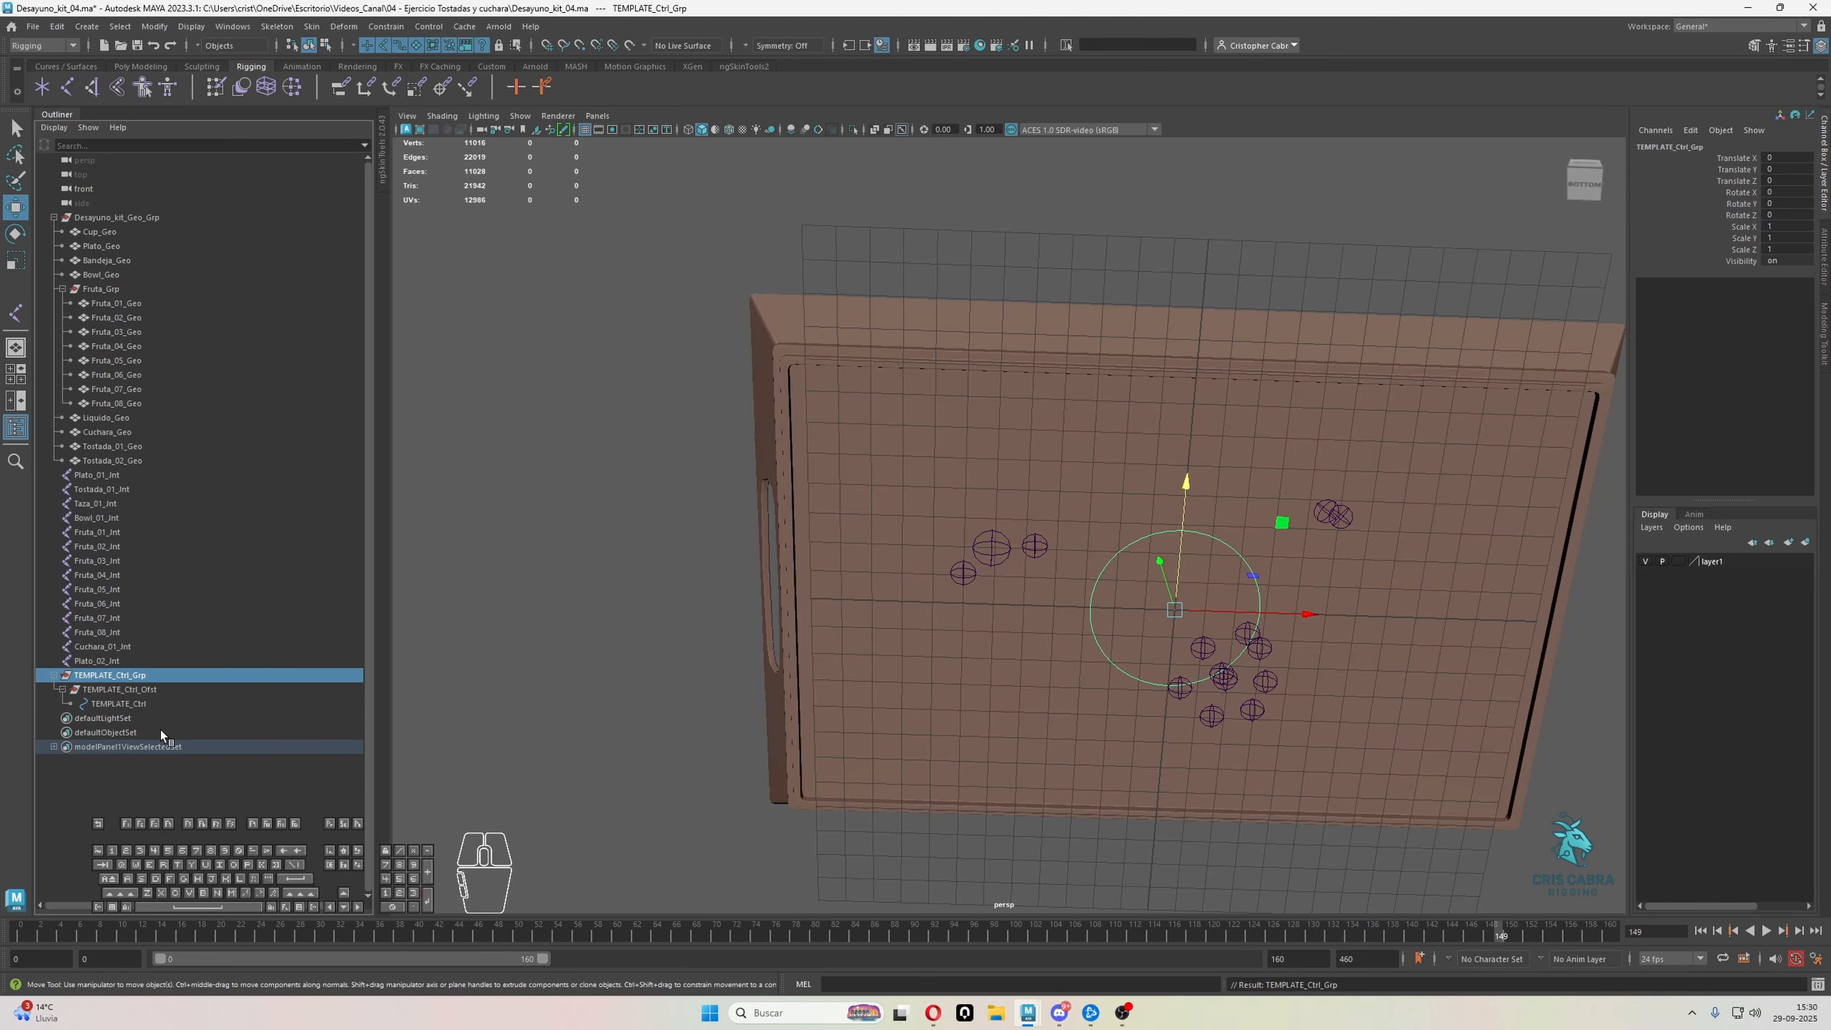
left_click_drag(150, 704, 154, 679)
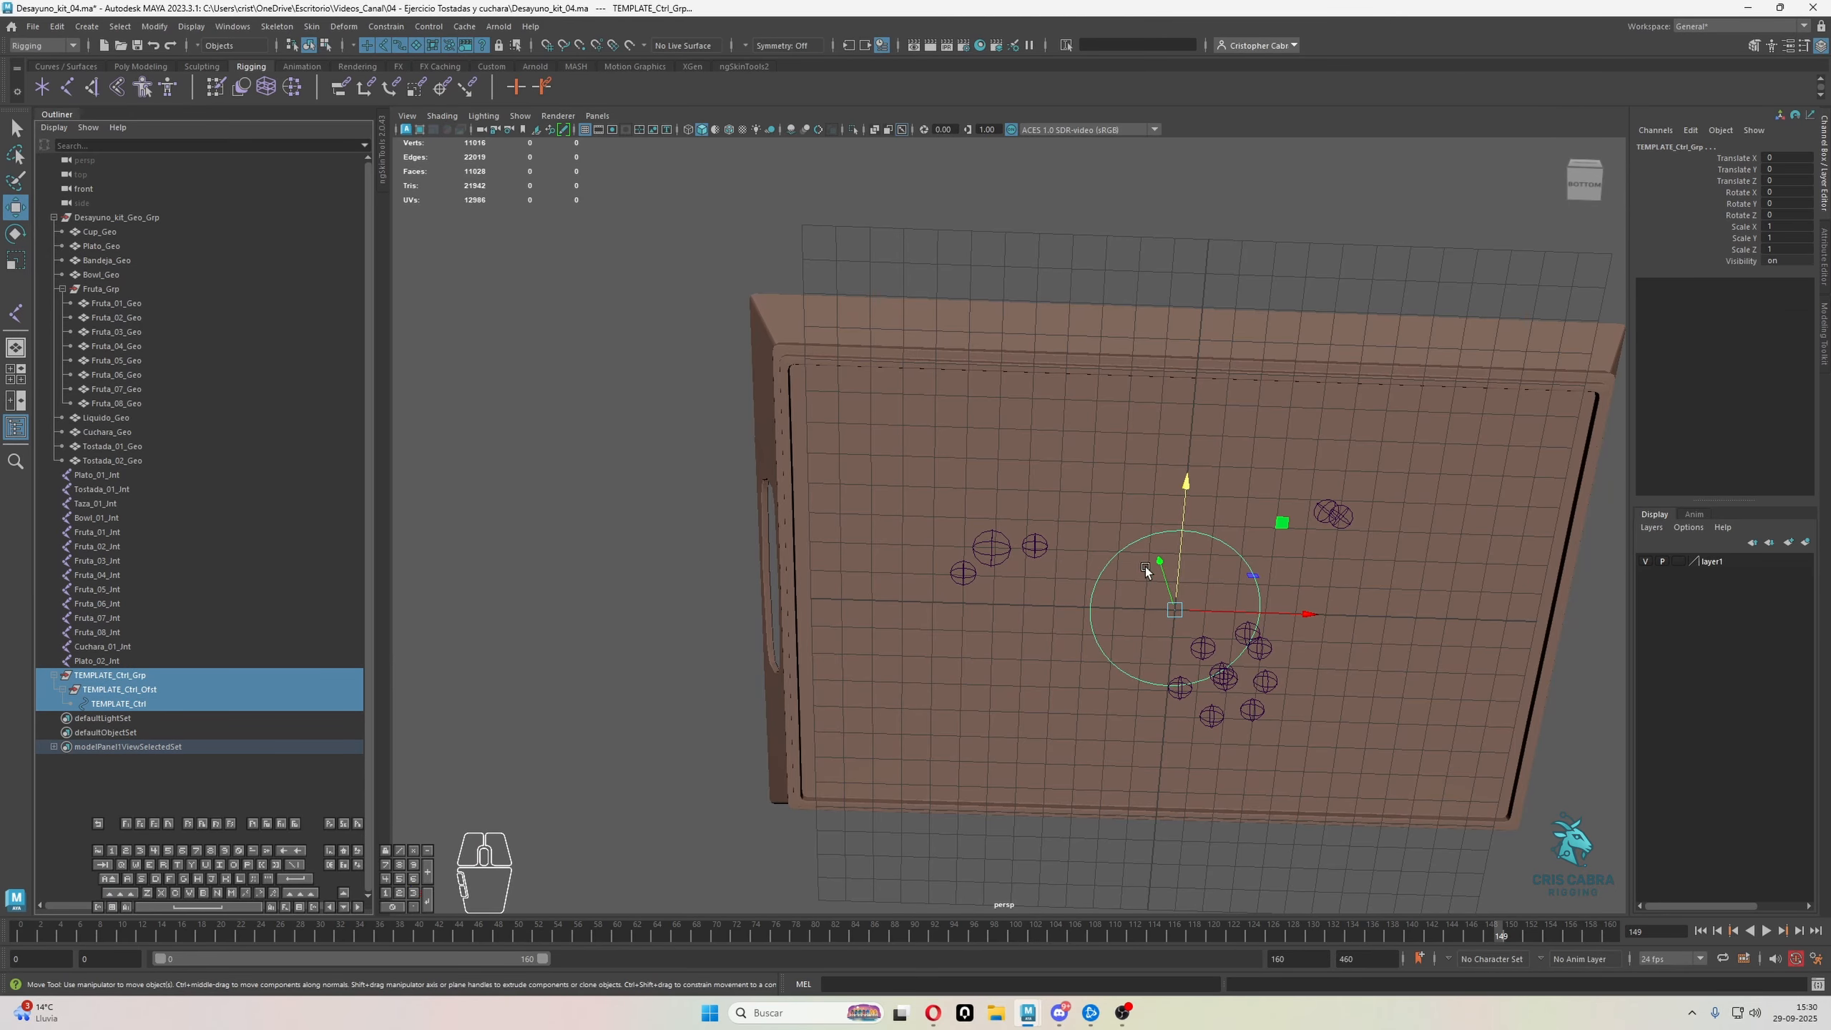
Duplicate the TEMPLATE_Ctrl_Grp hierarchy
left_click_drag(1145, 568, 1202, 619, "alt")
left_click(151, 678)
middle_click_drag(654, 552, 881, 583, "alt")
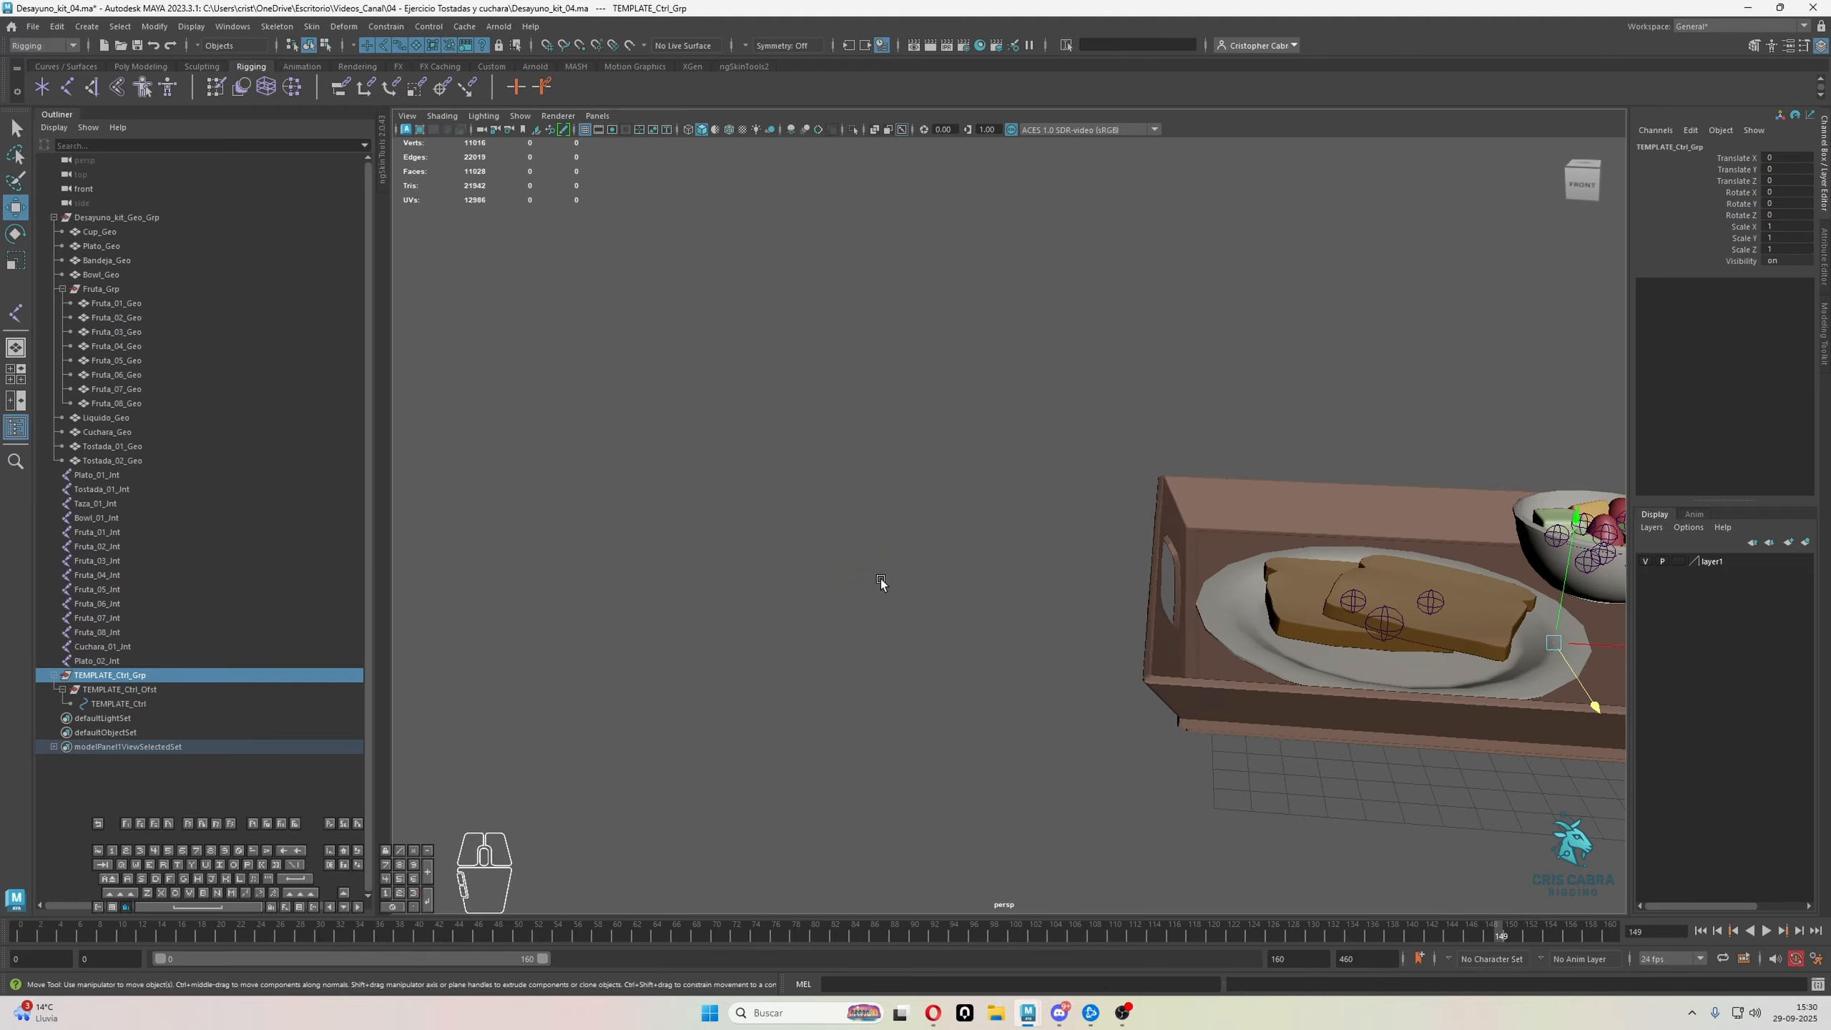
key("ctrl+d")
mouse_move(916, 597)
left_mouse_down("alt")
mouse_move(1326, 550)
mouse_move(1045, 635)
mouse_move(944, 593)
left_mouse_up("alt")
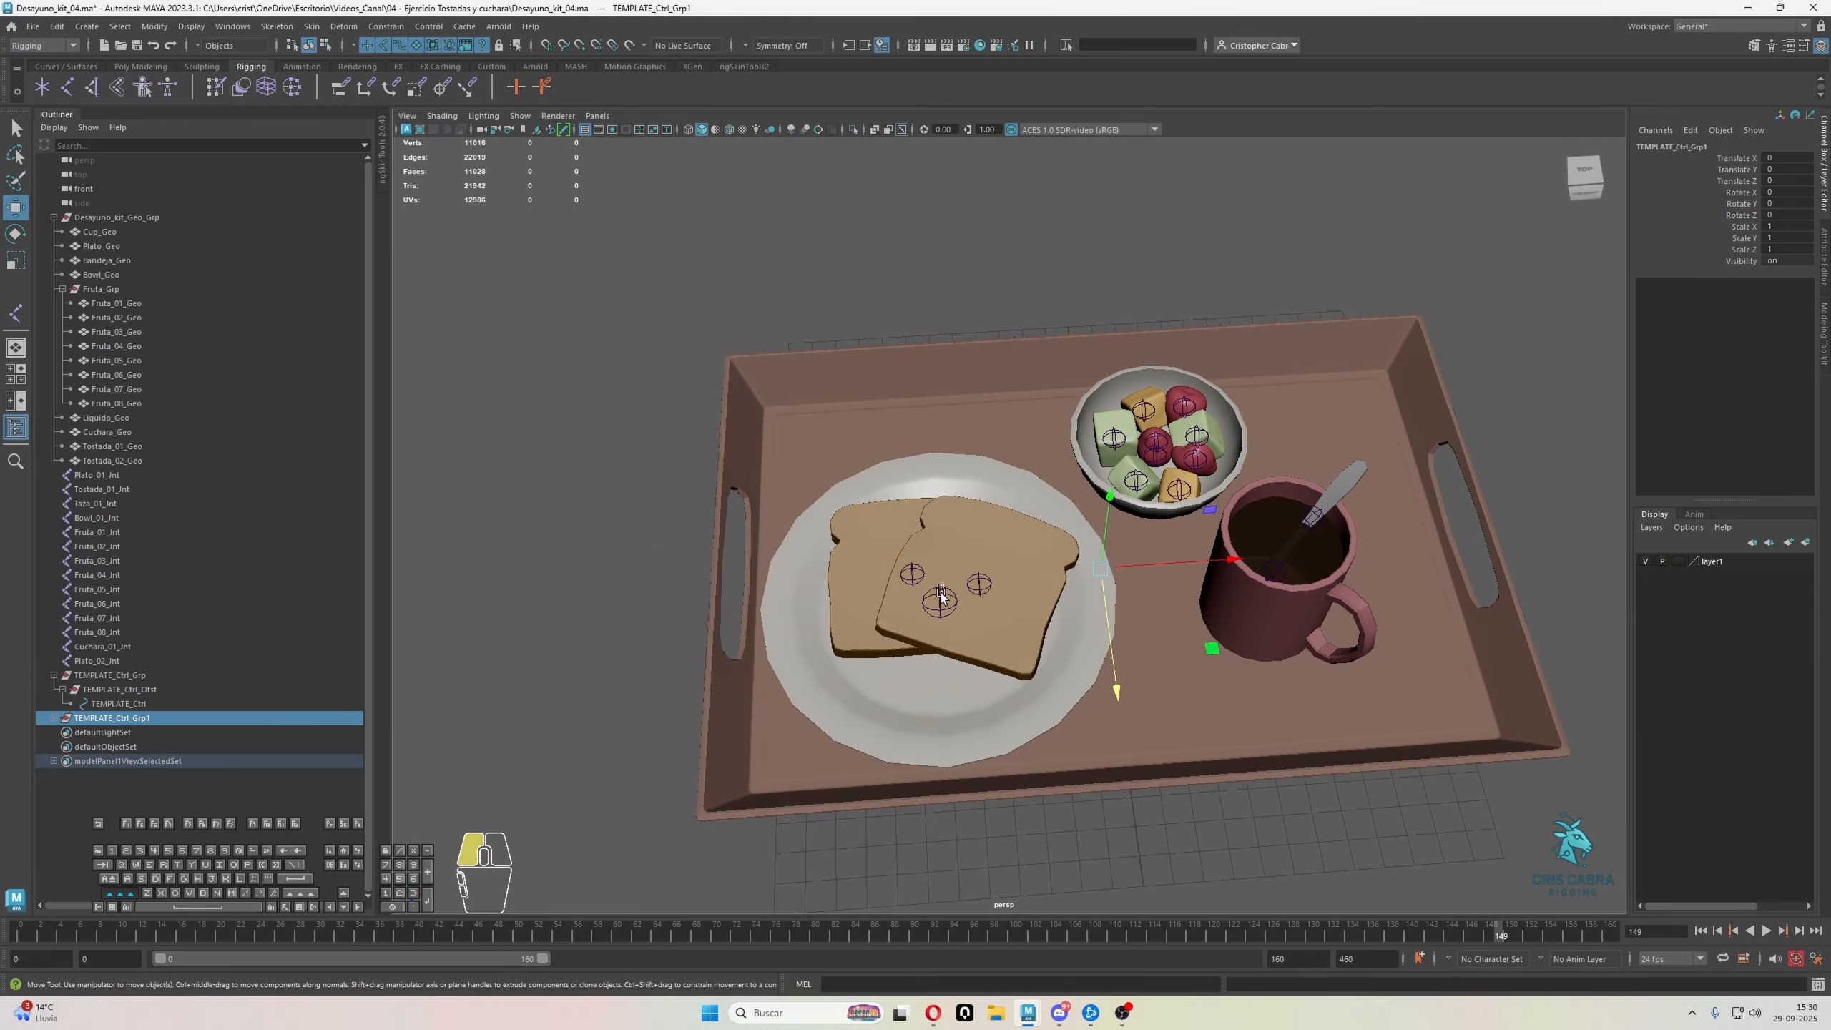
Match all transforms of the duplicated control group to the plate joint Plato_01_Jnt, keeping the Match Transformations options open as a floating window
left_click(939, 601, "shift")
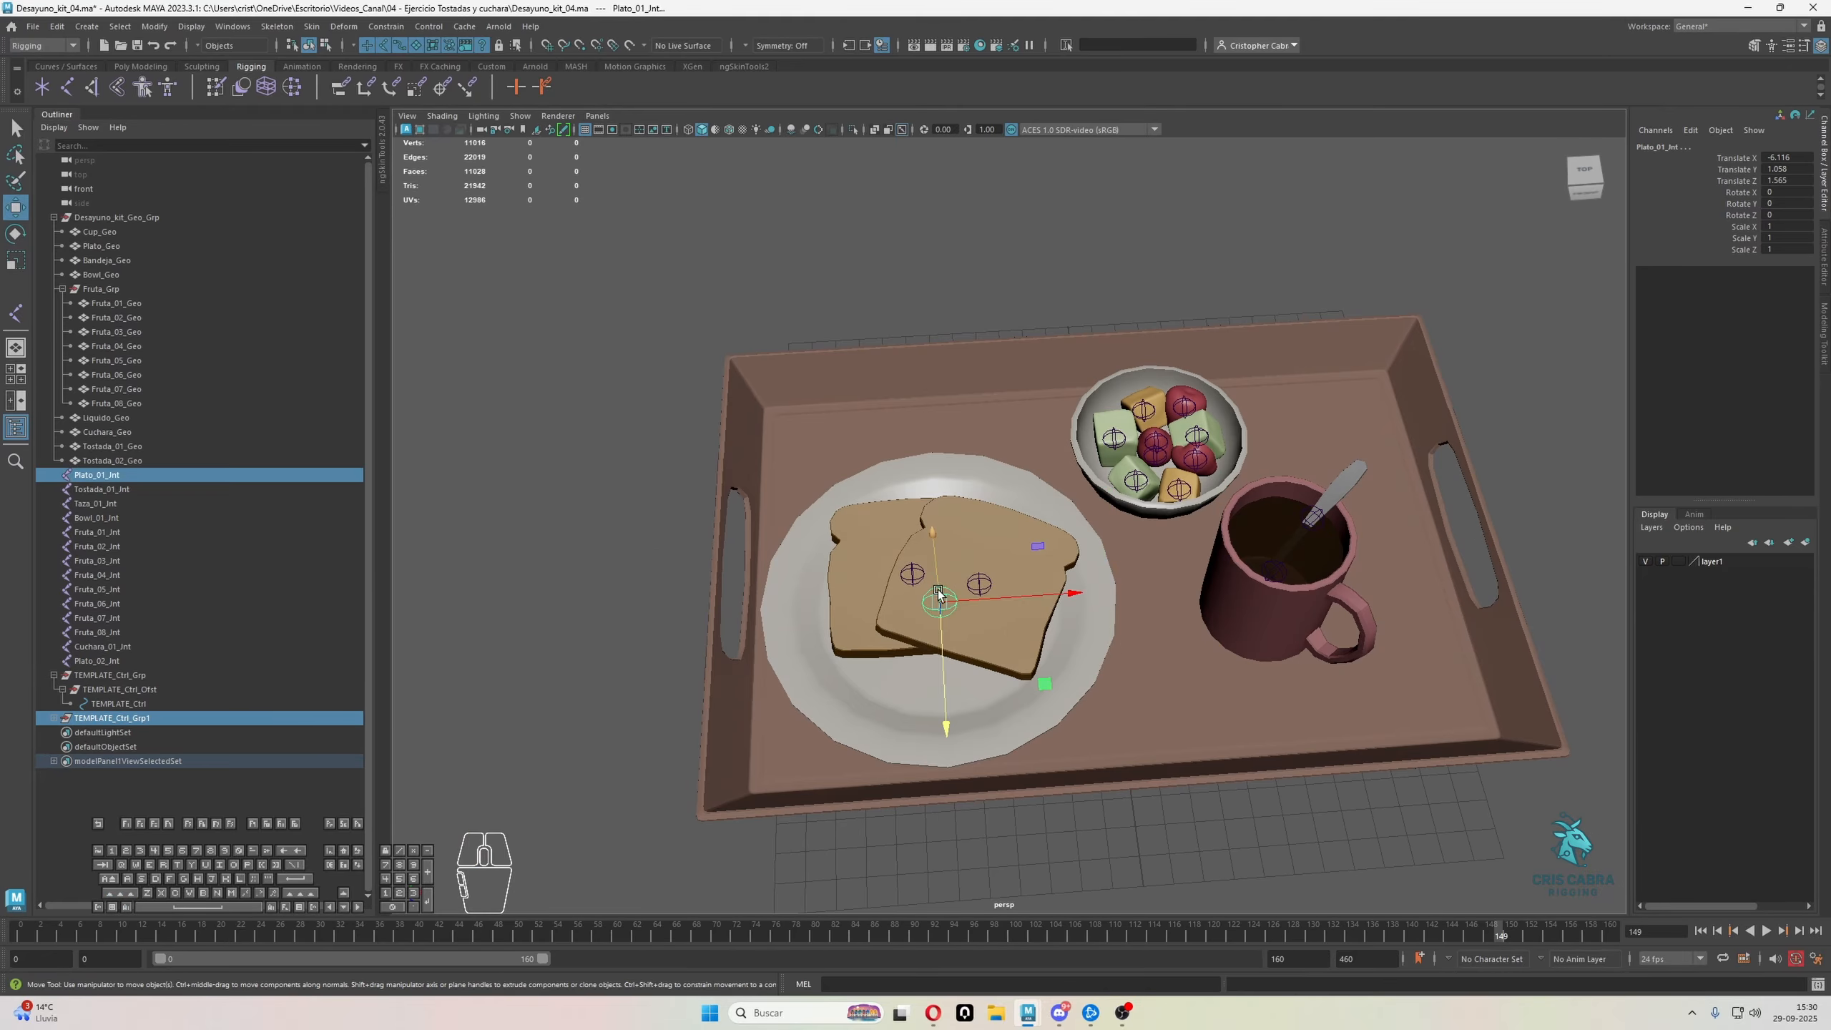
left_click(155, 26)
mouse_move(261, 108)
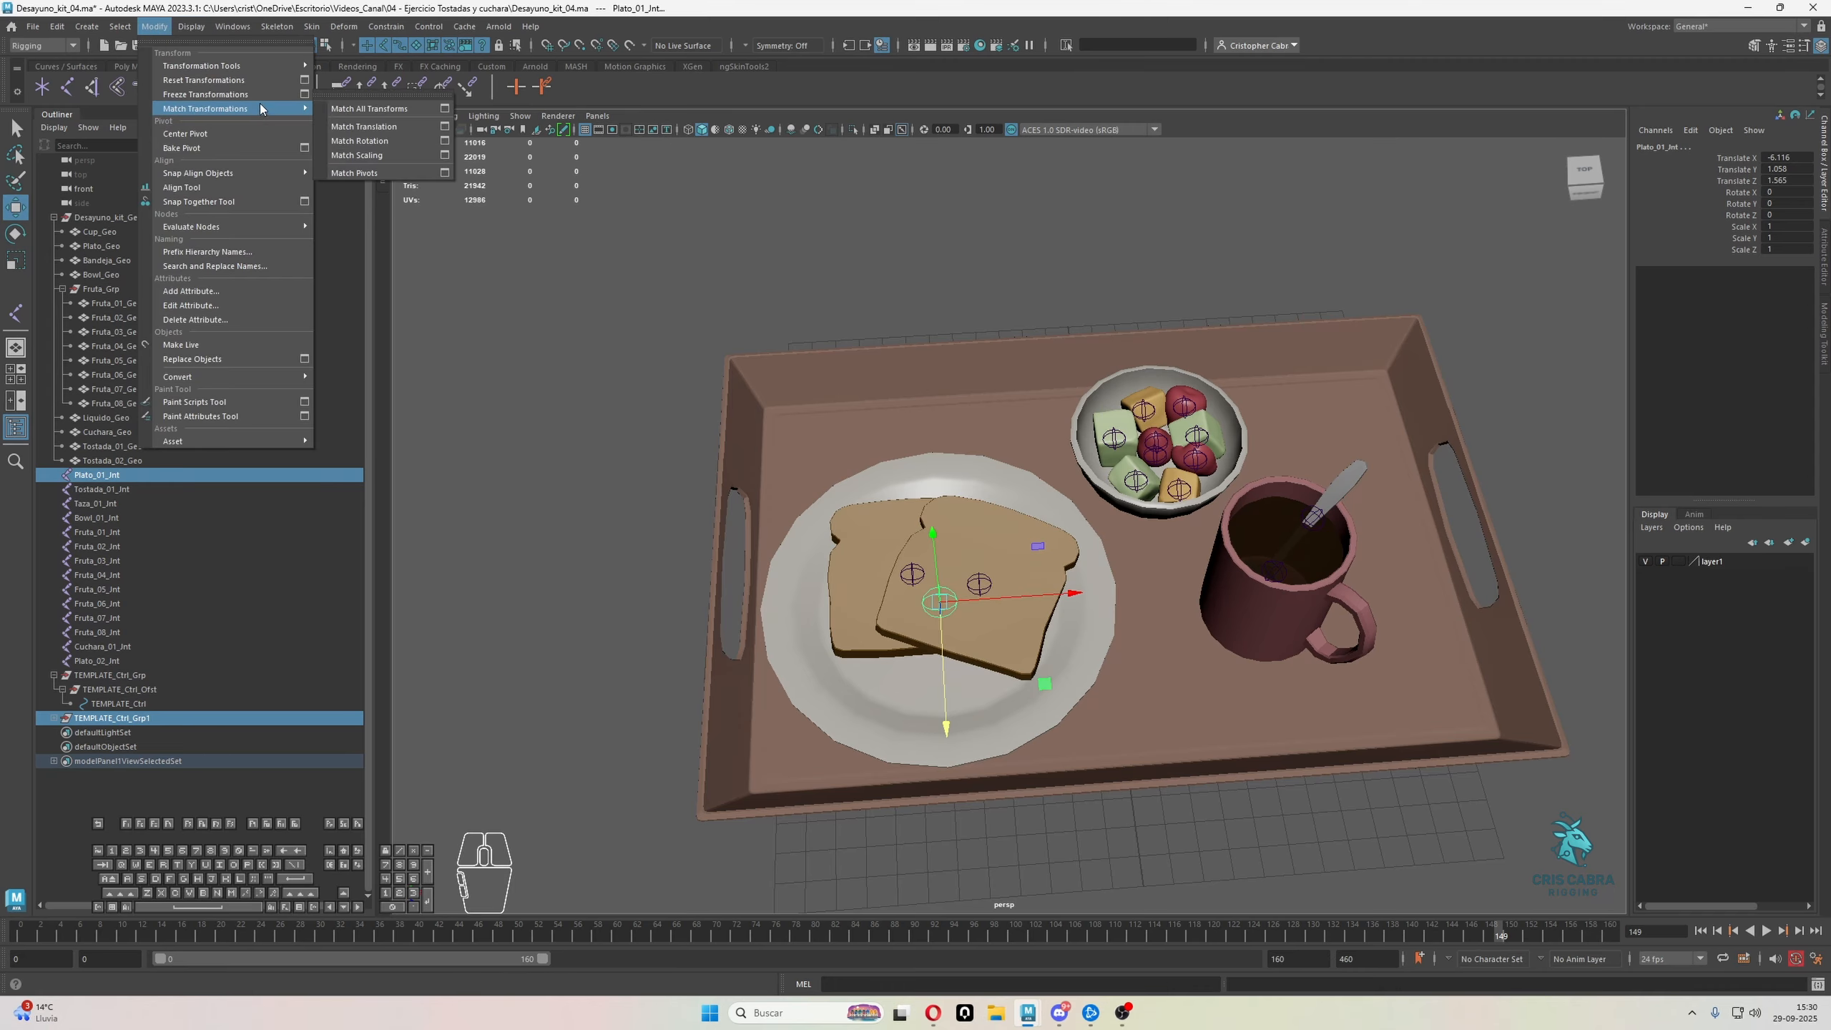
left_click(343, 93)
left_click(364, 103)
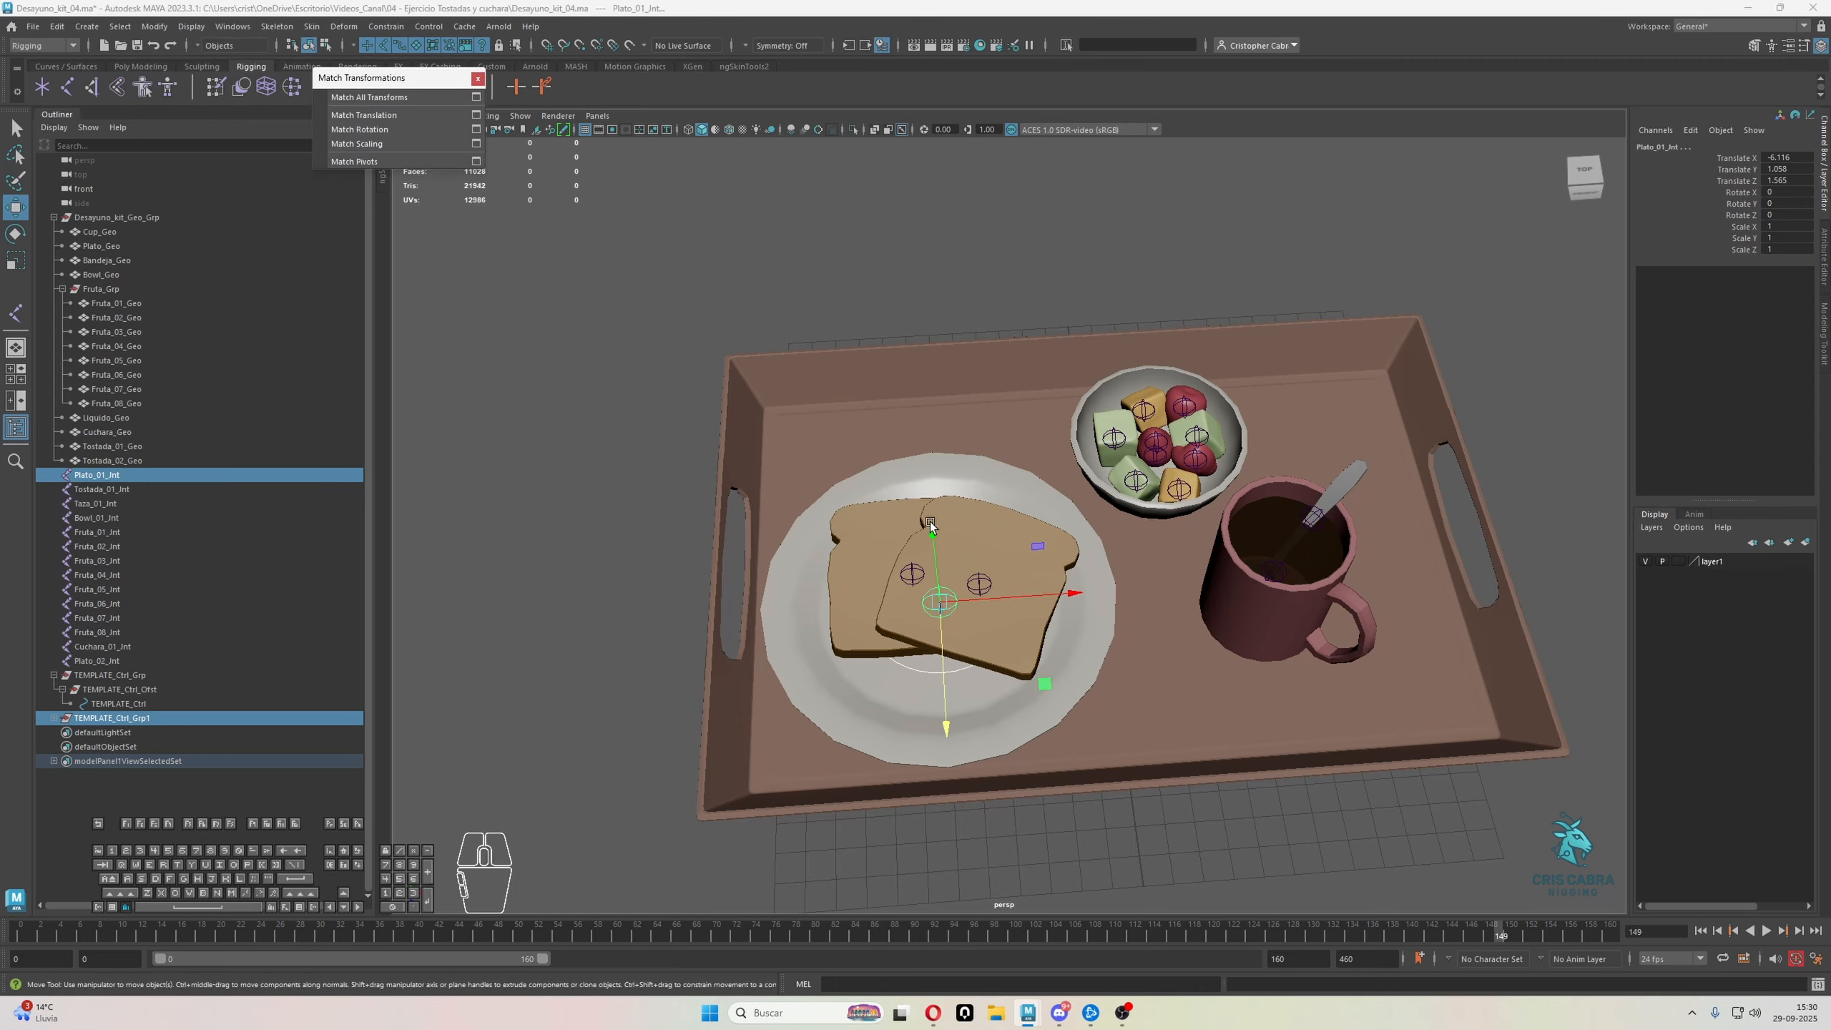
left_click_drag(933, 526, 1040, 641, "alt")
middle_click_drag(1040, 640, 1057, 541, "alt")
right_click_drag(1057, 541, 1070, 634, "alt")
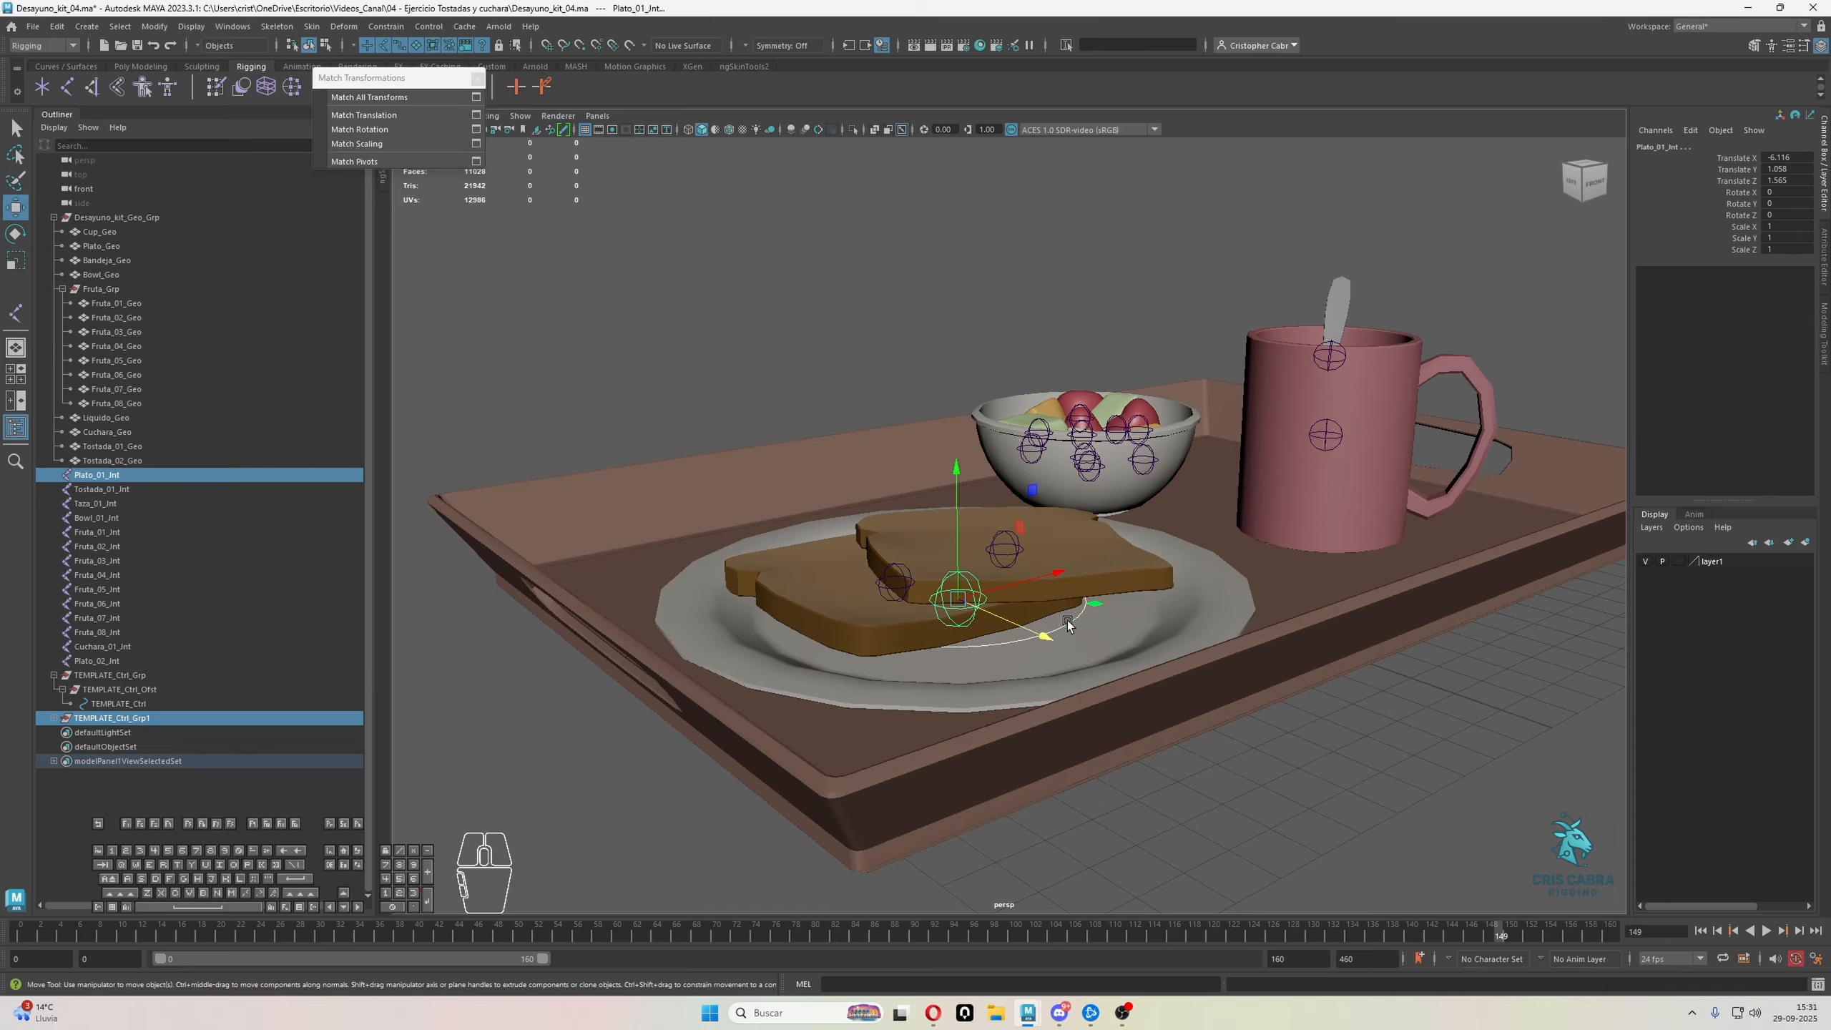
Scale up all control vertices of the duplicated control circle until it surrounds the plate
left_click(1068, 625)
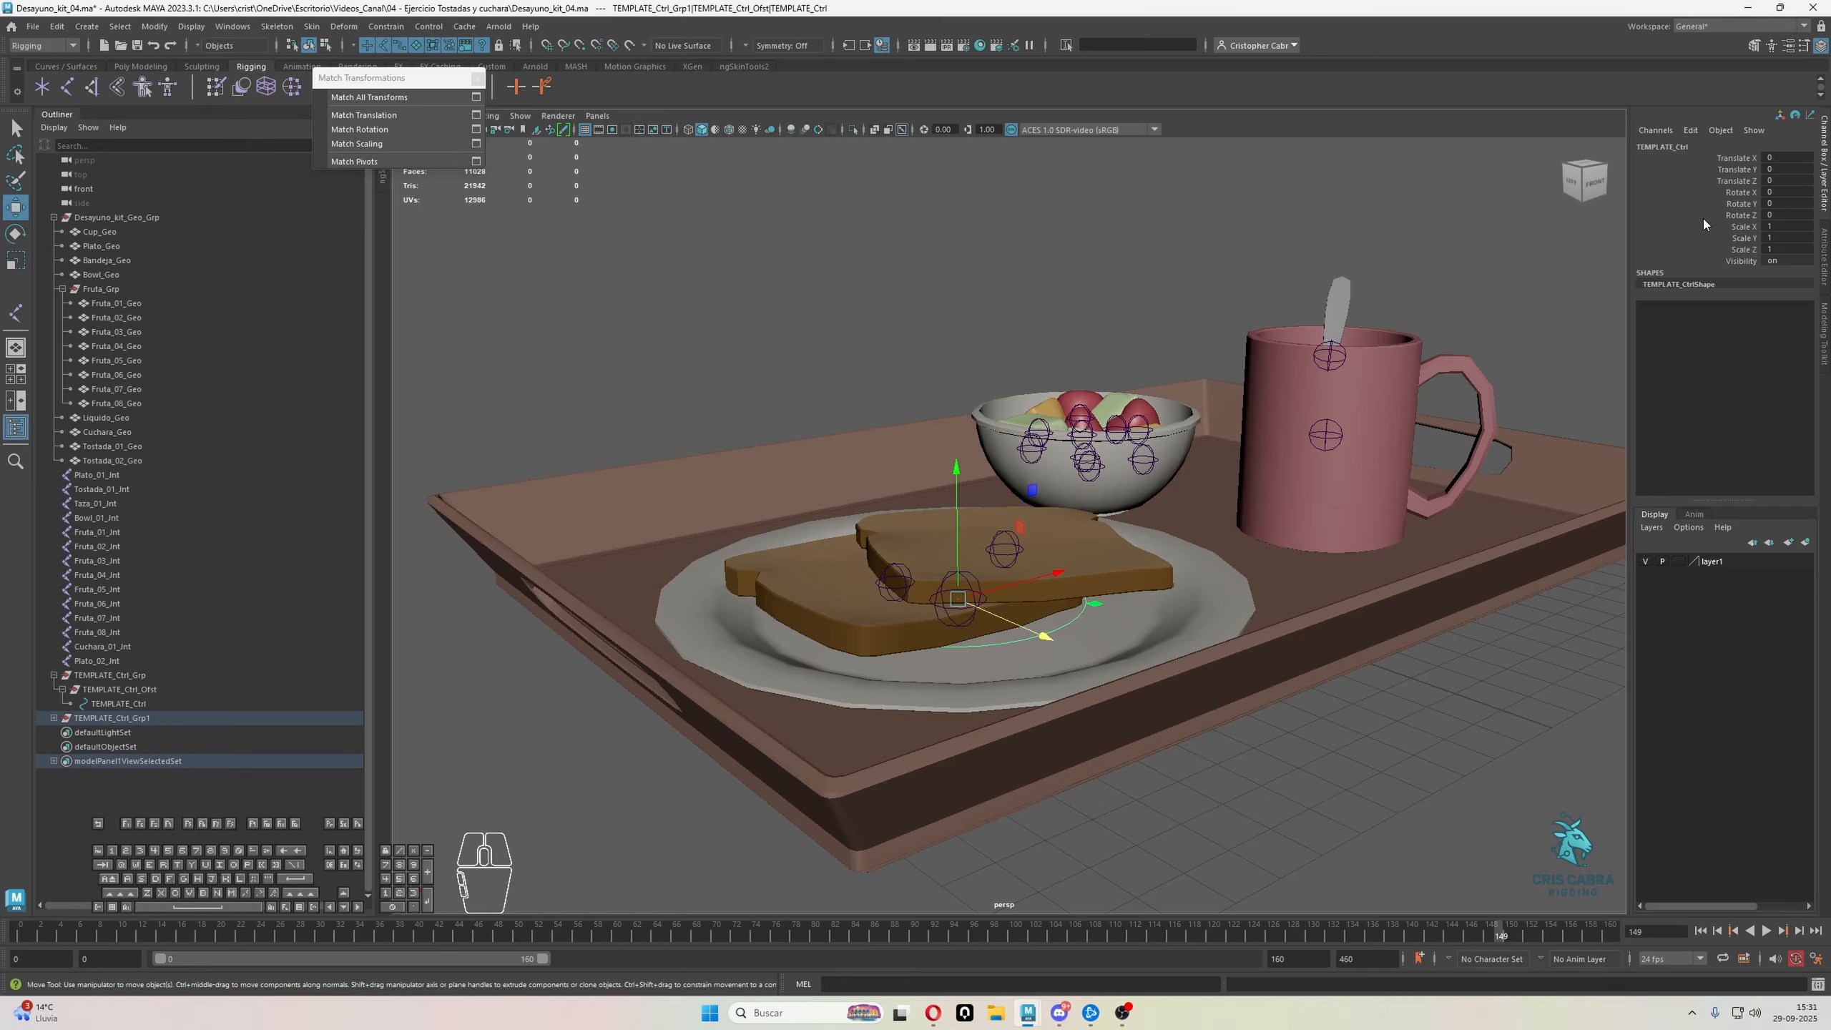
left_click_drag(836, 468, 896, 651, "alt")
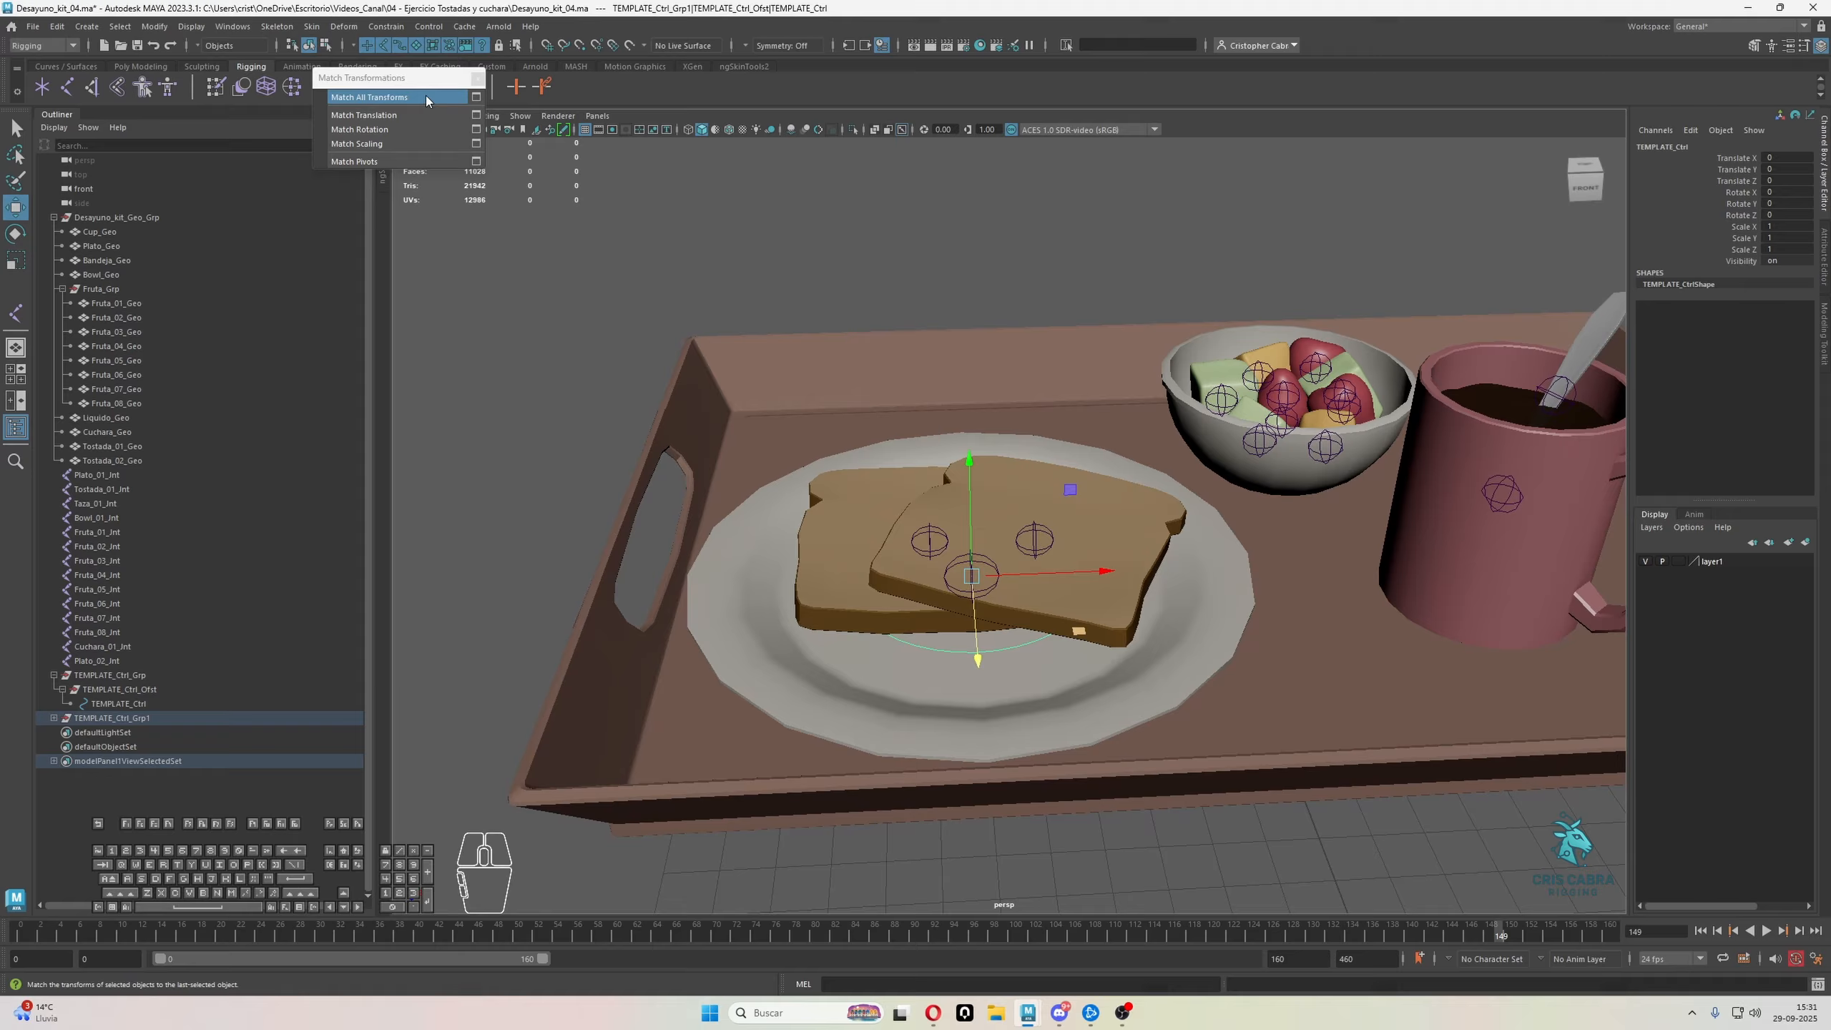
left_click(326, 48)
left_click_drag(636, 310, 1239, 773)
key("r")
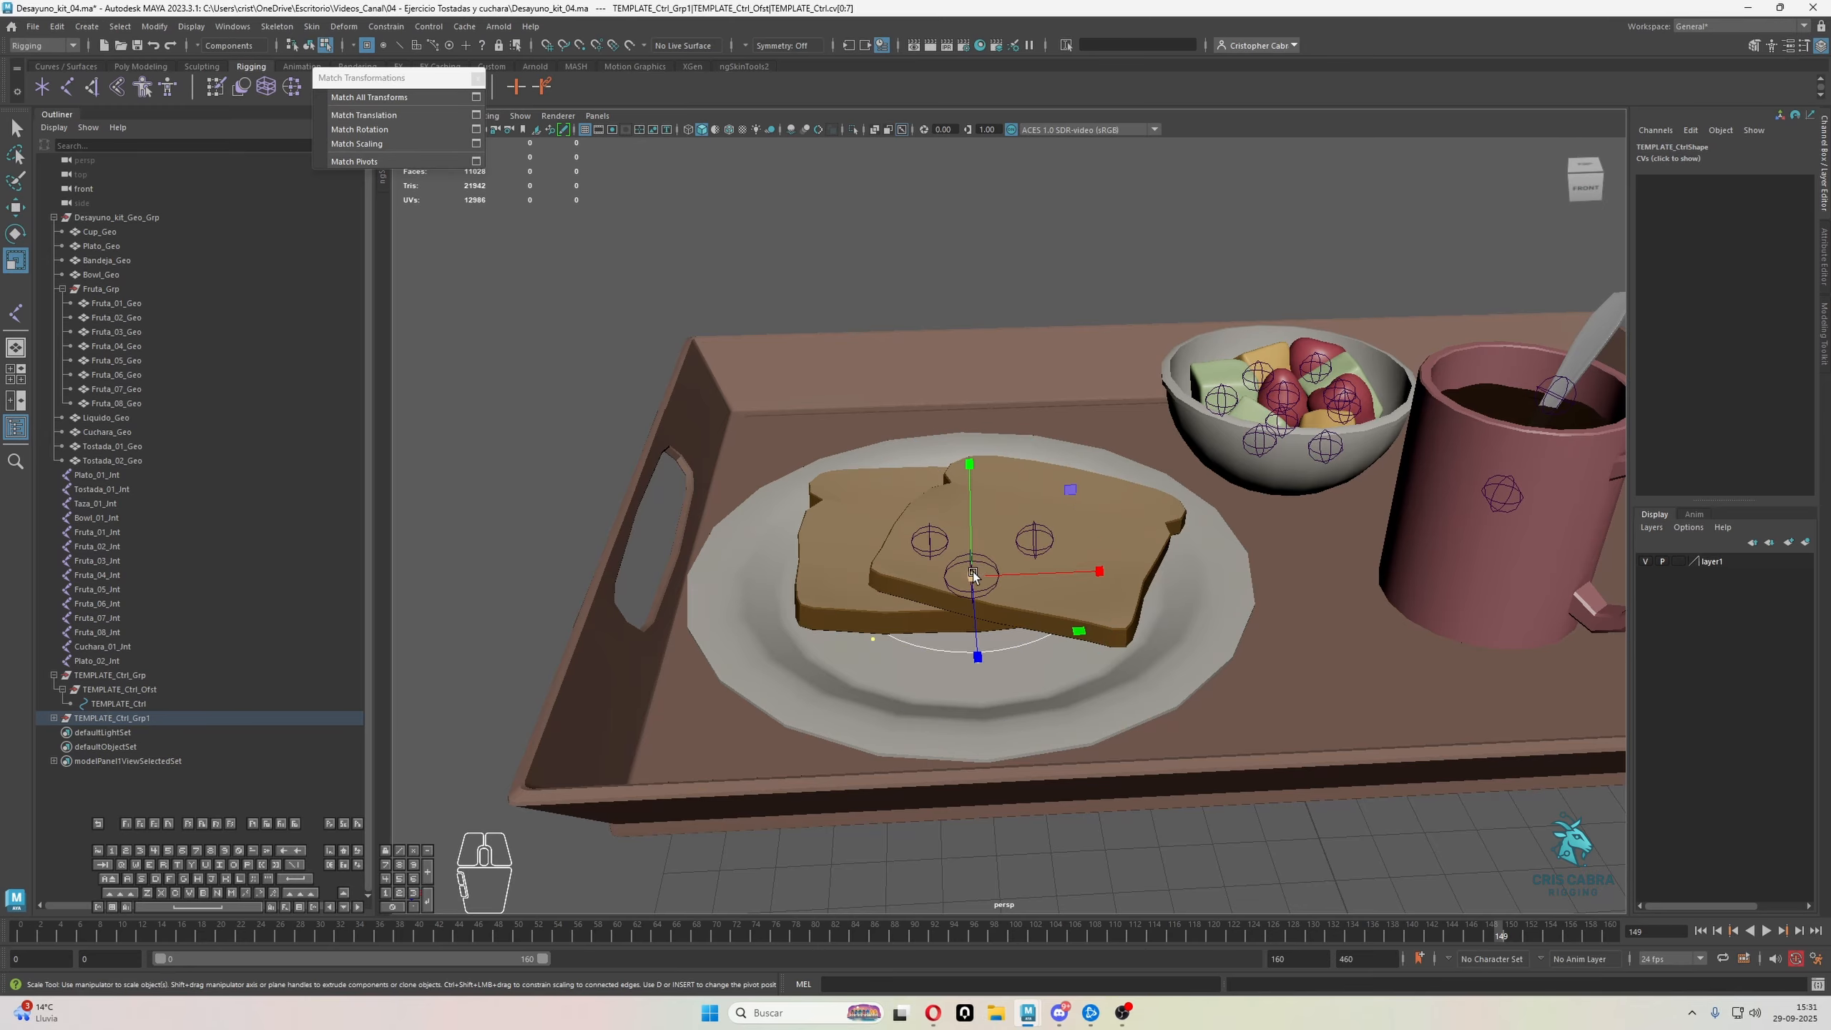
left_click_drag(973, 575, 1375, 638)
Adjust the placement of the enlarged circle's control vertices around the plate's rim and return to object selection
key("w")
mouse_move(930, 540)
left_mouse_down("alt")
mouse_move(981, 539)
mouse_move(981, 493)
mouse_move(922, 514)
left_mouse_up("alt")
right_click_drag(1083, 531, 1183, 577, "alt")
left_click_drag(1182, 577, 941, 597, "alt")
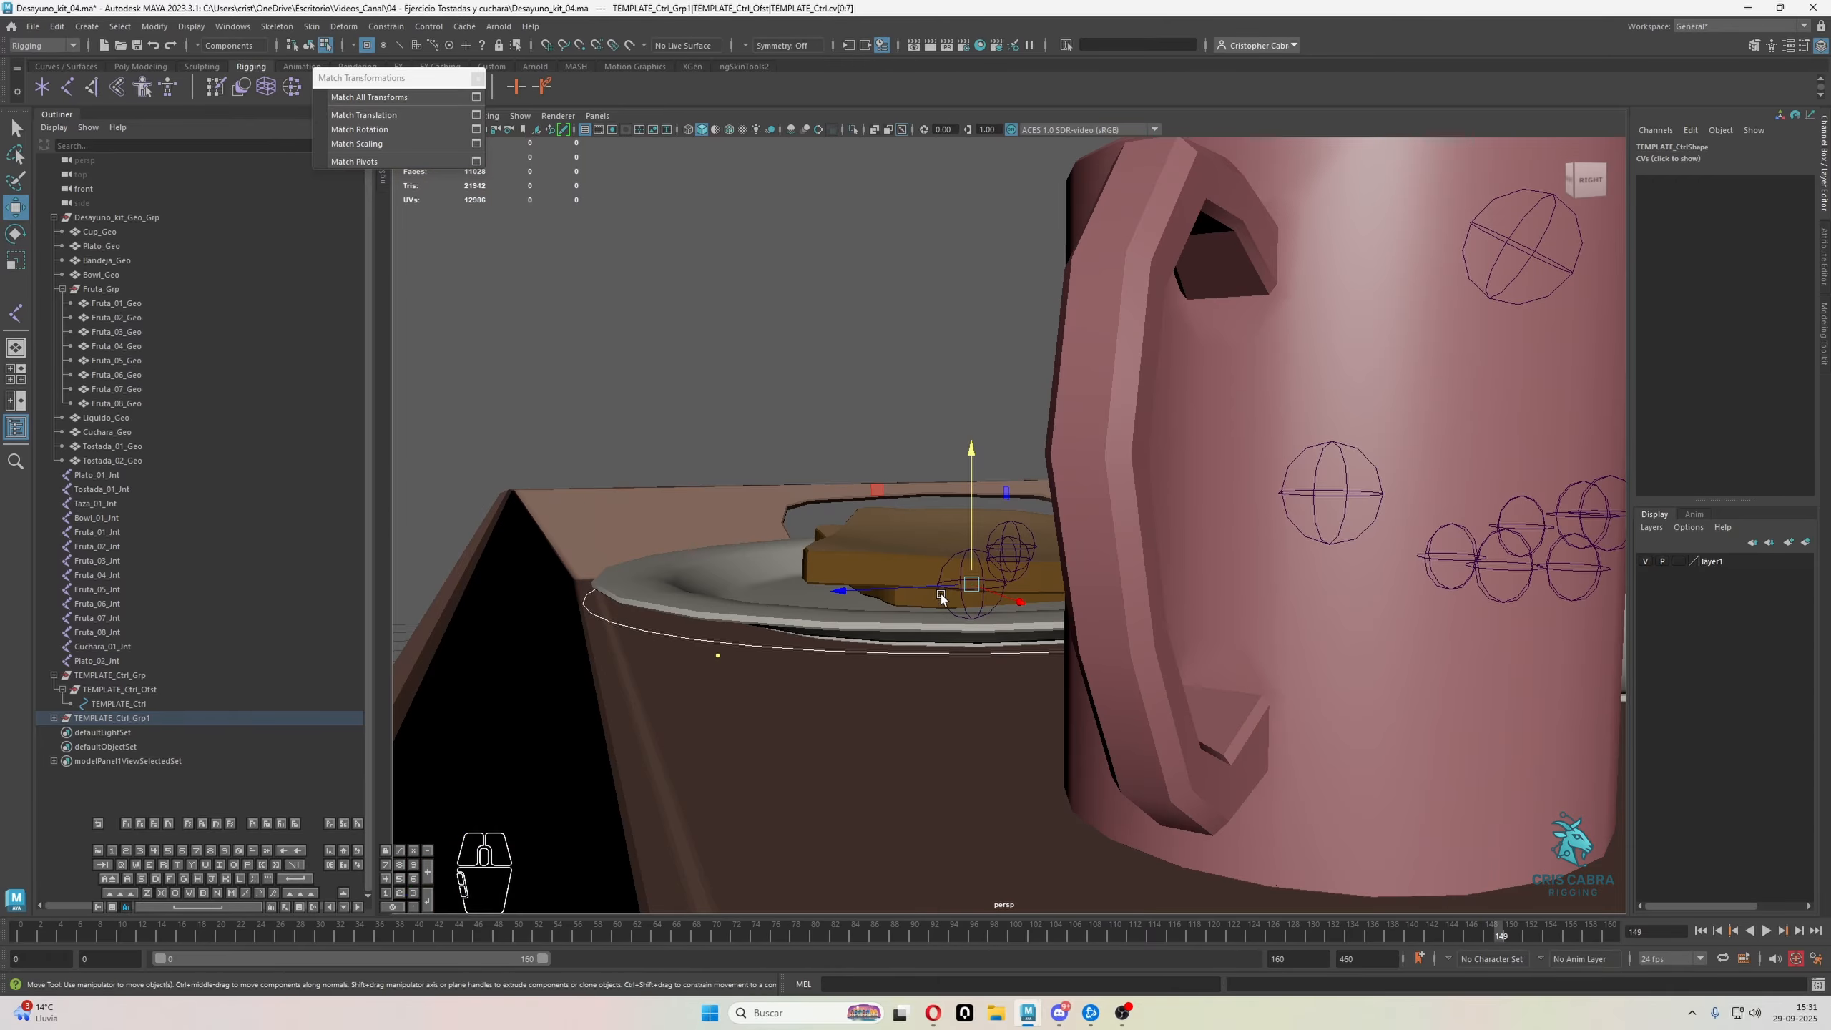
right_click_drag(940, 598, 946, 553, "alt")
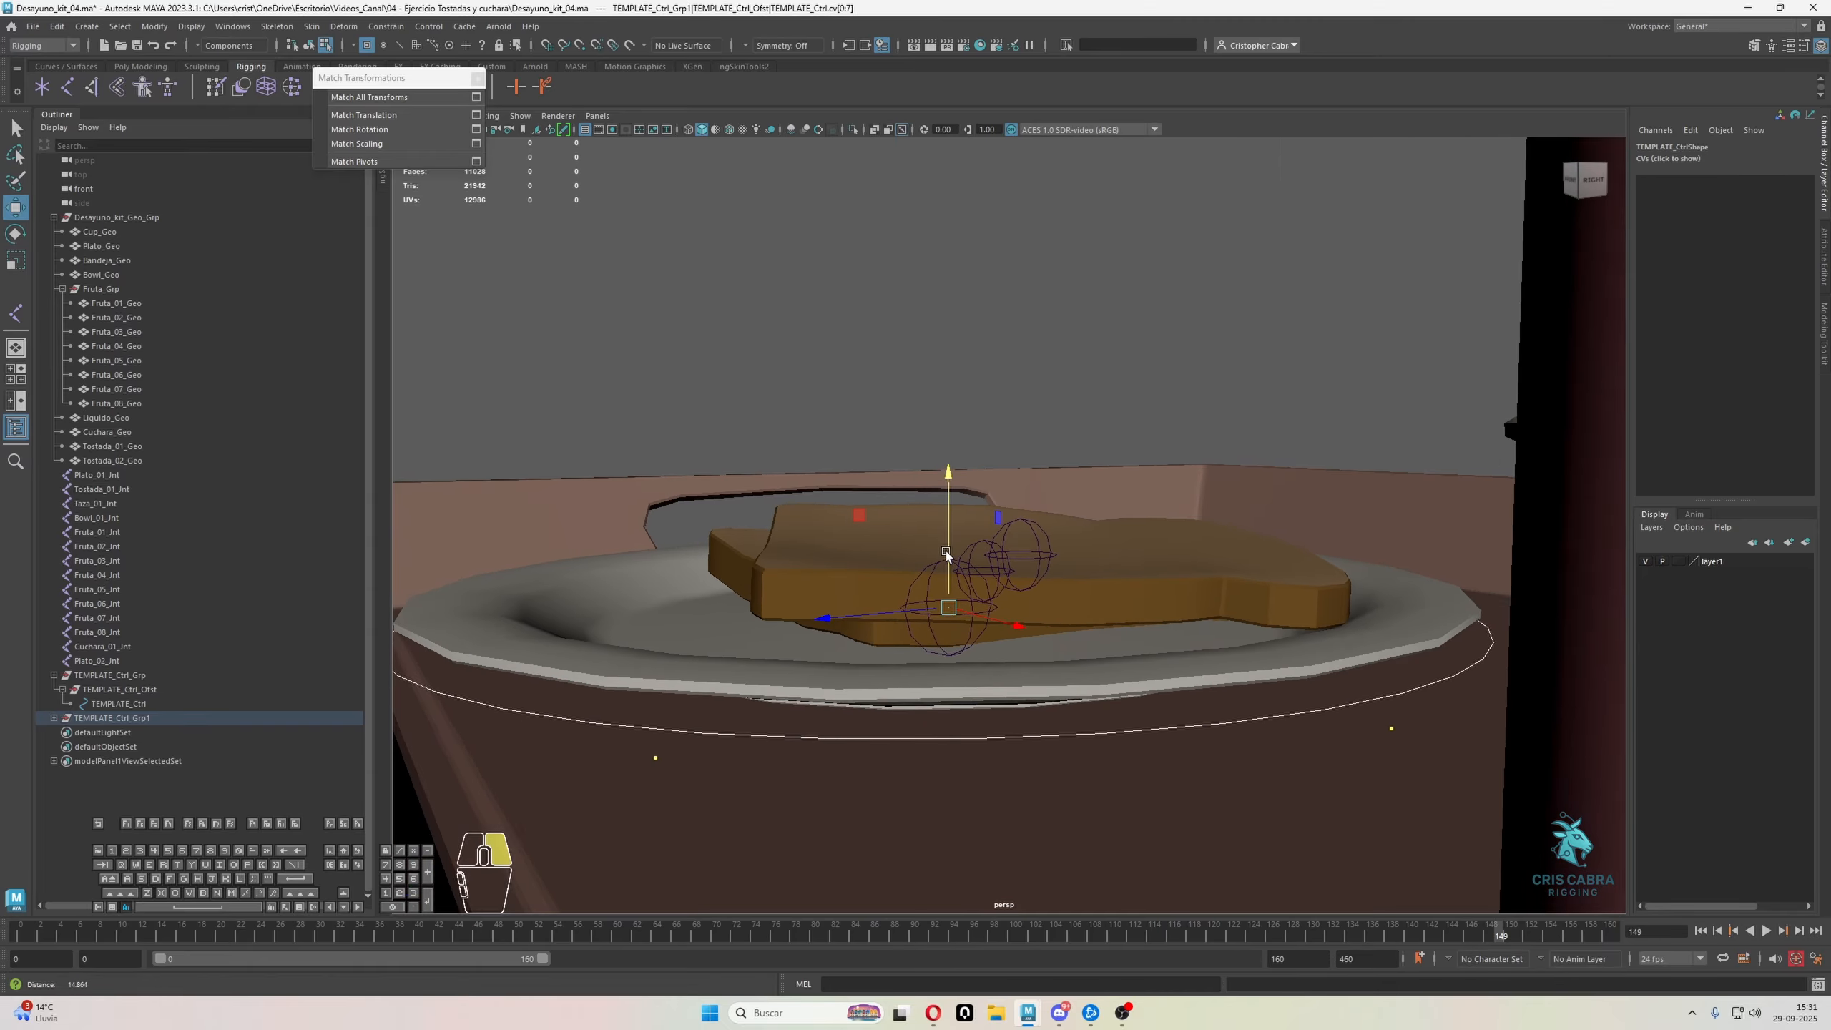
left_click_drag(946, 553, 1045, 588, "alt")
key("q")
right_click_drag(1131, 312, 1214, 275)
left_click(1215, 275)
Enable drawing overrides on the plate control's shape and set its index color to yellow
left_click_drag(1107, 303, 1140, 687, "alt")
left_click(1200, 589)
left_click_drag(1196, 605, 1147, 555, "alt")
left_click(1818, 251)
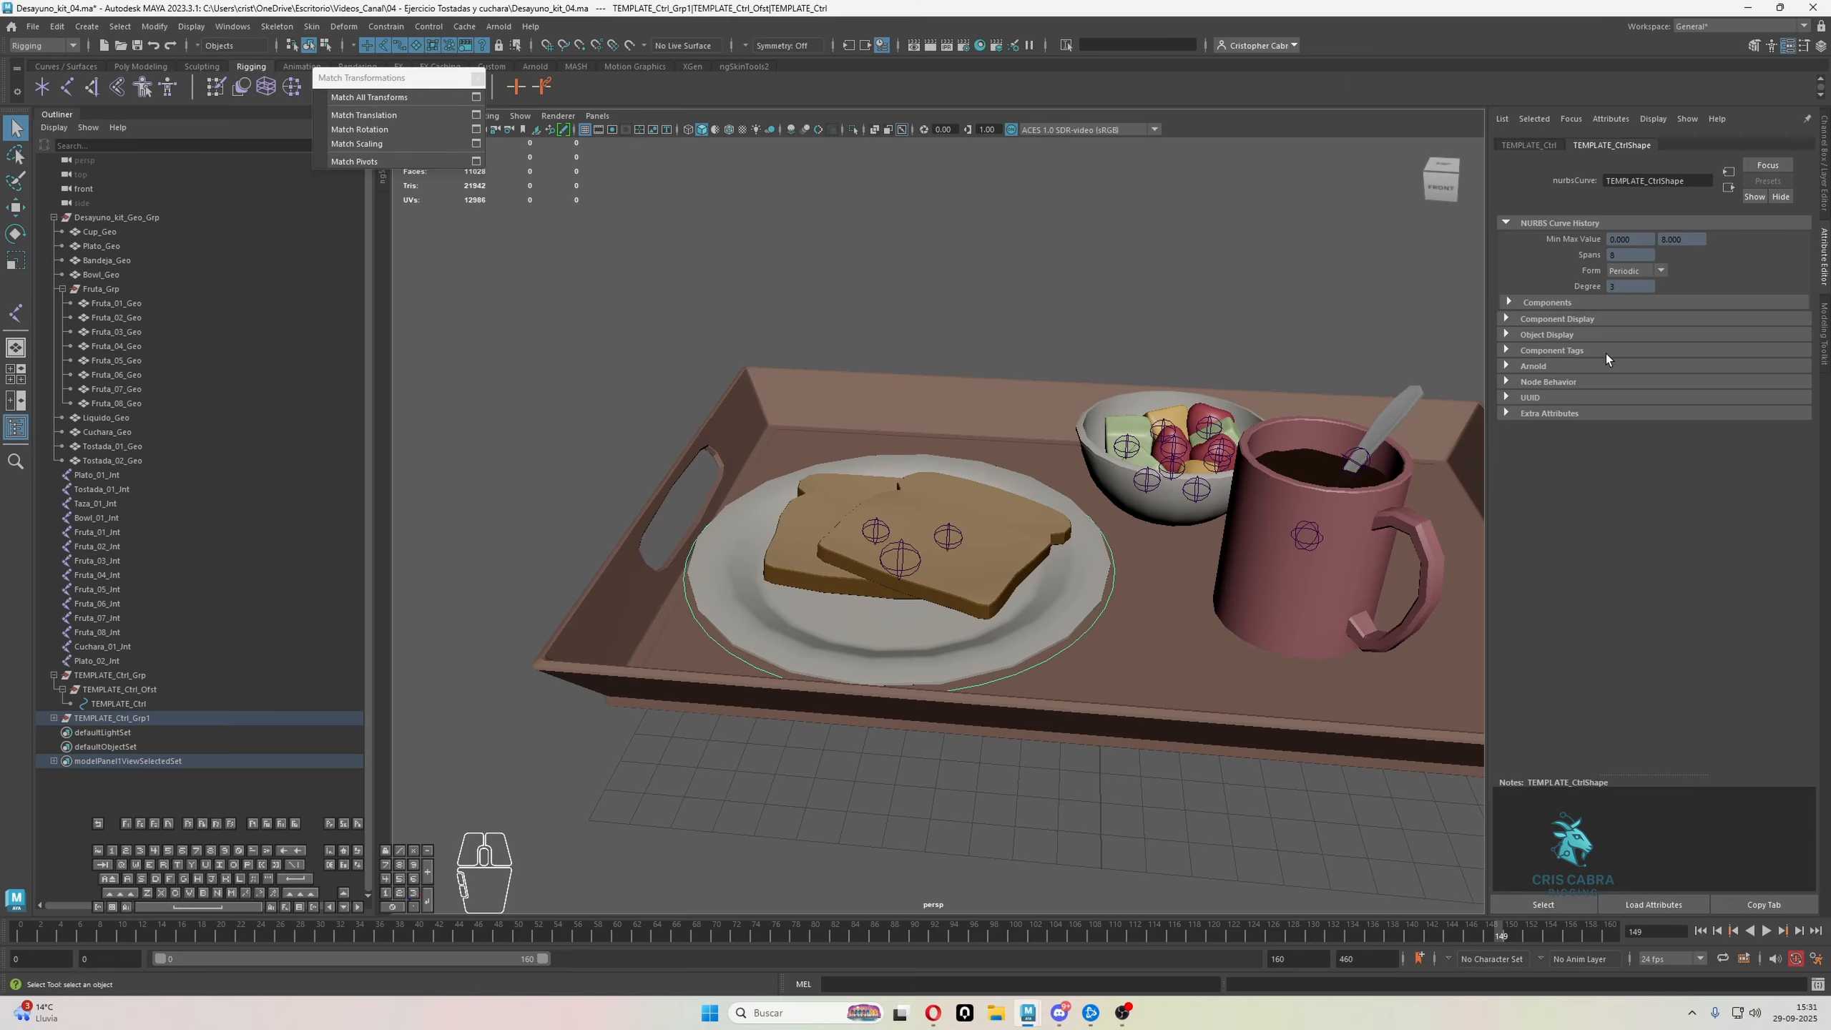
left_click(1533, 336)
left_click(1554, 467)
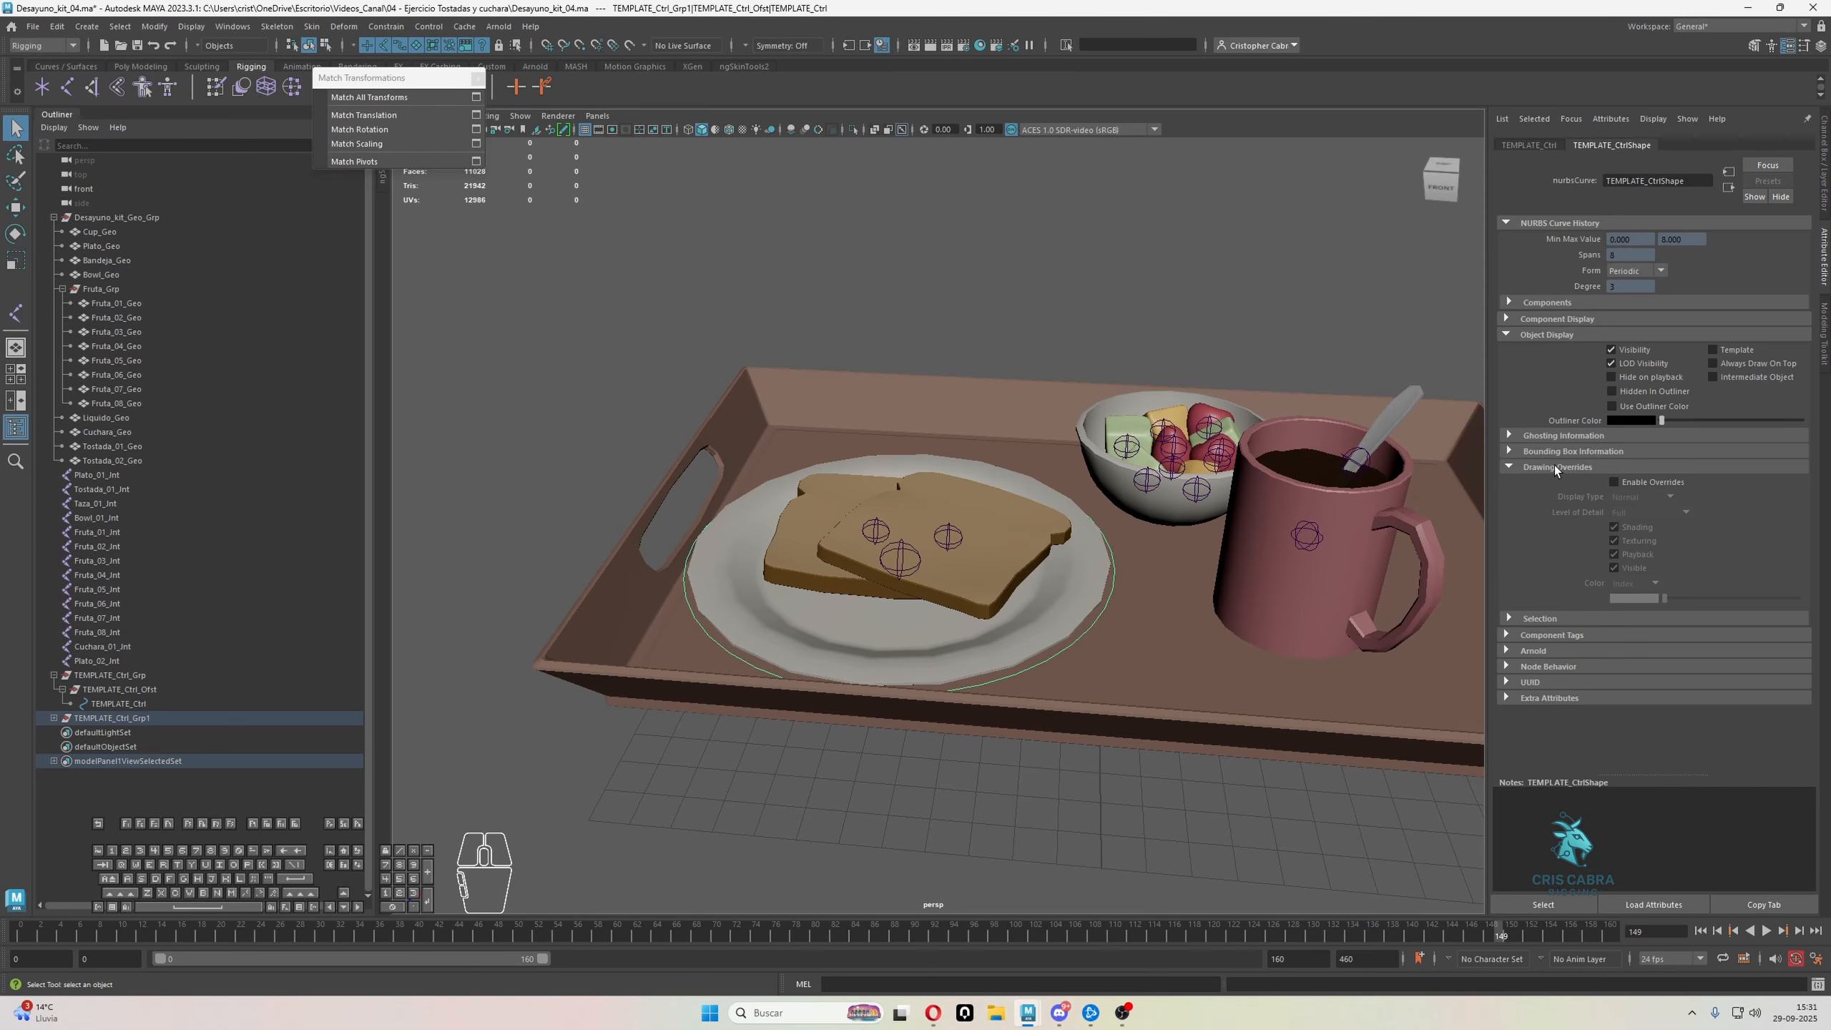
left_click(1623, 482)
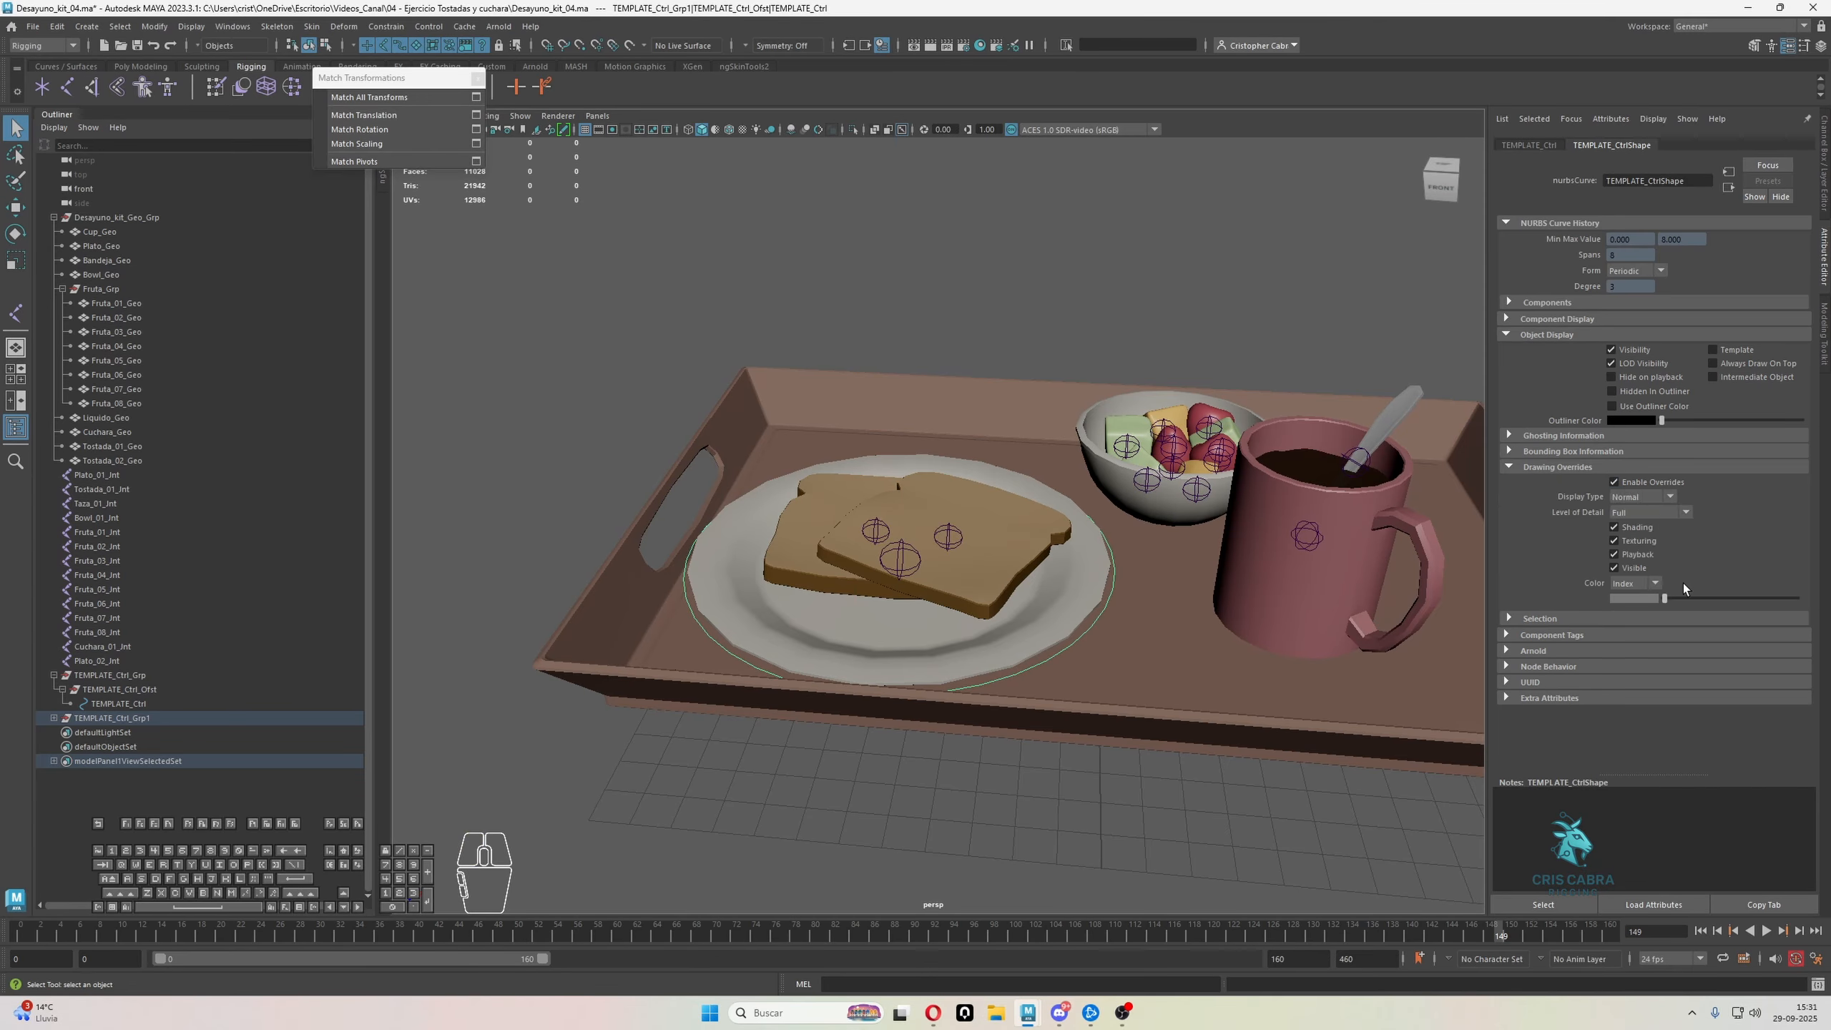
left_click_drag(1667, 597, 1736, 601)
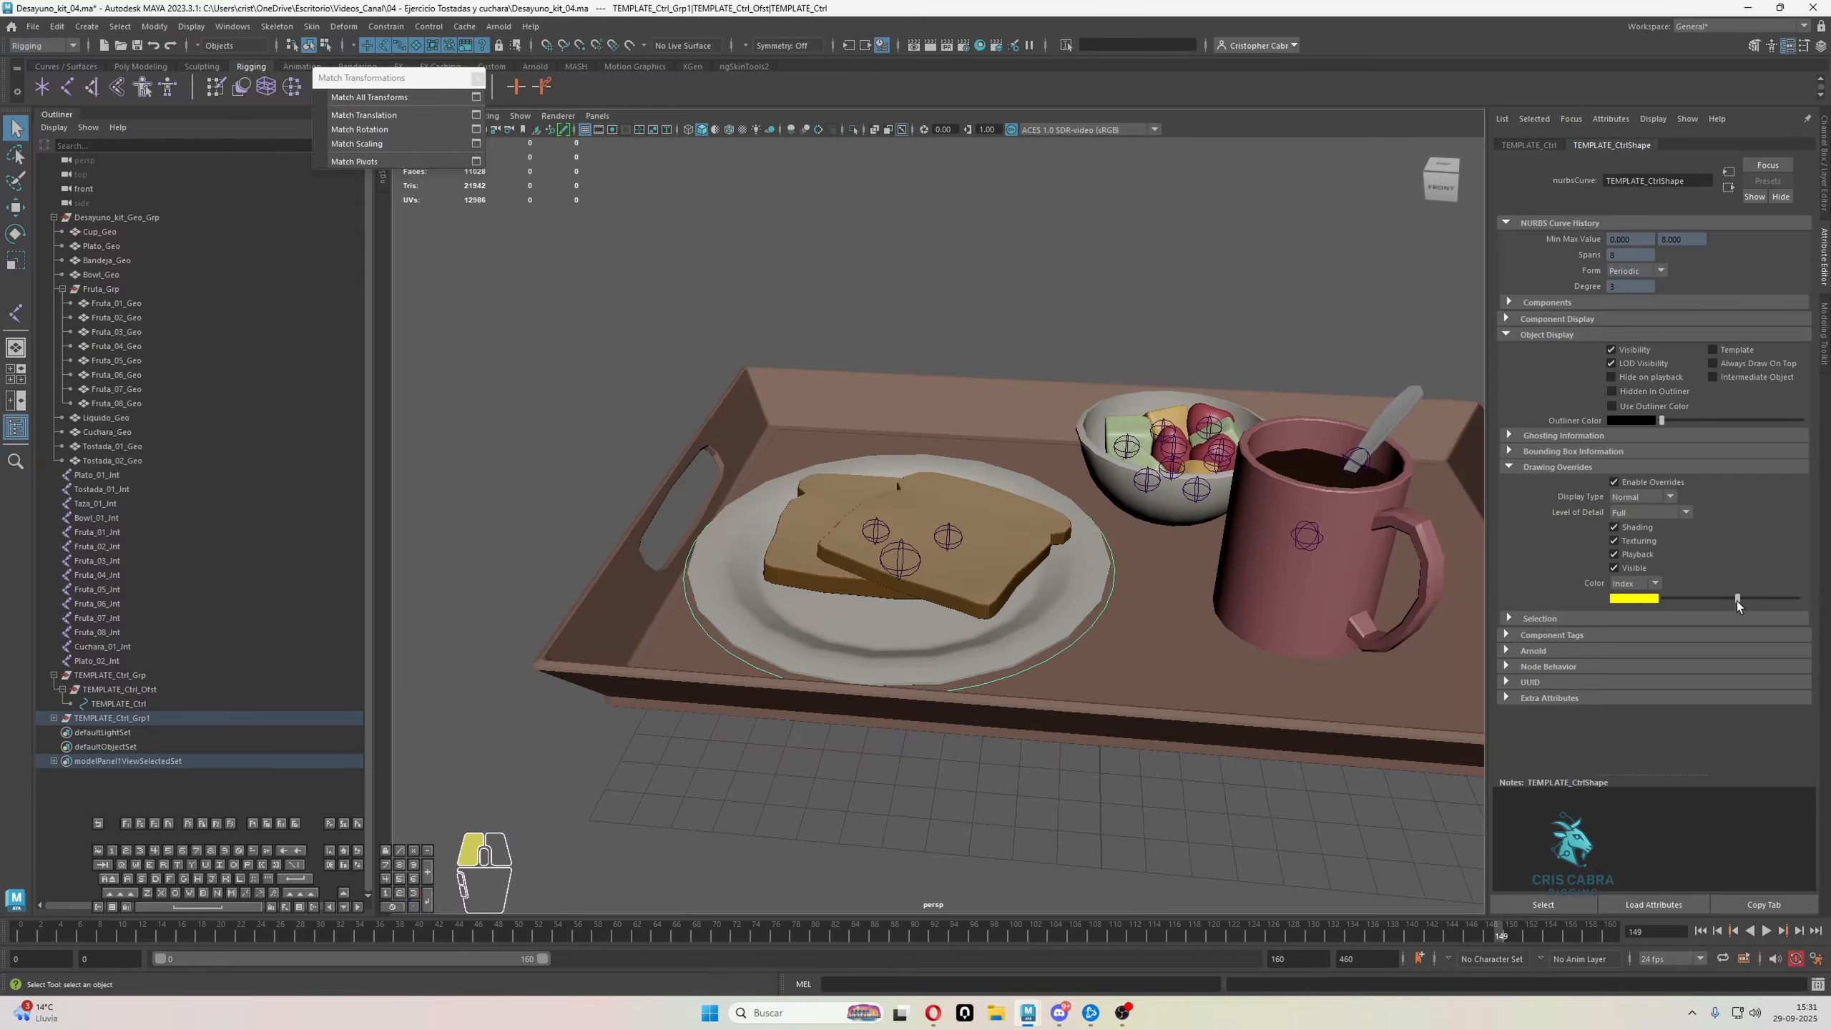
left_click(994, 272)
left_click_drag(994, 272, 1079, 590, "alt")
Set the plate control curve's line width to 2 and check the thicker outline around the plate
left_click(1121, 581)
left_click(1579, 700)
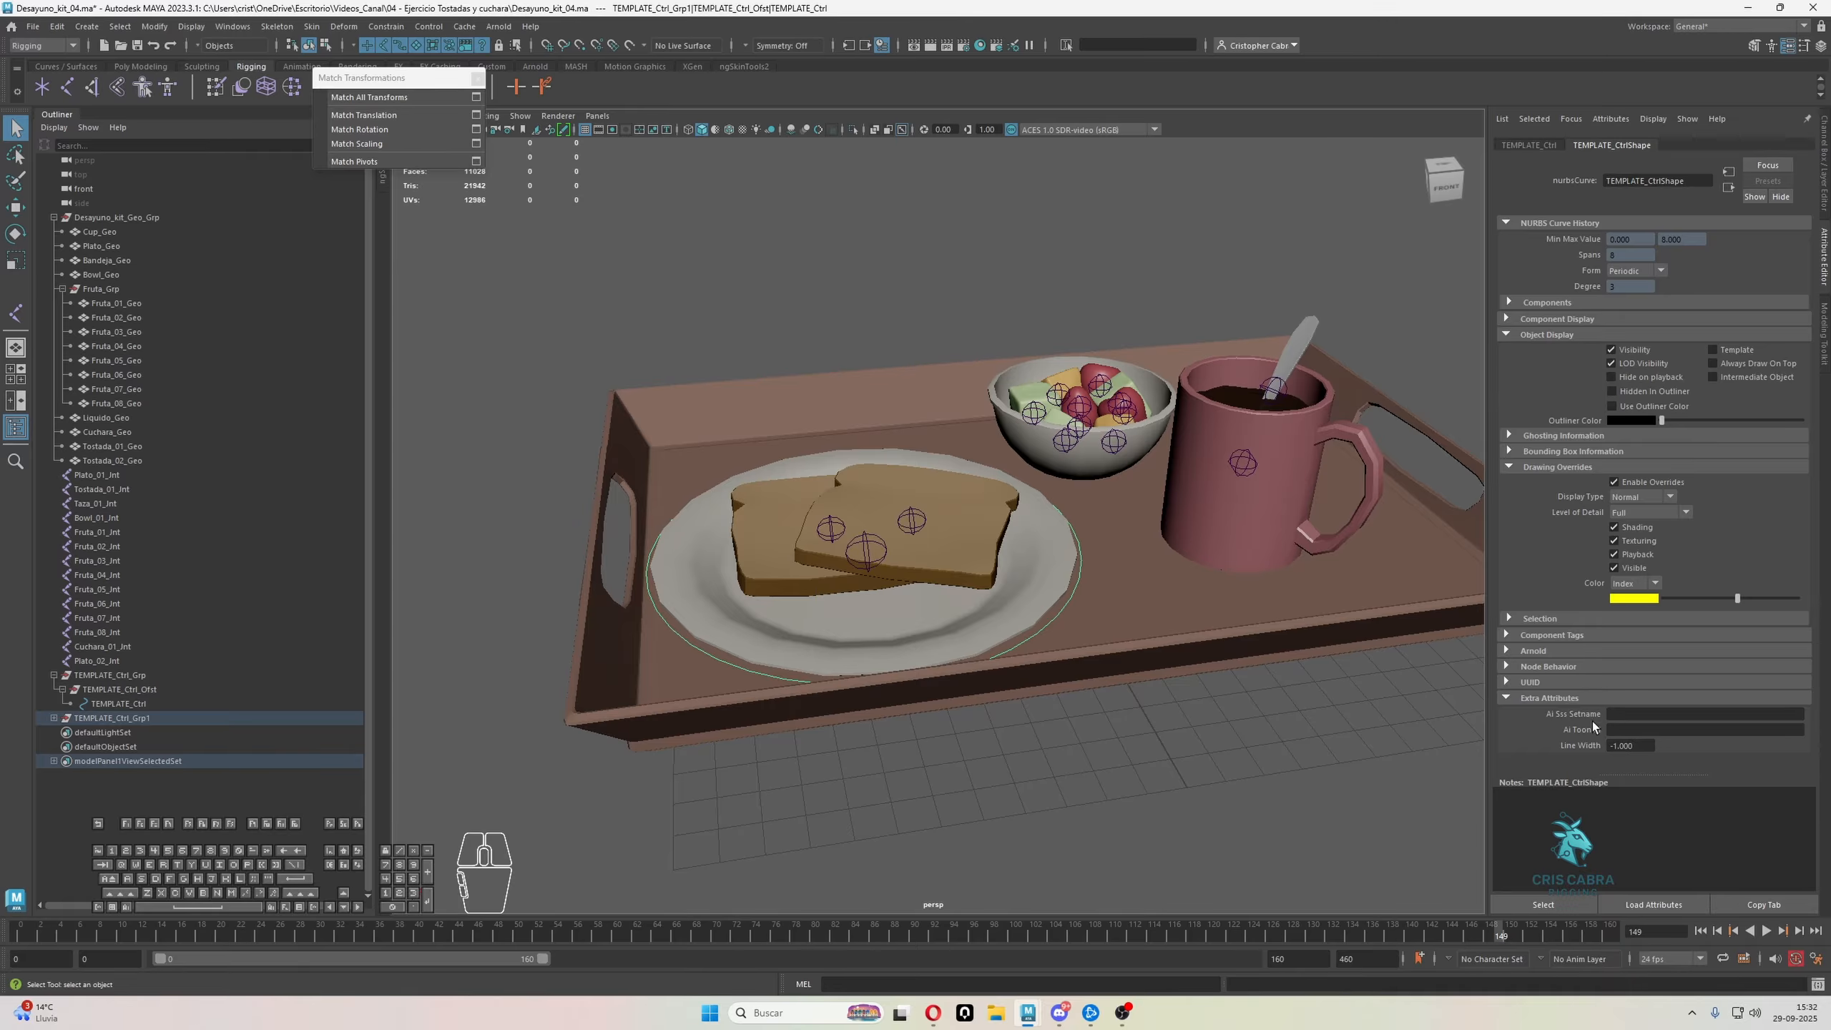
left_click(1559, 701)
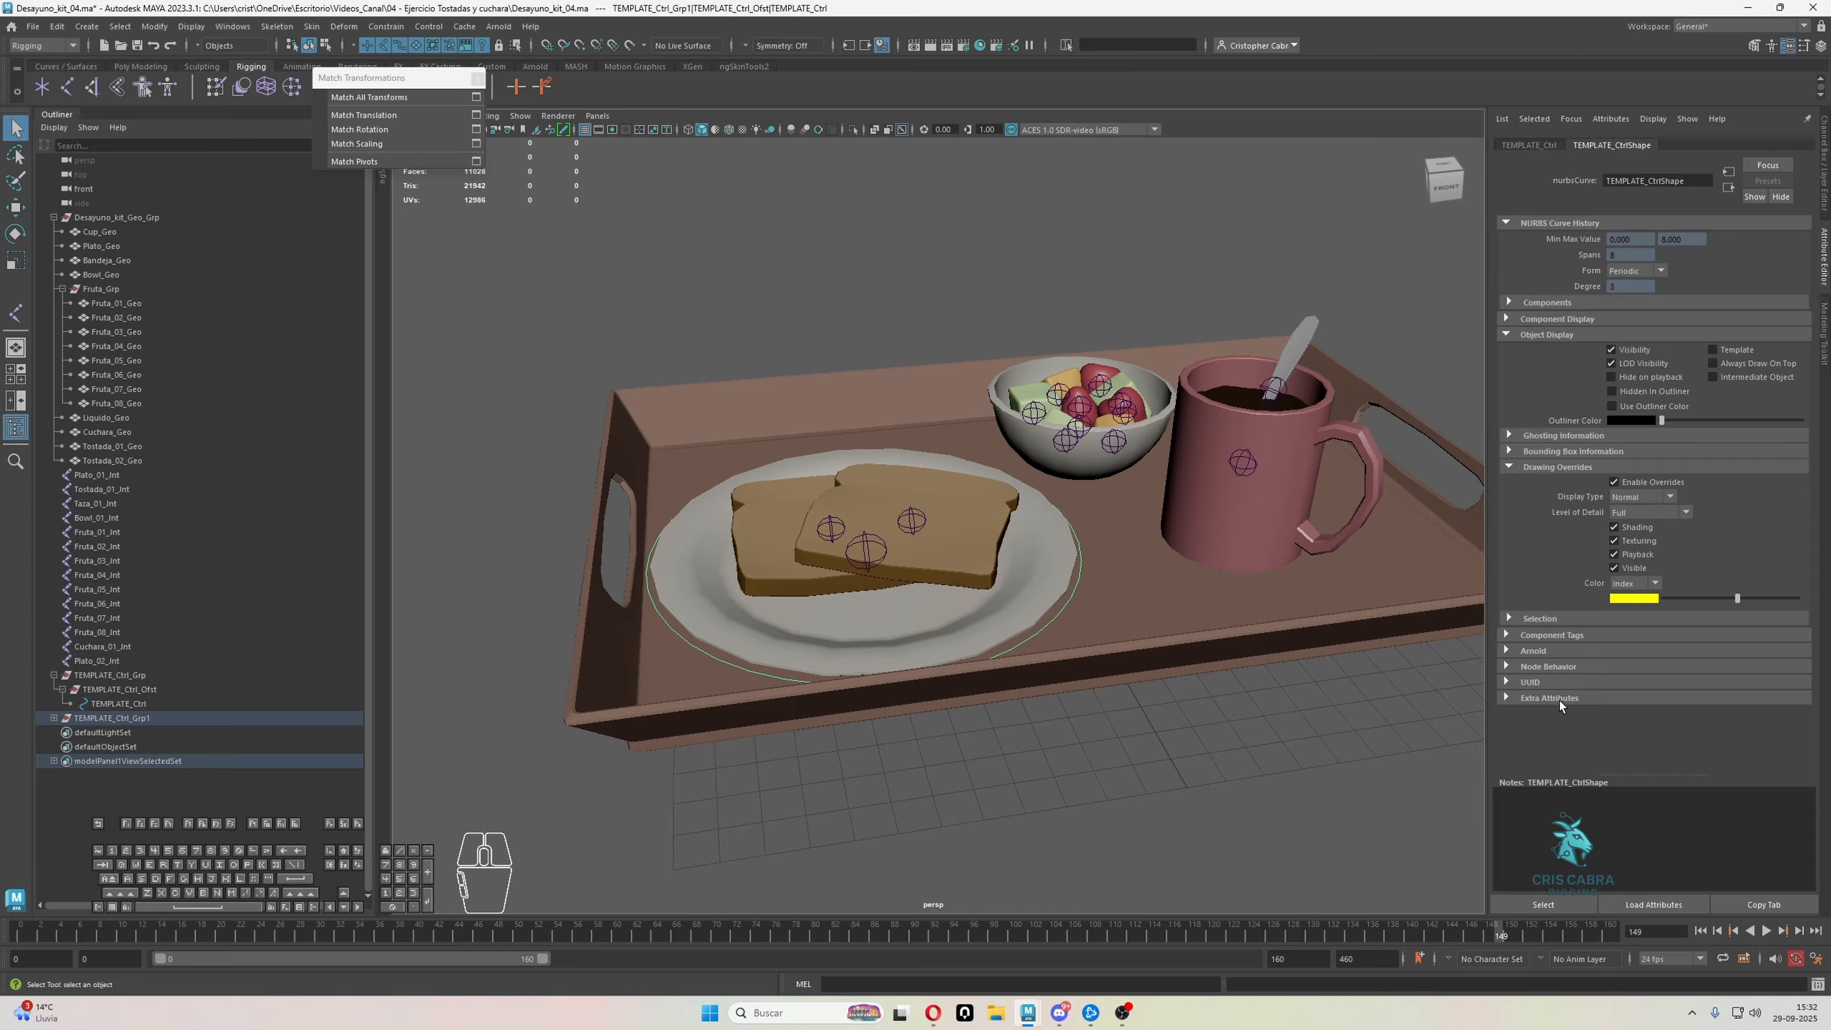
left_click(1504, 333)
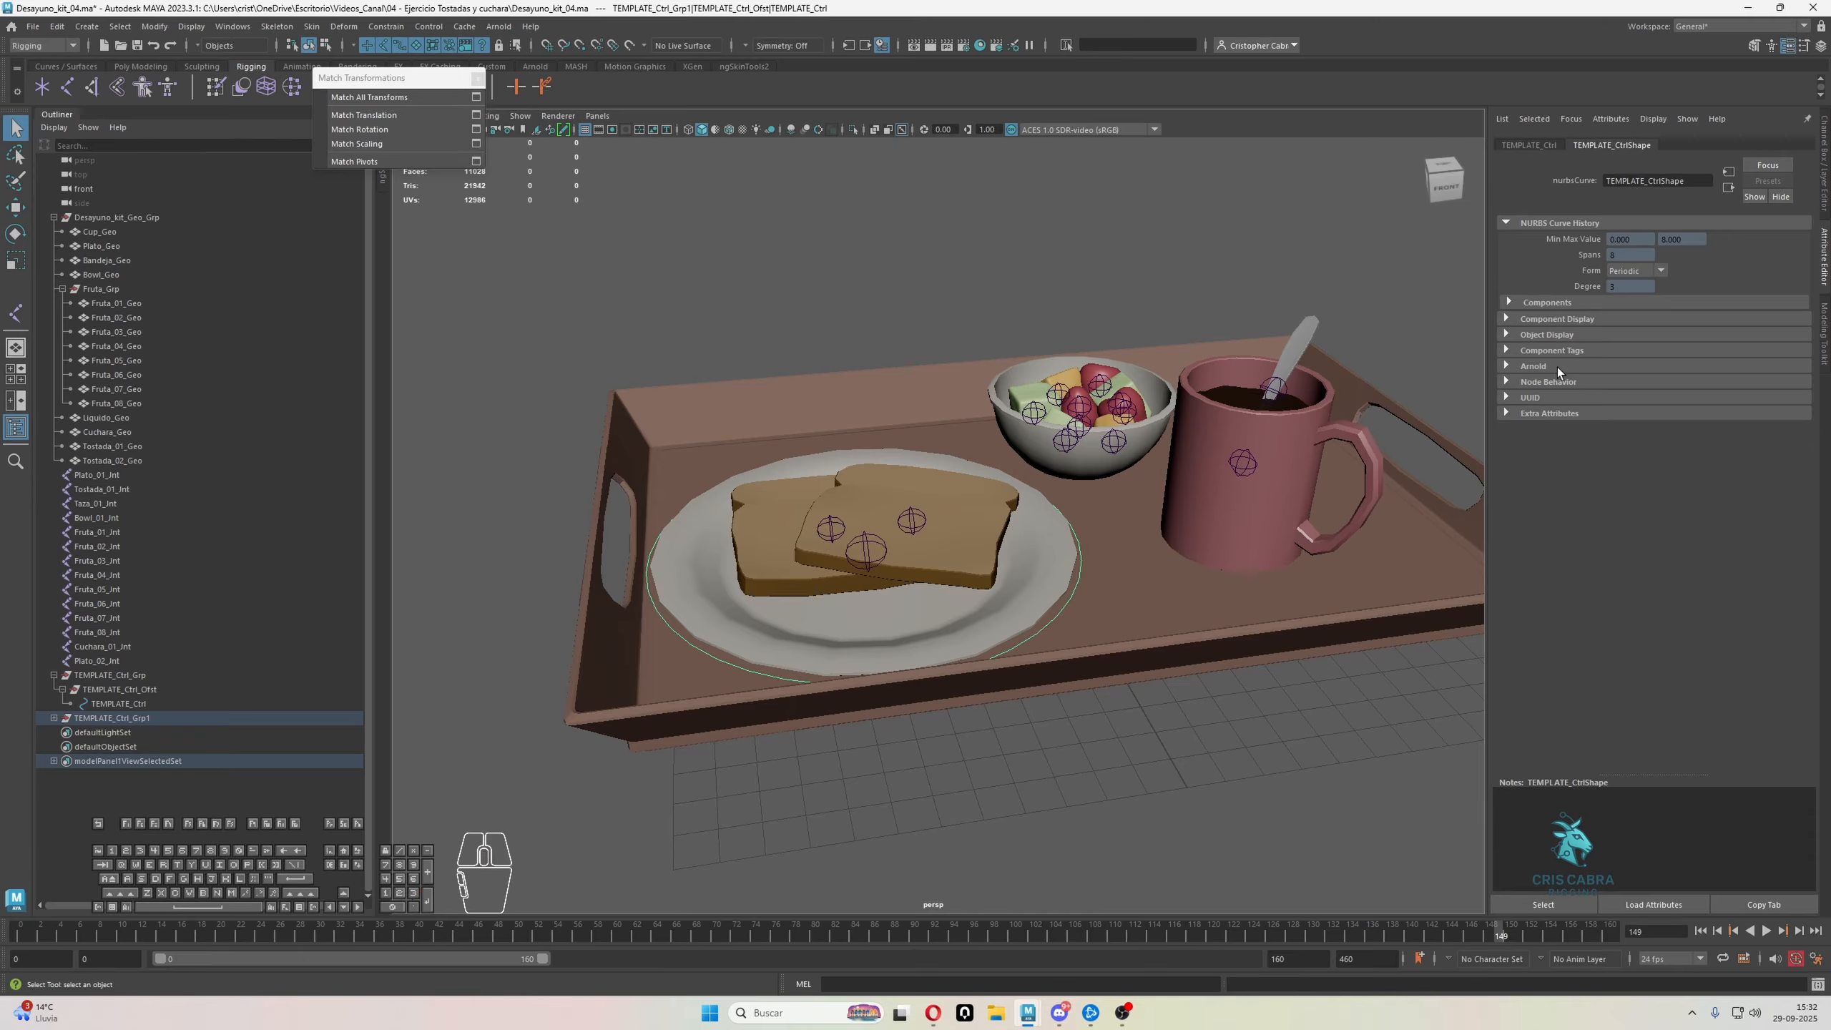
left_click(1545, 414)
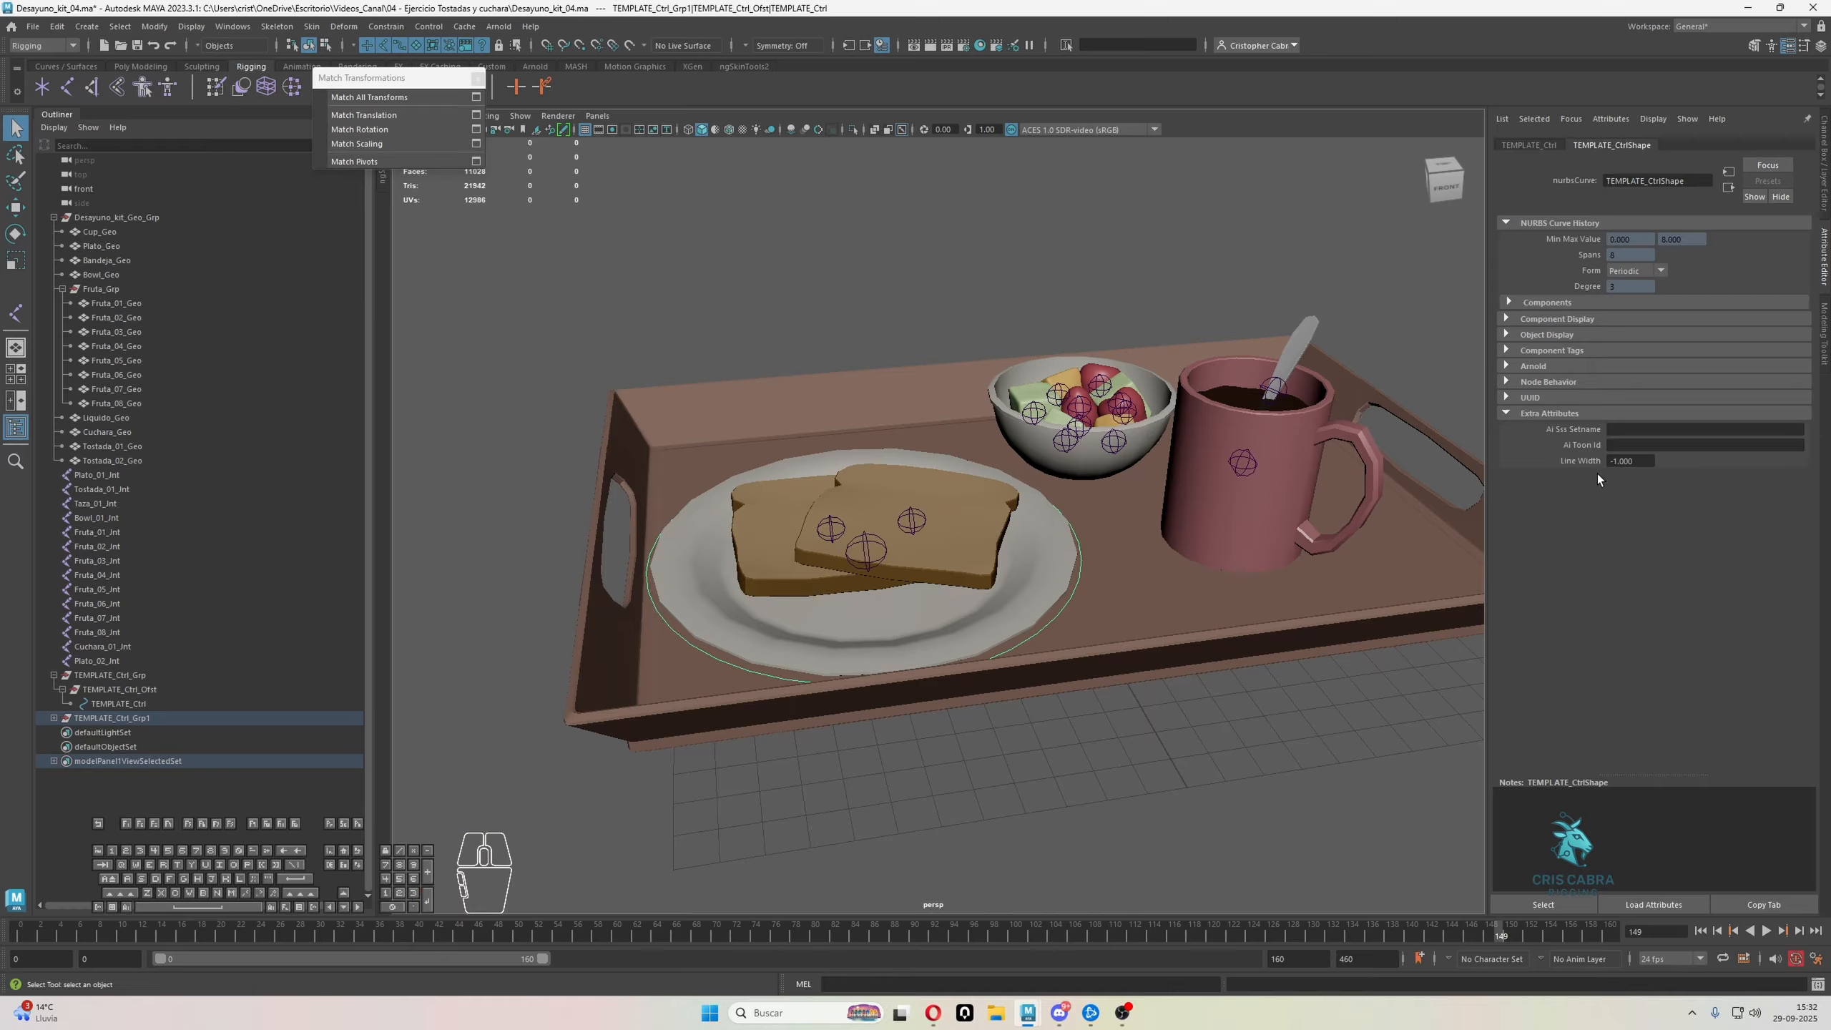
left_click(1641, 461)
type("2")
key("Return")
left_click(944, 313)
left_click_drag(944, 313, 973, 802, "alt")
left_click(1108, 604)
left_click(973, 803)
left_click_drag(945, 739, 843, 634, "alt")
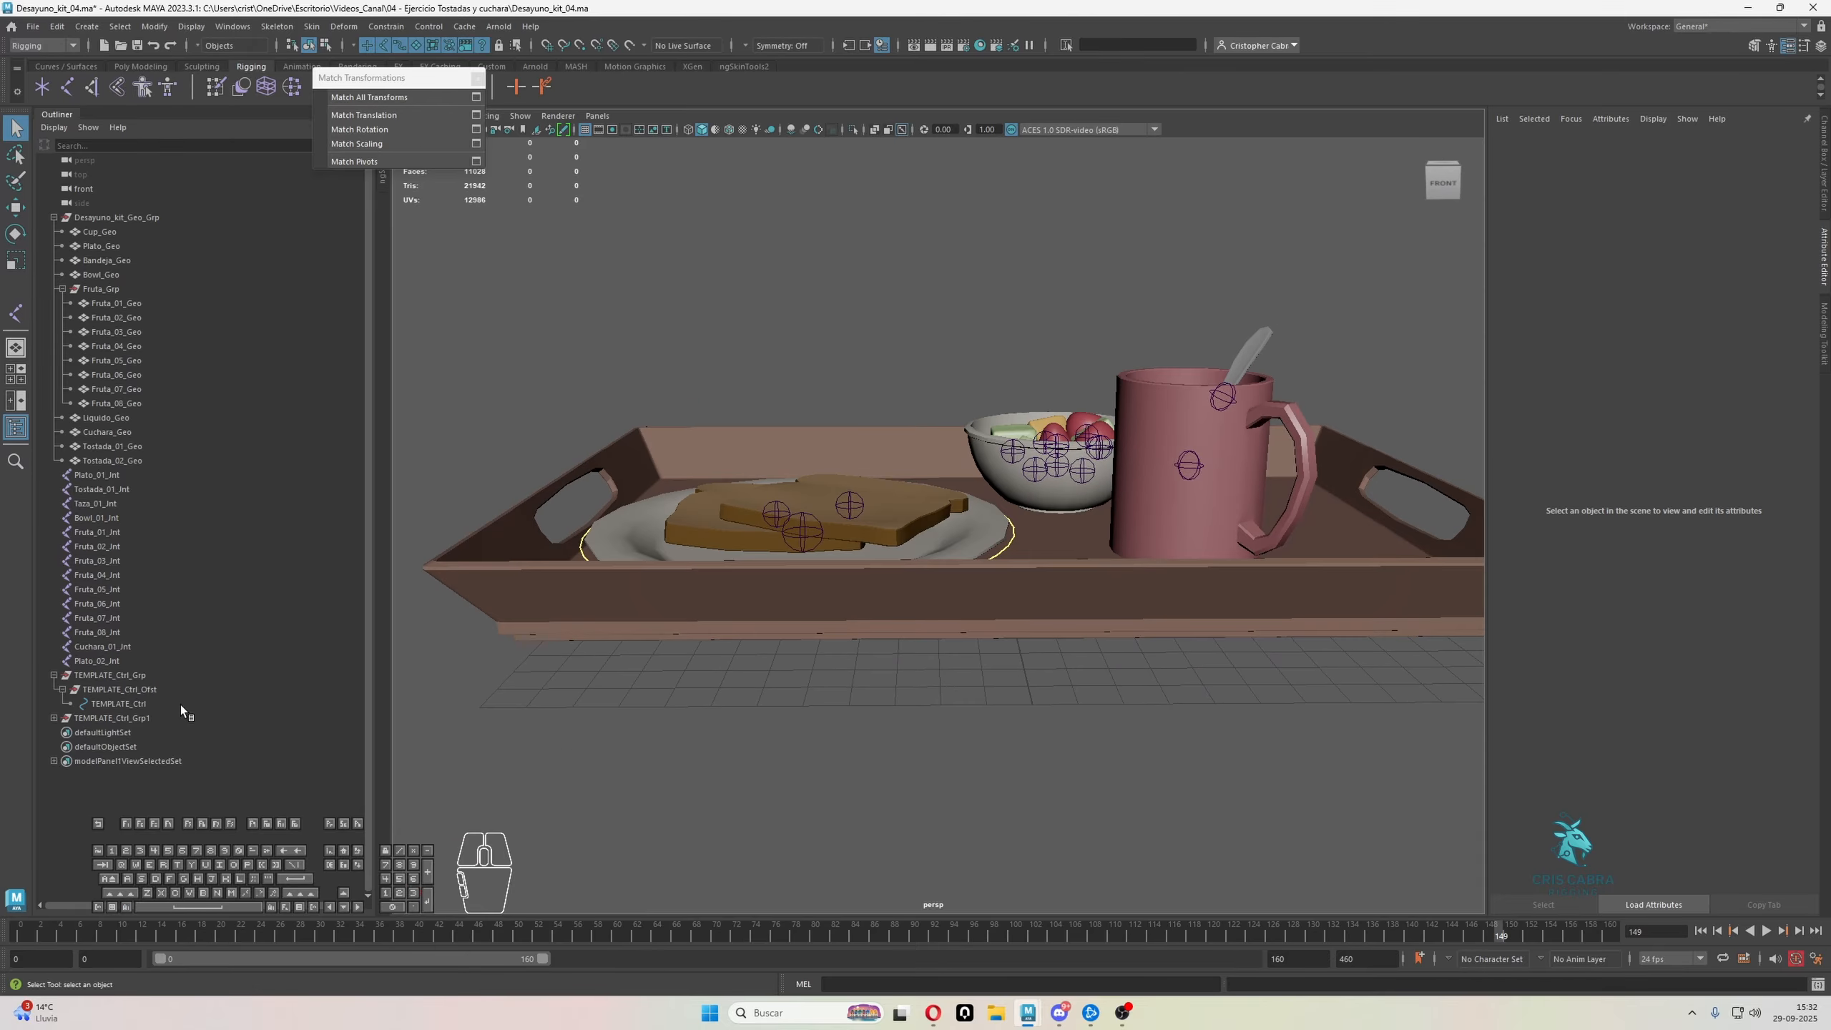
Expand TEMPLATE_Ctrl_Grp1 and examine its group, offset group and control one after another
left_click(120, 717)
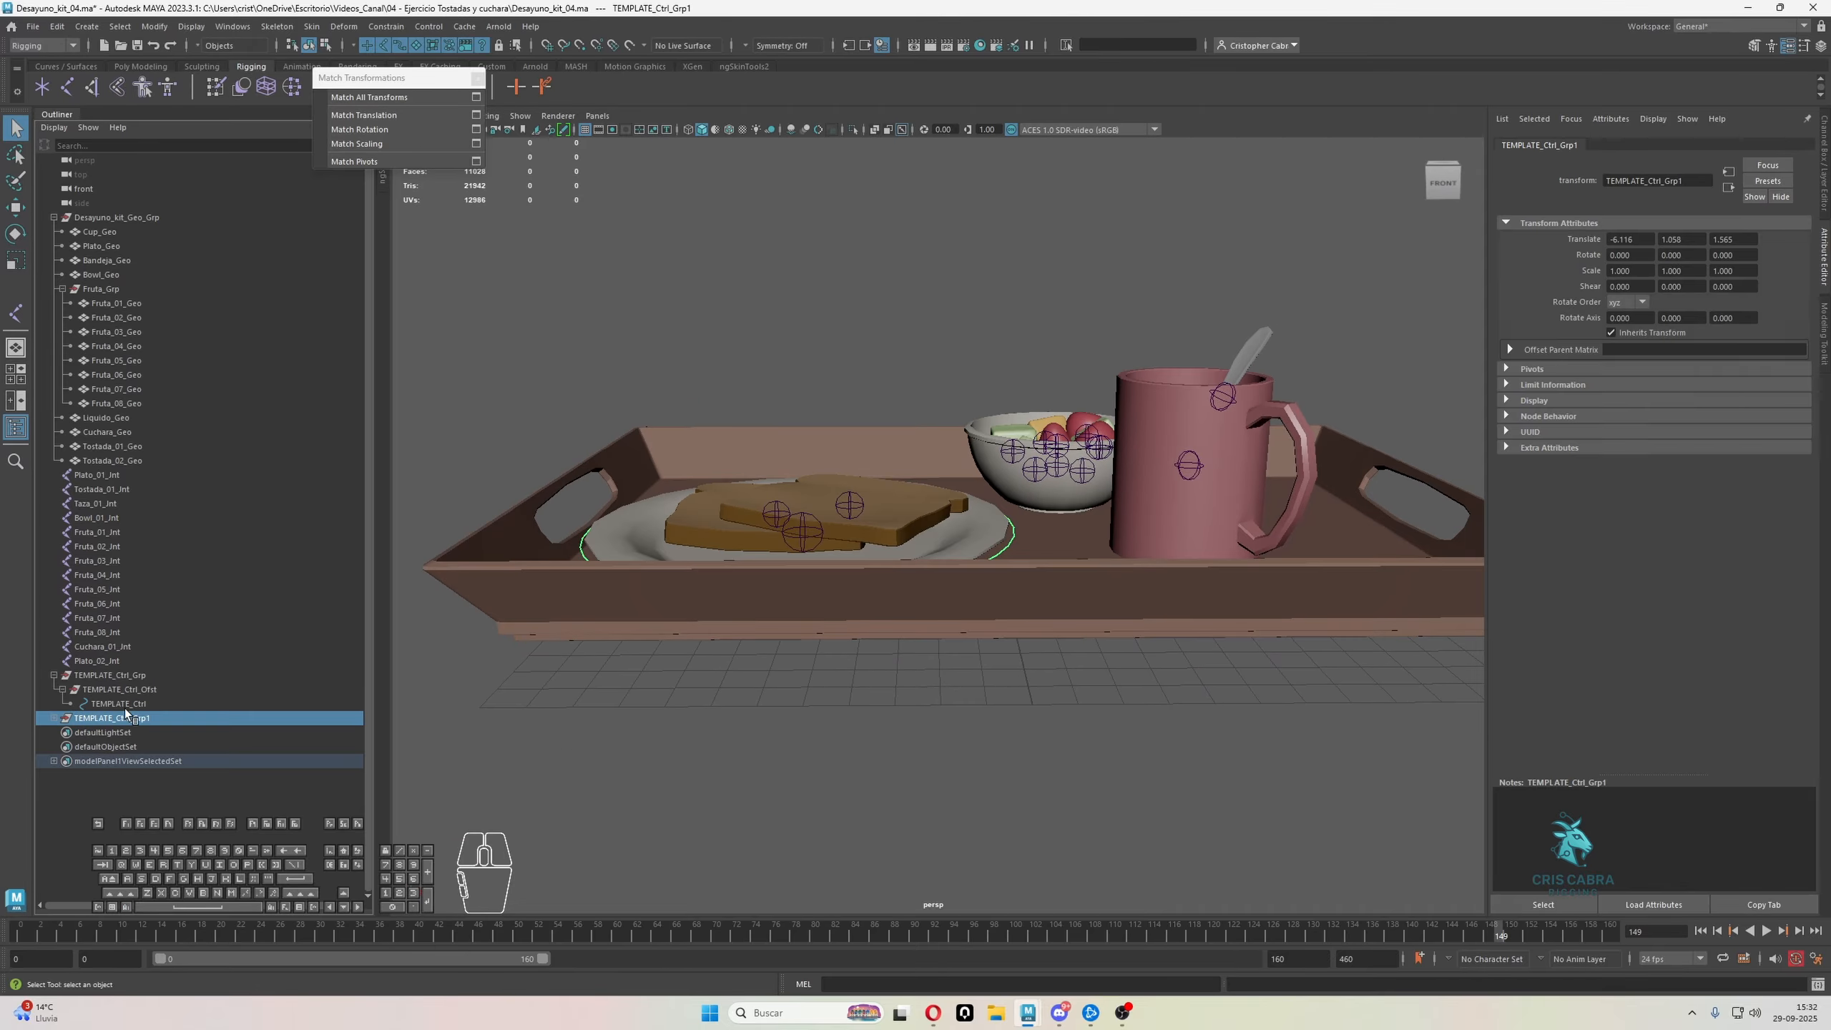
left_click(54, 718)
left_click(122, 747)
left_click(125, 719)
left_click(132, 734)
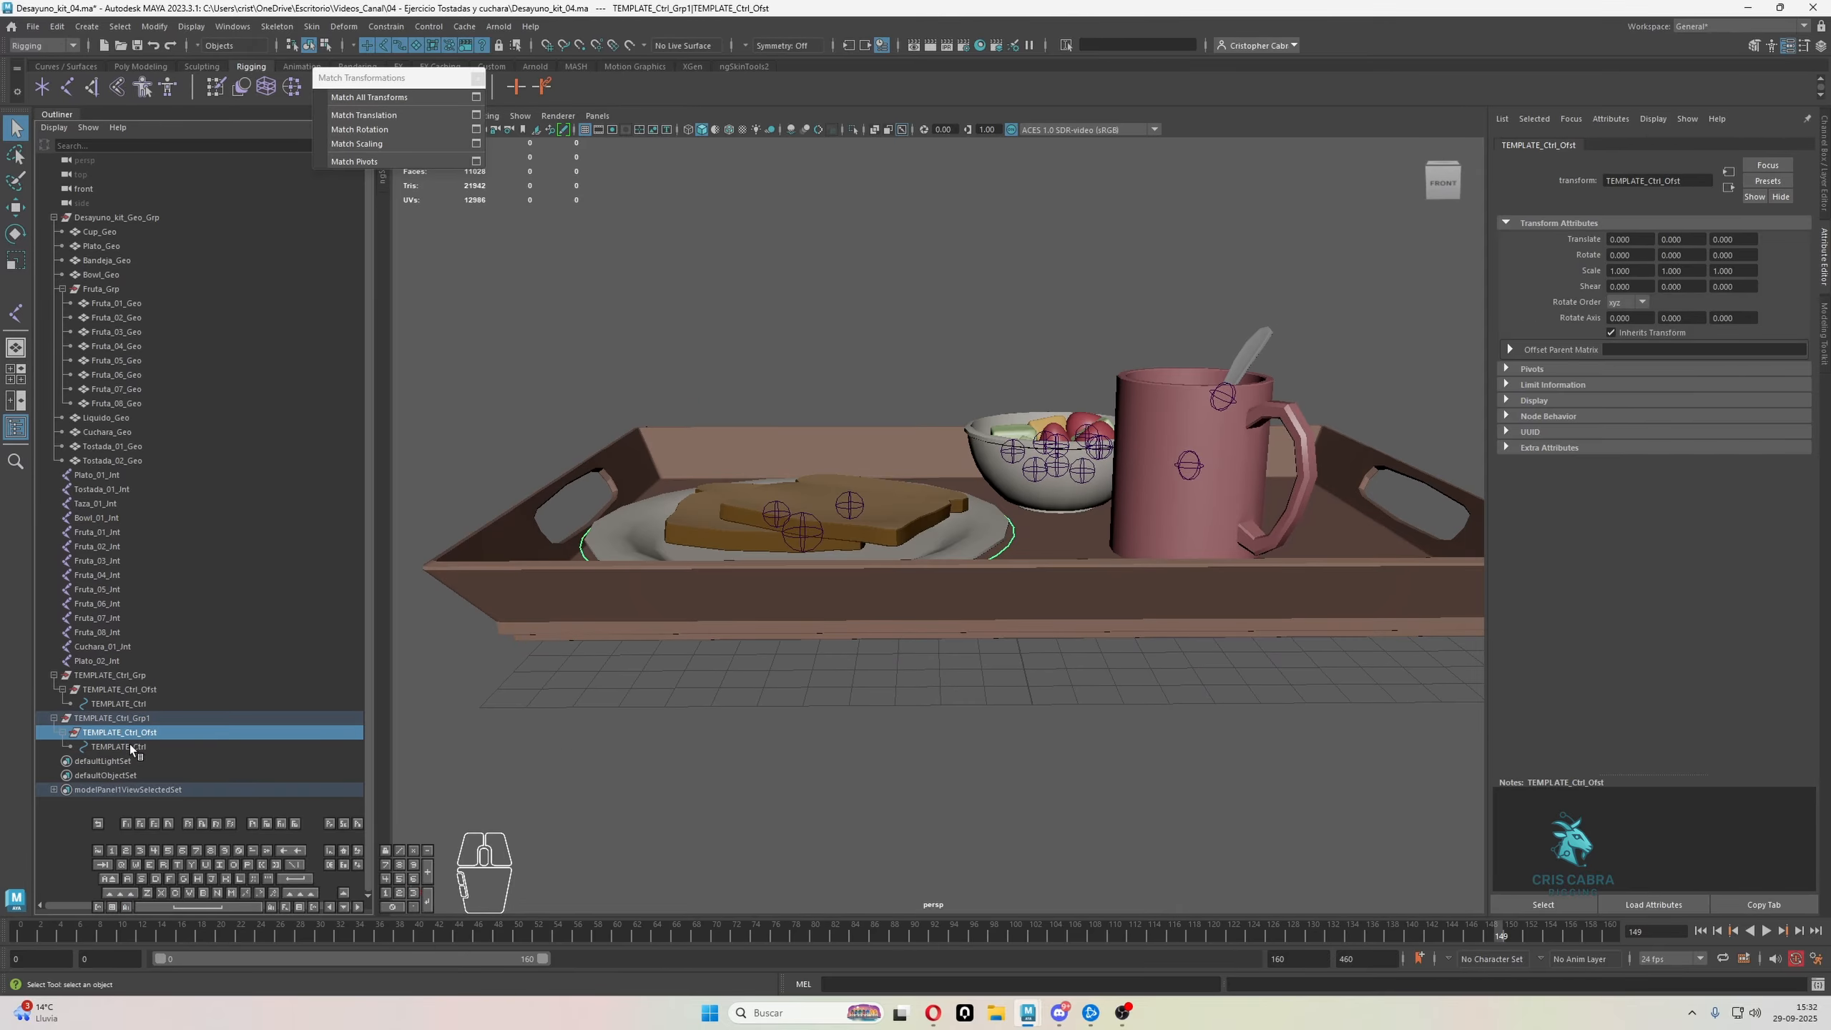
left_click(131, 747)
left_click(125, 718)
mouse_move(126, 720)
left_mouse_down()
mouse_move(131, 750)
mouse_move(37, 728)
mouse_move(92, 721)
left_mouse_up()
double_click(113, 720)
left_click(87, 721)
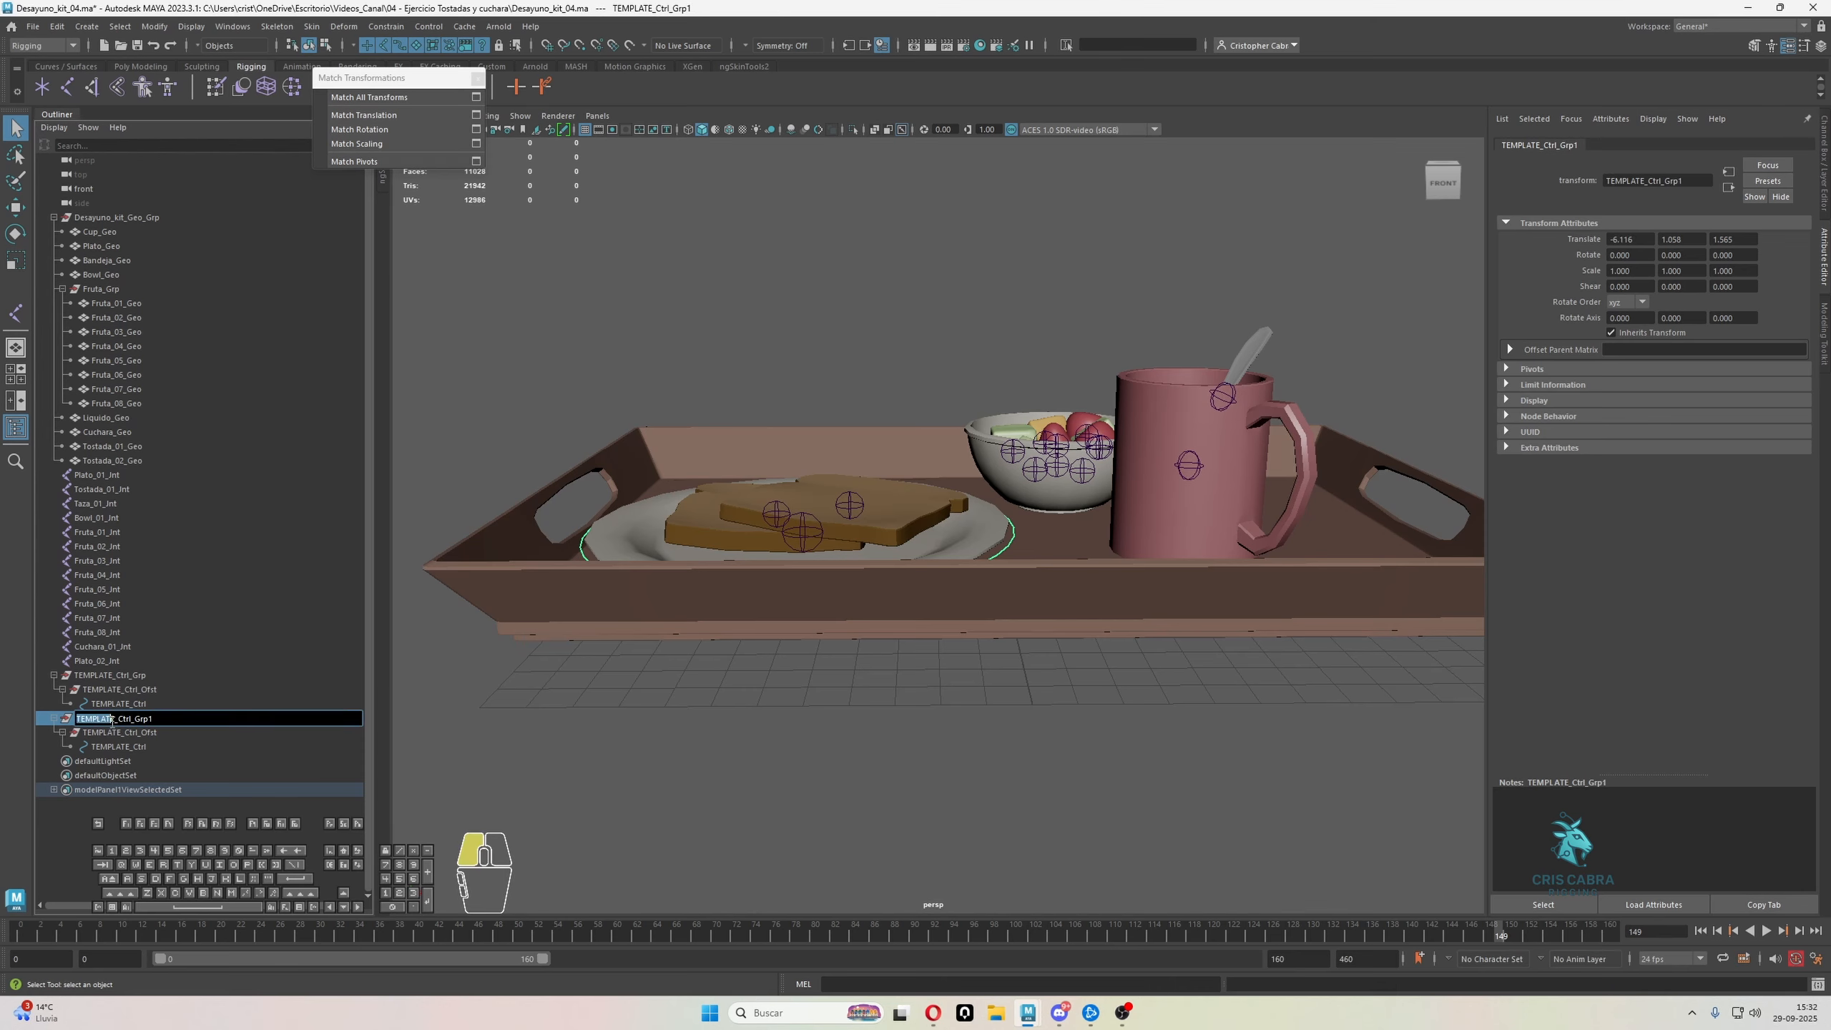
Select the duplicated group, offset group and control, close the Match Transformations window and bring up Search and Replace Names
left_click(120, 735)
left_click(139, 720)
left_click(146, 748, "shift")
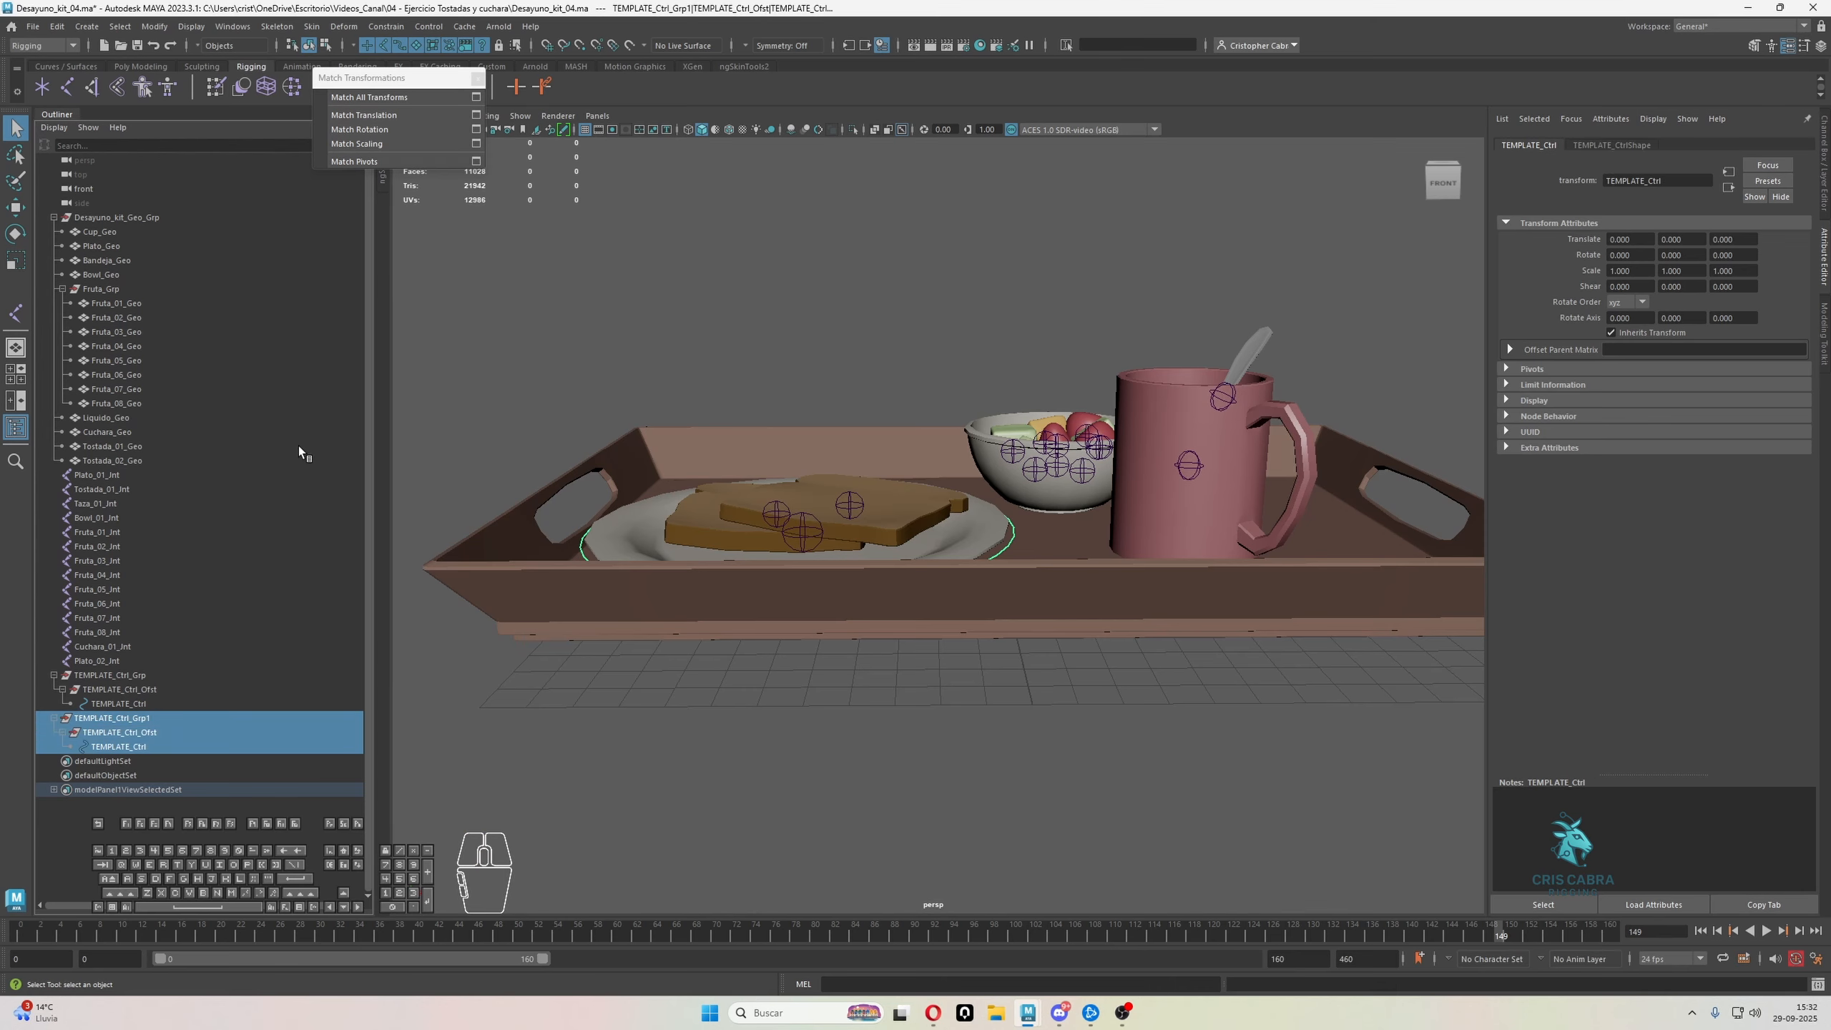
left_click(475, 80)
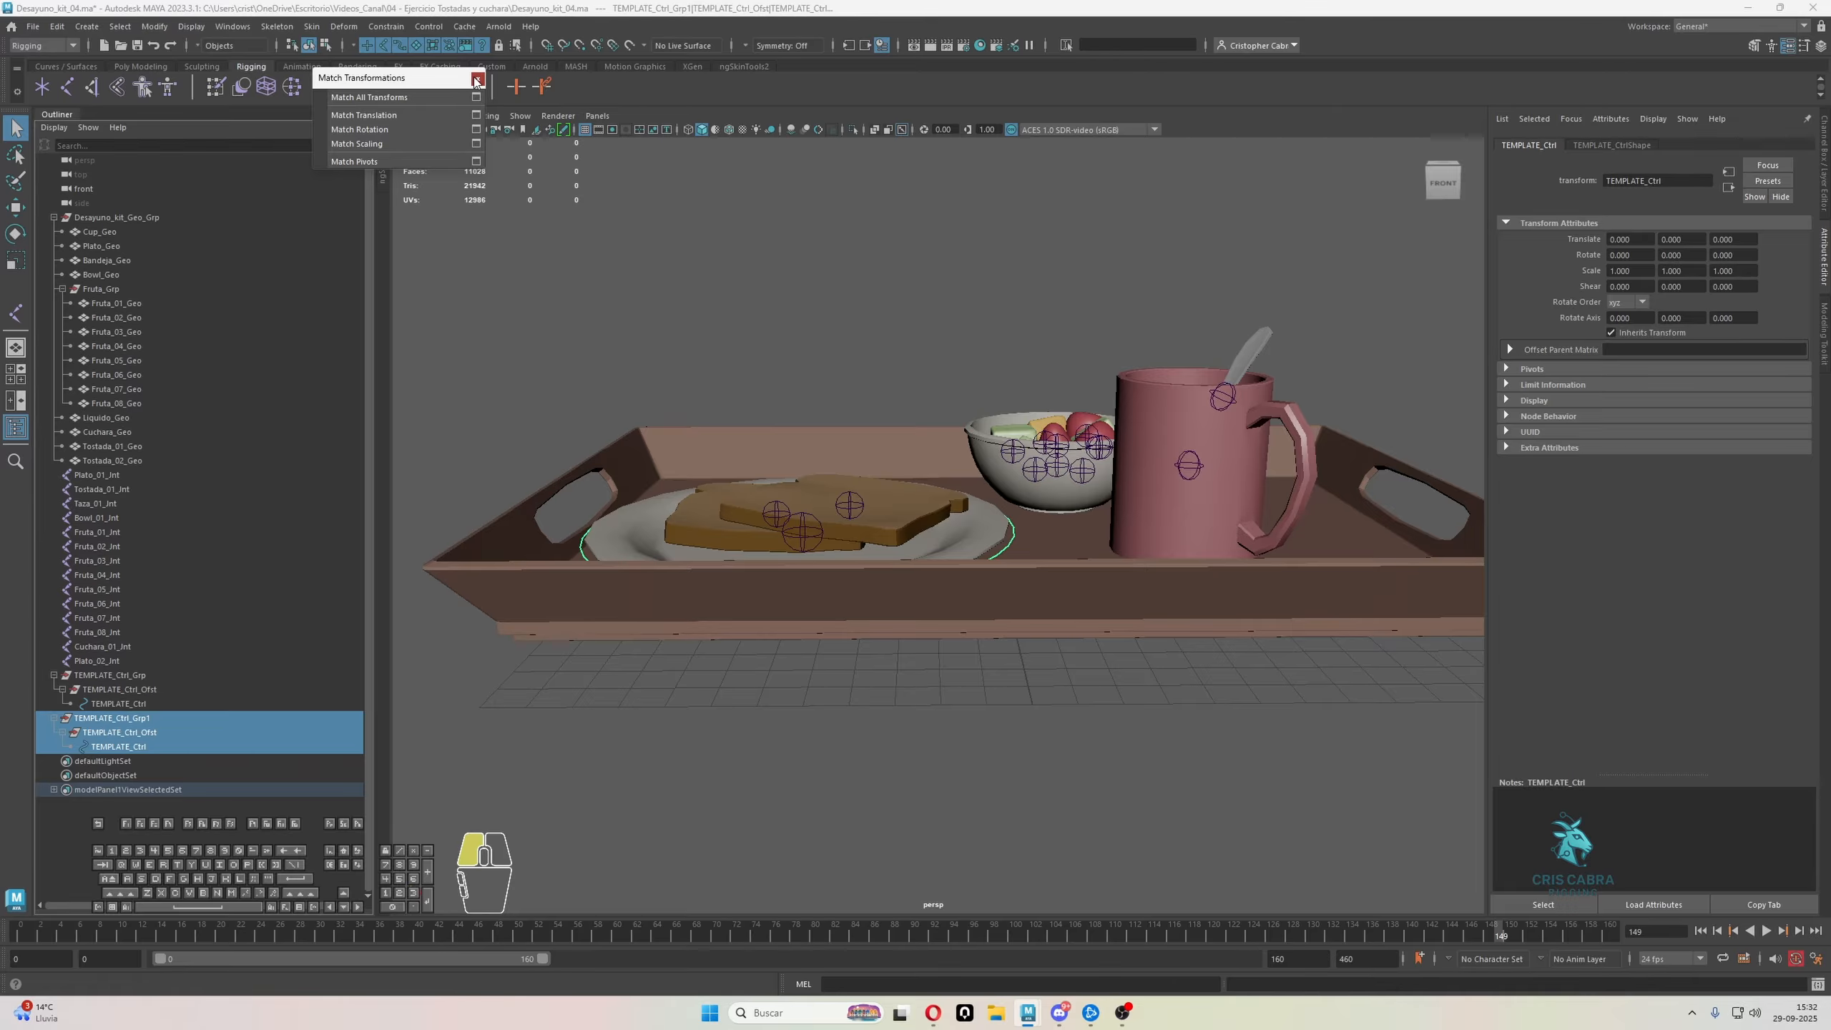
left_click(154, 26)
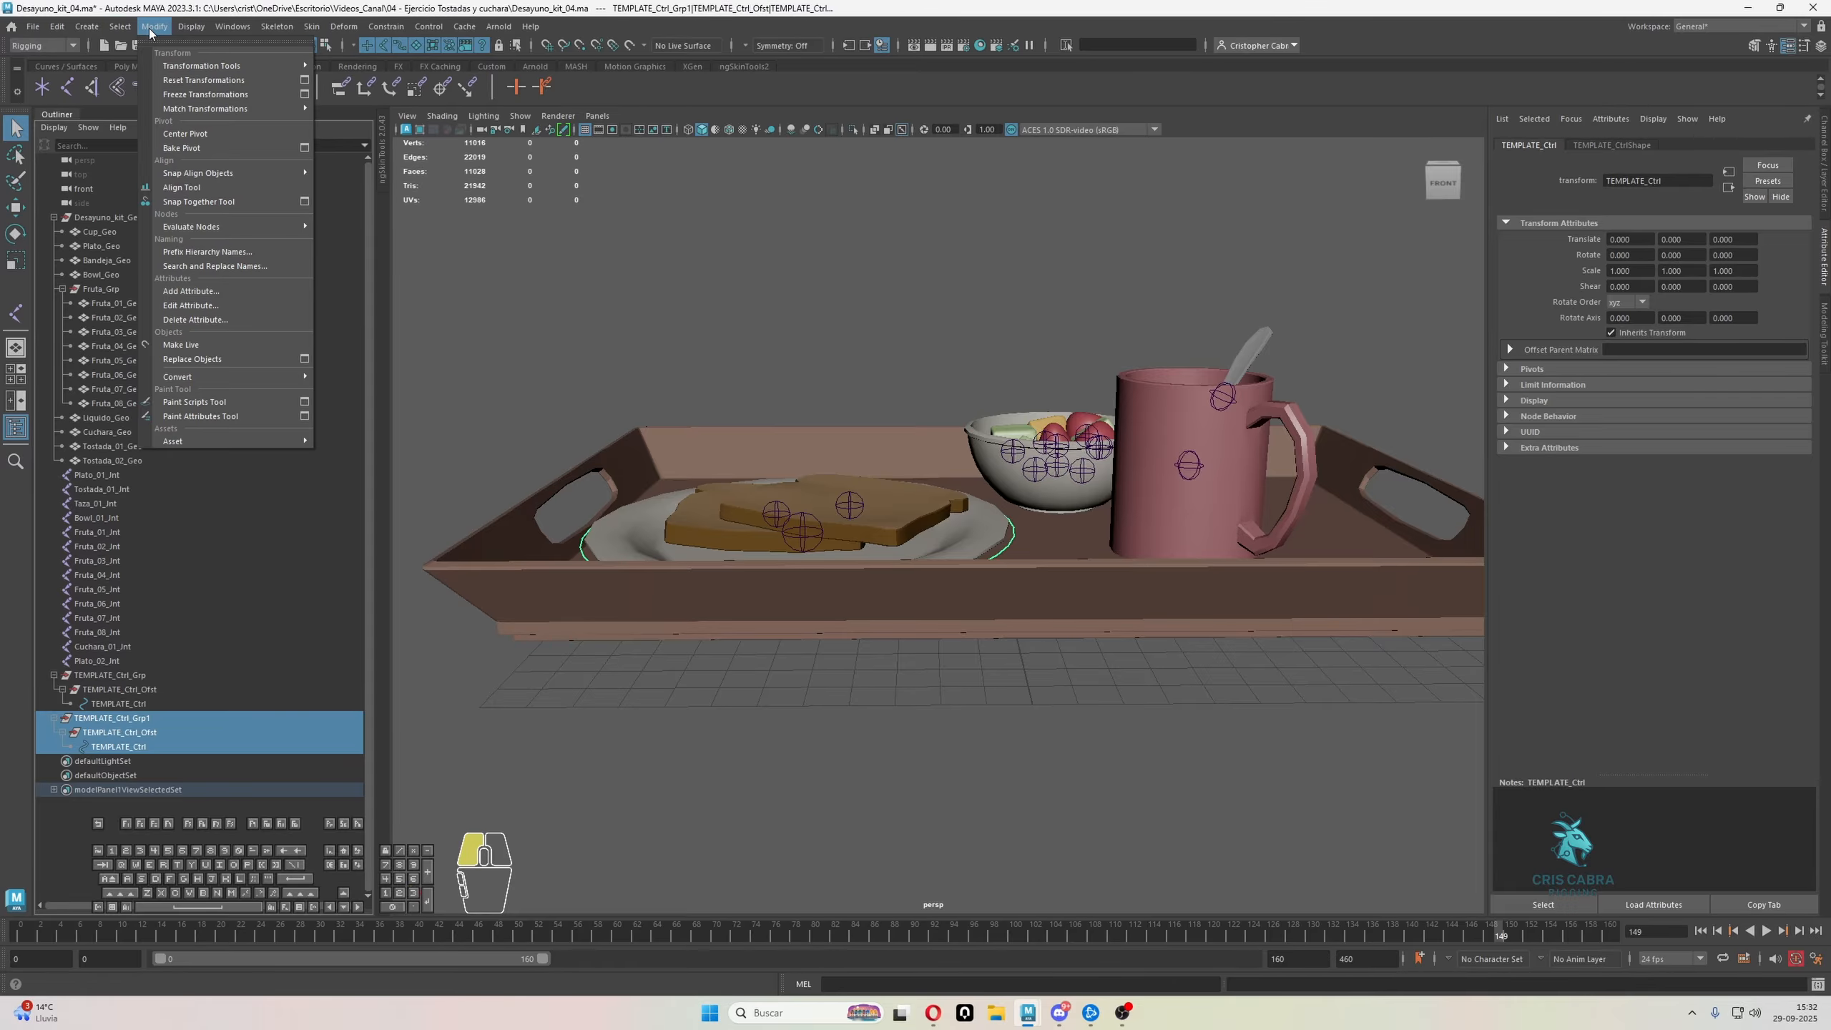
left_click(229, 267)
left_click_drag(876, 173, 843, 178)
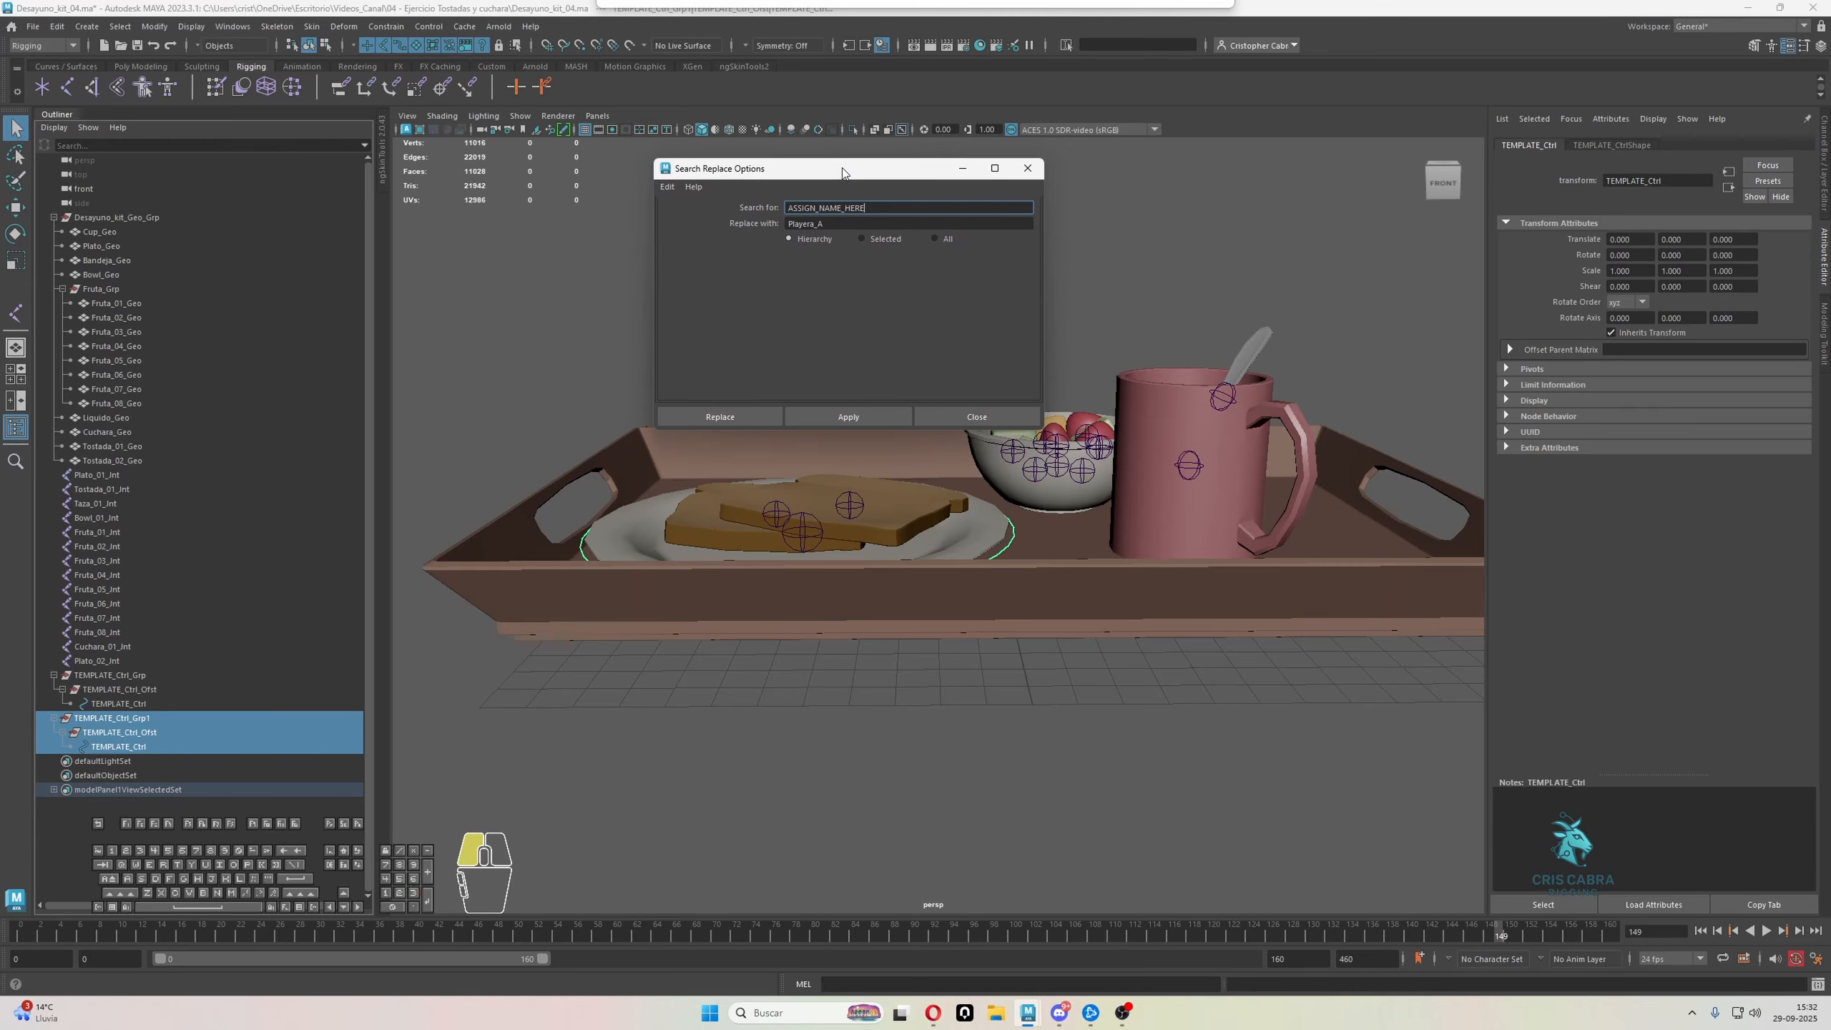
Replace TEMPLATE with Plato in the name of the duplicated control curve, using the Hierarchy scope
left_click(106, 746)
double_click(127, 746)
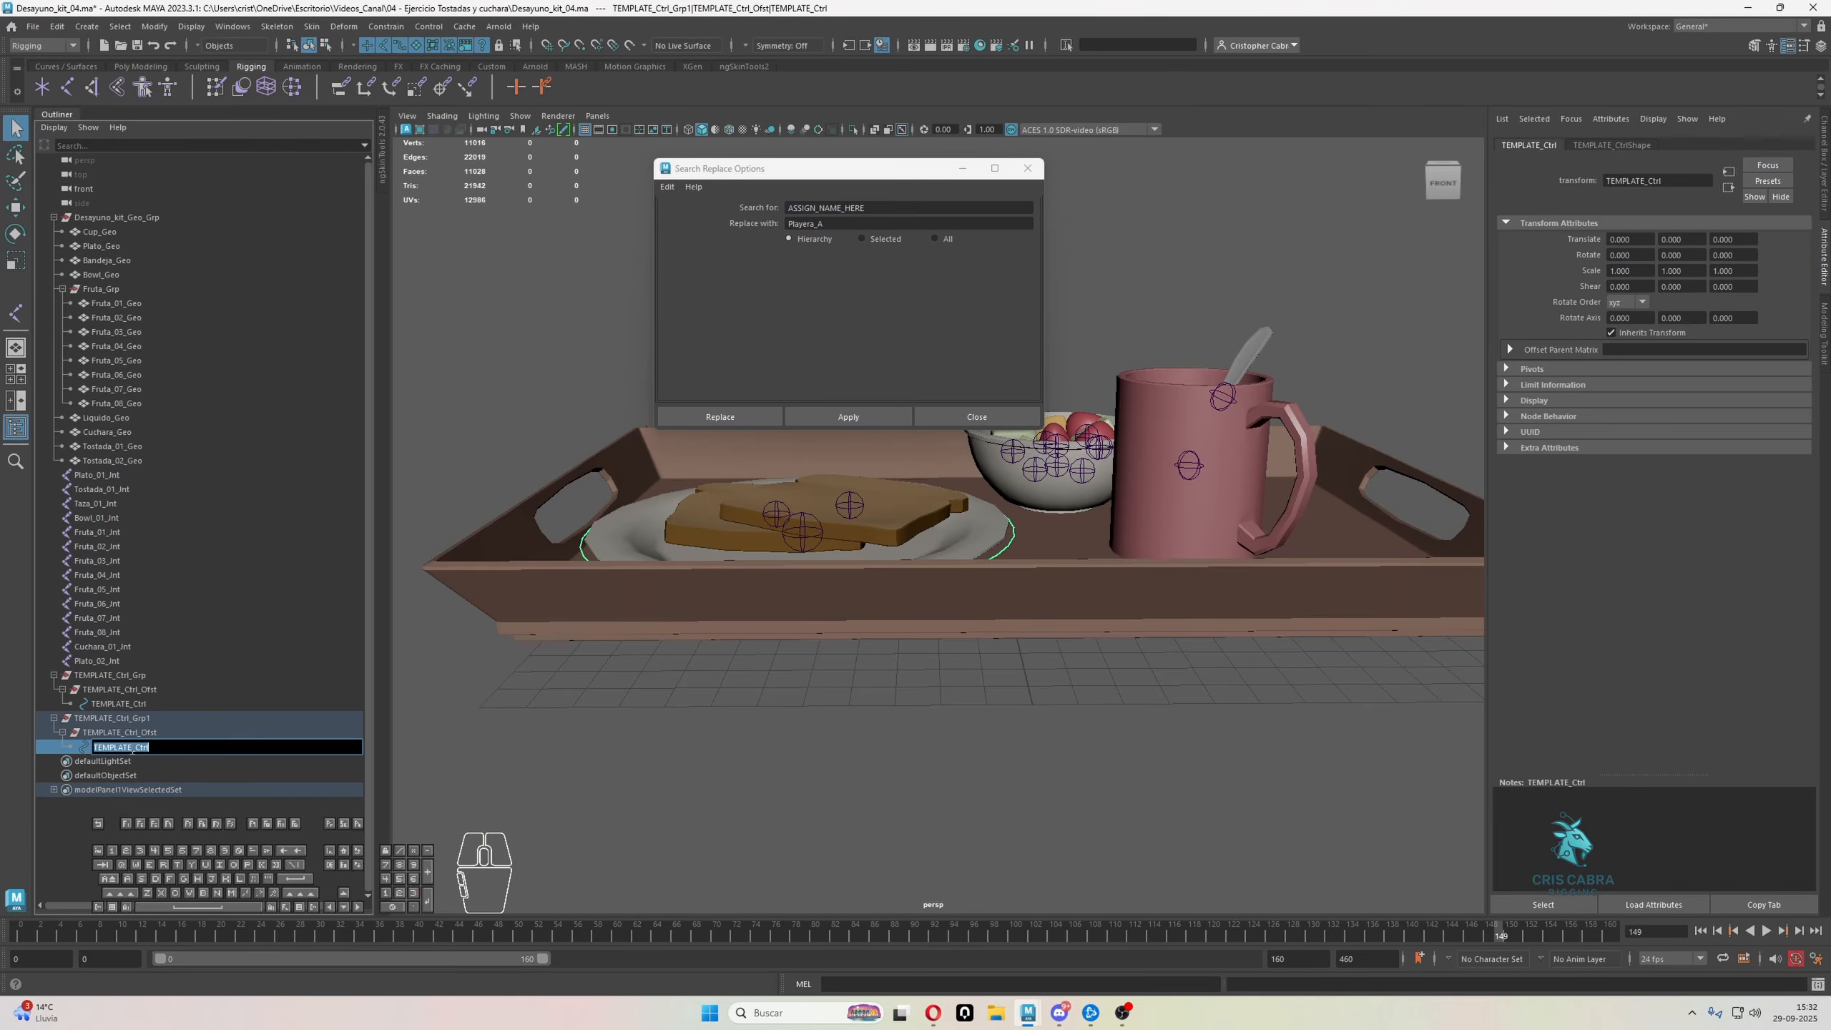
left_click_drag(132, 749, 76, 749)
key("ctrl+c")
left_click_drag(870, 208, 758, 223)
key("ctrl+v")
type("Pla")
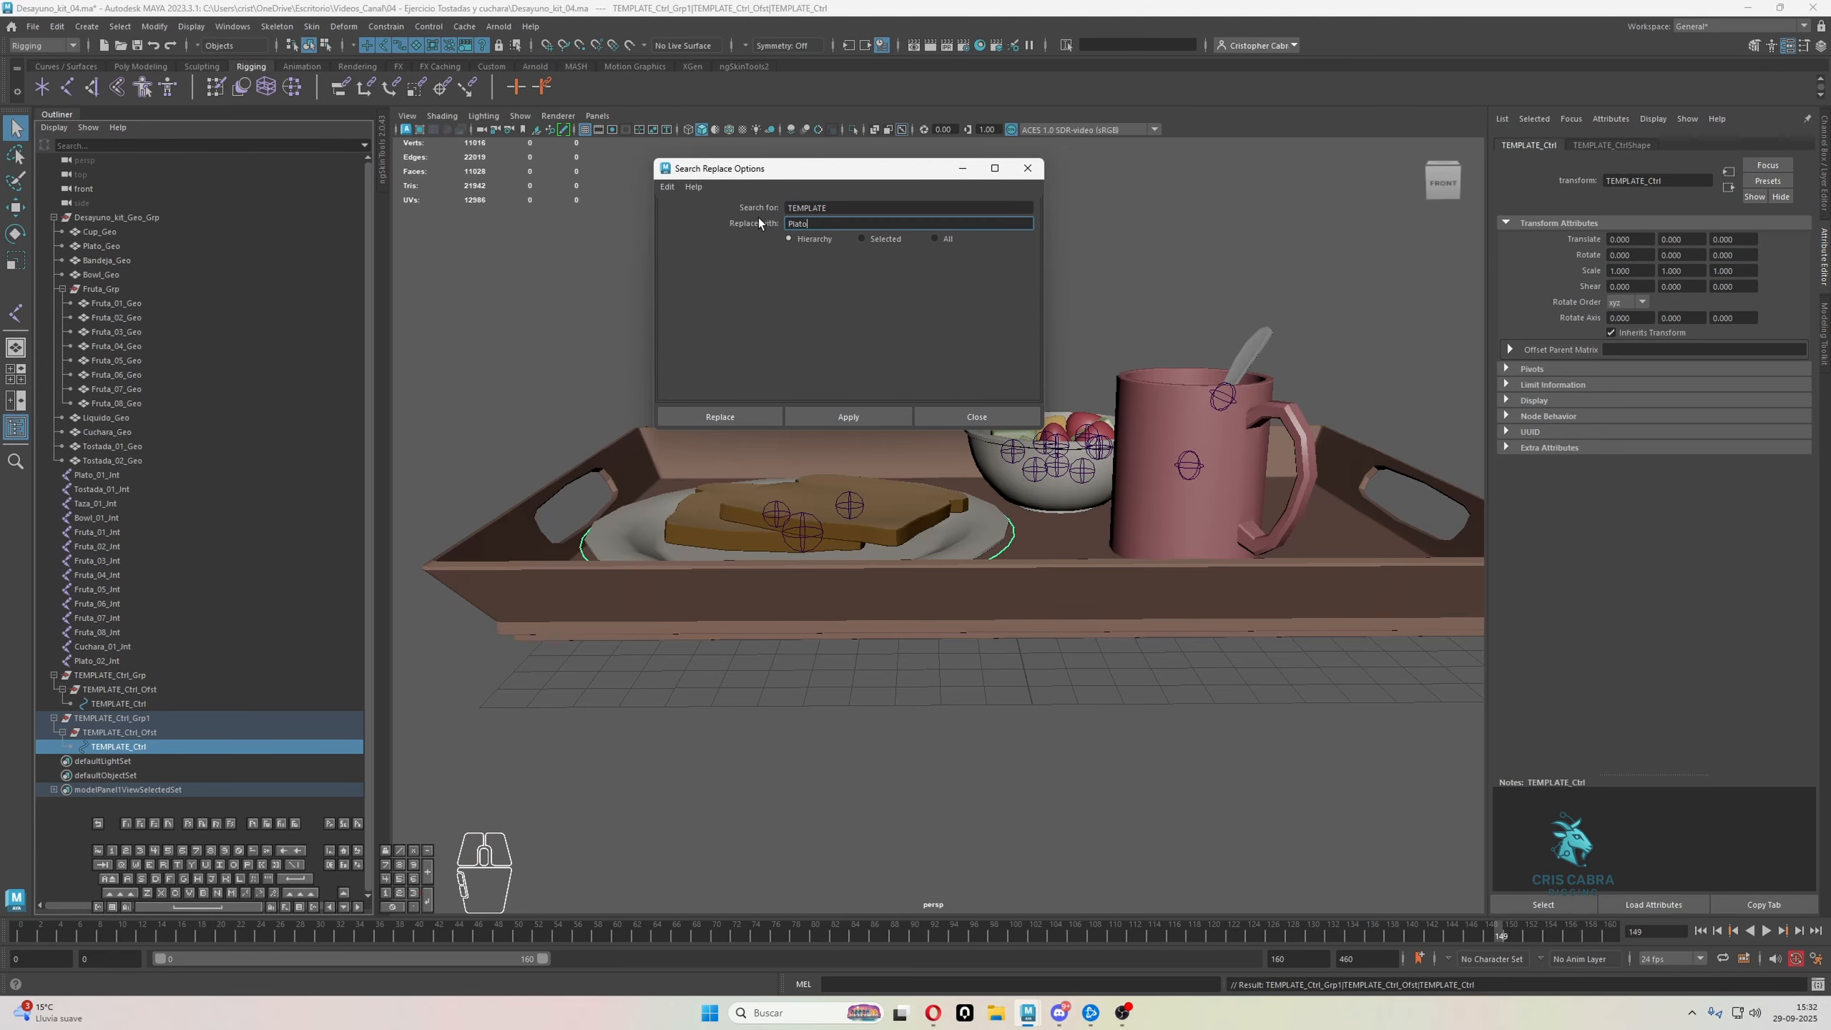
left_click(839, 416)
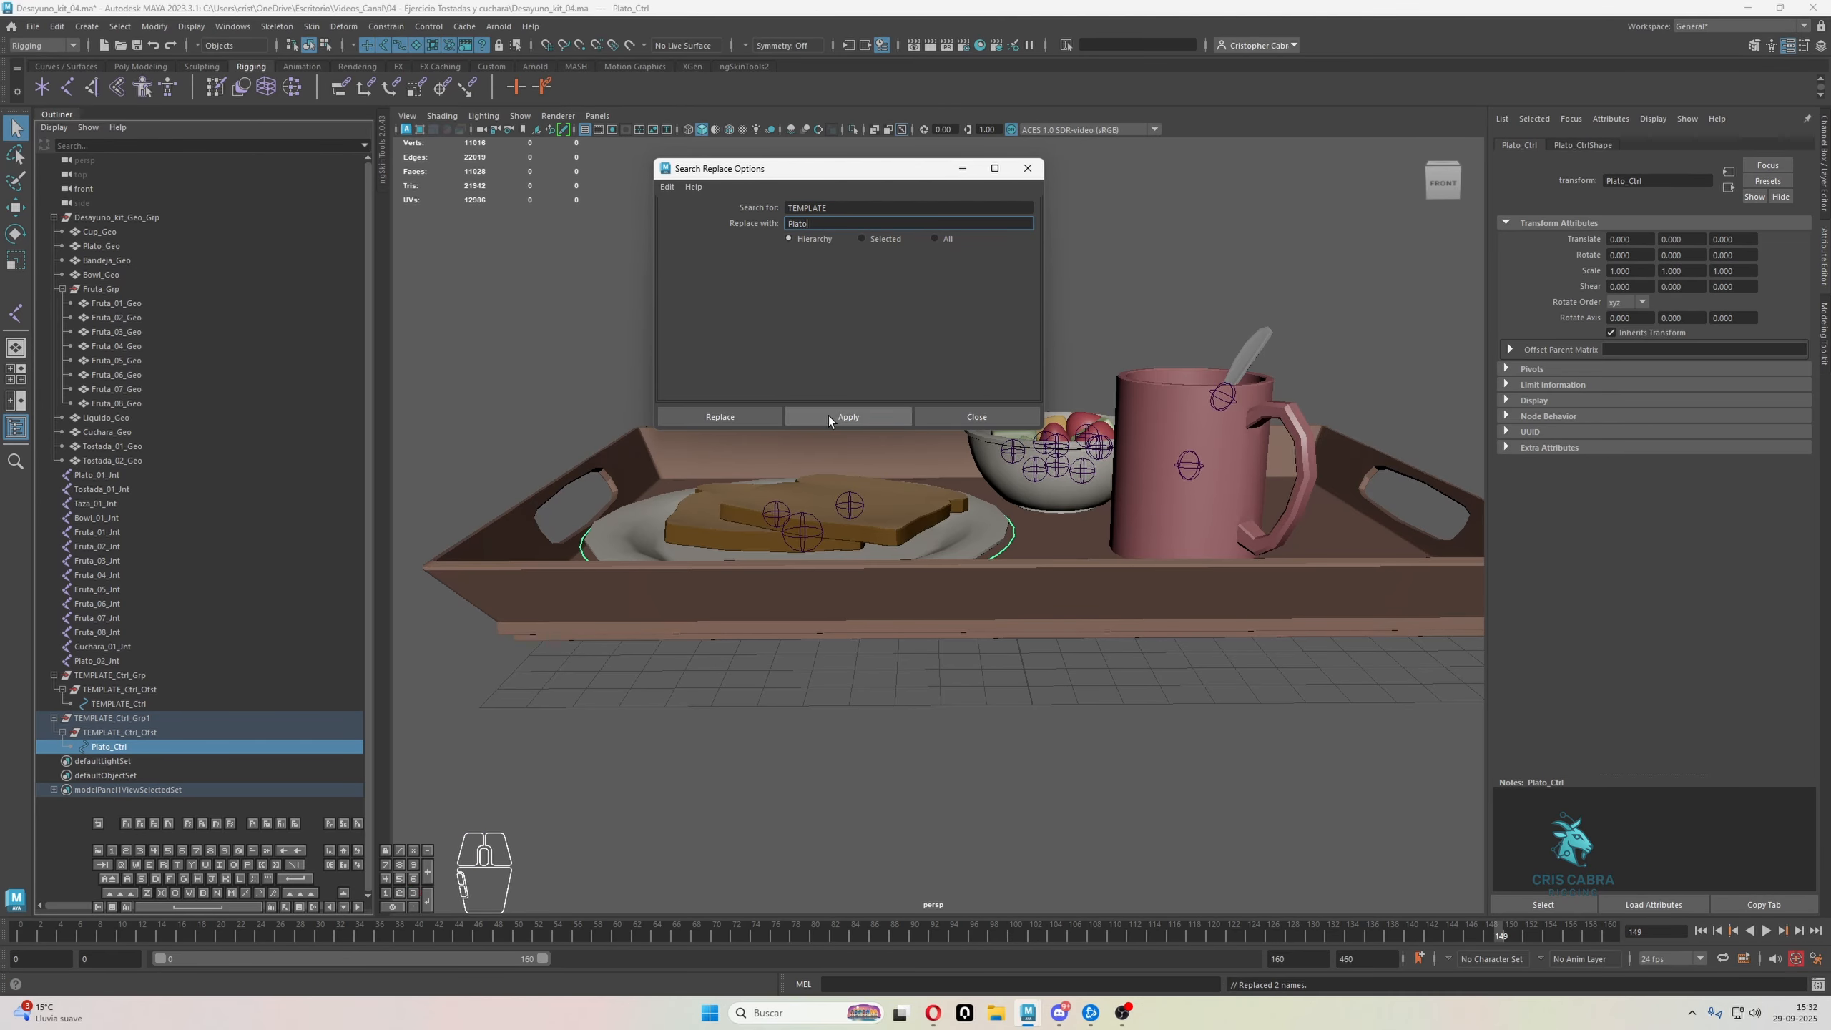
Replace TEMPLATE with Plato throughout the TEMPLATE_Ctrl_Grp1 hierarchy and rename its top group as Plato_Ctrl_Grp
left_click(124, 717)
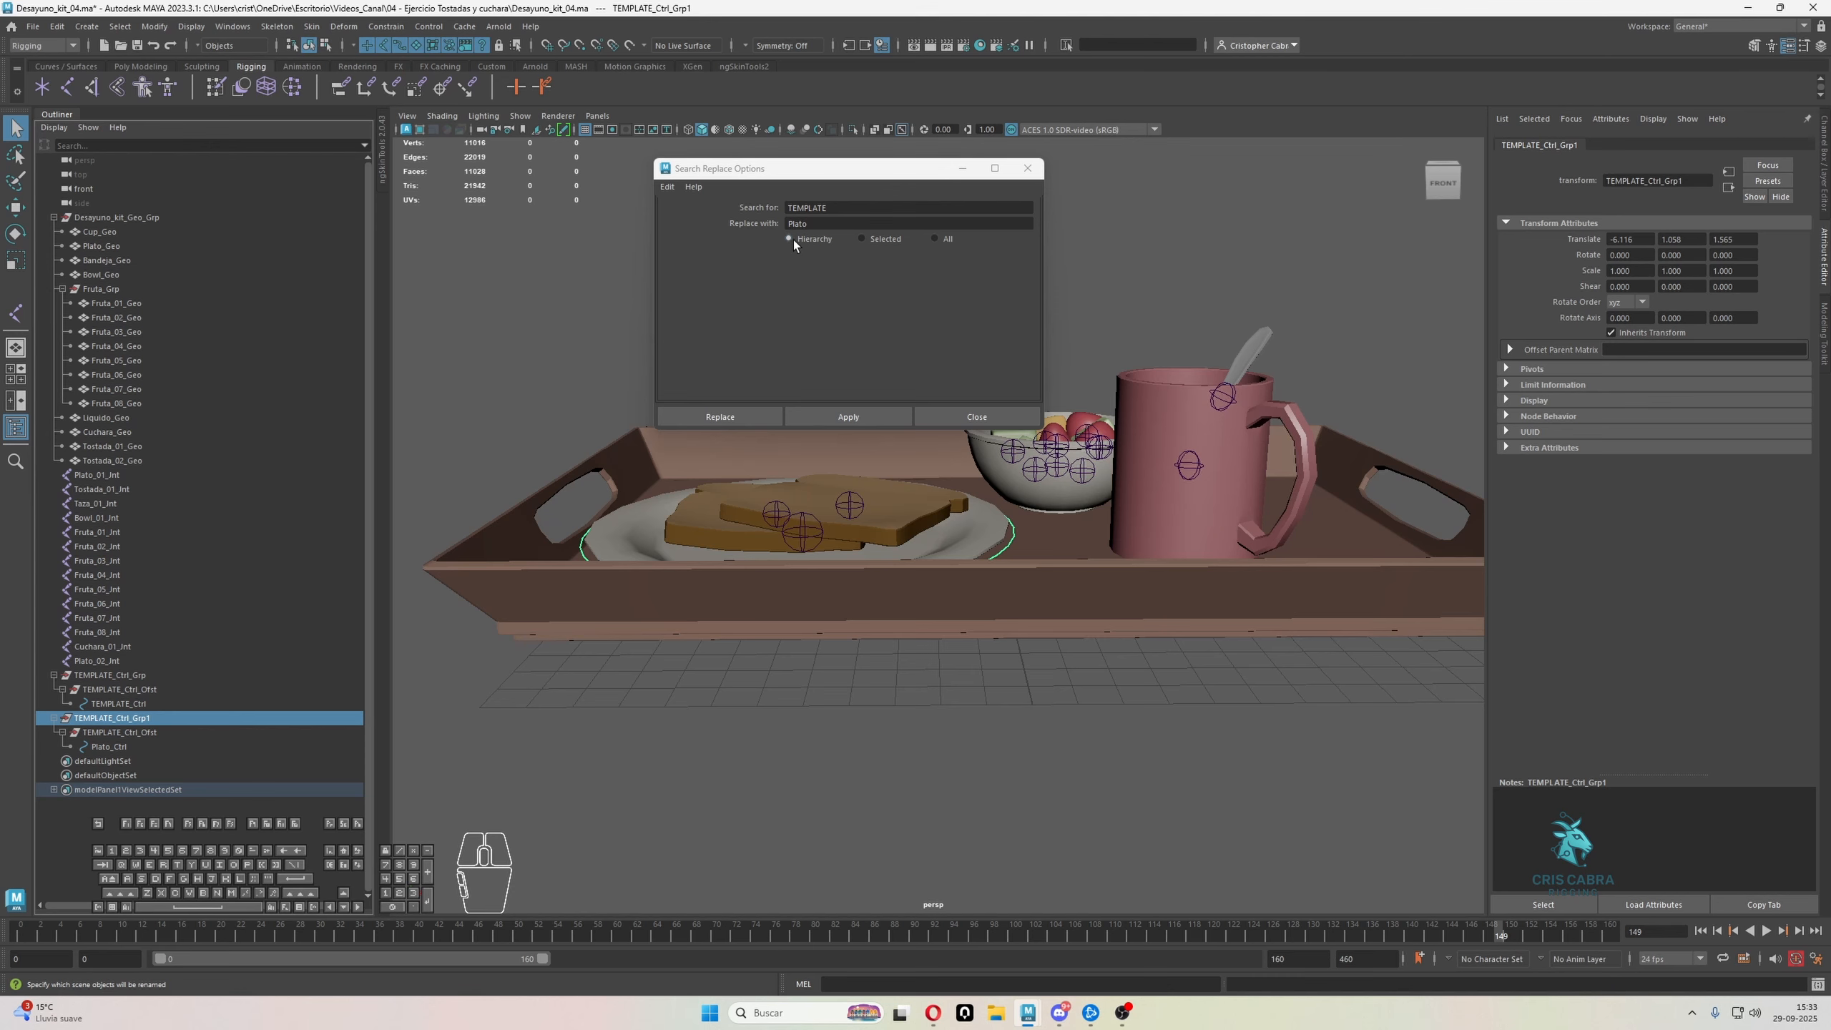
left_click(848, 417)
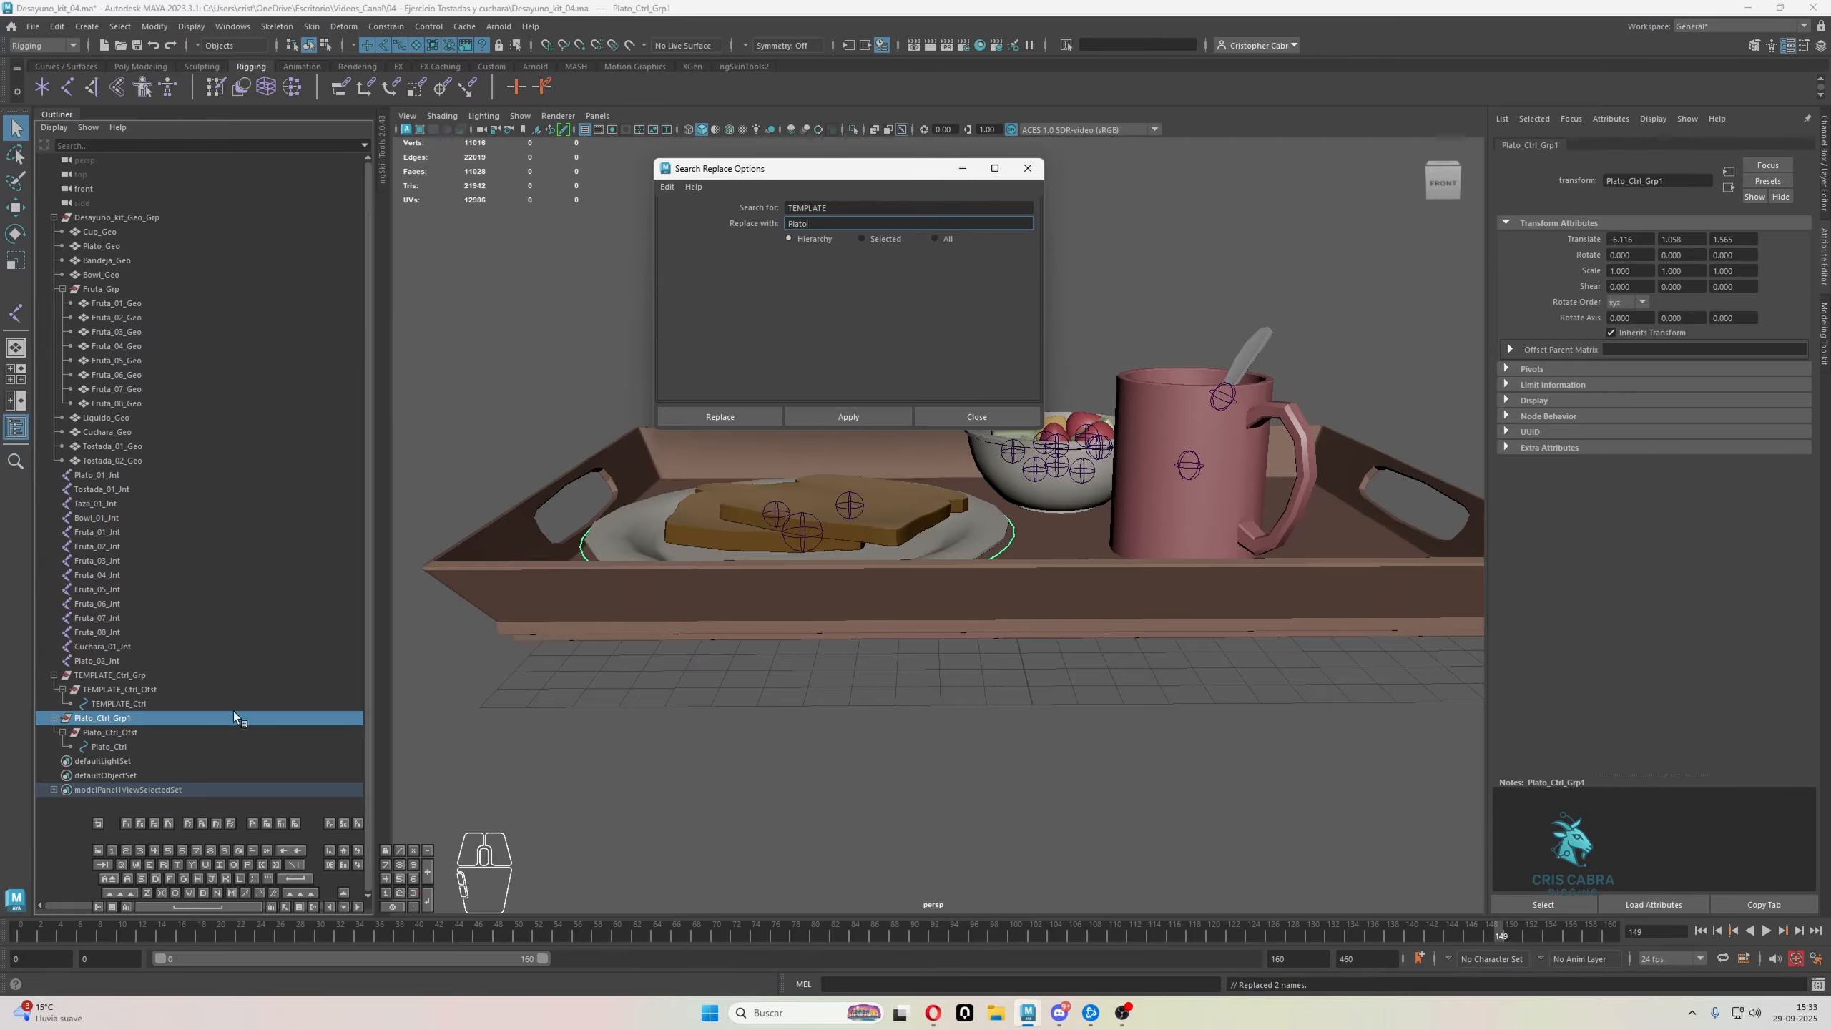
double_click(112, 717)
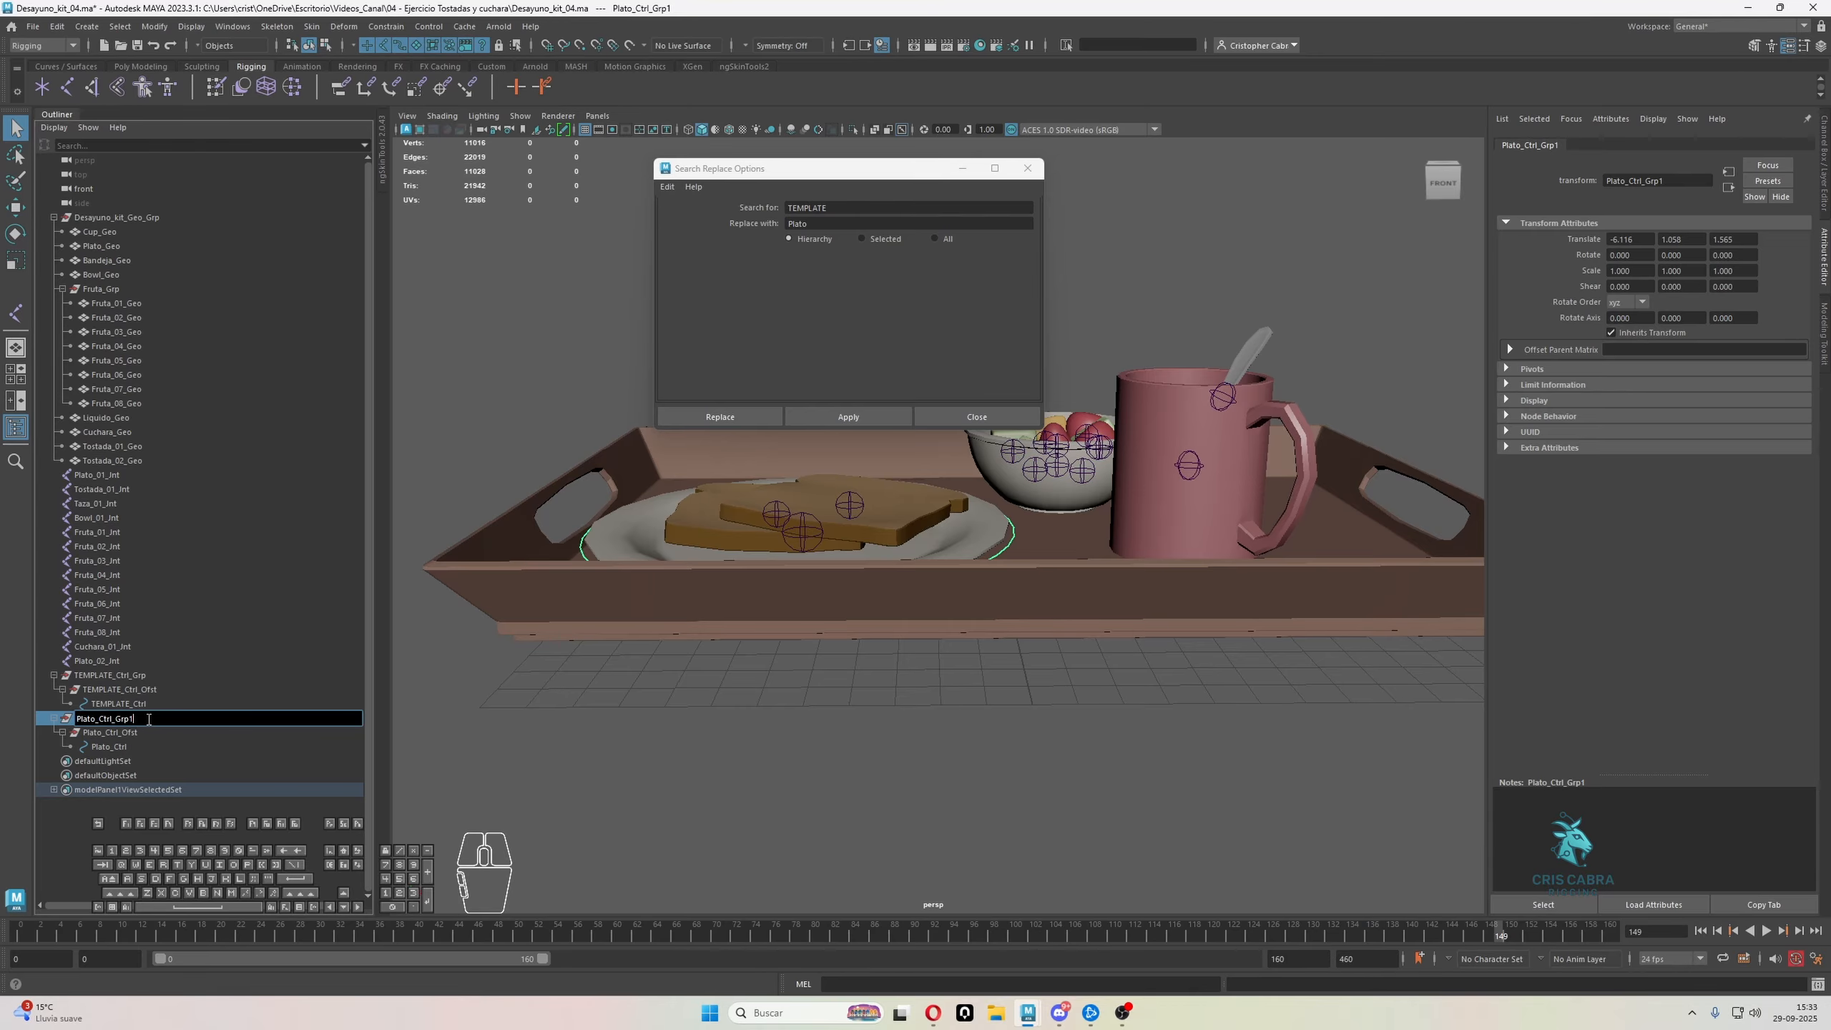
key("BackSpace")
key("Return")
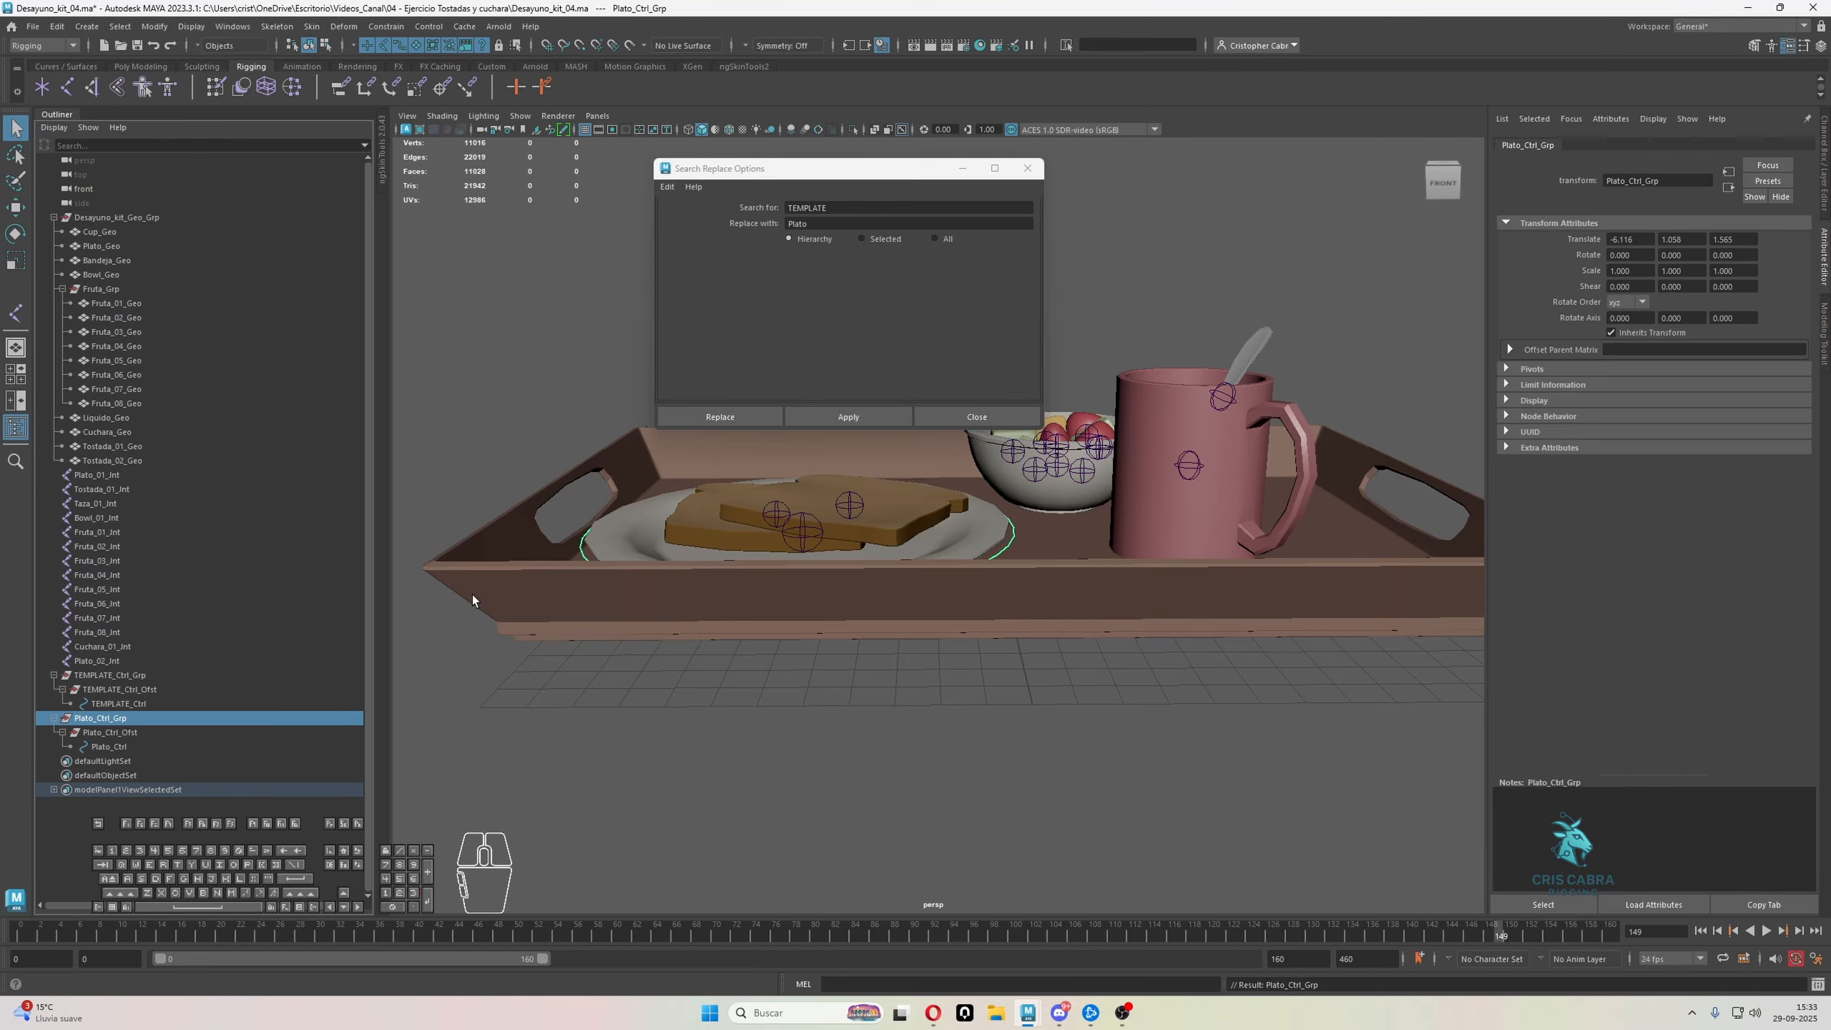
Review the renamed plate control and its parent group, and move the Search Replace window clear of the model
left_click(122, 747)
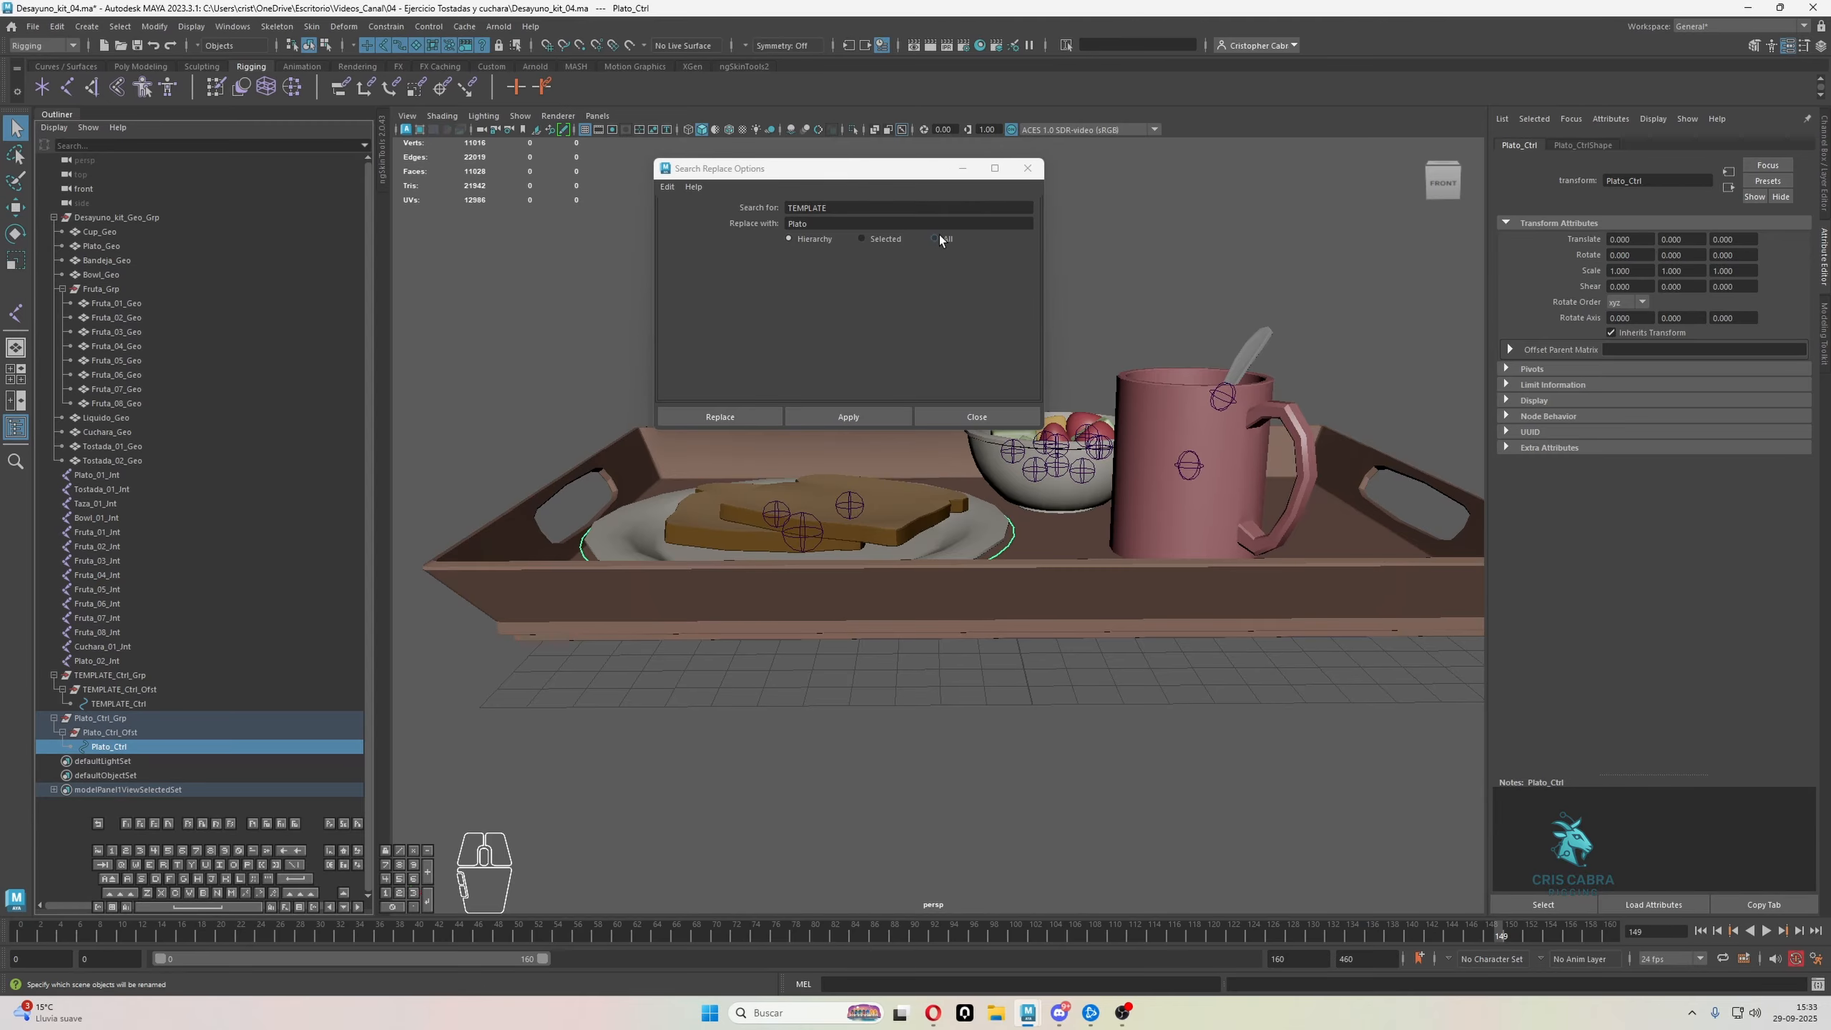
left_click(88, 717)
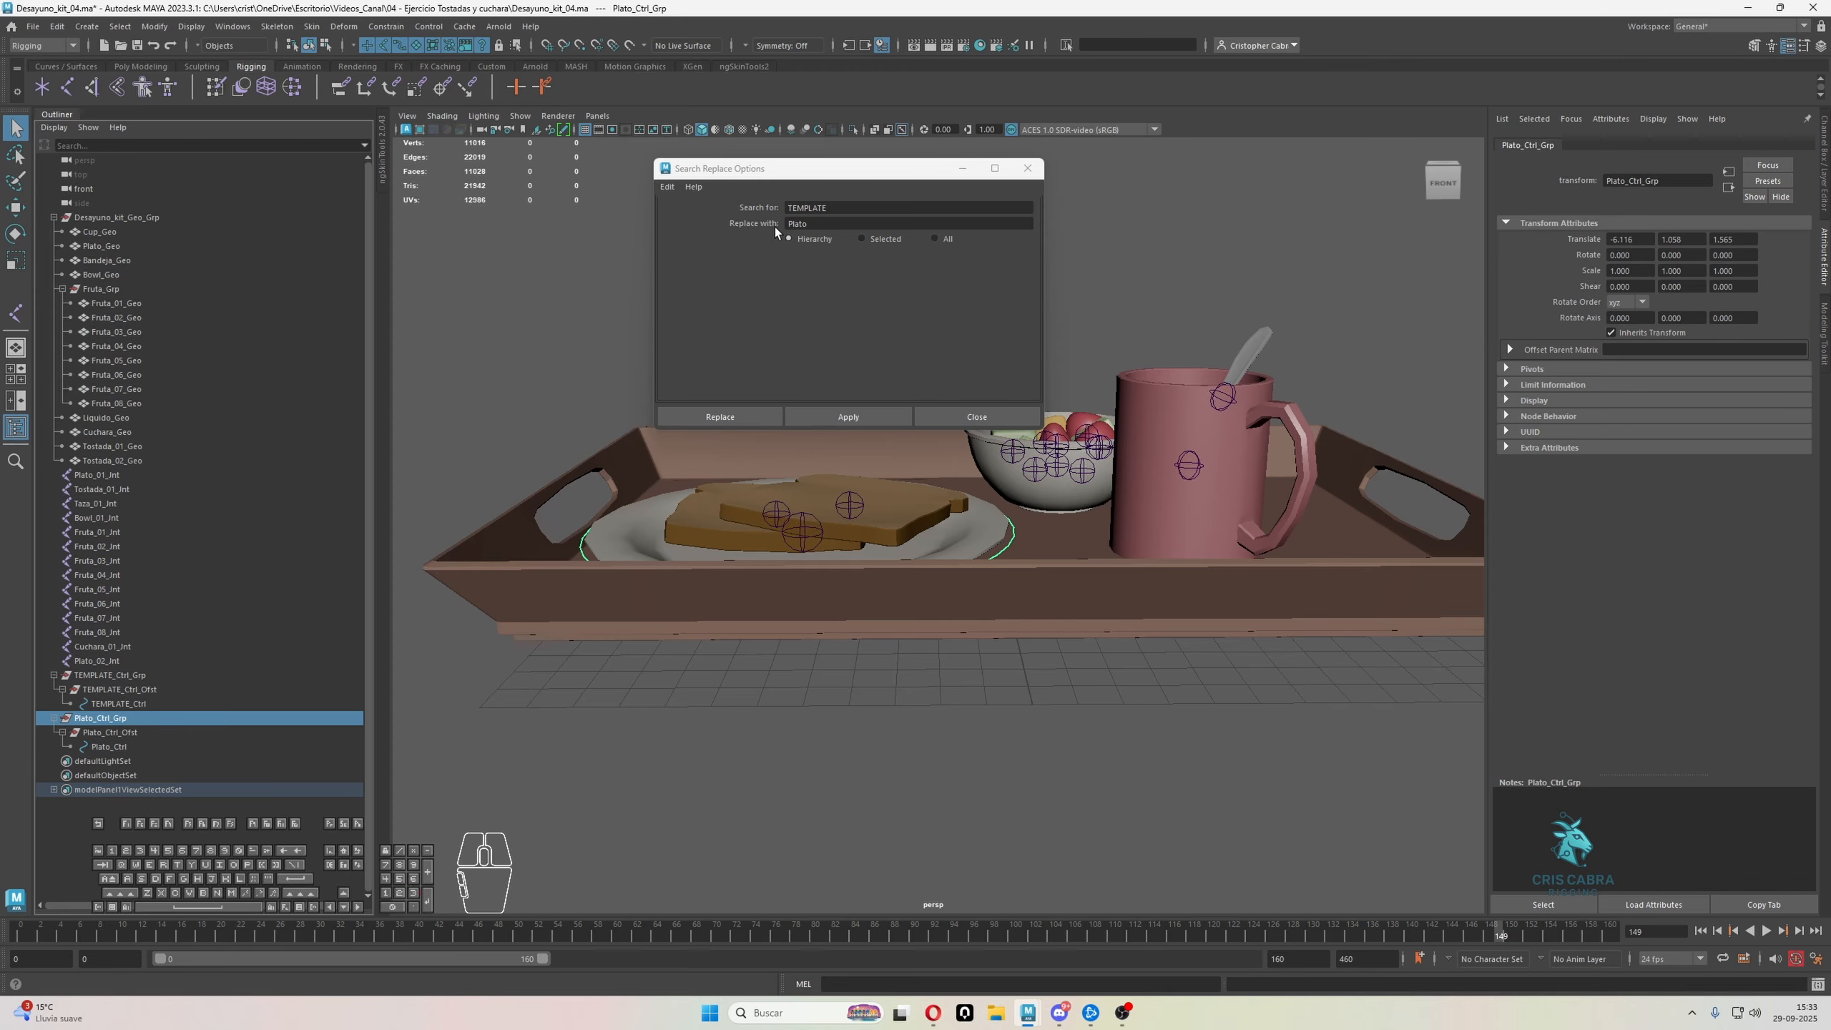
double_click(798, 225)
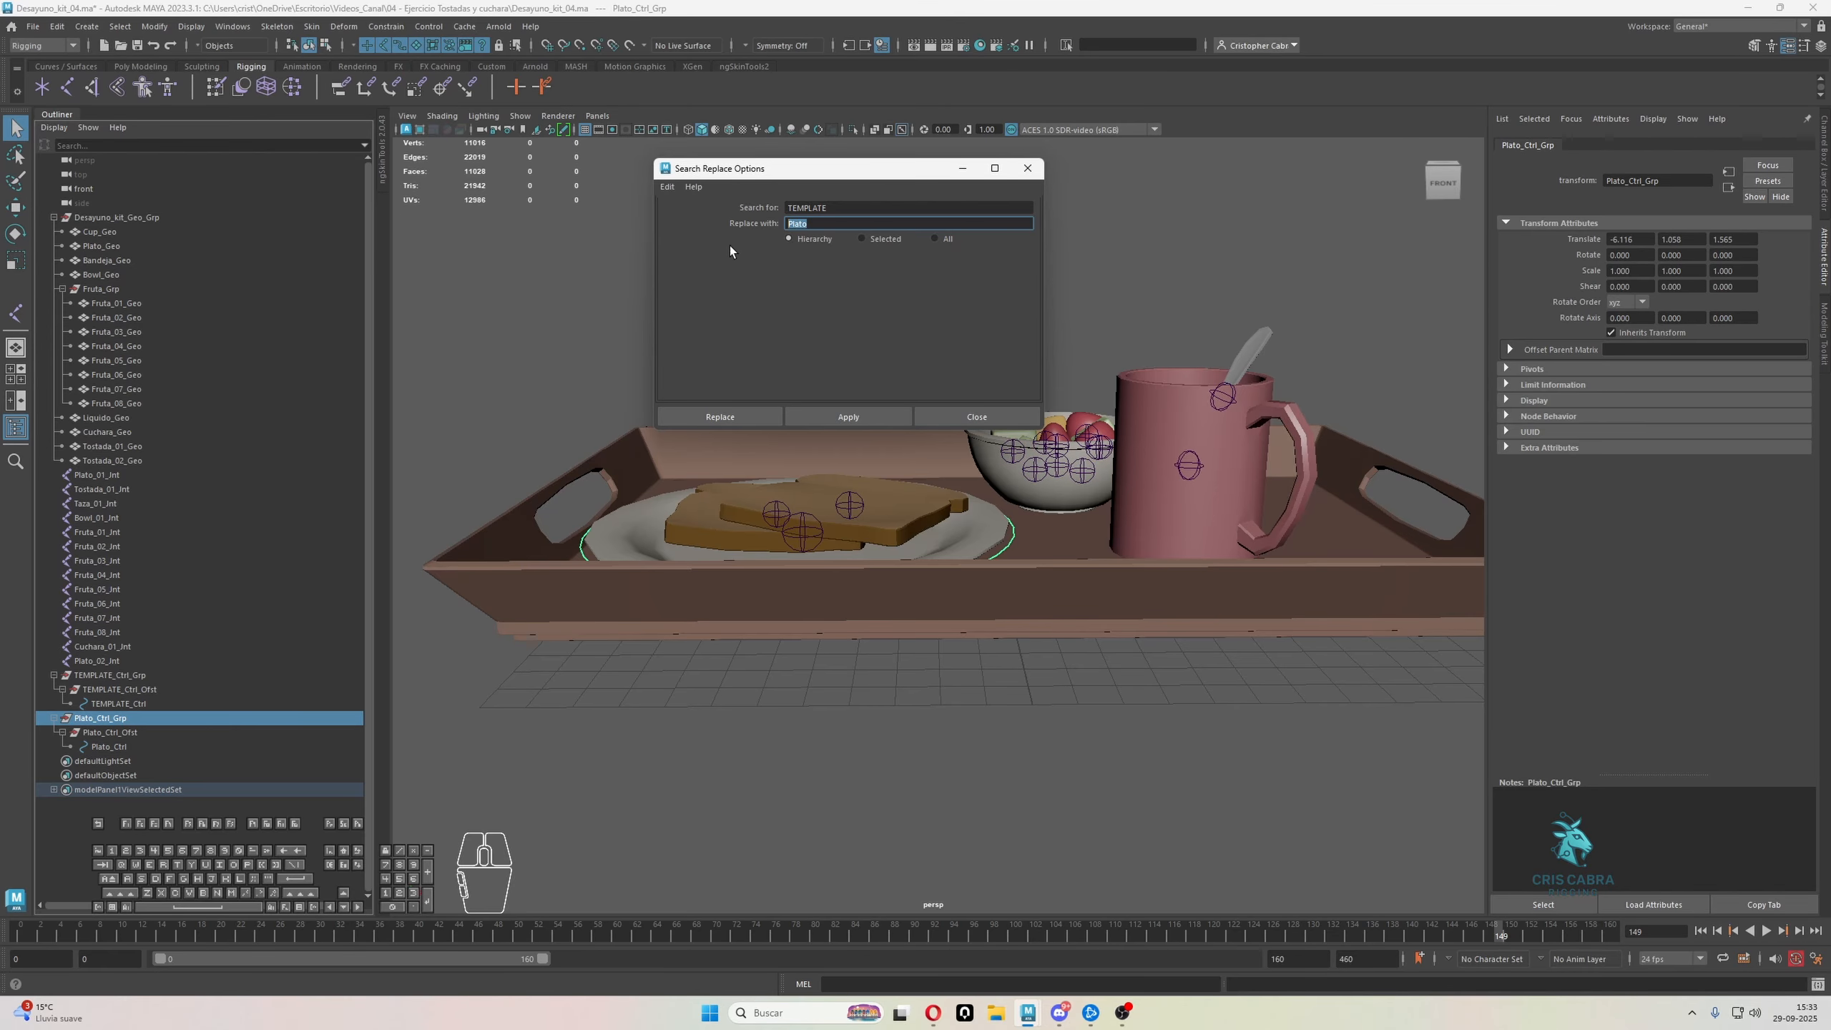
left_click_drag(836, 168, 637, 185)
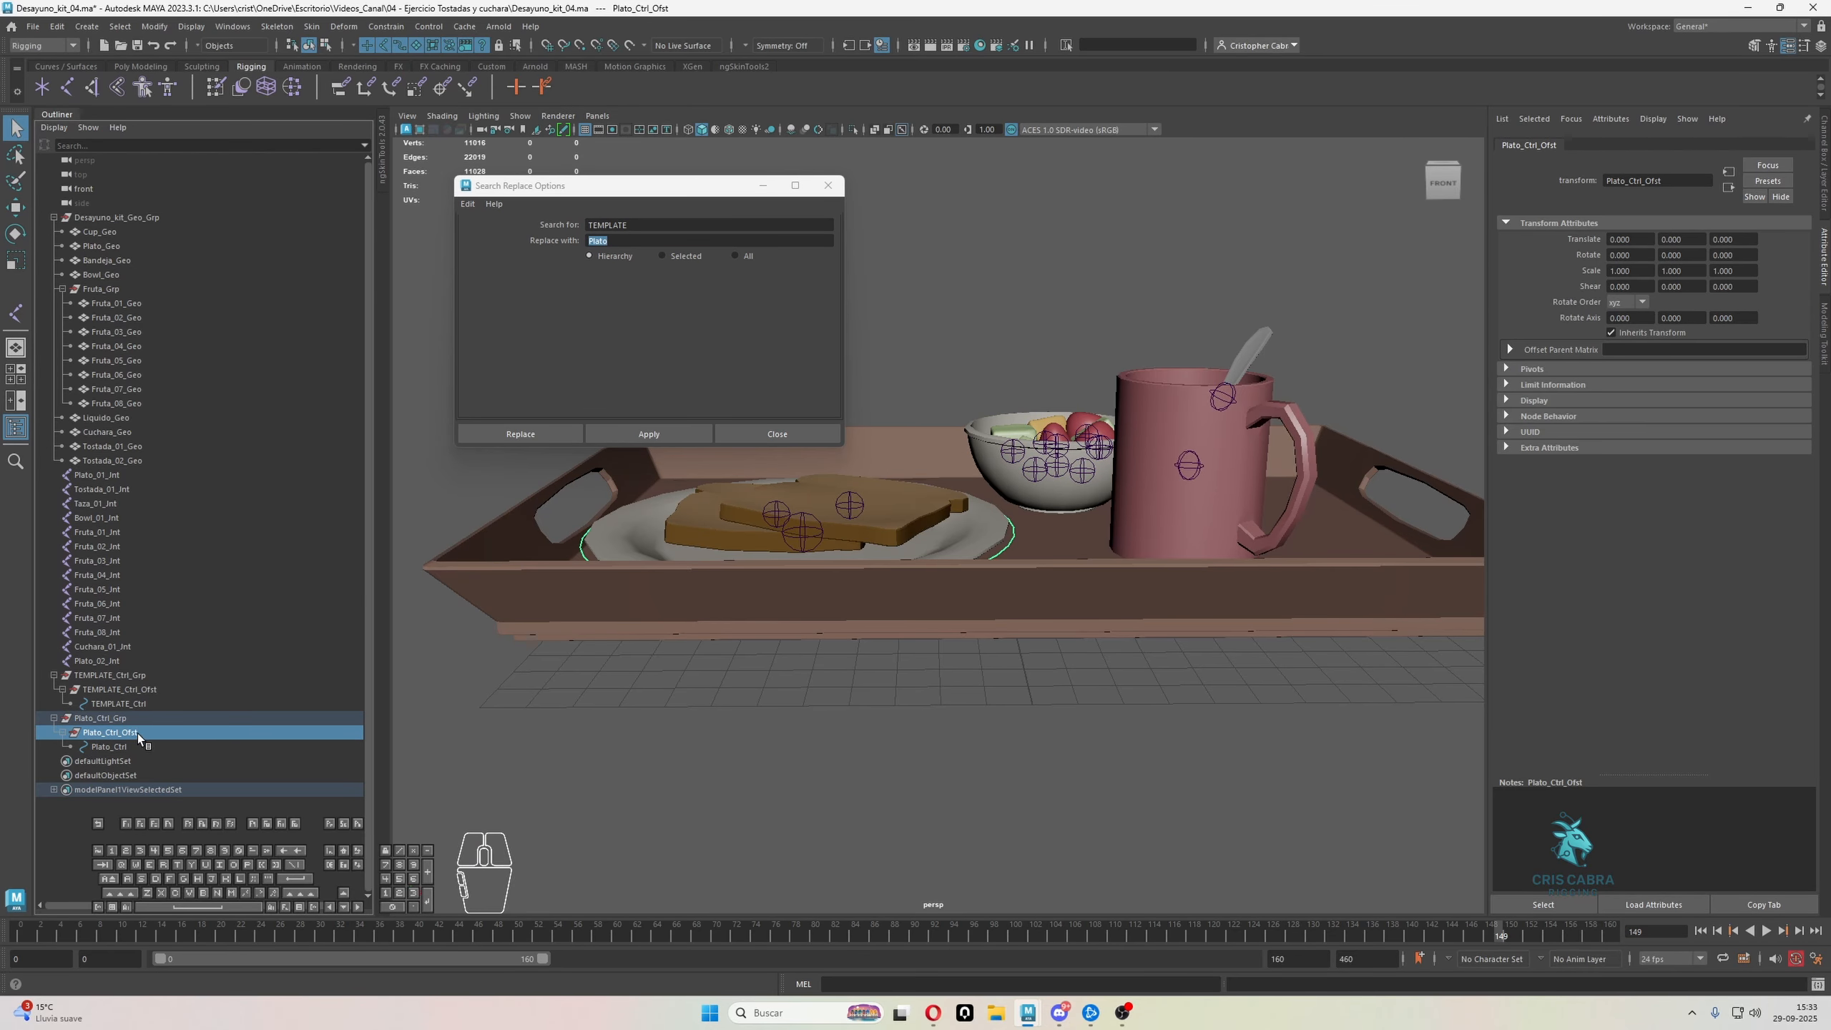
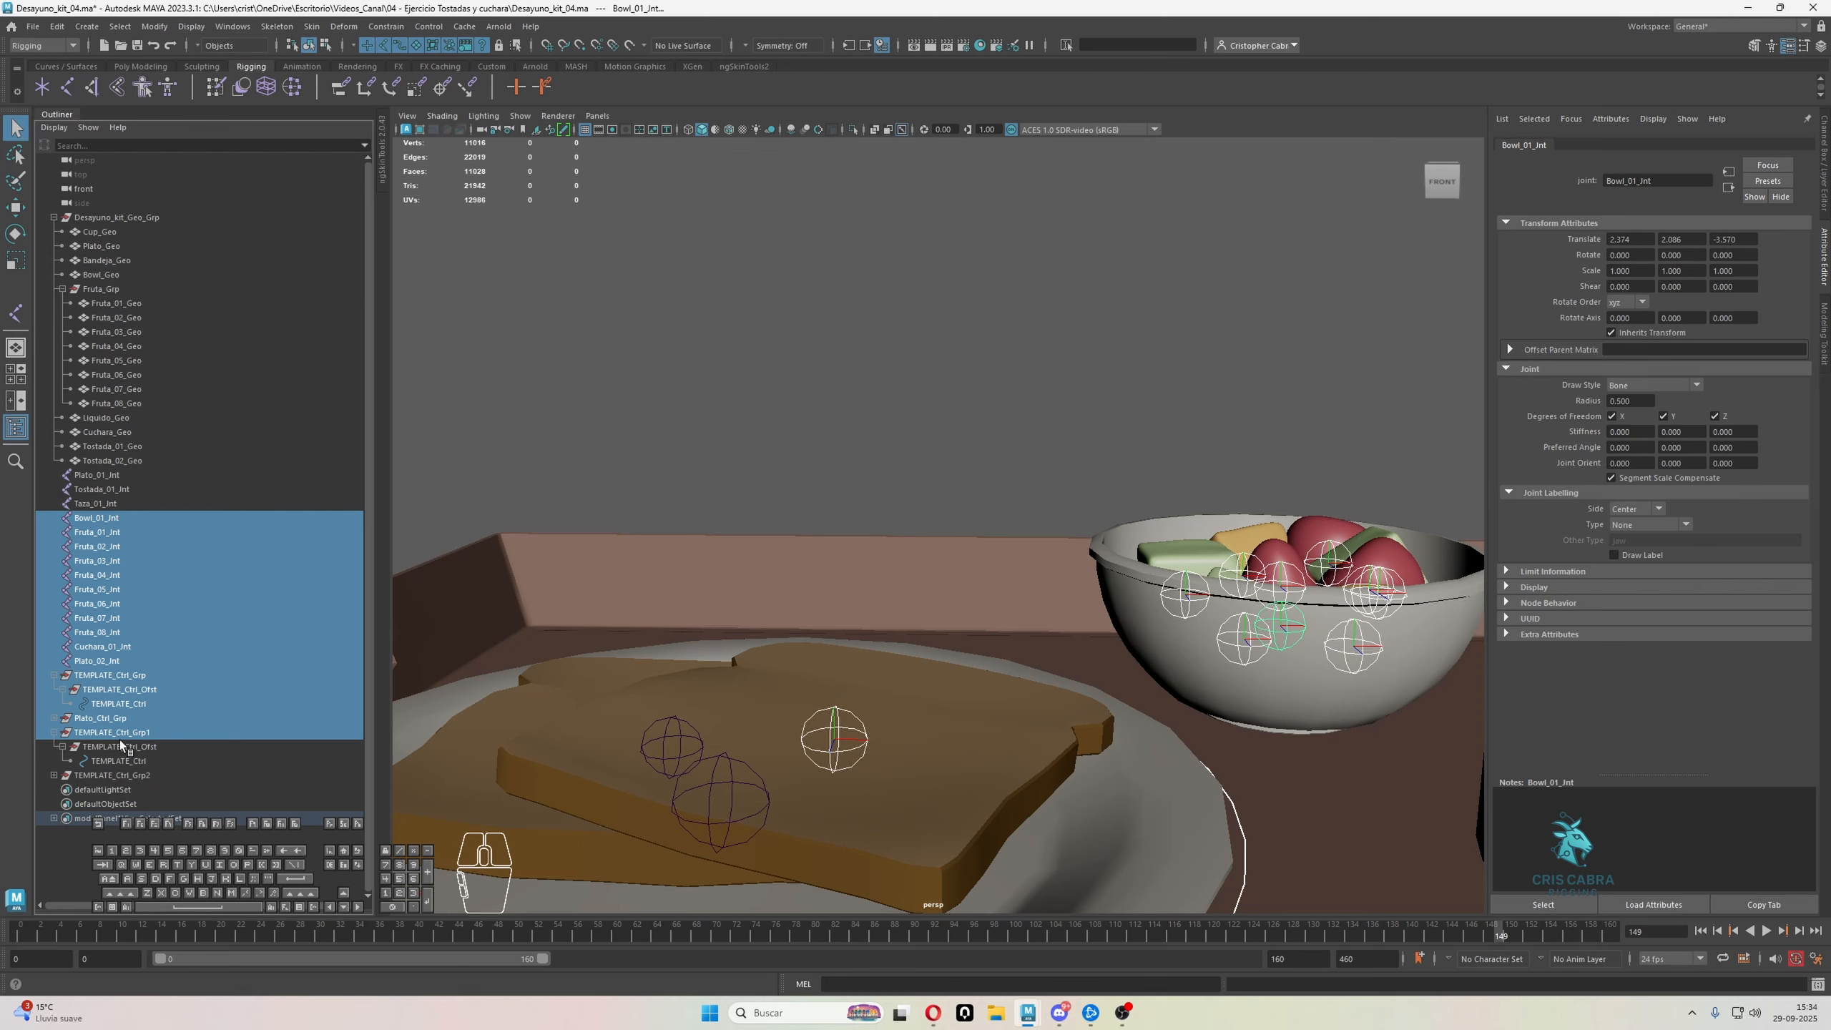
Match all transforms of TEMPLATE_Ctrl_Grp1 to the Bowl_01_Jnt joint, keeping the Match Transformations options in a floating window
left_click(121, 734)
left_click(93, 516, "ctrl")
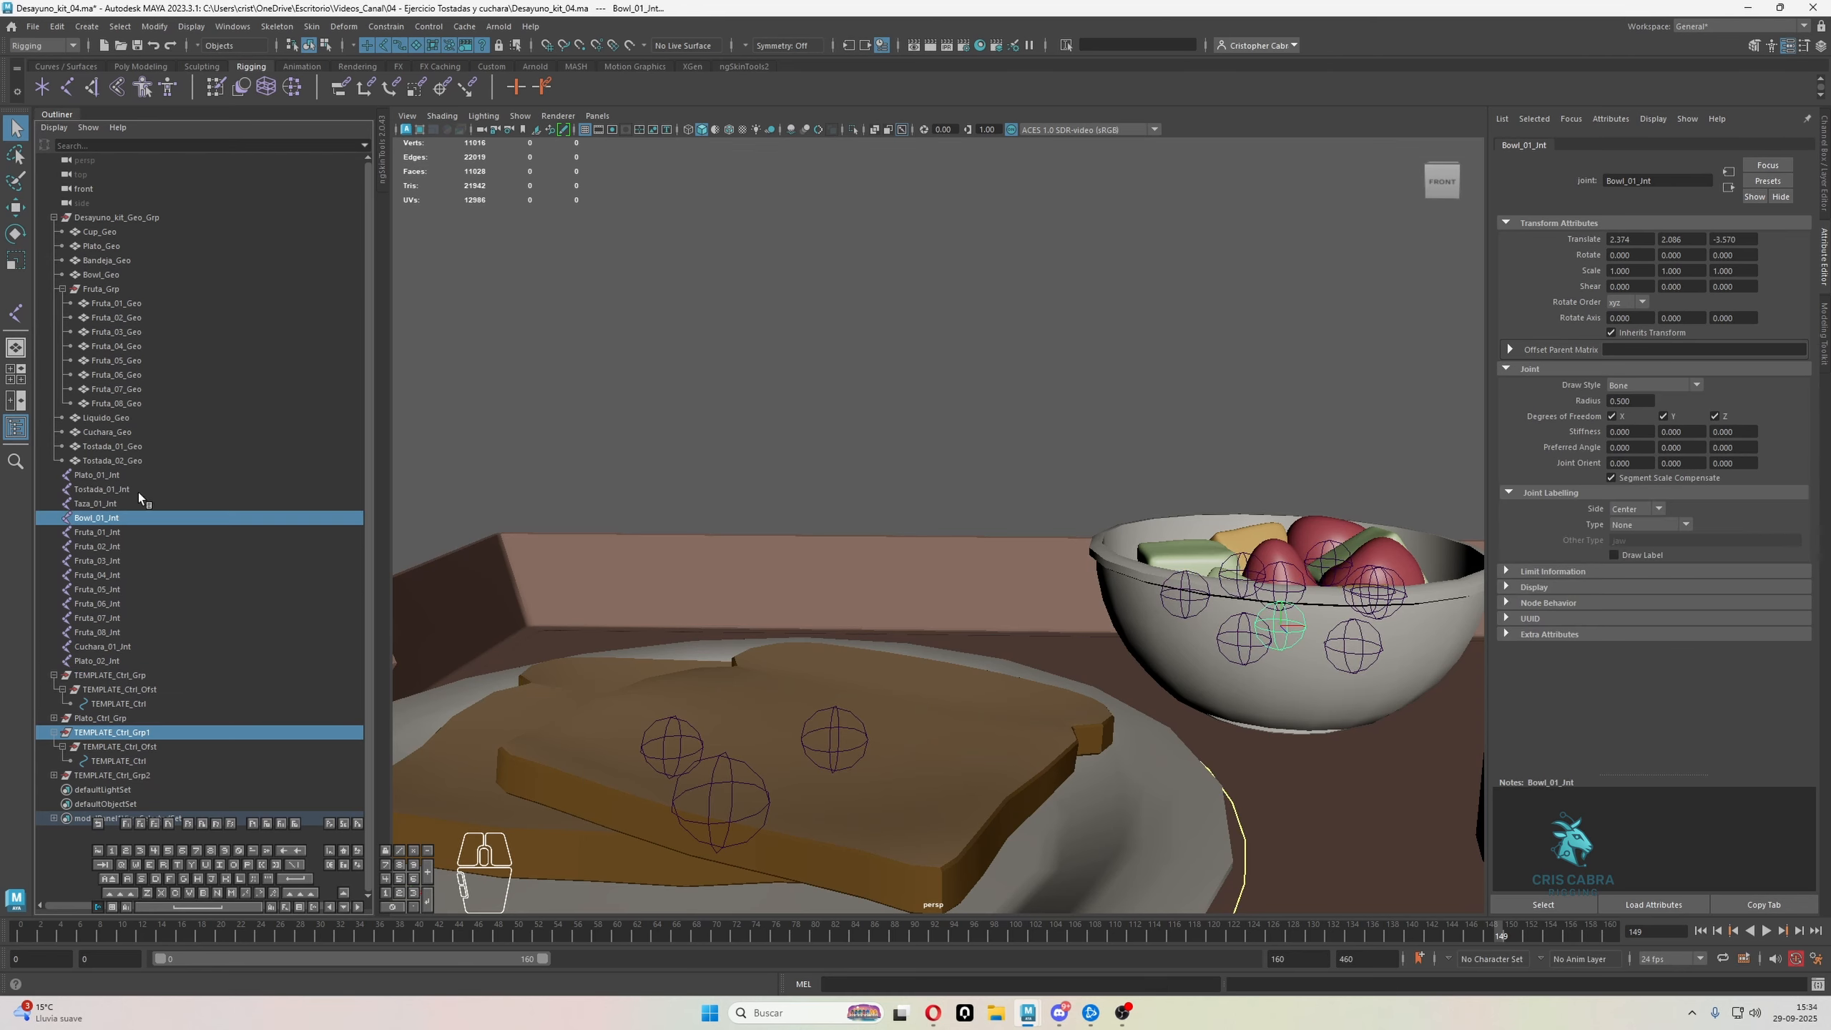
left_click(154, 25)
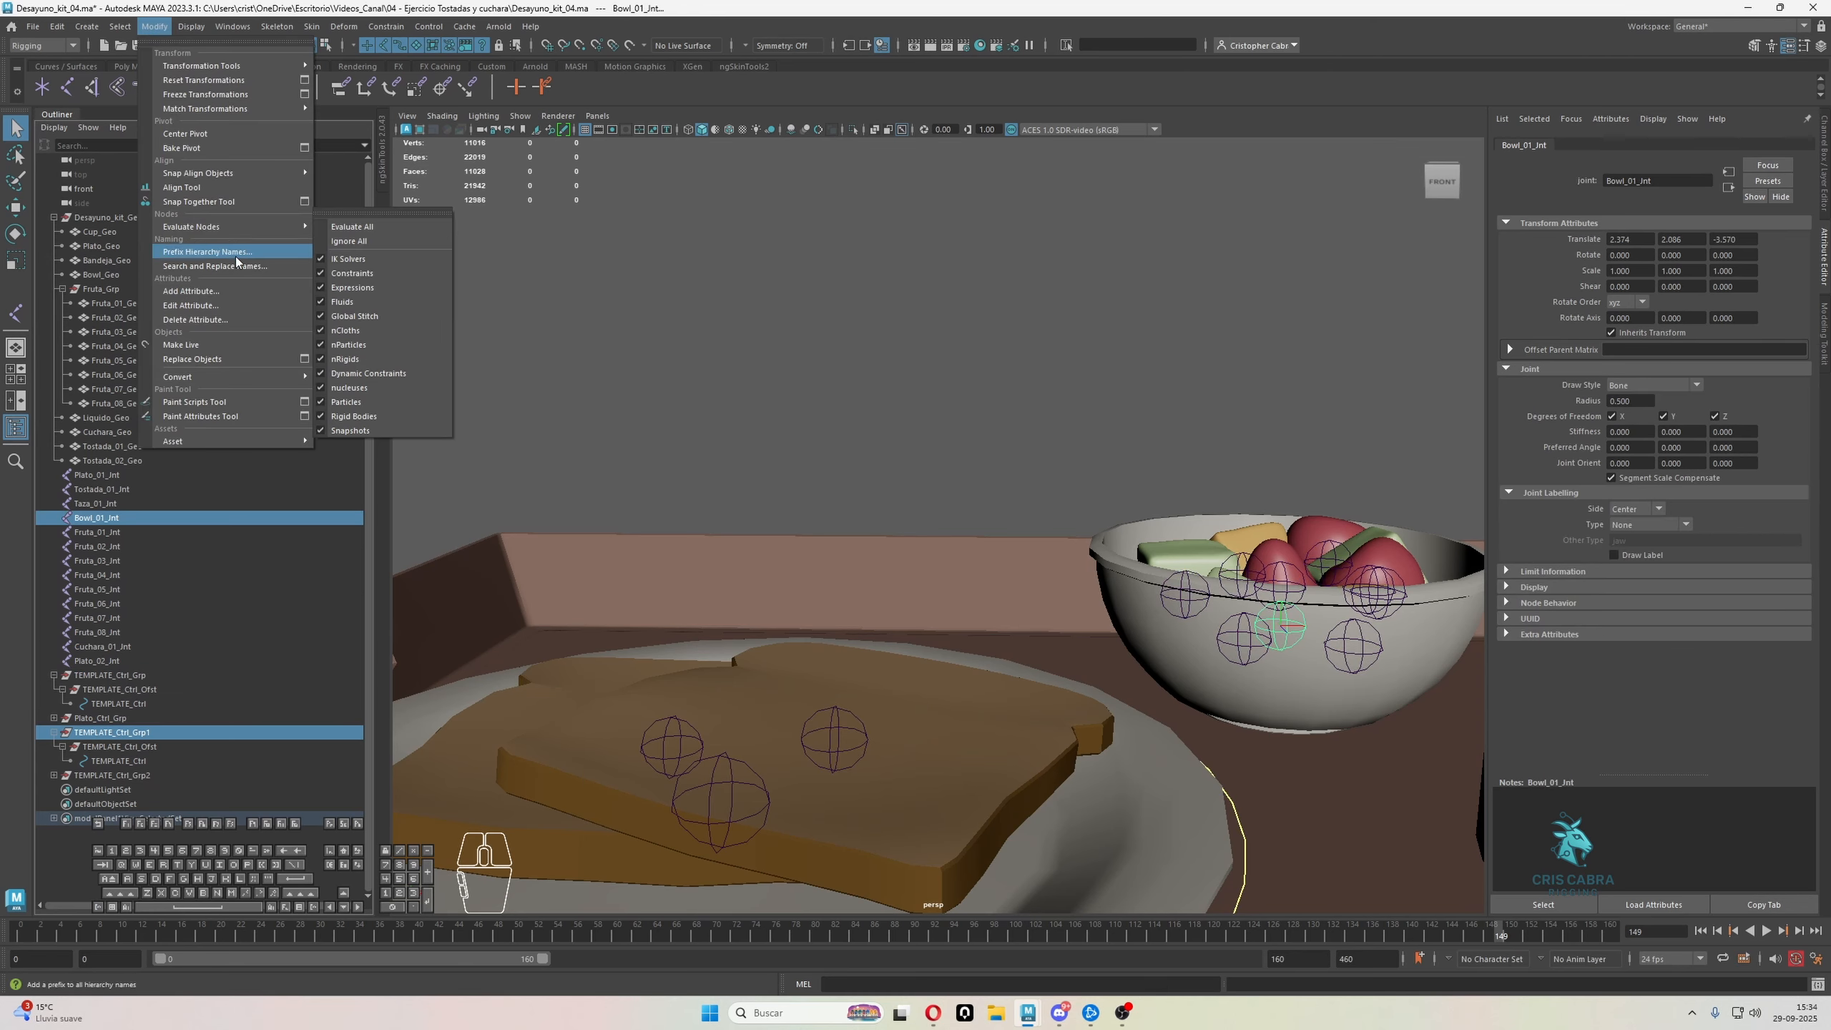
mouse_move(239, 108)
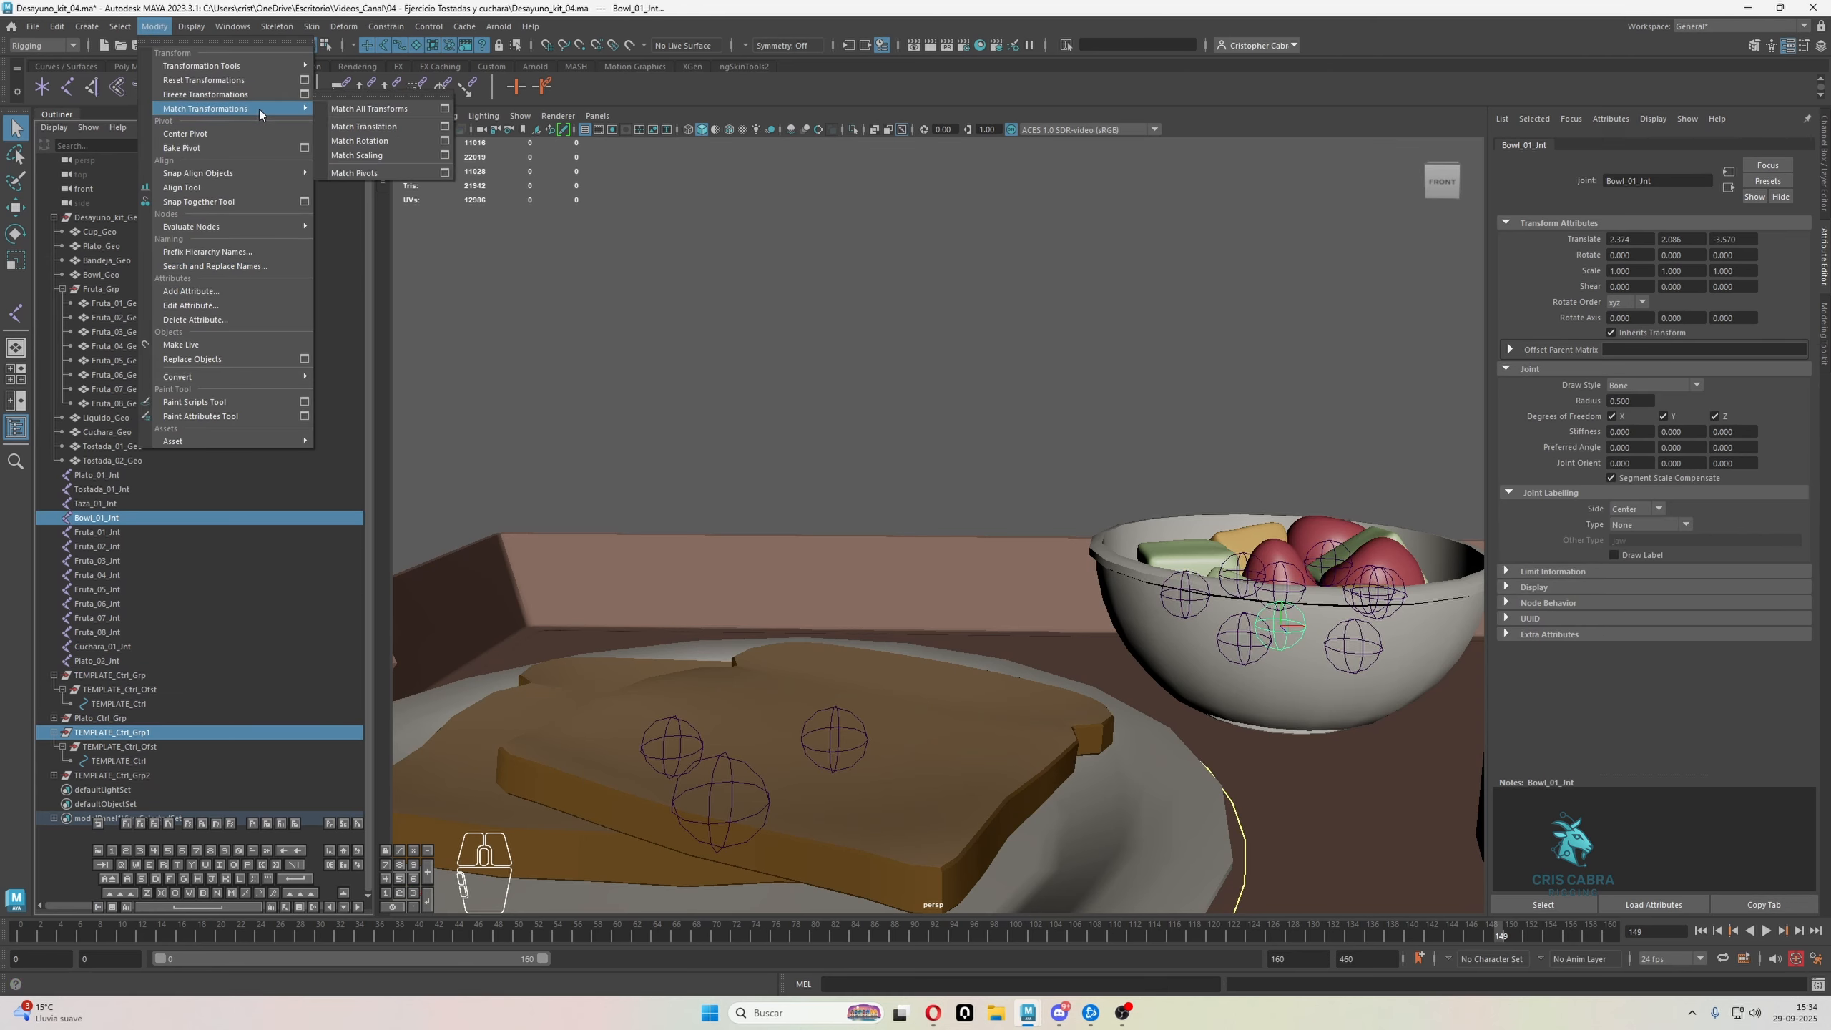
left_click(361, 93)
left_click_drag(433, 61, 1337, 229)
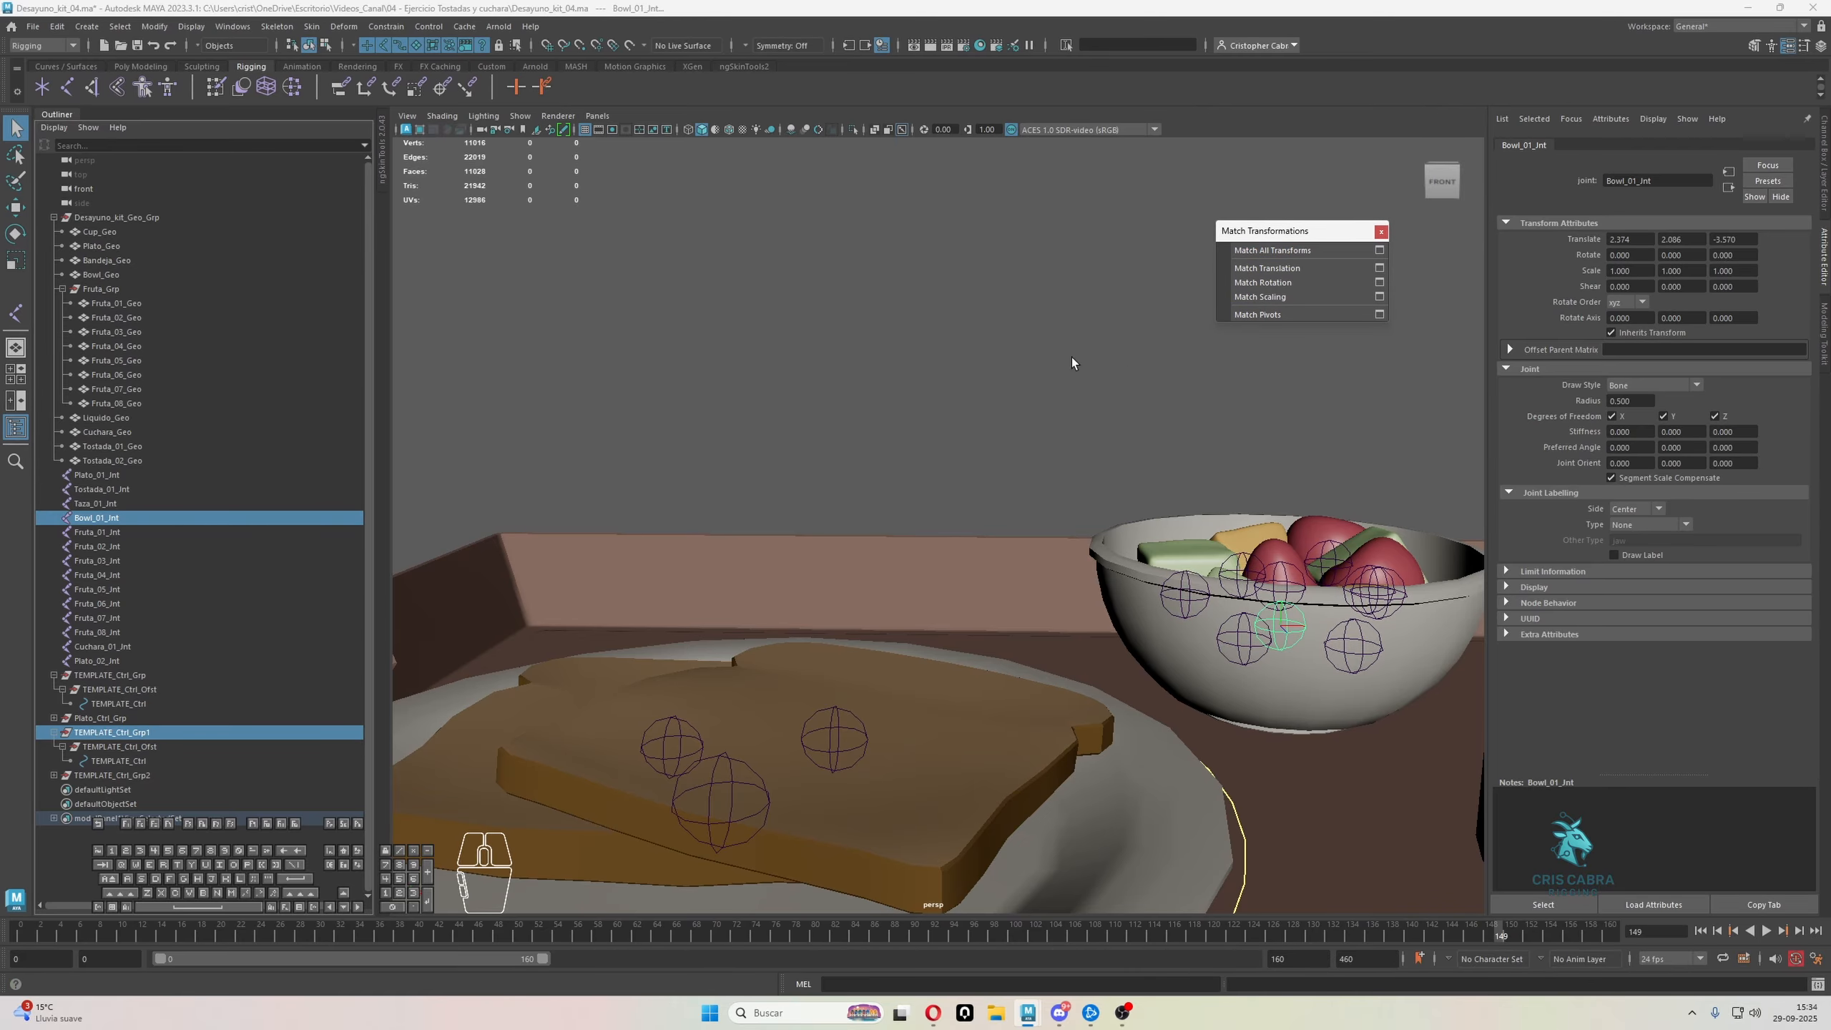
scroll(973, 495, "down", 3)
middle_click_drag(973, 495, 931, 468, "alt")
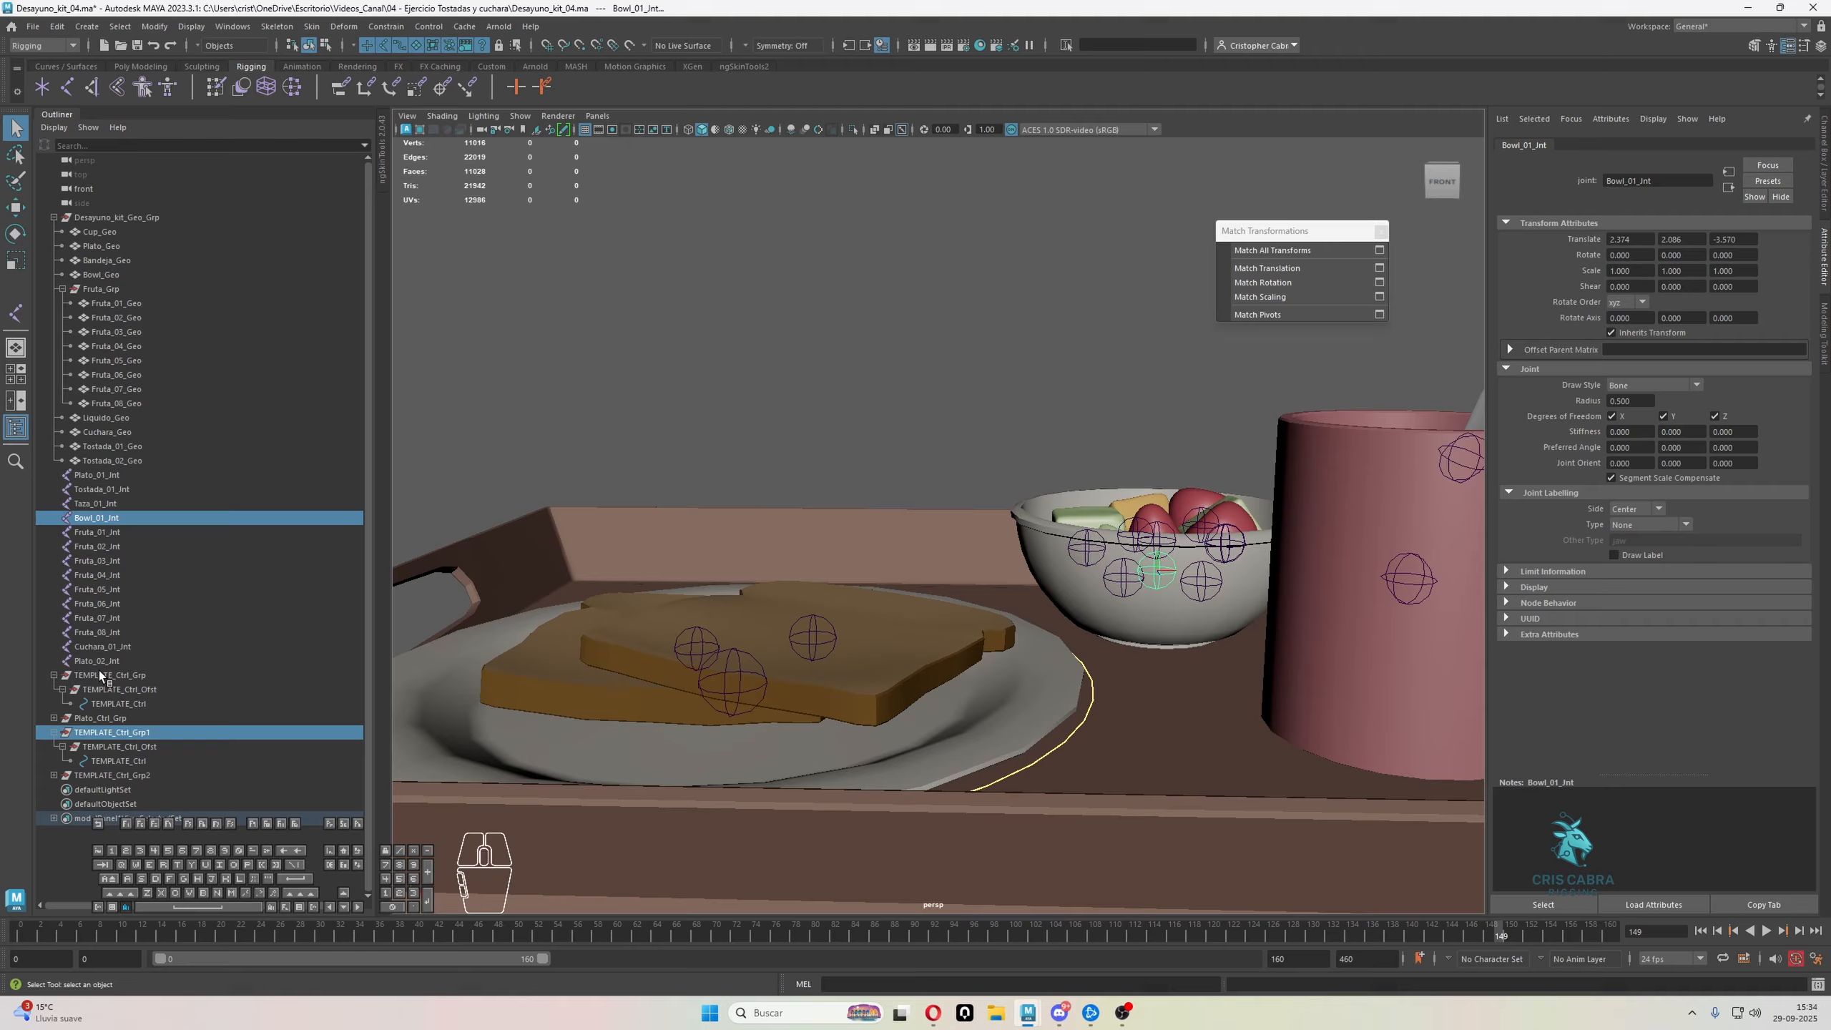
left_click(105, 733)
key("w")
left_click_drag(801, 640, 829, 648, "alt")
middle_click_drag(829, 648, 753, 663, "alt")
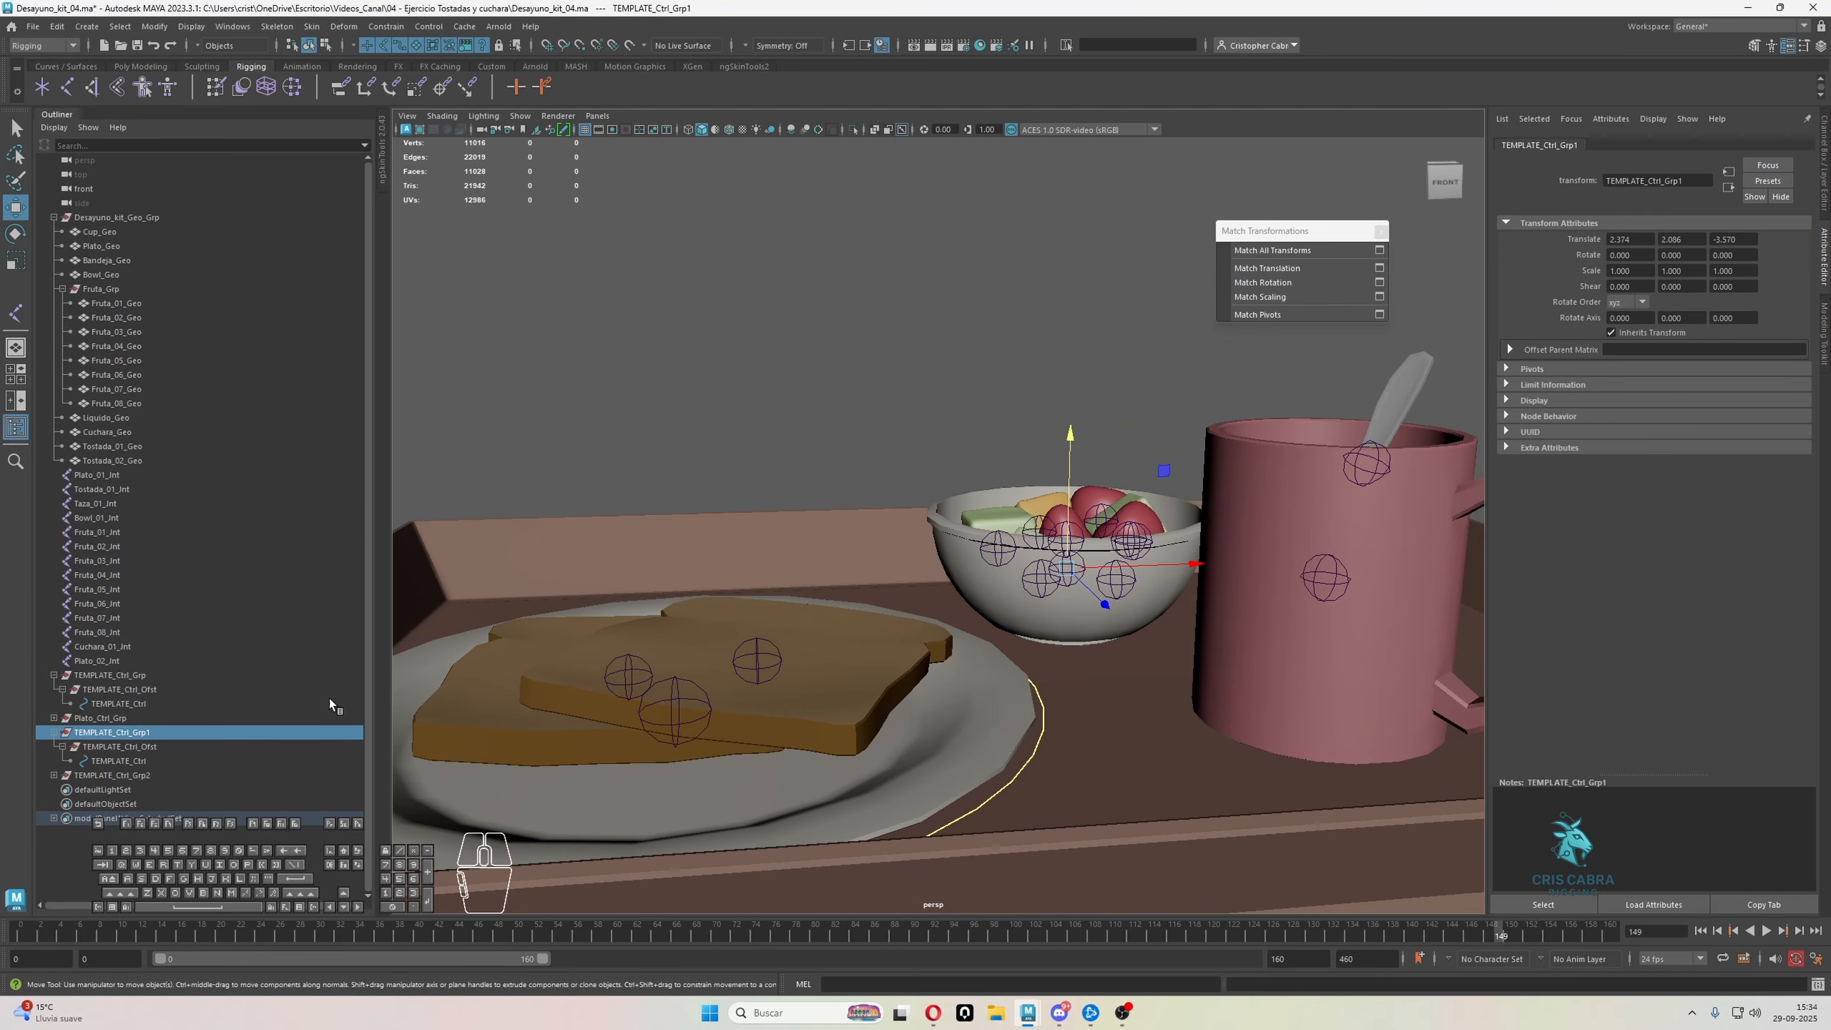
Scale the control vertices of the TEMPLATE_Ctrl curve under TEMPLATE_Ctrl_Grp1 so the circle surrounds the bowl
left_click(114, 746)
left_click(124, 761)
left_click_drag(623, 613, 588, 590, "alt")
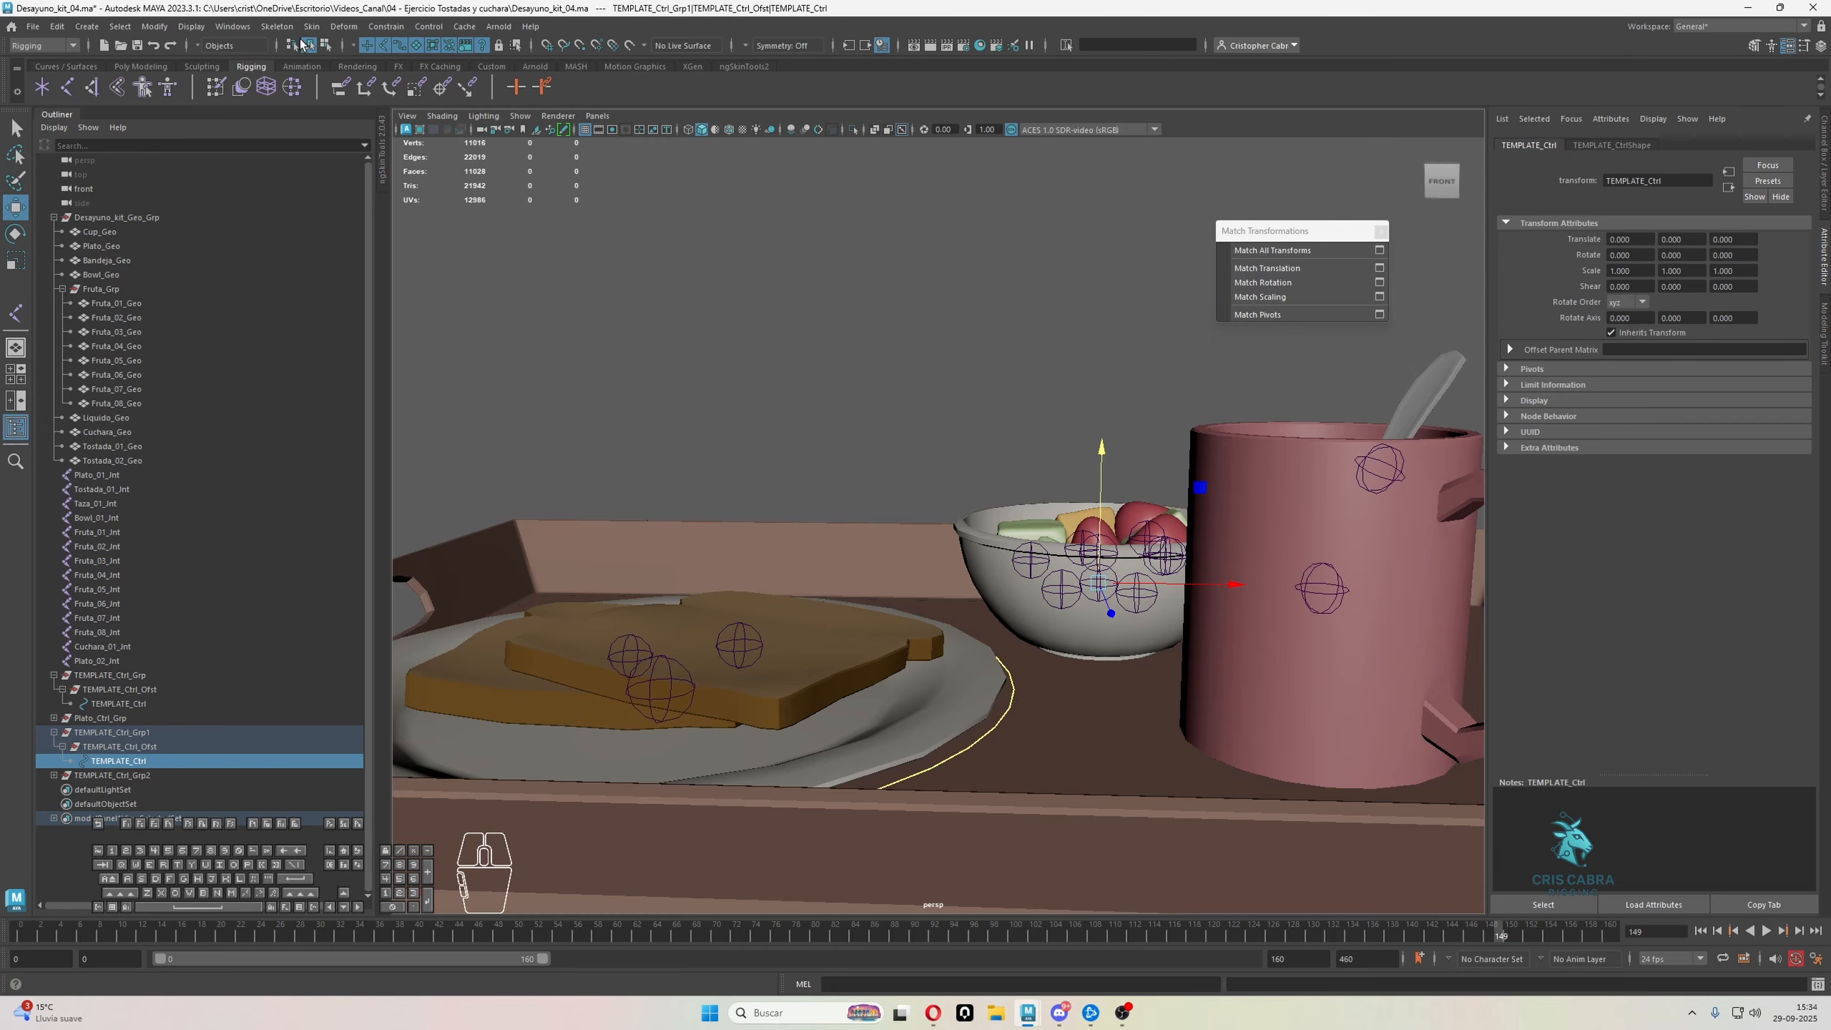
left_click(326, 45)
left_click_drag(793, 267, 1244, 696)
key("r")
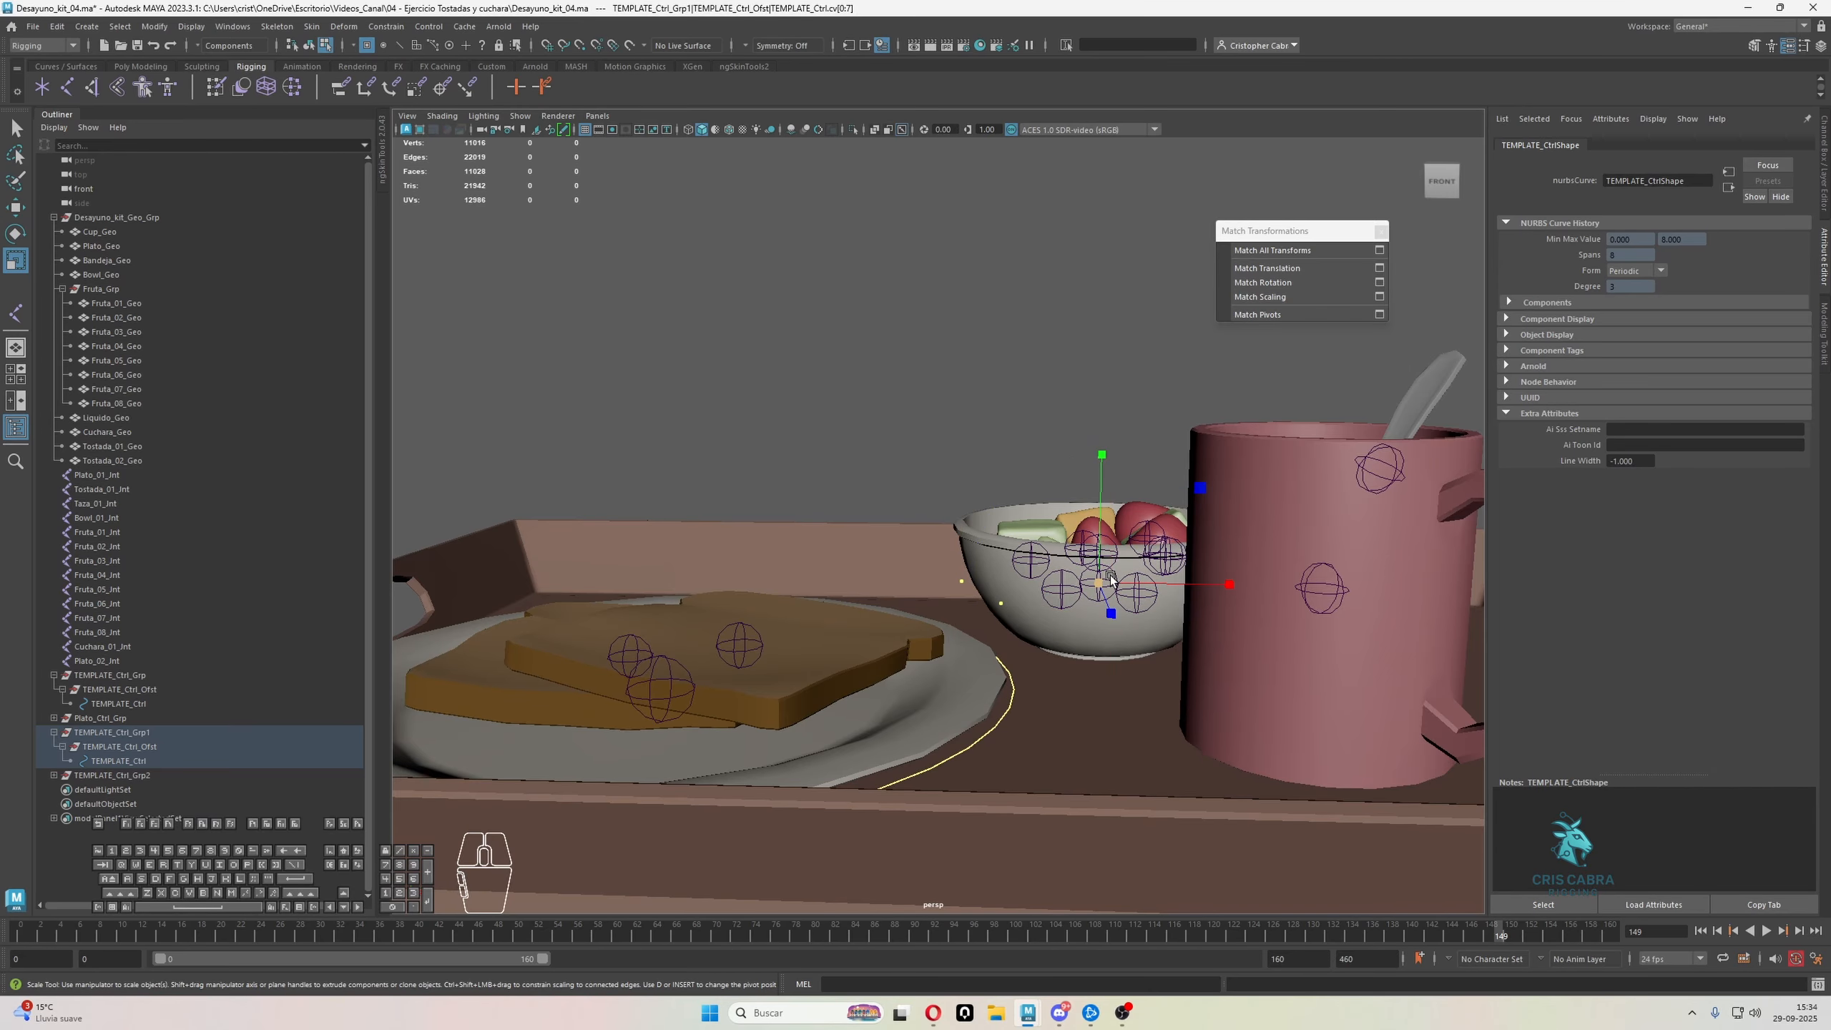
left_click_drag(1110, 581, 1055, 527, "alt")
key("q")
right_click_drag(1067, 352, 1097, 324)
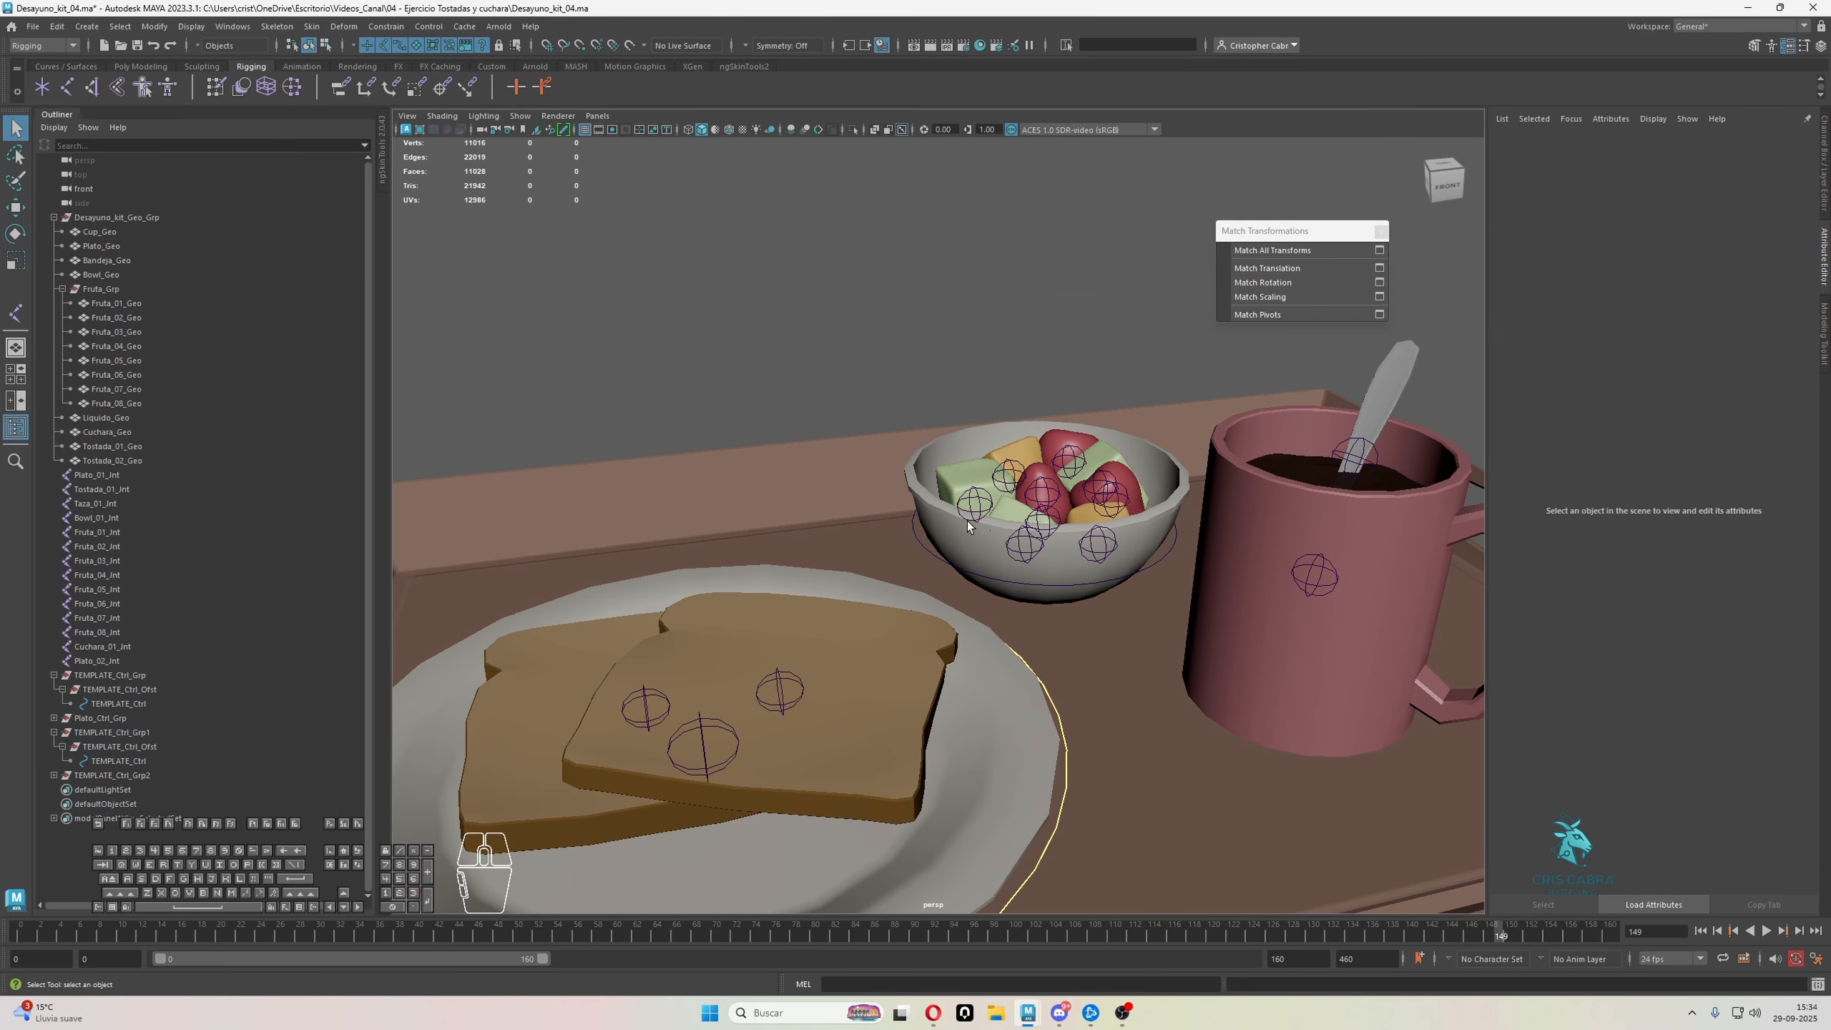
Set the line width of the bowl control's curve shape to 2
left_click(925, 549)
scroll(931, 545, "down", 5)
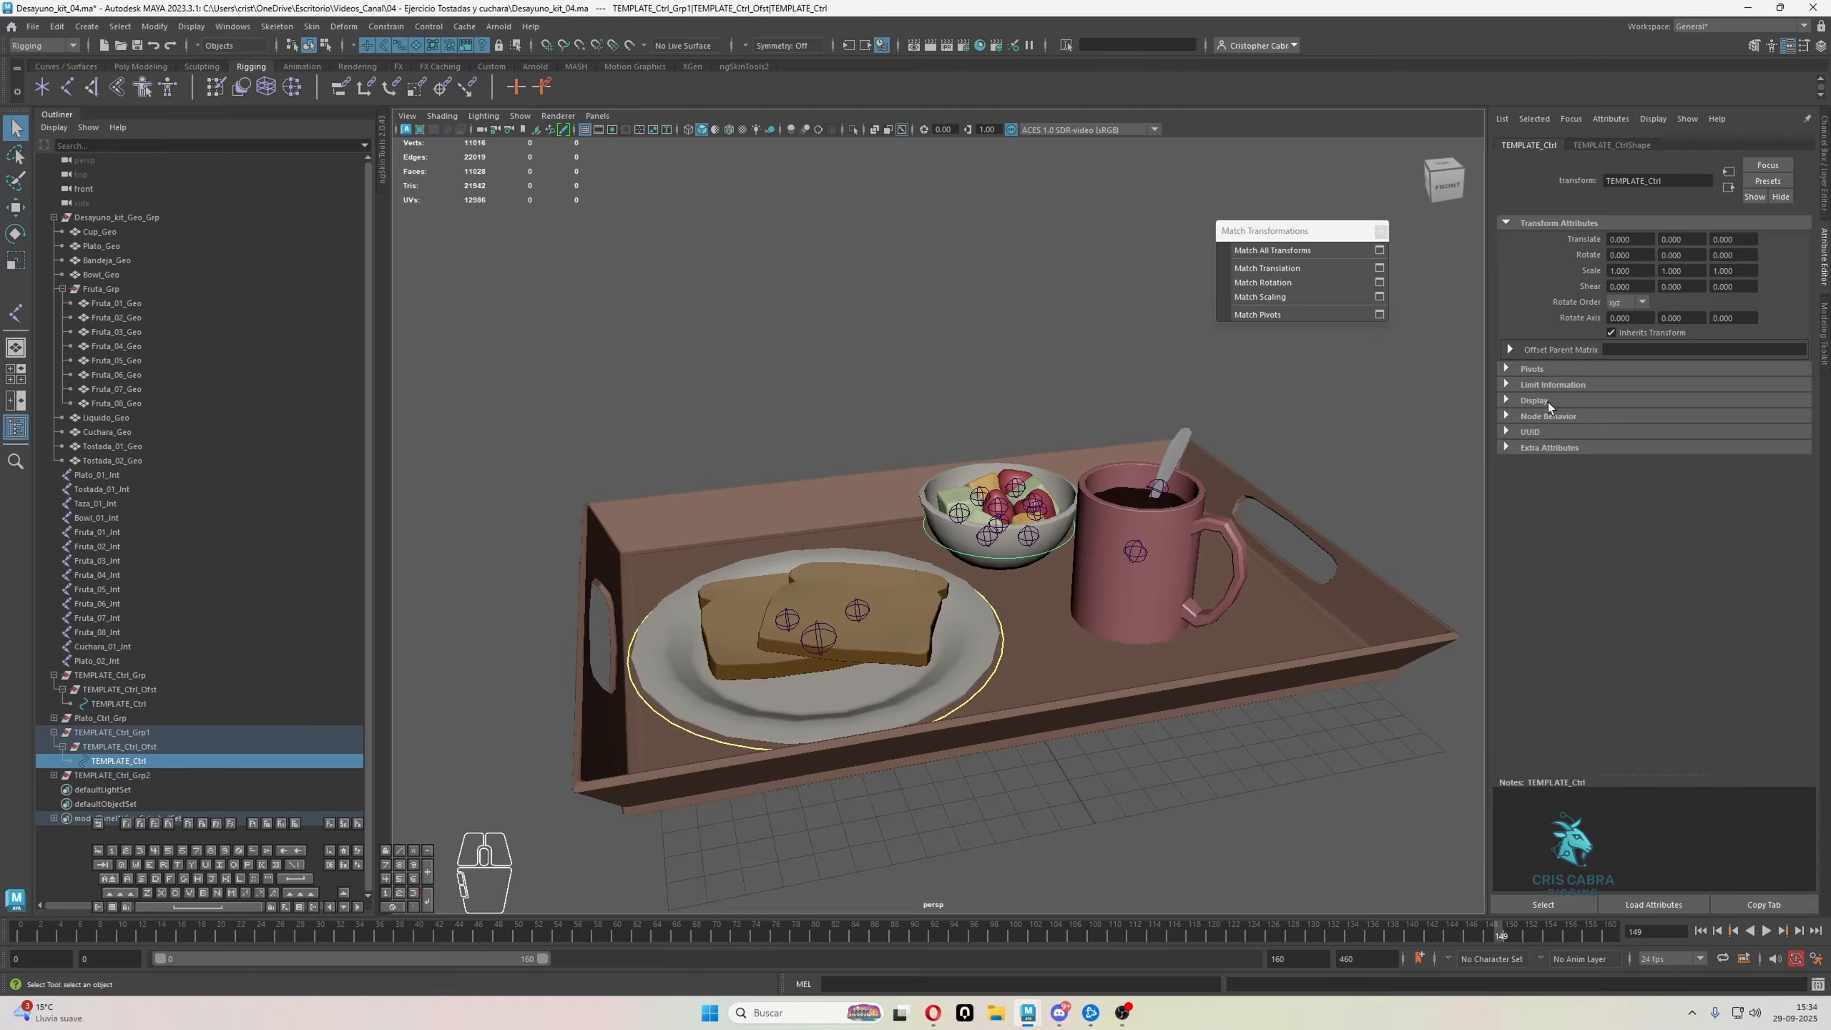
left_click(1550, 447)
left_click(1613, 145)
left_click(1546, 145)
left_click(1601, 146)
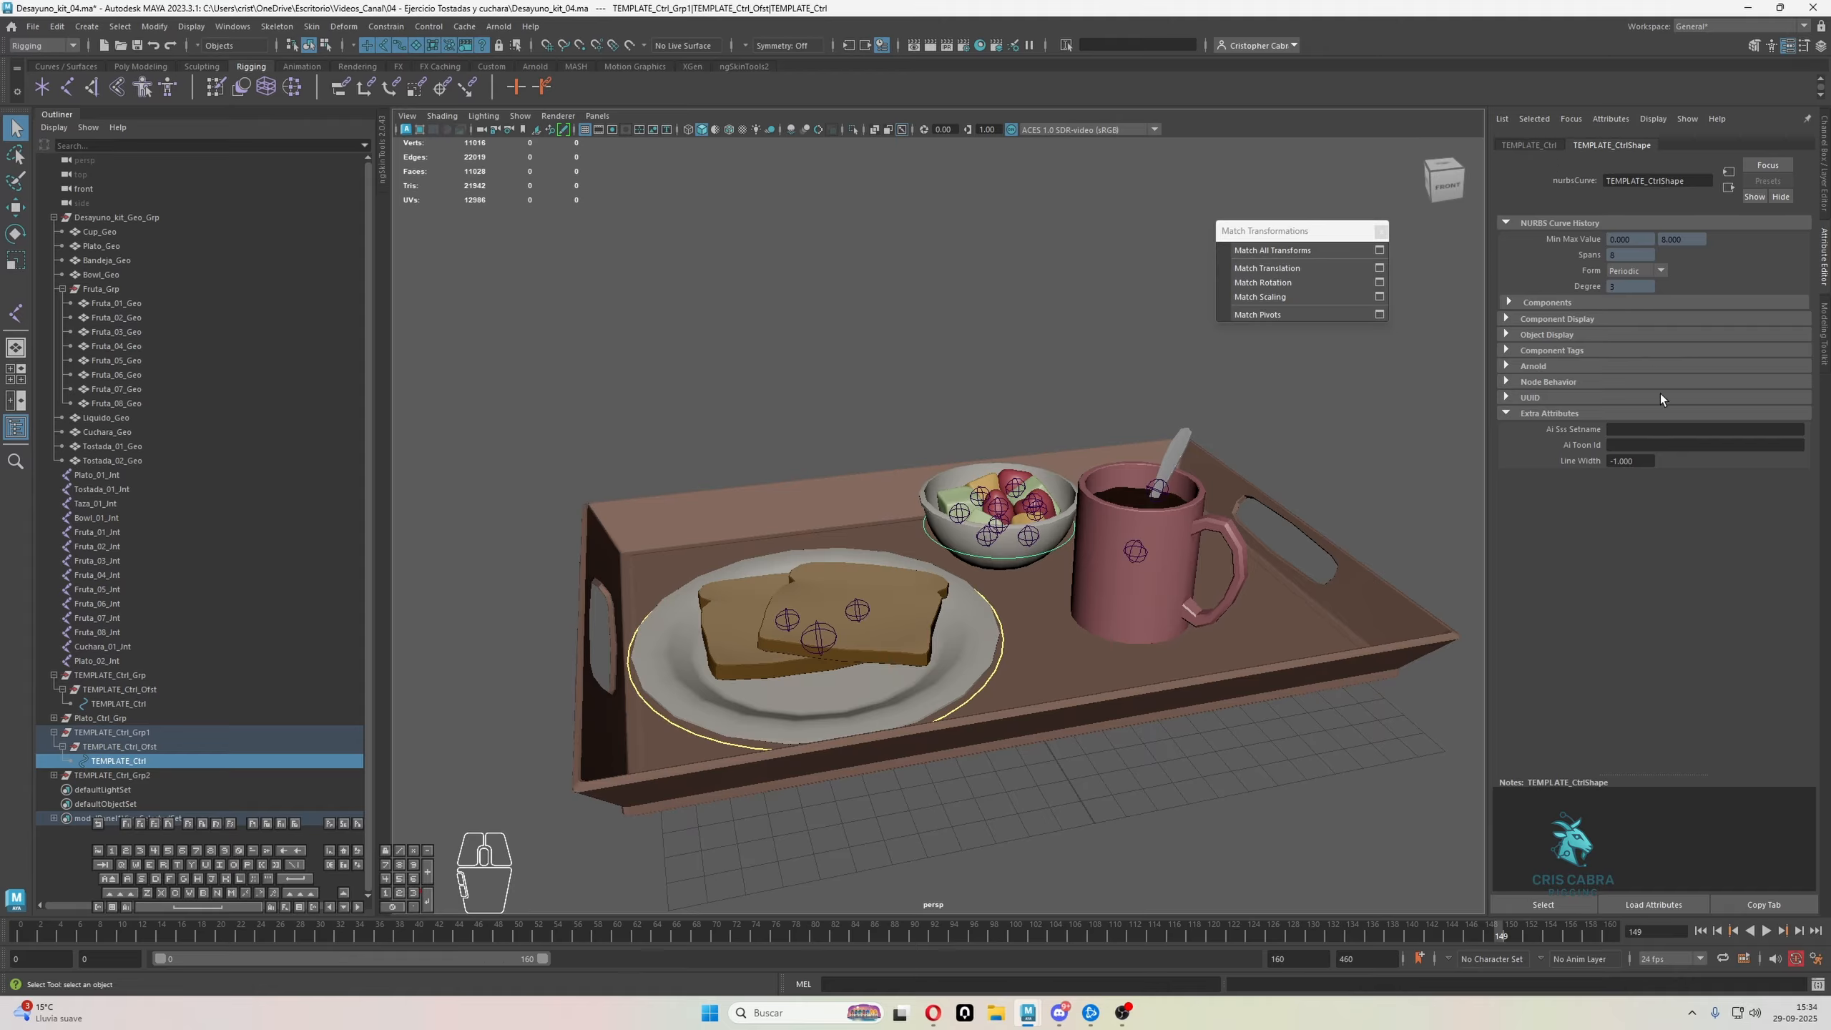
left_click_drag(1646, 462, 1591, 461)
double_click(1631, 460)
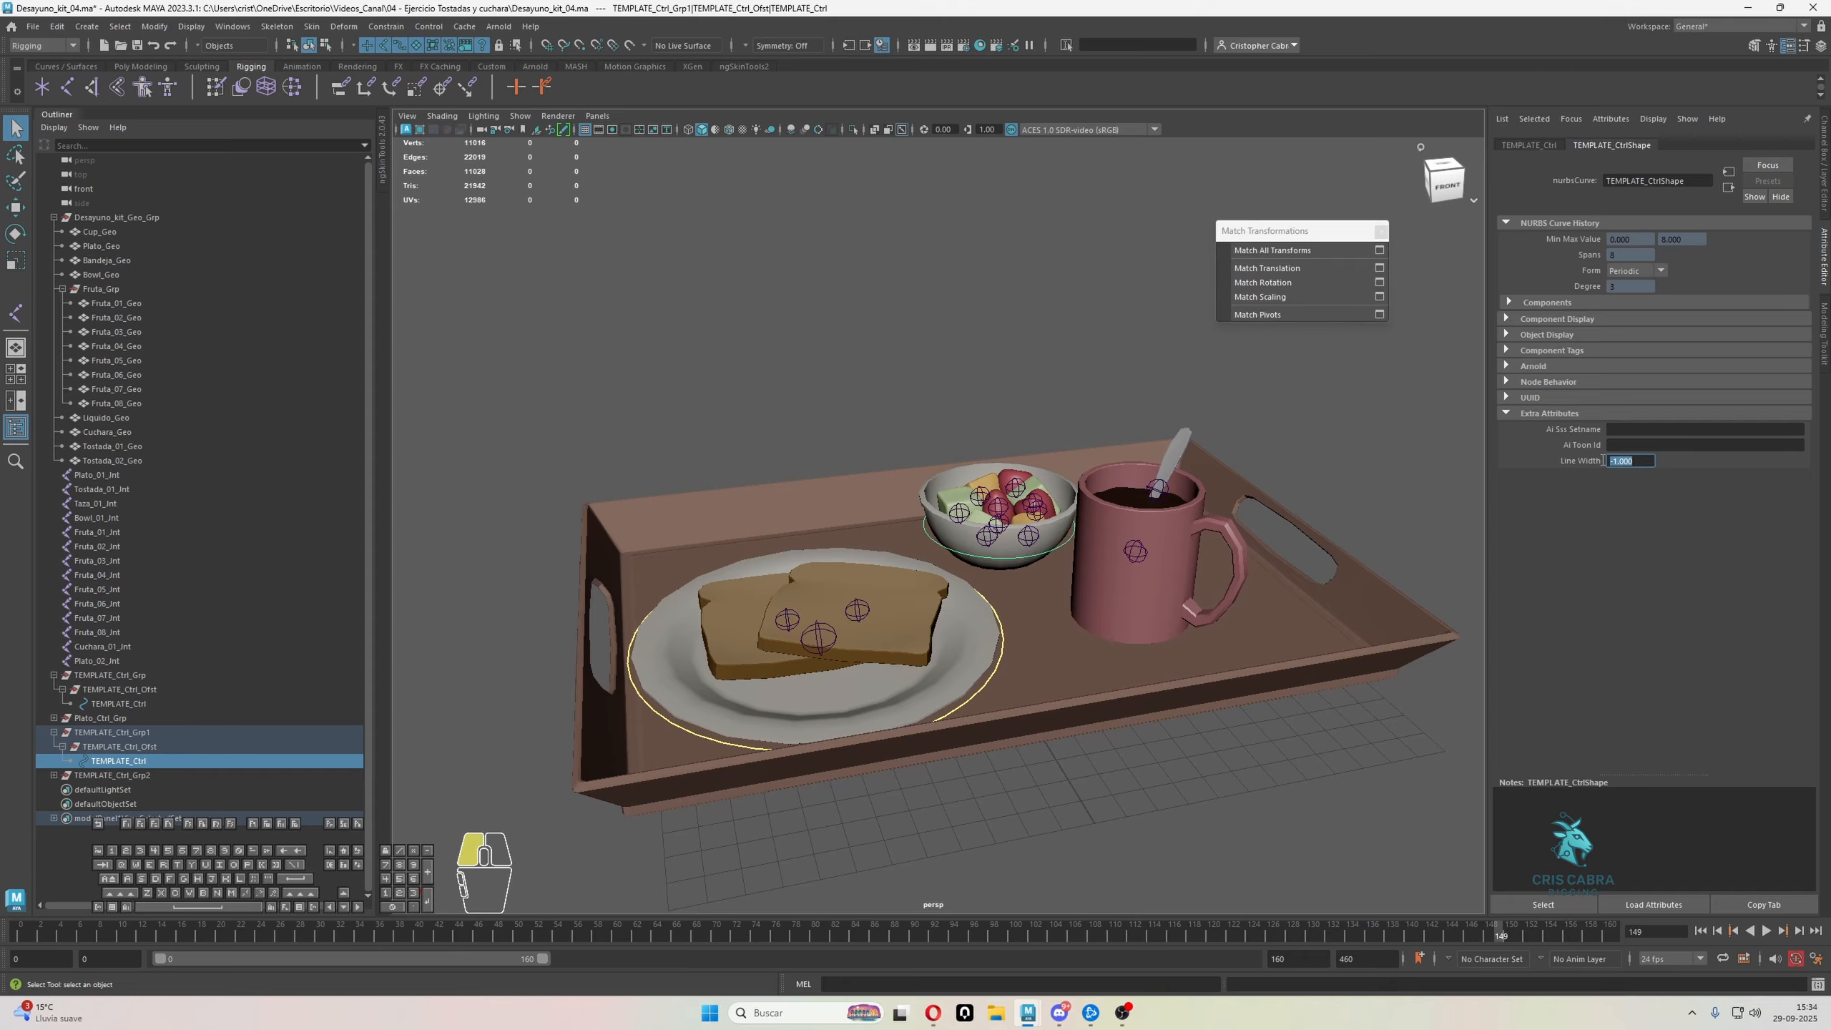
type("2")
key("Return")
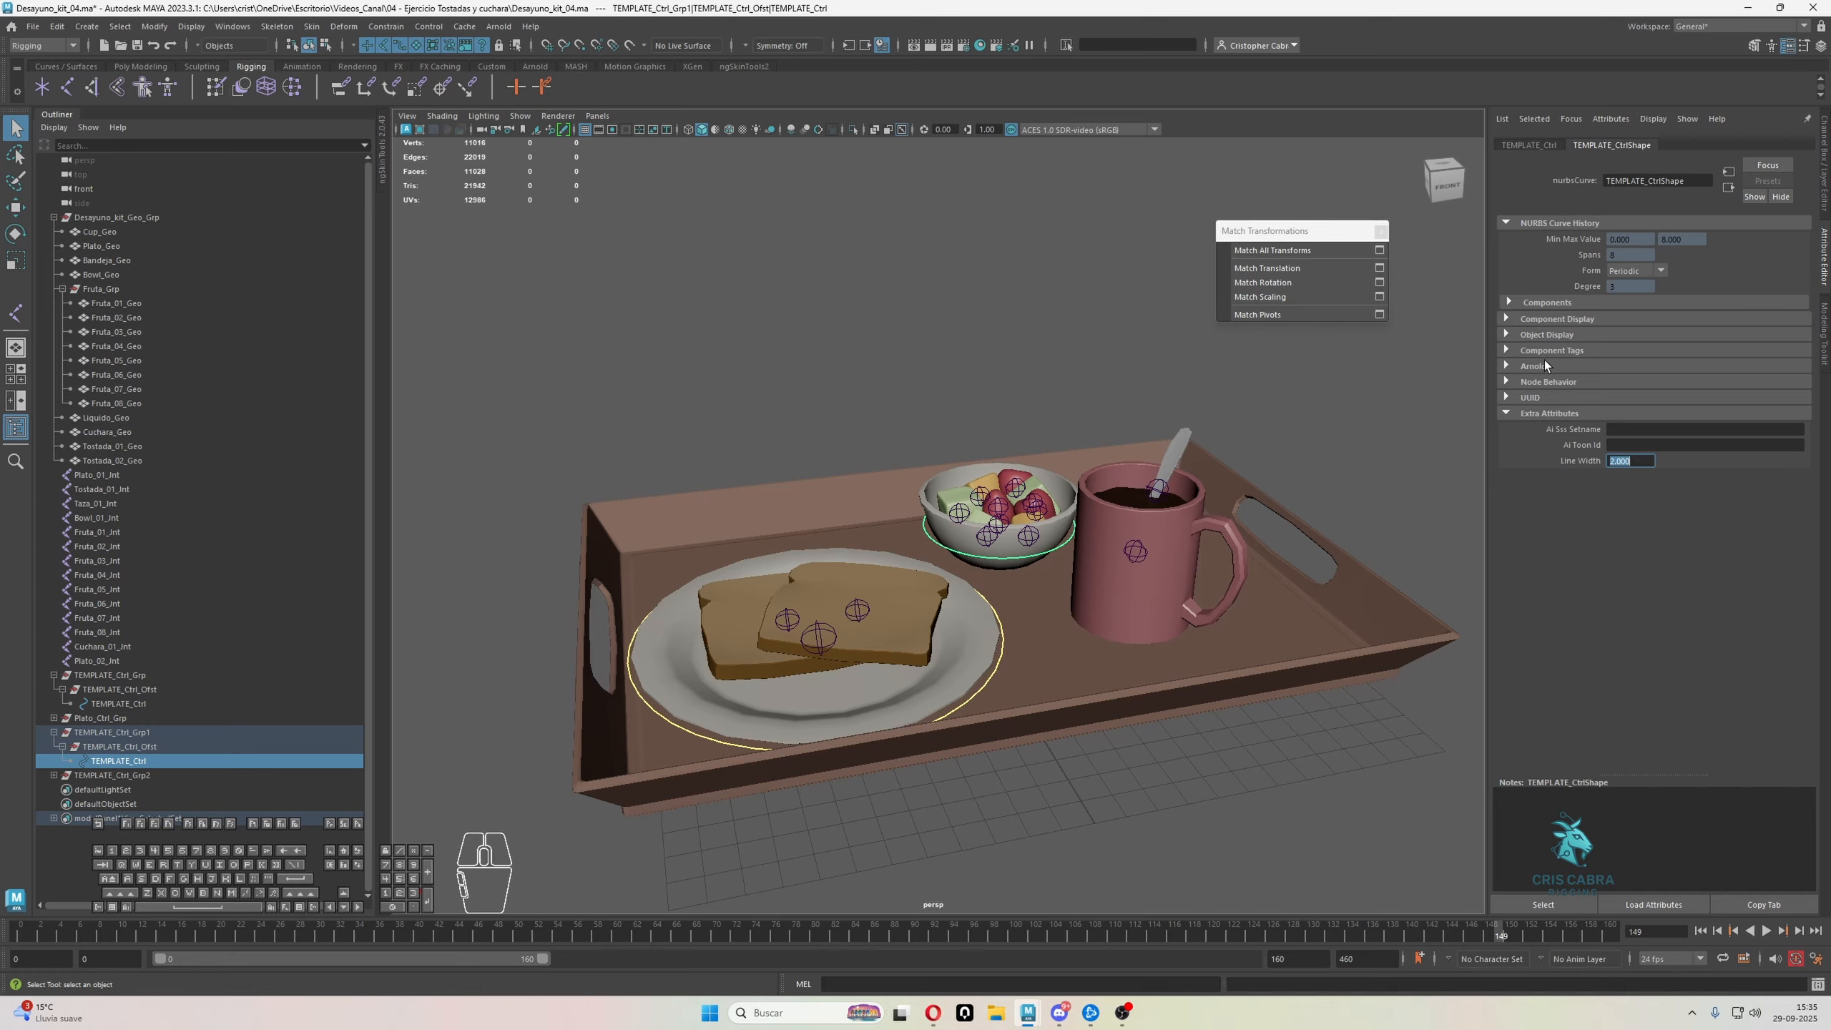
Enable drawing overrides on the bowl control's curve shape and set its index color to yellow
left_click(1546, 334)
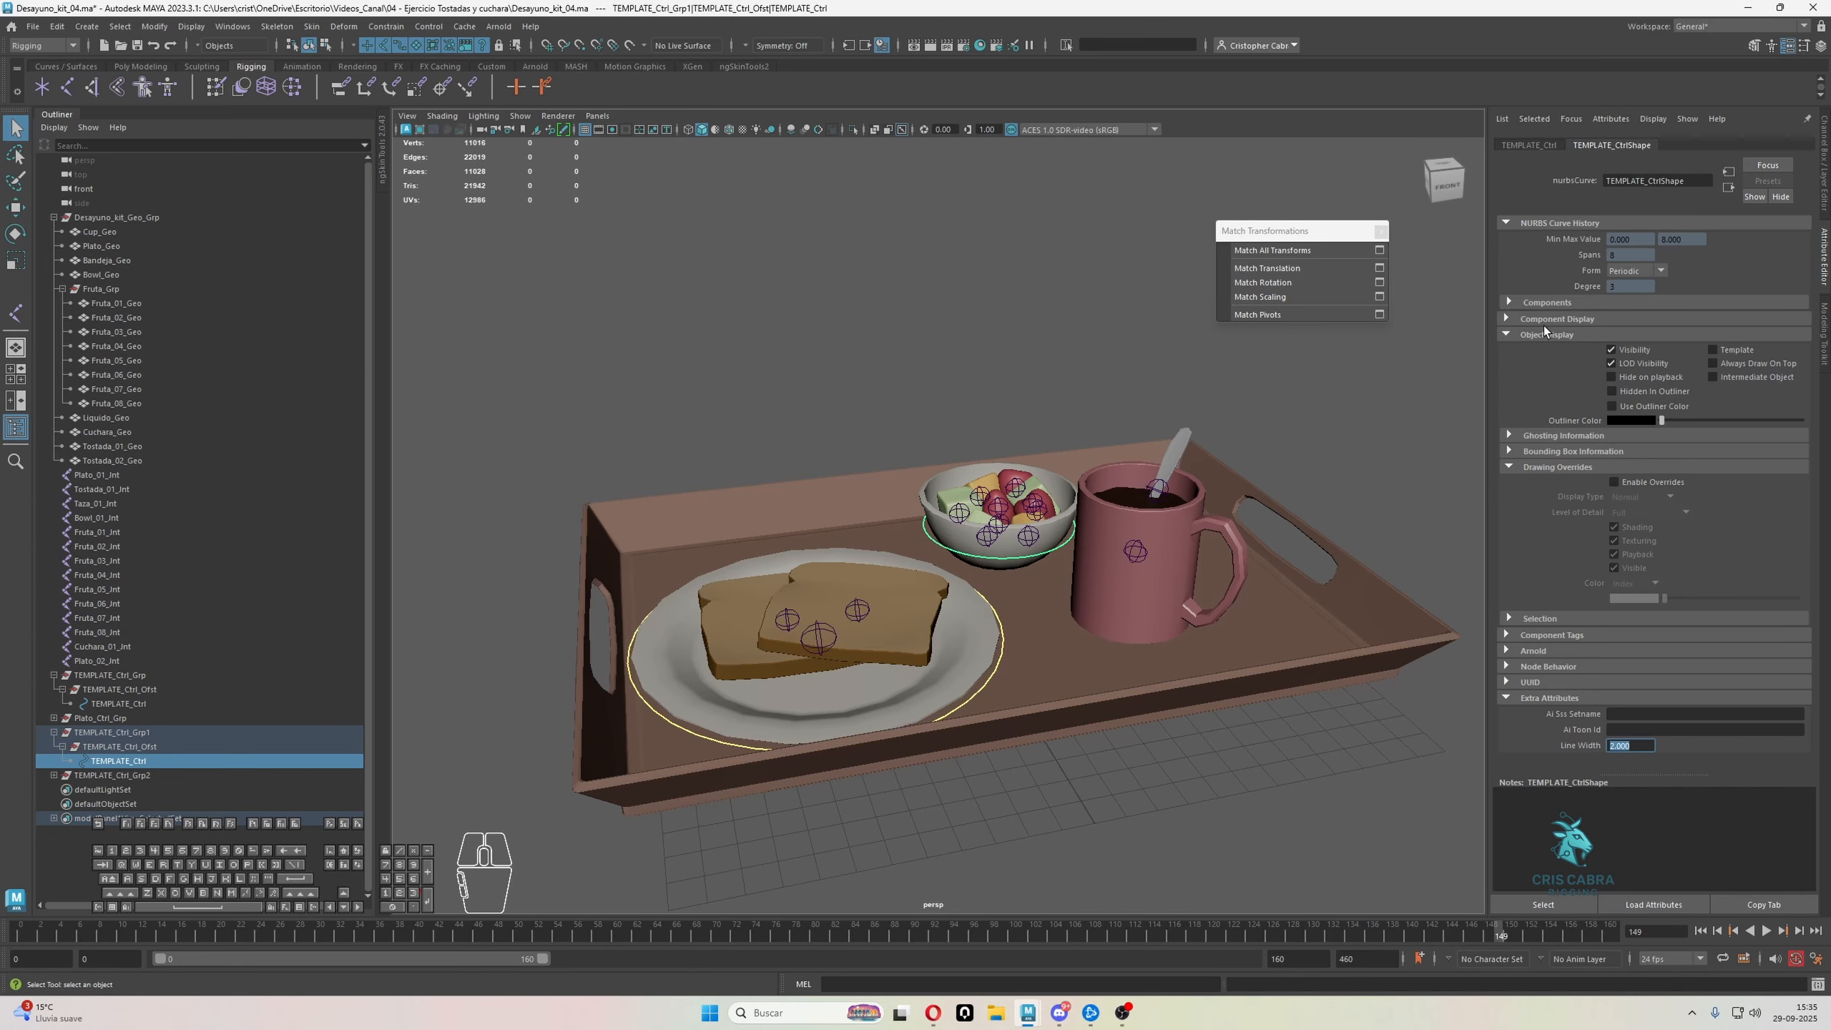
left_click(1642, 483)
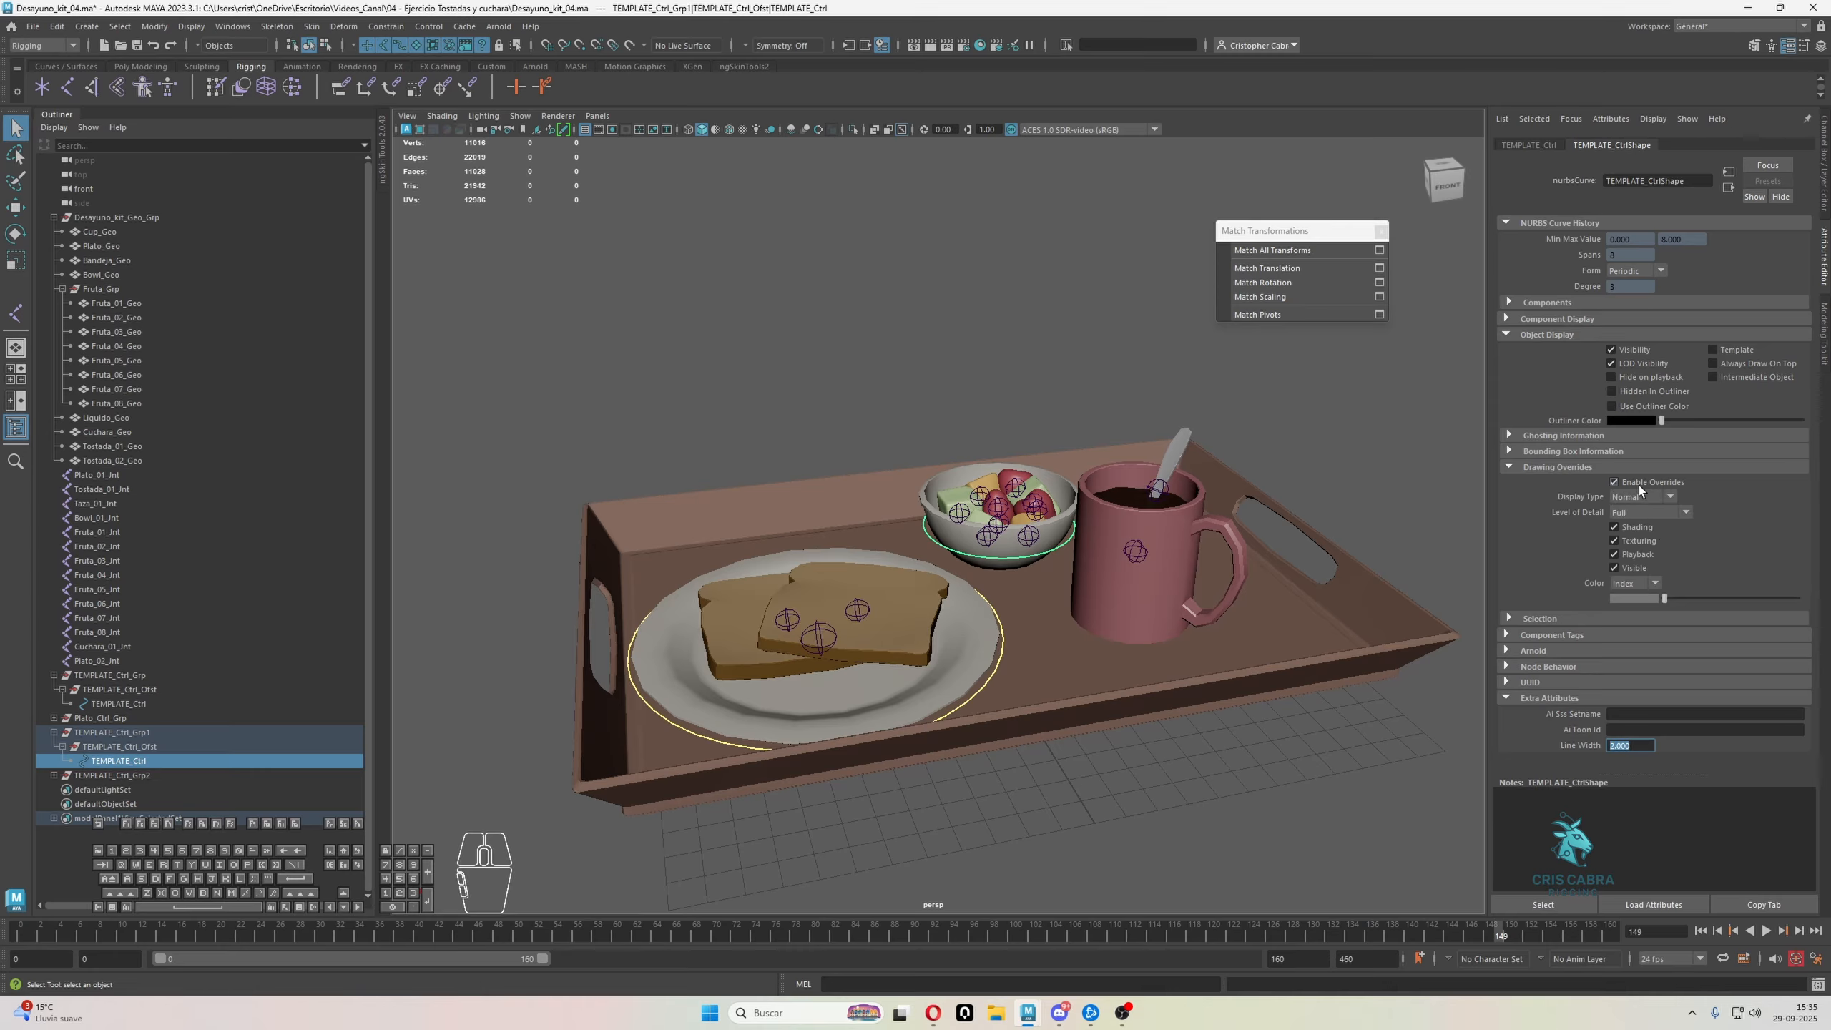
mouse_move(1676, 596)
left_mouse_down()
mouse_move(1754, 595)
mouse_move(1737, 596)
left_mouse_up()
left_click(999, 392)
left_click_drag(1001, 373, 989, 372, "alt")
right_click_drag(989, 372, 1070, 497, "alt")
left_click_drag(1070, 497, 1066, 491, "alt")
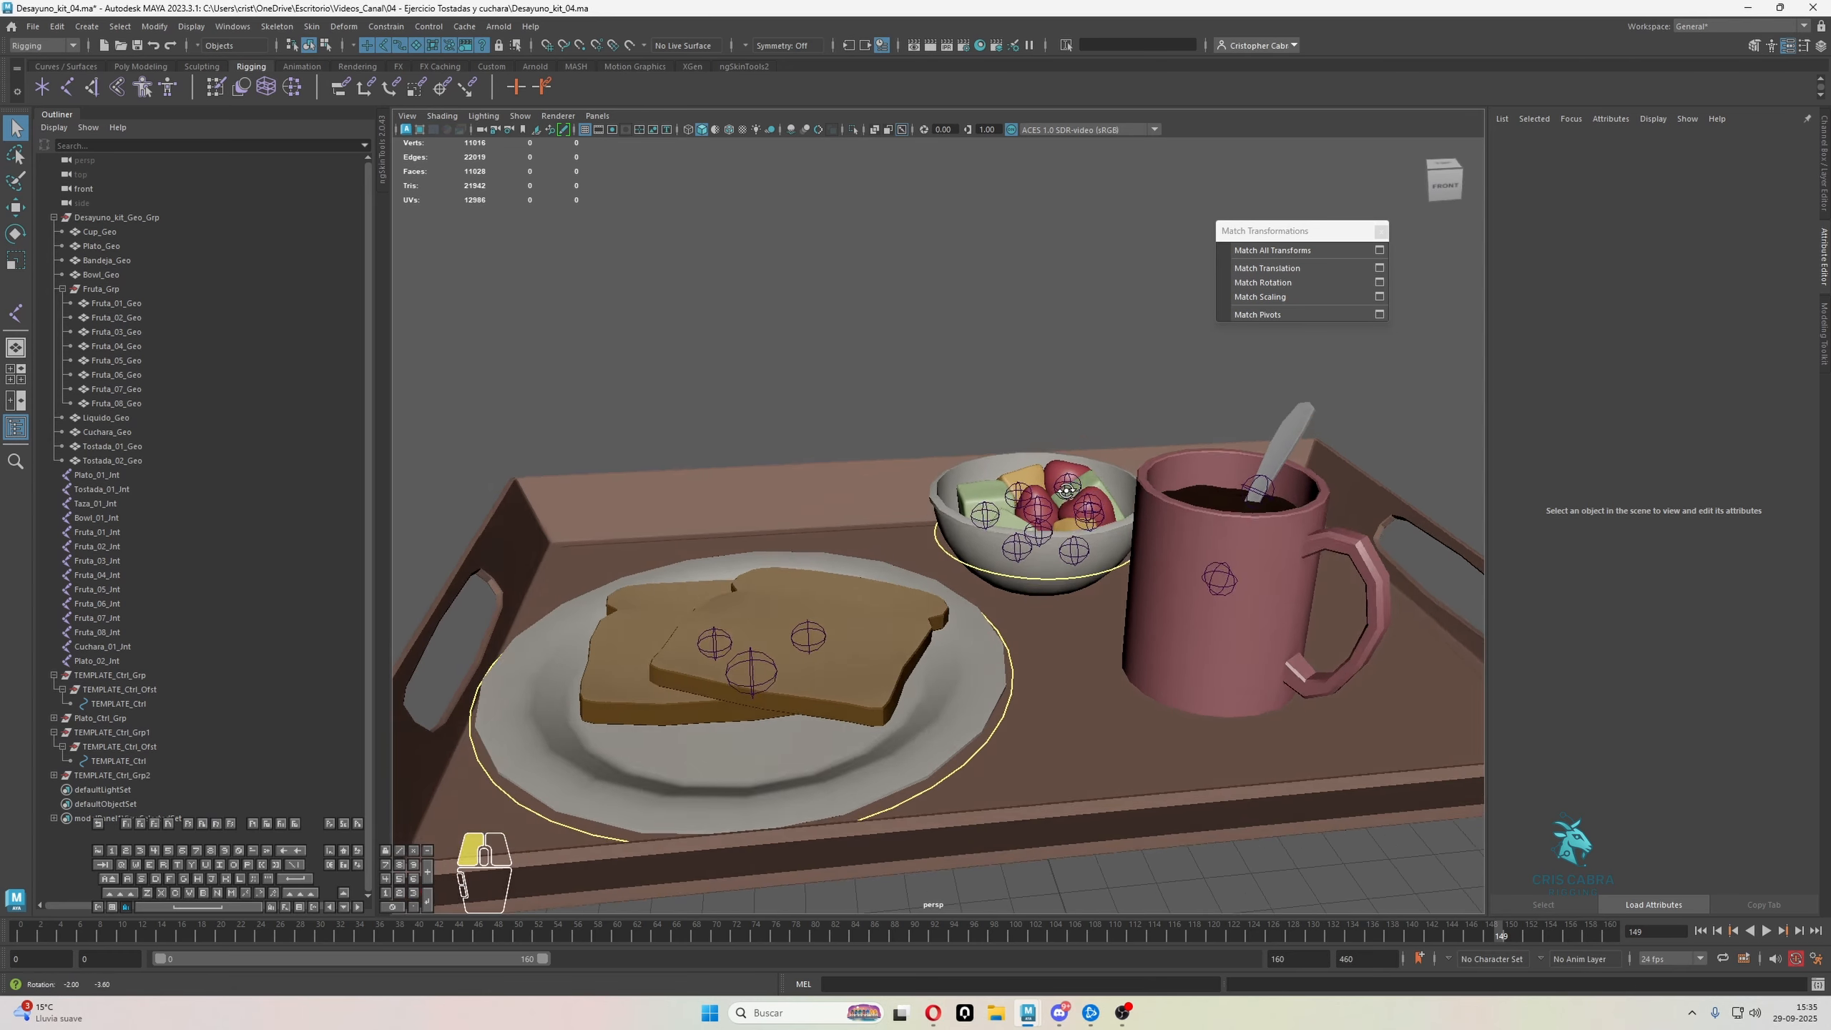
right_click_drag(1066, 490, 992, 492, "alt")
left_click_drag(992, 492, 894, 447, "alt")
Replace TEMPLATE with Bowl in all names of the TEMPLATE_Ctrl_Grp1 hierarchy
left_click(146, 775)
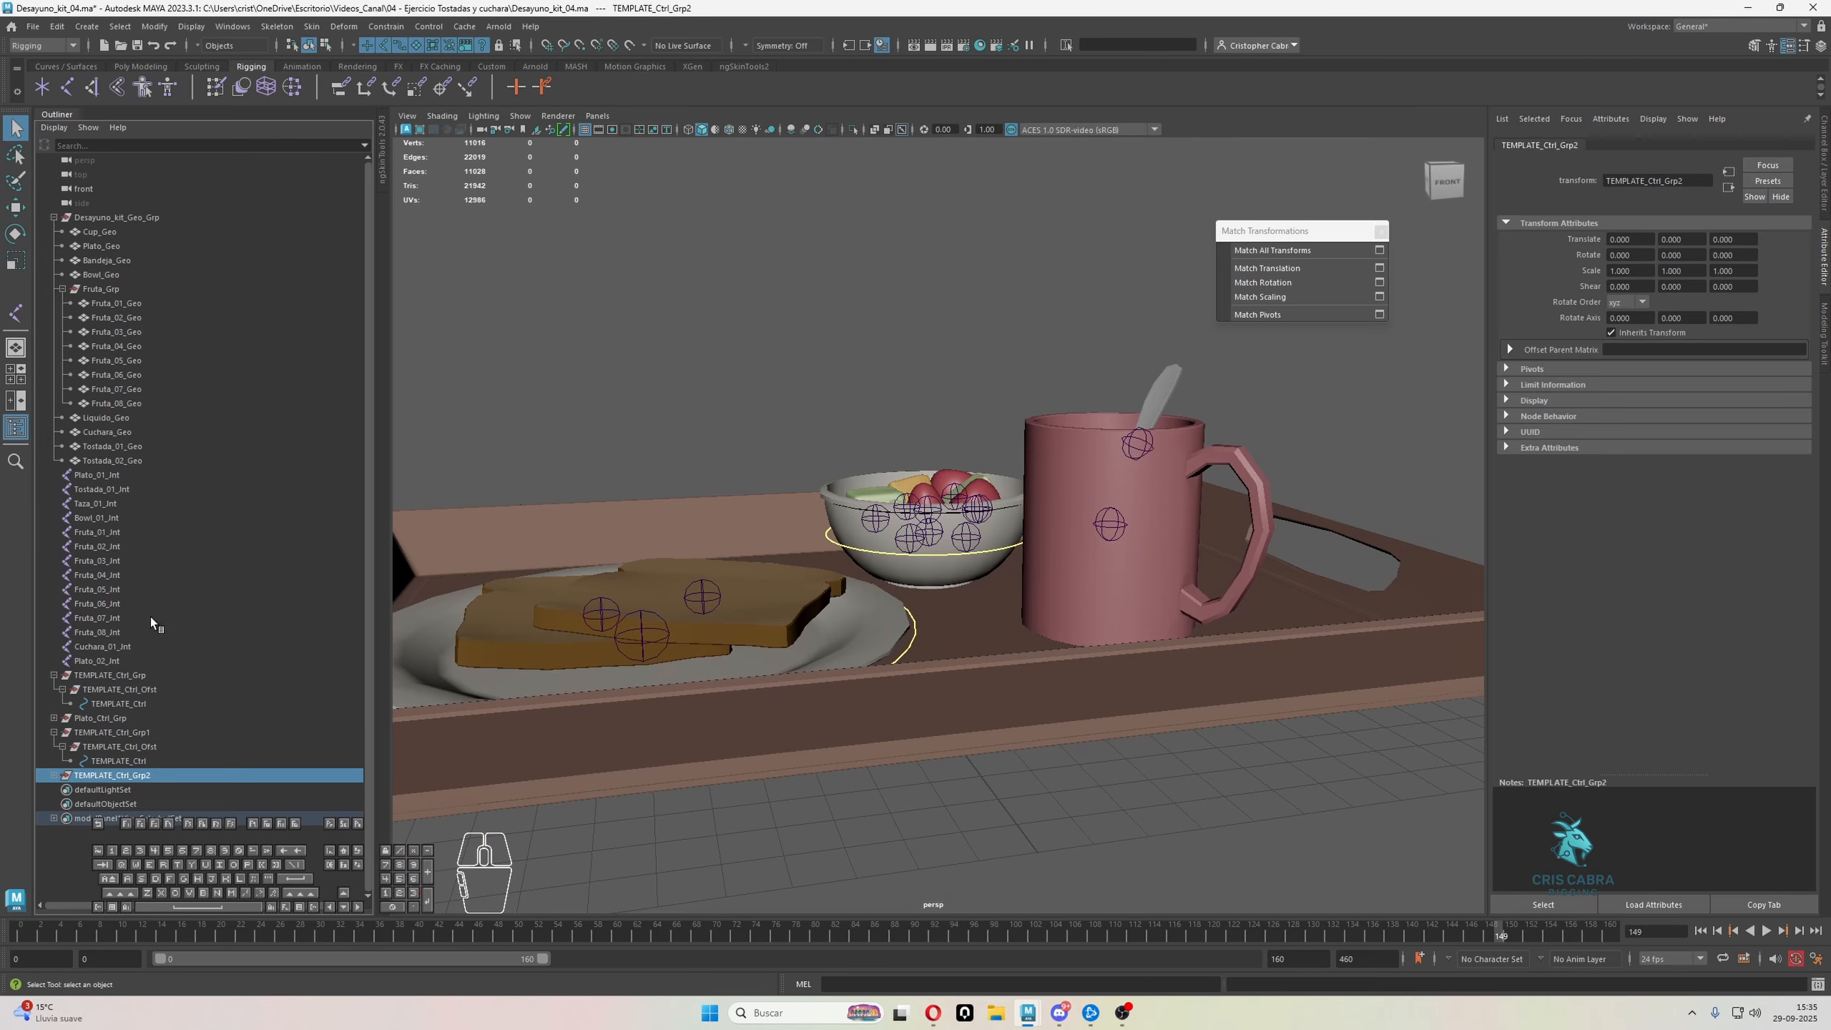
left_click(107, 718)
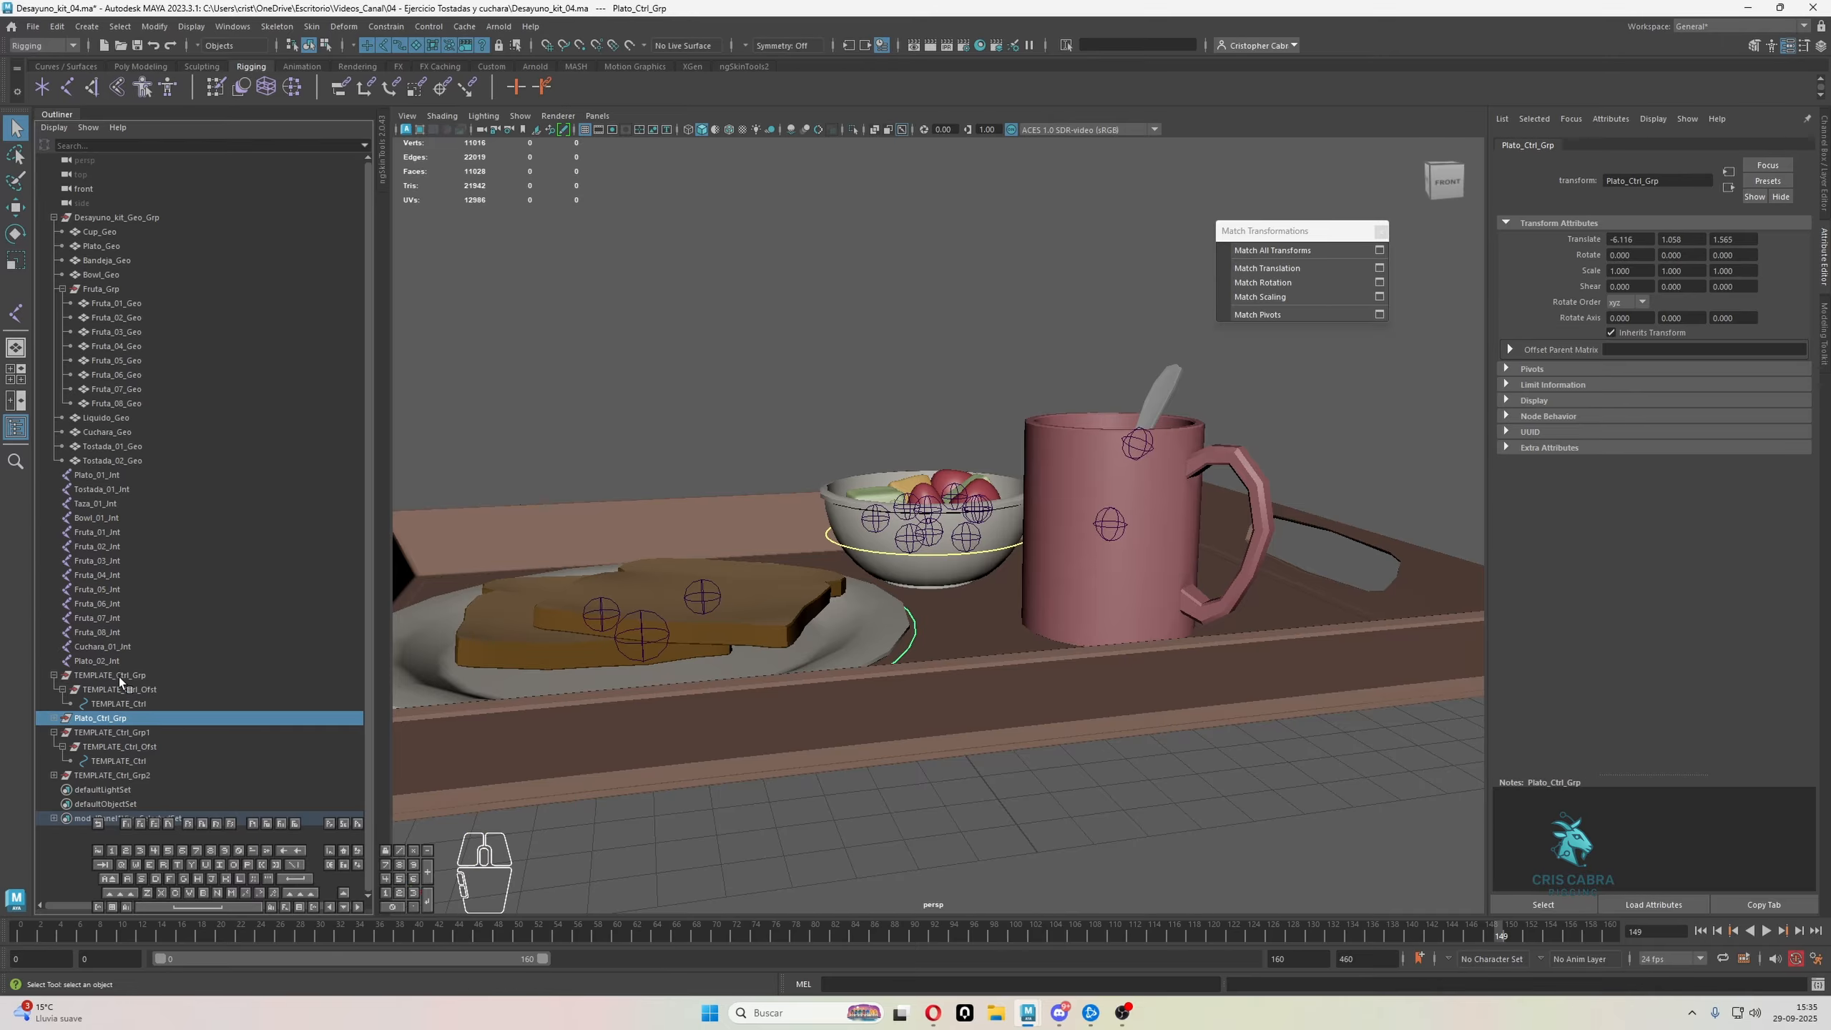
left_click(122, 676)
left_click(115, 734)
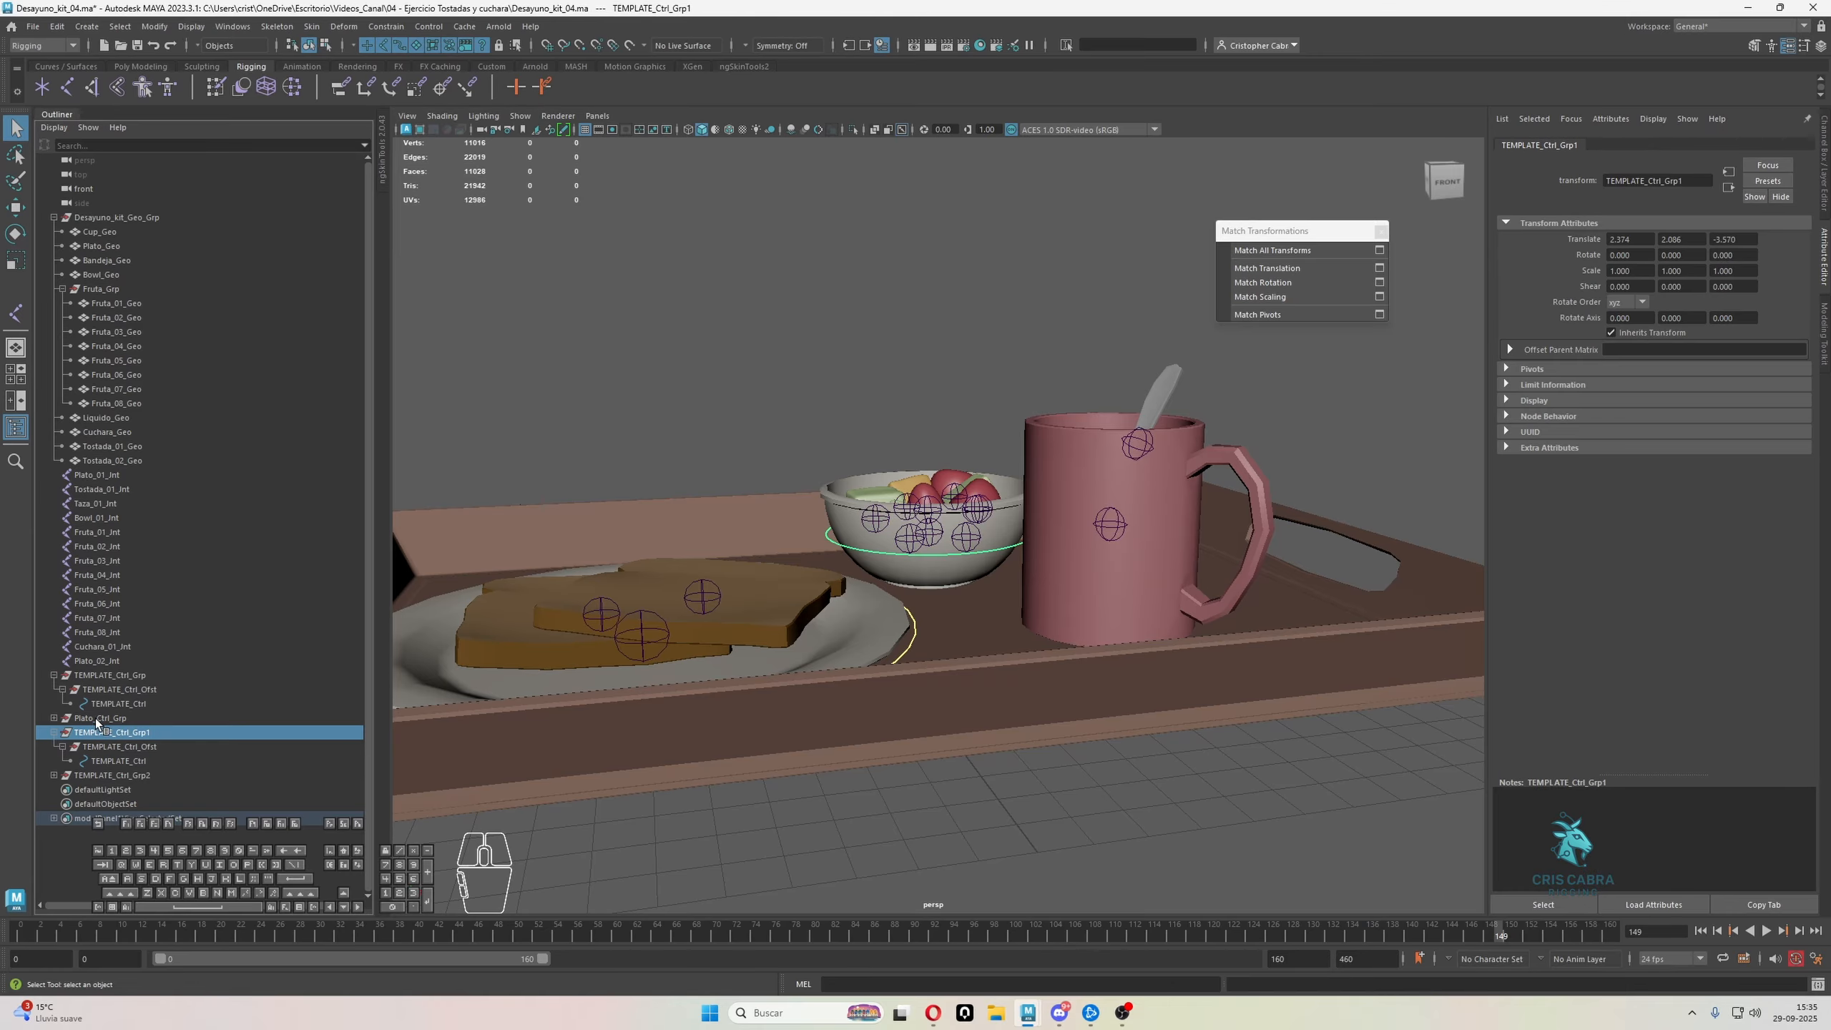
left_click(154, 26)
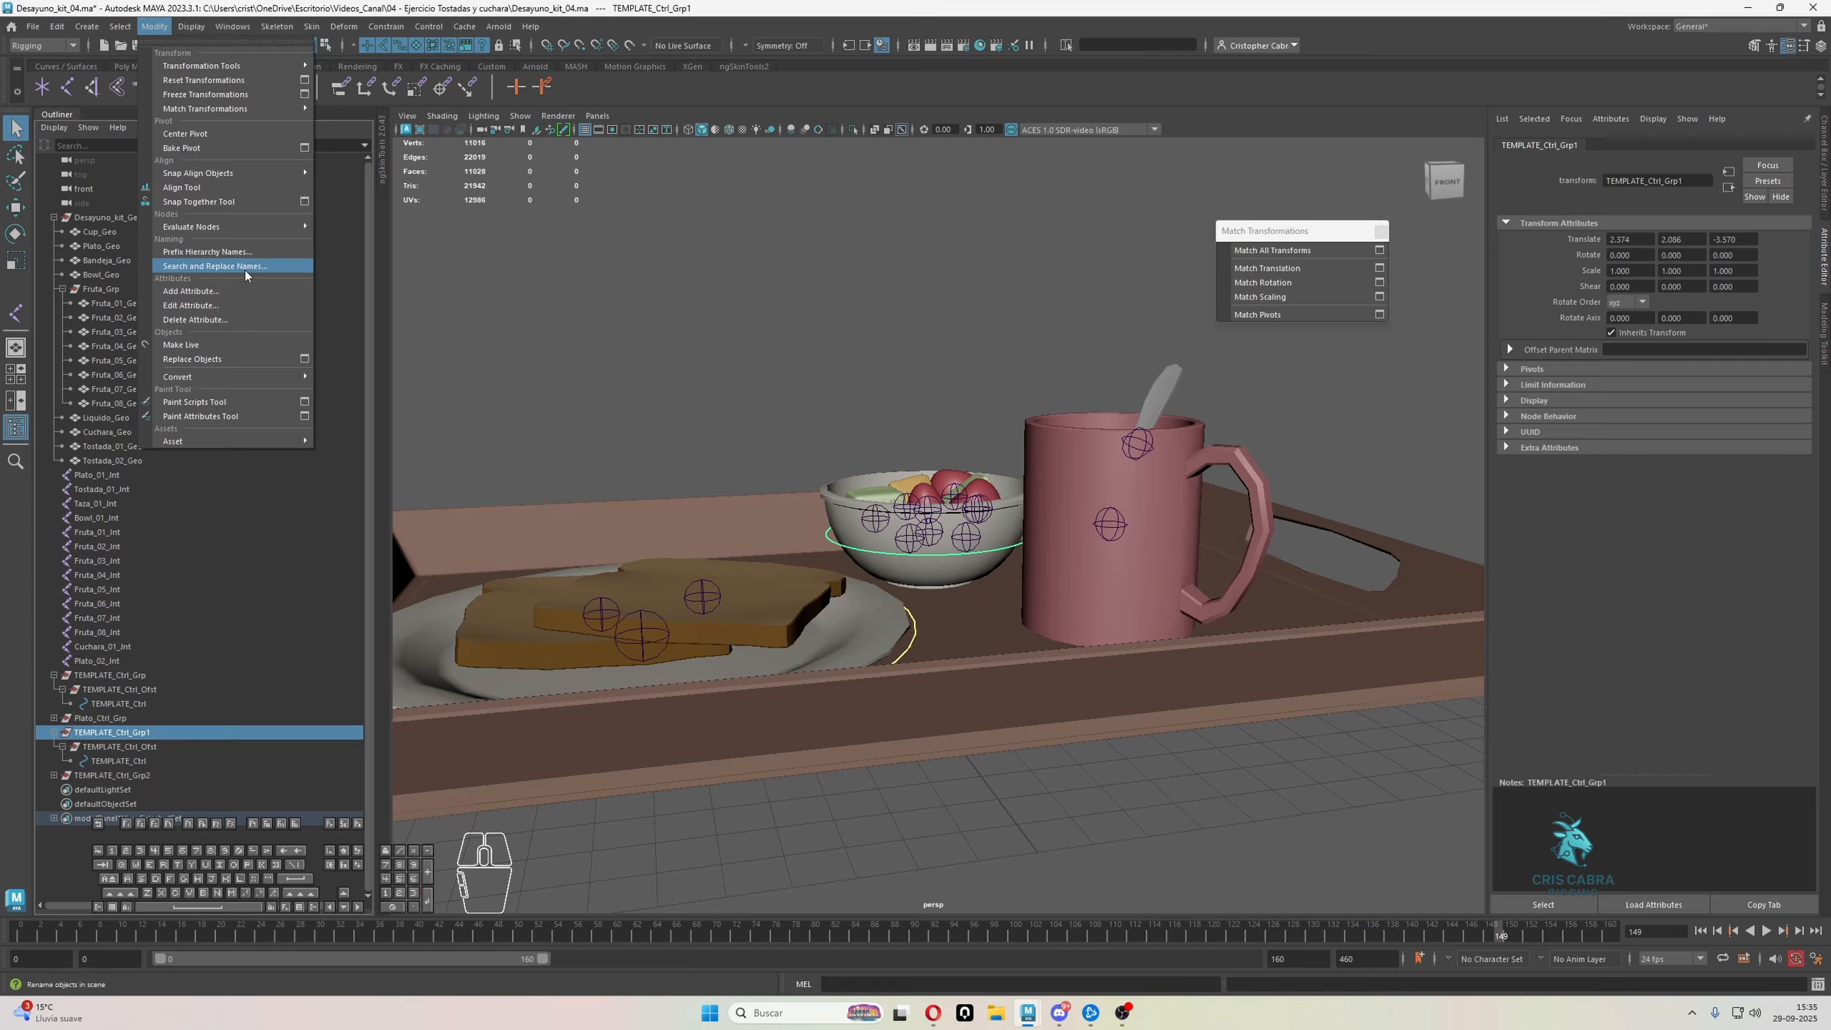
left_click(215, 266)
double_click(616, 241)
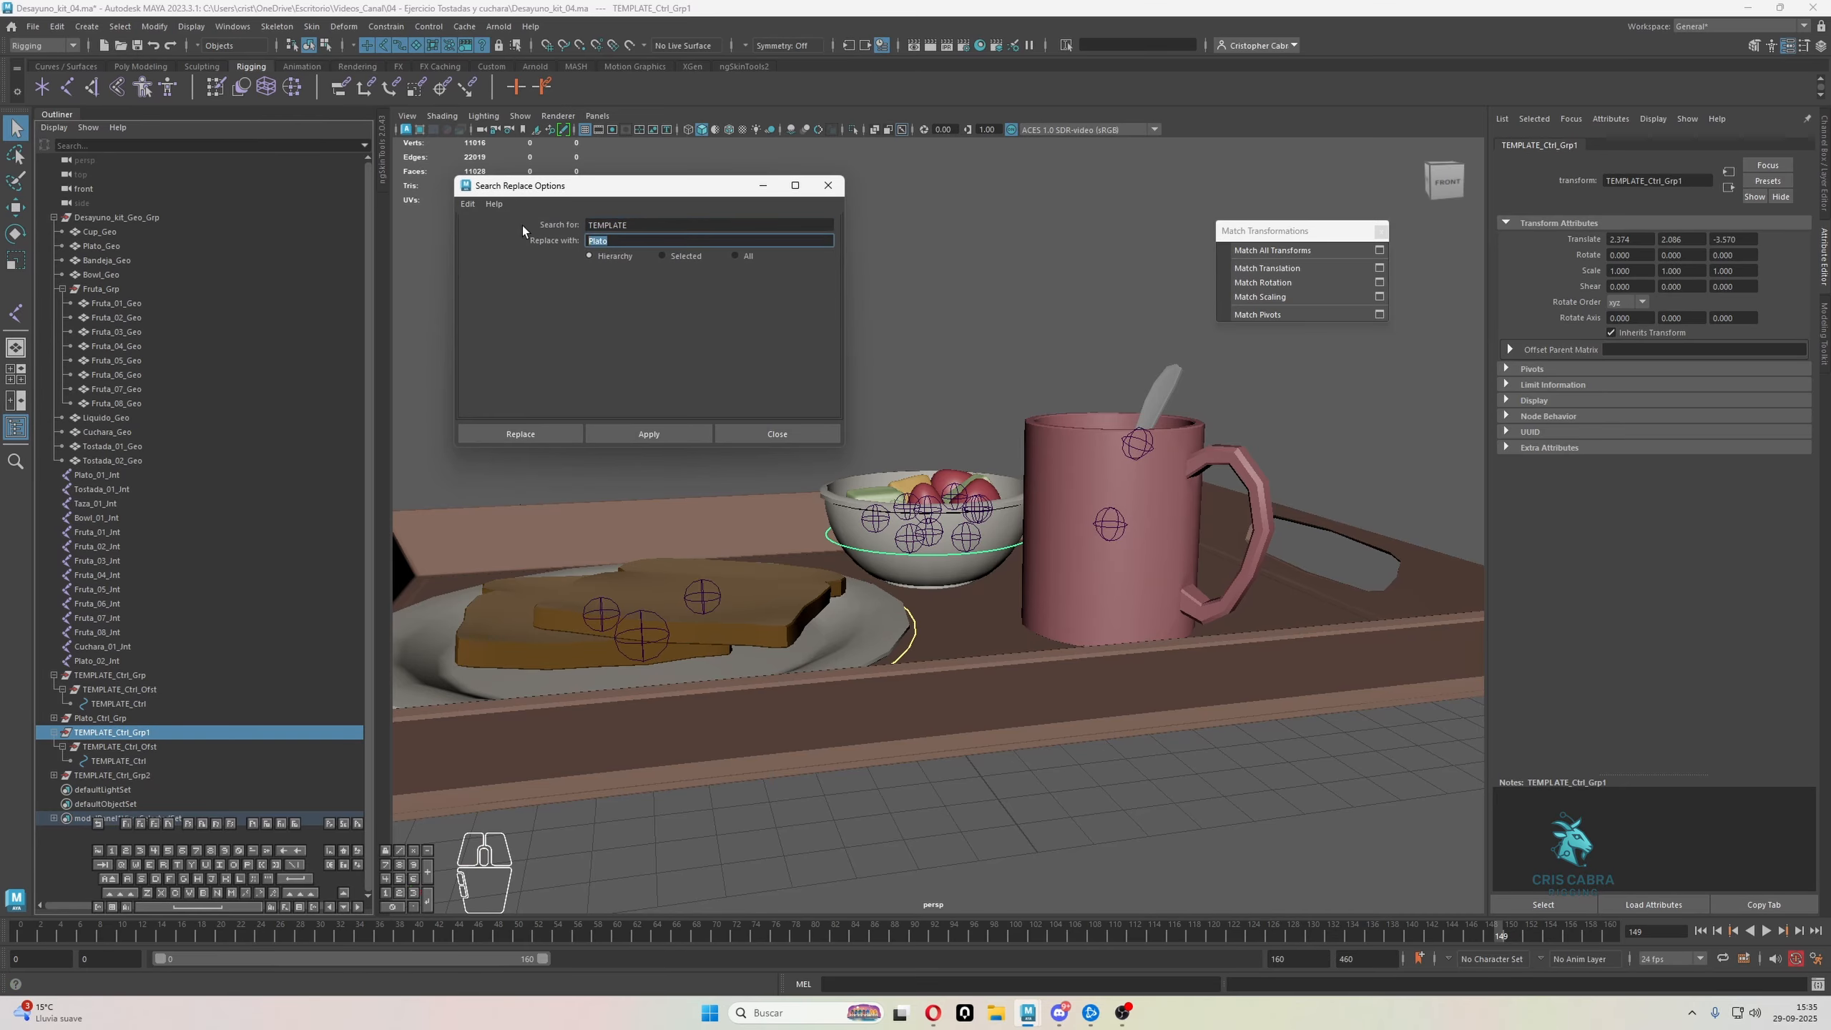
type("Bowl")
left_click(628, 435)
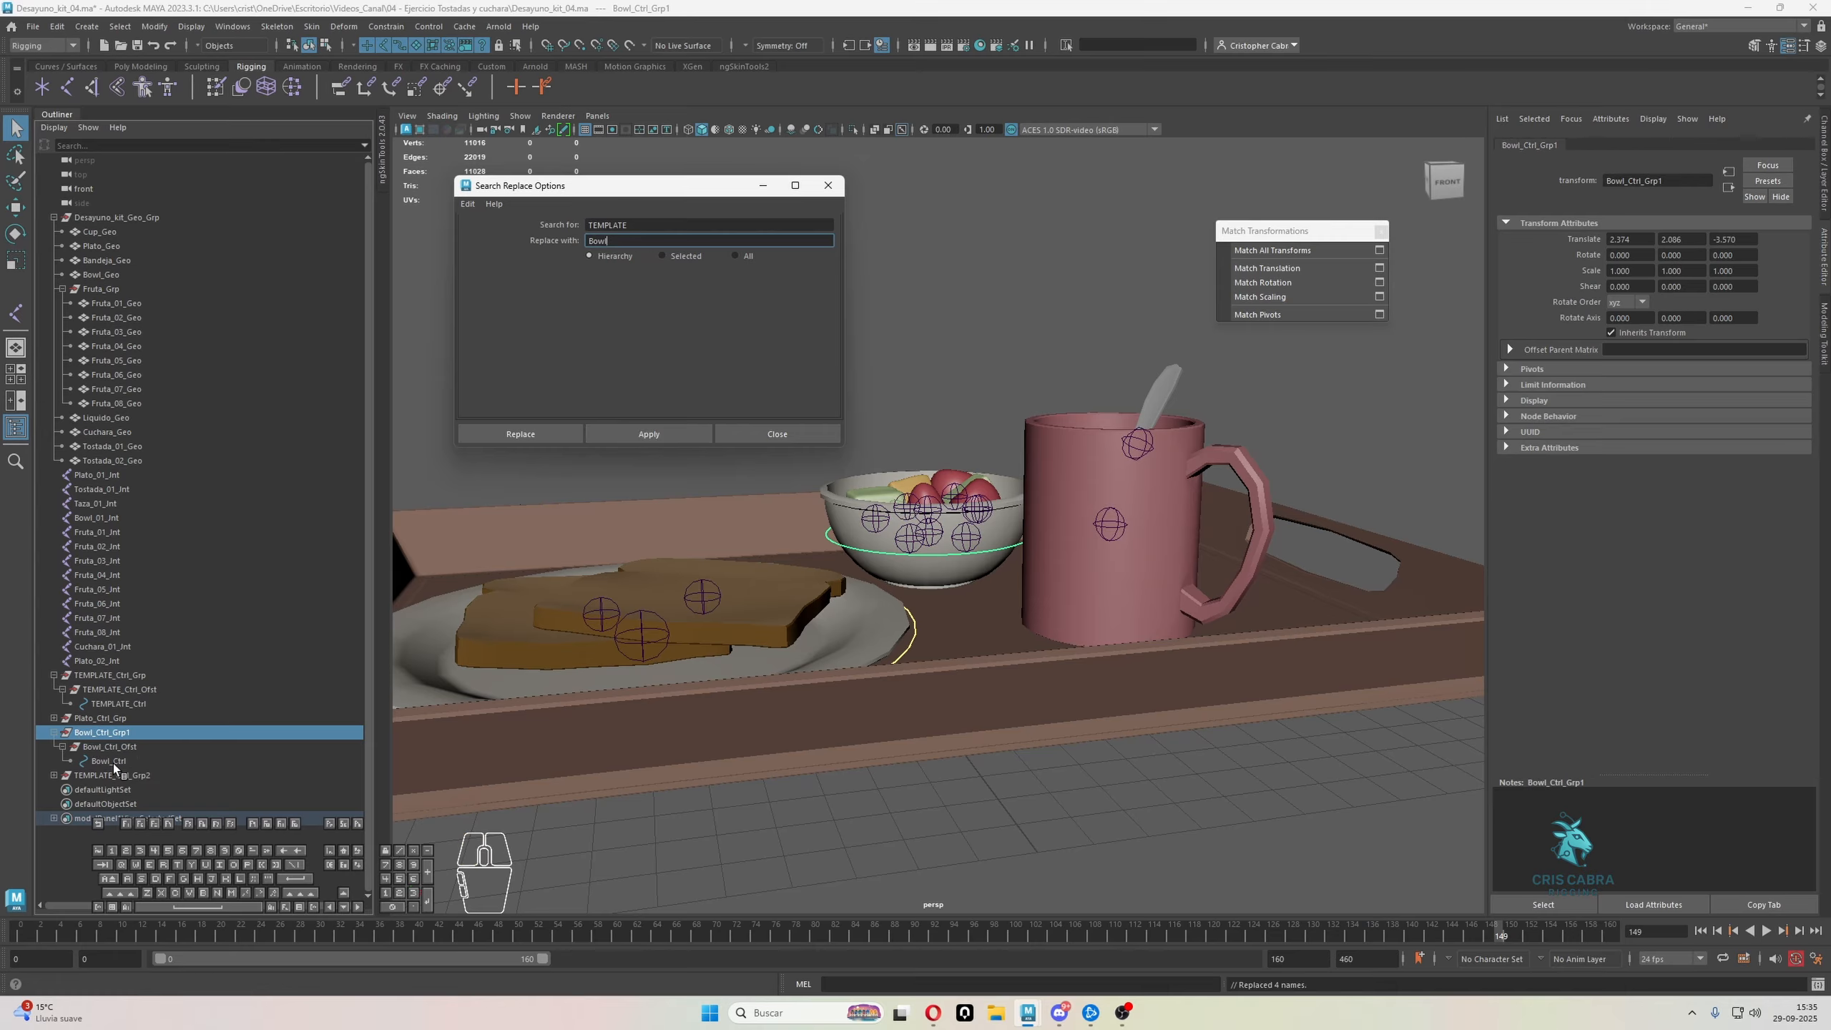
Rename the bowl control's top group as Bowl_Ctrl_Grp and collapse its hierarchy
double_click(128, 733)
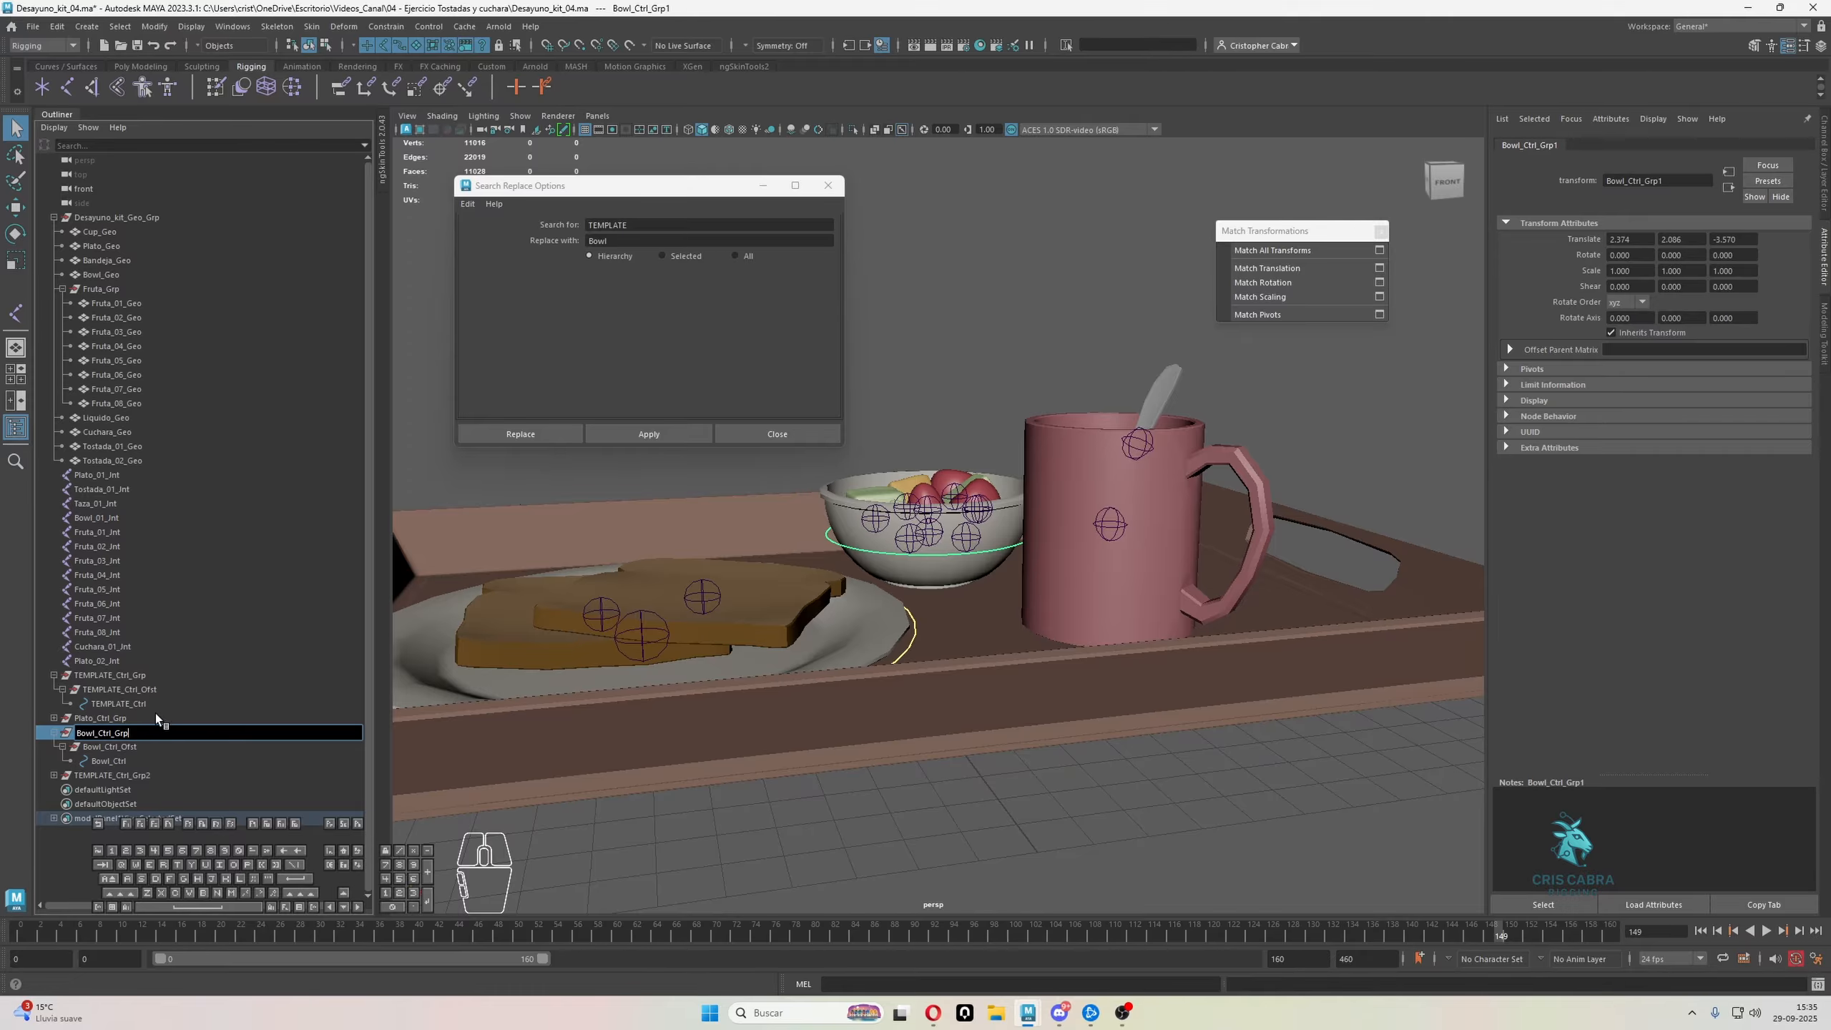
key("Return")
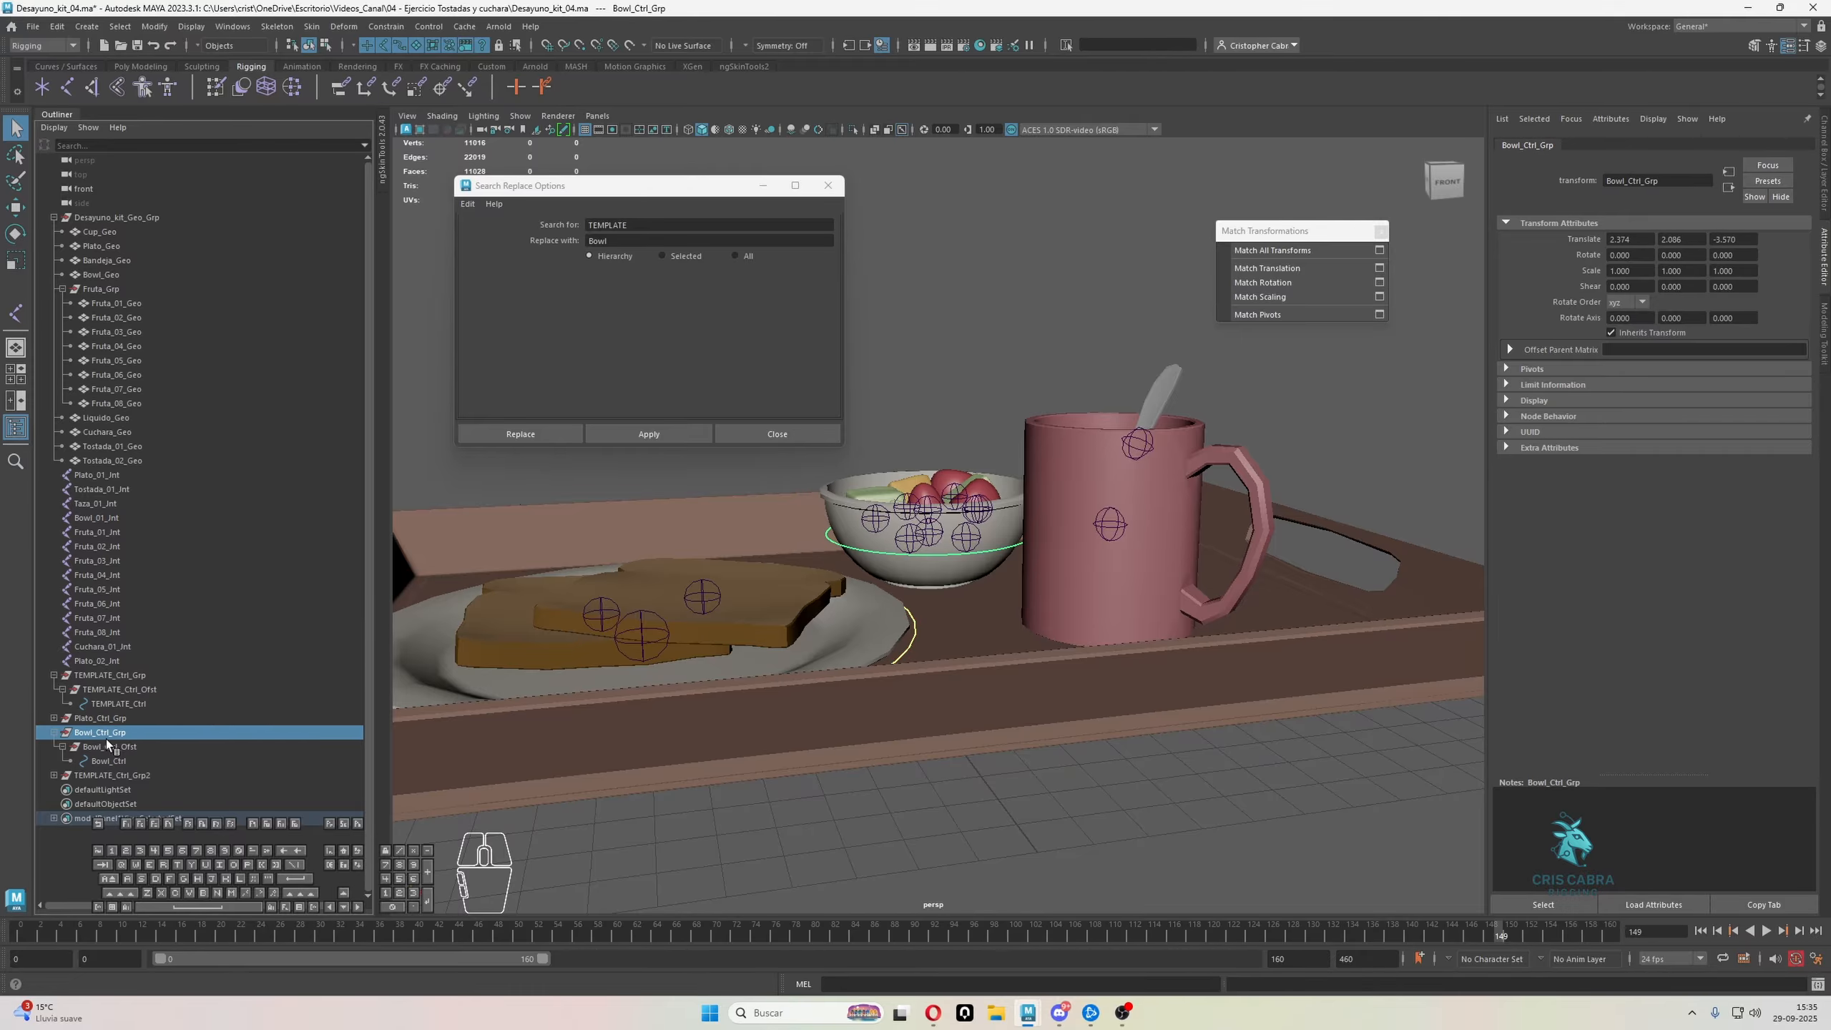
left_click(54, 732)
Match all transforms of TEMPLATE_Ctrl_Grp2 to the mug's Taza_01_Jnt joint
left_click(105, 747)
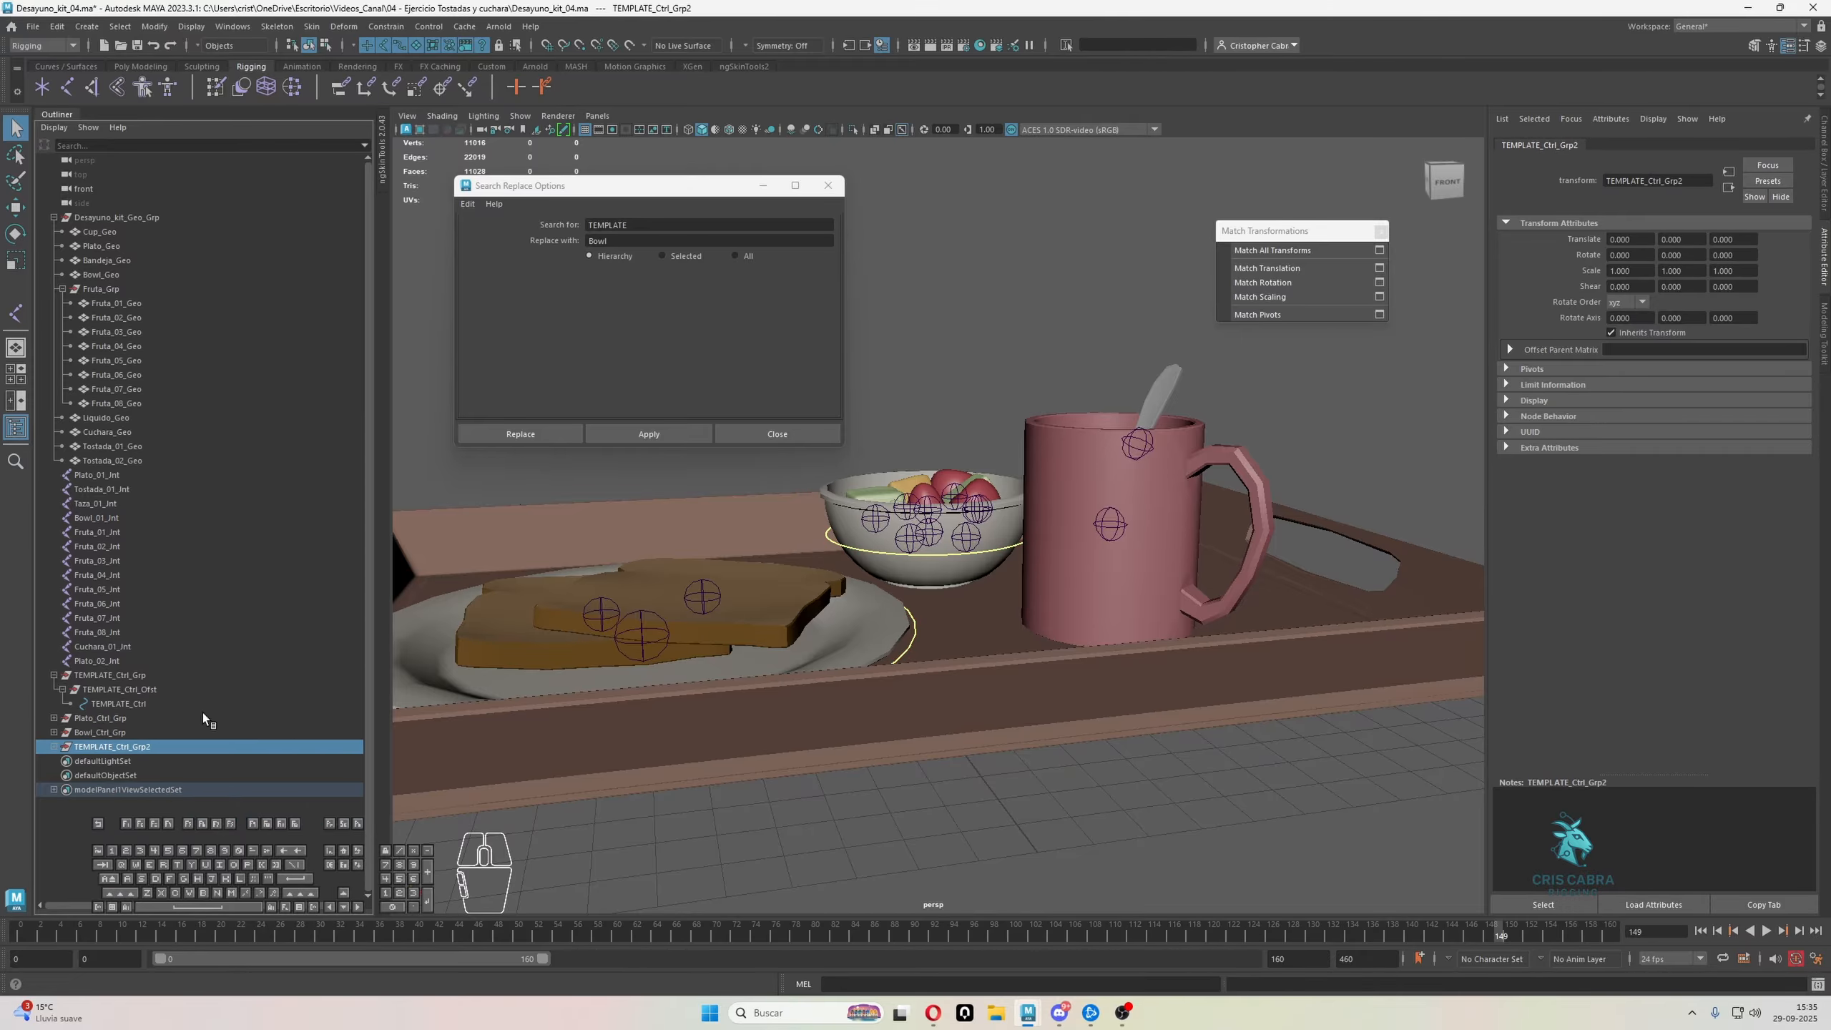
scroll(1001, 633, "up", 2)
scroll(1001, 634, "up", 2)
left_click(1173, 530, "shift")
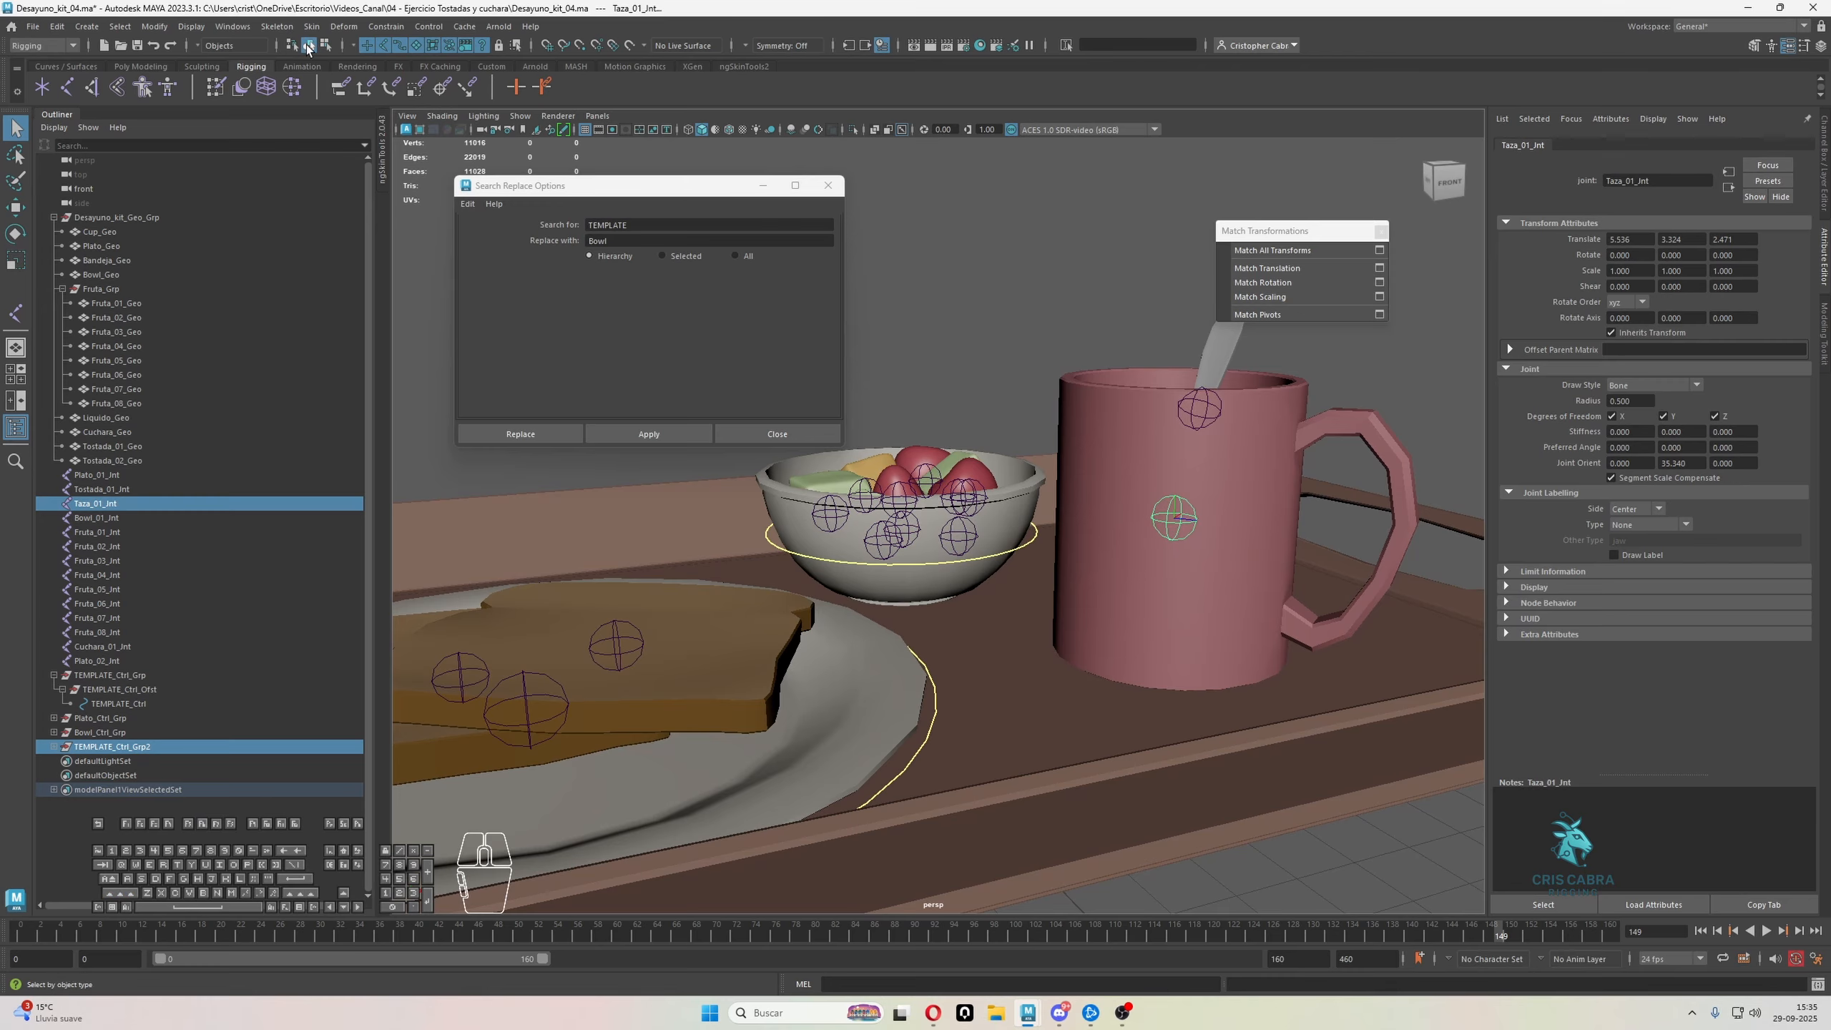
left_click(1273, 250)
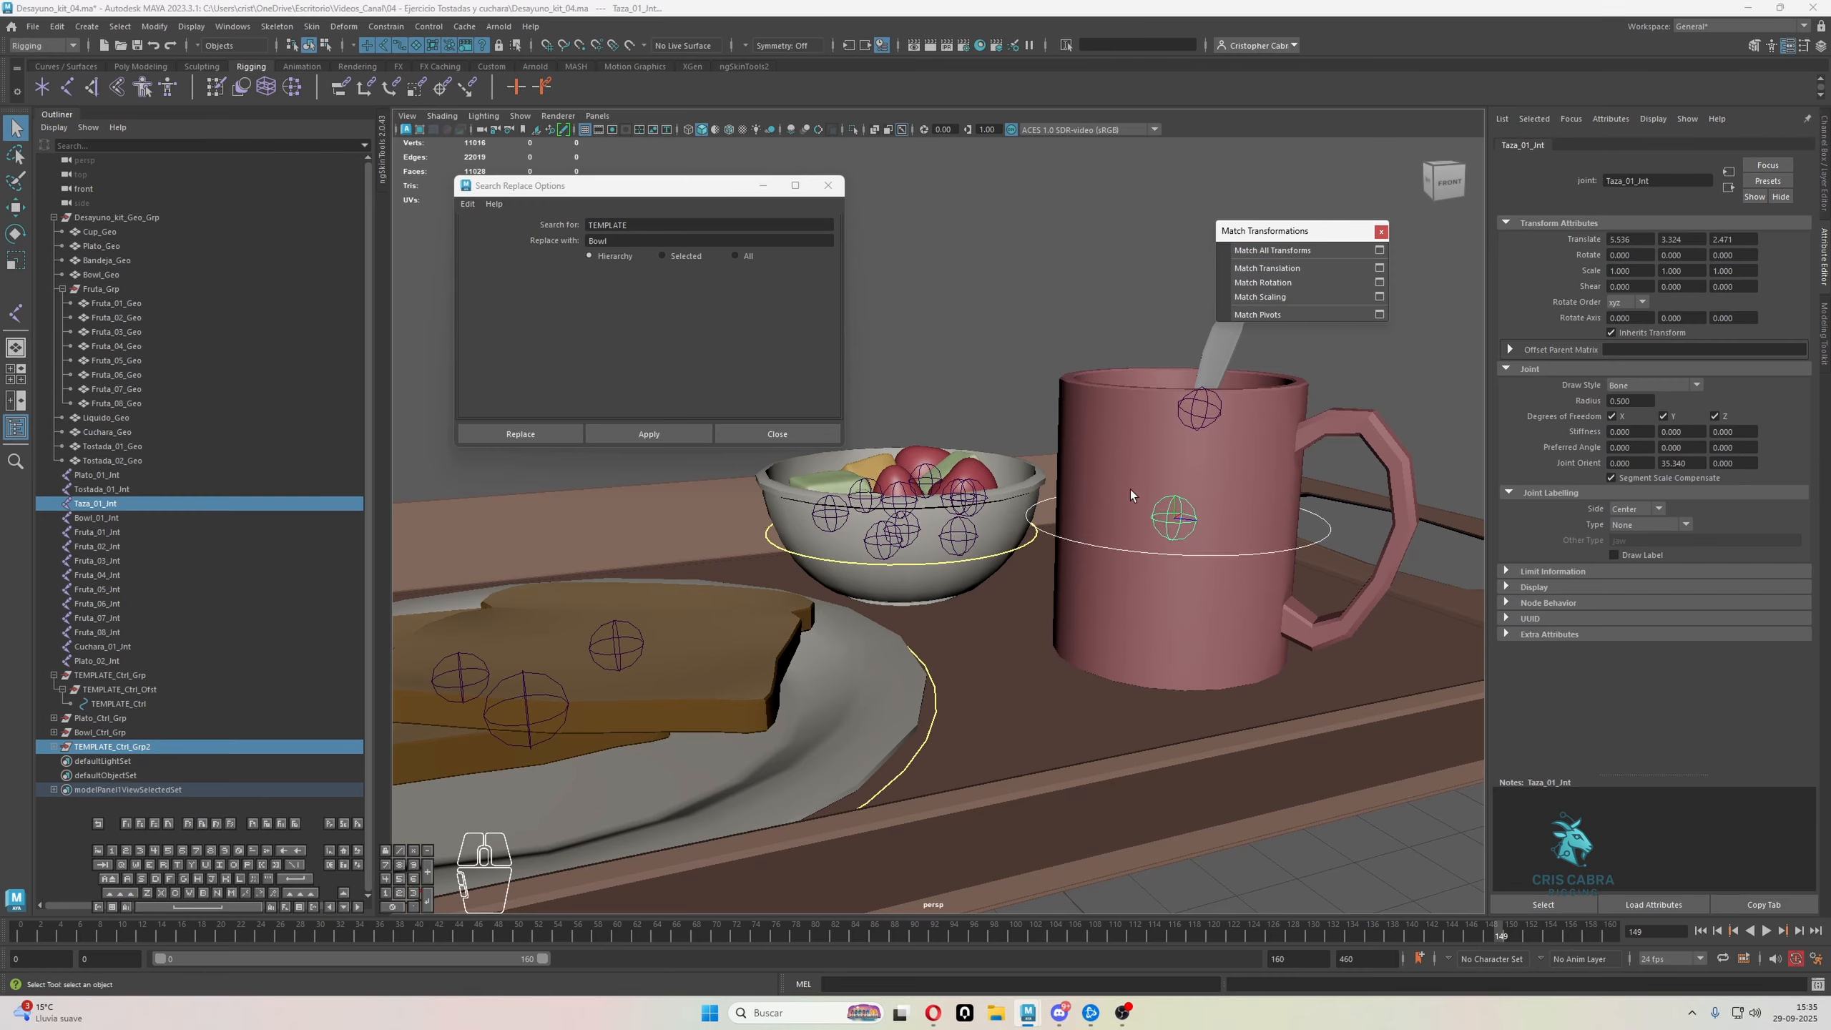
Scale the control vertices of the mug's control curve so the circle fits closely around the mug body
left_click(1310, 537)
left_click_drag(1316, 549, 1135, 517, "alt")
left_click(326, 46)
scroll(1050, 493, "down", 2)
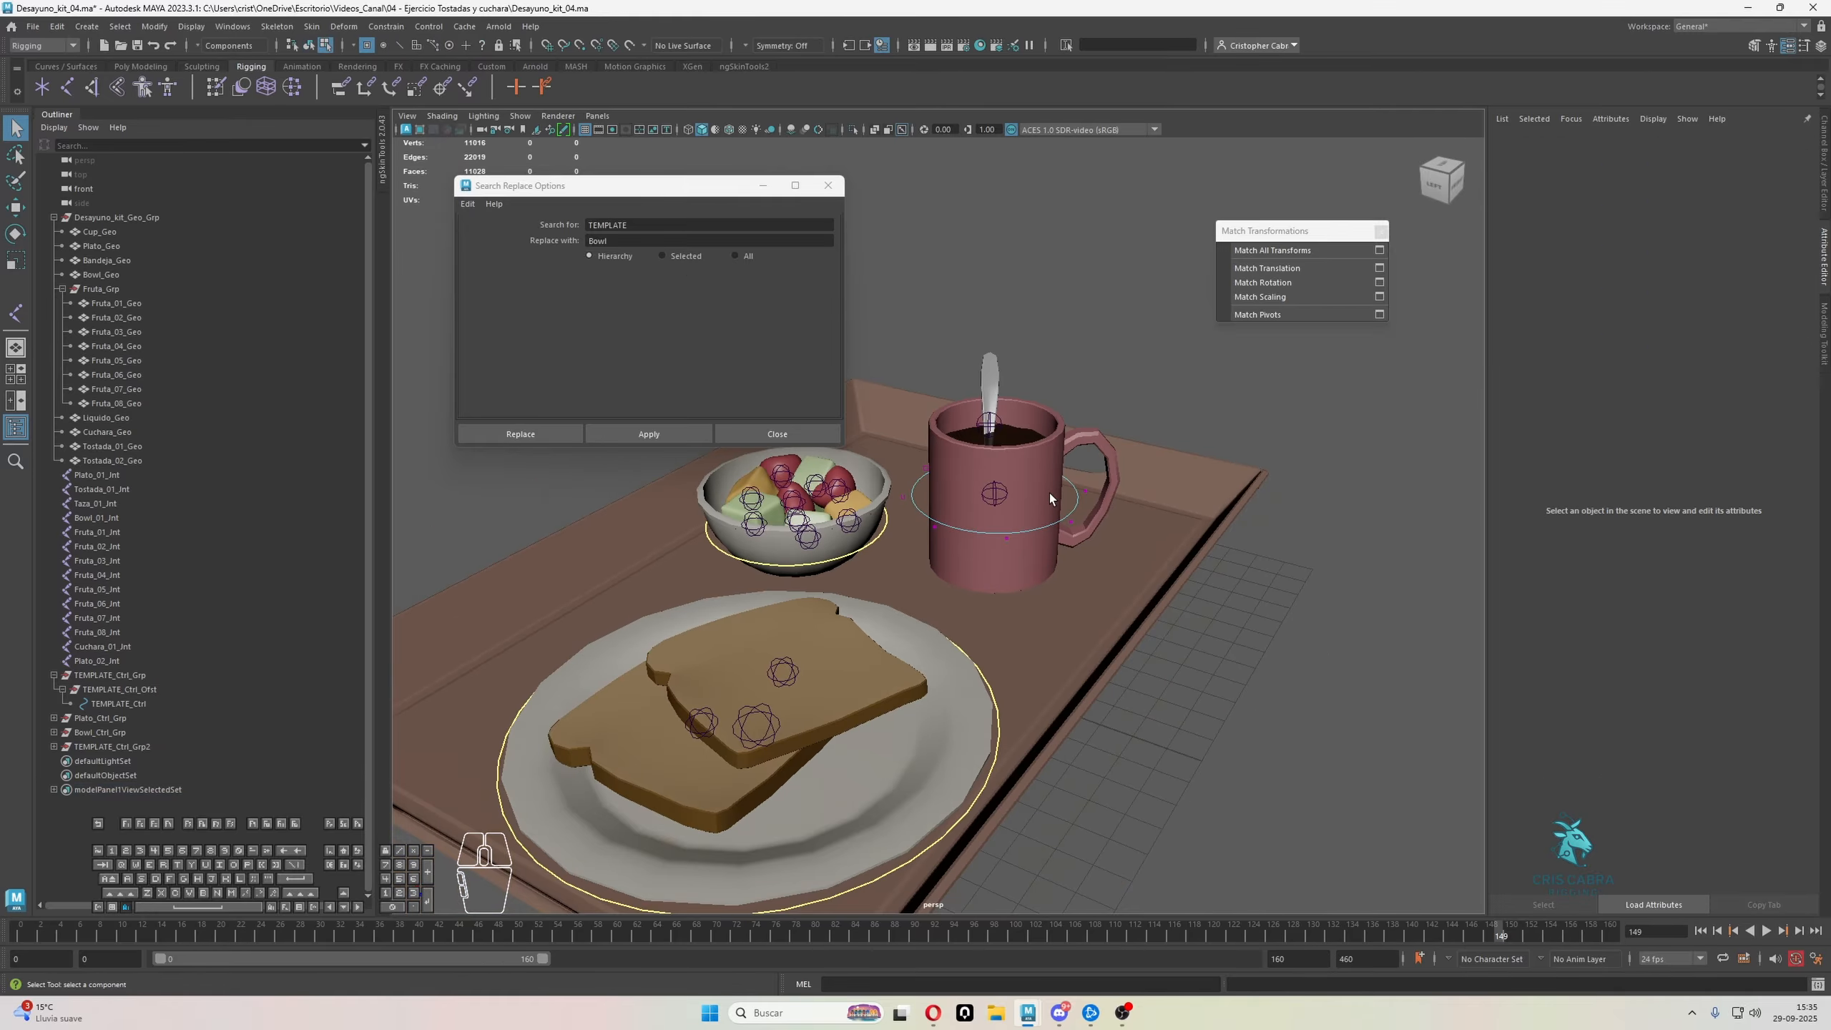
middle_click_drag(1050, 492, 1104, 507, "alt")
left_click_drag(915, 400, 1258, 661)
left_click_drag(1255, 613, 1065, 540, "alt")
key("r")
key("q")
right_click_drag(1092, 380, 1122, 367)
left_click_drag(1123, 401, 1148, 394, "alt")
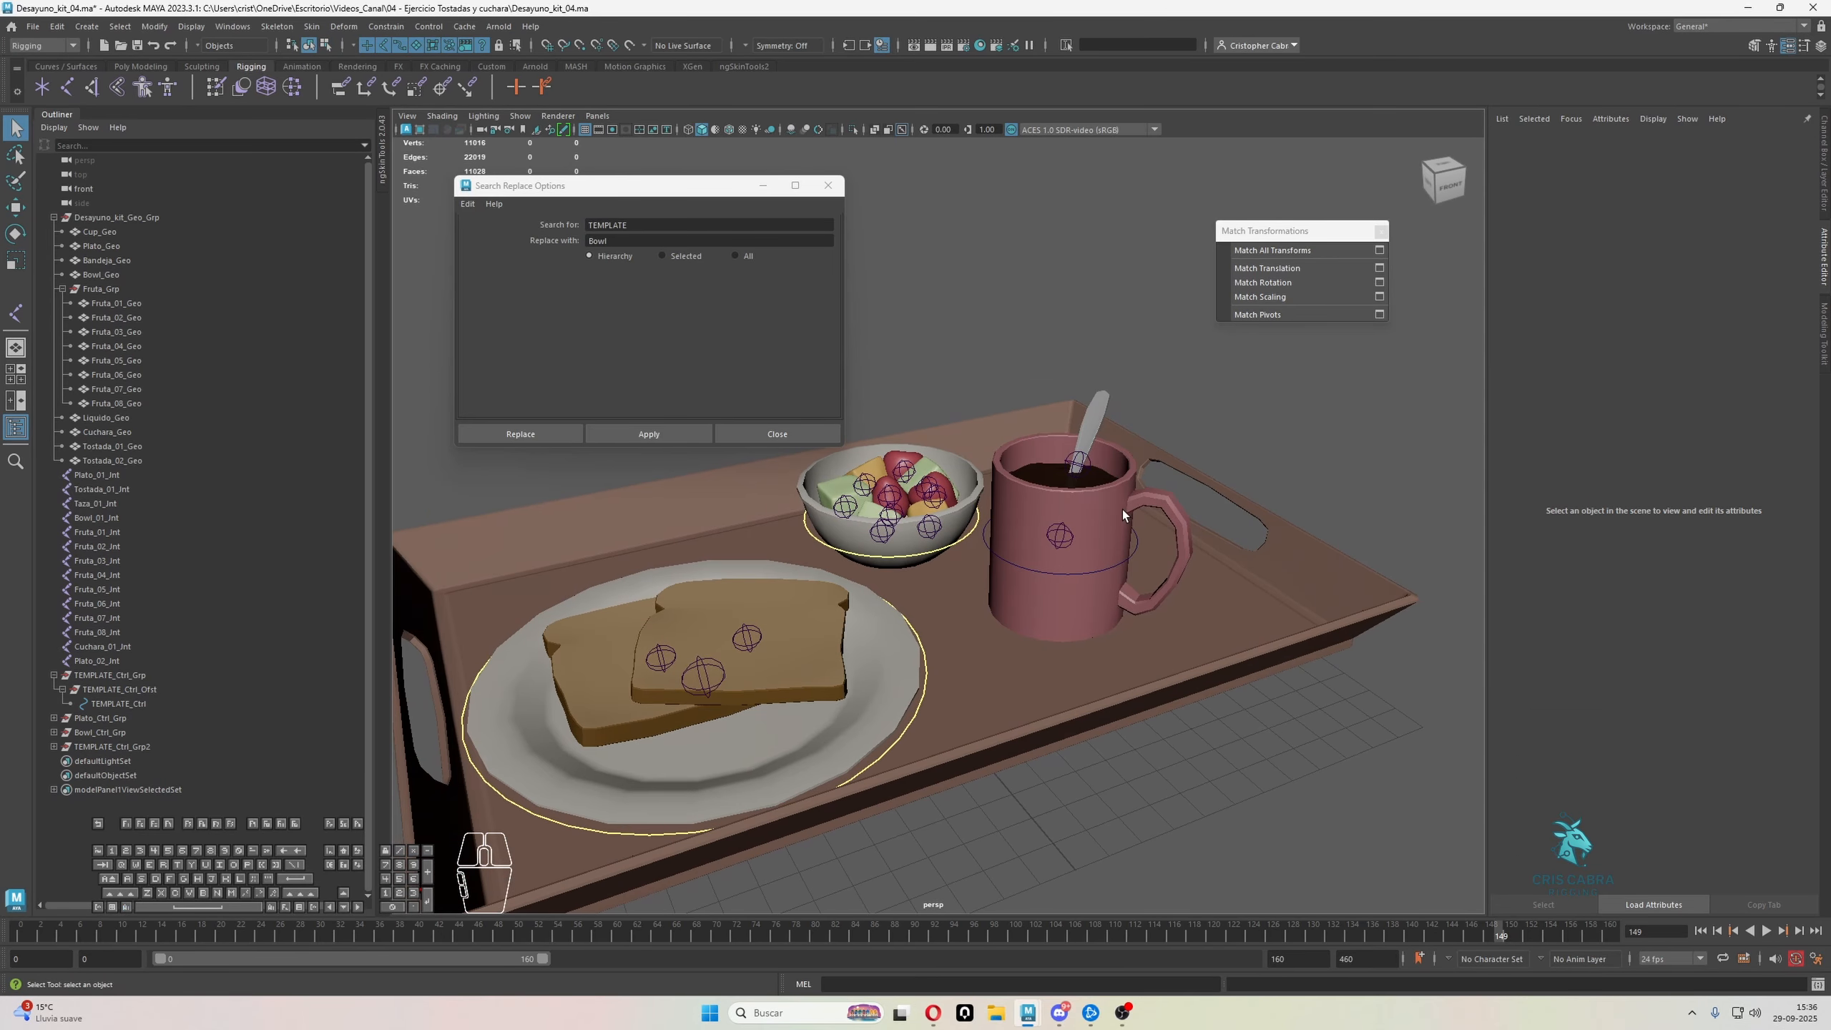
Set the line width of the mug control's curve shape to 2
left_click(1137, 561)
left_click(1136, 565)
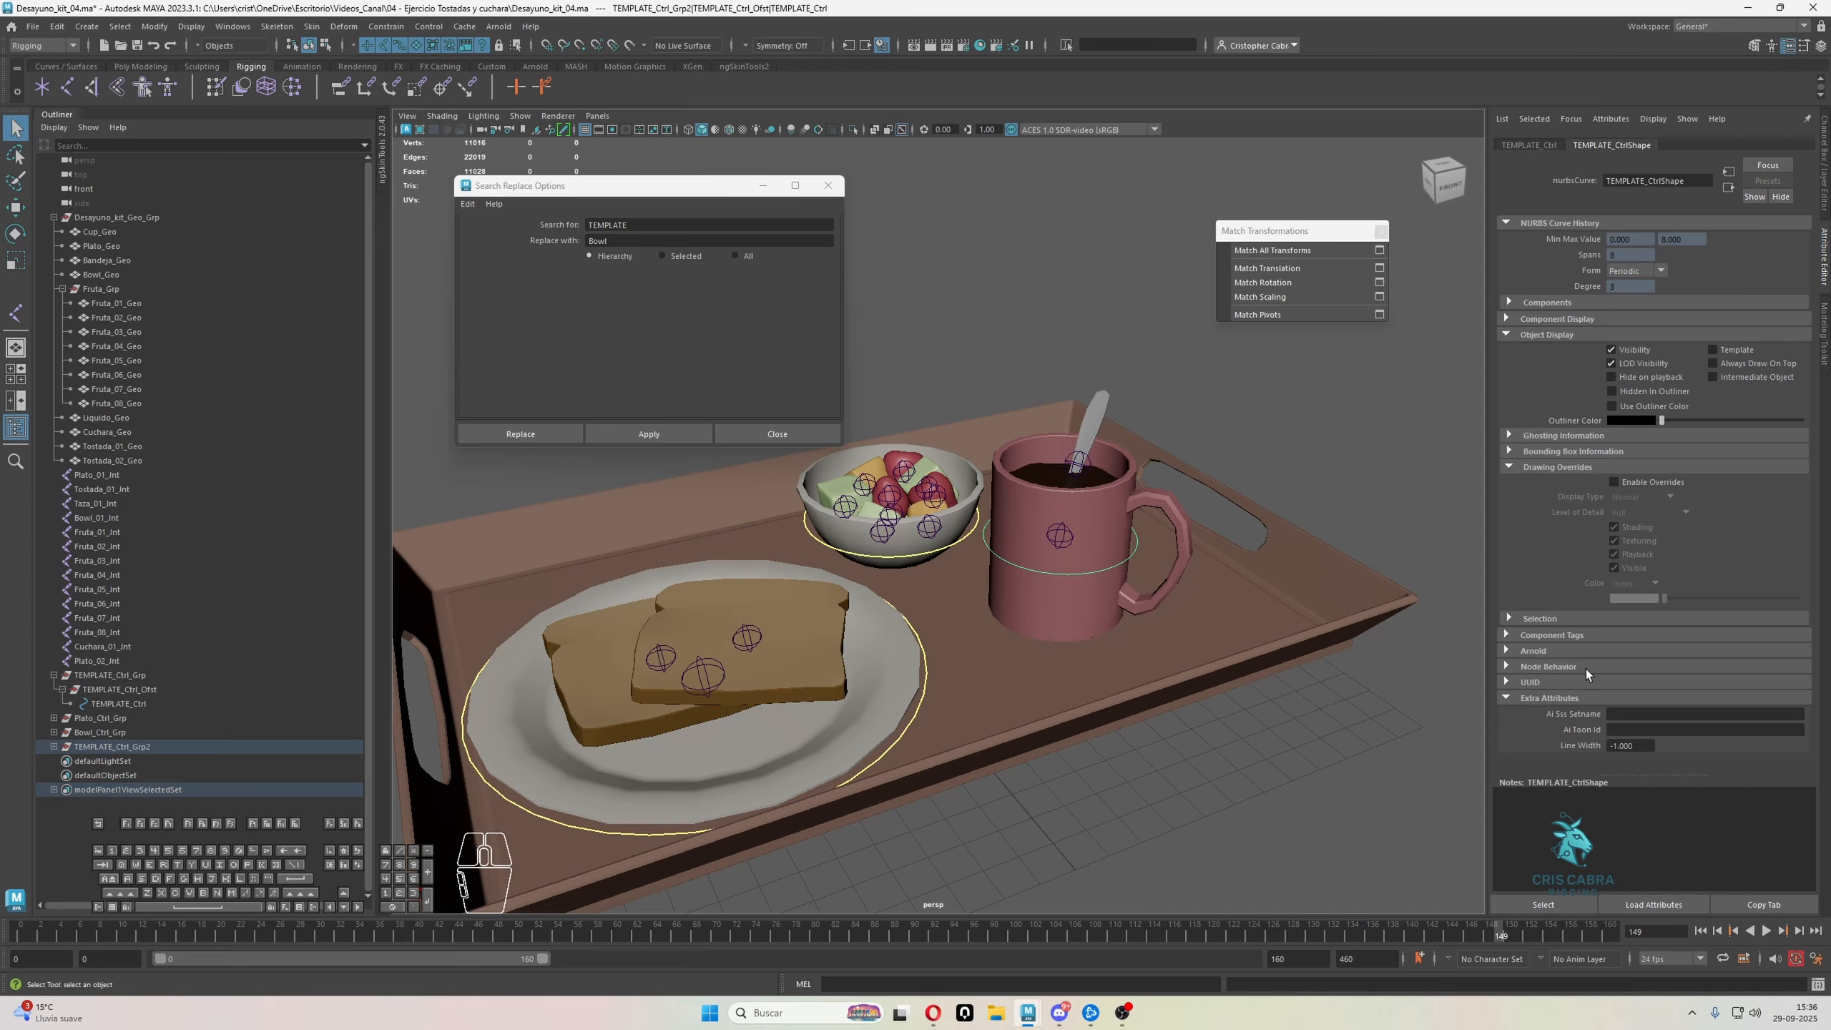
left_click(1634, 745)
type("2")
key("Return")
Enable drawing overrides on the mug control's curve shape and set its index color to yellow
left_click(1646, 480)
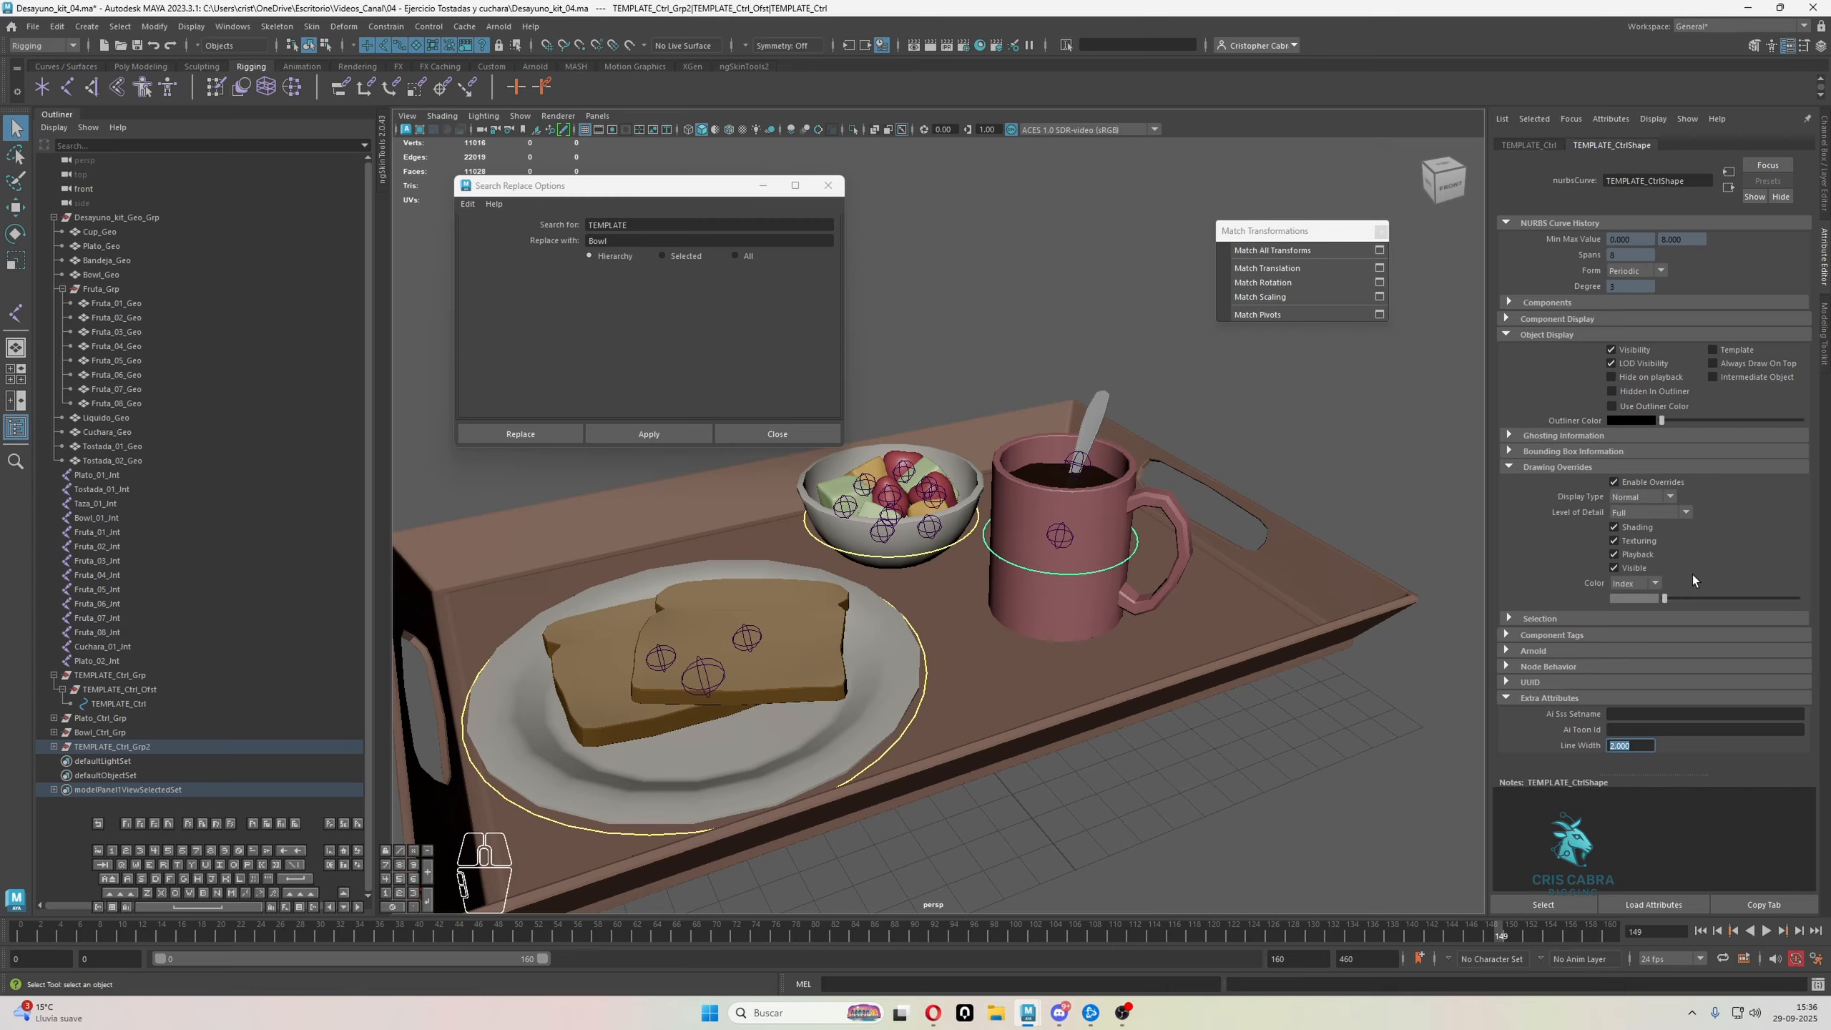
left_click_drag(1664, 598, 1735, 592)
left_click(1260, 498)
right_click_drag(1261, 499, 1230, 478, "alt")
left_click_drag(1231, 477, 1202, 547, "alt")
scroll(1202, 547, "up", 3)
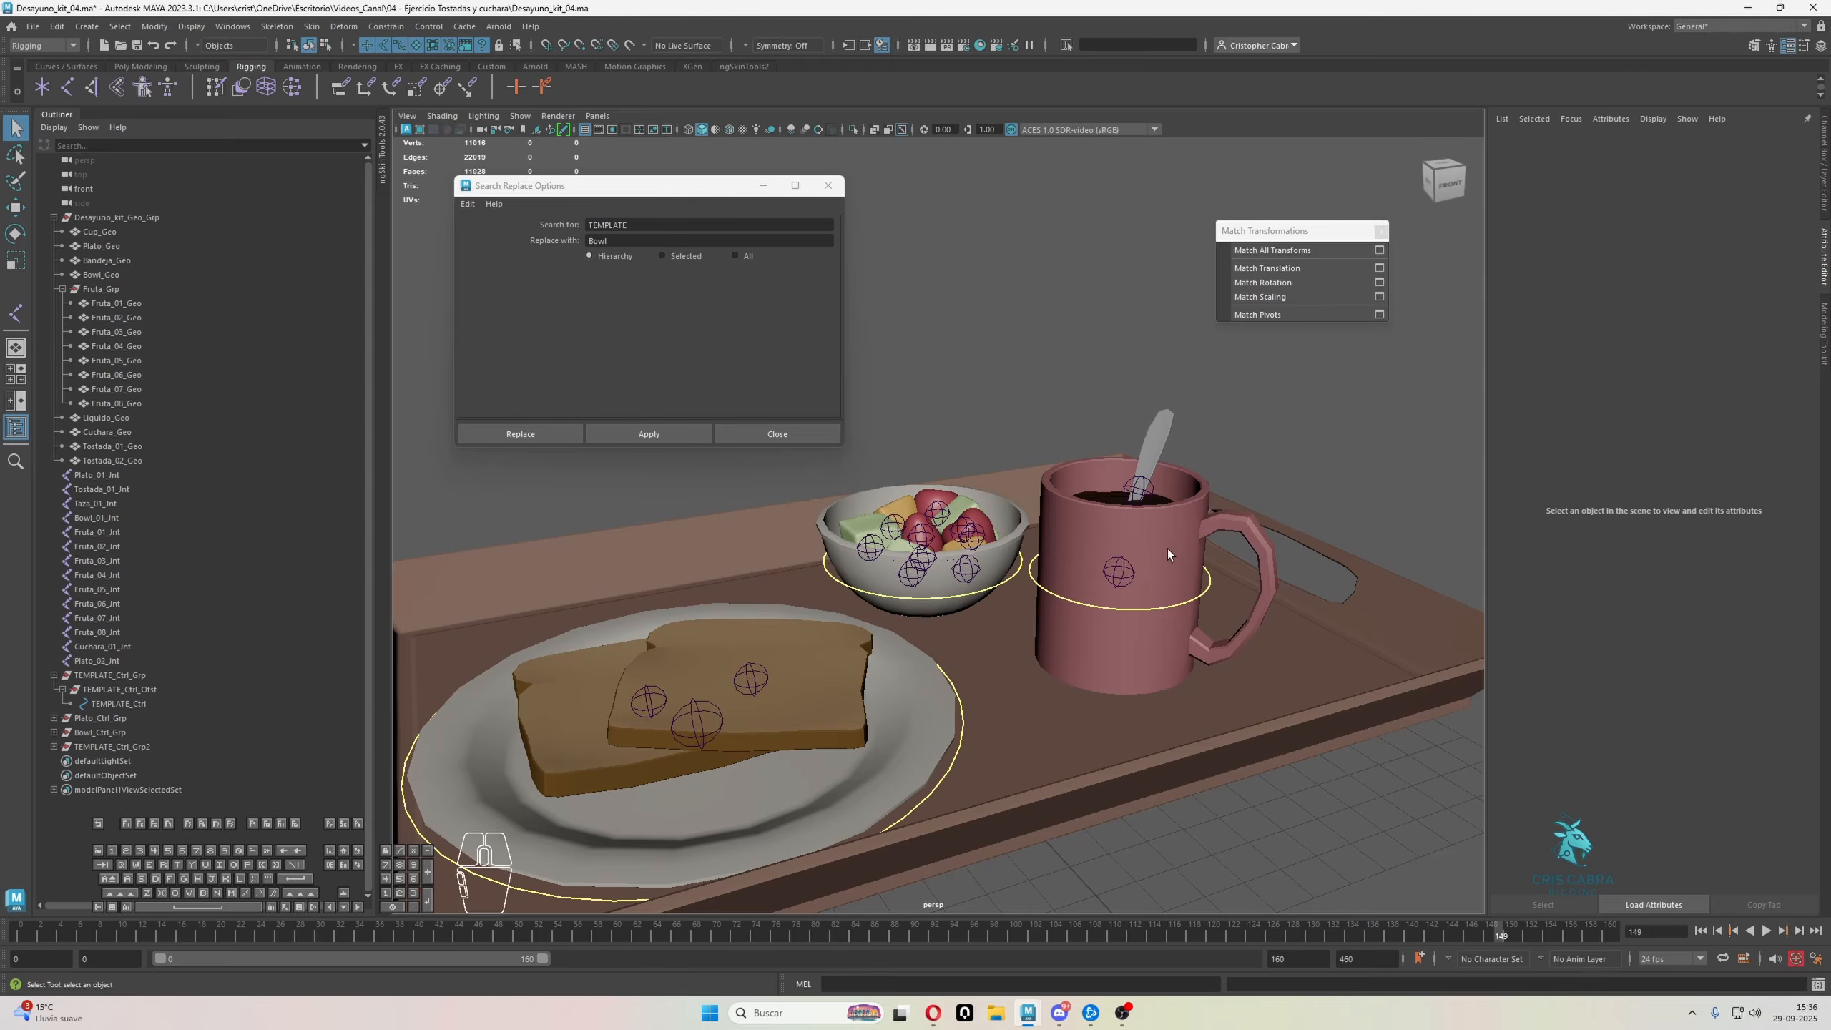
scroll(1154, 560, "up", 2)
Move the handle-side control vertices of the mug's control curve outward and scale them so the curve surrounds the handle
left_click(1157, 626)
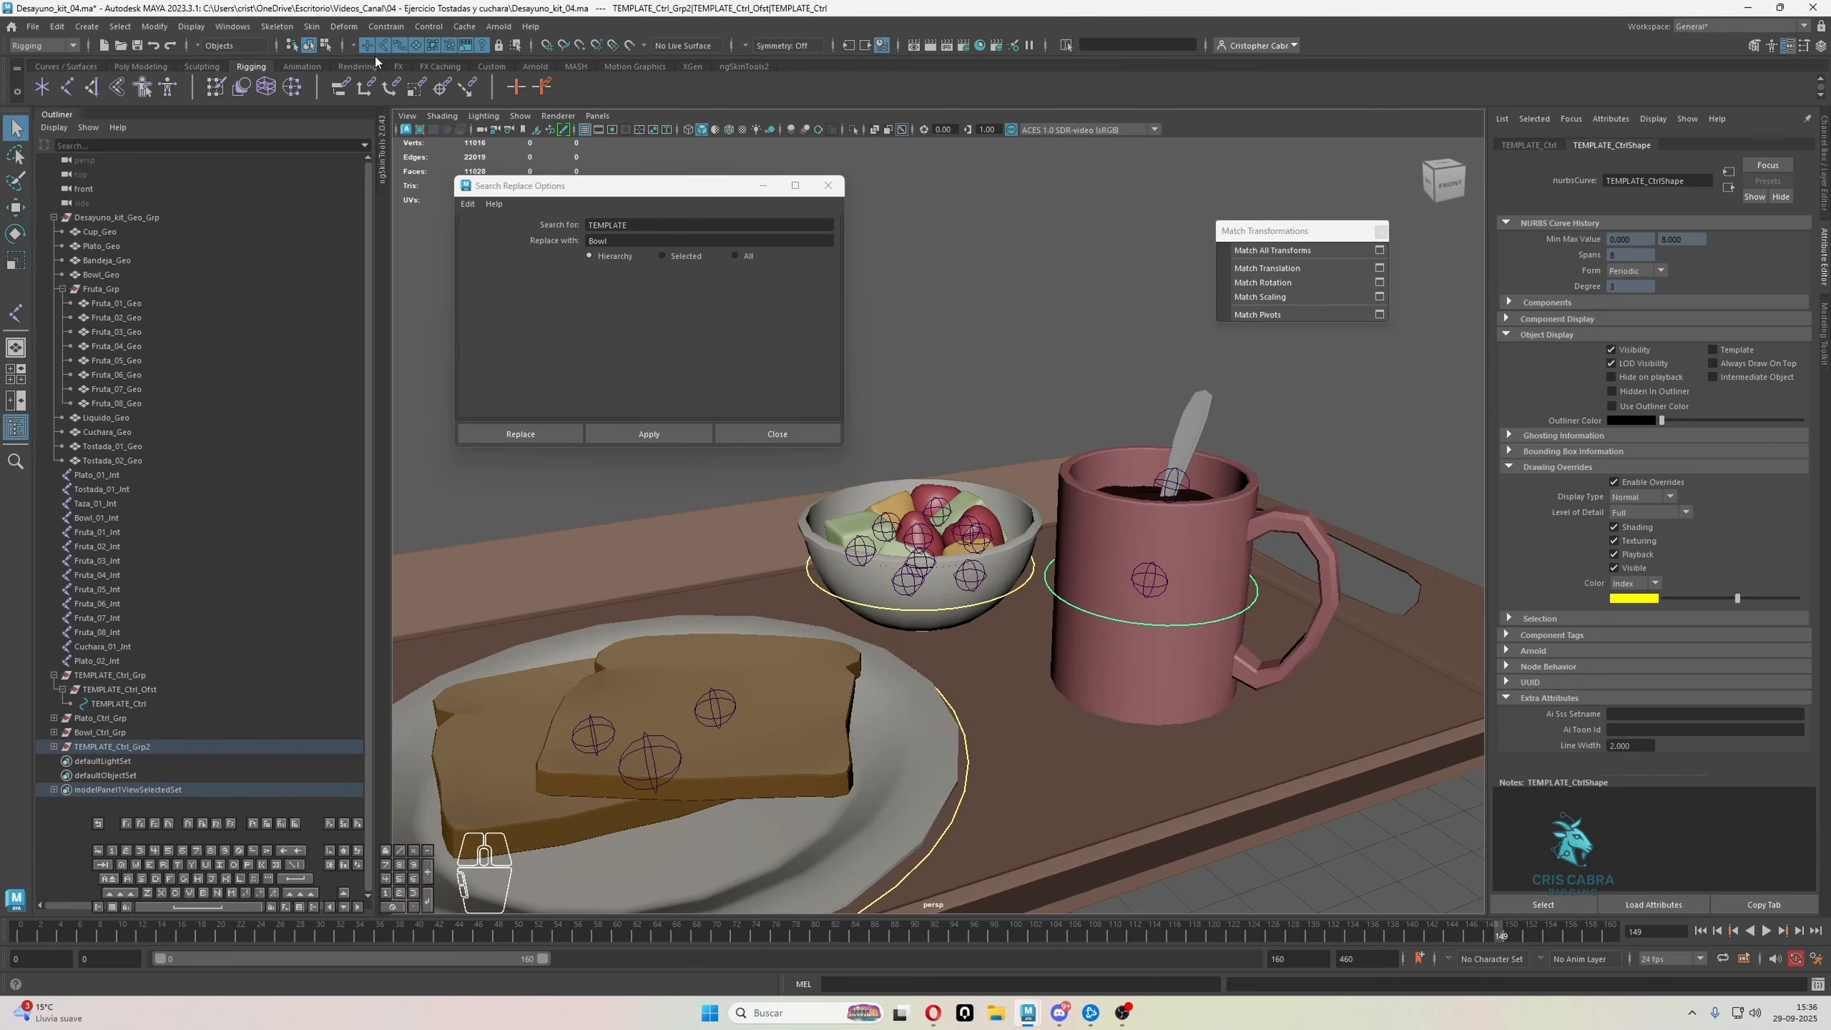
left_click(328, 46)
middle_click_drag(1074, 490, 956, 462, "alt")
left_click_drag(955, 462, 995, 606, "alt")
left_click_drag(1104, 647, 987, 403)
middle_click_drag(1058, 430, 966, 503, "alt")
key("w")
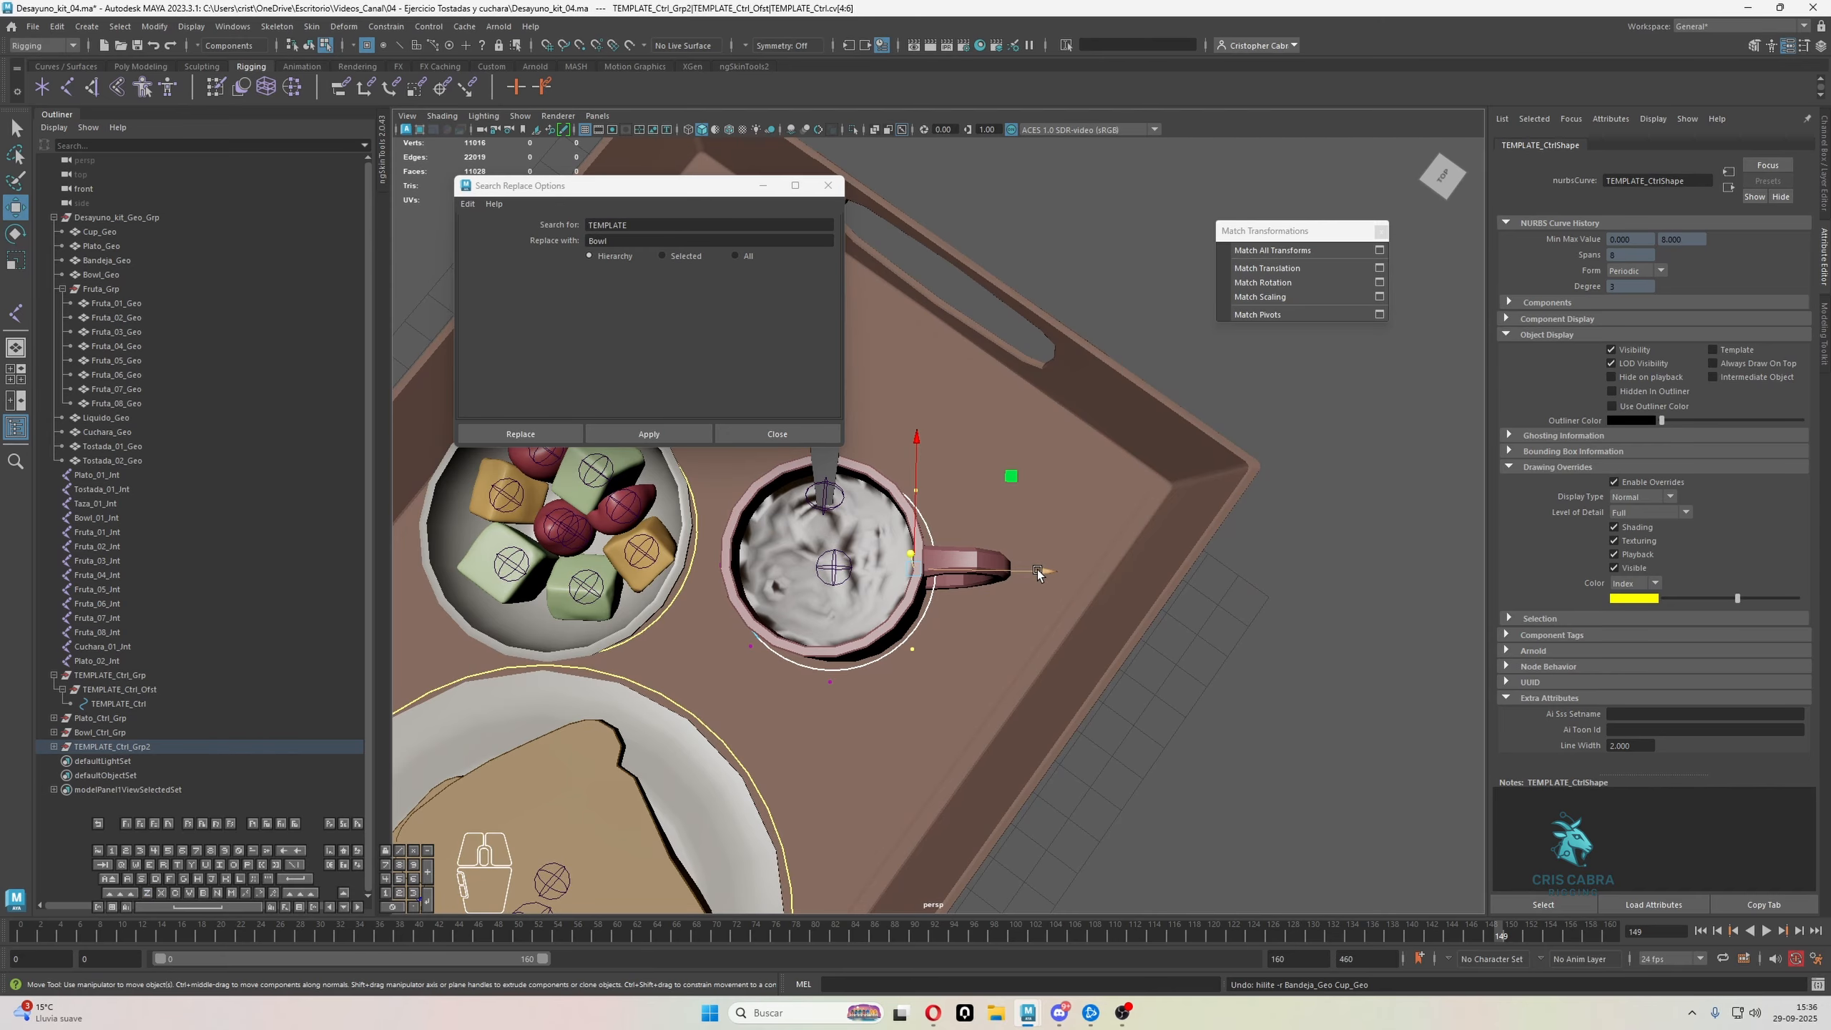
left_click_drag(1037, 570, 1126, 571)
key("r")
left_click_drag(1015, 445, 1038, 403)
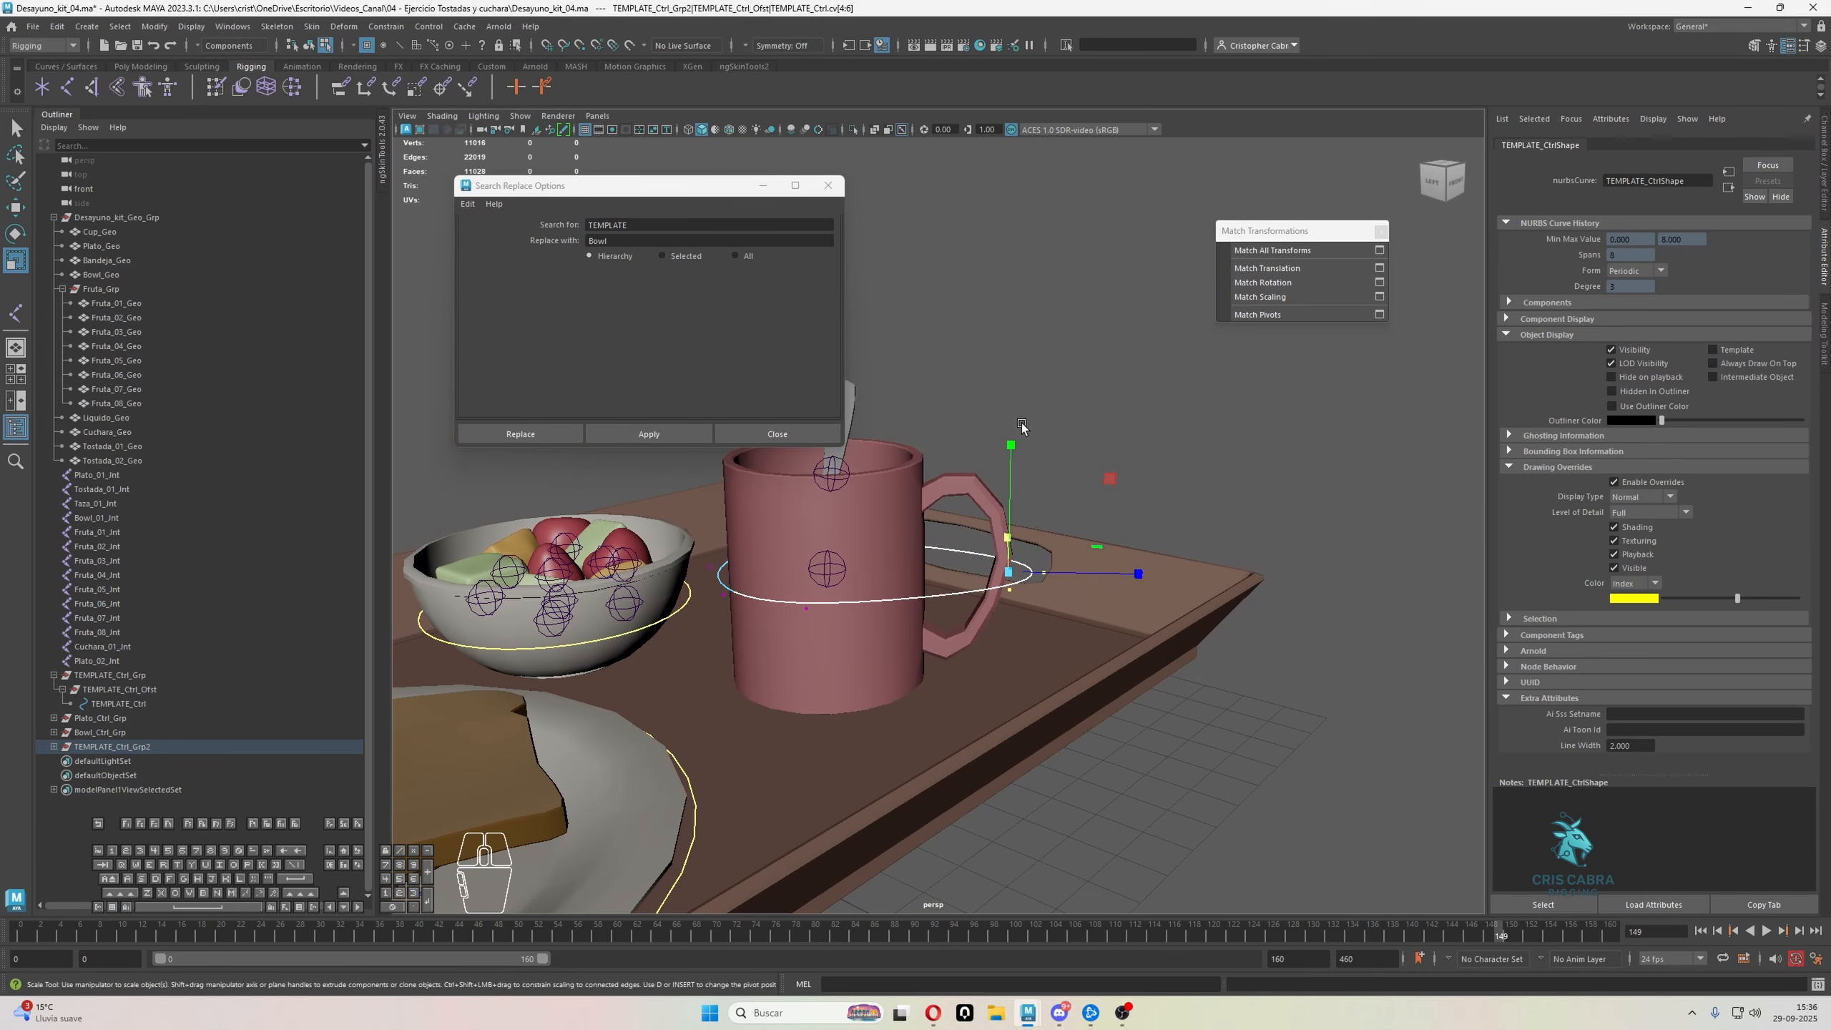
key("q")
key("F8")
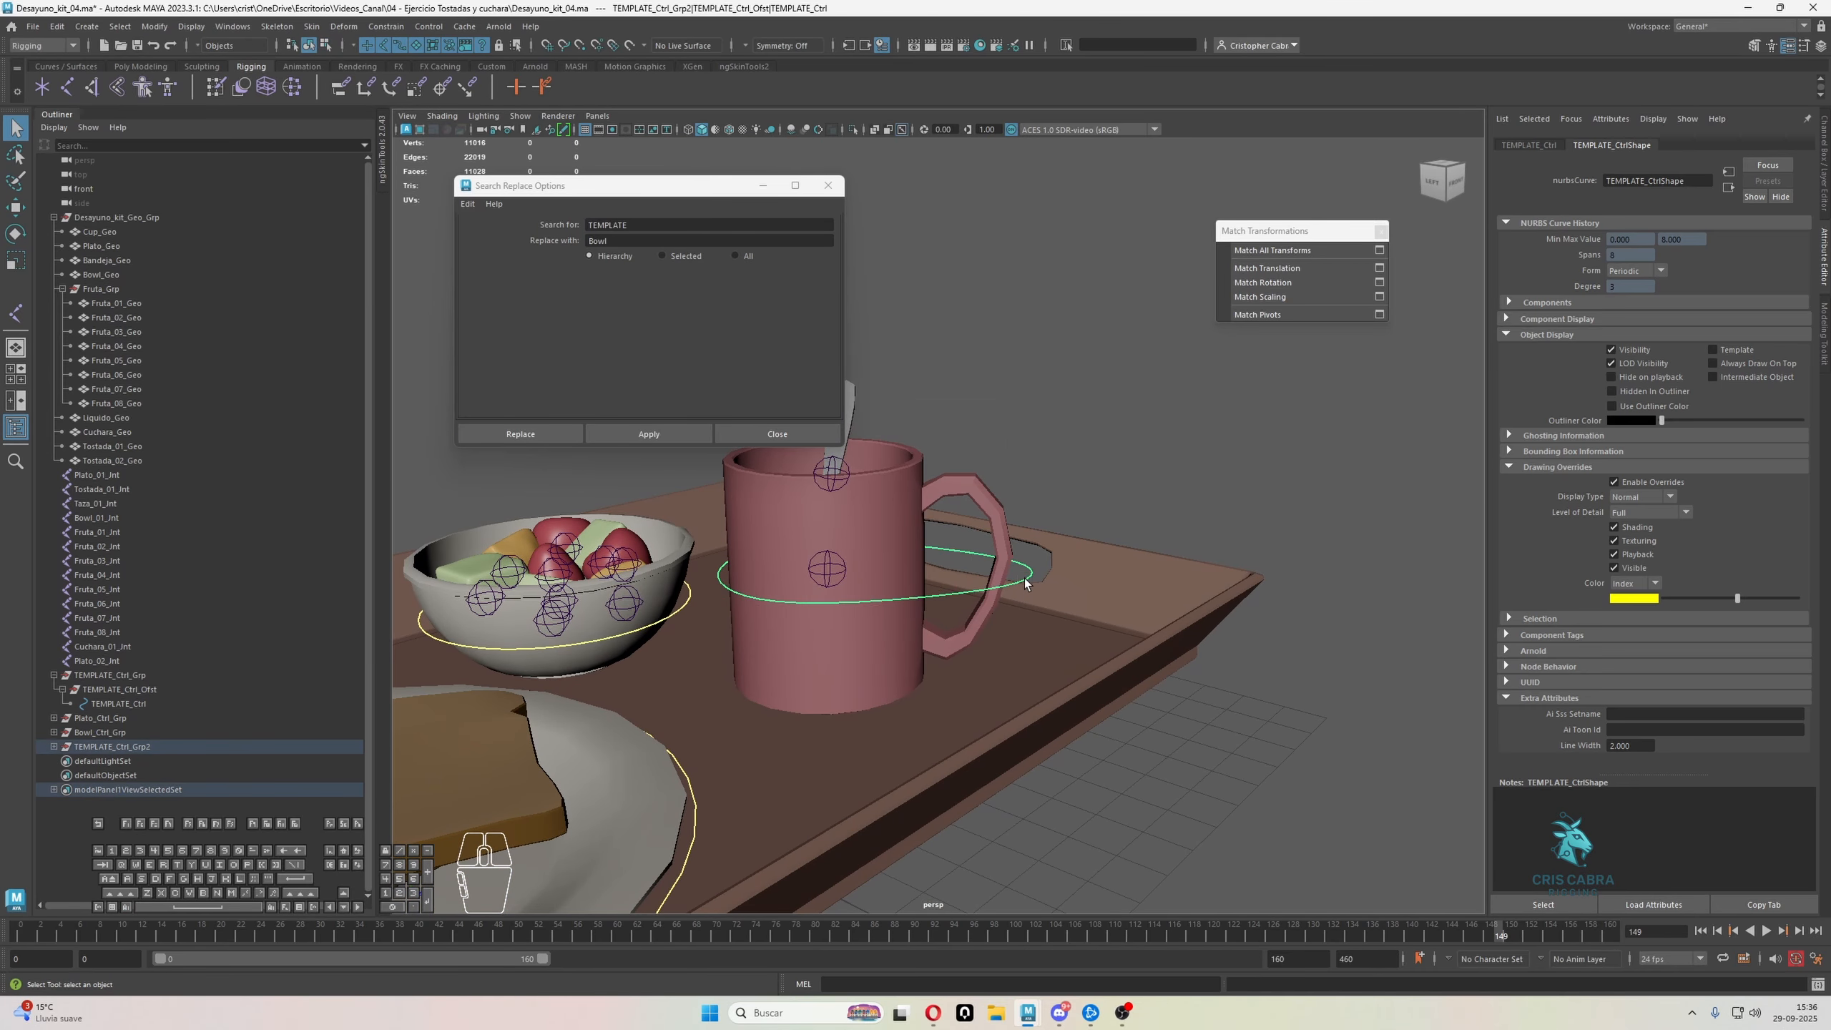
Rotate the mug control to tilt its curve around the mug and handle, leaving nothing selected
key("e")
scroll(932, 542, "down", 4)
left_click_drag(933, 542, 942, 574, "alt")
key("q")
left_click(1045, 418)
scroll(1045, 418, "down", 4)
left_click_drag(1045, 418, 955, 465, "alt")
middle_click_drag(955, 465, 1147, 542, "alt")
left_click_drag(1133, 541, 1090, 509, "alt")
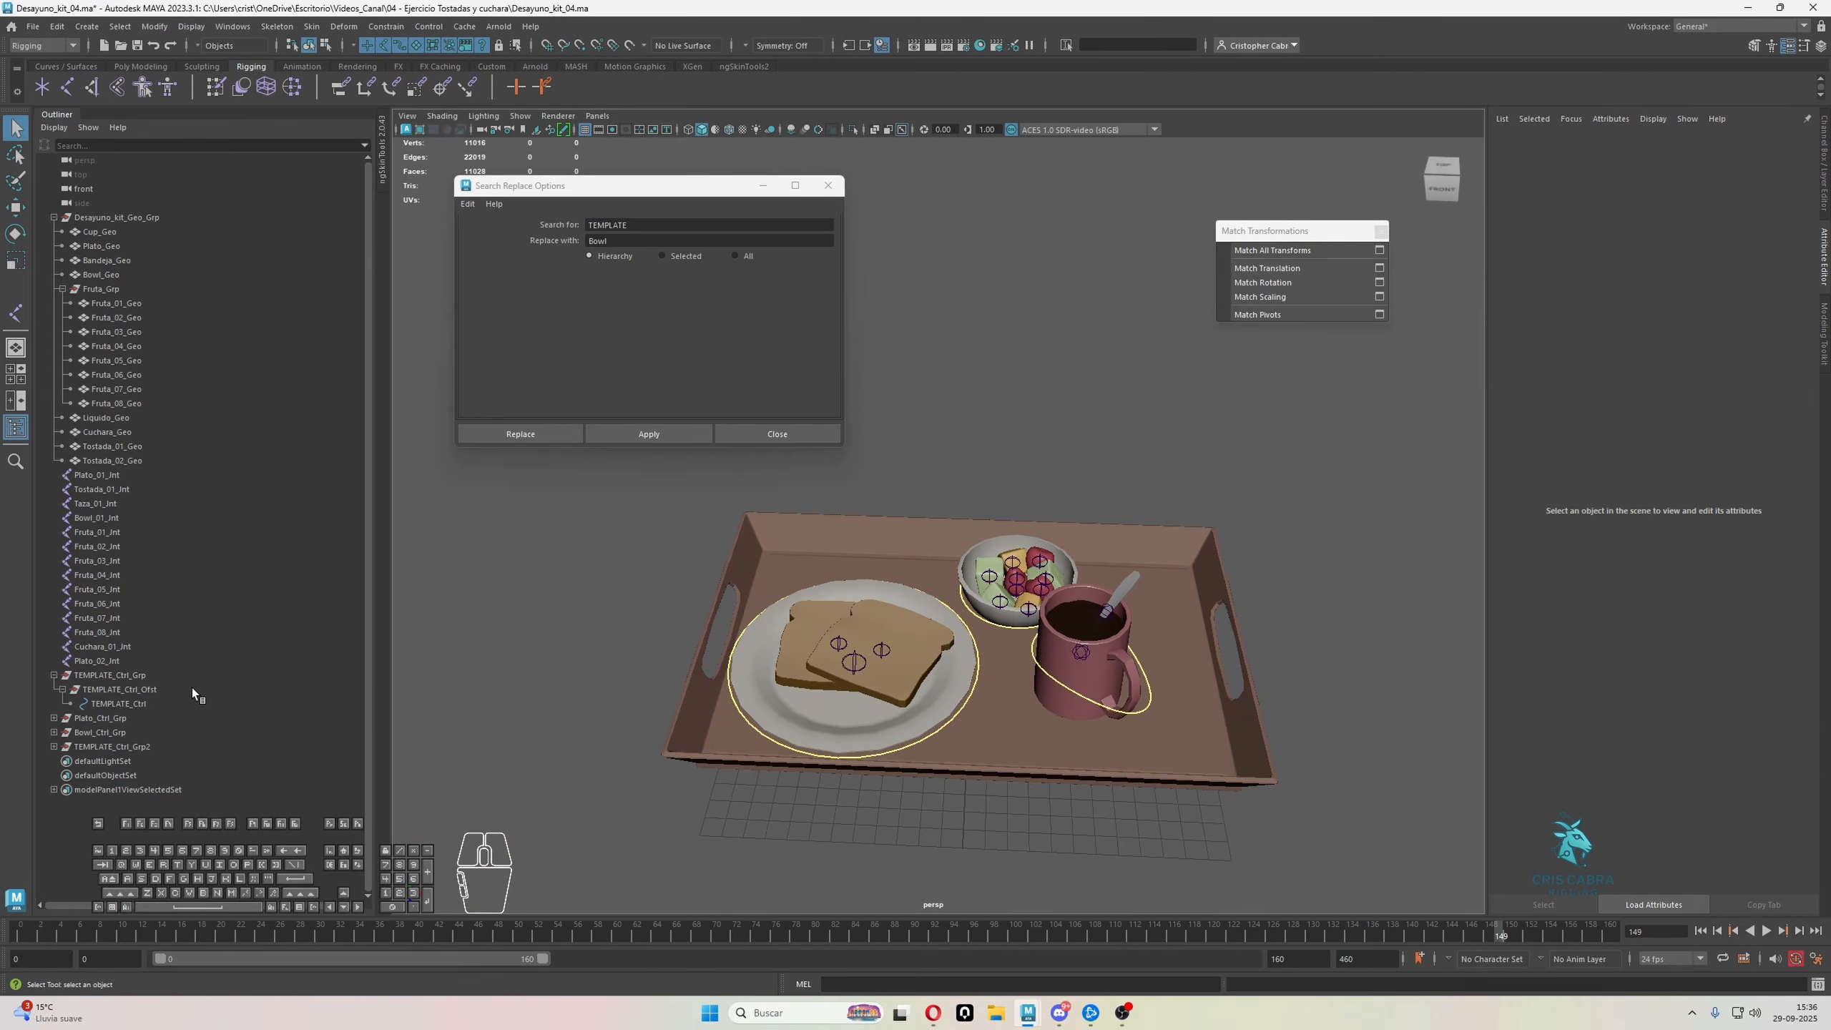
Replace TEMPLATE with Taza in all names of the TEMPLATE_Ctrl_Grp2 hierarchy
left_click(133, 749)
left_click(604, 240)
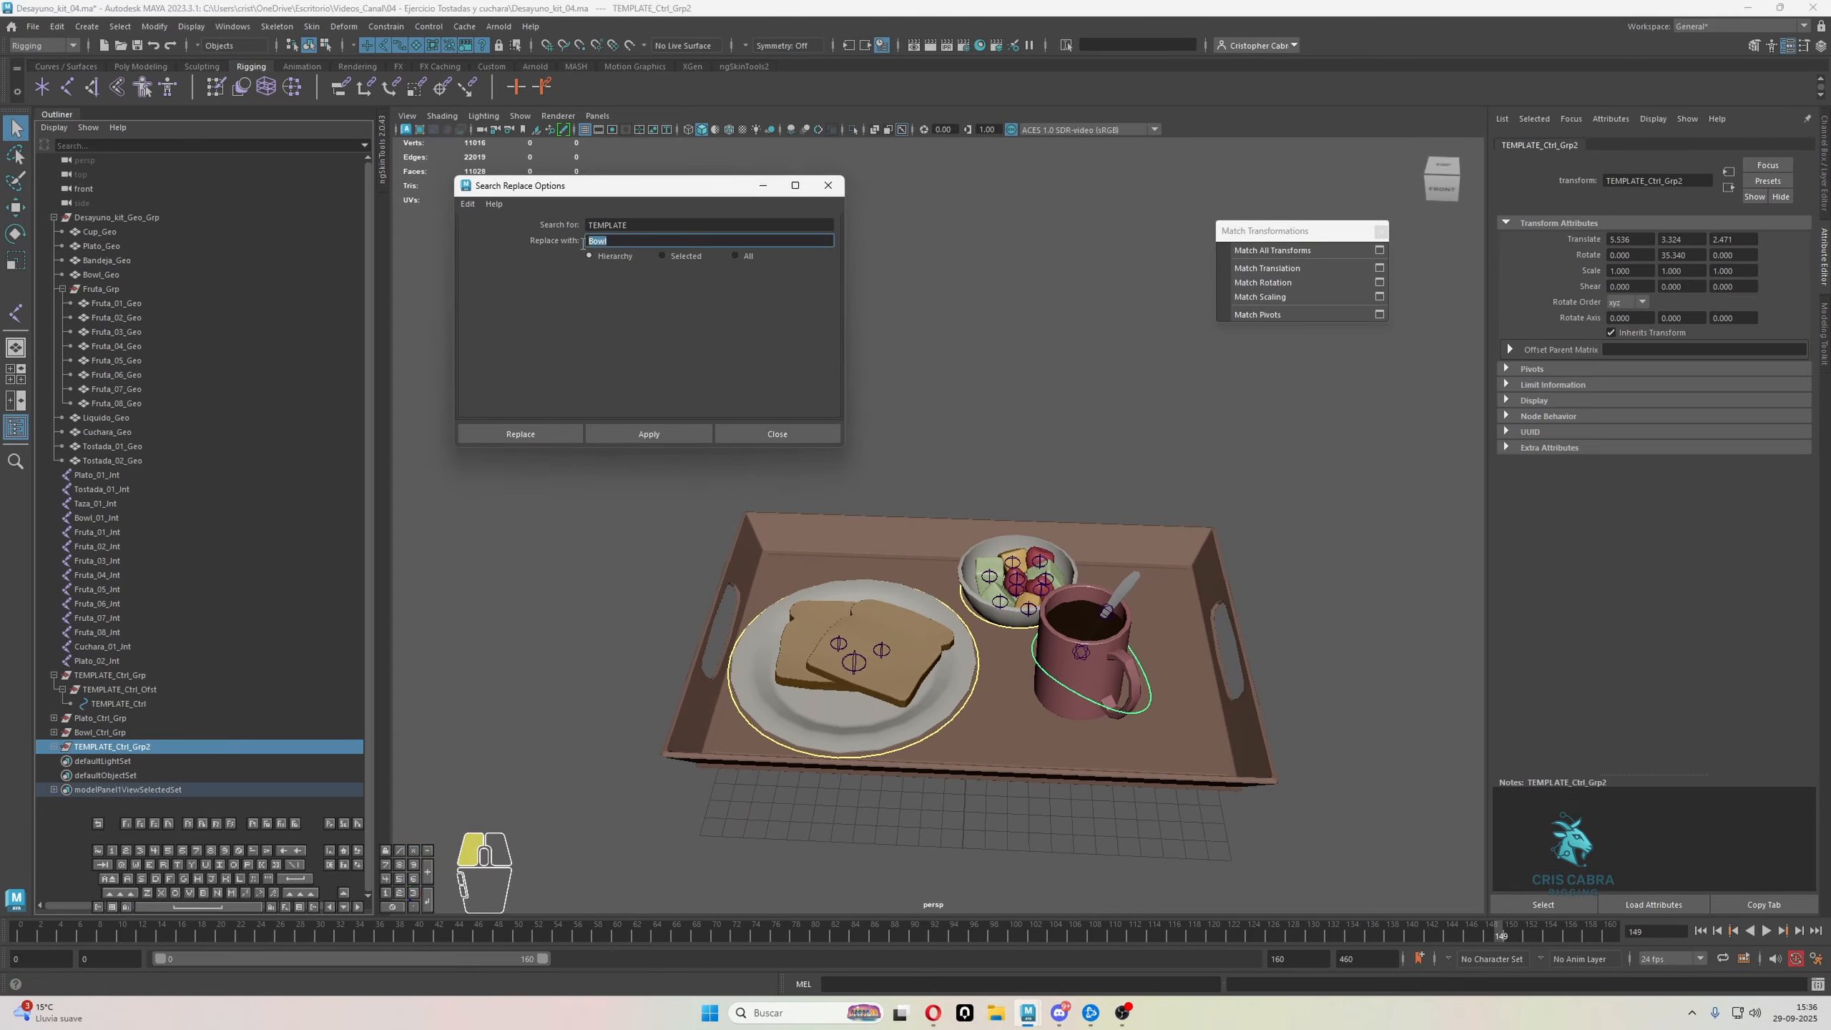
type("Taza")
left_click(655, 435)
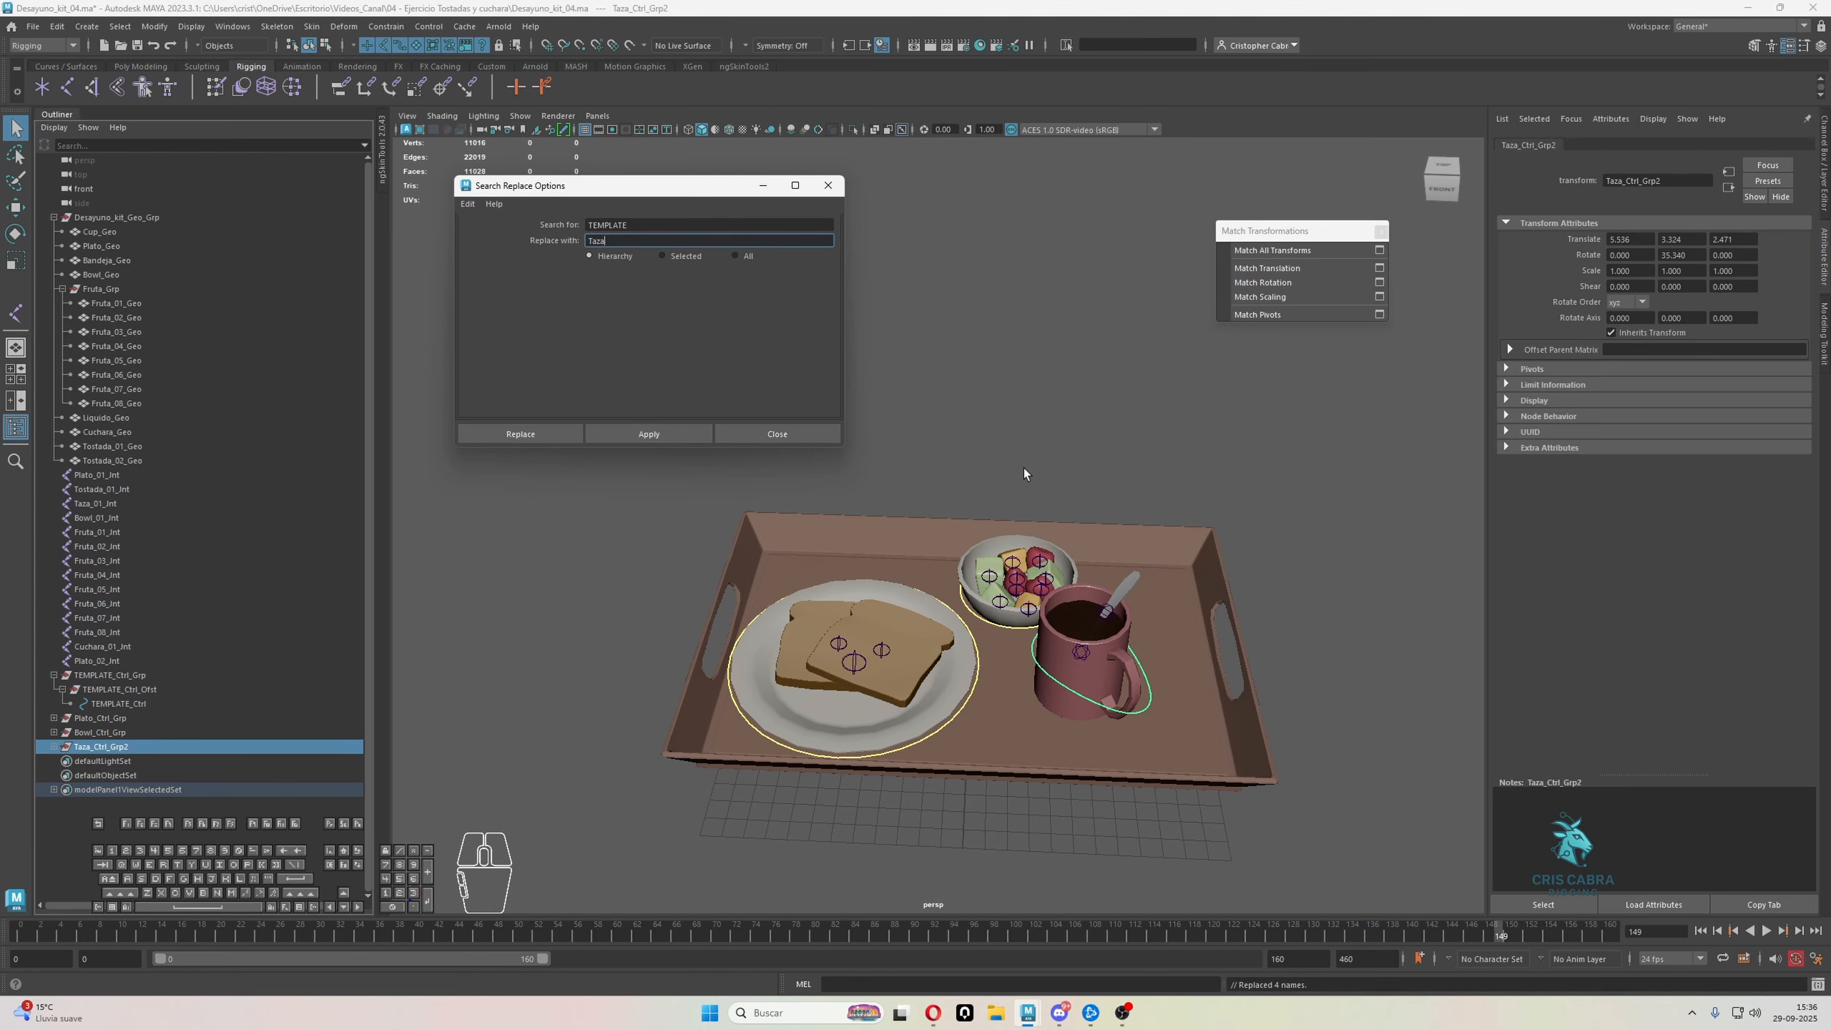
Rename the mug's top control group as Taza_Ctrl_Grp
left_click_drag(840, 619, 877, 616, "alt")
double_click(154, 749)
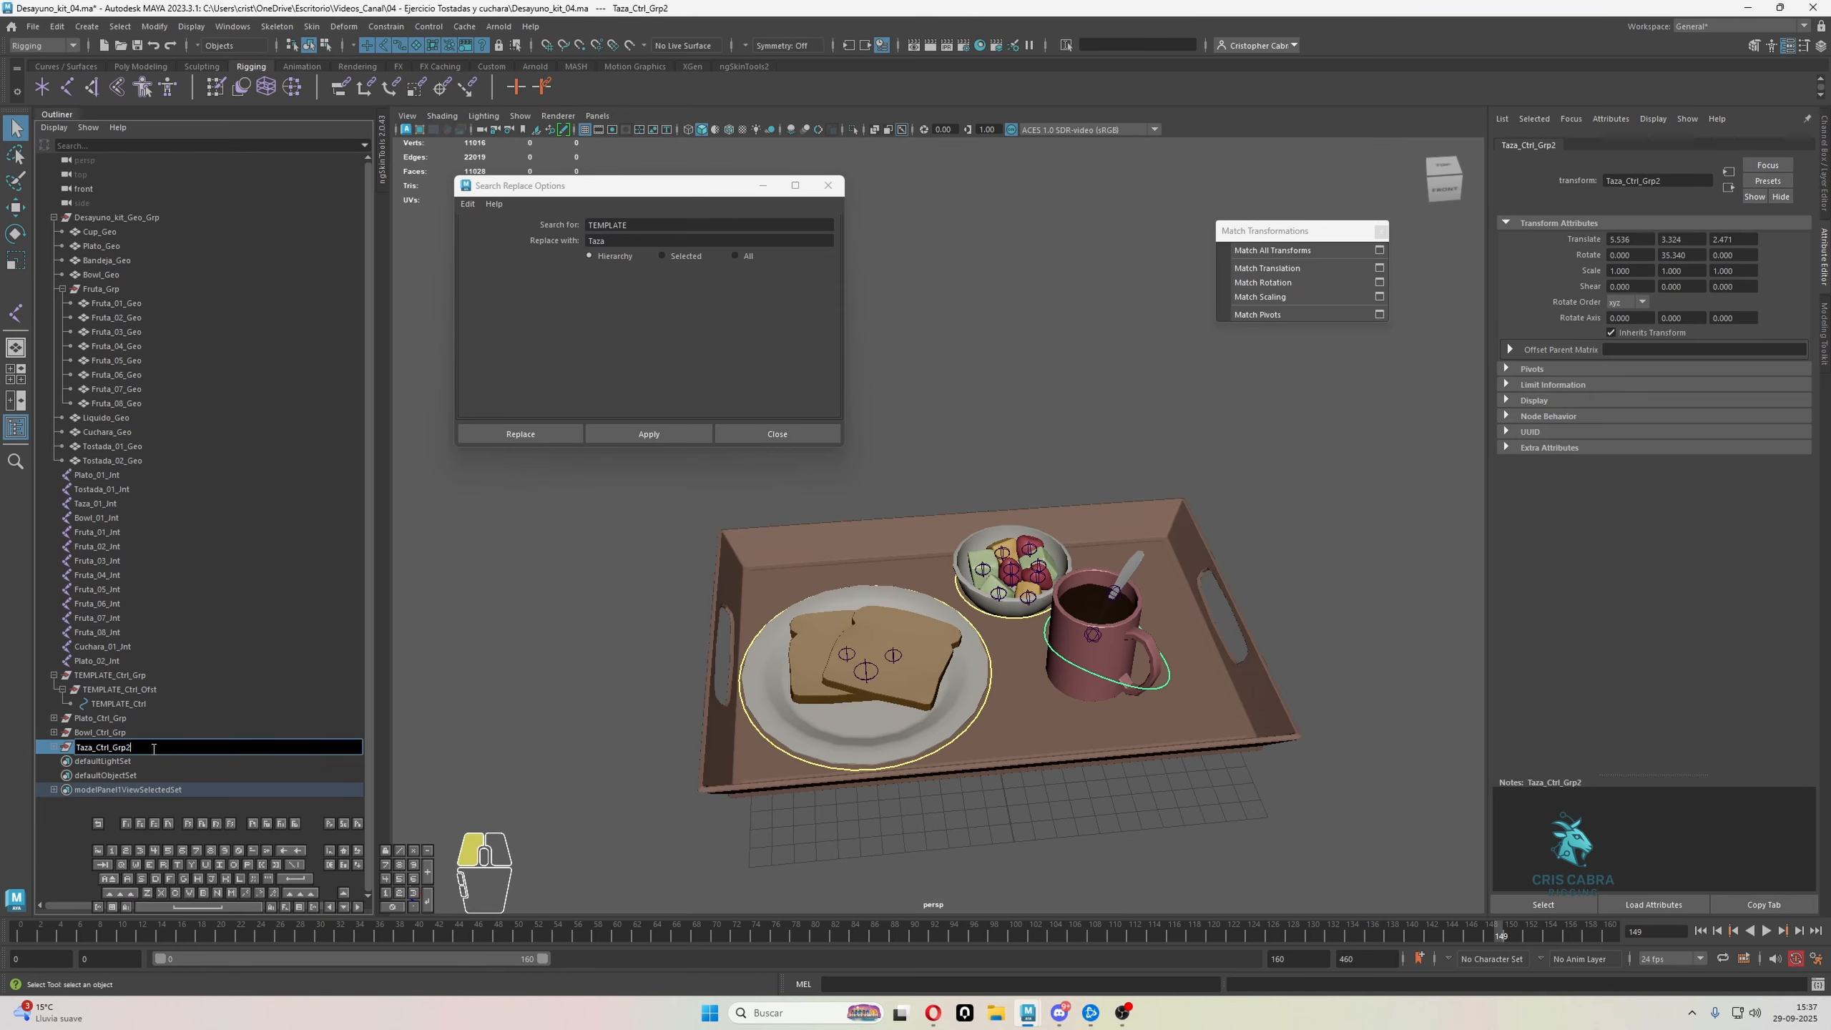
key("BackSpace")
key("Return")
Examine the Taza, Bowl and Plato control hierarchies and how their curves fit the objects on the tray
left_click(54, 748, "shift")
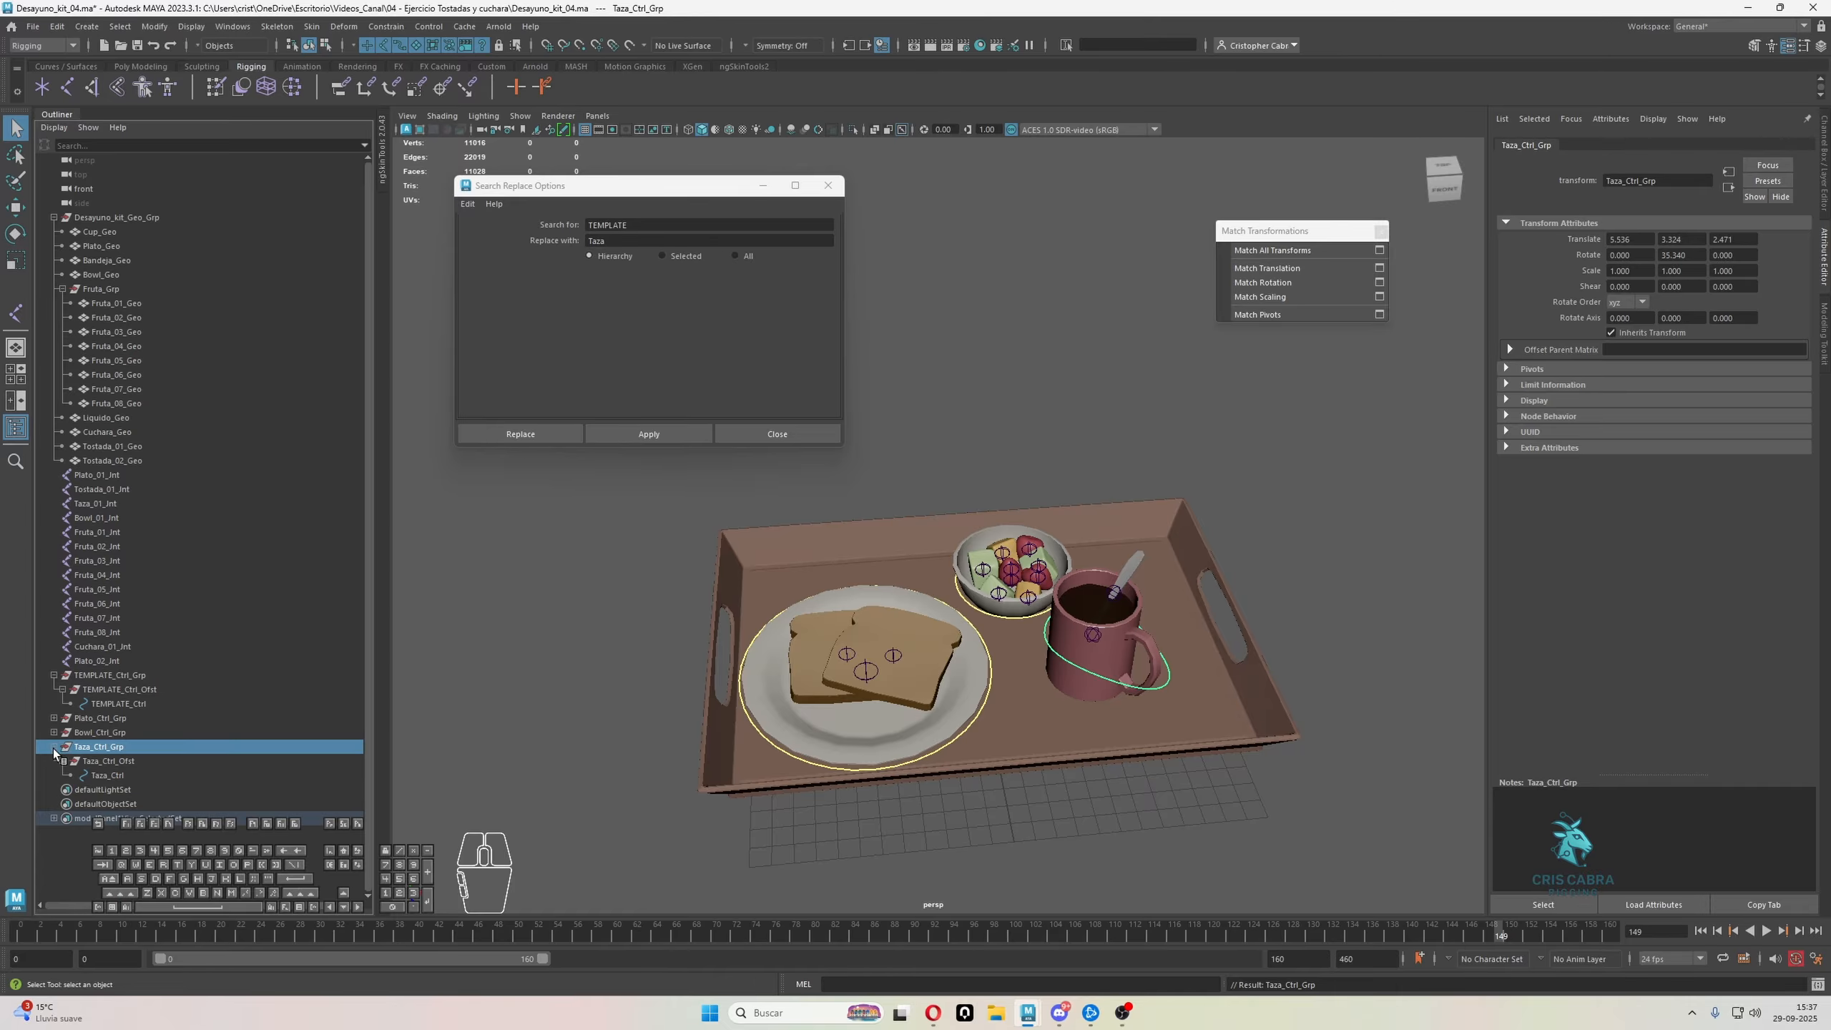
left_click(54, 733, "shift")
left_click(54, 719, "shift")
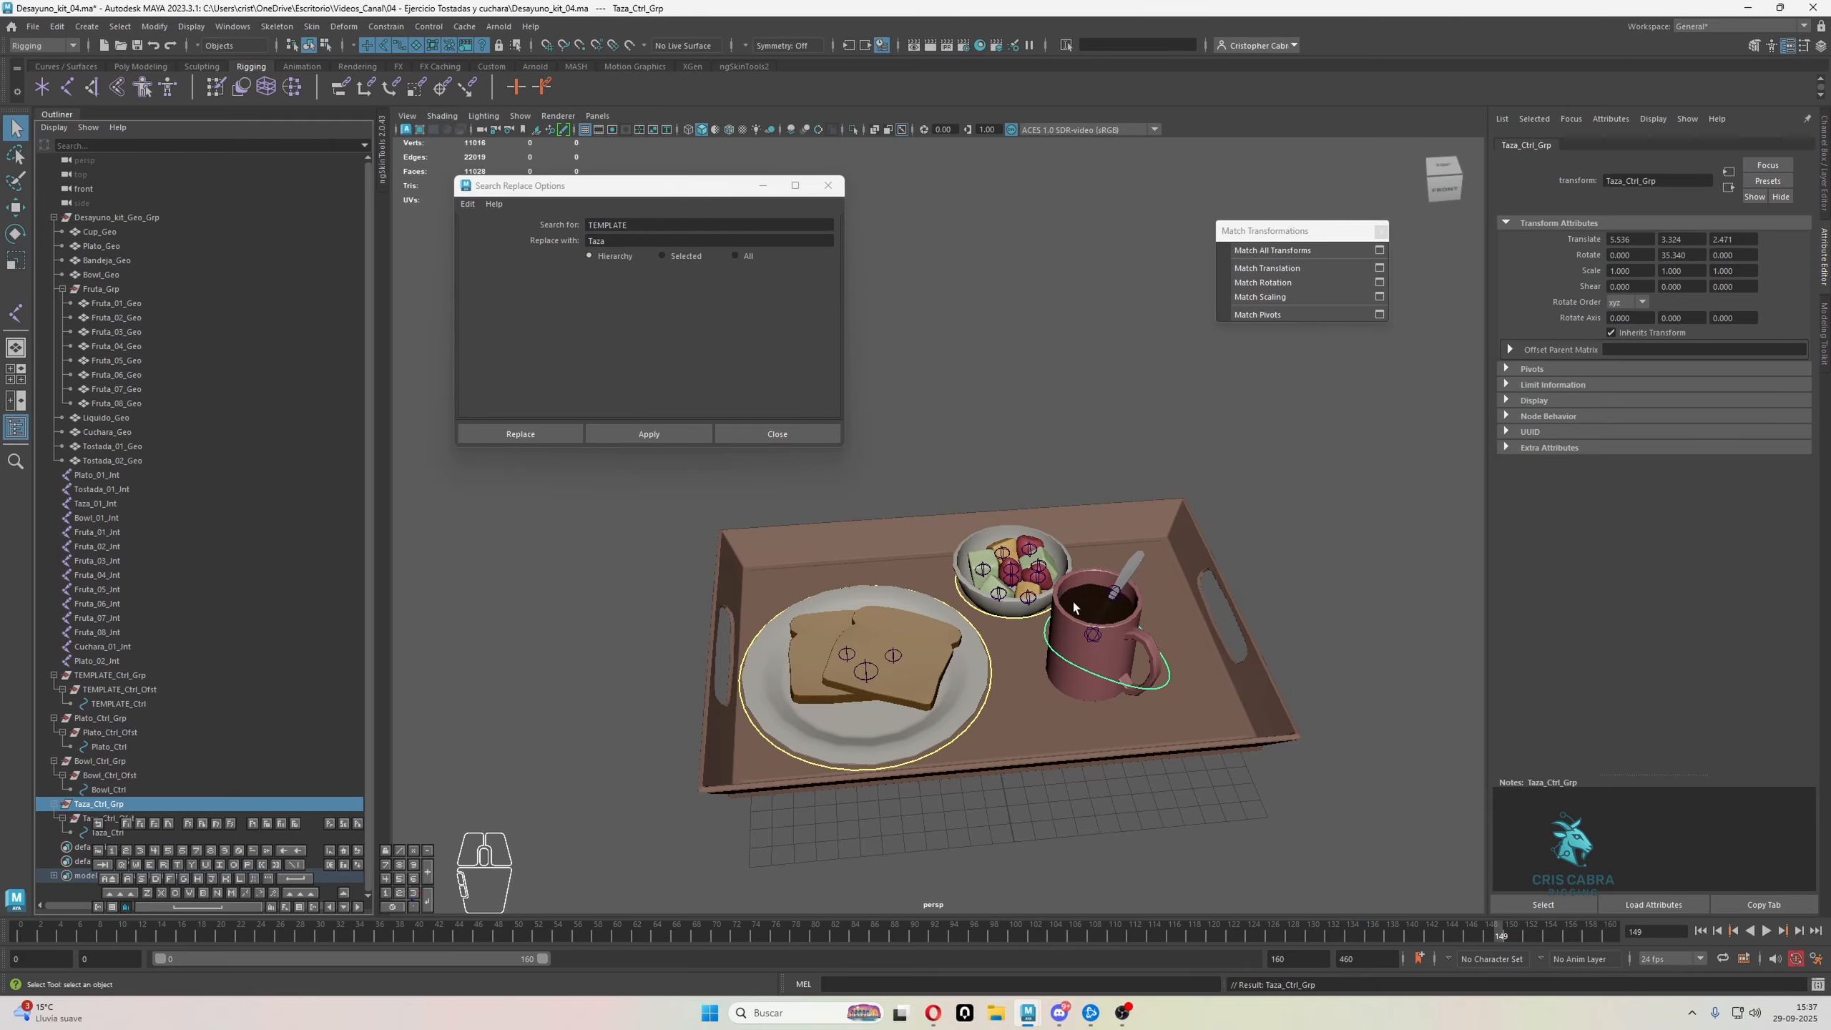
left_click_drag(1074, 608, 1116, 626, "alt")
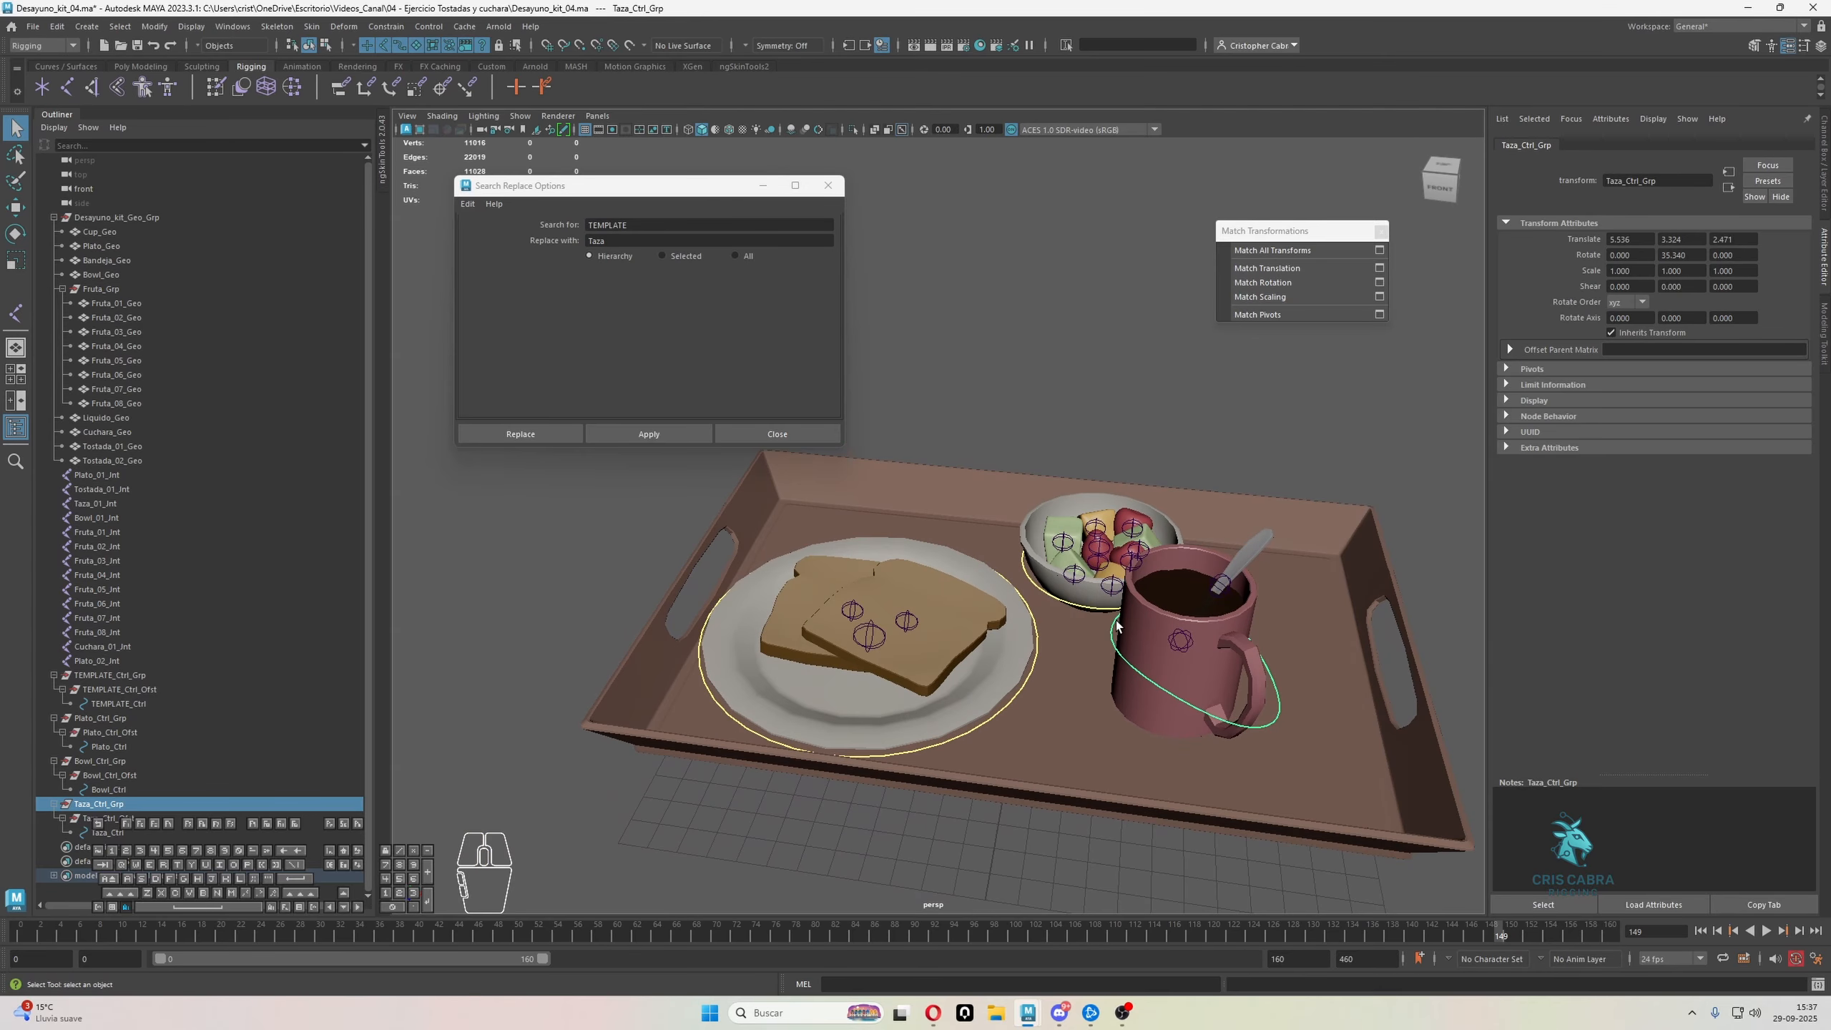
scroll(1118, 626, "up", 1, "alt")
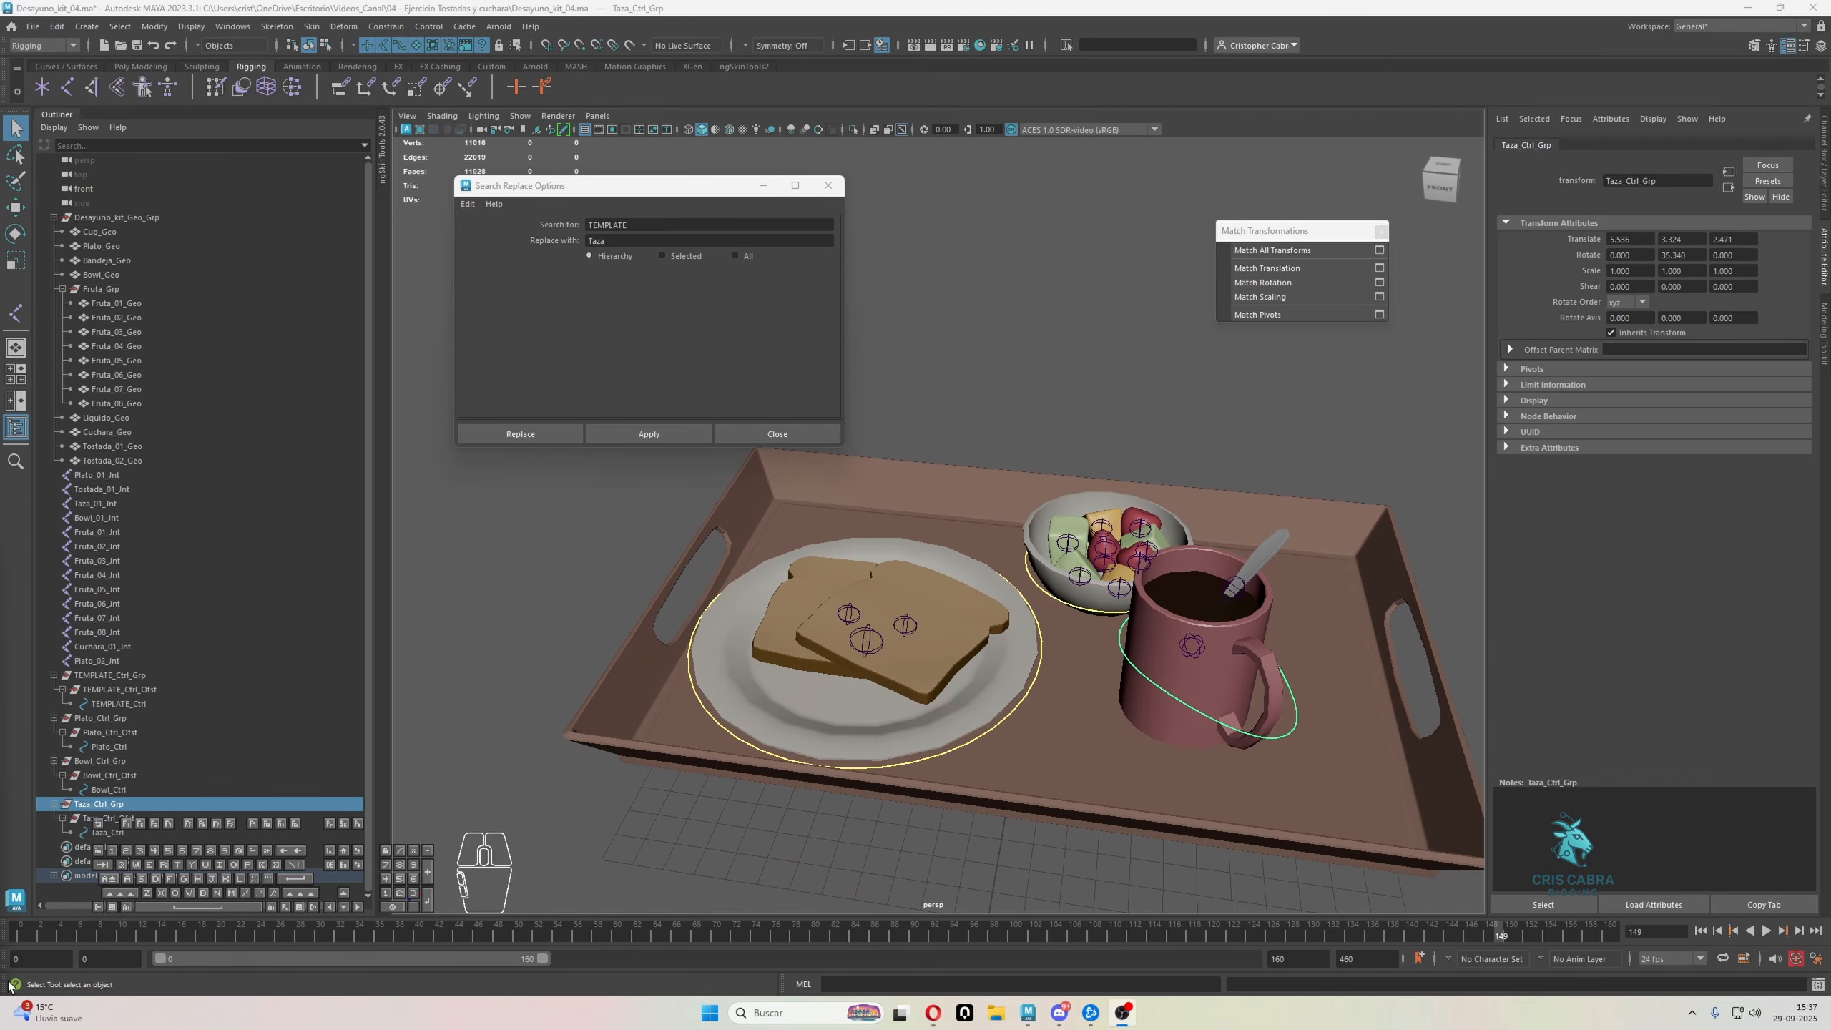
scroll(1036, 593, "up", 6)
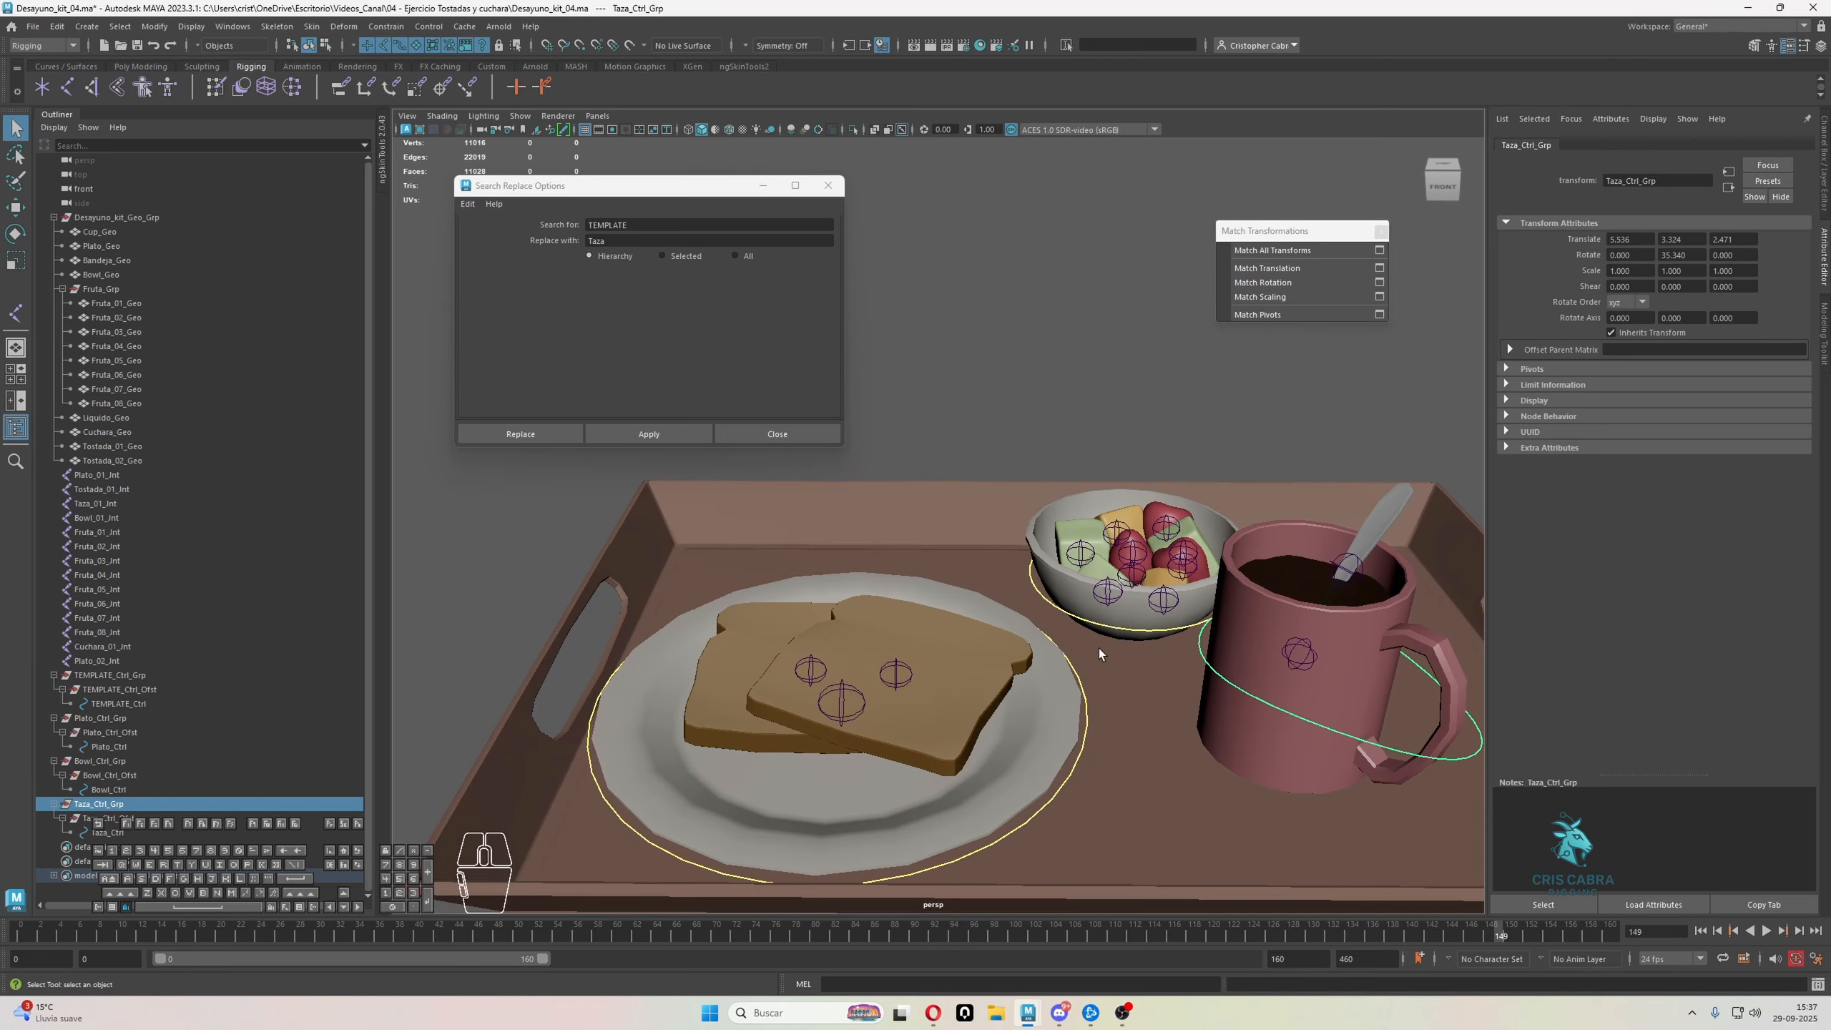
middle_click_drag(1101, 685, 1081, 684, "alt")
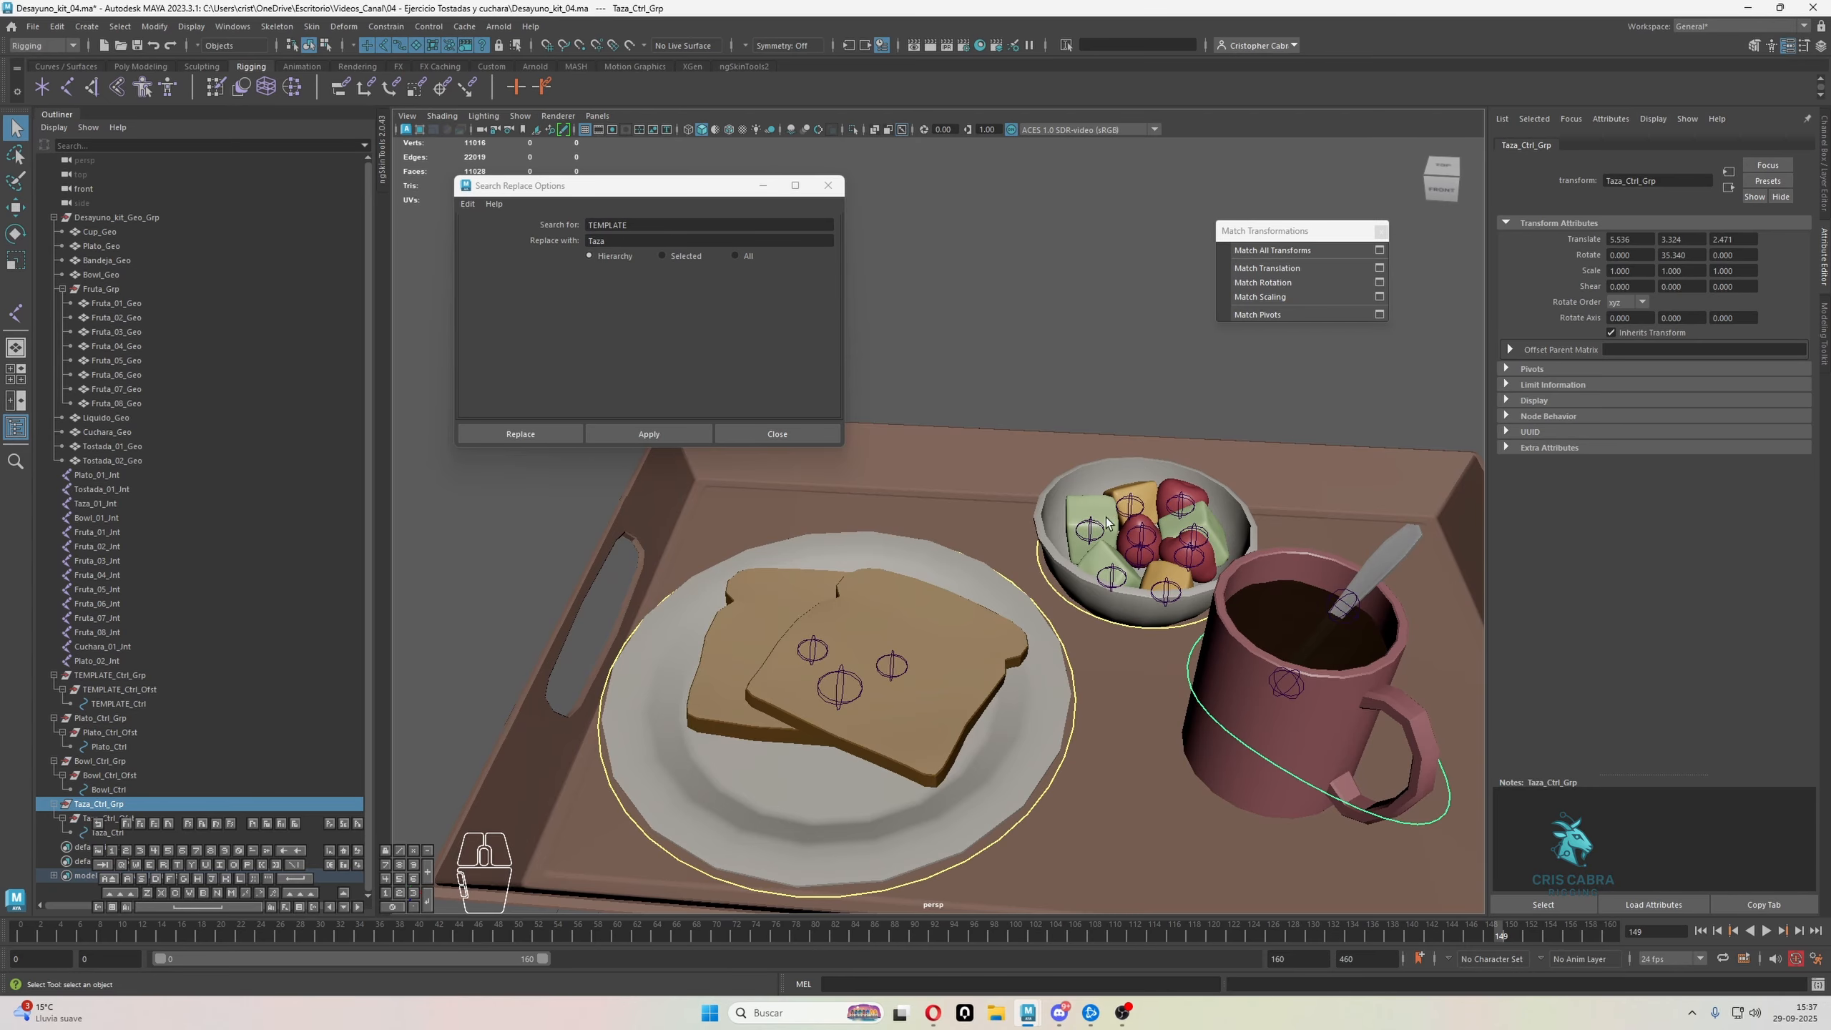
scroll(1147, 525, "down", 4)
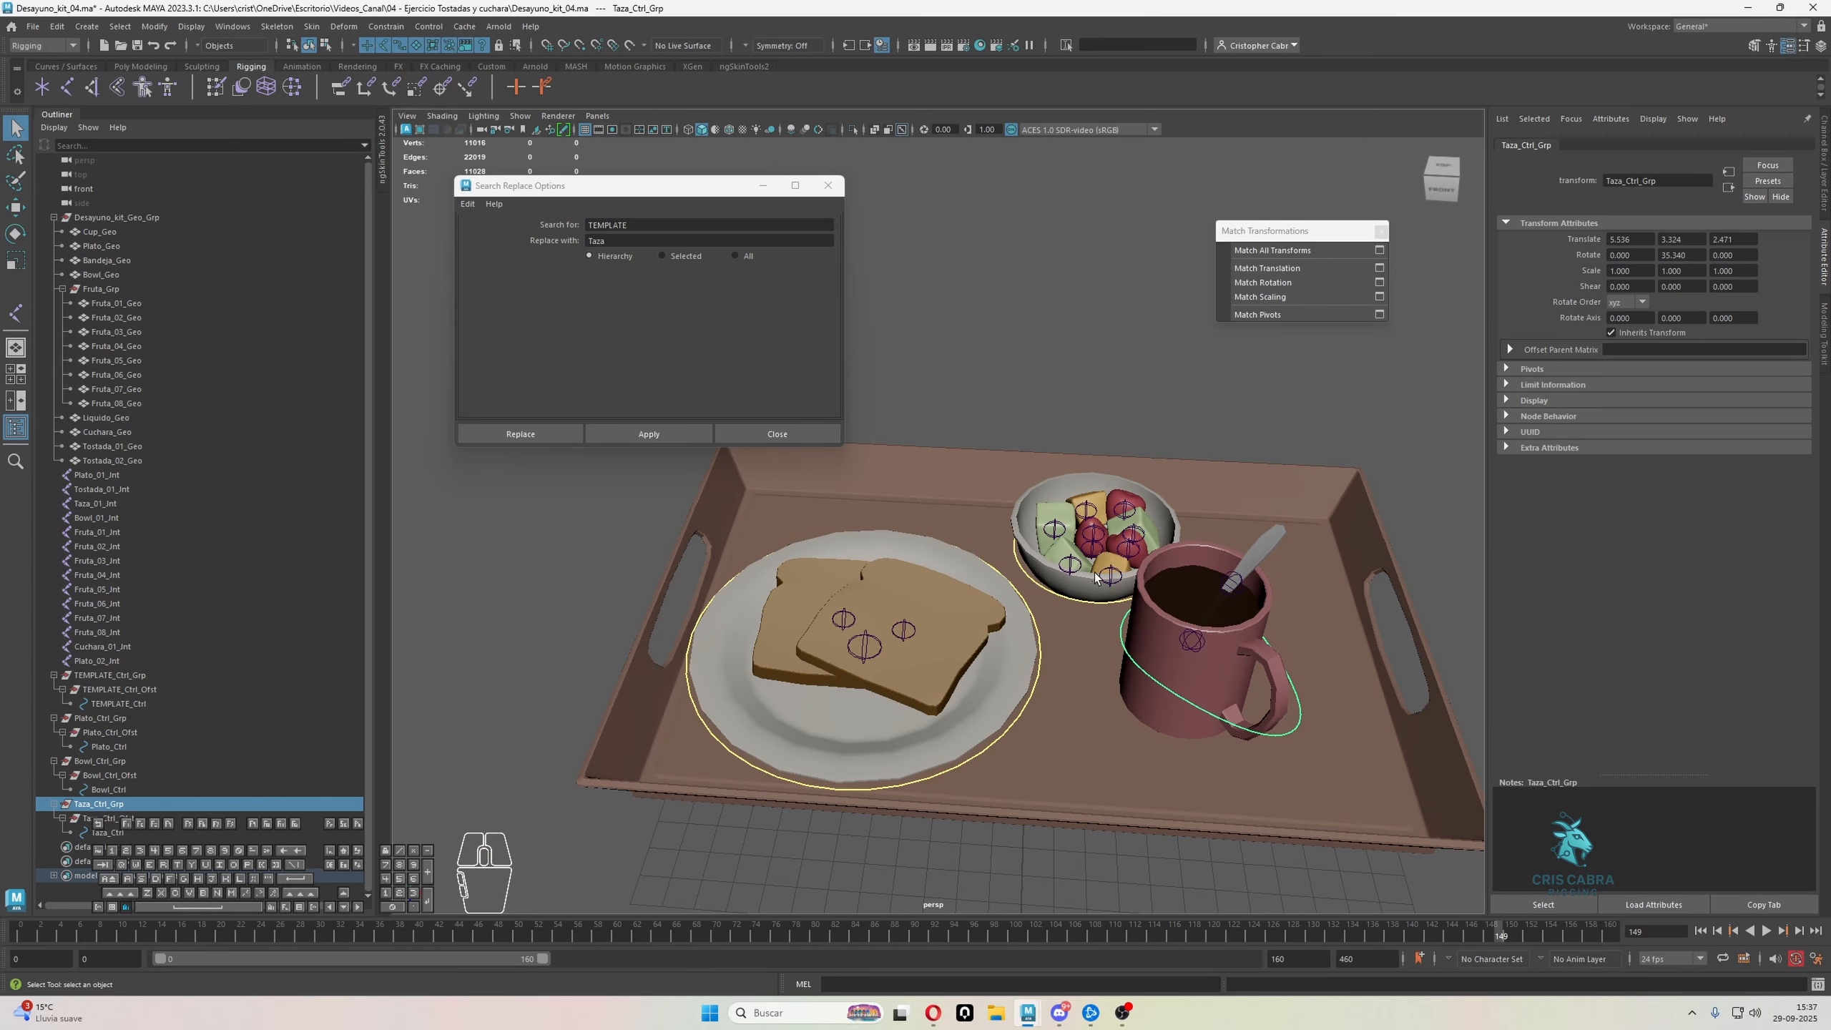
left_click_drag(1073, 618, 1045, 522, "alt")
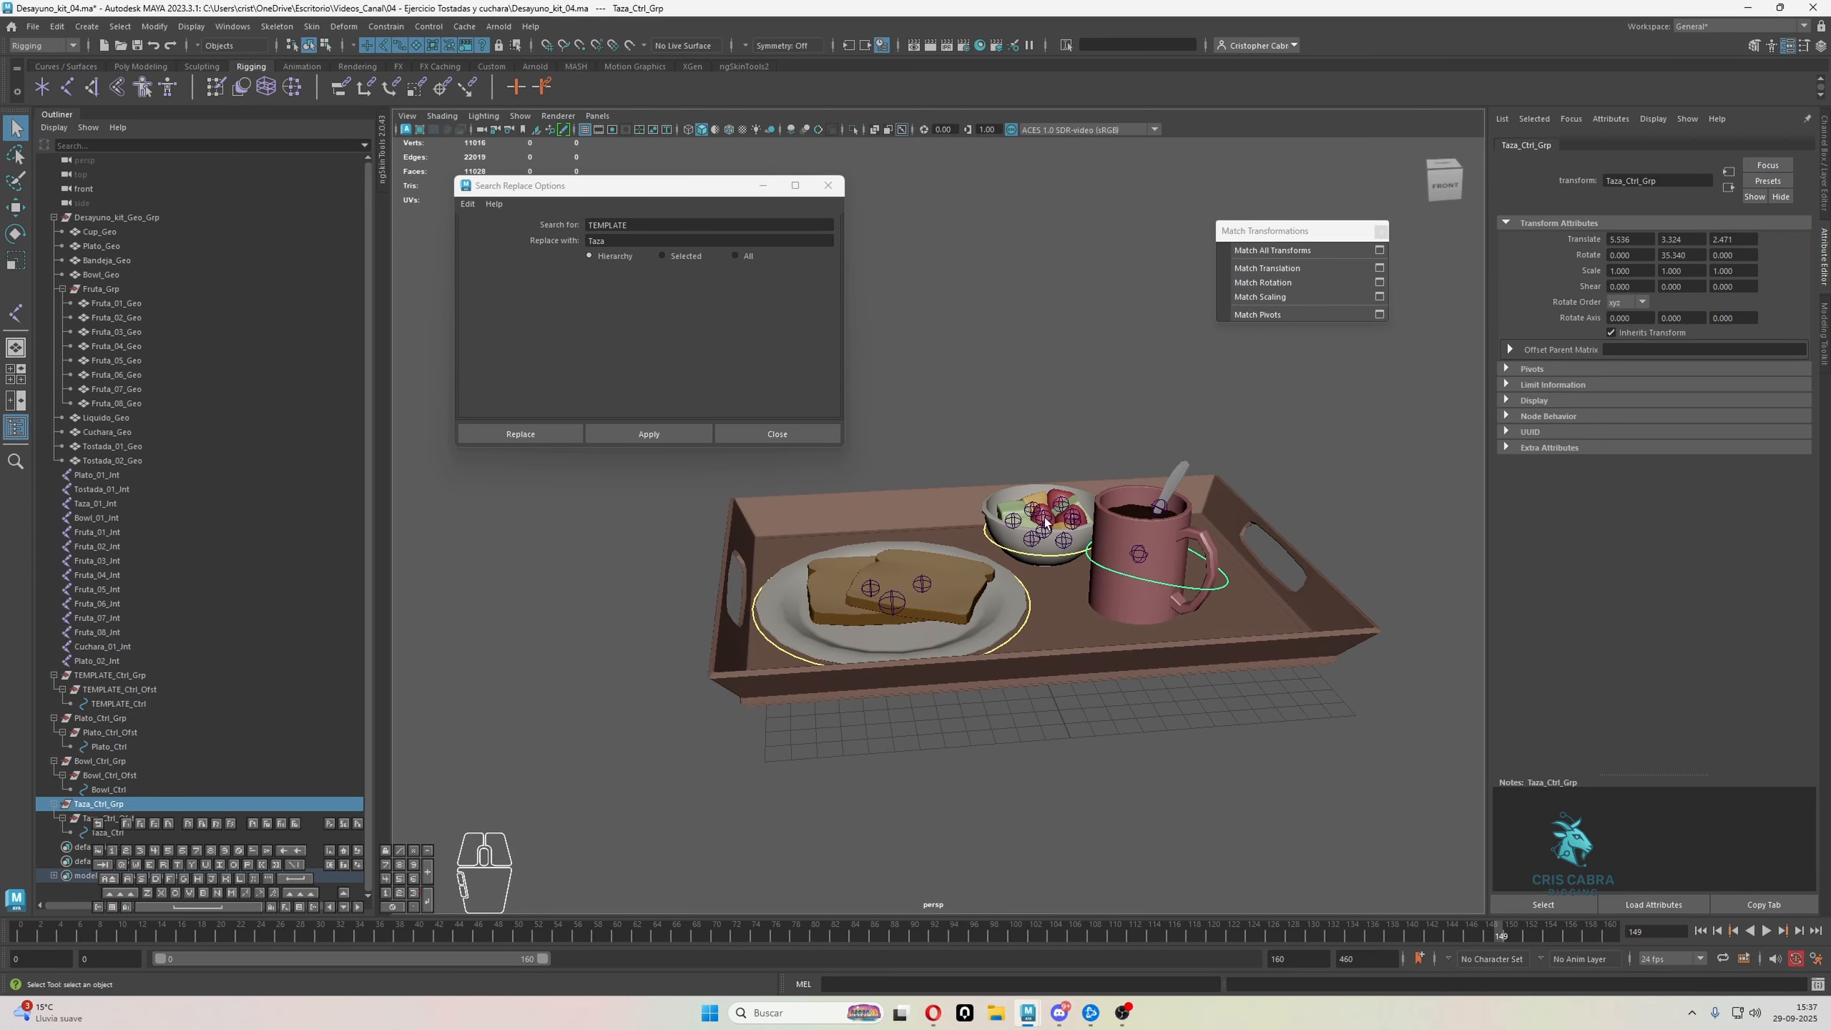
Collapse the Taza, Bowl, Plato and TEMPLATE control group hierarchies
left_click(55, 804)
left_click(55, 760)
left_click(55, 717)
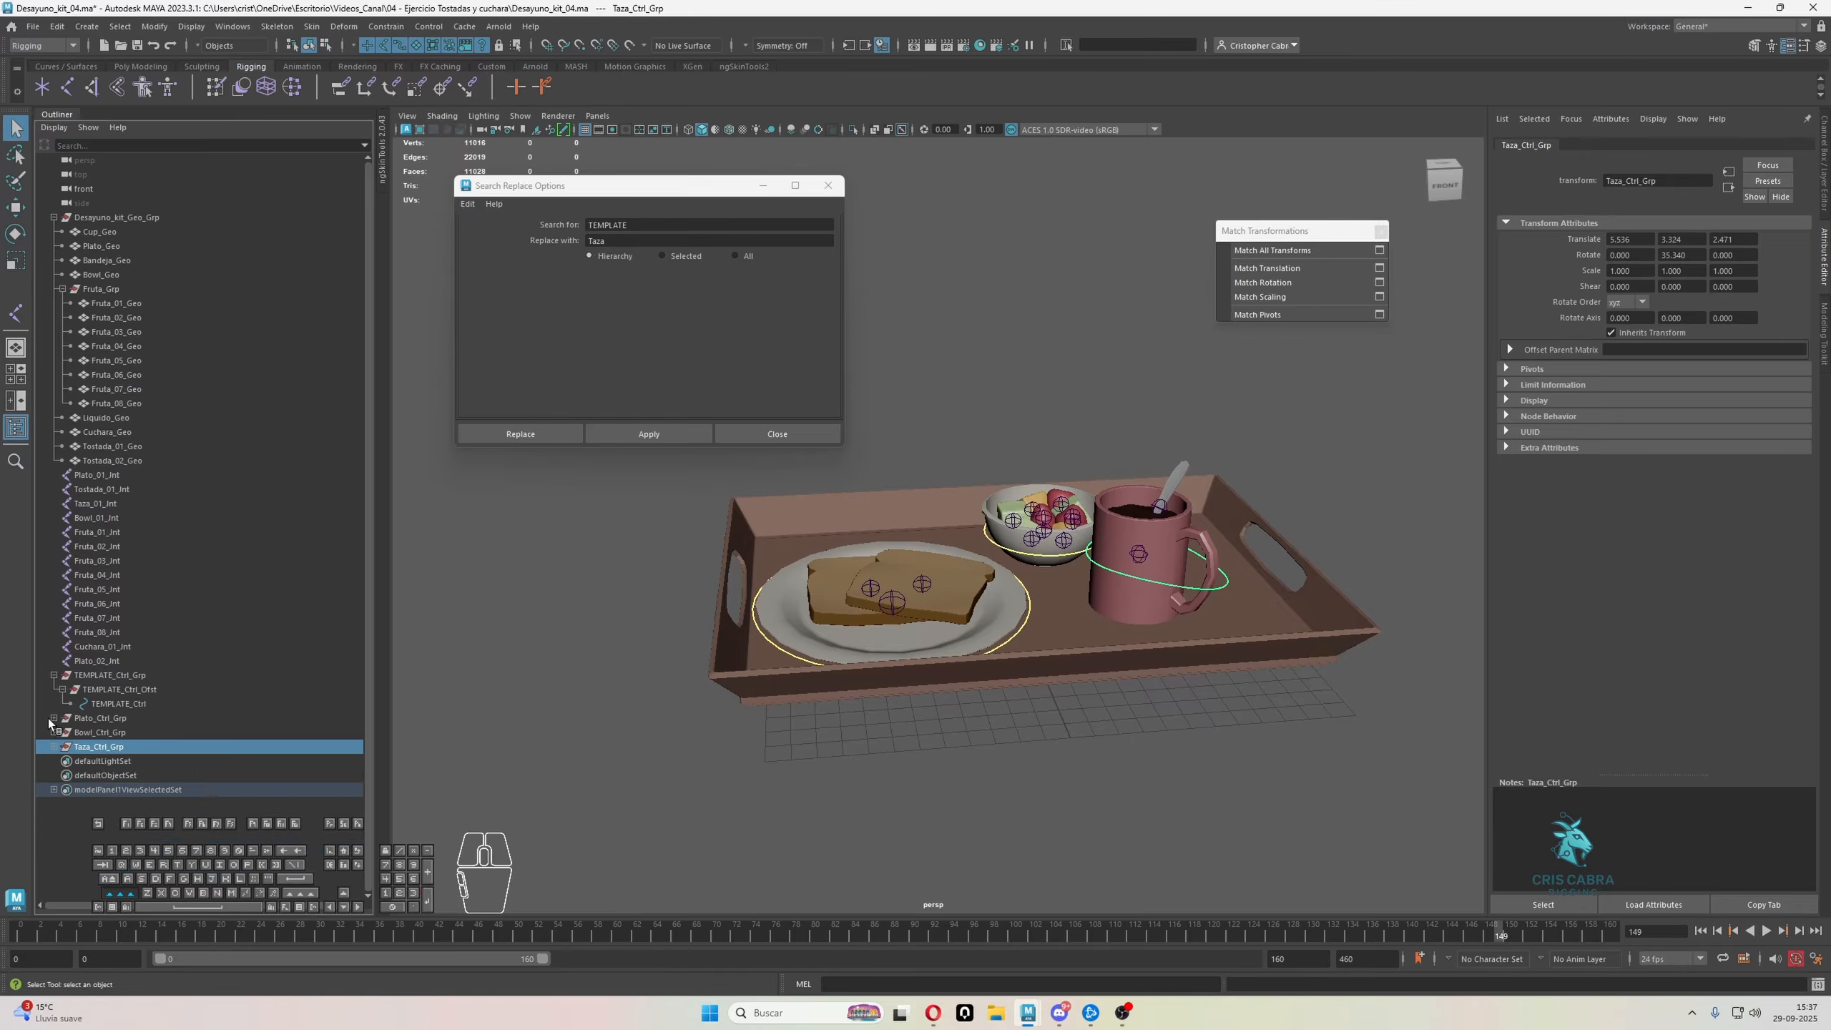
left_click(54, 675)
Clear the selection and create an empty group for the joints
left_click(107, 689)
left_click(86, 490)
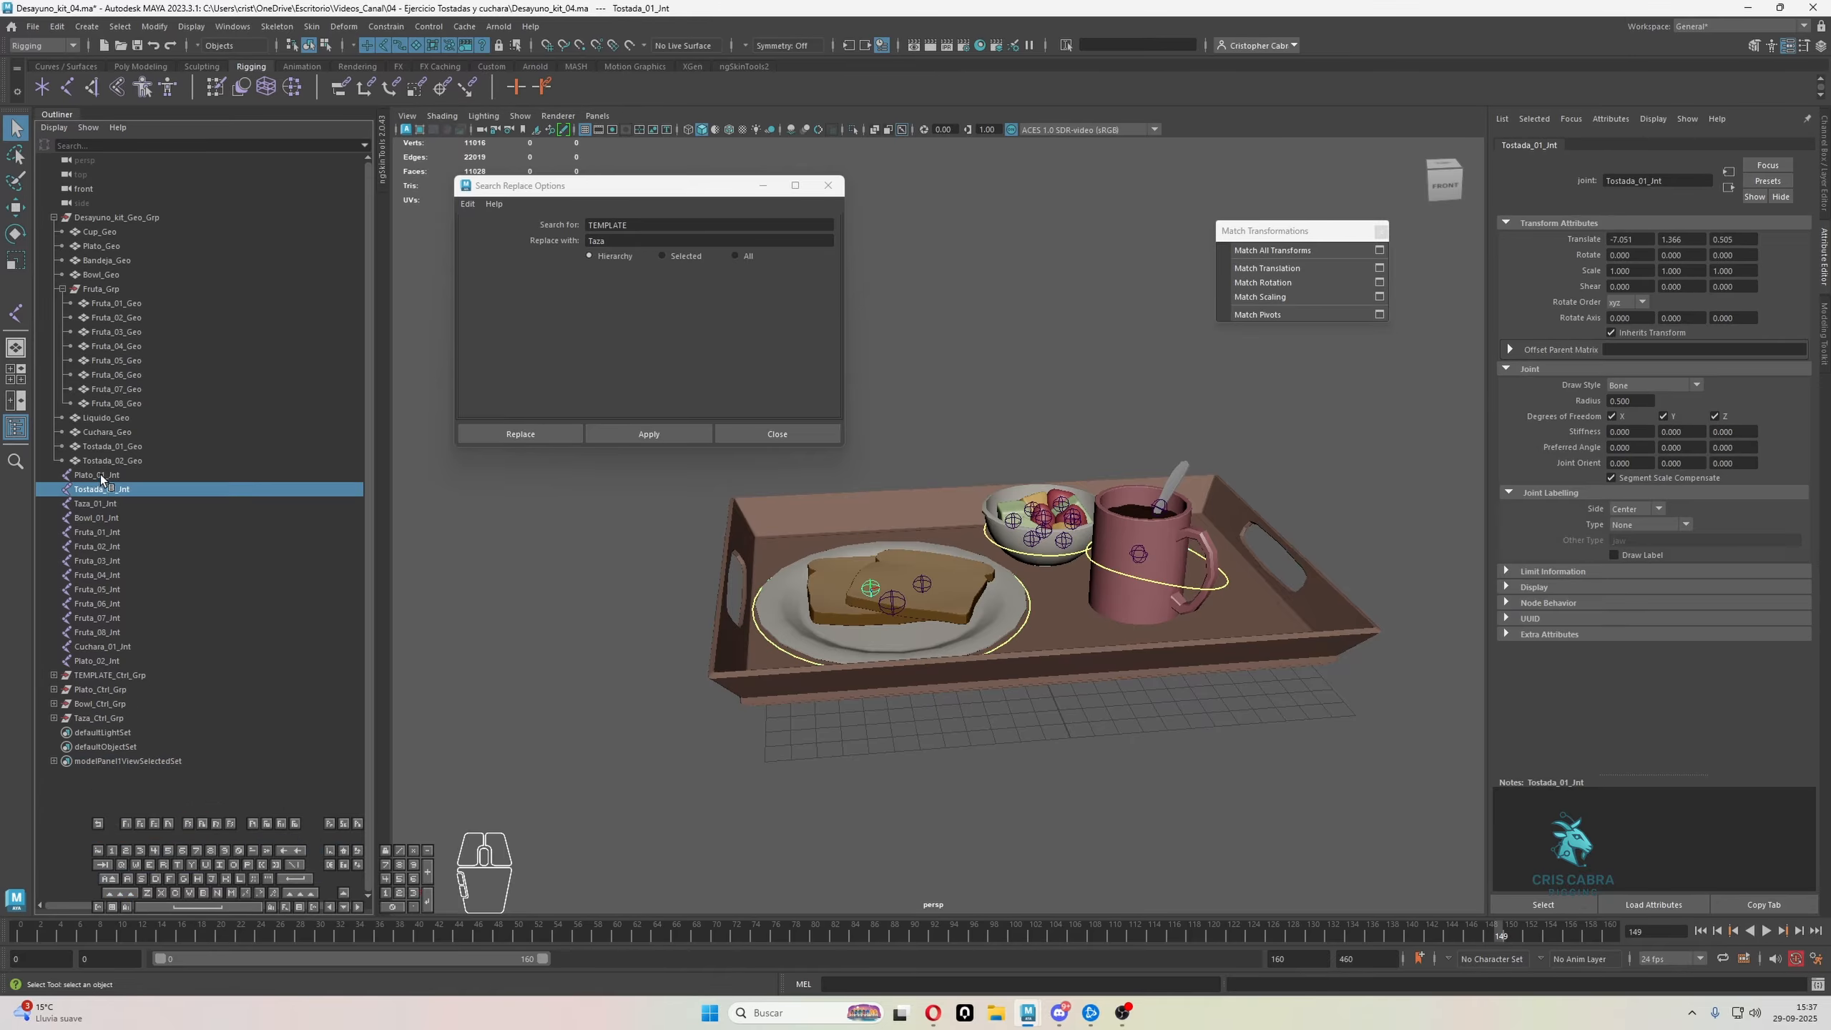
left_click(100, 475)
left_click(136, 659)
left_click(629, 579)
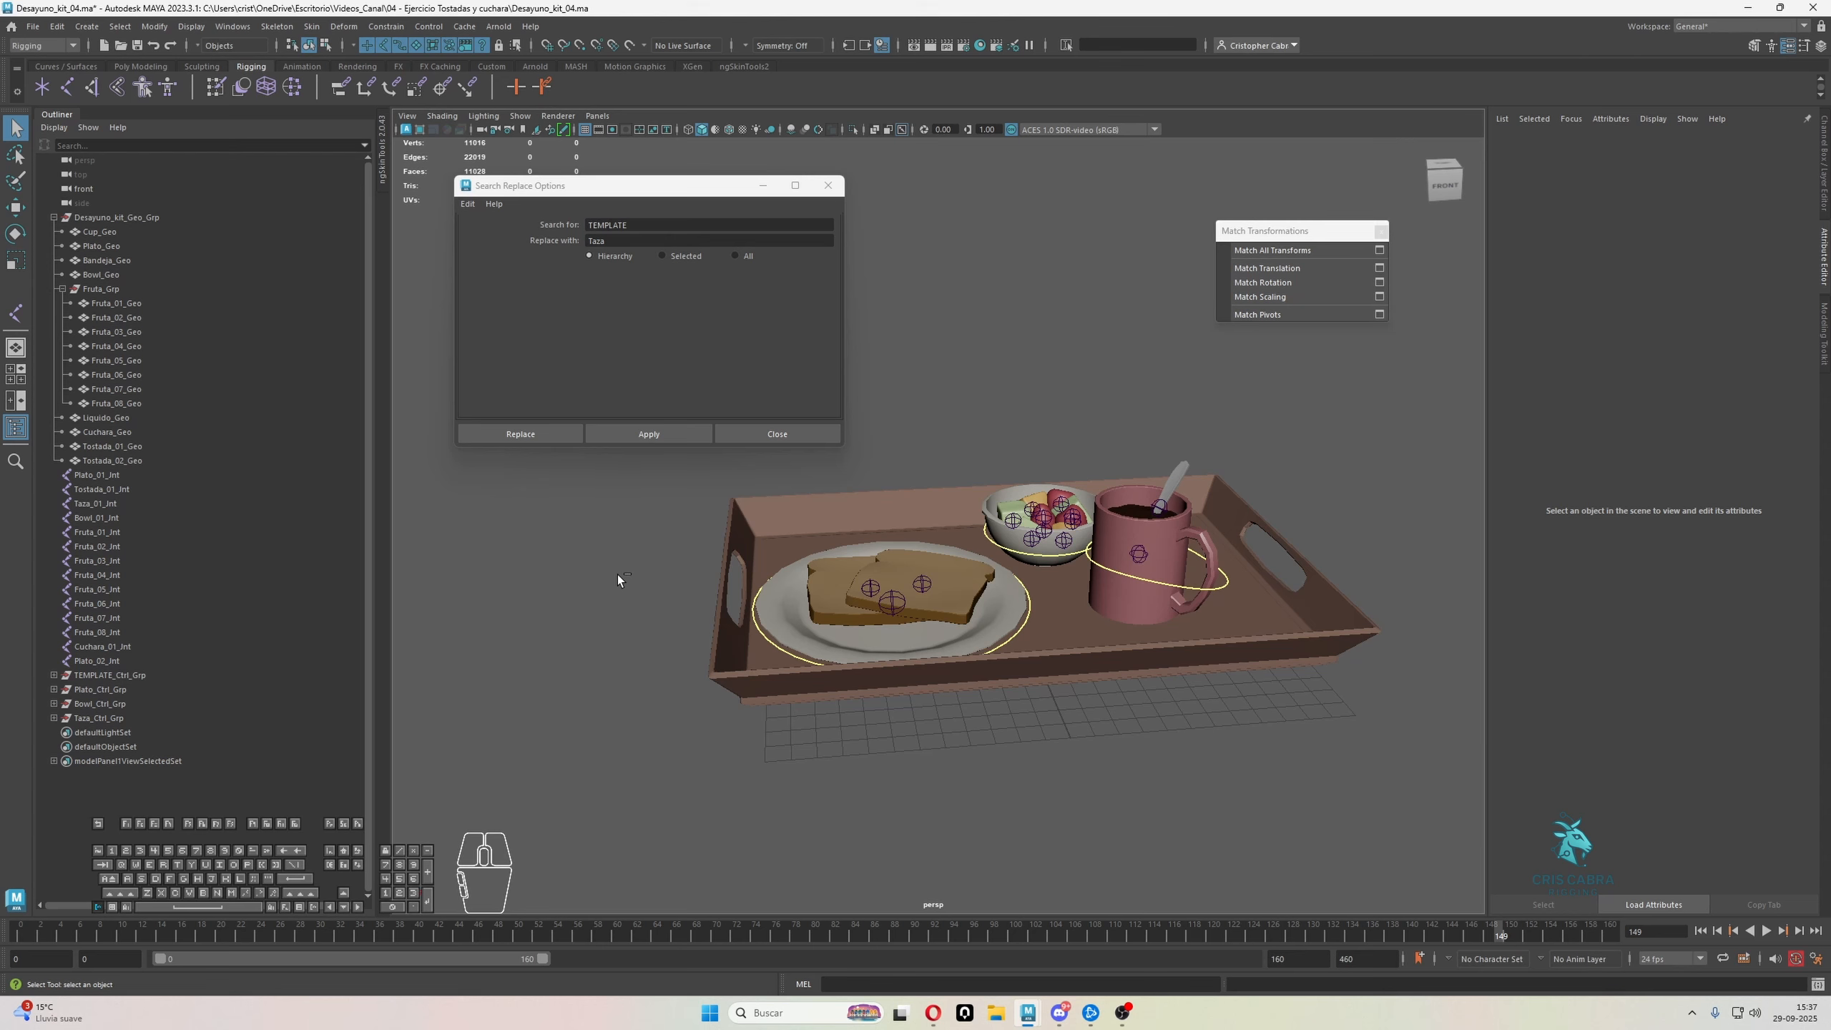
key("ctrl+g")
Rename the new empty group as Bind_Joints_Grp
double_click(117, 733)
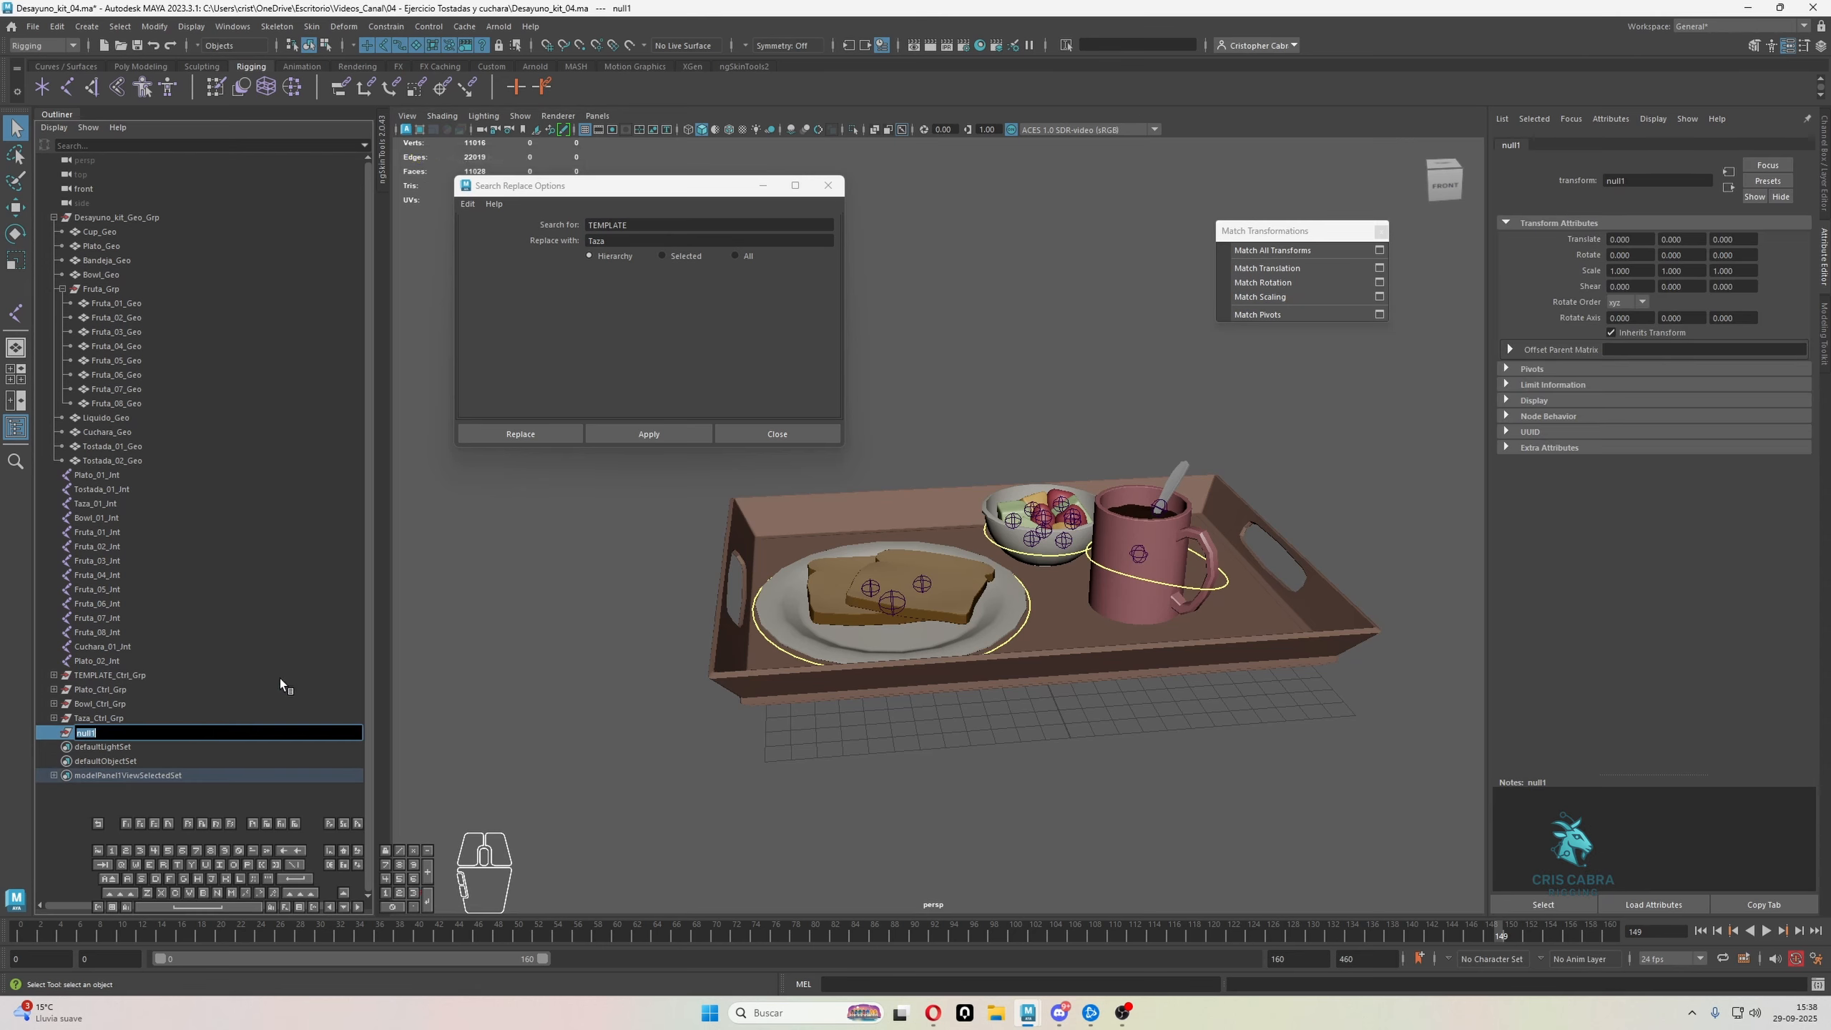
type("joint")
key("BackSpace")
key("BackSpace")
key("BackSpace")
key("BackSpace")
key("BackSpace")
type("Bind_Joints_Grp")
key("Return")
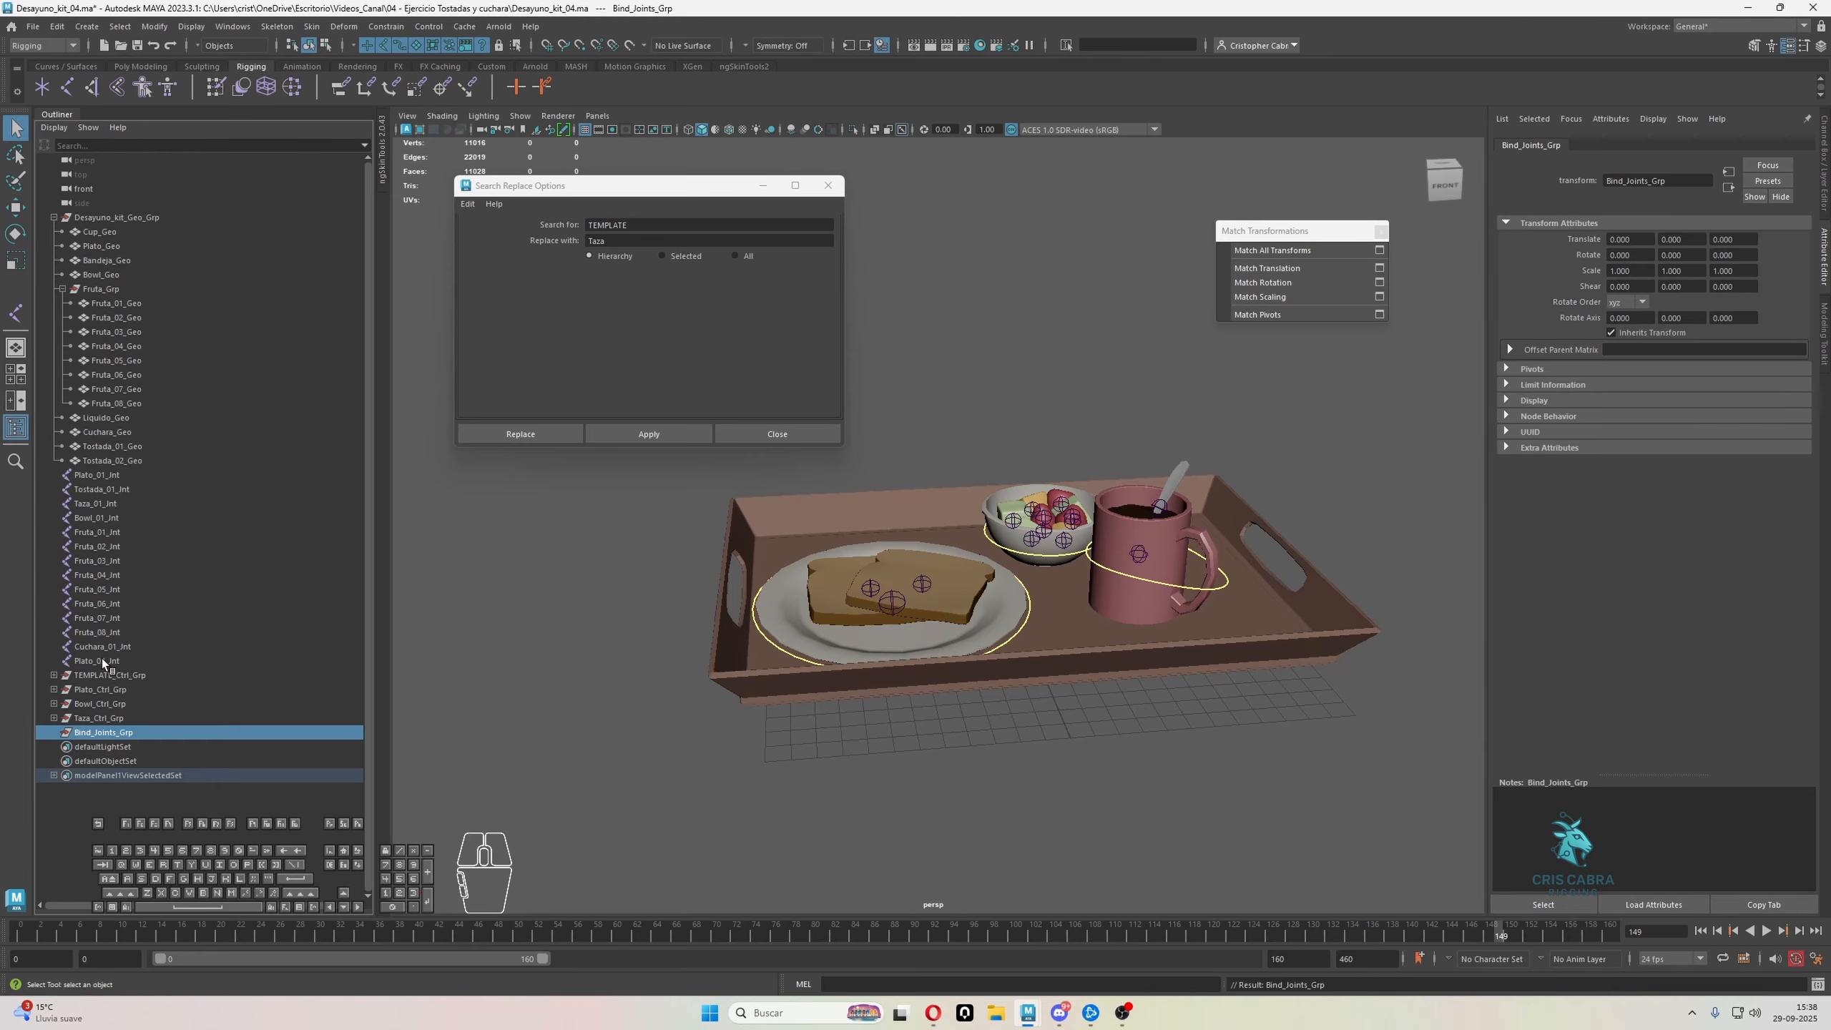
Try to parent all joints under Bind_Joints_Grp, selecting from Plato_02_Jnt up to Plato_01_Jnt, and check their order
left_click_drag(101, 659, 109, 475)
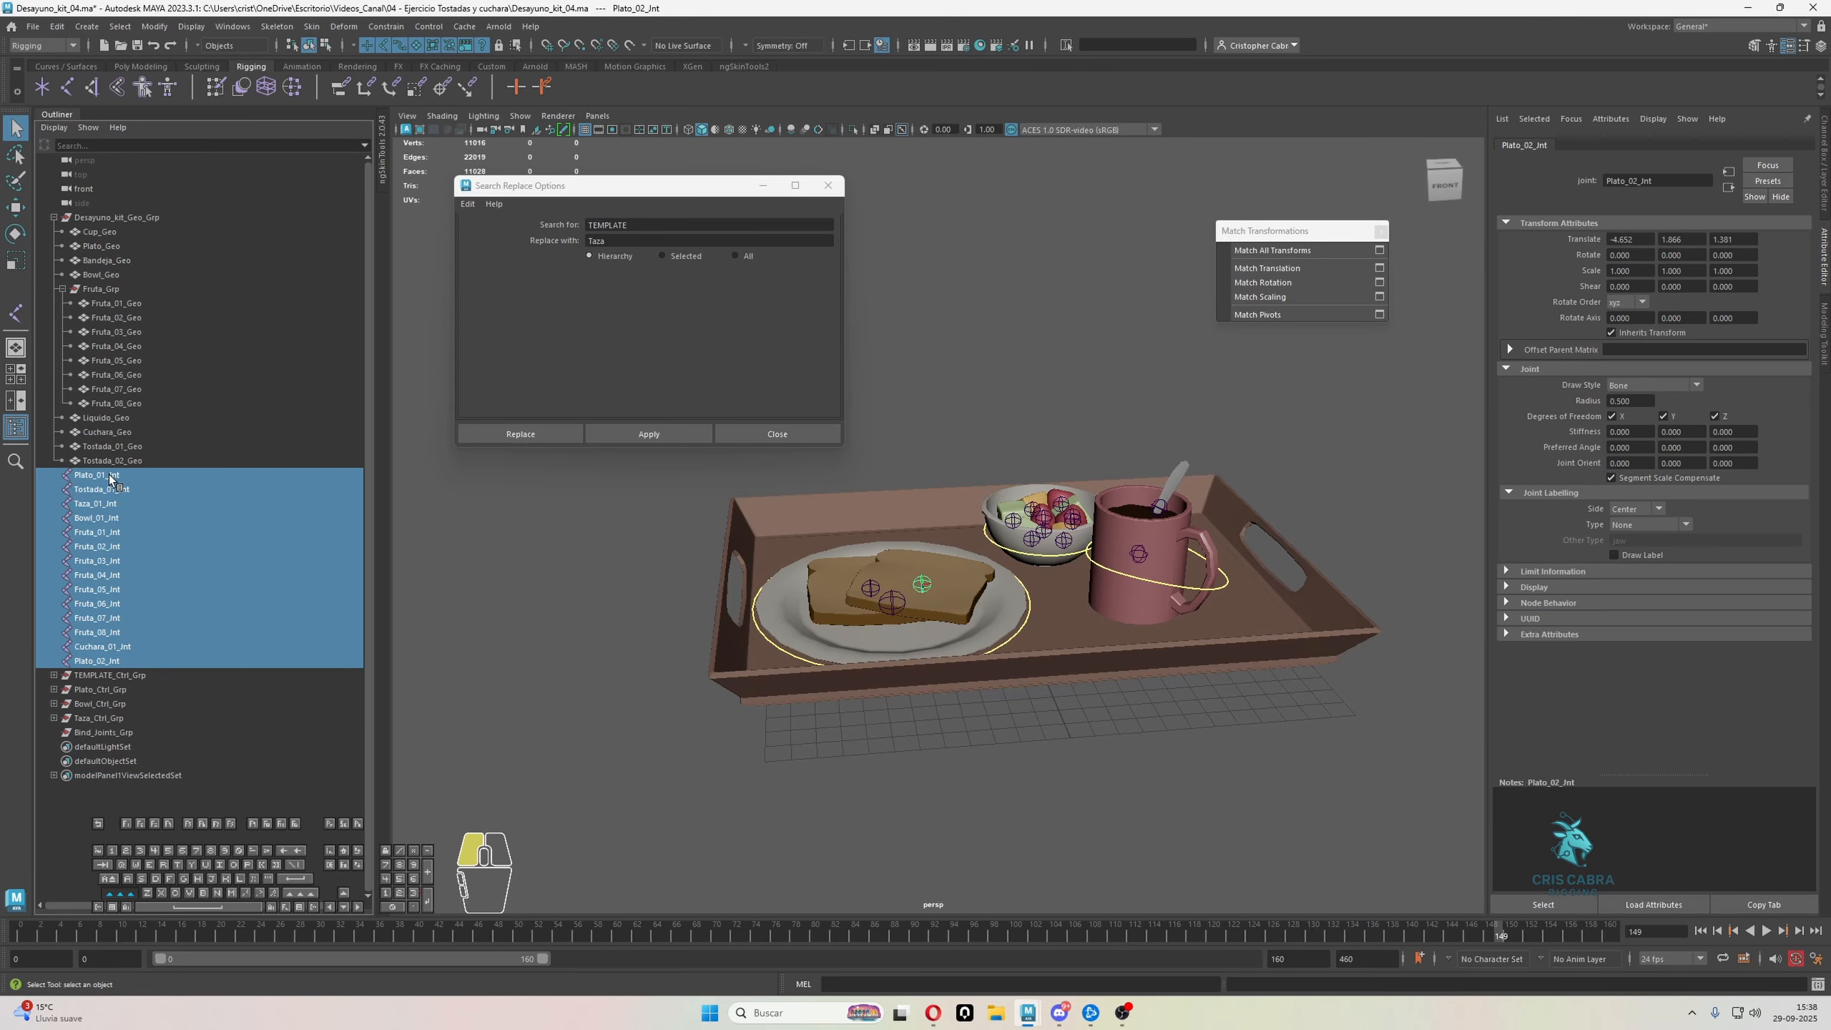
left_click(106, 730, "ctrl")
key("p")
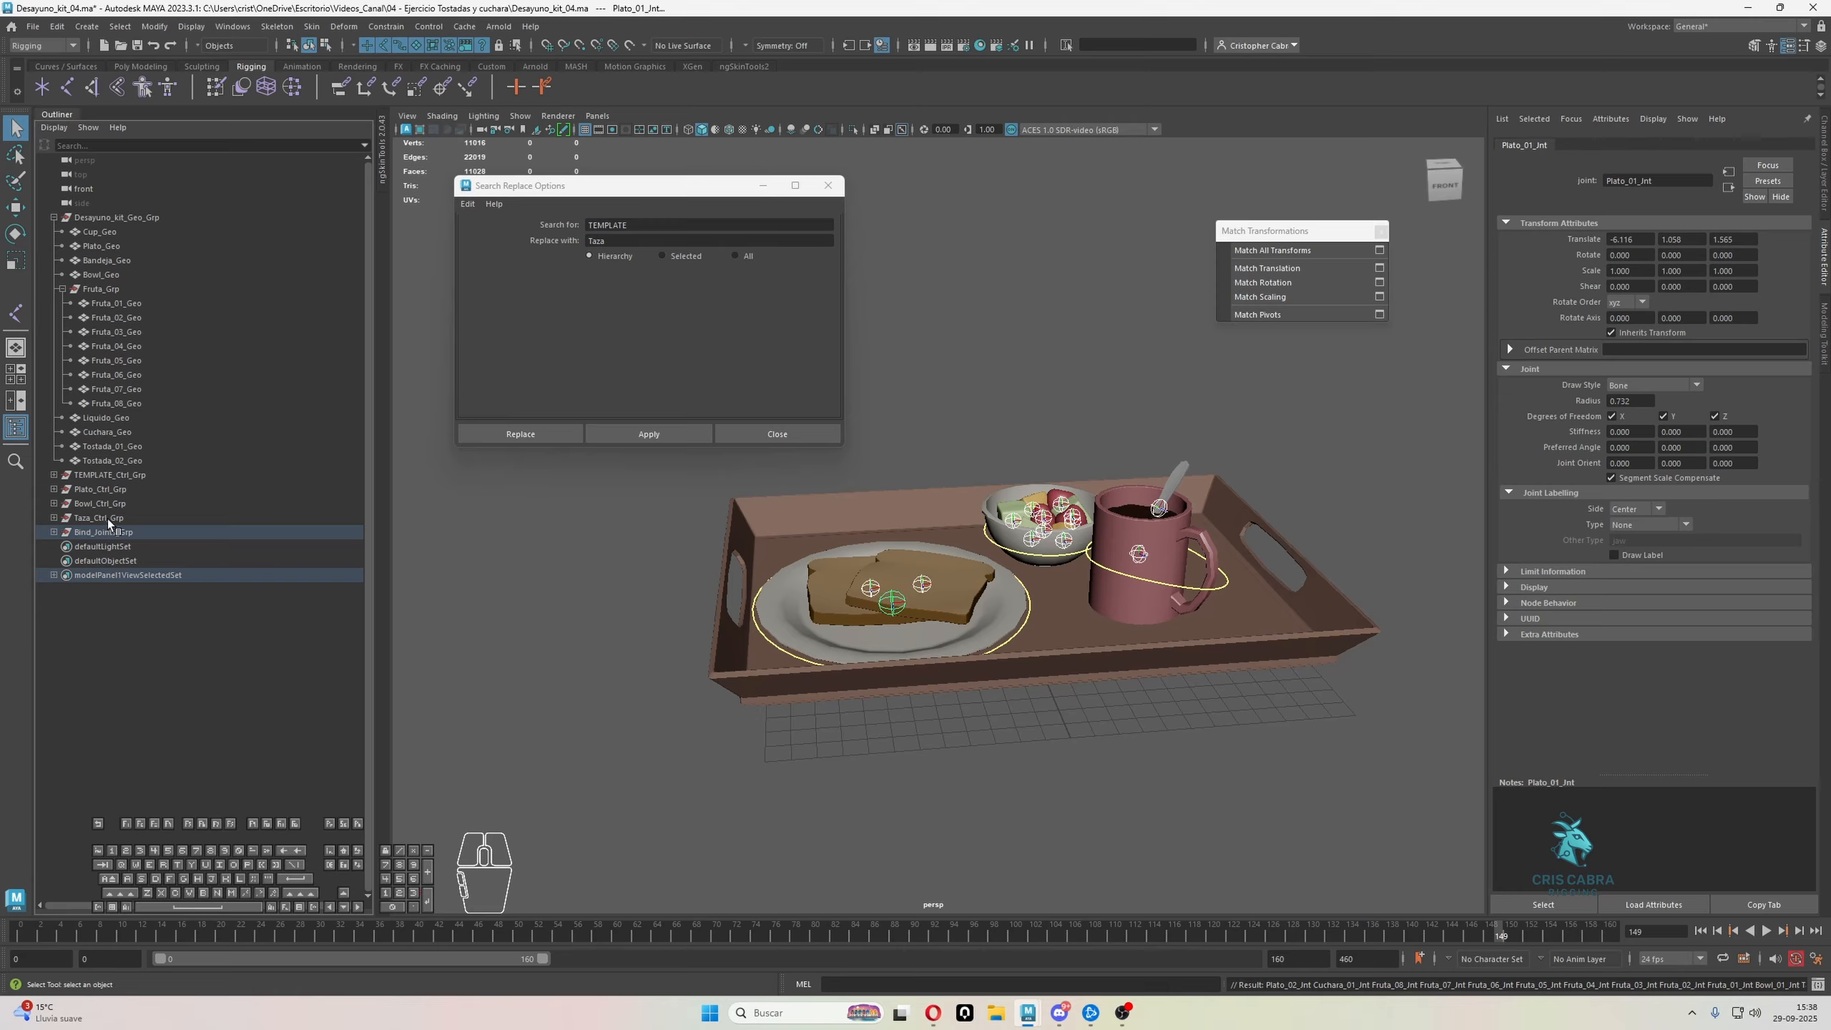
left_click(485, 655)
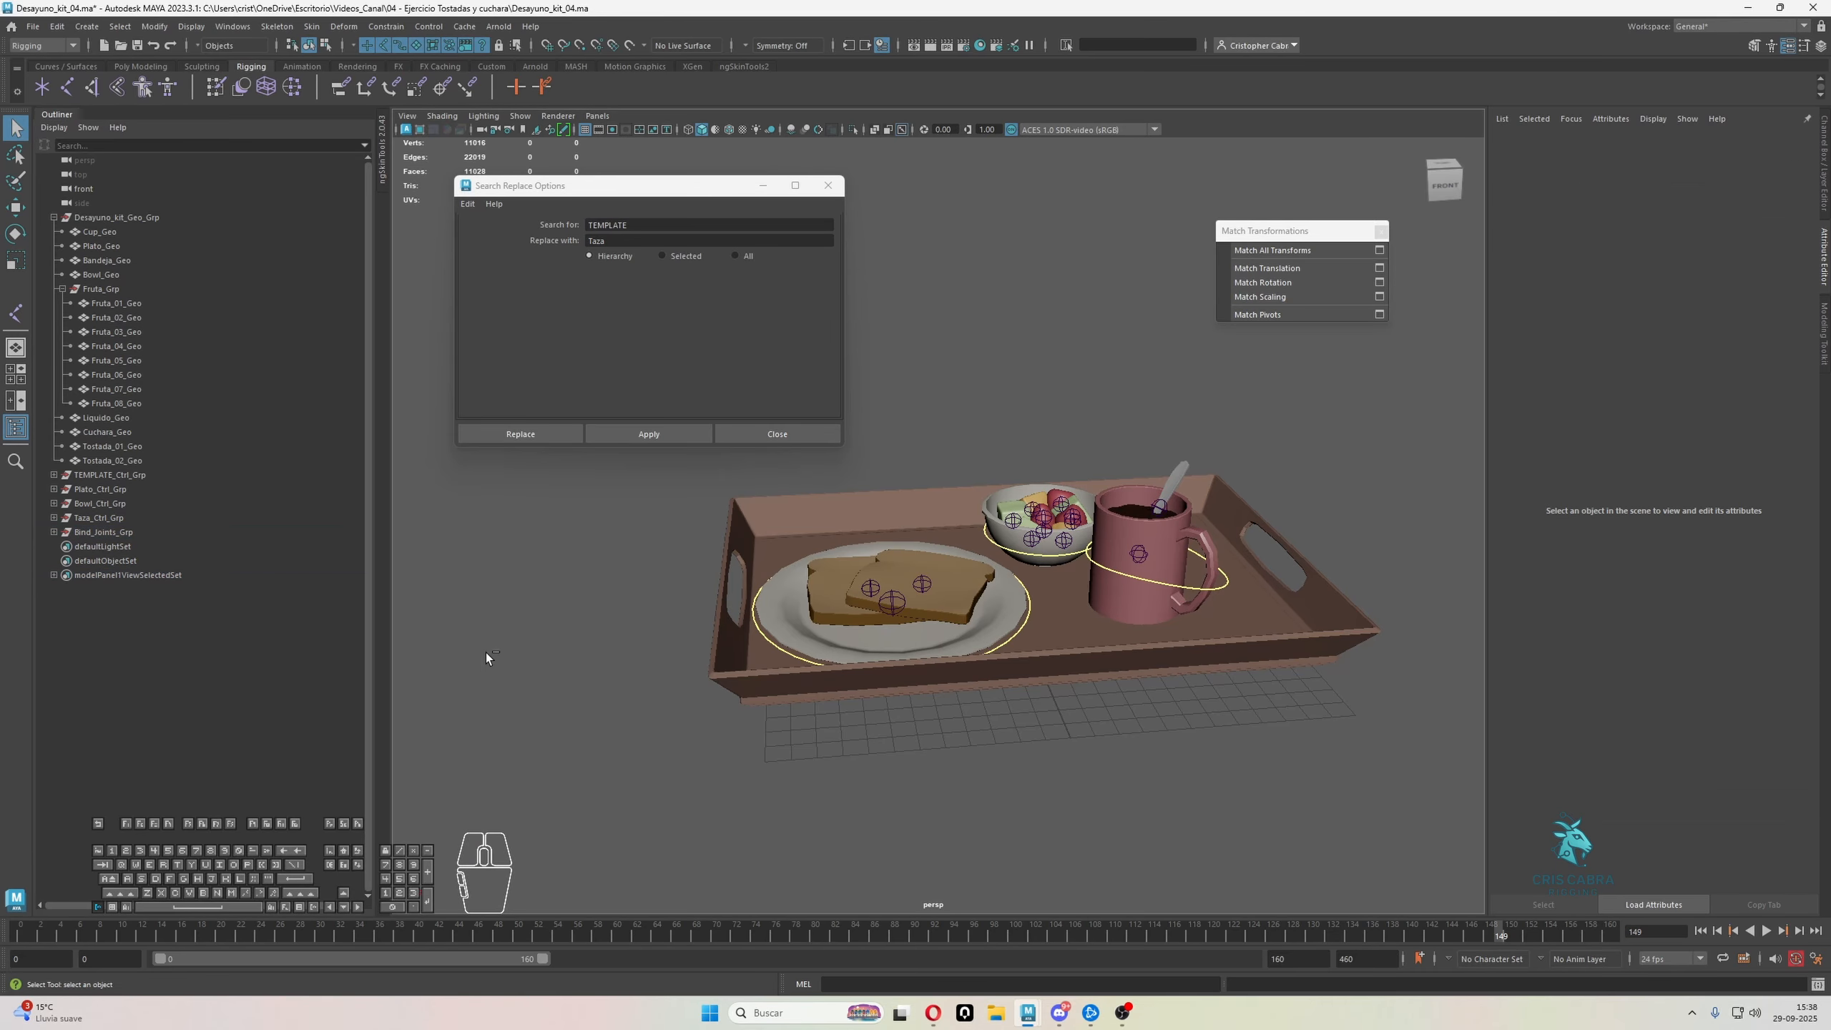
left_click(53, 532)
left_click(94, 544)
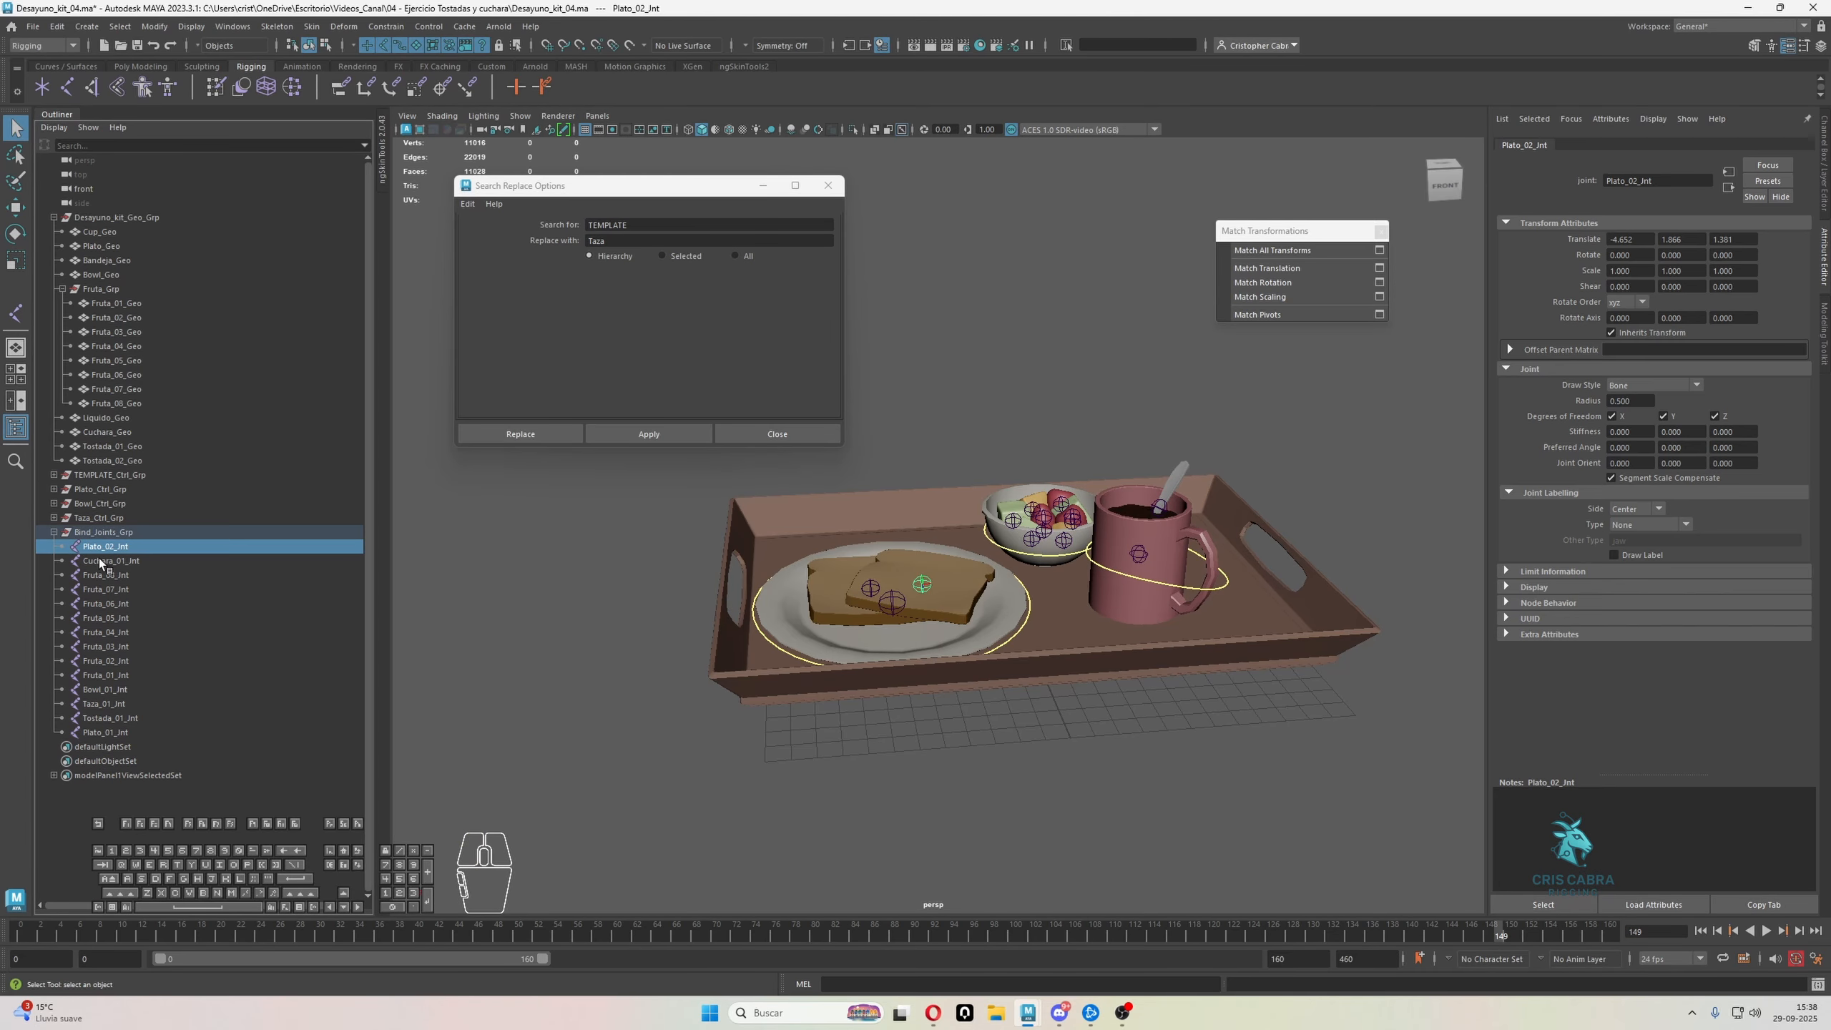
left_click(114, 732)
left_click(114, 546)
Undo the parenting of the joints under Bind_Joints_Grp
key("ctrl+z")
key("ctrl+z")
key("ctrl+z")
key("ctrl+z")
key("ctrl+z")
key("ctrl+z")
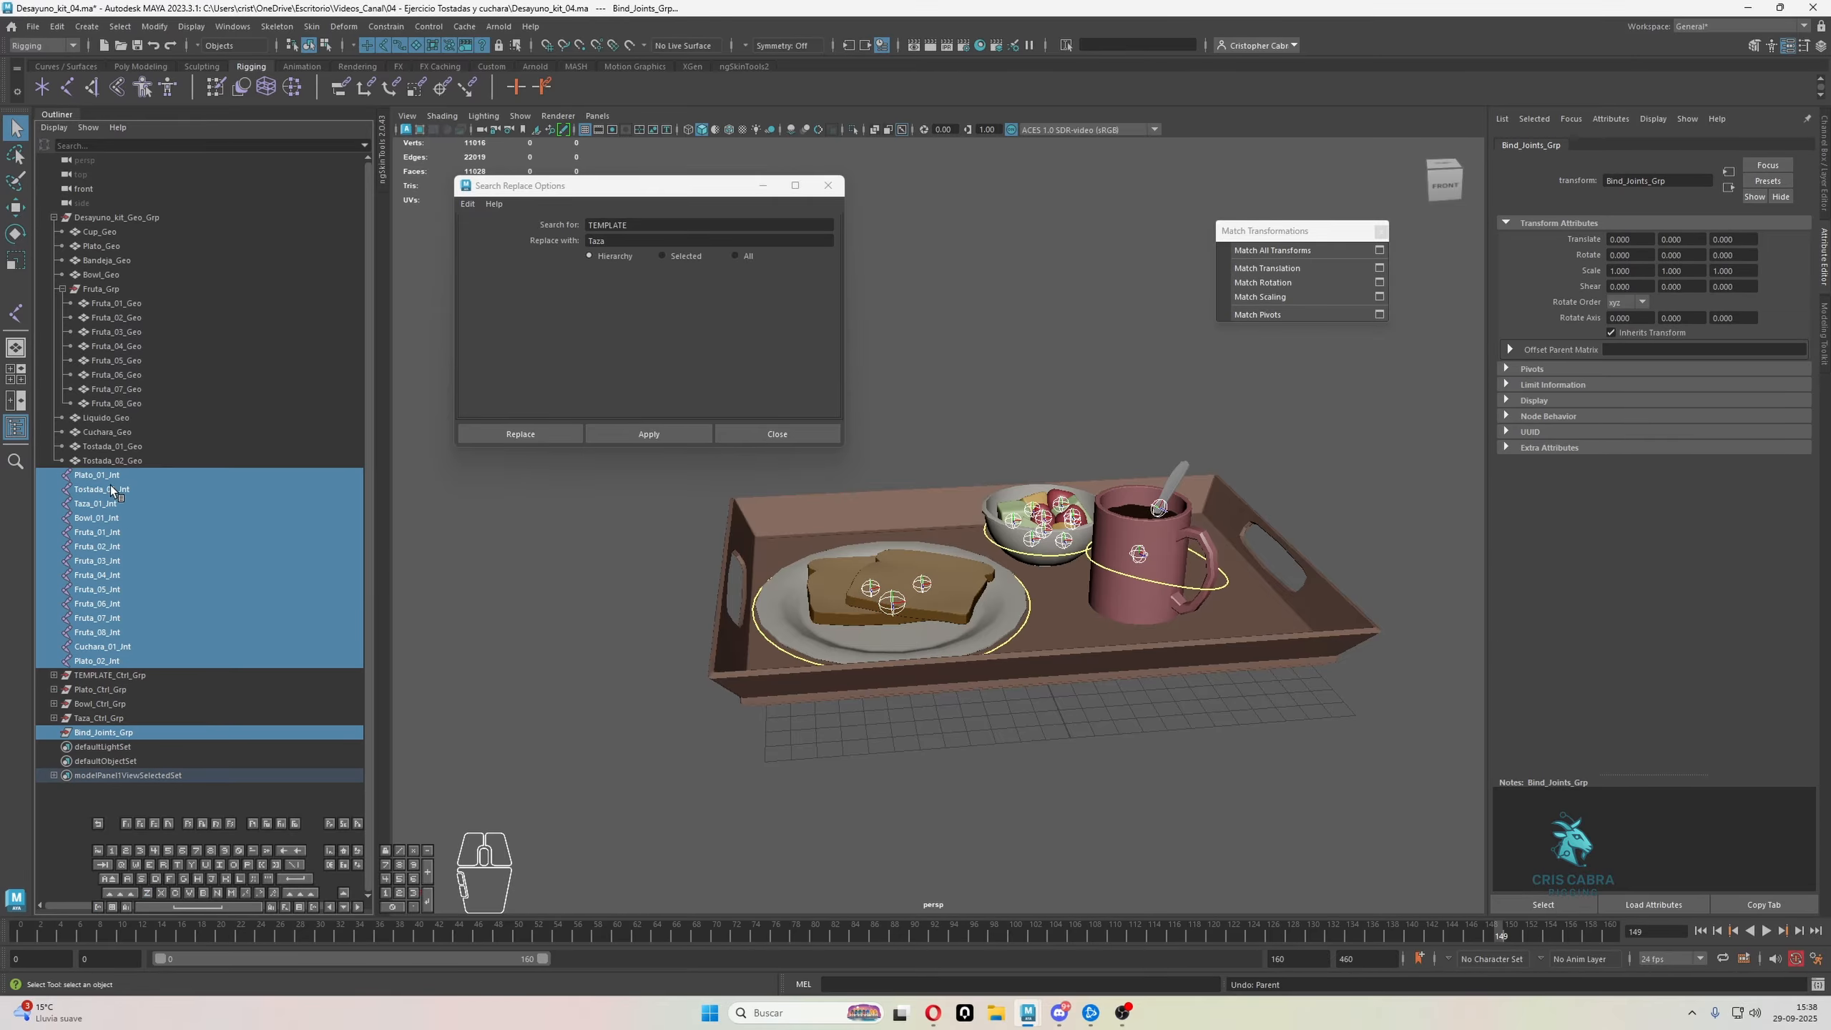
Try parenting the joints under Bind_Joints_Grp with the selection running from Plato_01_Jnt down to Plato_02_Jnt, and undo it
left_click(109, 658, "shift")
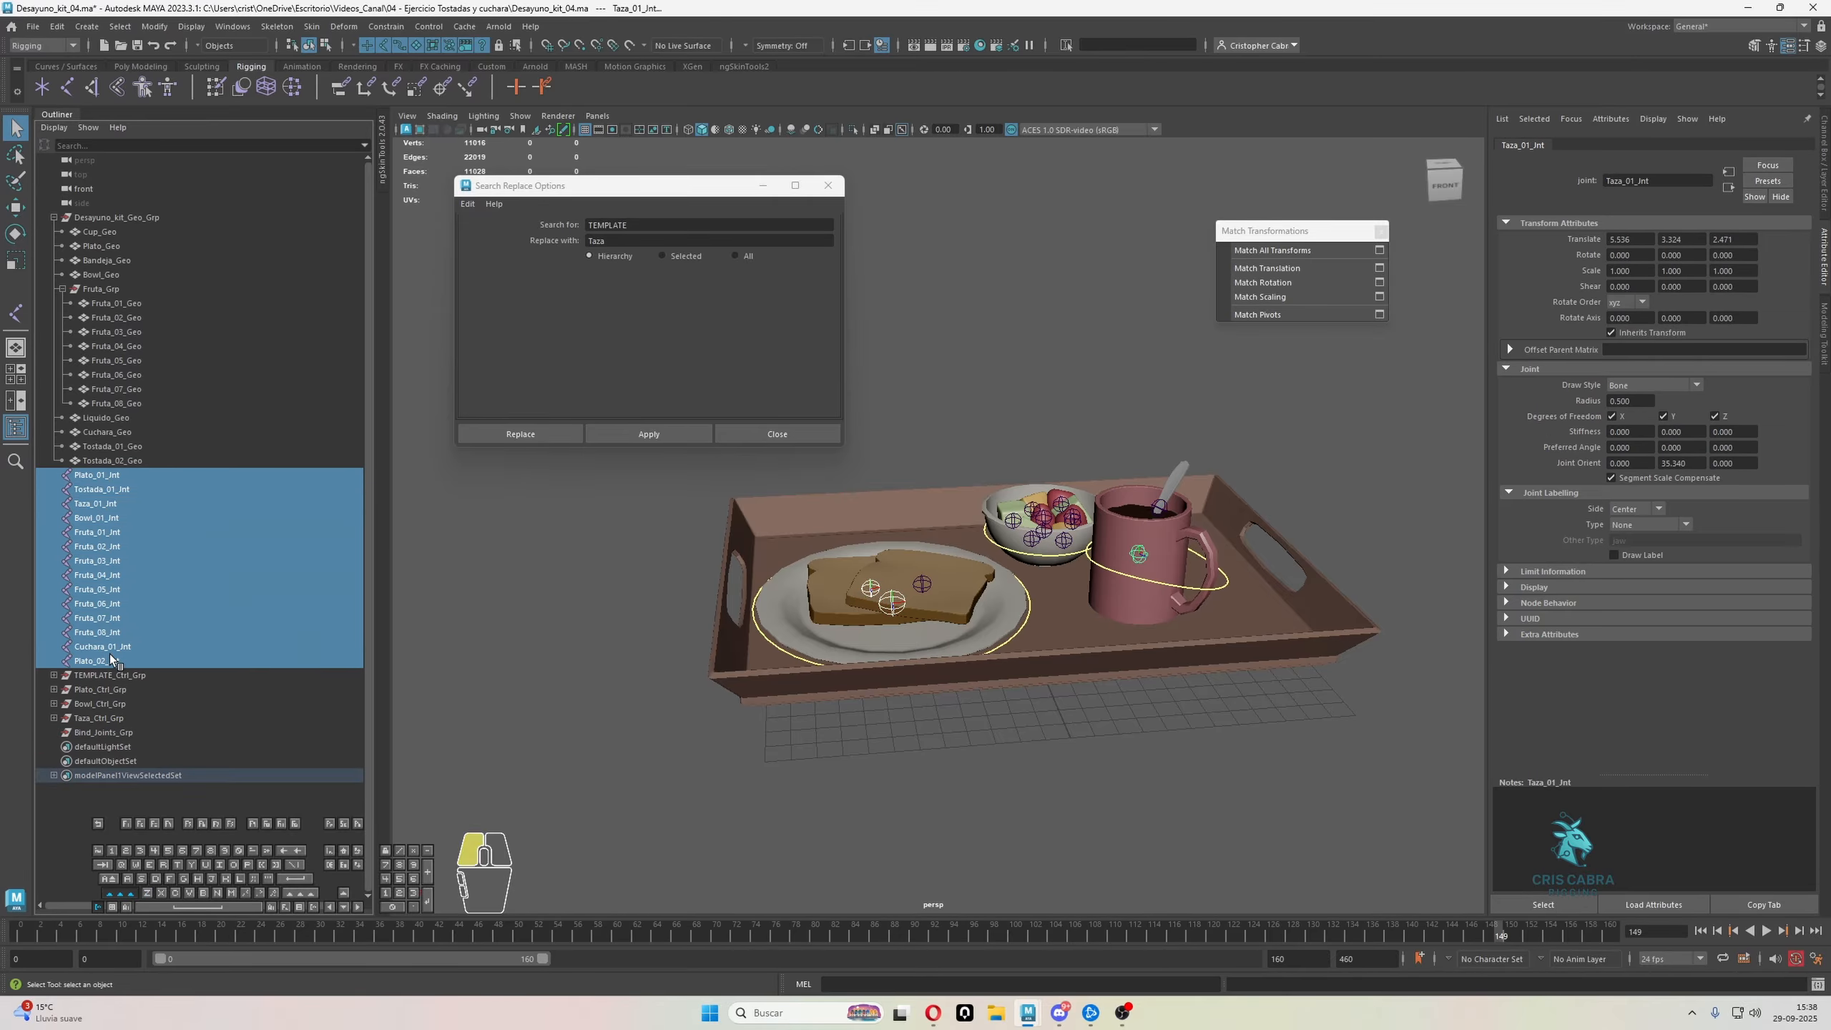
left_click(106, 732, "ctrl")
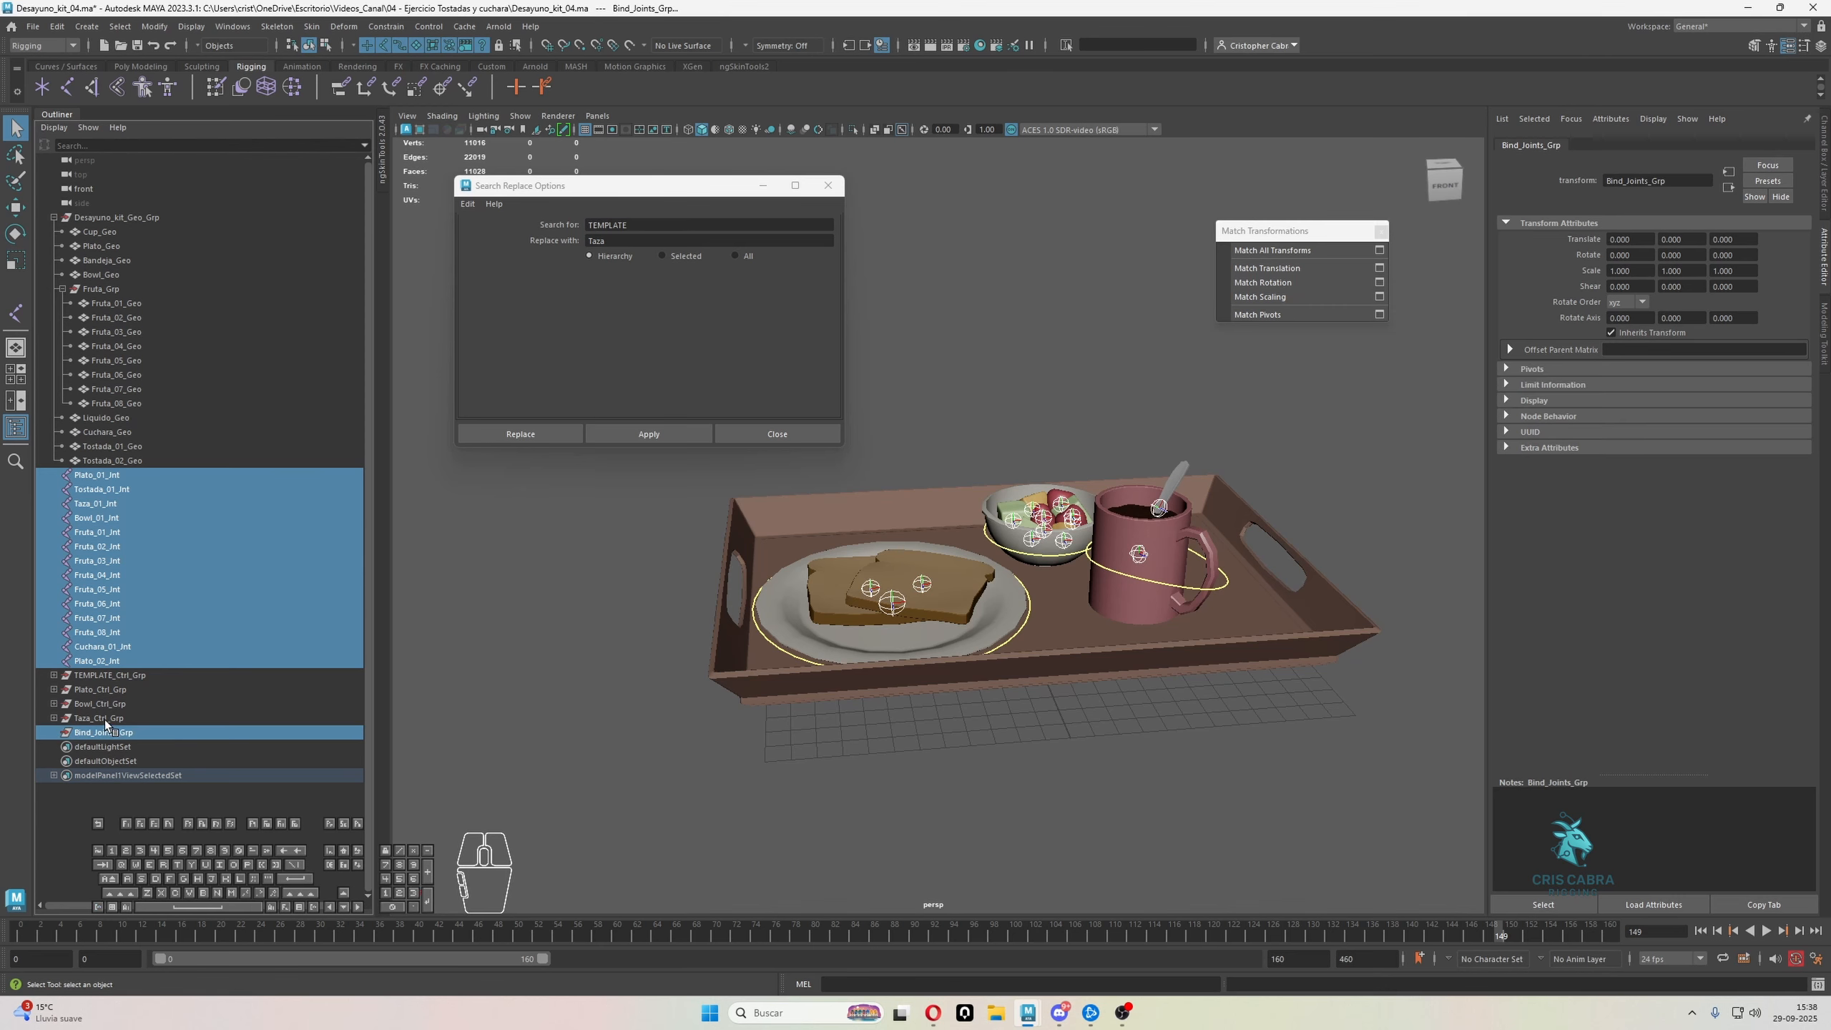
key("p")
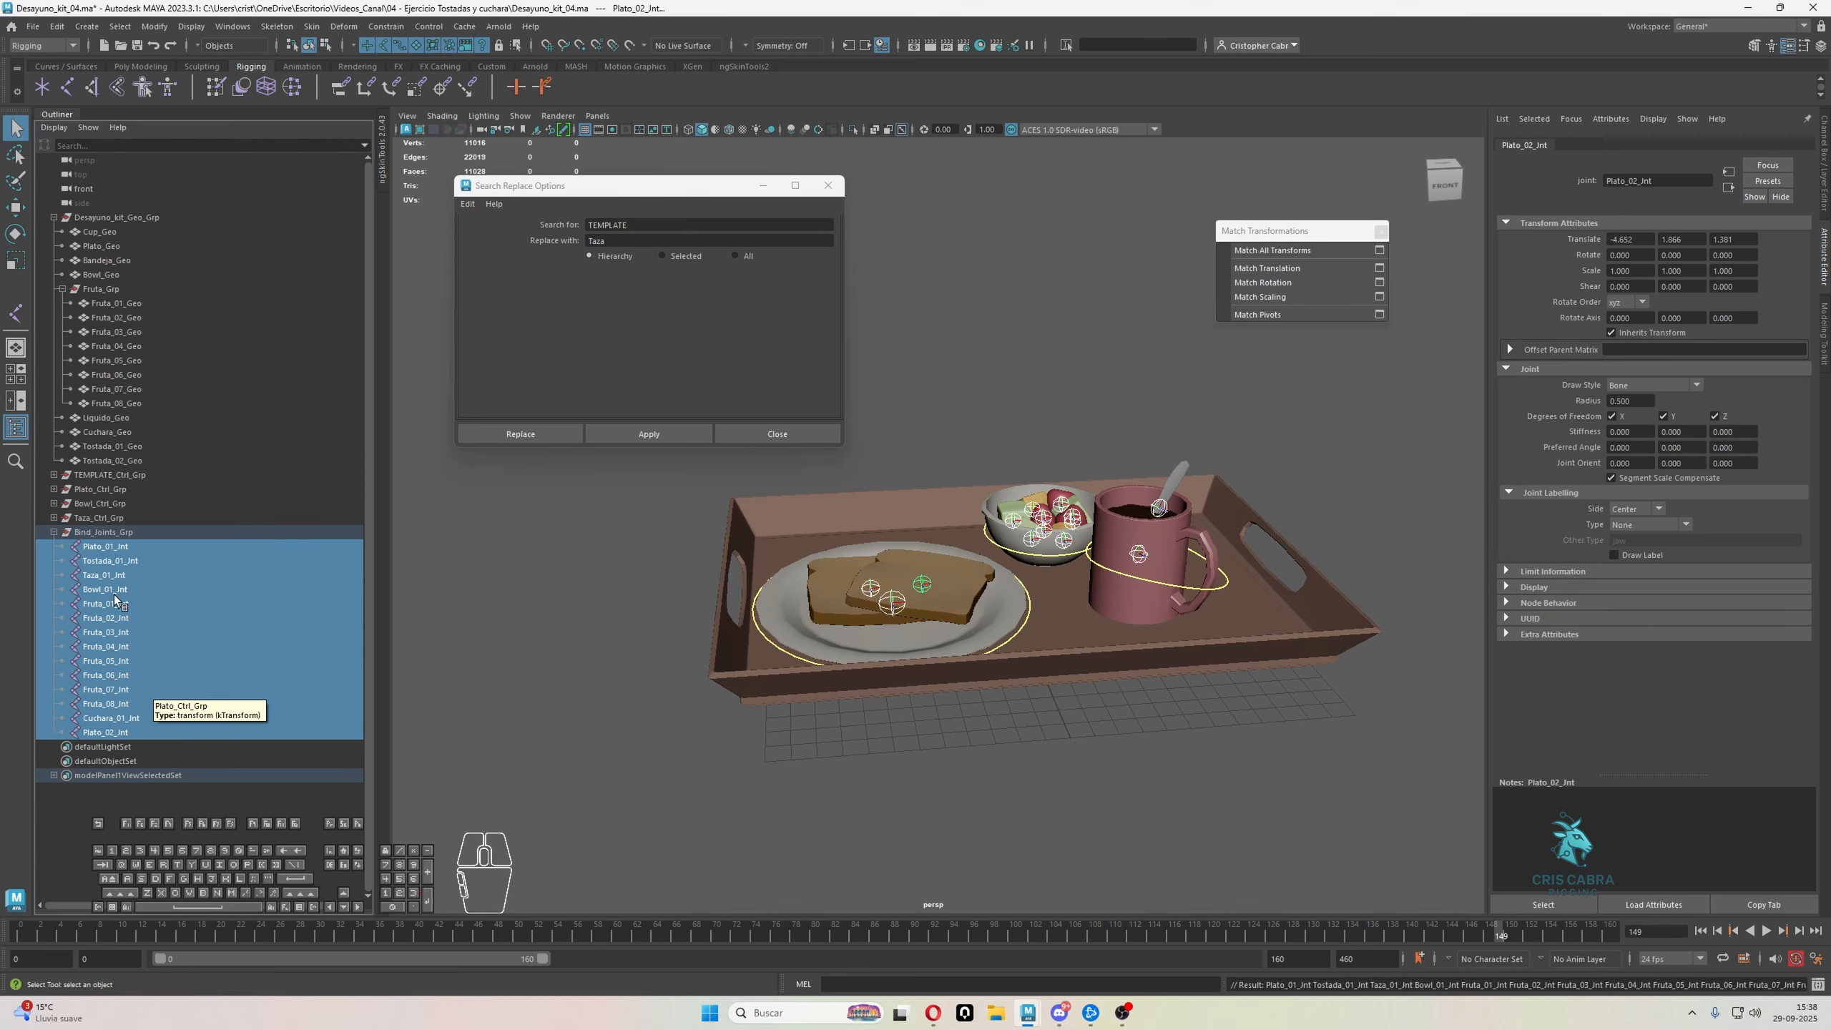
key("ctrl+z")
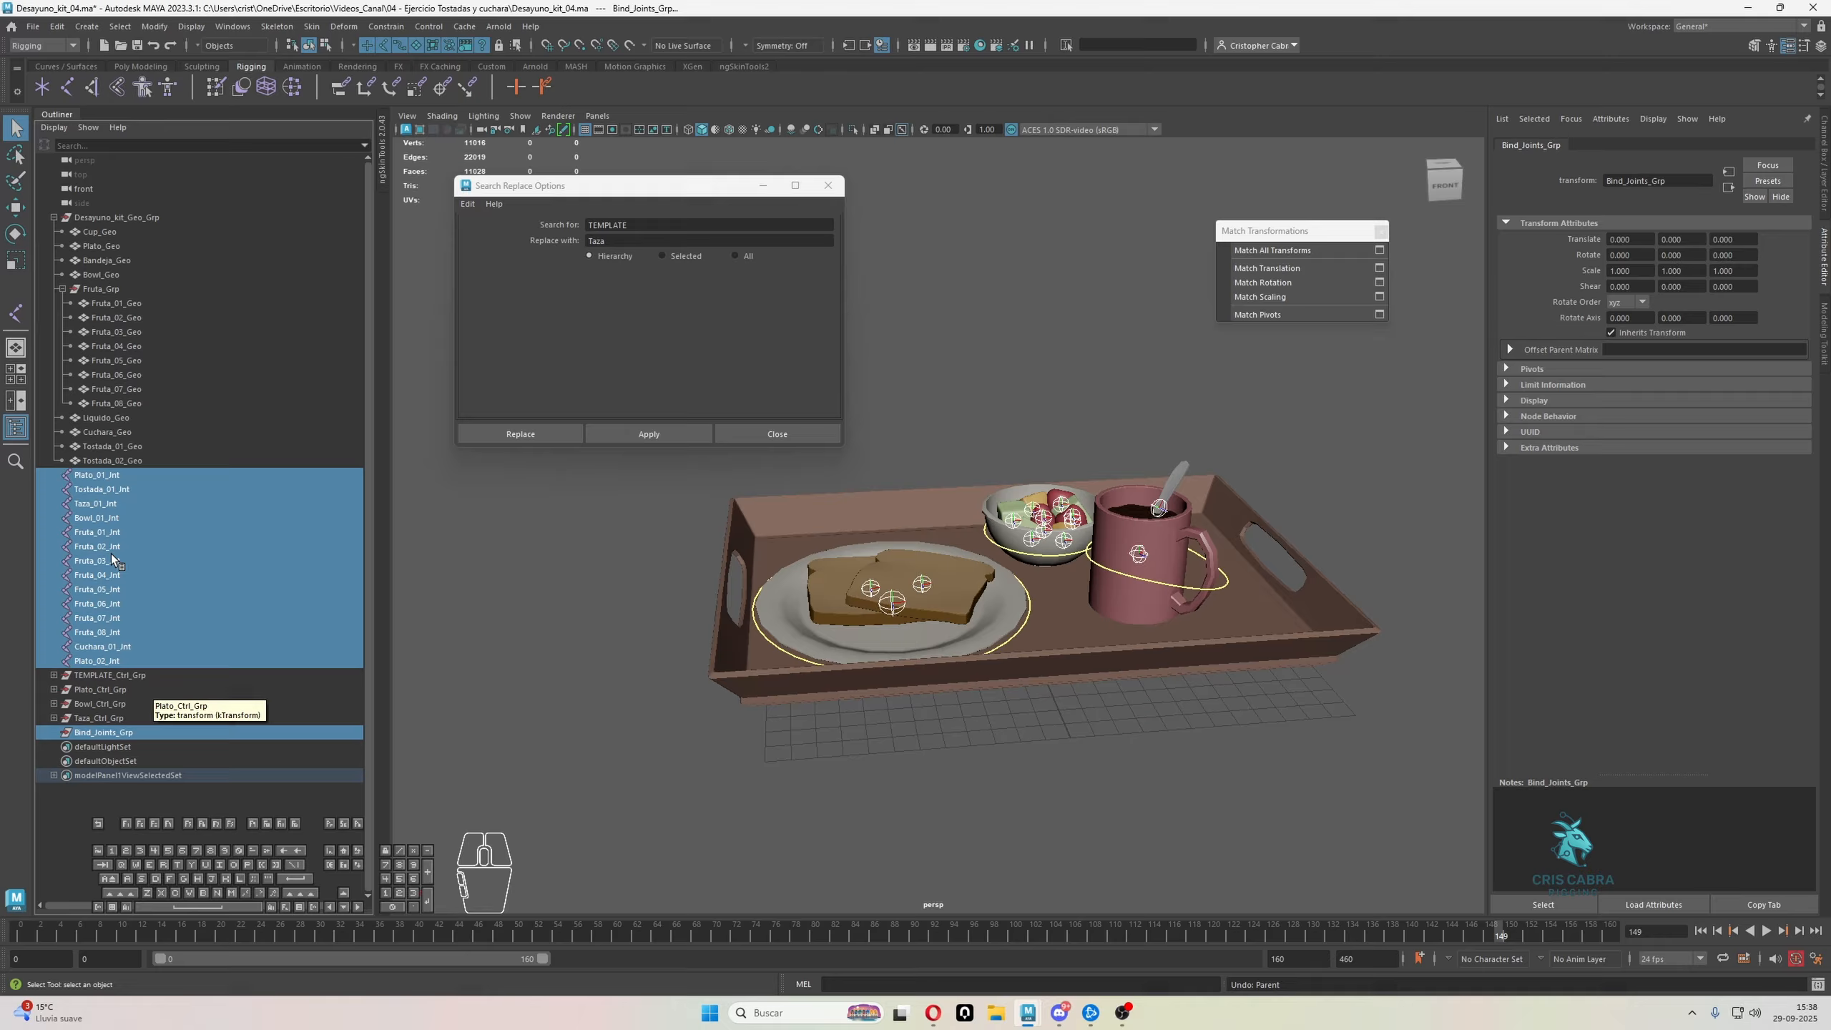
Move all joints from Plato_01_Jnt through Plato_02_Jnt together into Bind_Joints_Grp, keeping their order
left_click(98, 477)
left_click(101, 658, "shift")
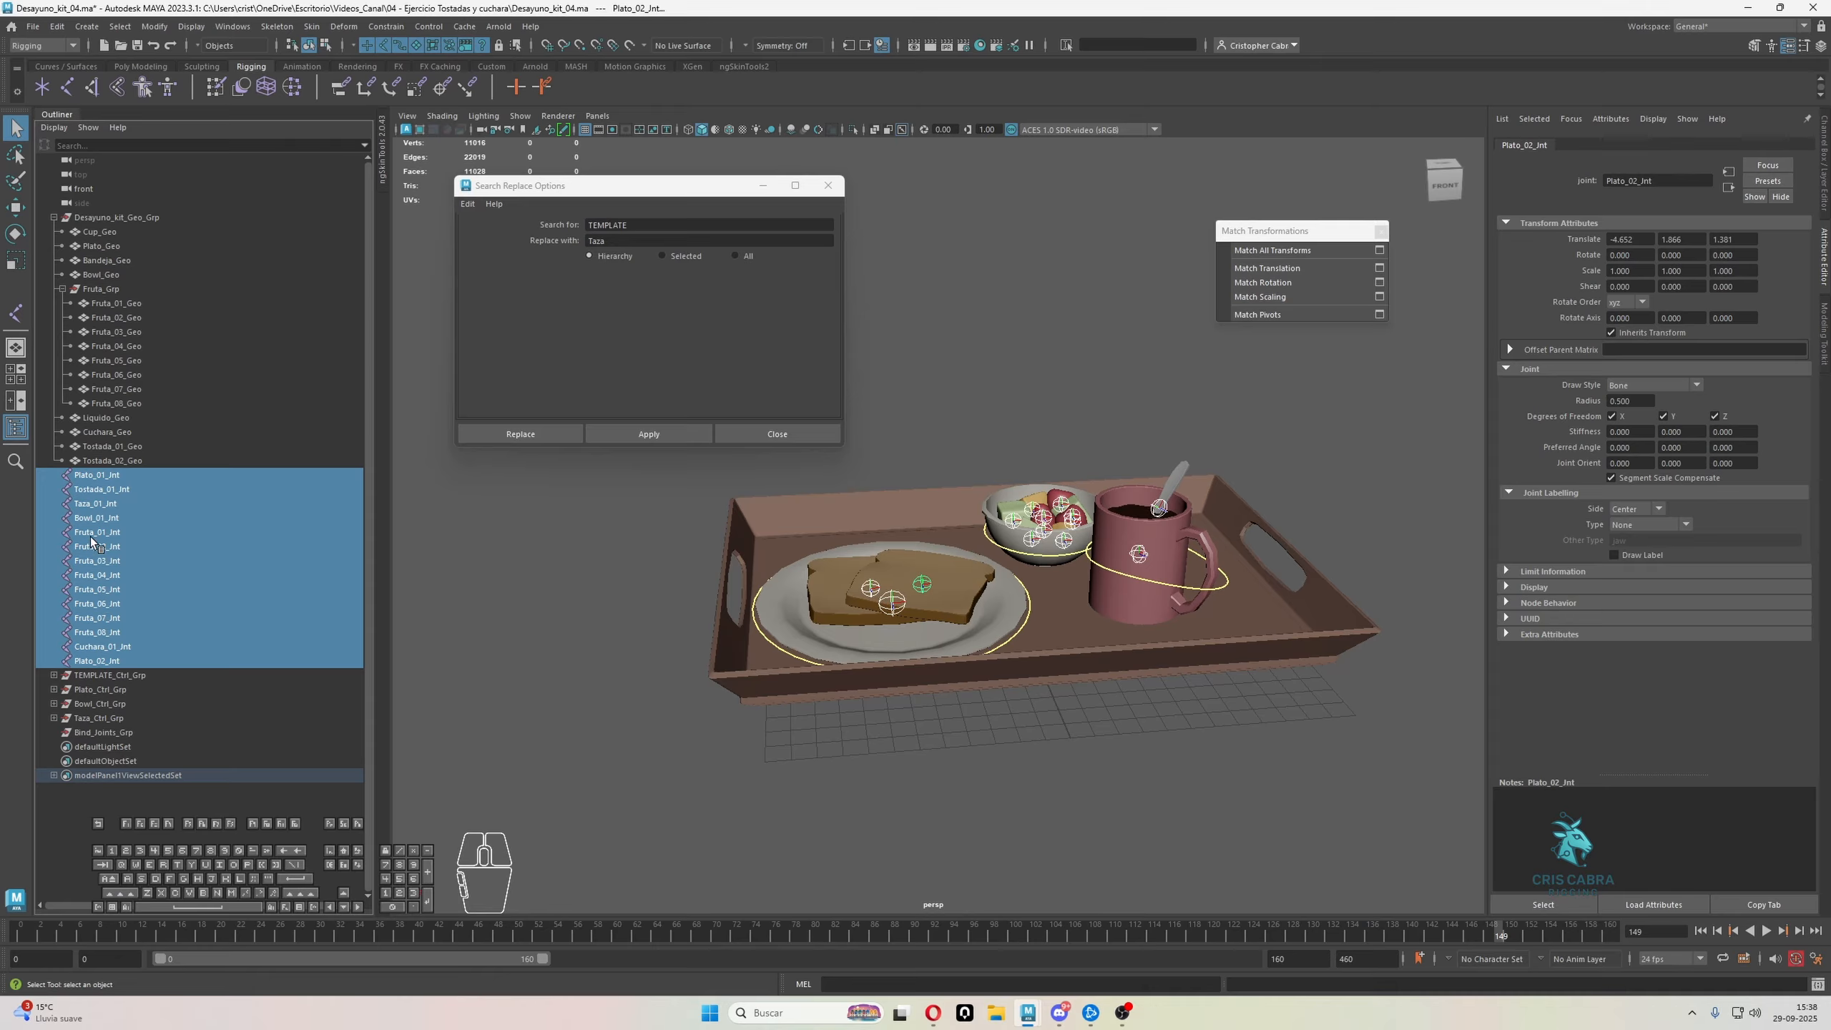
middle_click_drag(91, 538, 89, 733)
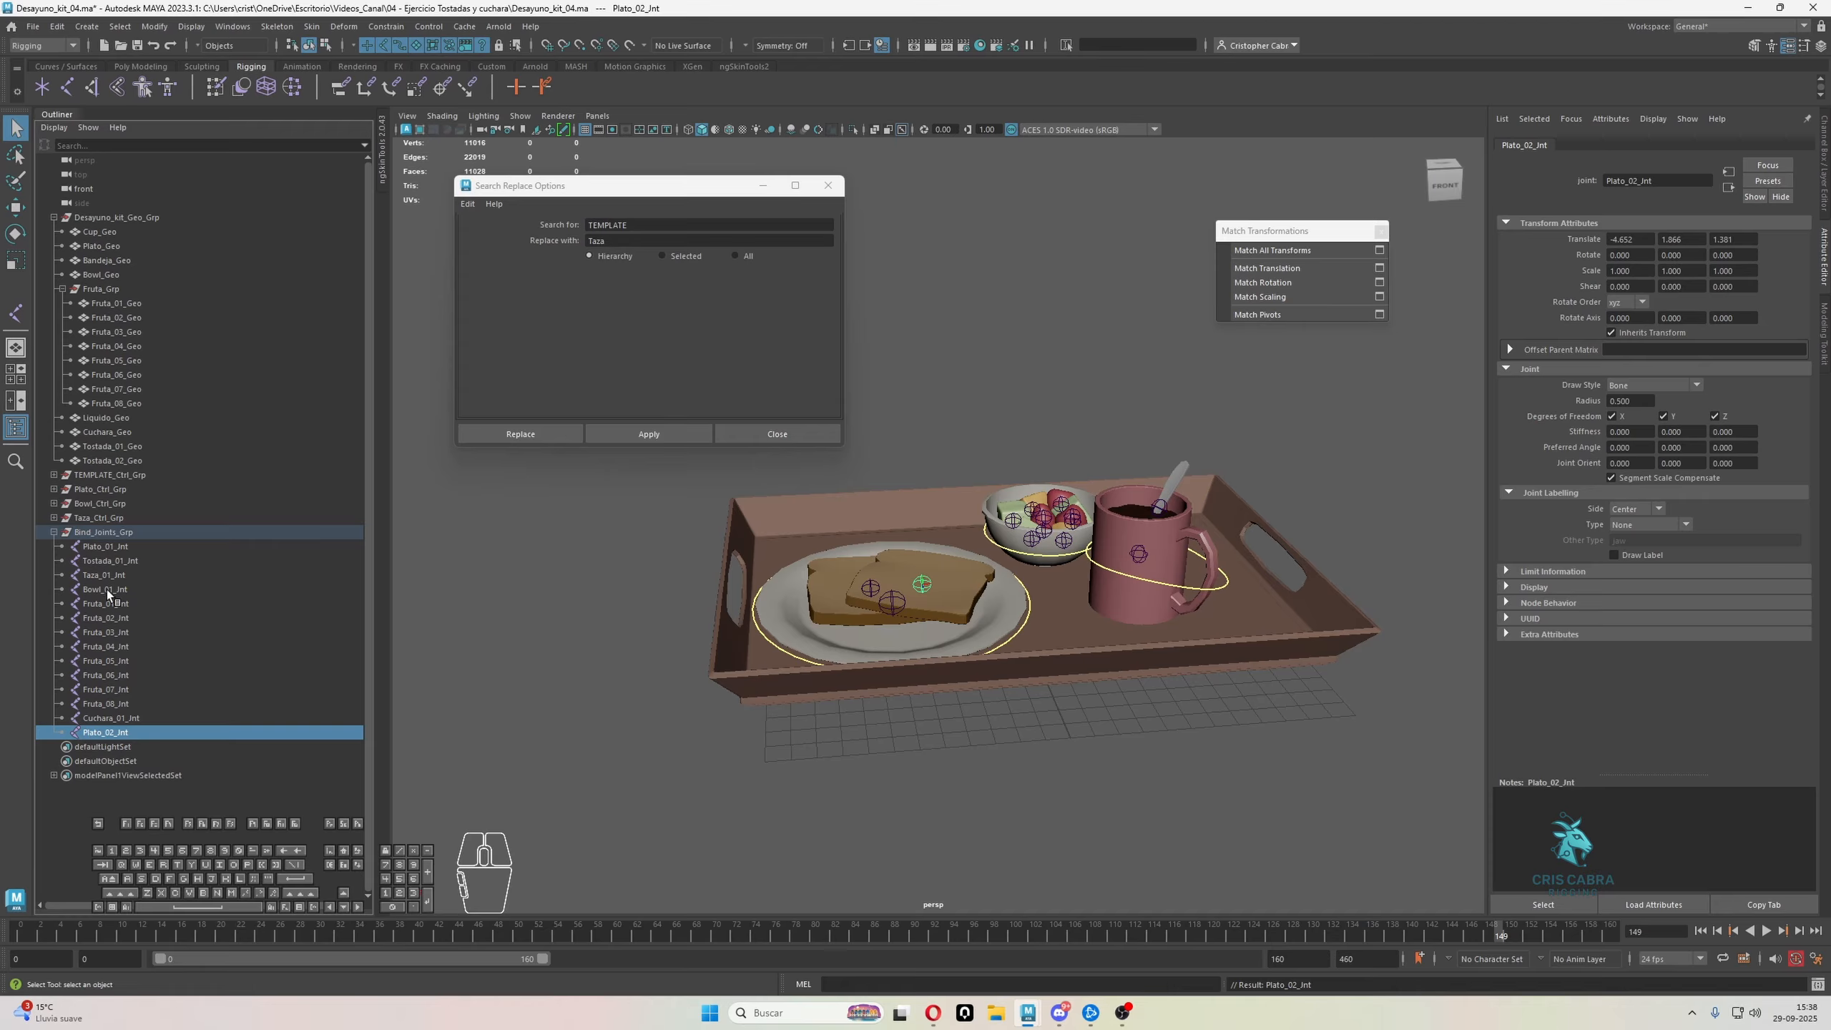
left_click(94, 532)
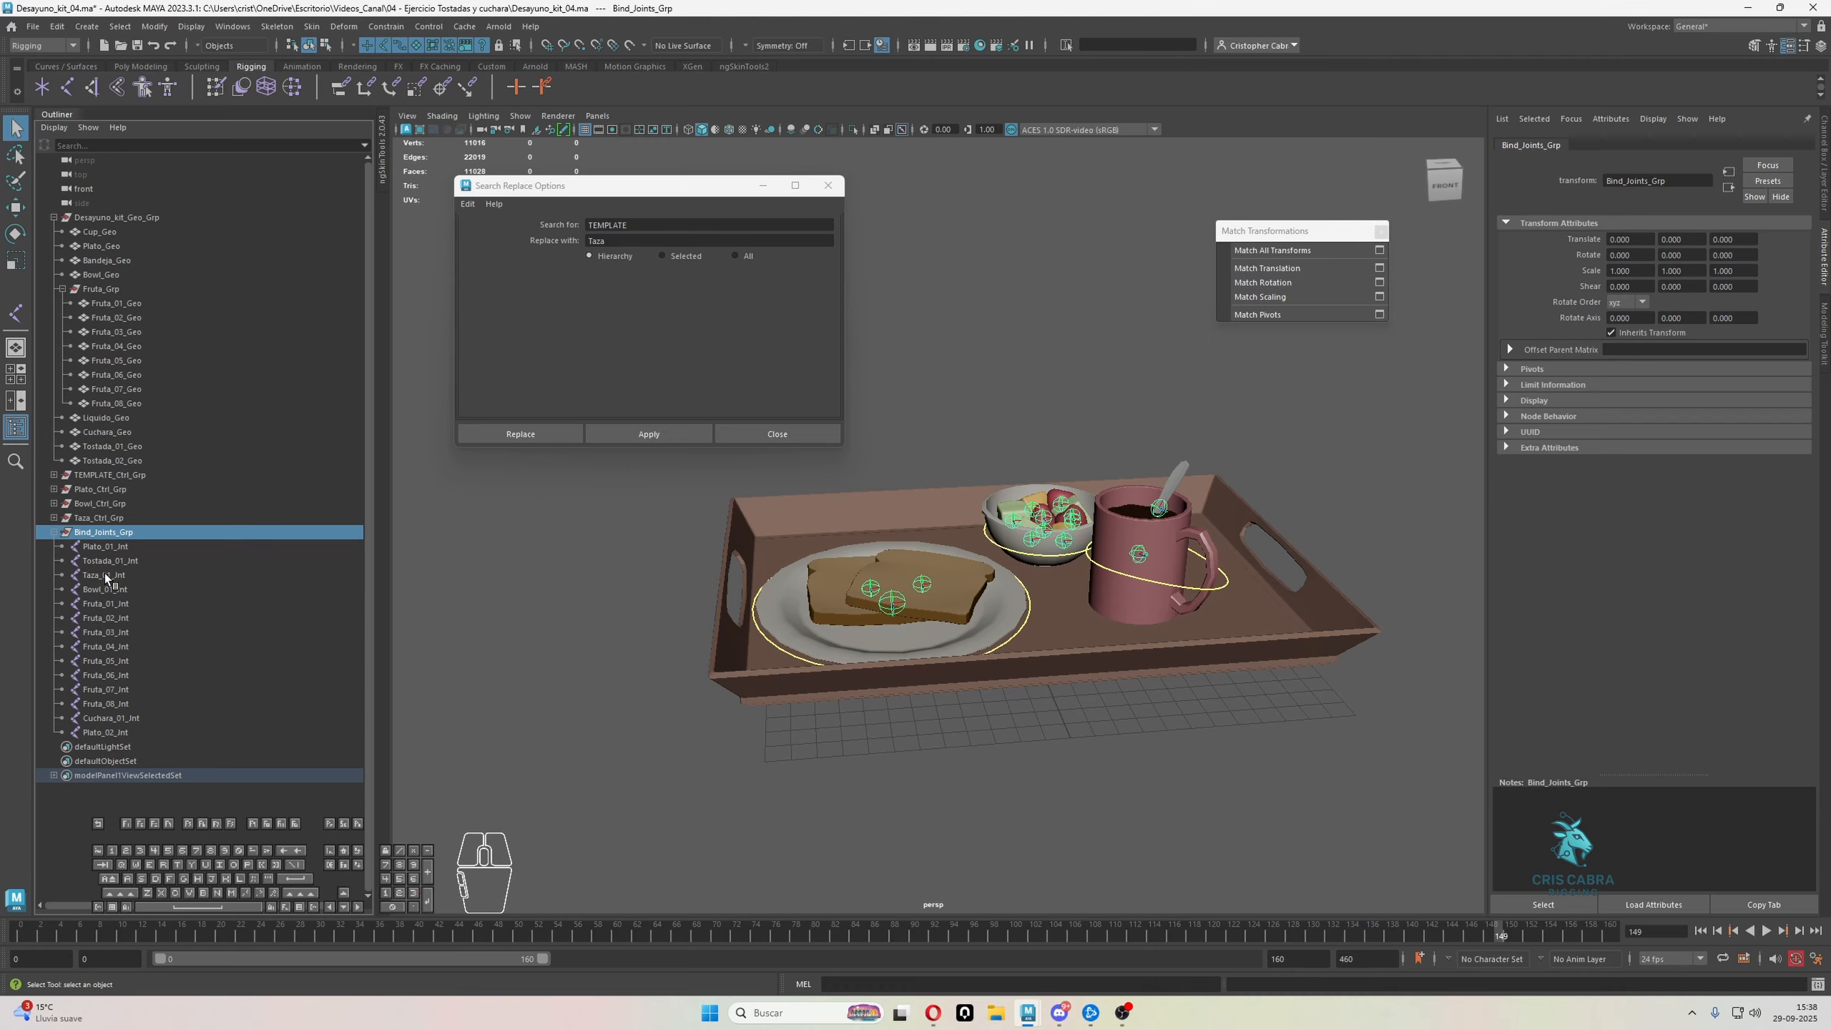
left_click(117, 604)
left_click(117, 732)
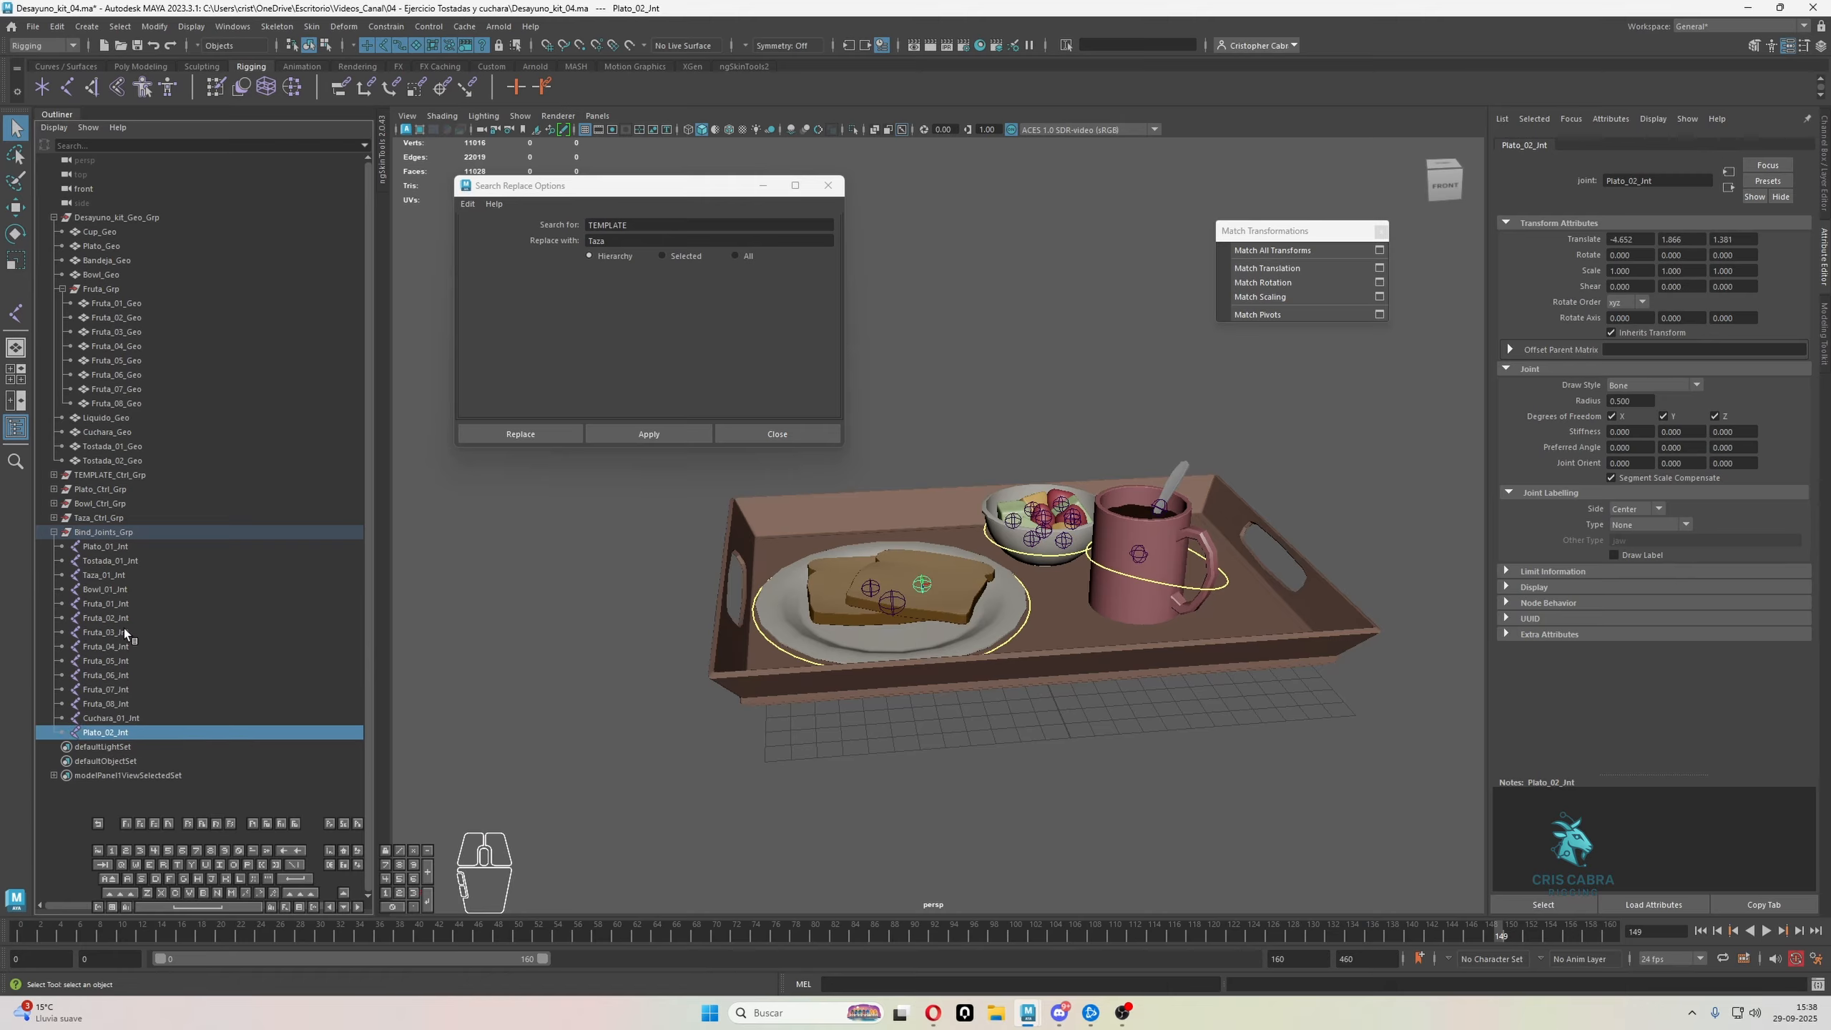
left_click(123, 547)
left_click(109, 730)
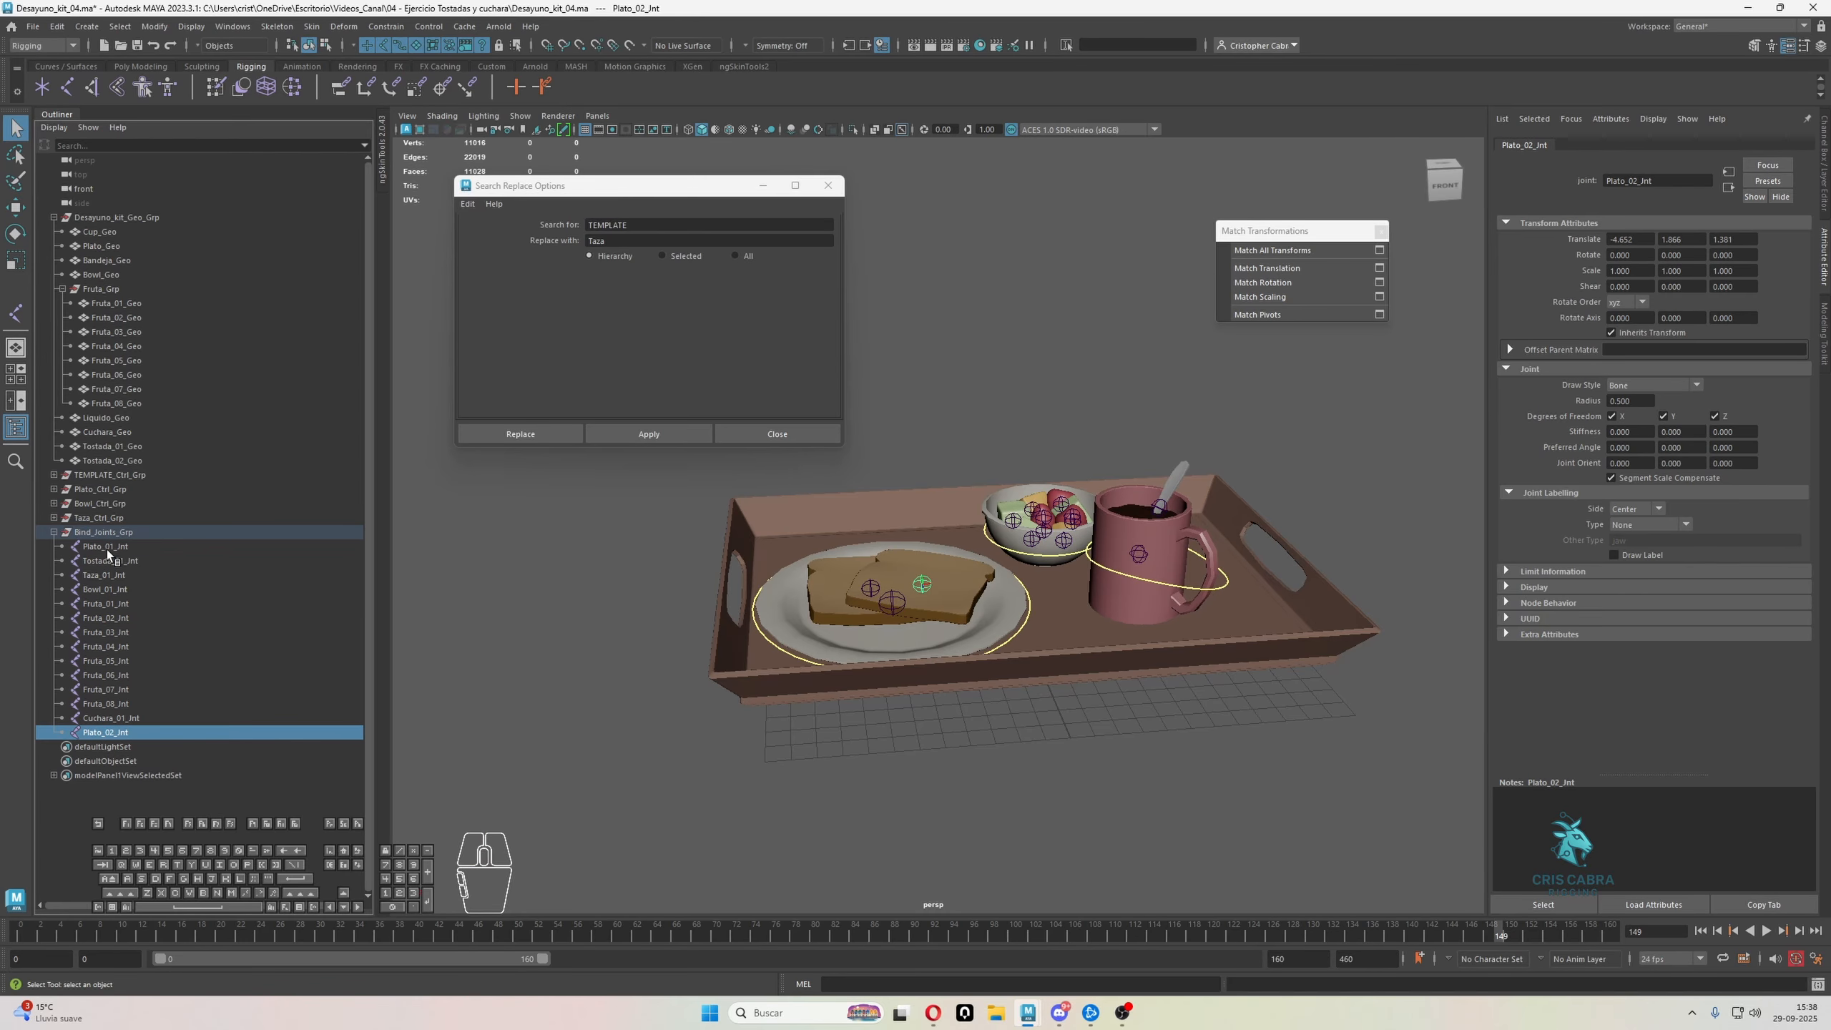
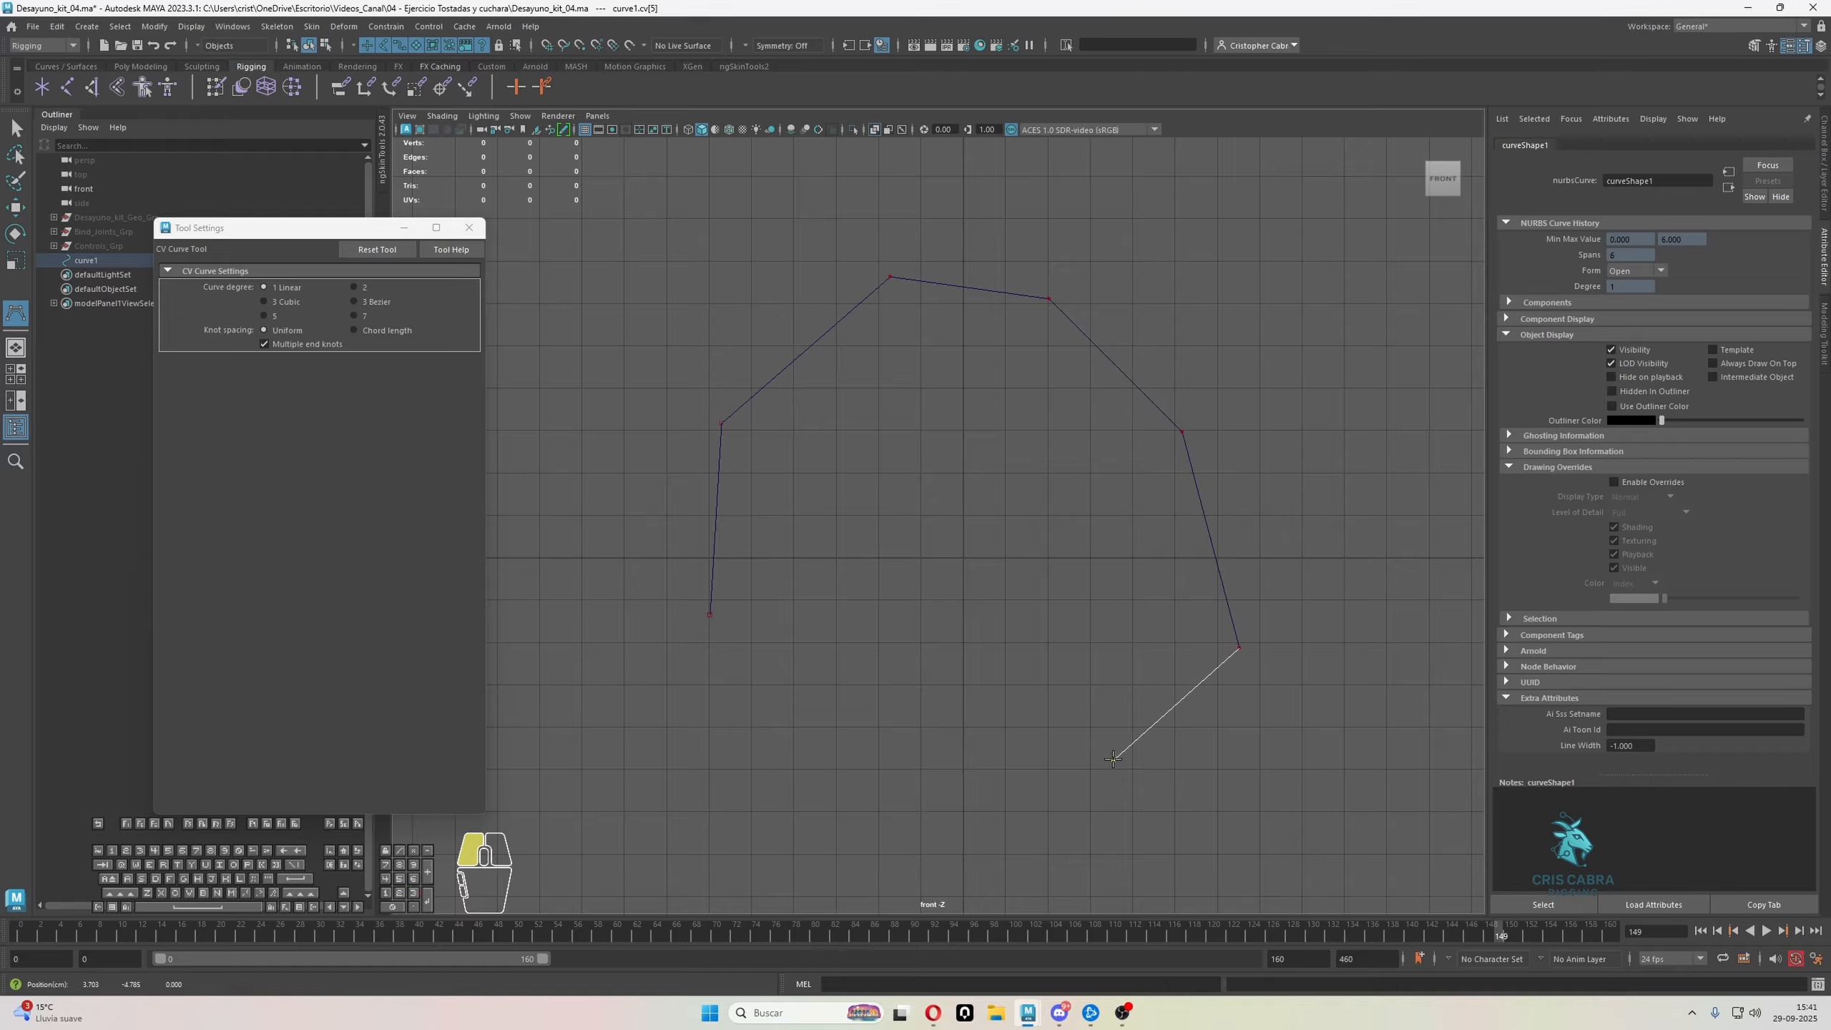
Try drawing an irregular open curve of many straight segments with the linear CV Curve tool in the front view
left_click(917, 734)
left_click(937, 548)
left_click(939, 421)
left_click(790, 484)
left_click(765, 599)
left_click(750, 734)
left_click(620, 372)
left_click(719, 231)
left_click(844, 173)
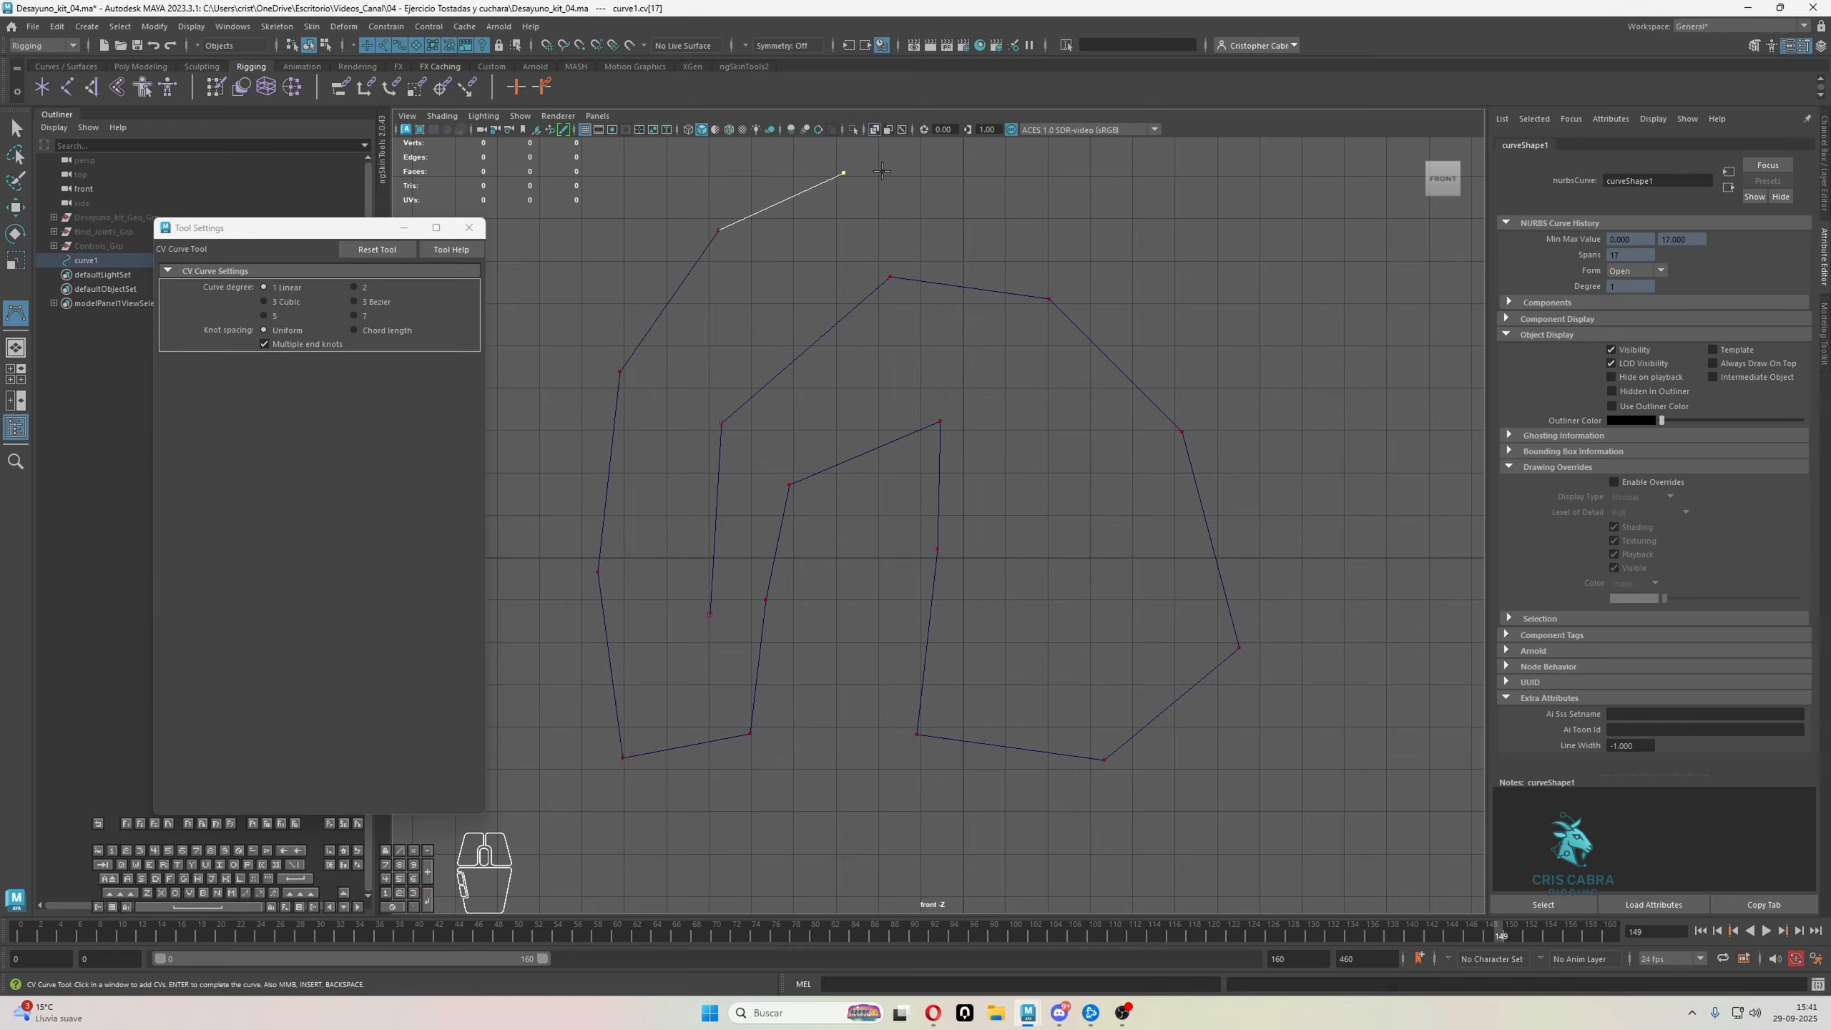
left_click(968, 178)
left_click(1249, 281)
Remove every point of the irregular trial curve
key("ctrl+z")
key("ctrl+z")
key("ctrl+z")
key("ctrl+z")
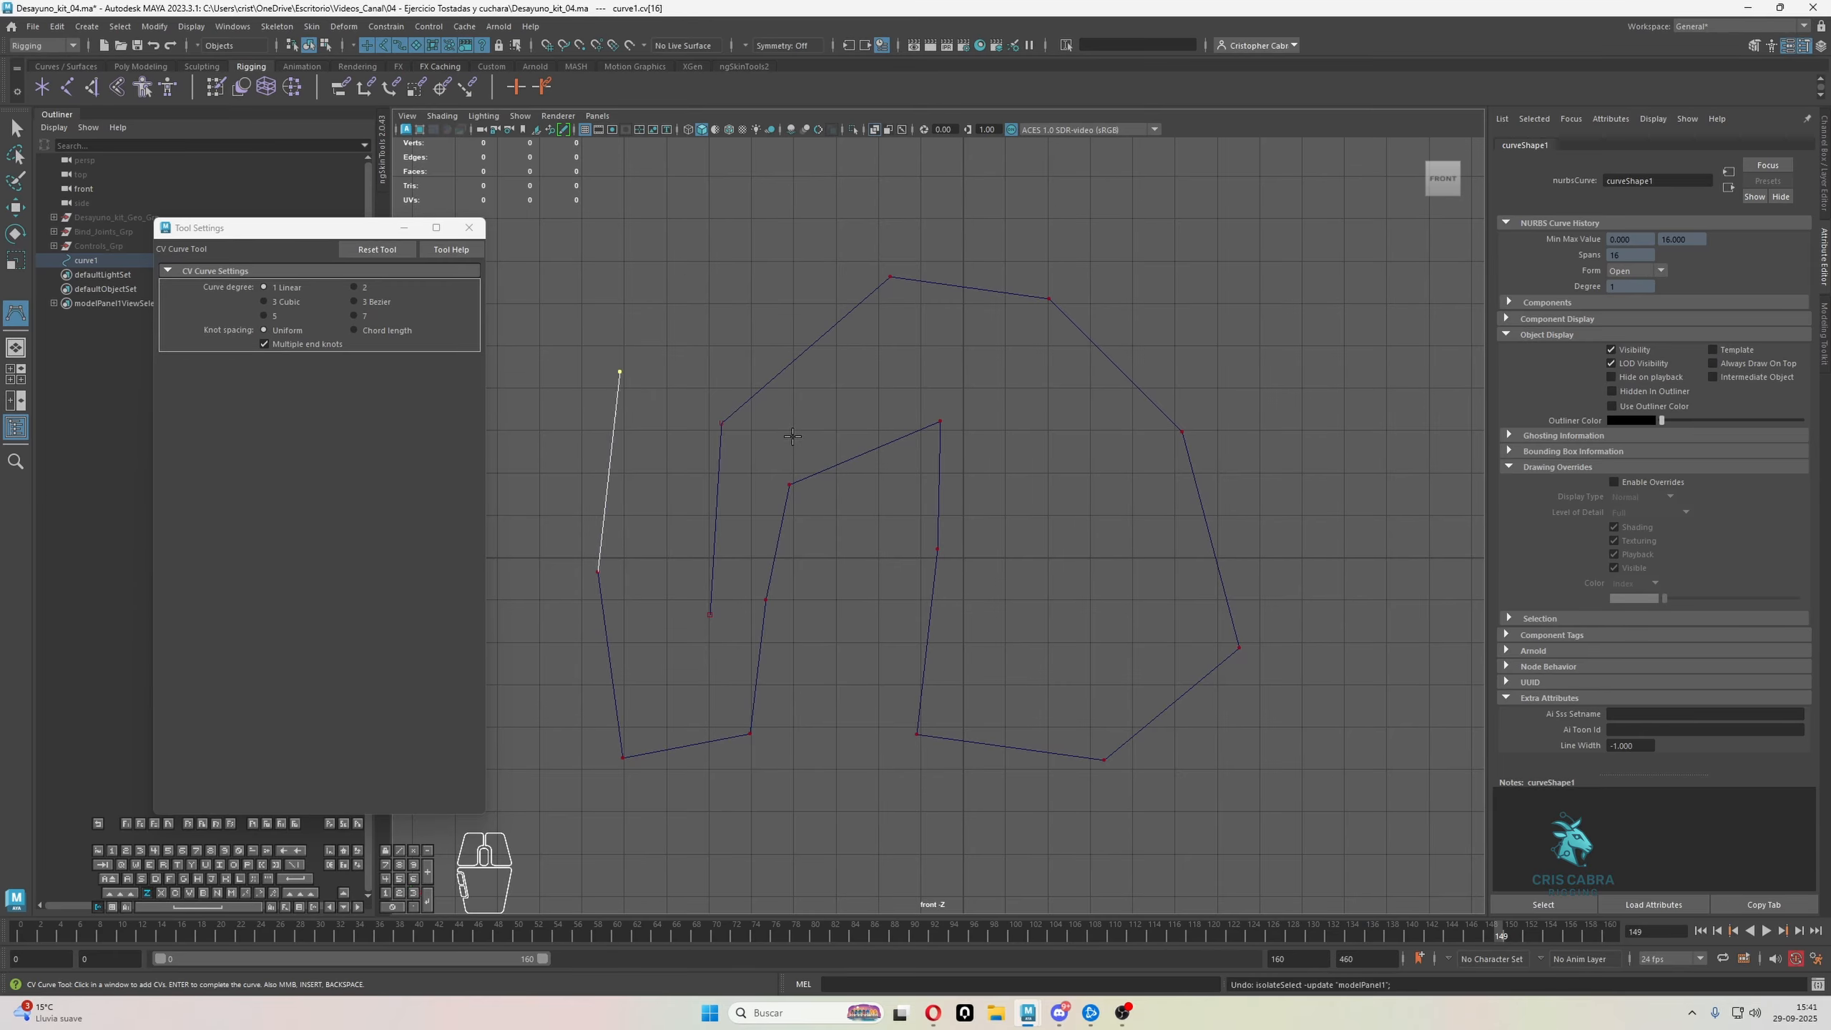
key("BackSpace")
key("BackSpace")
key("BackSpace")
key("BackSpace")
key("BackSpace")
key("BackSpace")
key("BackSpace")
key("BackSpace")
key("BackSpace")
key("BackSpace")
key("BackSpace")
key("BackSpace")
key("BackSpace")
key("BackSpace")
key("BackSpace")
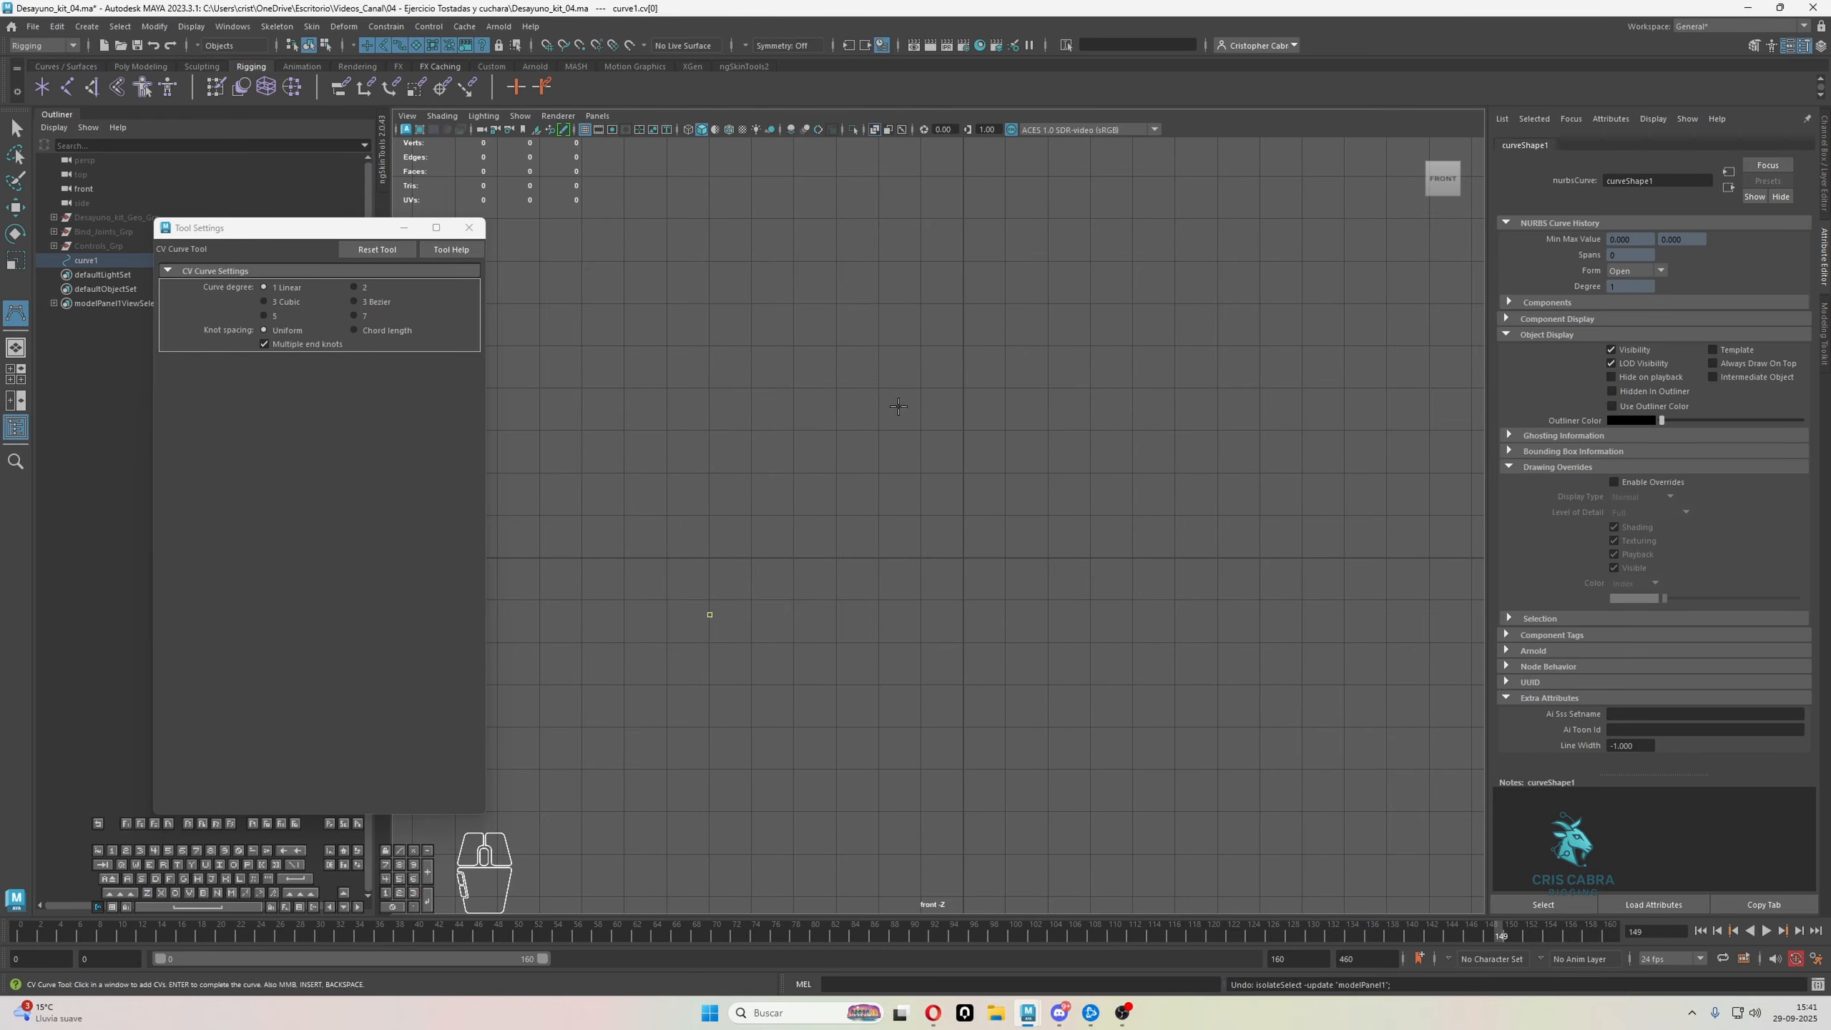
Start a linear CV curve in the front view at the grid point one unit left of and below the origin
key("BackSpace")
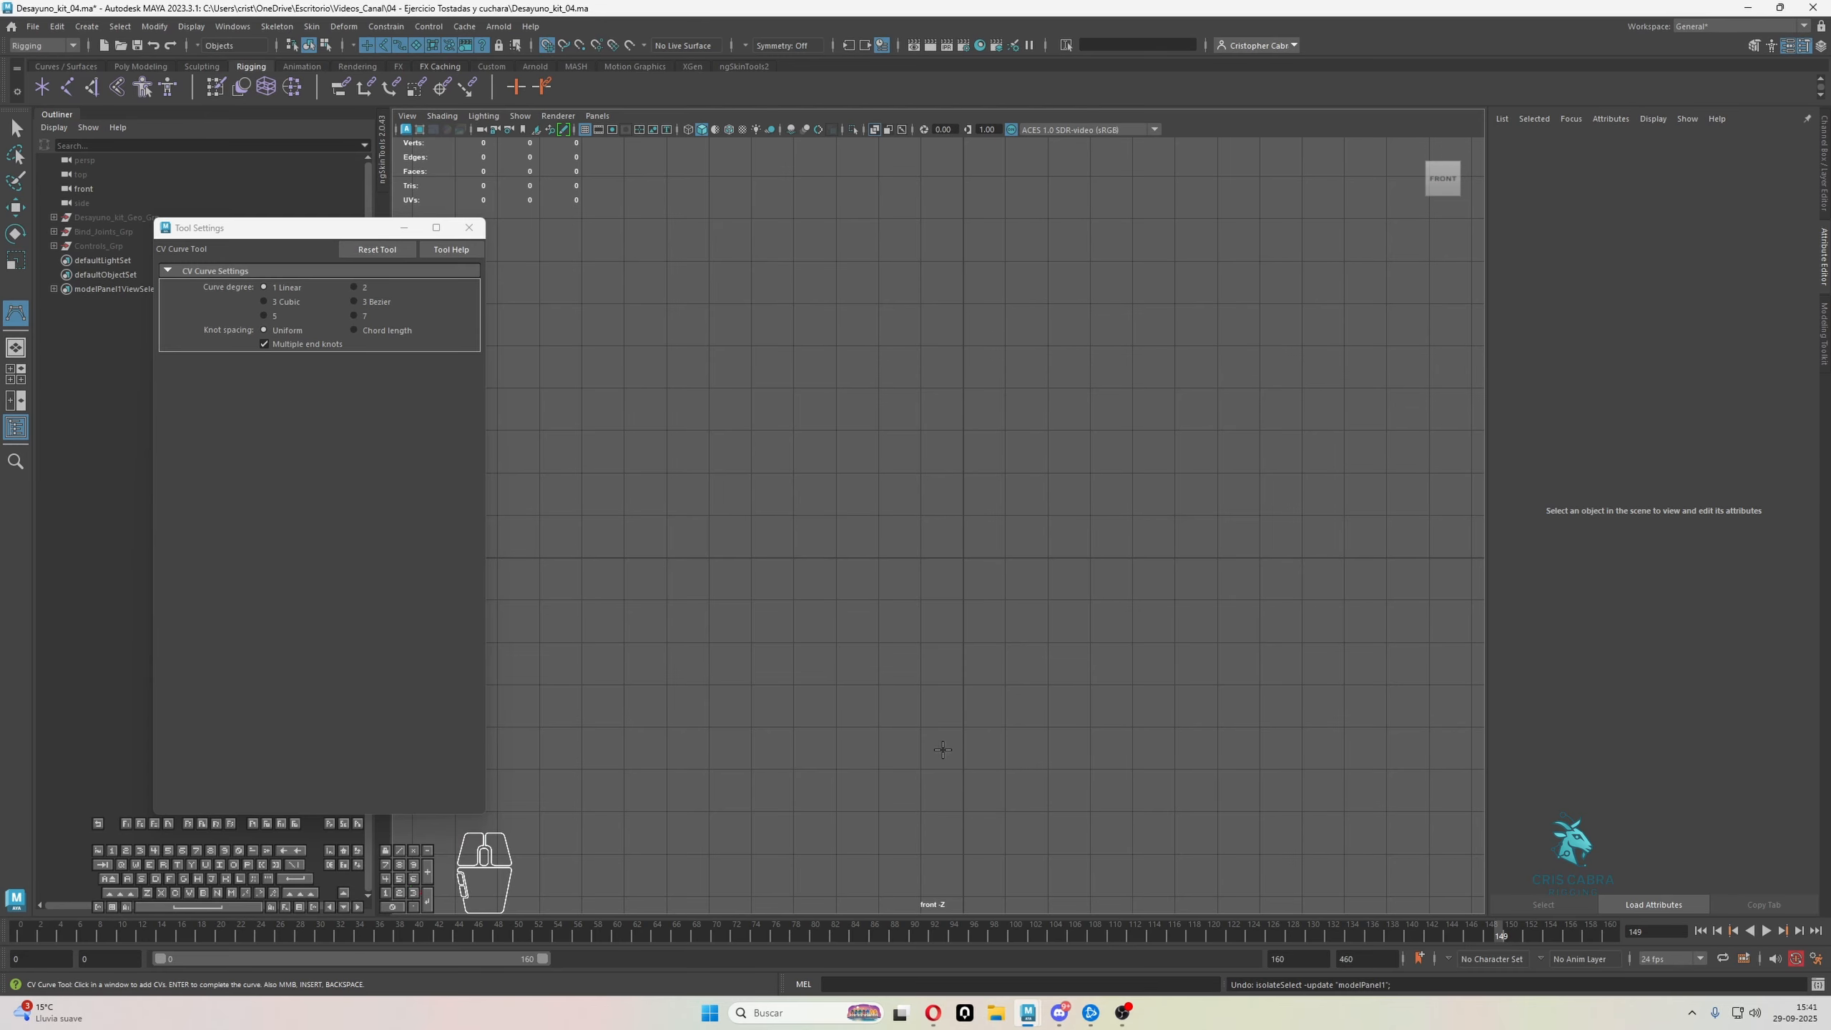
left_click(916, 635)
key("BackSpace")
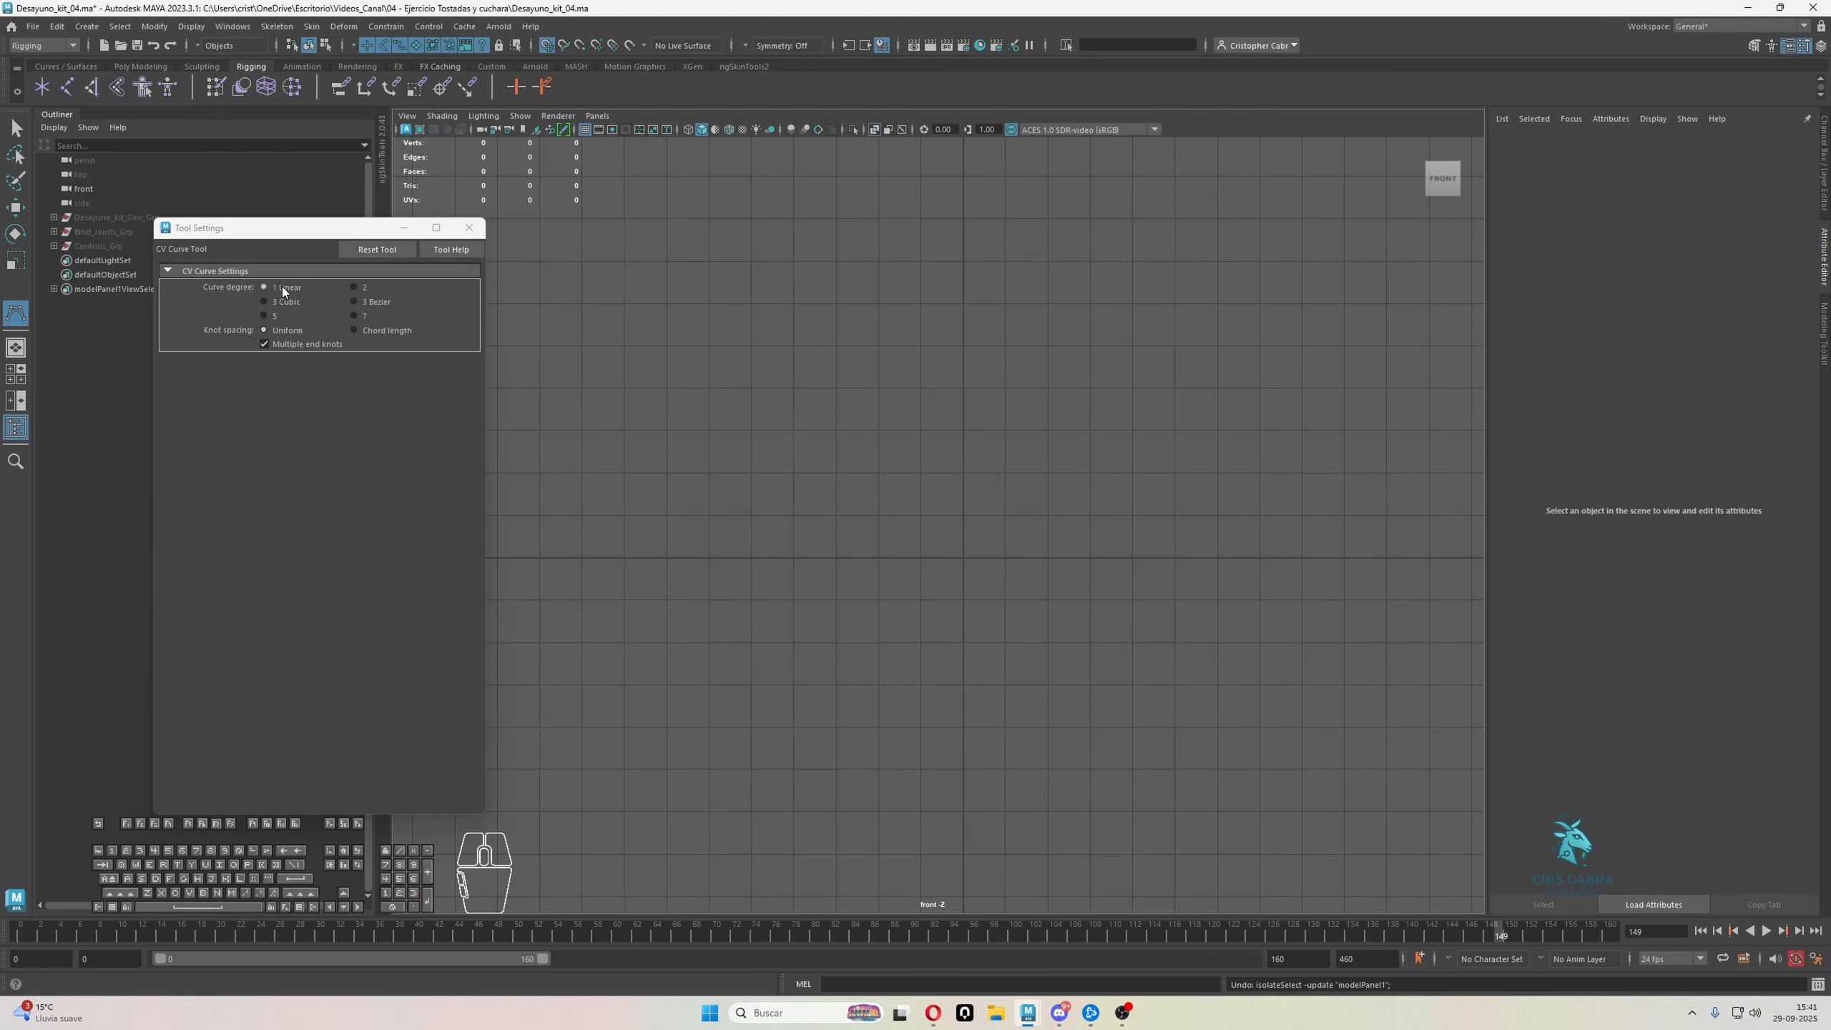
left_click(922, 599)
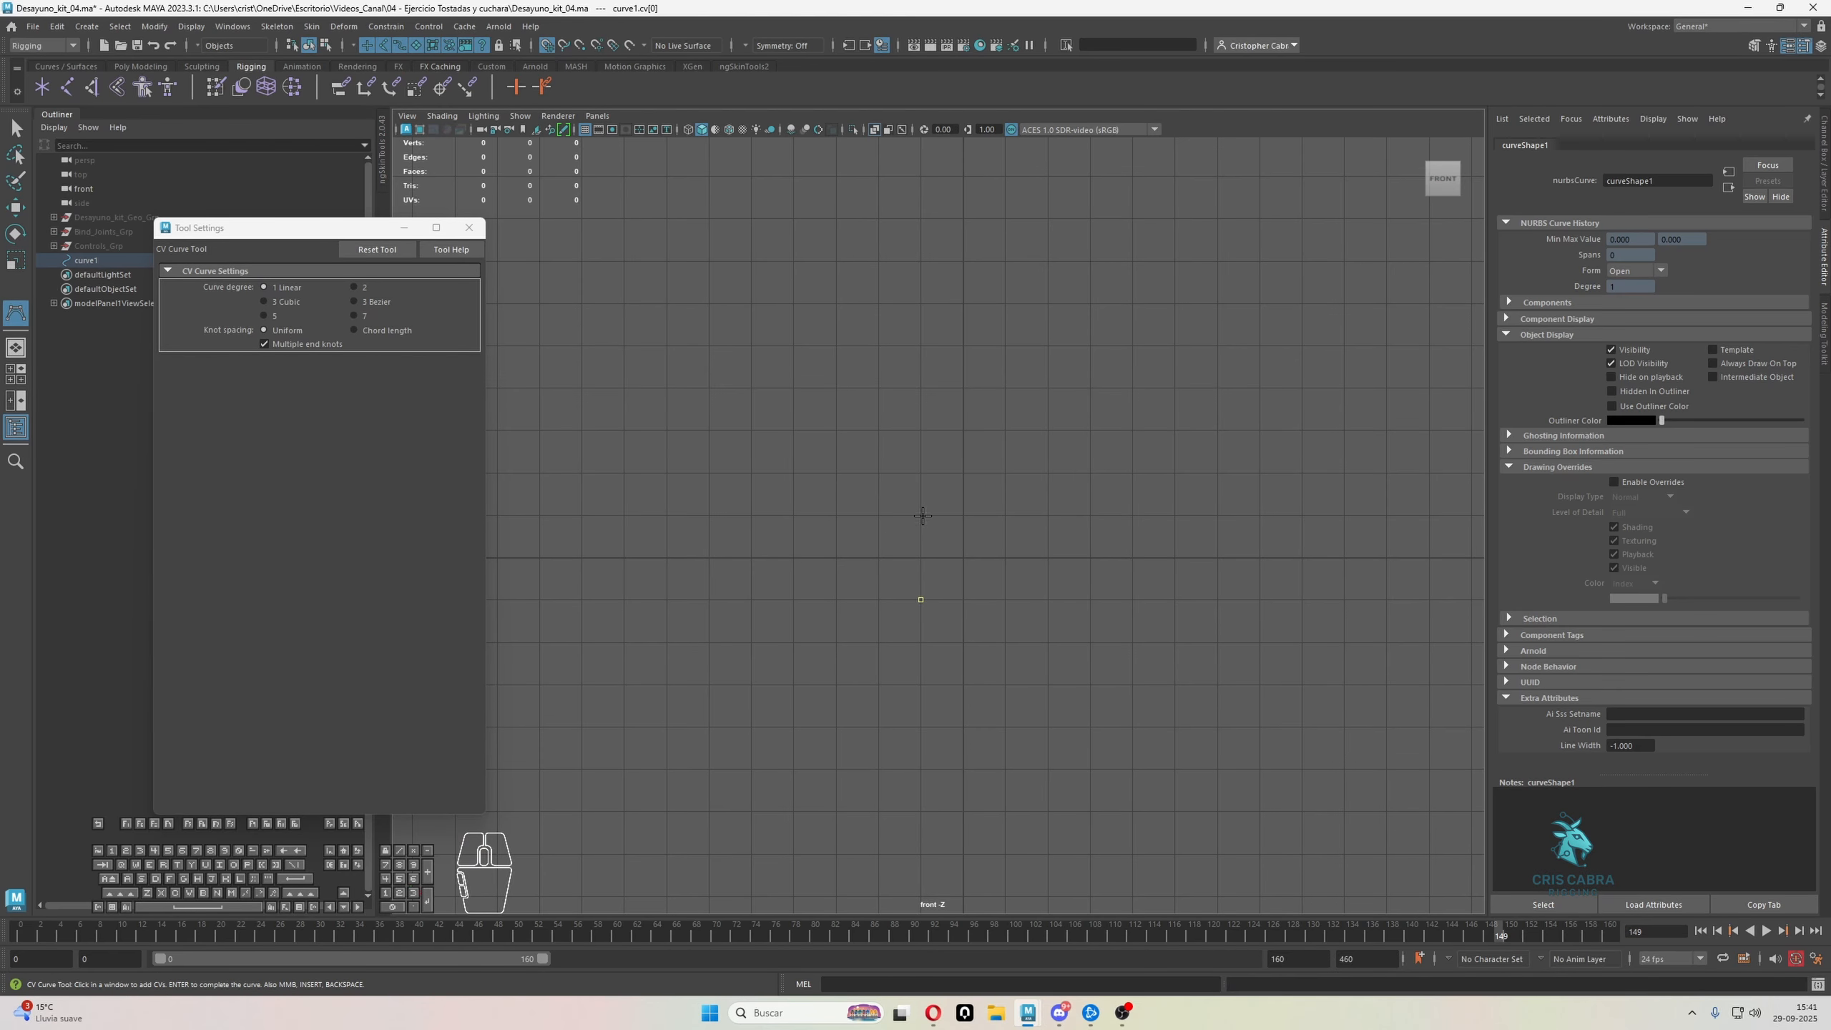
Continue the curve around the origin and back to its start to outline a 2 by 2 unit square in the front view
left_click(1005, 515)
left_click(1005, 600)
left_click(920, 600)
key("space")
Extend the curve through two corners 2 units behind the square in the side view to outline the cube's first side face
key("space")
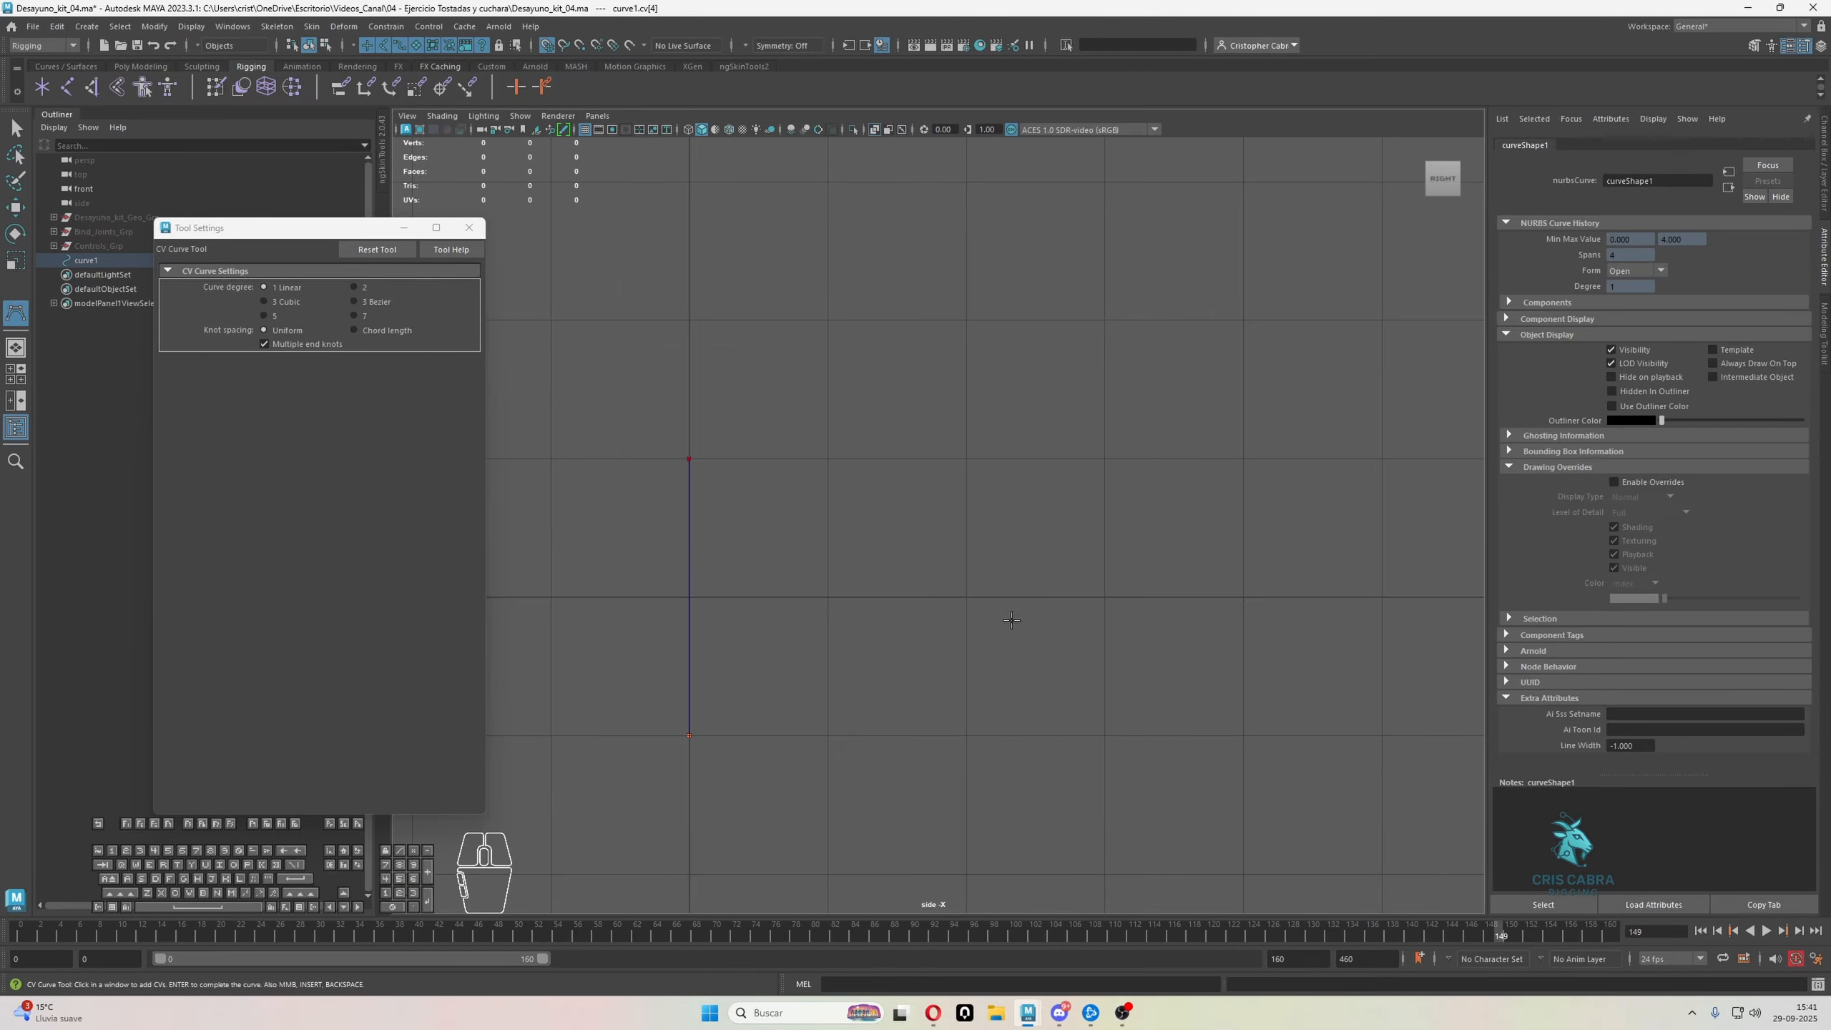
left_click(967, 735)
left_click(967, 459)
key("space")
key("space")
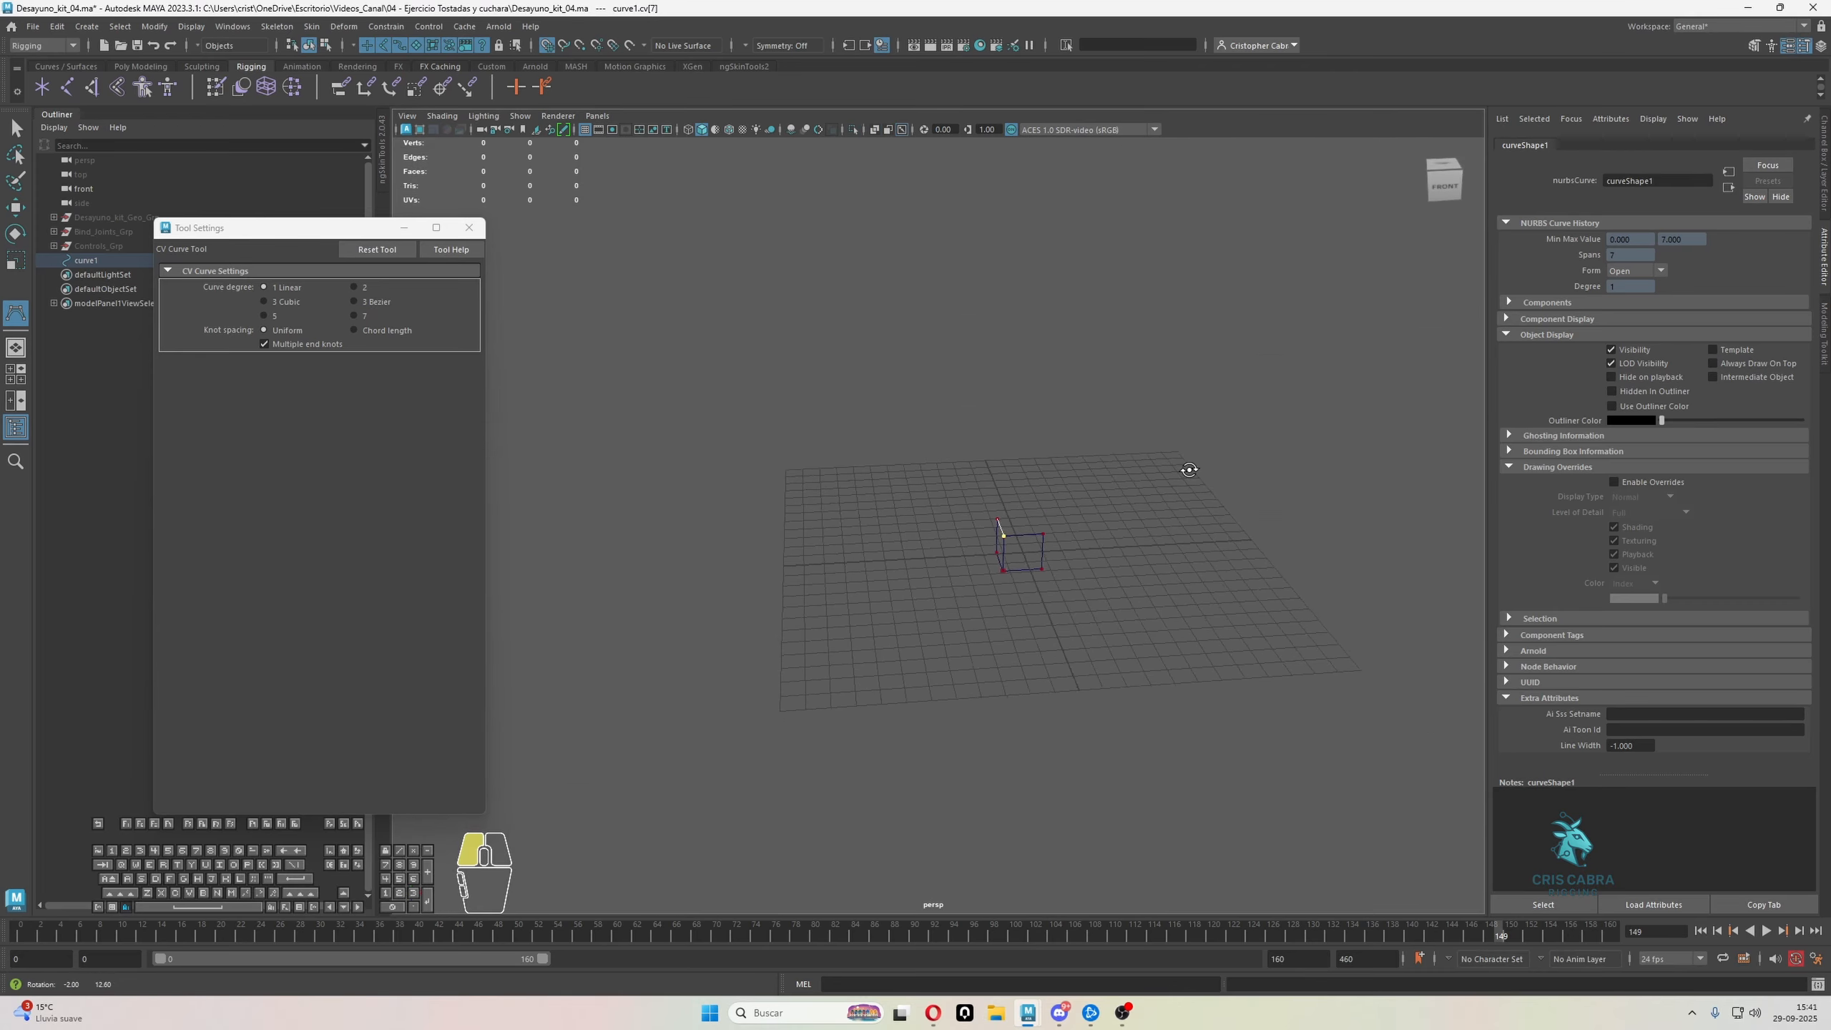
left_click_drag(1002, 530, 1132, 462, "alt")
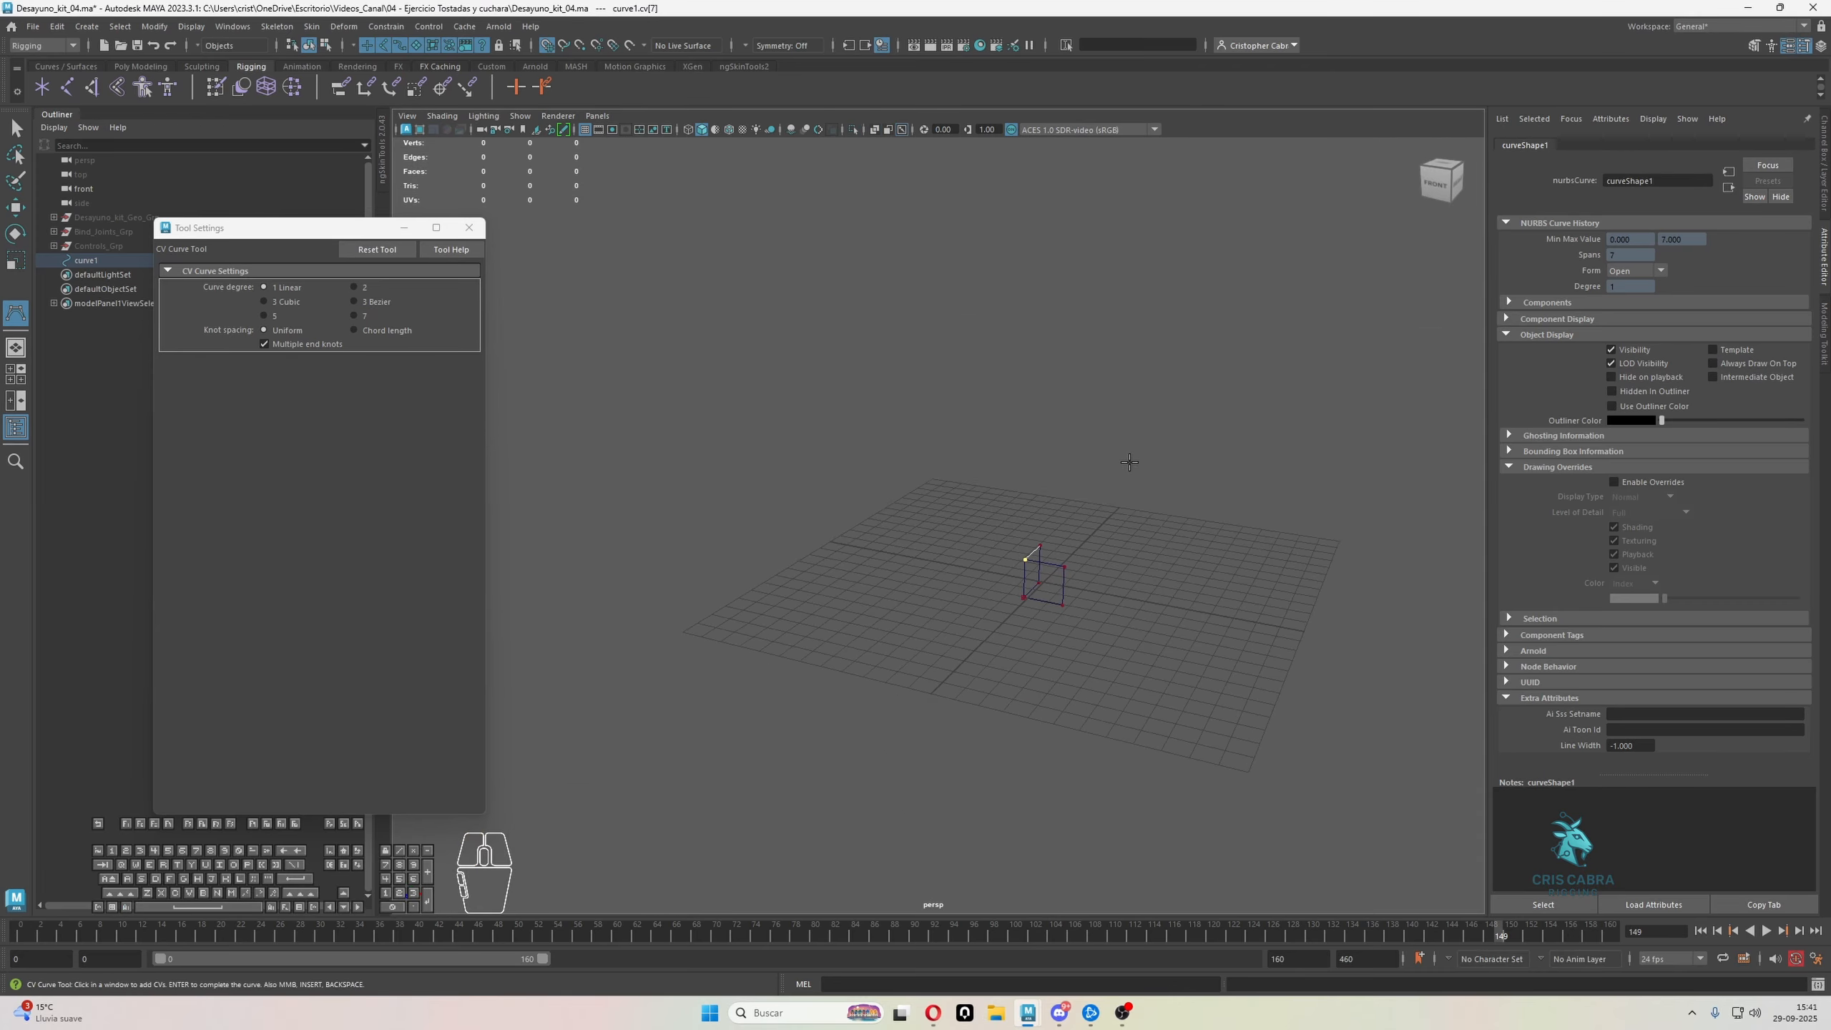
Retrace the front square's corners in the front view, ending at its upper-right corner
key("space")
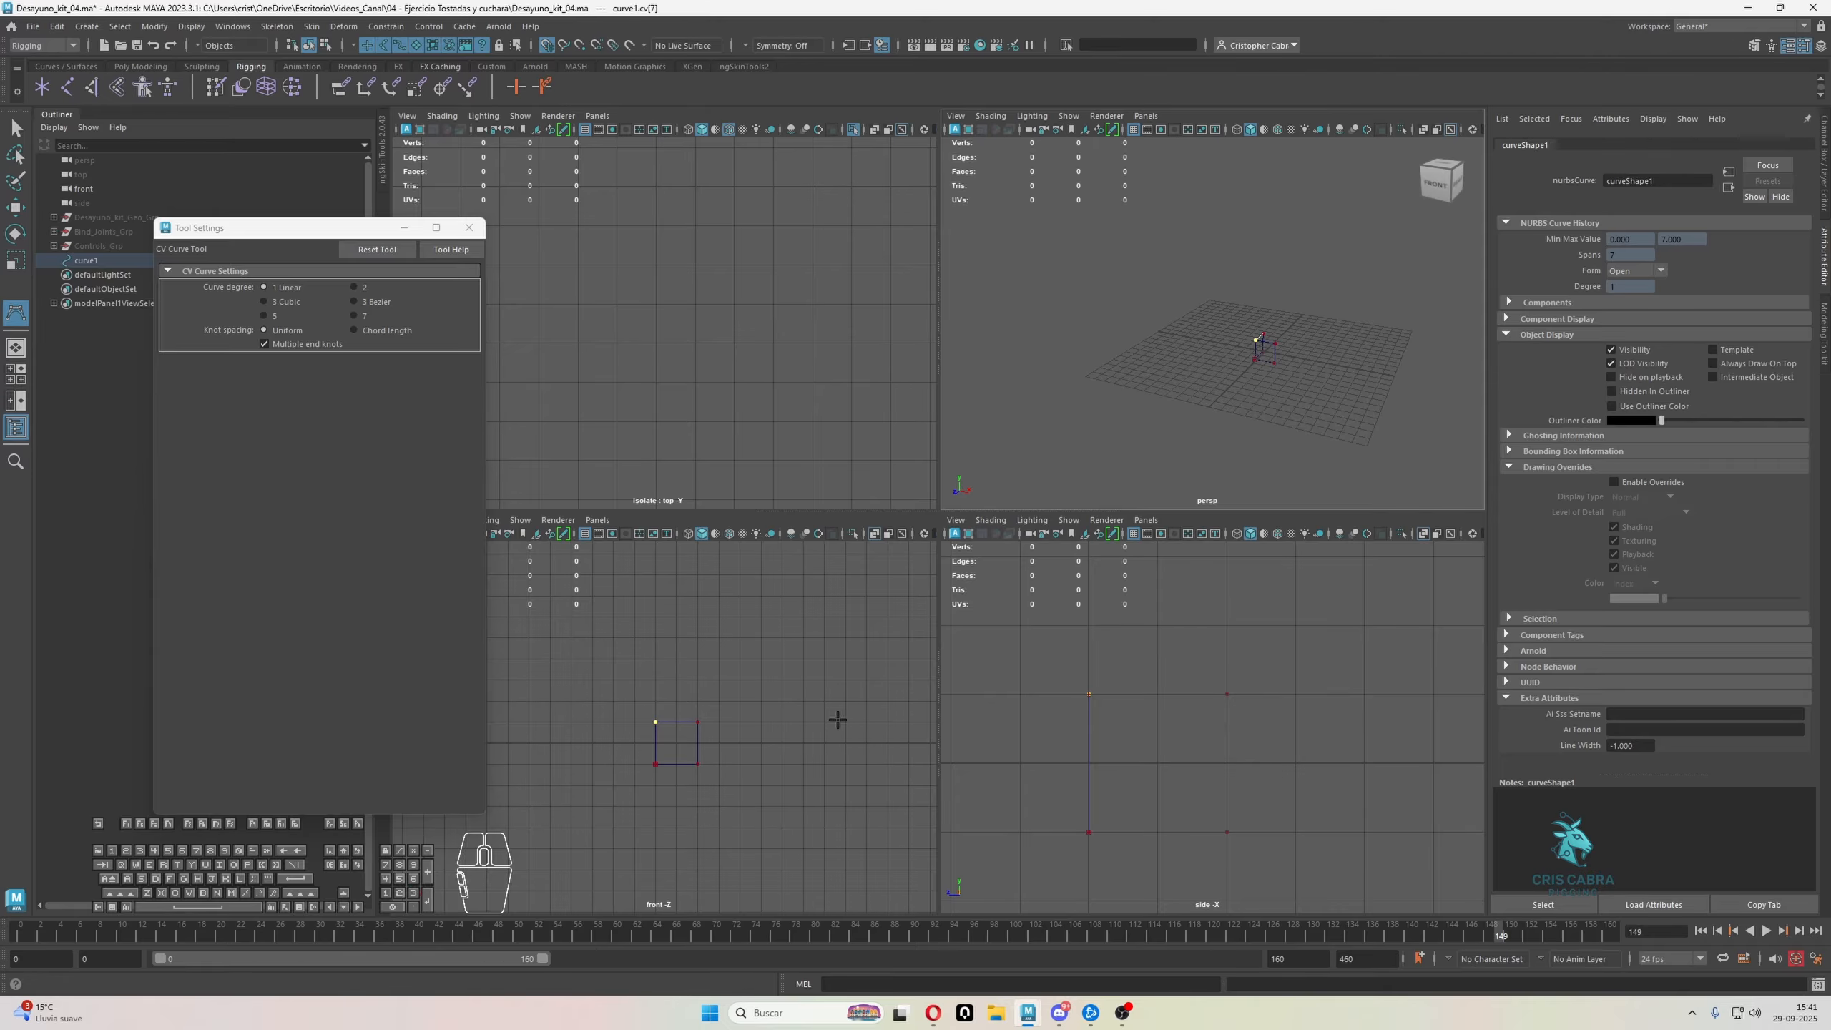
key("space")
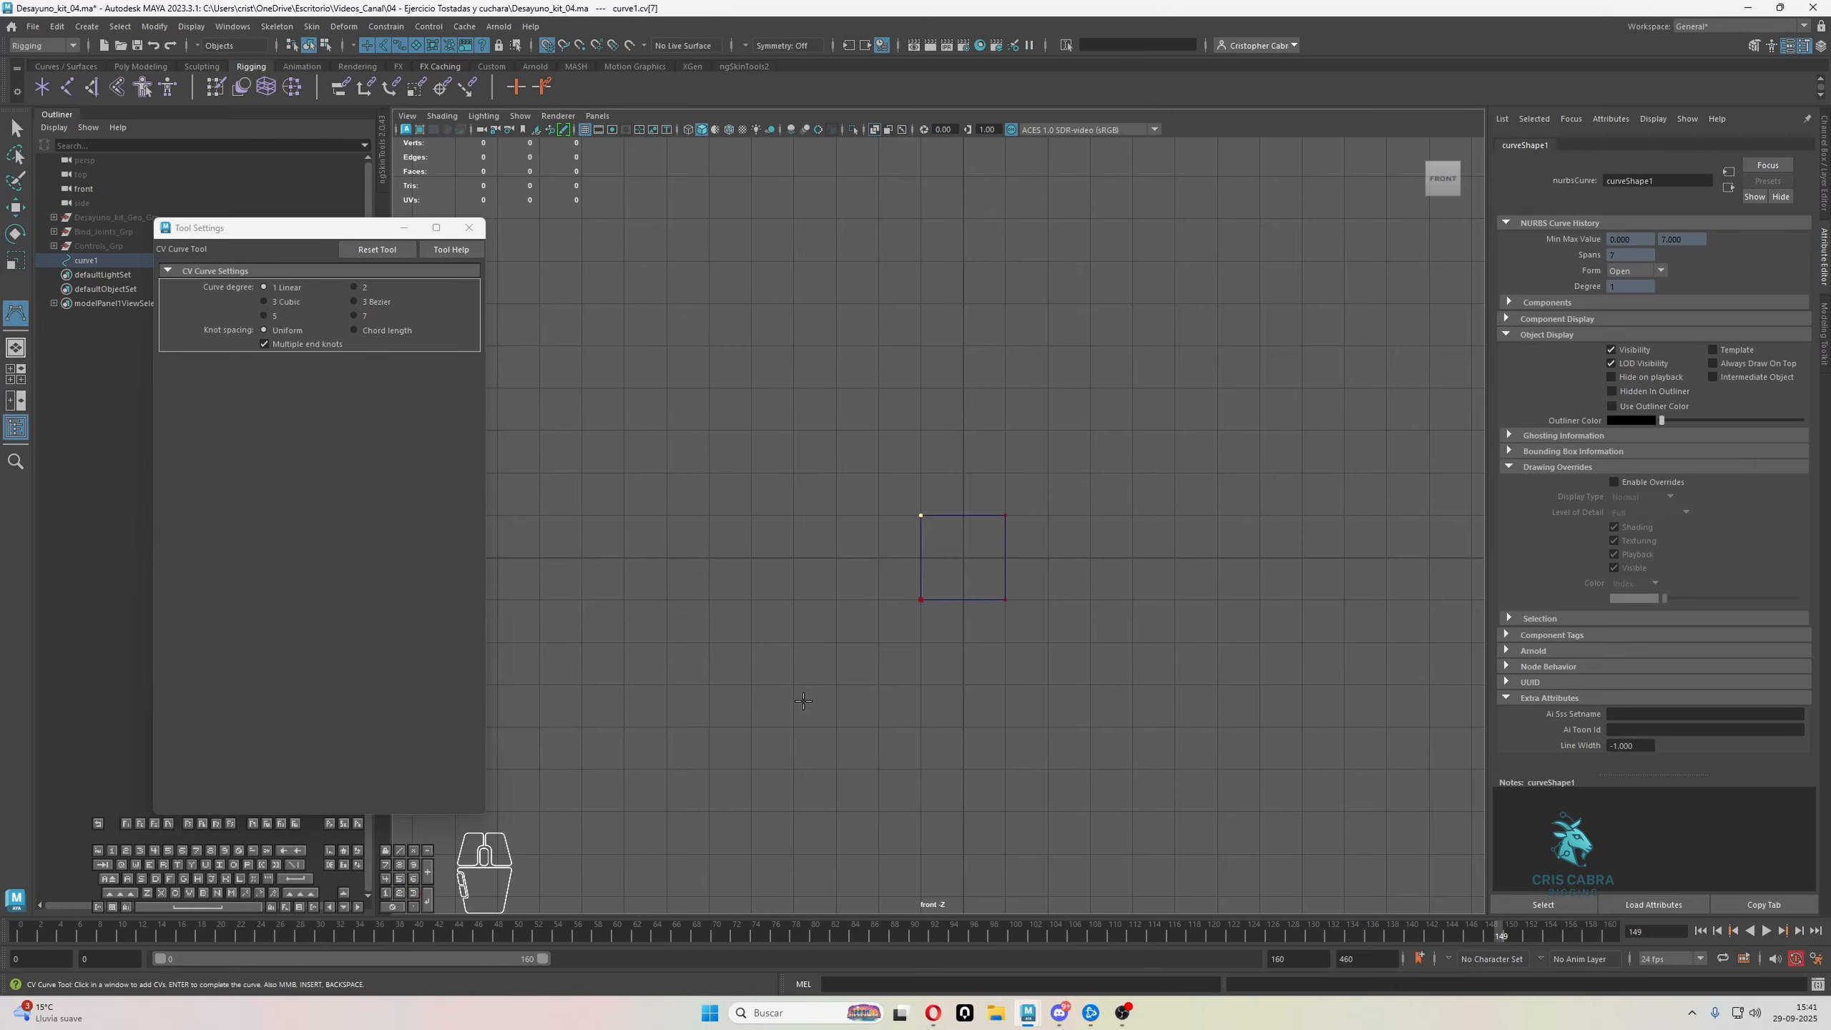
left_click(1005, 515)
left_click(1005, 599)
left_click(921, 600)
left_click(998, 514)
key("space")
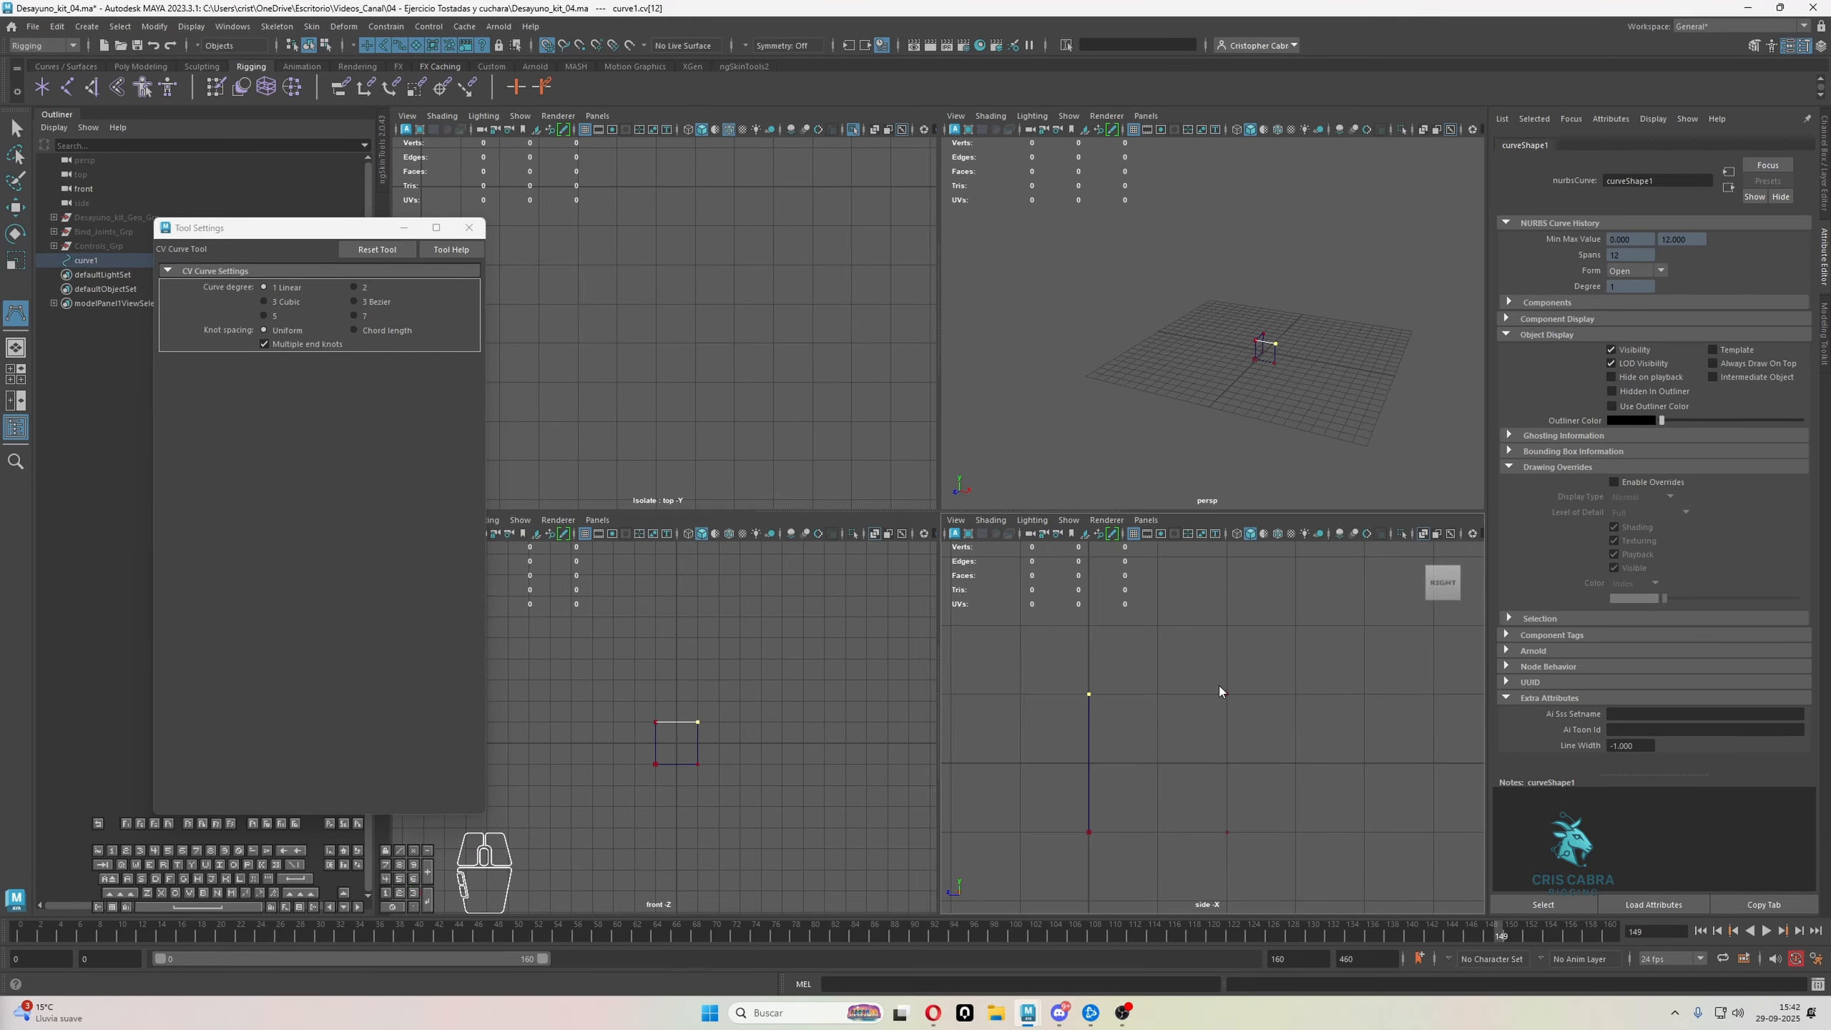
key("space")
key("space")
key("space")
left_click_drag(1213, 450, 1010, 598, "alt")
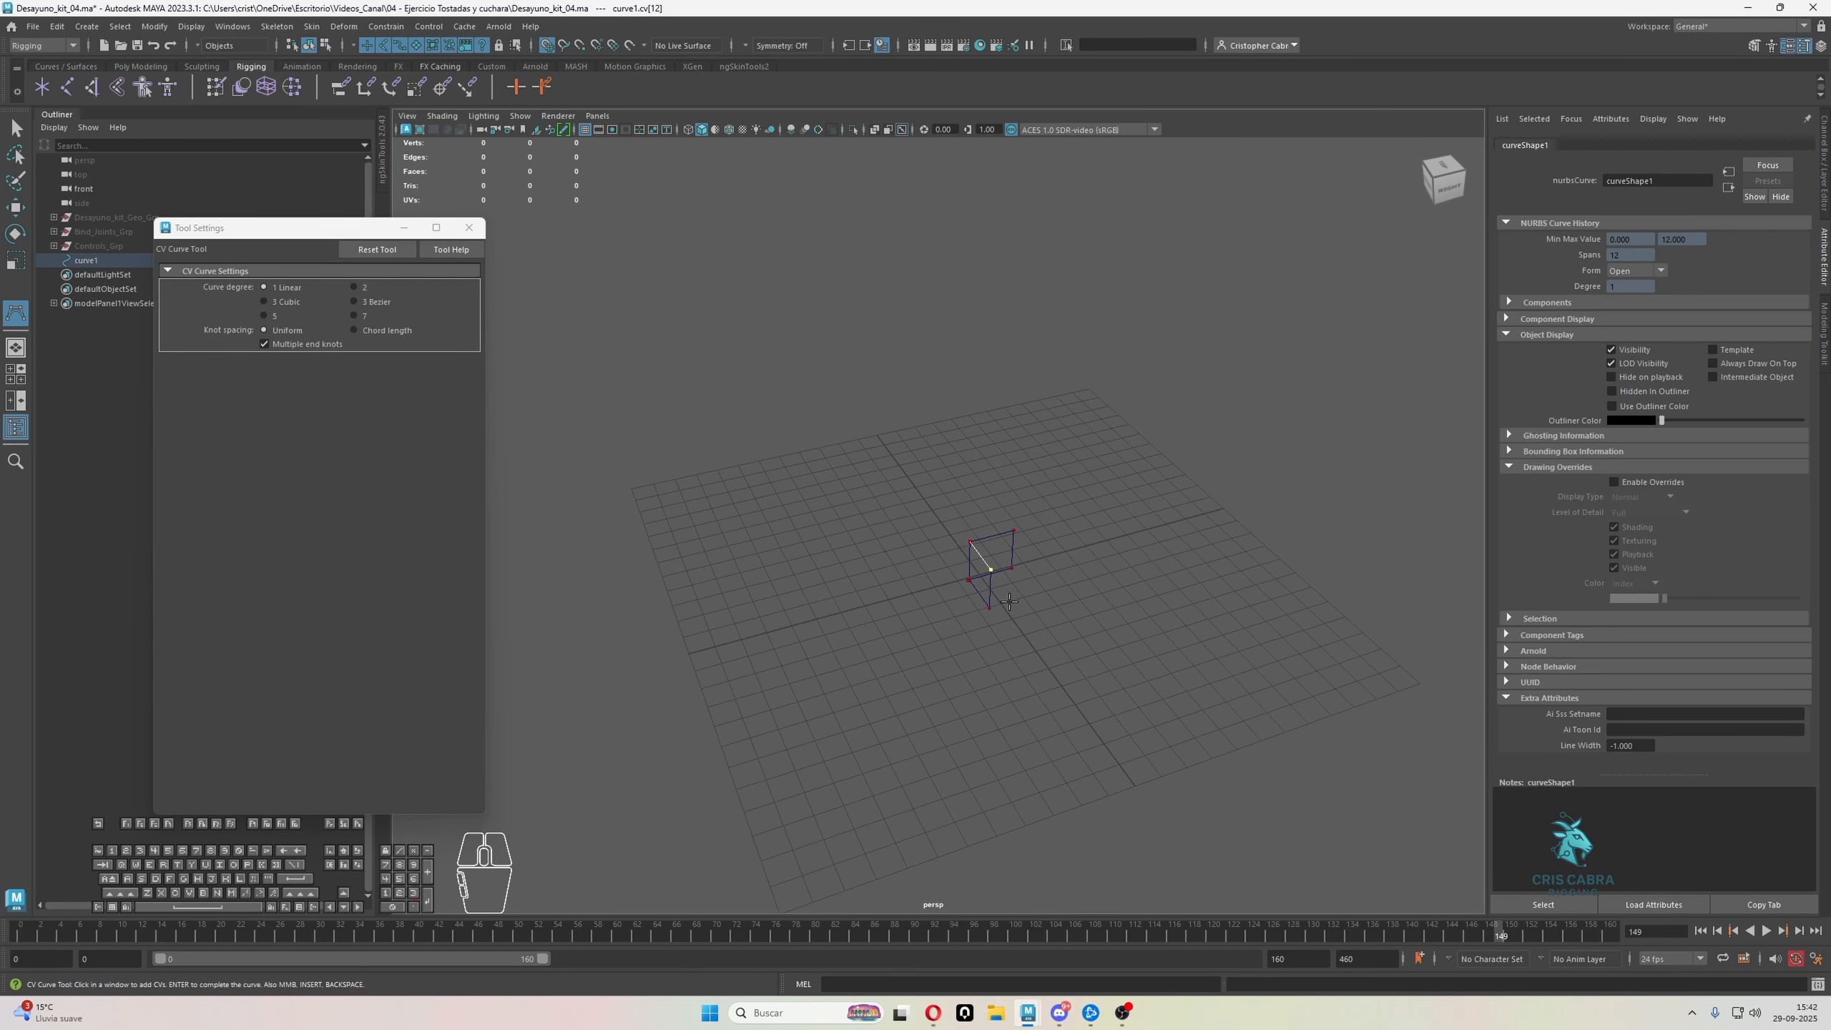
Outline the cube's opposite side face in the side view, passing through the two rear corners and returning to the lower front corner
key("space")
key("space")
left_click(967, 458)
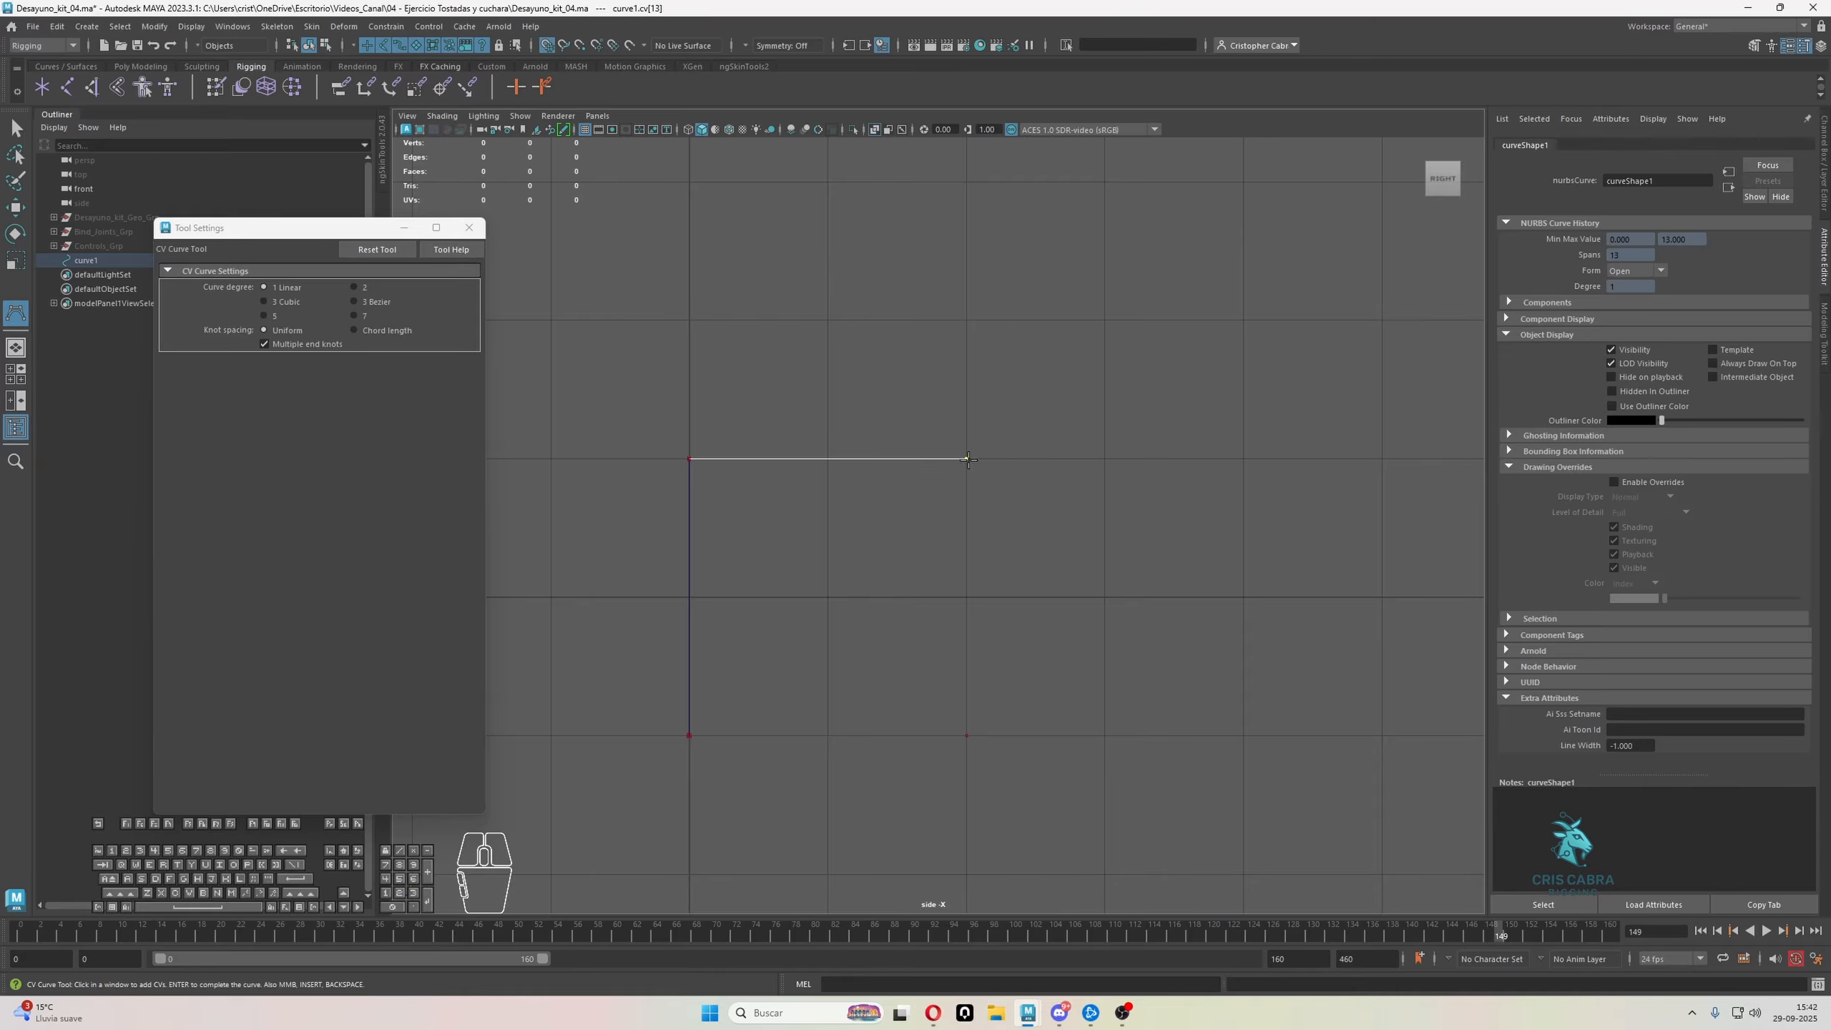
left_click(967, 736)
left_click(690, 736)
key("space")
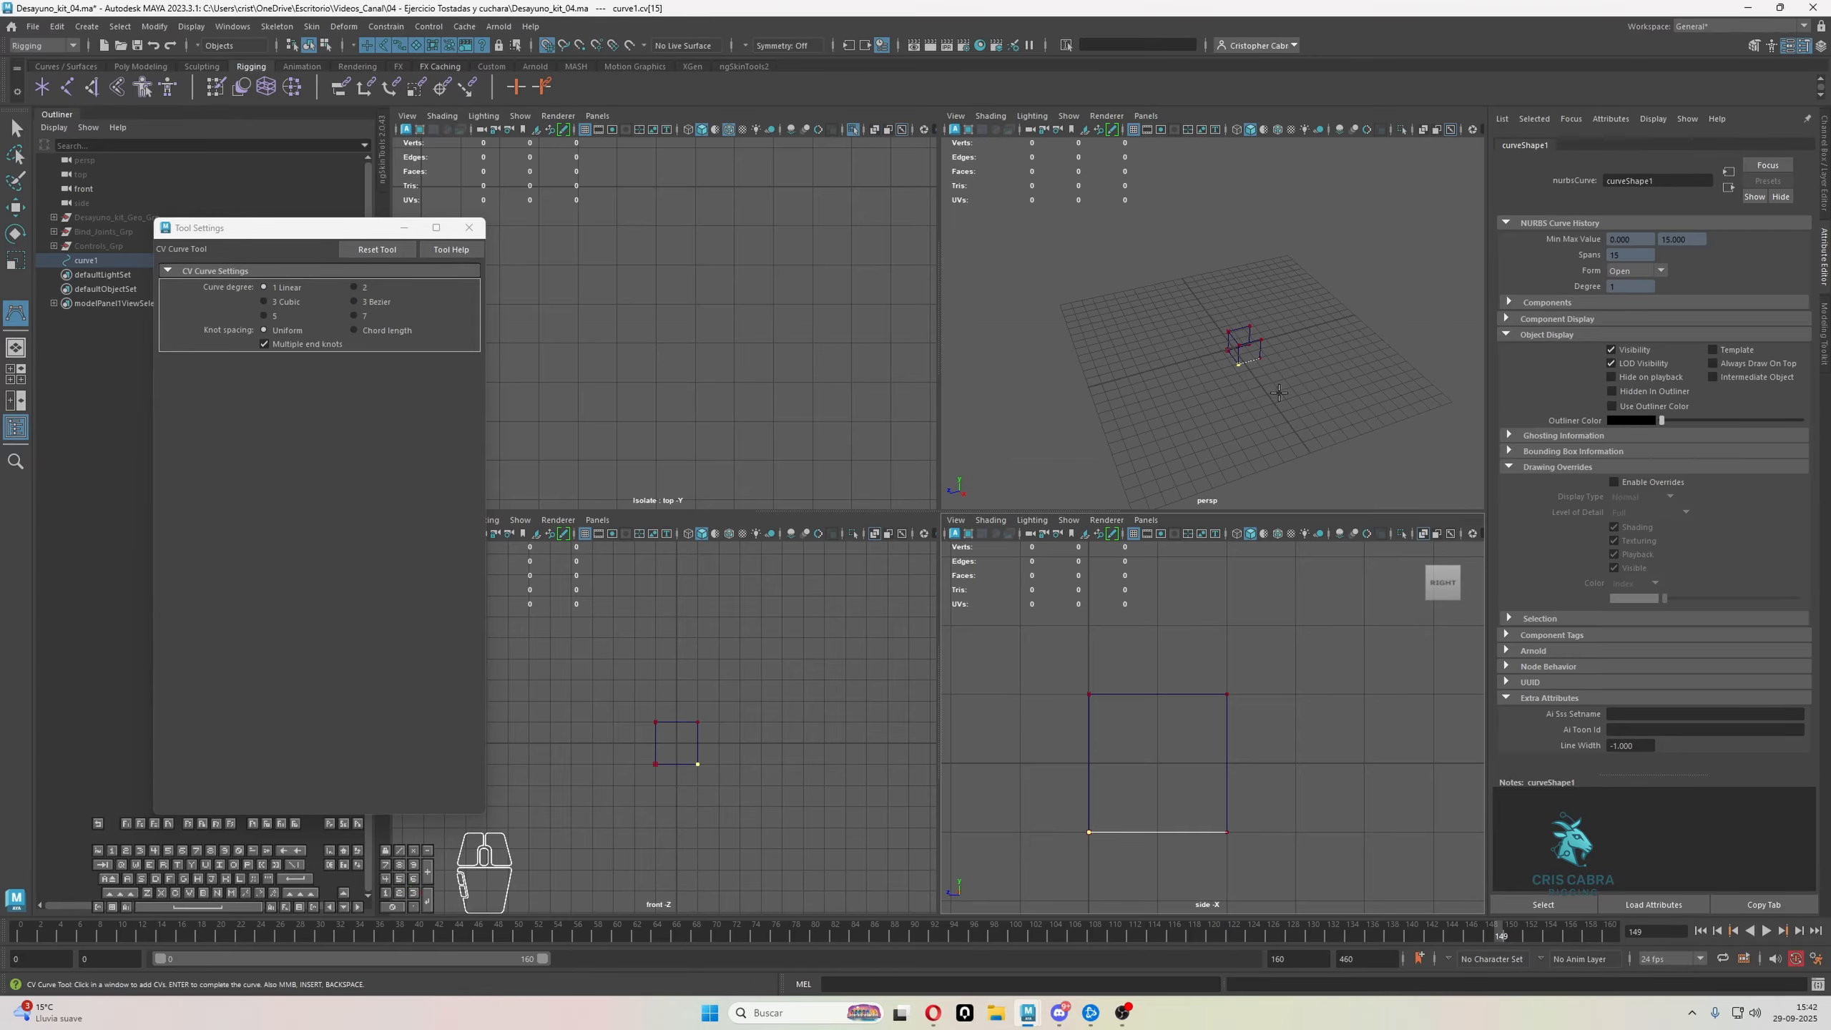
Carry the curve along the lower front edge, then back to the rear lower corner in the side view
key("space")
left_click_drag(1234, 413, 1097, 525, "alt")
right_click_drag(1097, 525, 1108, 536, "alt")
left_click_drag(1108, 536, 1087, 605, "alt")
key("space")
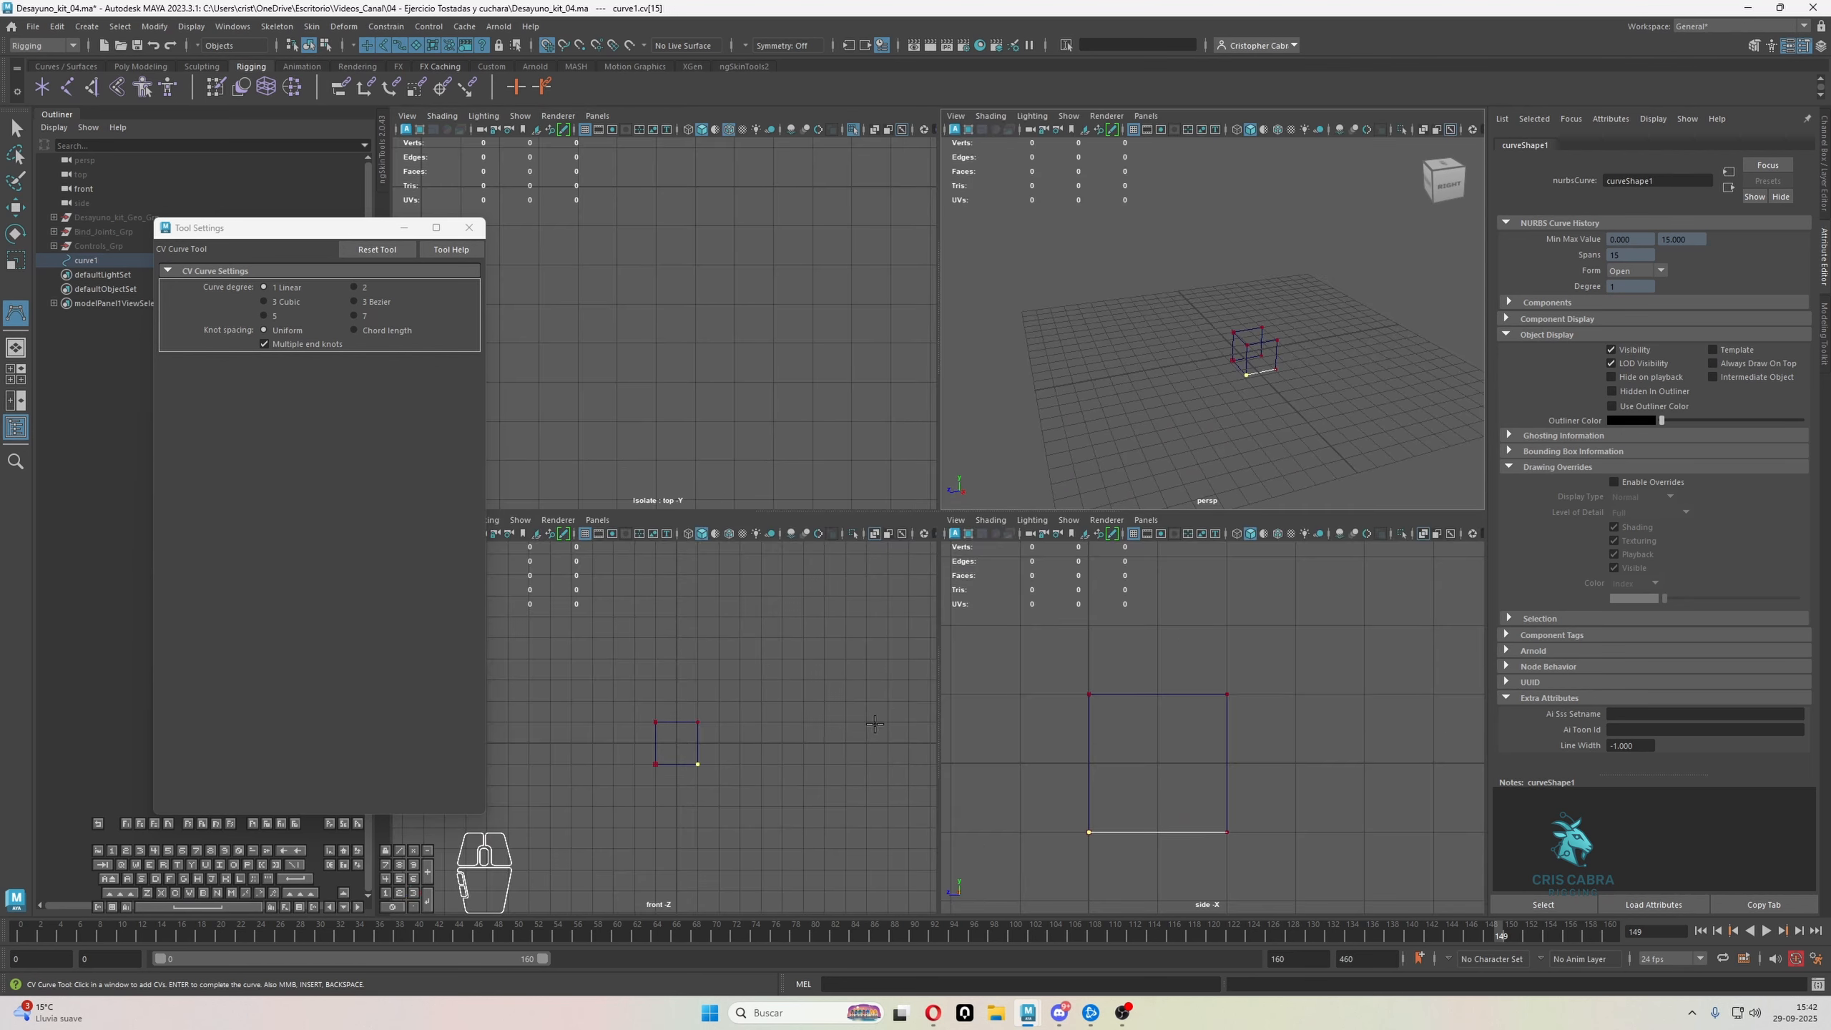
key("space")
key("space")
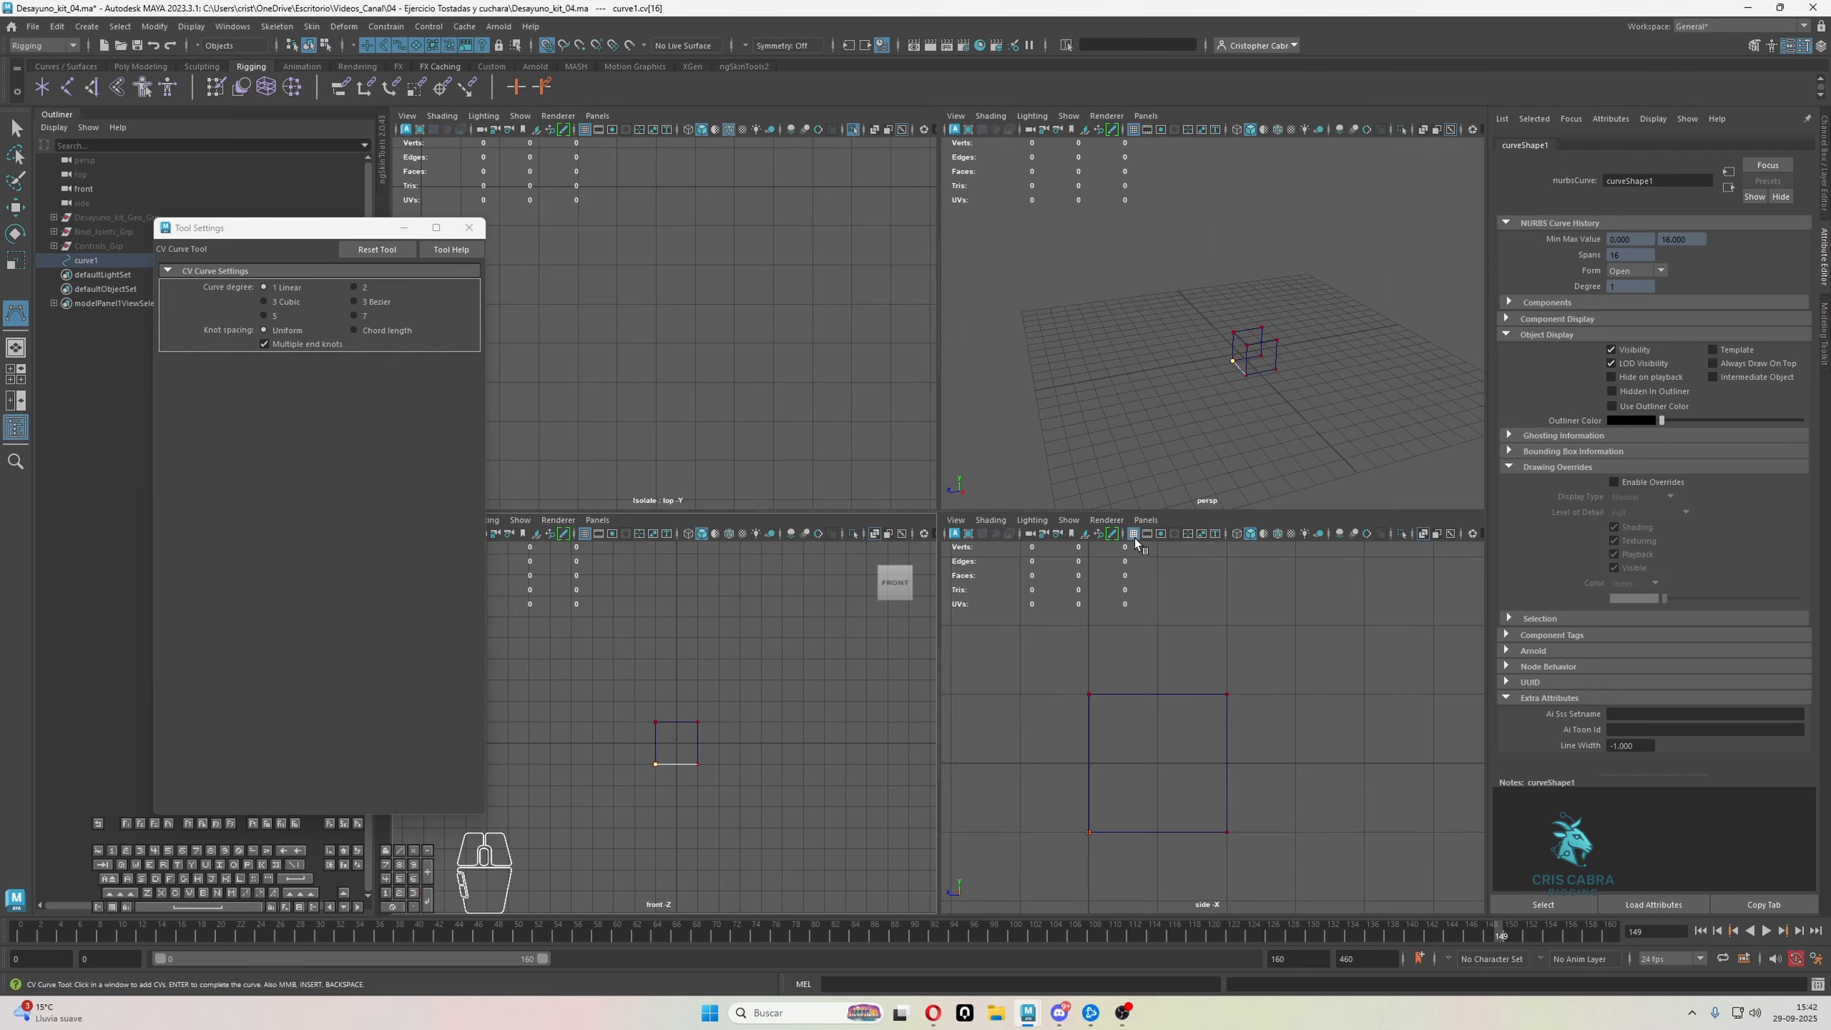
key("space")
left_click_drag(978, 584, 1050, 638, "alt")
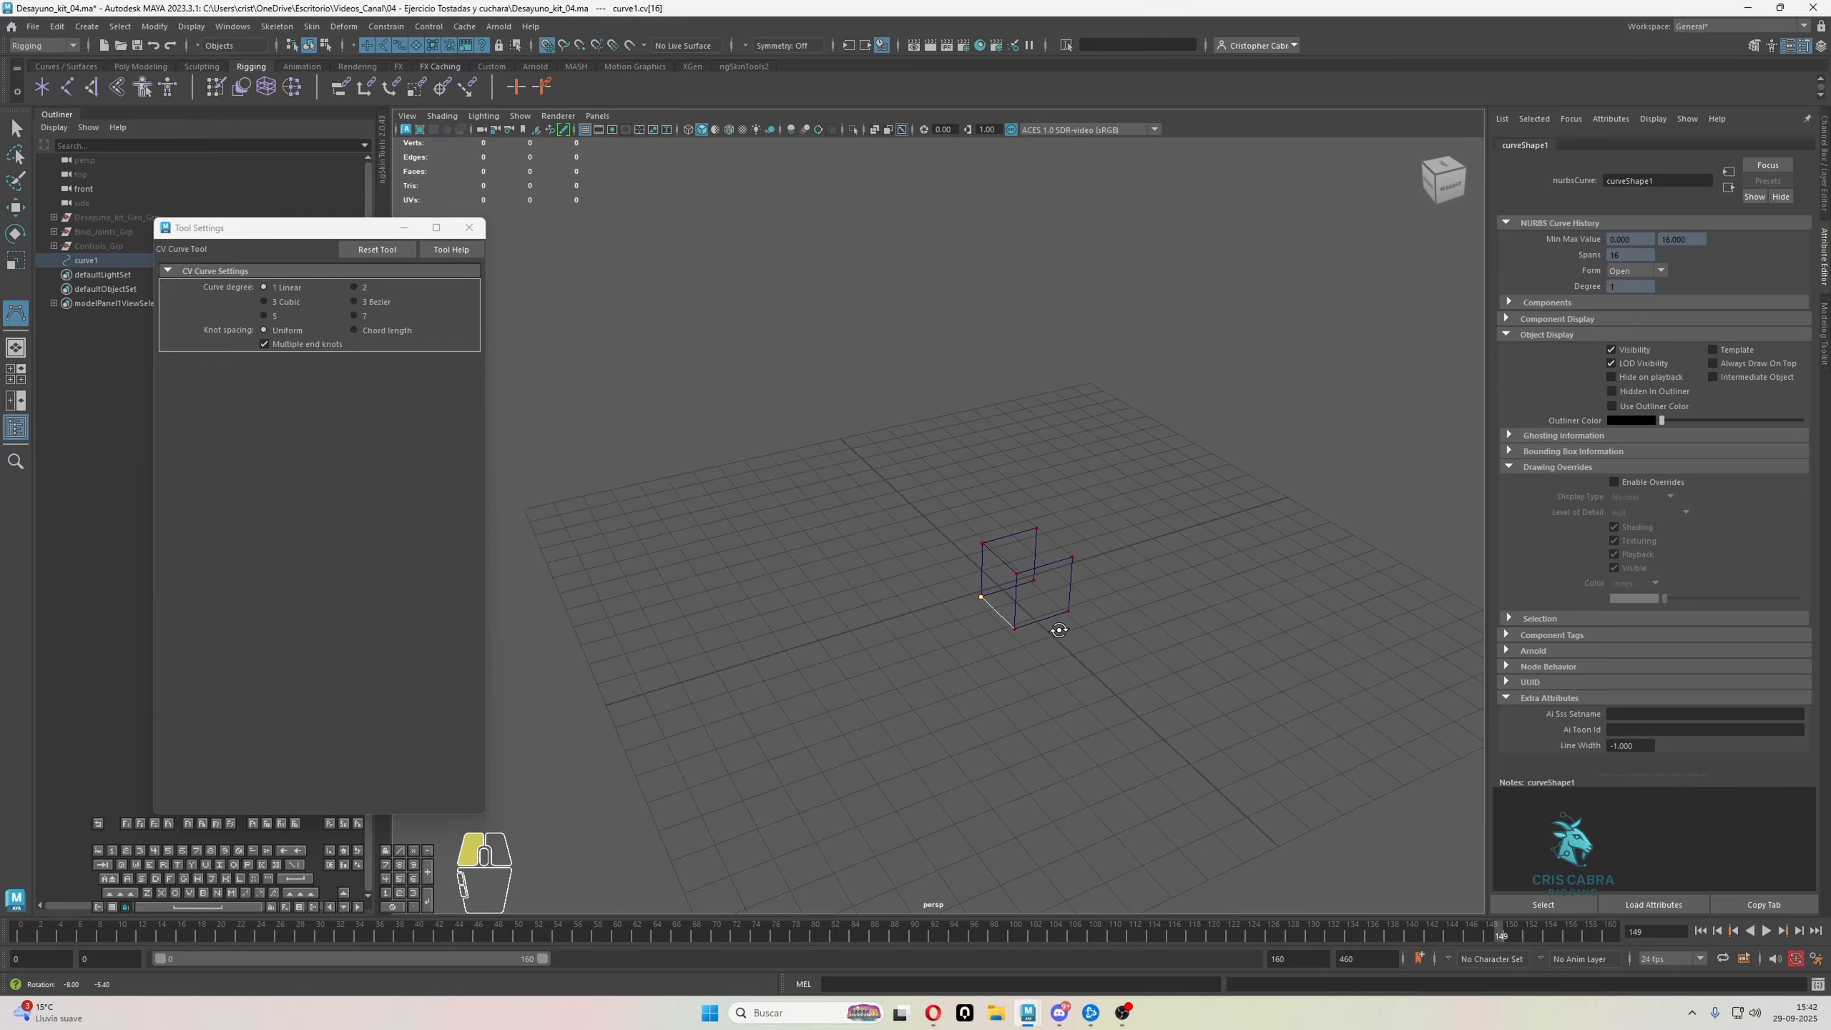
key("space")
Trace the remaining rear-face corners in the front view to complete the cube outline, and inspect it in perspective
key("space")
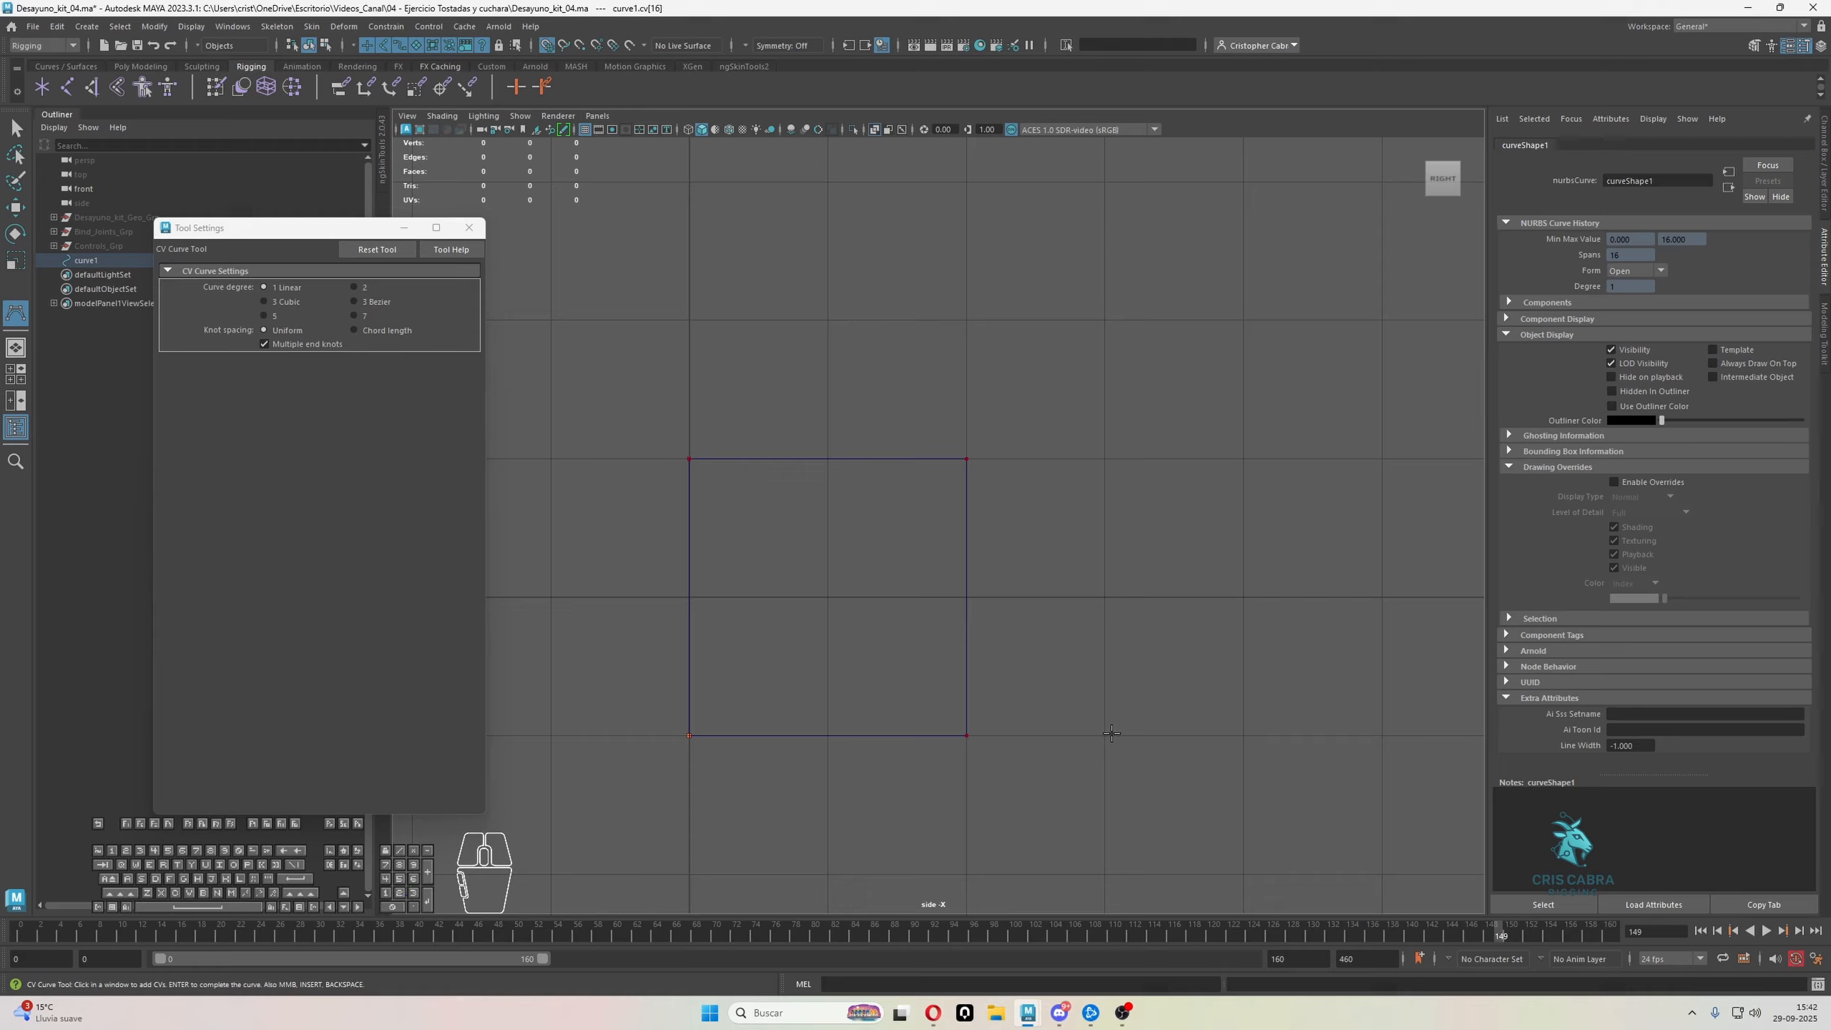
left_click(976, 732)
key("space")
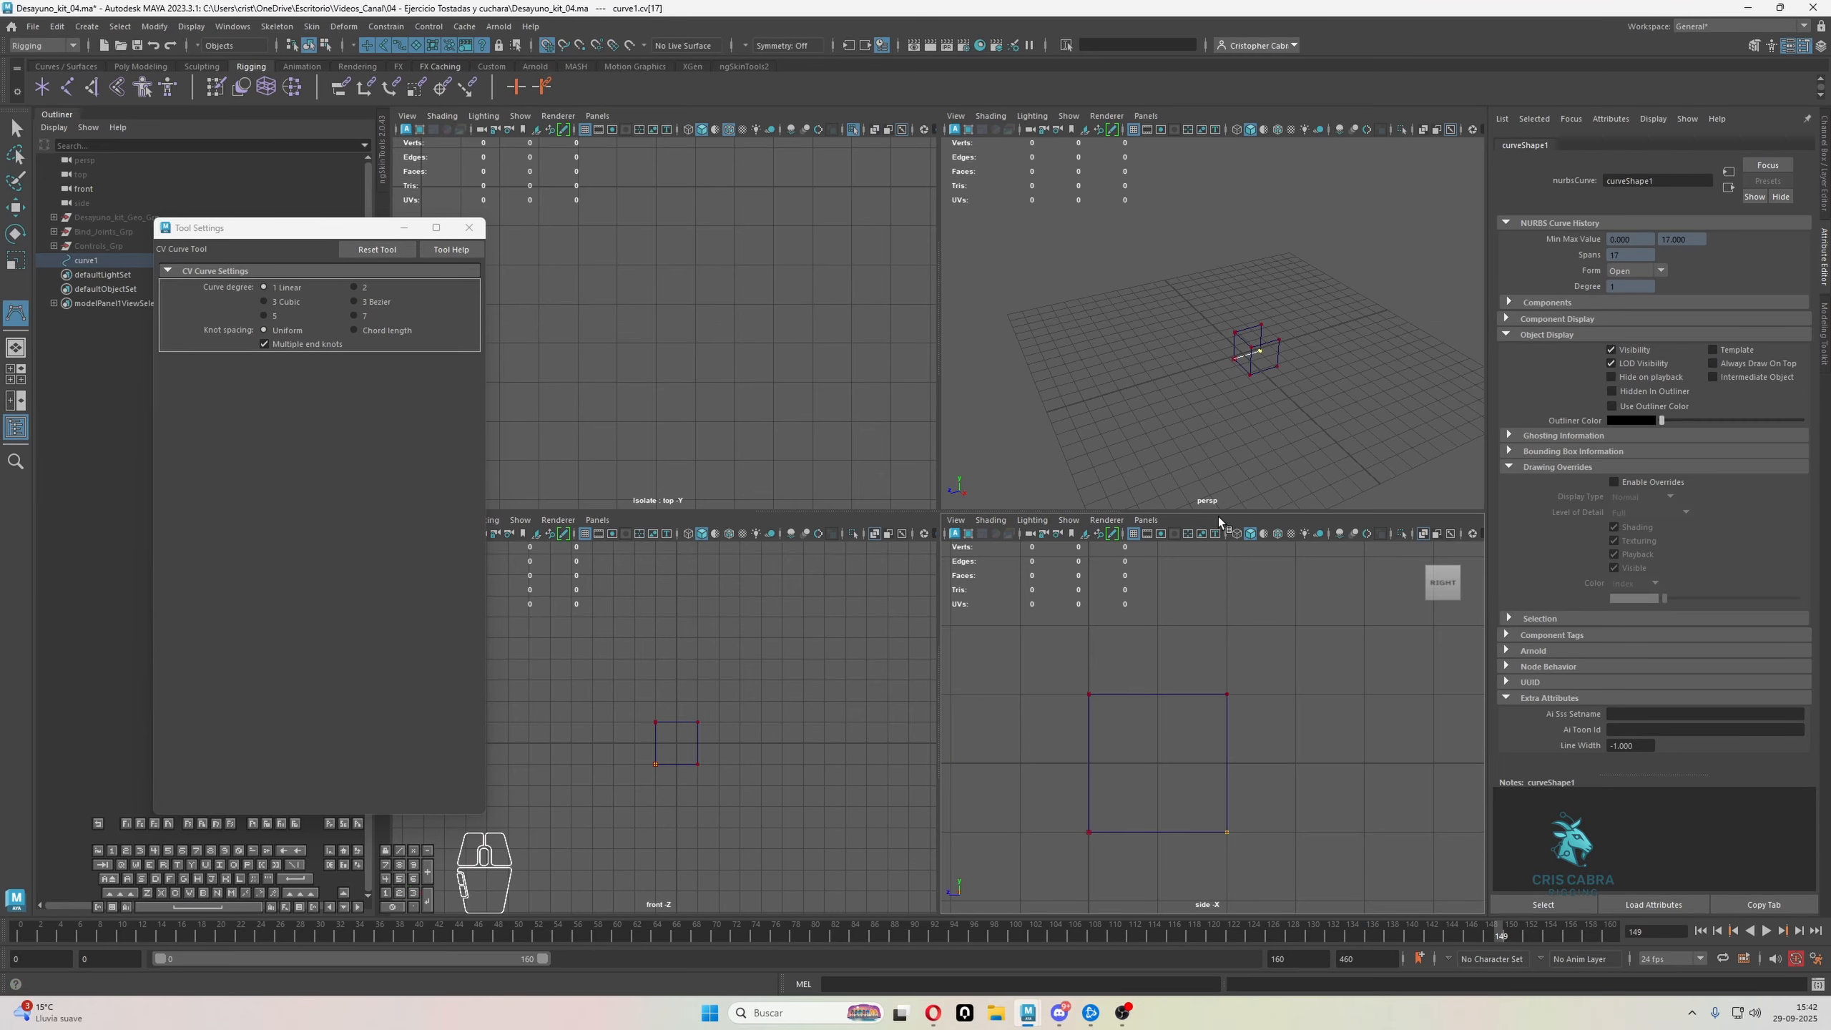
left_click(698, 763)
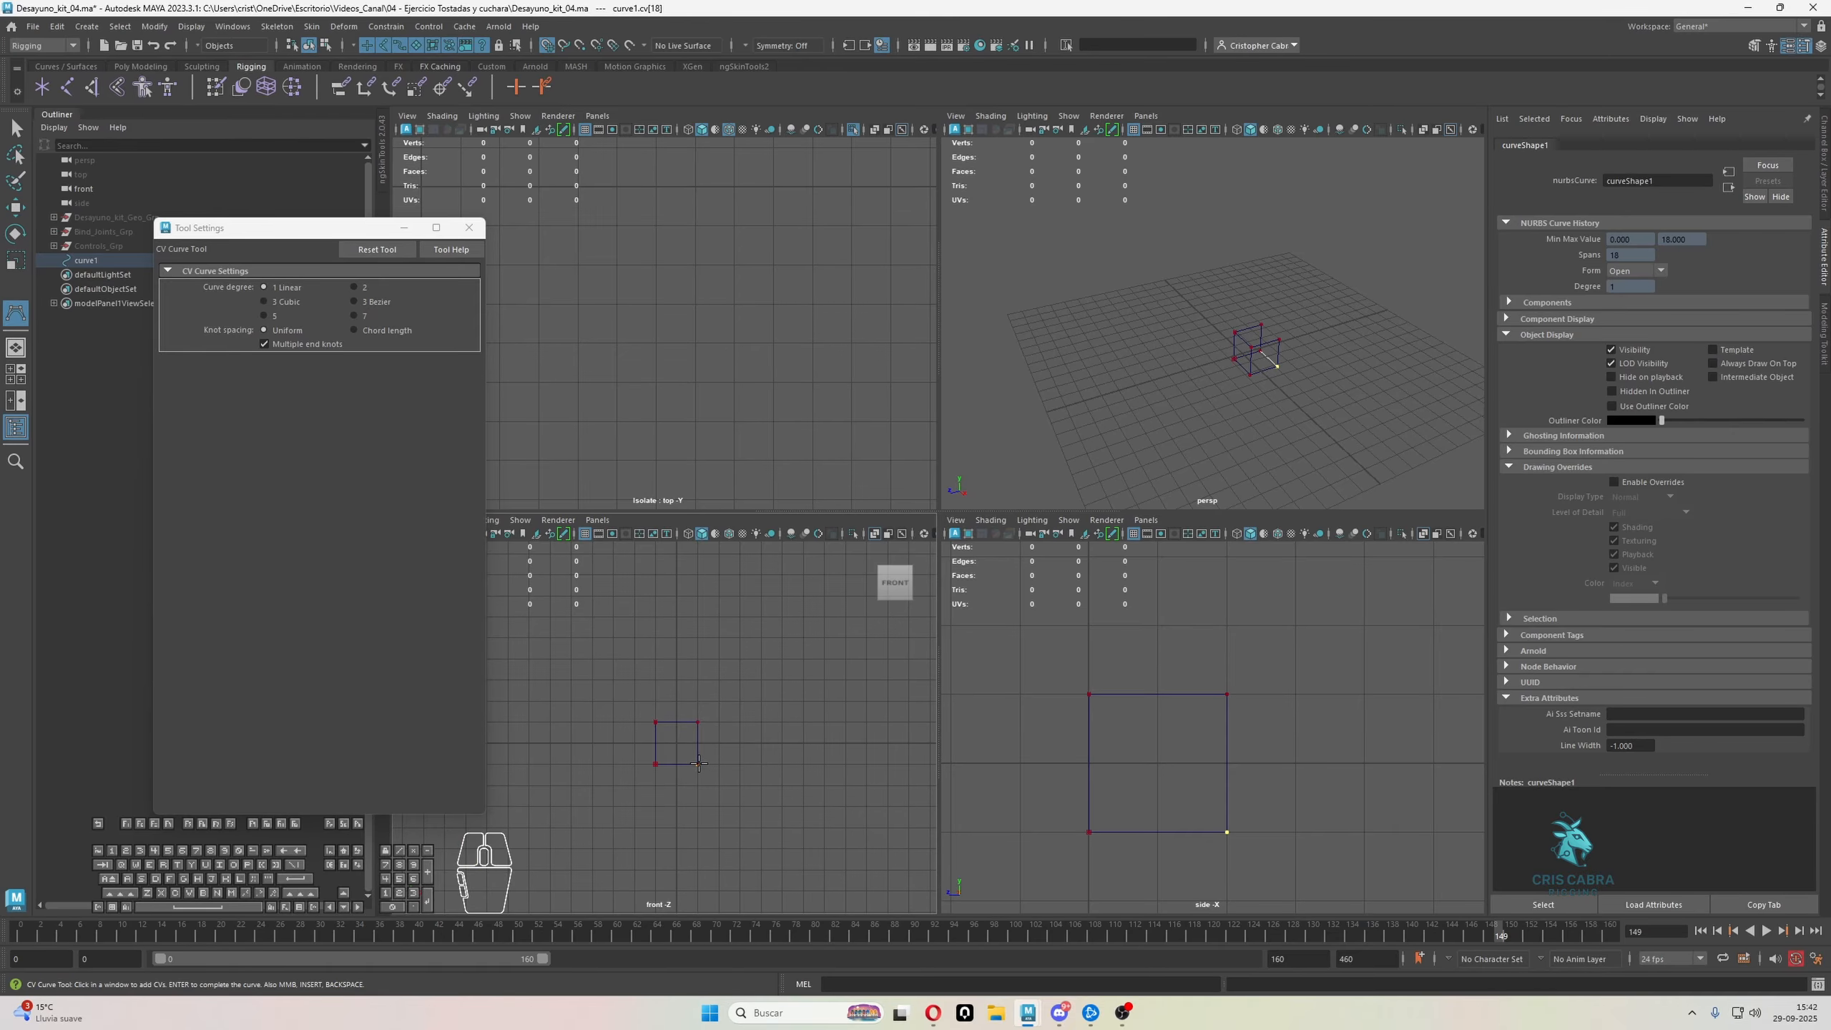
left_click(698, 722)
left_click(652, 722)
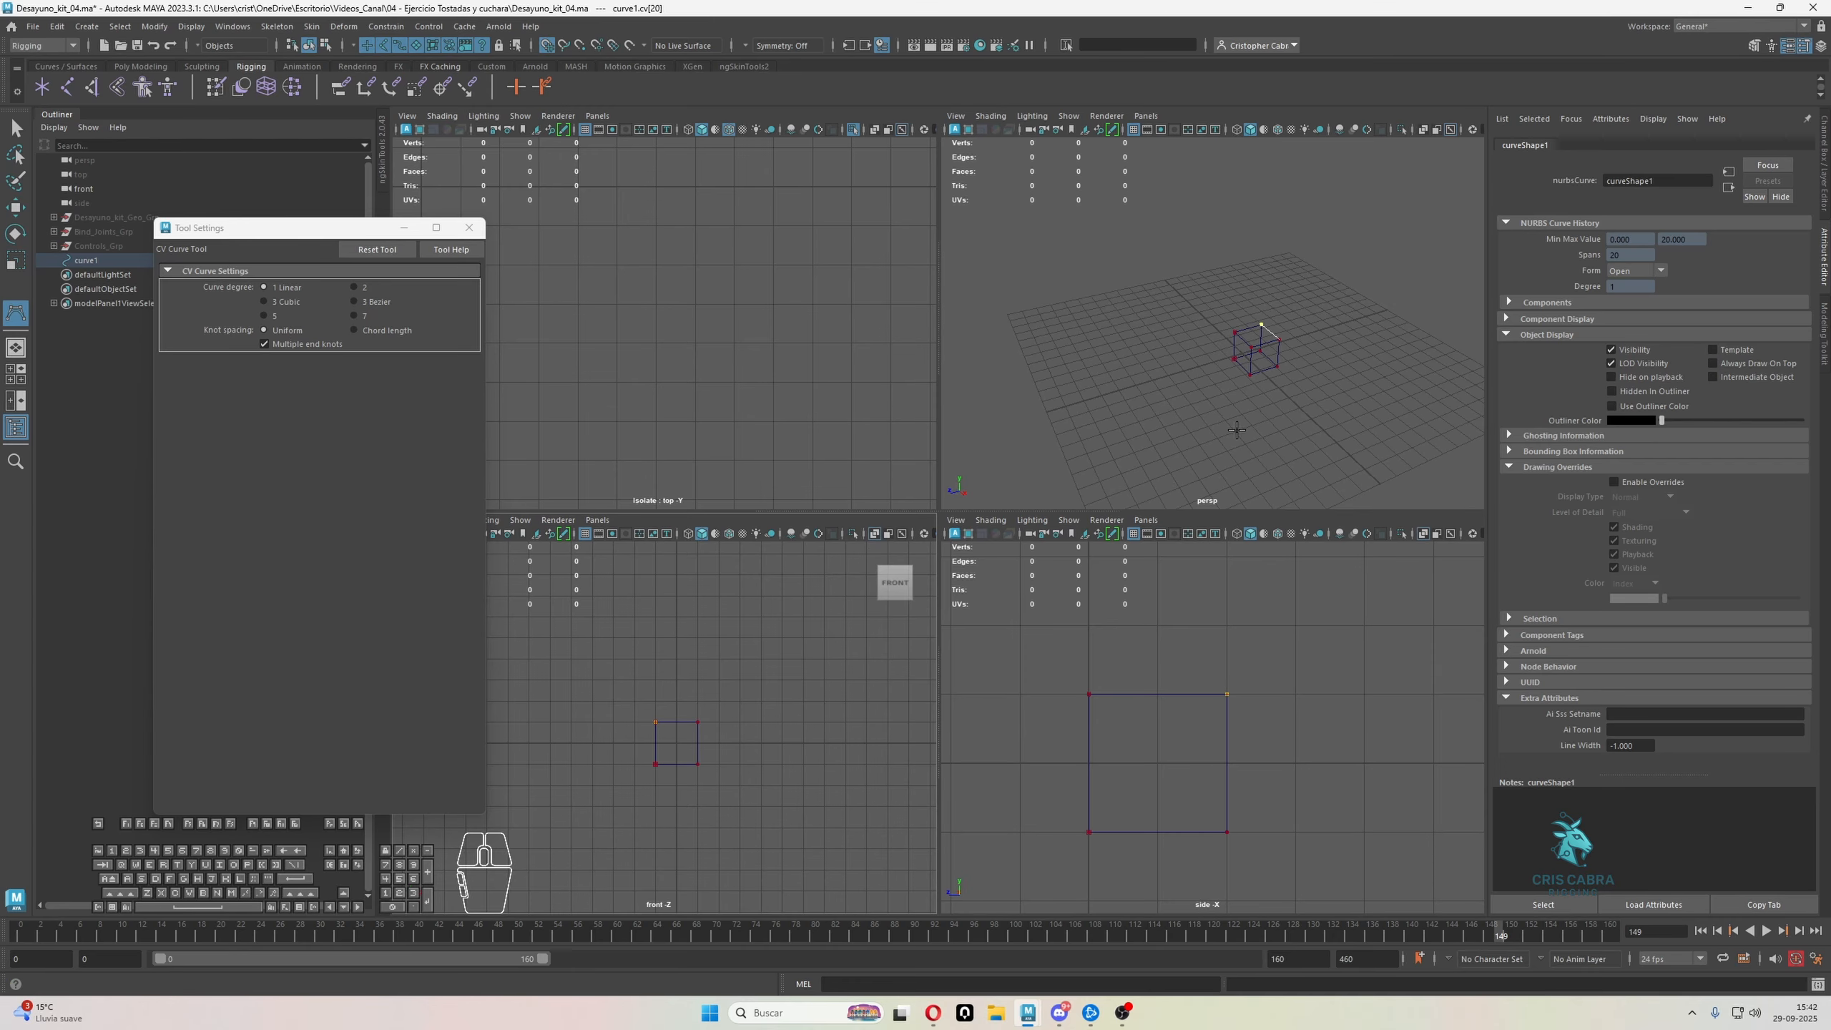
key("space")
key("space")
middle_click_drag(1261, 395, 1299, 404, "alt")
Remove all points of the cube outline except its first one
key("ctrl+z")
key("ctrl+z")
key("BackSpace")
key("BackSpace")
key("BackSpace")
key("BackSpace")
key("BackSpace")
key("BackSpace")
key("BackSpace")
key("BackSpace")
key("BackSpace")
key("BackSpace")
key("BackSpace")
key("BackSpace")
key("BackSpace")
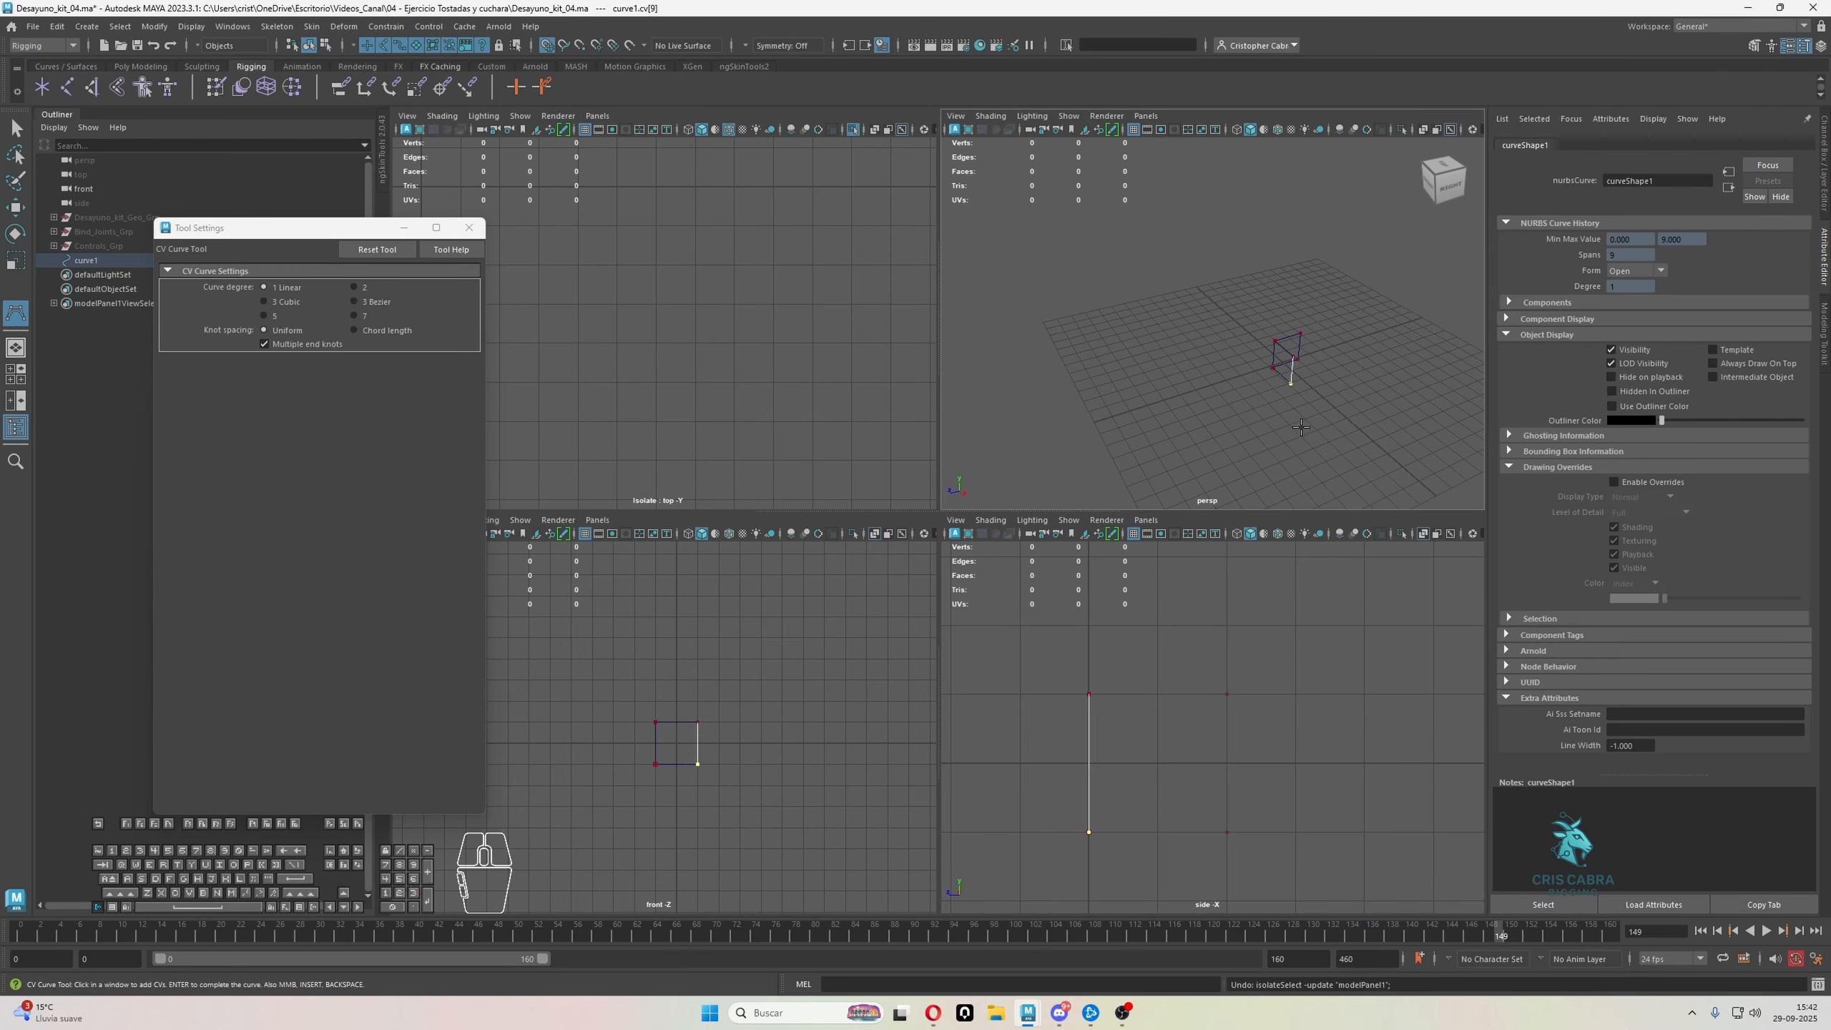
key("BackSpace")
key("BackSpace")
key("BackSpace")
key("BackSpace")
key("BackSpace")
Trace a closed 2 by 2 unit square around the origin in the front view, using the existing start point
left_click(653, 721)
left_click(704, 721)
left_click(704, 771)
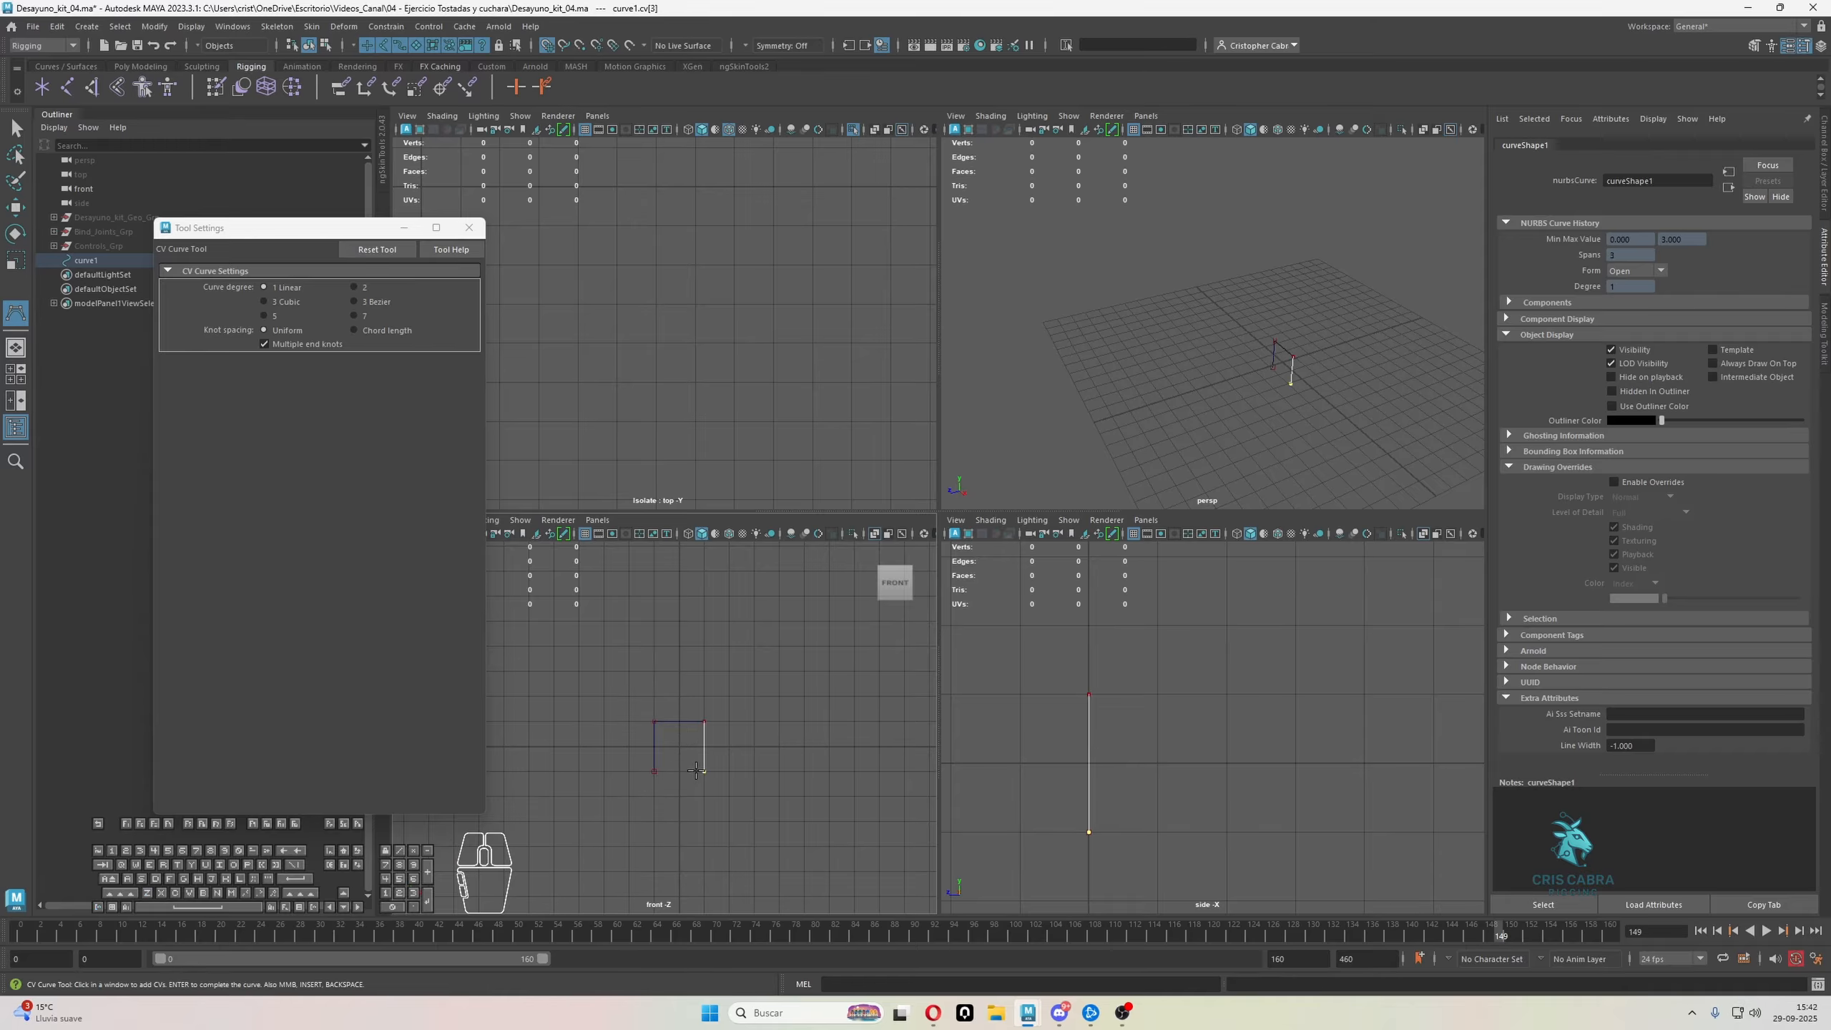
left_click(654, 771)
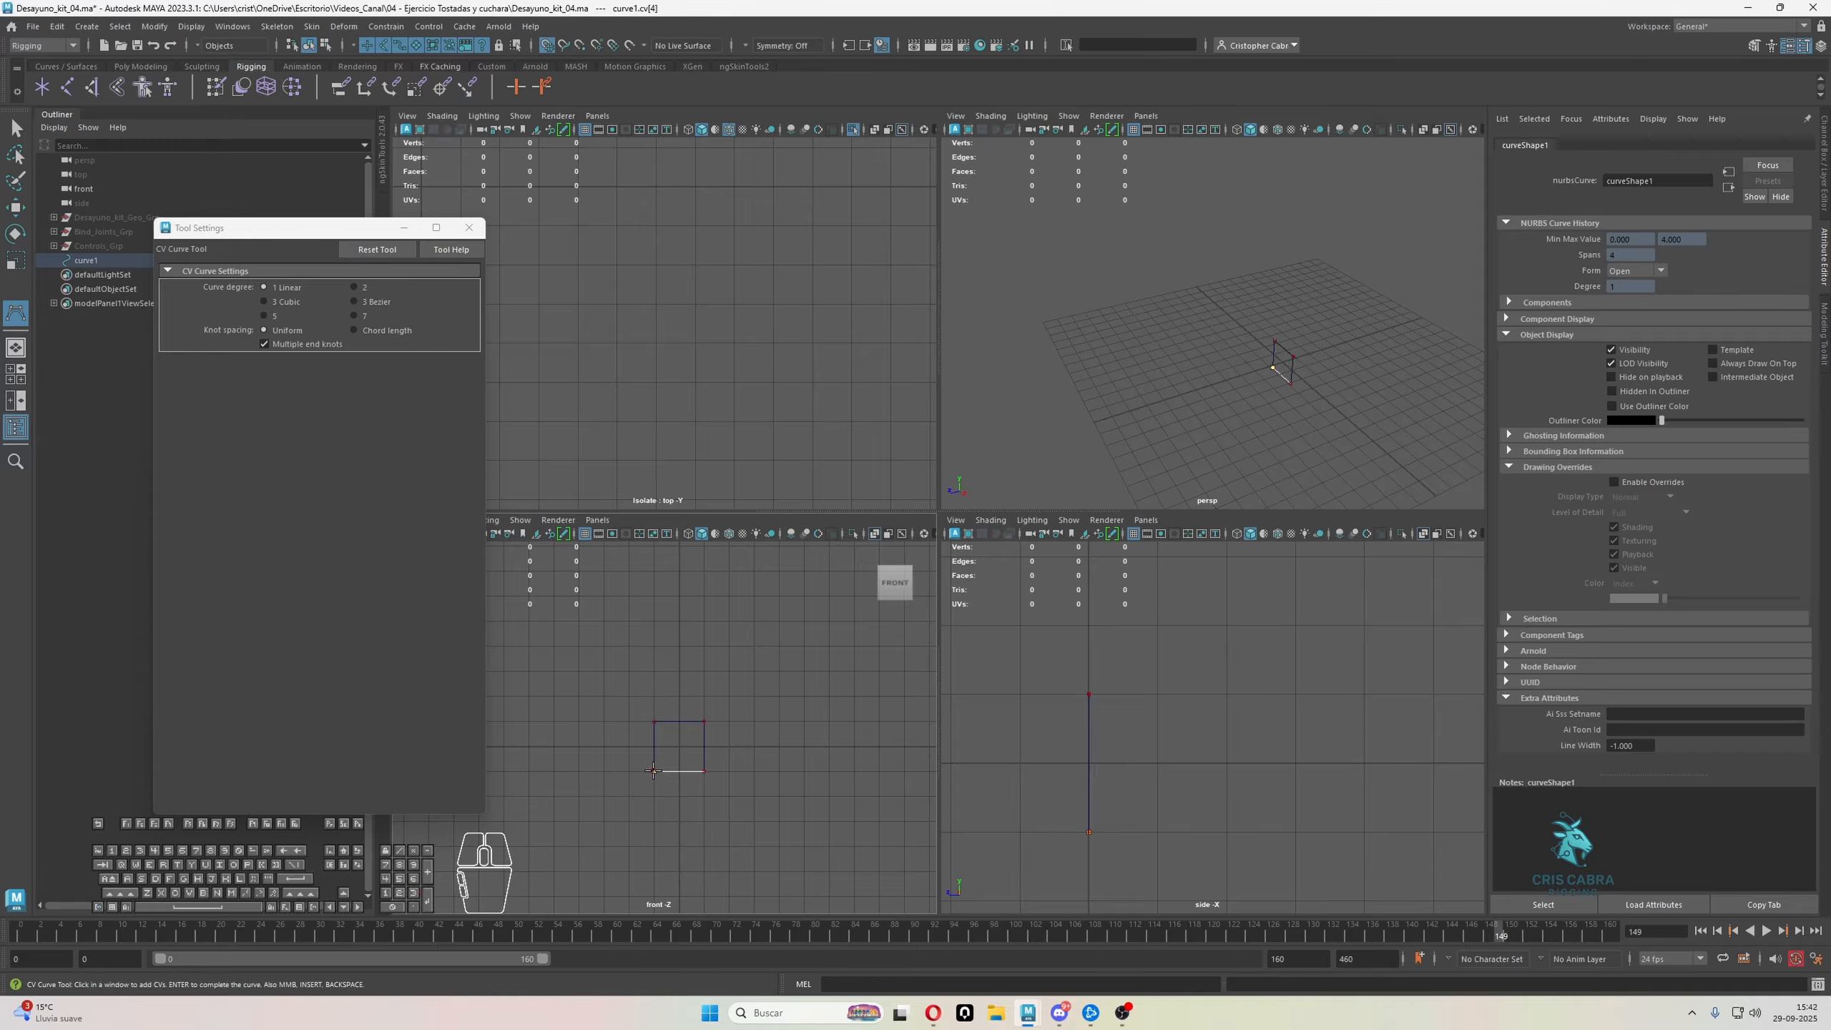
Run the curve 2 units back from the lower-left corner in the side view and trace the cube's closed rear square
left_click(1225, 832)
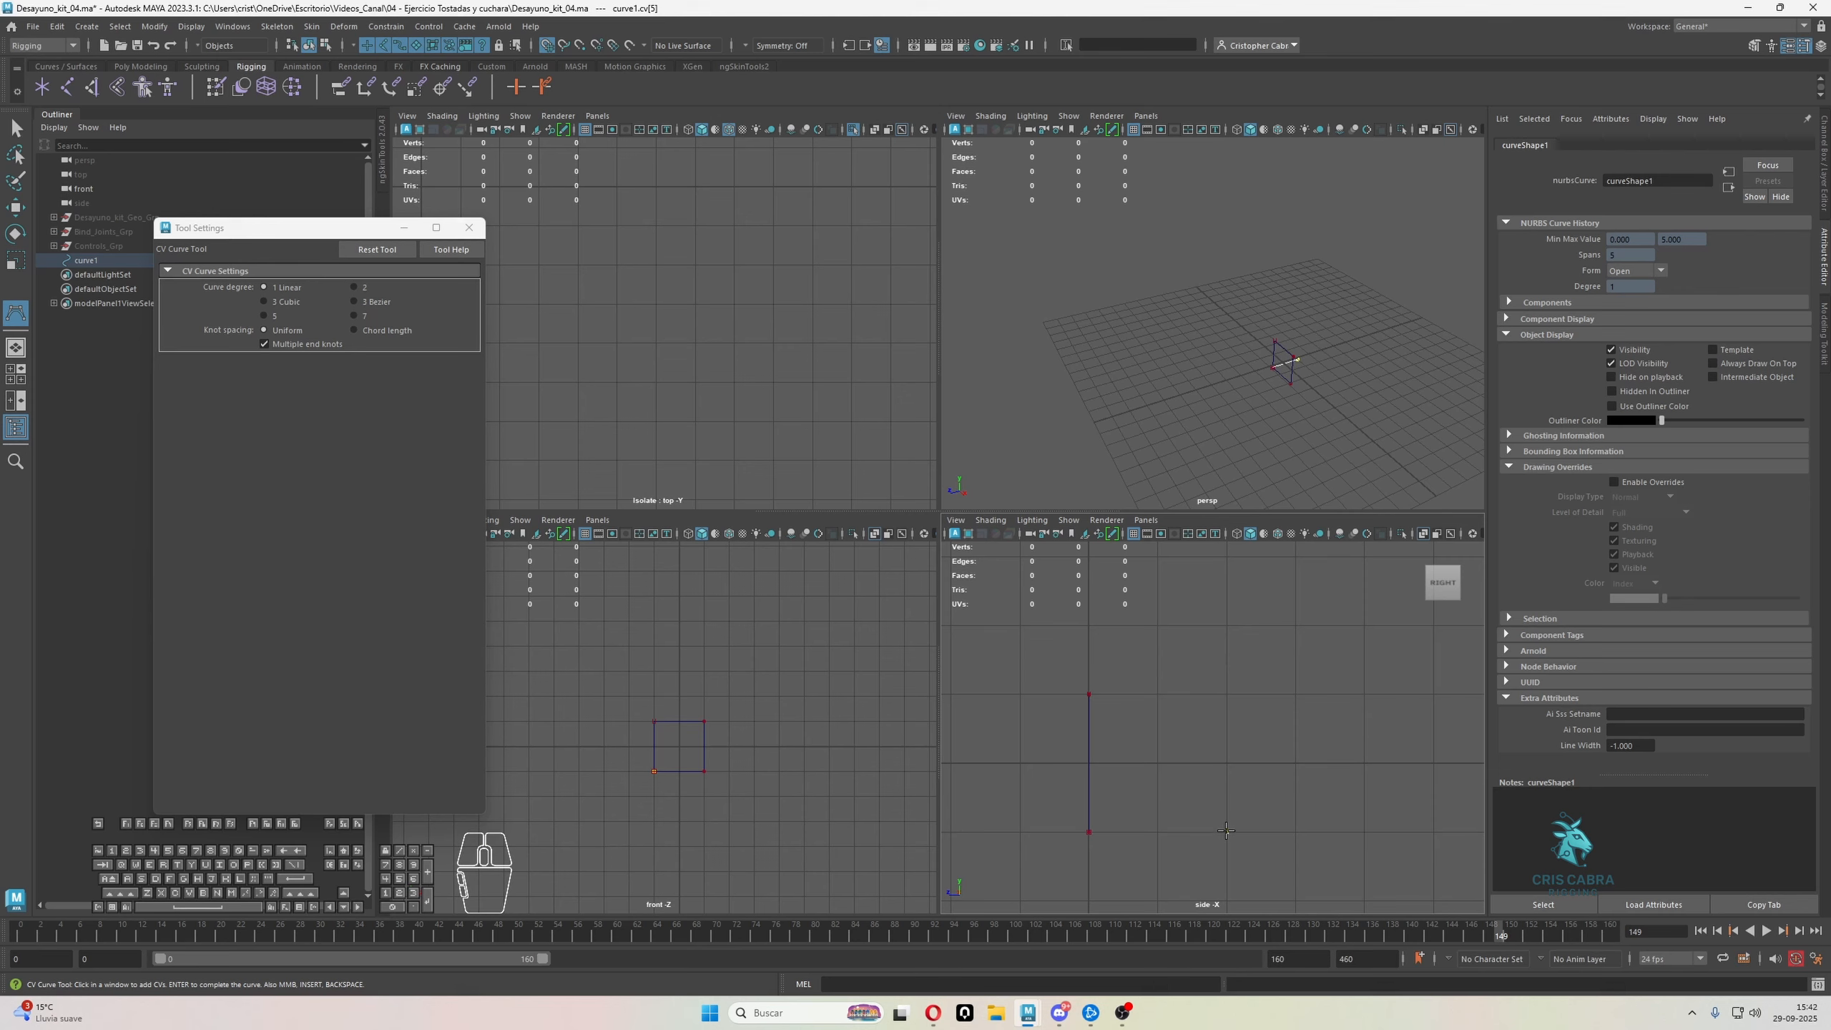
left_click(651, 719)
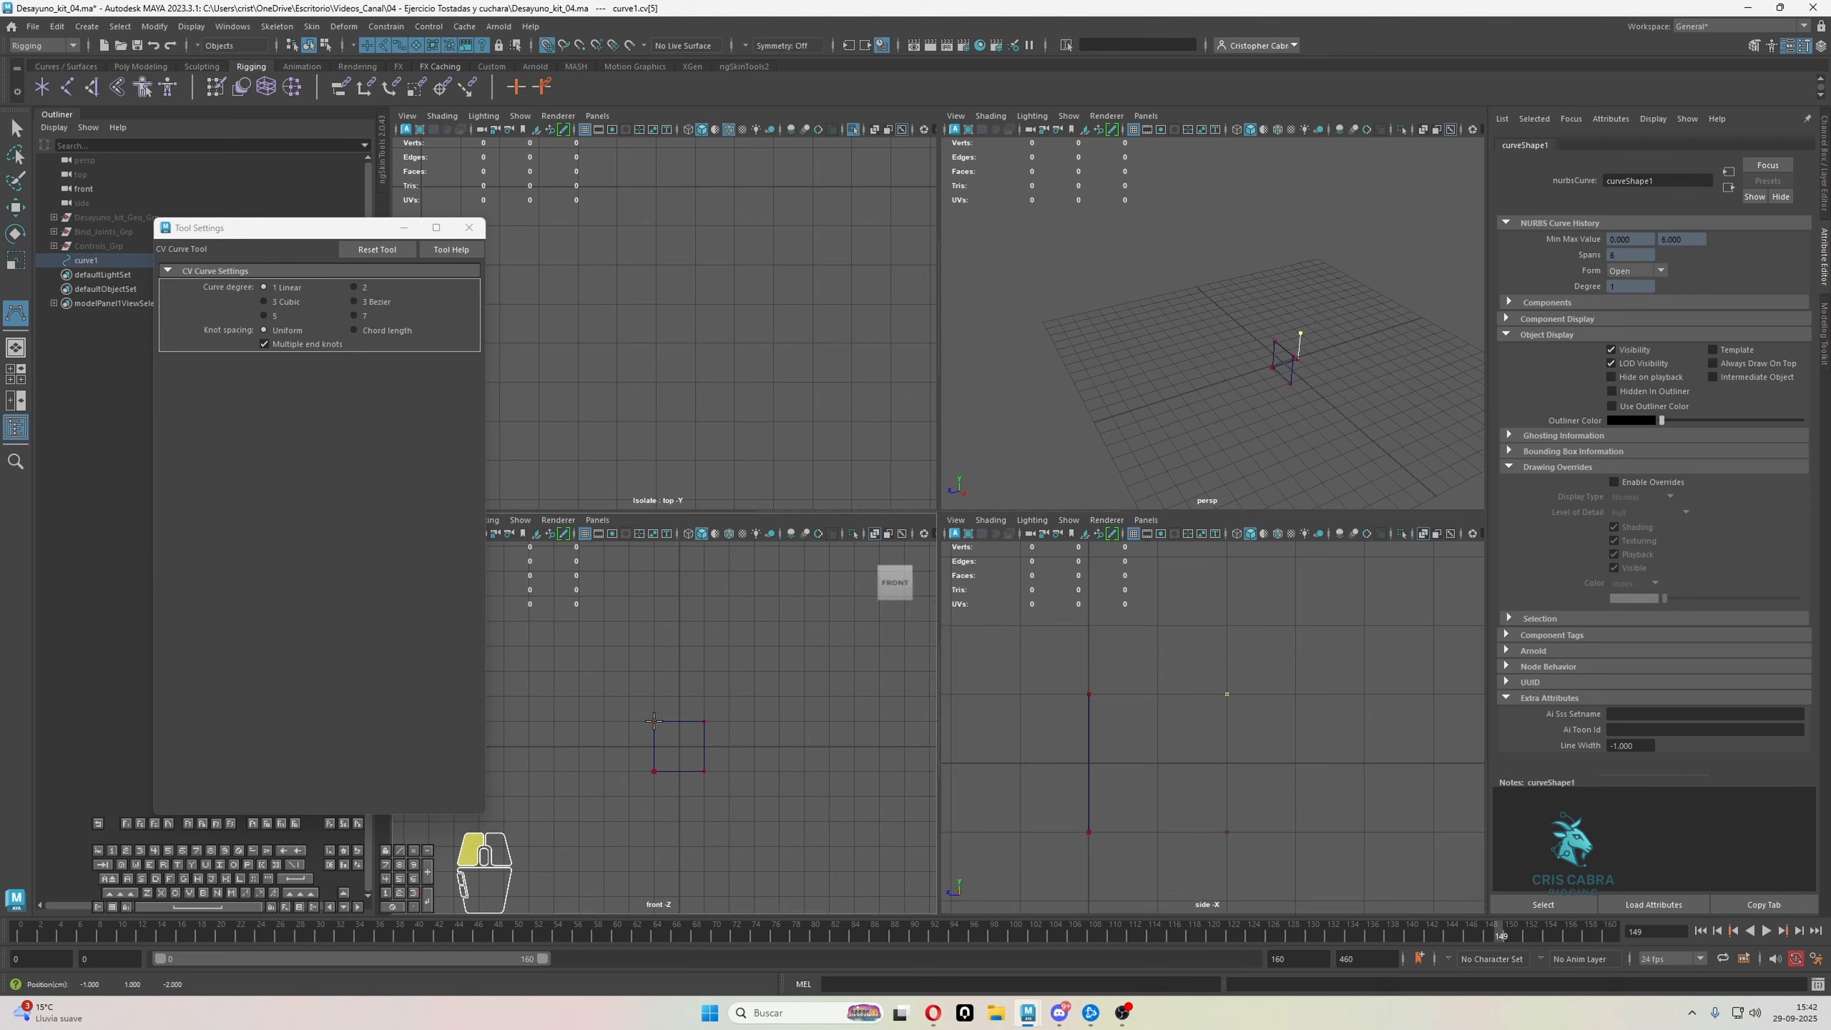
left_click(704, 771)
left_click(656, 771)
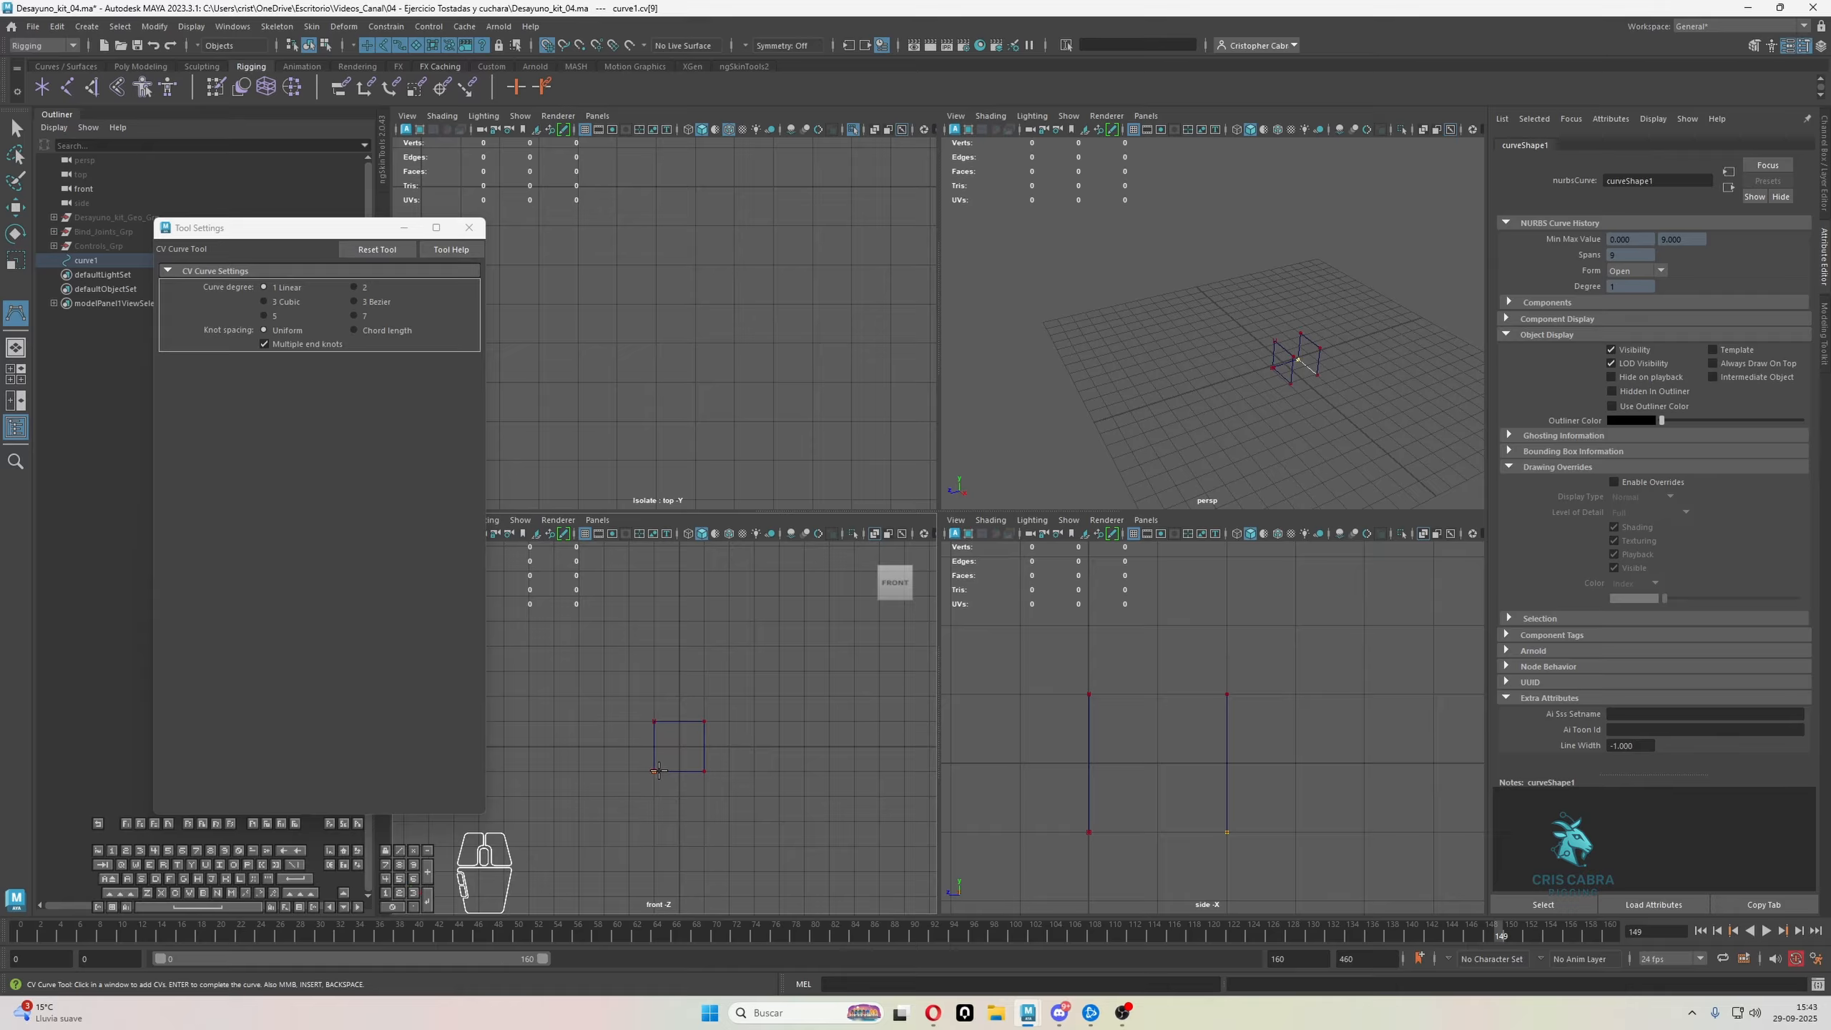
Connect the rear and front squares along their remaining edges to complete the cube, and finish the curve
left_click(654, 719)
left_click(1090, 698)
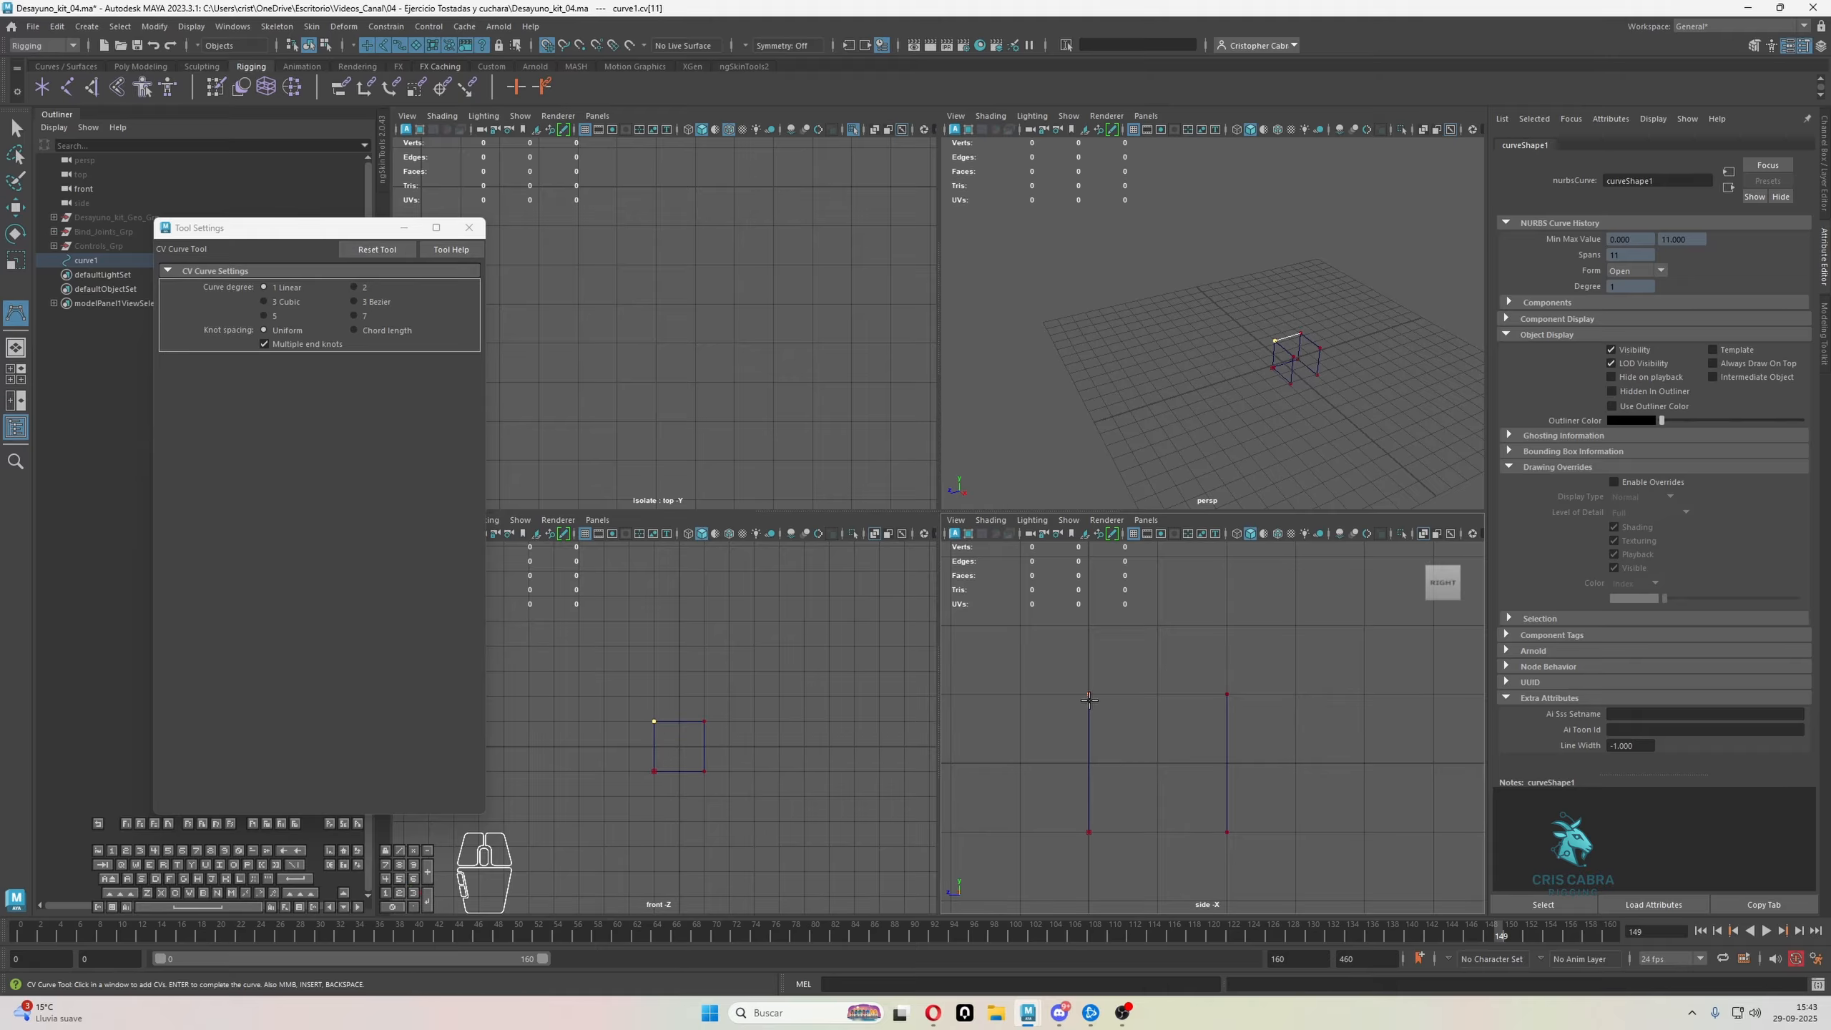
left_click(705, 719)
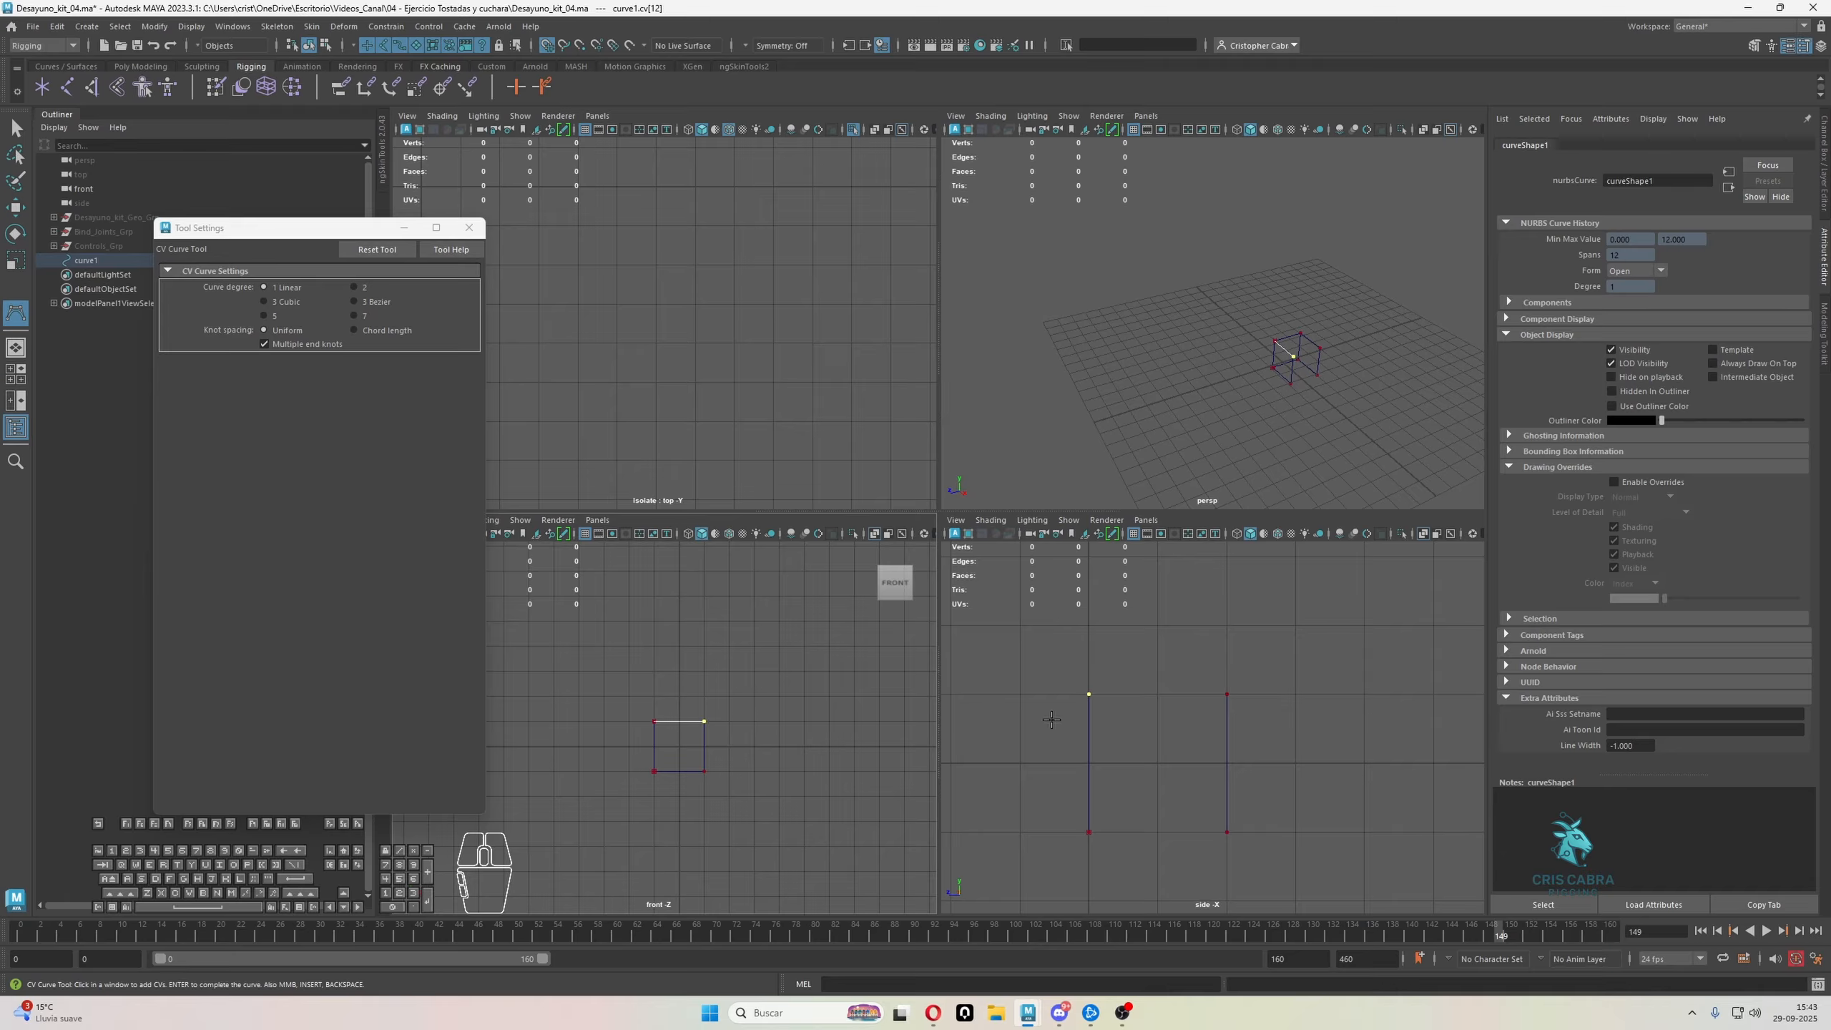
left_click(1226, 694)
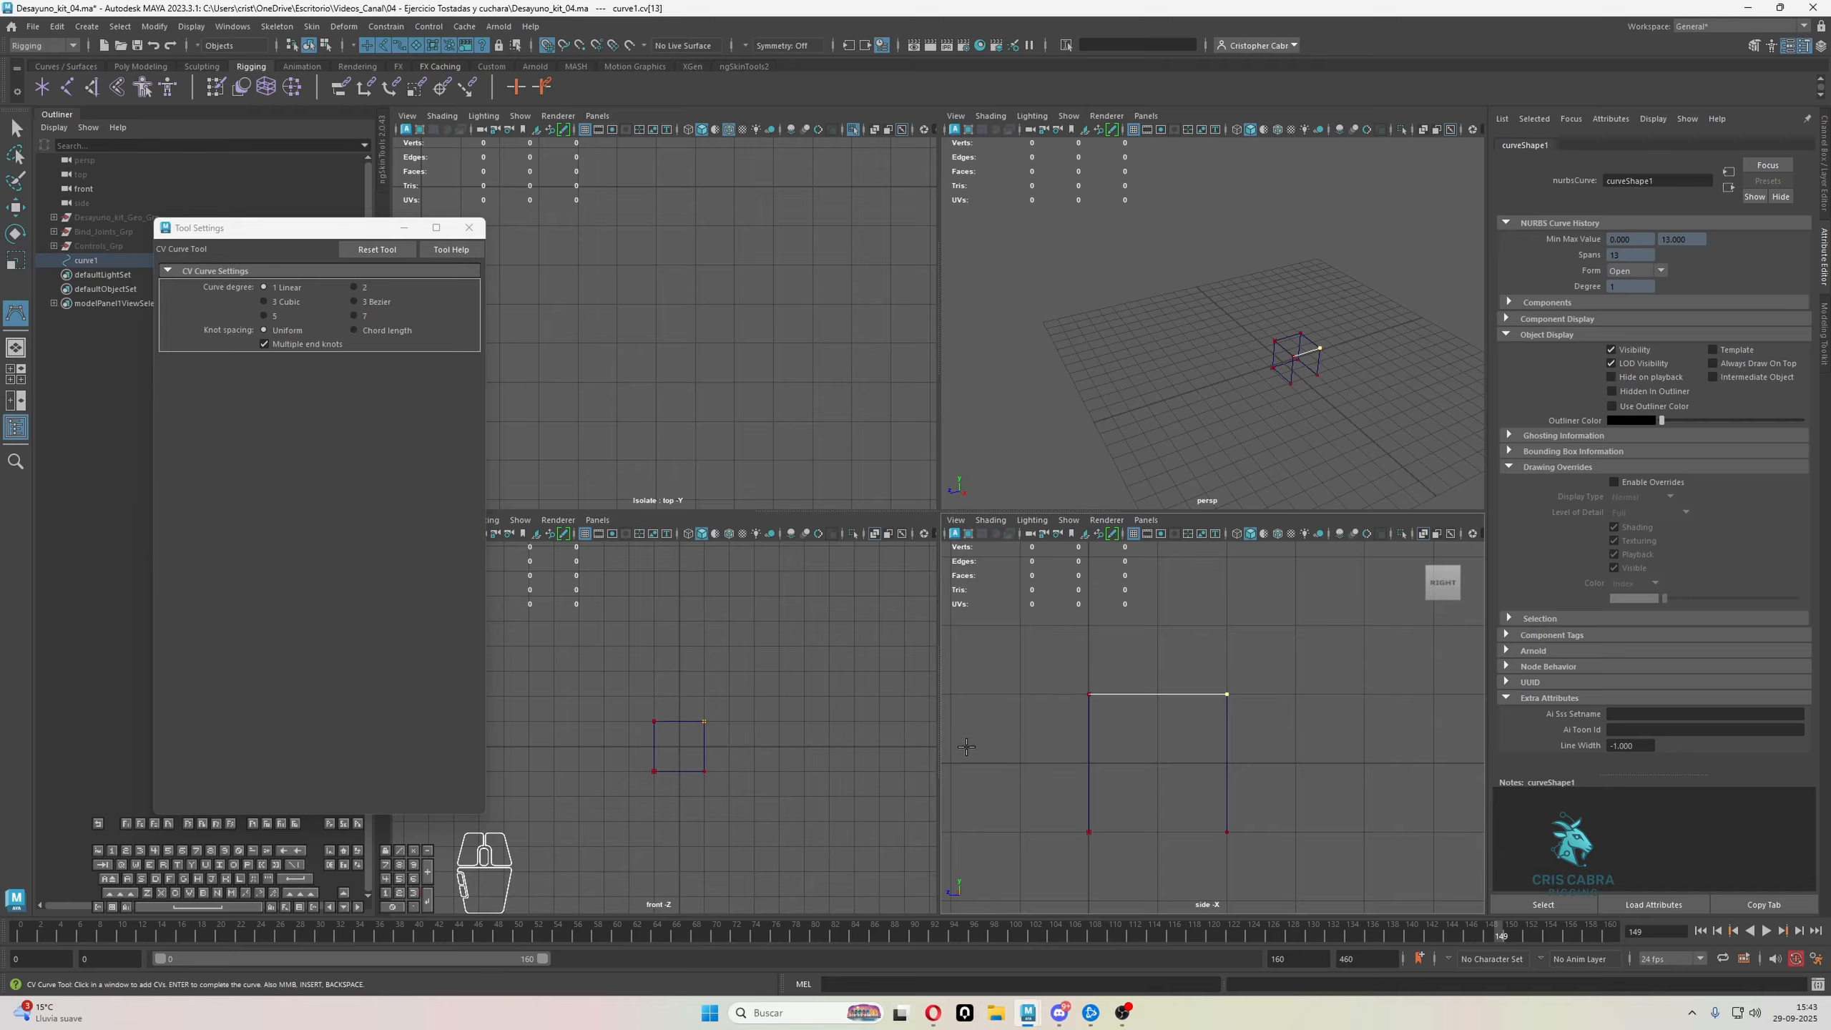
left_click(705, 770)
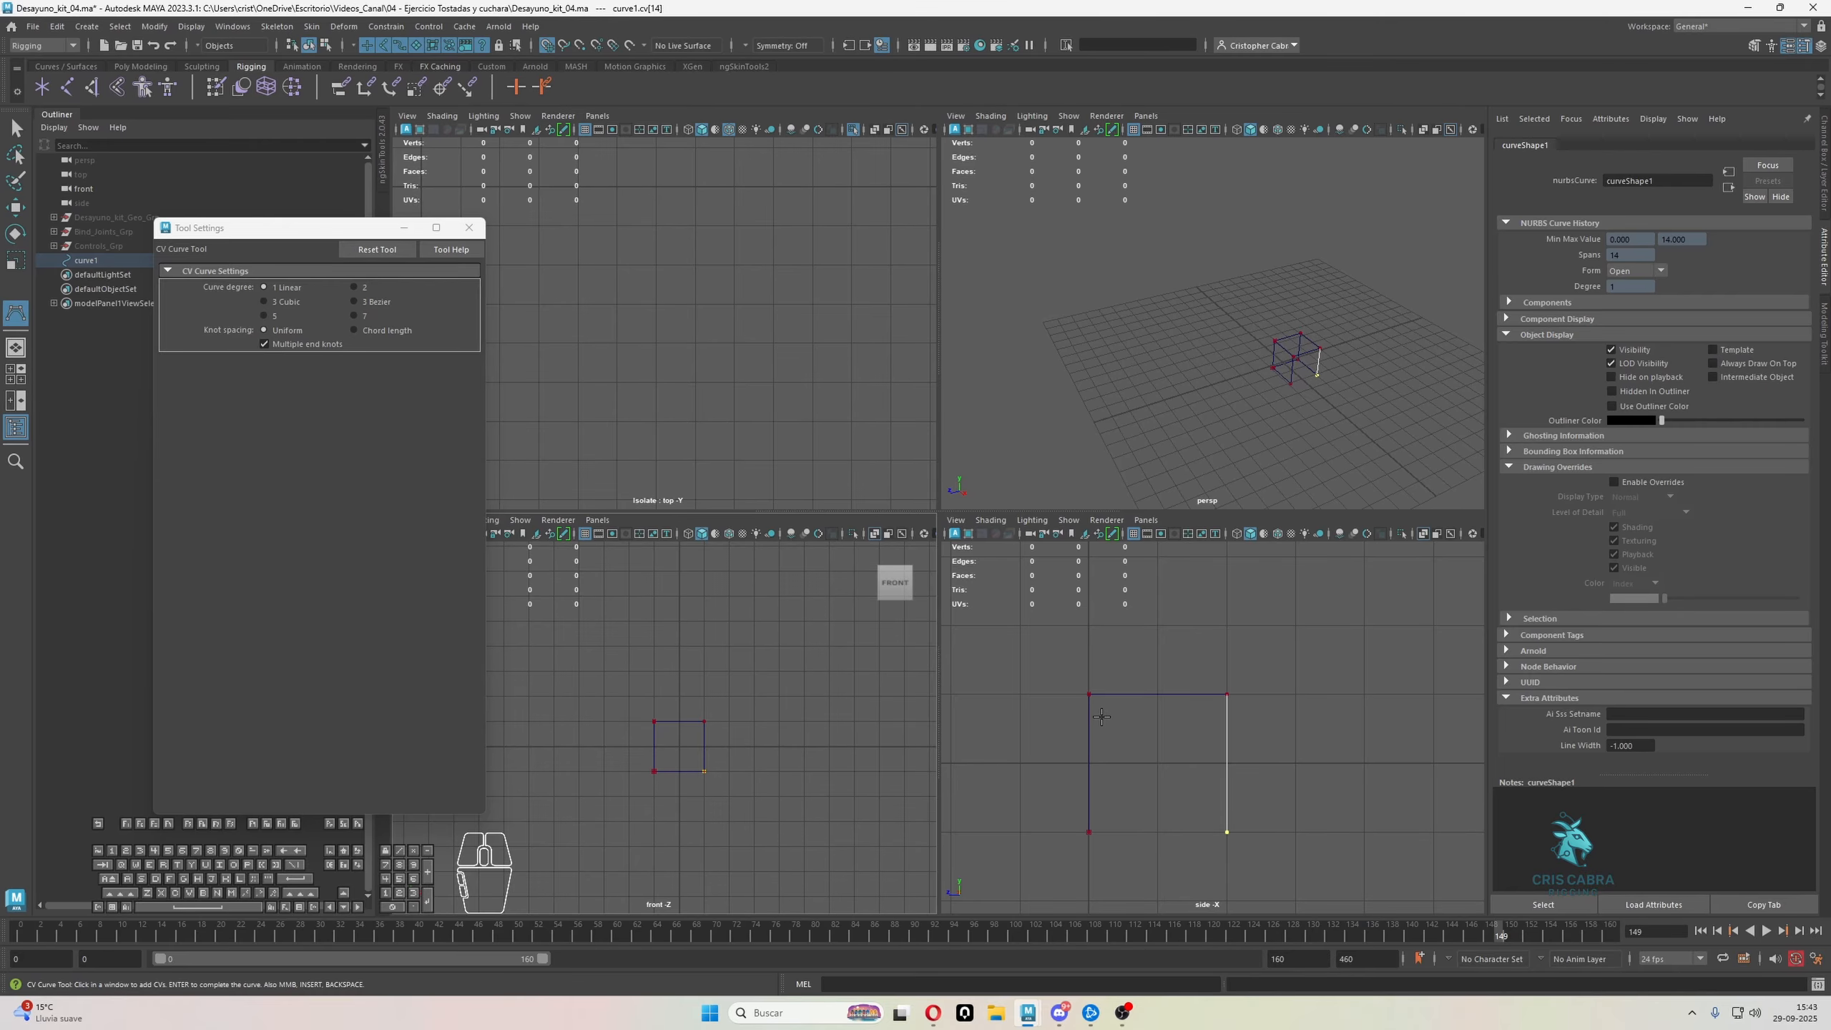
left_click(1090, 830)
left_click_drag(1313, 380, 1253, 383, "alt")
right_click_drag(1252, 383, 1325, 421, "alt")
middle_click_drag(1324, 421, 1290, 342, "alt")
left_click_drag(1290, 342, 1360, 372, "alt")
key("q")
Select all control vertices of the cube curve in the perspective view and move them together along the Z axis
key("space")
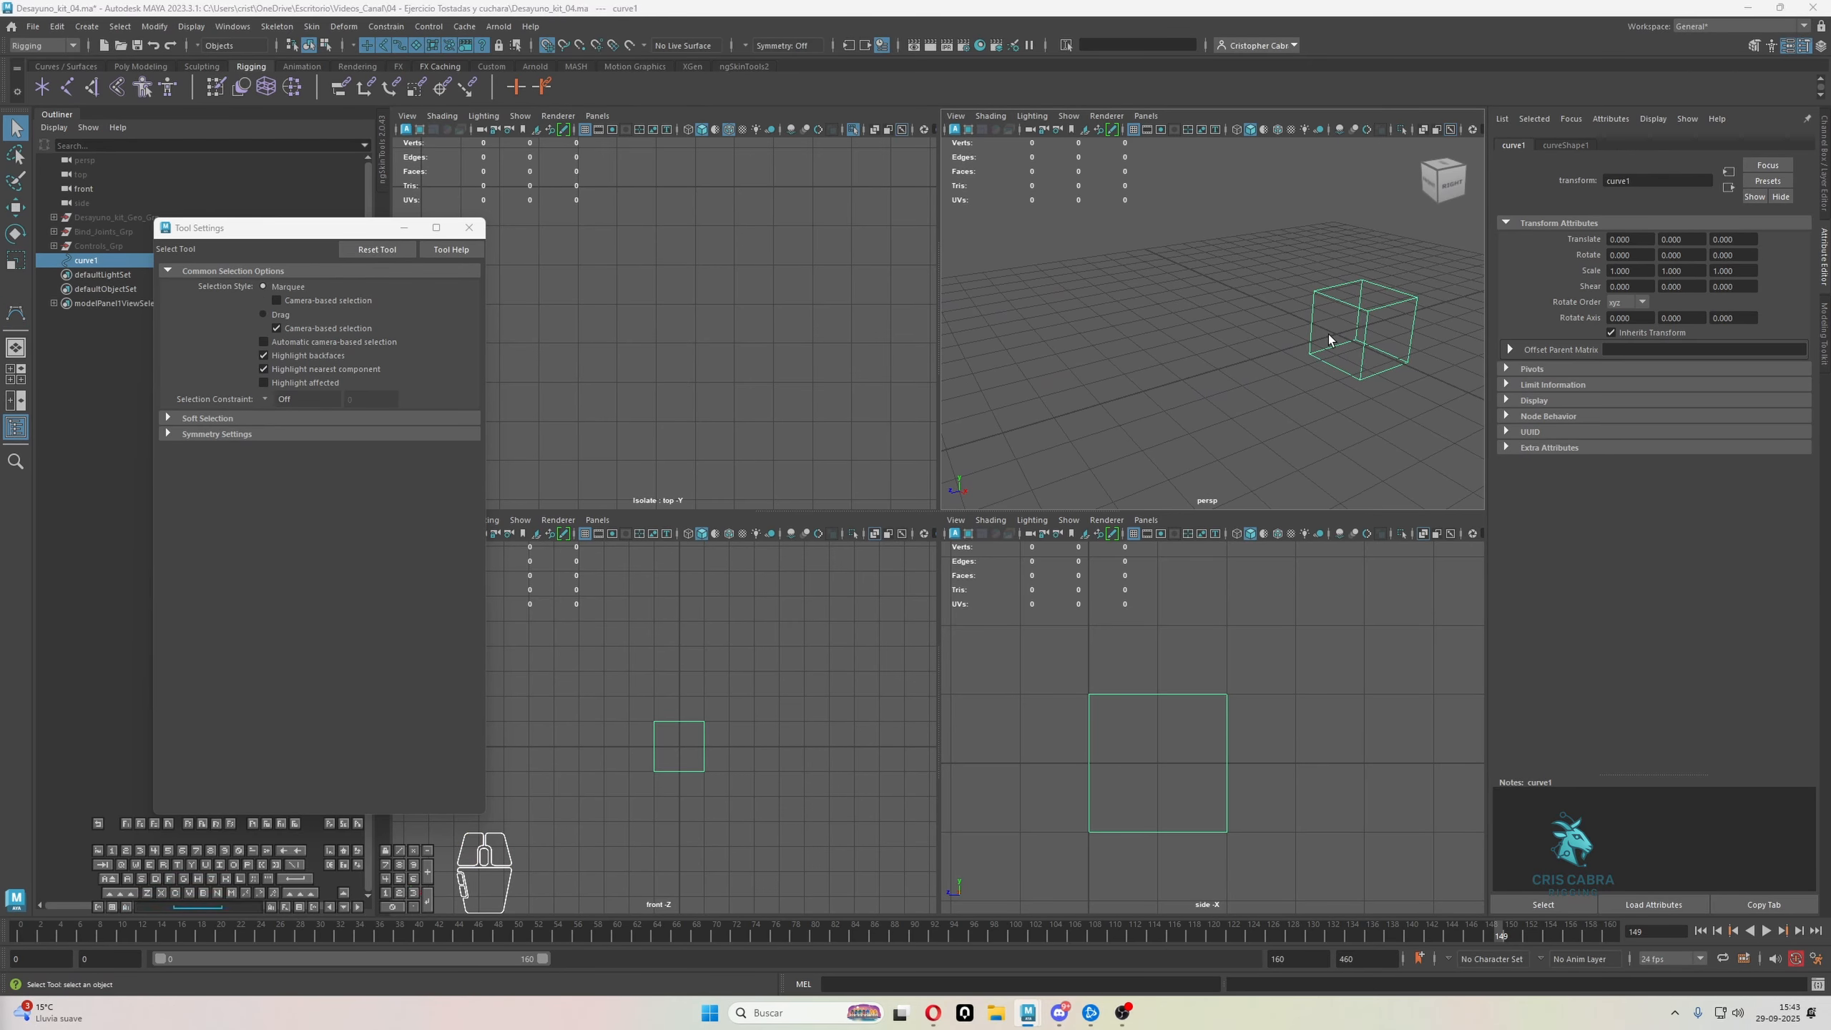
key("space")
key("space")
key("space")
left_click_drag(1110, 382, 1168, 461, "alt")
middle_click_drag(1216, 535, 1153, 519, "alt")
left_click_drag(1110, 469, 1155, 460, "alt")
key("q")
right_click_drag(1126, 406, 1042, 408)
left_click_drag(788, 262, 1269, 605)
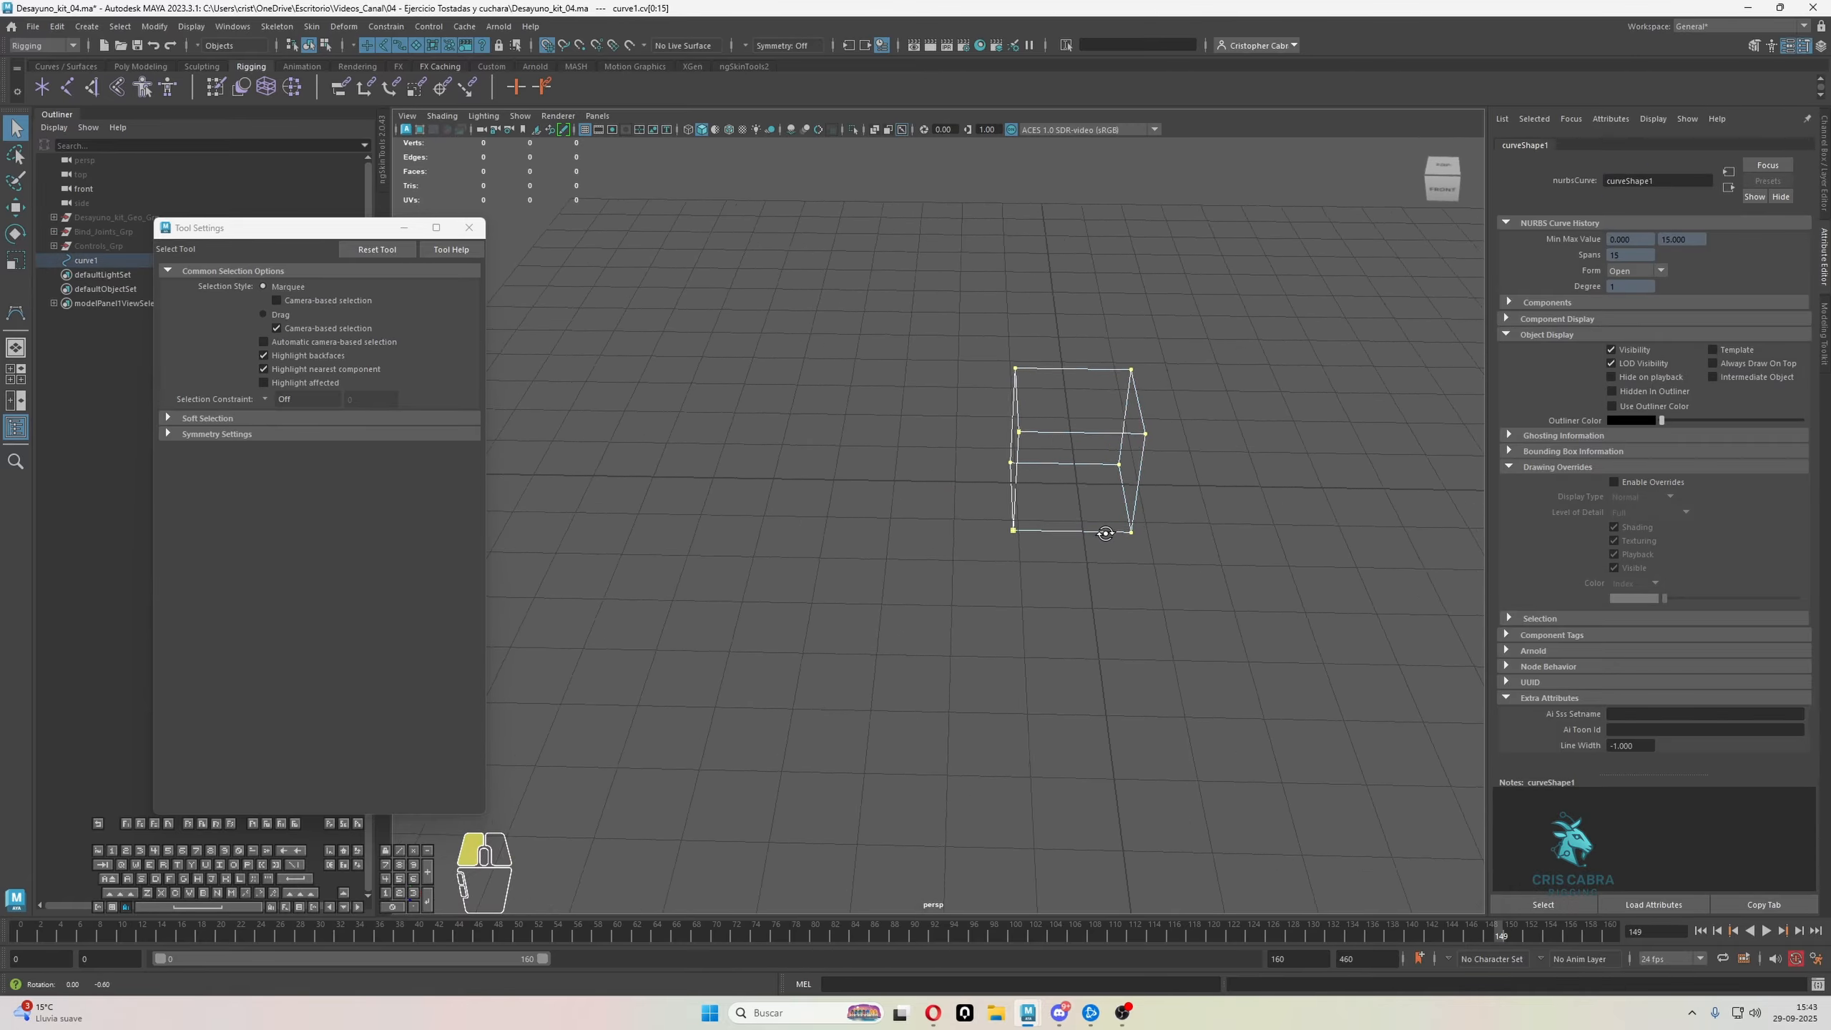
key("w")
left_click_drag(880, 498, 812, 512, "alt")
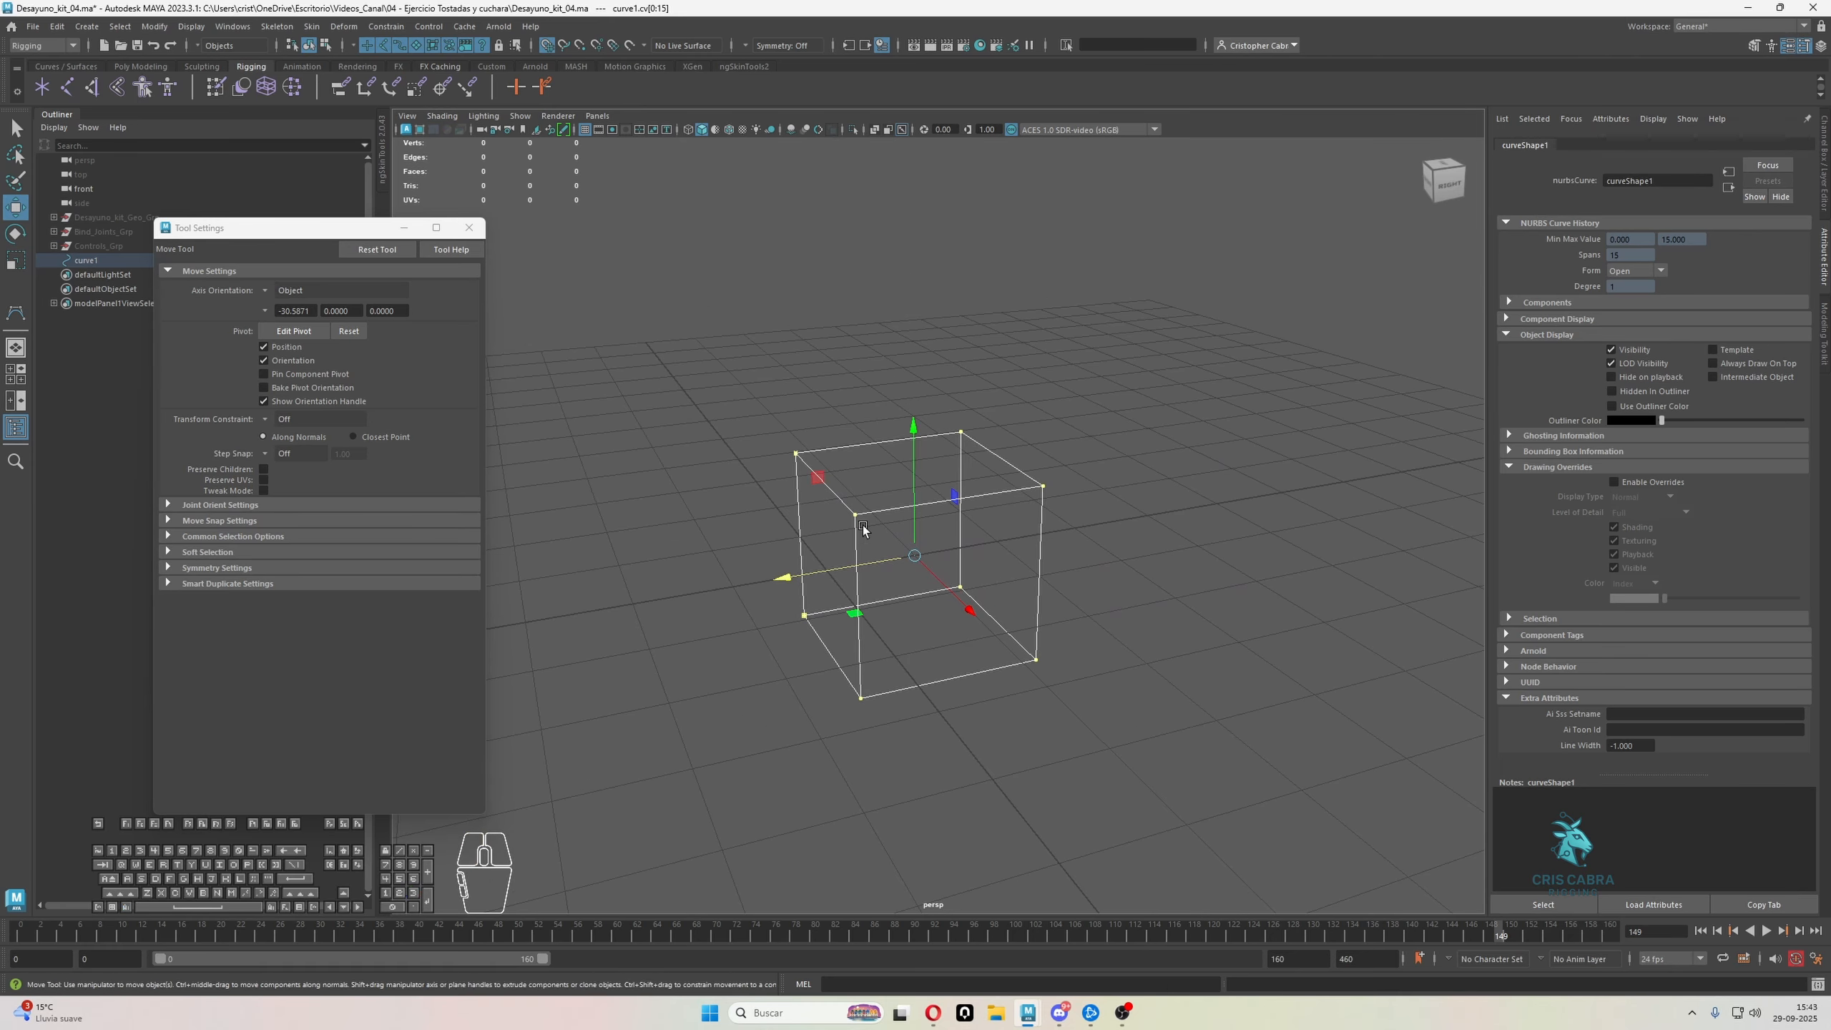
Return to object mode, select the whole cube curve and inspect its shape from several angles
key("q")
right_click_drag(873, 507, 936, 384)
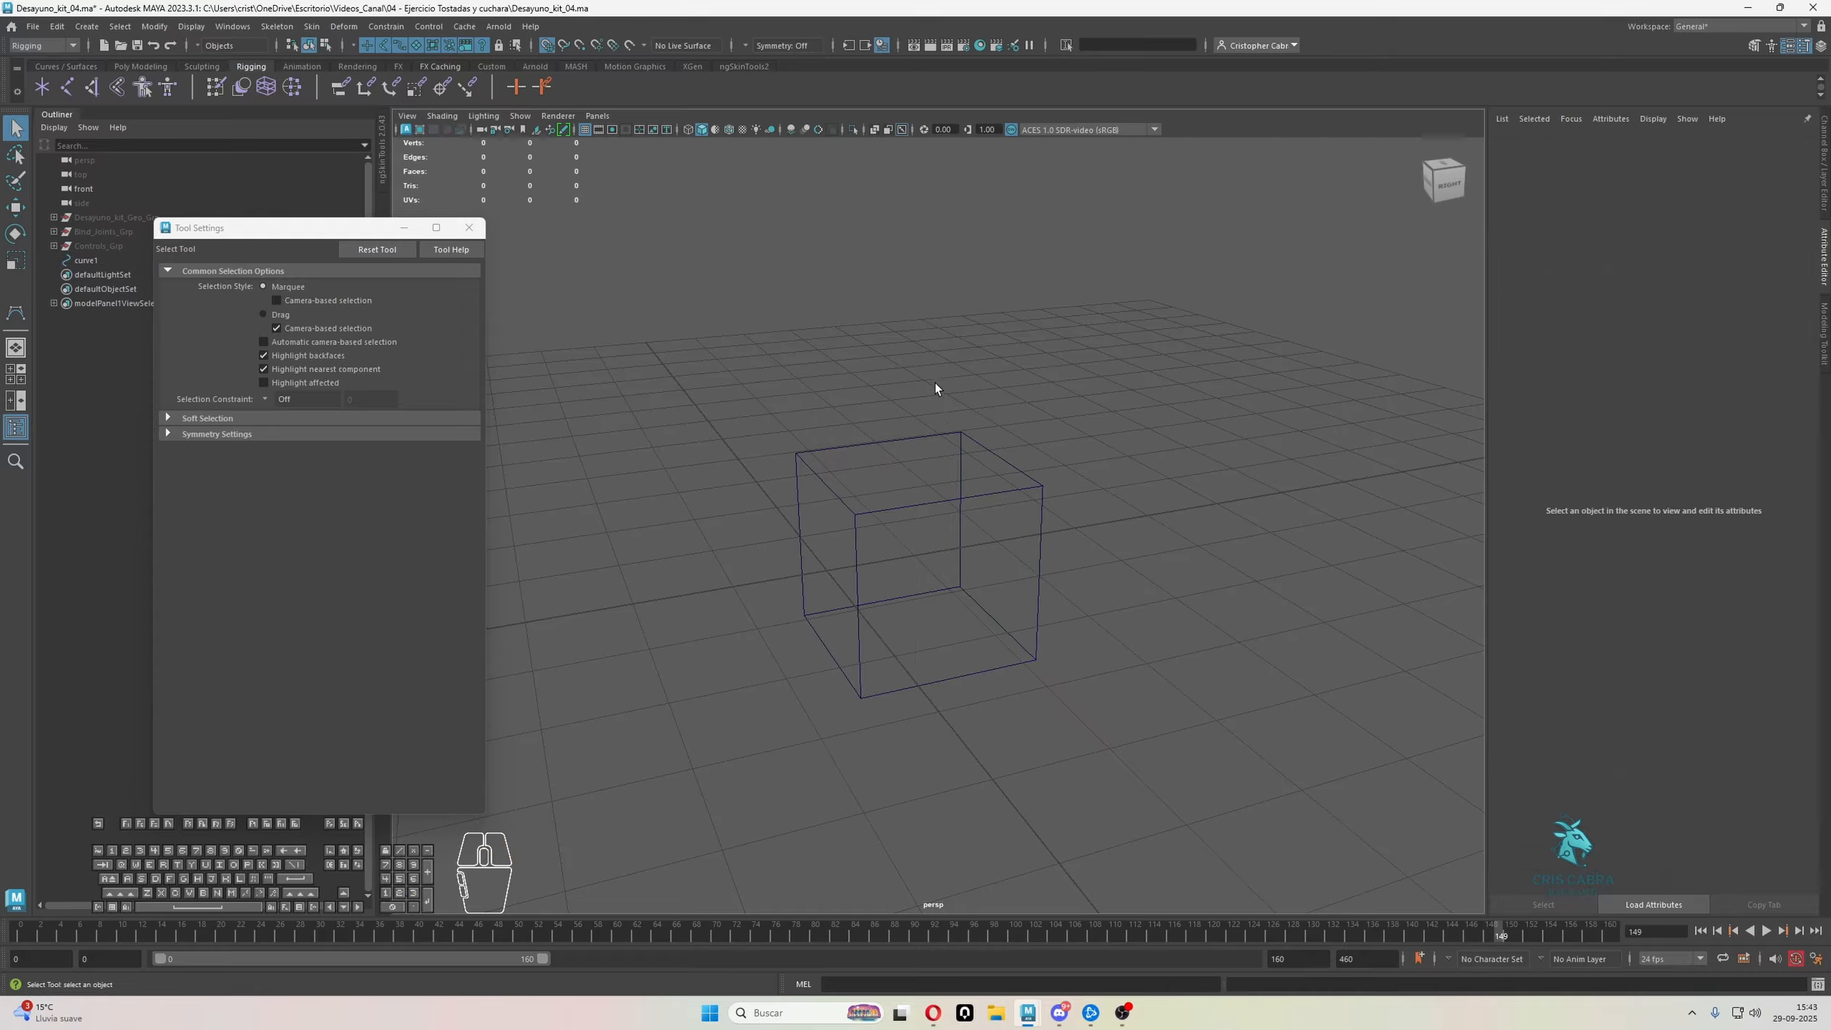
left_click(876, 513)
key("w")
left_click_drag(872, 526, 905, 450, "alt")
key("q")
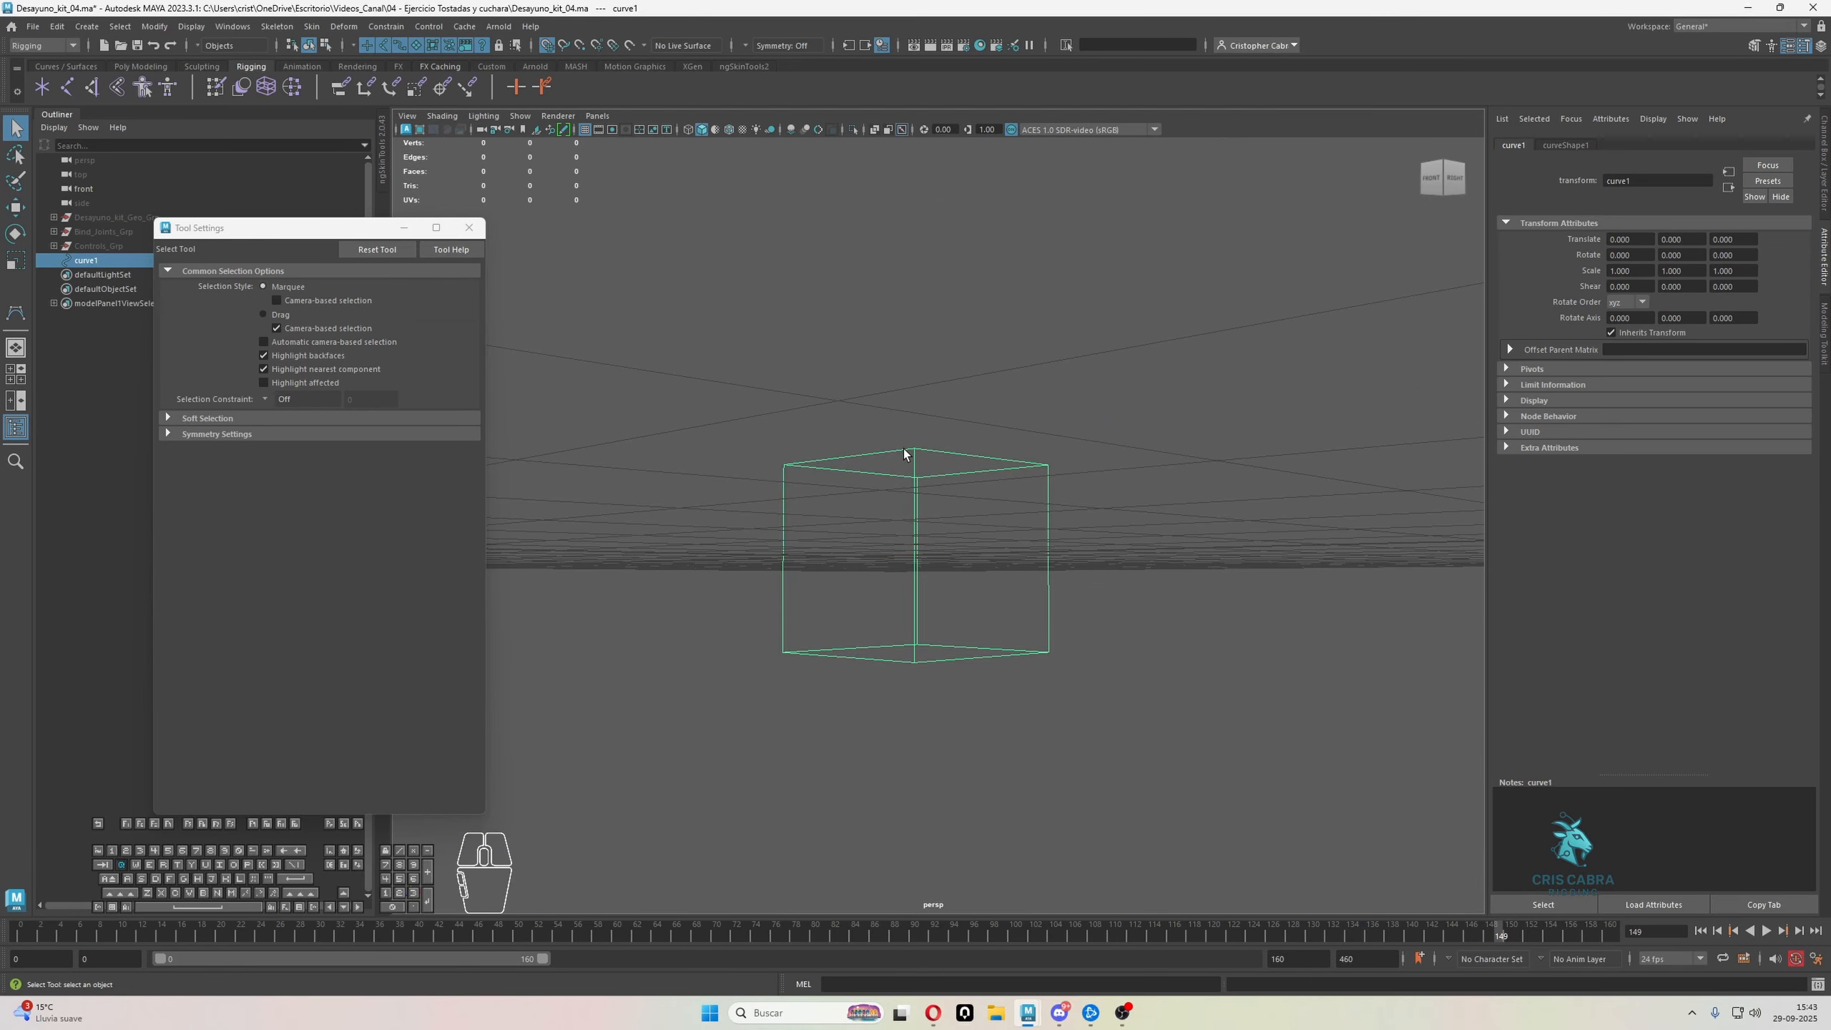
right_click_drag(906, 453, 908, 408)
Select all control vertices of the cube curve and examine their positions from different angles
left_click_drag(646, 429, 1269, 814)
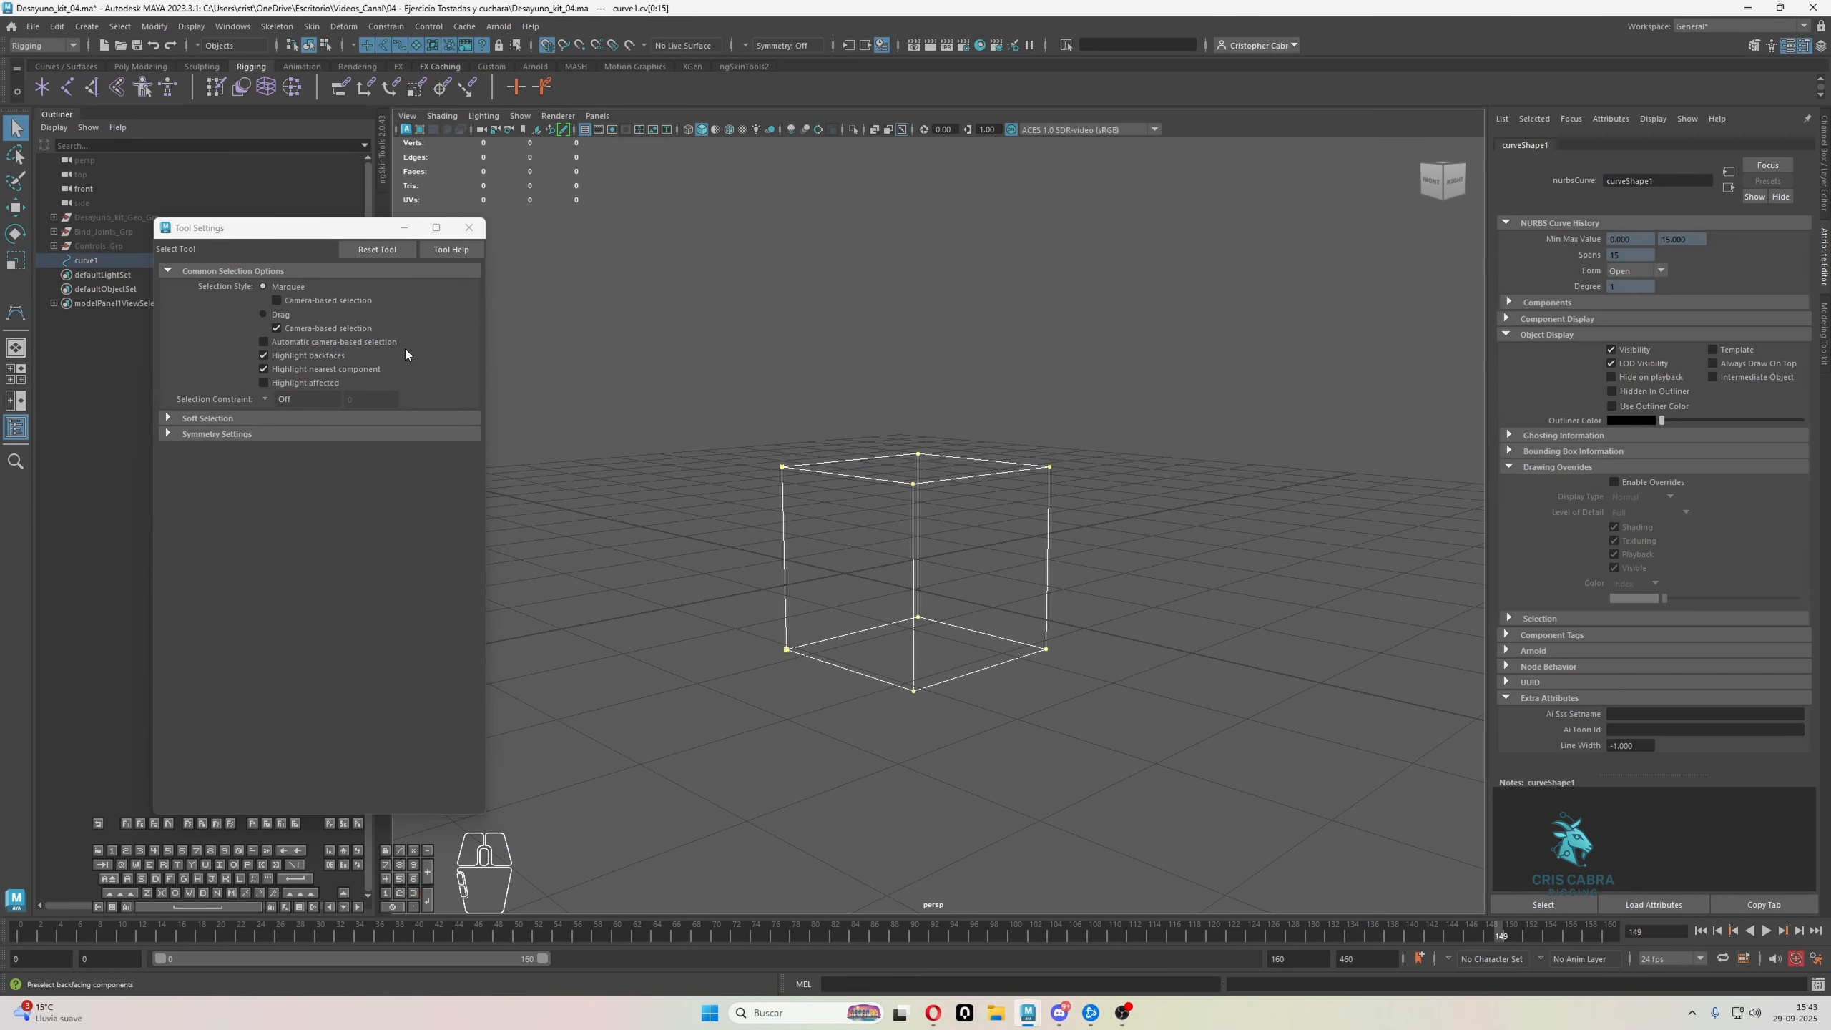
key("w")
left_click_drag(1103, 376, 1349, 376, "alt")
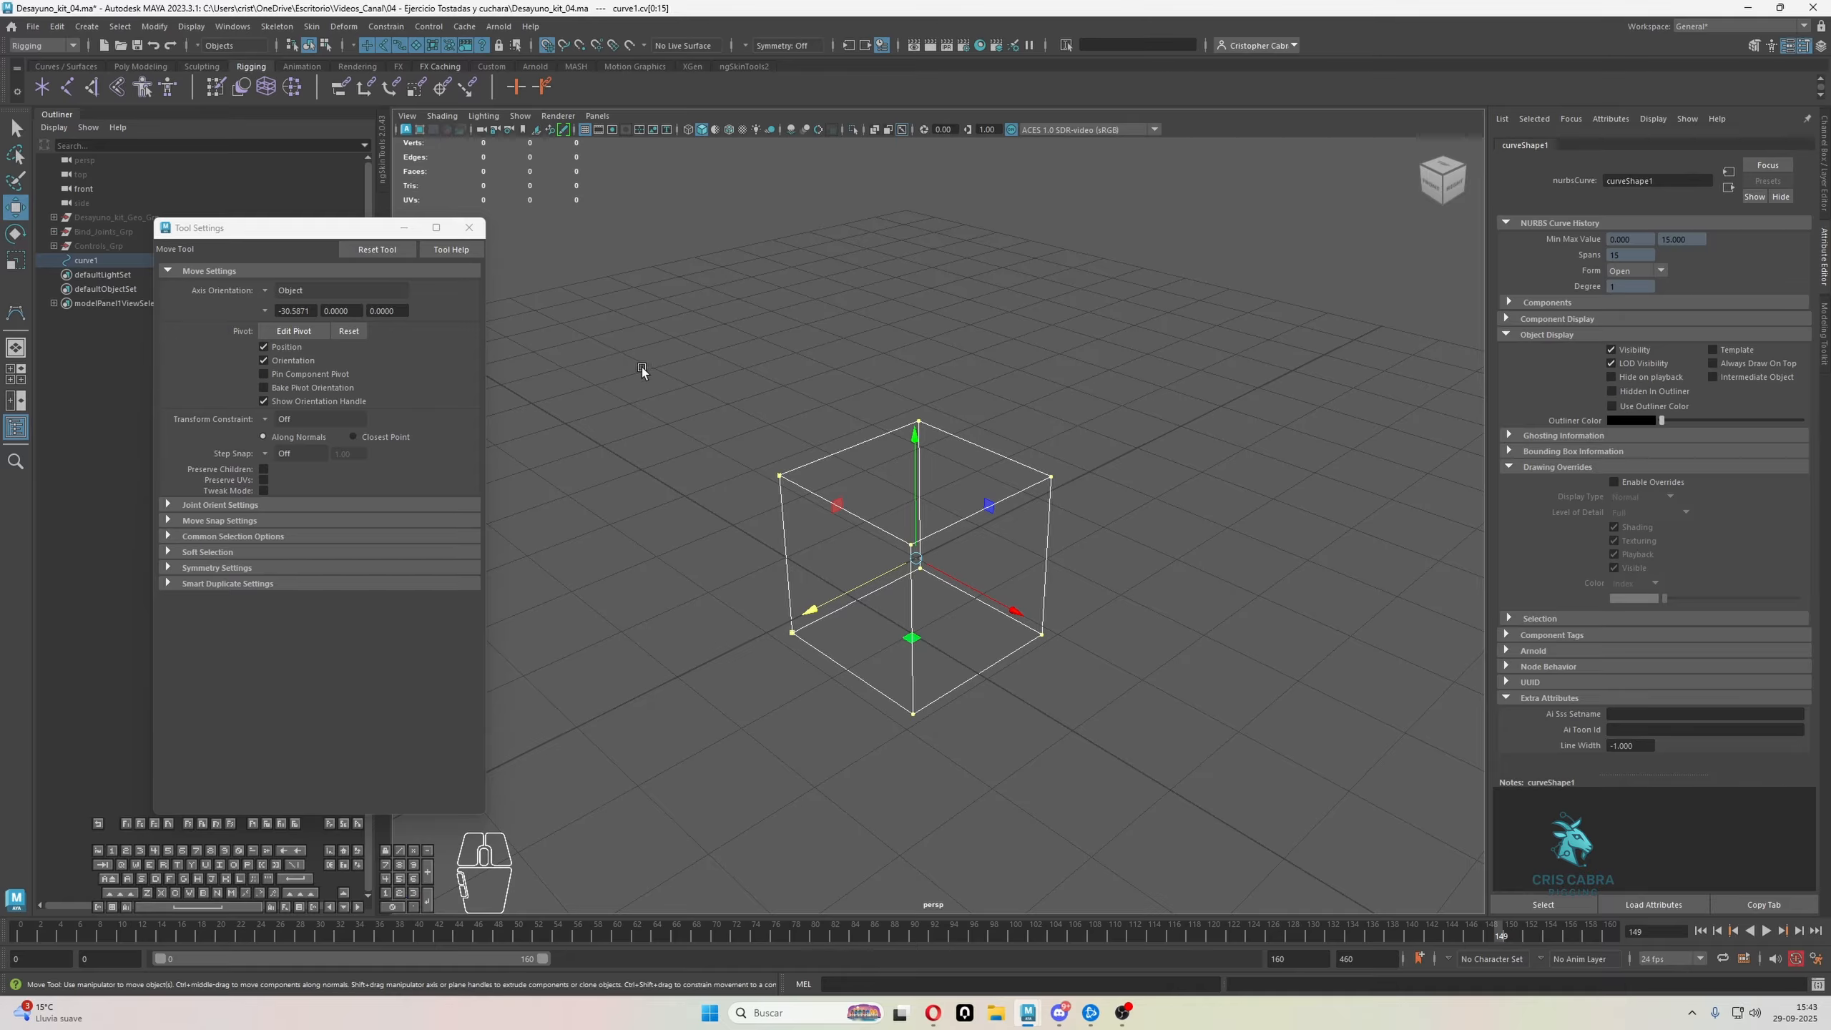
left_click_drag(539, 381, 804, 480, "alt")
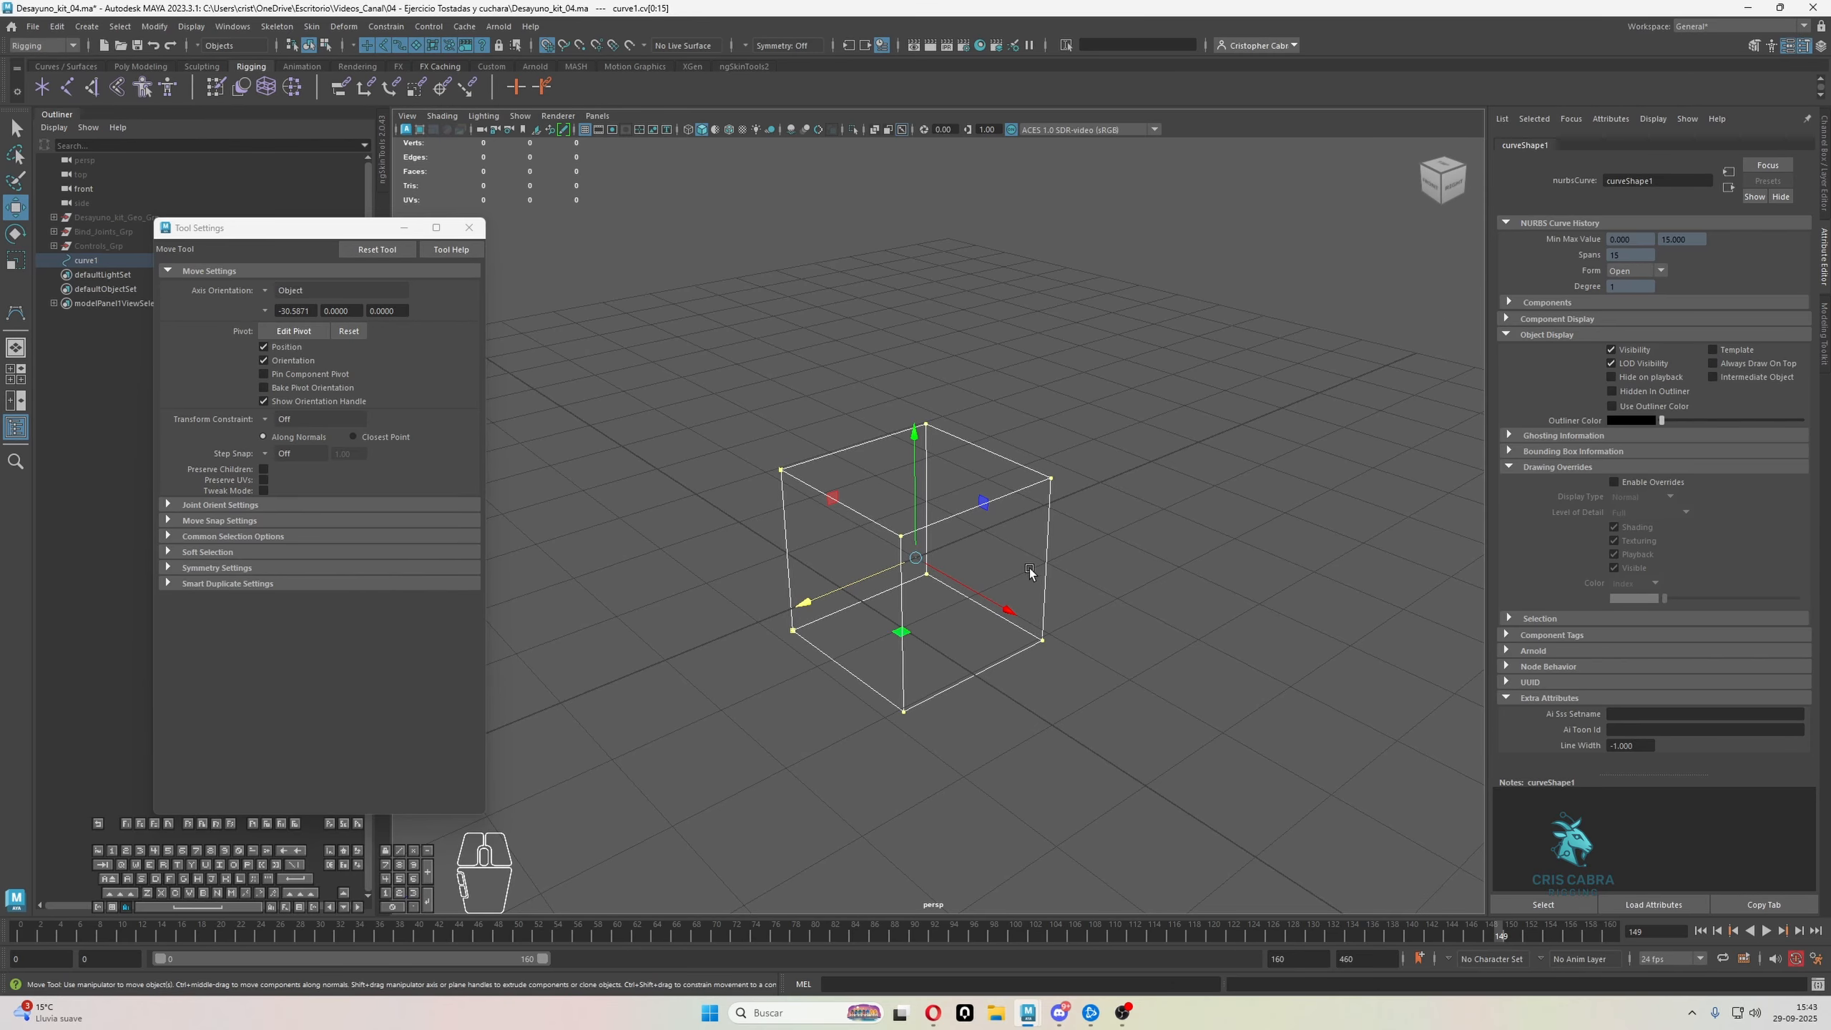
left_click_drag(1030, 578, 954, 603, "alt")
left_click_drag(970, 600, 919, 592, "alt")
key("q")
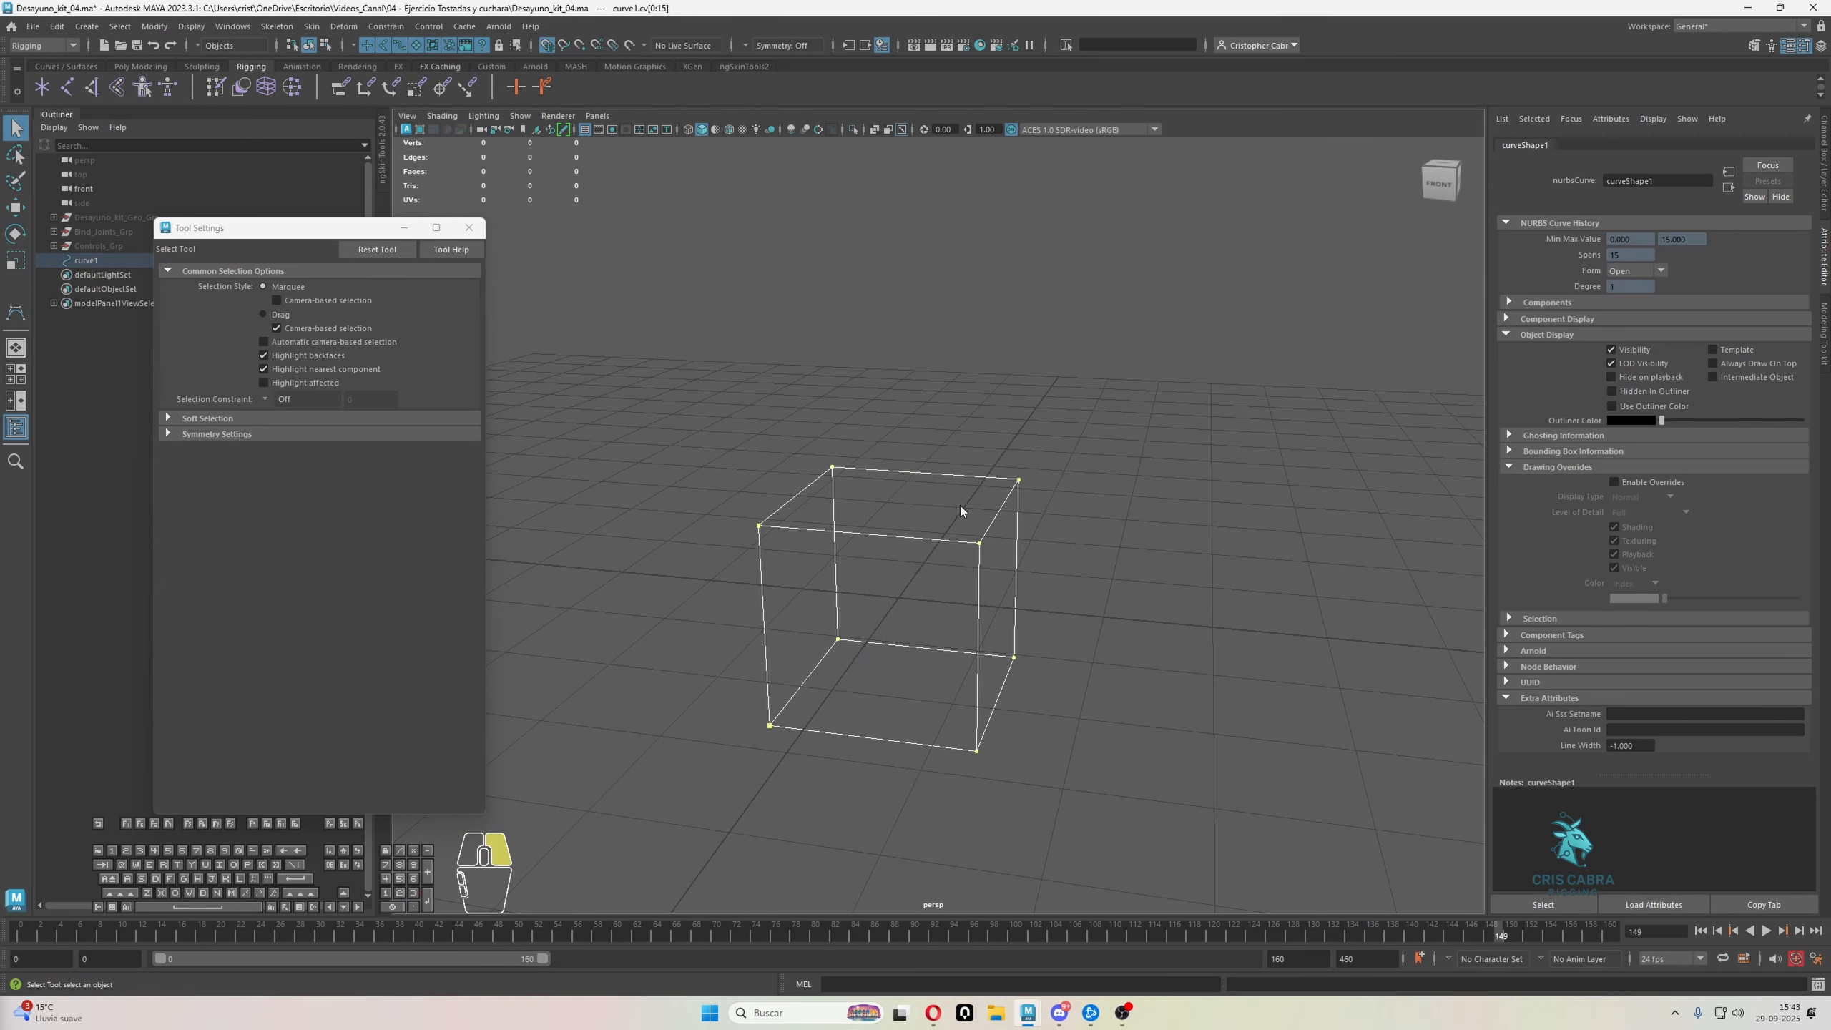
Return the cube curve to object mode, select it as a whole with the Move tool and check its pivot
right_click_drag(960, 505, 1027, 461)
left_click(989, 455)
left_click_drag(987, 455, 1032, 508)
left_click_drag(1033, 508, 895, 573, "alt")
key("w")
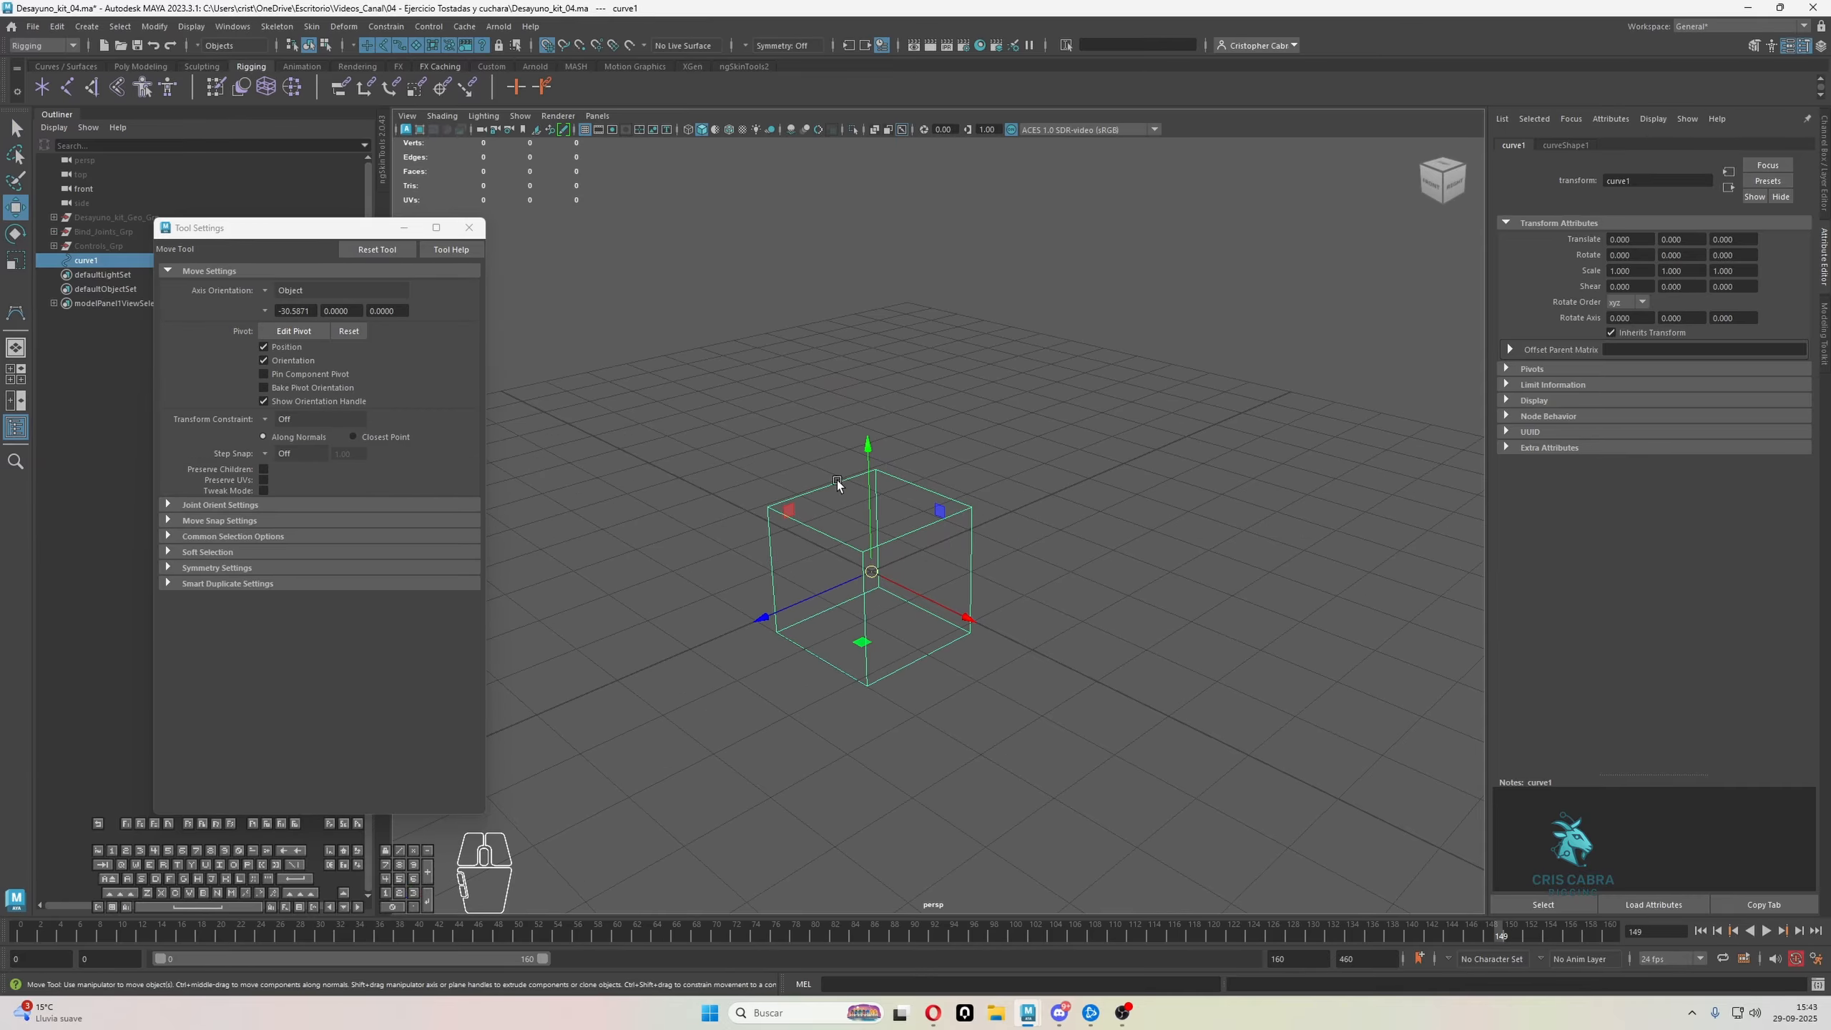
left_click_drag(837, 481, 923, 585, "alt")
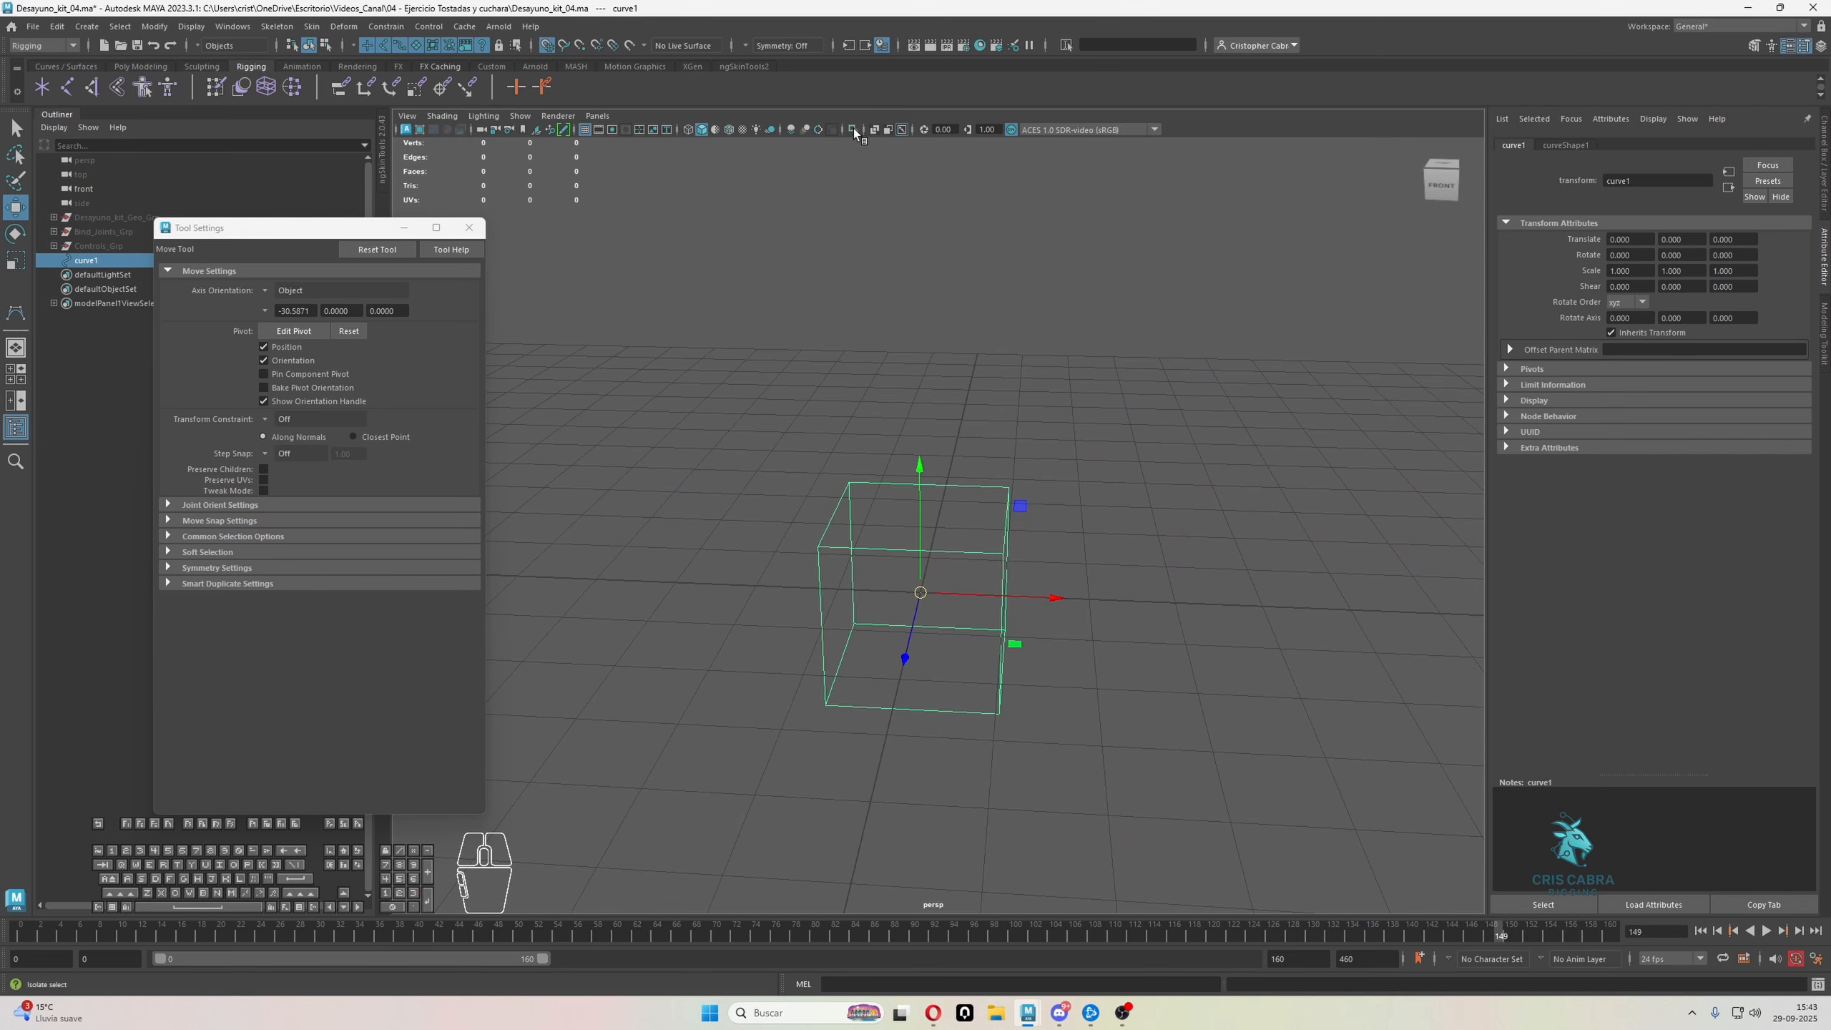
left_click(854, 131)
left_click(854, 131)
scroll(912, 201, "down", 5)
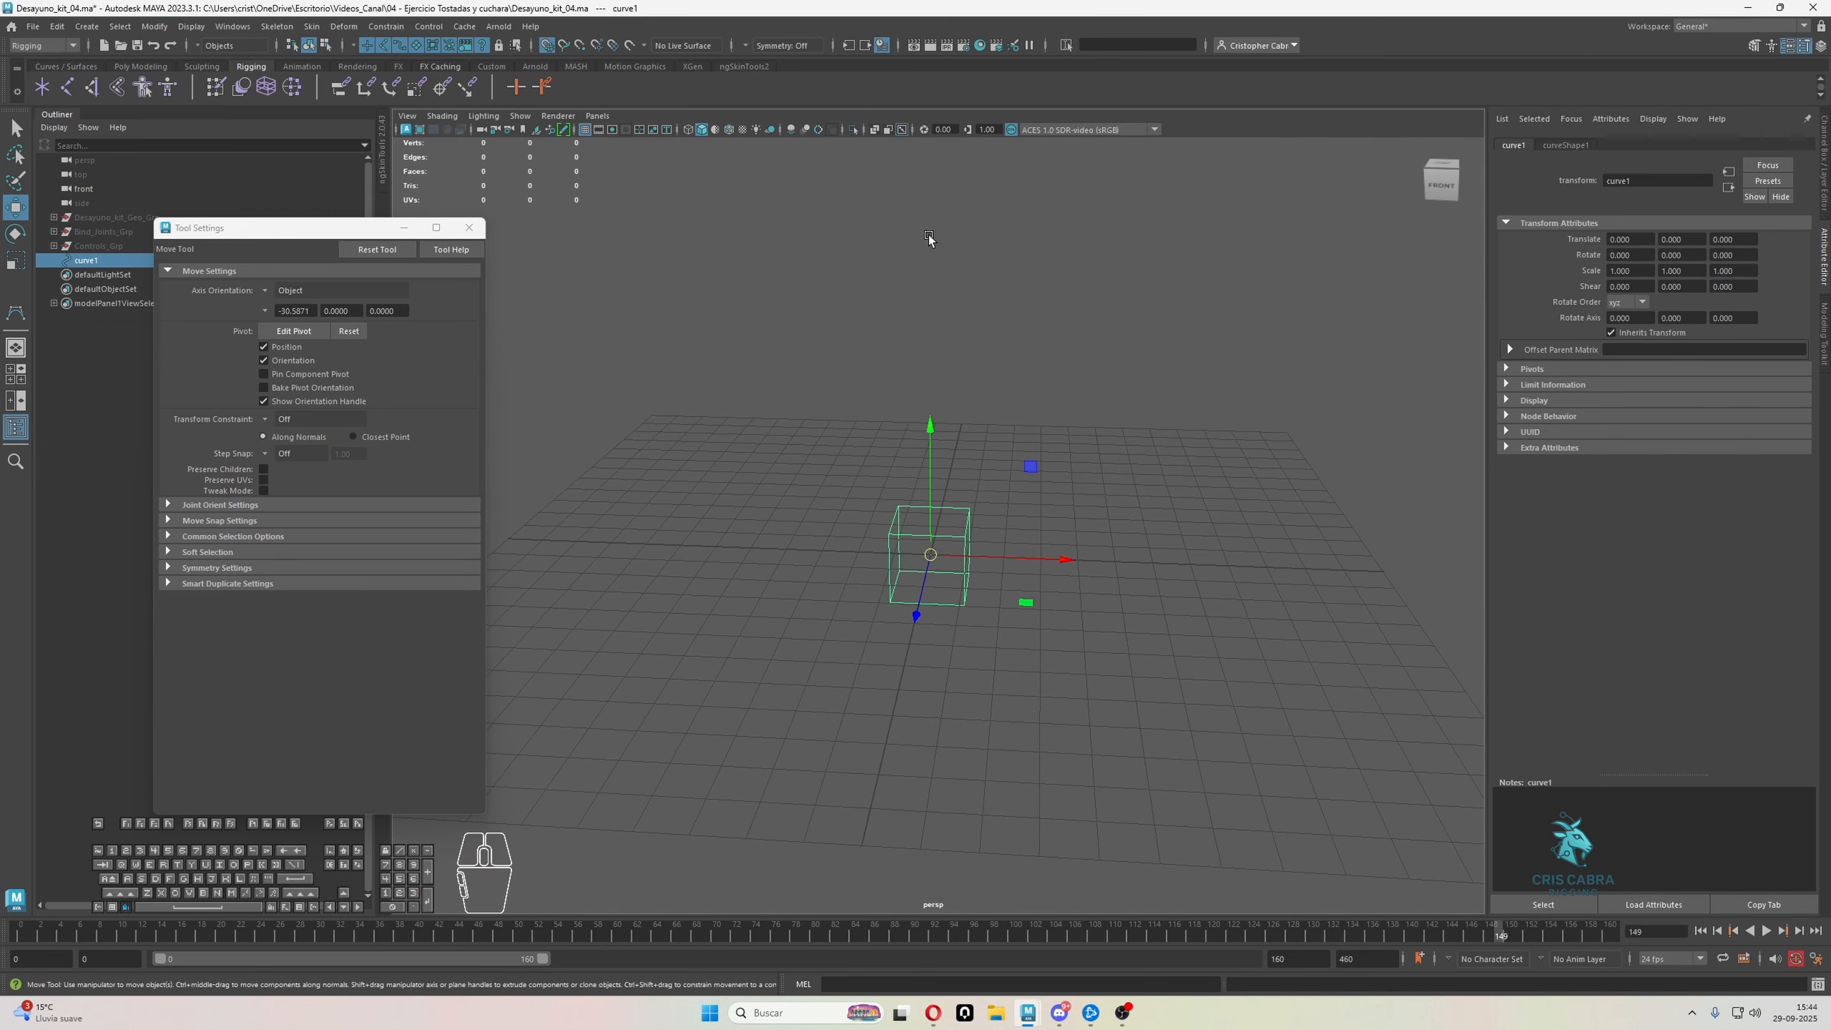
Show the hidden Bind_Joints_Grp group and clear the selection
left_click_drag(932, 238, 915, 284, "alt")
left_click_drag(101, 249, 100, 221)
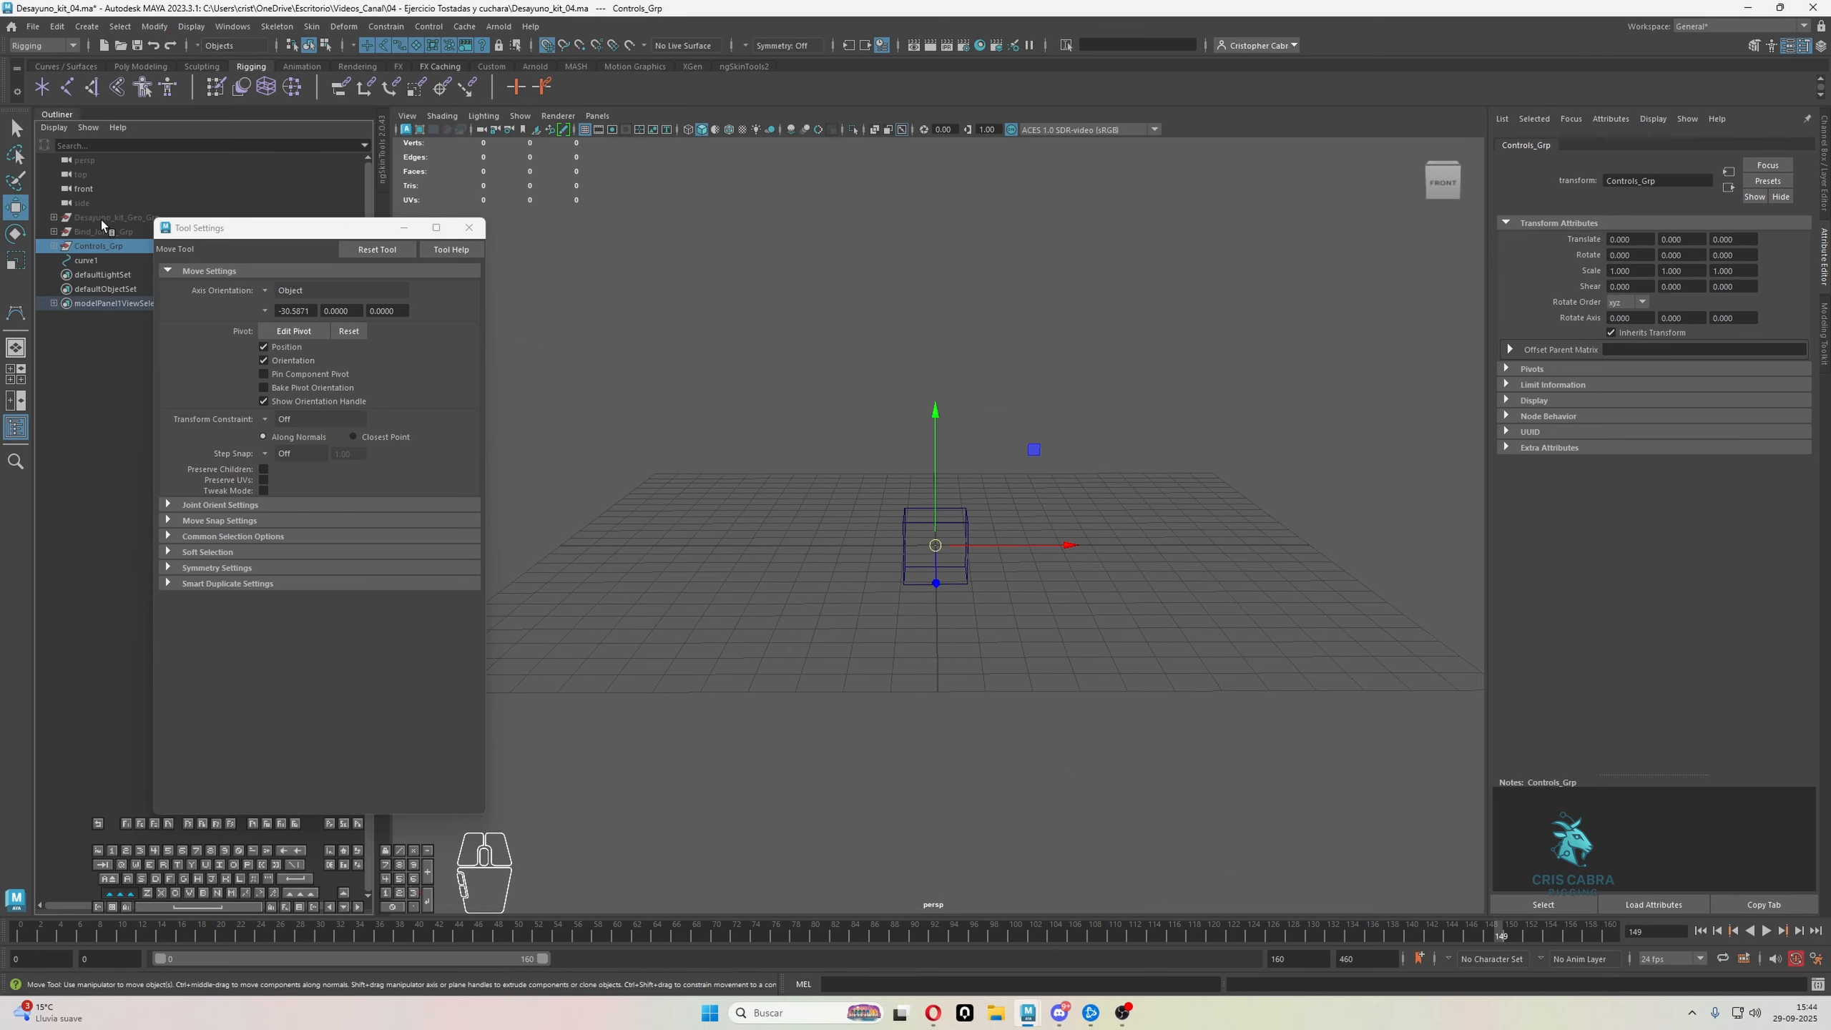
left_click(103, 231)
key("h")
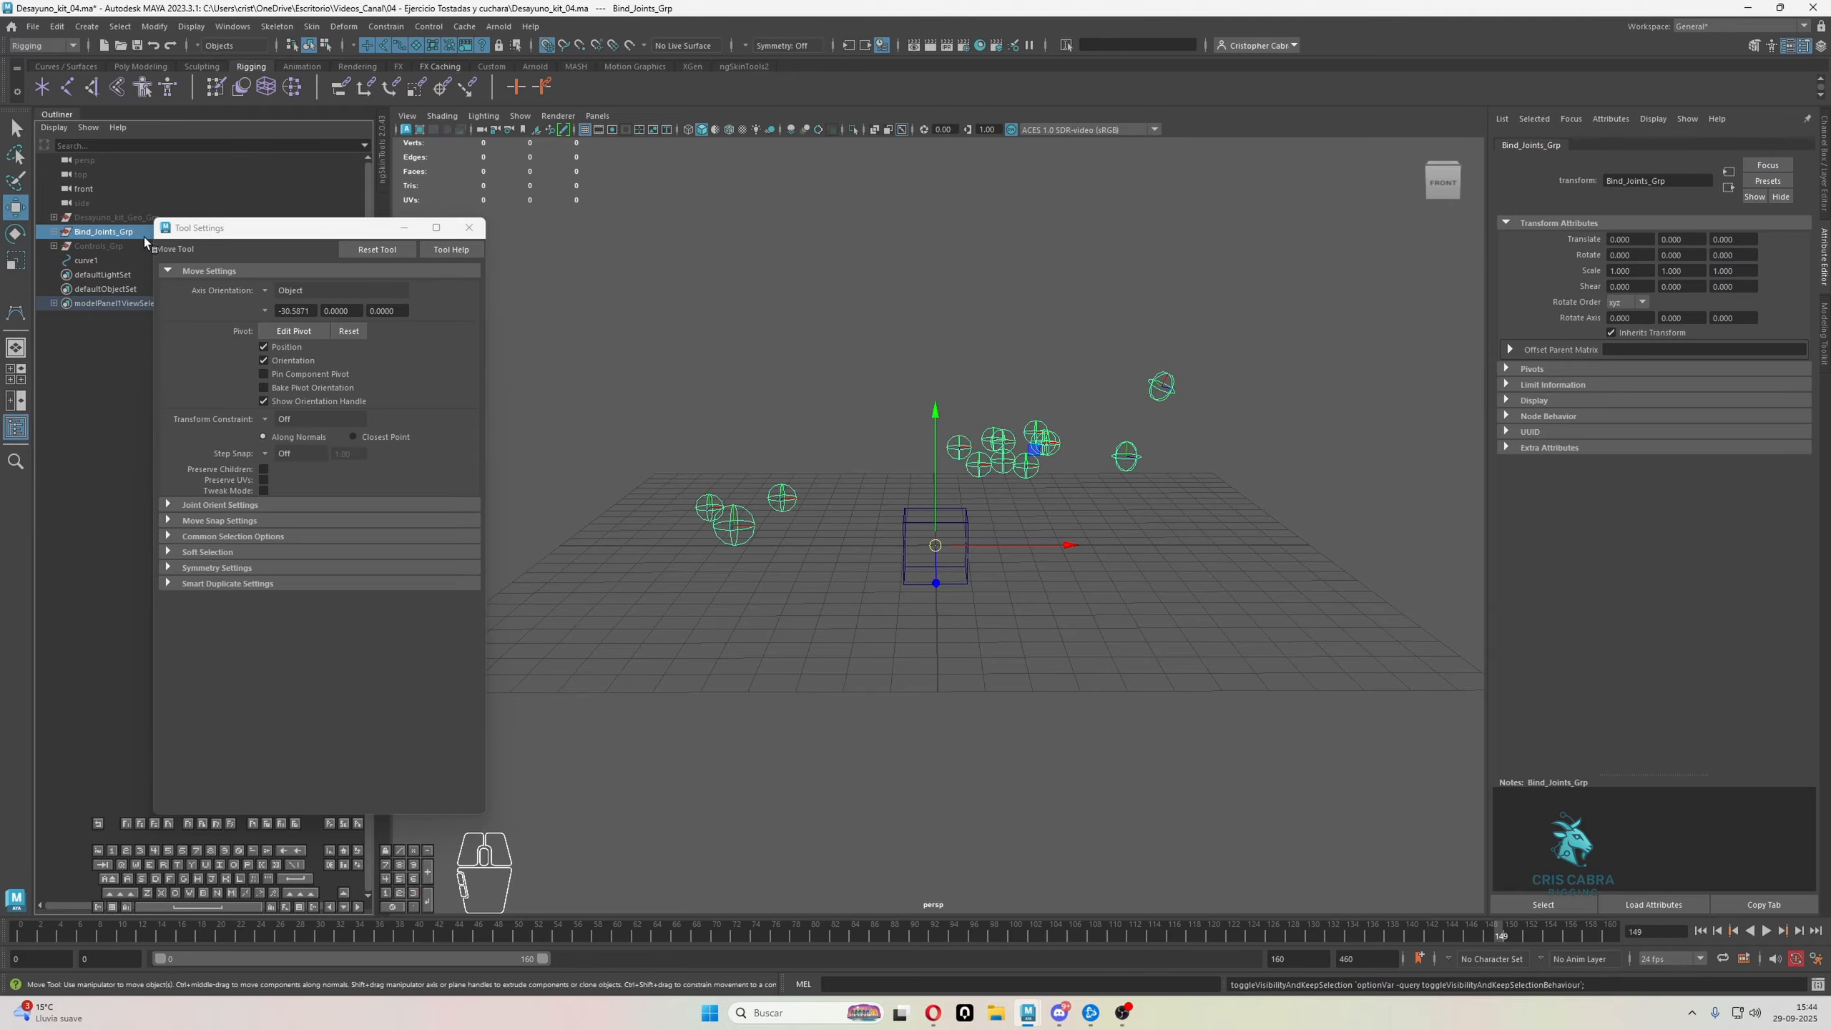
left_click_drag(999, 497, 1008, 535, "alt")
key("q")
Group the cube curve twice to nest it inside two parent groups, and close the tool settings window
left_click(86, 261)
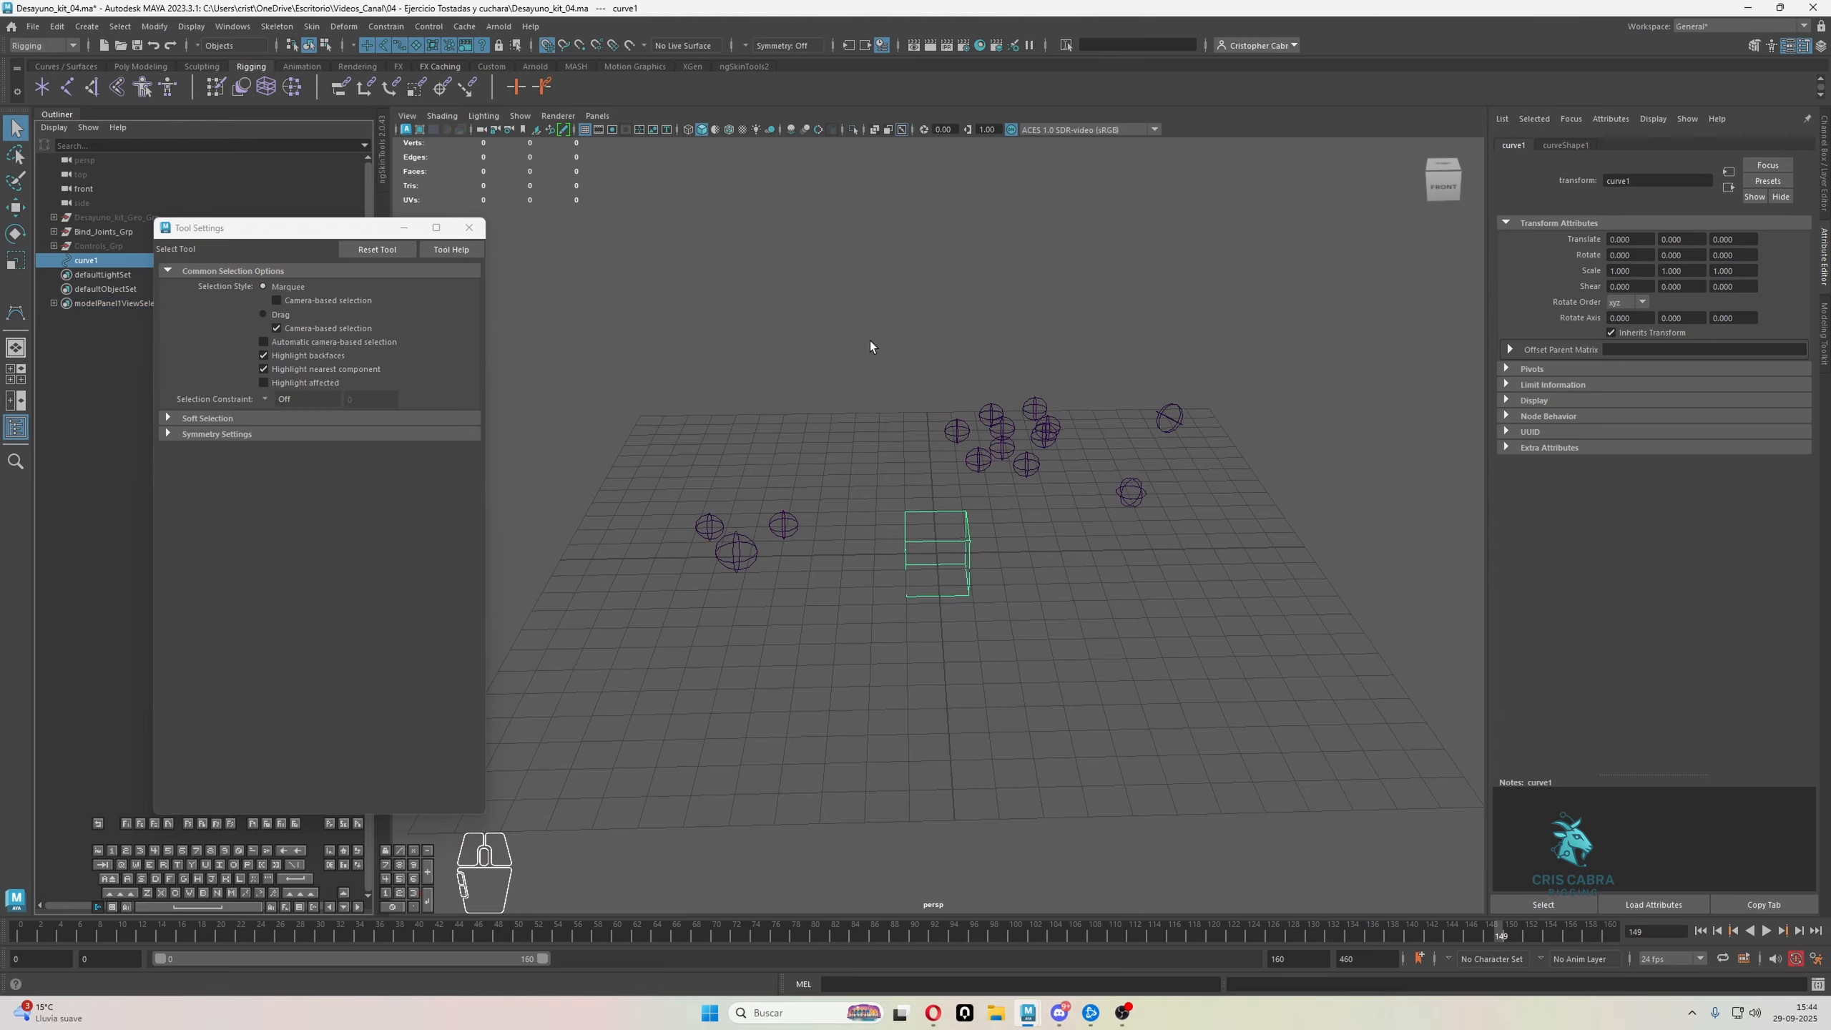
key("ctrl+g")
key("ctrl+g")
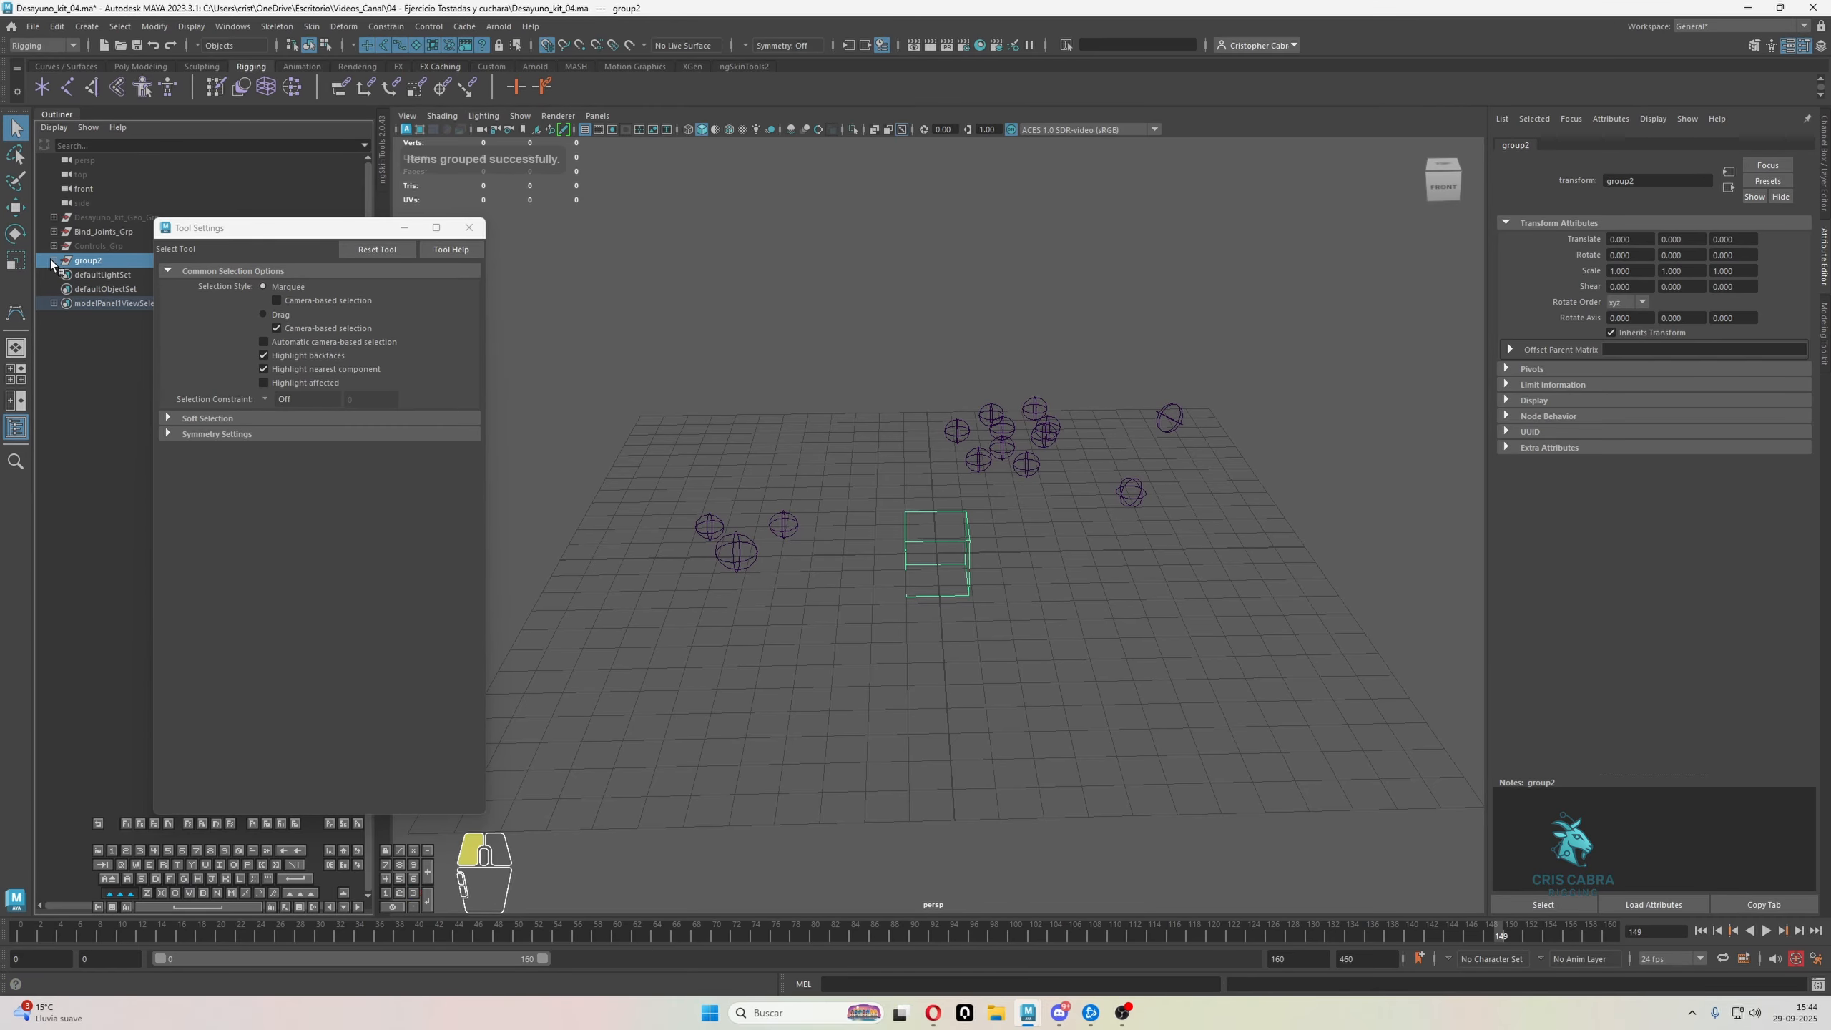
left_click(468, 227)
Rename the cube curve as Fruta_00_Ctrl and copy the name
double_click(123, 289)
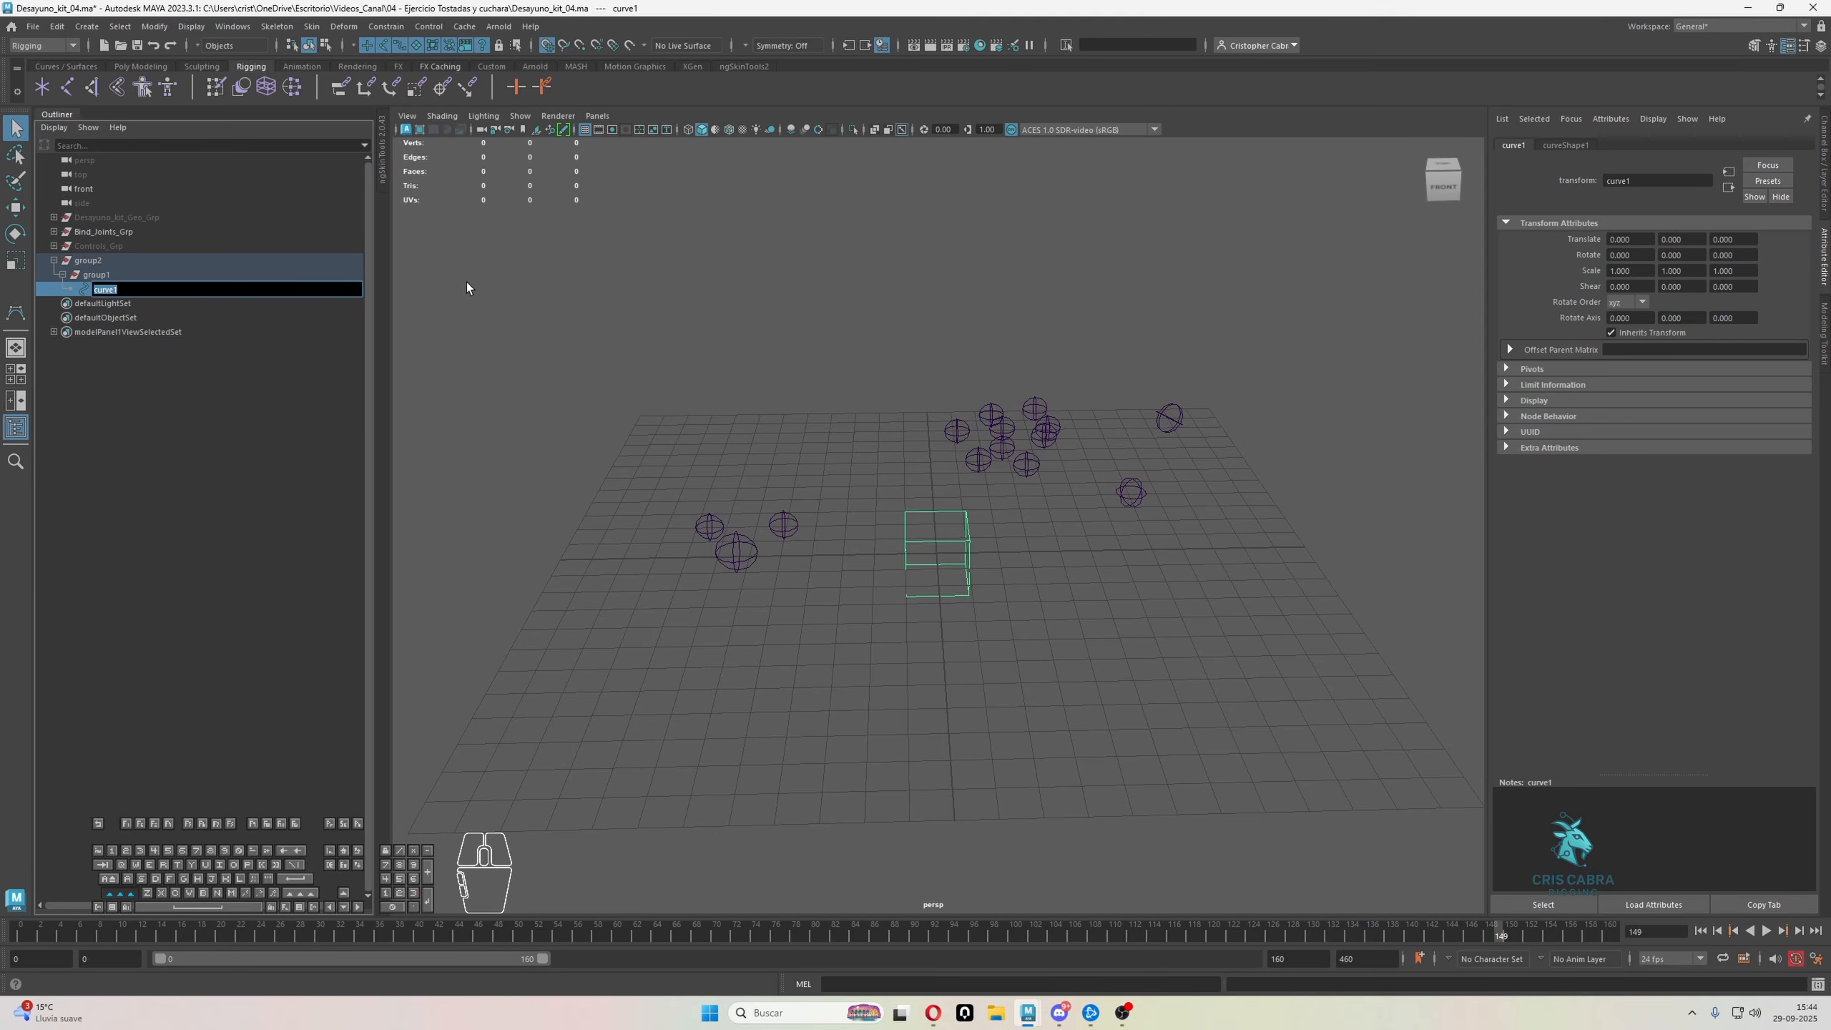
type("F")
type("ruta_")
type("01_")
type("Ctrl")
key("ctrl+a")
key("ctrl+c")
Rename the cube curve's inner parent group as Fruta_00_Ctrl_Ofst
double_click(226, 275)
key("ctrl+v")
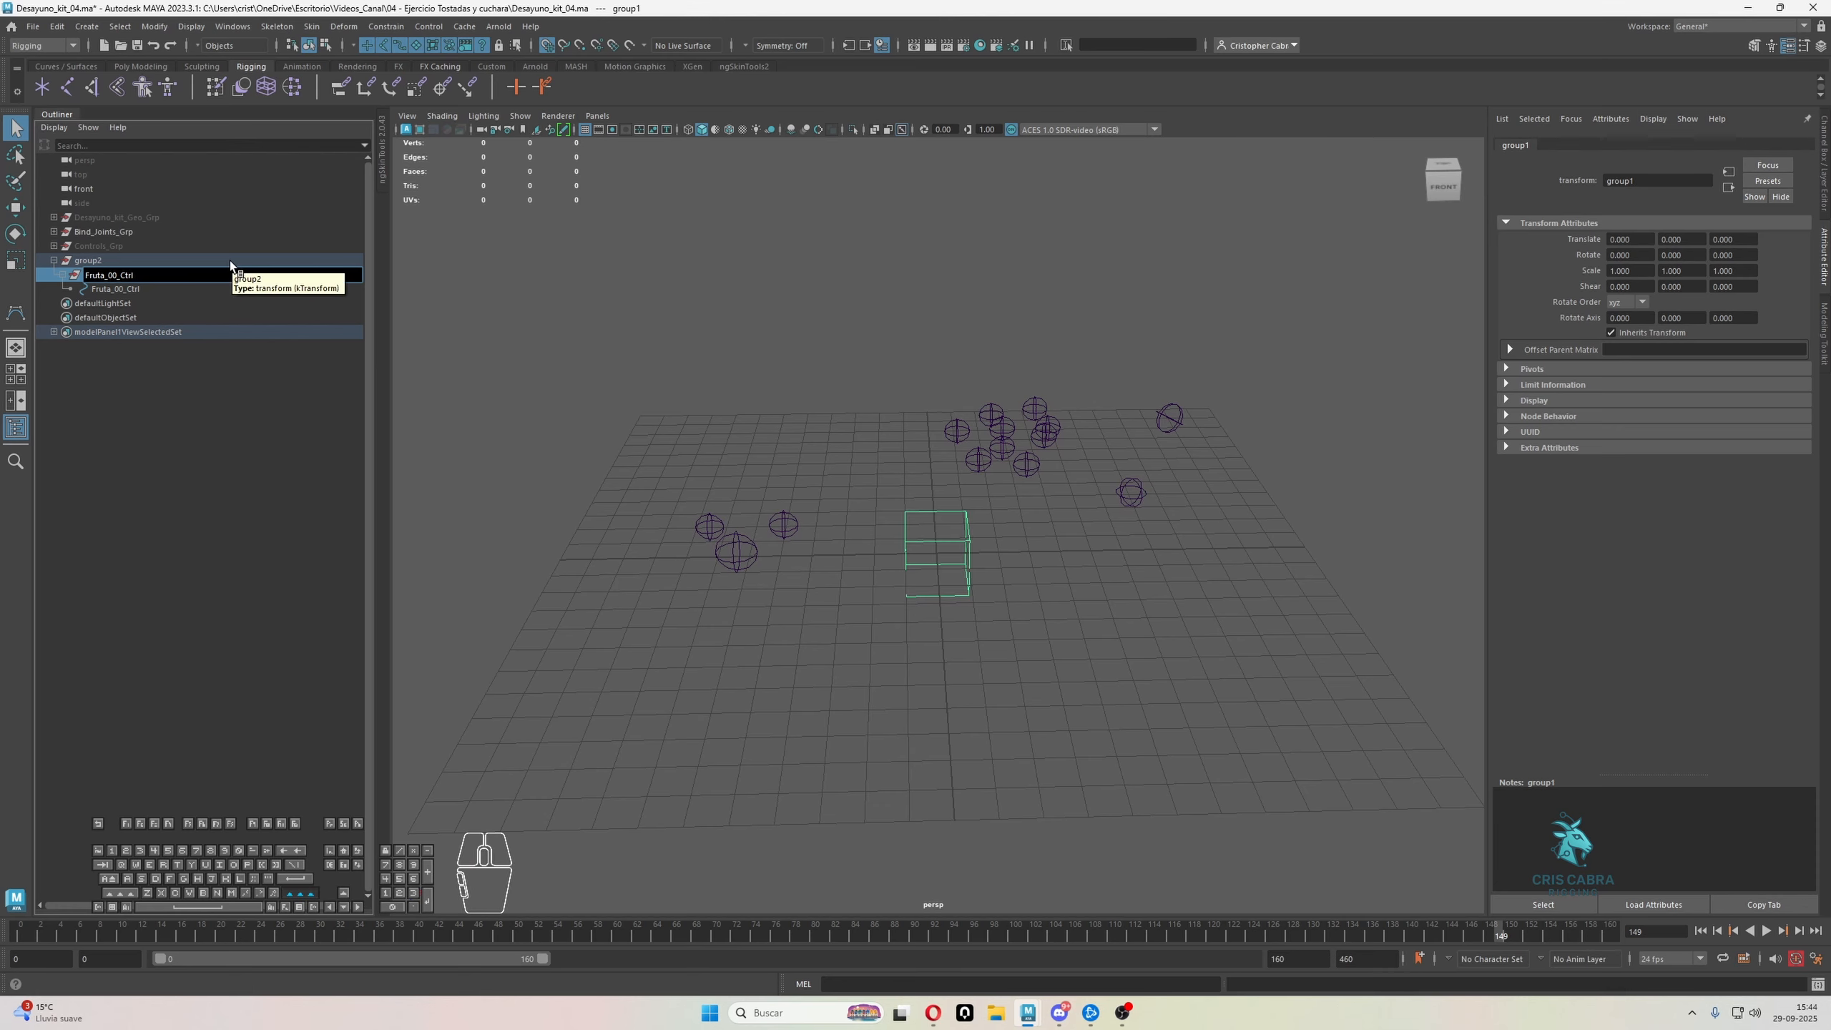
type("_Ofst")
key("Return")
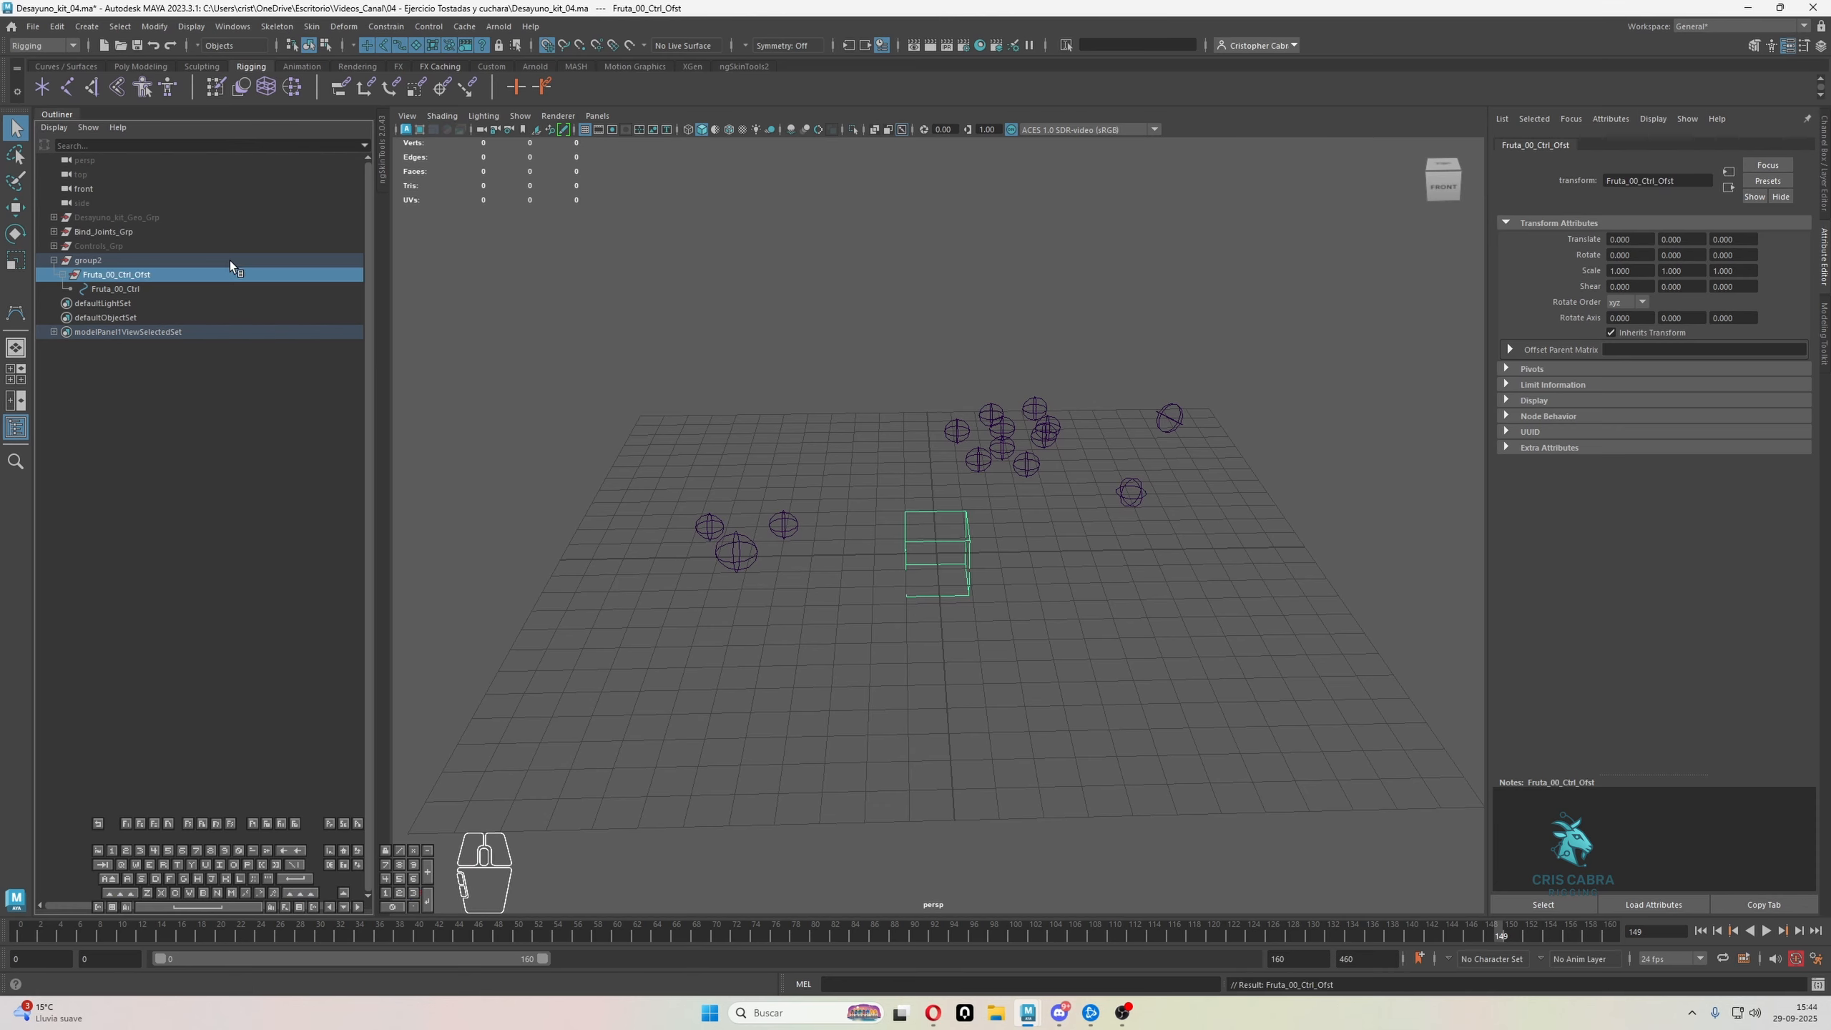
Rename the outer parent group as Fruta_00_Ctrl_Grp
double_click(174, 260)
key("ctrl+v")
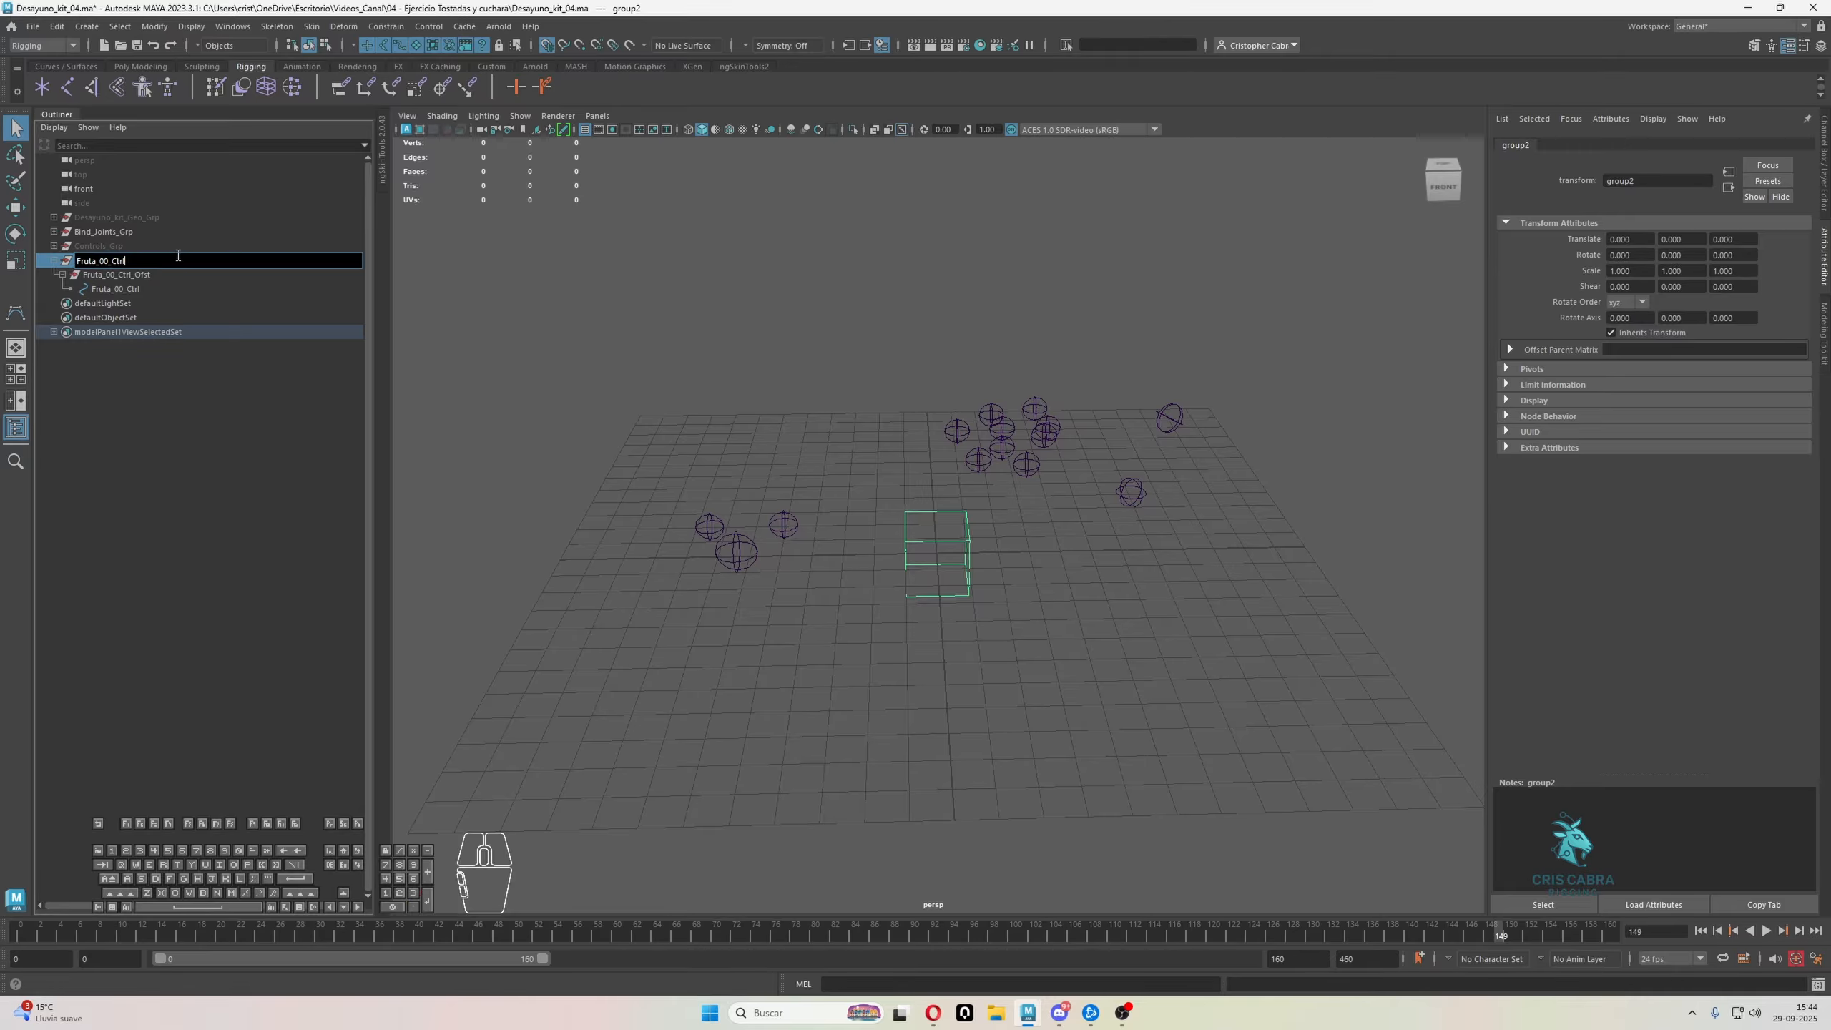
type("_Grp")
key("Return")
Examine the cube control group's placement relative to the surrounding joints, with the Move tool active
middle_click_drag(952, 540, 907, 593, "alt")
left_click_drag(908, 593, 984, 703, "alt")
right_click_drag(984, 703, 1014, 736, "alt")
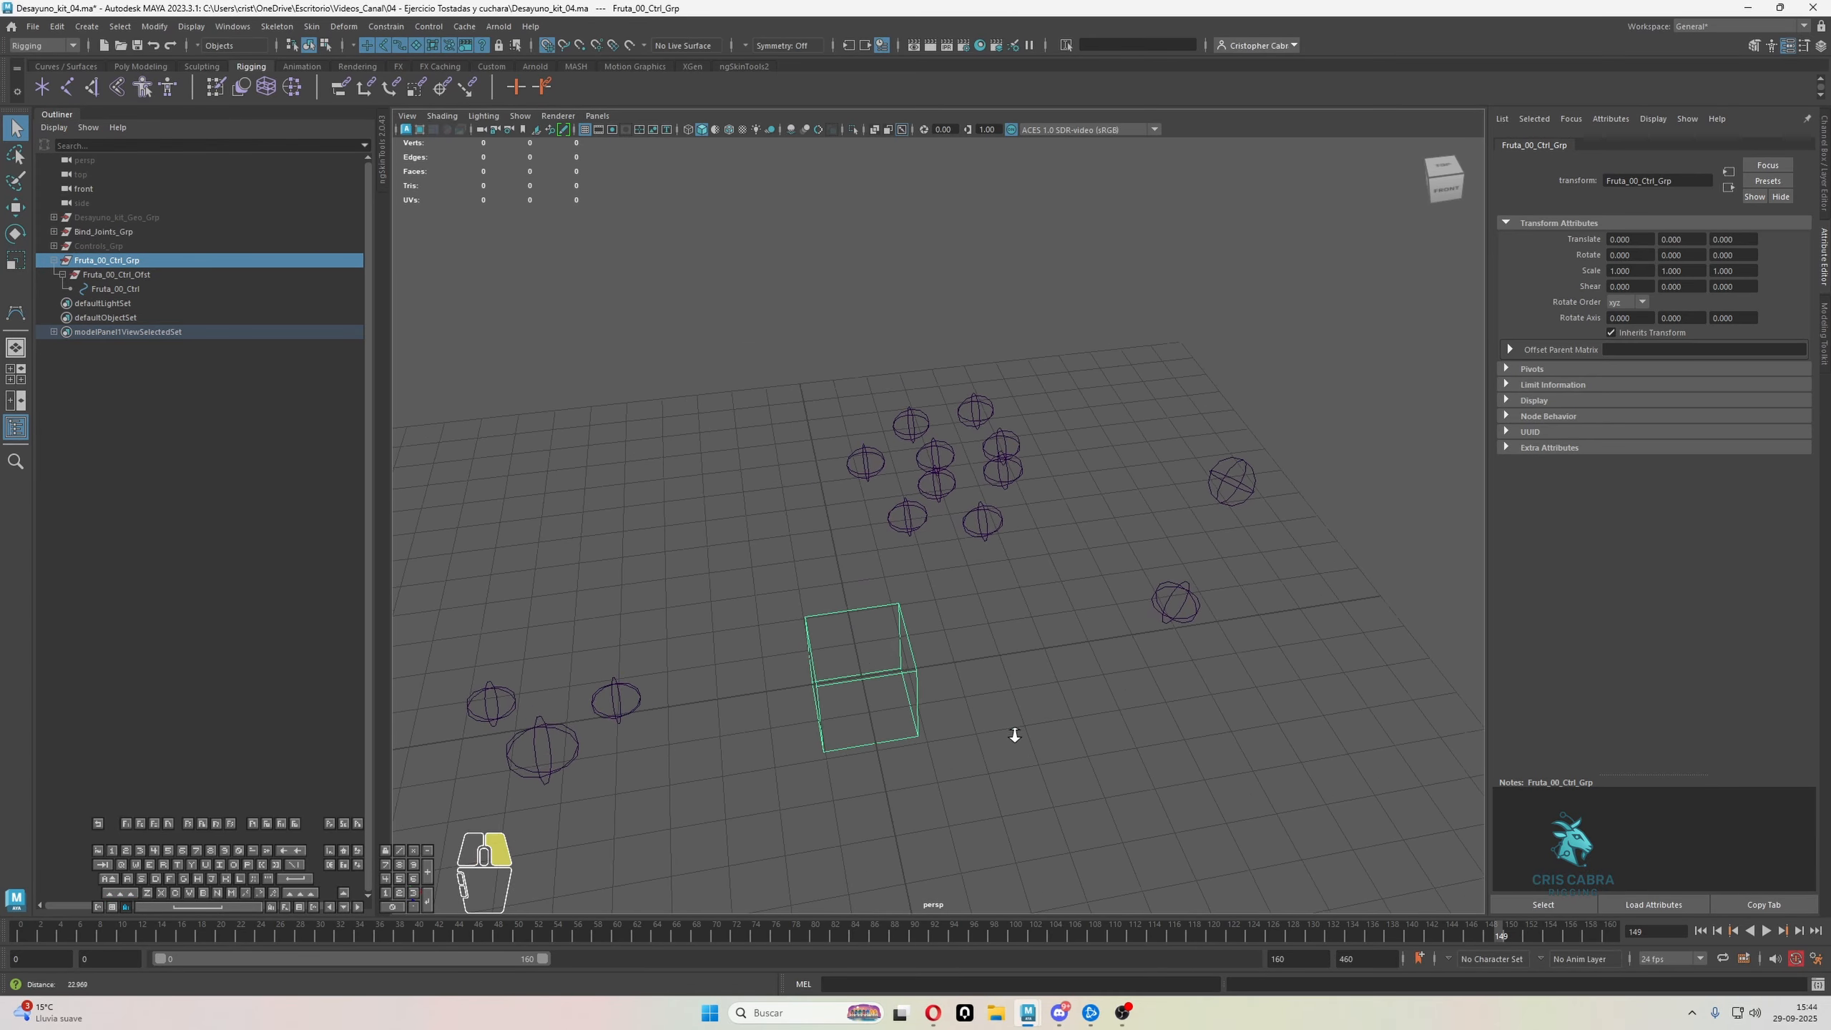
left_click_drag(1014, 736, 926, 660, "alt")
right_click_drag(927, 660, 942, 675, "alt")
left_click_drag(941, 675, 985, 794, "alt")
key("w")
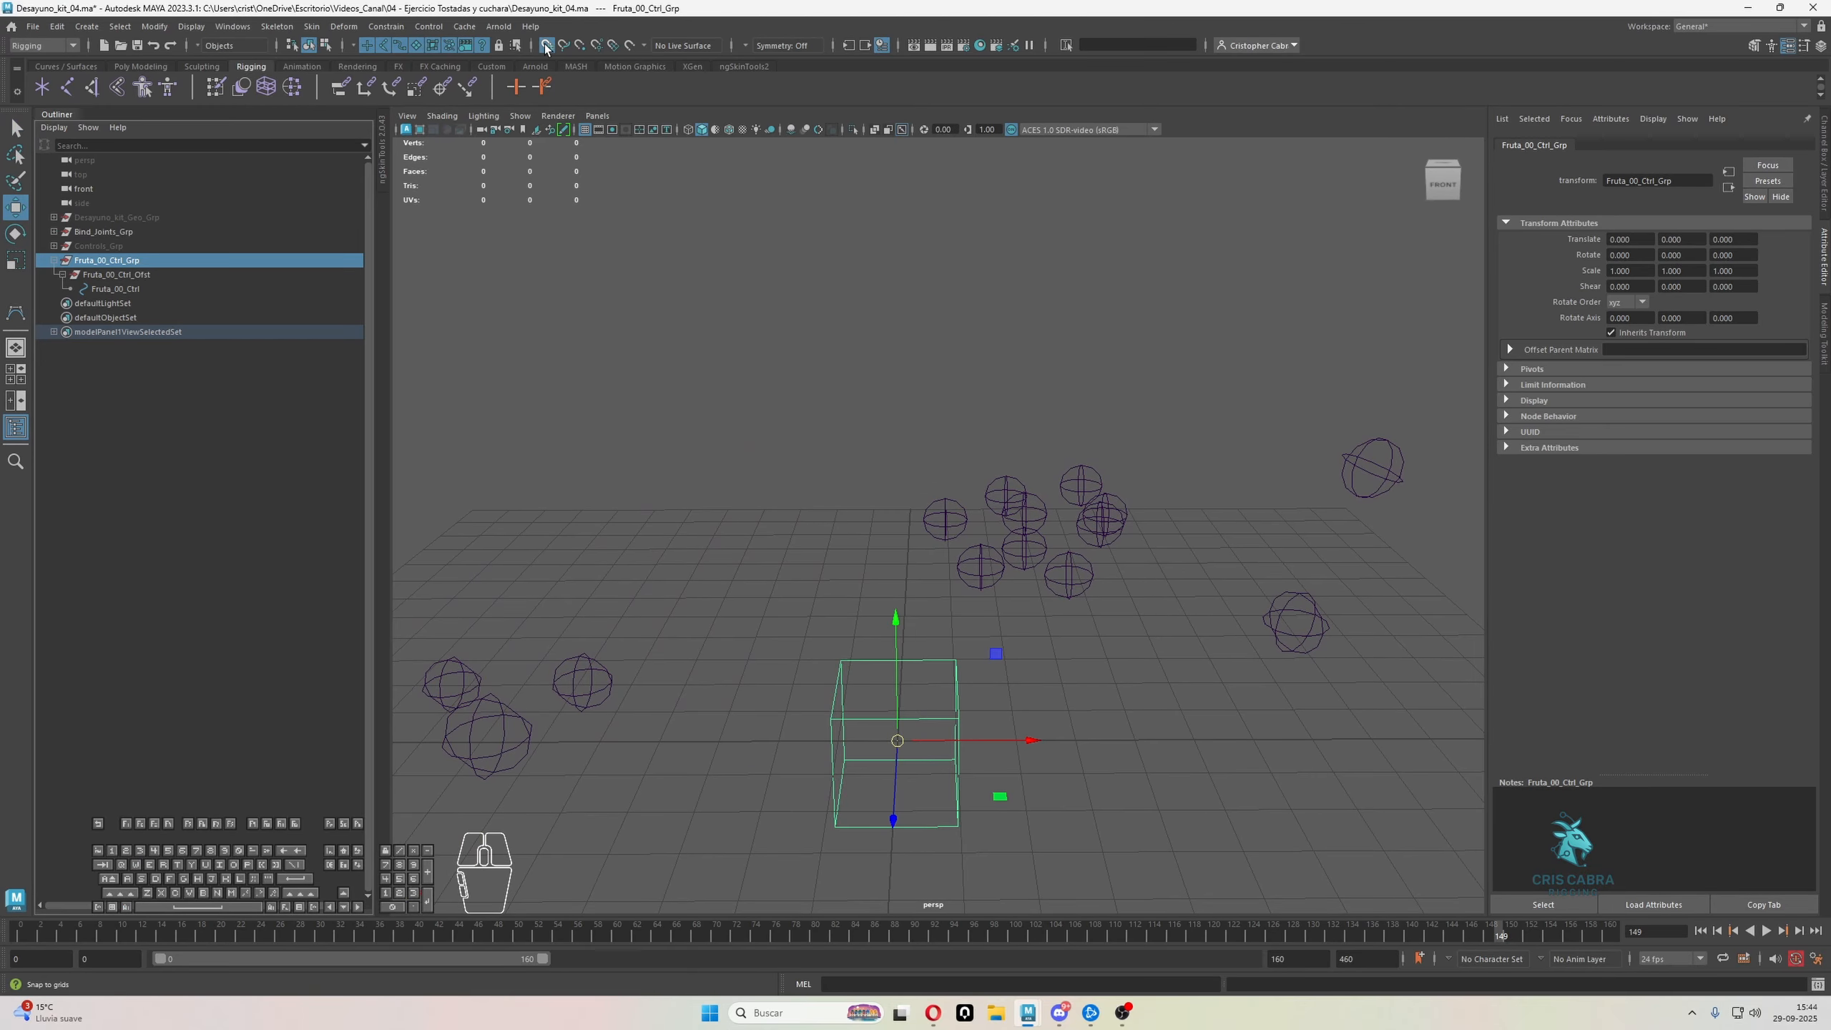
left_click_drag(849, 348, 906, 512, "alt")
left_click_drag(929, 661, 906, 658, "alt")
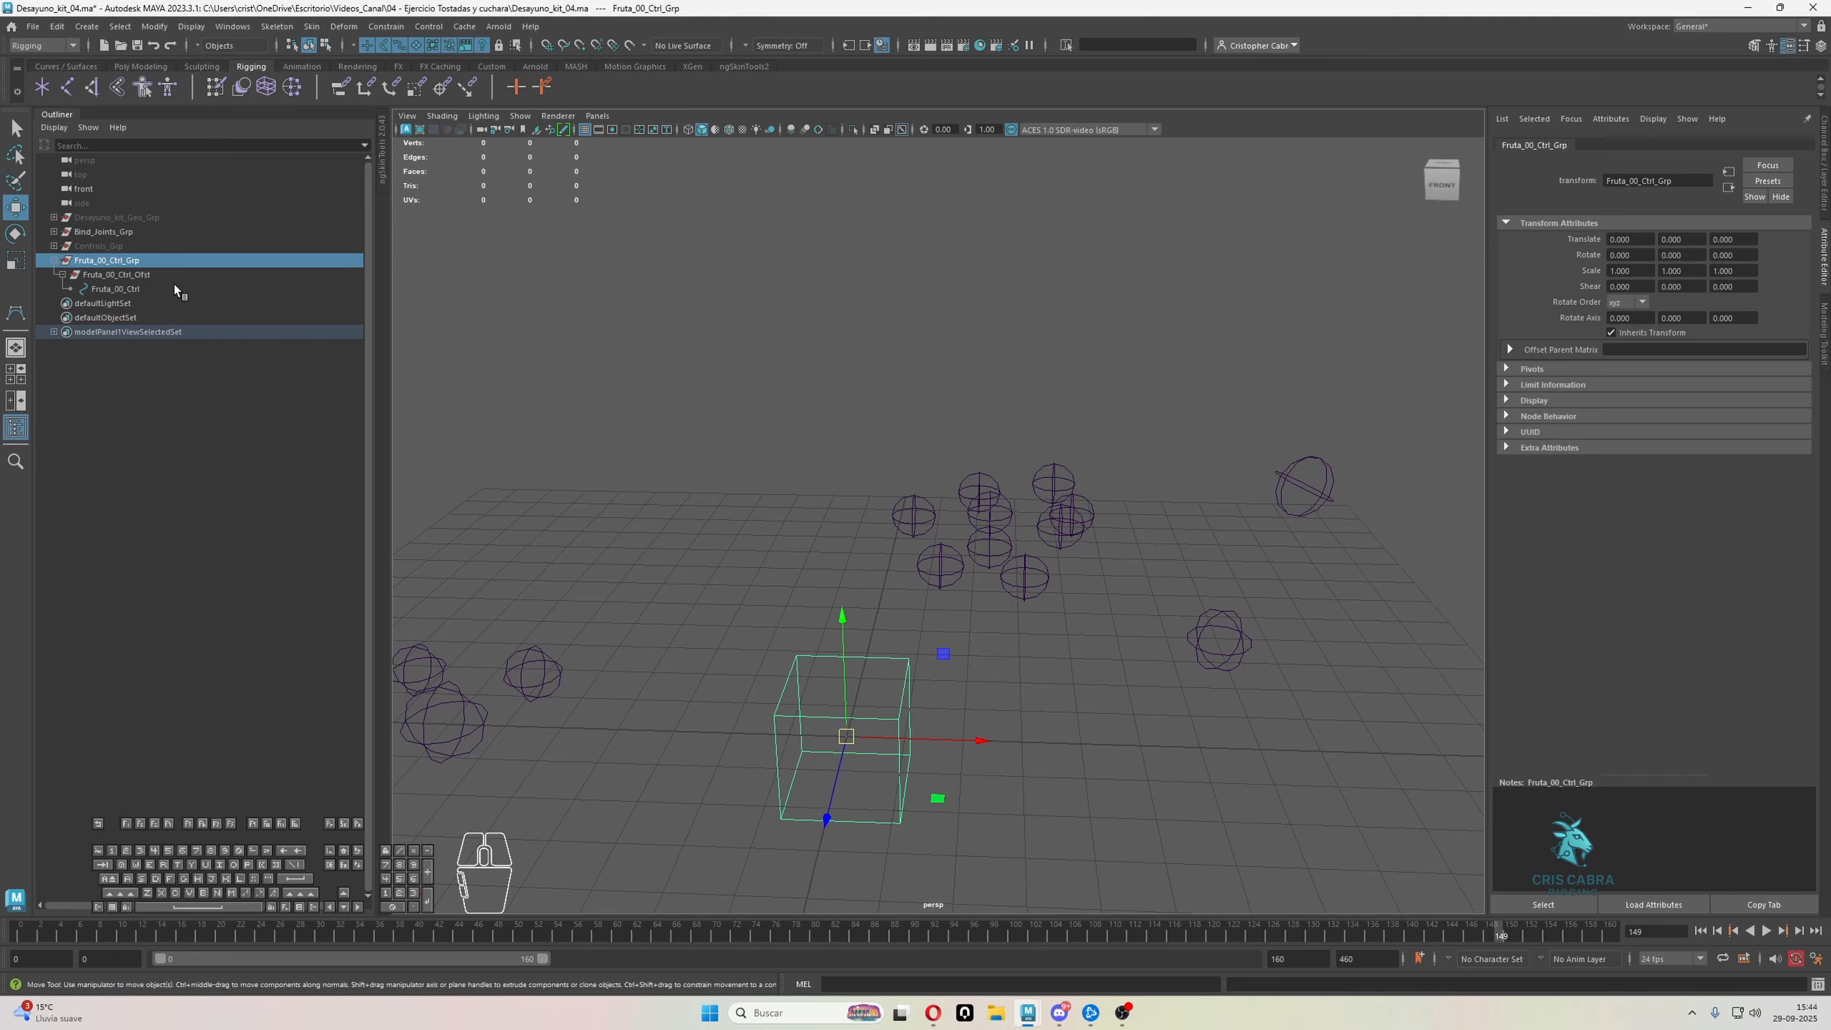
Duplicate the Fruta_00_Ctrl_Grp hierarchy seven times and check the hierarchy inside the first copy
key("ctrl+d")
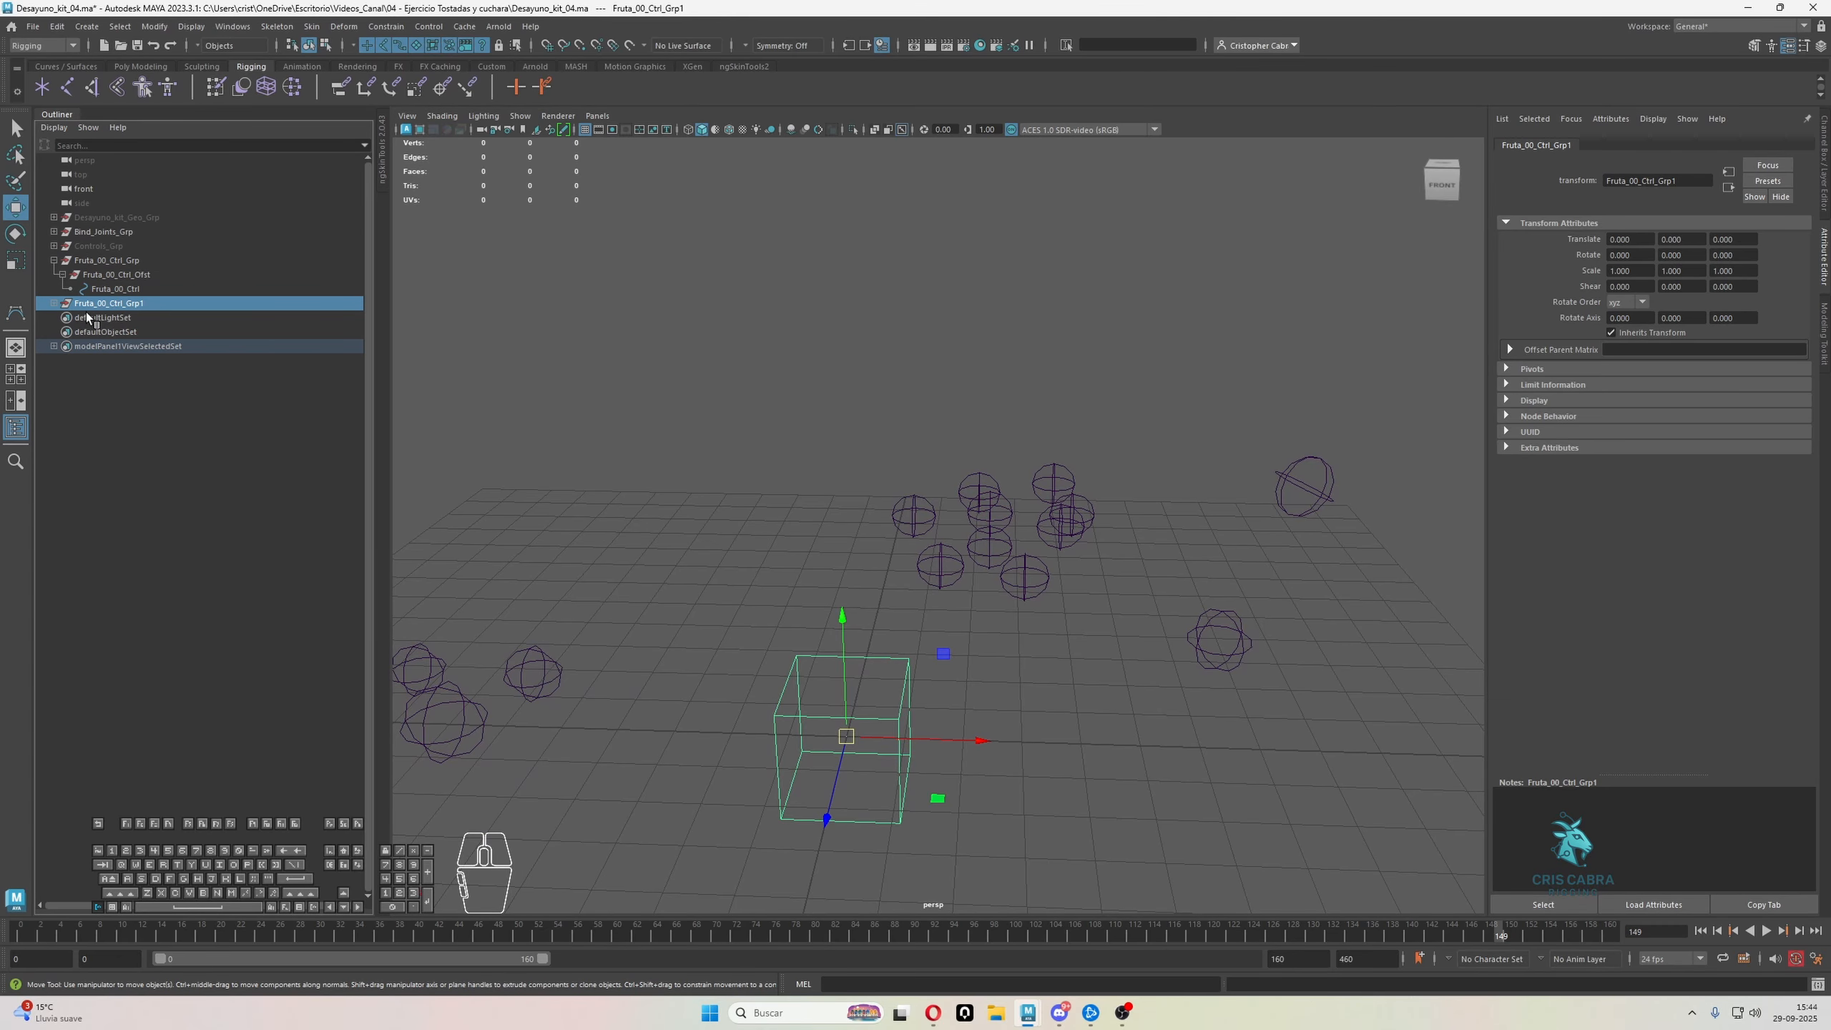
left_click(54, 303)
key("ctrl+d")
key("ctrl+d")
key("ctrl+d")
key("ctrl+d")
key("ctrl+d")
key("ctrl+d")
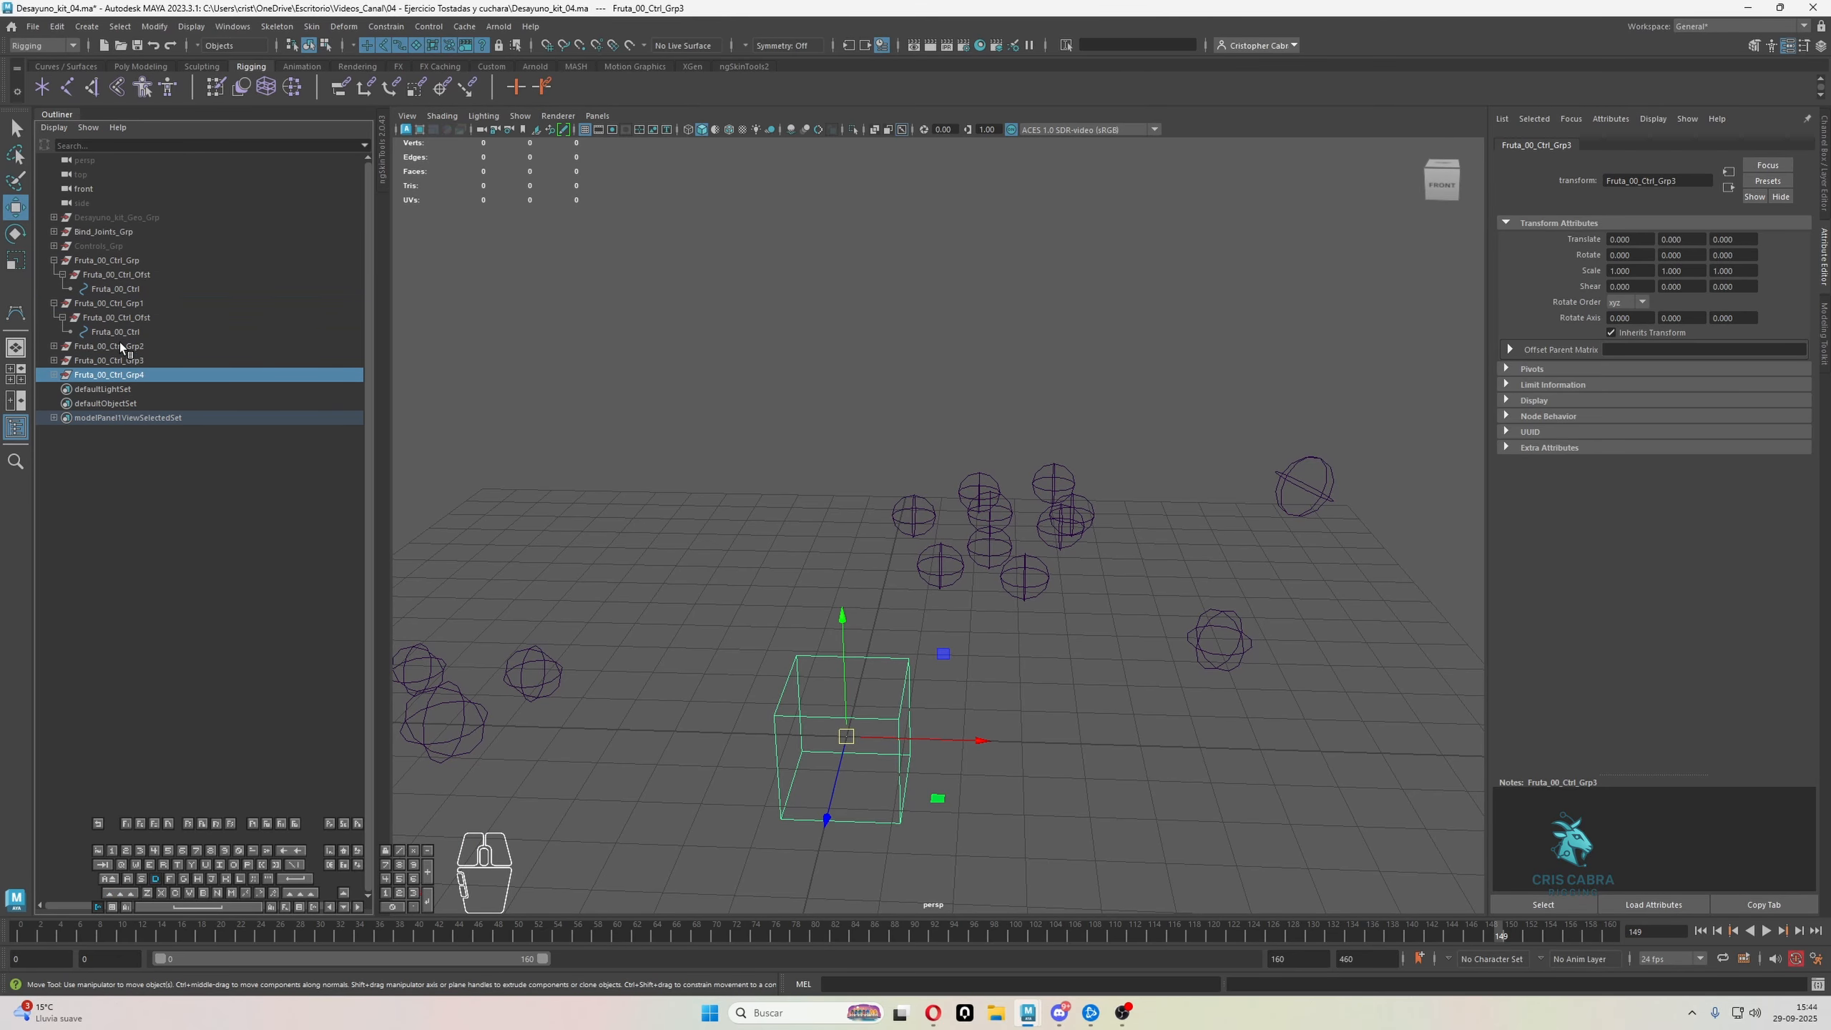
left_click(54, 304)
Search and replace 00 with 01 in the names throughout the Fruta_00_Ctrl_Grp2 hierarchy
left_click(97, 303)
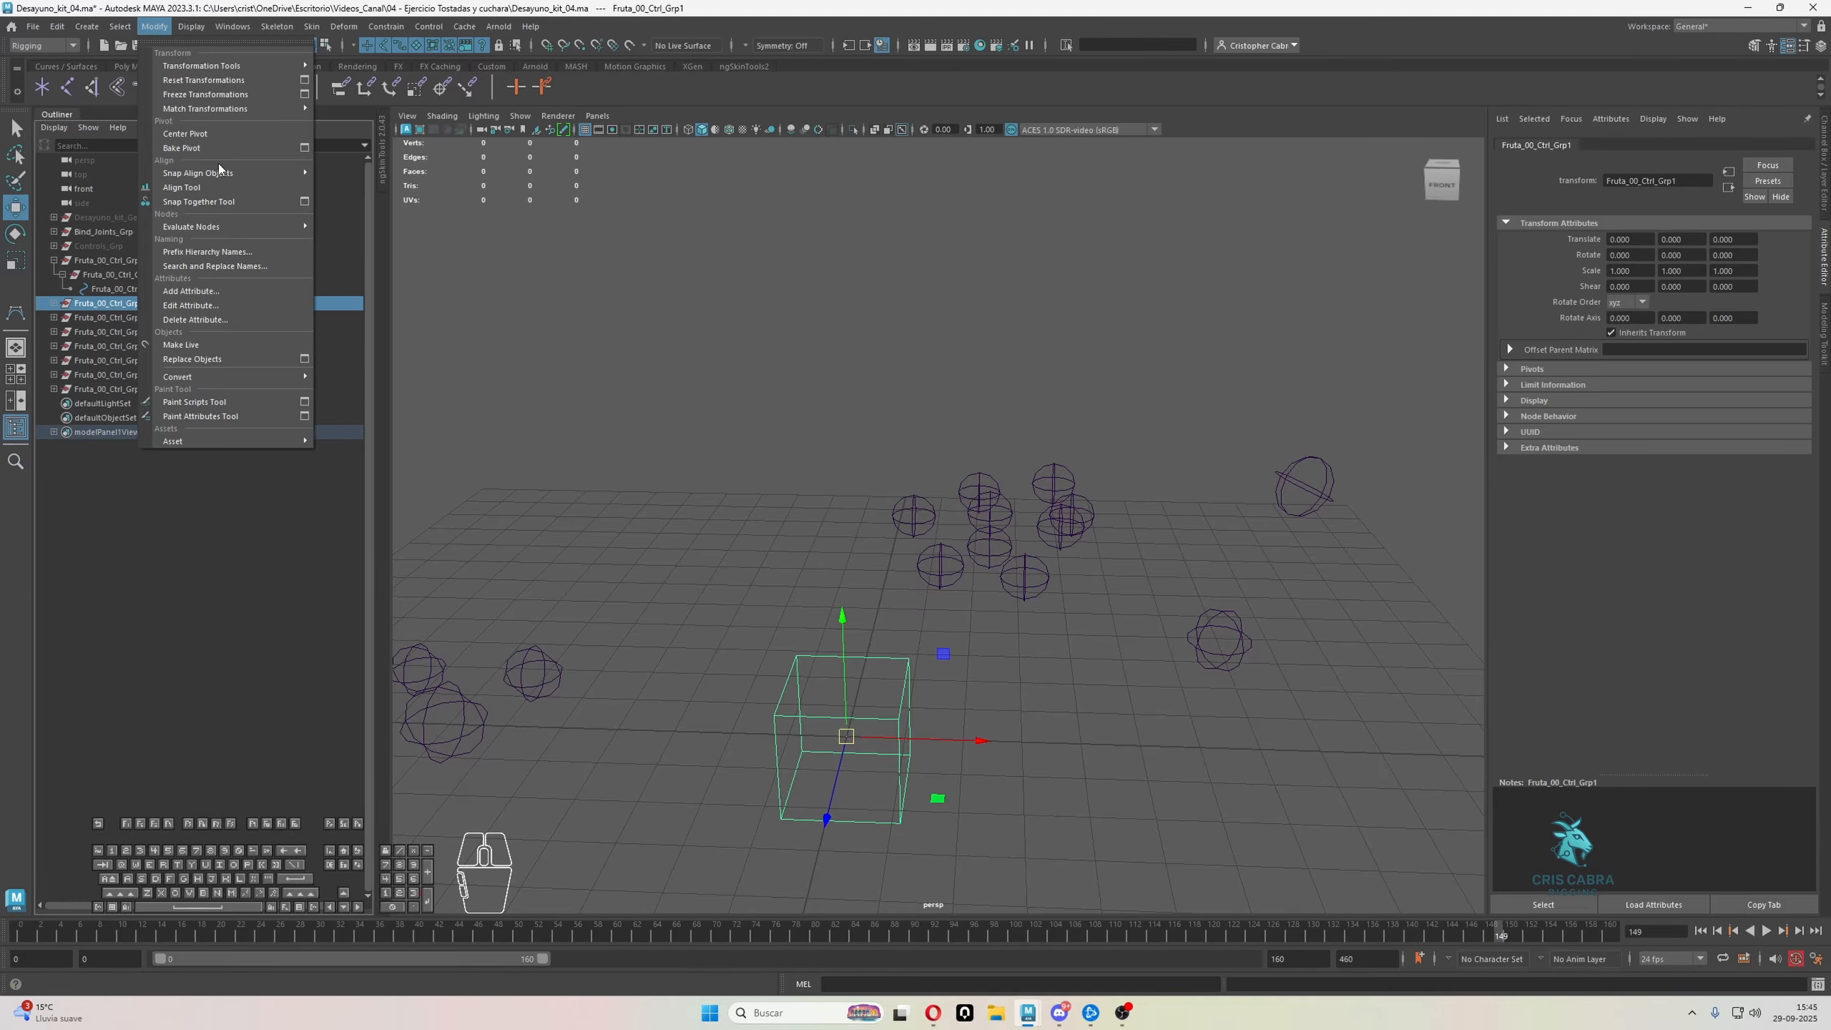
left_click(214, 265)
double_click(619, 226)
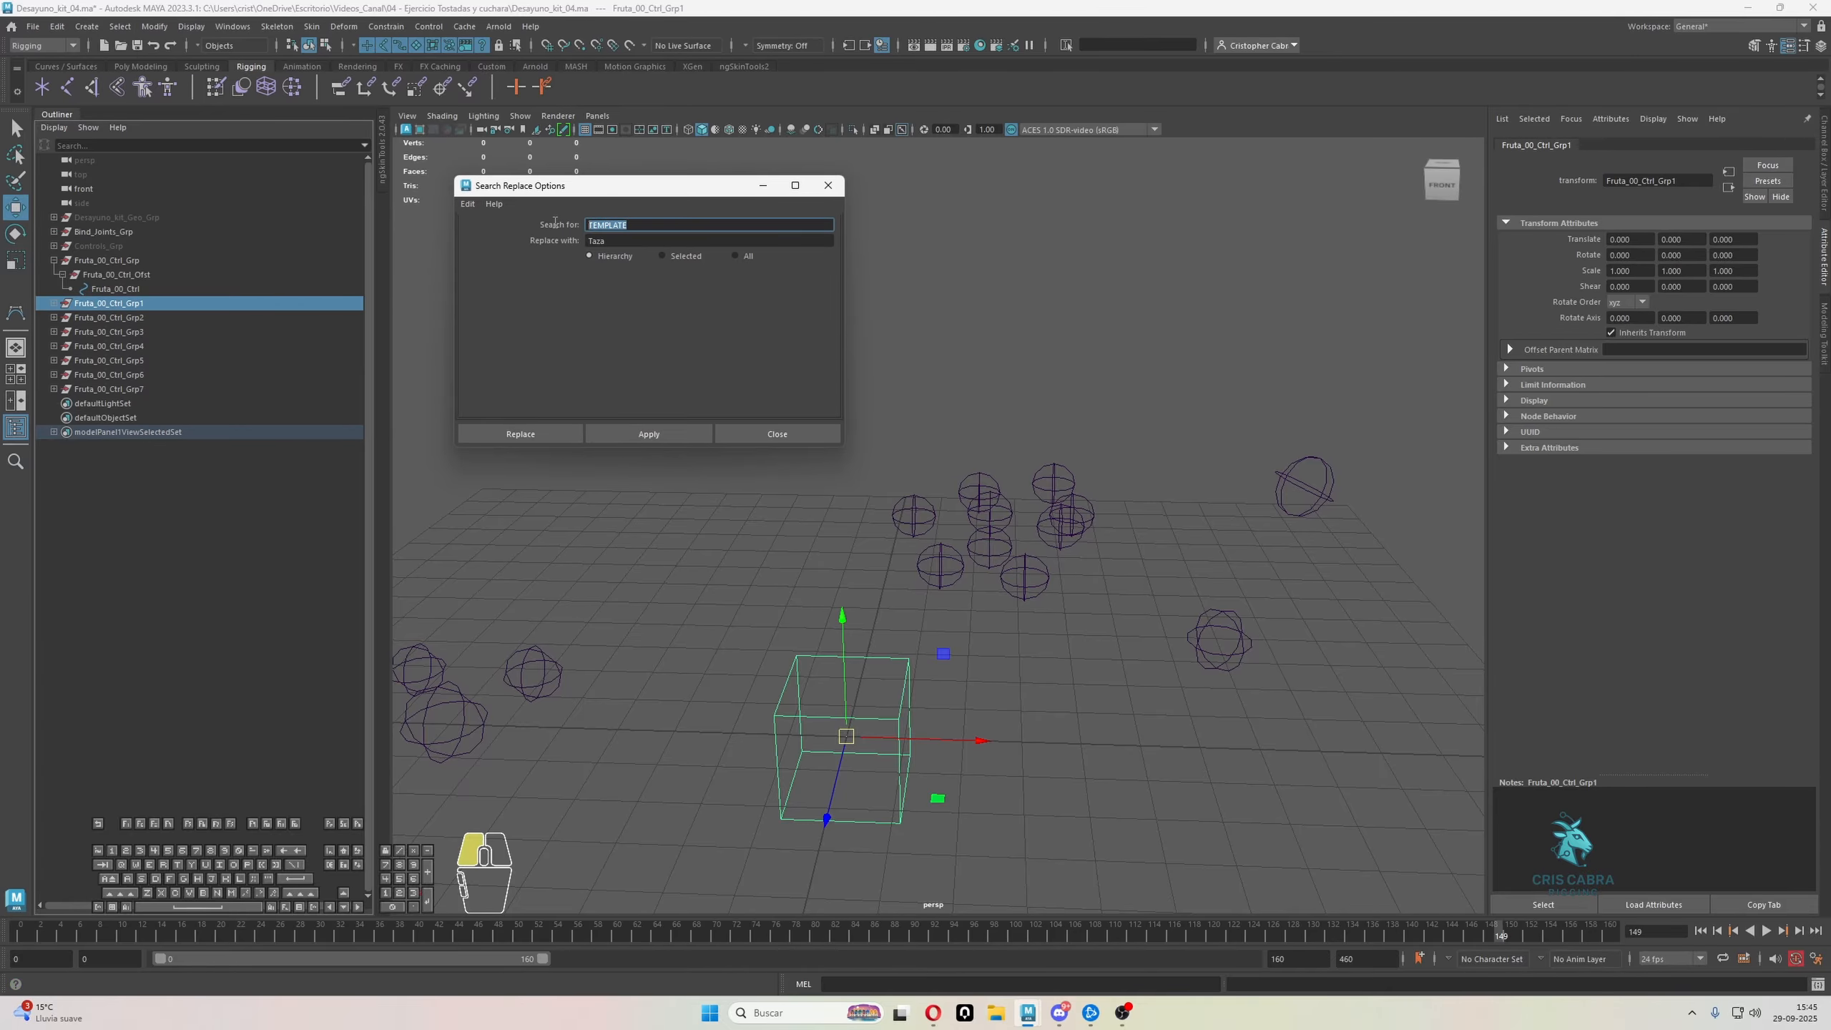
type("00")
key("Tab")
type("01")
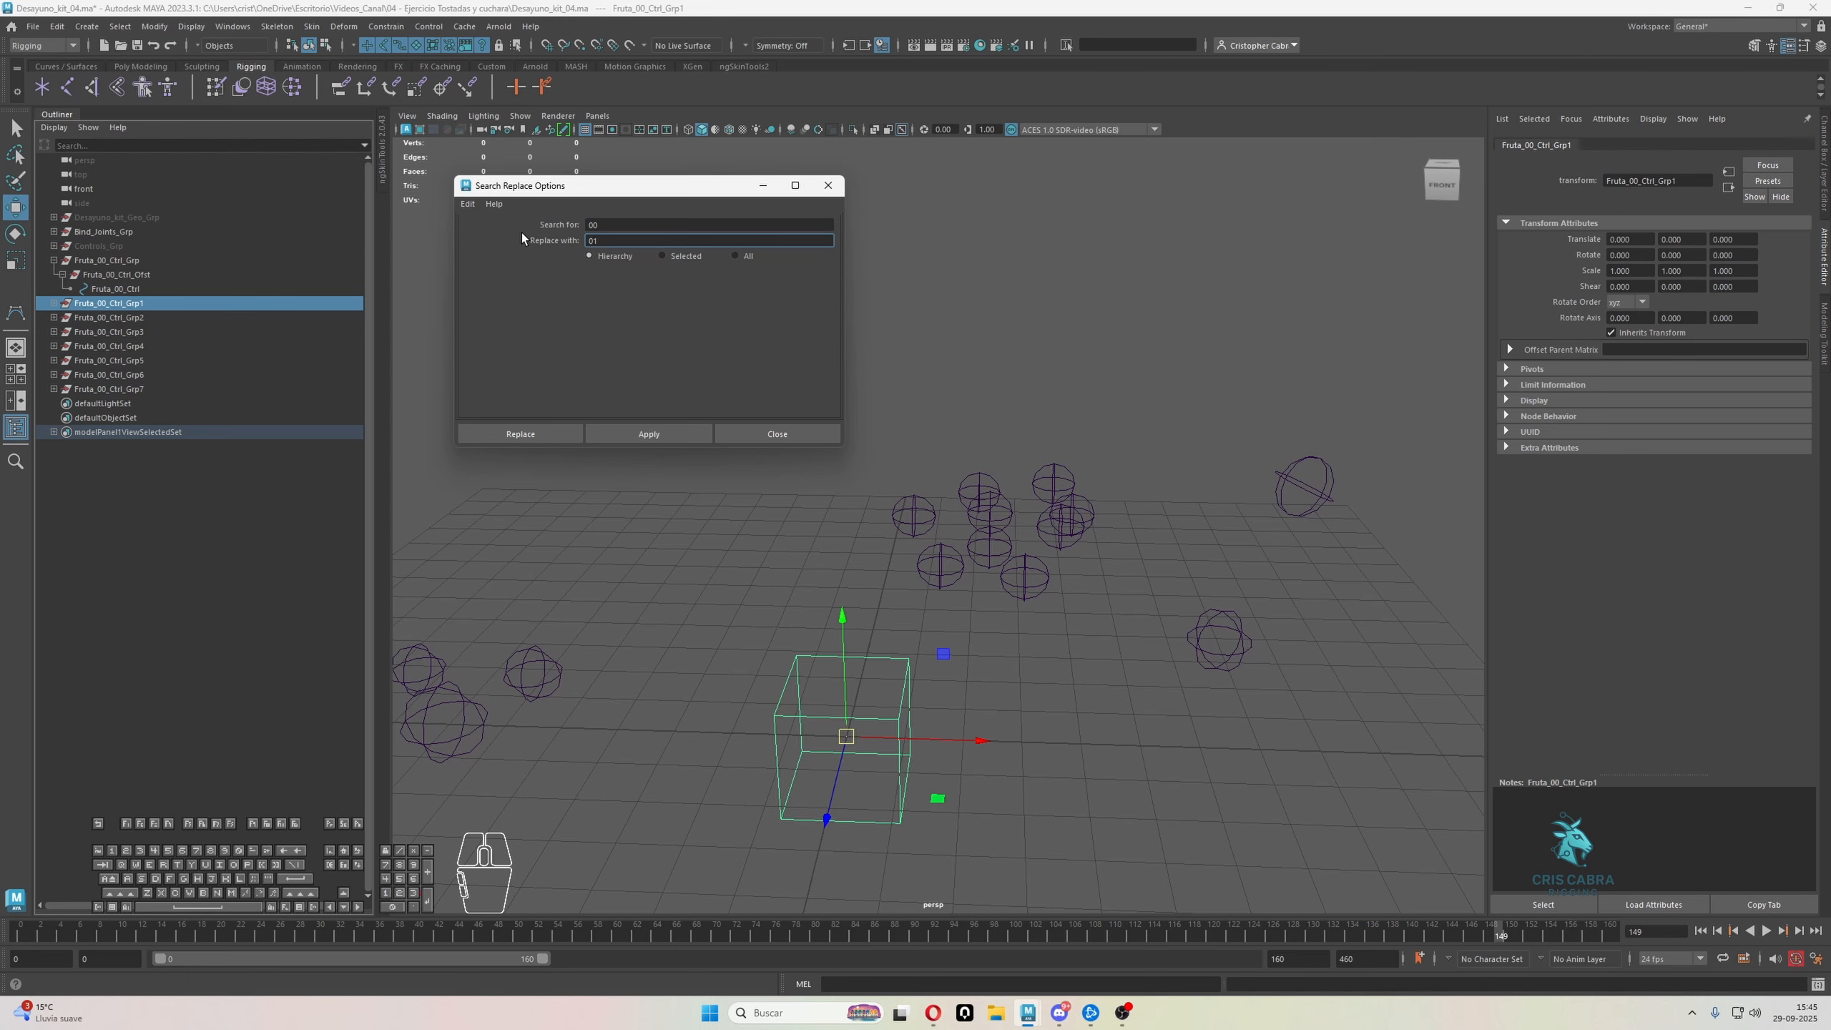
left_click(100, 318)
left_click(649, 433)
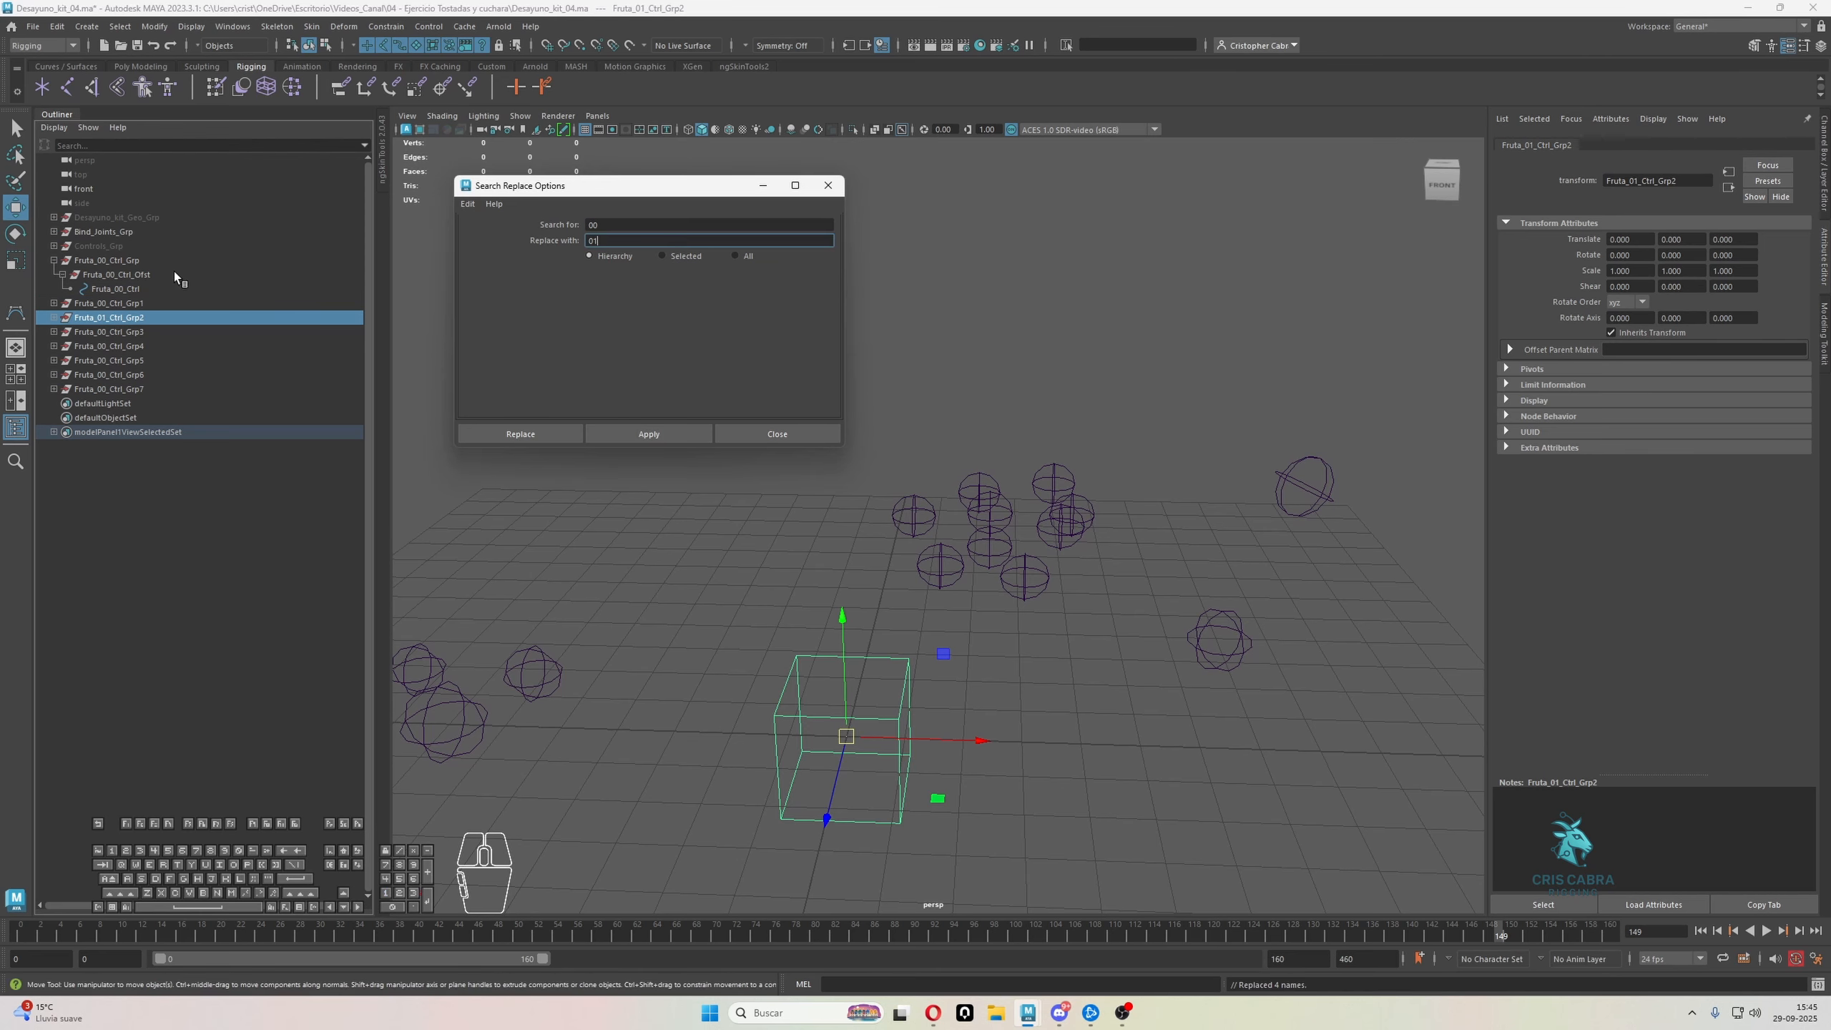
Replace 00 with 02 in the names throughout the Fruta_00_Ctrl_Grp3 hierarchy
left_click(108, 332)
left_click(594, 240)
key("BackSpace")
type("2")
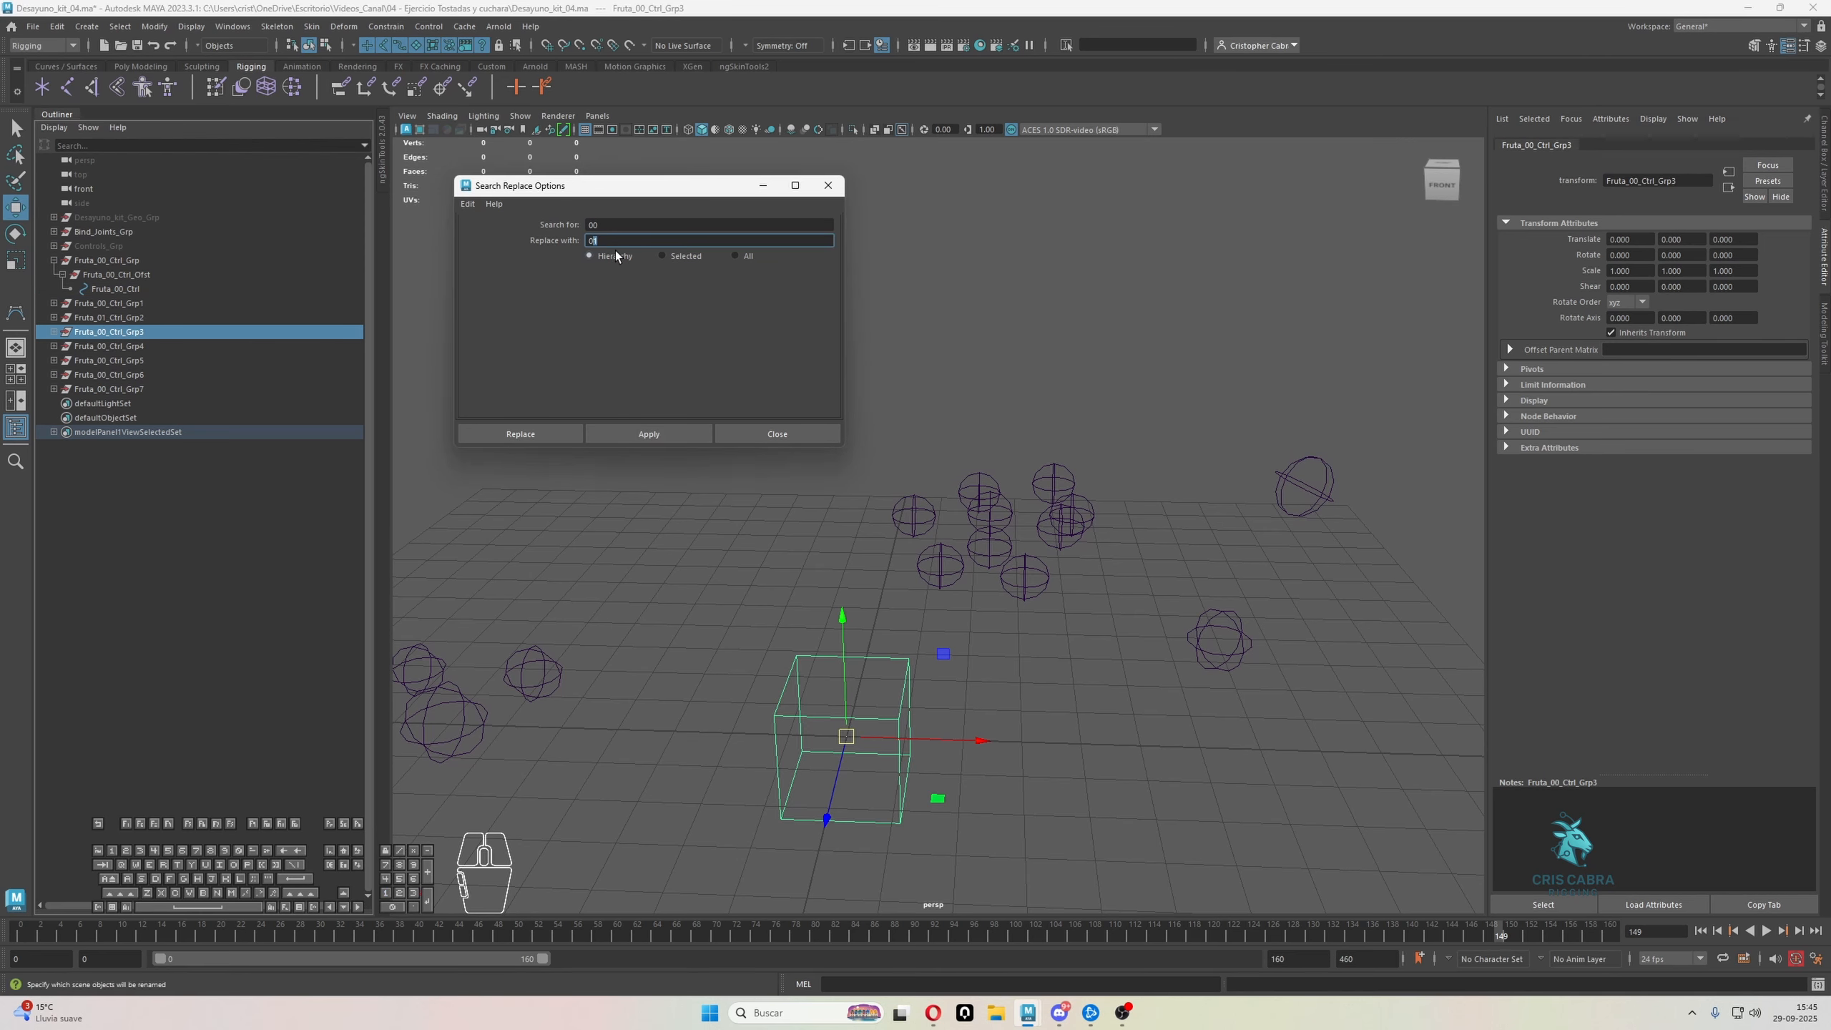
left_click(649, 433)
Replace 00 with 03 in the names throughout the Fruta_00_Ctrl_Grp4 hierarchy
left_click(146, 346)
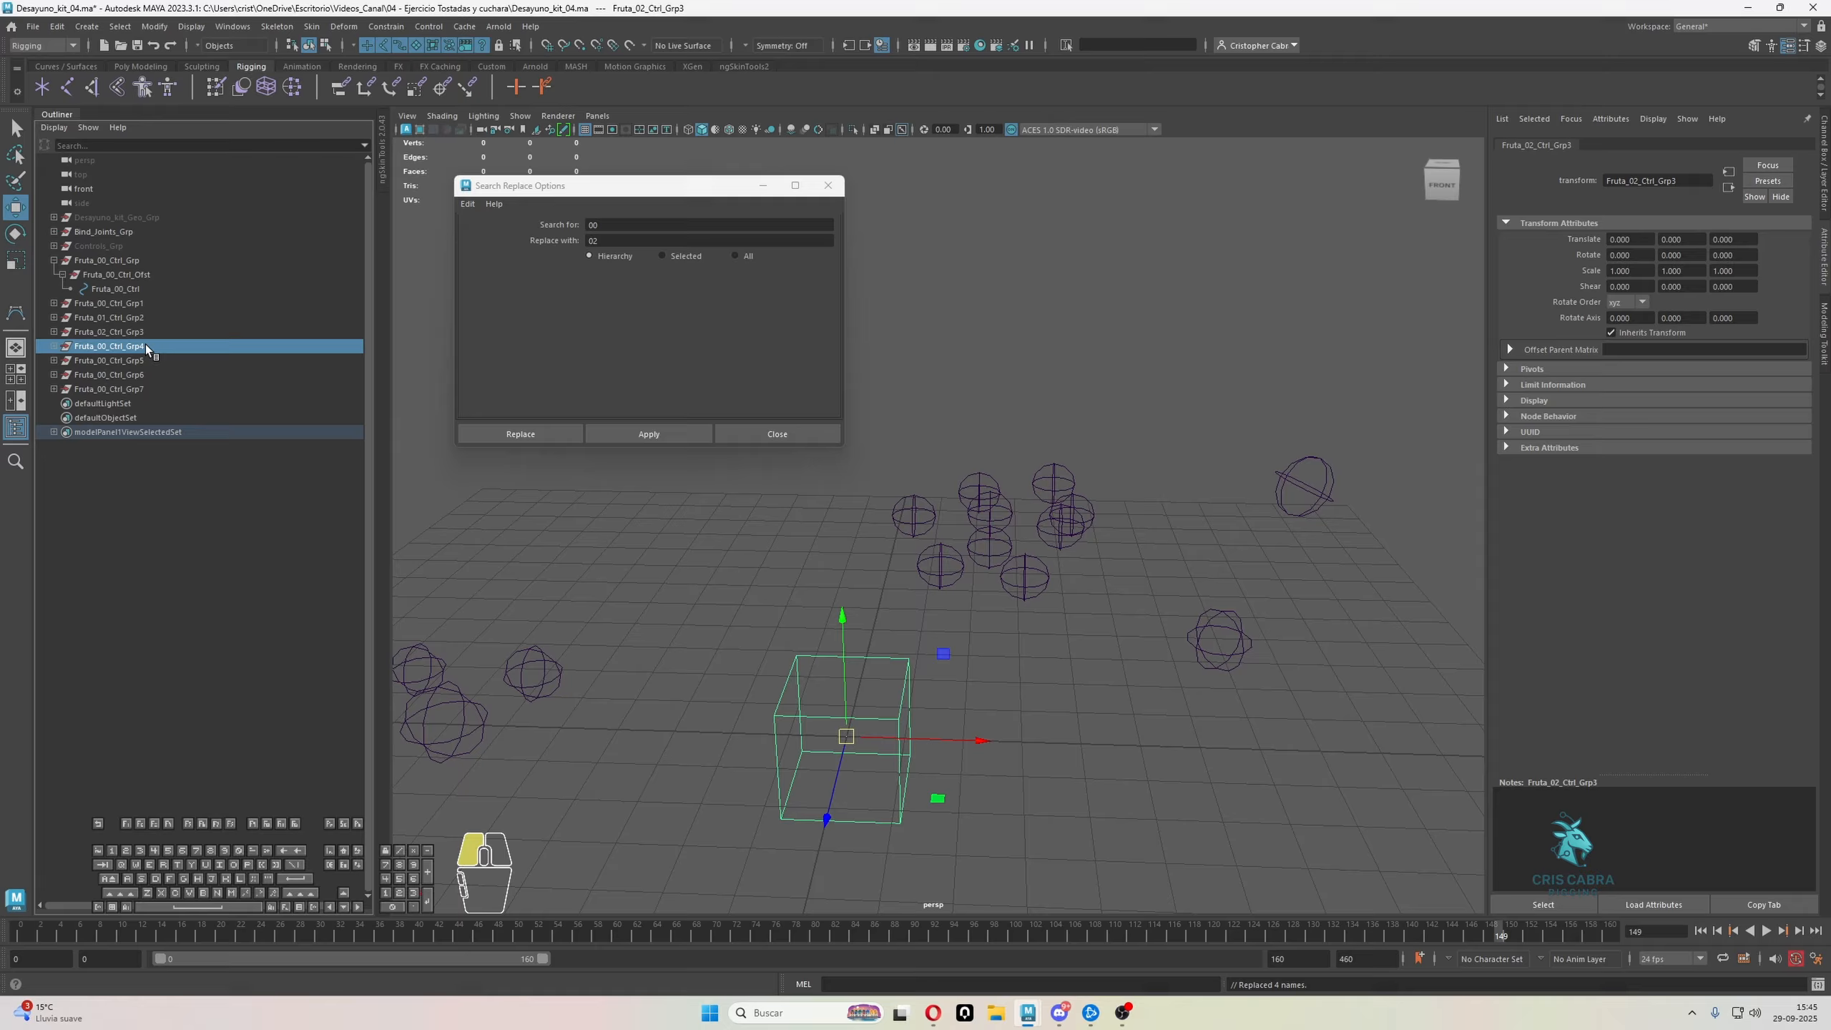
left_click(598, 241)
key("BackSpace")
type("3")
left_click(649, 432)
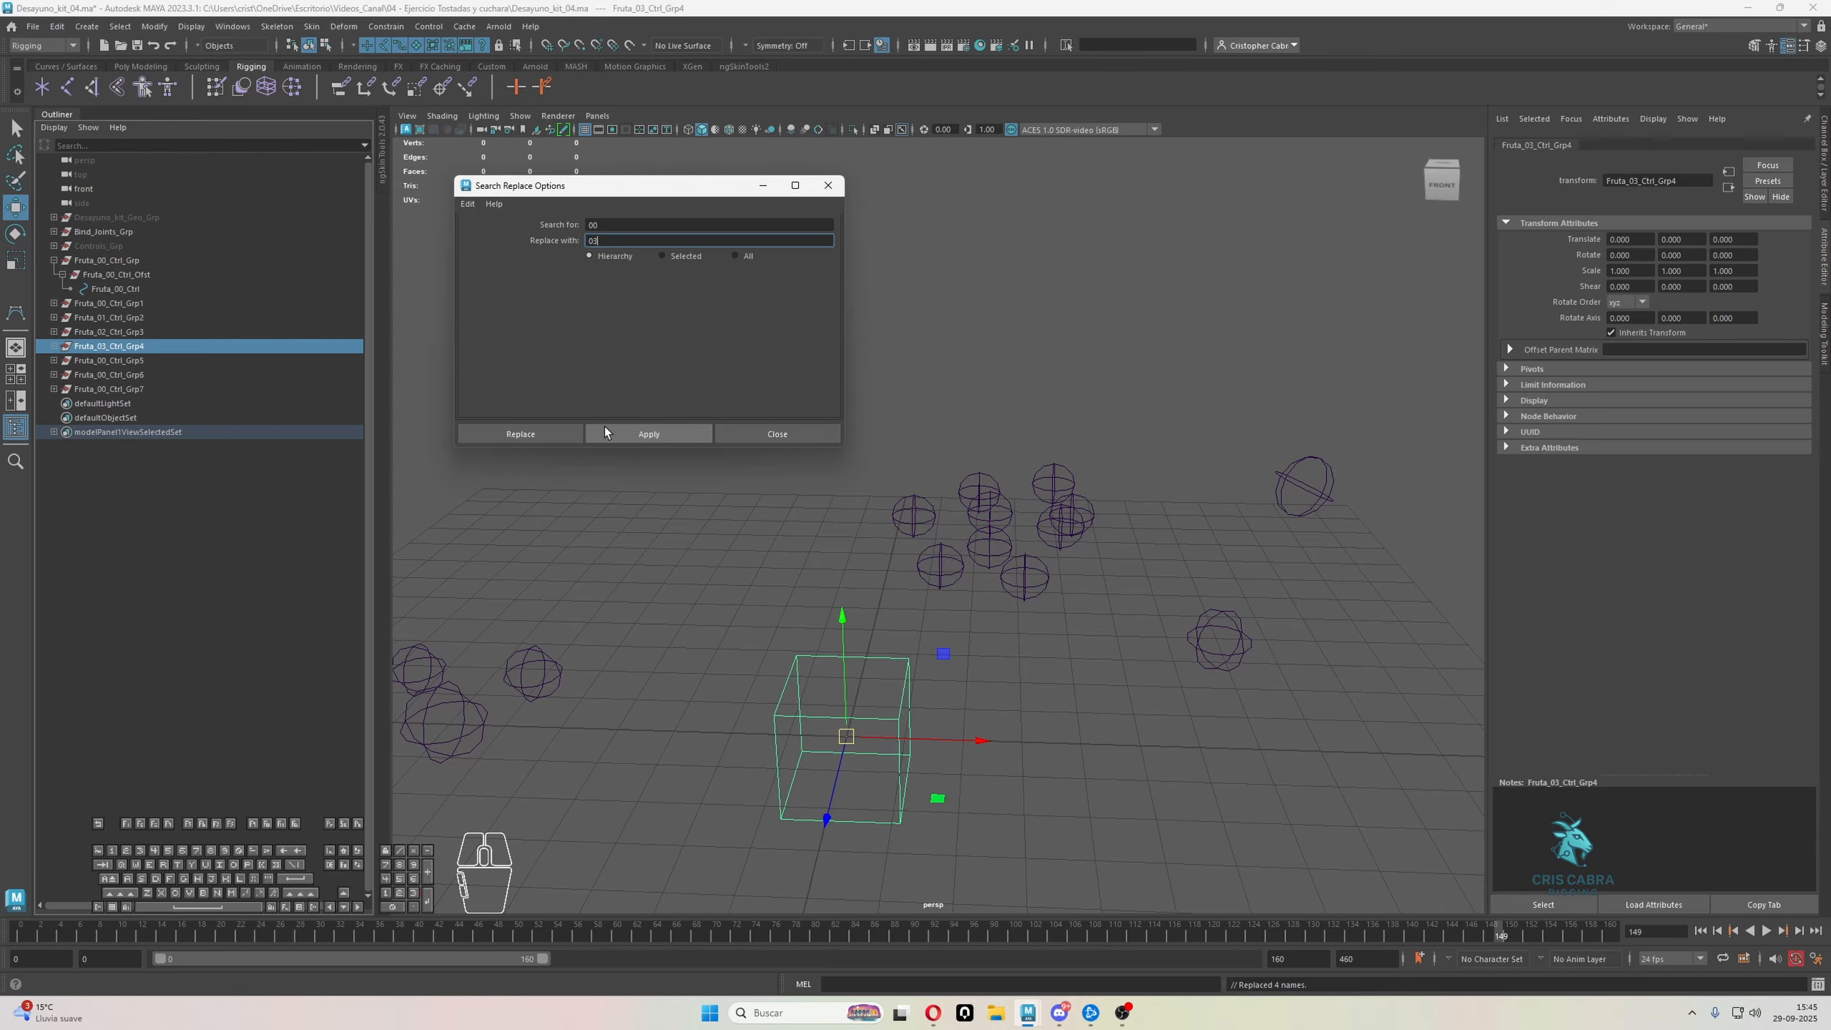
Replace 00 with 04 in the names throughout the Fruta_00_Ctrl_Grp5 hierarchy
left_click(111, 360)
left_click(599, 241)
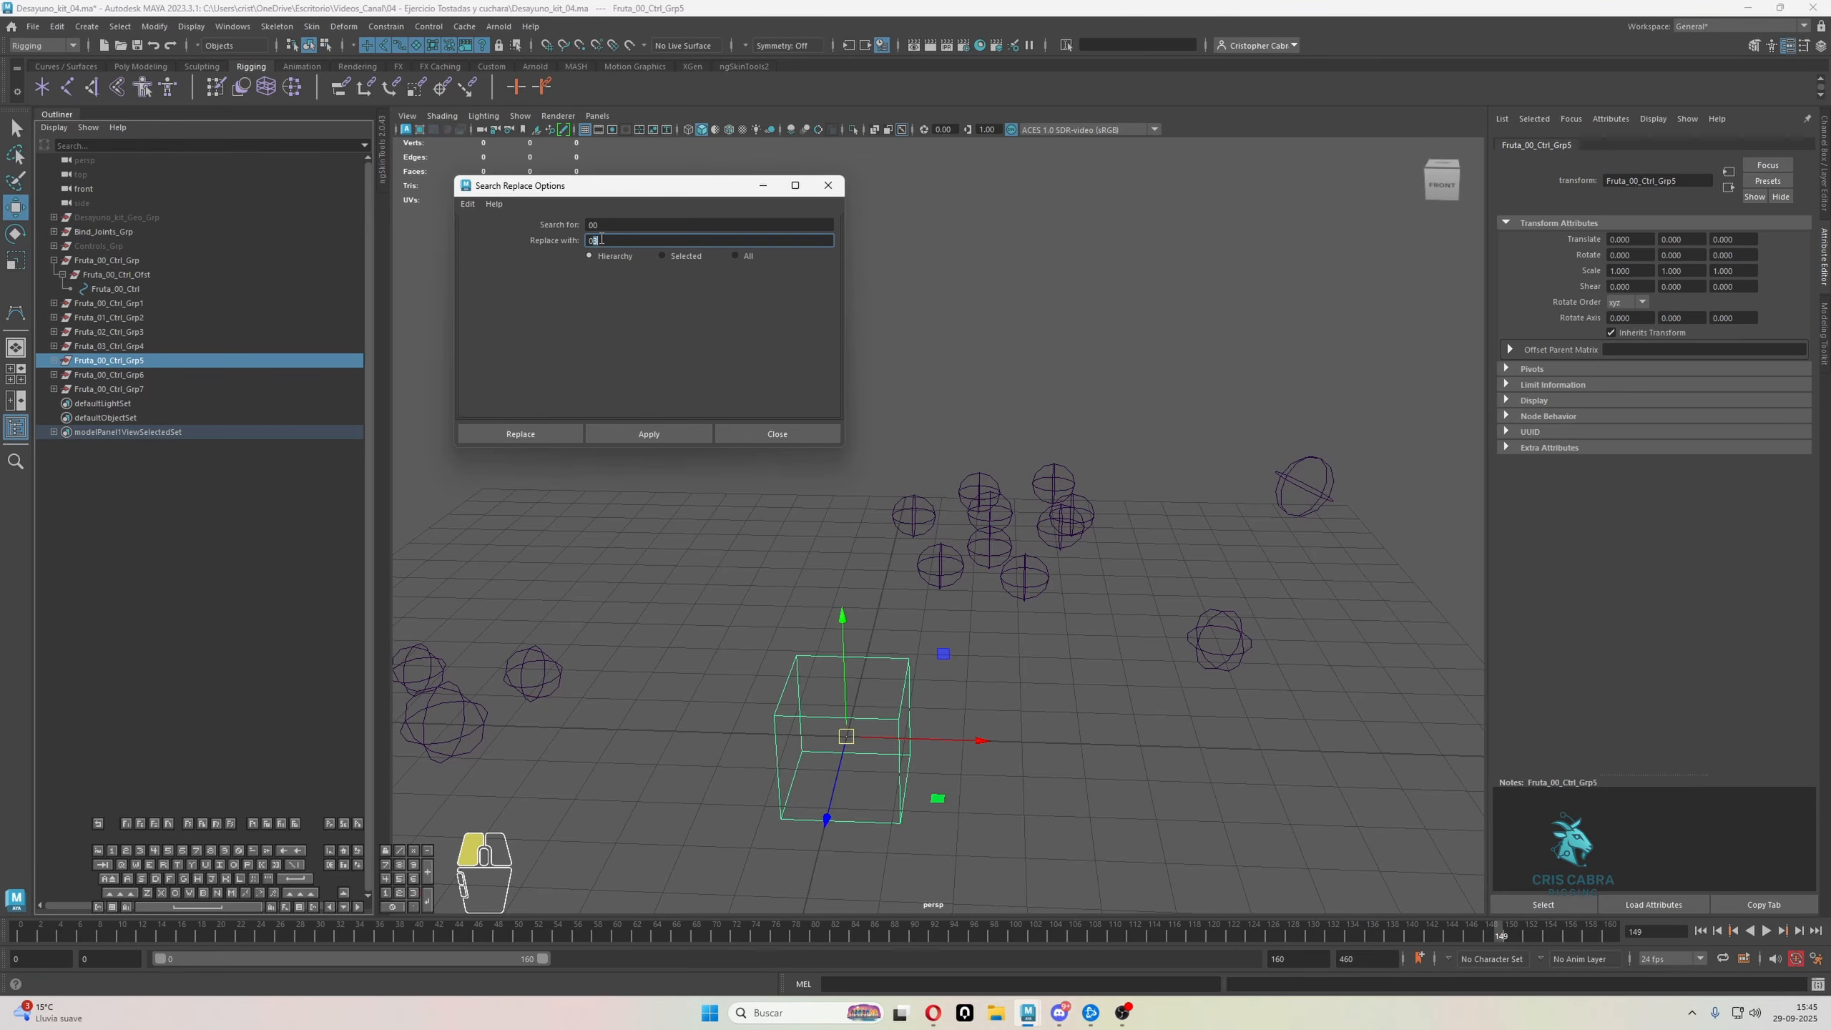
key("BackSpace")
type("4")
left_click(633, 432)
Replace 00 with 05 in the names throughout the Fruta_00_Ctrl_Grp6 hierarchy
left_click(116, 374)
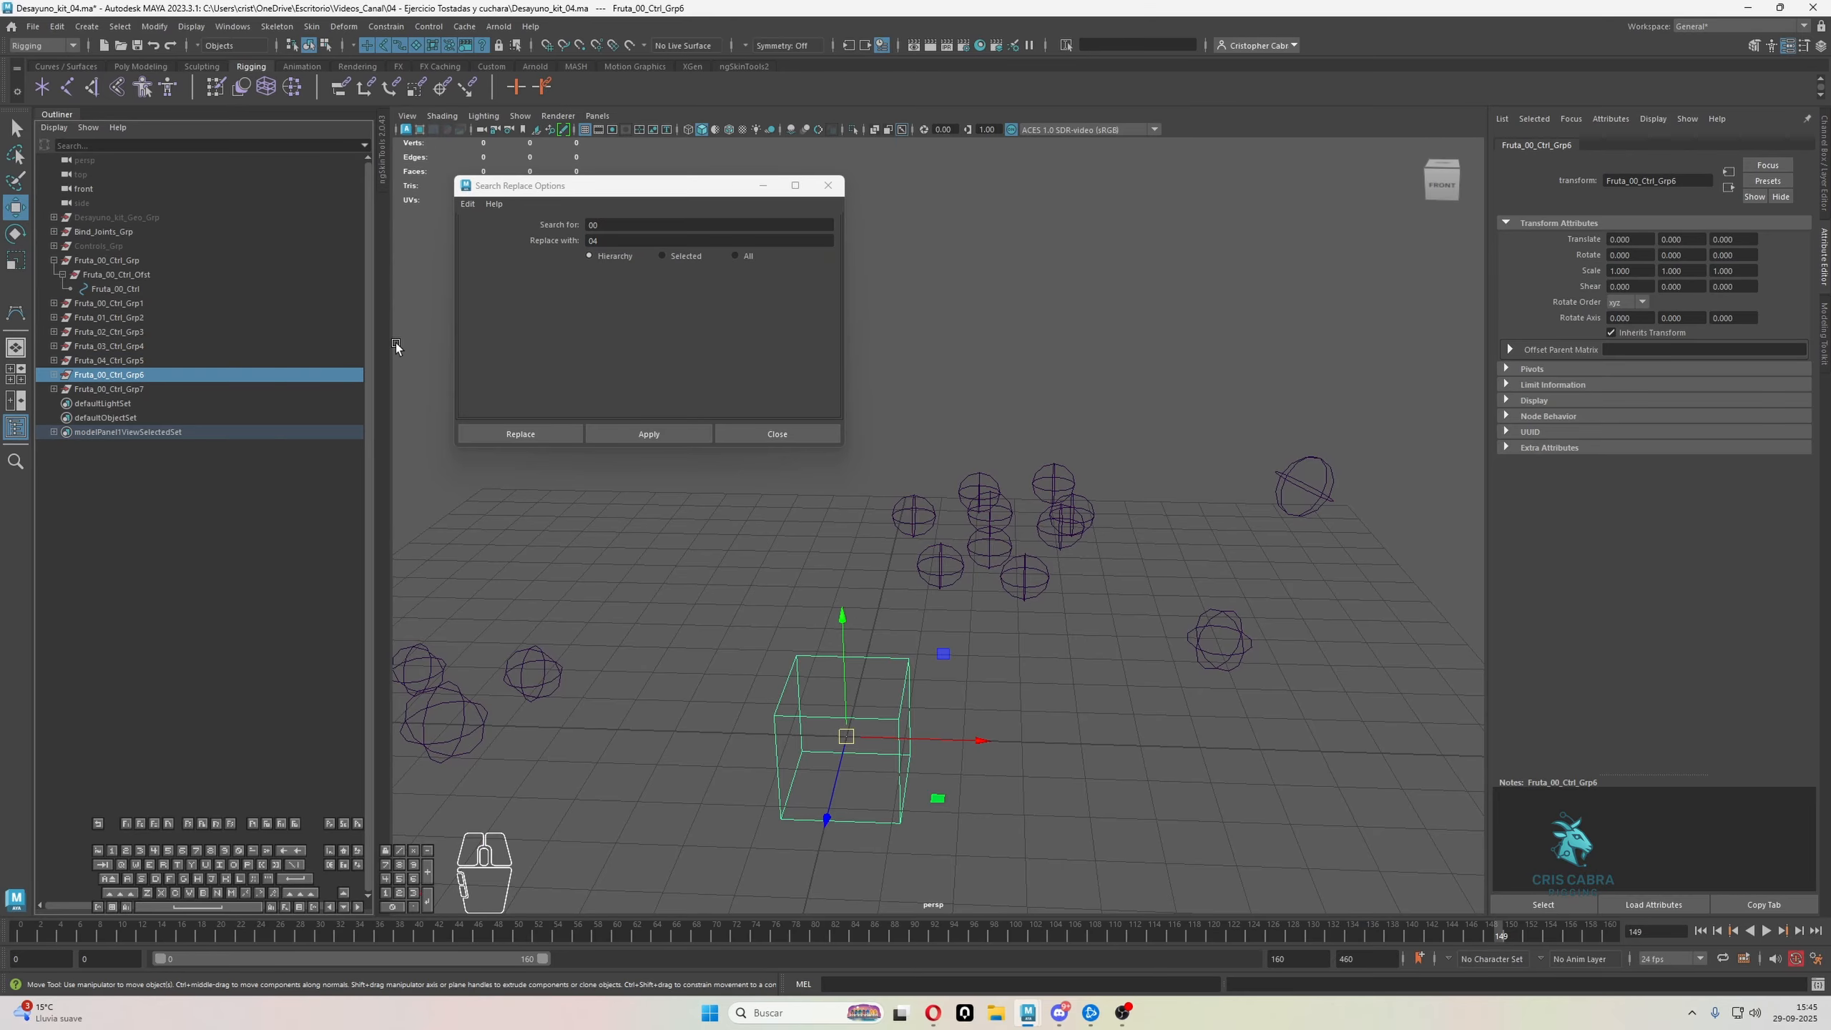
left_click(599, 241)
key("BackSpace")
type("5")
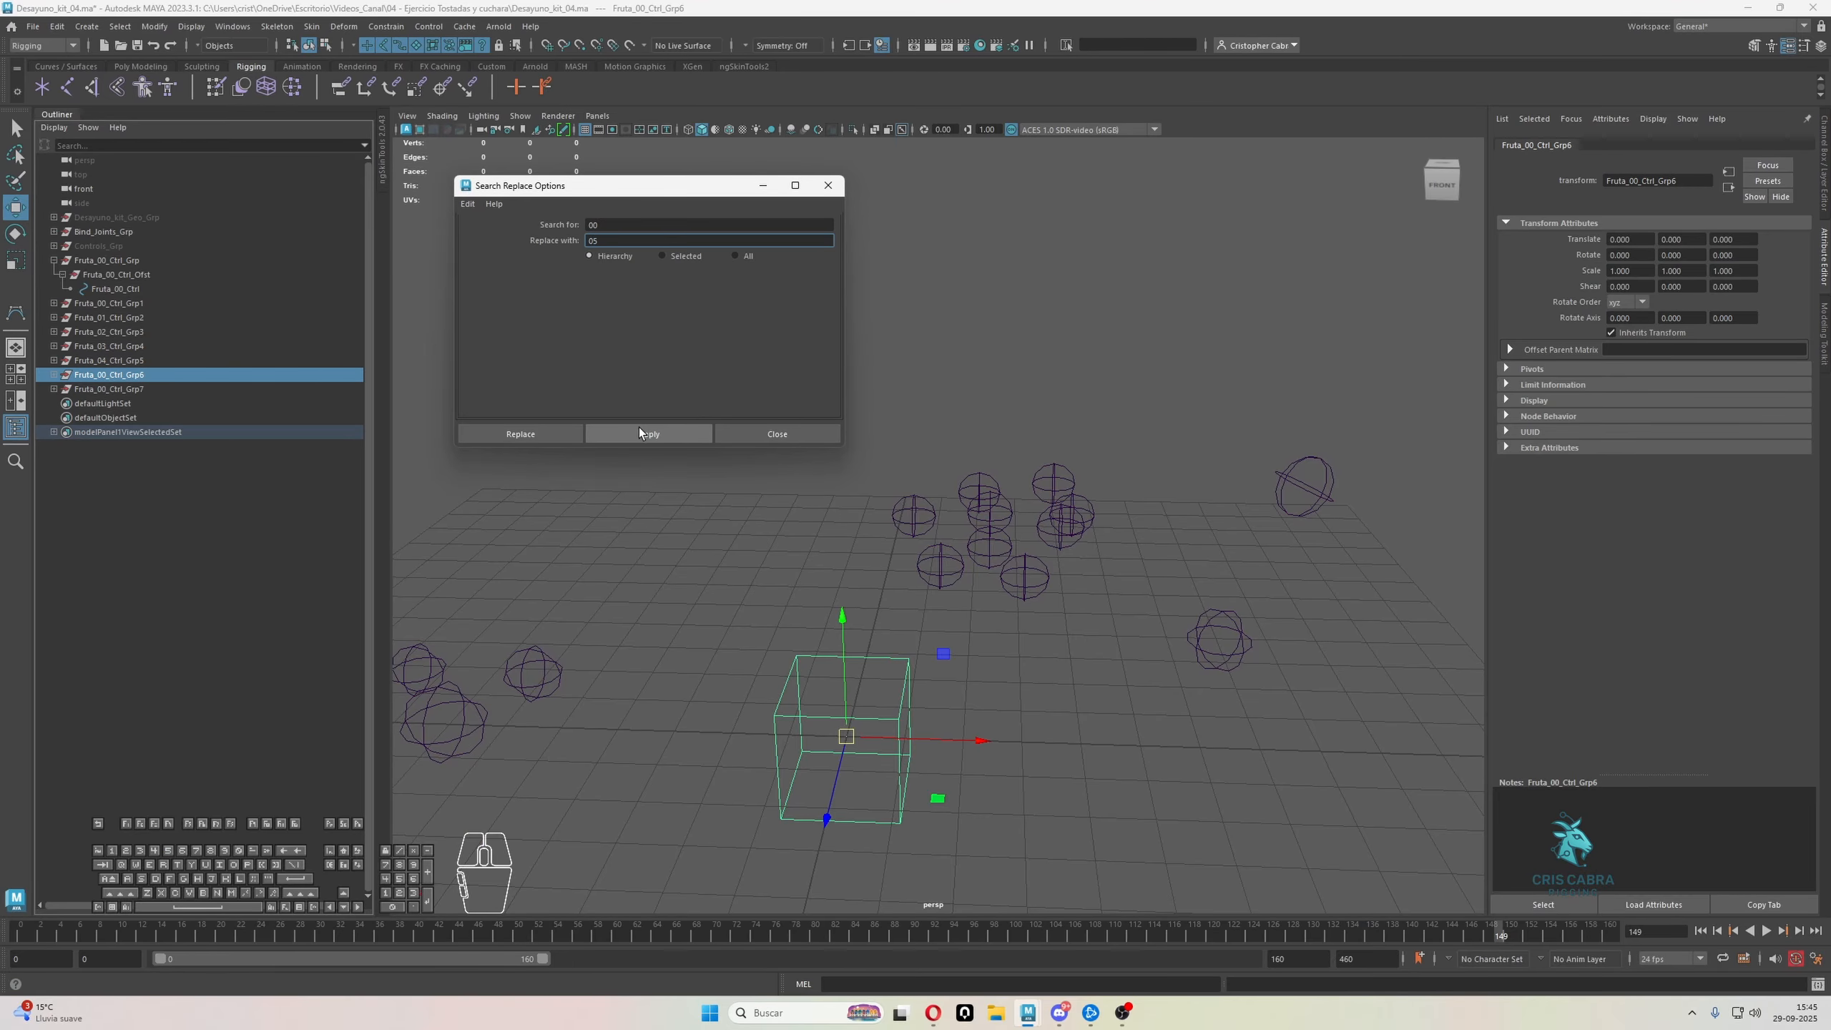
left_click(638, 429)
Replace 00 with 06 in the names throughout the Fruta_00_Ctrl_Grp7 hierarchy, and collapse the original Fruta_00_Ctrl_Grp
left_click(188, 389)
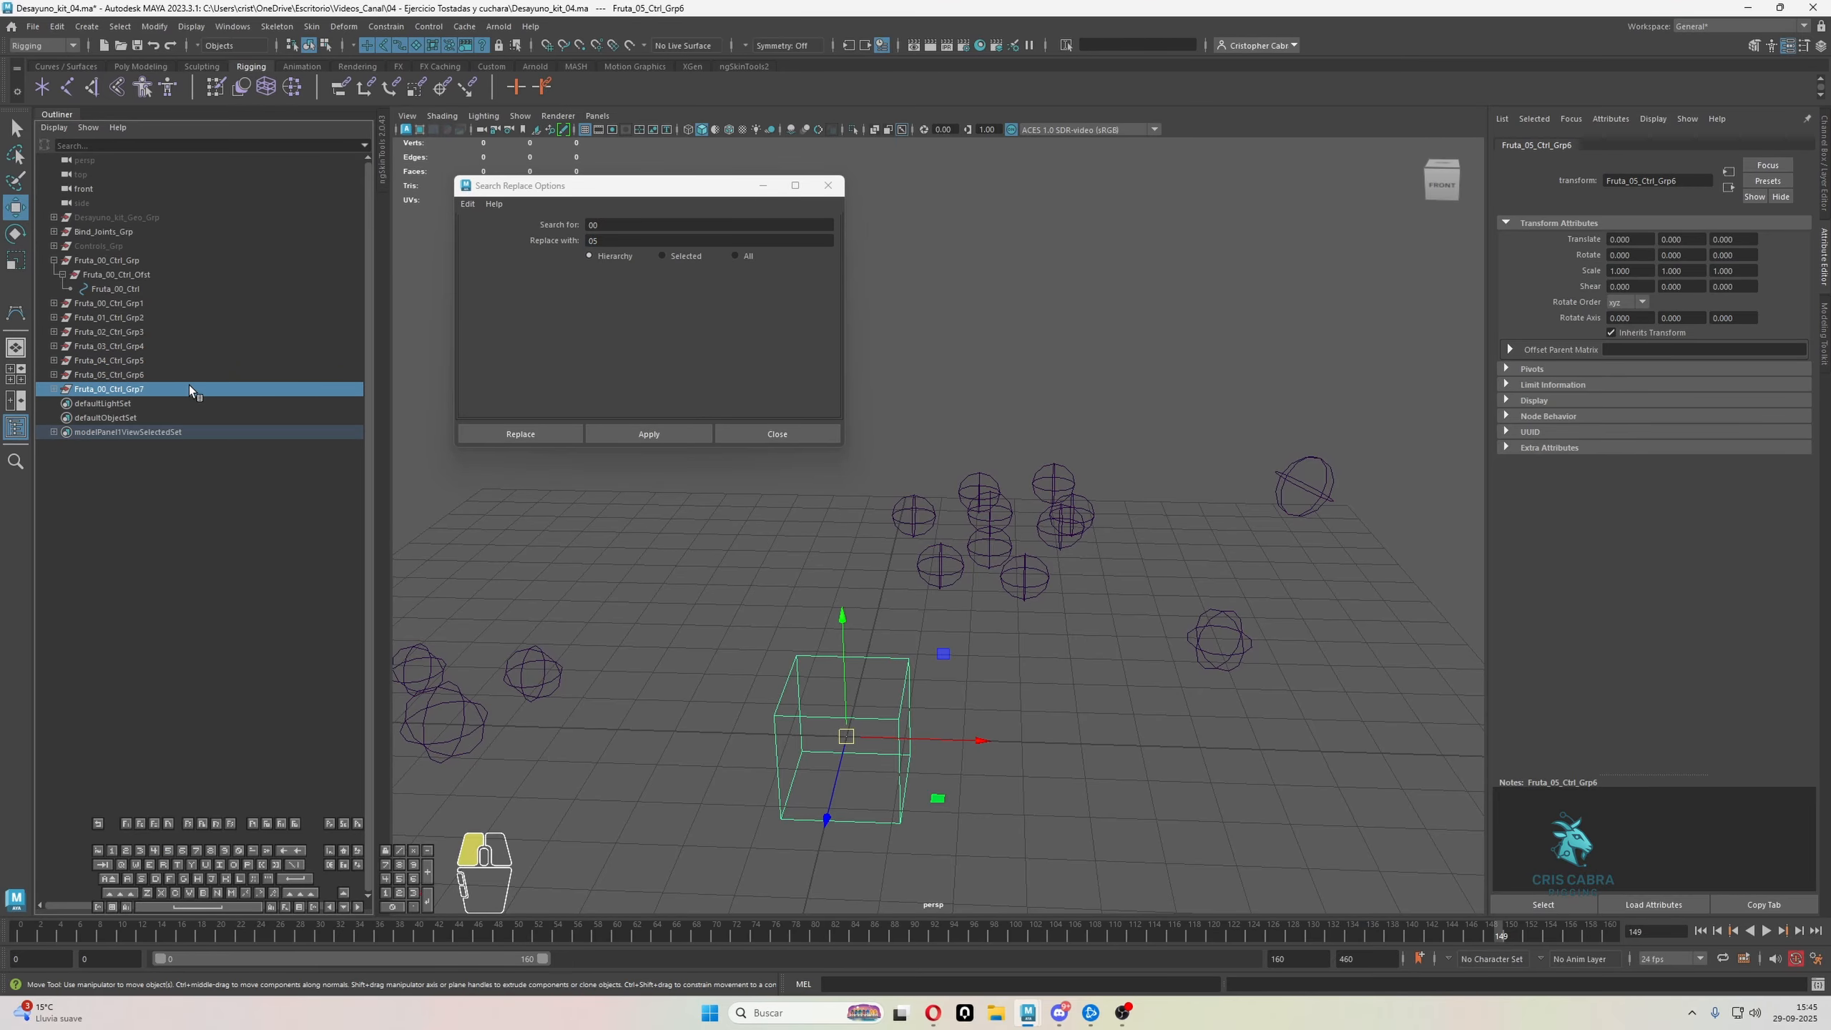
left_click(594, 240)
key("BackSpace")
type("6")
left_click(638, 433)
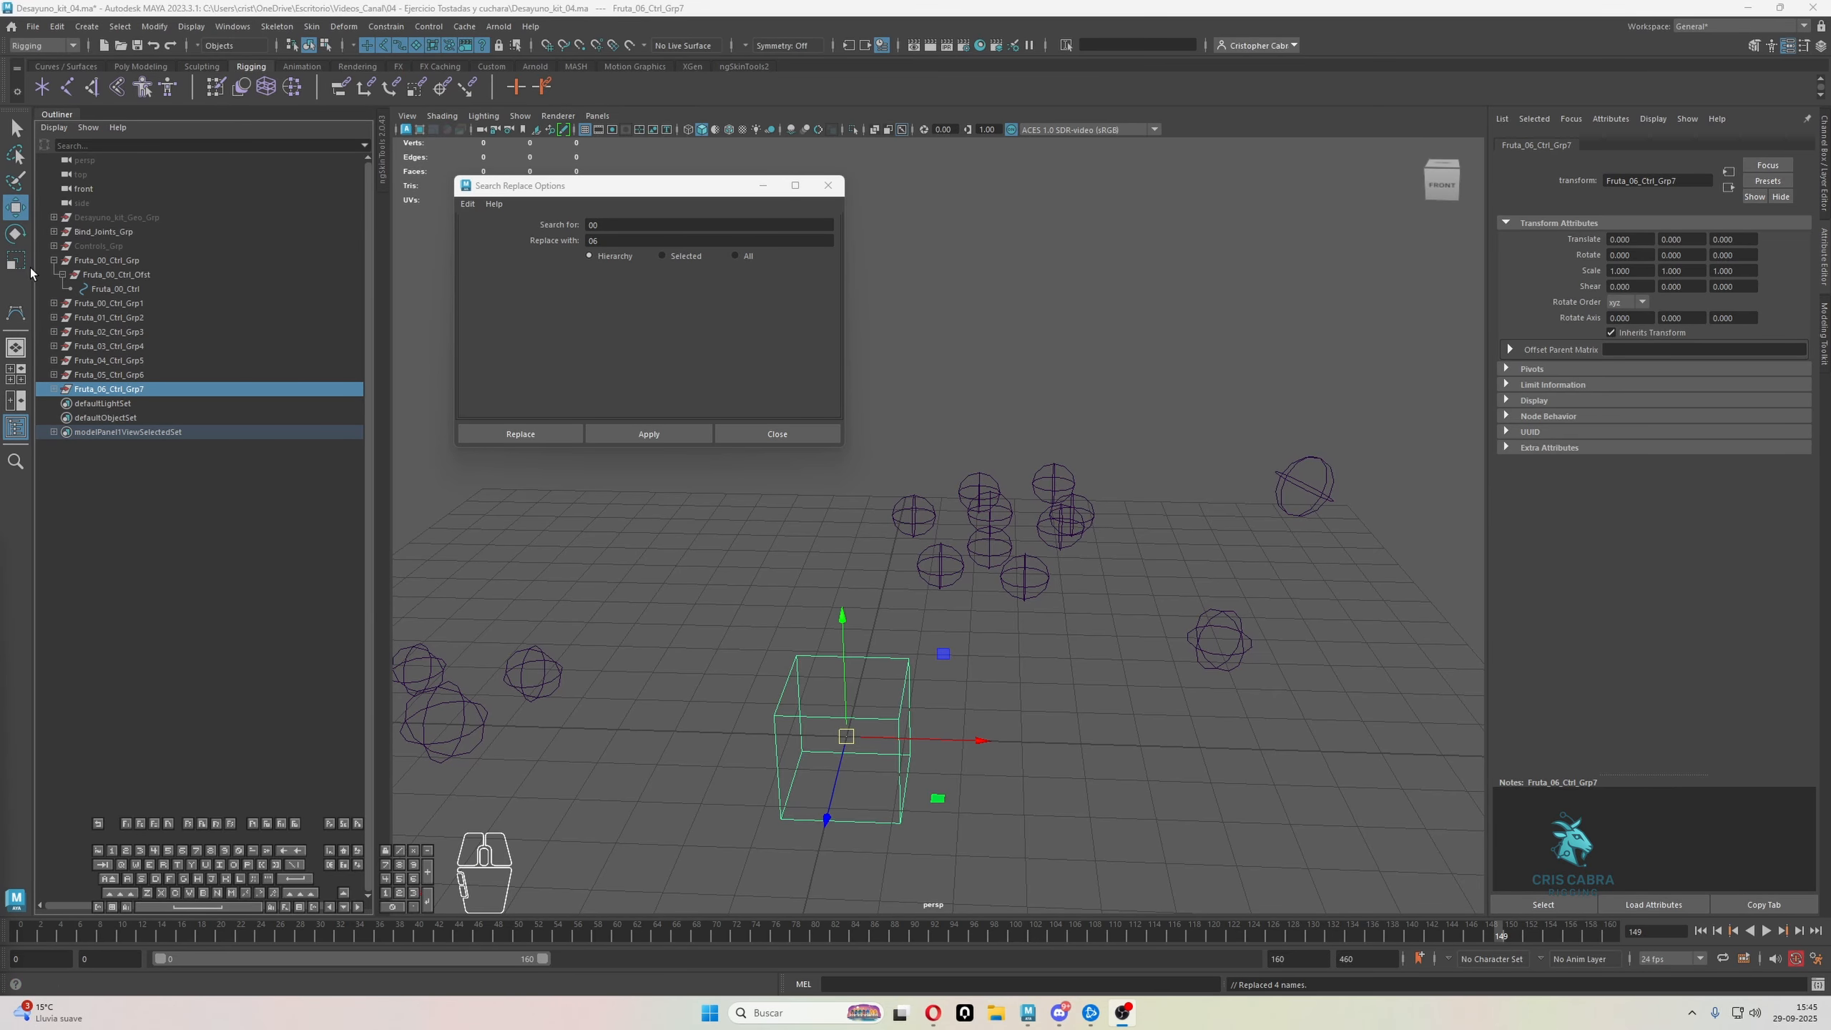
left_click(53, 260)
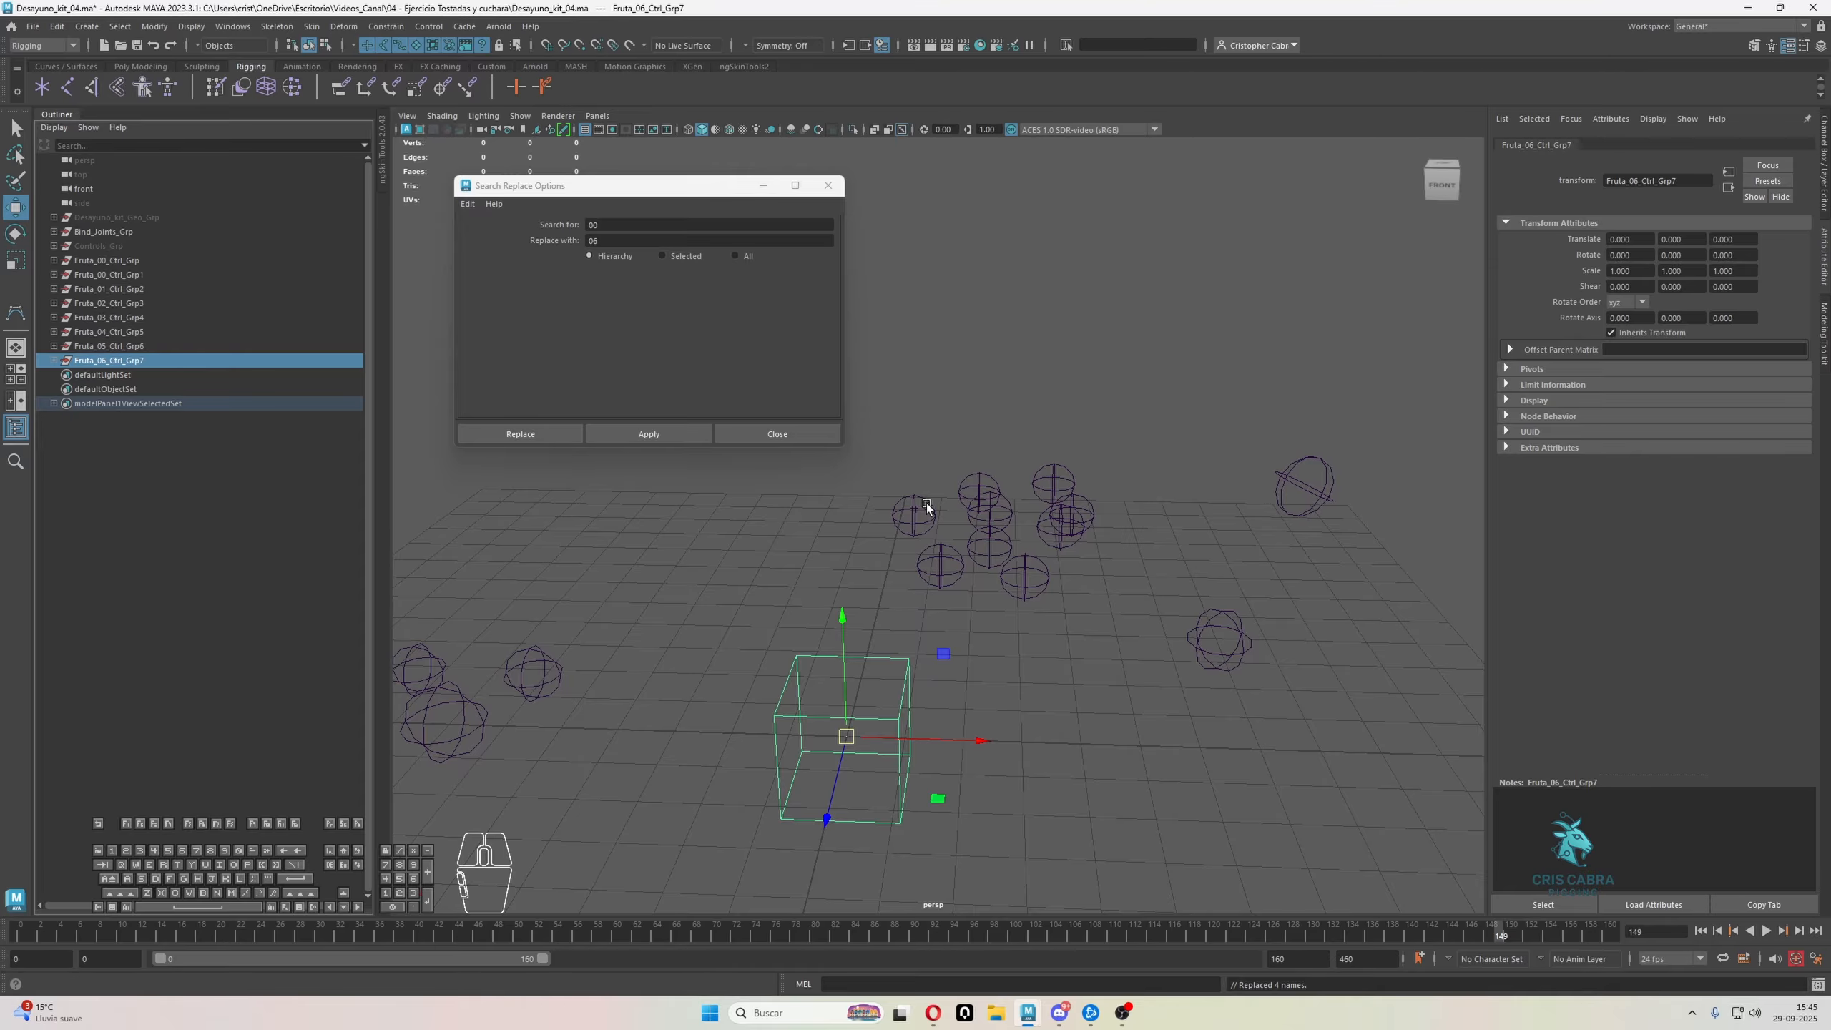
Duplicate the Fruta_06_Ctrl_Grp7 control group three times
left_click_drag(1021, 524, 995, 559, "alt")
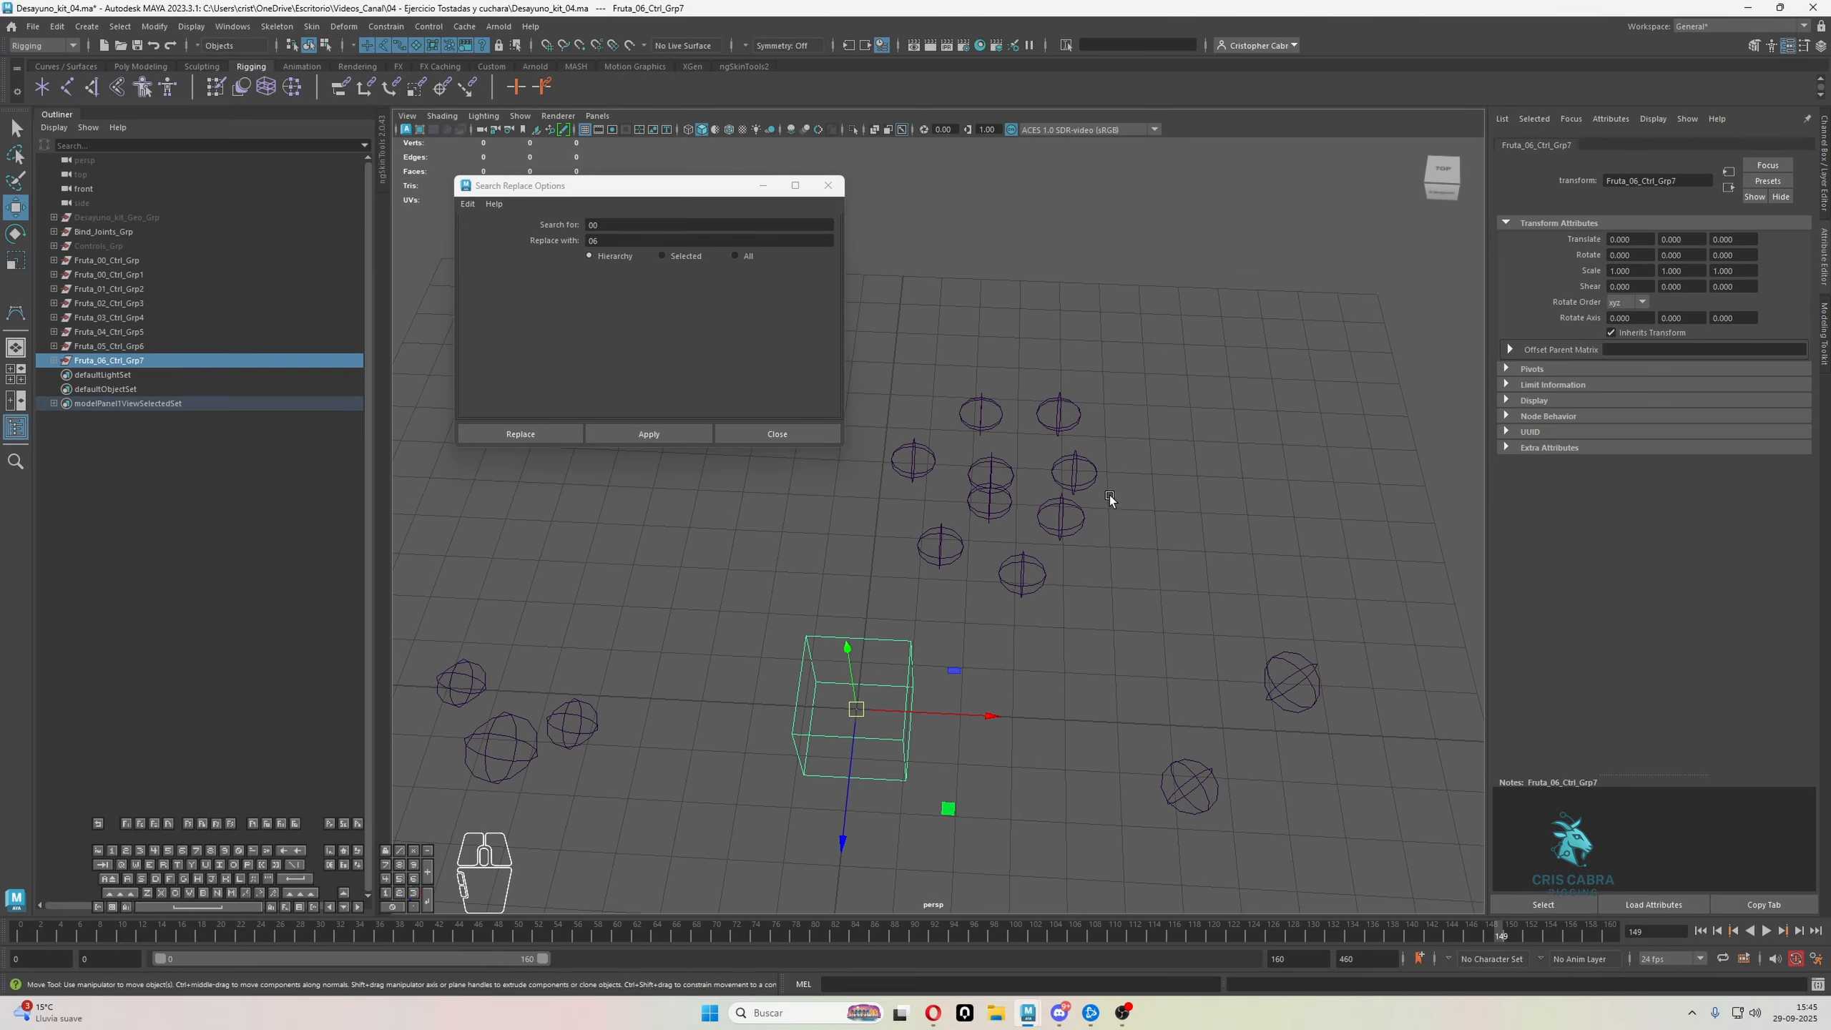
key("ctrl+d")
key("ctrl+d")
key("ctrl+d")
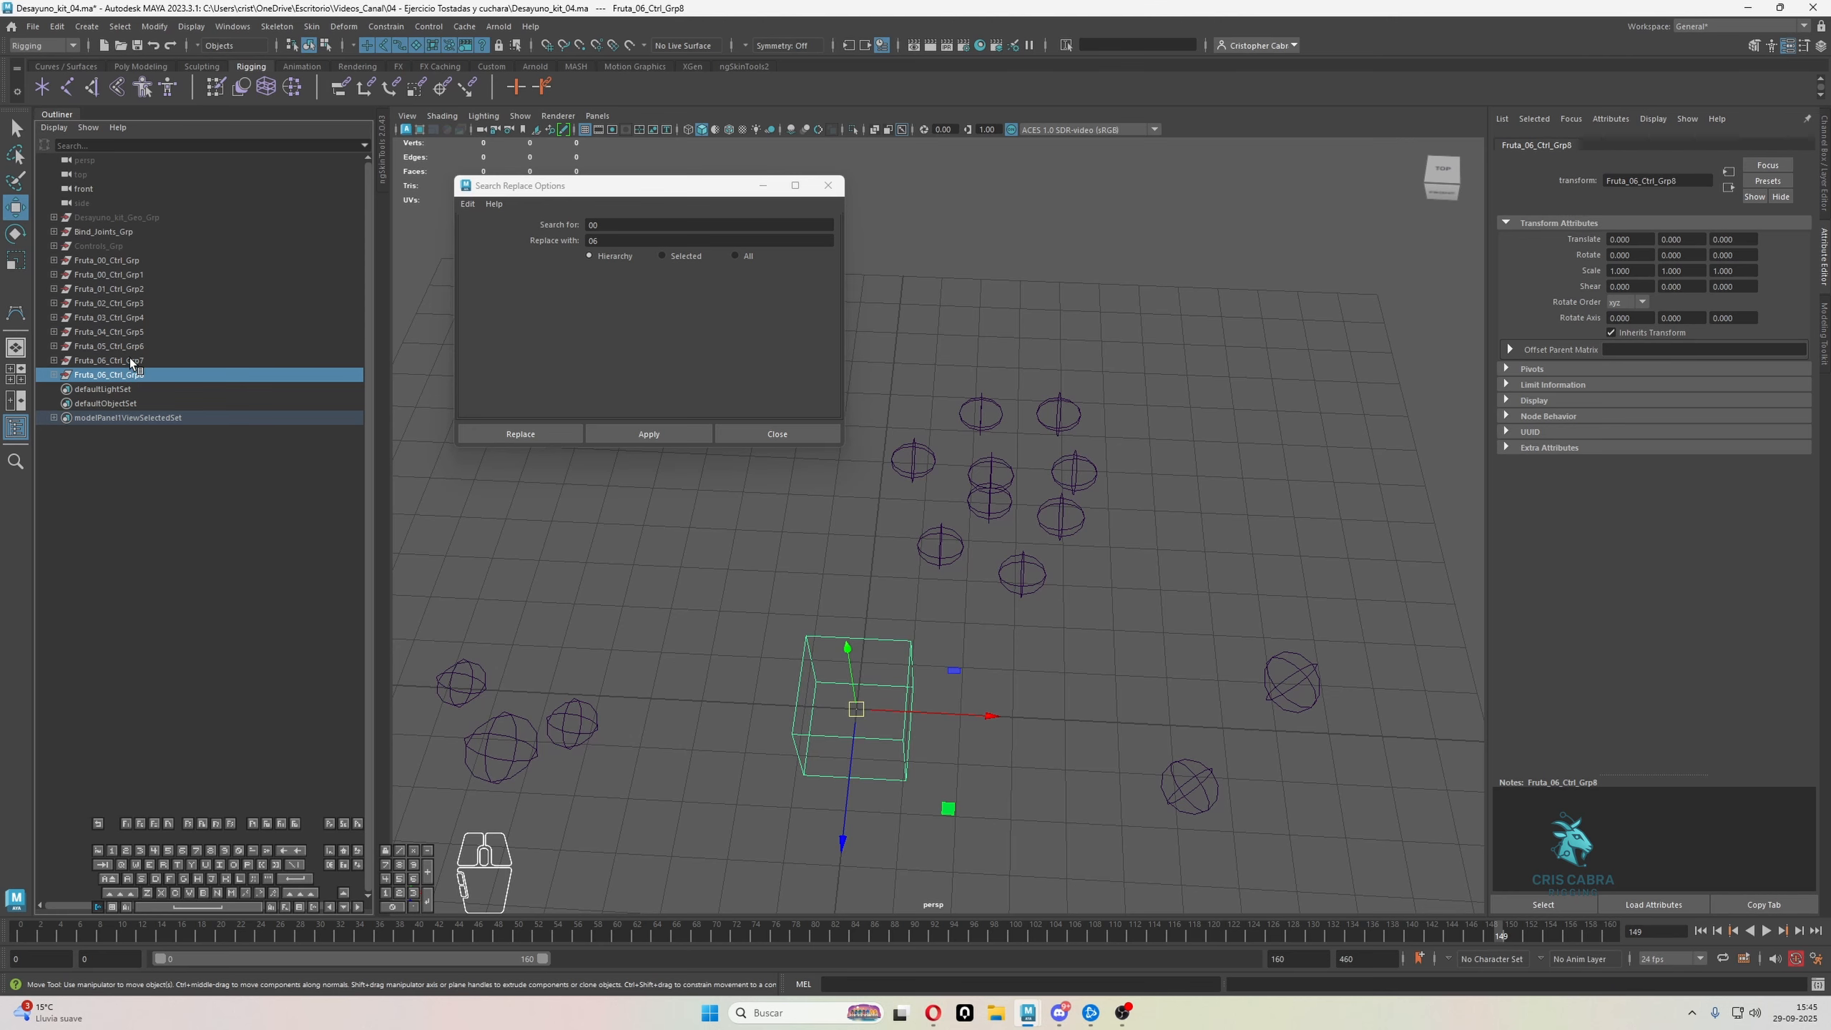
Replace 06 with 07 in the names throughout the Fruta_06_Ctrl_Grp8 hierarchy
left_click(131, 364)
left_click(126, 375)
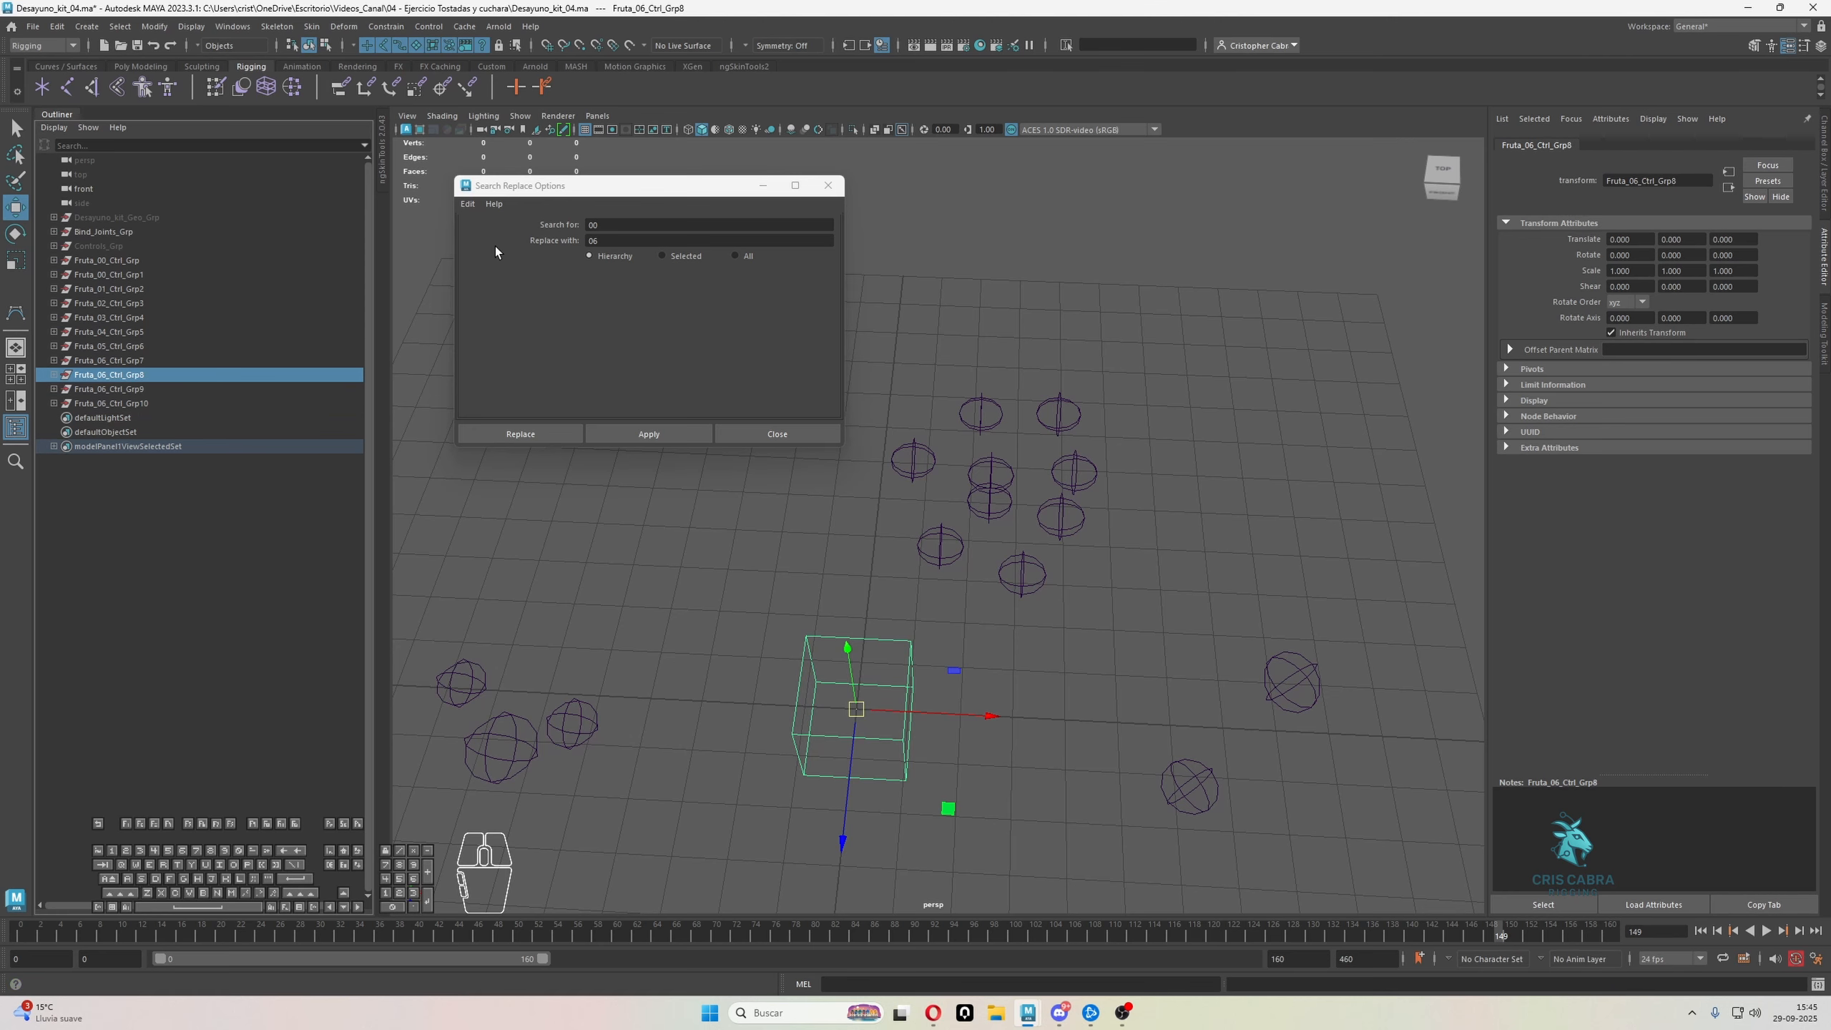
left_click(598, 226)
key("BackSpace")
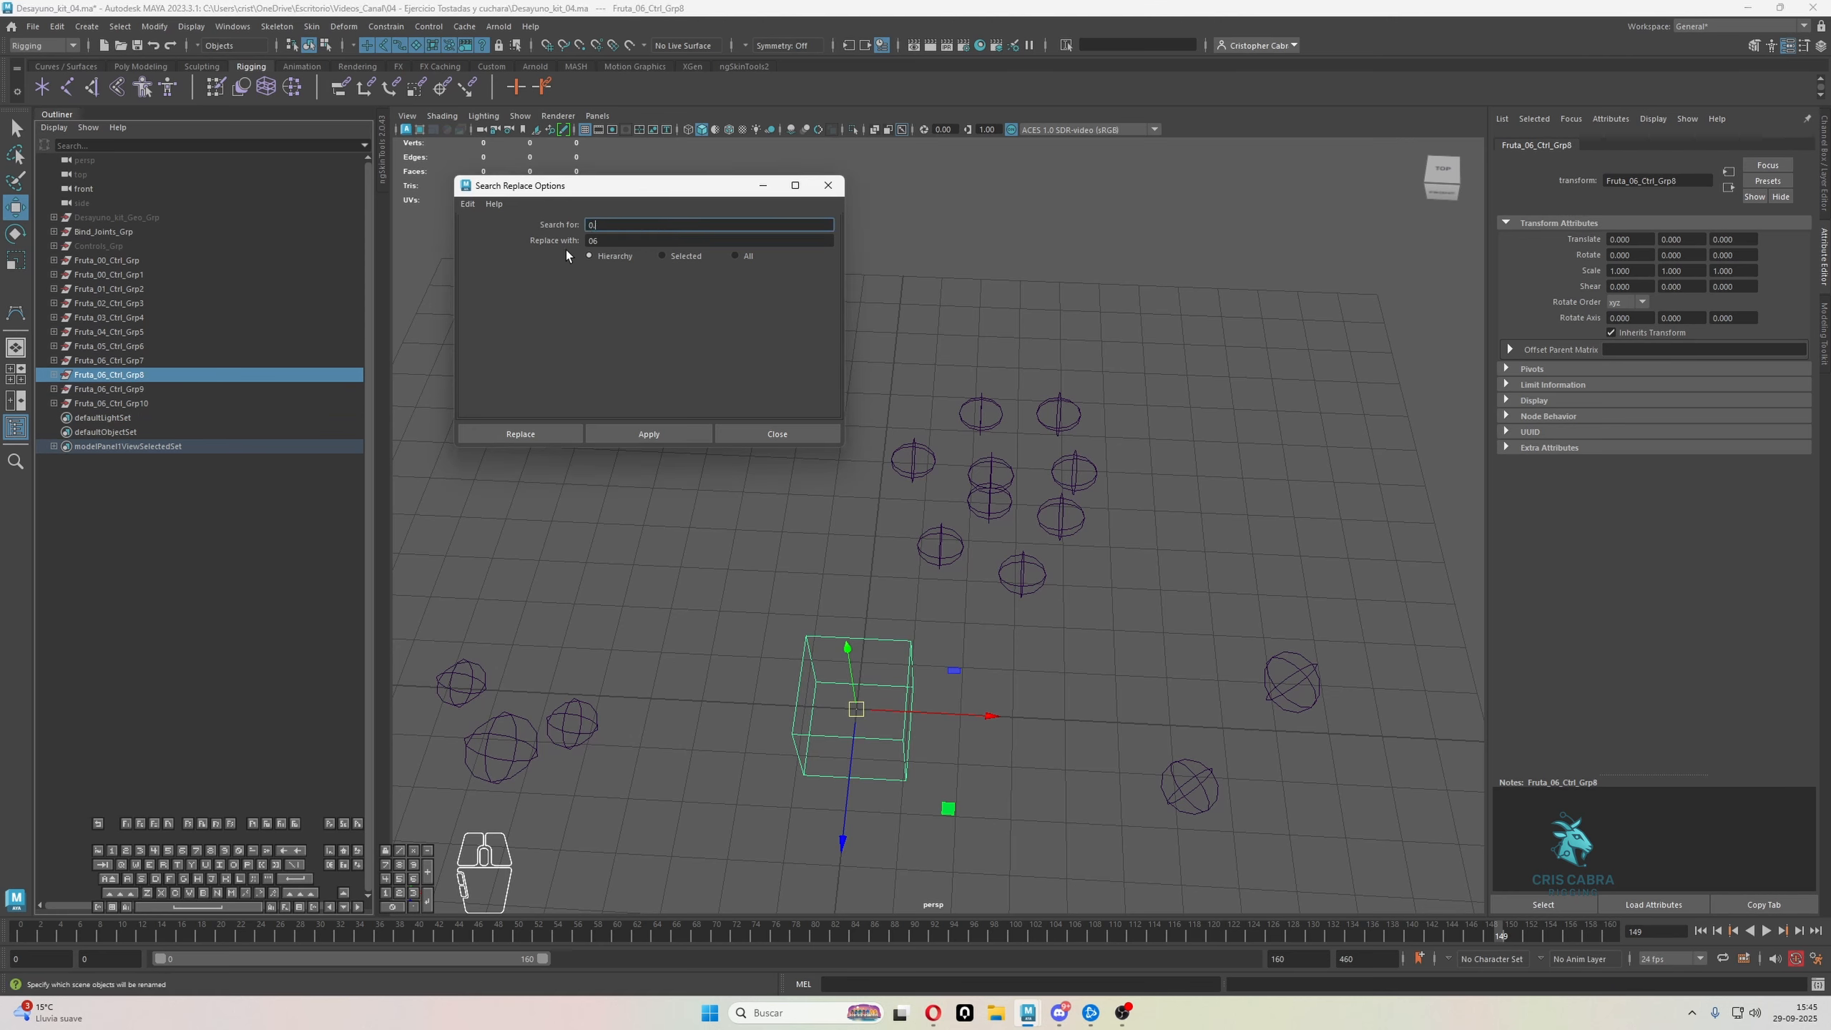
key("Tab")
type("07")
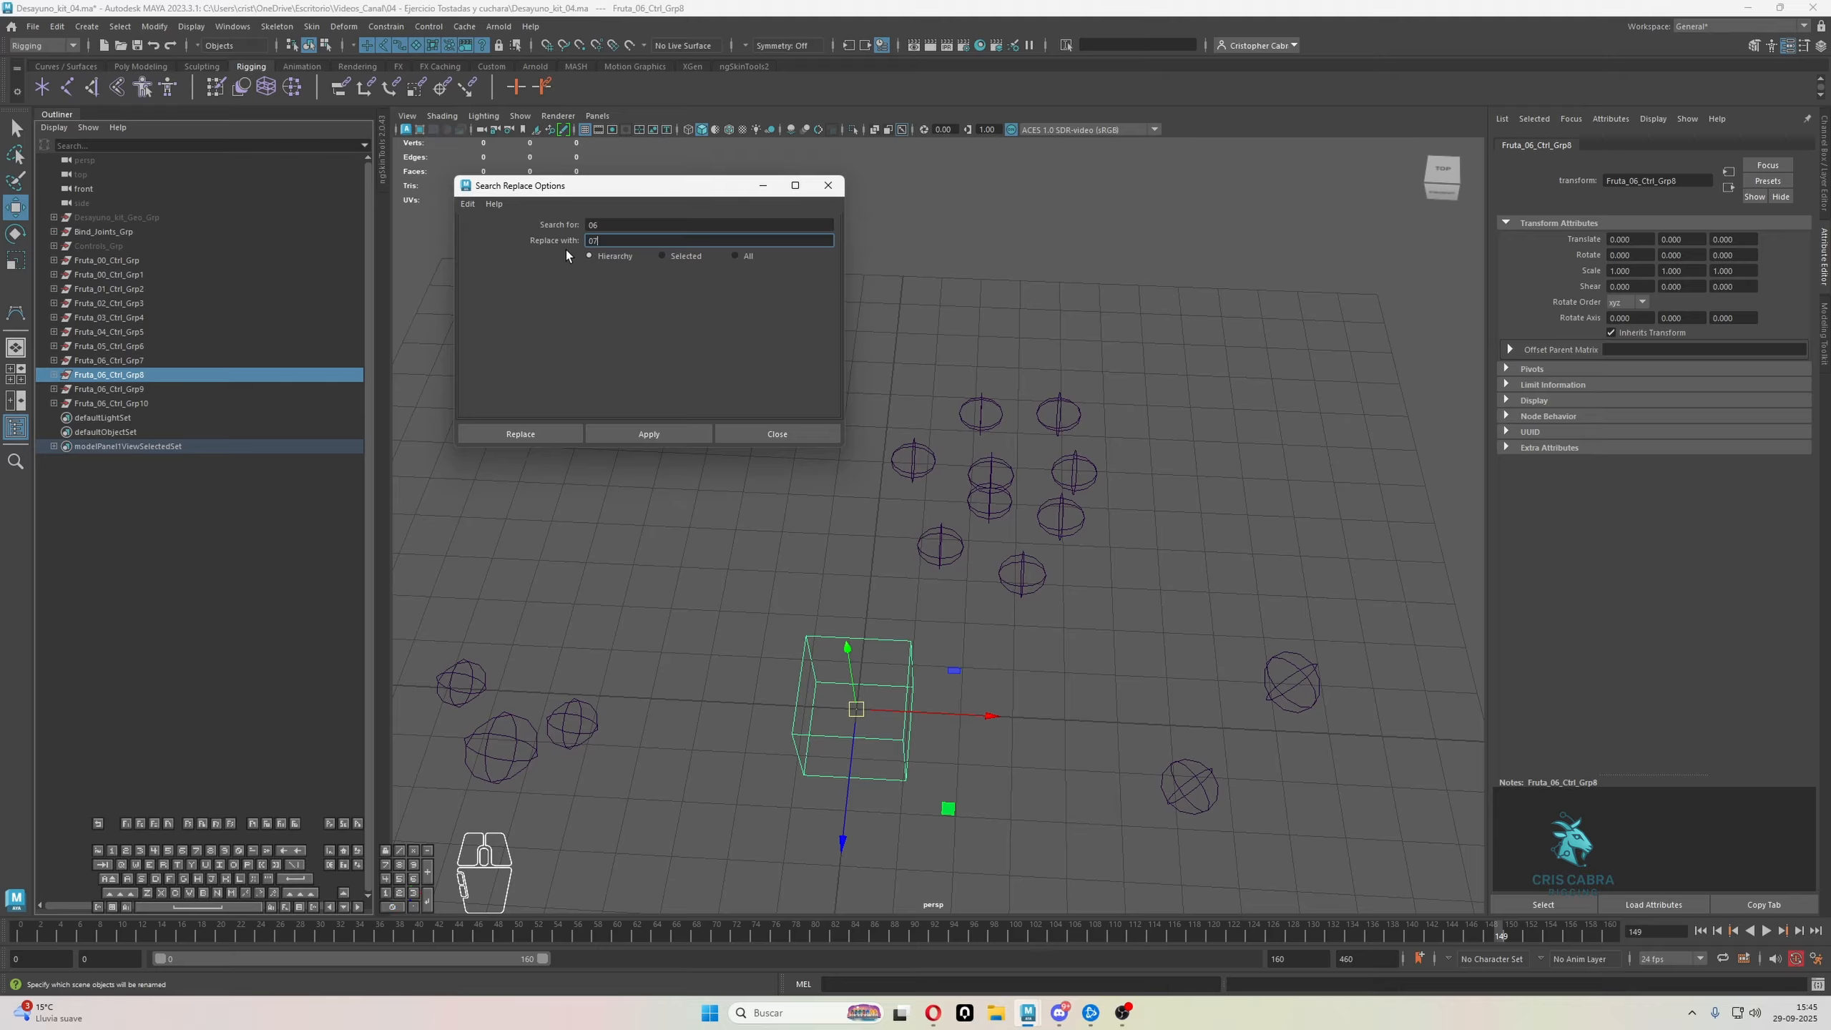
left_click(650, 432)
Replace 06 with 08 in the names throughout the Fruta_06_Ctrl_Grp9 hierarchy
left_click(180, 389)
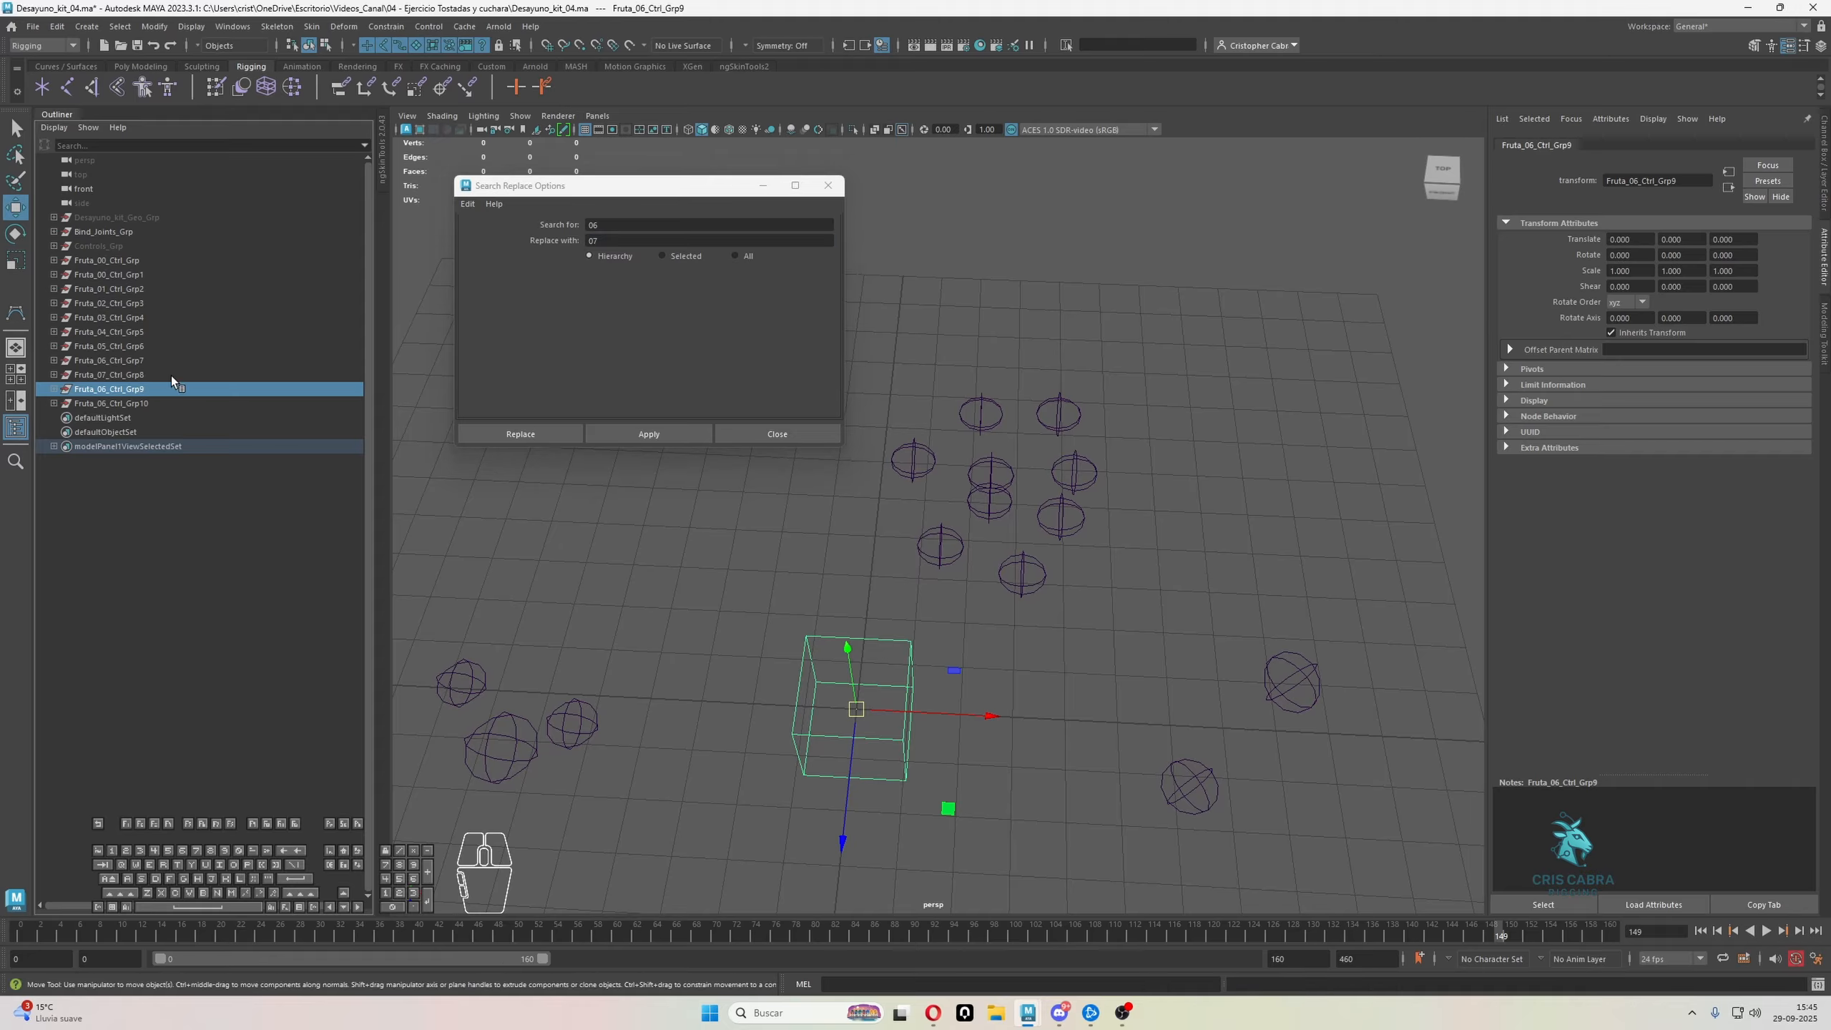
double_click(630, 241)
type("08")
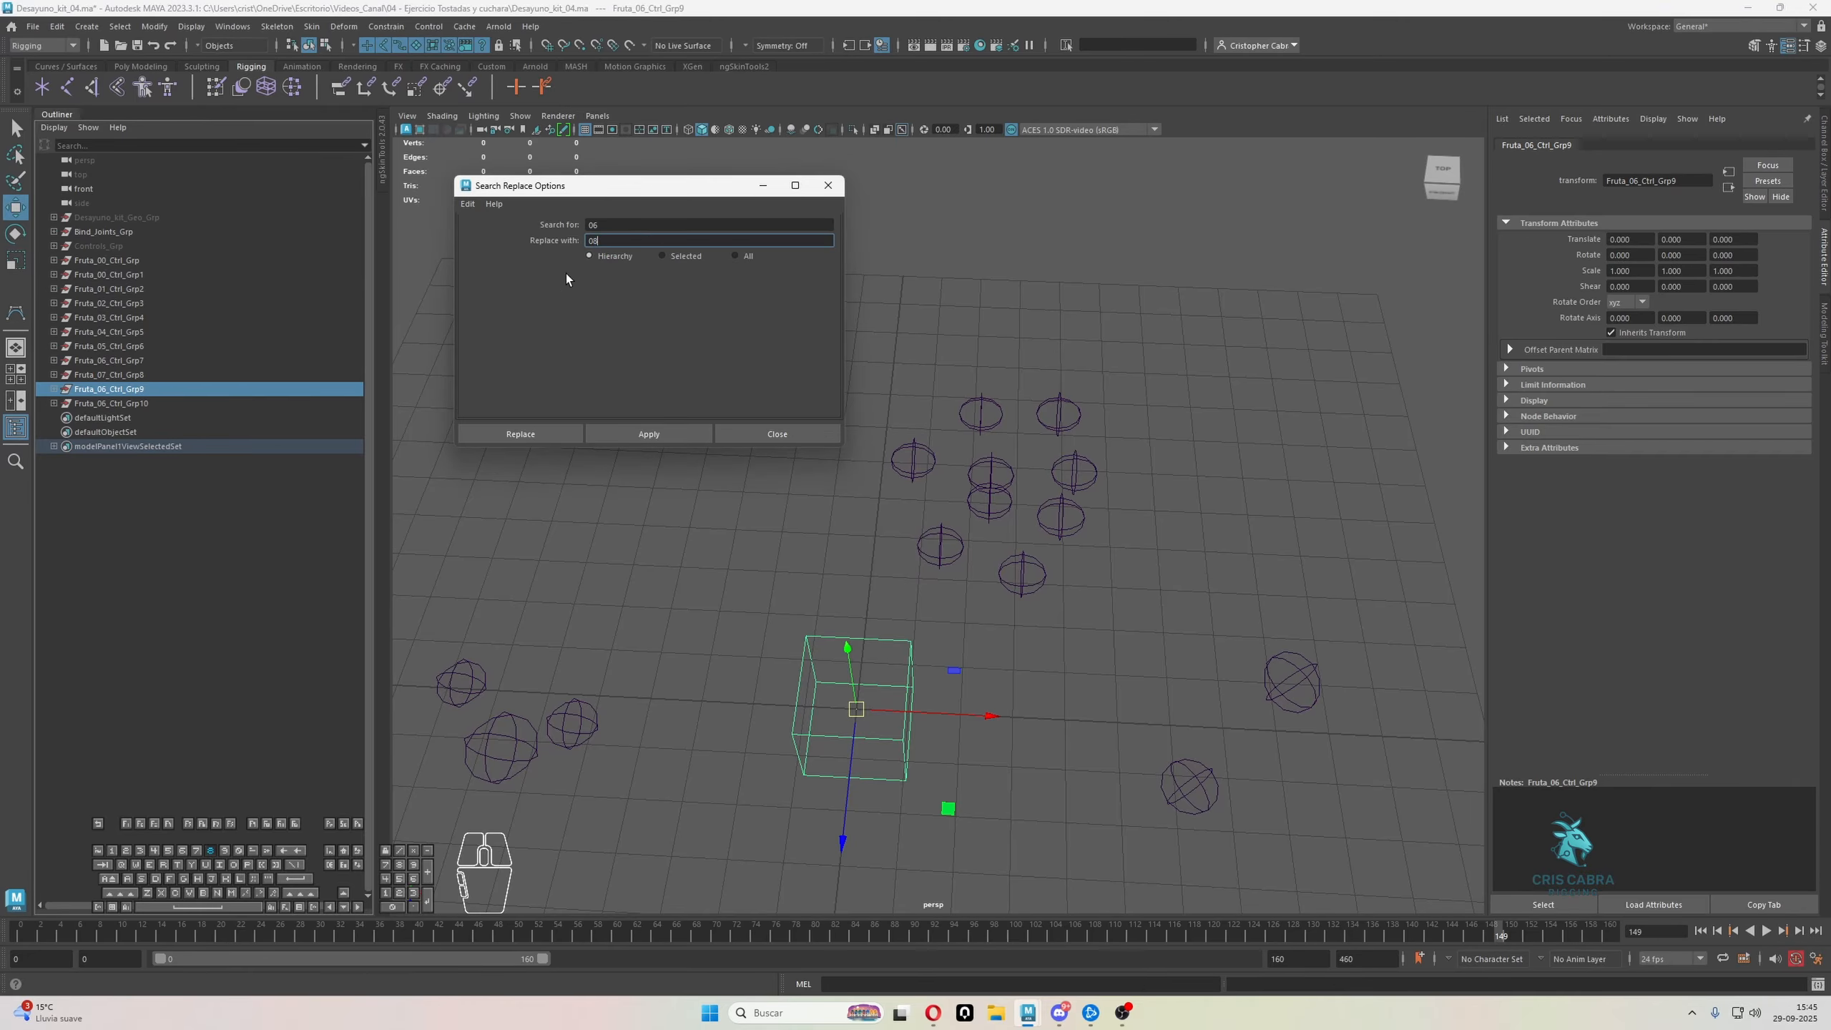
left_click(651, 433)
Replace 06 with 09 in the names throughout the Fruta_06_Ctrl_Grp10 hierarchy
left_click(171, 403)
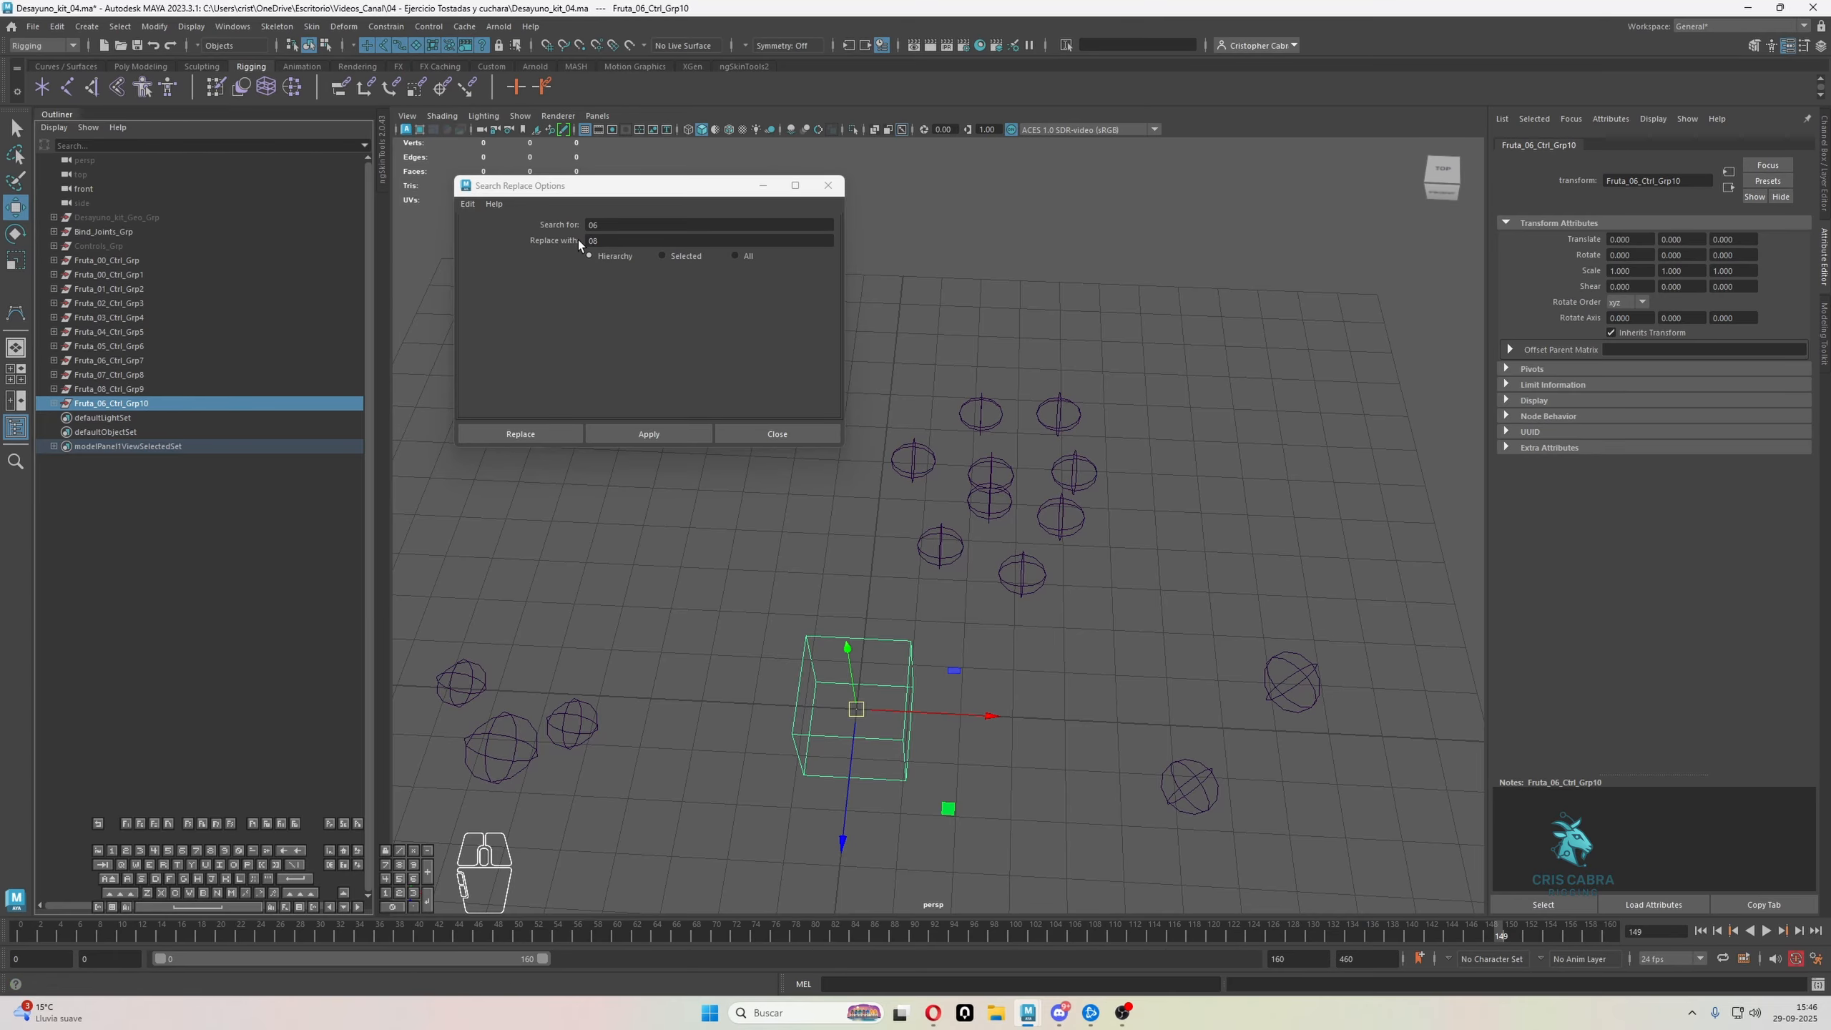
double_click(629, 241)
type("09")
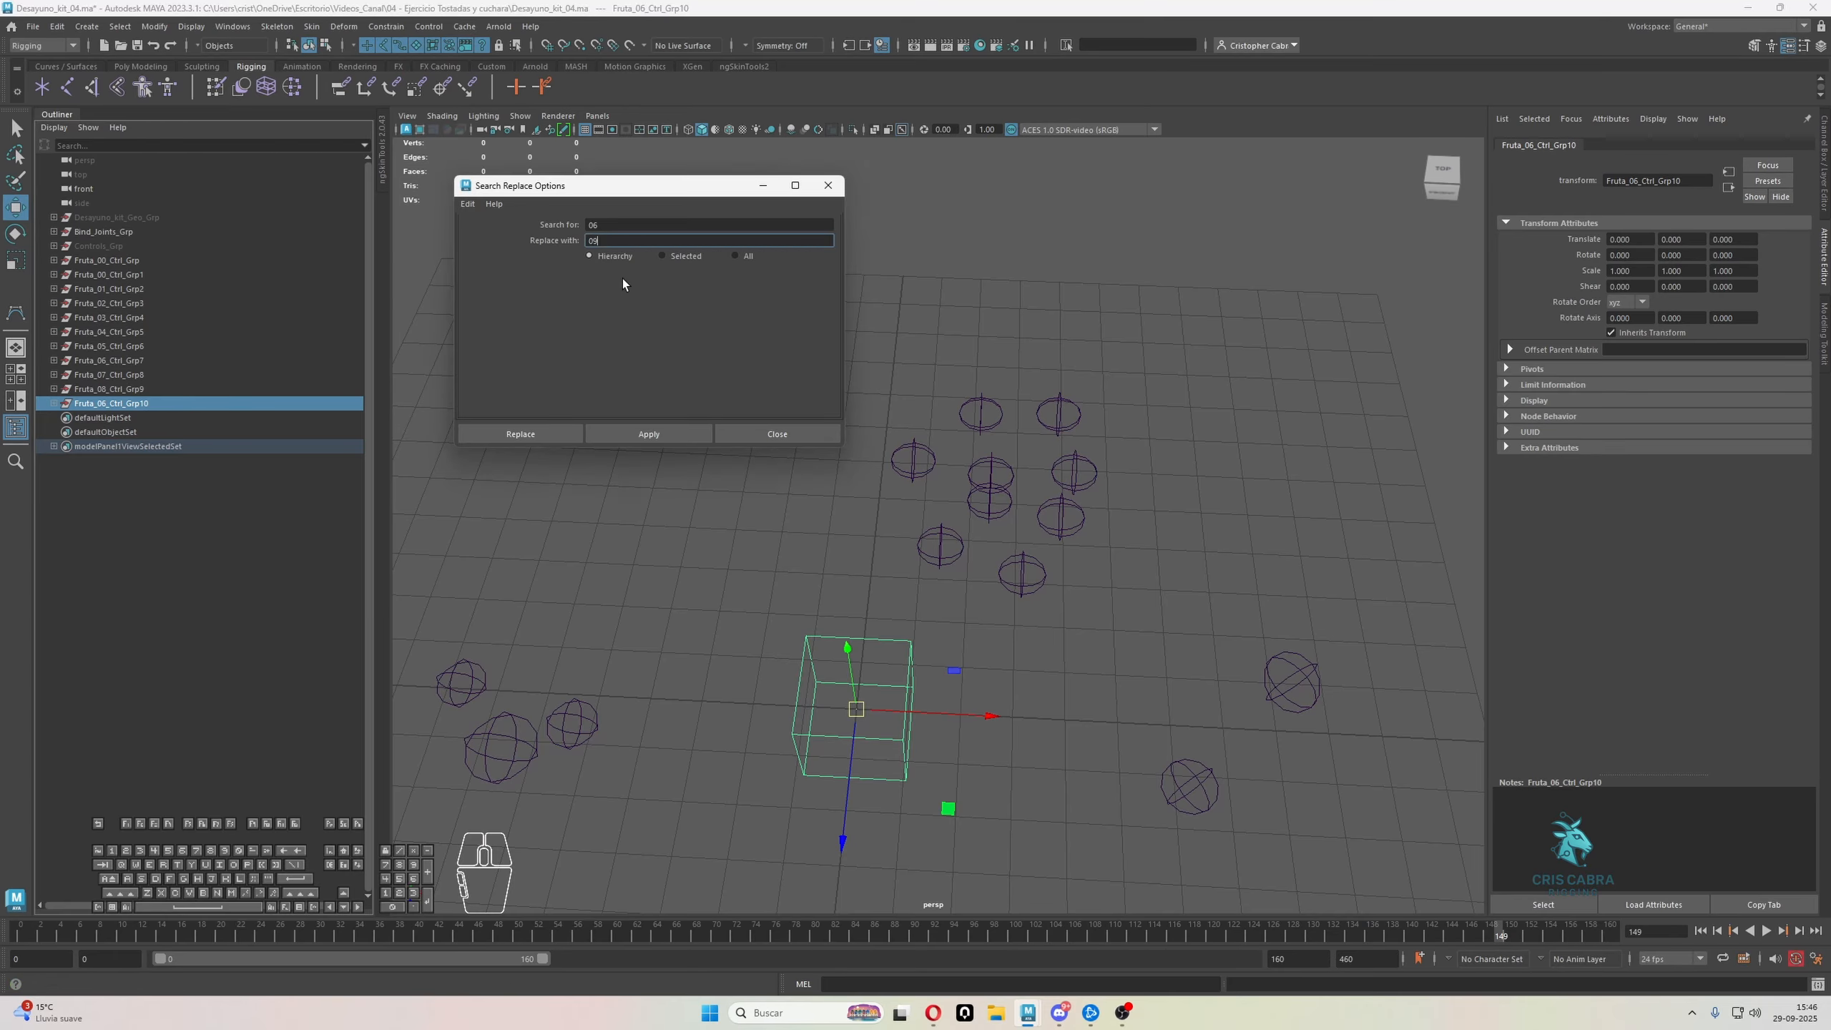
left_click(650, 435)
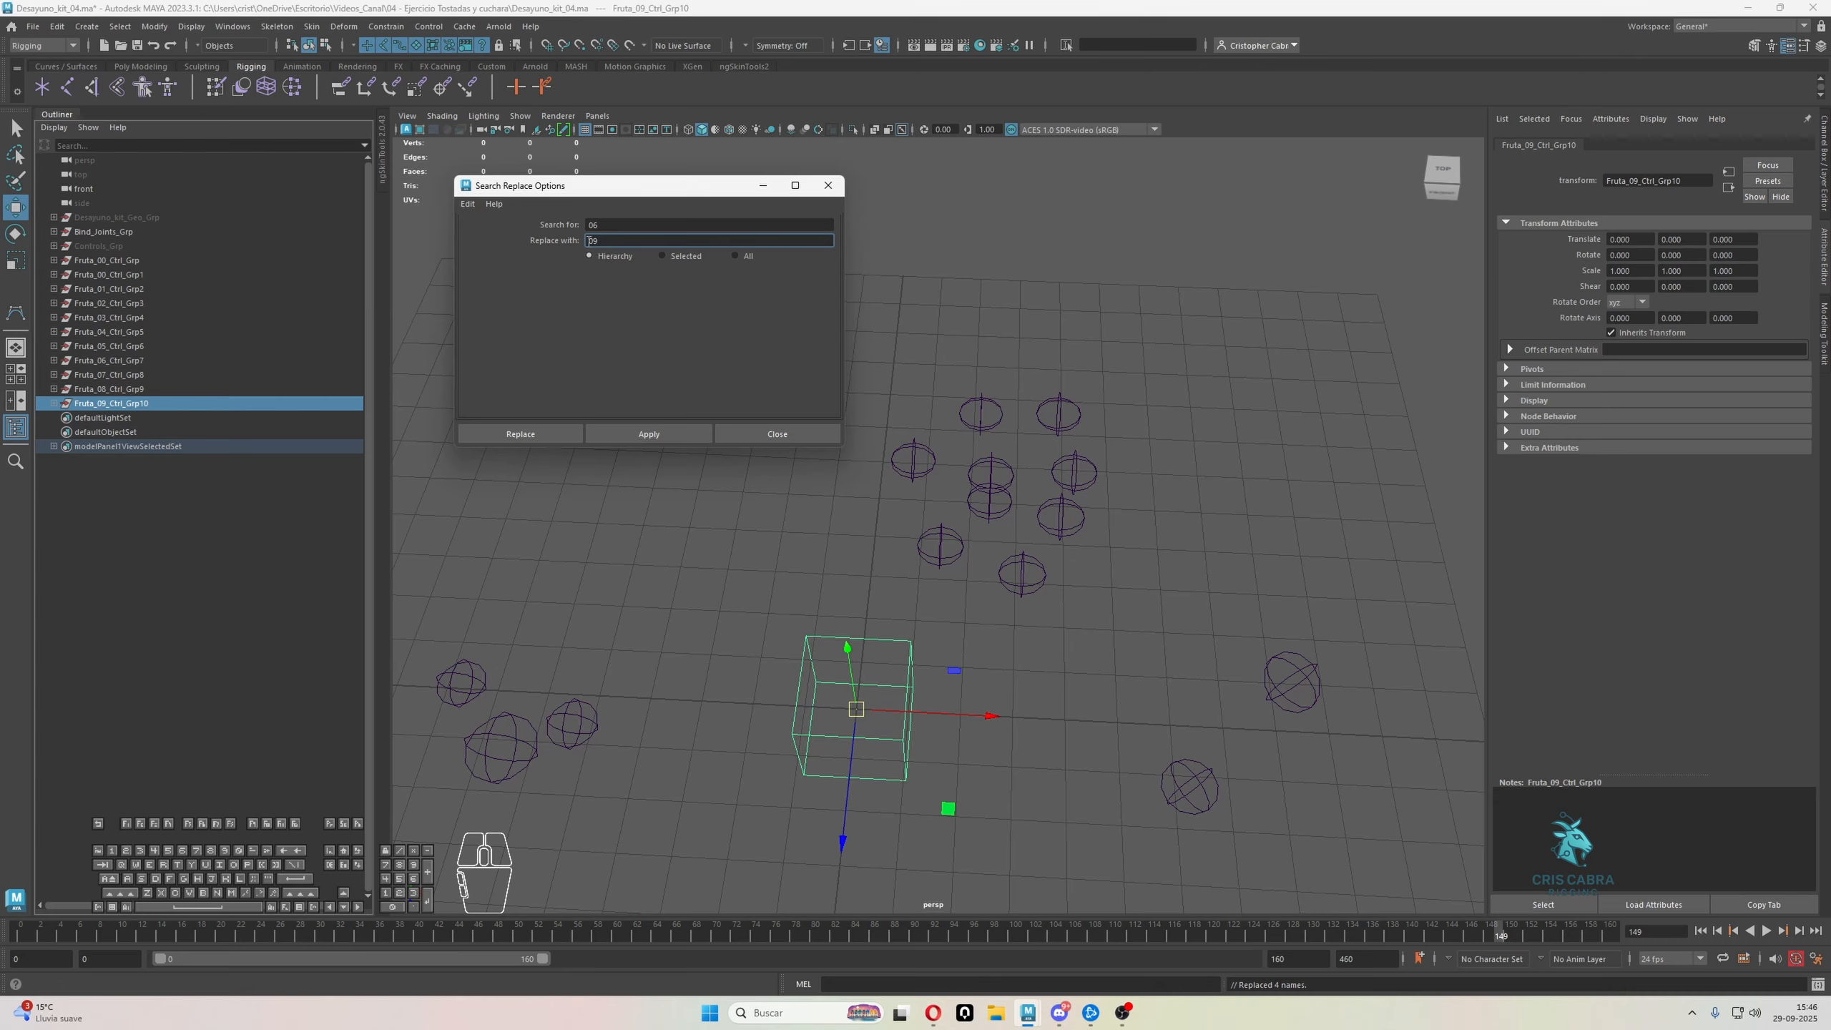
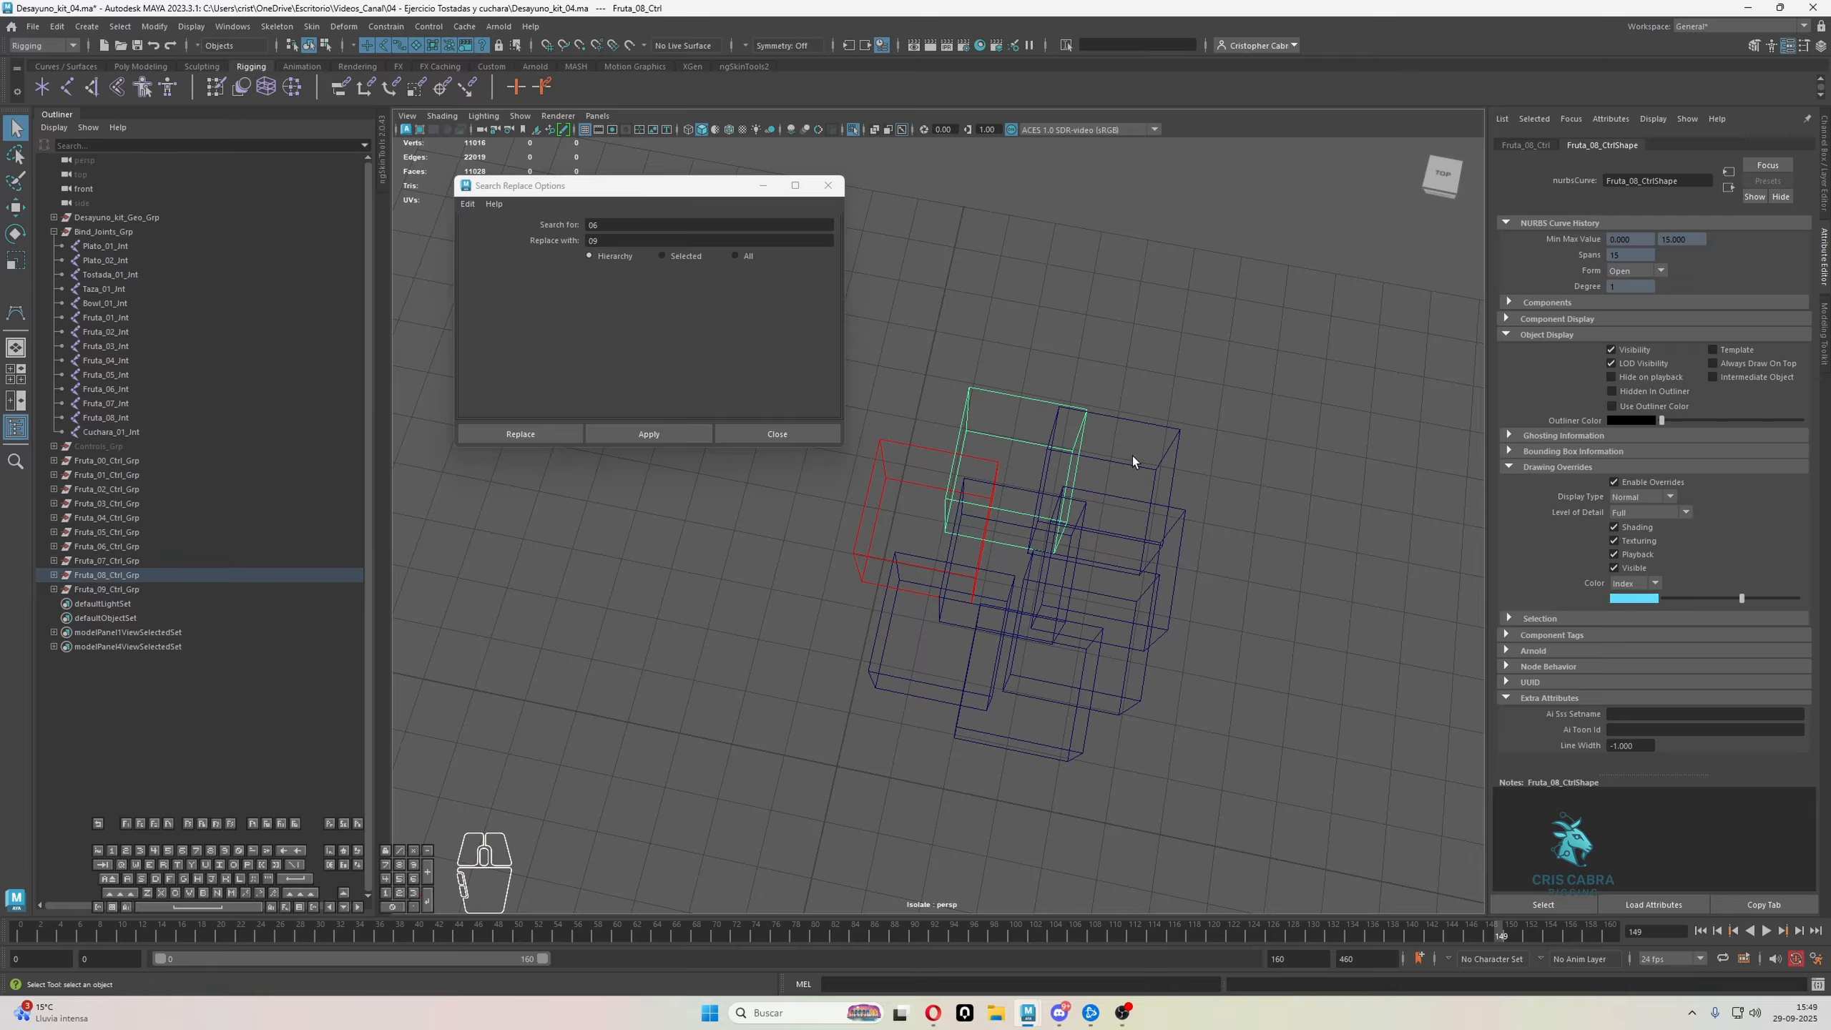
Enable drawing overrides on the Fruta_03_Ctrl cube and set its index color to magenta
left_click(1179, 441)
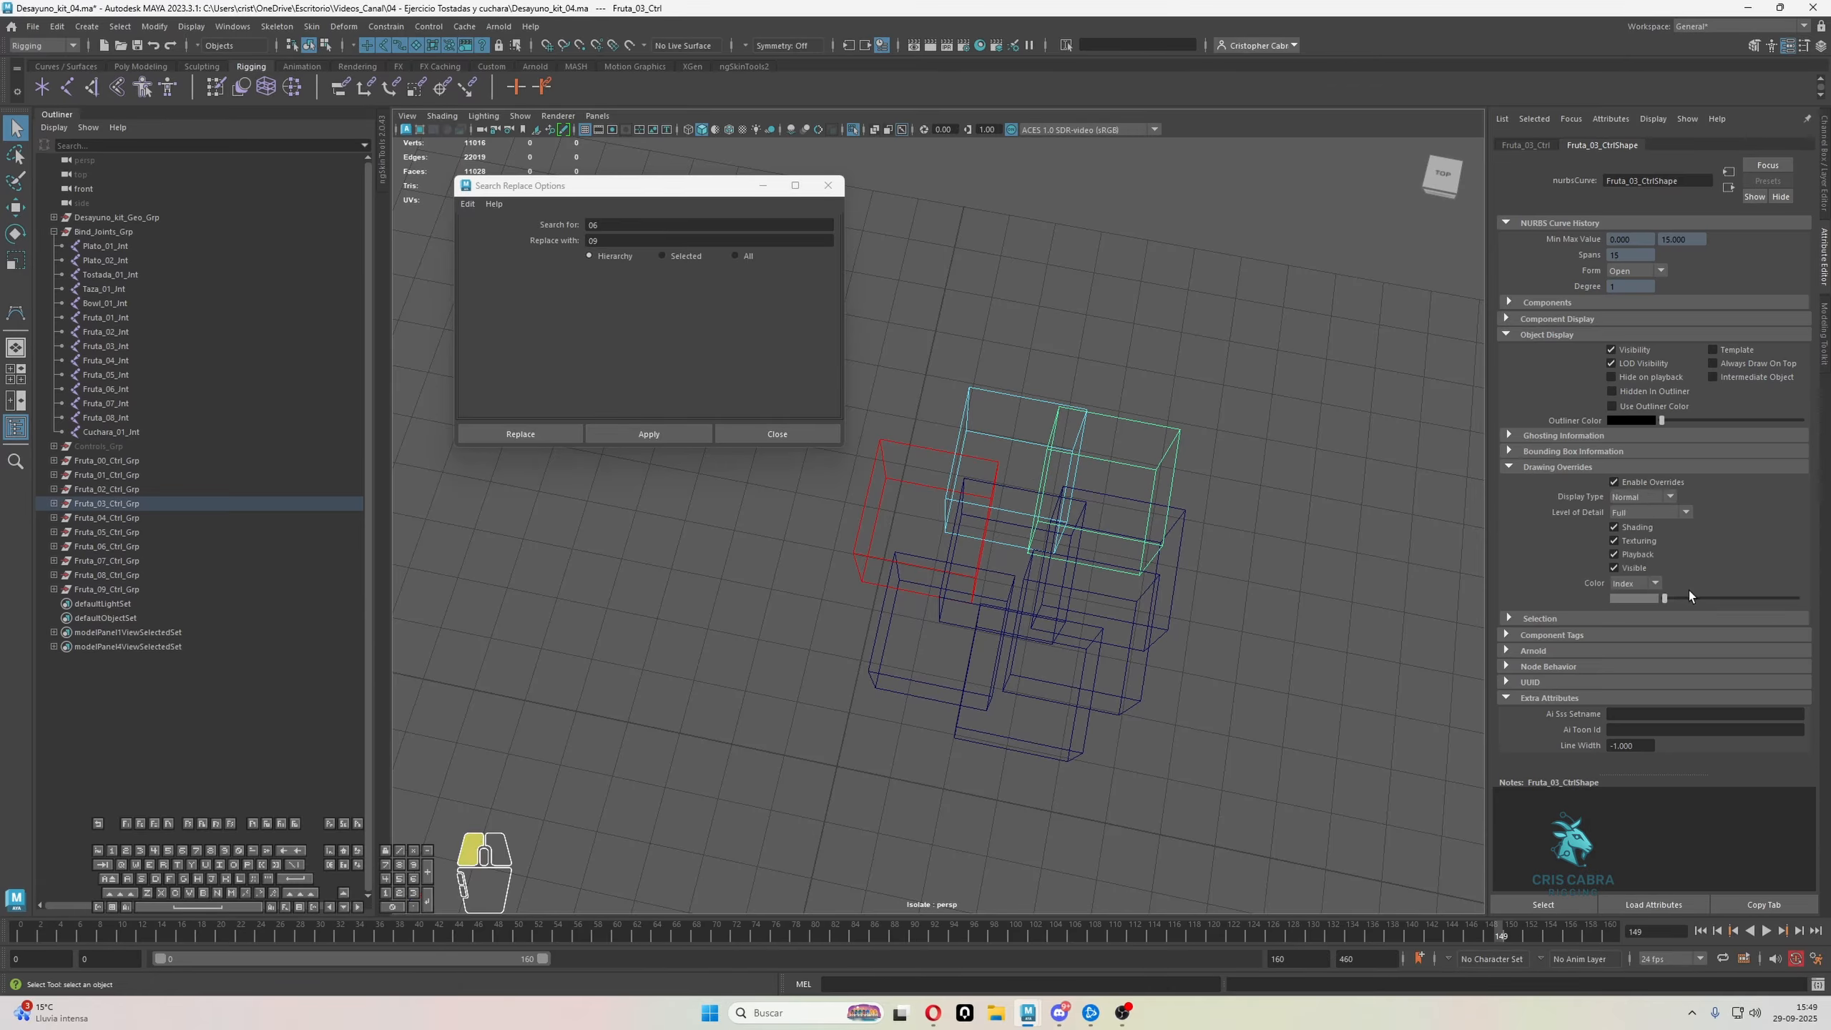
left_click_drag(1688, 593, 1703, 598)
left_click_drag(1226, 490, 1275, 491, "alt")
left_click(1274, 491)
Enable drawing overrides on the Fruta_04_Ctrl cube and set its index color to medium blue
left_click(1180, 497)
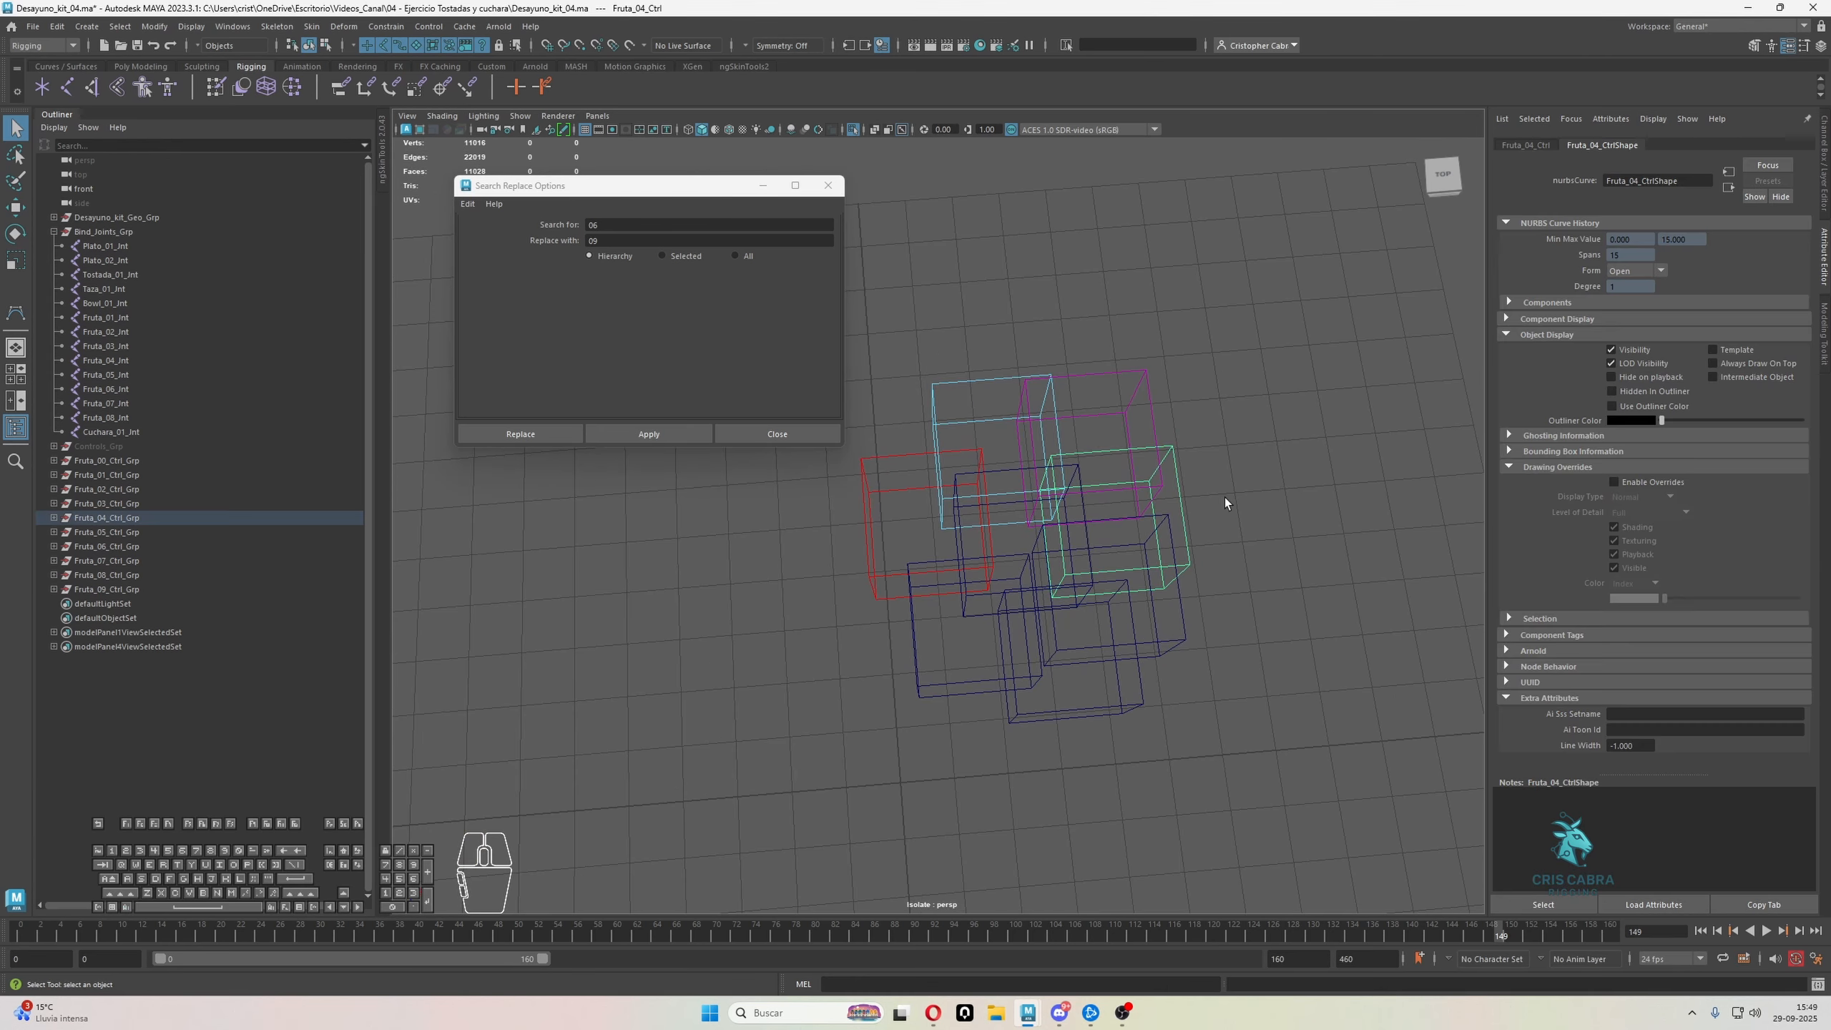
left_click(1633, 483)
left_click_drag(1685, 598, 1728, 597)
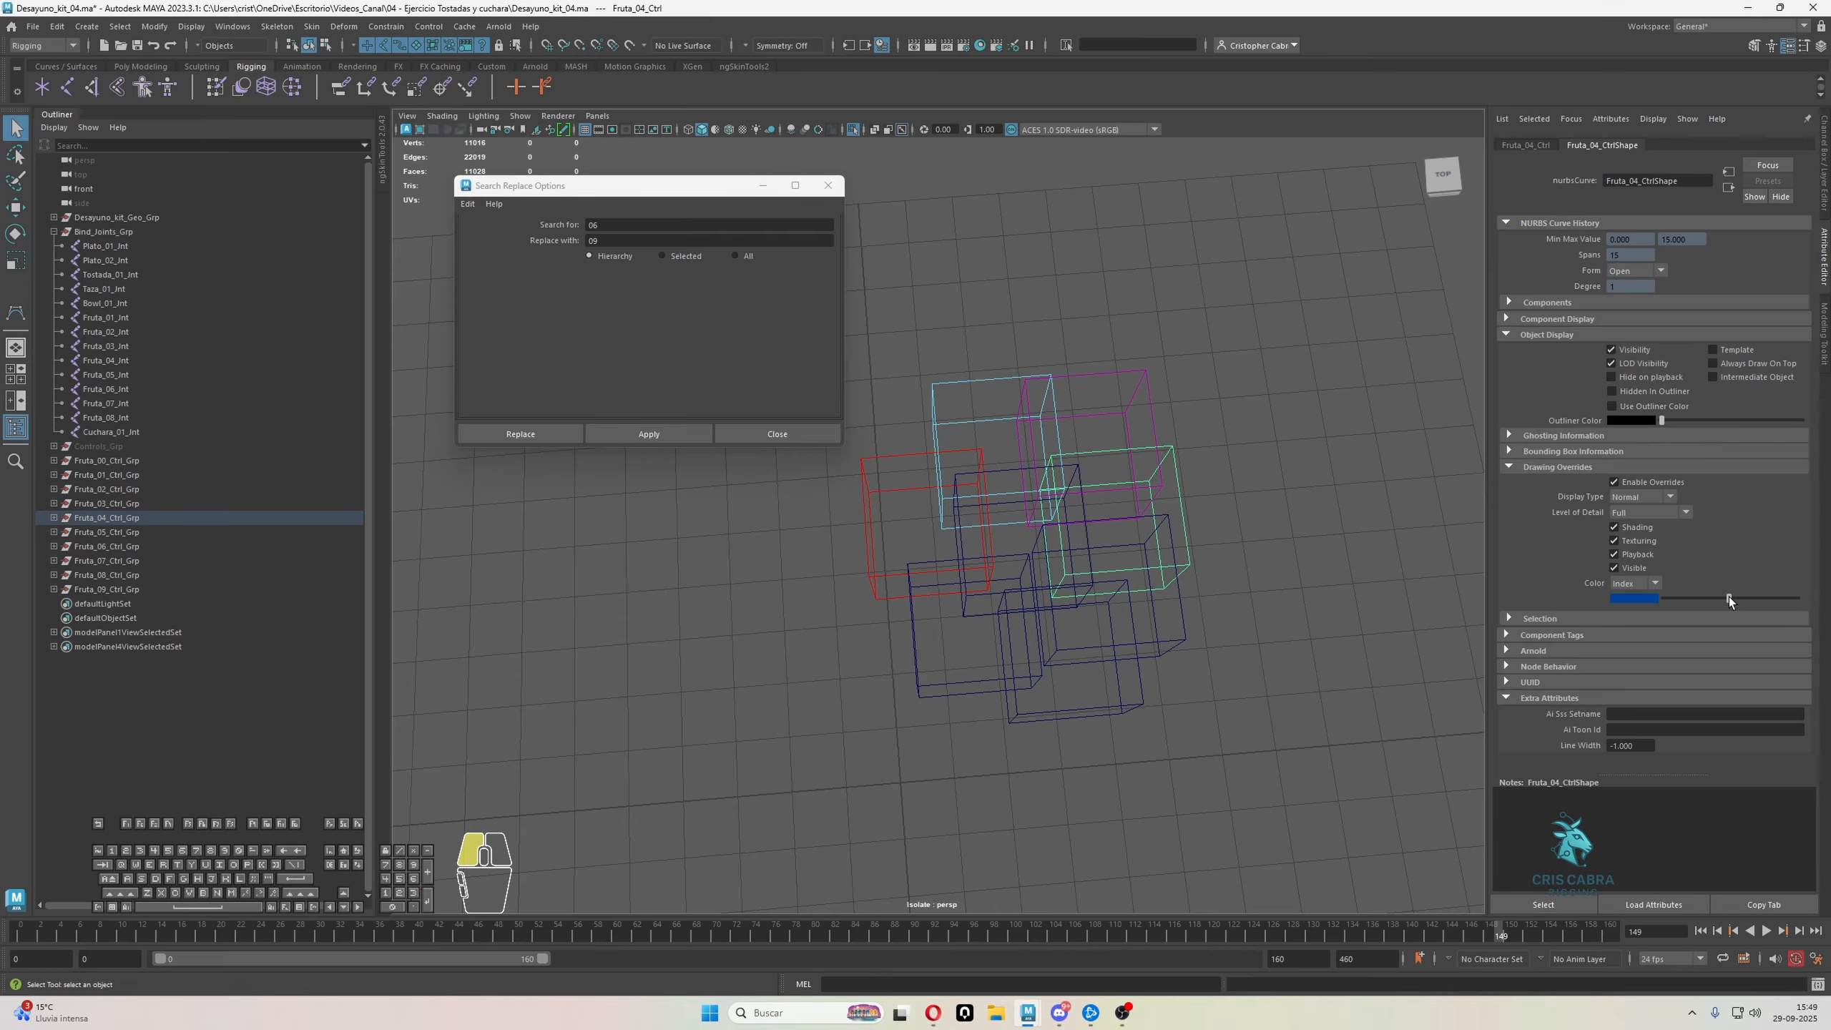
left_click(1331, 549)
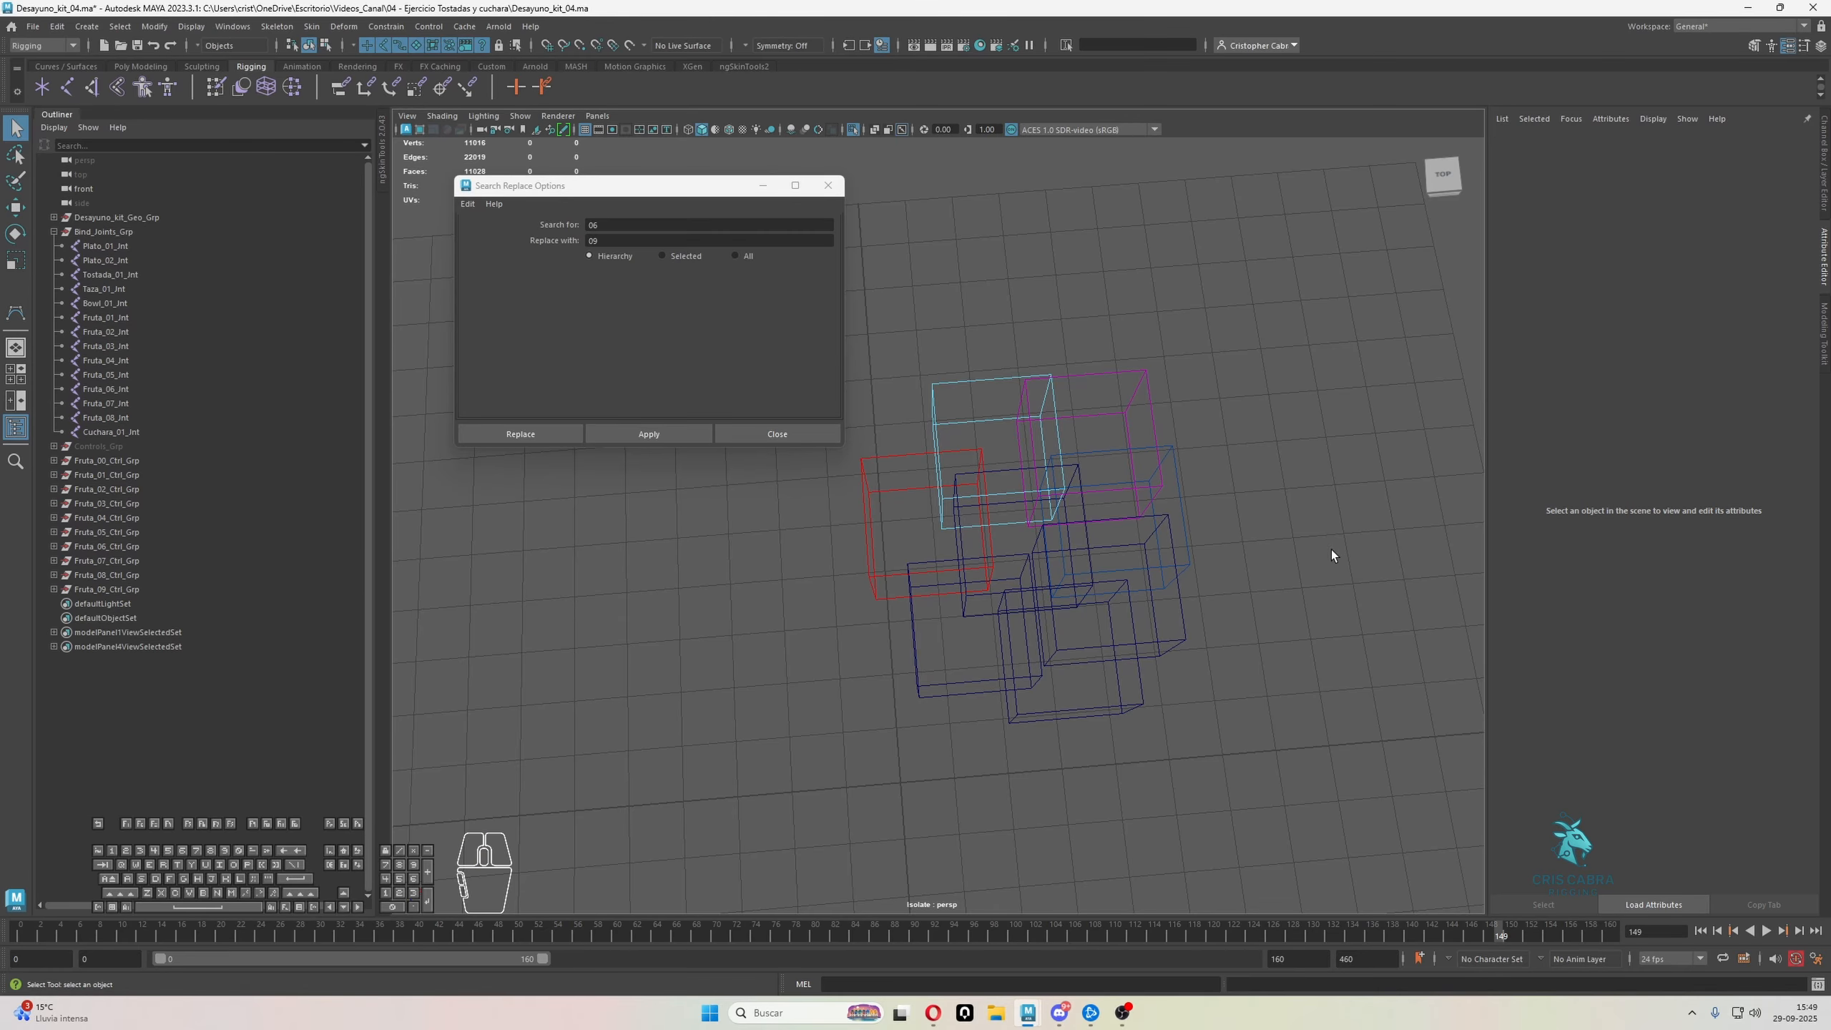
Enable drawing overrides on the Fruta_05_Ctrl cube and set its index color to bright green
left_click(1170, 612)
left_click(1668, 481)
left_click_drag(1699, 596, 1725, 601)
left_click(1169, 728)
left_click_drag(1169, 728, 1229, 703, "alt")
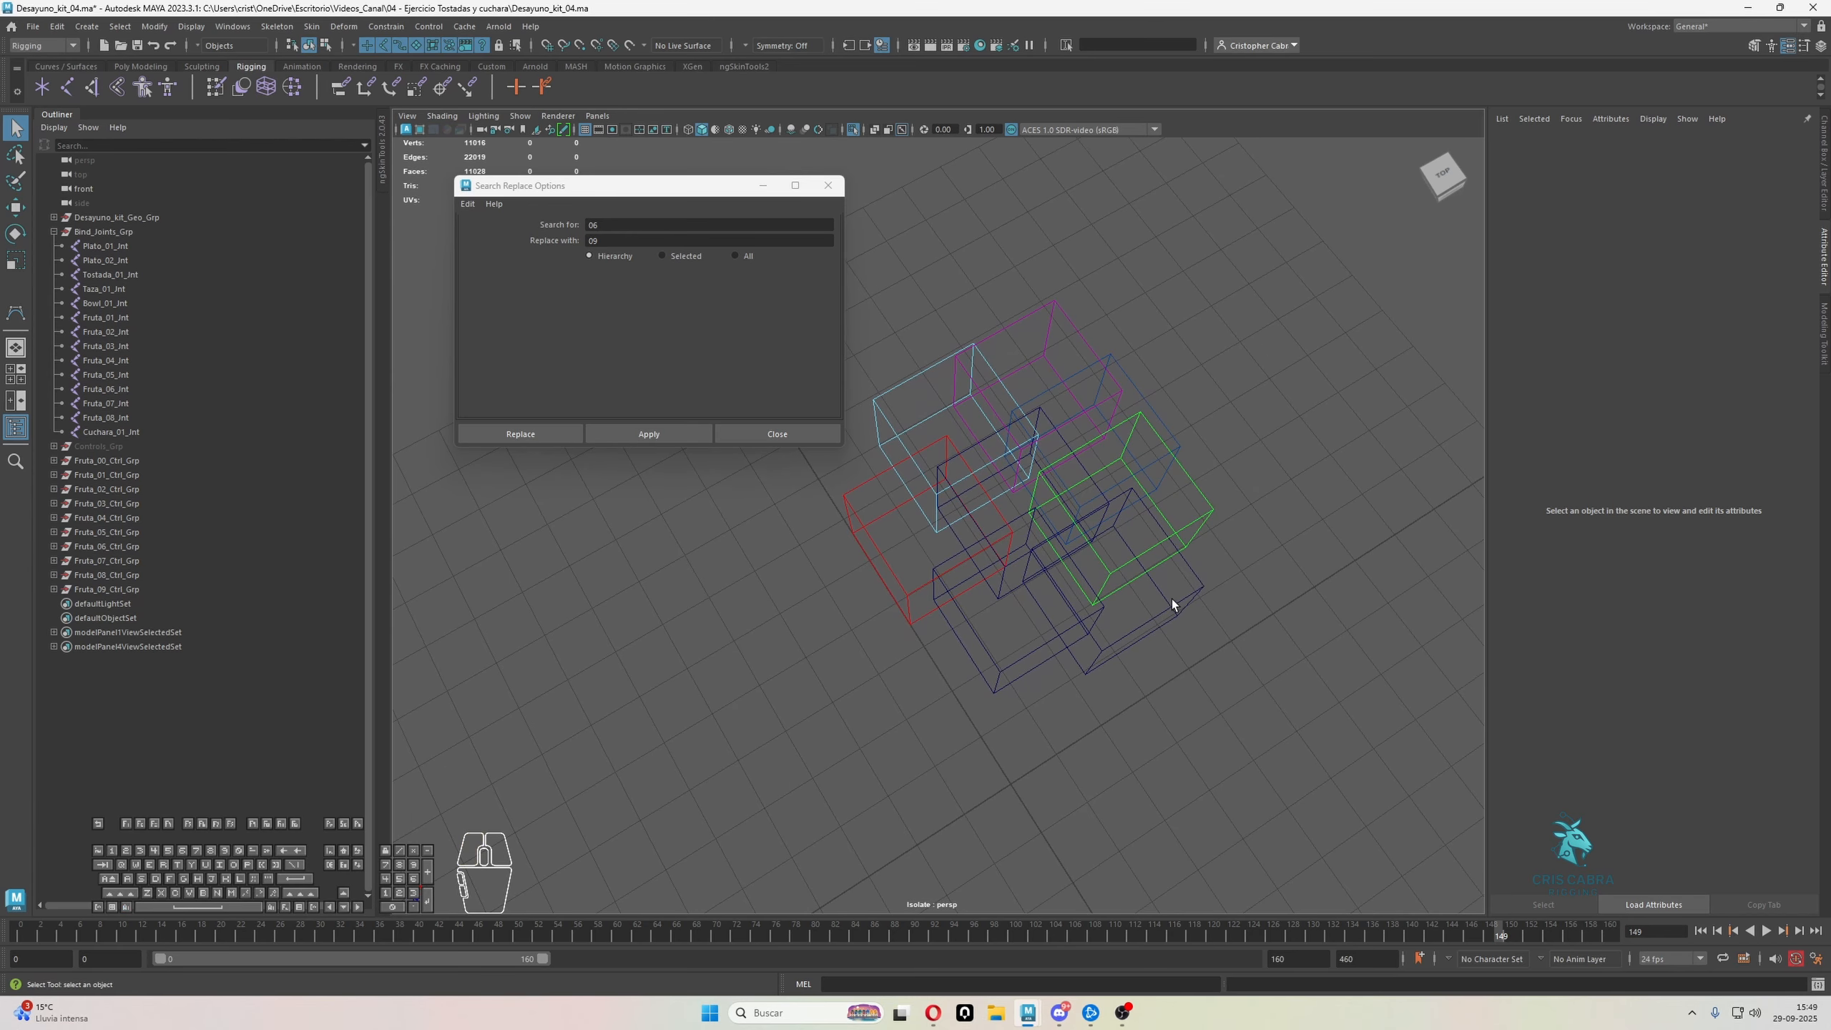
Enable drawing overrides on the Fruta_06_Ctrl cube and set its index color to bright blue
left_click(1172, 600)
left_click(1683, 480)
mouse_move(1709, 598)
left_mouse_down()
mouse_move(1762, 601)
mouse_move(1686, 593)
left_mouse_up()
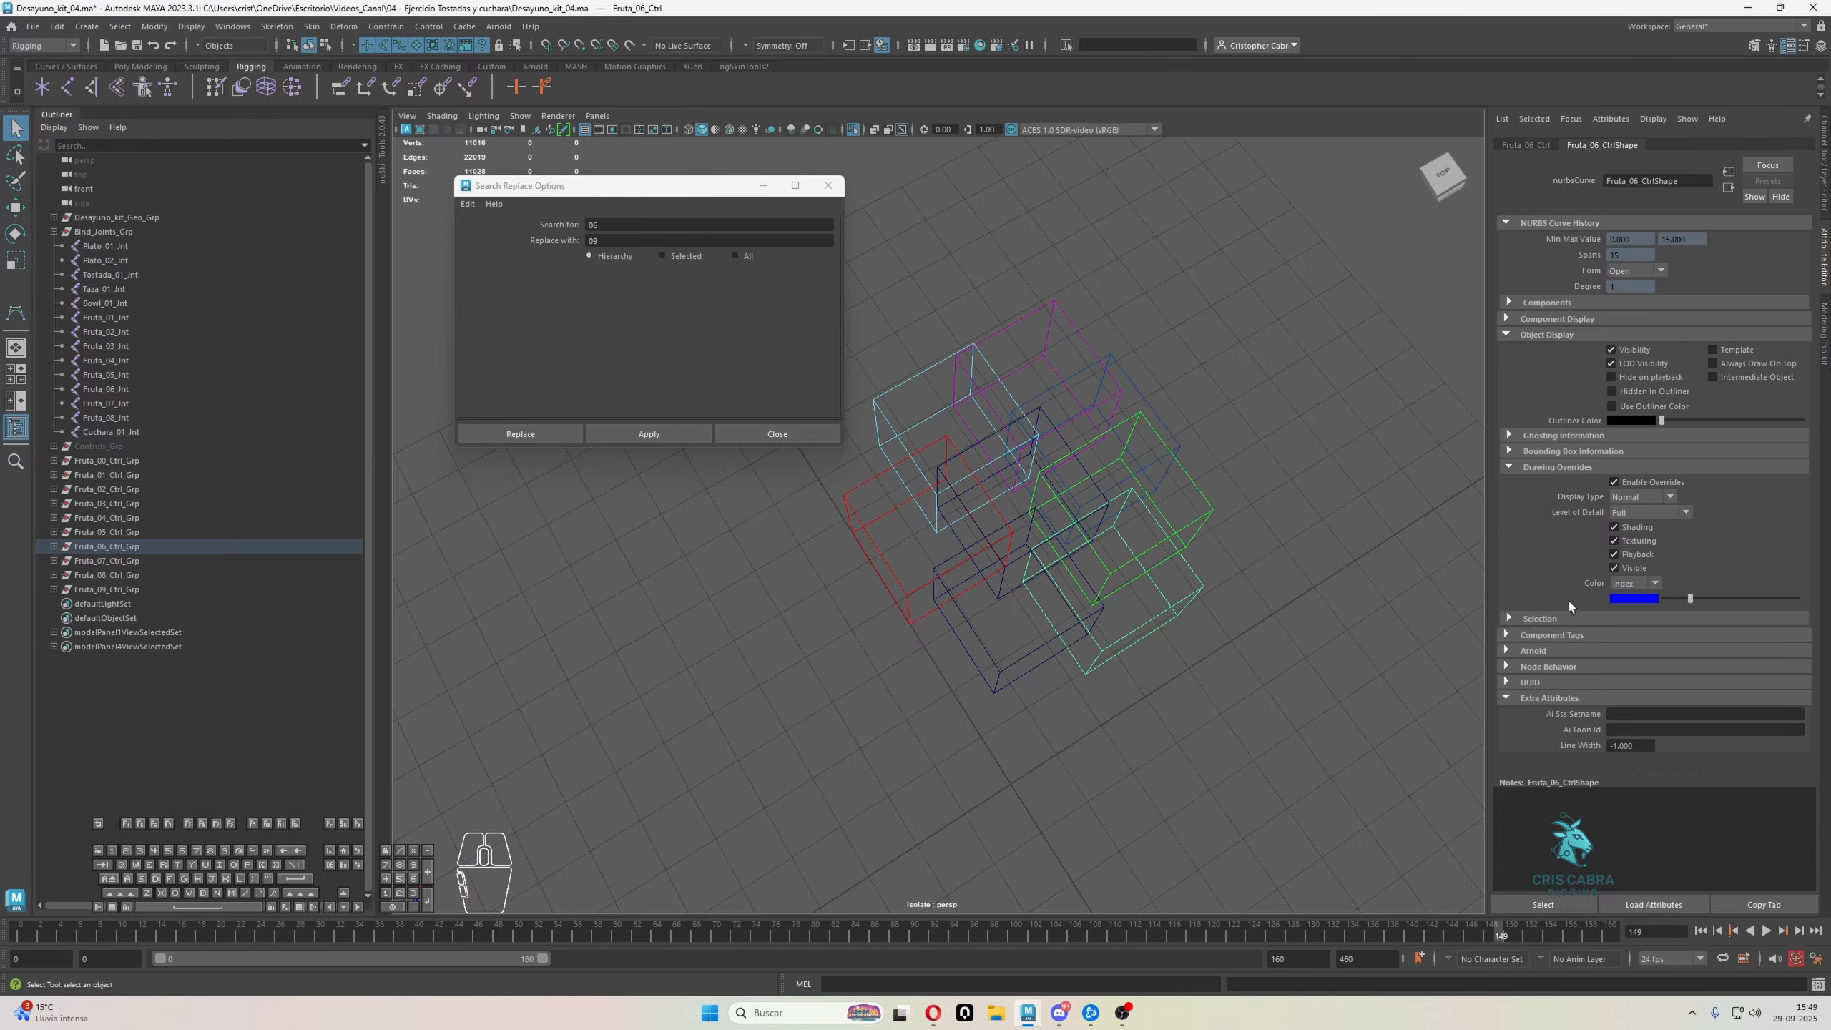
left_click(1262, 613)
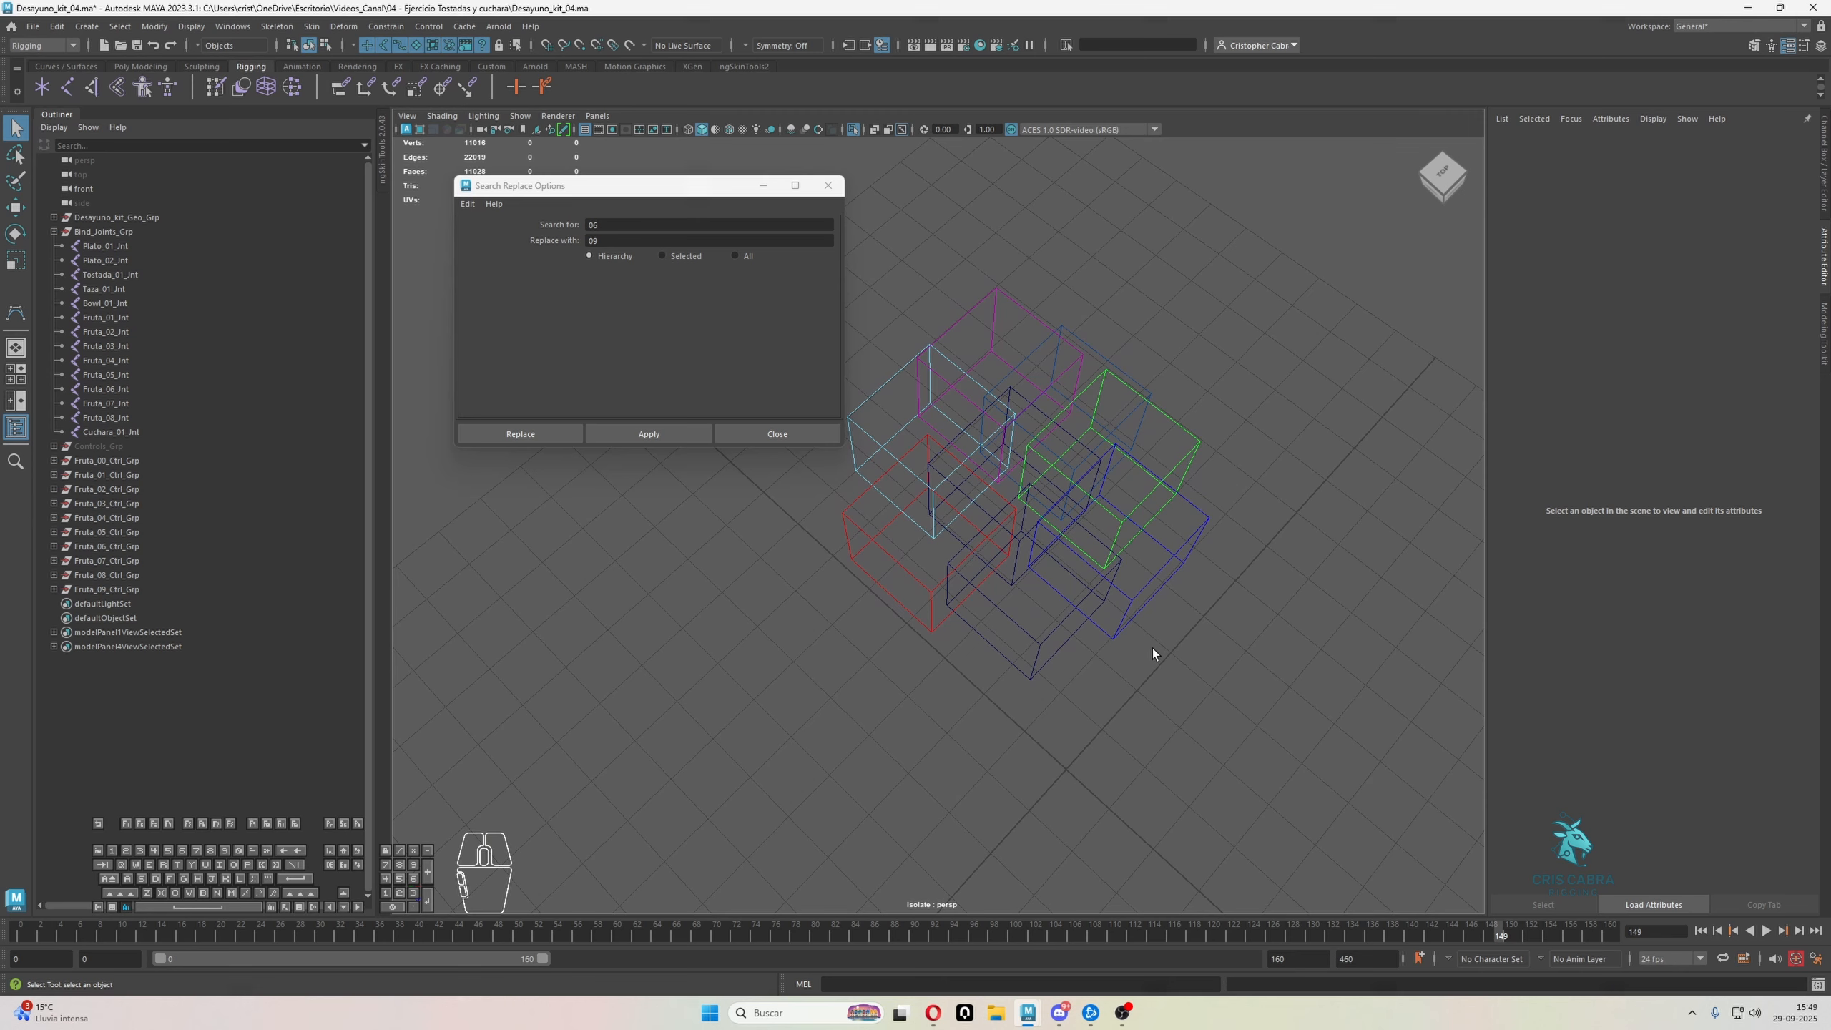
Enable drawing overrides on the Fruta_07_Ctrl cube and set its index color to reddish brown
left_click(1039, 664)
left_click(1614, 482)
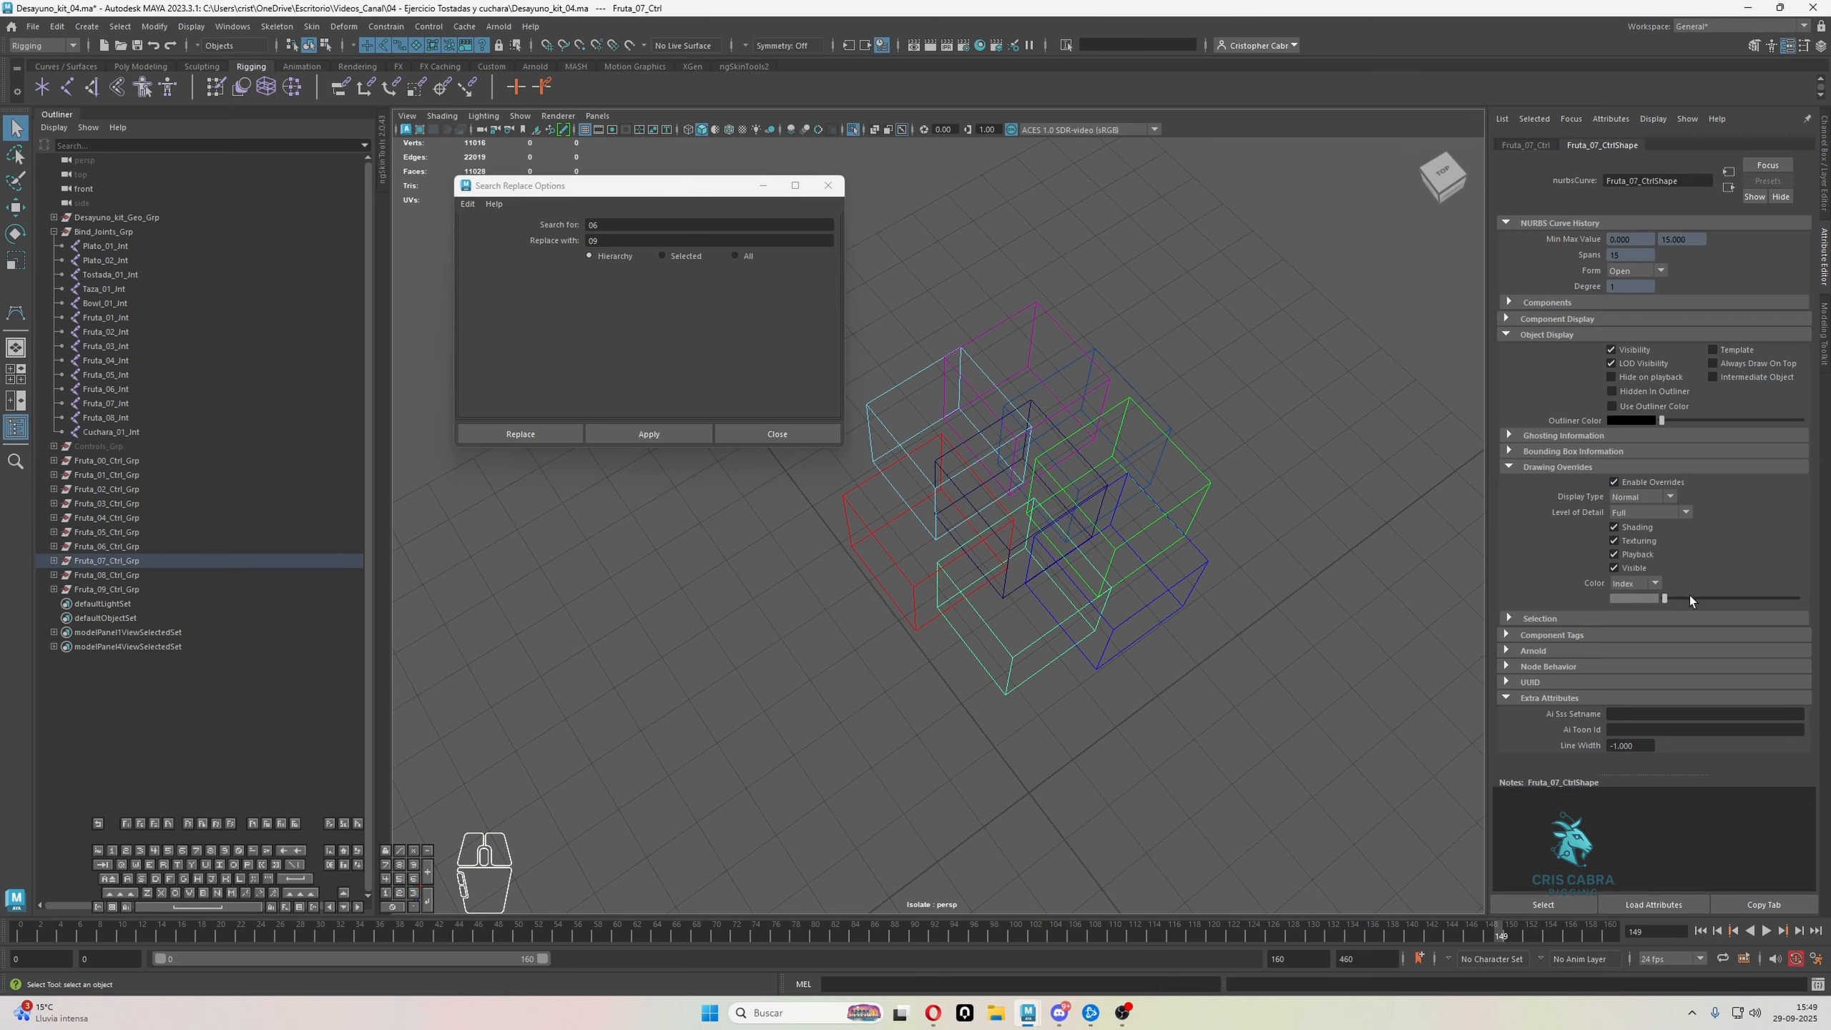
left_click_drag(1690, 596, 1706, 598)
left_click(1301, 606)
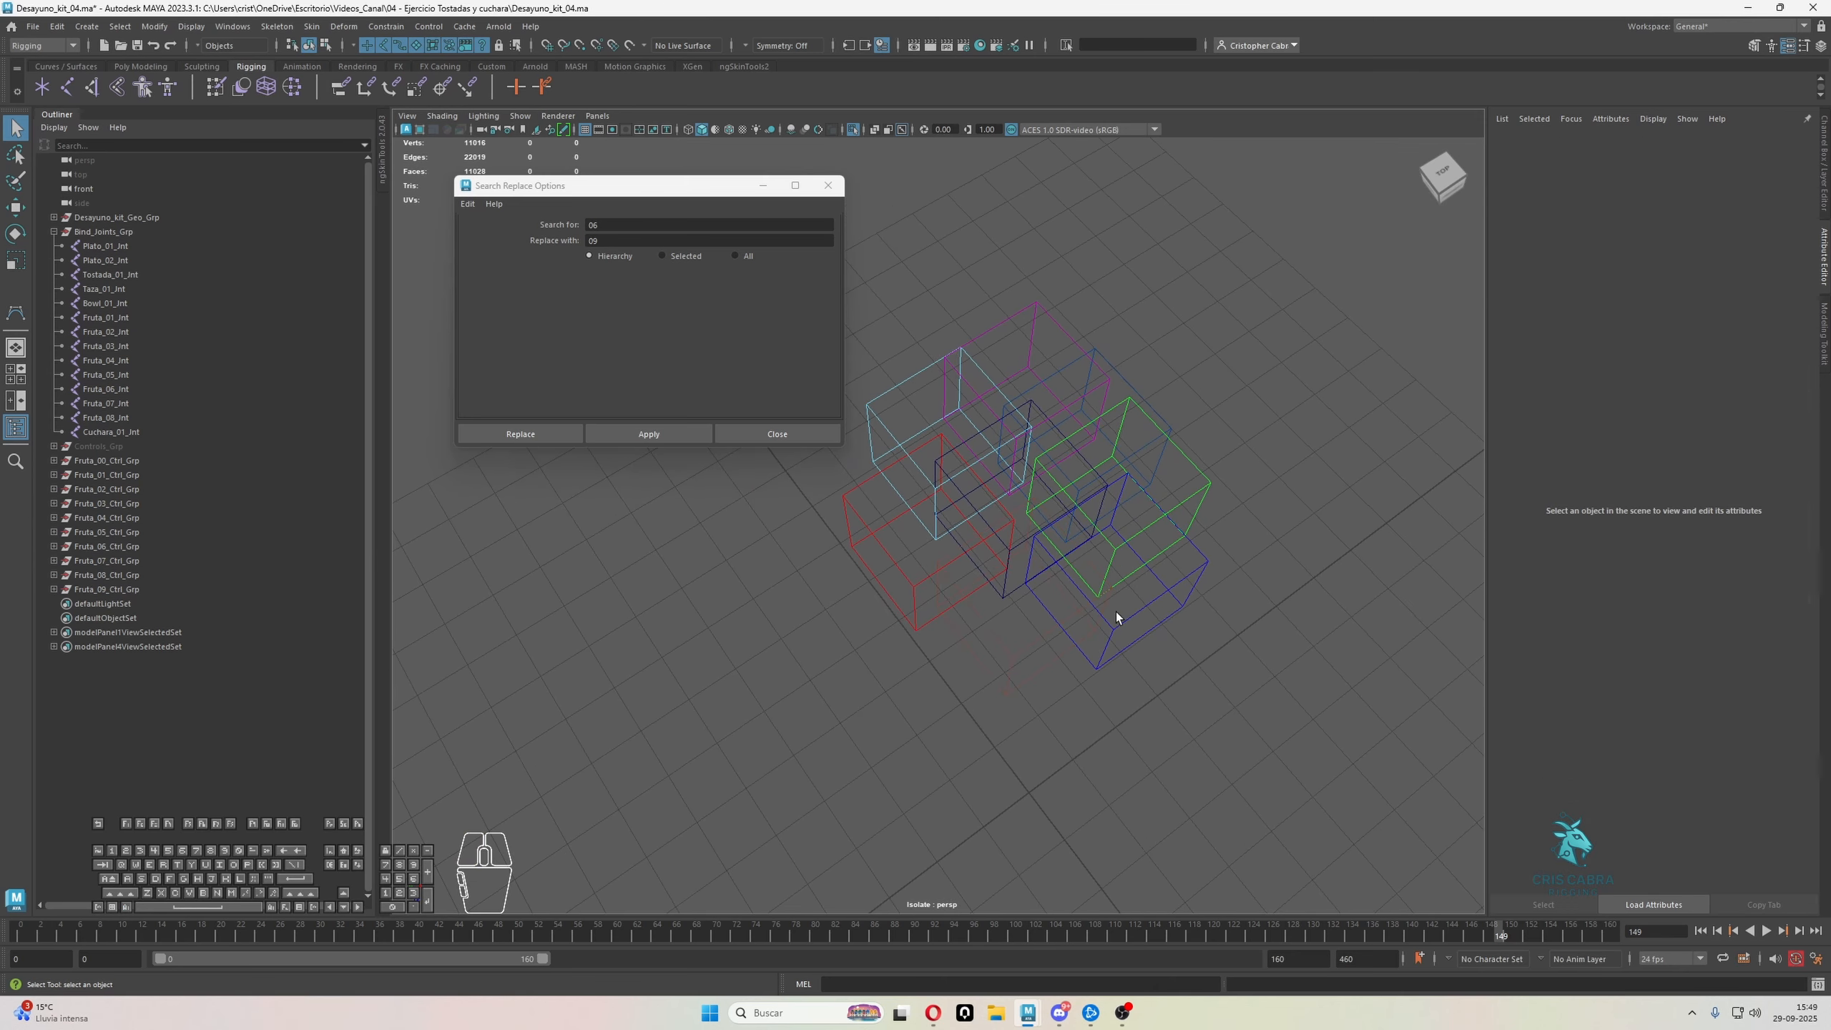
Enable drawing overrides on the Fruta_02_Ctrl cube and set its index color to dark green
left_click(1098, 481)
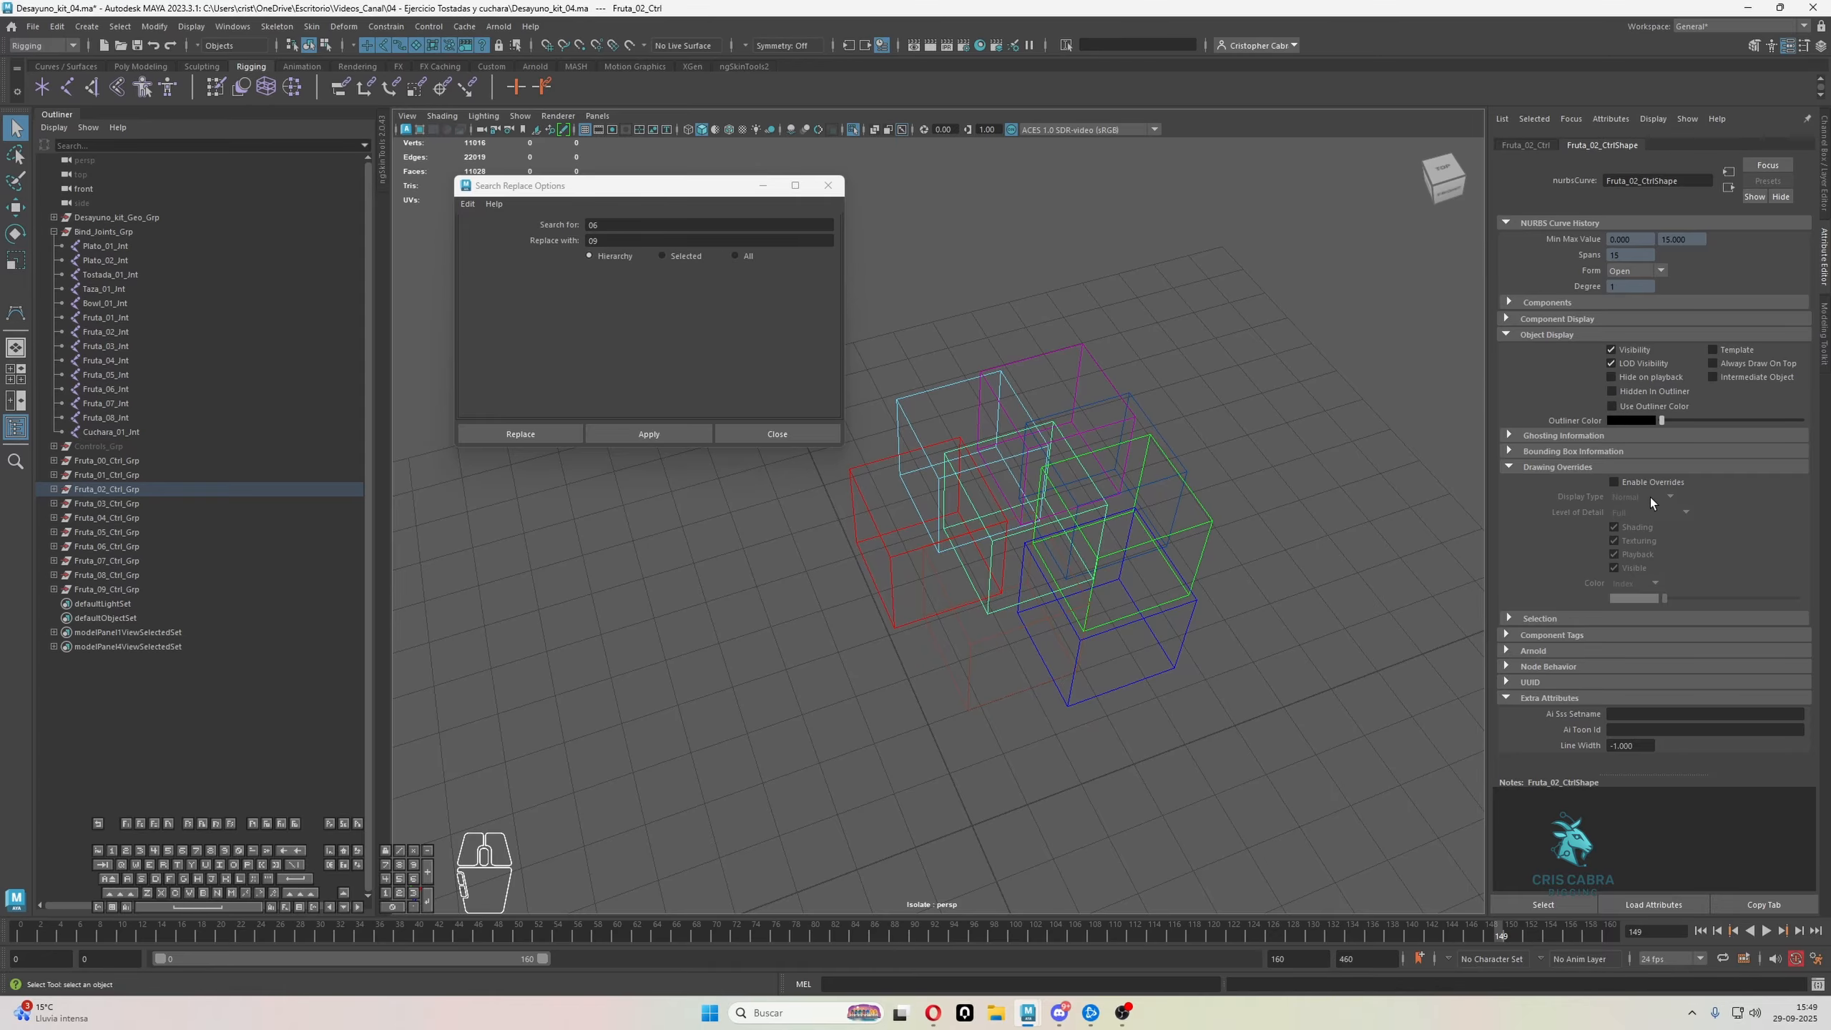
left_click(1613, 482)
left_click_drag(1665, 598, 1694, 598)
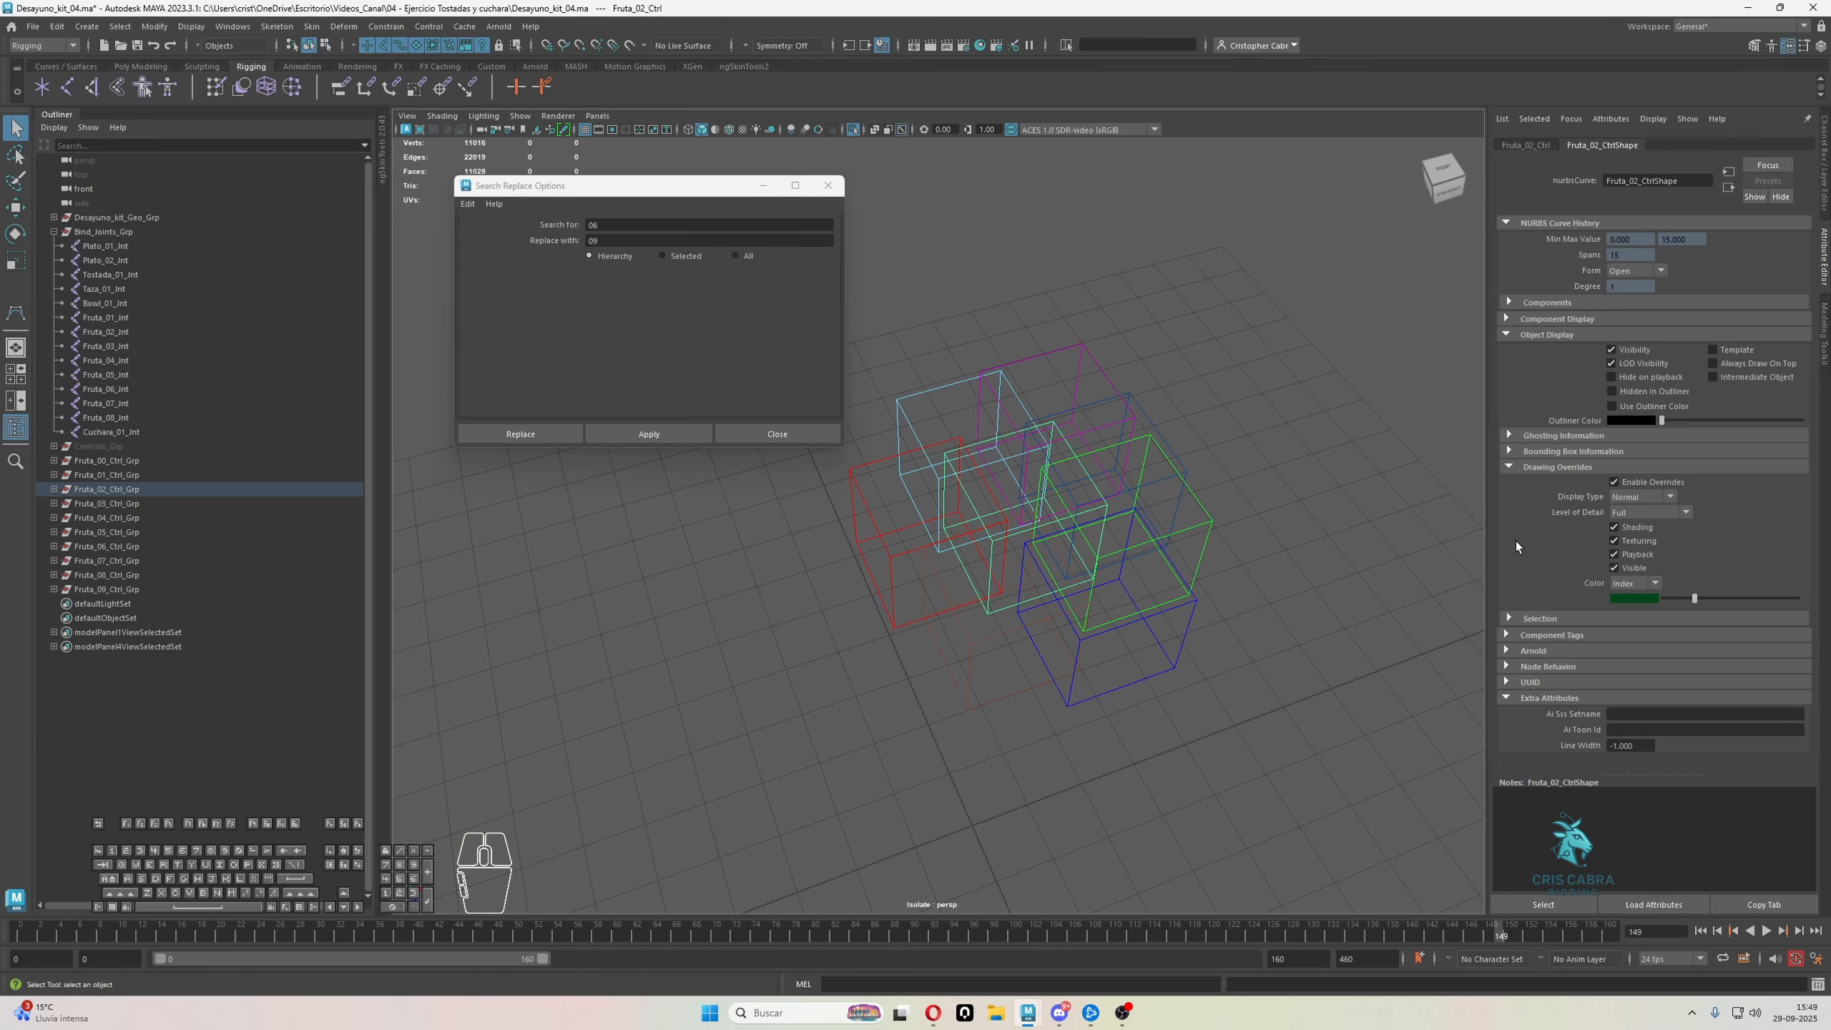
left_click_drag(1326, 473, 1119, 503, "alt")
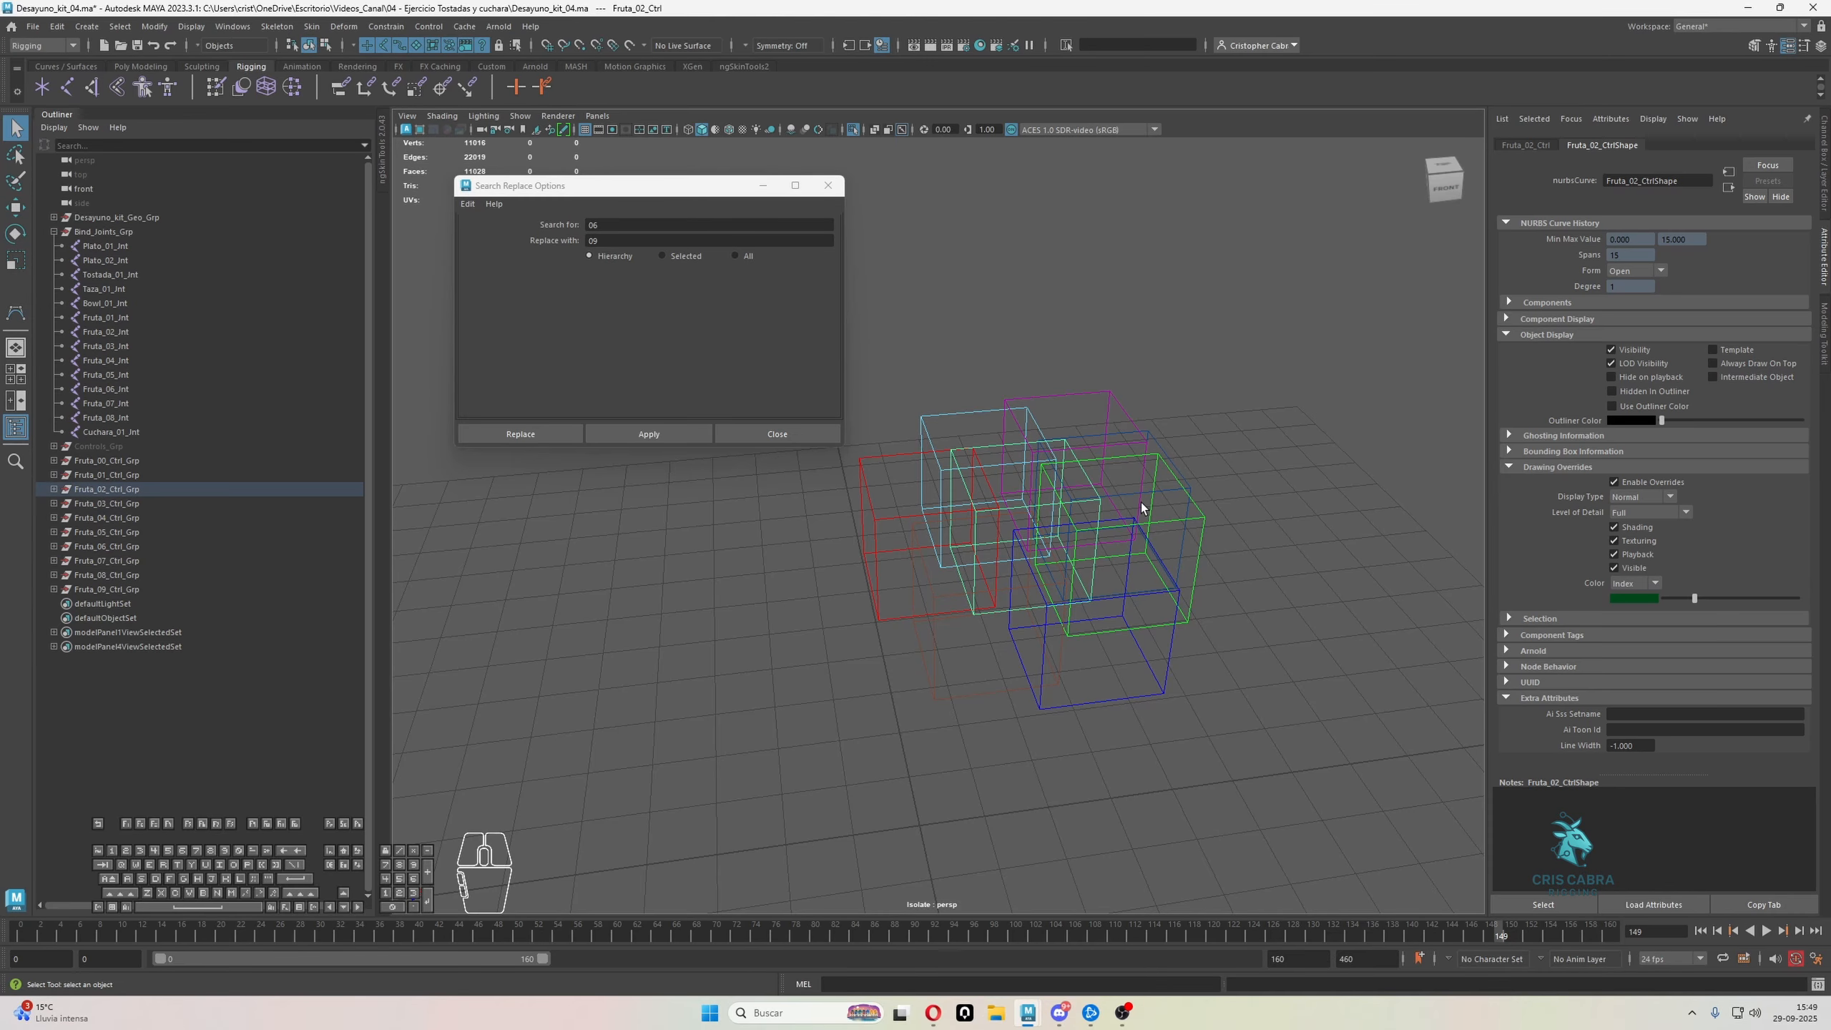
Set the line width to 2 on the Fruta_02, Fruta_06 and Fruta_05 control curves
left_click(1621, 746)
left_click(1218, 571)
left_click(1181, 664)
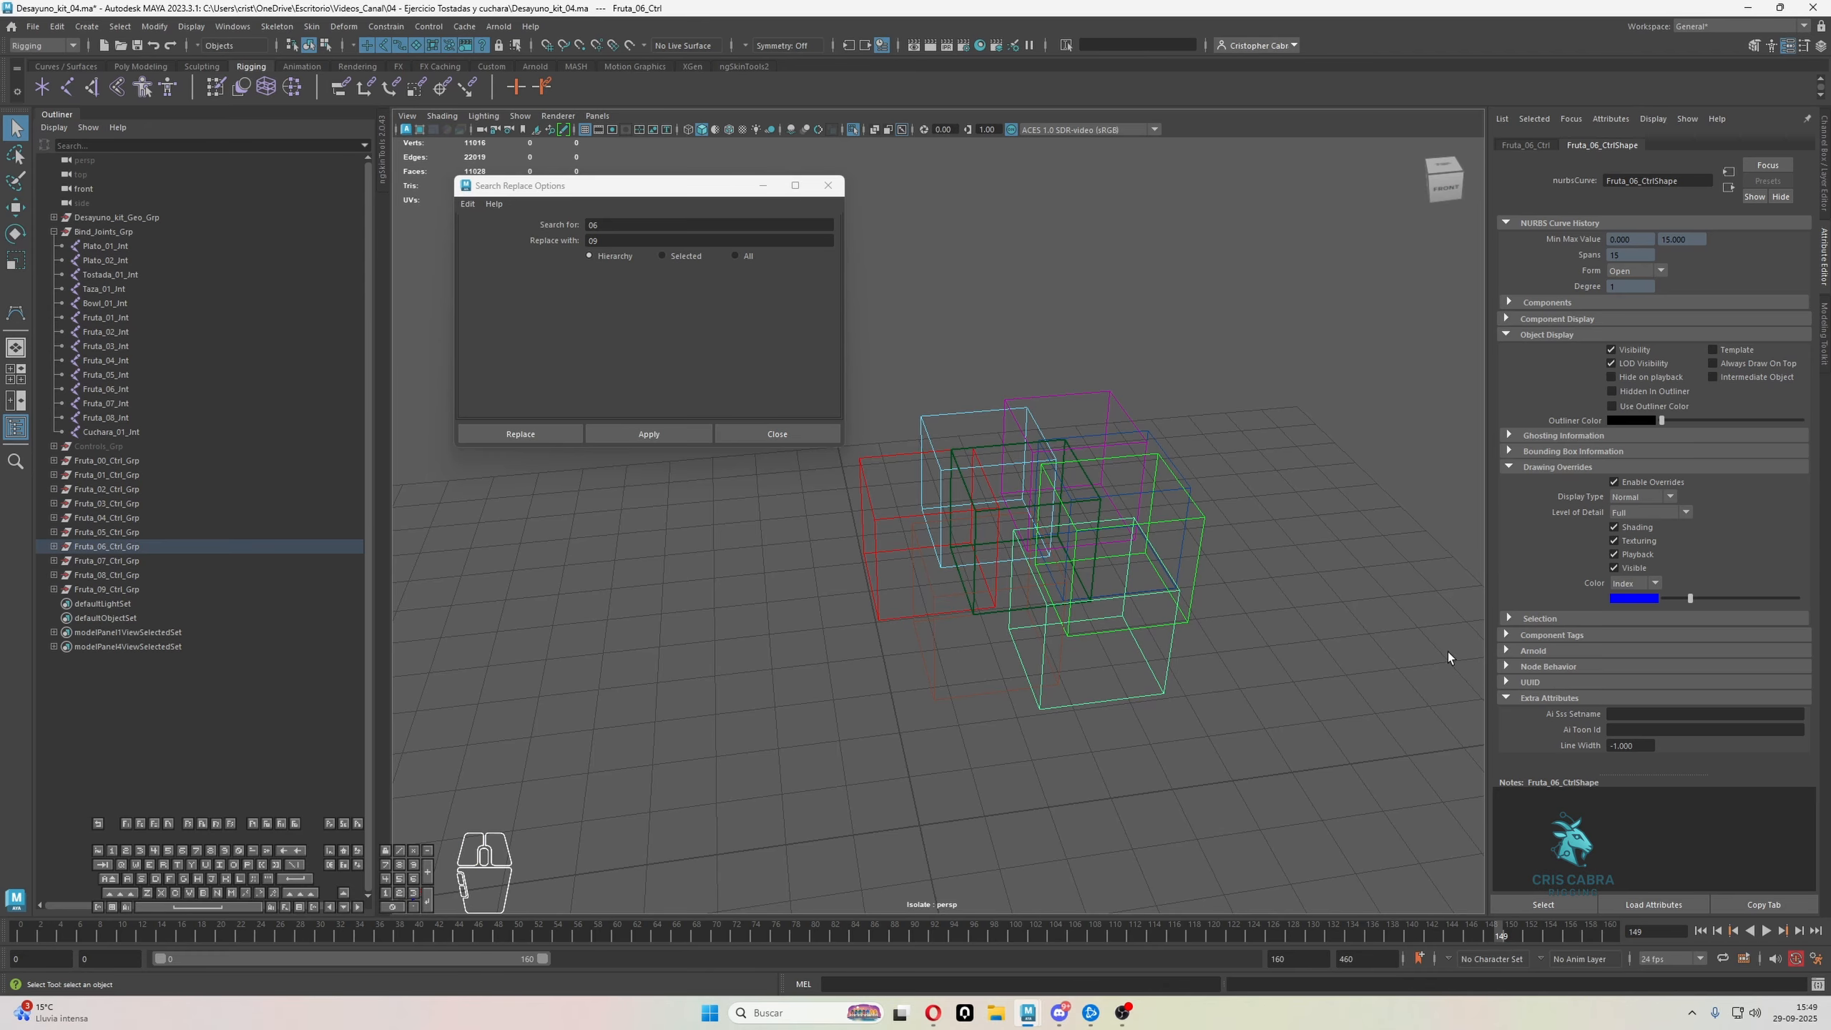
mouse_move(1644, 751)
left_mouse_down()
mouse_move(1532, 731)
mouse_move(1575, 747)
left_mouse_up()
type("2")
left_click(1208, 582)
left_click(1196, 577)
type("2")
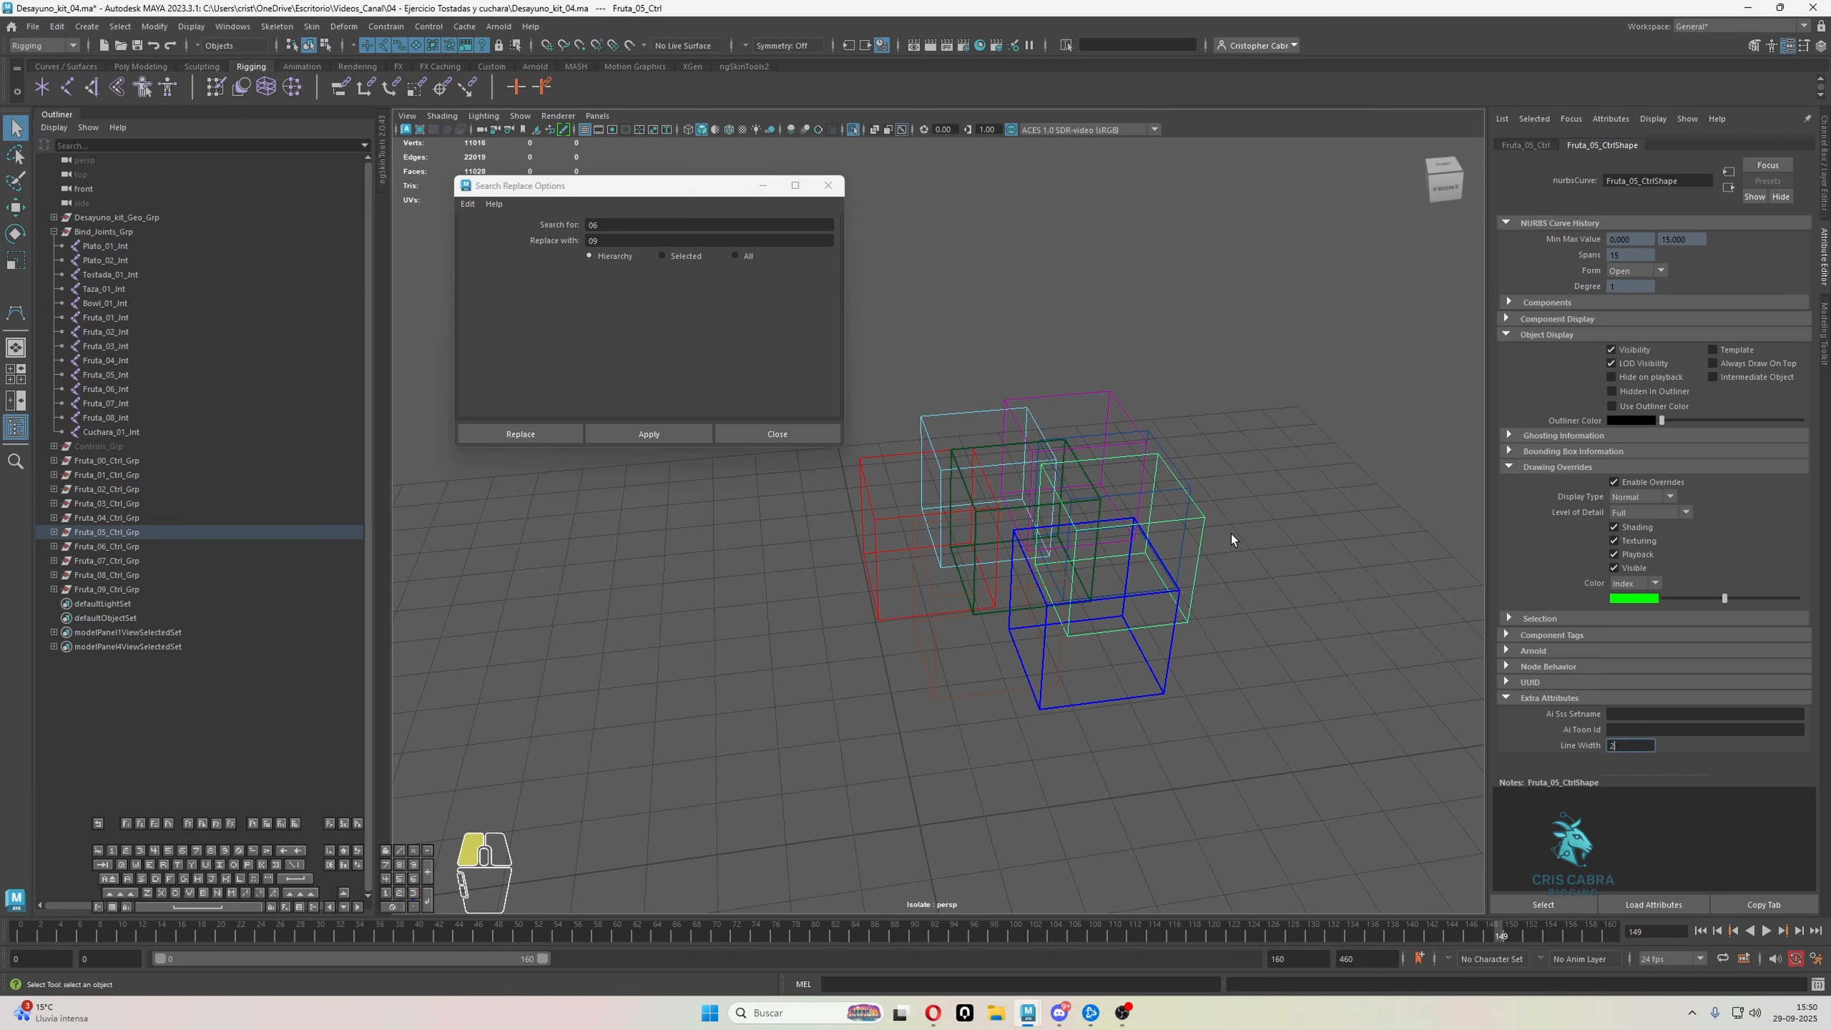
left_click(1230, 534)
Set the line width to 2 on the Fruta_04 and Fruta_07 control curves
left_click(1190, 491)
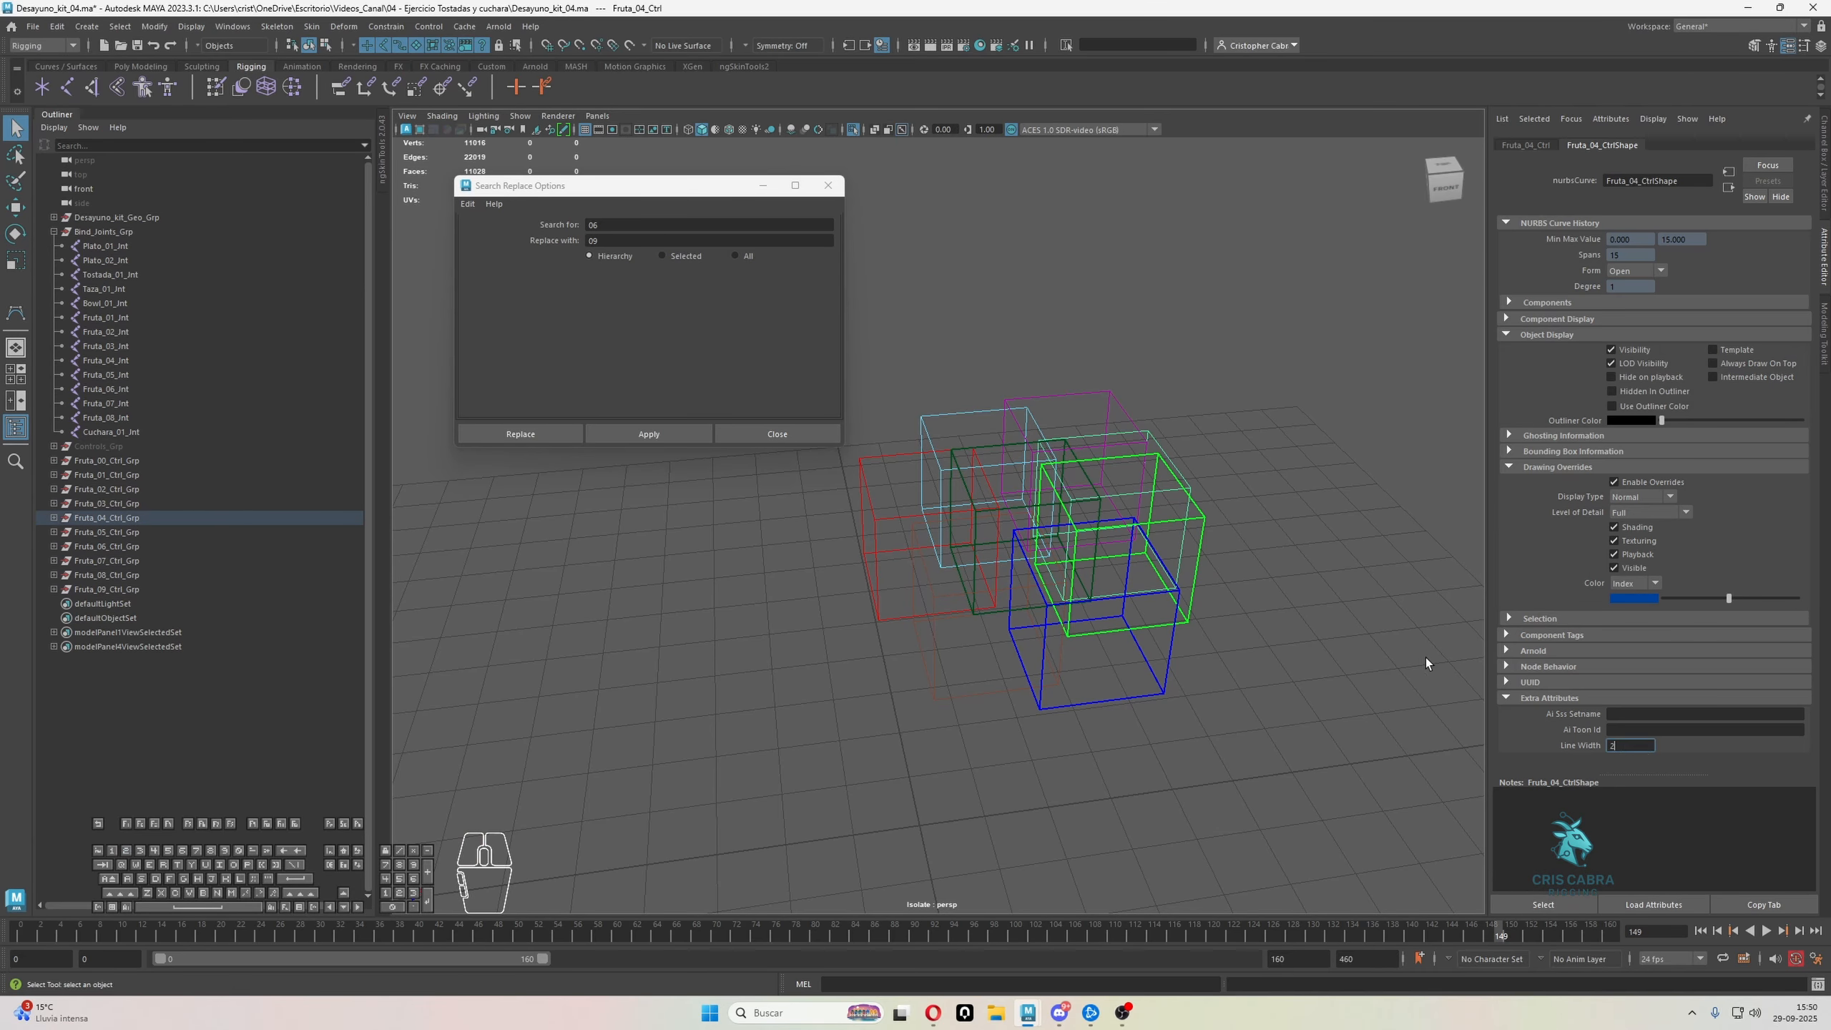
left_click(1355, 649)
left_click(940, 691)
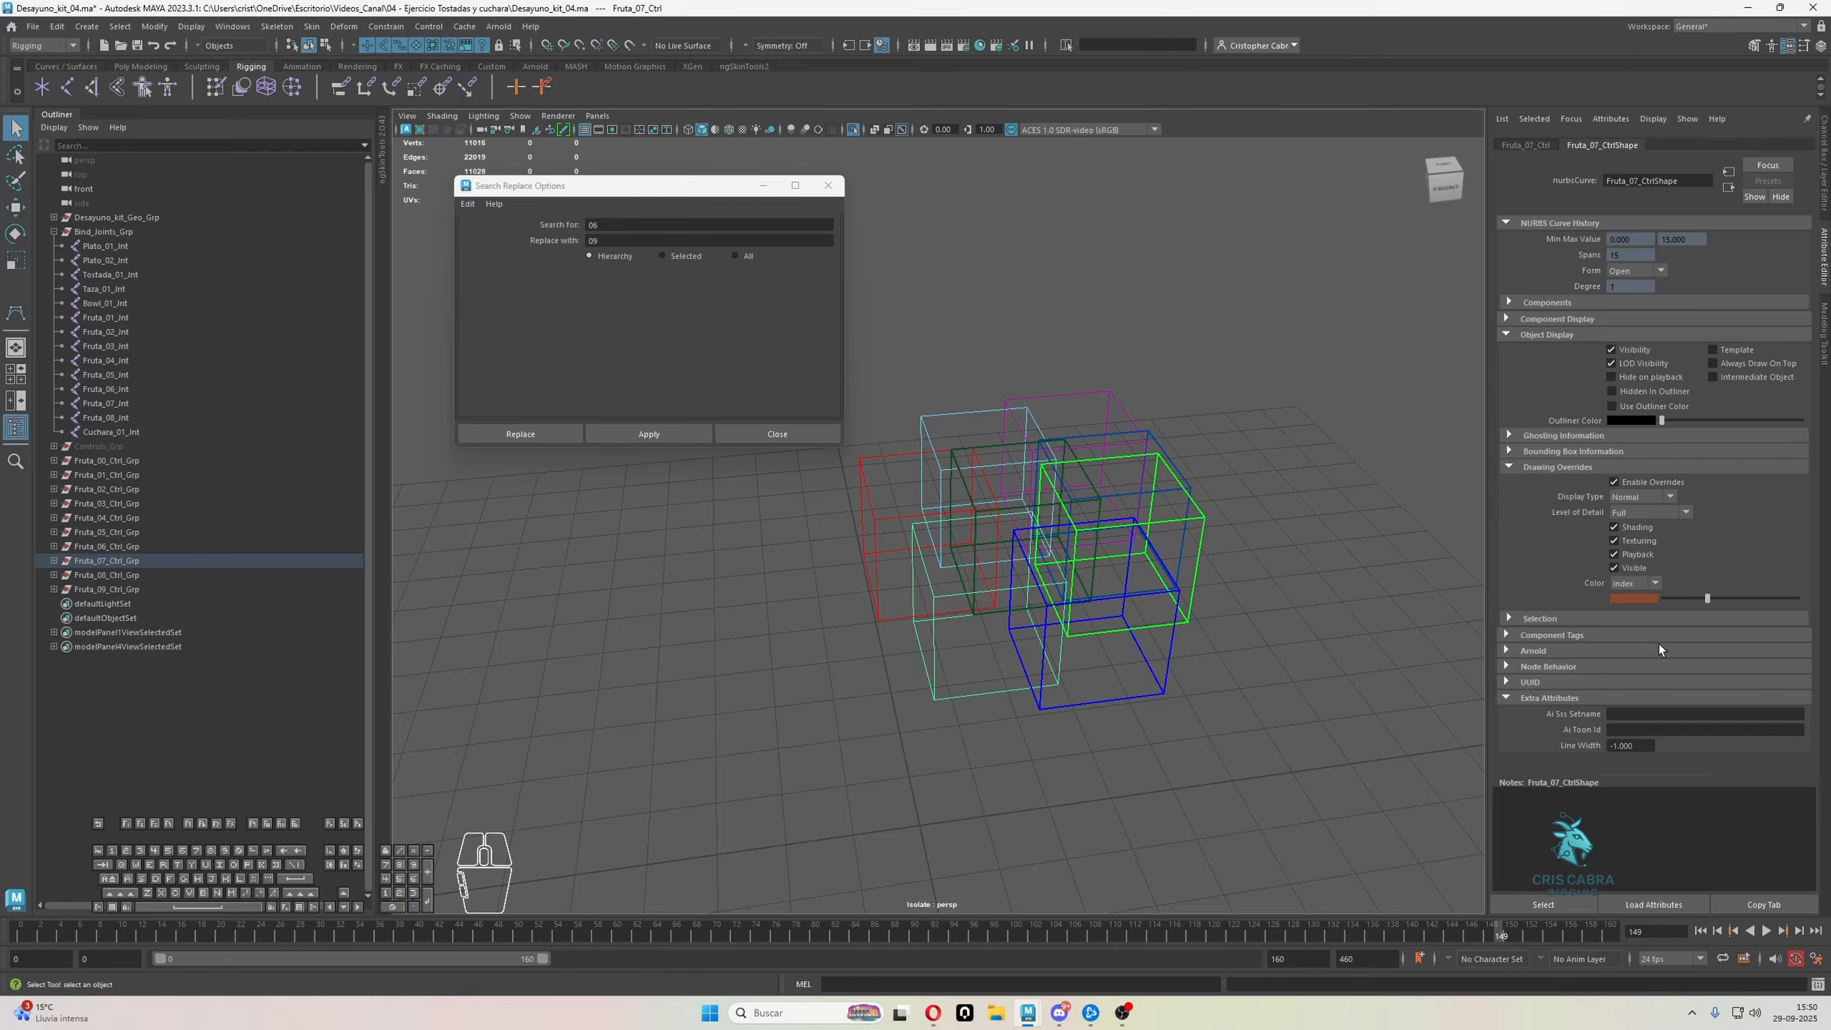
left_click(1202, 707)
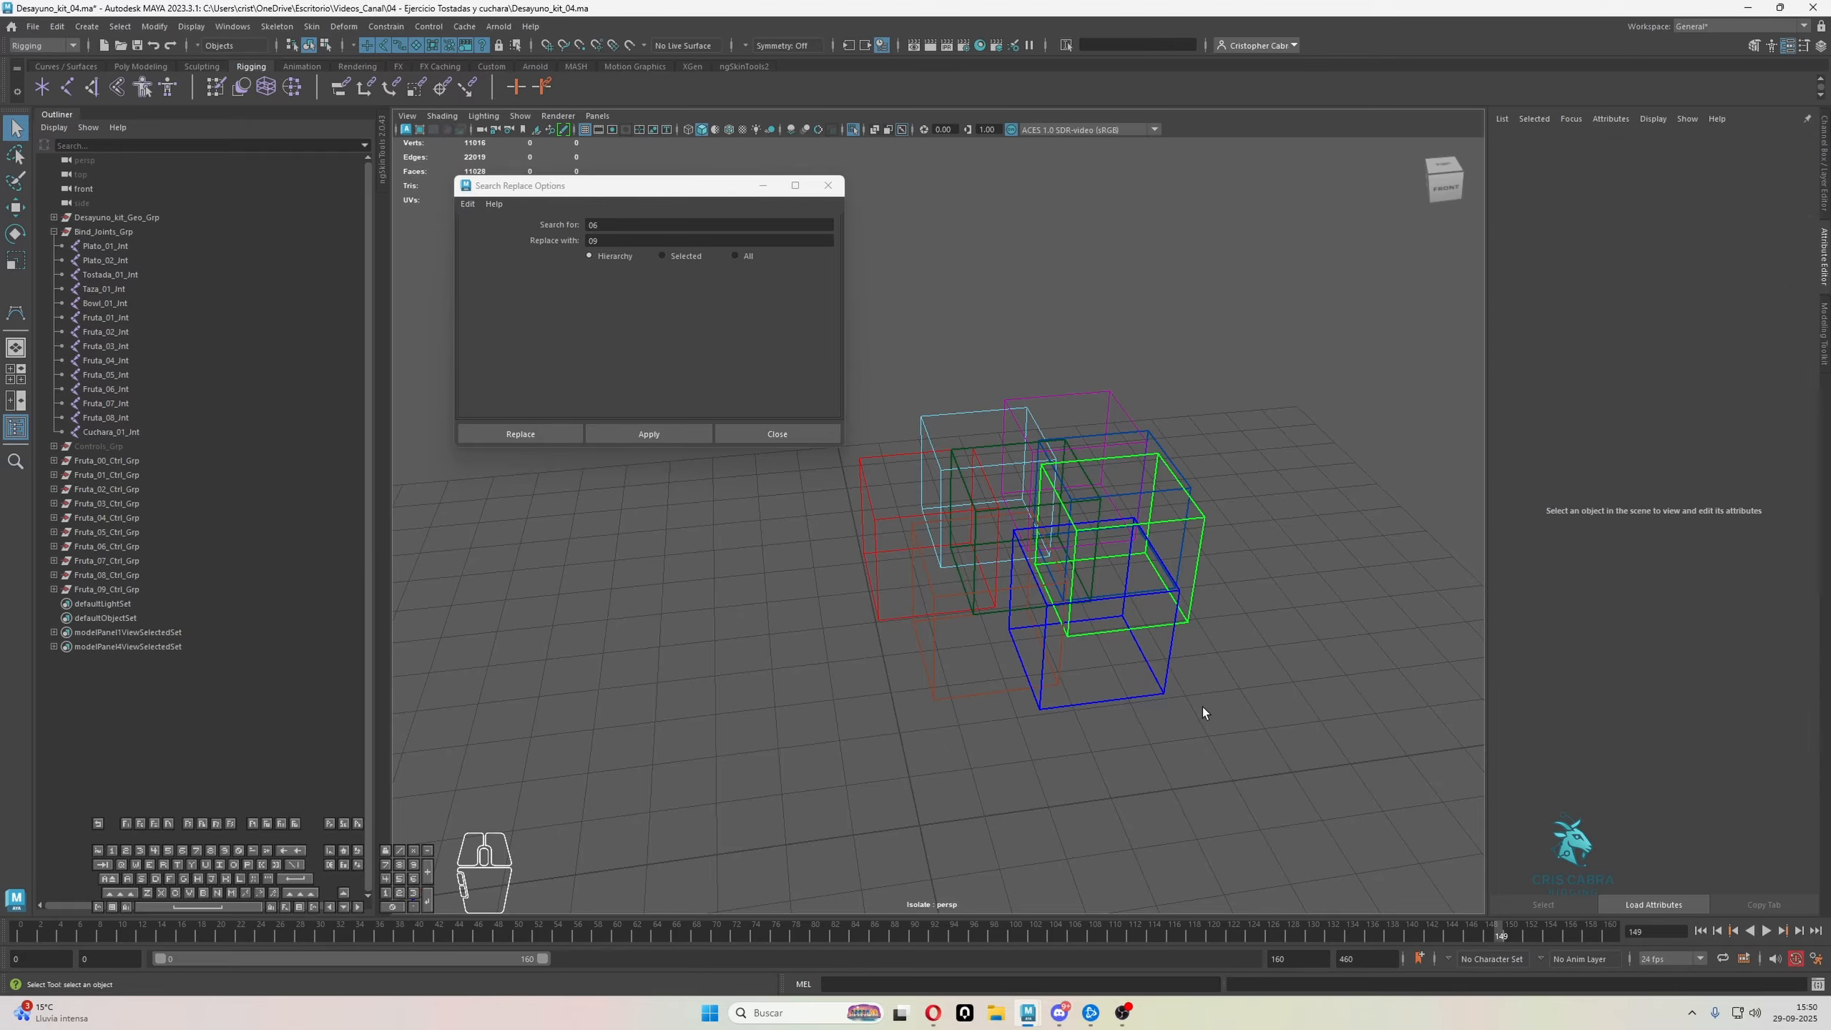
left_click_drag(1030, 498, 1048, 555, "alt")
right_click_drag(1047, 555, 1096, 588, "alt")
Set the line width to 2 on the Fruta_03 and Fruta_01 control curves
left_click(1155, 415)
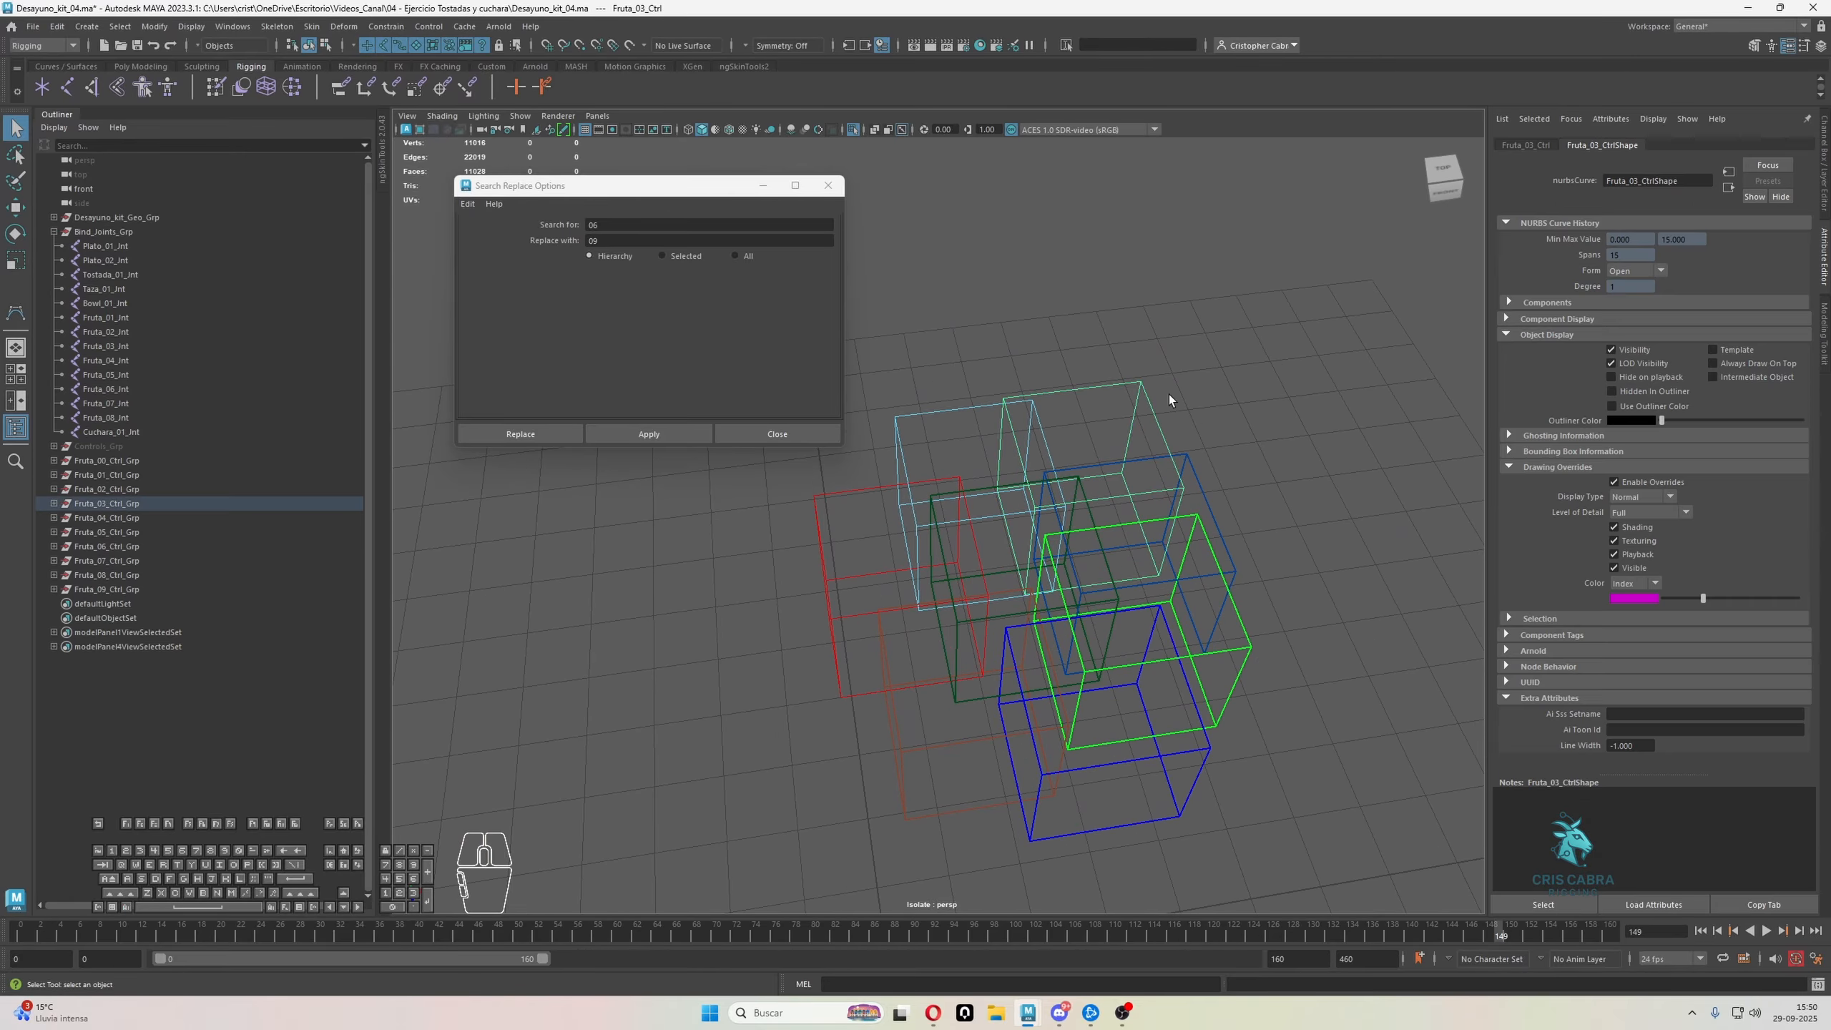
left_click(1646, 747)
left_click(1230, 437)
left_click_drag(1218, 461, 1274, 427, "alt")
left_click(1058, 777)
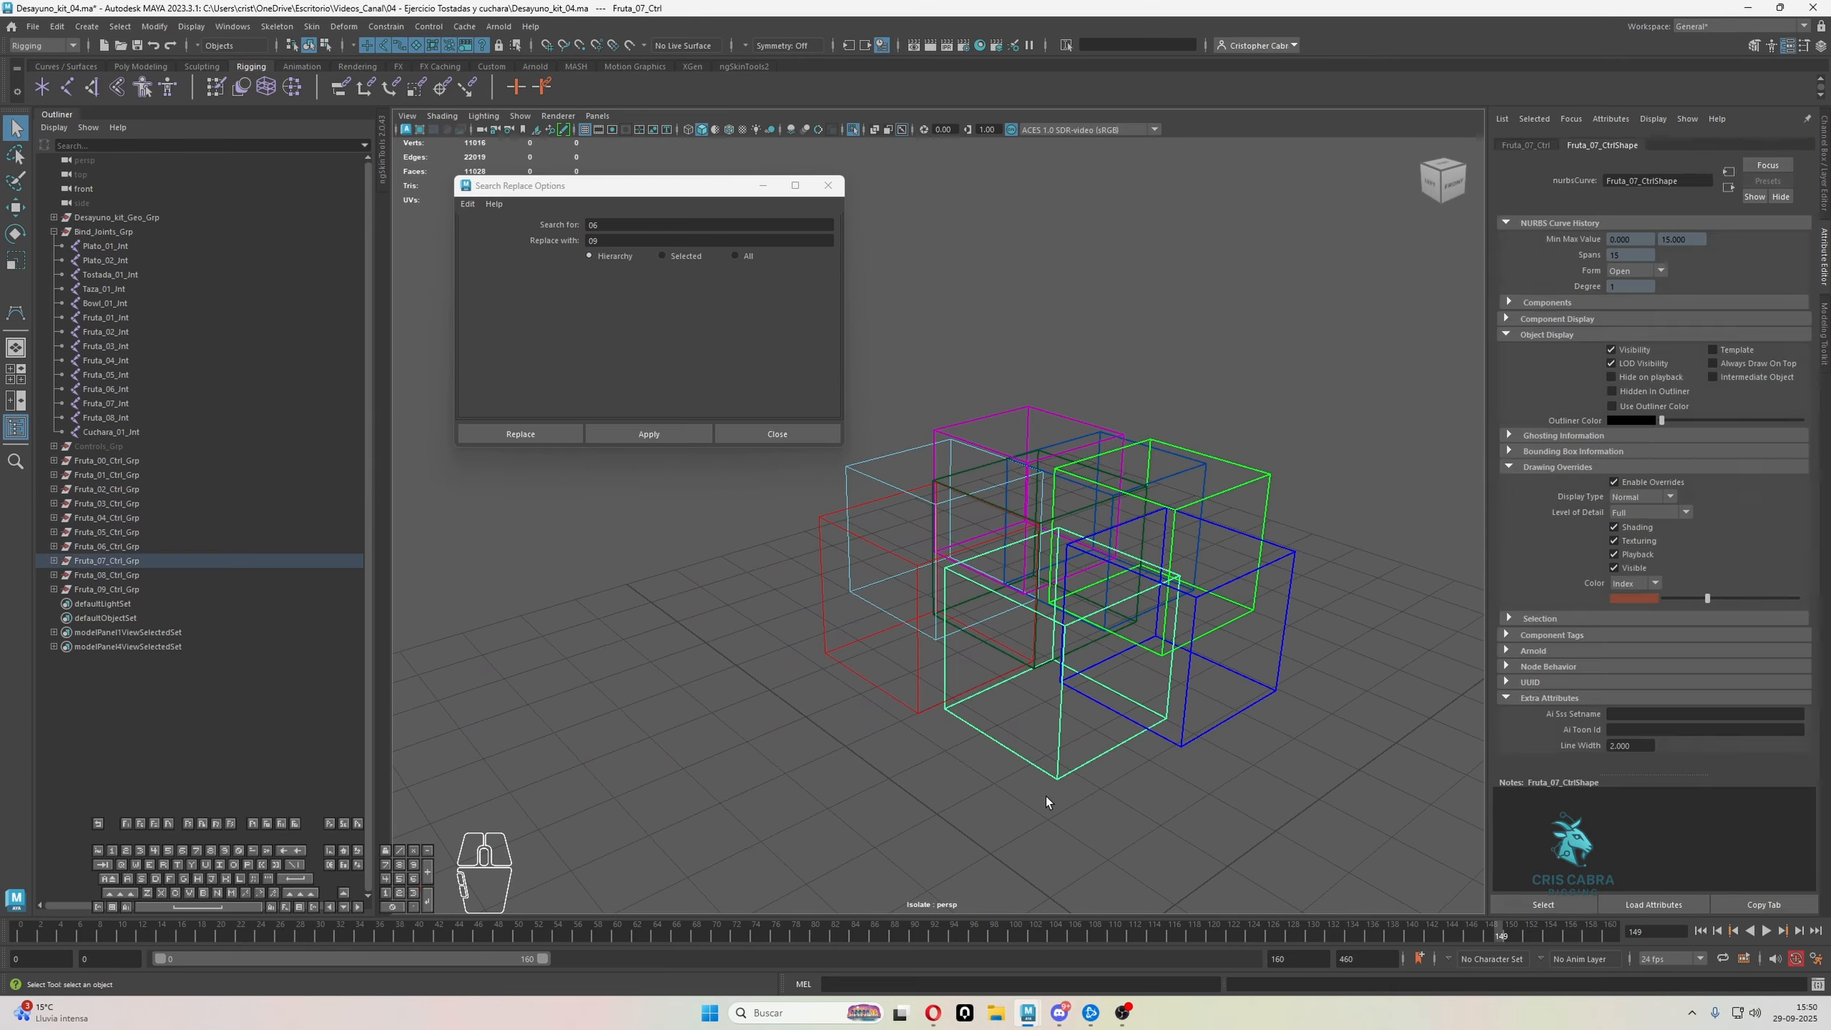
left_click(892, 669)
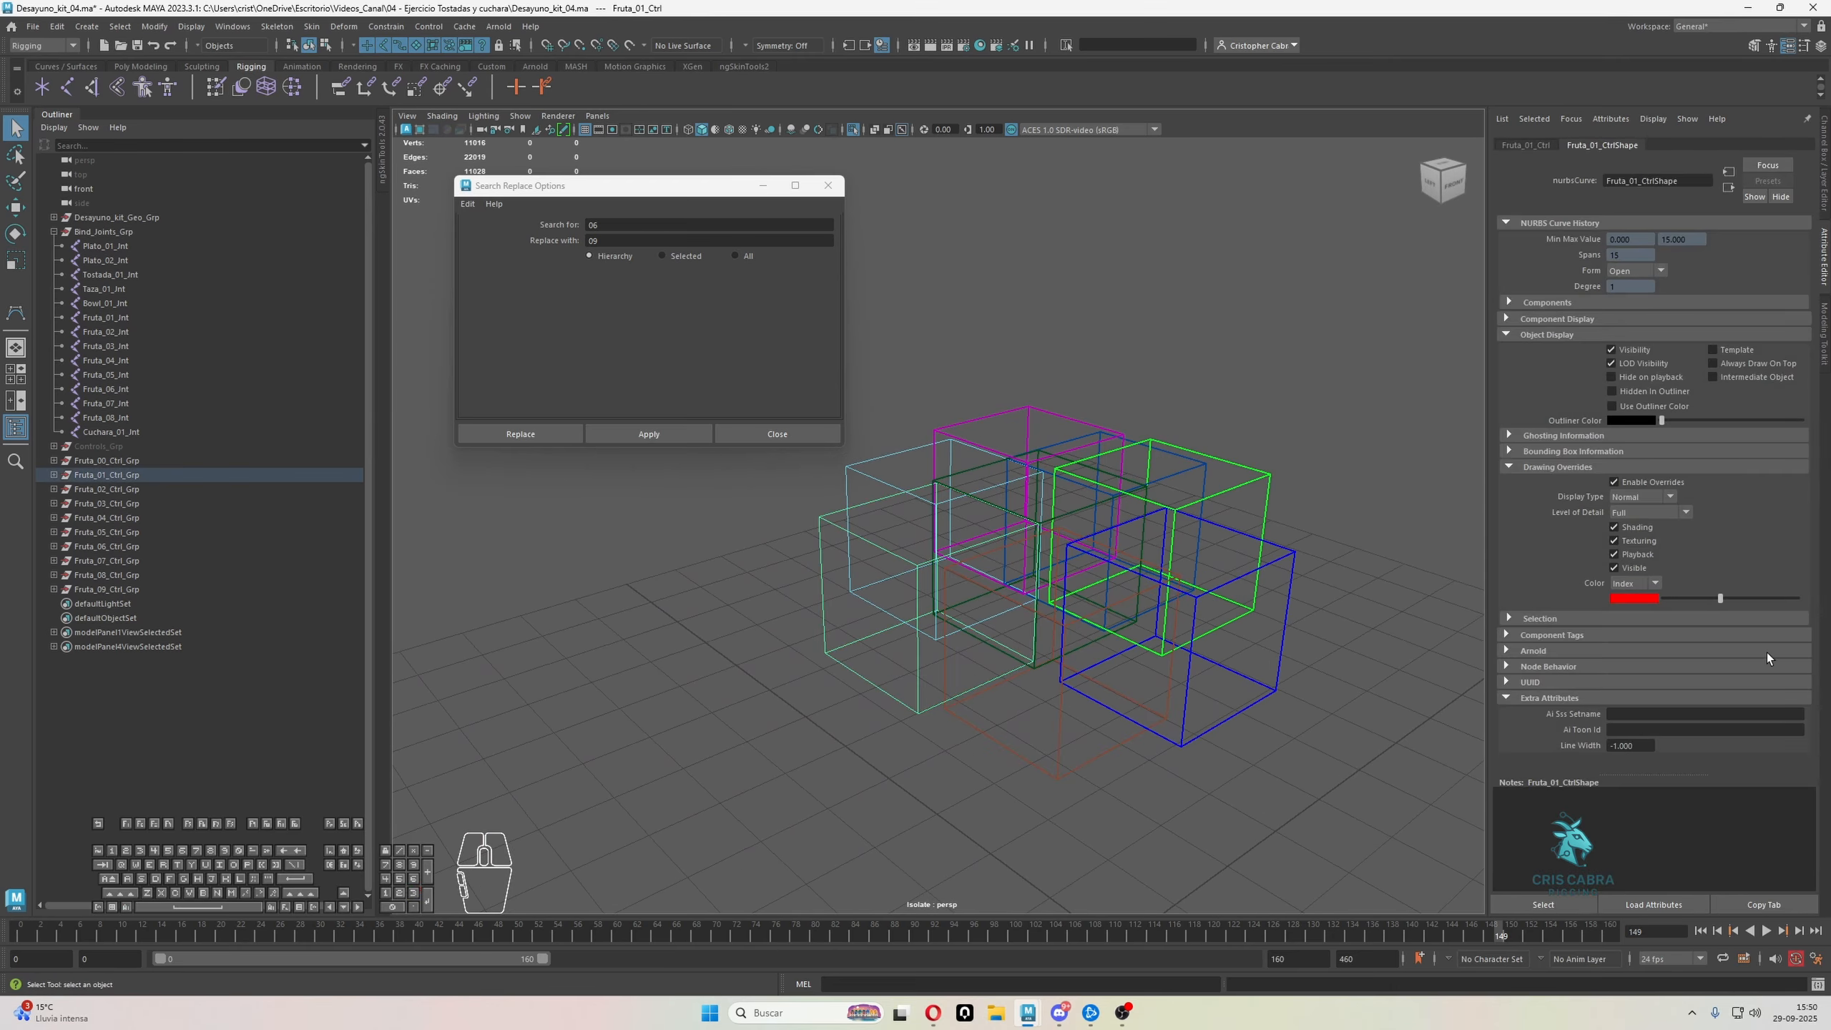
left_click(1640, 747)
type("2")
left_click(1242, 711)
Turn off view isolation and select all control vertices of the Fruta_01 to Fruta_08 control cubes
left_click_drag(1236, 758, 1163, 633, "alt")
left_click(855, 131)
left_click_drag(1013, 460, 1139, 548, "alt")
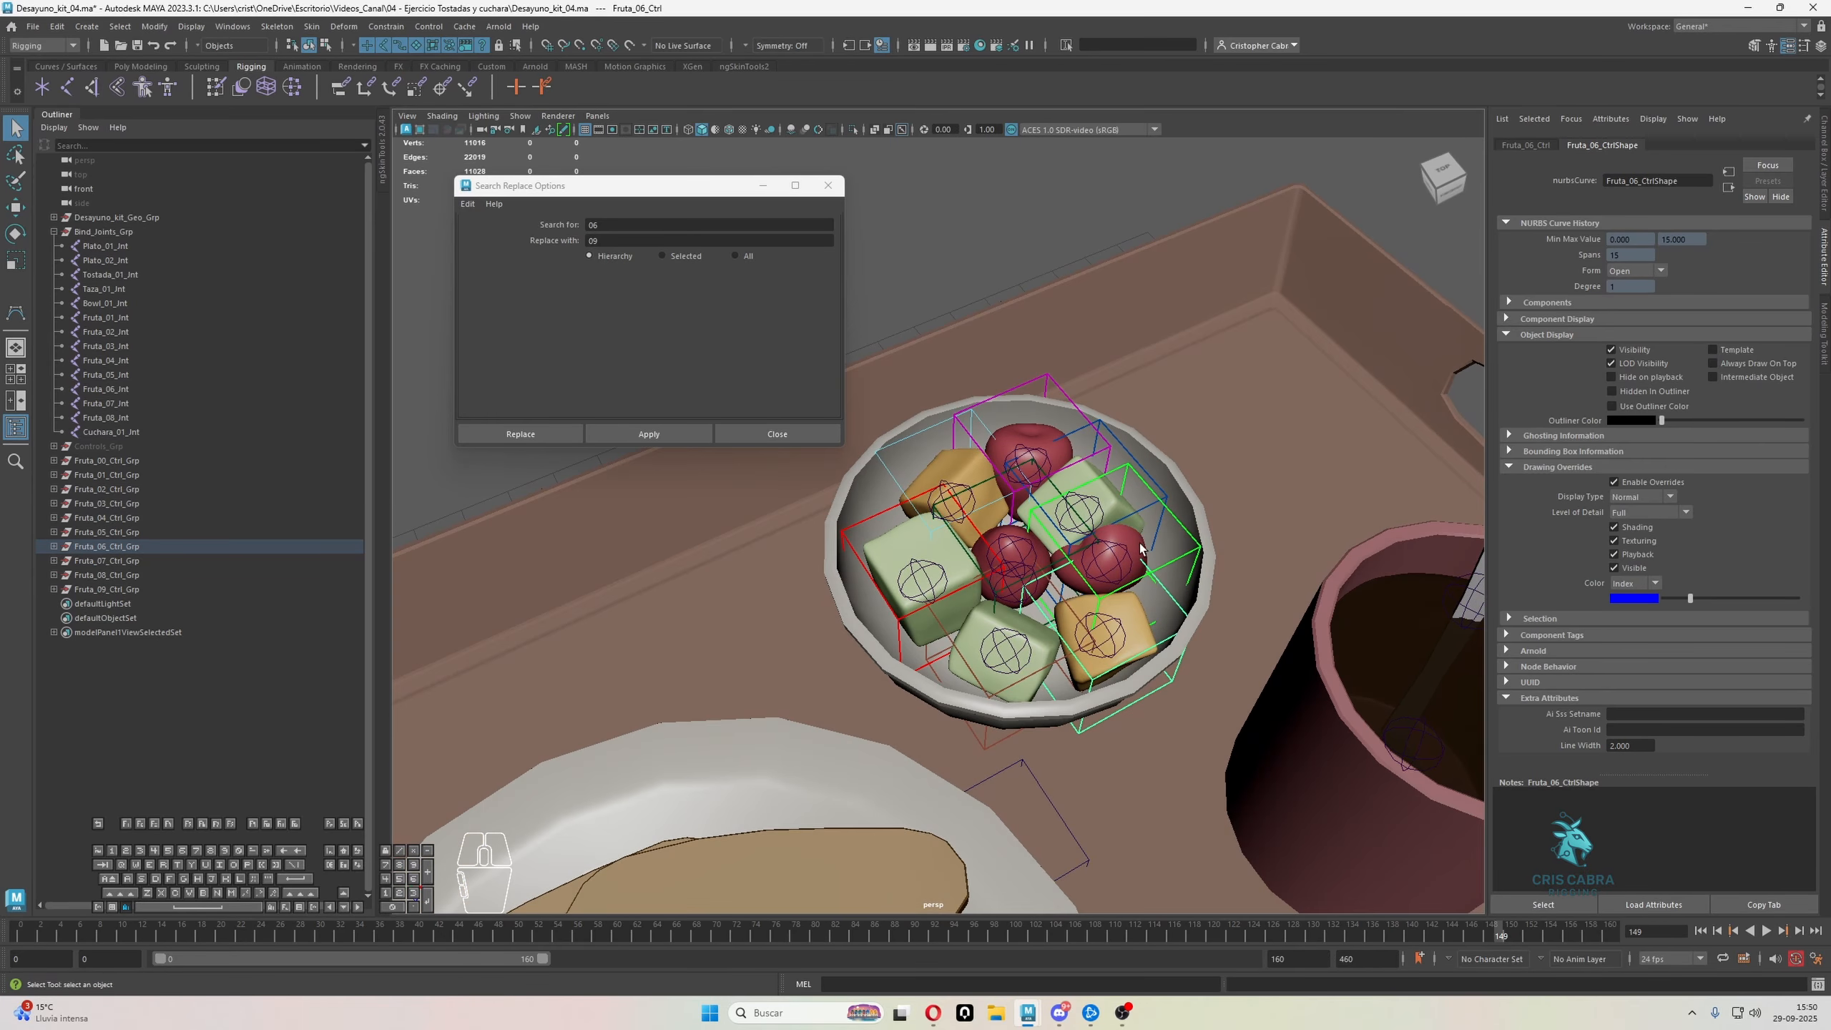
left_click(136, 576)
left_click(108, 475, "shift")
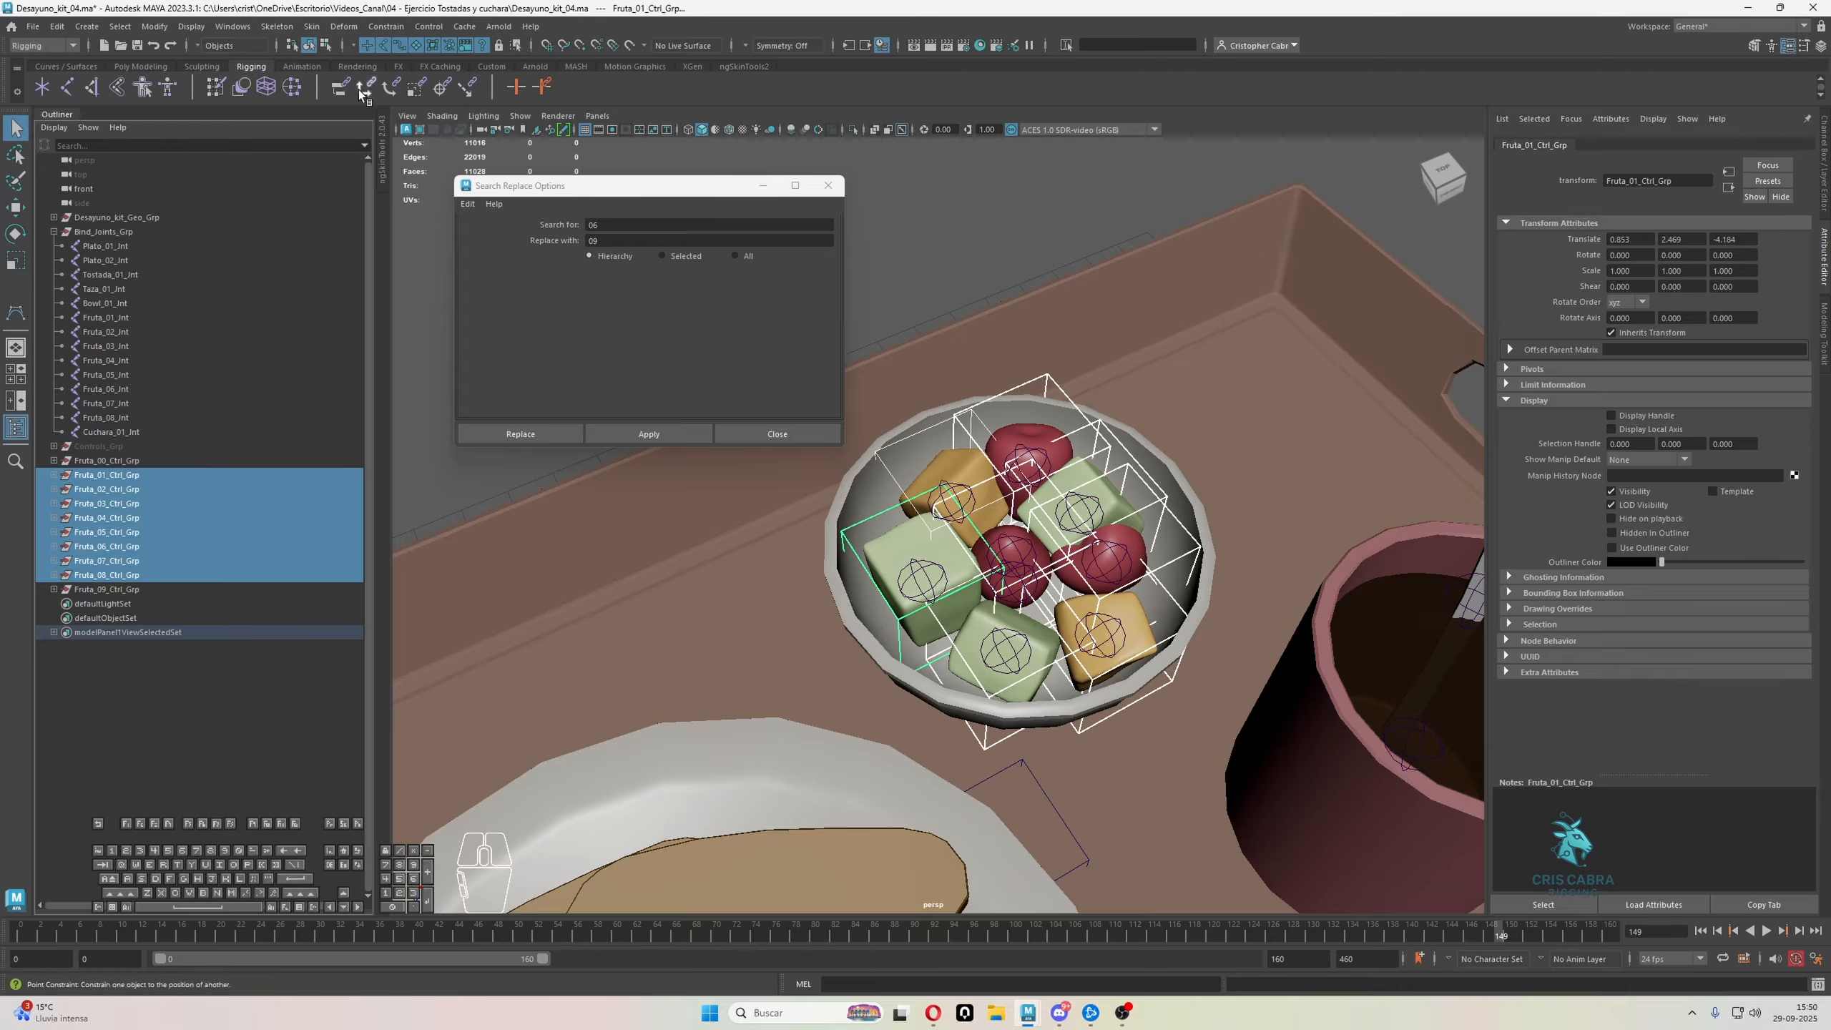
left_click(325, 45)
left_click_drag(1124, 231, 1197, 703, "alt")
Try to scale the selected control vertices of the fruit cubes and undo it
key("e")
key("r")
left_click_drag(1032, 549, 1006, 554)
key("ctrl+z")
key("ctrl+z")
Set the Scale tool's scale center to Object, scale down the fruit cubes' control vertices, and return to object mode
left_click(1804, 45)
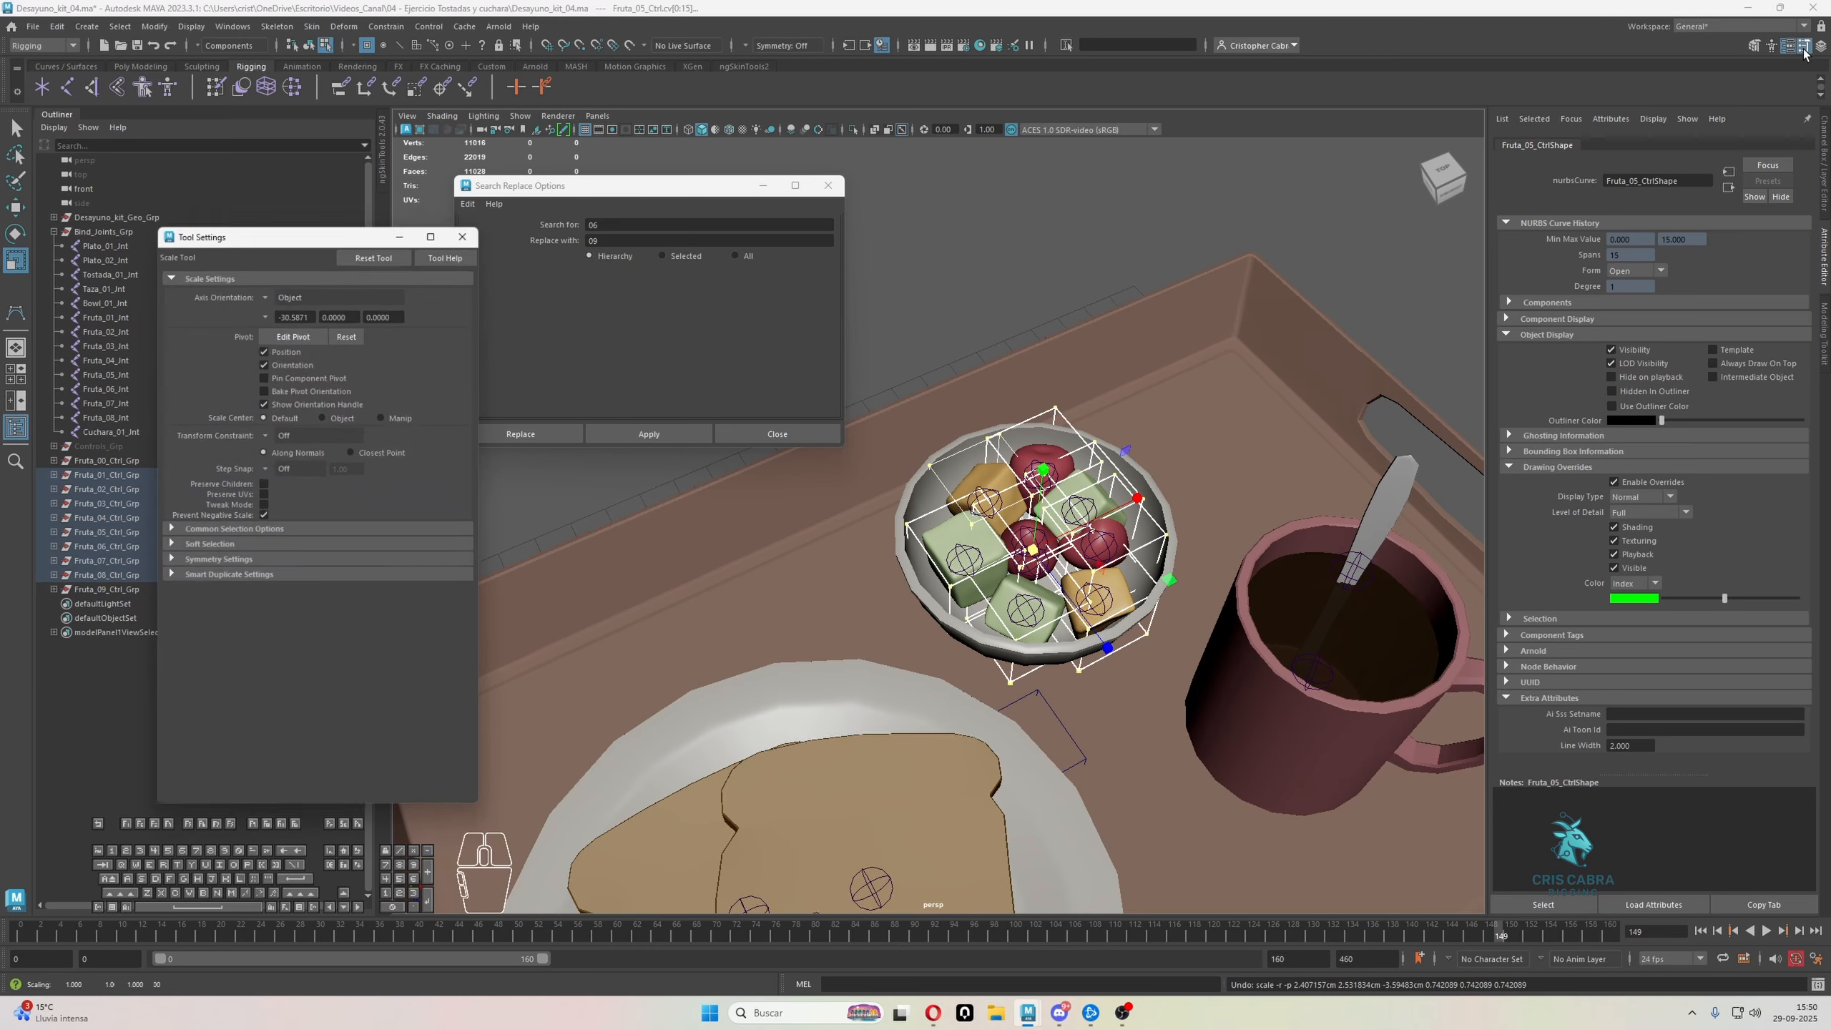
left_click_drag(1054, 552, 1001, 520, "alt")
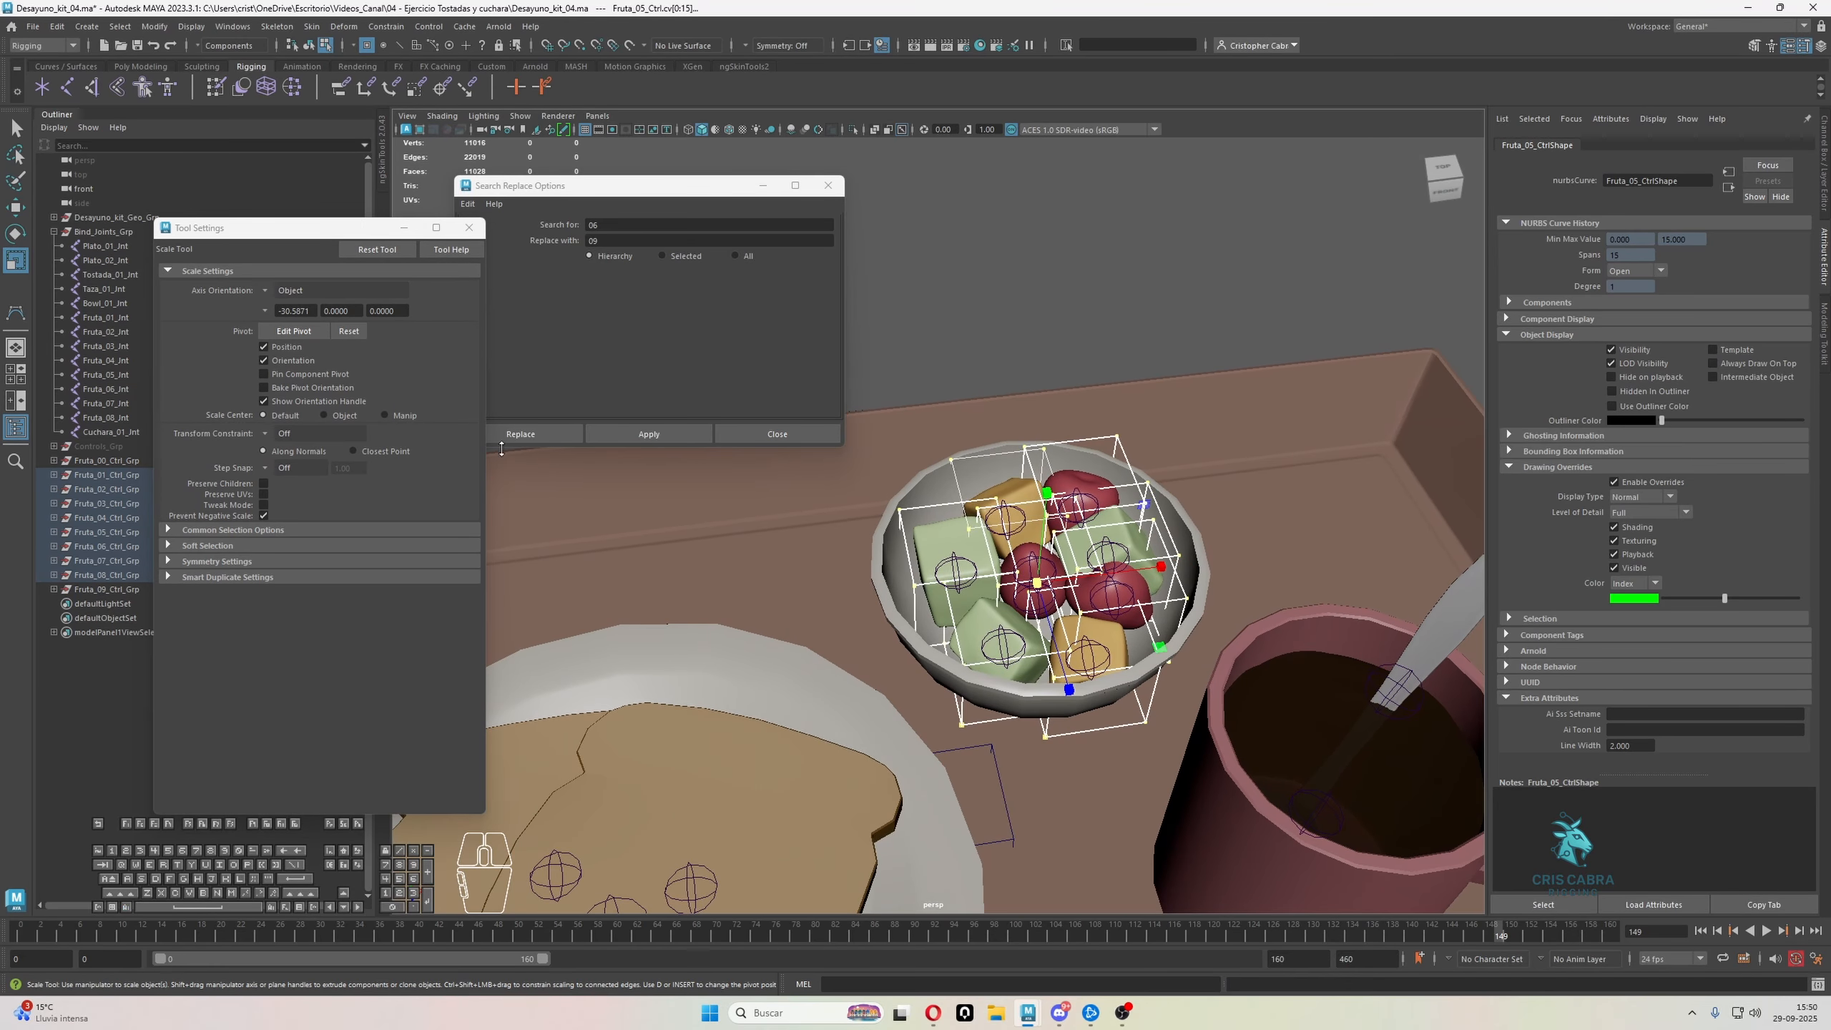
left_click(324, 415)
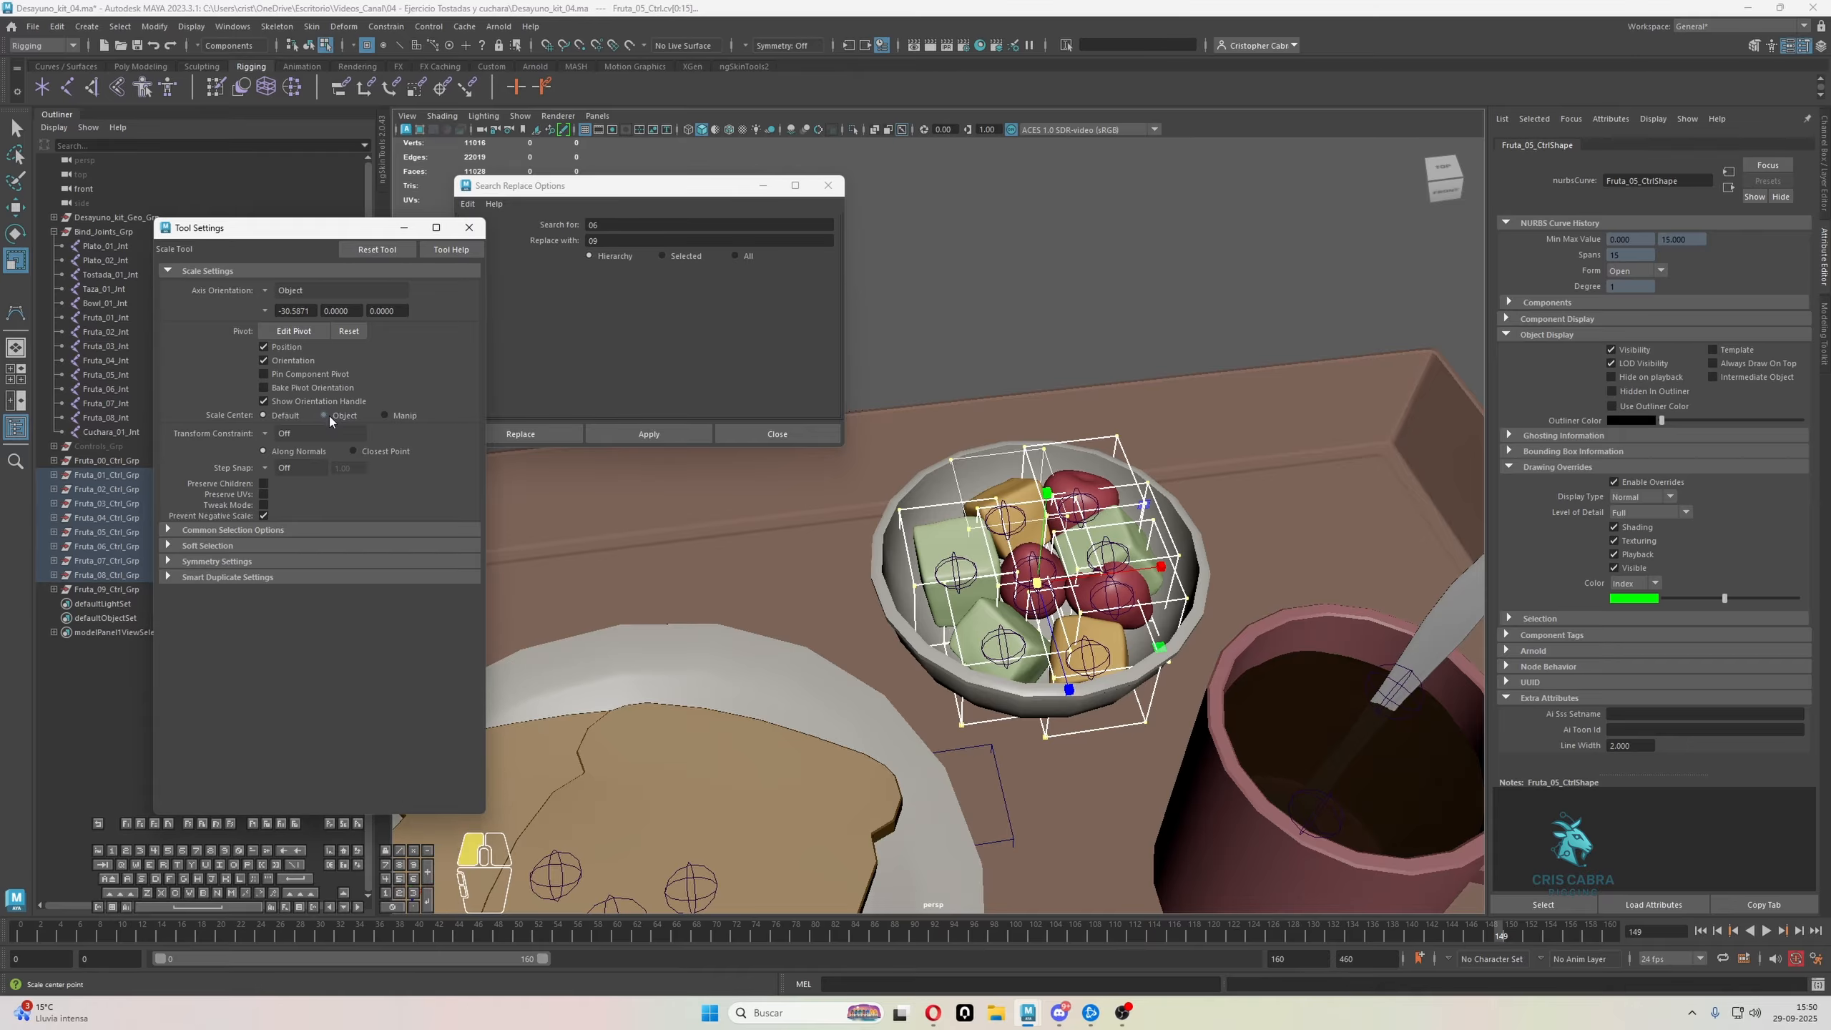
right_click_drag(836, 561, 1201, 602, "alt")
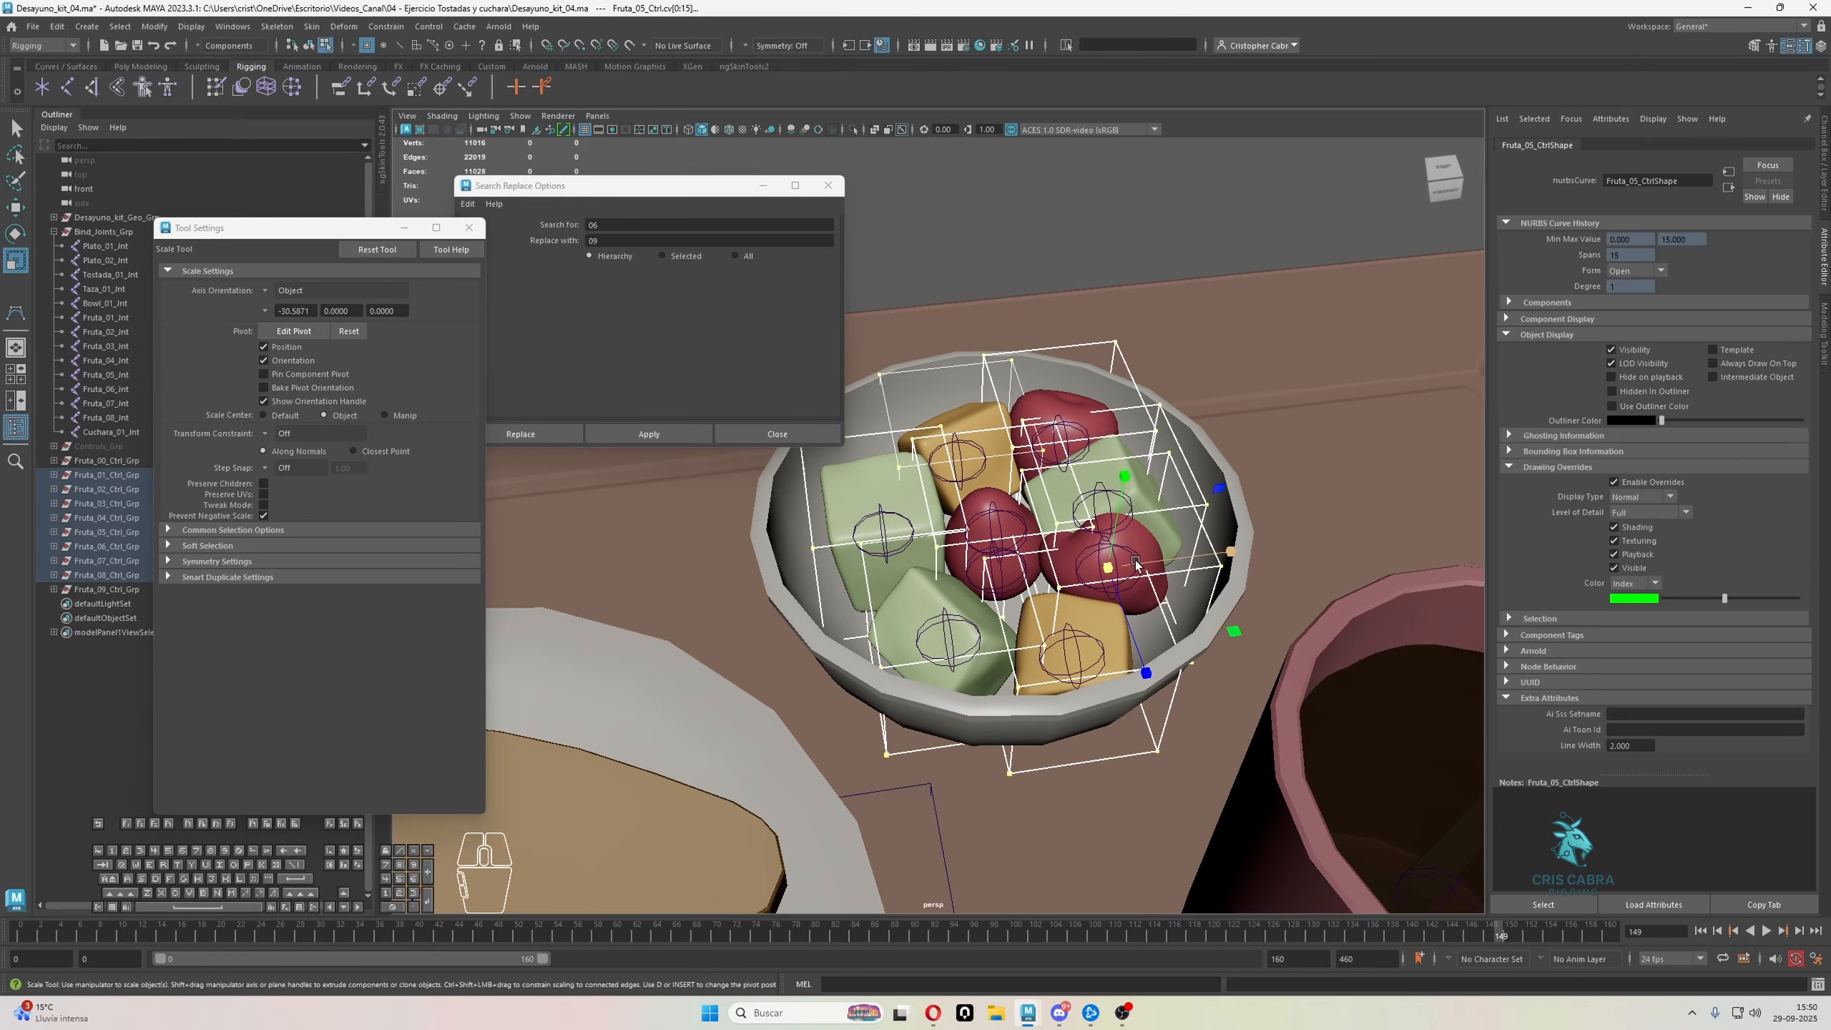
left_click_drag(1108, 568, 1064, 596)
key("q")
right_click(1276, 221)
right_click_drag(1114, 397, 1196, 340)
left_click_drag(1196, 340, 1308, 461, "alt")
Unhide Controls_Grp to show the plate, bowl and mug controls
left_click(99, 446)
key("h")
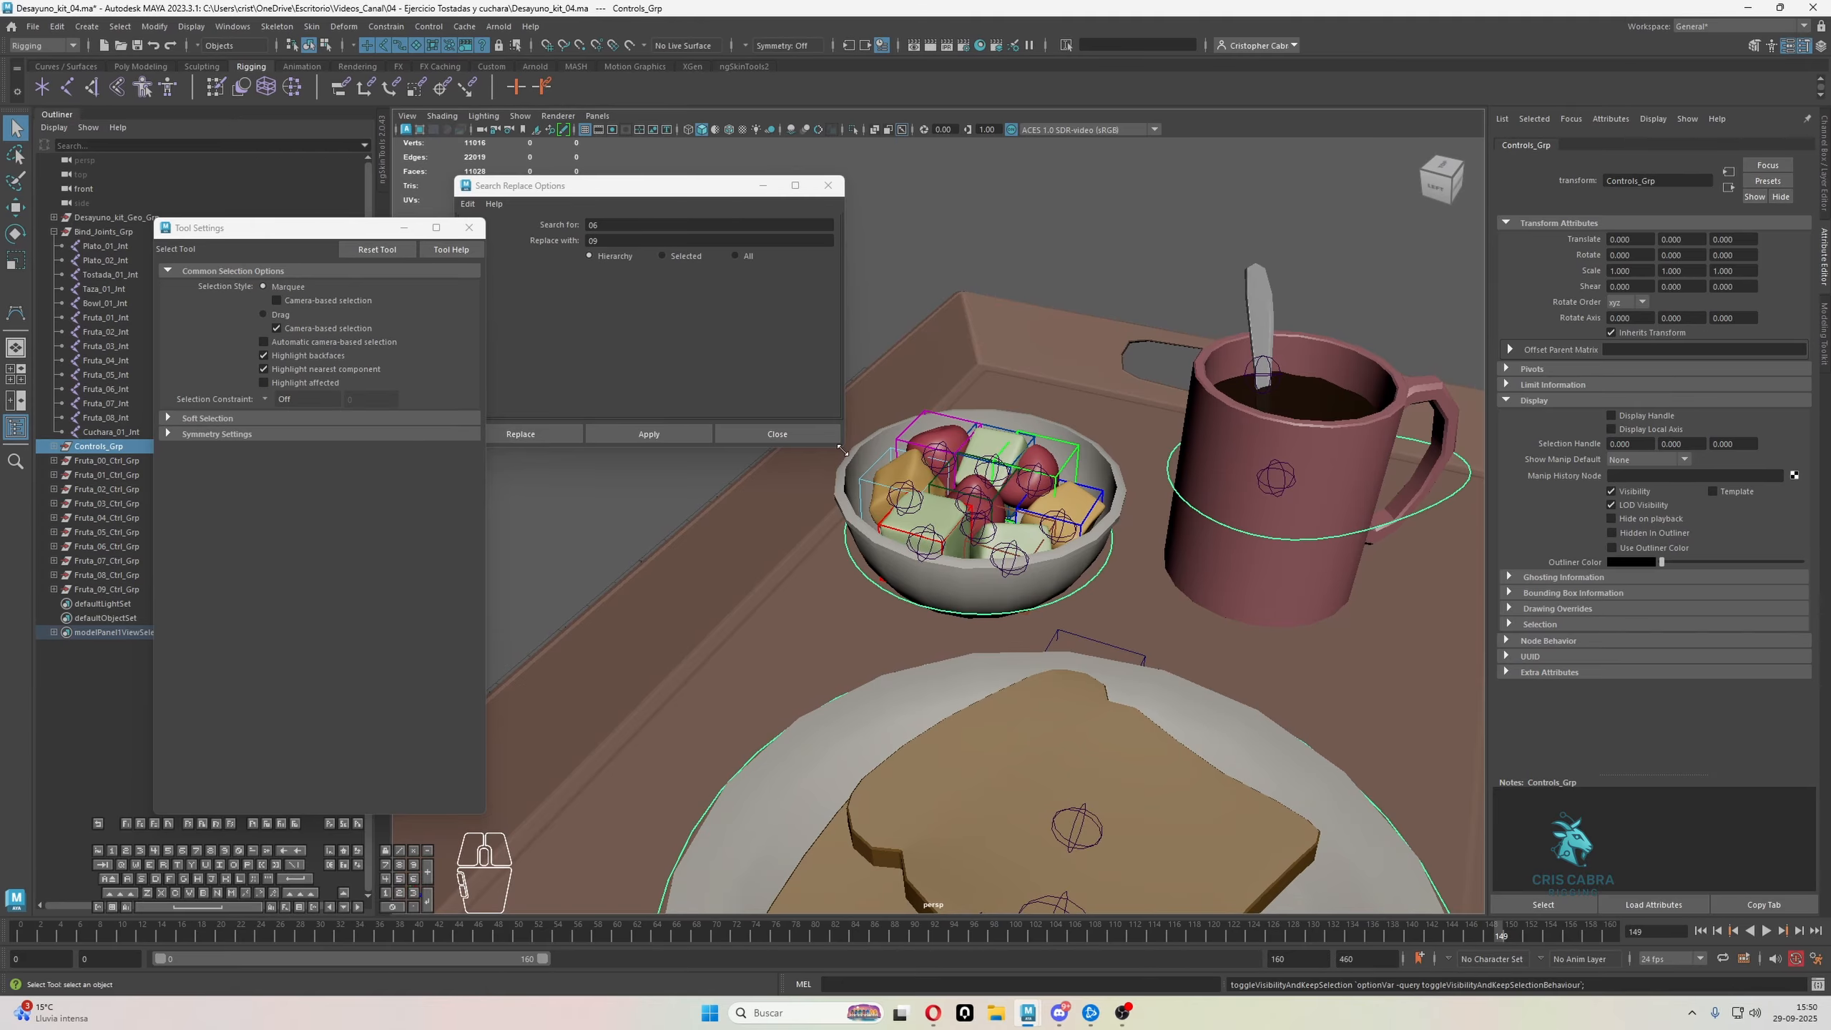
scroll(1370, 587, "down", 4)
left_click_drag(1370, 587, 1214, 561, "alt")
left_click(708, 604)
middle_click_drag(709, 604, 952, 539, "alt")
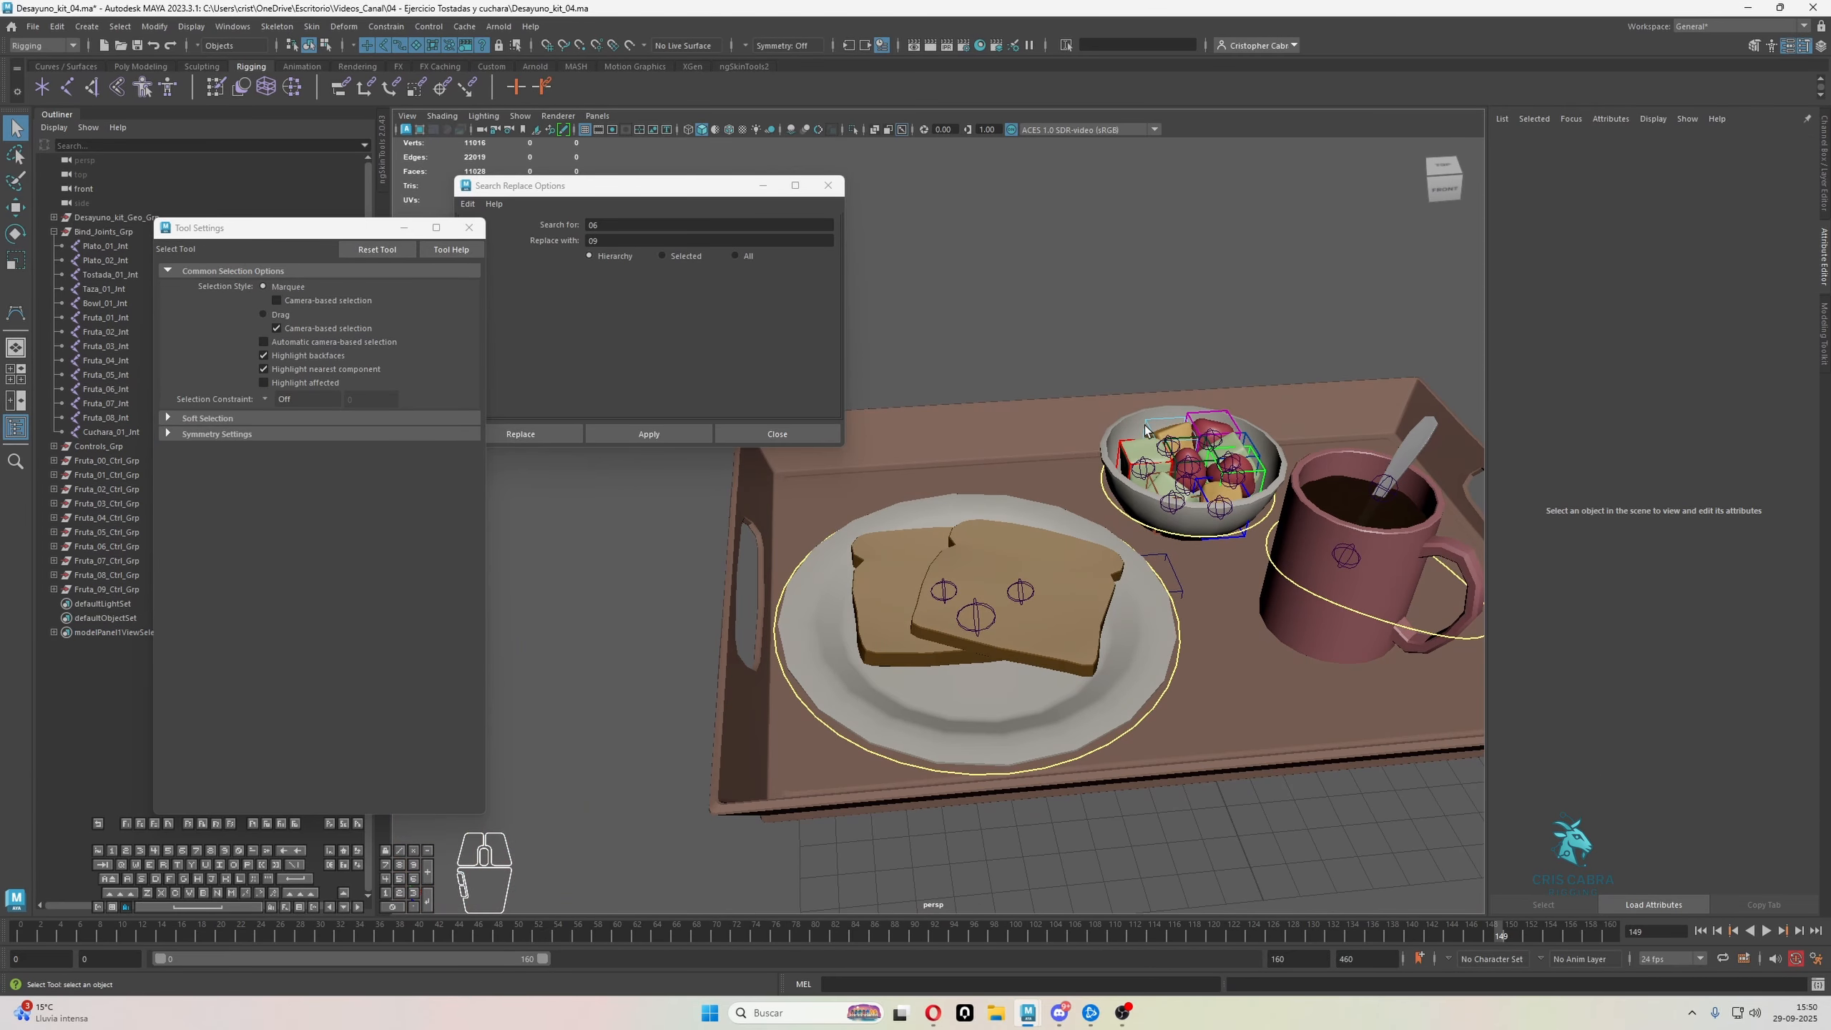
right_click_drag(952, 540, 1146, 518, "alt")
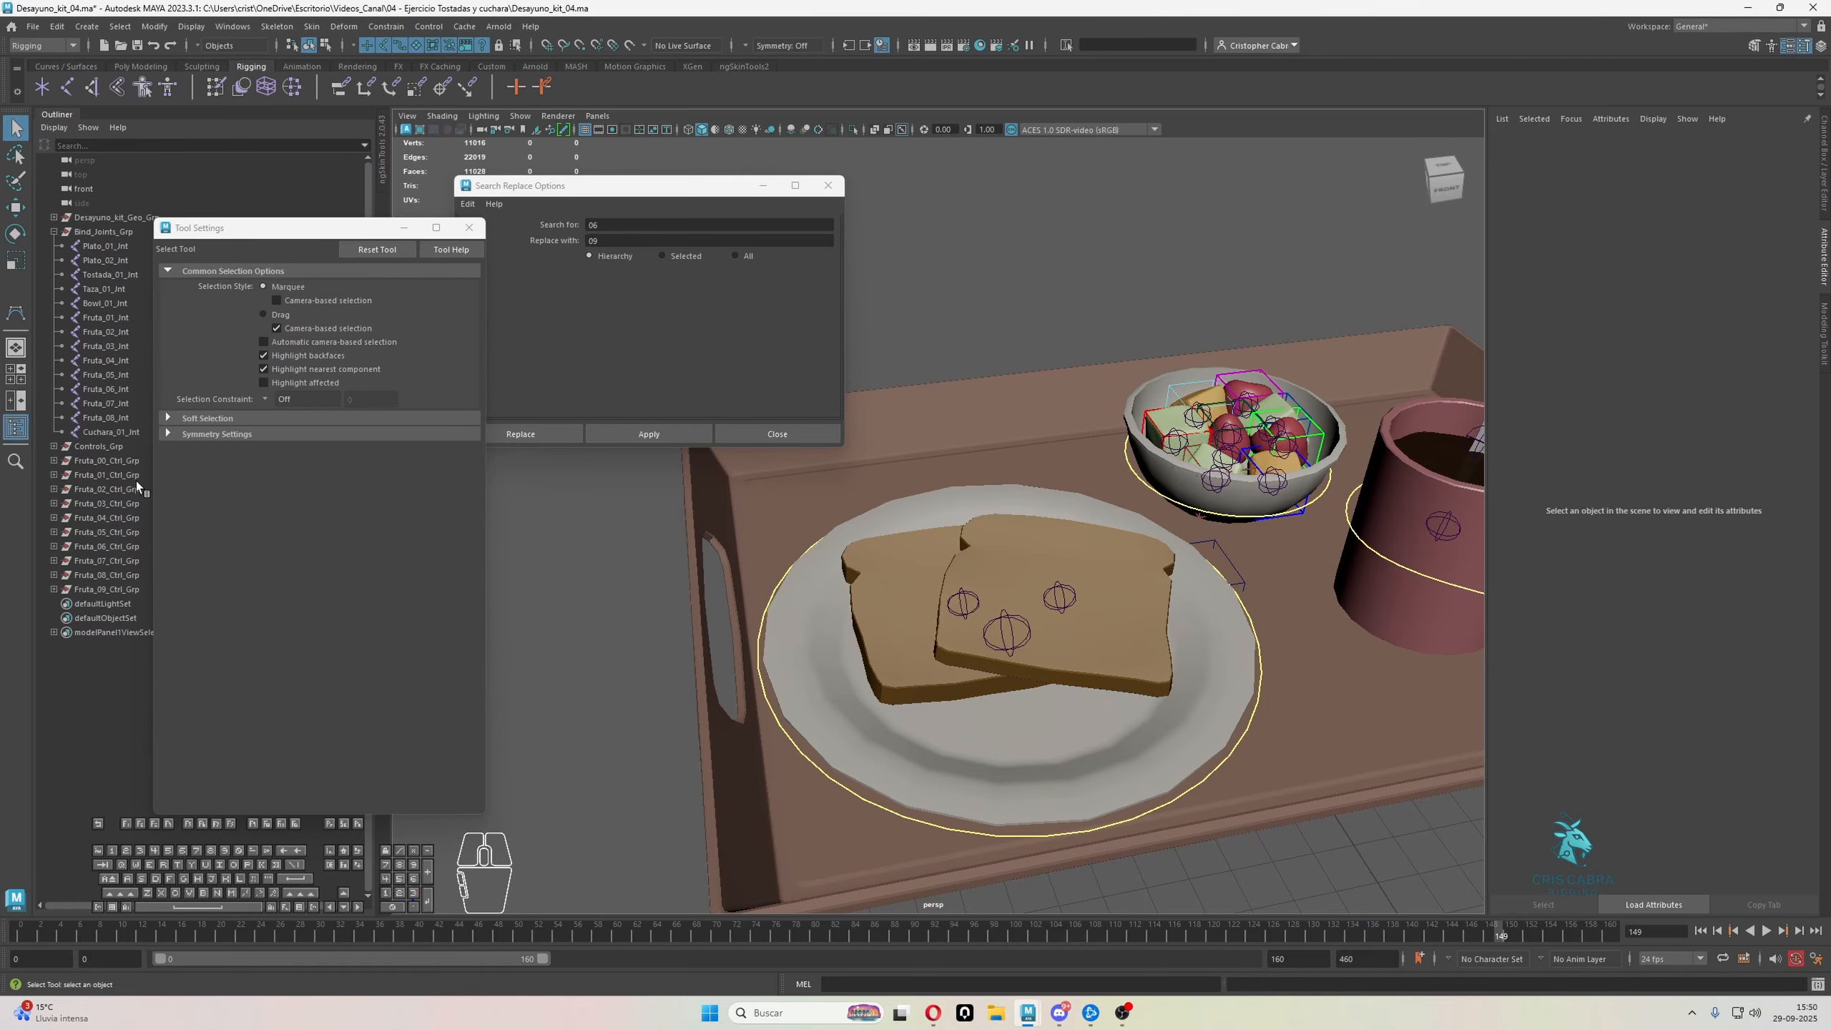
Expand the Fruta_00_Ctrl_Grp hierarchy and delete the surplus Fruta_09_Ctrl_Grp
left_click(131, 461)
left_click(54, 461)
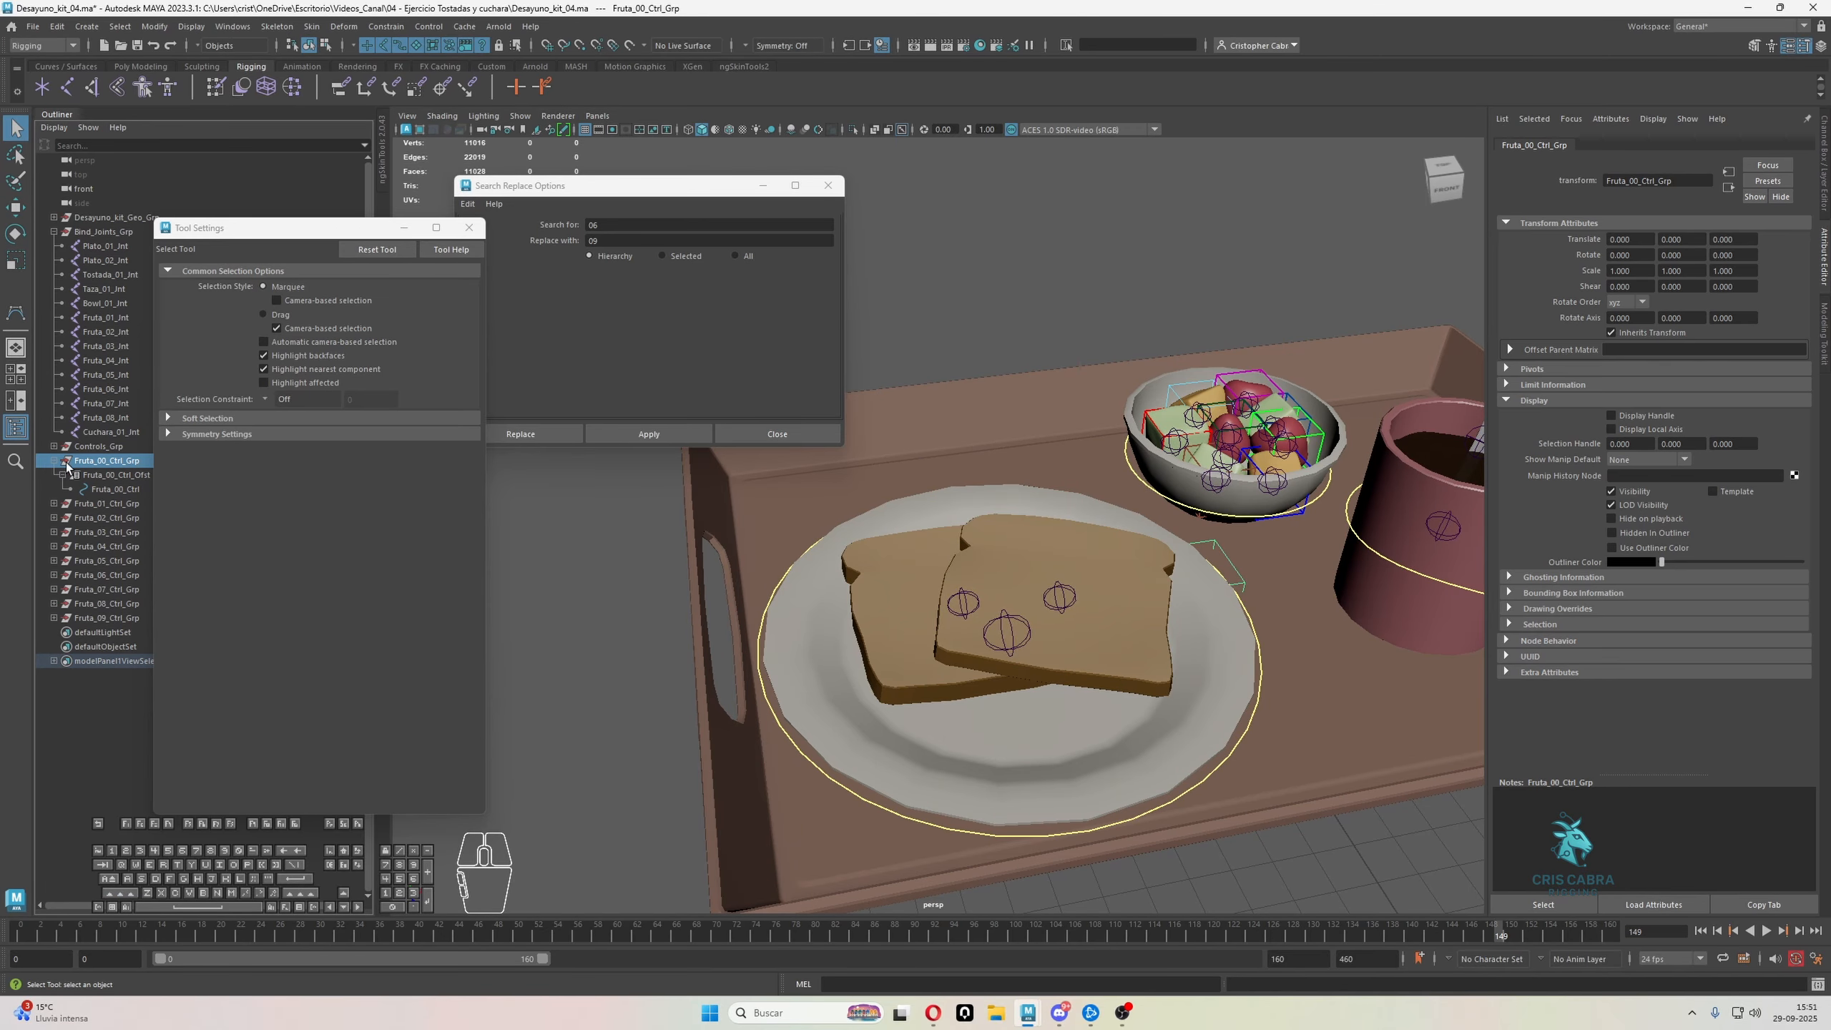
left_click(108, 617)
key("Delete")
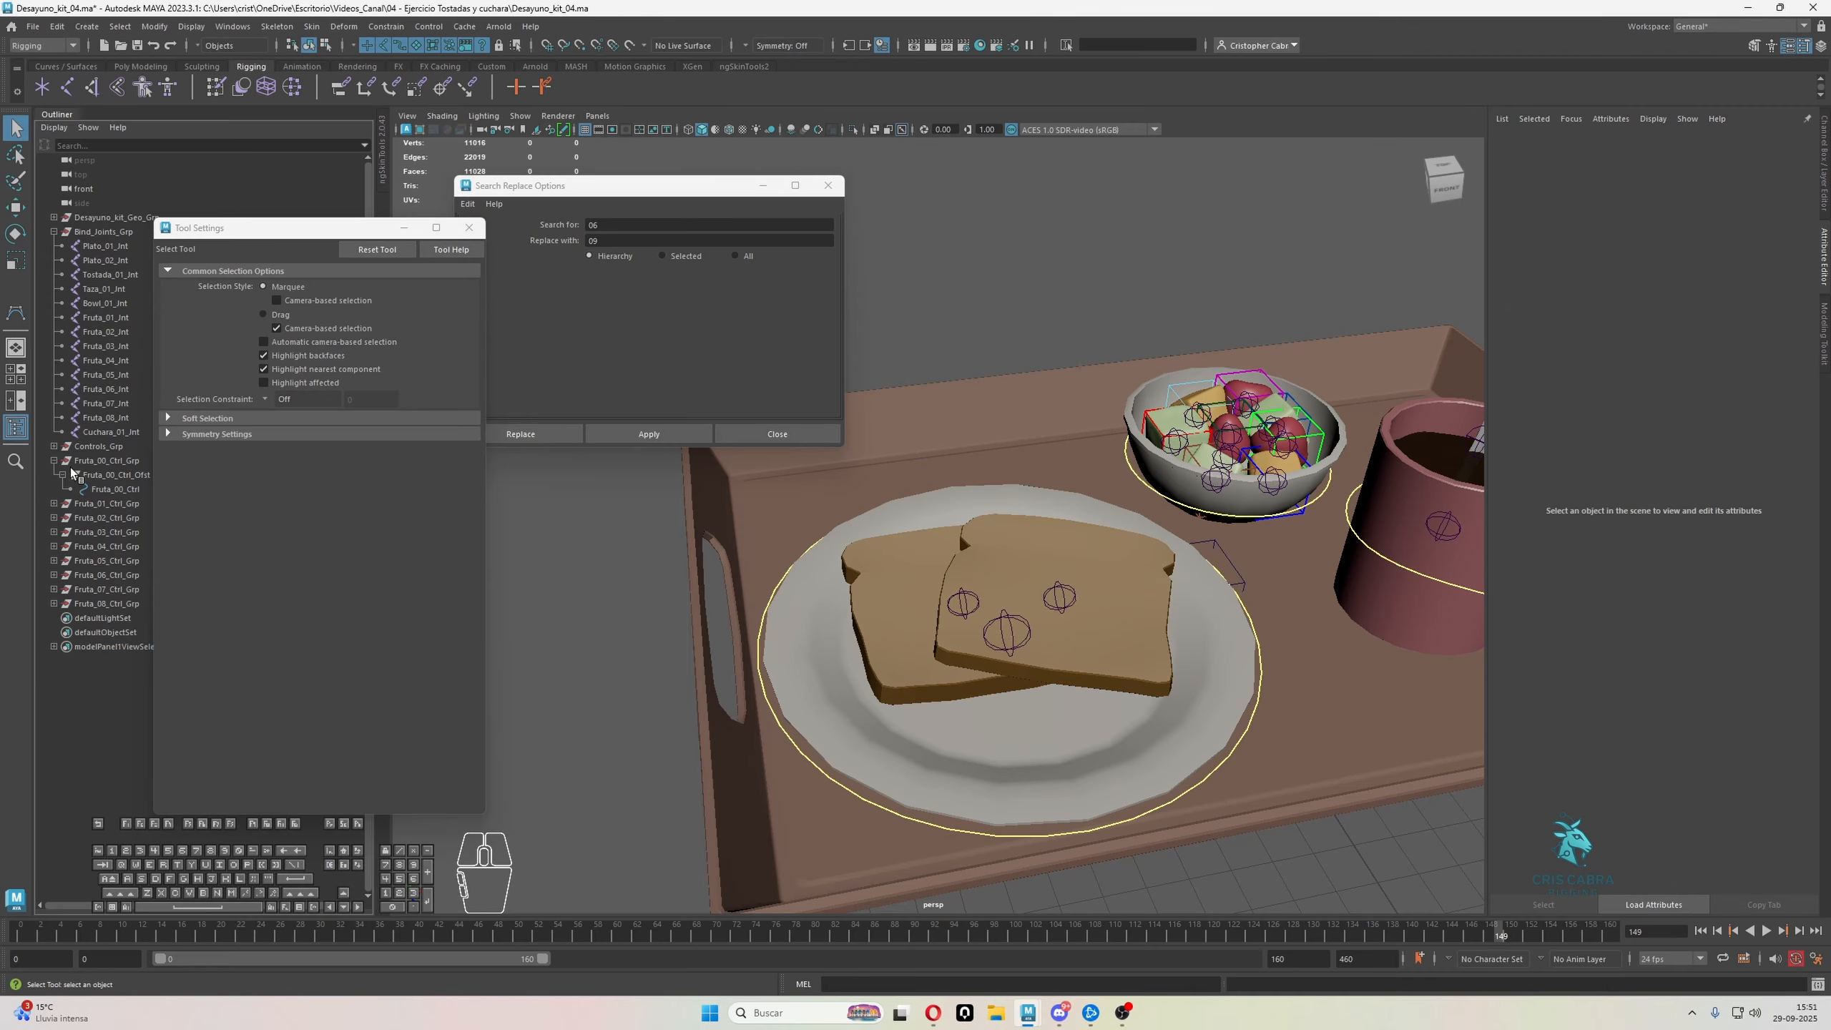
Replace Fruta with Tostada in the names throughout the Fruta_00_Ctrl_Grp hierarchy
left_click(101, 460)
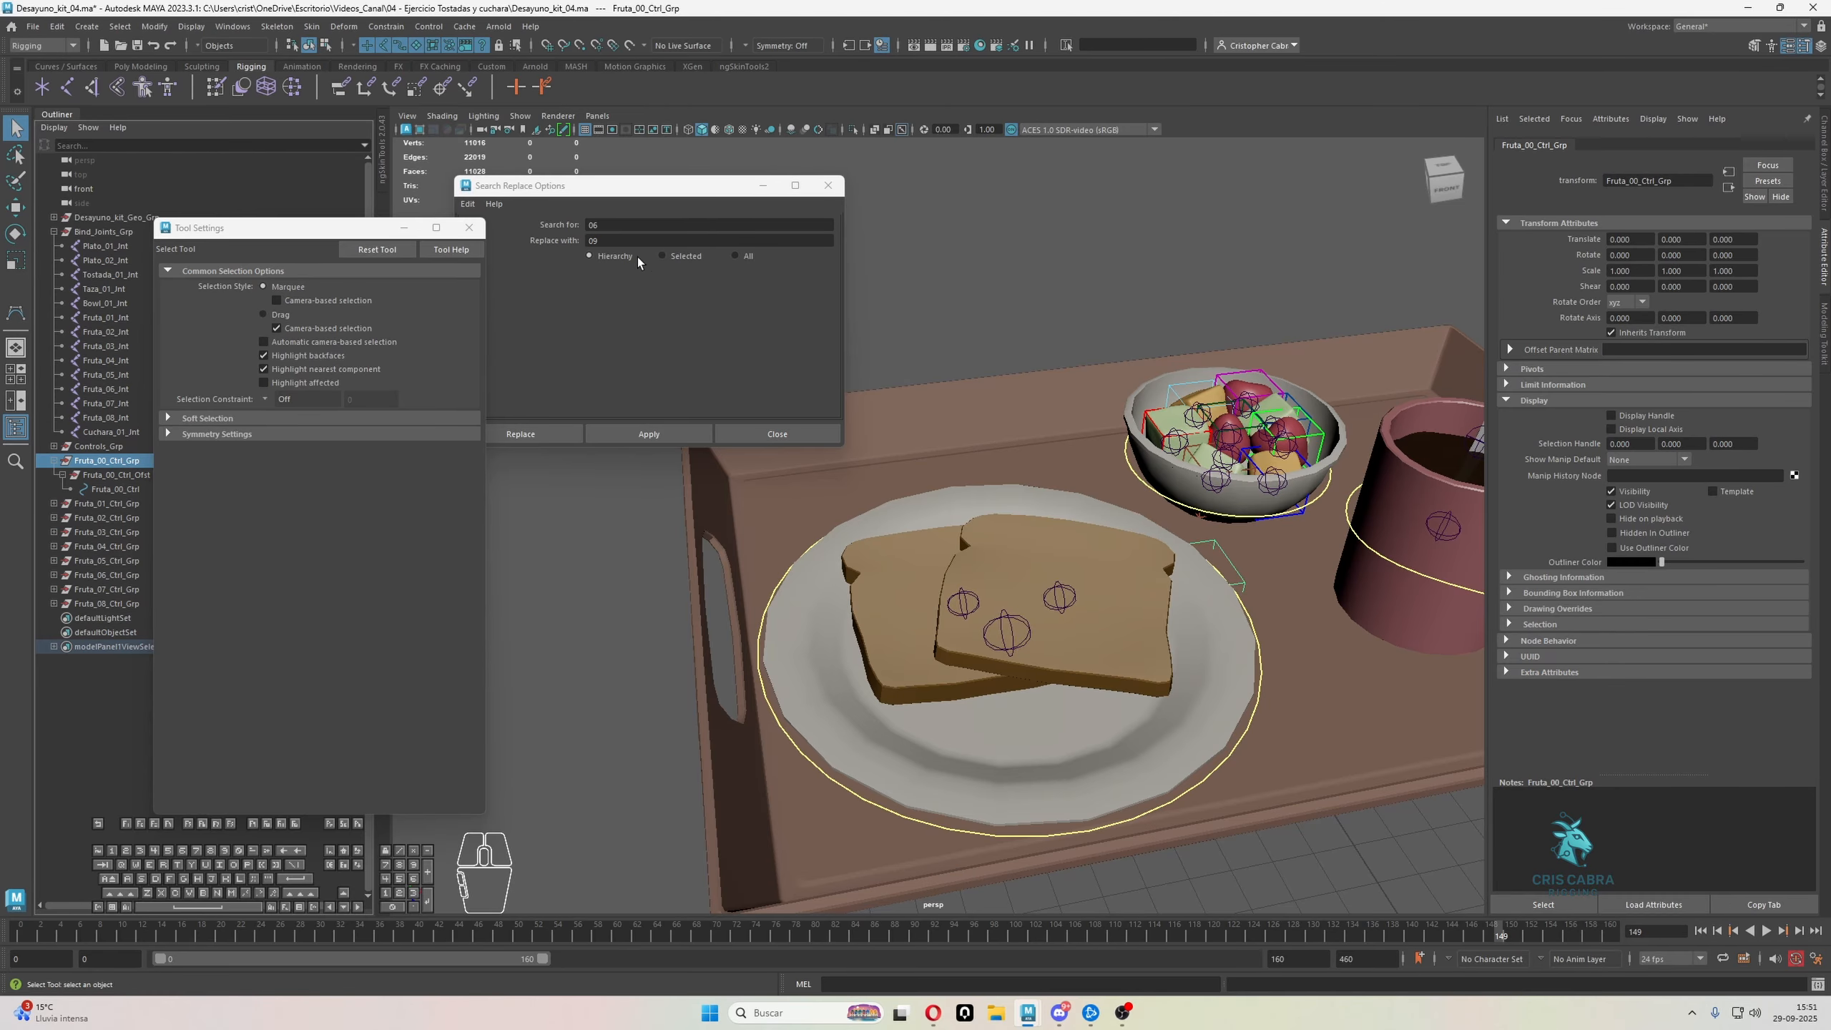
left_click(566, 231)
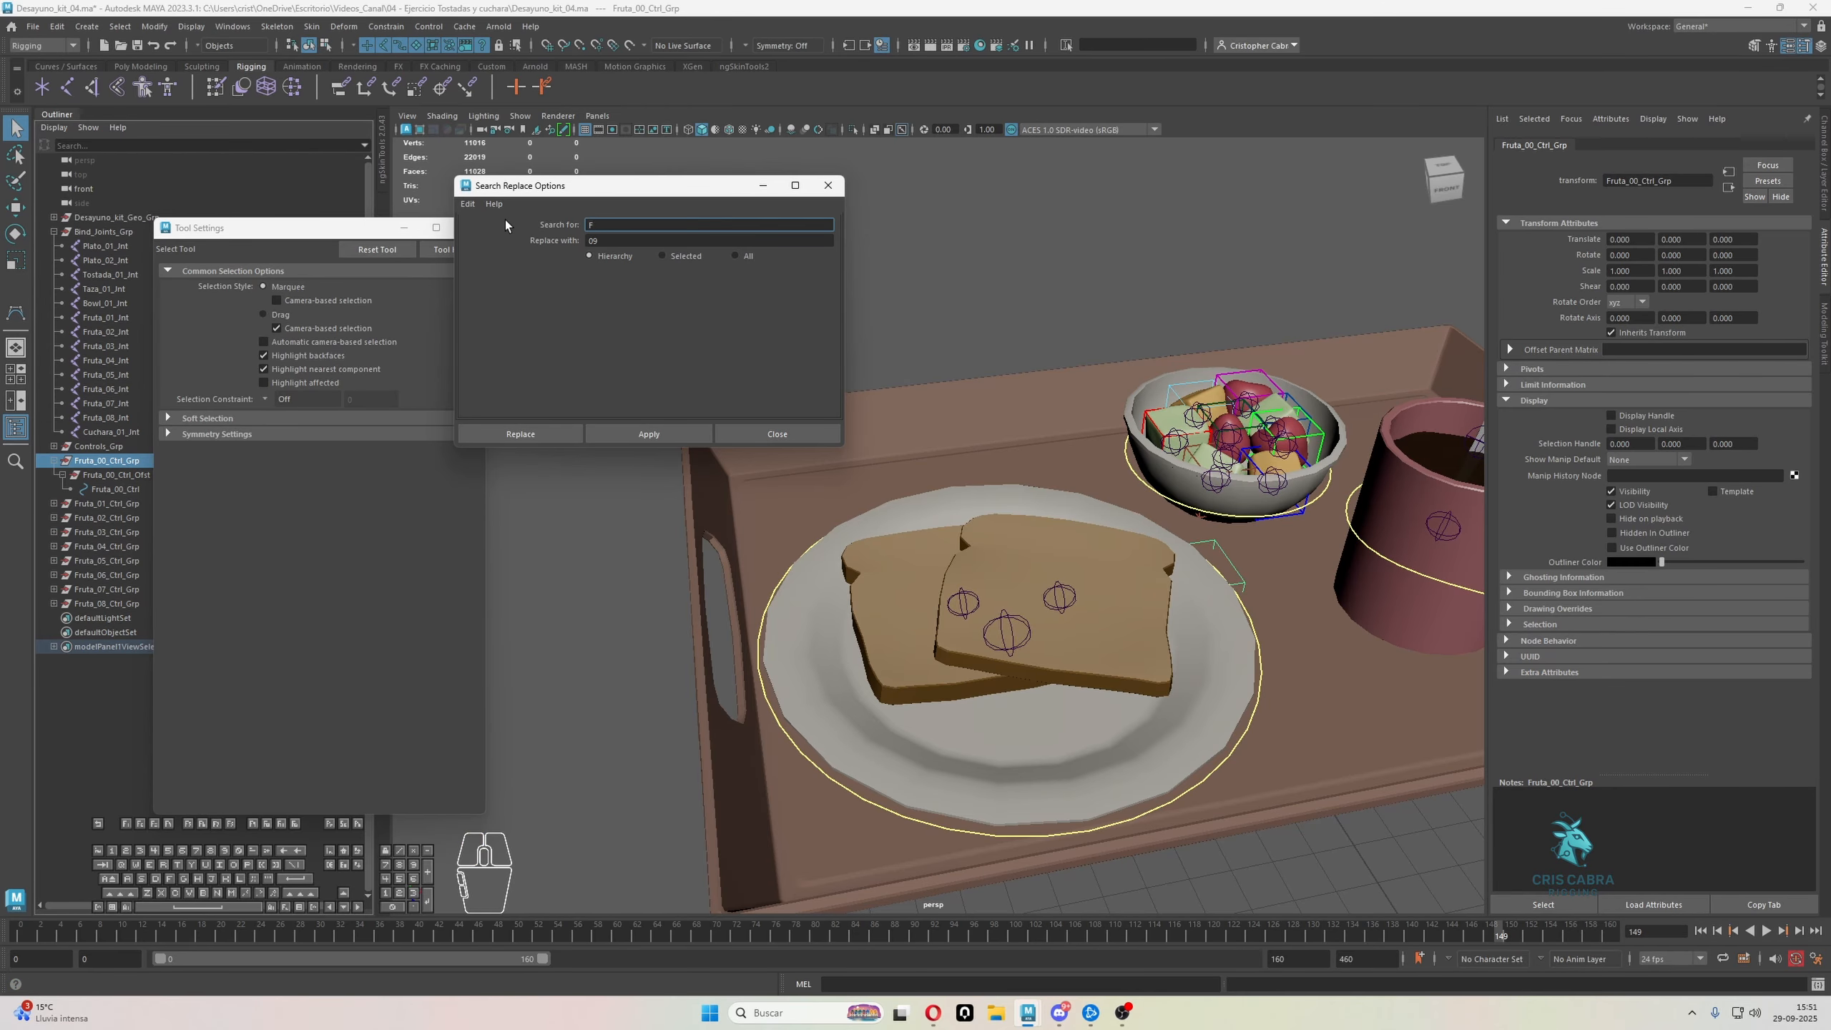
key("Tab")
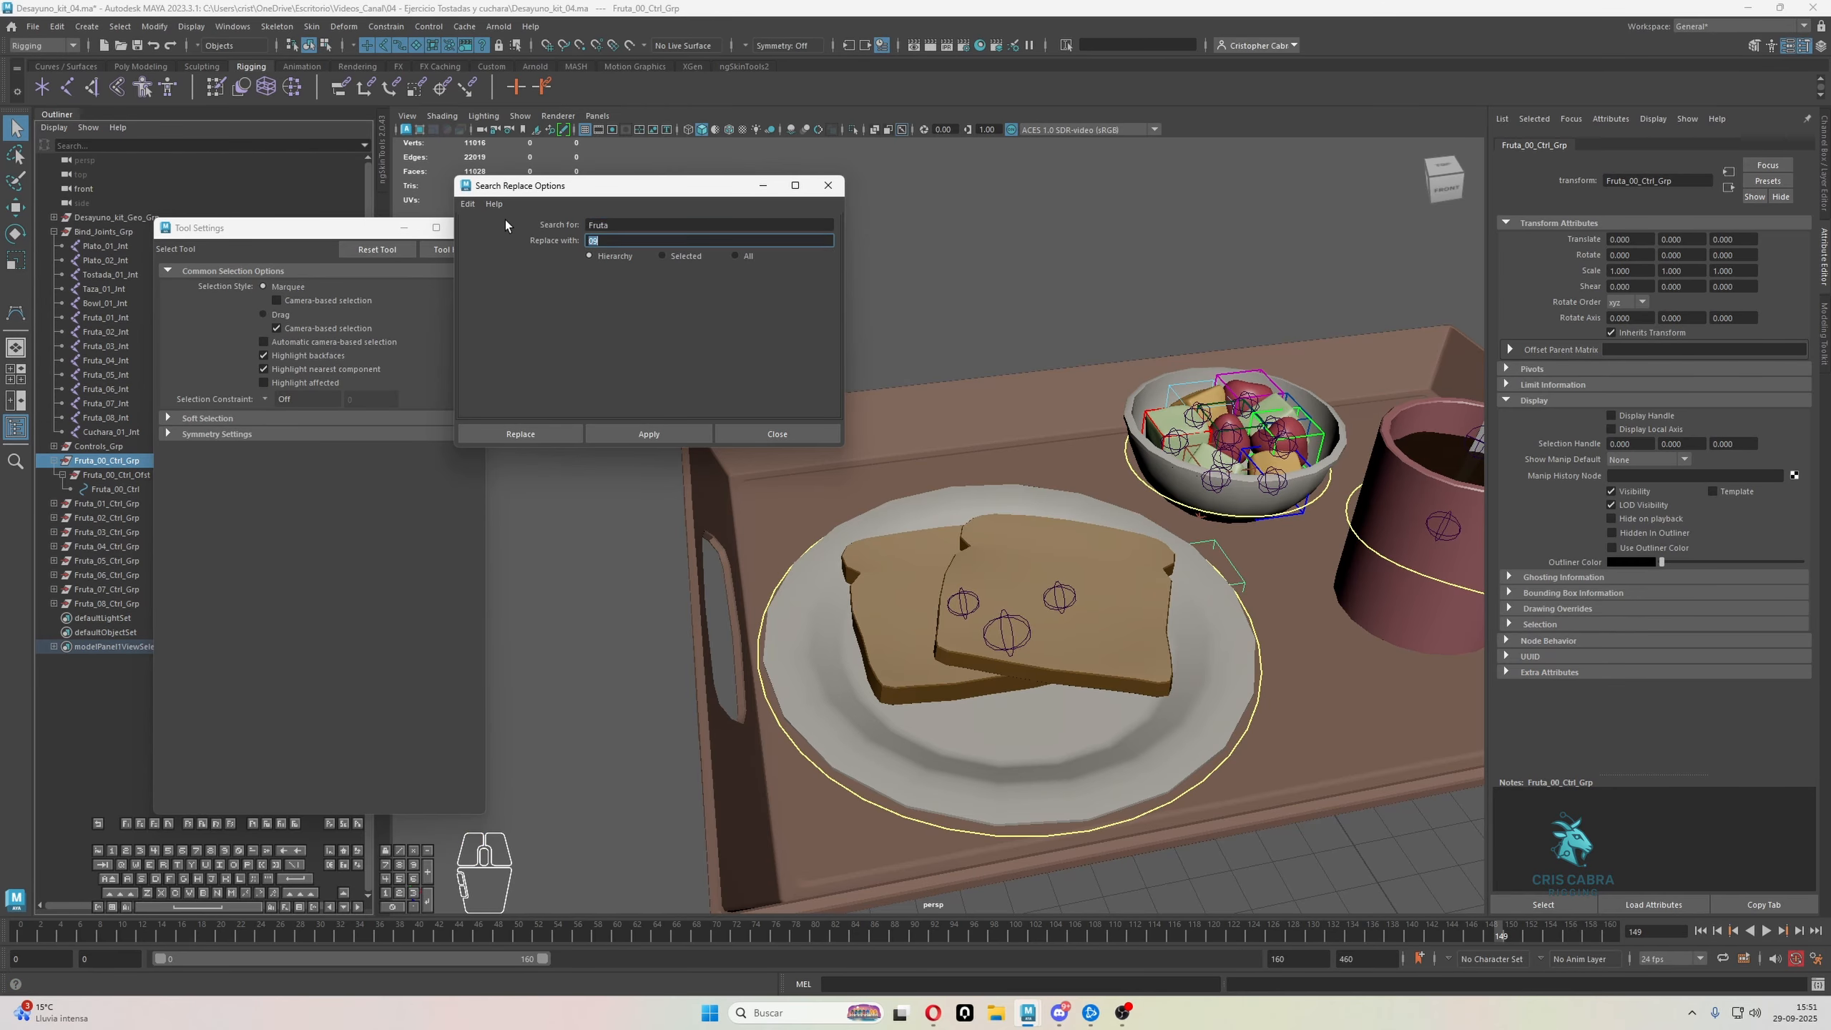
type("Tostada")
left_click(647, 433)
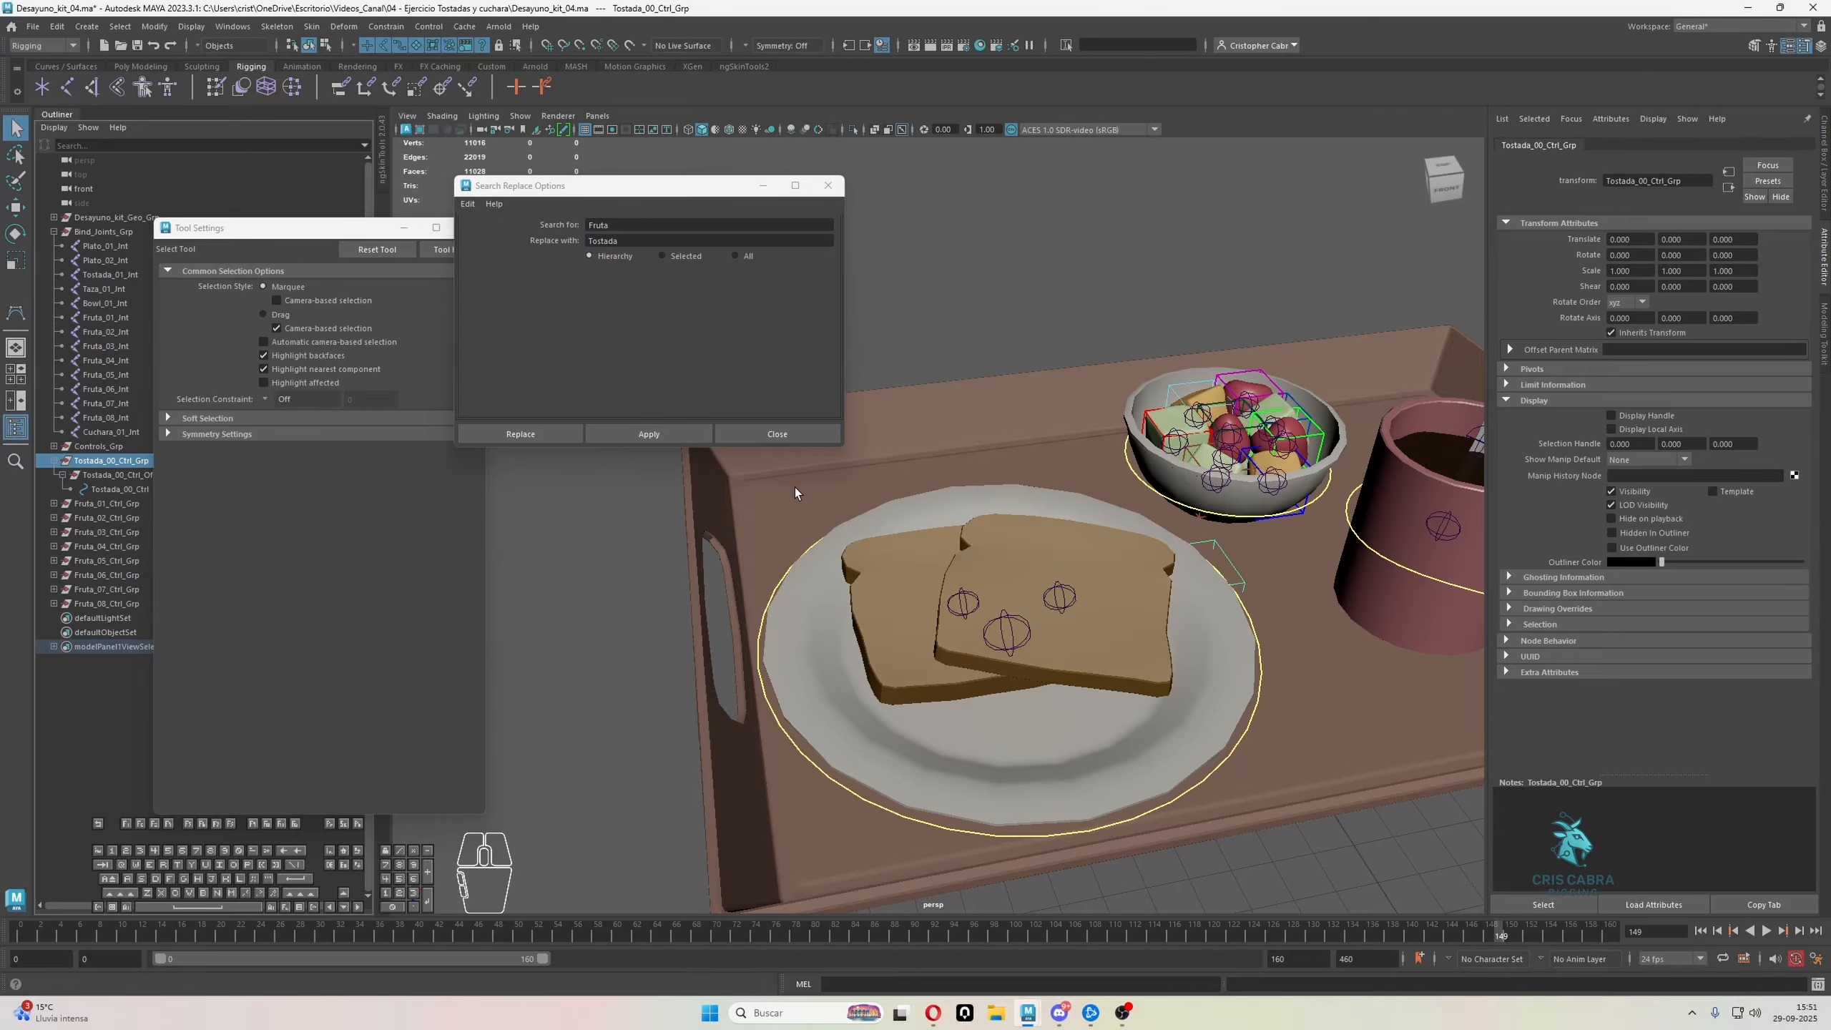
Duplicate Tostada_00_Ctrl_Grp and match all transforms of the copy to the Plato_02 joint on the front toast slice
middle_click_drag(1335, 576, 1329, 567, "alt")
key("w")
key("ctrl+d")
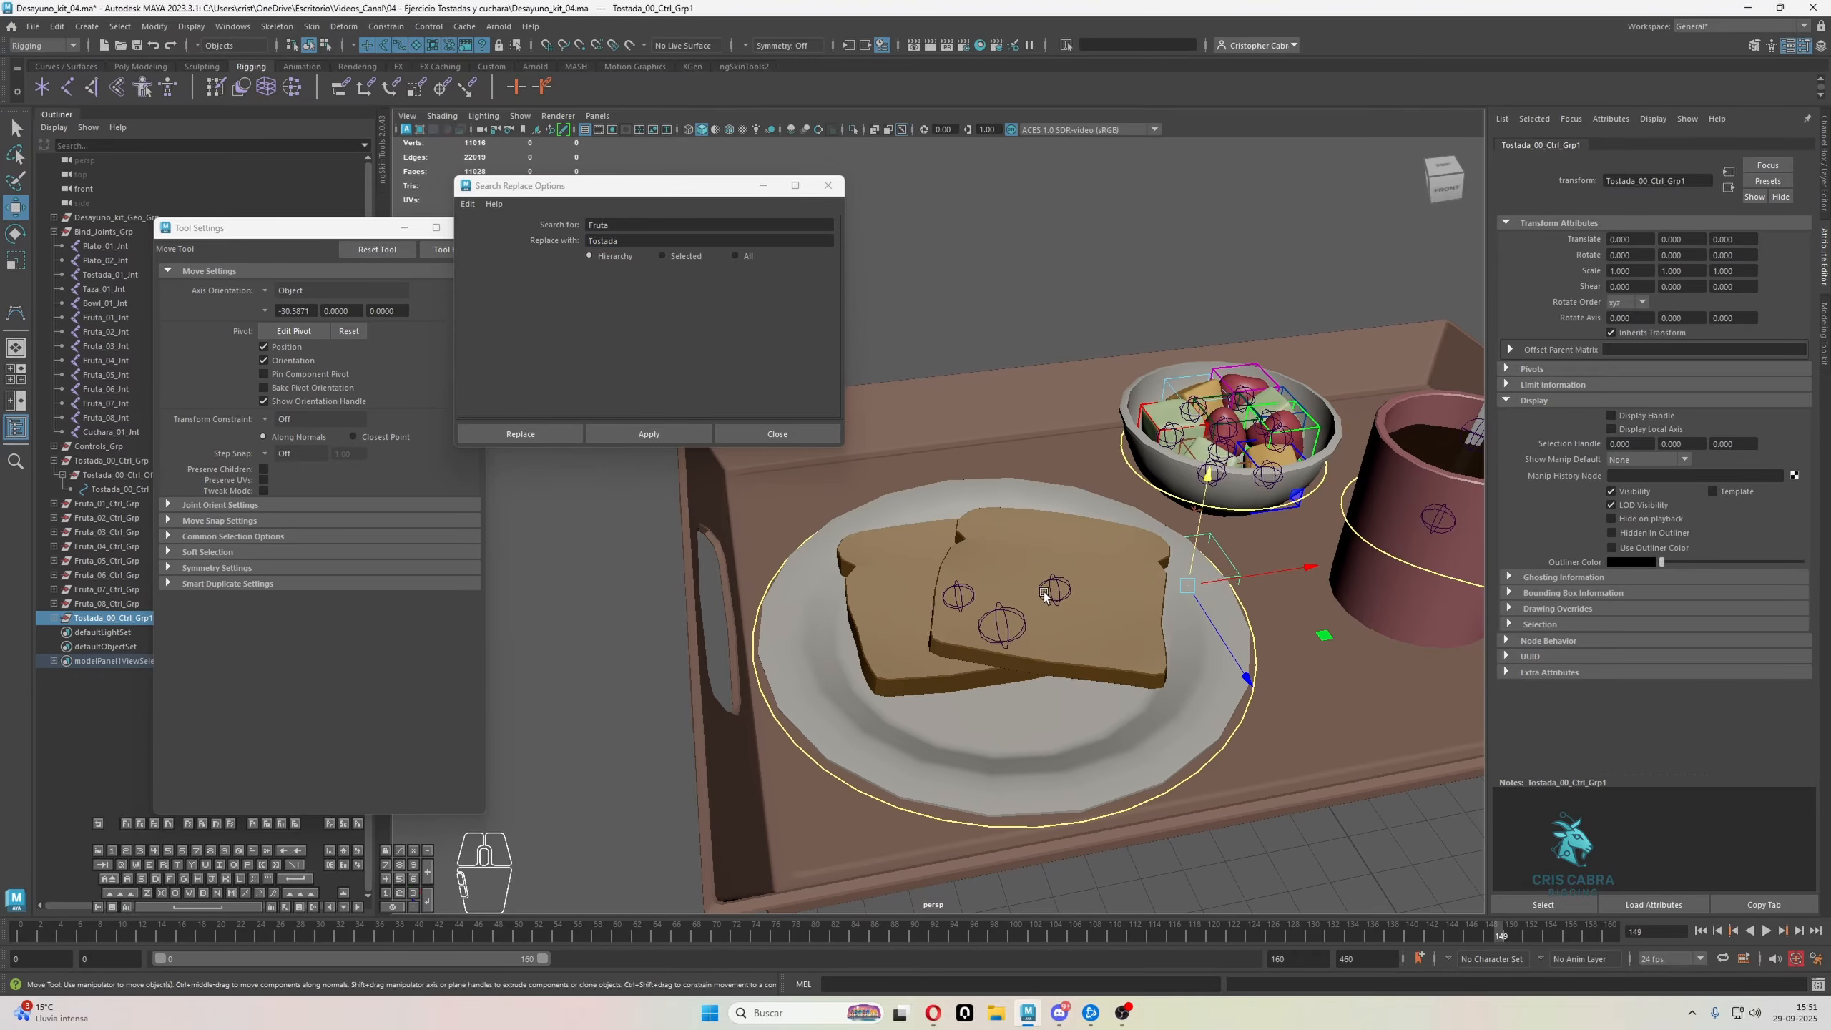
left_click(1051, 592, "shift")
key("ctrl+z")
left_click(1068, 592, "shift")
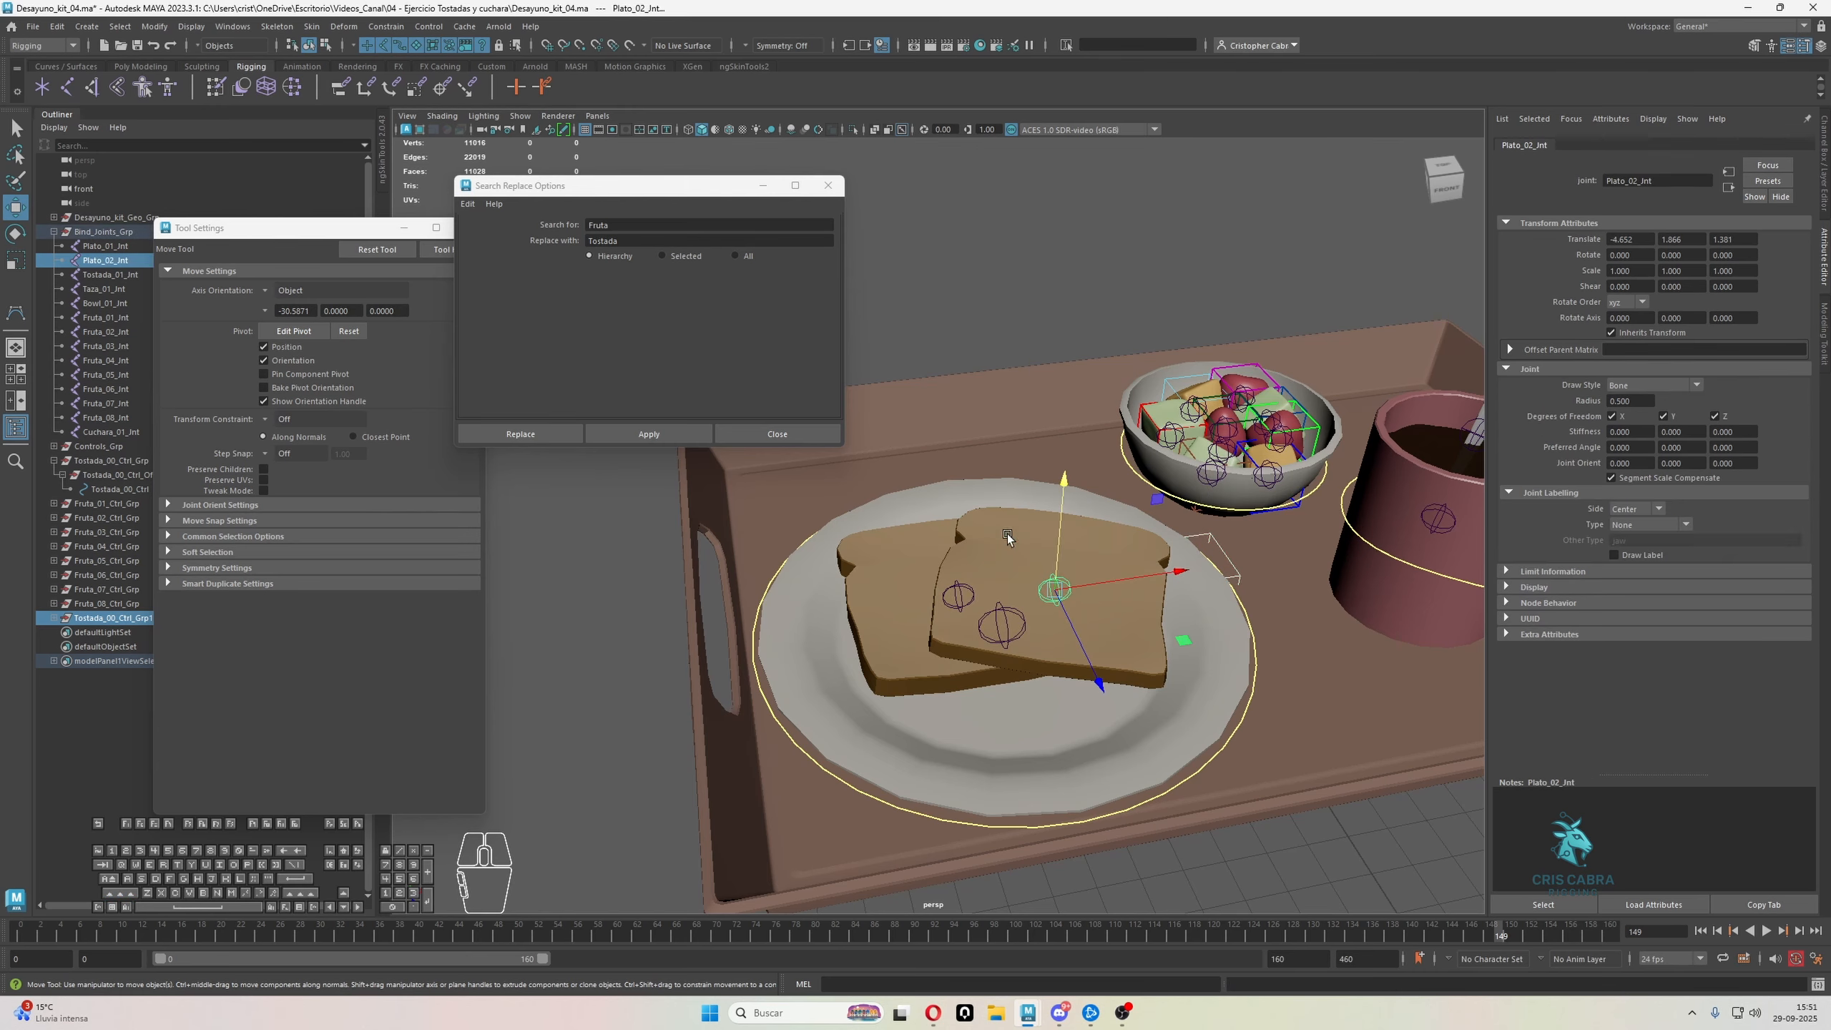
left_click(154, 25)
mouse_move(256, 109)
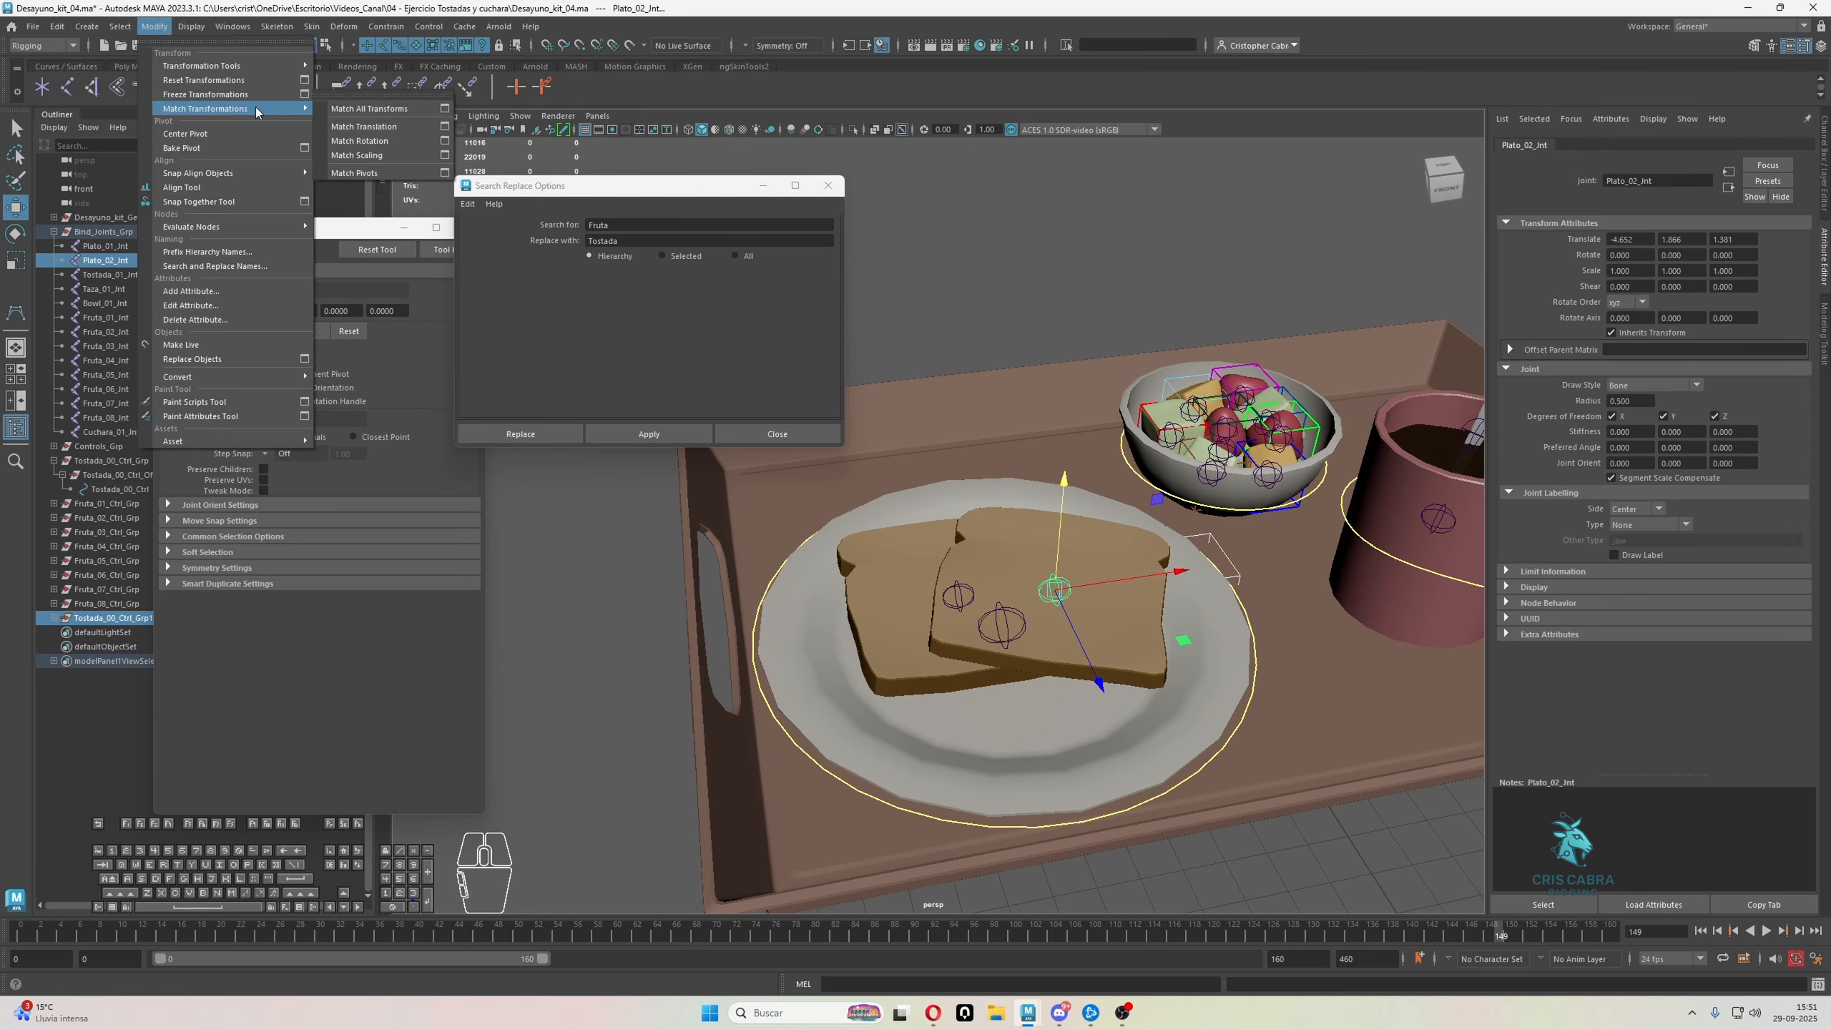
left_click(368, 108)
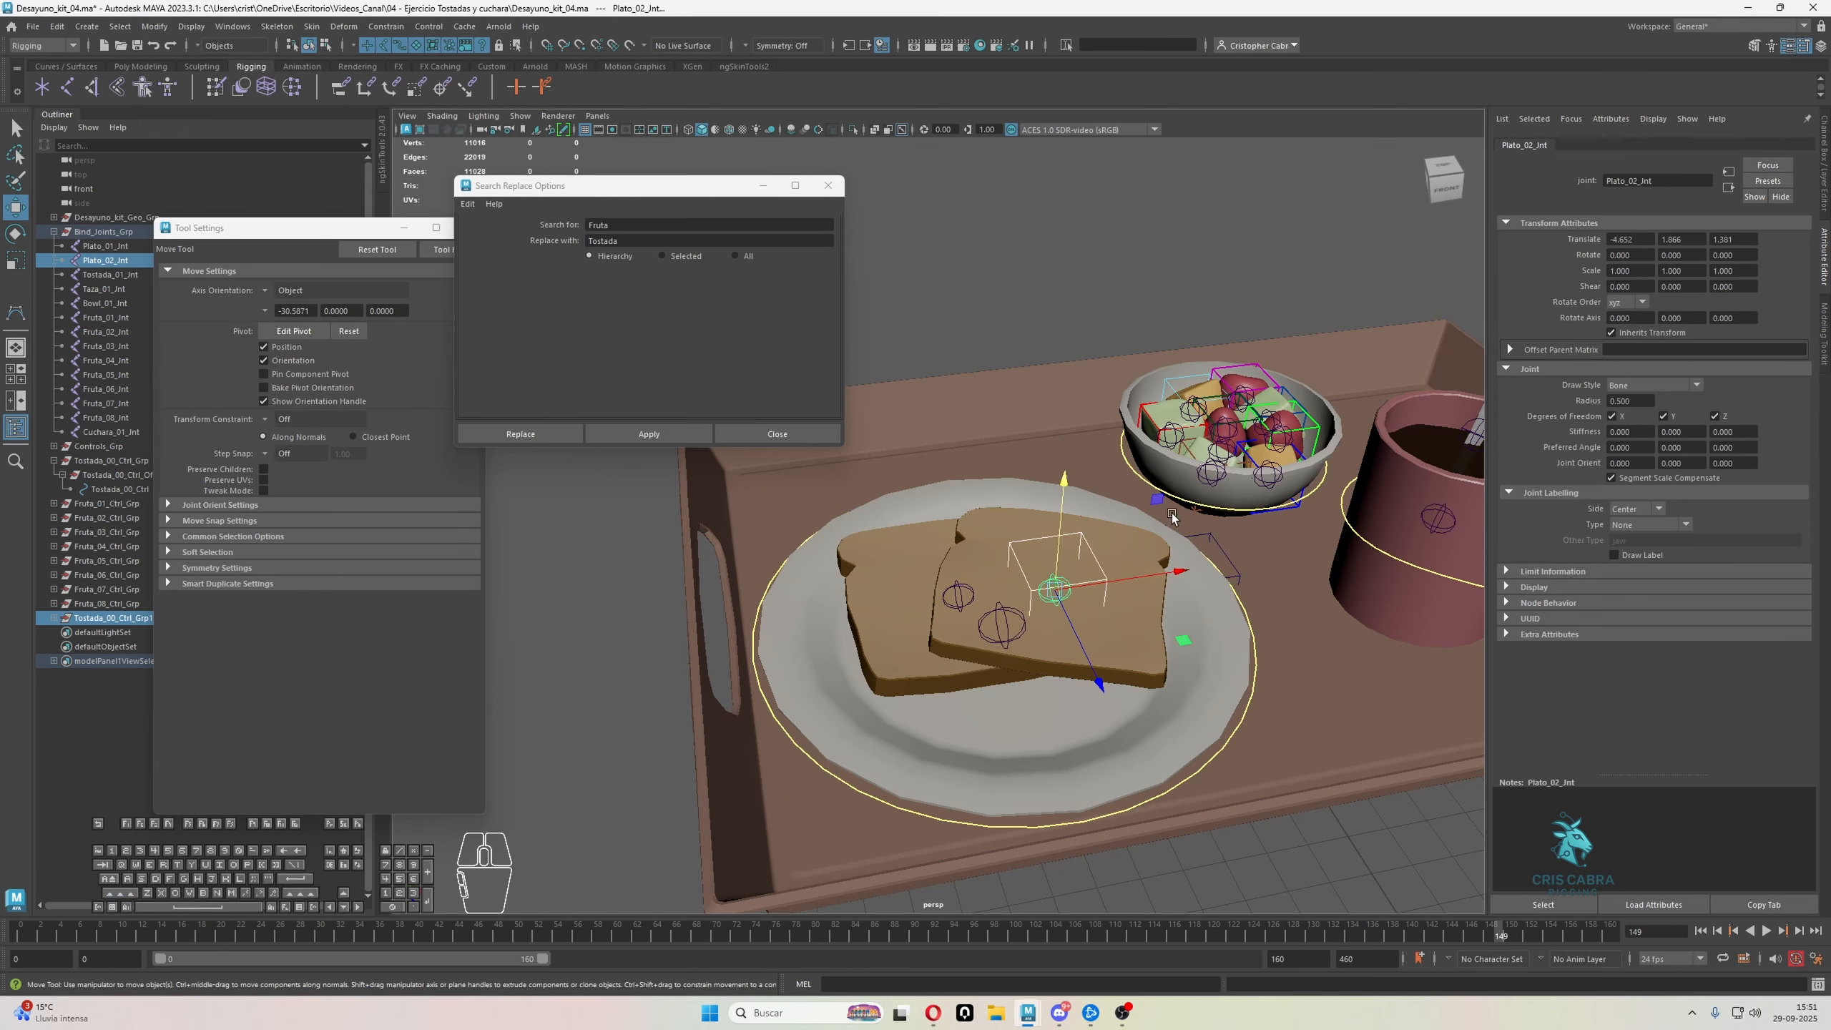
Duplicate the placed toast control group and replace 00 with 01 throughout the new copy's hierarchy names
left_click(103, 619)
key("ctrl+d")
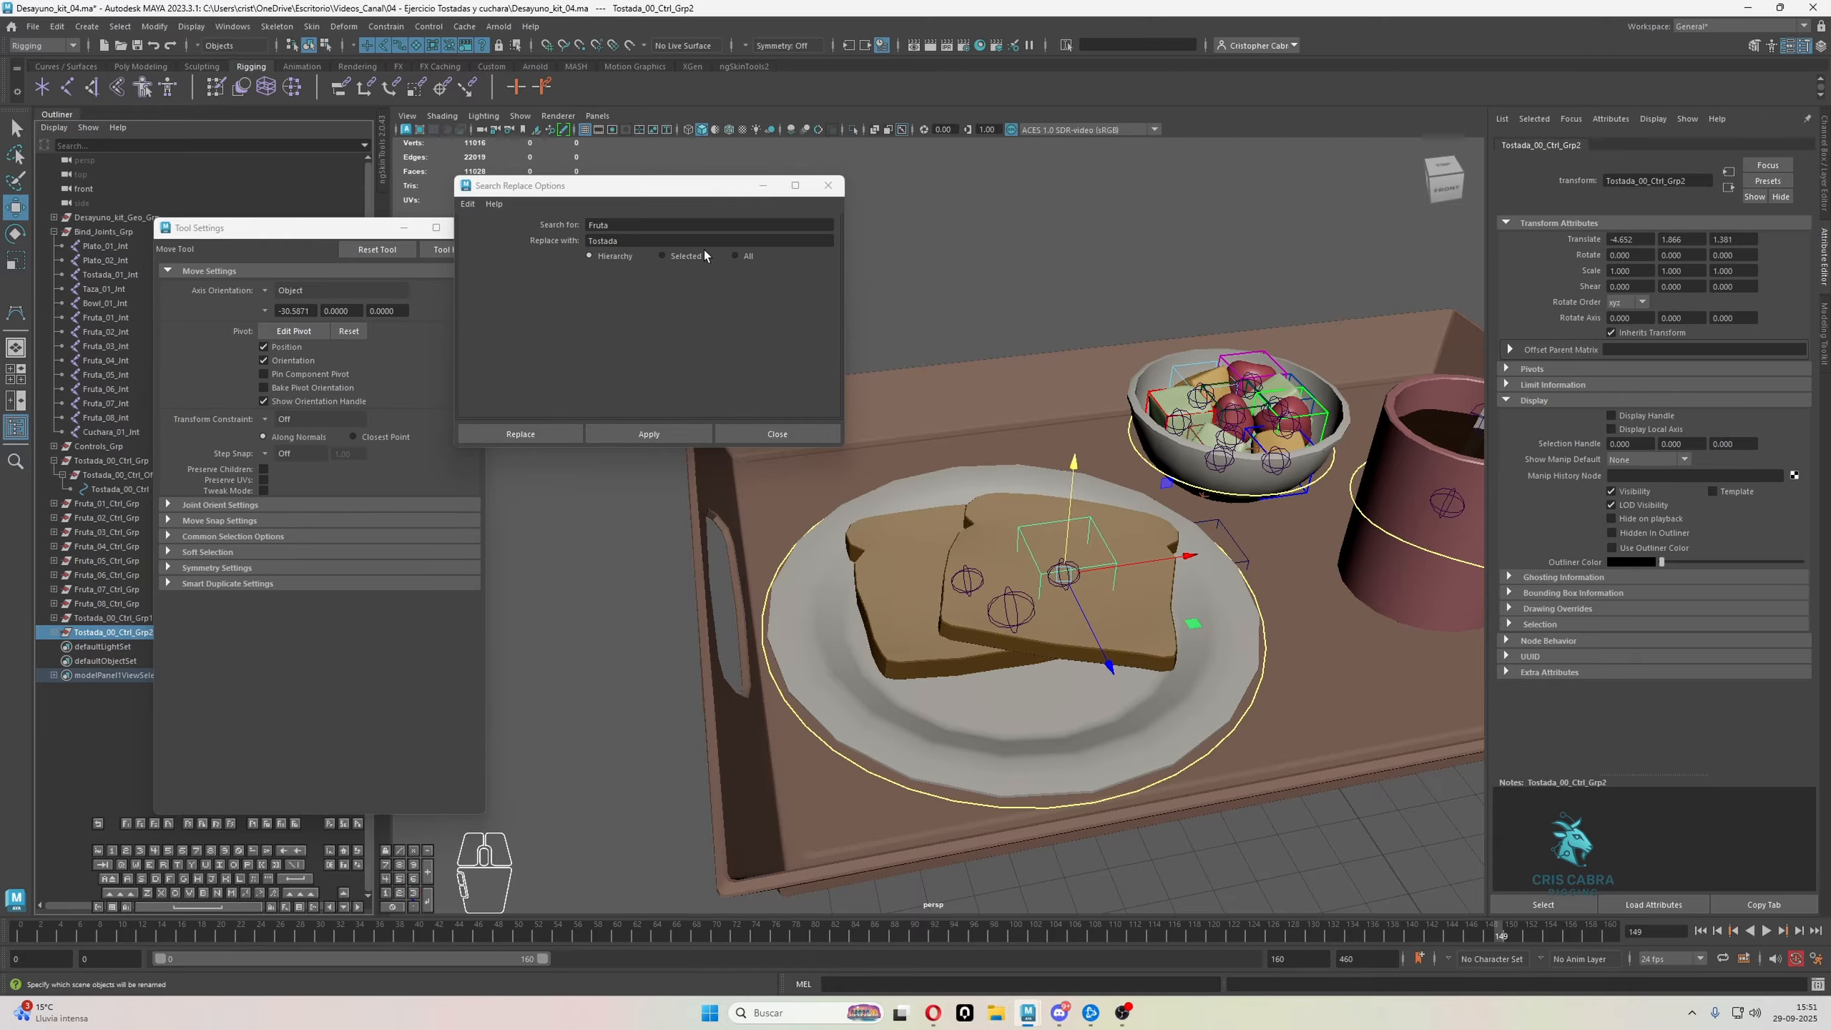
left_click(489, 213)
type("00")
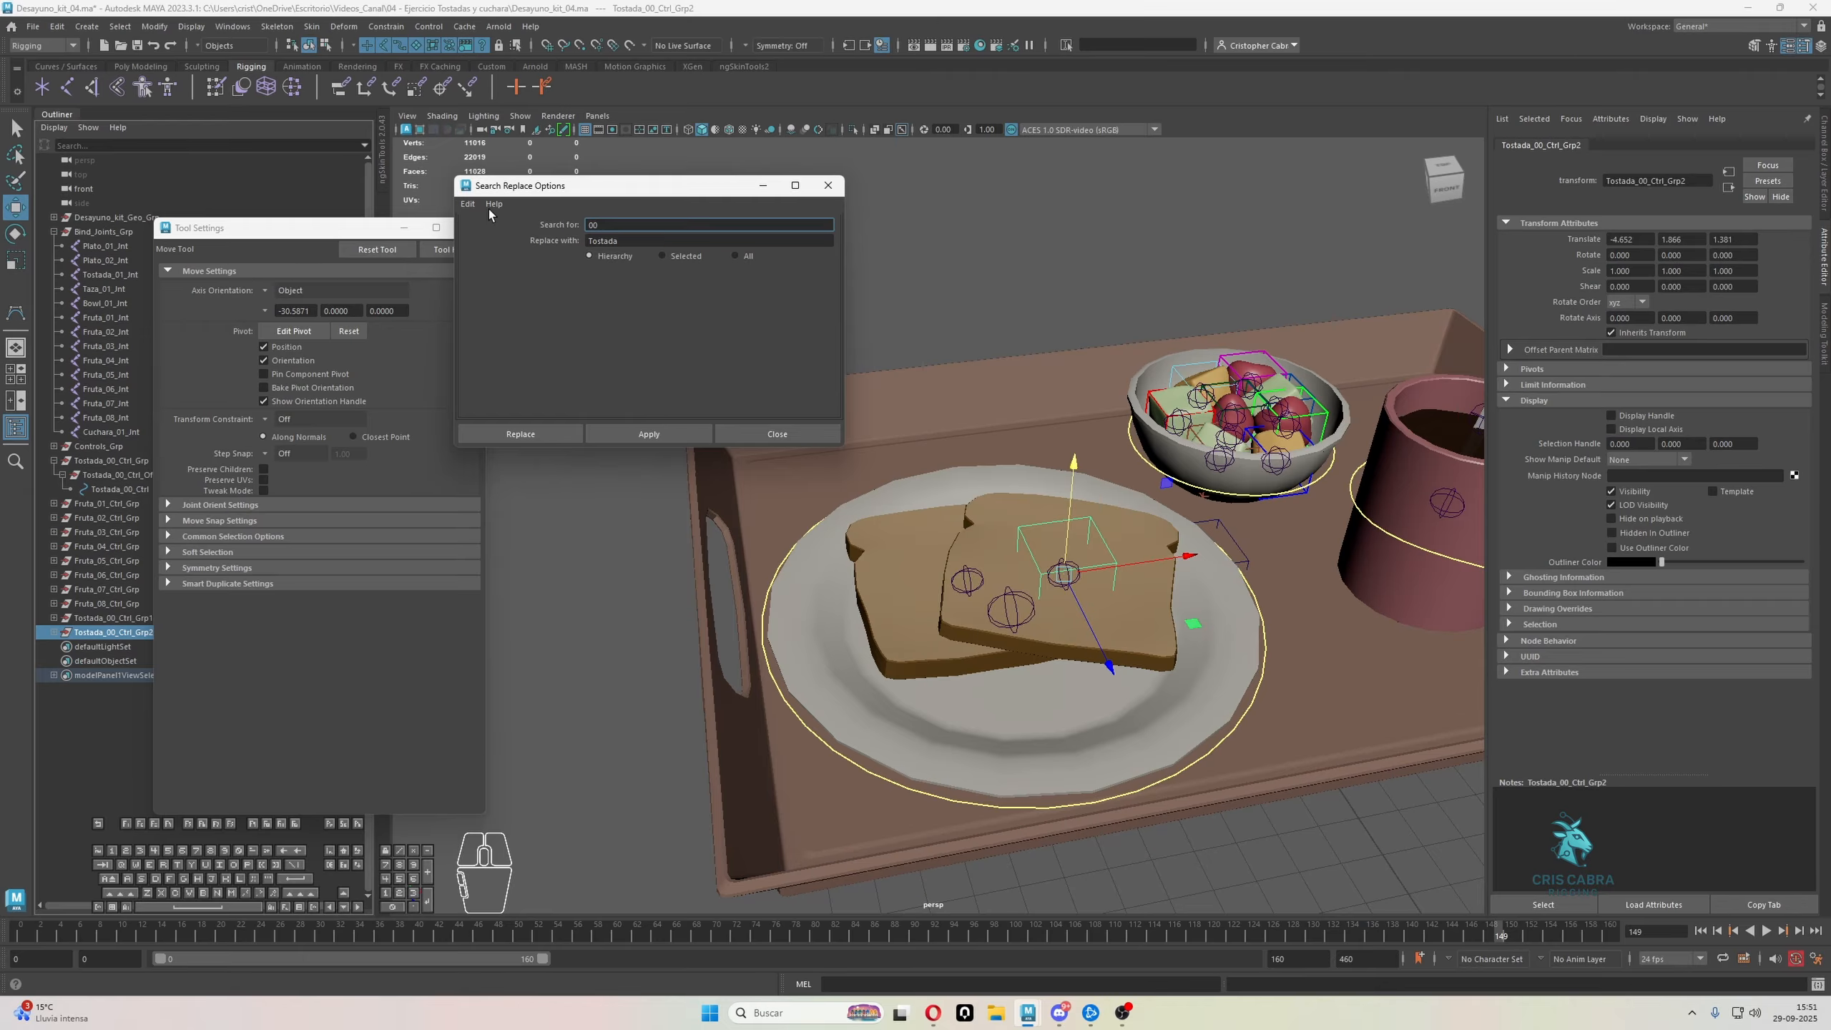
key("Tab")
type("032")
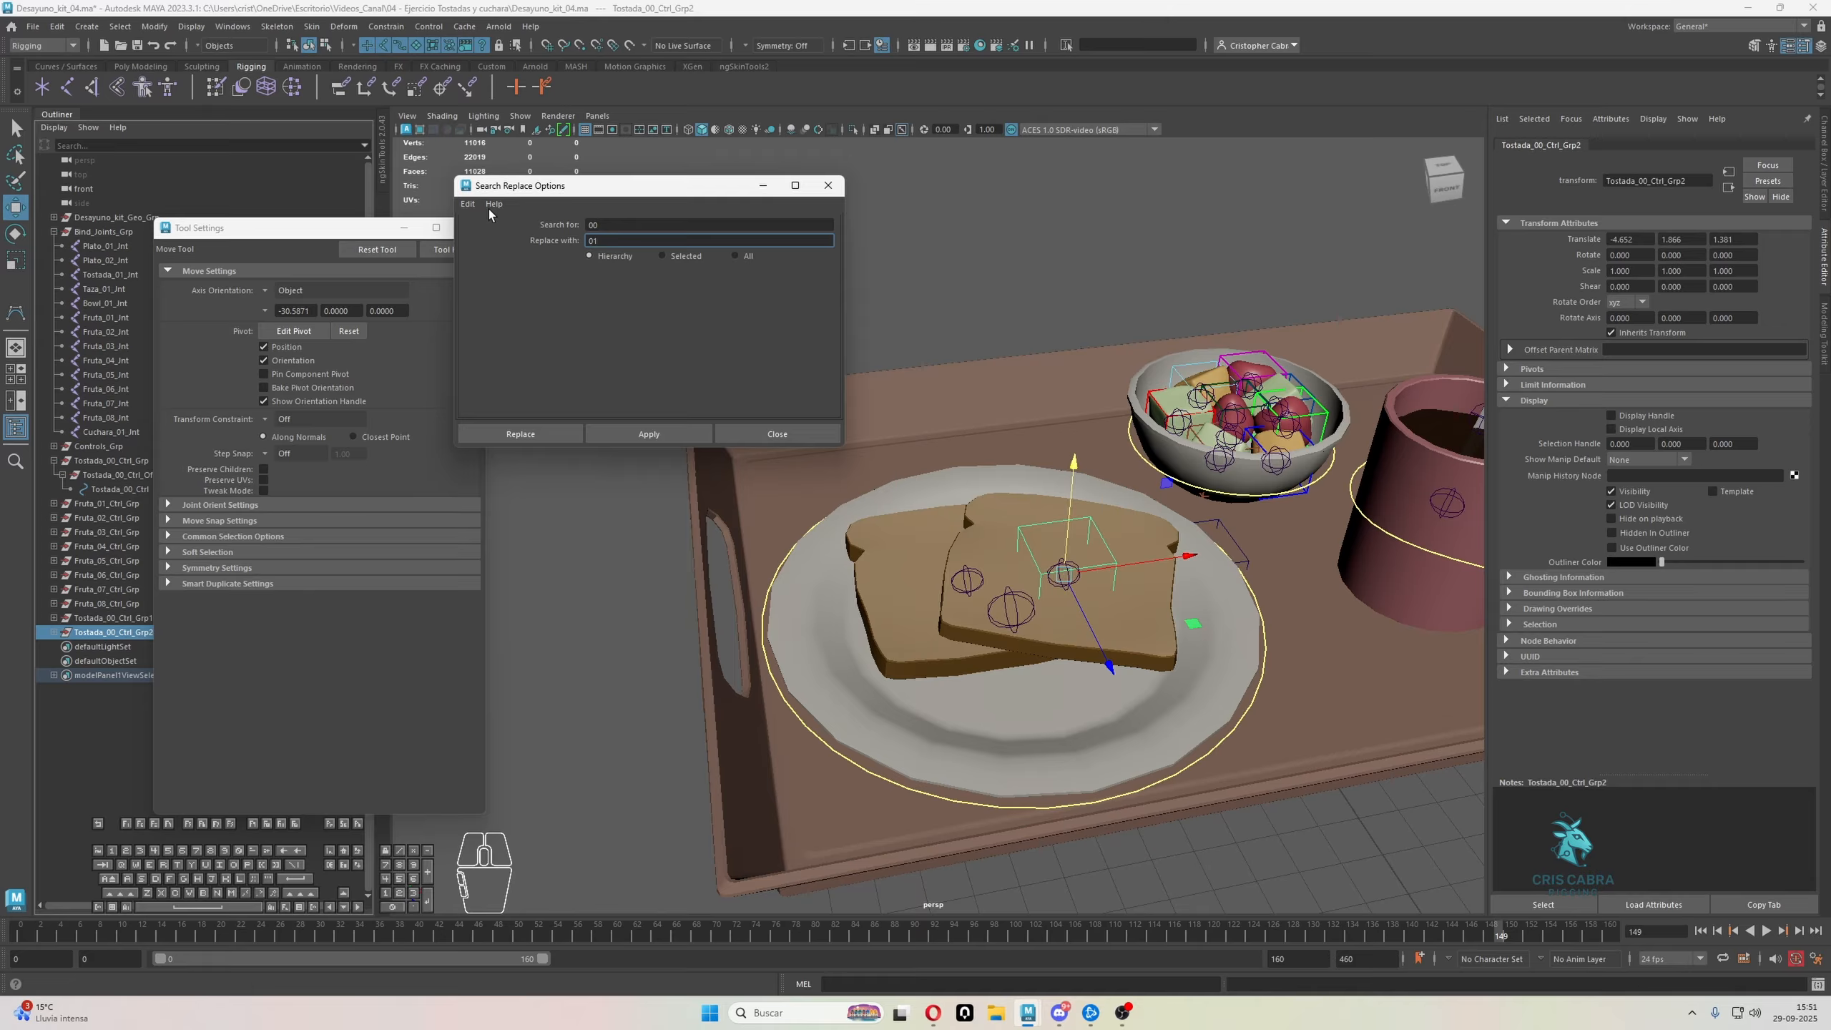
left_click(617, 436)
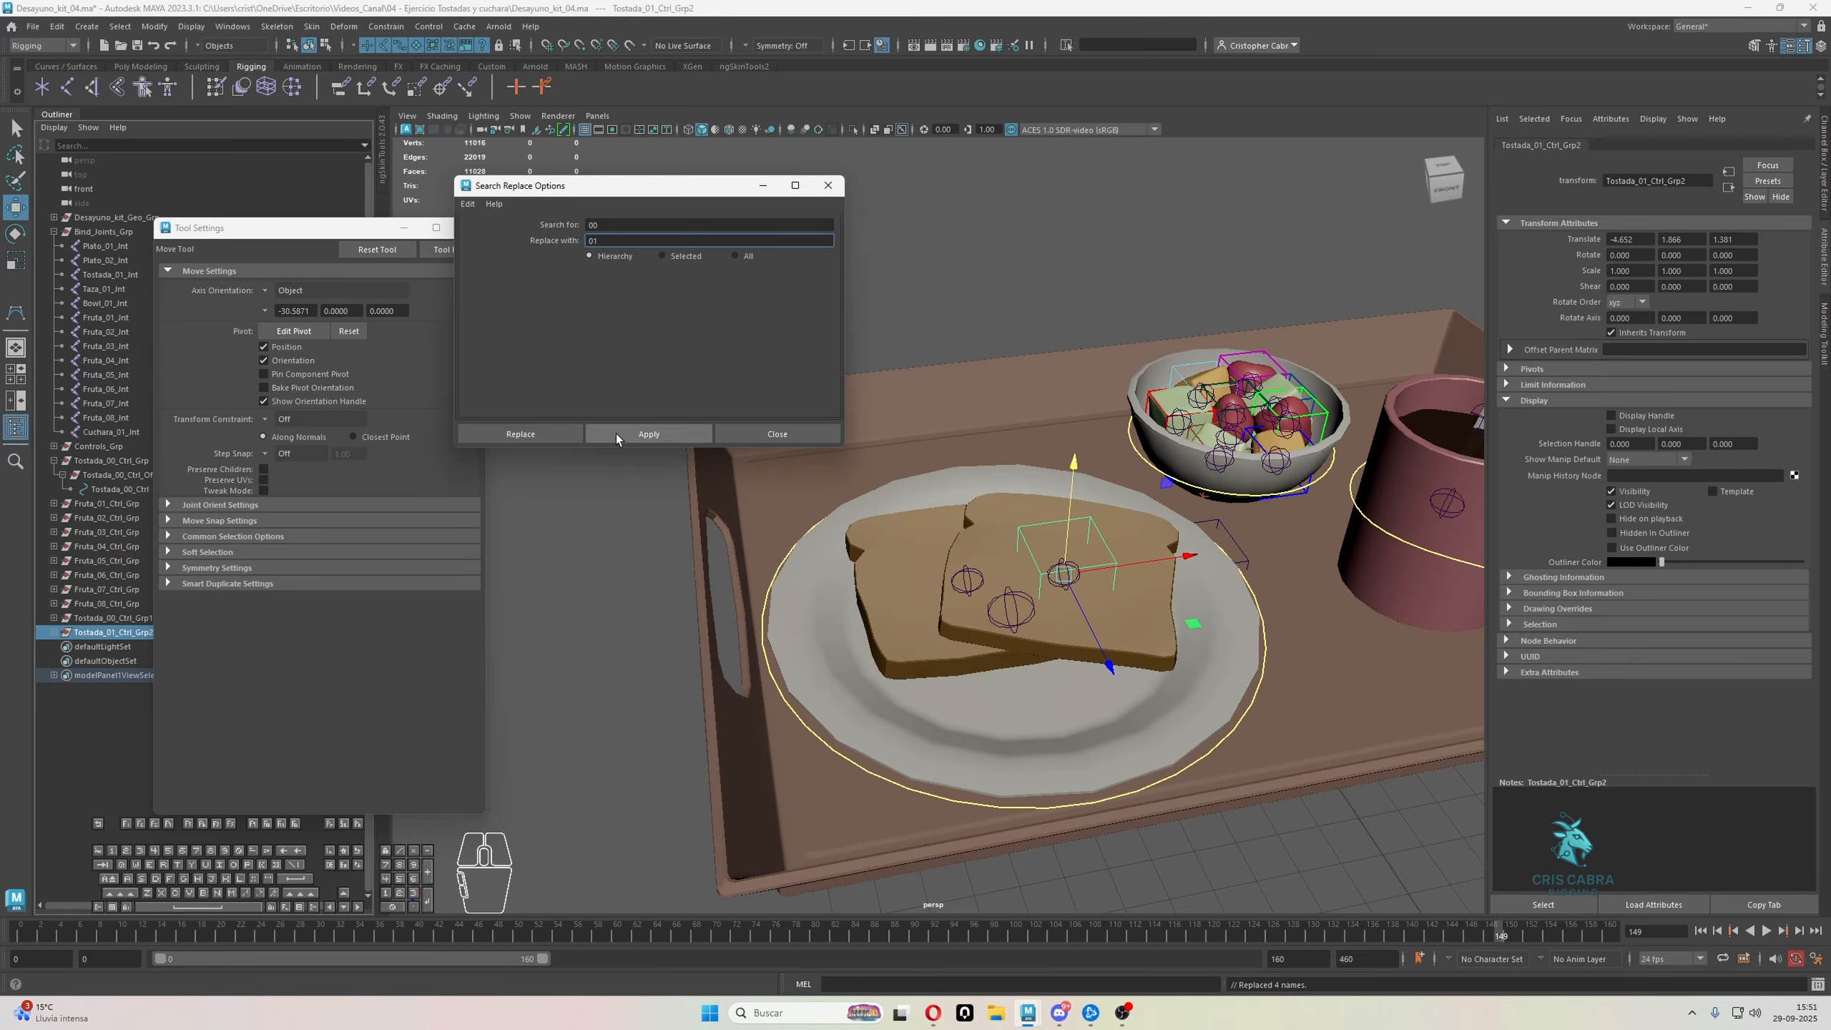
Replace 00 with 02 in the names throughout the Tostada_00_Ctrl_Grp1 hierarchy
left_click(123, 620)
left_click(607, 239)
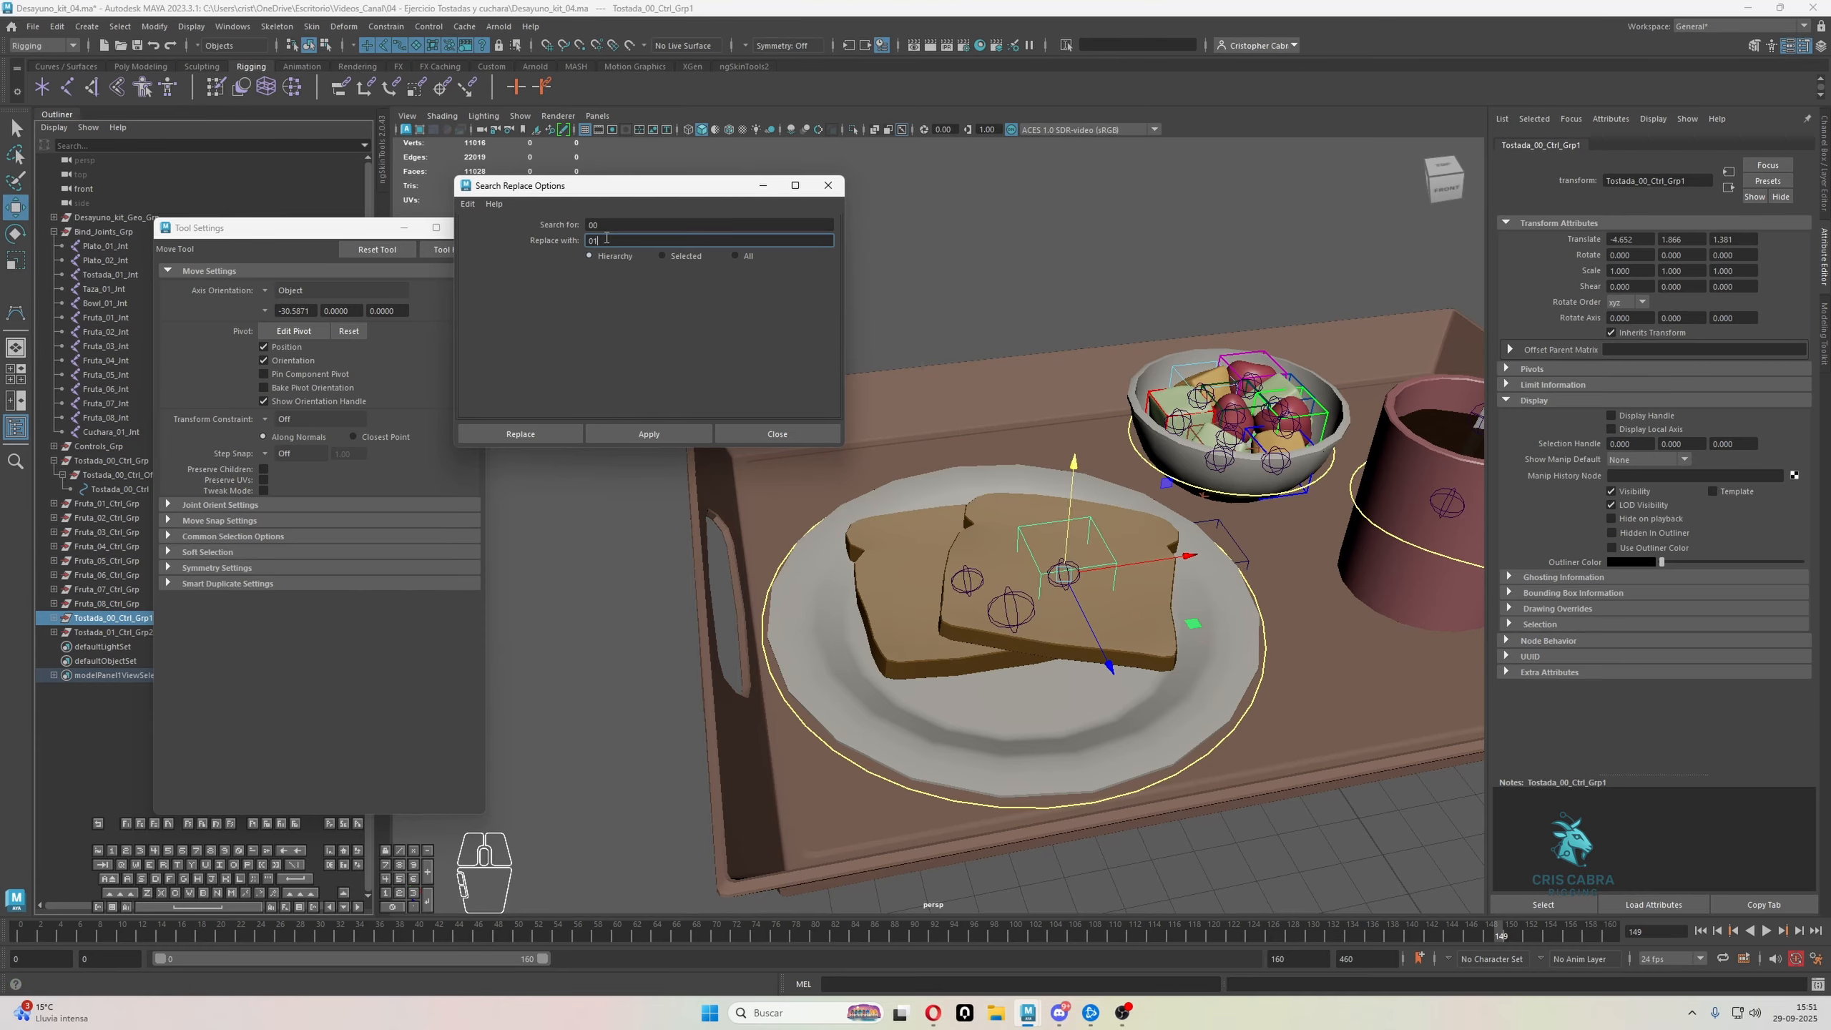
left_click(649, 434)
Match all transforms of Tostada_01_Ctrl_Grp2 to the Tostada_01 joint on the rear toast slice
left_click(119, 632)
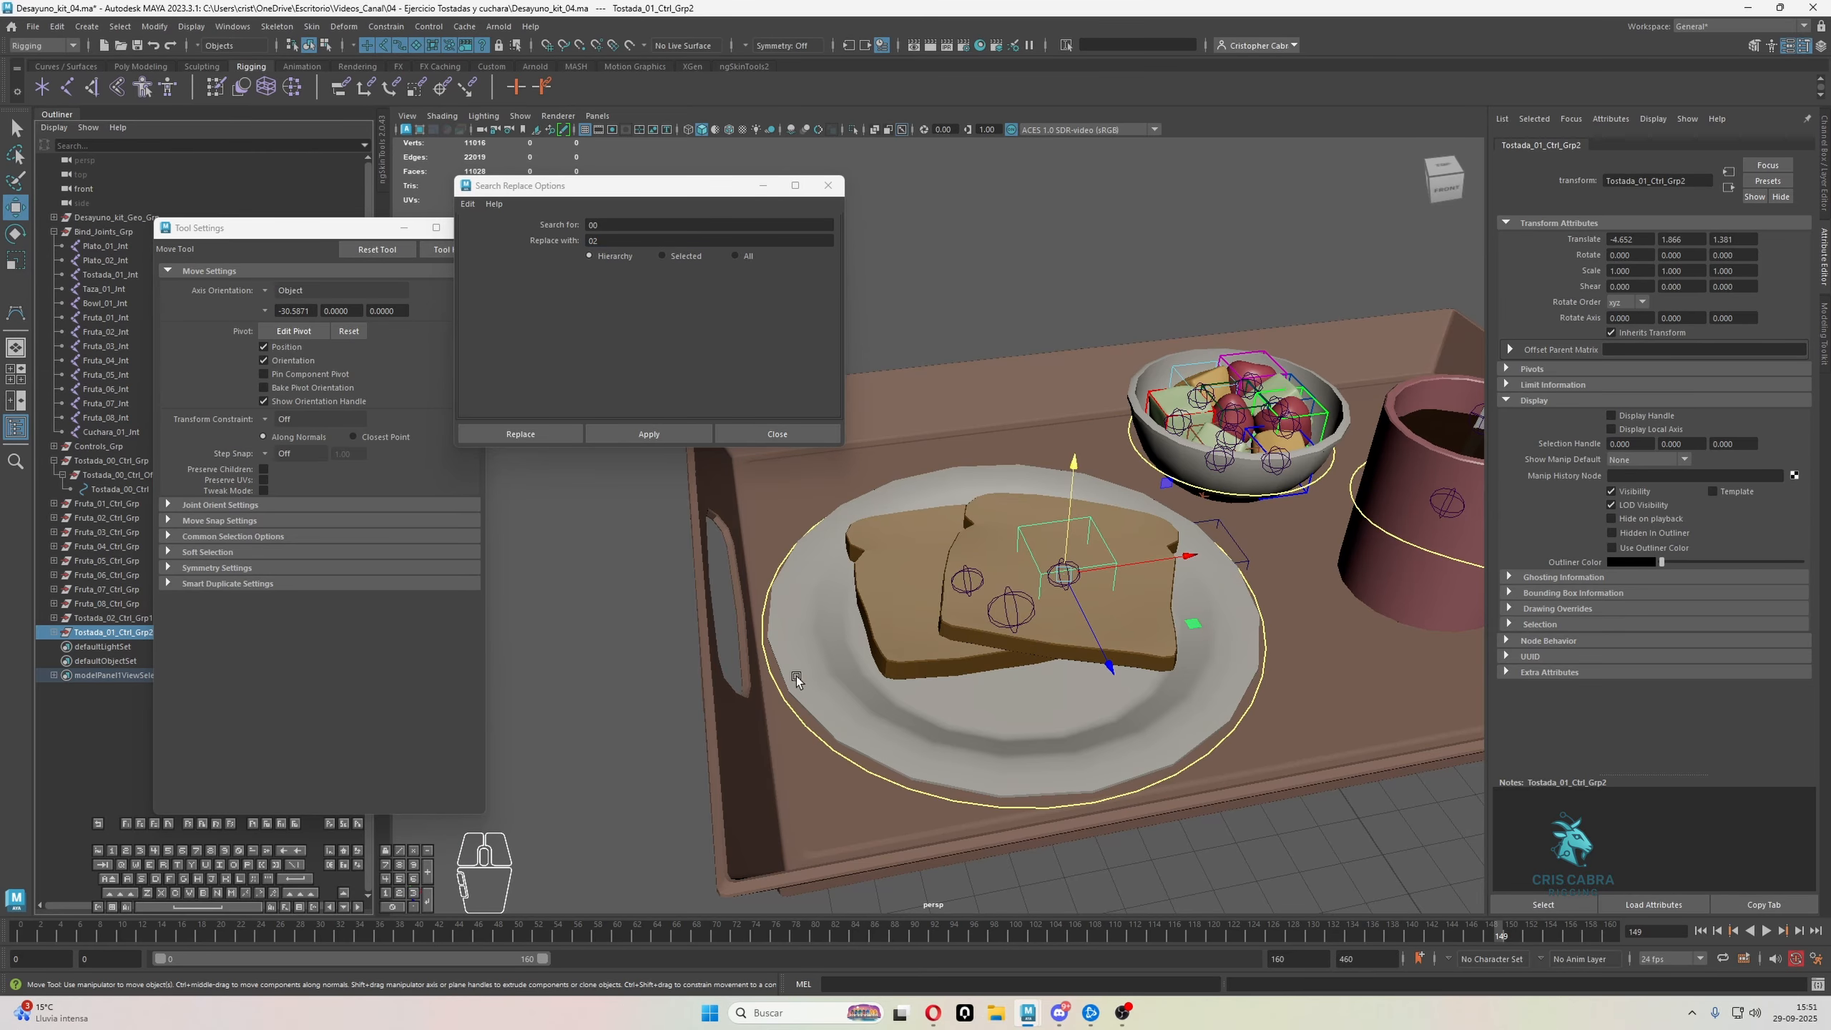
left_click(966, 579, "shift")
left_click_drag(966, 625, 1006, 537, "alt")
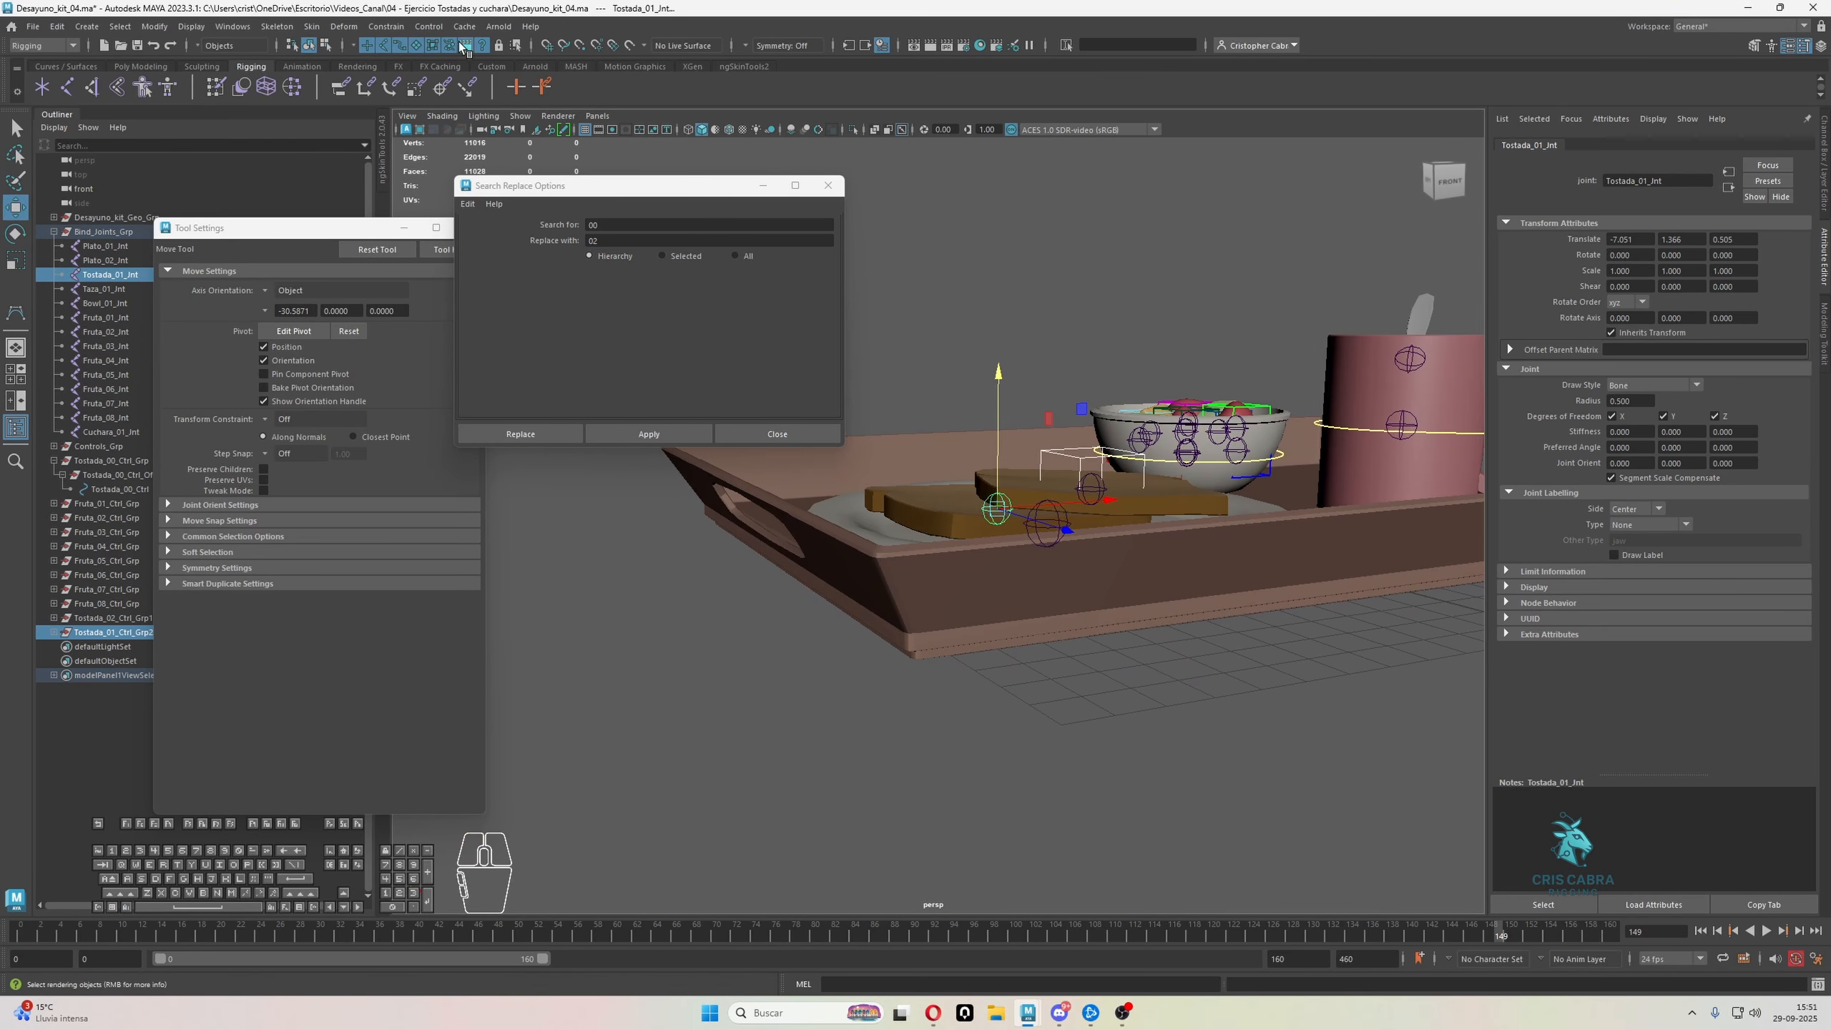
left_click(154, 28)
mouse_move(251, 108)
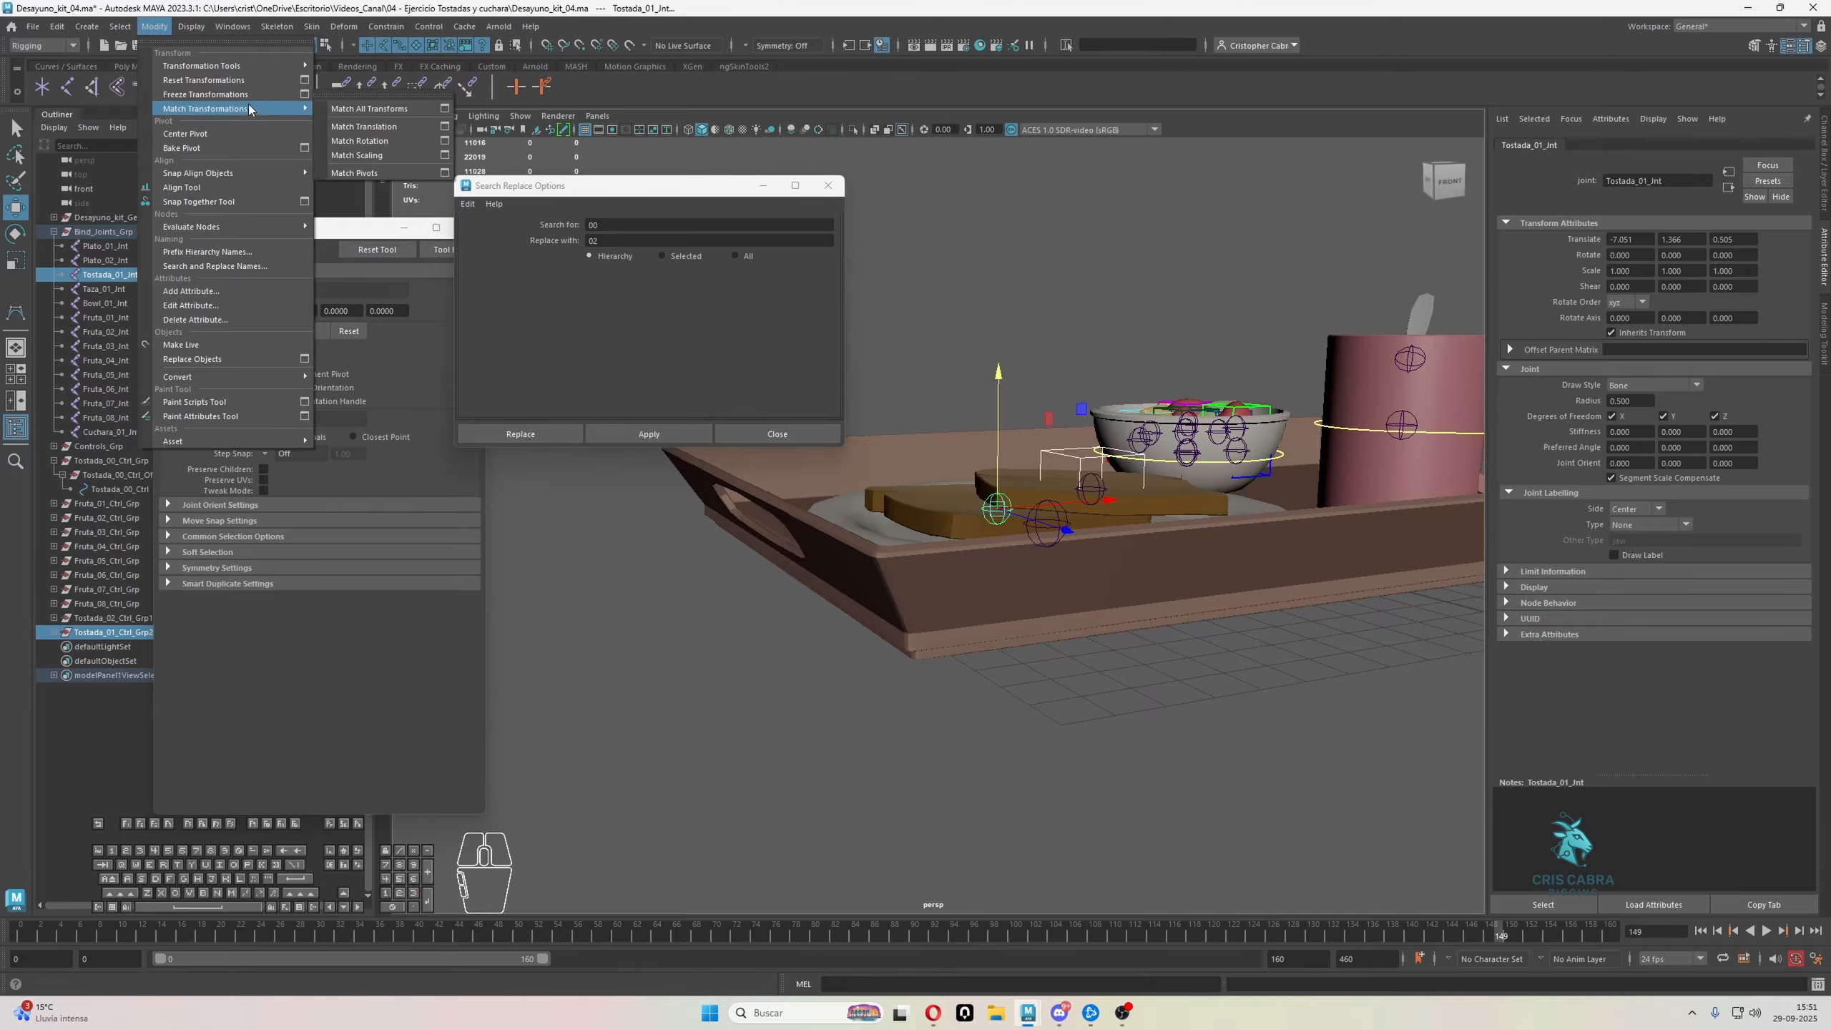
left_click(371, 109)
Examine how the two toast controls sit over their joints, from the side and from above
left_click_drag(1249, 358, 1189, 462, "alt")
right_click_drag(1124, 498, 1160, 505, "alt")
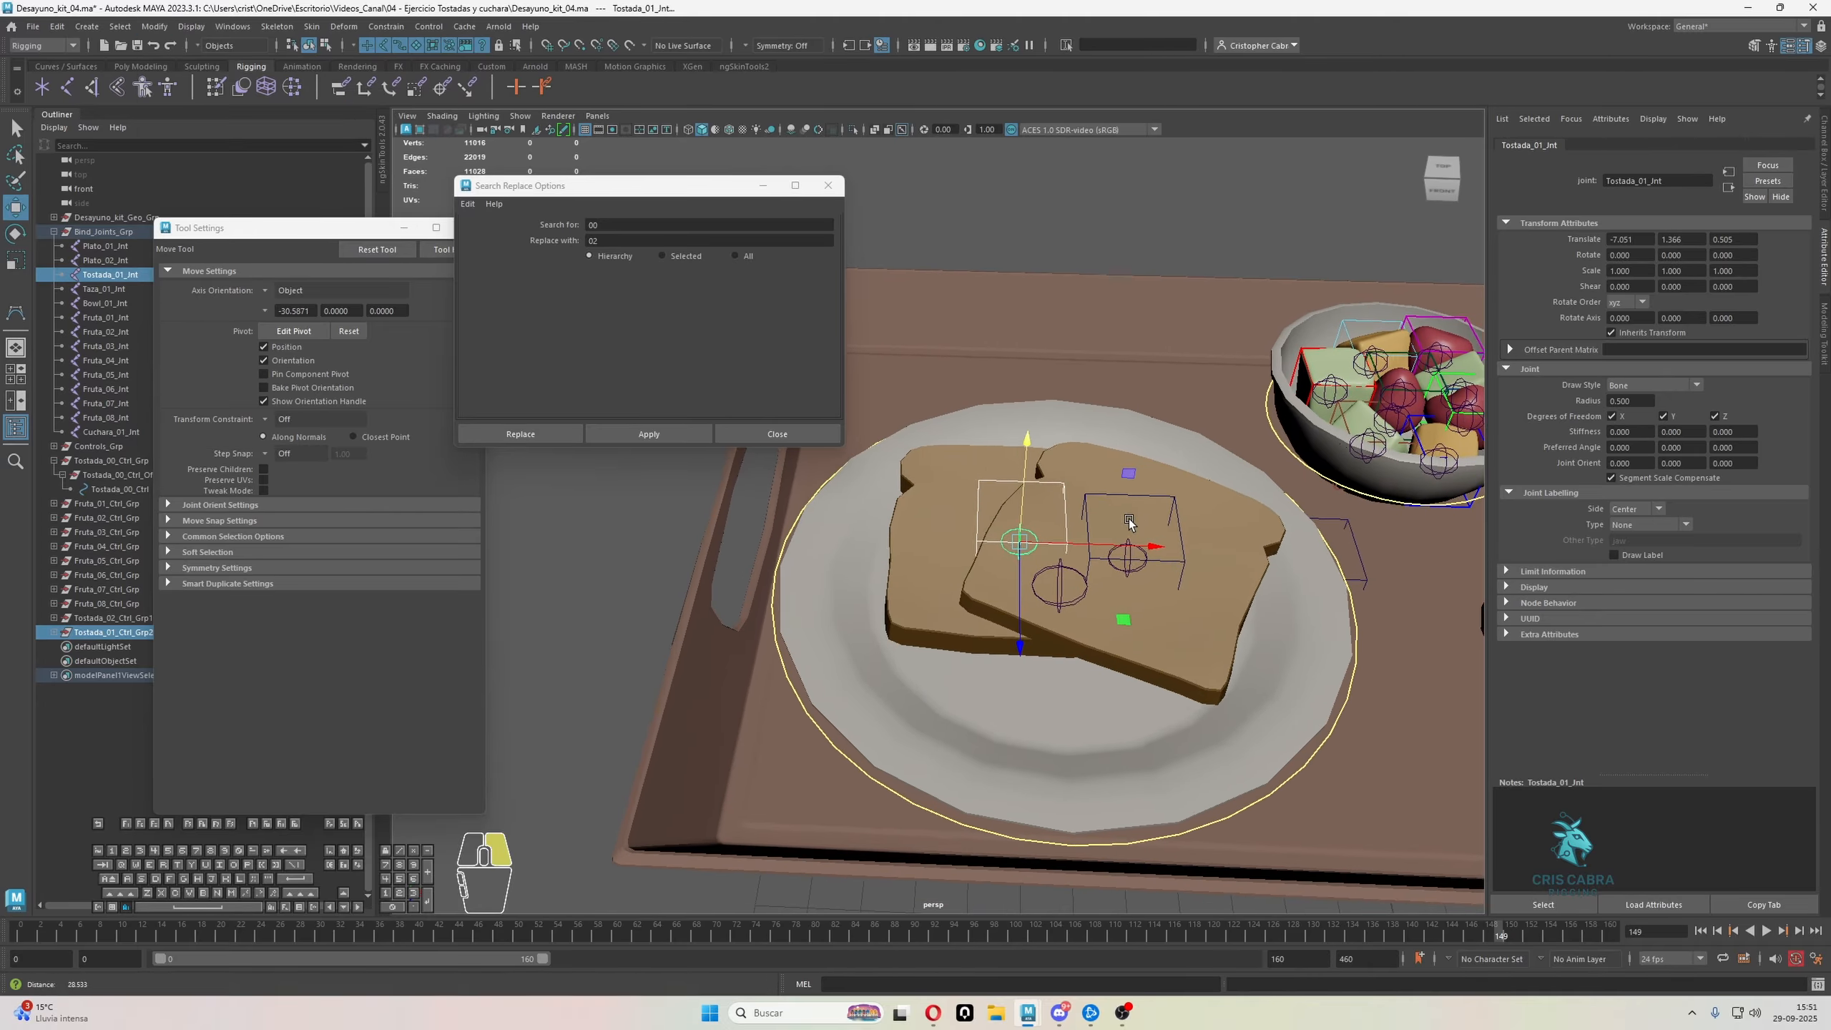
left_click_drag(1110, 533, 1143, 620, "alt")
mouse_move(1139, 595)
middle_mouse_down("alt")
mouse_move(1100, 552)
mouse_move(1121, 573)
middle_mouse_up("alt")
right_click_drag(1121, 573, 1175, 570, "alt")
middle_click_drag(1175, 570, 1092, 533, "alt")
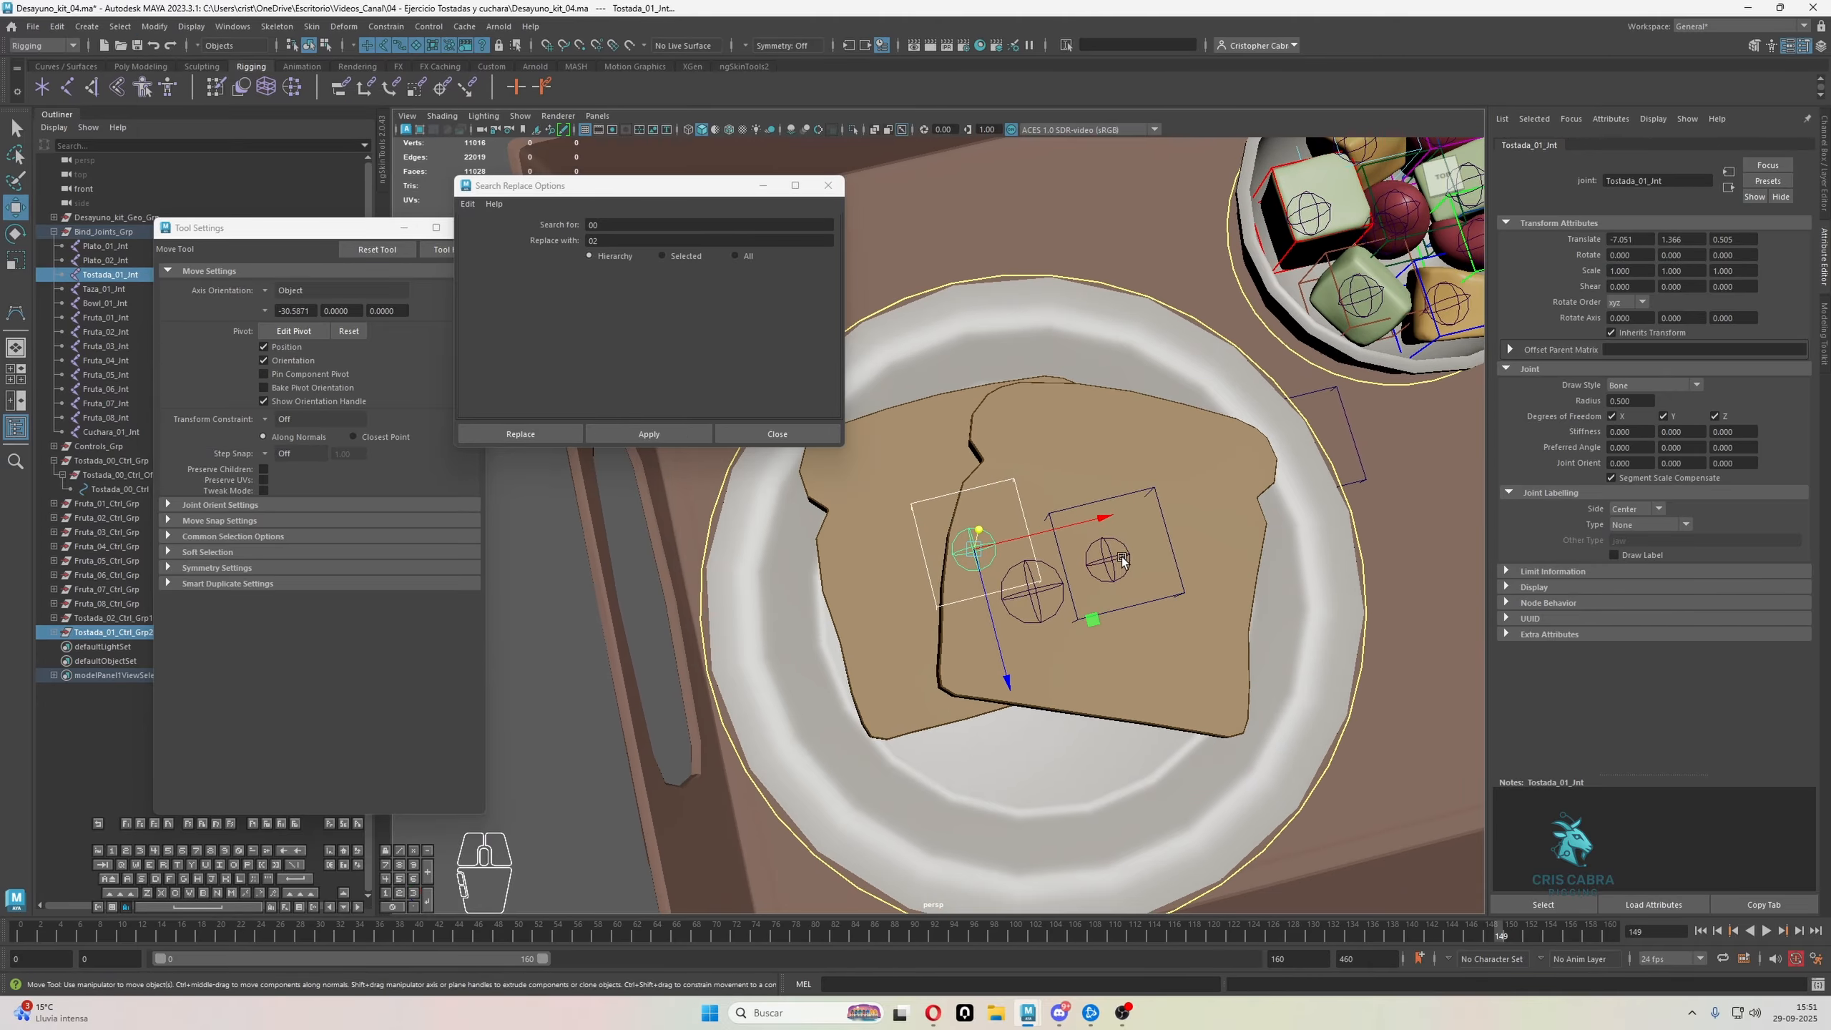
right_click_drag(1168, 537, 1106, 520, "alt")
left_click_drag(1106, 520, 1046, 551, "alt")
key("q")
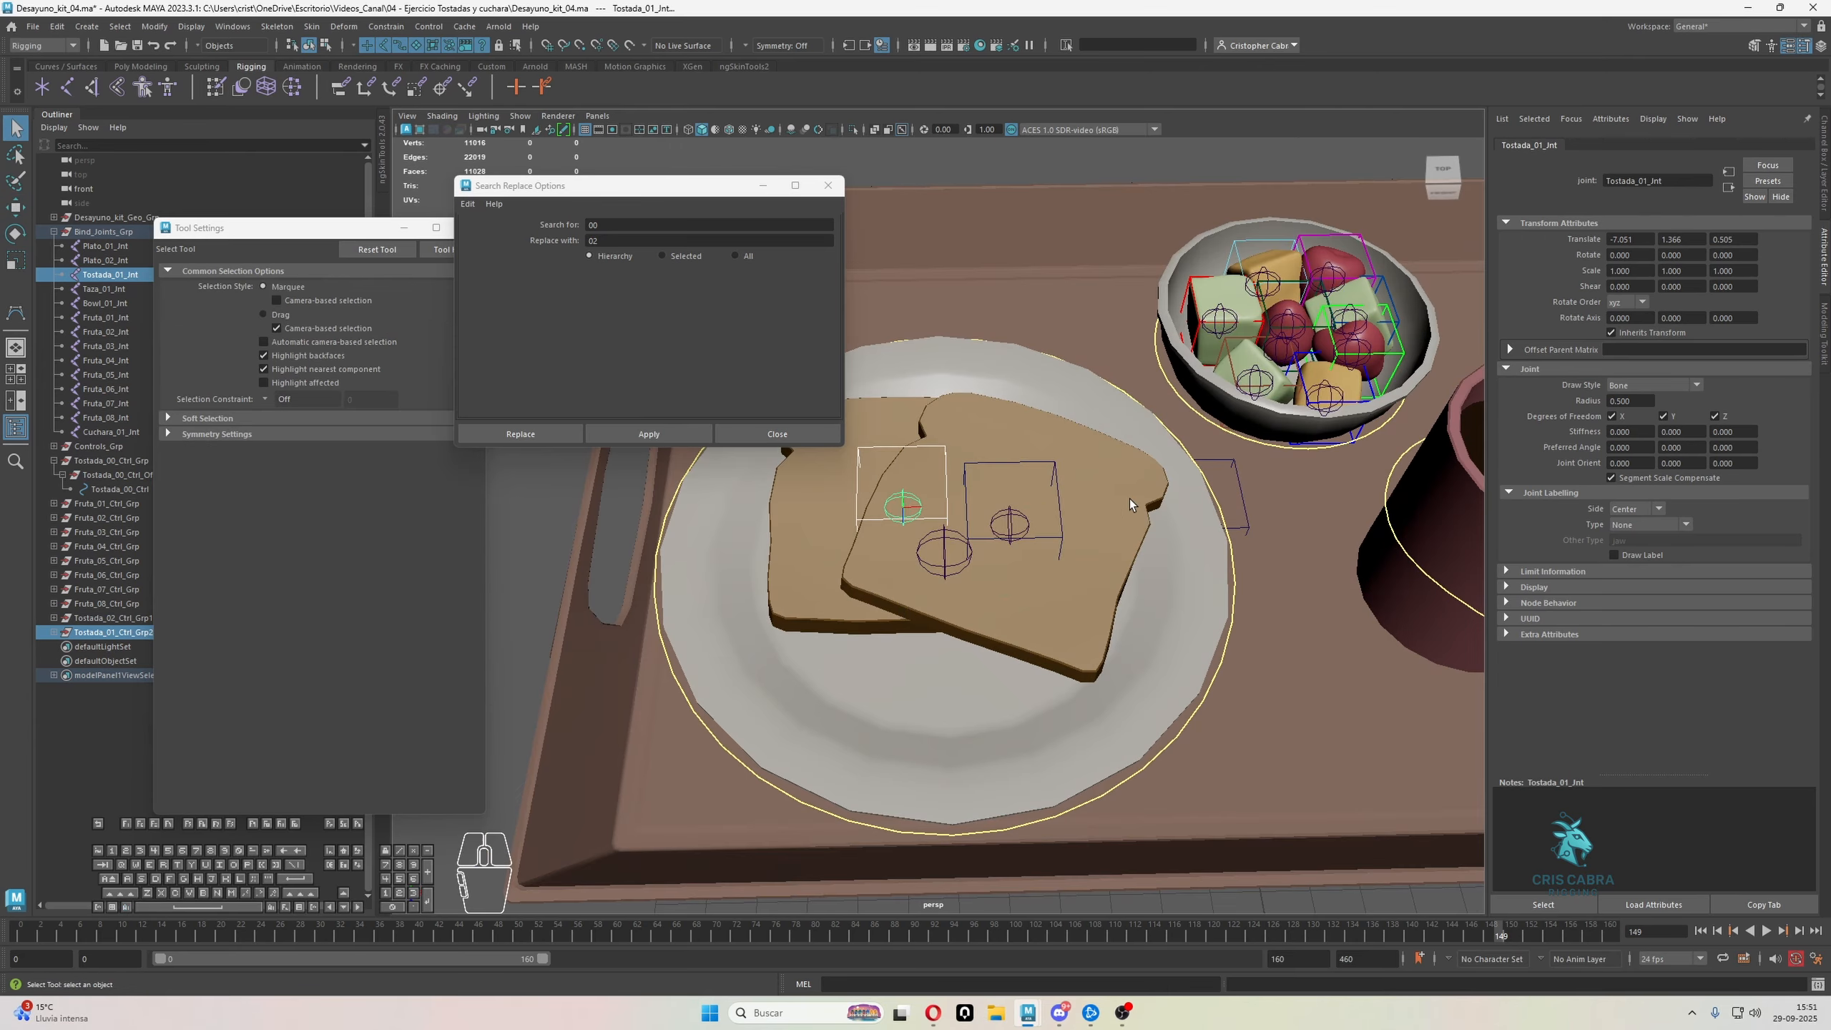
left_click(1058, 491)
Scale the Tostada_02 control's vertices into a wide, flat box around the front toast slice, and return to object mode
left_click(123, 618)
left_click_drag(667, 628, 768, 505, "alt")
middle_click_drag(767, 505, 740, 691, "alt")
left_click_drag(740, 691, 887, 694, "alt")
middle_click_drag(887, 694, 974, 683, "alt")
scroll(974, 682, "up", 2)
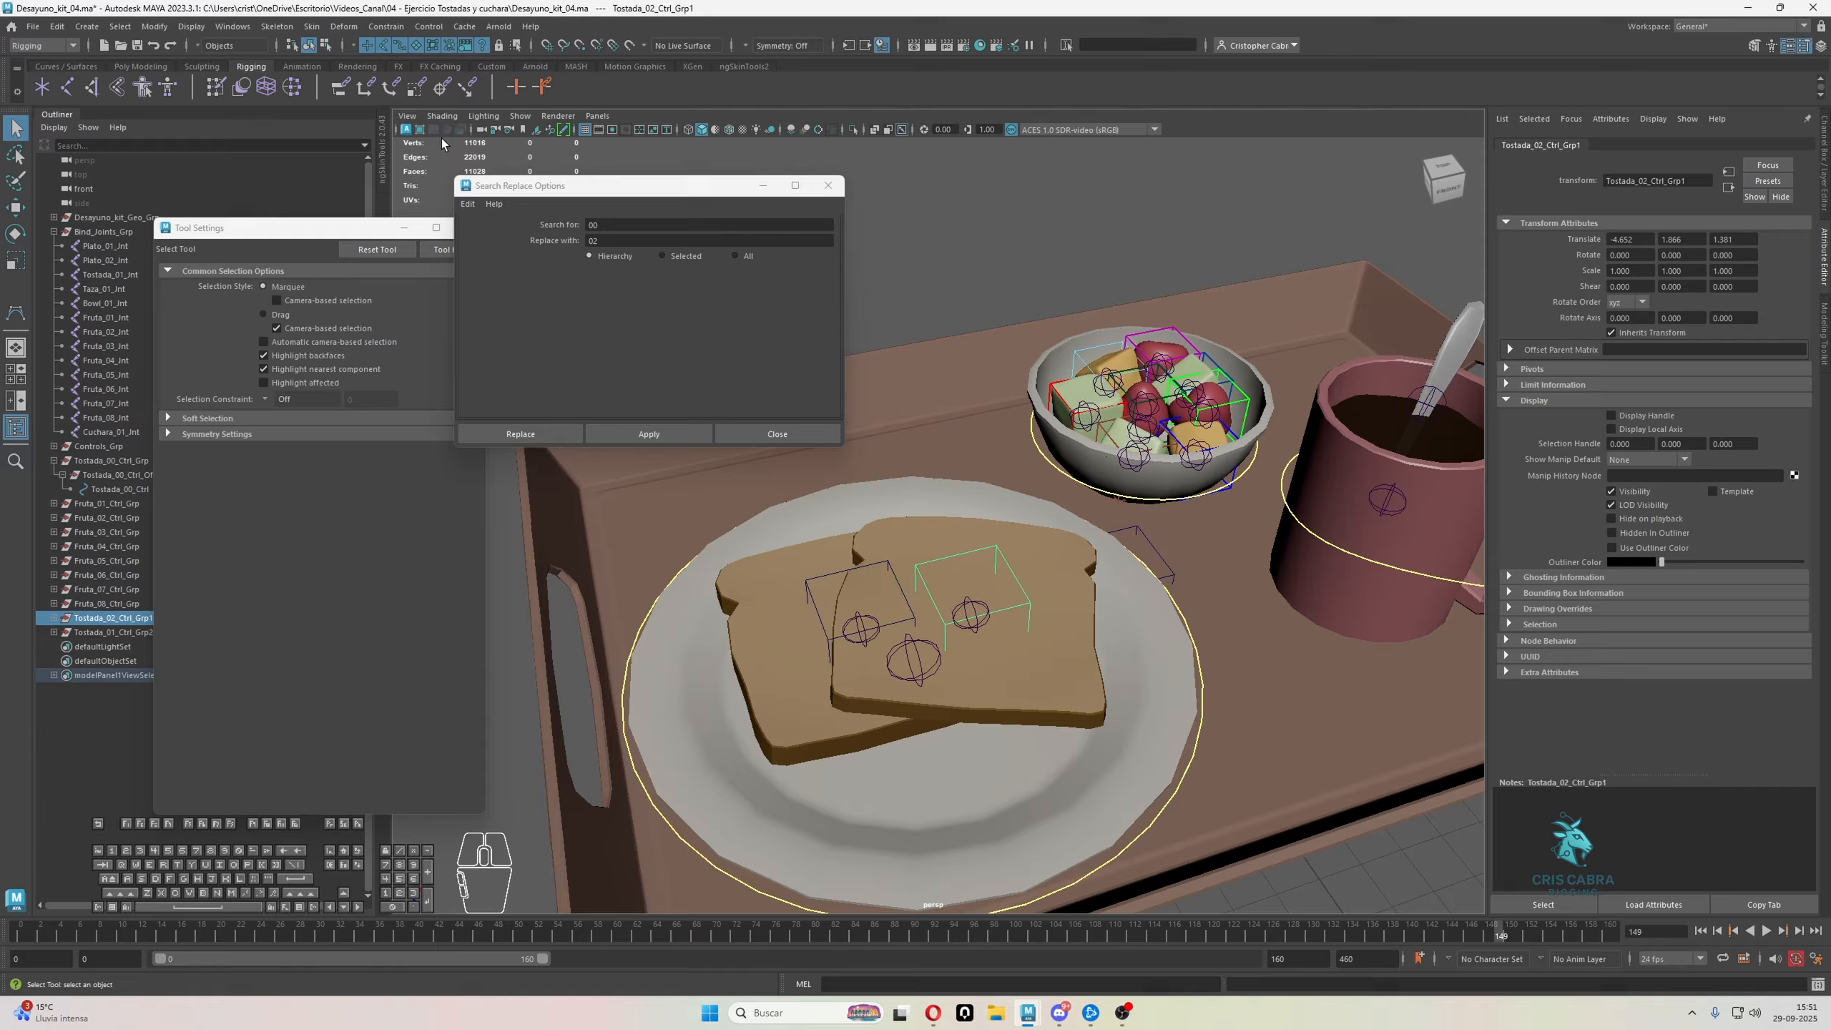
left_click(326, 46)
left_click_drag(885, 504, 1180, 799)
key("r")
left_click_drag(971, 615, 1074, 541)
left_click_drag(981, 501, 1010, 658)
mouse_move(973, 575)
left_mouse_down()
mouse_move(1040, 607)
mouse_move(976, 475)
mouse_move(930, 535)
mouse_move(977, 518)
mouse_move(978, 547)
left_mouse_up()
mouse_move(978, 548)
left_mouse_down("alt")
mouse_move(998, 539)
mouse_move(1005, 568)
left_mouse_up("alt")
key("q")
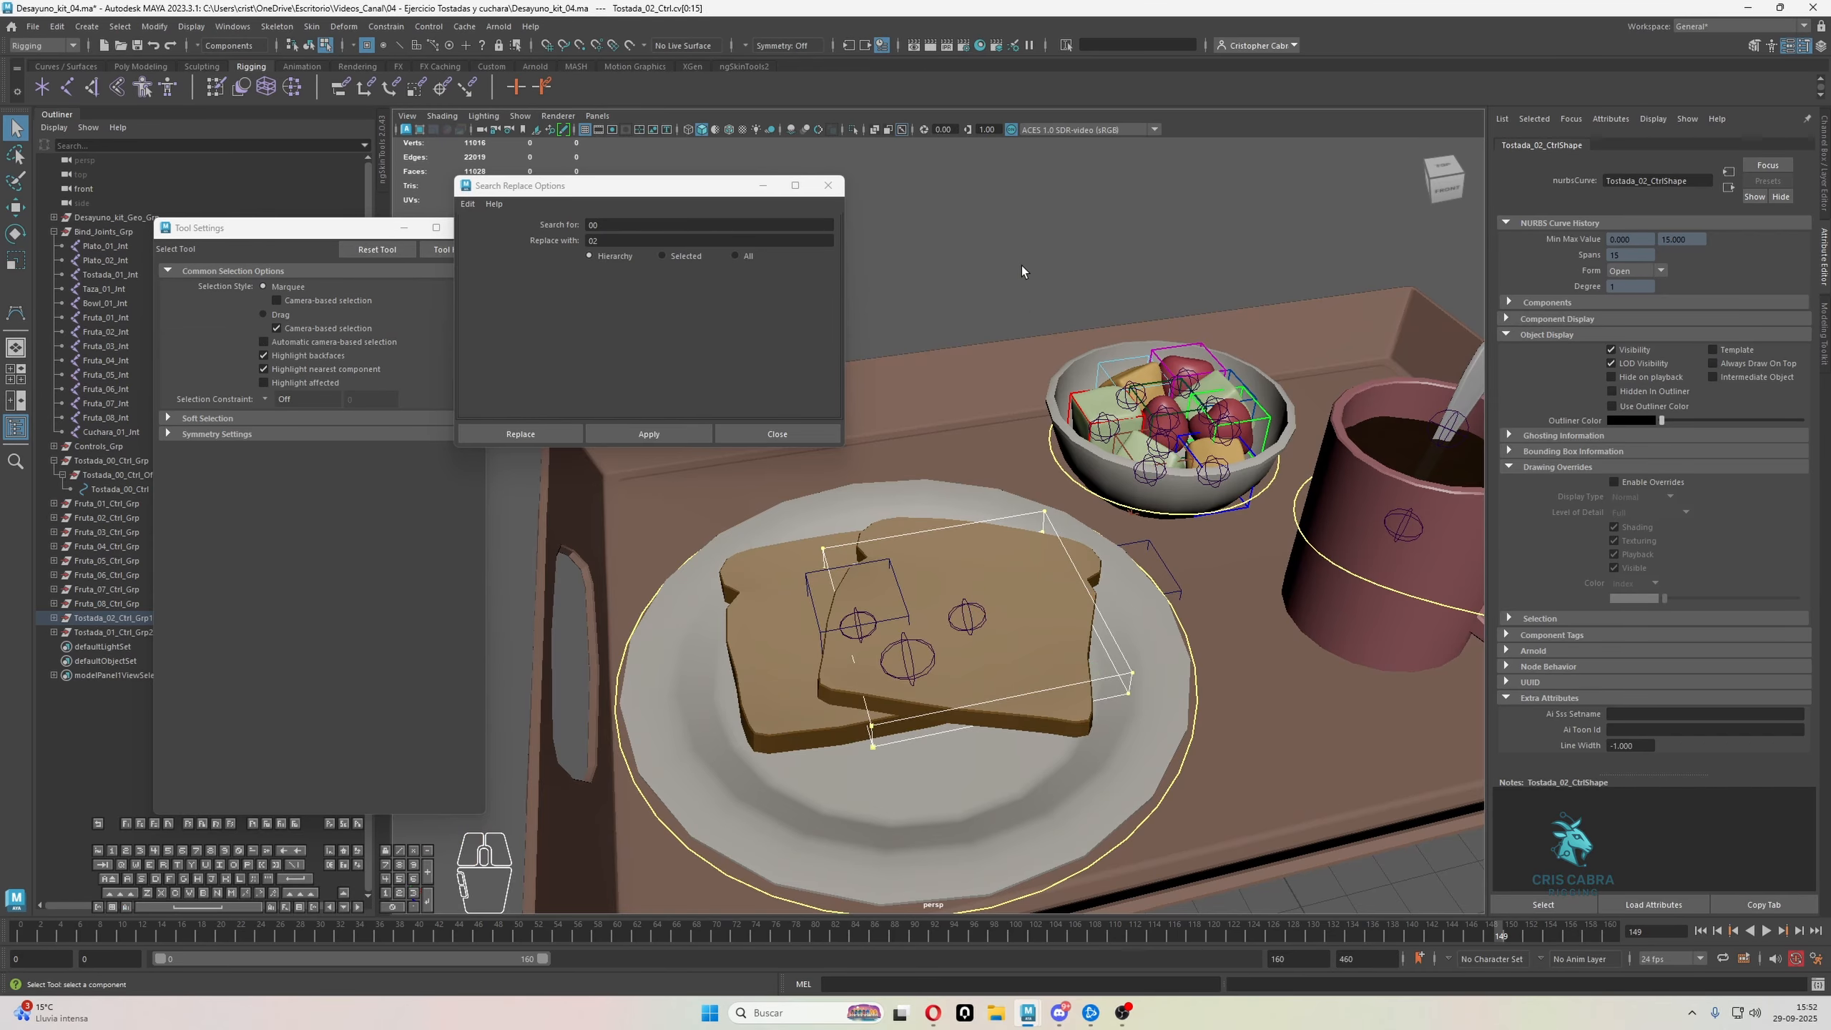
right_click_drag(1021, 265, 1051, 245)
left_click(998, 490)
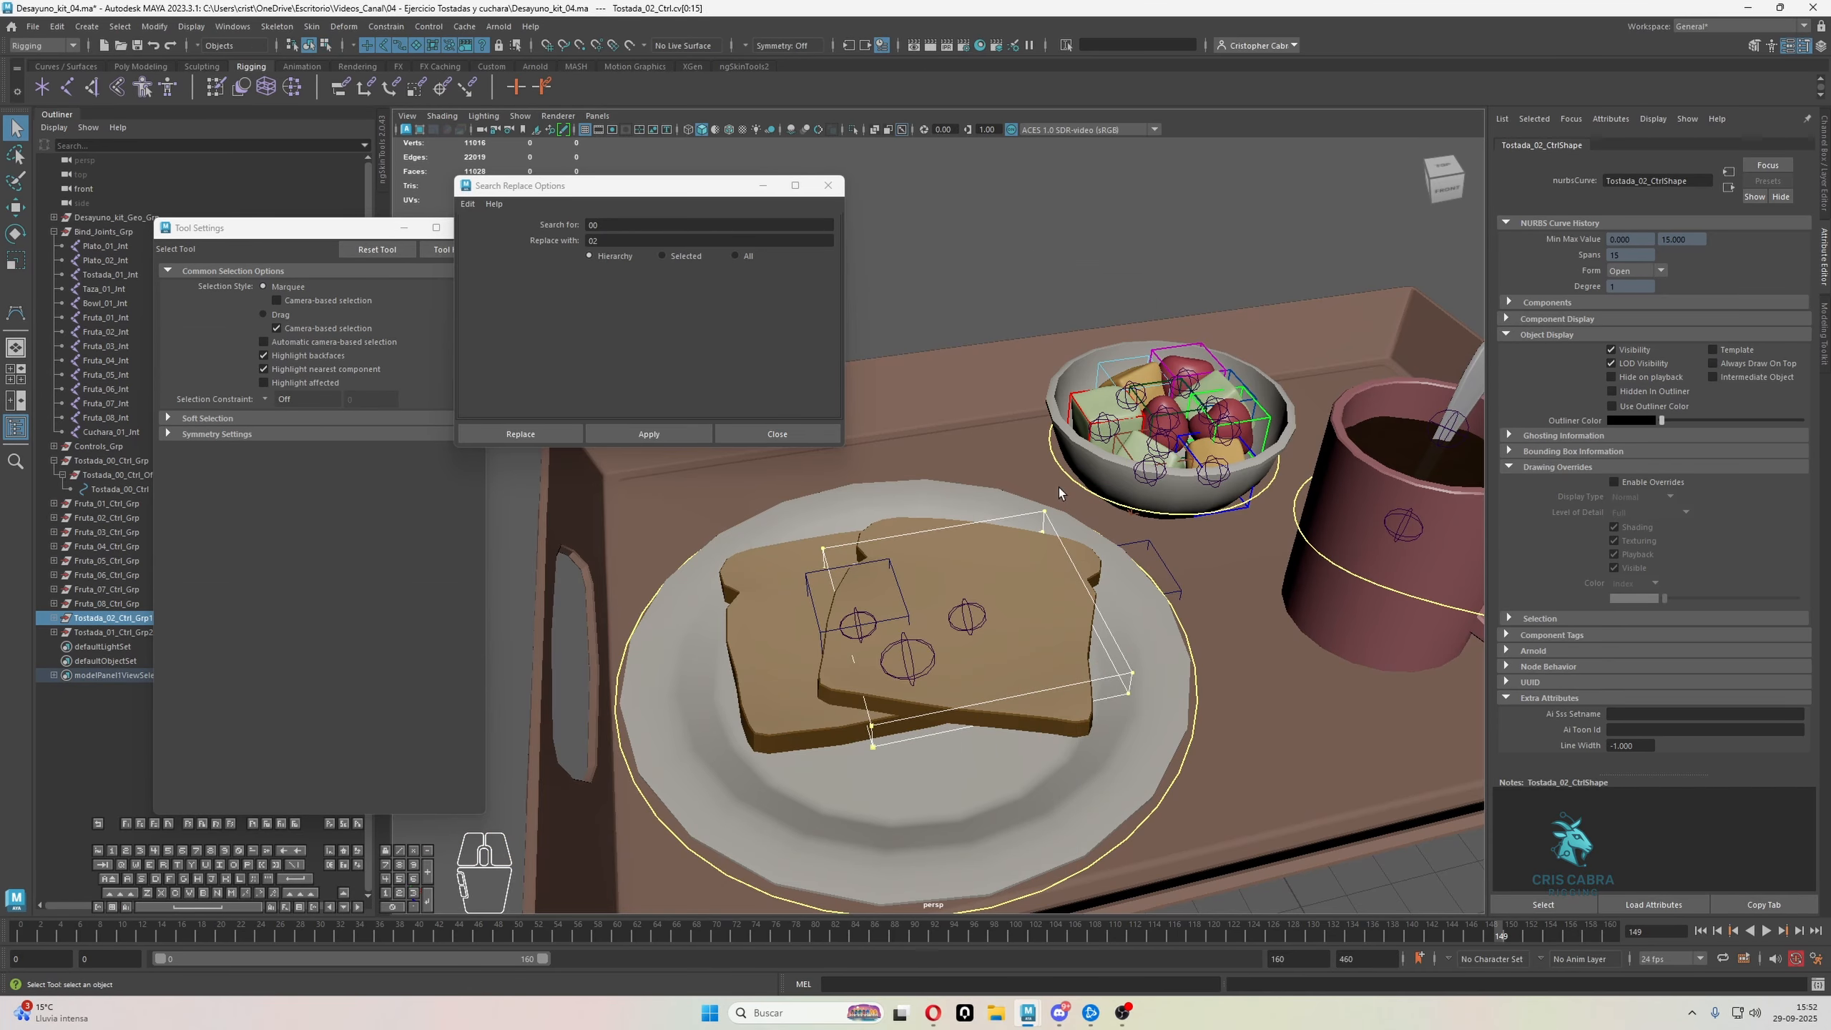
left_click(99, 622)
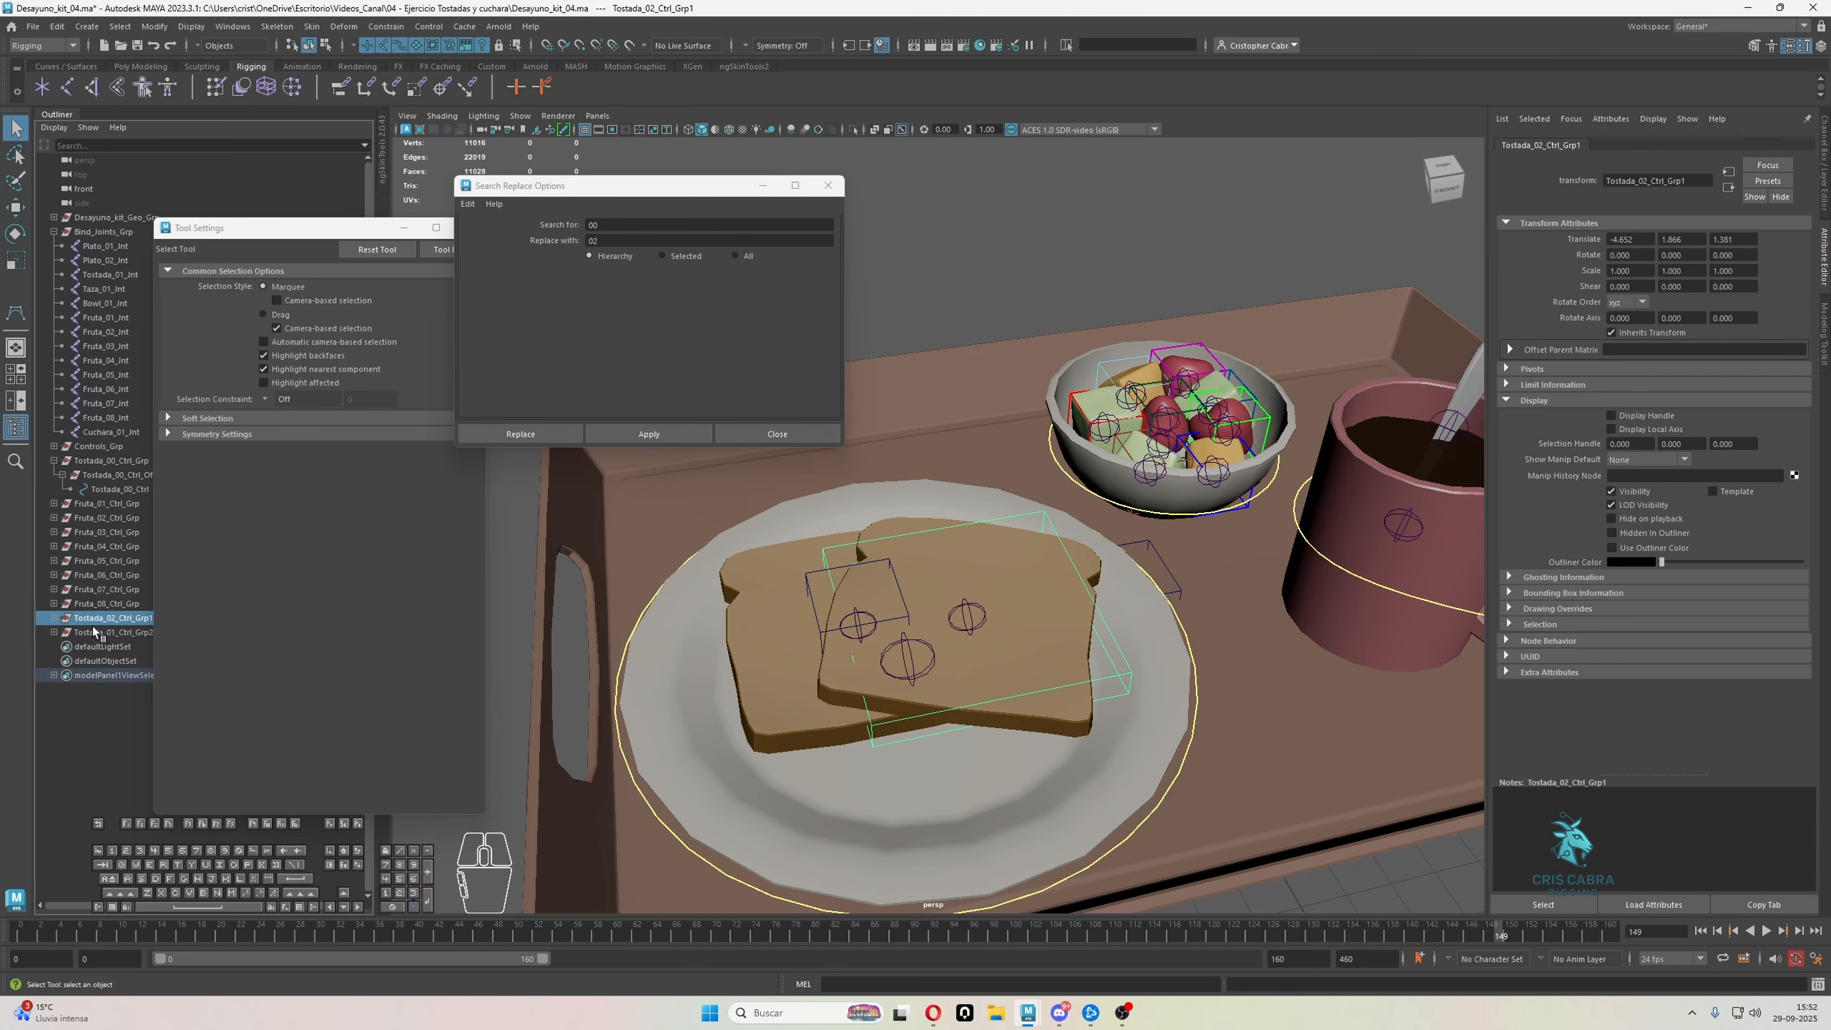
Close the Tool Settings window and rename the two toast groups as Tostada_02_Ctrl_Grp and Tostada_01_Ctrl_Grp
left_click_drag(339, 229, 398, 215)
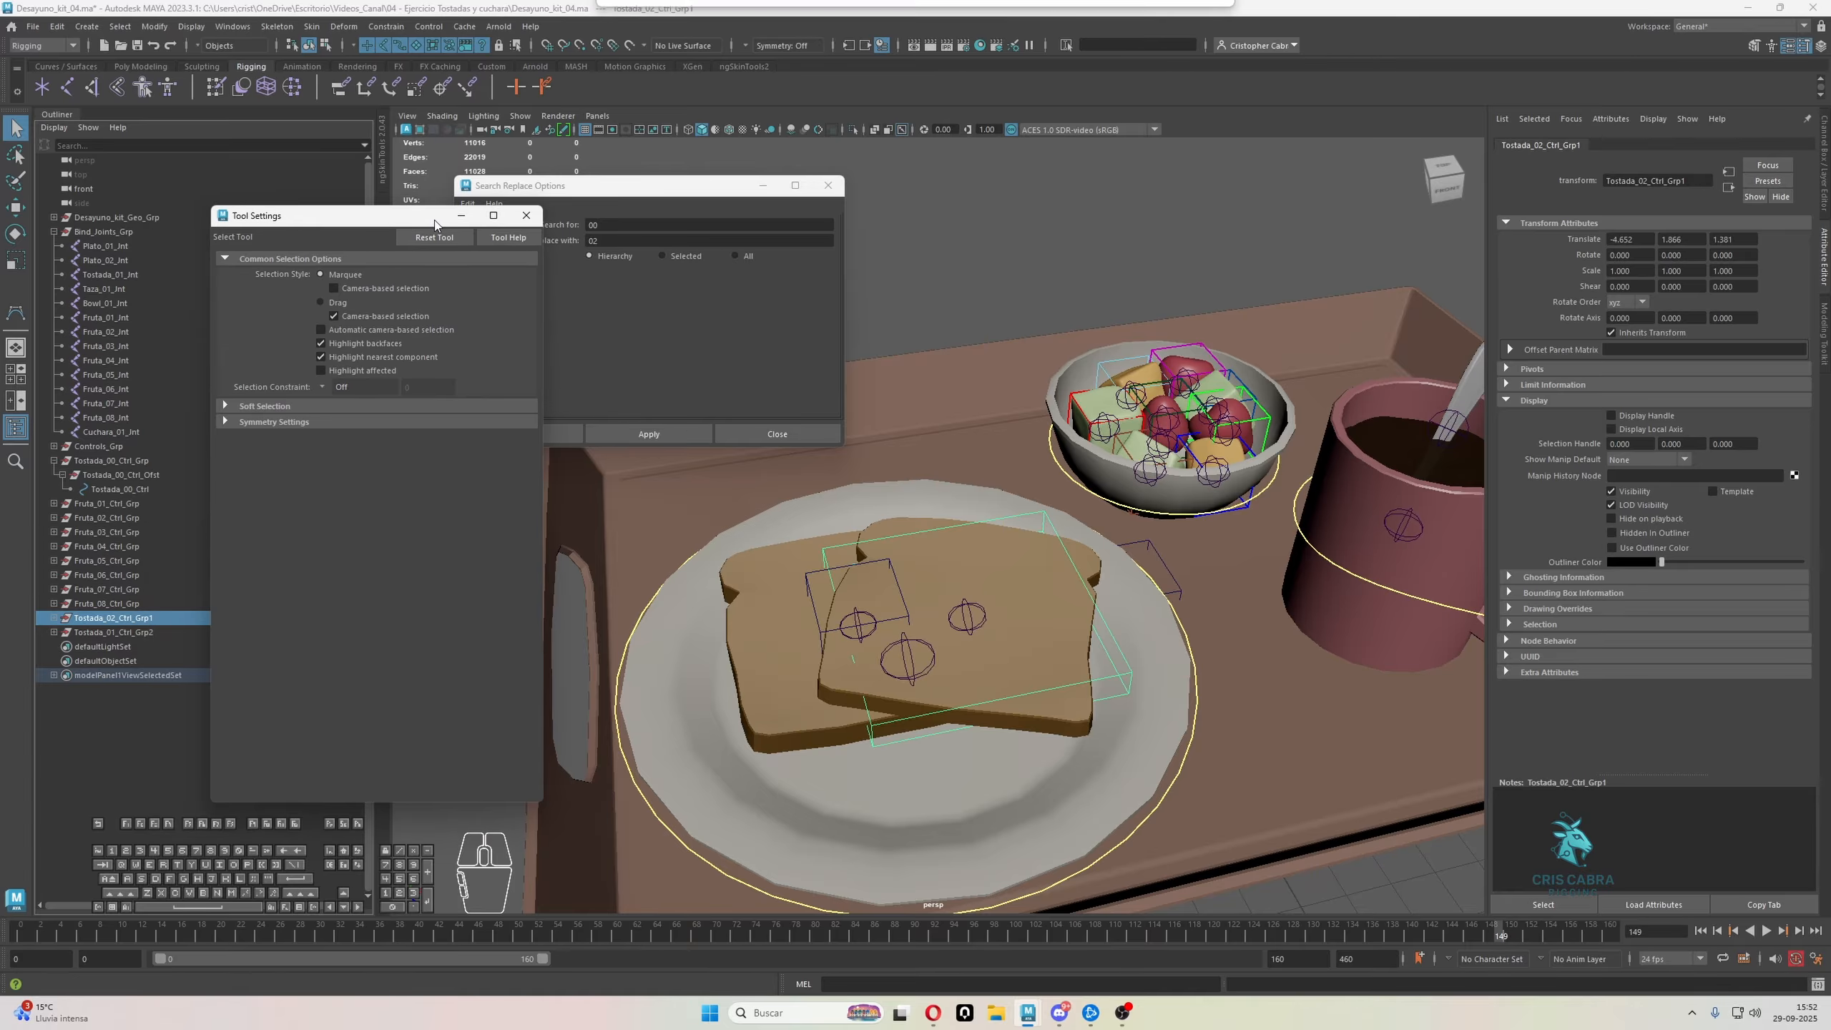
left_click(527, 218)
double_click(173, 620)
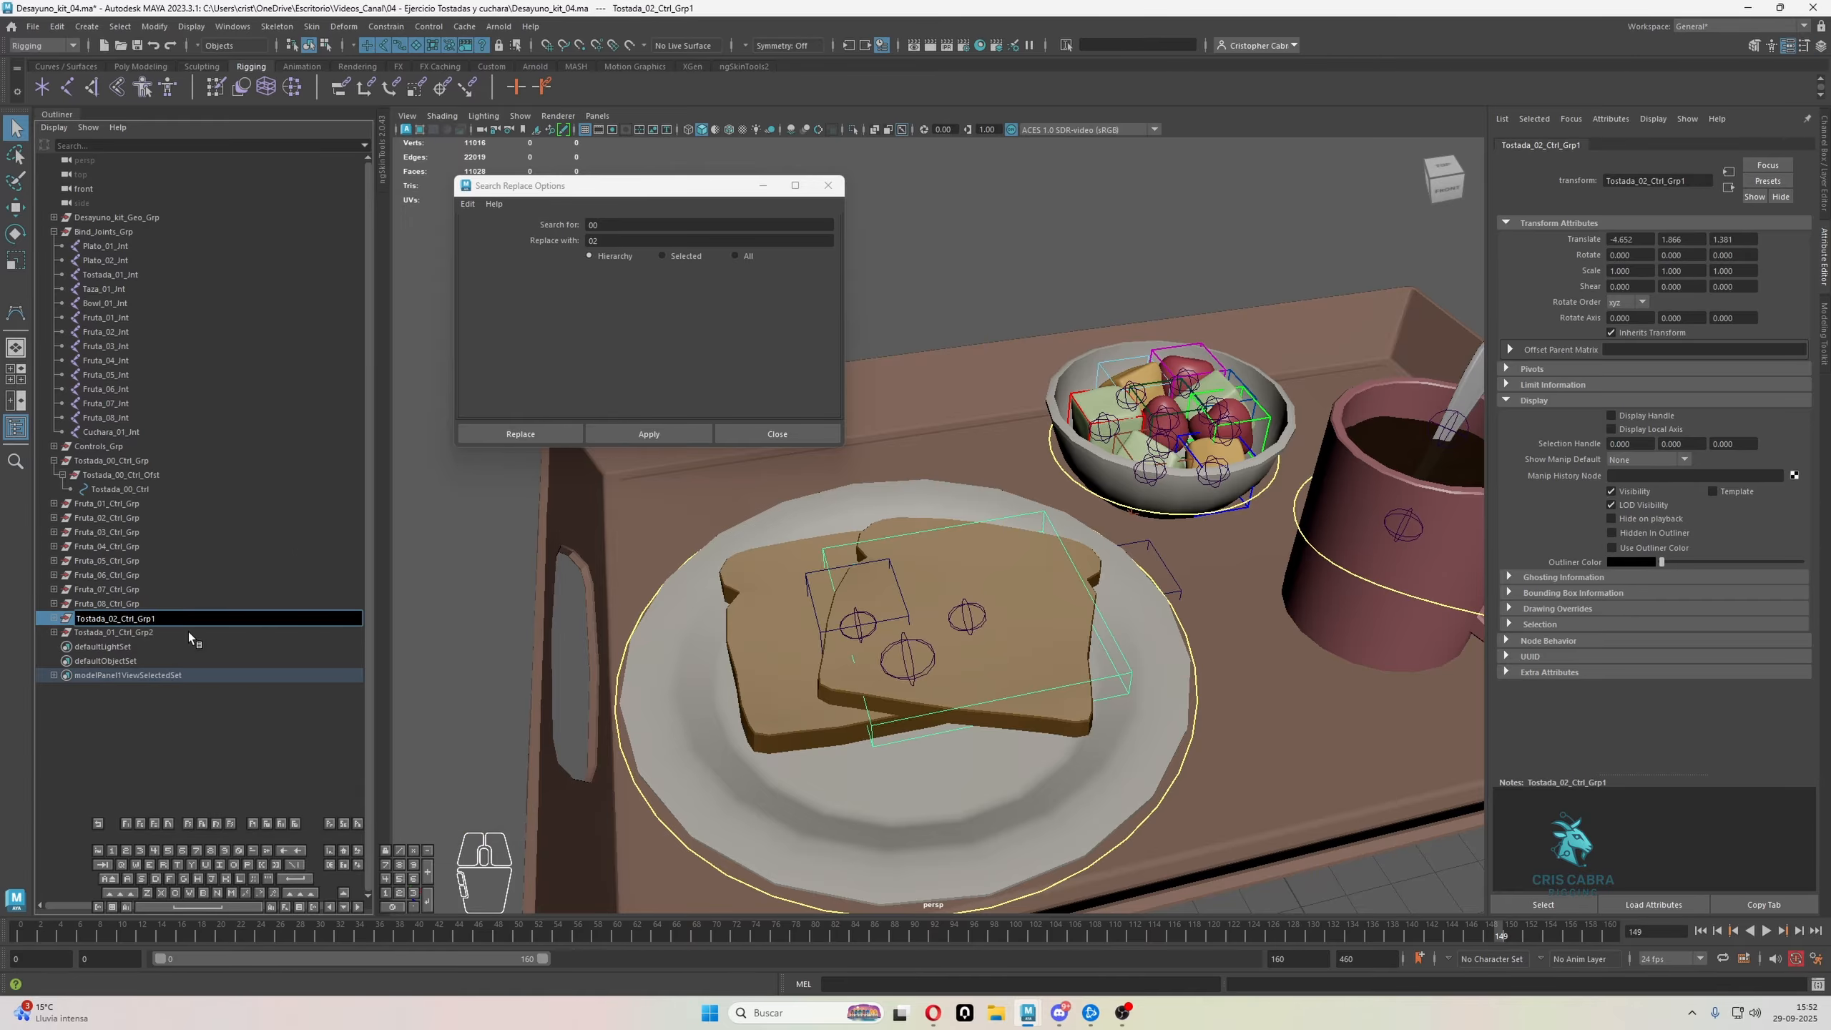
double_click(173, 628)
left_click(176, 629)
key("BackSpace")
key("Return")
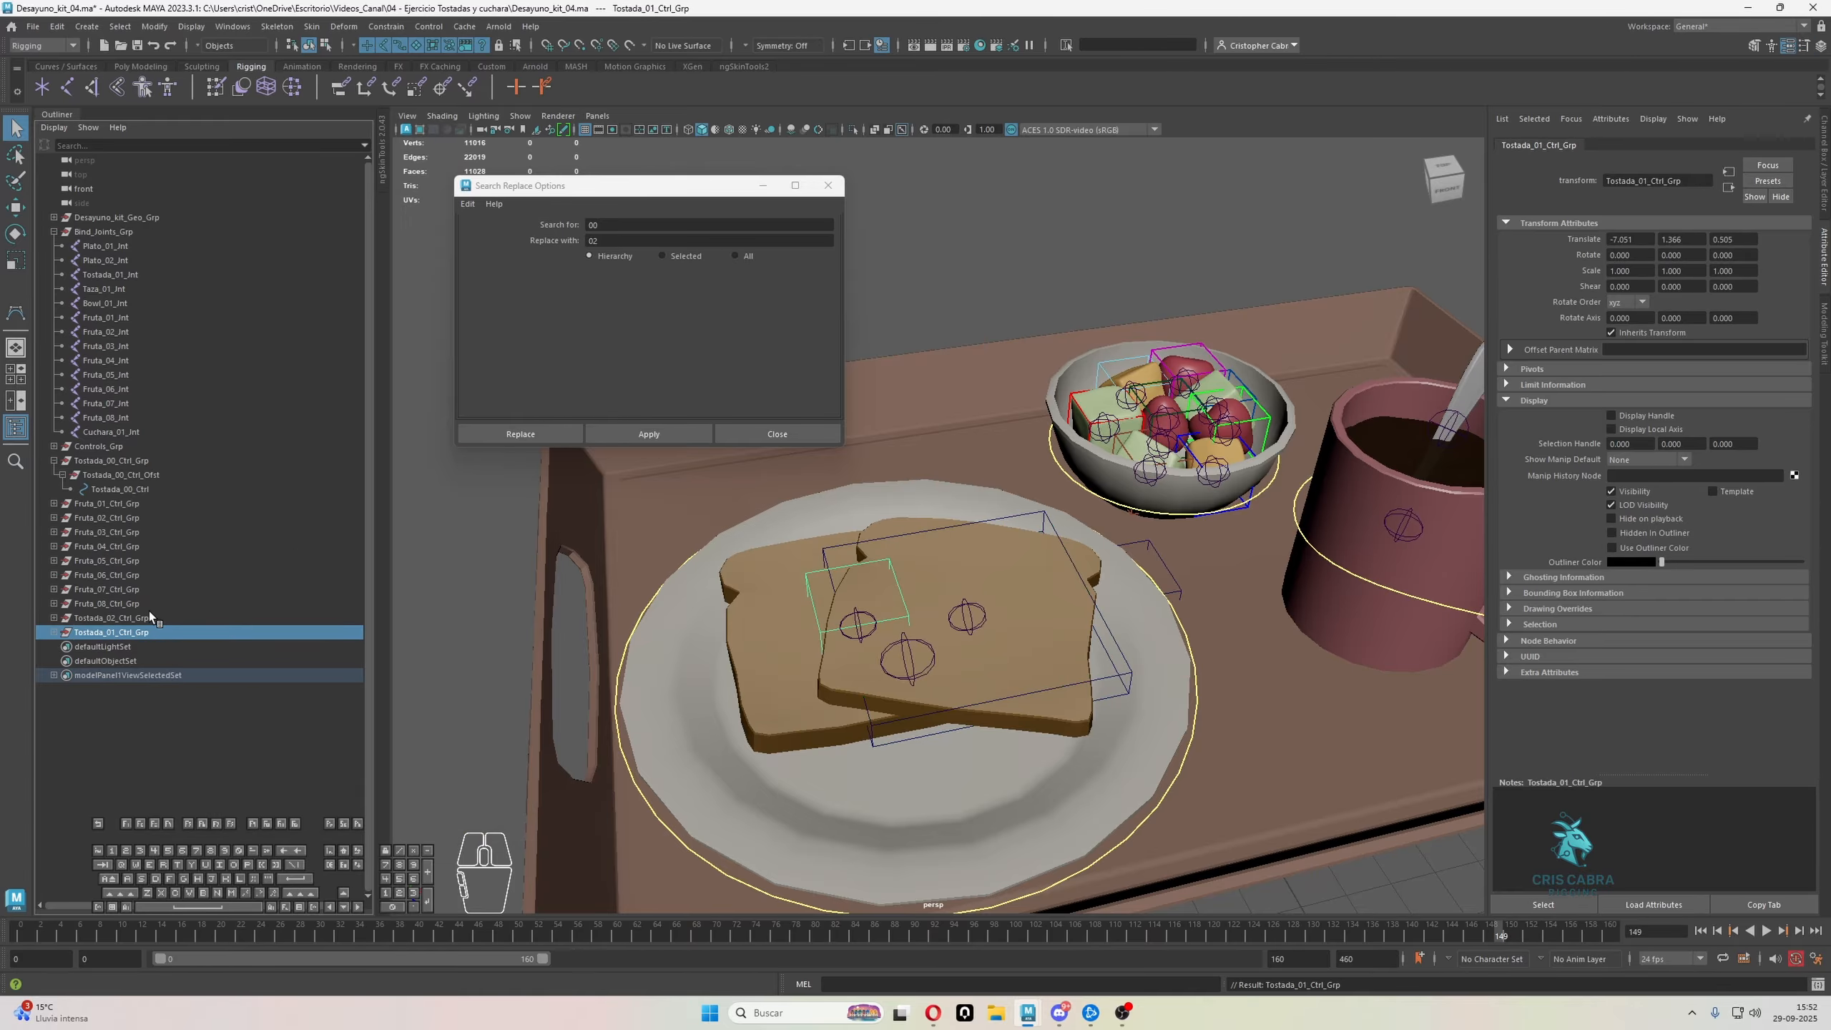
Rotate Tostada_02_Ctrl_Grp to line up with the angle of the front toast slice
left_click(150, 615)
left_click_drag(930, 671, 952, 525, "alt")
key("e")
Refine the scale of the Tostada_02_Ctrl vertices to fit the front toast slice's outline, and return to object mode
left_click(323, 46)
left_click_drag(829, 505, 1276, 913, "alt")
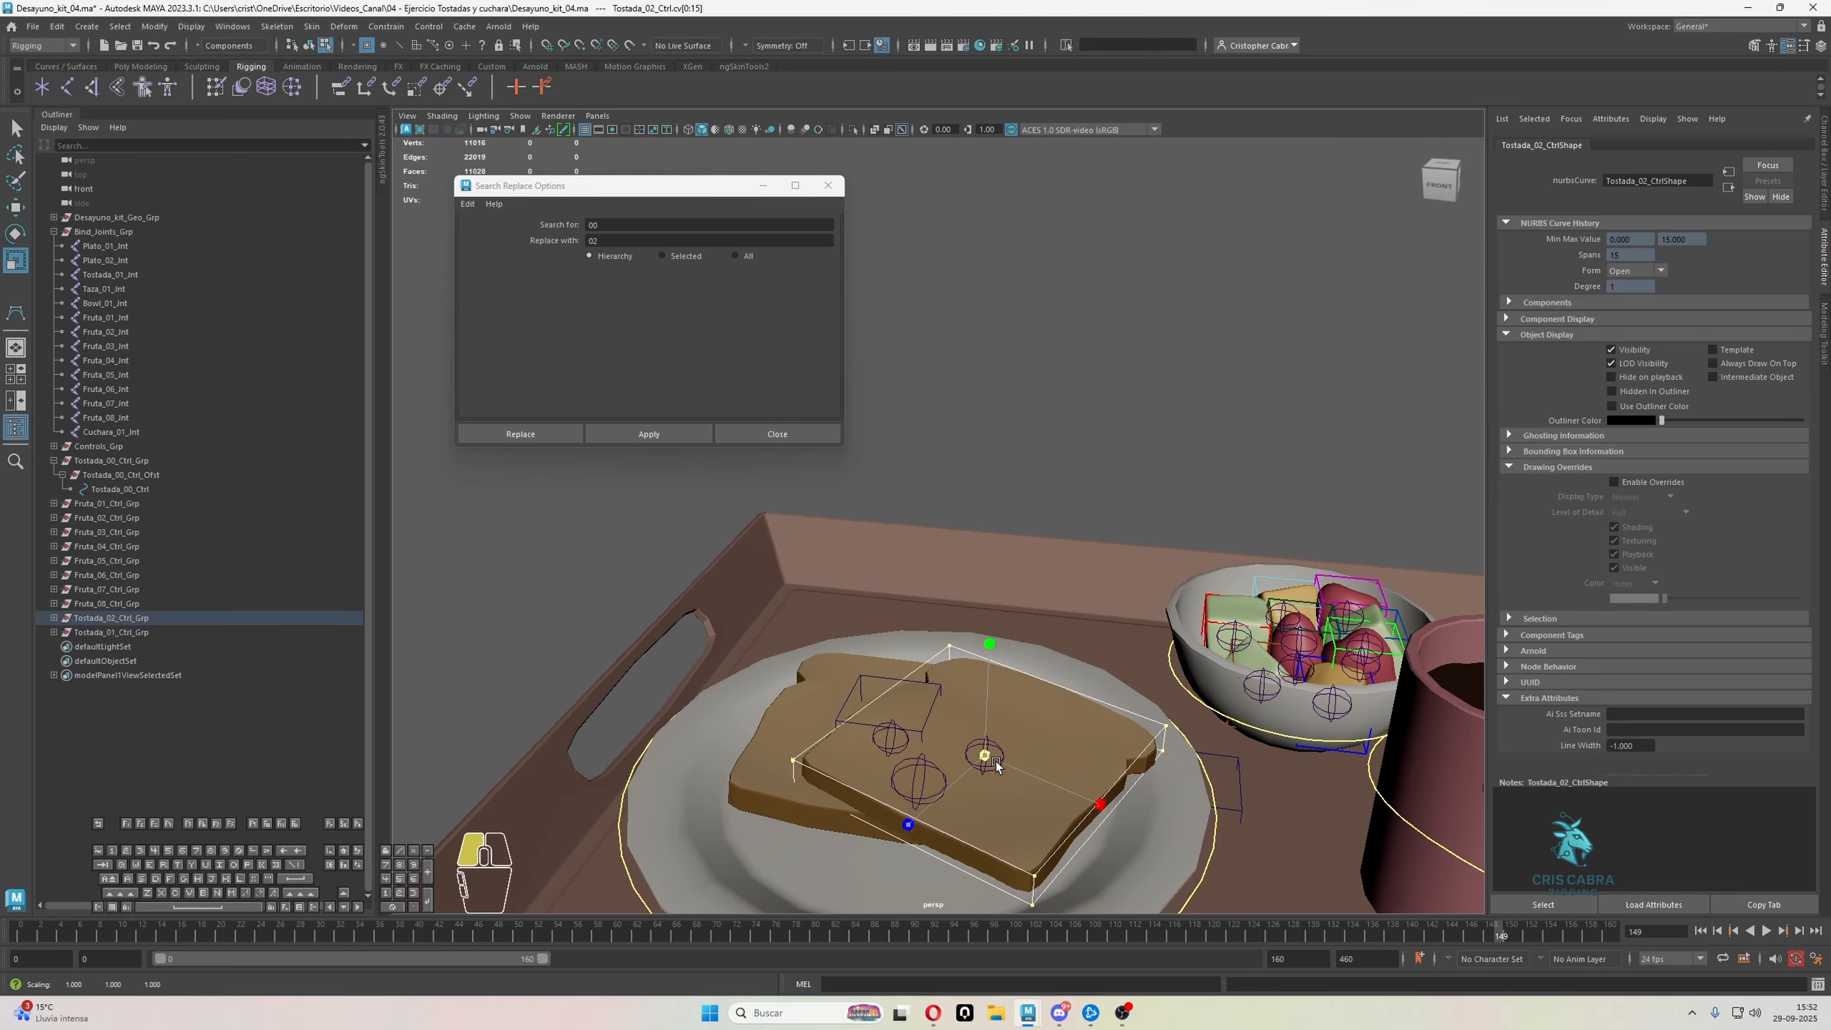
left_click_drag(986, 762, 1120, 771, "alt")
key("q")
left_click_drag(1262, 278, 1218, 314, "alt")
right_click_drag(1217, 314, 1190, 329)
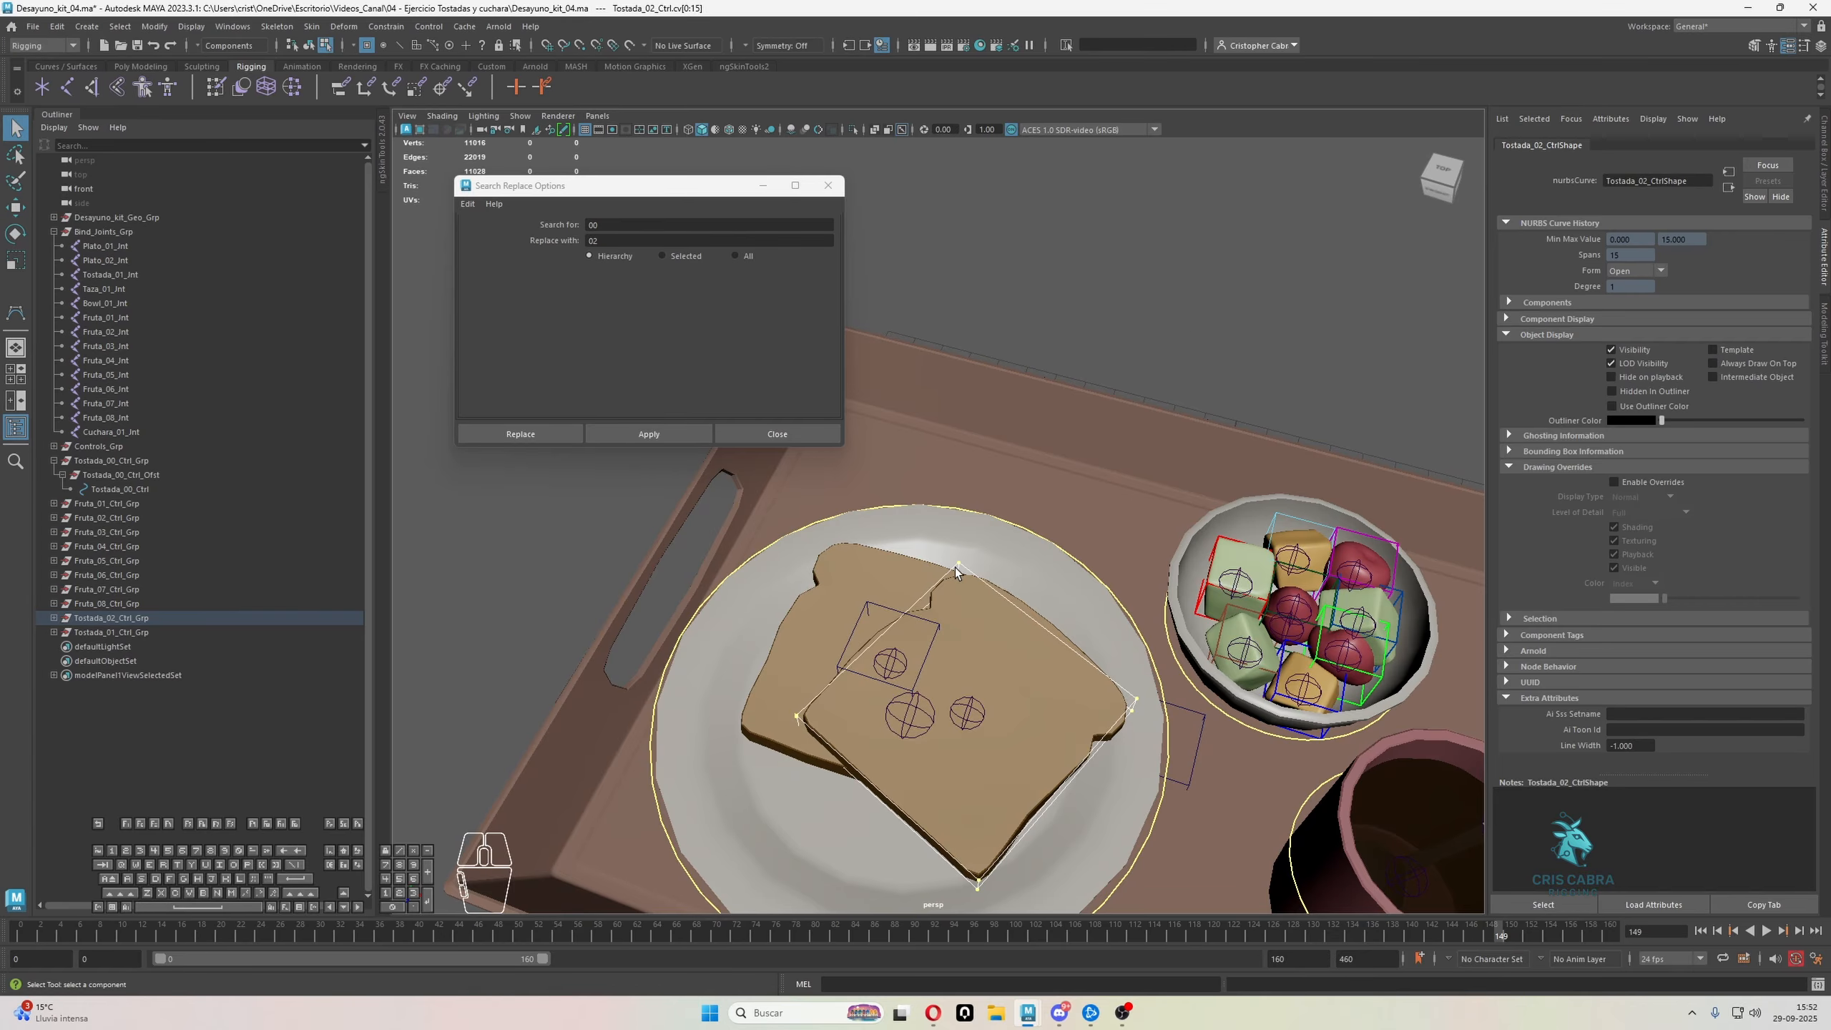
right_click_drag(956, 568, 1038, 526)
left_click(1085, 355)
left_click_drag(898, 718, 305, 6, "alt")
left_click(1001, 665)
Scale the Tostada_01_Ctrl vertices into a flat box enclosing the rear toast slice, and return to object mode
left_click(894, 655)
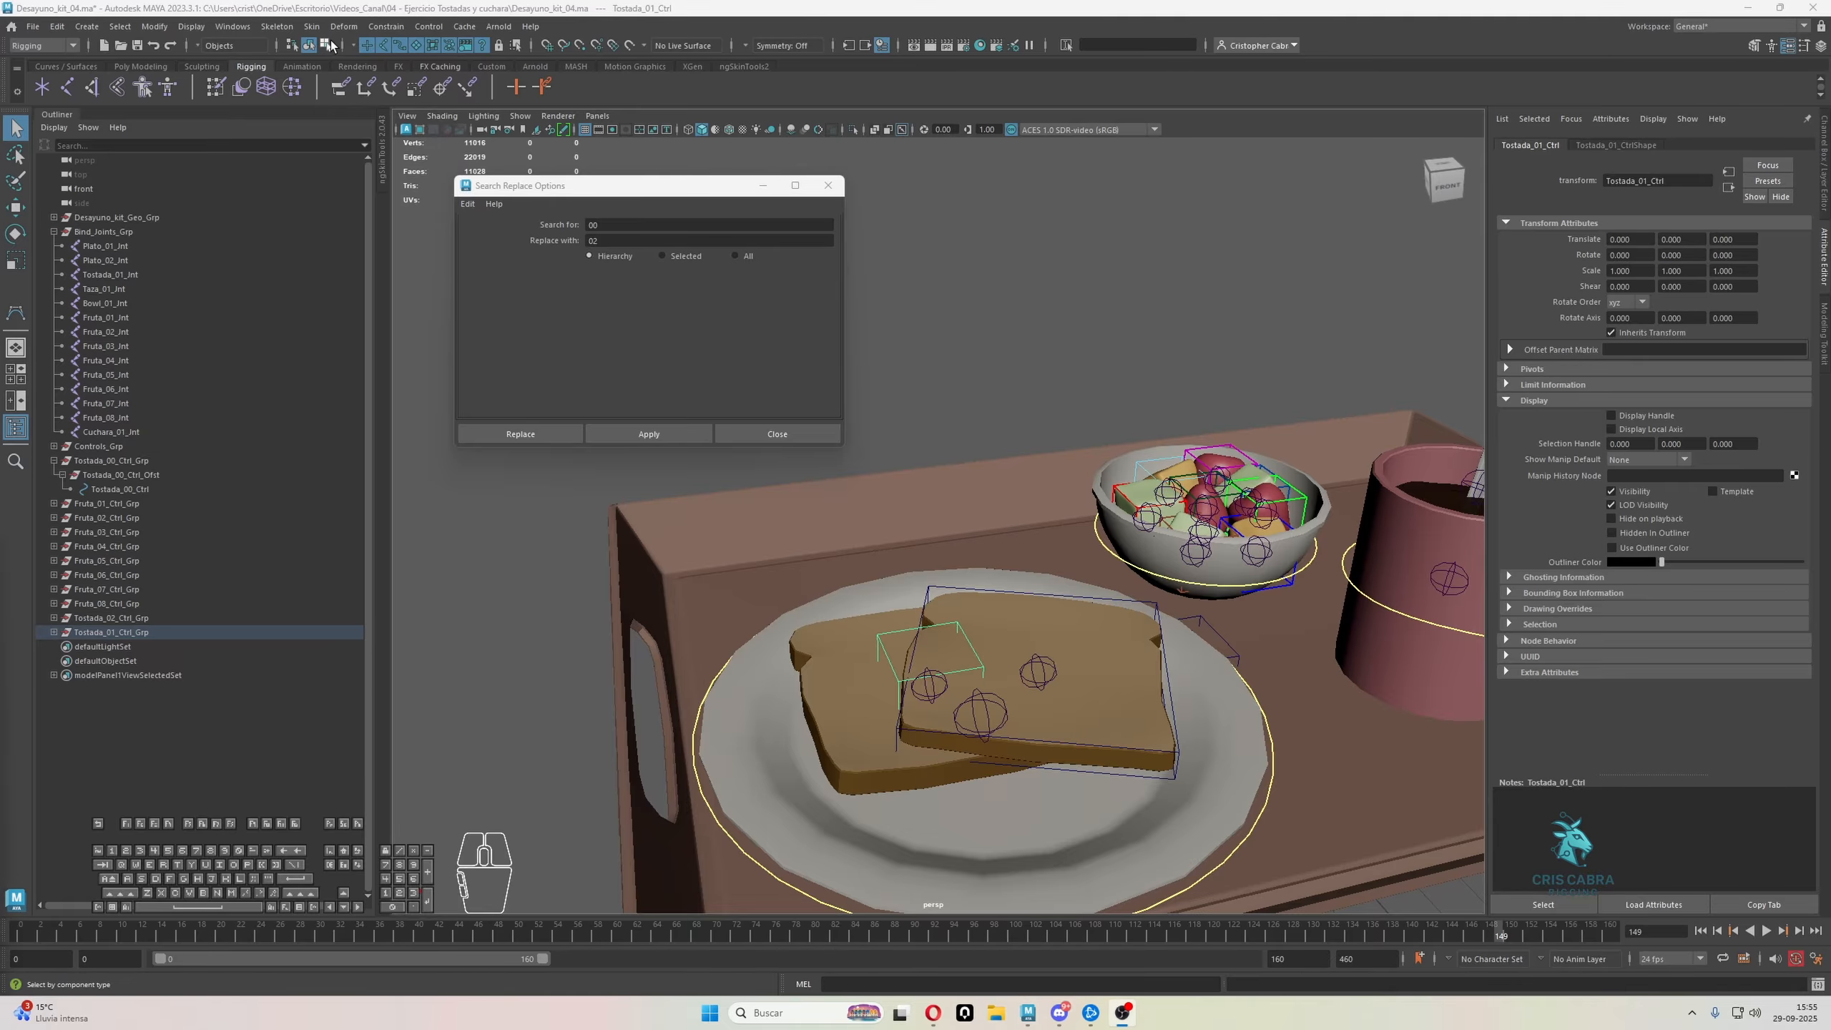
left_click(330, 44)
left_click_drag(828, 571, 1217, 896)
key("r")
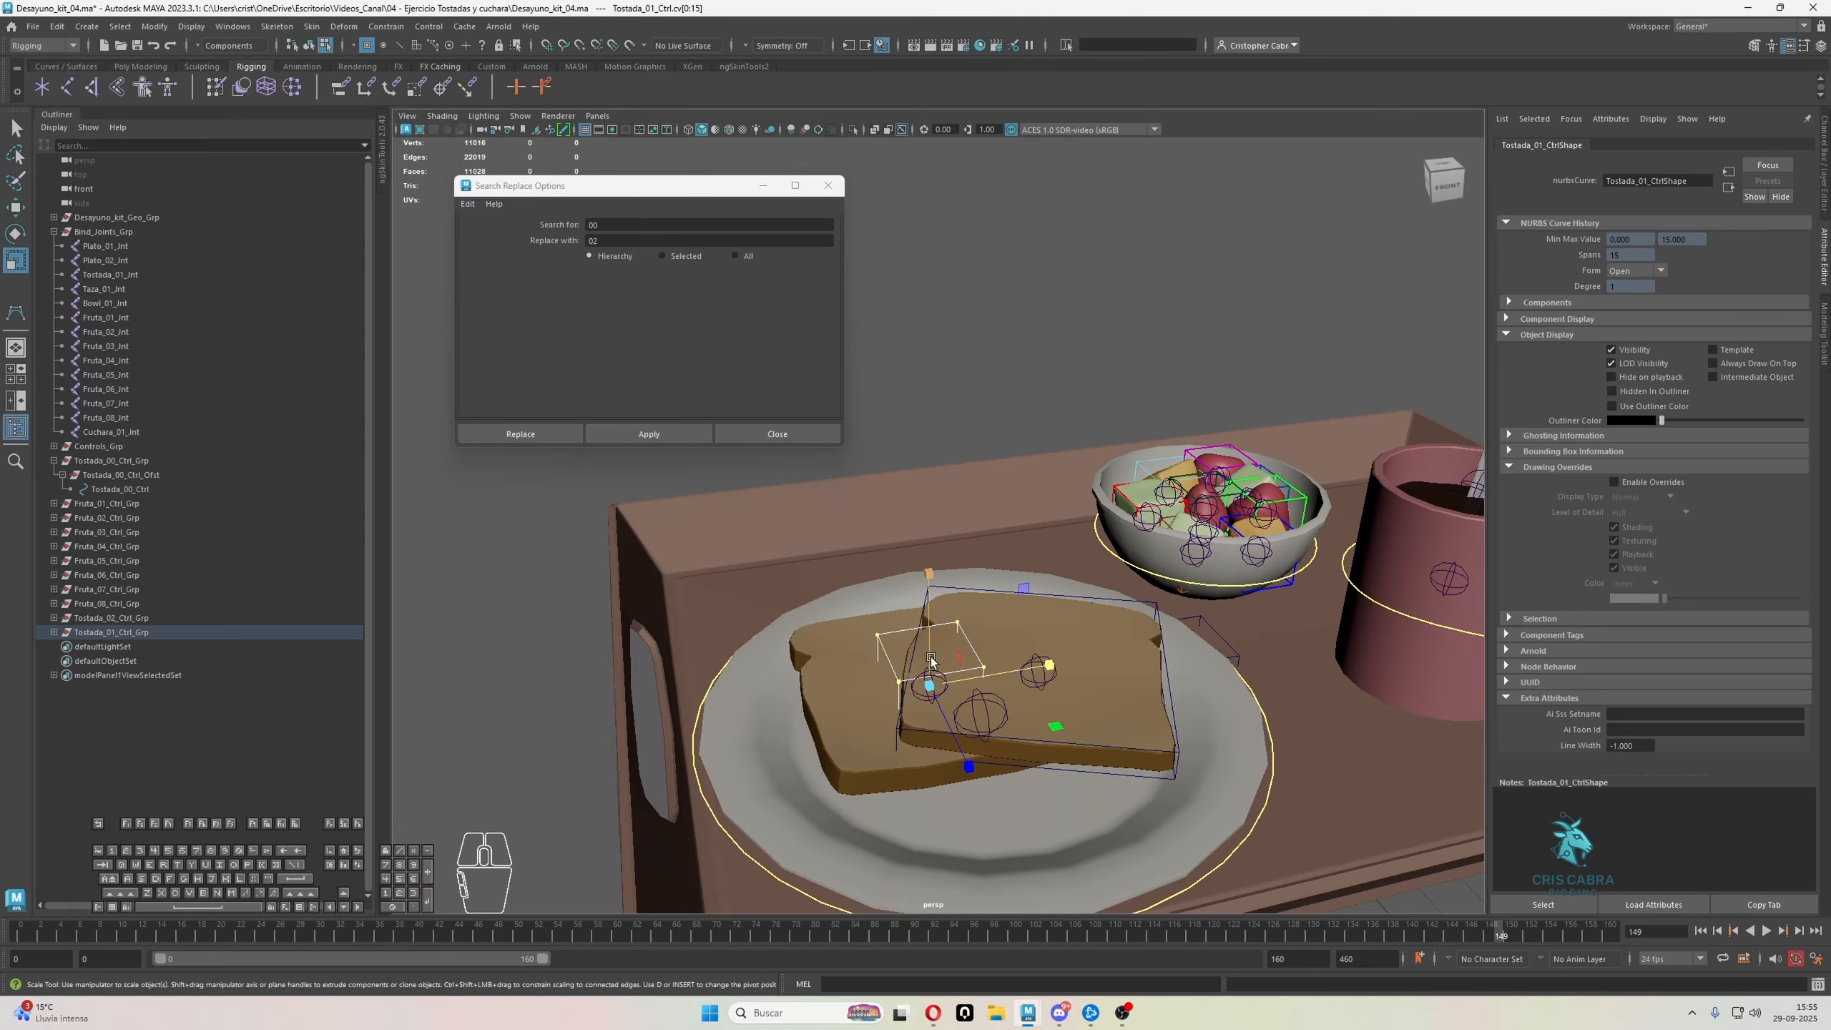
left_click_drag(930, 660, 924, 750)
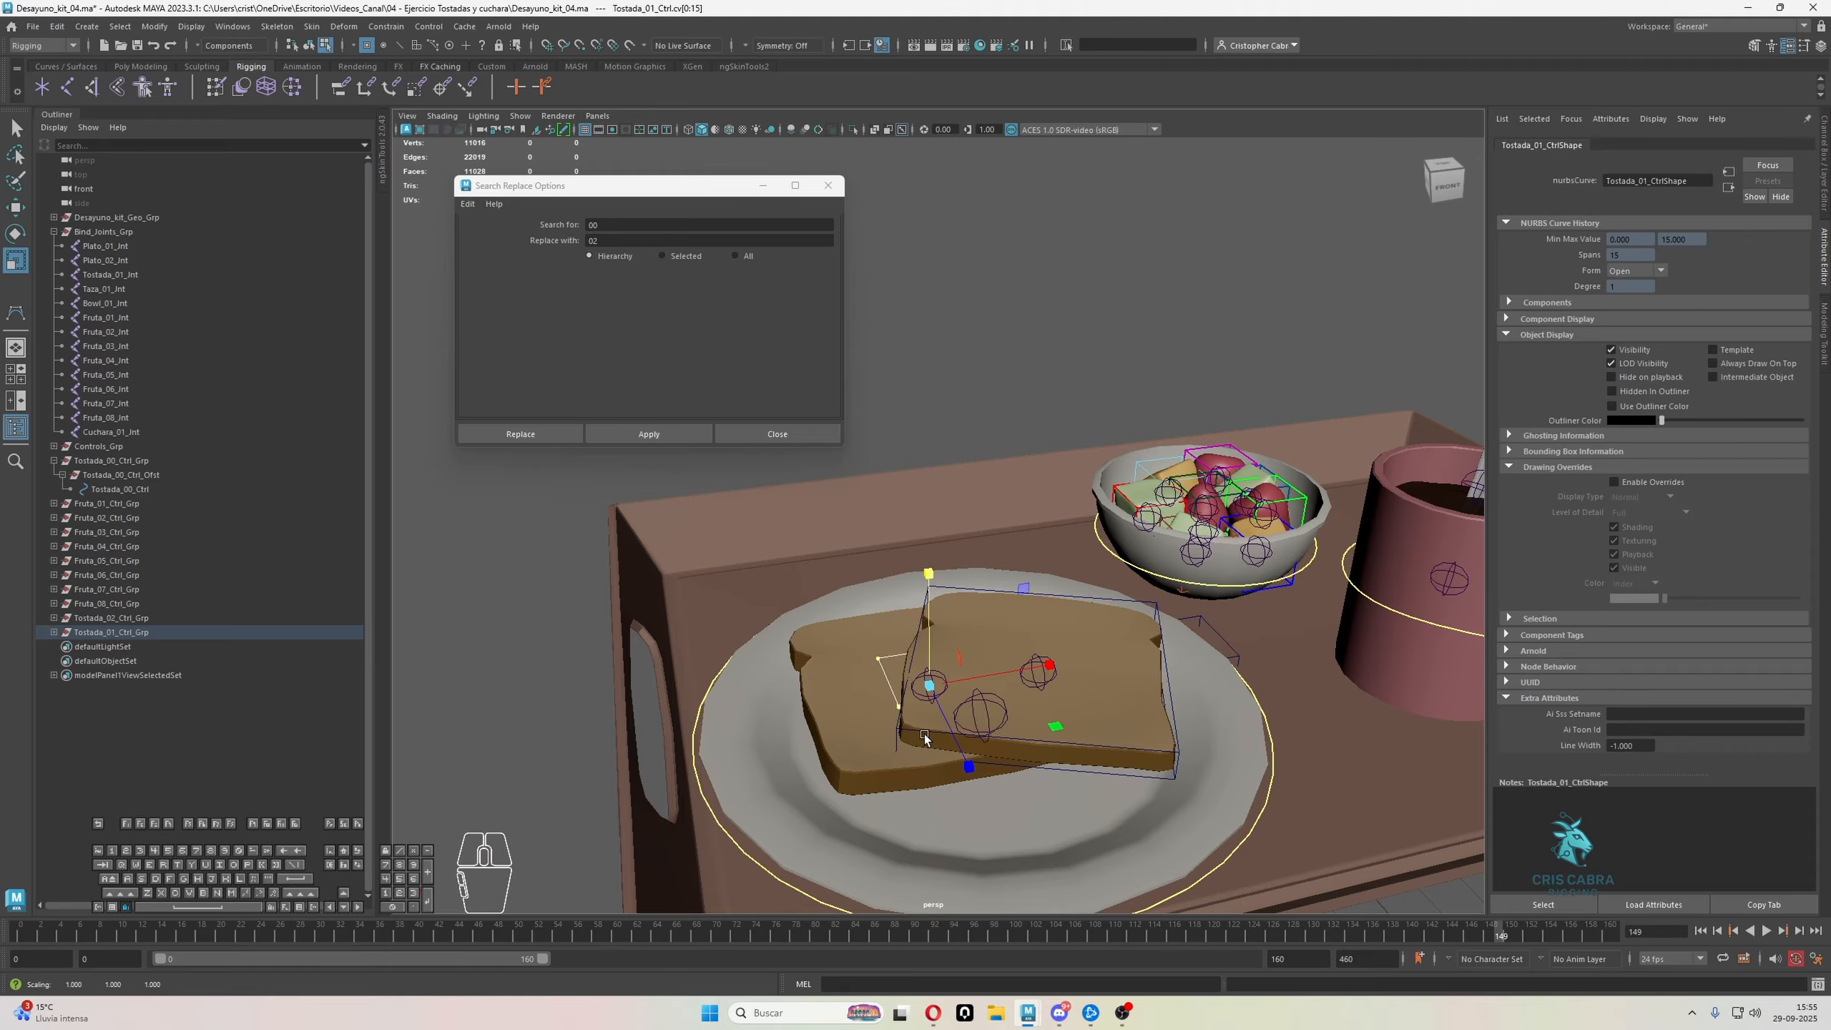
scroll(924, 734, "down", 1)
middle_click_drag(924, 735, 1045, 633, "alt")
left_click_drag(1045, 634, 1130, 603, "alt")
scroll(1130, 603, "down", 1, "alt")
middle_click_drag(1130, 604, 1071, 685, "alt")
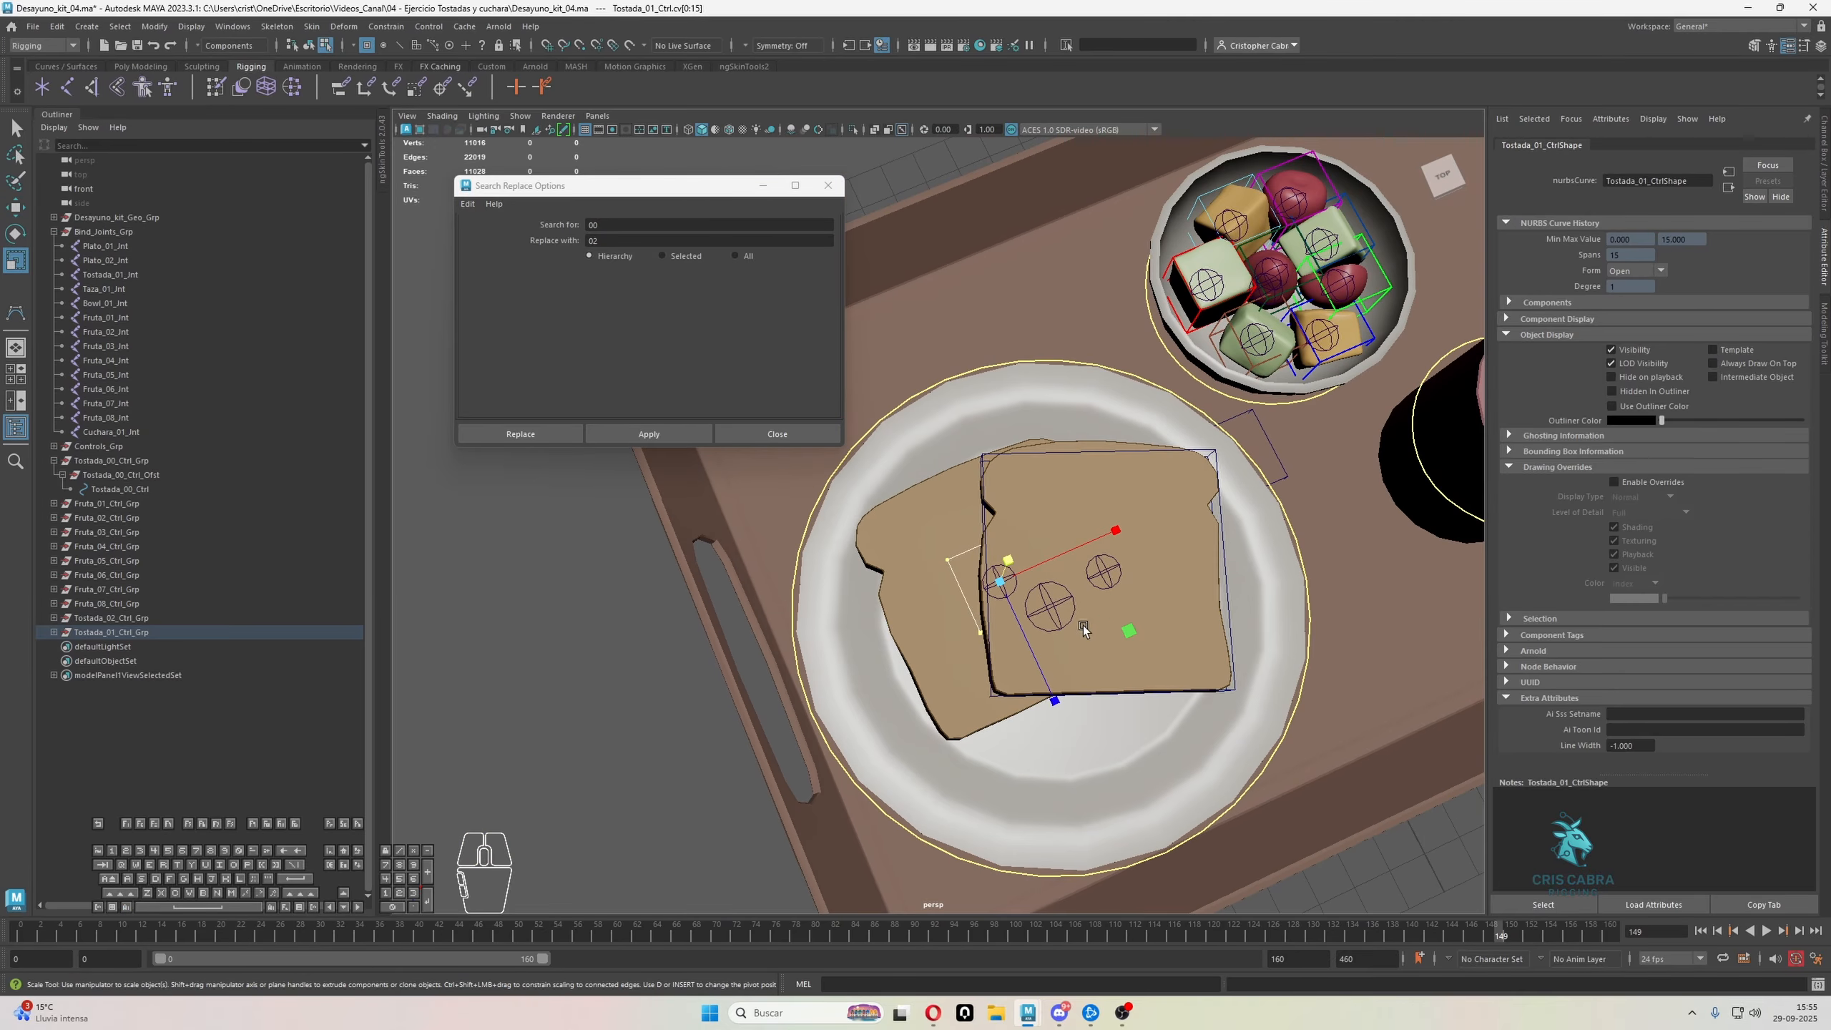
left_click_drag(1126, 631, 852, 499)
mouse_move(1020, 536)
left_mouse_down("alt")
mouse_move(1088, 550)
mouse_move(1000, 514)
left_mouse_up("alt")
key("q")
right_click_drag(1009, 429, 1059, 407)
left_click(851, 682)
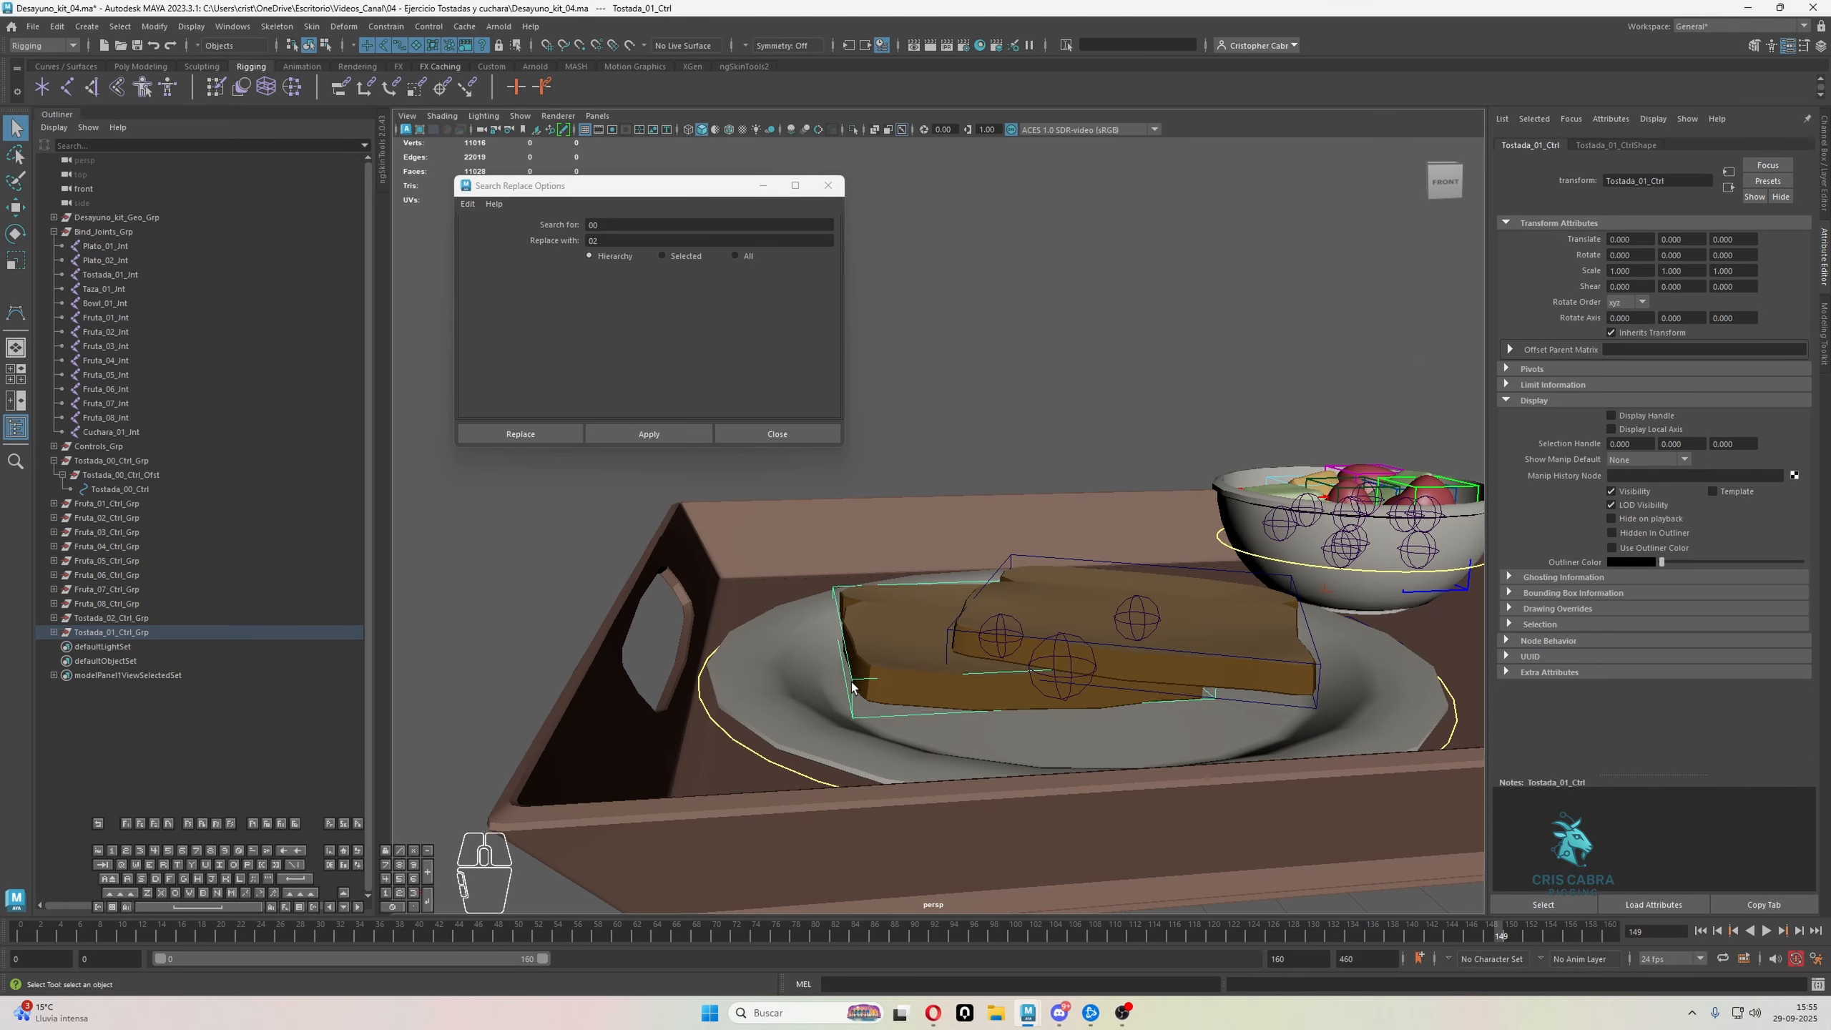
Rotate Tostada_01_Ctrl_Grp to follow the angle of the rear toast slice, and clear the selection
left_click(125, 633)
left_click_drag(1110, 715, 1097, 704, "alt")
right_click_drag(1097, 704, 1205, 740, "alt")
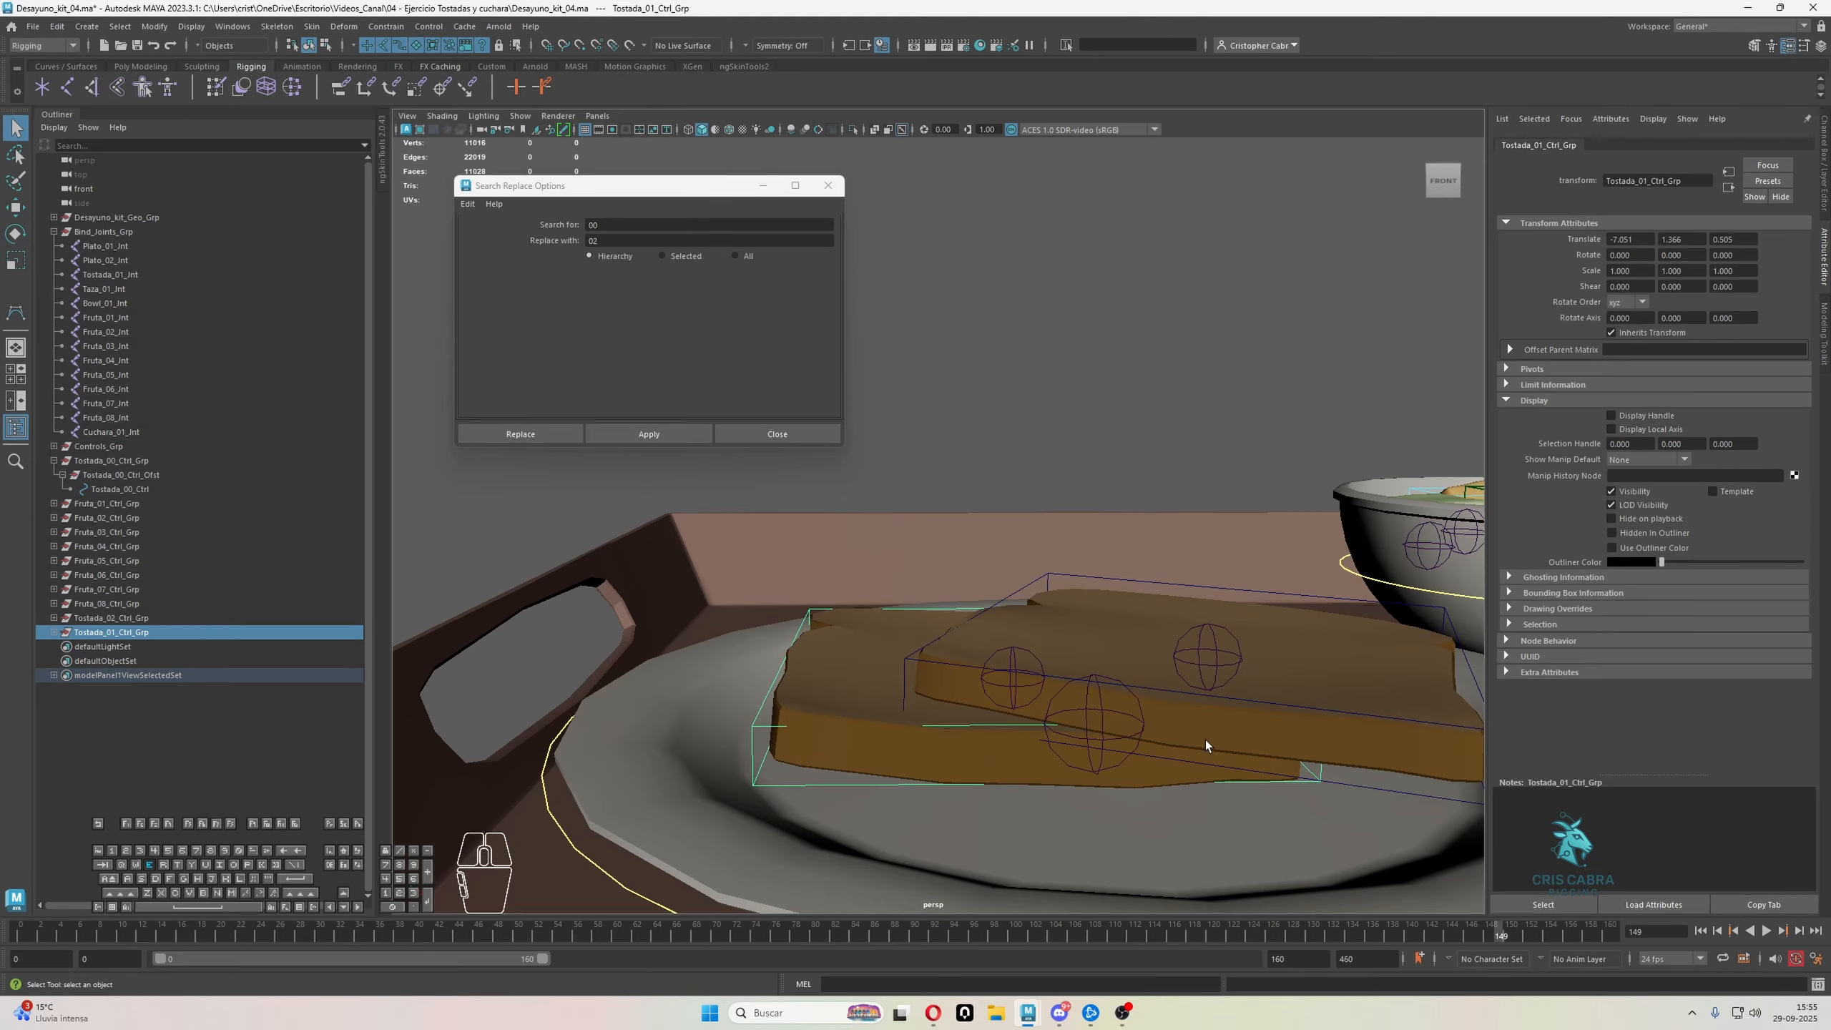
key("e")
left_click_drag(1079, 570, 938, 615)
key("q")
right_click_drag(938, 615, 956, 604, "alt")
left_click(984, 310)
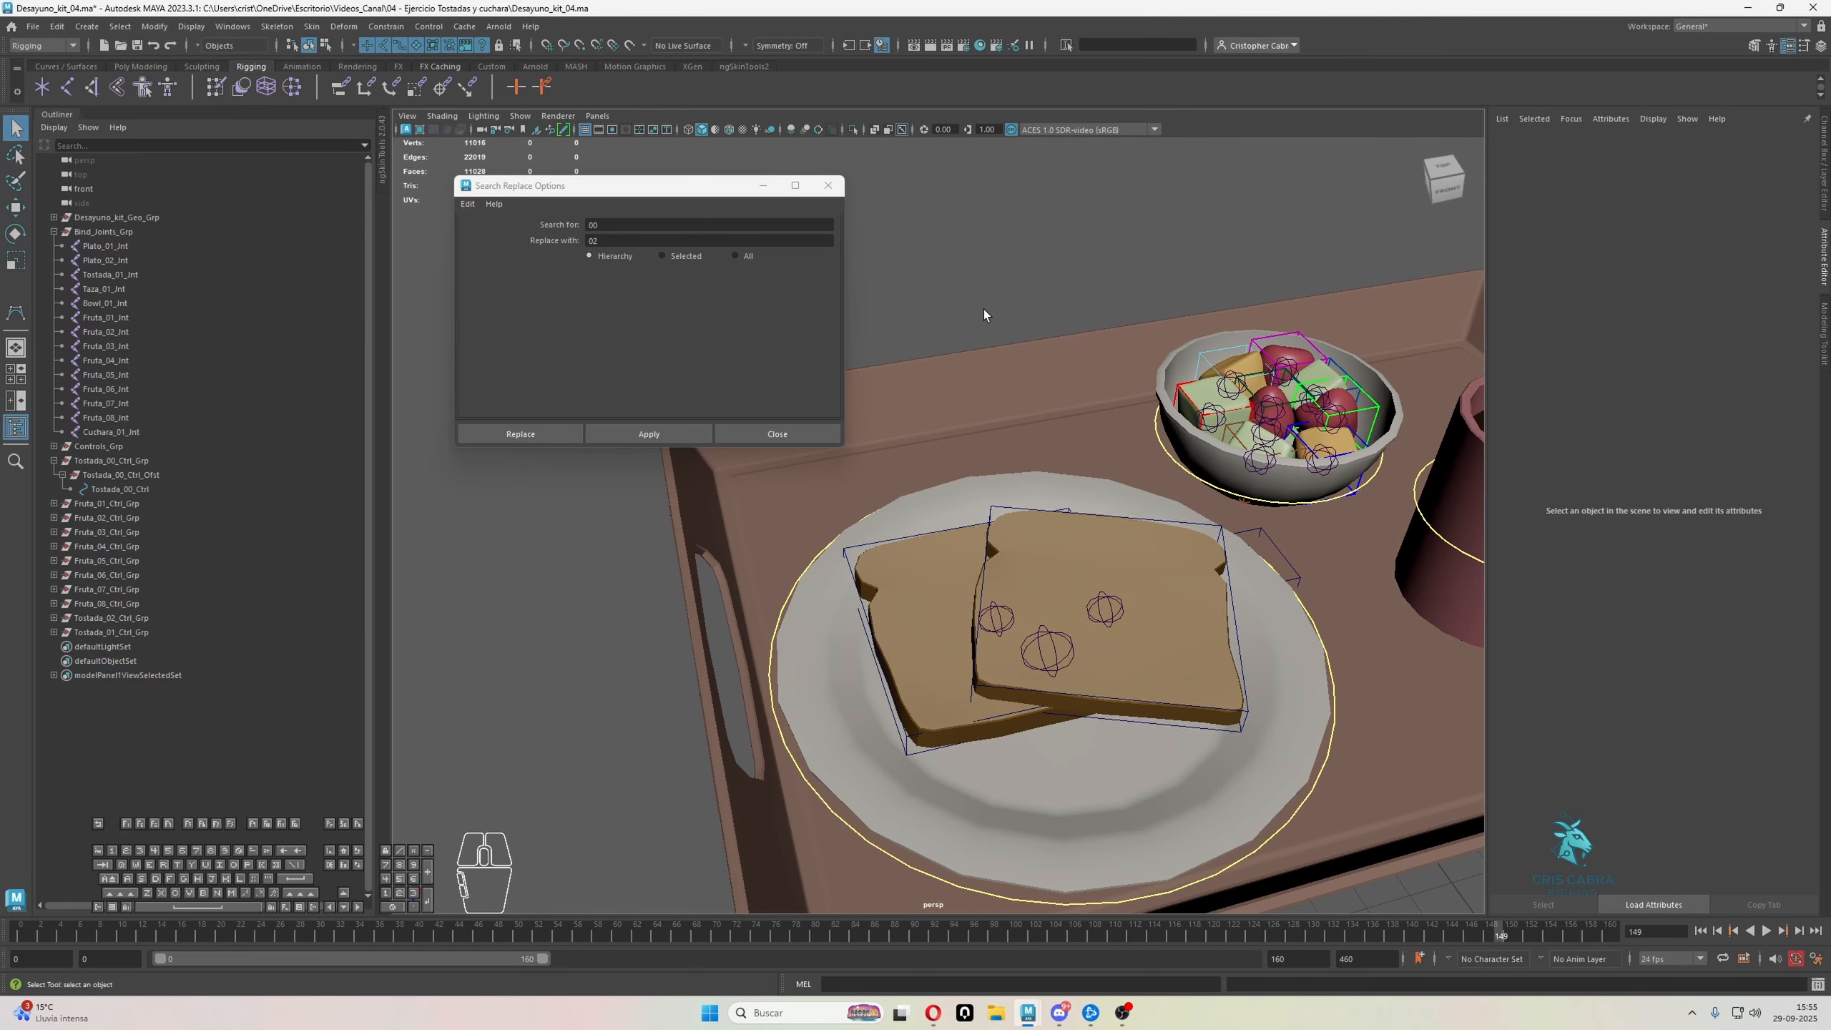
Match the transforms of the front toast slice's joint, Plato_02_Jnt, to Tostada_02_Ctrl
left_click_drag(984, 309, 959, 461, "alt")
right_click_drag(958, 461, 1175, 667, "alt")
middle_click_drag(1175, 667, 1082, 598, "alt")
left_click(1070, 580)
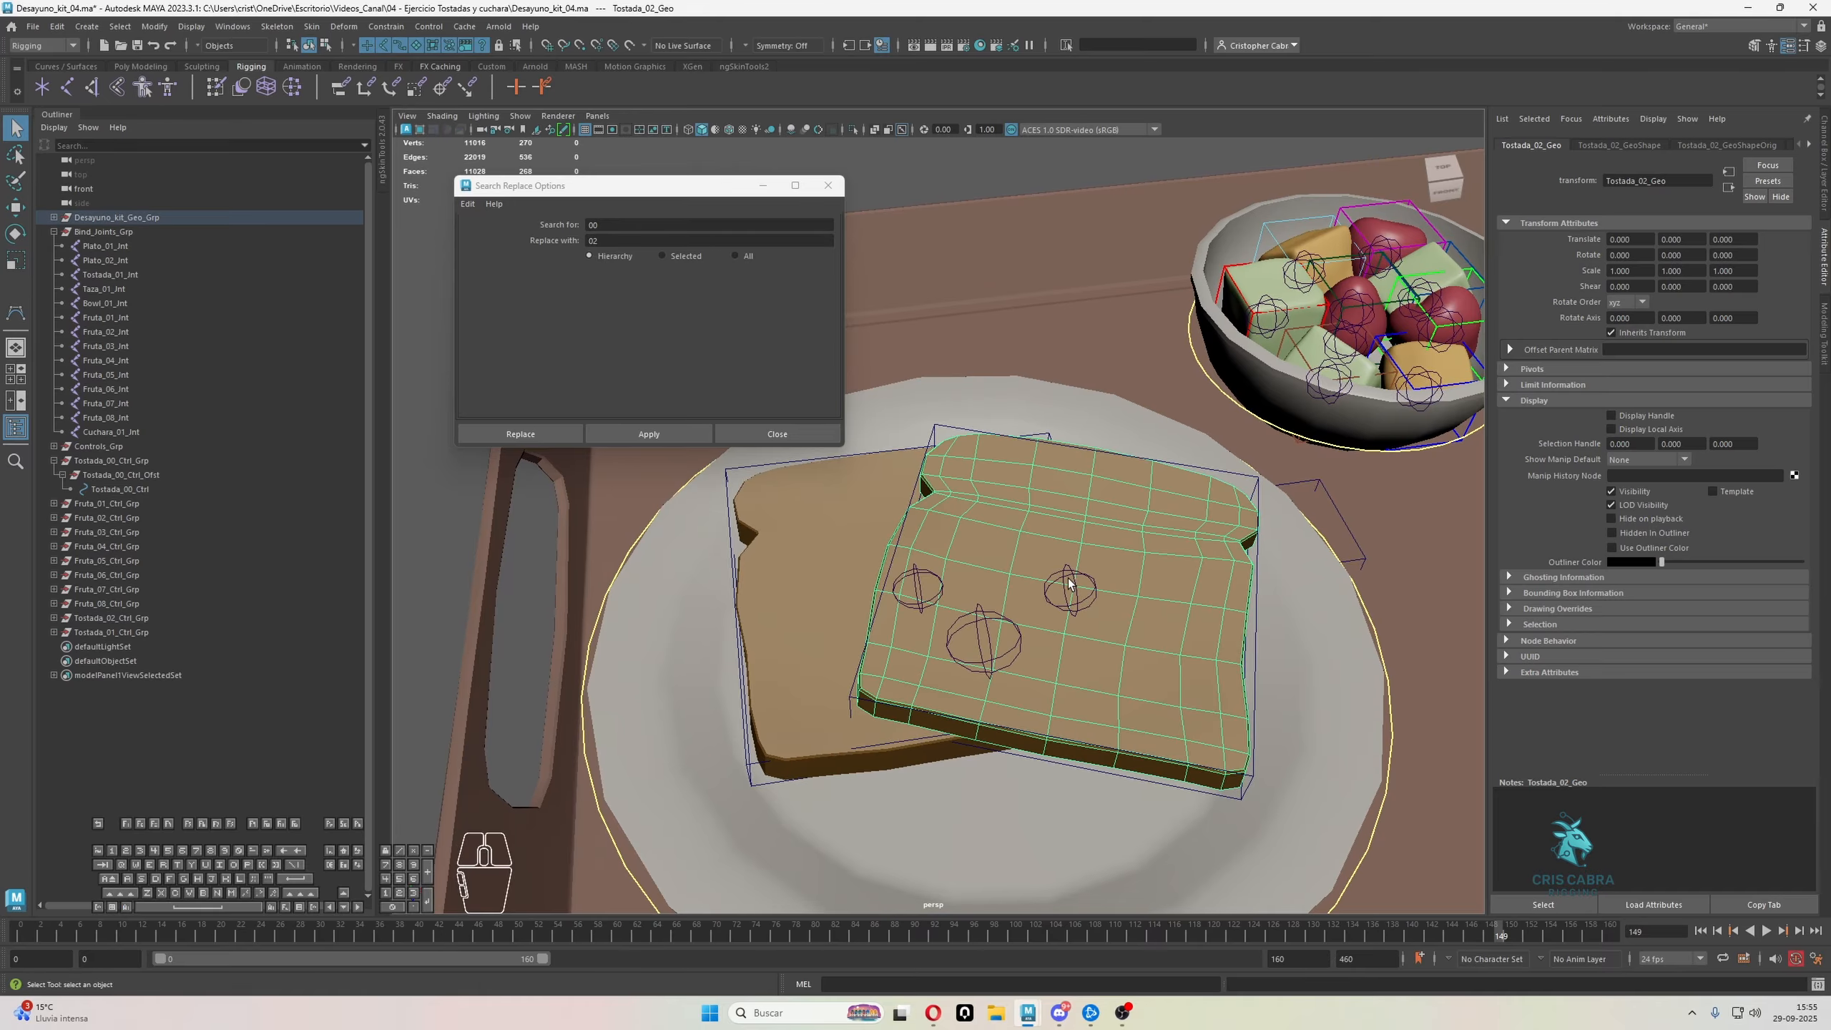
left_click(1070, 570)
left_click(1259, 607)
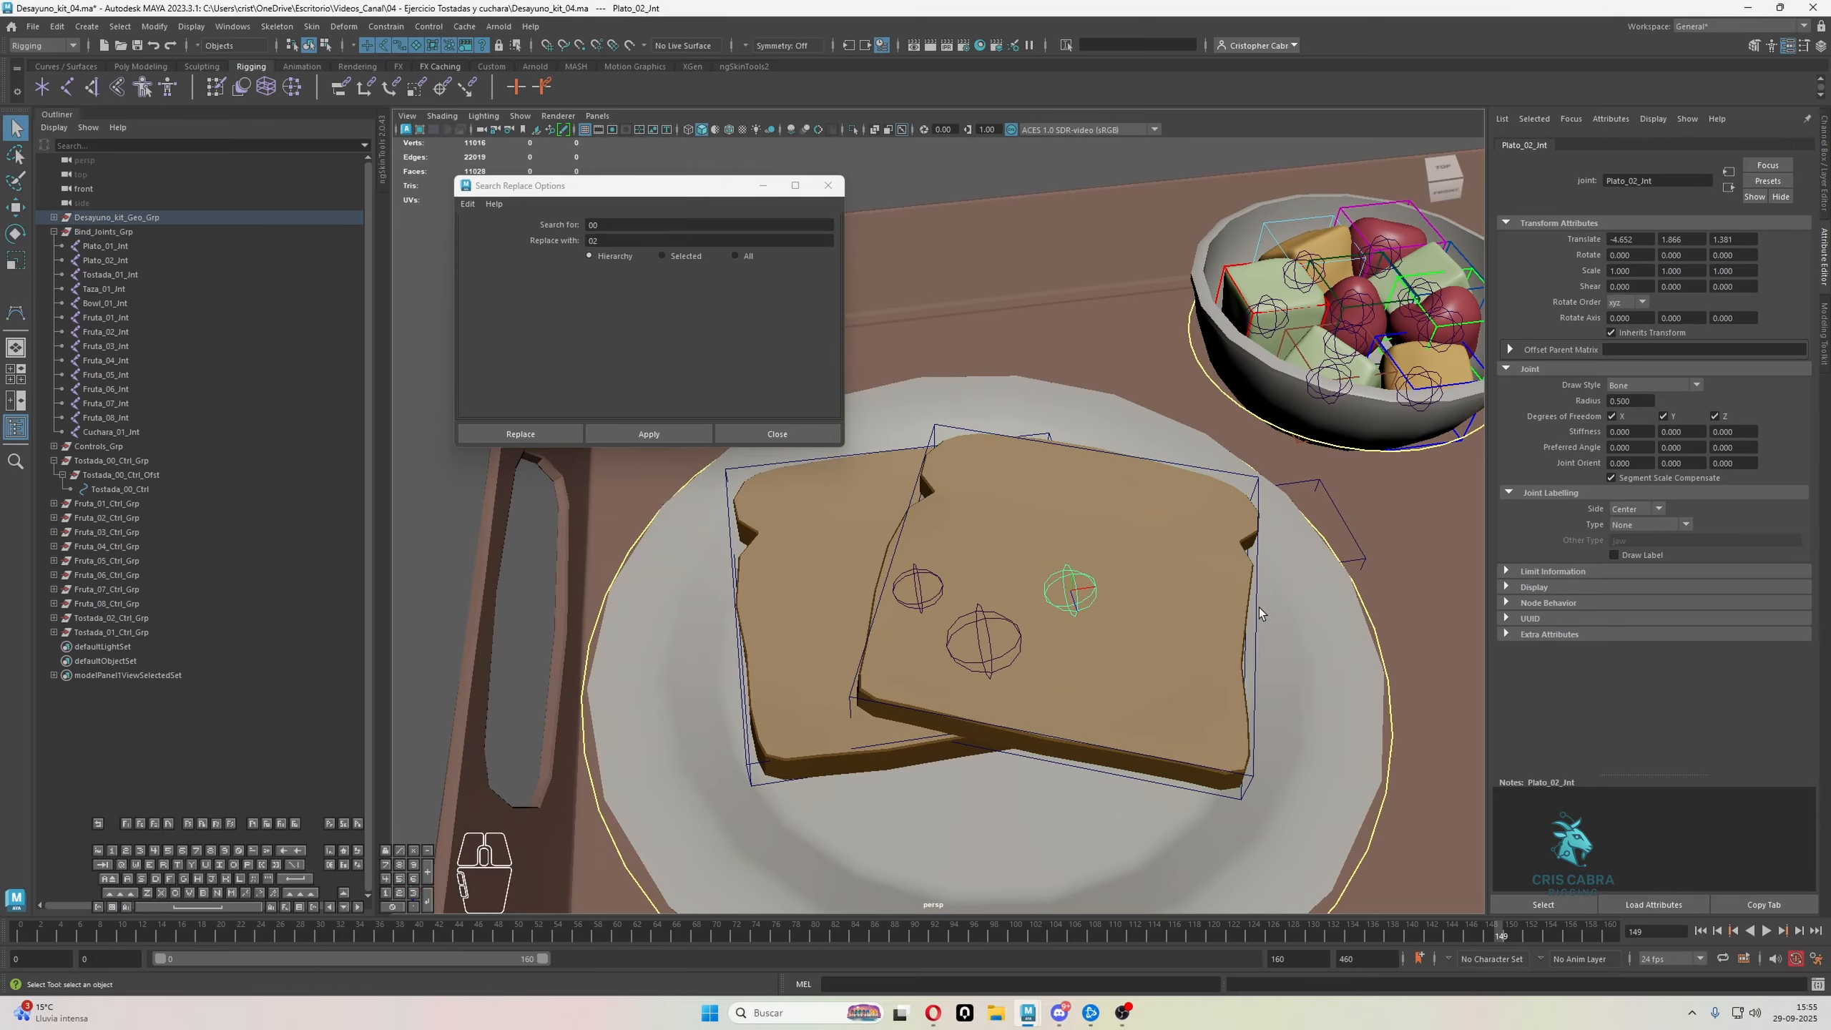
left_click(1088, 574)
left_click(1073, 570)
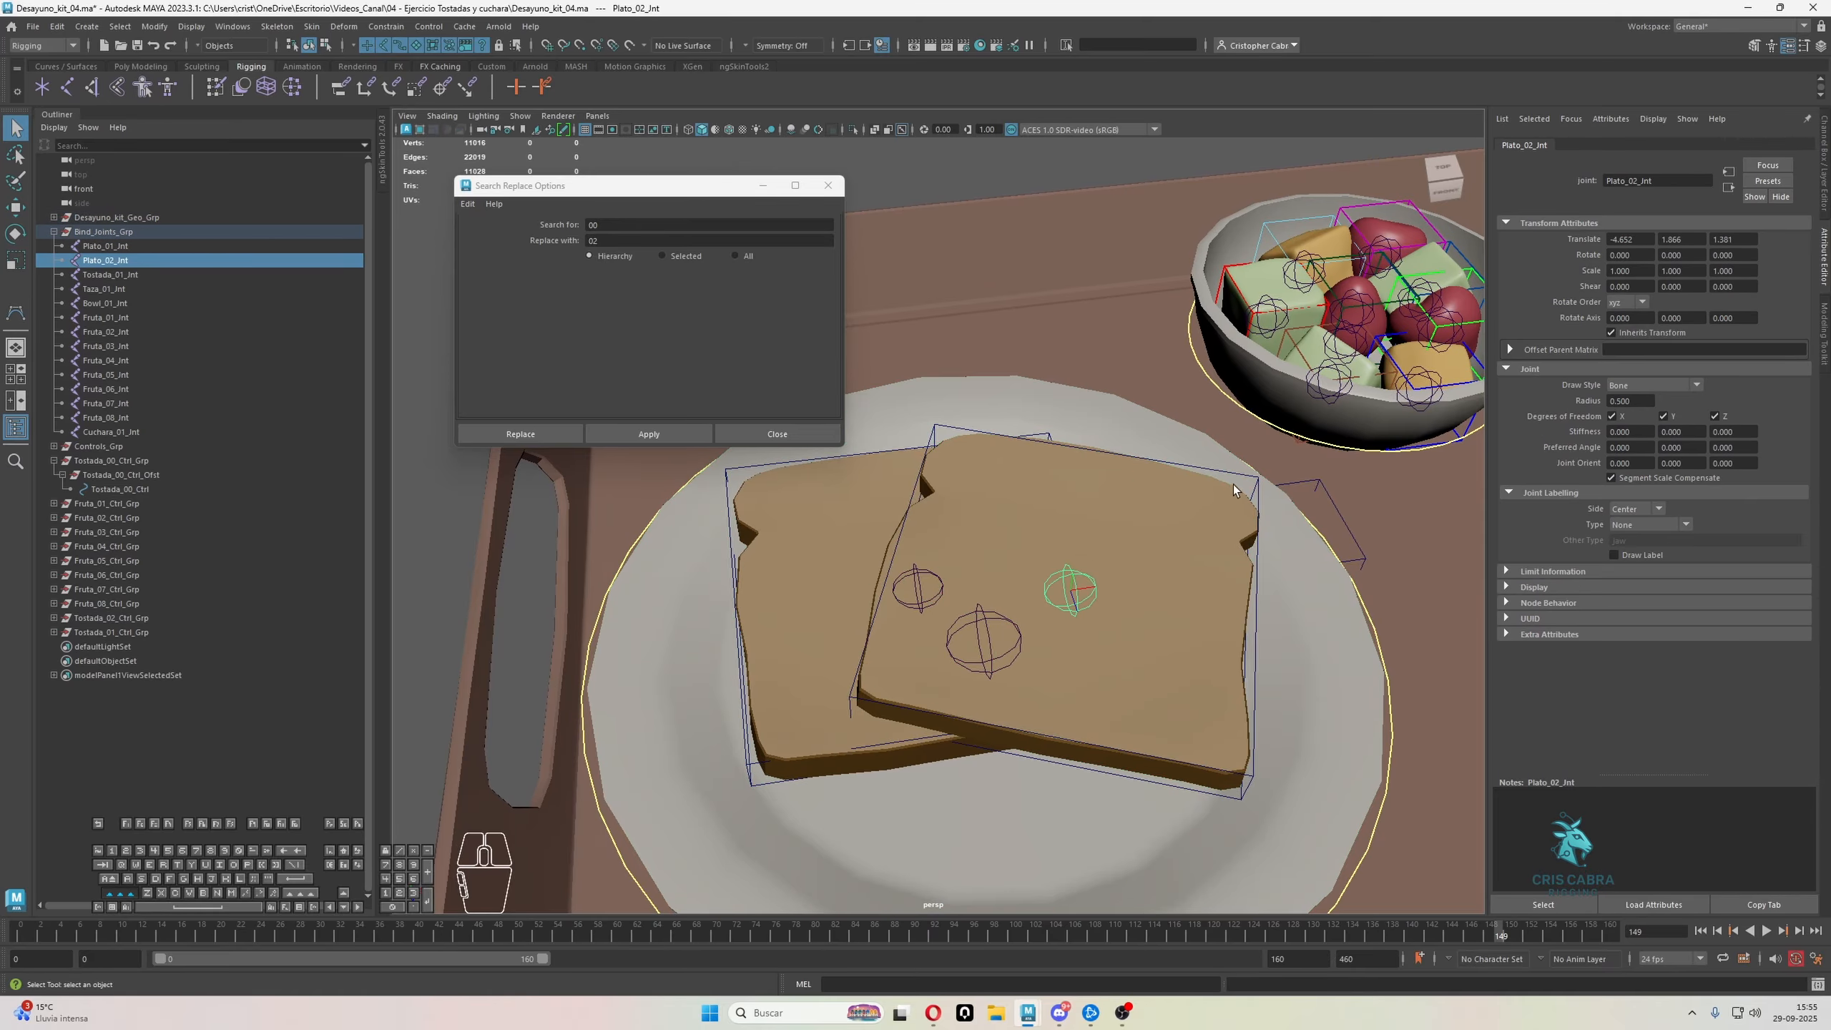
left_click(1072, 571)
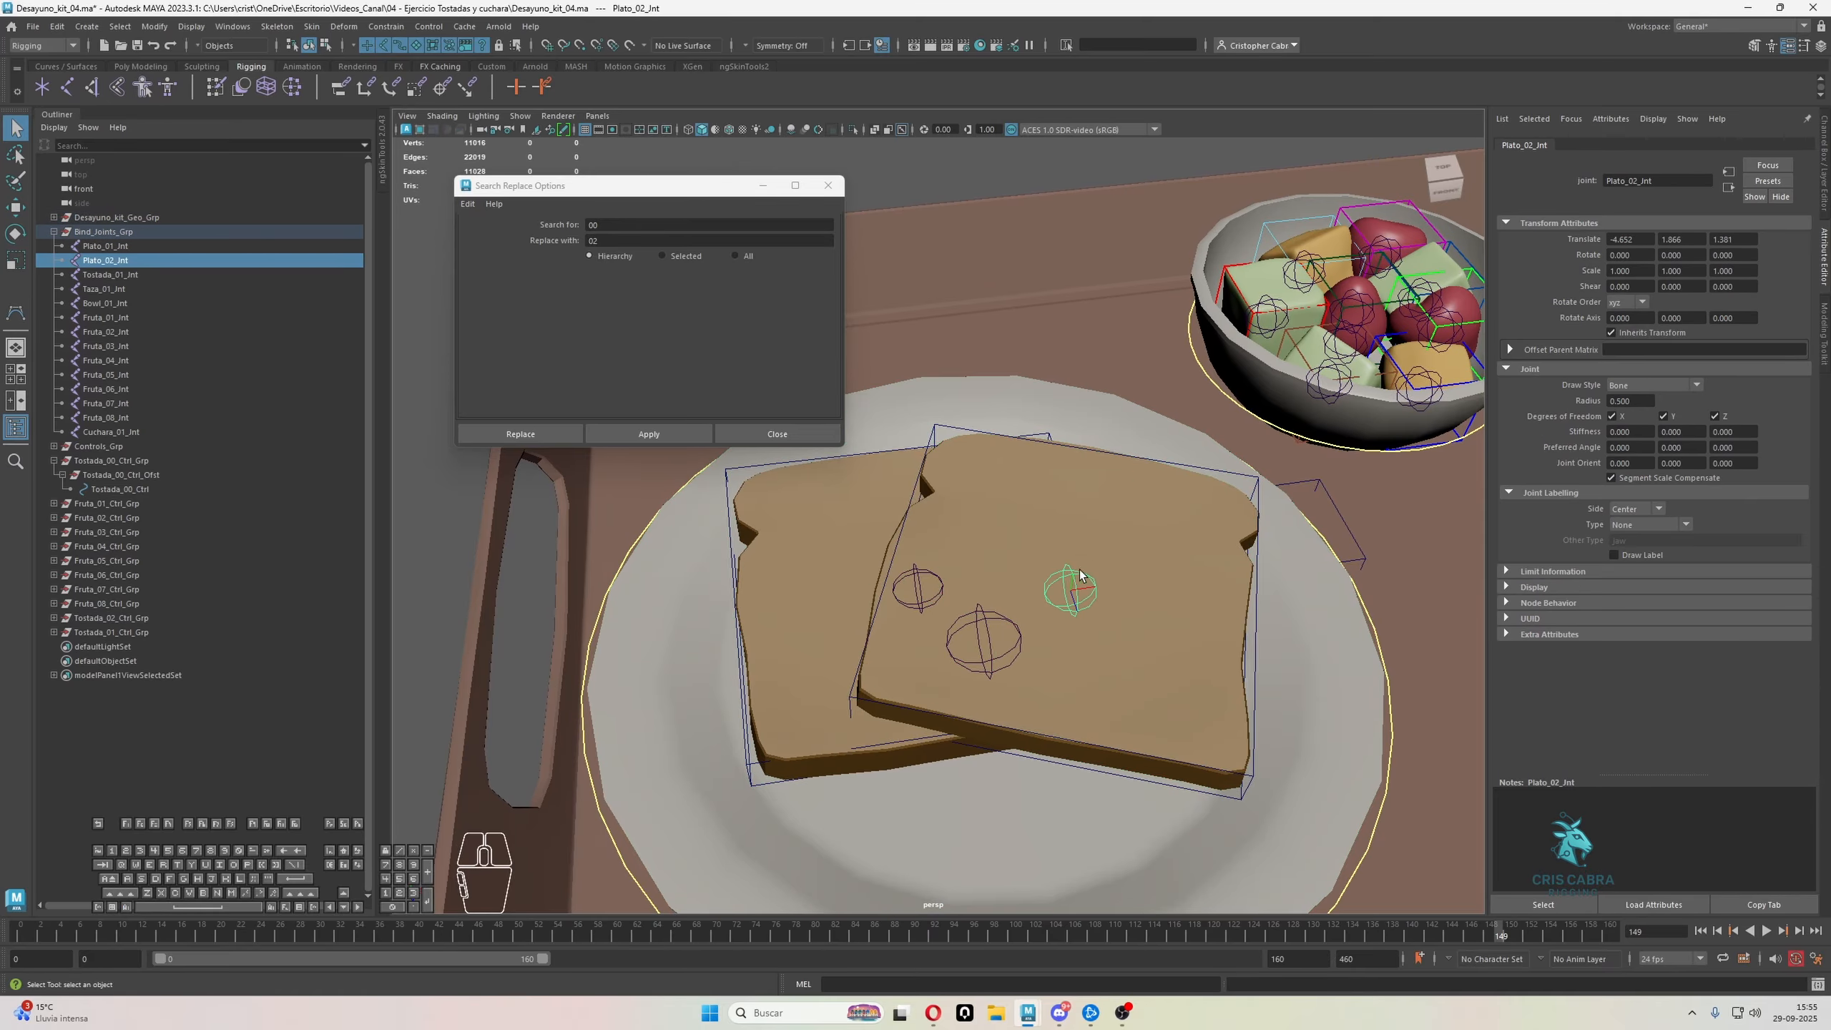
left_click(1230, 473)
left_click(155, 25)
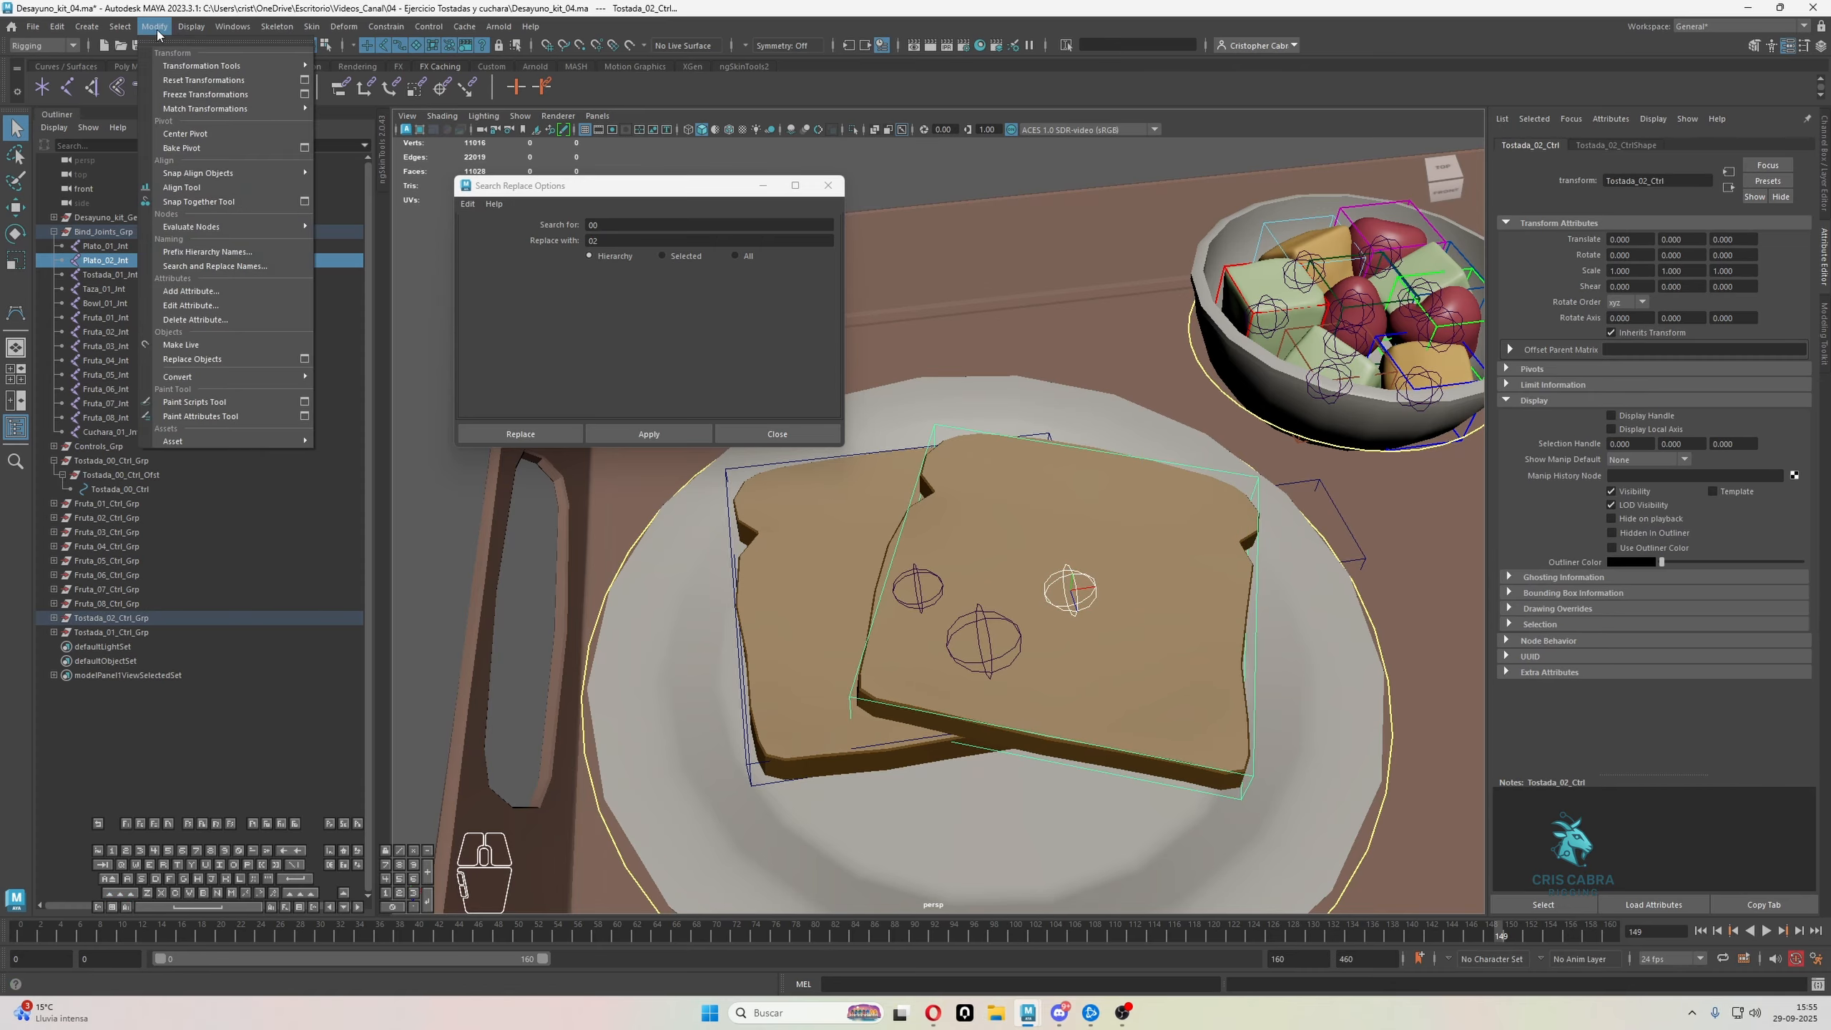
mouse_move(274, 108)
left_click(369, 110)
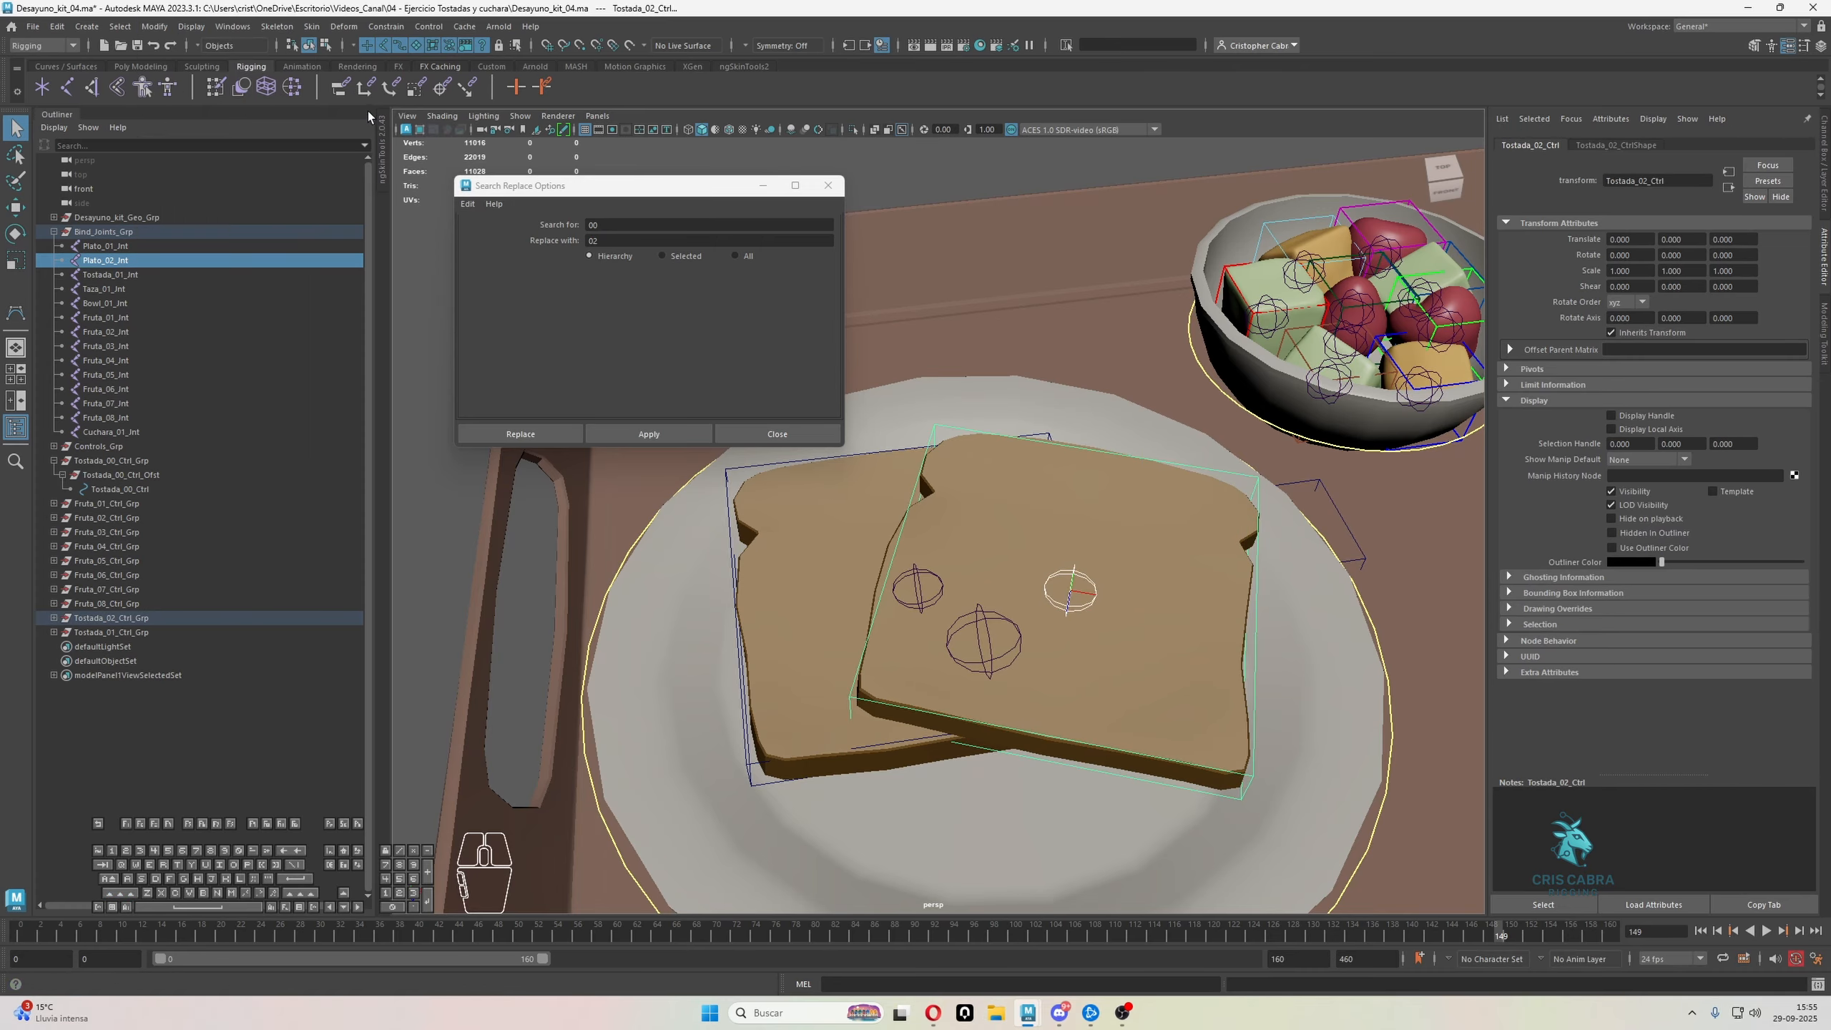
Match the transforms of the rear toast slice's joint, Tostada_01_Jnt, to Tostada_01_Ctrl
left_click_drag(1145, 527, 821, 506, "alt")
left_click(937, 597)
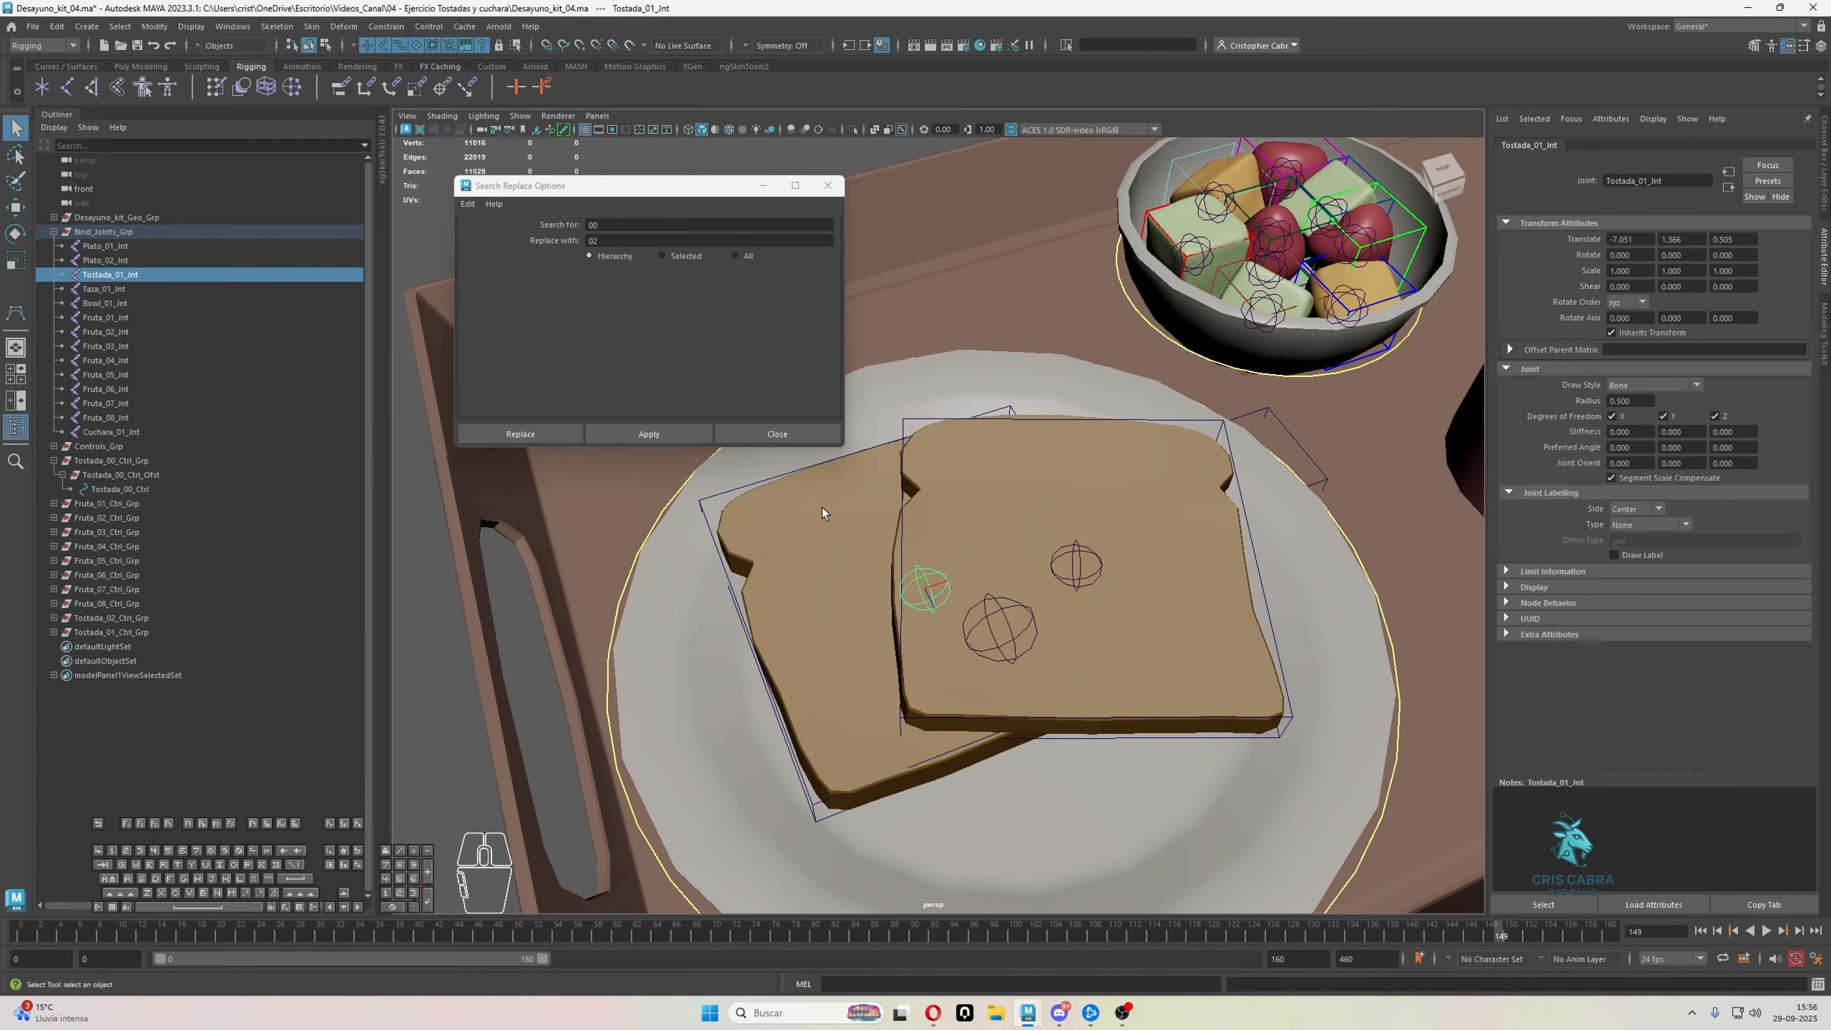
left_click(717, 495)
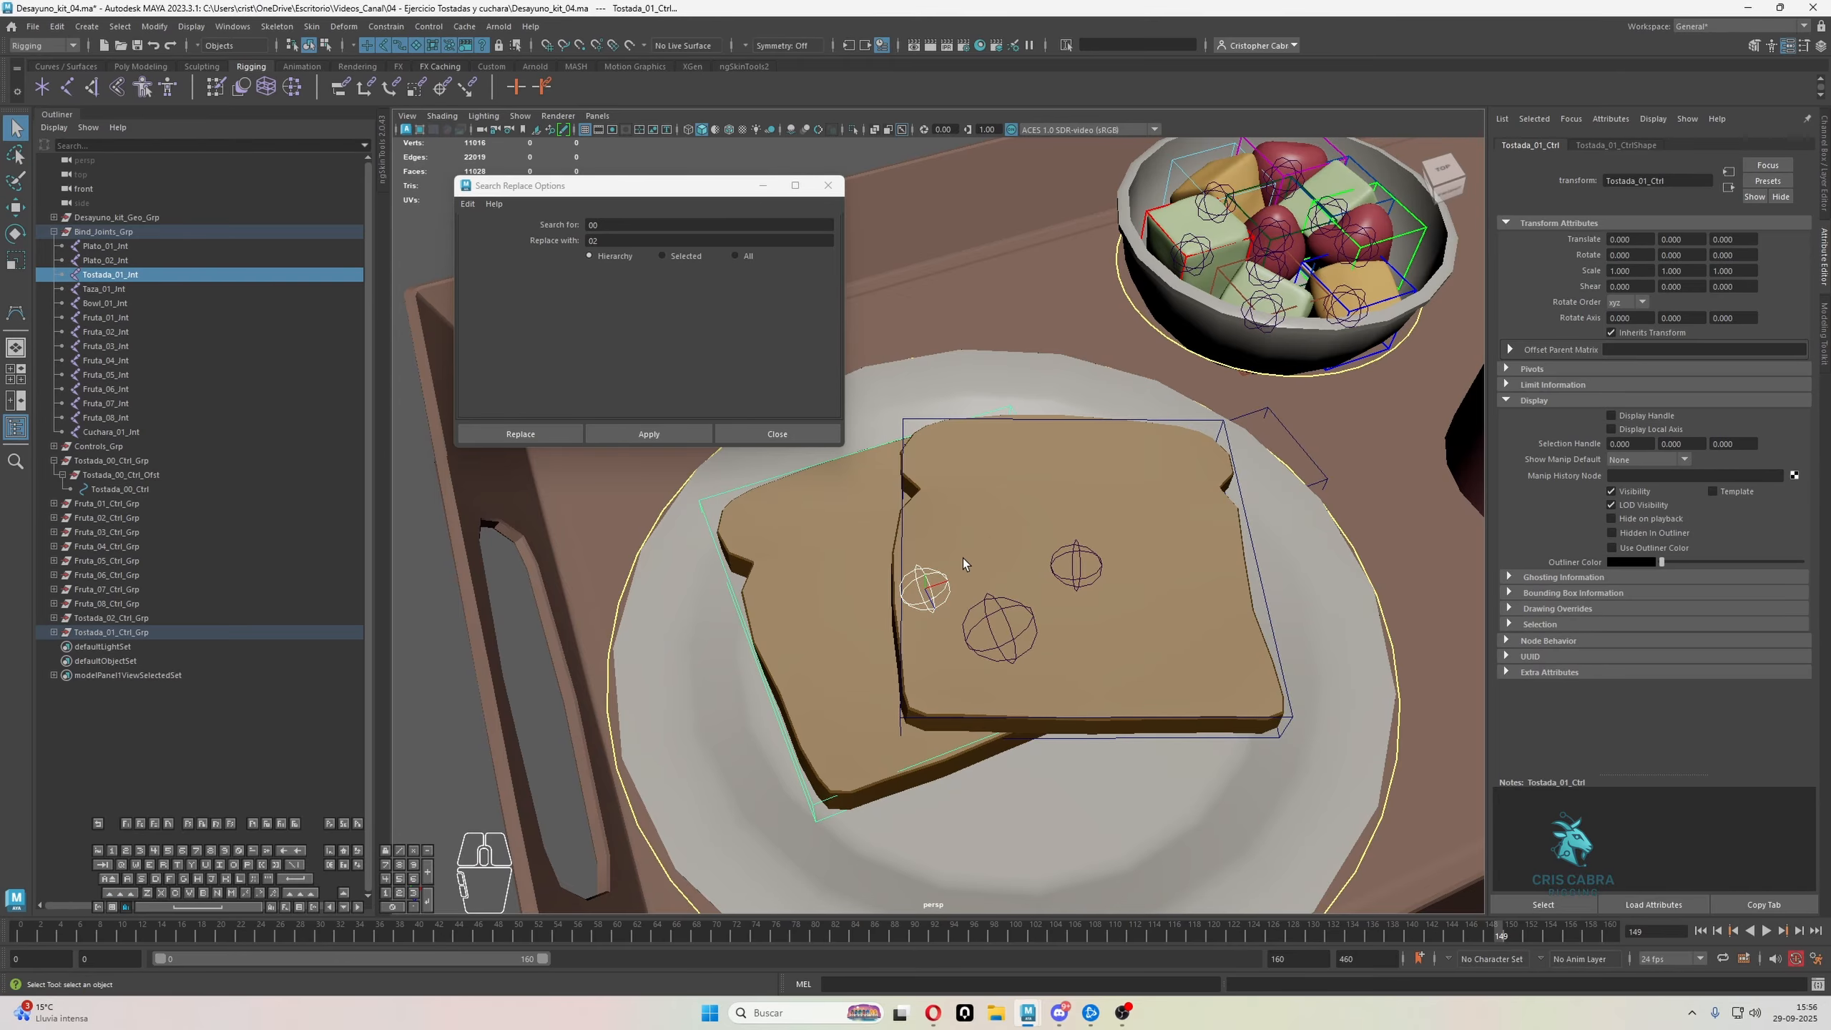
left_click_drag(963, 558, 992, 550, "alt")
Freeze the rotation values of the two toast joints, Plato_02_Jnt and Tostada_01_Jnt
left_click(929, 602)
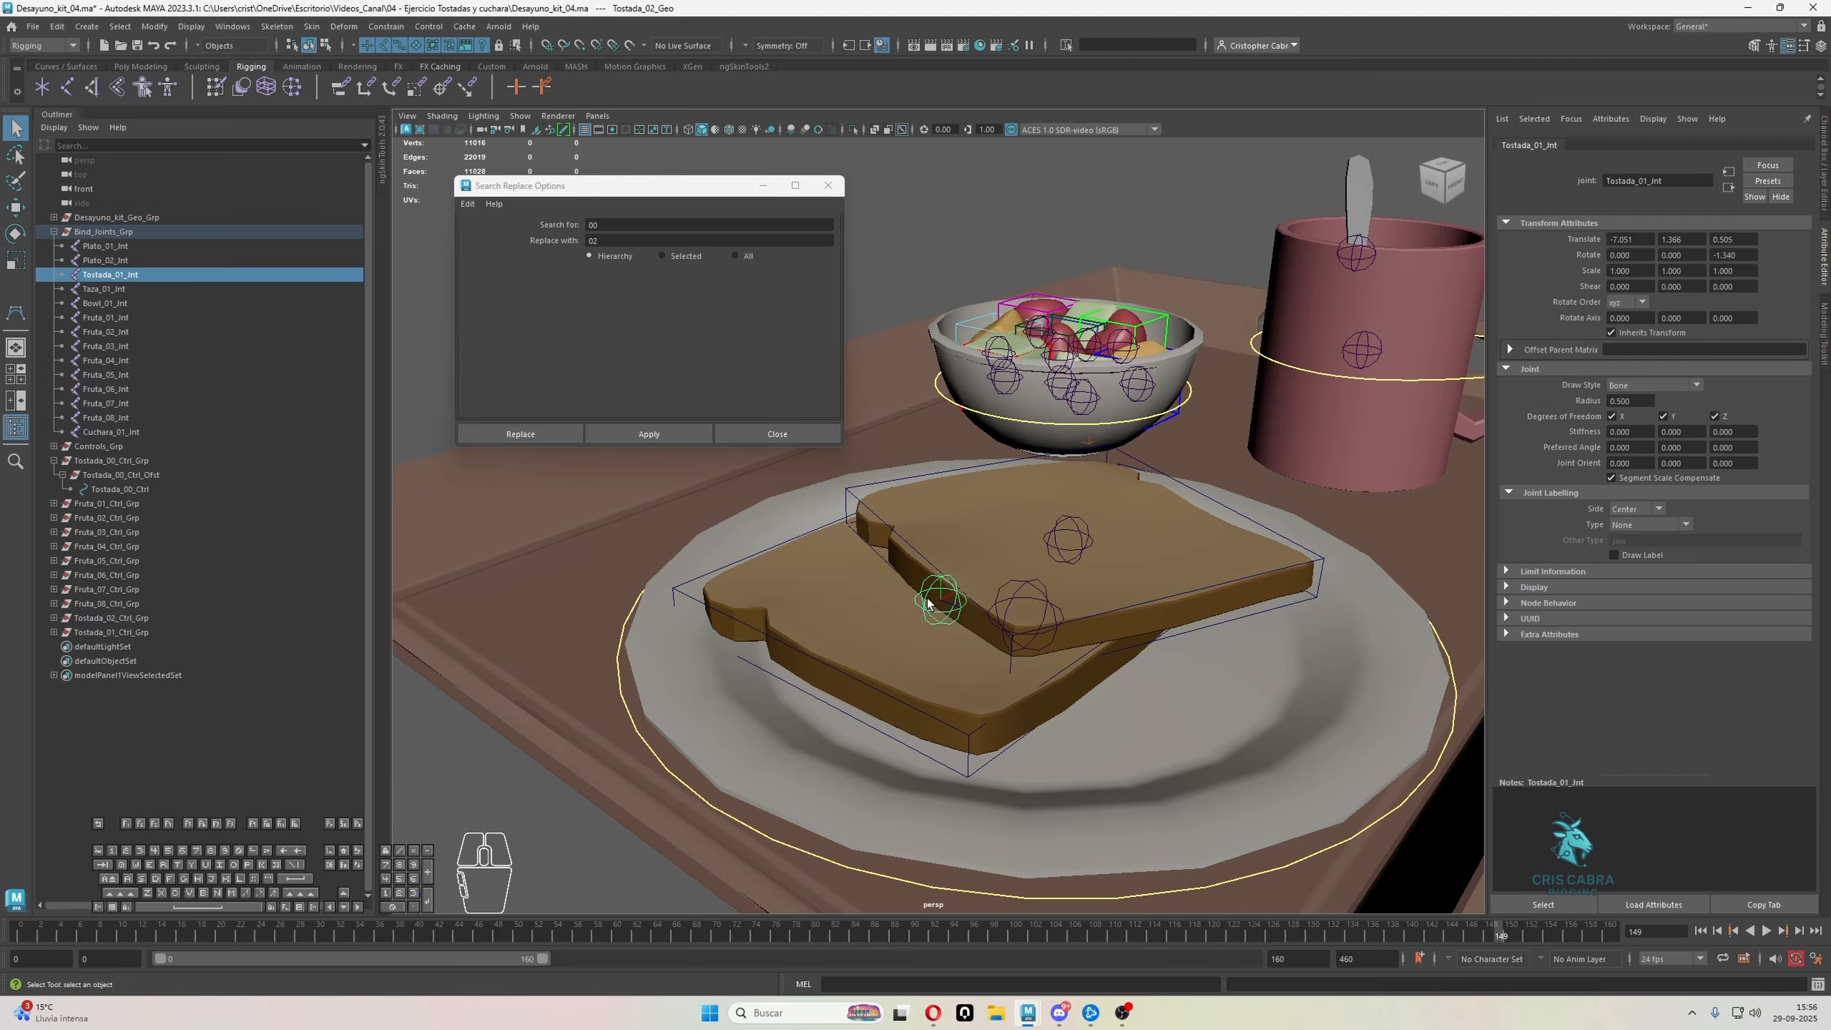
left_click(1072, 521, "shift")
mouse_move(1072, 521)
left_mouse_down("alt")
mouse_move(1007, 538)
mouse_move(1044, 452)
mouse_move(1227, 576)
mouse_move(1110, 572)
mouse_move(1028, 464)
mouse_move(1054, 537)
mouse_move(1082, 521)
left_mouse_up("alt")
left_click(1821, 143)
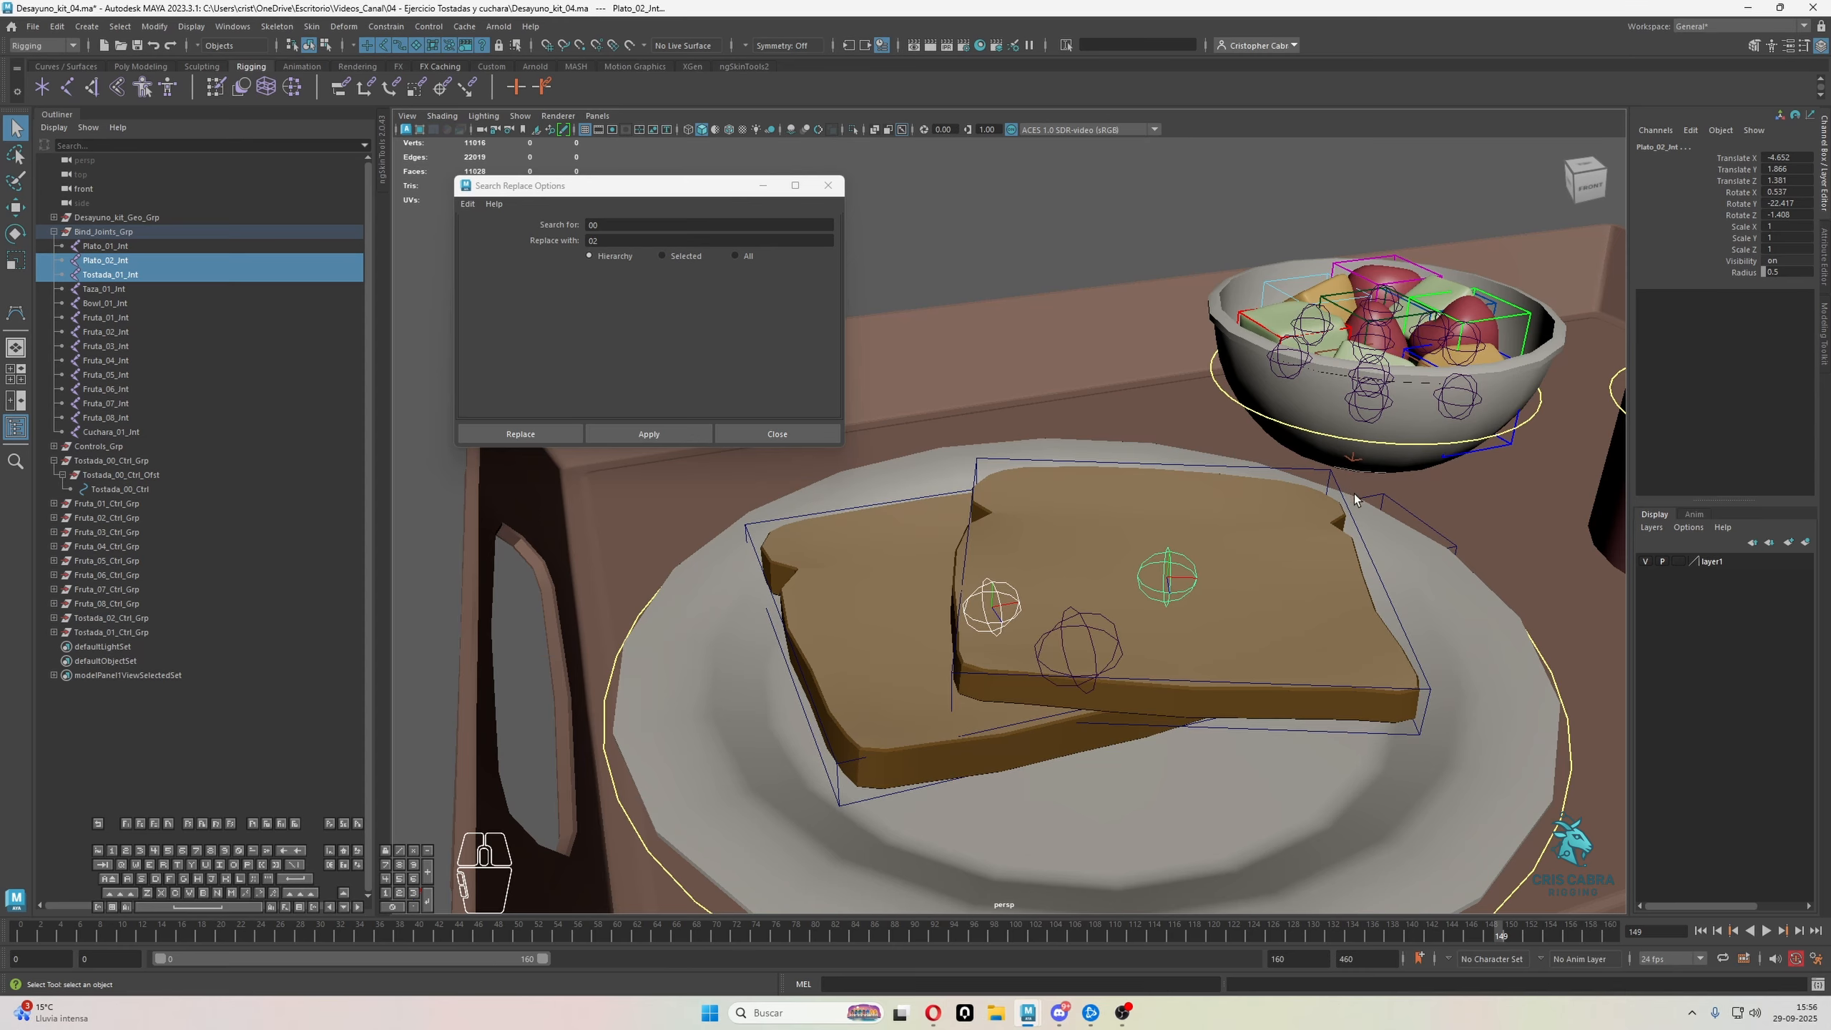
left_click_drag(1353, 598, 1285, 588, "alt")
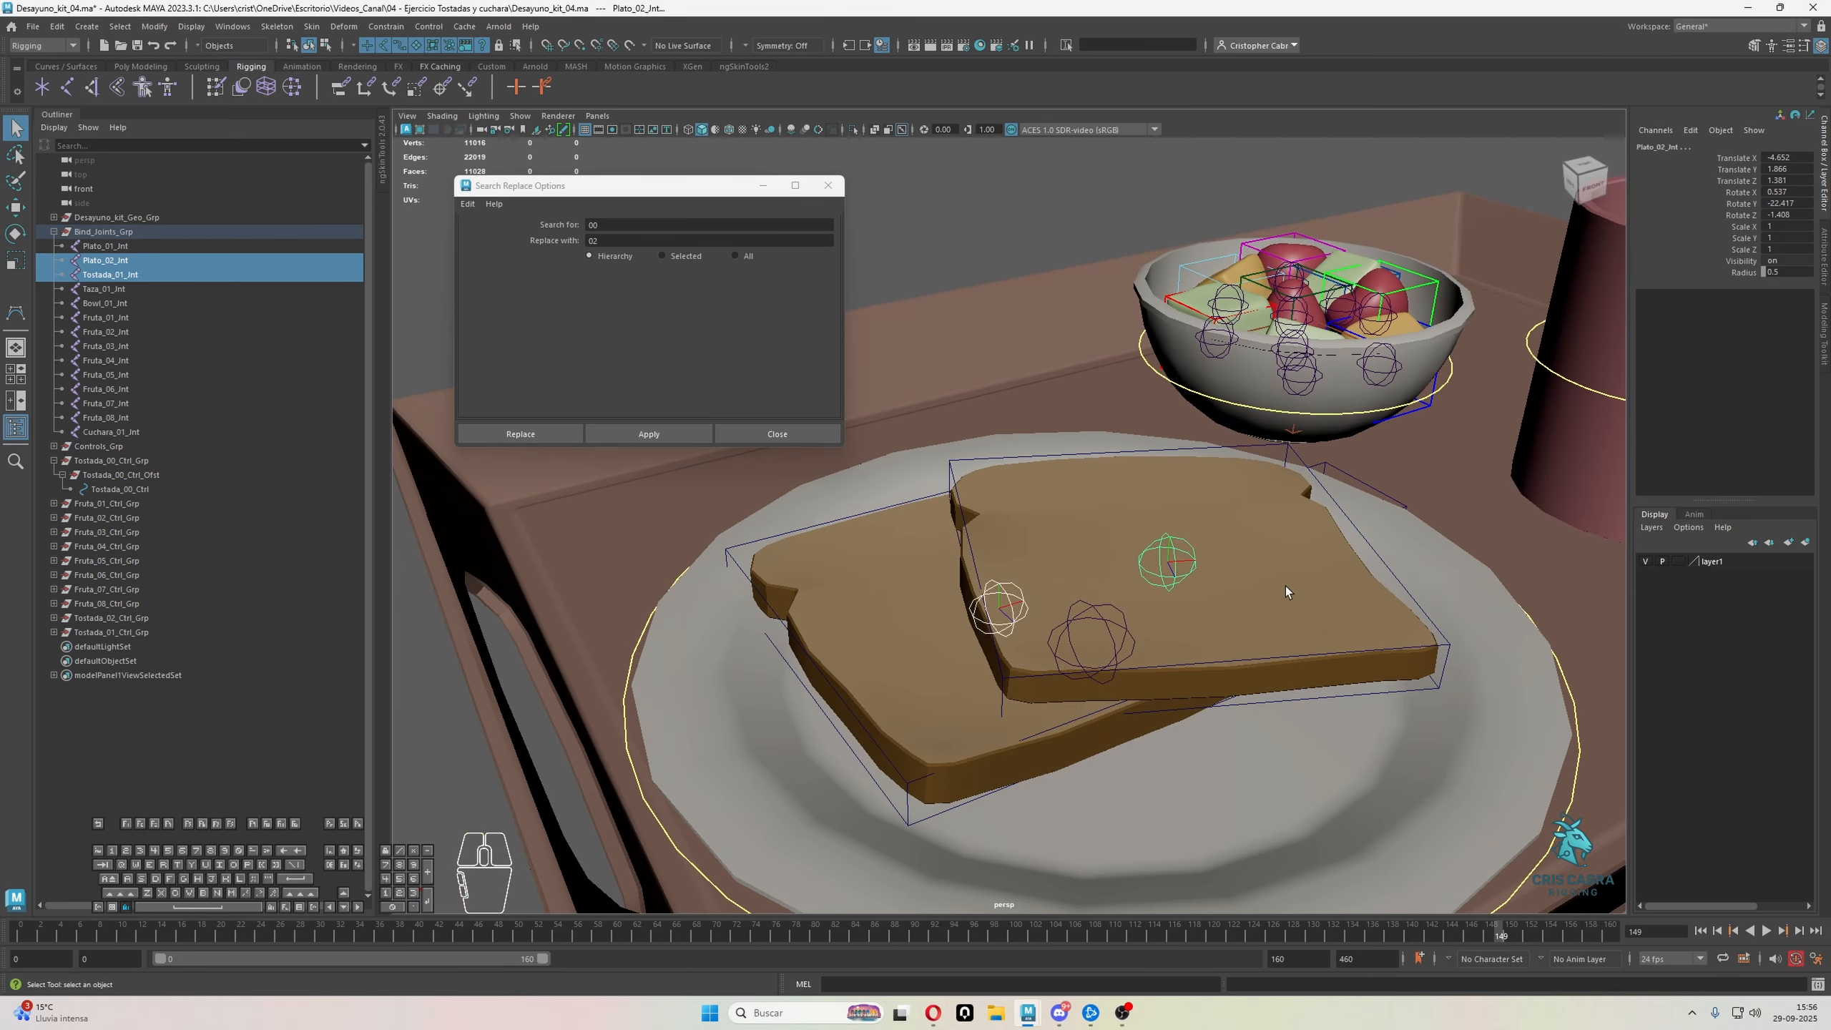
left_click(1325, 494)
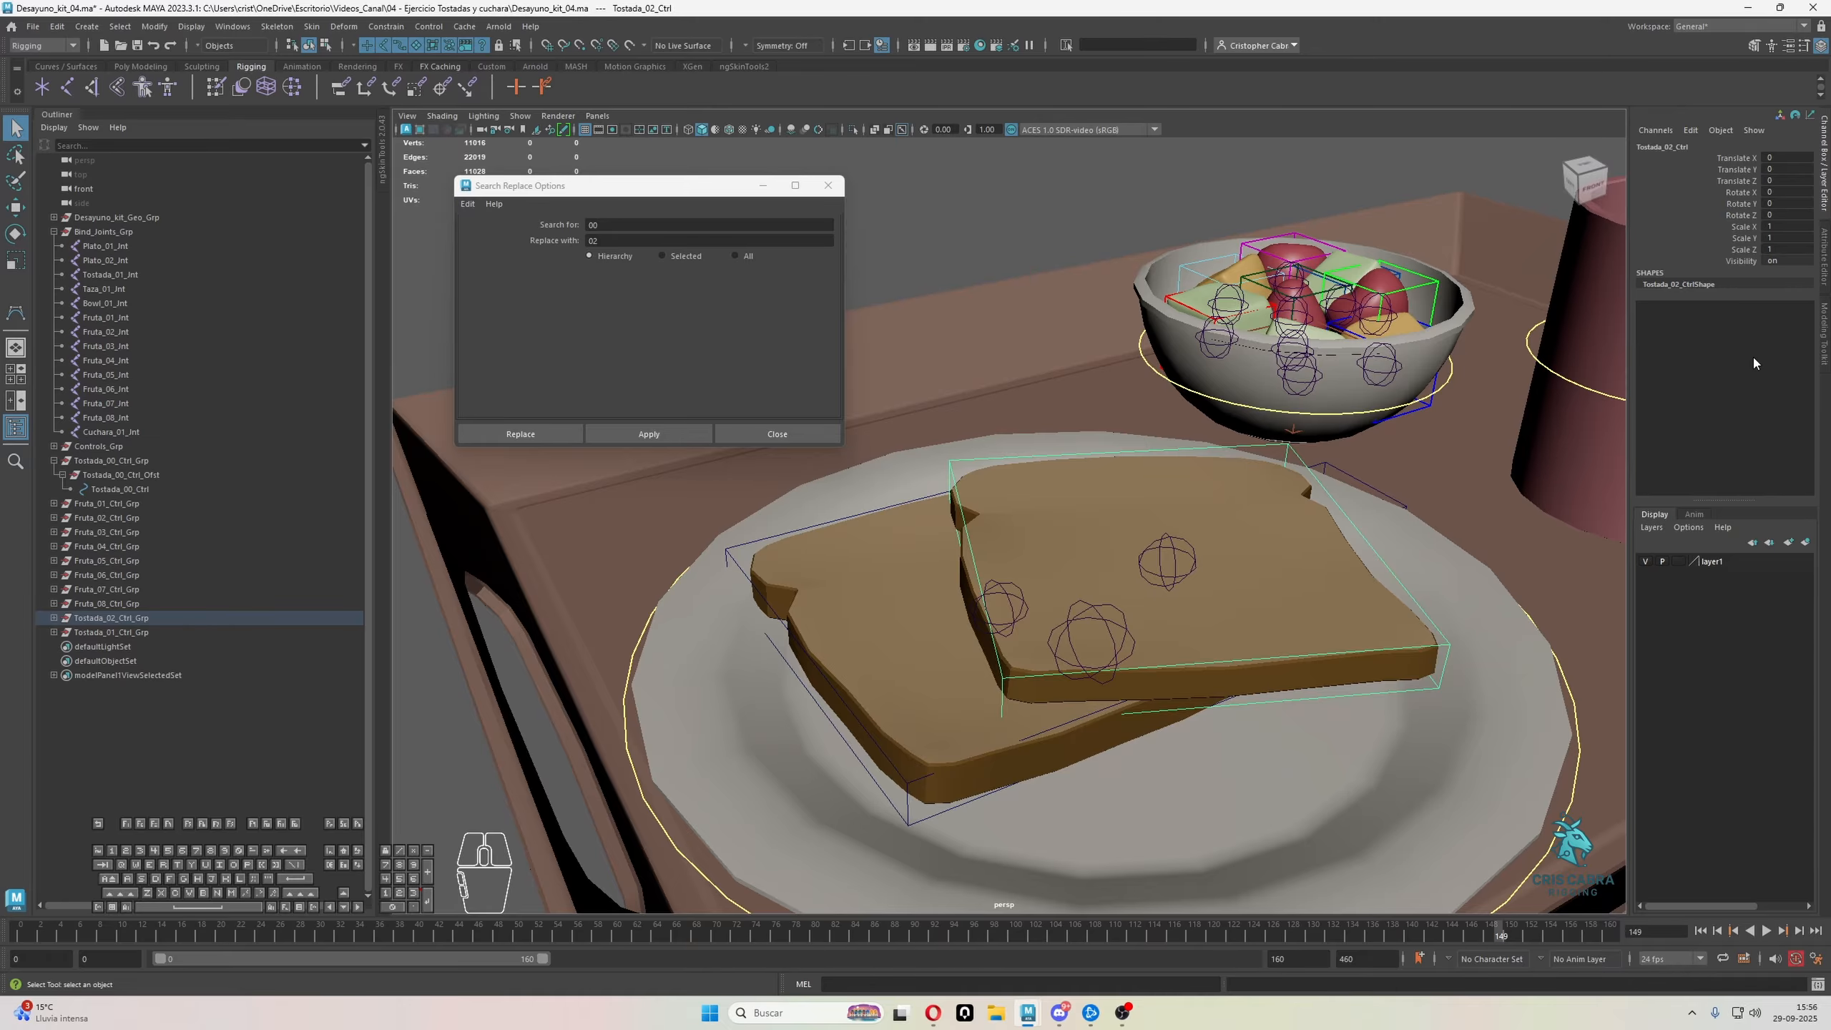
left_click(1175, 565)
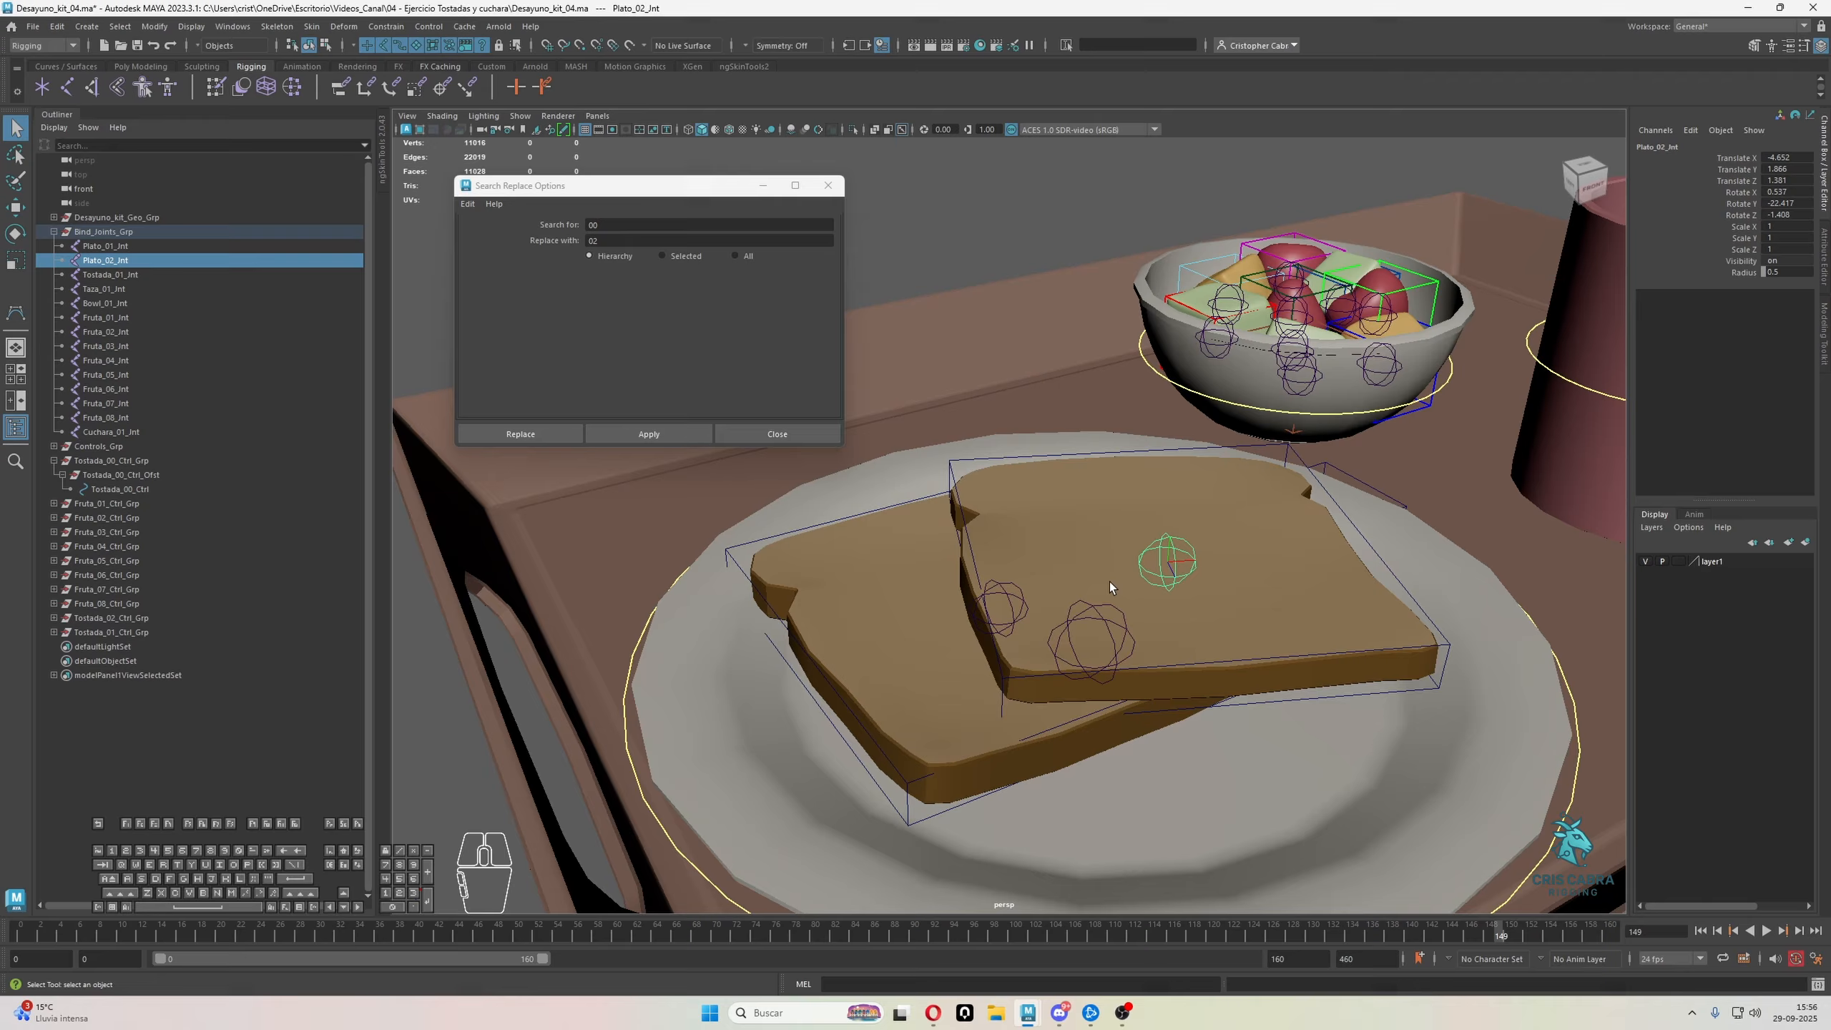
left_click(1002, 595, "shift")
right_click(1738, 206)
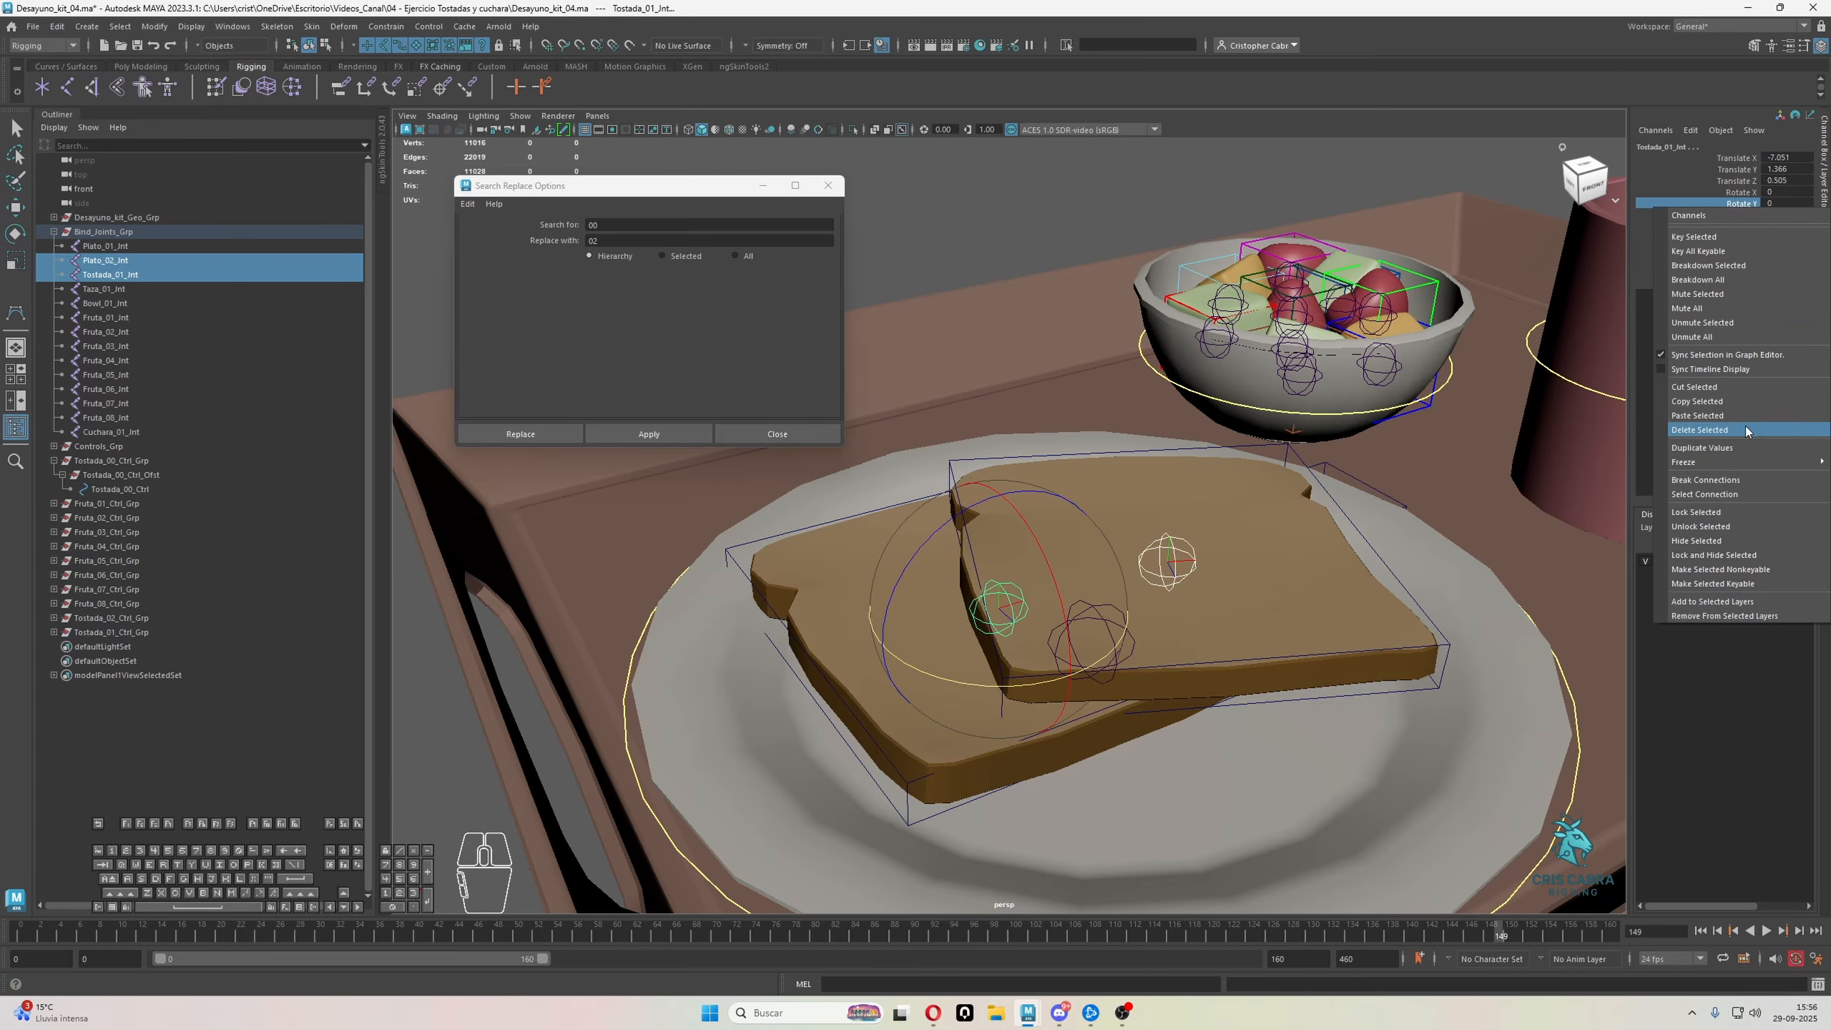
mouse_move(1680, 467)
left_click(1612, 469)
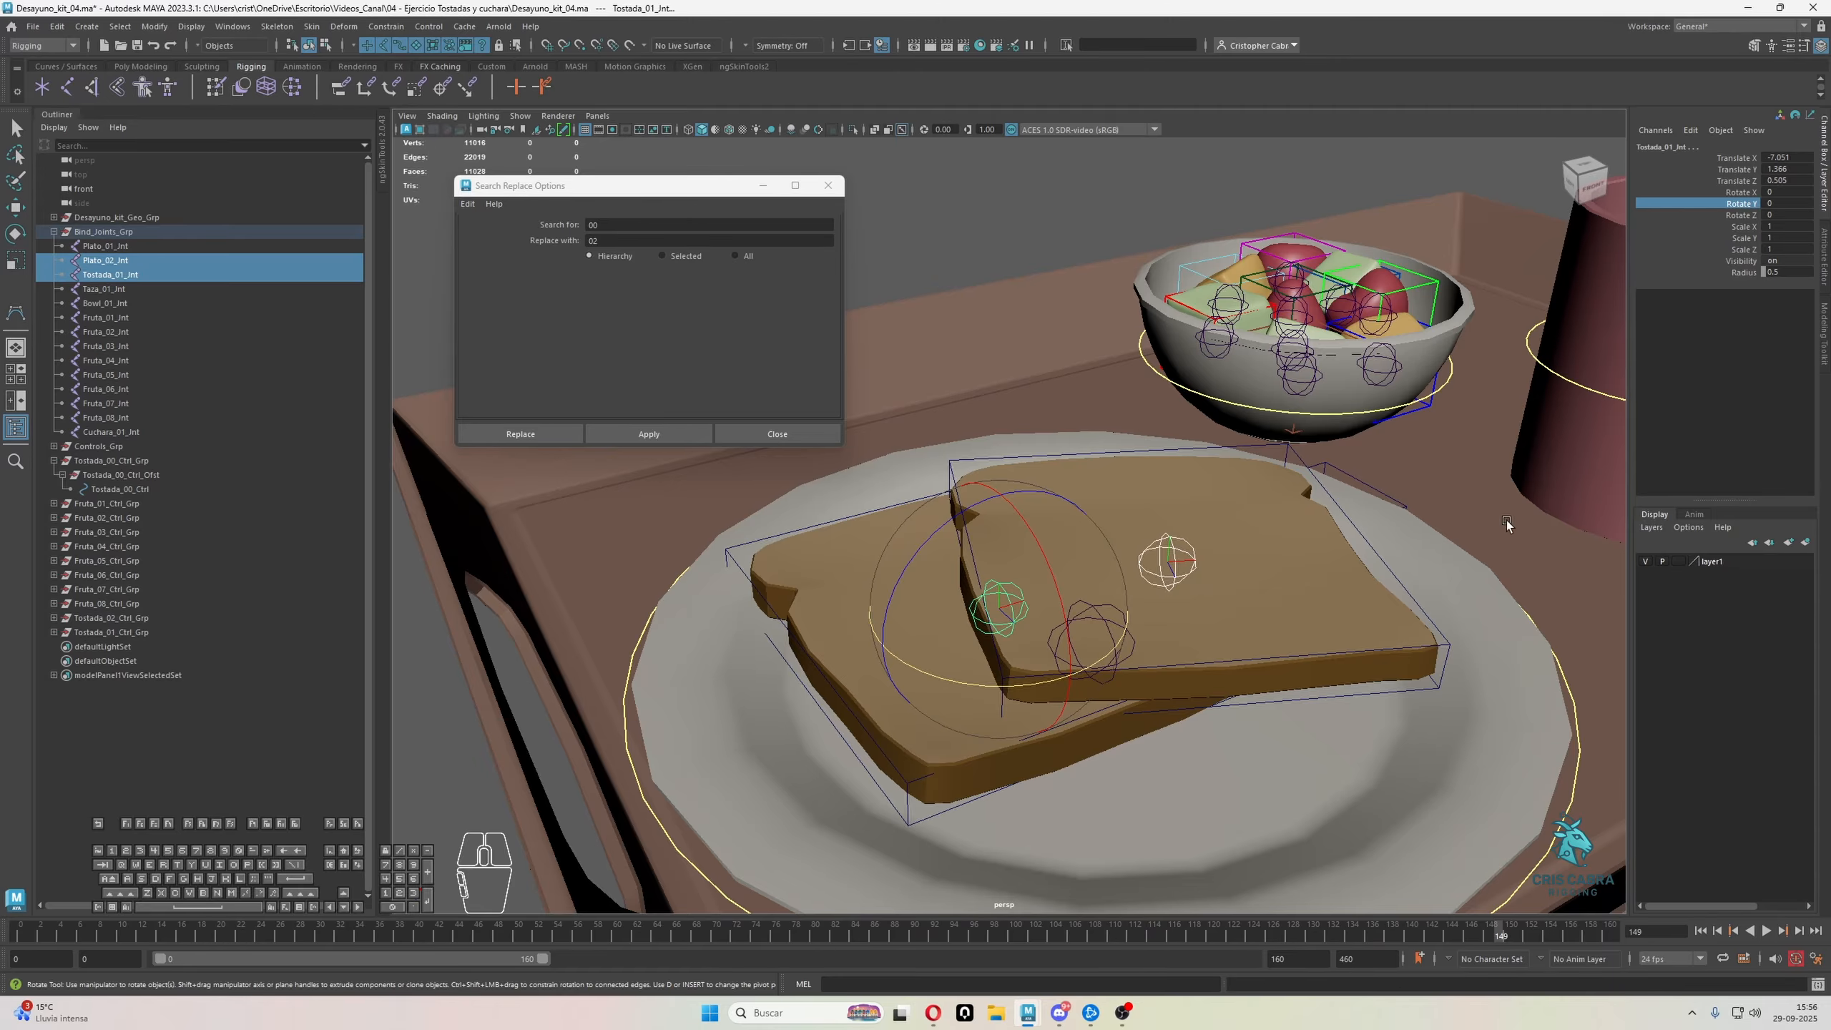
Enable drawing overrides on the shape of Tostada_02_Ctrl and set its index color to magenta
left_click_drag(1506, 521, 1239, 549, "alt")
left_click(1213, 532)
left_click(1213, 535)
scroll(1276, 601, "up", 2)
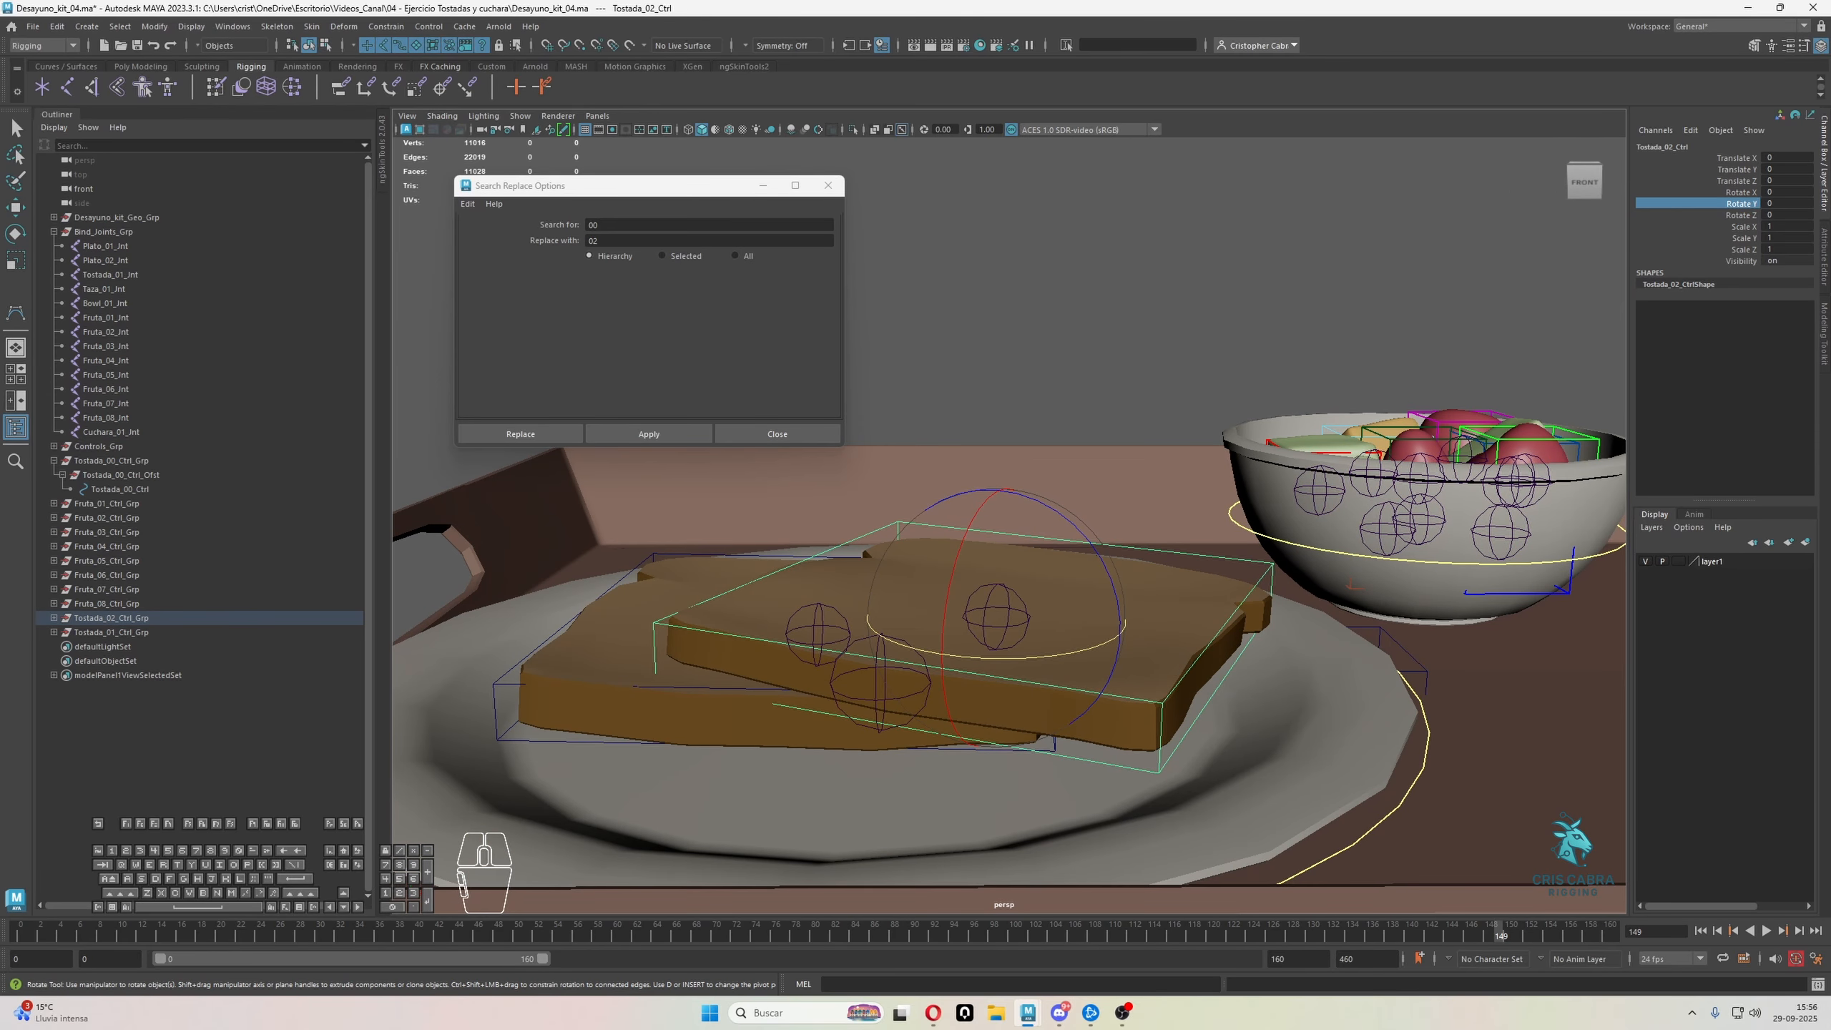
key("q")
left_click(1825, 242)
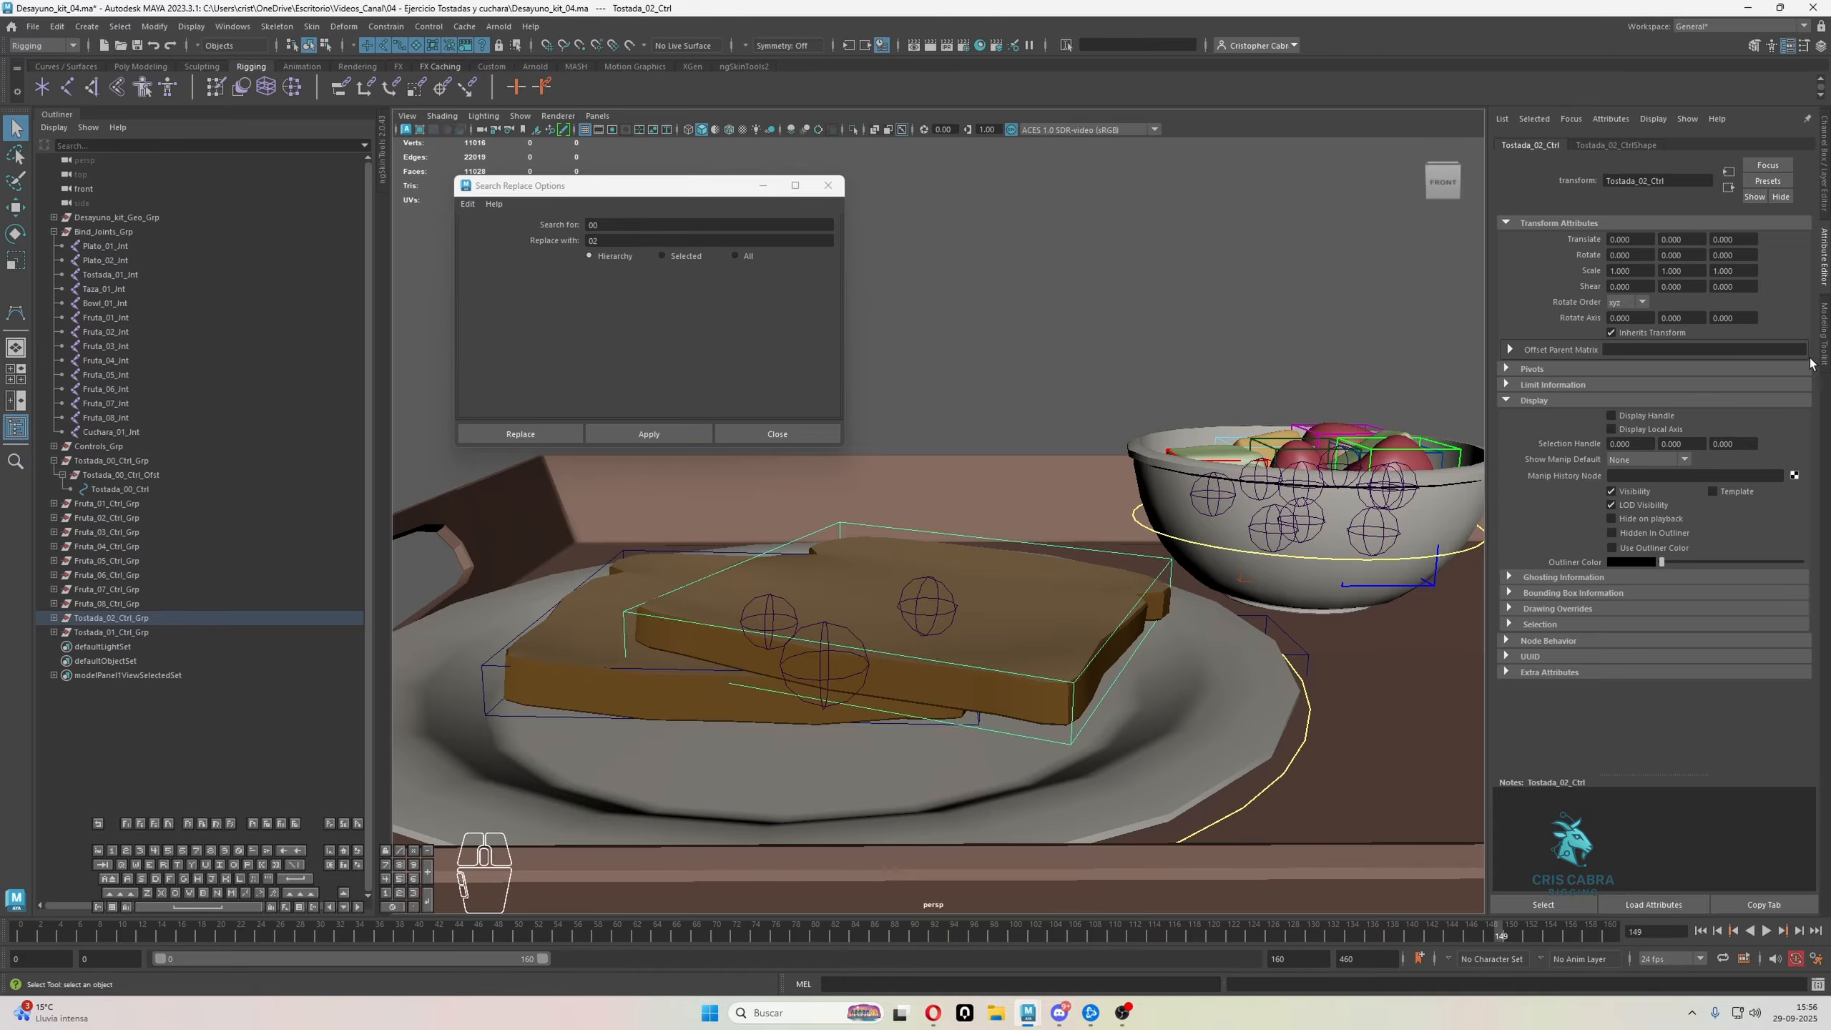
left_click(1568, 608)
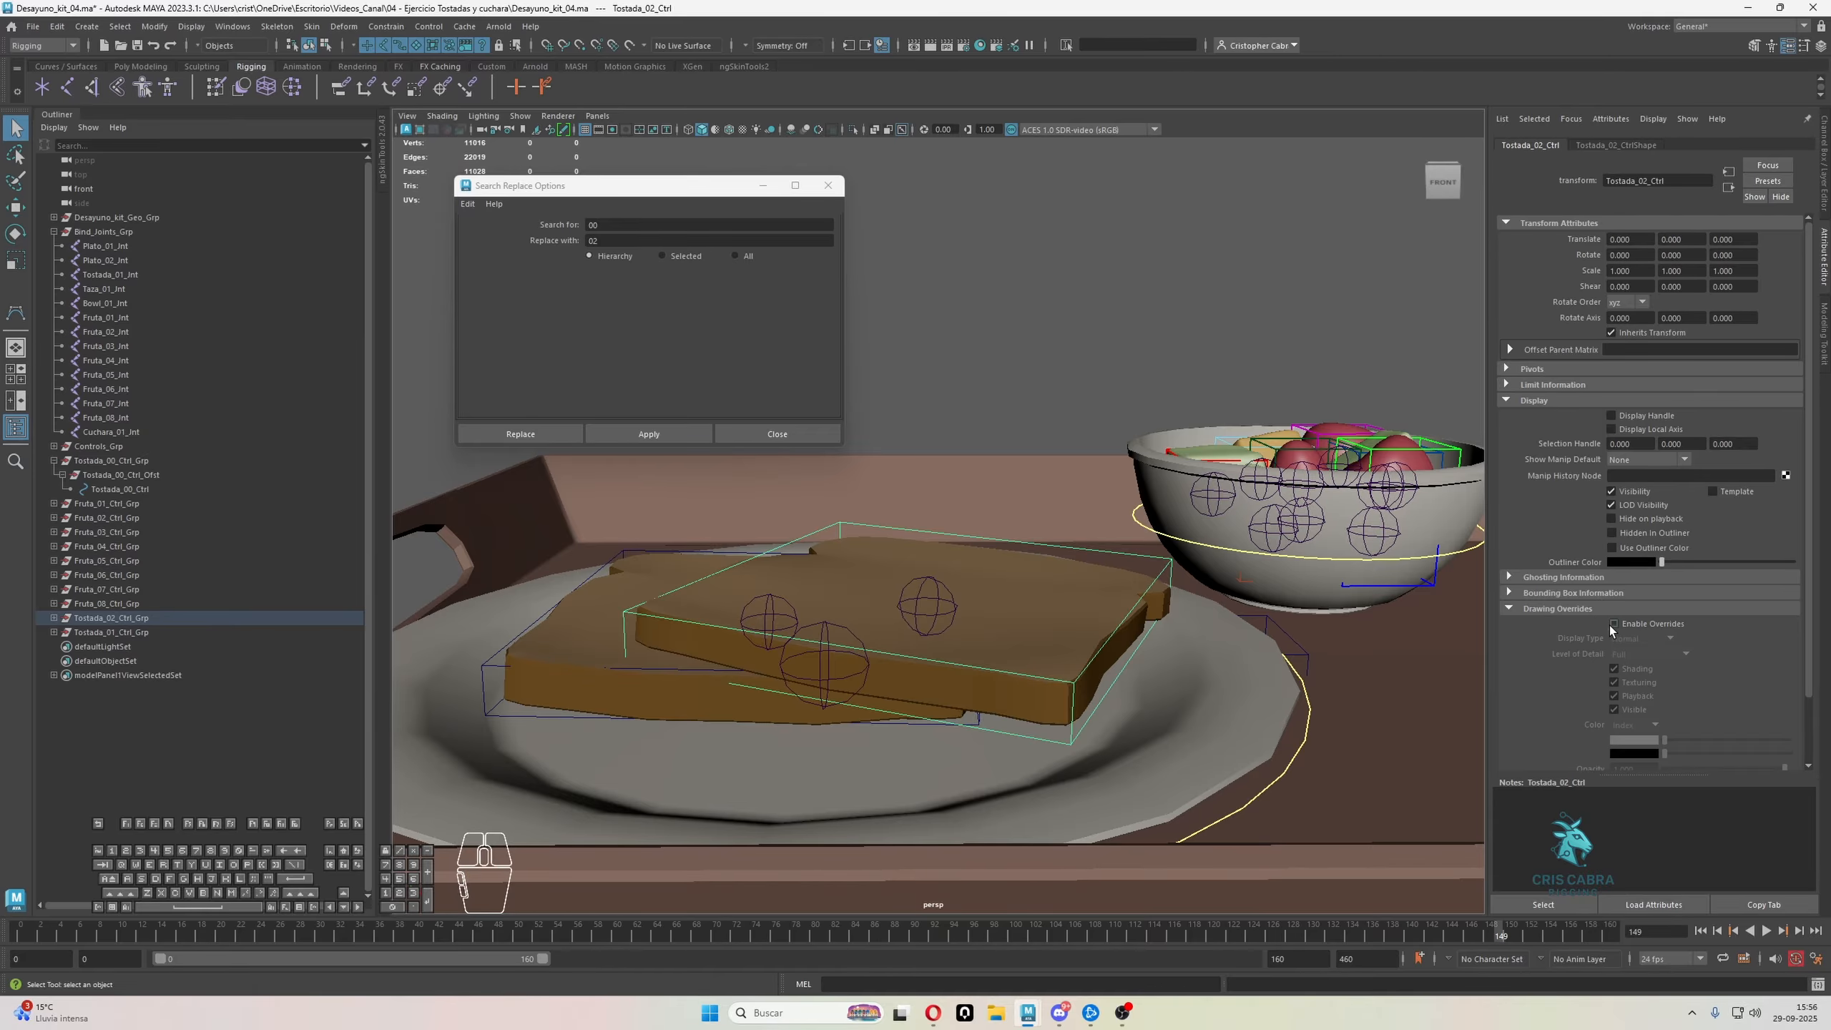
scroll(1610, 625, "down", 1)
left_click(1614, 581)
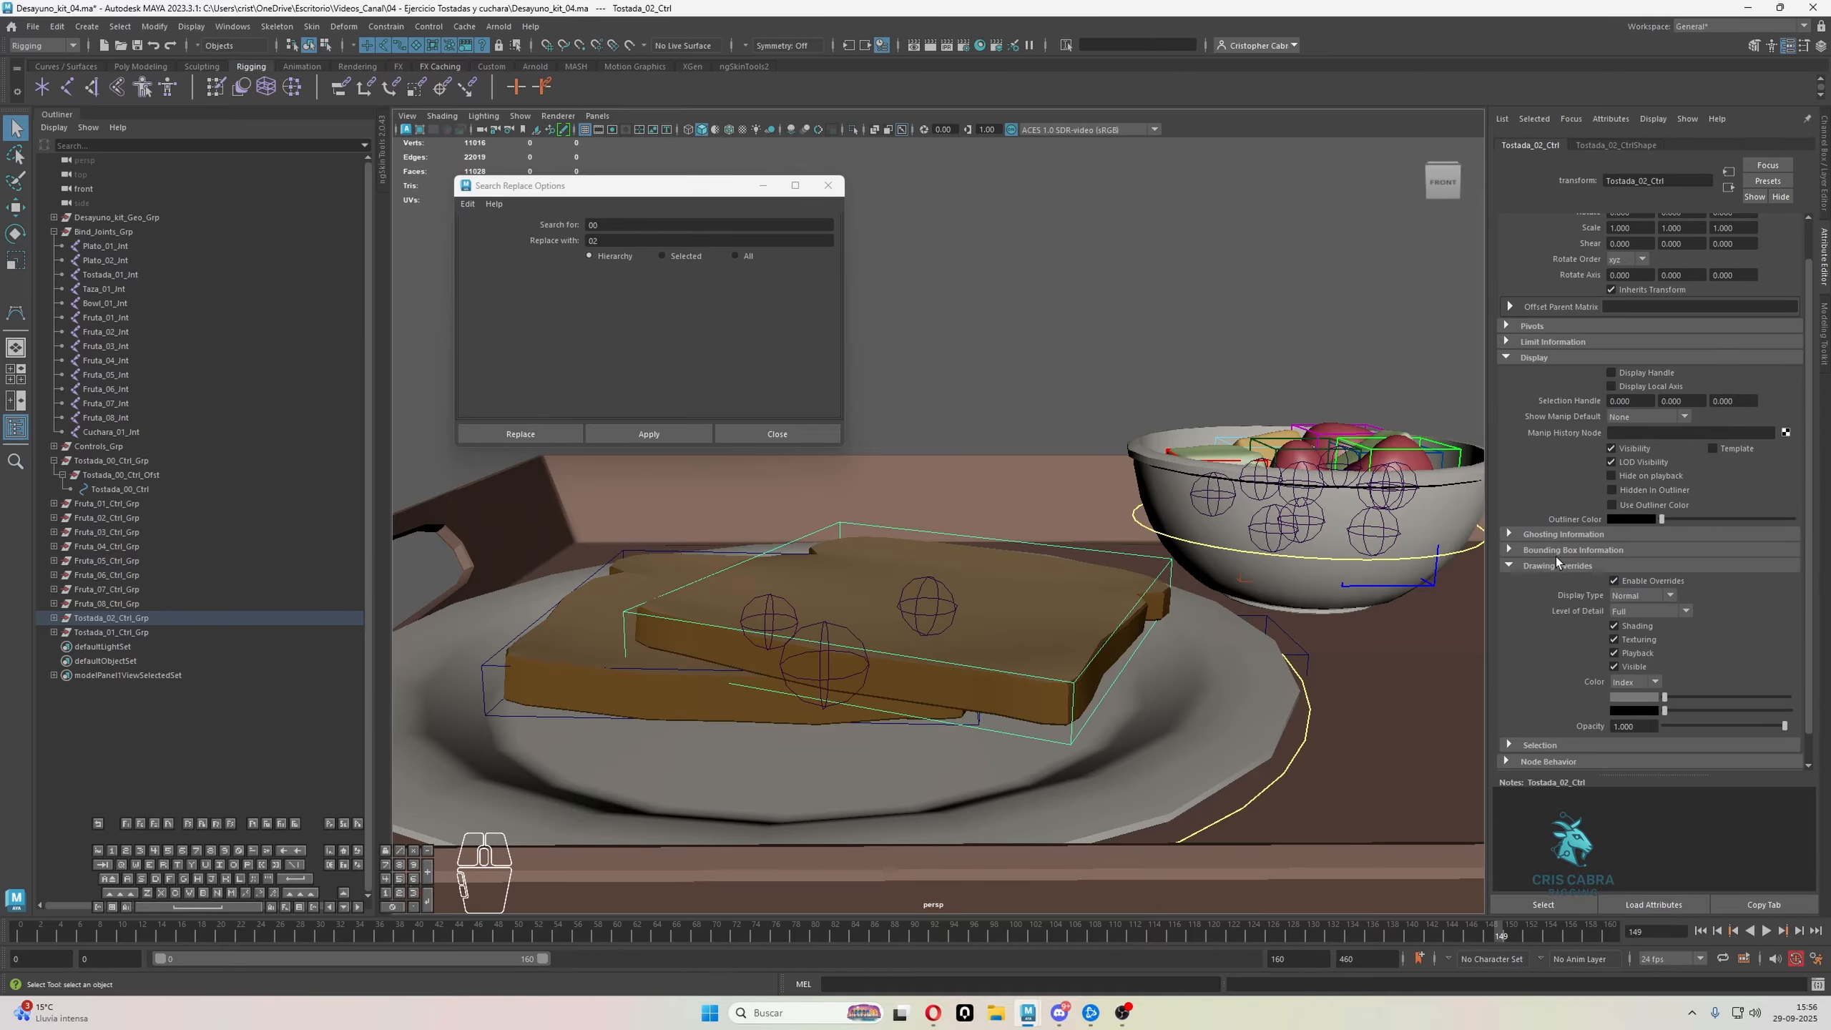
left_click(1612, 145)
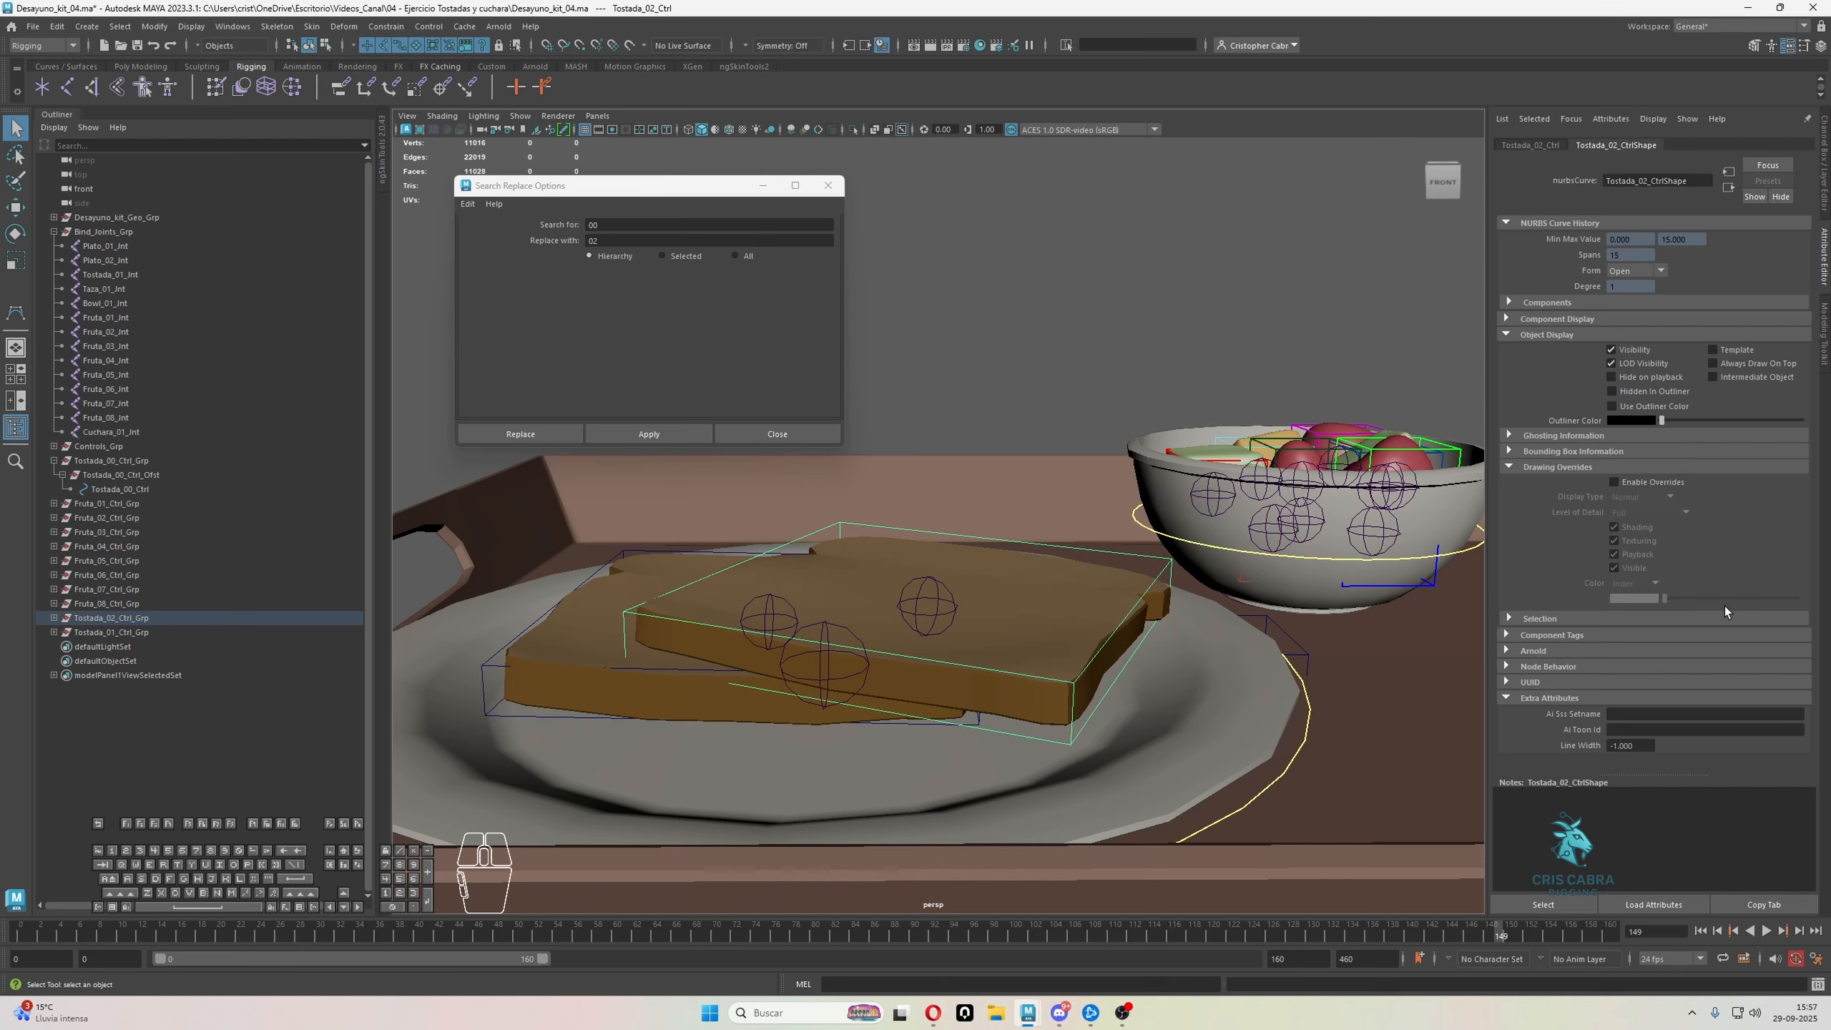
left_click(1618, 482)
left_click_drag(1676, 598, 1703, 598)
Enable drawing overrides on the shape of Tostada_01_Ctrl and give it the same magenta index color
left_click(488, 669)
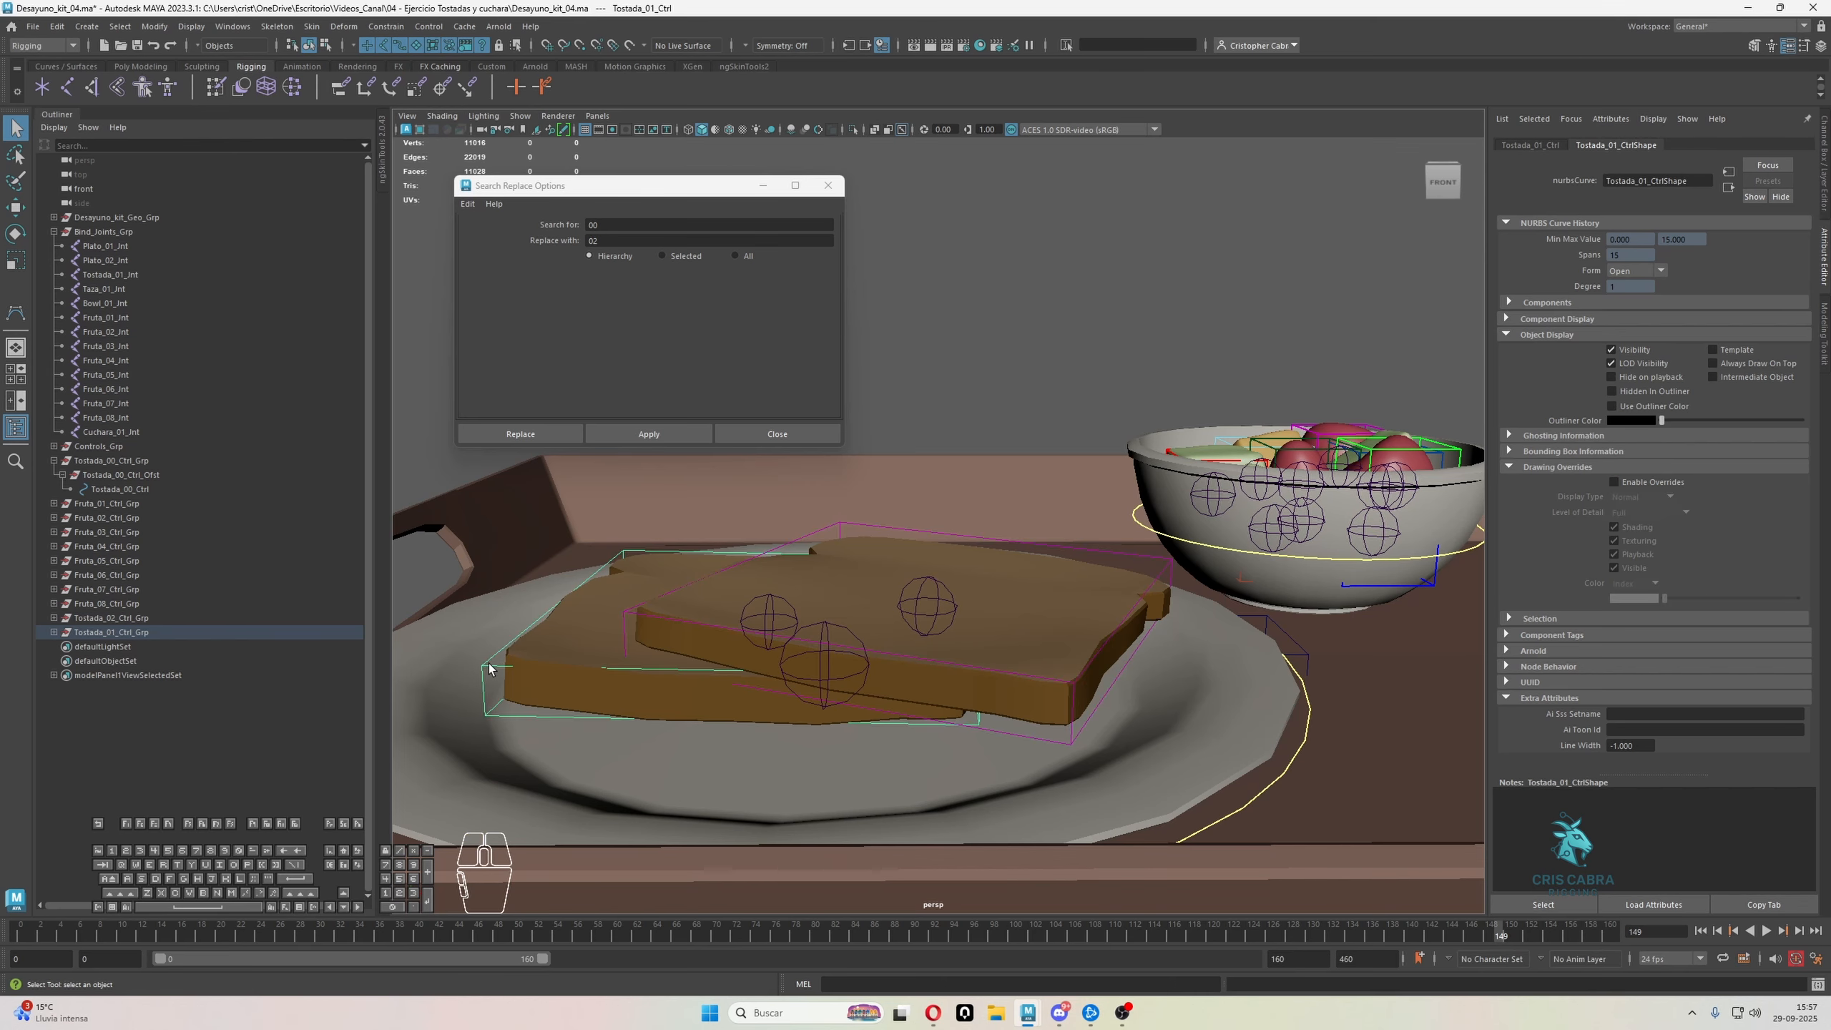
left_click(1615, 482)
left_click_drag(1685, 598, 1707, 601)
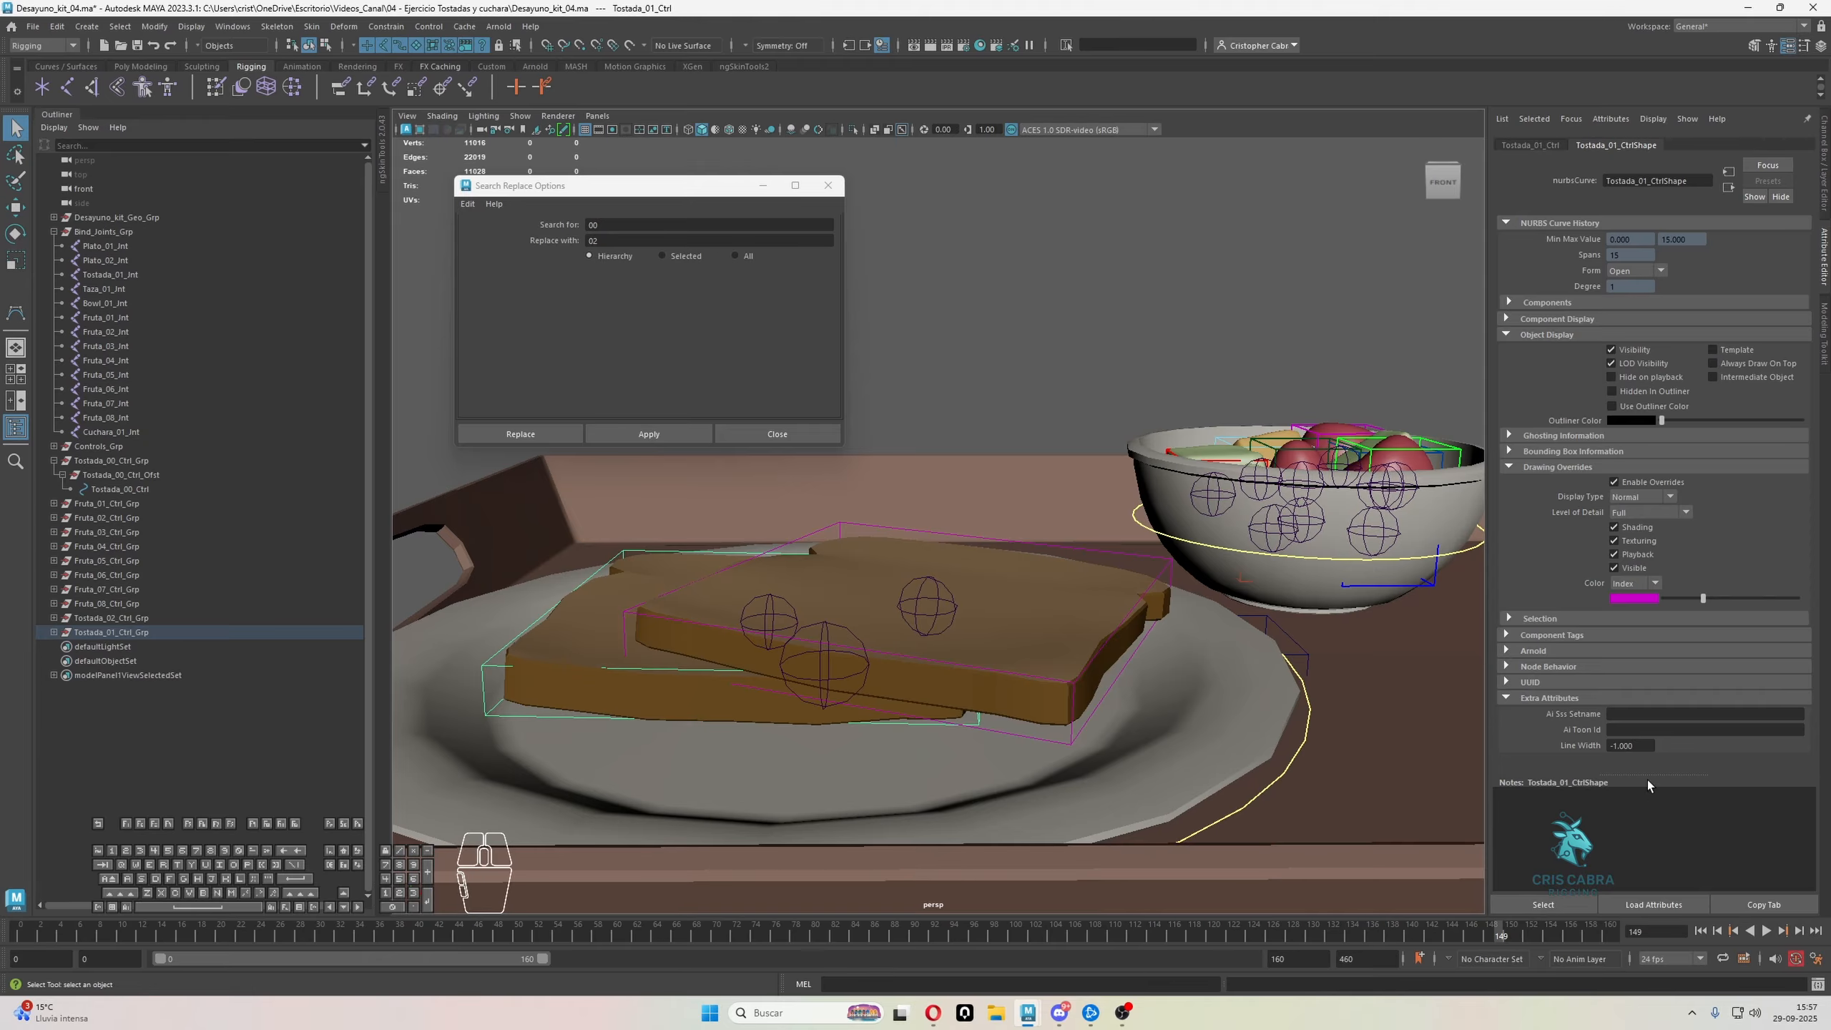
Set the line width of Tostada_01_Ctrl and Tostada_02_Ctrl to 2, and clear the selection
left_click(1631, 746)
type("2")
left_click(1069, 685)
left_click(1631, 746)
type("2")
key("Return")
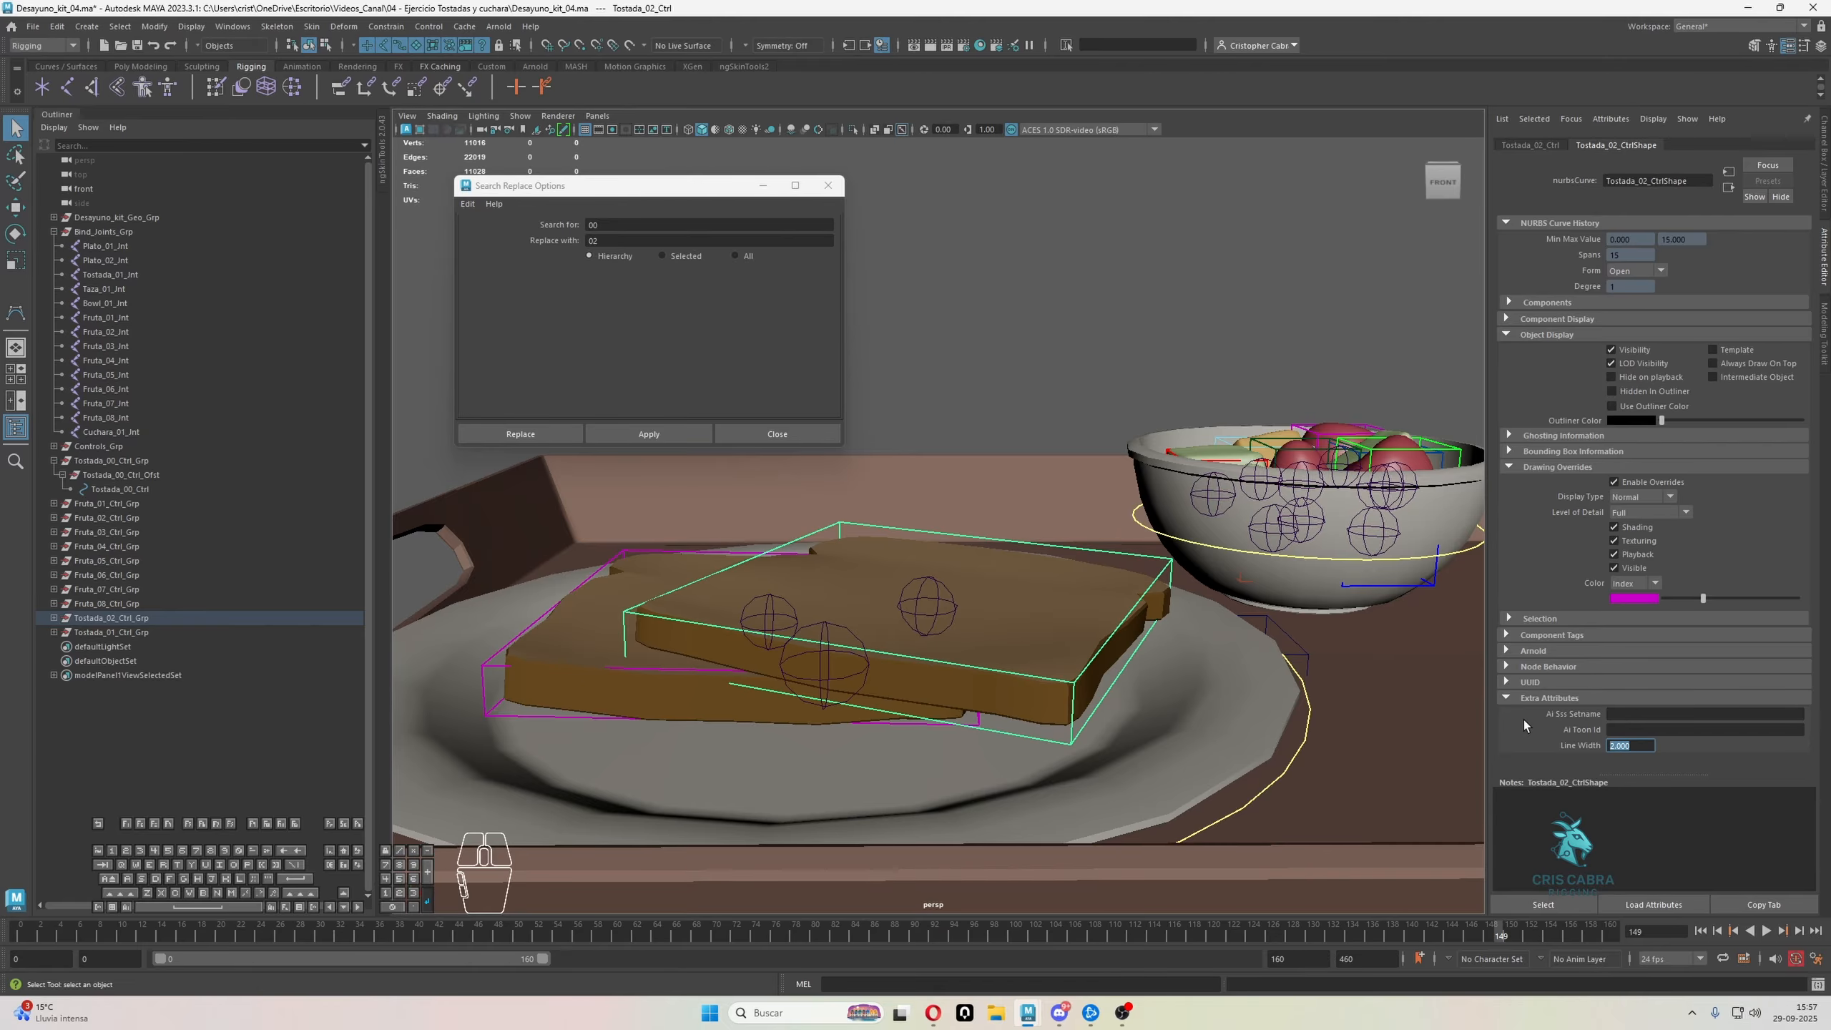
left_click(950, 183)
Replace "Tostada" with "Cuchara" in the names of the Tostada_00_Ctrl_Grp hierarchy
scroll(1120, 390, "down", 5)
left_click_drag(1120, 390, 1083, 447, "alt")
middle_click_drag(1083, 448, 1197, 360, "alt")
left_click_drag(1196, 361, 1066, 419, "alt")
scroll(1107, 397, "down", 3)
scroll(1001, 597, "up", 5)
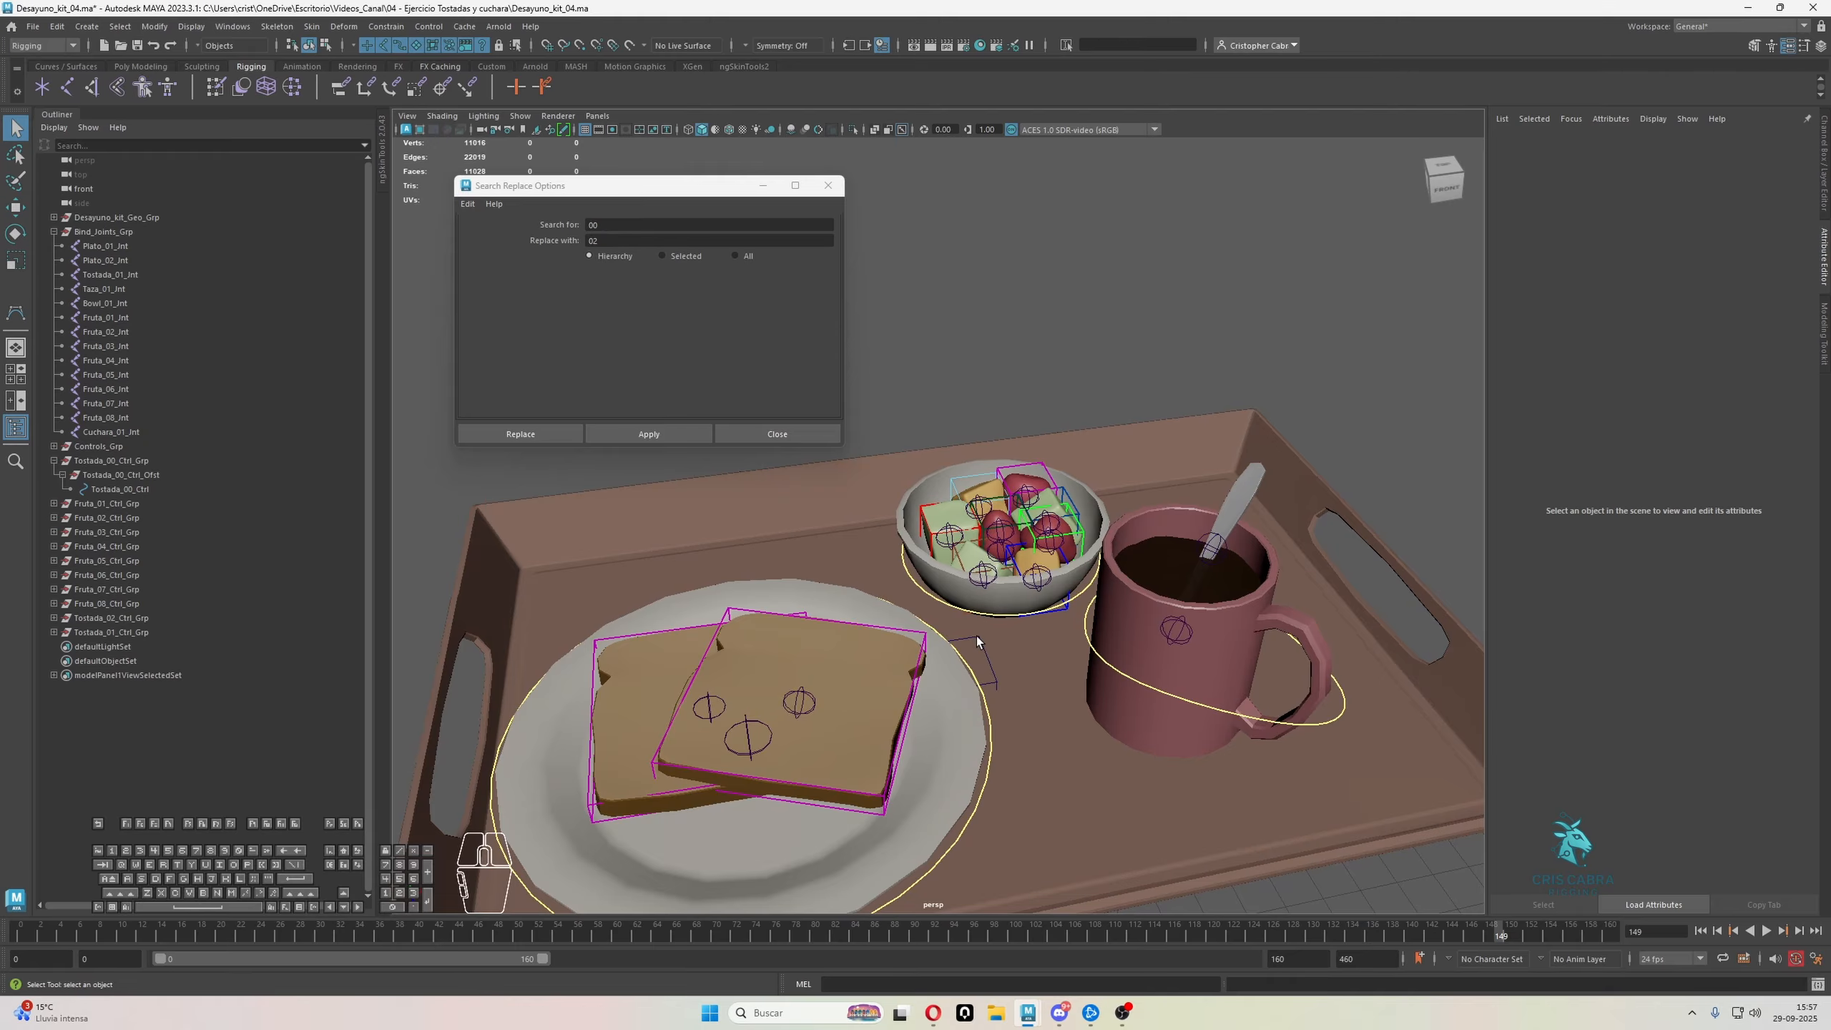
left_click(977, 636)
scroll(994, 644, "down", 3)
left_click(131, 461)
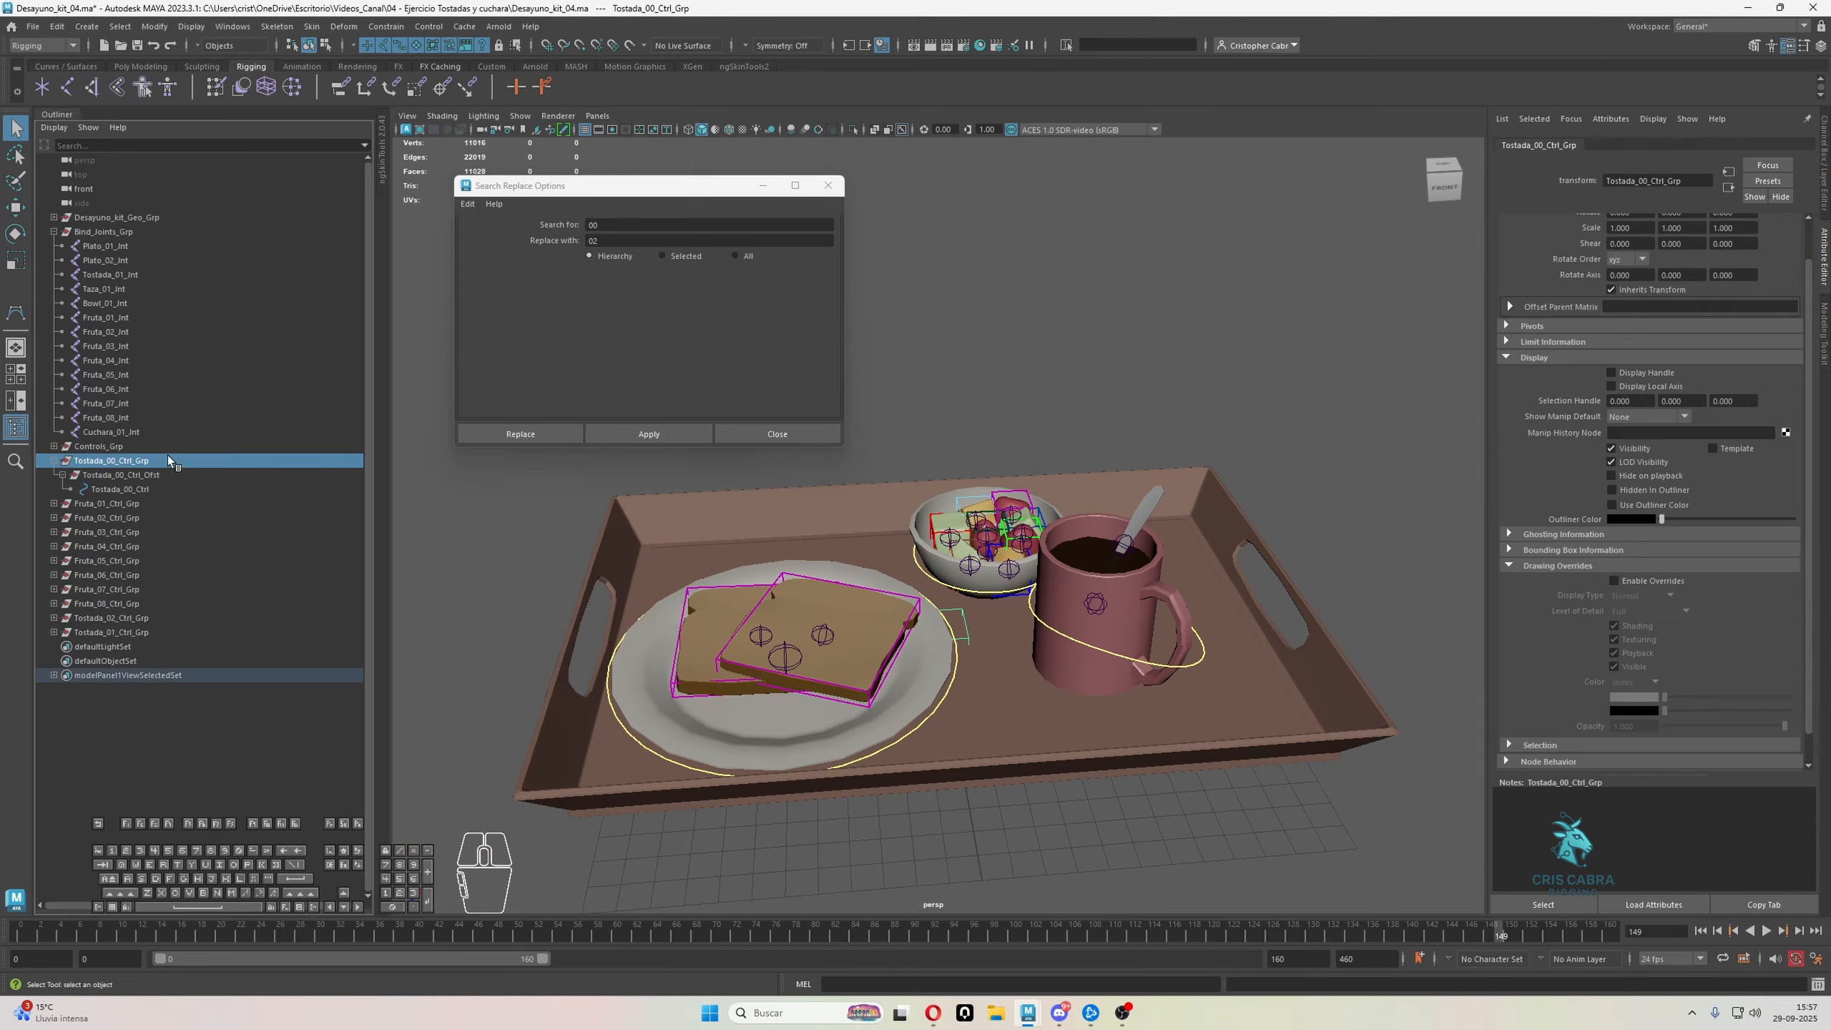
left_click(531, 205)
type("To")
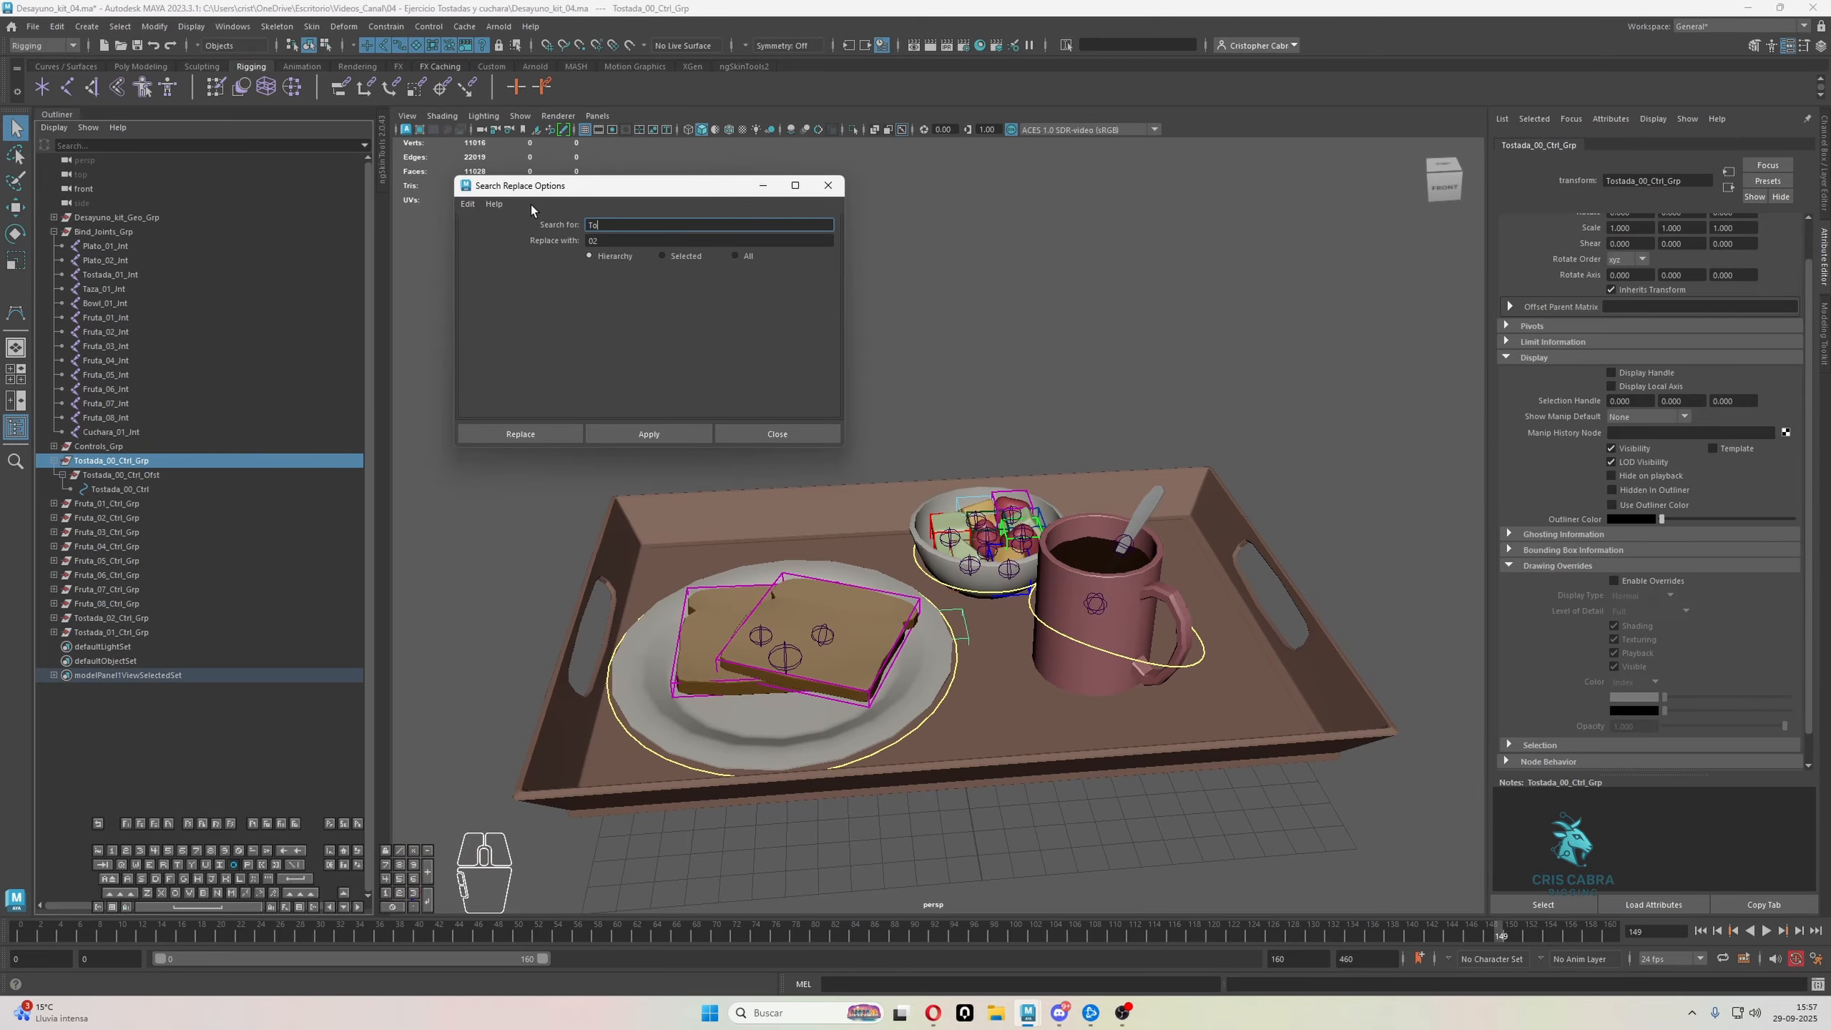
type("stada")
key("Tab")
type("Cuch")
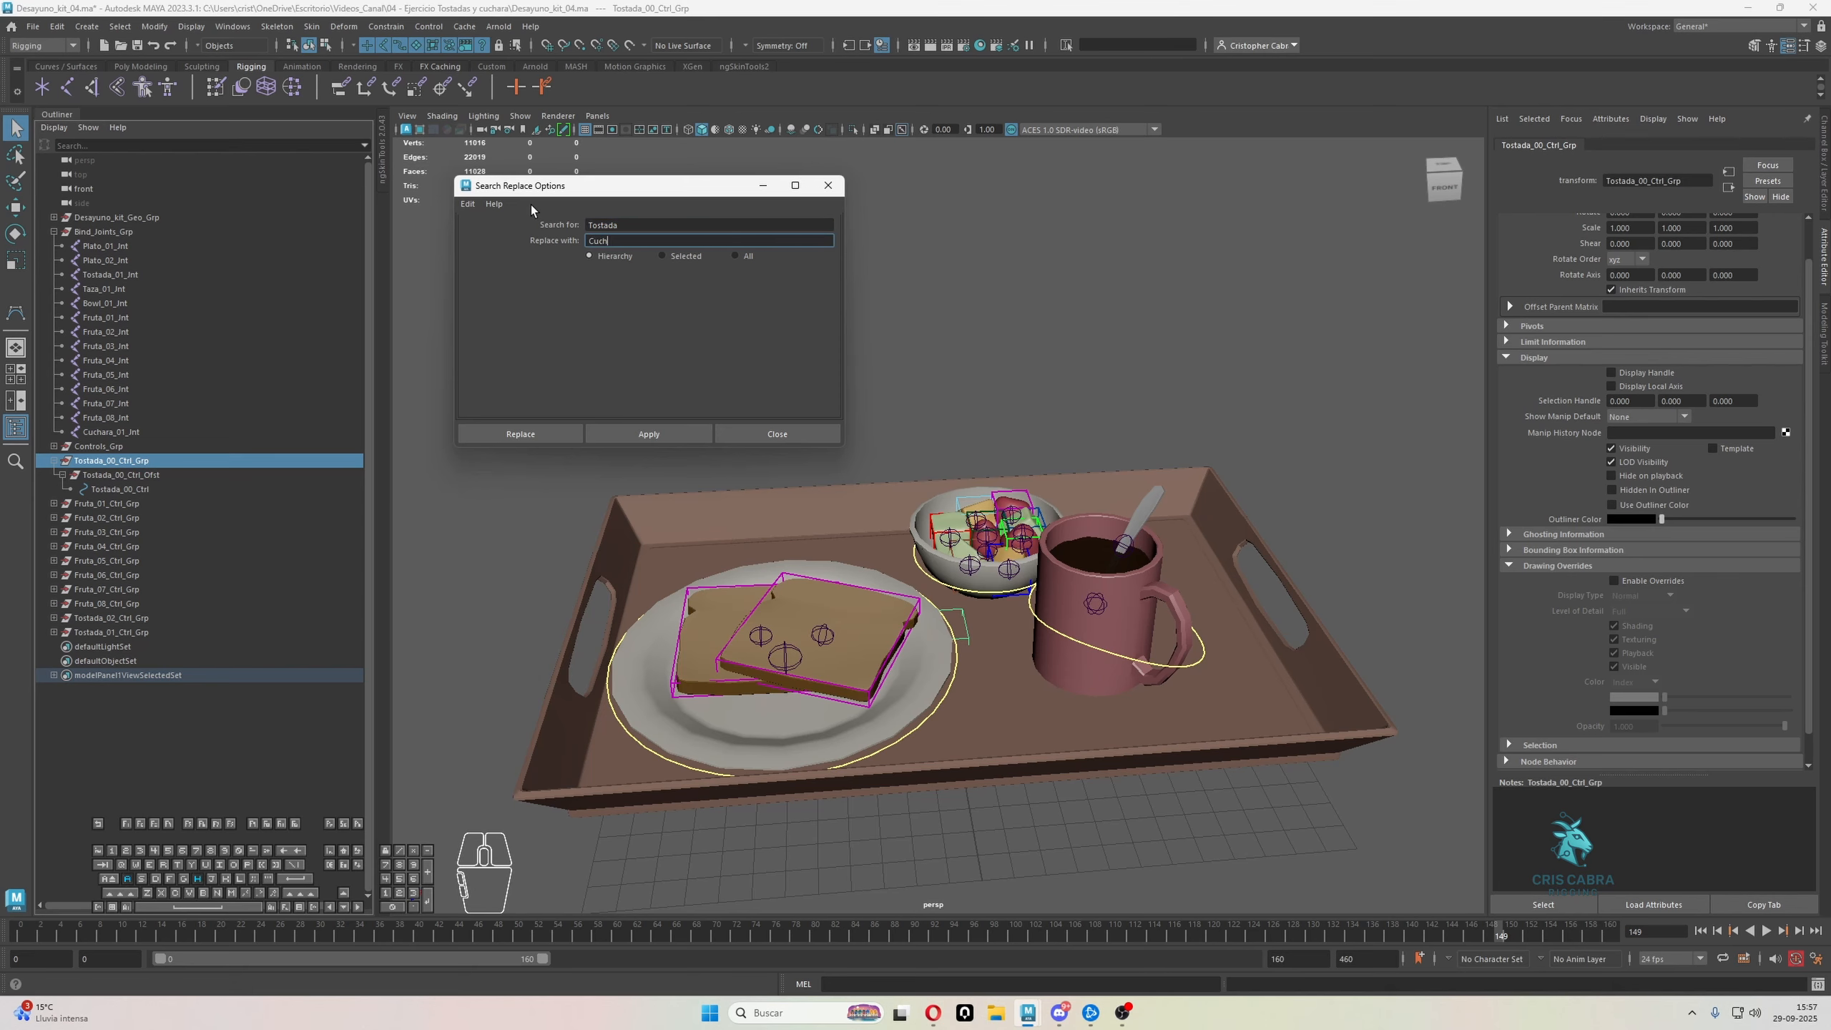
type("ara")
left_click(622, 434)
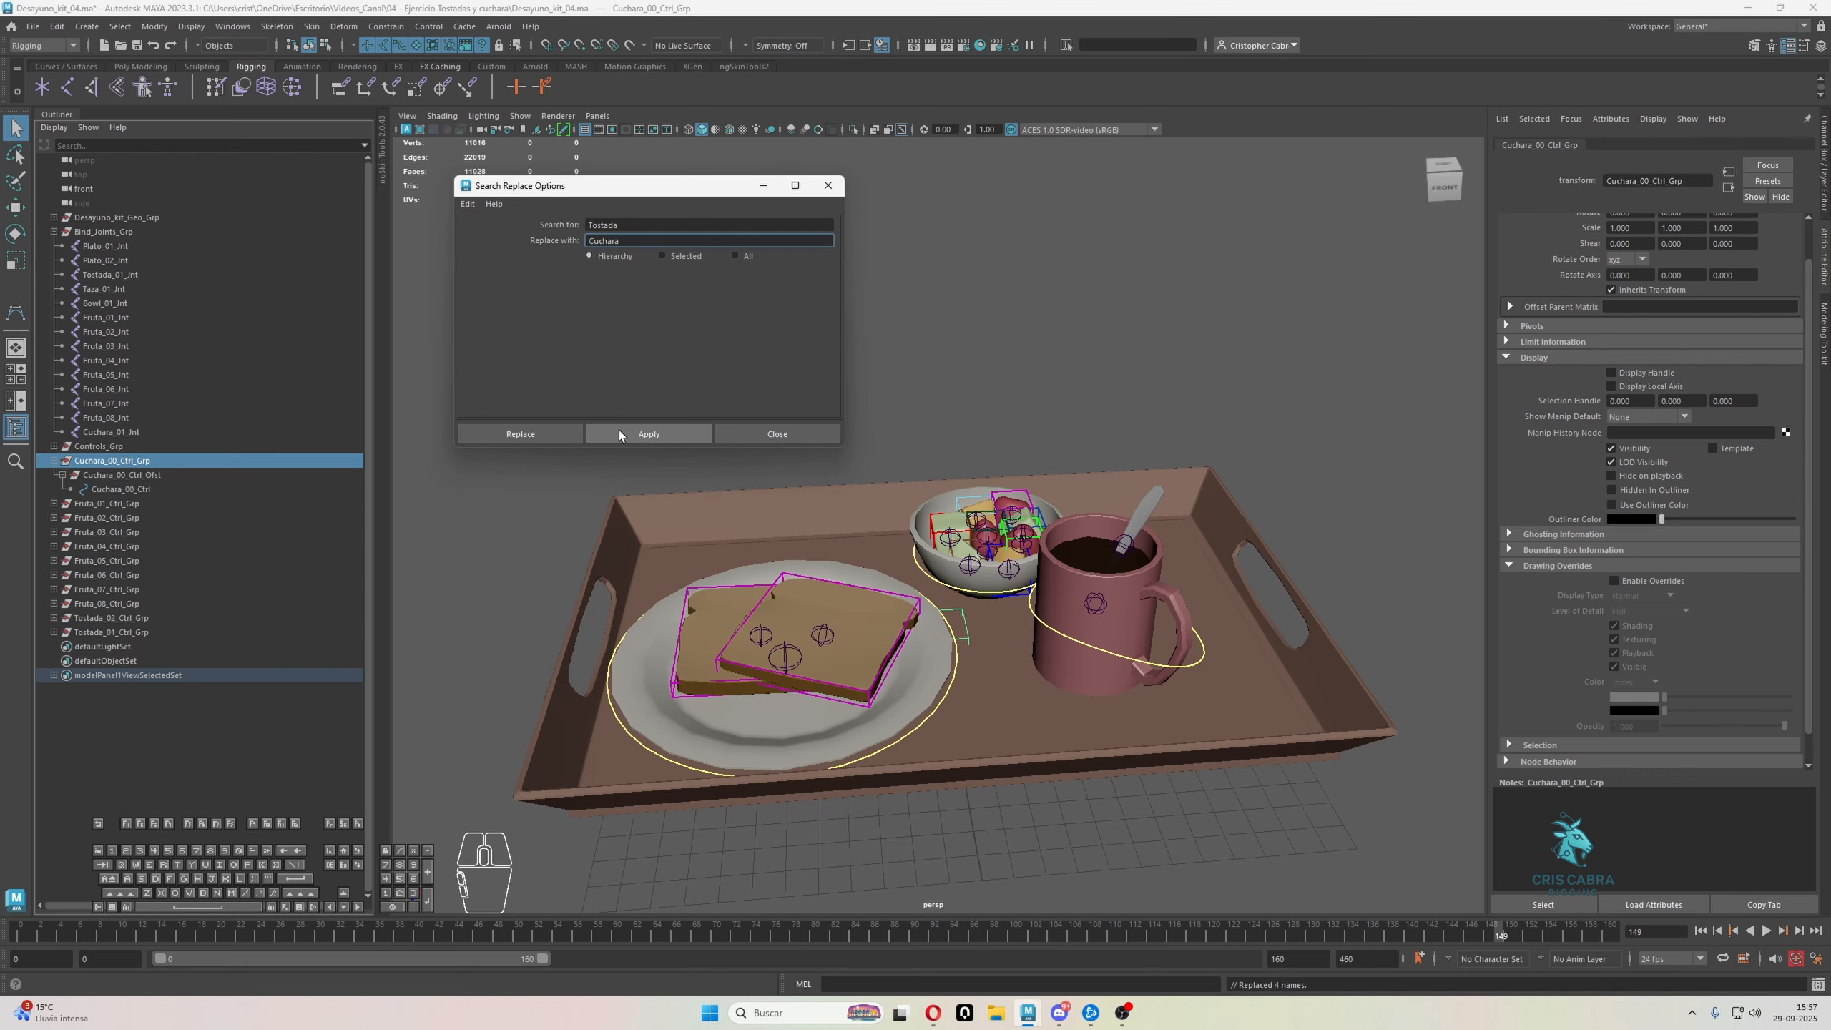
Replace "00" with "01" in the names of the Cuchara_00_Ctrl_Grp hierarchy
double_click(603, 225)
type("00")
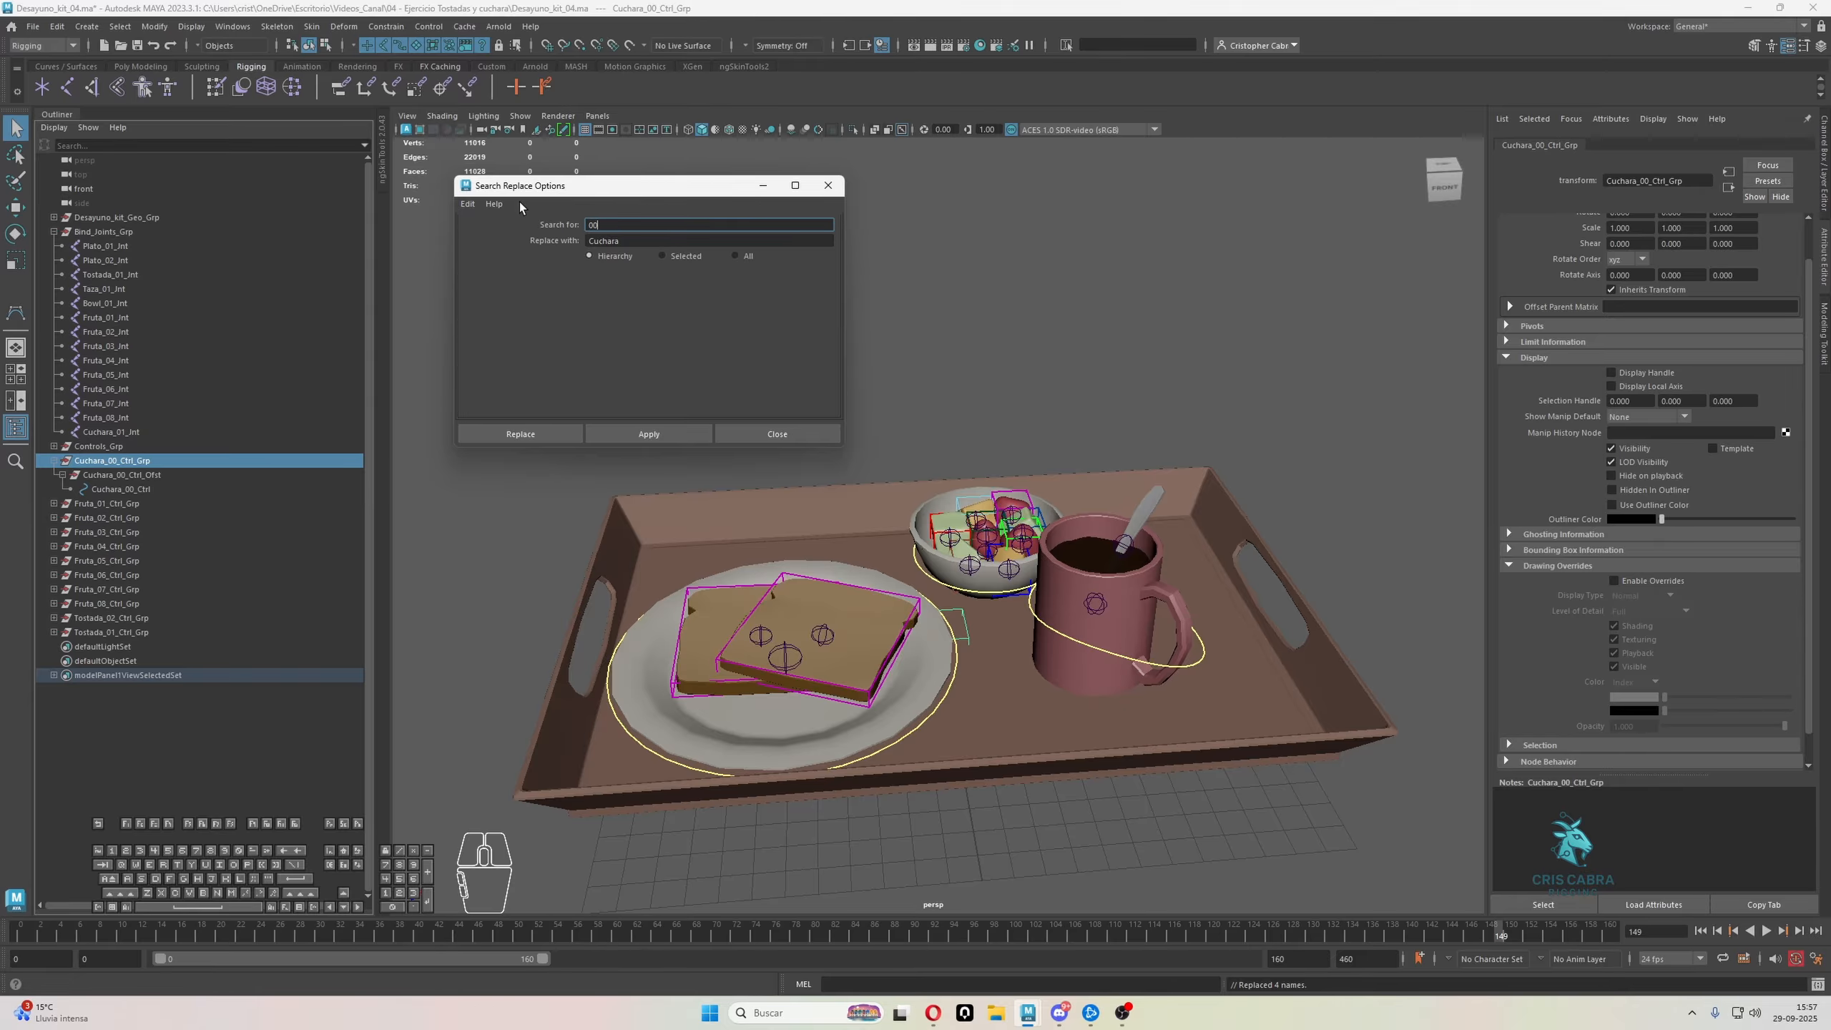
key("Tab")
type("0")
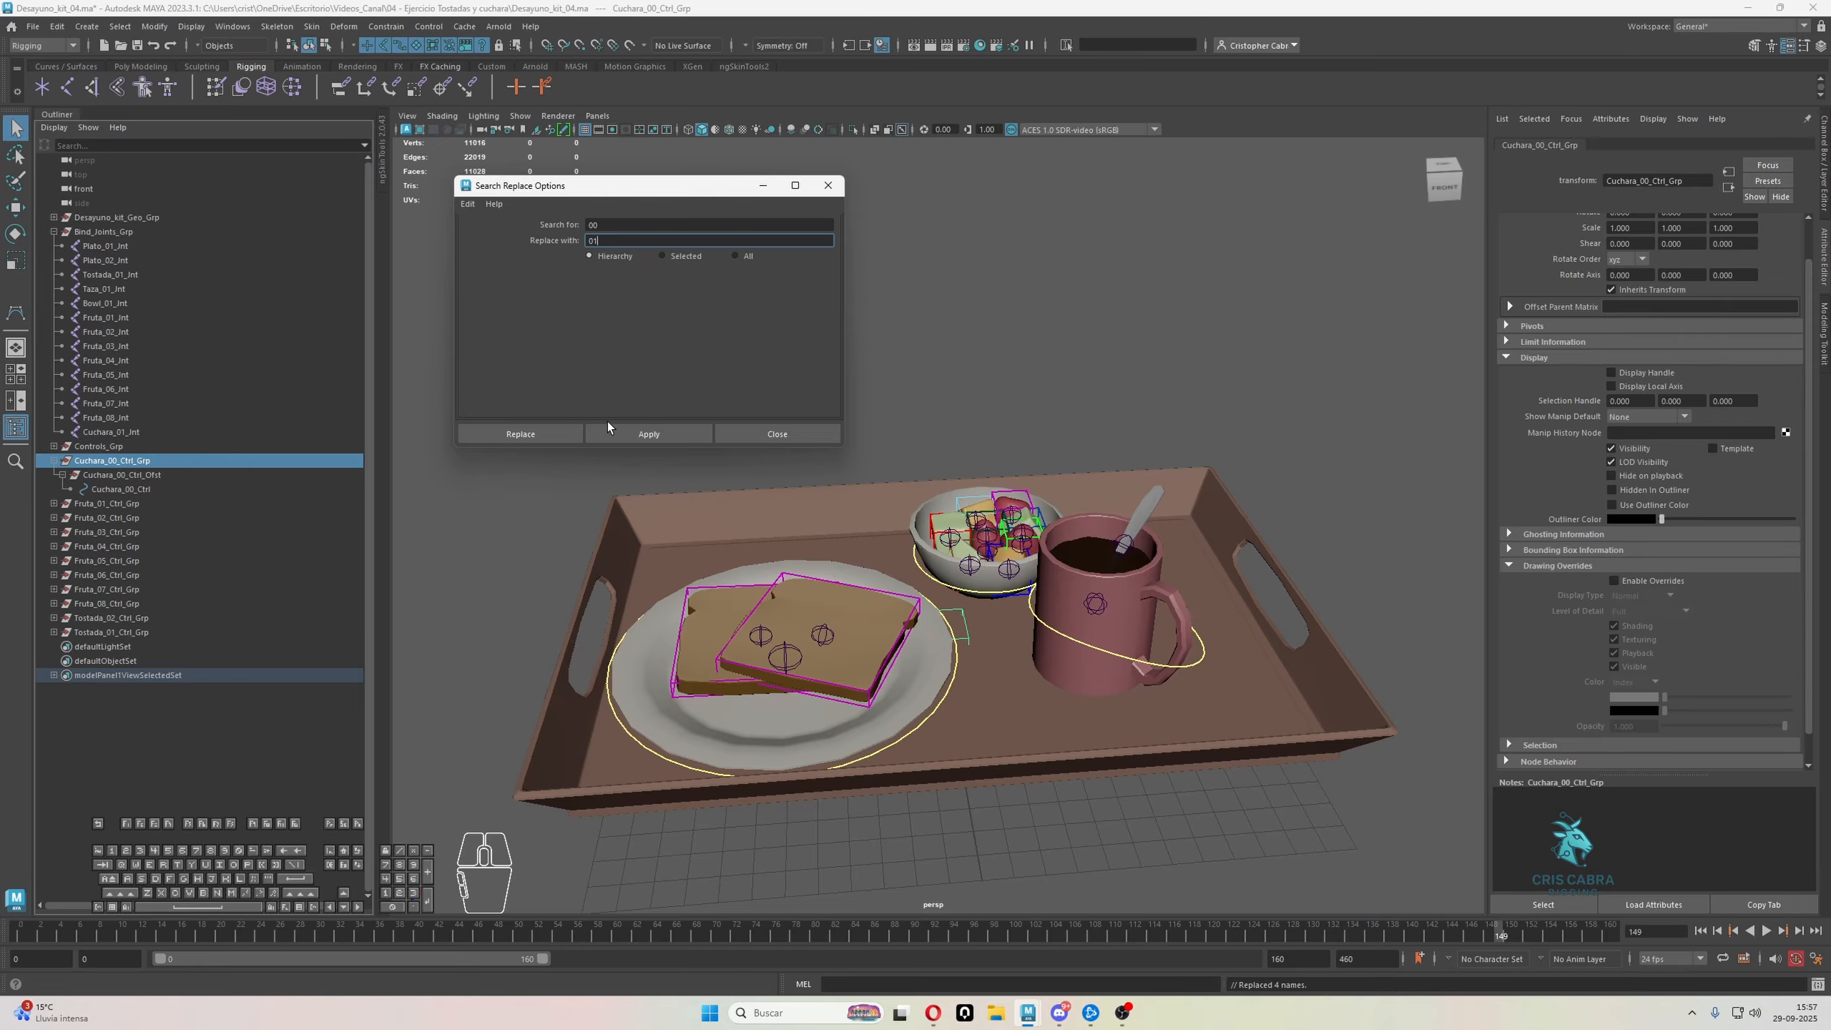
type("1")
left_click(641, 436)
Match the transforms of Cuchara_01_Ctrl_Grp to the spoon's joint, Cuchara_01_Jnt
left_click(161, 461)
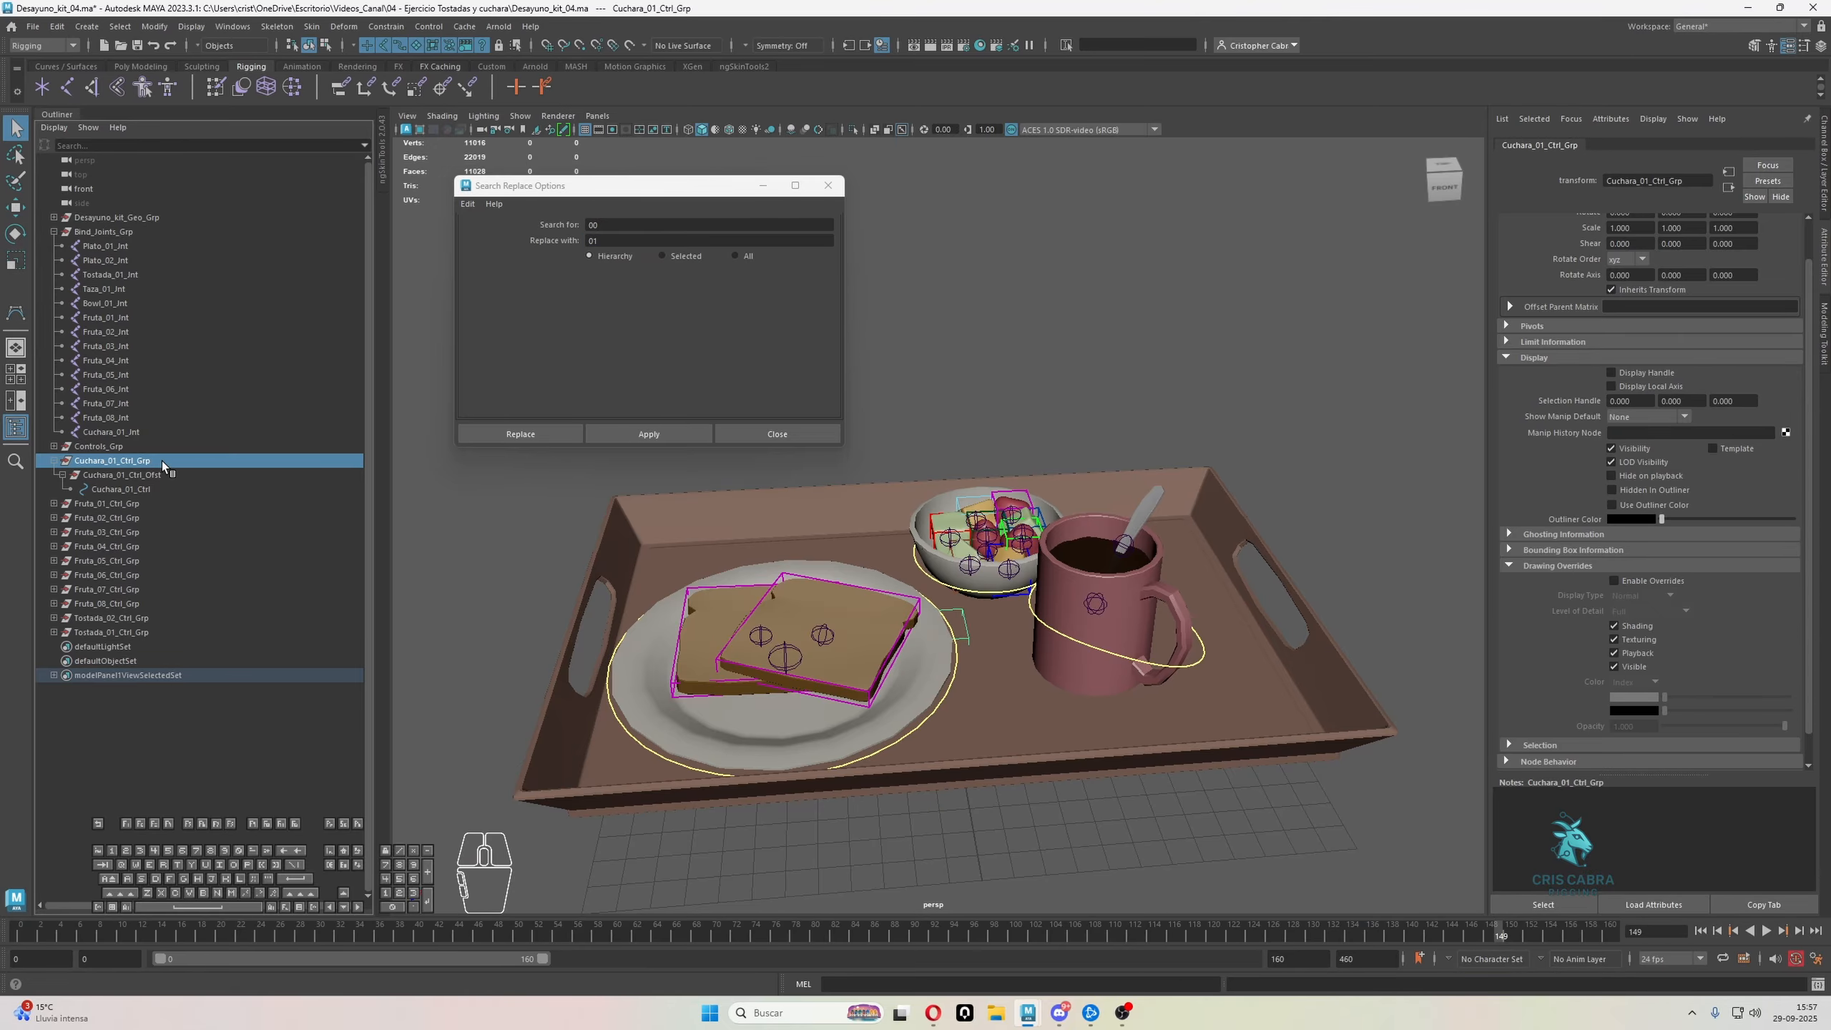
left_click(1130, 535, "shift")
left_click(154, 26)
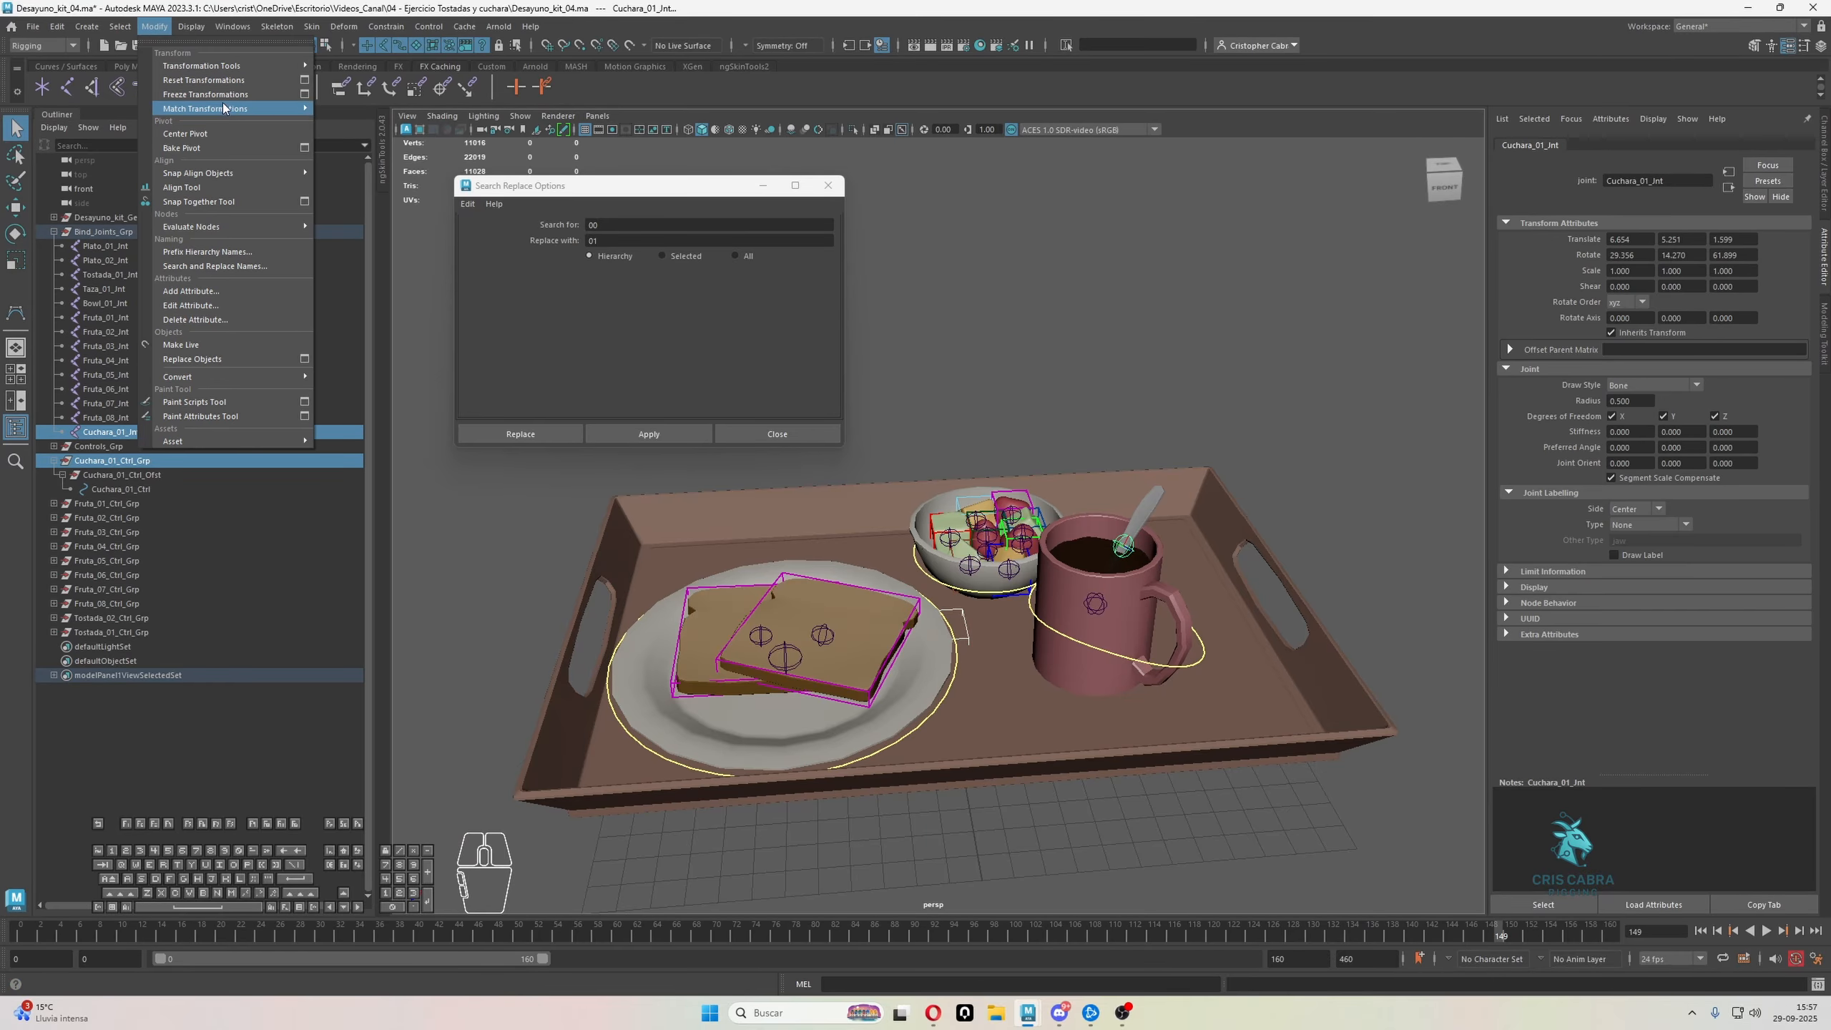
left_click(417, 113)
scroll(1312, 609, "up", 3)
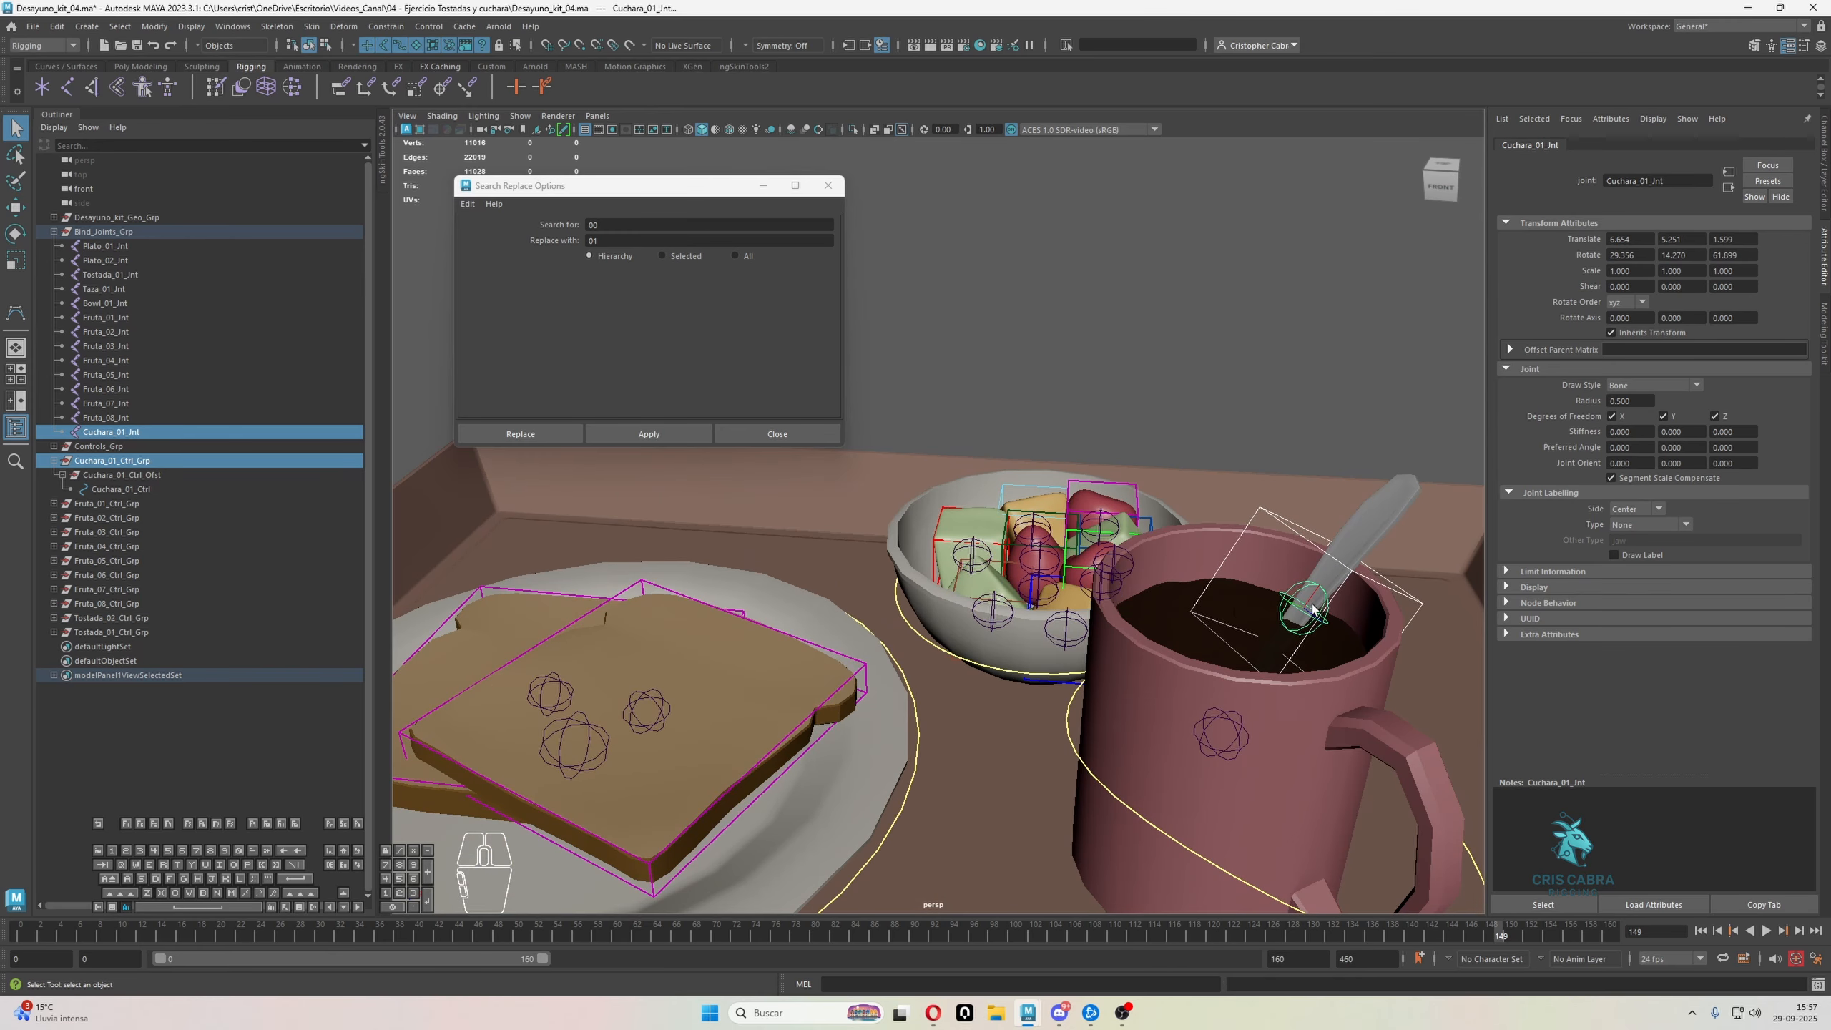
Scale the points of the Cuchara_01_Ctrl curve down to a narrow box around the spoon handle
key("F8")
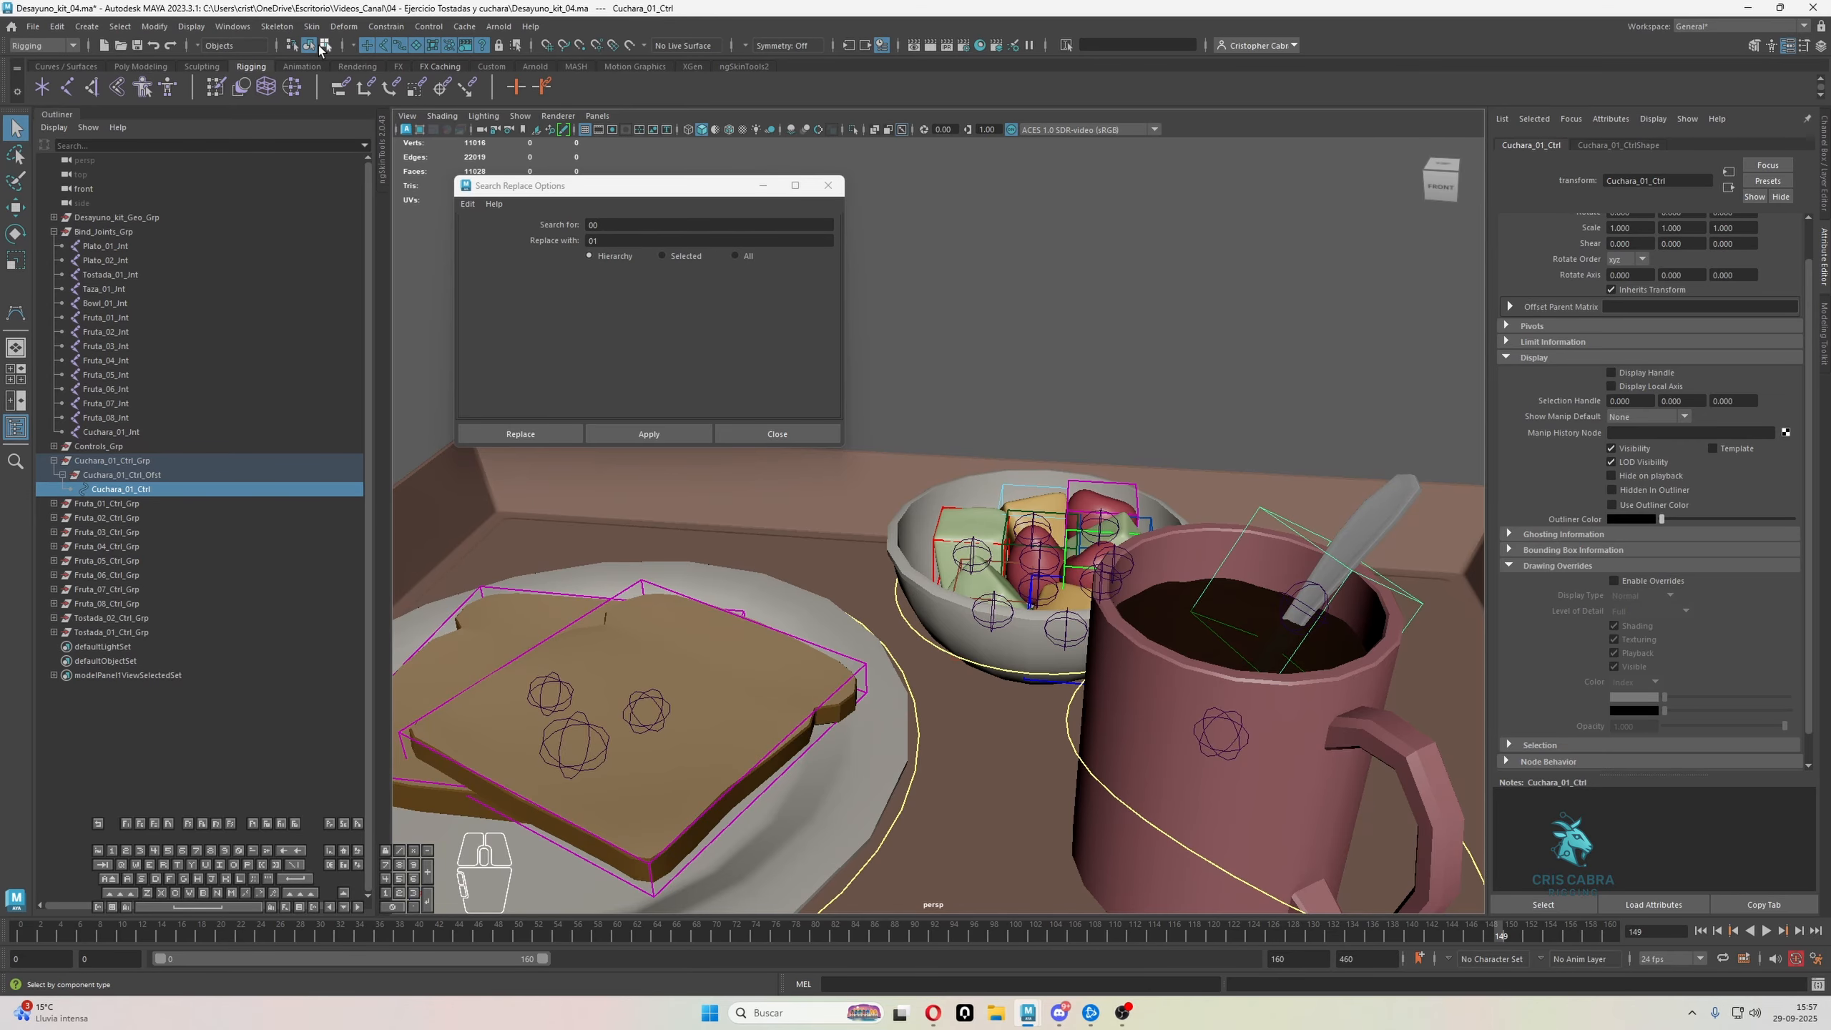
scroll(1052, 490, "down", 3)
left_click_drag(1070, 388, 1395, 755)
key("r")
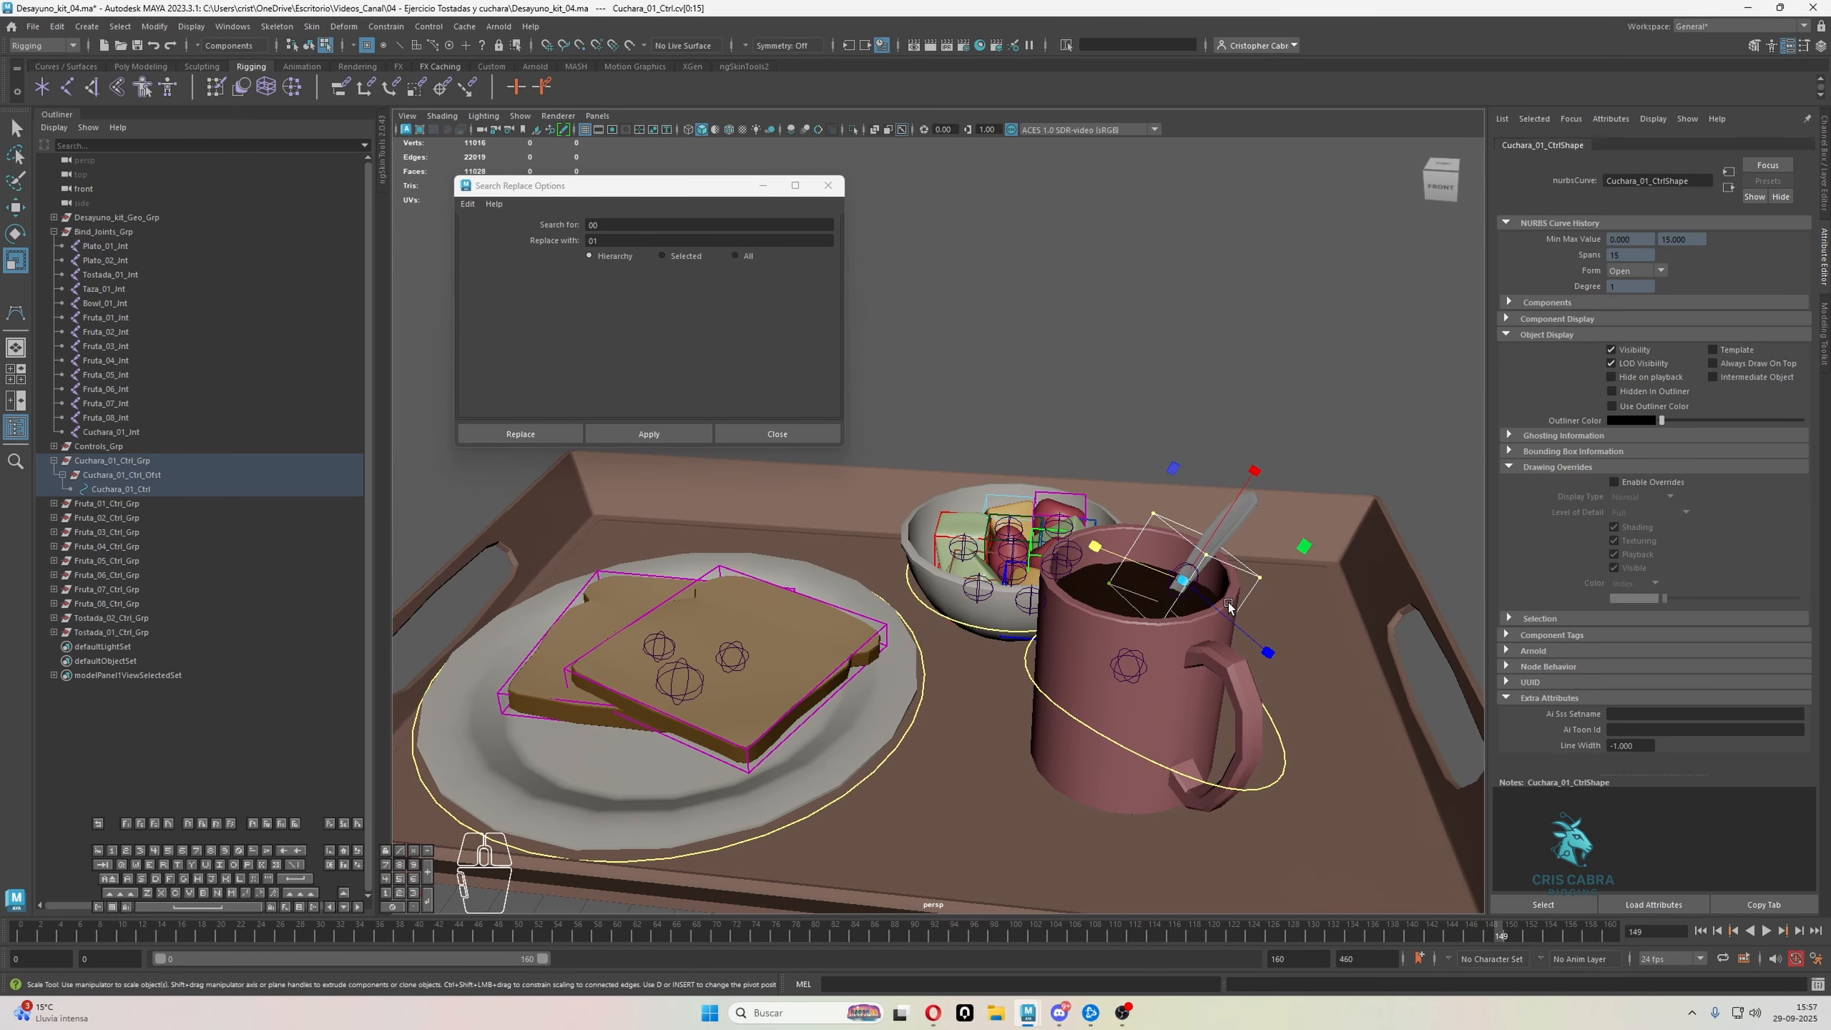
left_click_drag(1197, 577, 1181, 515, "alt")
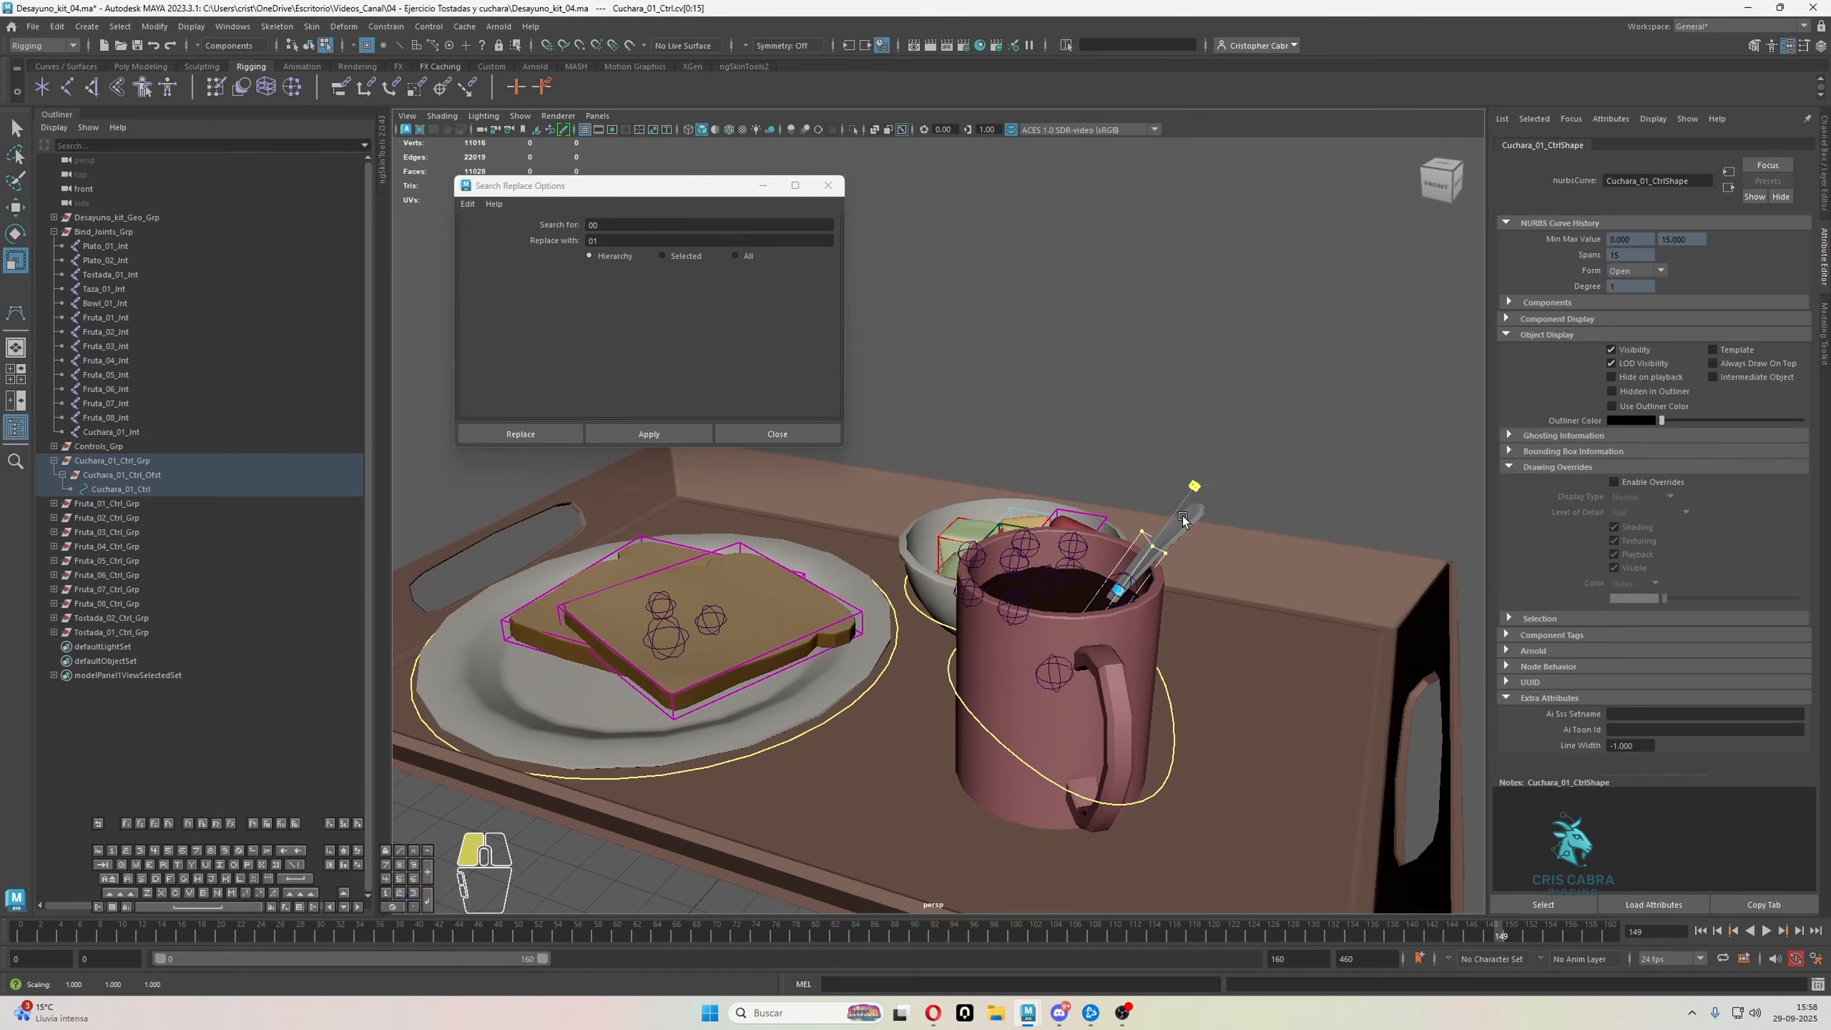
left_click_drag(1309, 440, 1315, 435)
left_click_drag(1314, 435, 1270, 470, "alt")
middle_click_drag(1270, 470, 1219, 603, "alt")
scroll(1219, 604, "up", 3)
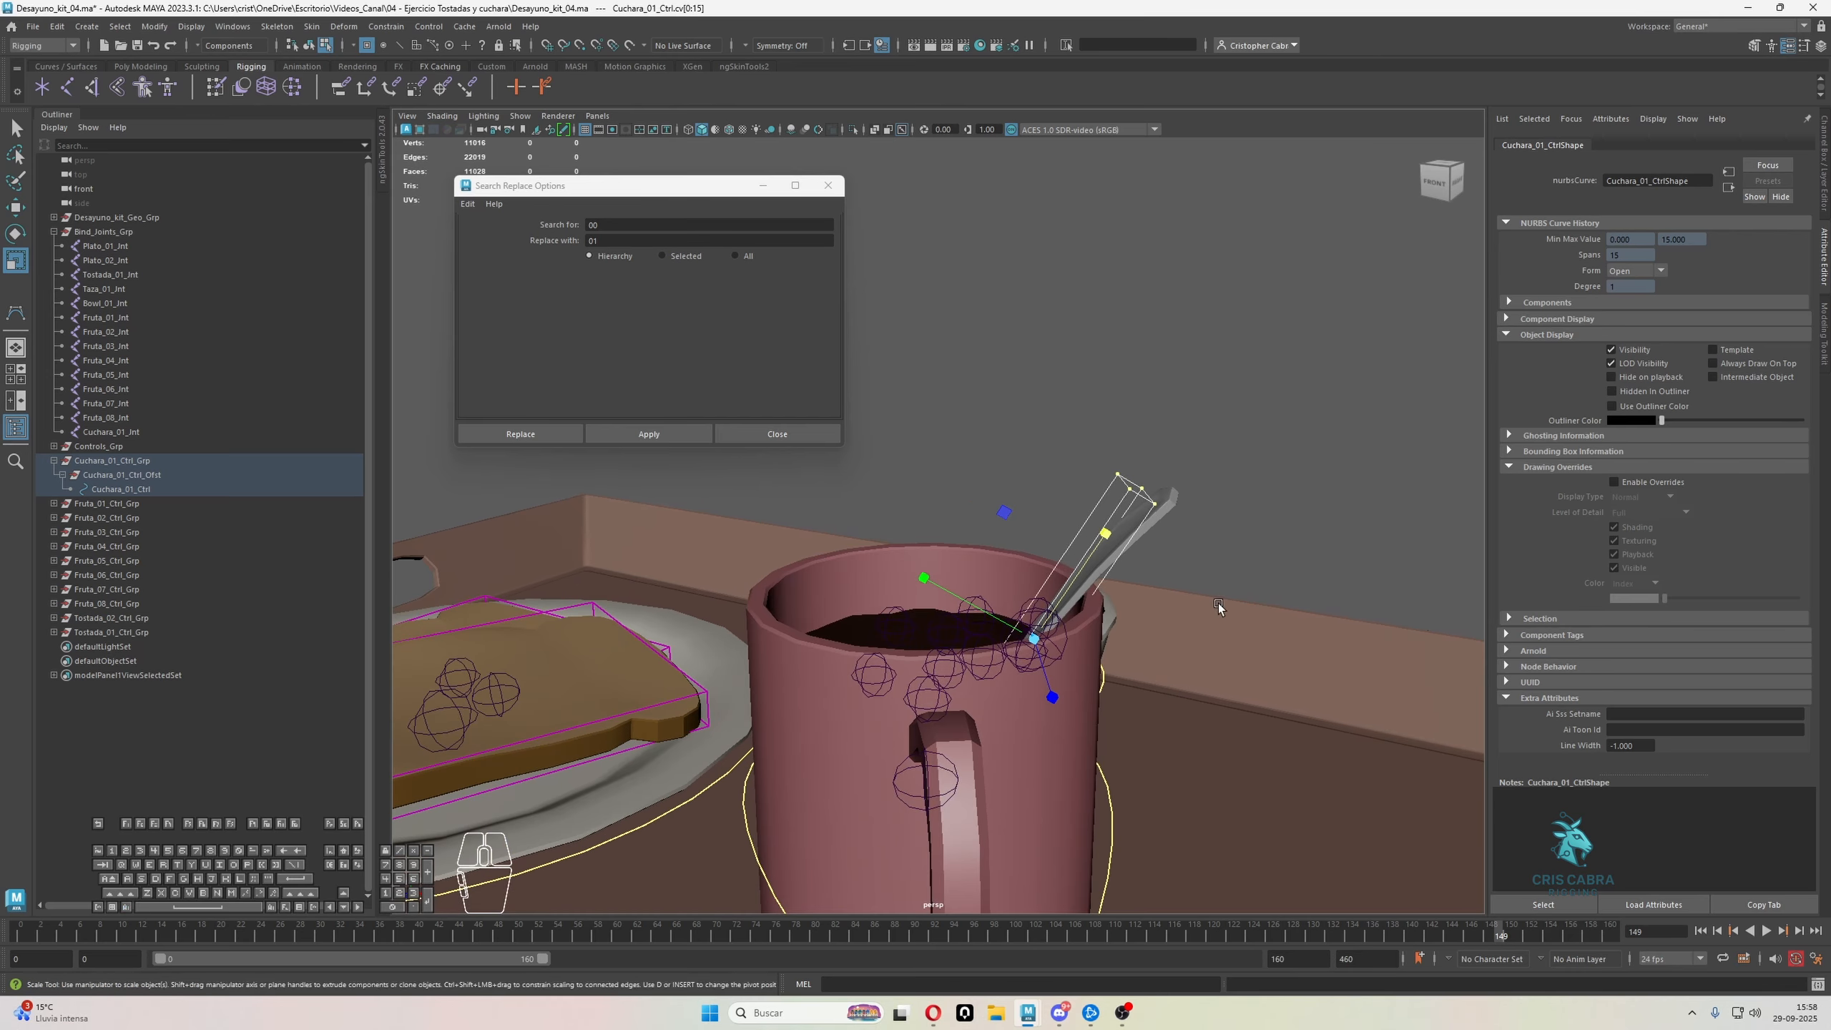
Move the end points of Cuchara_01_Ctrl so the box encloses the spoon handle, and reselect the control as an object
key("q")
left_click_drag(1084, 430, 1172, 499)
left_click_drag(1171, 498, 1047, 256, "alt")
key("w")
left_click_drag(1043, 281, 1169, 393, "alt")
key("q")
right_click_drag(1170, 392, 1220, 362)
left_click(1221, 363)
scroll(1218, 375, "down", 3)
left_click_drag(1211, 433, 1163, 469, "alt")
left_click(1167, 535)
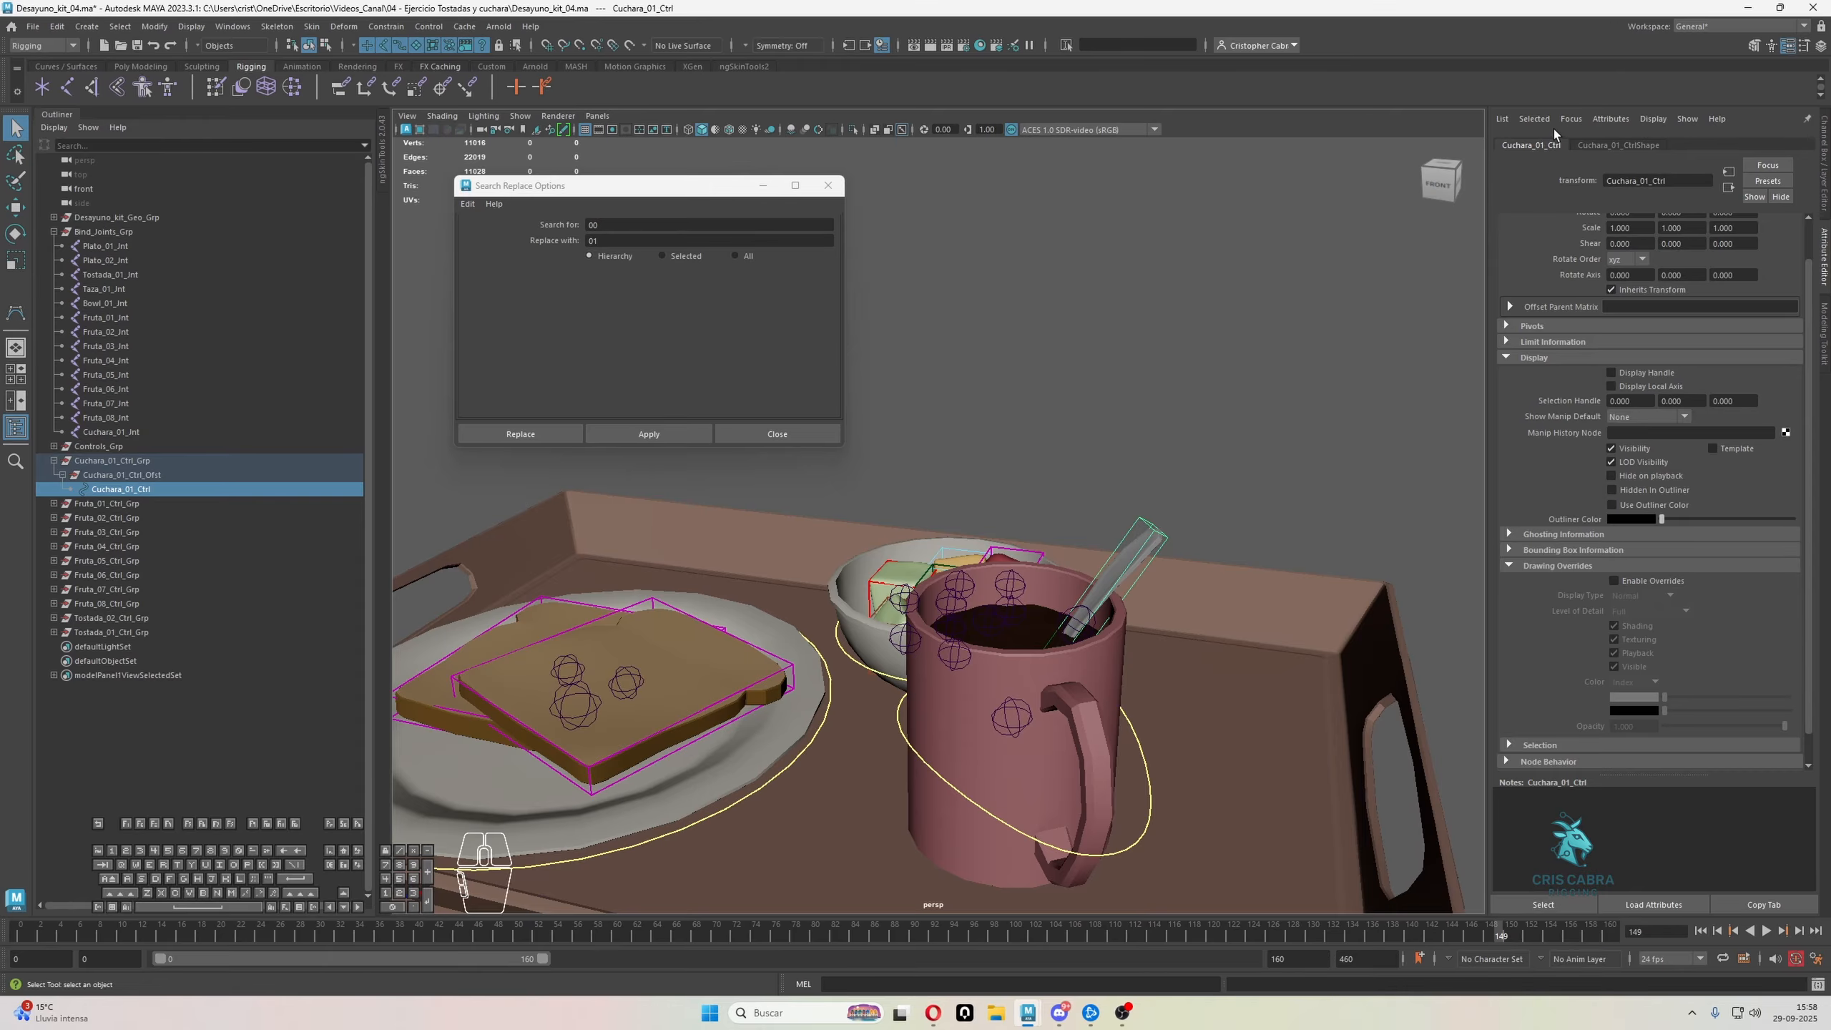
Enable drawing overrides on the Cuchara_01_Ctrl shape and set its index color to red
left_click(1607, 145)
left_click(1651, 489)
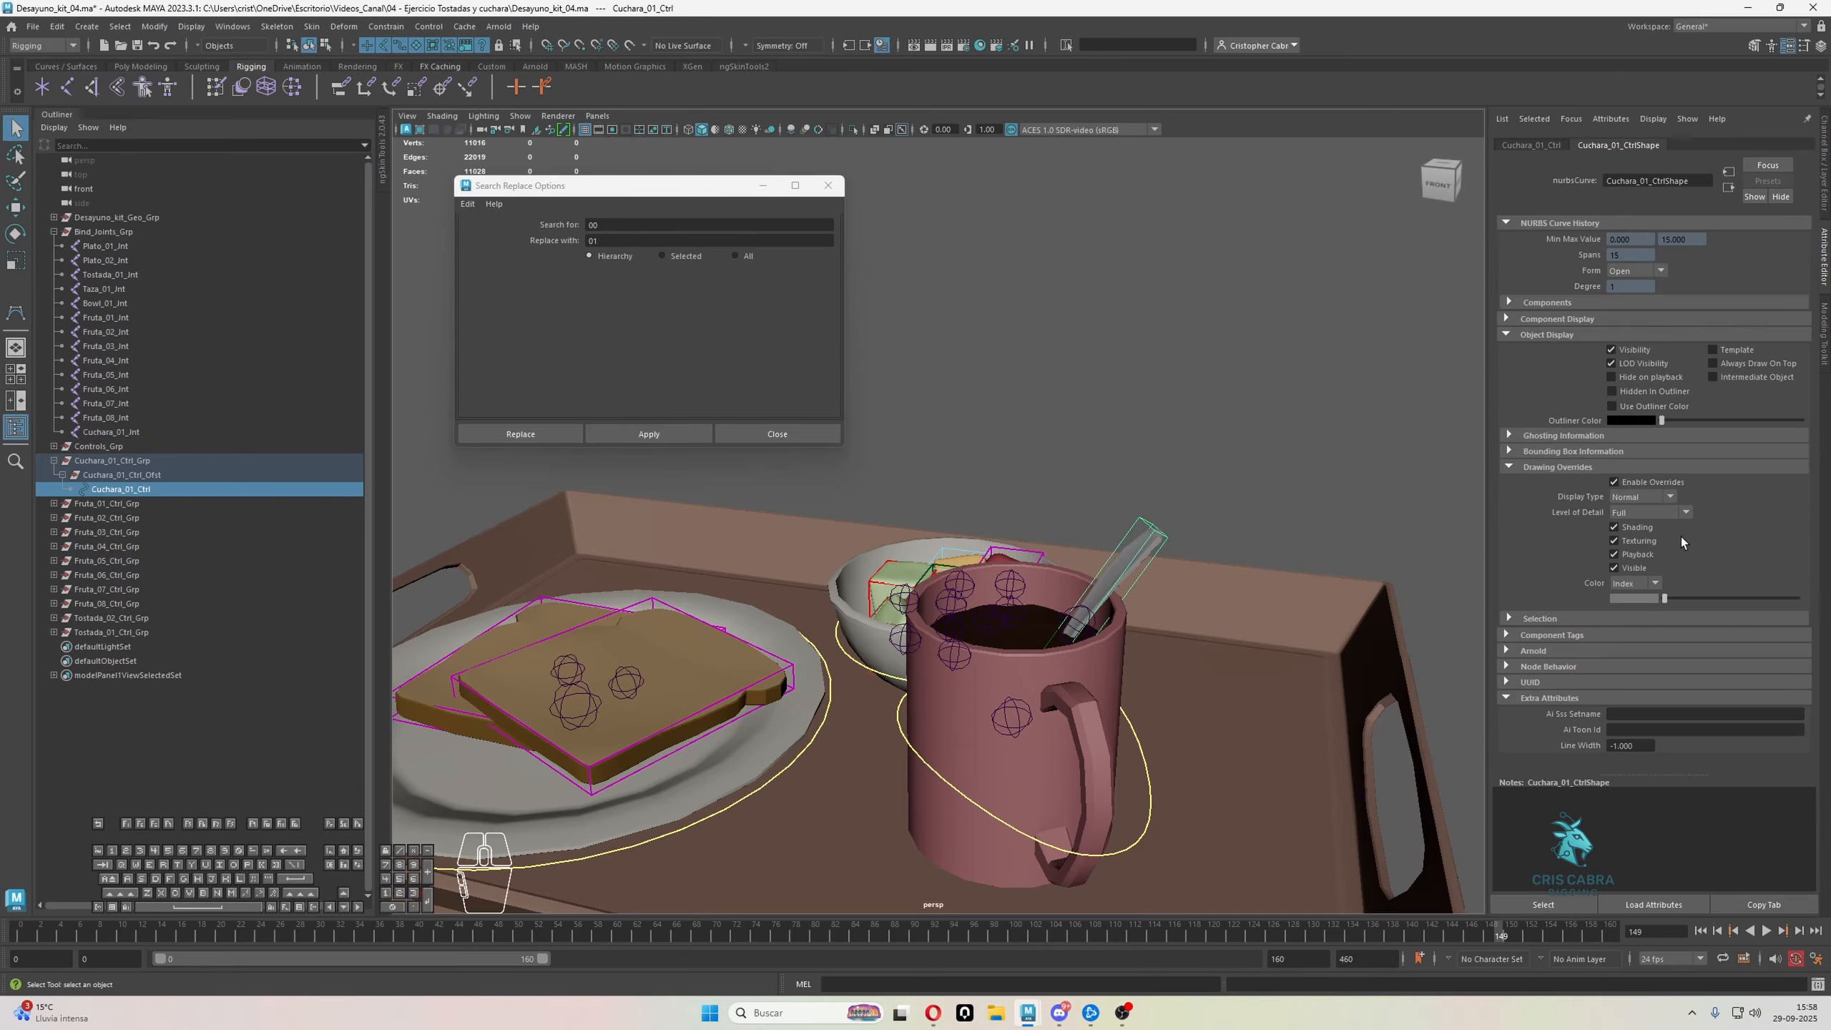
left_click_drag(1665, 598, 1720, 597)
left_click(919, 328)
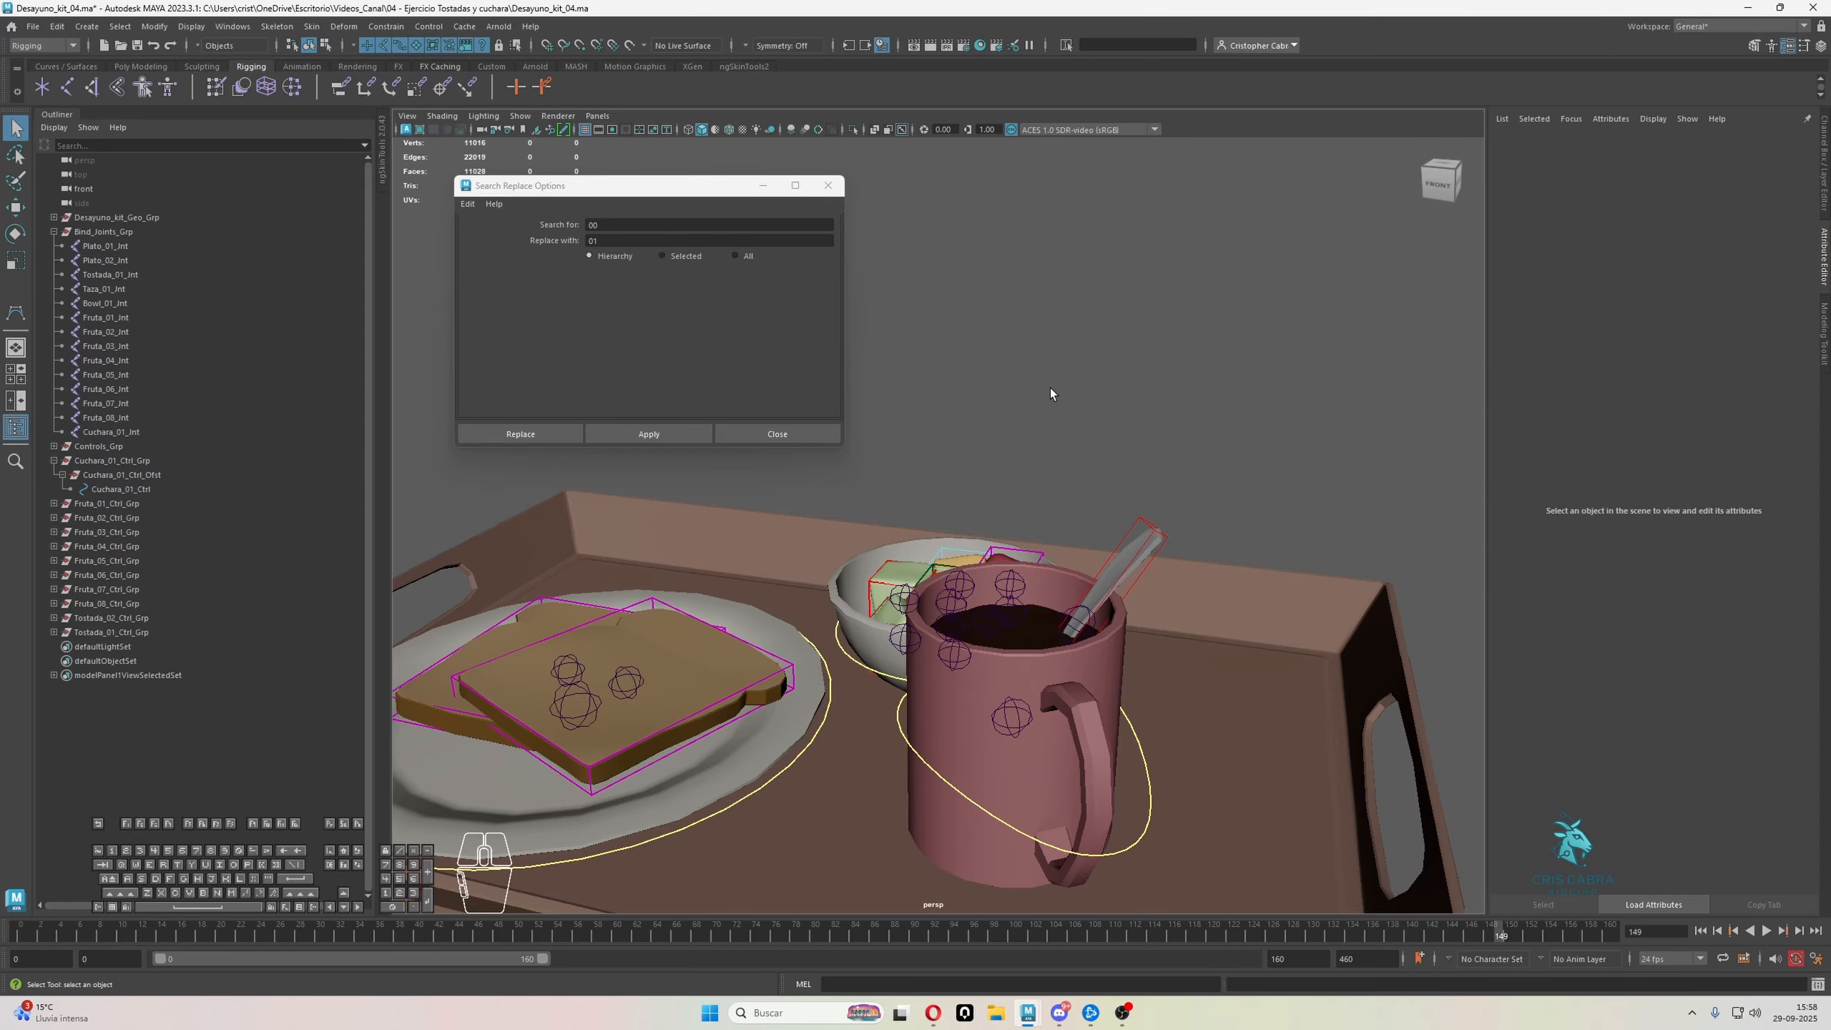
Set the line width of Cuchara_01_Ctrl to 2 and clear the selection
scroll(1153, 617, "down", 2)
left_click(1099, 524)
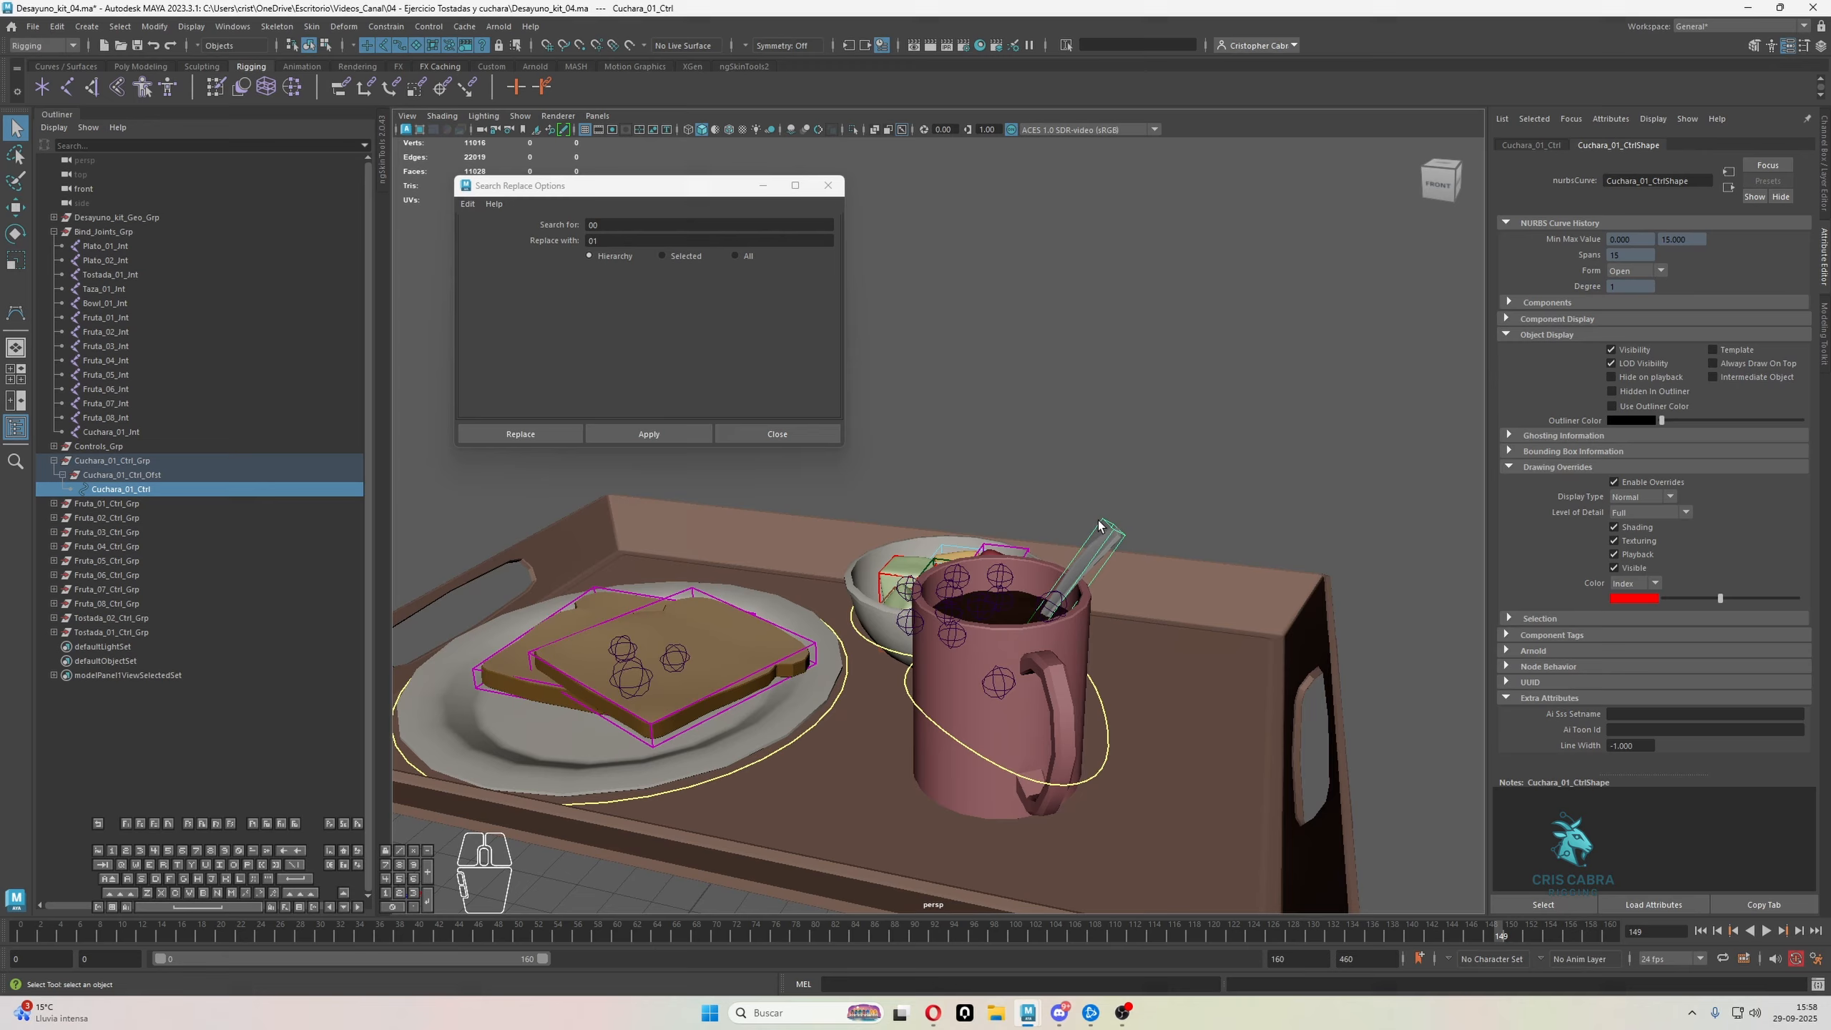
left_click(1630, 746)
type("2")
key("Return")
left_click(1333, 474)
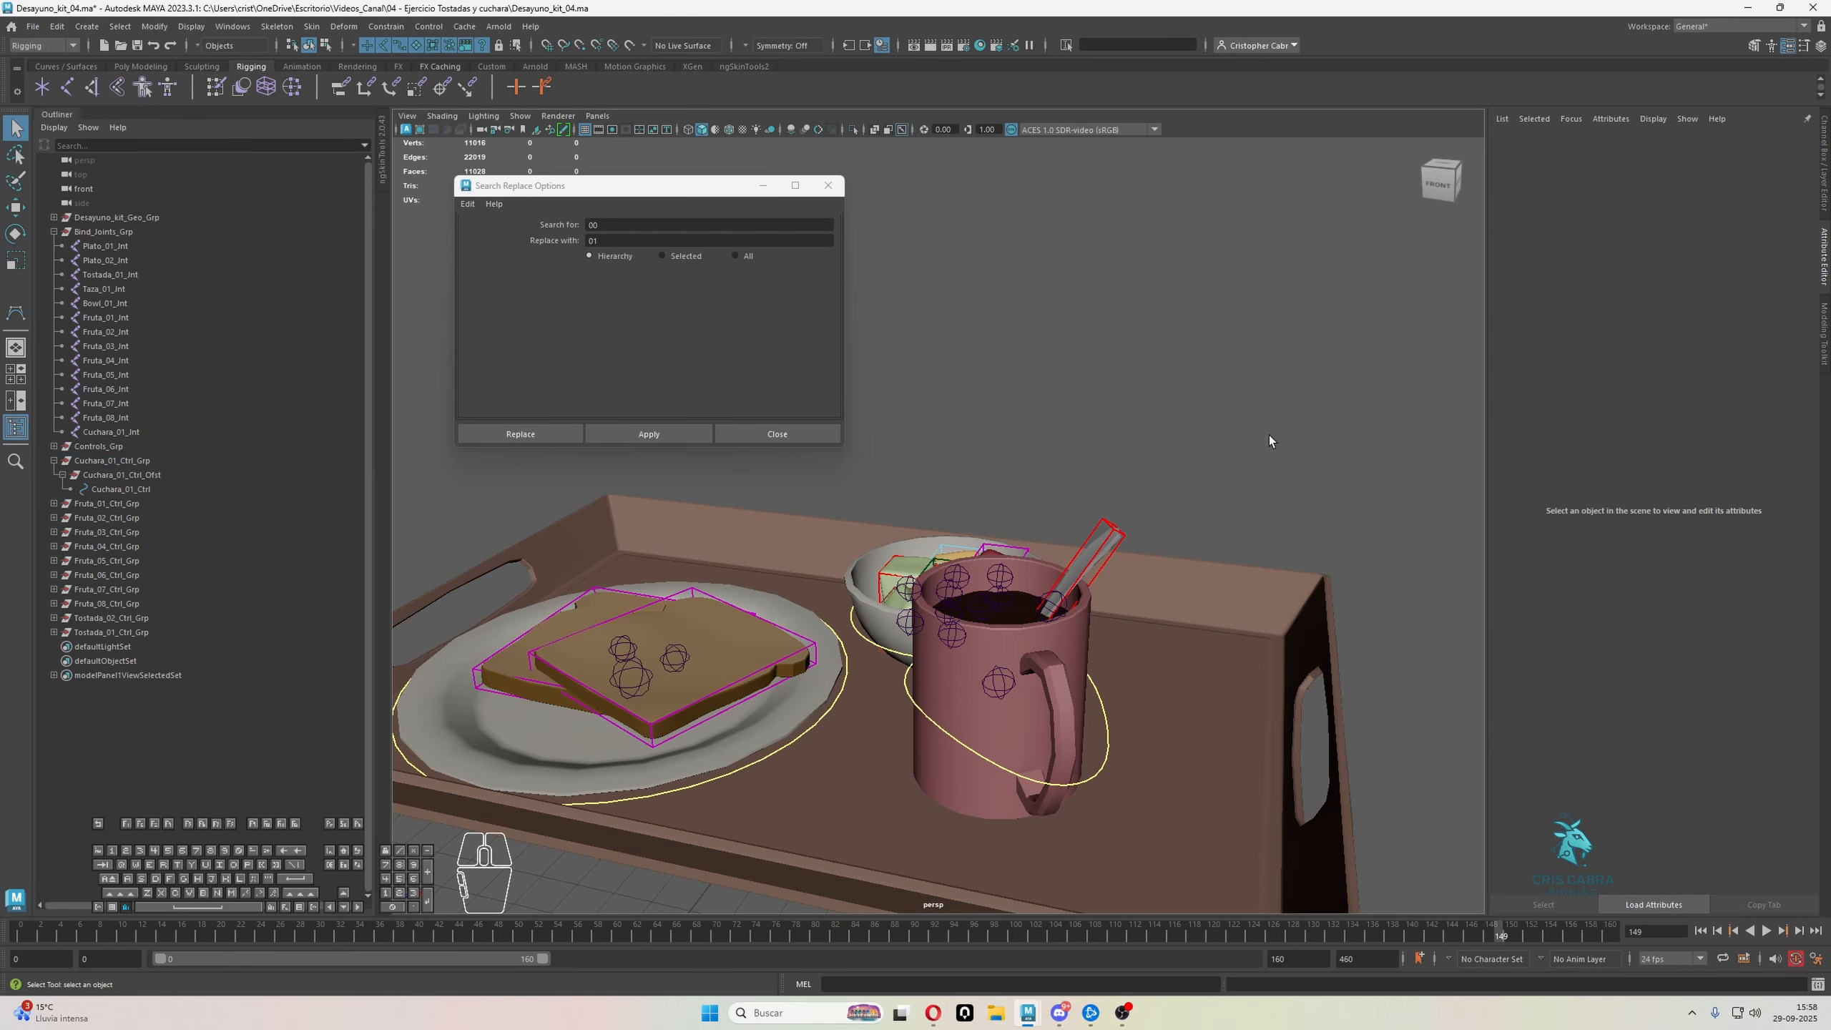
Examine the fitted controls on the toast, plate, bowl, mug and spoon from several angles, and close the Search Replace options
left_click_drag(1311, 429, 1234, 466, "alt")
left_click_drag(1296, 551, 1241, 512, "alt")
left_click(1220, 445)
left_click_drag(1221, 448, 1228, 476, "alt")
right_click_drag(1229, 476, 1224, 567, "alt")
left_click(1297, 326)
left_click_drag(1239, 368, 1139, 426, "alt")
right_click_drag(1139, 425, 1119, 408, "alt")
left_click_drag(1119, 409, 1176, 491, "alt")
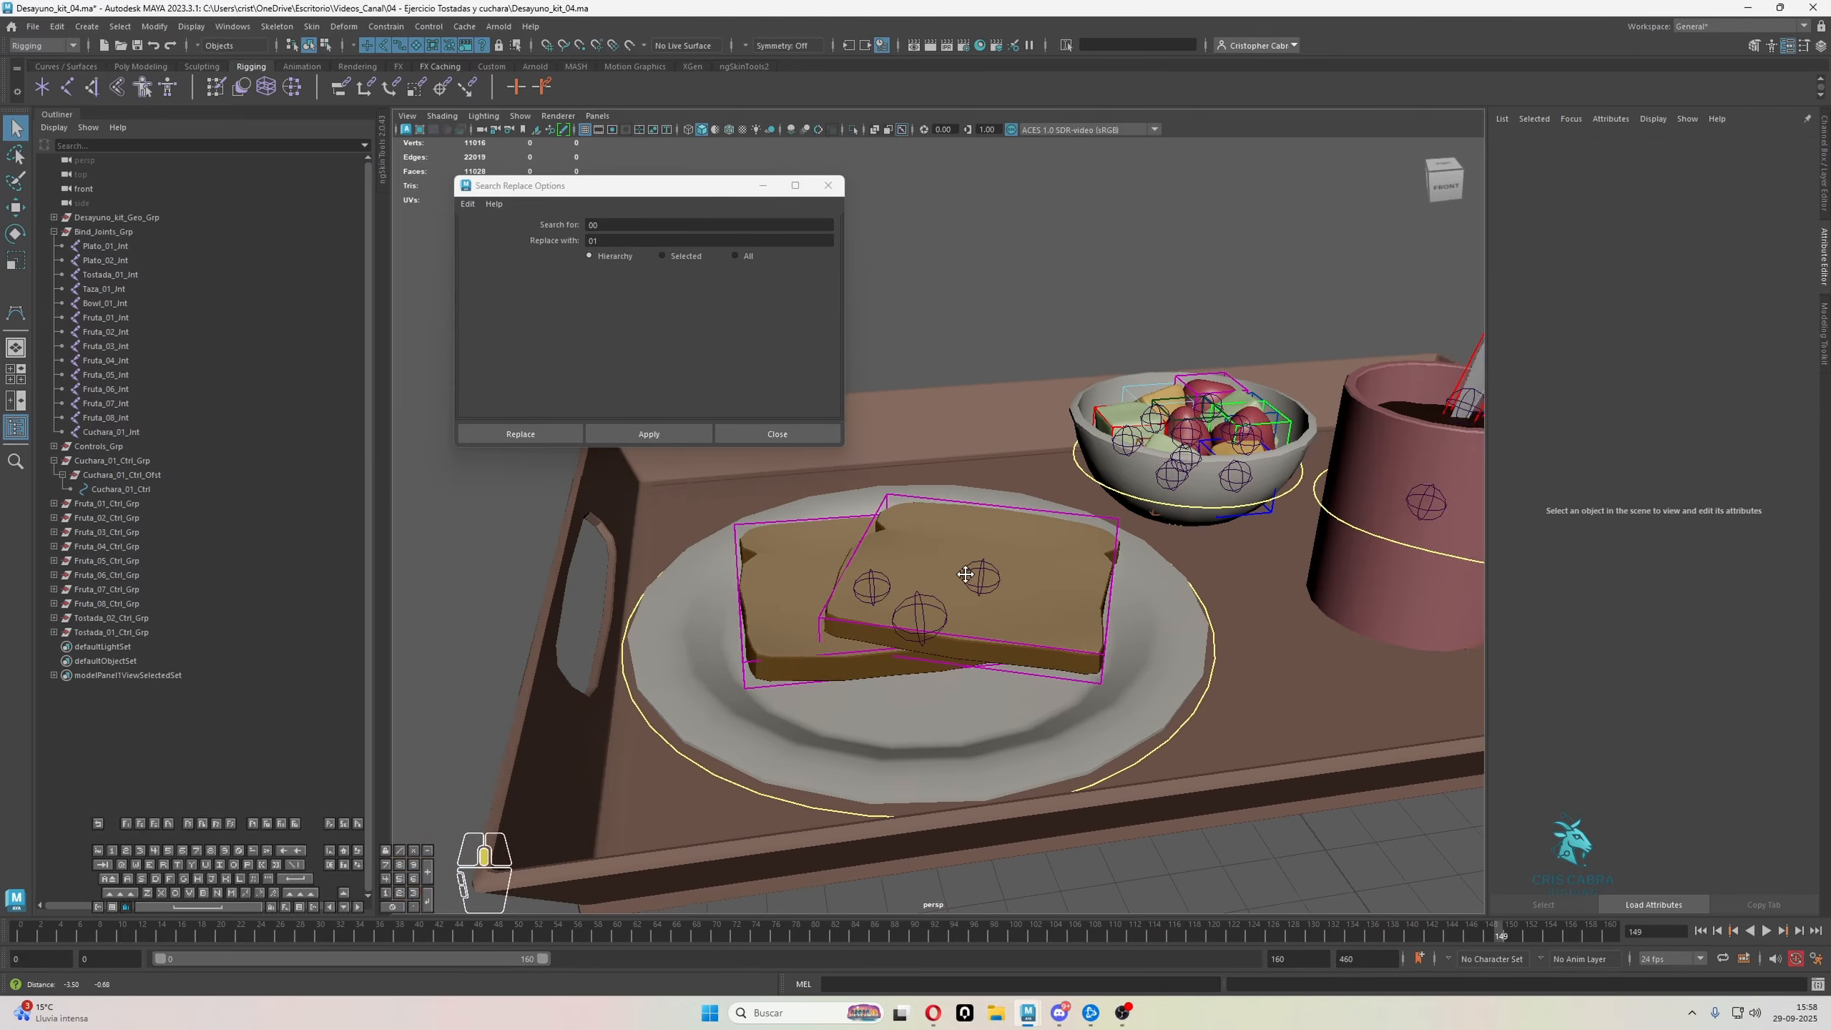
right_click_drag(1176, 491, 1120, 510, "alt")
mouse_move(1120, 509)
left_mouse_down("alt")
mouse_move(1058, 546)
mouse_move(1096, 532)
left_mouse_up("alt")
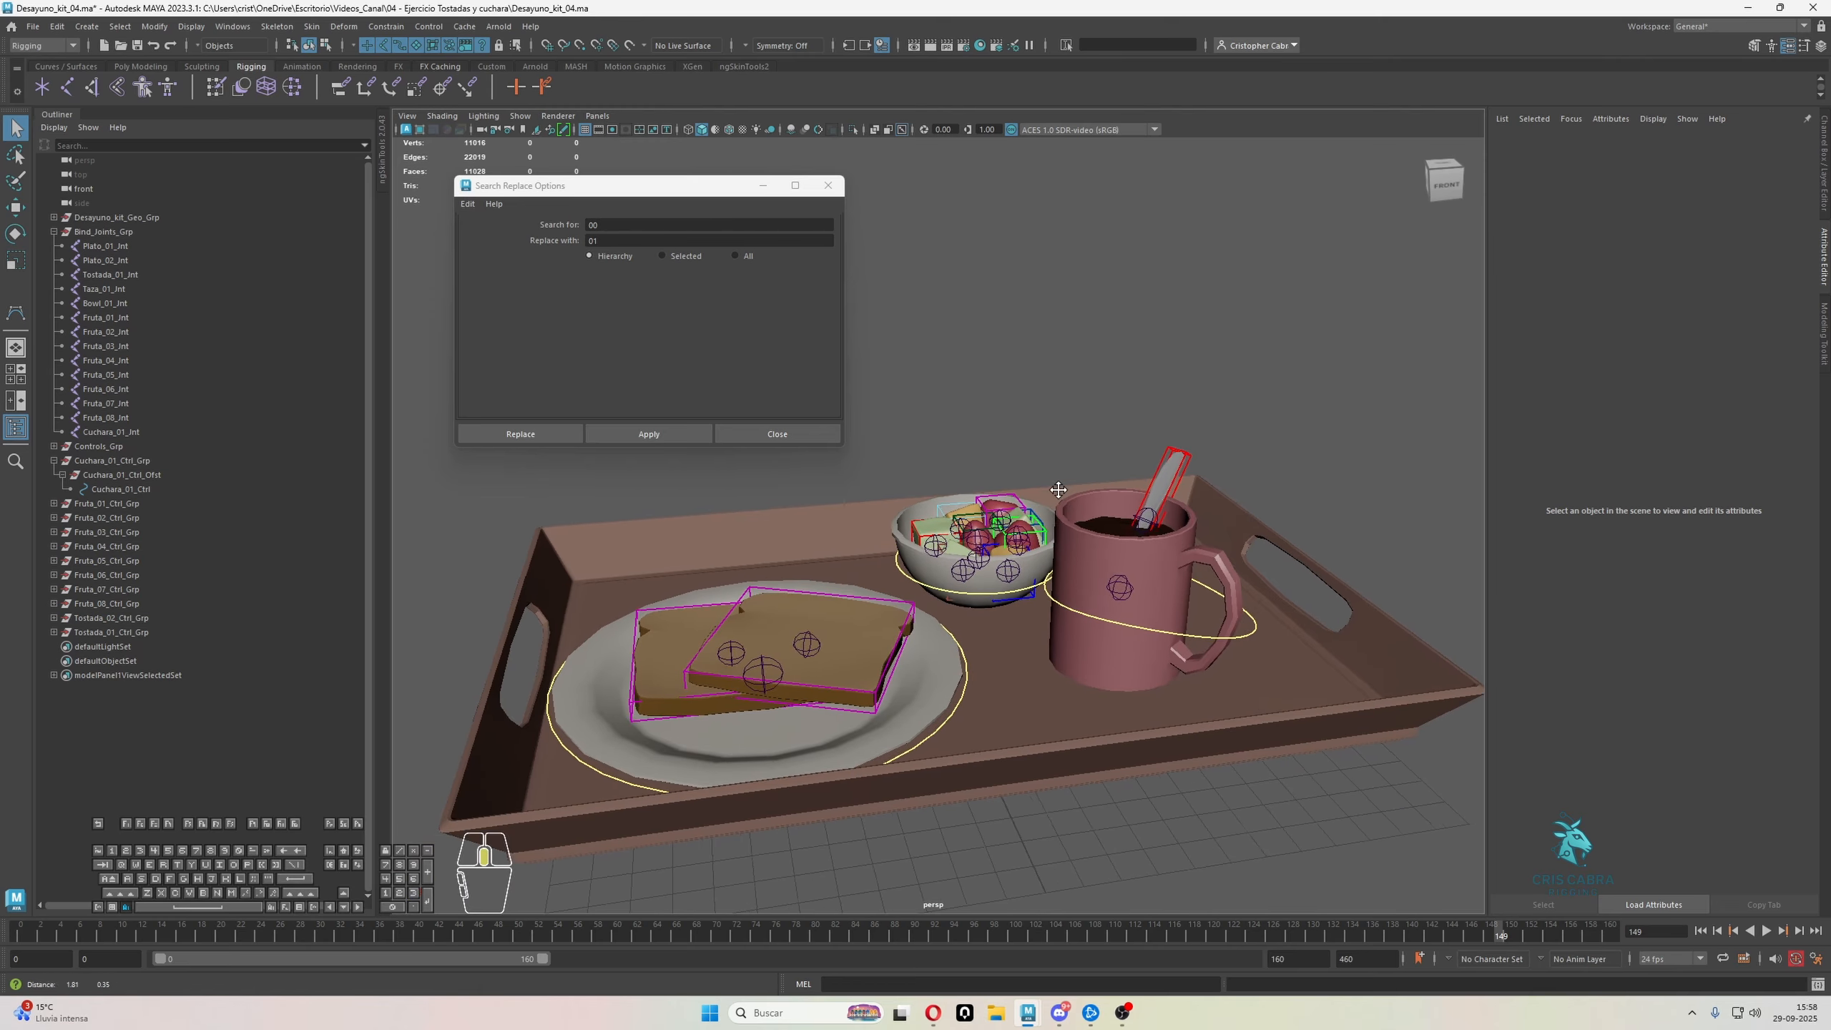
right_click_drag(1096, 532, 1185, 531, "alt")
left_click_drag(1185, 532, 1165, 517, "alt")
right_click_drag(1165, 516, 1132, 488, "alt")
left_click_drag(1132, 488, 1152, 477, "alt")
right_click_drag(1153, 477, 1178, 454, "alt")
left_click_drag(1178, 454, 1135, 353, "alt")
right_click_drag(1135, 459, 1161, 442, "alt")
left_click_drag(1162, 442, 1148, 459, "alt")
scroll(1079, 627, "down", 5)
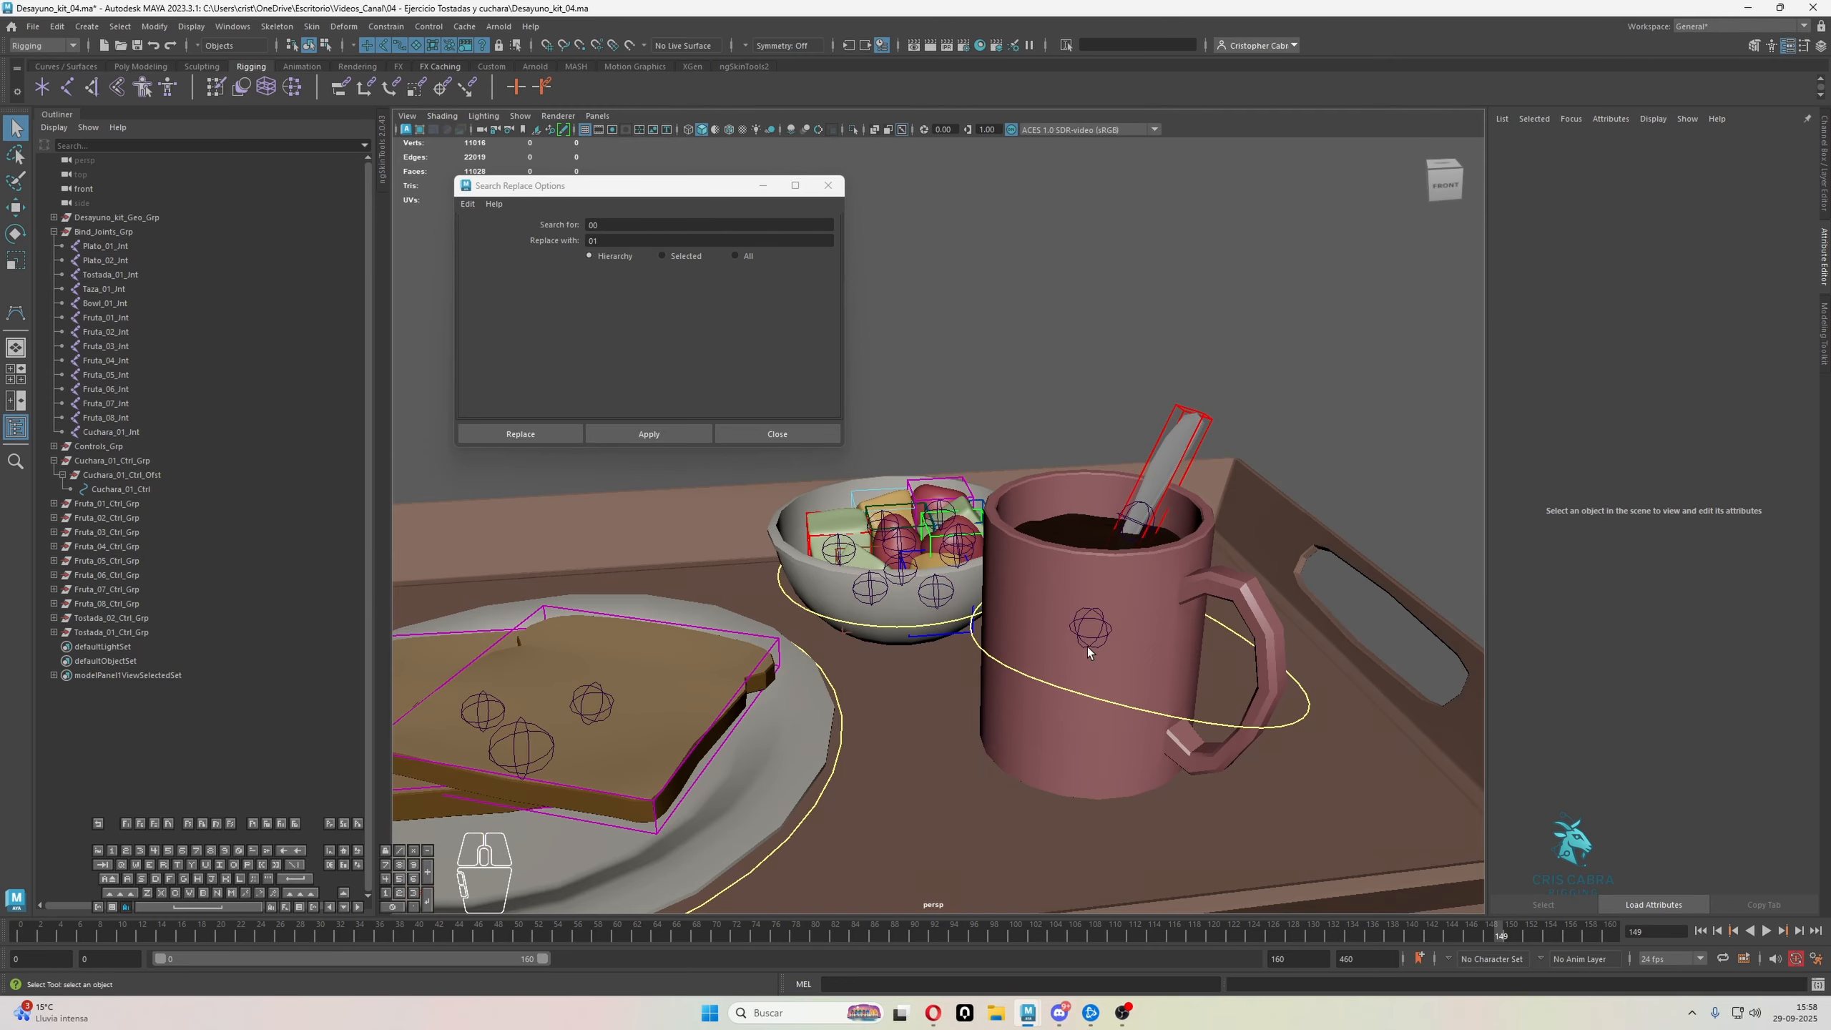
left_click(830, 189)
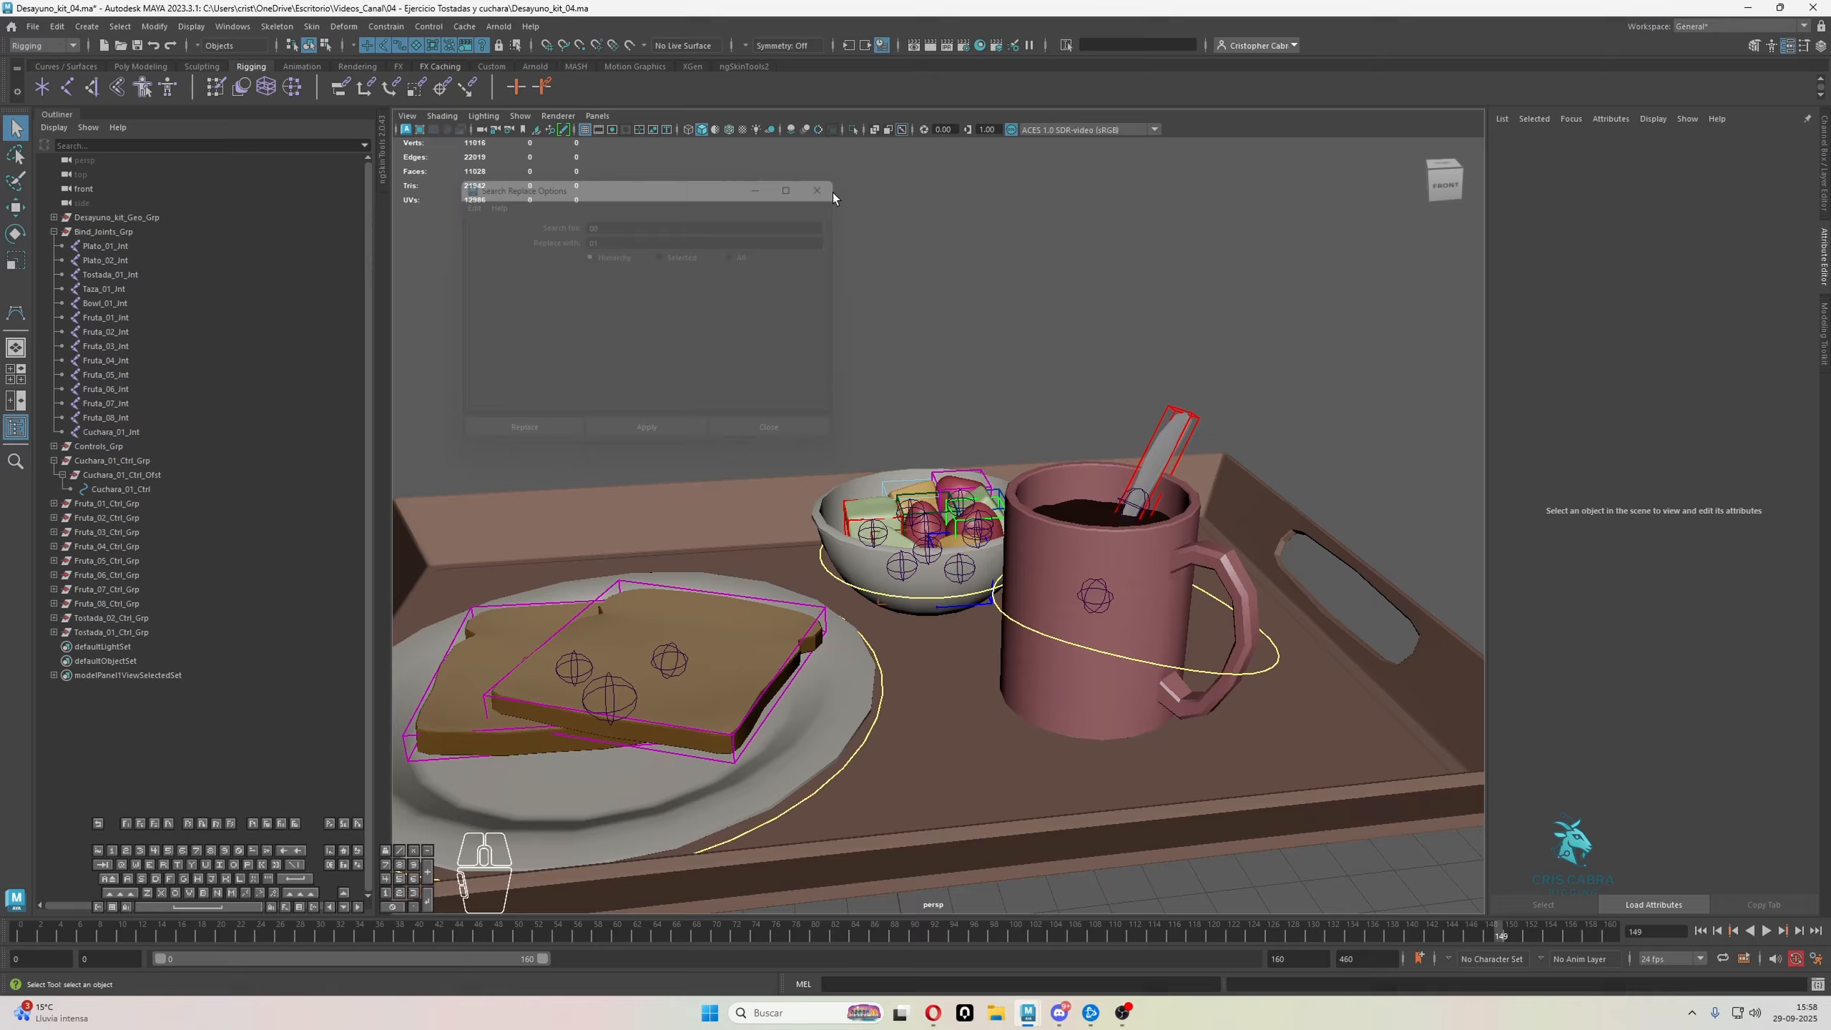
middle_click_drag(742, 657, 927, 622, "alt")
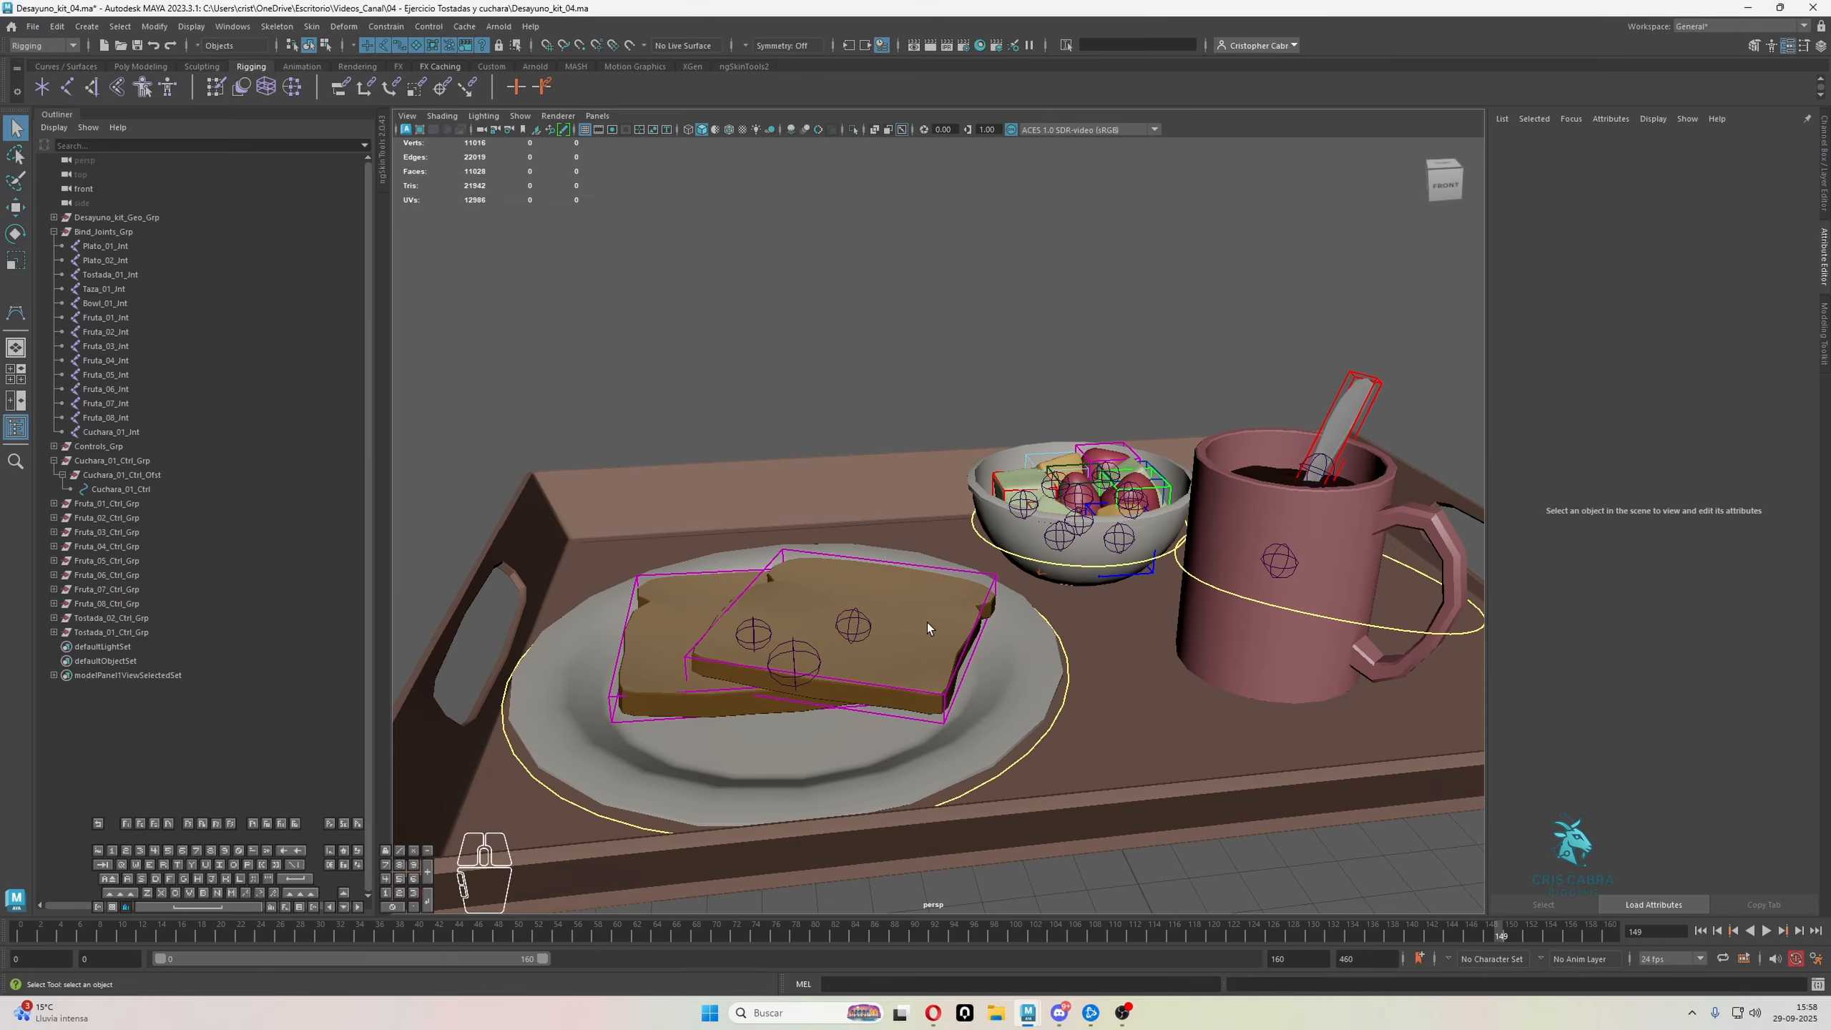
left_click_drag(927, 622, 962, 617, "alt")
right_click_drag(963, 616, 923, 630, "alt")
left_click_drag(923, 631, 922, 584, "alt")
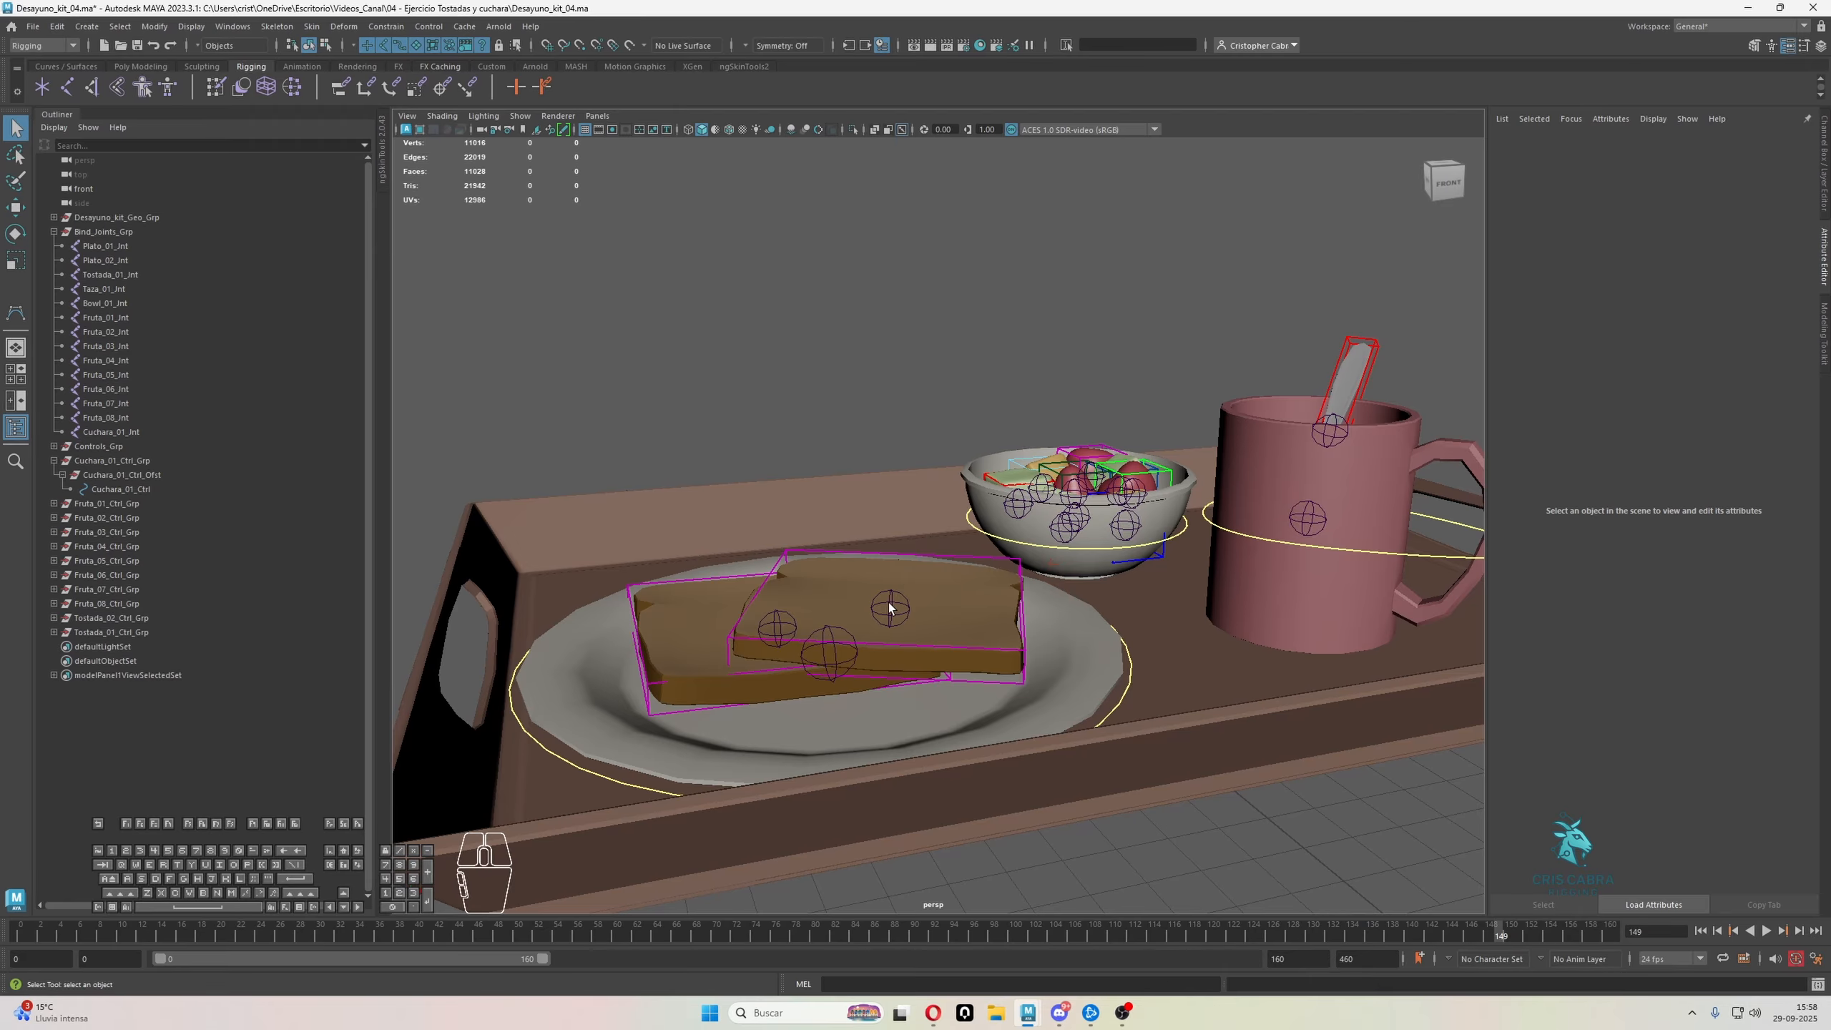
Constrain the upper toast's joint, Plato_02_Jnt, to Tostada_02_Ctrl with a Maintain Offset parent constraint and a scale constraint
left_click(890, 608)
left_click(913, 544)
left_click(916, 551)
middle_click_drag(908, 554, 918, 550, "alt")
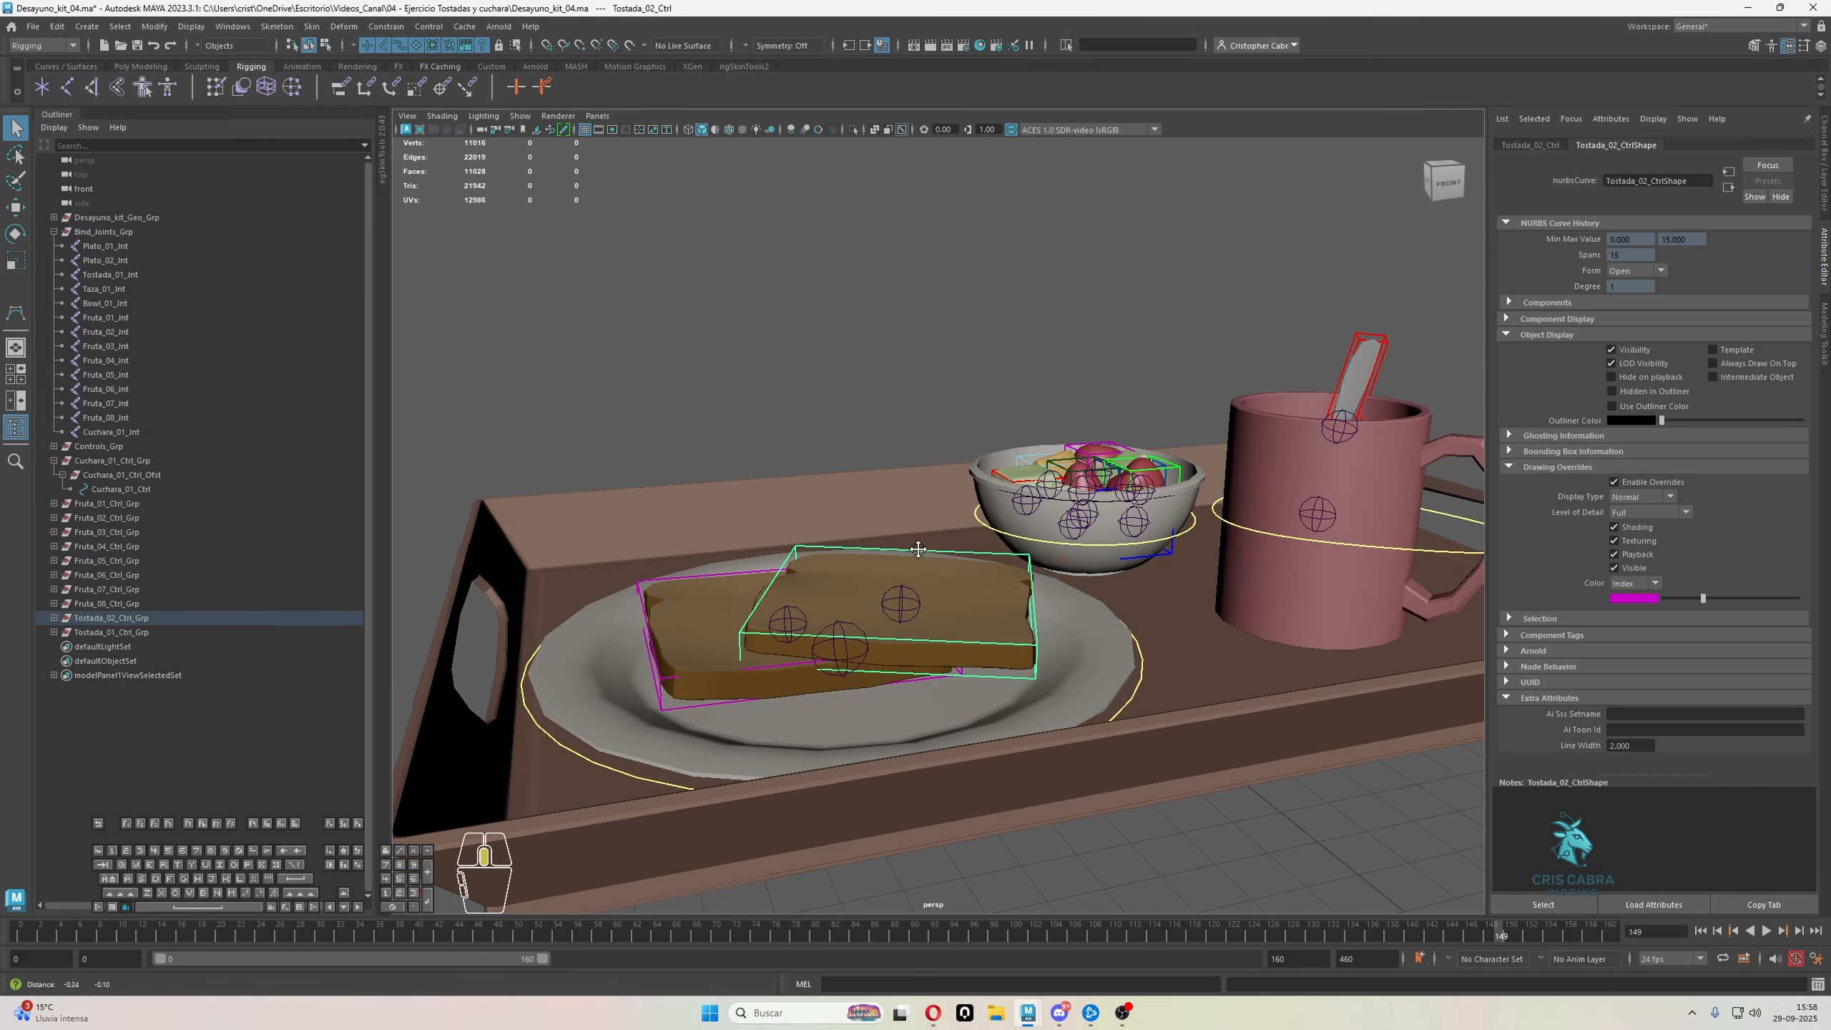
scroll(919, 550, "up", 5)
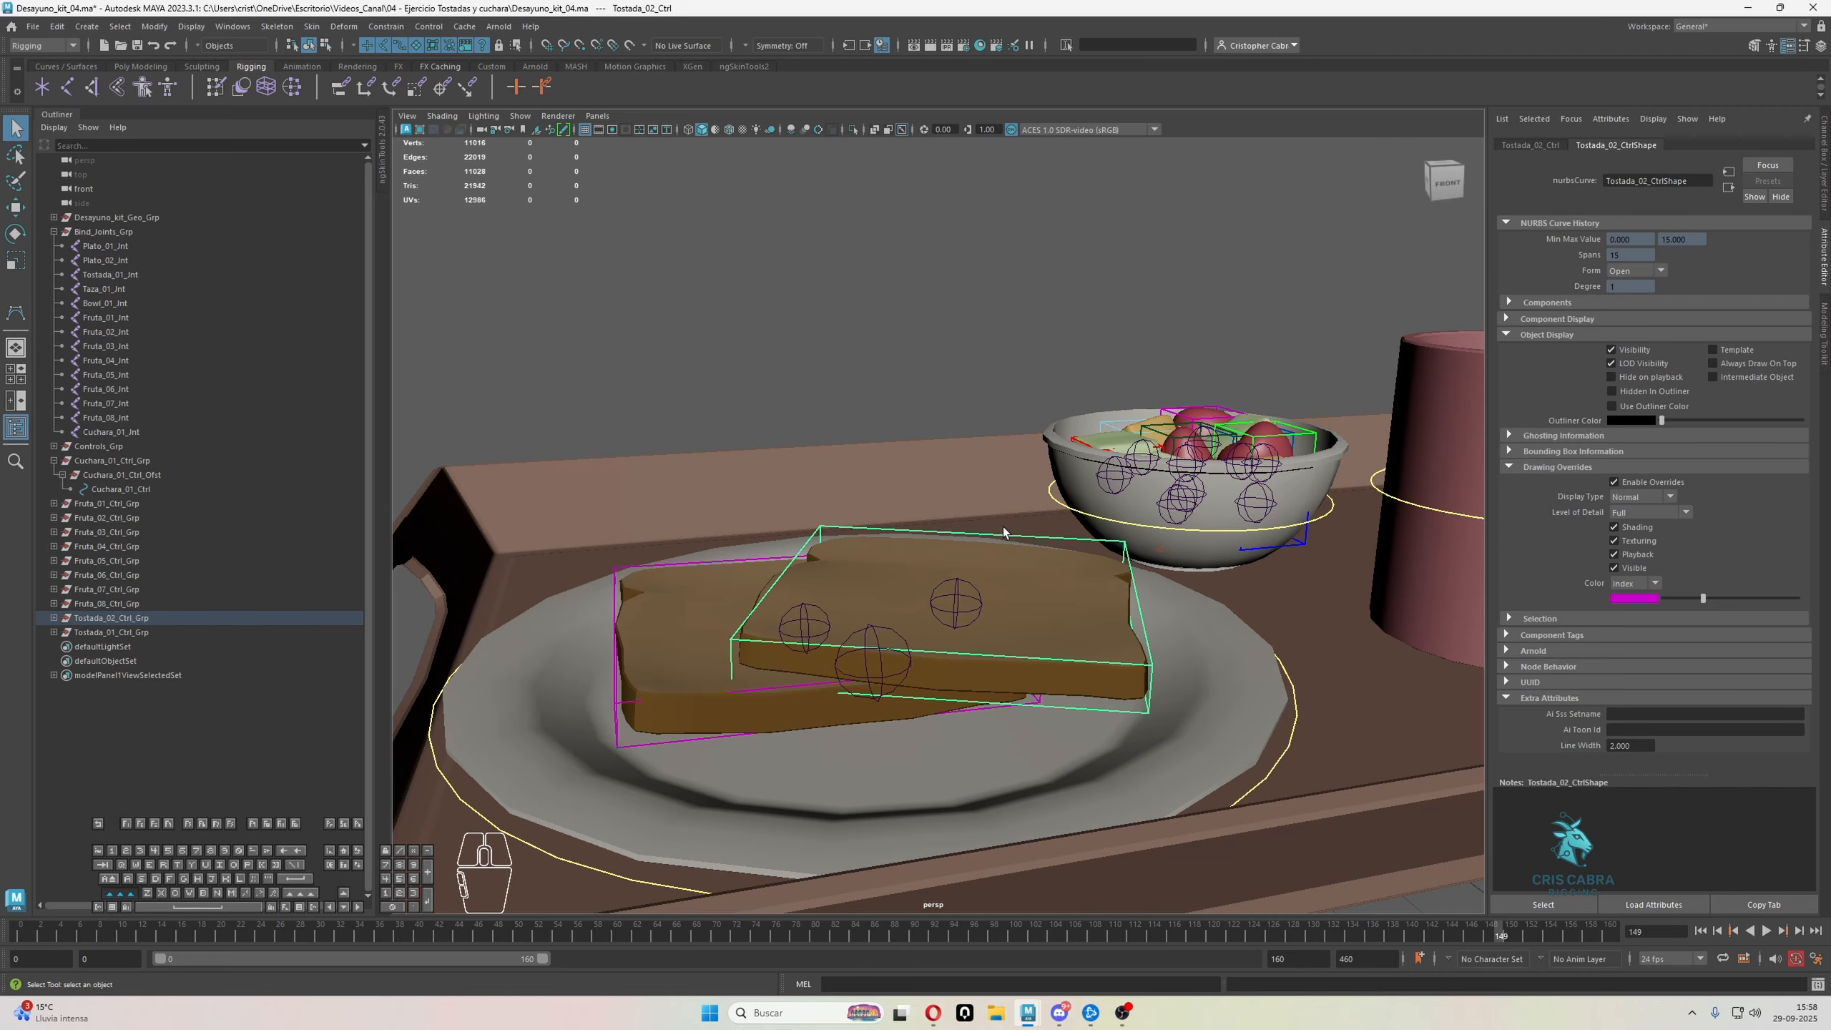
left_click(956, 602, "shift")
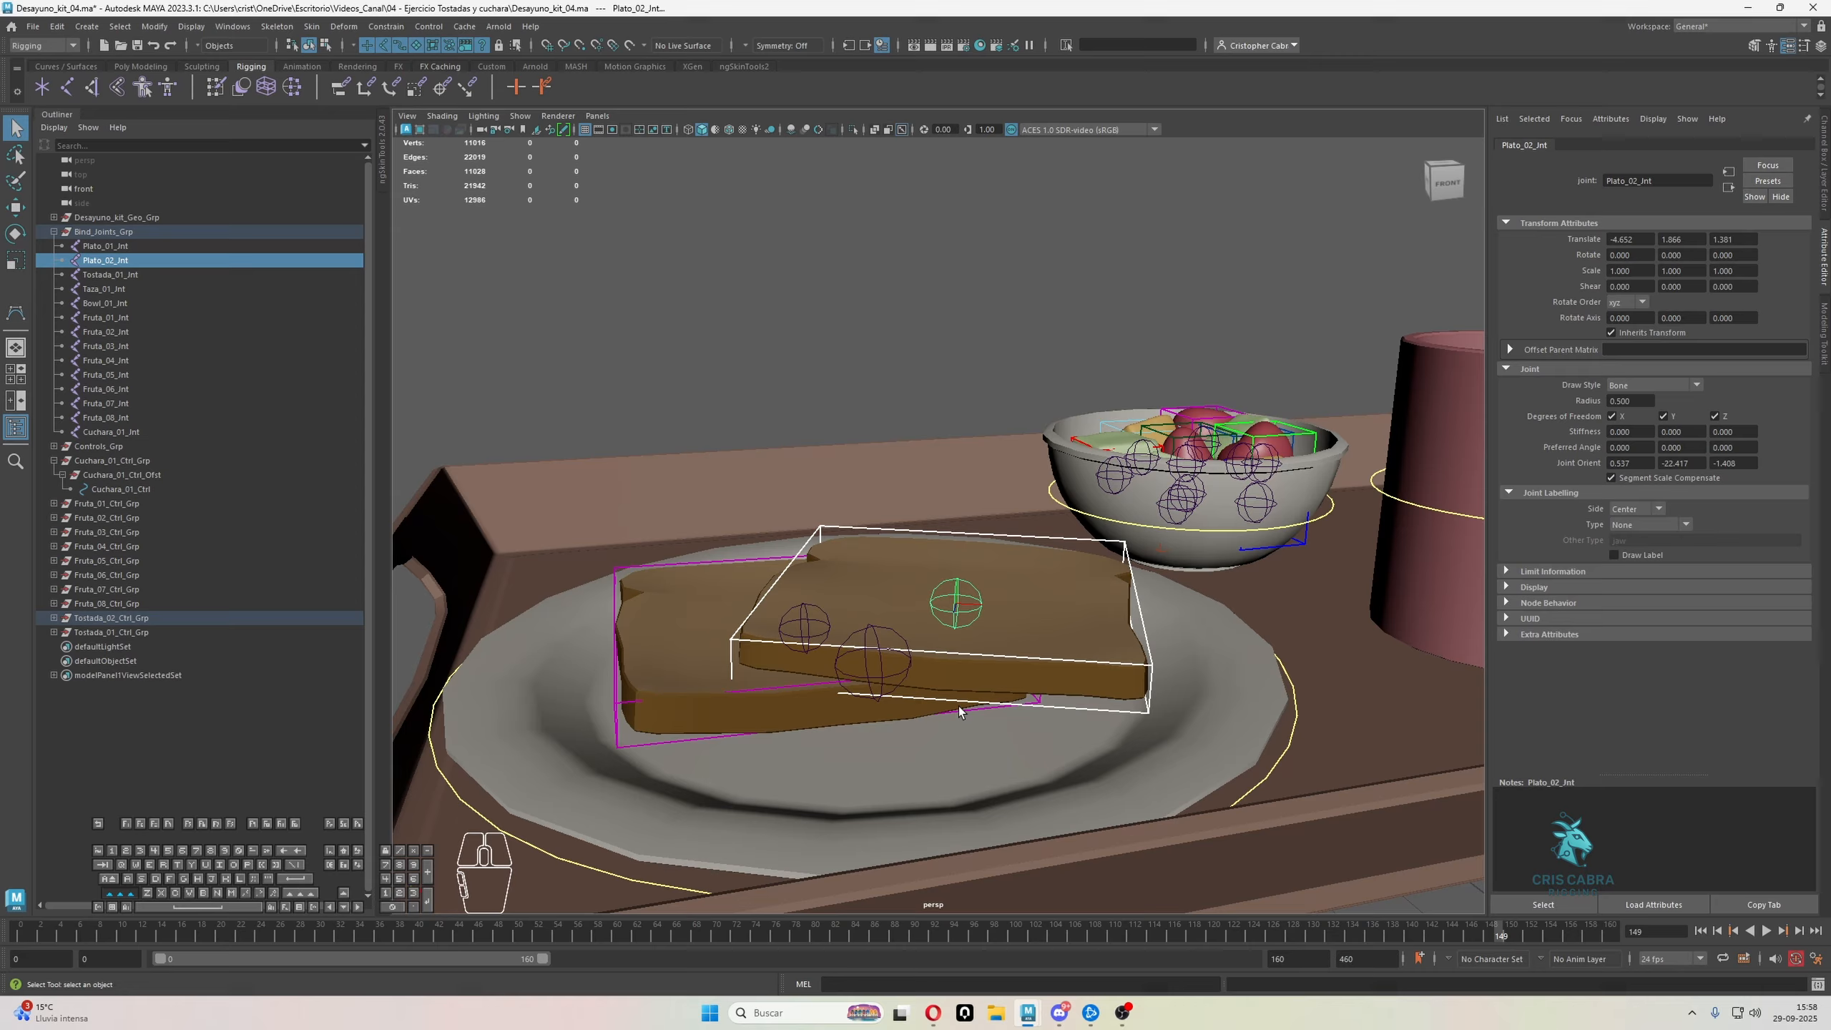
left_click(387, 26)
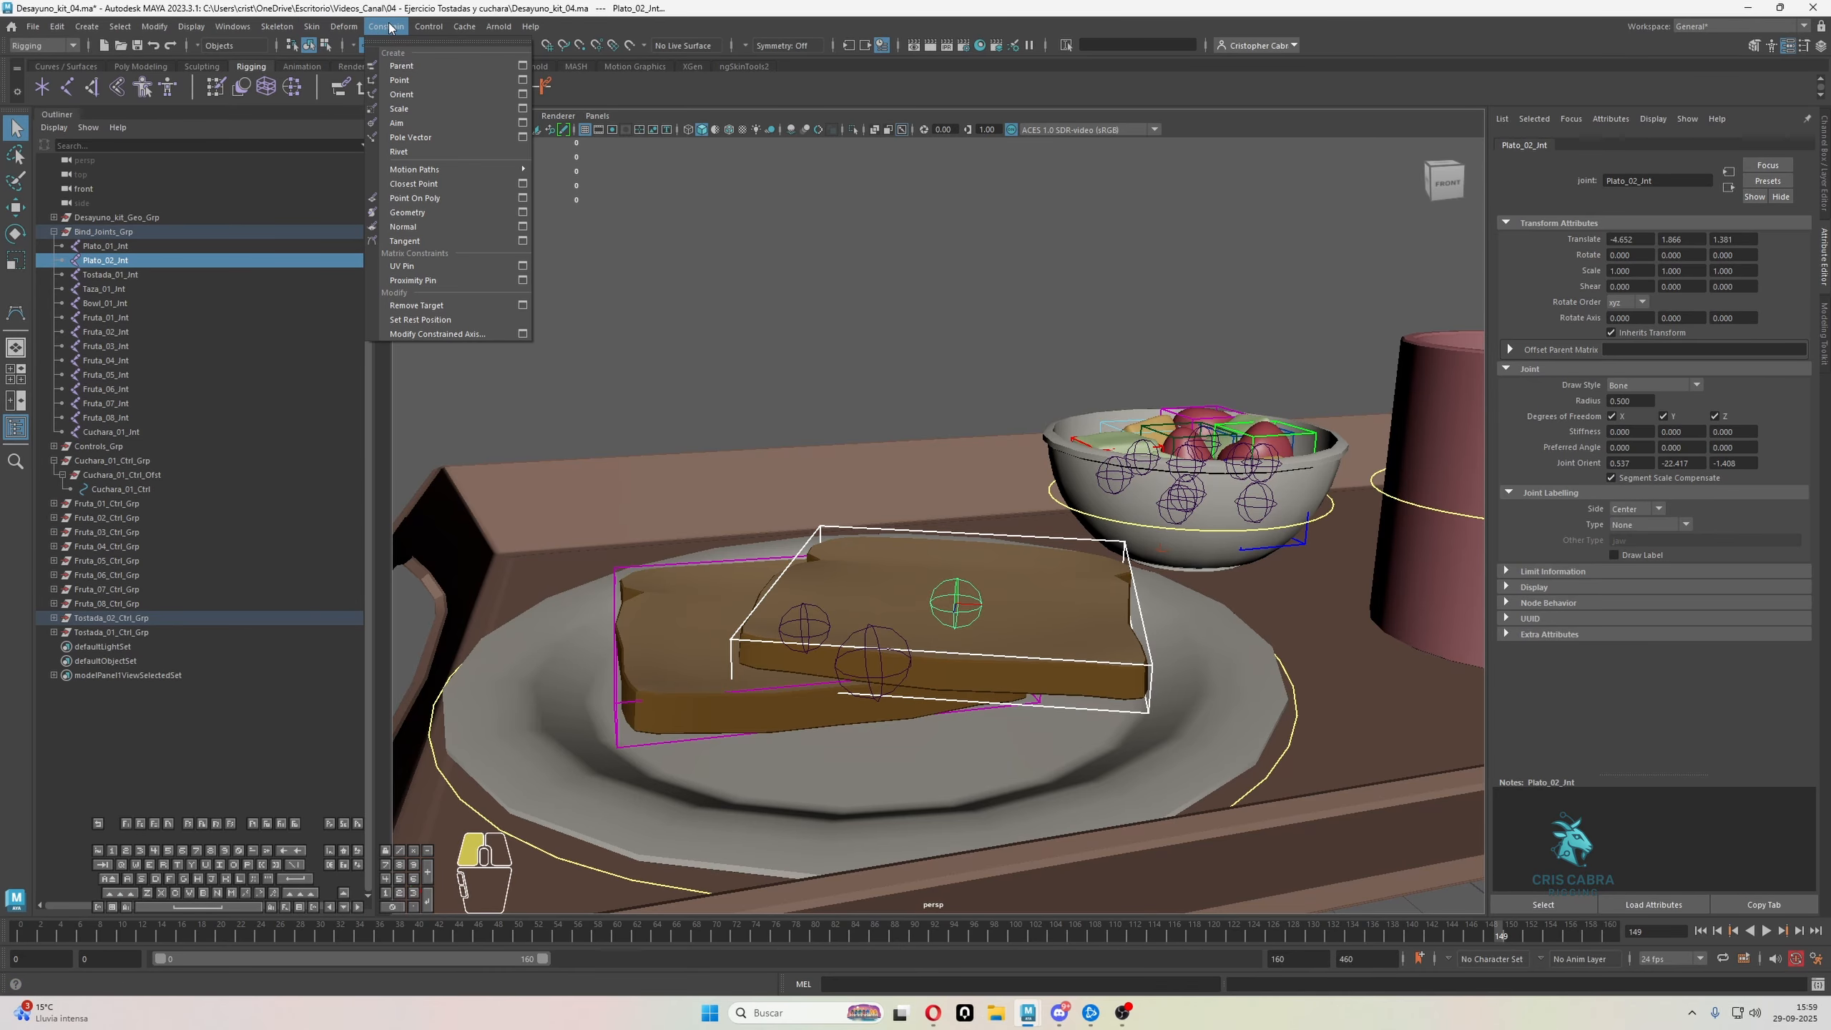
left_click(523, 65)
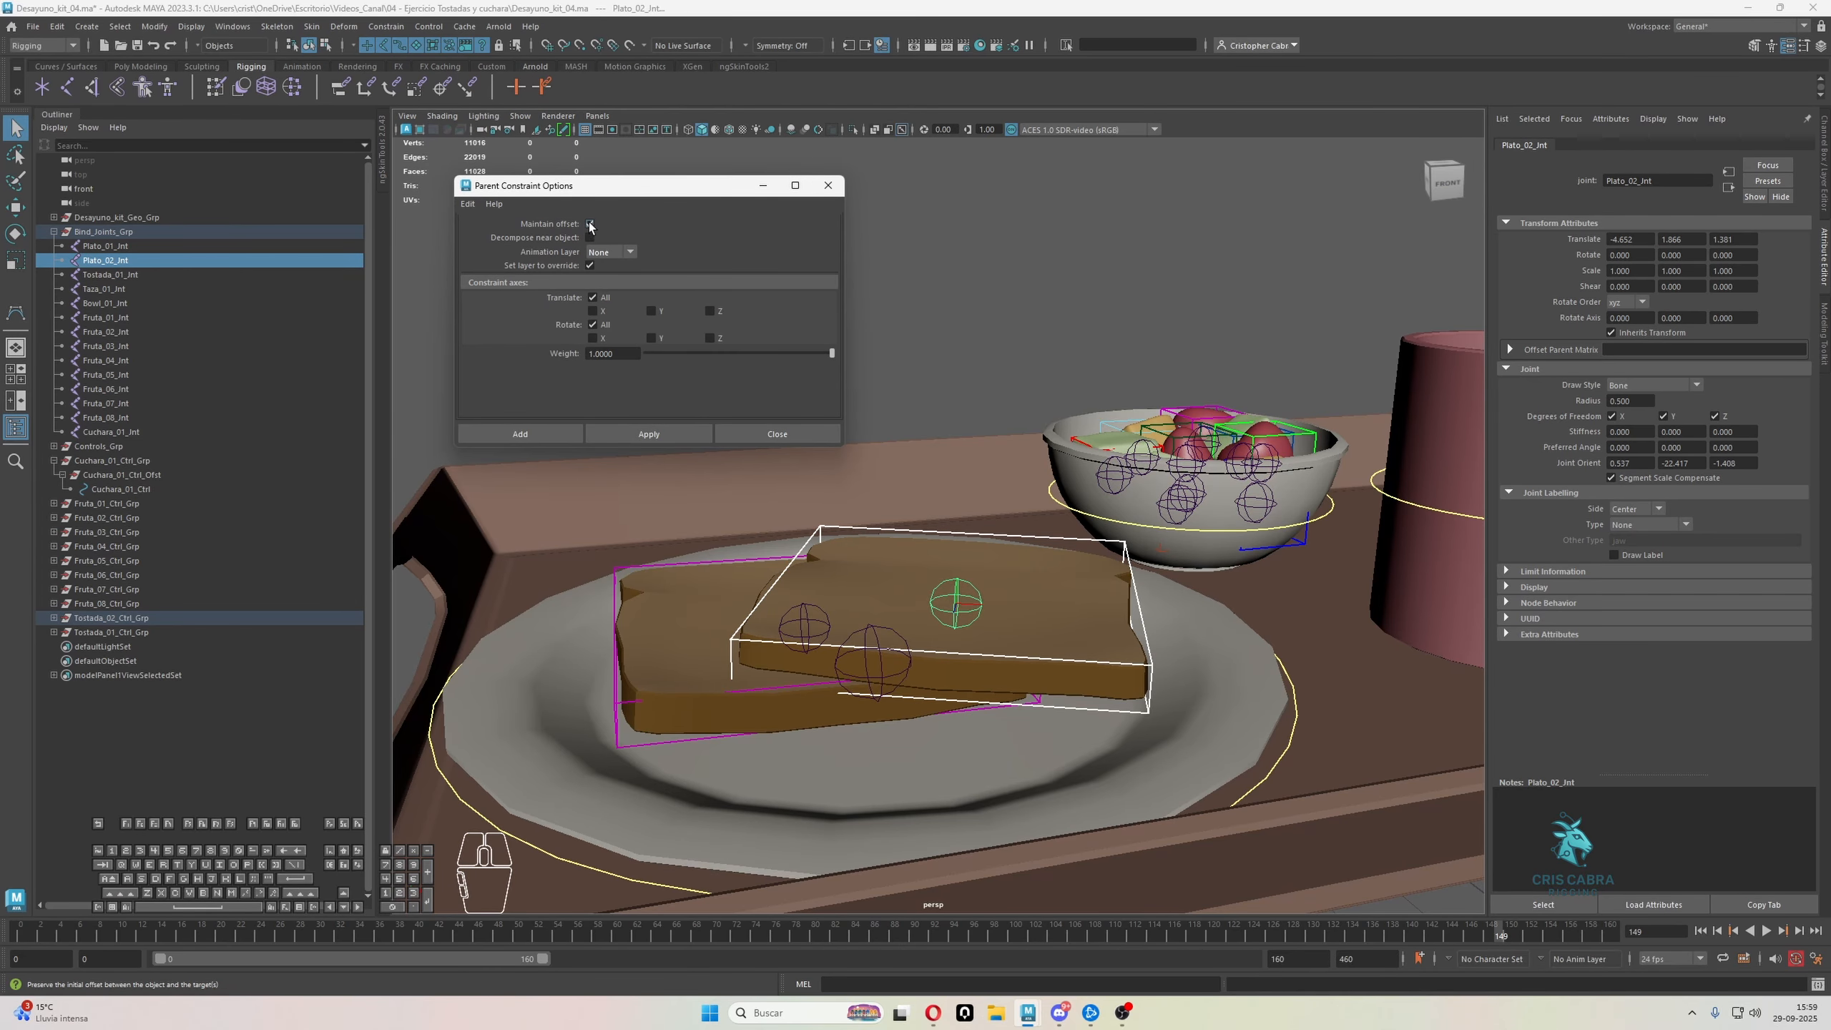
left_click(668, 433)
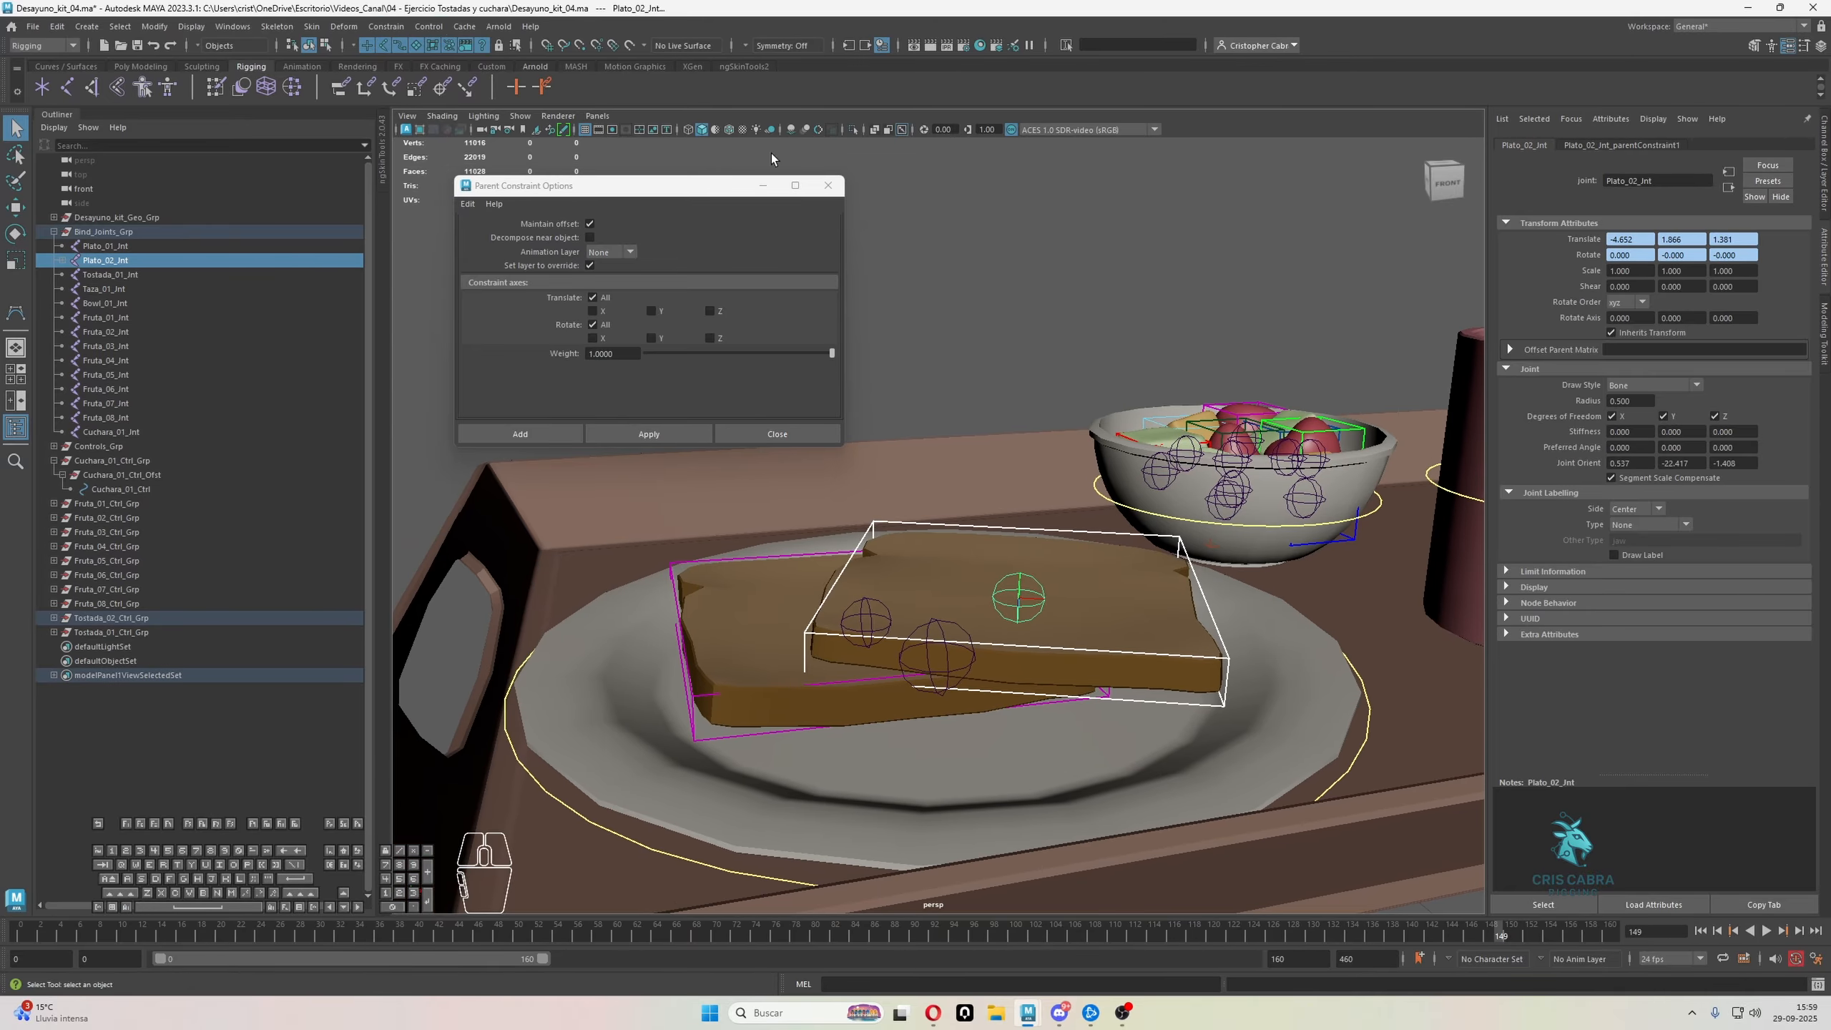
left_click(385, 26)
left_click(427, 109)
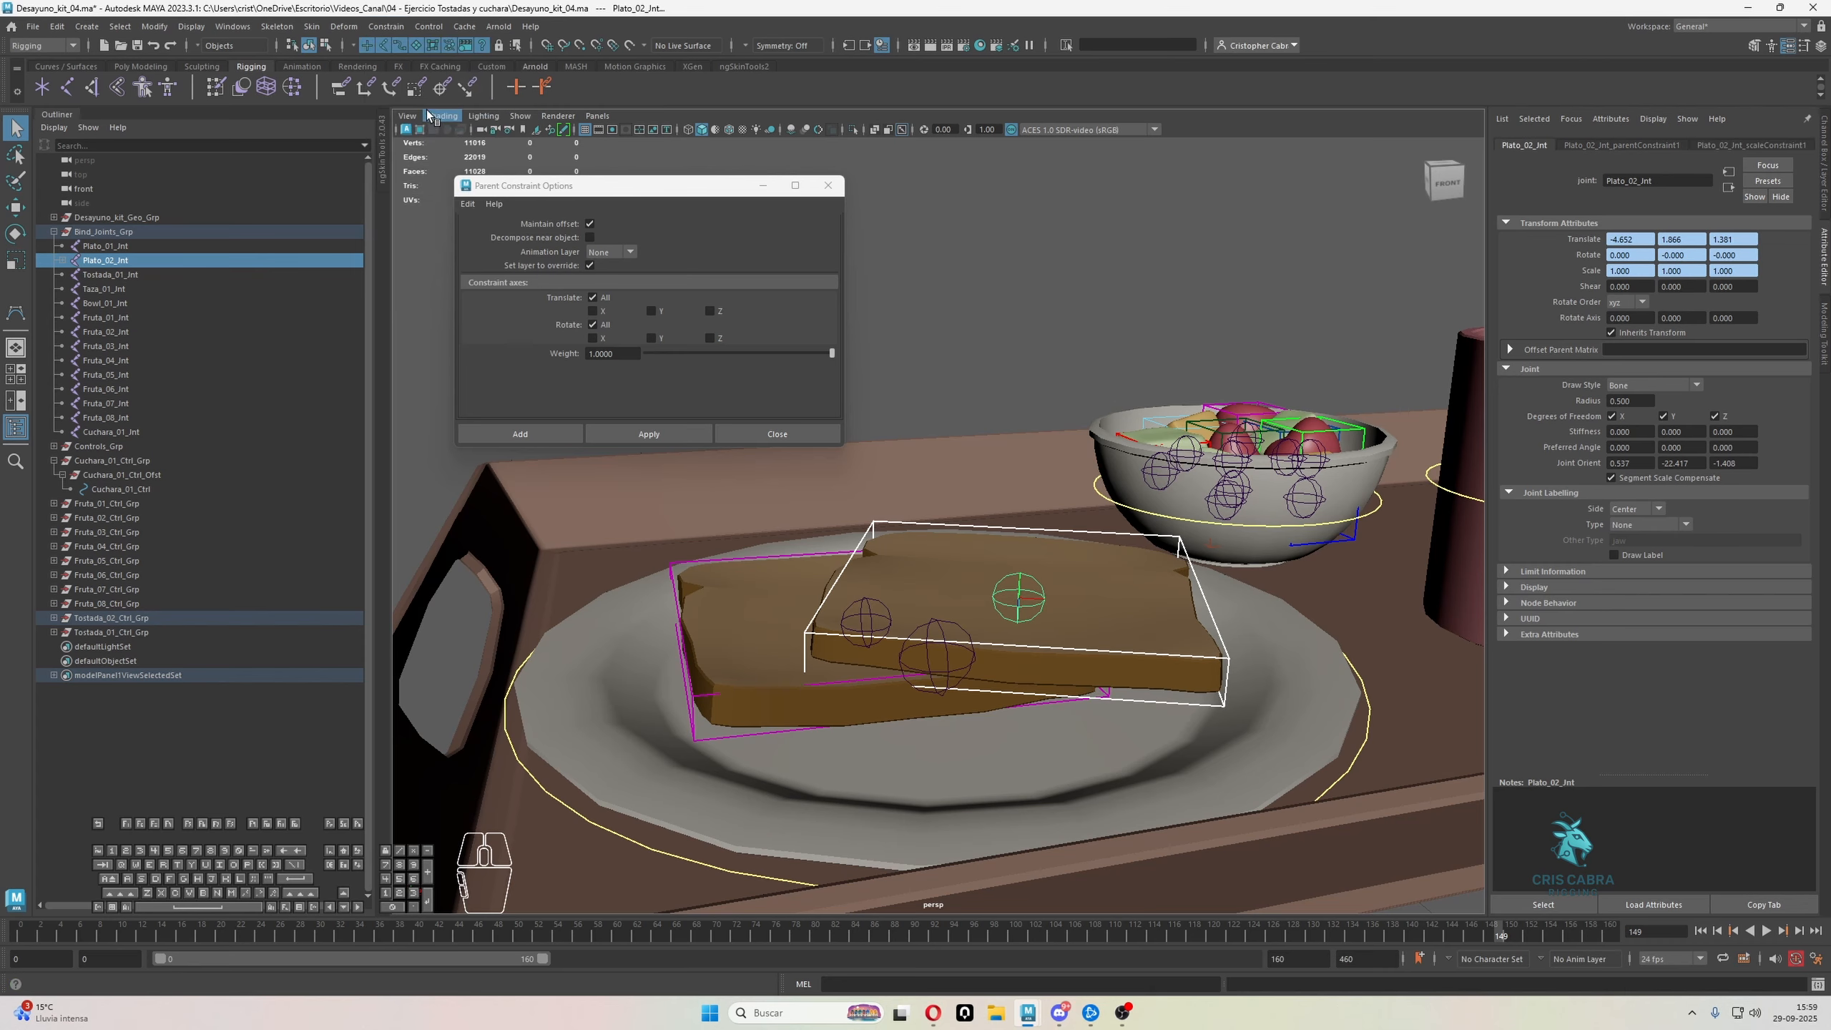
Apply parent and scale constraints from Tostada_01_Ctrl to the lower toast's joint, Tostada_01_Jnt
left_click_drag(850, 505, 1107, 529, "alt")
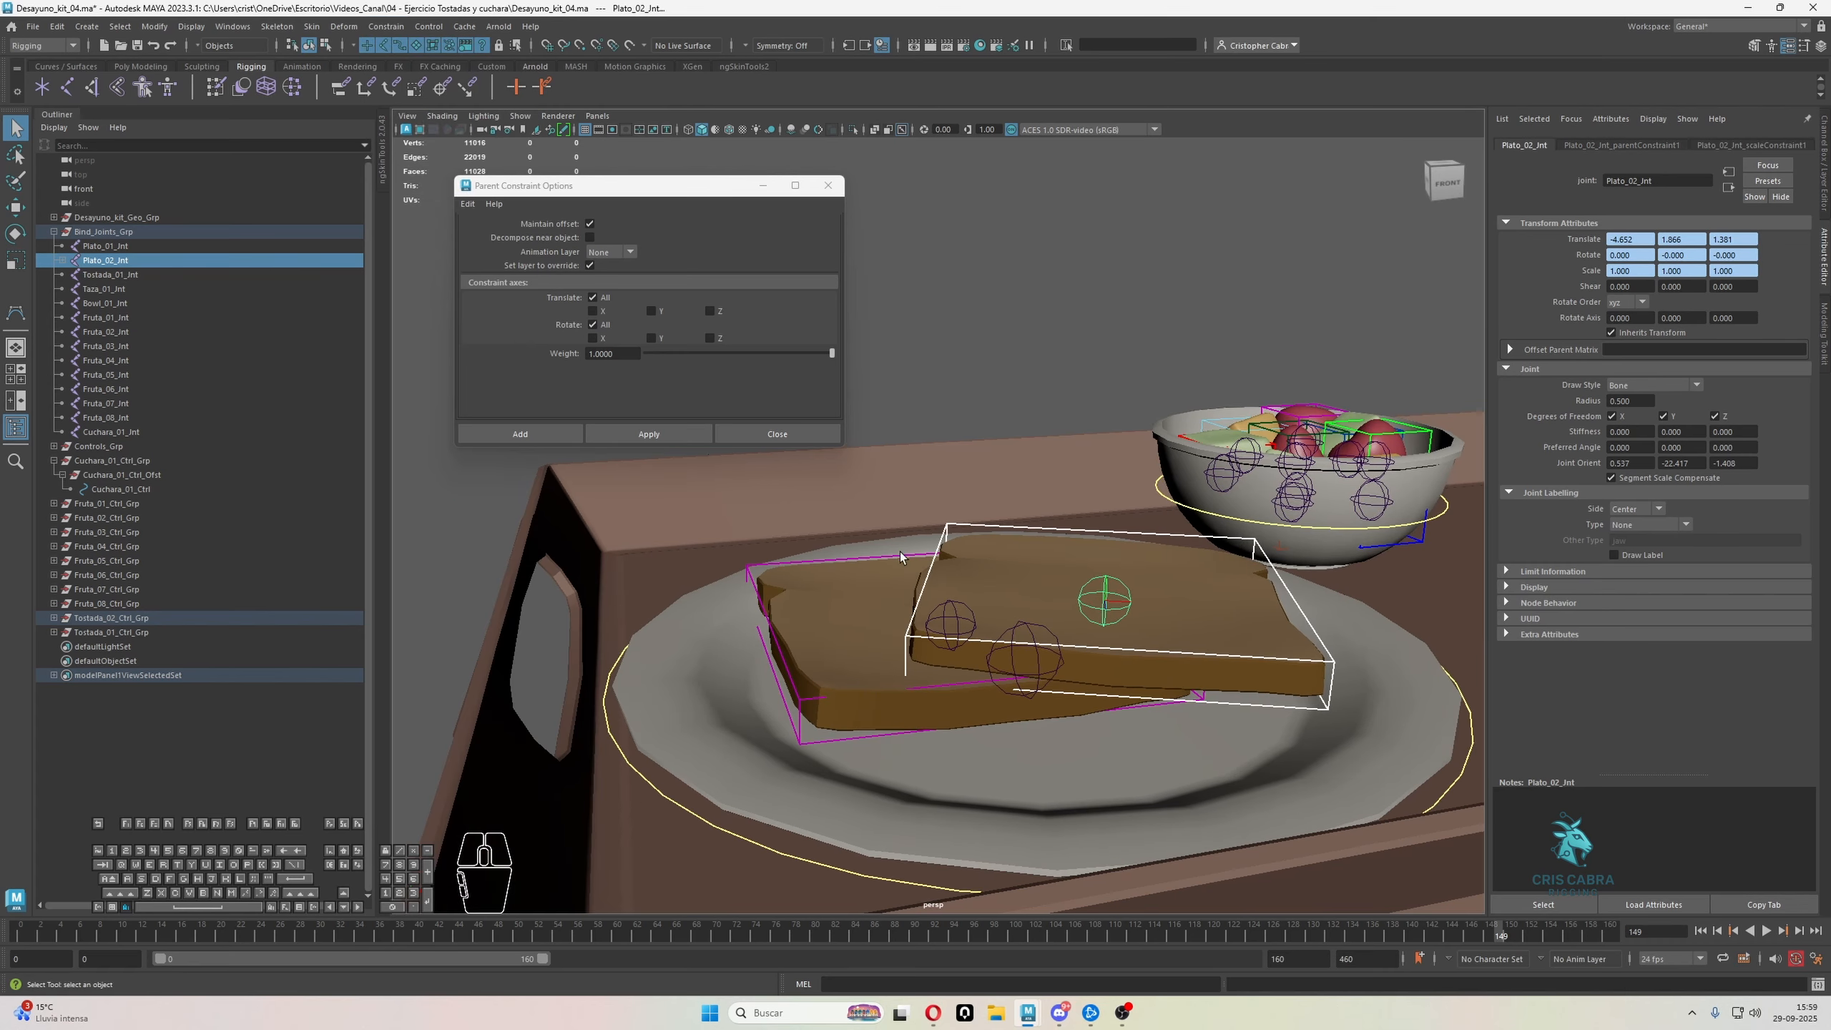
left_click_drag(900, 552, 953, 565, "alt")
left_click_drag(858, 519, 890, 564, "alt")
left_click(890, 569)
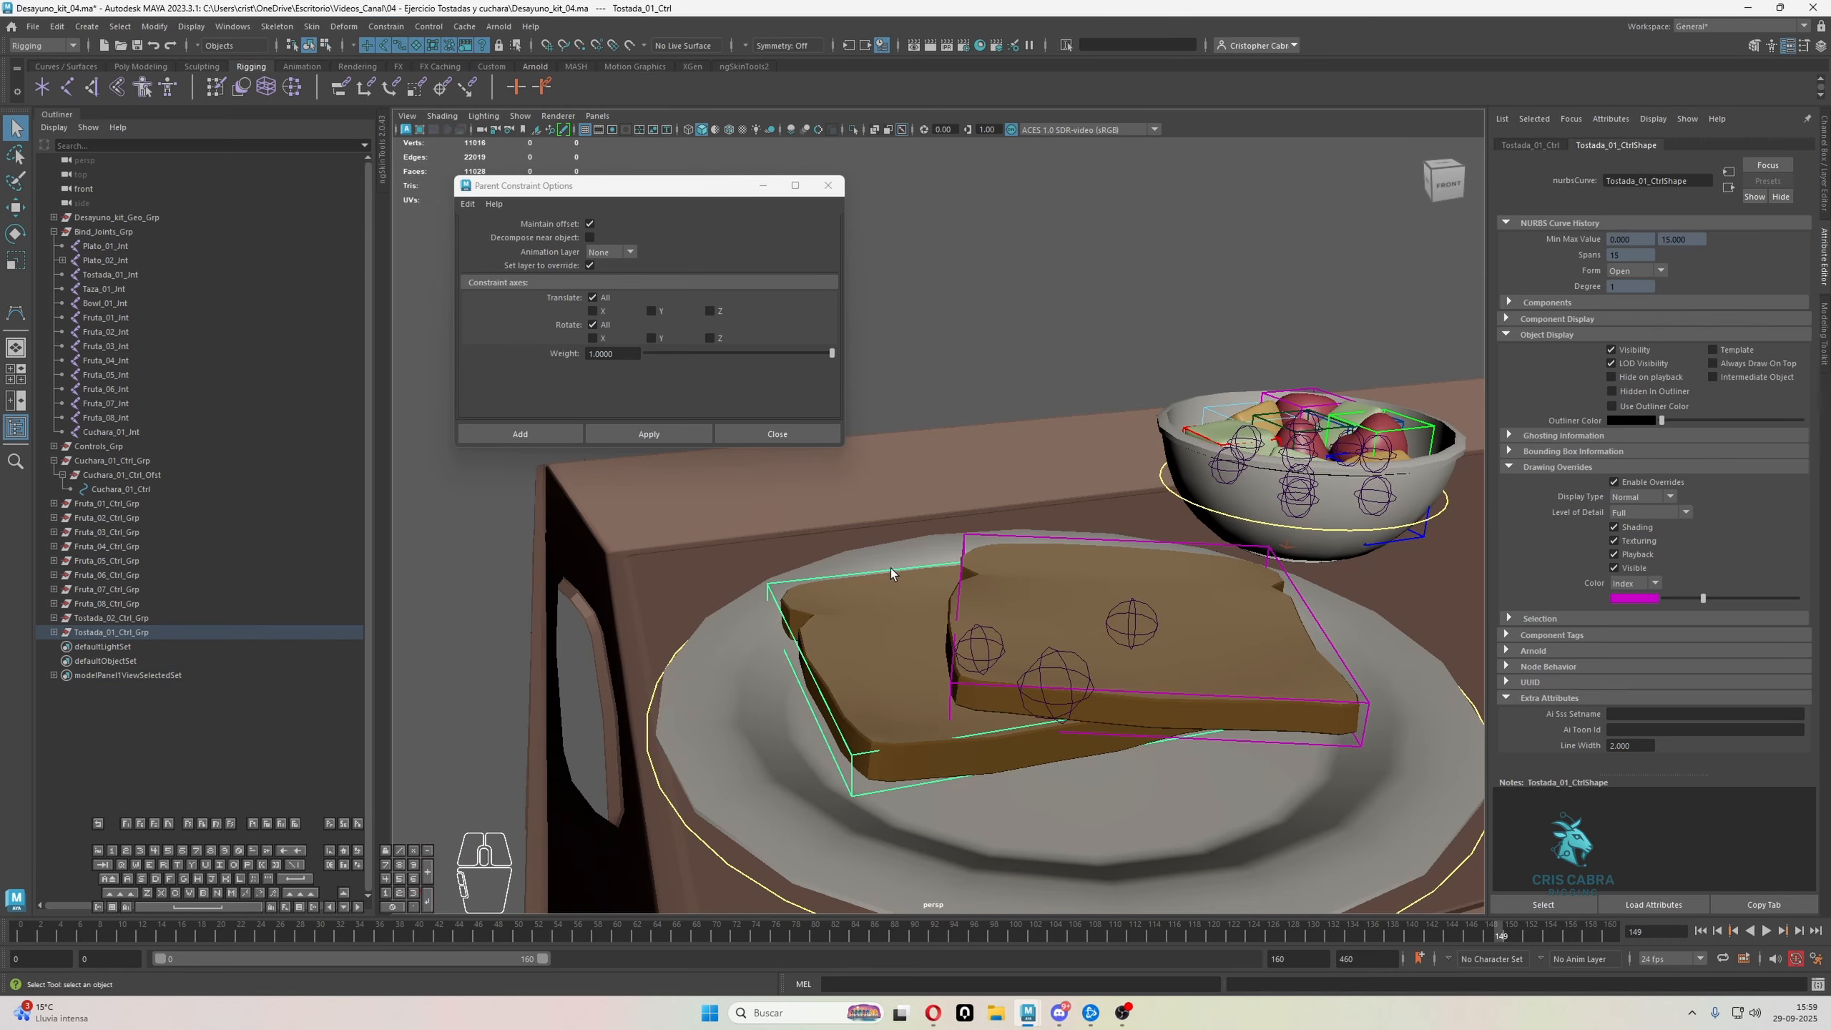
left_click(980, 630, "shift")
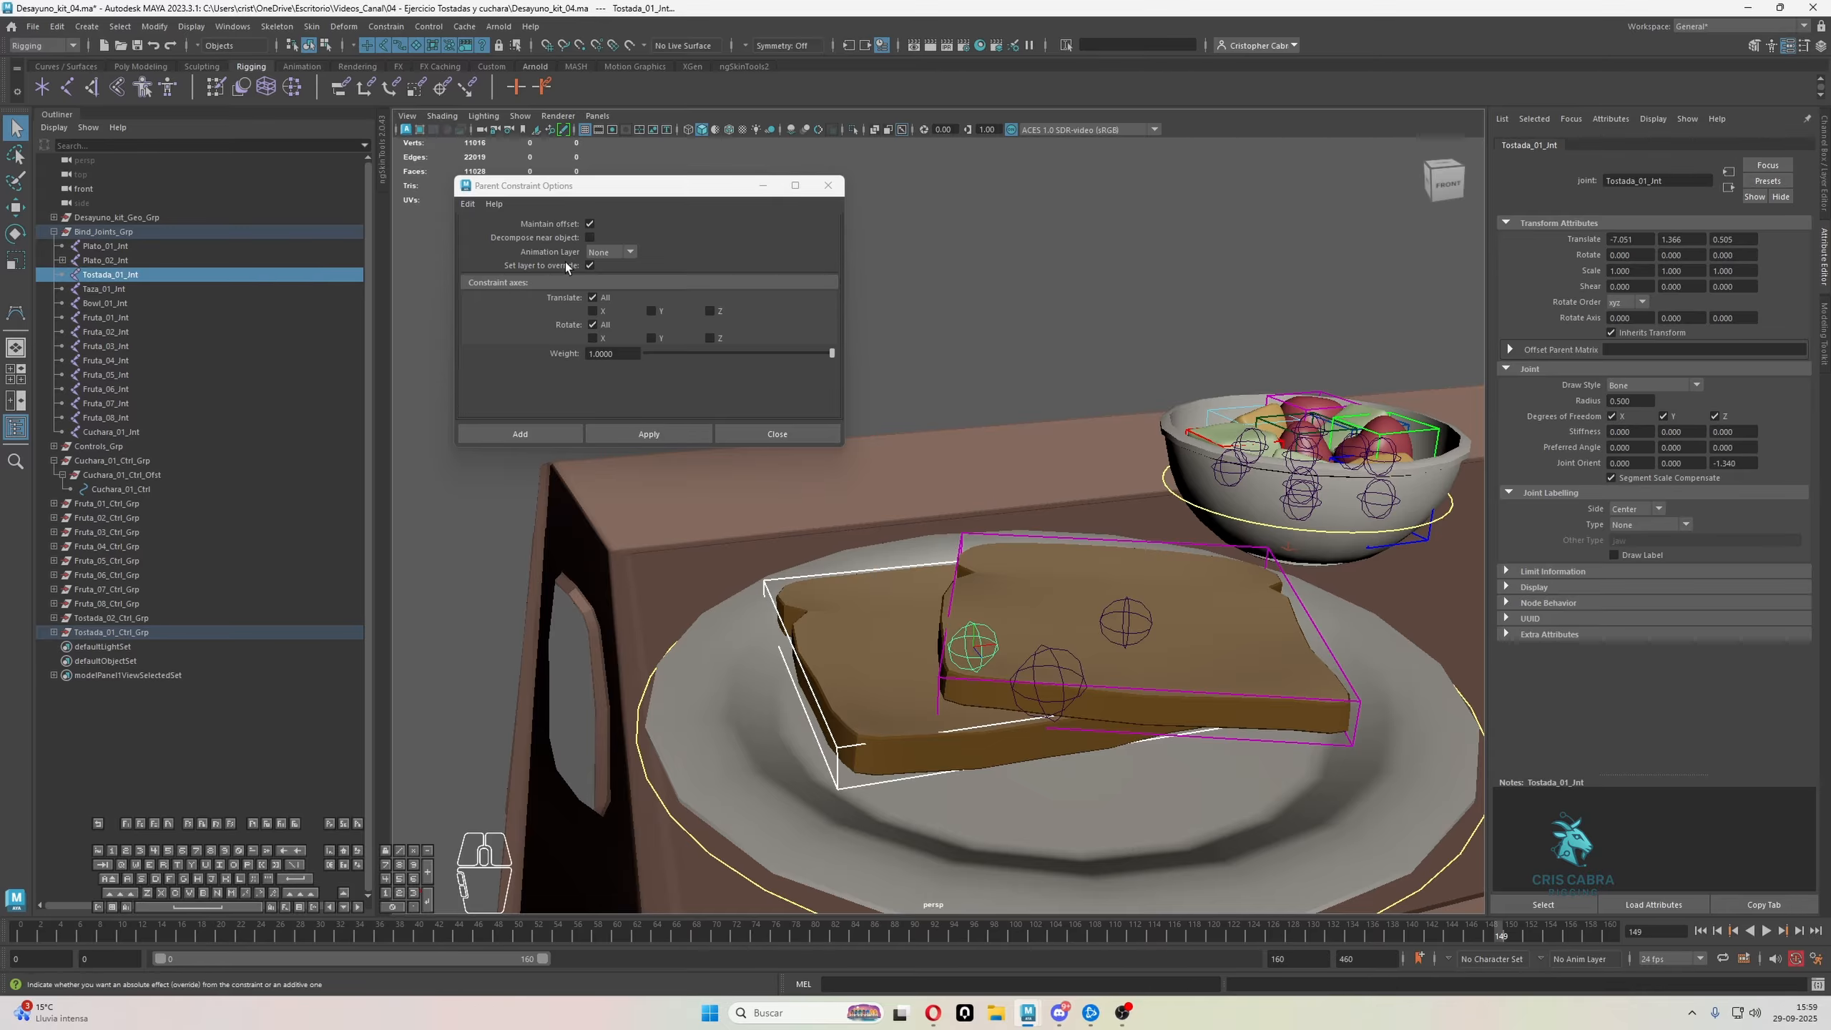
left_click(669, 432)
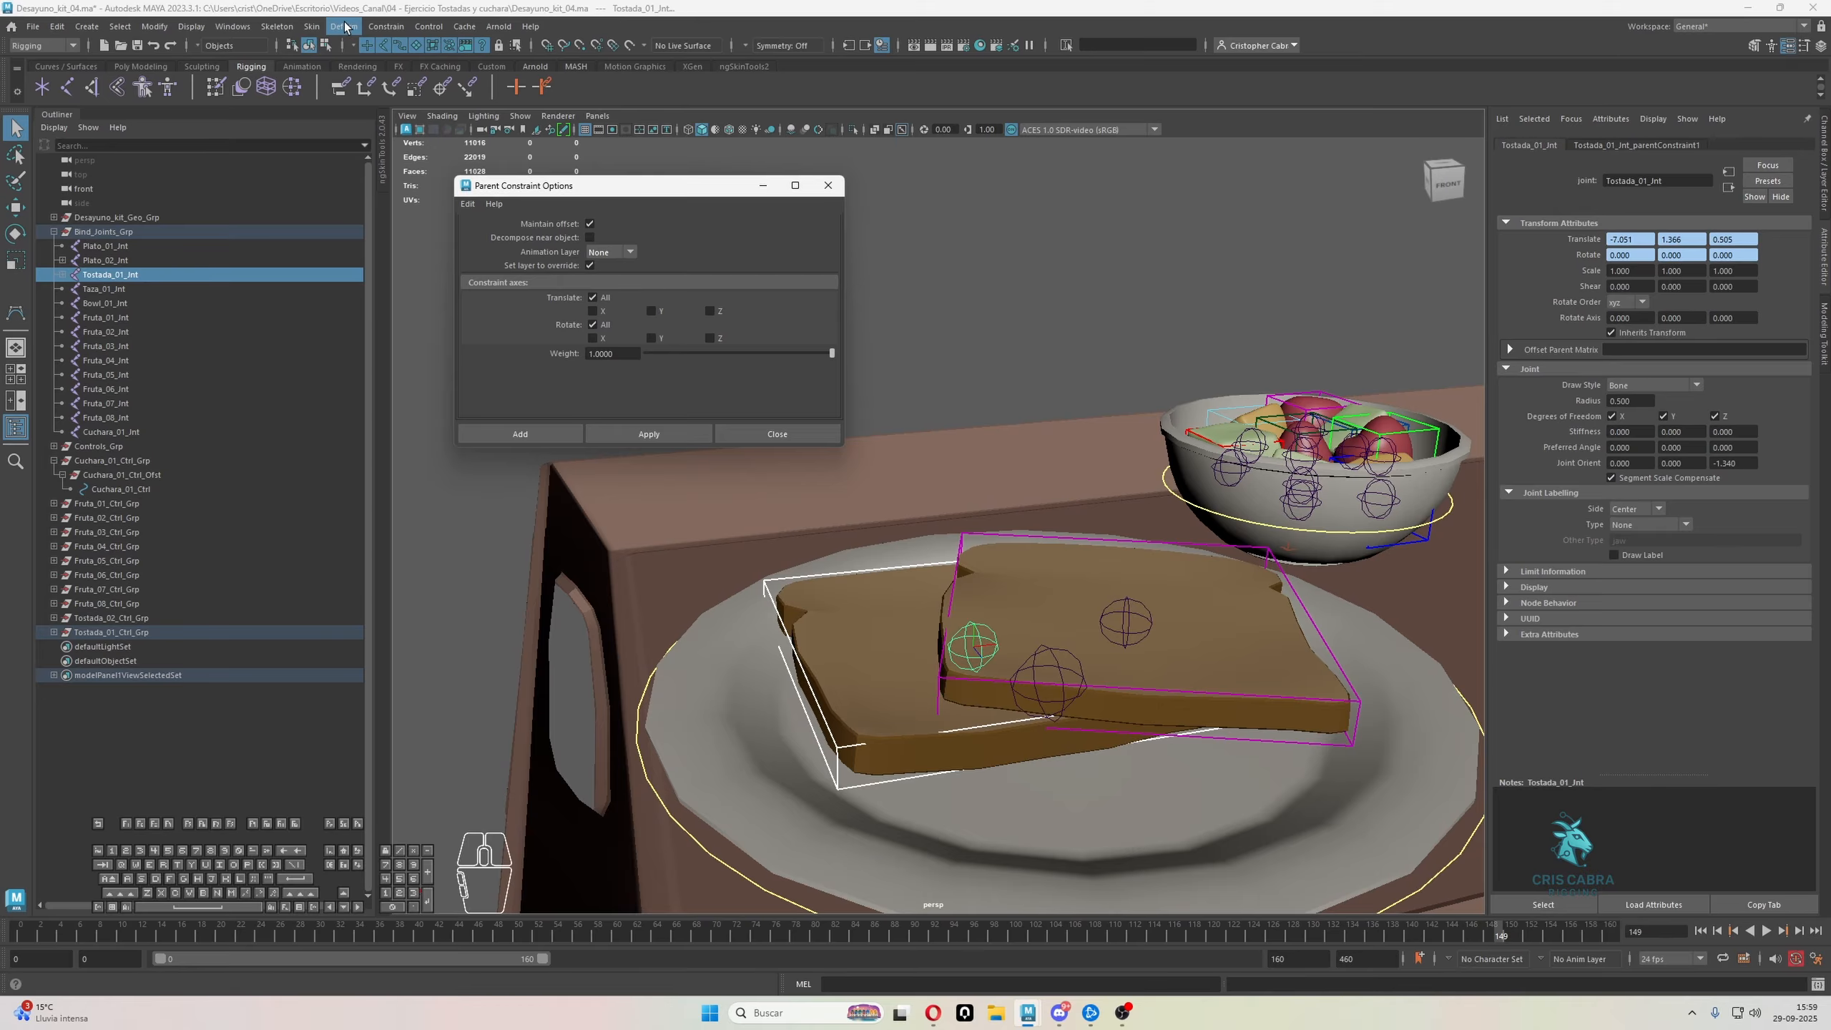
left_click(384, 27)
left_click(410, 108)
Test Tostada_02_Ctrl by moving, rotating and scaling it, and undo the test changes
middle_click_drag(1294, 587, 1070, 496, "alt")
left_click(1066, 477)
key("w")
left_click_drag(1015, 526, 1001, 401, "alt")
key("ctrl+z")
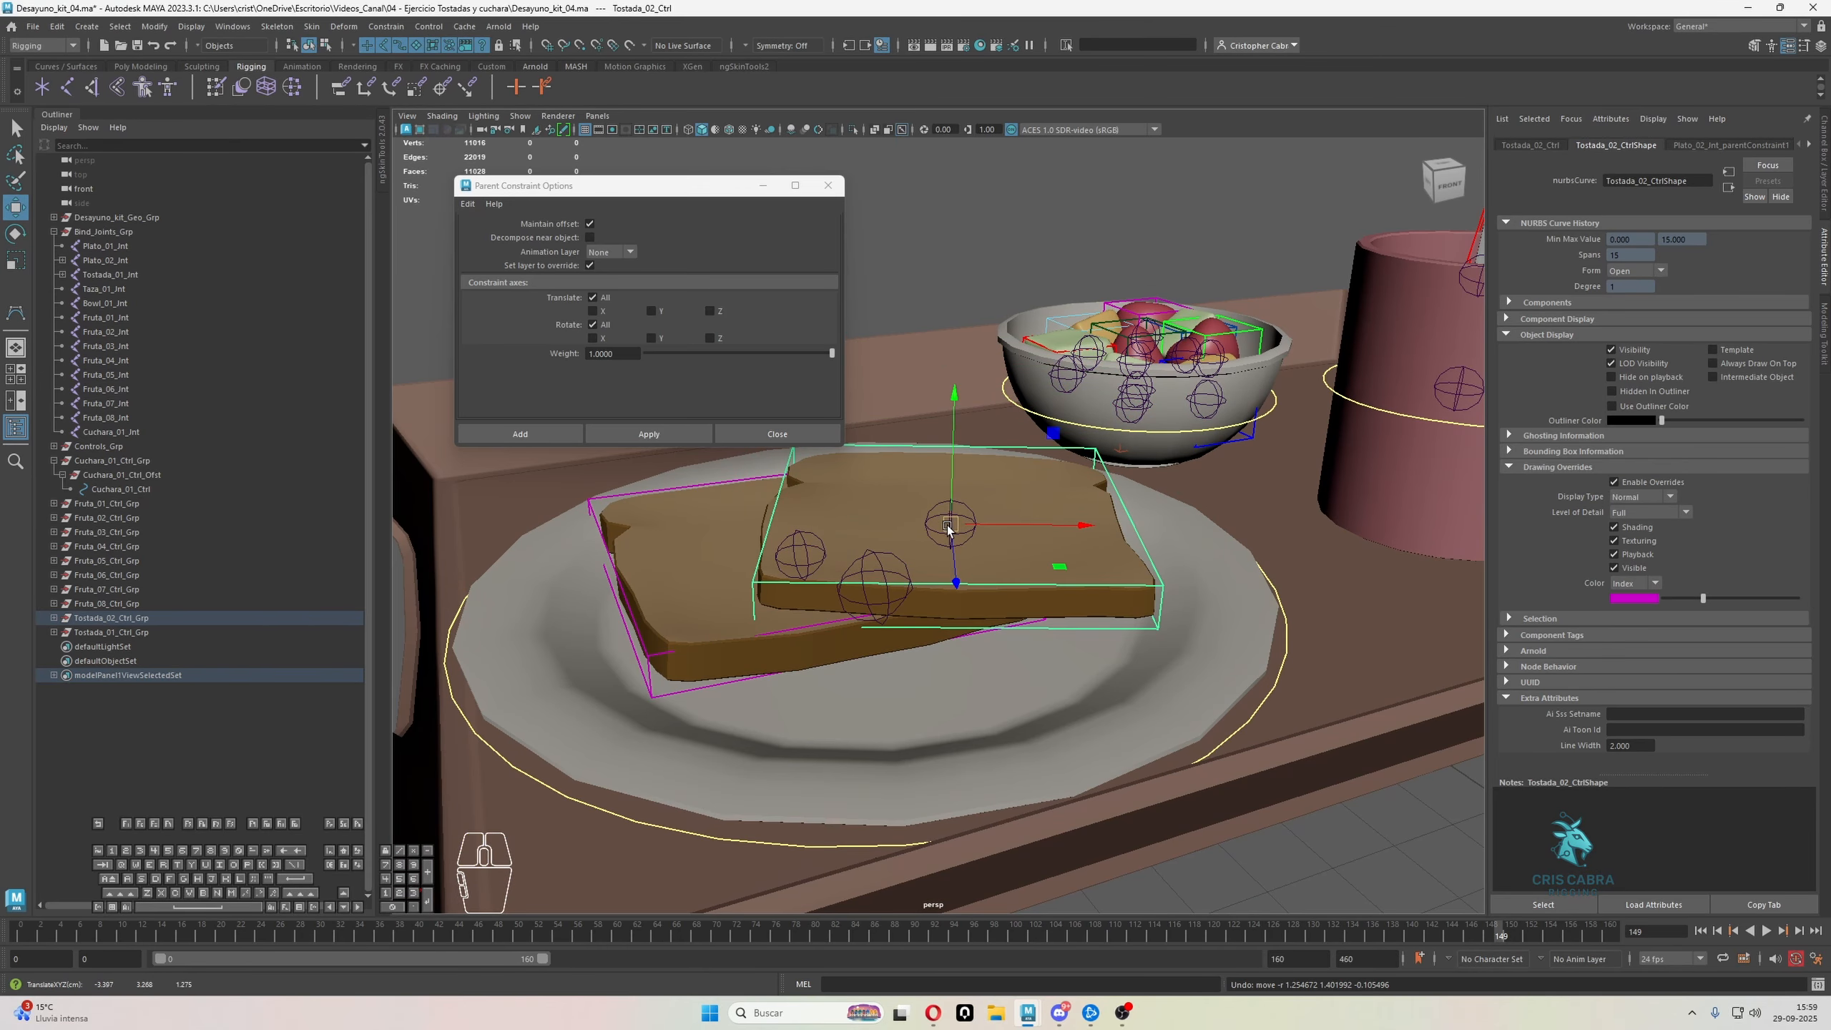
key("e")
left_click_drag(948, 526, 992, 447)
key("r")
key("ctrl+z")
key("ctrl+z")
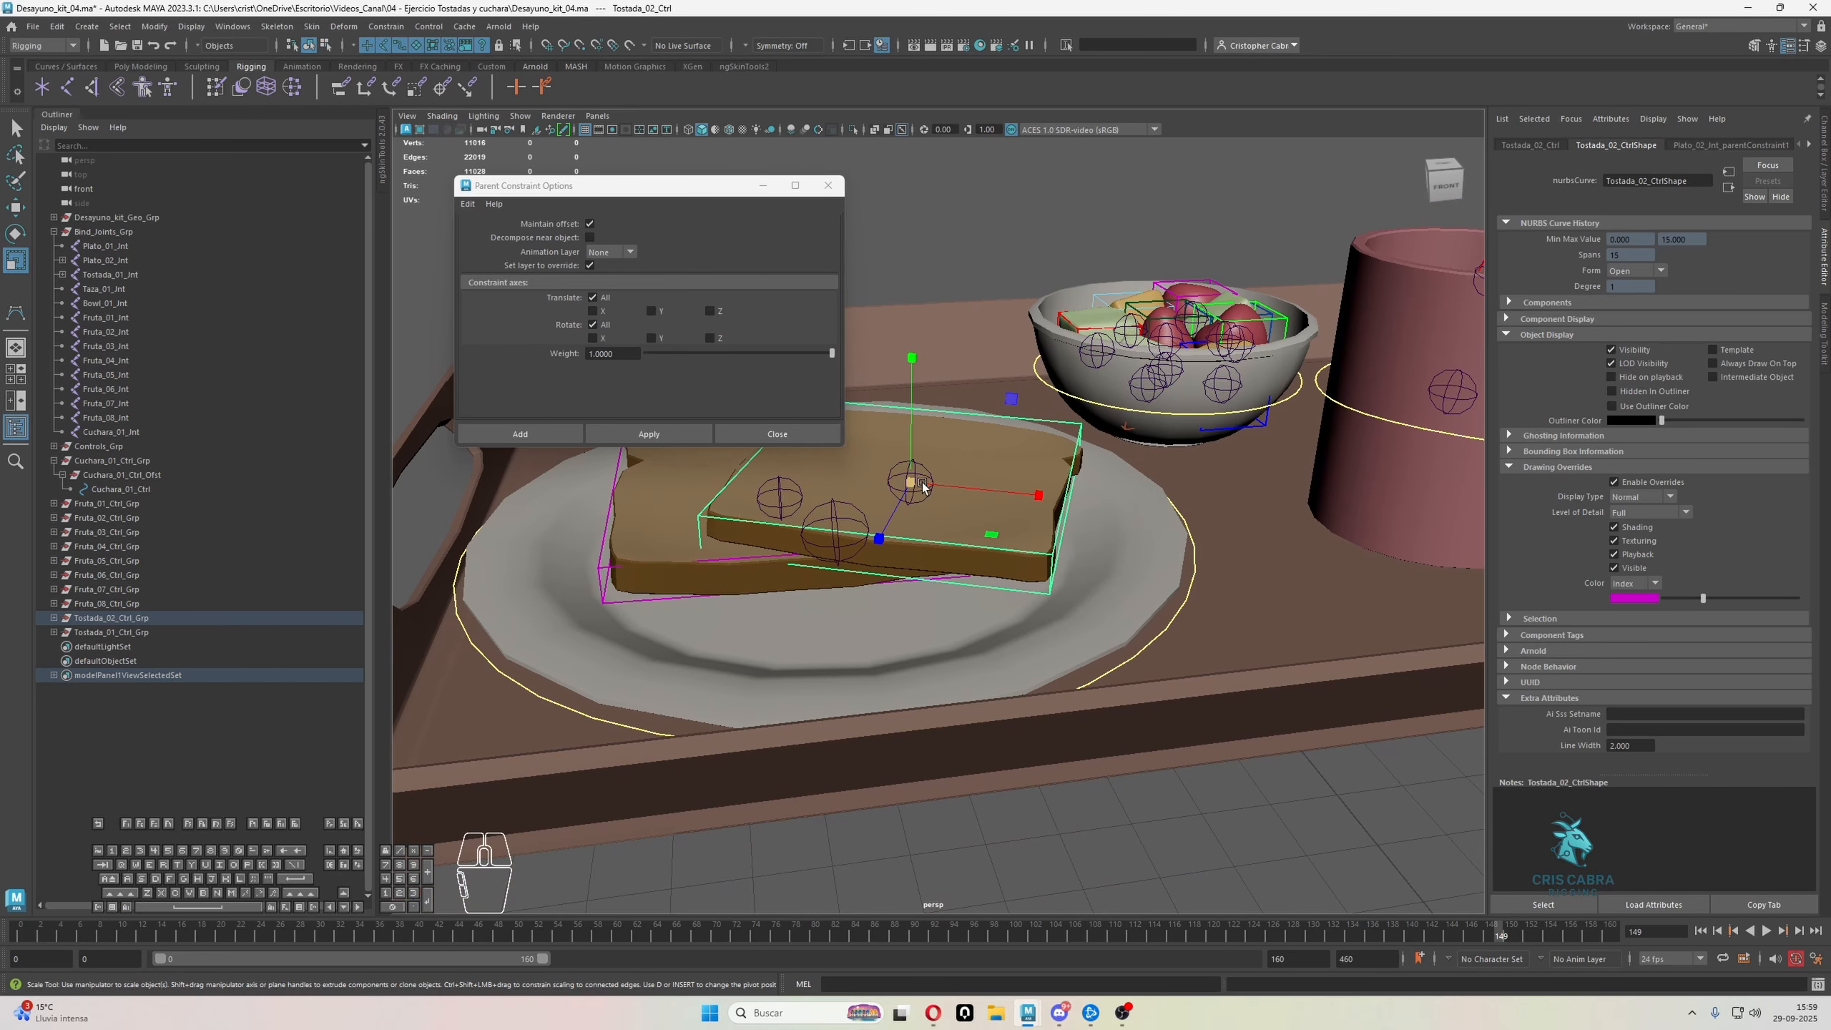
left_click_drag(889, 491, 915, 513, "alt")
scroll(914, 513, "down", 3)
Apply parent and scale constraints from the plate's yellow ring control to its joint, Plato_01_Jnt
key("q")
left_click(1141, 594)
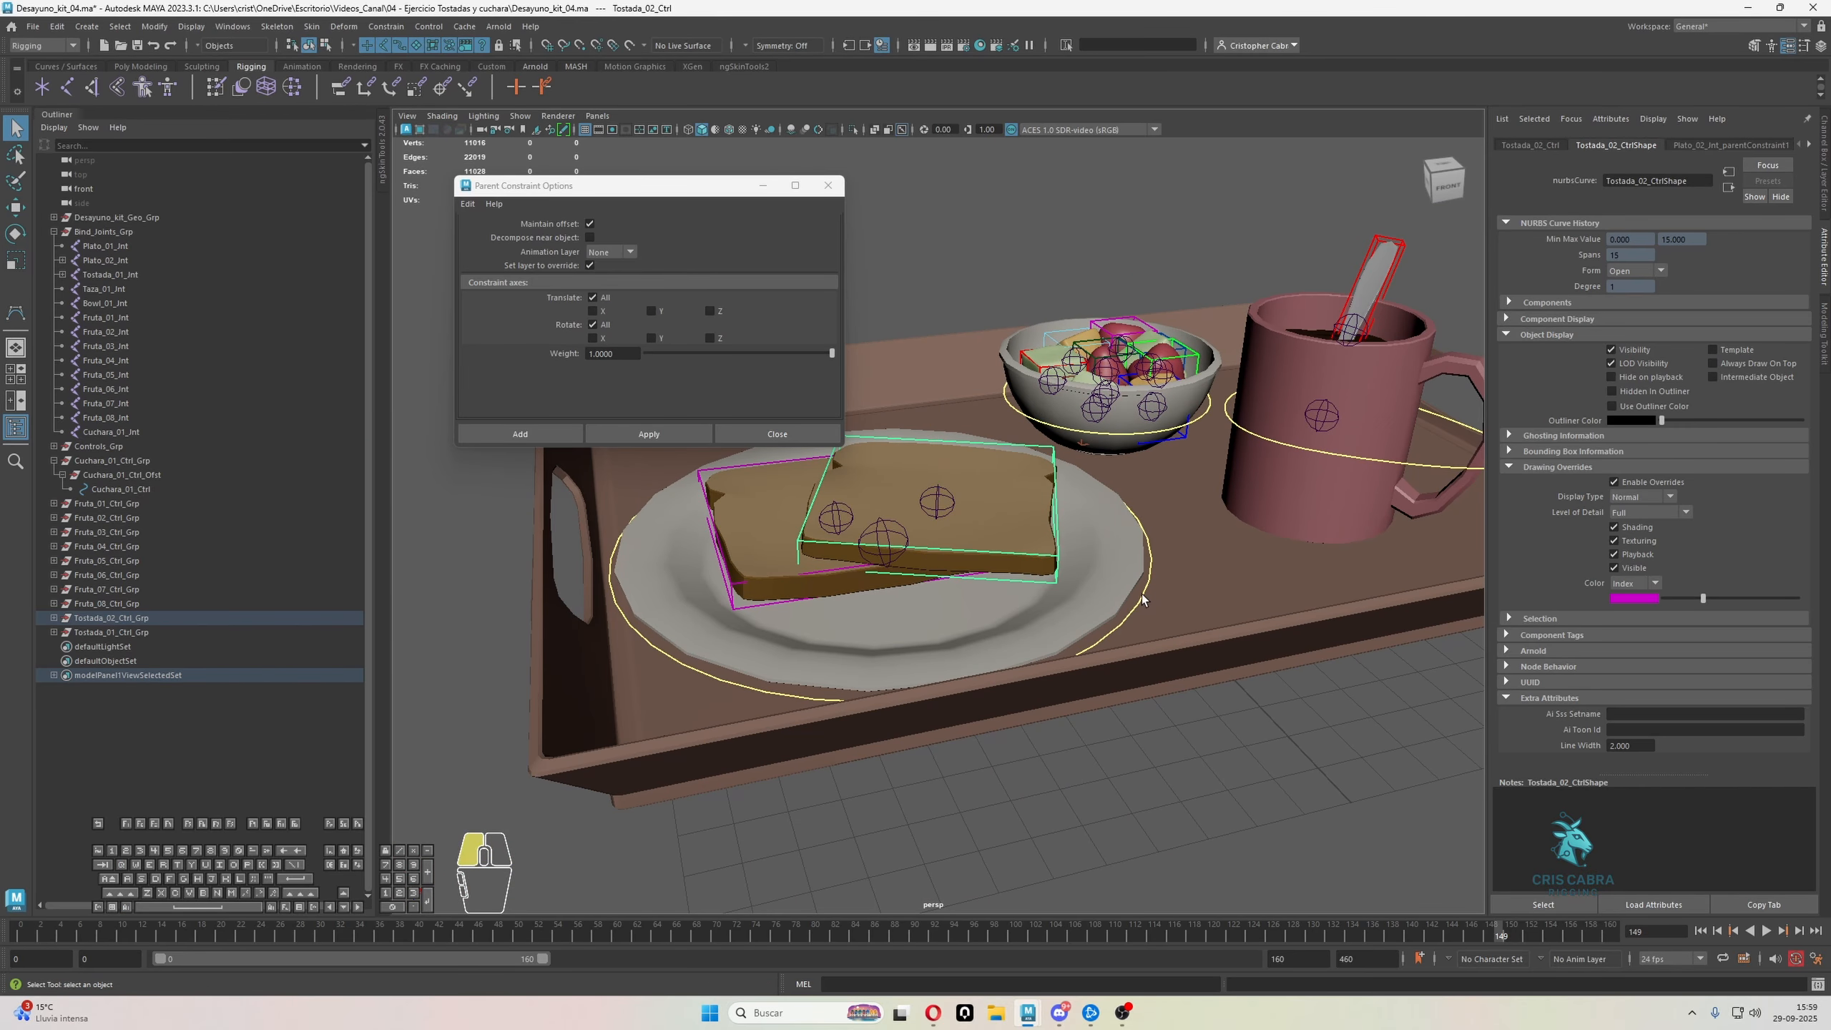
left_click(886, 534, "shift")
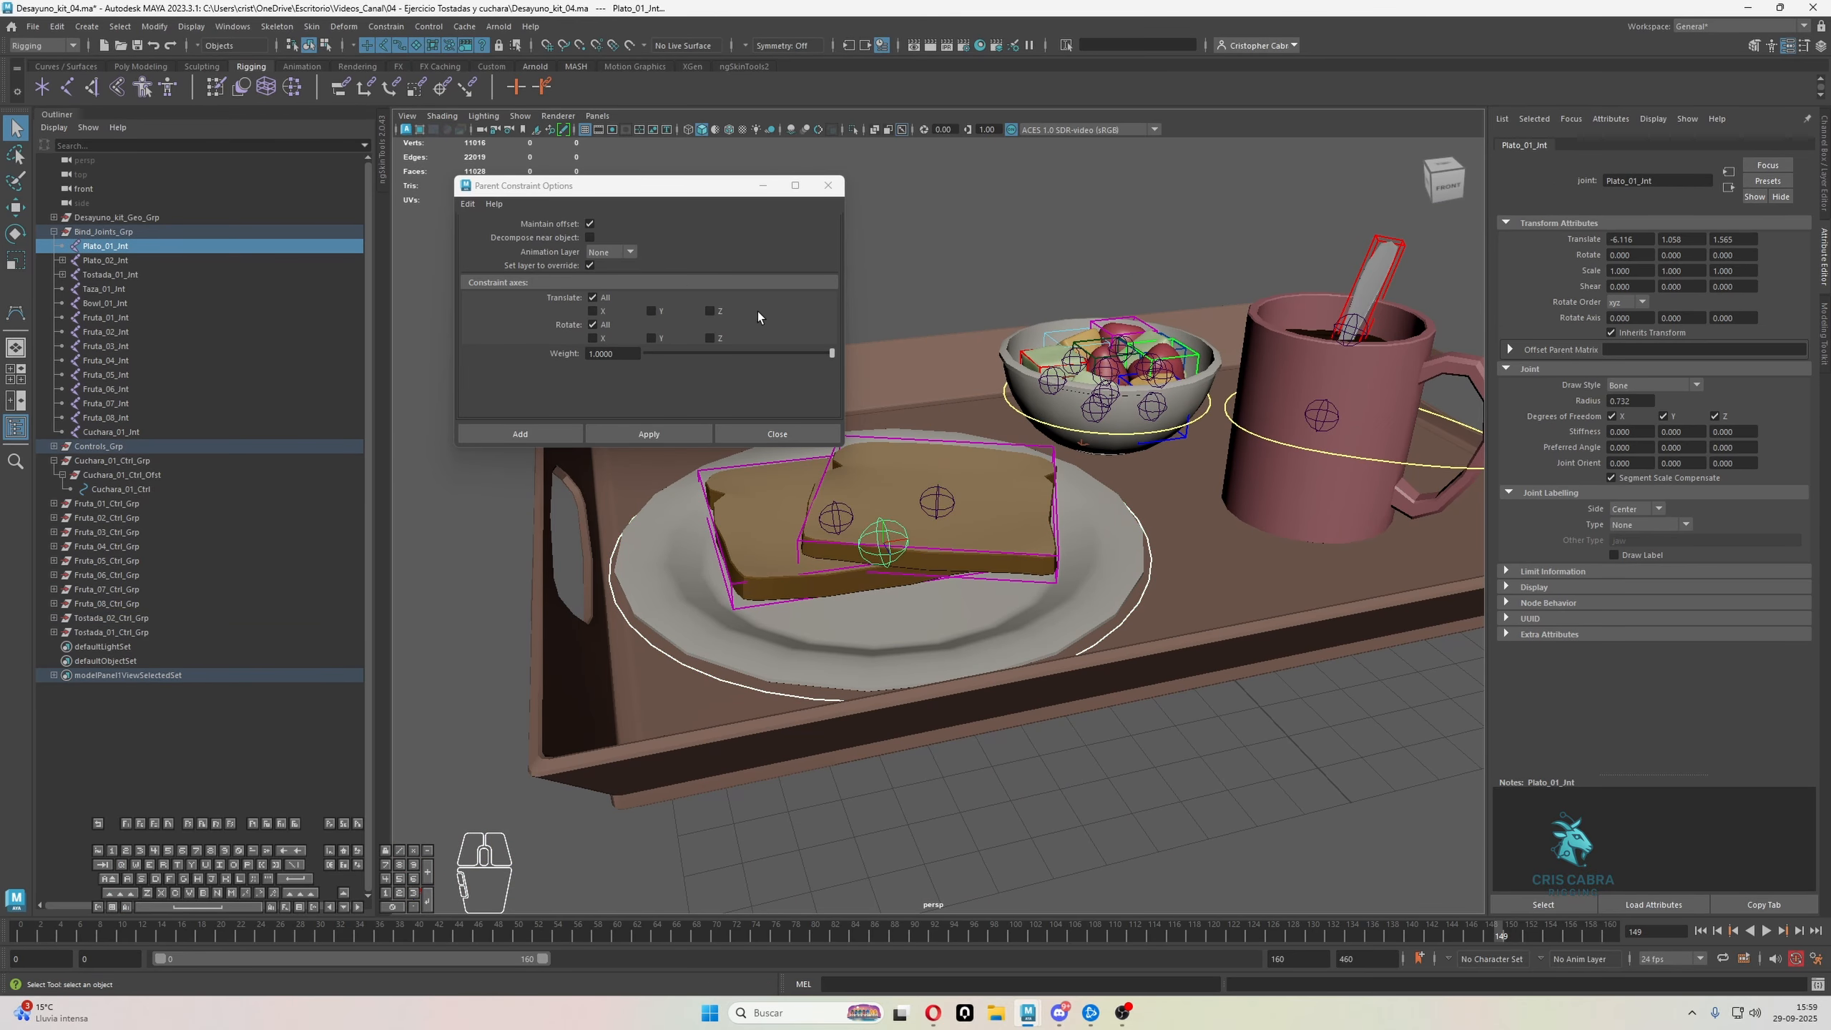
left_click(681, 435)
left_click(344, 27)
mouse_move(386, 27)
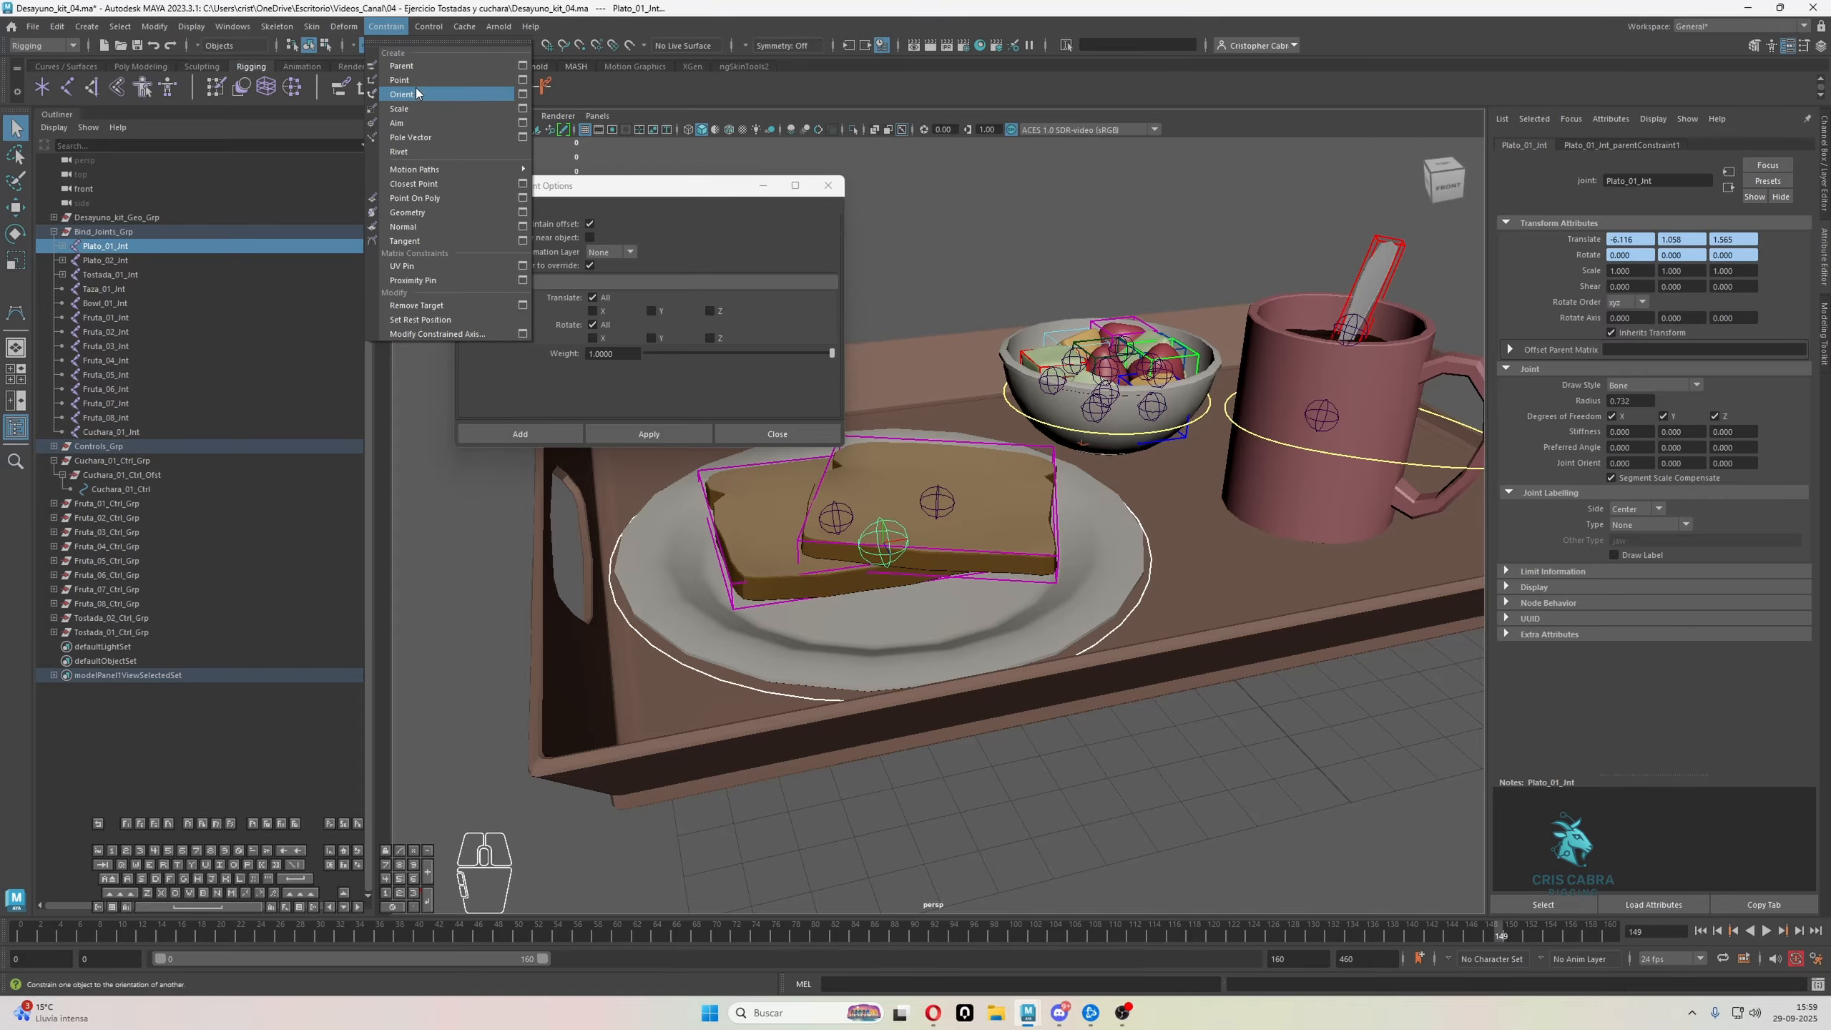
left_click(417, 112)
Apply parent and scale constraints from the red Fruta_01_Ctrl to the green fruit cube's joint, Fruta_01_Jnt
middle_click_drag(952, 409, 923, 439, "alt")
right_click_drag(924, 439, 979, 653, "alt")
left_click_drag(979, 653, 999, 696, "alt")
middle_click_drag(998, 696, 1051, 728, "alt")
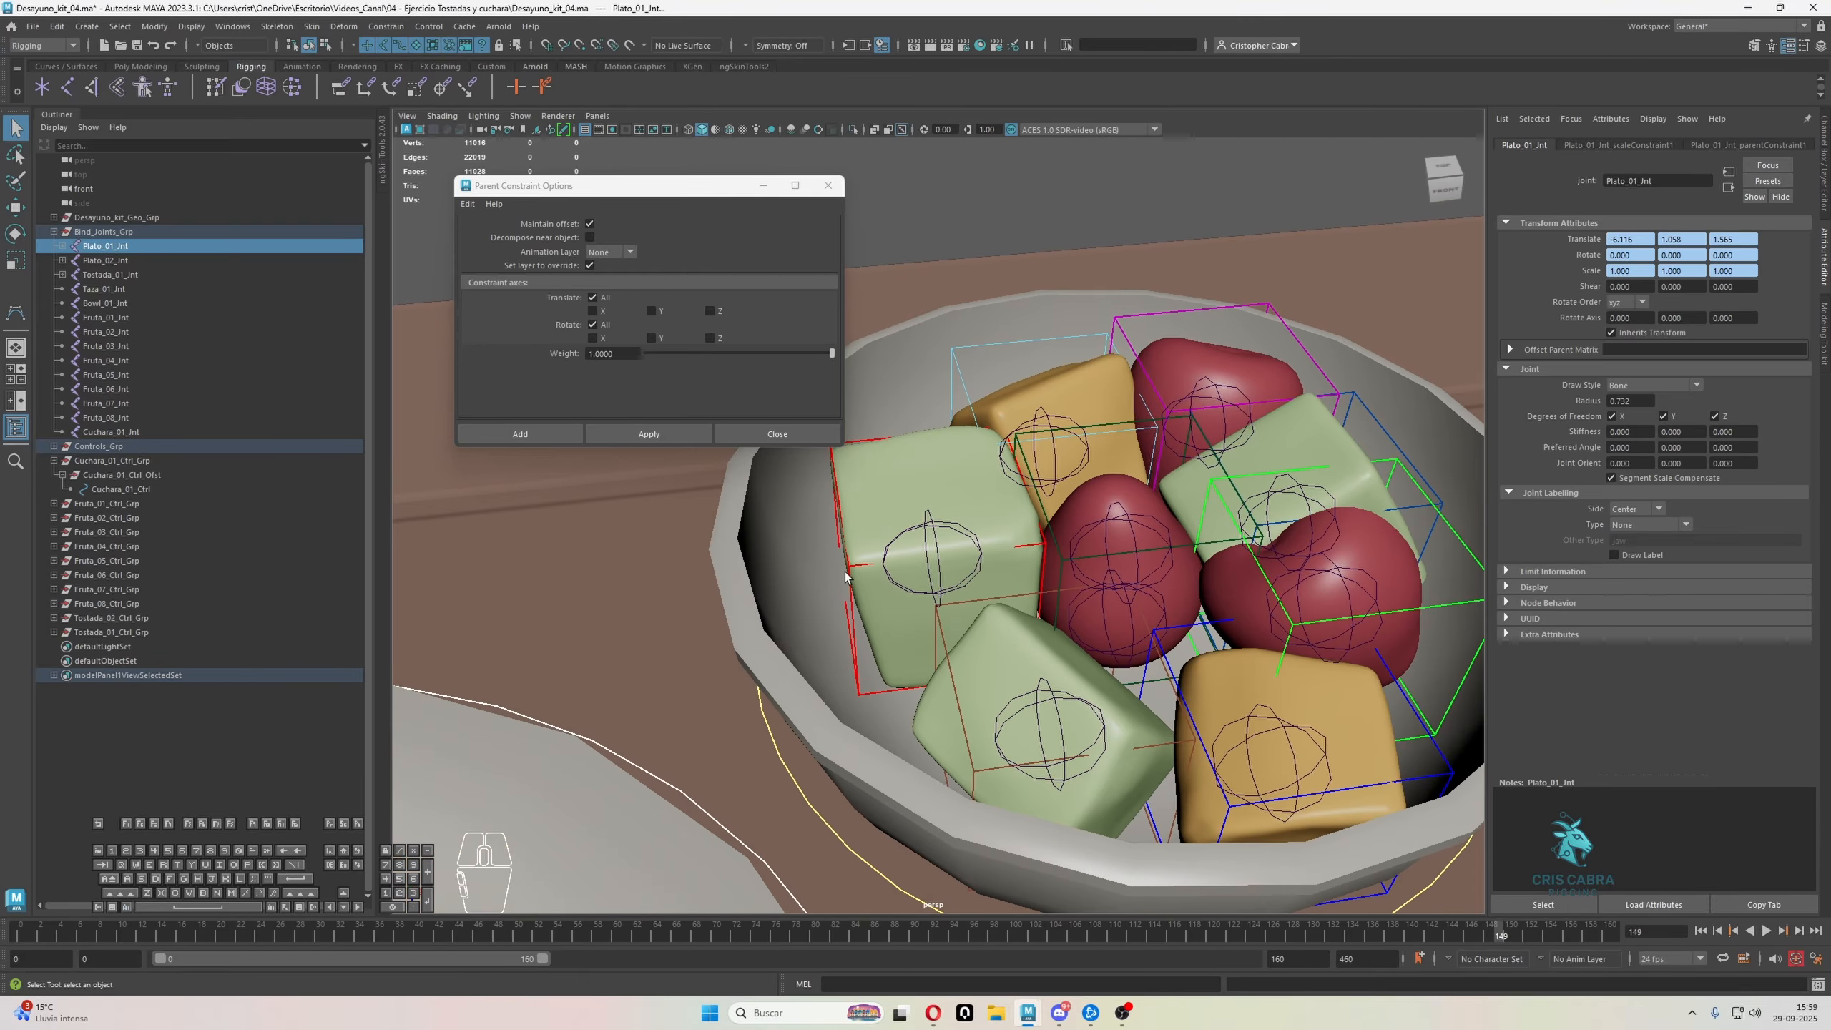
left_click(845, 575)
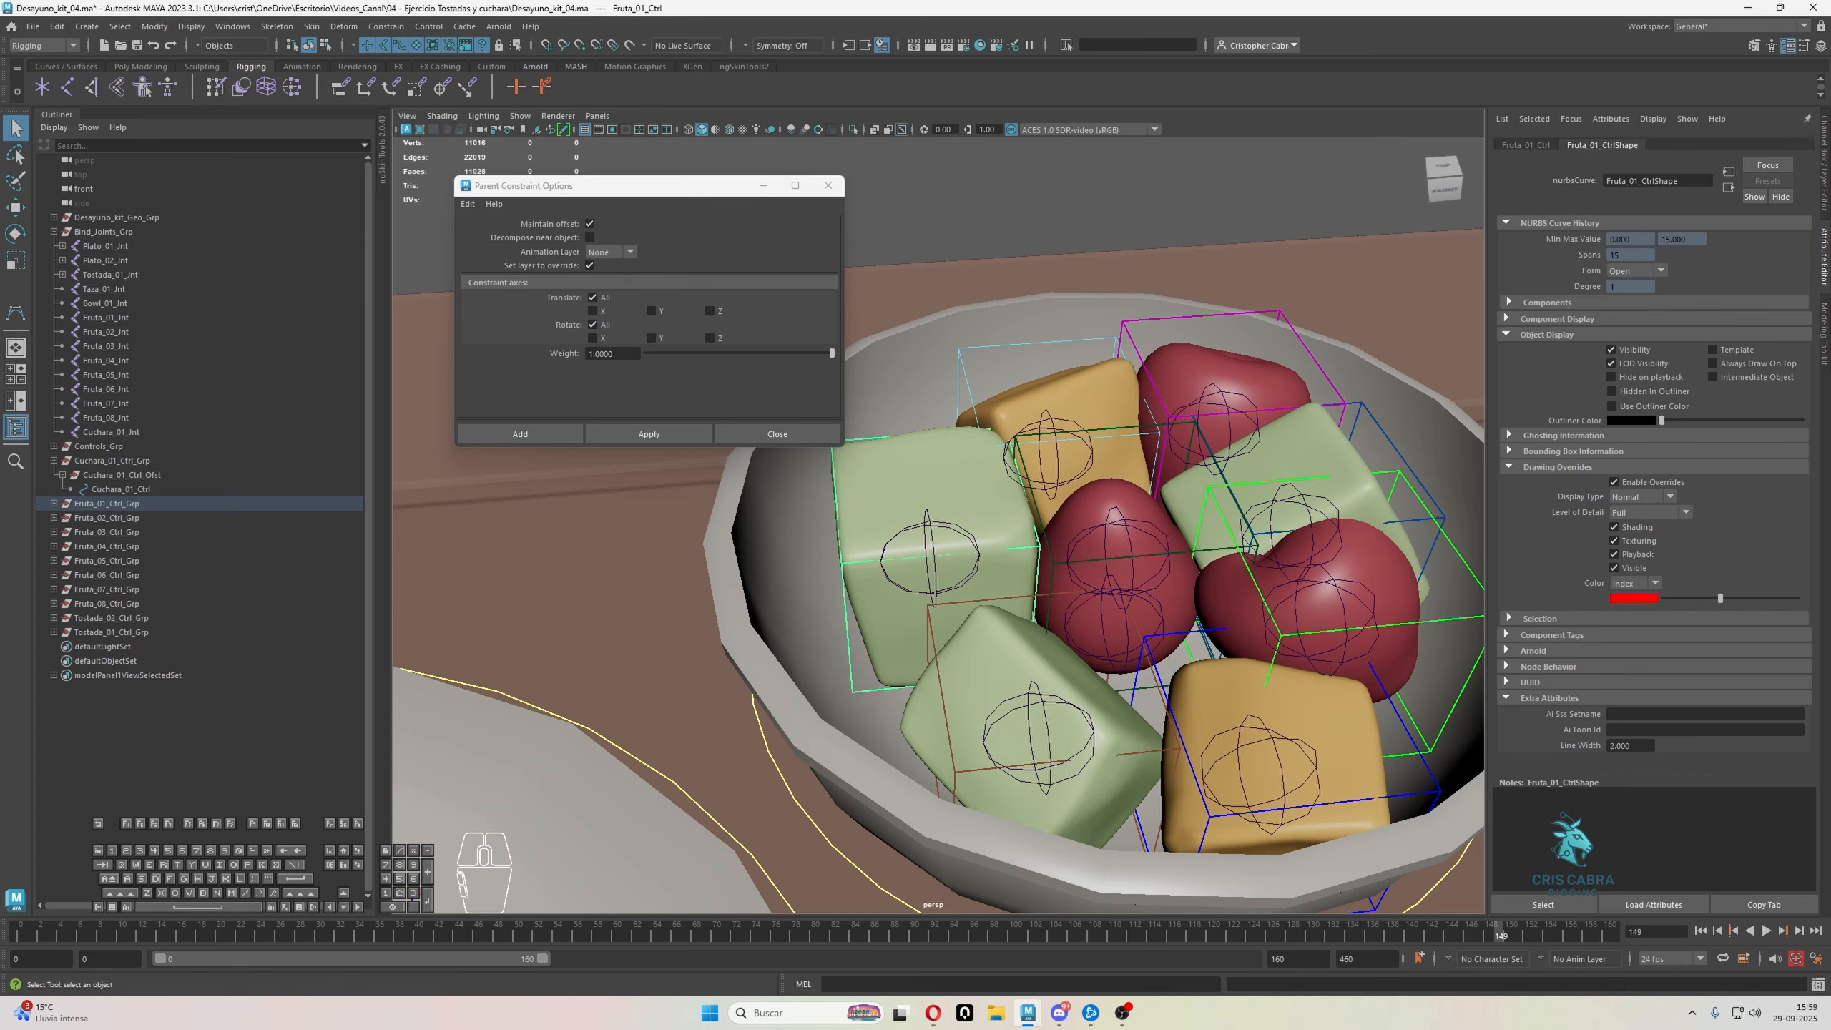
left_click(927, 516, "shift")
left_click(649, 434)
left_click(389, 28)
left_click(426, 112)
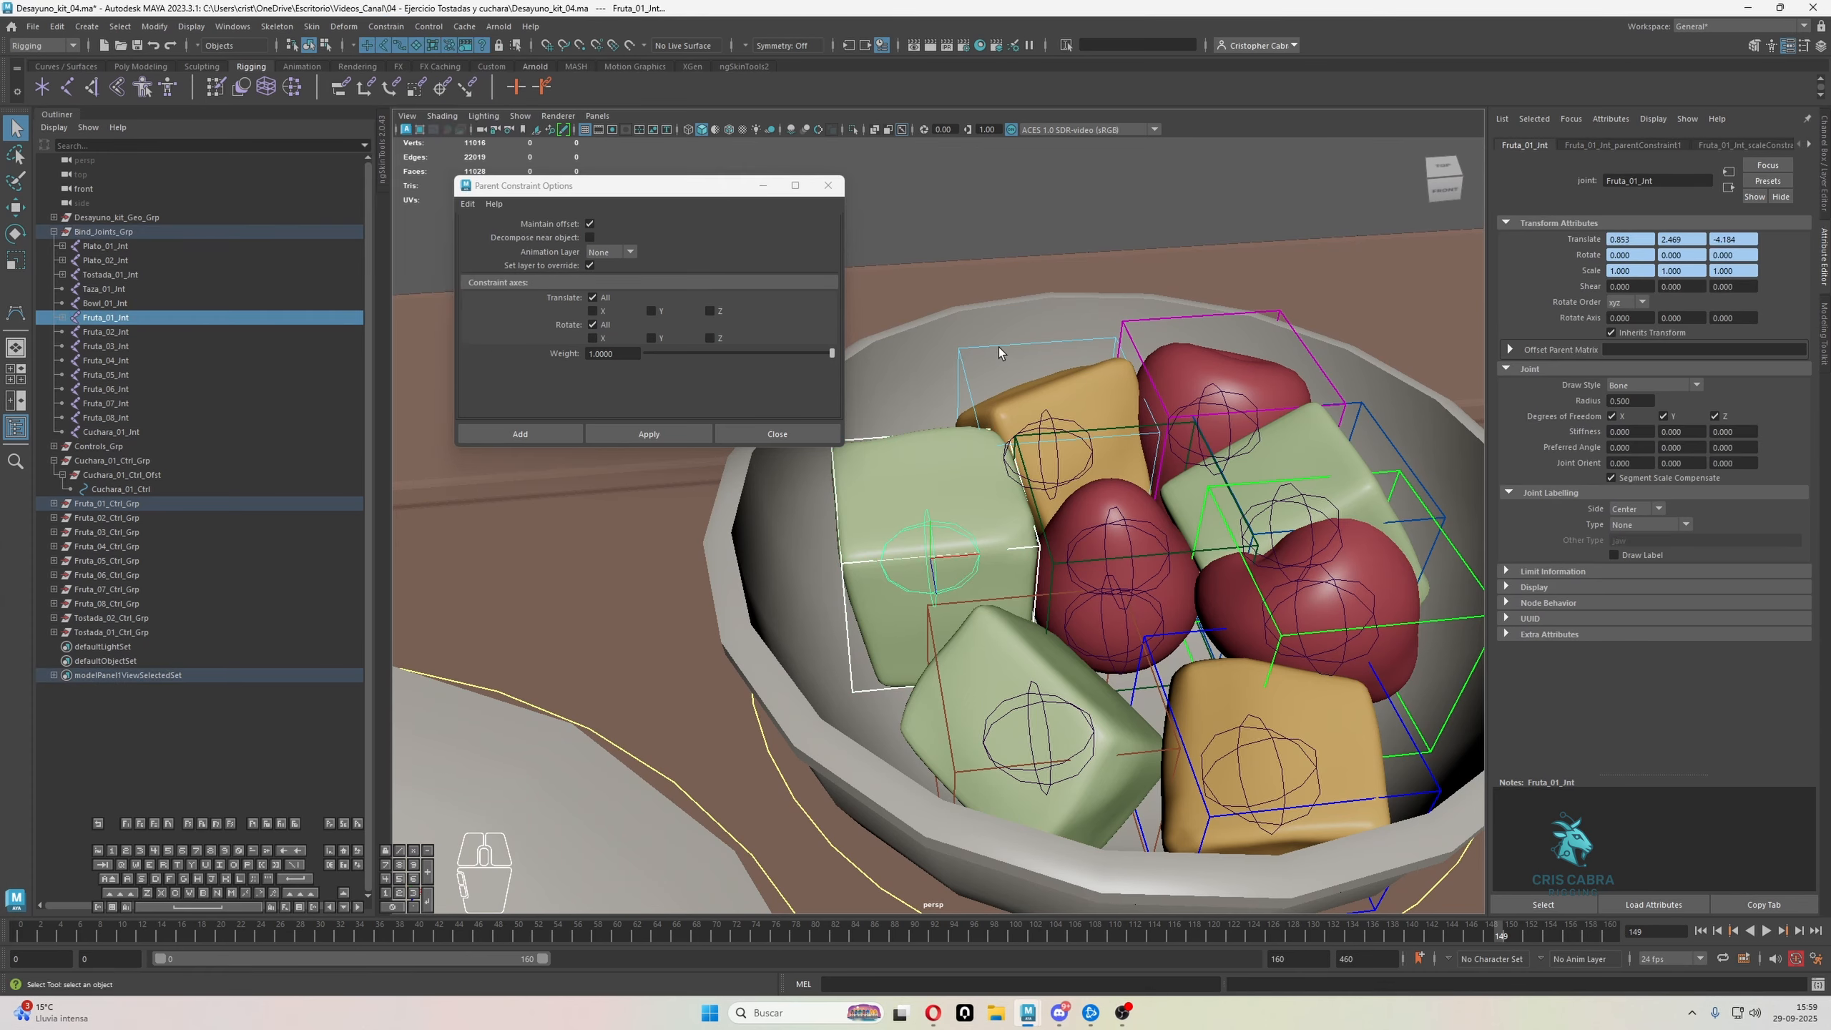
Apply parent and scale constraints from the light-blue control to the joint of the yellow fruit piece at the back of the bowl
left_click(999, 353)
key("Return")
left_click_drag(1009, 461, 1075, 505, "alt")
left_click(1058, 434, "shift")
left_click(397, 28)
left_click(423, 63)
left_click(393, 27)
left_click(424, 110)
Apply parent and scale constraints from the magenta control to the back red fruit's joint, Fruta_03_Jnt
left_click_drag(1081, 382, 1150, 281, "alt")
left_click(1150, 276)
left_click(1076, 348, "shift")
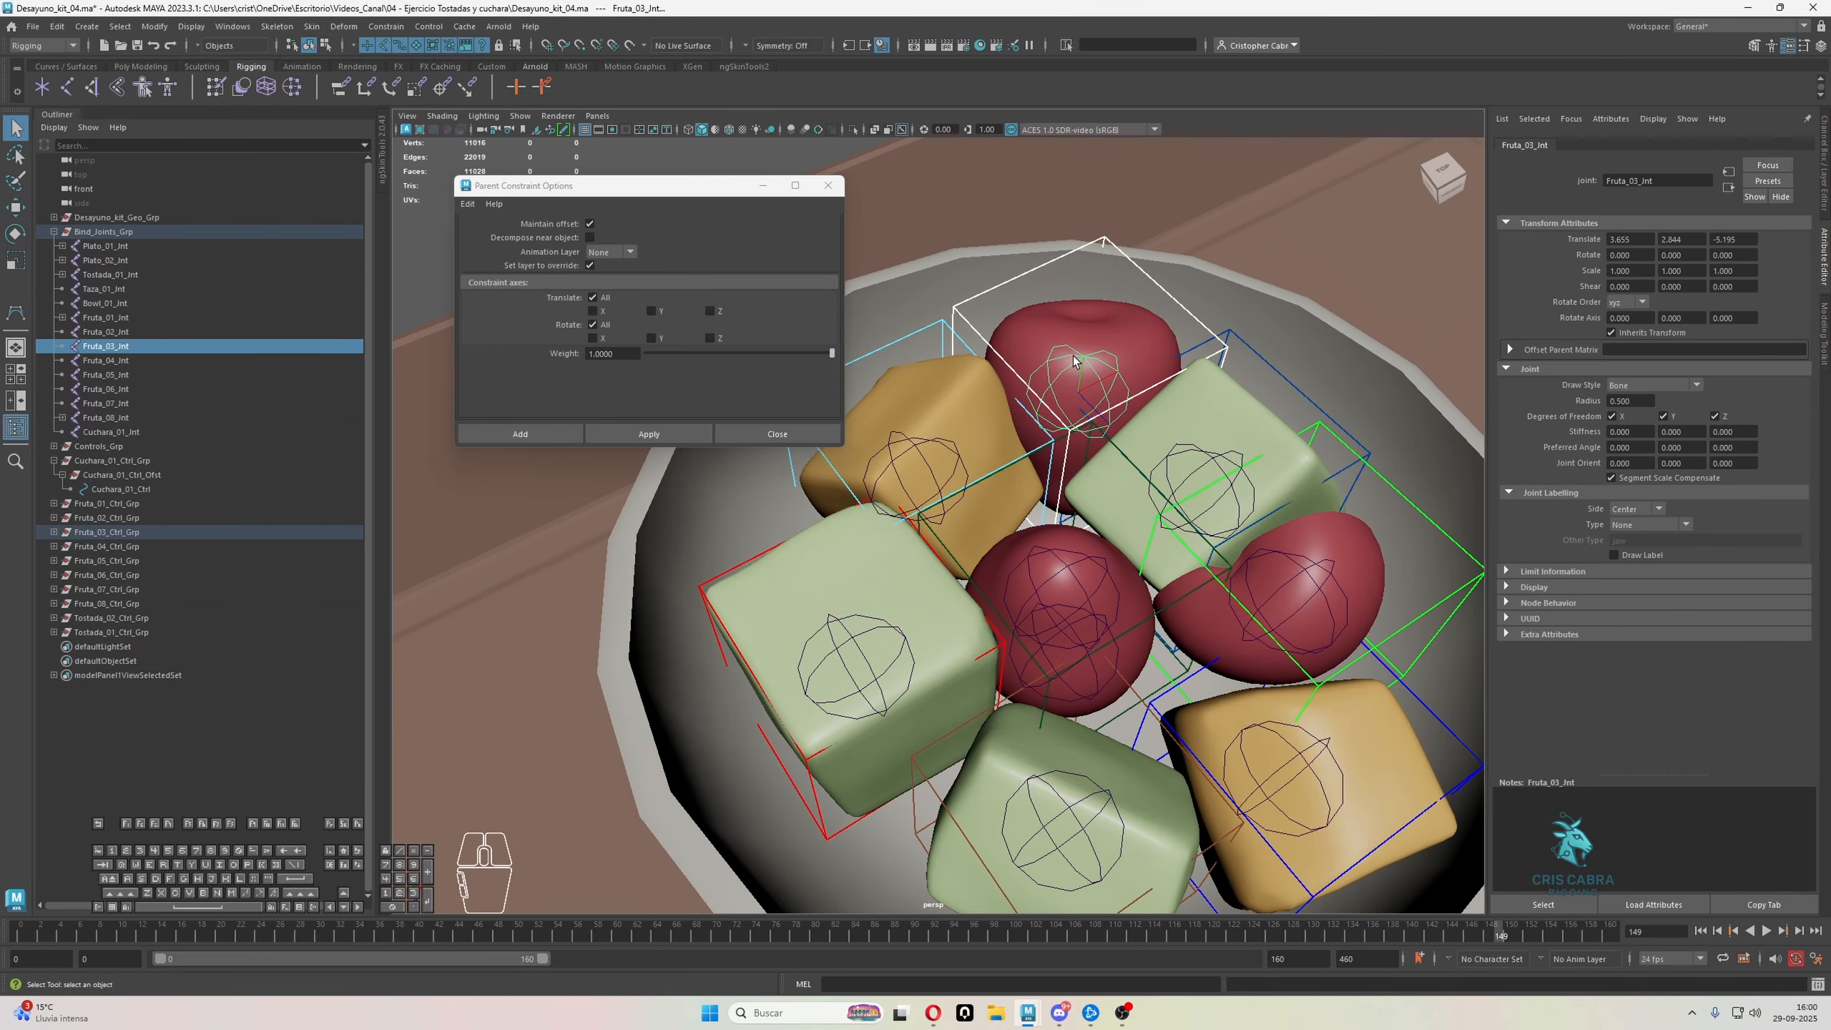
left_click(681, 432)
left_click(385, 26)
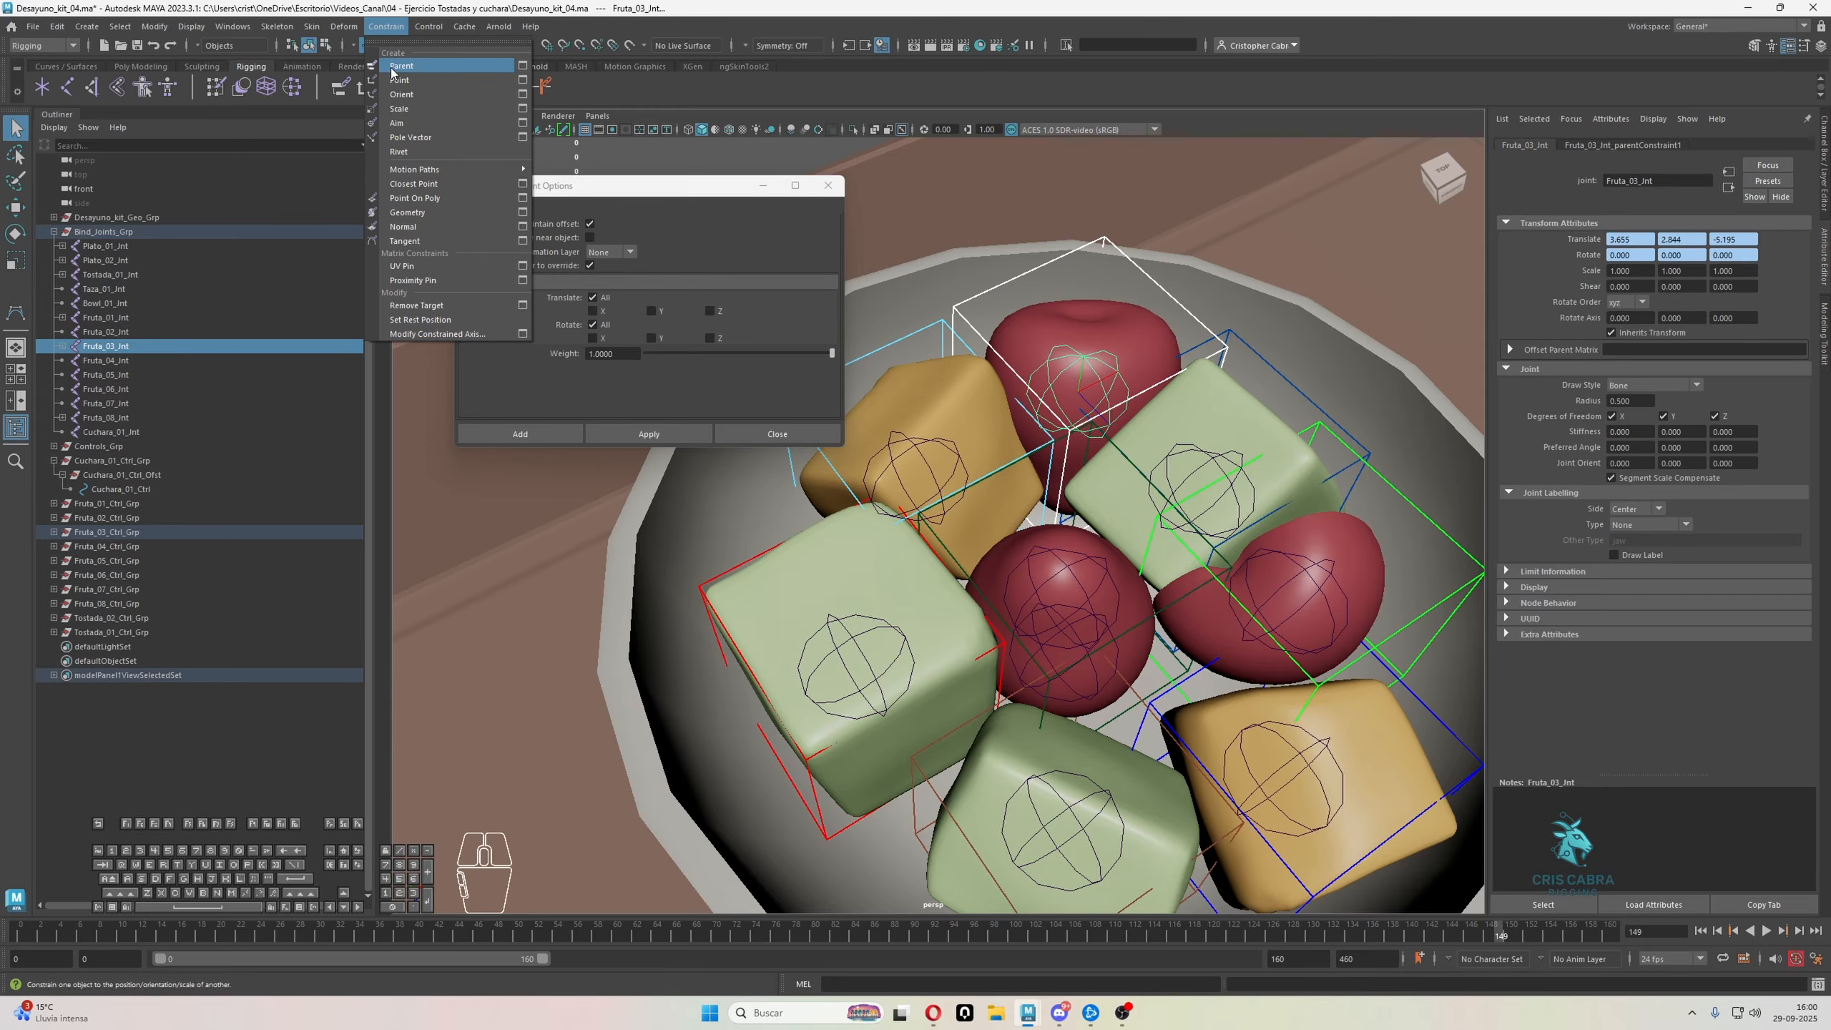
left_click(425, 109)
Apply parent and scale constraints from the dark-blue control to the joint of the green cube between the two outer red fruits
left_click_drag(1170, 349, 1260, 309, "alt")
left_click(1230, 331)
left_click(1205, 415, "shift")
left_click(393, 28)
left_click(423, 62)
left_click(397, 27)
left_click(424, 109)
Apply parent and scale constraints from the bright-green Fruta_05_Ctrl to the red fruit's joint, Fruta_05_Jnt
left_click(1270, 306)
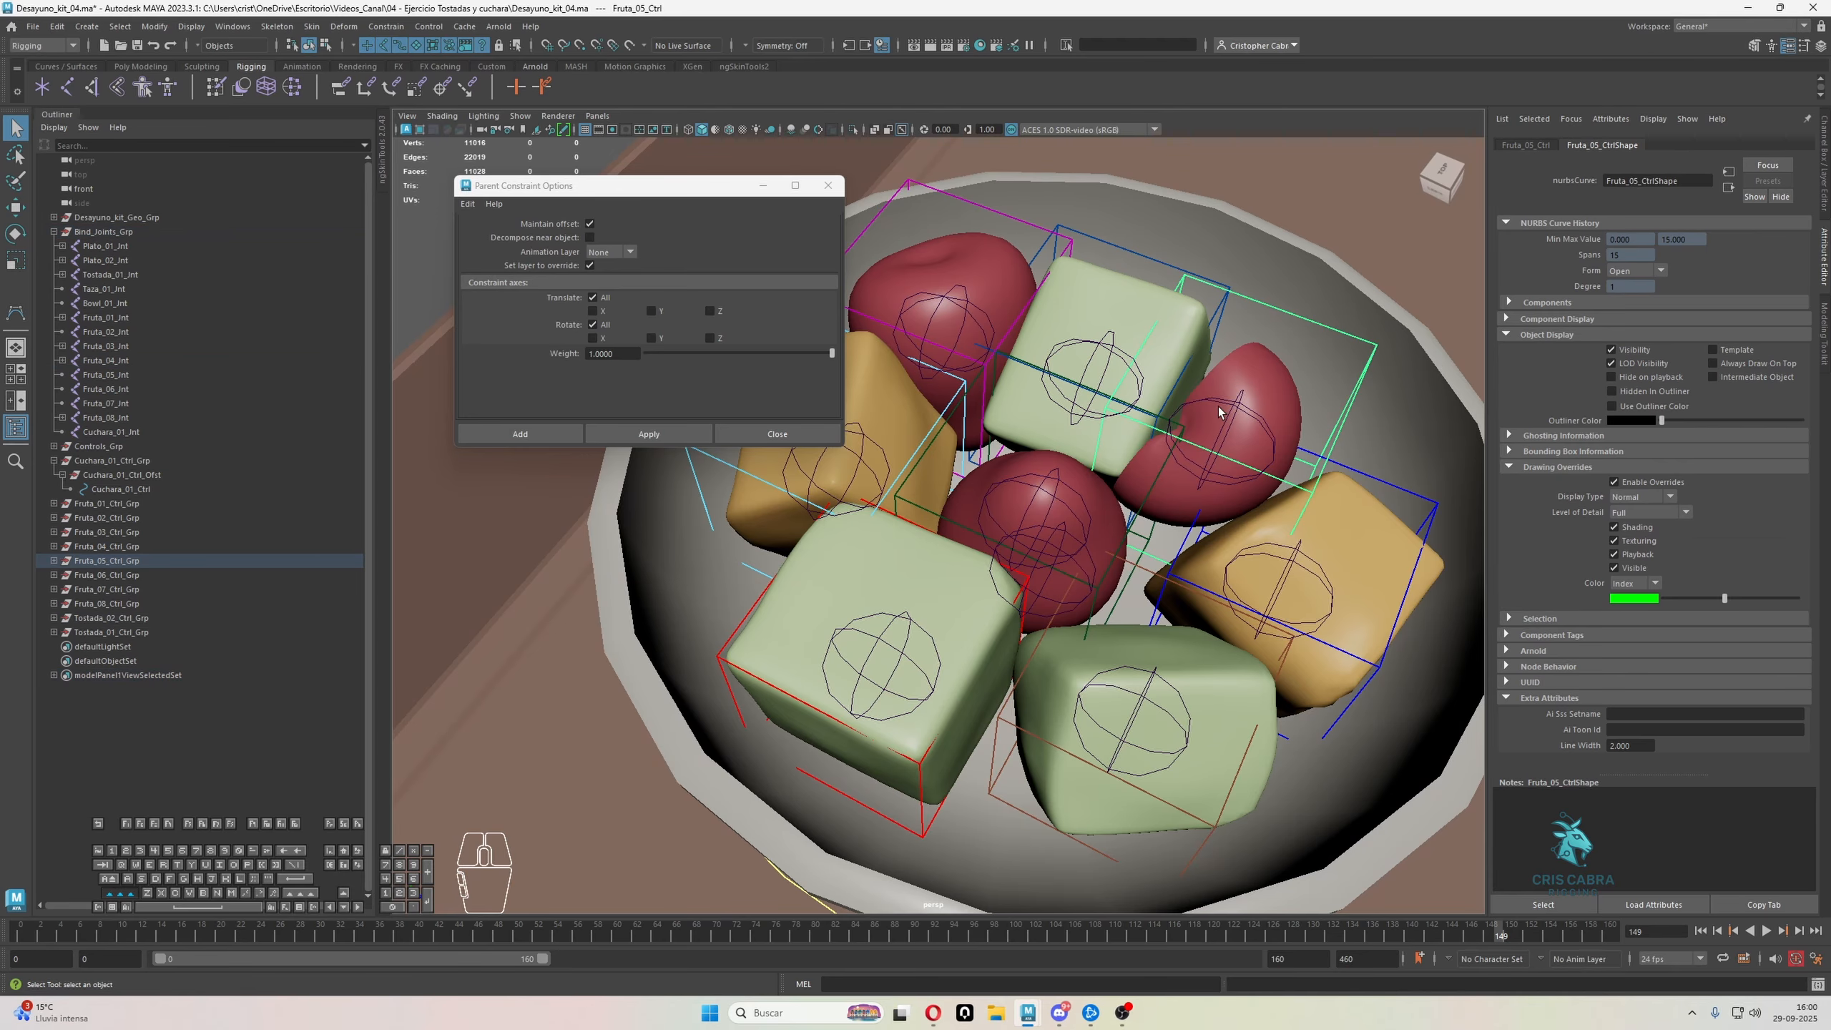
left_click(1228, 400, "shift")
left_click(393, 27)
left_click(418, 63)
left_click(395, 27)
left_click(422, 109)
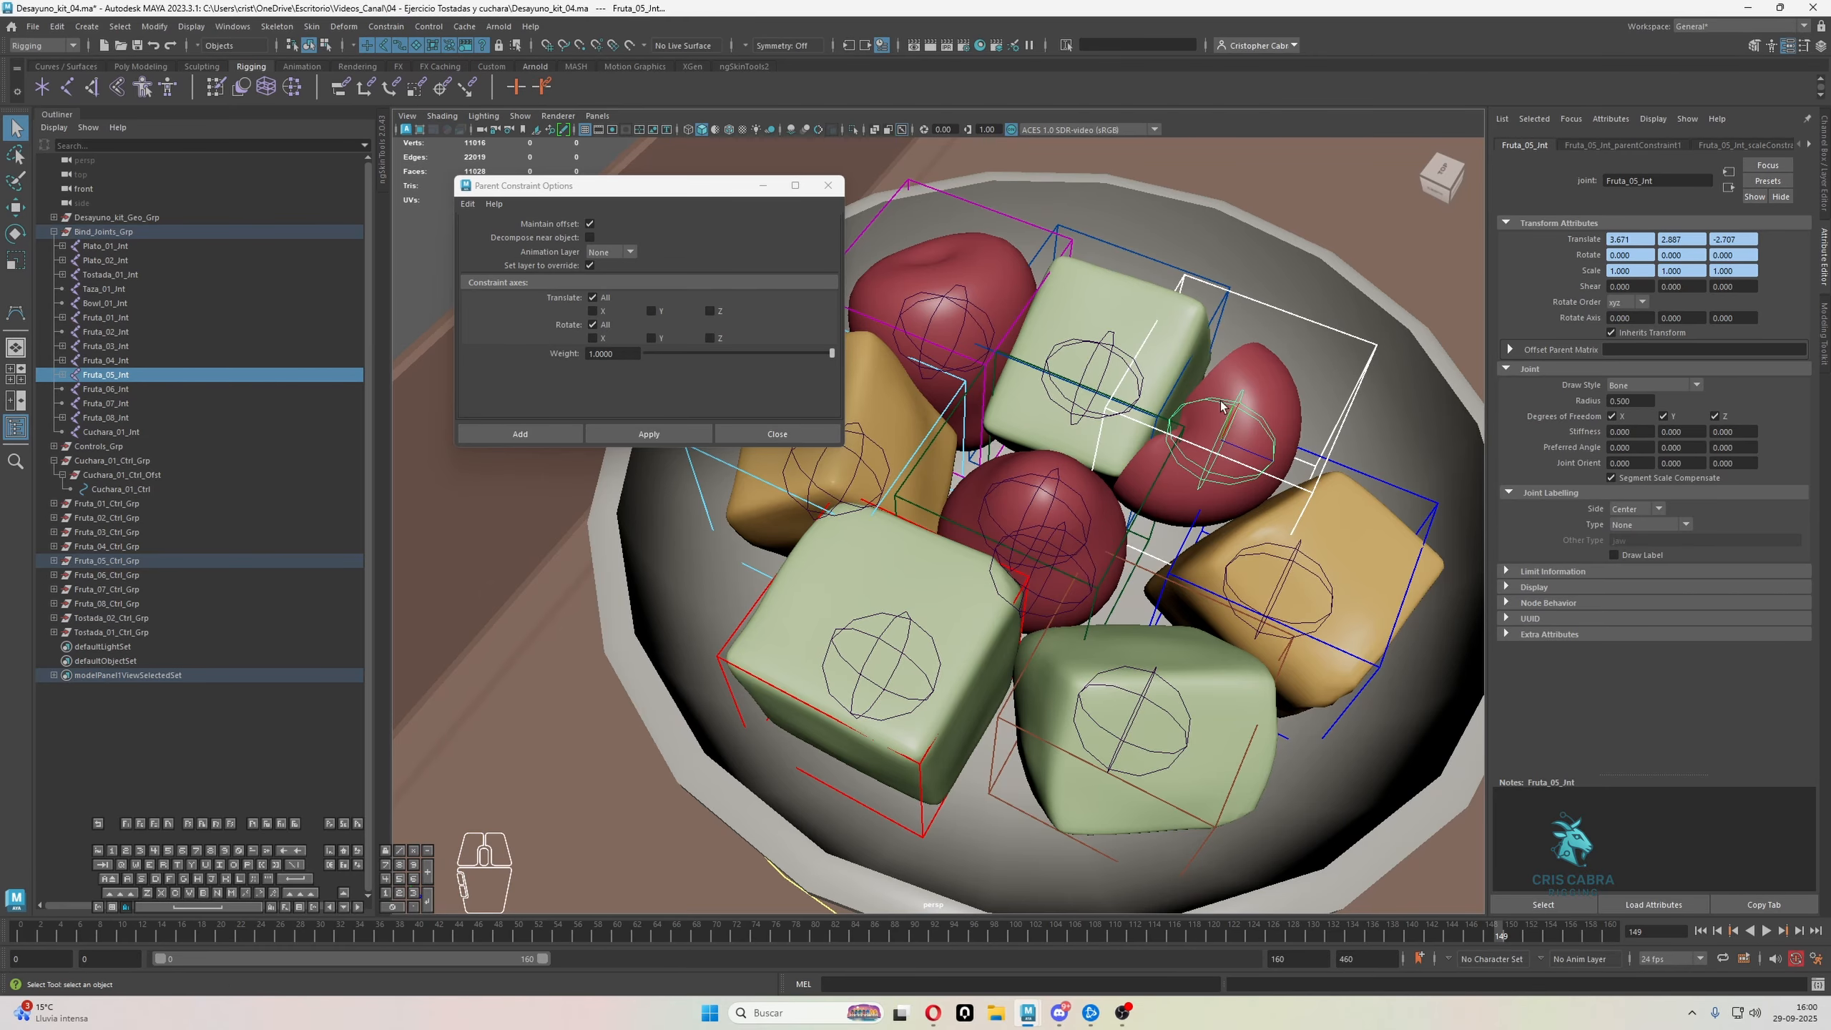
Apply scale and parent constraints from the blue control to the front yellow fruit's joint, Fruta_06_Jnt
middle_click_drag(1352, 467, 1303, 445, "alt")
left_click(1303, 449)
left_click(1241, 531, "shift")
key("g")
left_click(393, 27)
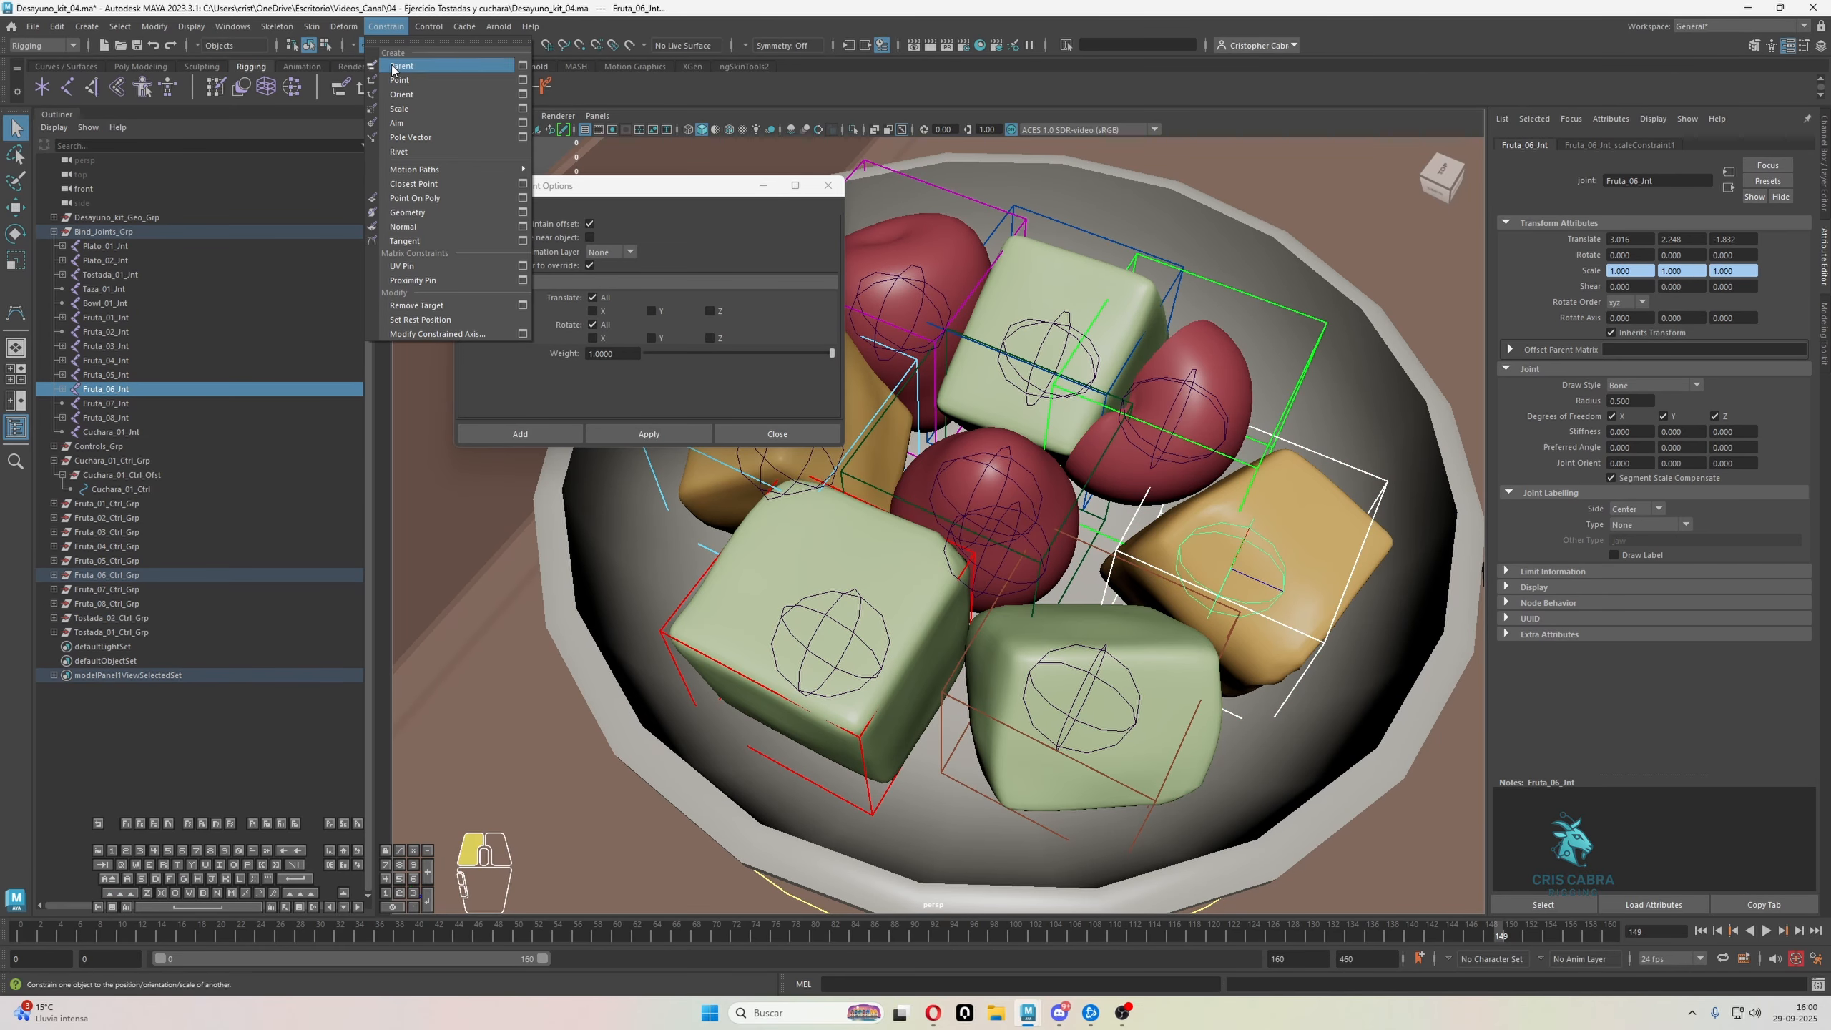
left_click(425, 63)
Apply parent and scale constraints from the brown control to the front green cube's joint, Fruta_07_Jnt
middle_click_drag(1263, 656, 1249, 631, "alt")
left_click(1213, 609)
left_click(1110, 643, "shift")
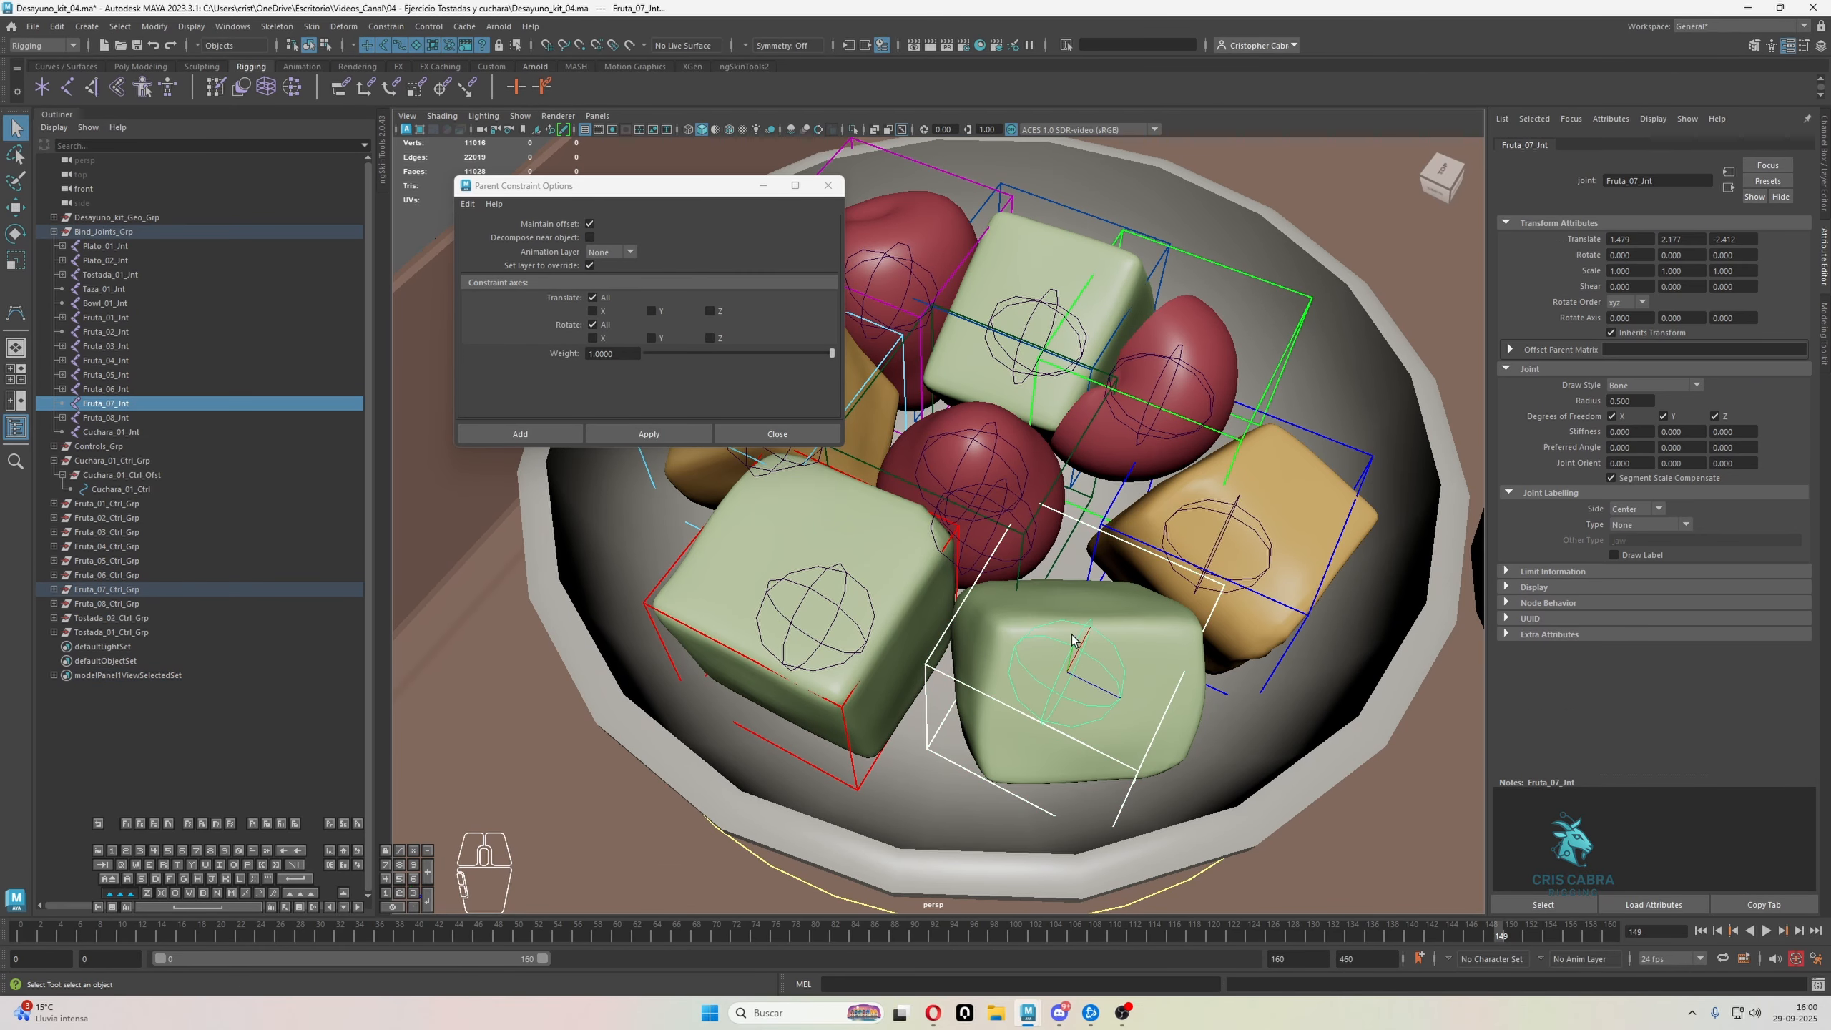
left_click(395, 27)
left_click(422, 64)
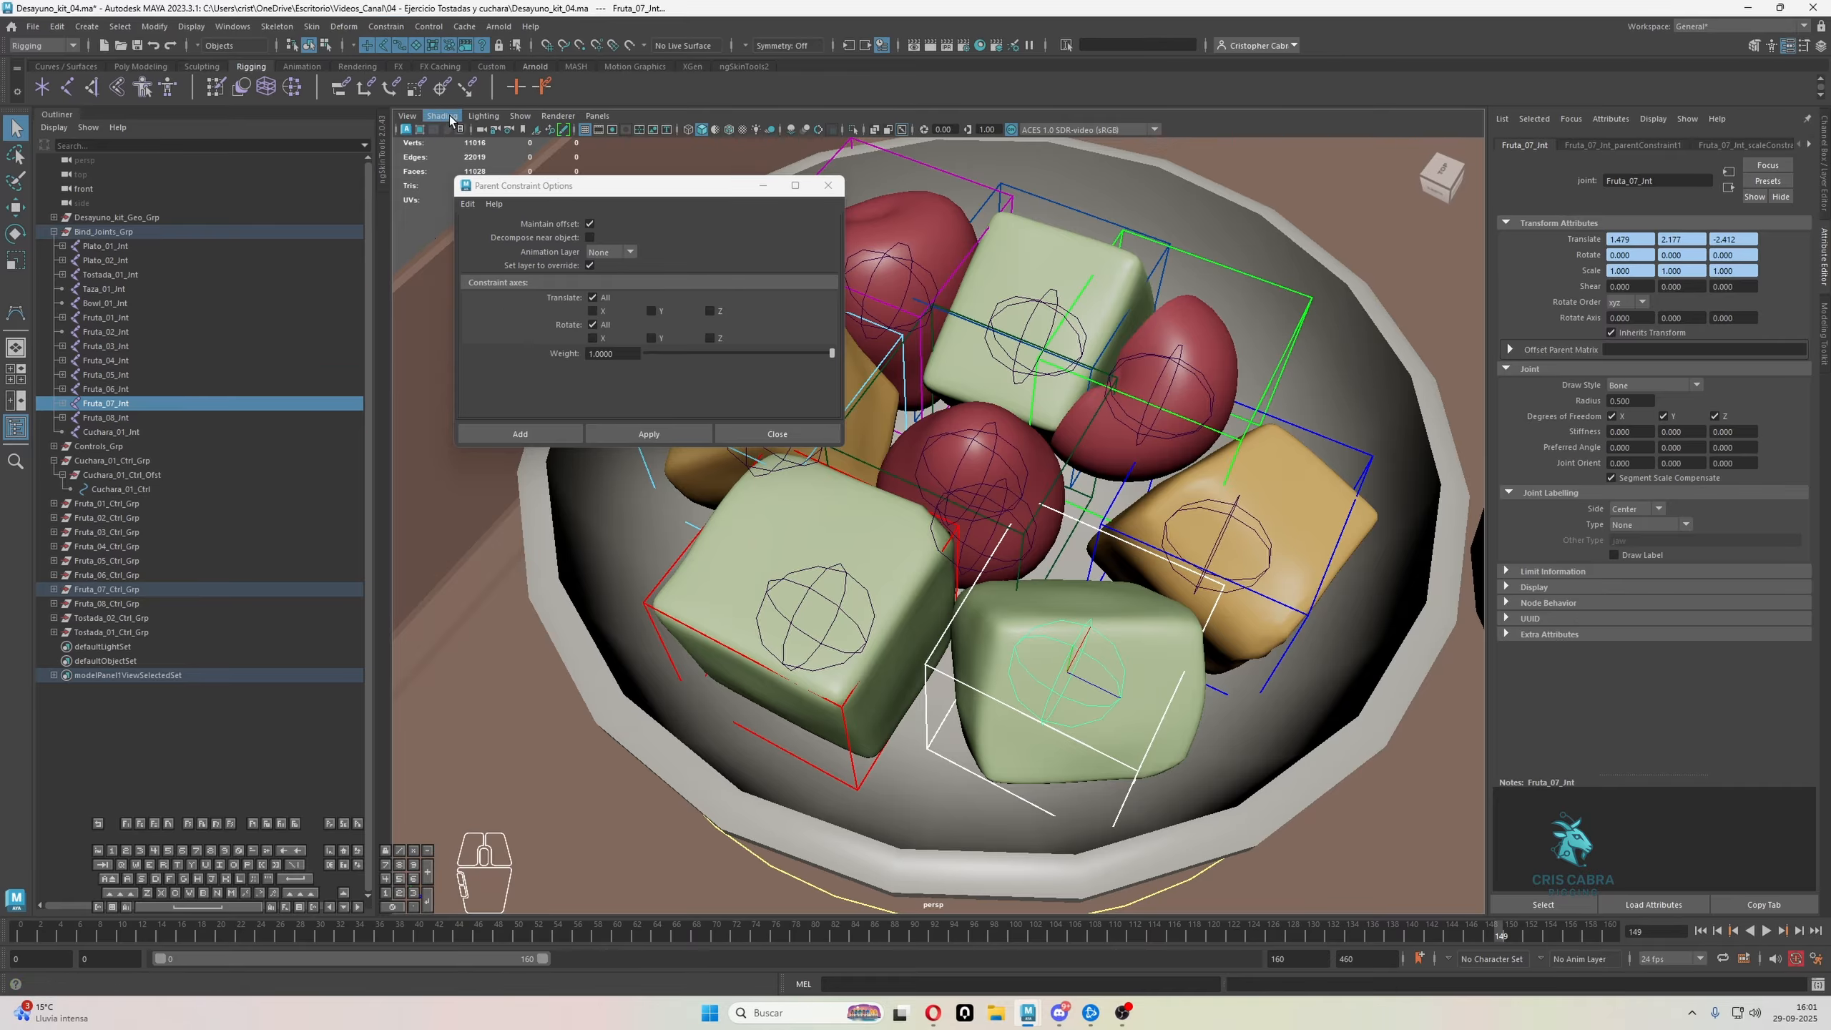
Apply parent and scale constraints from the central red fruit's control to its joint
left_click(1260, 585)
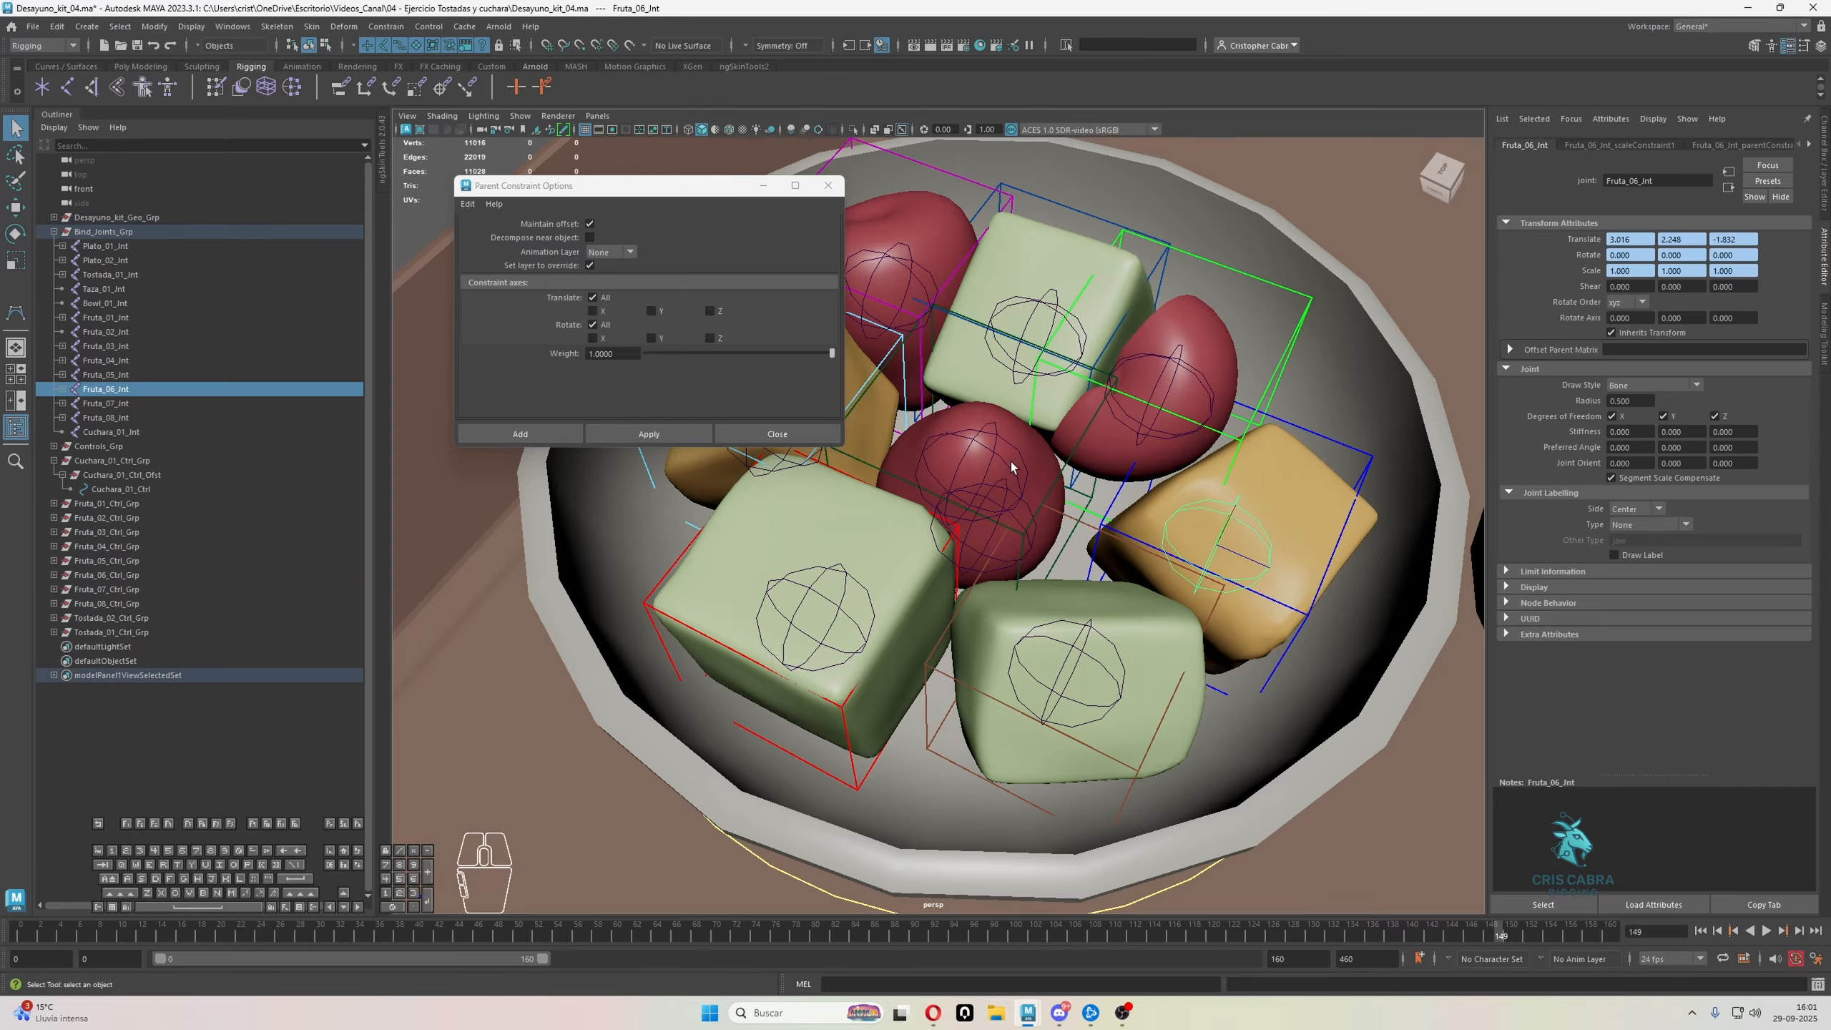
left_click_drag(1237, 512, 1060, 361, "alt")
left_click(991, 432)
left_click(389, 27)
left_click(415, 64)
left_click(389, 27)
left_click(417, 109)
Test moving Fruta_02_Ctrl and the groups Fruta_01_Ctrl_Grp to Fruta_08_Ctrl_Grp, and undo the test moves
left_click(1075, 353)
key("w")
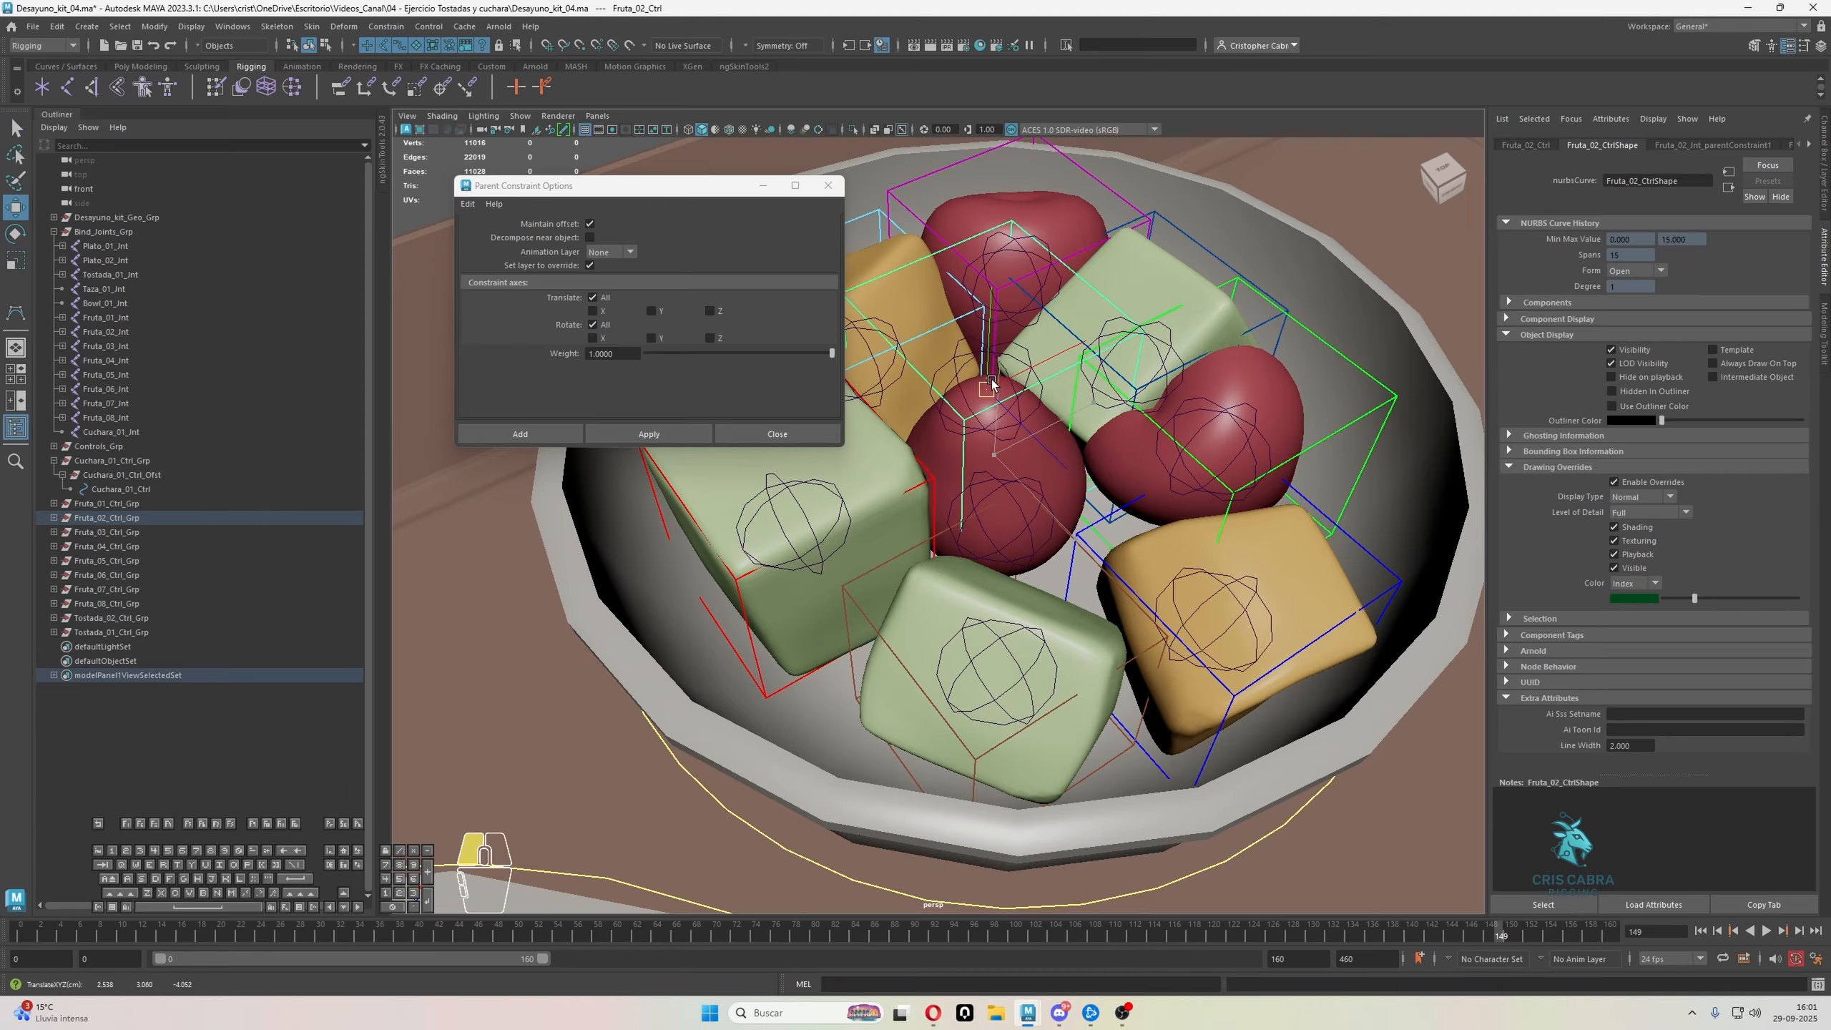
left_click(111, 513)
left_click(111, 505)
left_click(126, 603, "shift")
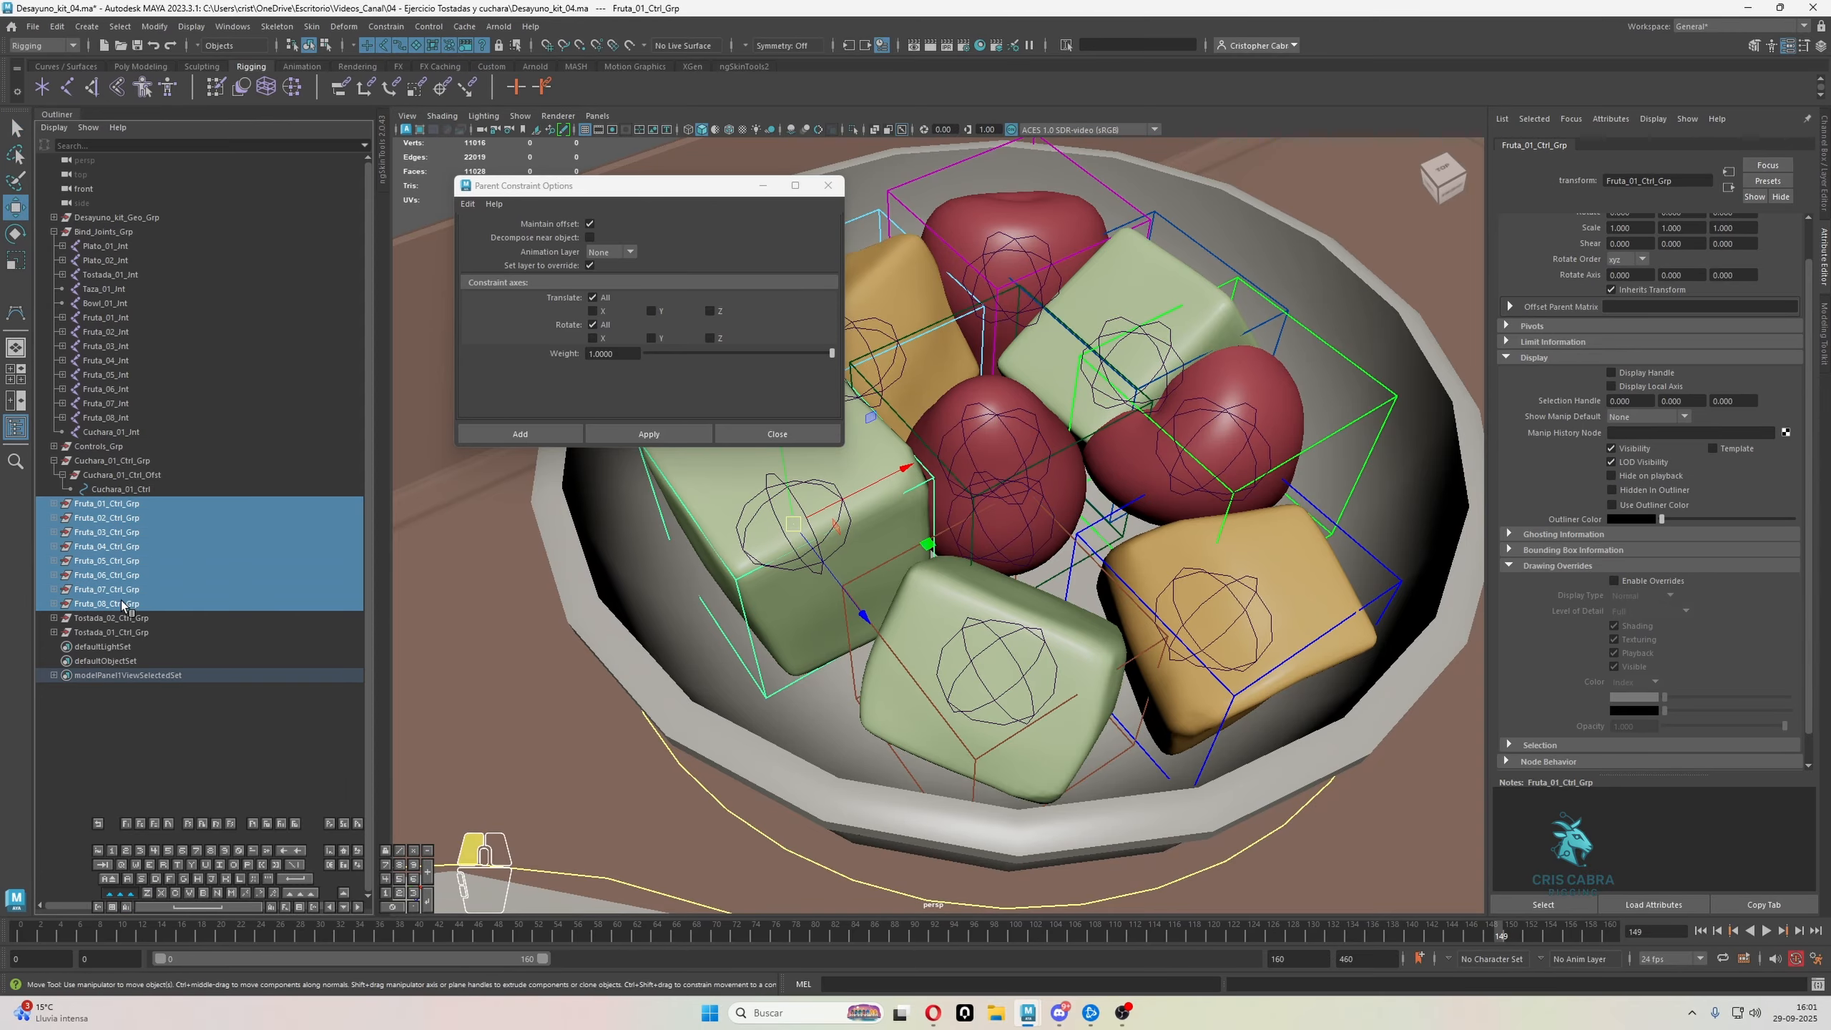
scroll(894, 548, "down", 5)
left_click_drag(894, 548, 970, 411, "alt")
left_click_drag(981, 327, 1020, 148)
left_click_drag(1023, 141, 1036, 238, "alt")
scroll(1018, 236, "up", 6)
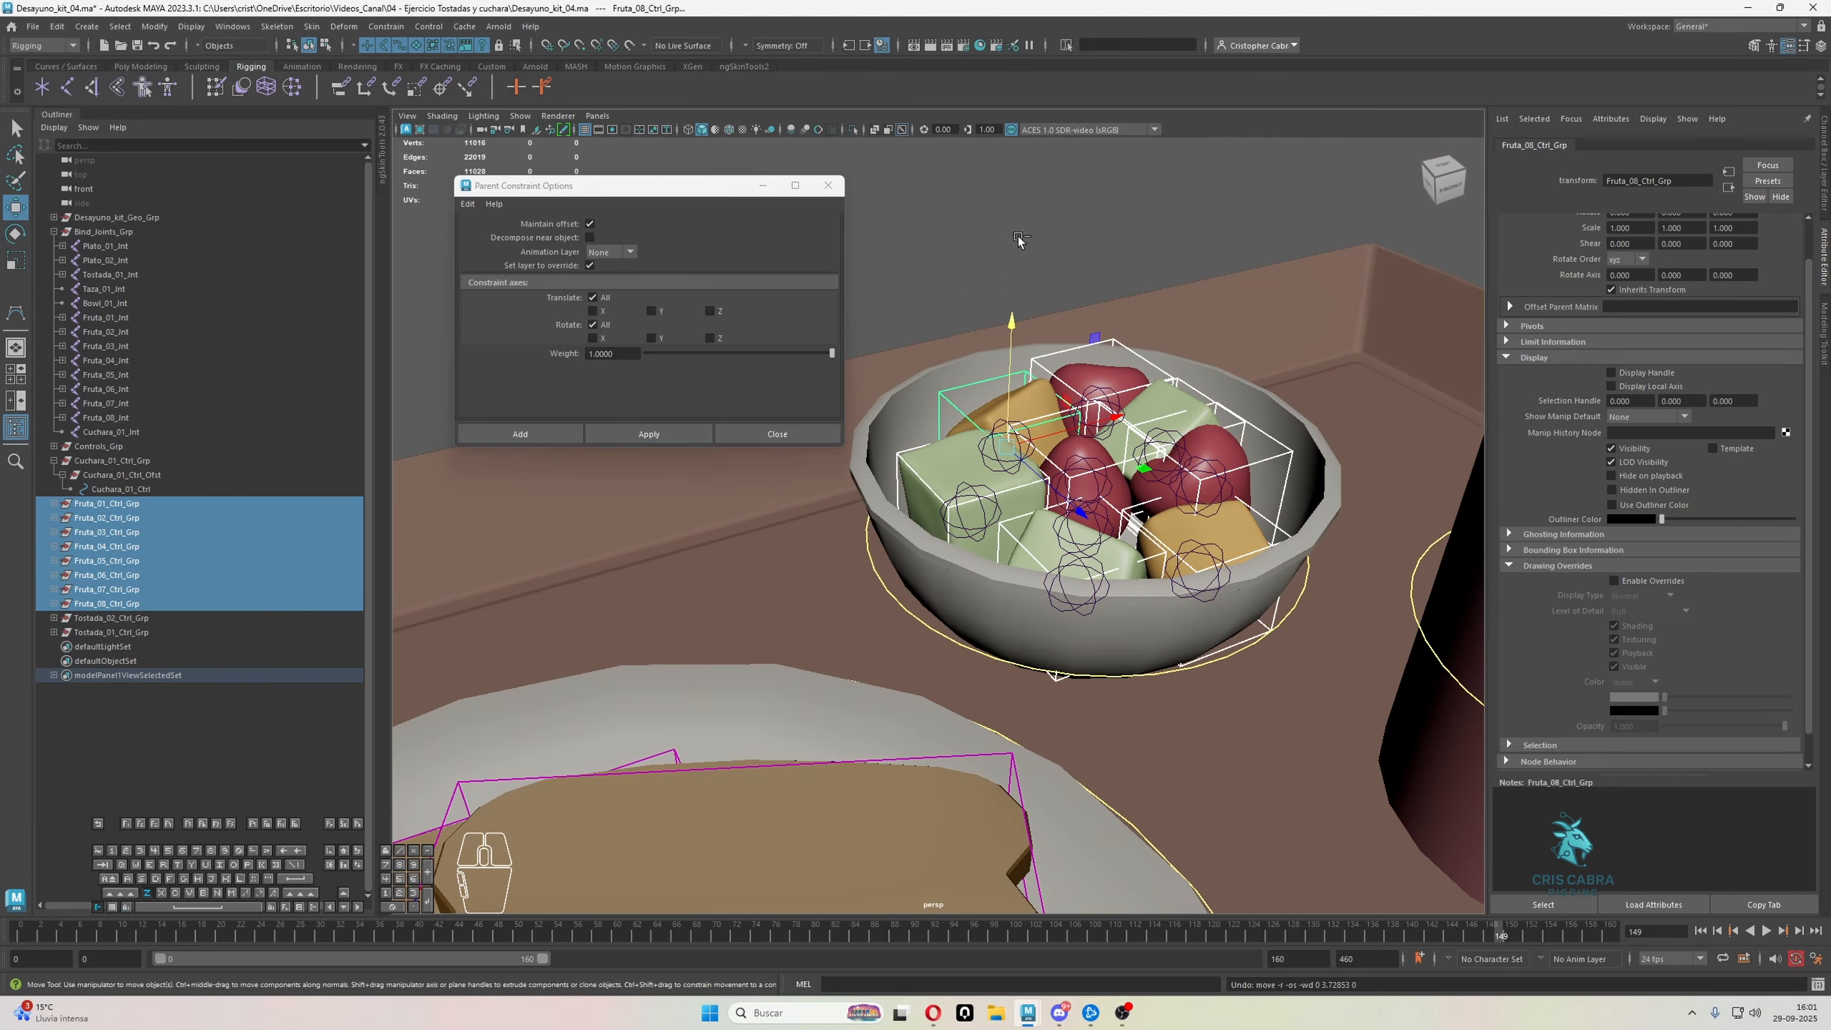
Apply parent and scale constraints from the bowl's yellow ring control to its joint, Bowl_01_Jnt
key("q")
left_click(1043, 458)
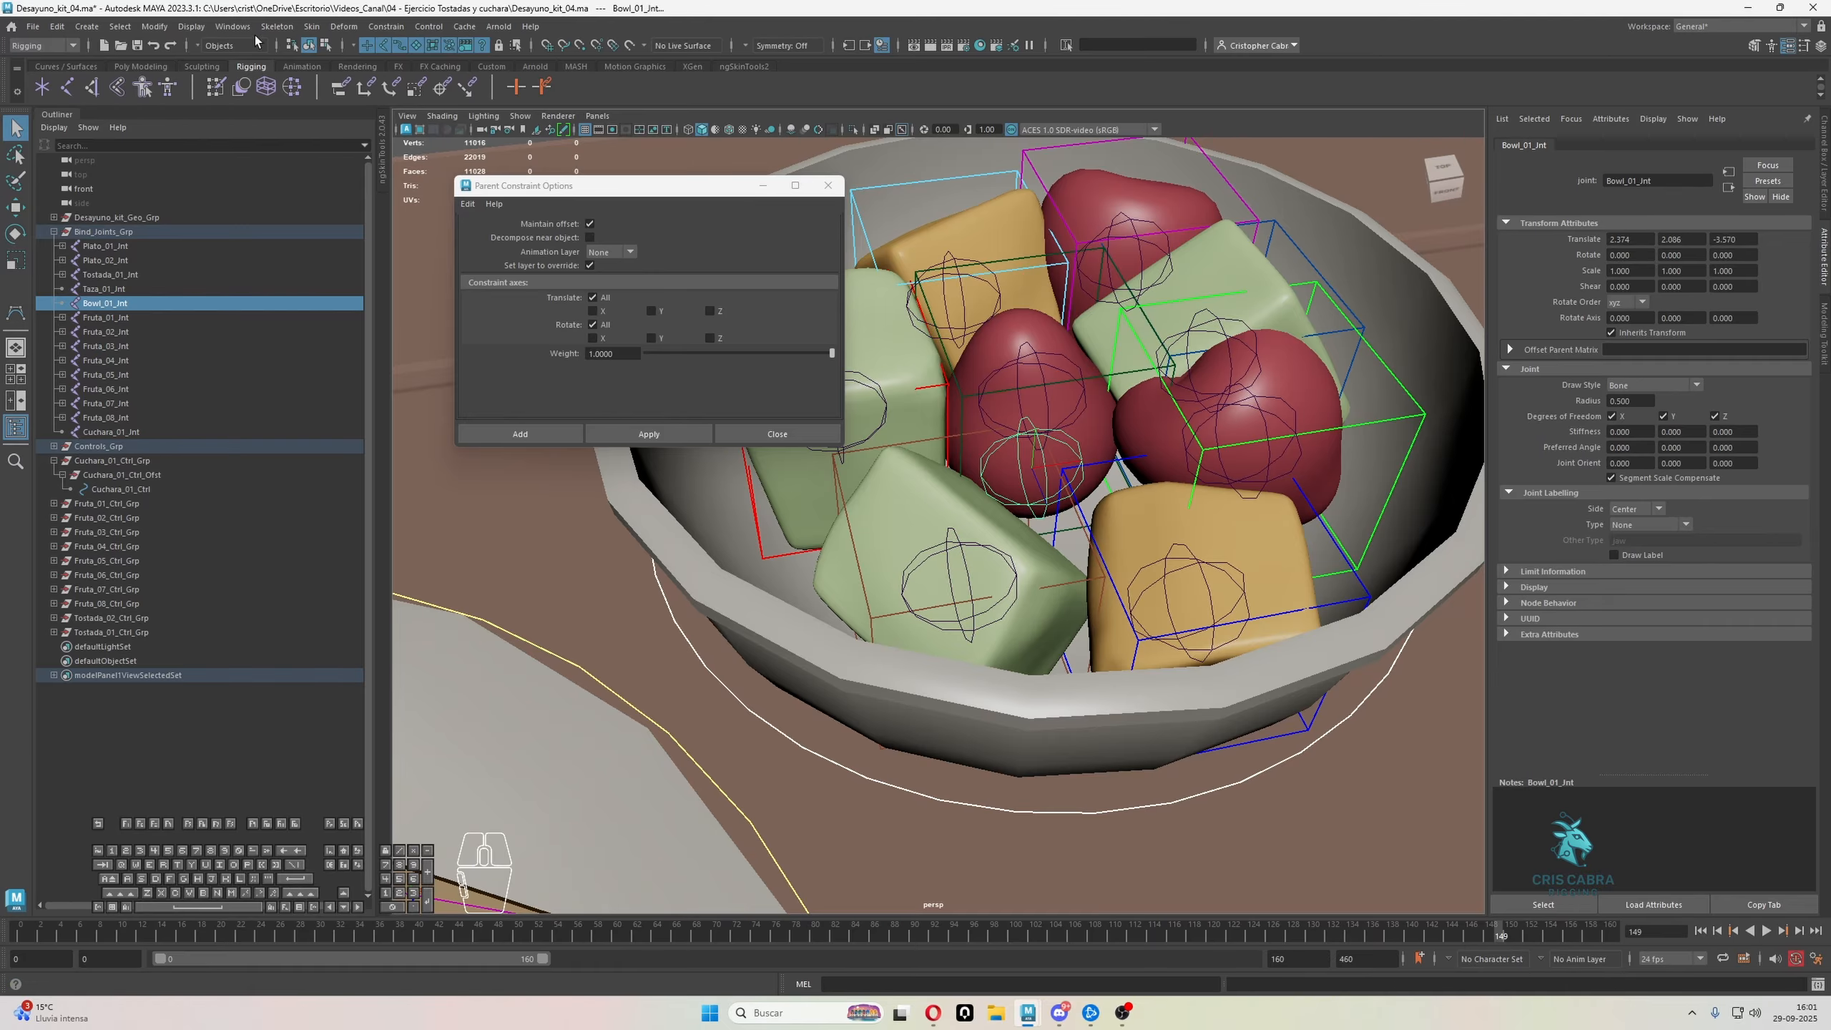
left_click(385, 27)
left_click(392, 65)
left_click(386, 26)
left_click(393, 109)
Apply scale and parent constraints from the mug's yellow ring control to its joint, Taza_01_Jnt
scroll(939, 587, "down", 6)
left_click_drag(939, 588, 1152, 655, "alt")
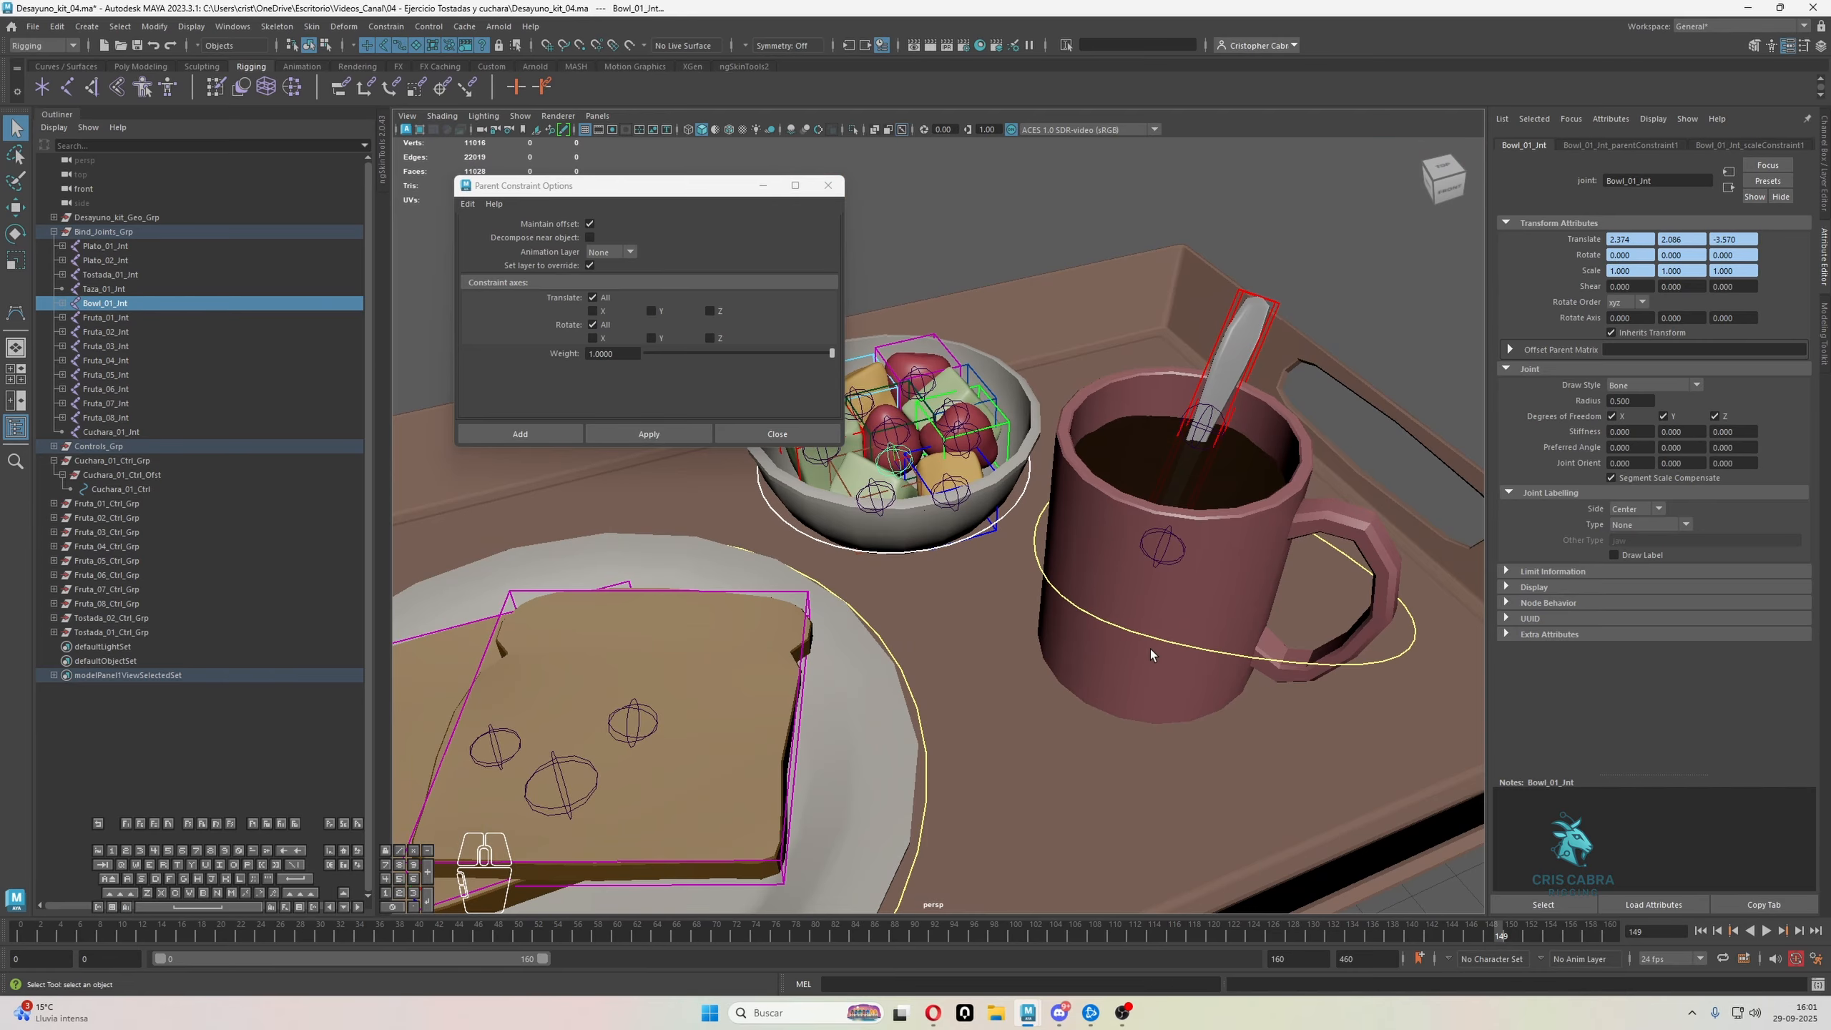
left_click(1151, 640)
left_click(1145, 560, "shift")
key("g")
left_click(386, 26)
left_click(444, 80)
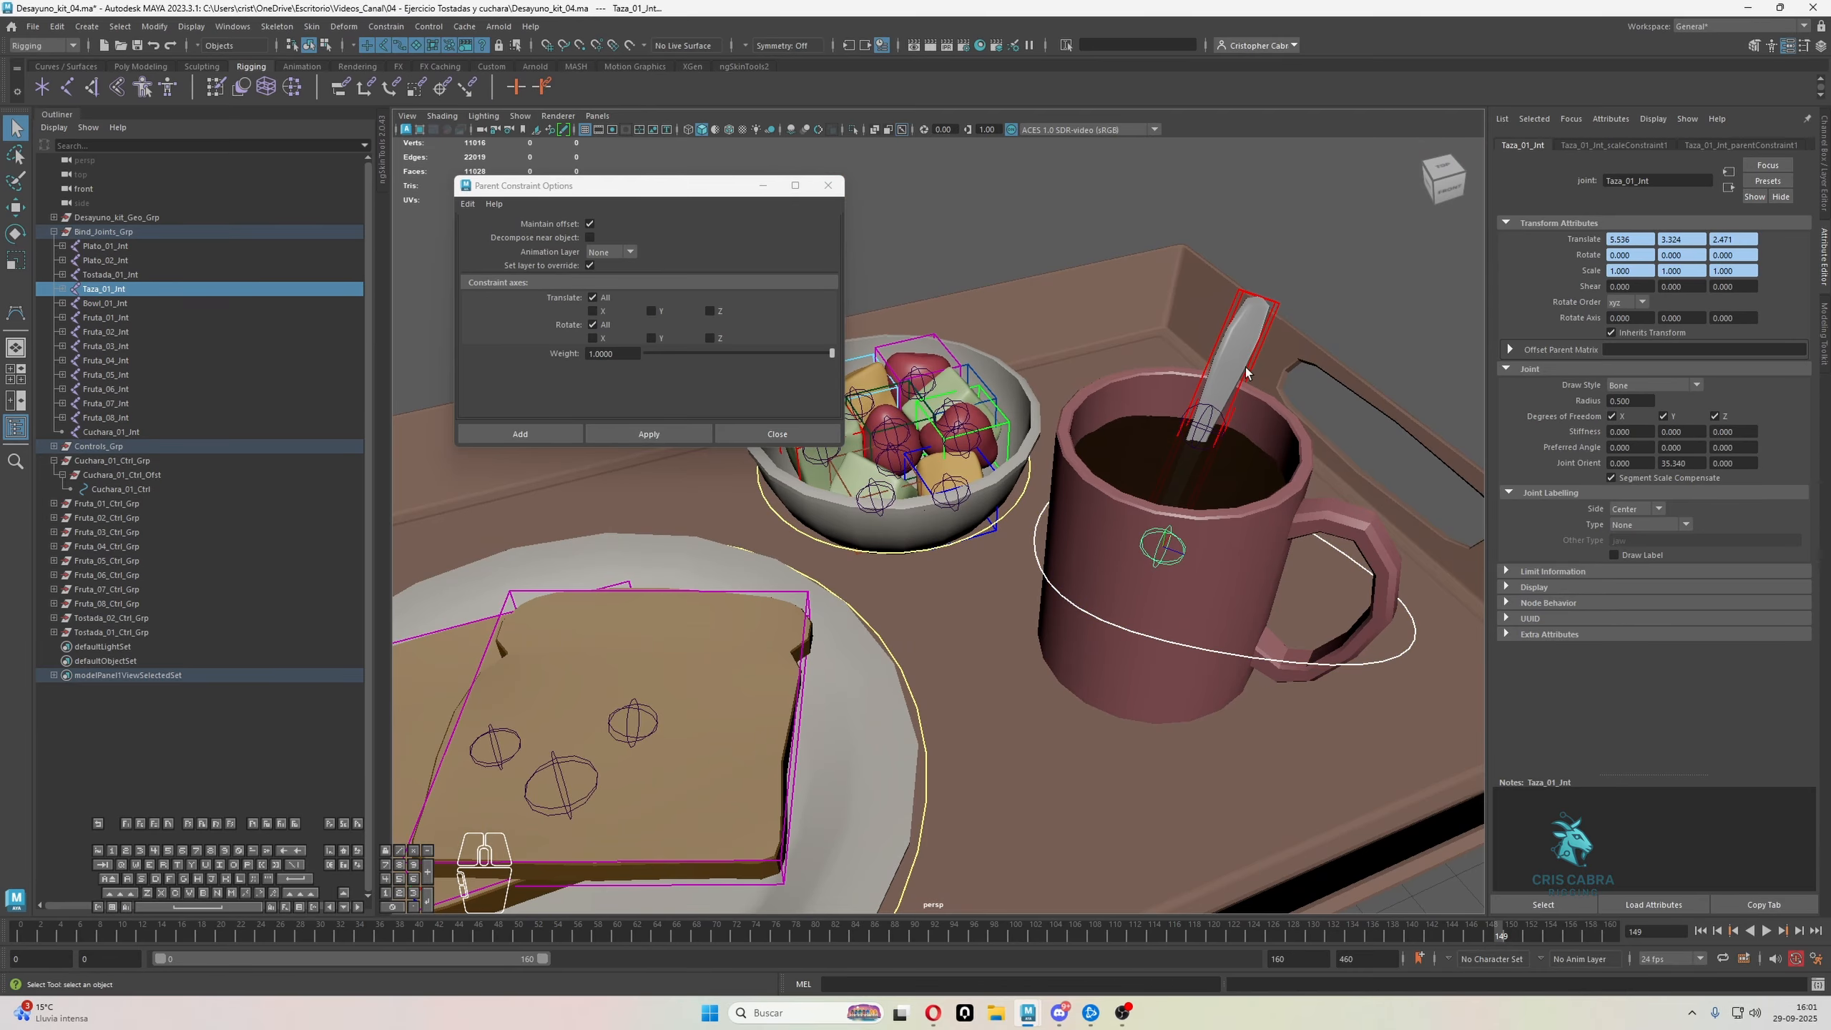
Apply parent and scale constraints from the red Cuchara_01_Ctrl to the spoon's joint, Cuchara_01_Jnt
left_click(1248, 368)
left_click(1219, 426, "shift")
key("g")
left_click(422, 27)
mouse_move(398, 29)
left_click(411, 108)
Collapse the Cuchara_01_Ctrl_Grp and Bind_Joints_Grp hierarchies in the Outliner
scroll(1217, 525, "down", 3)
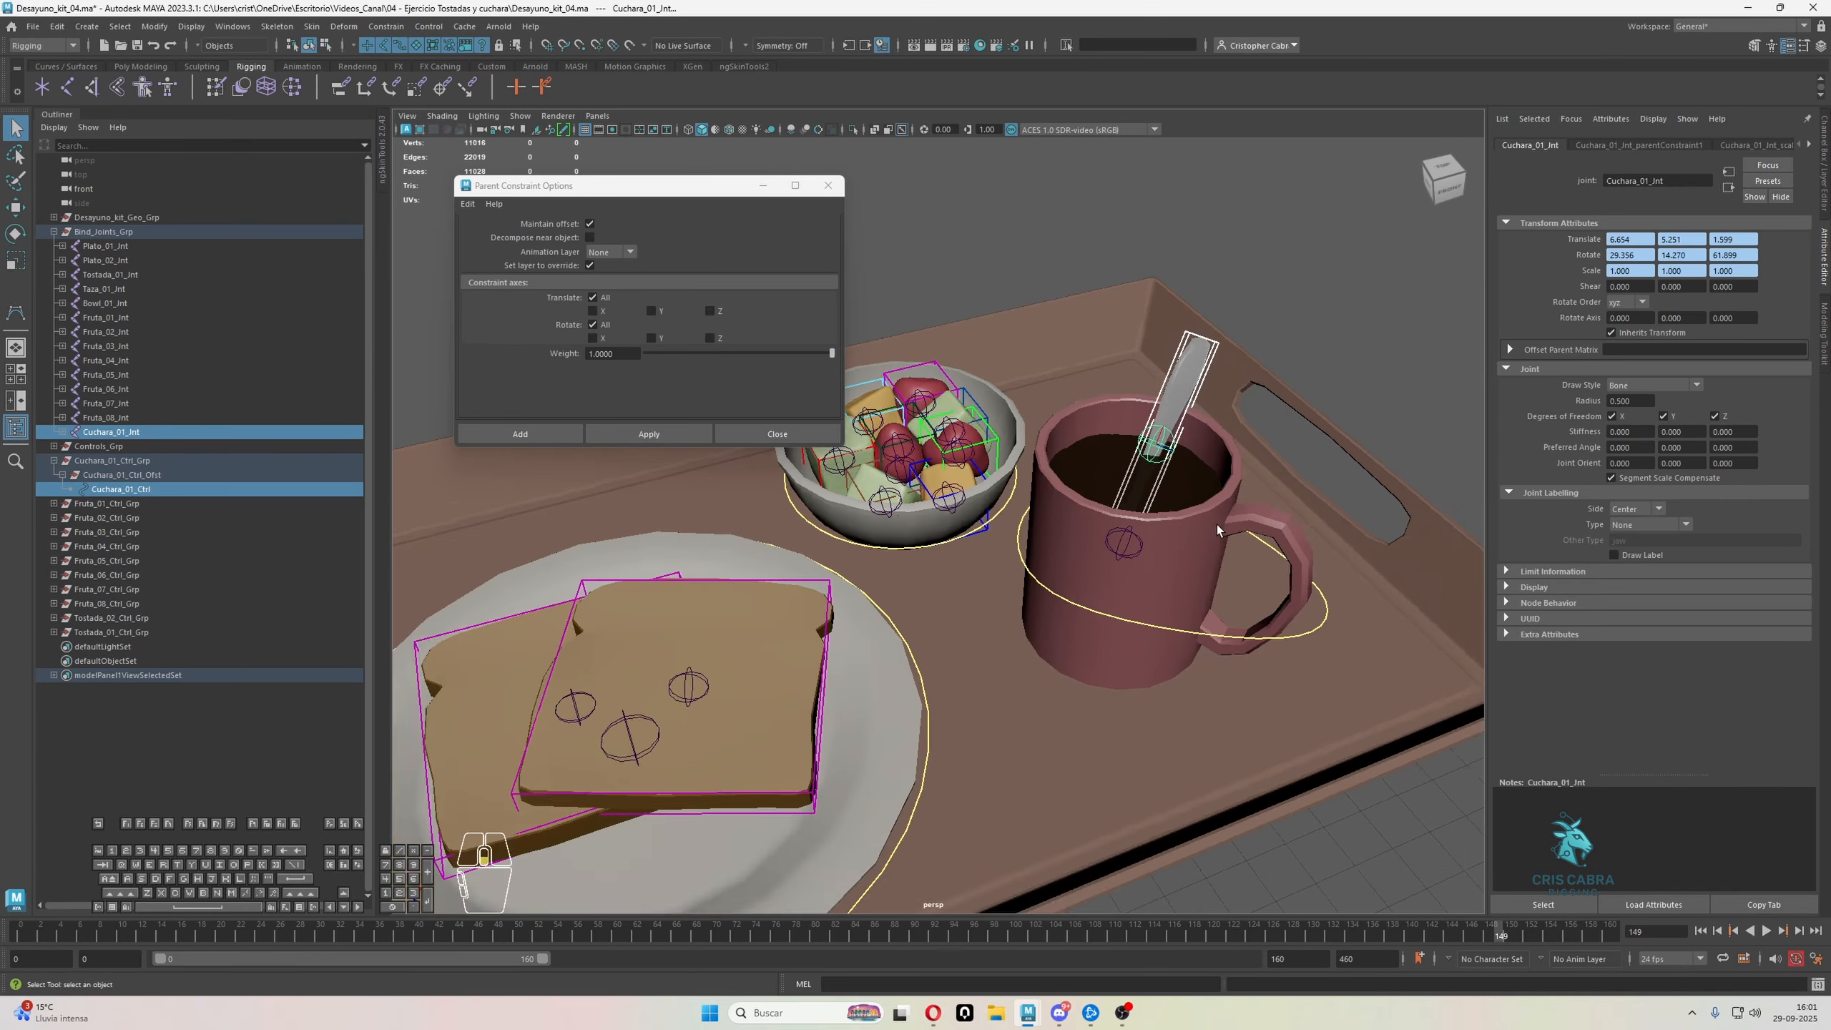
left_click_drag(1216, 525, 1177, 569, "alt")
scroll(1177, 569, "down", 3)
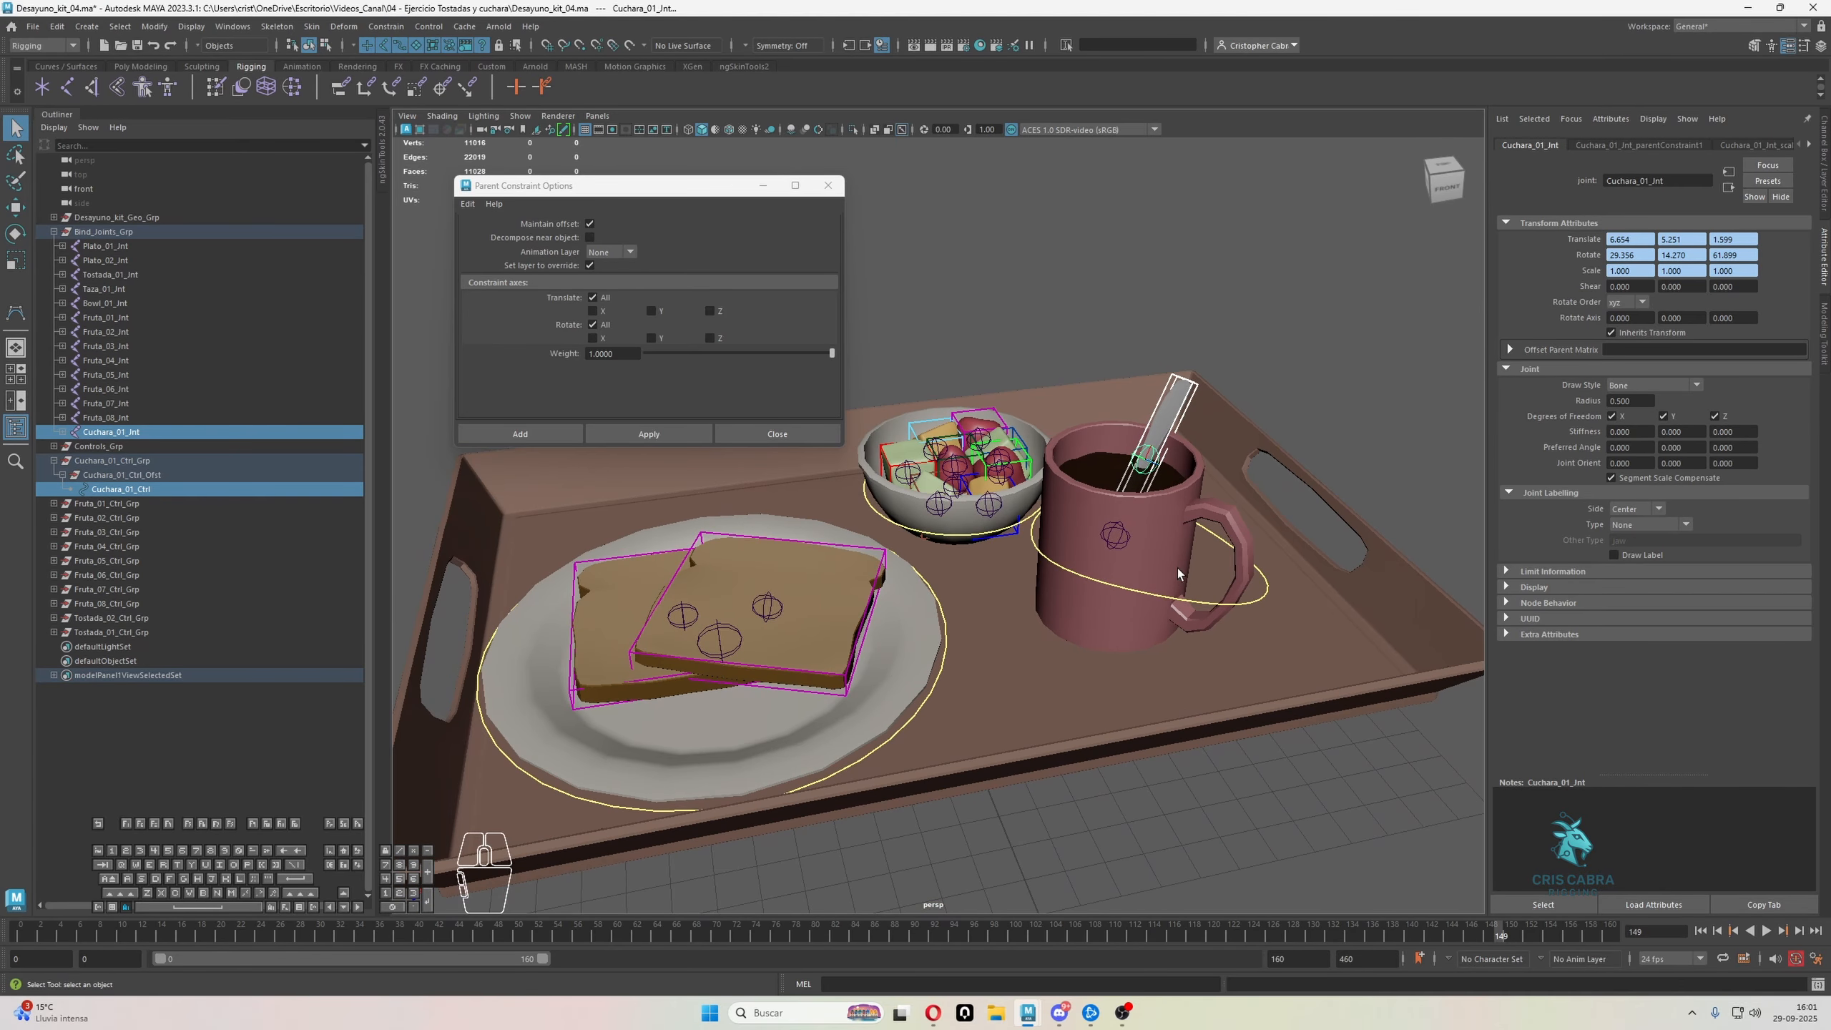
left_click(54, 461, "shift")
left_click(54, 231, "shift")
left_click(111, 235)
left_click(113, 260)
Test the spoon and mug controls by moving each one, and undo both moves
left_click(1193, 349)
left_click(1196, 383)
key("w")
left_click_drag(1163, 424, 1189, 404)
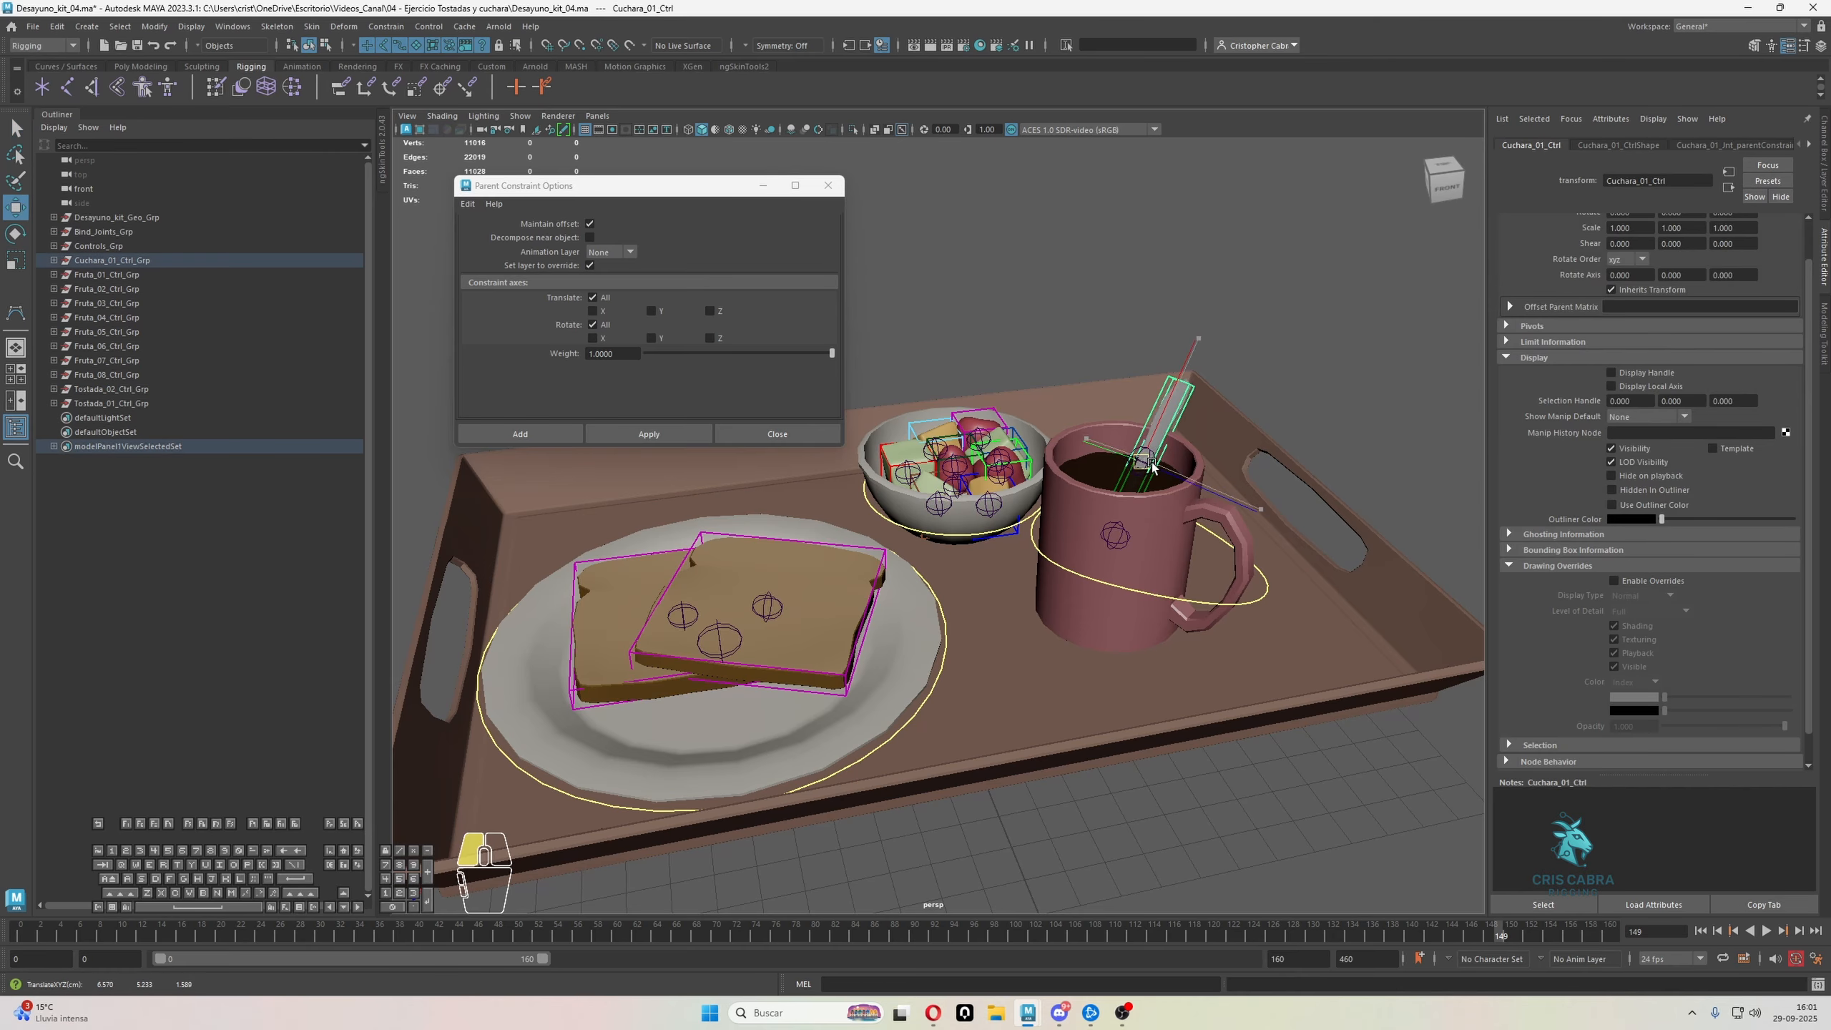
key("ctrl+z")
left_click(1153, 592)
left_click_drag(1150, 551, 1148, 534)
key("ctrl+z")
Test both toast controls and the plate control by moving each one, and undo every move
left_click(879, 577)
key("w")
left_click_drag(889, 617, 899, 619)
key("ctrl+z")
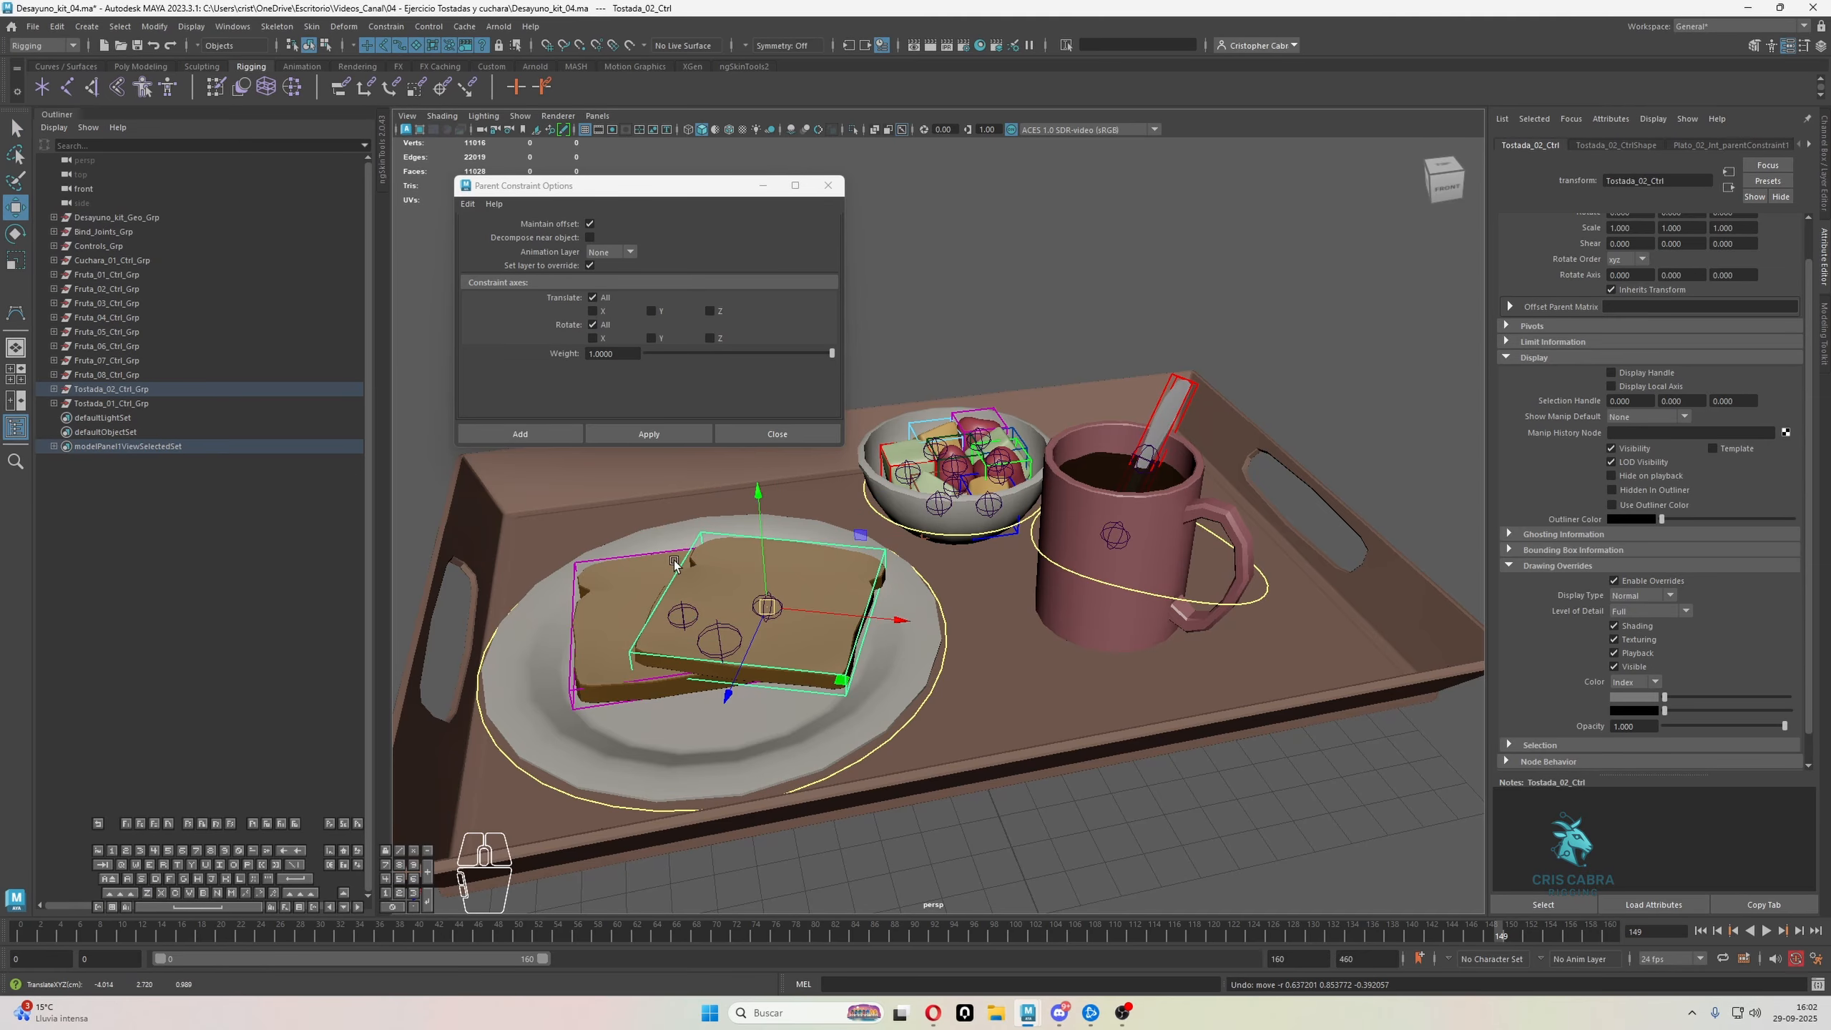
left_click(677, 559)
key("w")
left_click_drag(677, 568, 673, 530)
key("ctrl+z")
left_click(823, 776)
left_click_drag(813, 684, 829, 678)
key("ctrl+z")
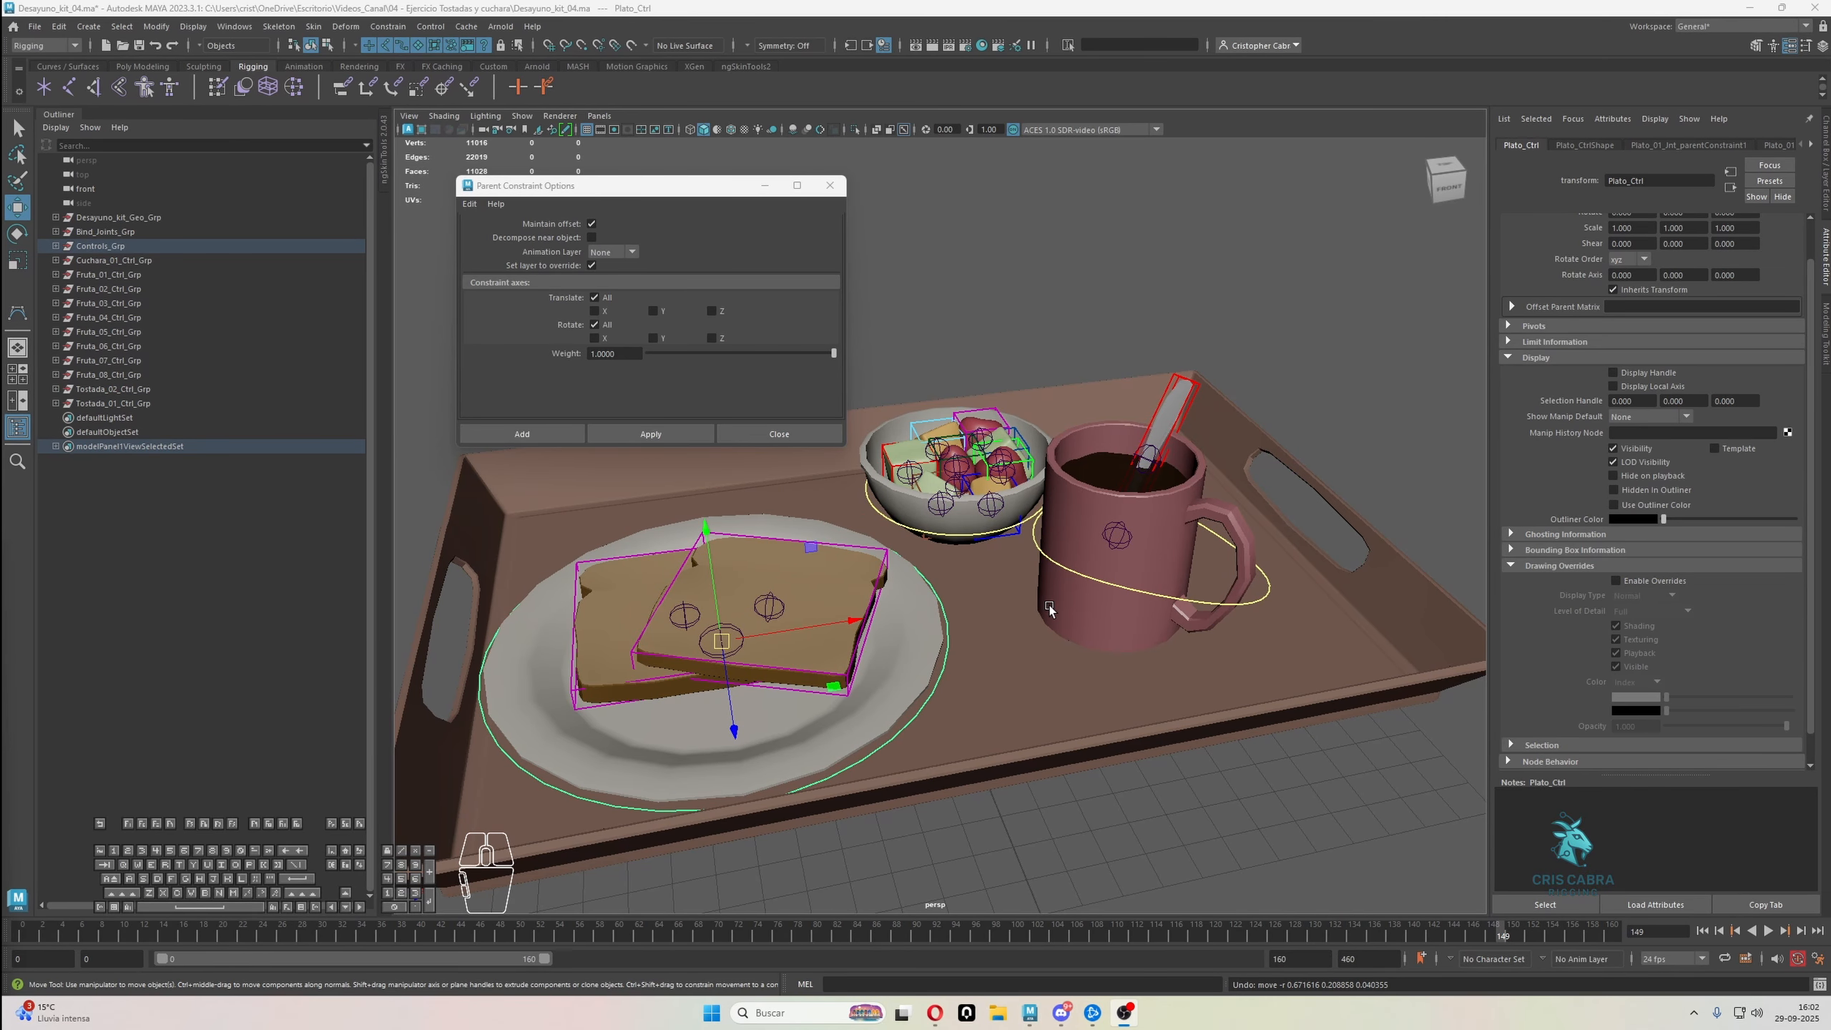
Close the Parent Constraint options and parent Tostada_01_Ctrl_Grp and Tostada_02_Ctrl_Grp under Plato_Ctrl
left_click_drag(995, 561, 1094, 465, "alt")
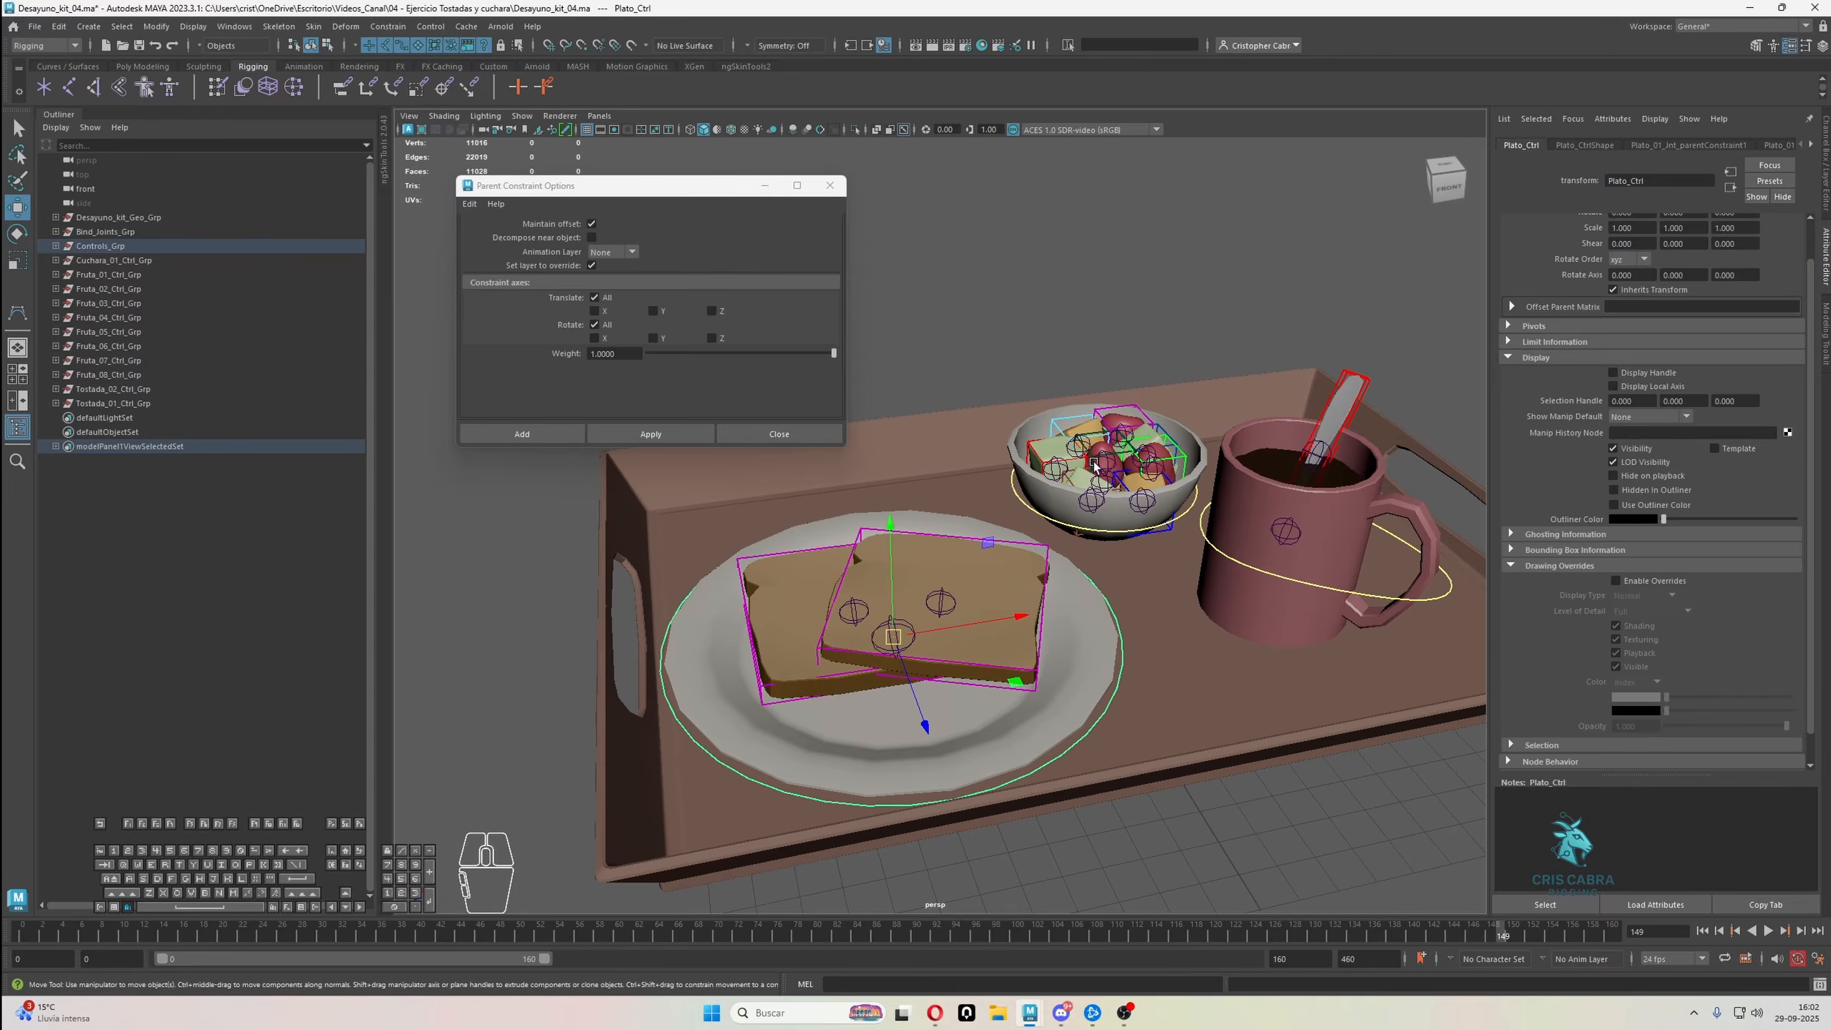
left_click(839, 186)
scroll(930, 339, "up", 3)
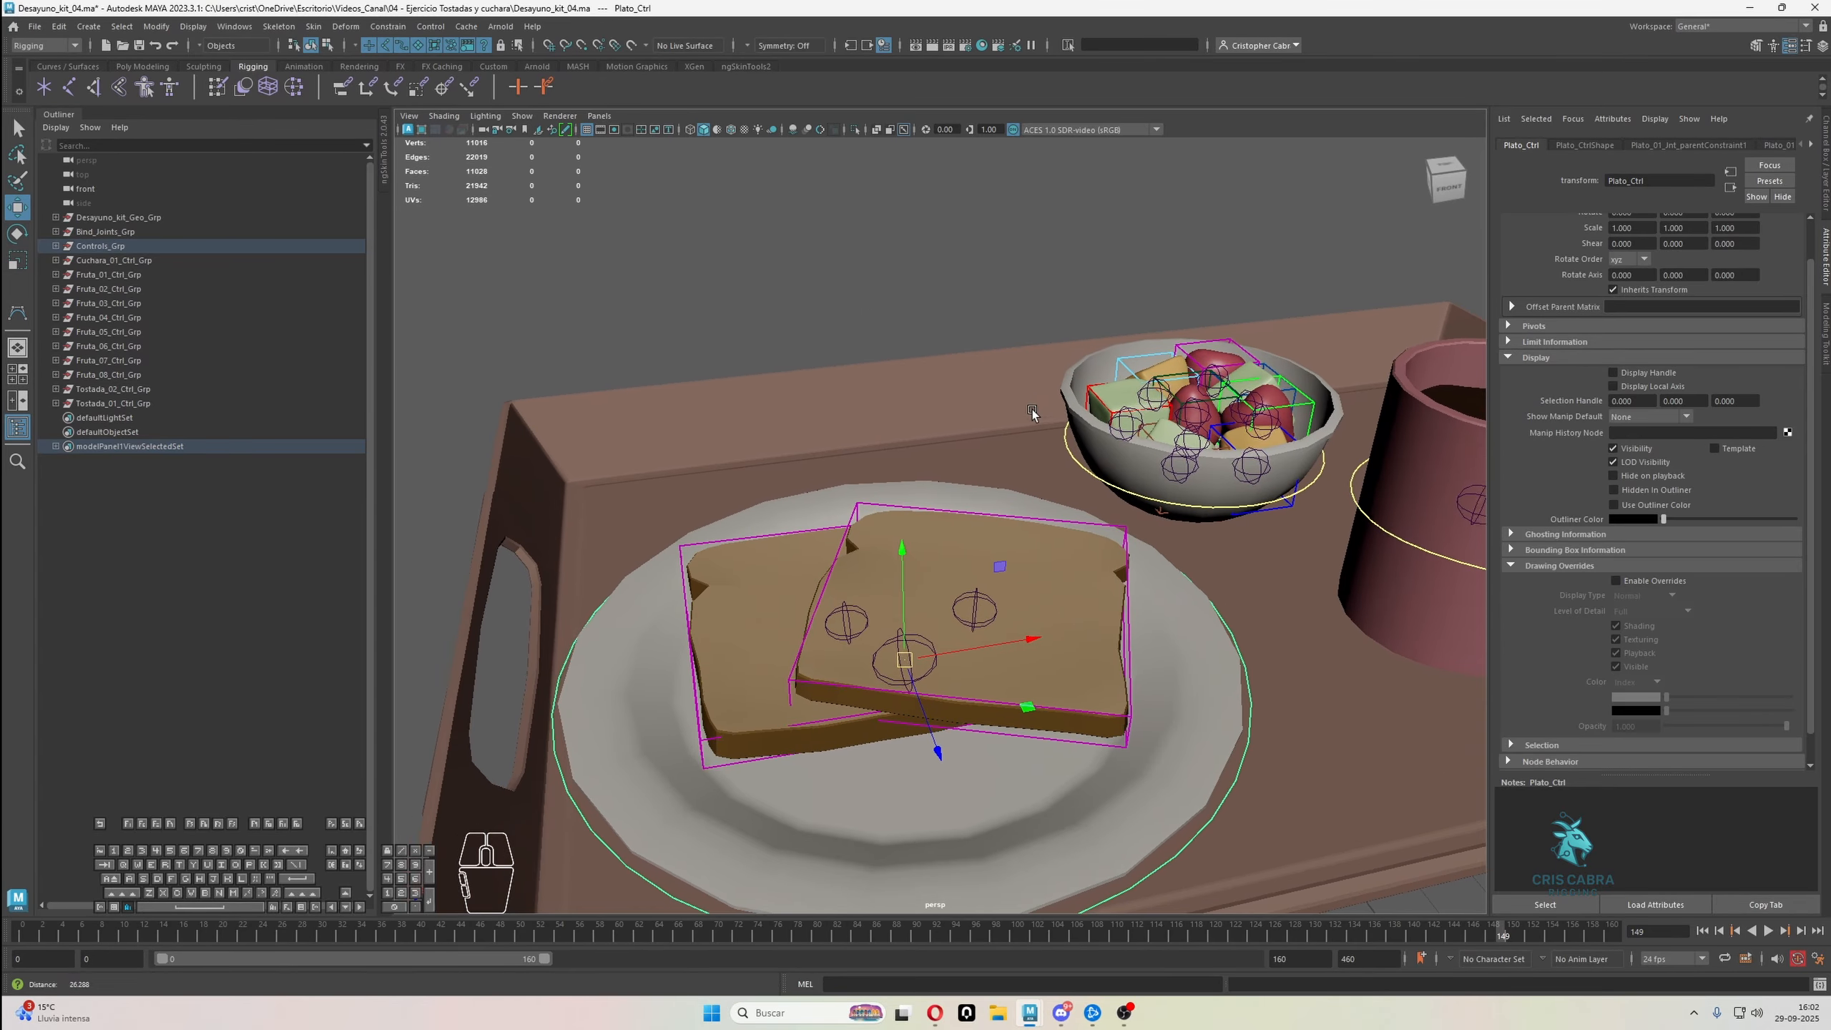
left_click(918, 467)
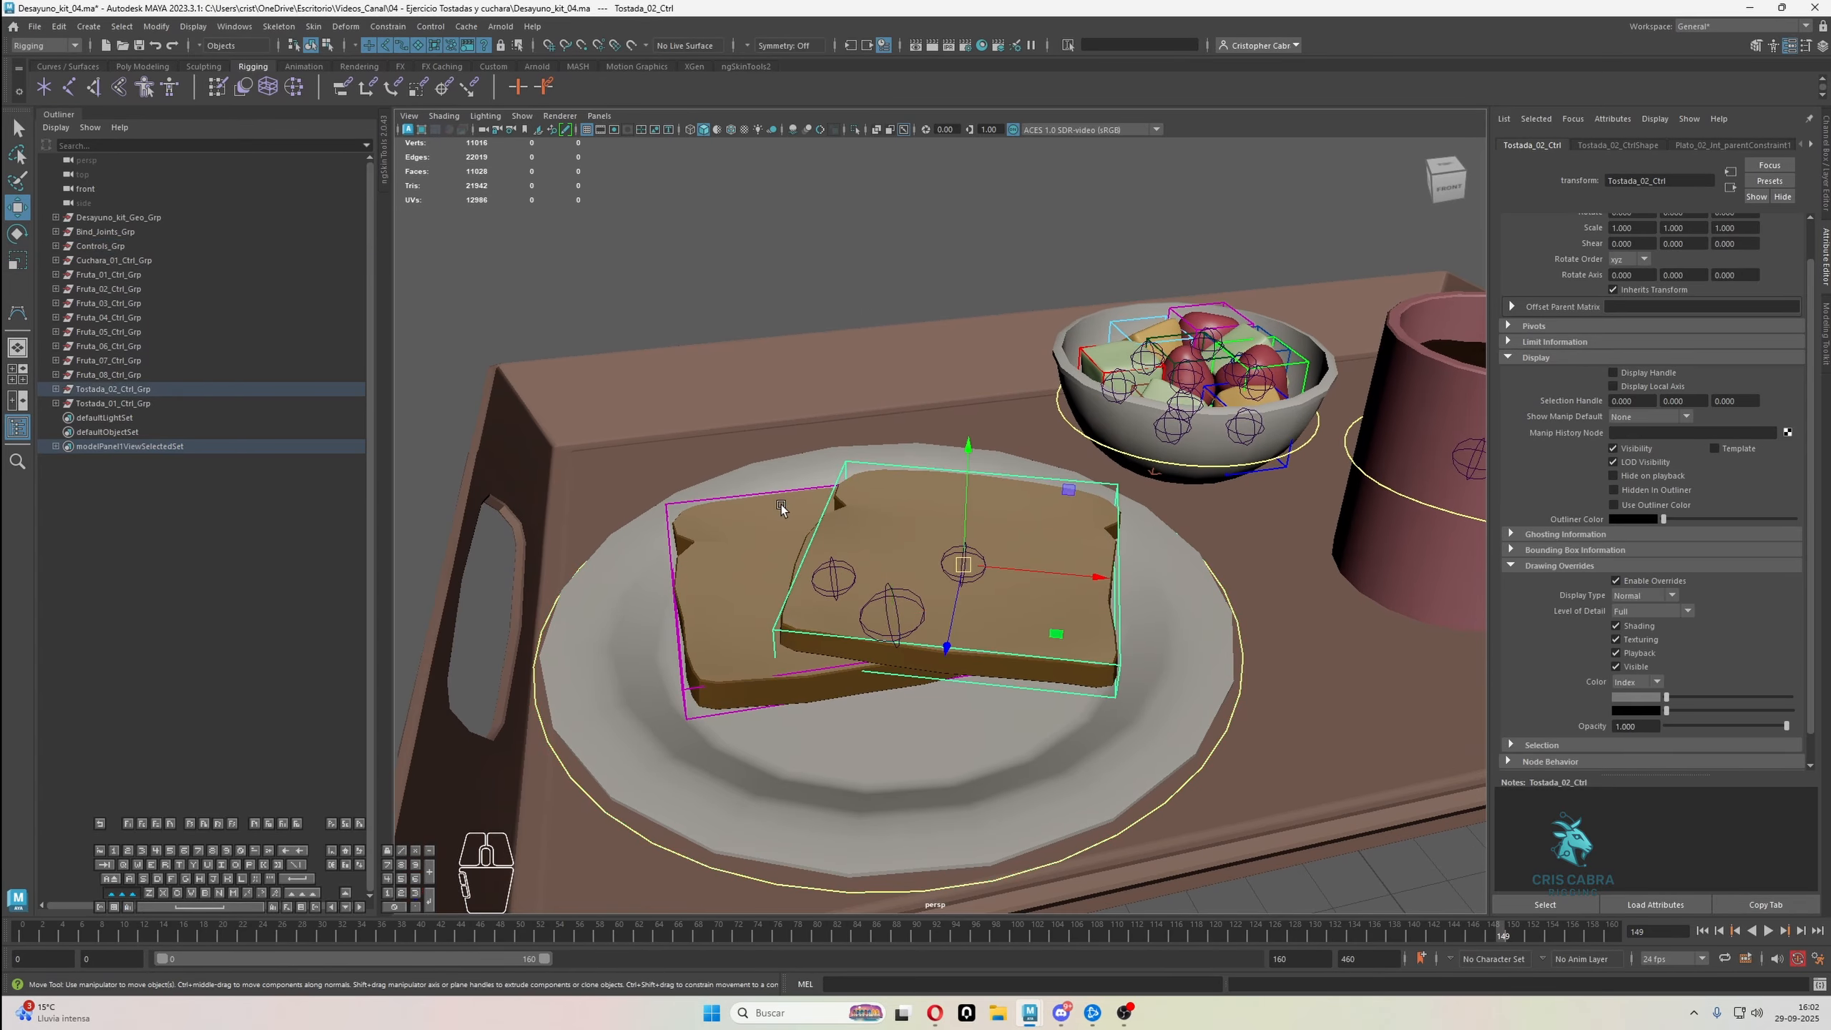
left_click(774, 492, "shift")
left_click_drag(158, 400, 151, 384)
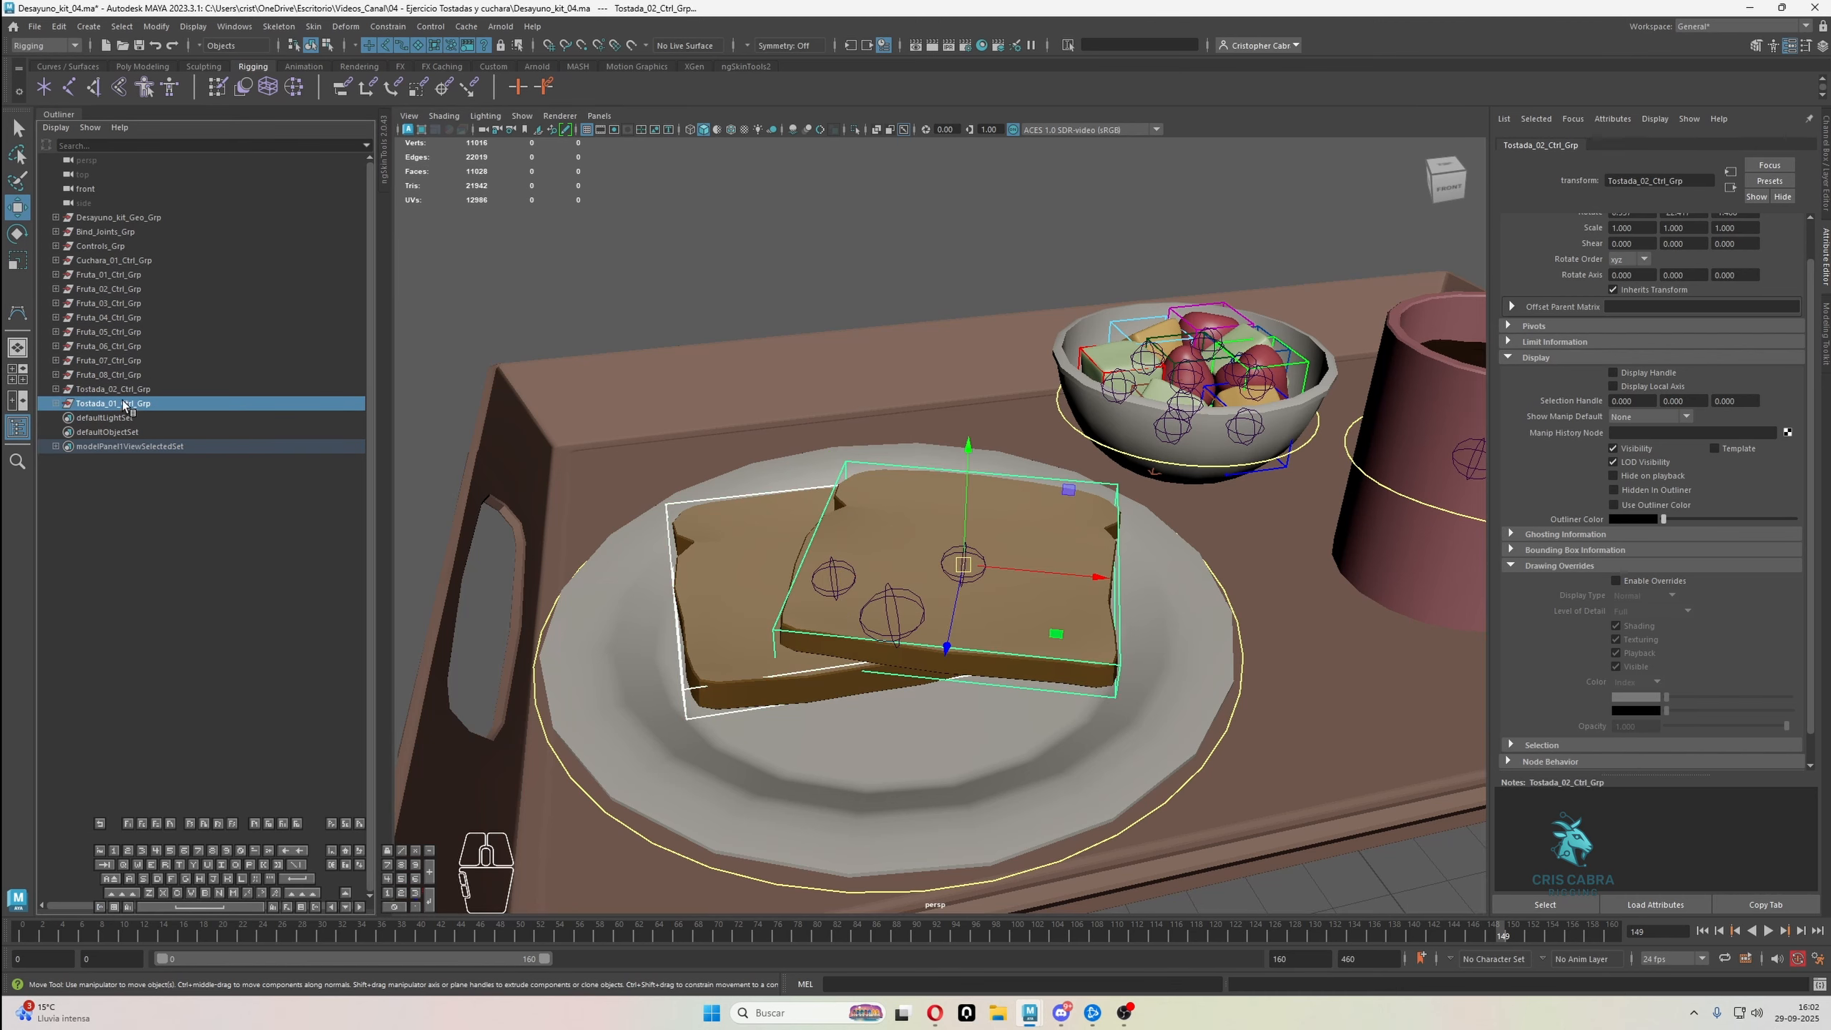
left_click(567, 775, "shift")
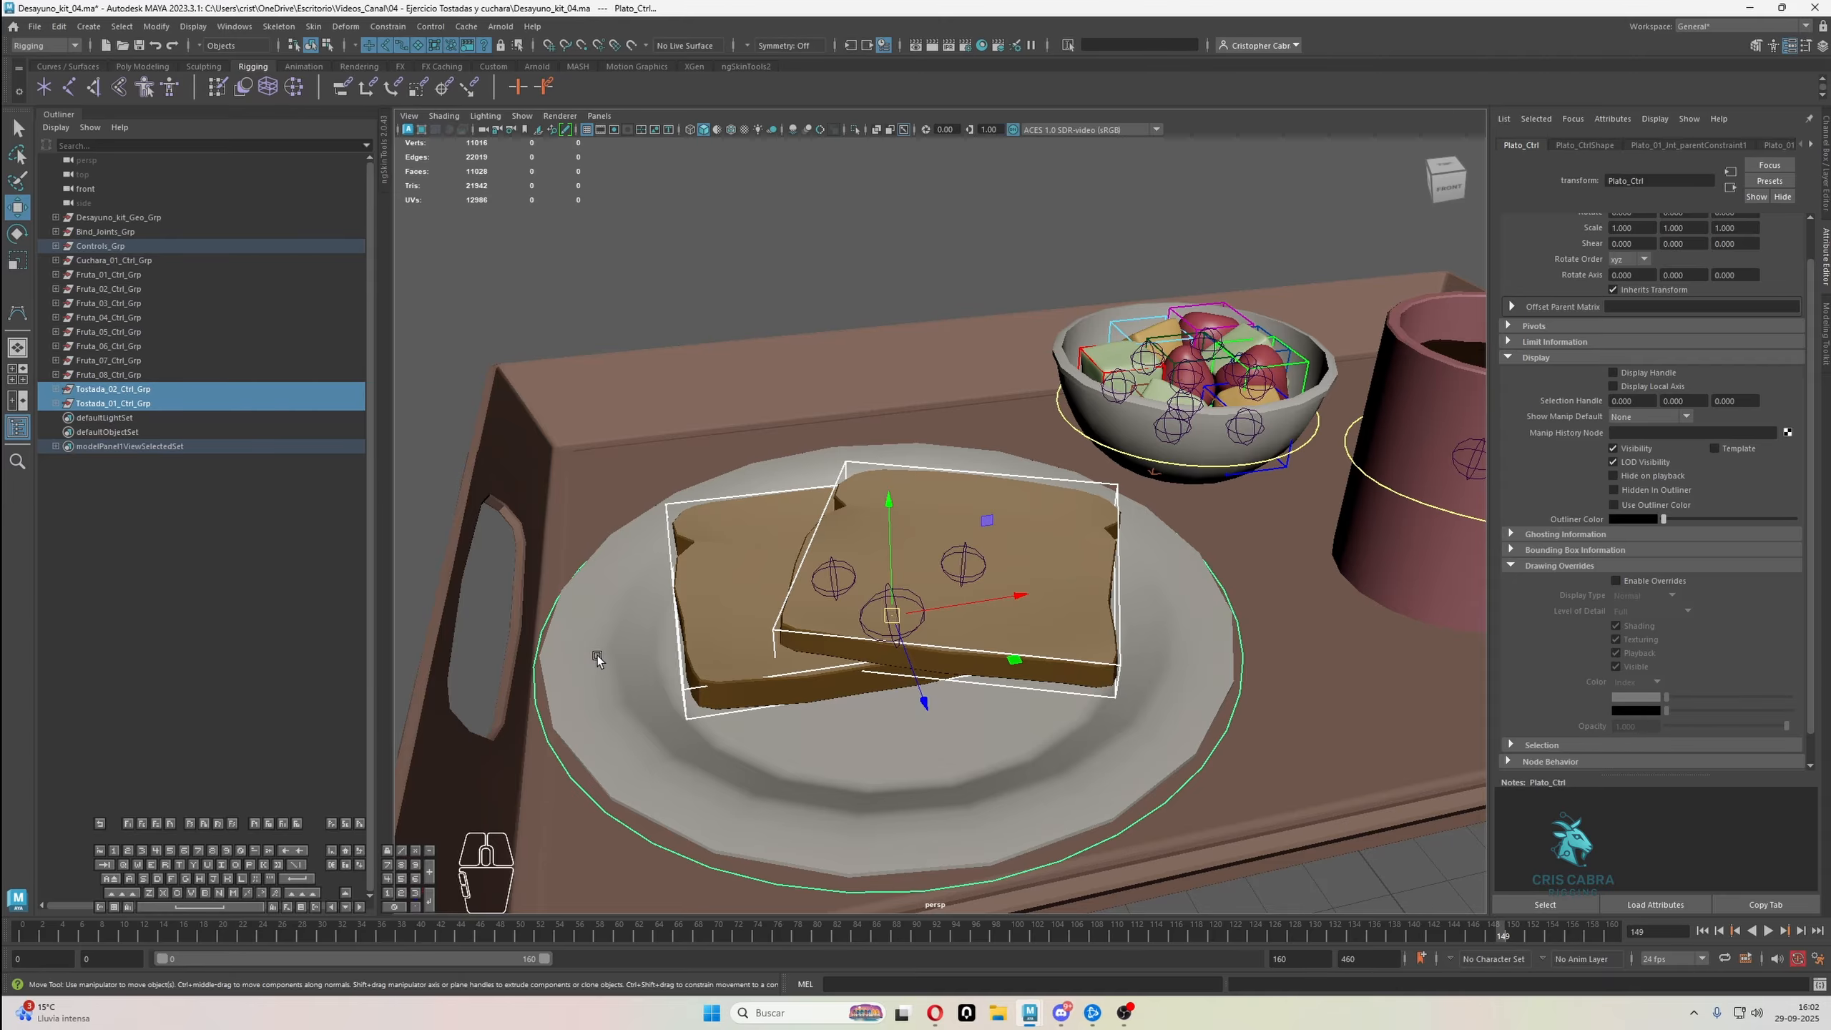
key("p")
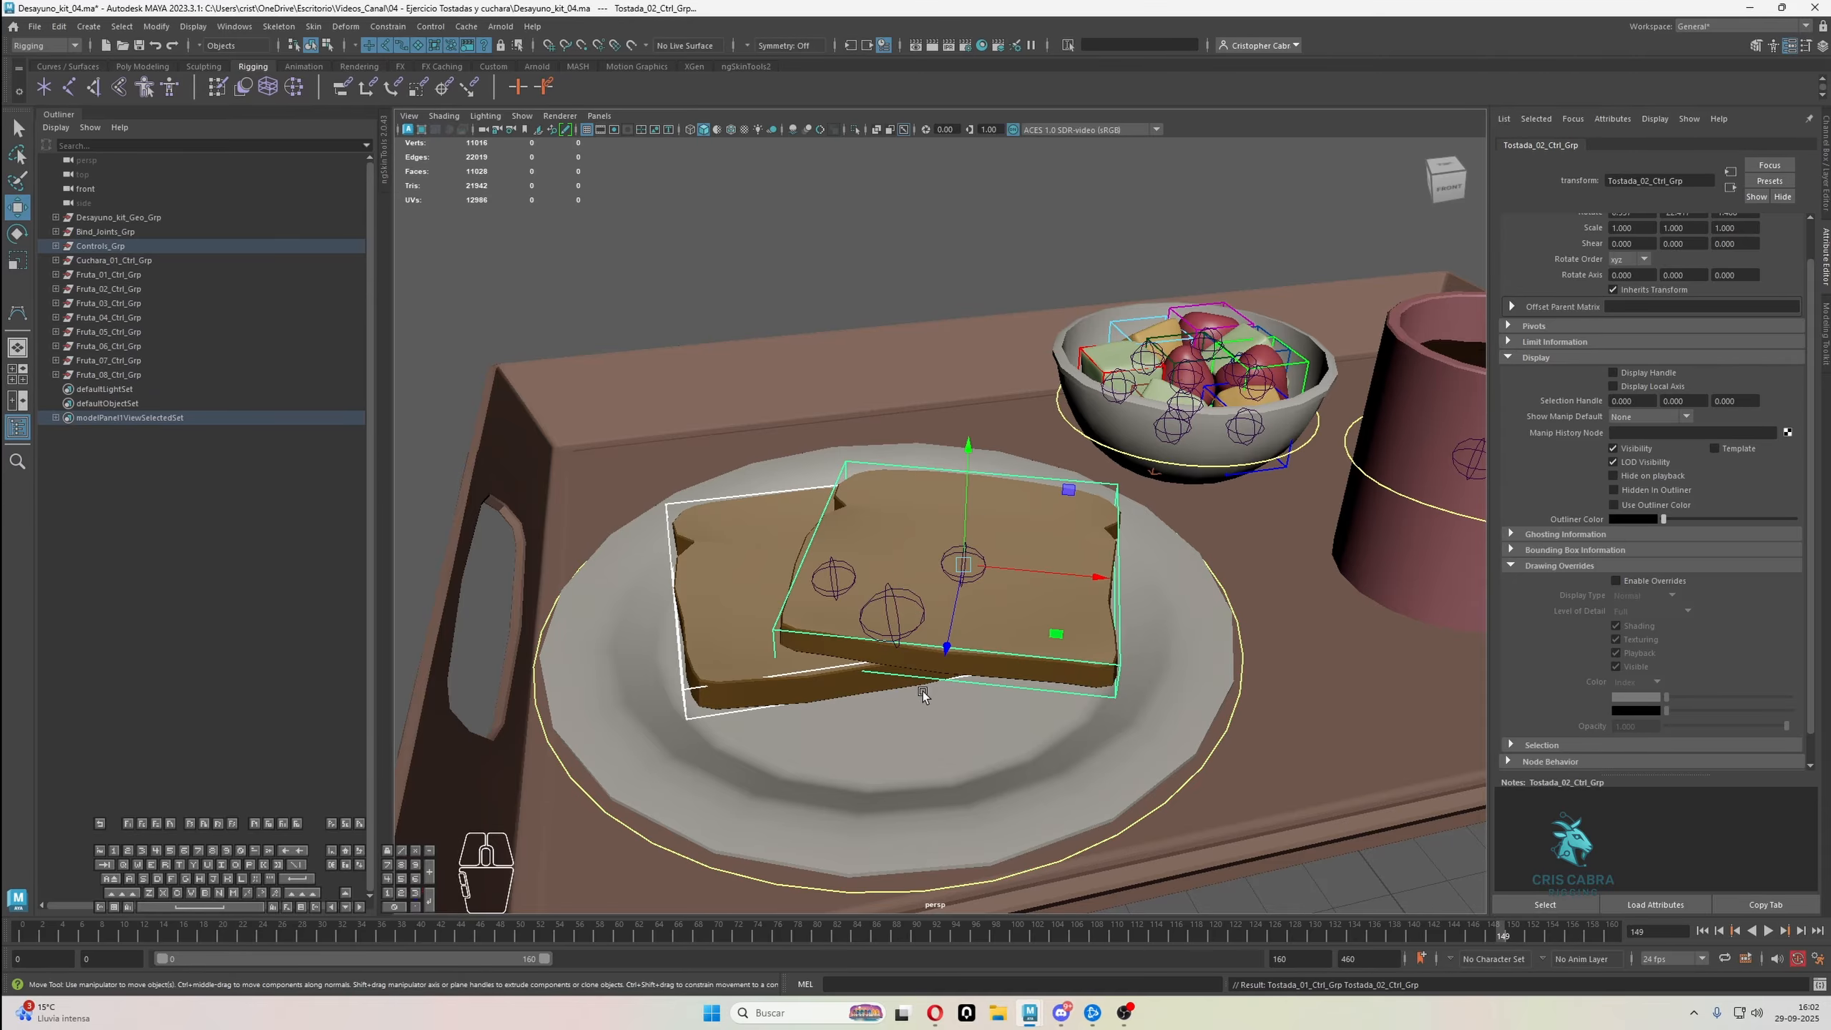
Raise Plato_Ctrl well above the tray to test that the toast controls follow, and pick the individual toast controls
left_click(573, 786)
scroll(894, 626, "down", 5)
left_click_drag(895, 625, 868, 250, "alt")
key("q")
left_click(995, 291)
key("w")
key("z")
left_click(803, 311)
key("z")
left_click(1025, 281)
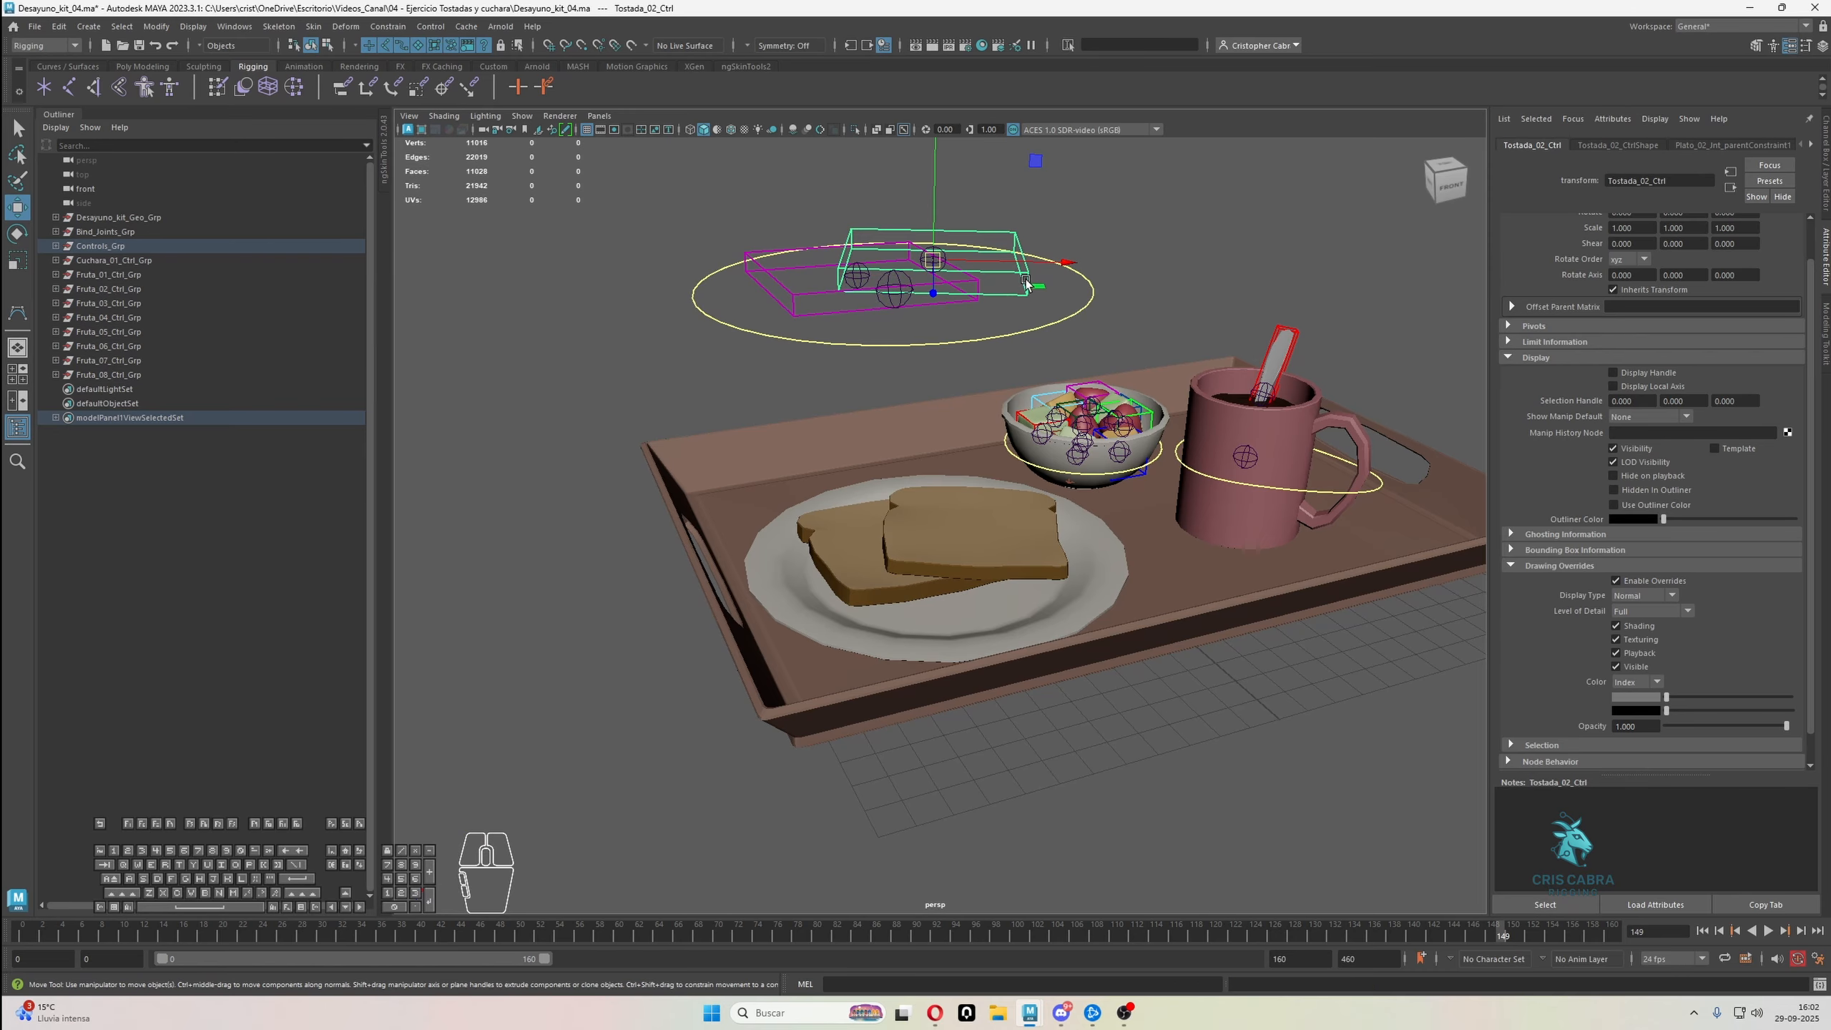
Reveal the control hierarchy in the Outliner and examine how both toast groups and their controls nest under Plato_Ctrl
key("a")
key("f")
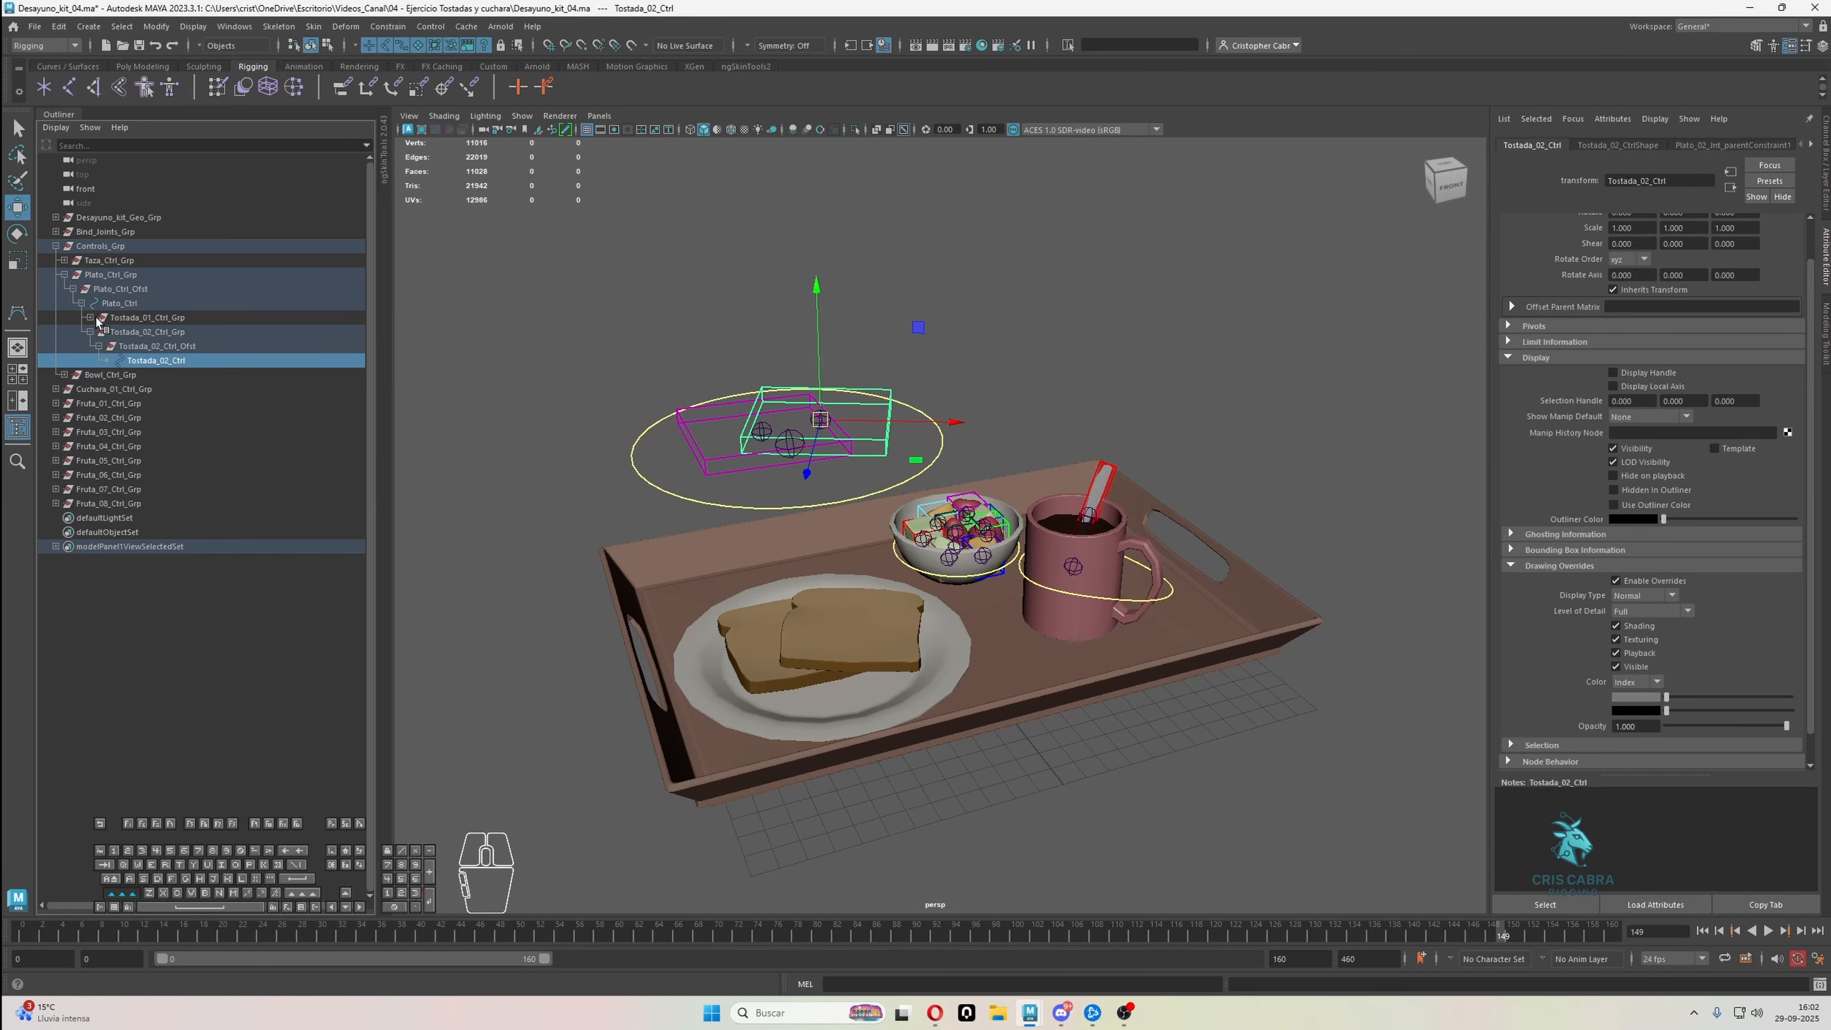
left_click(89, 332)
left_click(120, 303)
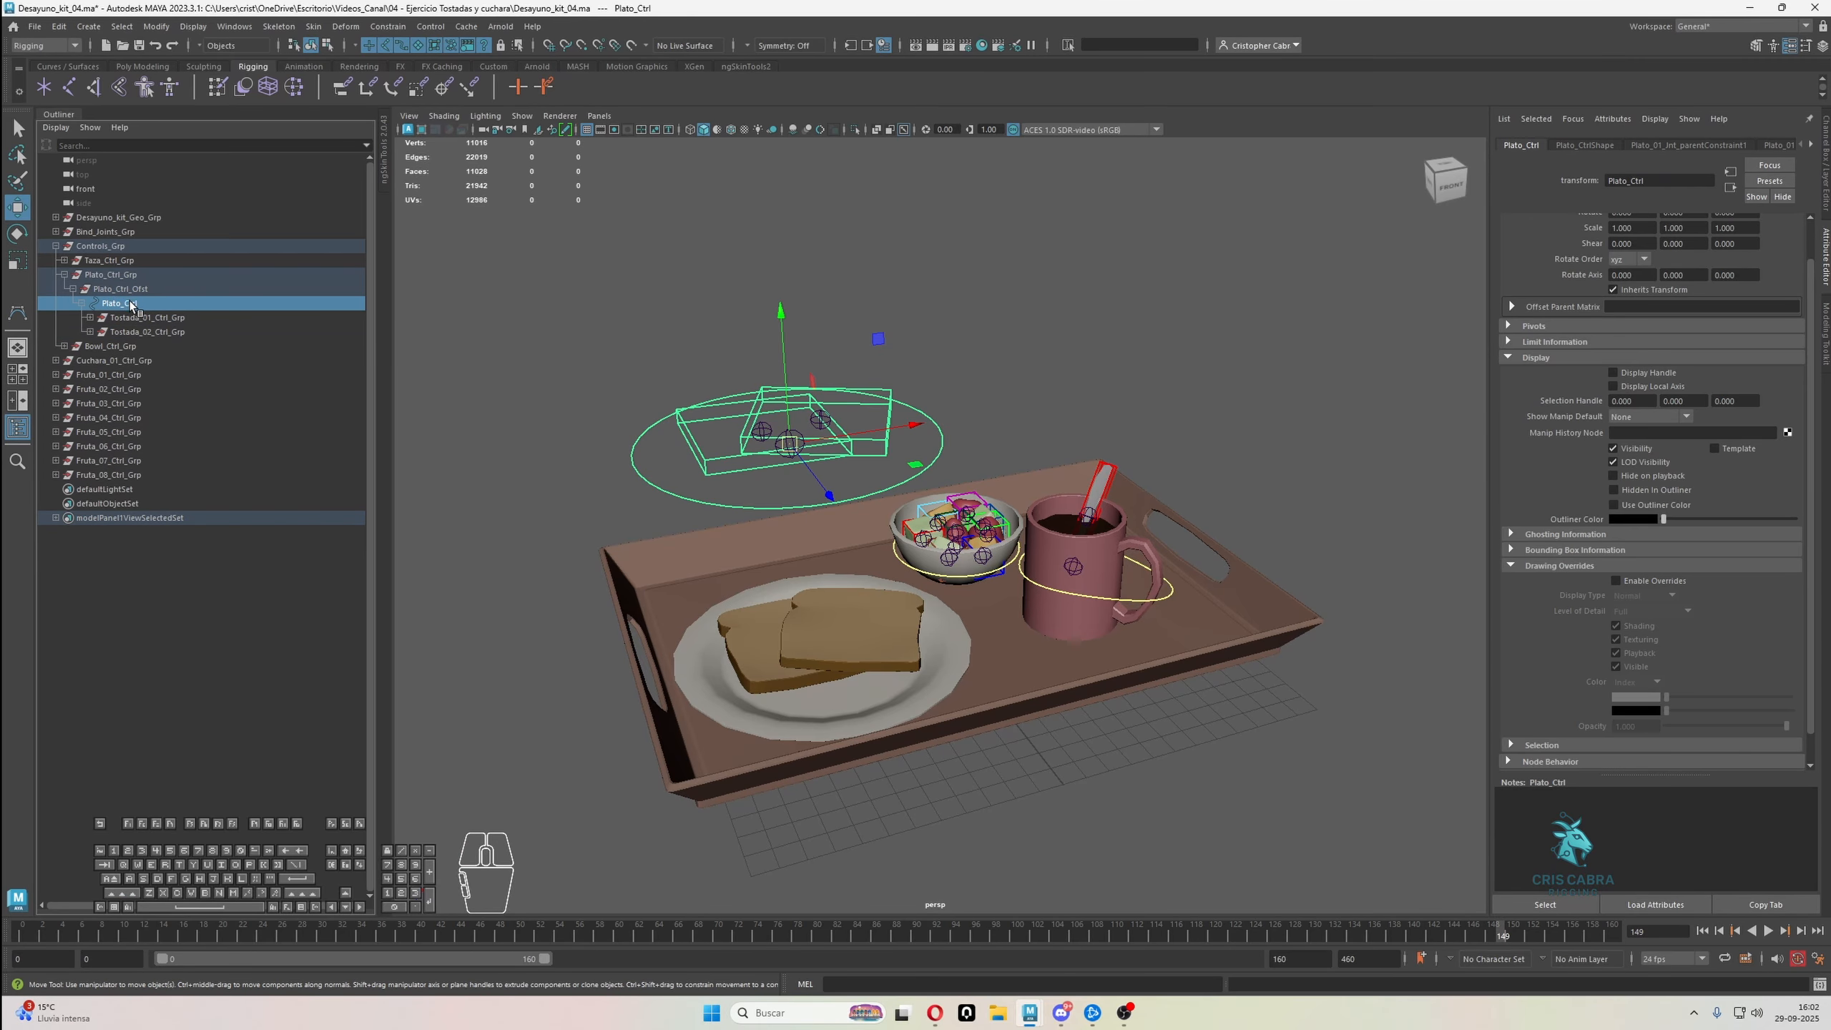
left_click(136, 317)
left_click(143, 332)
left_click(137, 319)
left_click(90, 318, "shift")
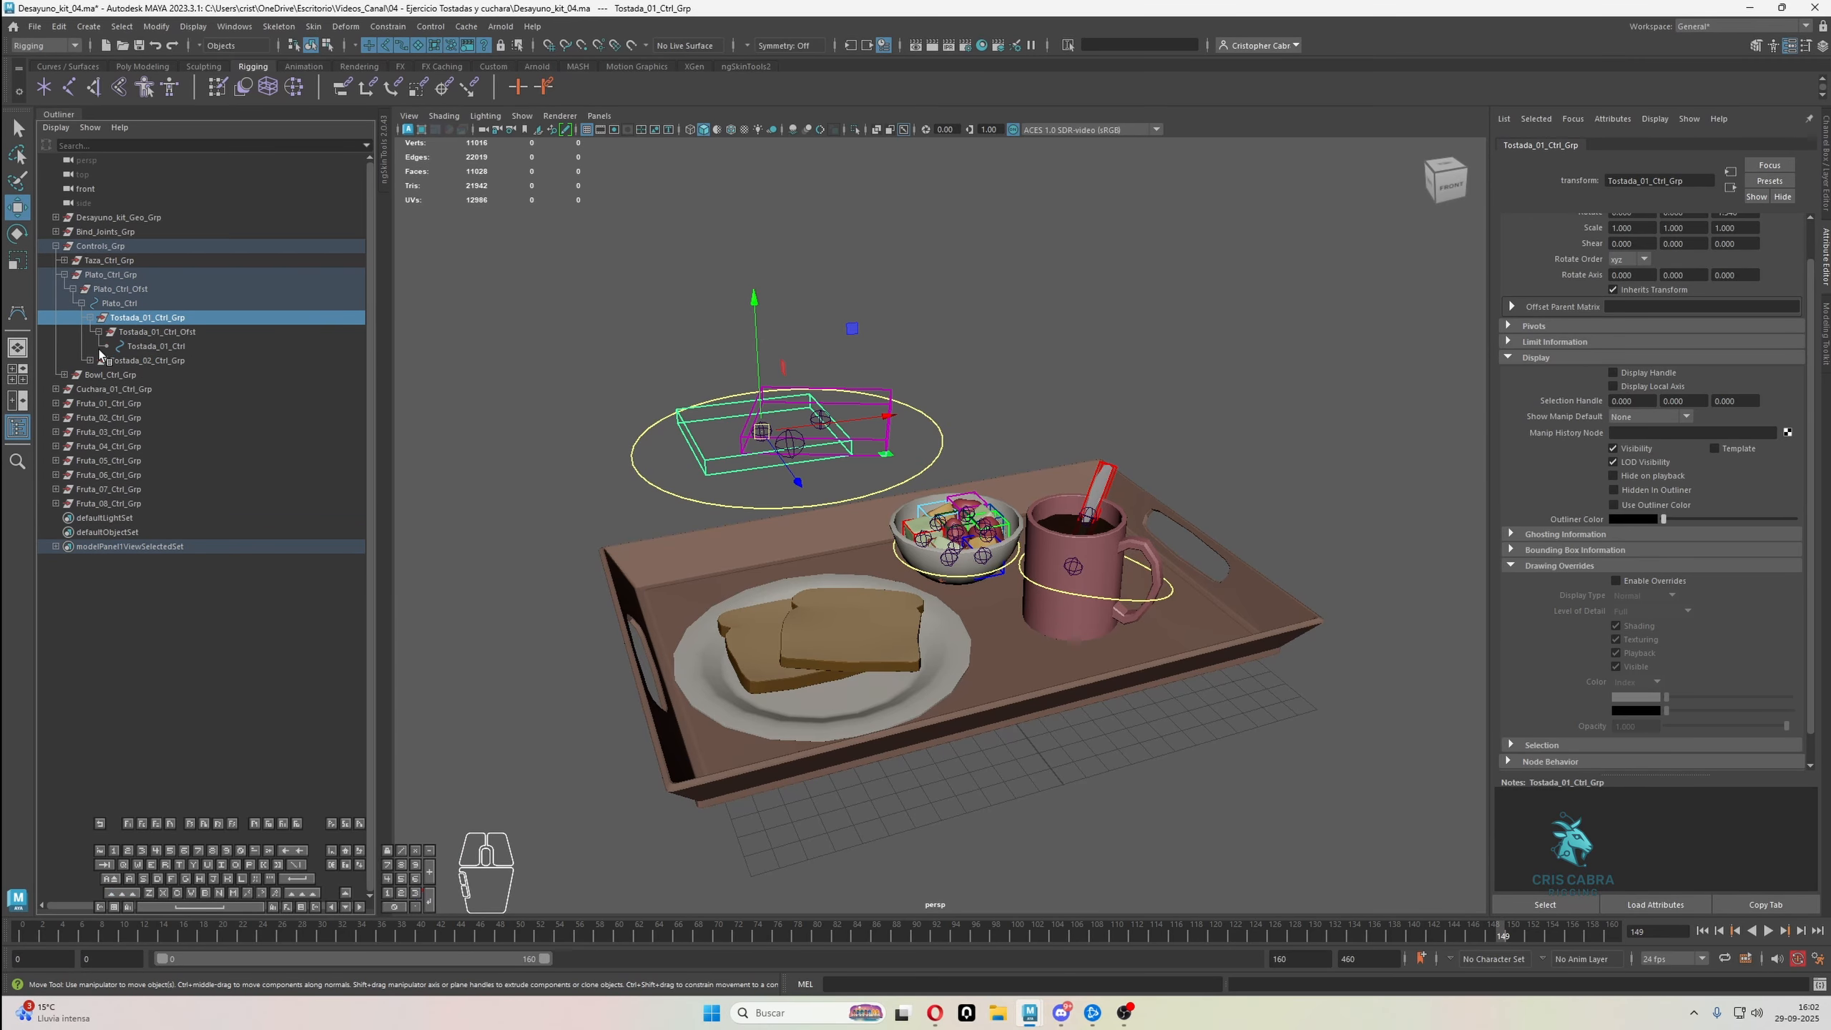
left_click(90, 360)
left_click(139, 362)
left_click(136, 319)
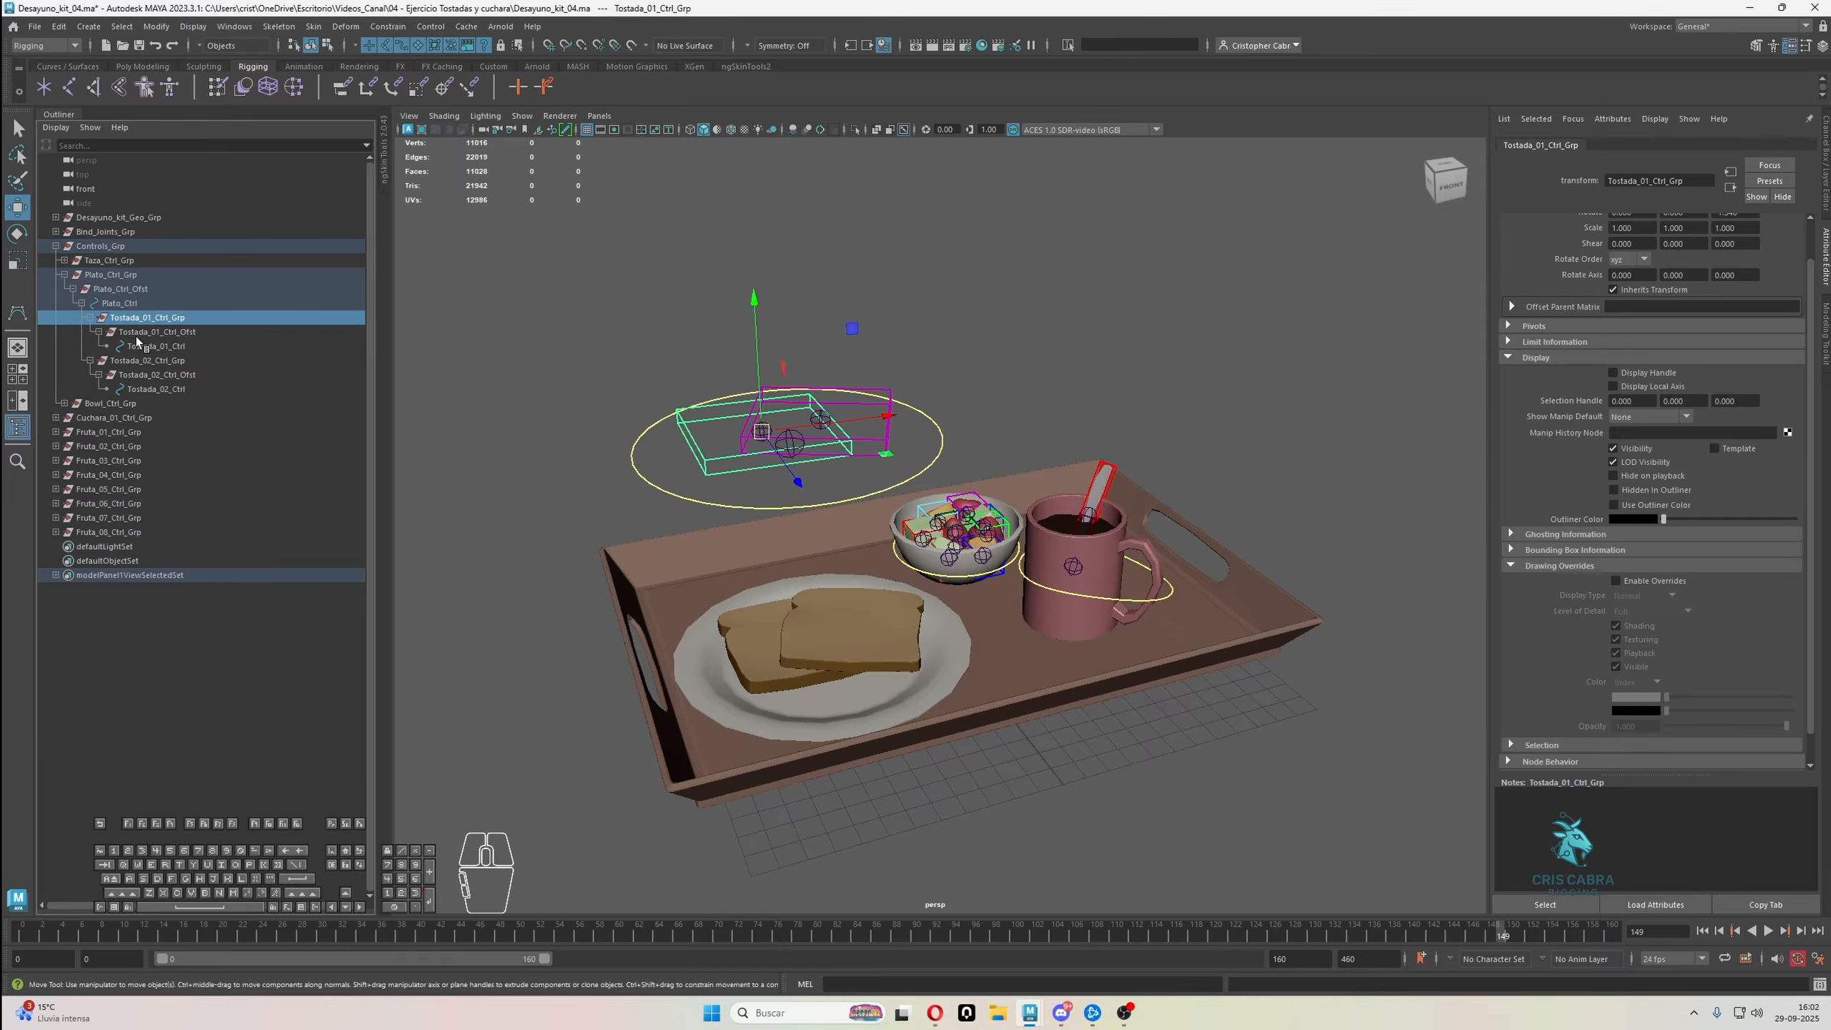
left_click(121, 304)
Reset Plato_Ctrl's Translate X, Y and Z to 0
left_click_drag(878, 473, 872, 467, "alt")
left_click(875, 483)
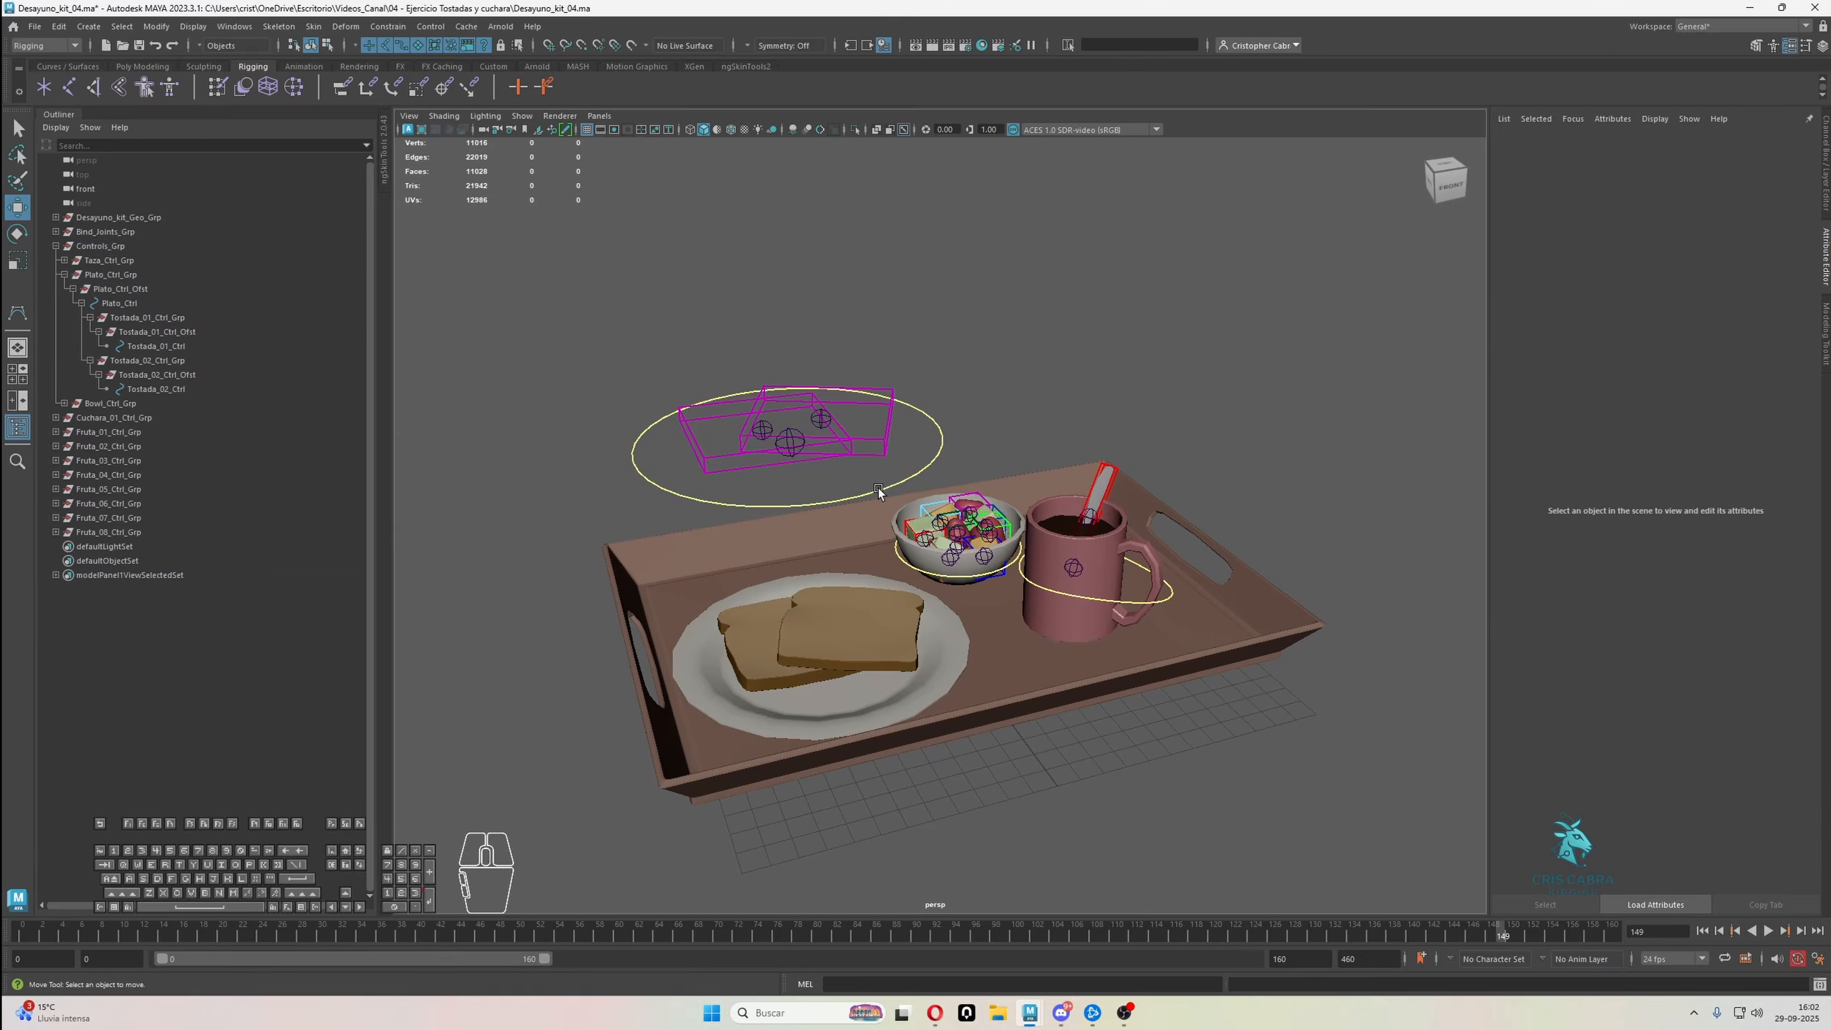
left_click(898, 482)
left_click(1822, 188)
left_click_drag(1791, 180, 1791, 162)
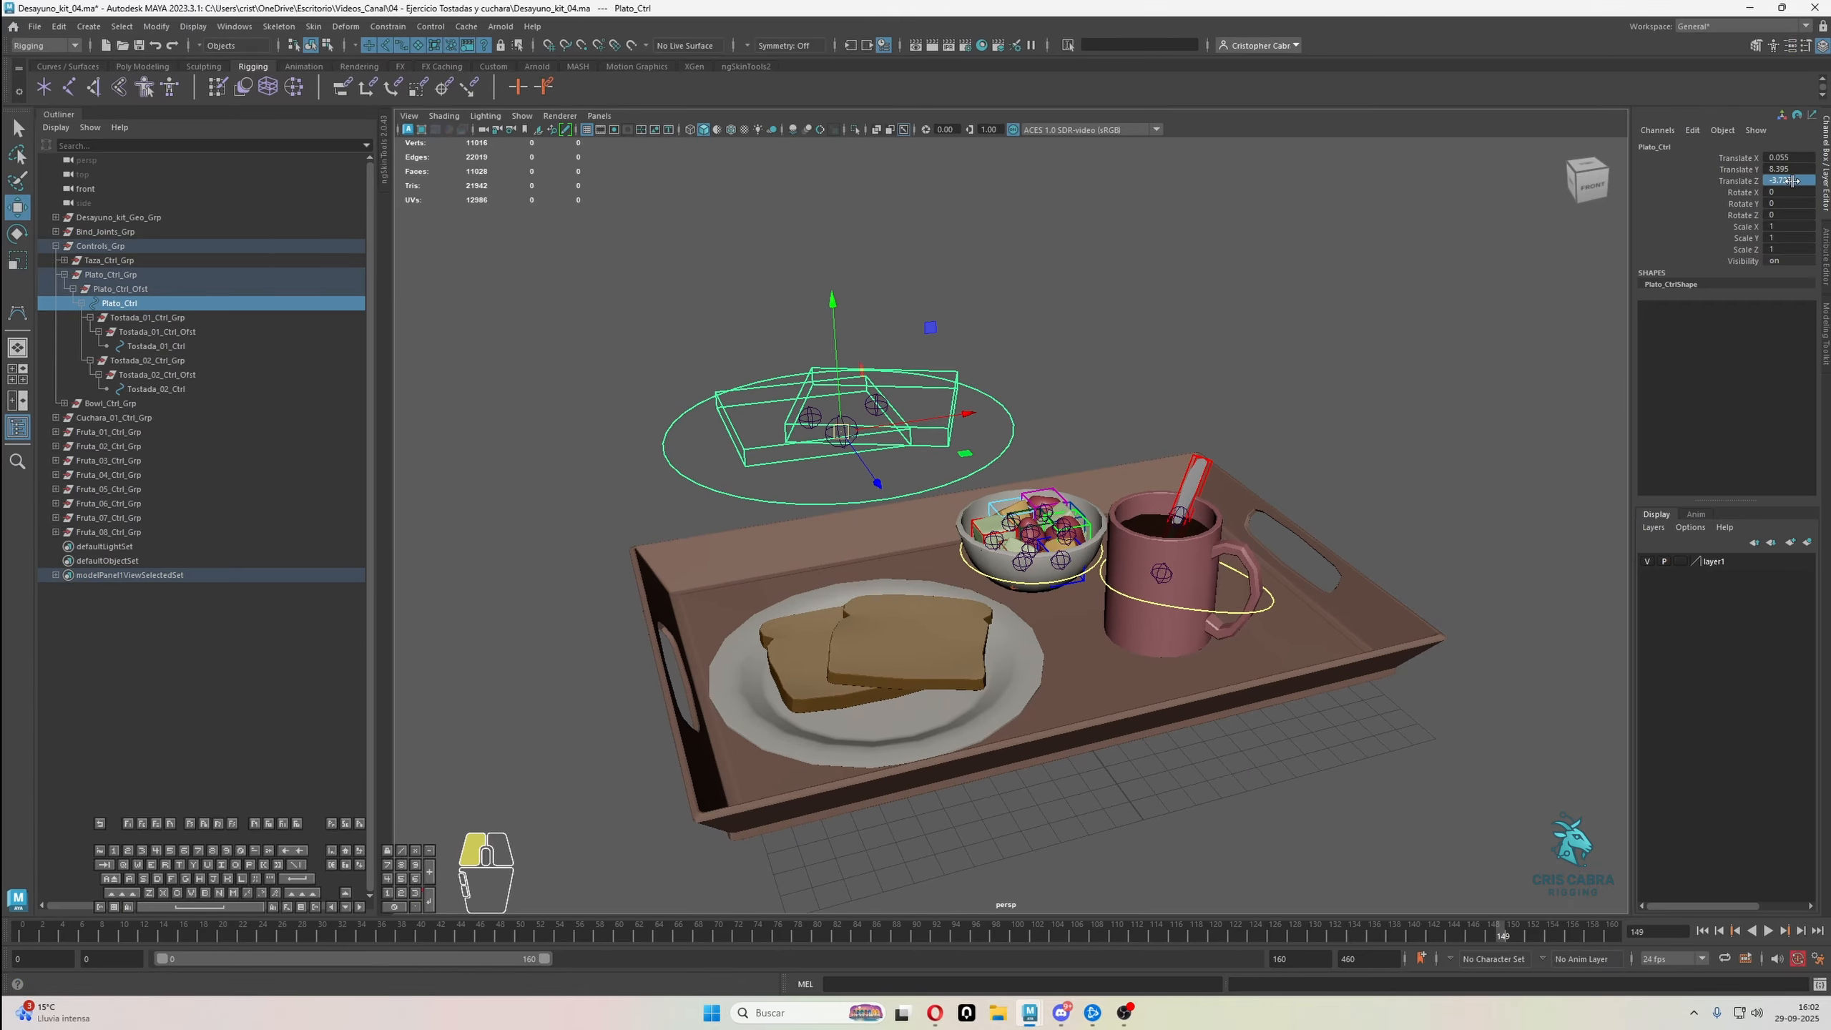
type("0")
key("Return")
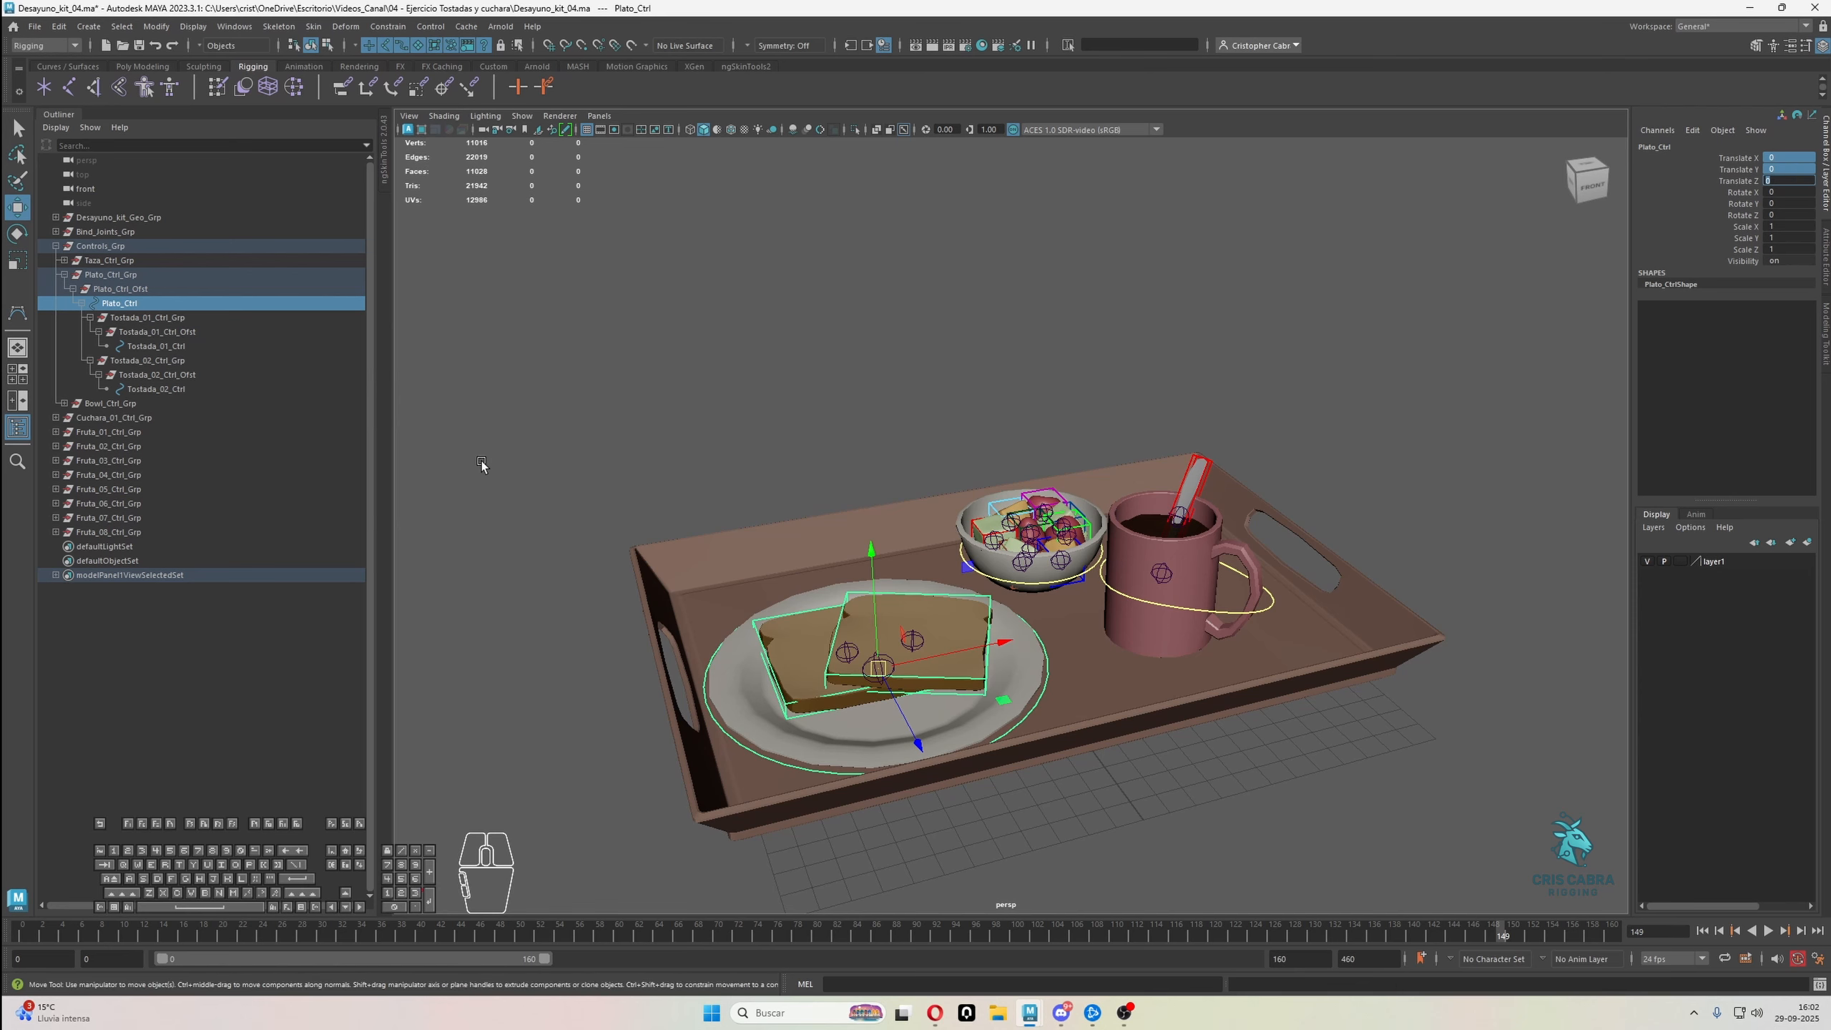
Parent Fruta_01_Ctrl_Grp through Fruta_08_Ctrl_Grp under Bowl_Ctrl
left_click(128, 435)
left_click(112, 530, "shift")
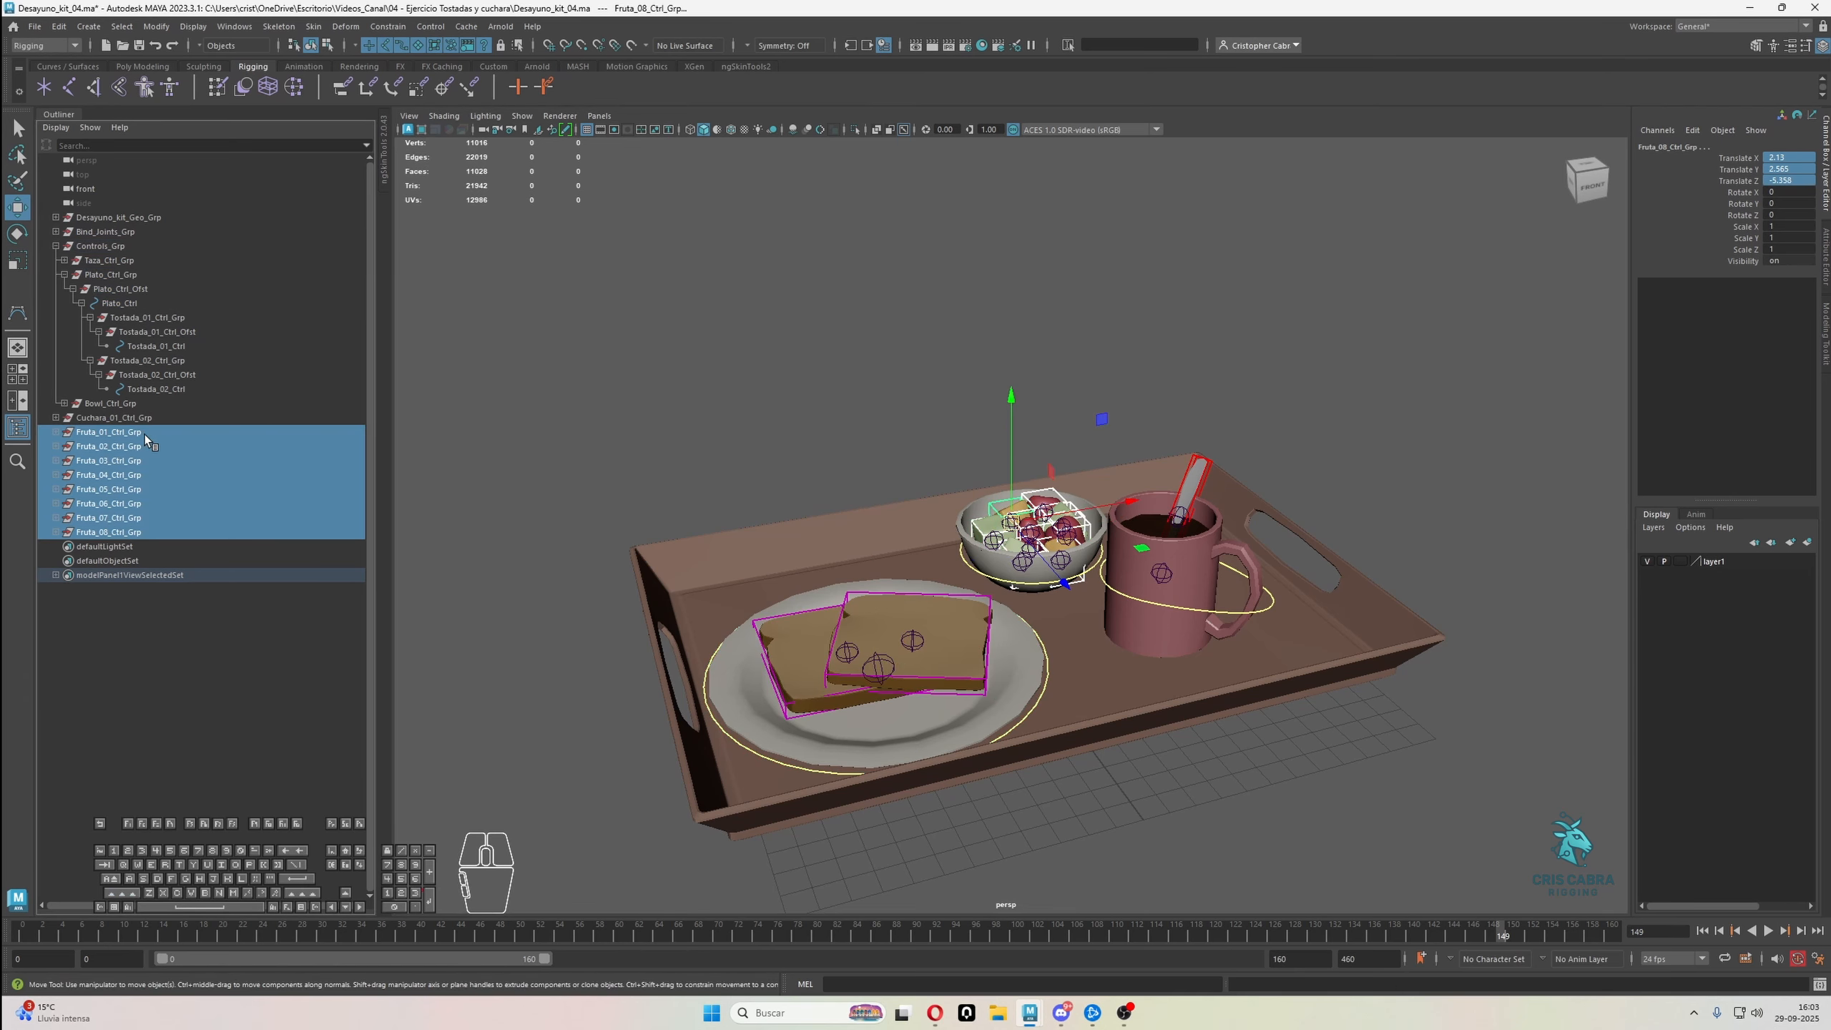
left_click(64, 404)
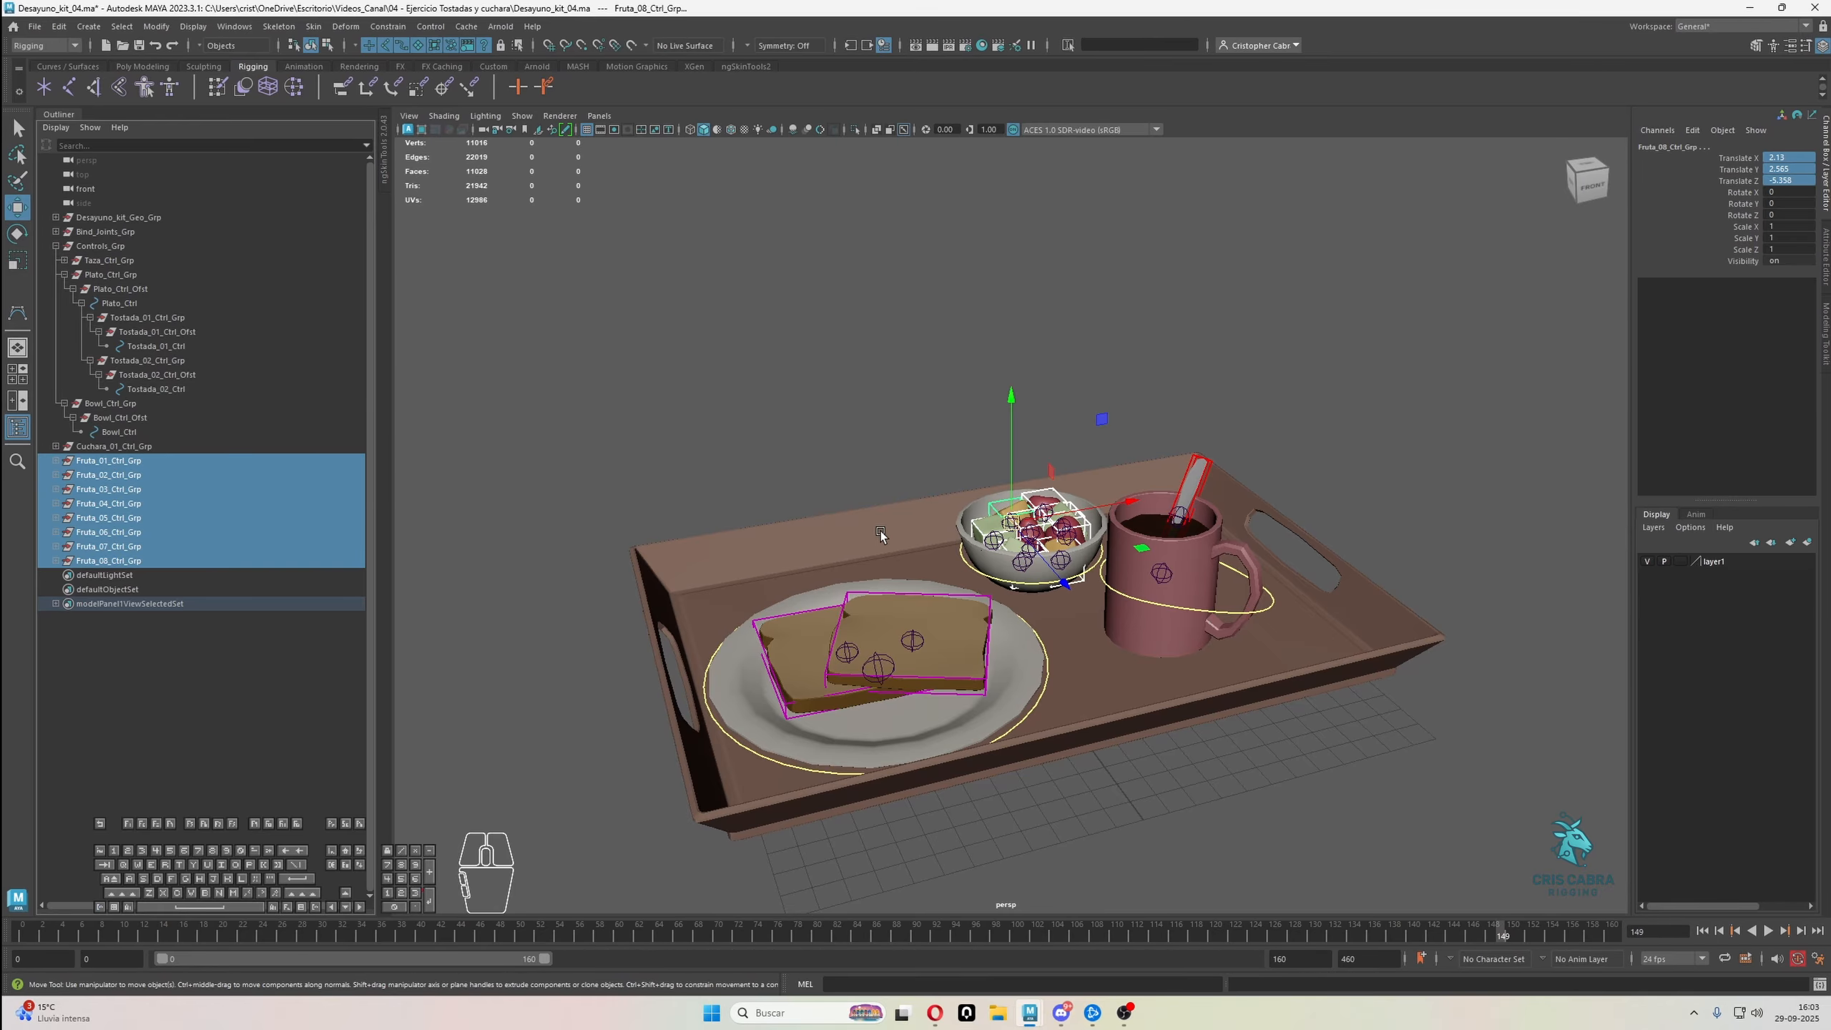
left_click(970, 568)
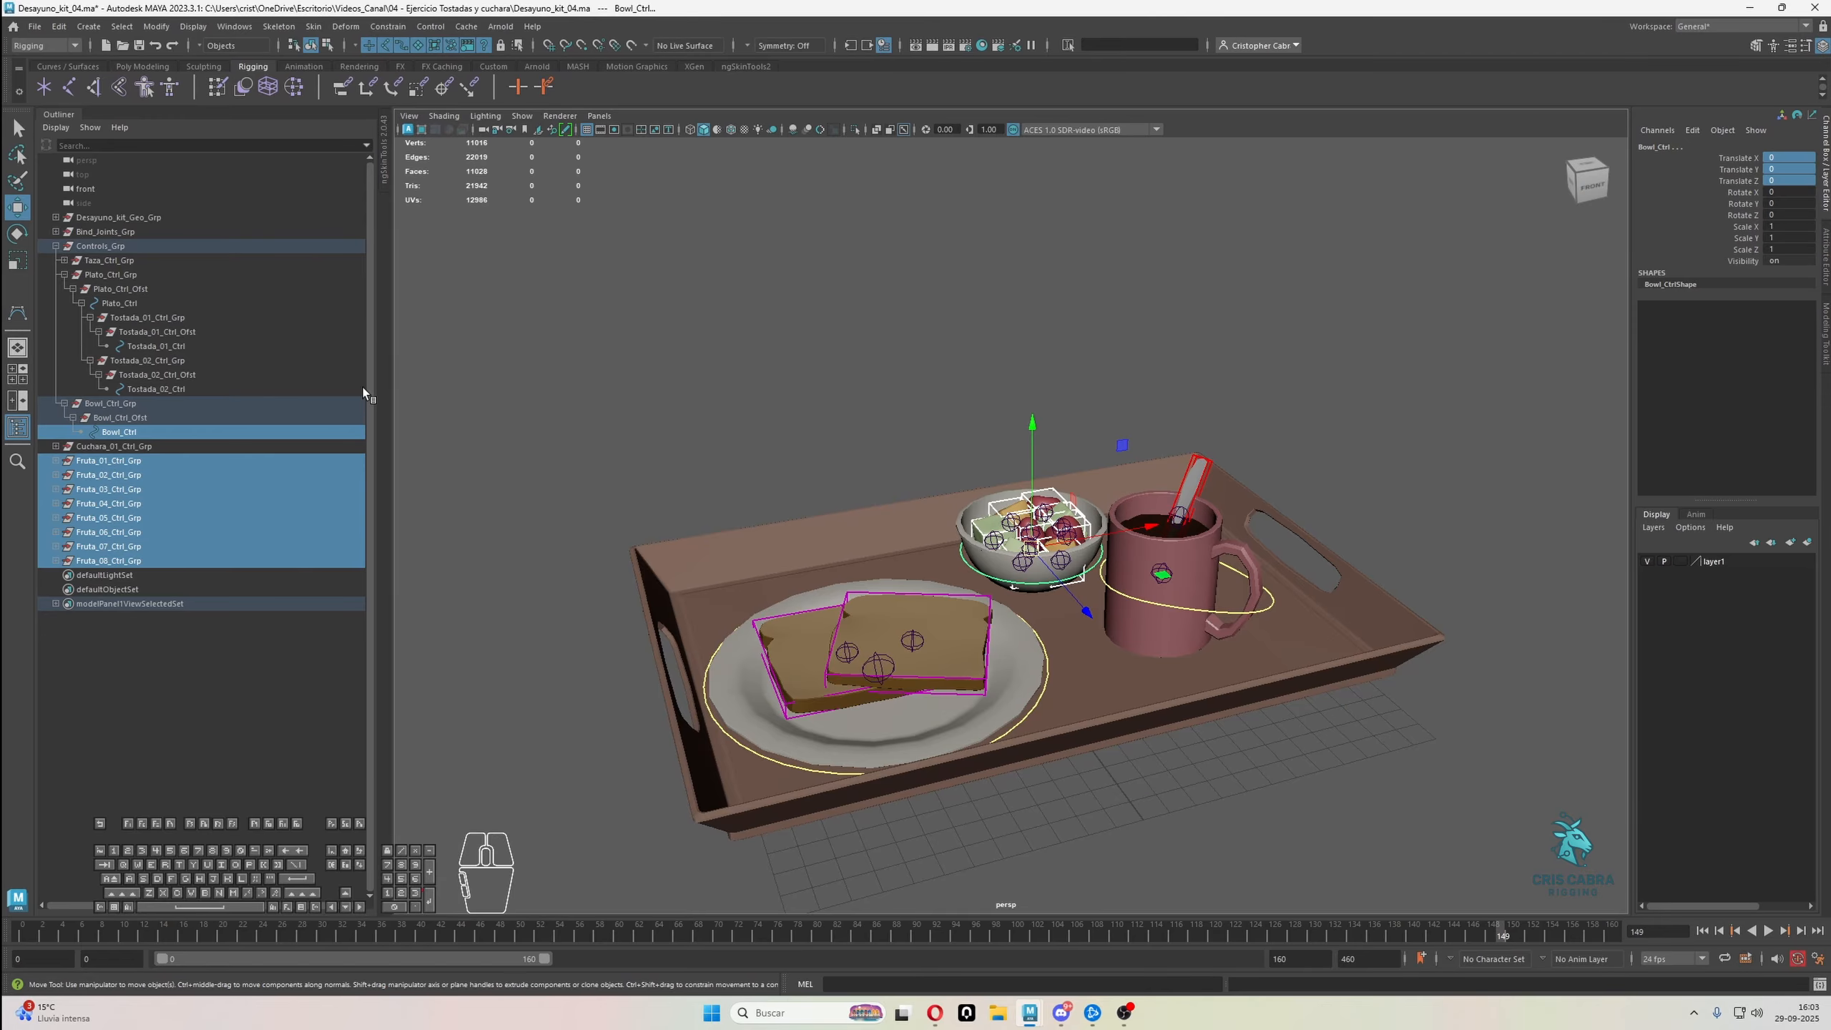
key("p")
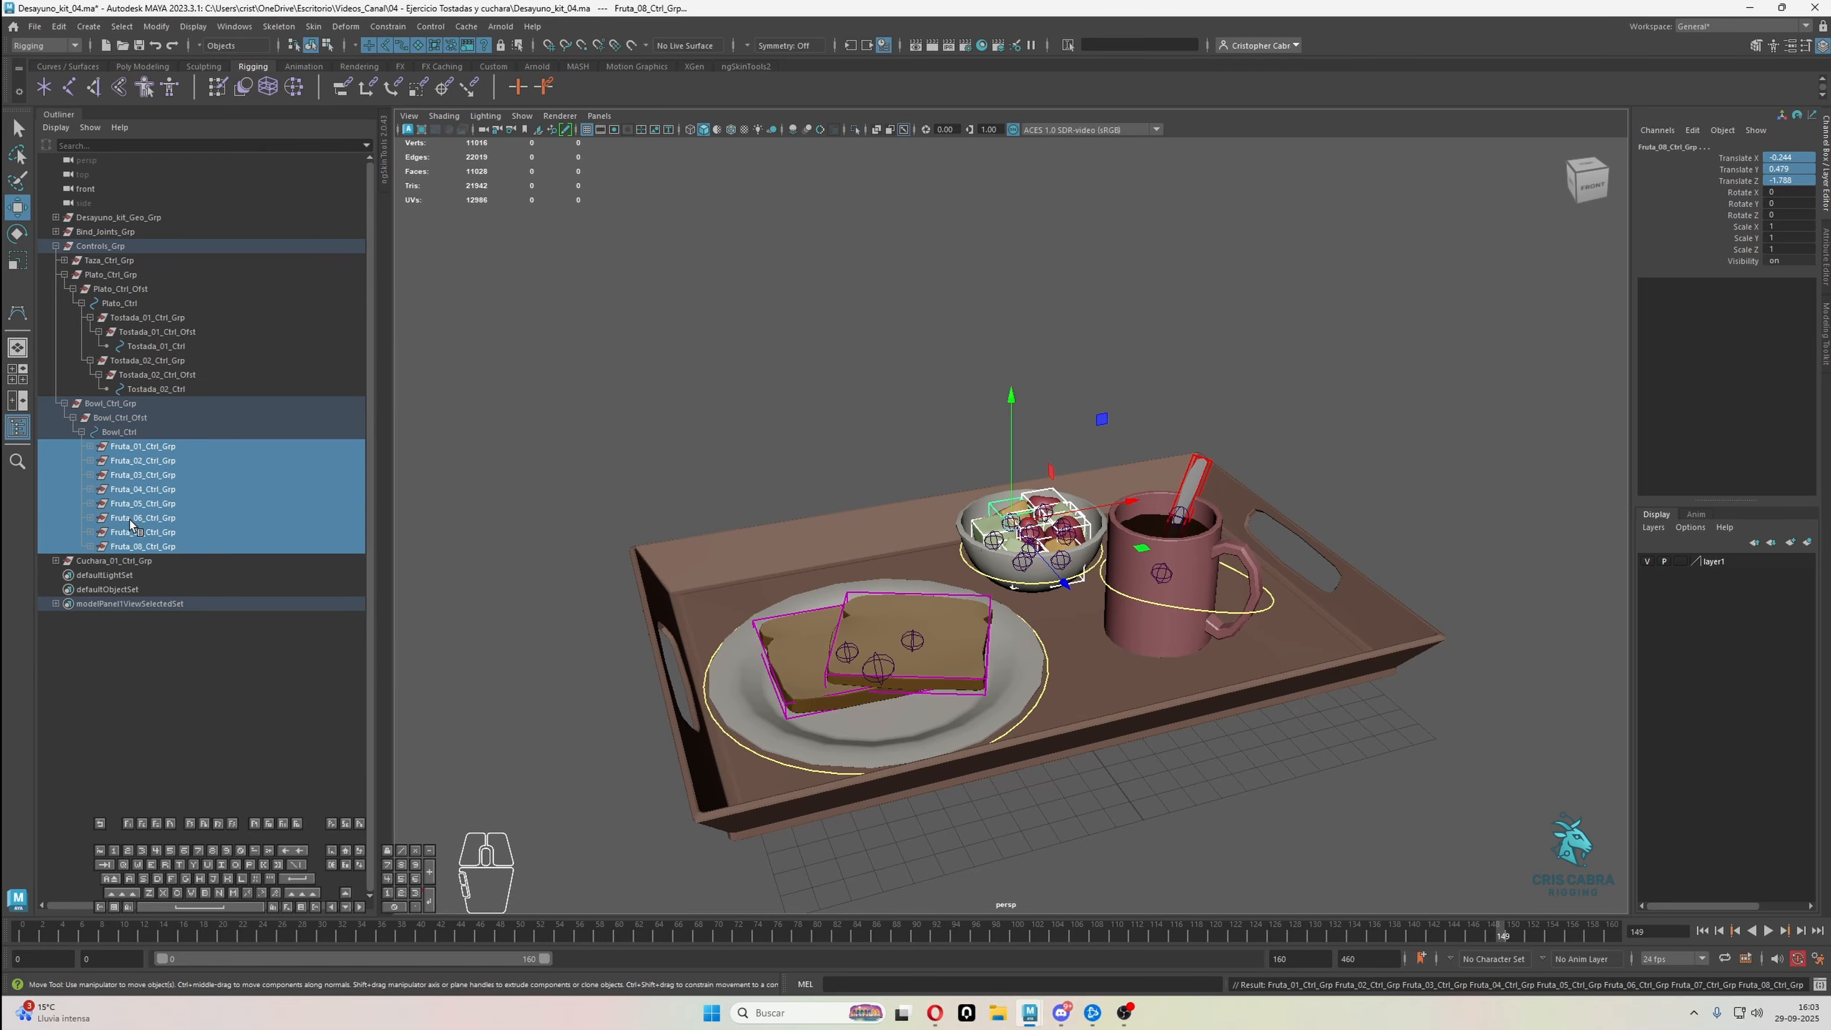
Raise Bowl_Ctrl above the tray to test that the fruit controls follow, and undo the test moves
key("Up")
mouse_move(1033, 457)
left_mouse_down()
mouse_move(1039, 269)
mouse_move(1008, 464)
left_mouse_up()
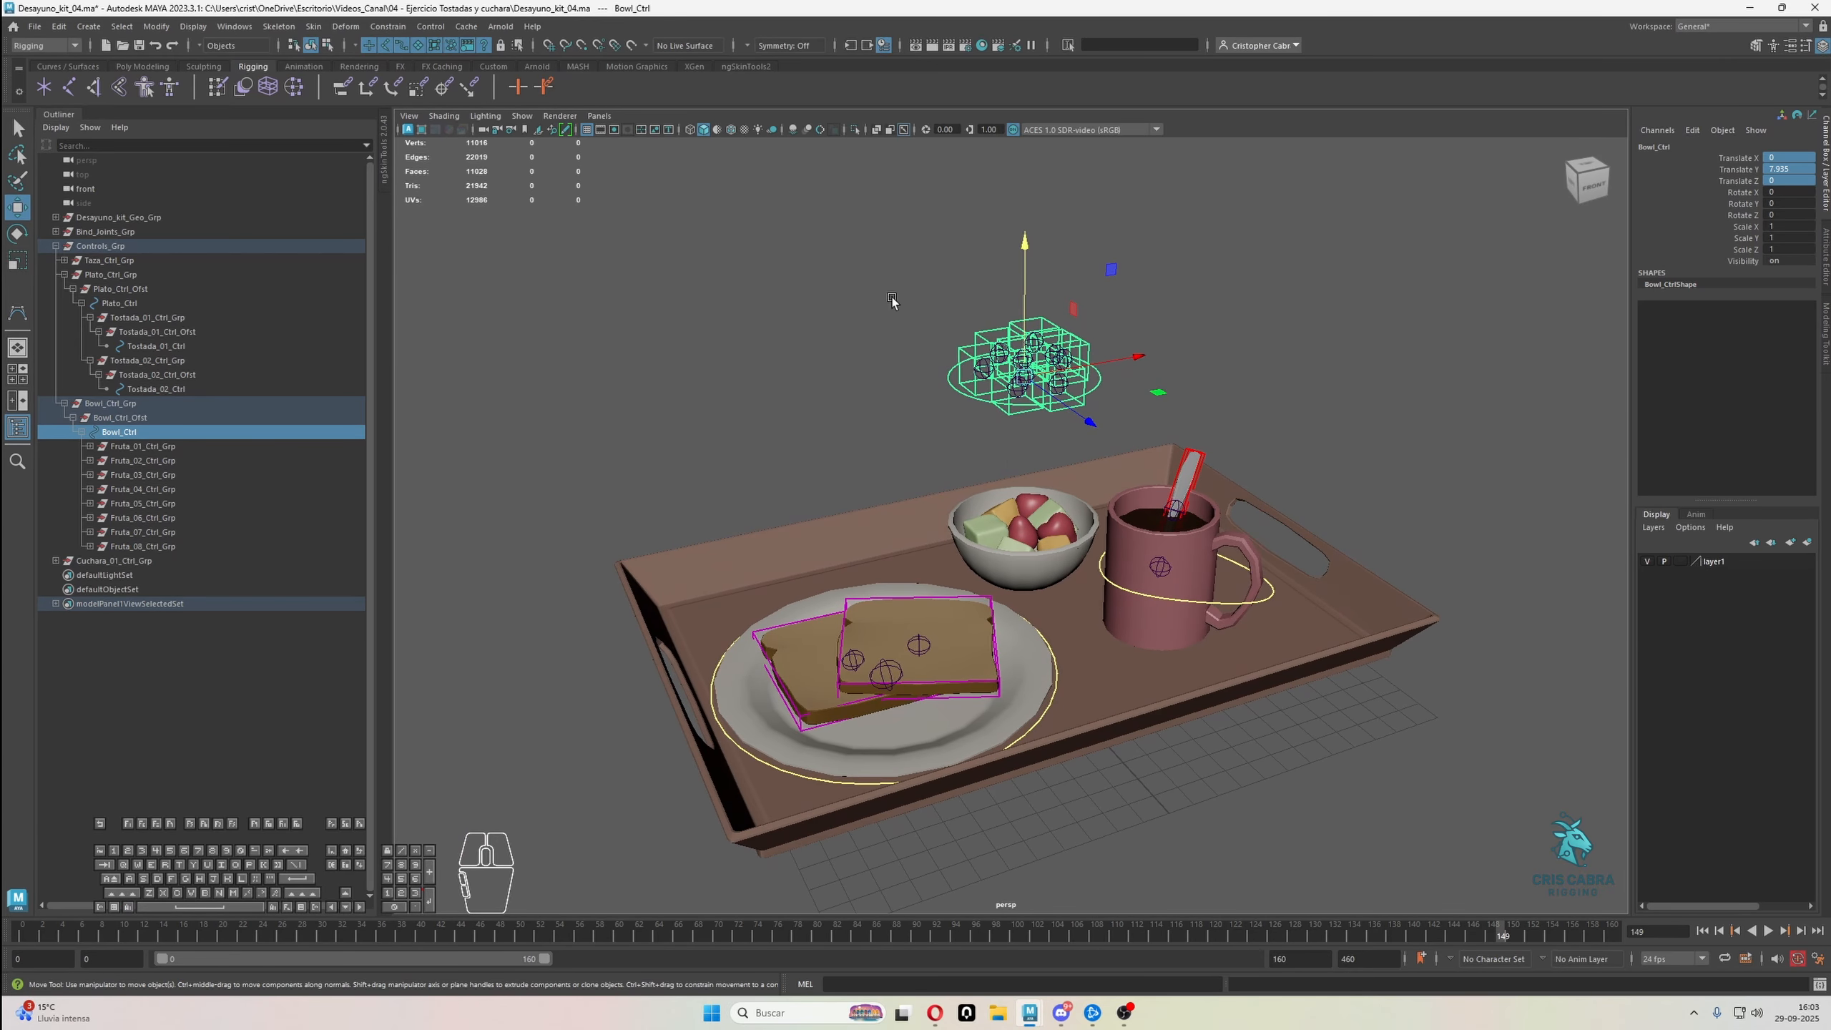
key("ctrl+z")
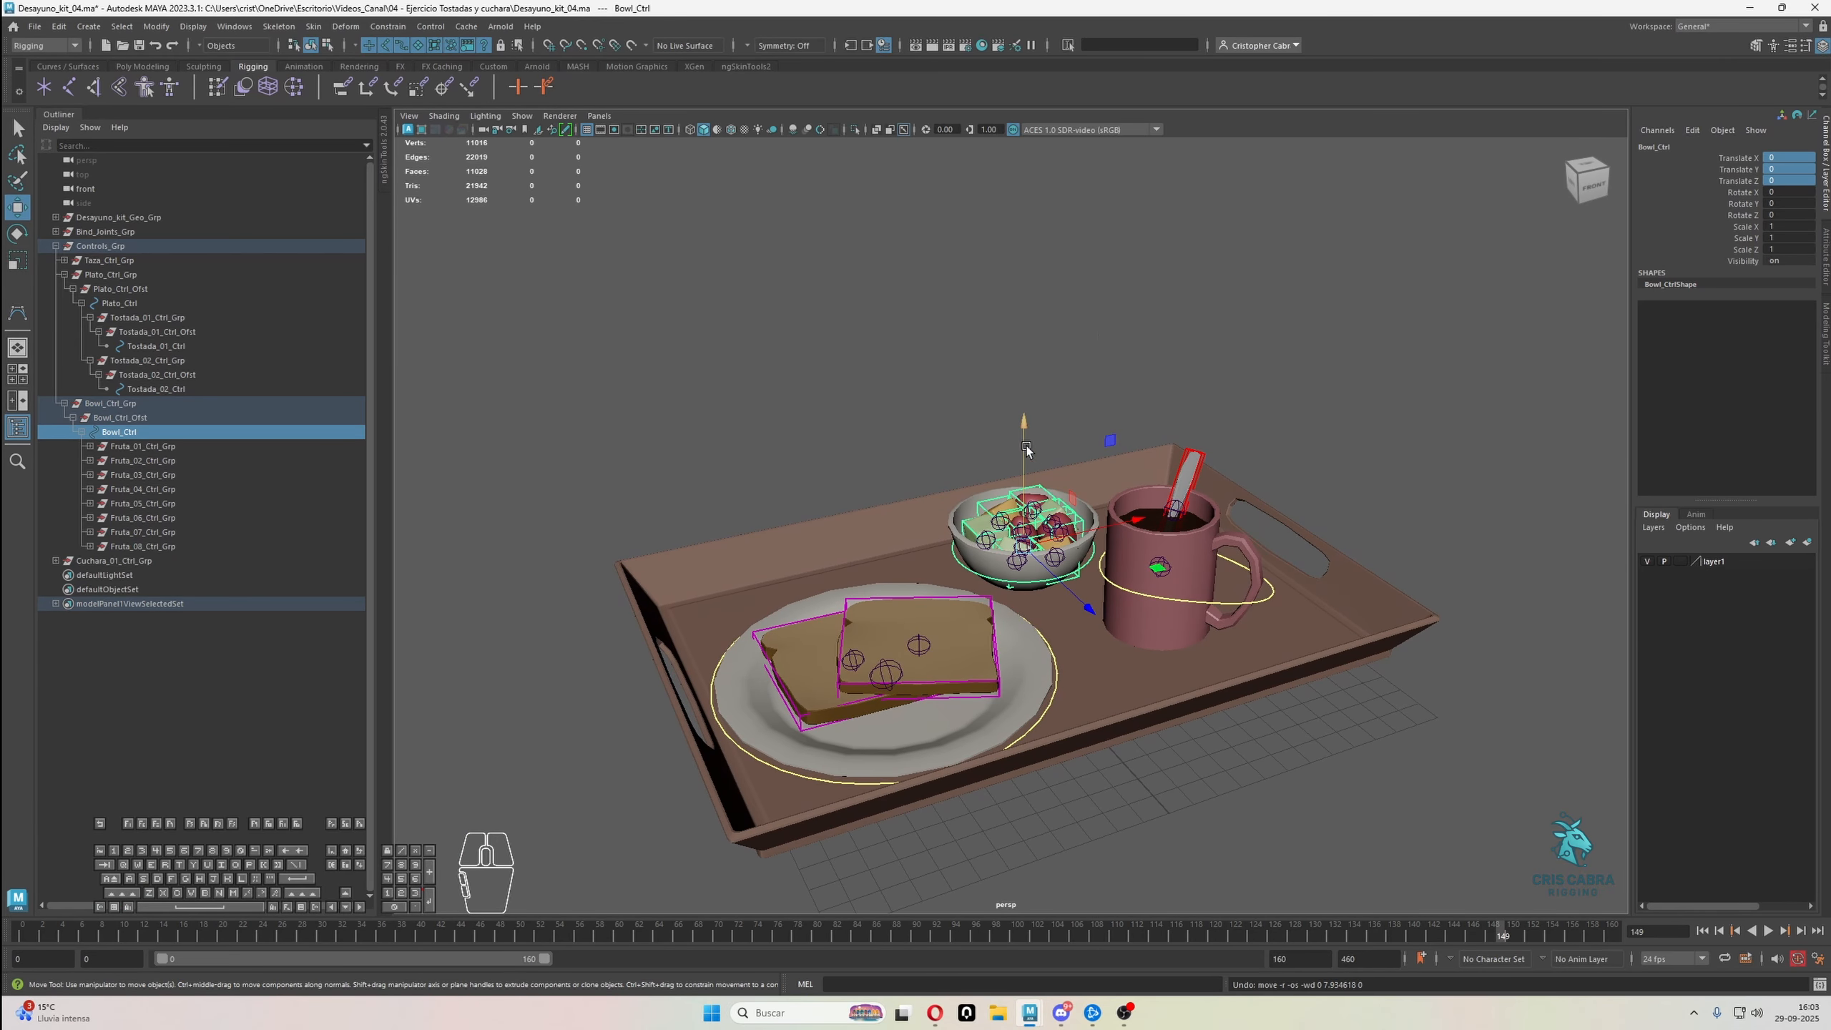
left_click(970, 549)
left_click(965, 568)
left_click_drag(1024, 508, 1199, 431)
key("ctrl+z")
key("q")
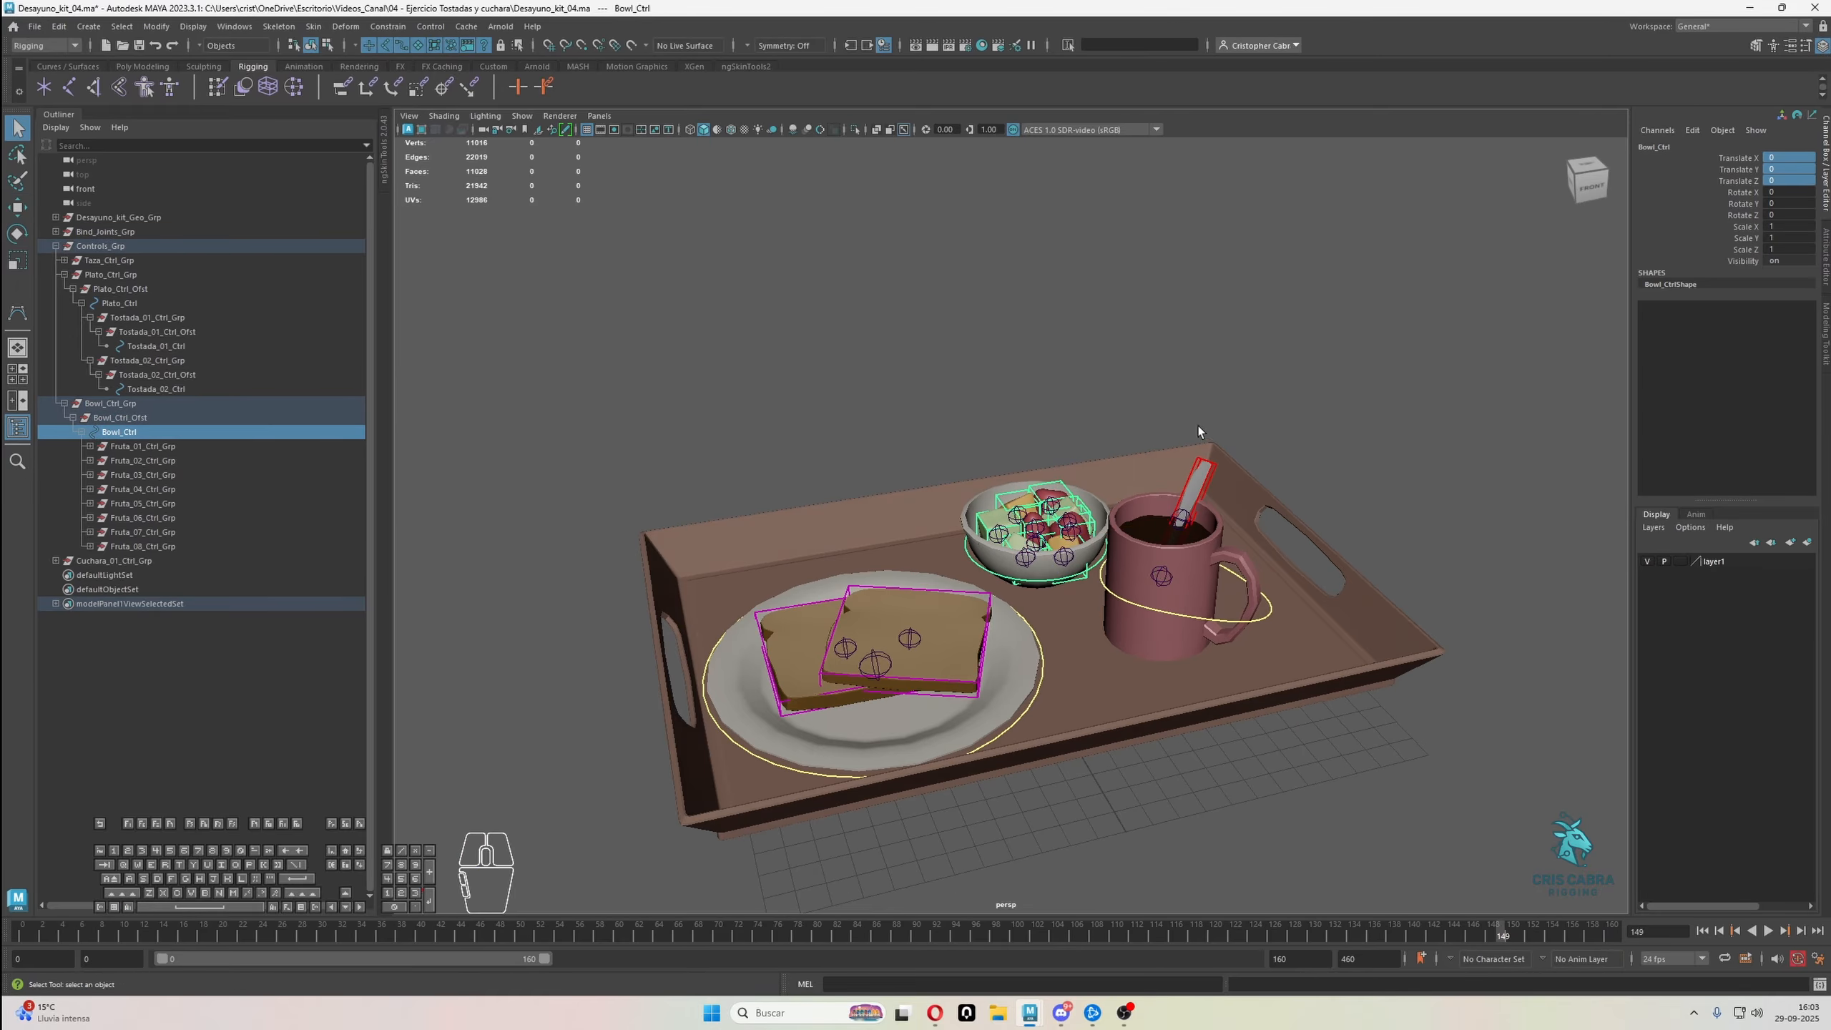
Parent the spoon group Cuchara_01_Ctrl_Grp under Taza_Ctrl
left_click(1208, 481)
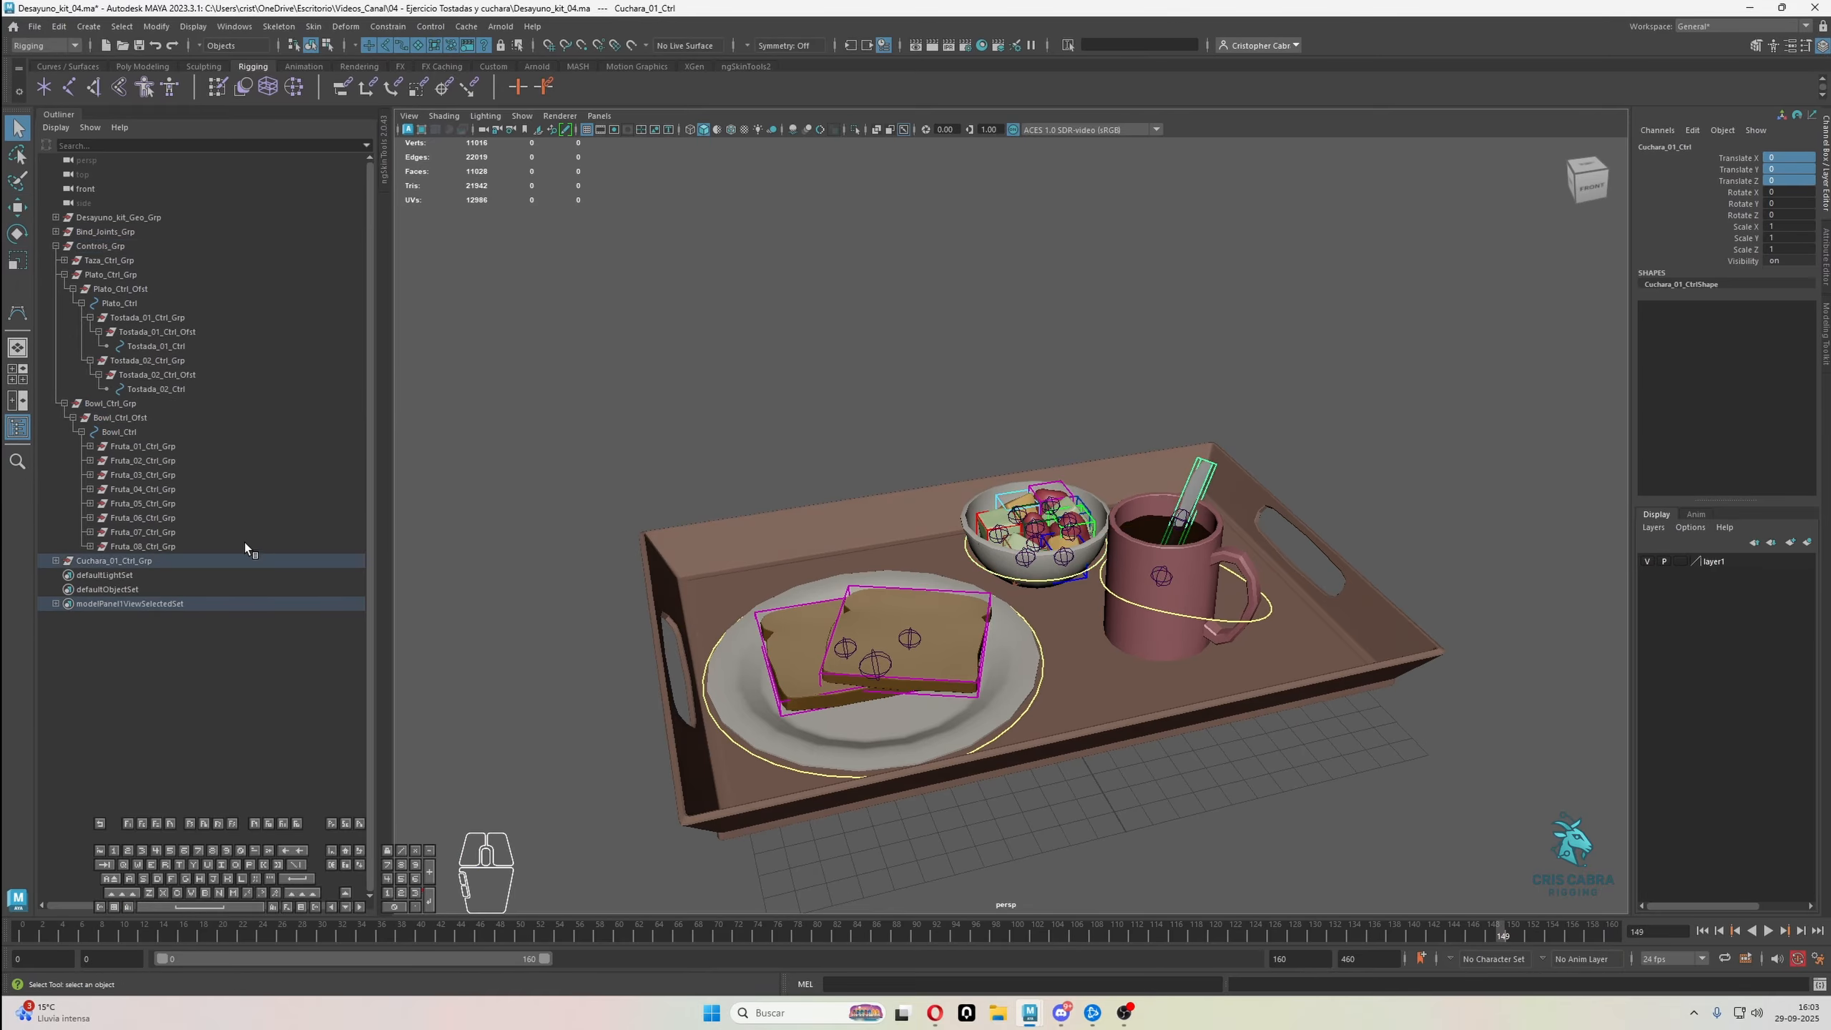
left_click(56, 560)
left_click(114, 561)
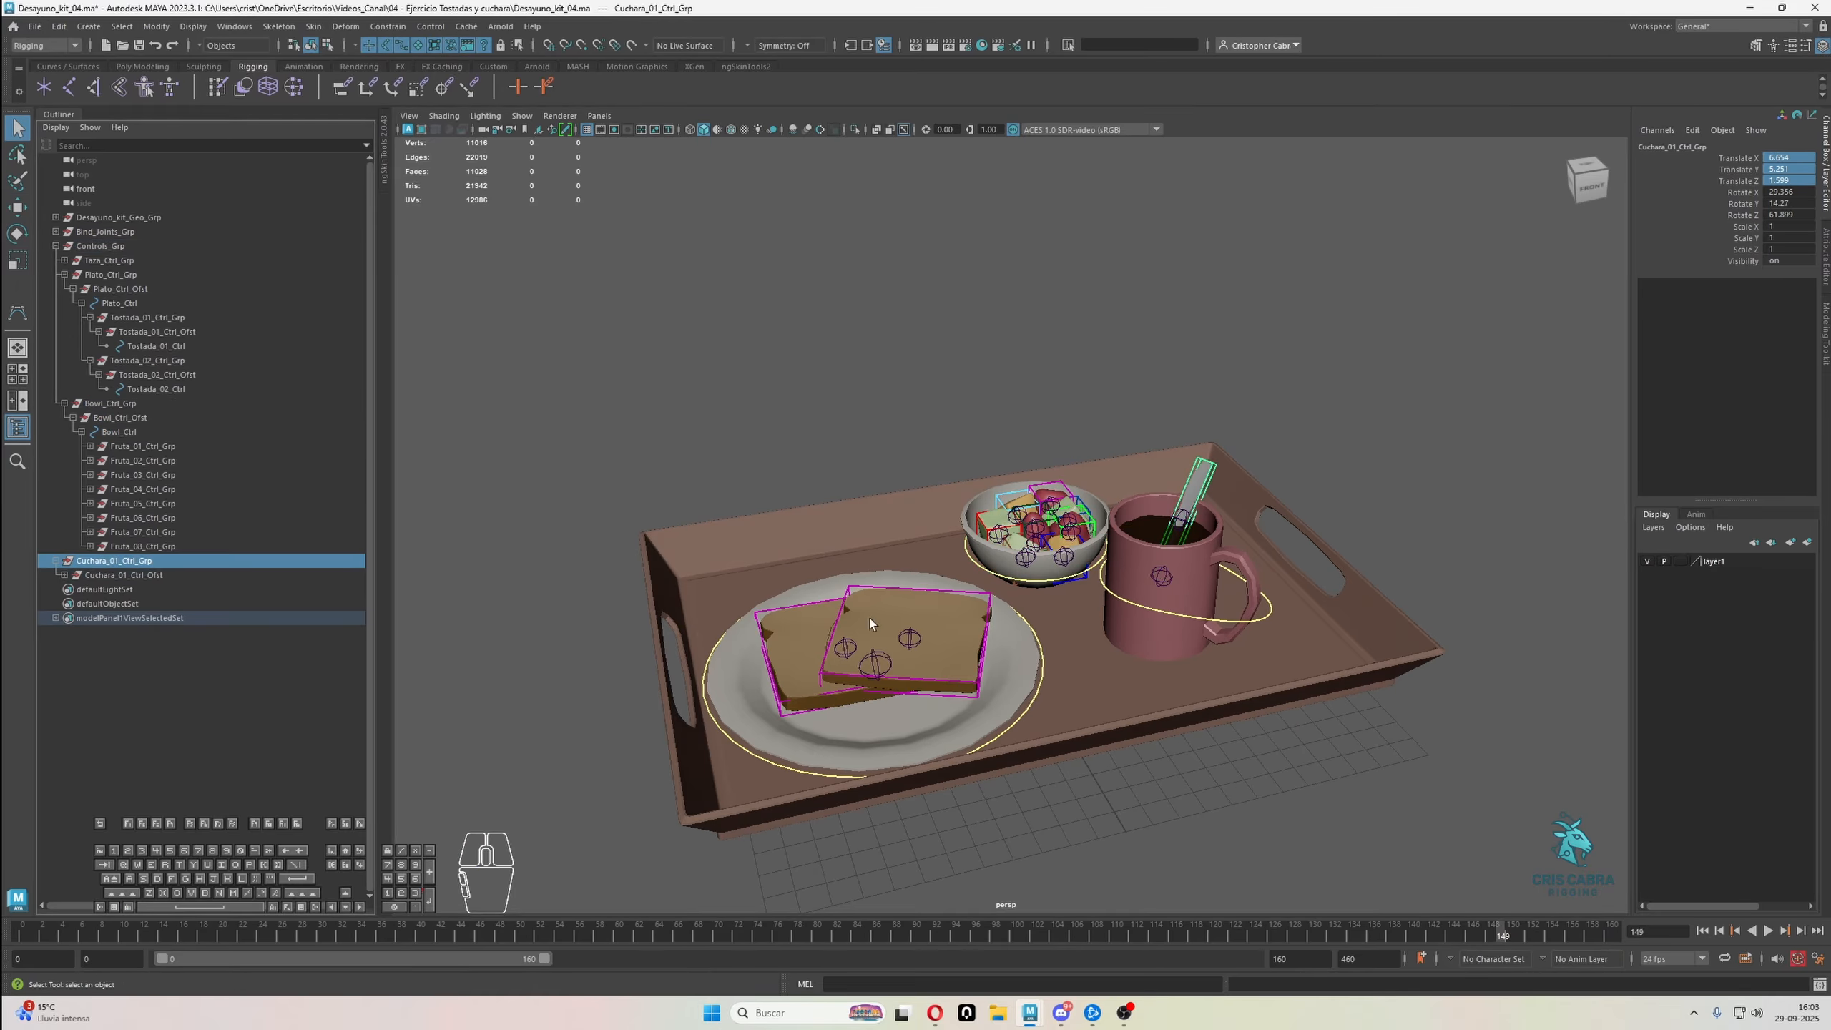
left_click(1201, 620)
key("p")
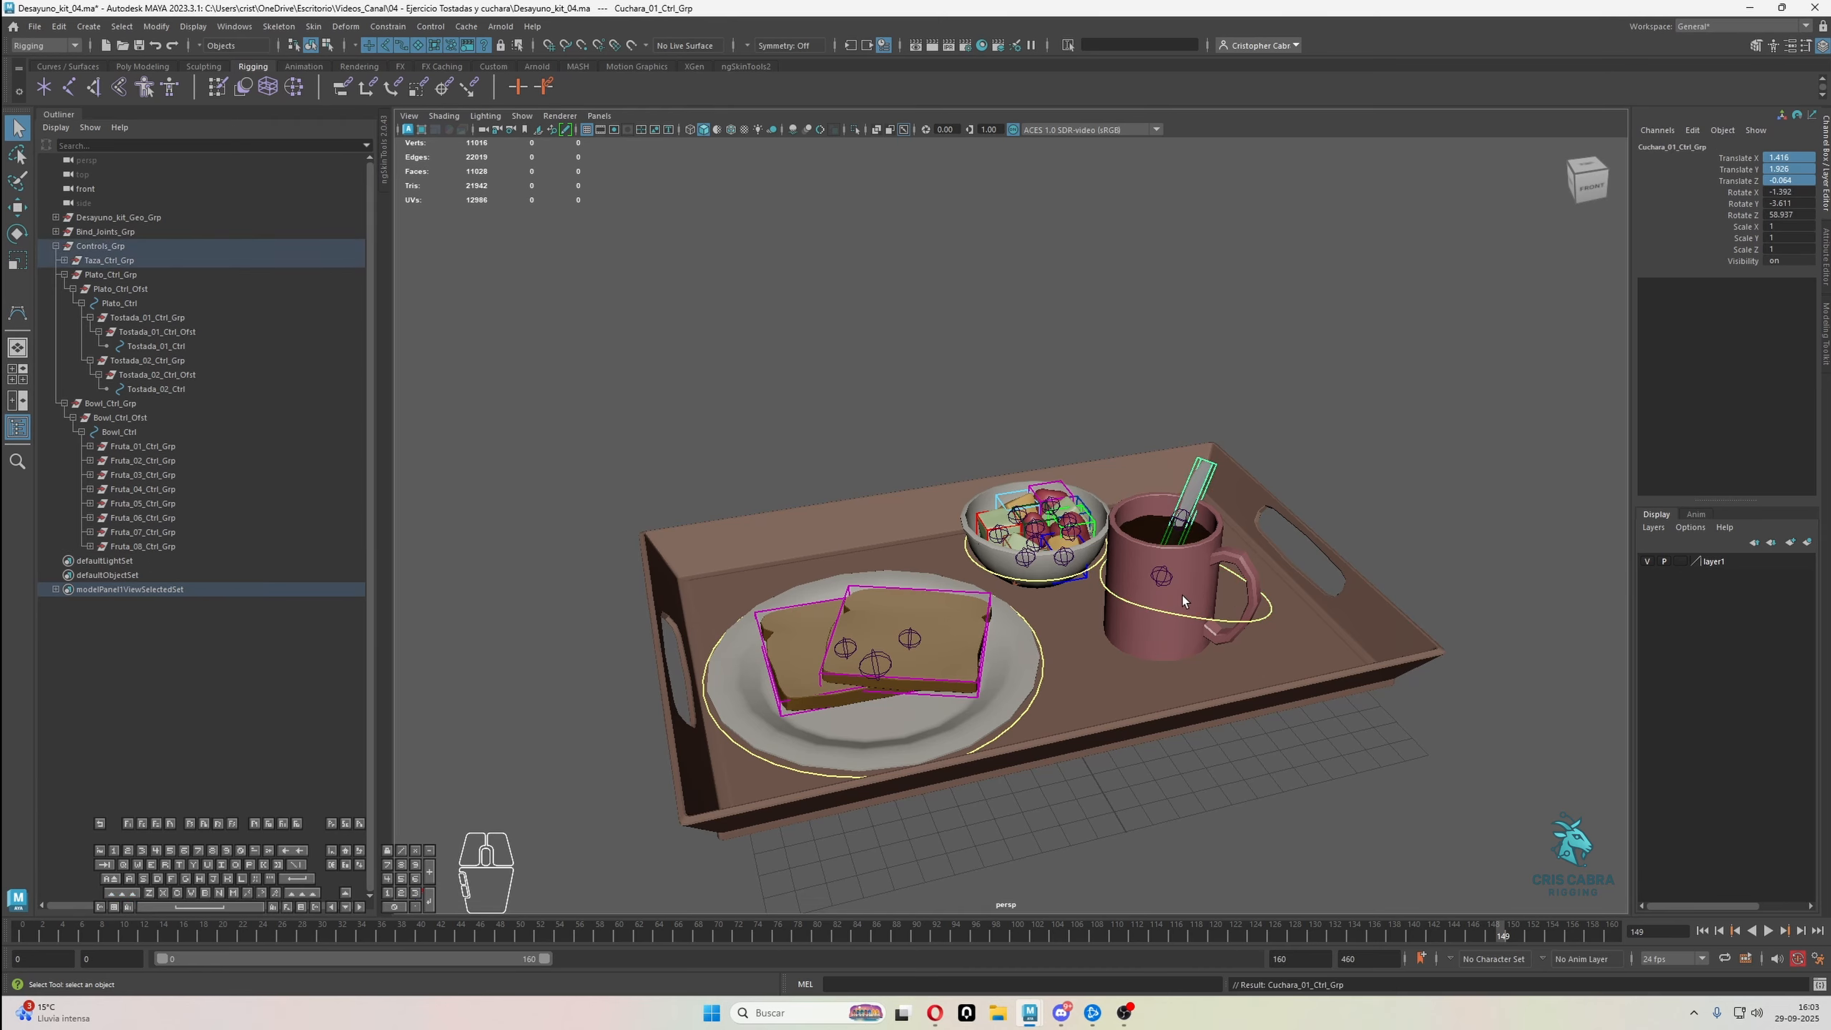
Move Taza_Ctrl freely to test that the spoon control follows, return it to its original position, and deselect it
right_click_drag(1169, 564, 1265, 555, "alt")
middle_click_drag(1265, 555, 1235, 543, "alt")
left_click(1235, 367)
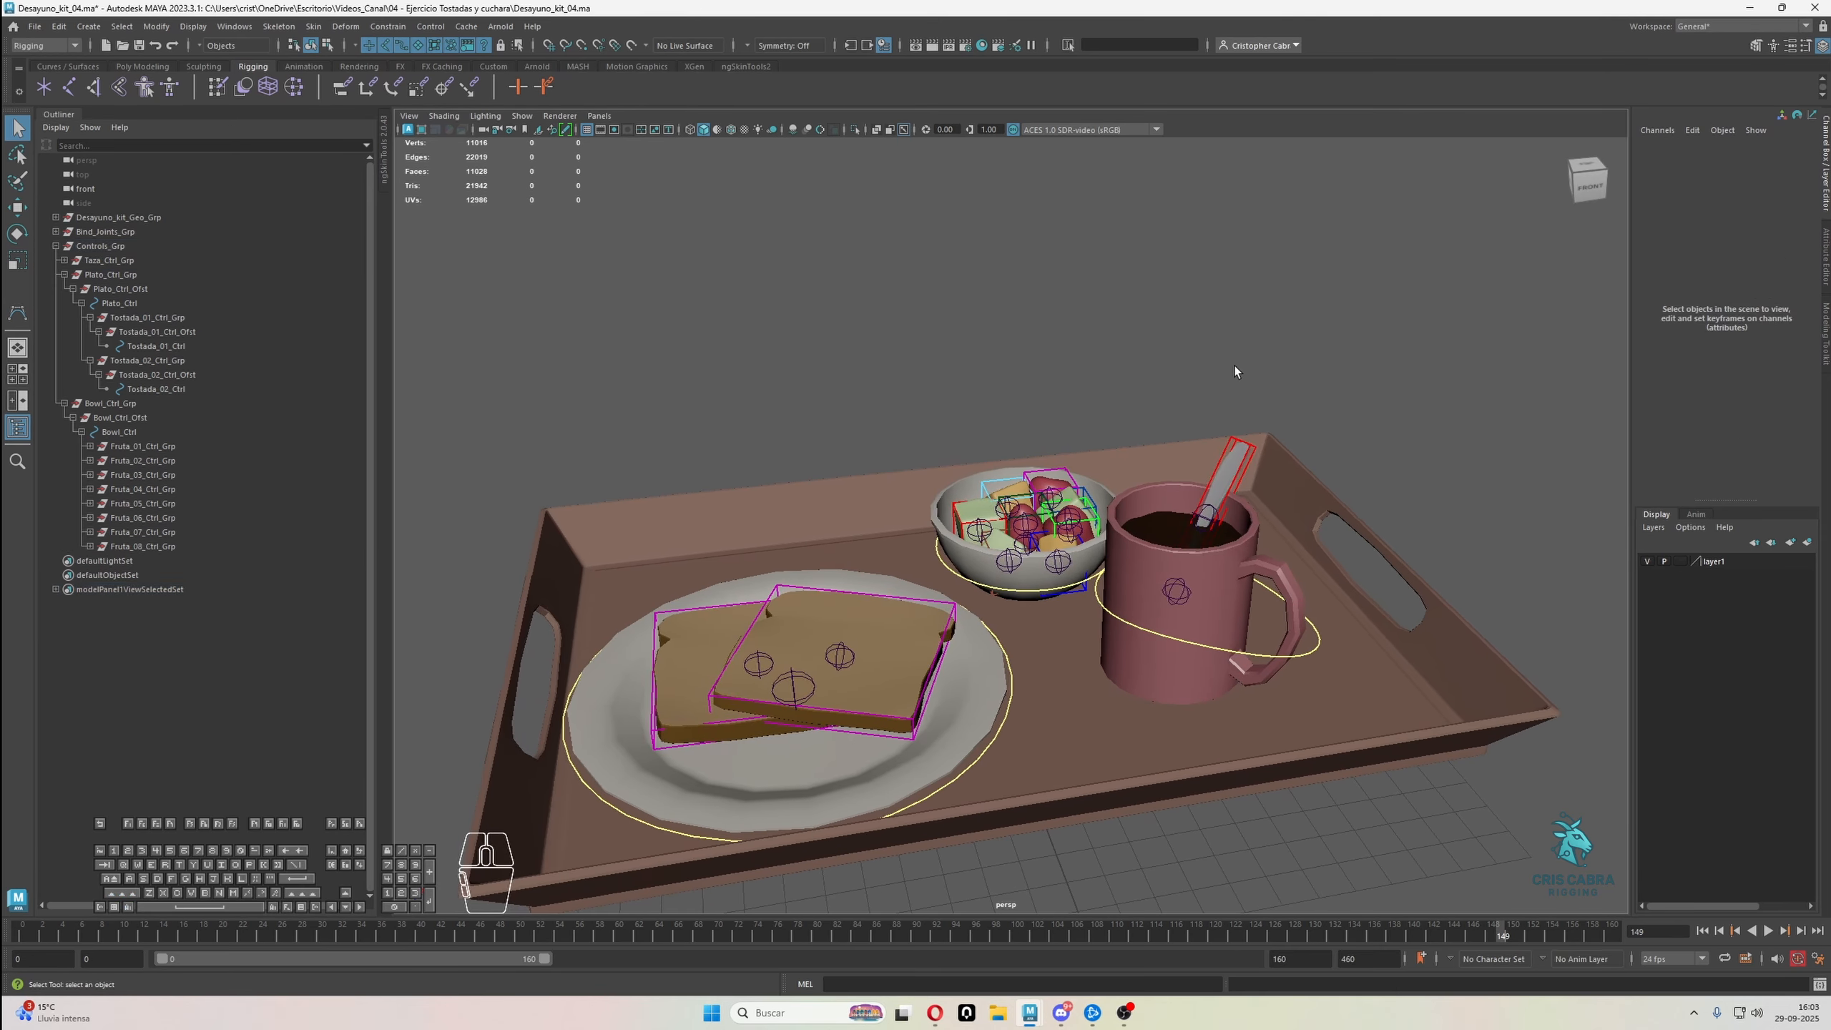
left_click(1224, 653)
key("w")
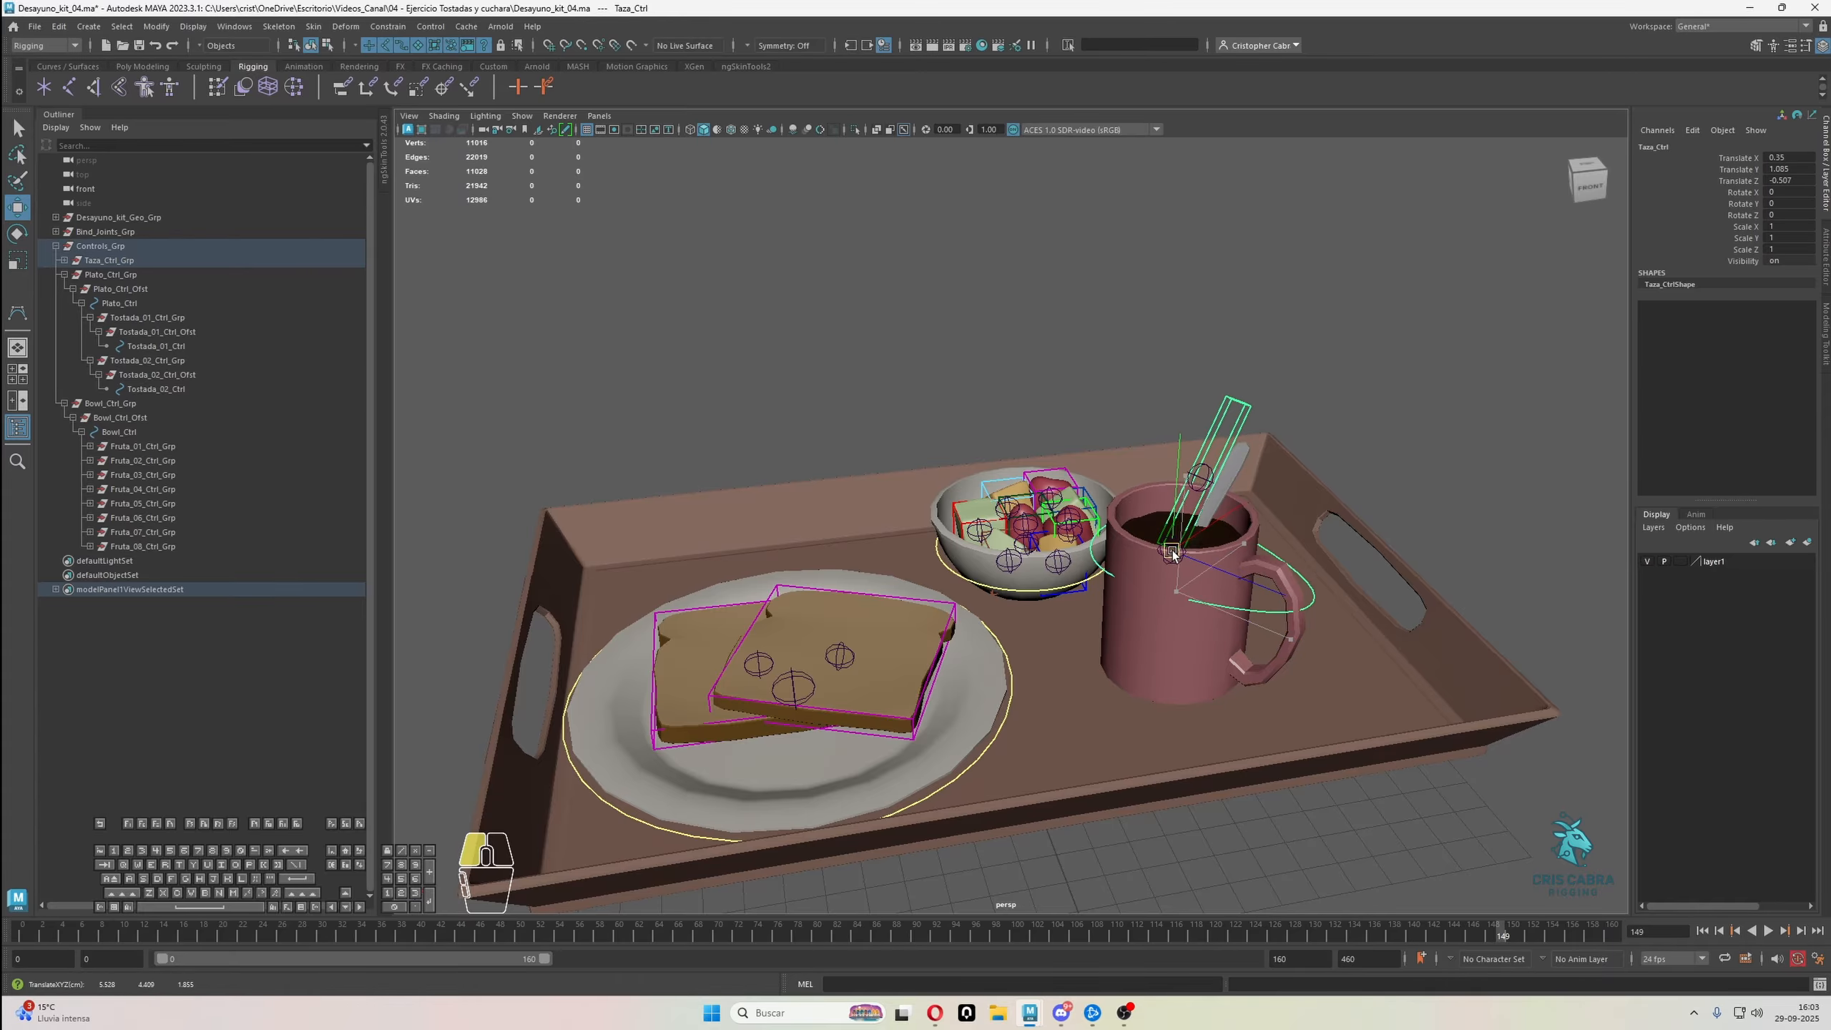
left_click_drag(1181, 563, 1172, 575, "alt")
left_click(1071, 292)
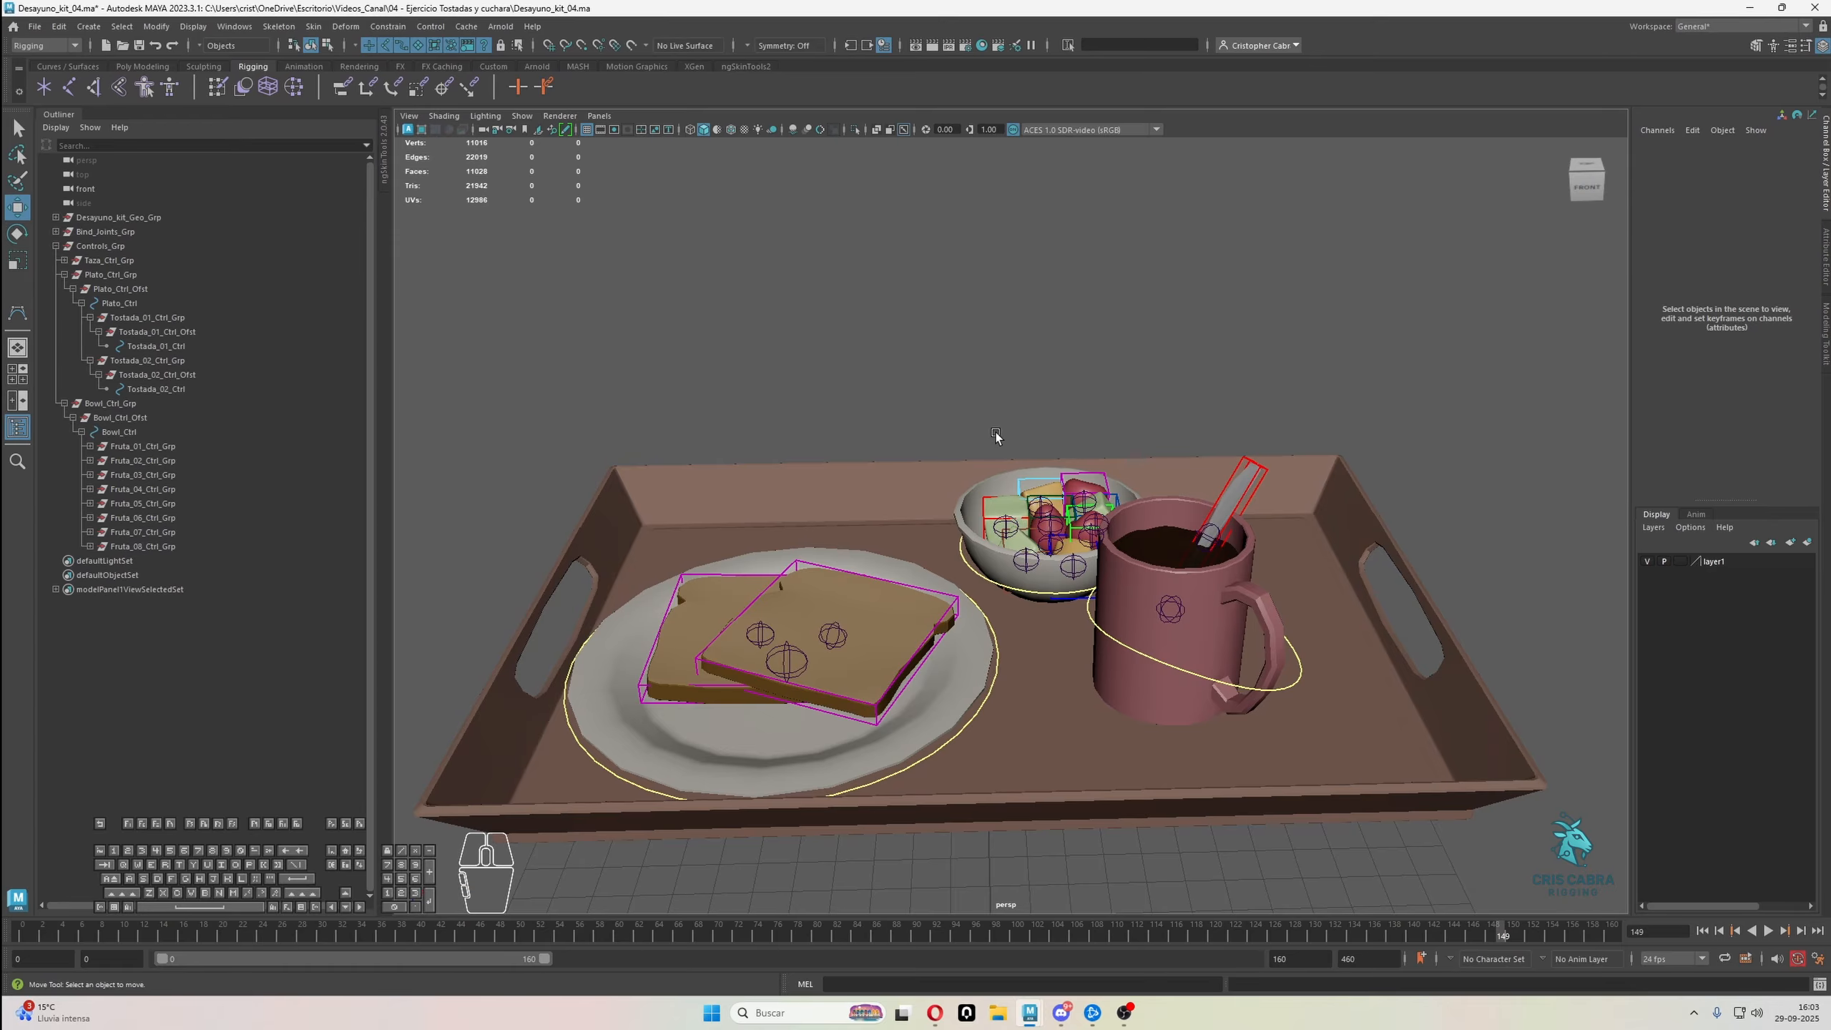
Examine the joints and controls of the toast, plate, bowl and mug from several angles, picking Tostada_01_Jnt
right_click_drag(995, 436, 957, 470, "alt")
middle_click_drag(957, 469, 1014, 434, "alt")
left_click_drag(1015, 435, 936, 474, "alt")
middle_click_drag(936, 474, 1006, 480, "alt")
right_click_drag(1006, 480, 1143, 613, "alt")
middle_click_drag(1143, 613, 1132, 530, "alt")
left_click_drag(1131, 530, 1078, 521, "alt")
right_click_drag(1078, 521, 1052, 563, "alt")
middle_click_drag(1052, 563, 1083, 561, "alt")
left_click_drag(1083, 561, 1071, 573, "alt")
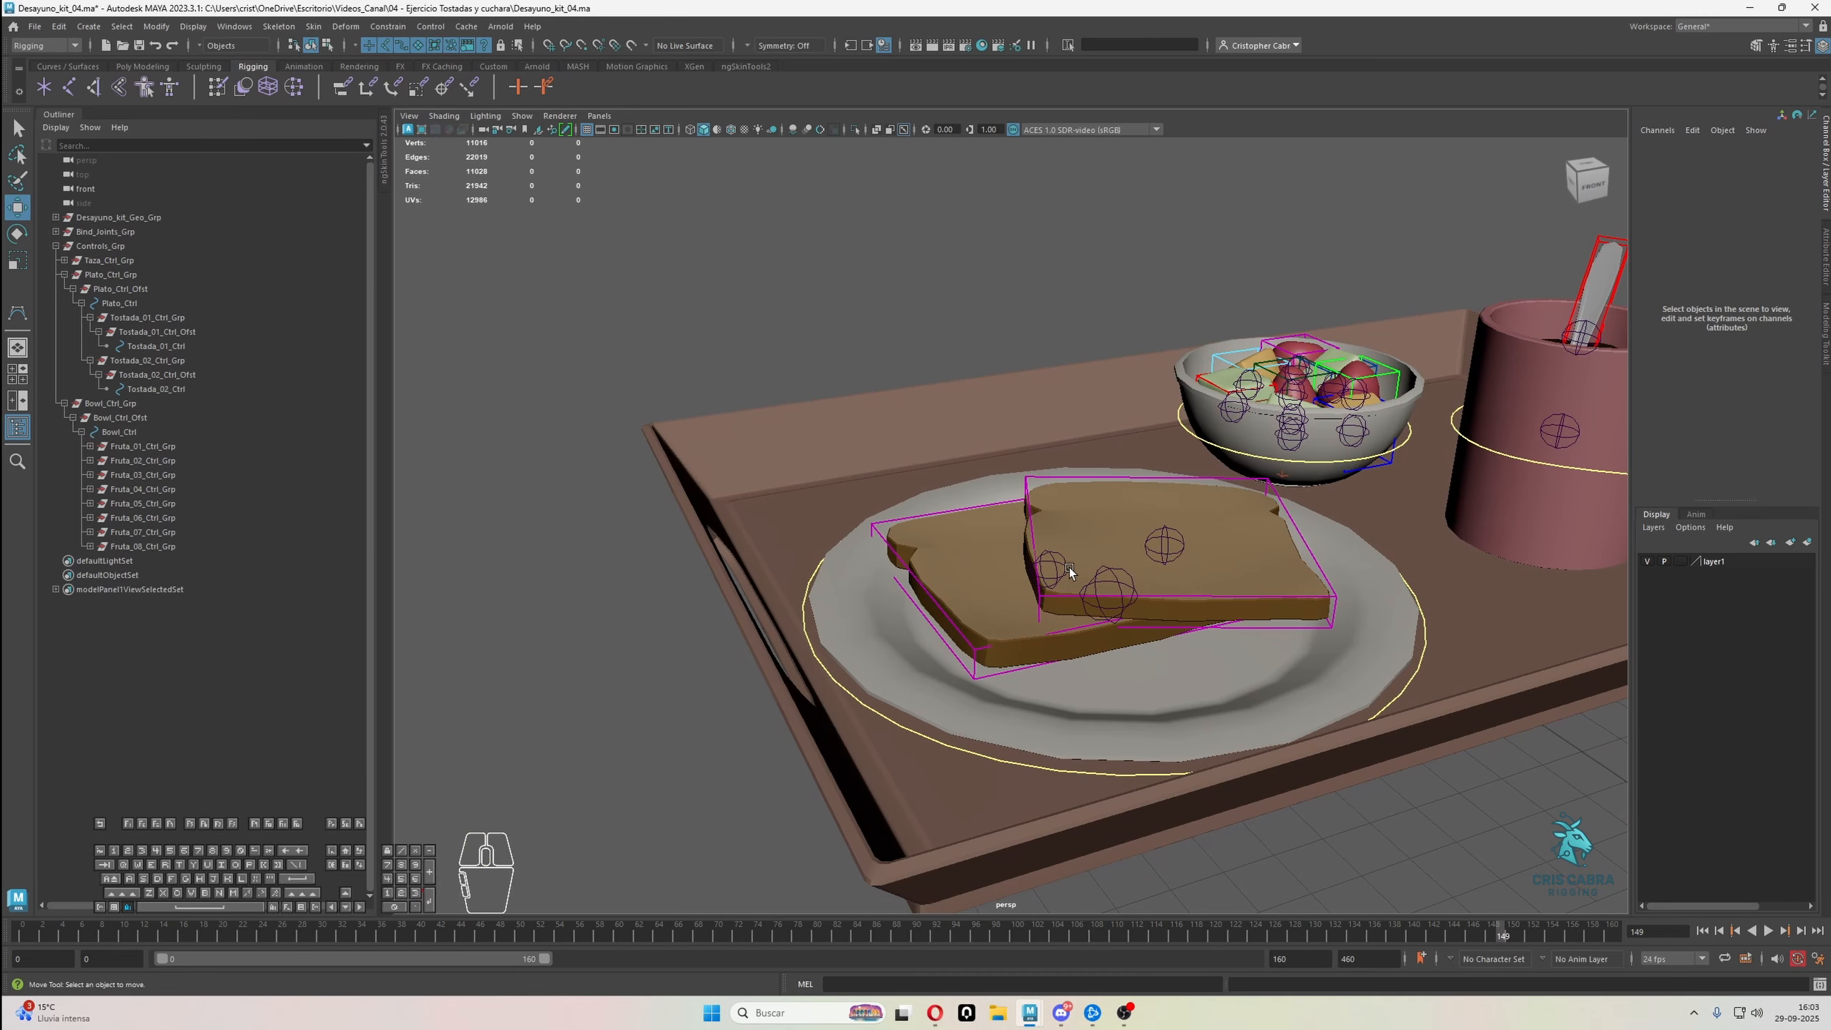
middle_click_drag(1070, 568, 1087, 605, "alt")
left_click(1078, 595)
right_click_drag(1087, 605, 1225, 518, "alt")
middle_click_drag(1298, 515, 1168, 484, "alt")
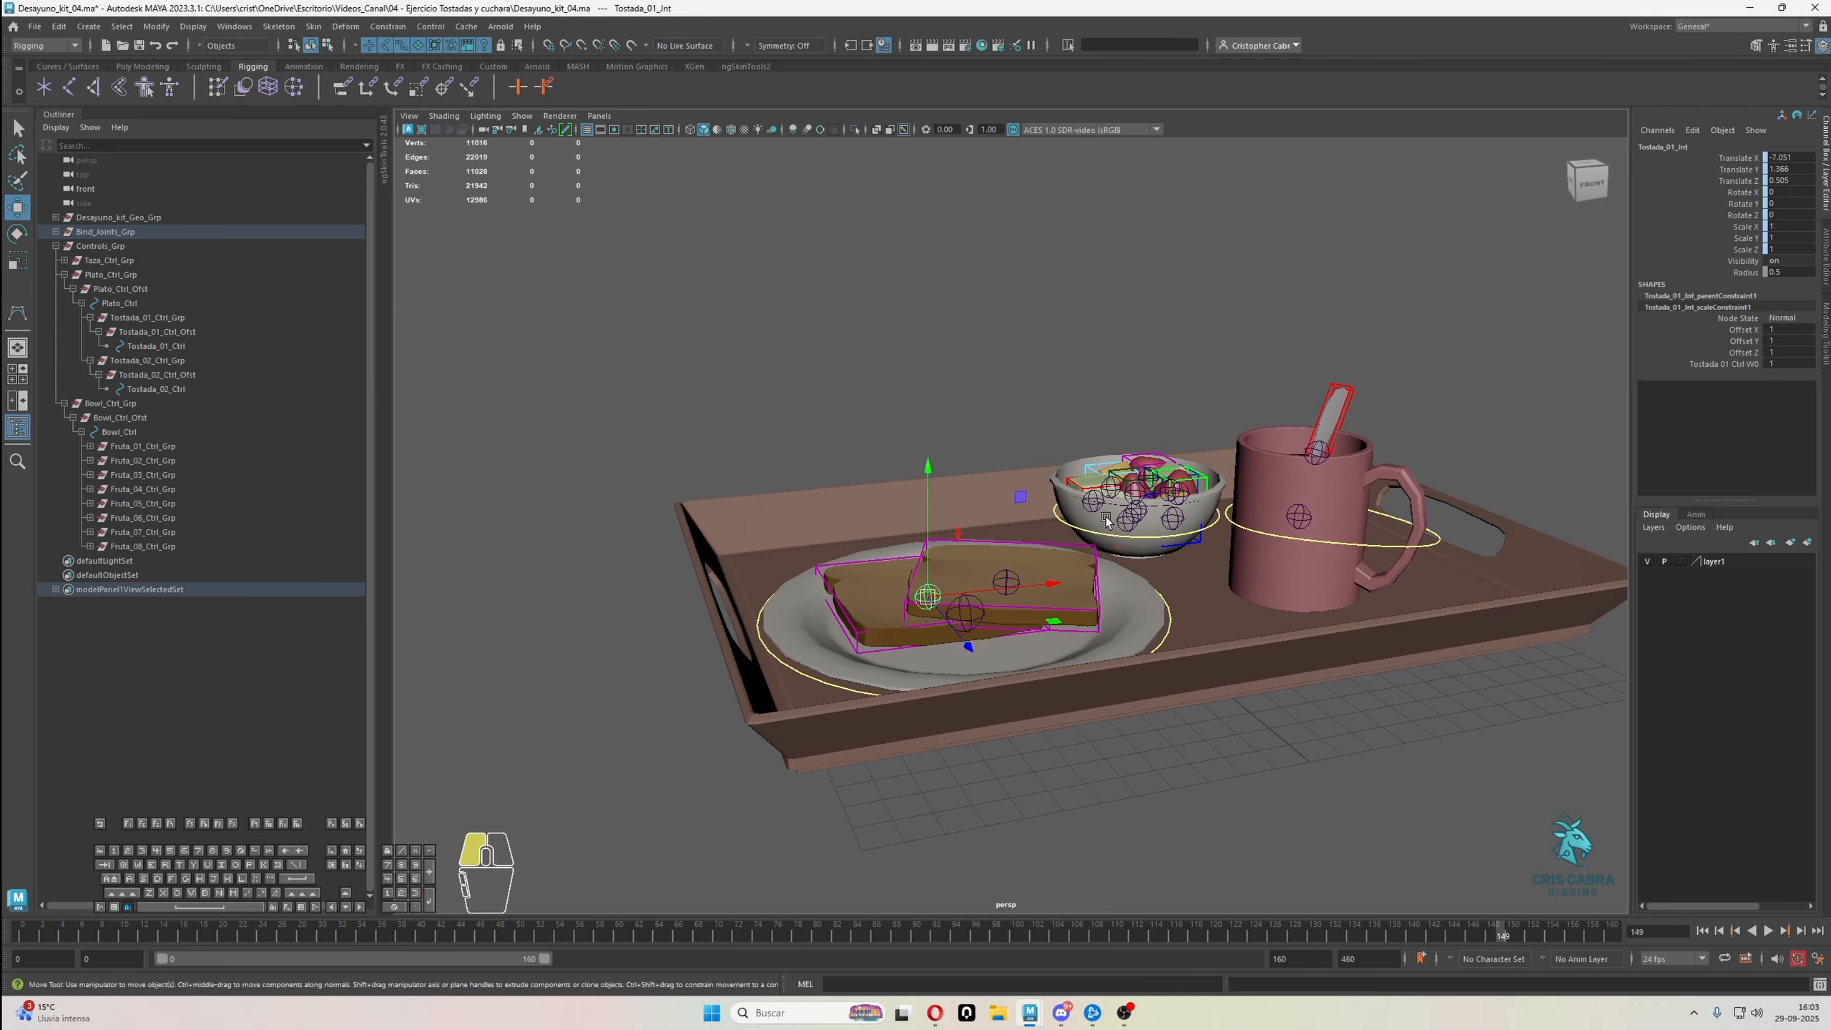
left_click_drag(1168, 484, 1114, 555, "alt")
right_click_drag(1113, 555, 1087, 610, "alt")
middle_click_drag(1087, 610, 1116, 583, "alt")
Bind Plato_Geo to Plato_01_Jnt with Bind Skin, using Selected joints and the Closest distance bind method
key("q")
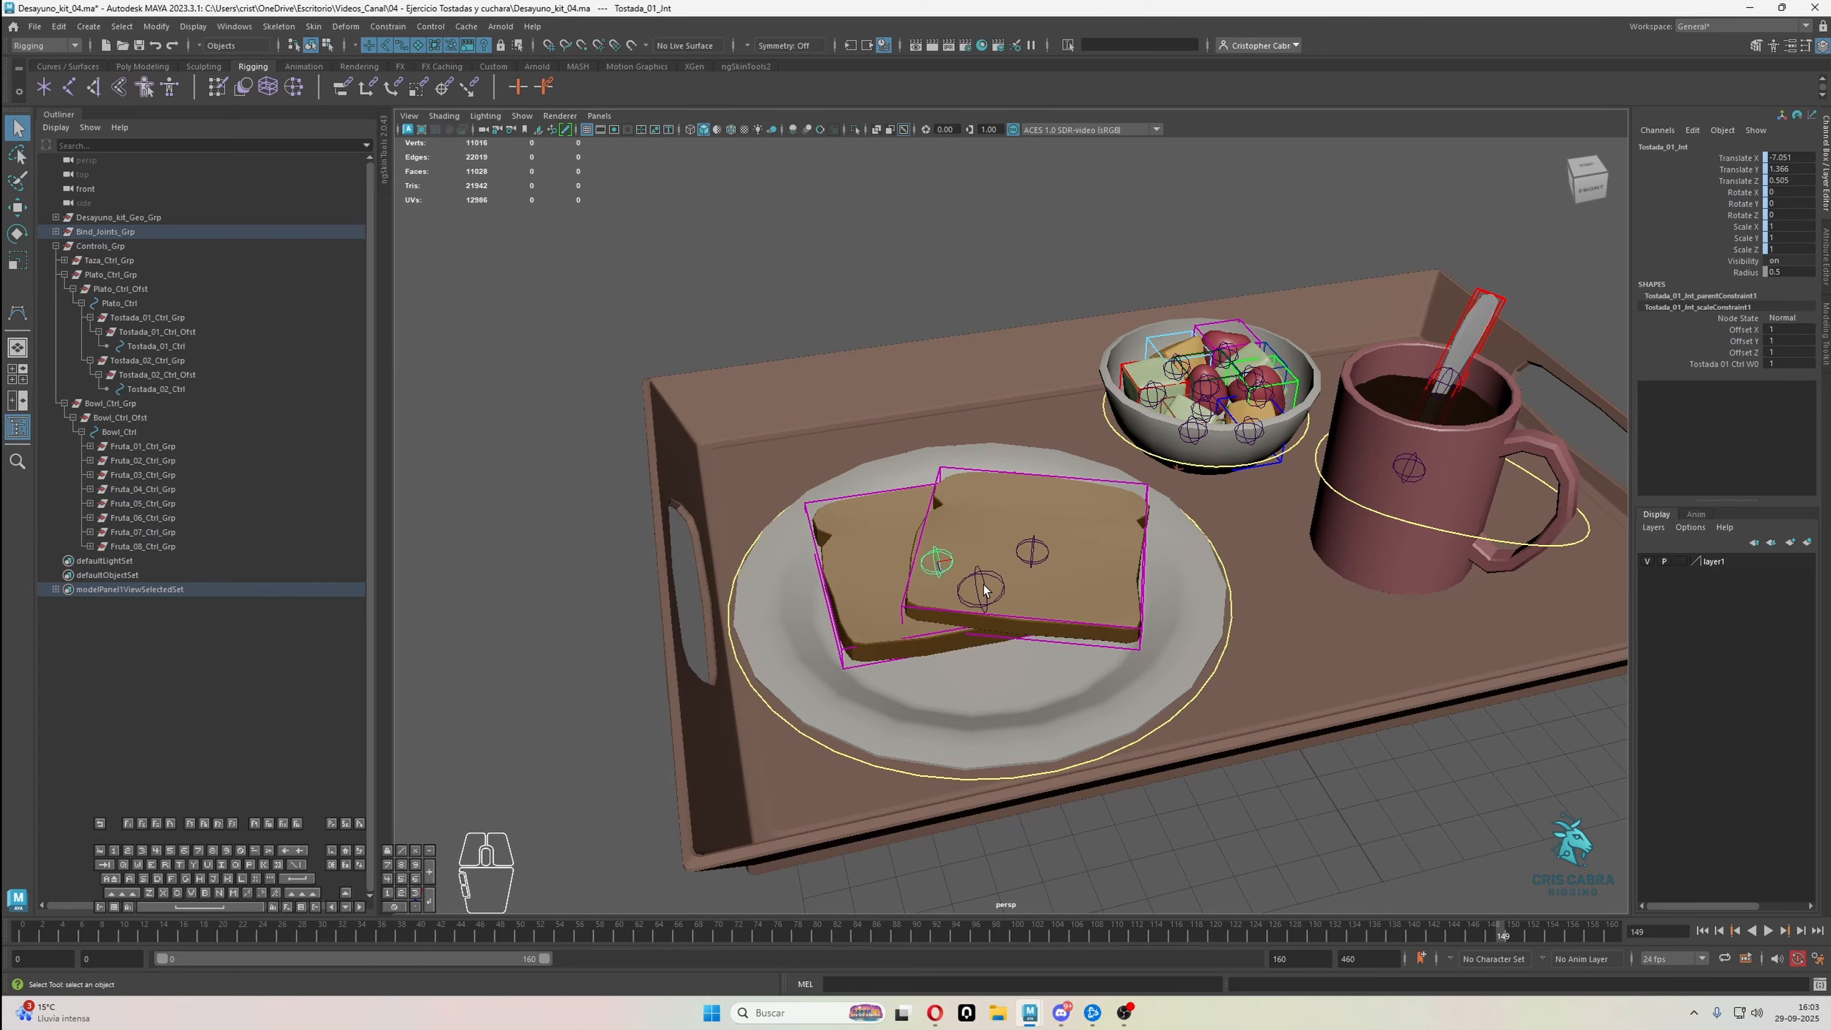
left_click(983, 586)
mouse_move(983, 587)
left_mouse_down("alt")
mouse_move(1052, 550)
mouse_move(1010, 577)
left_mouse_up("alt")
right_click_drag(1009, 577, 1034, 593, "alt")
middle_click_drag(1034, 593, 1063, 570, "alt")
left_click_drag(1063, 570, 1018, 566, "alt")
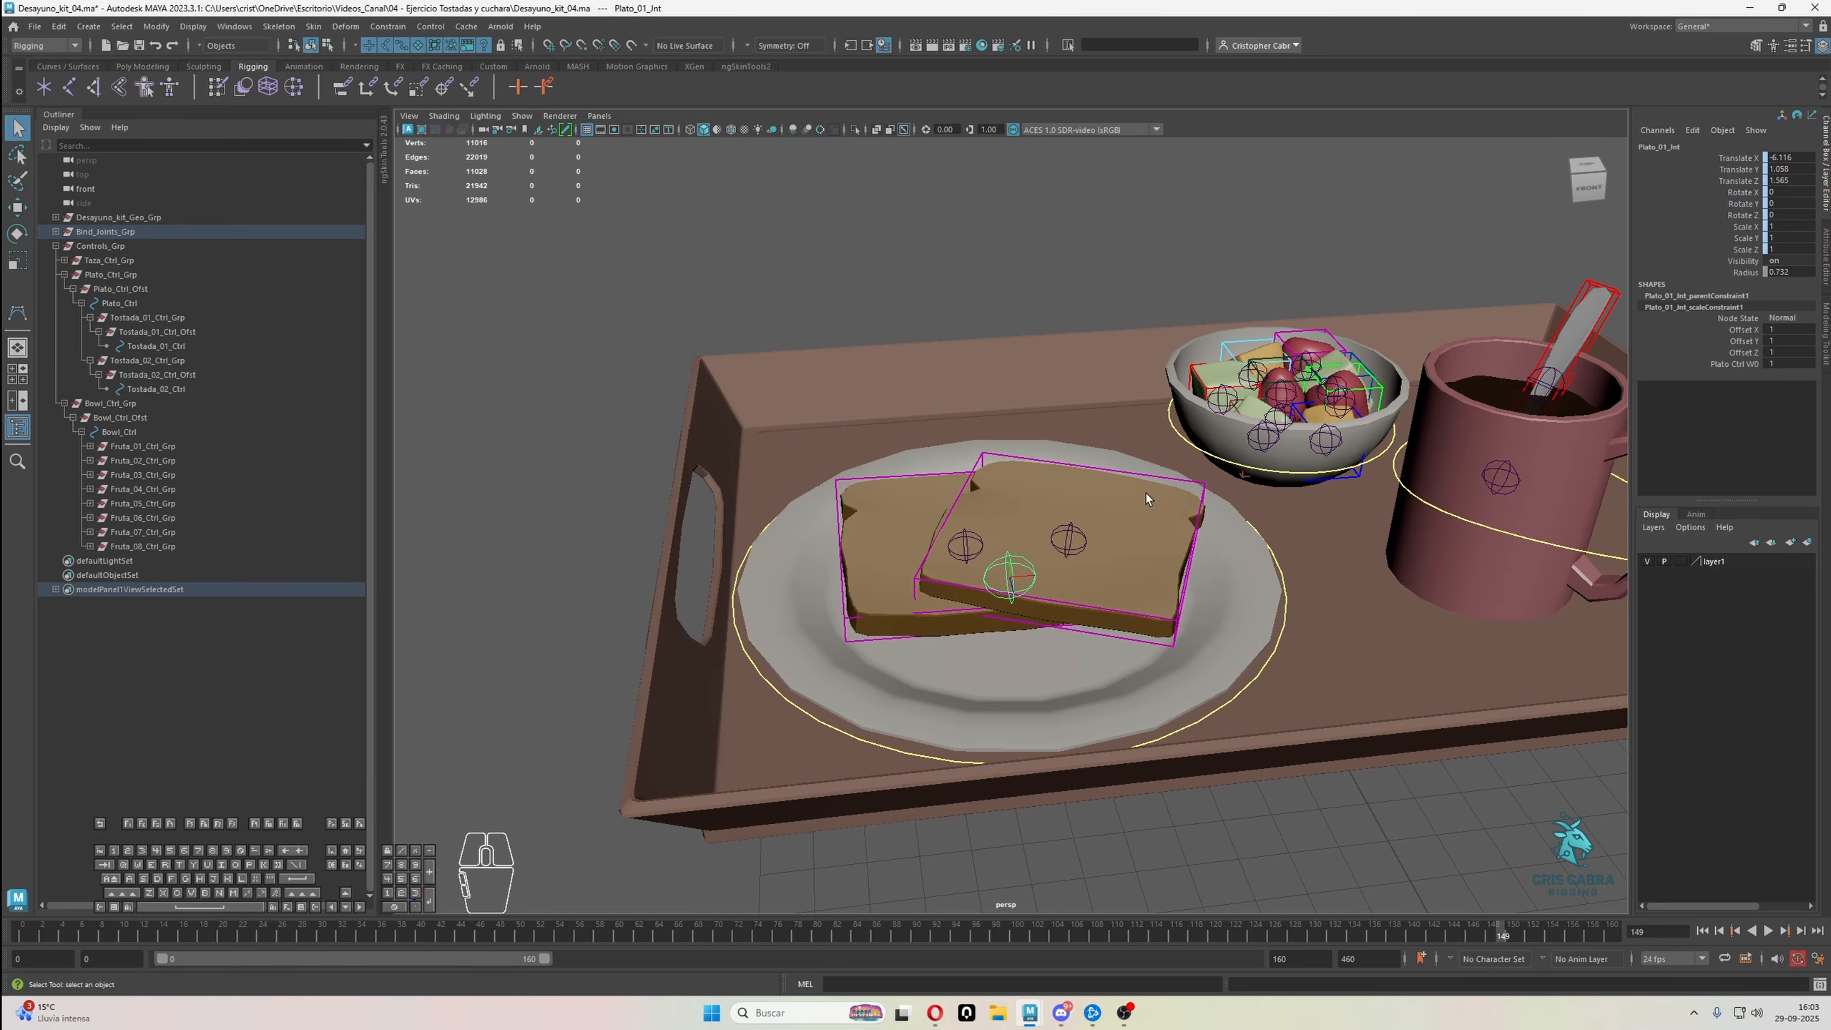
left_click_drag(985, 661, 990, 660, "shift")
key("ctrl+z")
left_click(990, 659, "shift")
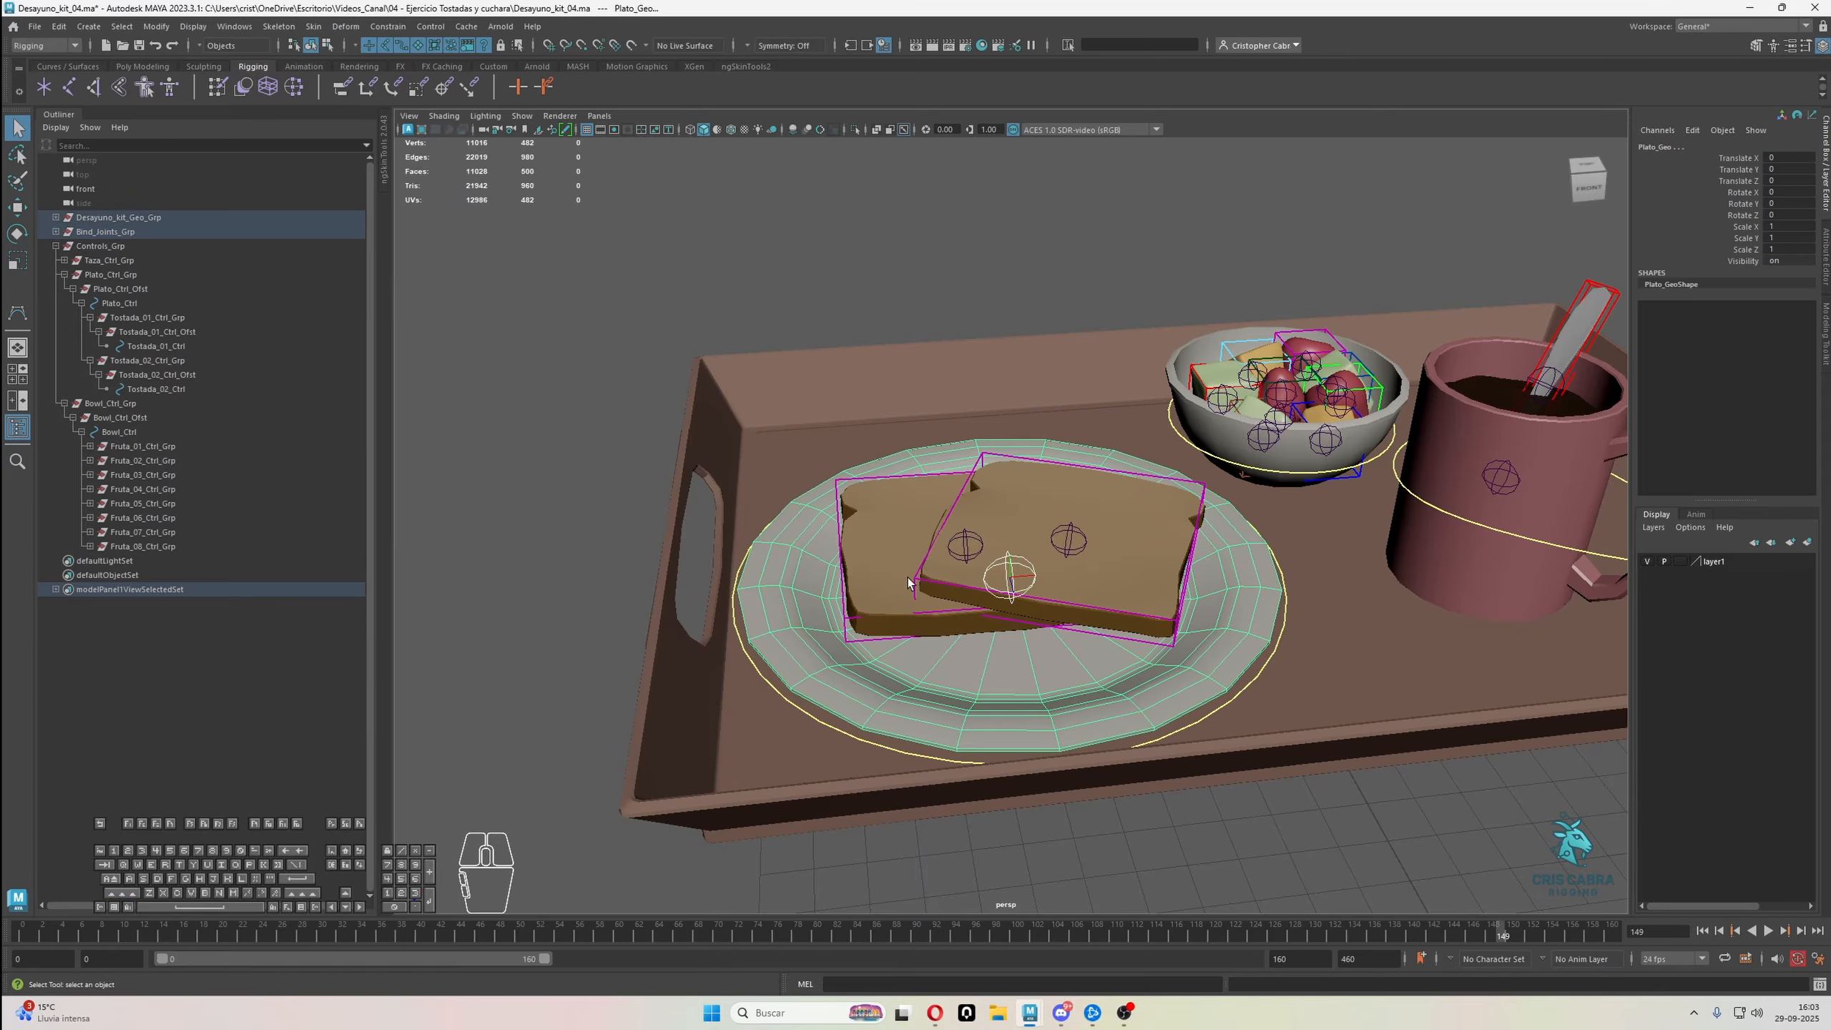
left_click(758, 730, "shift")
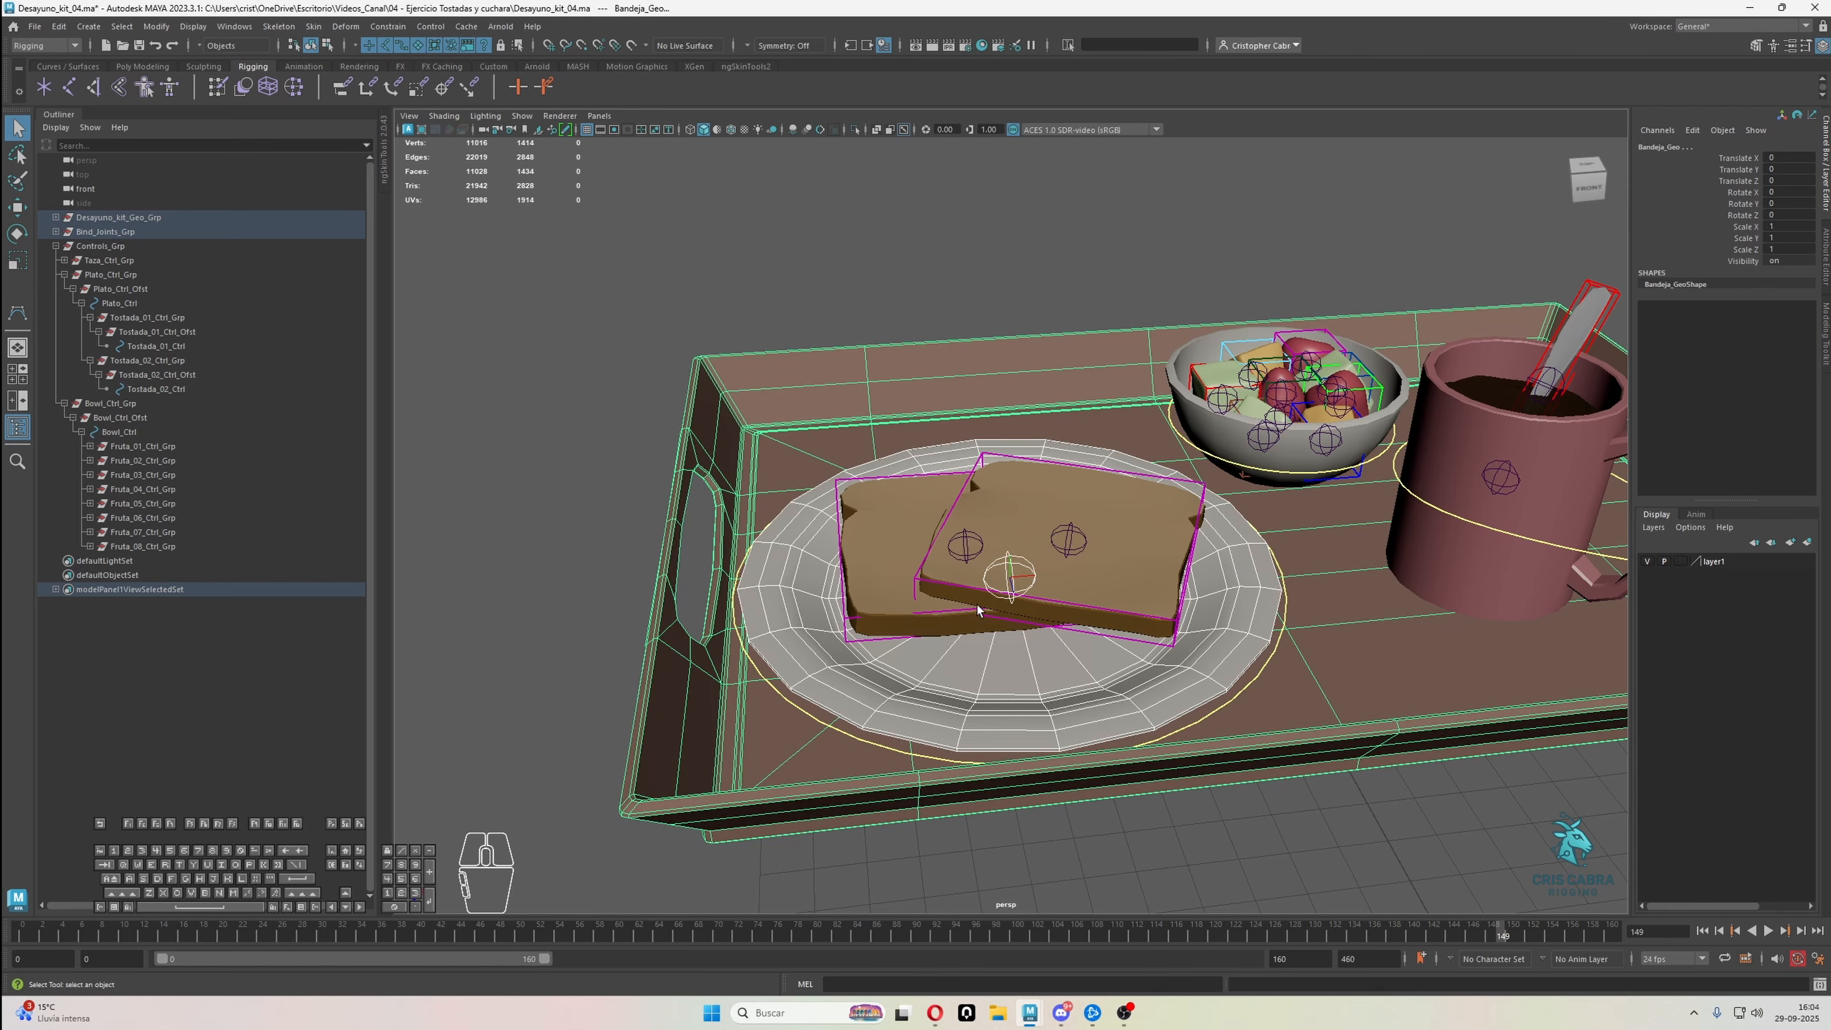
key("ctrl+z")
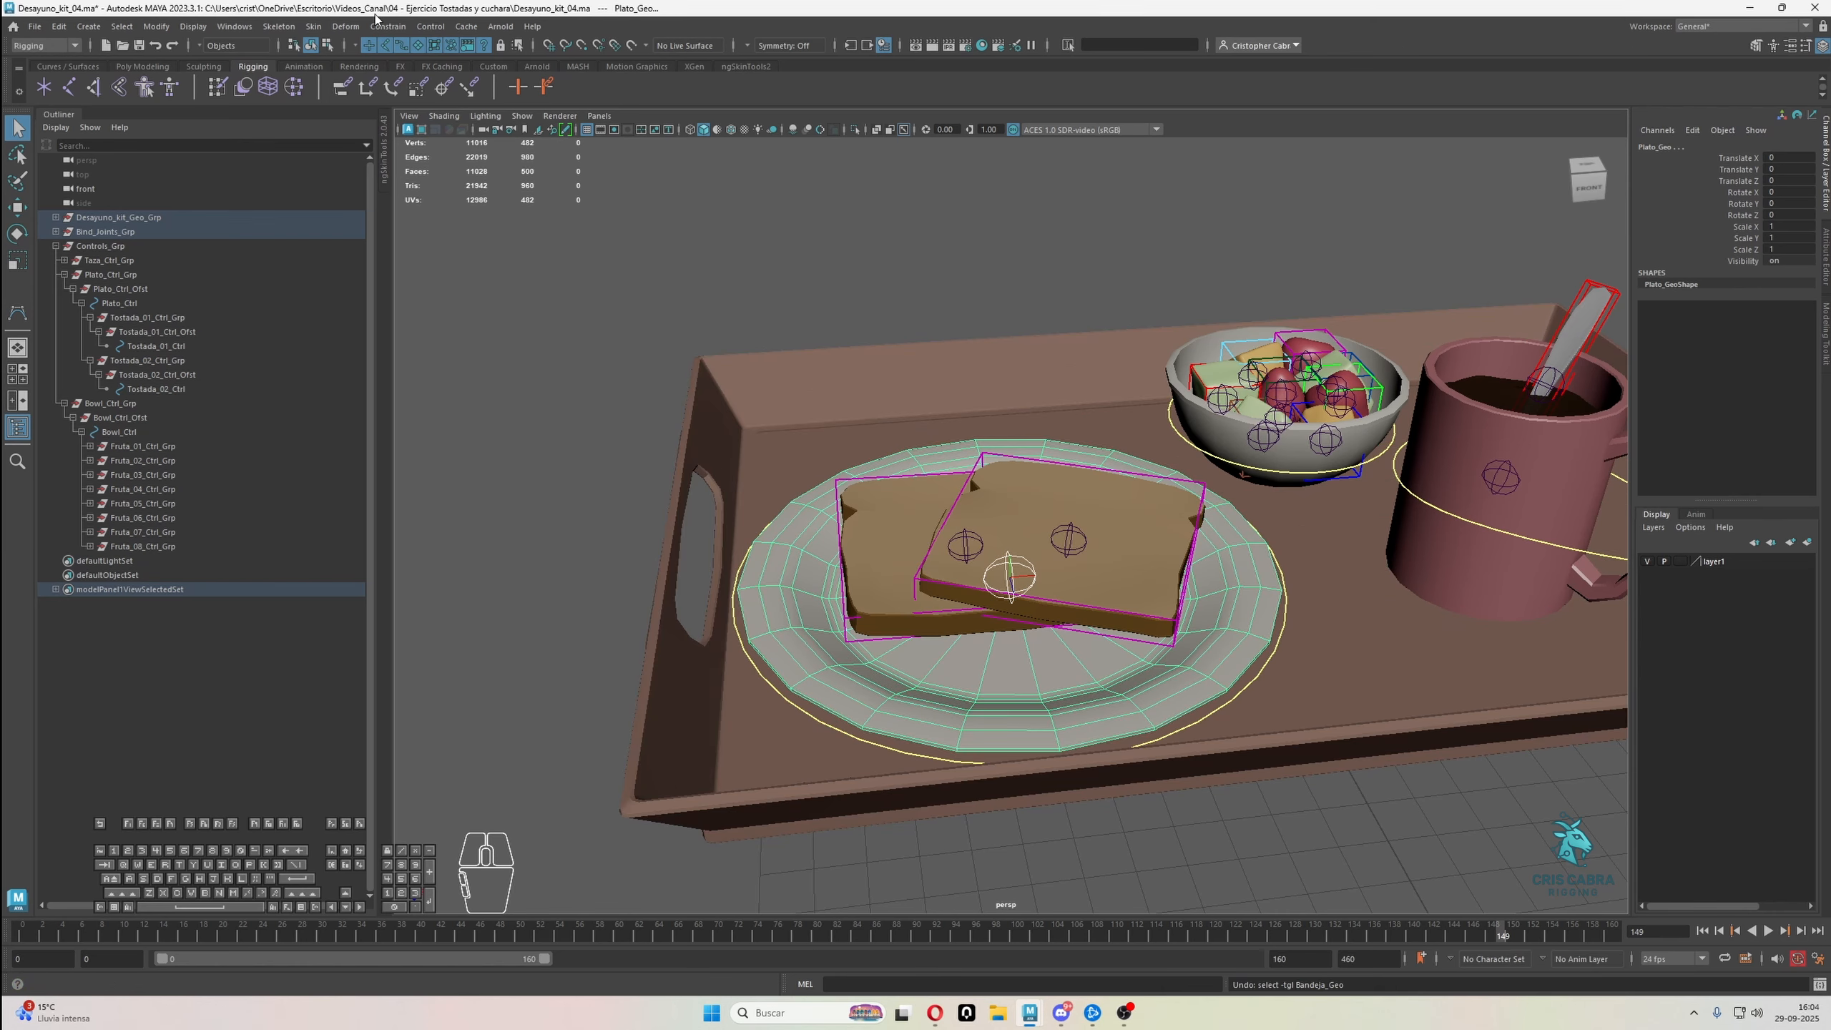
left_click(313, 27)
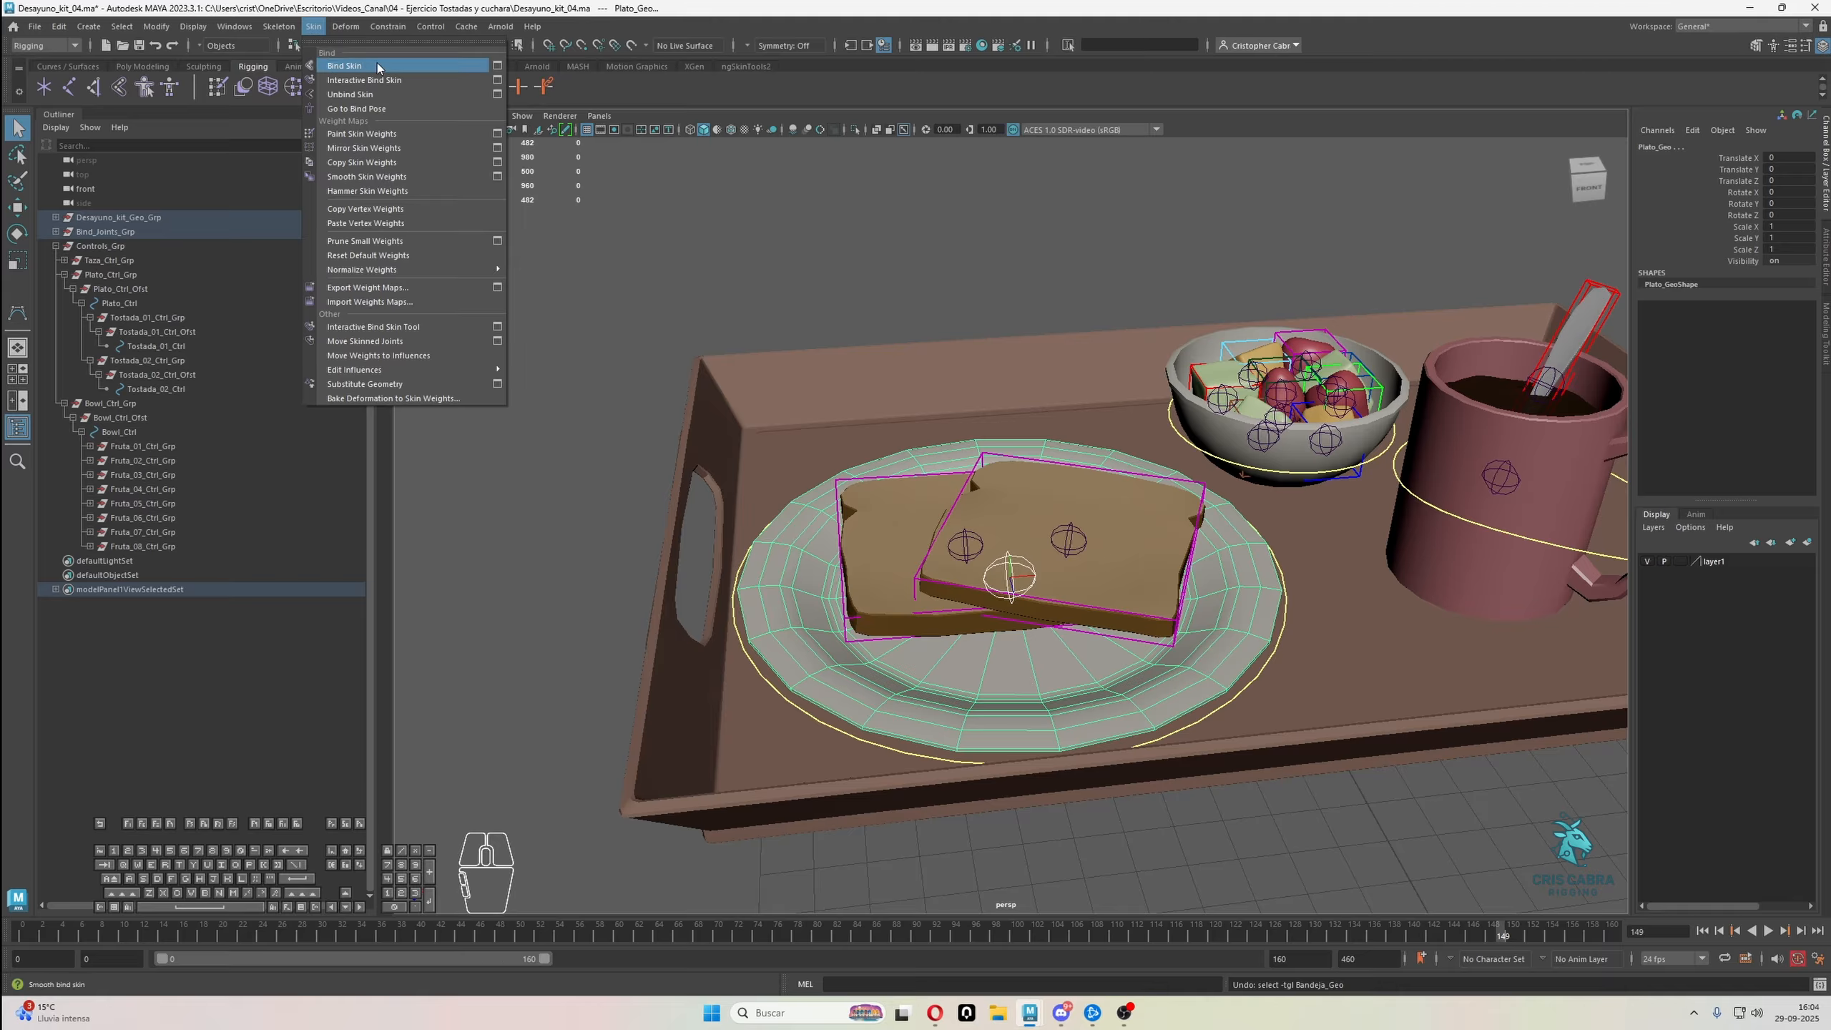
left_click(497, 65)
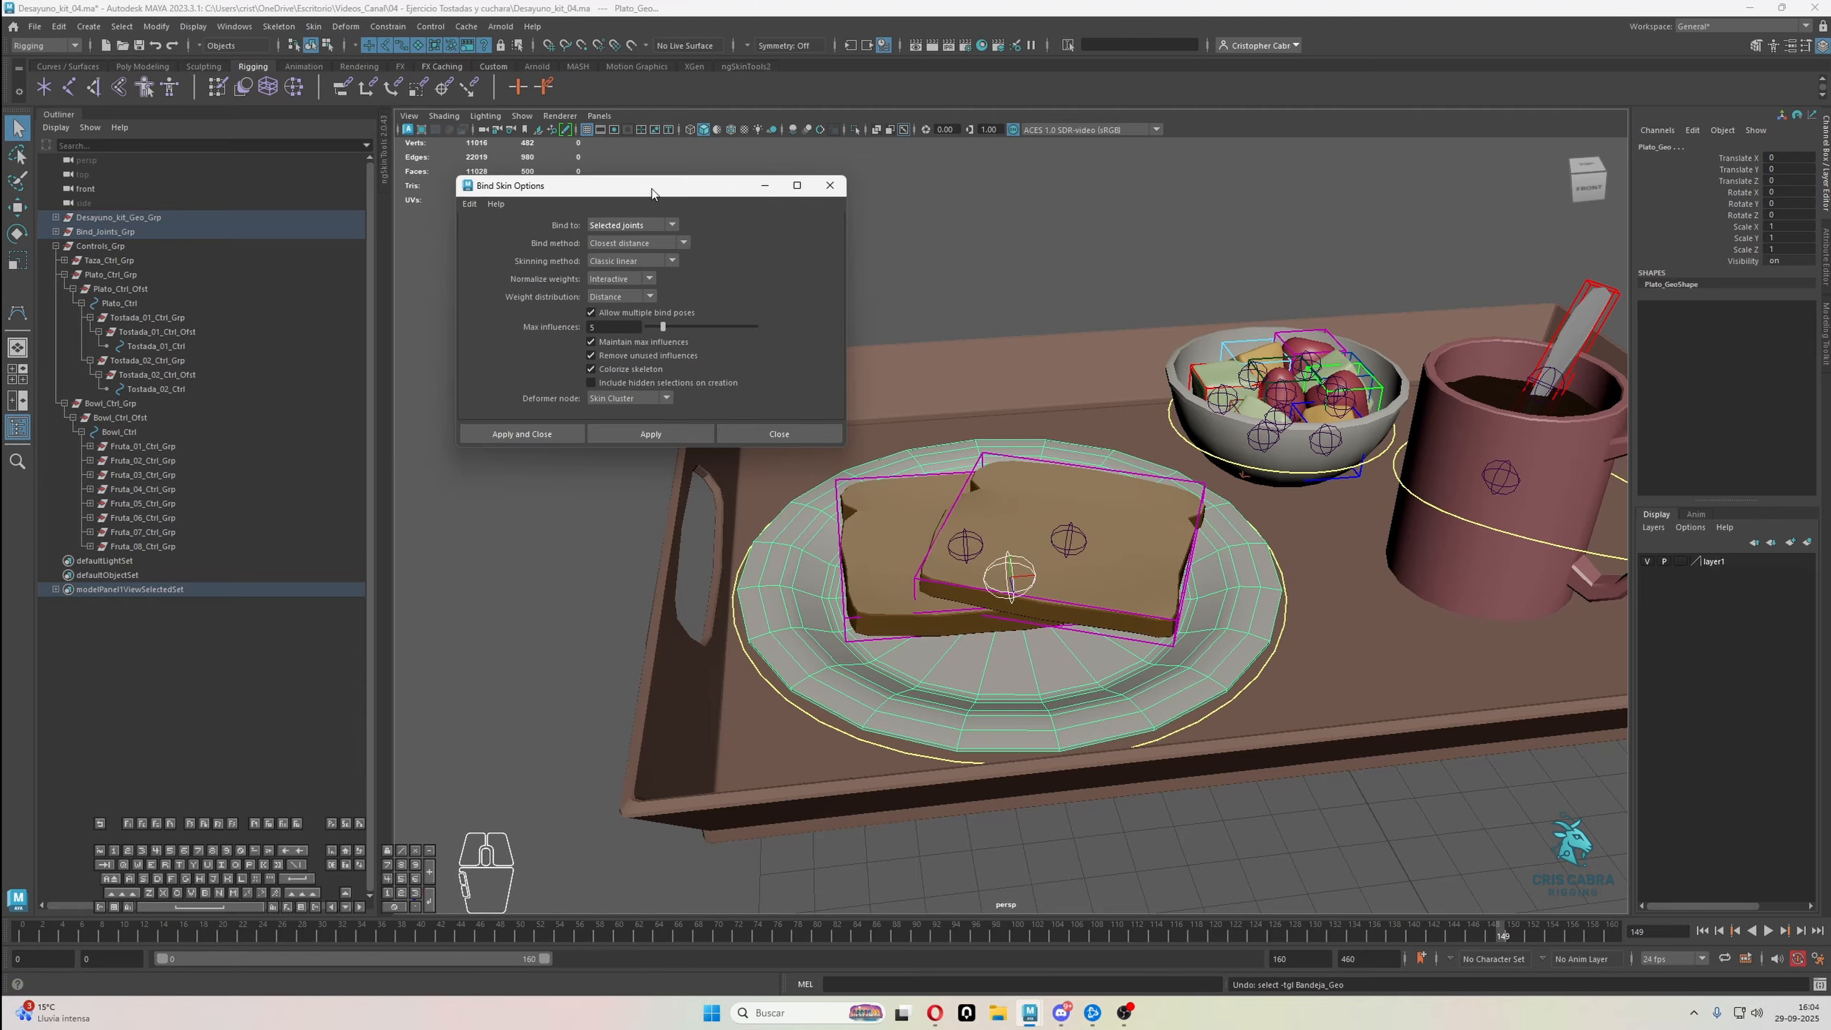
left_click_drag(652, 189, 709, 173)
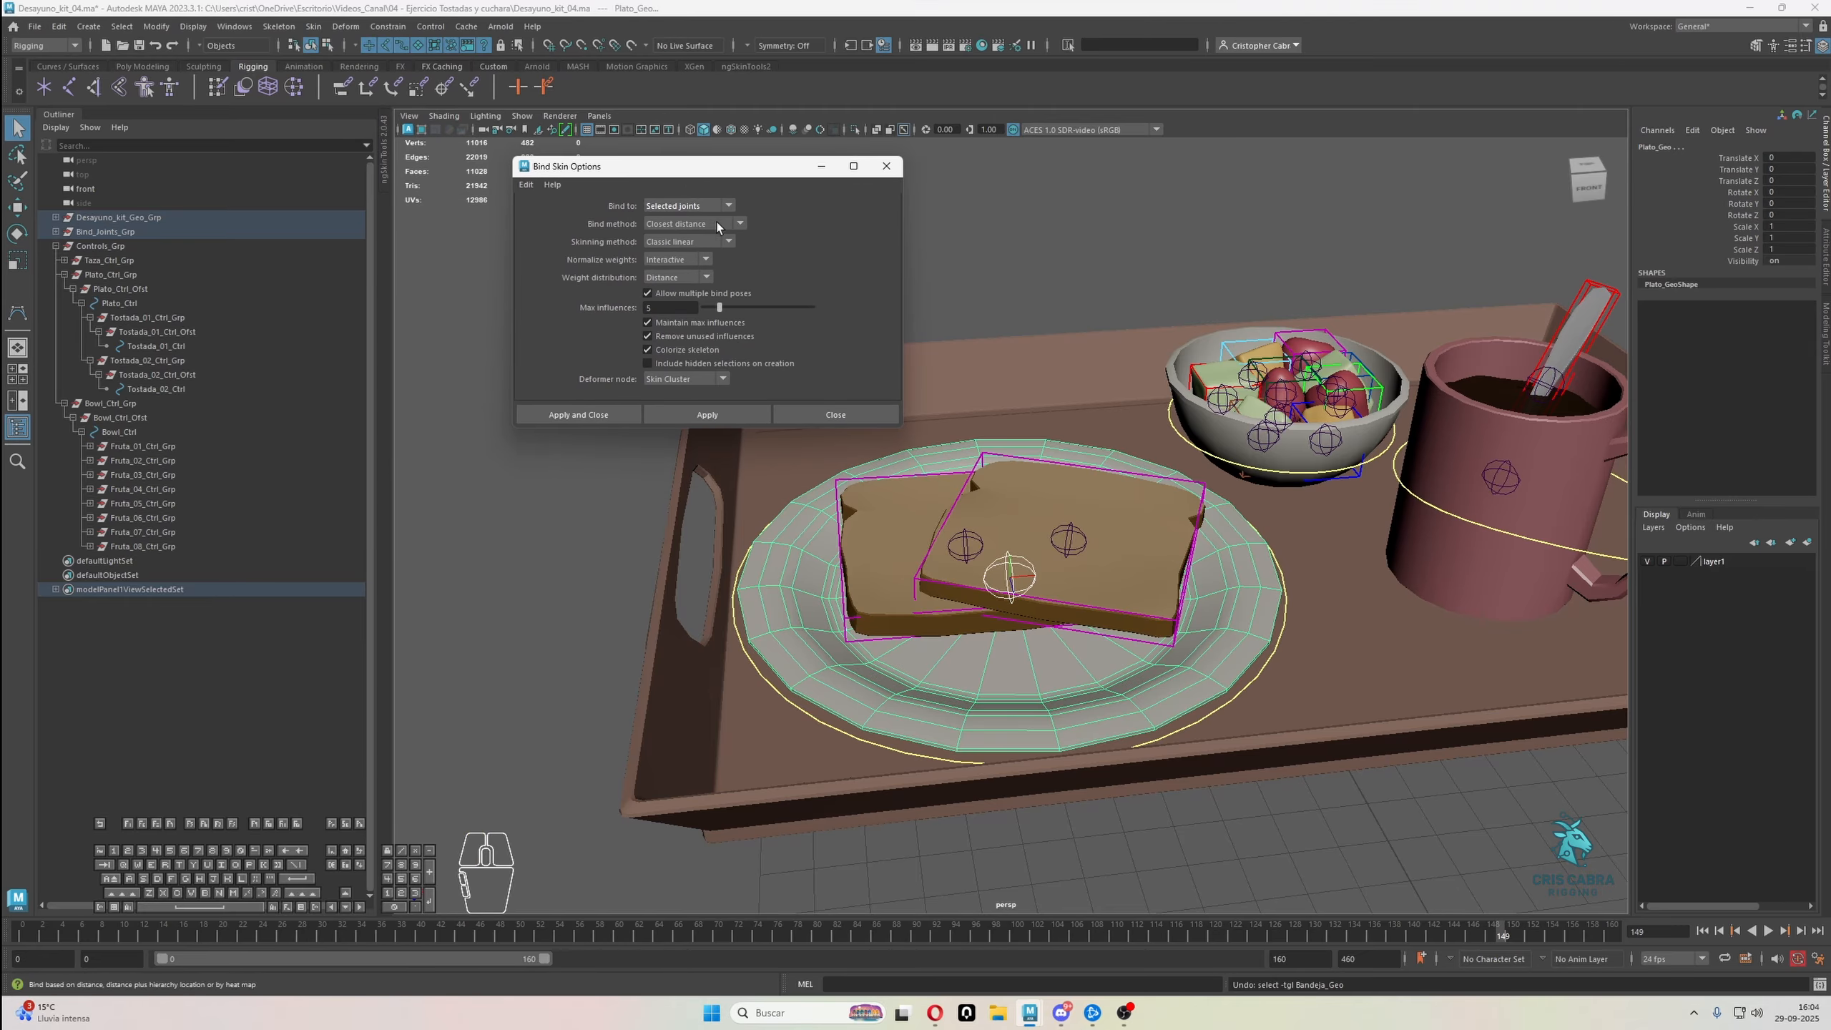
left_click(729, 206)
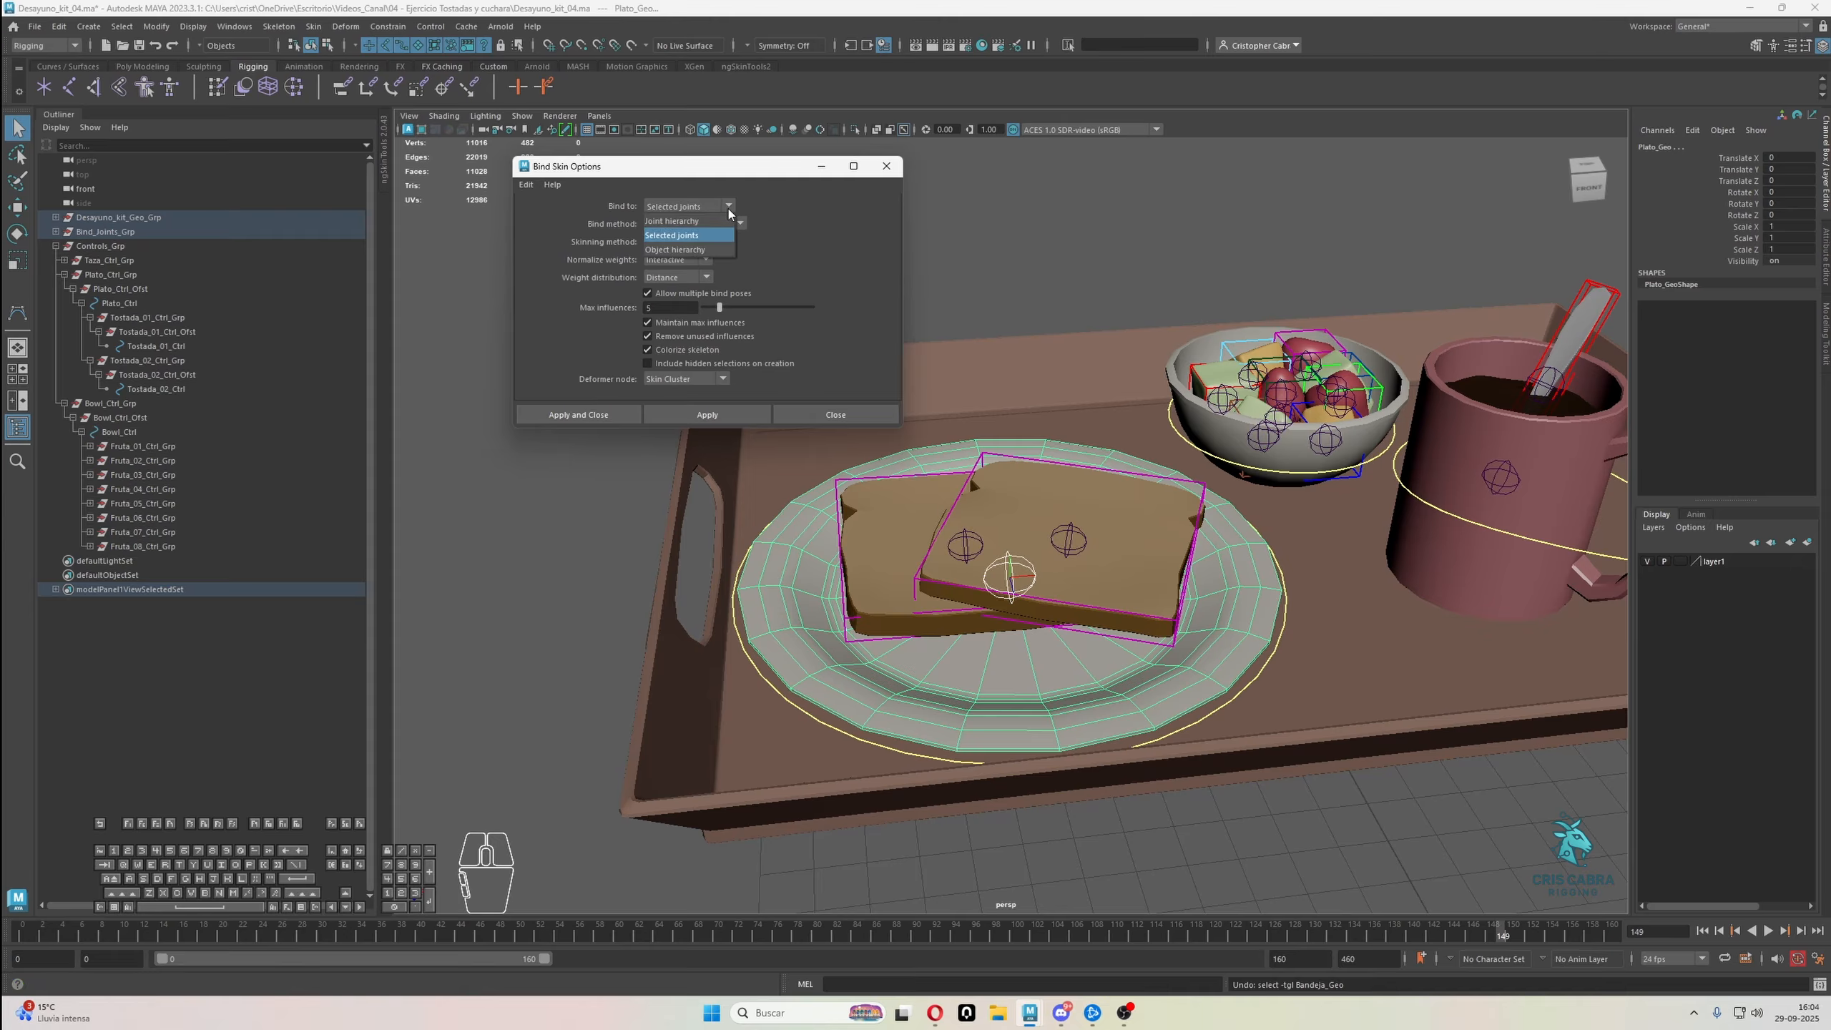
left_click(684, 237)
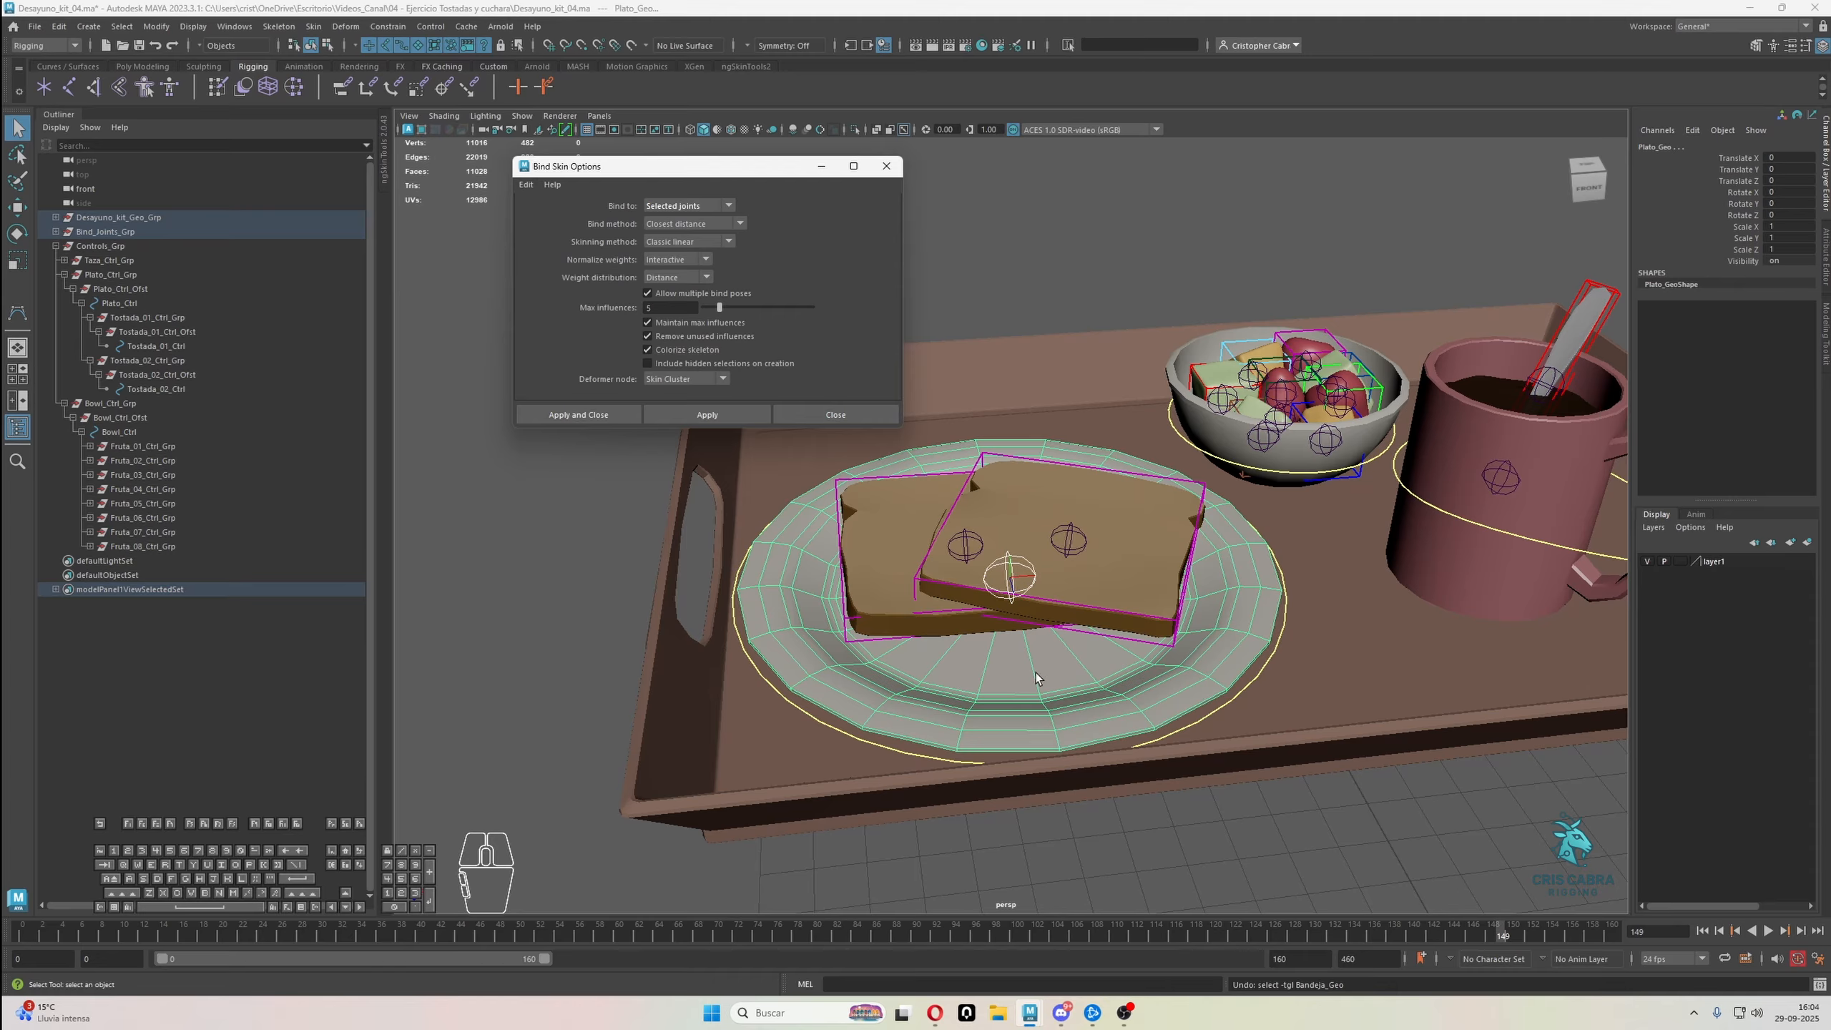
left_click(678, 224)
left_click(678, 241)
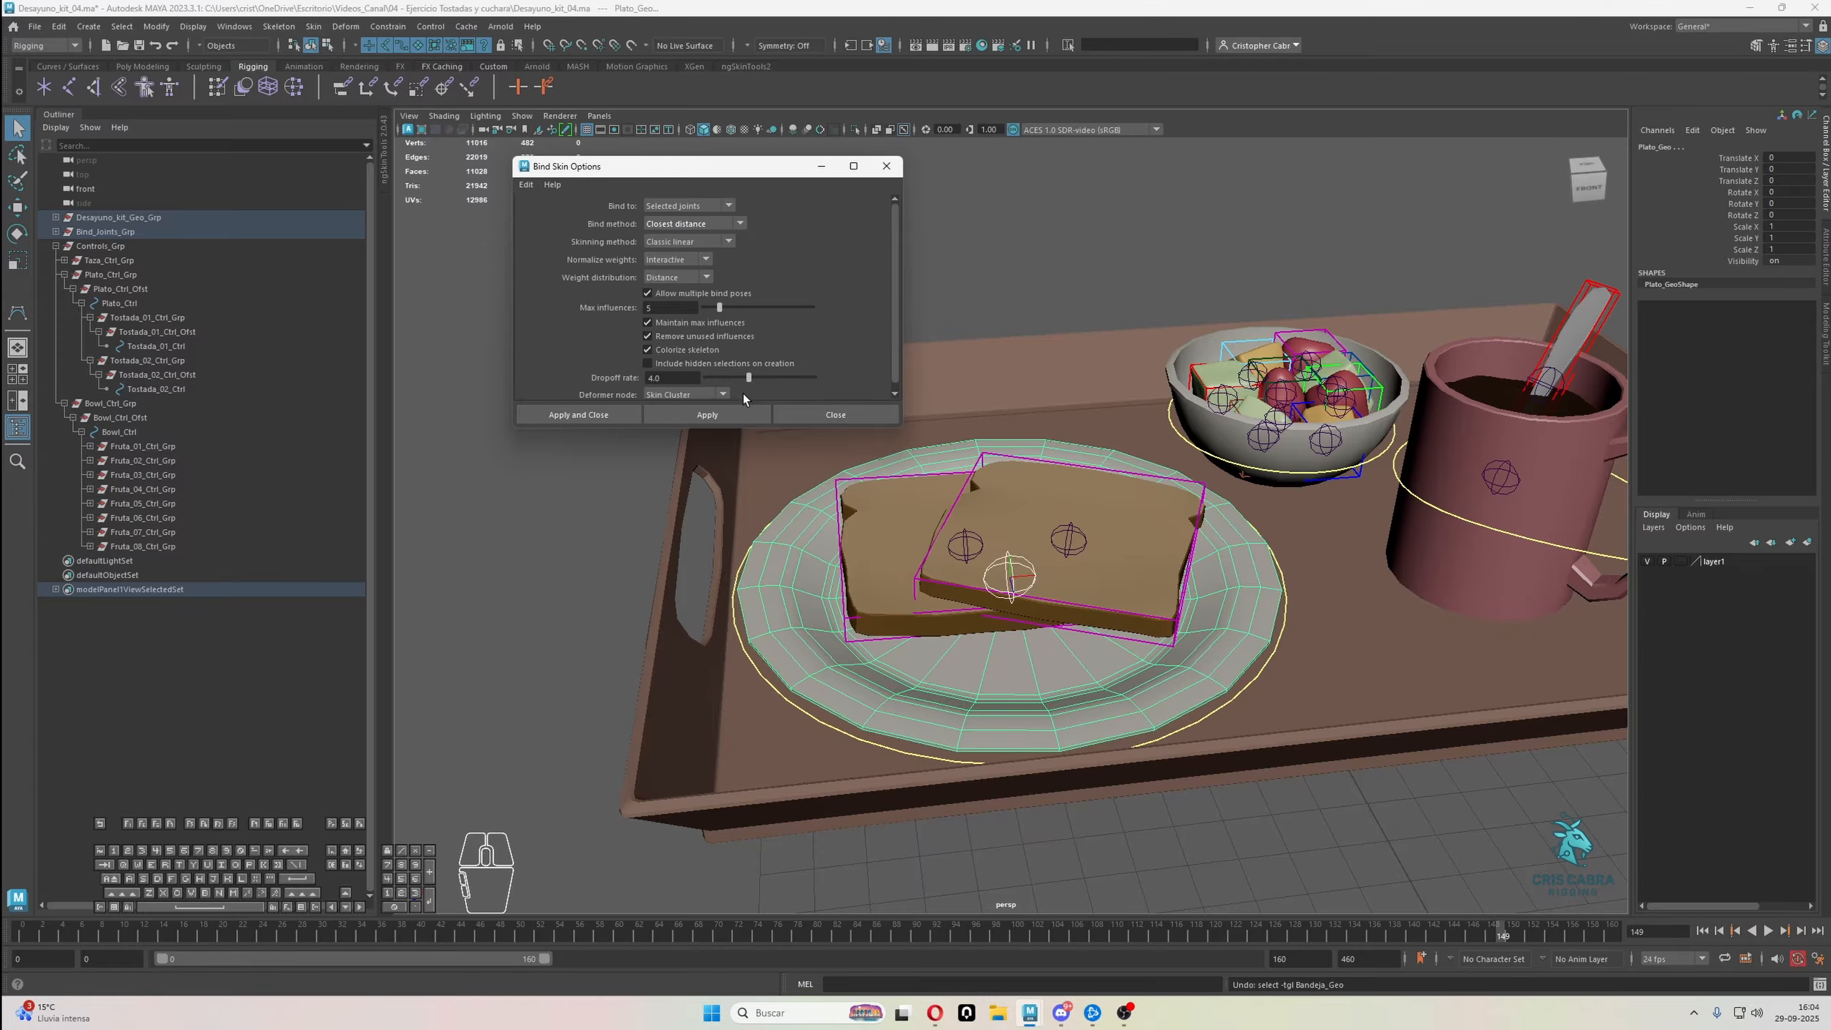
left_click(712, 415)
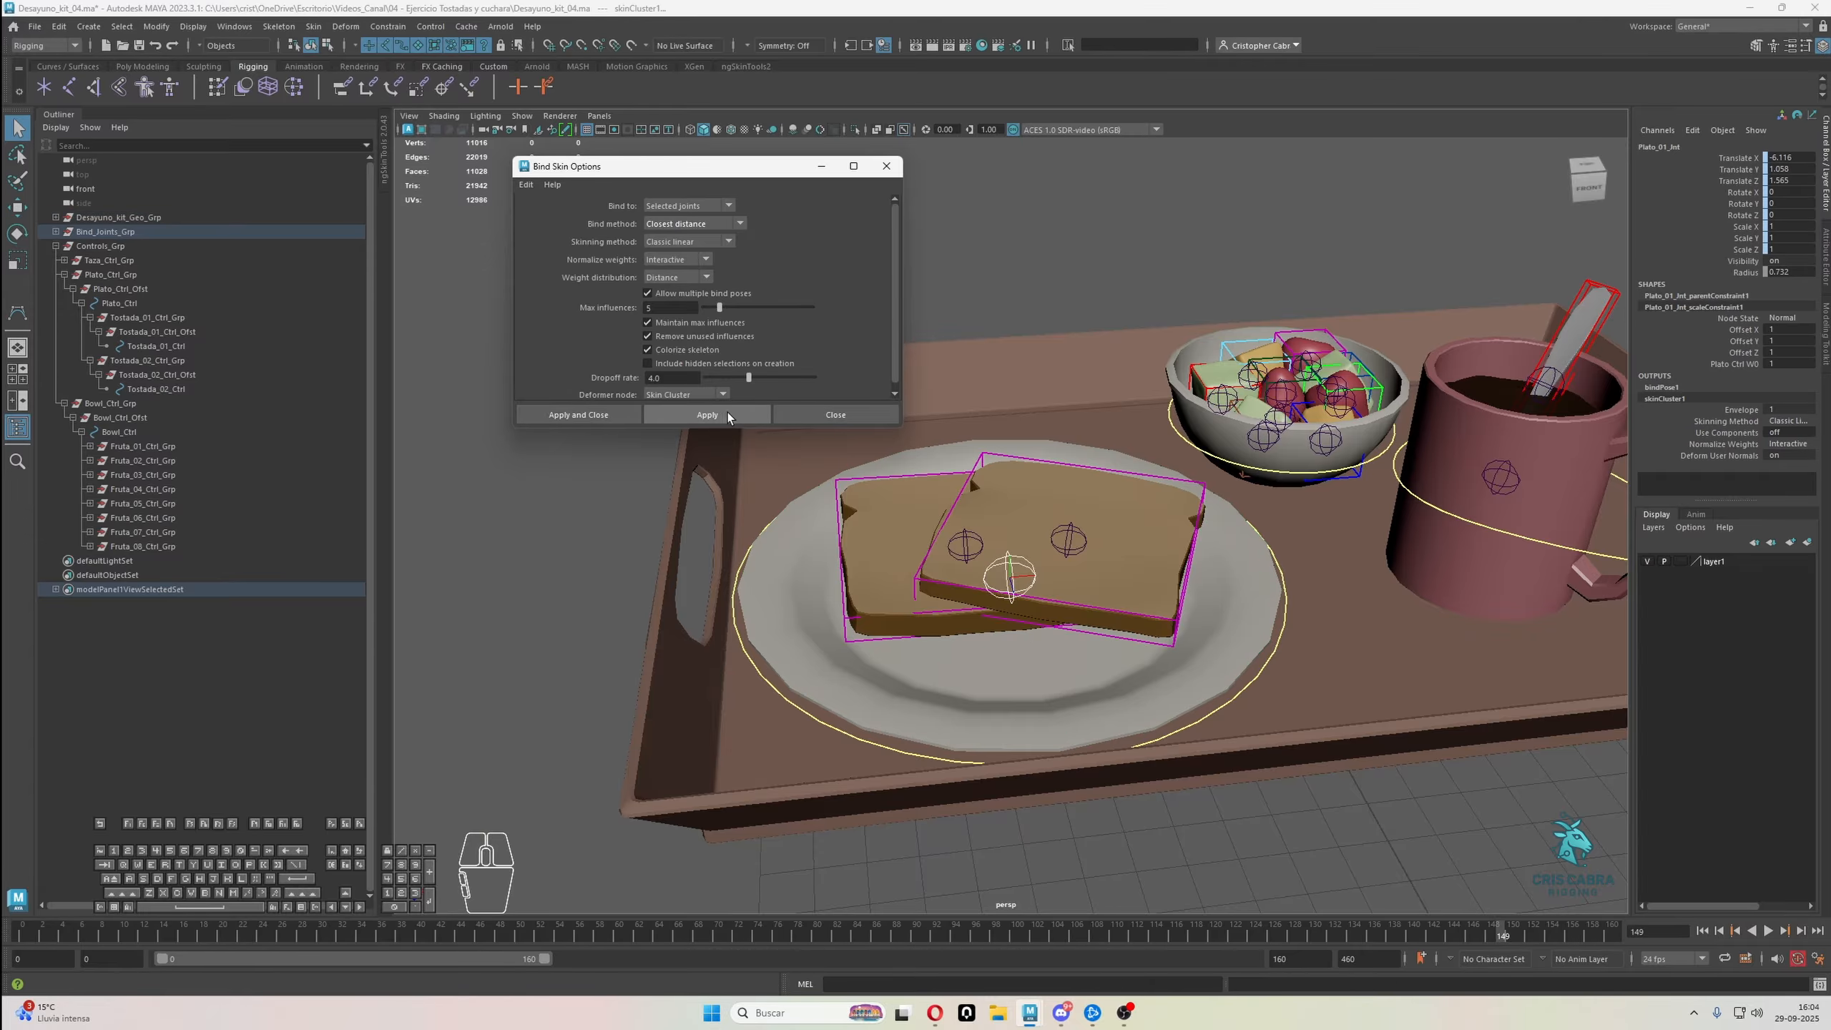
left_click_drag(974, 555, 1045, 559, "alt")
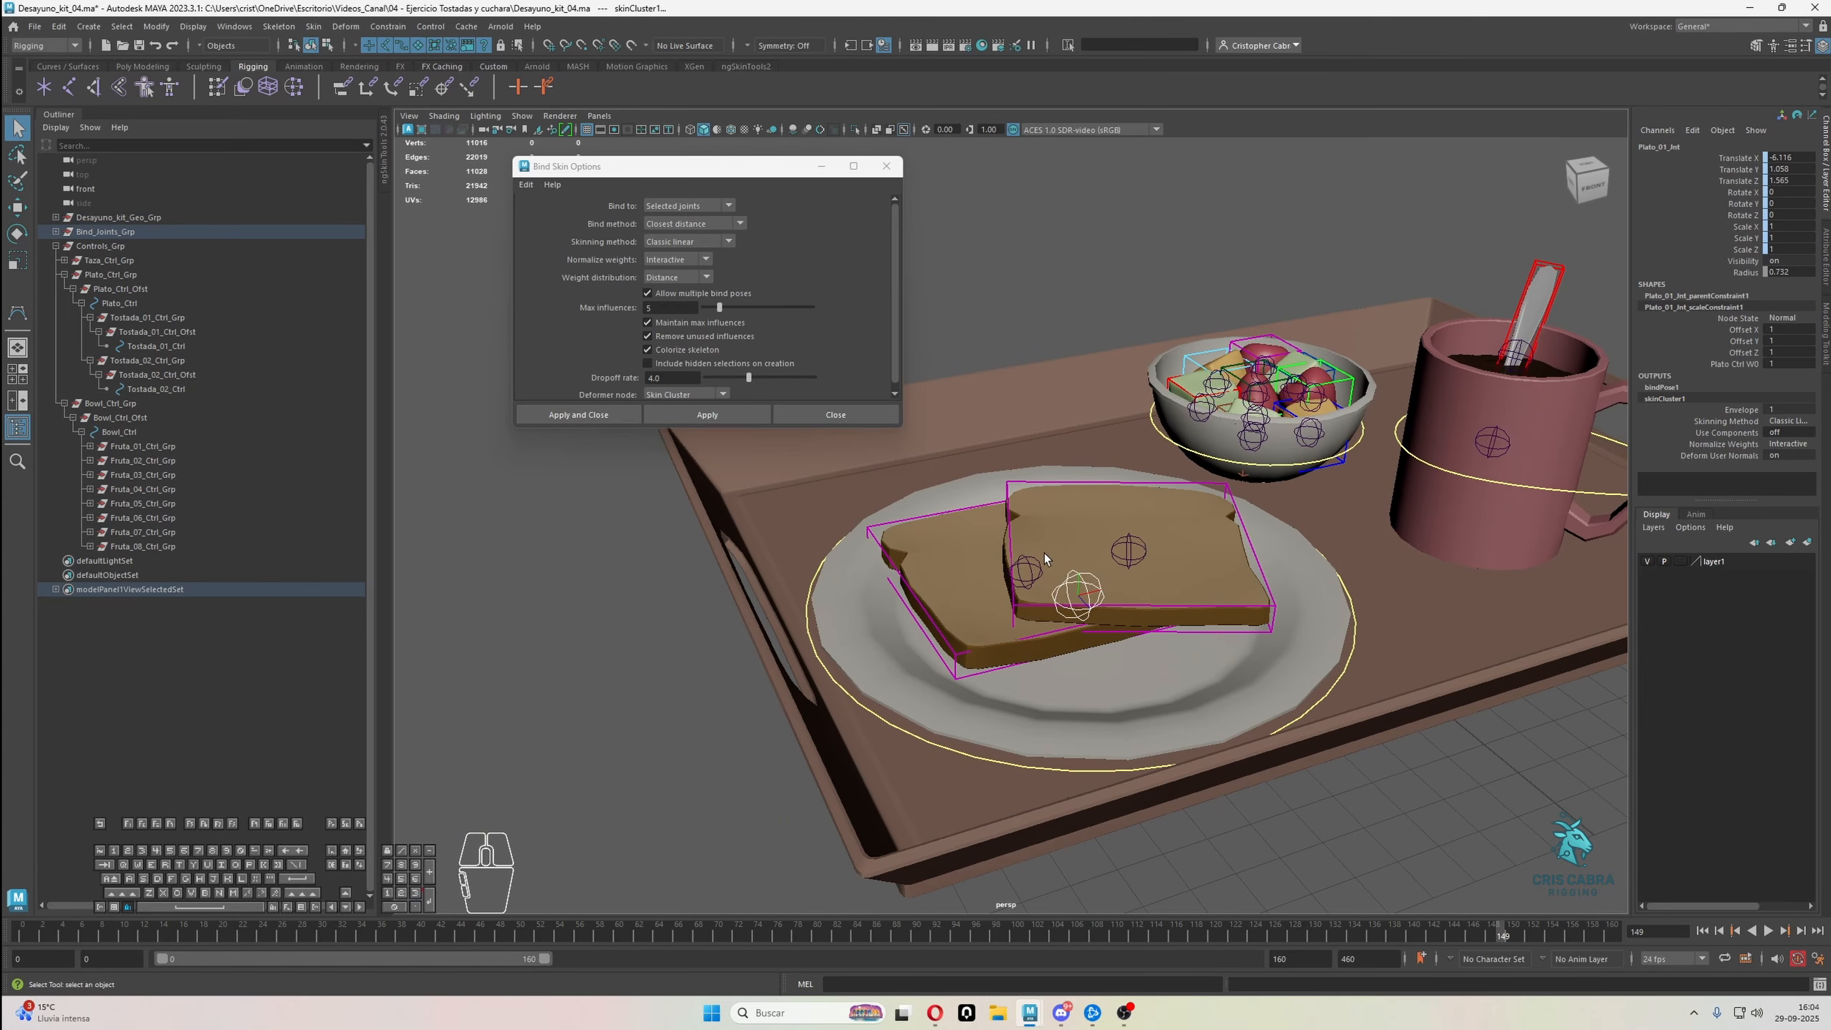
left_click(967, 545)
key("ctrl+z")
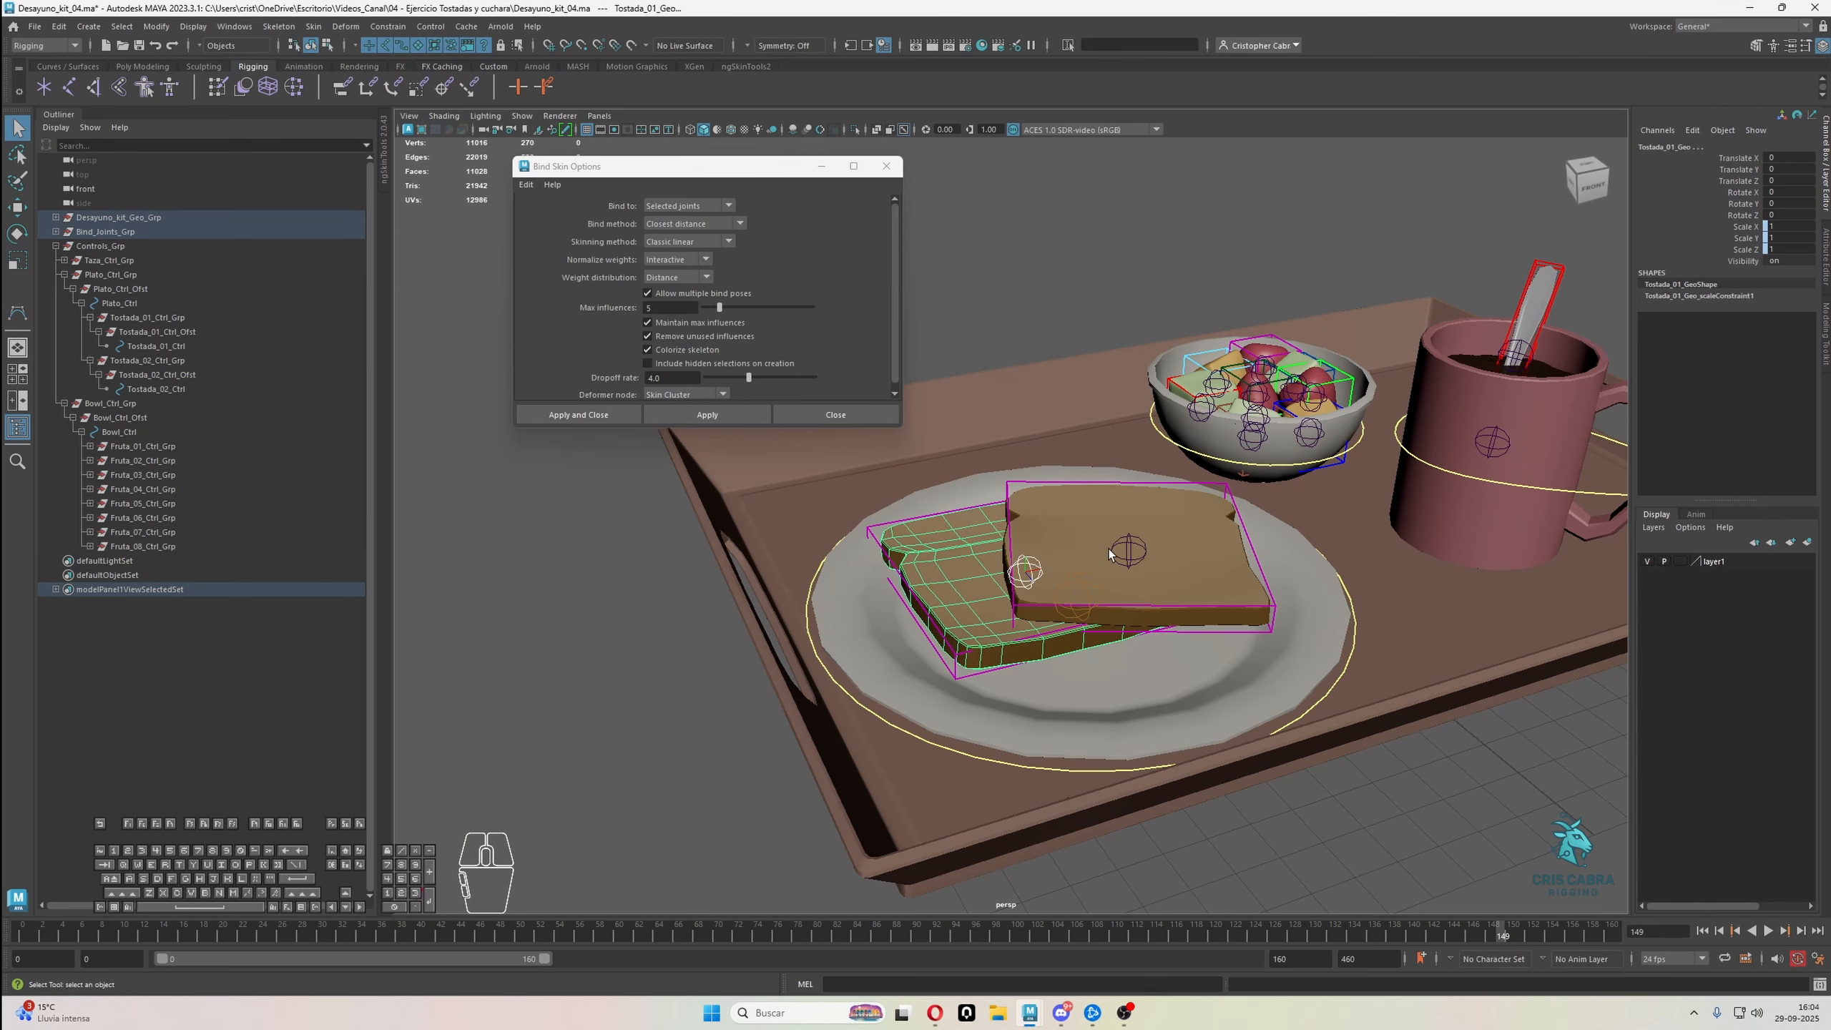
left_click(1090, 506)
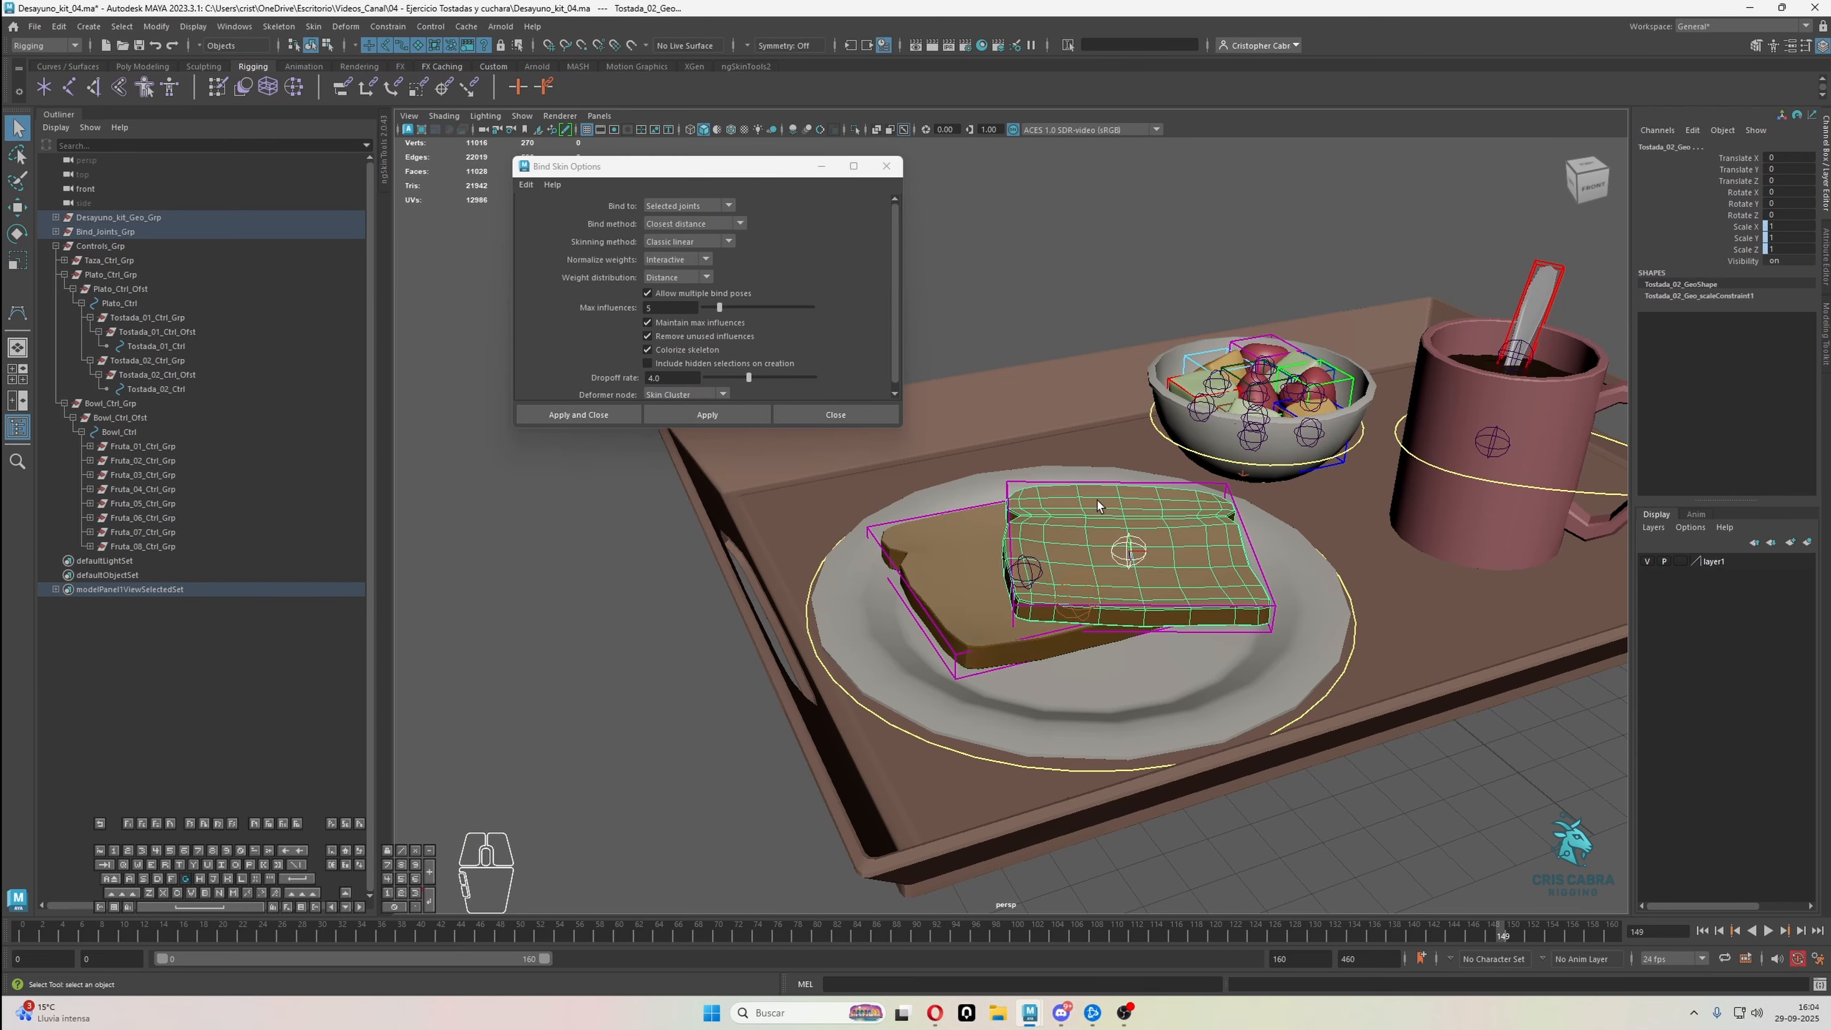
key("ctrl+z")
key("ctrl+z")
key("ctrl+z")
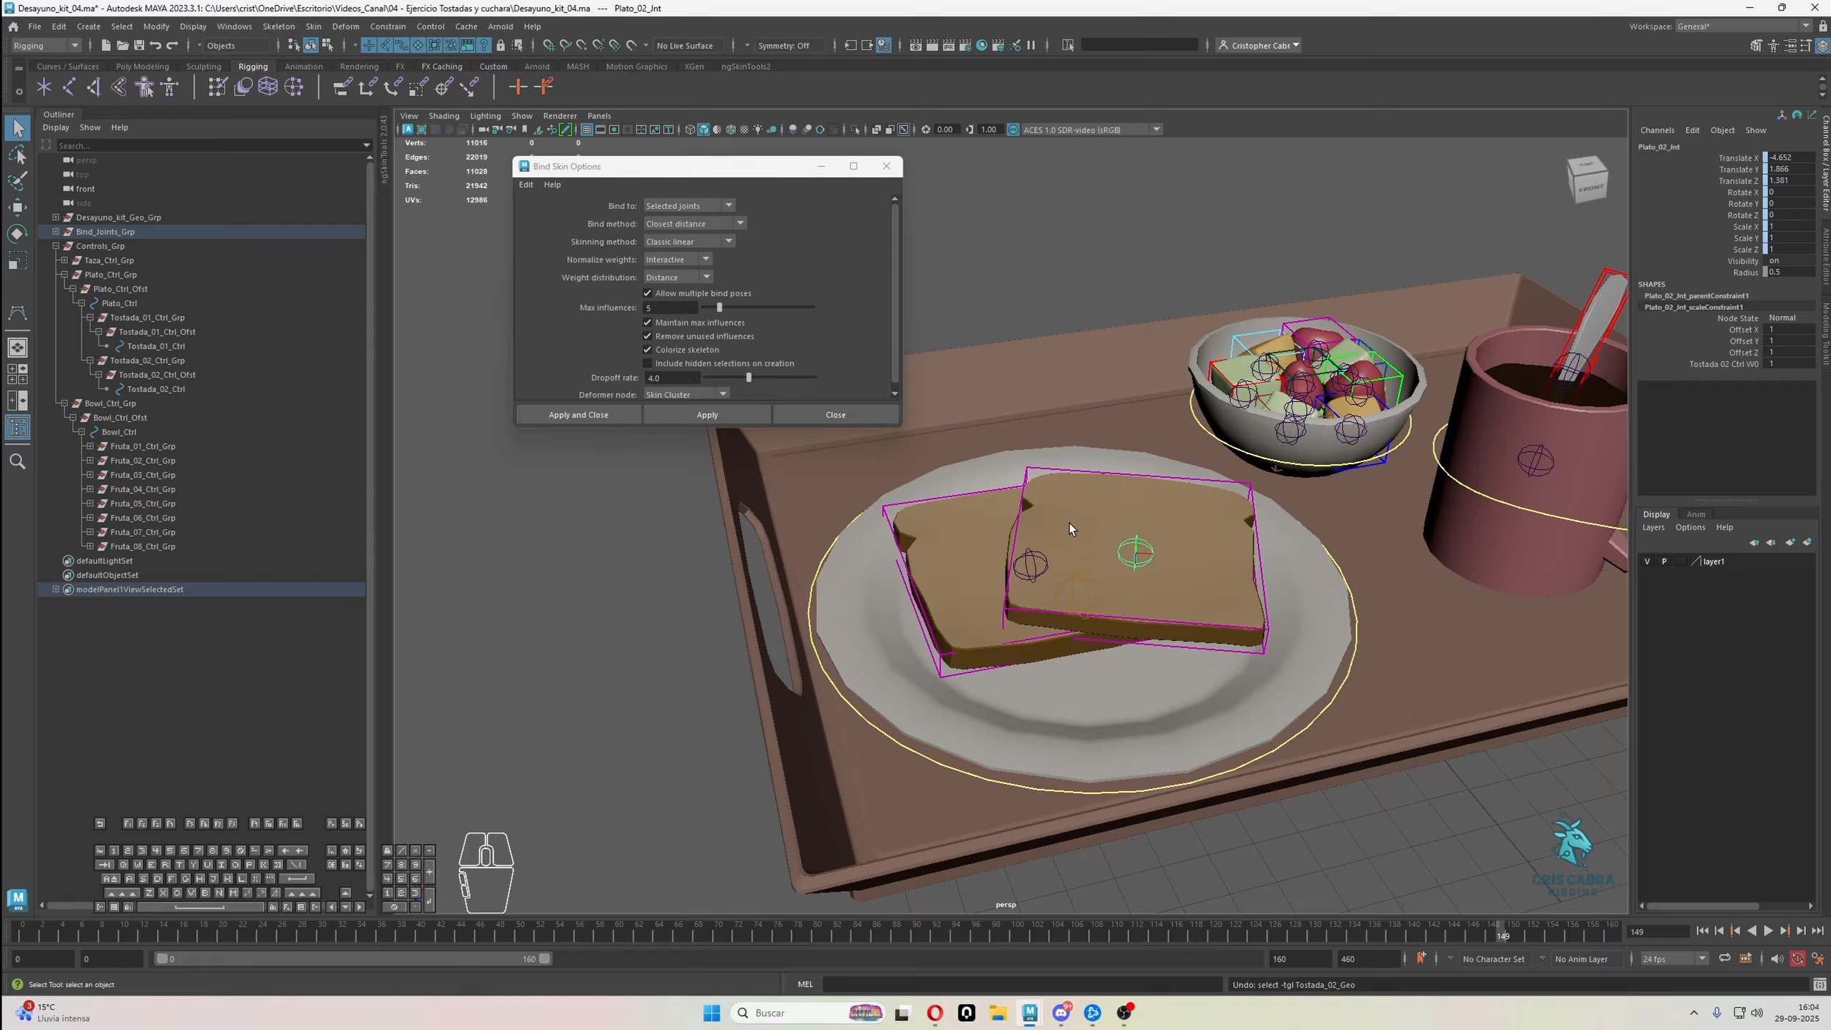
Bind Tostada_01_Geo to Tostada_01_Jnt with the same Bind Skin options, close the options, and select the bound toast
left_click(949, 549)
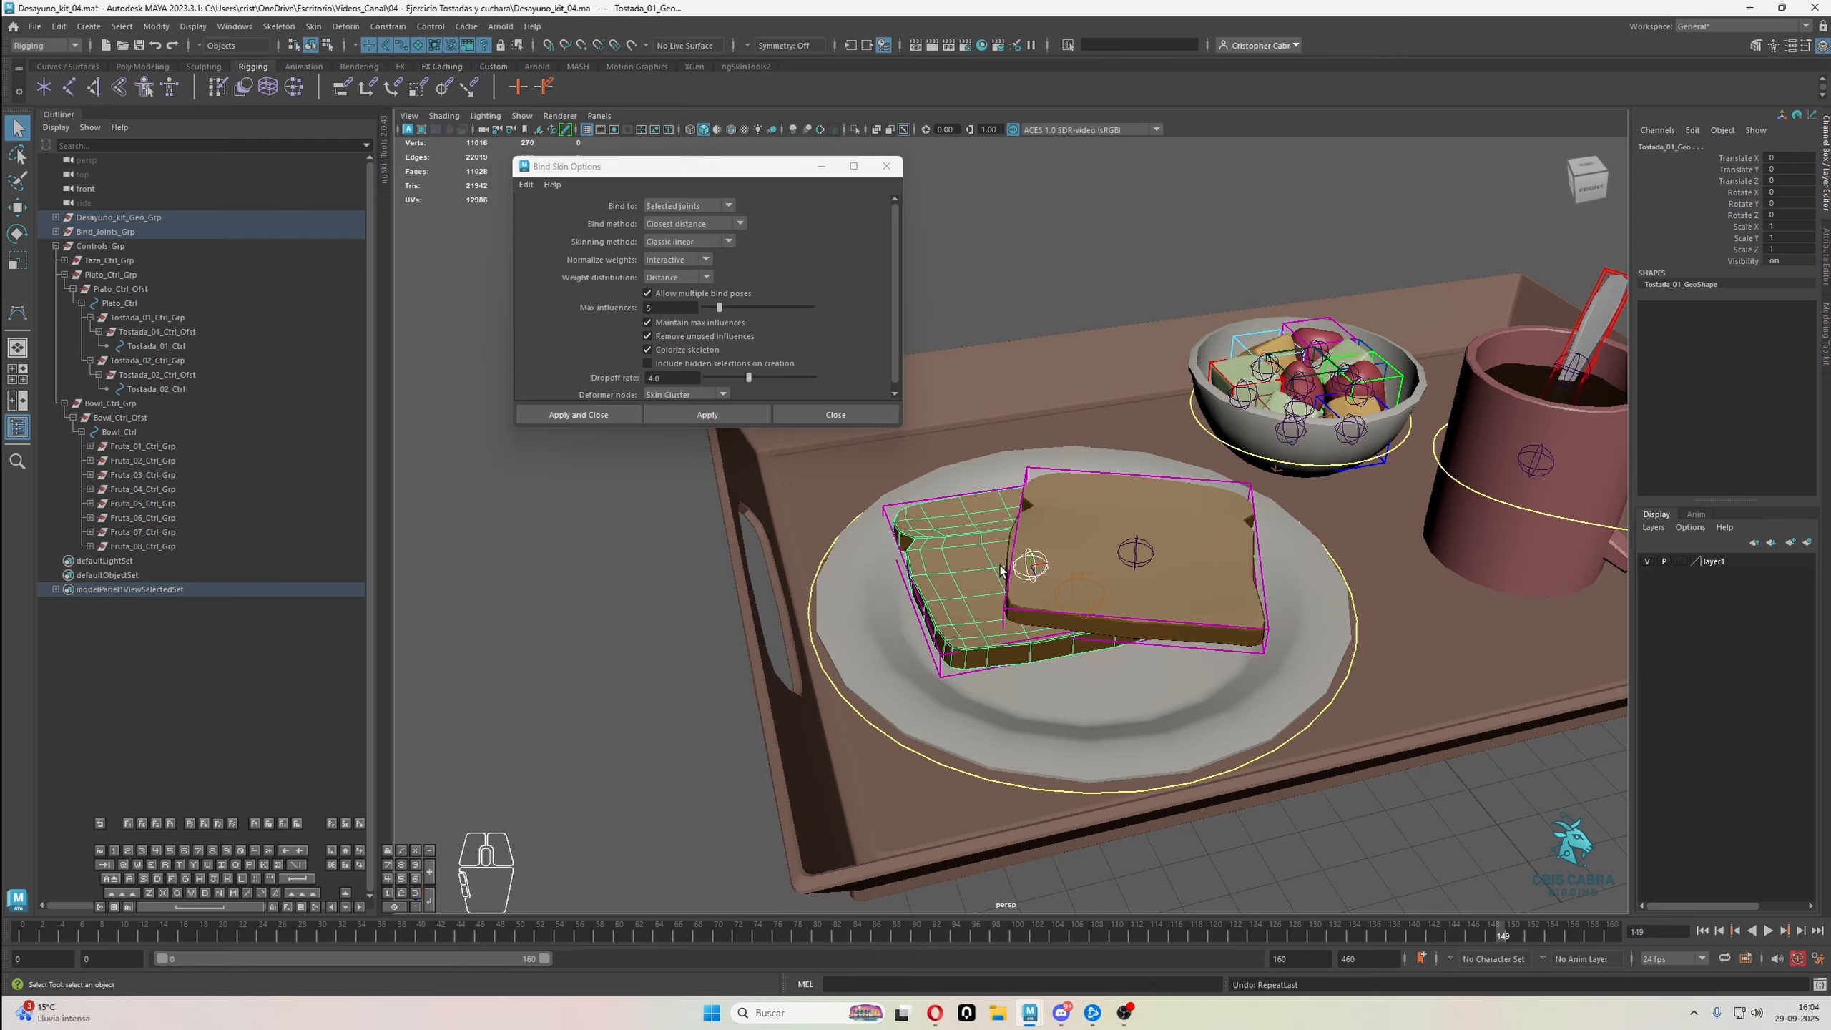
left_click(1026, 562)
left_click(967, 549, "shift")
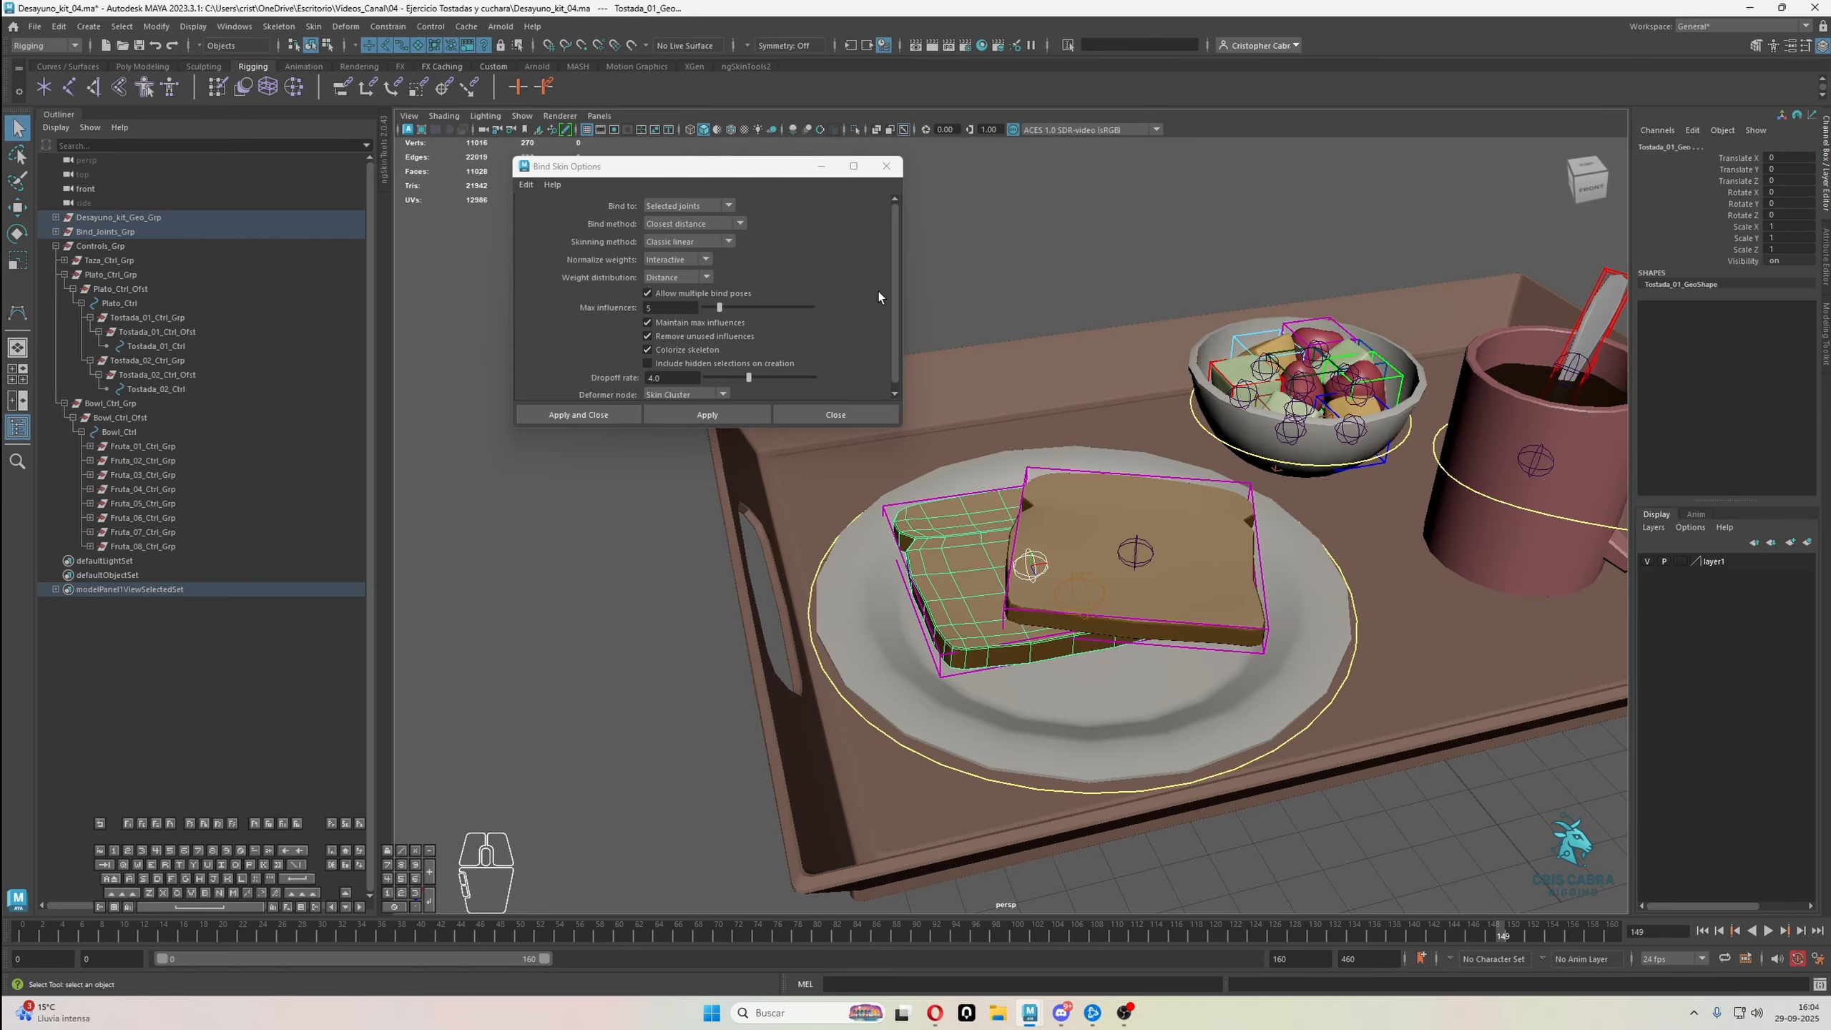
left_click(596, 414)
left_click(994, 535)
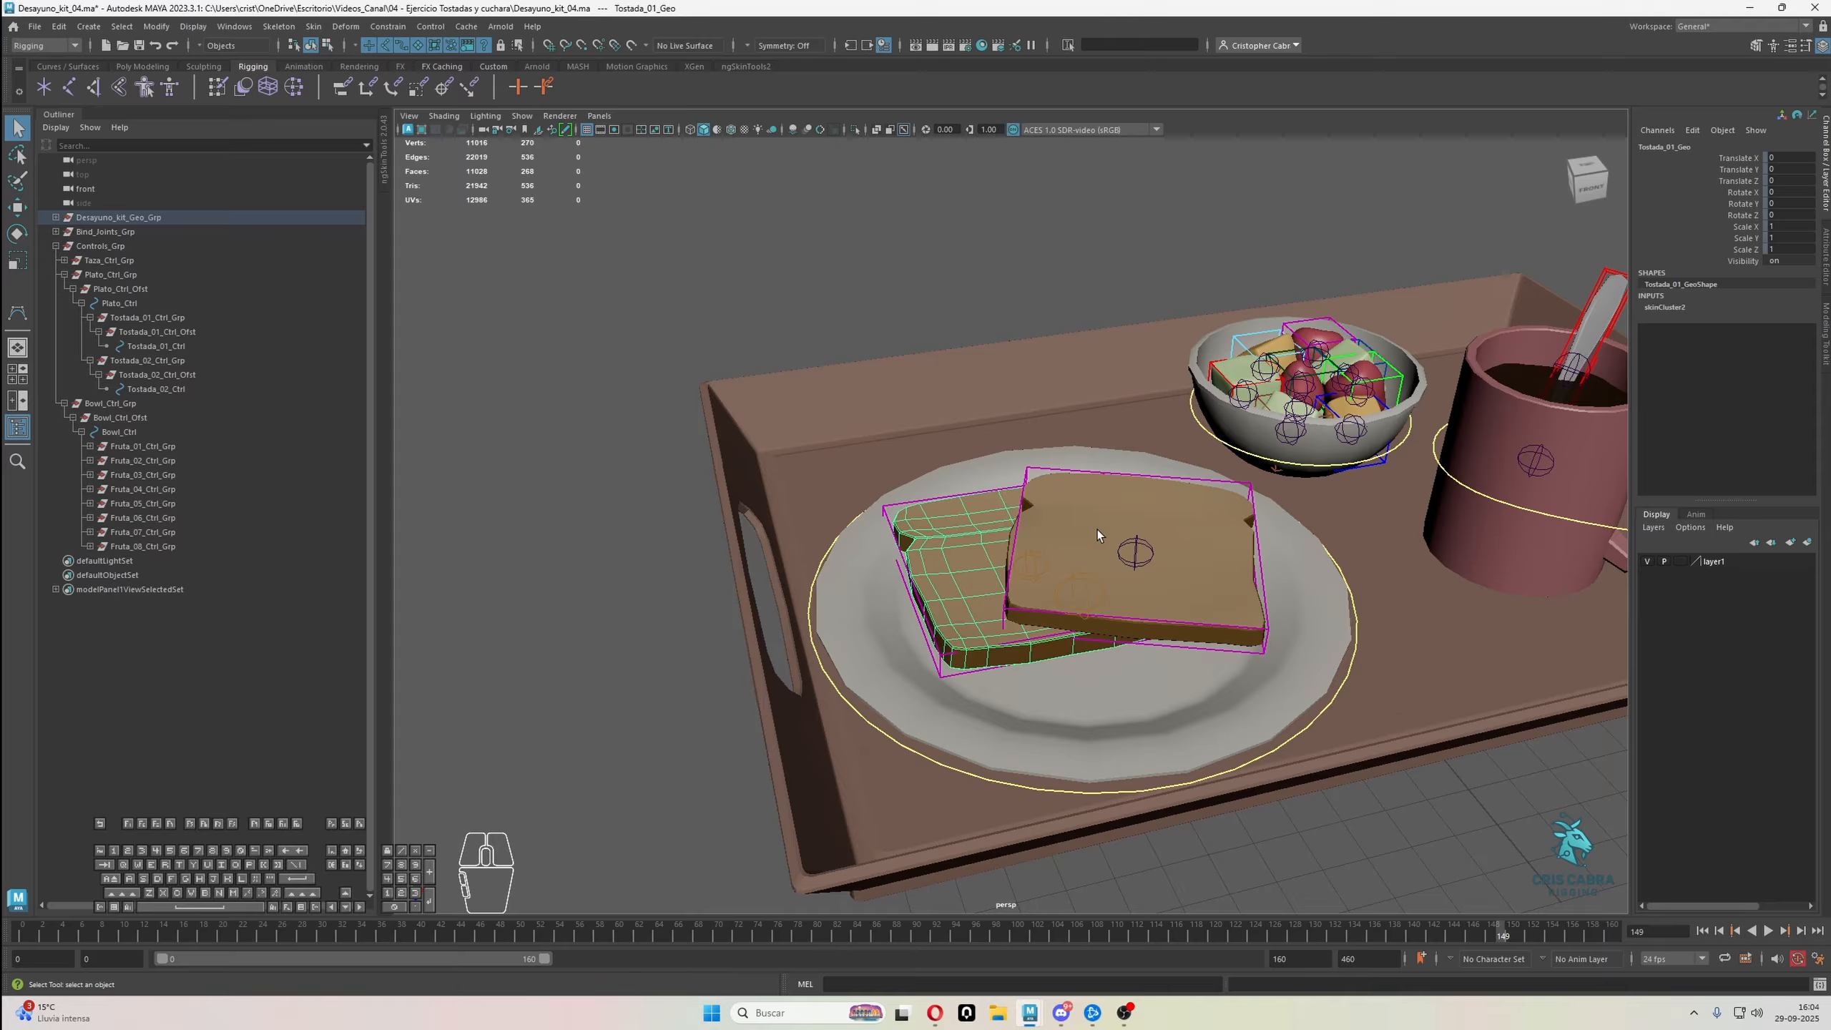
left_click(1183, 531)
key("g")
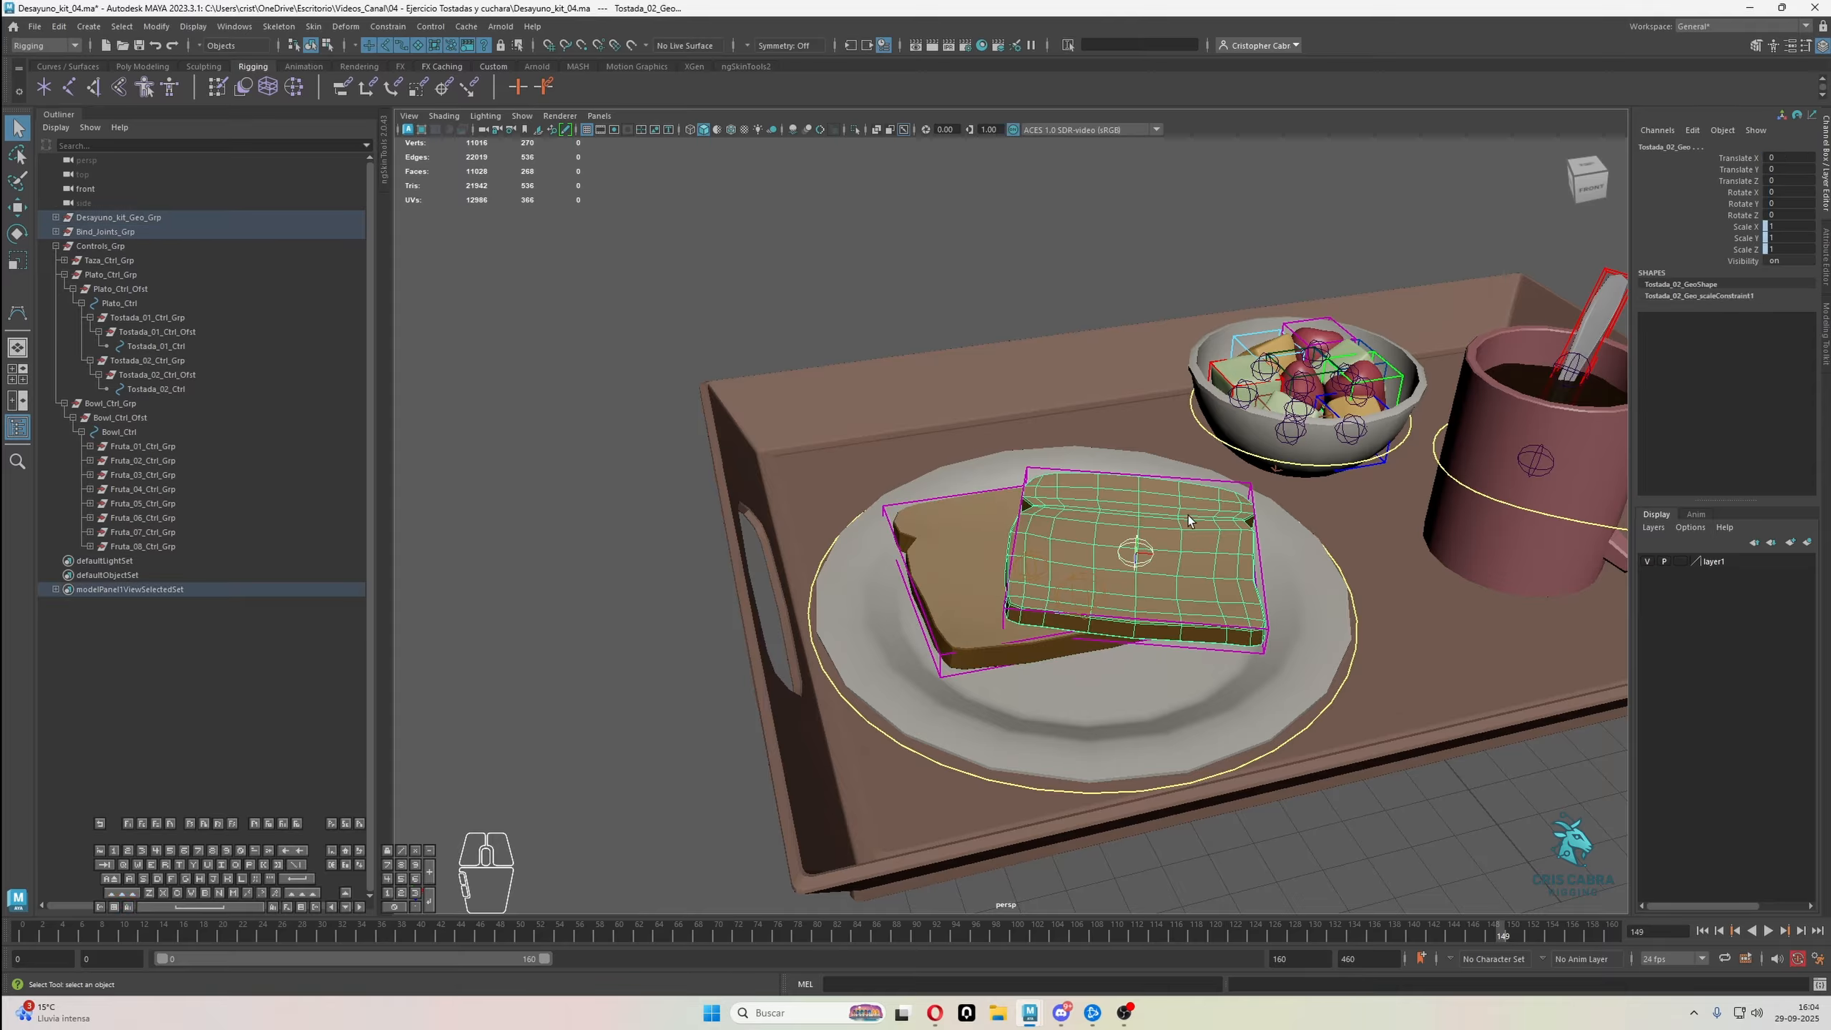
key("ctrl+z")
key("ctrl+z")
Bind Tostada_02_Geo to the joint at the centre of the second toast with Bind Skin
left_click(1241, 539)
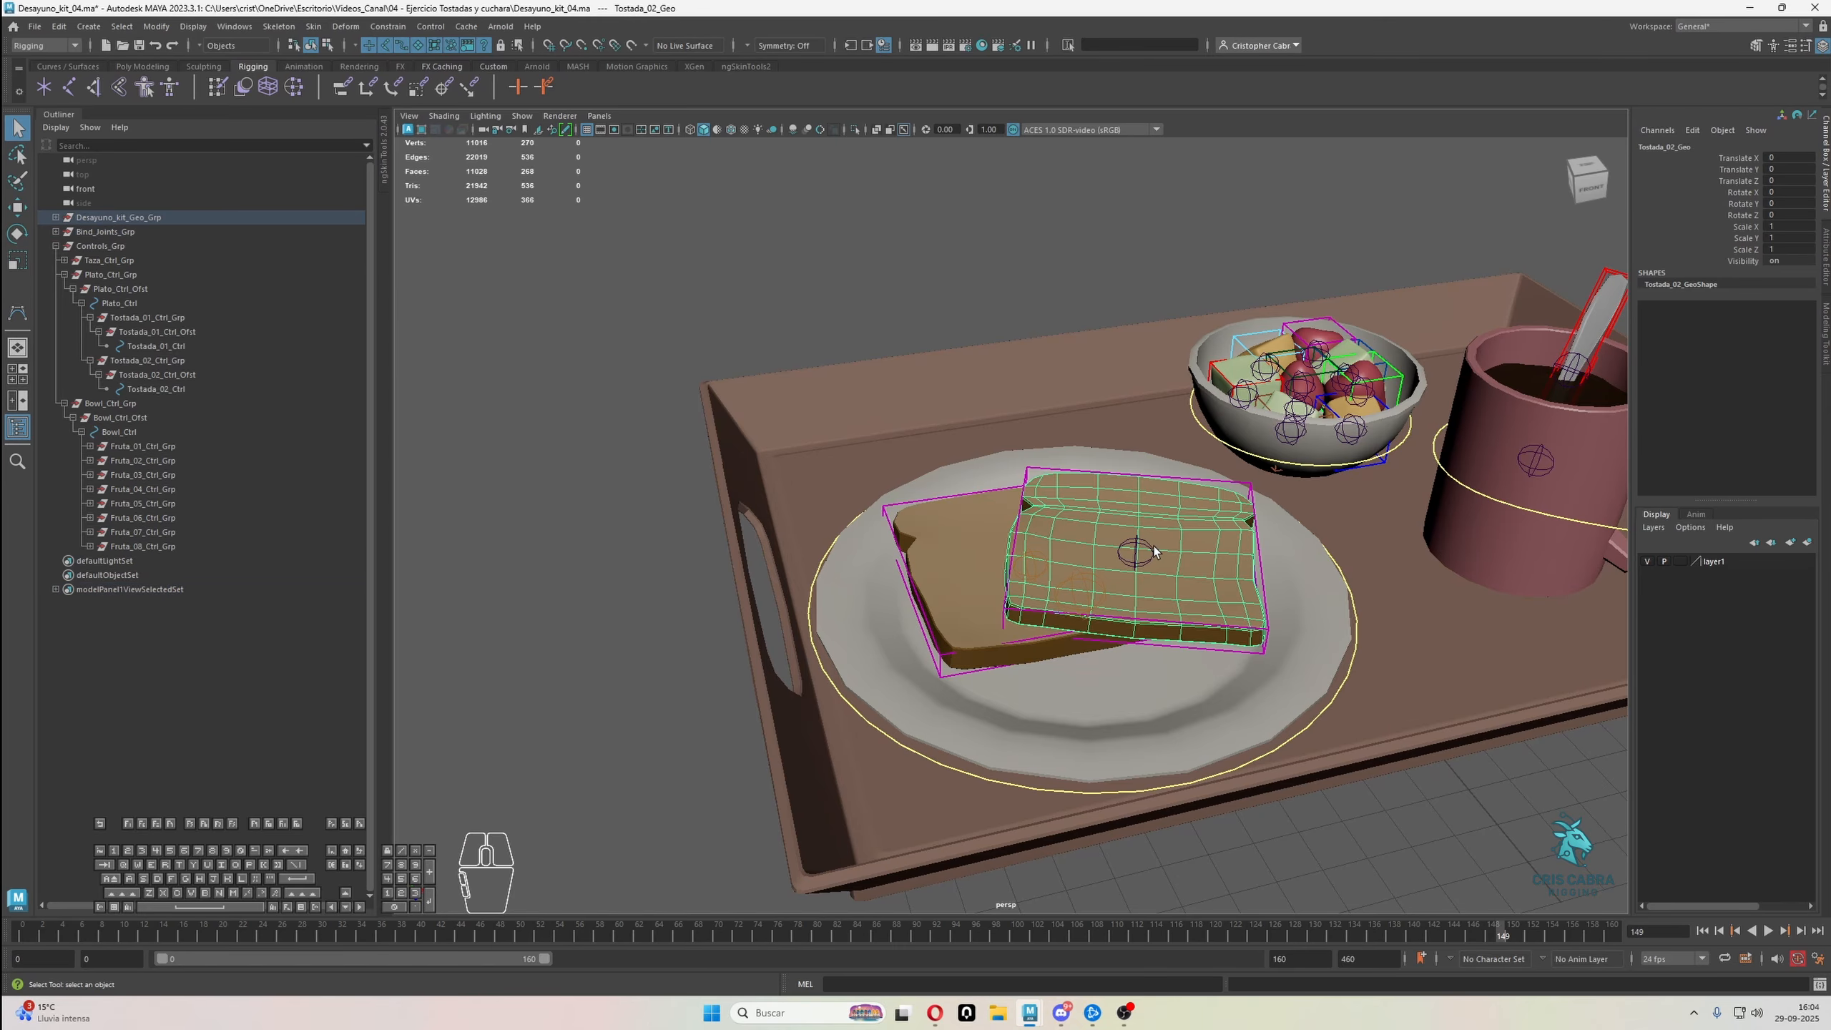
left_click(1153, 547)
left_click(1176, 538, "shift")
left_click(313, 25)
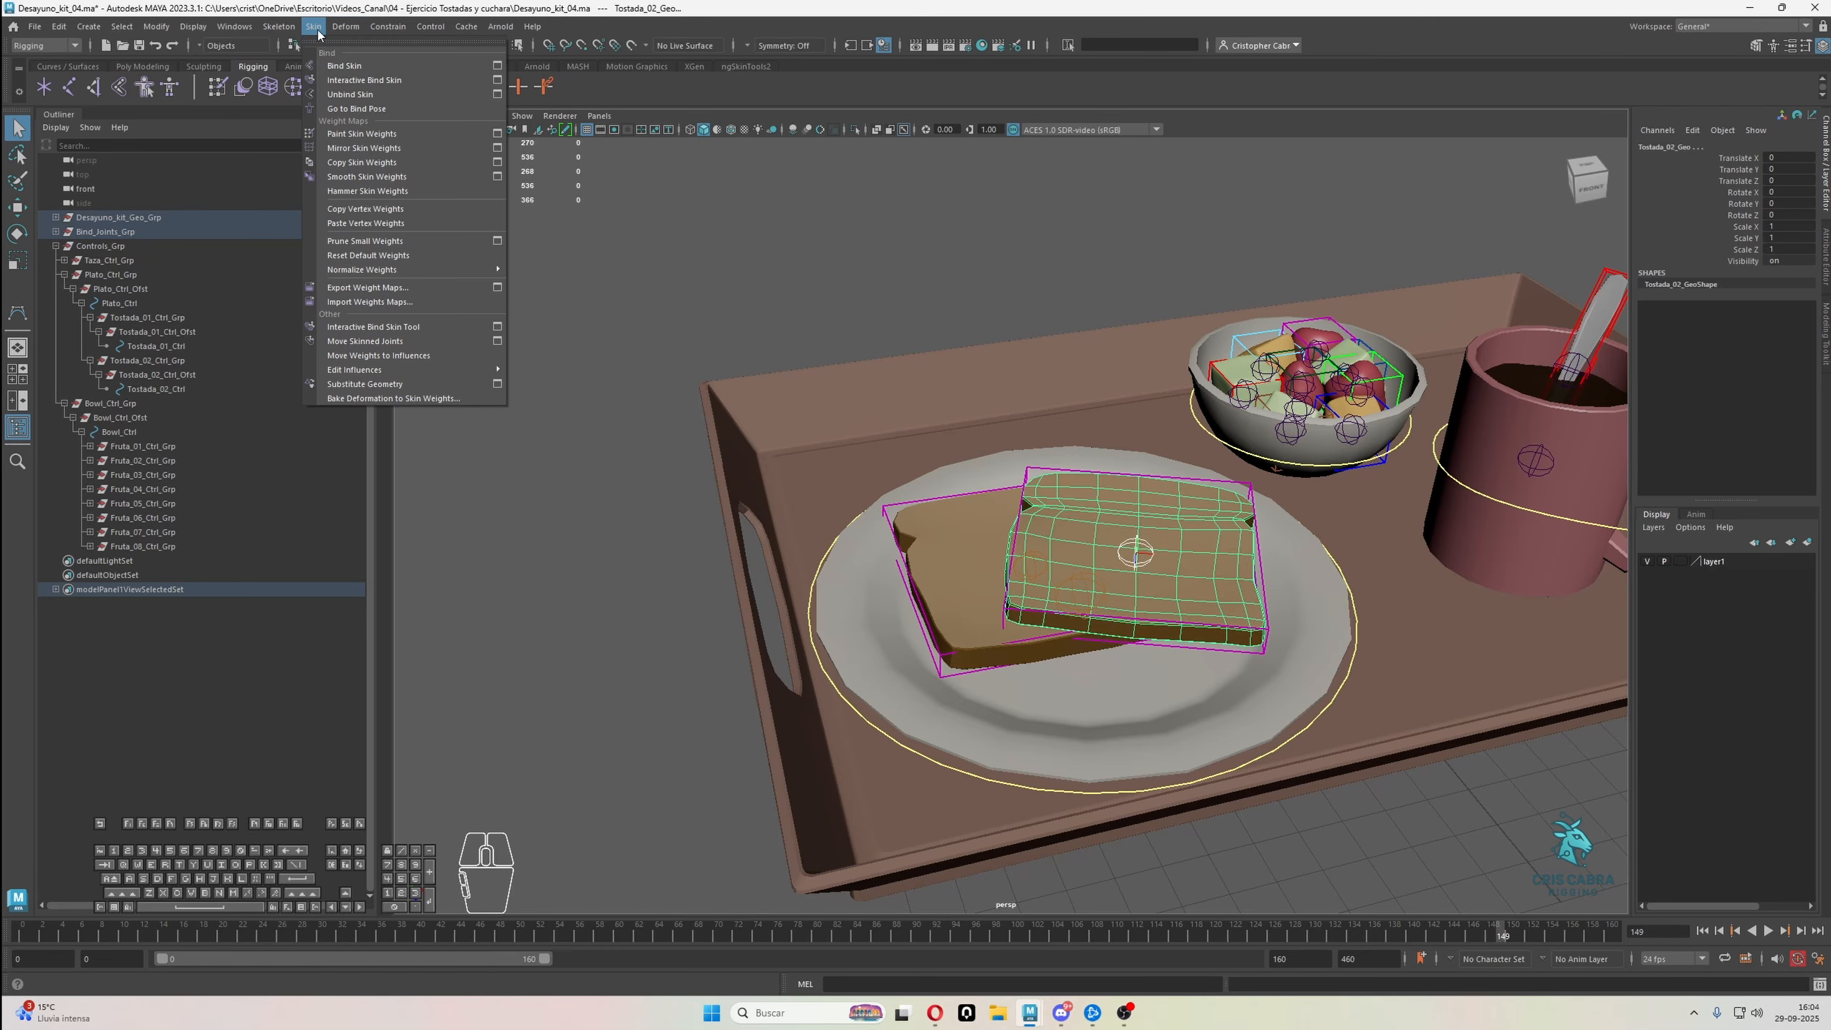
left_click(339, 67)
Bind Cup_Geo to Taza_01_Jnt by repeating Bind Skin, and select the bound mug
middle_click_drag(1298, 459, 1232, 477, "alt")
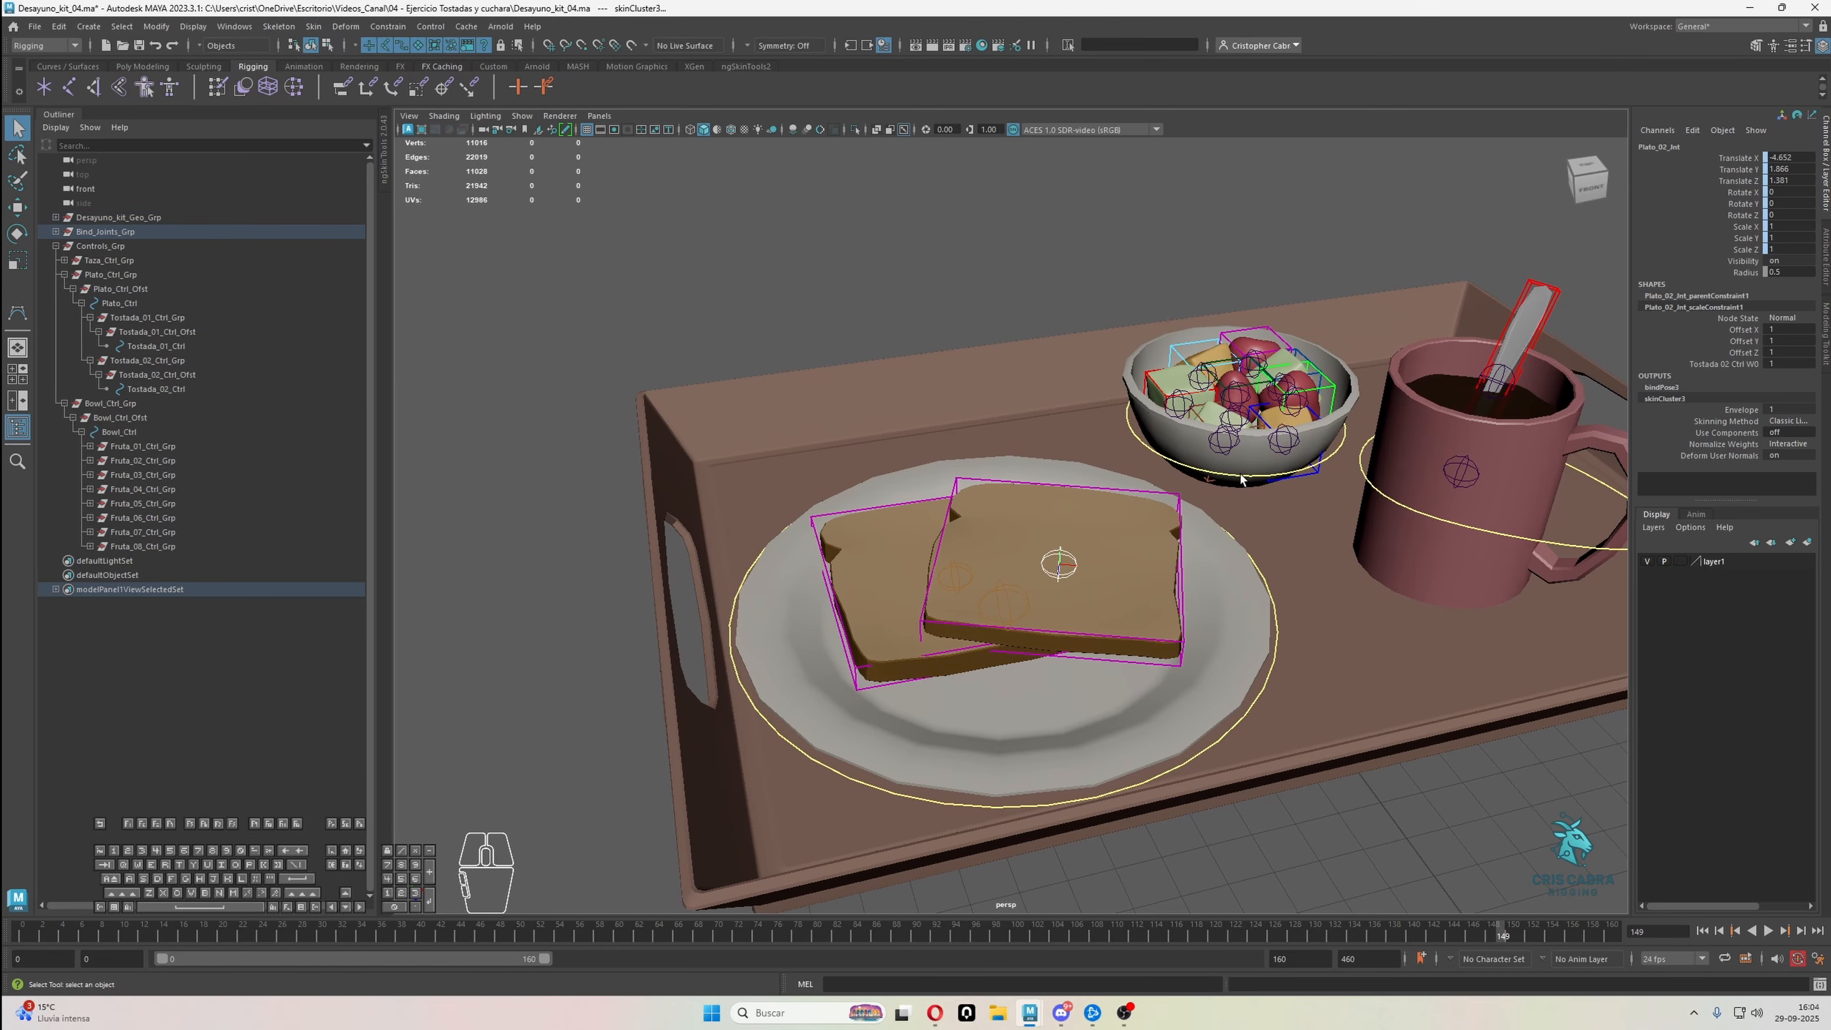
left_click_drag(1232, 476, 1170, 444, "alt")
middle_click_drag(1398, 516, 1154, 487, "alt")
right_click_drag(1154, 487, 1385, 505, "alt")
left_click(1384, 504)
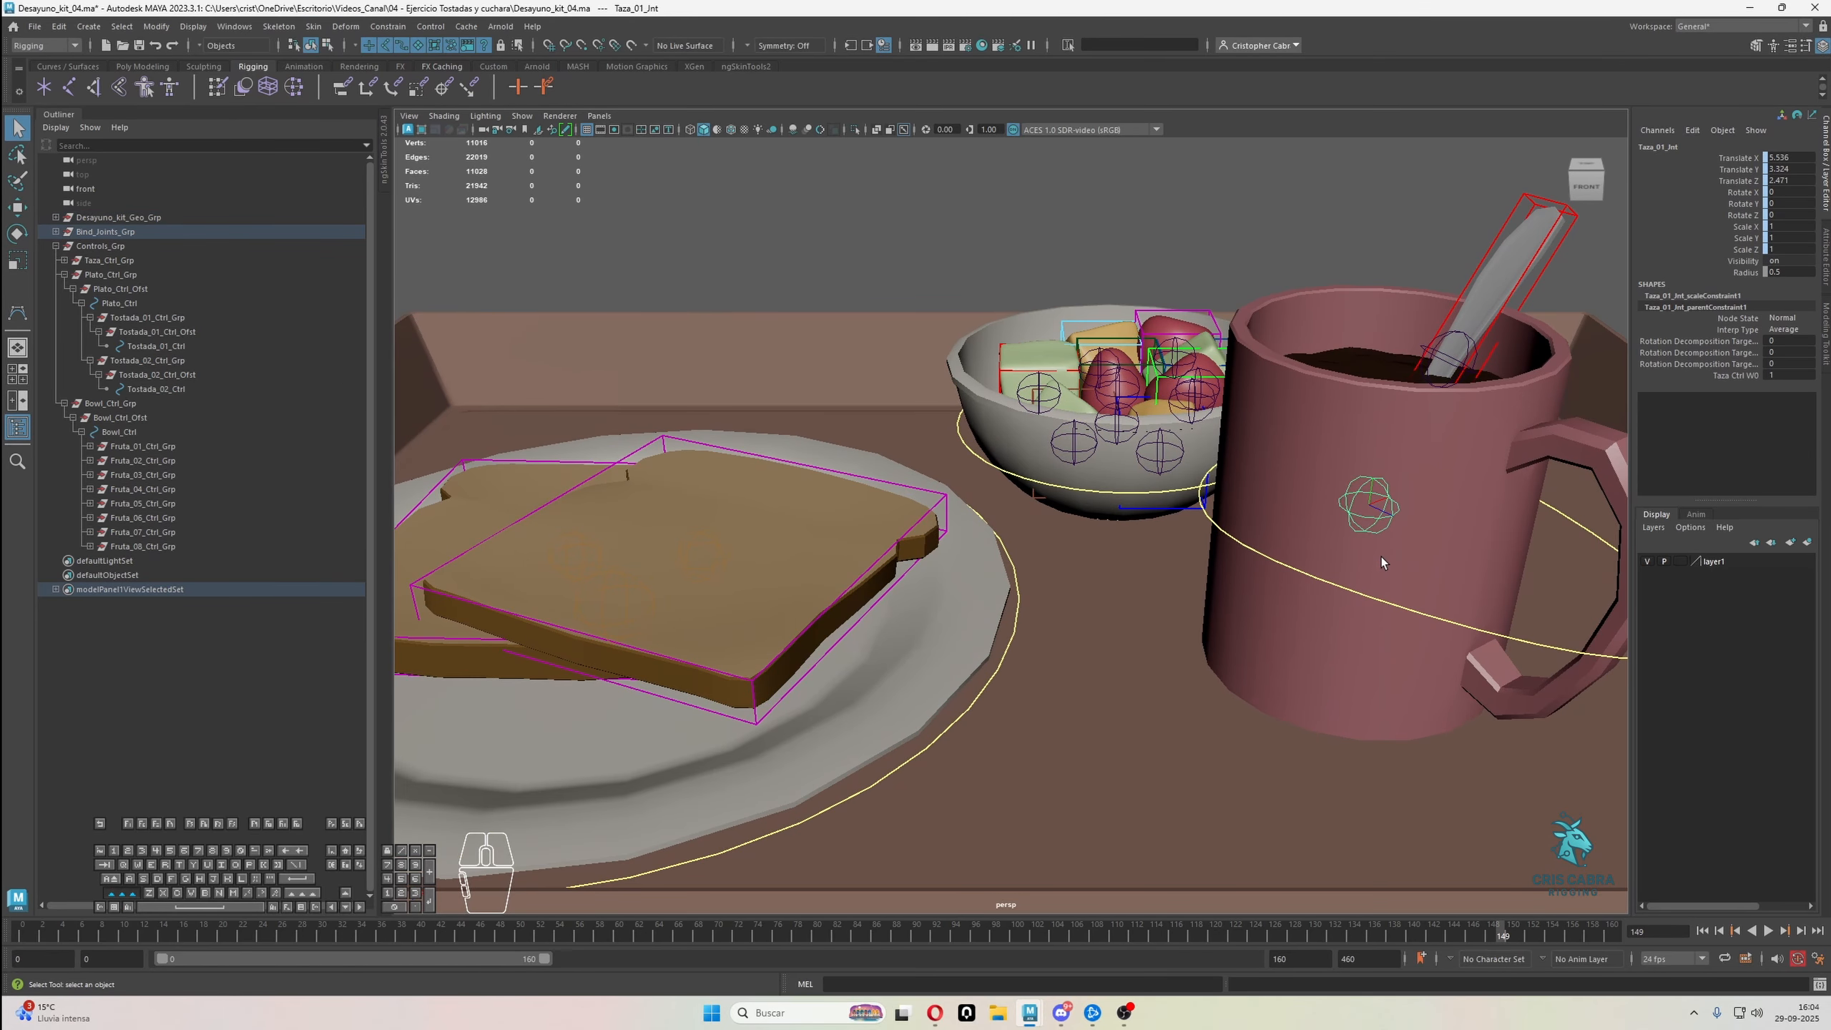
left_click(1382, 556, "shift")
key("g")
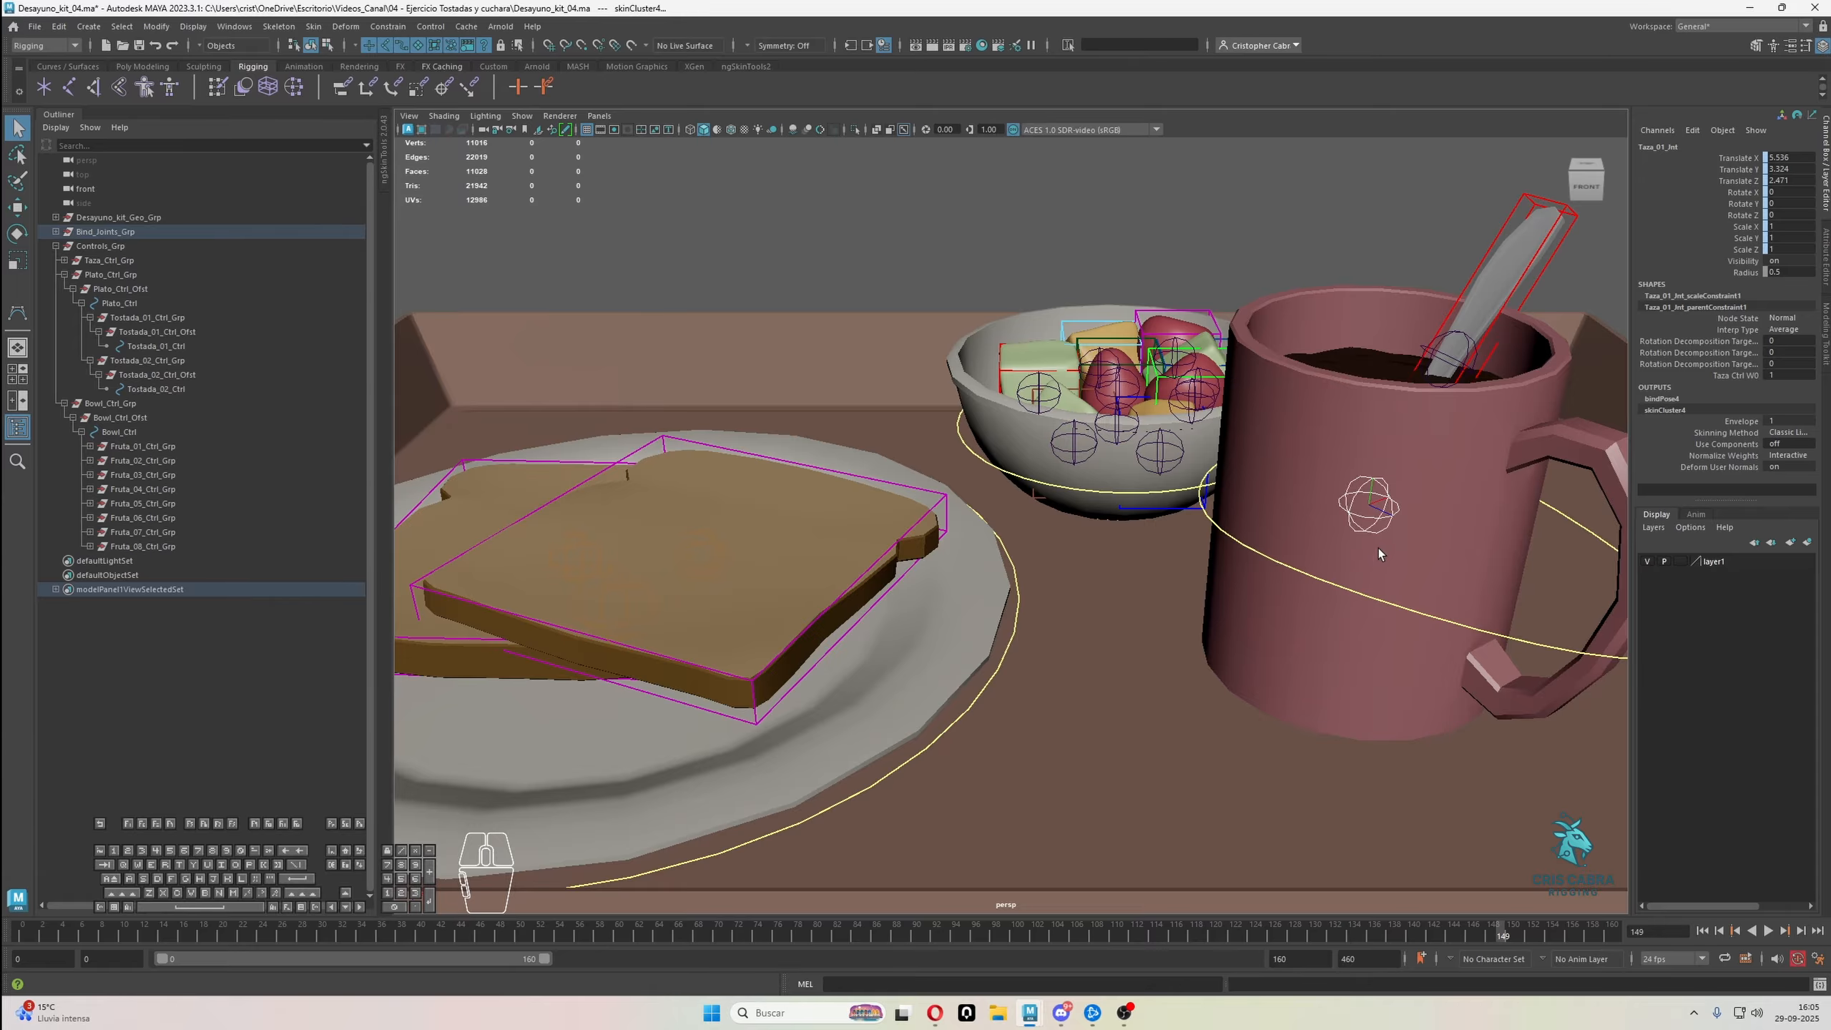
left_click(1379, 544)
left_click_drag(829, 217, 684, 242, "alt")
middle_click_drag(684, 242, 646, 298, "alt")
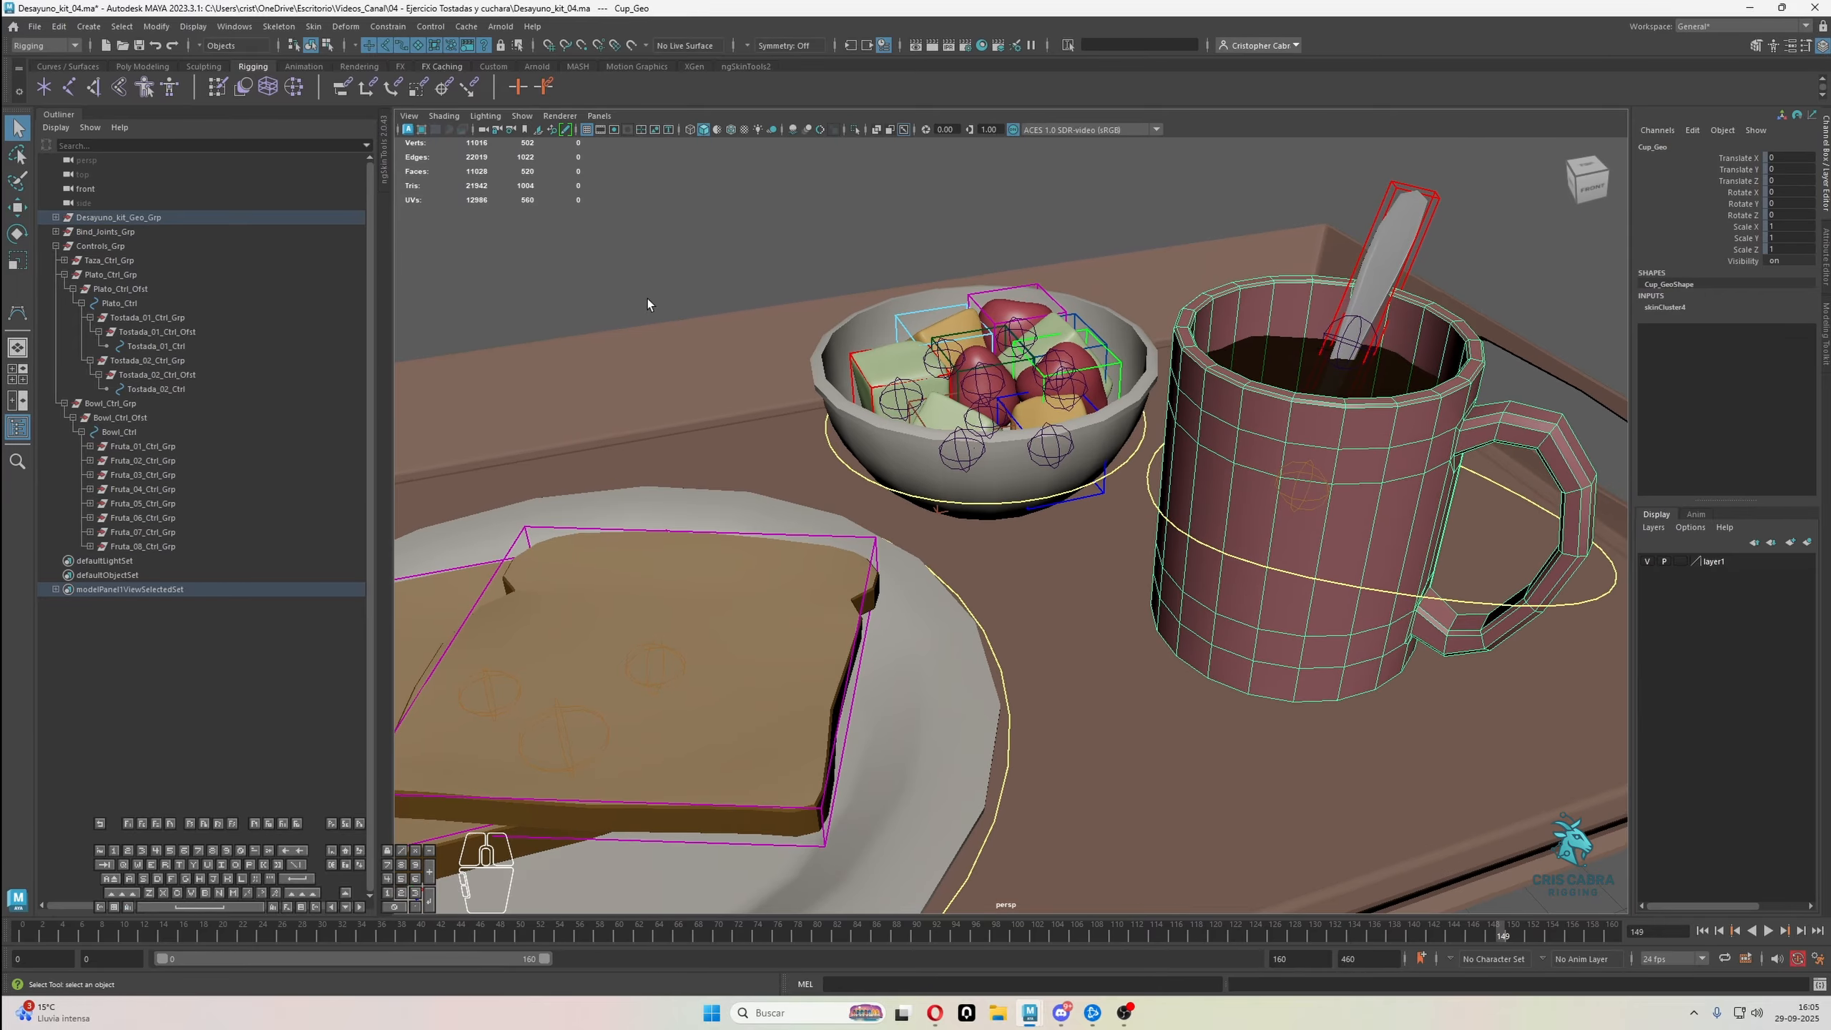
left_click(314, 26)
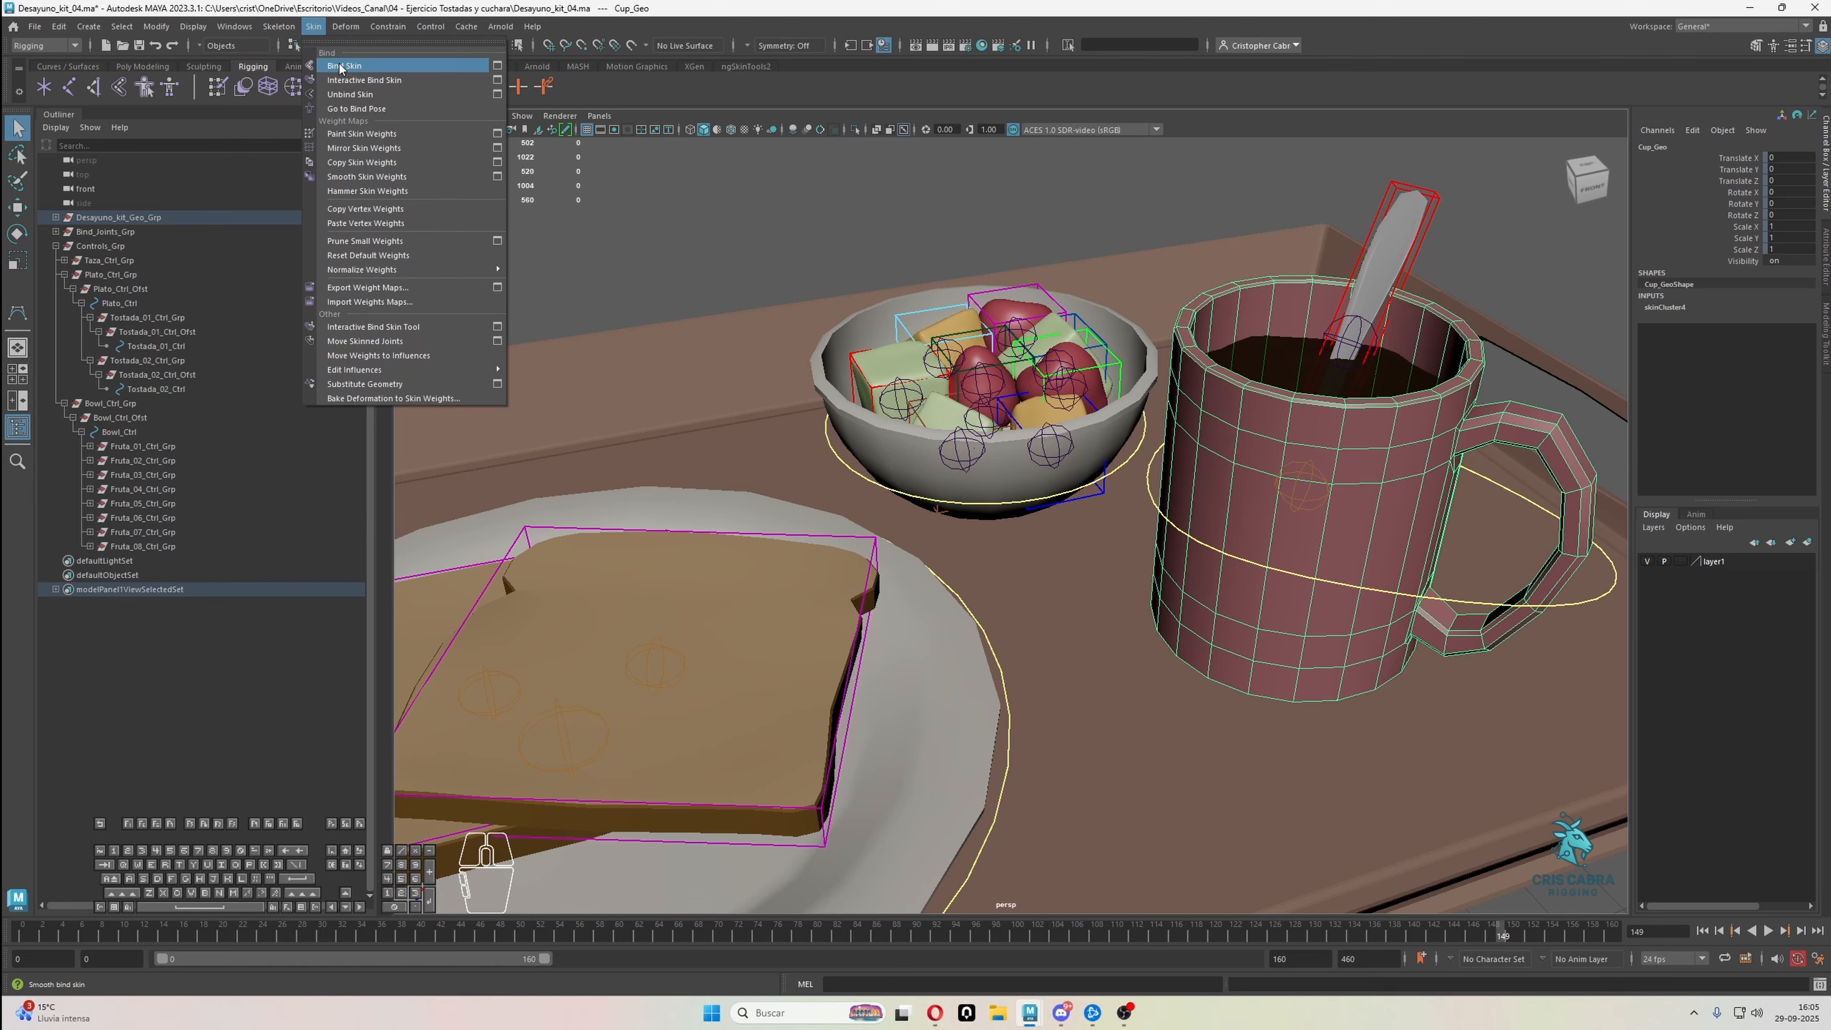
left_click(315, 27)
Bind Cuchara_Geo to Cuchara_01_Jnt with Bind Skin, and inspect the skin cluster among the spoon's inputs
middle_click_drag(1283, 304, 1108, 379, "alt")
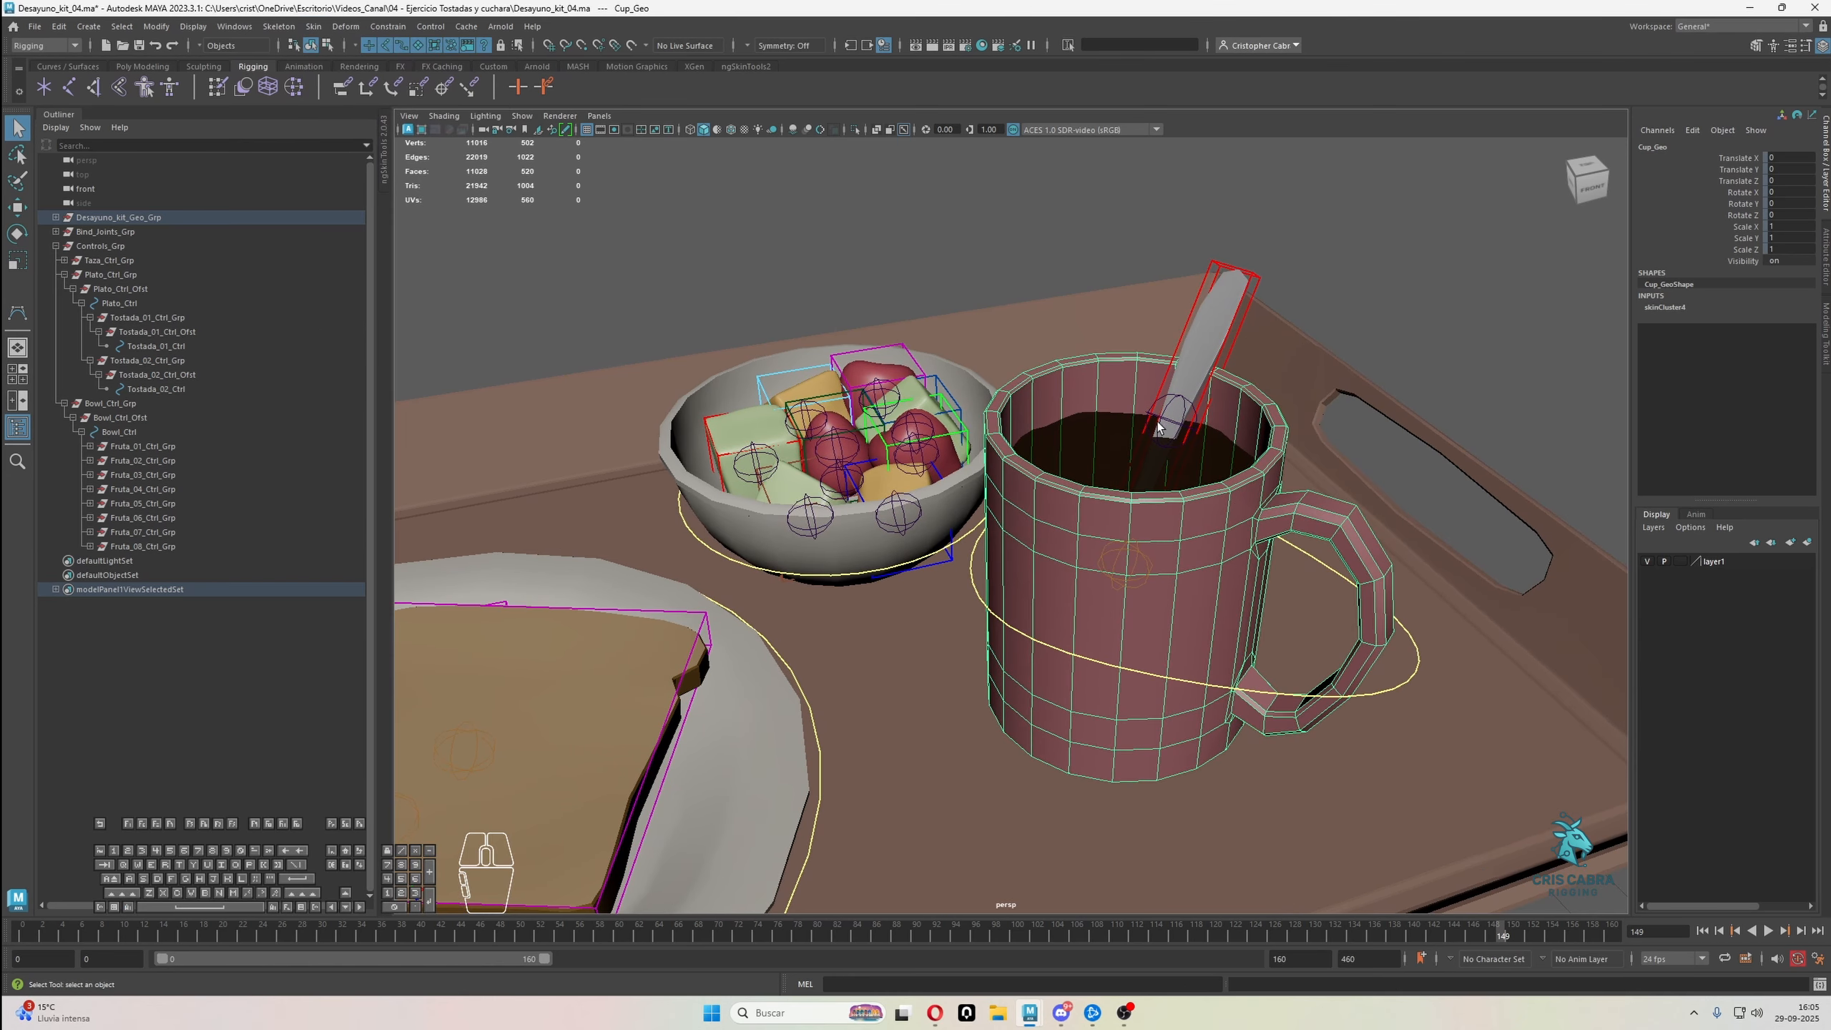
left_click(1180, 395)
left_click(1185, 365, "shift")
key("g")
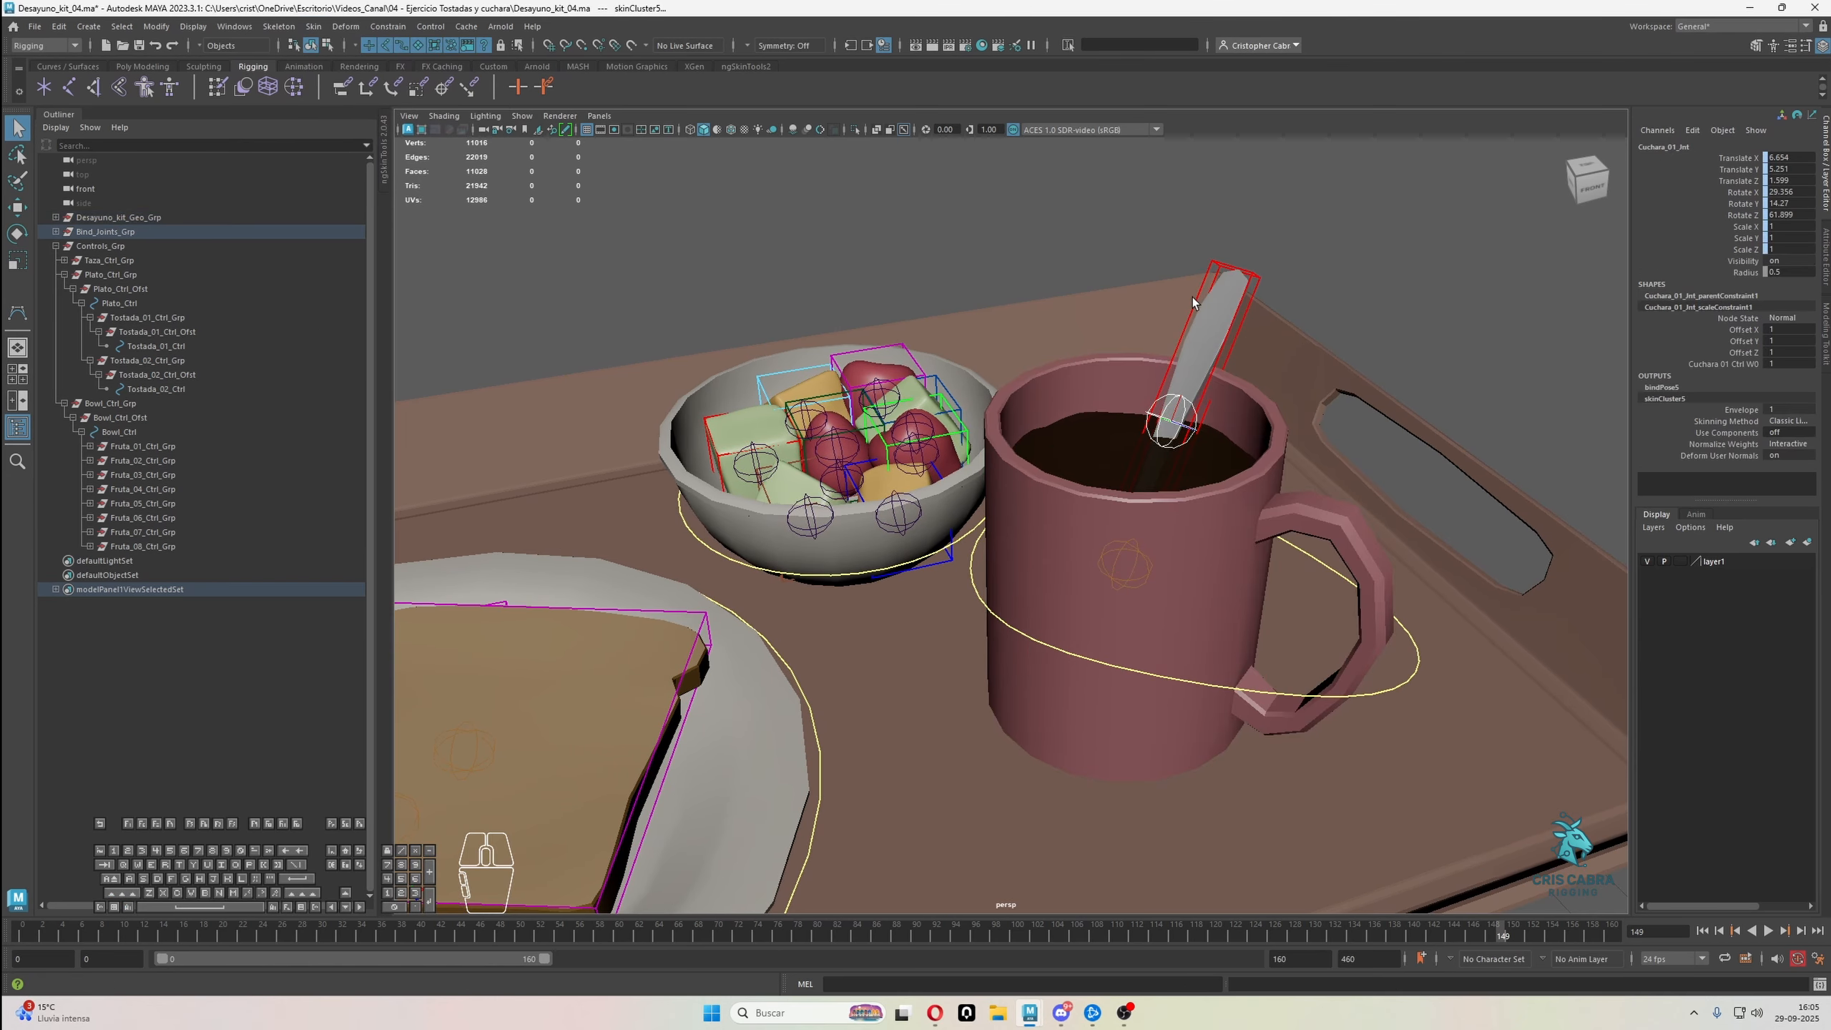
left_click(1213, 331)
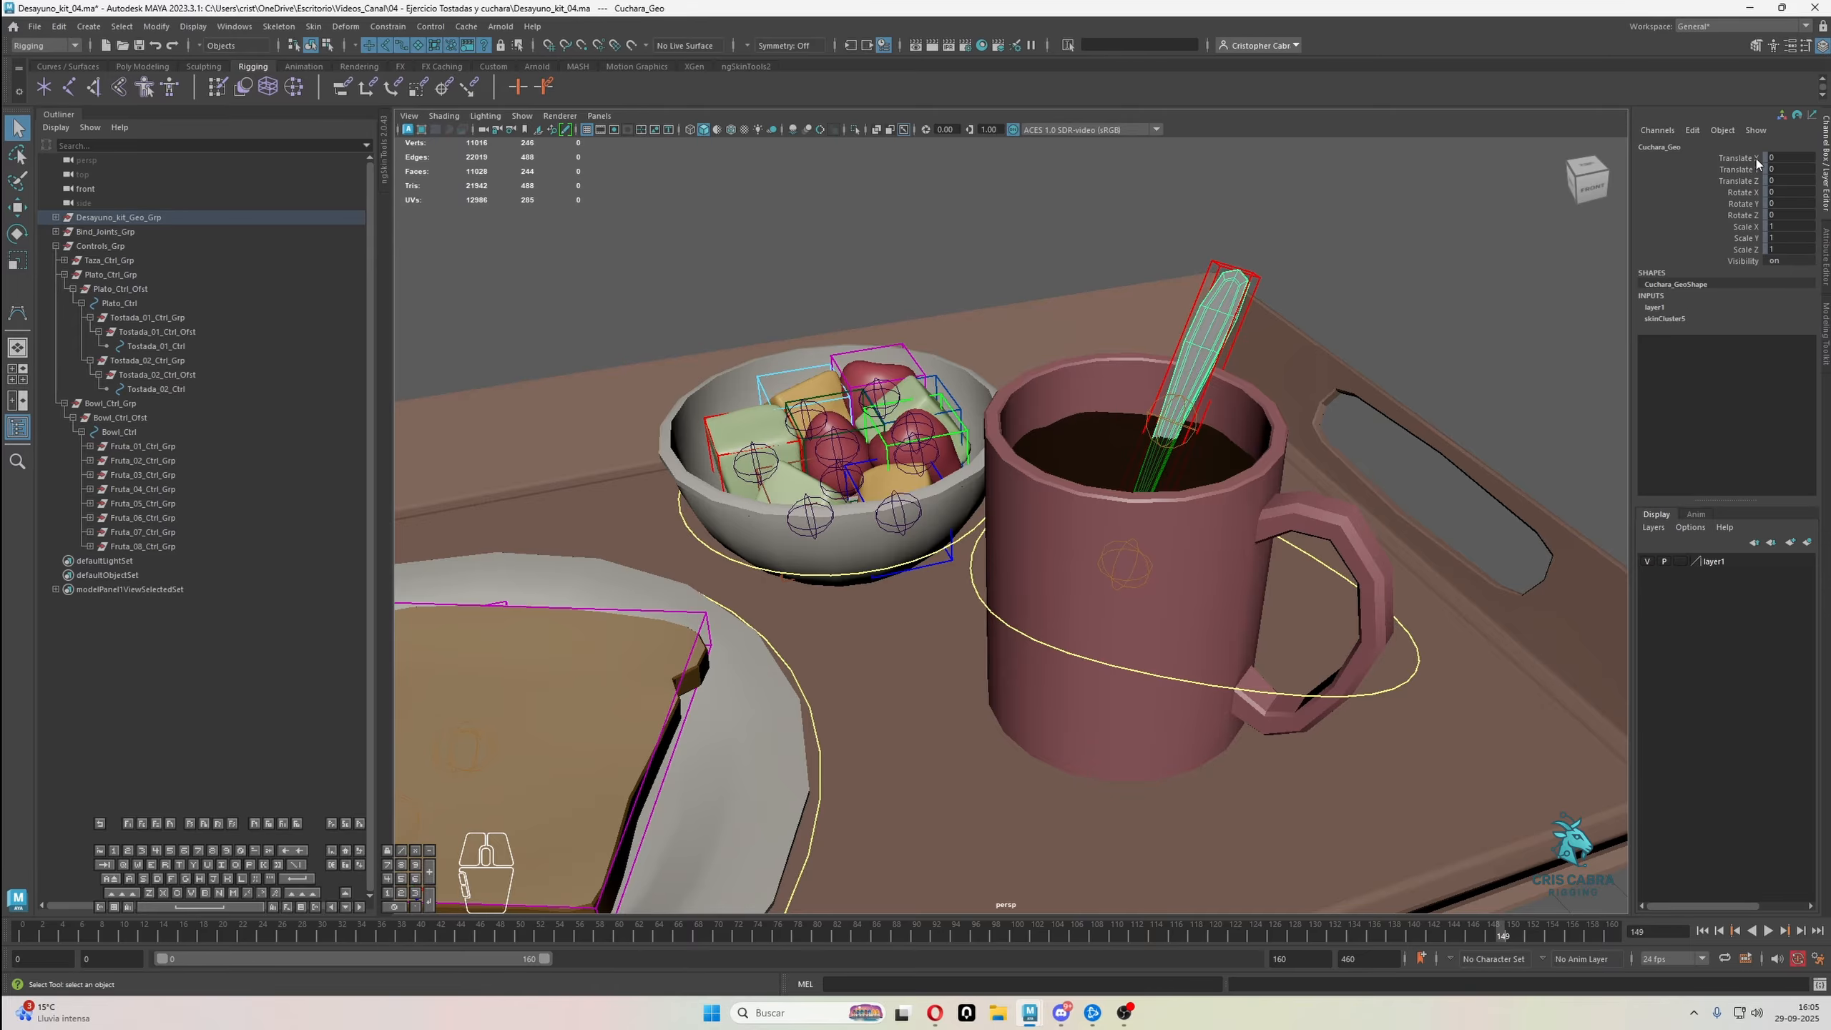
left_click(1672, 319)
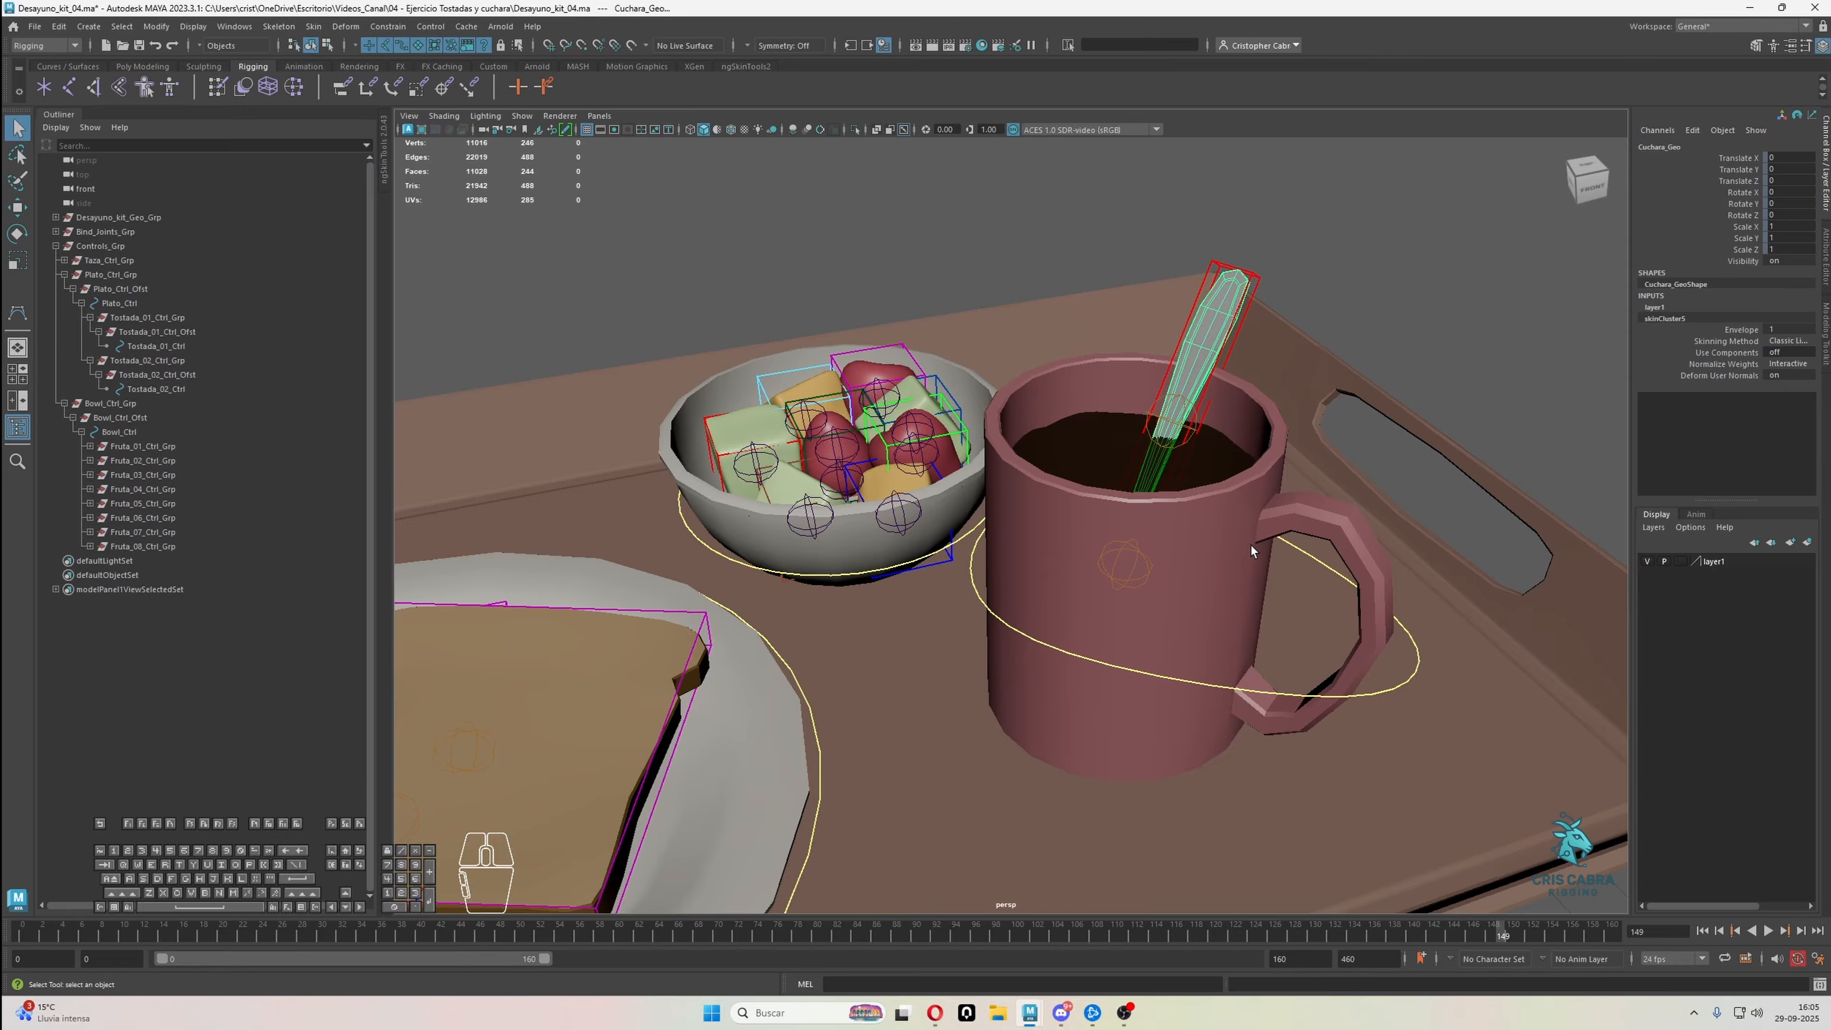
Bind the coffee surface Liquido_Geo to Taza_01_Jnt with Bind Skin, and select the bound liquid
left_click(1306, 514)
left_click(1109, 576)
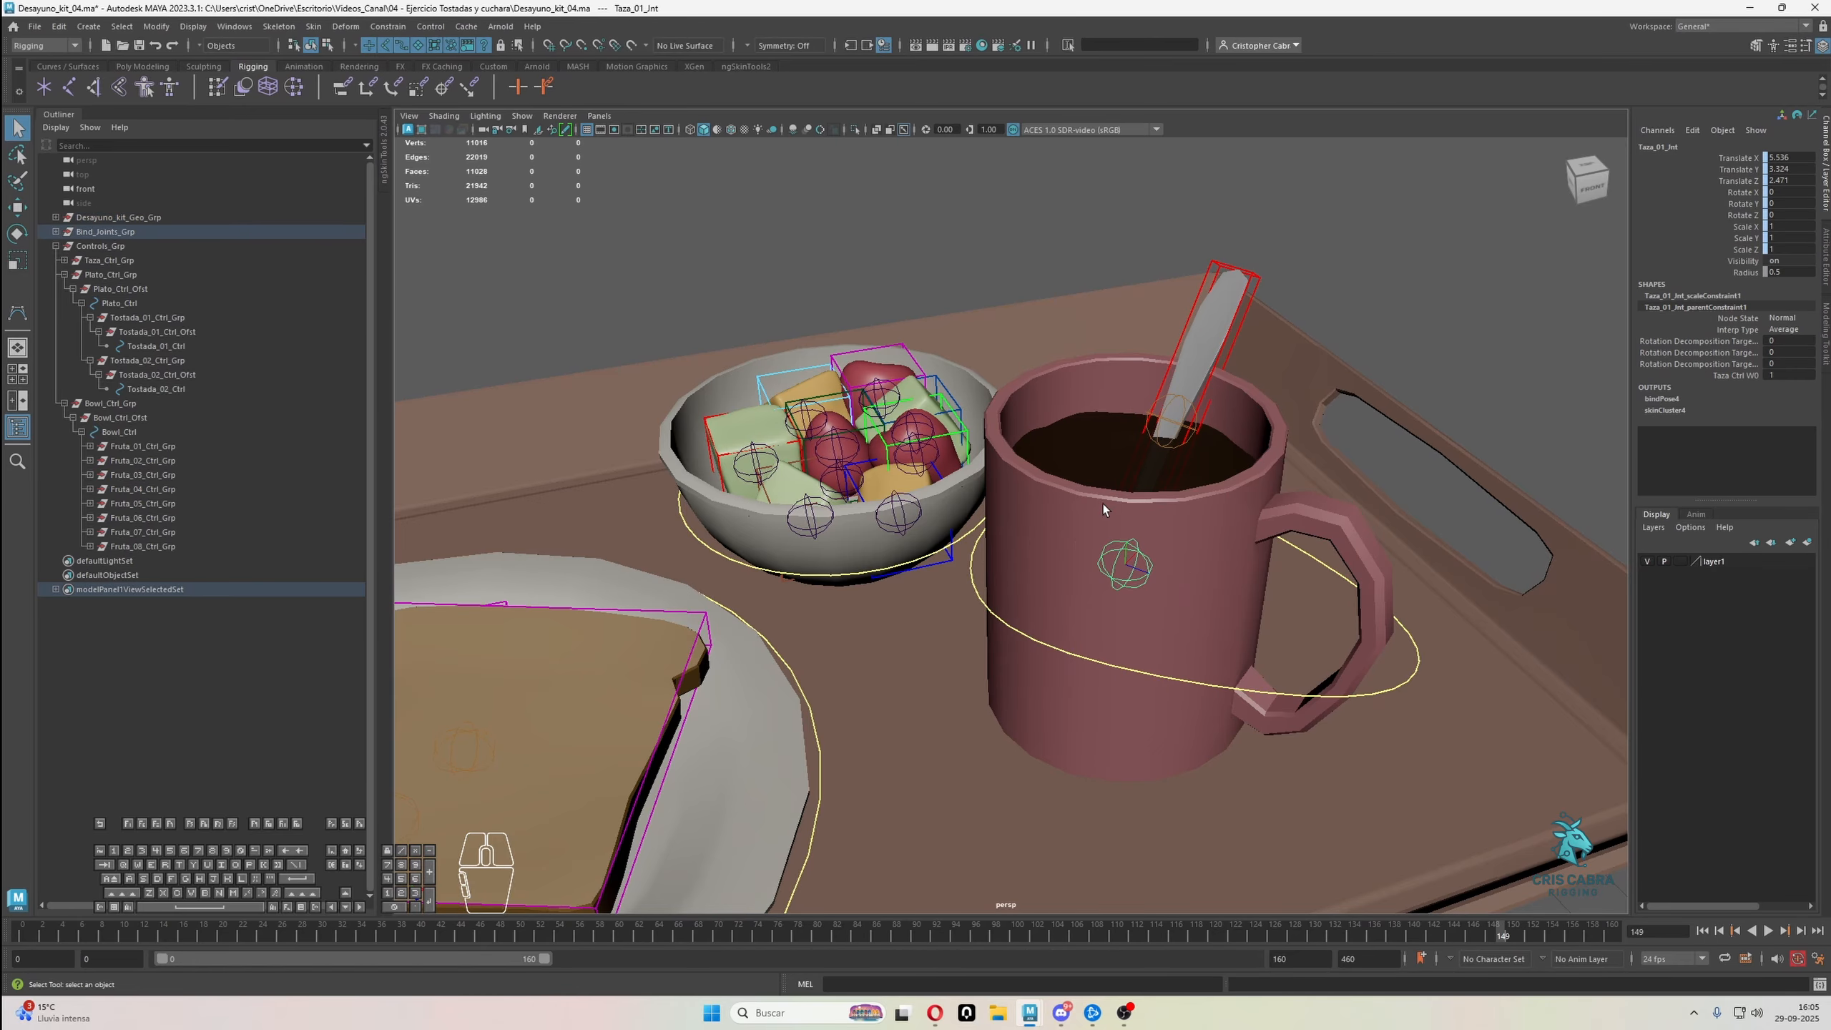
left_click(1103, 487, "shift")
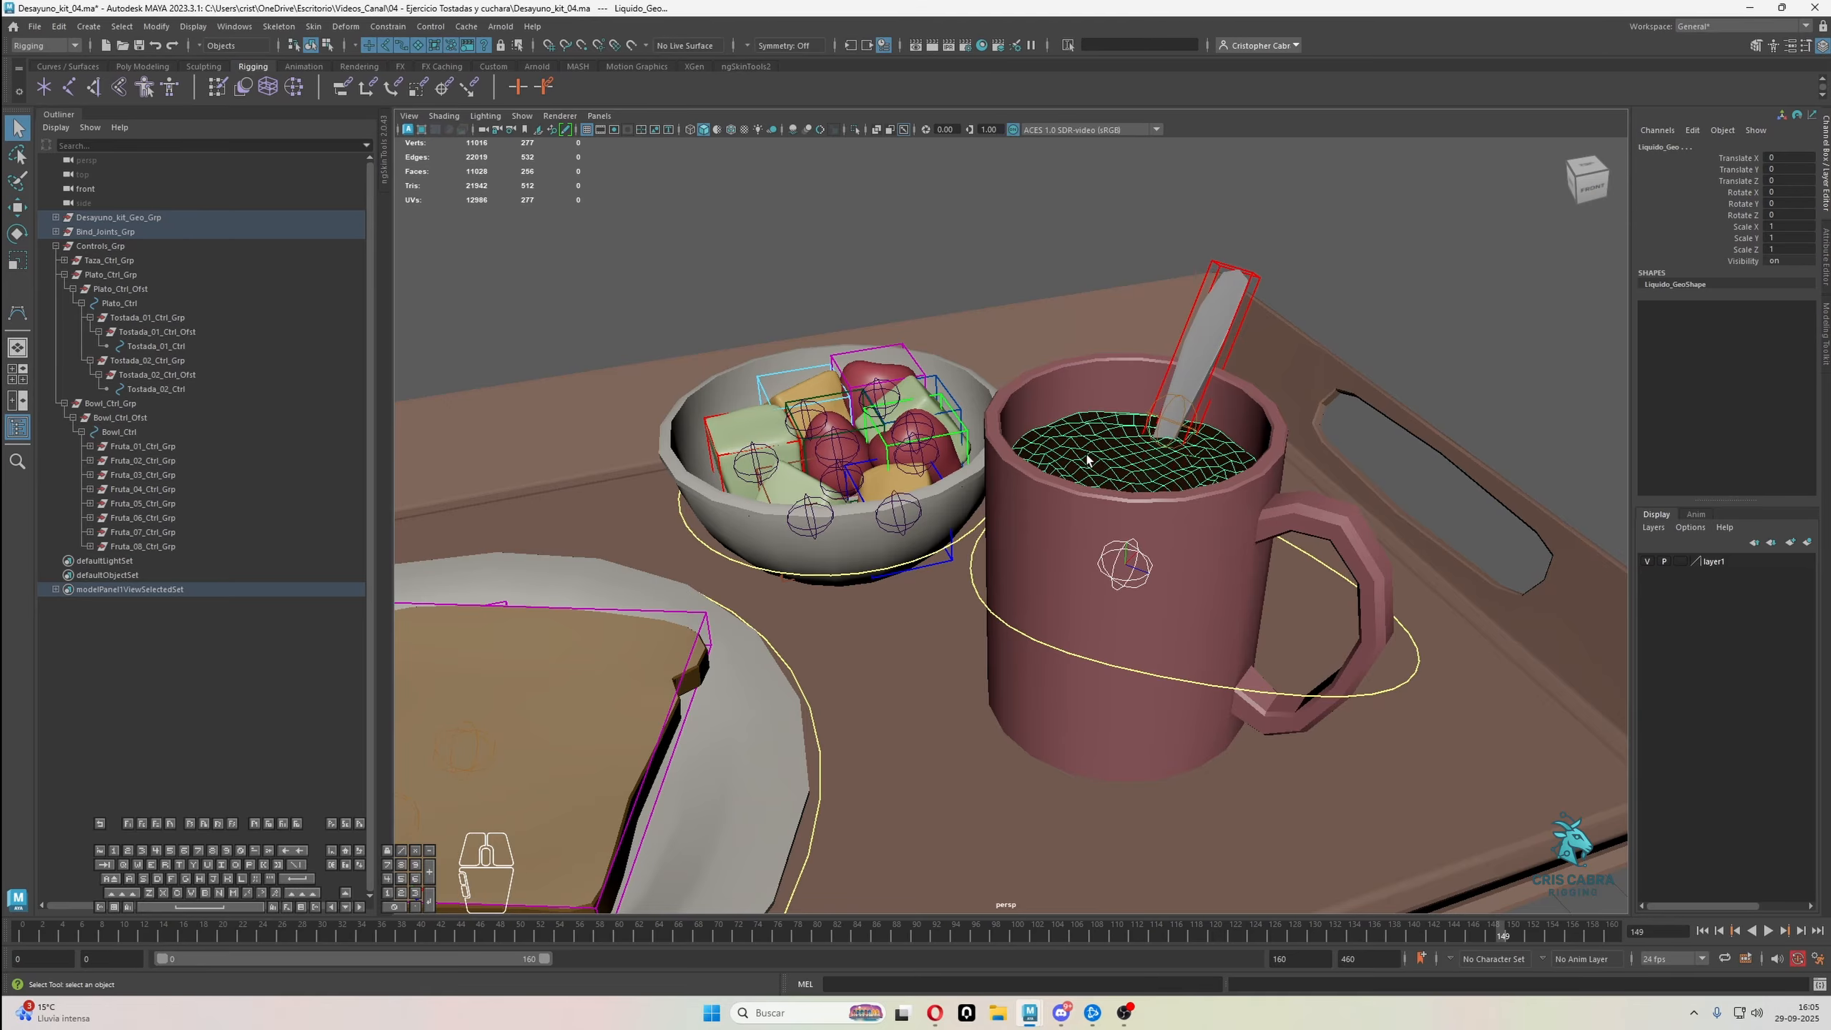
key("g")
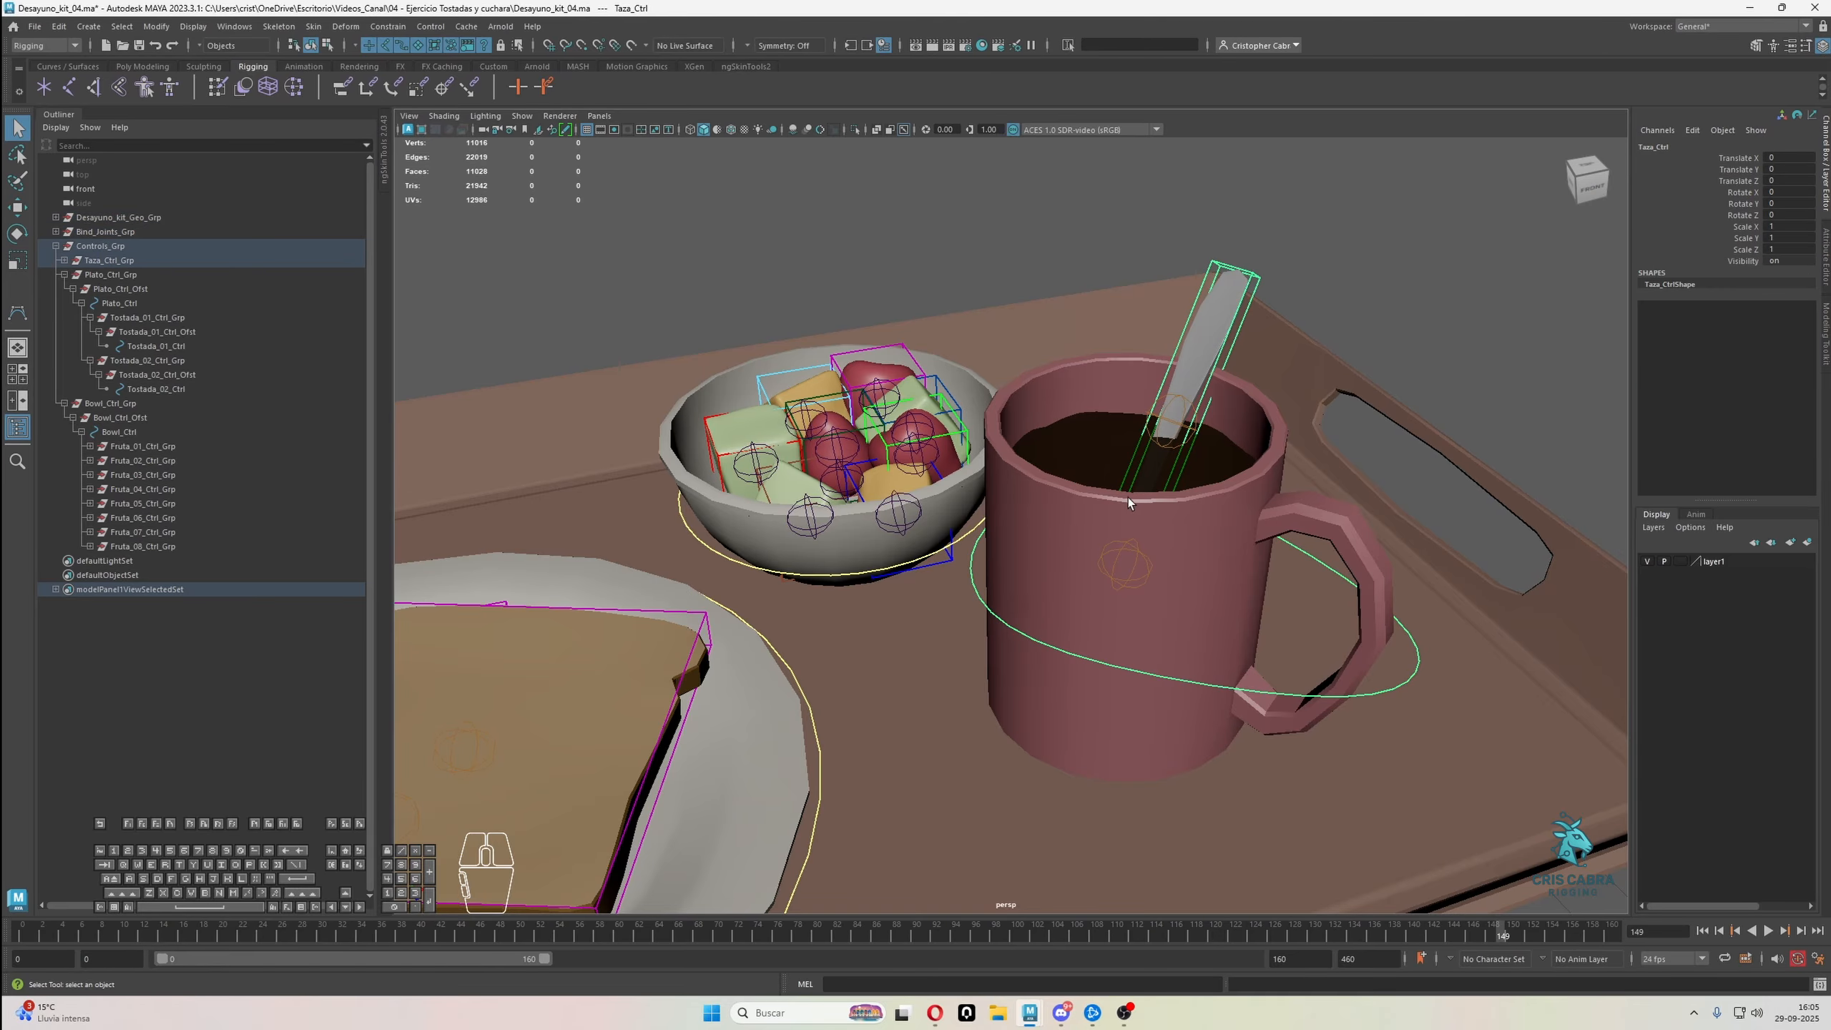
left_click(1112, 441)
Bind Bowl_Geo to the joint at the bowl's centre by repeating Bind Skin
middle_click_drag(939, 521, 1074, 583, "alt")
right_click_drag(1074, 583, 1063, 613, "alt")
middle_click_drag(1063, 613, 1128, 601, "alt")
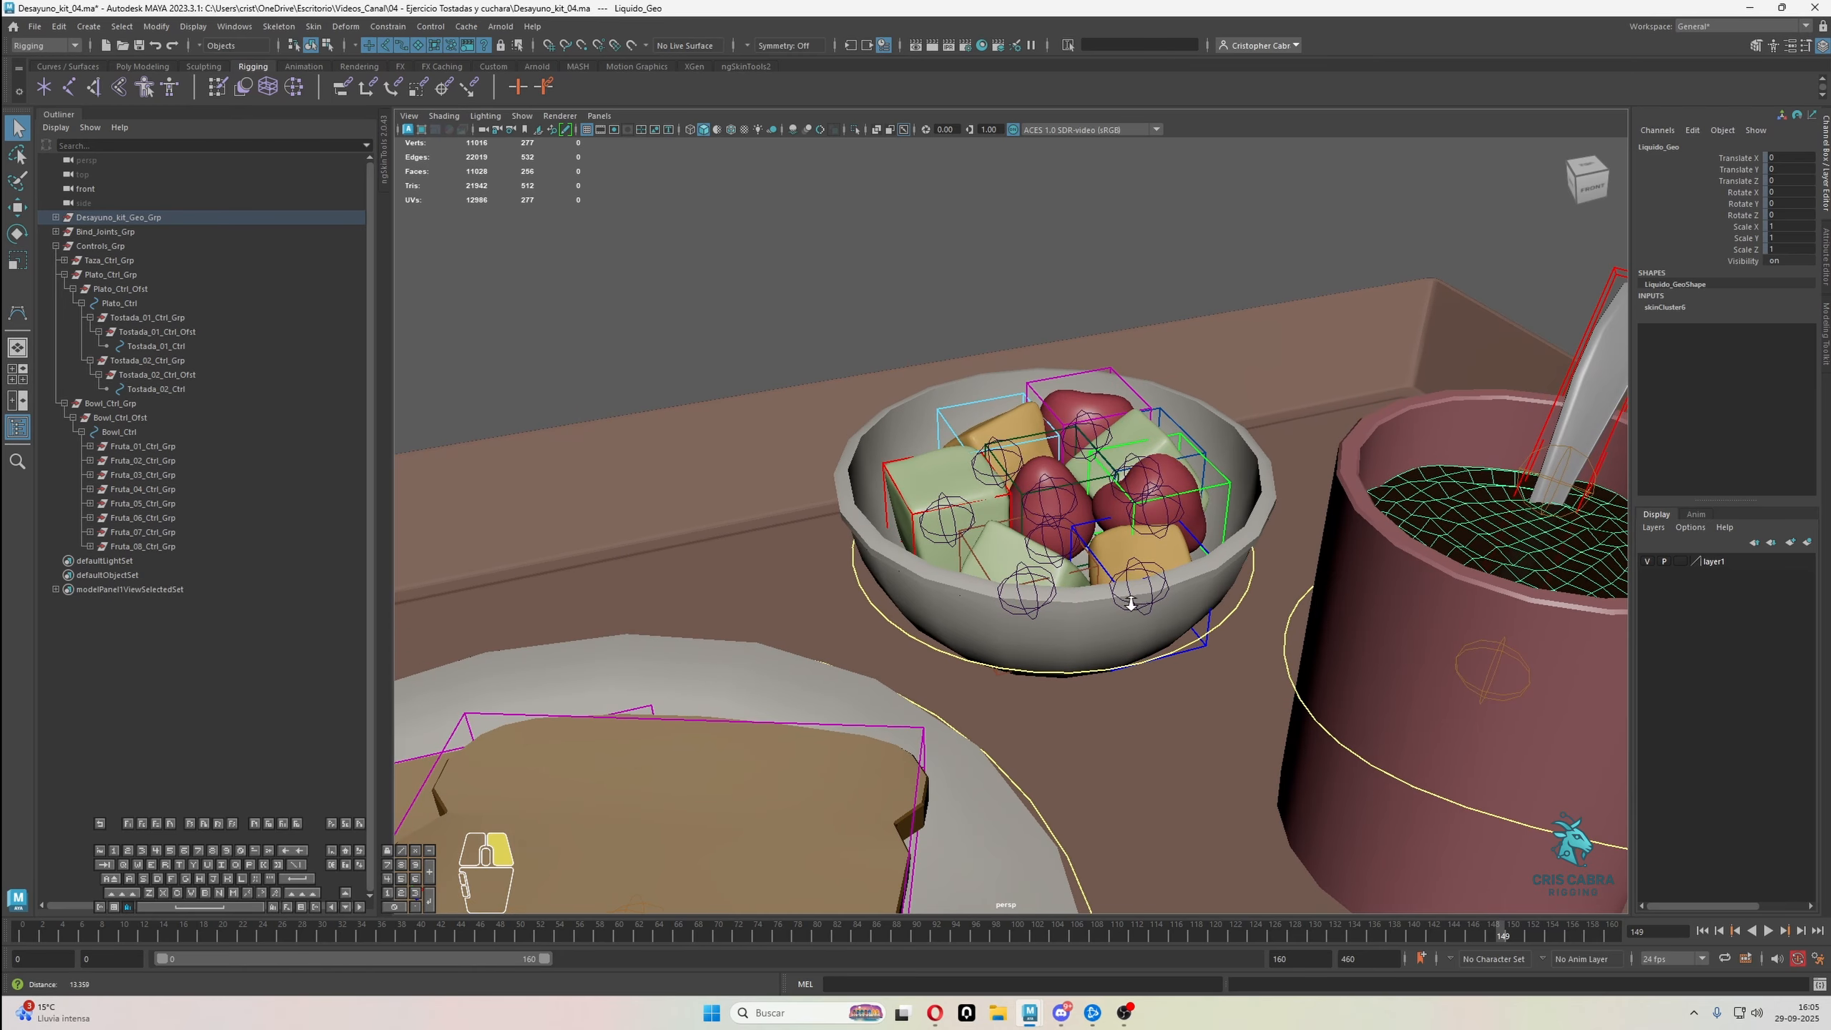
right_click_drag(1128, 600, 927, 632, "alt")
left_click(927, 621)
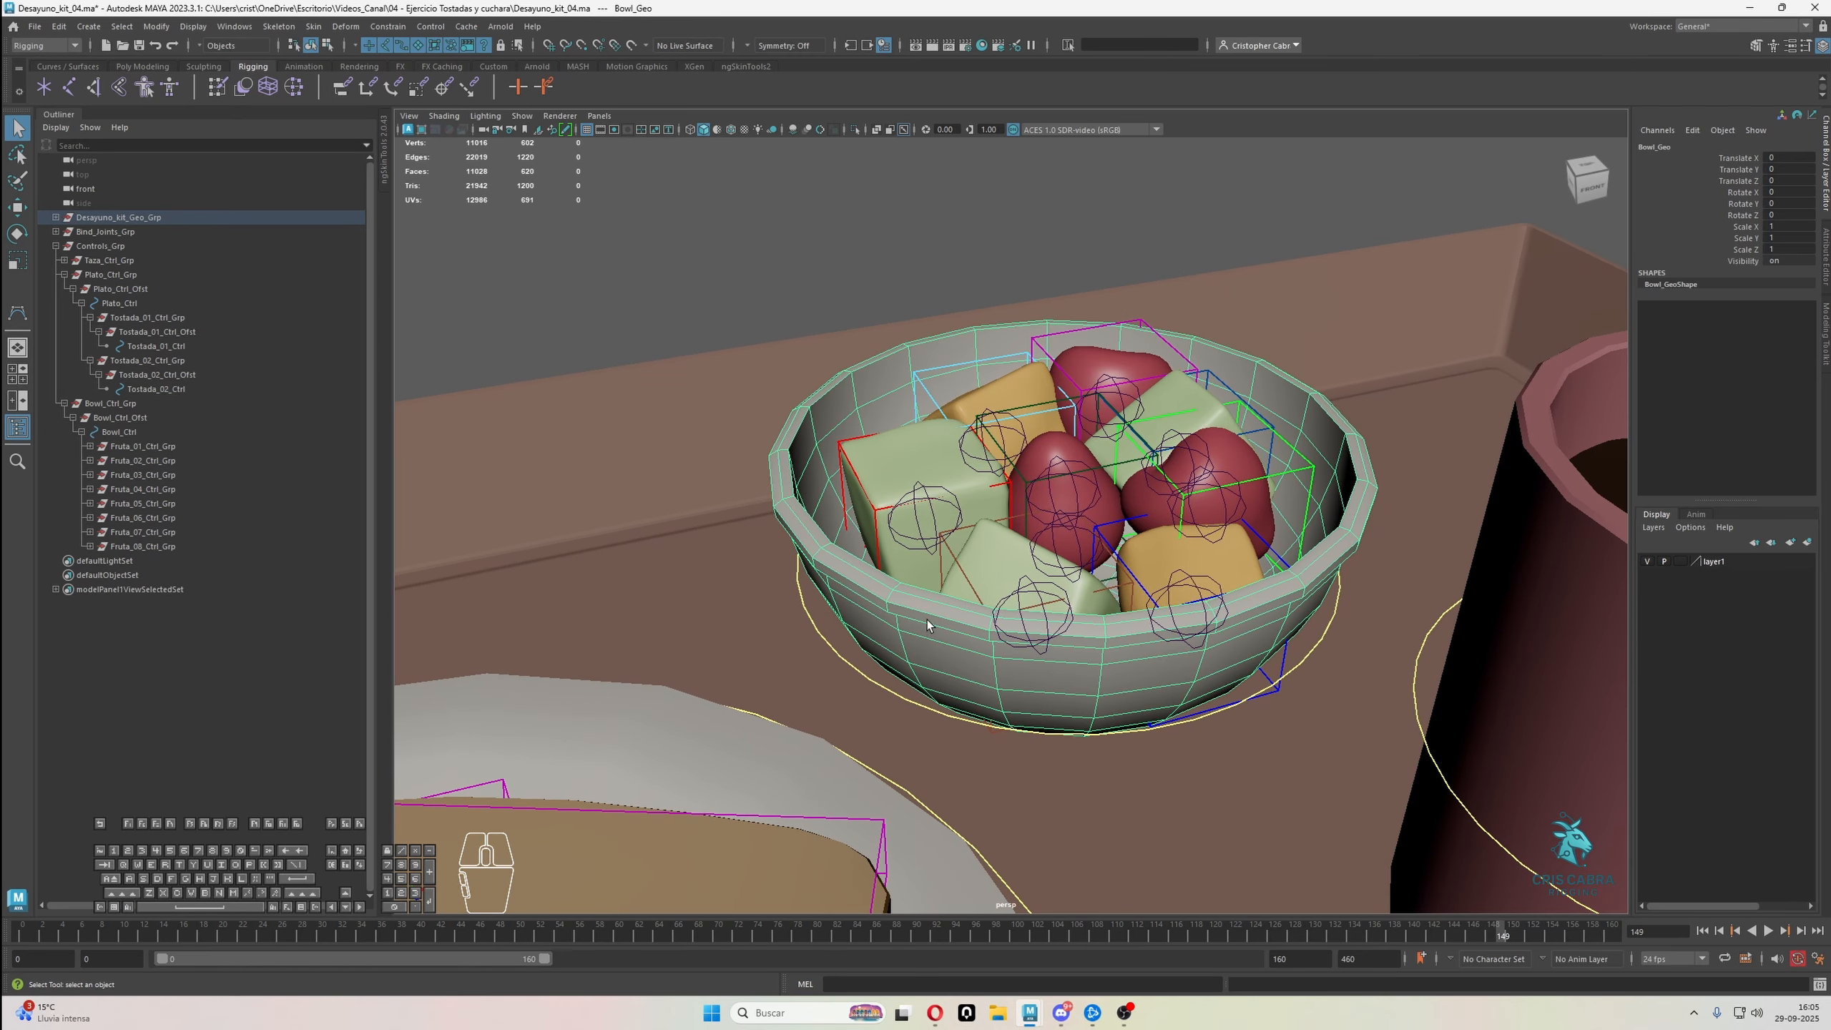
left_click(1079, 542)
left_click(872, 596)
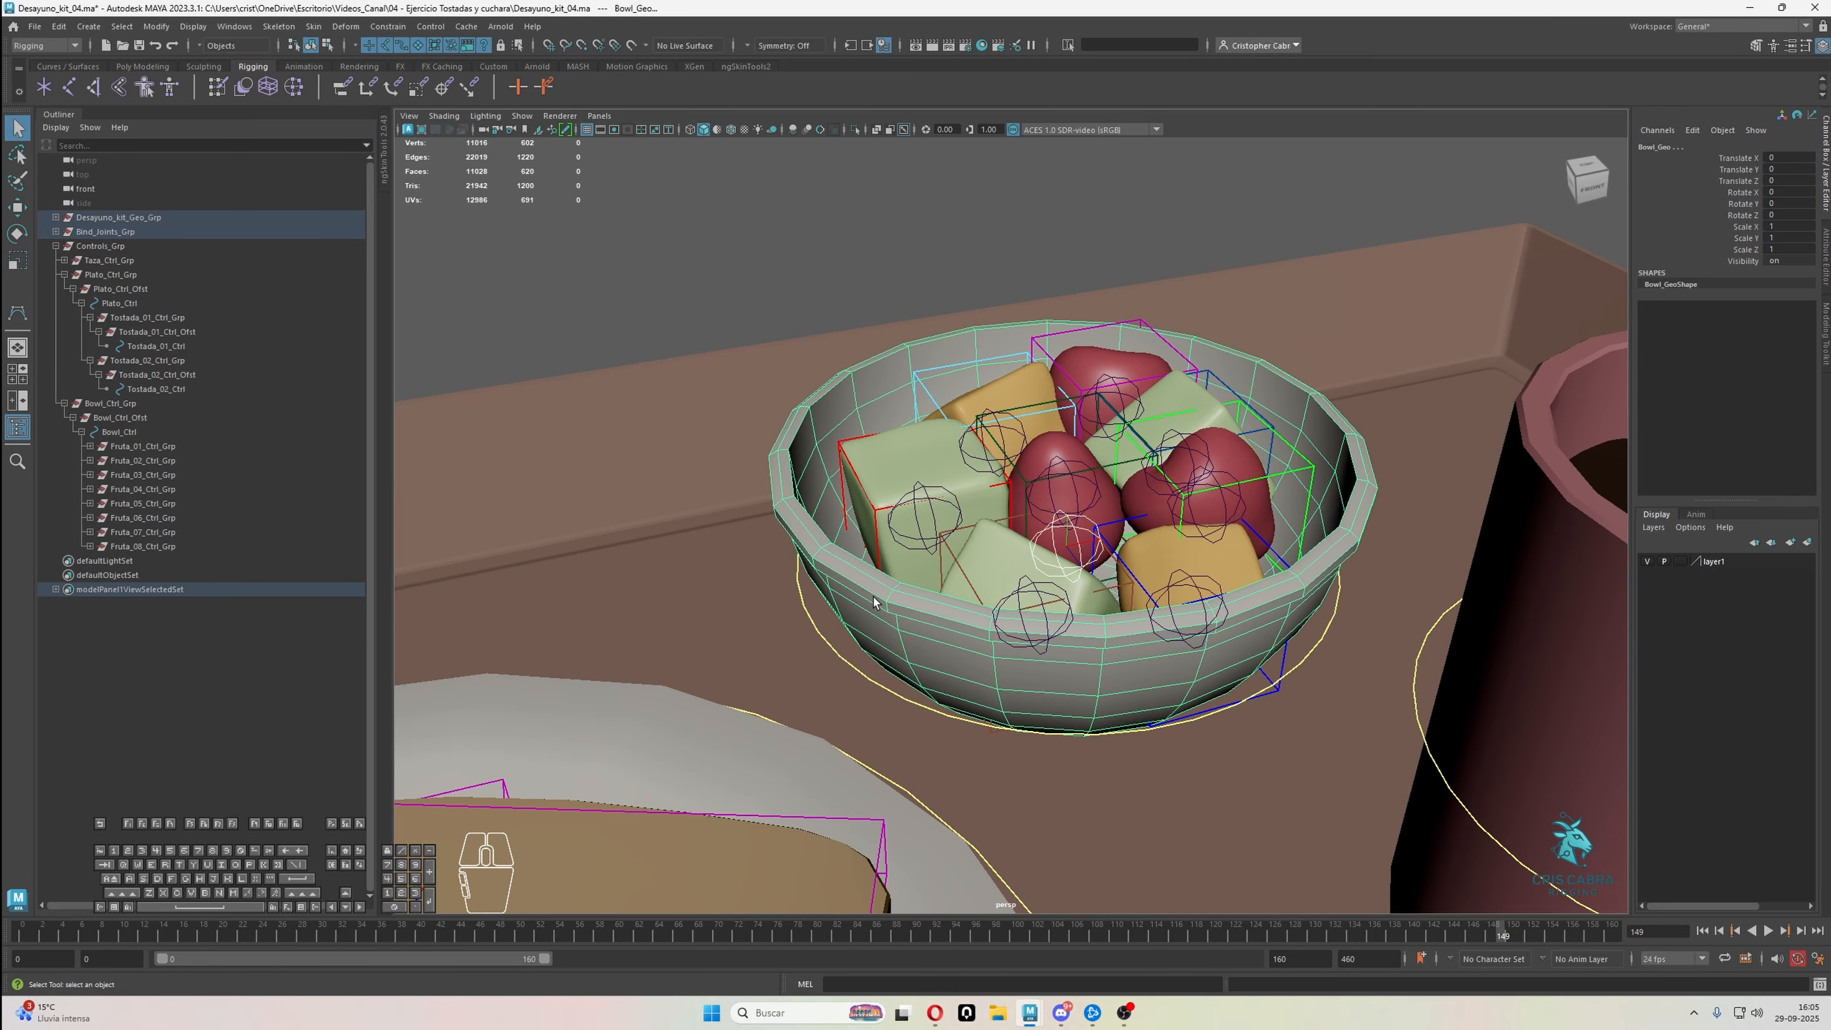
left_click(923, 560)
Skin-bind the large green cube, the orange piece behind it and the rear red fruit, each to its own joint
left_click(932, 504)
left_click(914, 445, "shift")
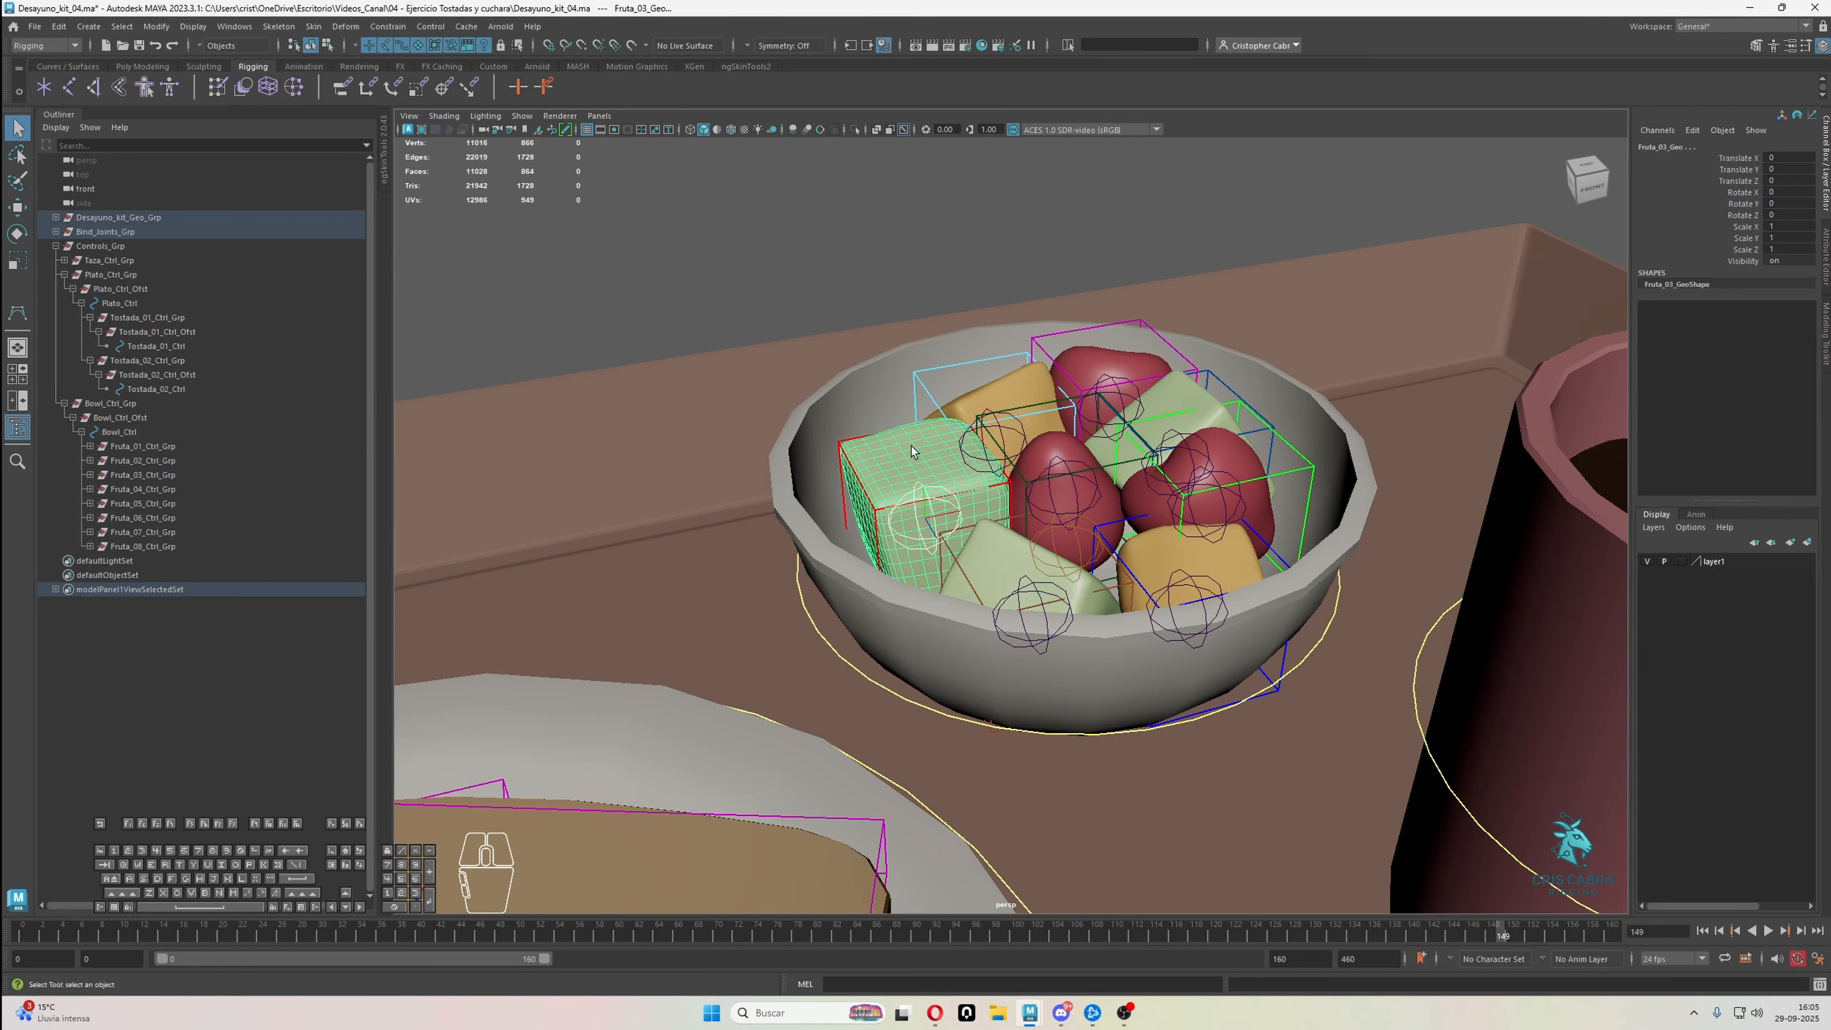
key("g")
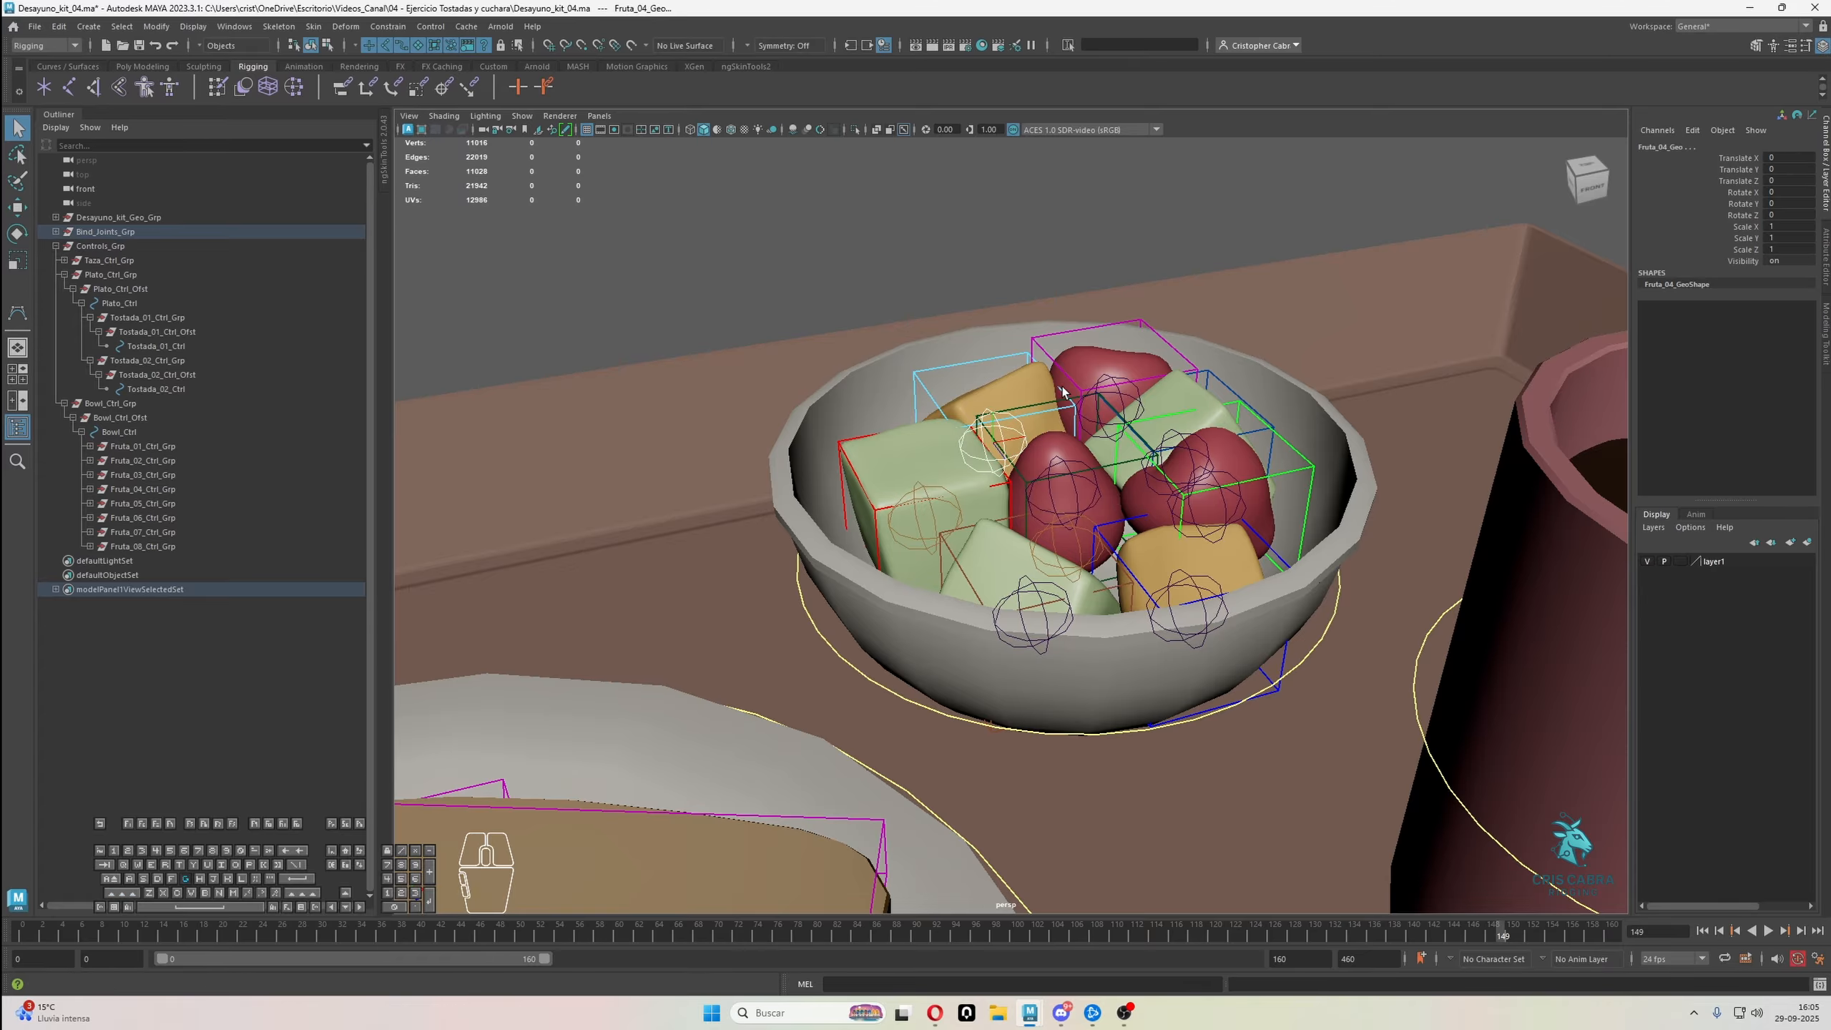
left_click(1114, 389)
left_click(1122, 367, "shift")
key("g")
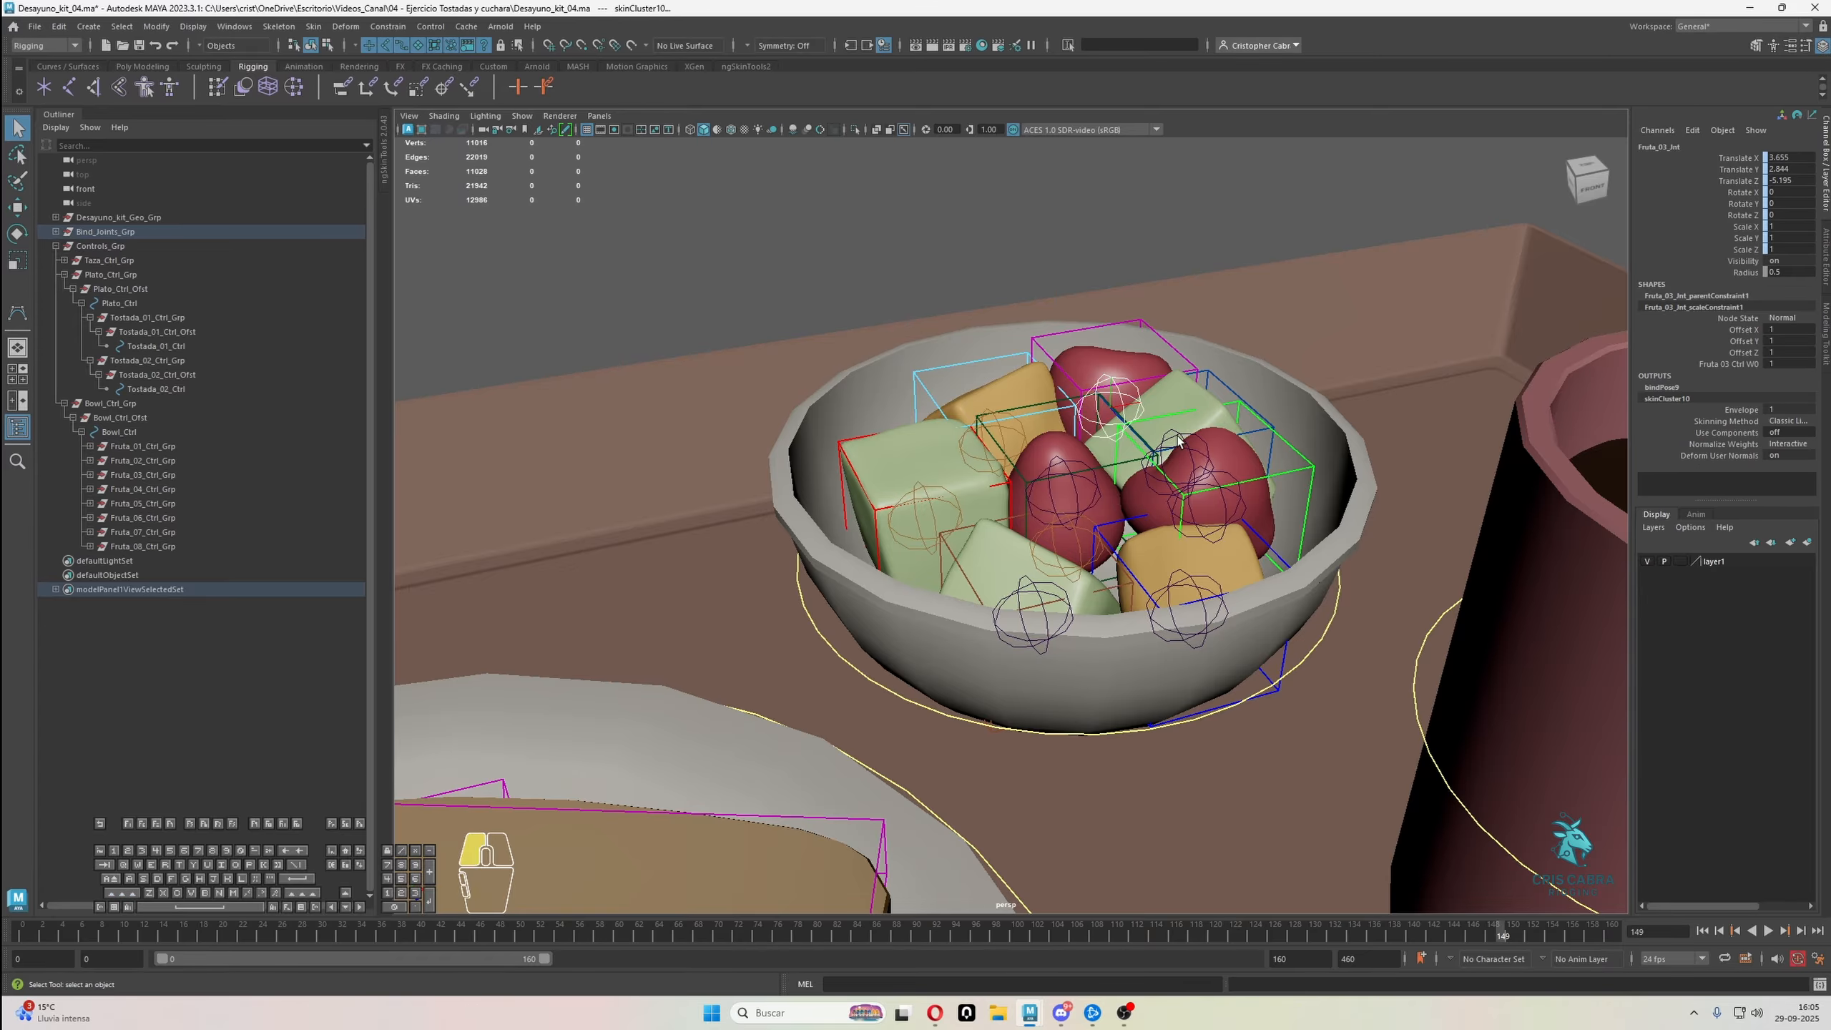
Skin-bind the rear green piece, the right-hand red fruit and the front orange piece, each to its own joint
left_click(1185, 462)
left_click(1217, 484, "shift")
key("g")
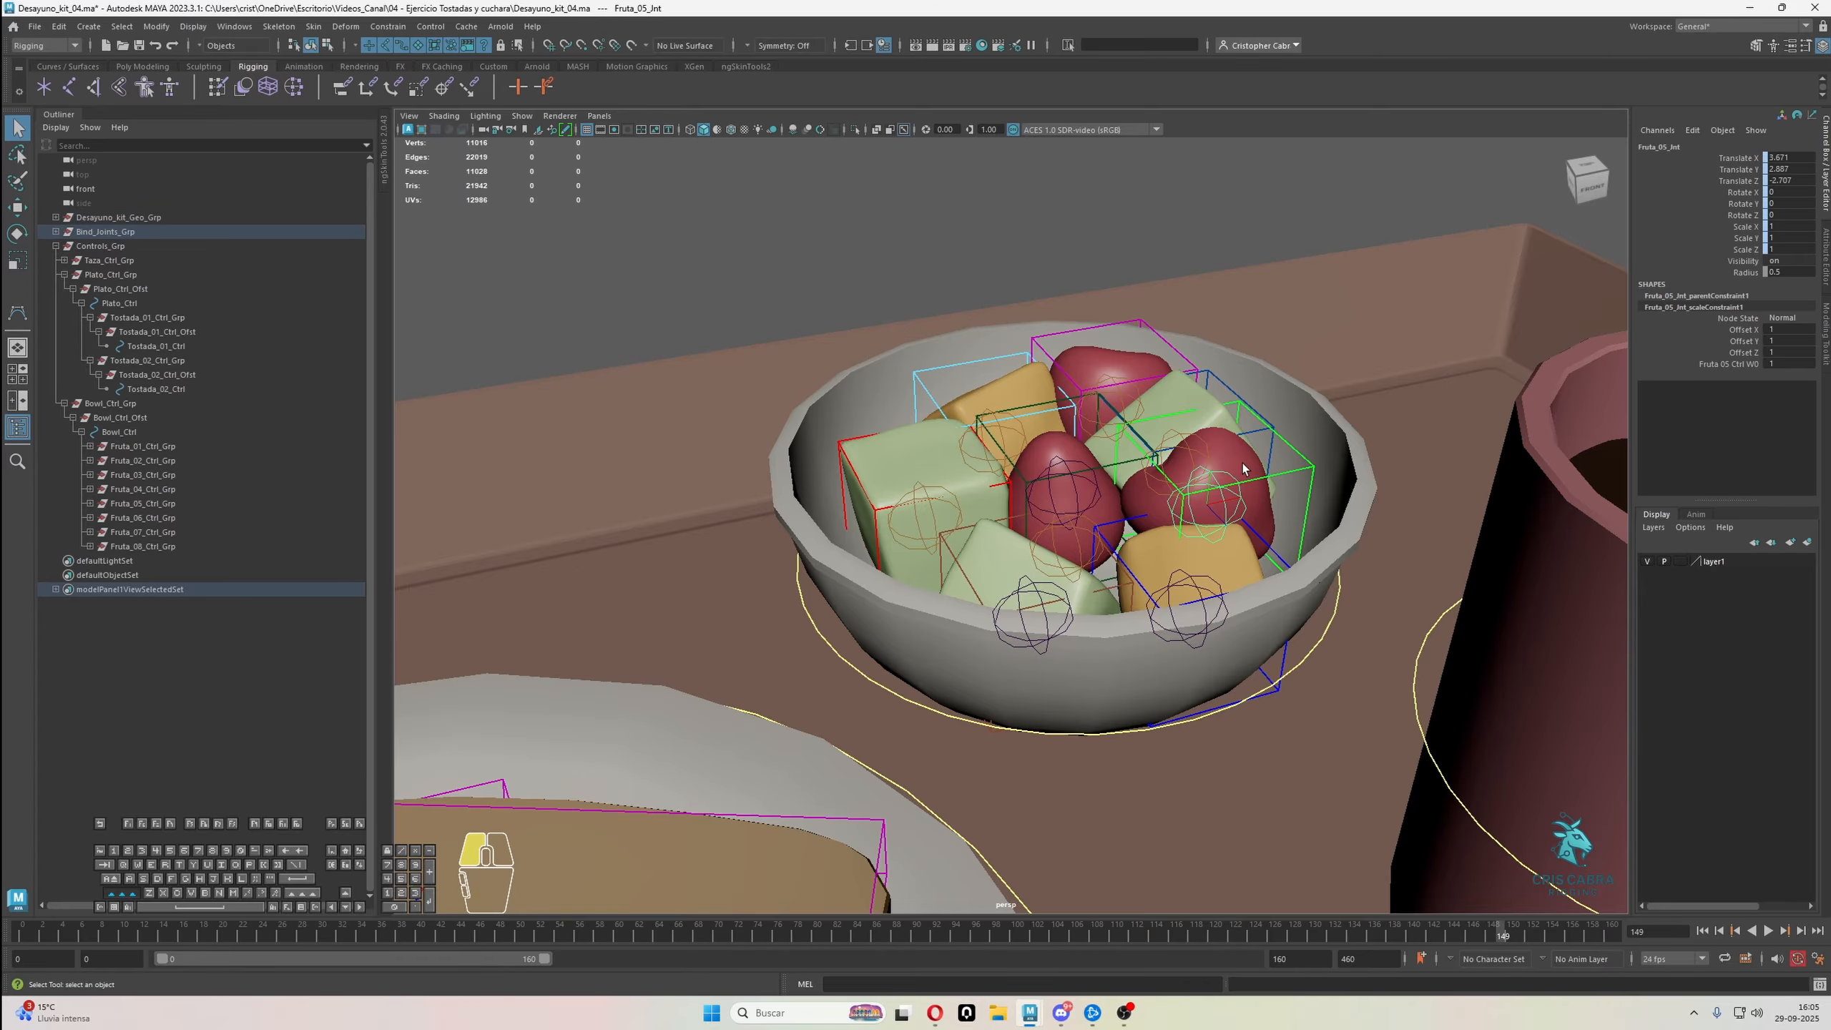
left_click(1215, 582)
left_click(1218, 580, "shift")
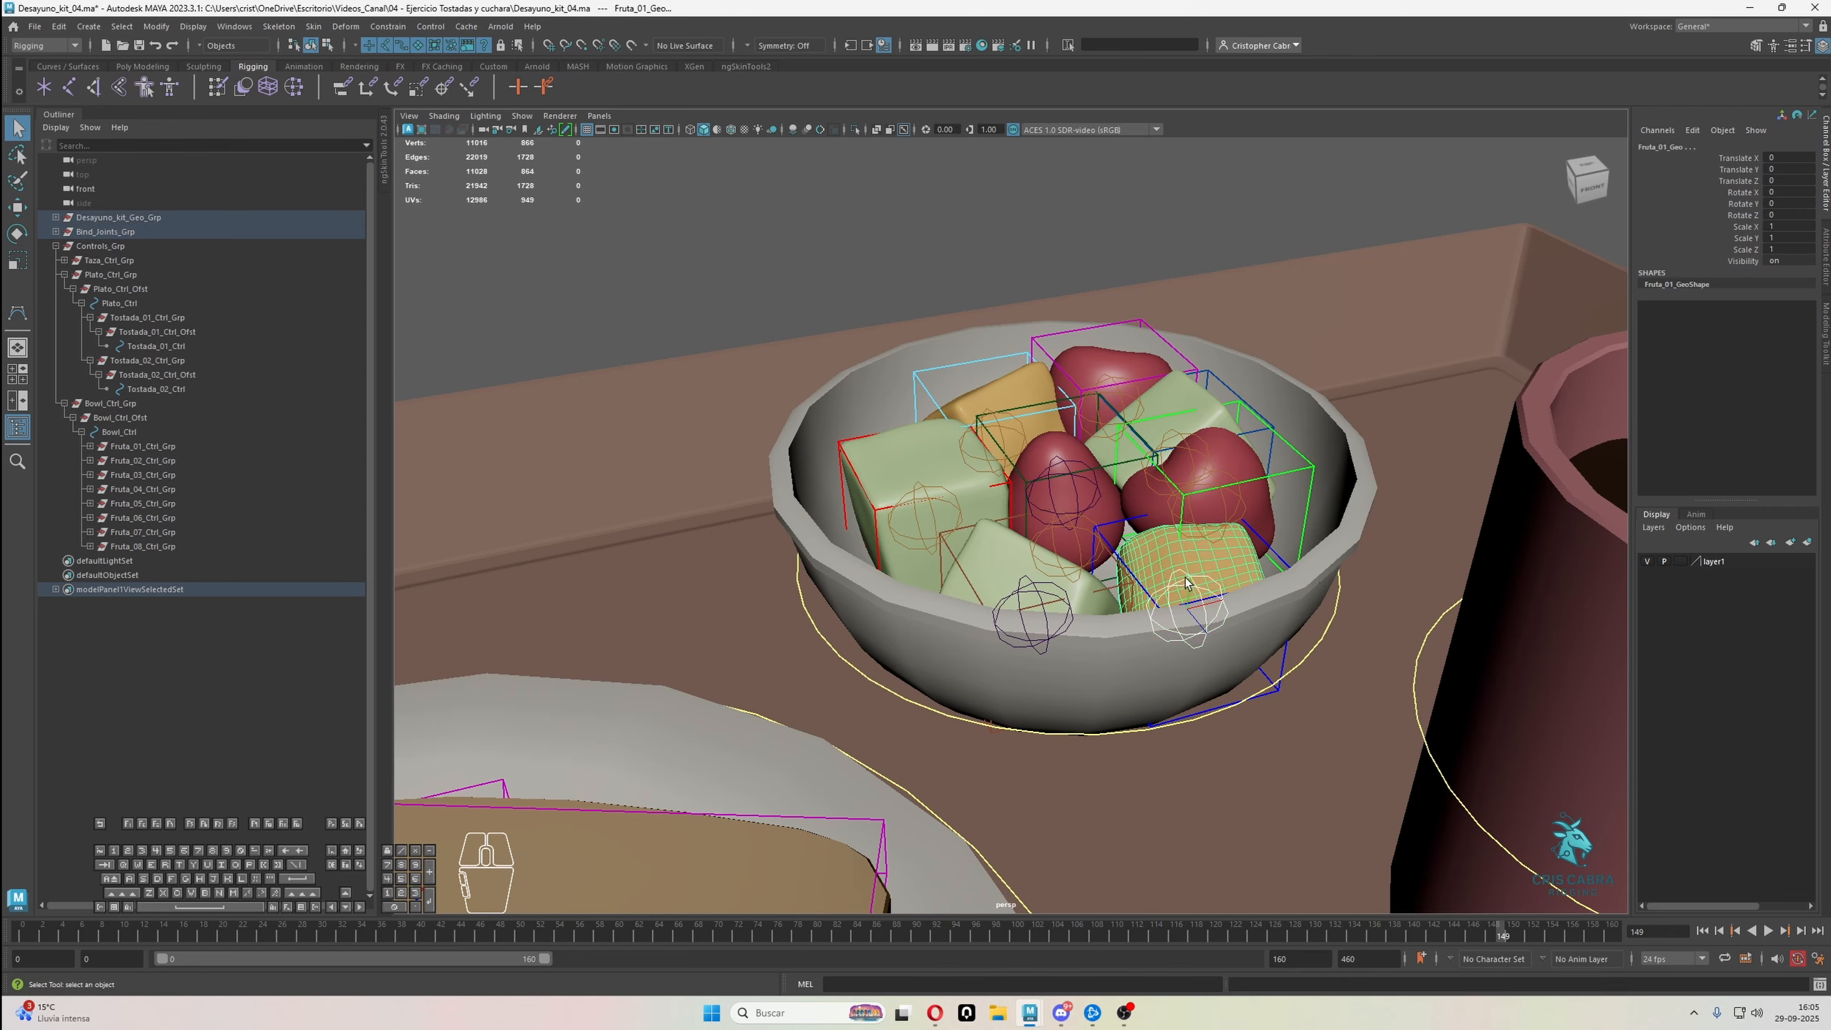
key("g")
Skin-bind the front green piece to Fruta_07_Jnt and the central red fruit to Fruta_02_Jnt
left_click(1038, 609)
left_click(985, 559, "shift")
key("g")
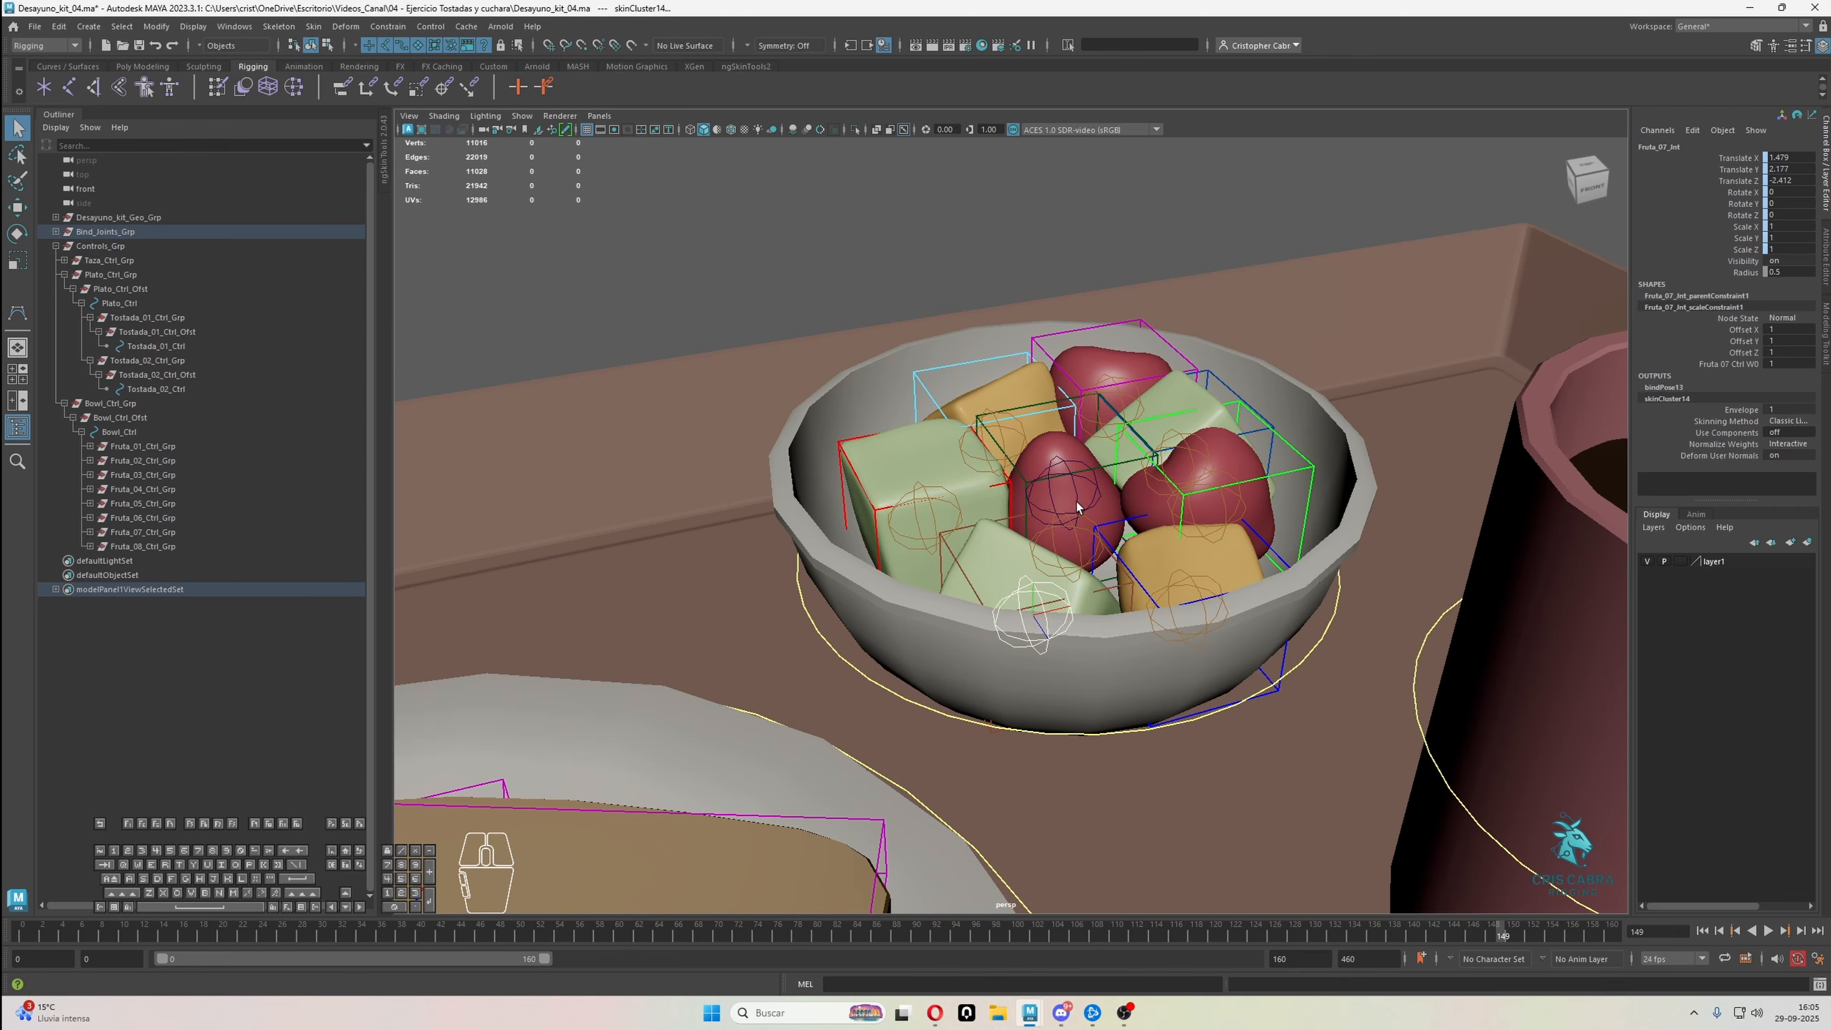
left_click(1075, 501)
left_click(1085, 505)
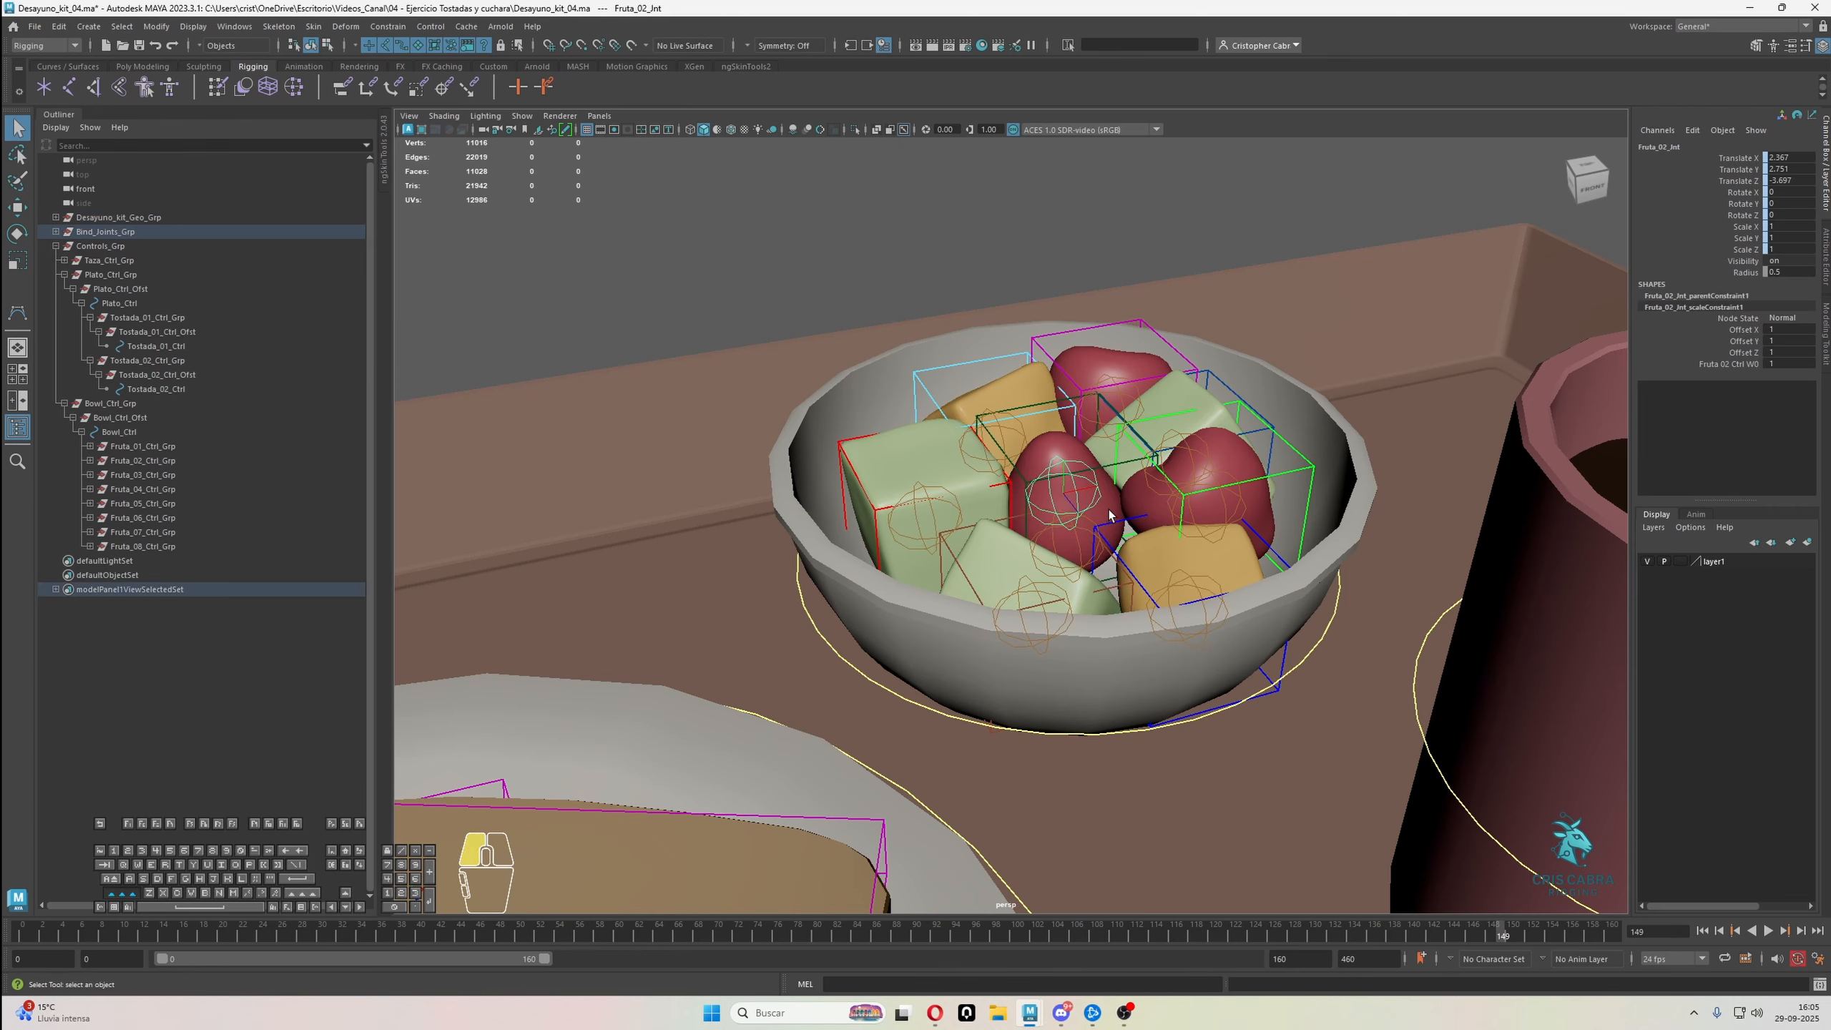
key("g")
Raise Bowl_Ctrl above the tray to test that the bowl and its fruit follow the control
left_click(1258, 692)
key("f")
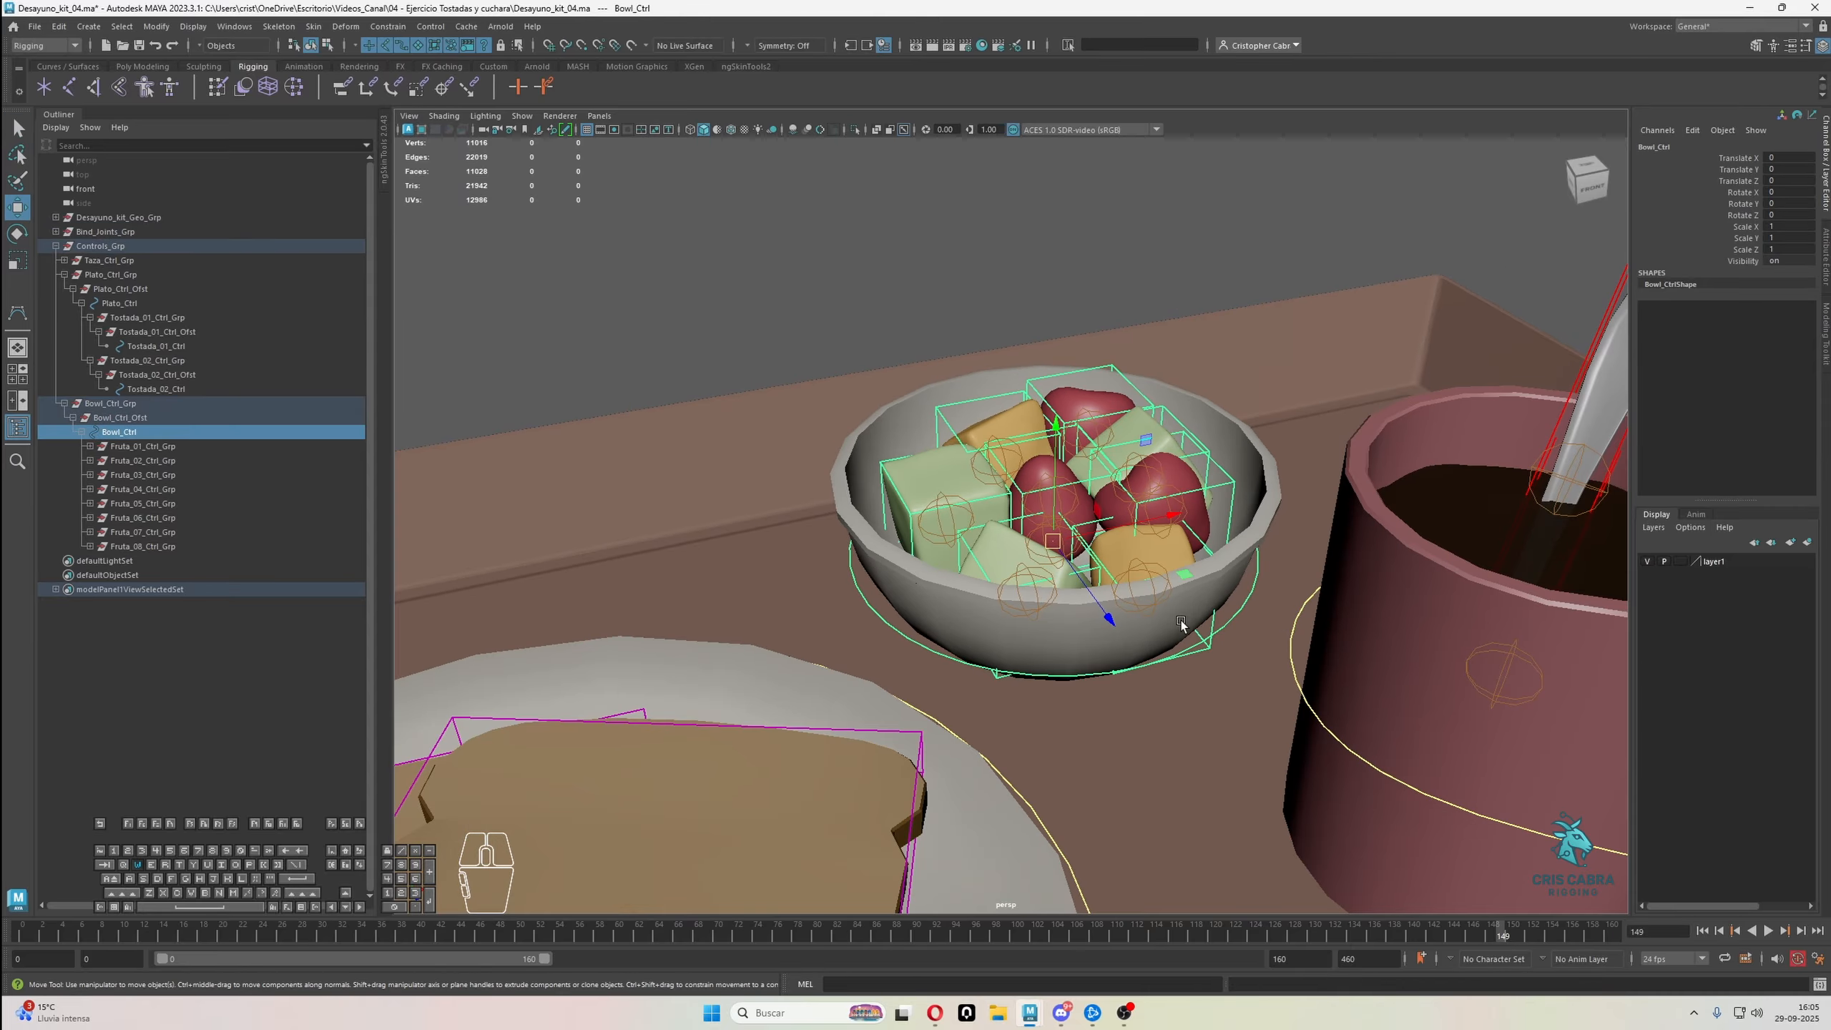
key("w")
left_click_drag(1059, 545, 1092, 246)
key("ctrl+z")
scroll(1082, 325, "down", 3)
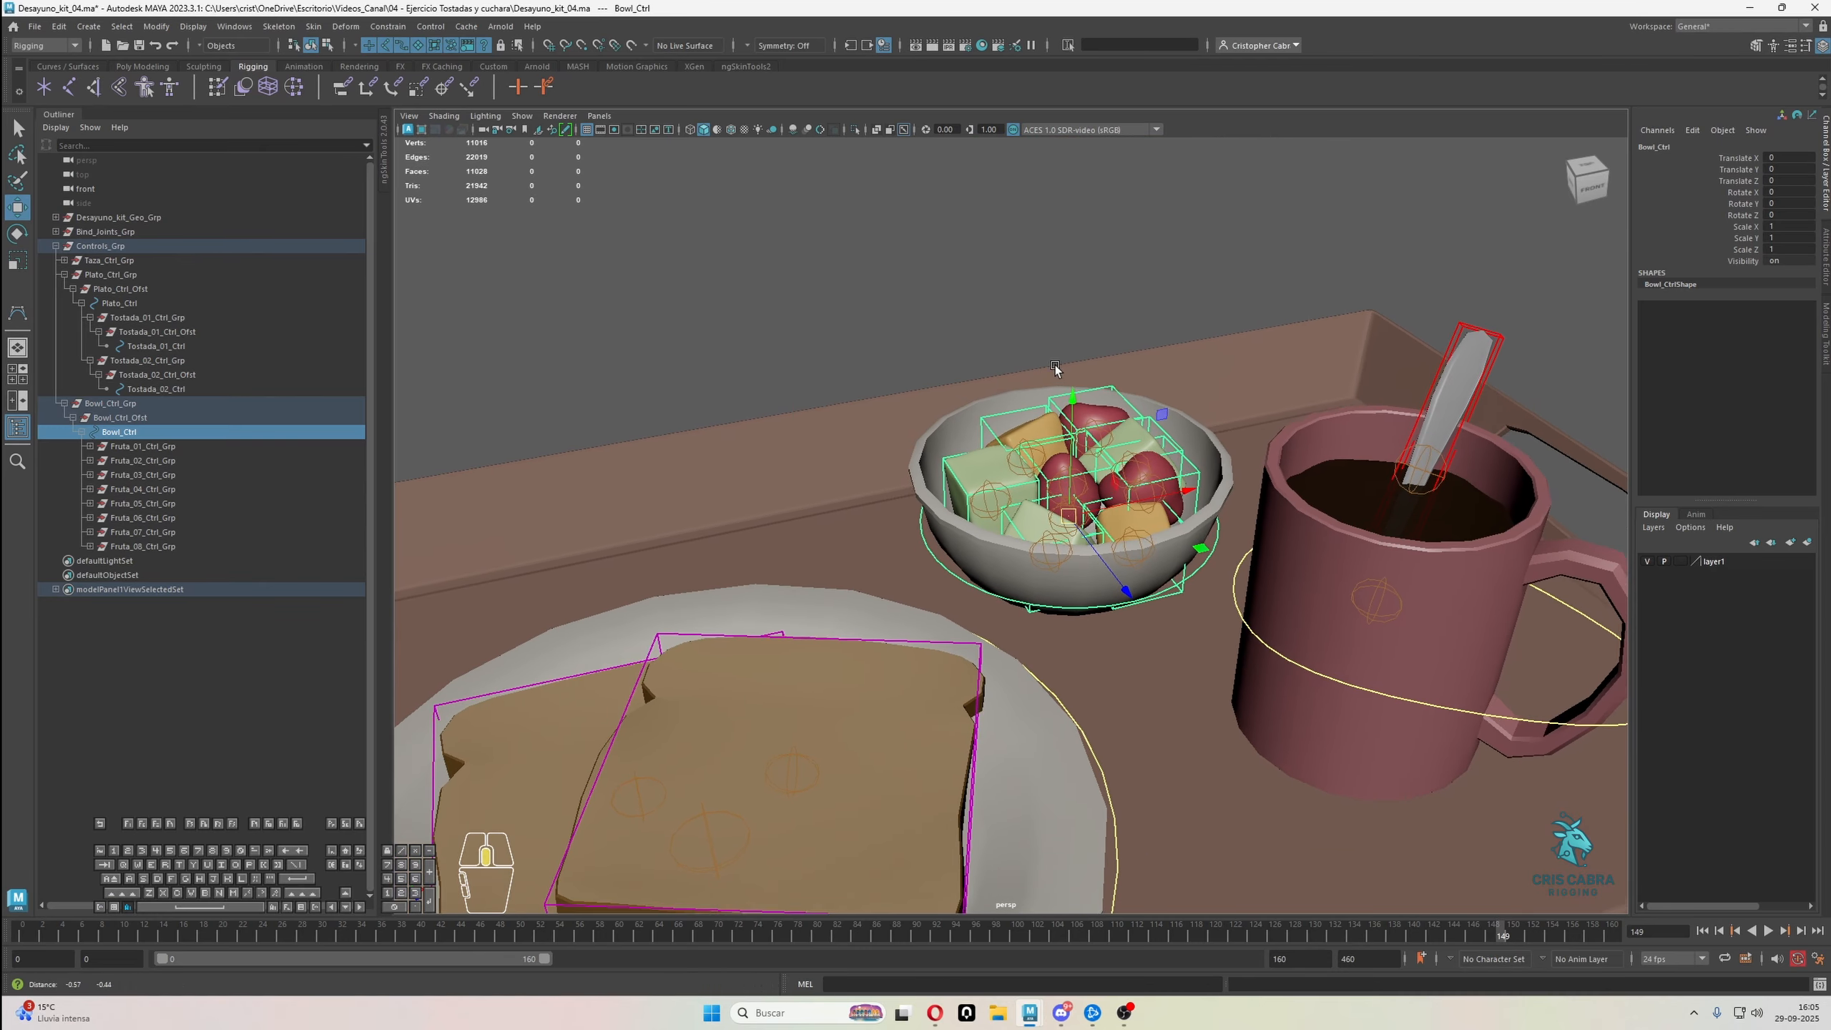
left_click_drag(1024, 505, 999, 383, "alt")
left_click_drag(1083, 612, 1062, 444)
Move Fruta_05_Ctrl, Fruta_01_Ctrl and Fruta_08_Ctrl out of the bowl to test the fruit pieces, and undo the fruit and bowl moves
left_click_drag(1182, 303, 1189, 354, "alt")
key("q")
left_click(1188, 359)
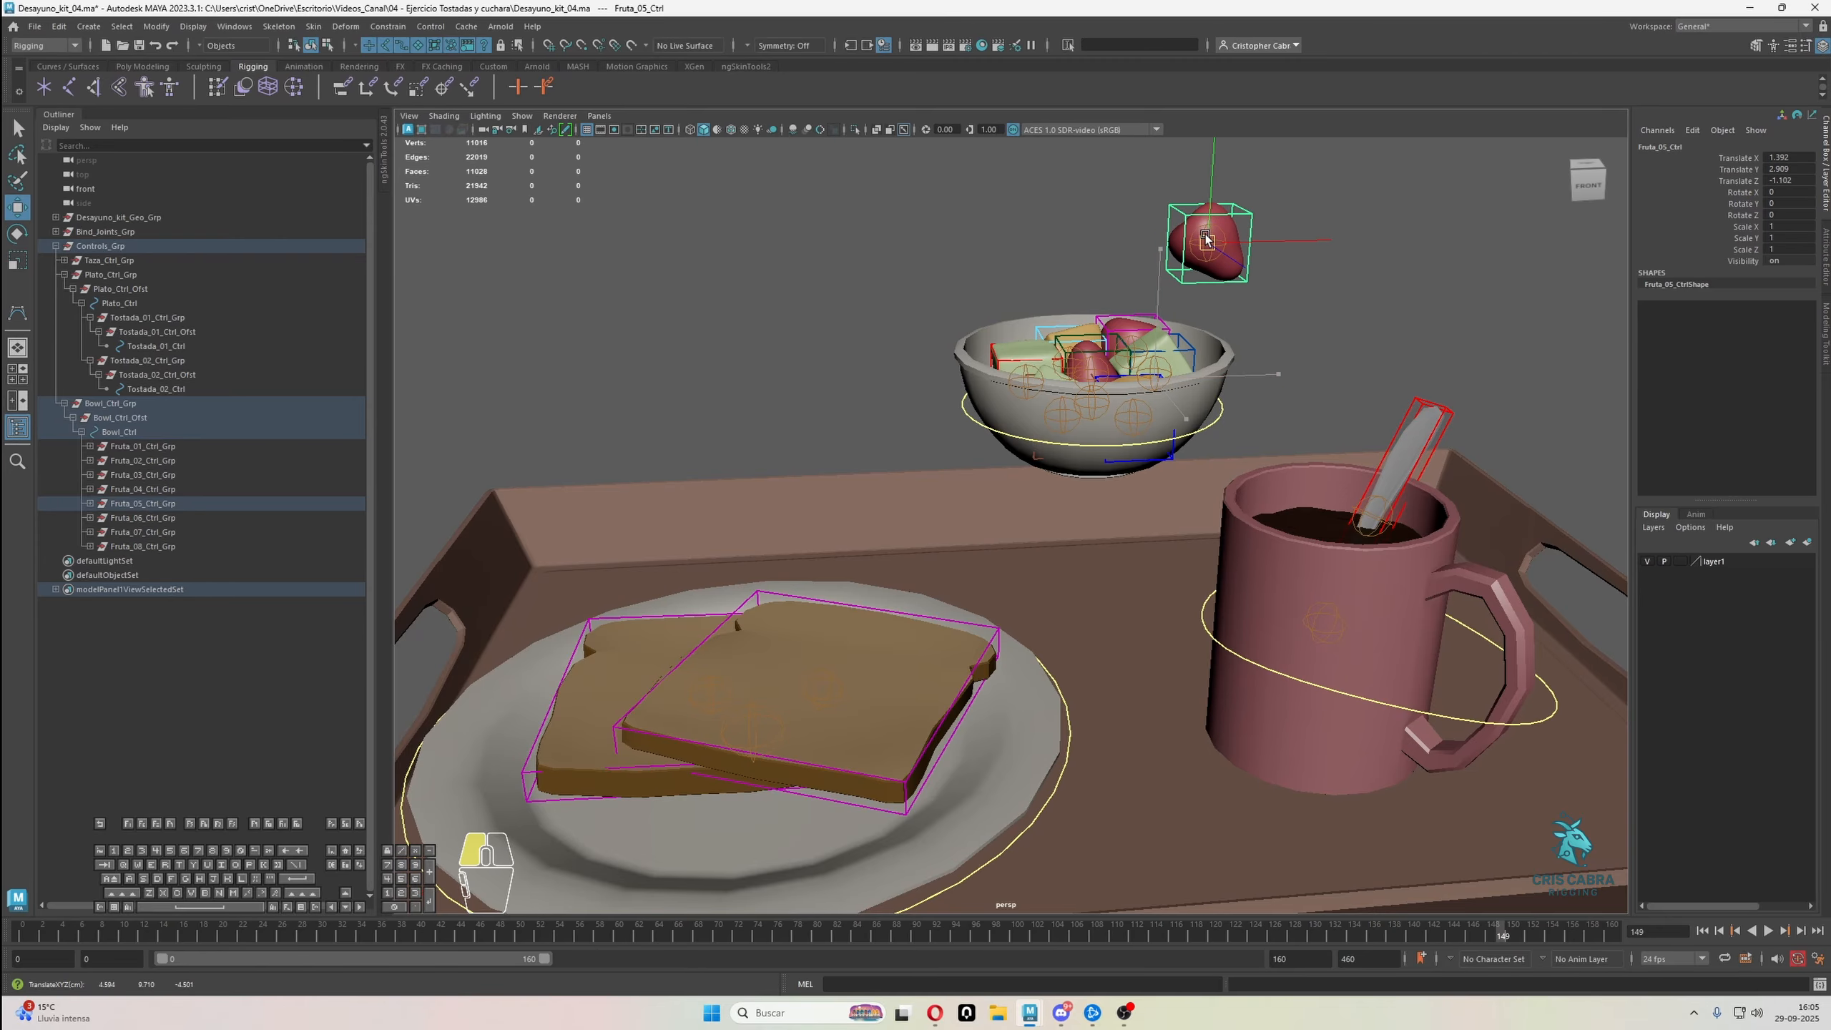
key("w")
left_click_drag(1026, 369, 923, 261)
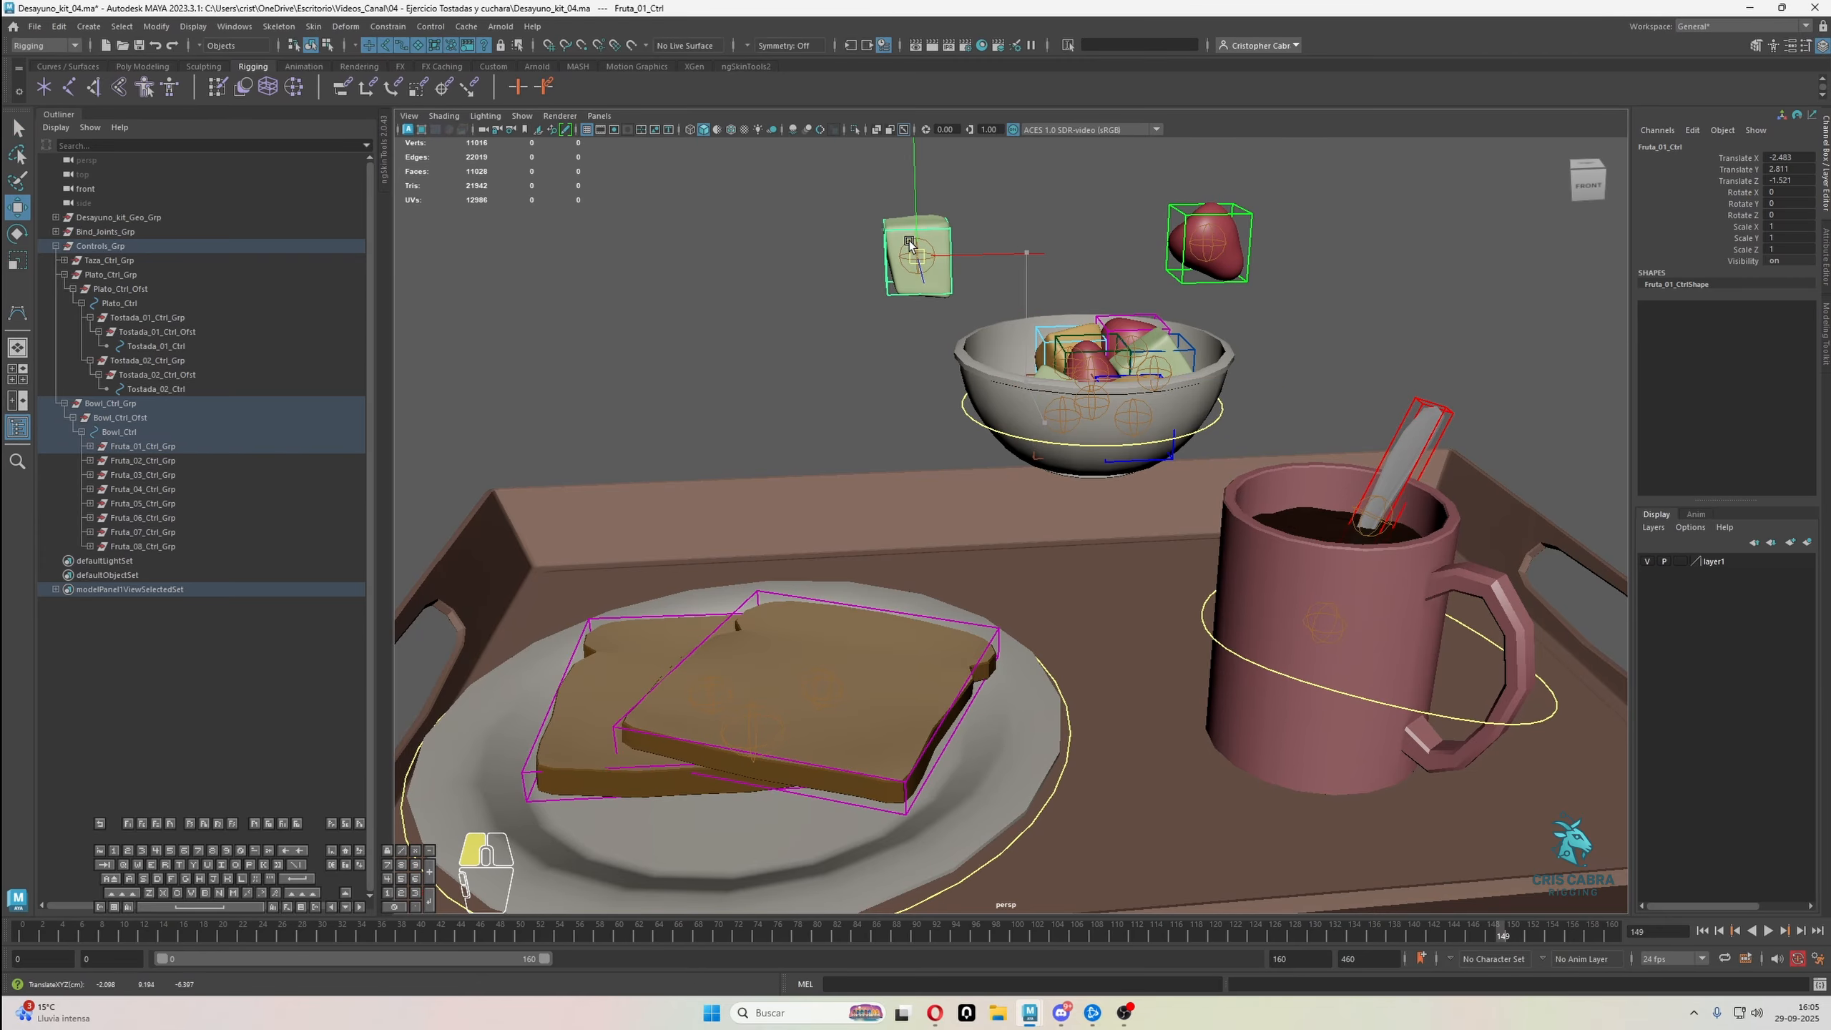
left_click(1056, 342)
left_click_drag(1055, 342, 1063, 261)
key("q")
left_click(1103, 317)
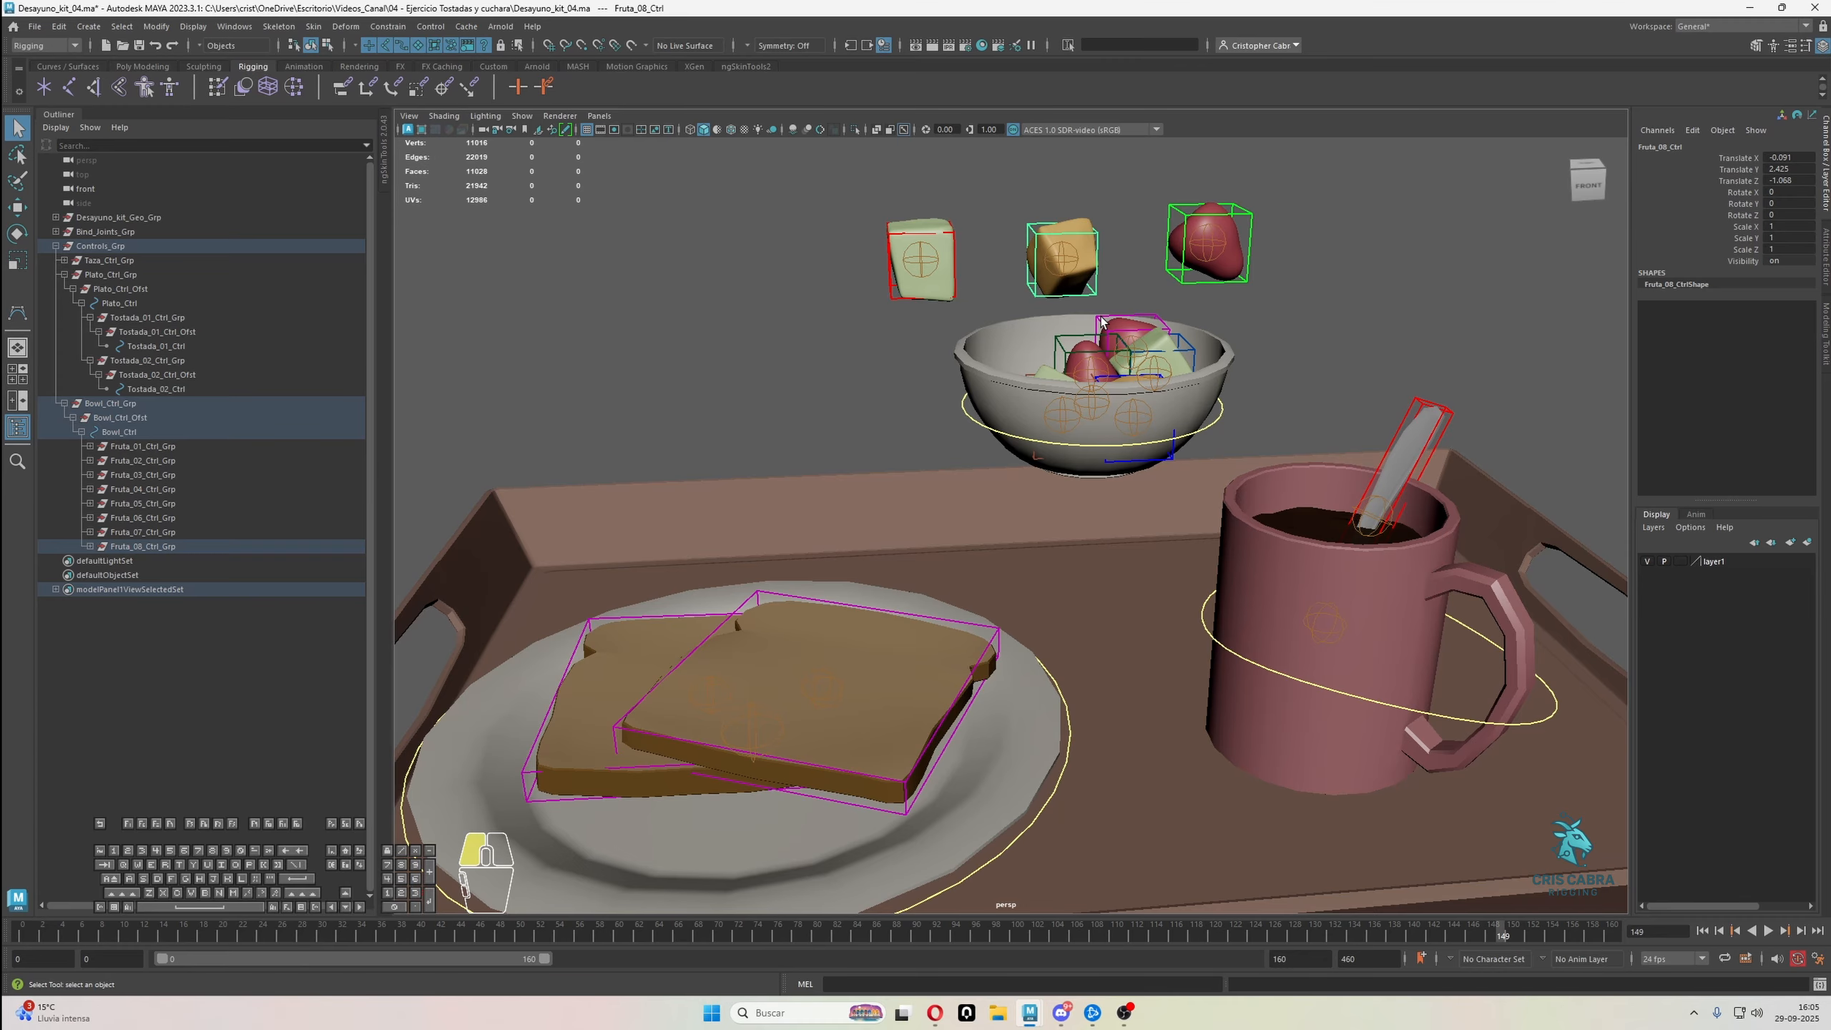
key("w")
left_click_drag(1129, 351, 1141, 237)
key("ctrl+z")
key("ctrl+z")
key("ctrl+z")
key("ctrl+z")
key("ctrl+z")
key("ctrl+z")
key("ctrl+z")
key("ctrl+z")
key("ctrl+z")
key("ctrl+z")
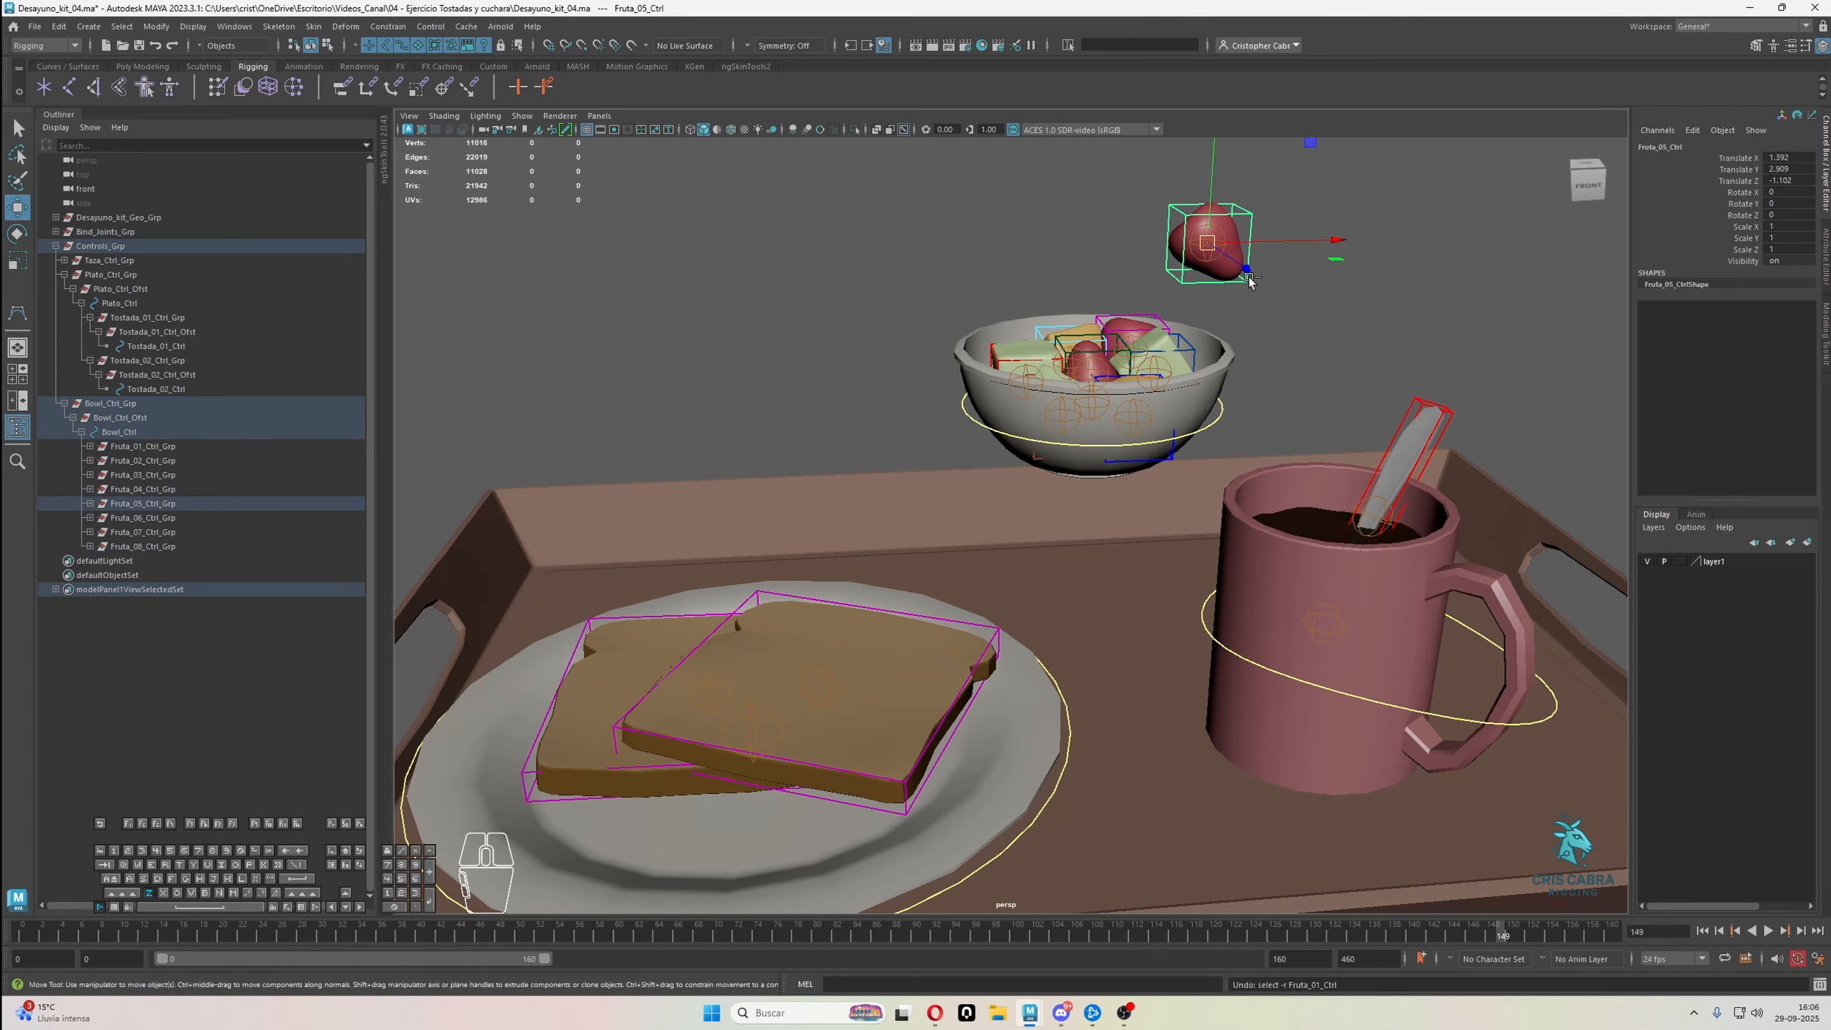
scroll(1125, 505, "down", 5)
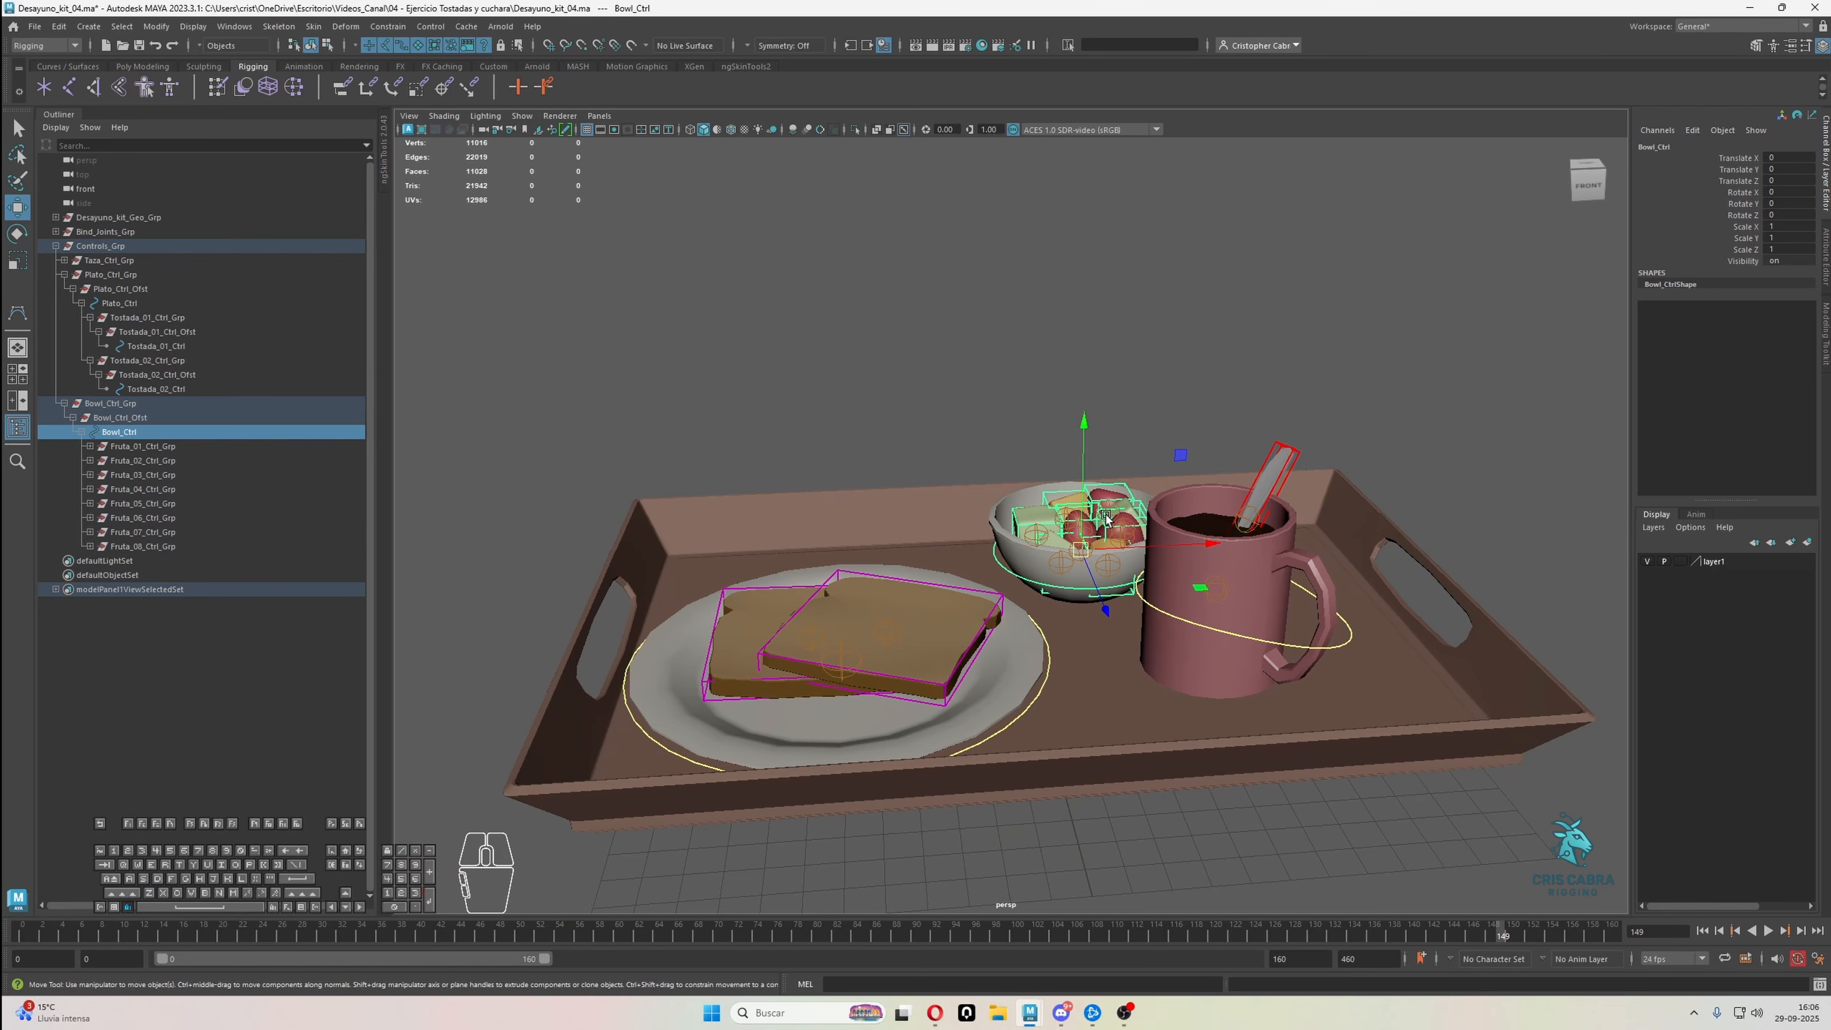
Raise Plato_Ctrl to test that the plate and toast follow, and undo the move
left_click(1045, 704)
left_click_drag(849, 659, 850, 537)
key("ctrl+z")
key("q")
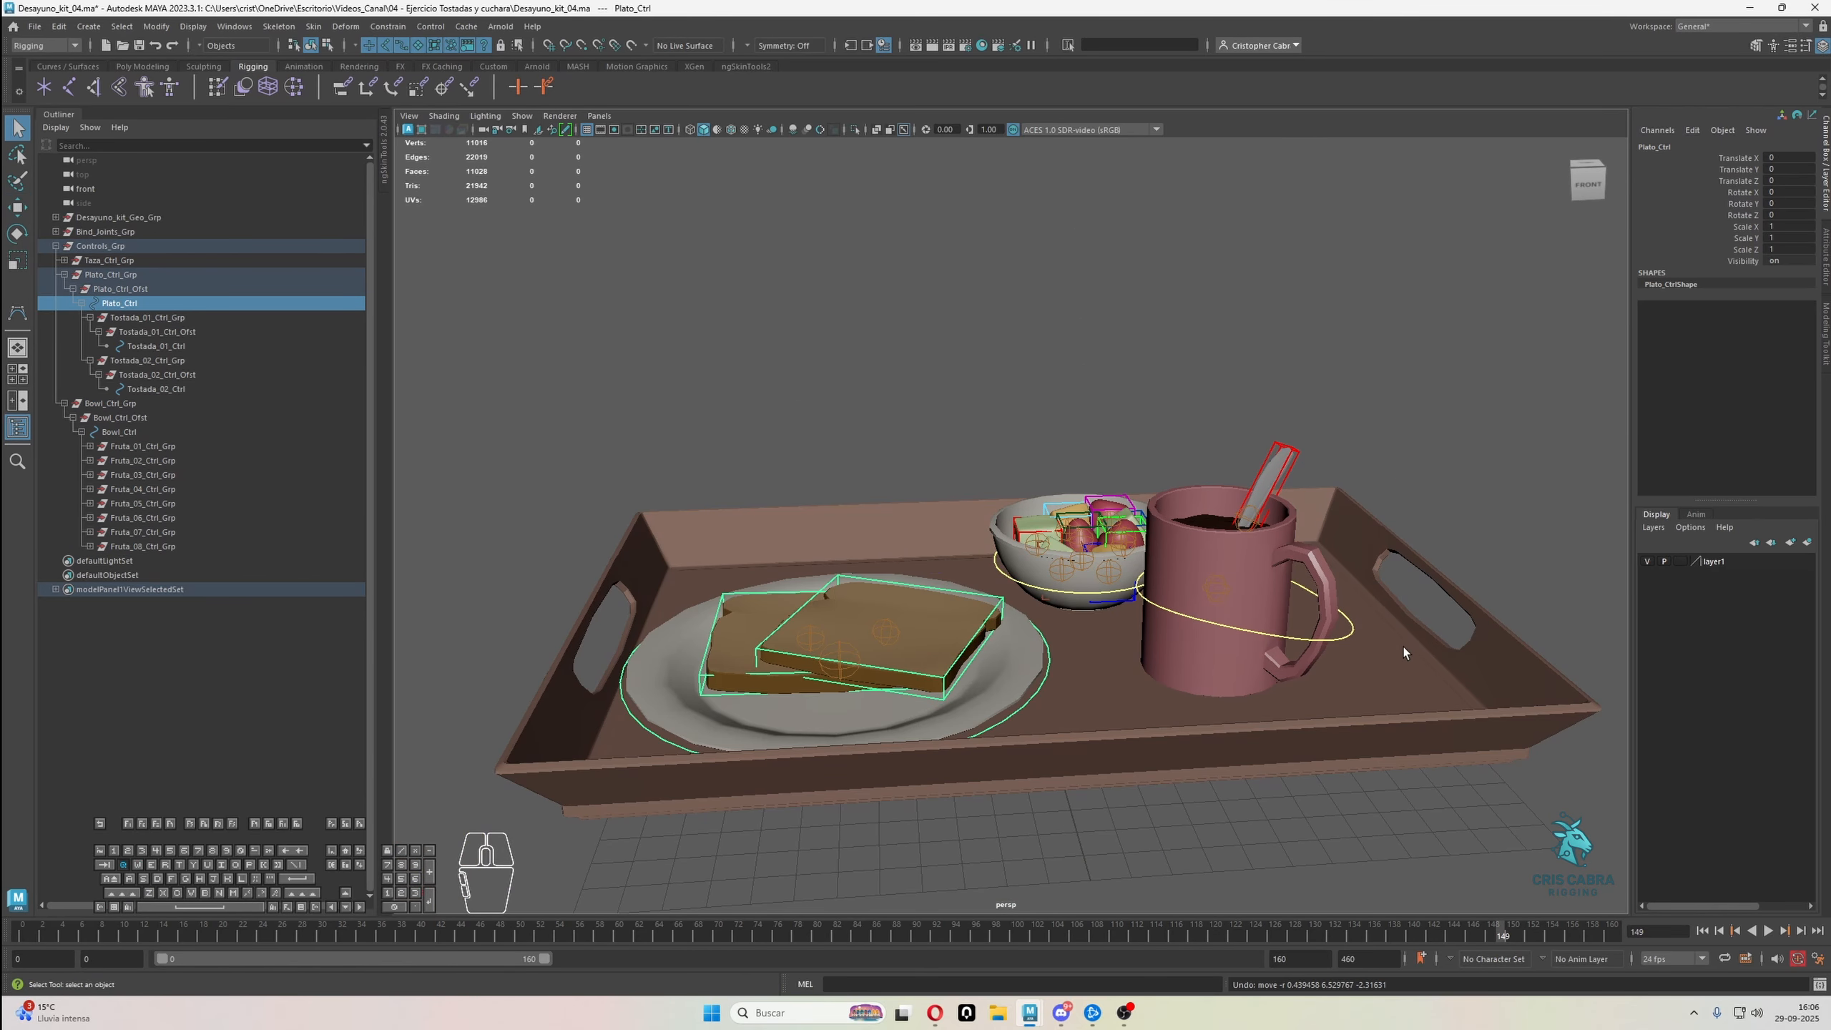
Raise Taza_Ctrl above the tray to test that the mug, liquid and spoon follow, and undo the move
left_click(1349, 637)
left_click(1338, 641)
key("w")
left_click_drag(1216, 588, 1271, 430)
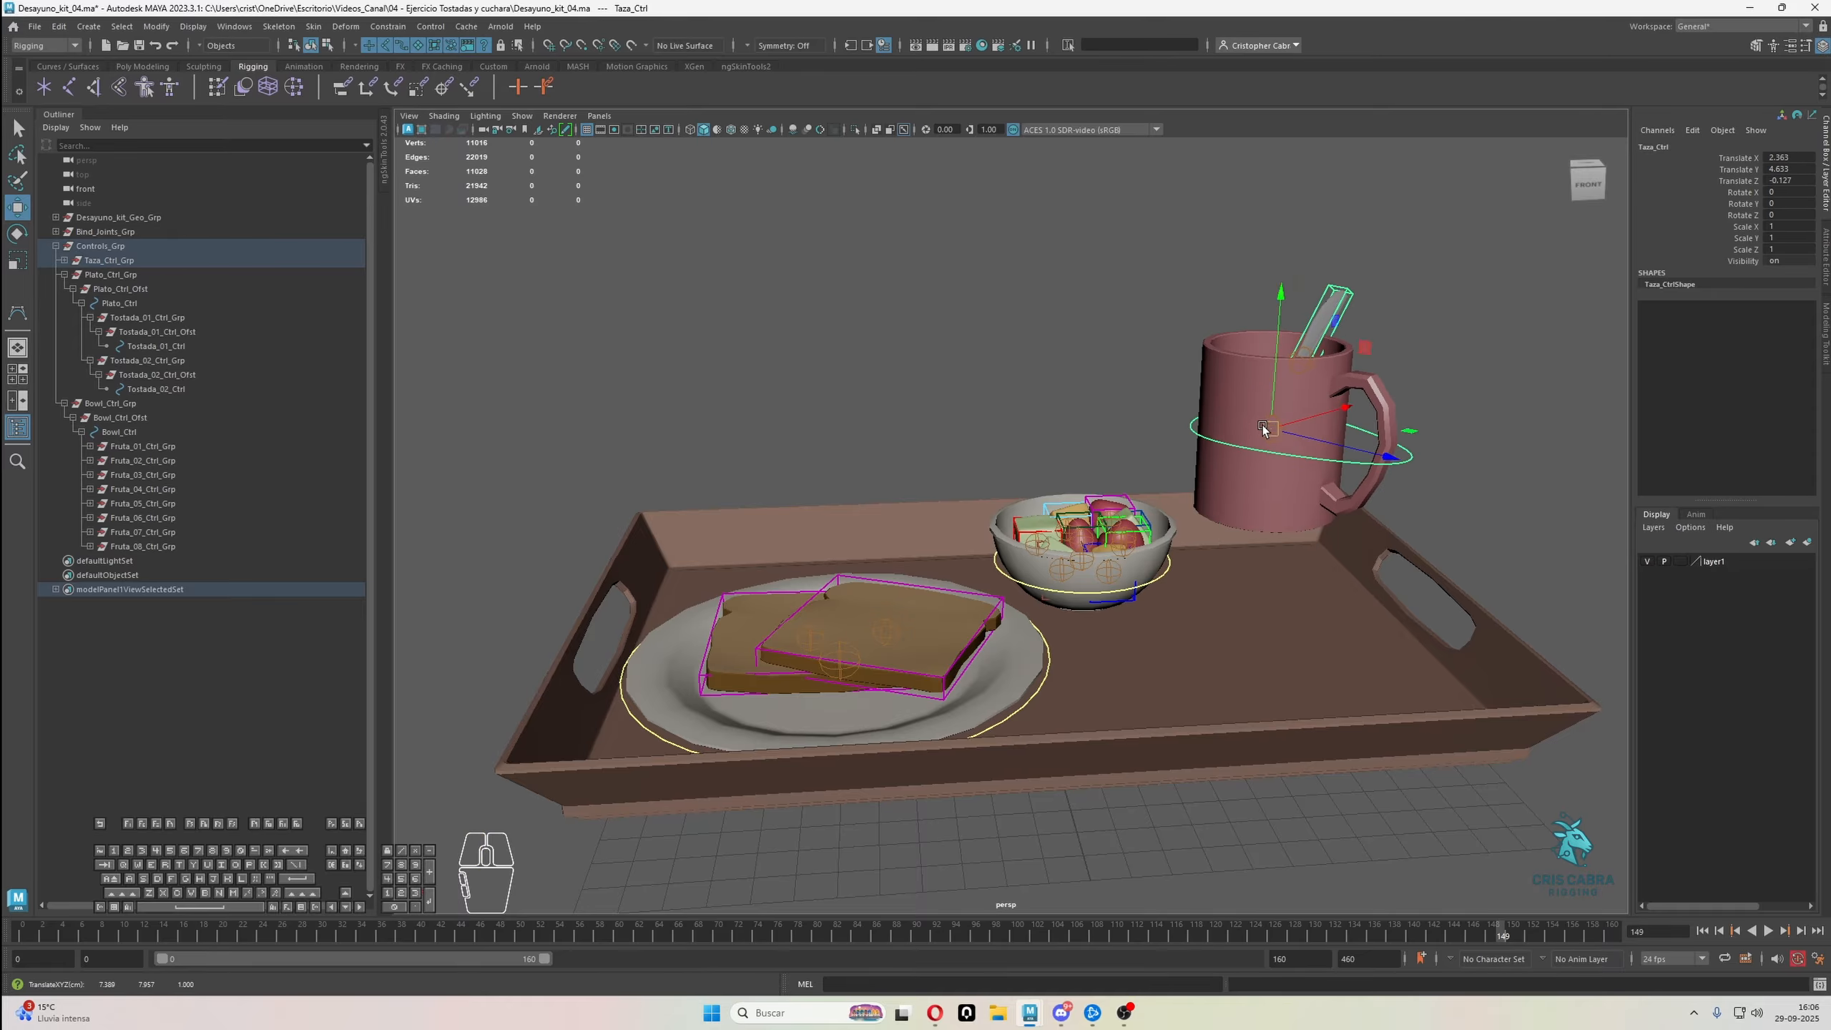
key("ctrl+z")
Move Cuchara_01_Ctrl away from its place in the mug to test that the spoon follows, undo the move and clear the selection
left_click(1294, 450)
scroll(1339, 454, "up", 1)
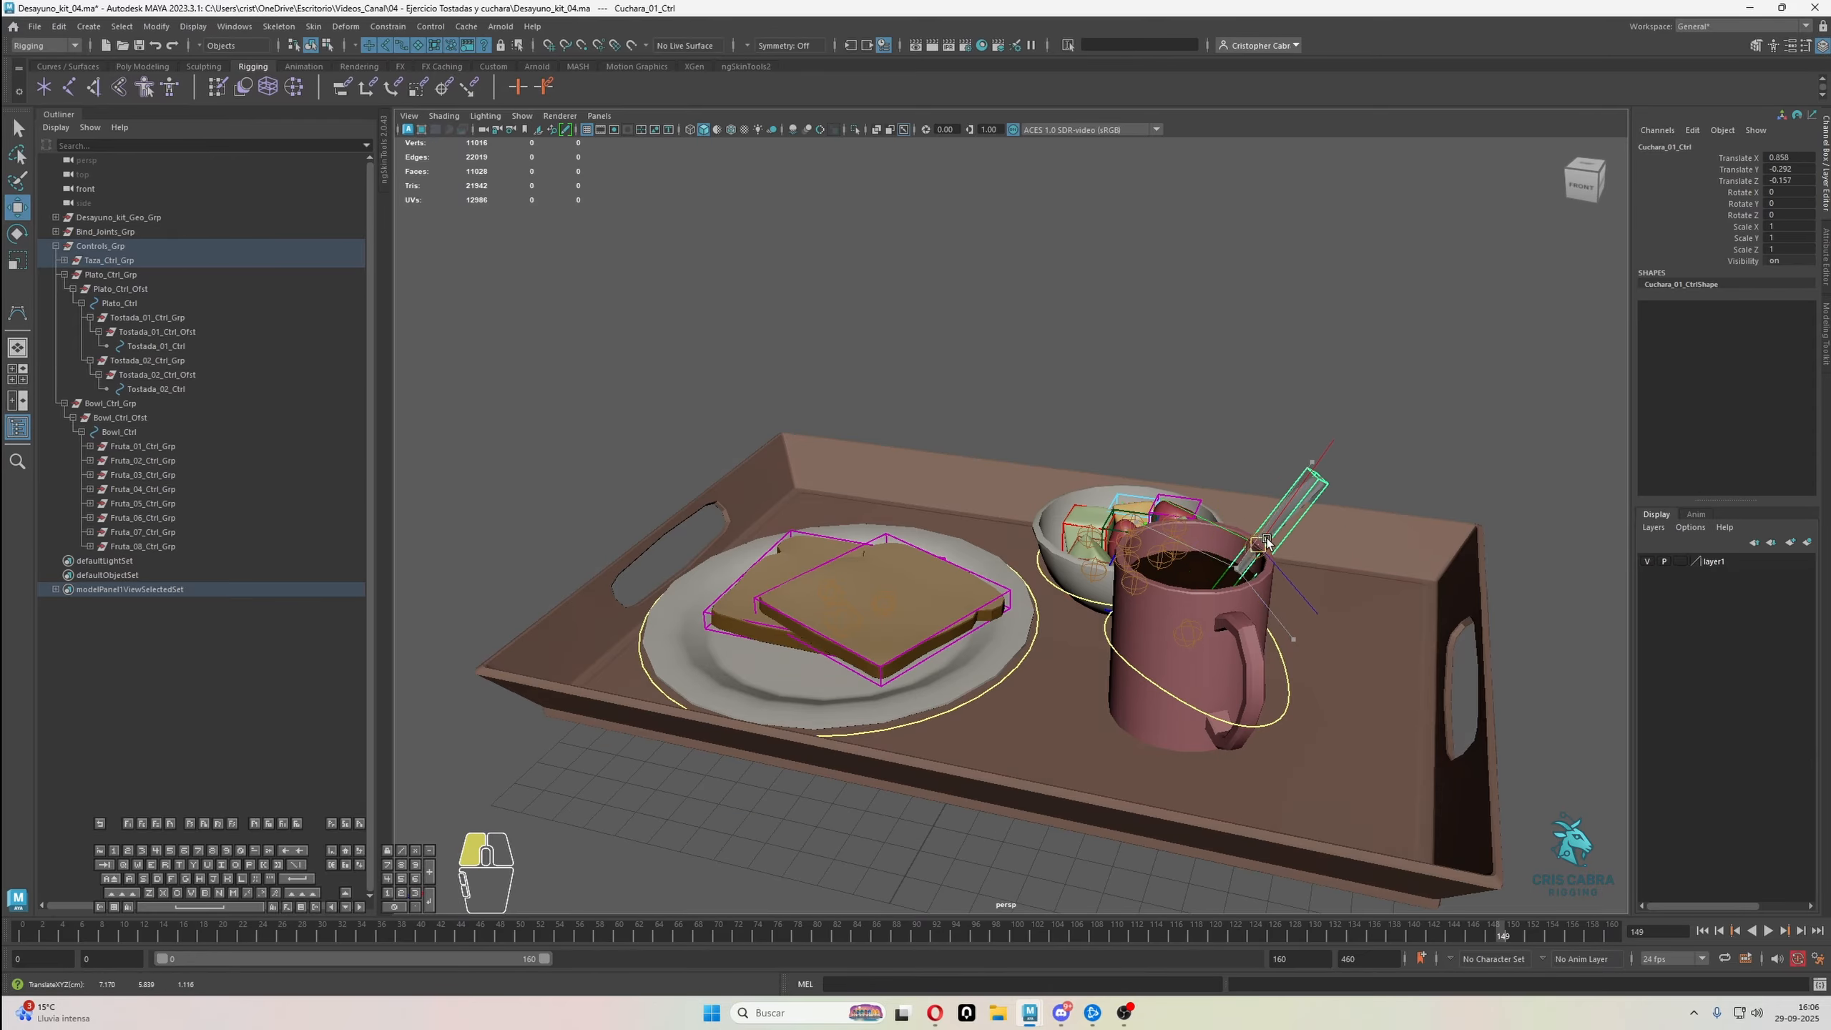
scroll(1292, 593, "up", 3)
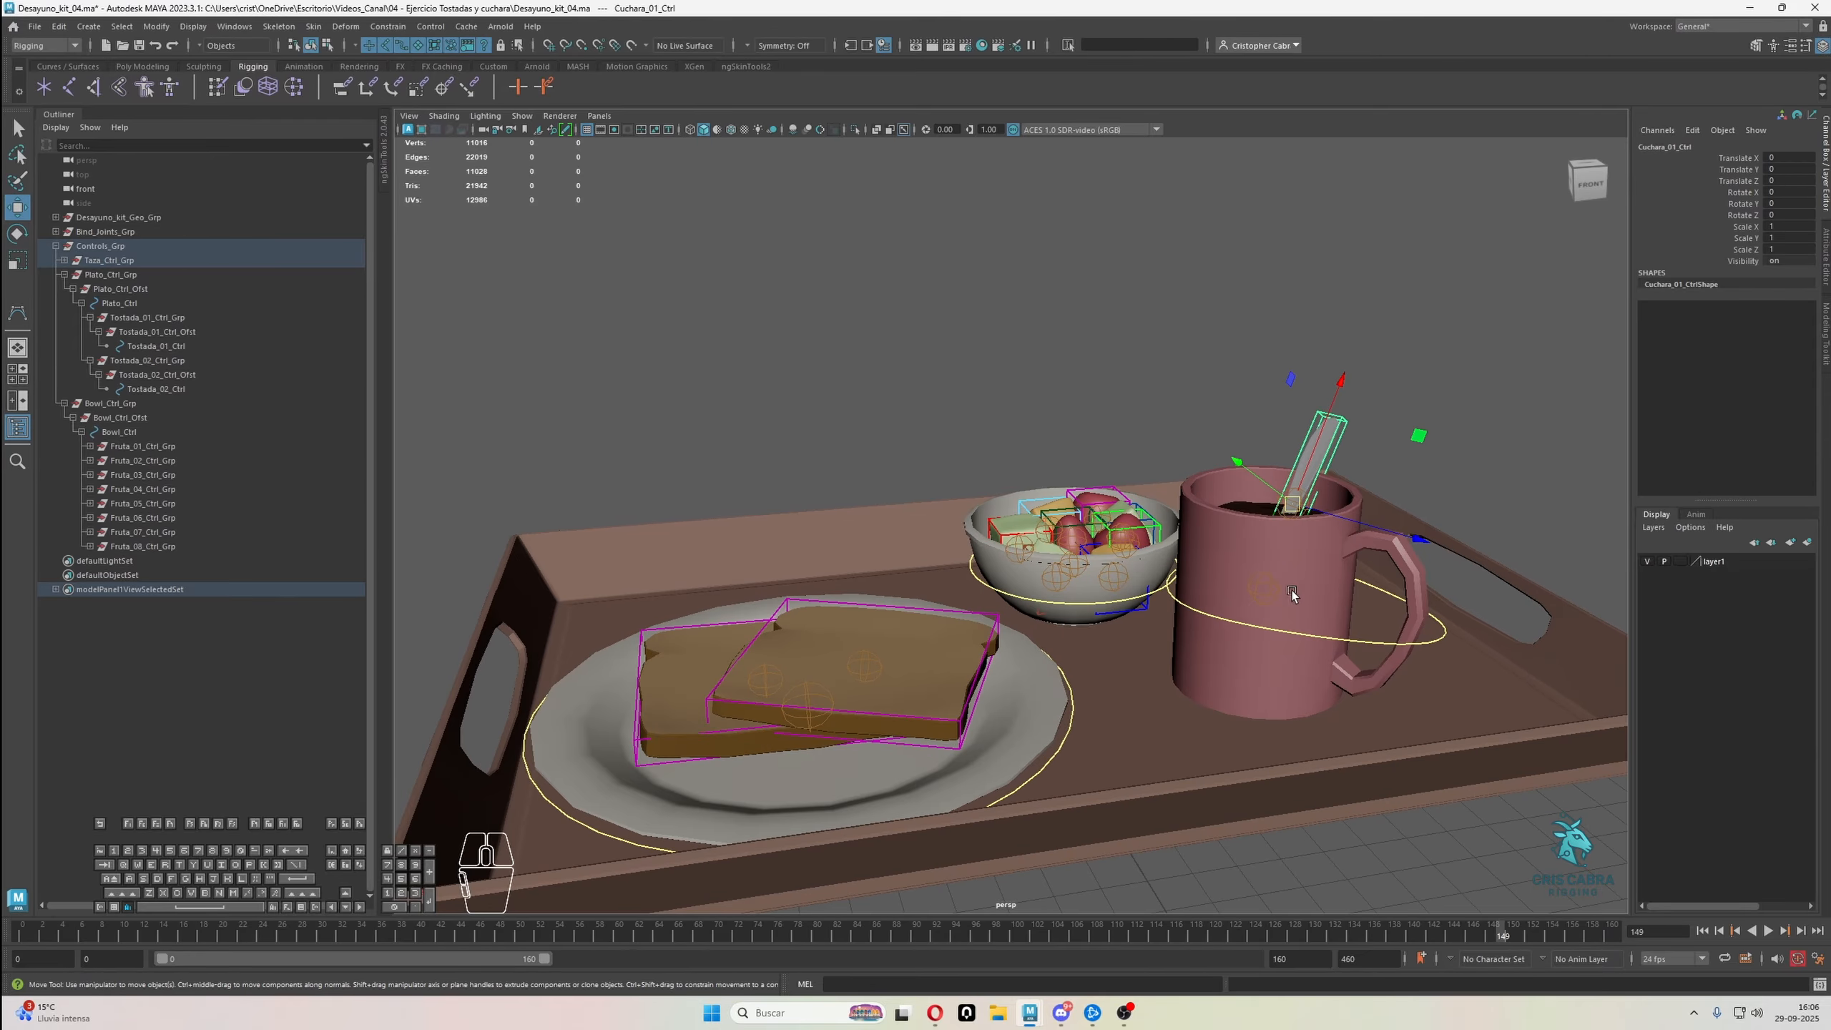
scroll(1292, 593, "down", 4)
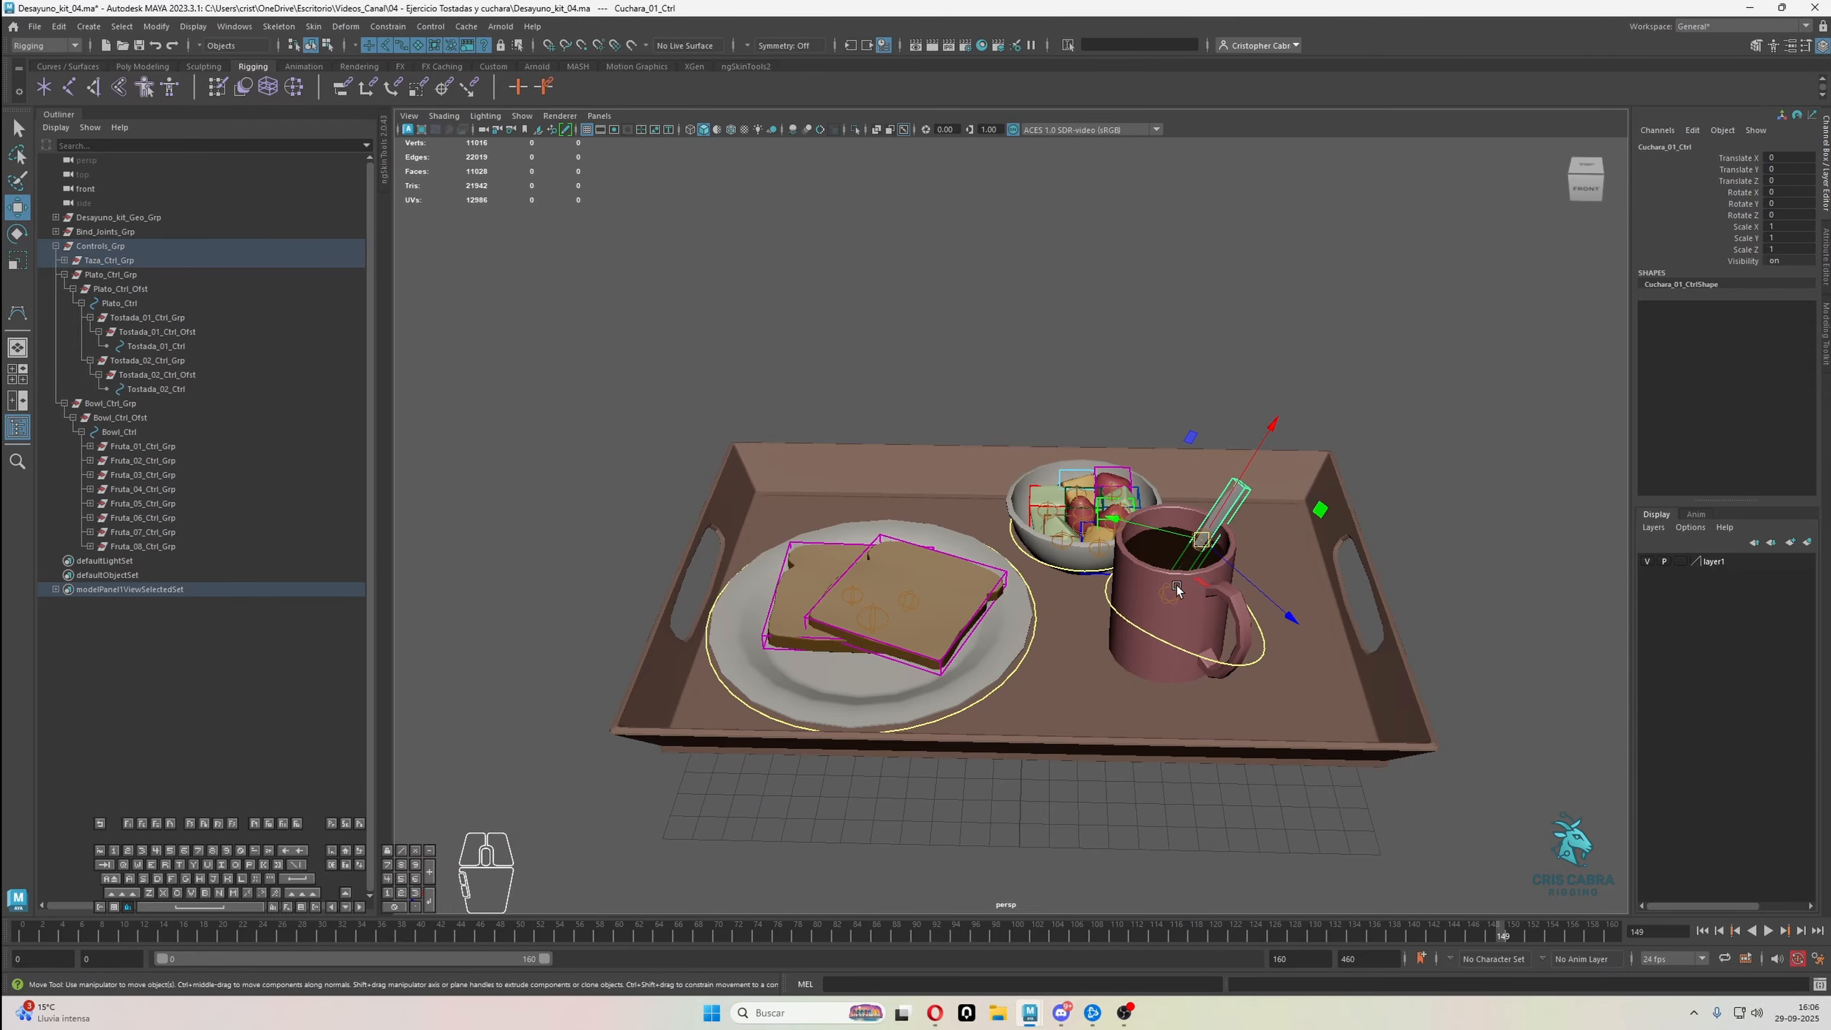
key("q")
left_click(1179, 432)
scroll(1179, 432, "down", 2)
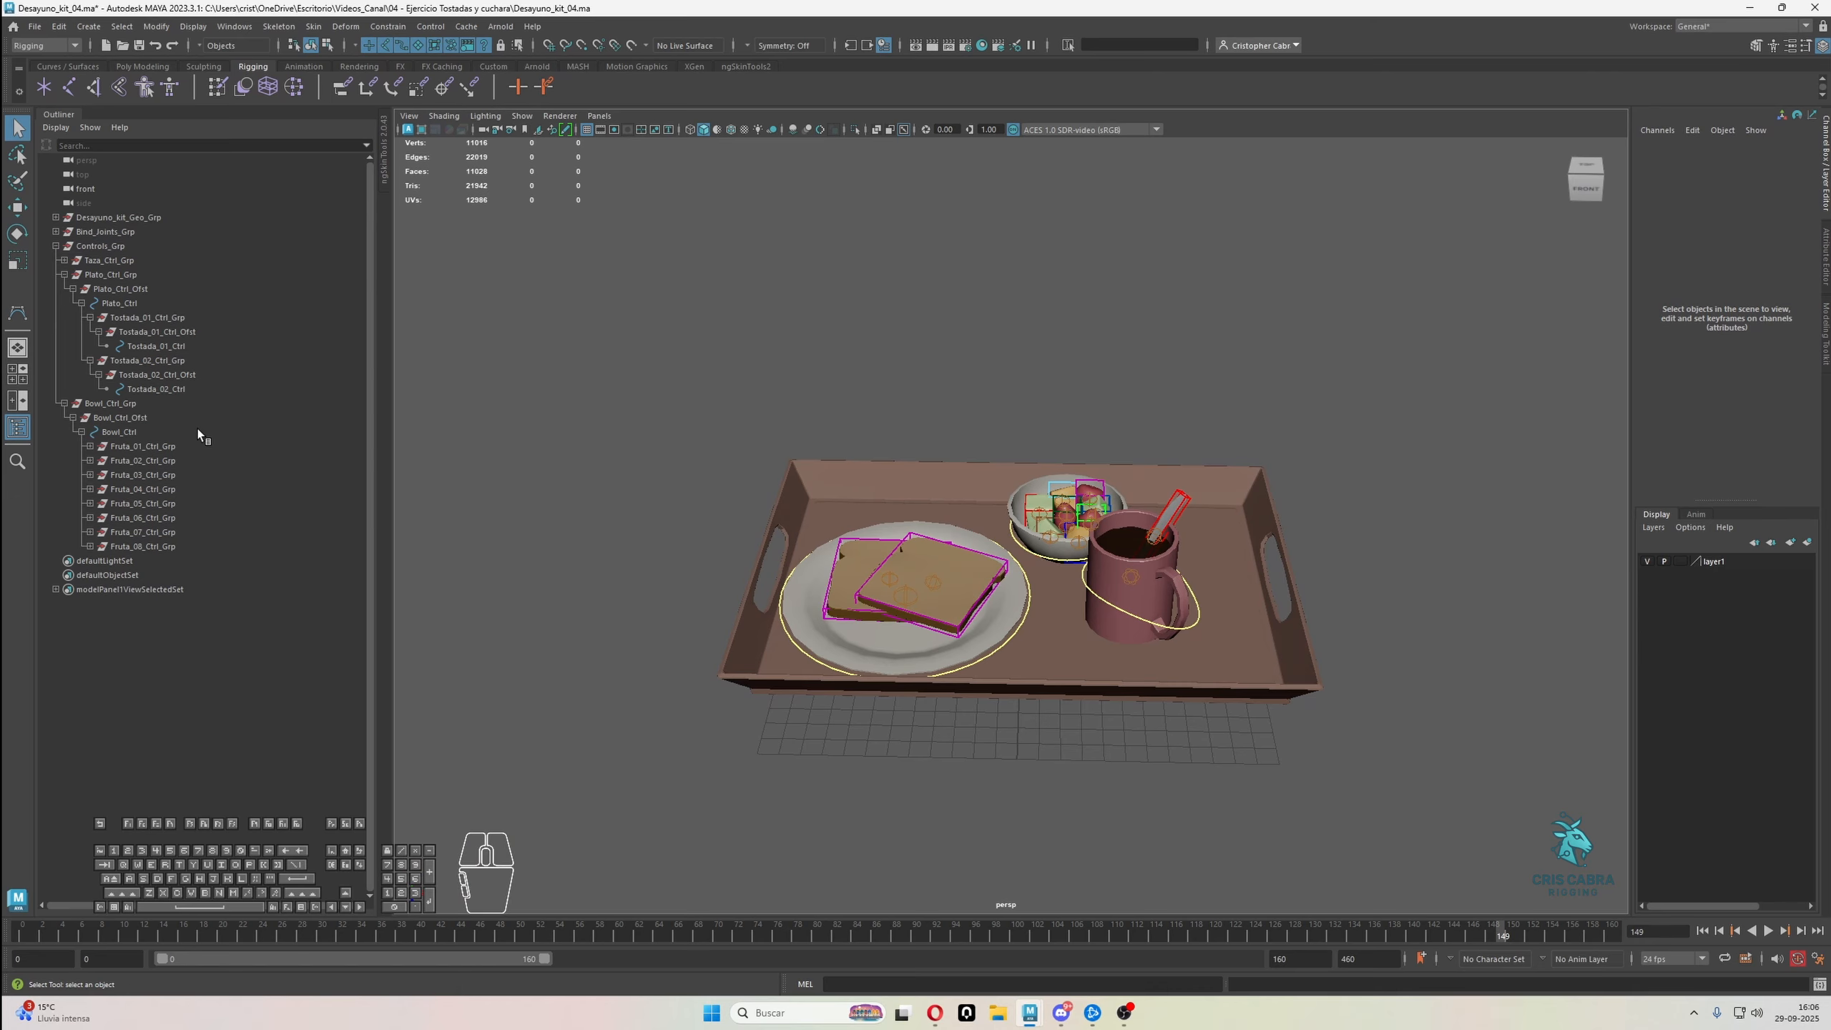
Collapse the Controls_Grp hierarchy and create an empty group at the scene's top level with nothing selected
left_click(56, 246)
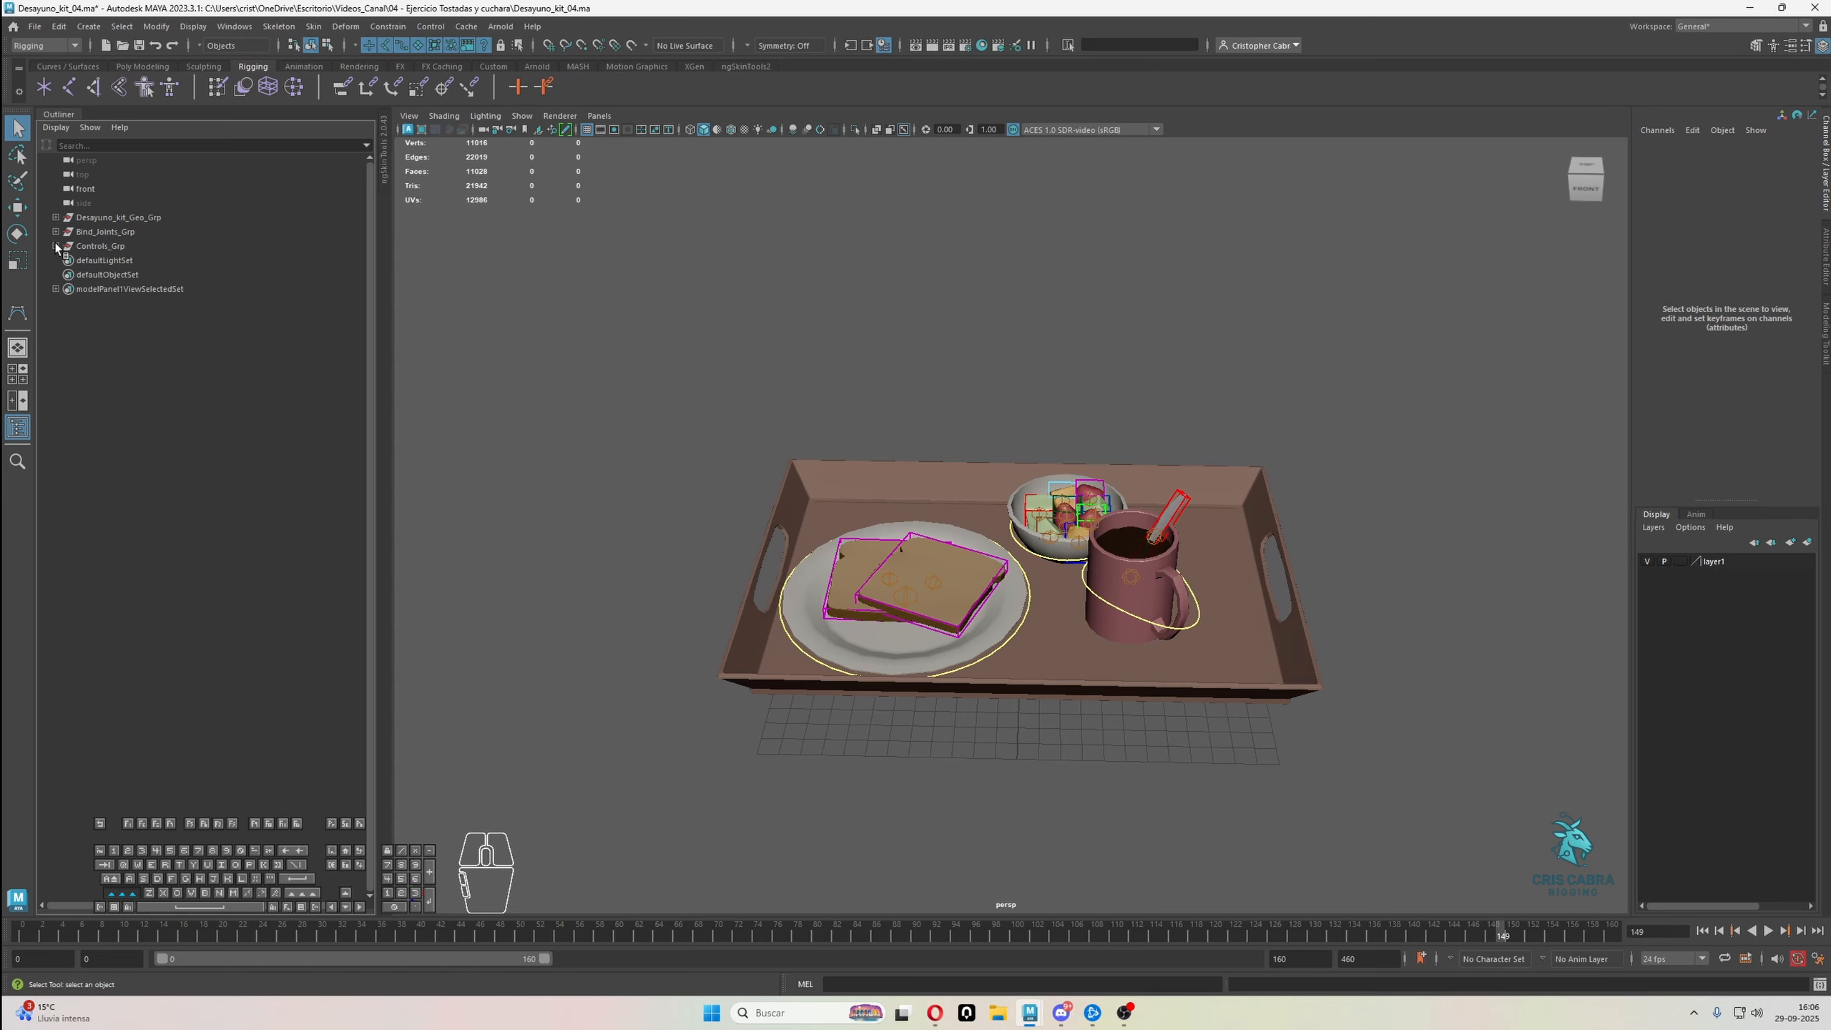
left_click(79, 250)
right_click_drag(868, 392, 988, 407, "alt")
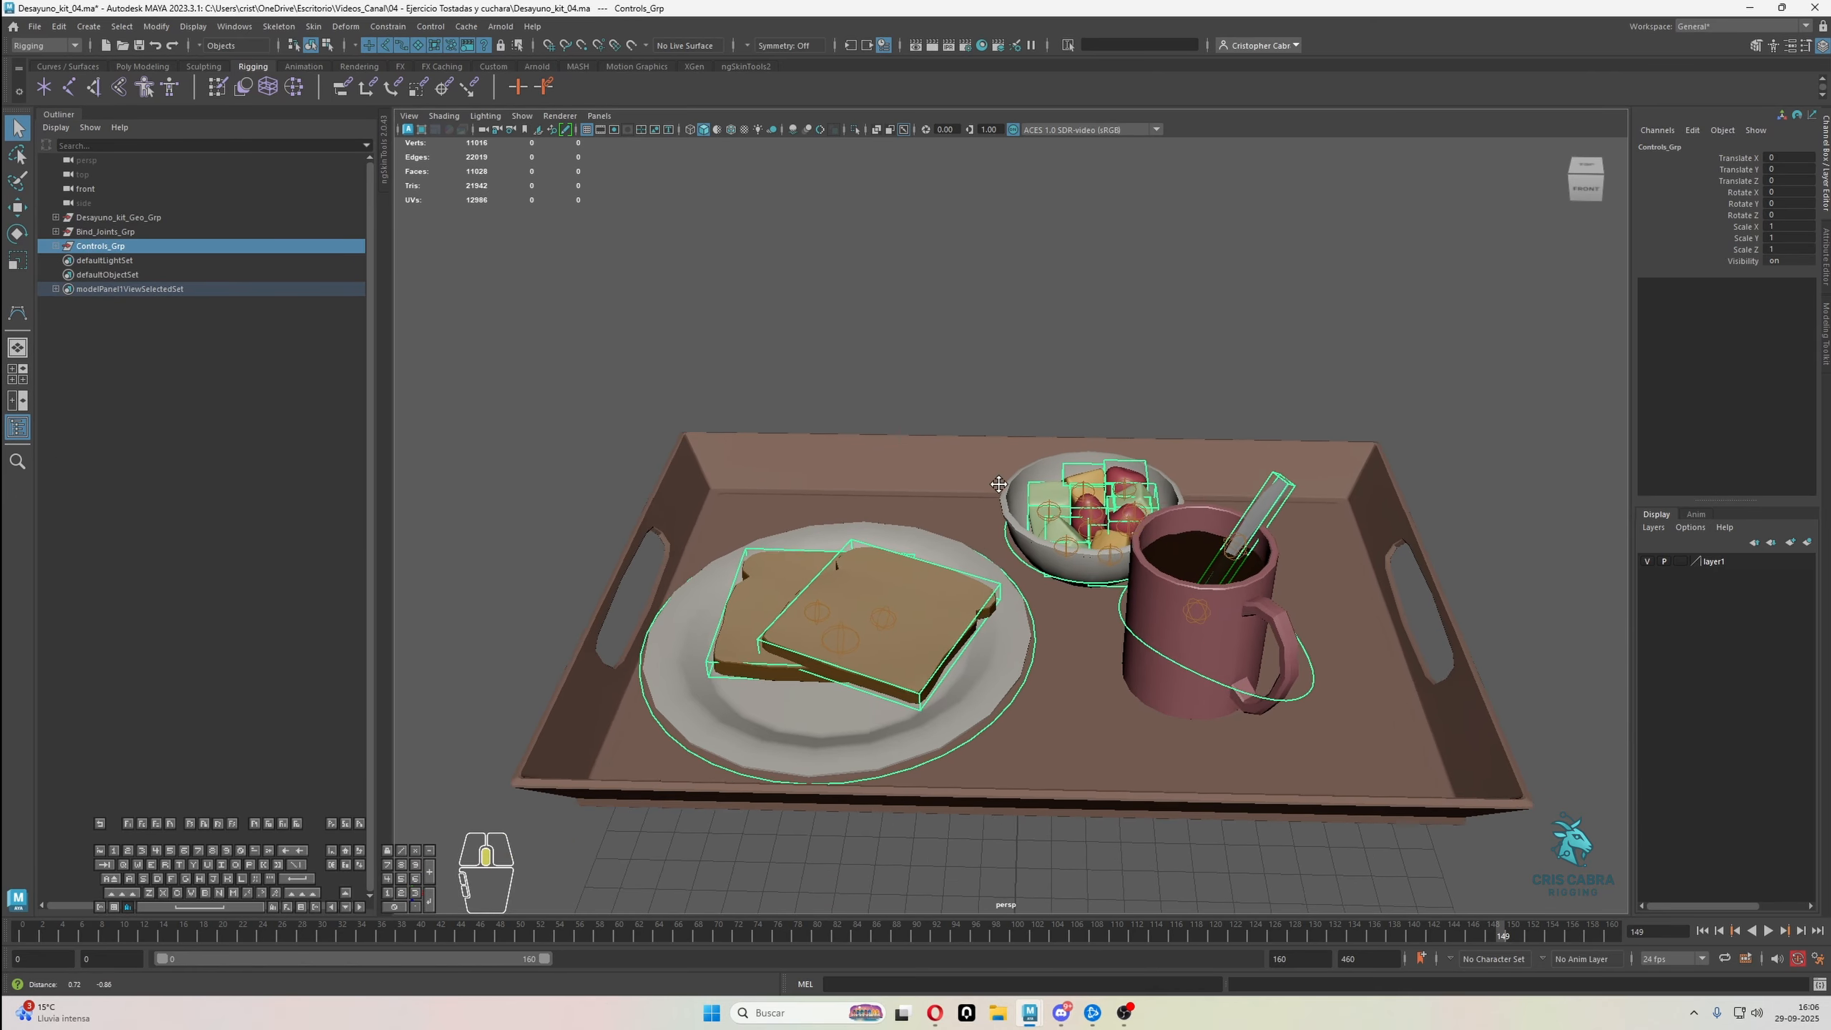
left_click_drag(959, 409, 1001, 445, "alt")
left_click(964, 334)
key("ctrl+g")
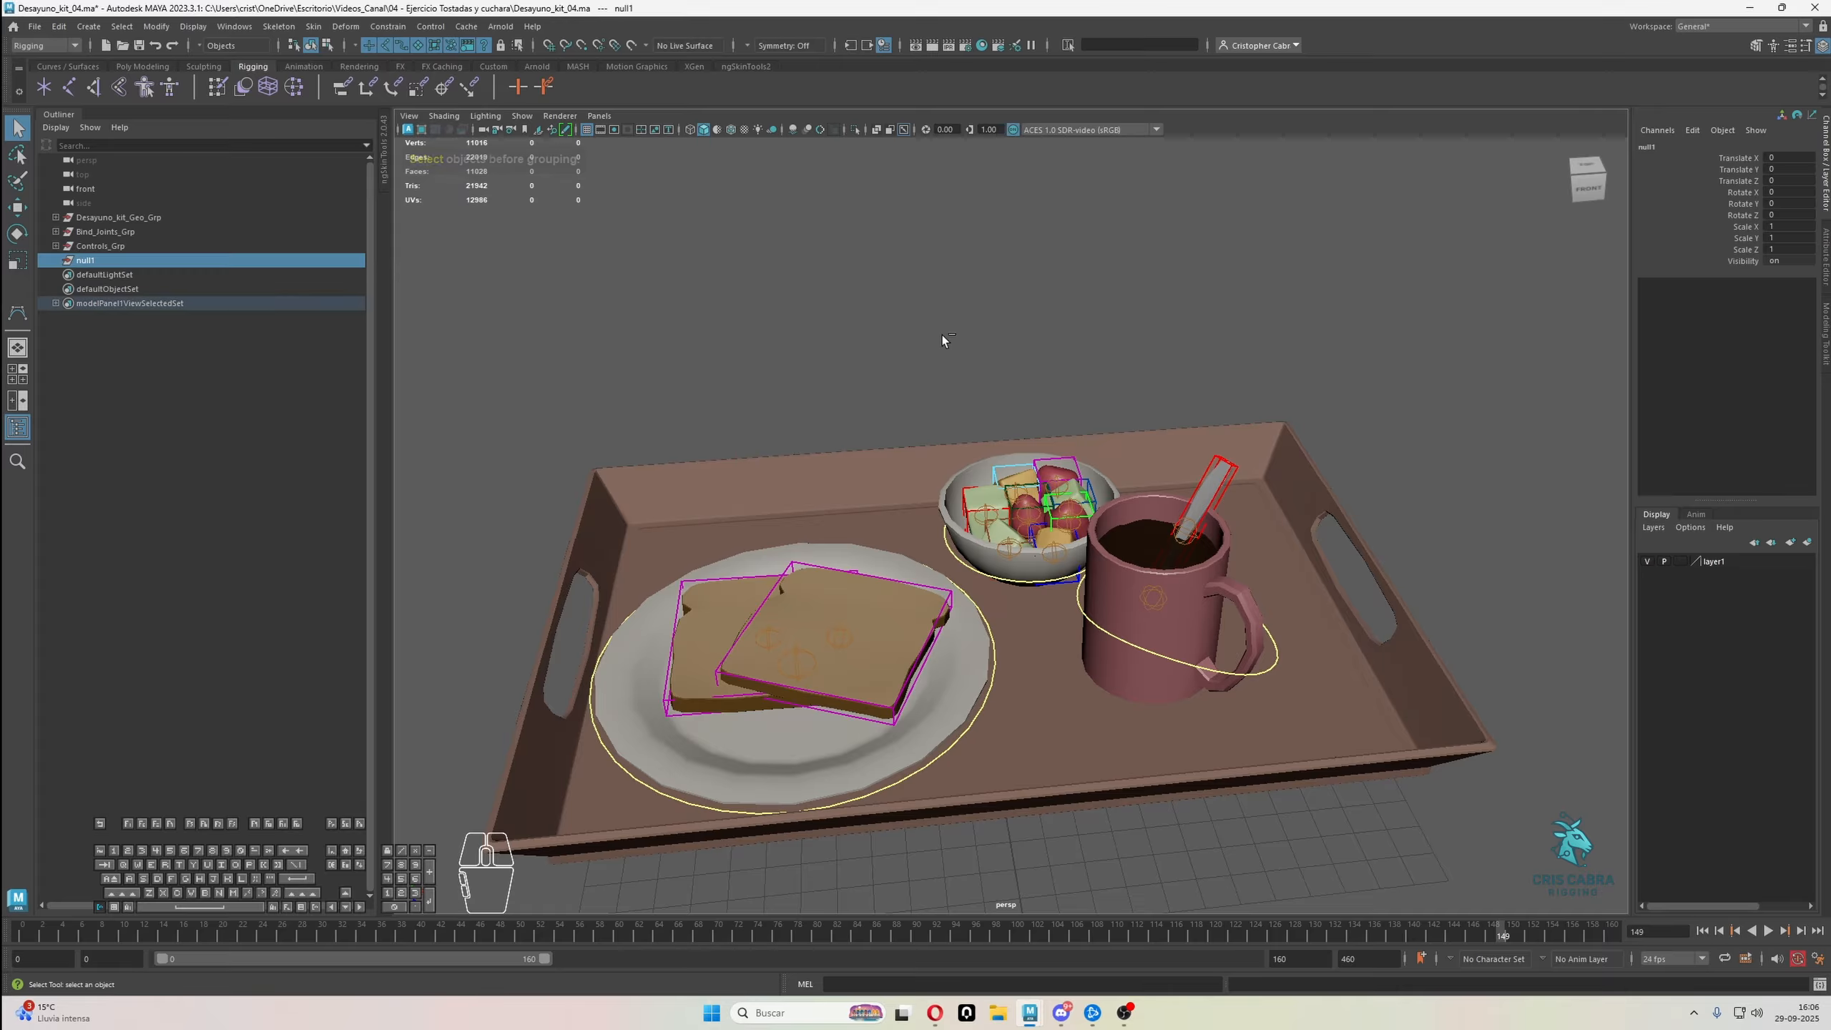
Rename the new empty group as Bandeja_Desayun_Rig_Grp
double_click(146, 259)
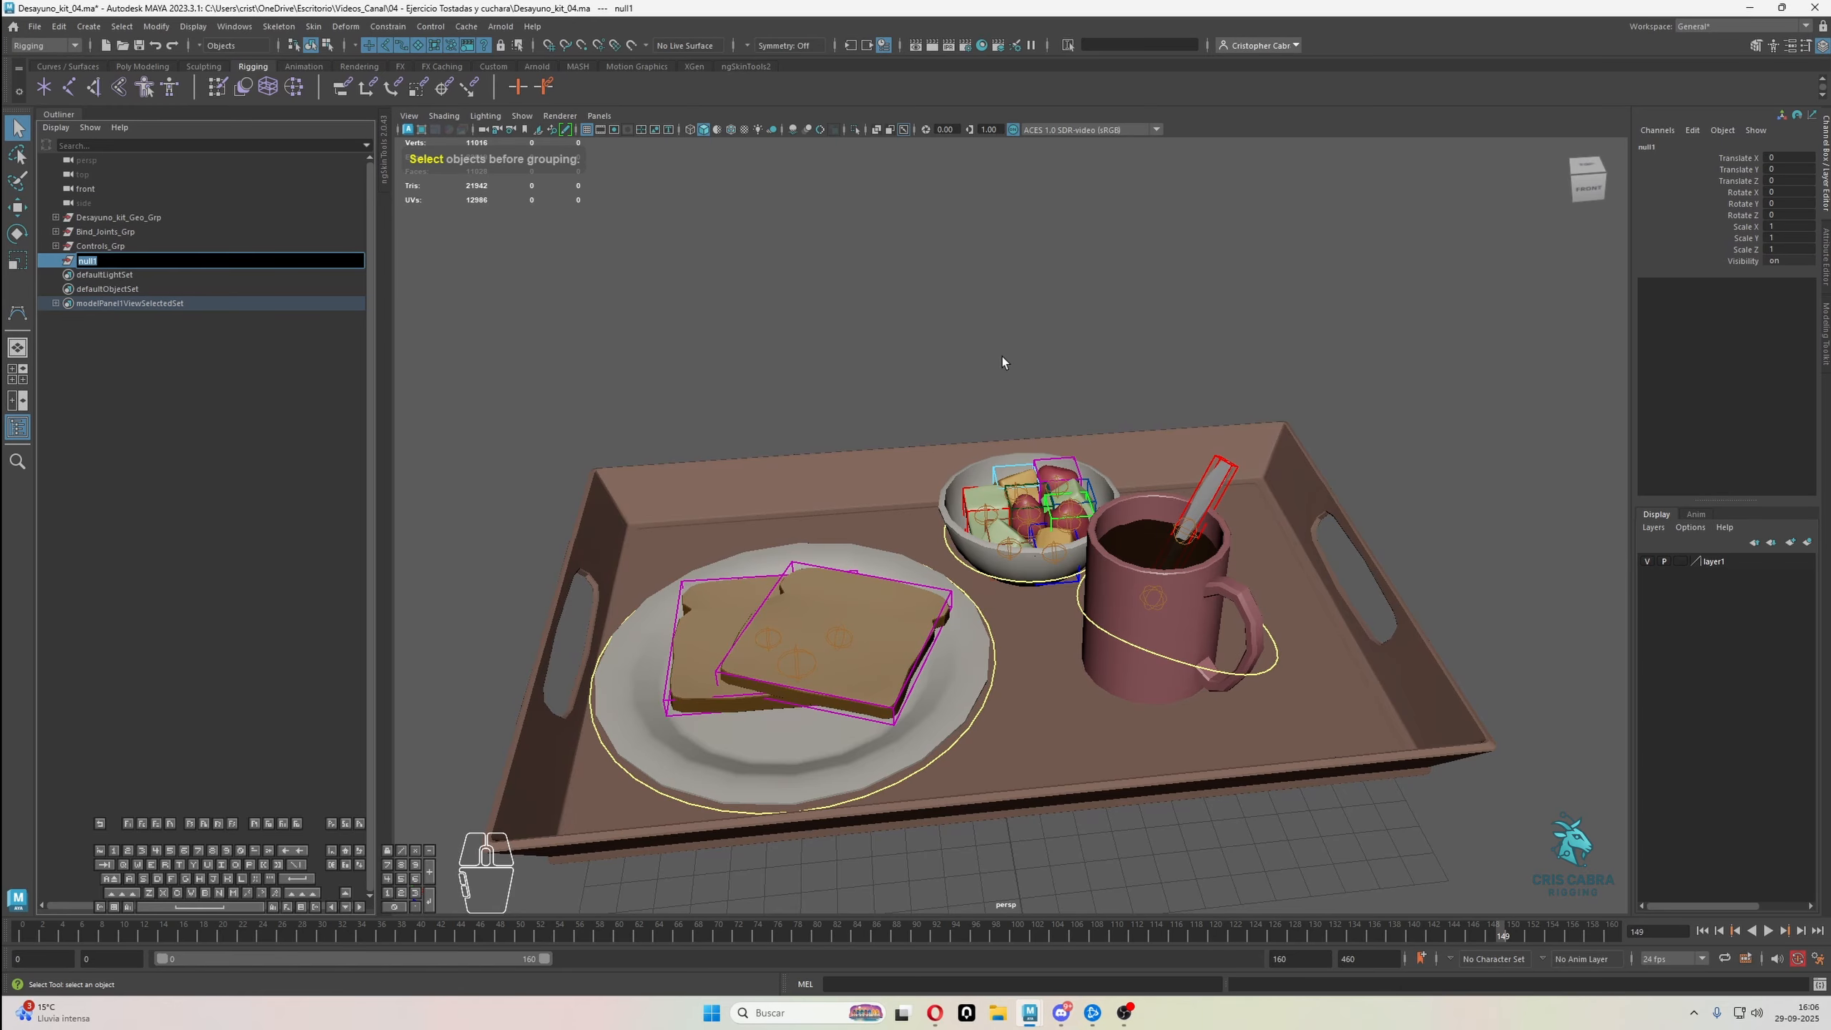
type("D")
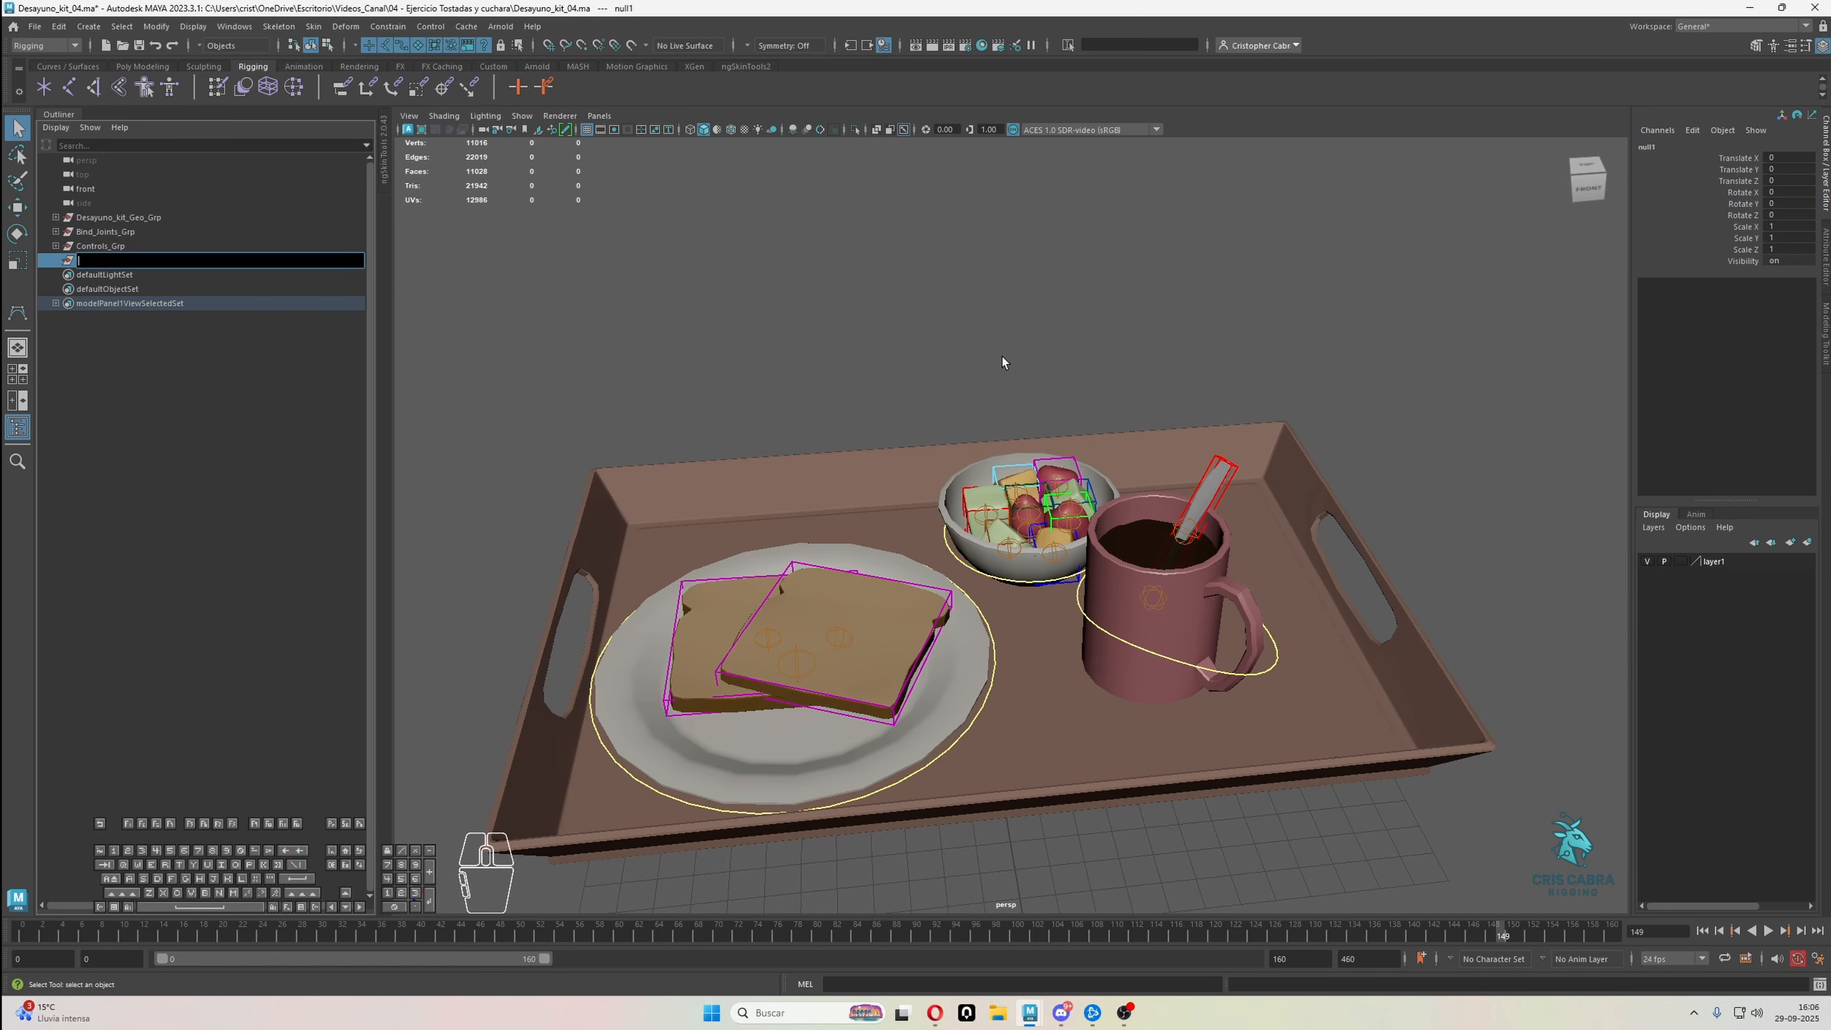
type("ban")
key("BackSpace")
type("Bandeja_Desayun_Rig_Grp")
key("Return")
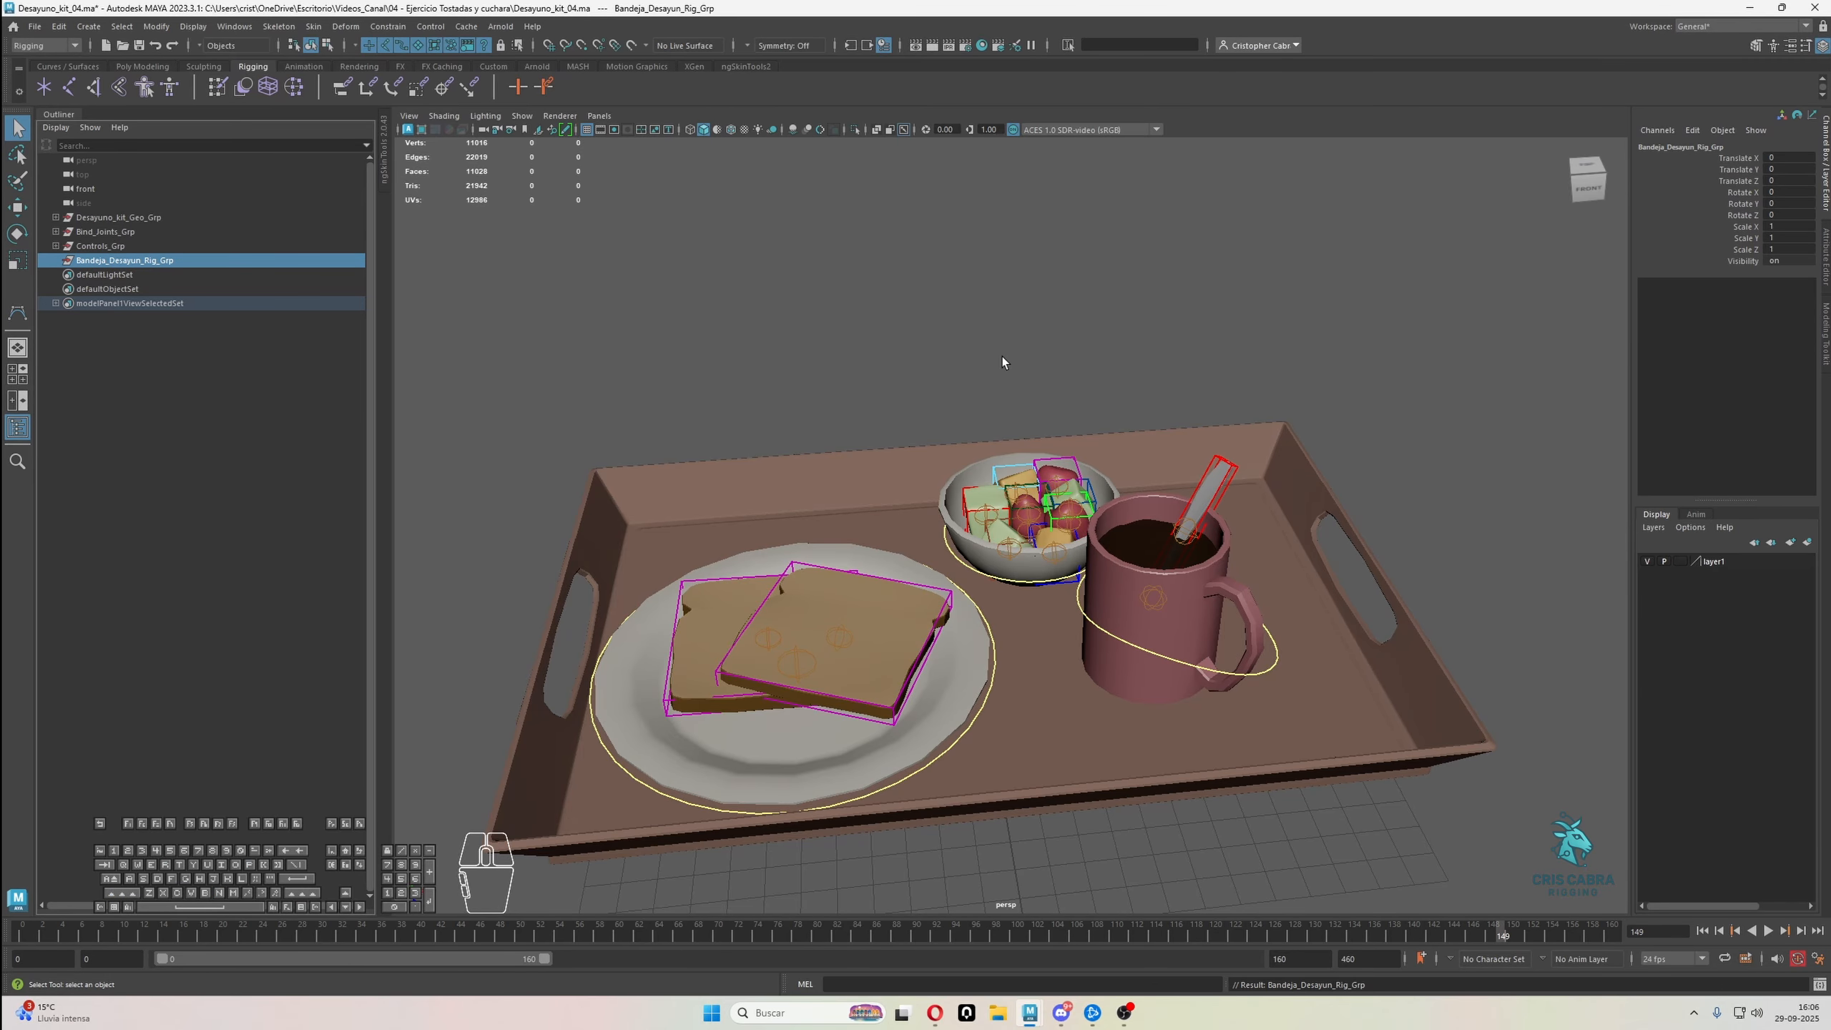
Parent Desayuno_kit_Geo_Grp, Bind_Joints_Grp and Controls_Grp under Bandeja_Desayun_Rig_Grp
left_click_drag(123, 217, 122, 263)
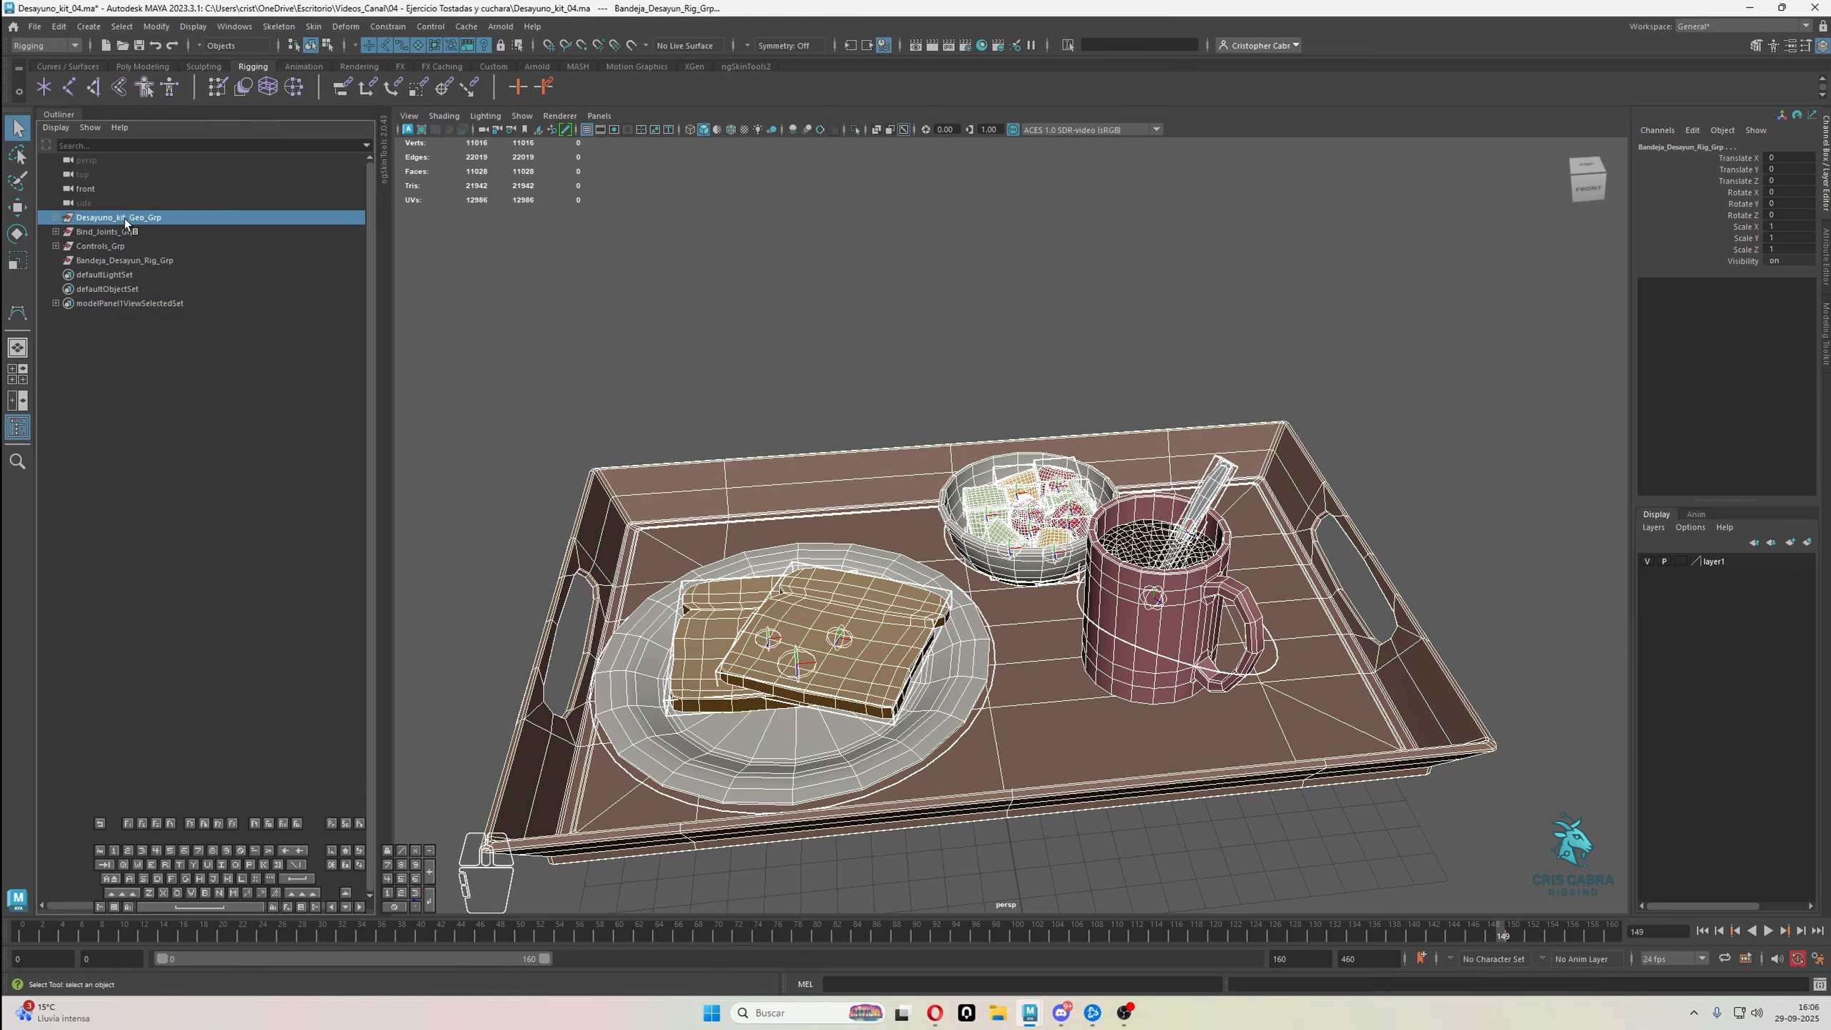
left_click(122, 261, "ctrl")
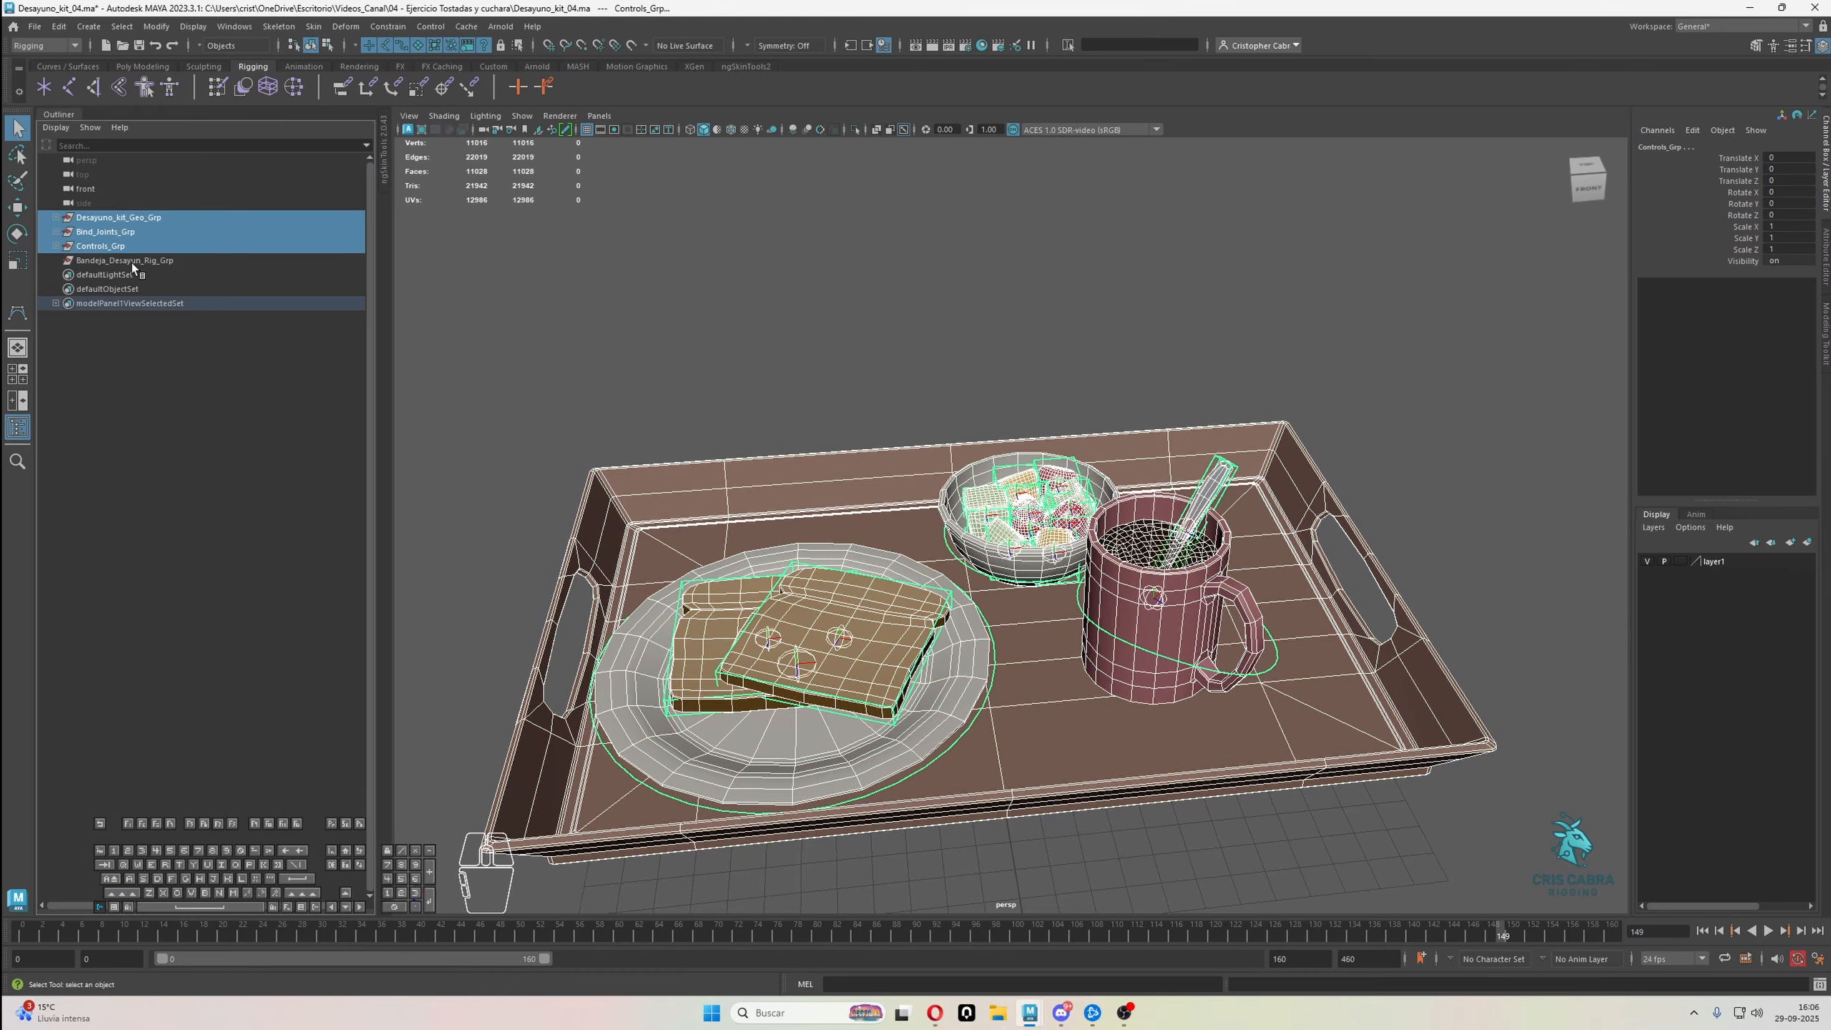
left_click(132, 263, "ctrl")
key("p")
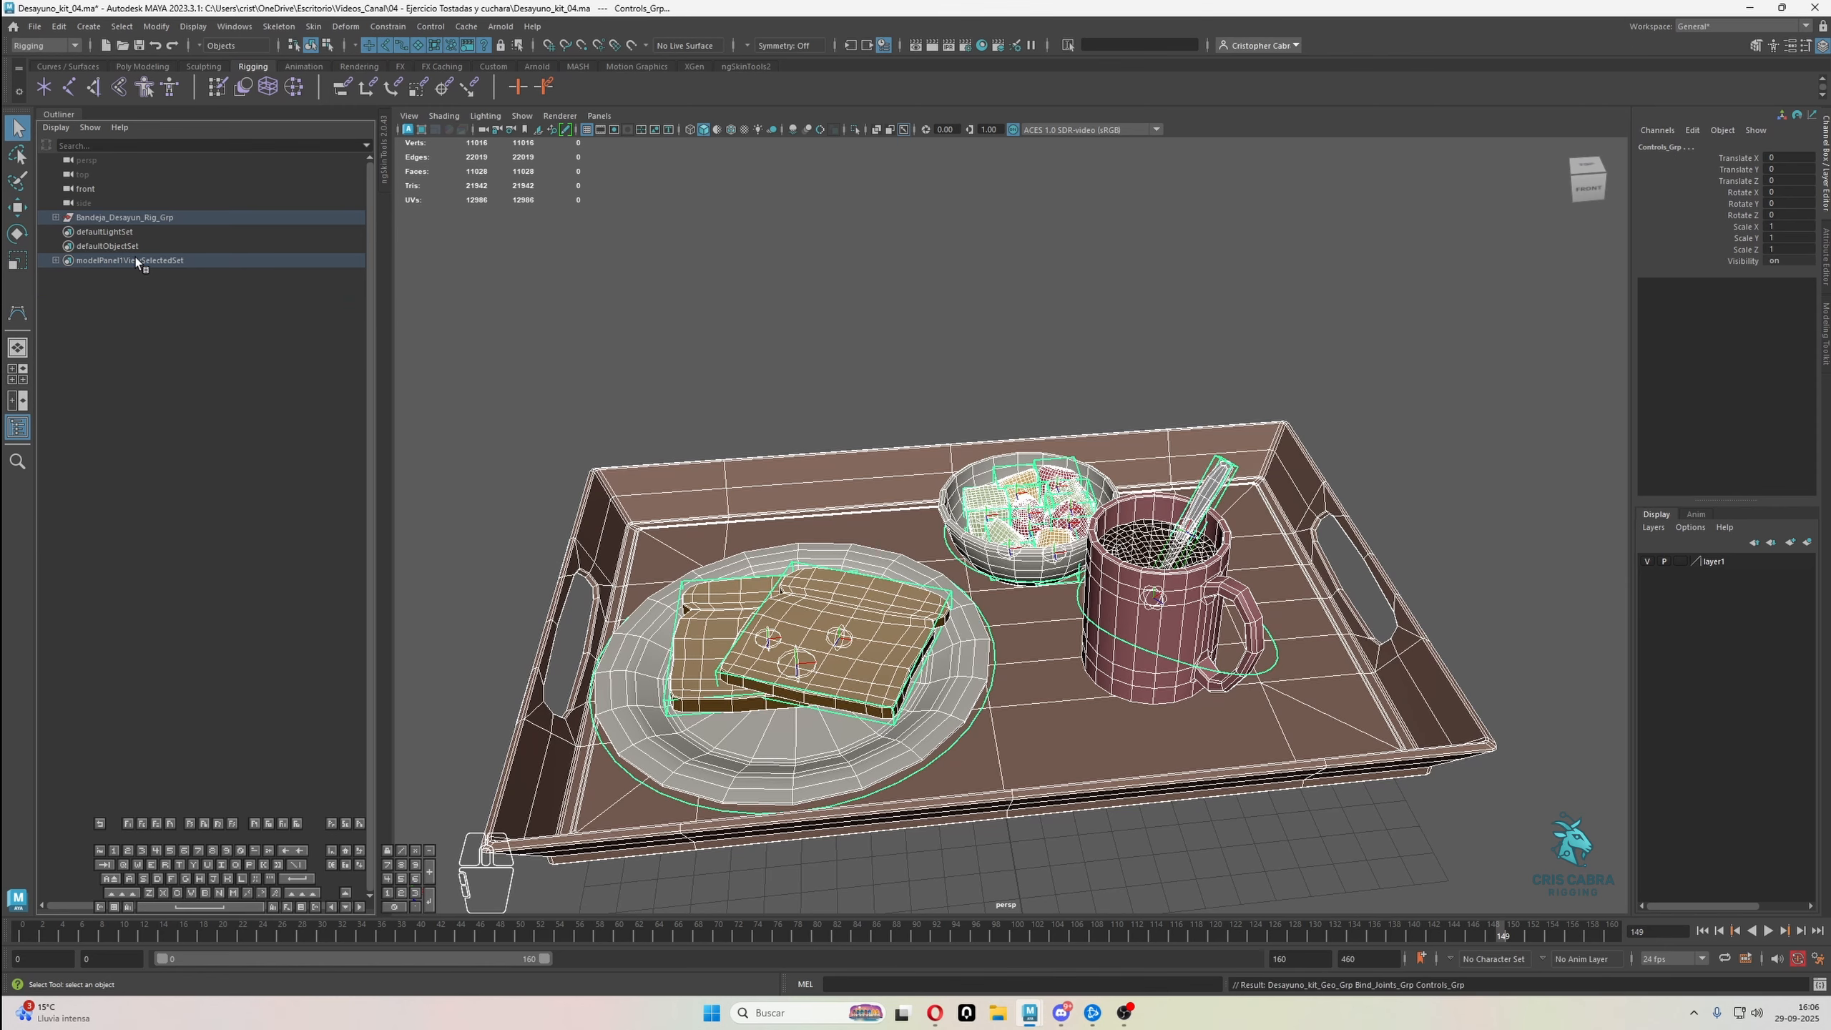
Expand Bandeja_Desayun_Rig_Grp and open the Drawing Overrides attributes of Desayuno_kit_Geo_Grp
left_click(56, 217)
left_click(126, 232)
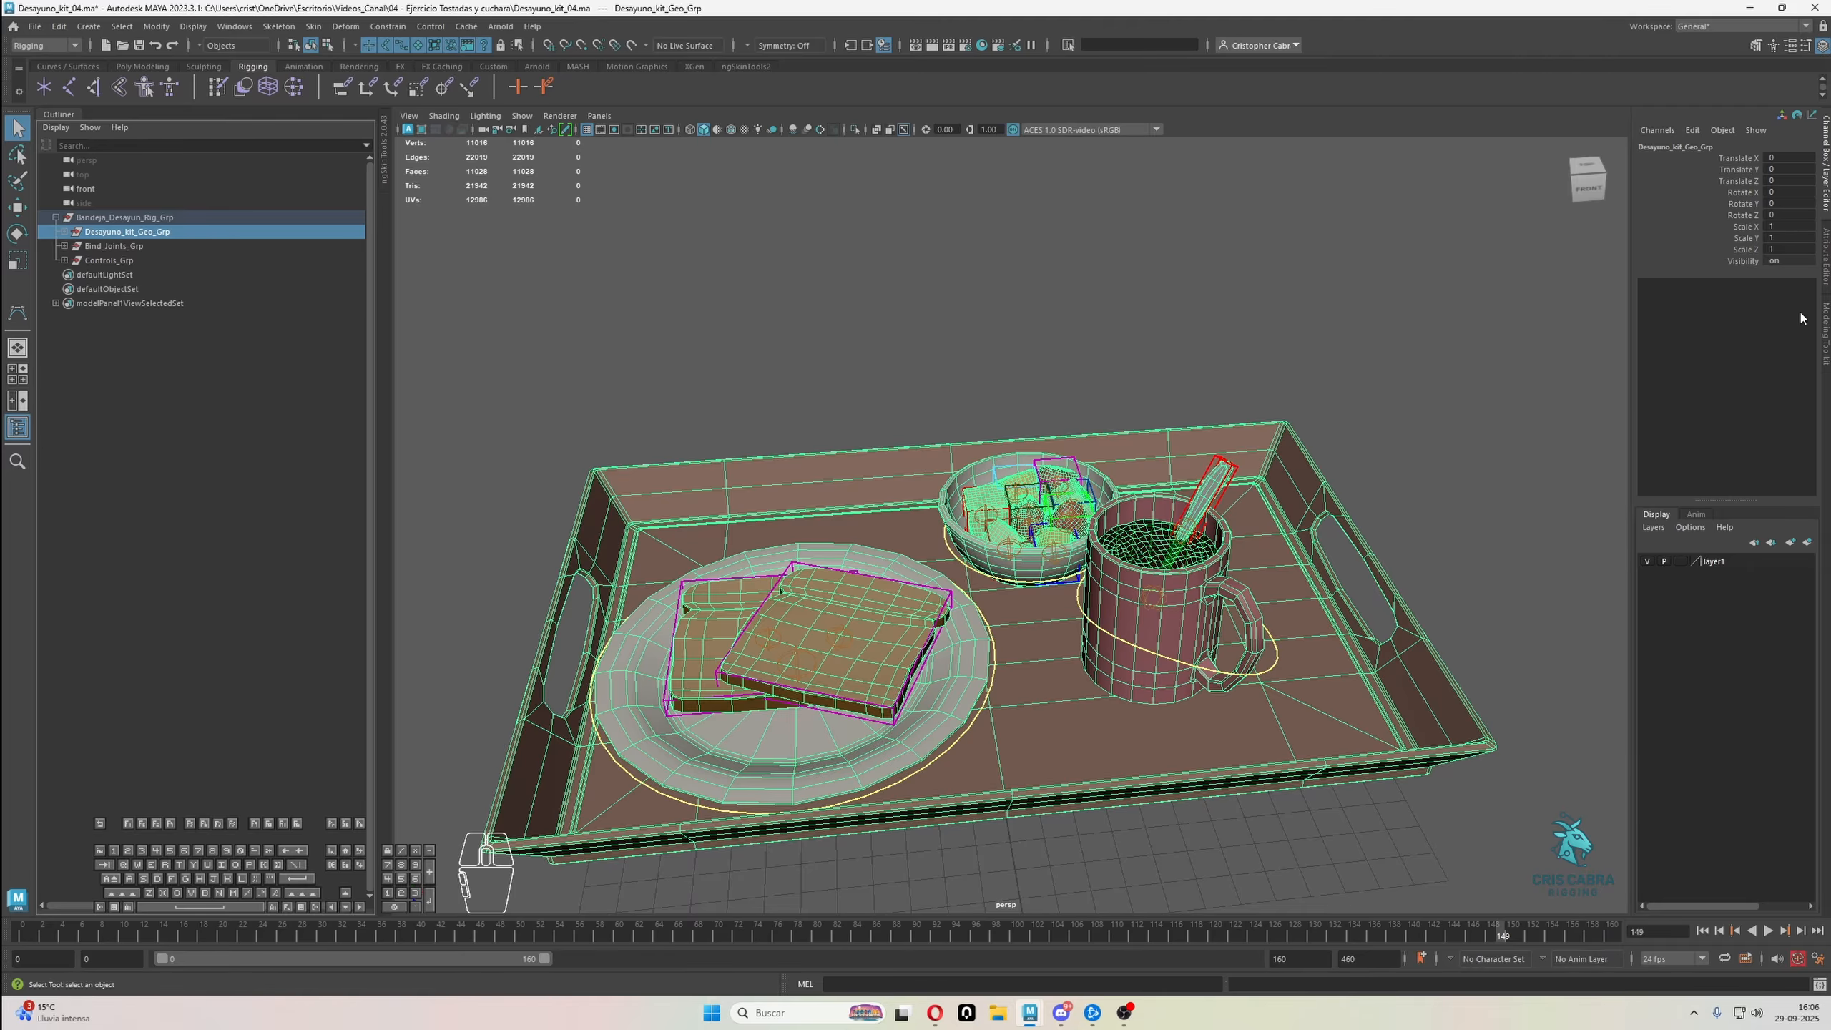
left_click(1826, 268)
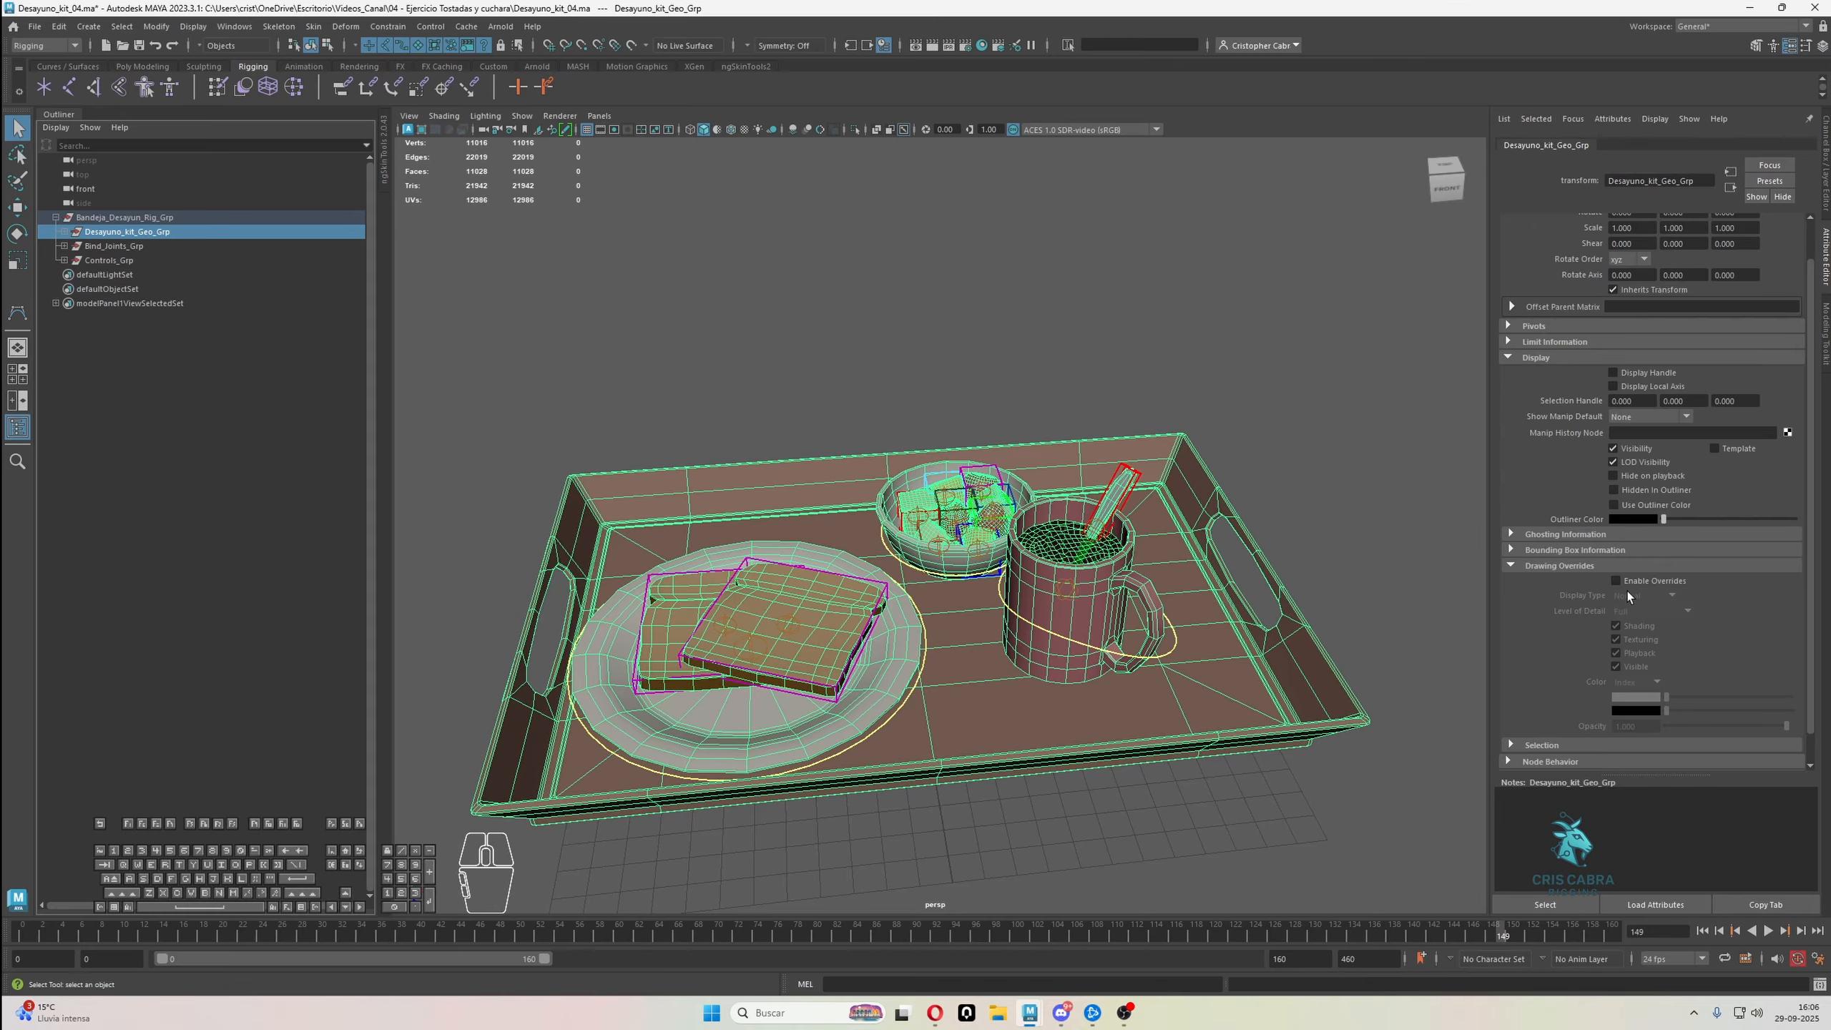
scroll(1659, 606, "down", 2)
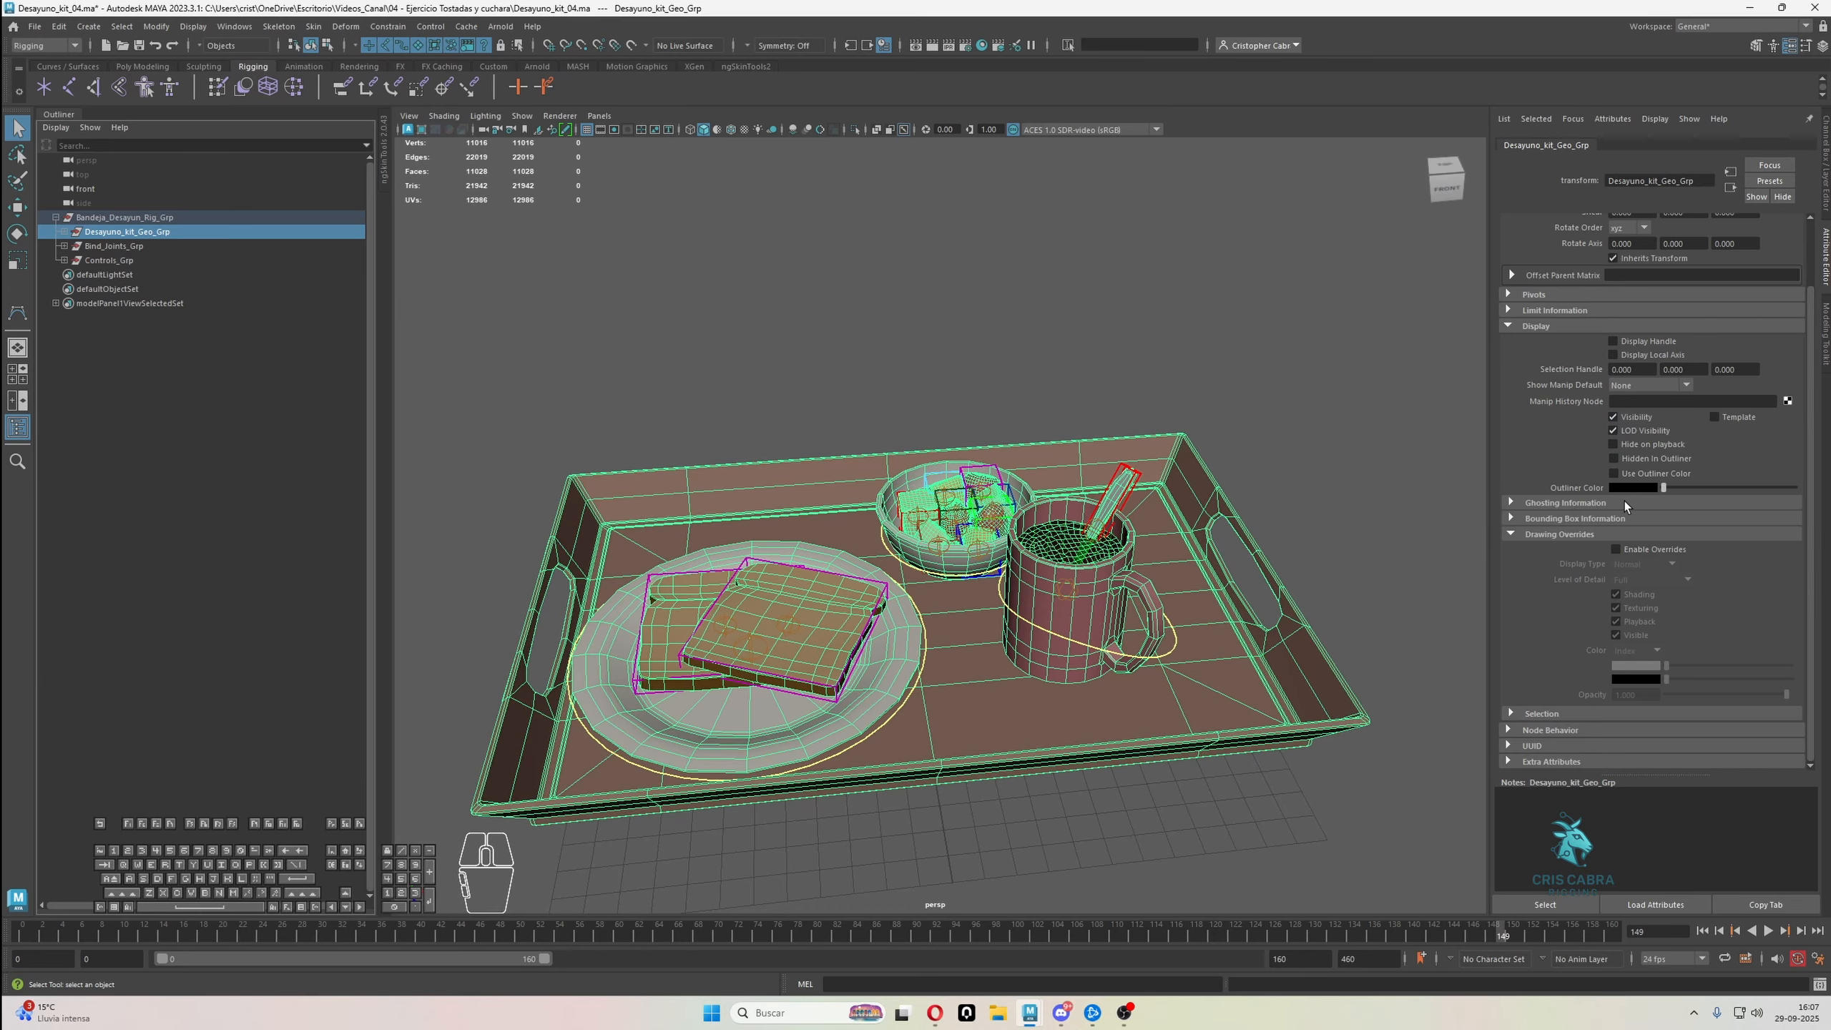
Enable drawing overrides on Desayuno_kit_Geo_Grp and set its Display Type to Reference
left_click(1616, 549)
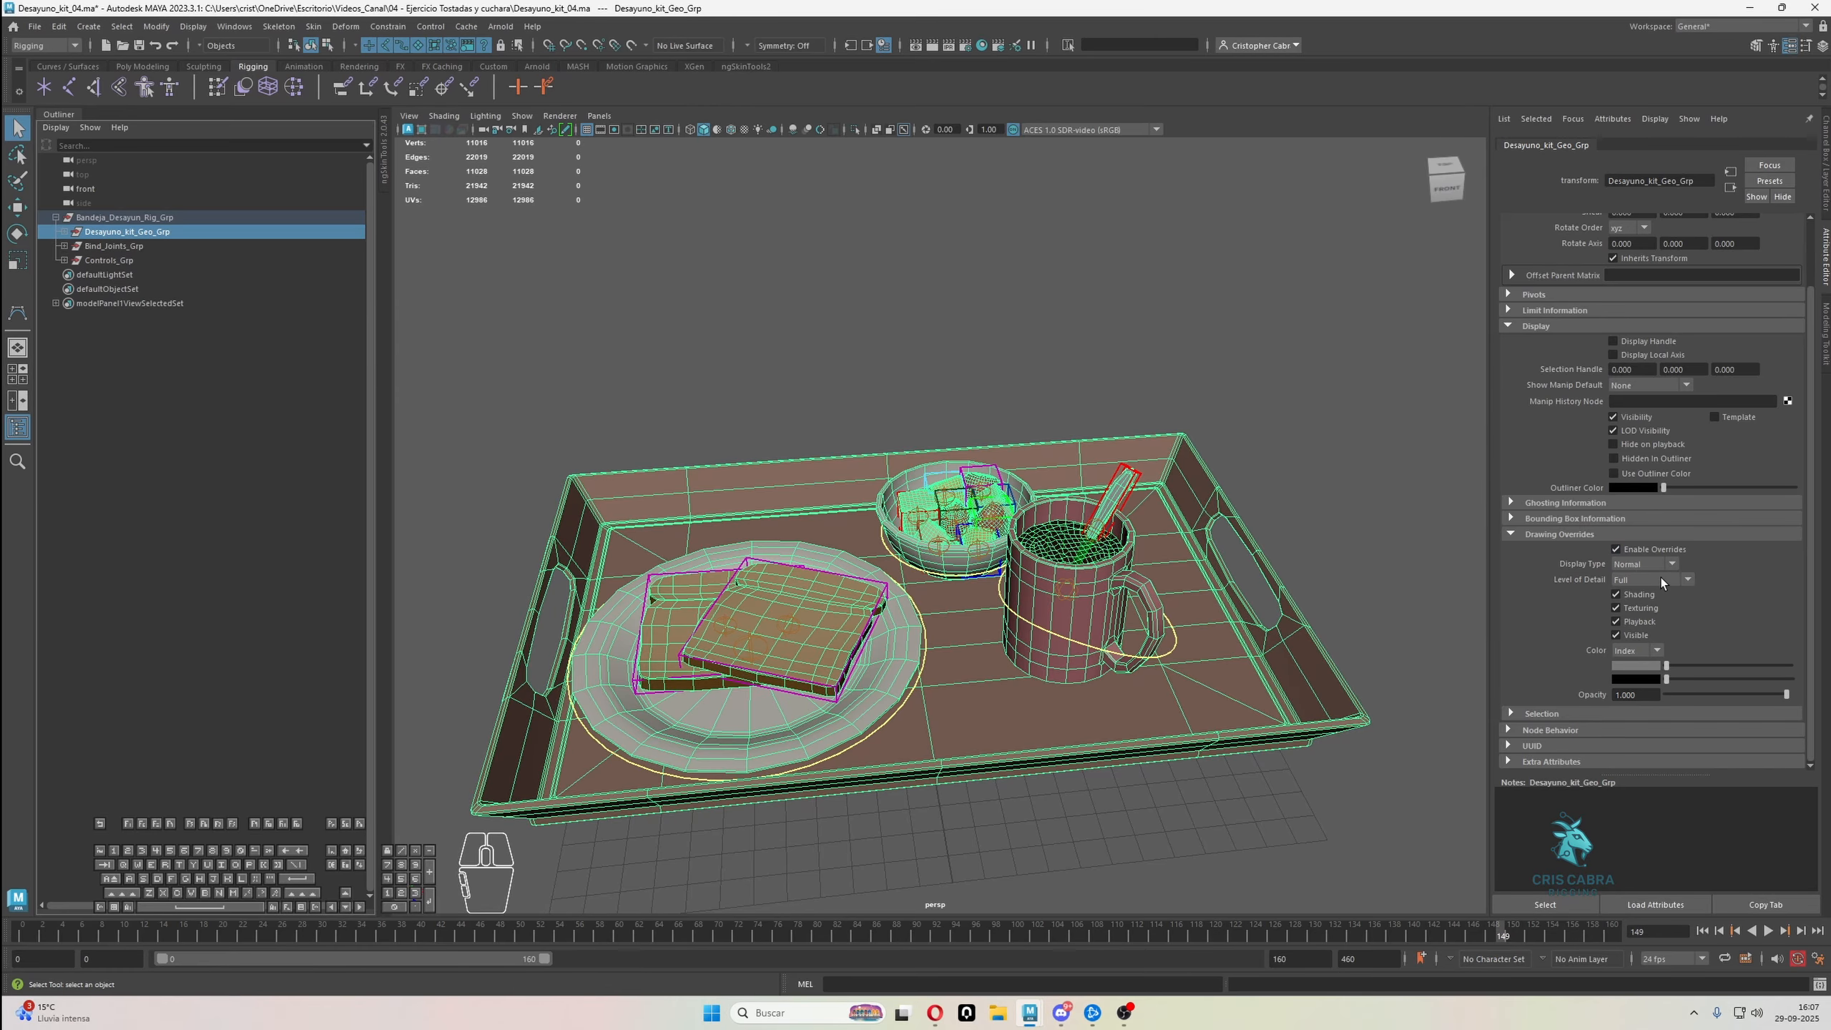
left_click(1625, 566)
left_click(1635, 608)
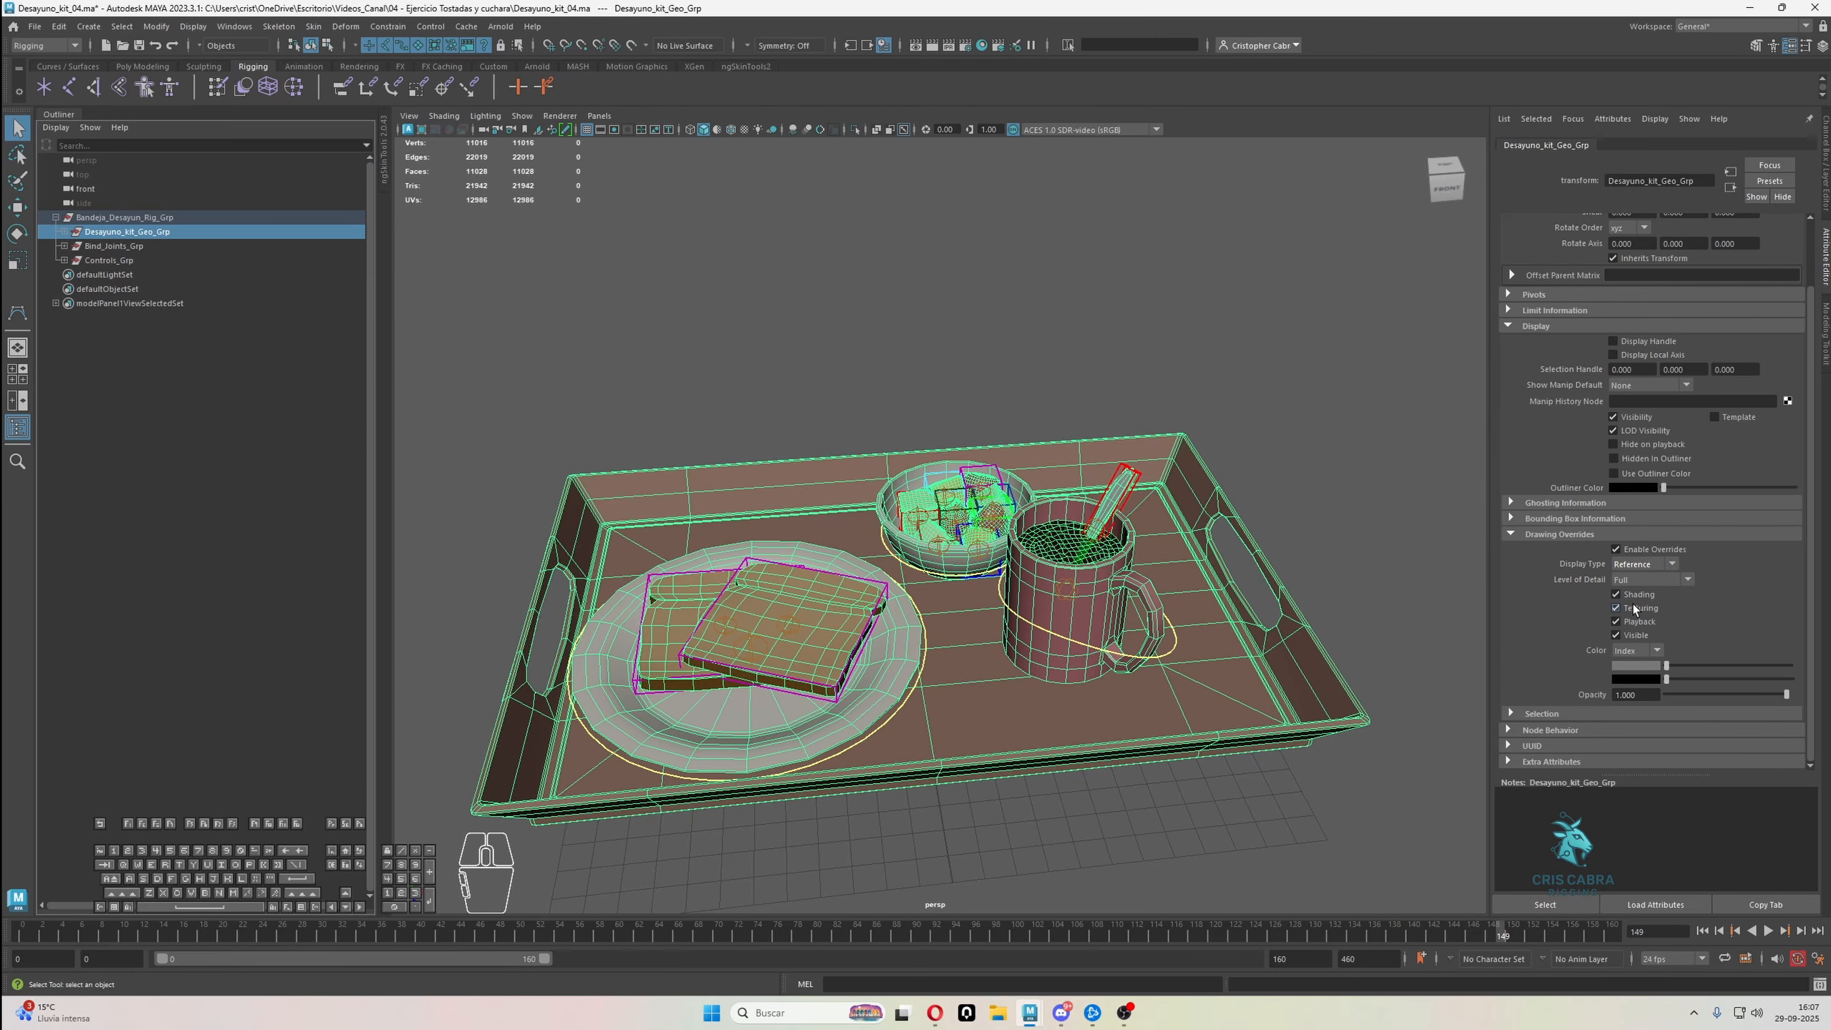
left_click(1272, 323)
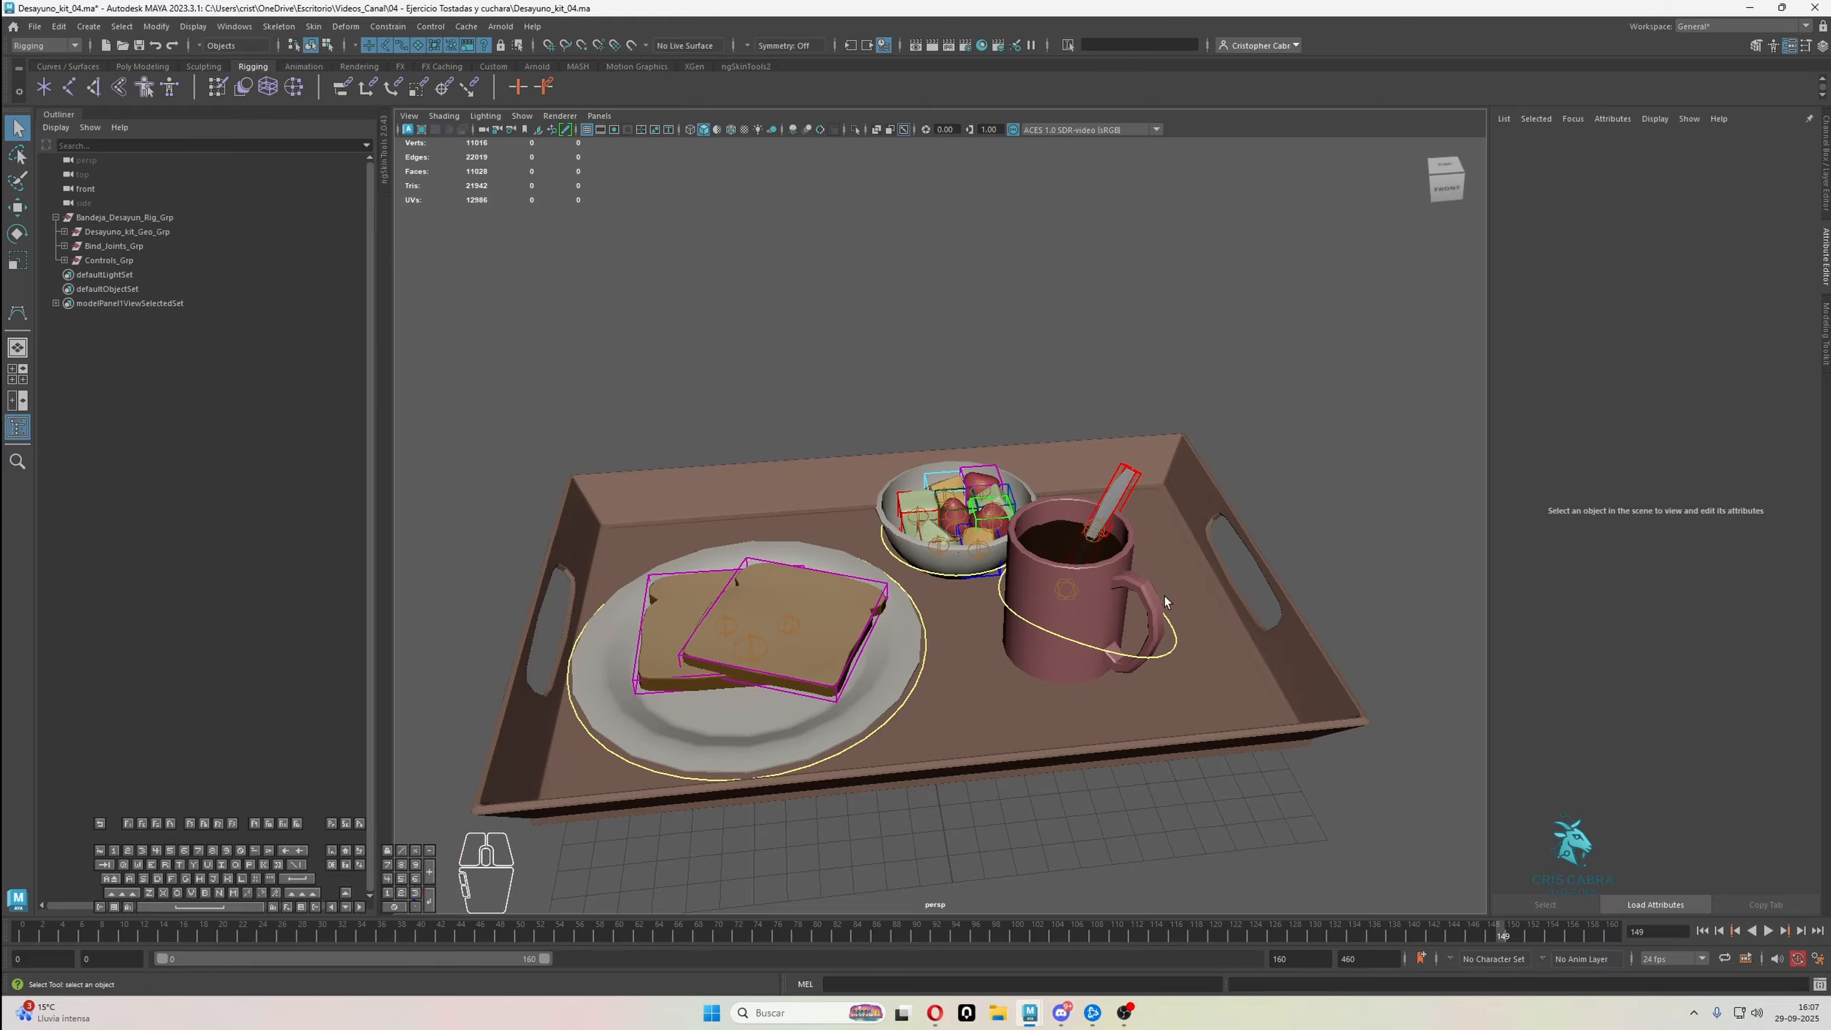
Check the display layers and the channel values of Bind_Joints_Grp
left_click_drag(1238, 721, 1283, 824)
left_click(1827, 334)
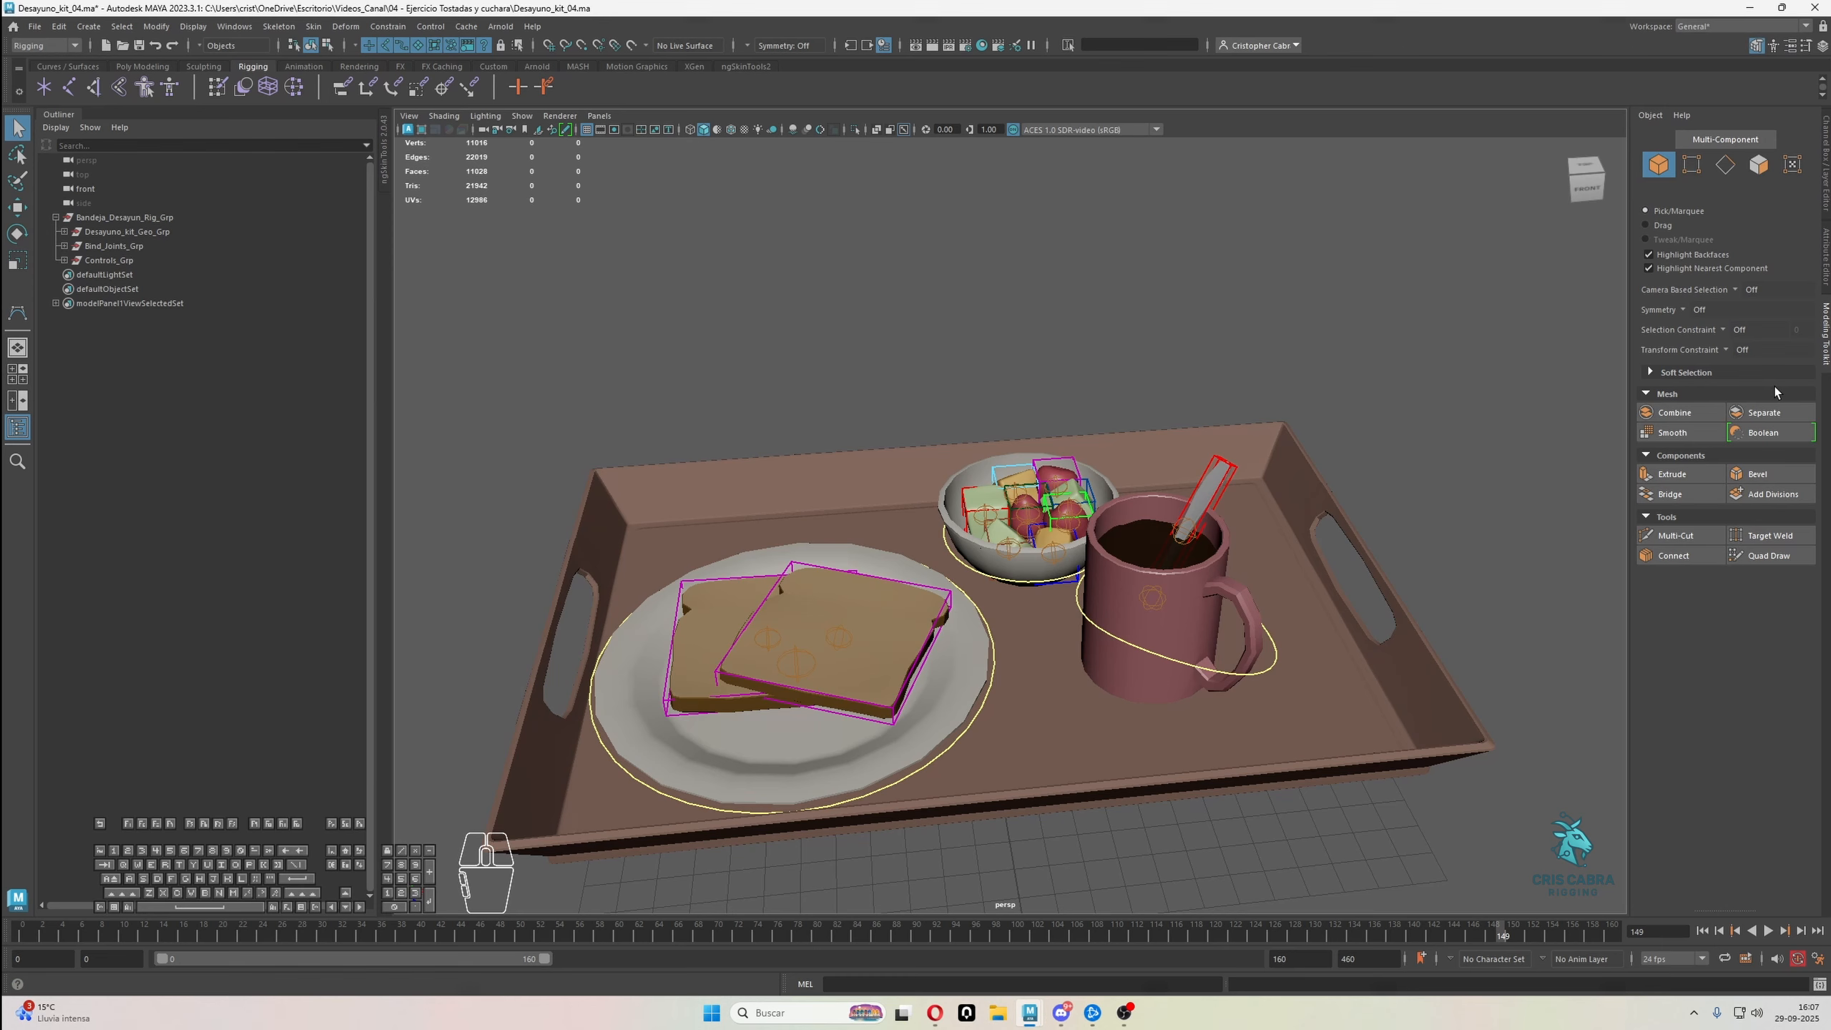
left_click(1826, 196)
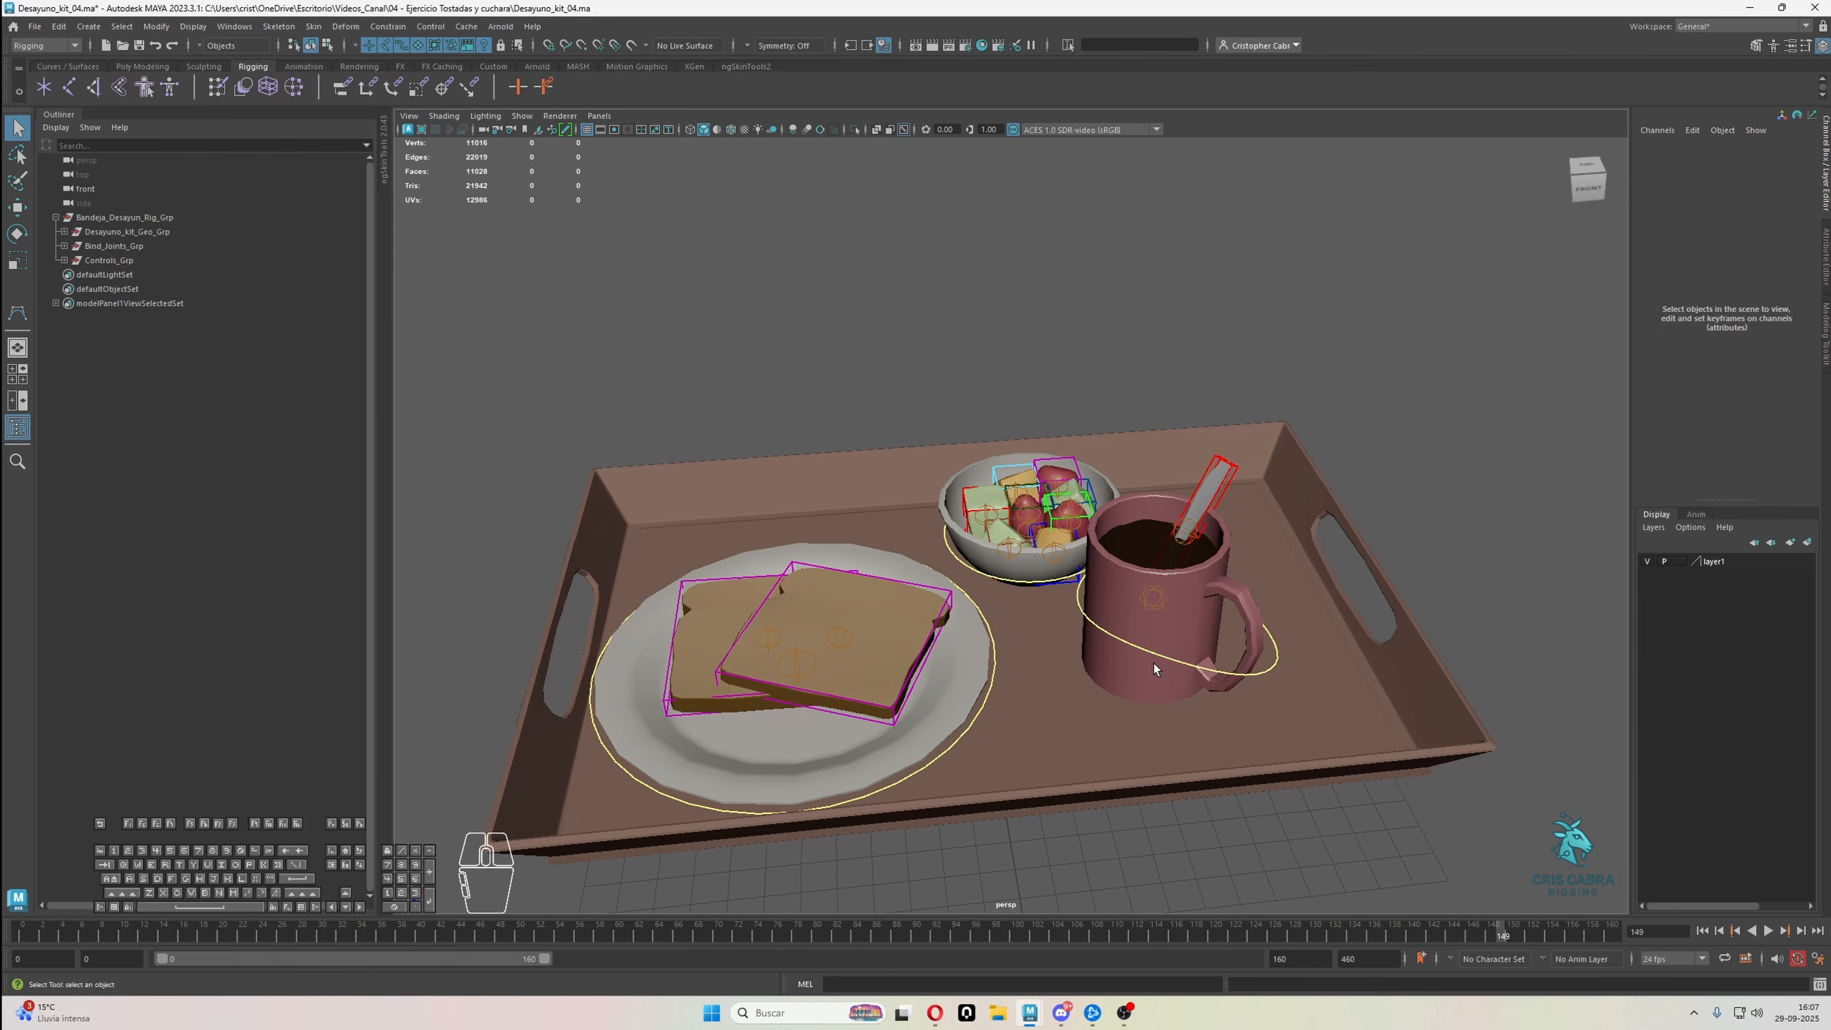
left_click(115, 247)
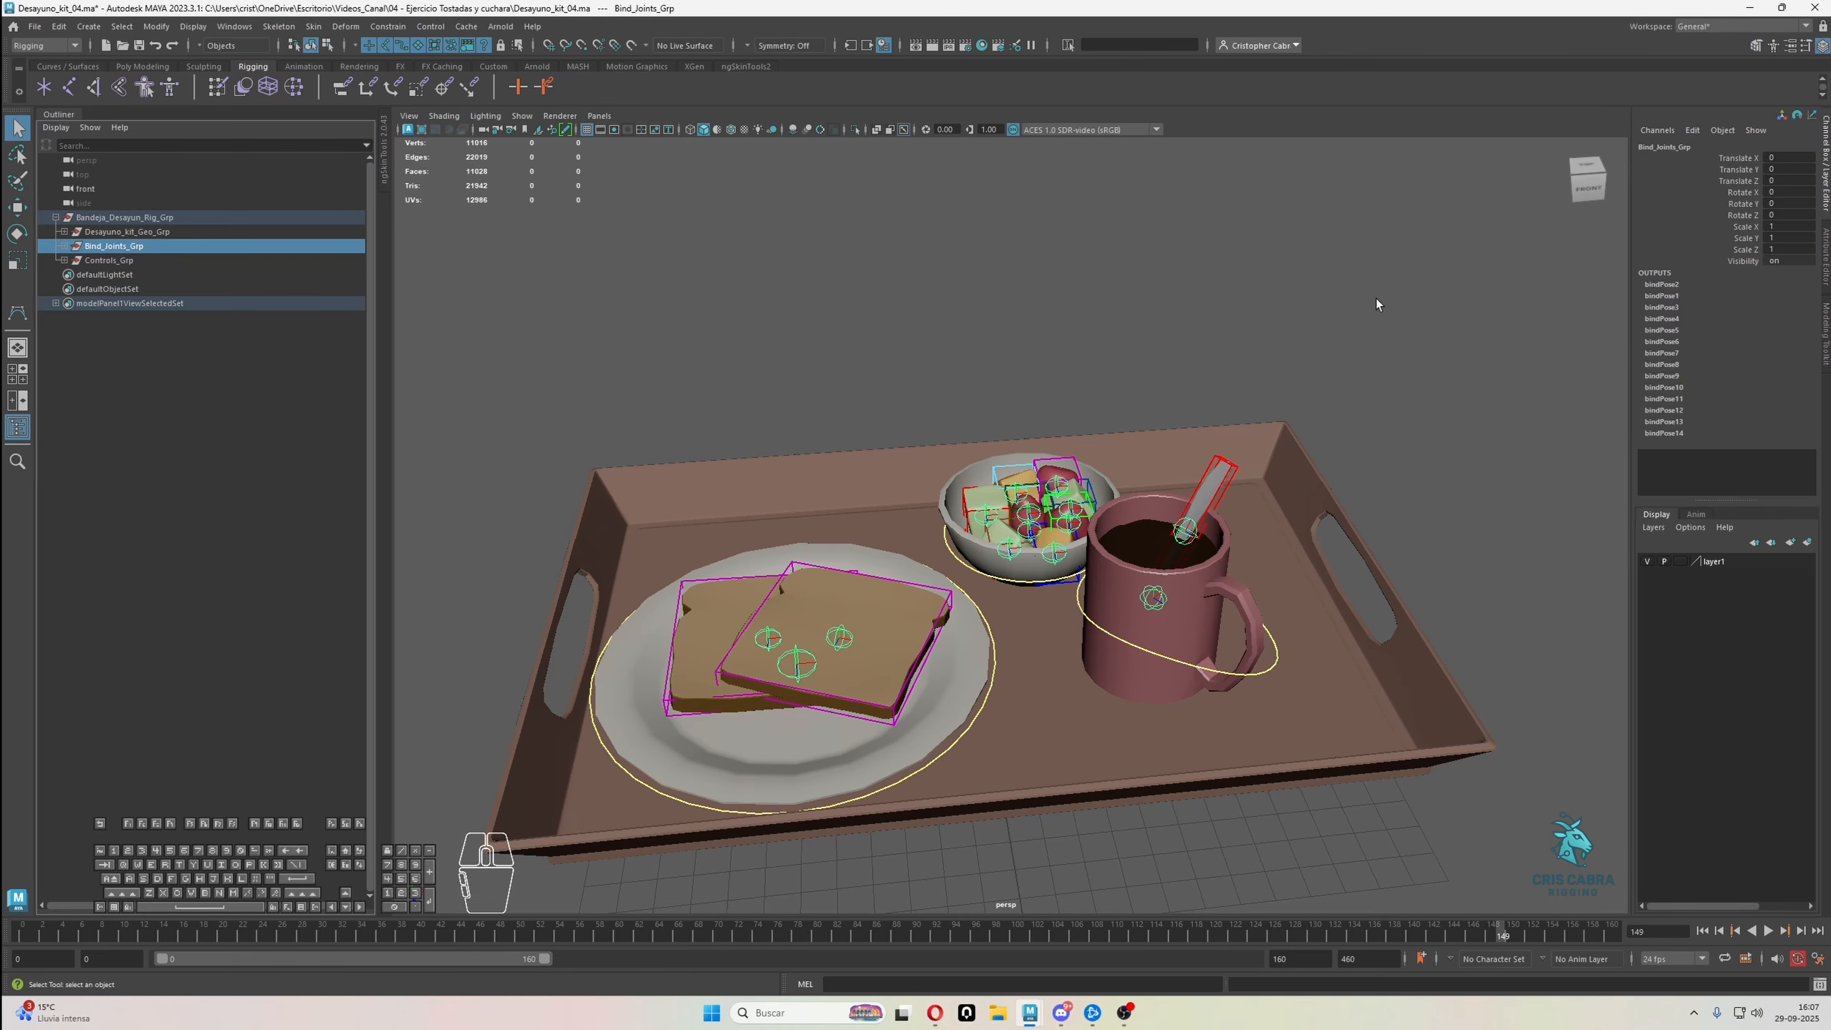
Return Desayuno_kit_Geo_Grp's Display Type to Normal and test-select the tray mesh
left_click(155, 232)
left_click(1825, 273)
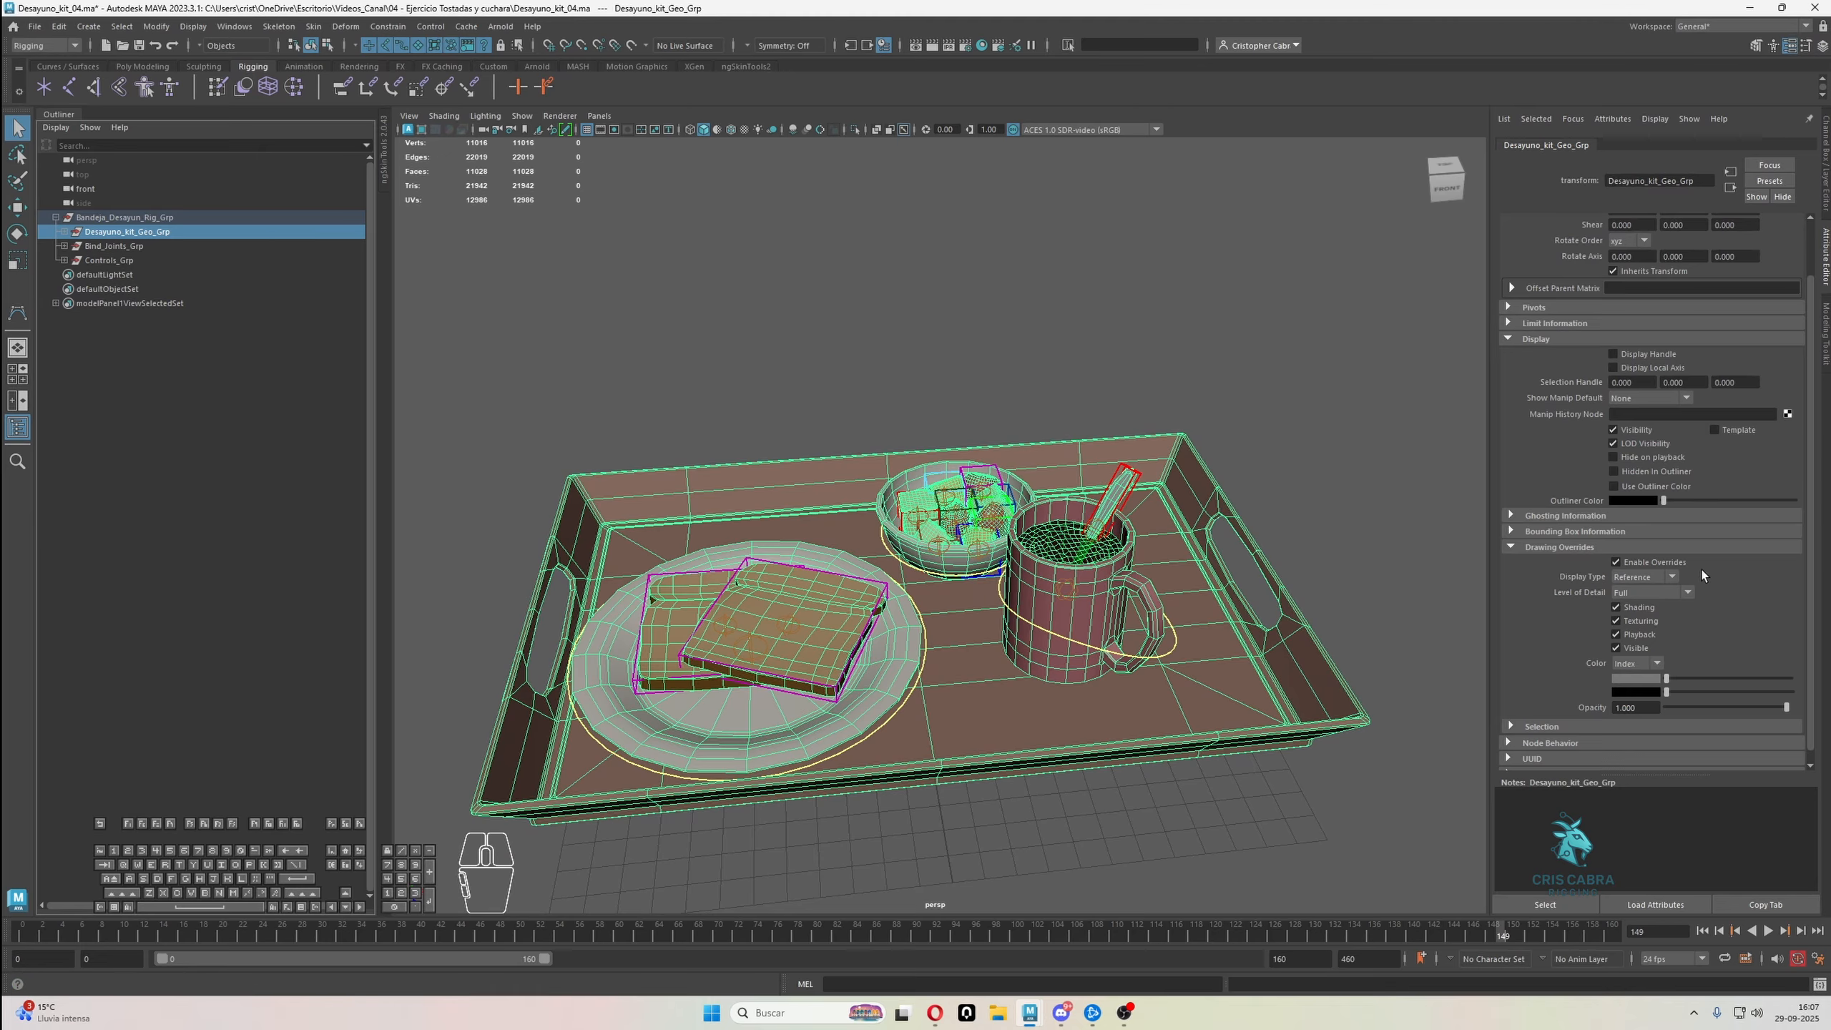
left_click(1662, 579)
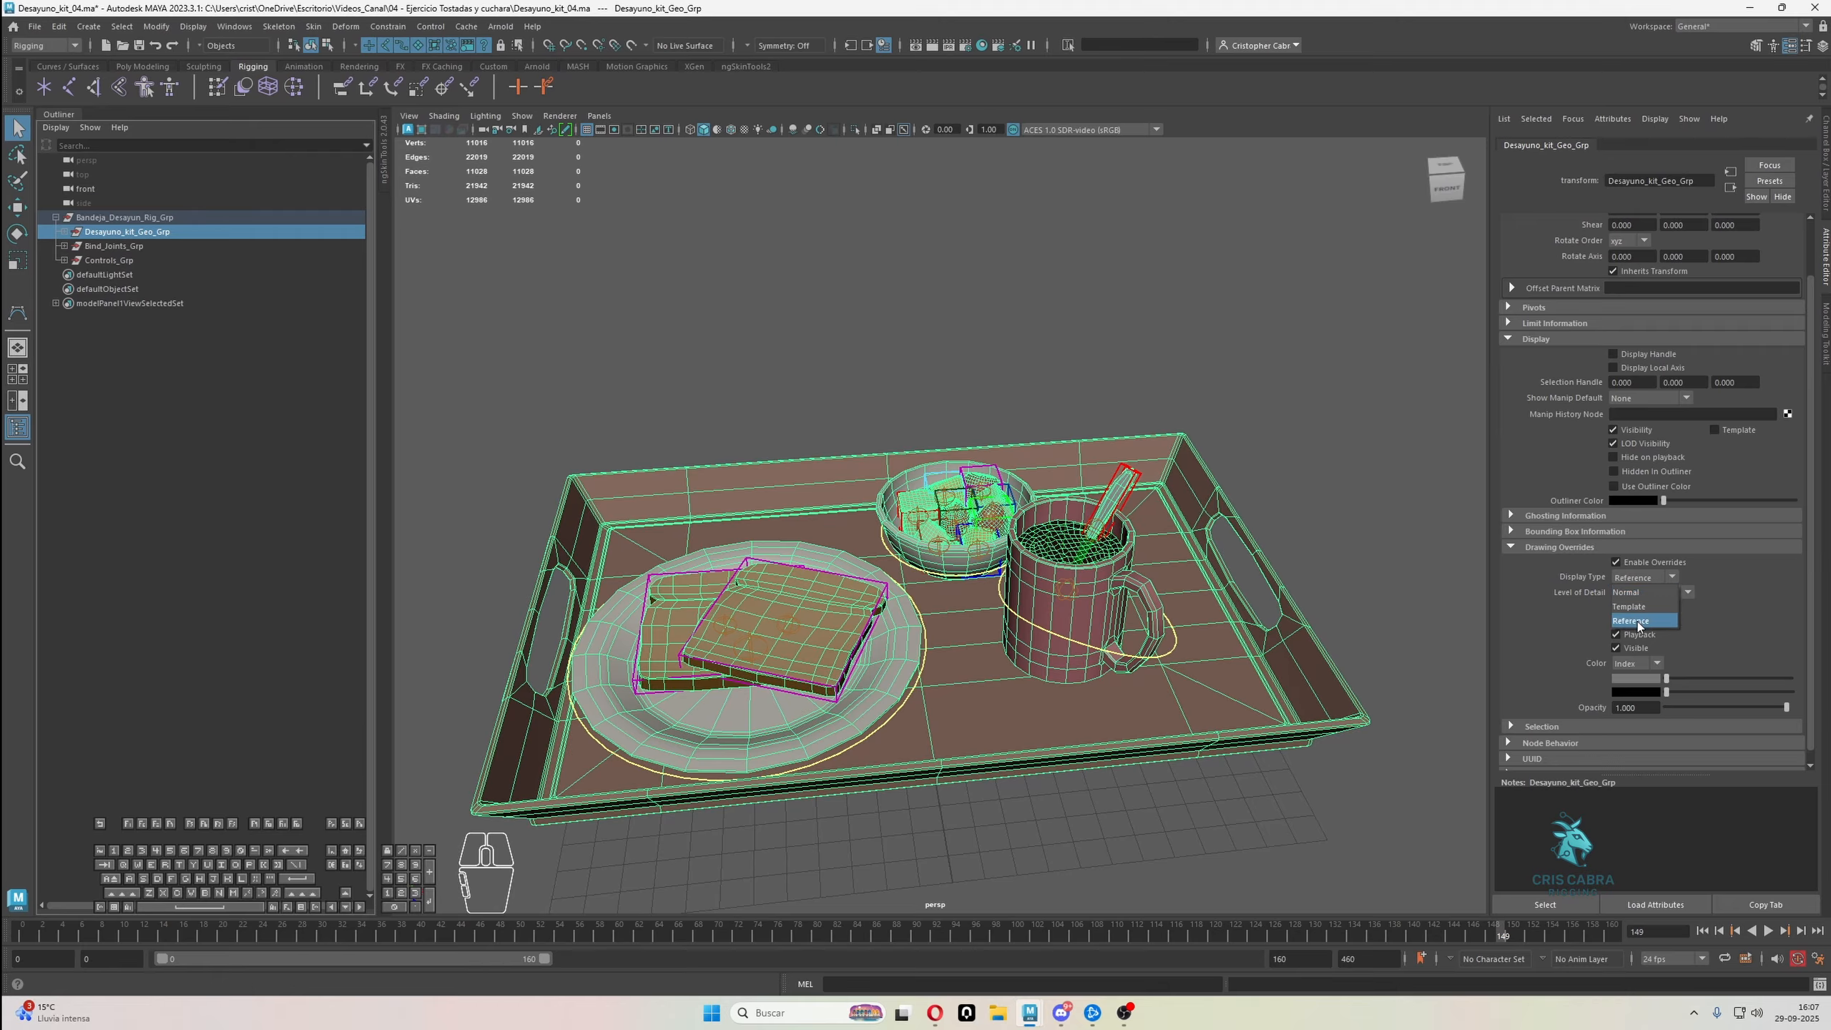
left_click(1631, 593)
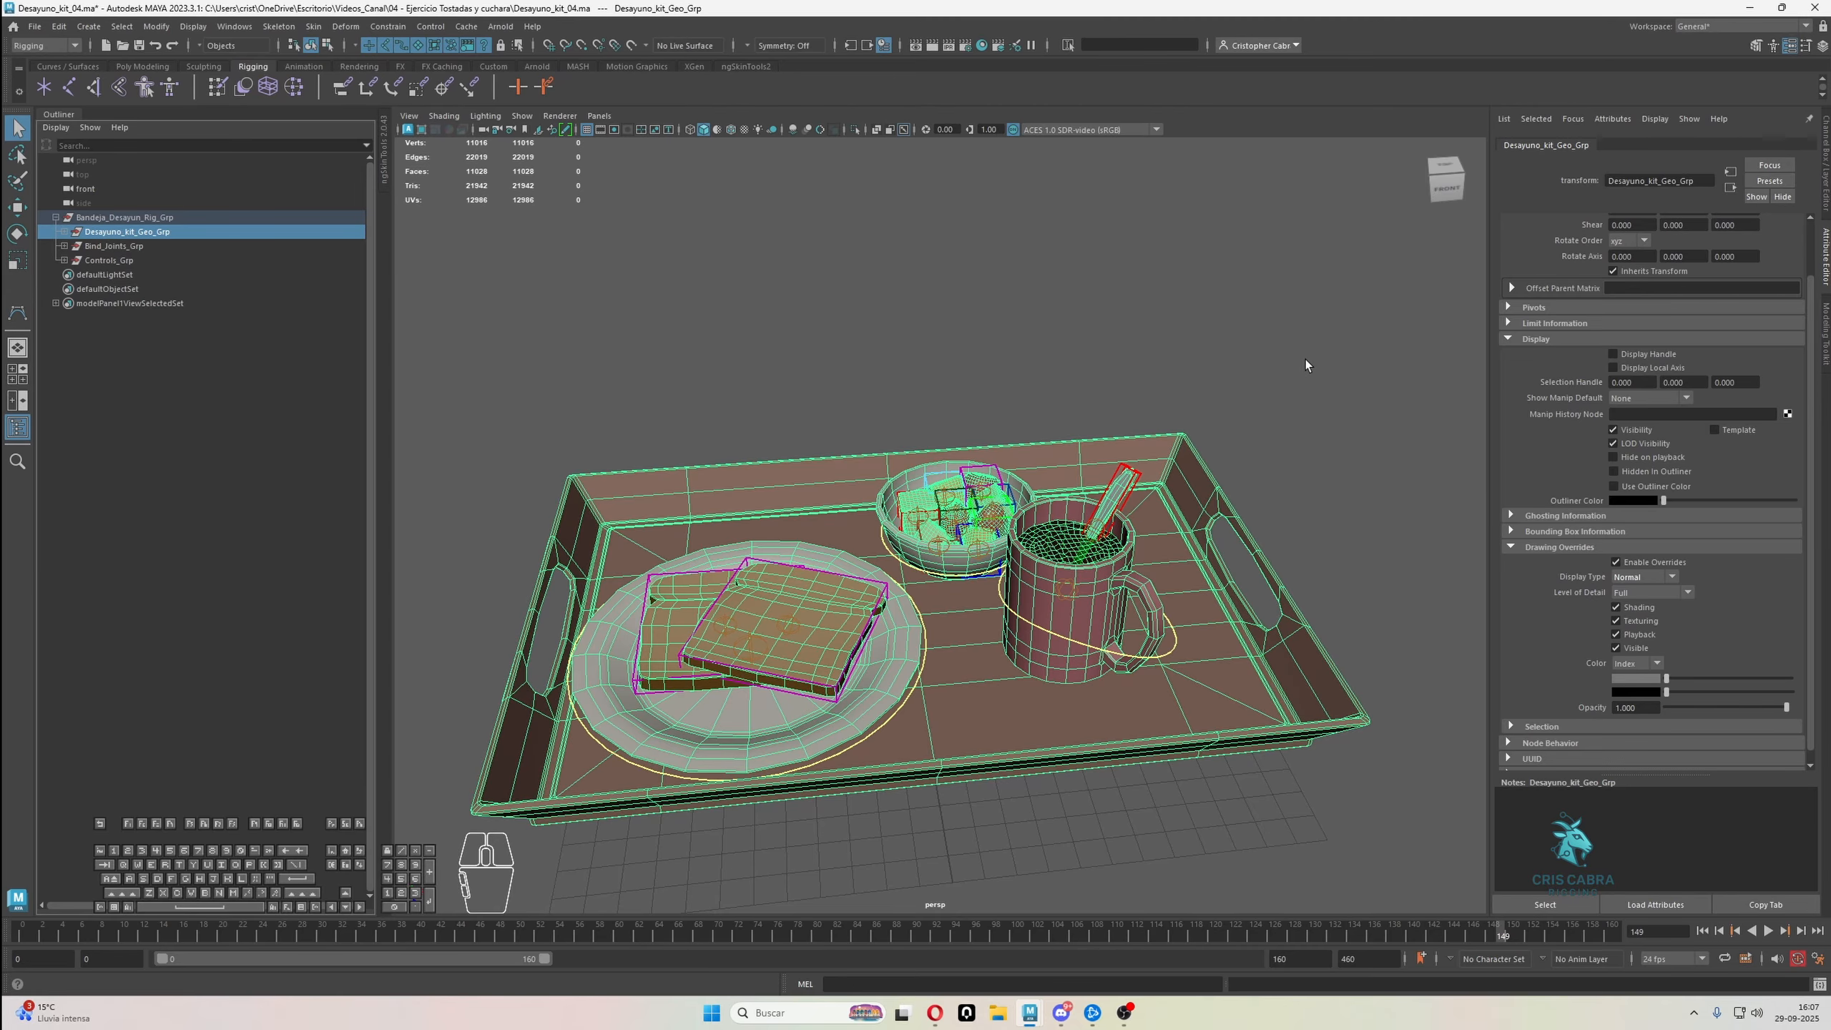
left_click(1228, 476)
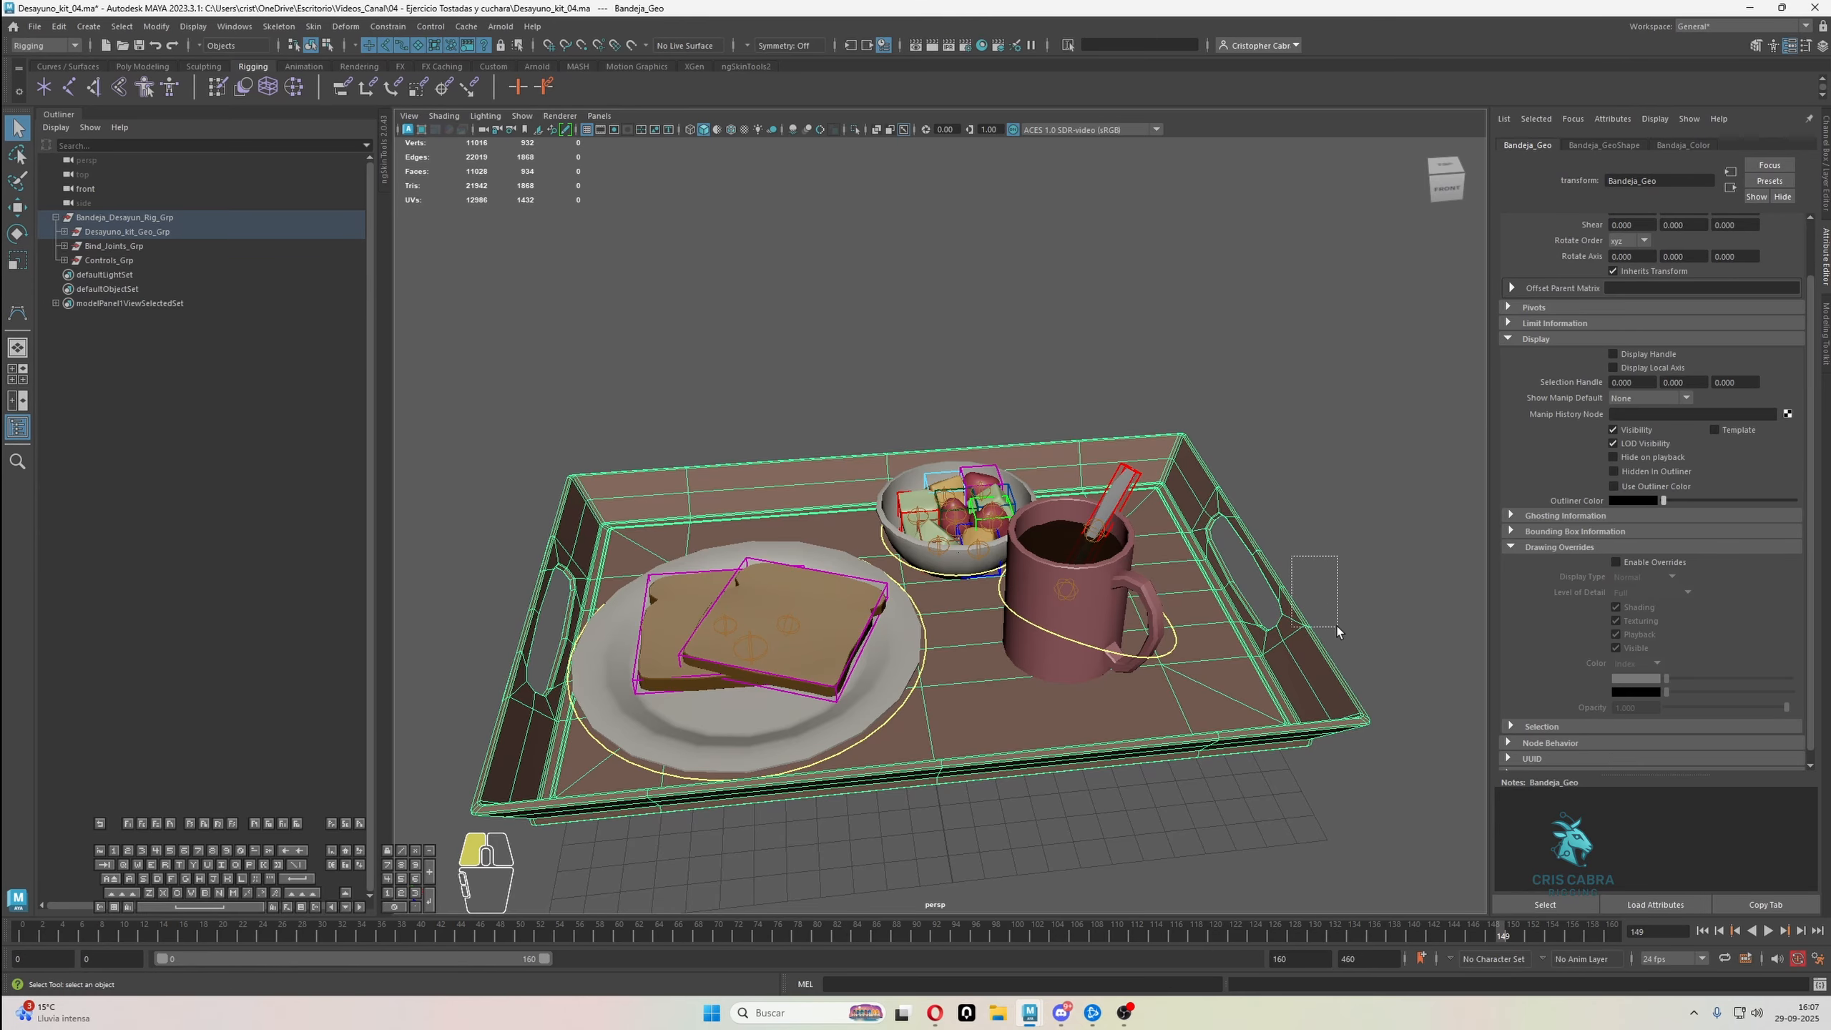
left_click_drag(1336, 627, 1337, 627)
Switch Desayuno_kit_Geo_Grp's Display Type to Reference and test a selection across the whole tray set
left_click(92, 246)
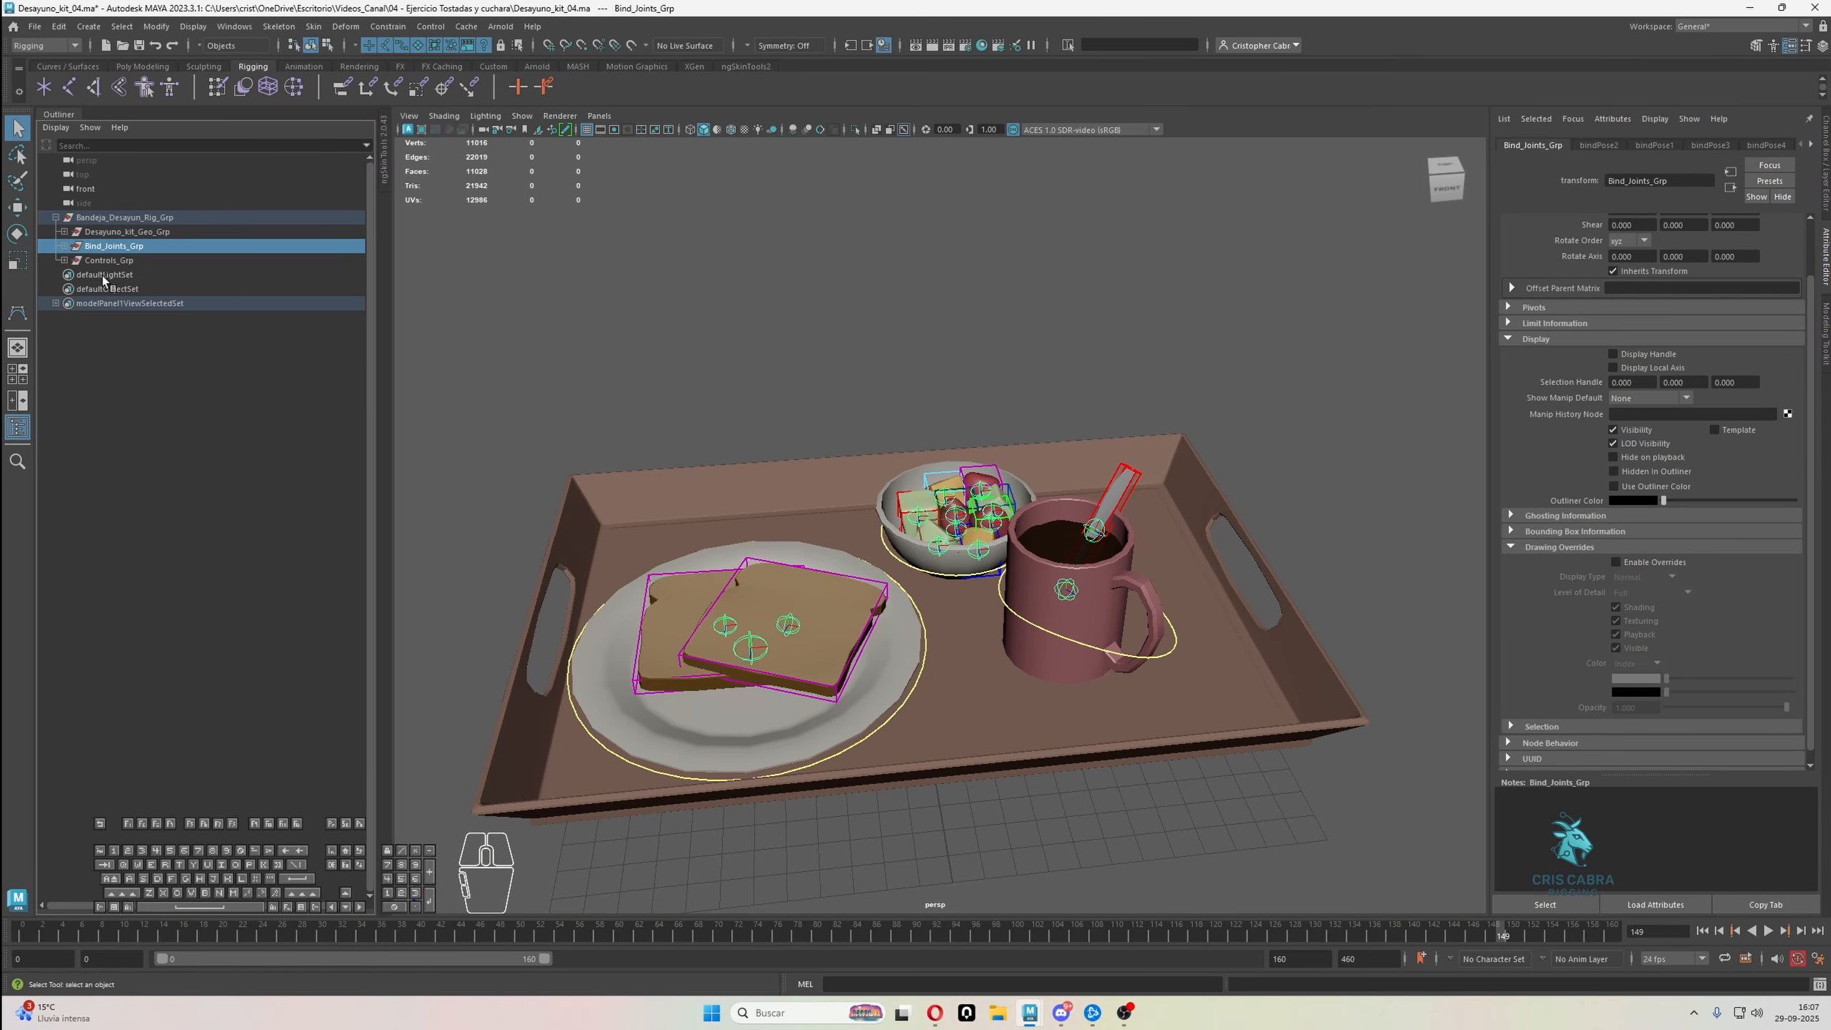
left_click(193, 232)
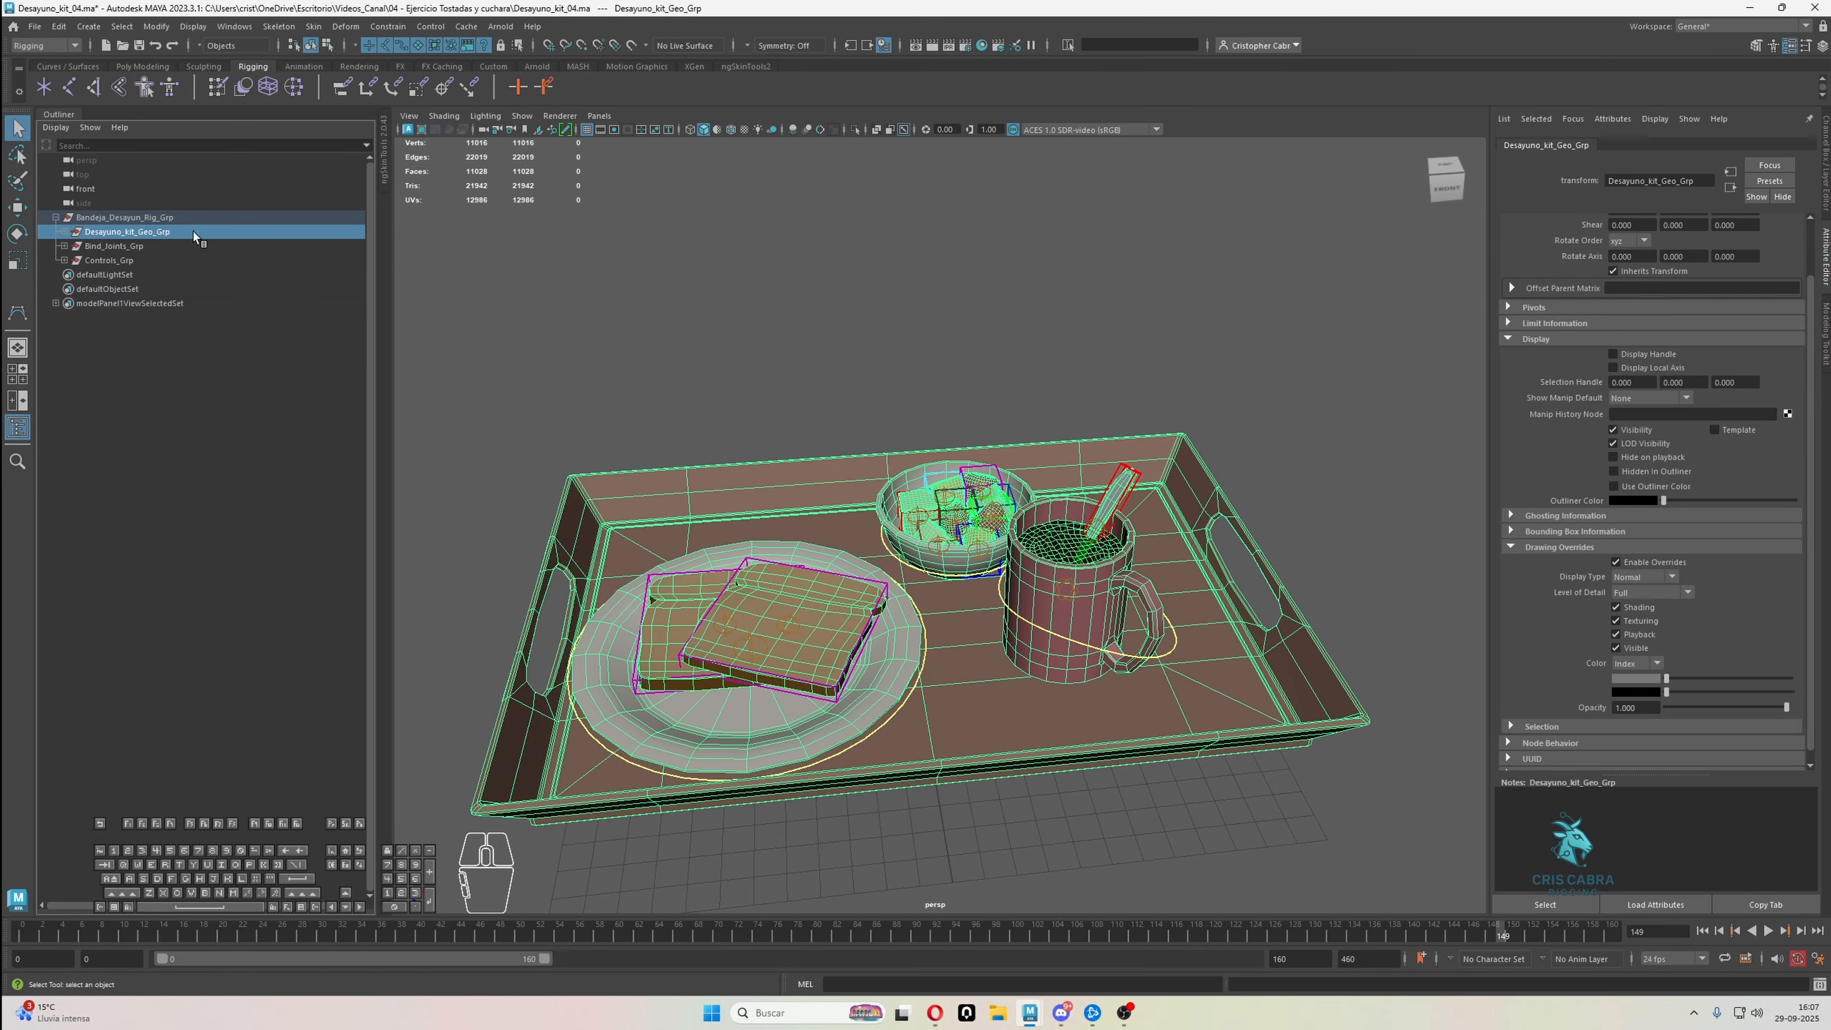
left_click(1638, 575)
left_click(1644, 606)
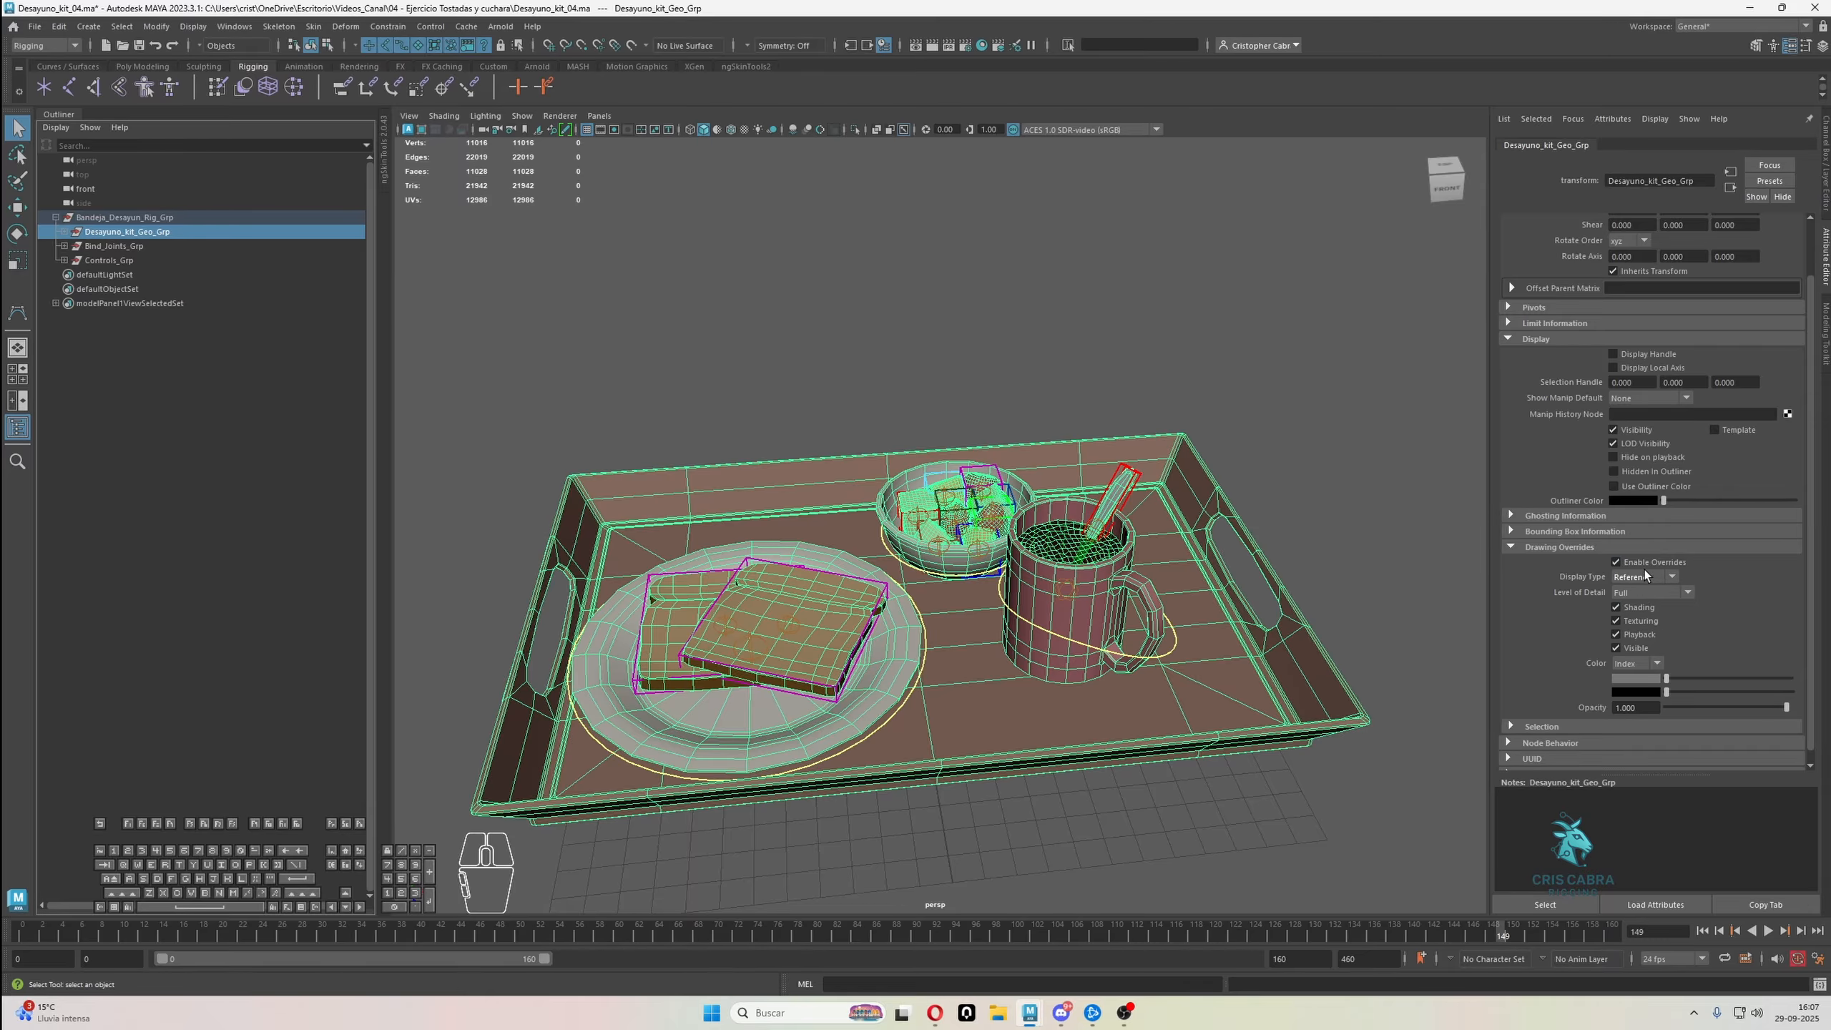
left_click(1359, 605)
left_click_drag(538, 435, 1383, 795)
left_click_drag(1260, 760, 1324, 907)
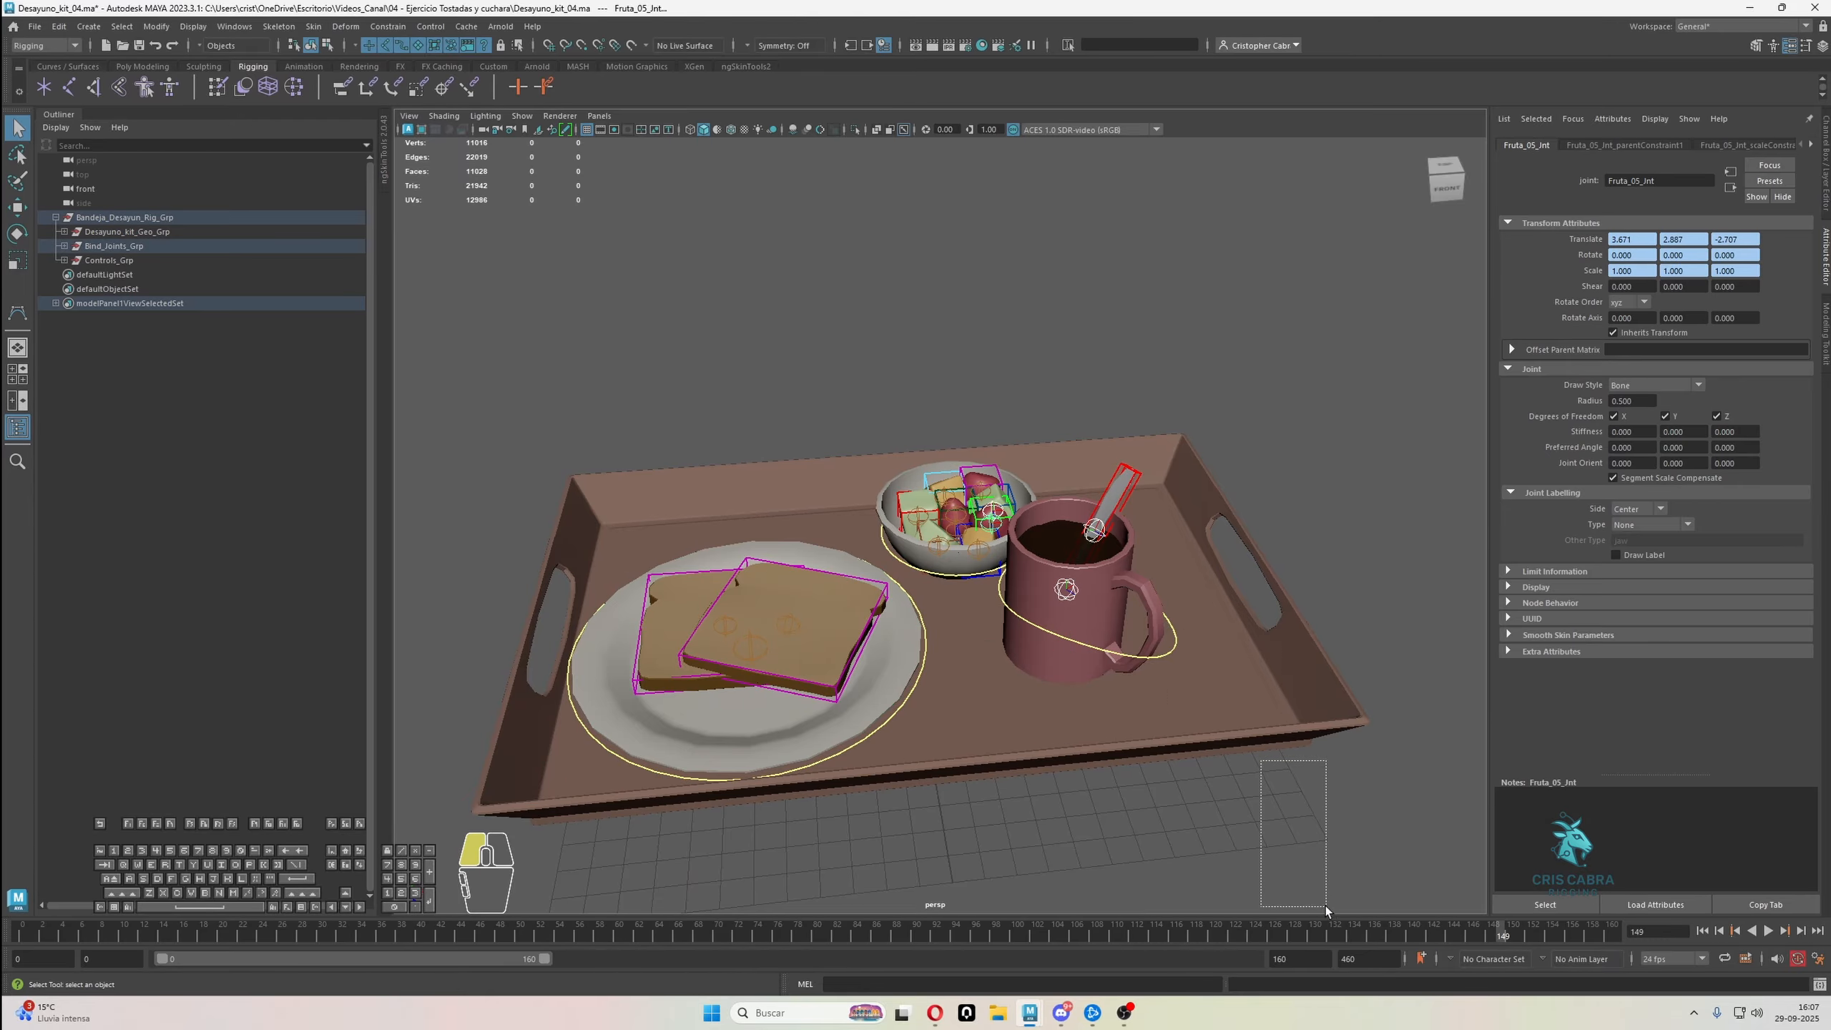
left_click_drag(1331, 647, 1366, 764)
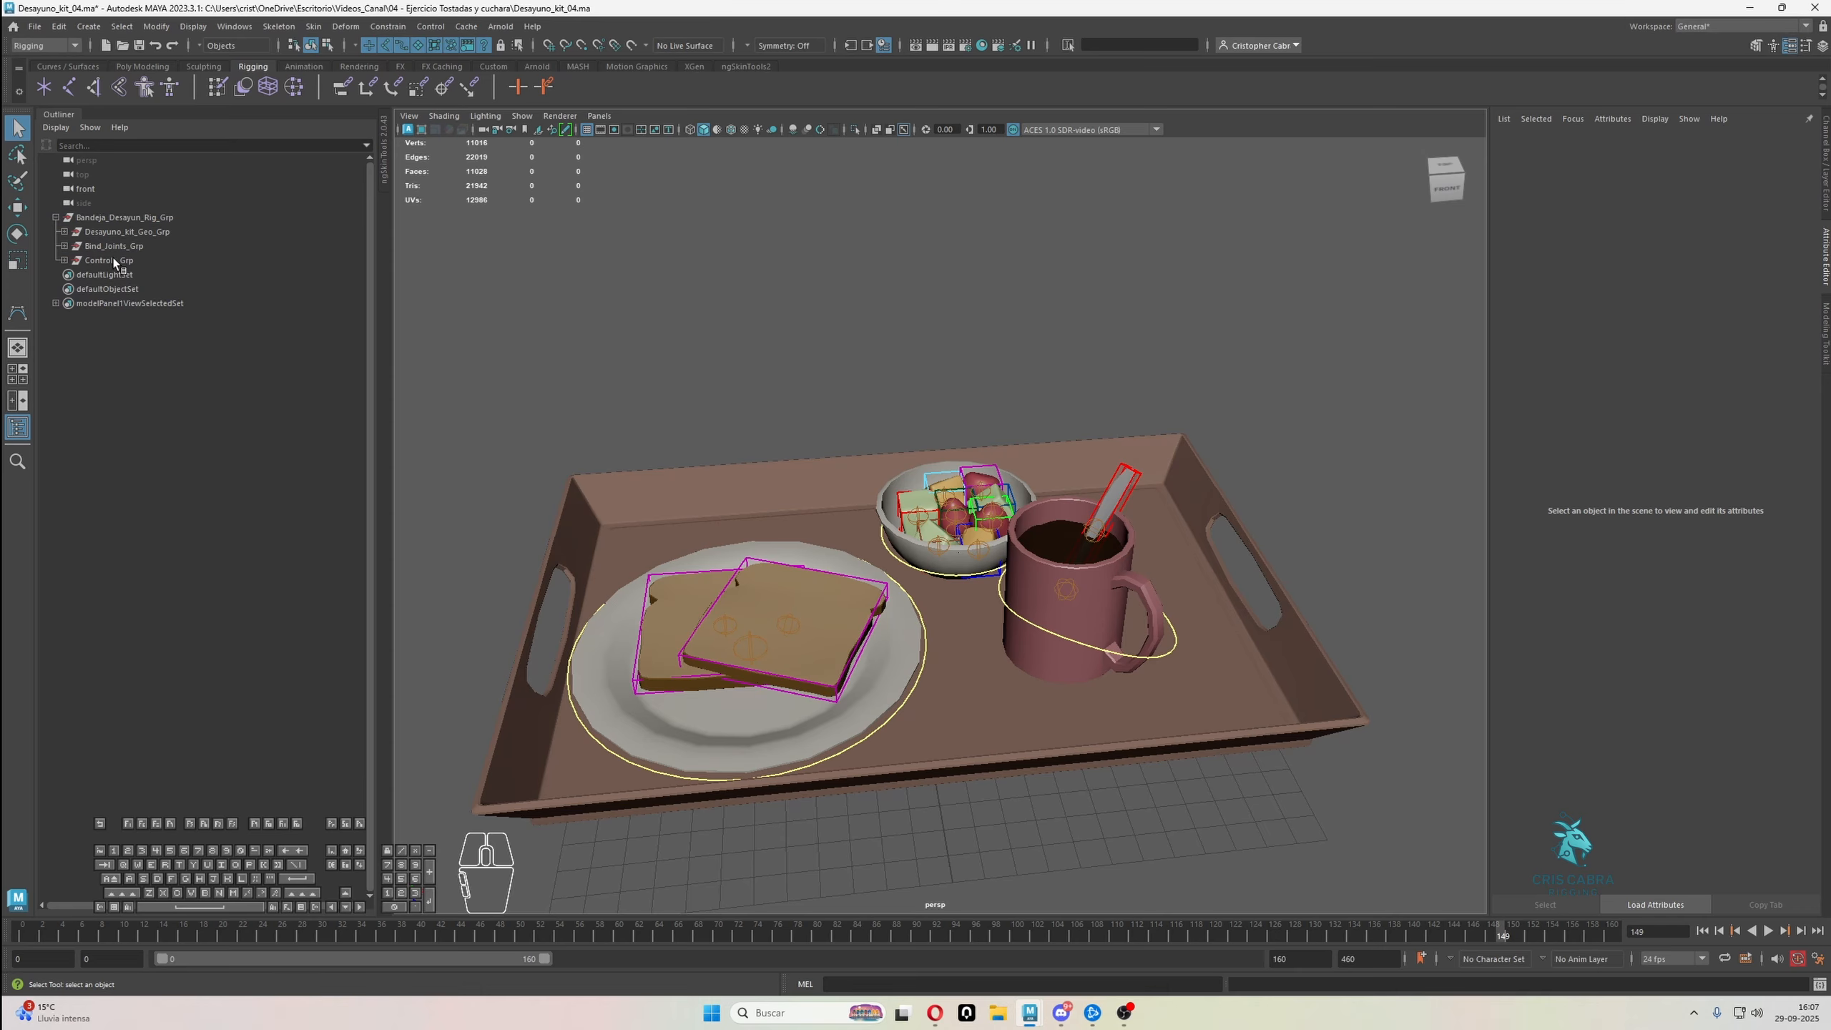
Put Desayuno_kit_Geo_Grp back to the Normal Display Type and test an area selection over the tray set
left_click(127, 232)
left_click(1642, 579)
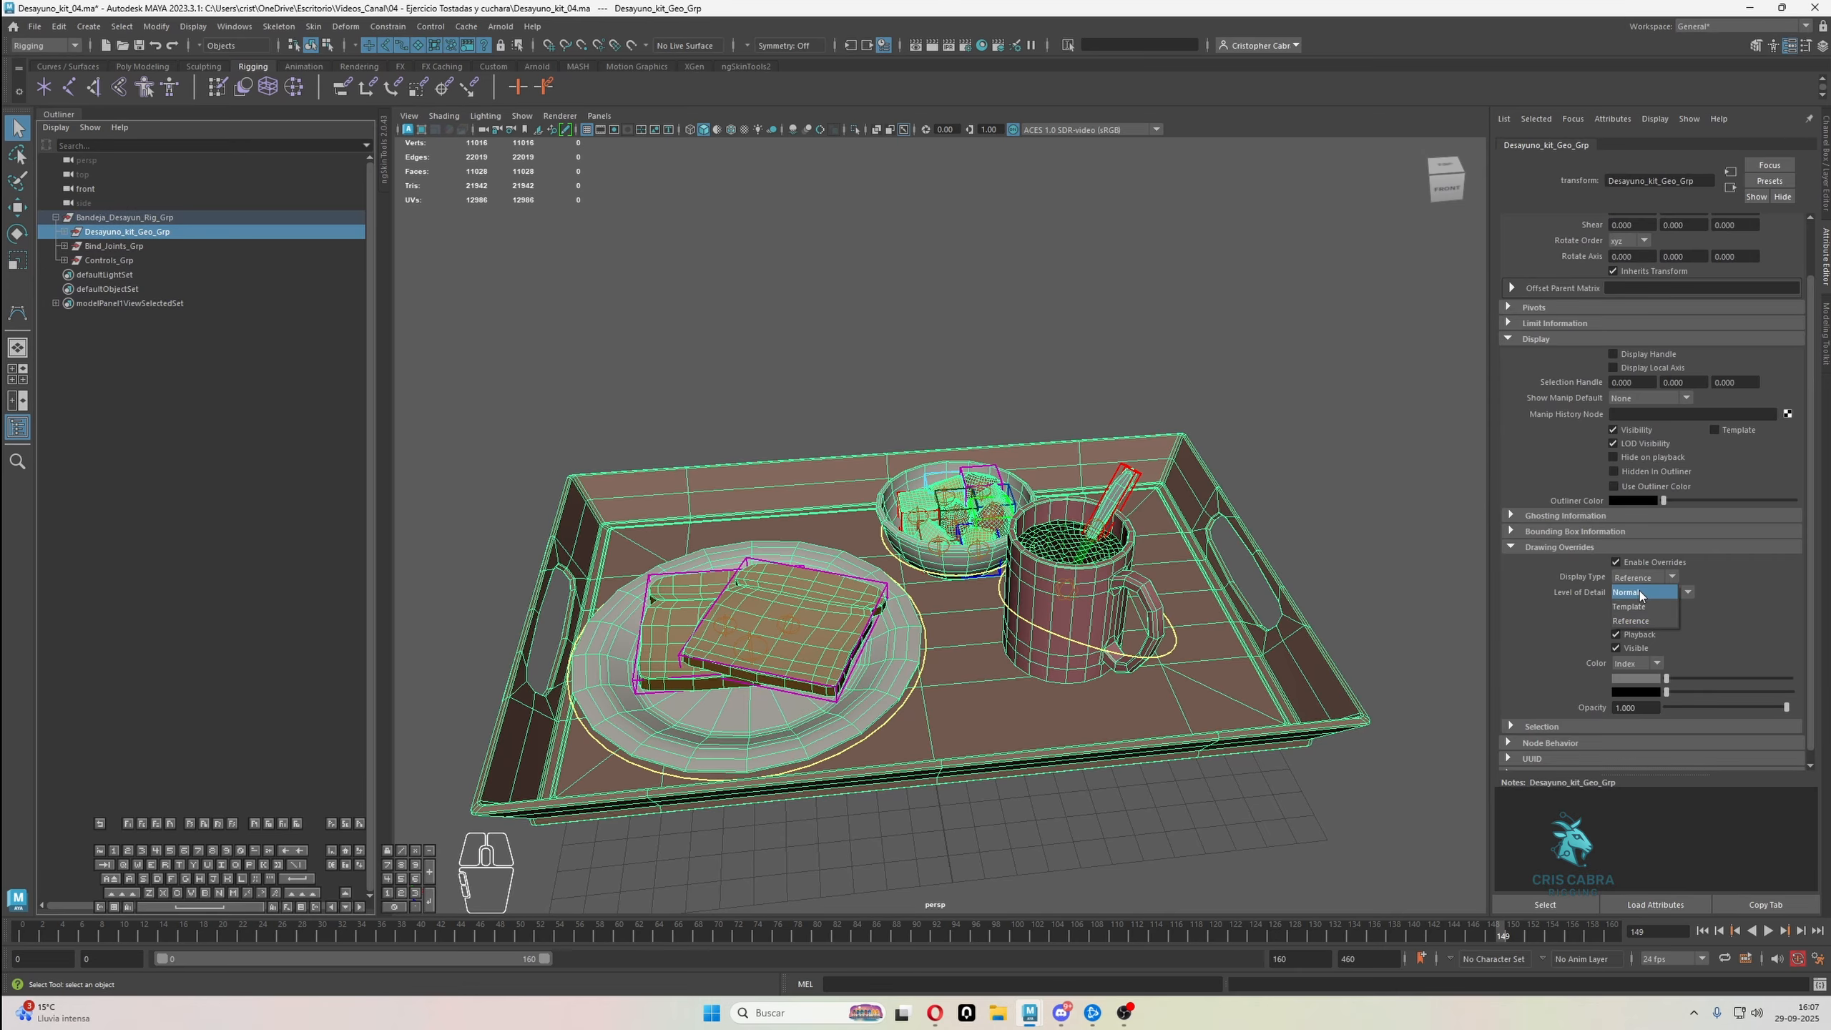
left_click(1639, 591)
left_click(1391, 459)
scroll(1300, 501, "down", 2)
middle_click_drag(1300, 501, 1350, 520, "alt")
left_click_drag(1350, 519, 1336, 521, "alt")
right_click_drag(1336, 521, 1373, 530, "alt")
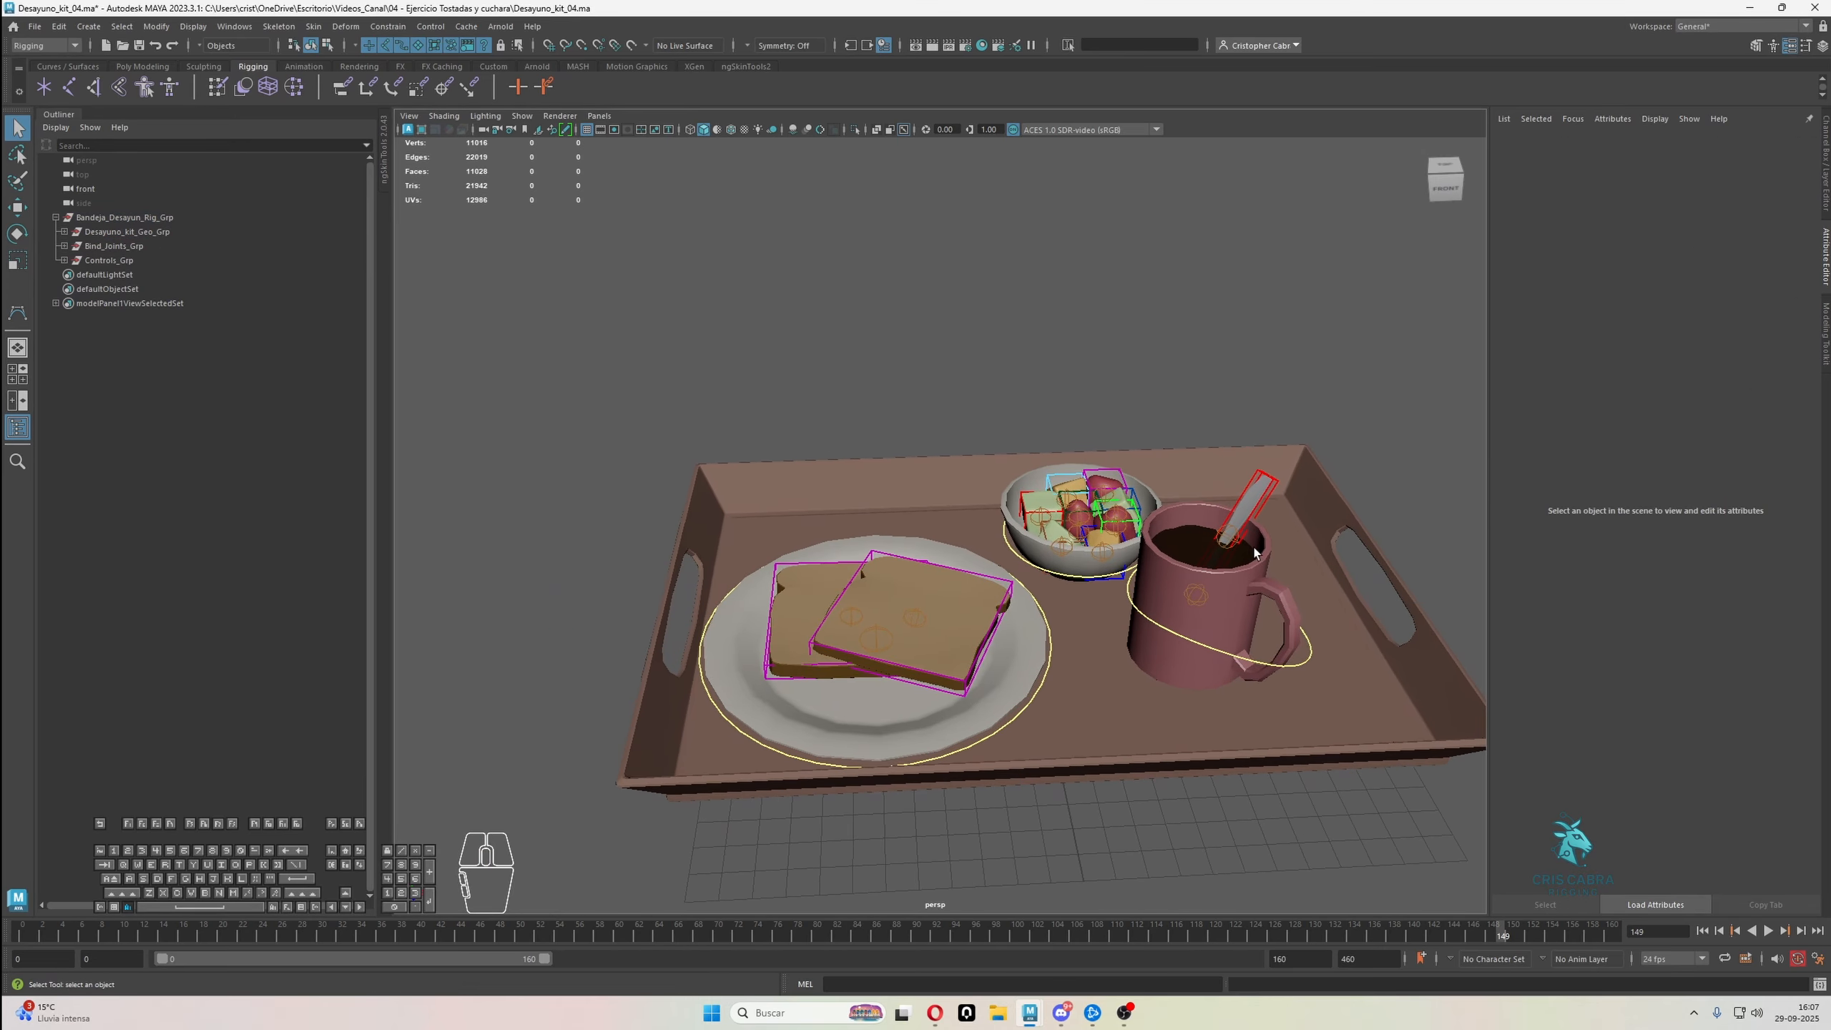
left_click_drag(584, 307, 1237, 696)
Hide Bind_Joints_Grp and test selecting the toast and tray in the scene
left_click(164, 247)
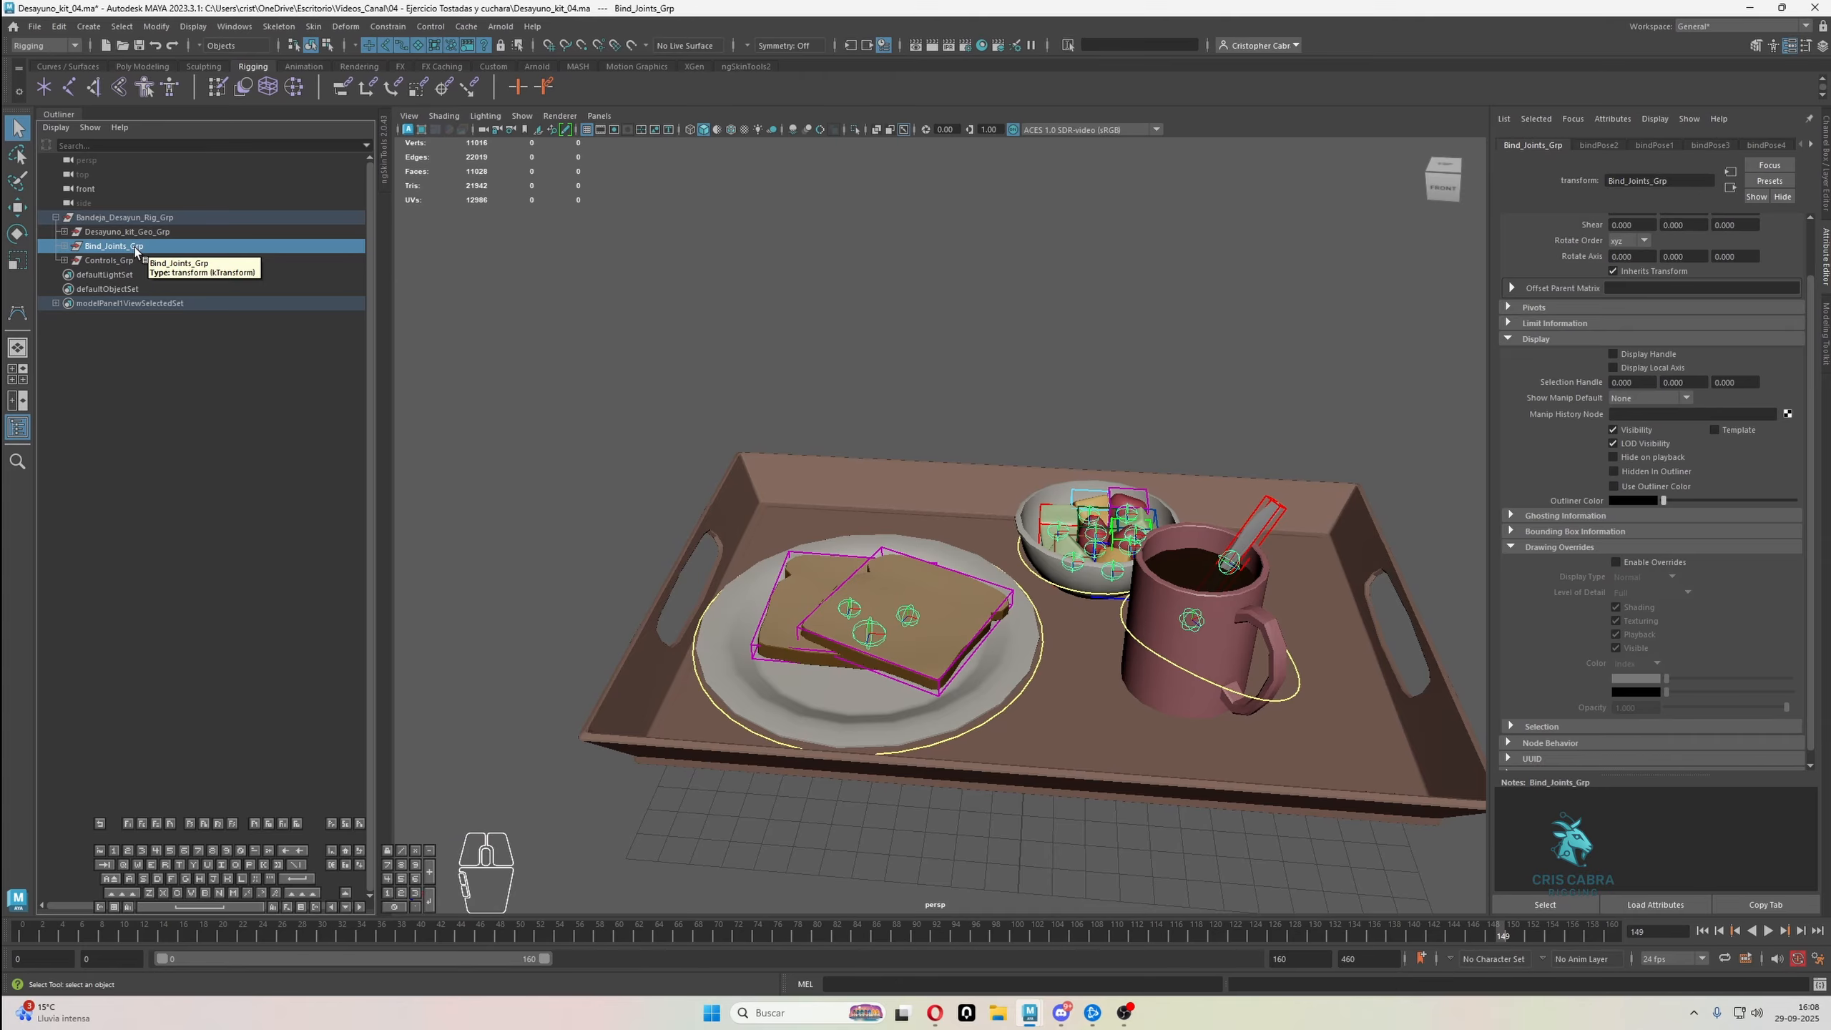
key("h")
left_click(1223, 446)
mouse_move(898, 557)
left_mouse_down("alt")
mouse_move(935, 542)
mouse_move(880, 572)
left_mouse_up("alt")
left_click(909, 568)
left_click(1001, 448)
scroll(1012, 455, "down", 3)
left_click_drag(1014, 461, 1118, 404, "alt")
left_click(1090, 419)
left_click(1150, 467)
Set the geometry group's Display Type to Reference and test-select the mug control Taza_Ctrl
left_click(127, 232)
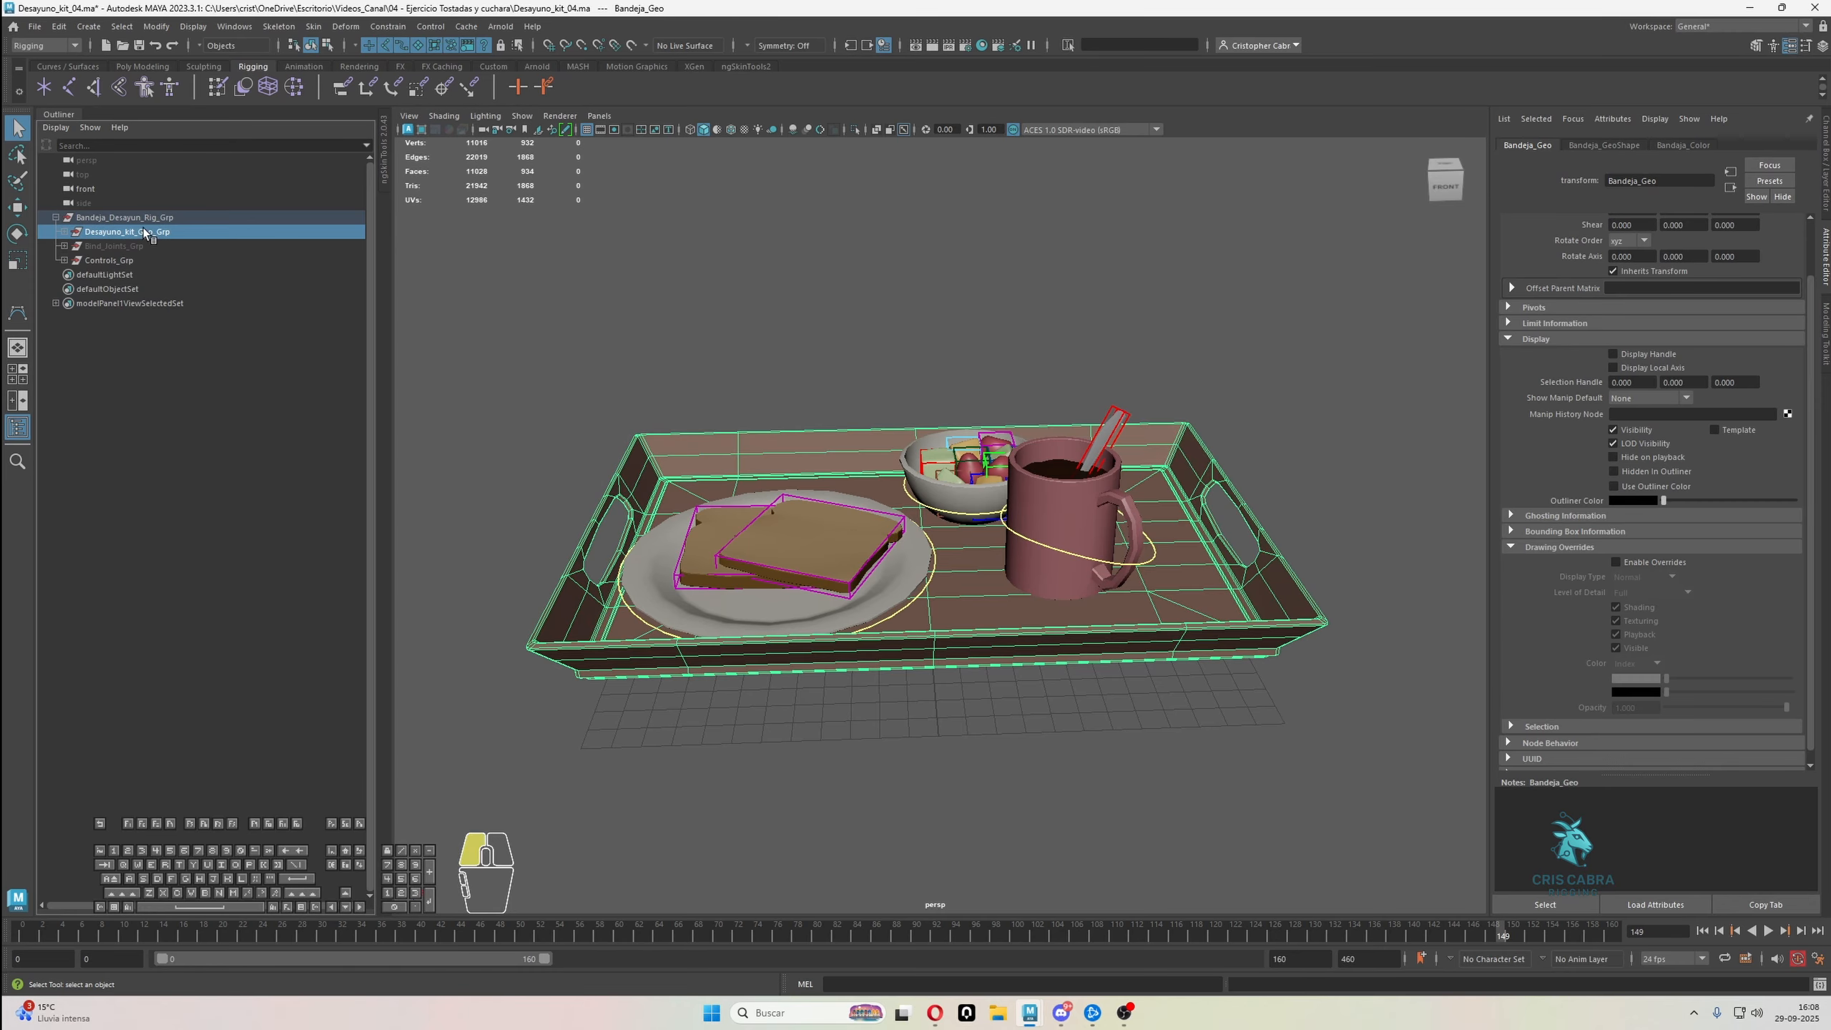
left_click(1646, 577)
left_click(1310, 339)
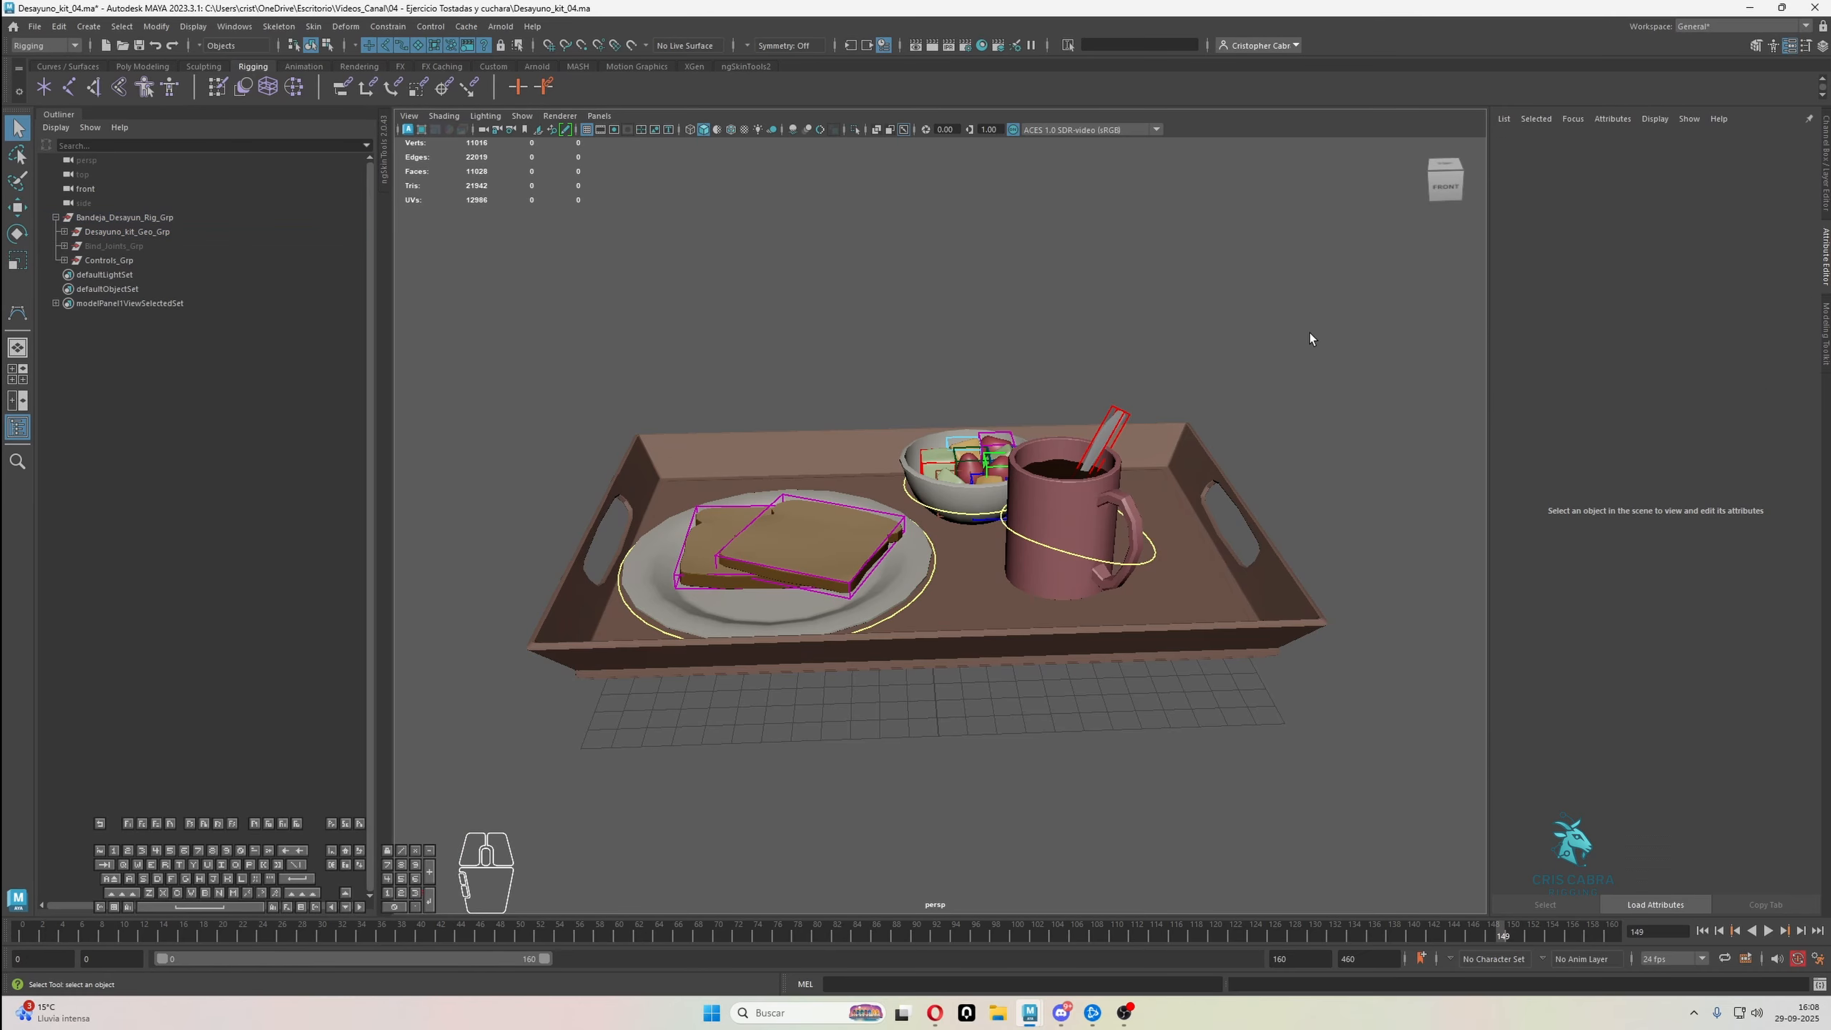
left_click(1091, 555)
key("w")
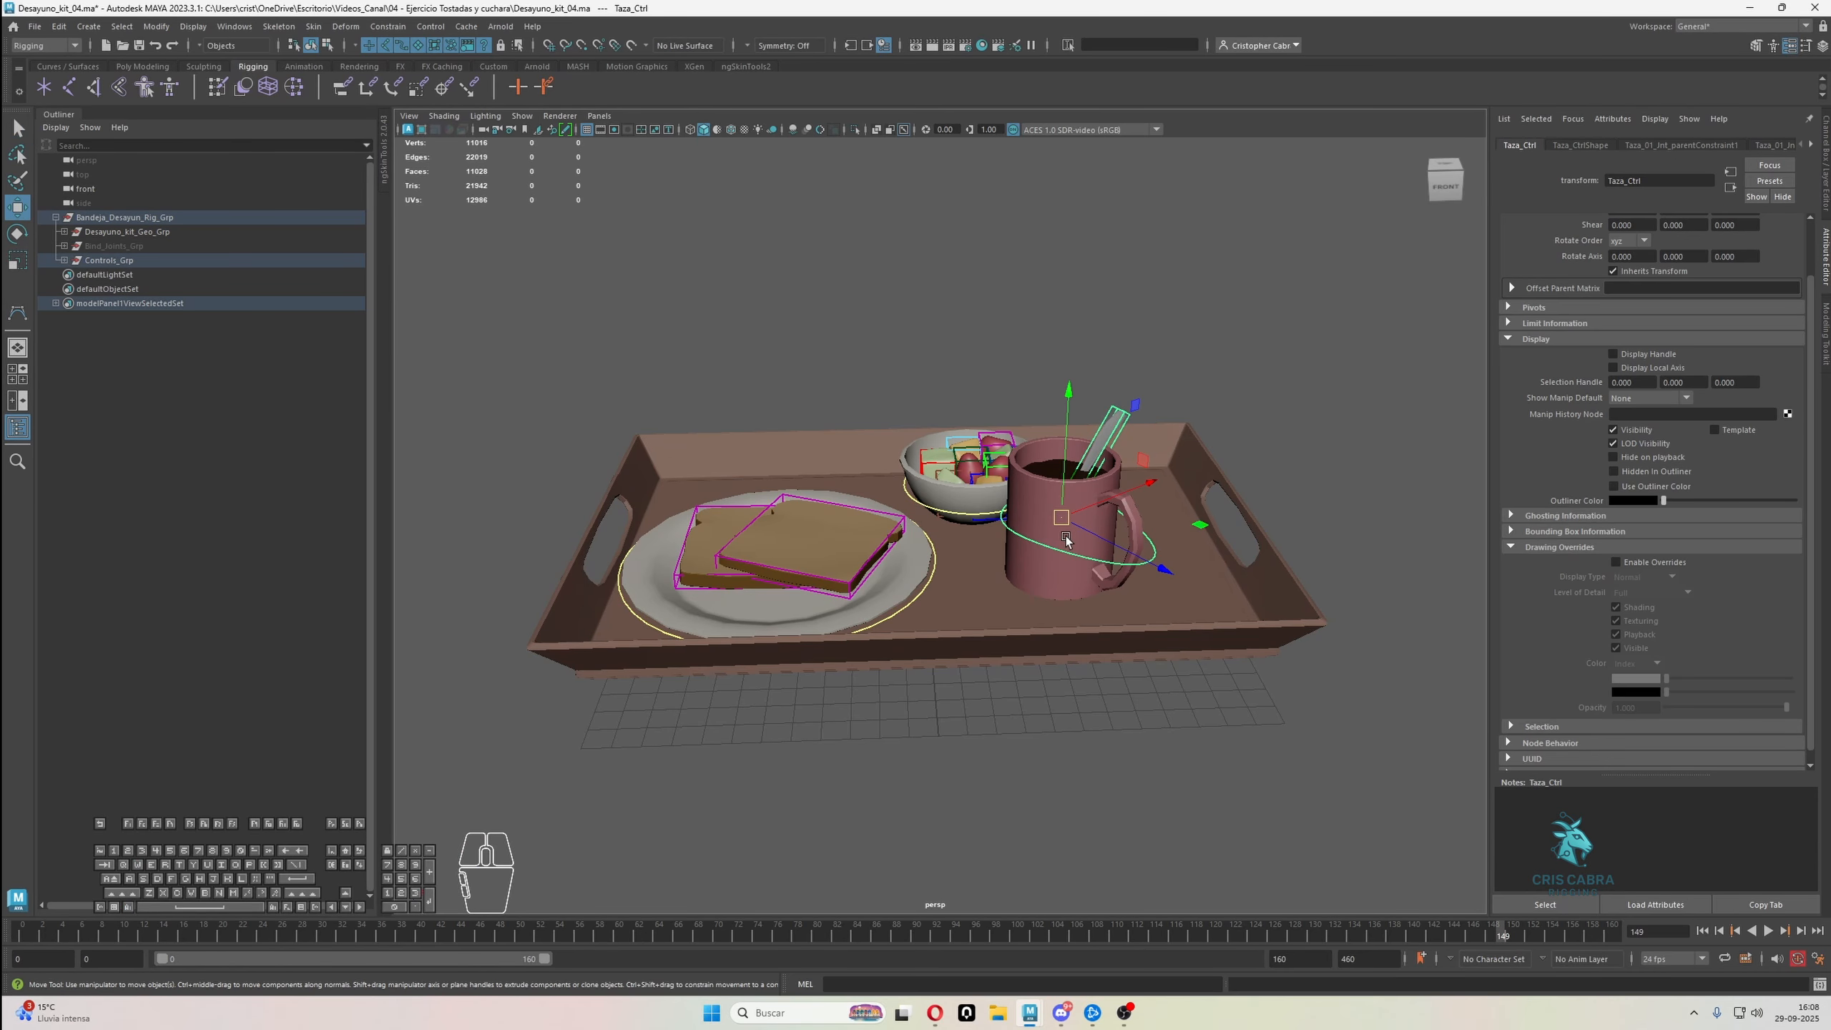
key("q")
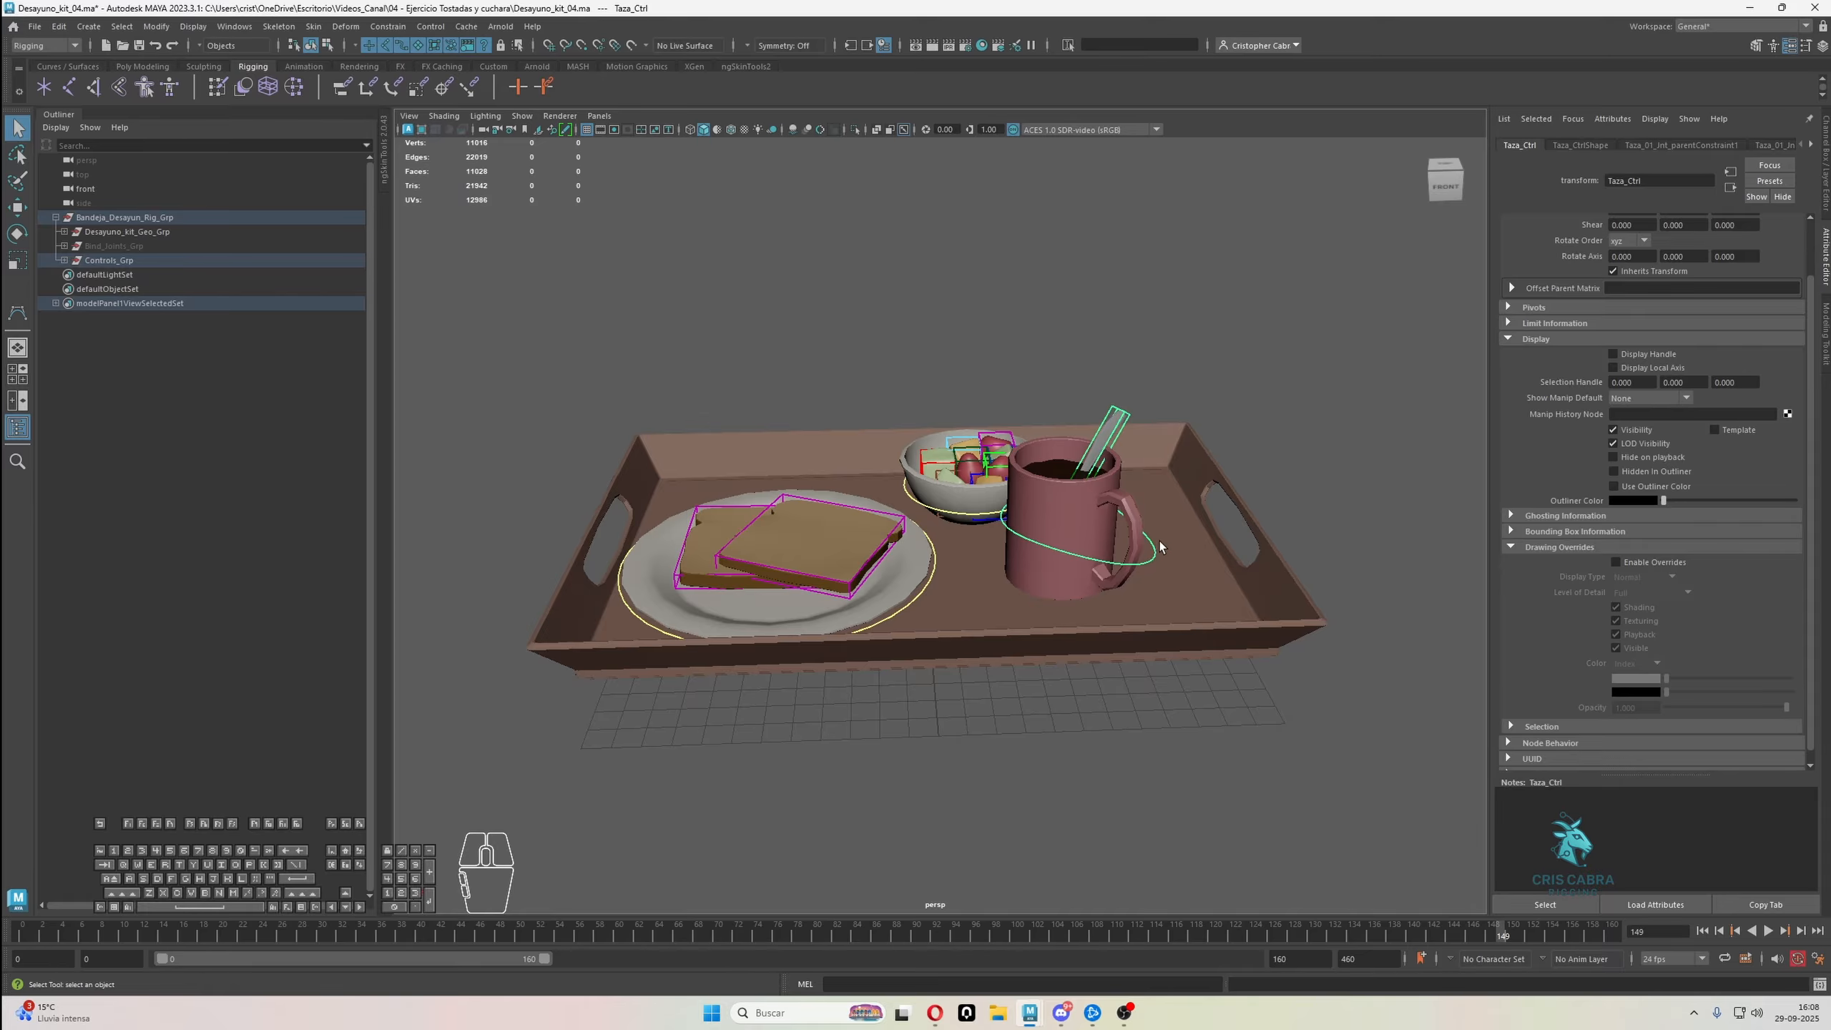
Select the spoon mesh and delete the display layer layer1 that contains it
left_click(1114, 429)
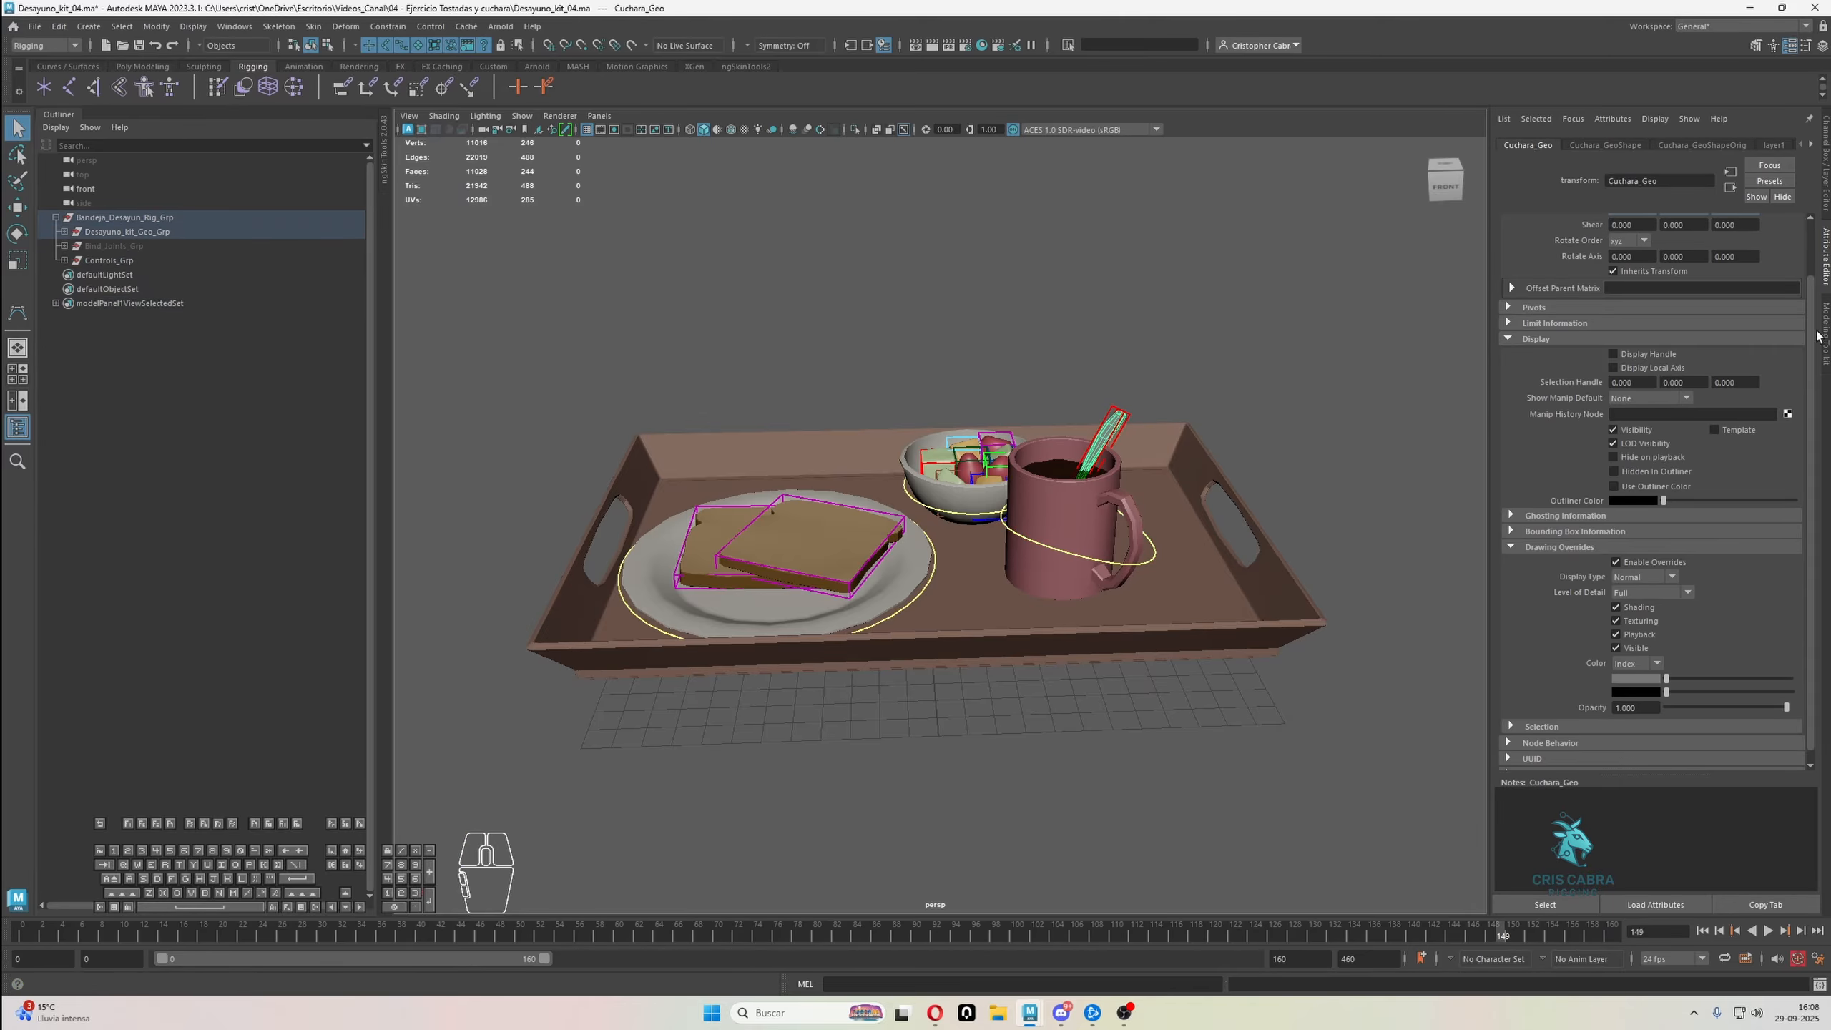
left_click(1826, 153)
left_click(1725, 556)
right_click(1723, 558)
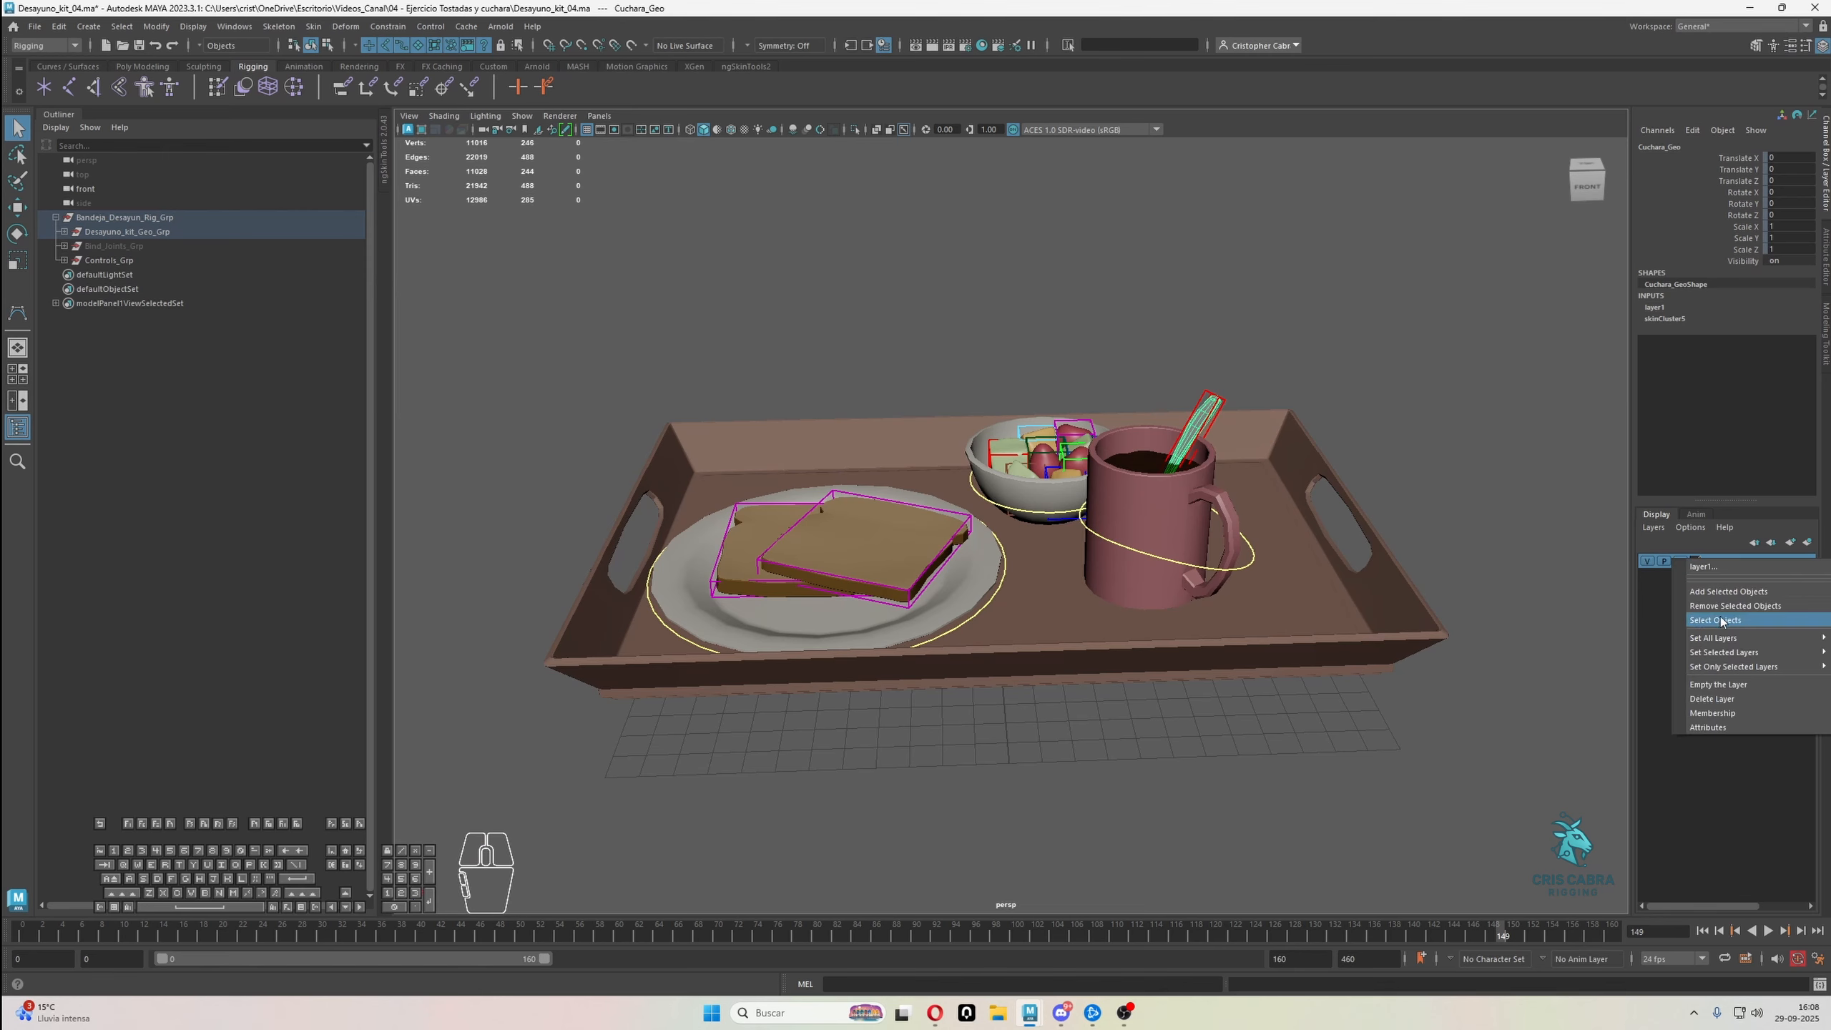
left_click(1731, 699)
Move the spoon control Cuchara_01_Ctrl out of the mug as a test and undo the move
left_click(1390, 416)
left_click(1233, 420)
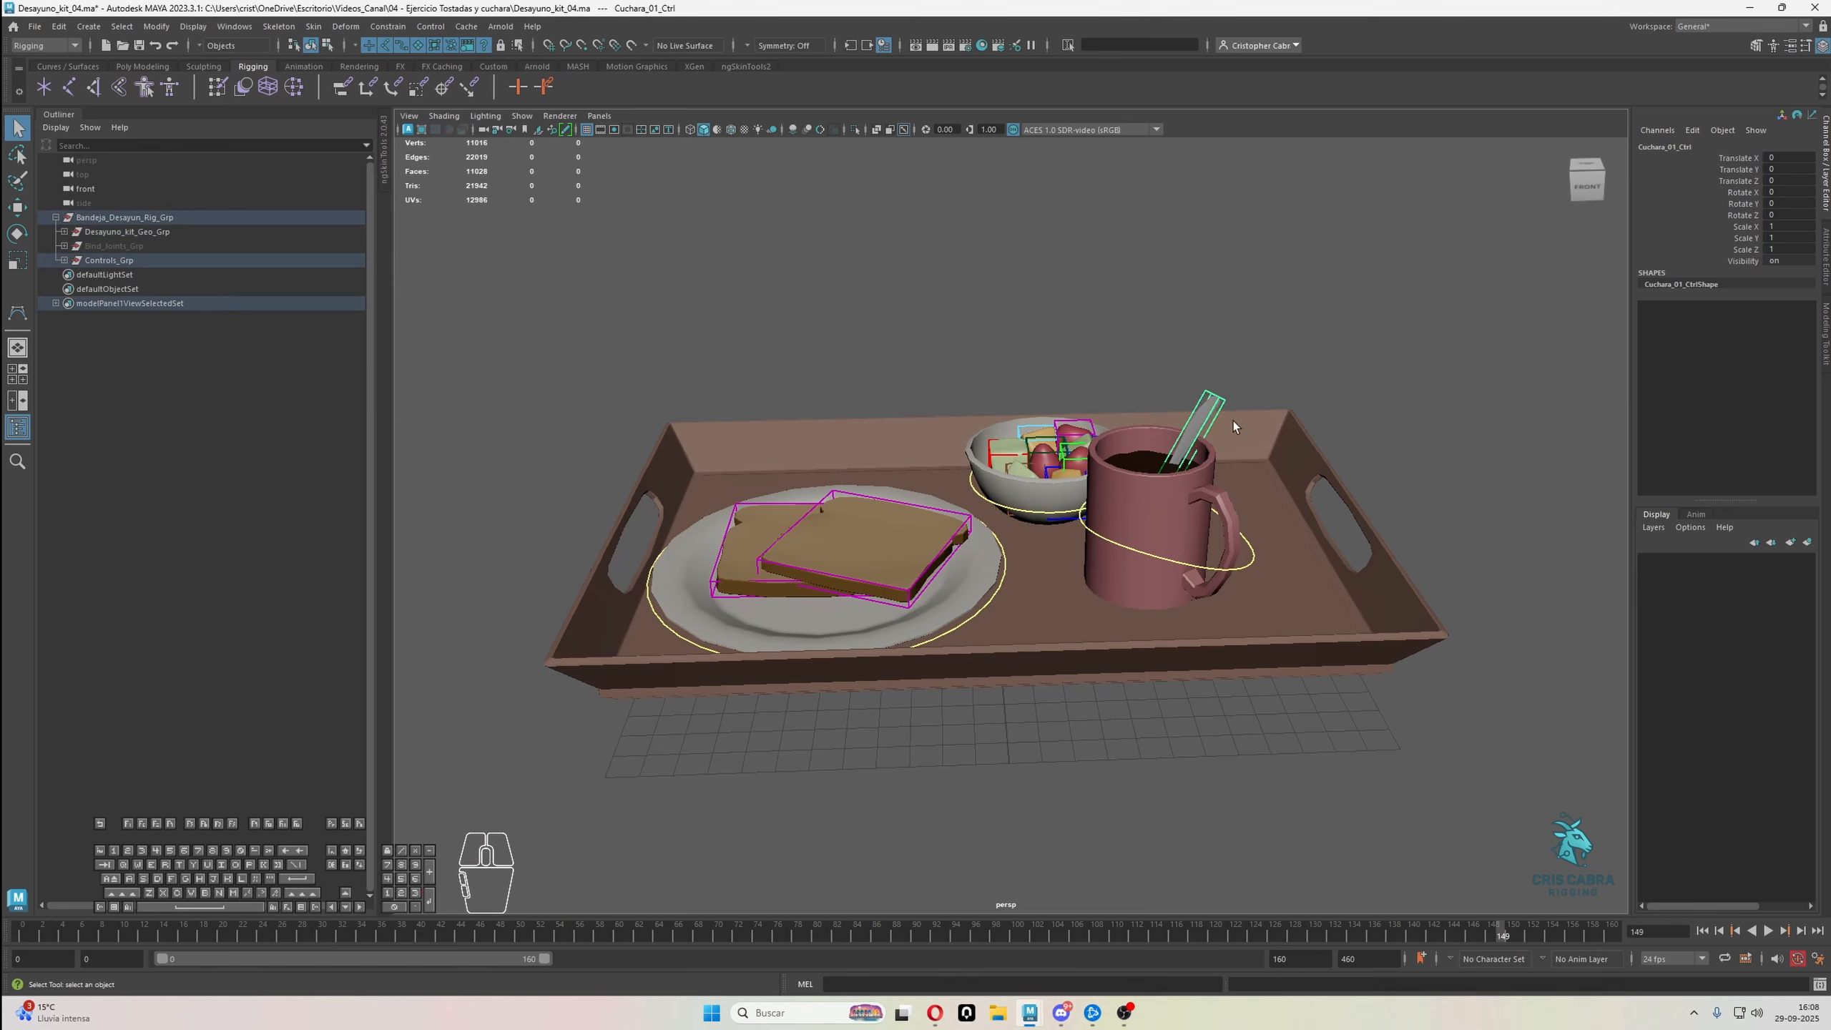
key("w")
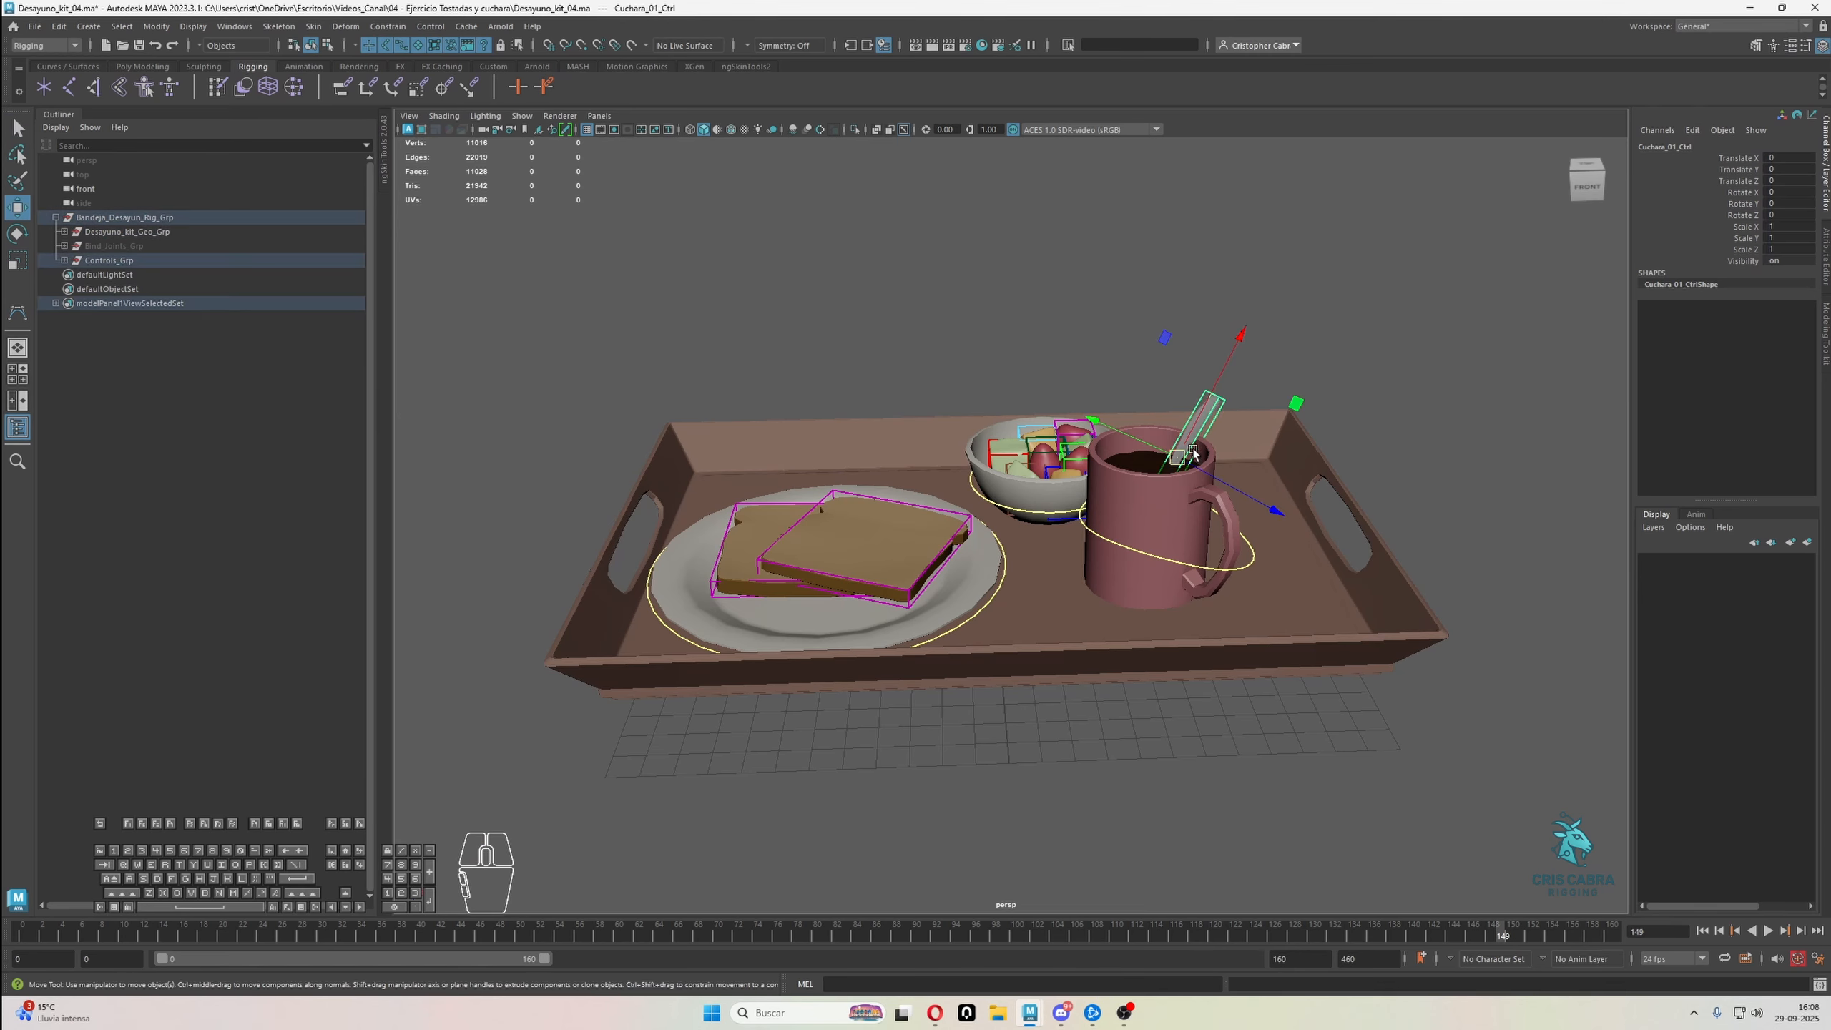
left_click_drag(1179, 455, 1268, 353)
key("ctrl+z")
key("ctrl+z")
key("q")
left_click(1271, 358)
left_click_drag(1326, 408, 1253, 467, "alt")
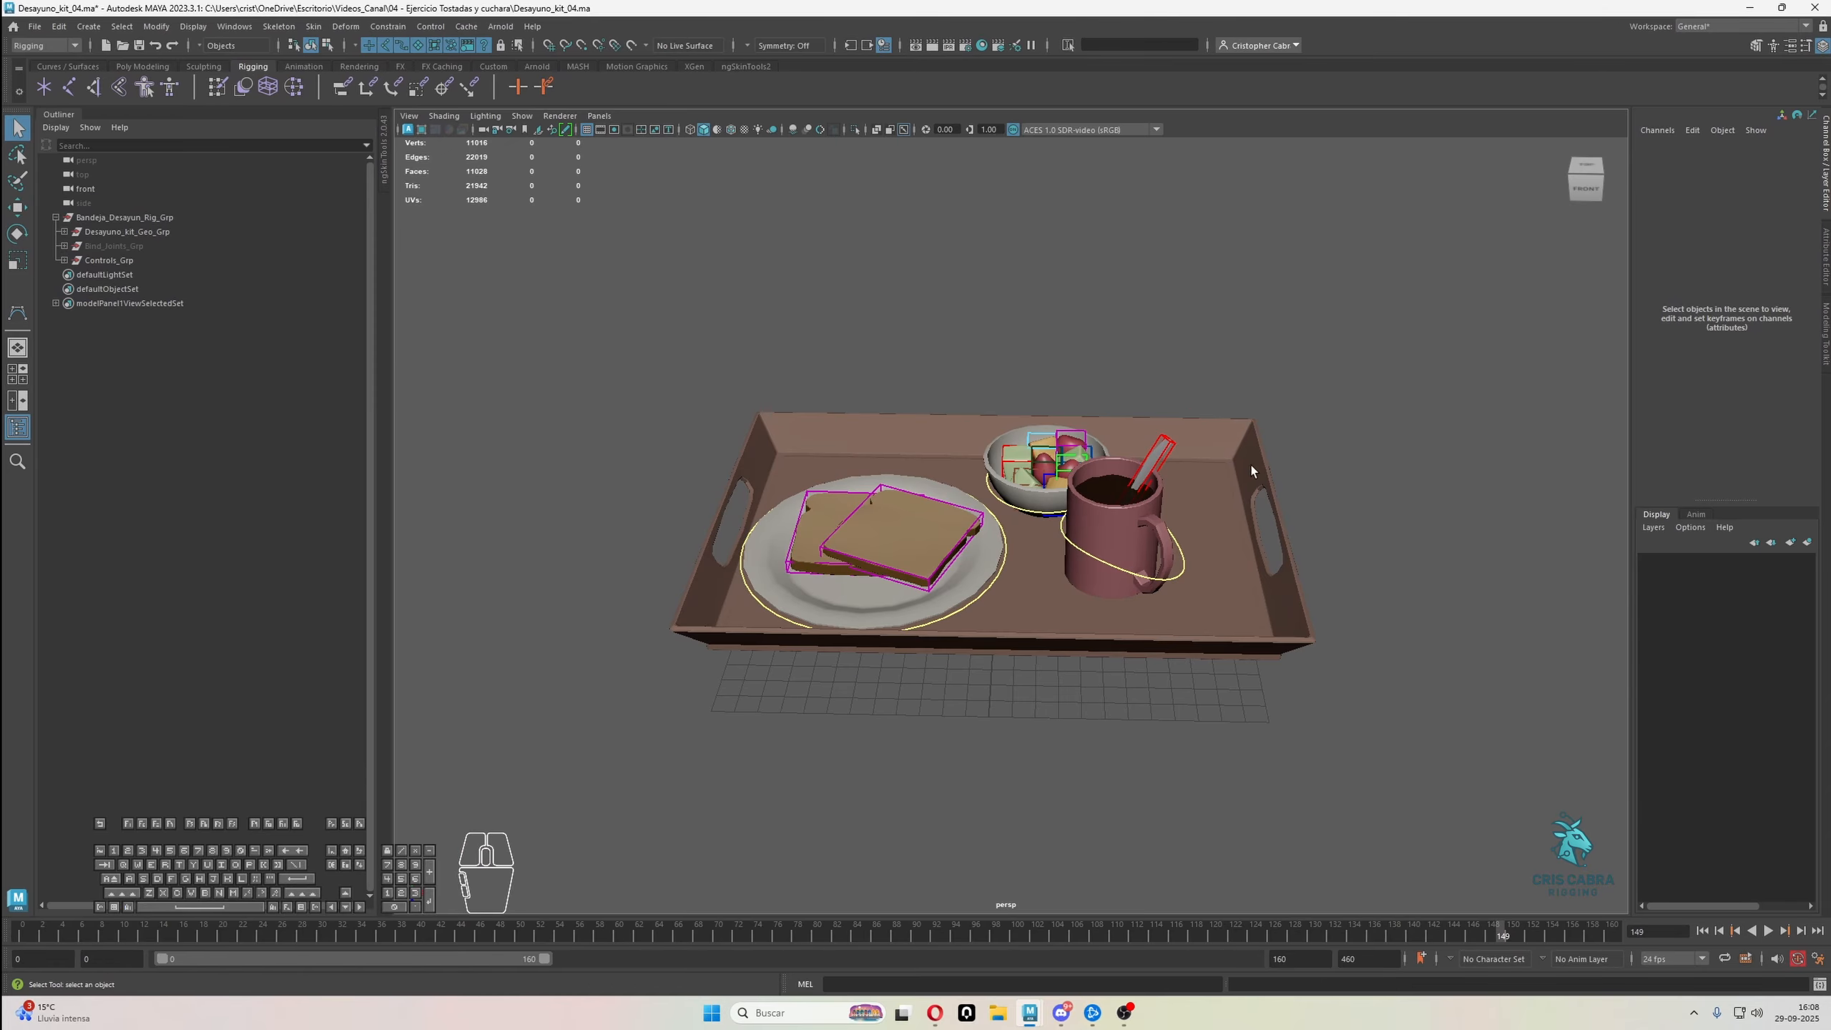
Set the Display Type of Desayuno_kit_Geo_Grp to Normal and clear the selection
left_click(170, 231)
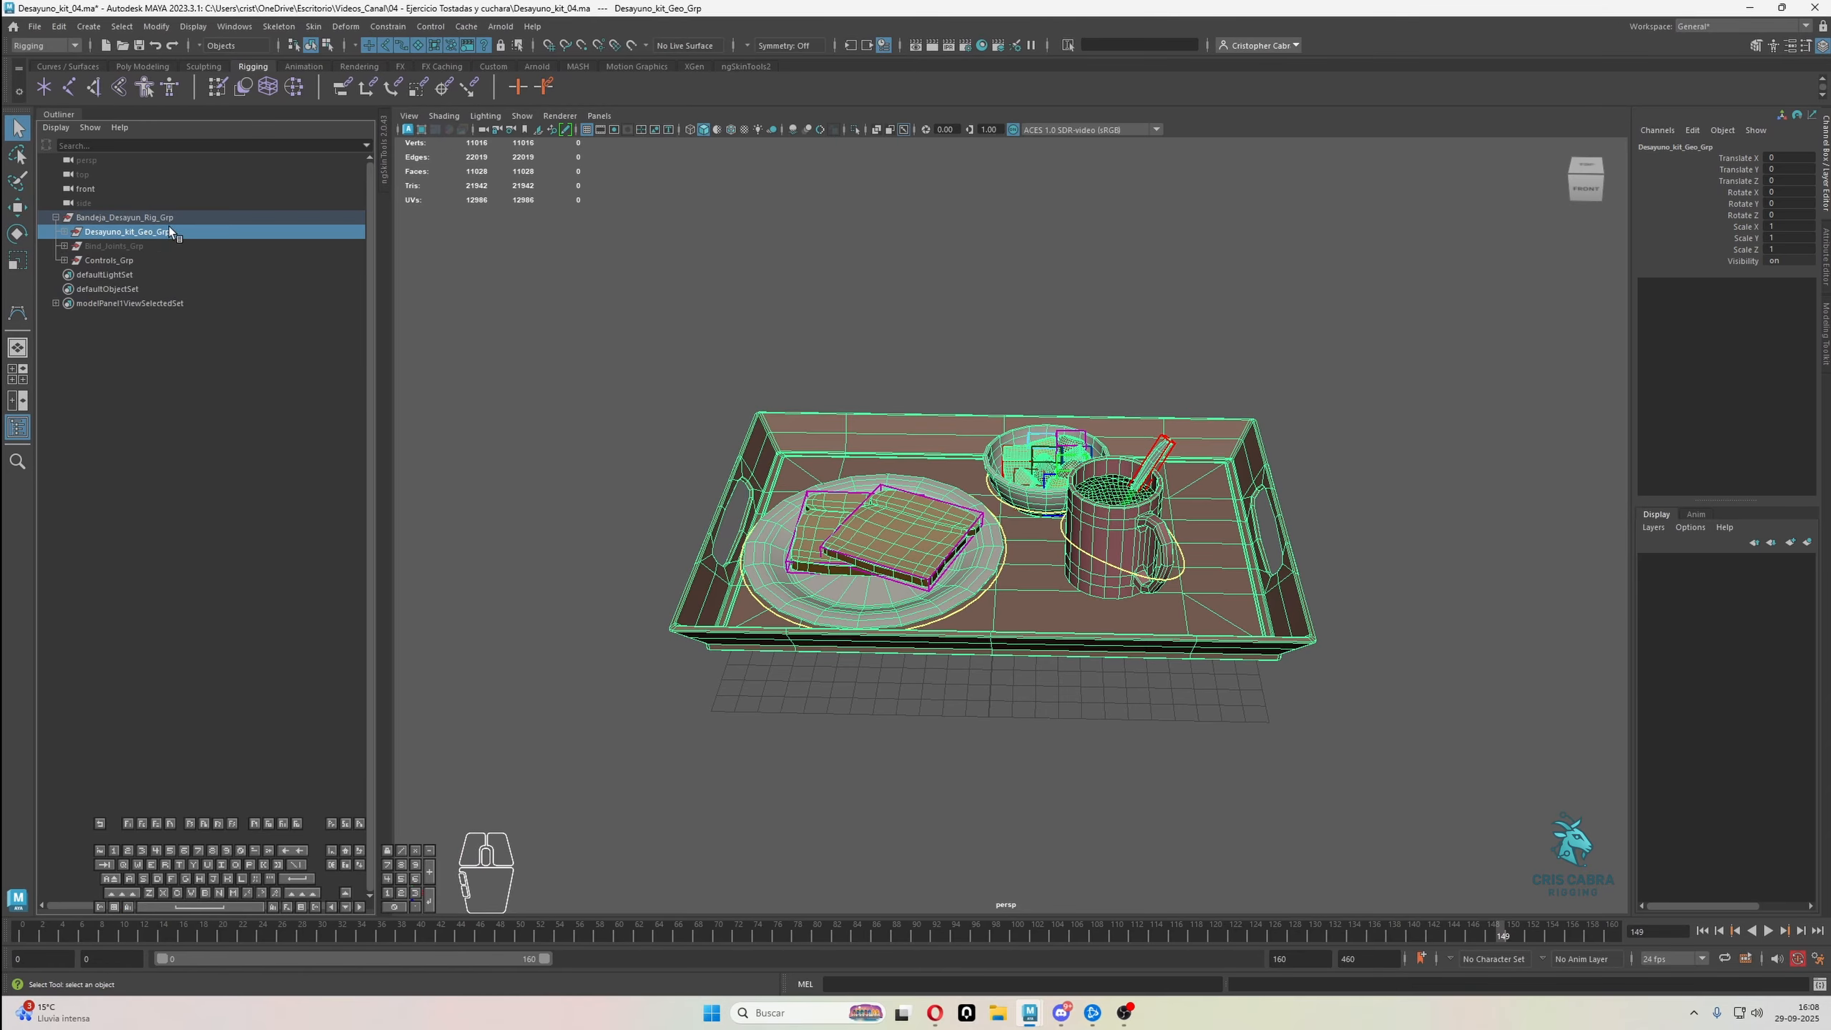
left_click(1823, 298)
left_click(1656, 577)
left_click(1641, 591)
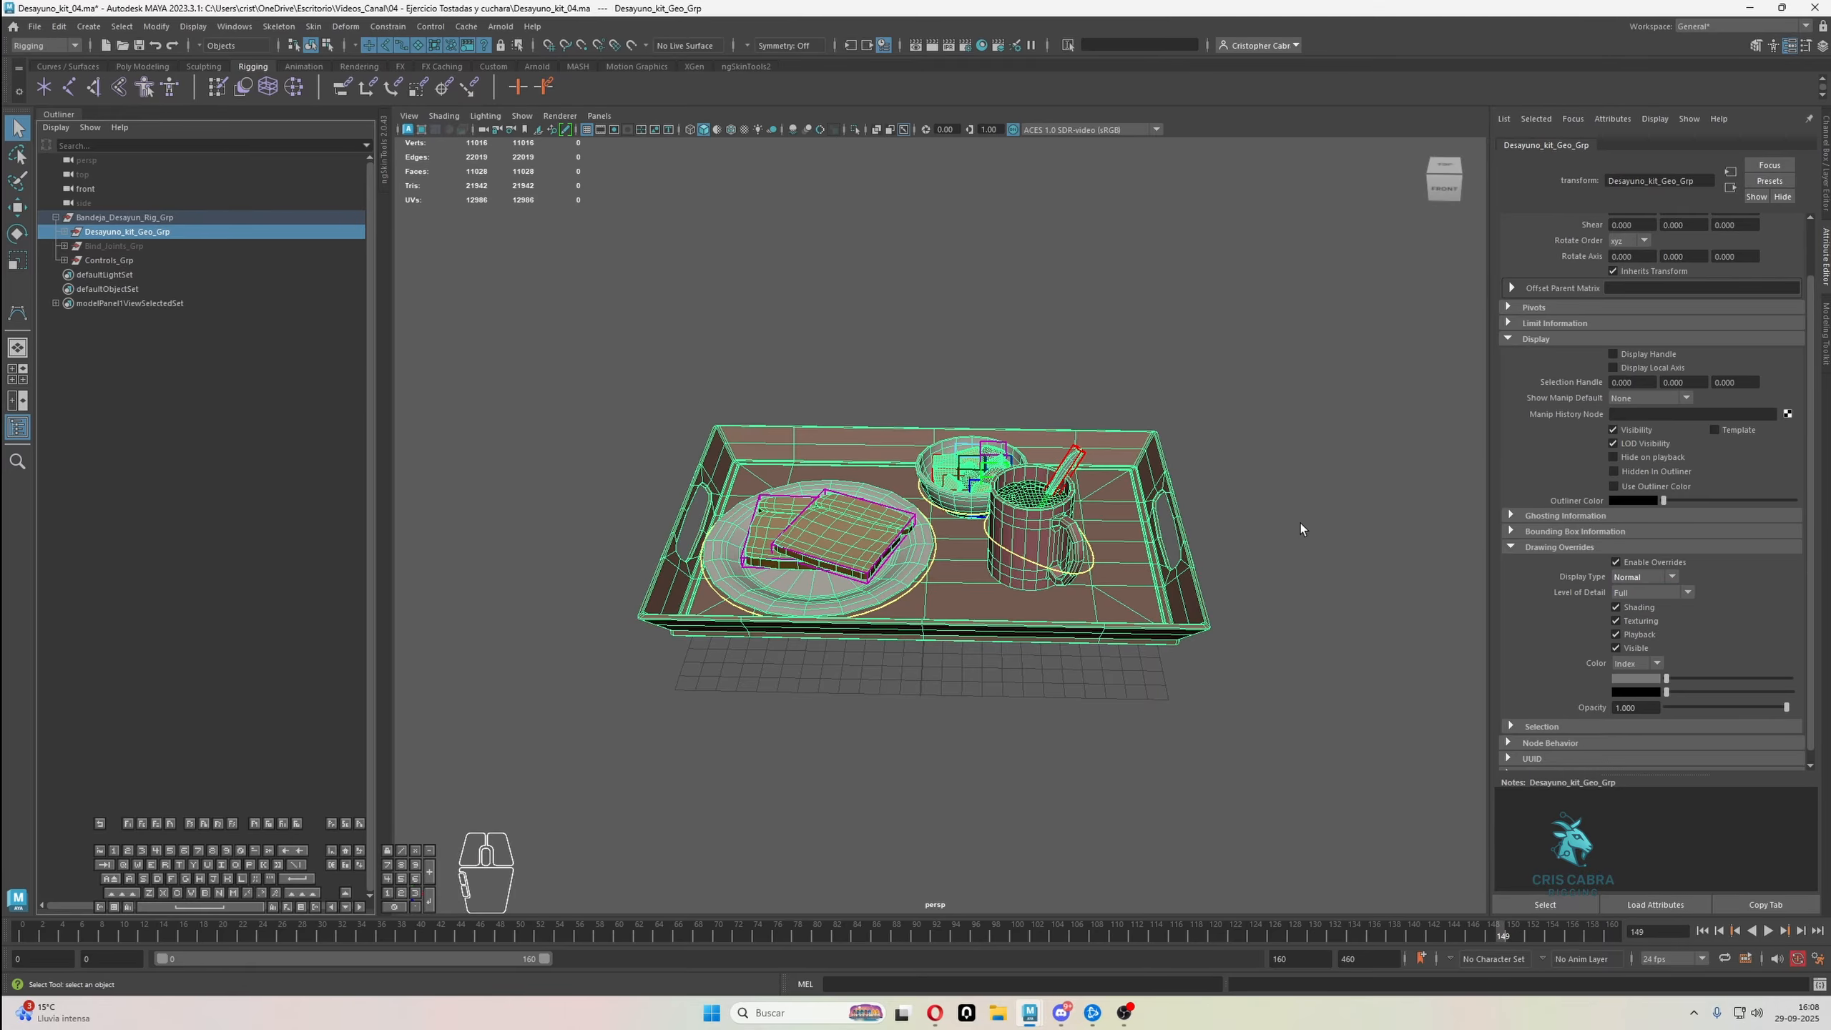
left_click(1297, 511)
Examine the tray set and the mug control from several angles
left_click_drag(1083, 427, 1096, 382, "alt")
right_click_drag(1096, 382, 1222, 605, "alt")
left_click_drag(1080, 590, 1109, 619, "alt")
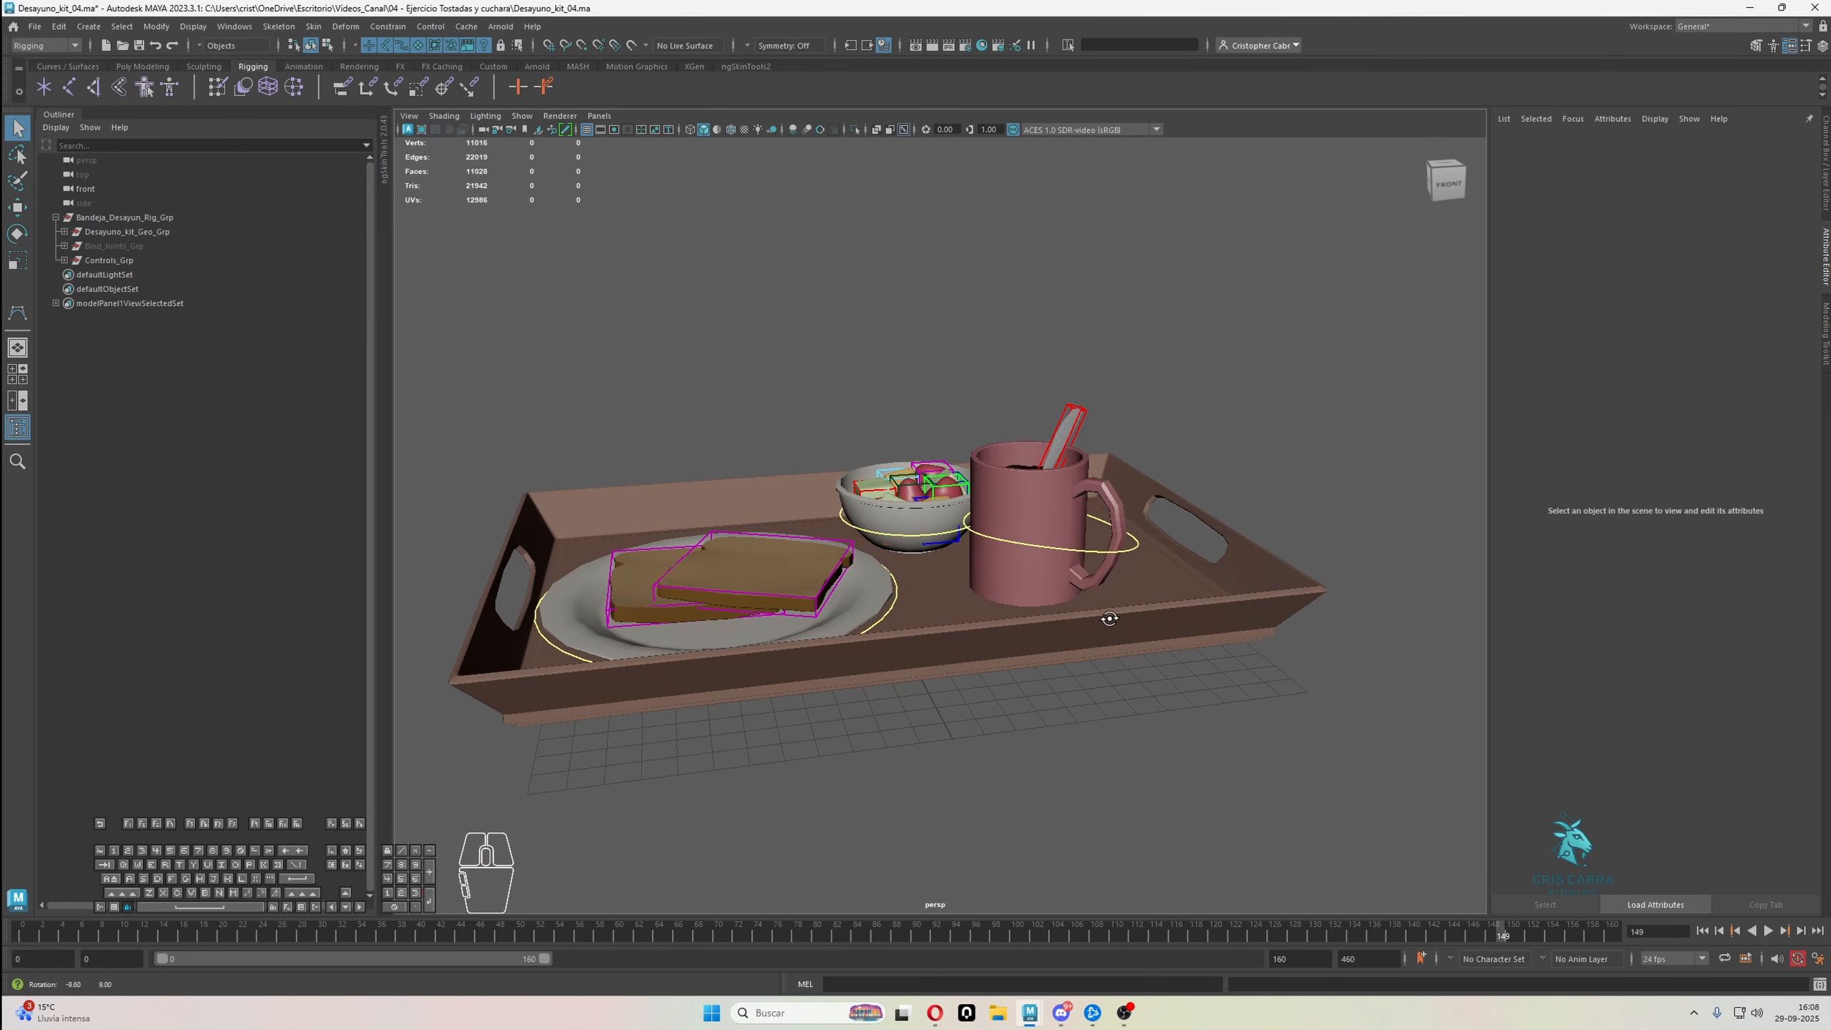
left_click(1124, 557)
left_click_drag(1124, 557, 1081, 525, "alt")
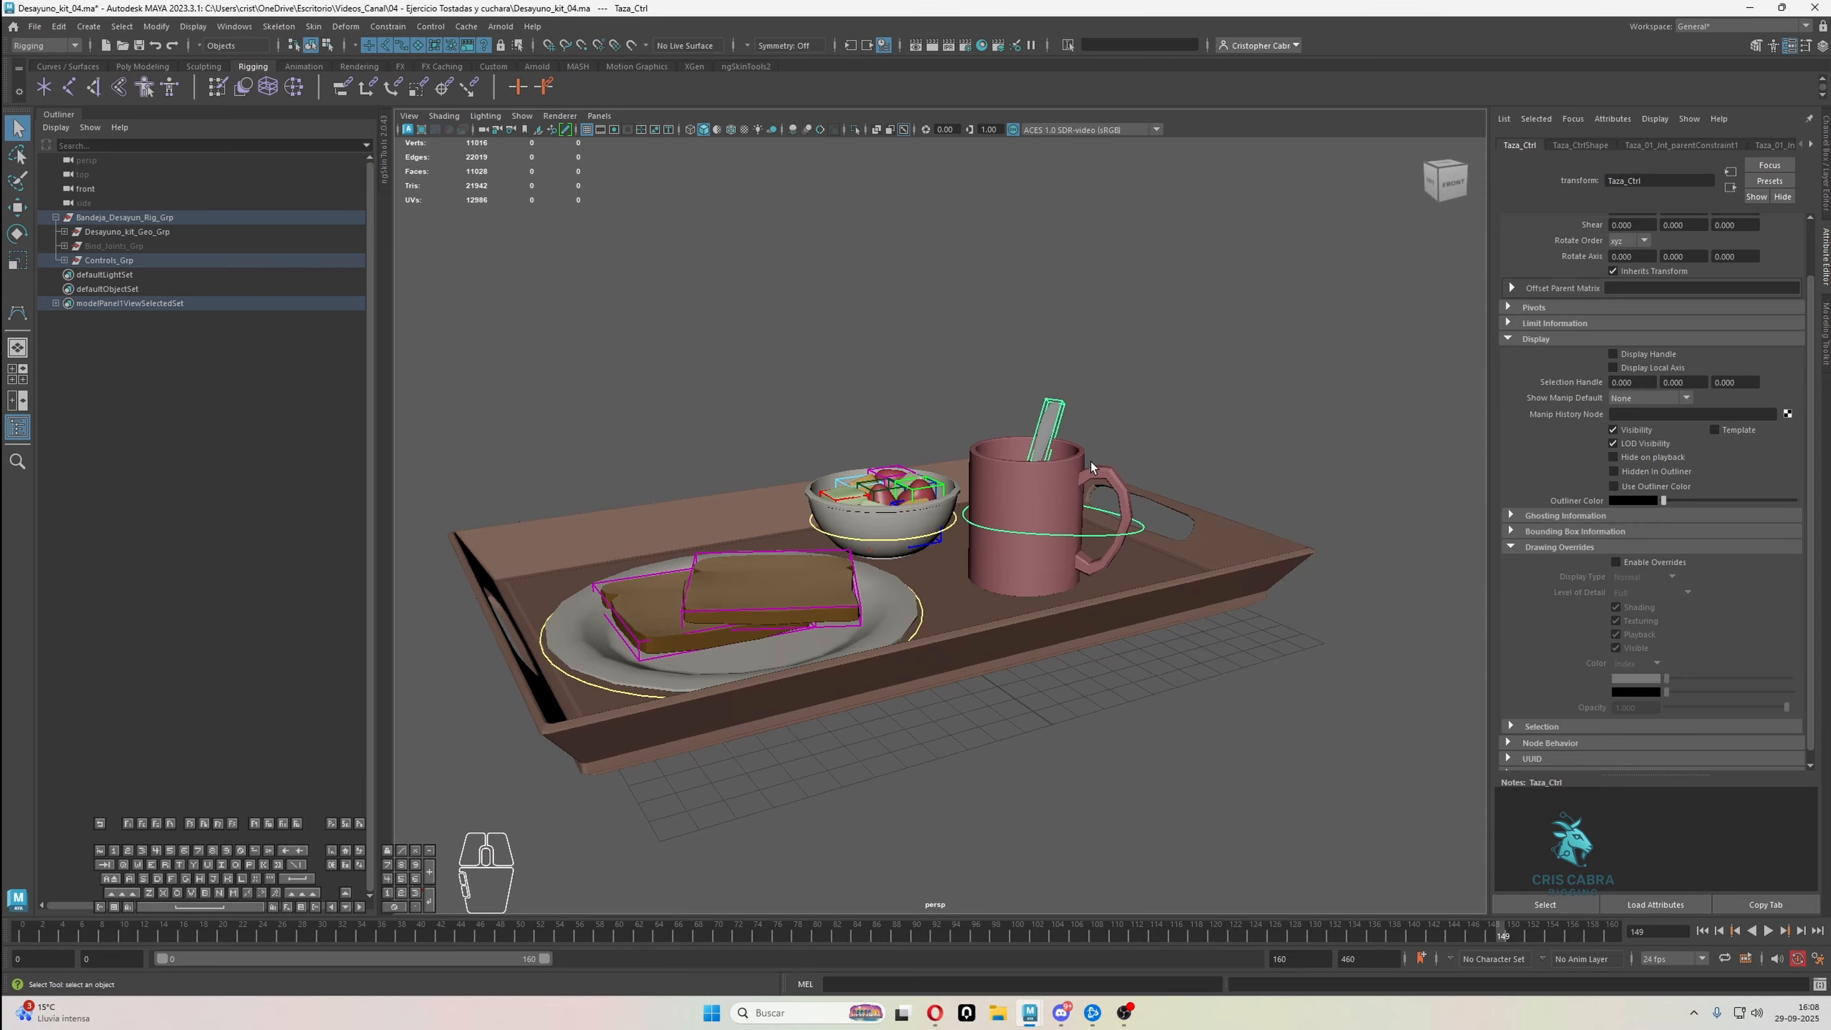
right_click_drag(1140, 498, 1152, 542, "alt")
left_click_drag(1152, 542, 1145, 480, "alt")
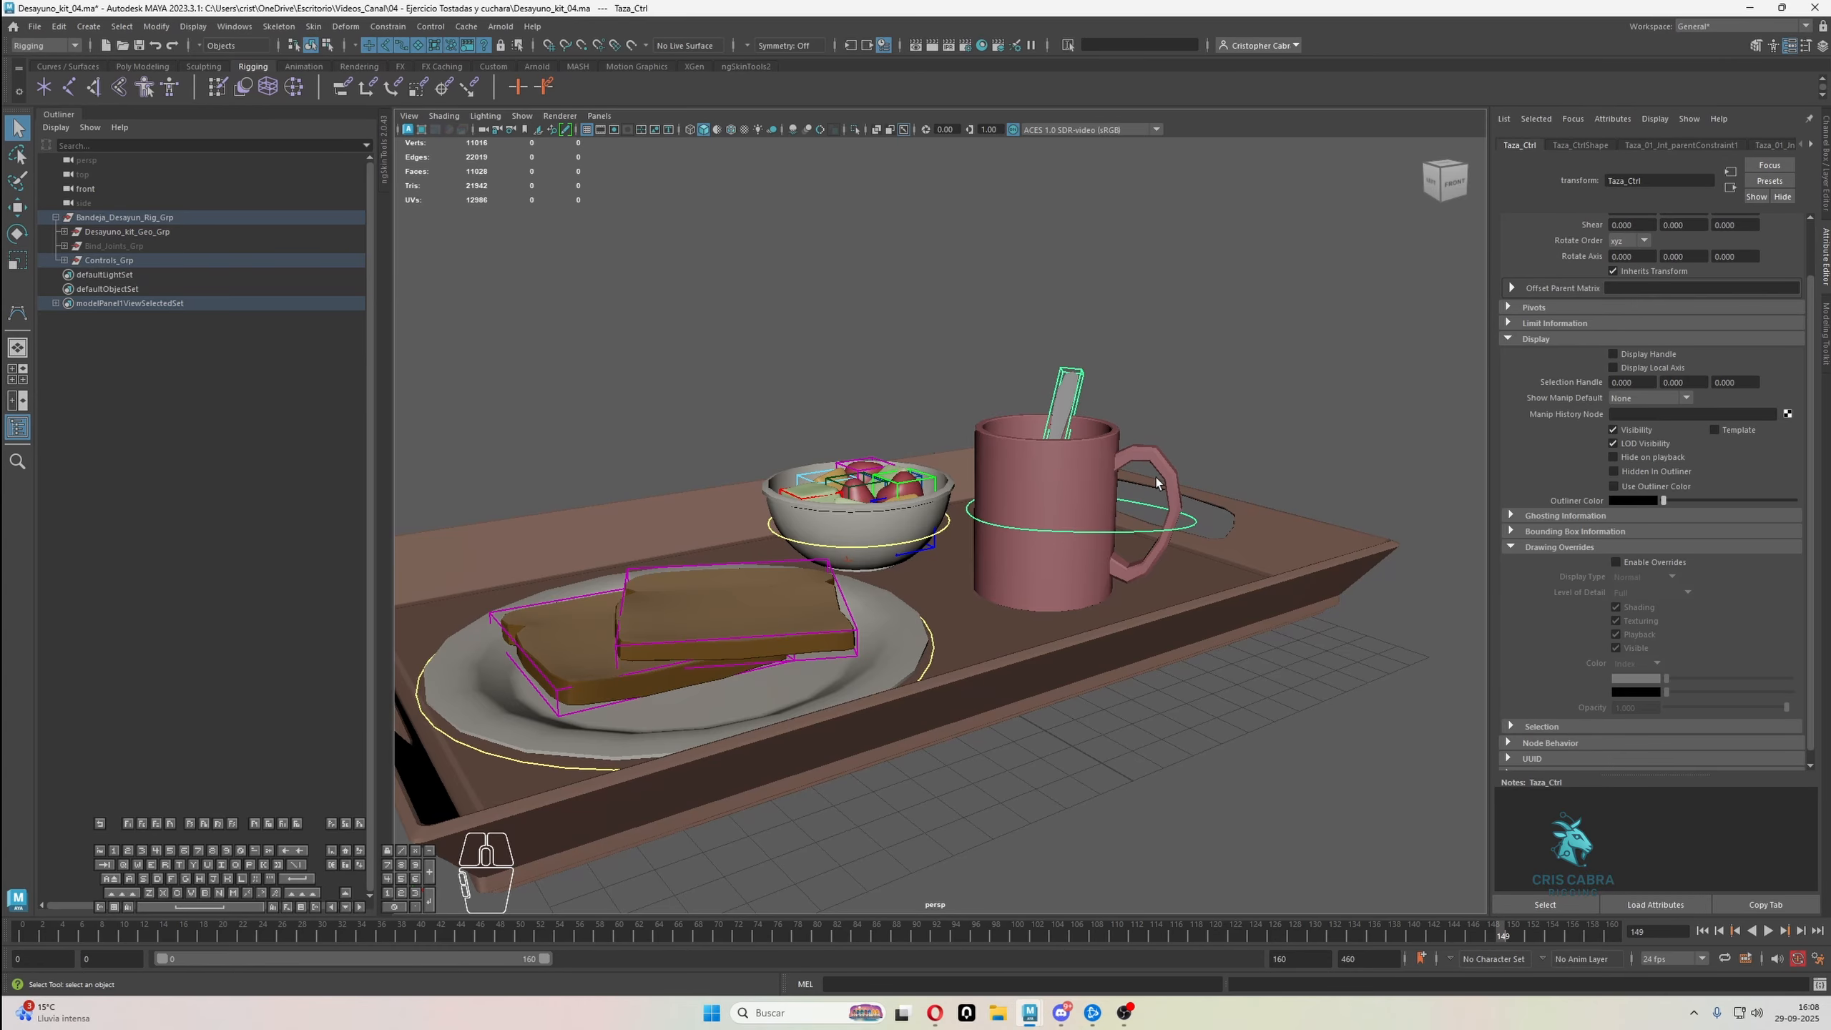
right_click_drag(1156, 483, 1166, 487, "alt")
left_click_drag(1165, 487, 1148, 485, "alt")
left_click(1153, 373)
left_click_drag(1087, 387, 1105, 391, "alt")
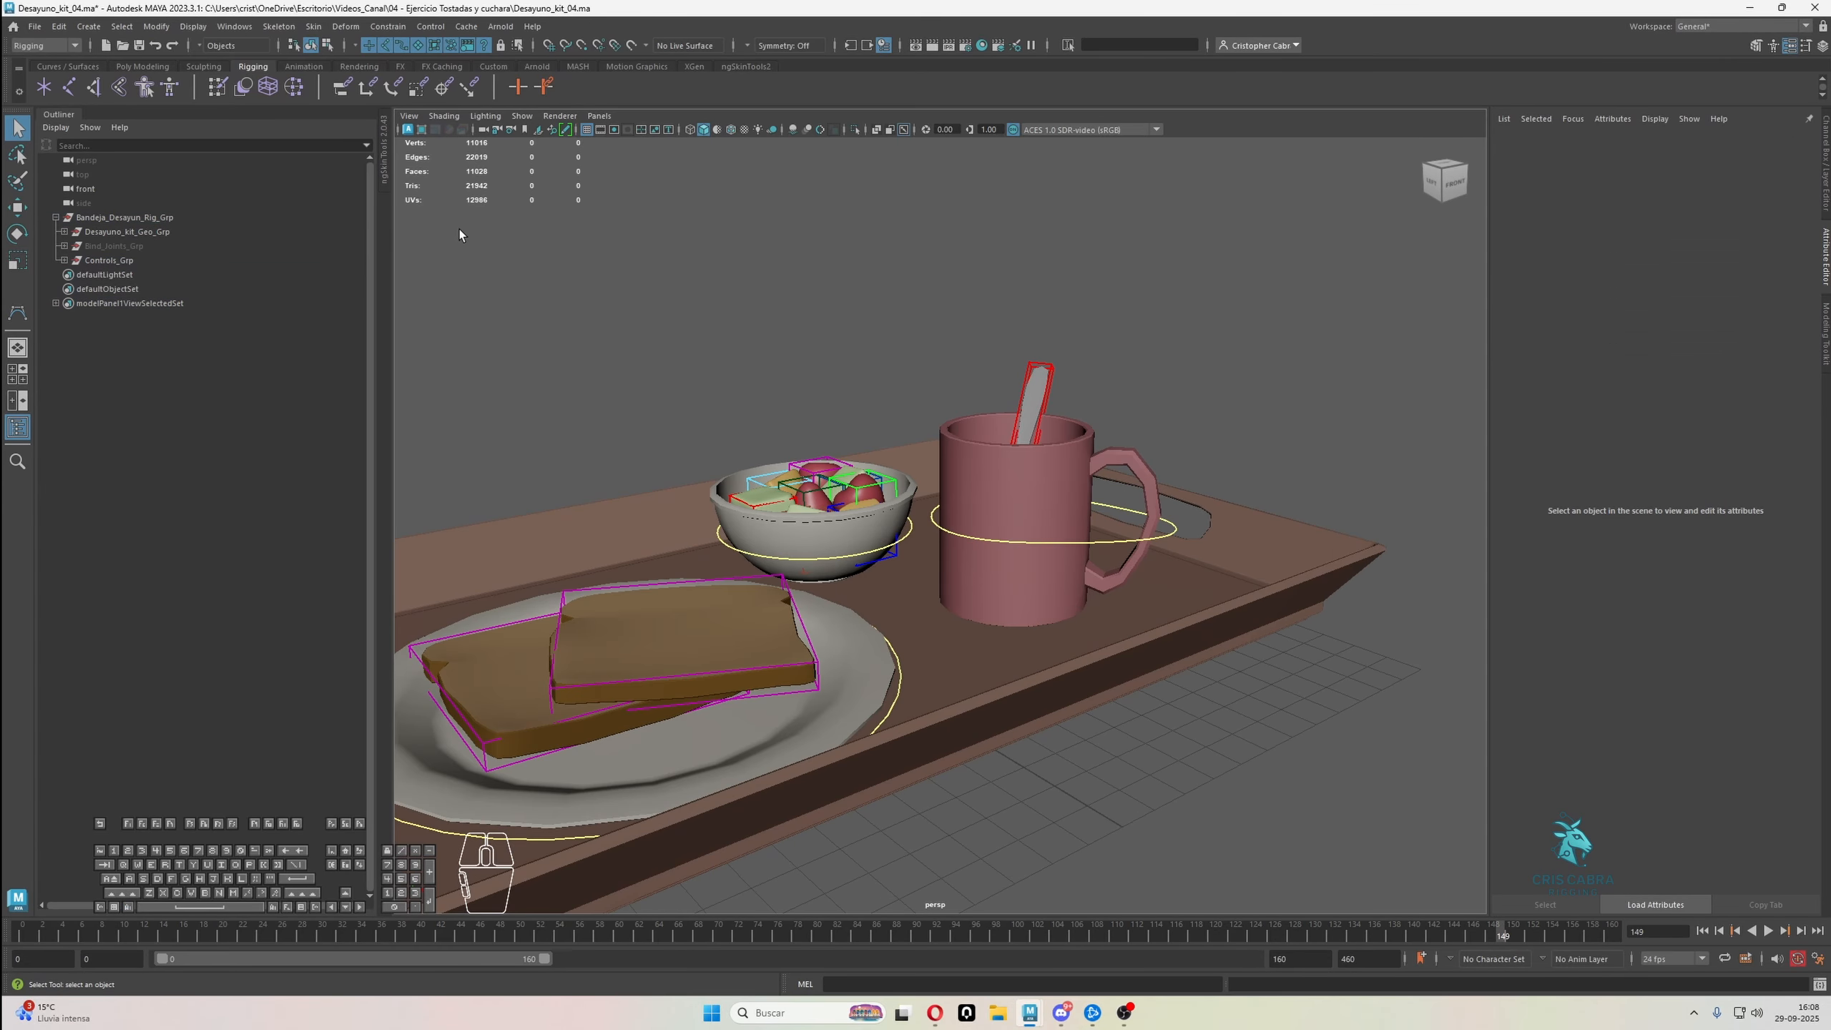
Create a NURBS circle at the scene origin and activate the Move tool on it
left_click(88, 25)
mouse_move(180, 66)
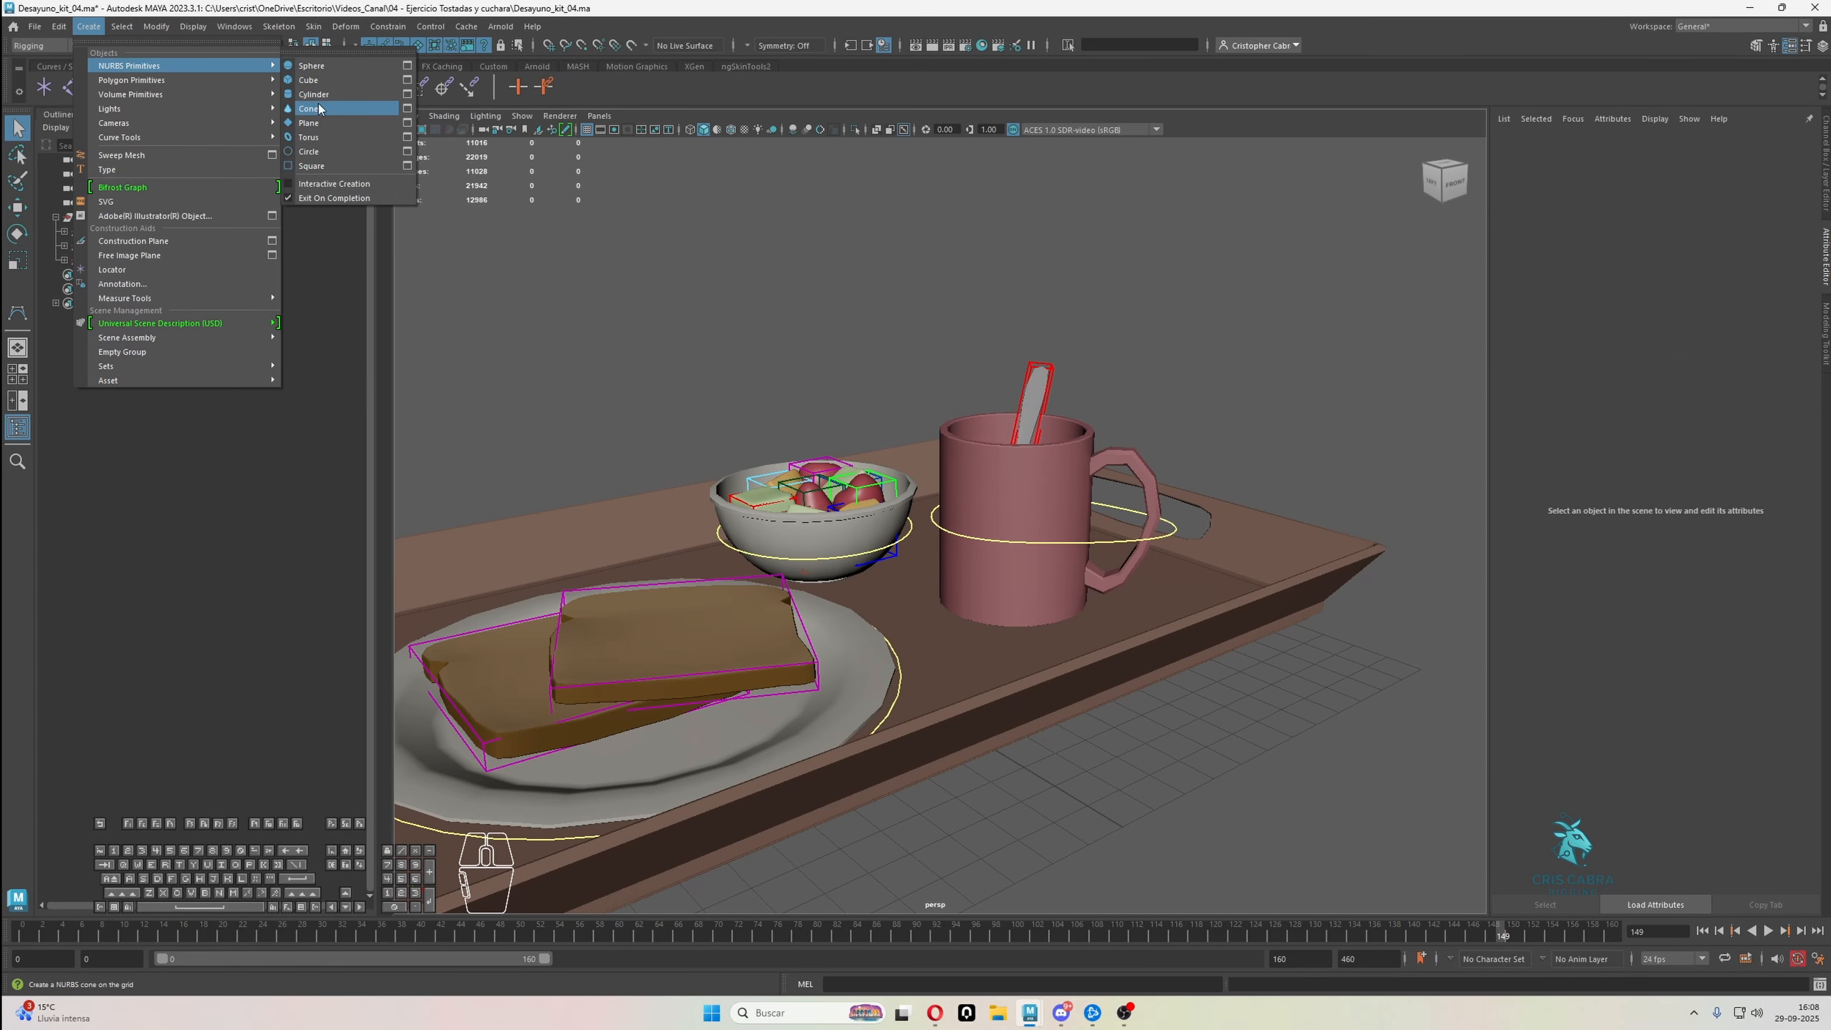
left_click(326, 154)
middle_click_drag(747, 438, 771, 410, "alt")
key("w")
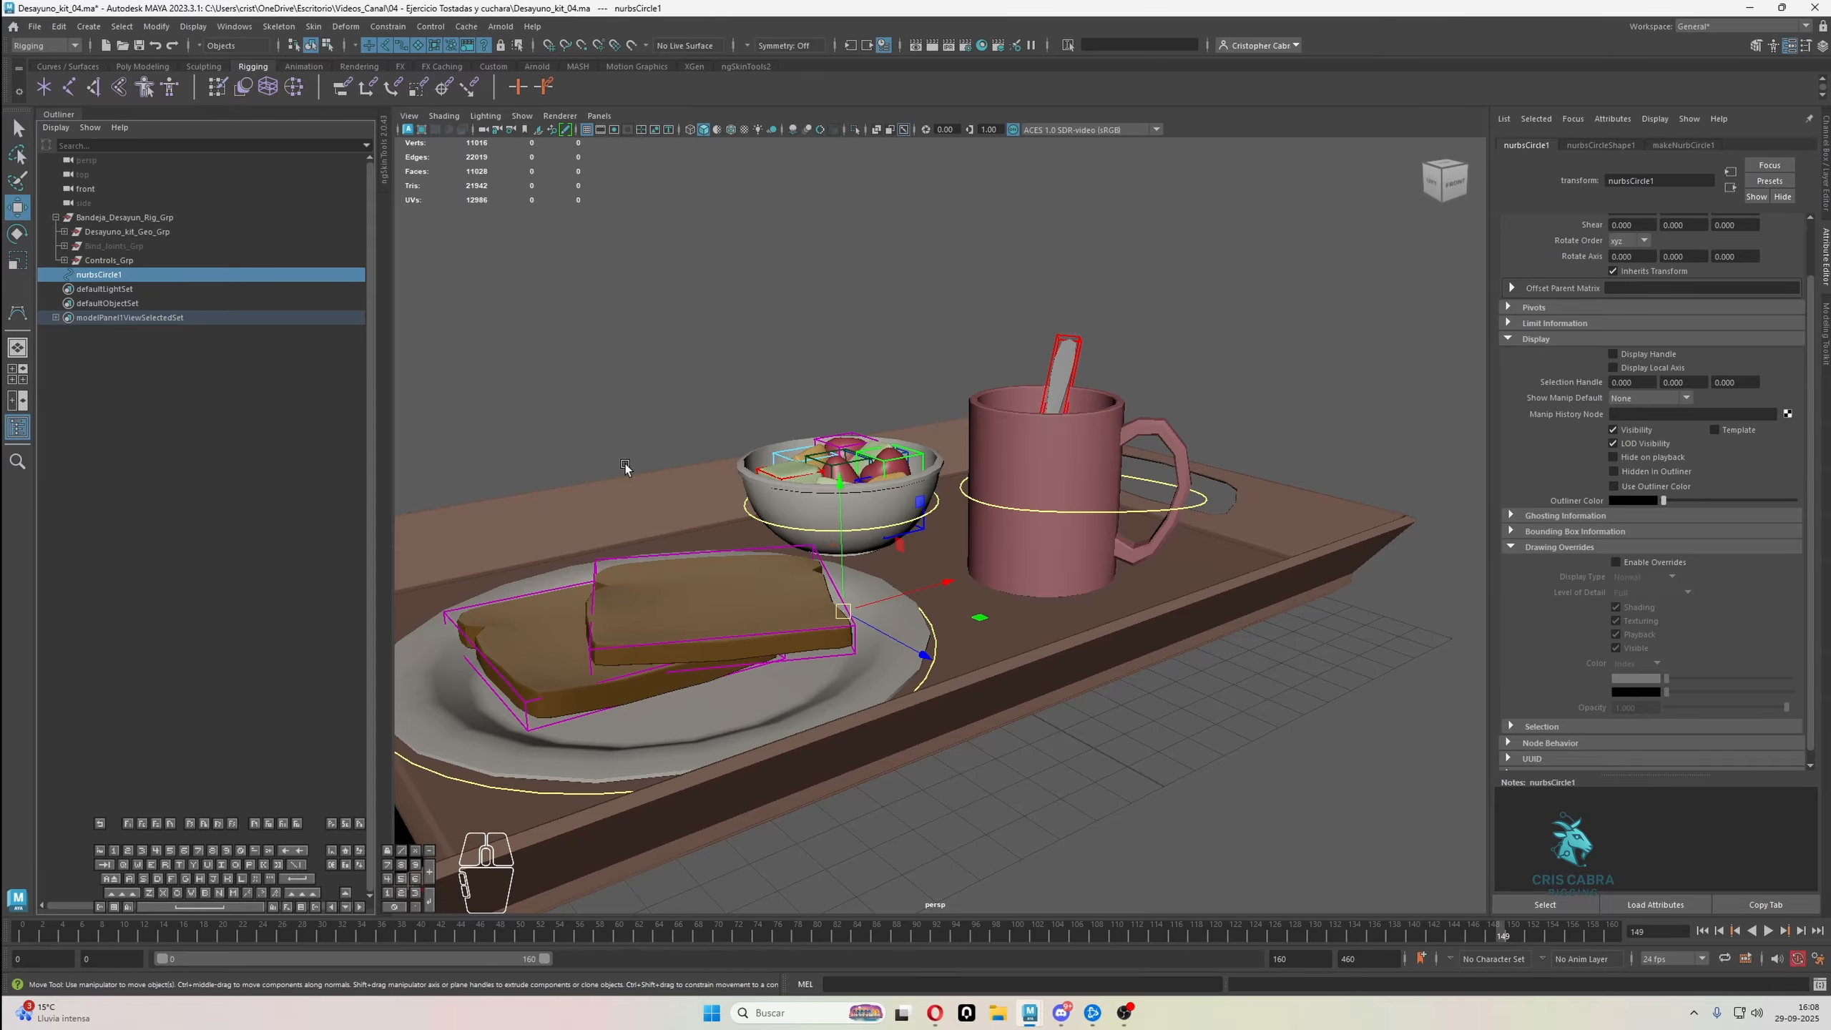
right_click_drag(909, 543, 860, 514, "alt")
middle_click_drag(896, 468, 903, 463, "alt")
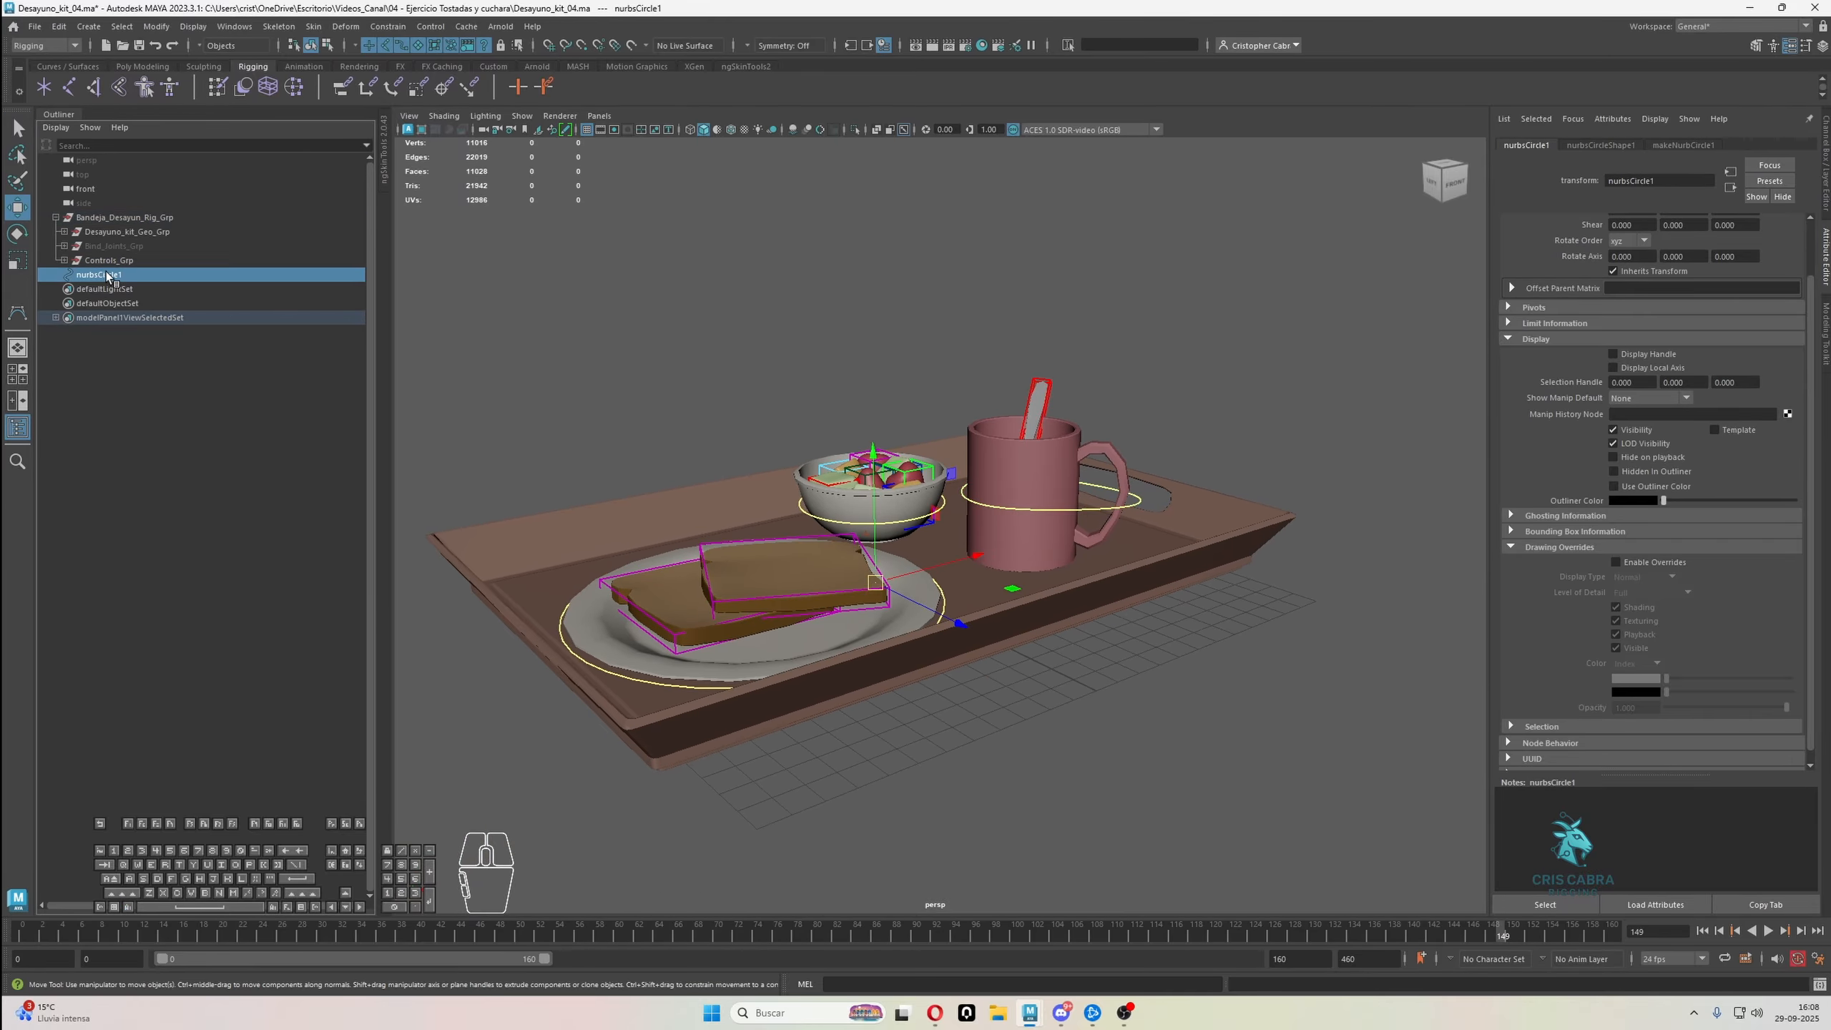
Group the new NURBS circle twice and rename the circle Taza_Handle_Ctrl
key("ctrl+g")
left_click(56, 275)
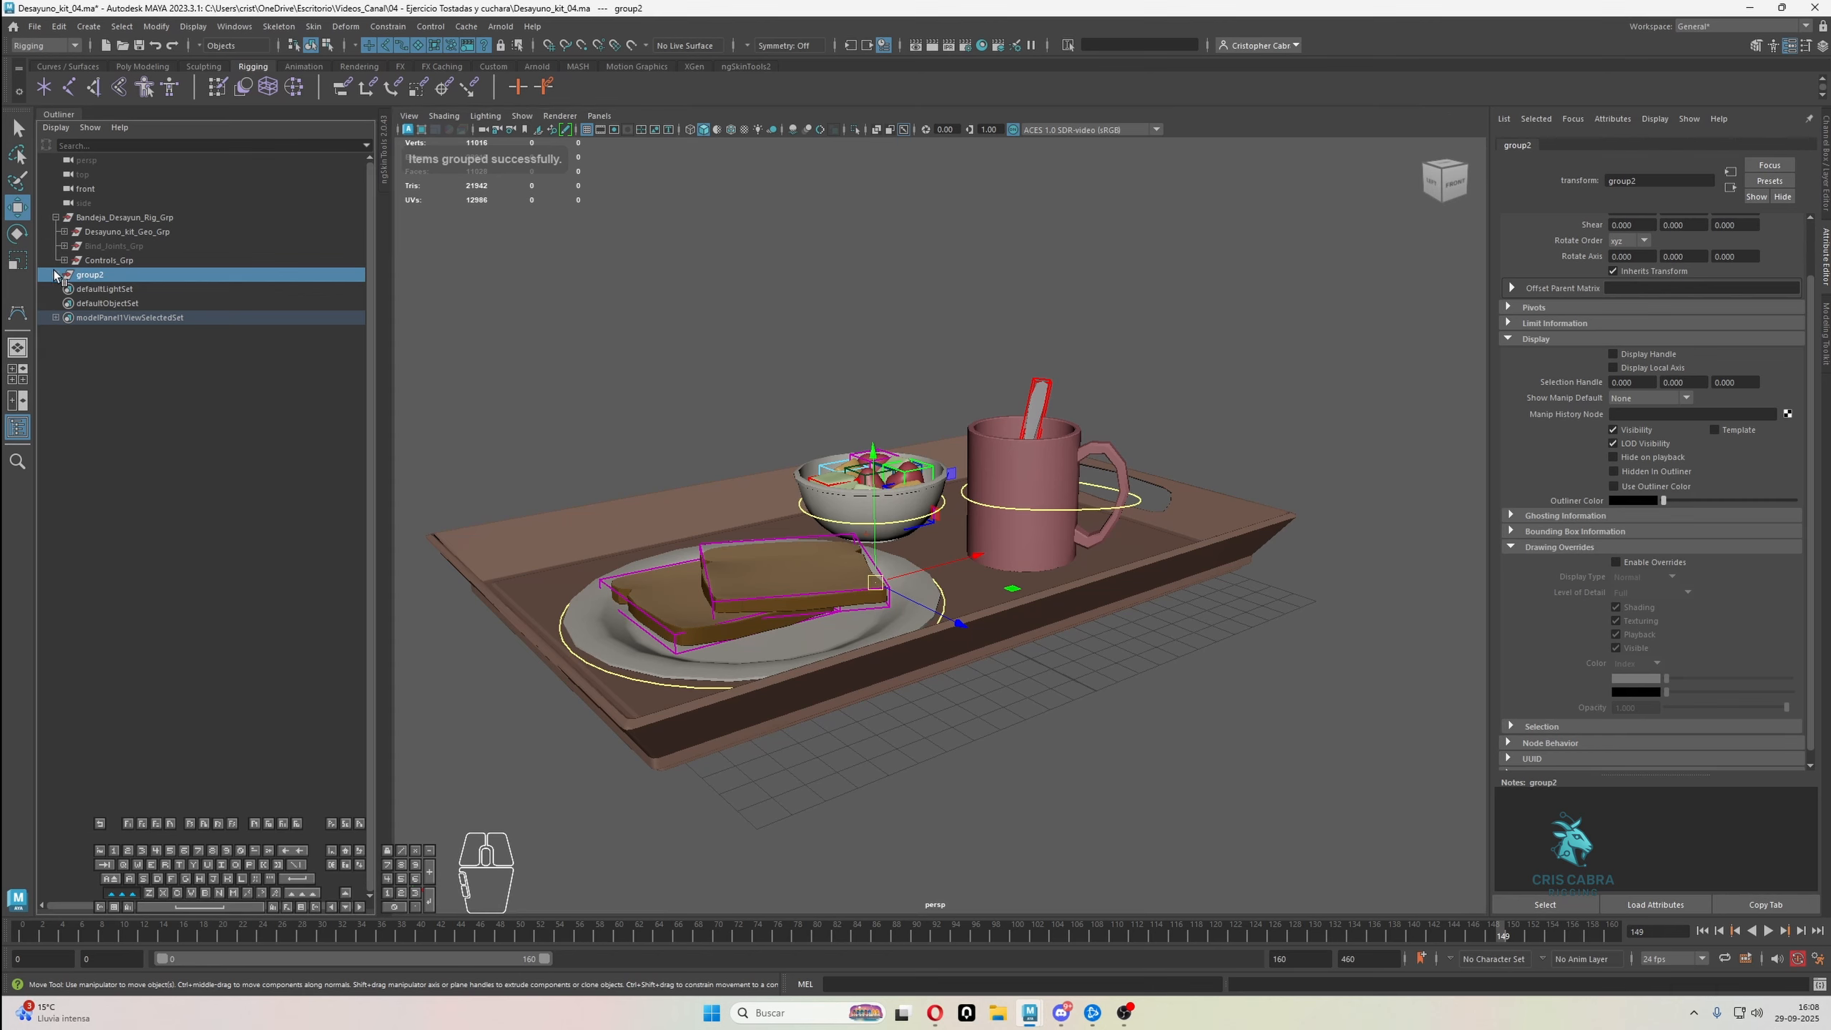
double_click(112, 276)
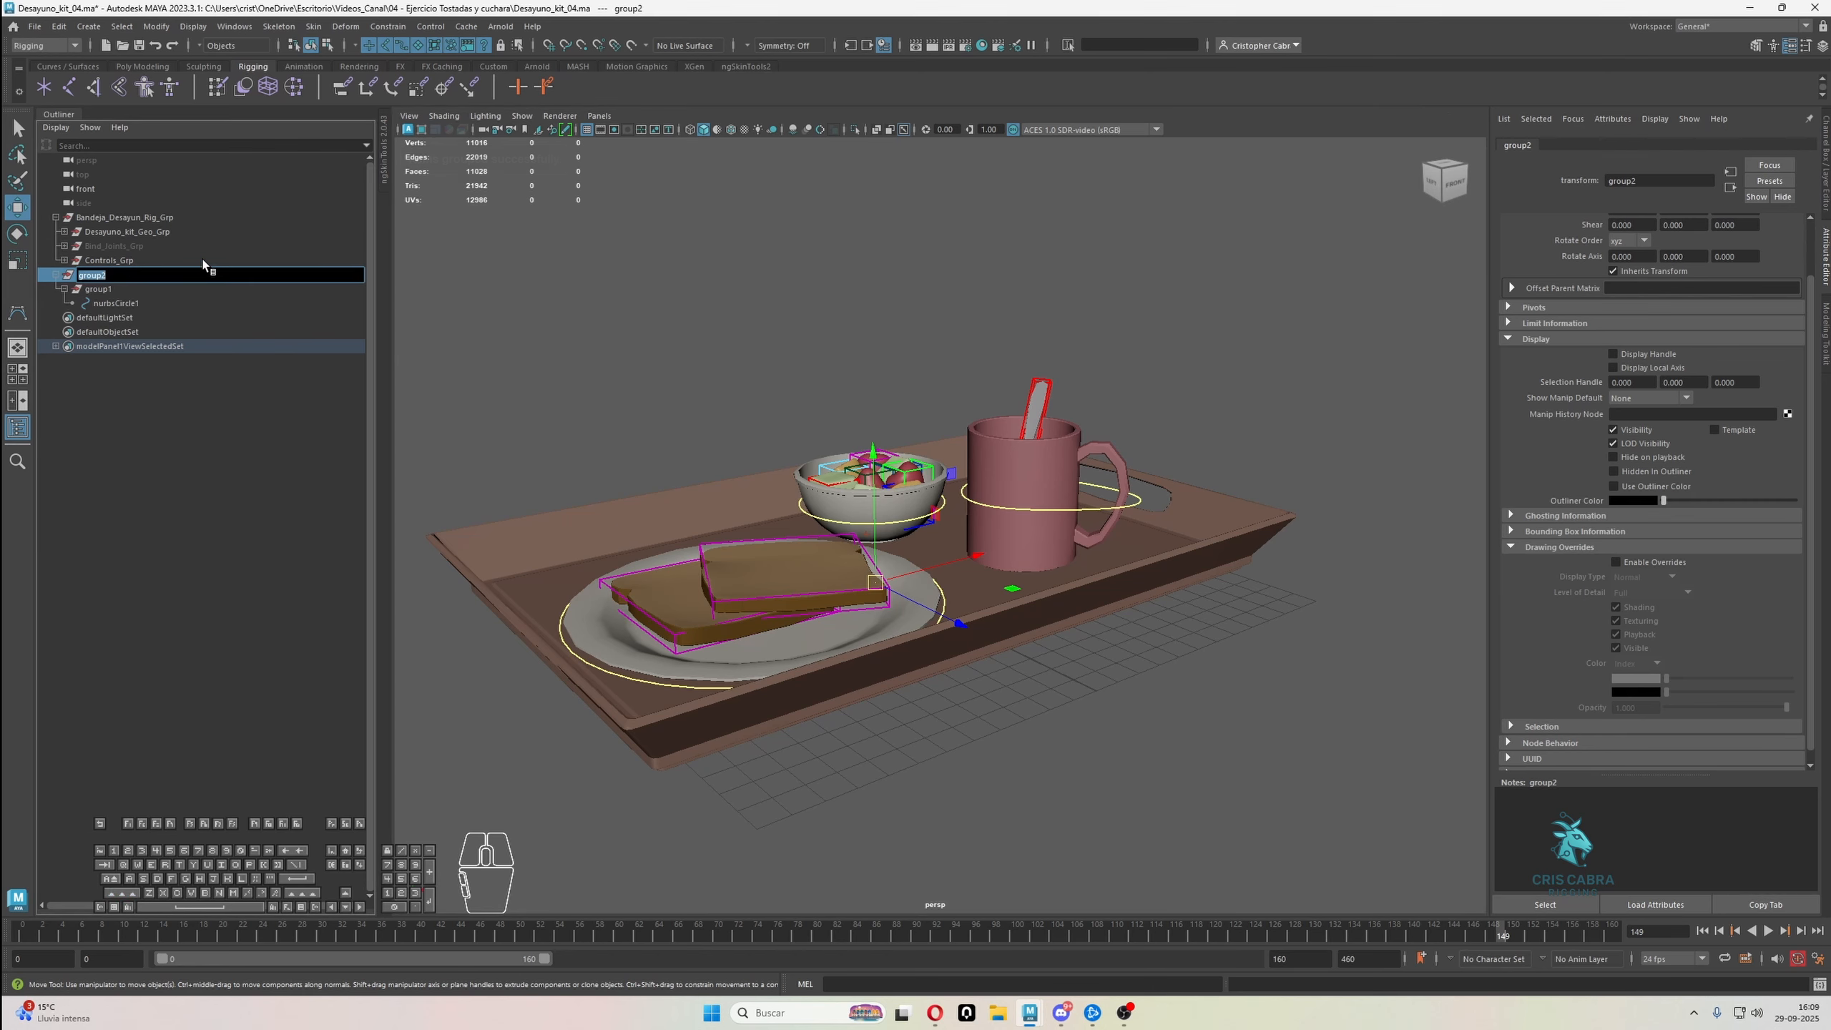
type("Taza")
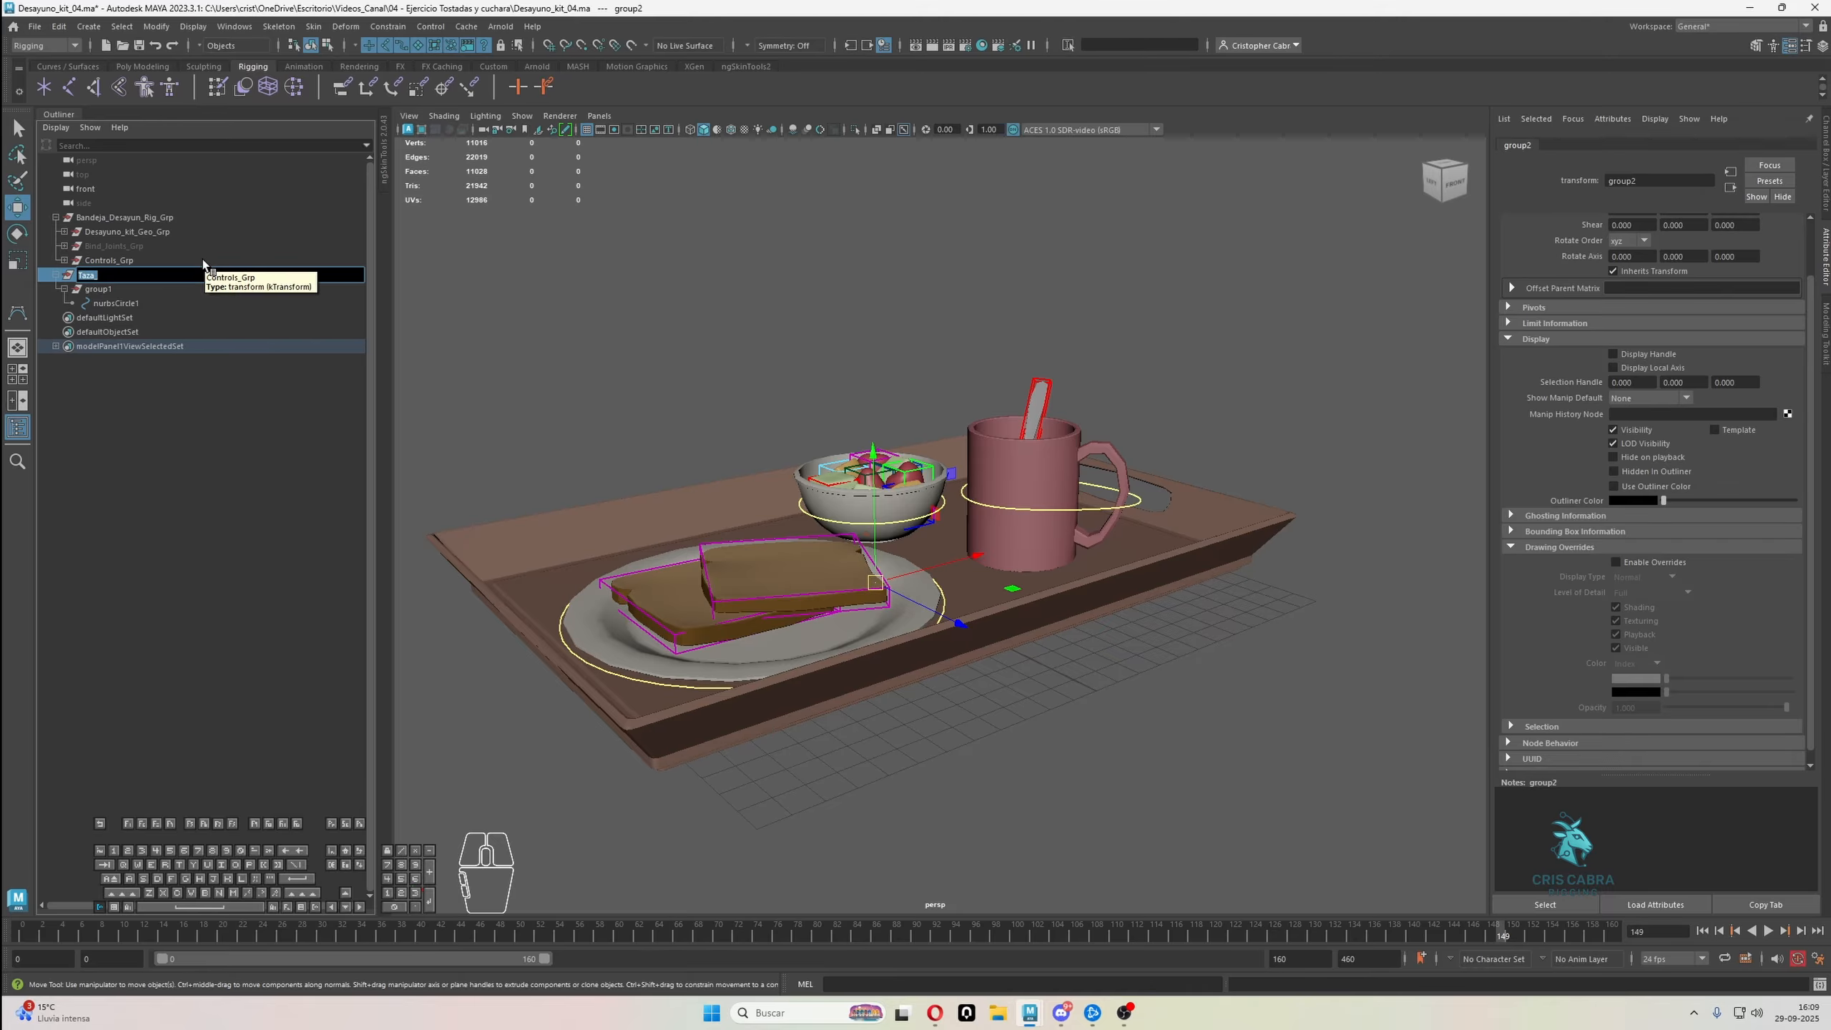
key("BackSpace")
double_click(123, 304)
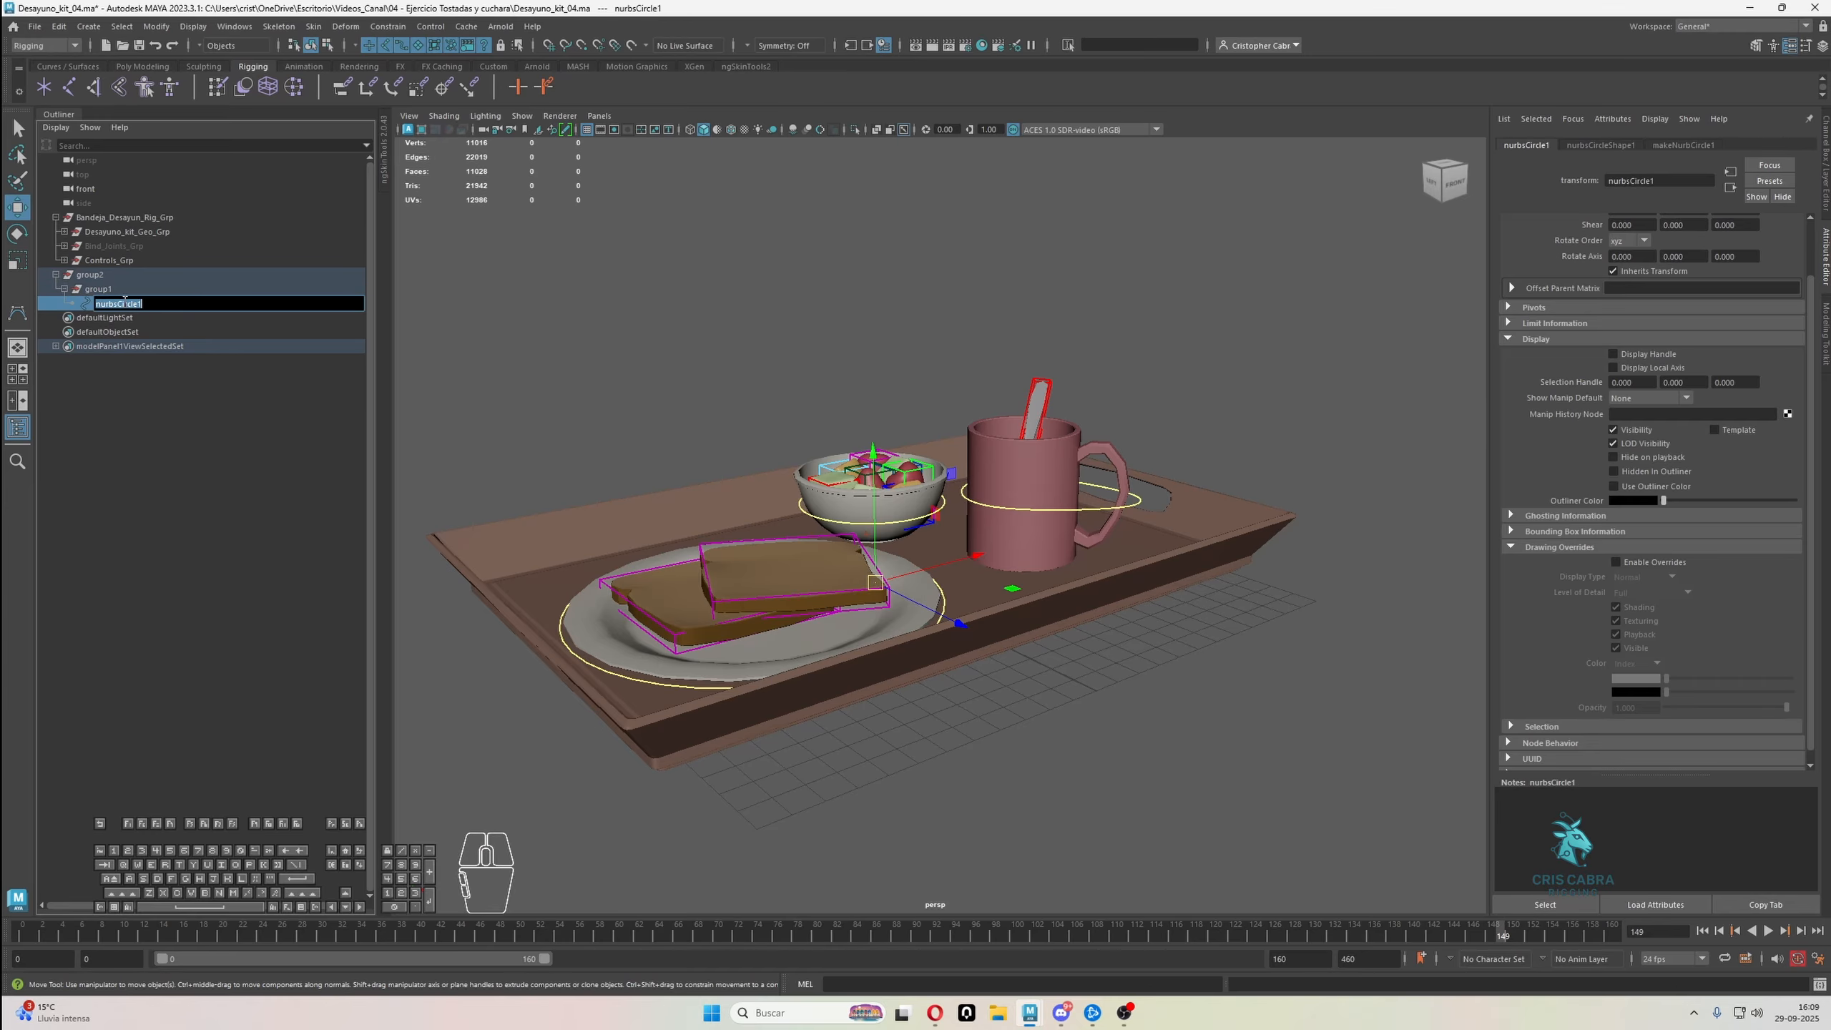
type("Taza_Handle_Ctrl")
key("Return")
Rename the circle's inner group Taza_Handle_Ctrl_Ofst and its outer group Taza_Handle_Ctrl_Grp
double_click(125, 304)
key("ctrl+c")
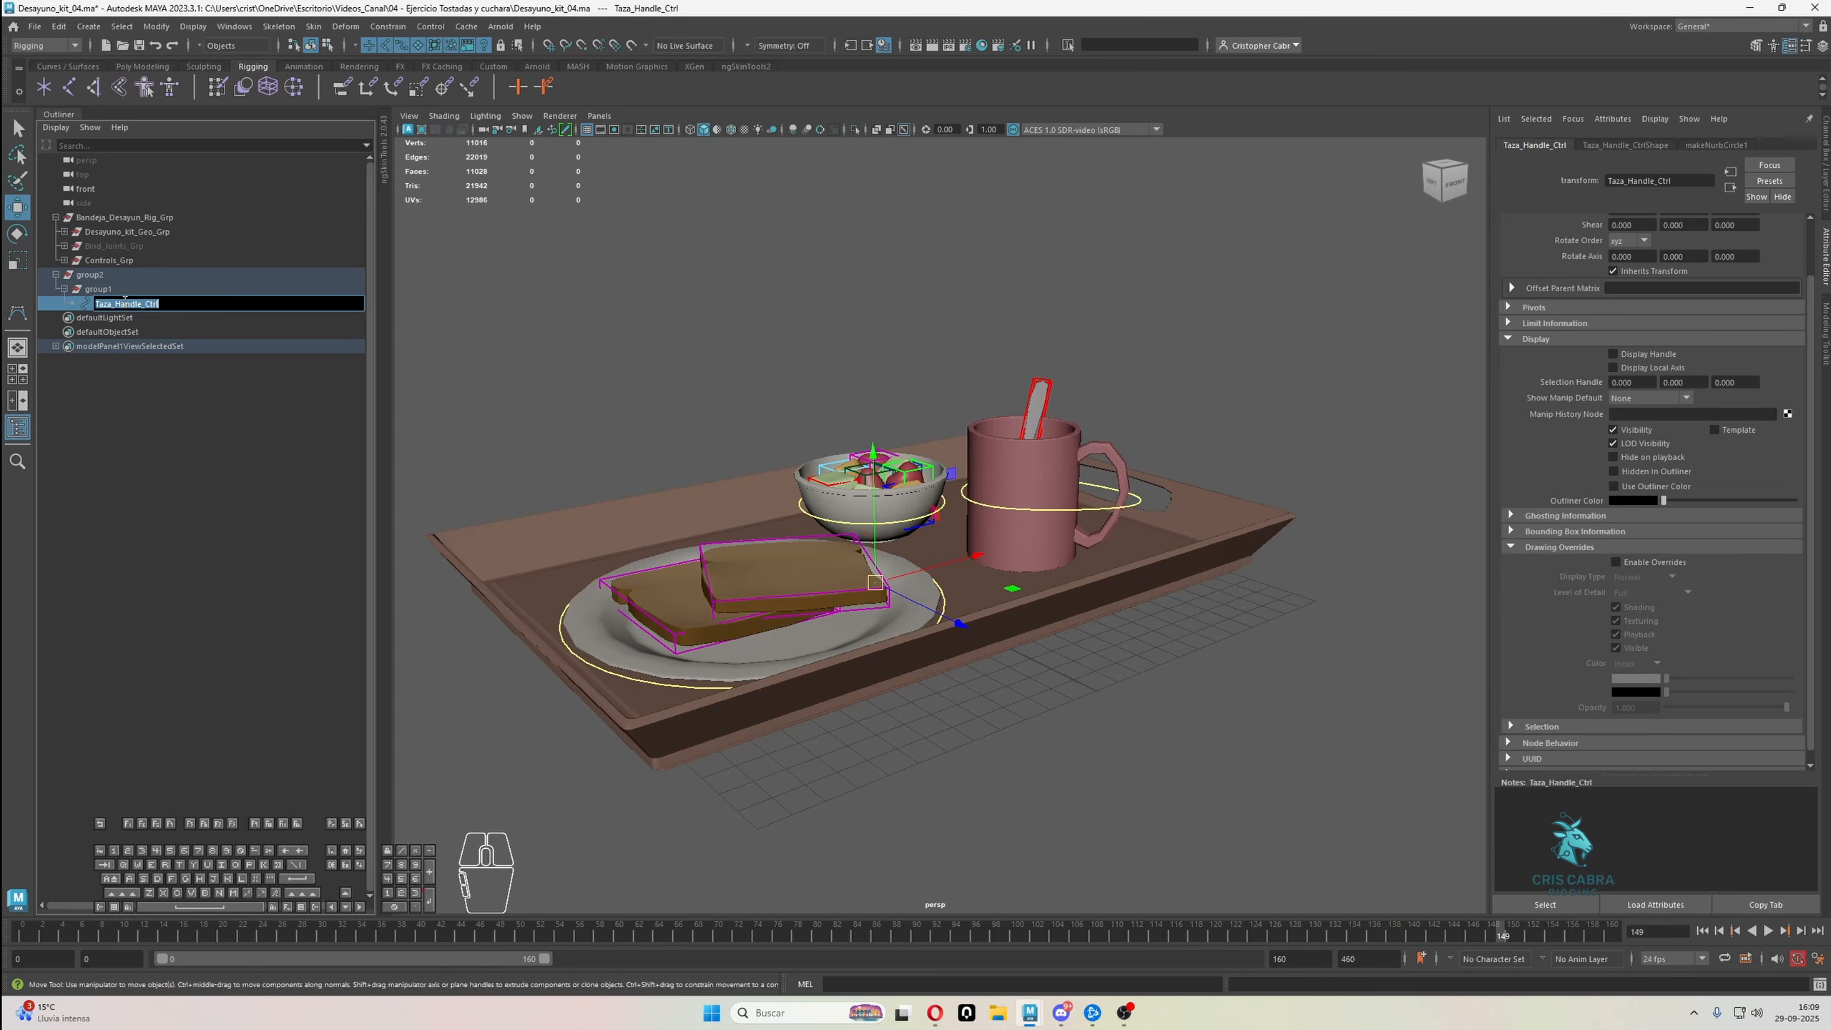
double_click(169, 289)
key("ctrl+v")
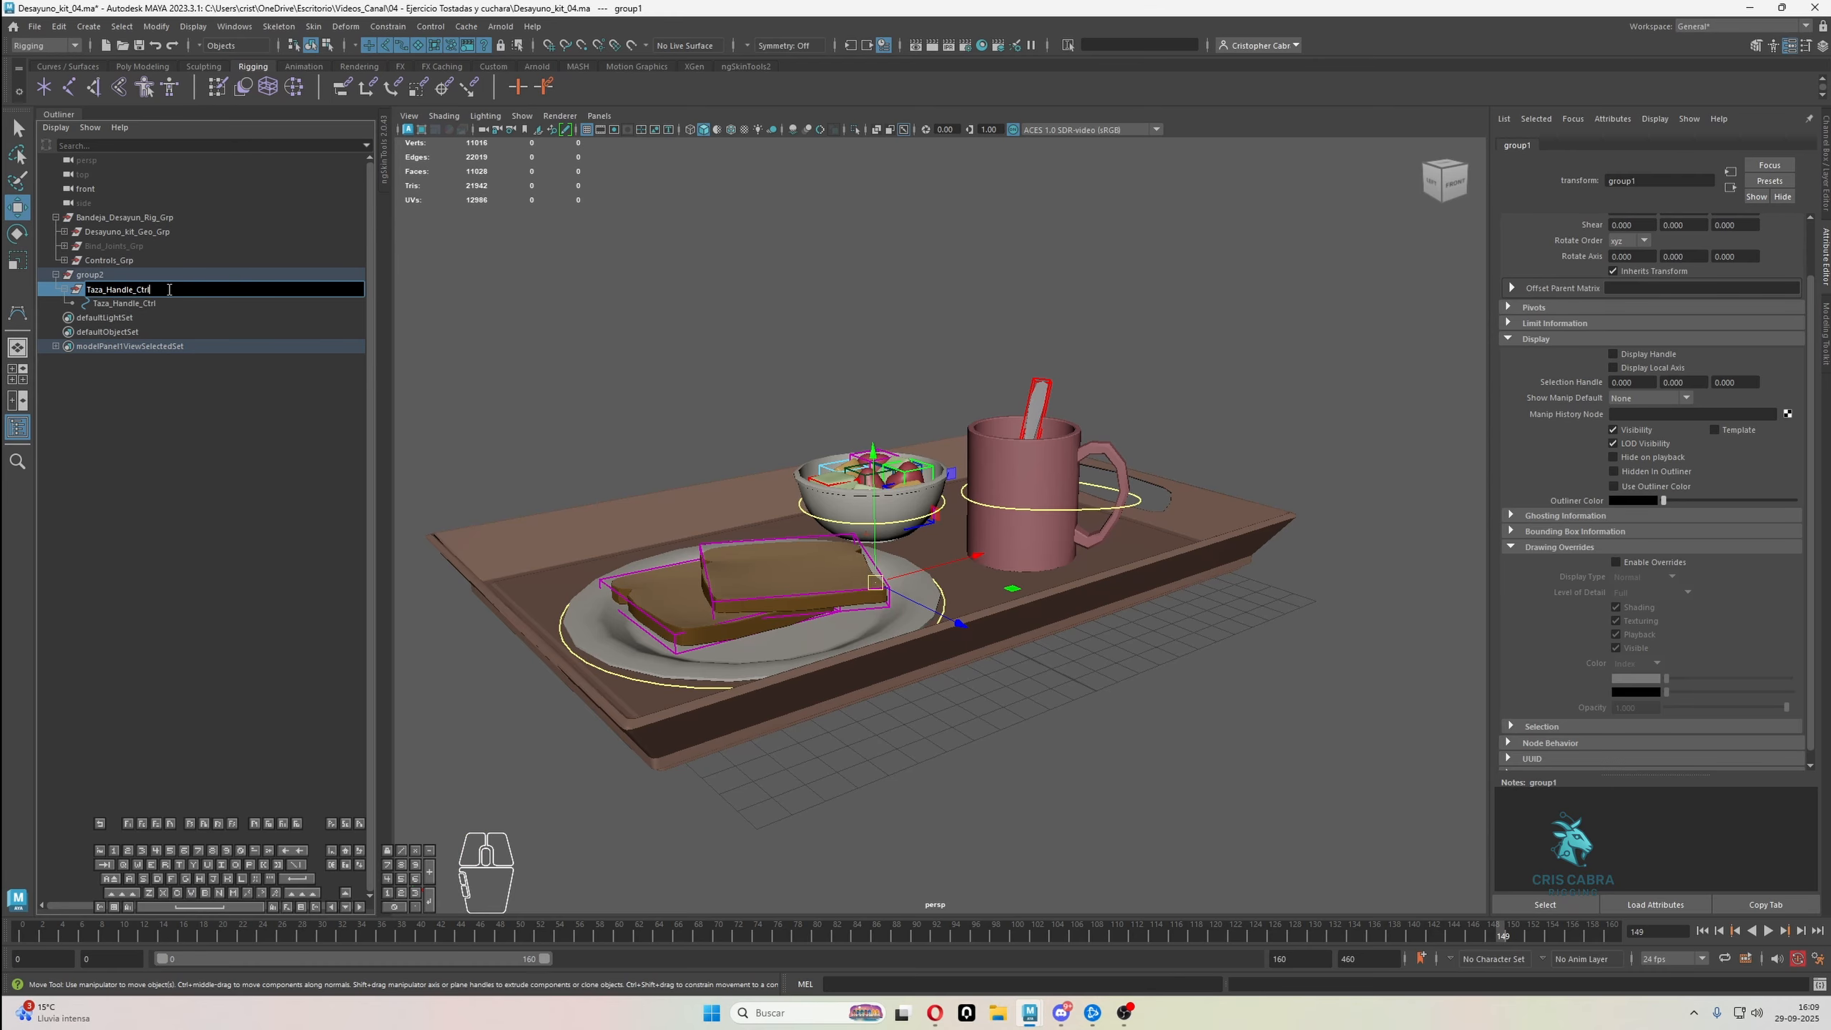
type("_Ofst")
key("Return")
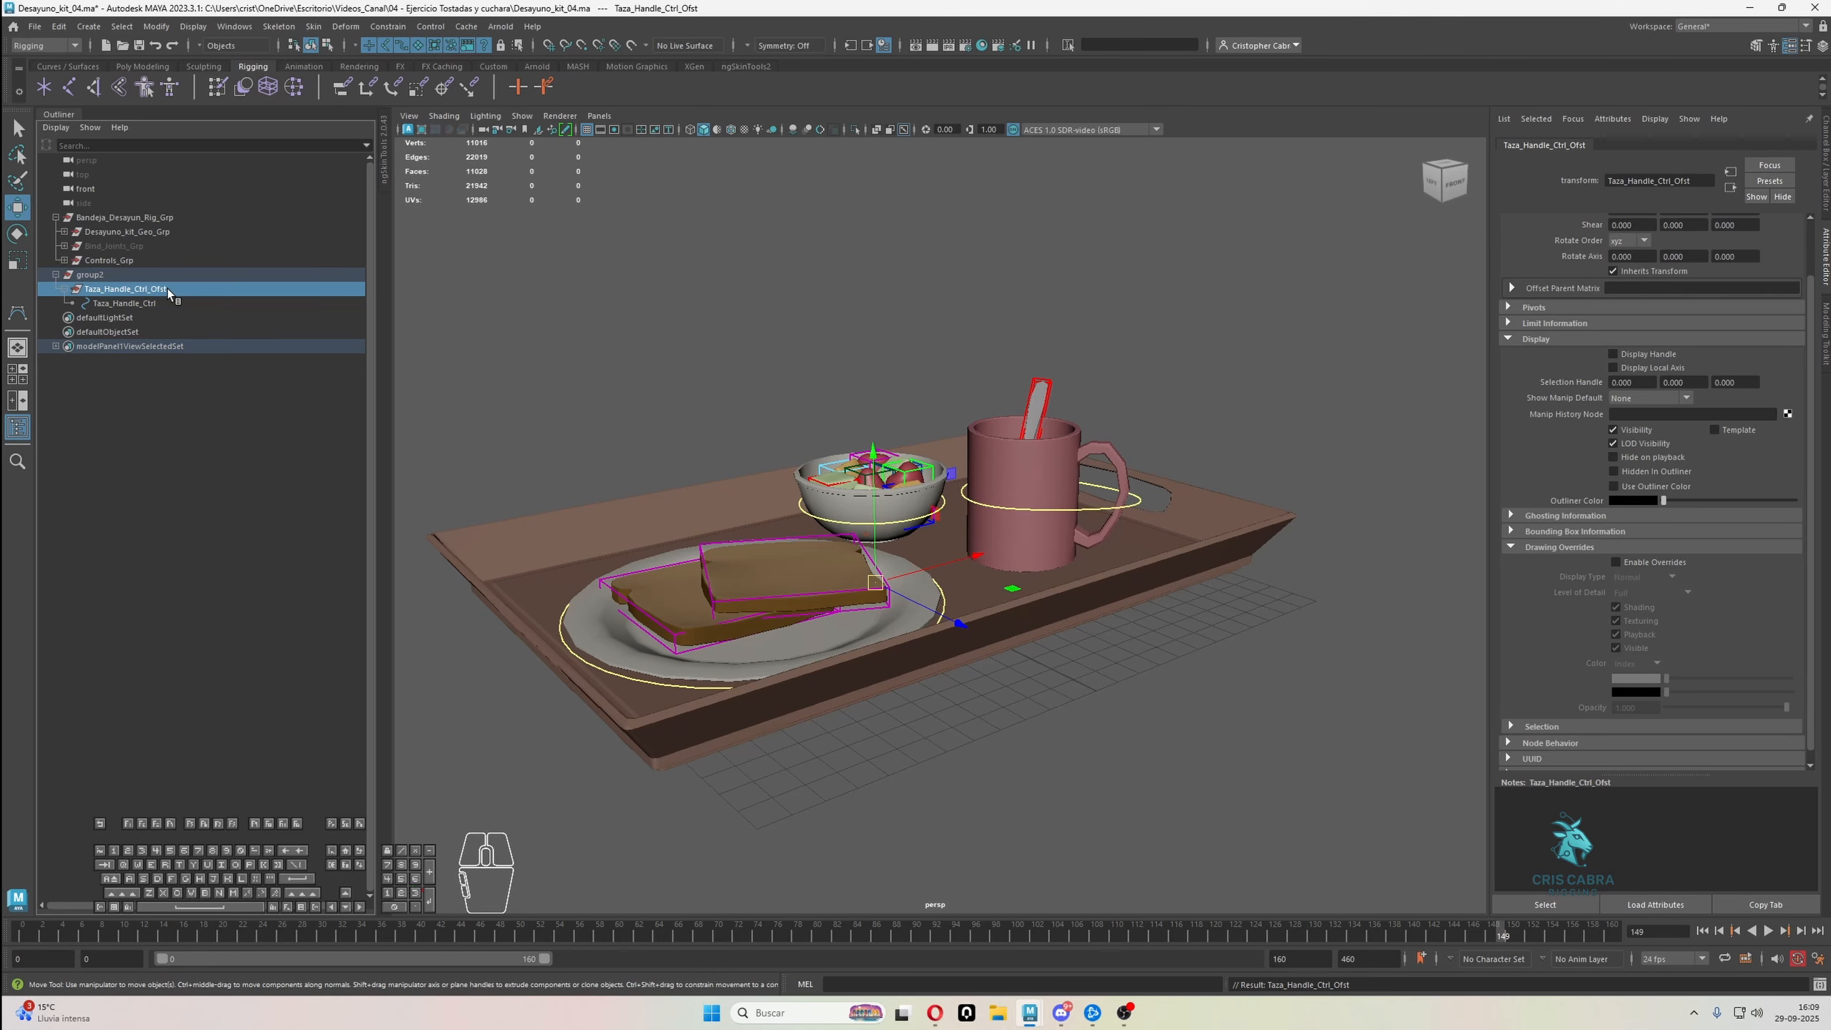
double_click(92, 275)
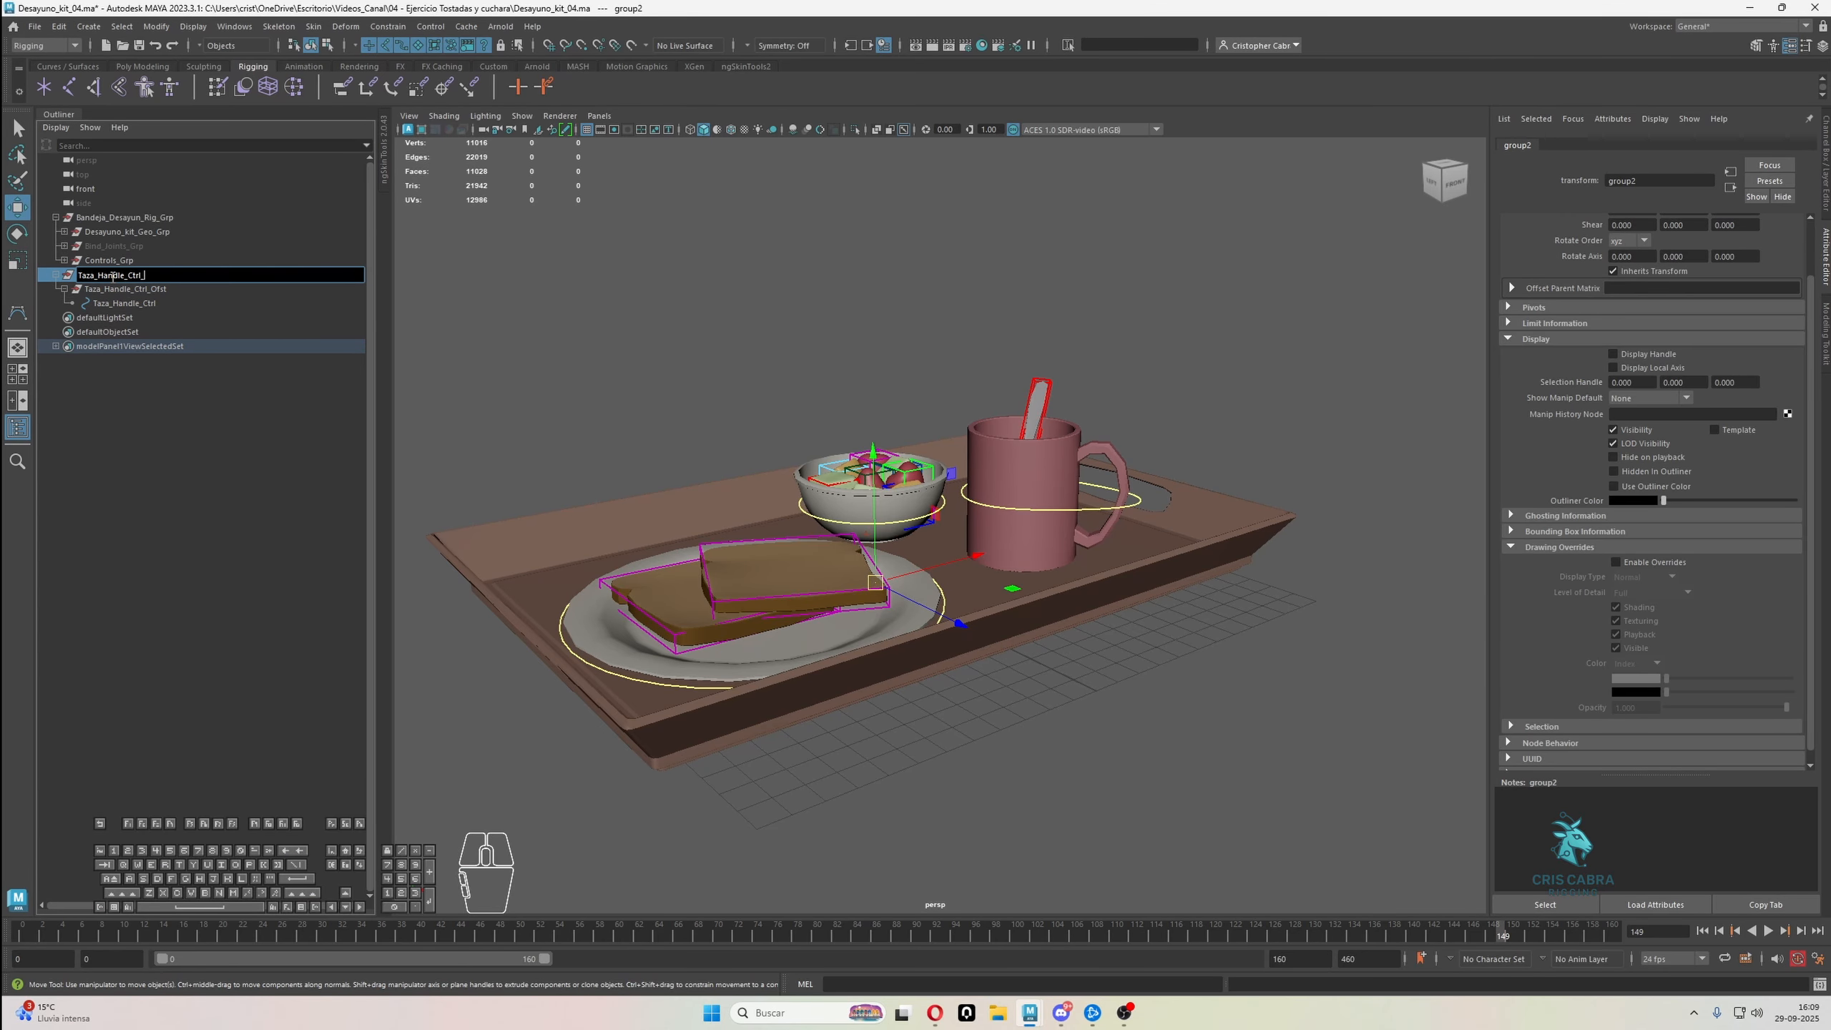
type("Taza_Handle_Ctrl_Grp")
key("Return")
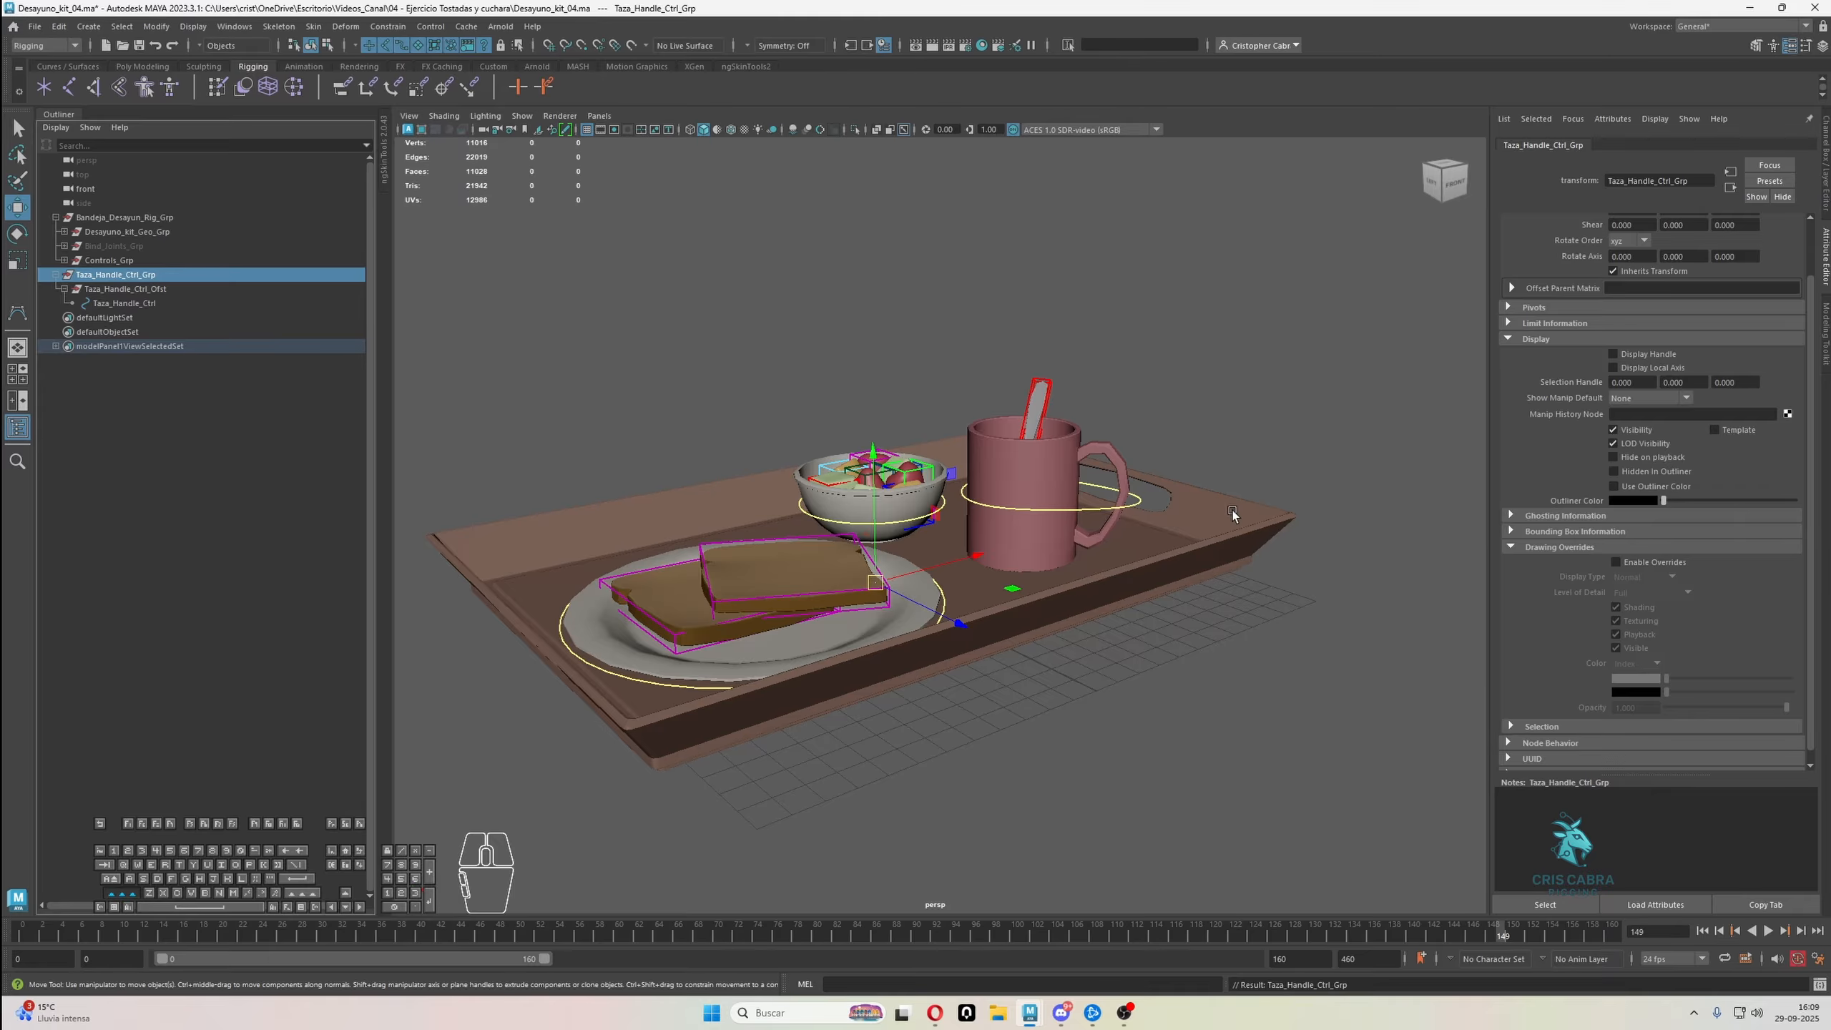
Match the transformations of Taza_Handle_Ctrl_Grp to the mug control Taza_Ctrl, keeping only the group selected
left_click(1142, 502)
left_click(160, 27)
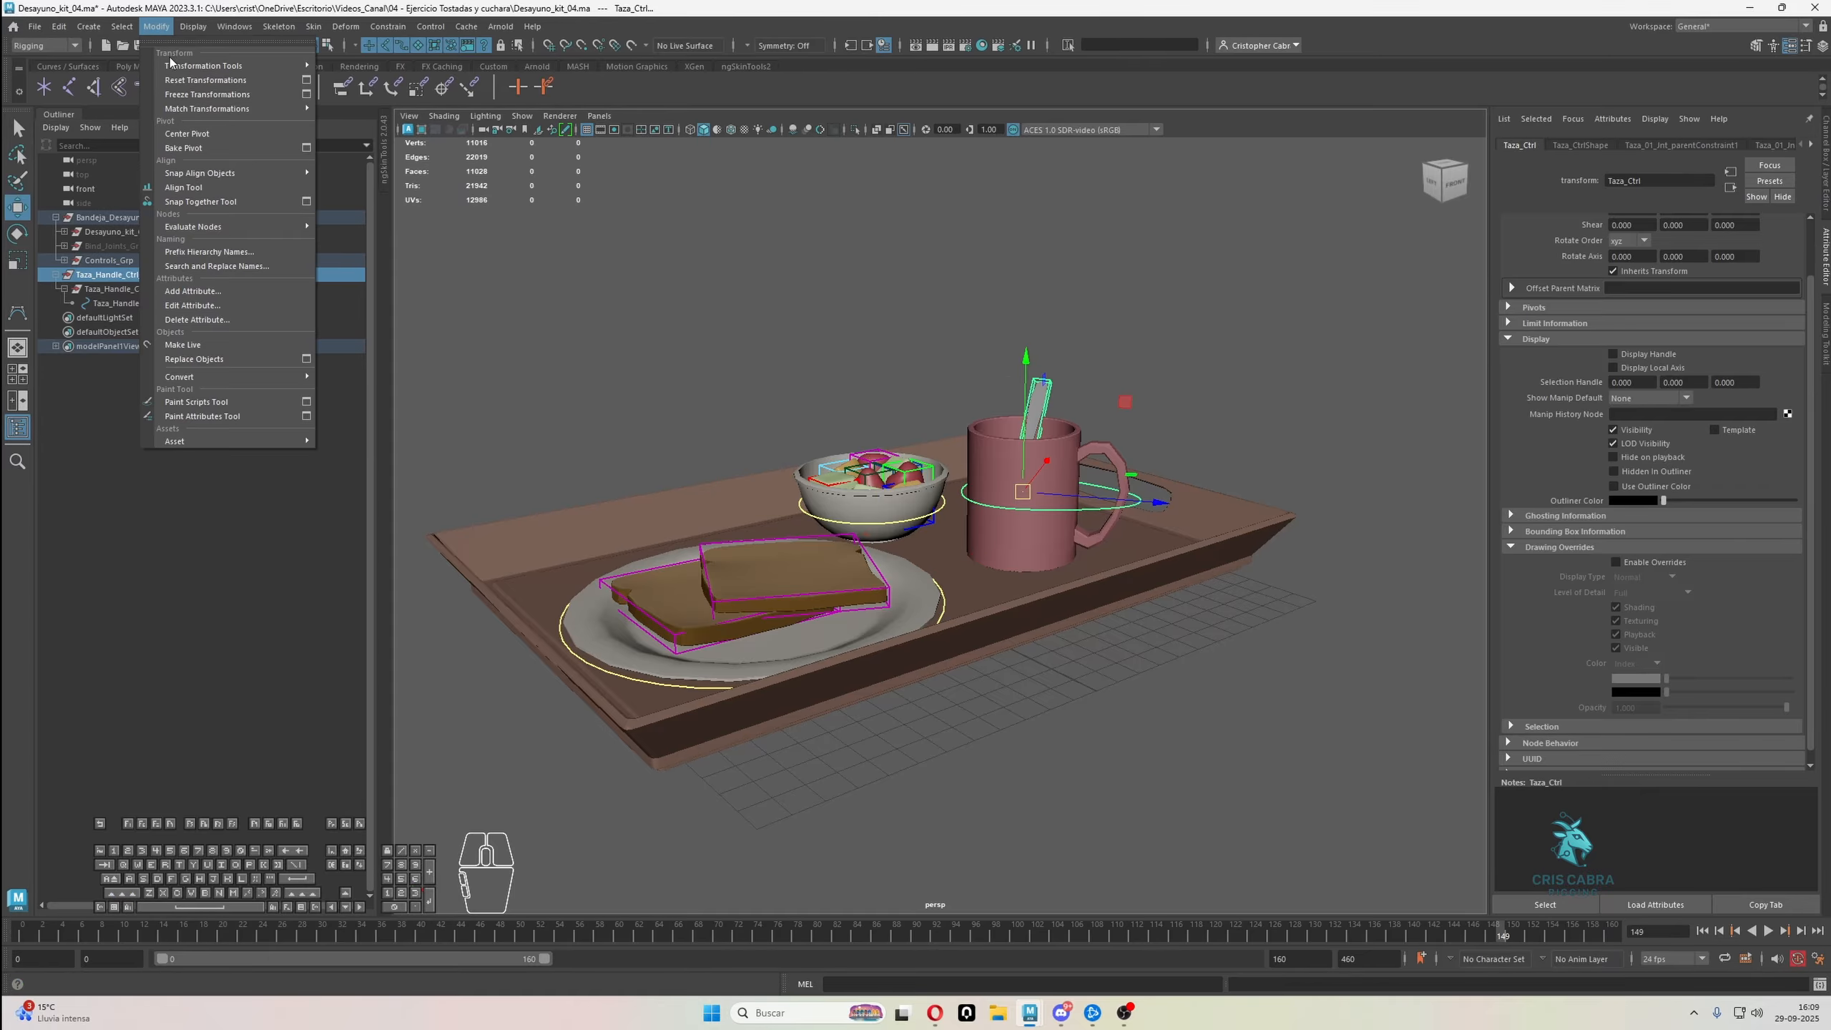
mouse_move(254, 110)
left_click(333, 110)
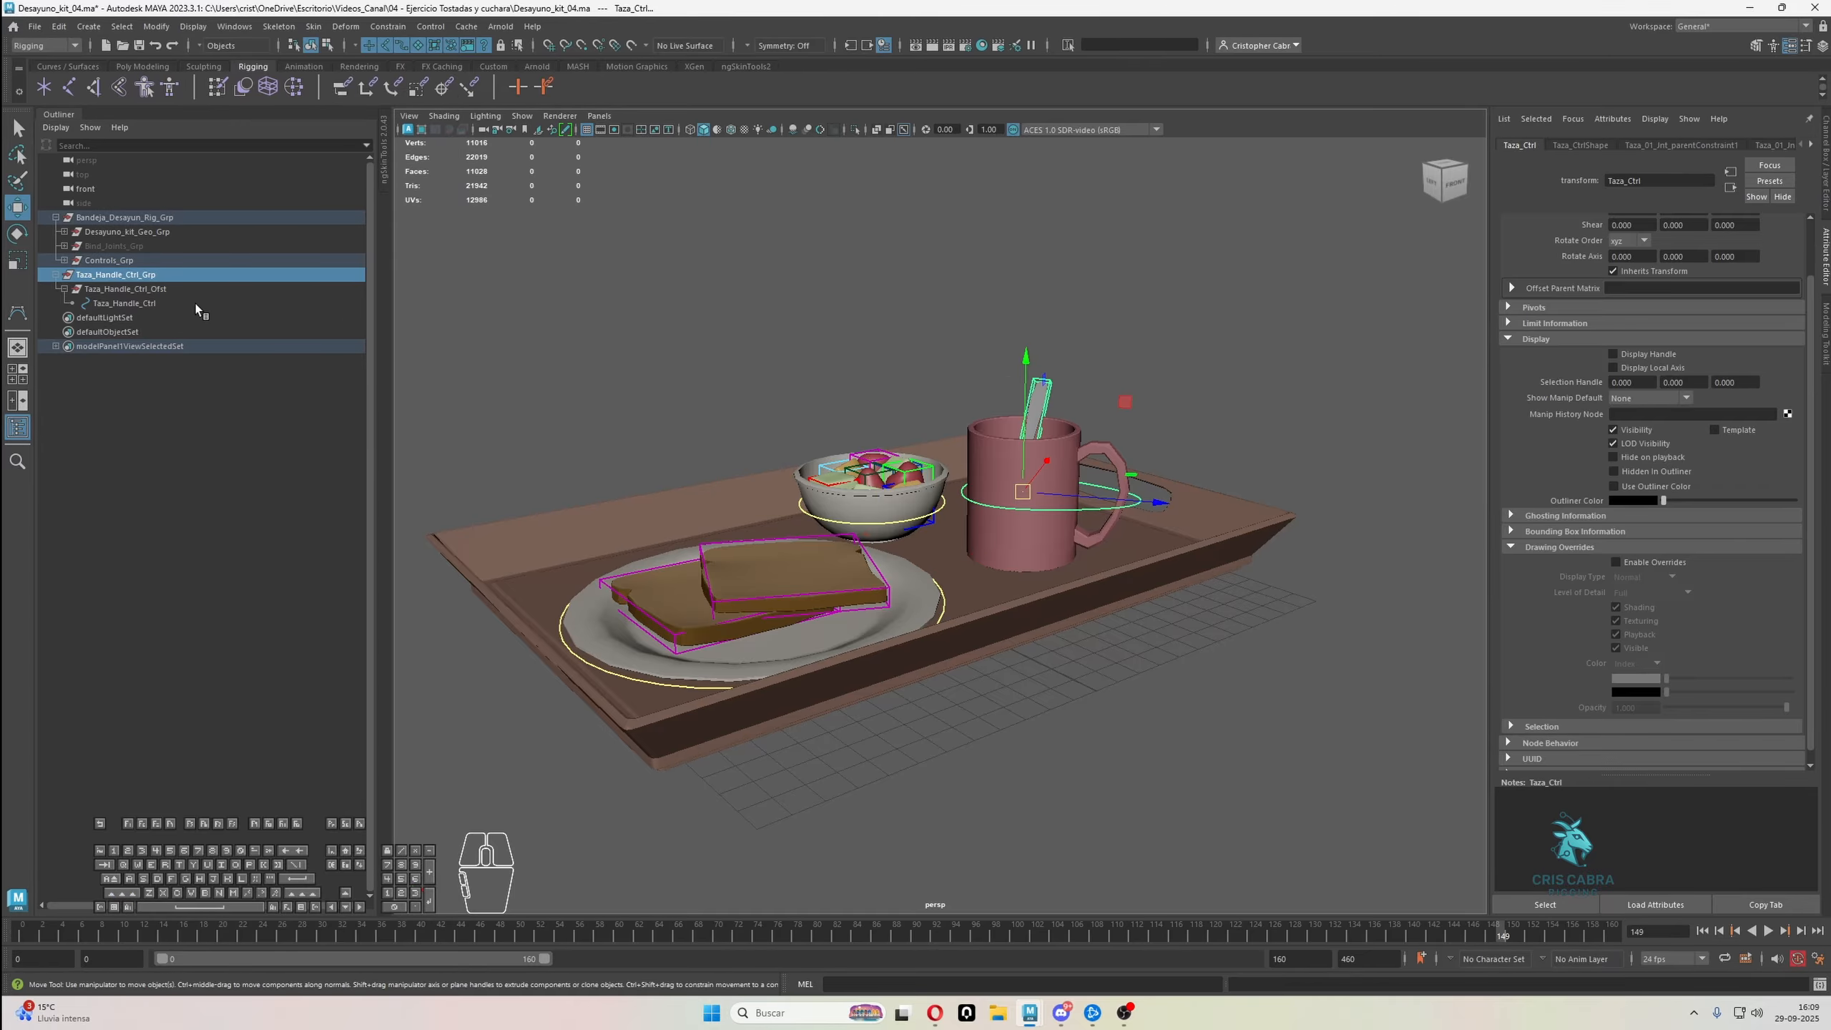
left_click(239, 277)
Move Taza_Handle_Ctrl_Grp out of the mug's centre into the opening of the mug handle
left_click_drag(999, 394, 1045, 411, "alt")
right_click_drag(1045, 412, 1391, 627, "alt")
middle_click_drag(1391, 627, 1046, 619, "alt")
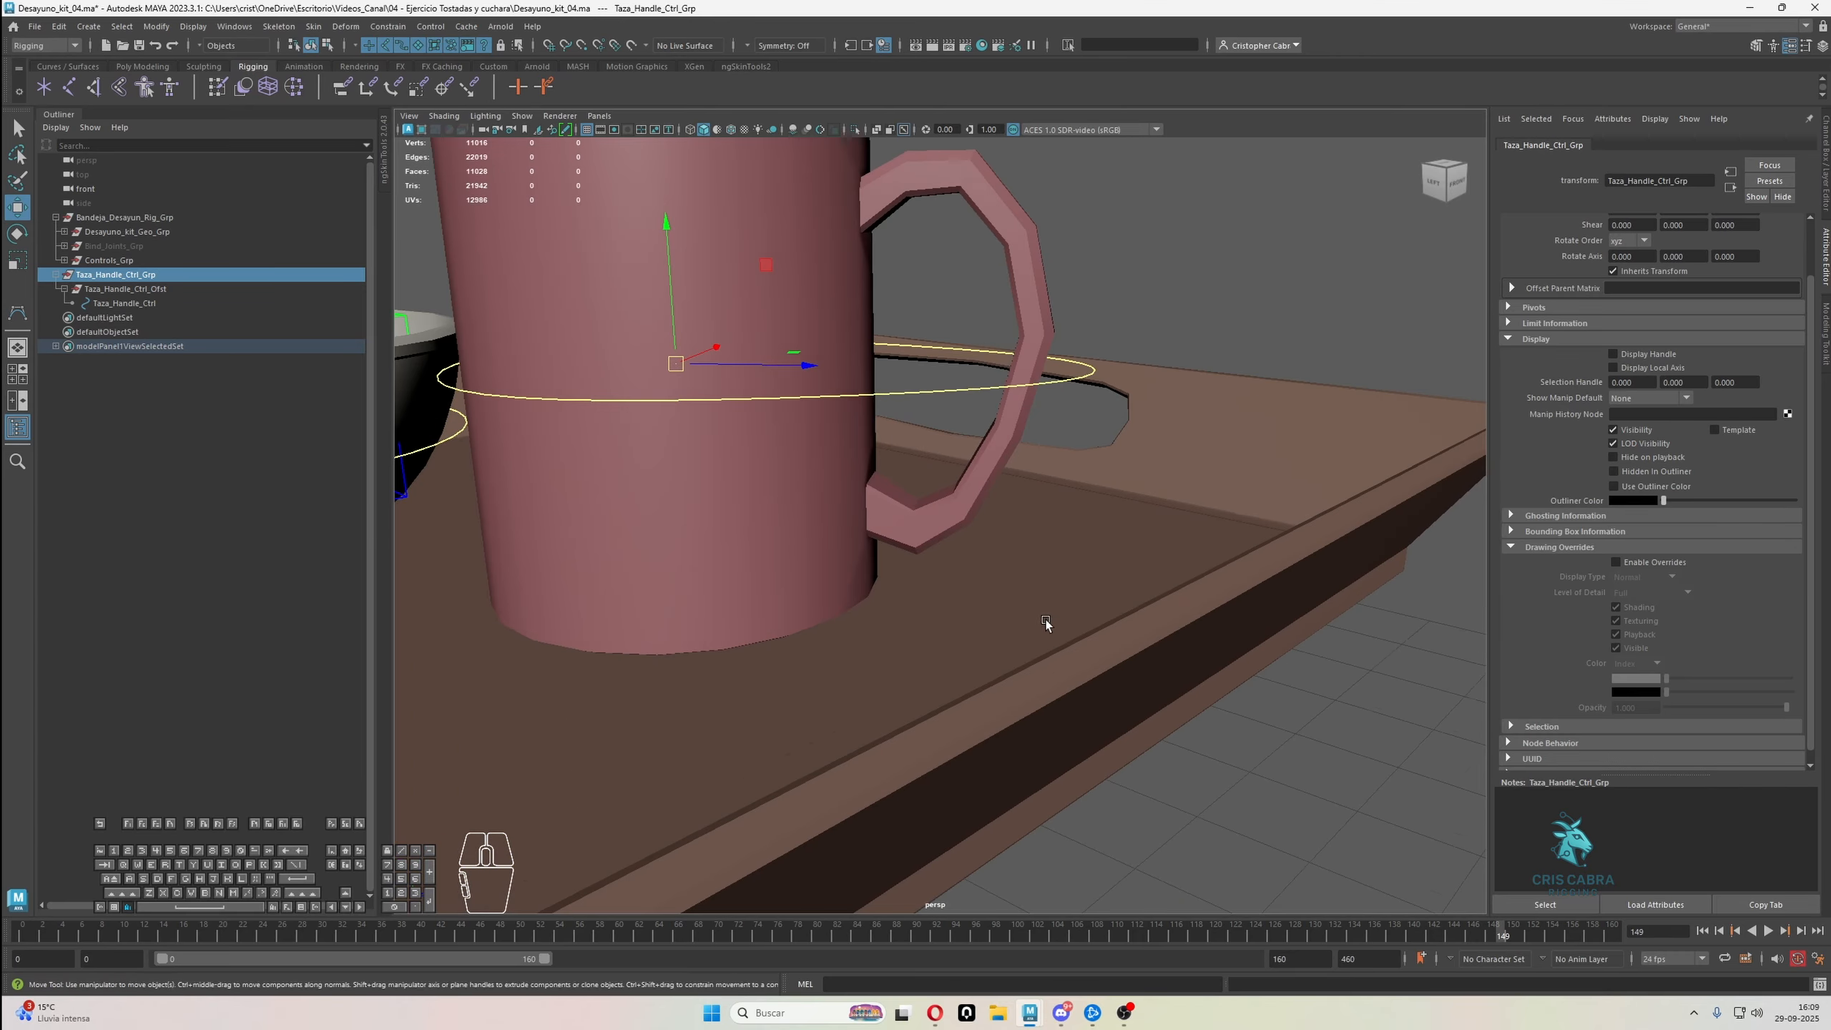
scroll(1046, 619, "down", 2)
left_click_drag(792, 318, 1024, 274)
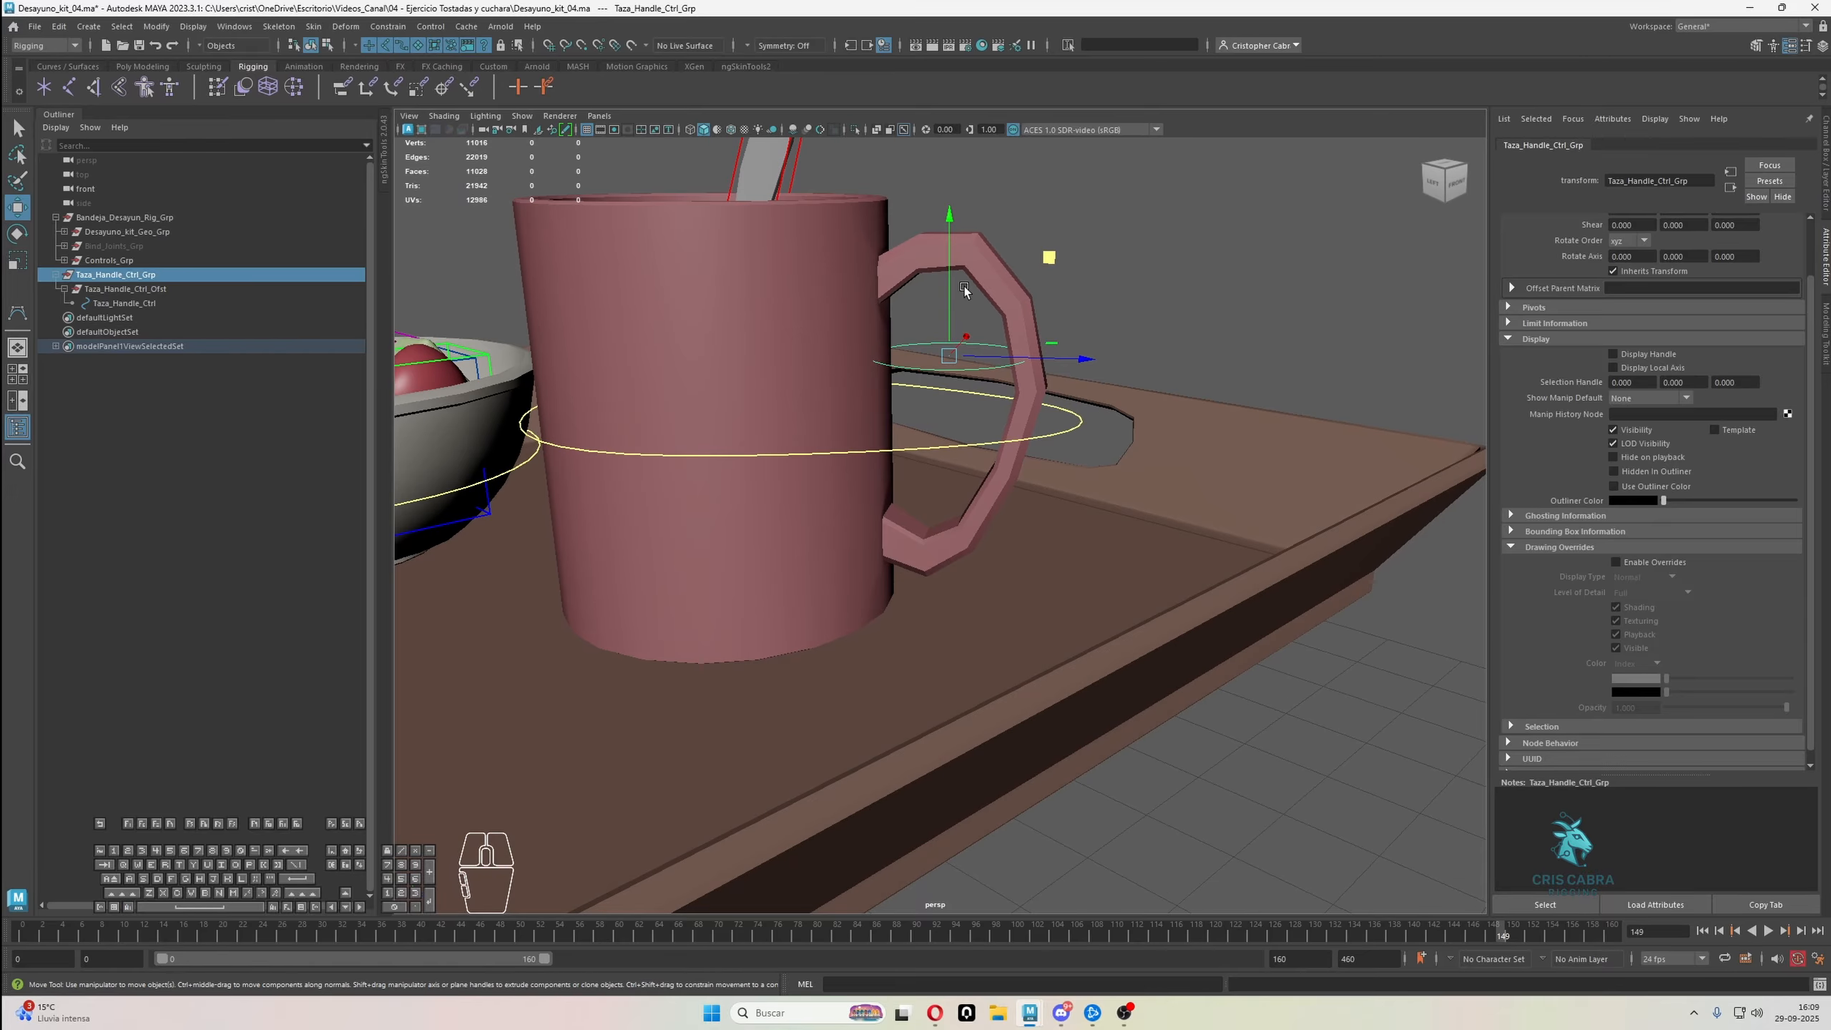
In component mode, rotate all control vertices of Taza_Handle_Ctrl so the circle stands upright, and scale them up around the handle
left_click(328, 45)
scroll(862, 397, "down", 3)
left_click_drag(835, 299, 1126, 535)
key("e")
key("r")
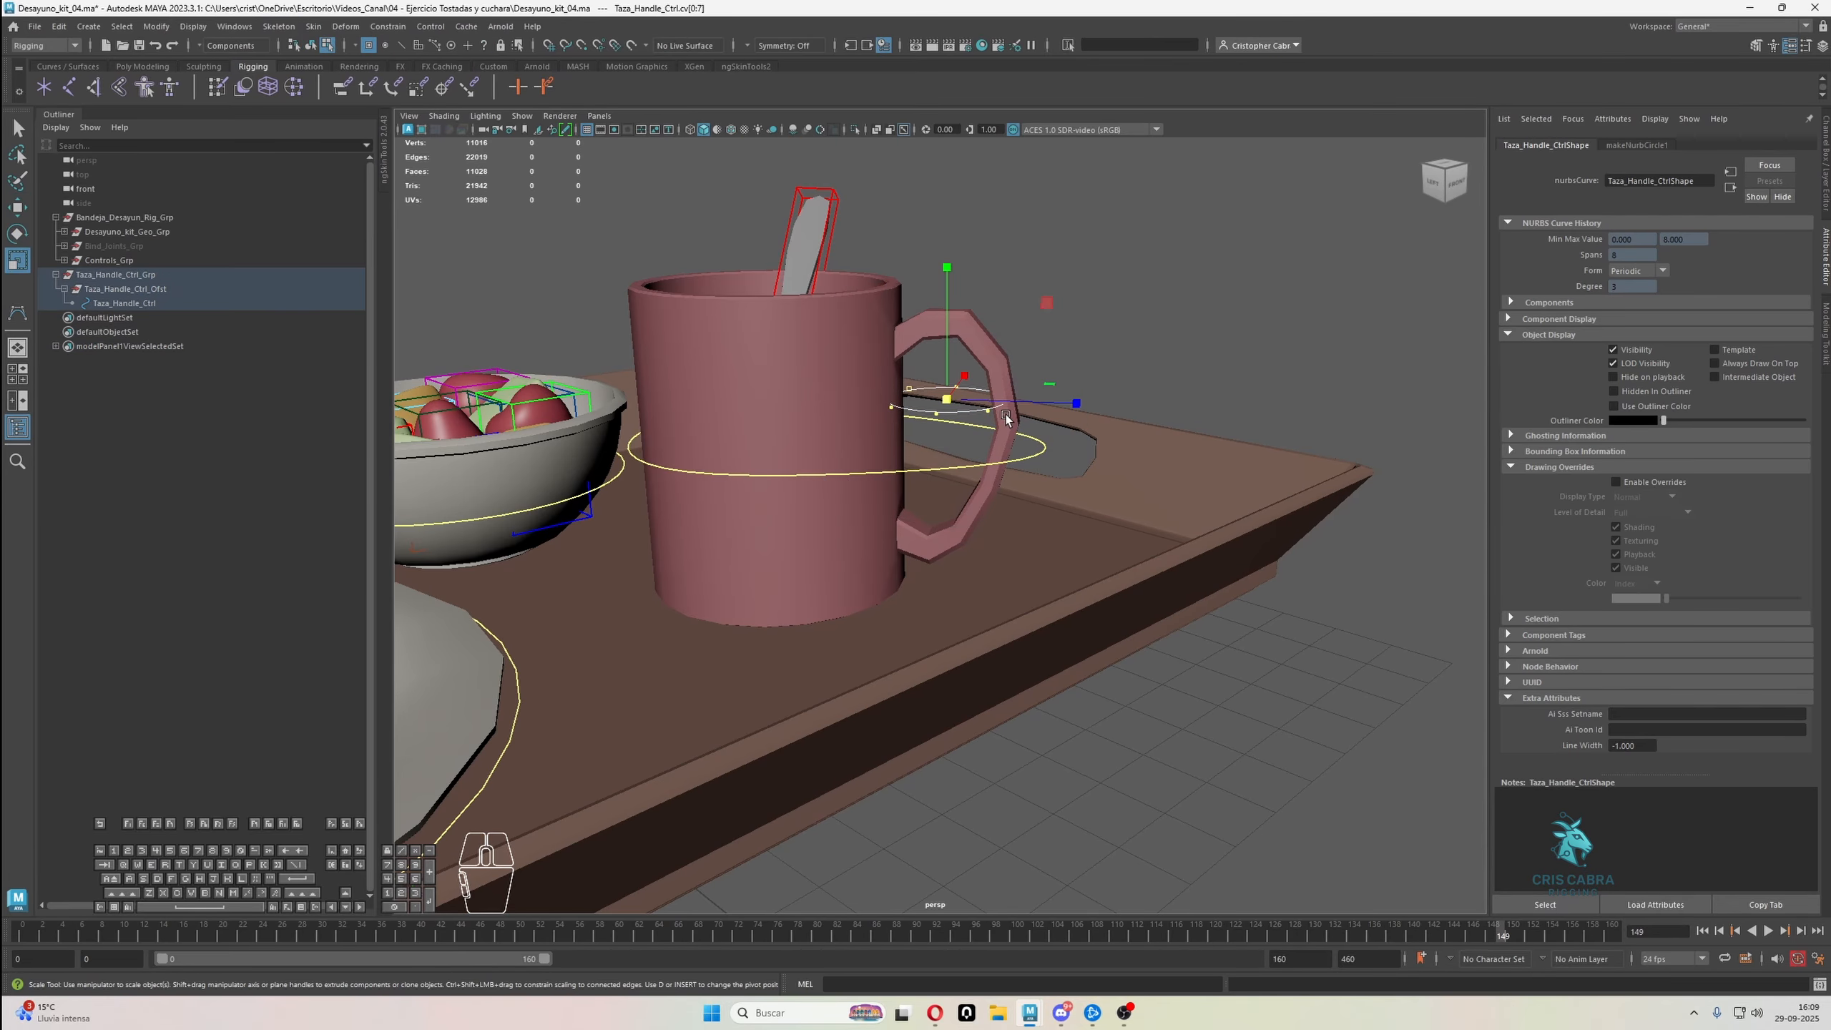
key("e")
left_click_drag(943, 380, 963, 293)
left_click_drag(929, 397, 1003, 436)
key("r")
middle_click_drag(1005, 439, 1047, 422, "alt")
Move the lower control vertices of the handle circle down below the bottom of the mug handle
left_click_drag(1133, 569, 826, 447)
key("w")
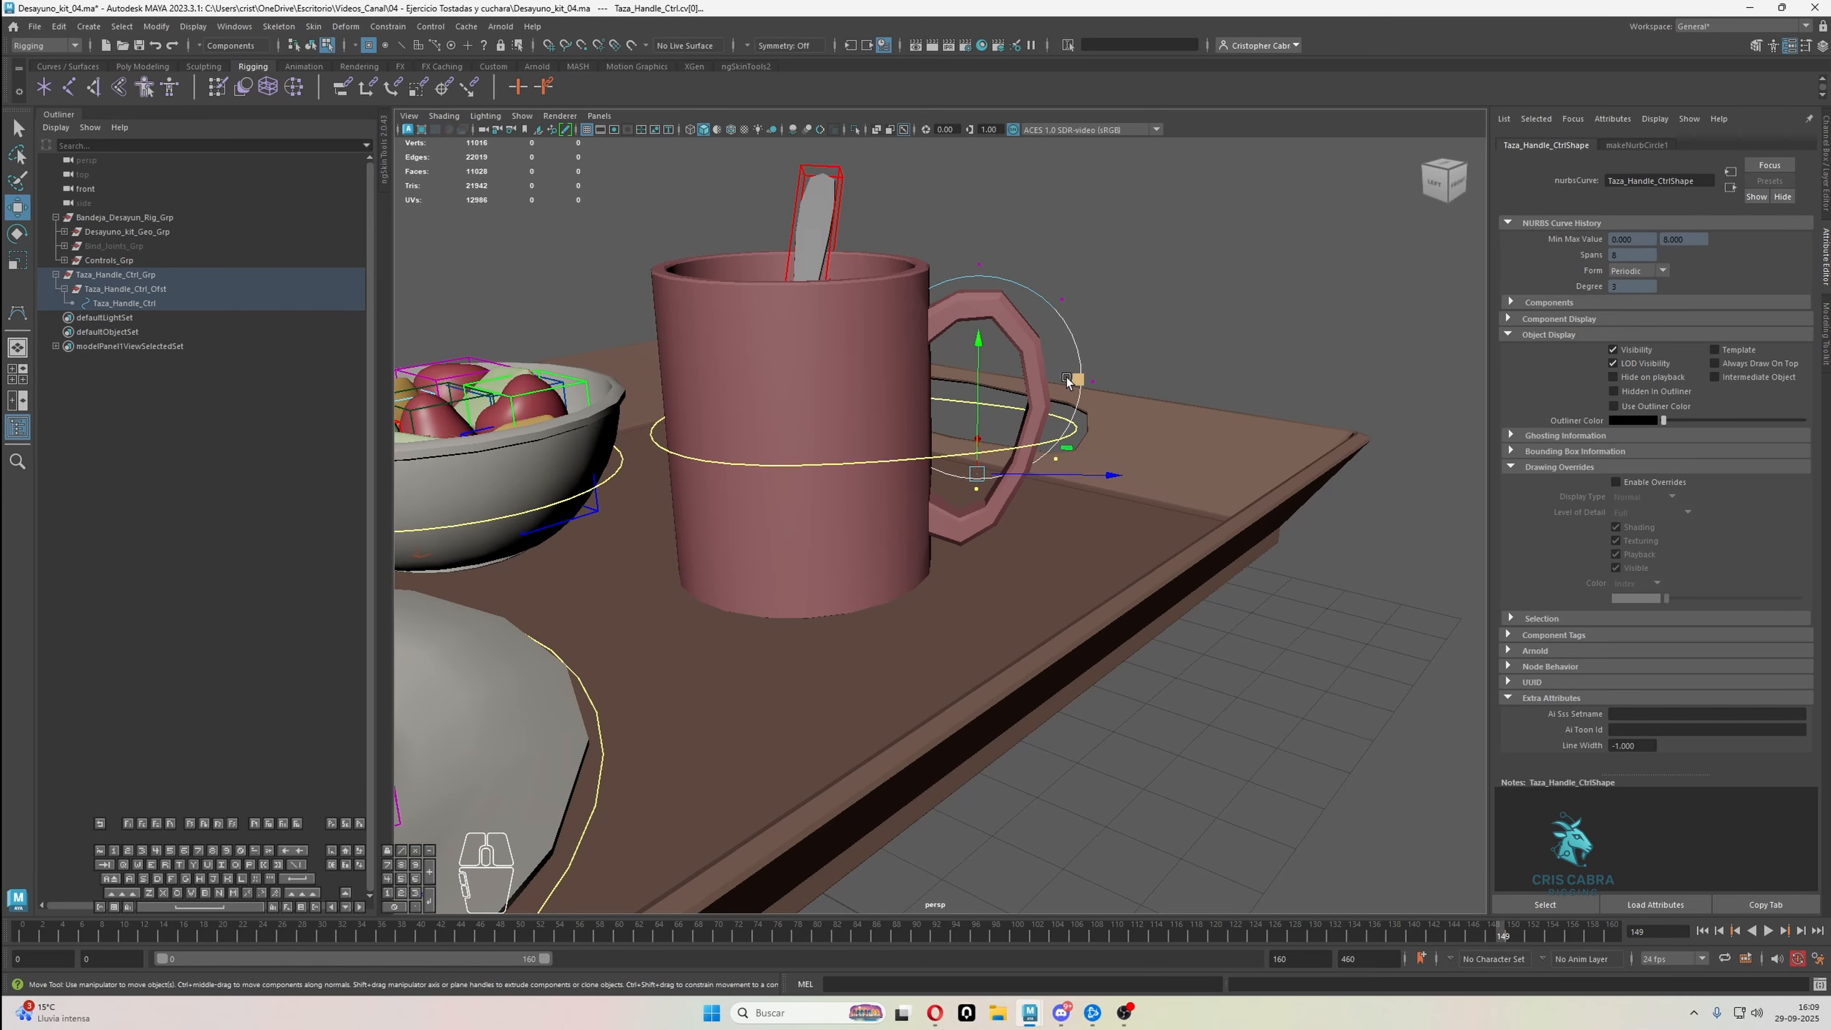
middle_click_drag(1068, 382, 1001, 430)
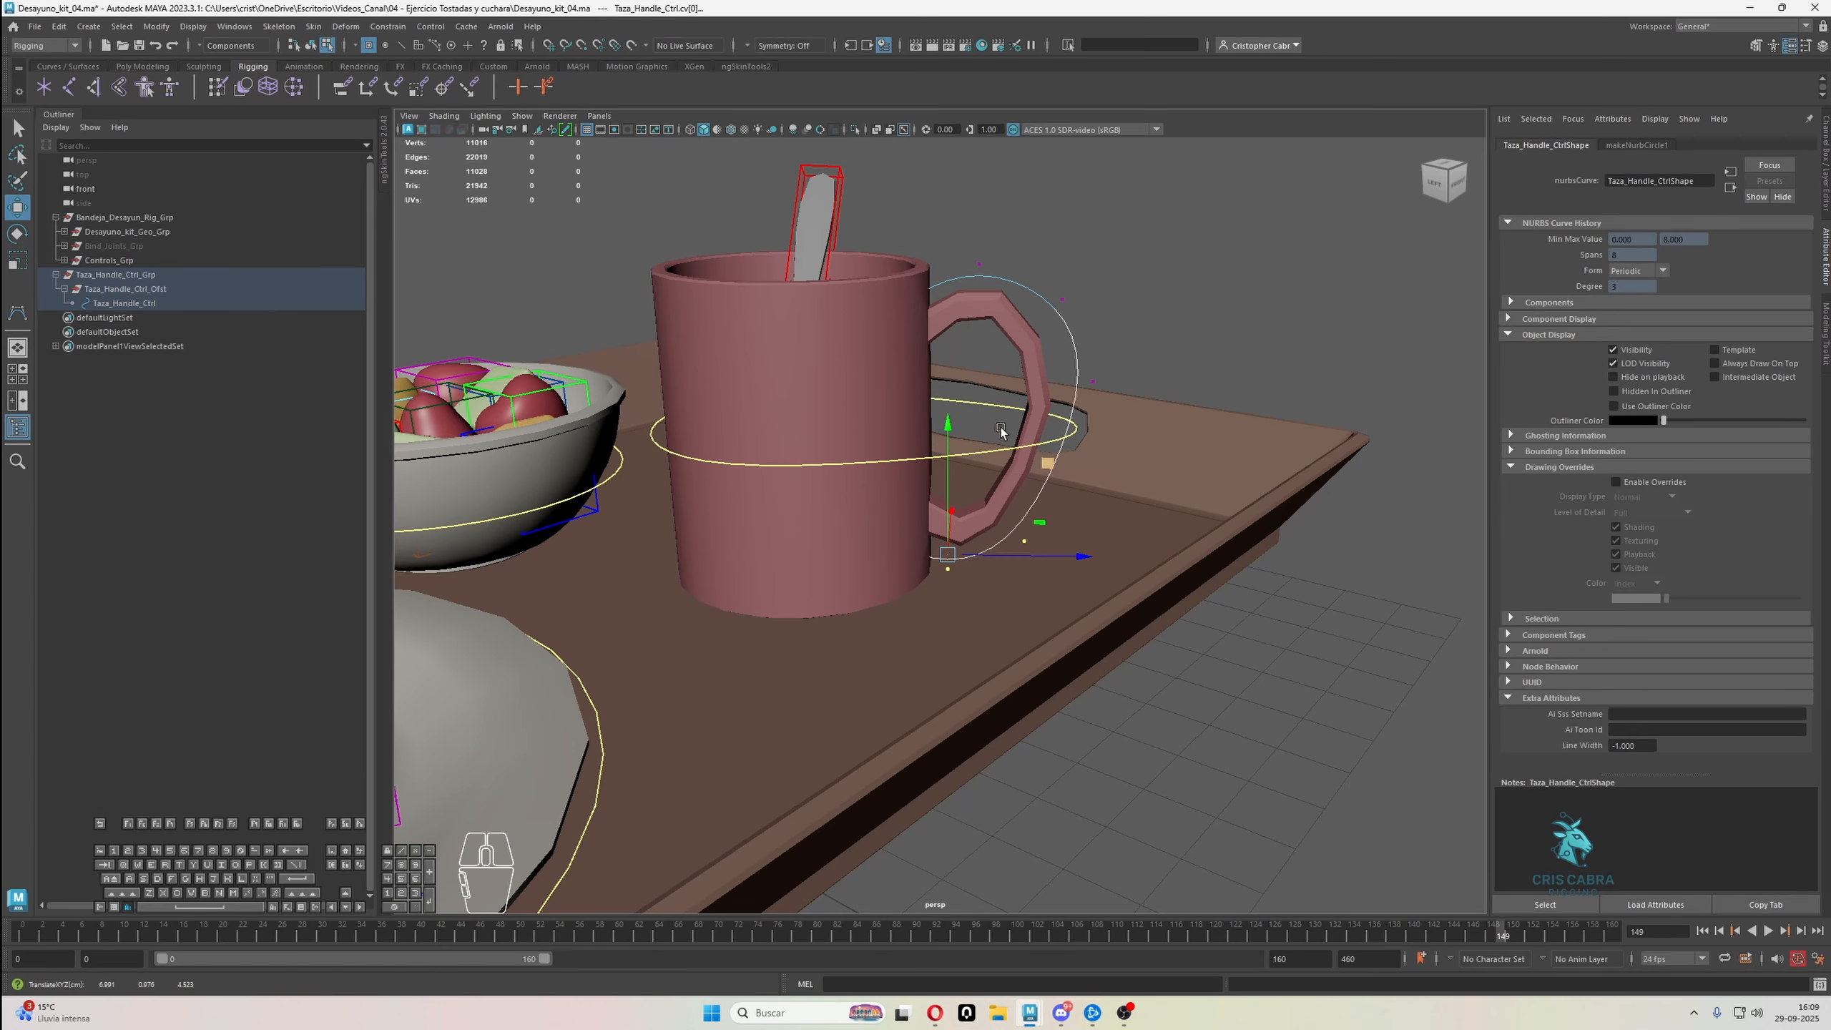
left_click_drag(1002, 430, 1004, 433, "alt")
Adjust the upper and outer control vertices of the handle circle so the curve follows the handle's outline
key("q")
right_click(1141, 241)
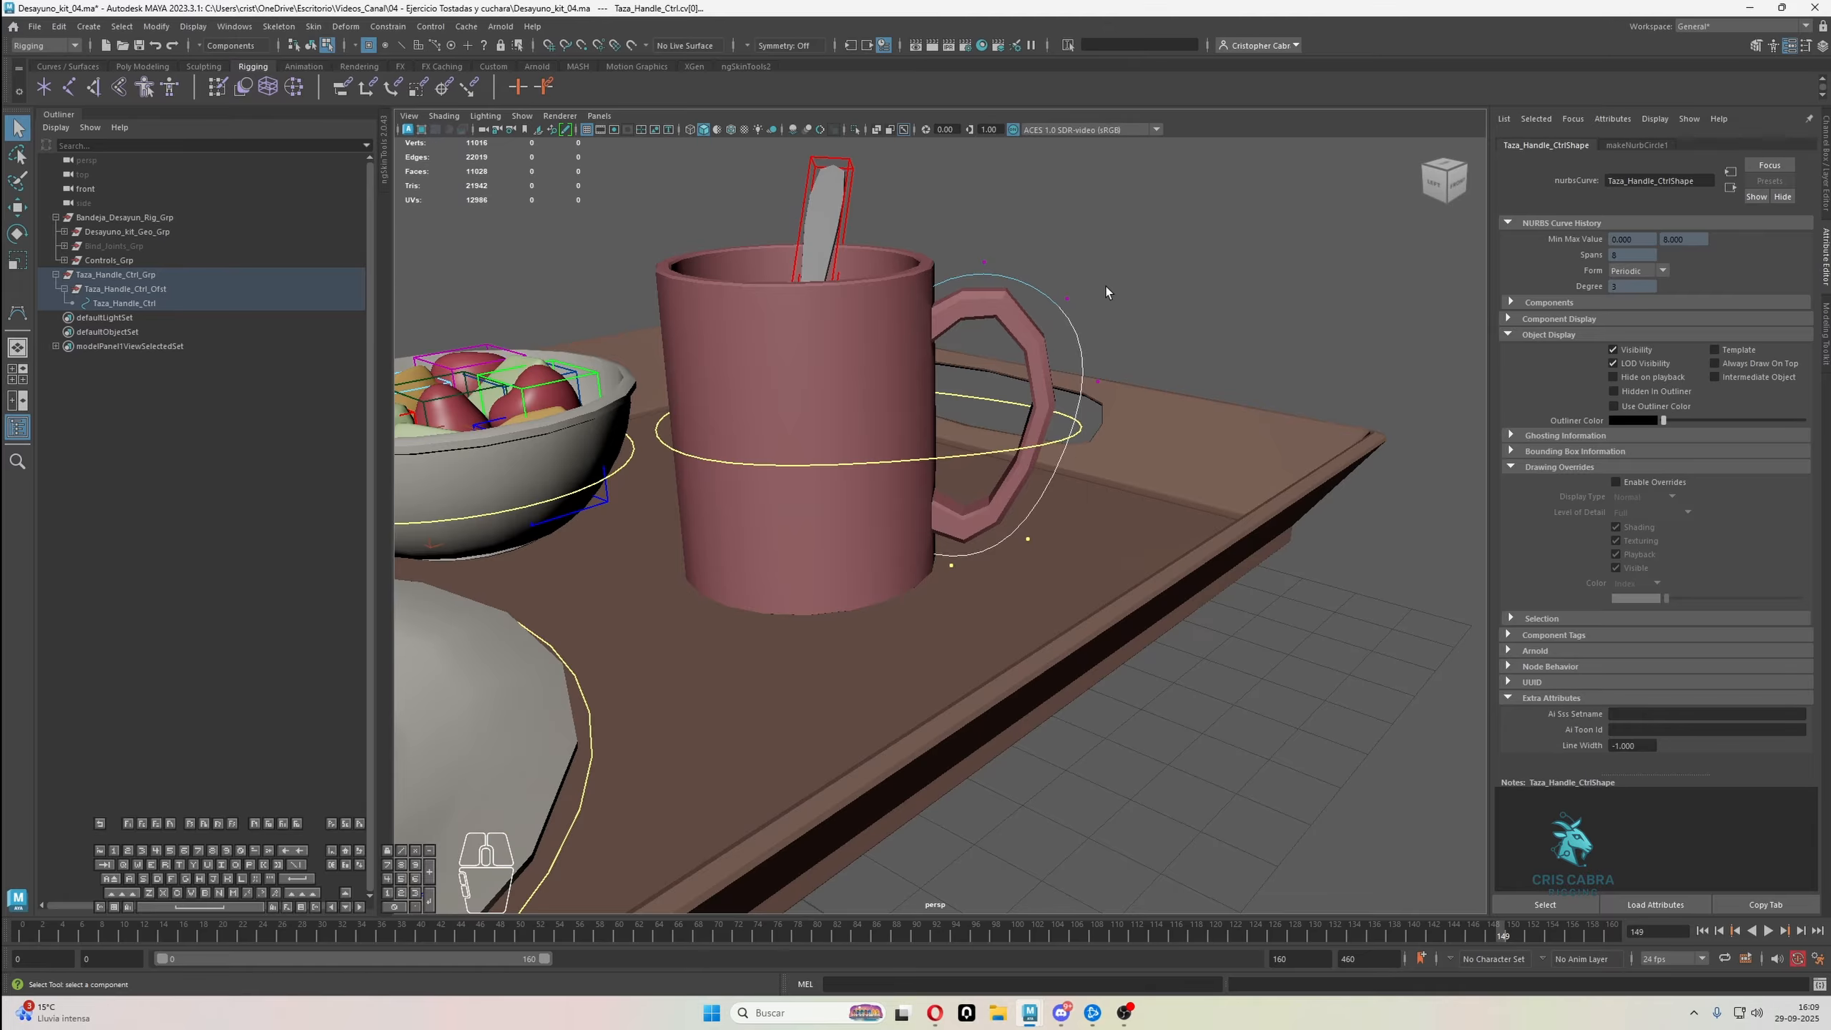
left_click_drag(1106, 286, 1116, 296, "alt")
right_click_drag(1116, 296, 1075, 305)
left_click_drag(1034, 295, 1073, 326)
key("w")
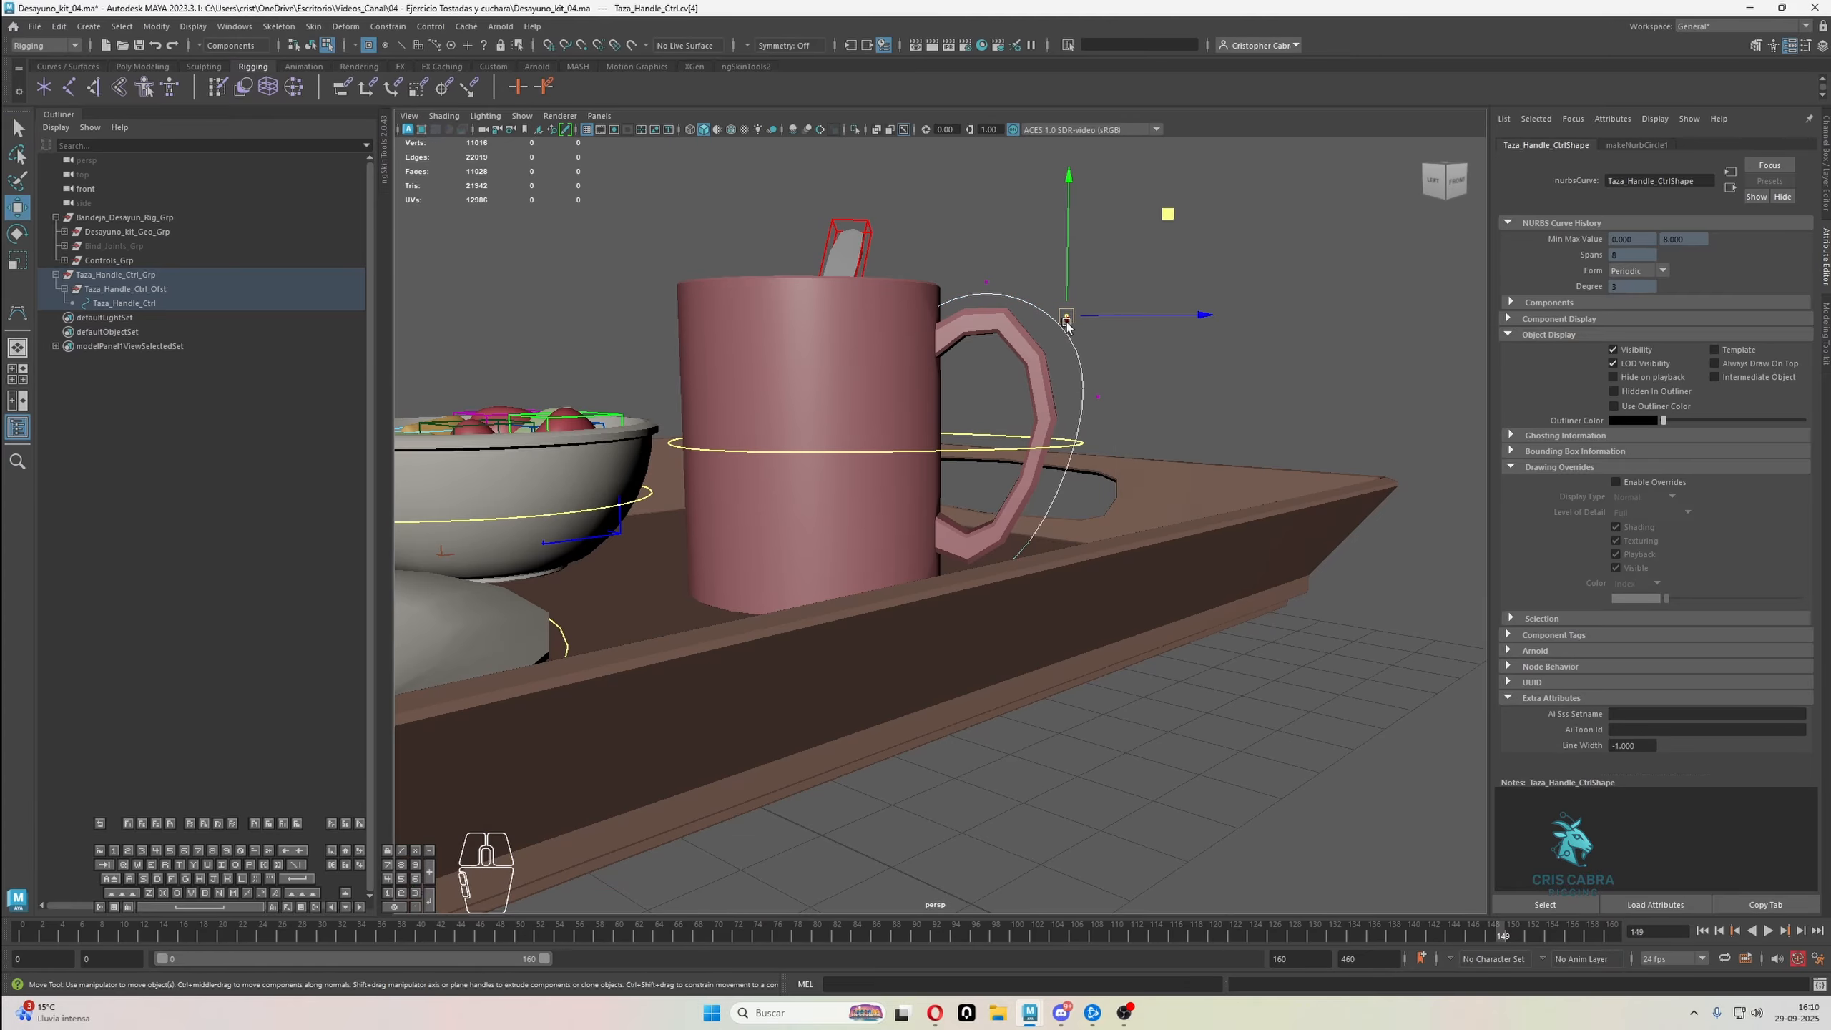
left_click_drag(1167, 222, 1151, 219)
left_click_drag(1144, 428, 1089, 379)
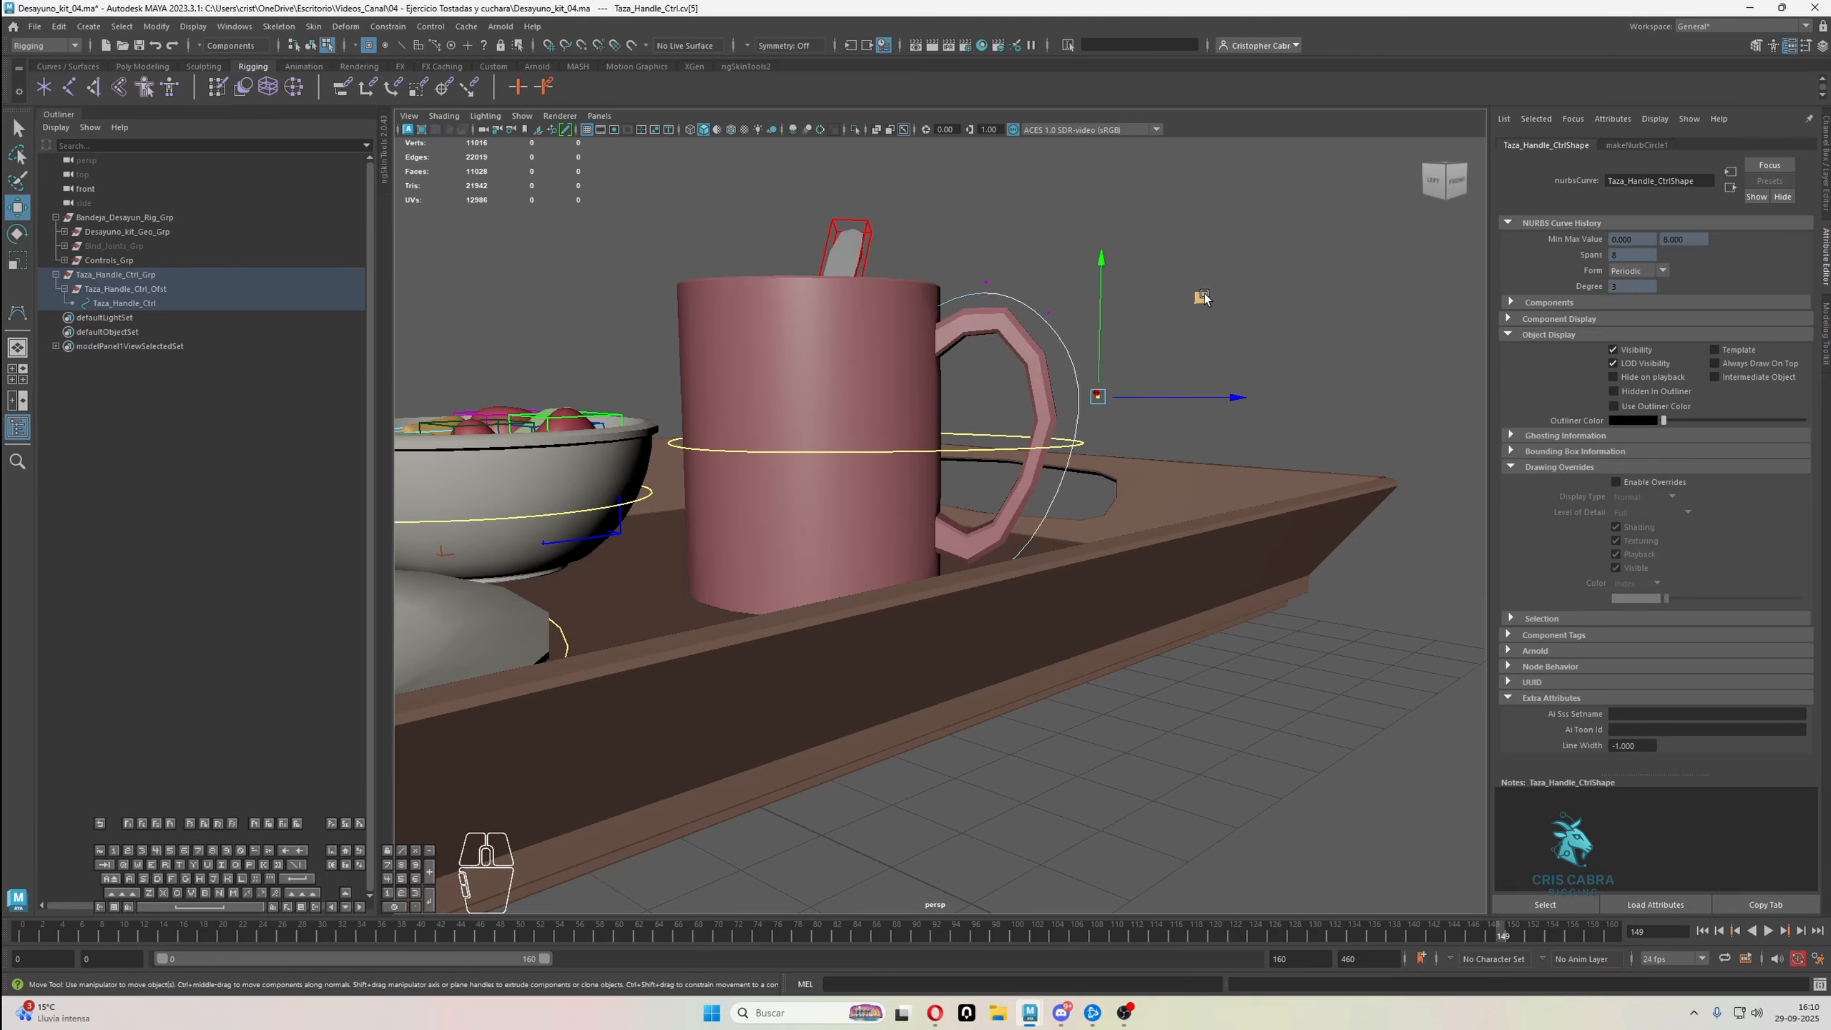
left_click_drag(1199, 303, 1176, 305)
middle_click_drag(1164, 346, 1202, 315, "alt")
left_click_drag(1202, 314, 1133, 415, "alt")
left_click_drag(1118, 569, 1049, 504)
left_click_drag(1067, 551, 1112, 495, "alt")
left_click_drag(1166, 432, 1132, 458, "alt")
Reposition the bottom control vertex of the handle circle near the mug wall and return to object mode with nothing selected
key("q")
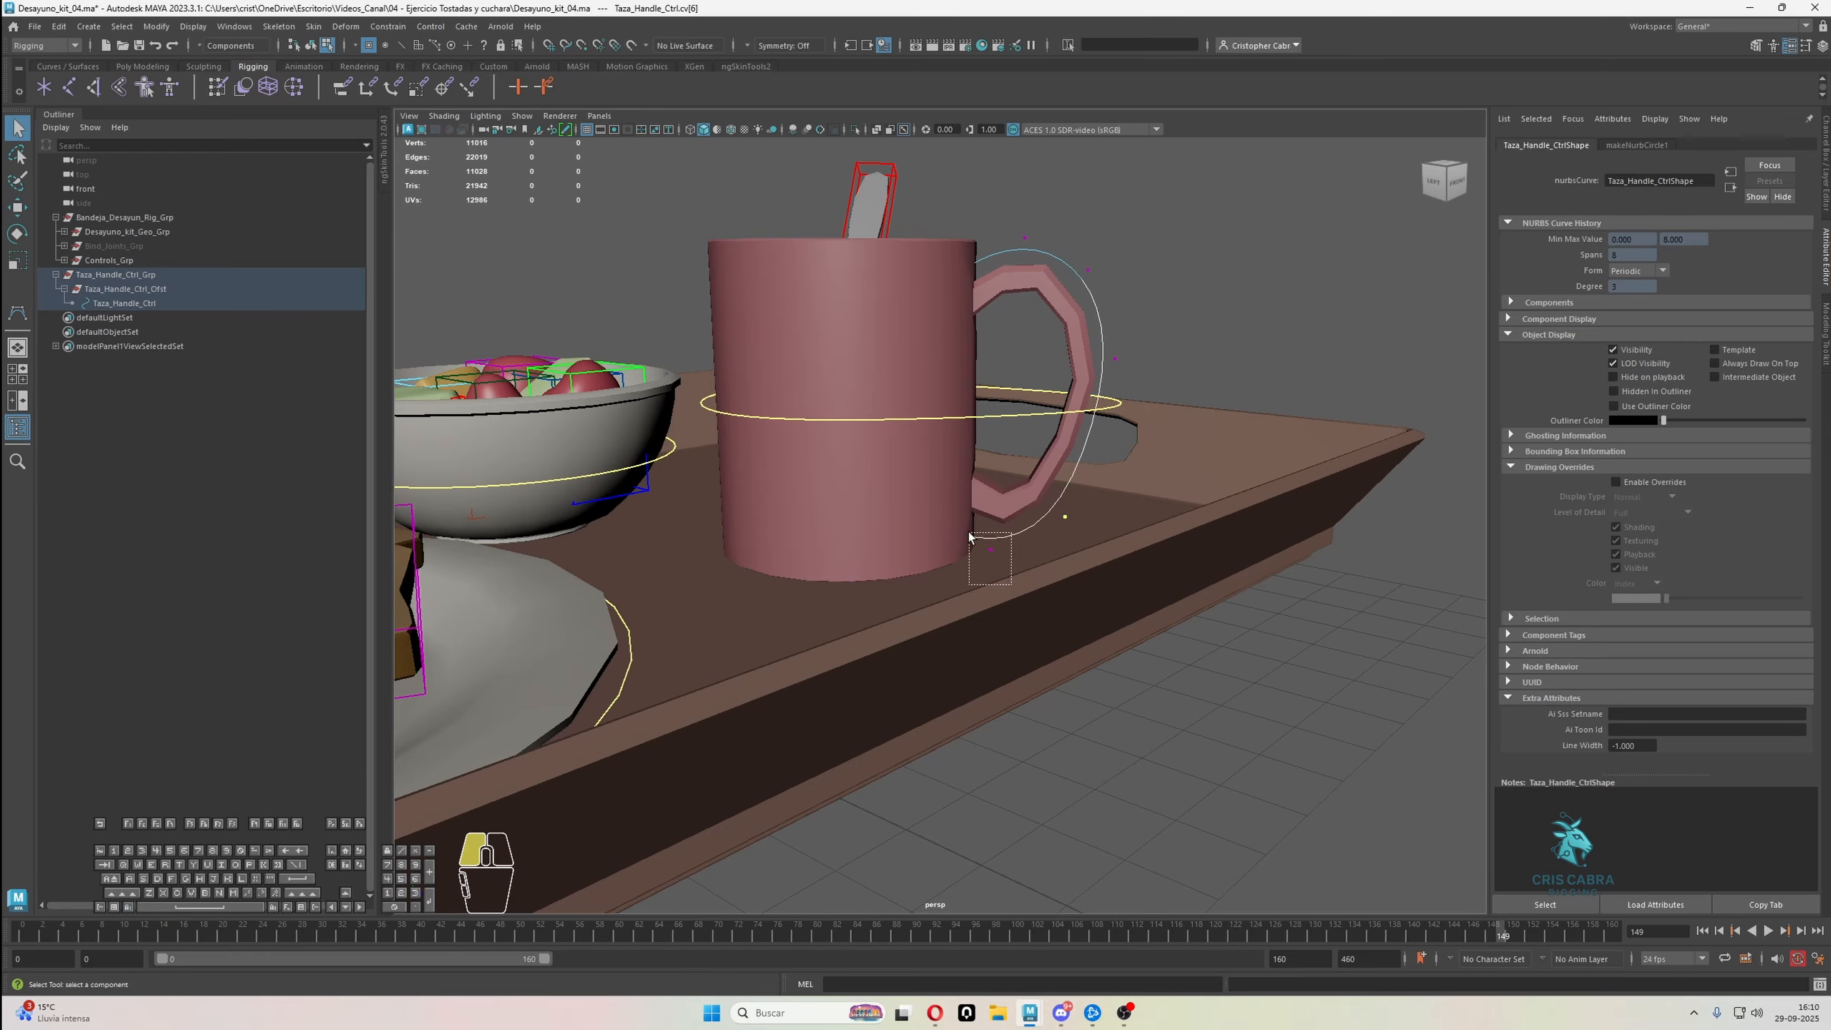
left_click_drag(878, 454, 989, 407, "alt")
key("w")
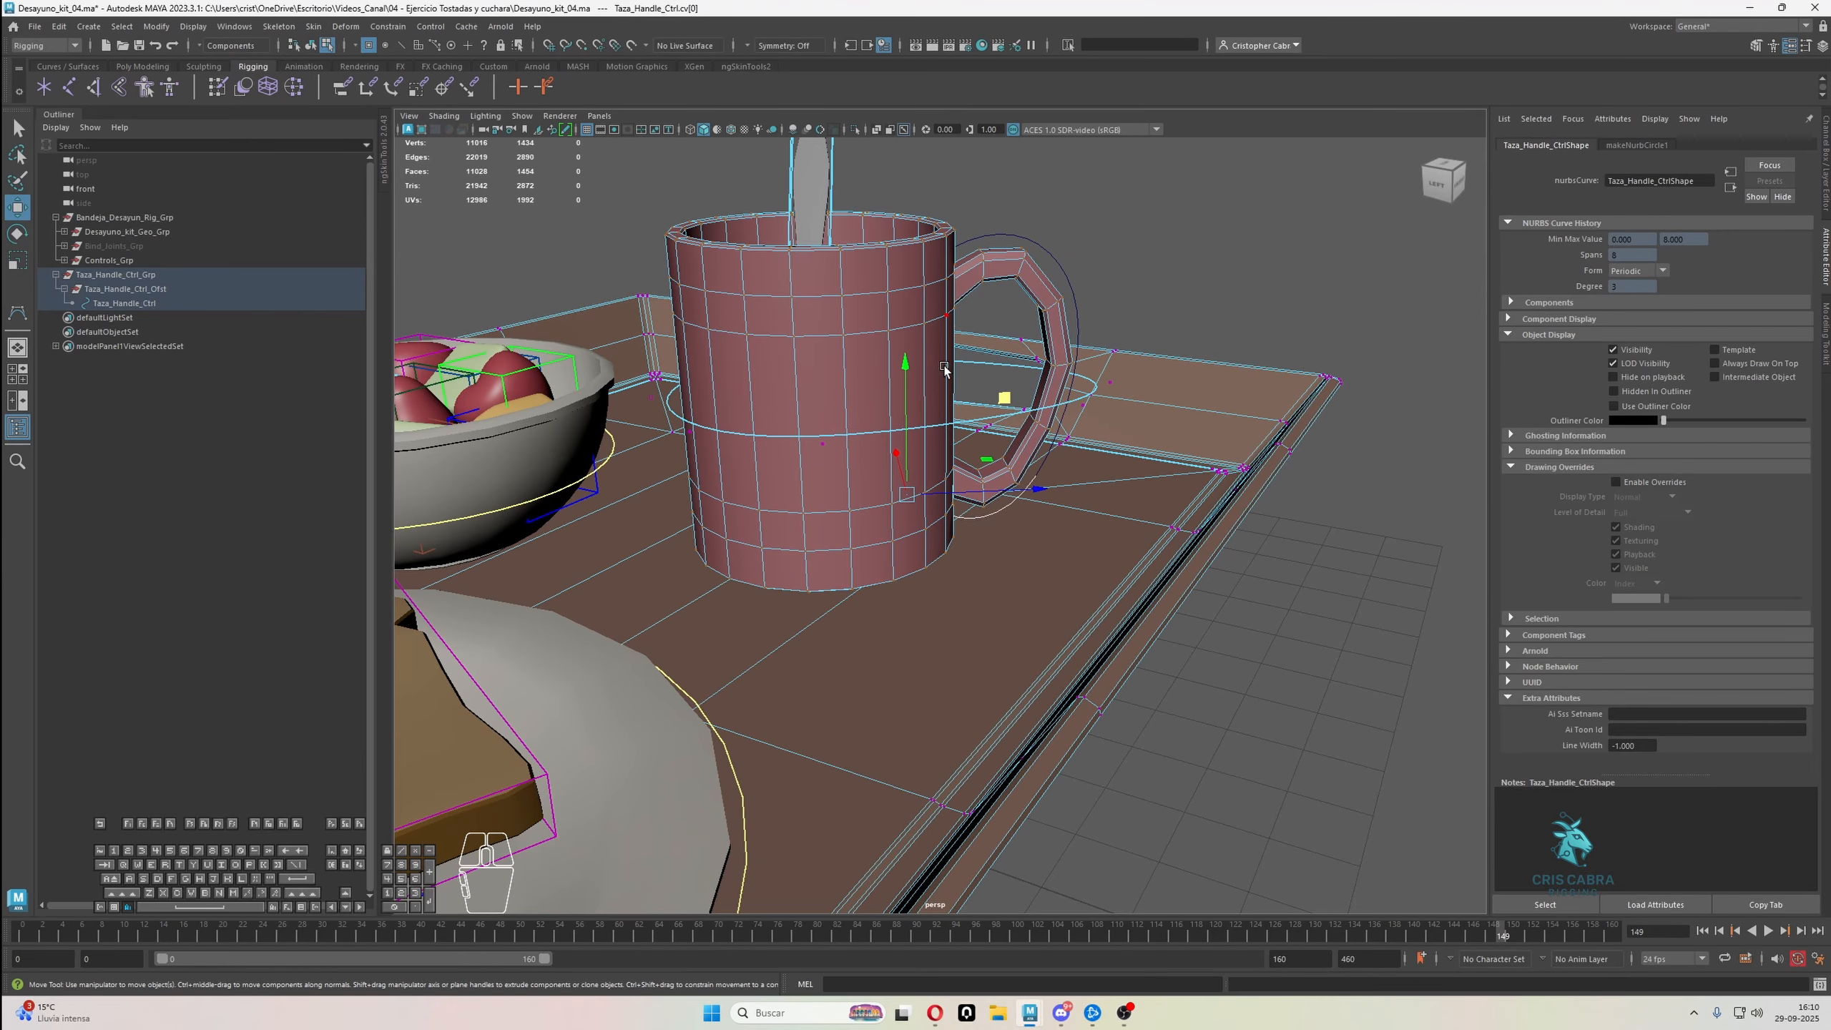
left_click_drag(944, 371, 1005, 316, "alt")
key("q")
right_click_drag(1249, 213, 1289, 198)
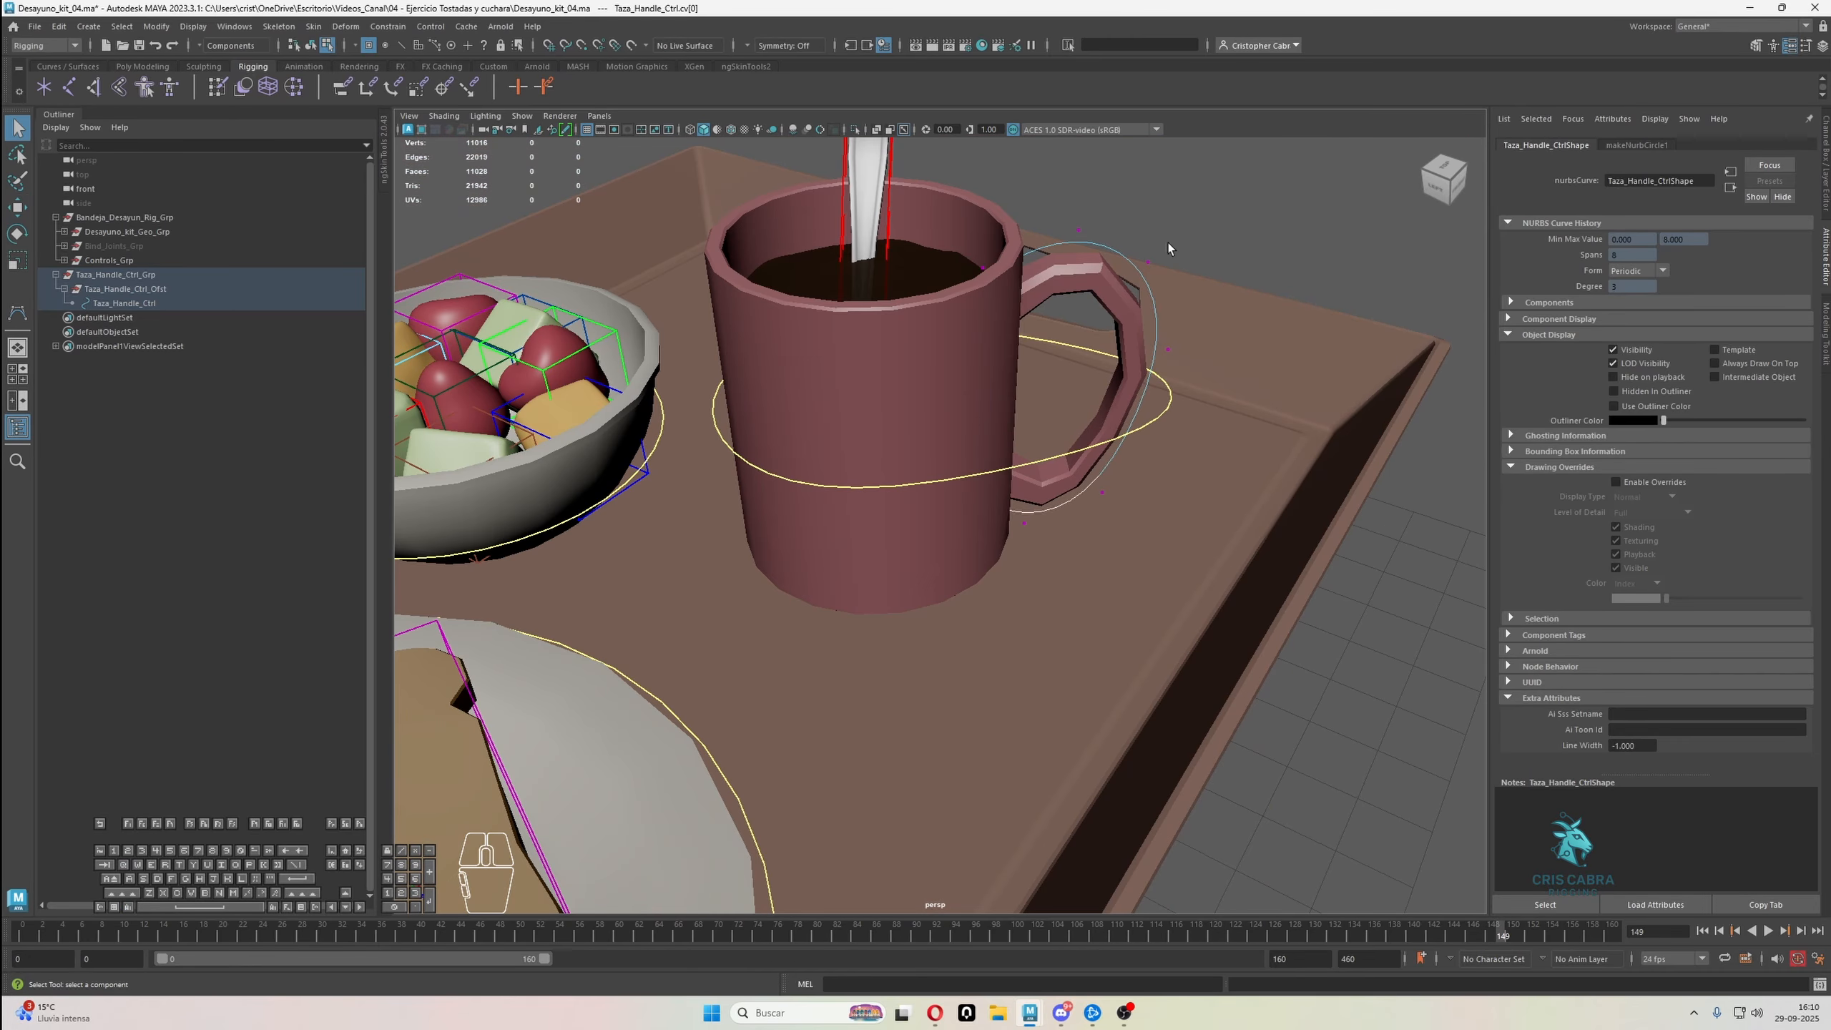
right_click_drag(1130, 263, 1193, 233)
left_click(1205, 224)
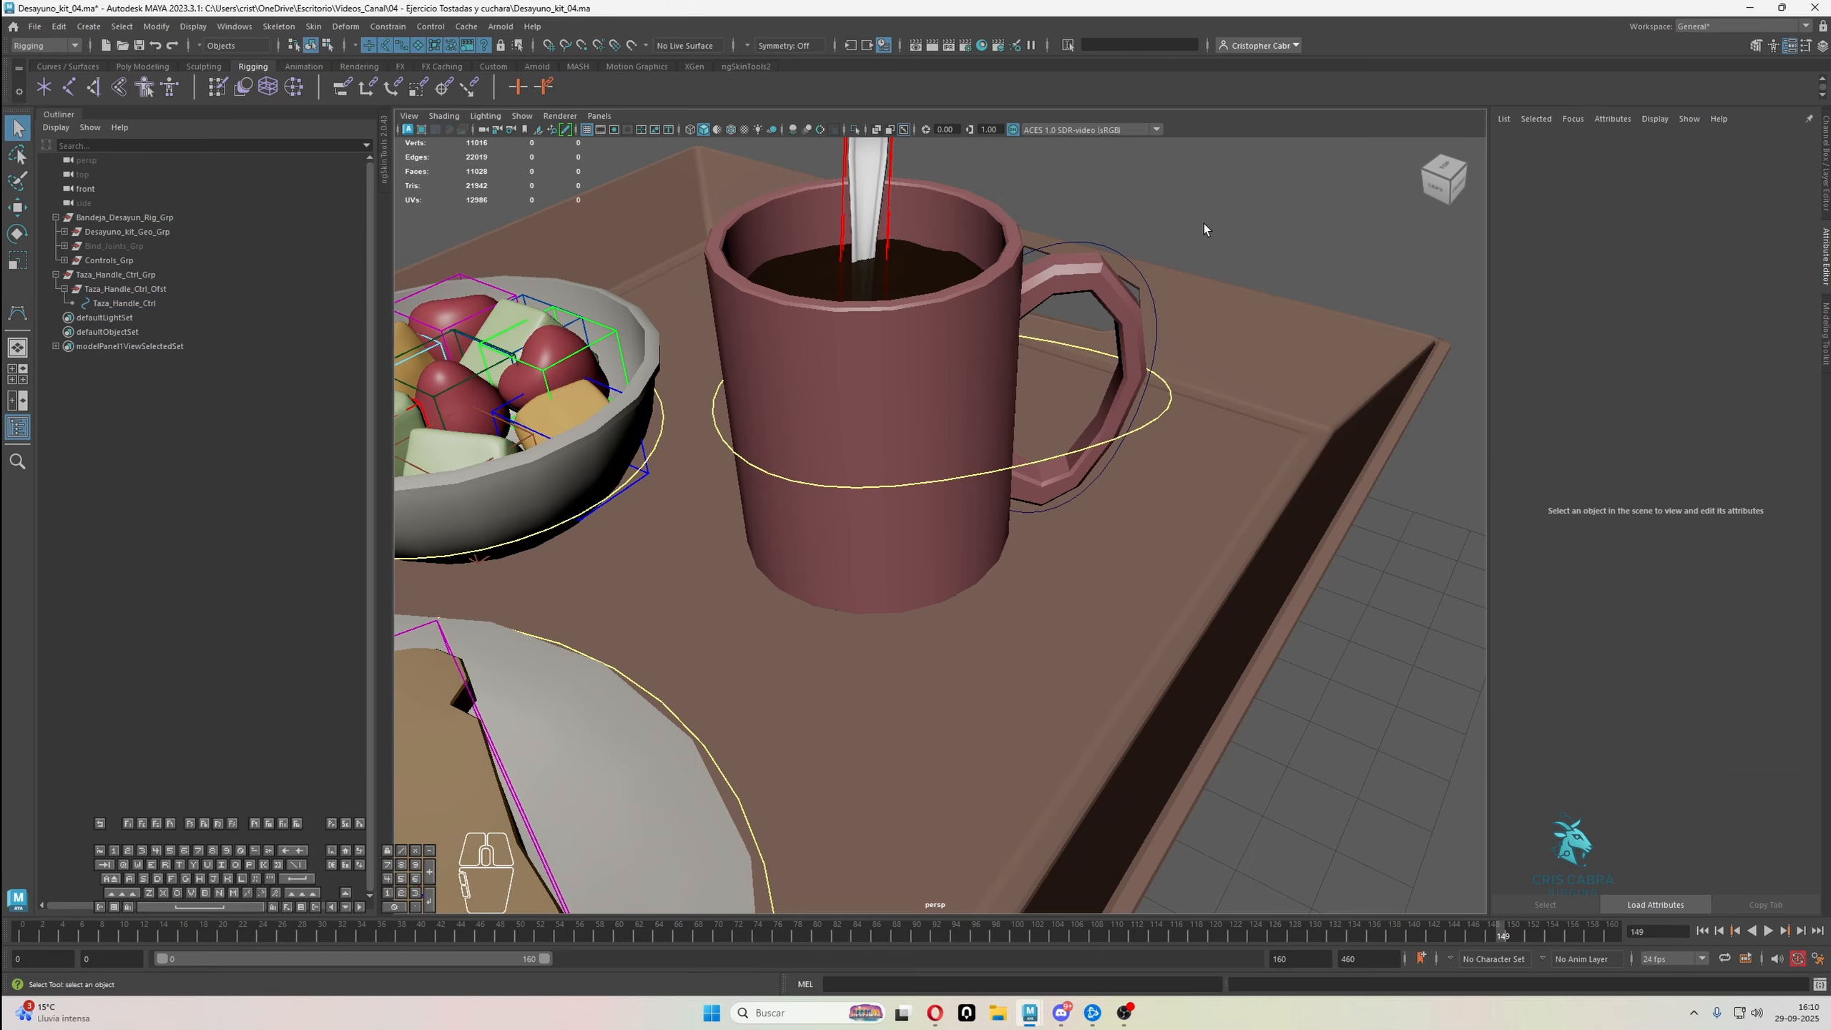
Enable drawing overrides on the Taza_Handle_Ctrl shape and set its index colour to magenta
left_click_drag(1171, 280, 1223, 278, "alt")
left_click(1142, 266)
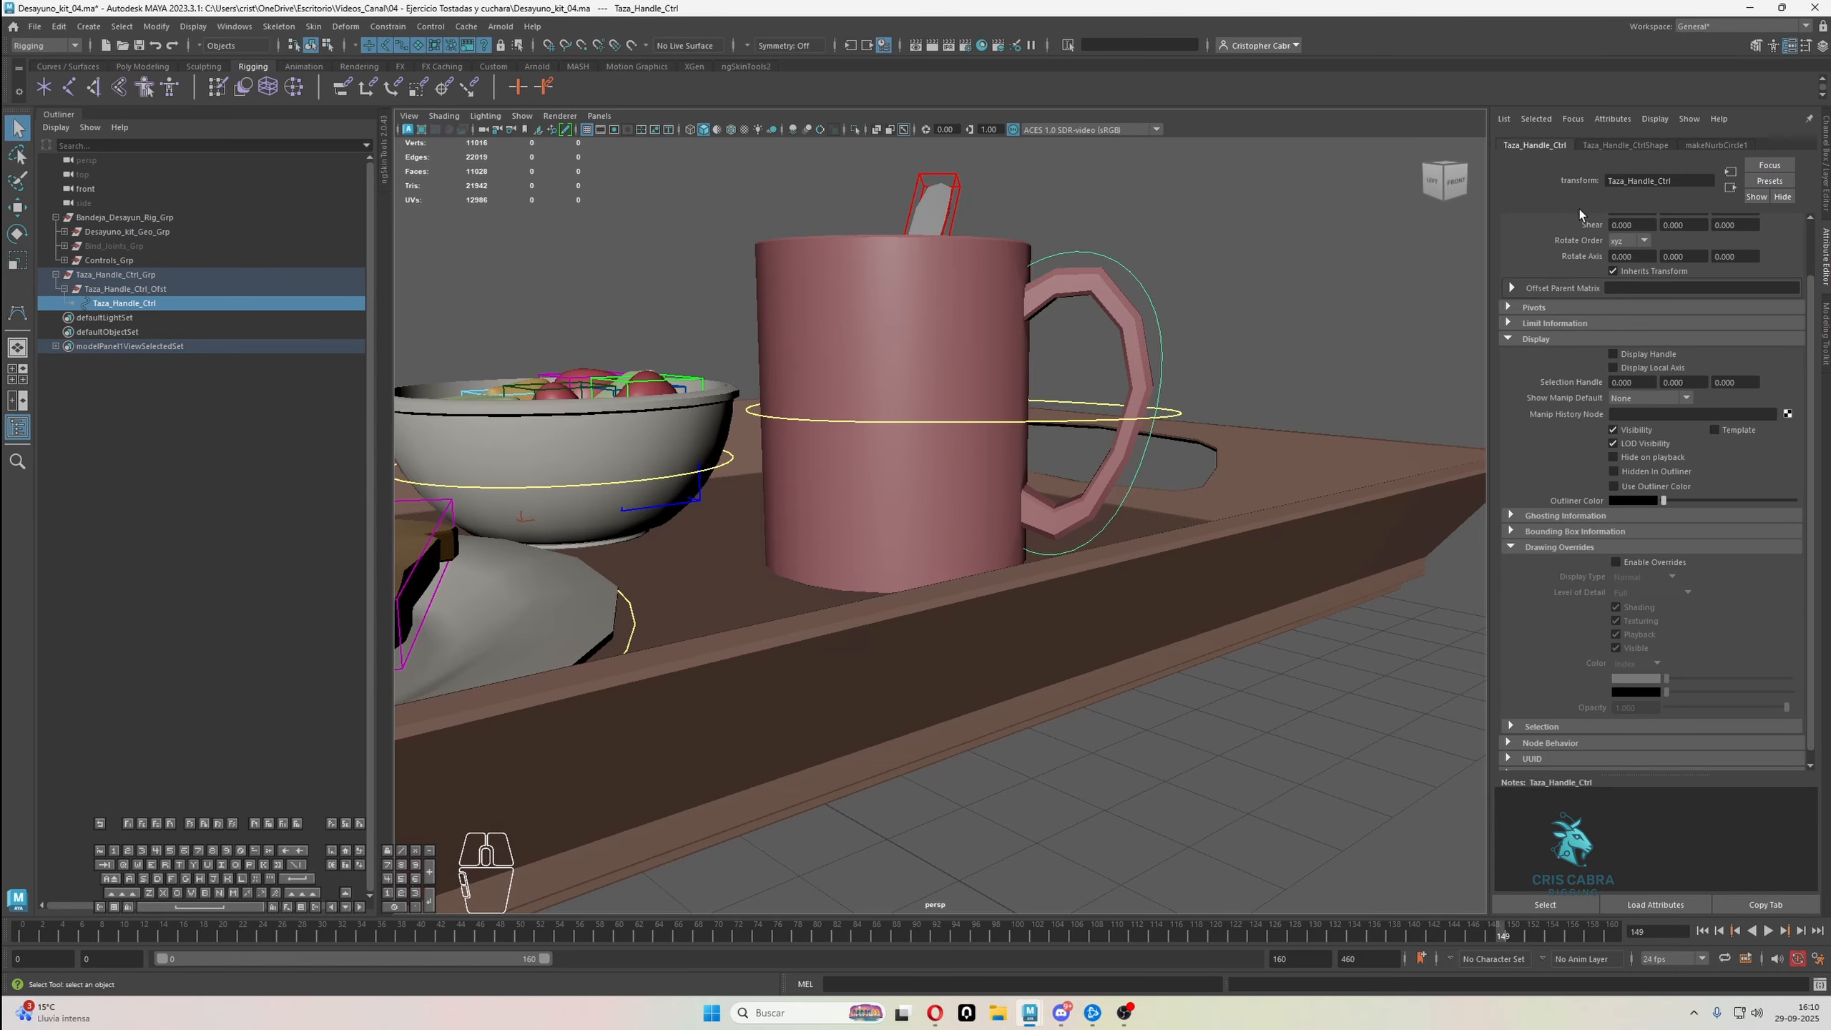
left_click(1624, 145)
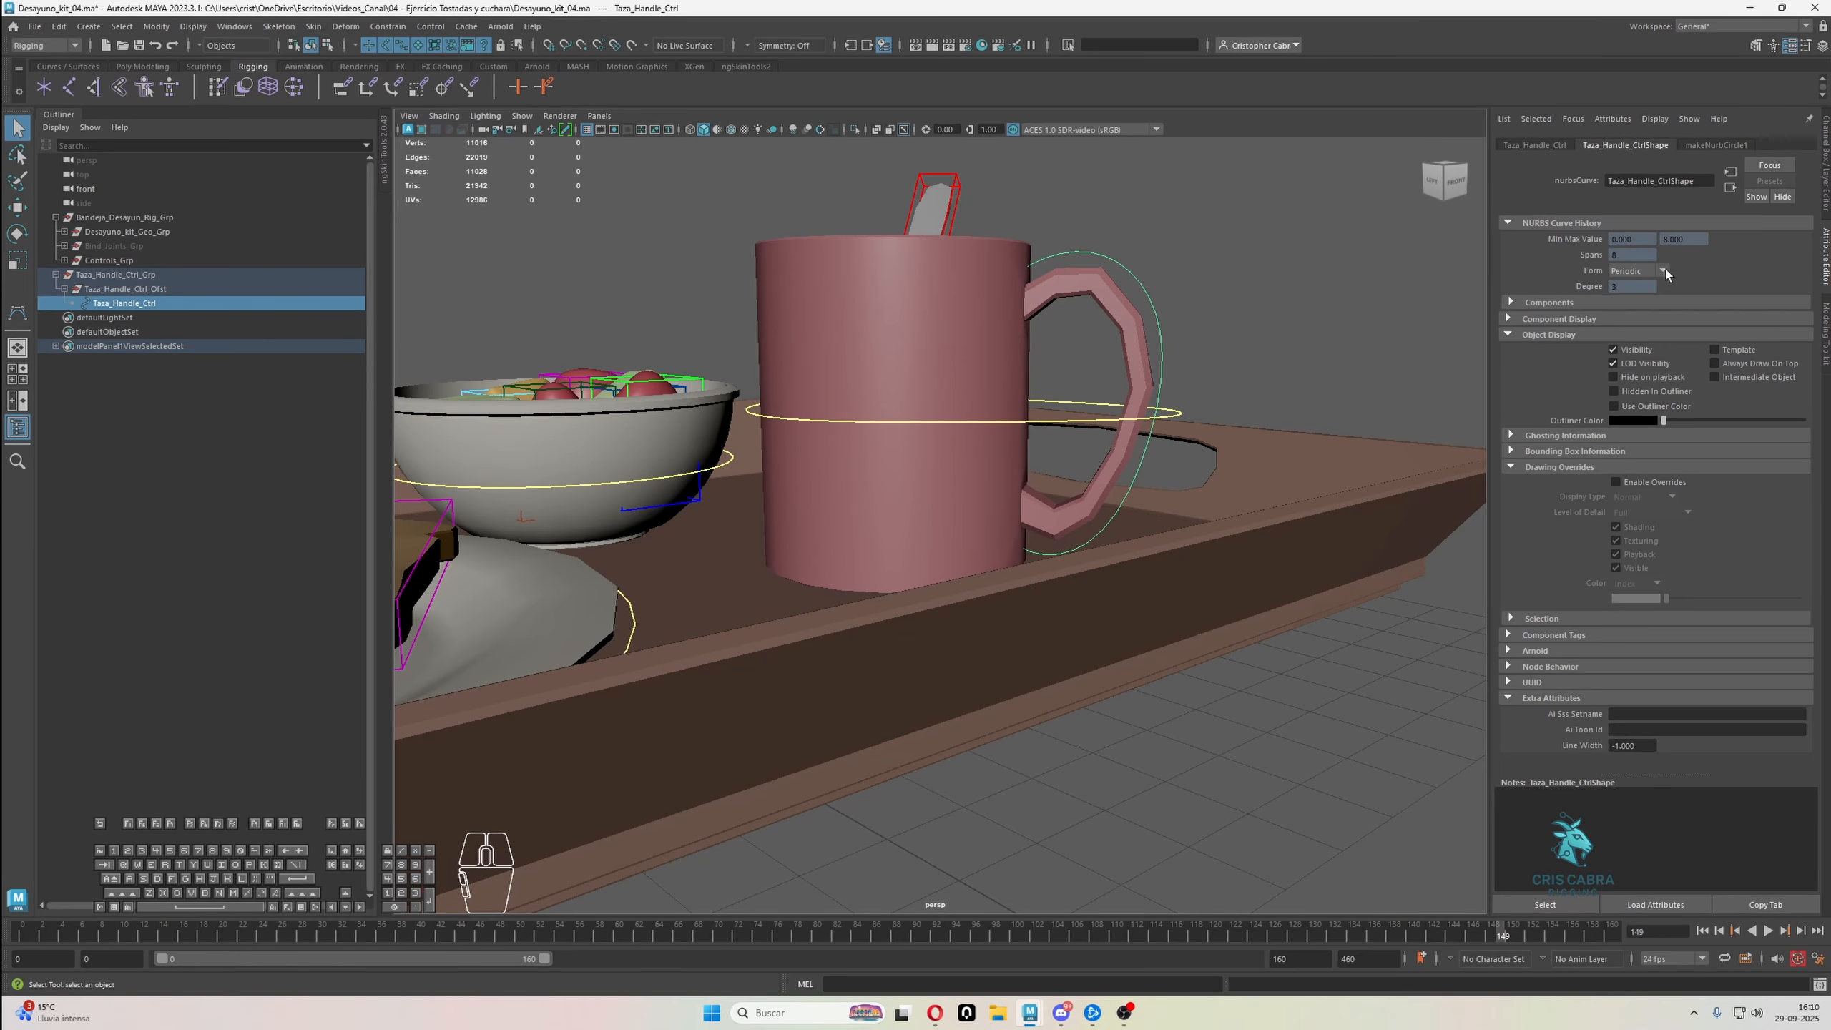
left_click(1655, 483)
left_click_drag(1678, 598, 1705, 600)
left_click(1250, 339)
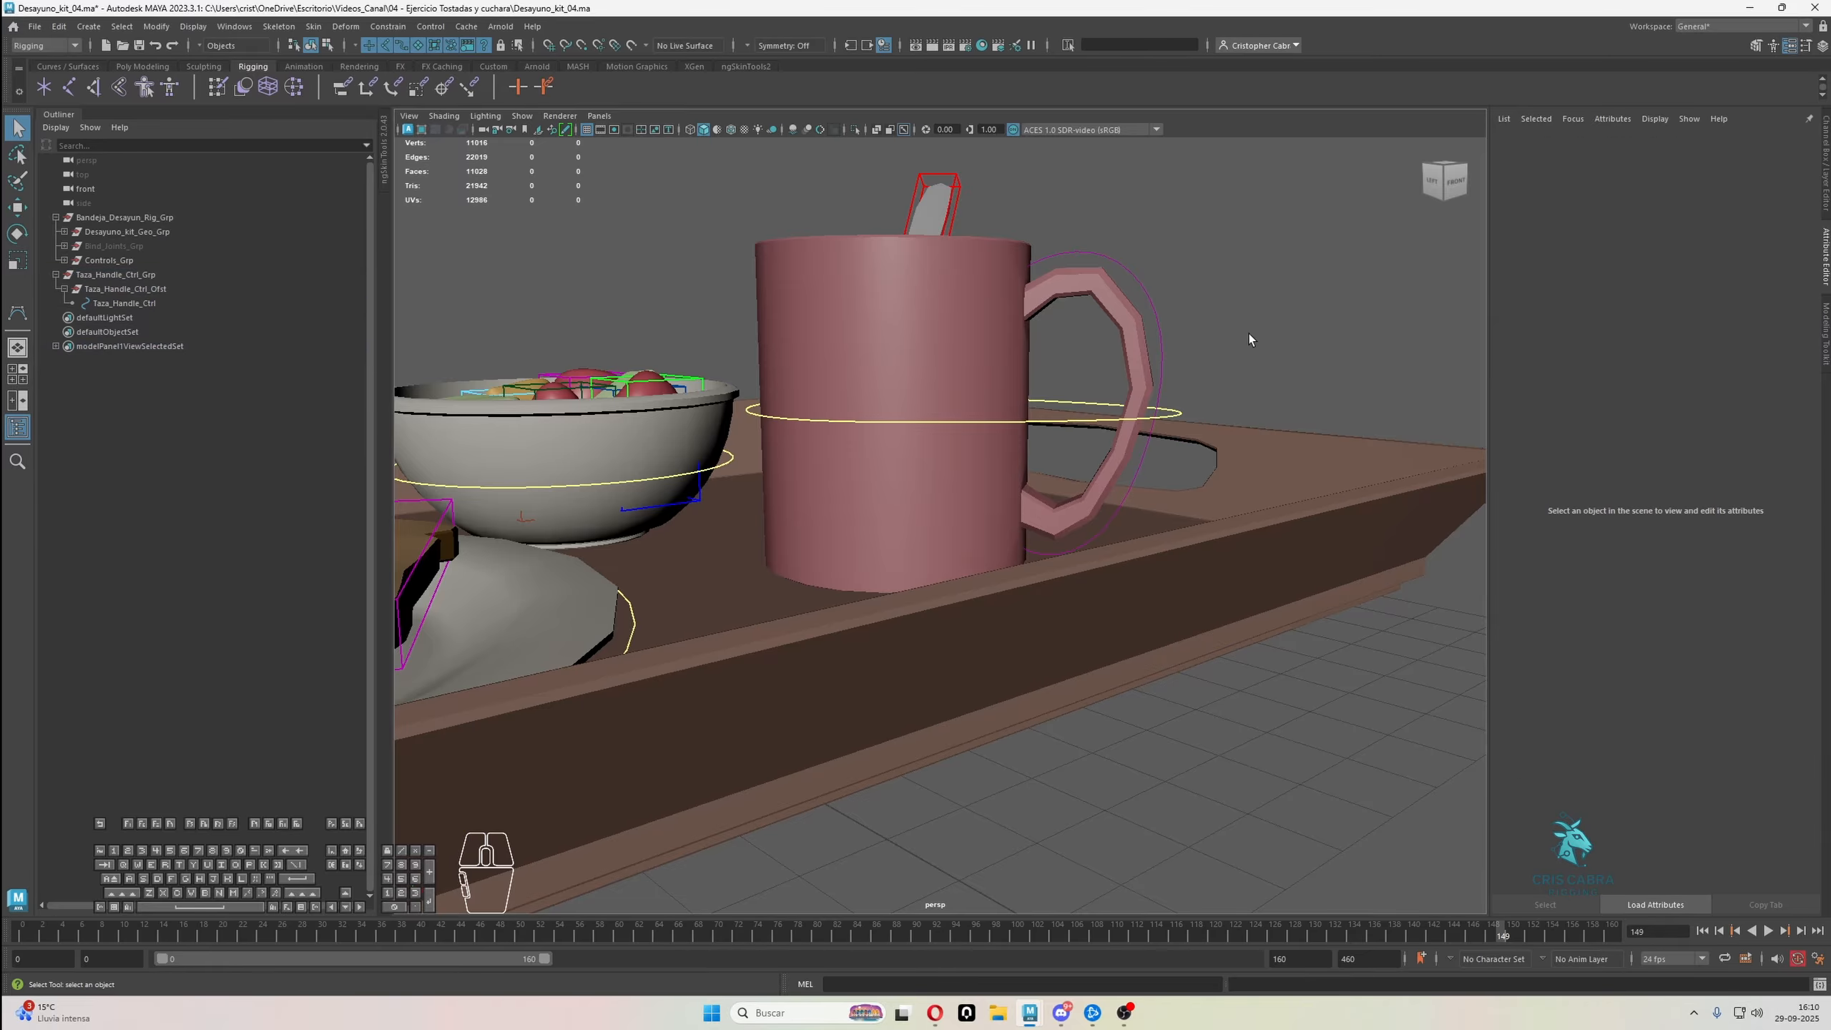
Set the line width of the Taza_Handle_Ctrl shape to 2
left_click(1135, 306)
left_click(1633, 745)
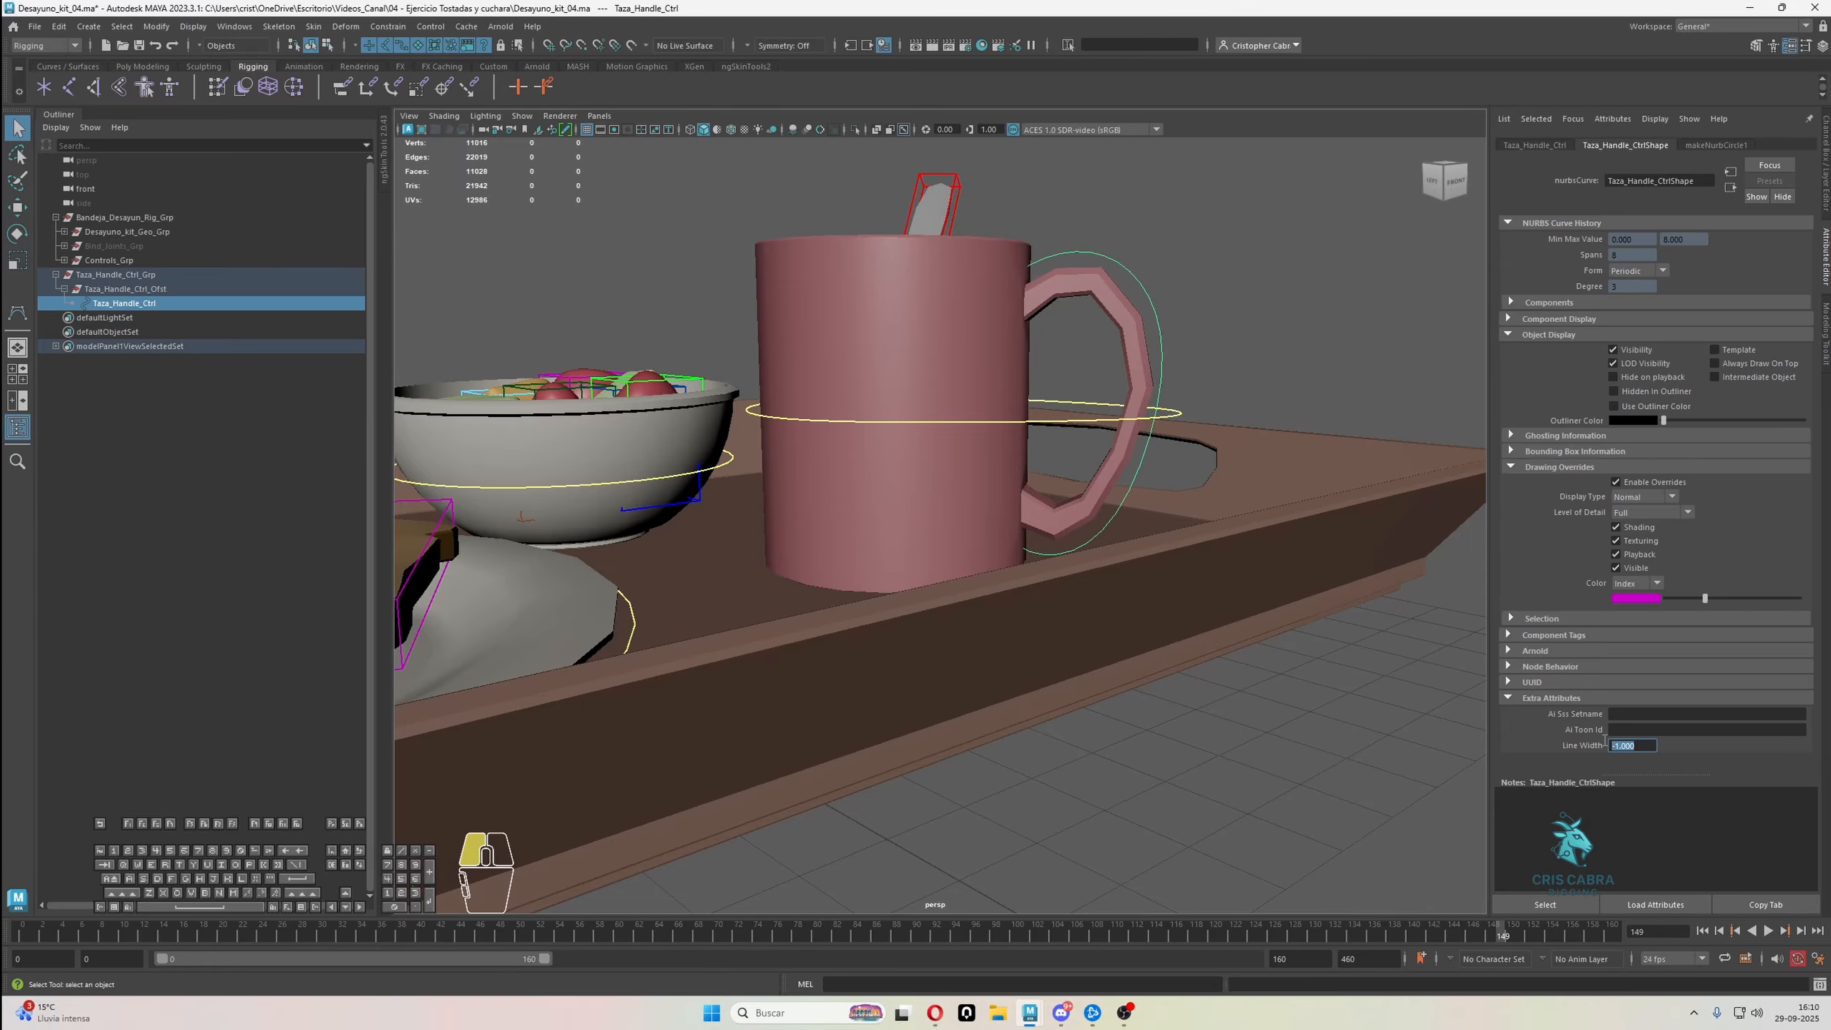
type("2")
key("Return")
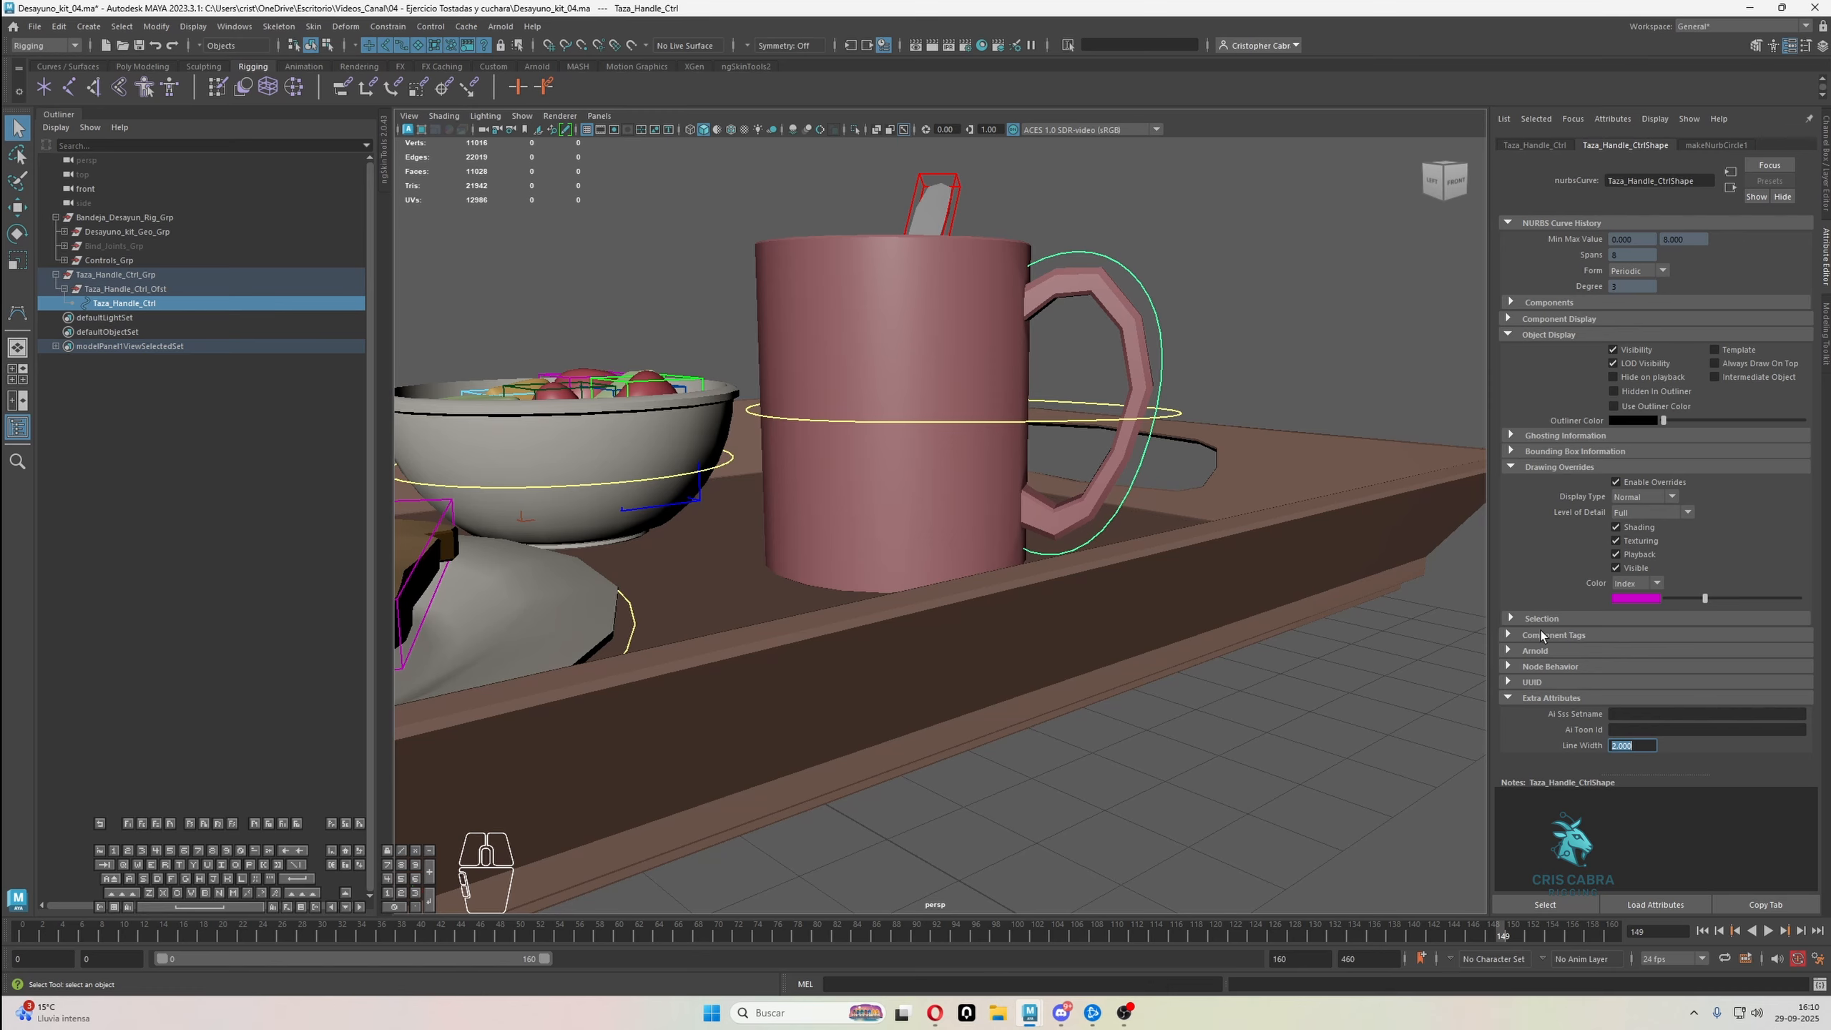
left_click(1230, 270)
Examine the handle control around the mug and the surrounding tray from several angles
scroll(1036, 455, "down", 3)
left_click_drag(548, 556, 851, 597, "alt")
scroll(844, 600, "down", 3)
left_click(1075, 442)
left_click_drag(1075, 442, 1052, 390, "alt")
left_click_drag(1225, 512, 1225, 410, "alt")
scroll(1165, 397, "down", 3)
left_click(1224, 410)
left_click(1157, 497)
left_click_drag(1213, 495, 1229, 531, "alt")
right_click_drag(1229, 531, 1263, 555, "alt")
middle_click_drag(1263, 555, 1222, 573, "alt")
left_click_drag(1221, 573, 1243, 576, "alt")
right_click_drag(1244, 576, 1219, 573, "alt")
left_click_drag(1219, 573, 1132, 596, "alt")
mouse_move(1131, 595)
right_mouse_down("alt")
mouse_move(1081, 583)
mouse_move(1115, 590)
right_mouse_up("alt")
left_click_drag(1115, 590, 1197, 577, "alt")
right_click_drag(1196, 578, 1229, 626, "alt")
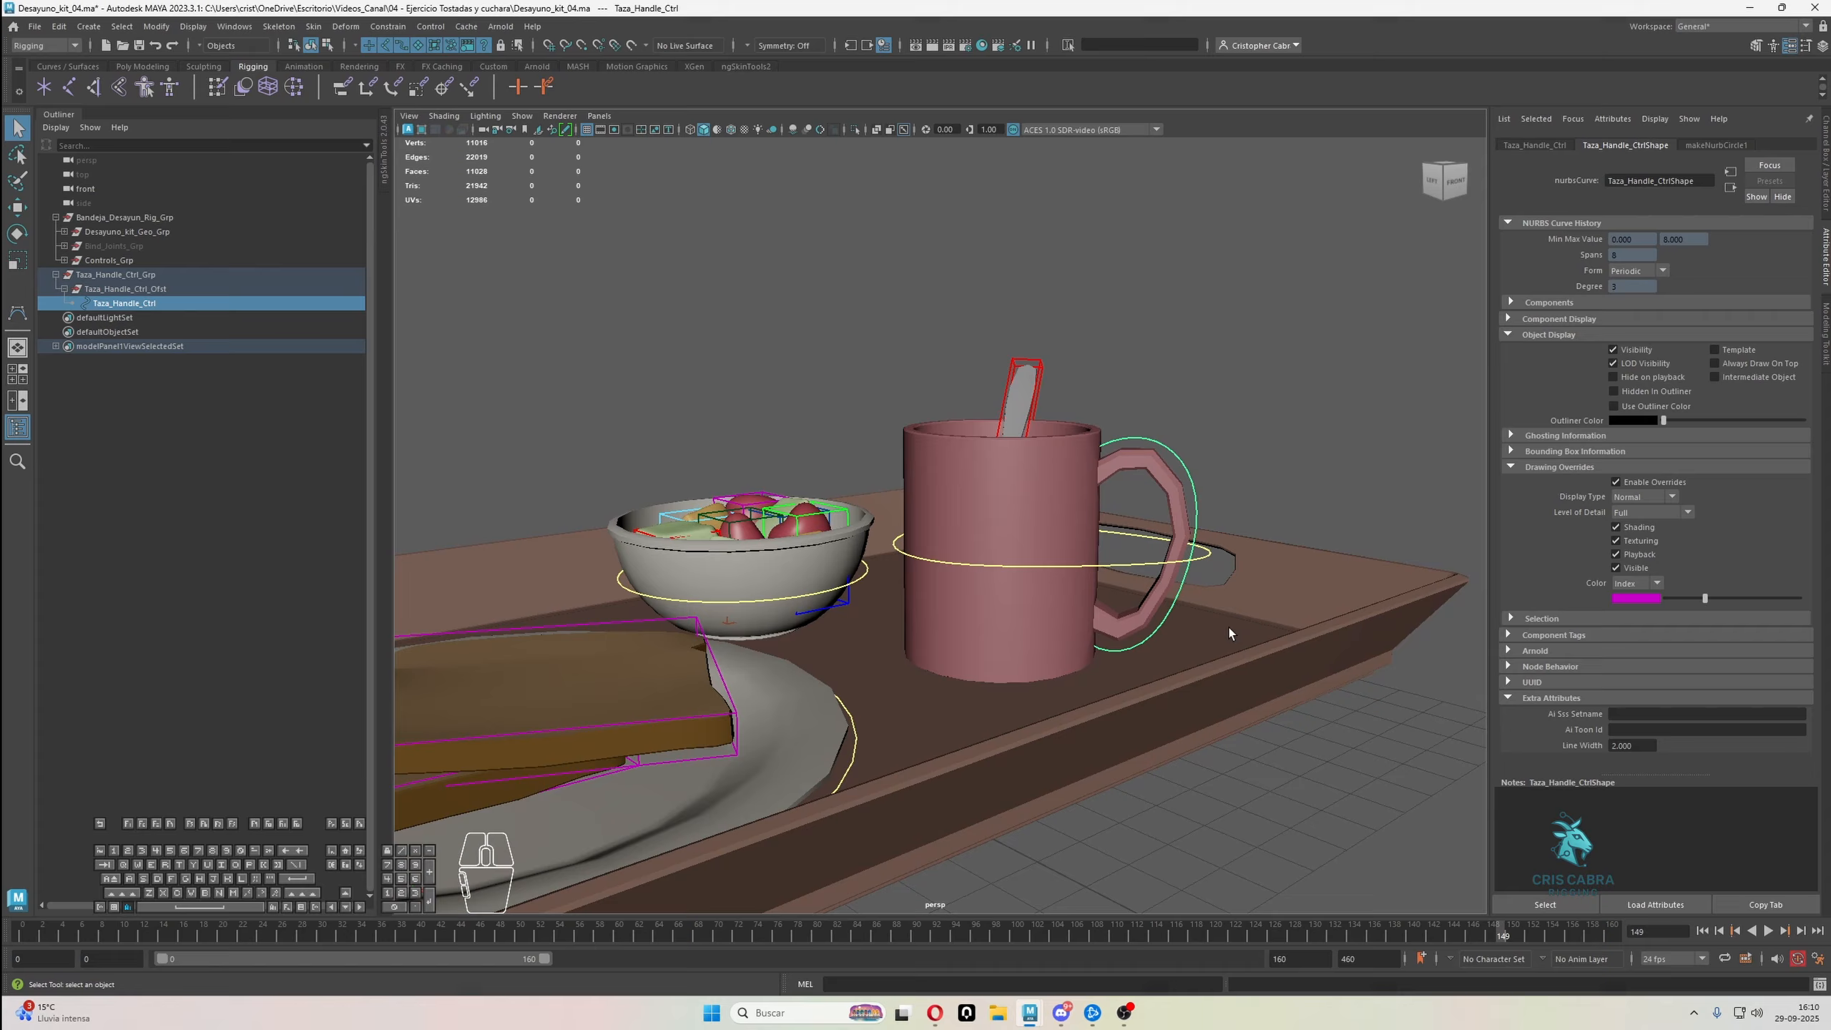
left_click(1202, 461)
key("ctrl+z")
middle_click_drag(1218, 463, 1224, 518, "alt")
left_click_drag(1224, 519, 1215, 516, "alt")
right_click_drag(1215, 516, 1206, 483, "alt")
left_click(1238, 464)
left_click_drag(1238, 465, 1182, 497, "alt")
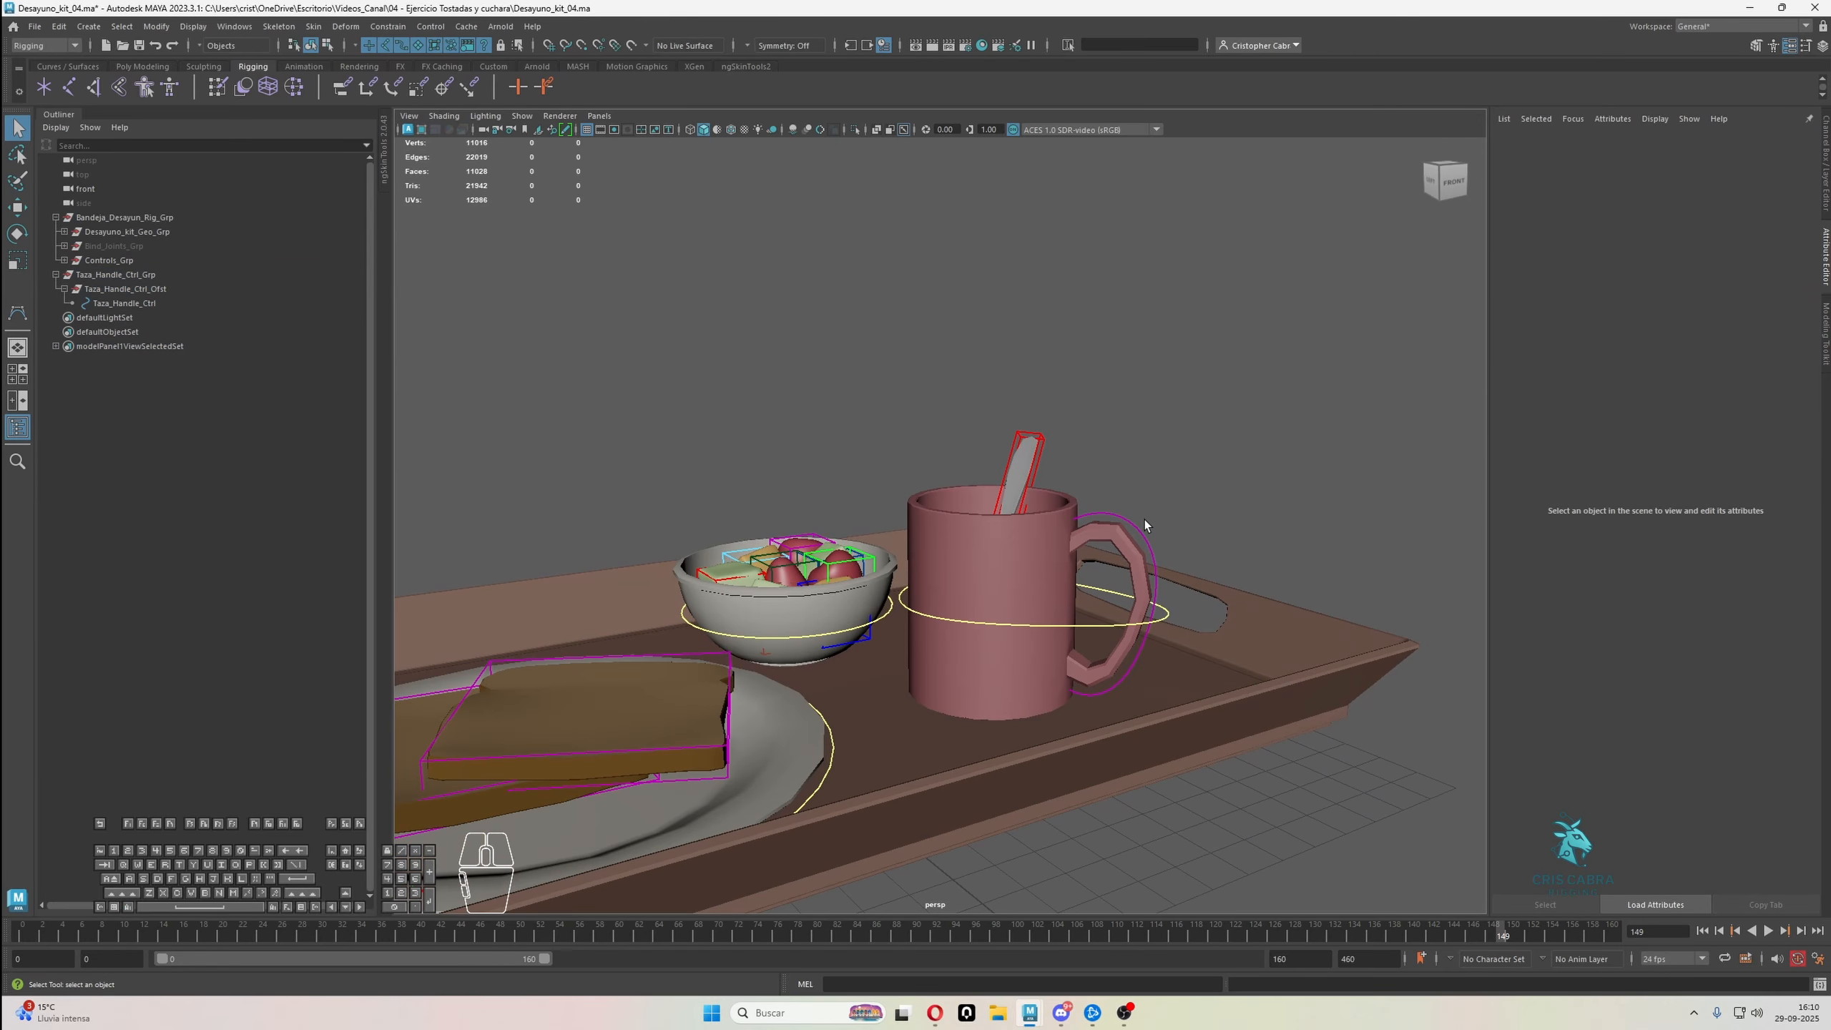
Unhide the Bind_Joints_Grp group to show the joints of the tray set
left_click(1136, 520)
left_click(138, 246)
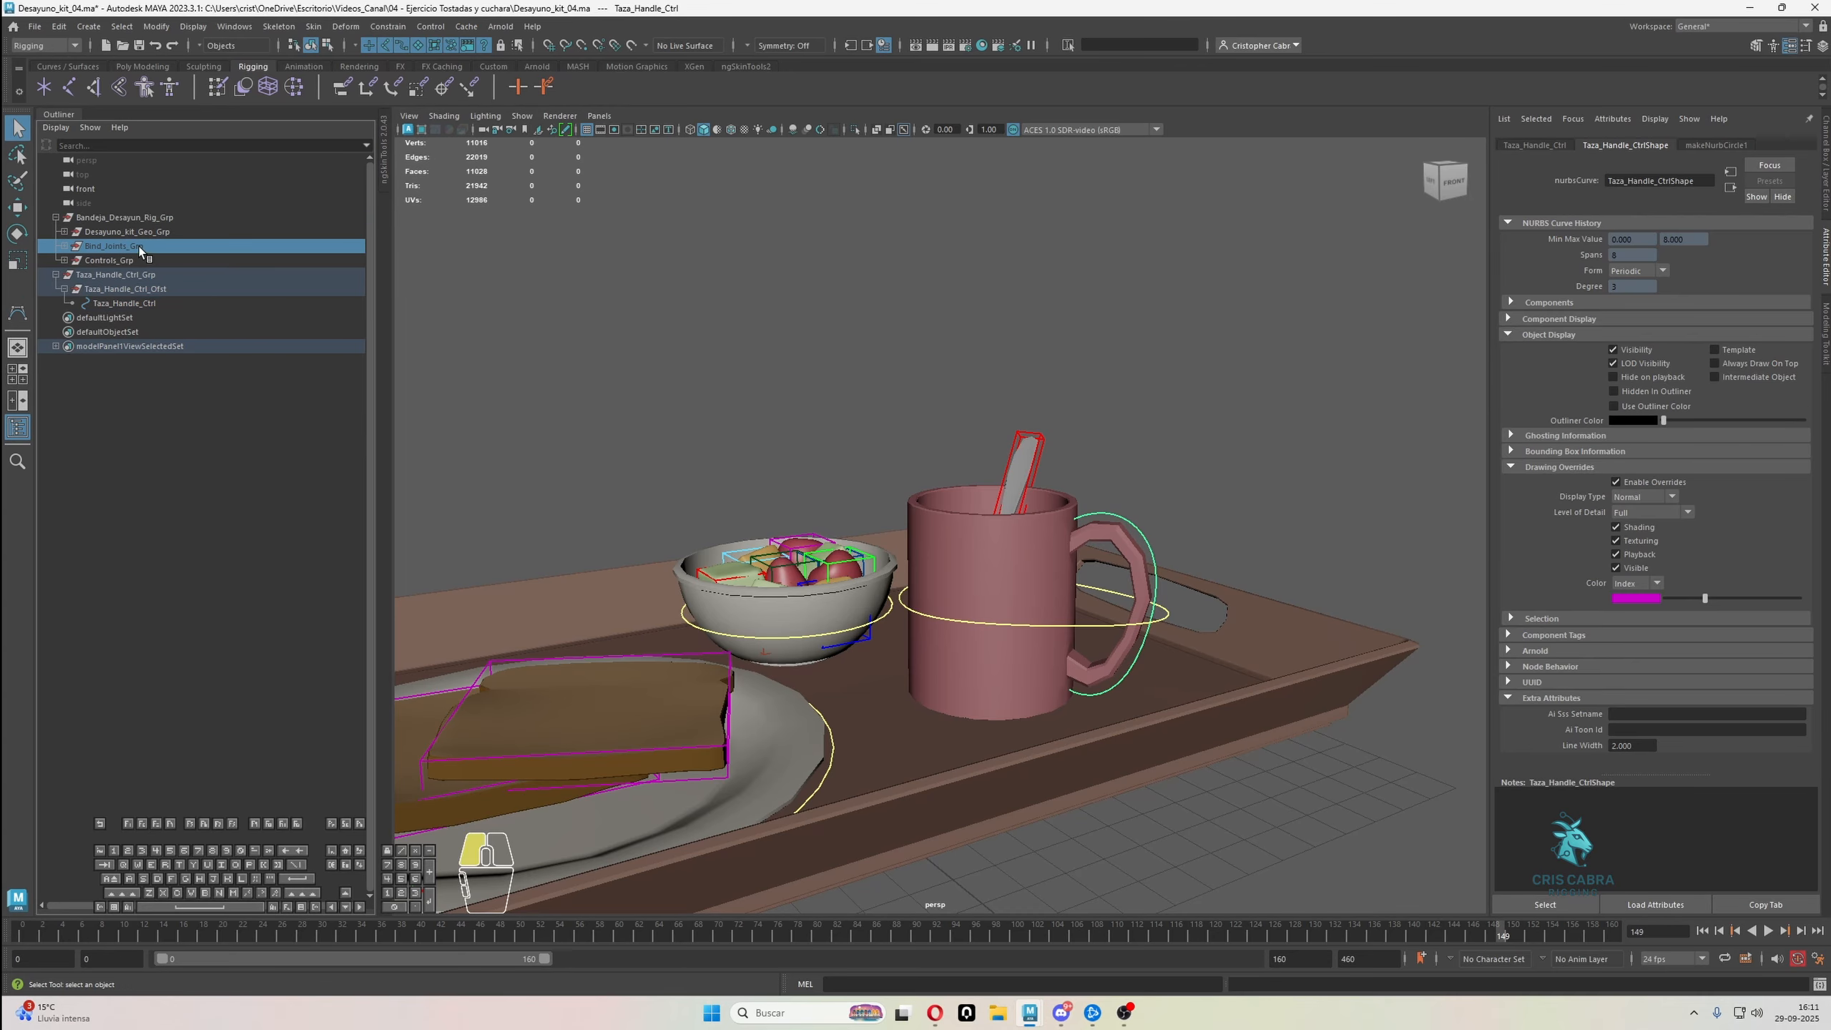
key("shift+h")
scroll(1096, 588, "up", 6)
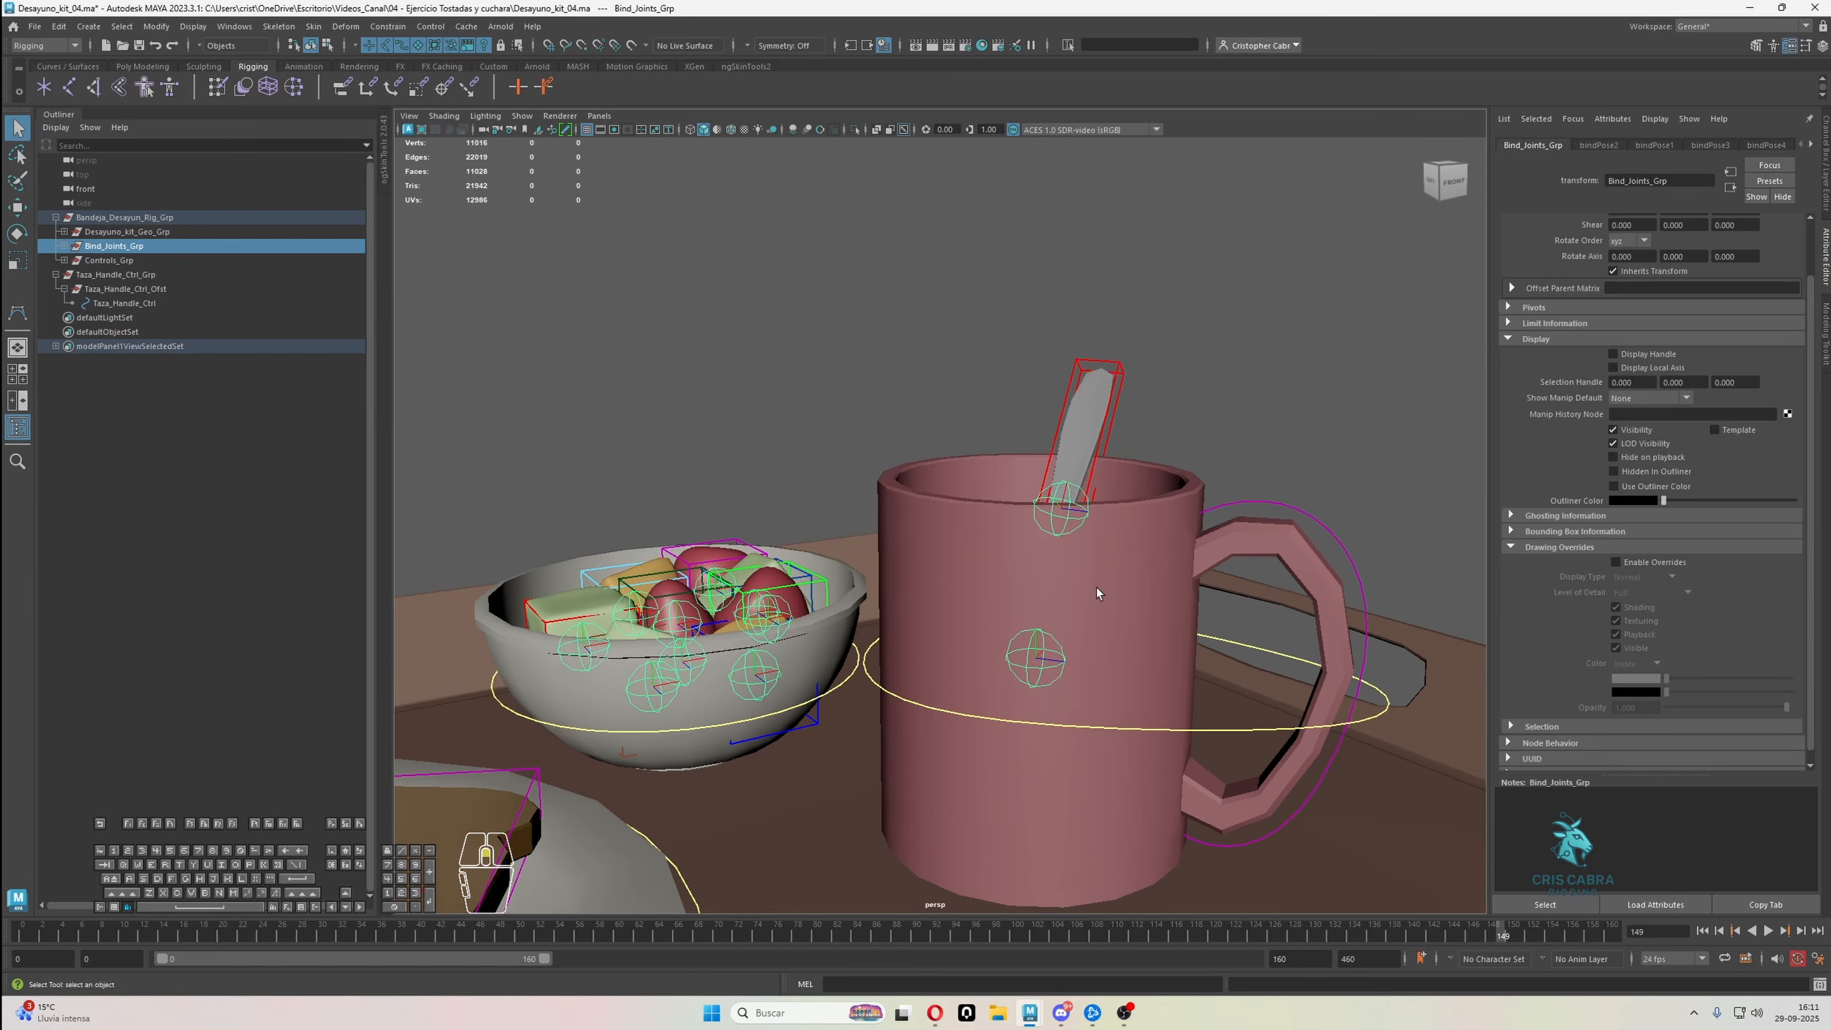
left_click_drag(1085, 474, 1288, 479, "alt")
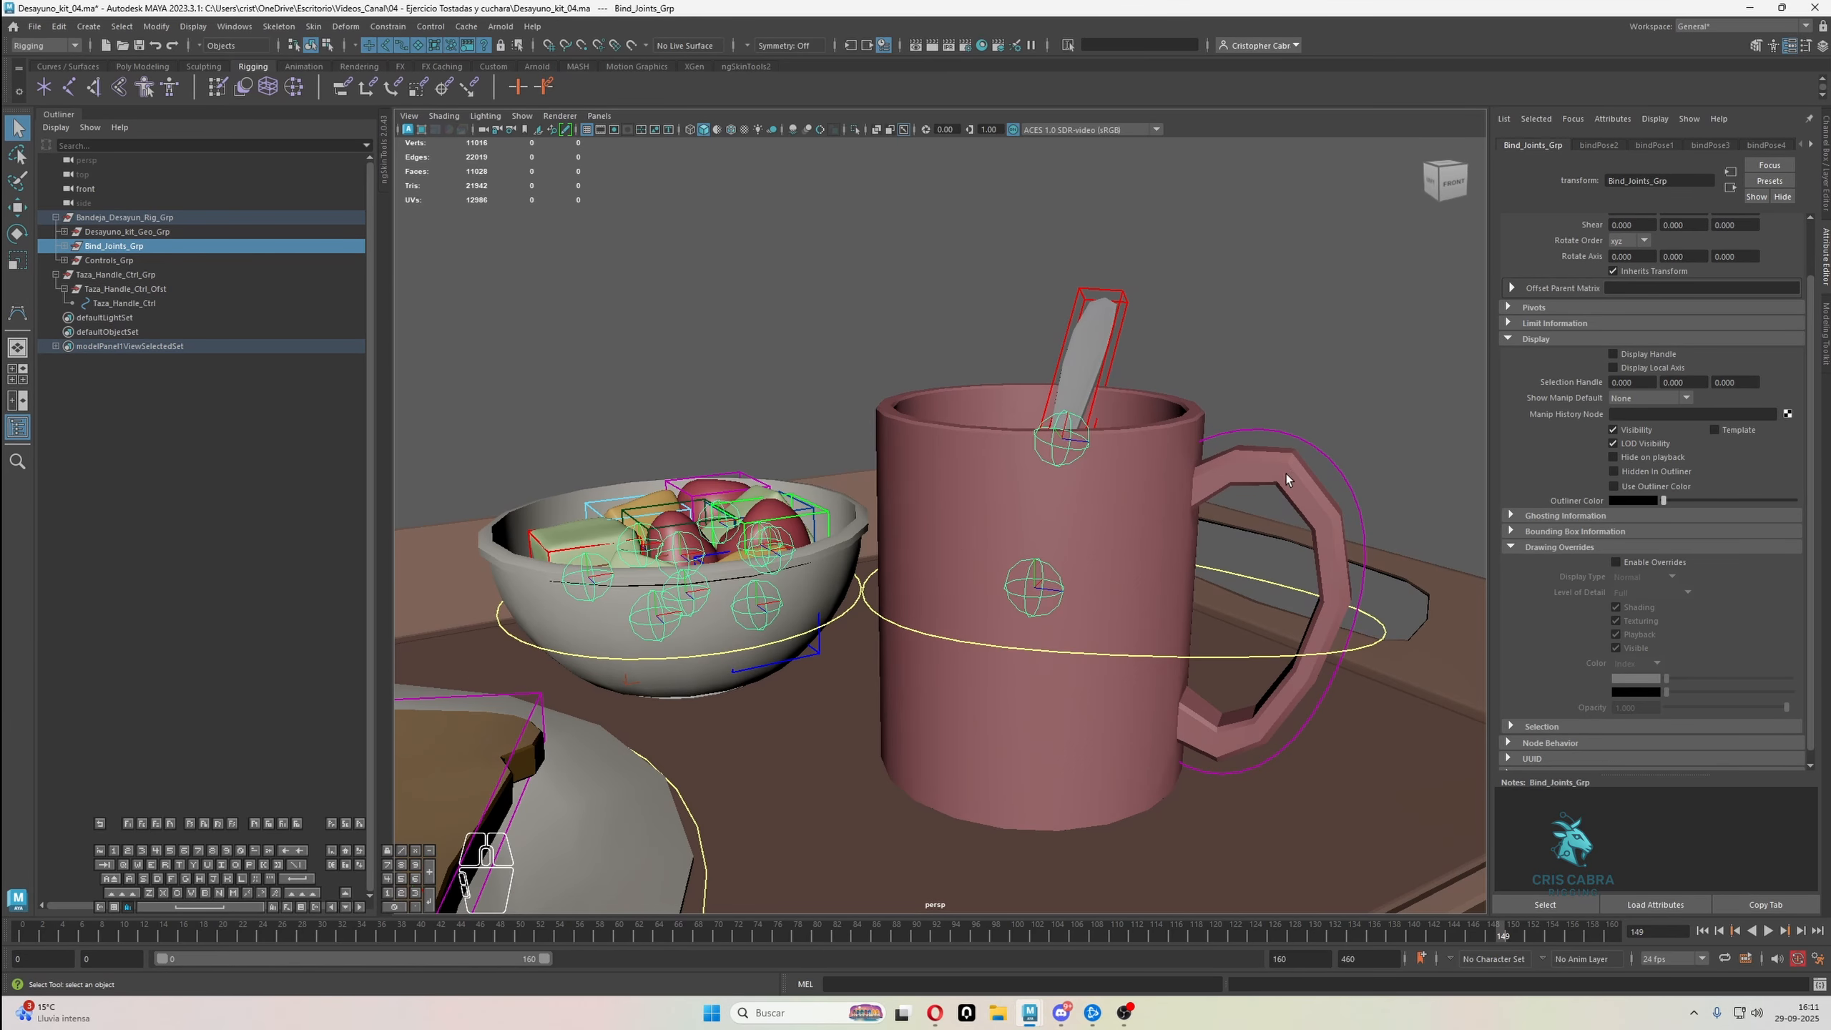
Delete the existing parent and scale constraints under the mug joint Taza_01_Jnt
left_click(1029, 582)
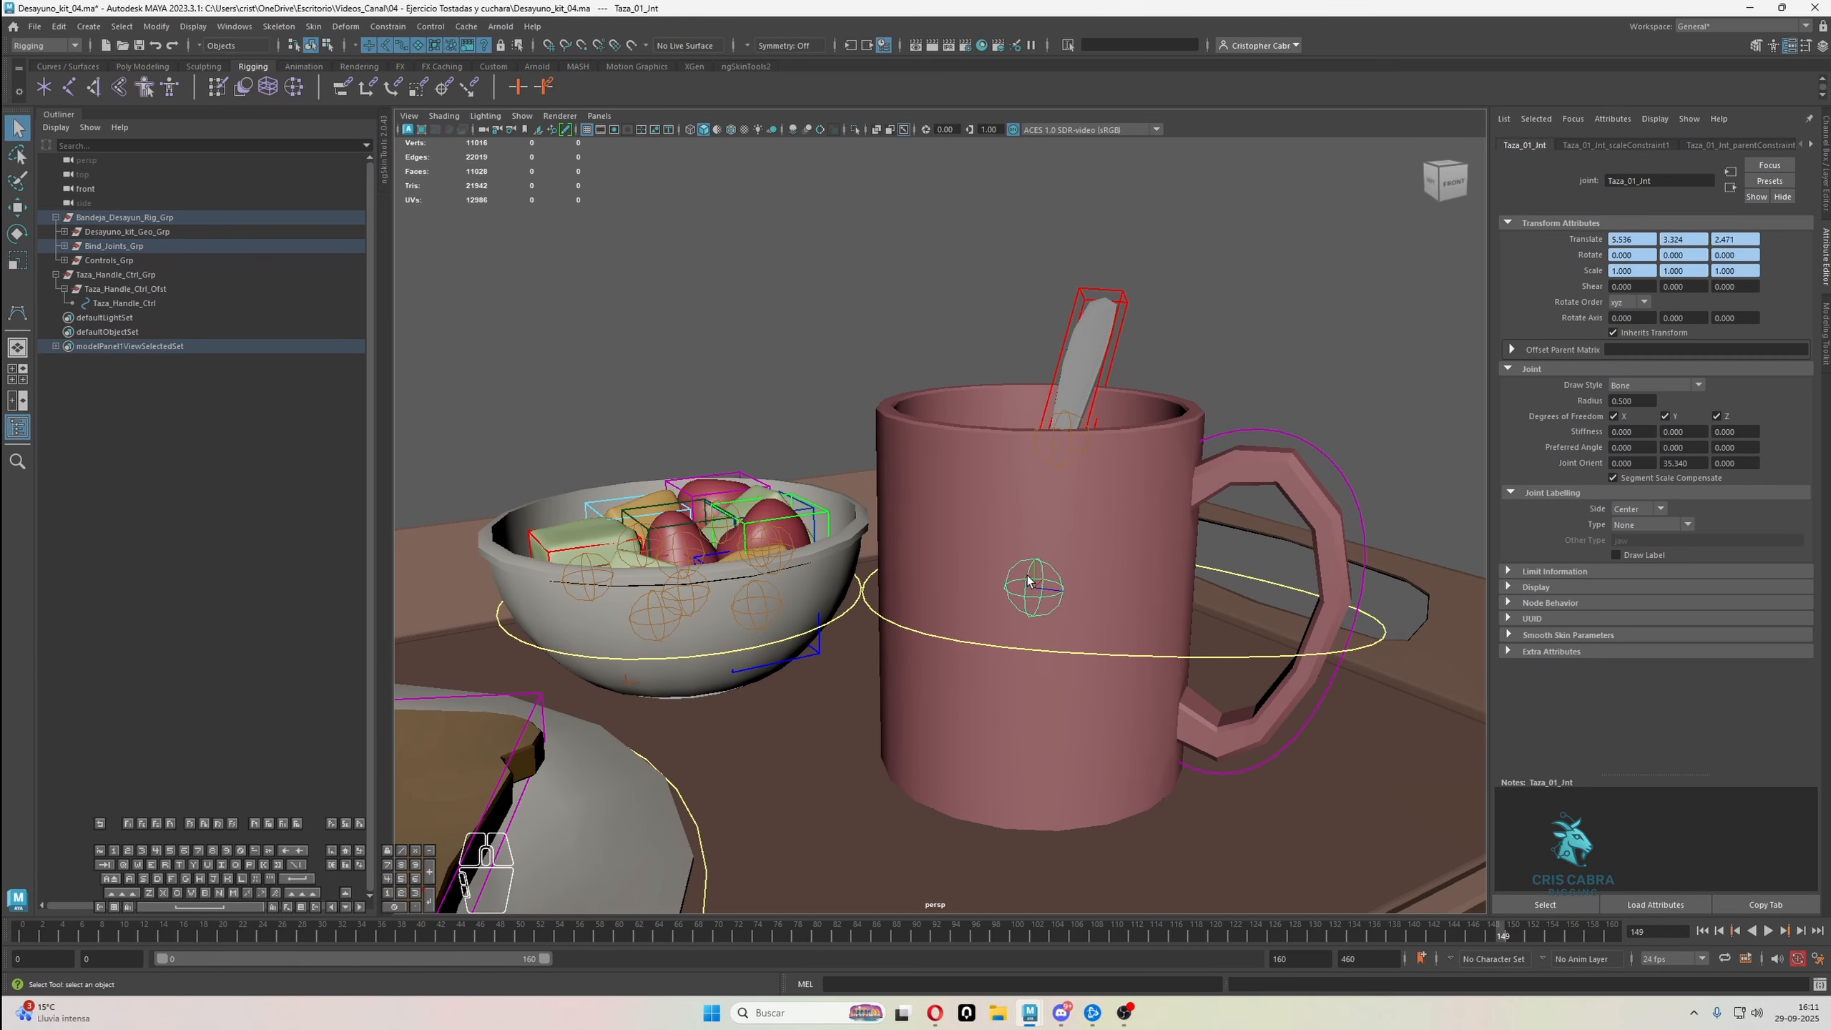
scroll(1082, 476, "down", 3)
left_click_drag(1082, 476, 1078, 479, "alt")
key("w")
left_click_drag(1011, 568, 1015, 561)
left_click_drag(1043, 588, 1000, 619, "alt")
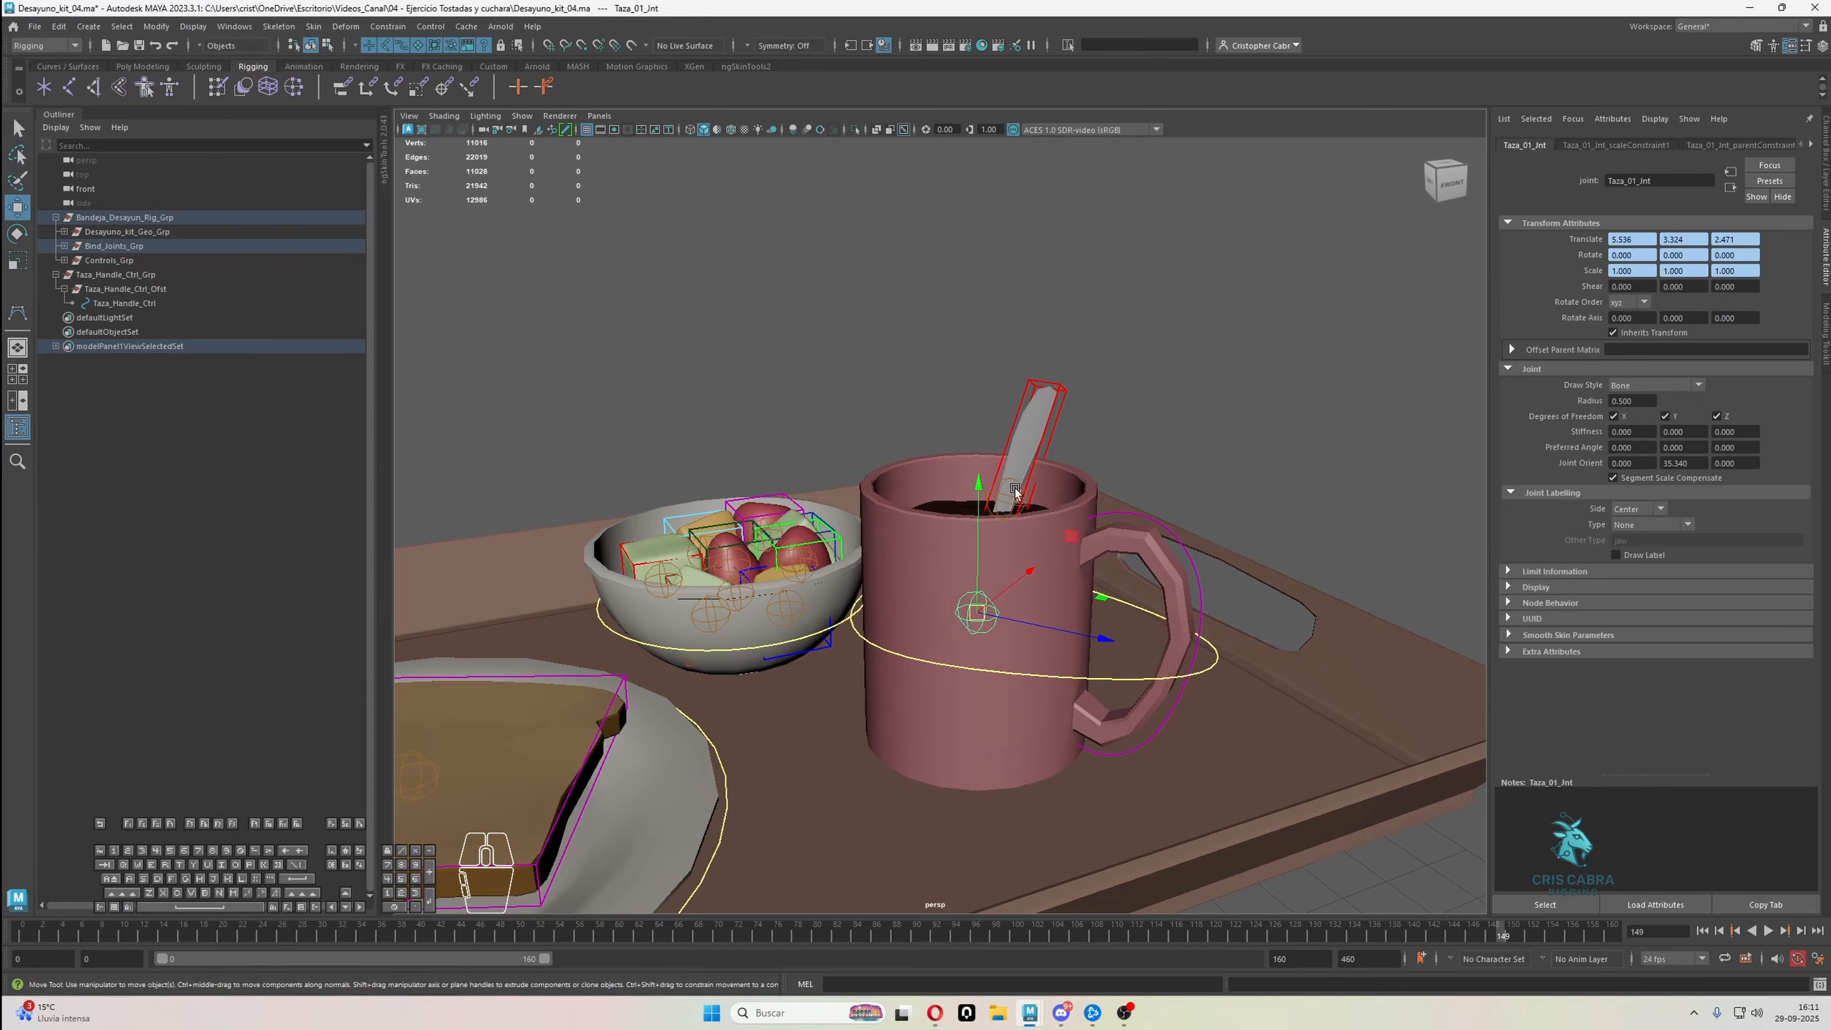
left_click_drag(1015, 499, 1026, 568, "alt")
middle_click_drag(1026, 568, 1013, 609, "alt")
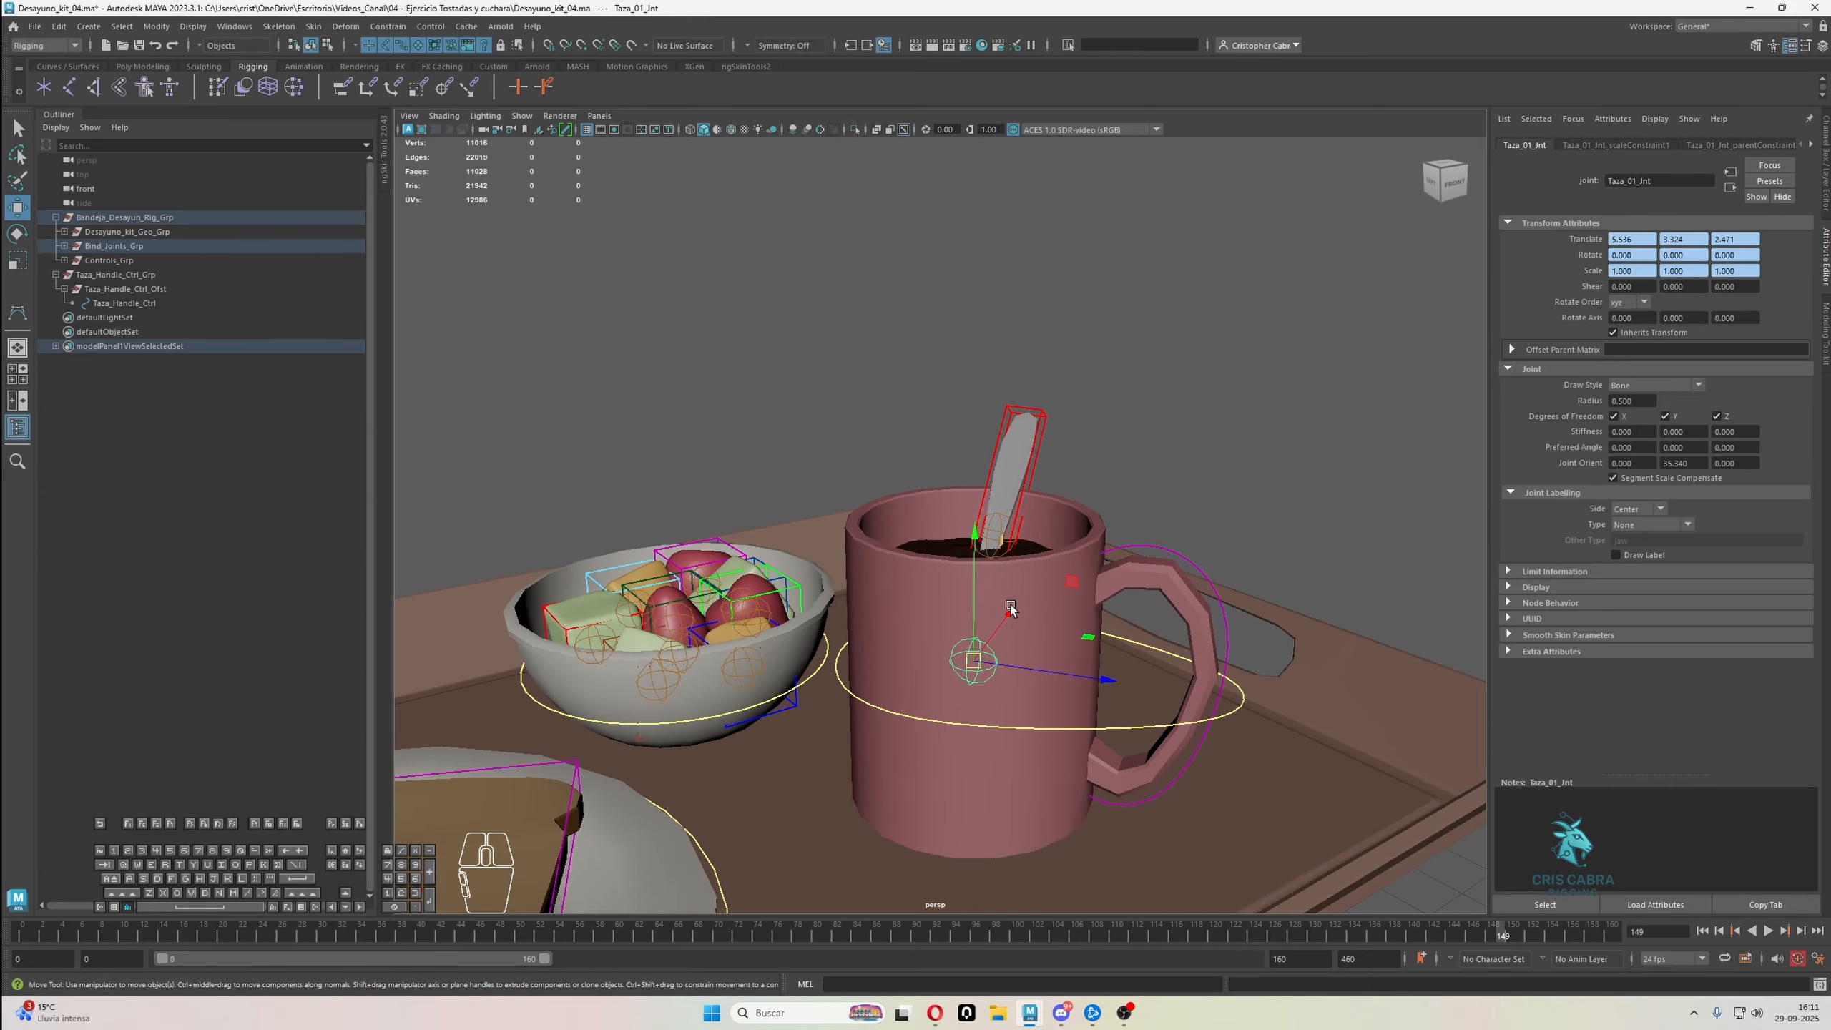
left_click_drag(1014, 610, 982, 651, "alt")
left_click(978, 660)
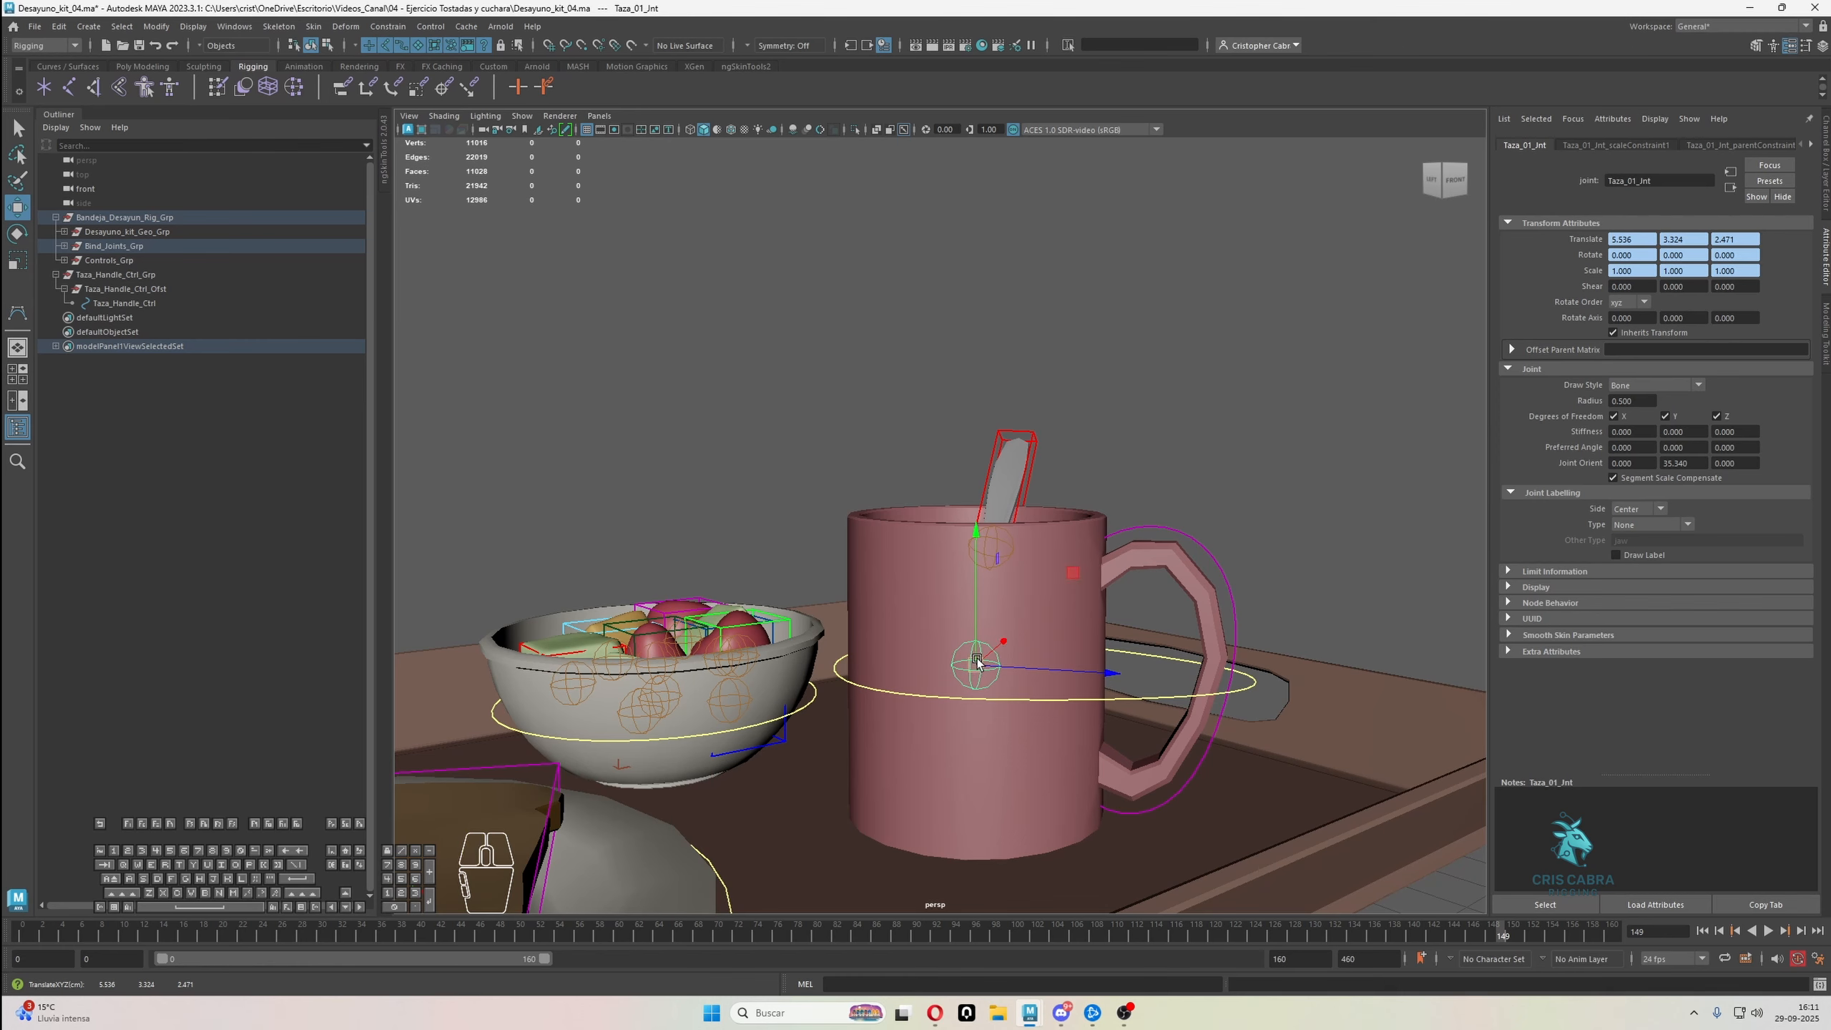
key("f")
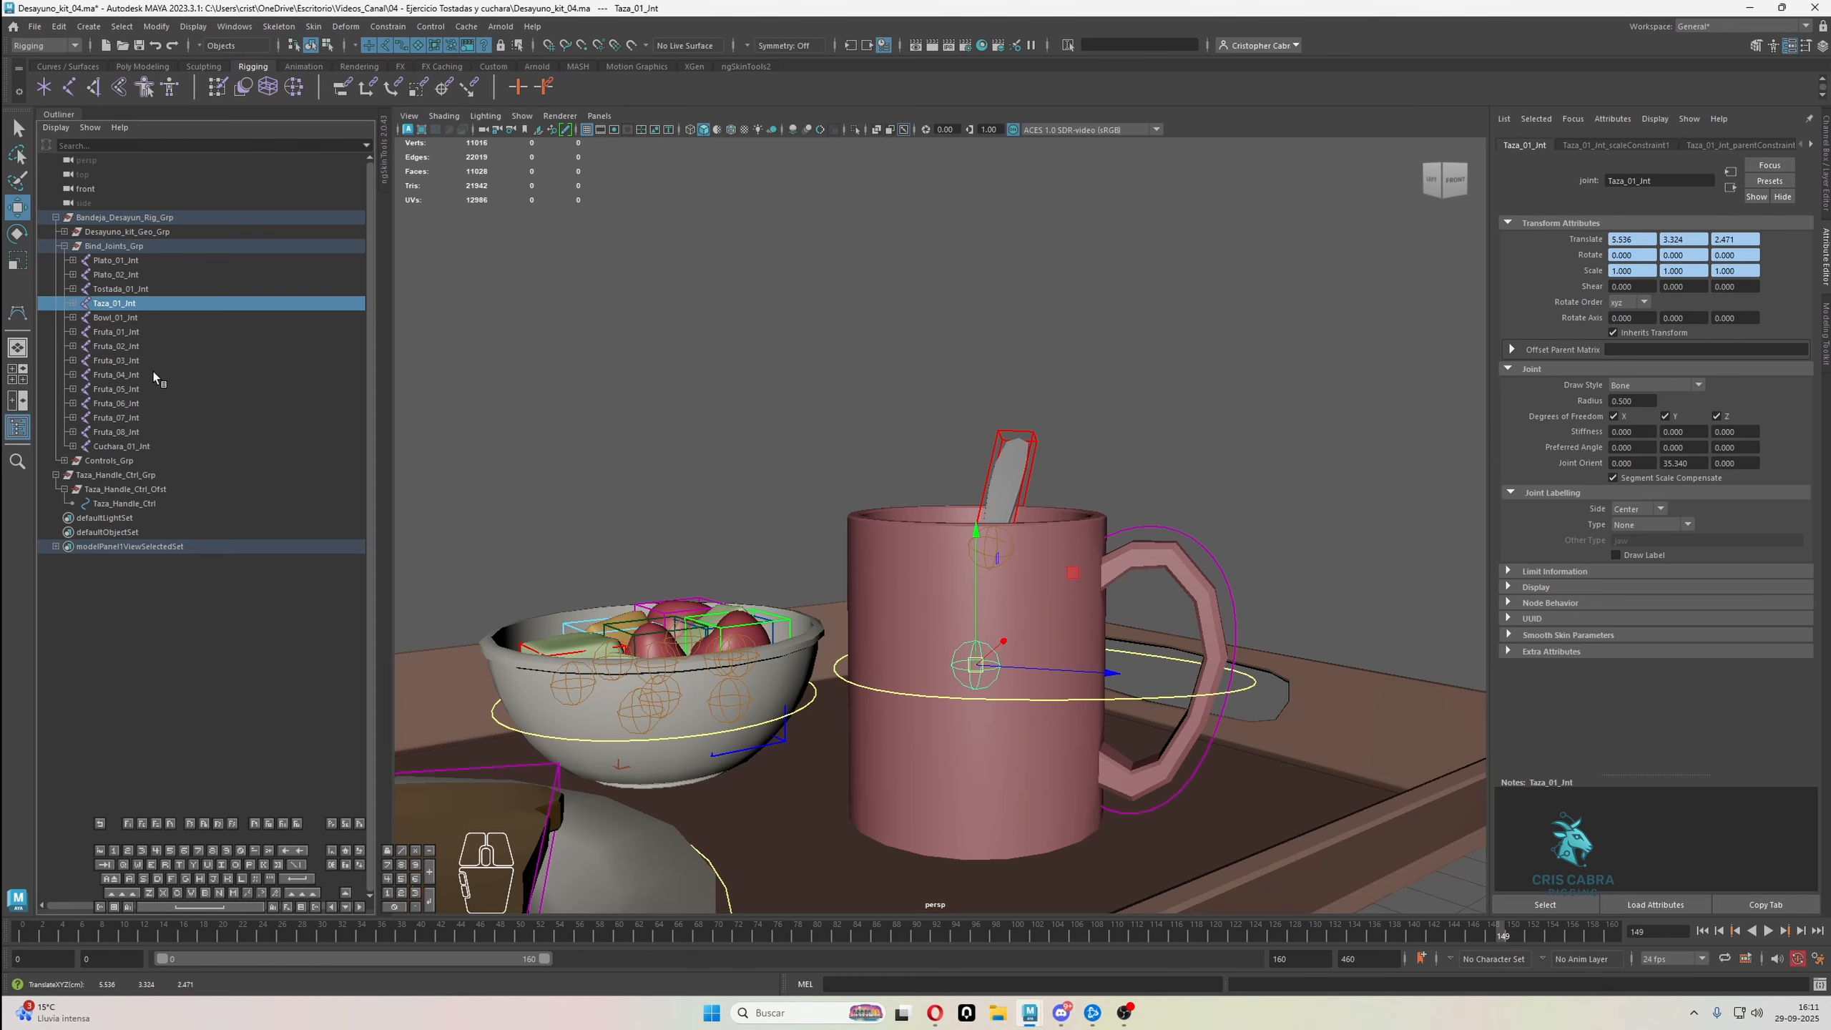
left_click(73, 304)
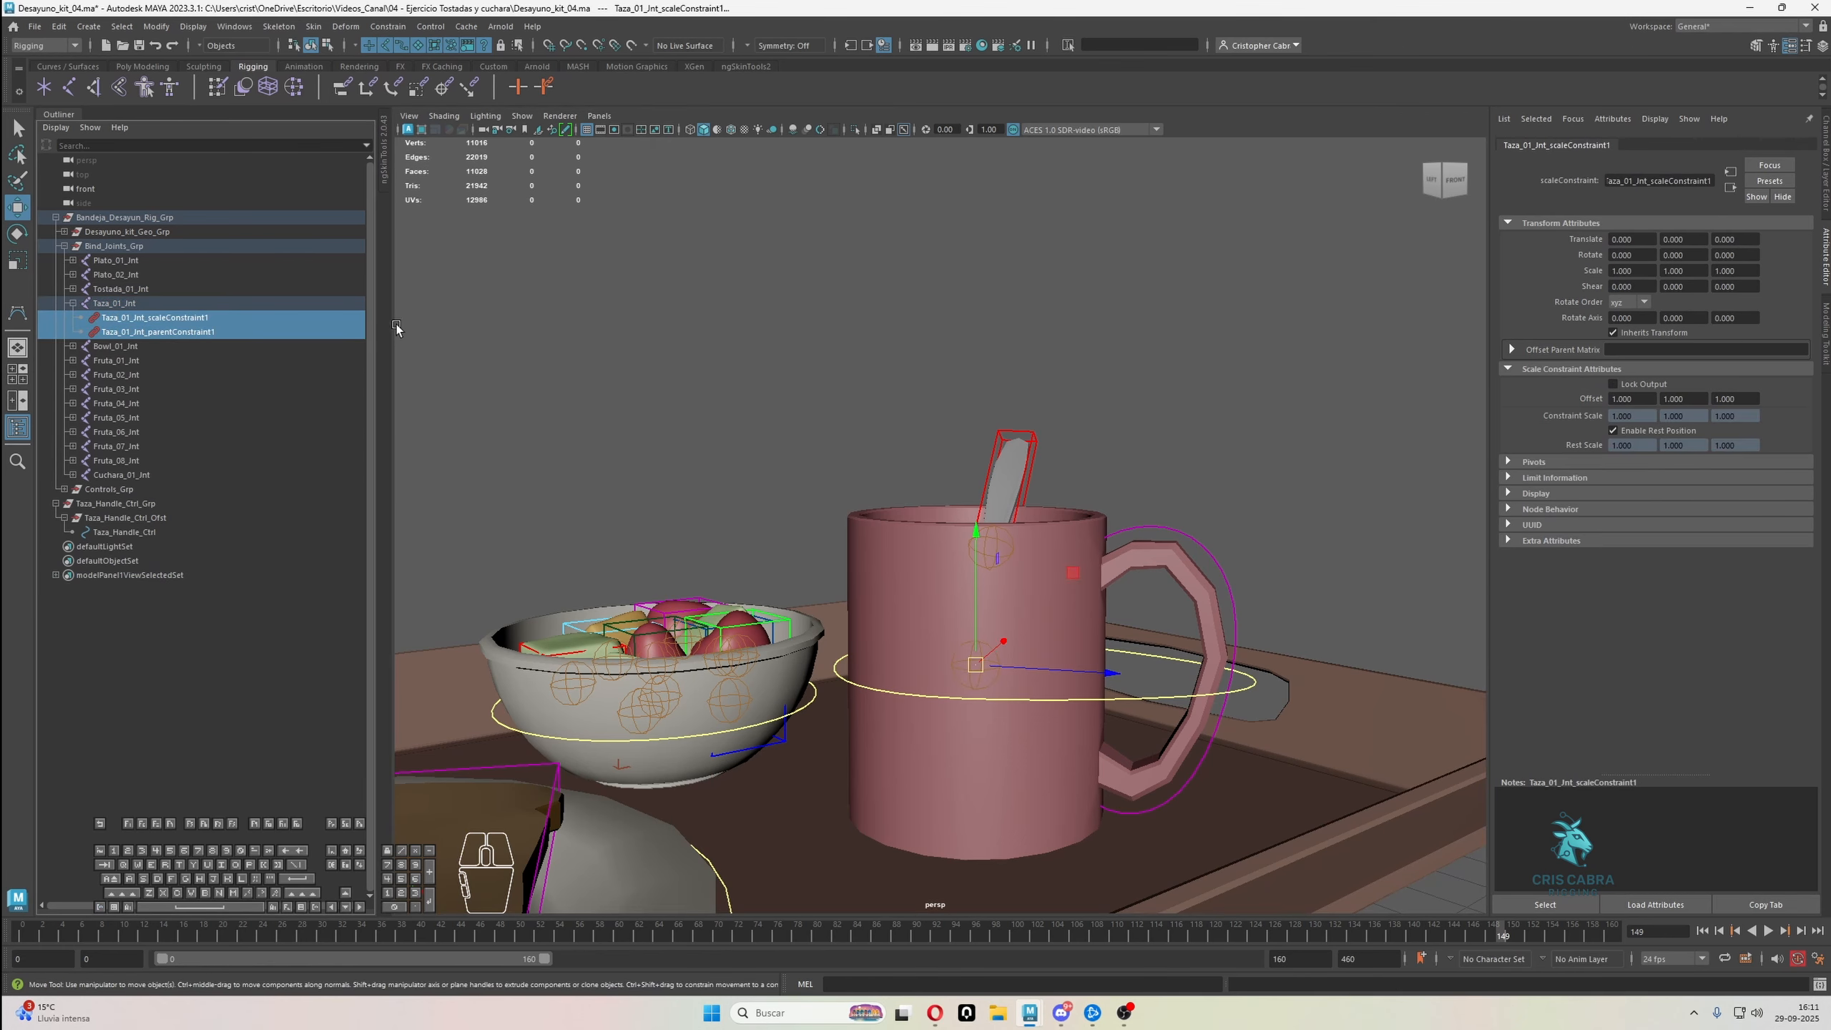
key("Delete")
Drive the mug joint Taza_01_Jnt from Taza_Handle_Ctrl with a parent constraint and a scale constraint
left_click(1190, 536)
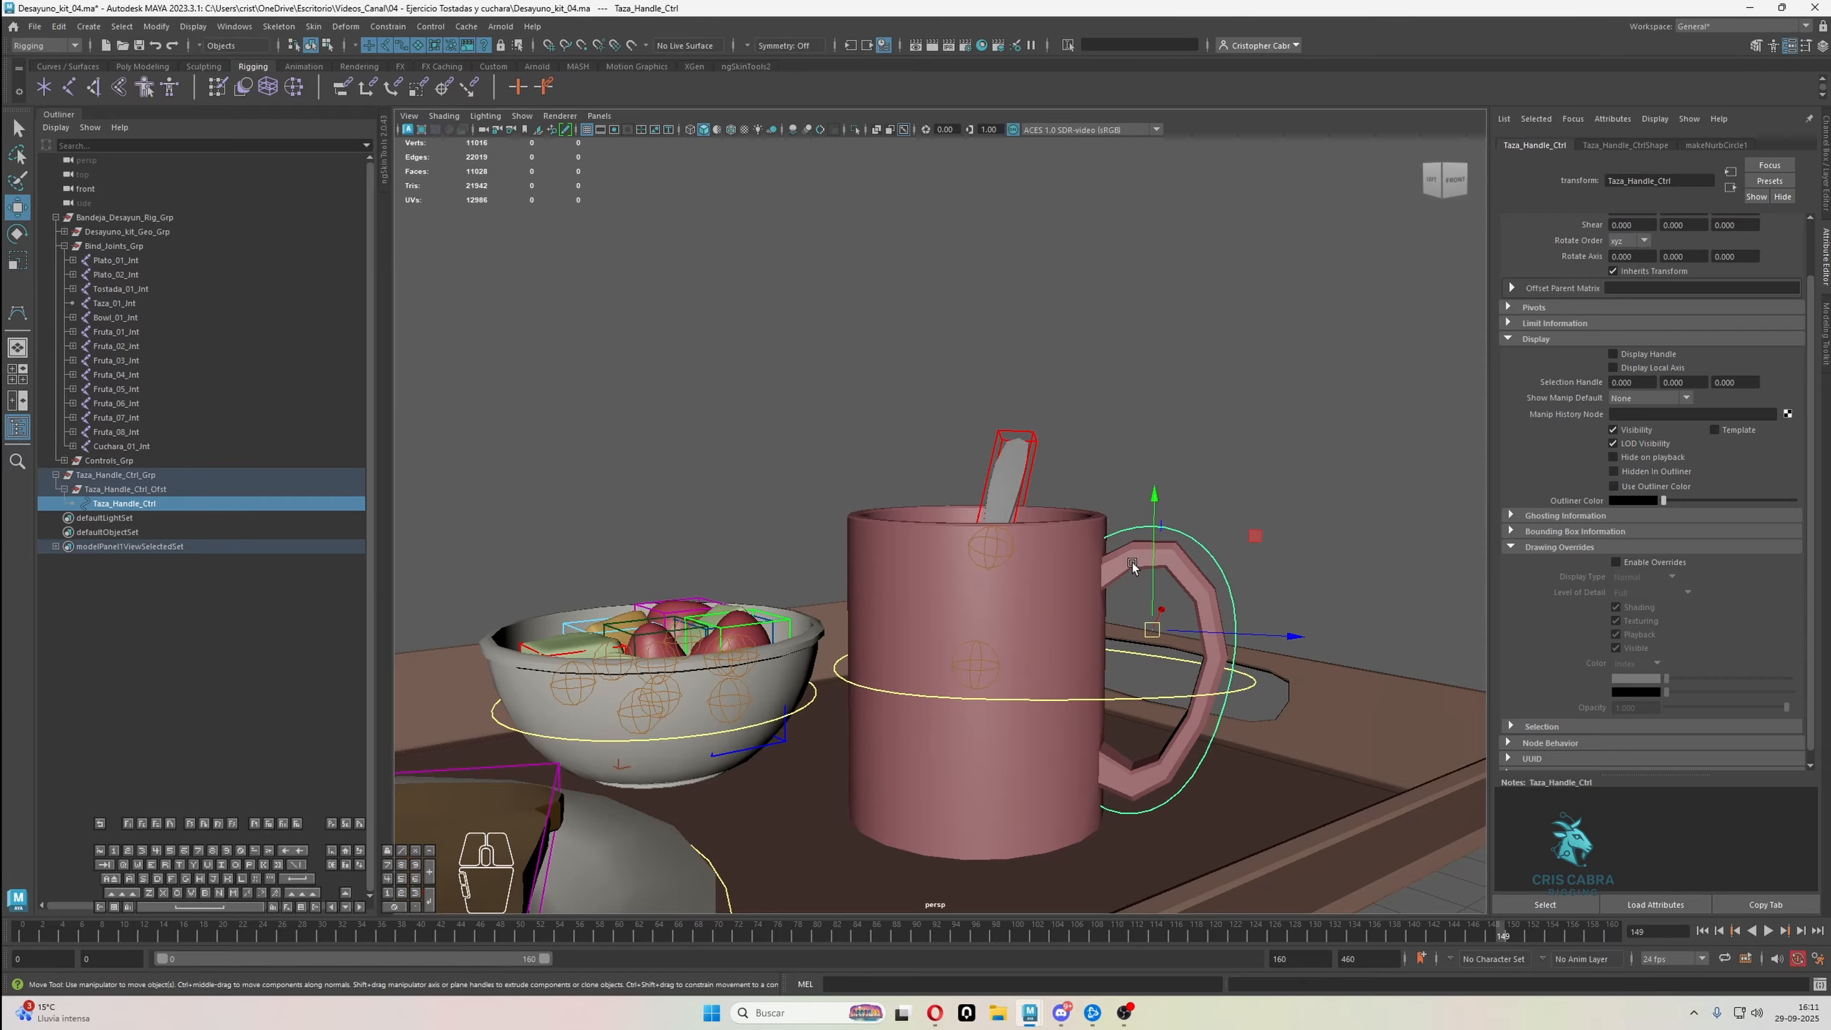
left_click(1194, 537)
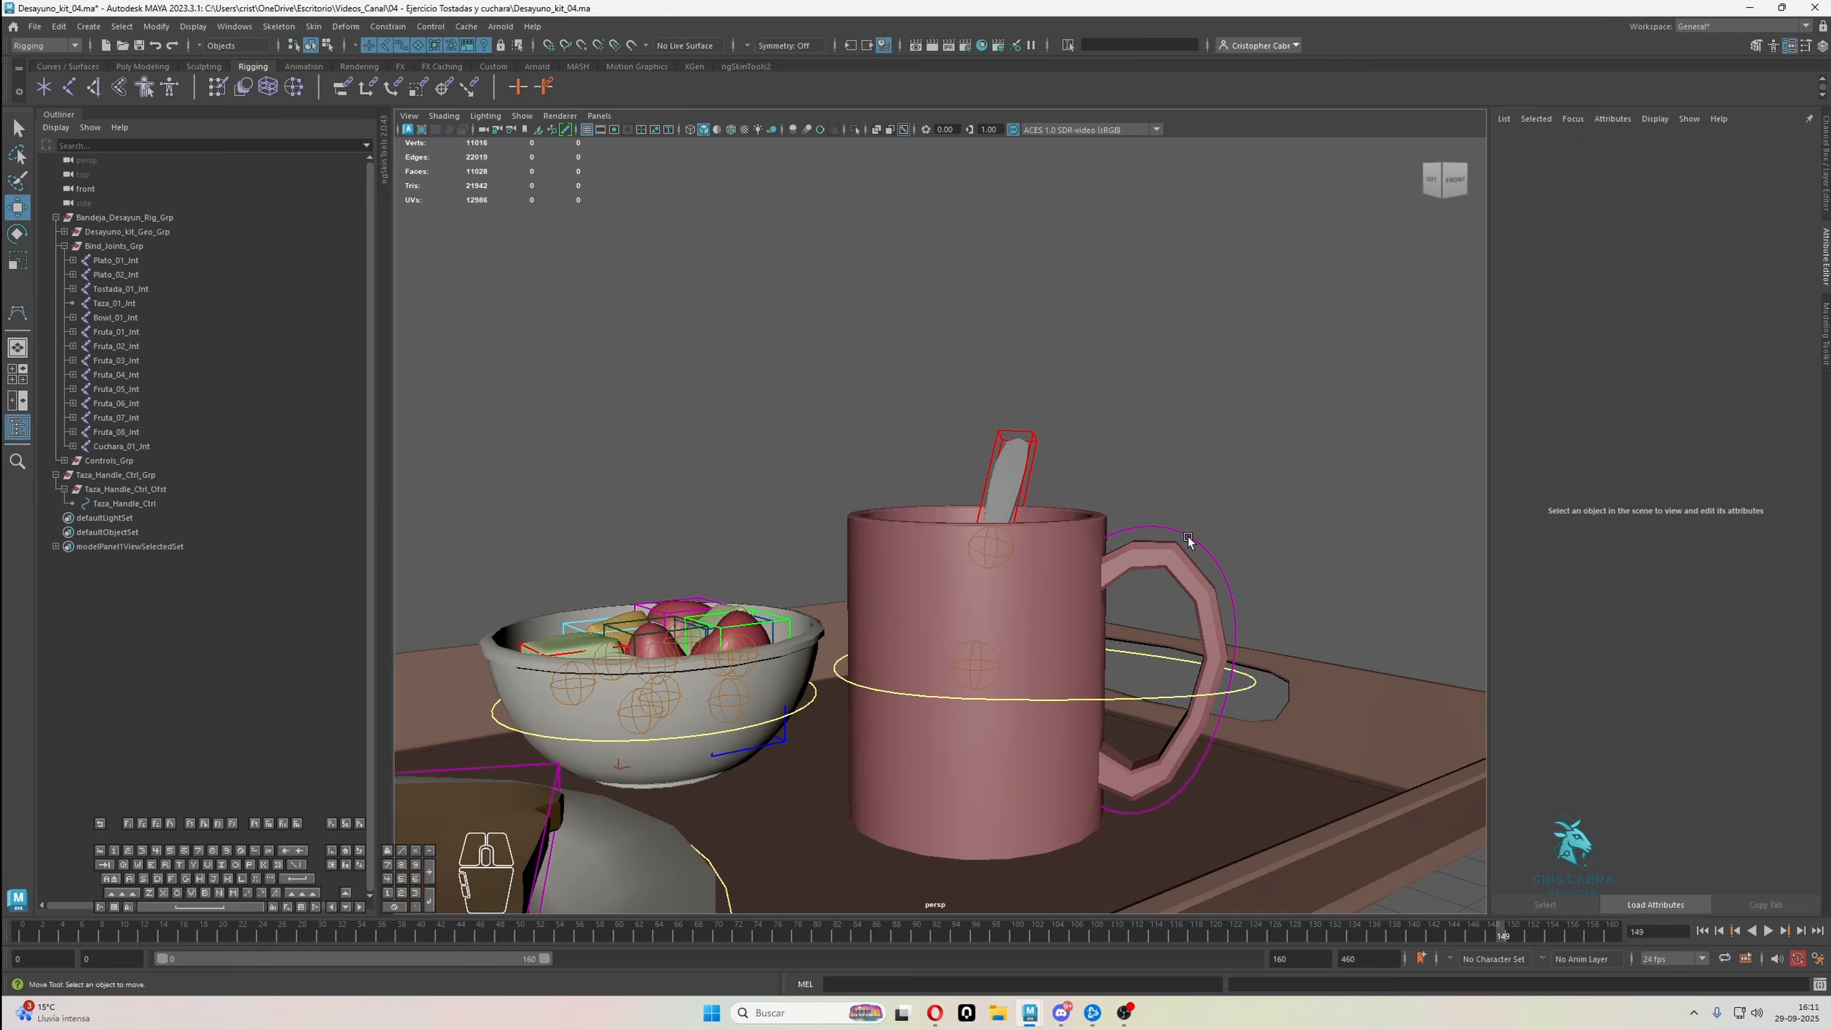
left_click(1191, 539)
left_click(972, 651, "shift")
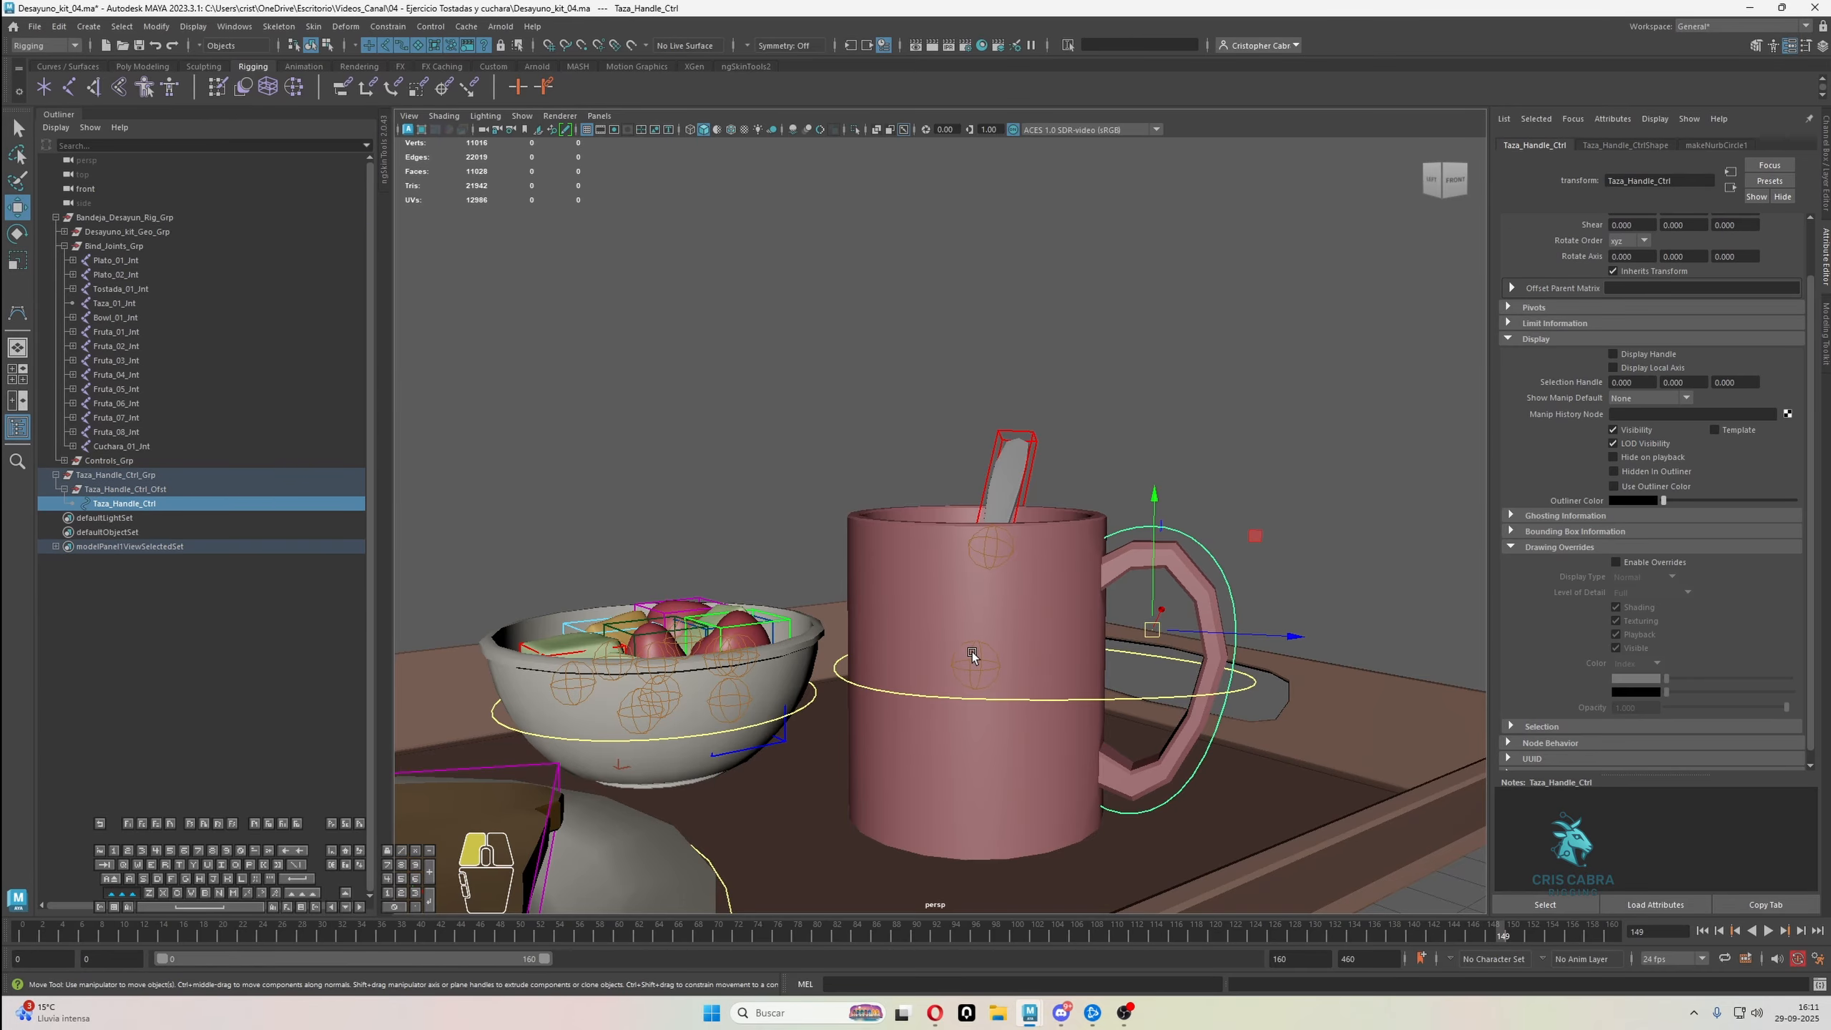
left_click(387, 26)
left_click(411, 66)
left_click(394, 28)
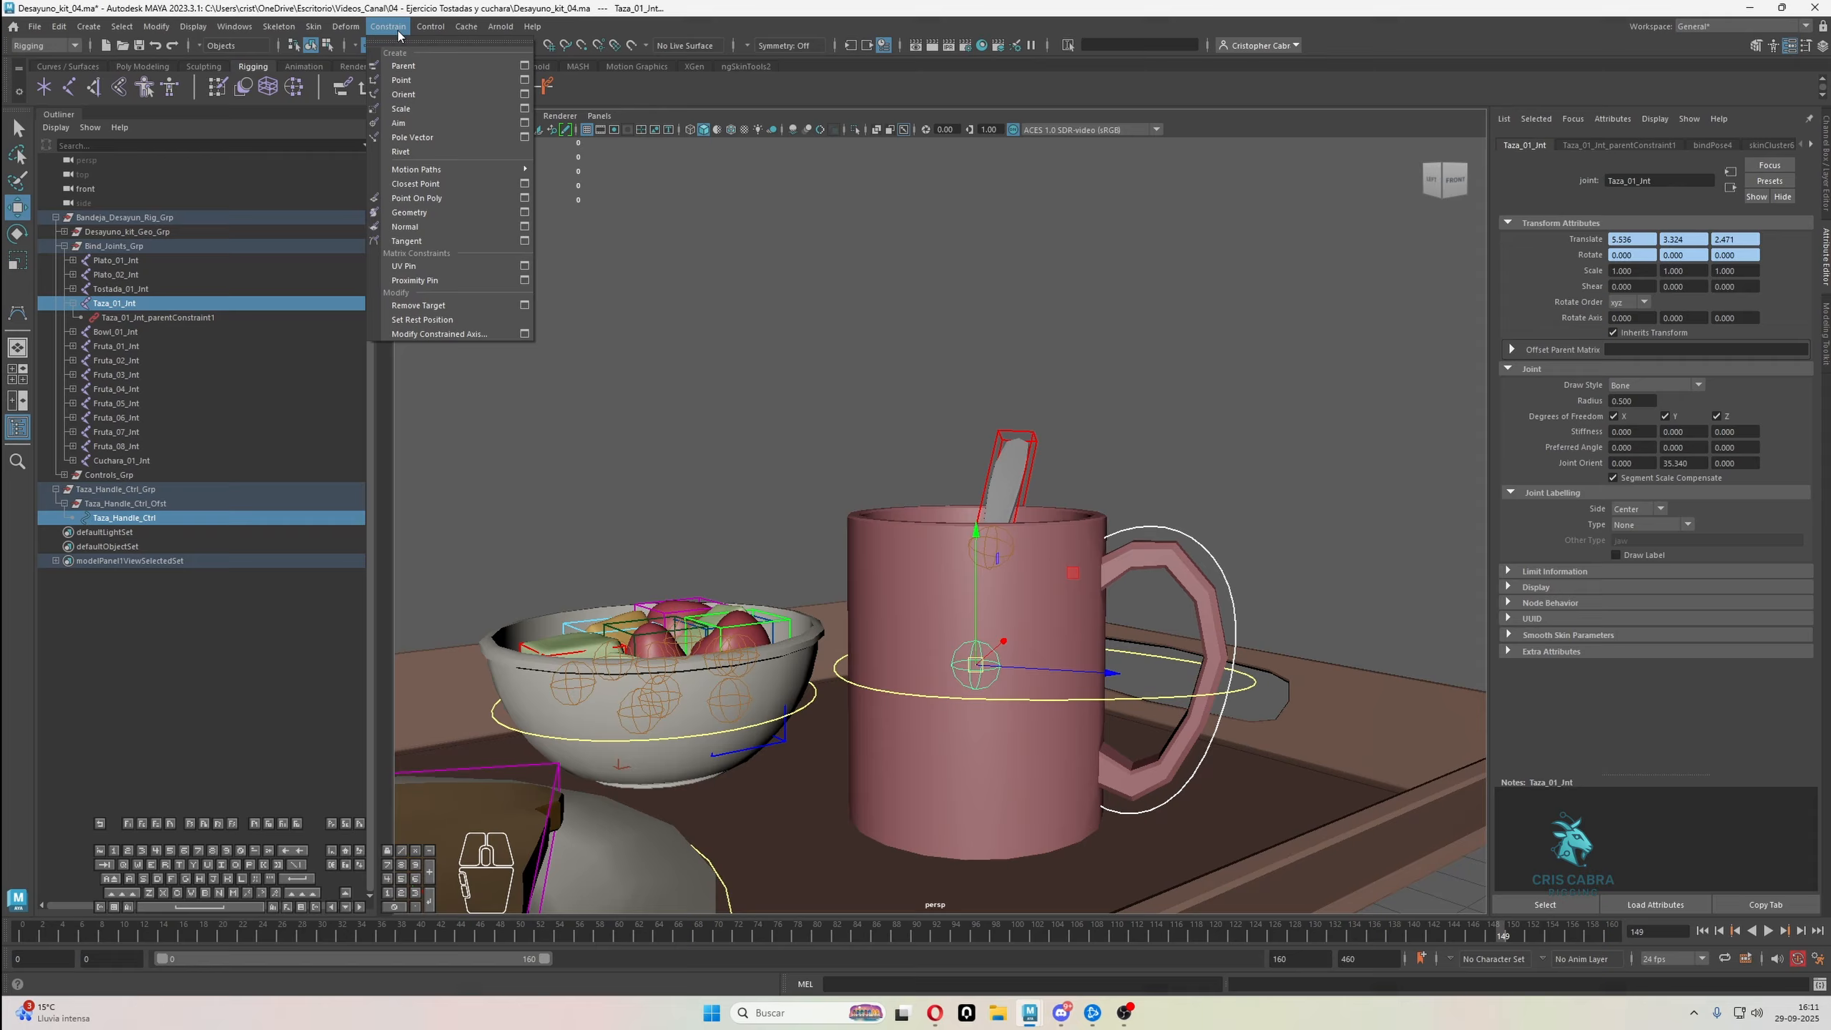
left_click(414, 112)
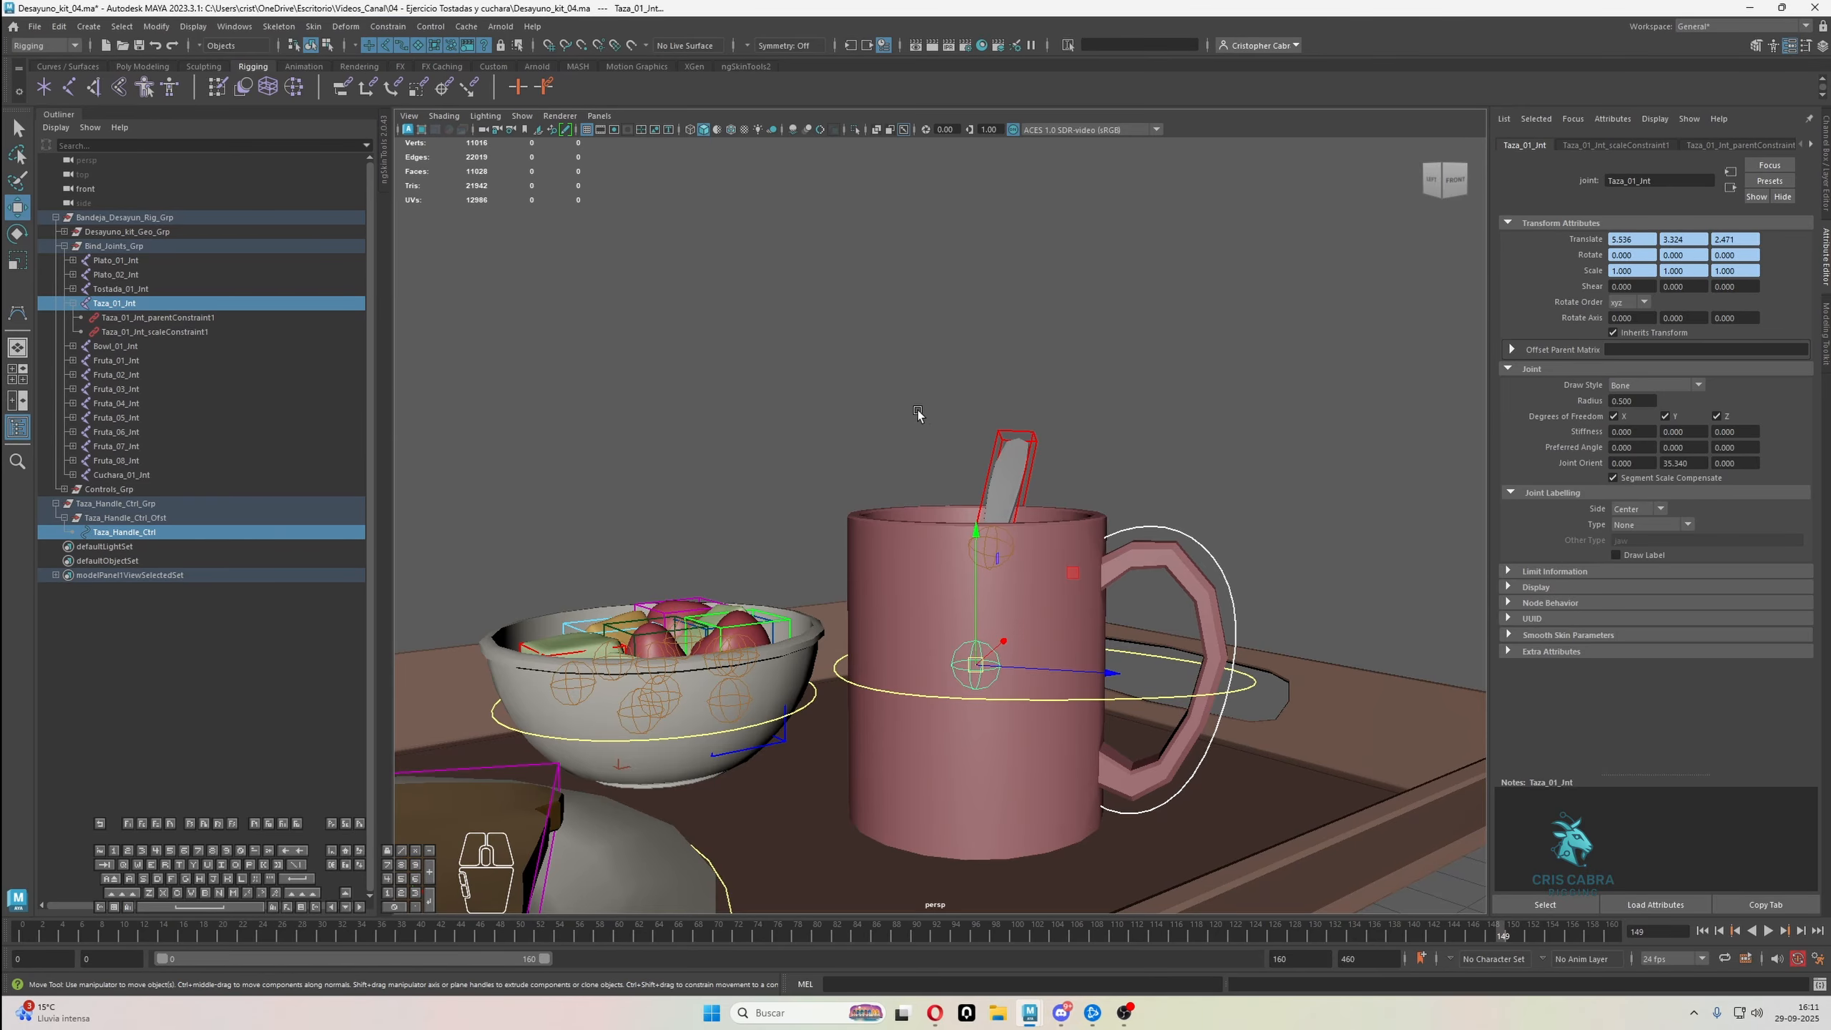
Parent the Taza_Handle_Ctrl_Grp group under the main mug control Taza_Ctrl
left_click(1171, 375)
left_click(1226, 608)
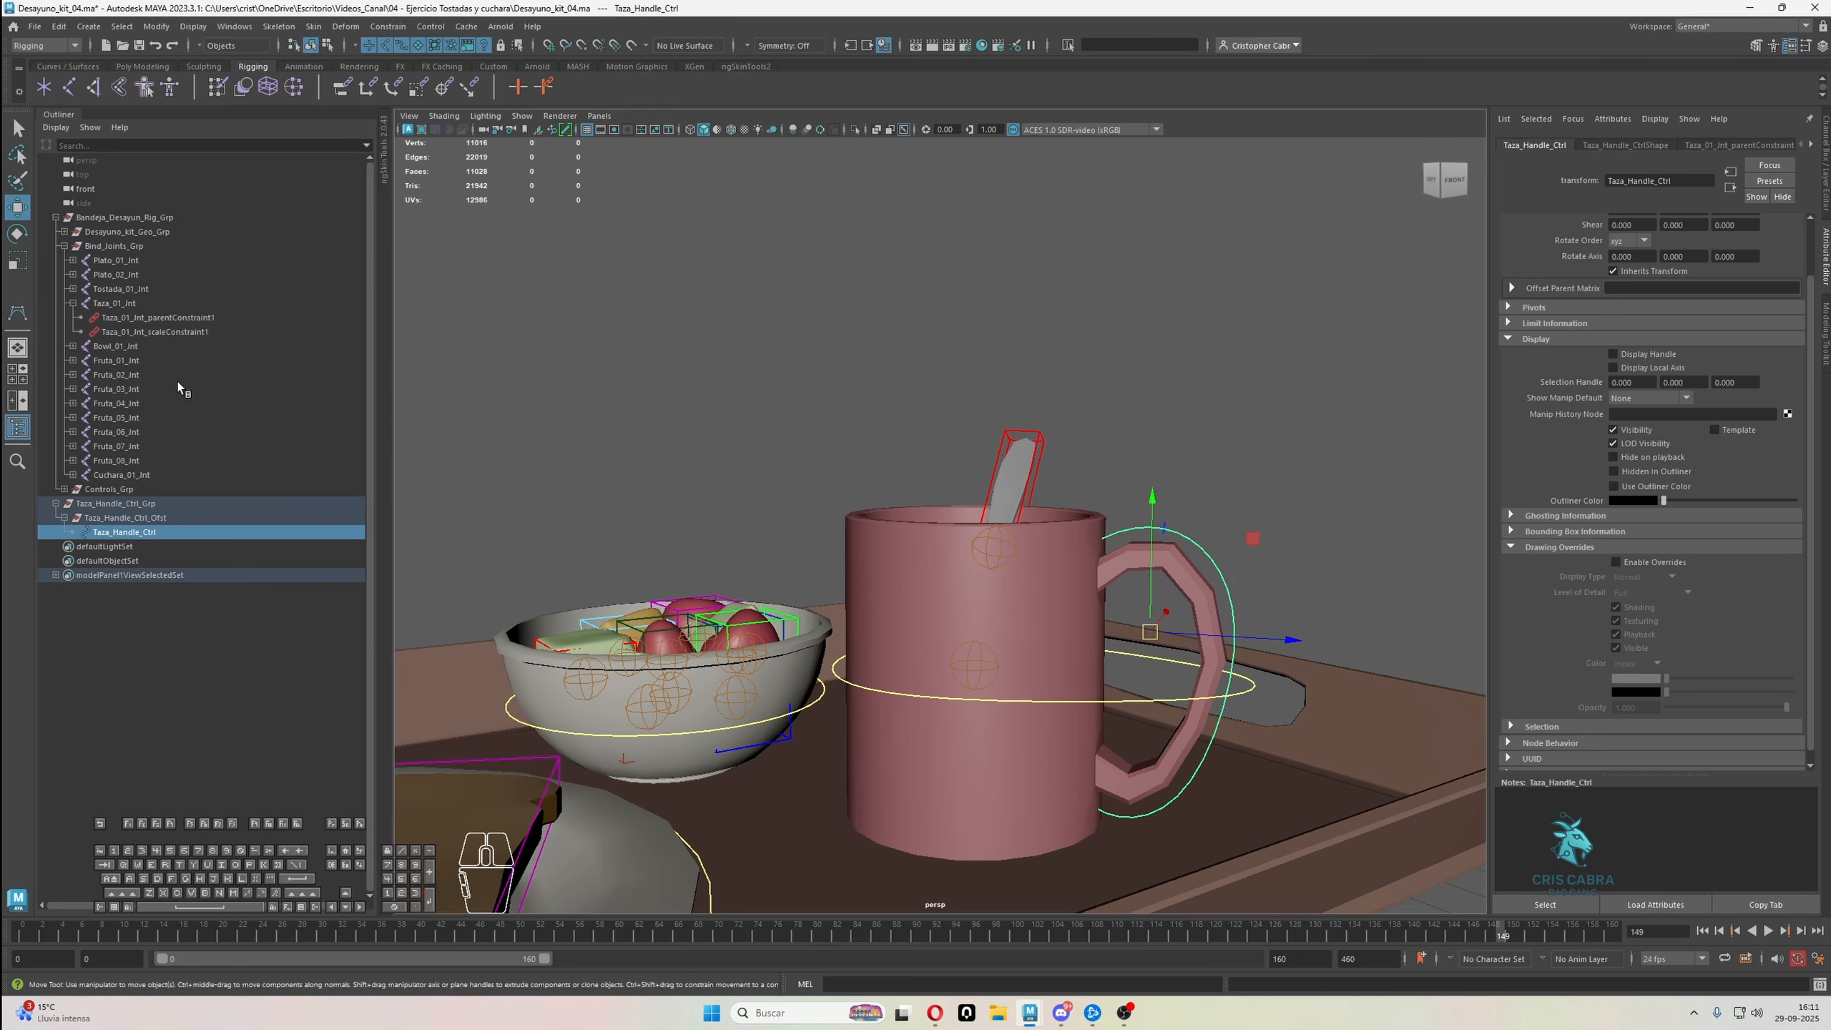
left_click(160, 503)
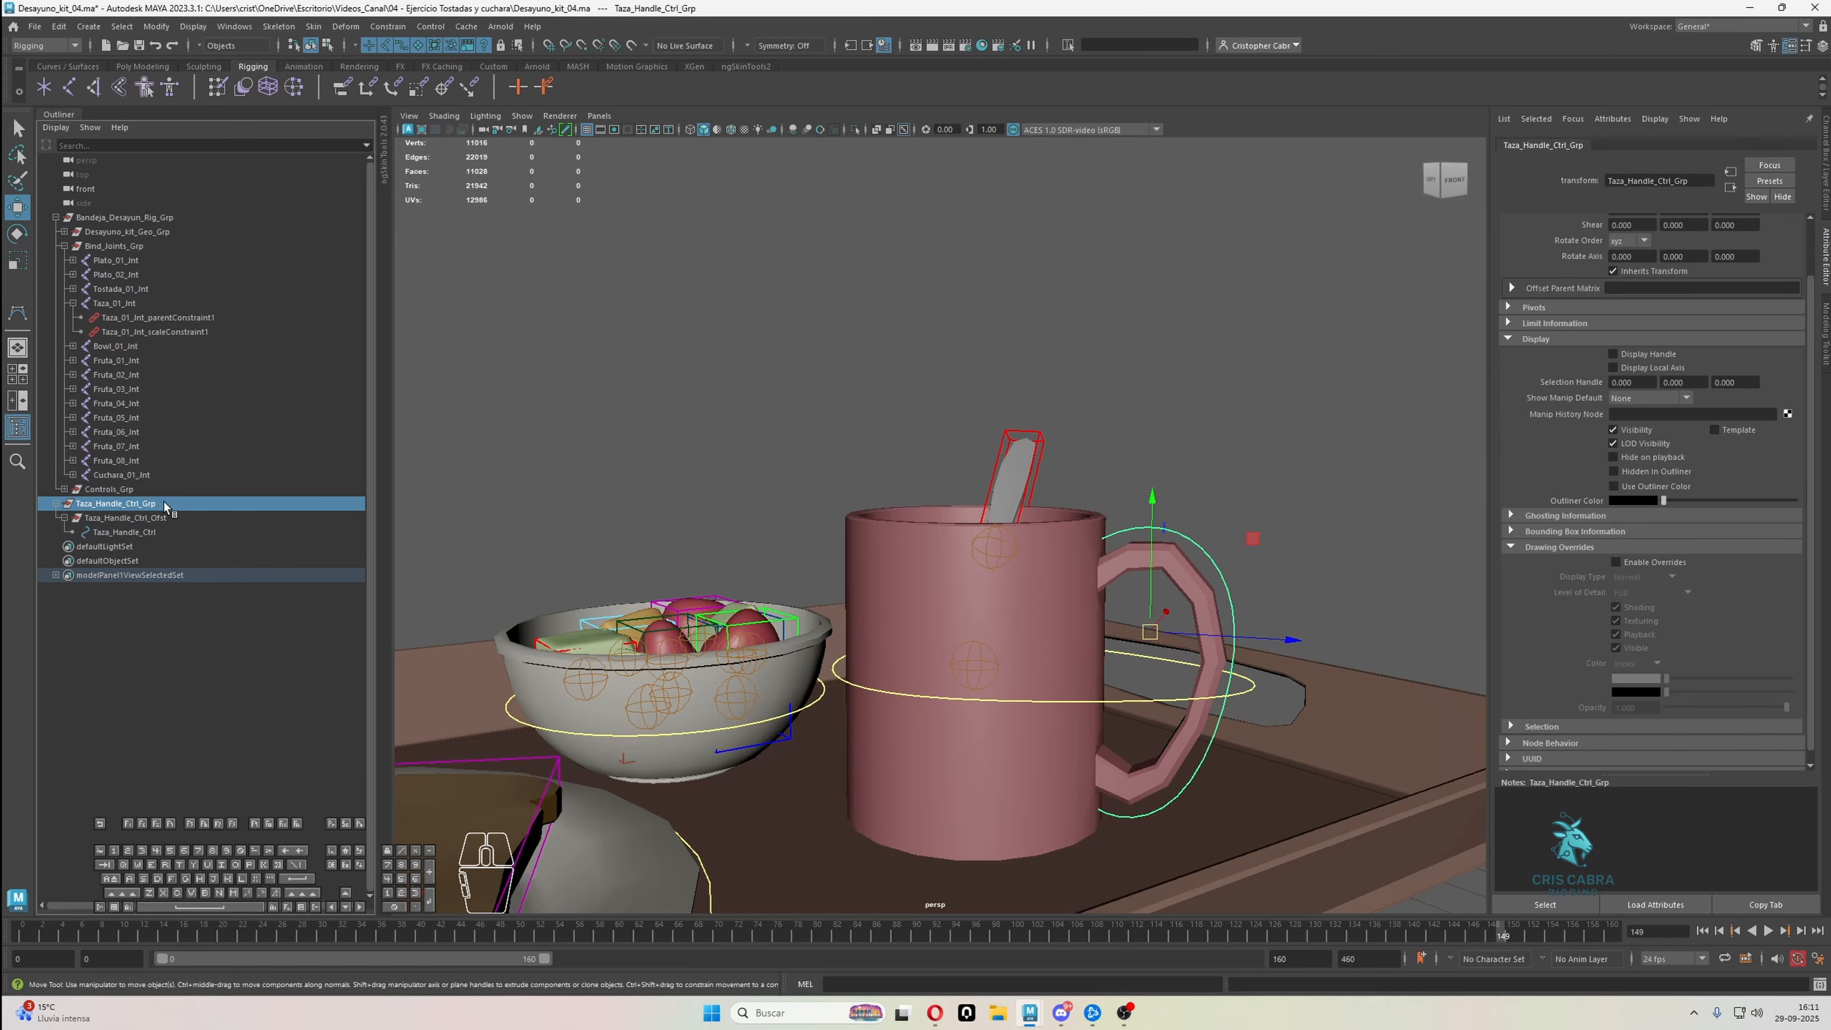
left_click(1254, 691, "shift")
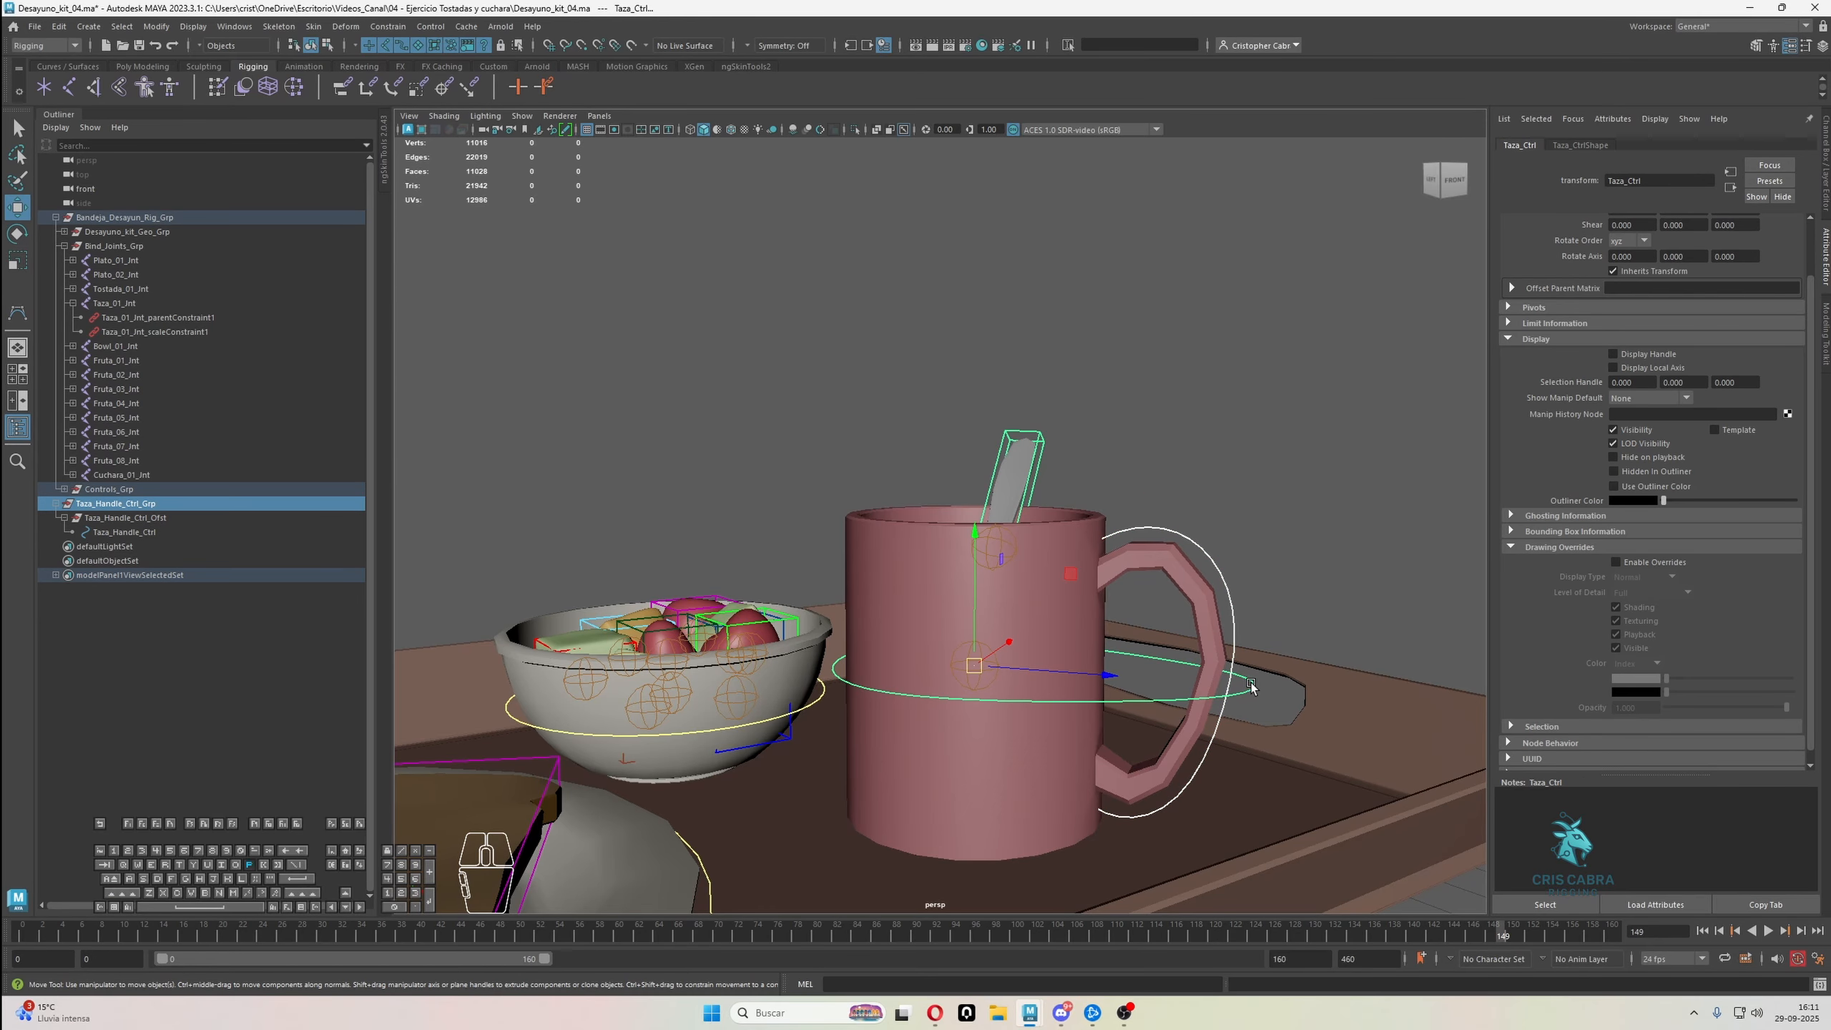
key("p")
Parent the spoon's Cuchara_01_Ctrl_Grp group under the mug handle control Taza_Handle_Ctrl
left_click(1036, 437)
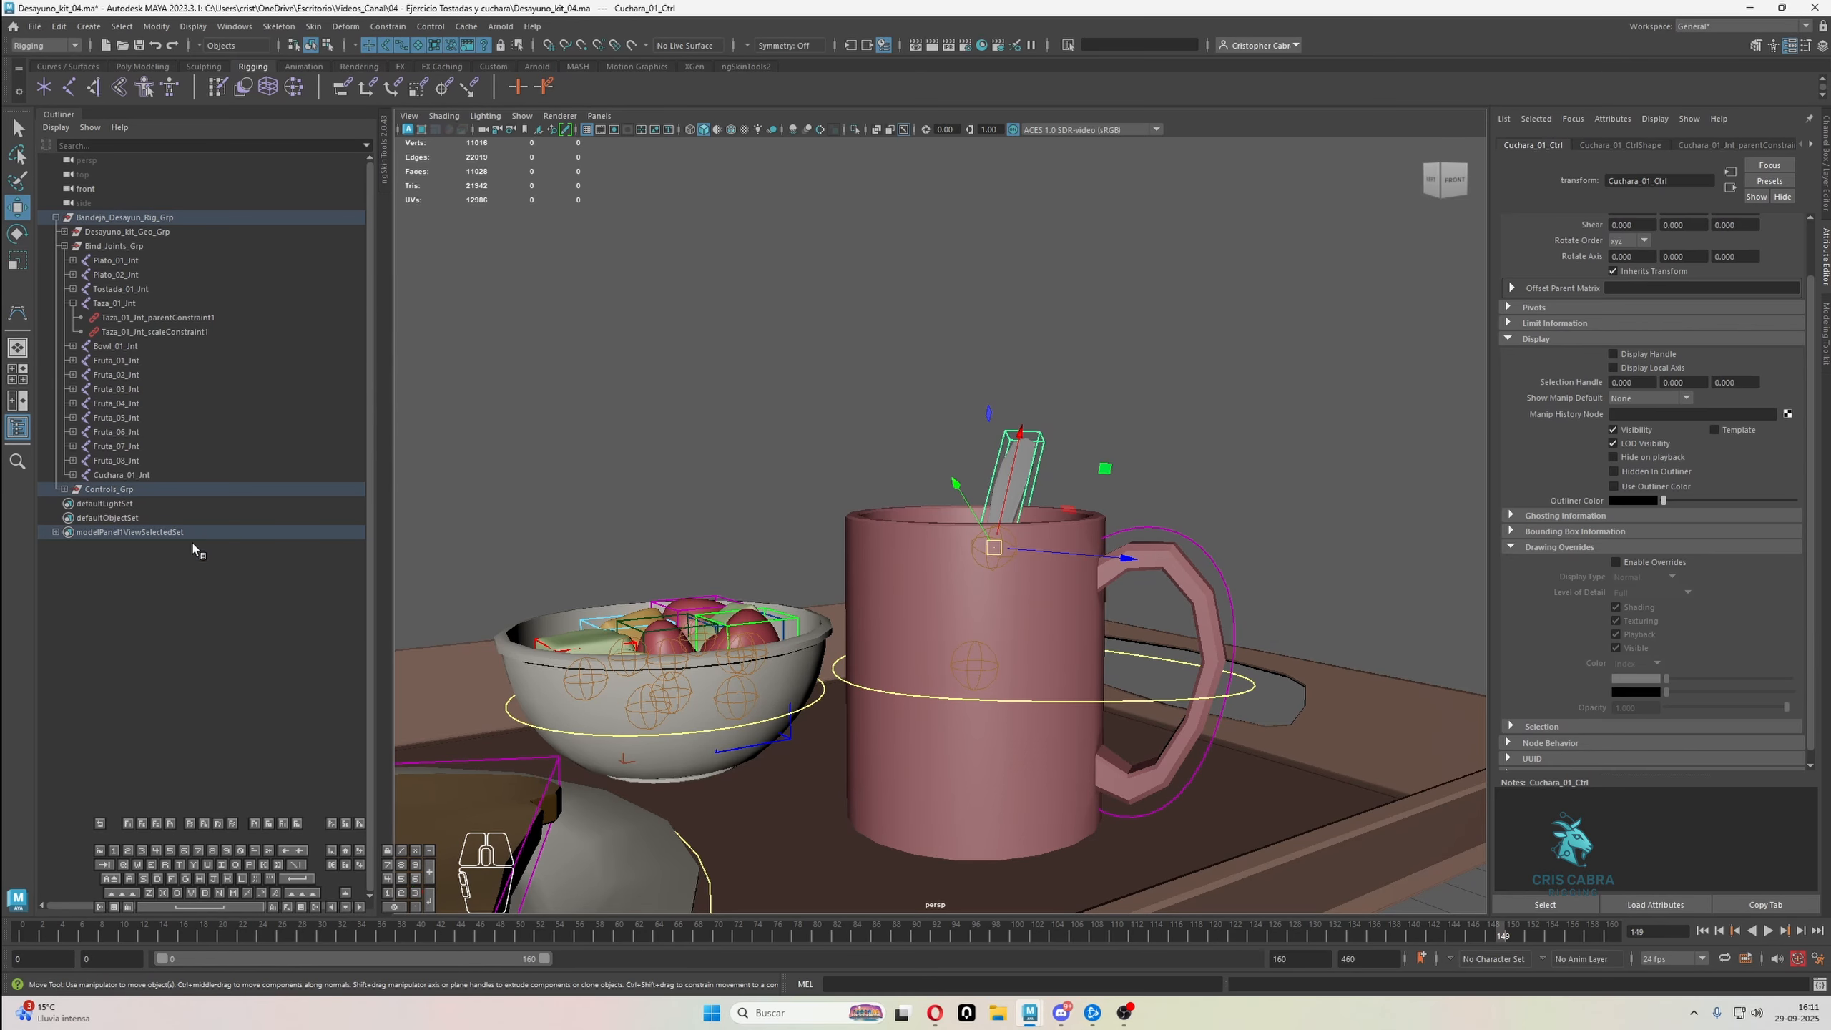
left_click(65, 489)
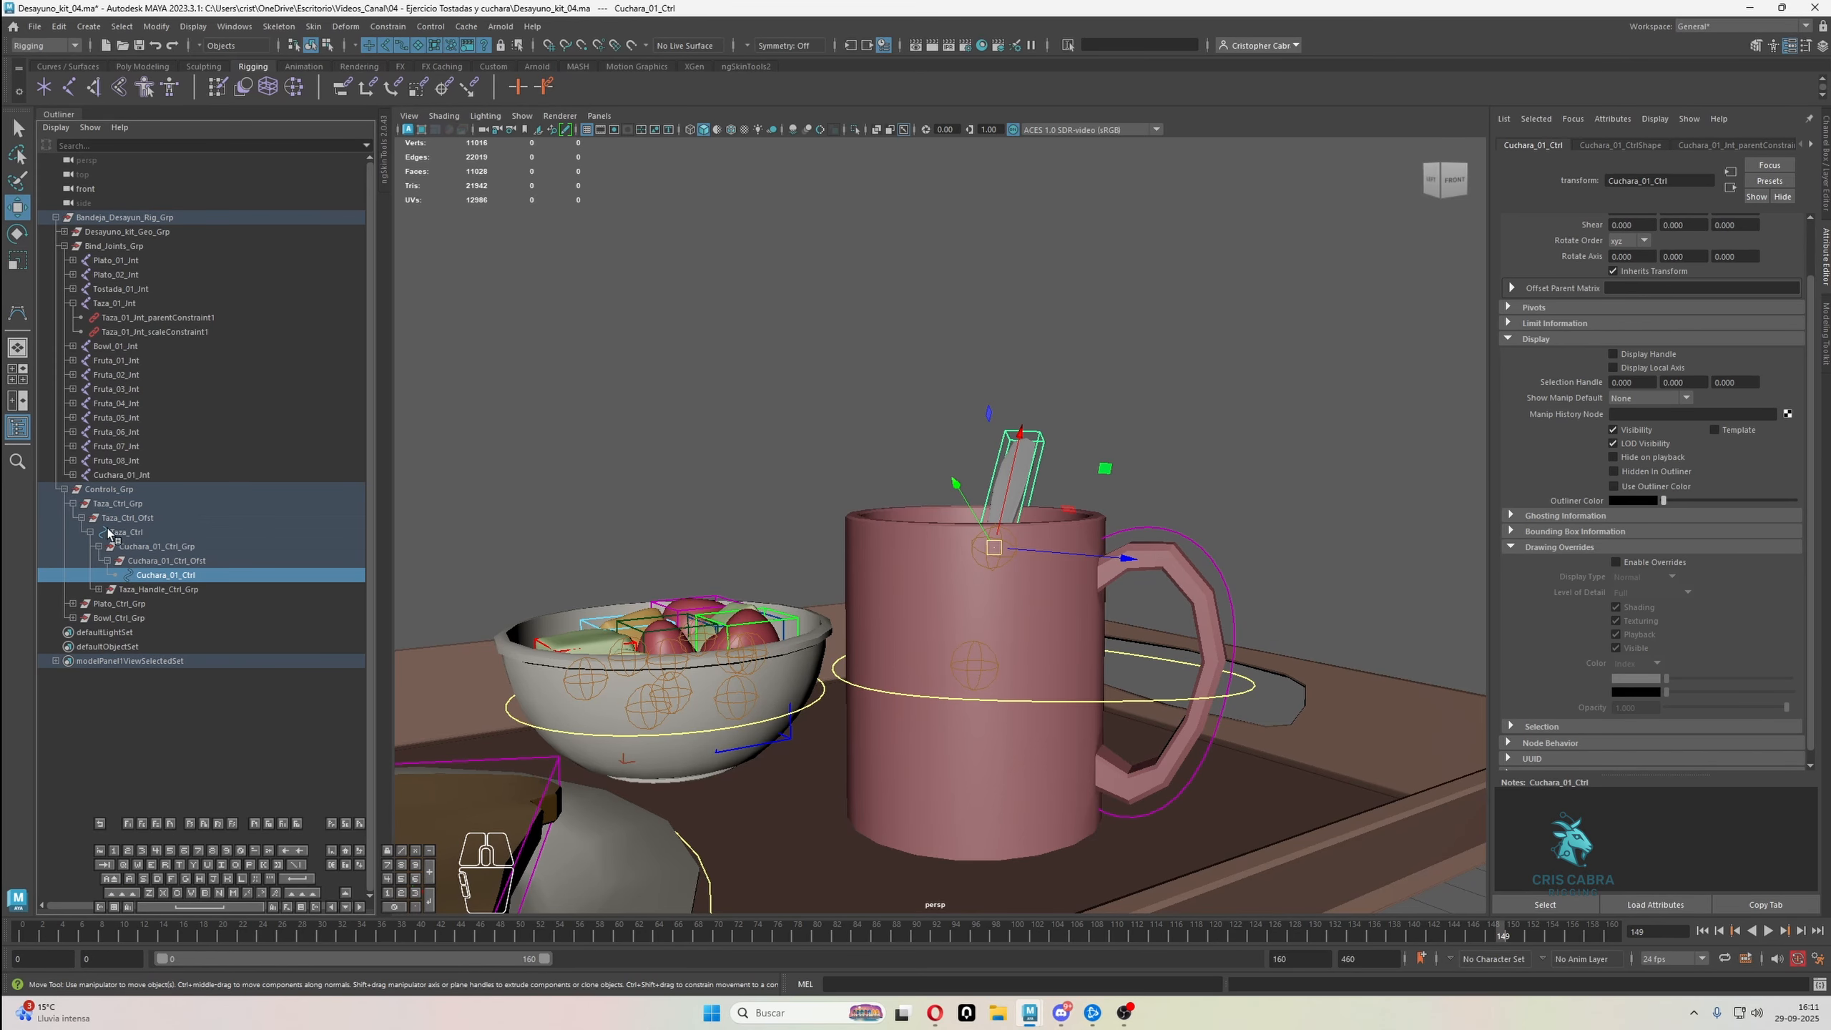
left_click(153, 547)
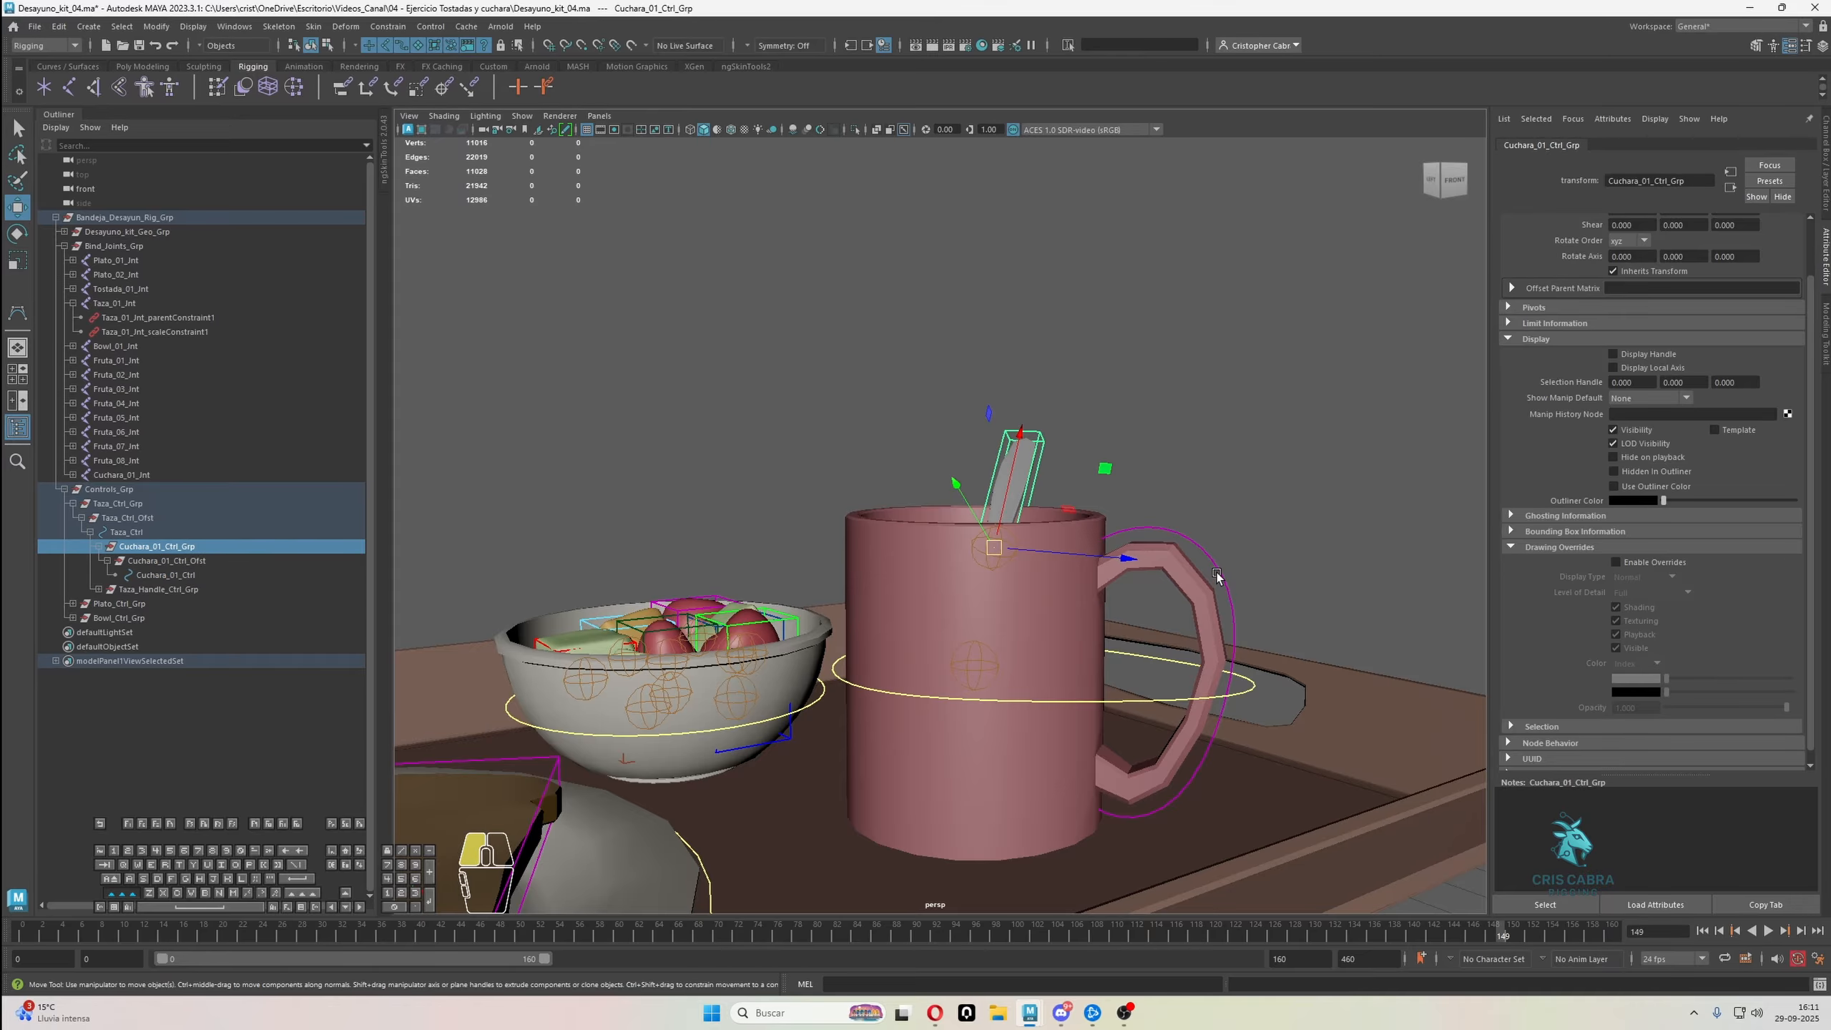
left_click(1193, 559)
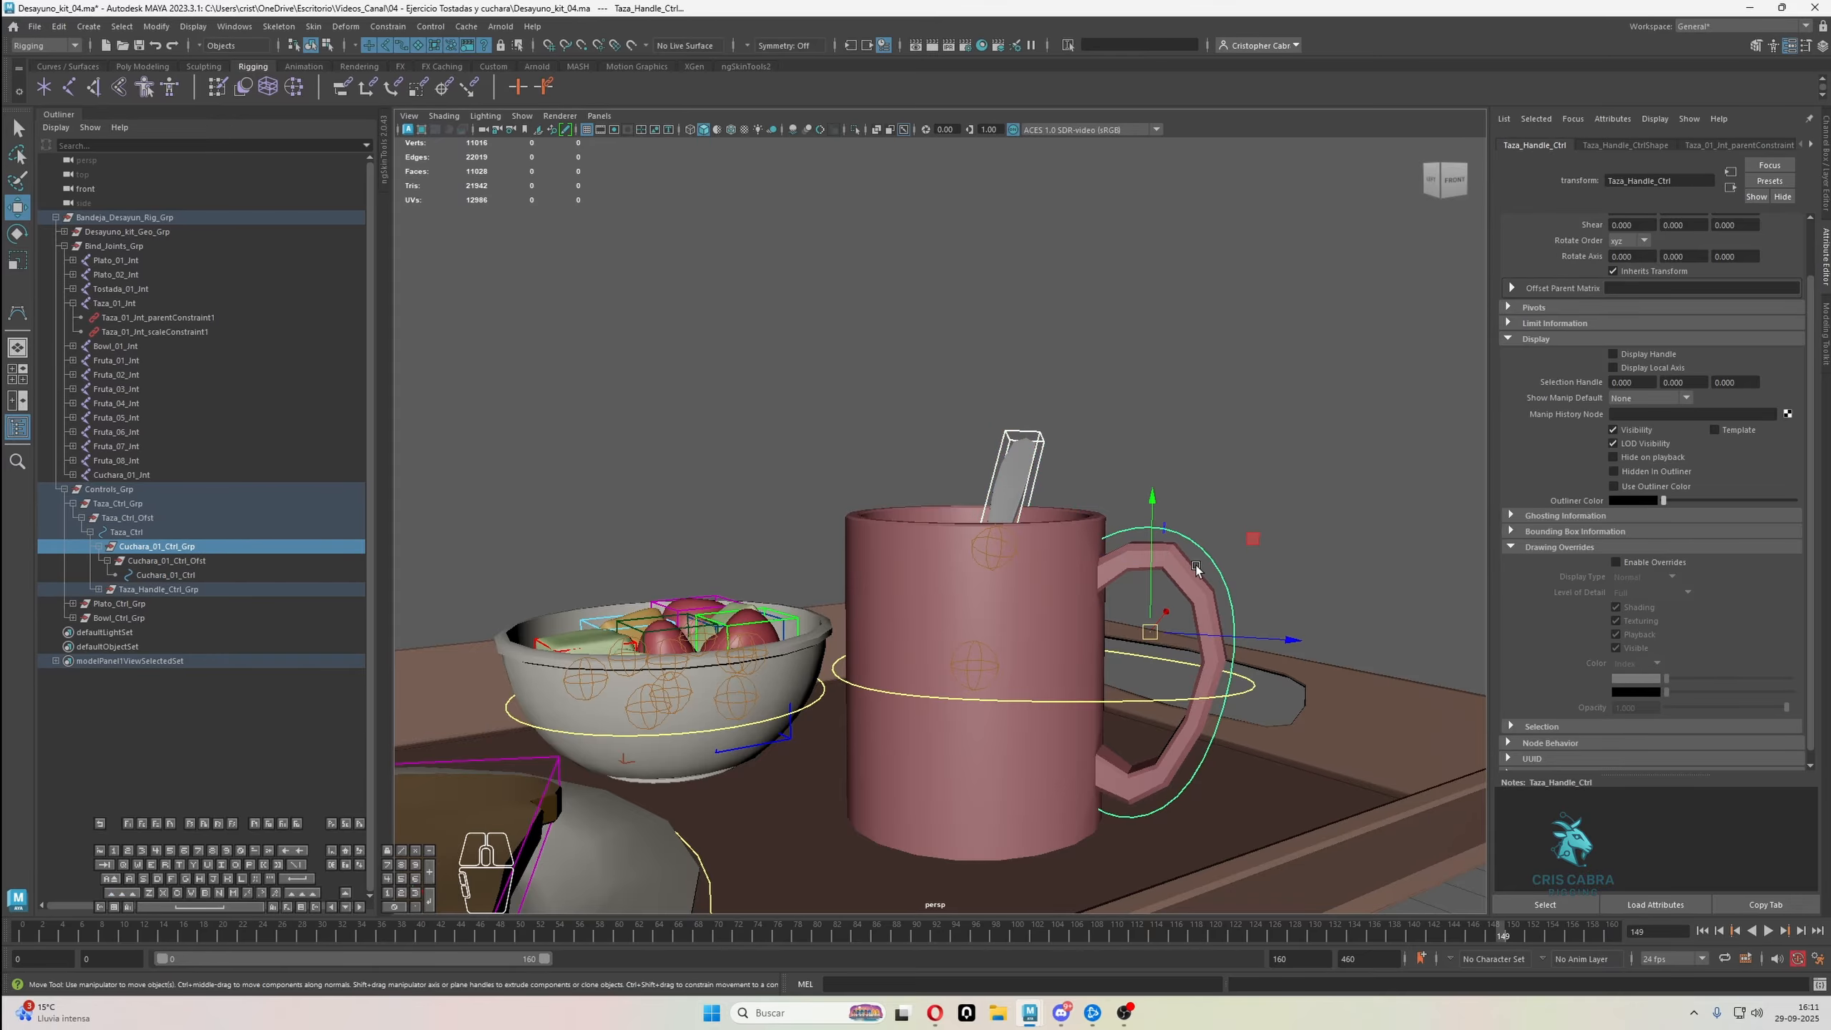
key("p")
Test the handle control by rotating and moving it with the mug and spoon, and undo the changes
scroll(1194, 548, "down", 3)
key("e")
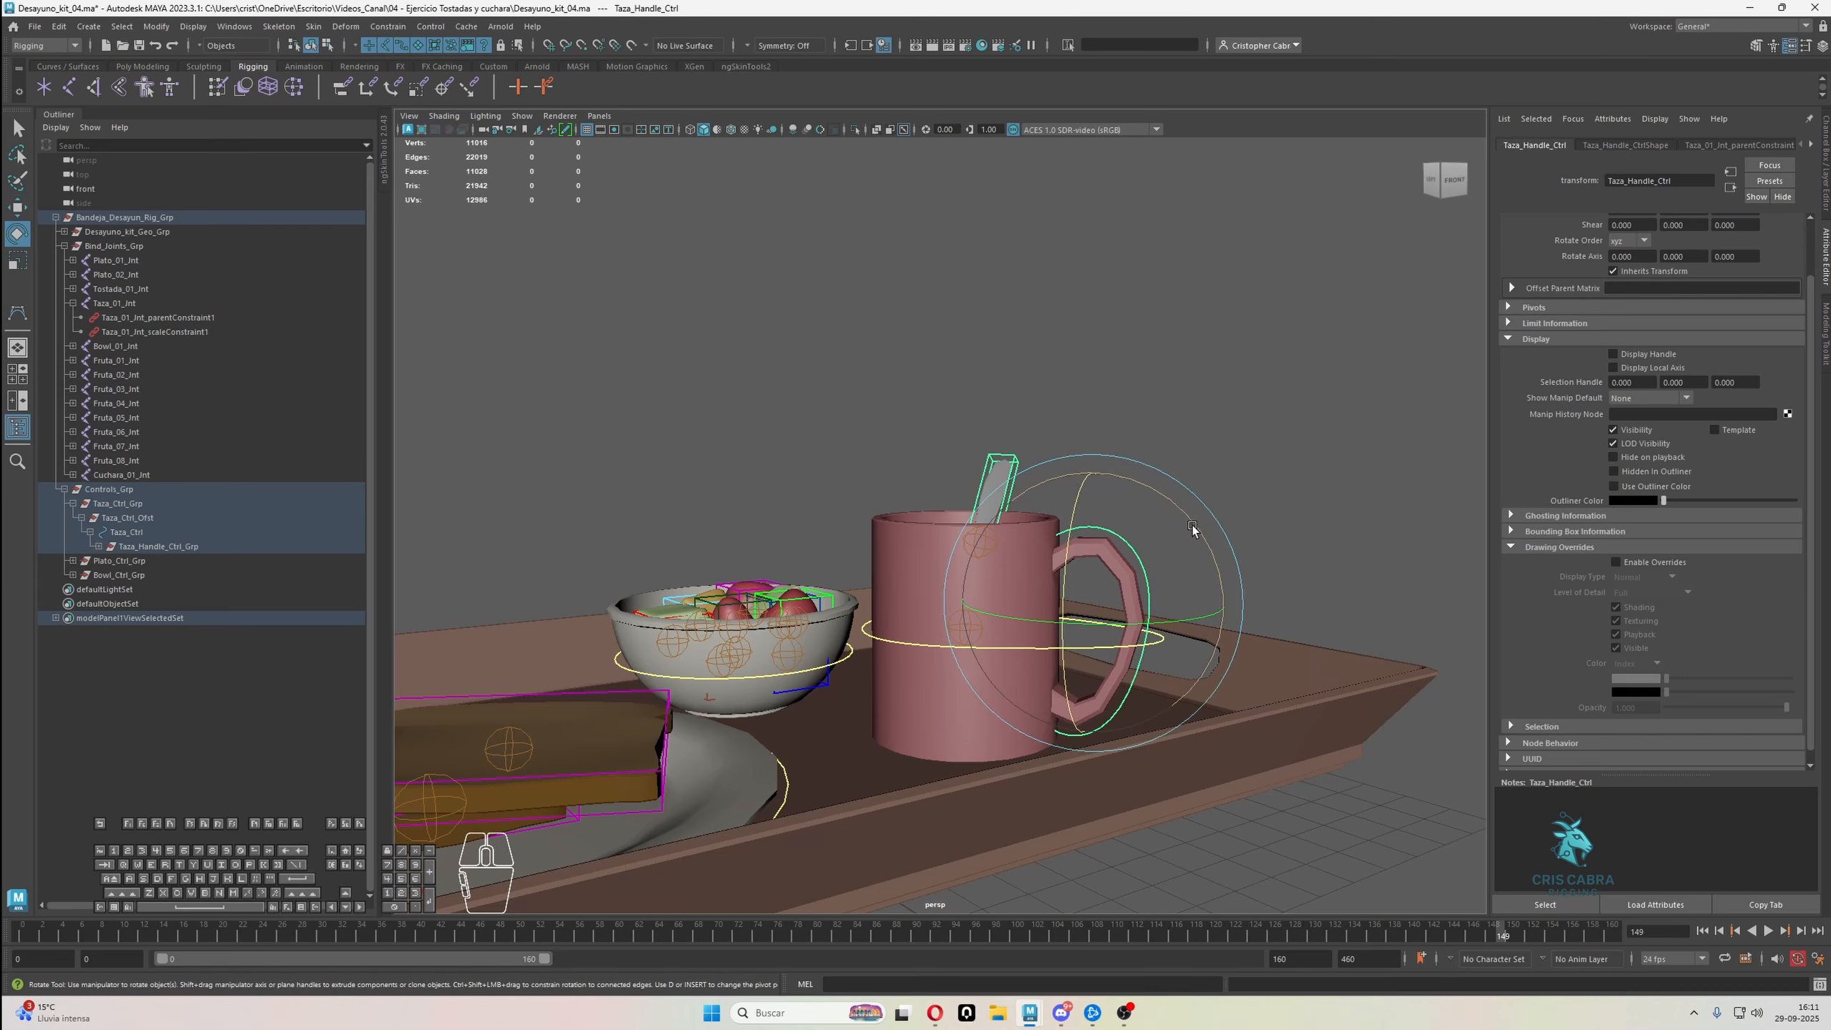
left_click_drag(1198, 530, 1185, 478)
key("ctrl+z")
key("w")
key("ctrl+z")
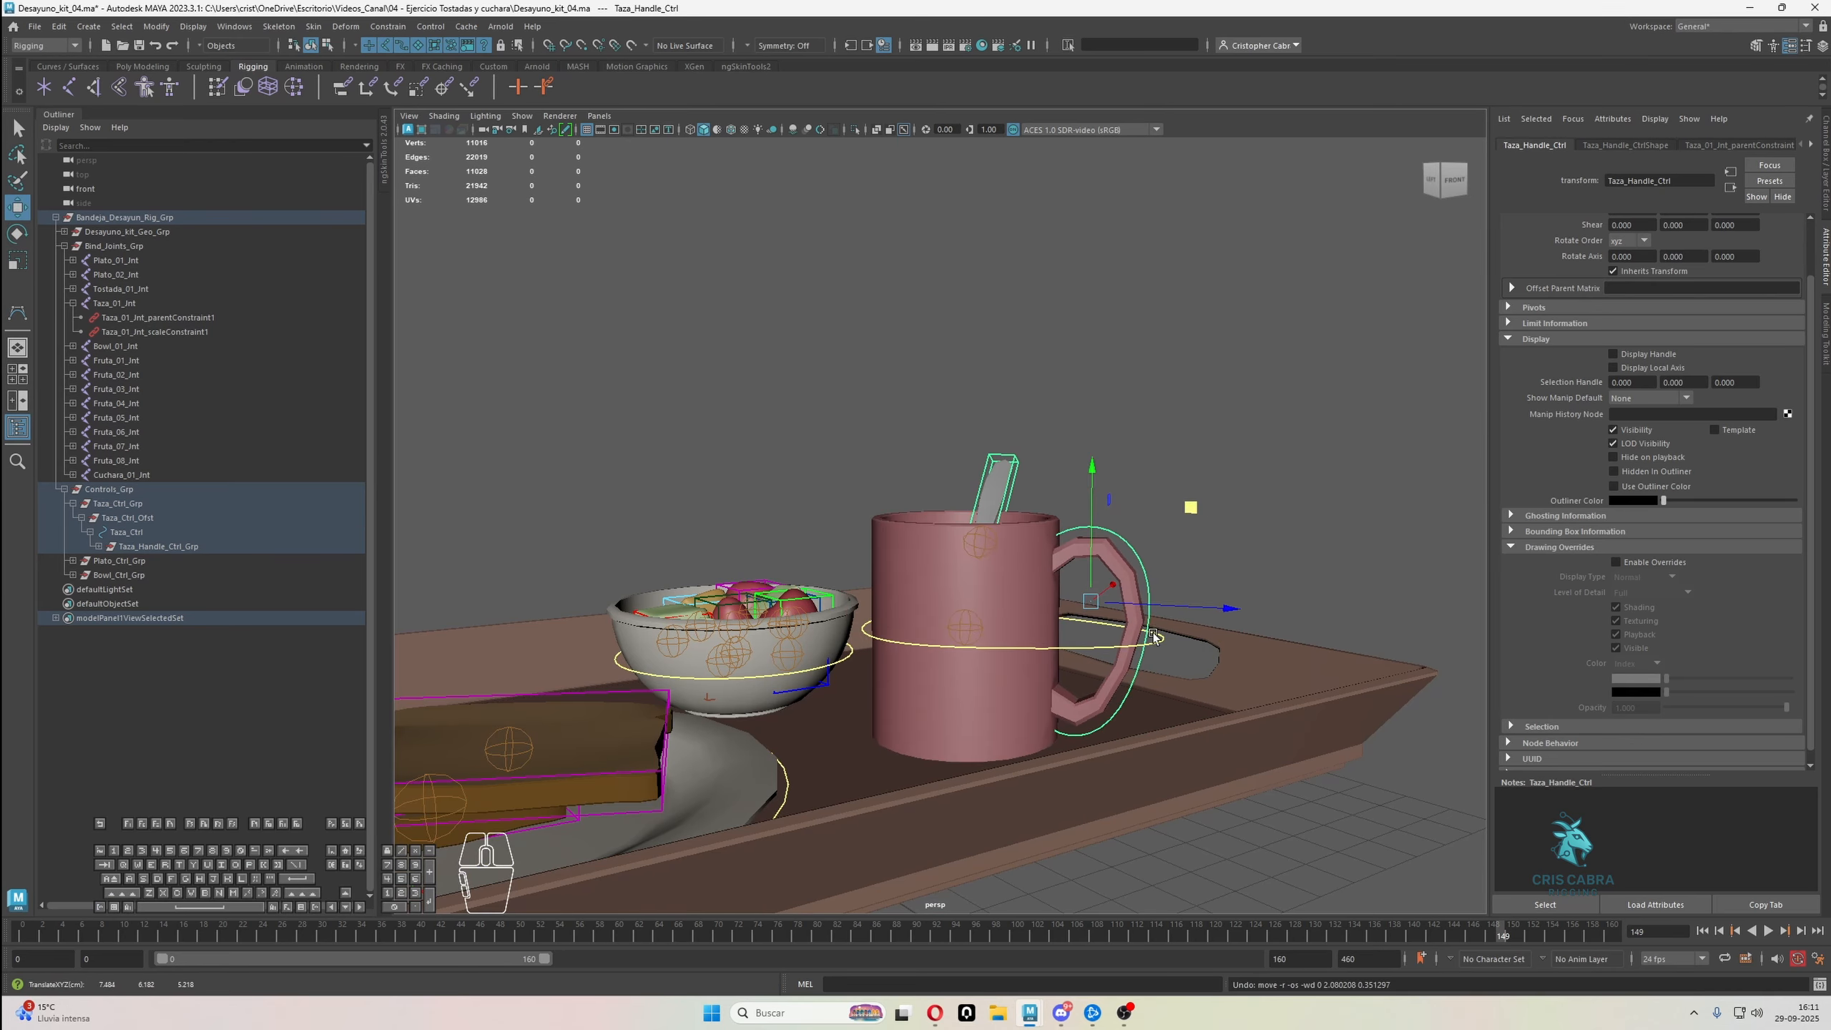
Test moving and rotating the main mug control Taza_Ctrl and rotating the handle control, undoing the test transforms
left_click(1153, 637)
left_click_drag(1152, 637, 1099, 408, "alt")
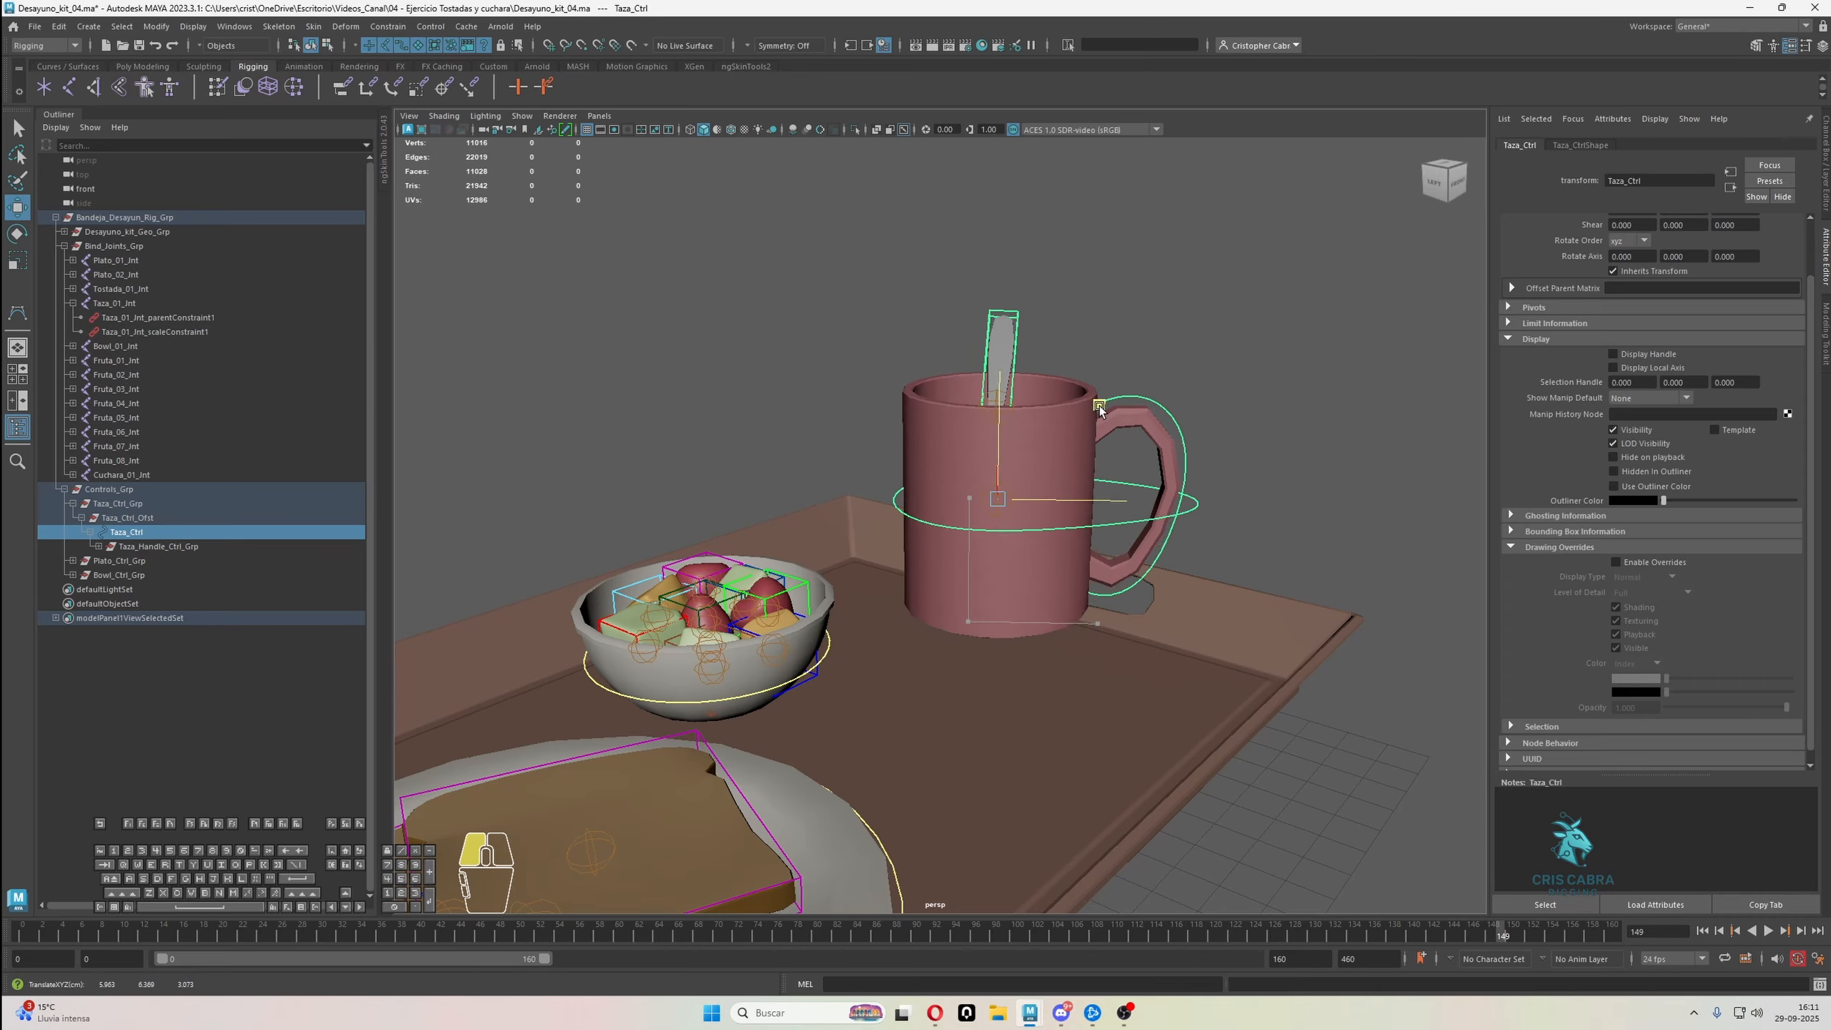
key("e")
left_click_drag(1055, 552, 1010, 563)
key("ctrl+z")
left_click(1110, 528)
left_click_drag(1108, 528, 1146, 434)
key("ctrl+z")
Examine the mug's two controls, collapse the Bandeja_Desayun_Rig_Grp hierarchy and review the whole tray set
left_click_drag(1186, 530, 1156, 517, "alt")
key("q")
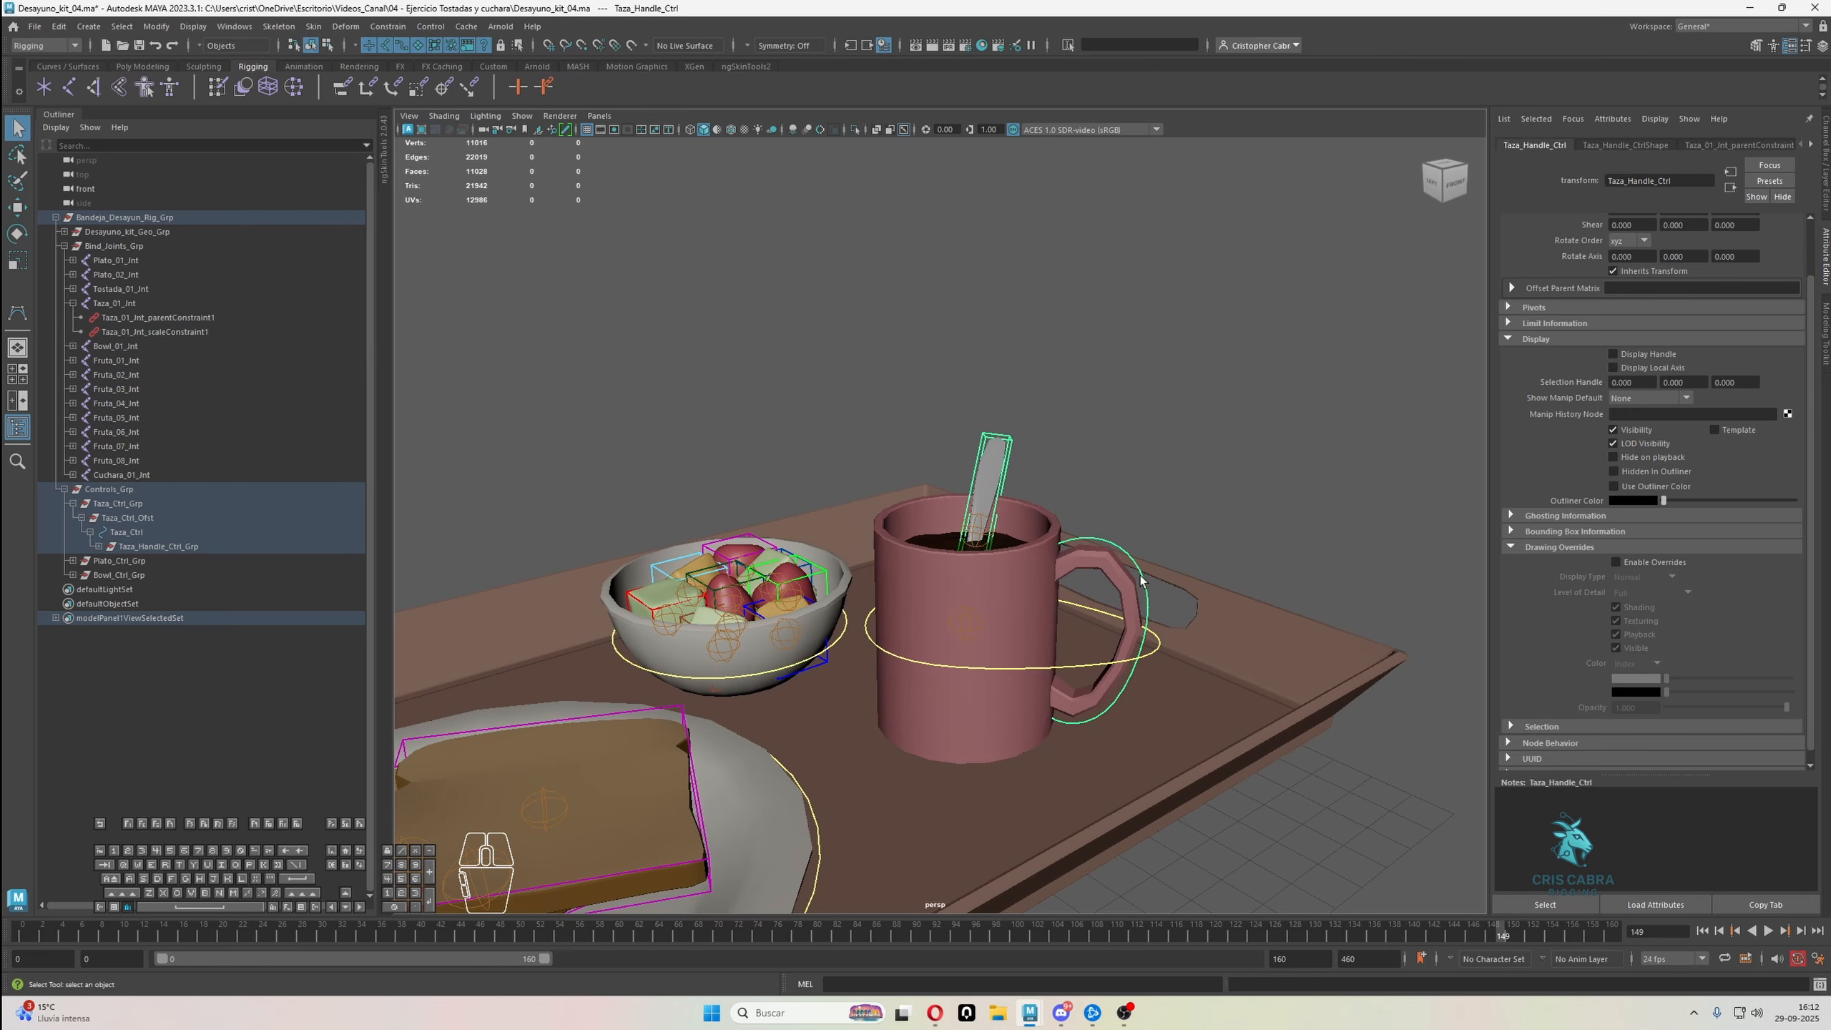
left_click_drag(1141, 580, 967, 595, "alt")
left_click(1092, 653)
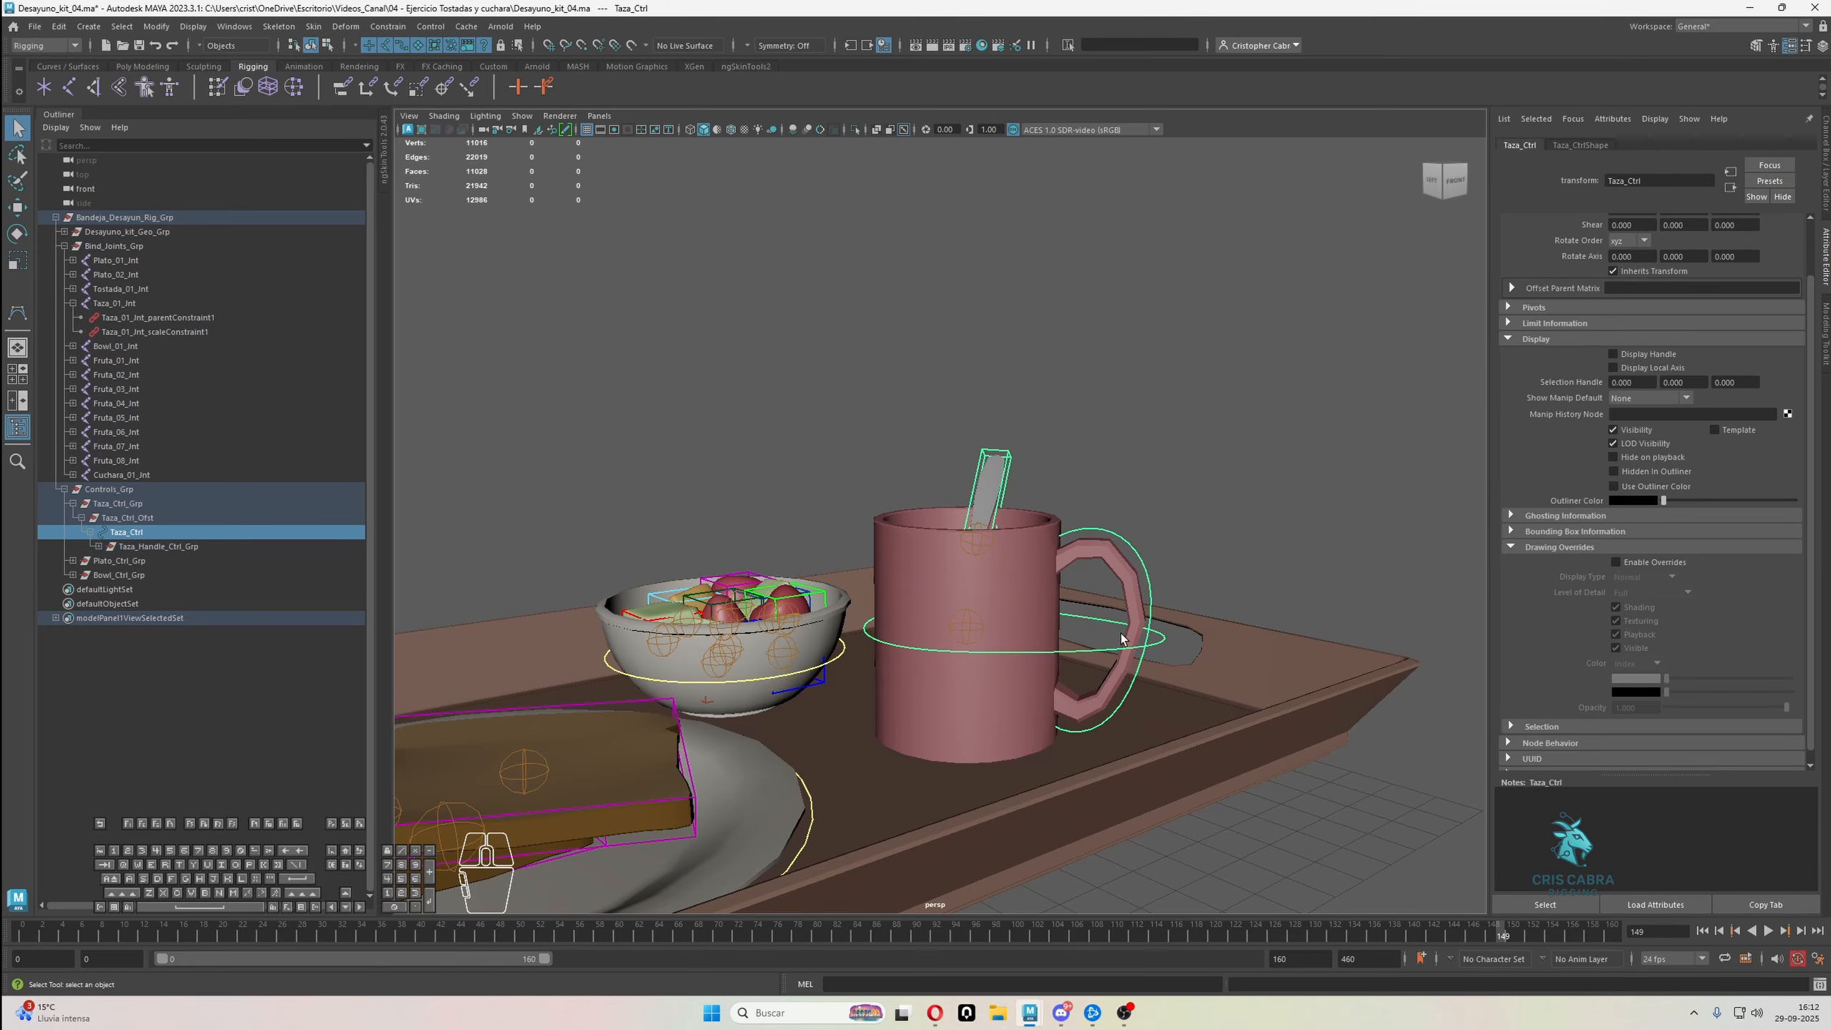
scroll(1045, 627, "down", 3)
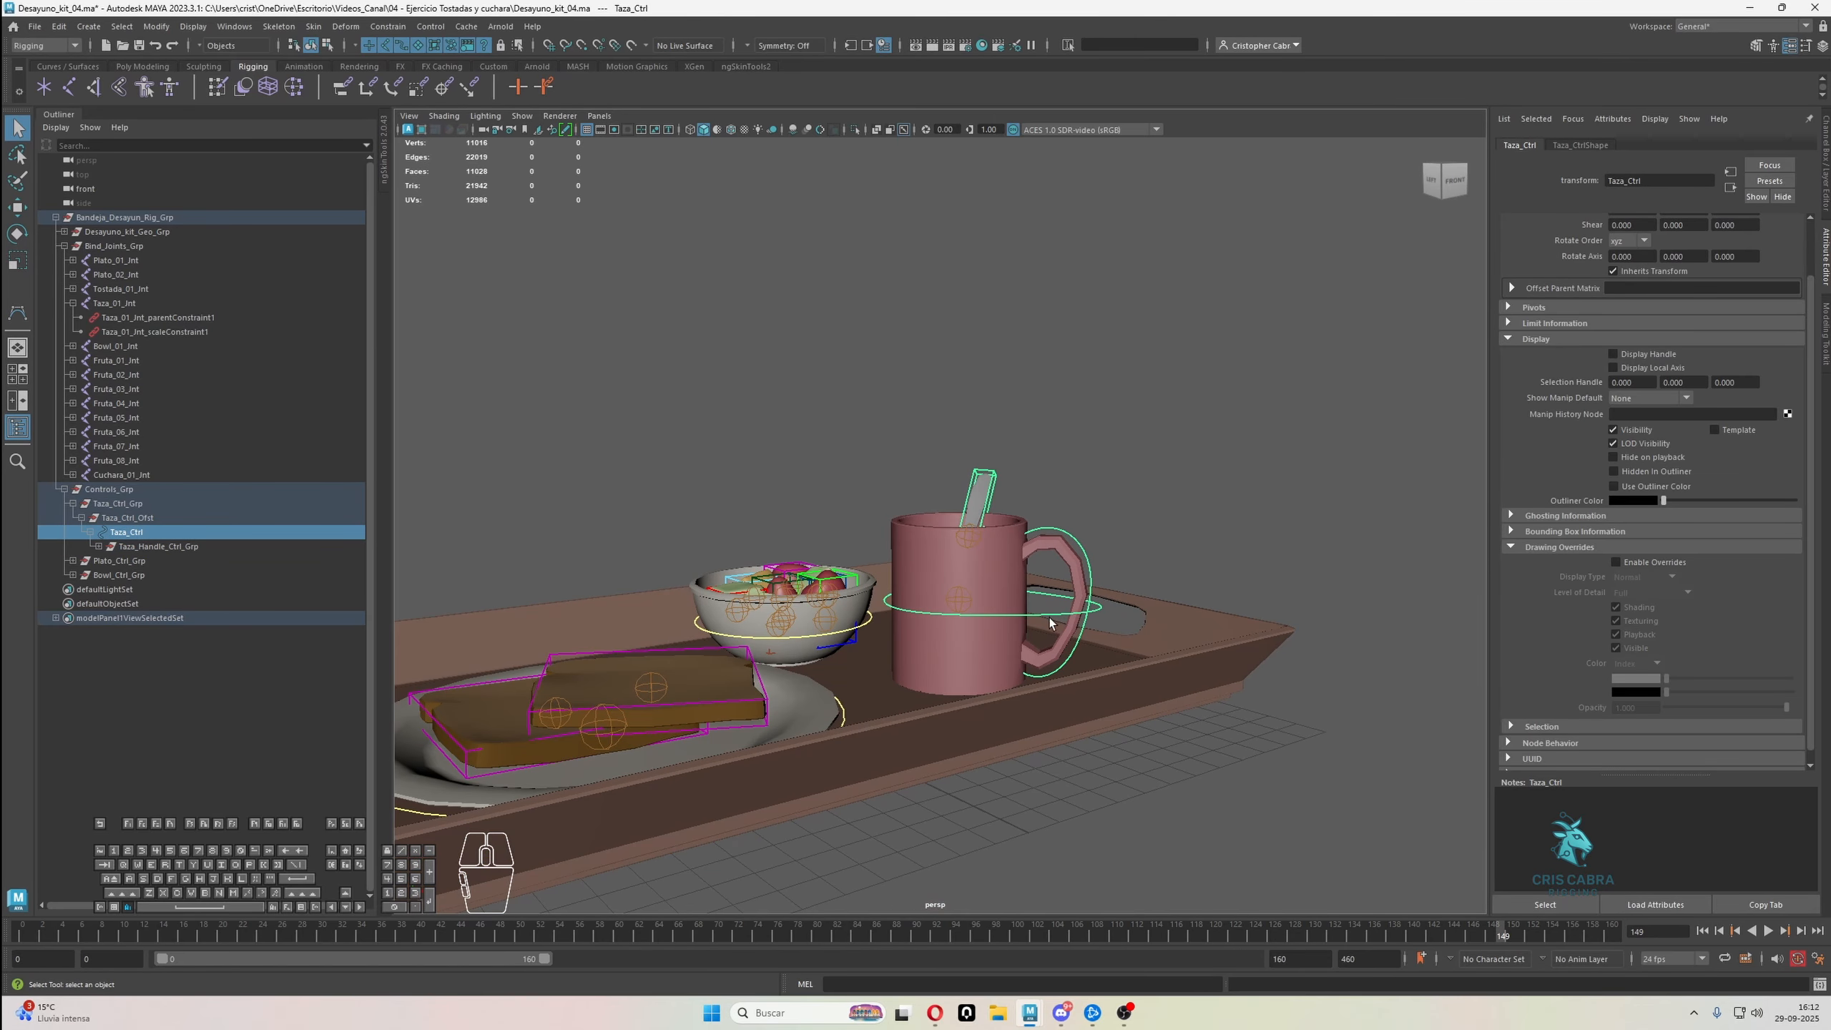
left_click(55, 218, "shift")
left_click(805, 406)
scroll(940, 450, "down", 4)
left_click_drag(940, 451, 1048, 518, "alt")
scroll(1014, 557, "up", 2)
scroll(993, 477, "down", 2)
middle_click_drag(943, 468, 970, 503, "alt")
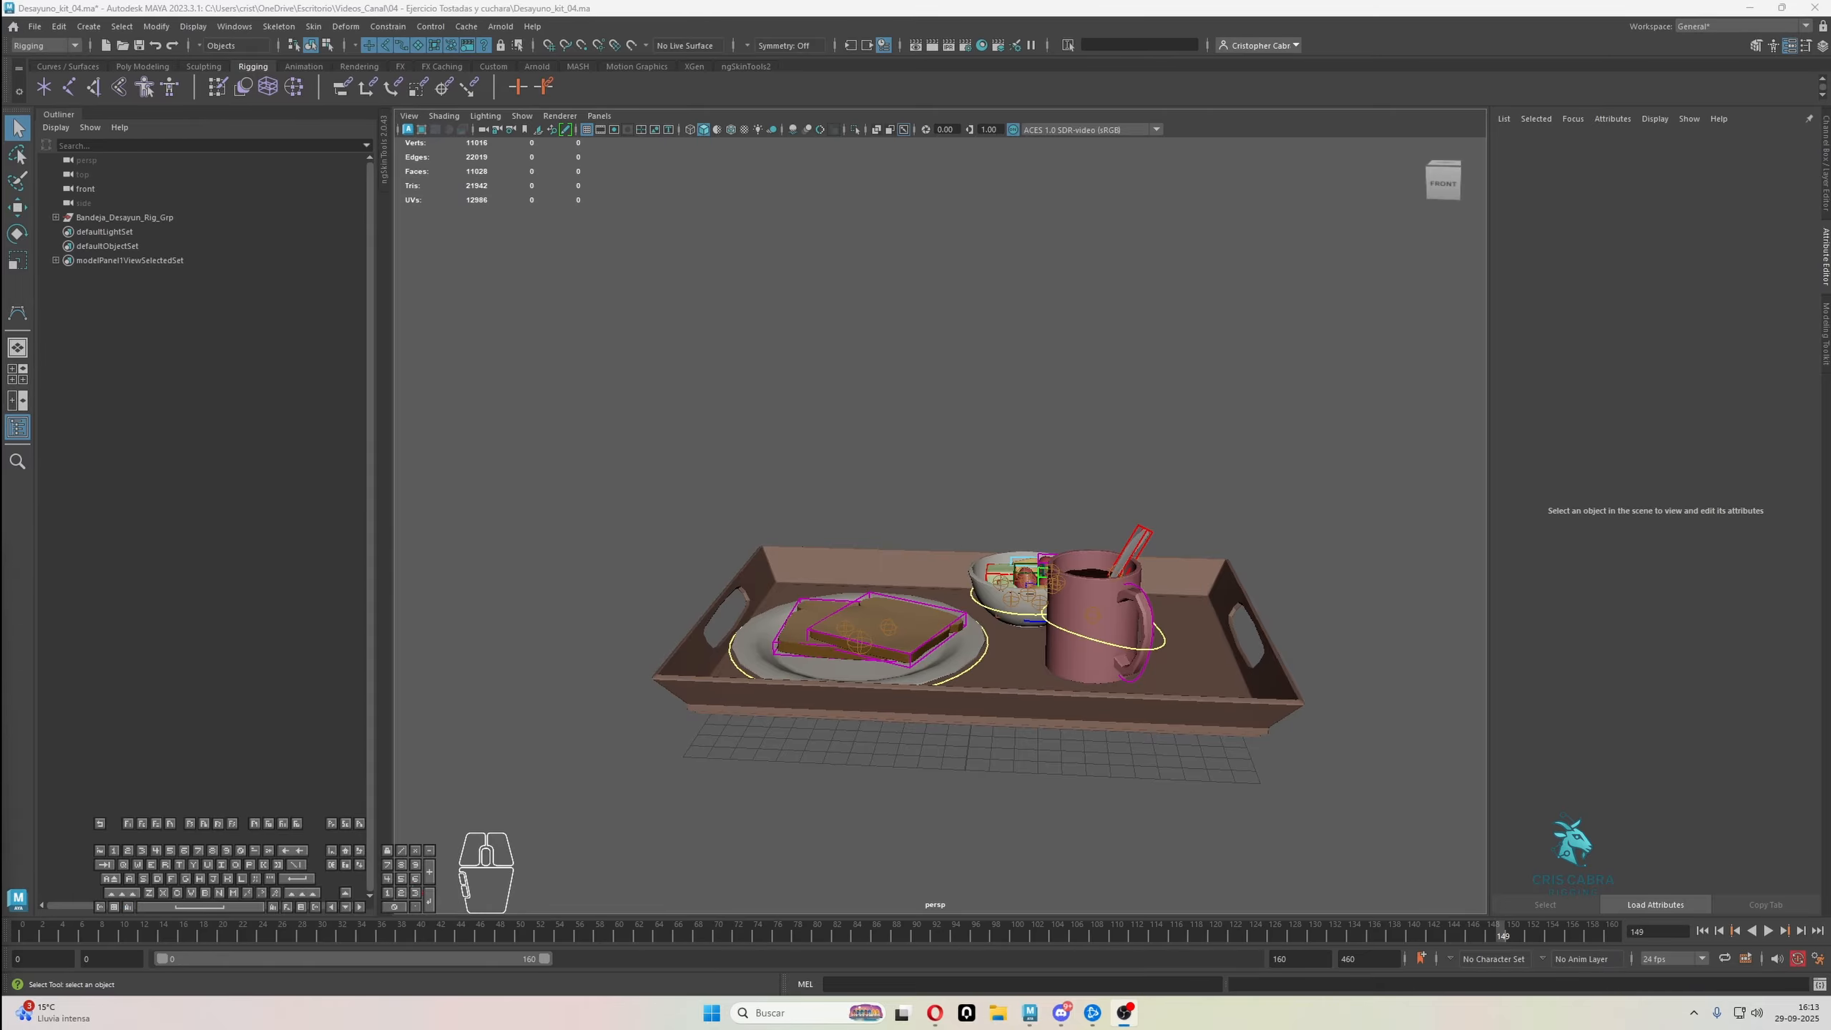
Hide the Bind_Joints_Grp and Controls_Grp groups inside Bandeja_Desayun_Rig_Grp
left_click(56, 217)
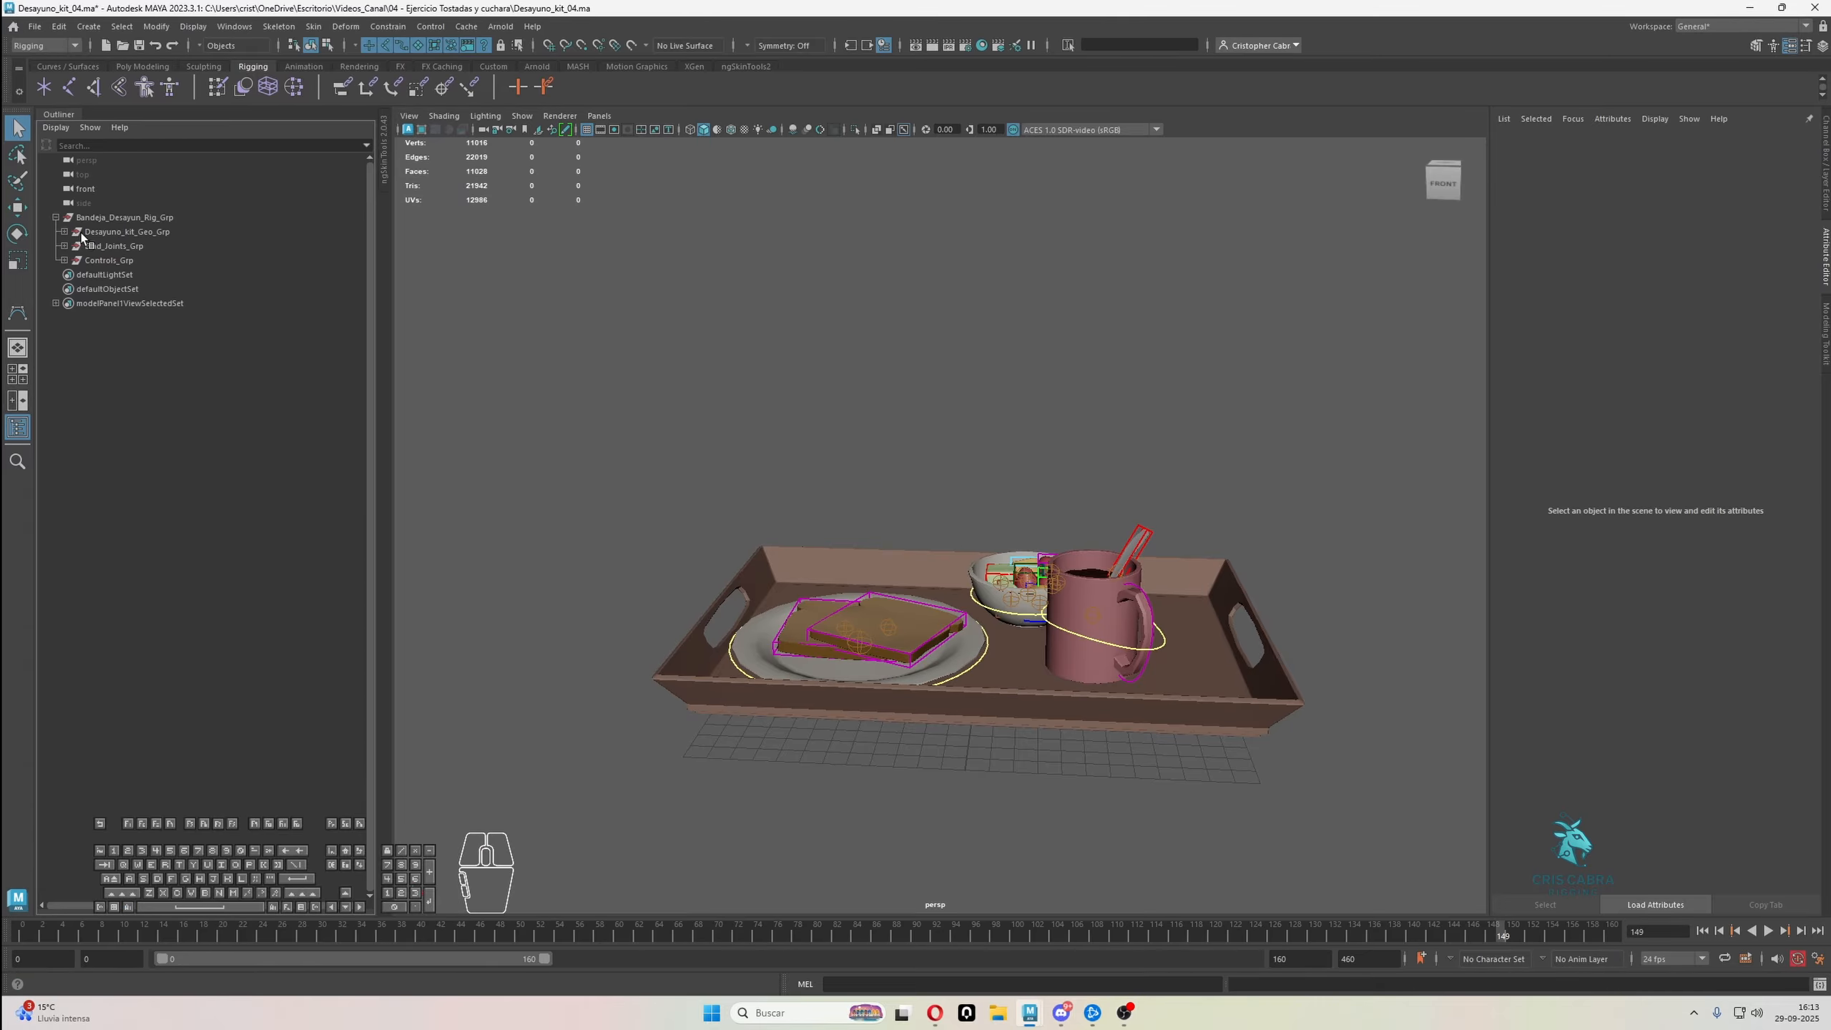
left_click(108, 246)
key("h")
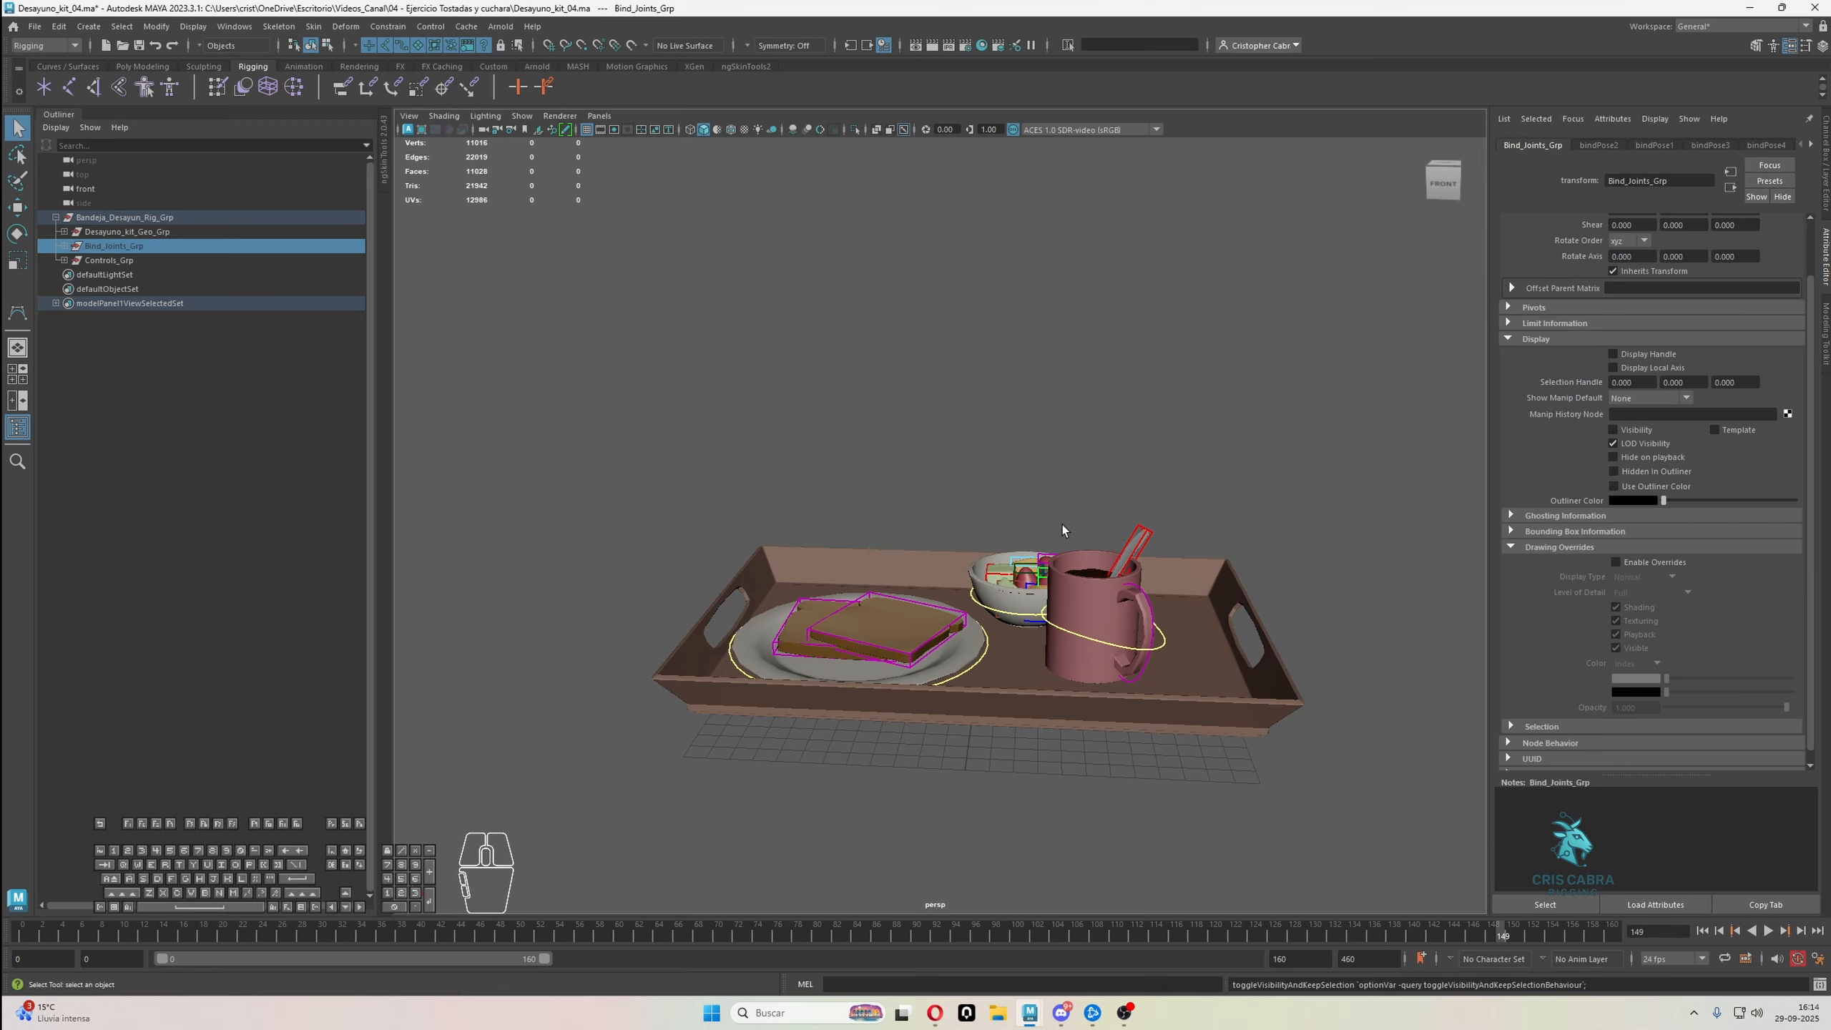
right_click_drag(1062, 523, 988, 534, "alt")
left_click_drag(1038, 578, 1078, 724, "alt")
left_click(155, 233)
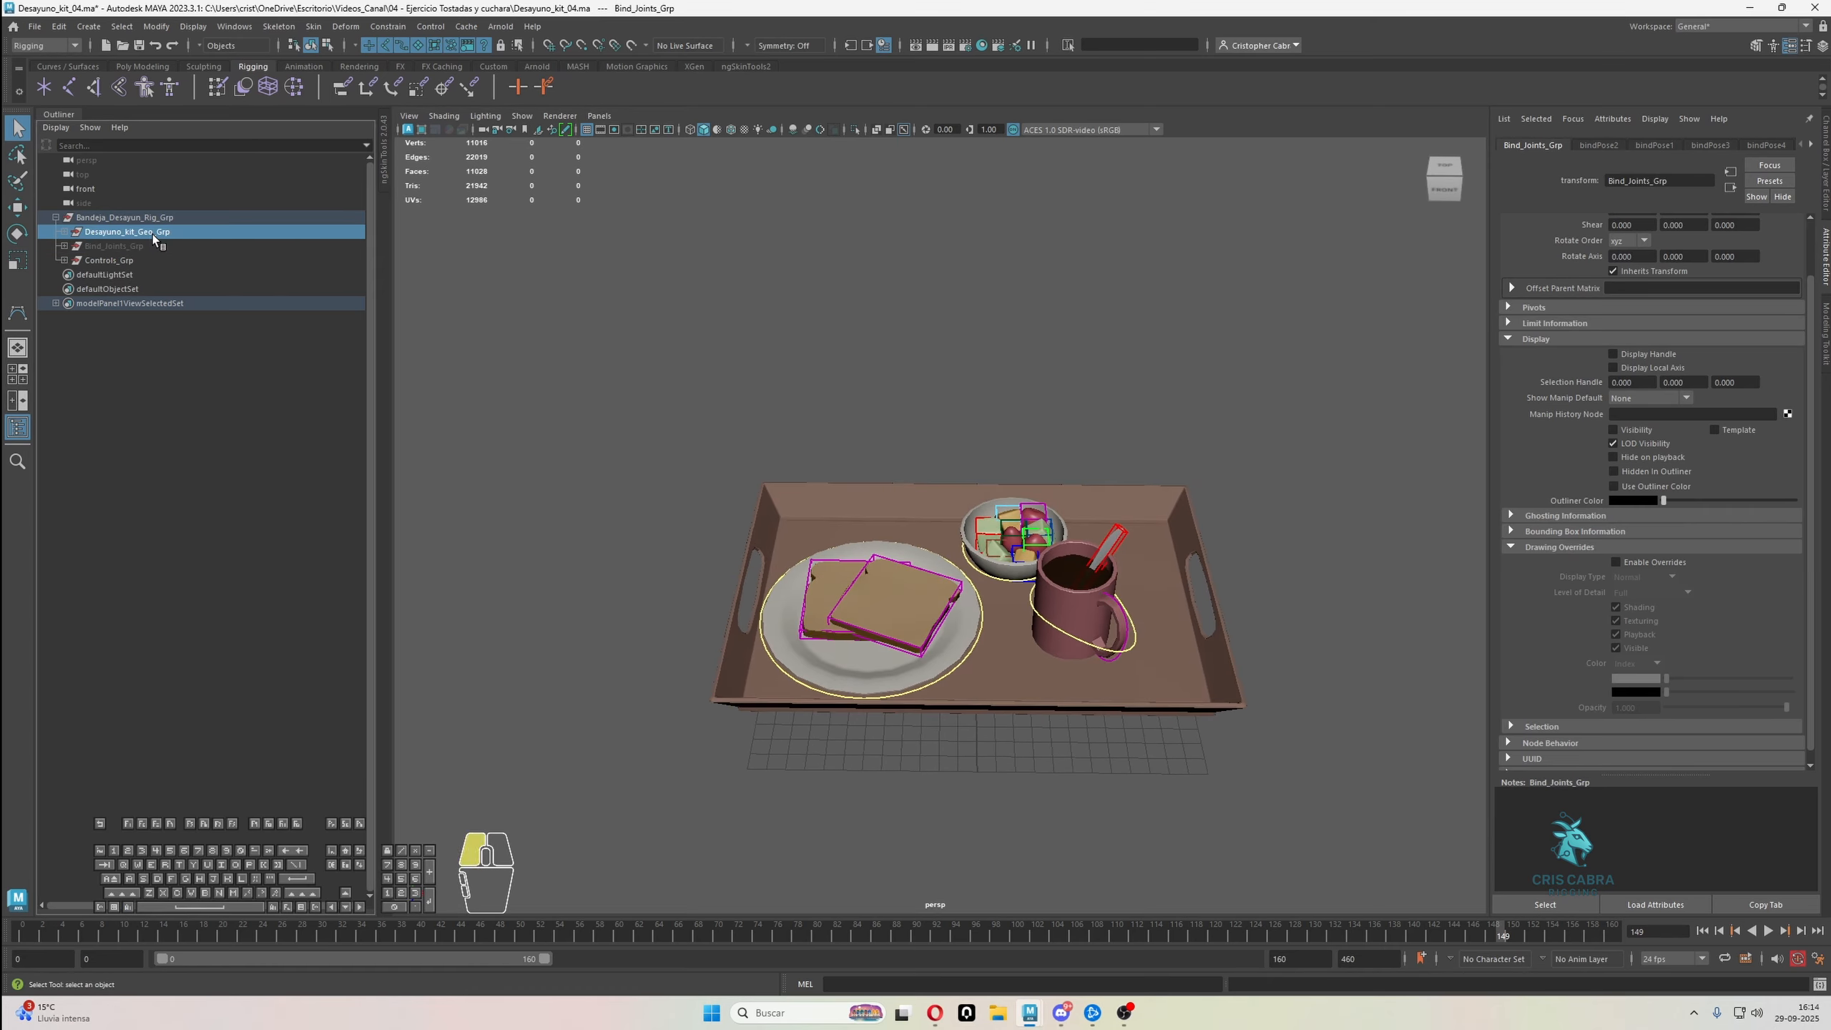
left_click(145, 260)
key("h")
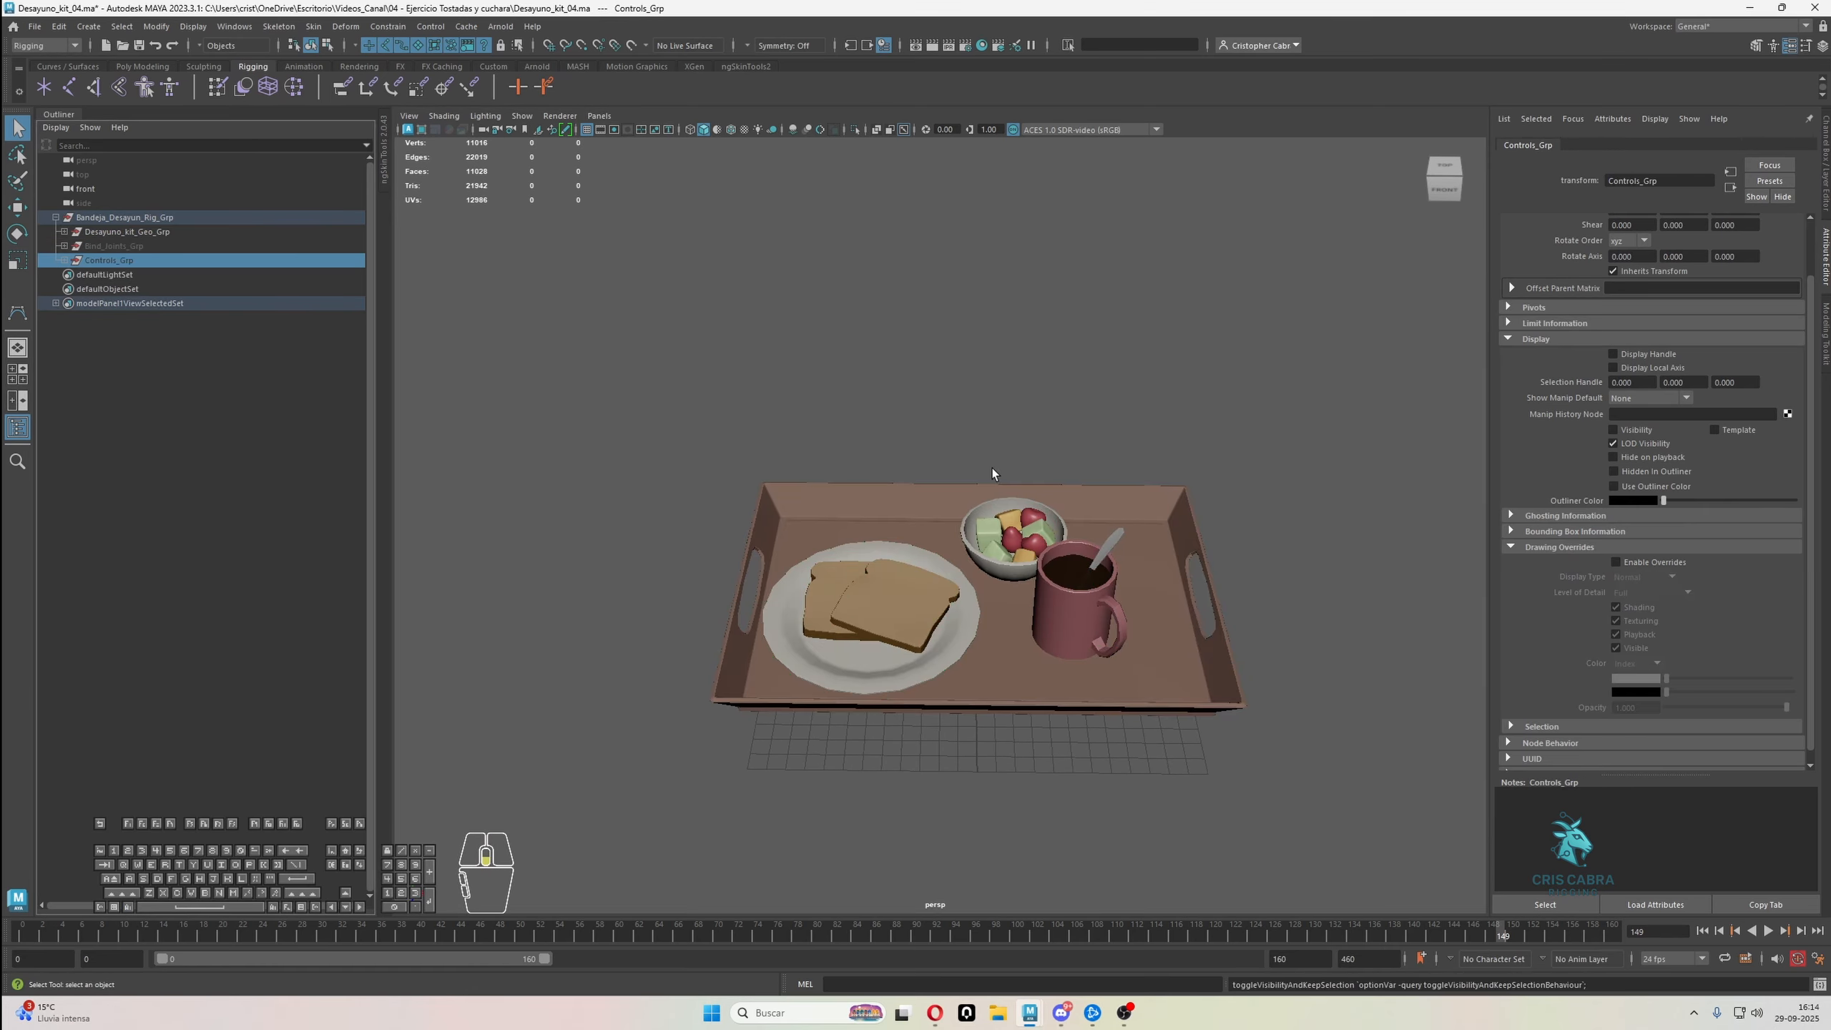
Select the tray mesh Bandeja_Geo and switch it to vertex selection with its underside in view
scroll(993, 470, "down", 4)
left_click_drag(994, 479, 1000, 517, "alt")
right_click_drag(1000, 519, 1034, 551, "alt")
middle_click_drag(1034, 551, 1012, 538, "alt")
mouse_move(1012, 538)
left_mouse_down("alt")
mouse_move(1011, 569)
mouse_move(1012, 507)
left_mouse_up("alt")
right_click_drag(654, 335, 807, 404, "alt")
left_click_drag(891, 619, 891, 575, "alt")
left_click(955, 670)
left_click_drag(824, 714, 935, 698, "alt")
right_click_drag(909, 685, 1001, 757, "alt")
middle_click_drag(1001, 758, 1005, 606, "alt")
right_click_drag(1004, 606, 1028, 641, "alt")
left_click_drag(1029, 641, 981, 556, "alt")
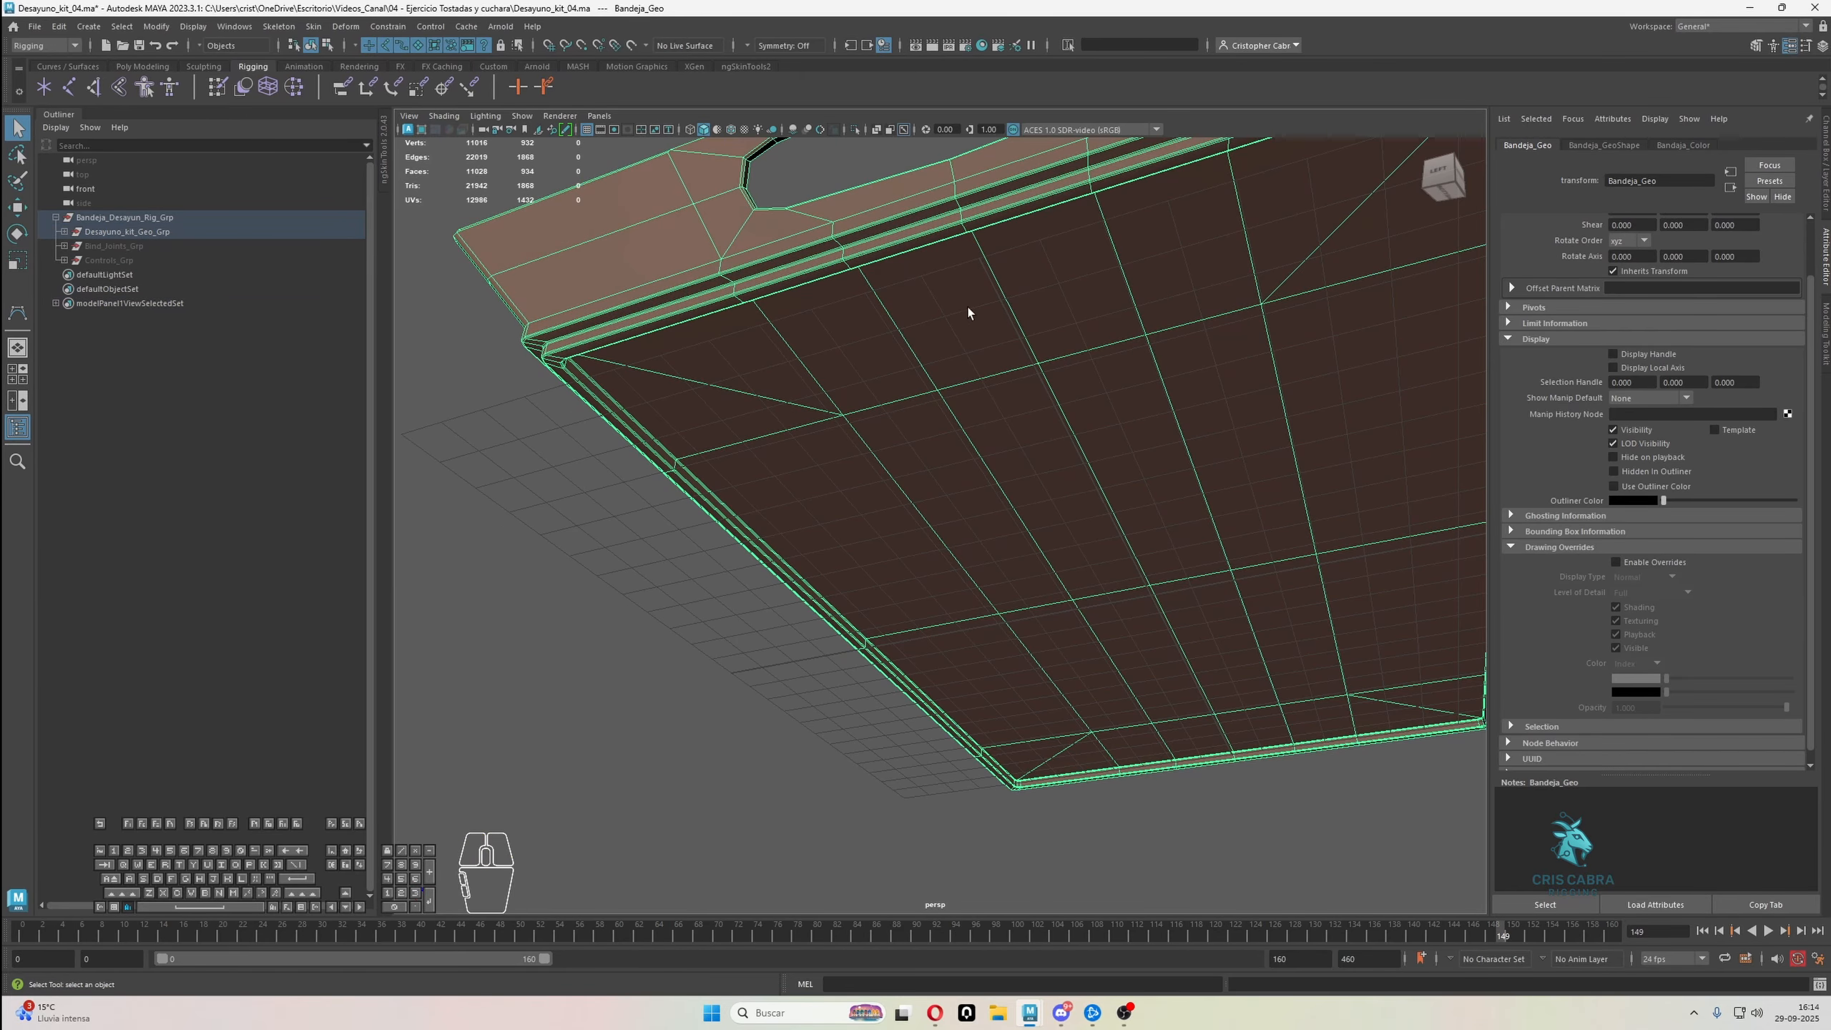
right_click_drag(969, 312, 982, 536, "alt")
right_click_drag(932, 360, 892, 342)
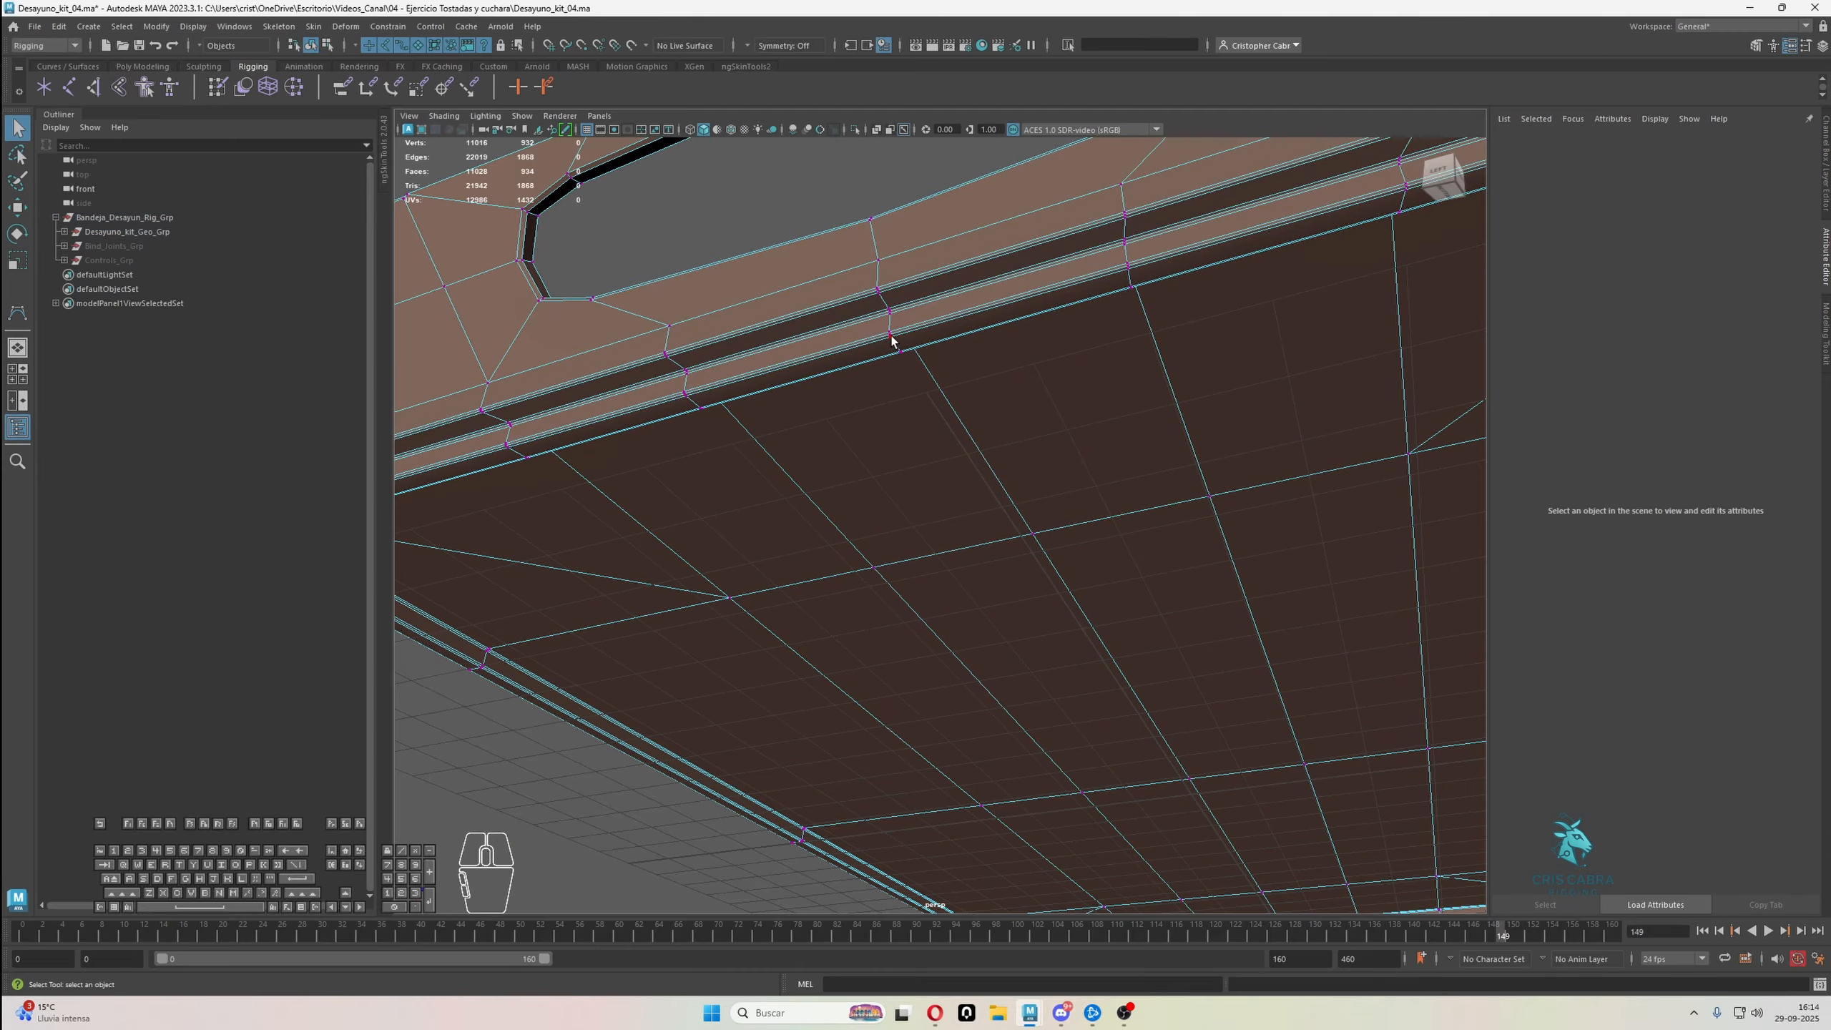
Create a cluster deformer on a single vertex along the lower edge of the tray's underside
double_click(890, 332)
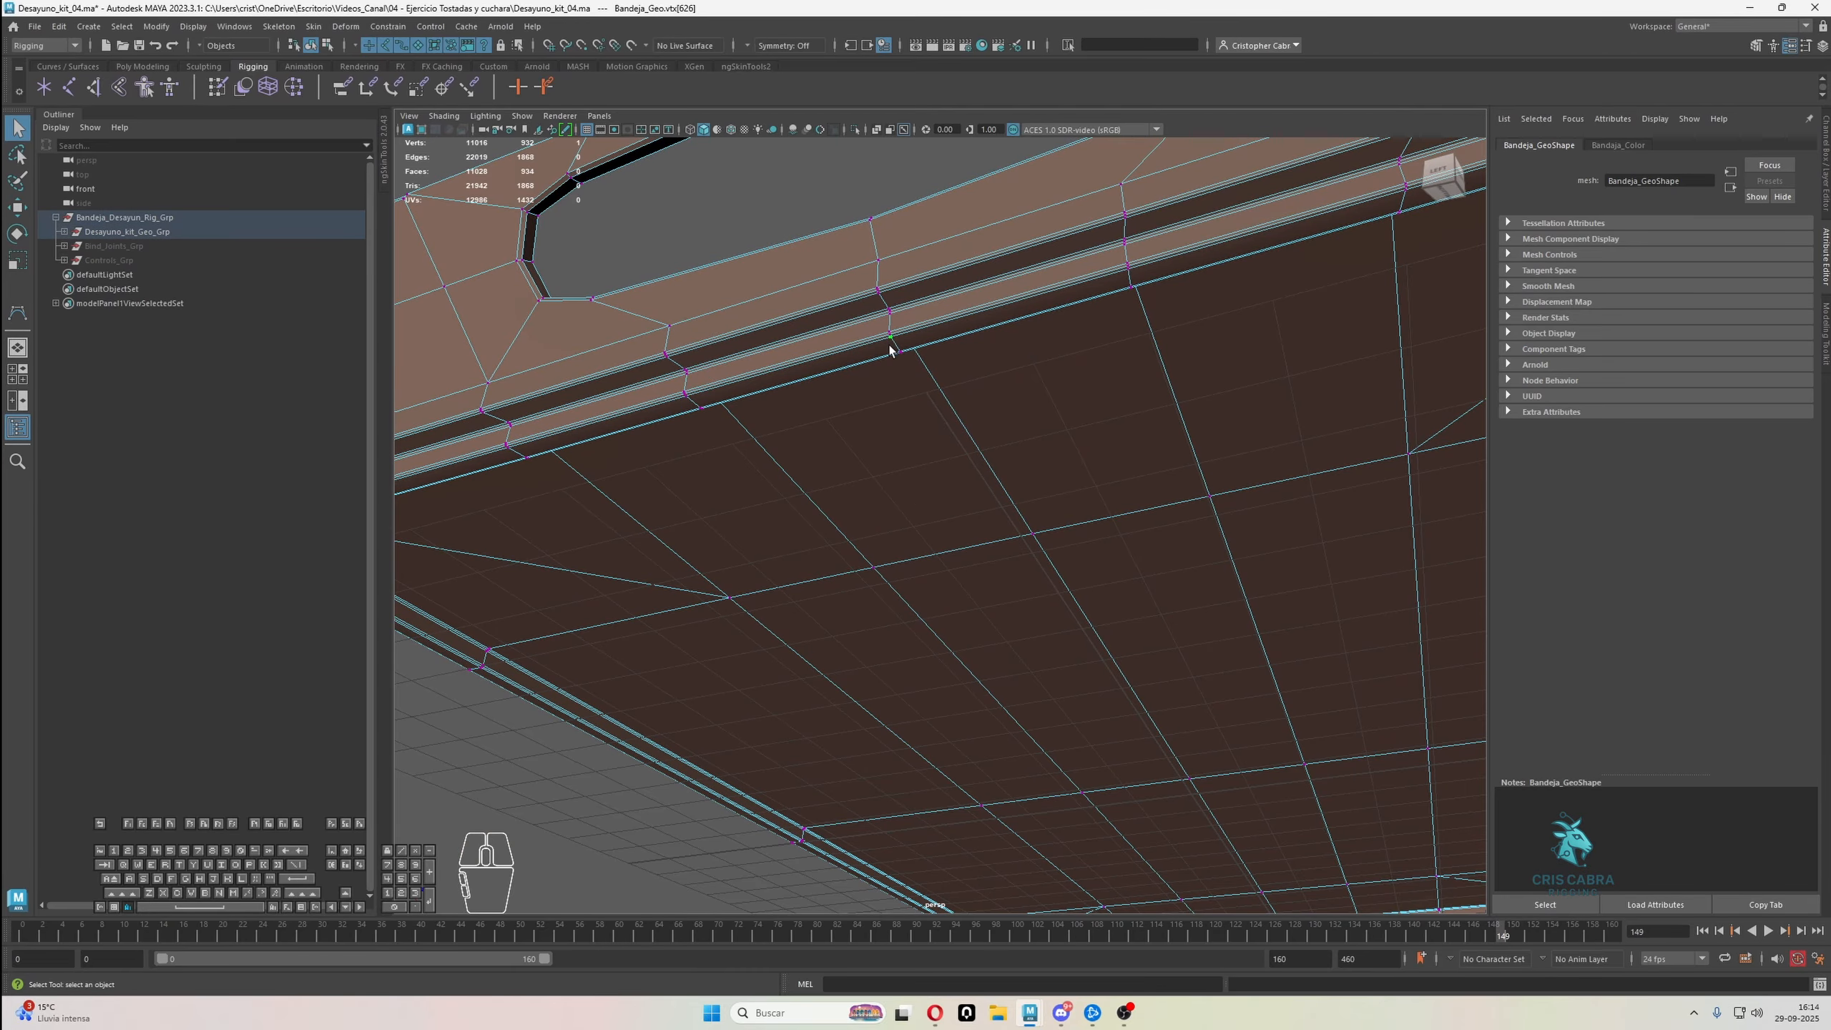
middle_click_drag(890, 344, 924, 383, "alt")
right_click_drag(924, 384, 974, 508, "alt")
middle_click_drag(982, 285, 964, 396, "alt")
left_click_drag(964, 396, 857, 449, "alt")
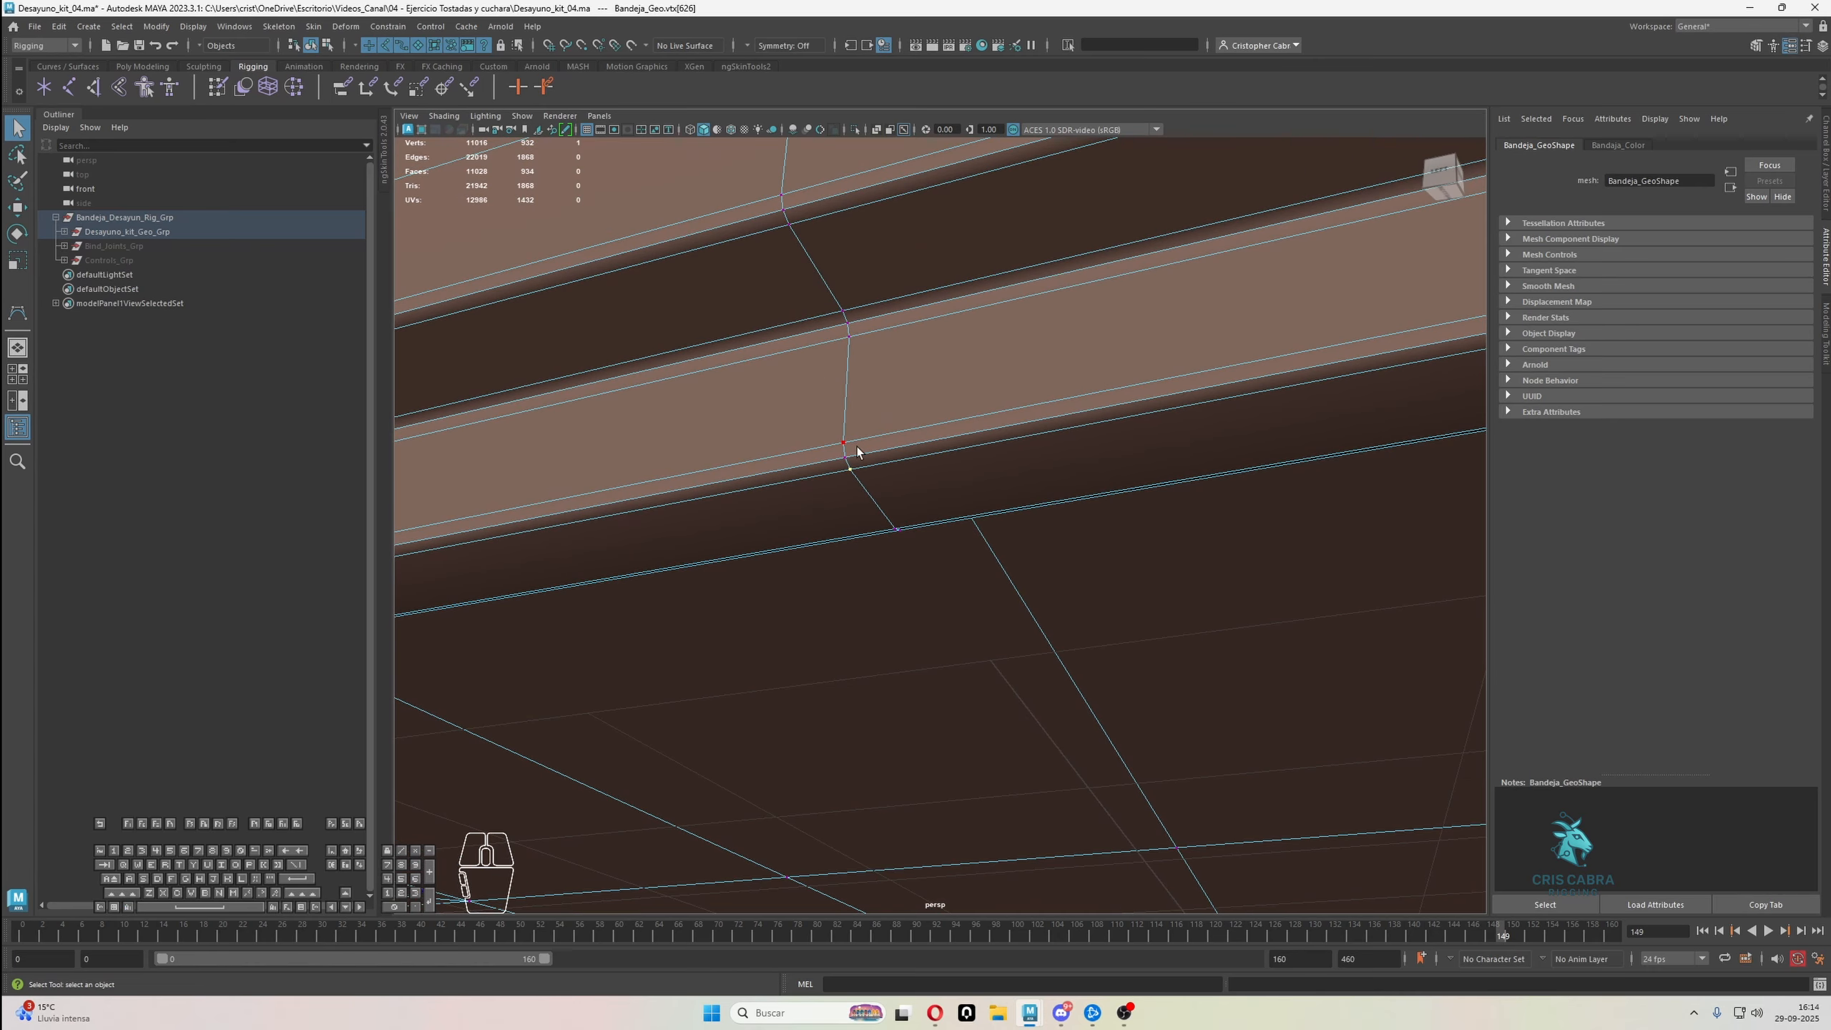
left_click(343, 27)
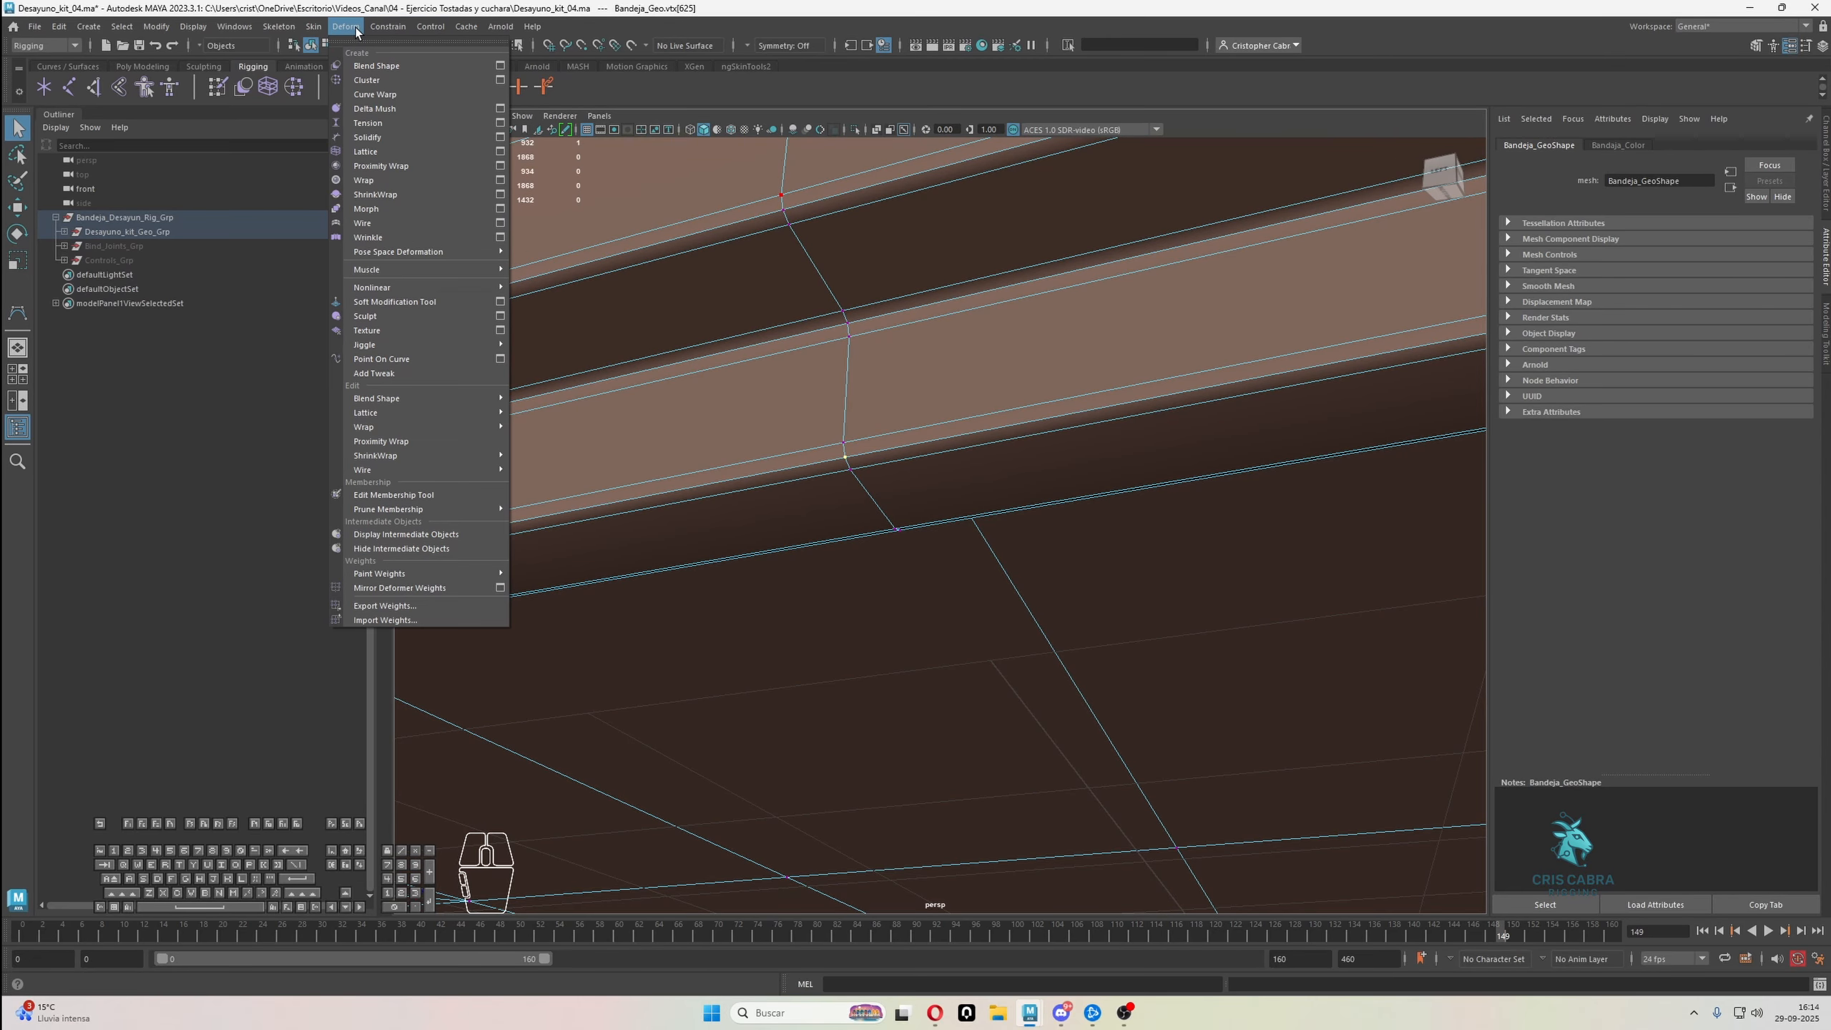
left_click(375, 82)
right_click_drag(858, 540, 969, 581, "alt")
left_click_drag(969, 581, 874, 603, "alt")
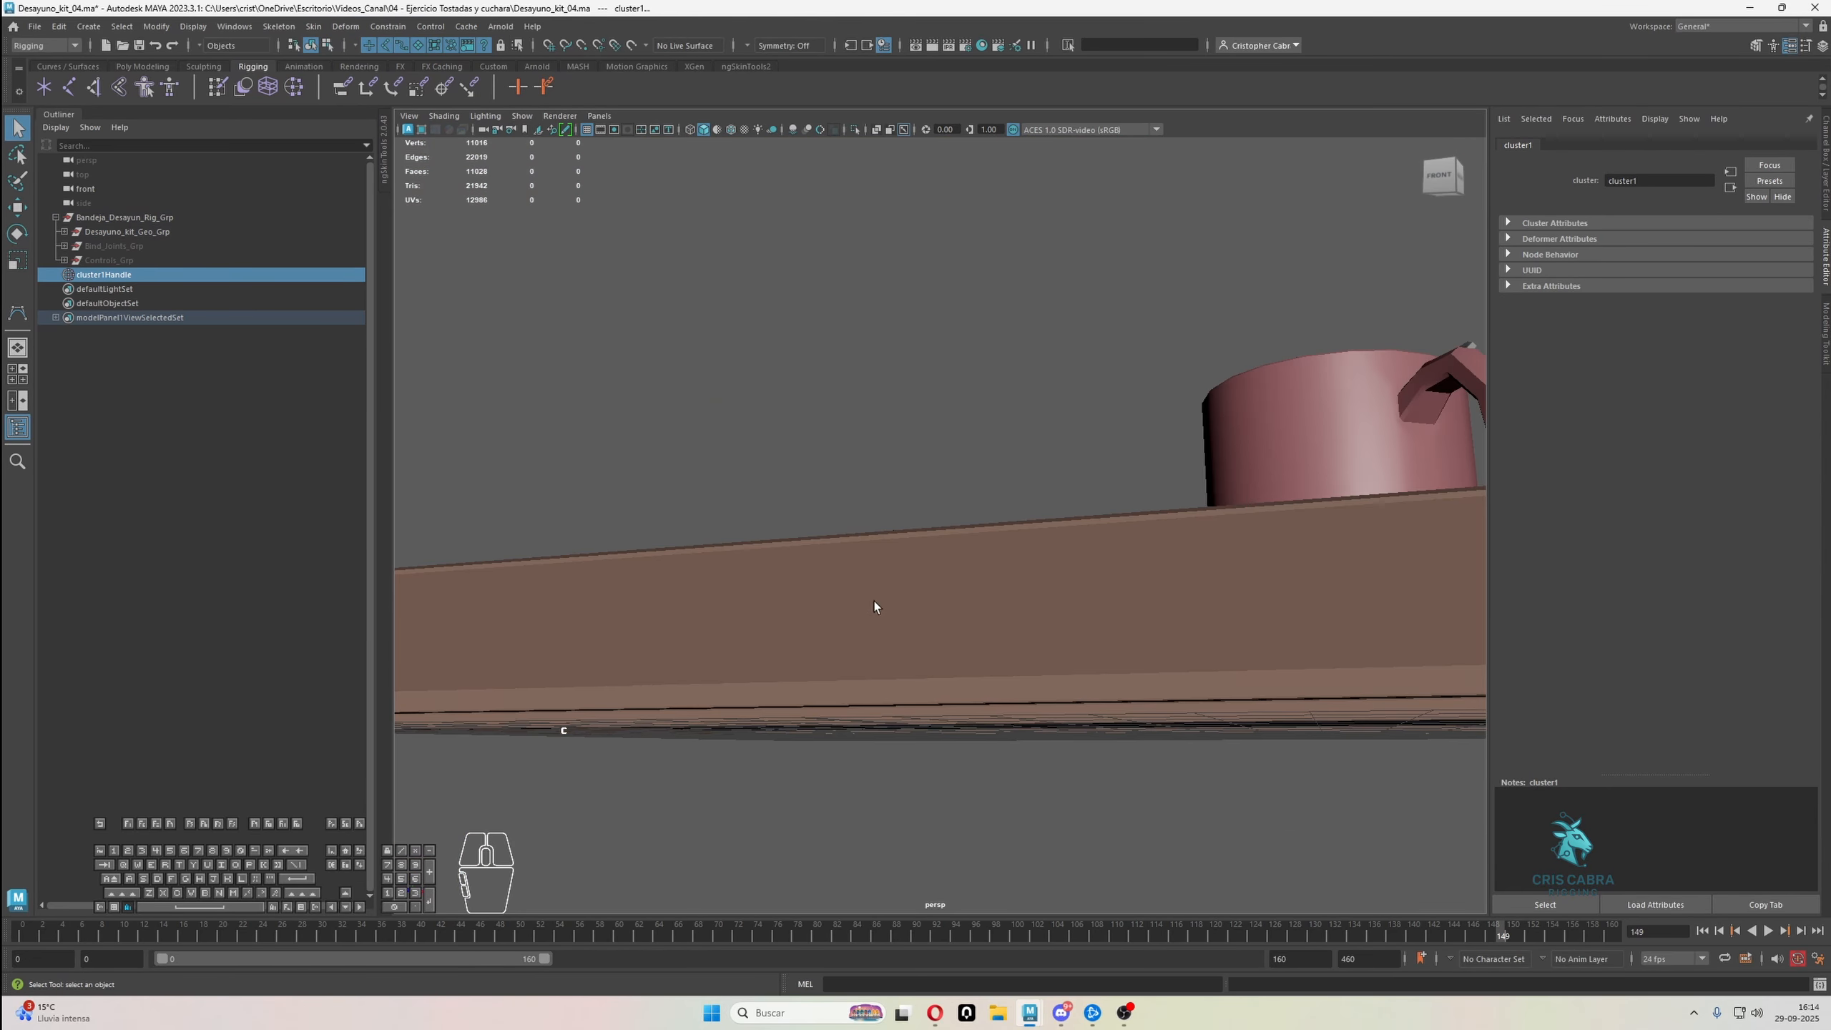
Create a cluster deformer on the middle vertex of the tray's lower underside edge beneath the opposite handle
right_click_drag(875, 604, 932, 609, "alt")
left_click_drag(932, 610, 887, 633, "alt")
right_click_drag(966, 642, 1021, 683, "alt")
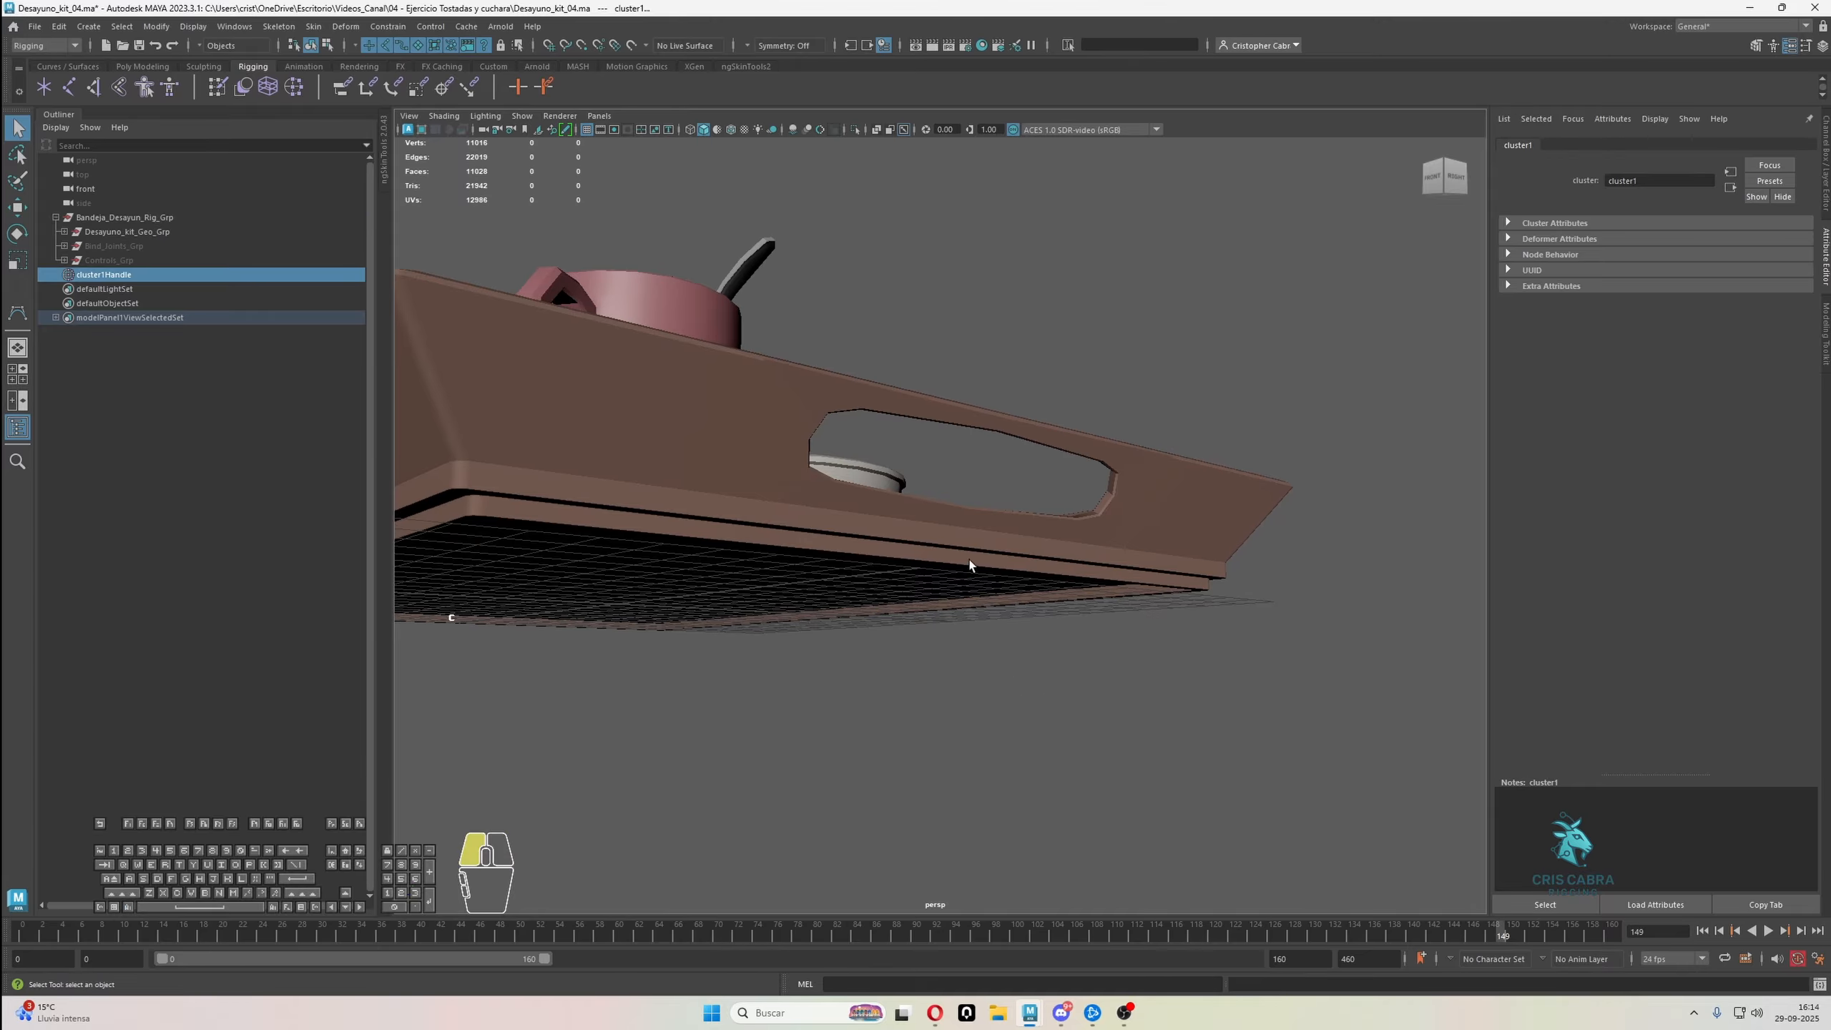
left_click(903, 563)
right_click_drag(1022, 465, 976, 473)
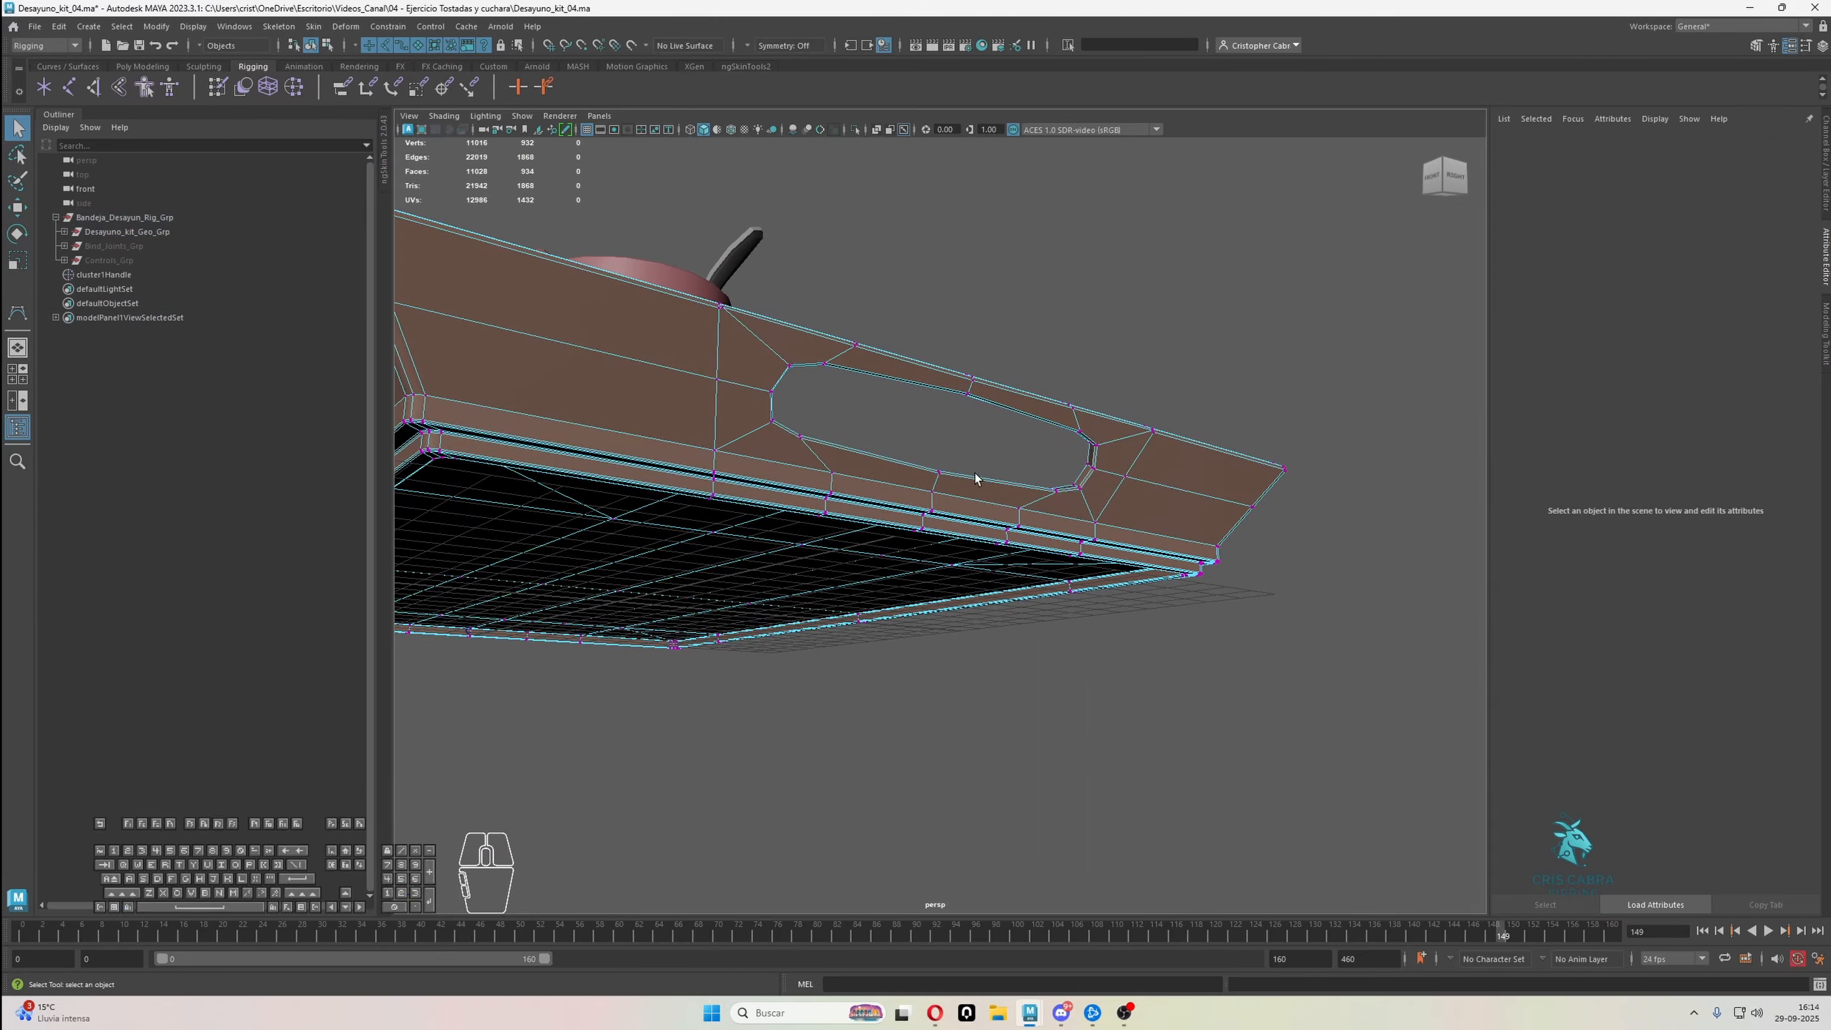
scroll(959, 497, "up", 5)
left_click(795, 557)
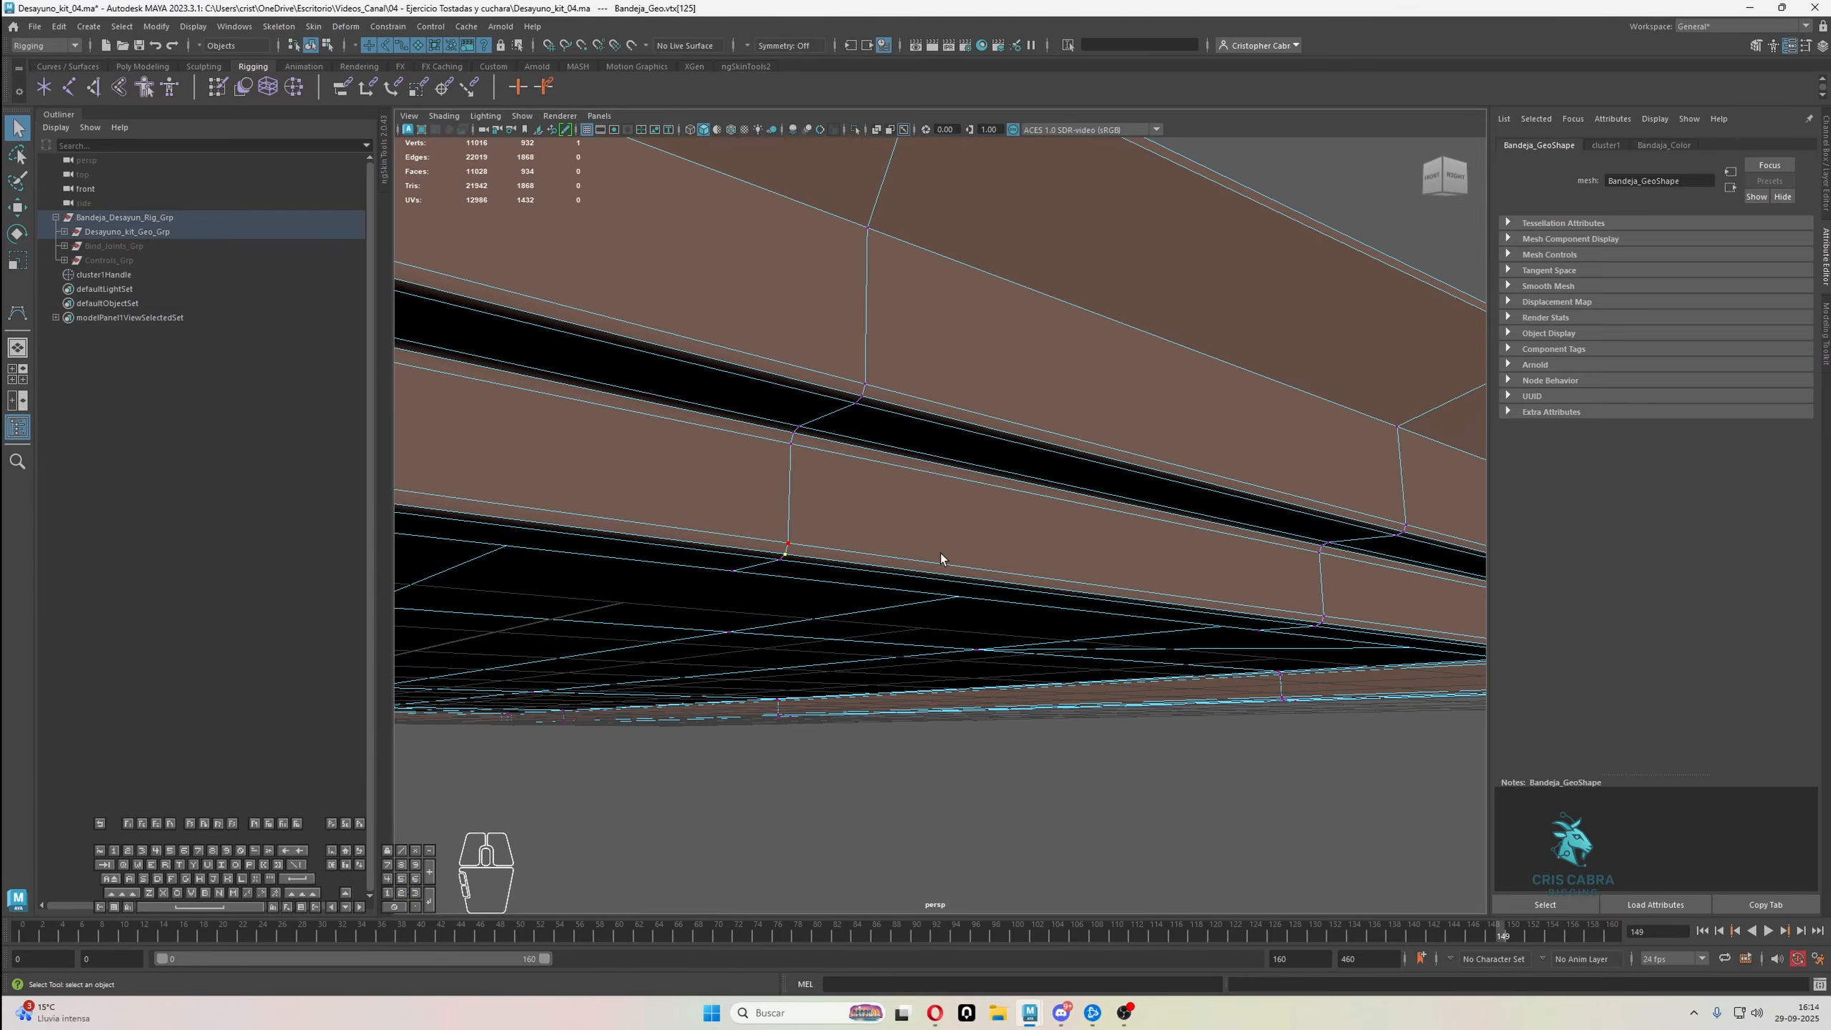
key("g")
Create a cluster deformer on the middle vertex of the lower underside edge along the tray's front long side
scroll(1036, 558, "down", 10)
left_click_drag(950, 551, 1096, 607, "alt")
middle_click_drag(1096, 607, 999, 584, "alt")
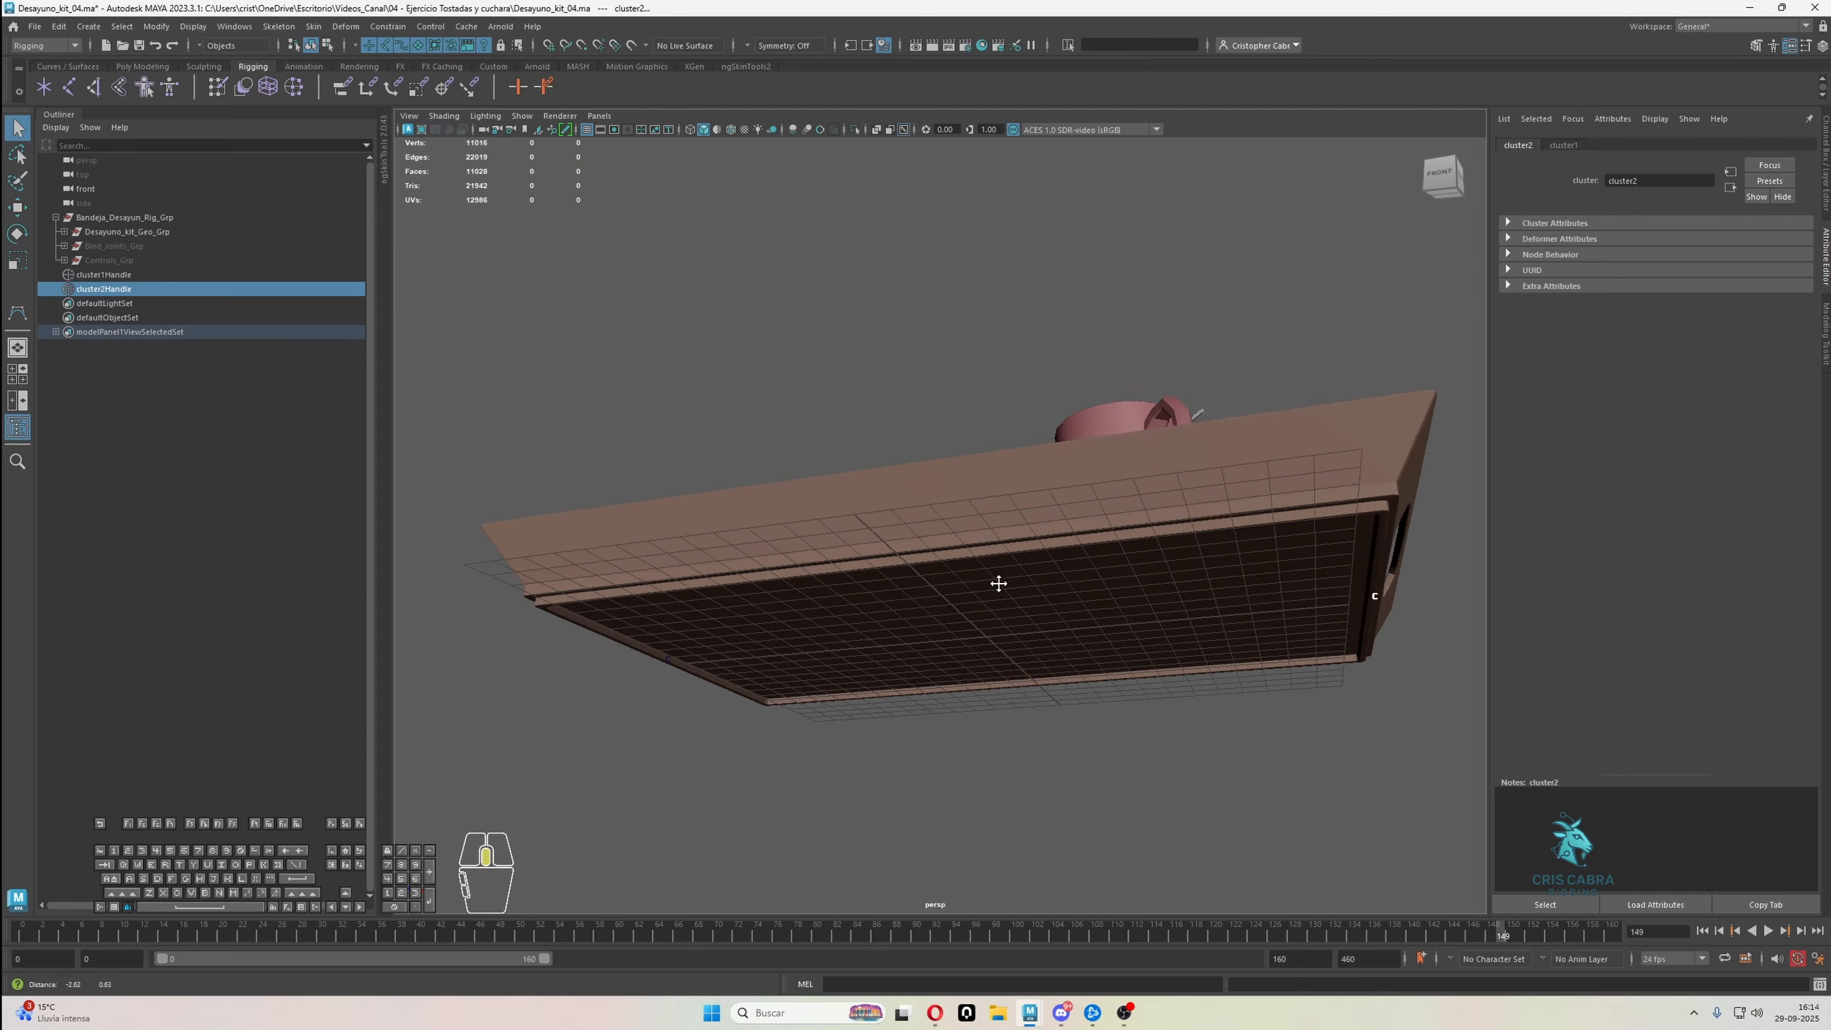
left_click(1000, 573)
scroll(1024, 577, "up", 6)
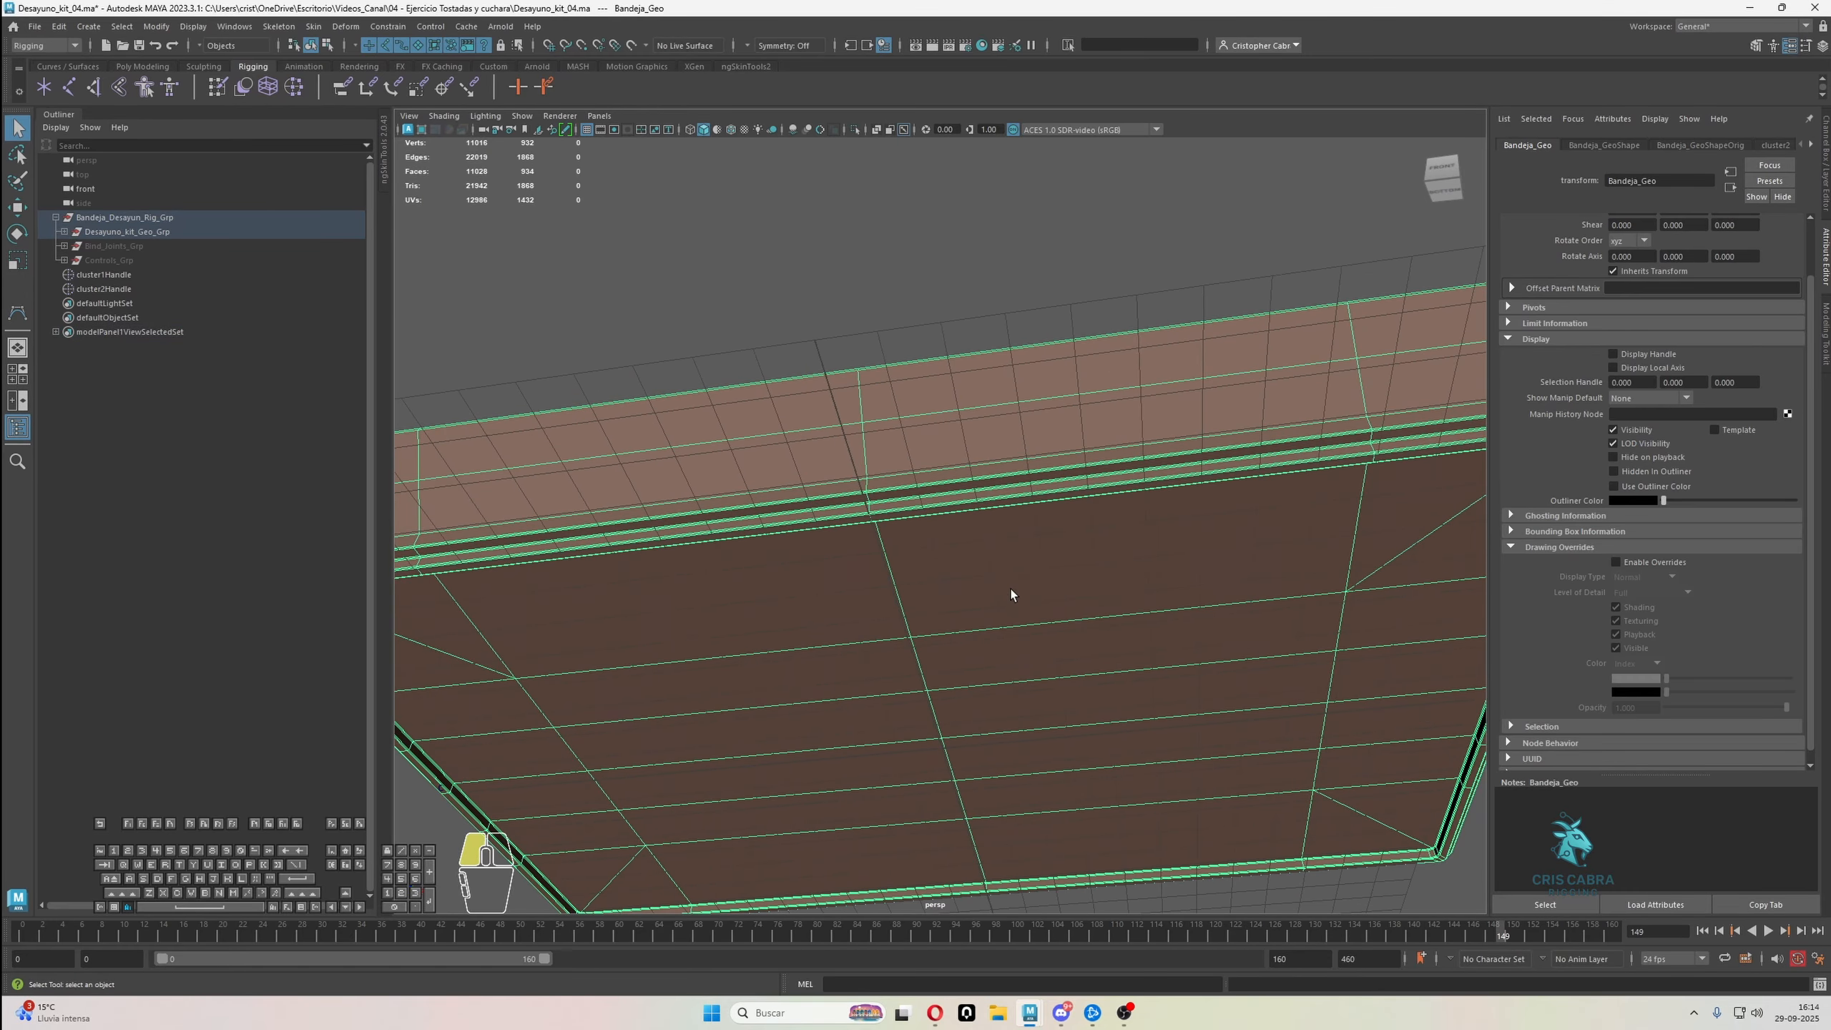
left_click_drag(1012, 595, 1182, 653, "alt")
right_click_drag(1182, 653, 1259, 695, "alt")
middle_click_drag(1259, 696, 1135, 603, "alt")
right_click_drag(1135, 603, 1164, 641, "alt")
left_click(1250, 599)
key("g")
Create a cluster deformer on the middle vertex of the lower underside edge along the tray's back long side
left_click_drag(1163, 640, 1213, 634, "alt")
right_click_drag(1214, 633, 1227, 649, "alt")
middle_click_drag(1226, 649, 1210, 675, "alt")
right_click_drag(1209, 675, 1178, 603, "alt")
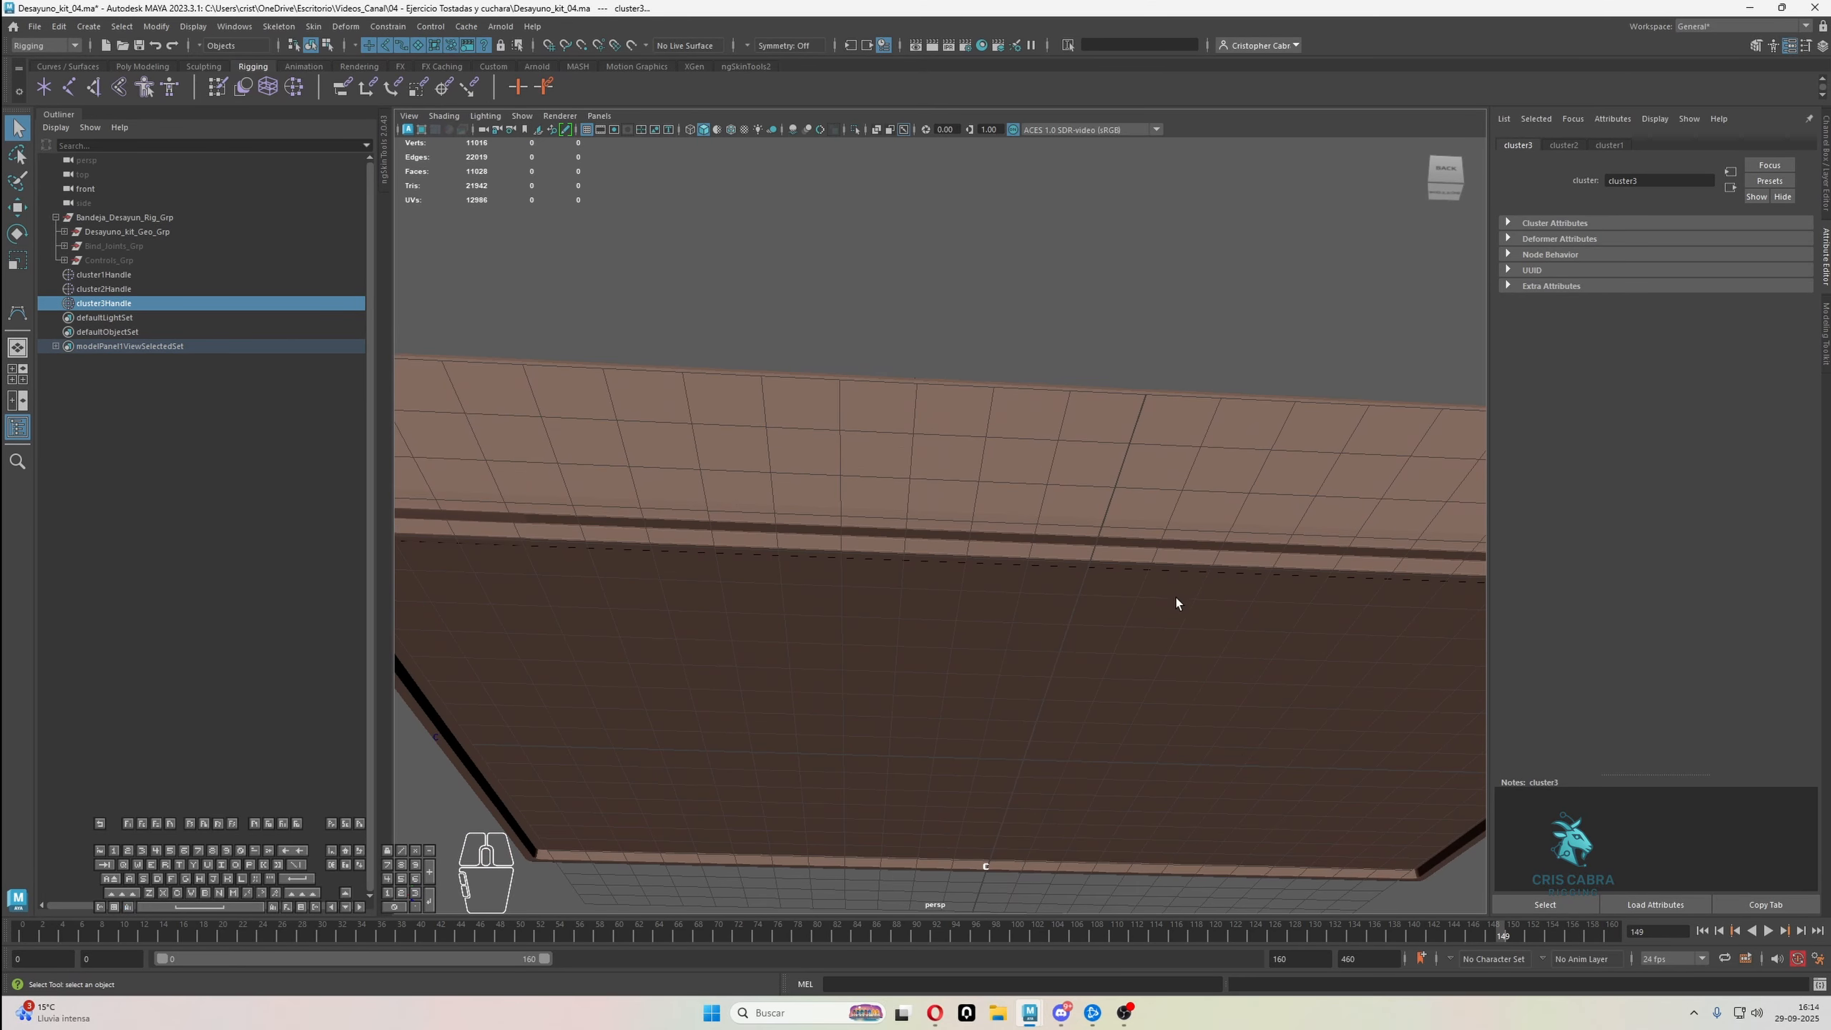
left_click(1176, 604)
scroll(1132, 675, "up", 3)
right_click_drag(1038, 581, 990, 584)
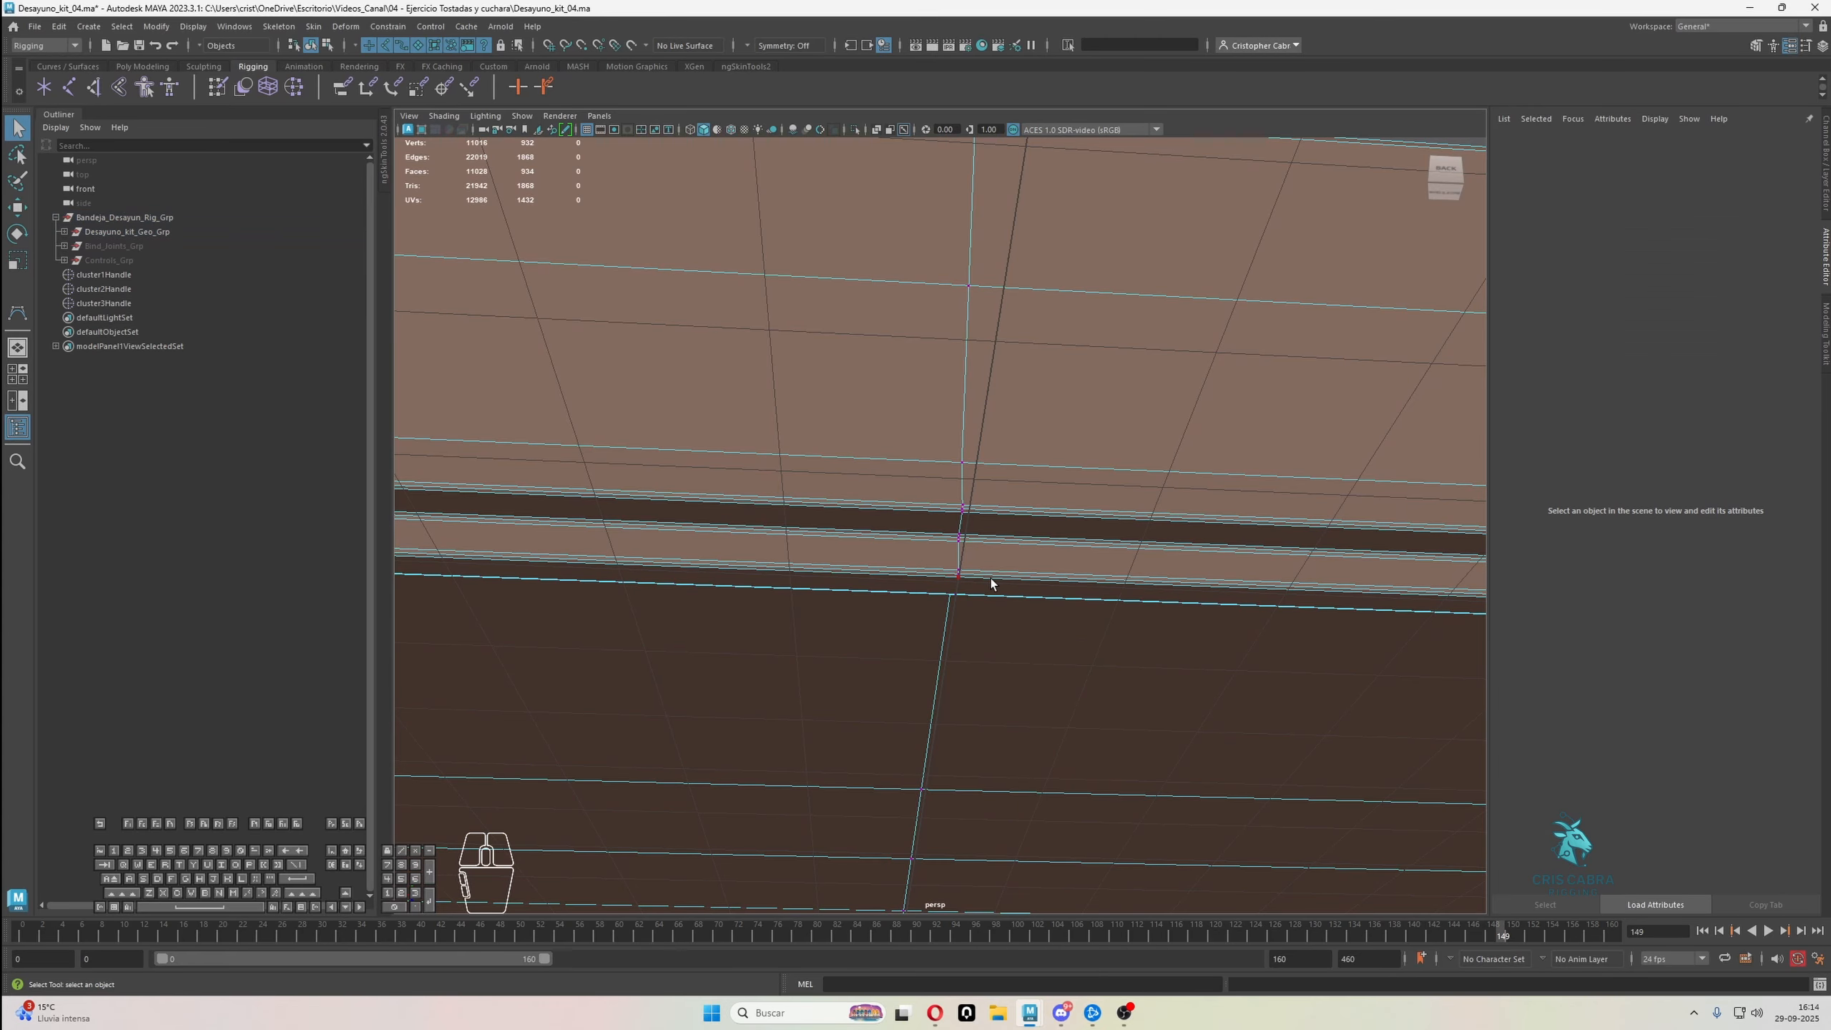
key("g")
scroll(1002, 590, "down", 10)
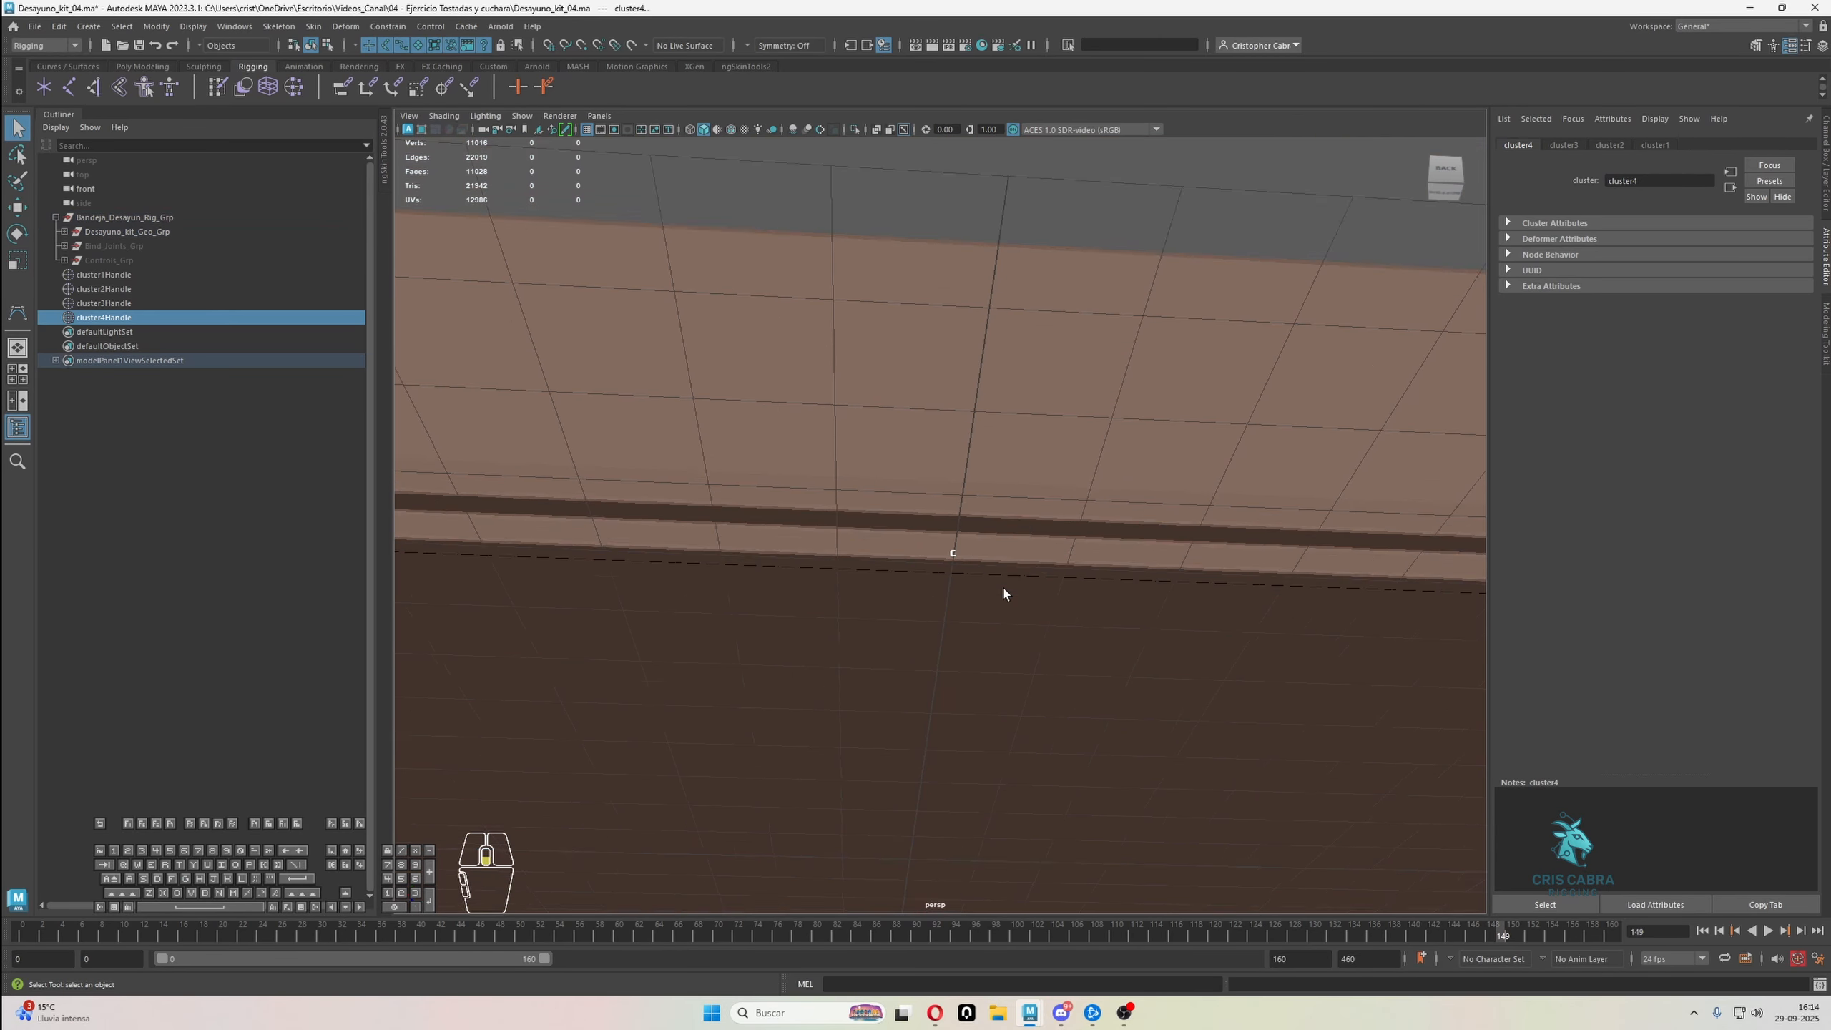
Create a joint with the MEL command joint and unparent it from cluster1Handle
left_click_drag(1055, 590, 790, 600, "alt")
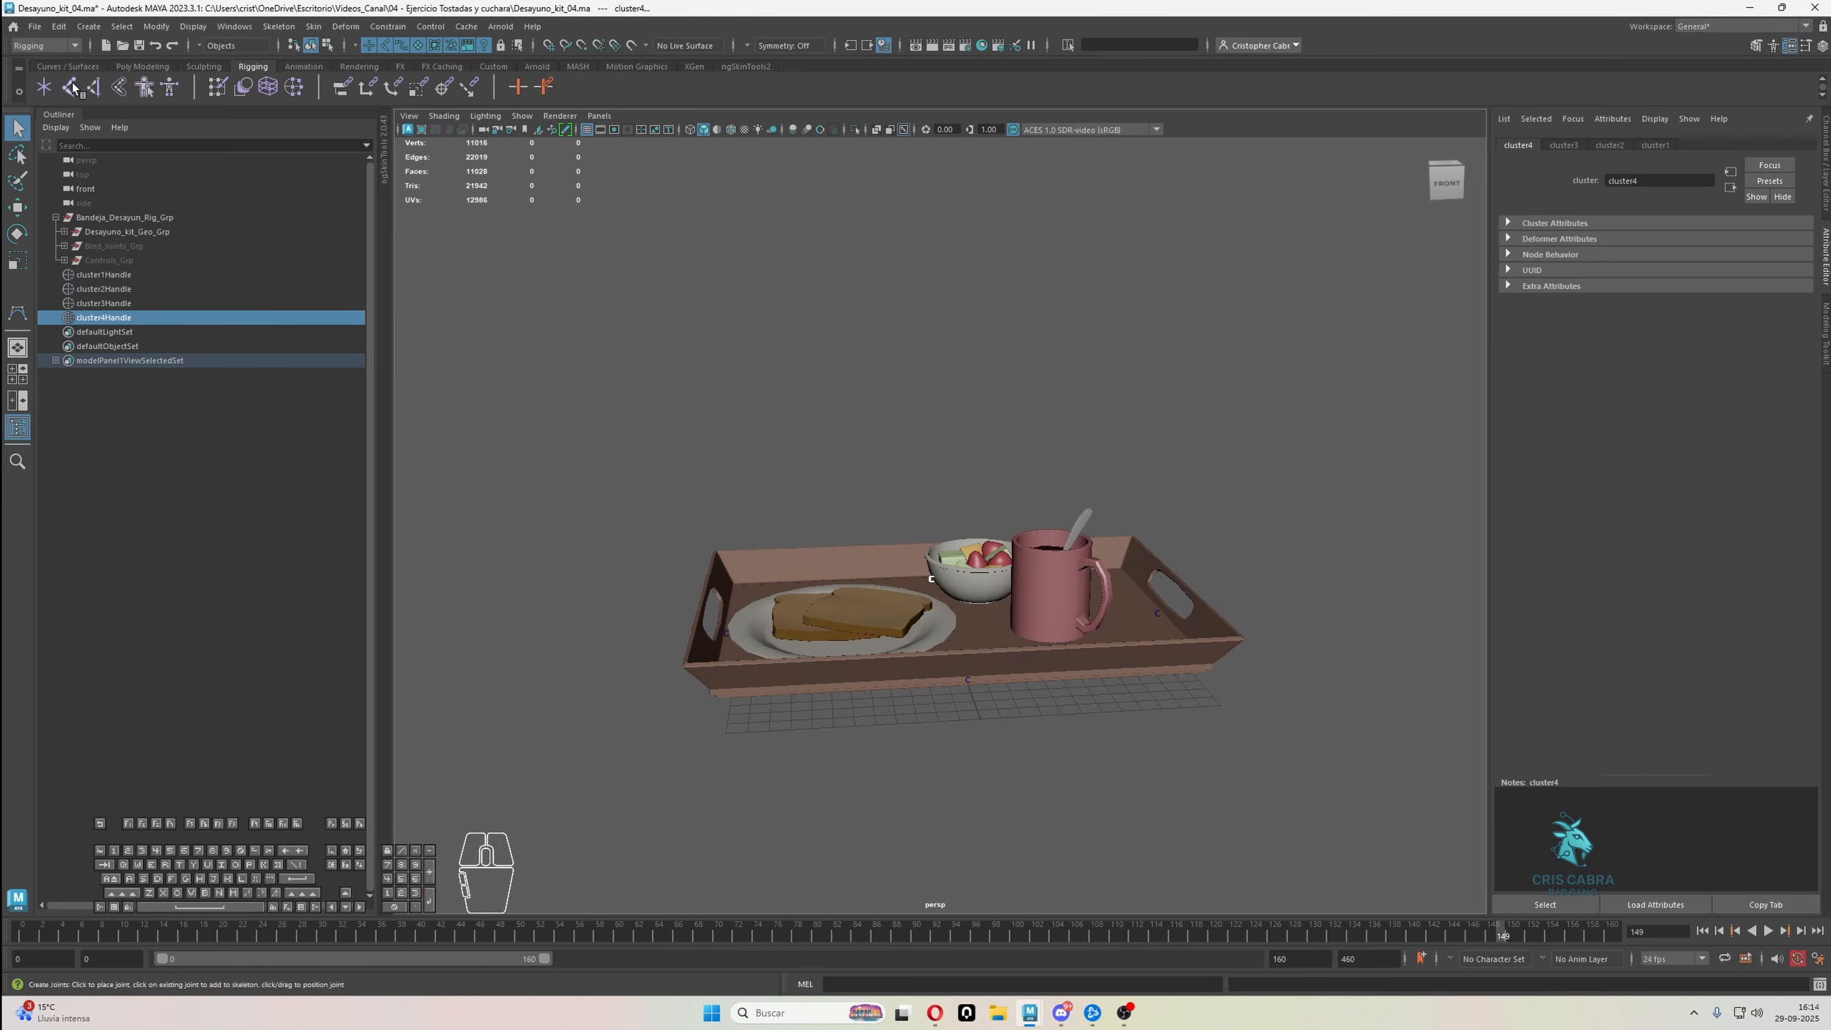
left_click(126, 274)
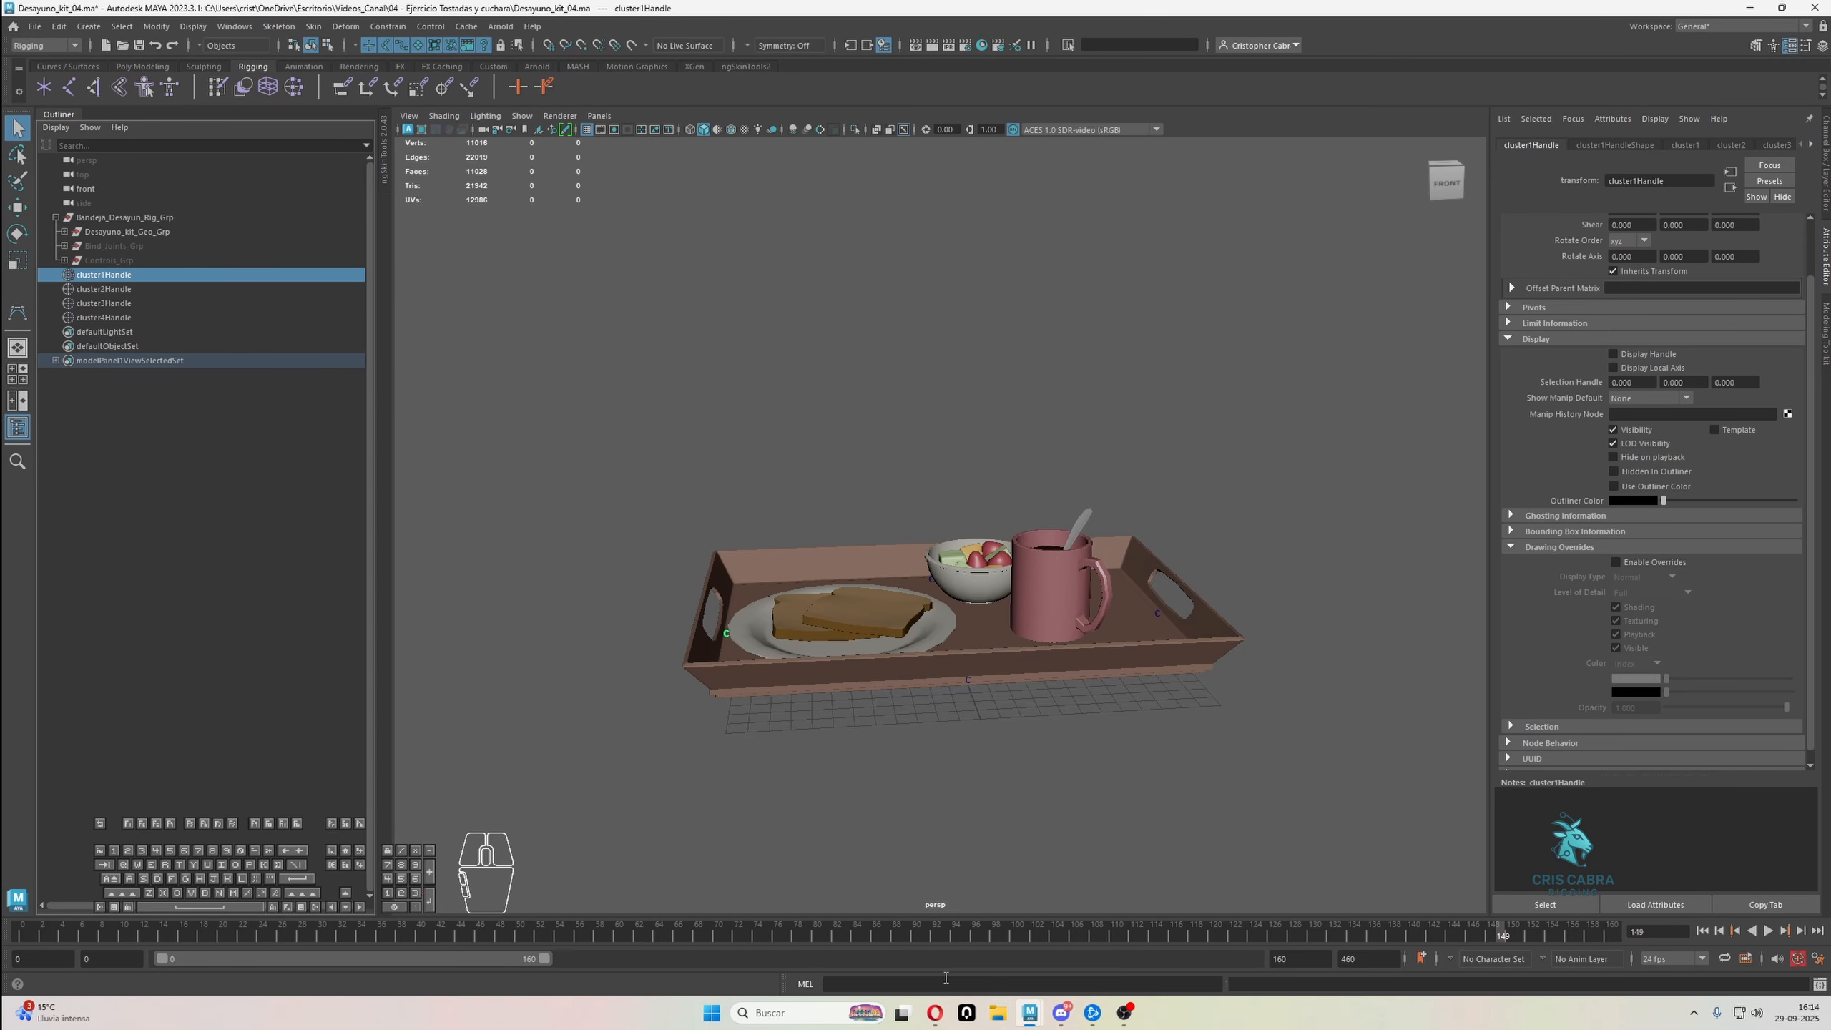
left_click(839, 981)
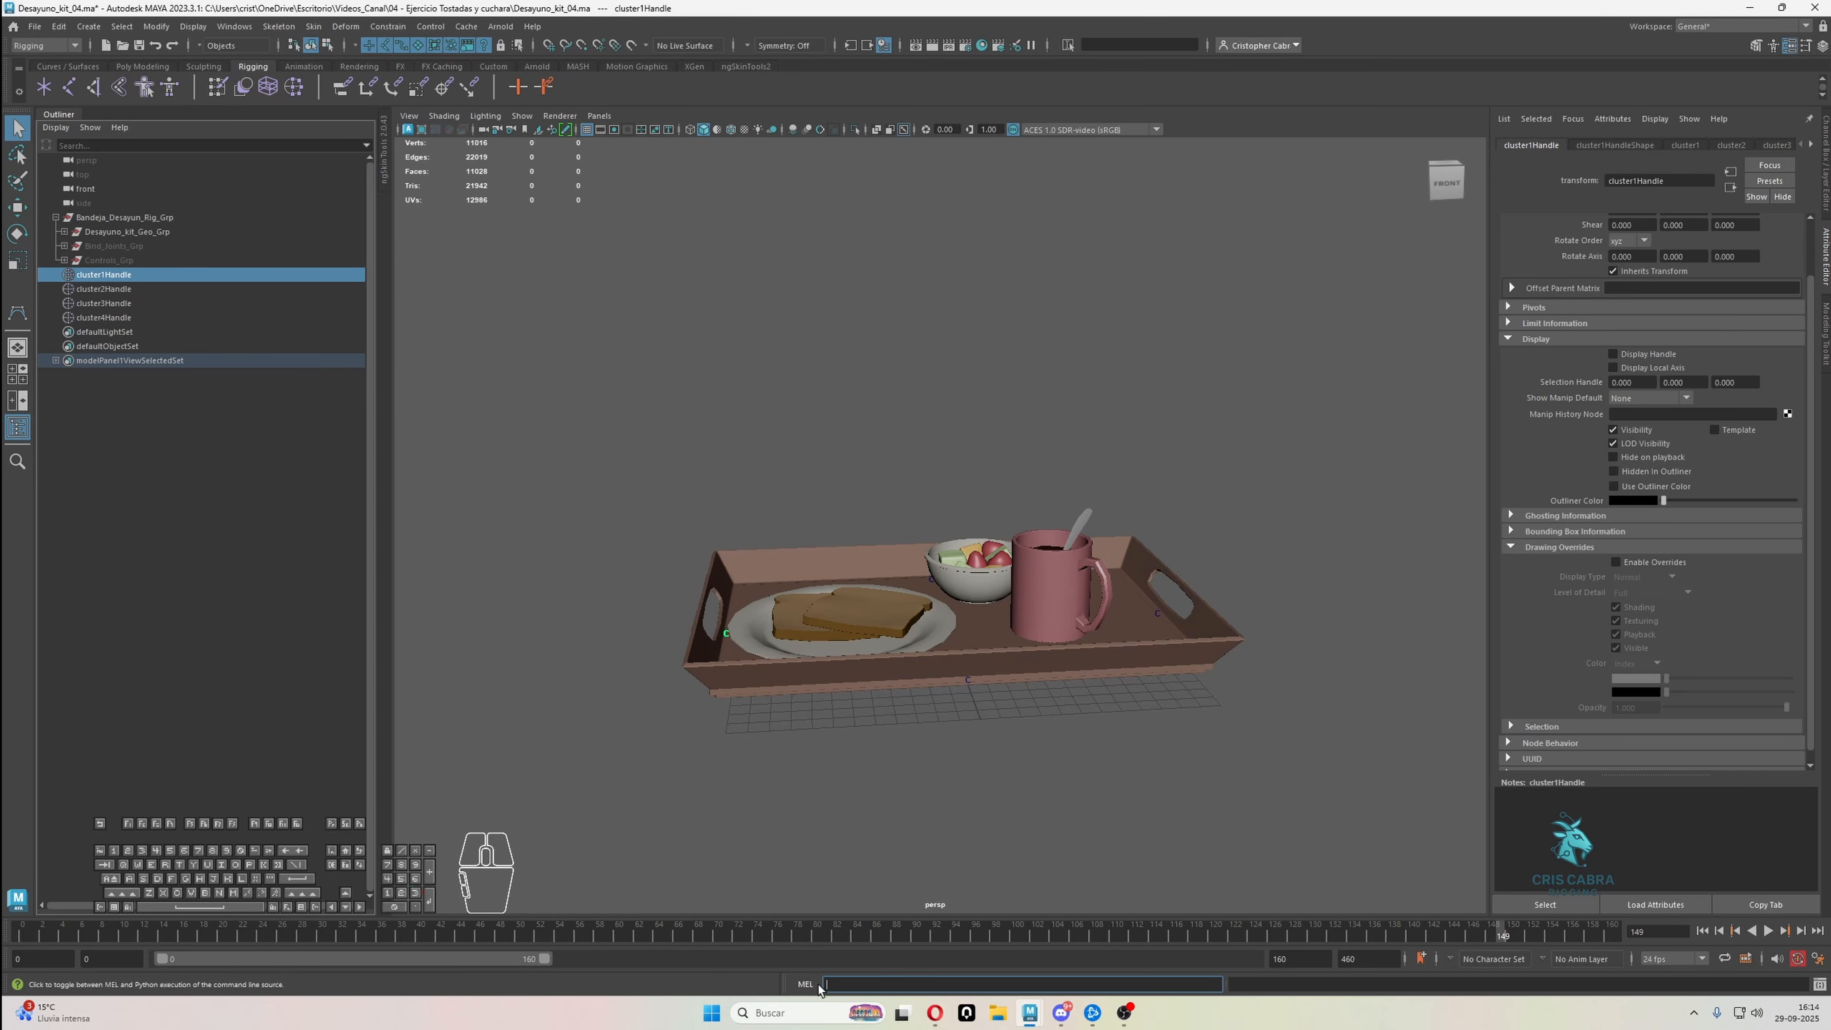
left_click(807, 985)
left_click(805, 986)
left_click(805, 986)
type("int")
key("Return")
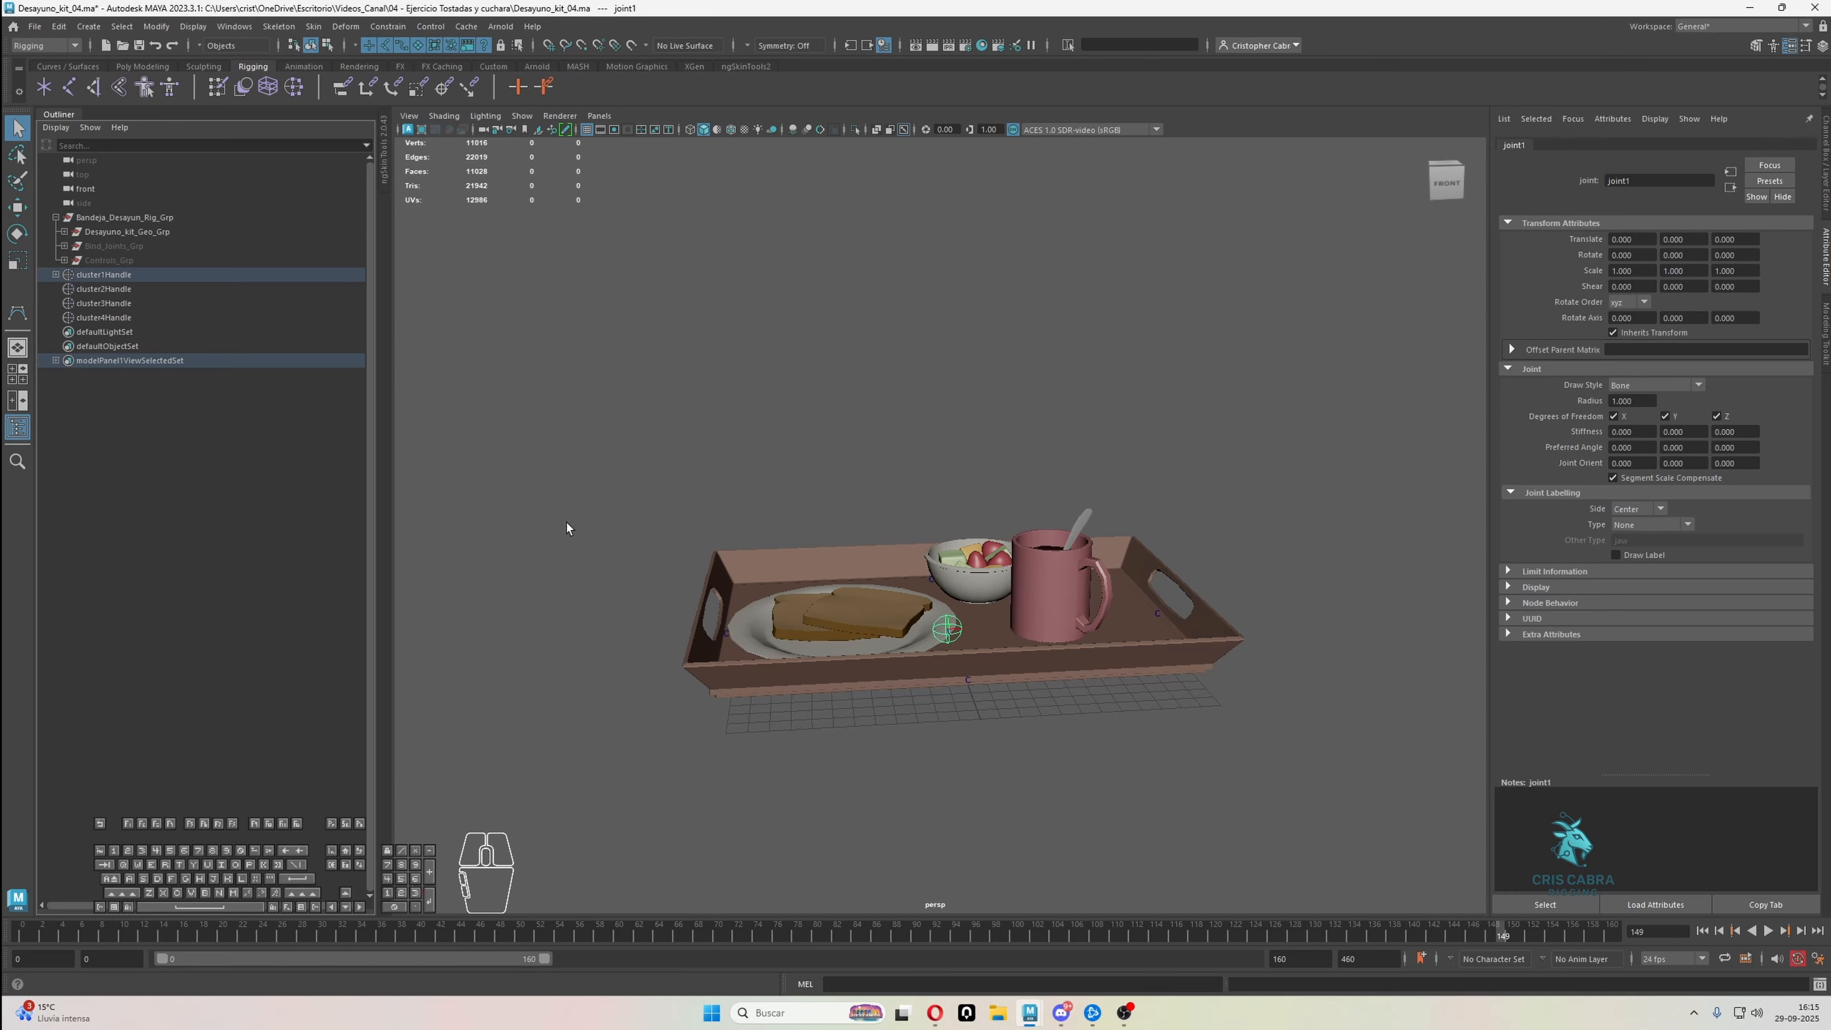
left_click_drag(66, 281, 56, 277)
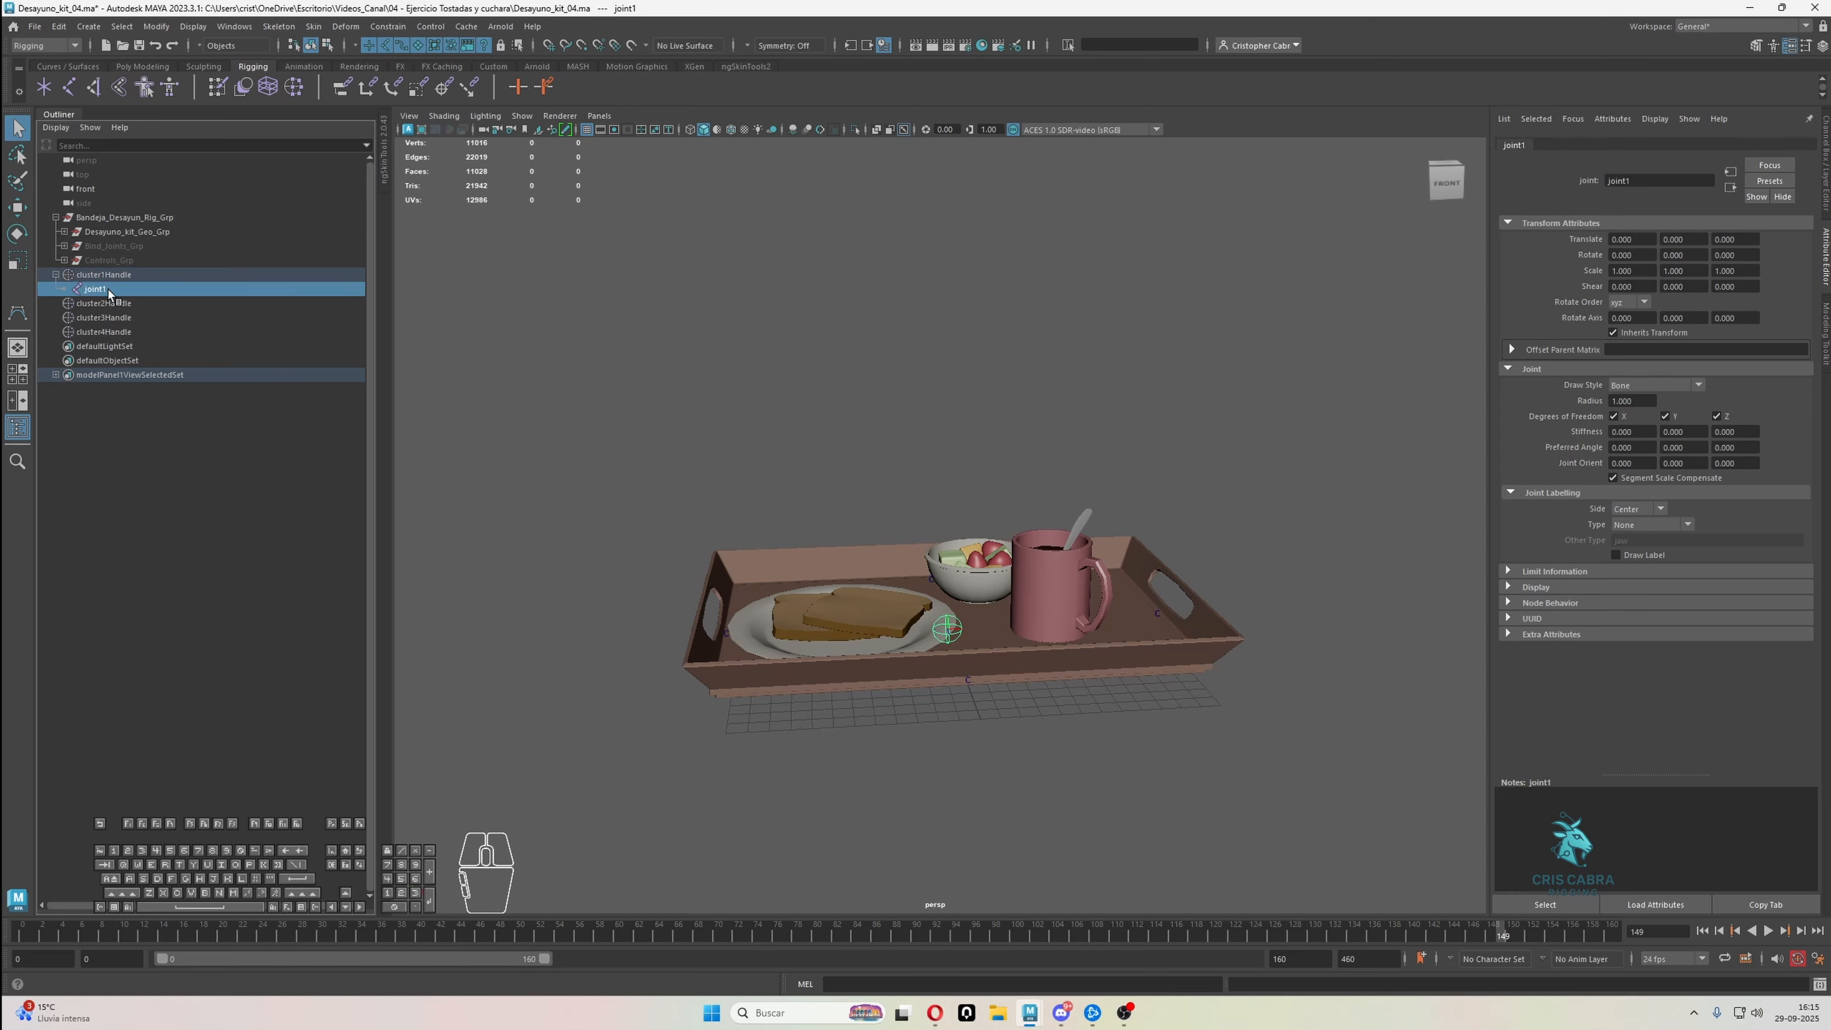
key("shift+p")
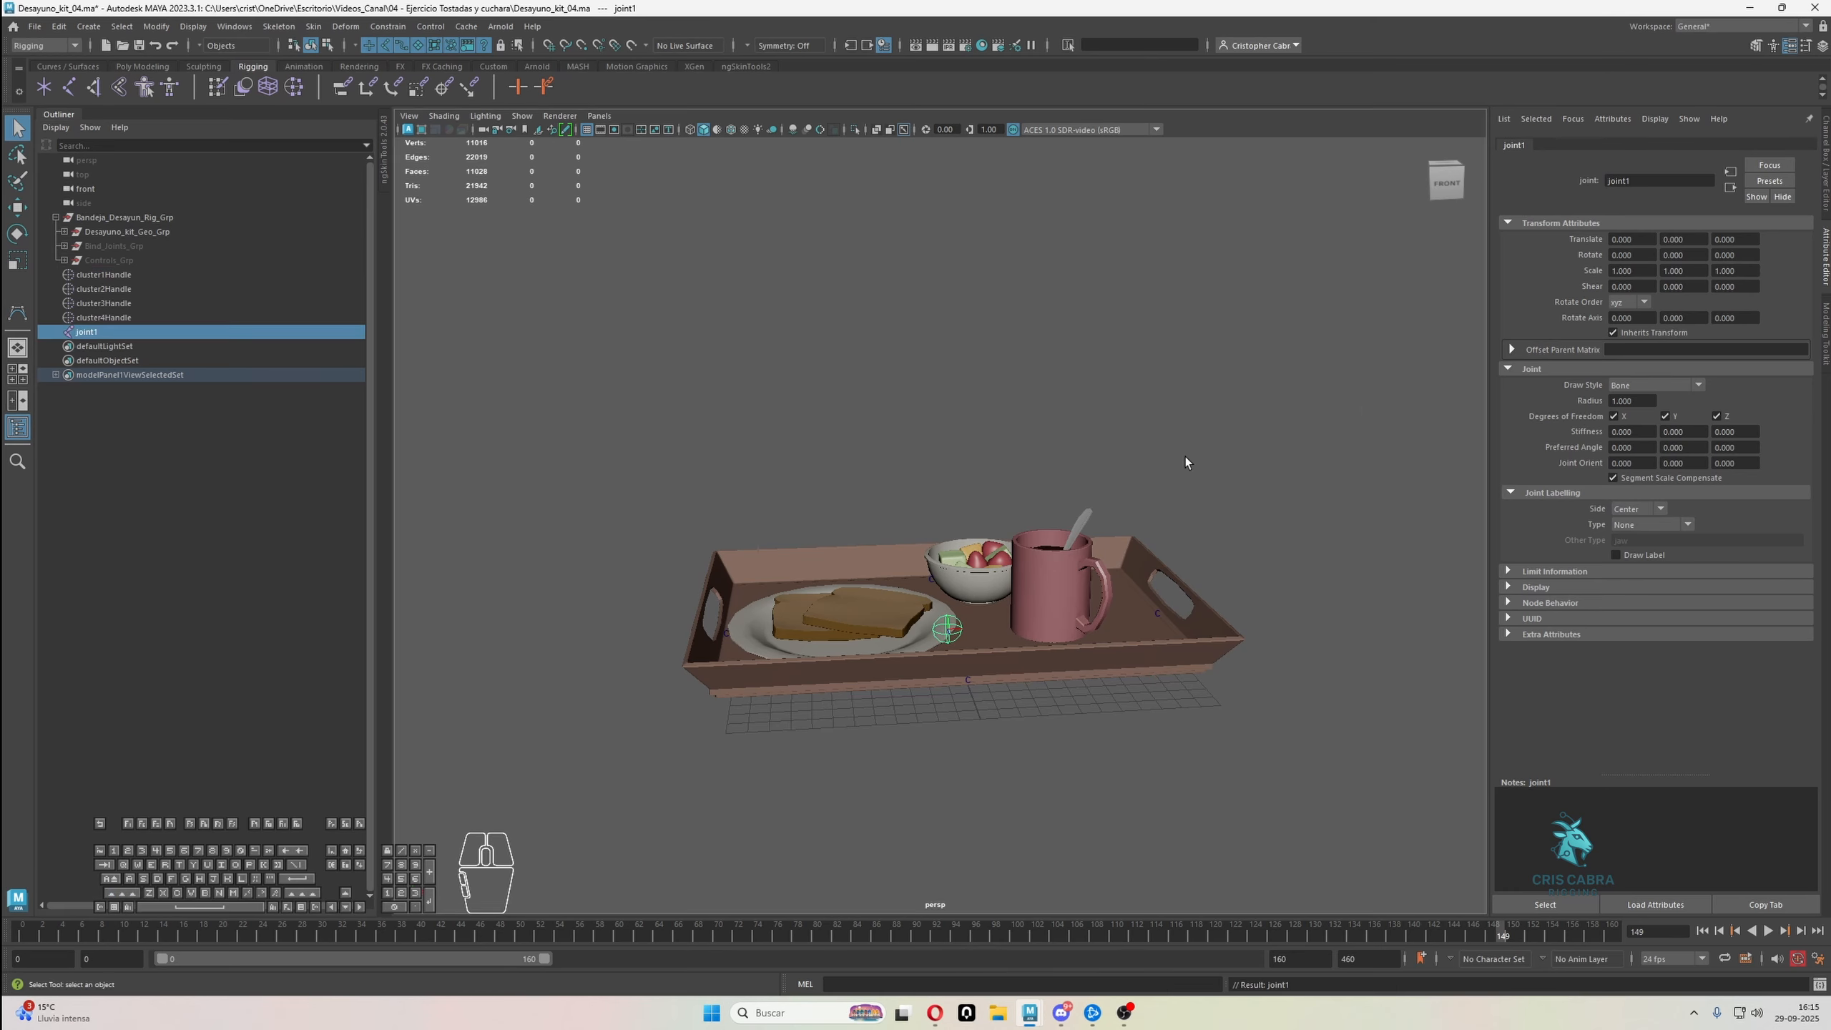
Create a second joint at the scene root by running the MEL command joint with nothing selected
left_click(840, 420)
left_click(904, 979)
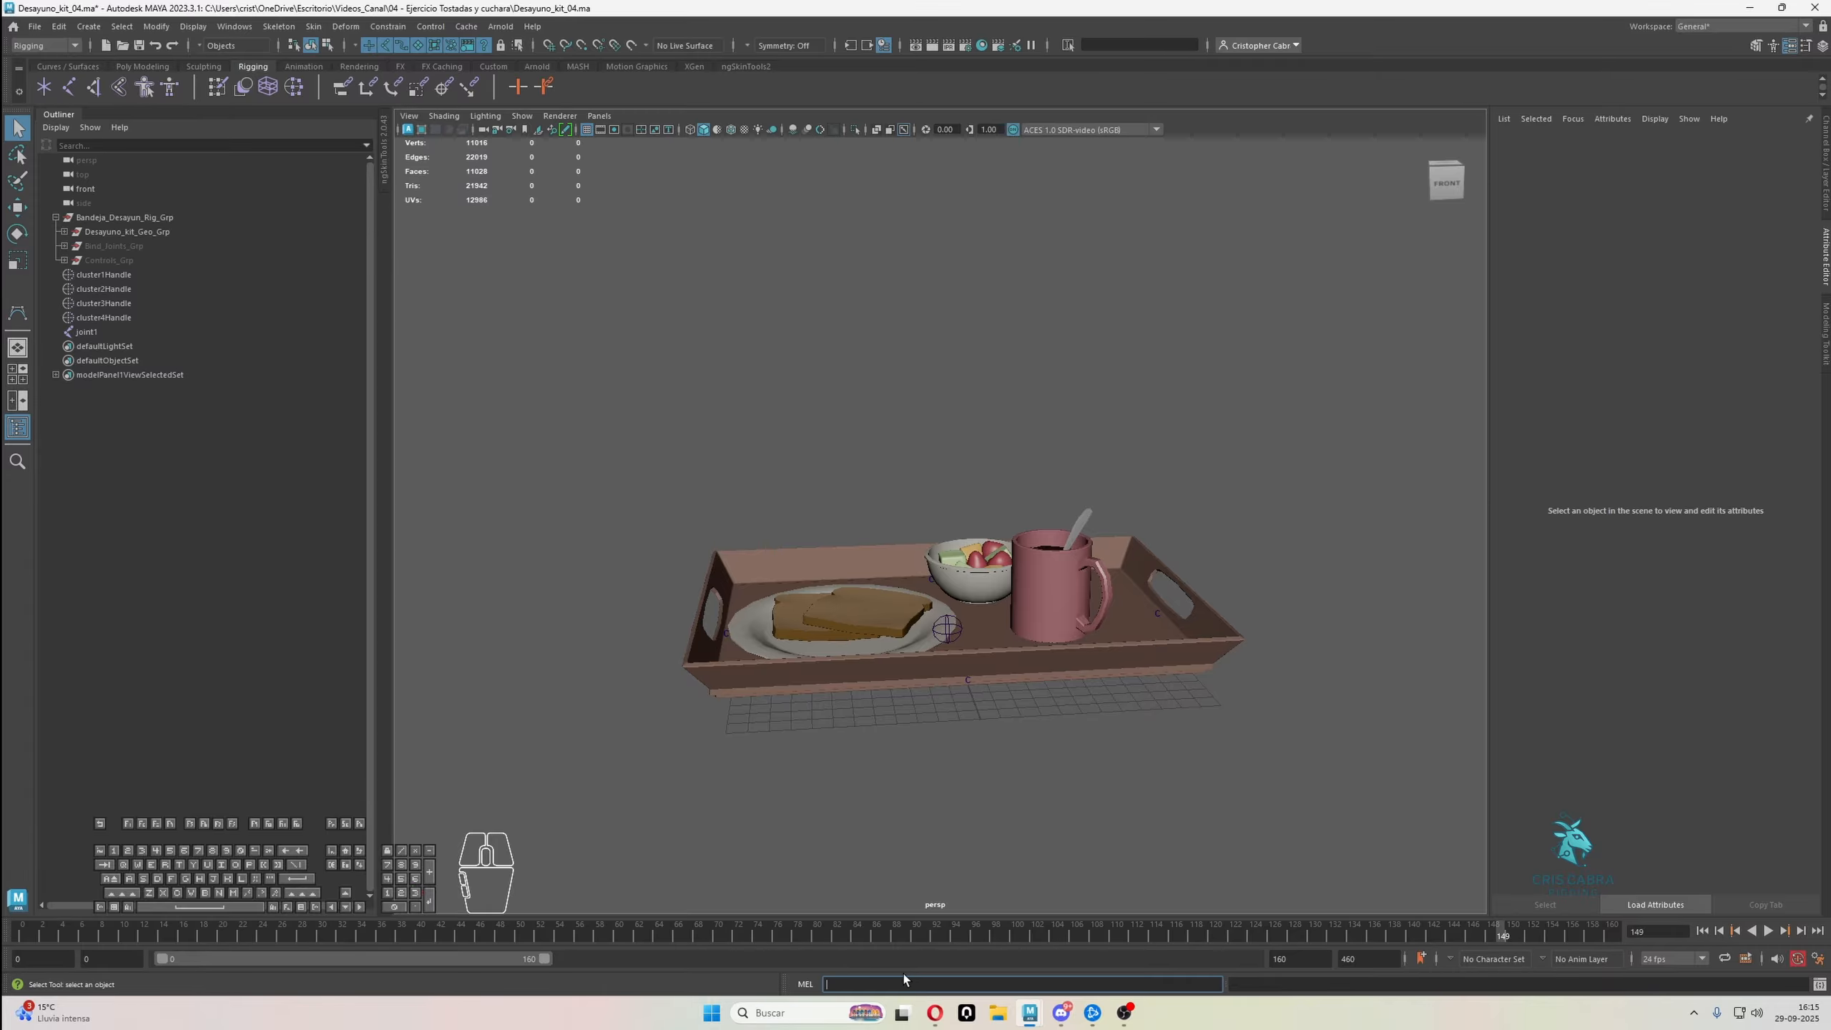
type("joint")
key("Return")
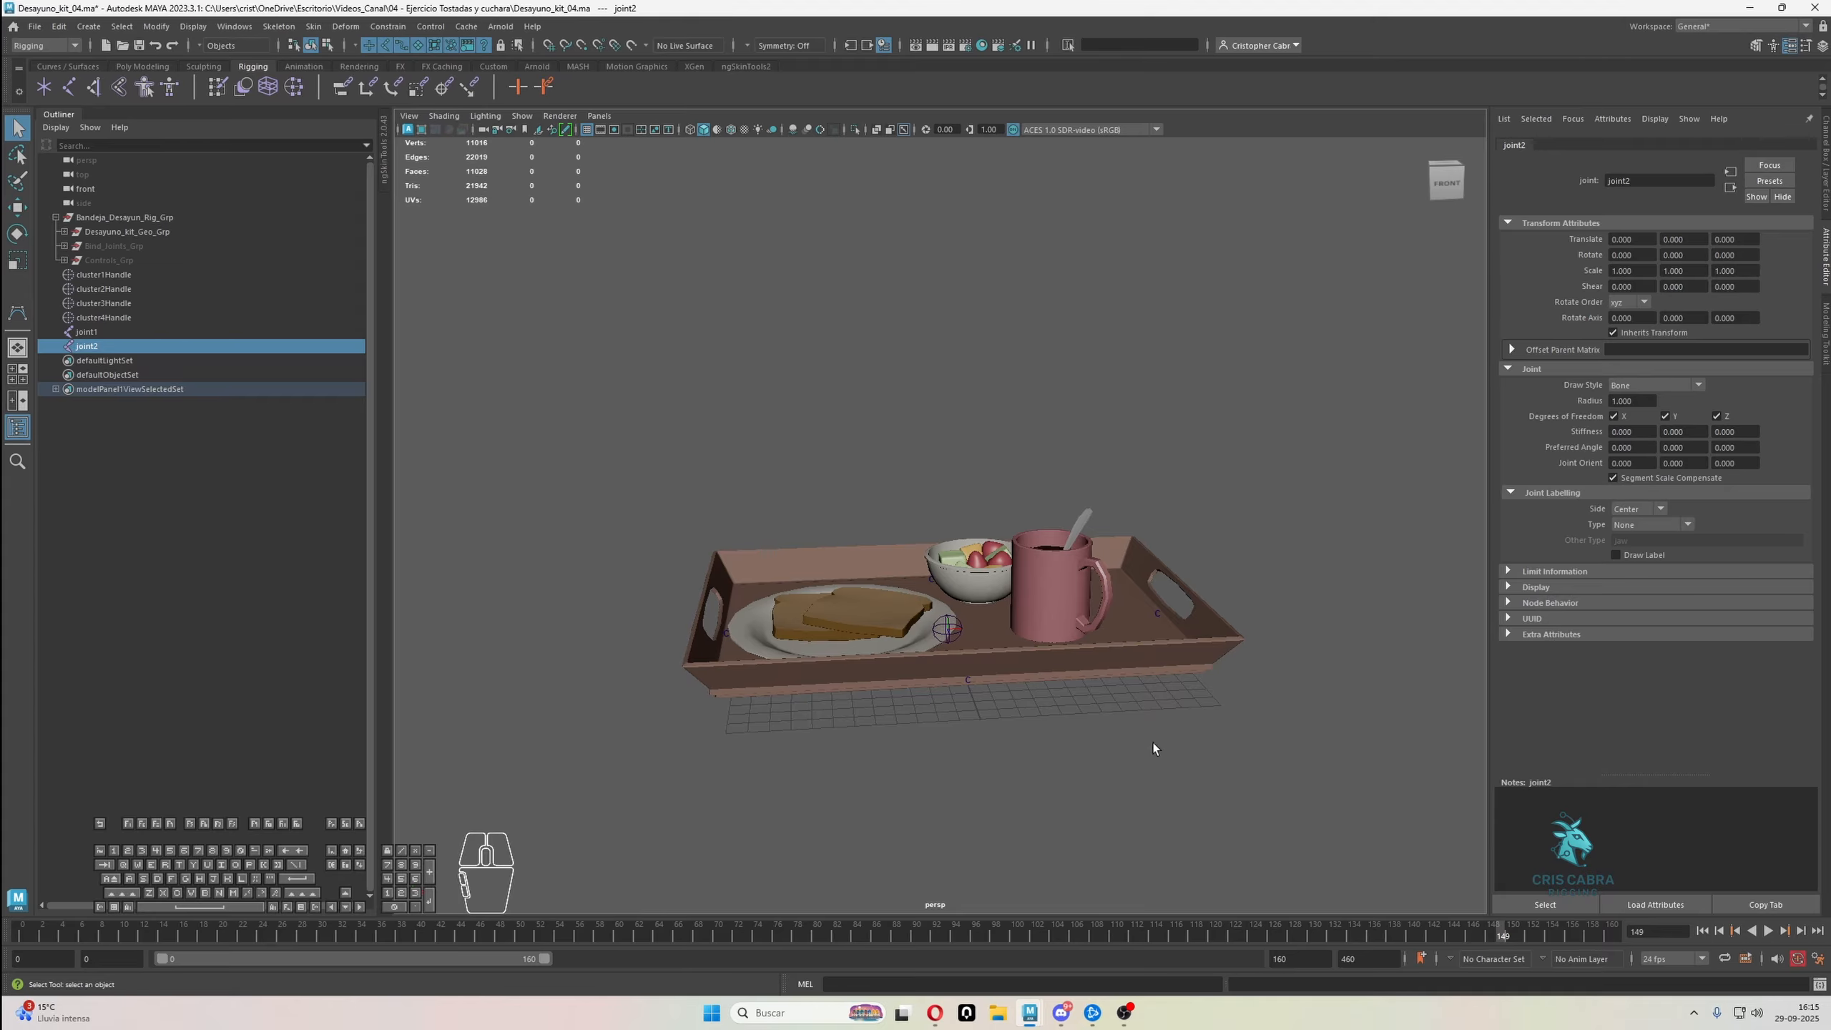
key("w")
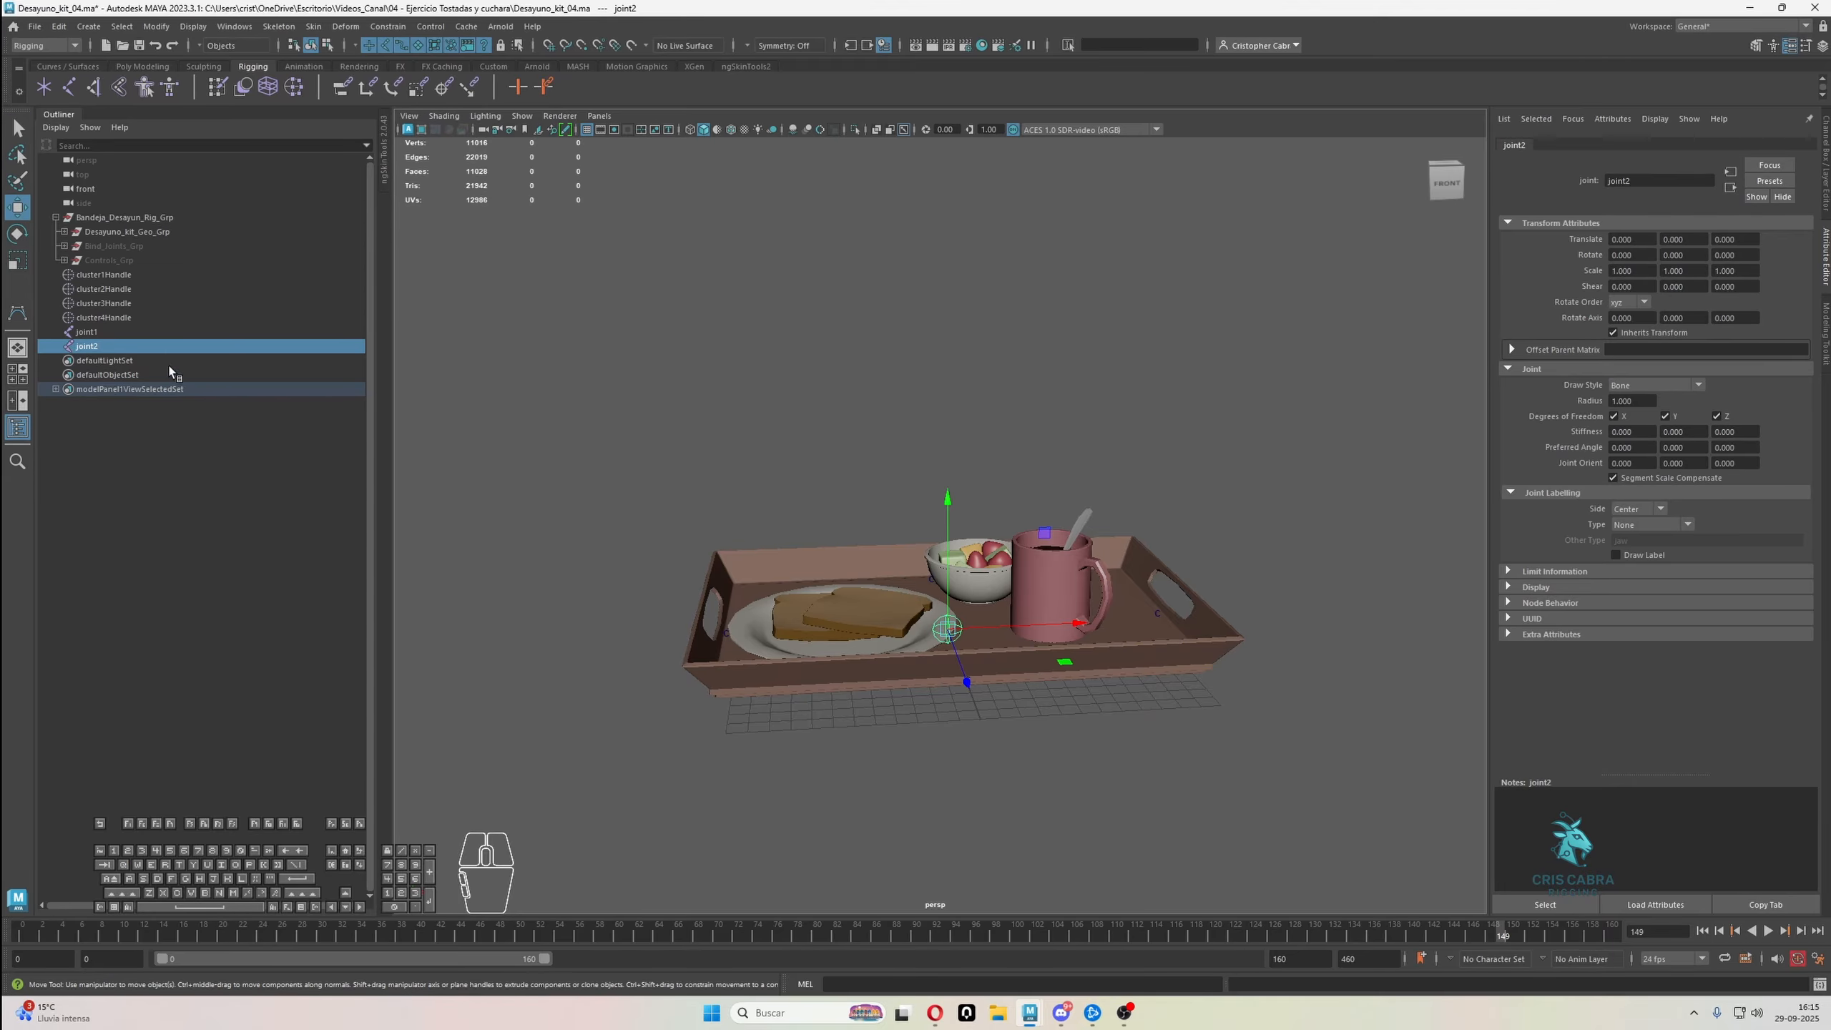
Repeat the joint command to add two more separate root-level joints, undoing the one nested under another joint
left_click(747, 418)
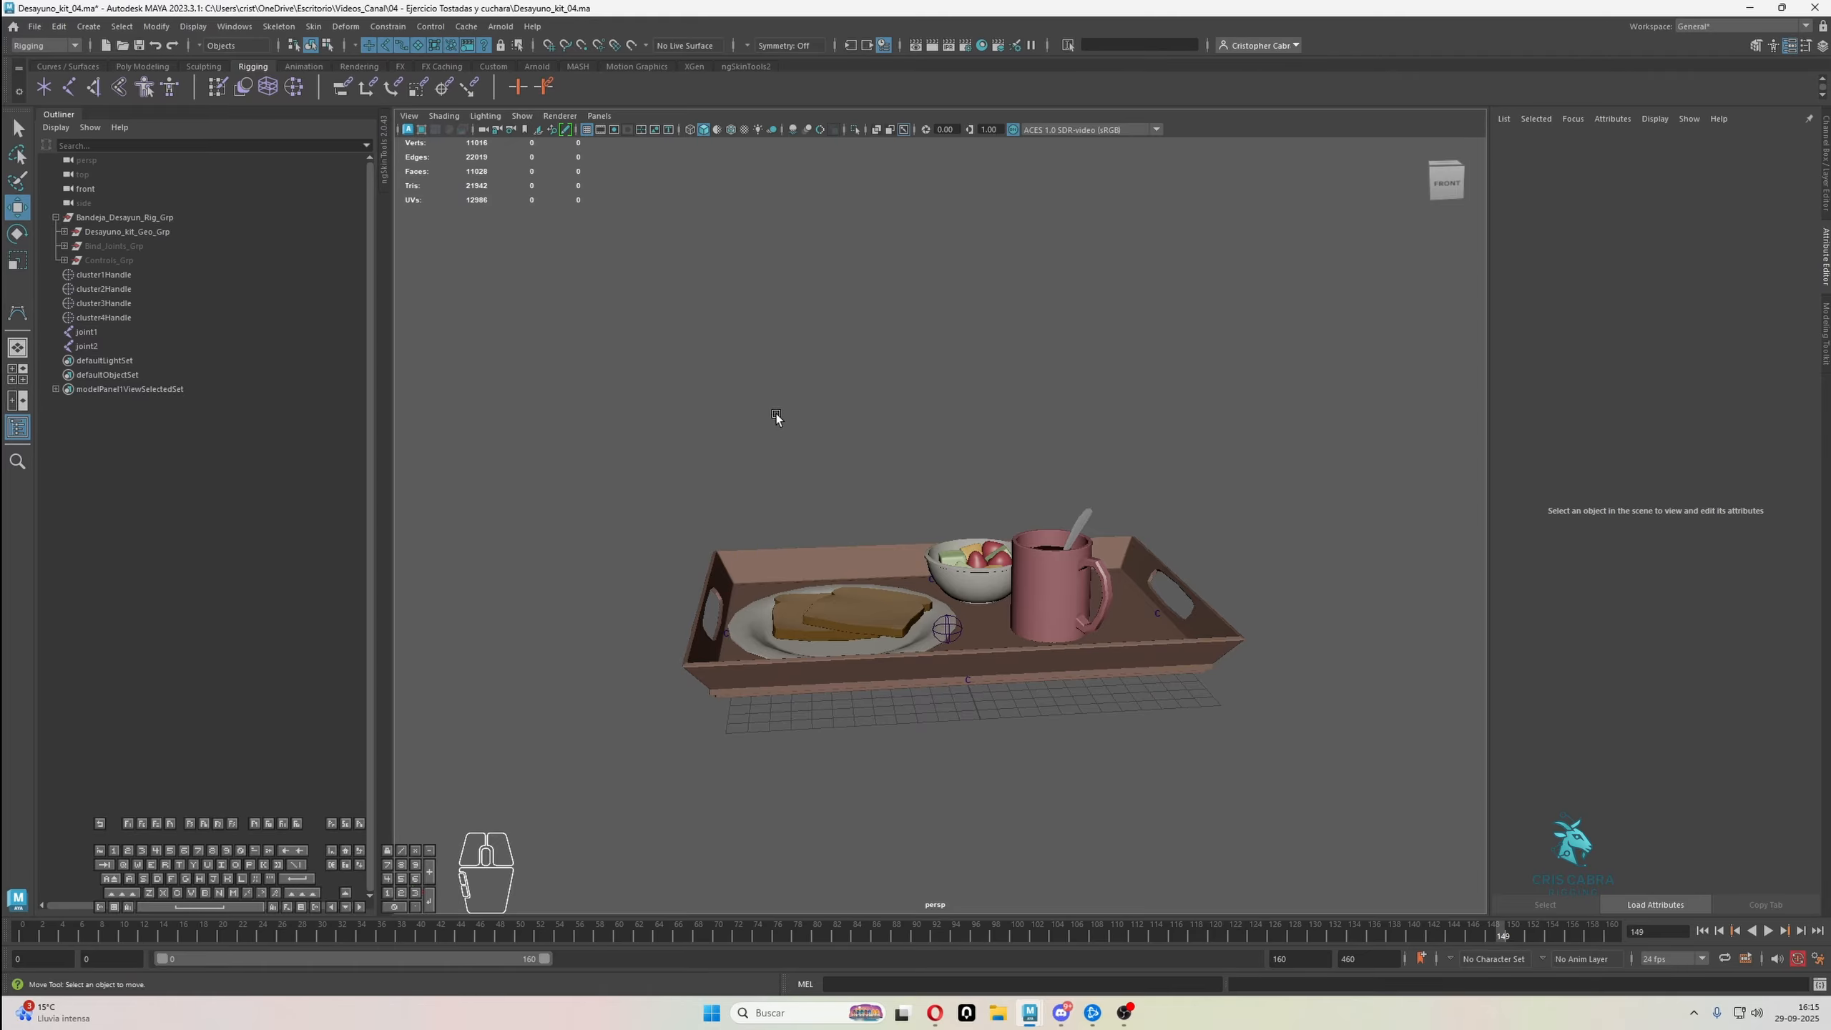
key("g")
key("g")
key("ctrl+z")
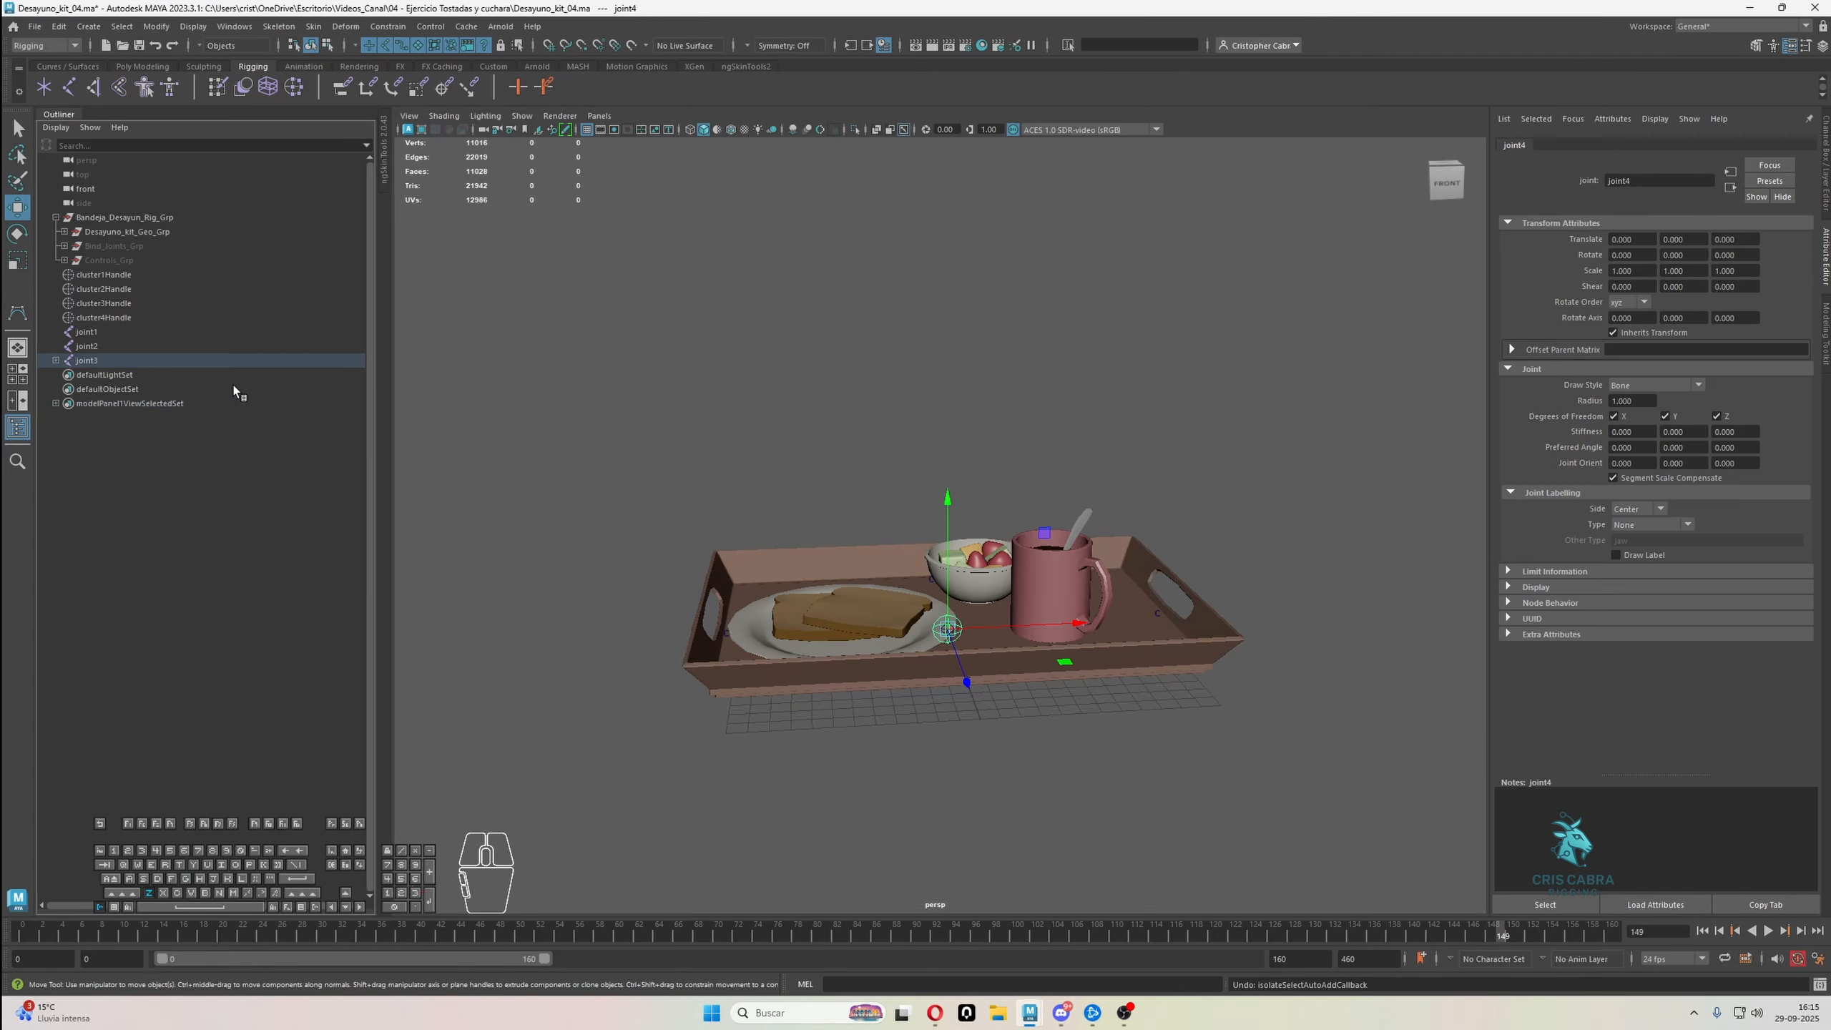
key("ctrl+z")
left_click(692, 327)
key("g")
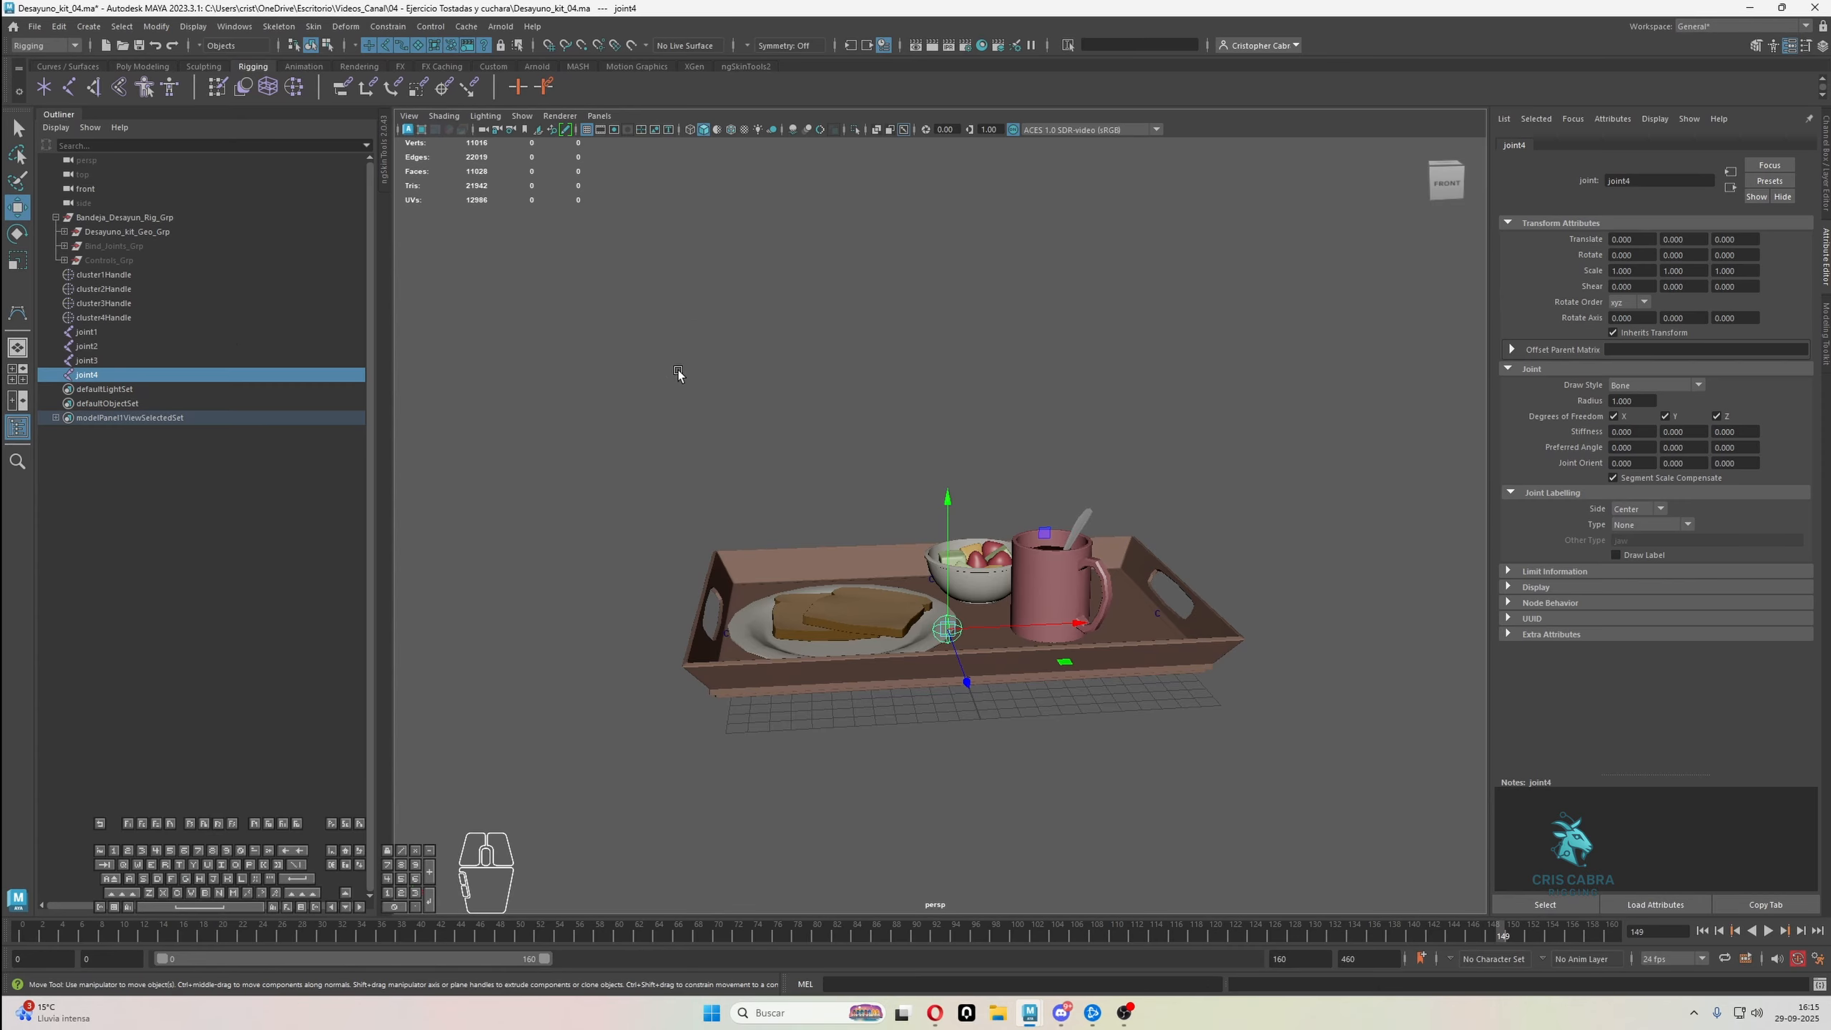
Isolate the four cluster handles and the four joints in the viewport
left_click(87, 330)
middle_click_drag(735, 408, 887, 427, "alt")
left_click_drag(887, 427, 866, 476, "alt")
right_click_drag(867, 476, 993, 562, "alt")
middle_click_drag(993, 562, 918, 504, "alt")
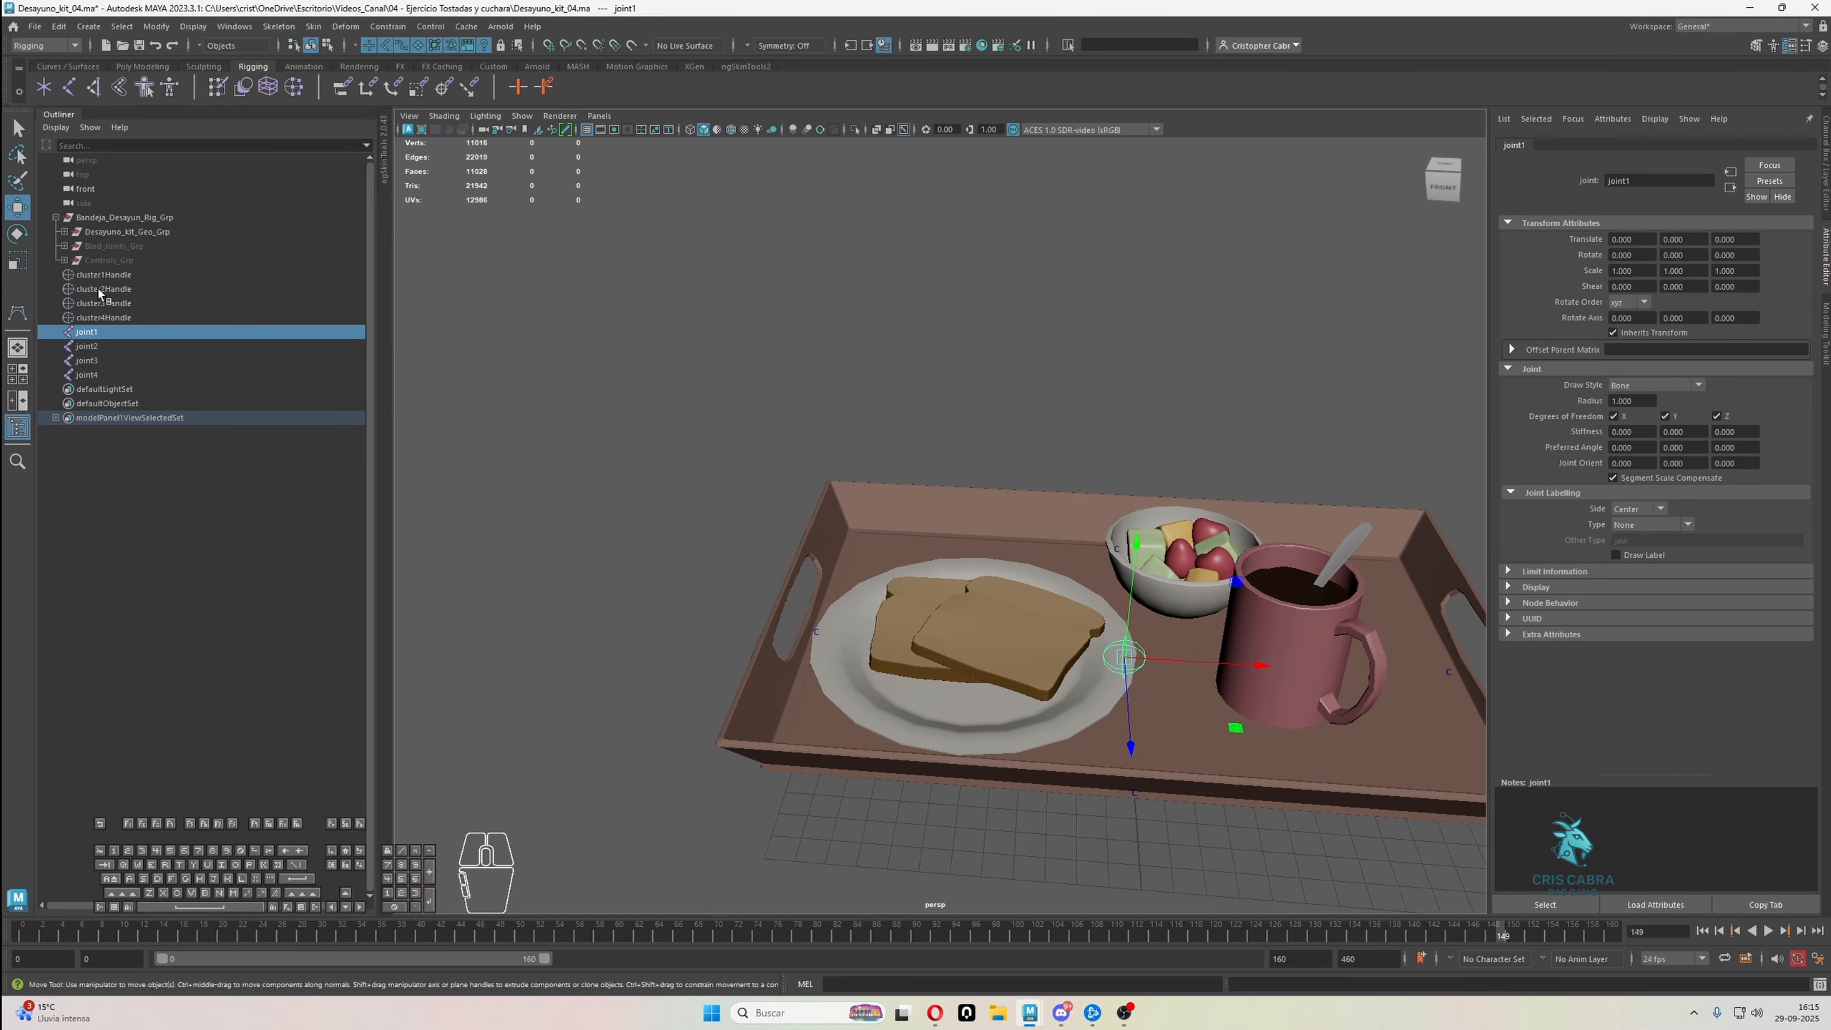
left_click(103, 274)
left_click(86, 374, "shift")
scroll(791, 421, "down", 3)
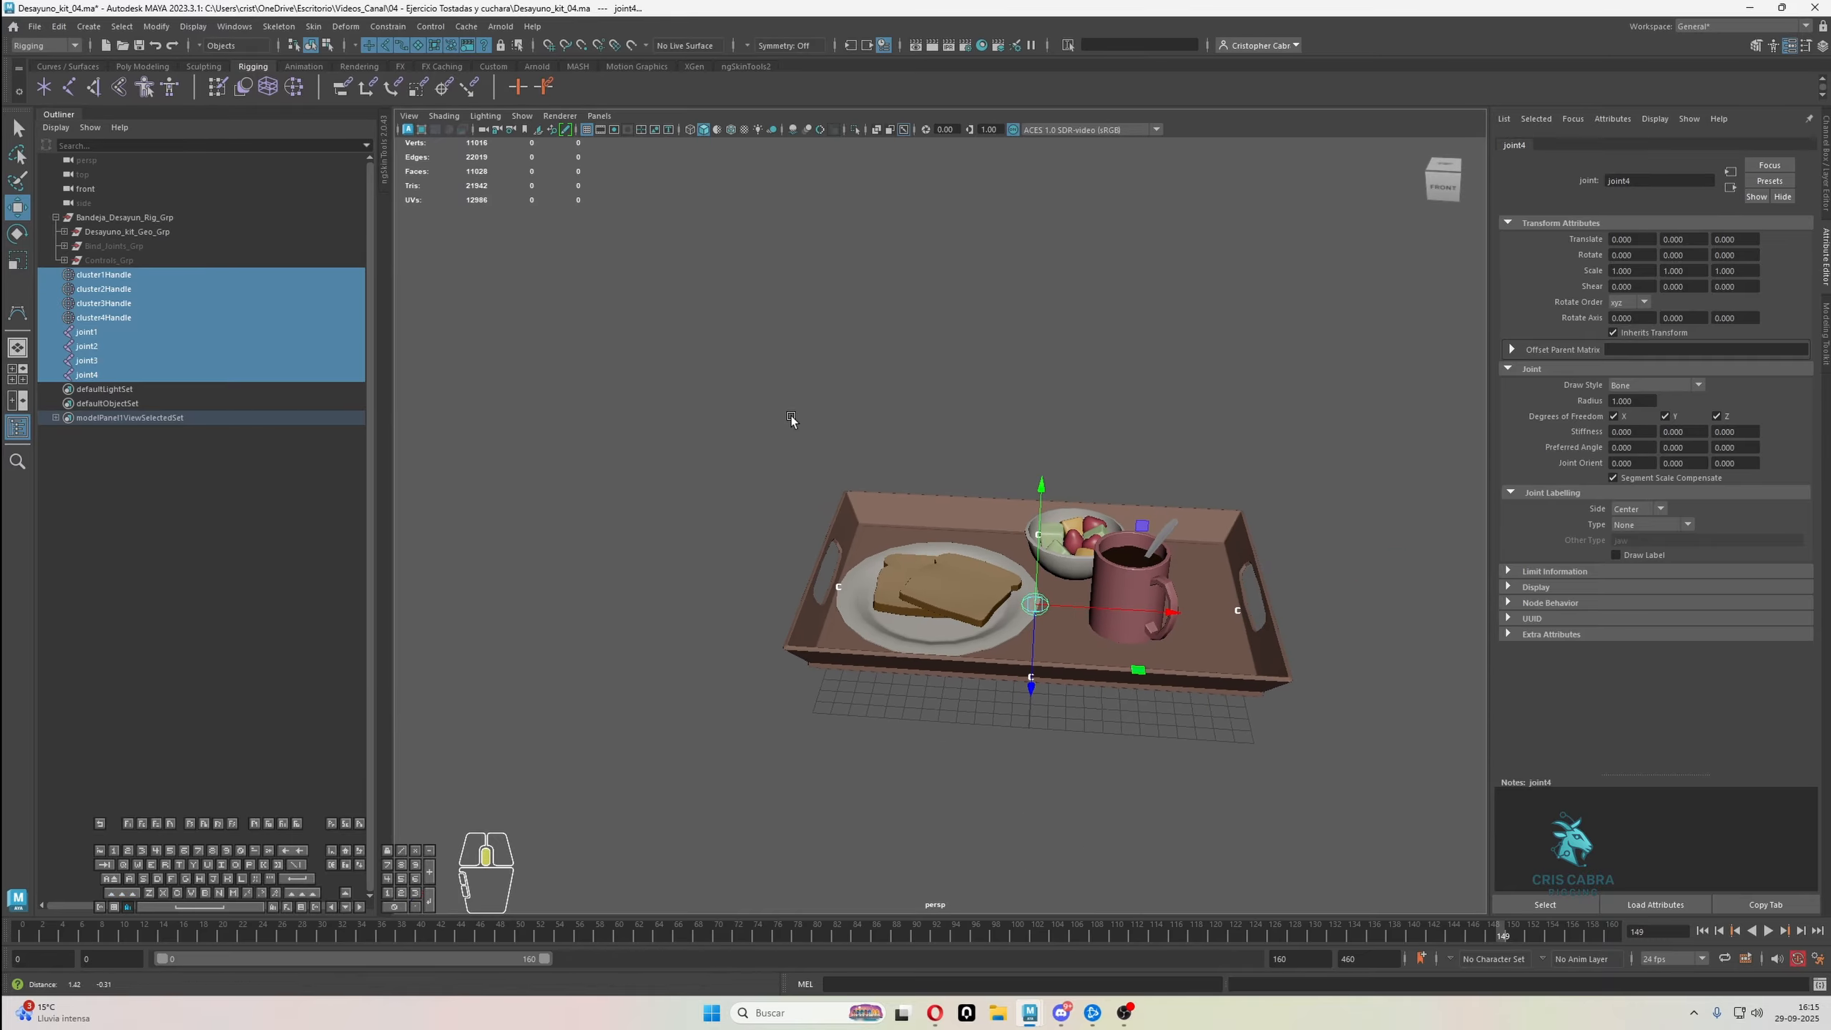
left_click(856, 130)
Snap joint1 to the handle-side cluster at X -12.783 and joint2 to the opposite one at X 12.783
left_click(120, 334)
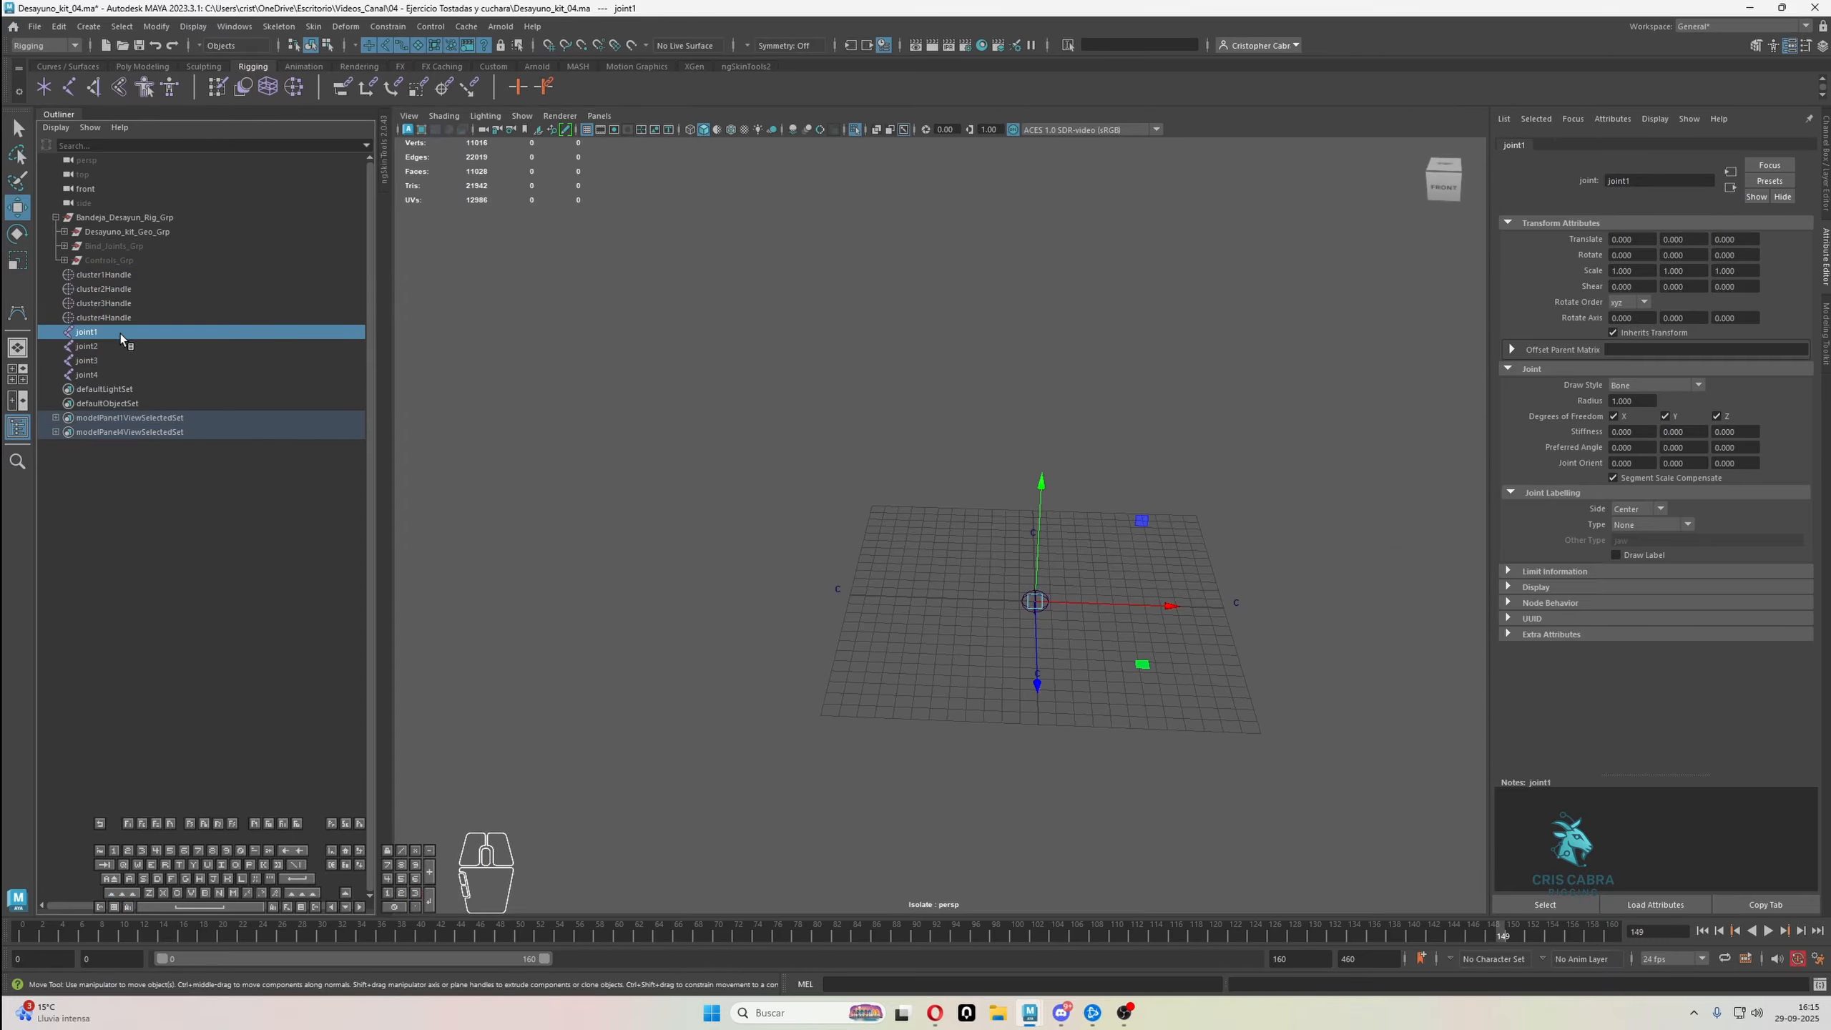
left_click_drag(1035, 601, 838, 594)
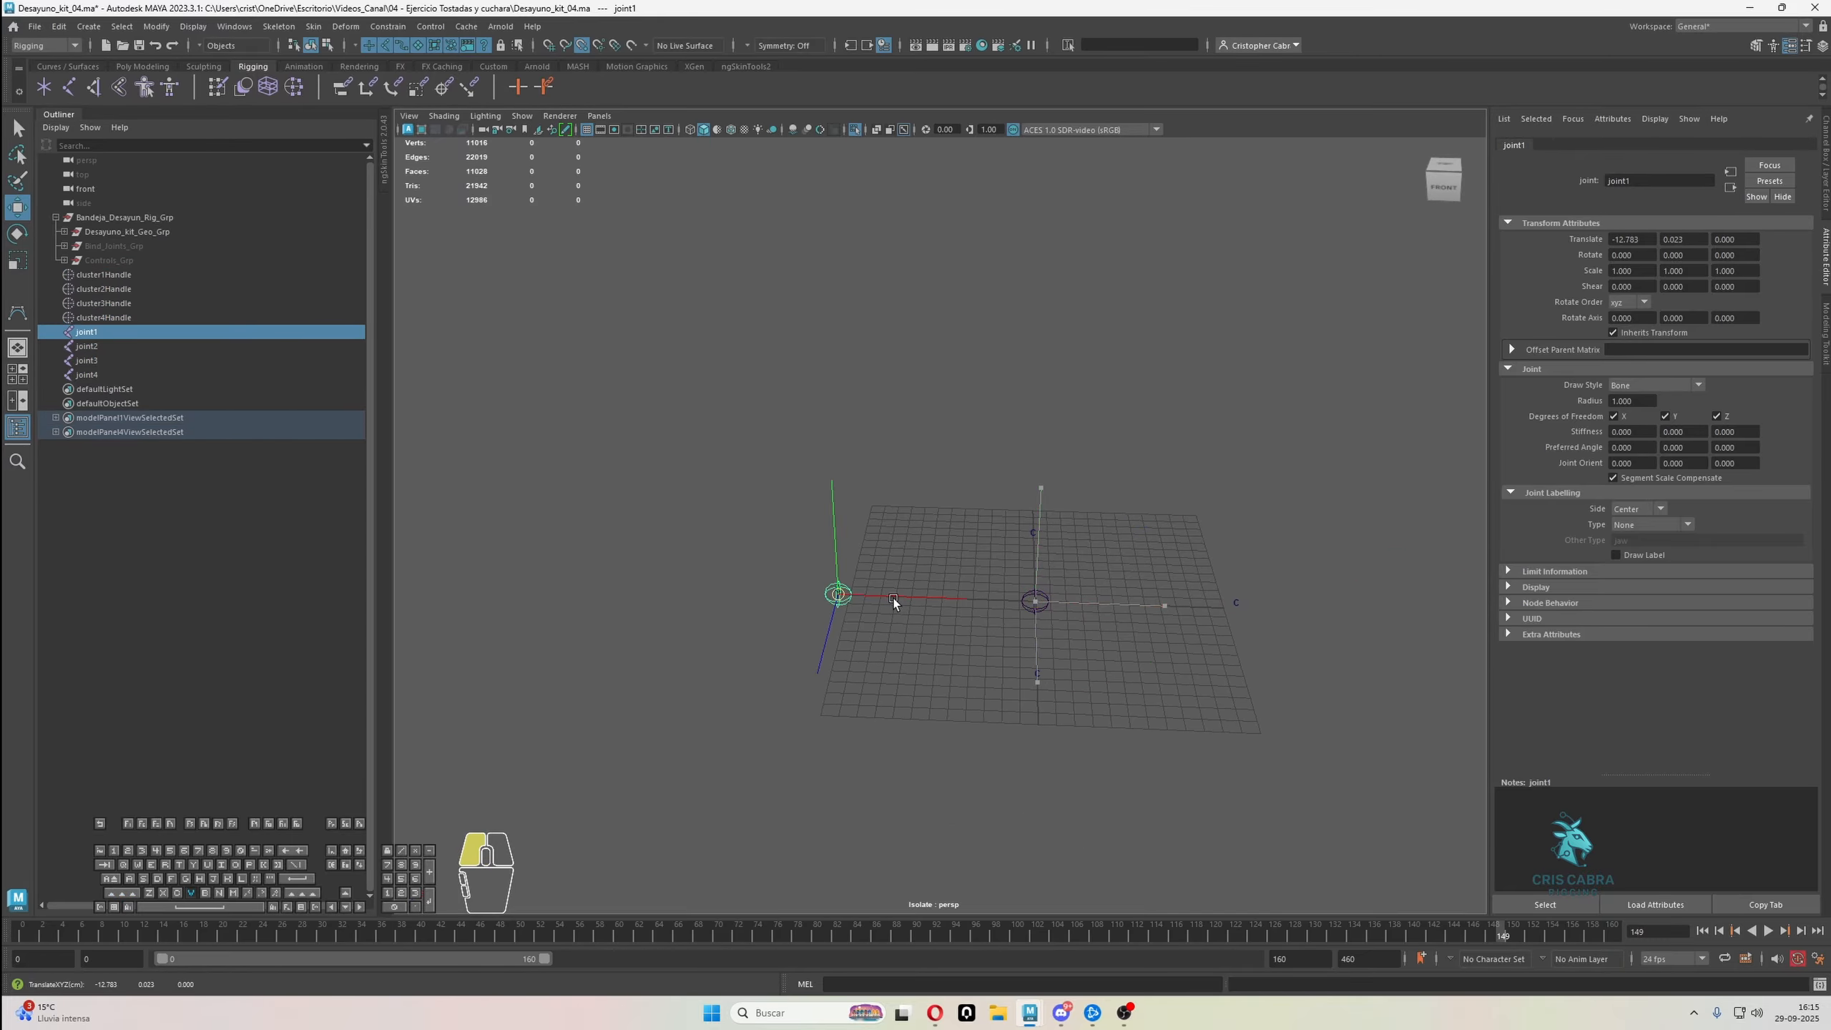
left_click(90, 347)
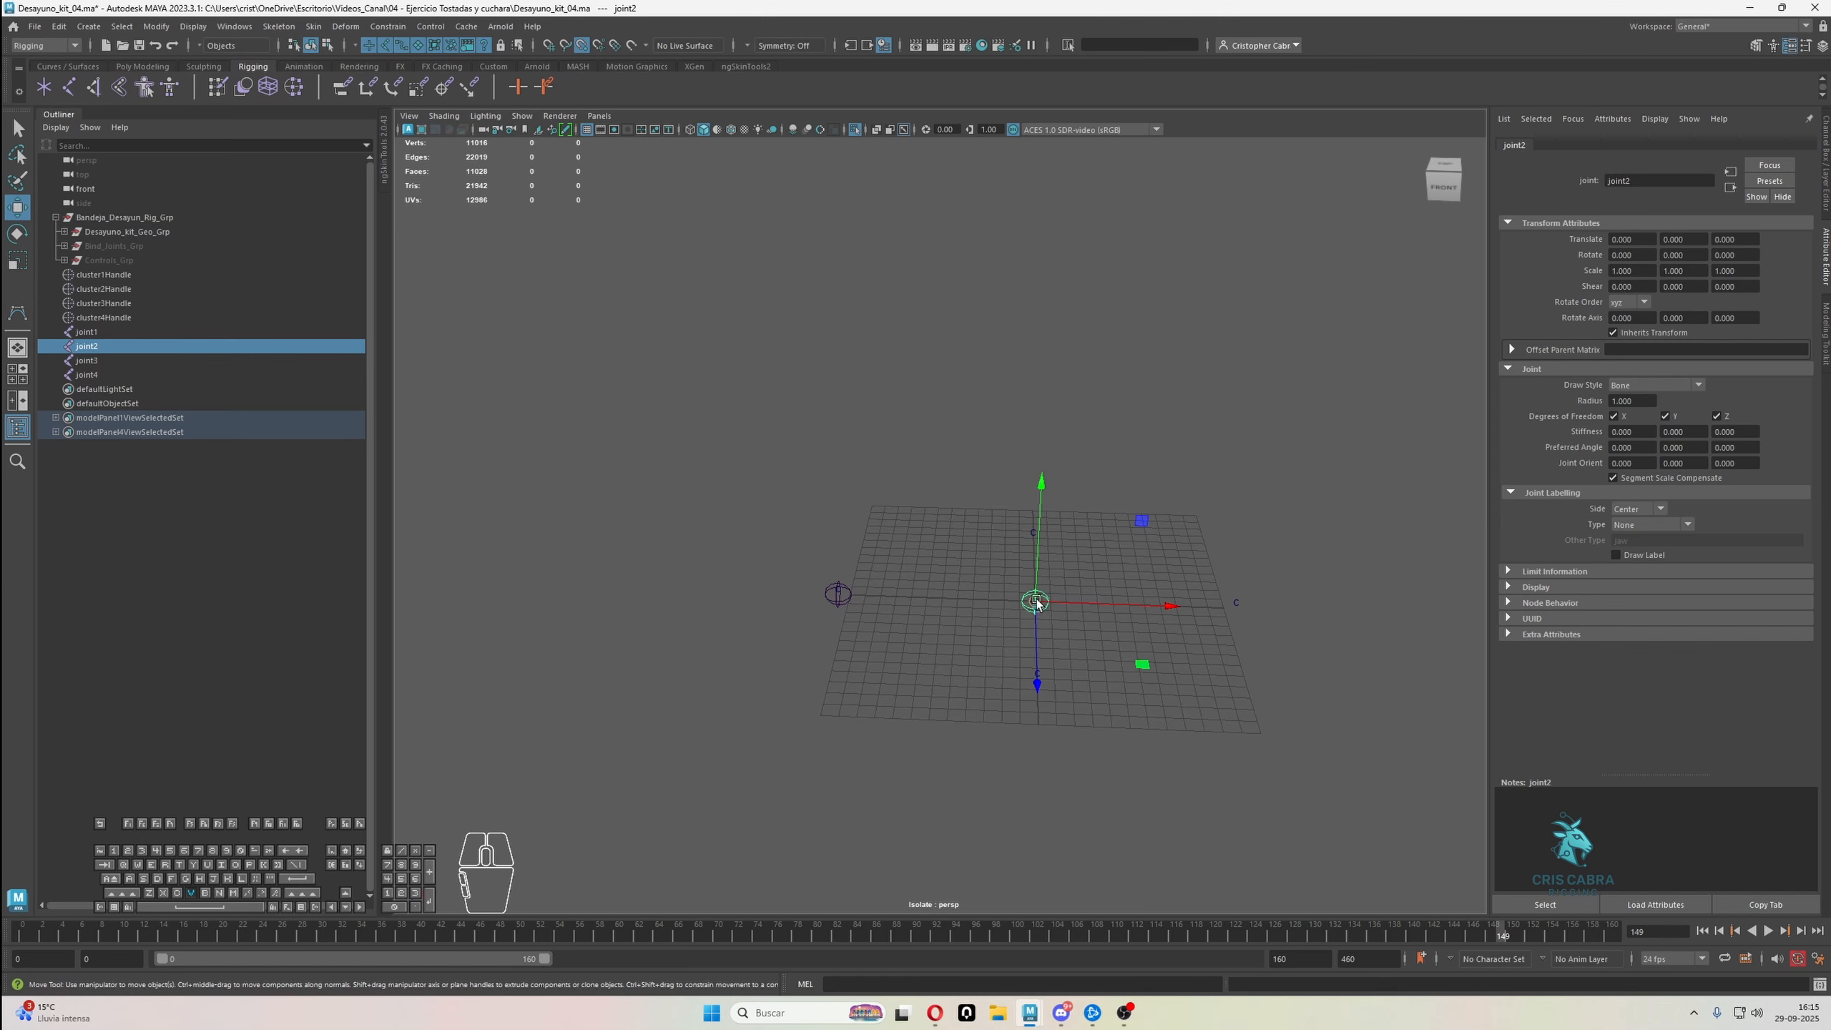
left_click_drag(1036, 602, 1236, 608)
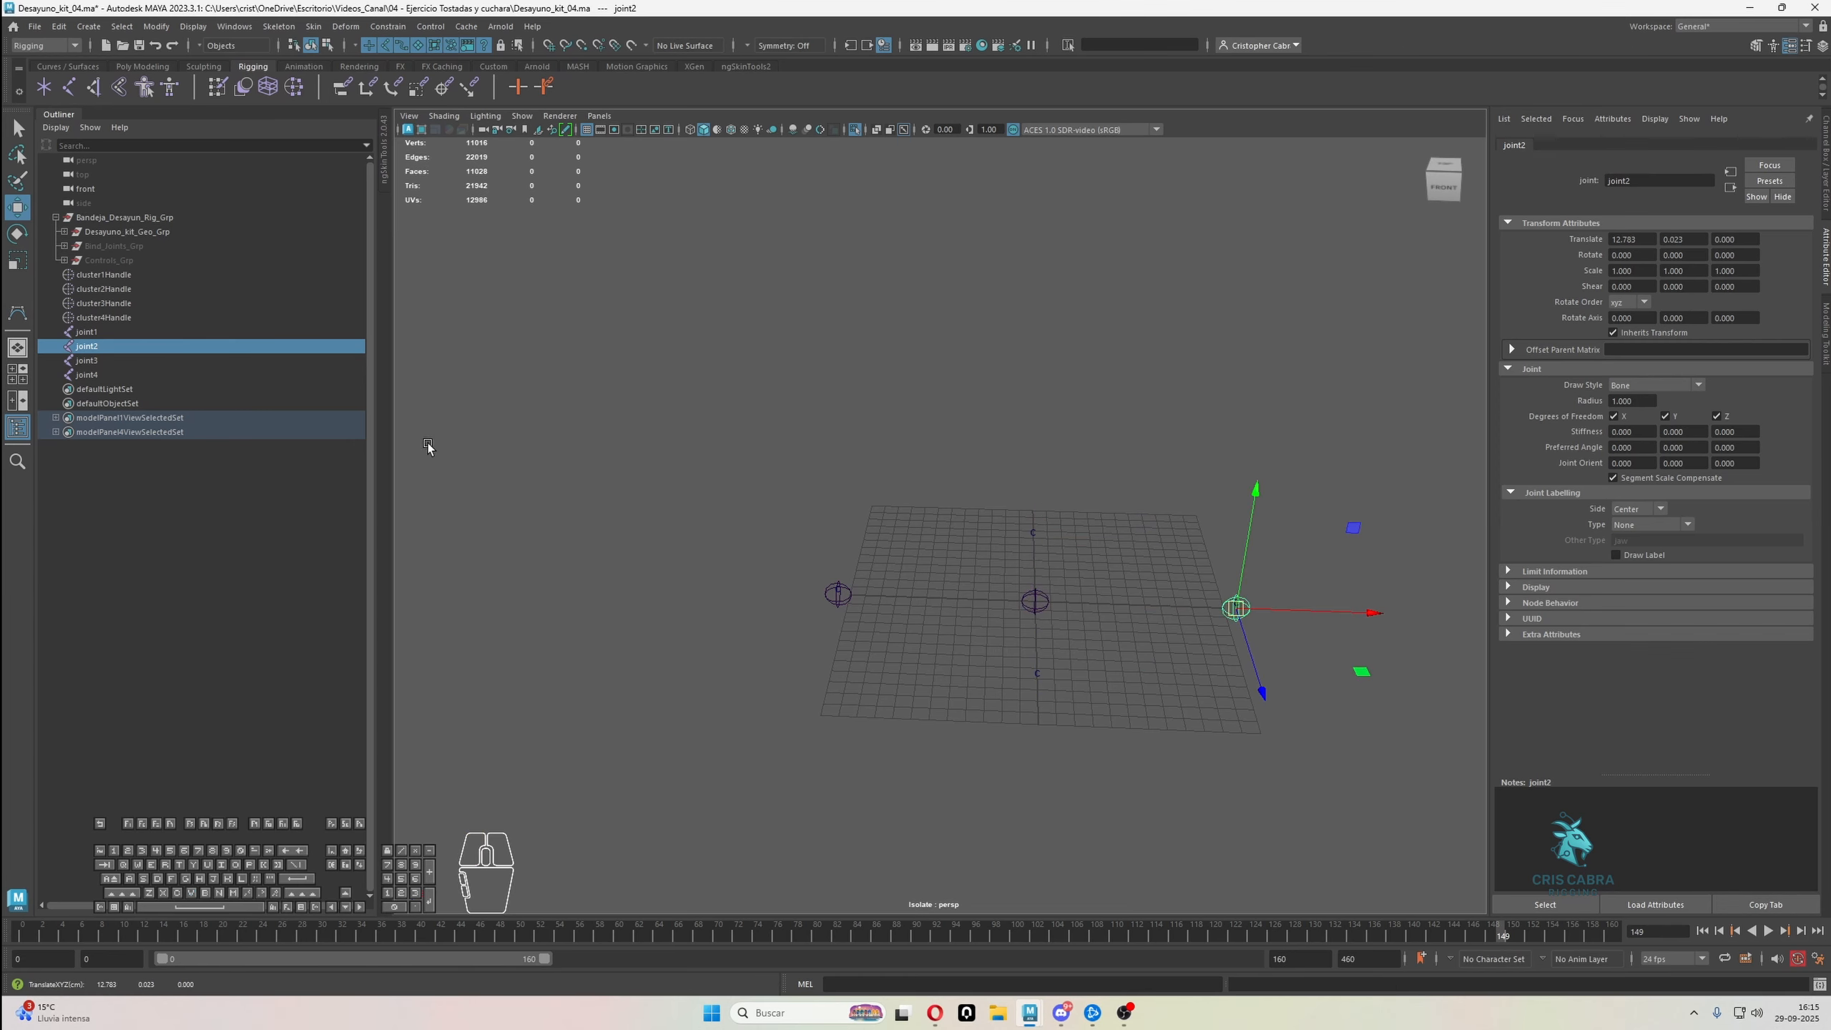
Snap joint3 to the back cluster at Z -8.052 and joint4 to the front cluster at Z 8.052
left_click(105, 360)
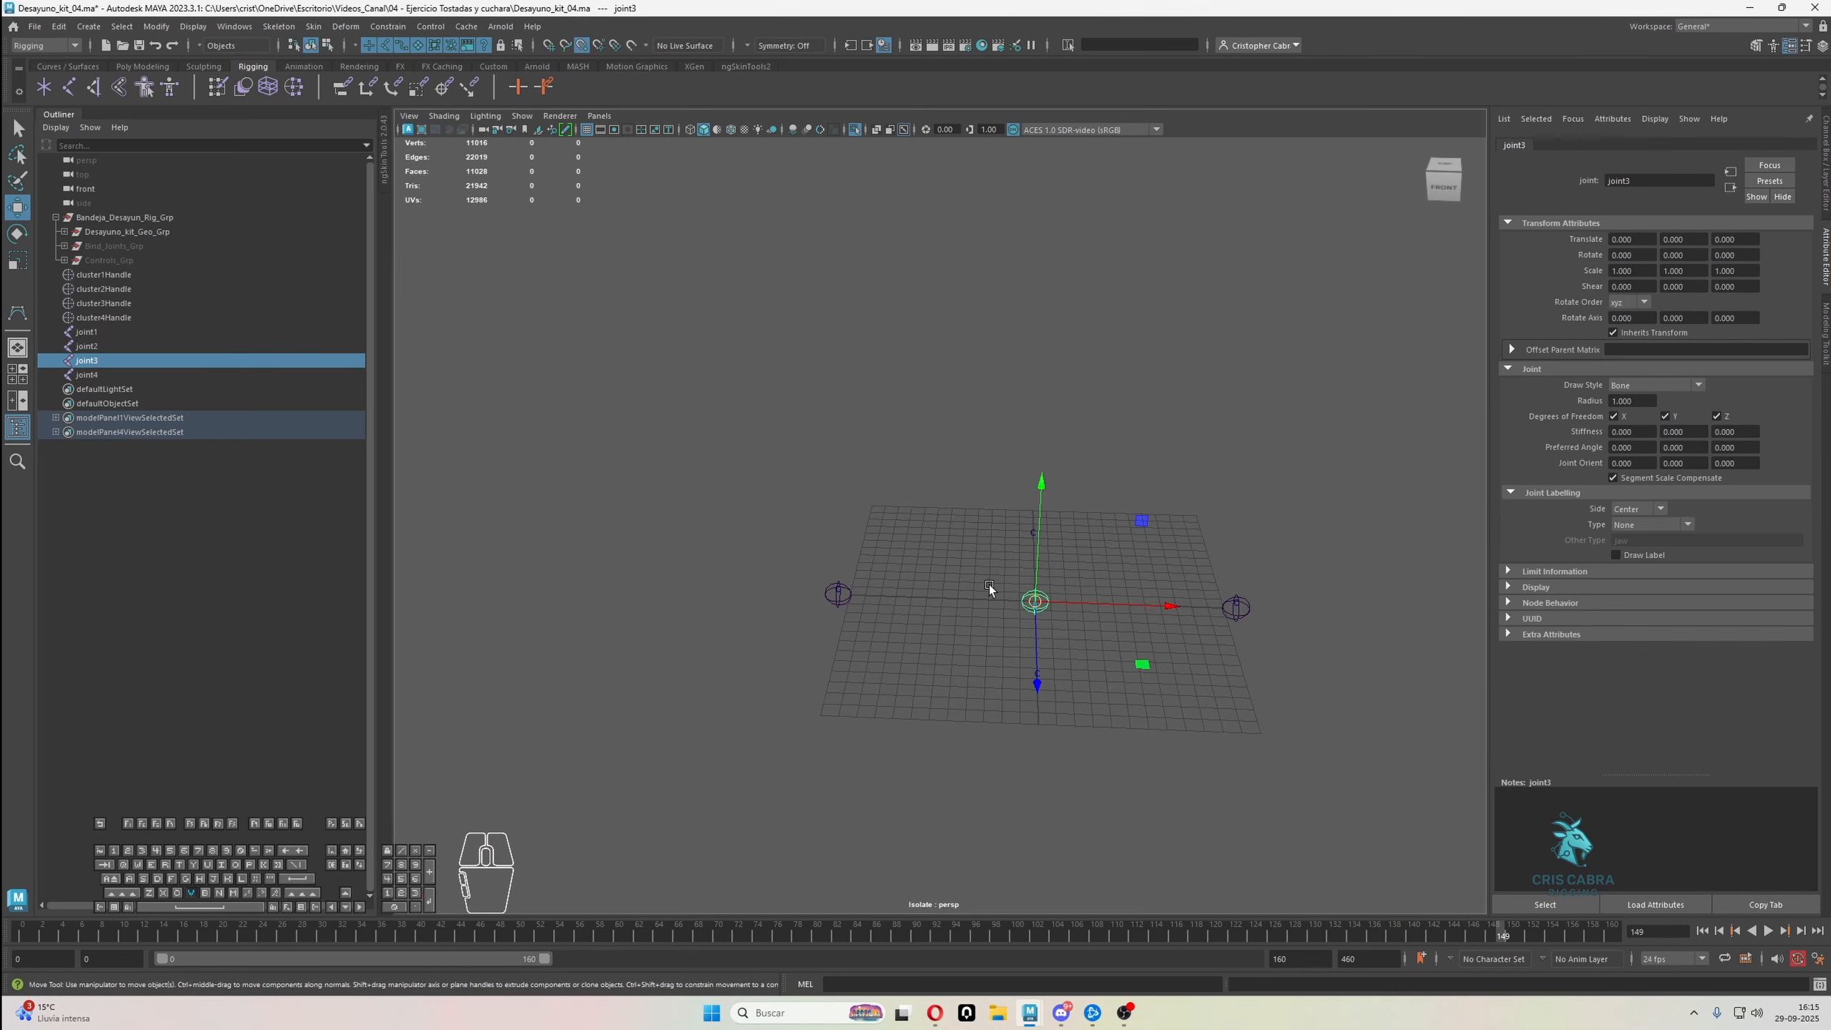
left_click_drag(1027, 600, 1033, 537)
left_click(108, 374)
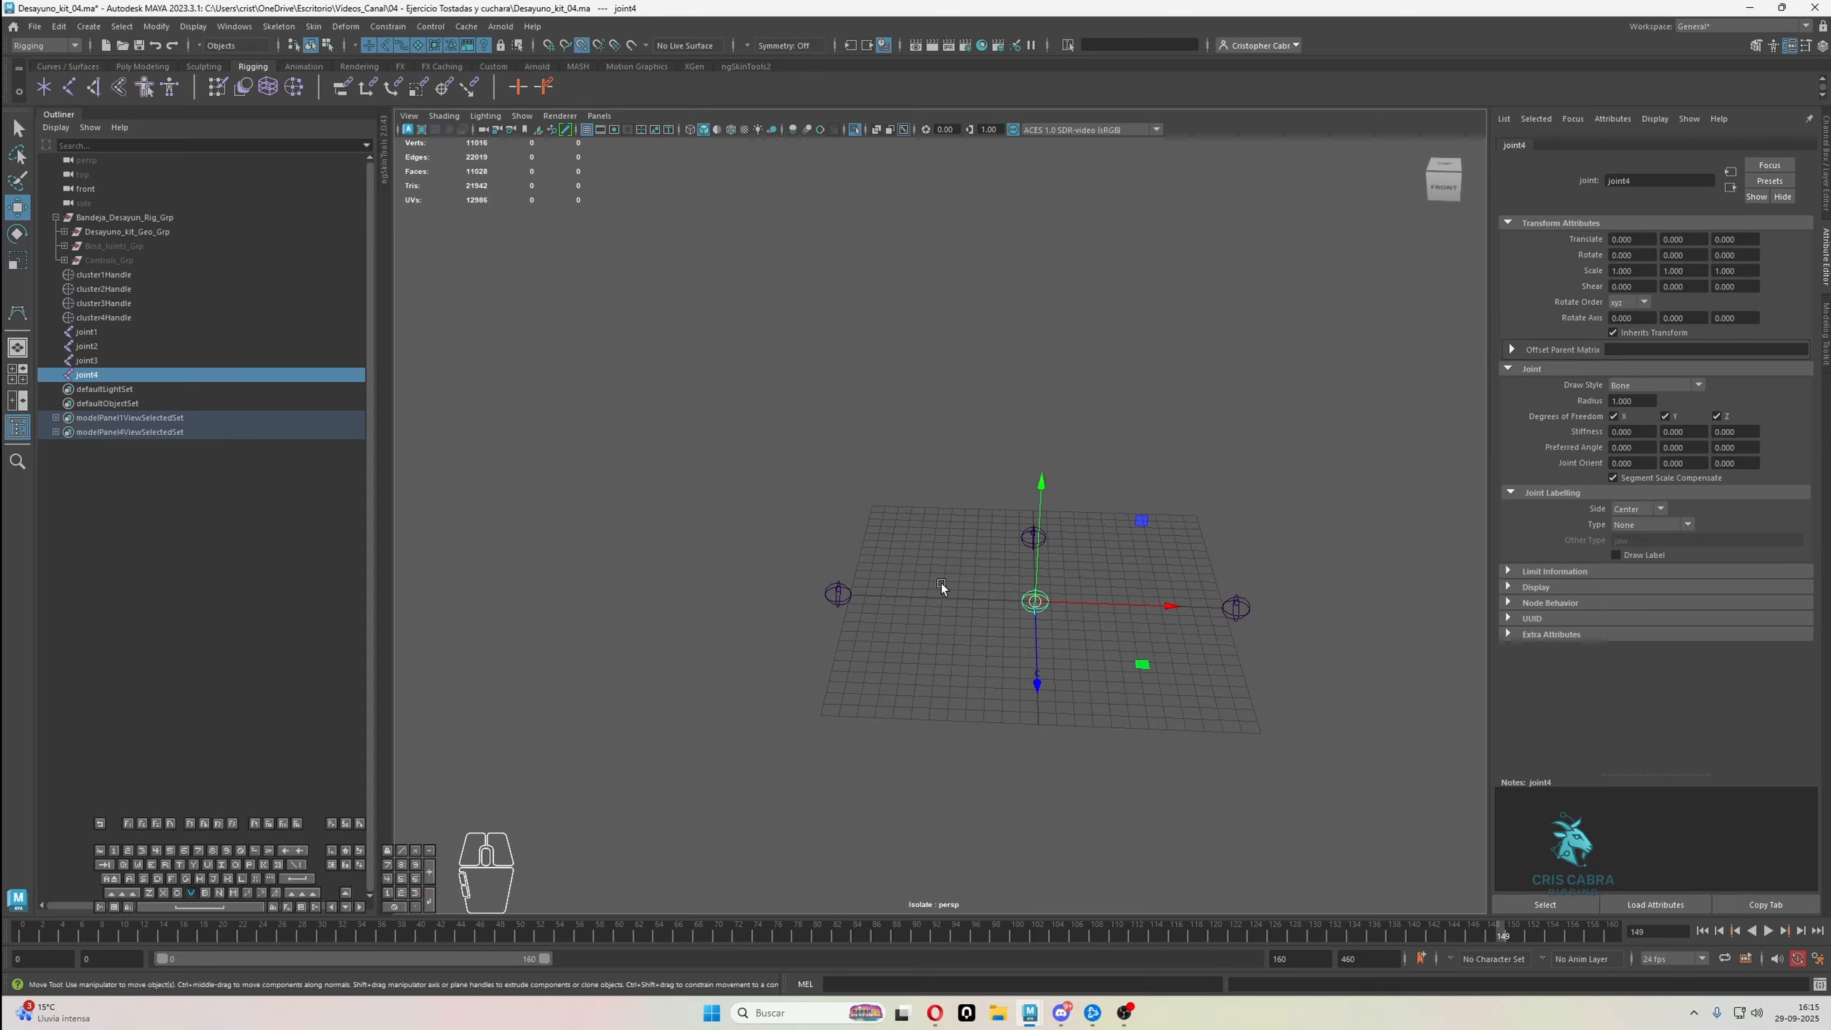
left_click_drag(1029, 605, 1039, 658)
left_click_drag(1205, 775, 1230, 698, "alt")
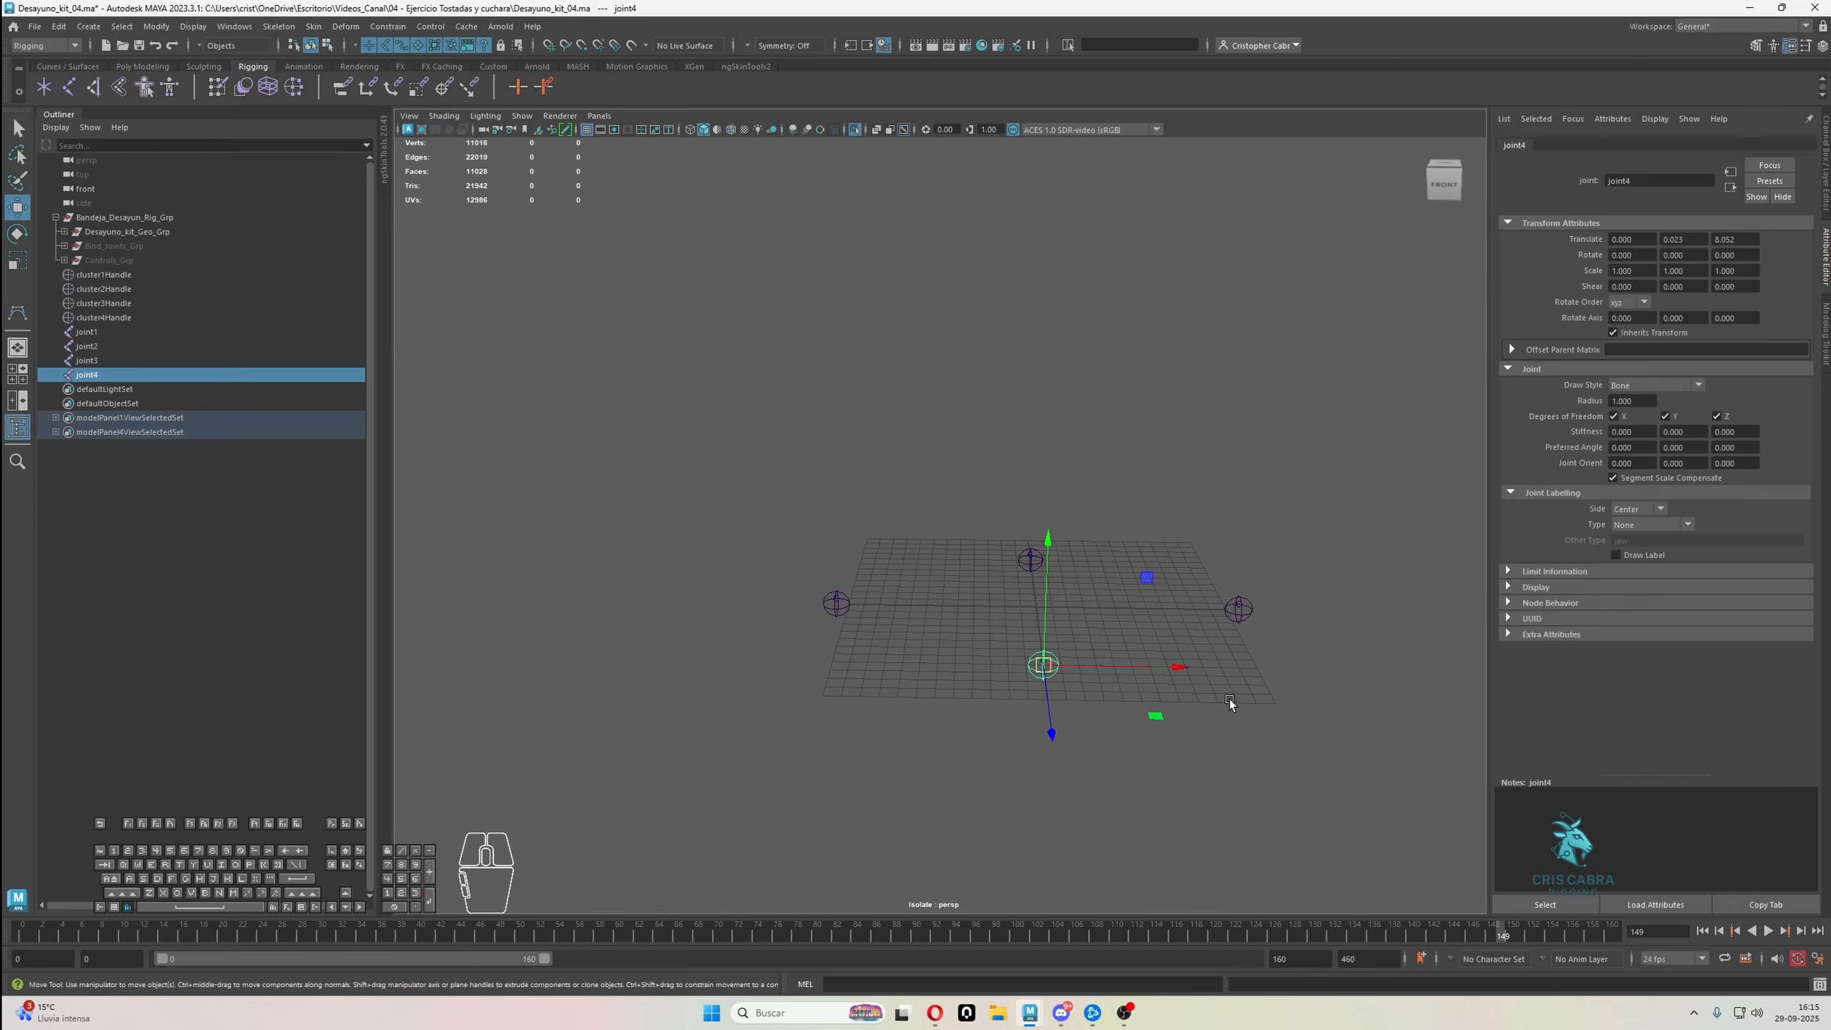
Rename joint2, on the positive X side, as L_Bandeja_Pivot_Jnt
left_click(1241, 612)
double_click(144, 348)
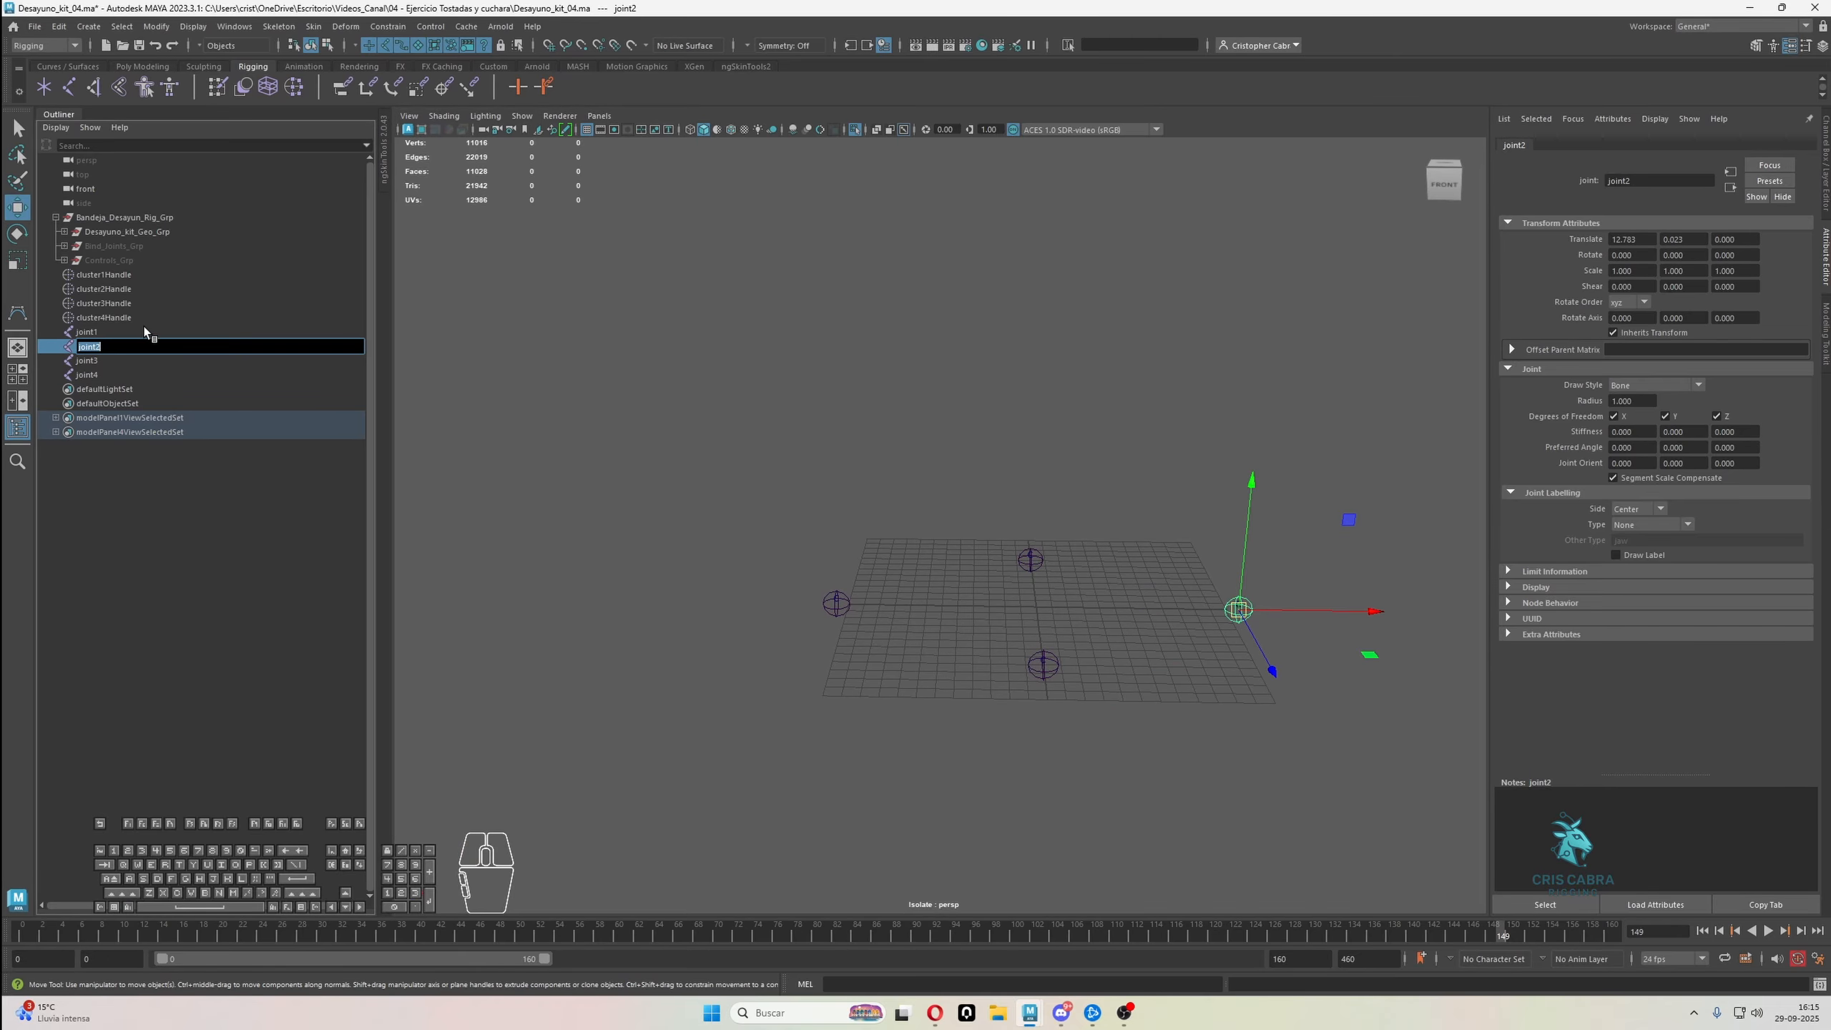
type("L_Bandeja_Piv")
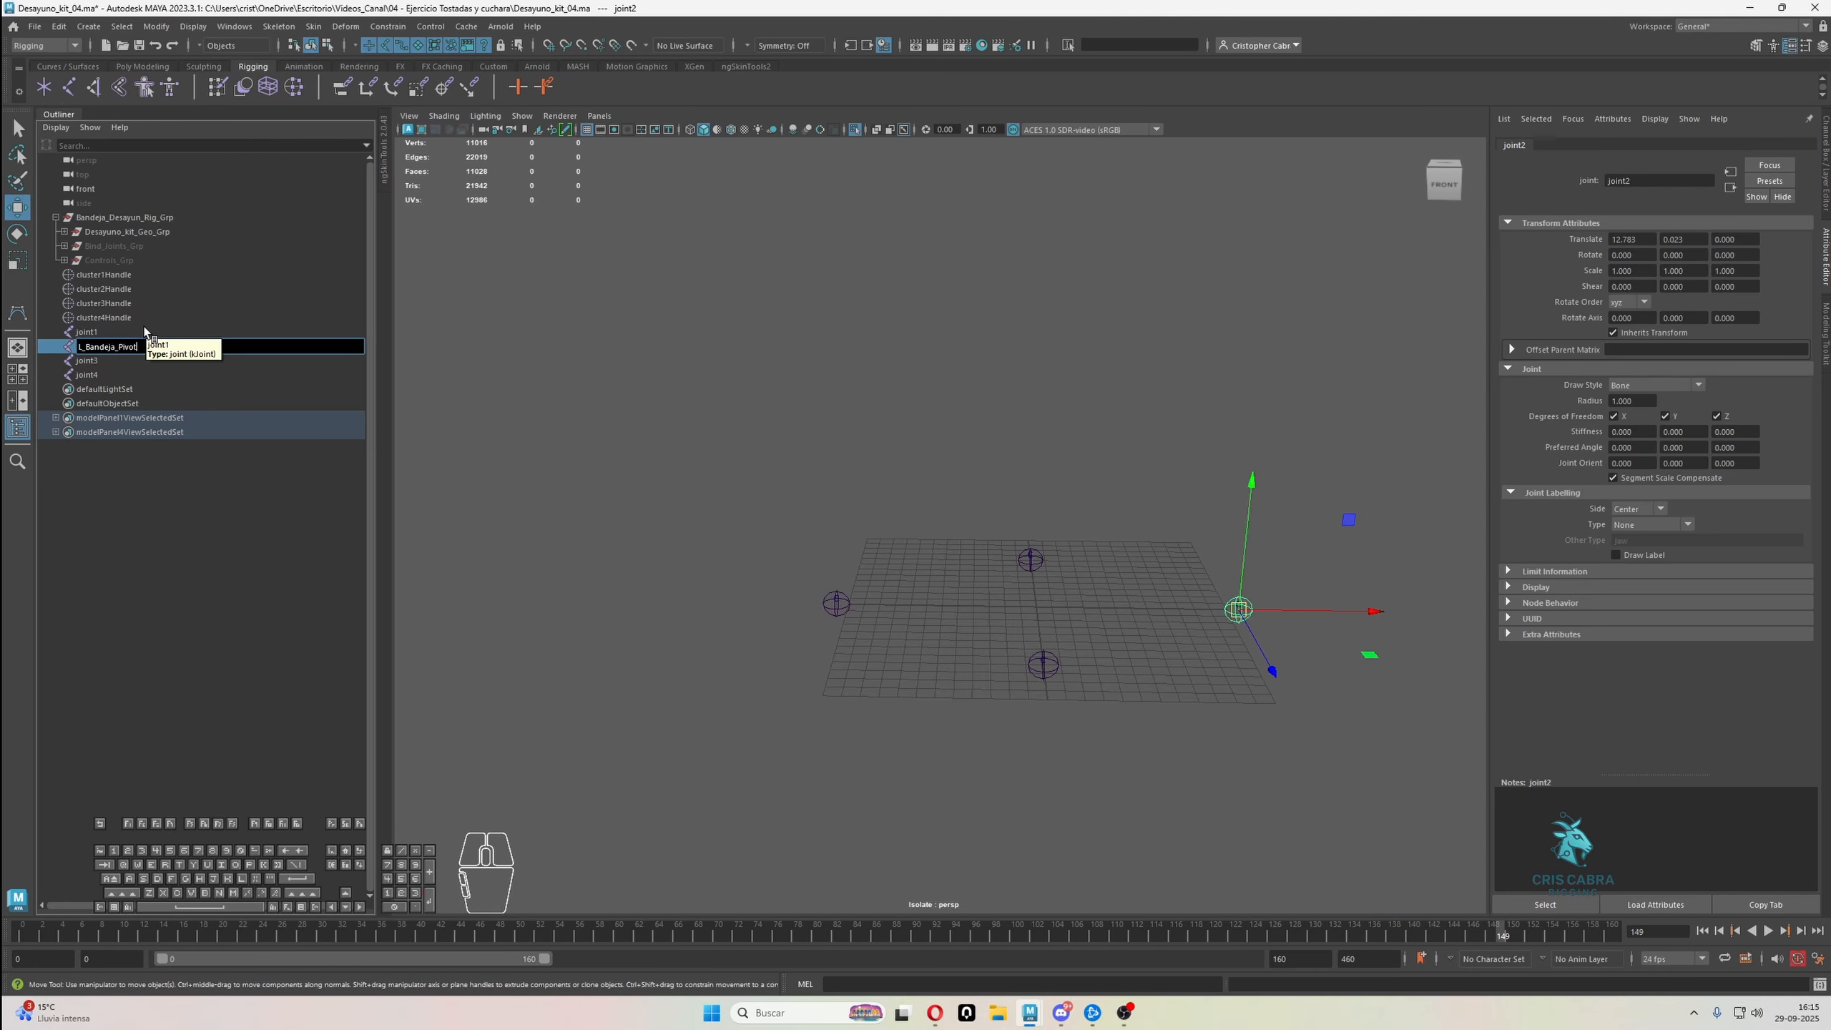
type("nt")
key("Return")
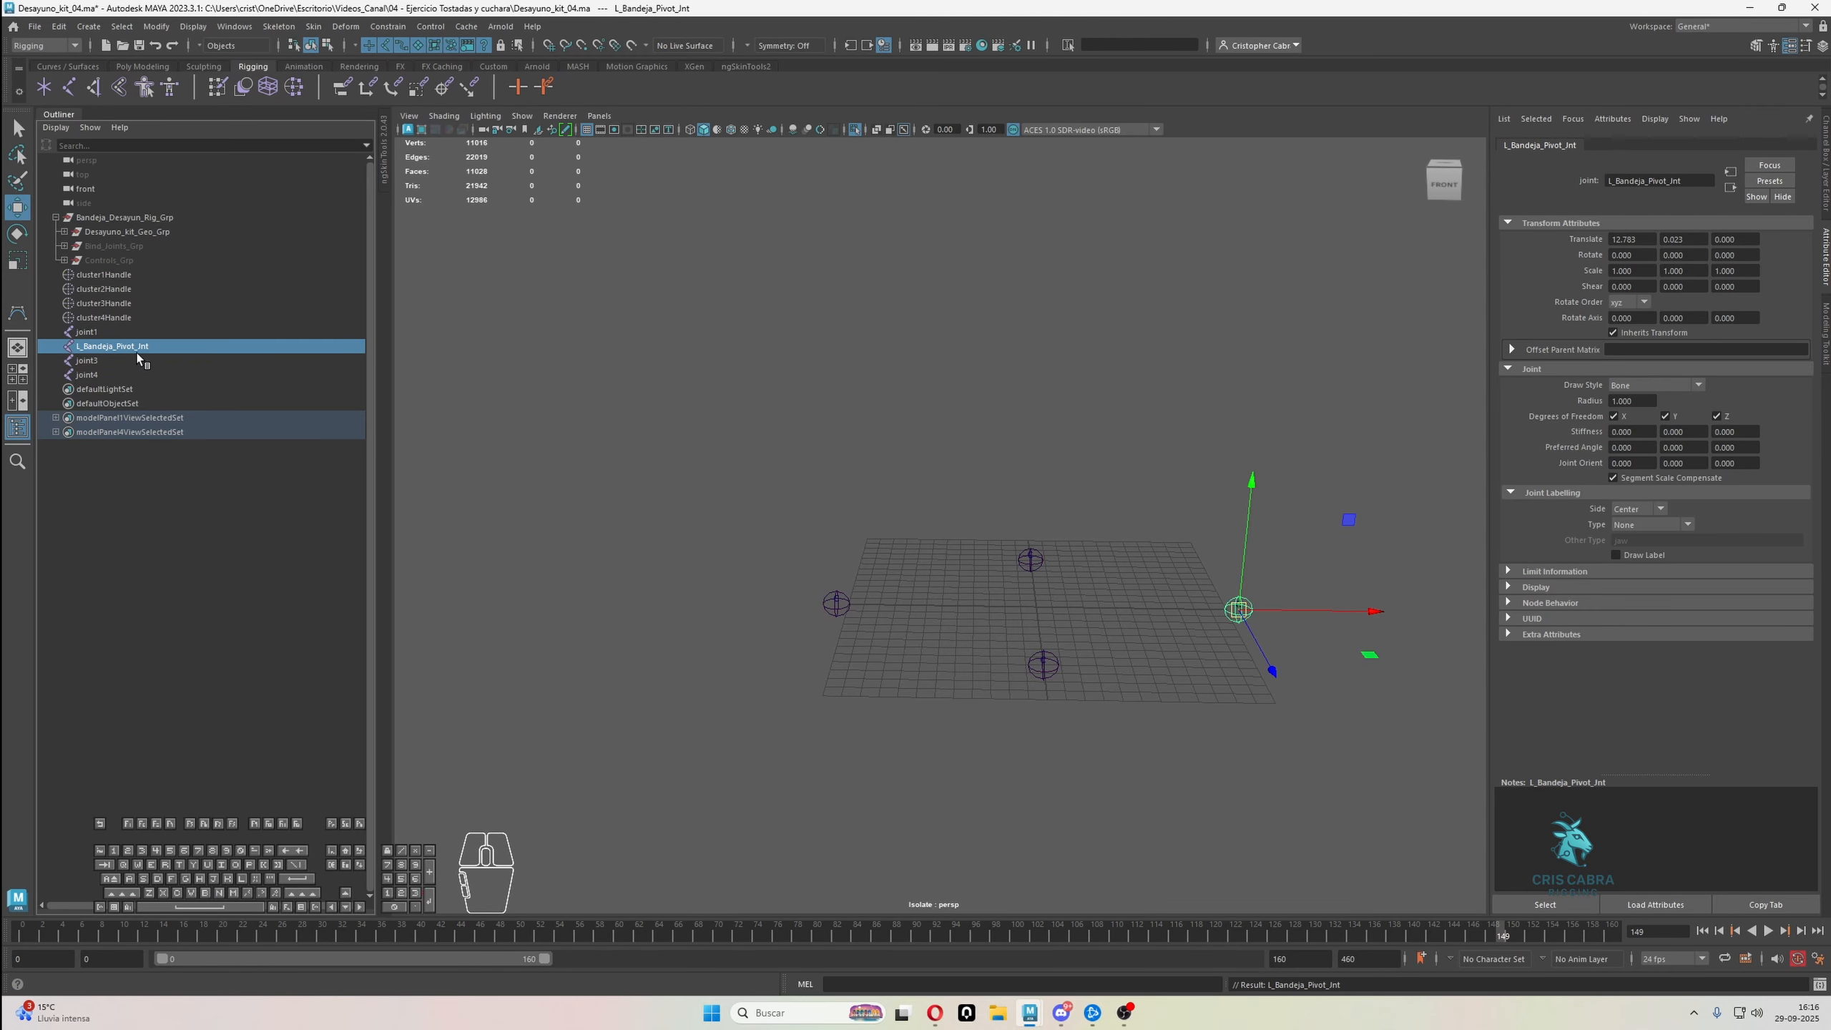
Copy the L_Bandeja_Pivot_Jnt name to joint1 and change its prefix to make it R_Bandeja_Pivot_Jnt
double_click(129, 347)
key("ctrl+c")
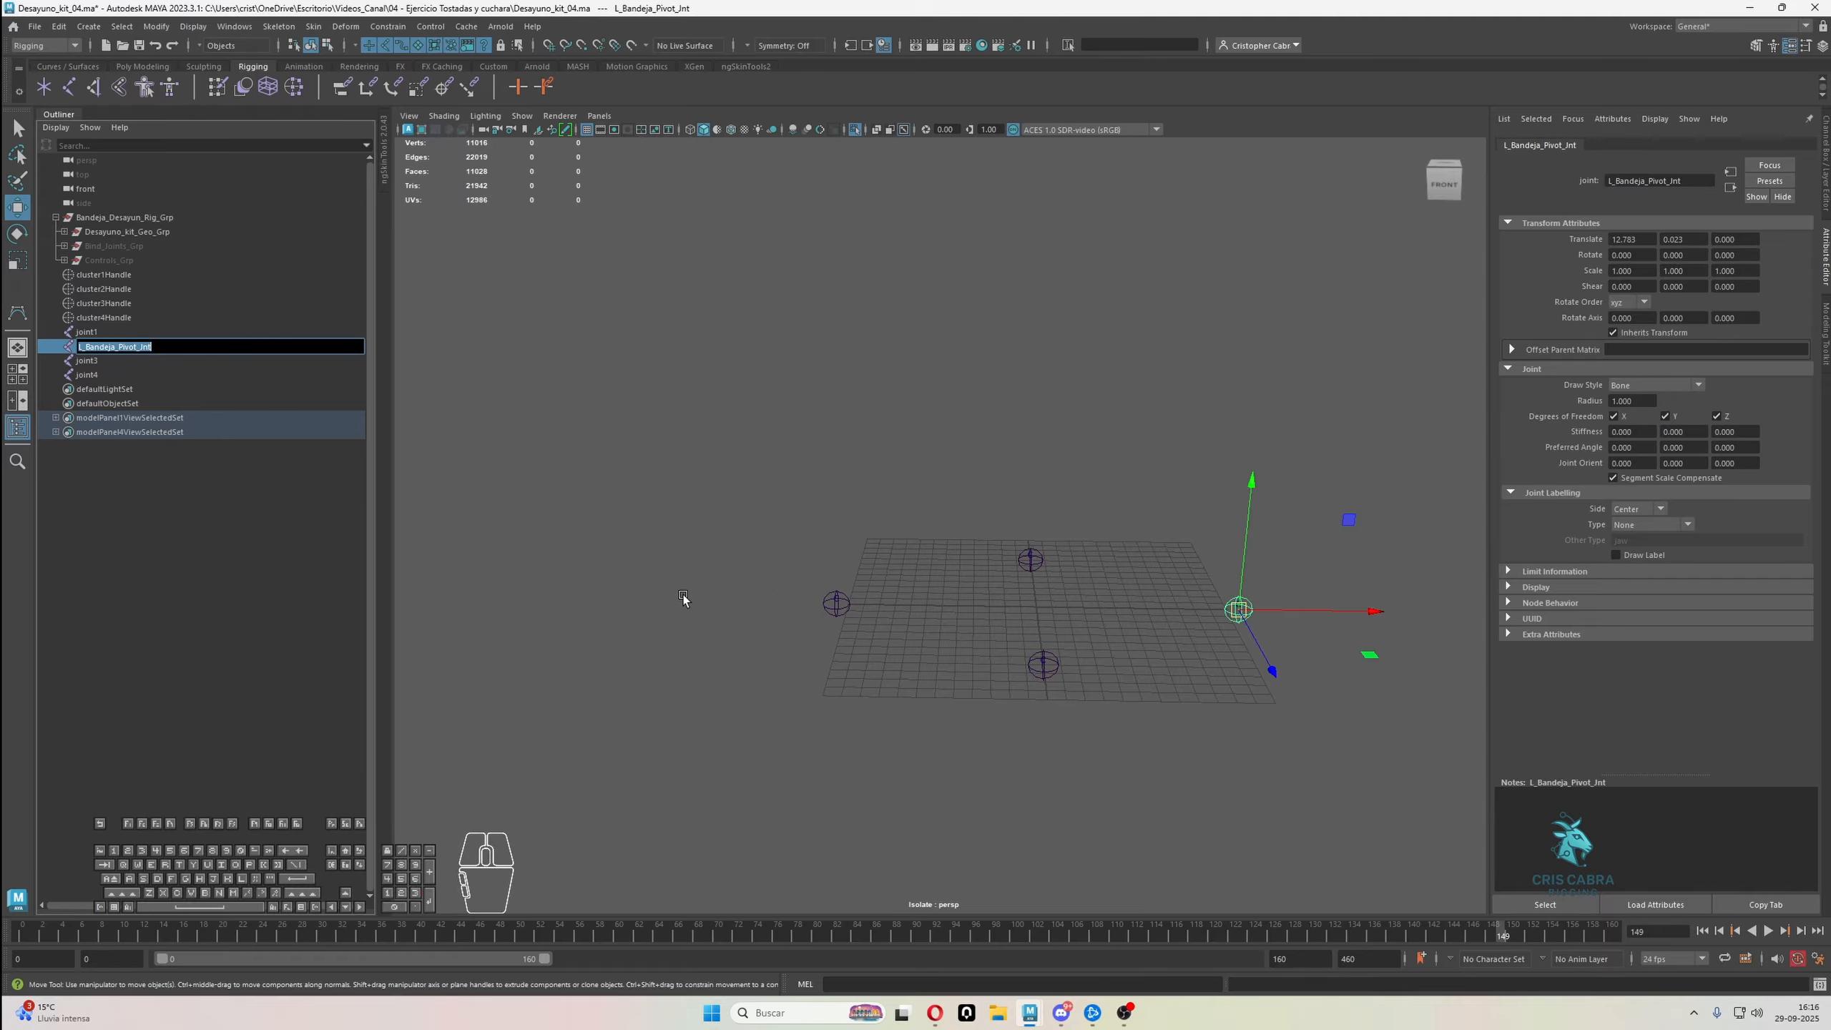
left_click(836, 604)
double_click(87, 332)
key("ctrl+v")
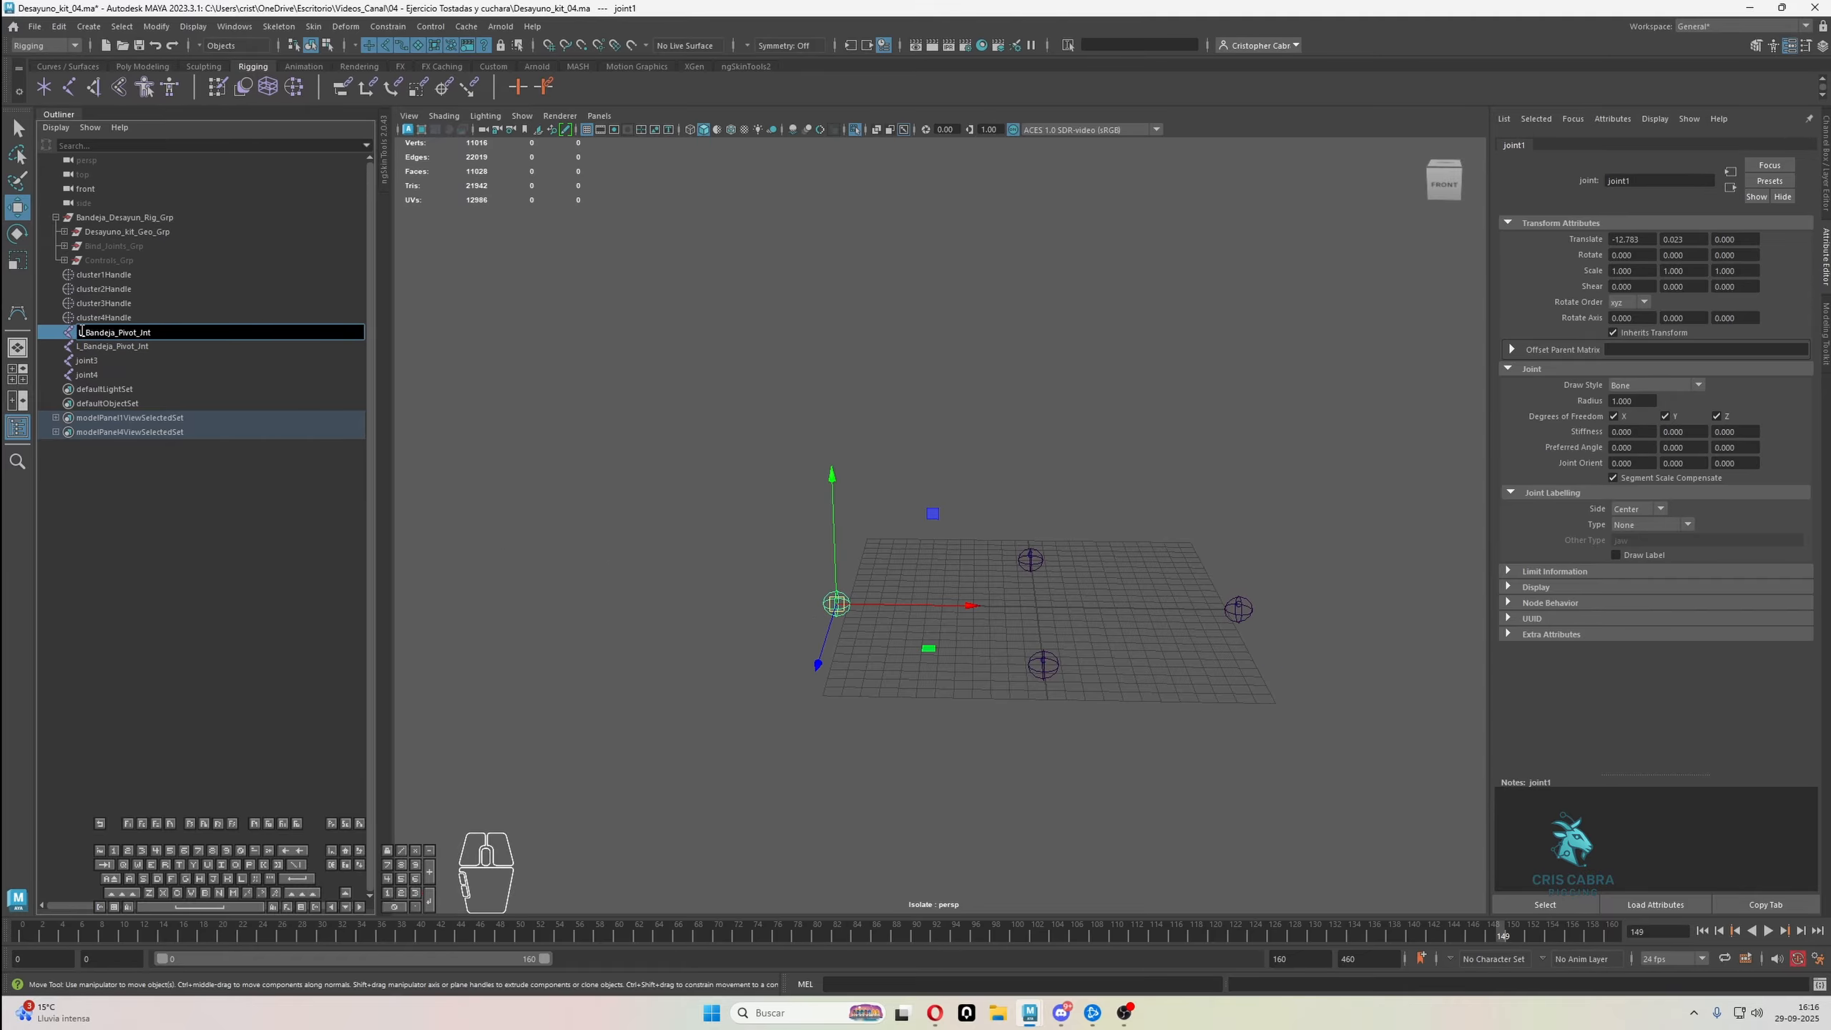
left_click(89, 360)
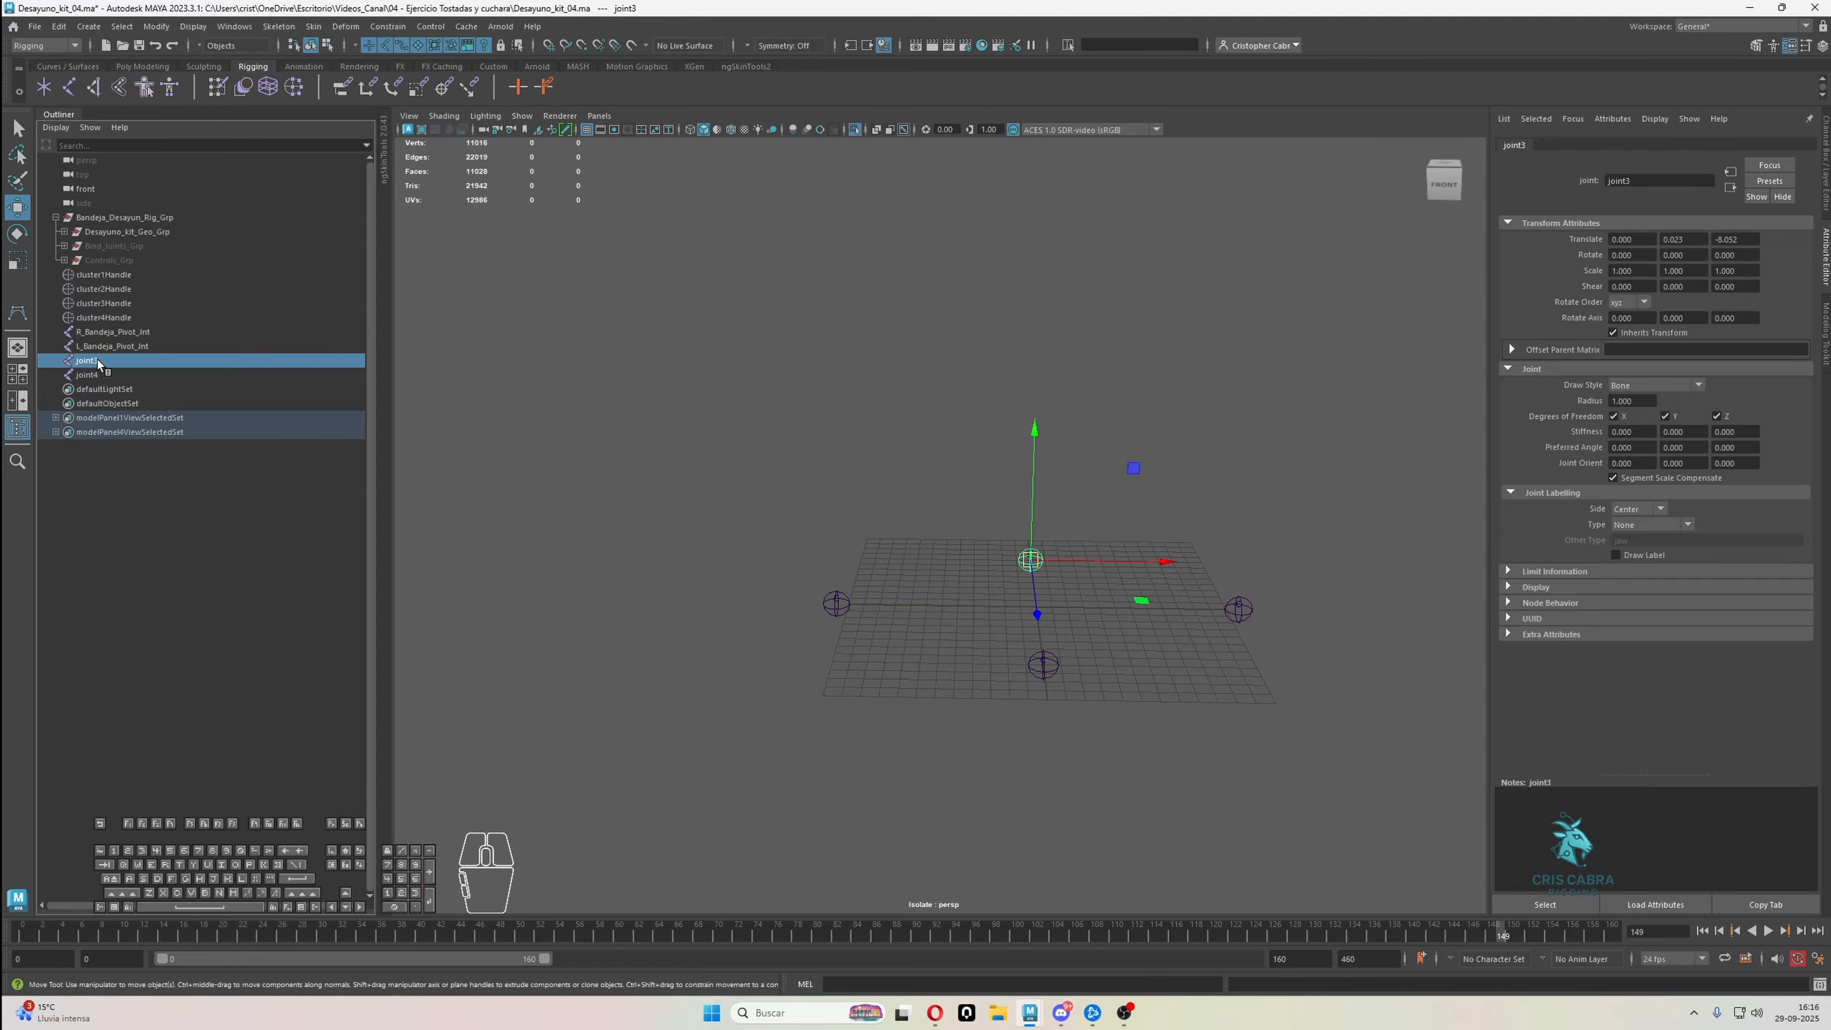
Rename joint3 at the tray's back edge as B_Bandeja_Pivot_Jnt and joint4 at the front edge as F_Bandeja_Pivot_Jnt
double_click(97, 359)
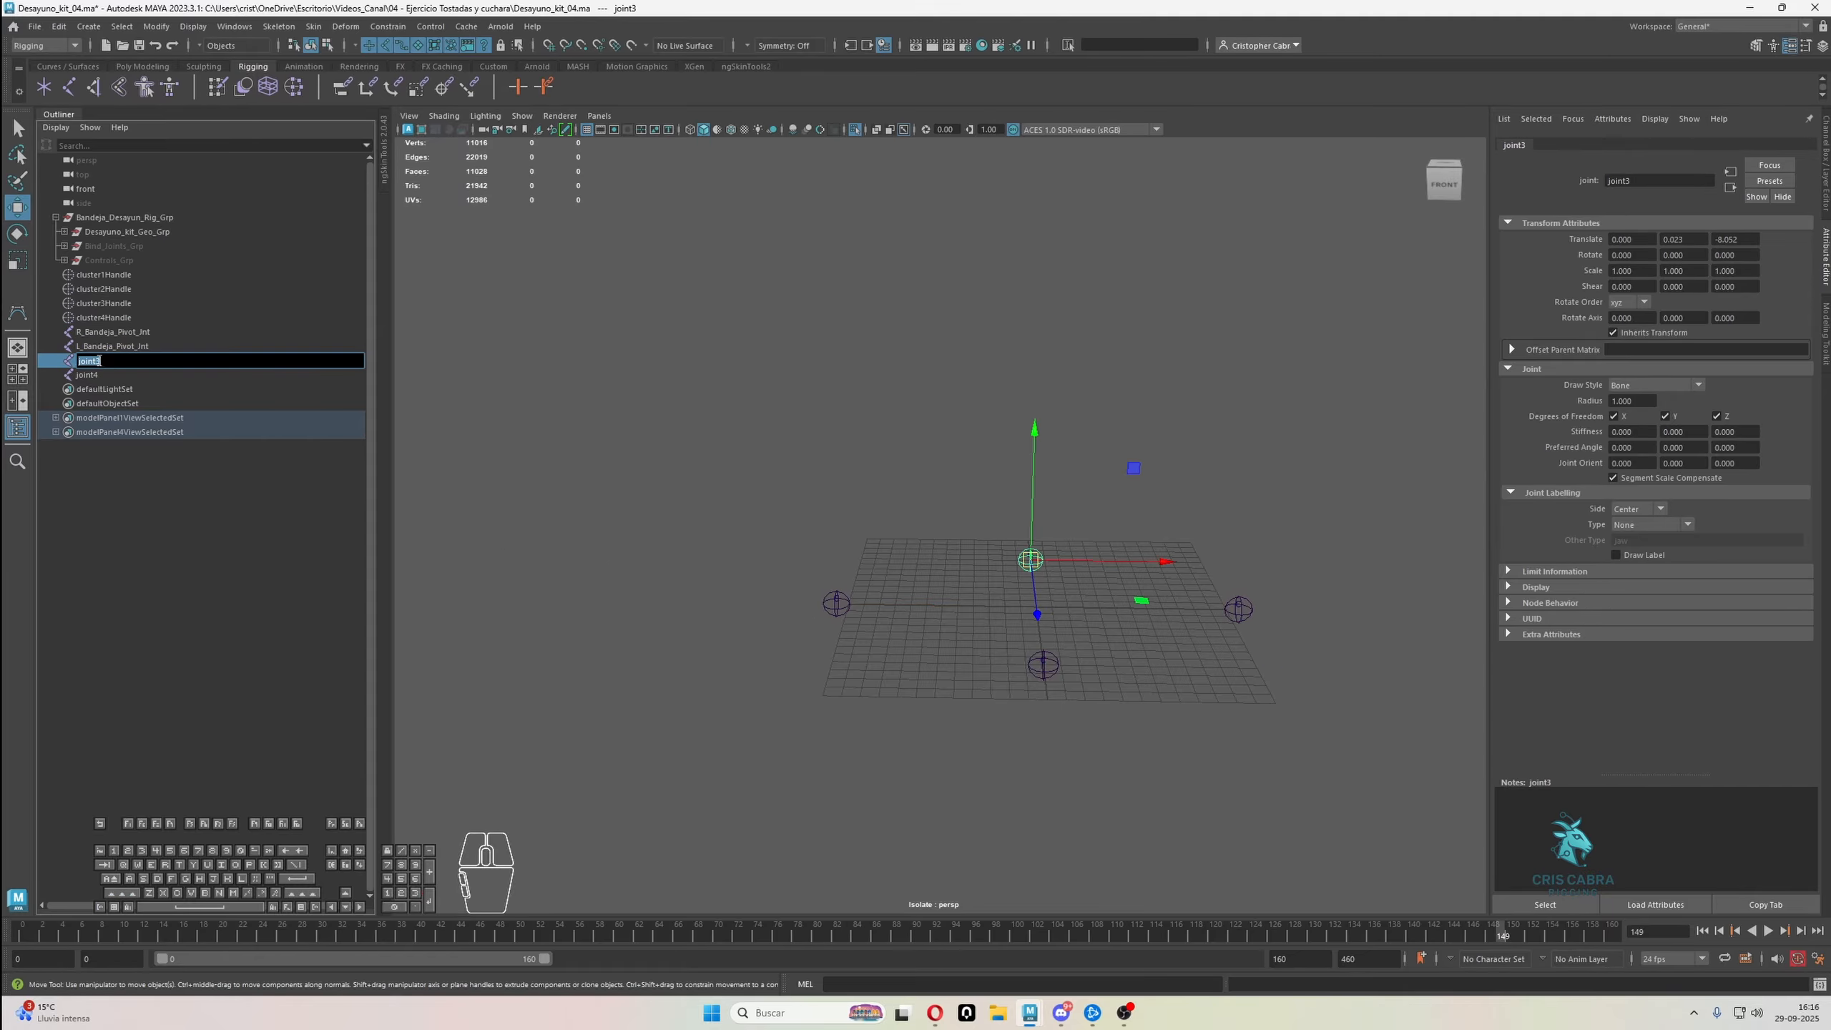
left_click_drag(82, 360, 73, 358)
double_click(91, 375)
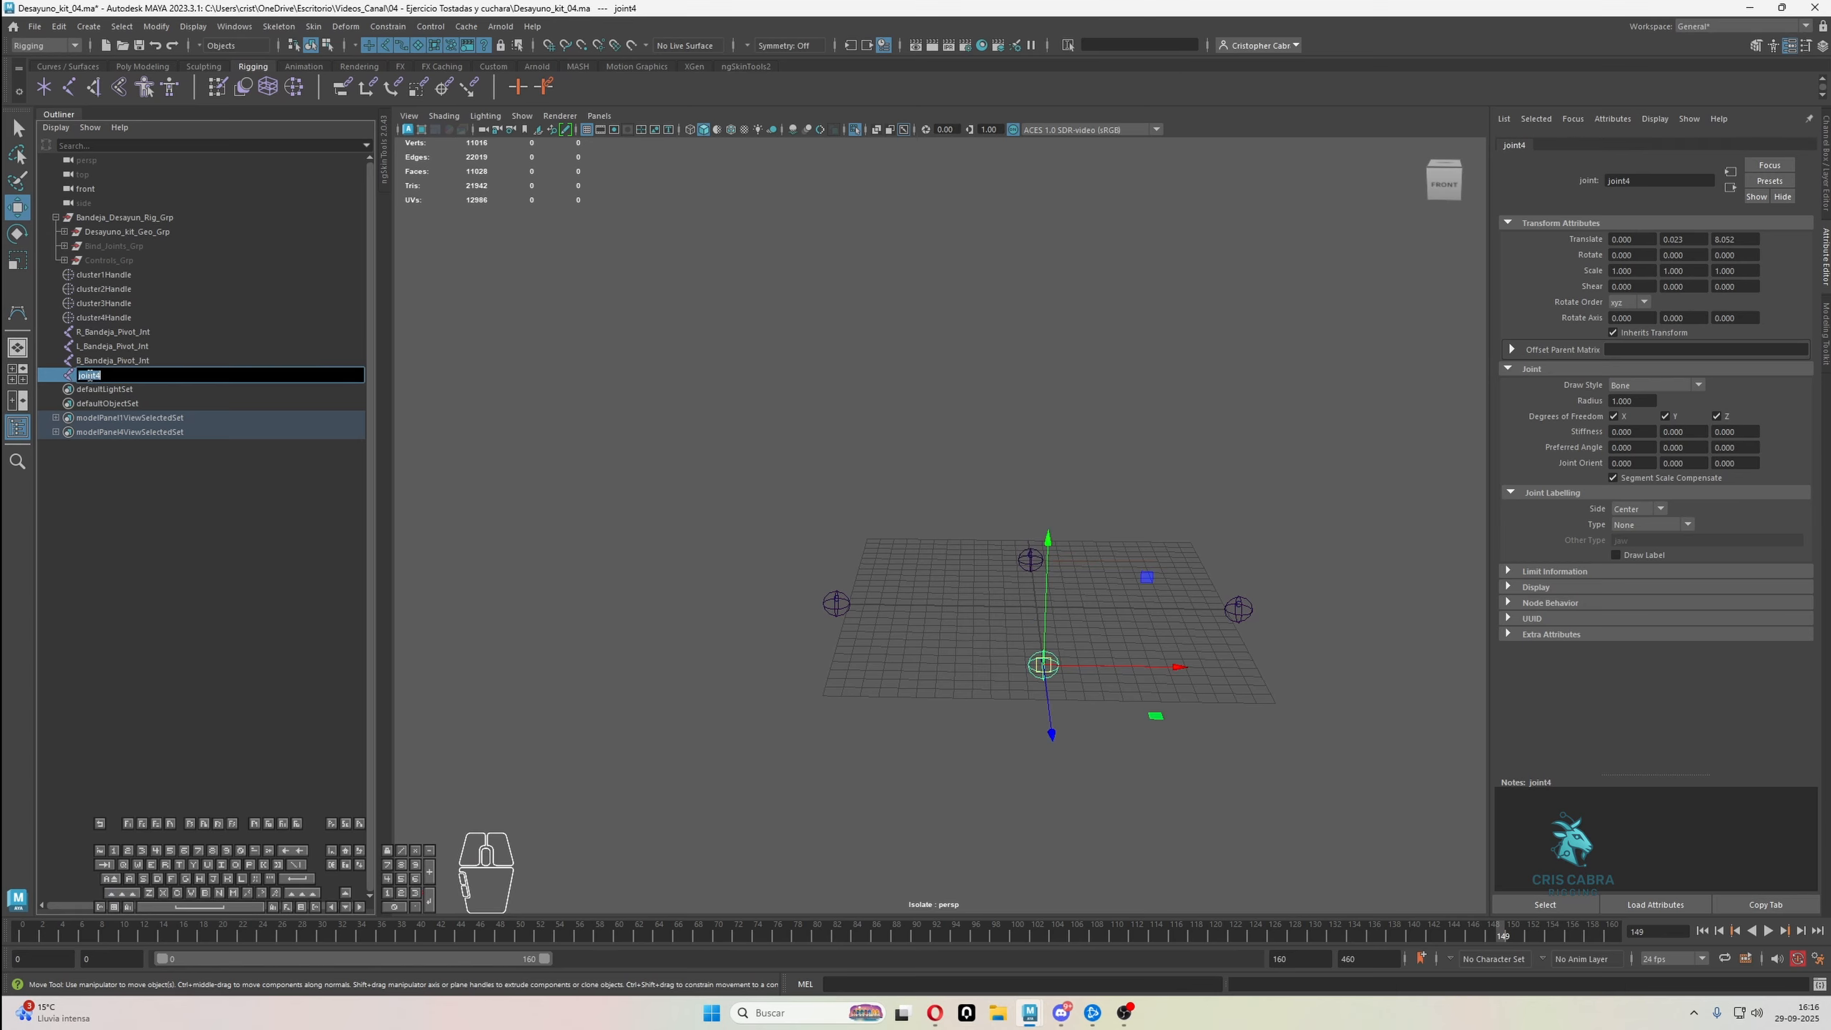
key("ctrl+v")
type("F")
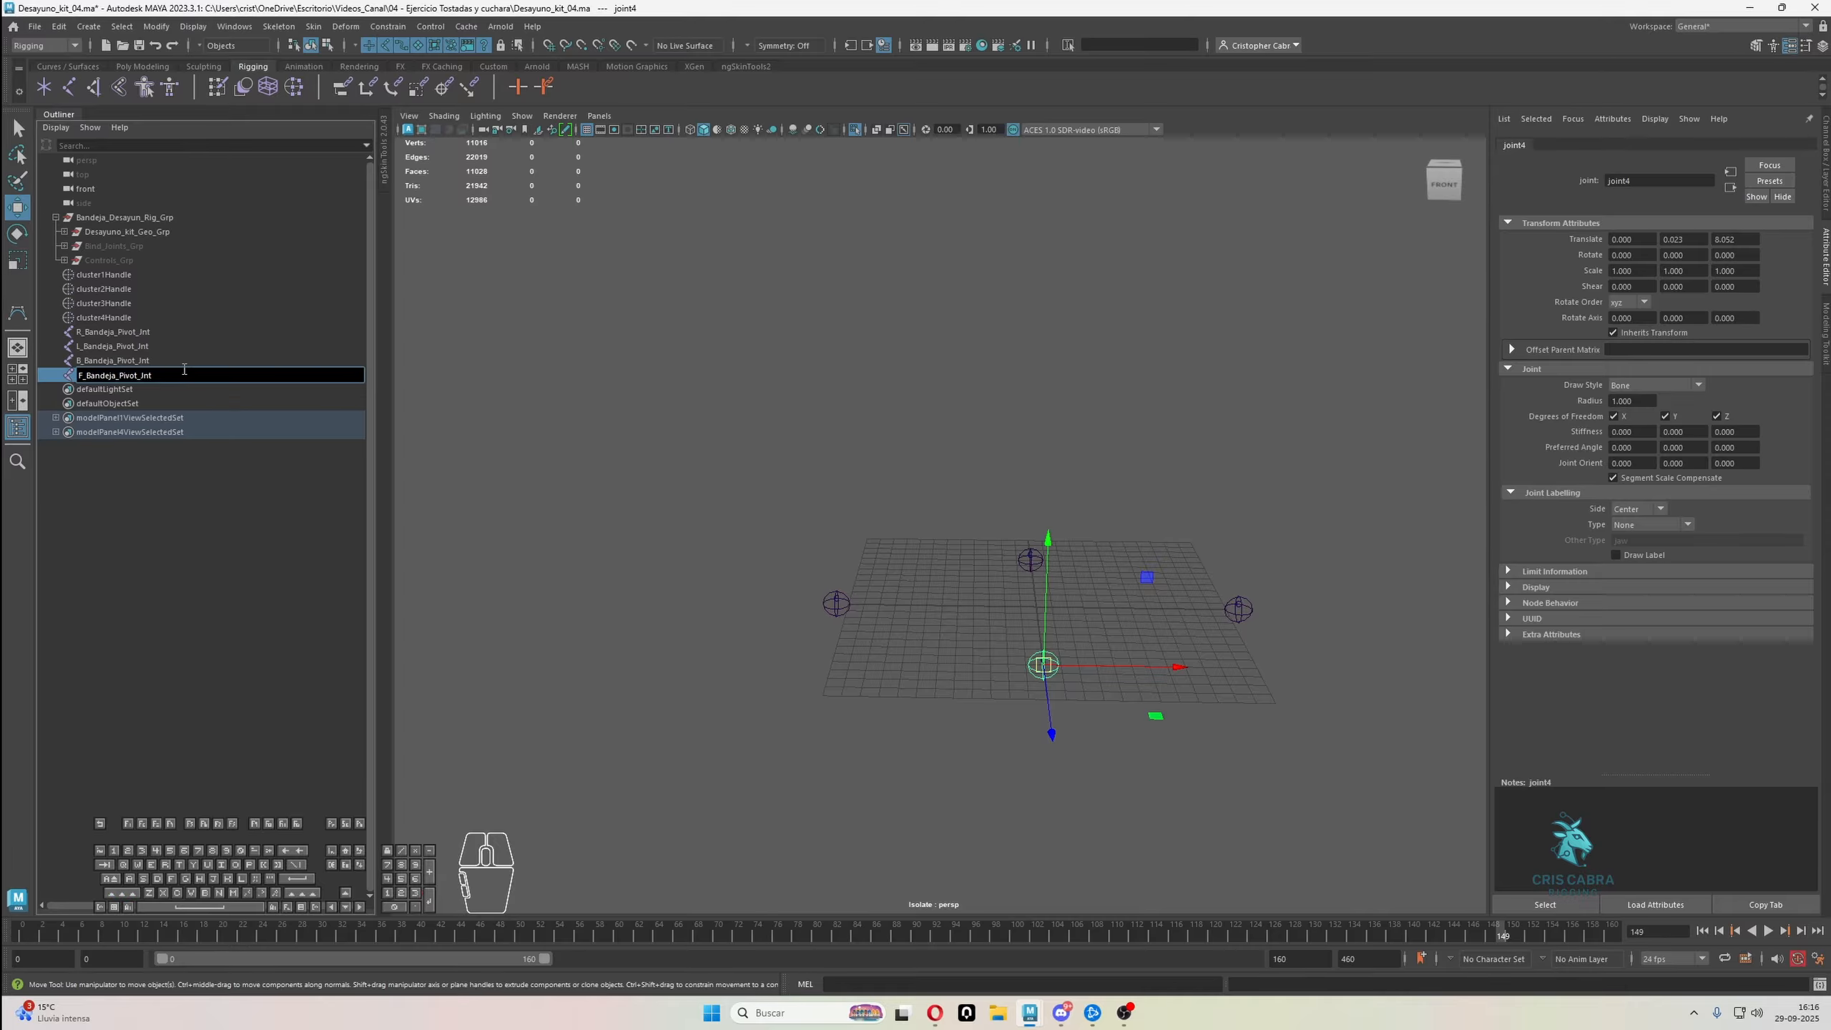
left_click(160, 348)
left_click(147, 334)
left_click(139, 361)
left_click(123, 374)
Delete the four cluster handles used to locate the tray joints
left_click(117, 317)
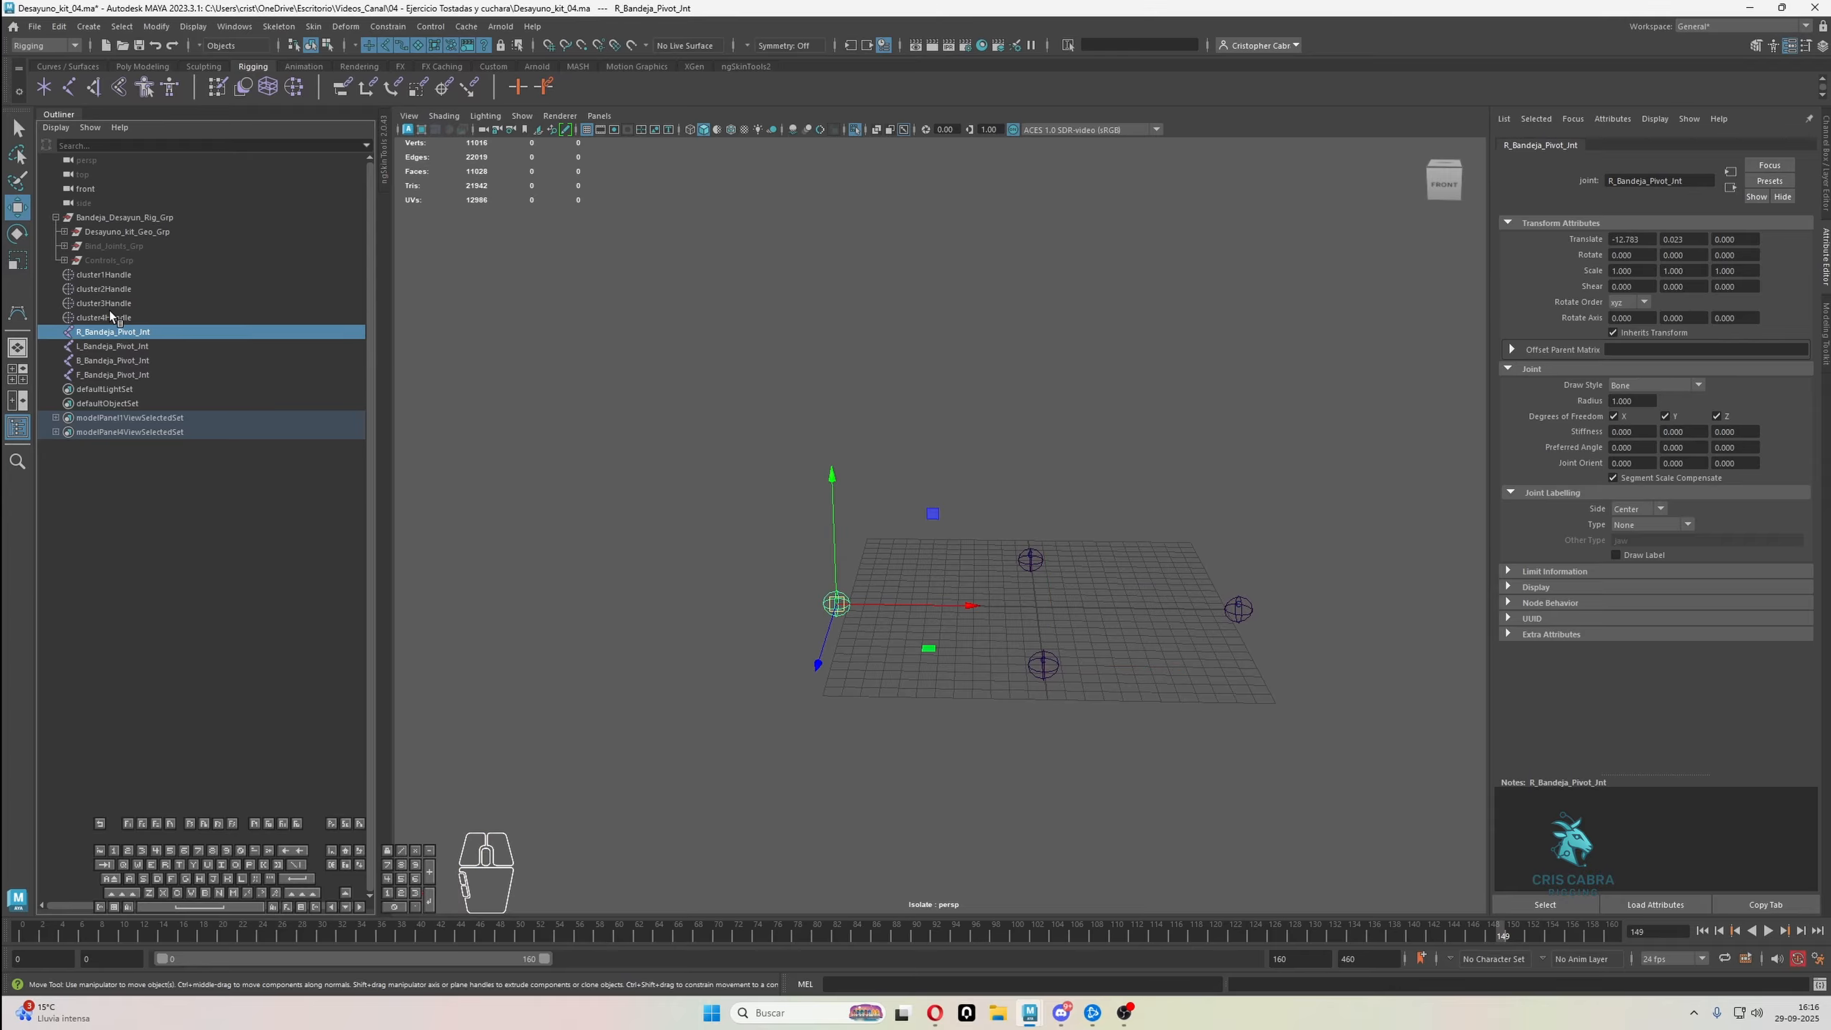
left_click(118, 278, "shift")
key("Delete")
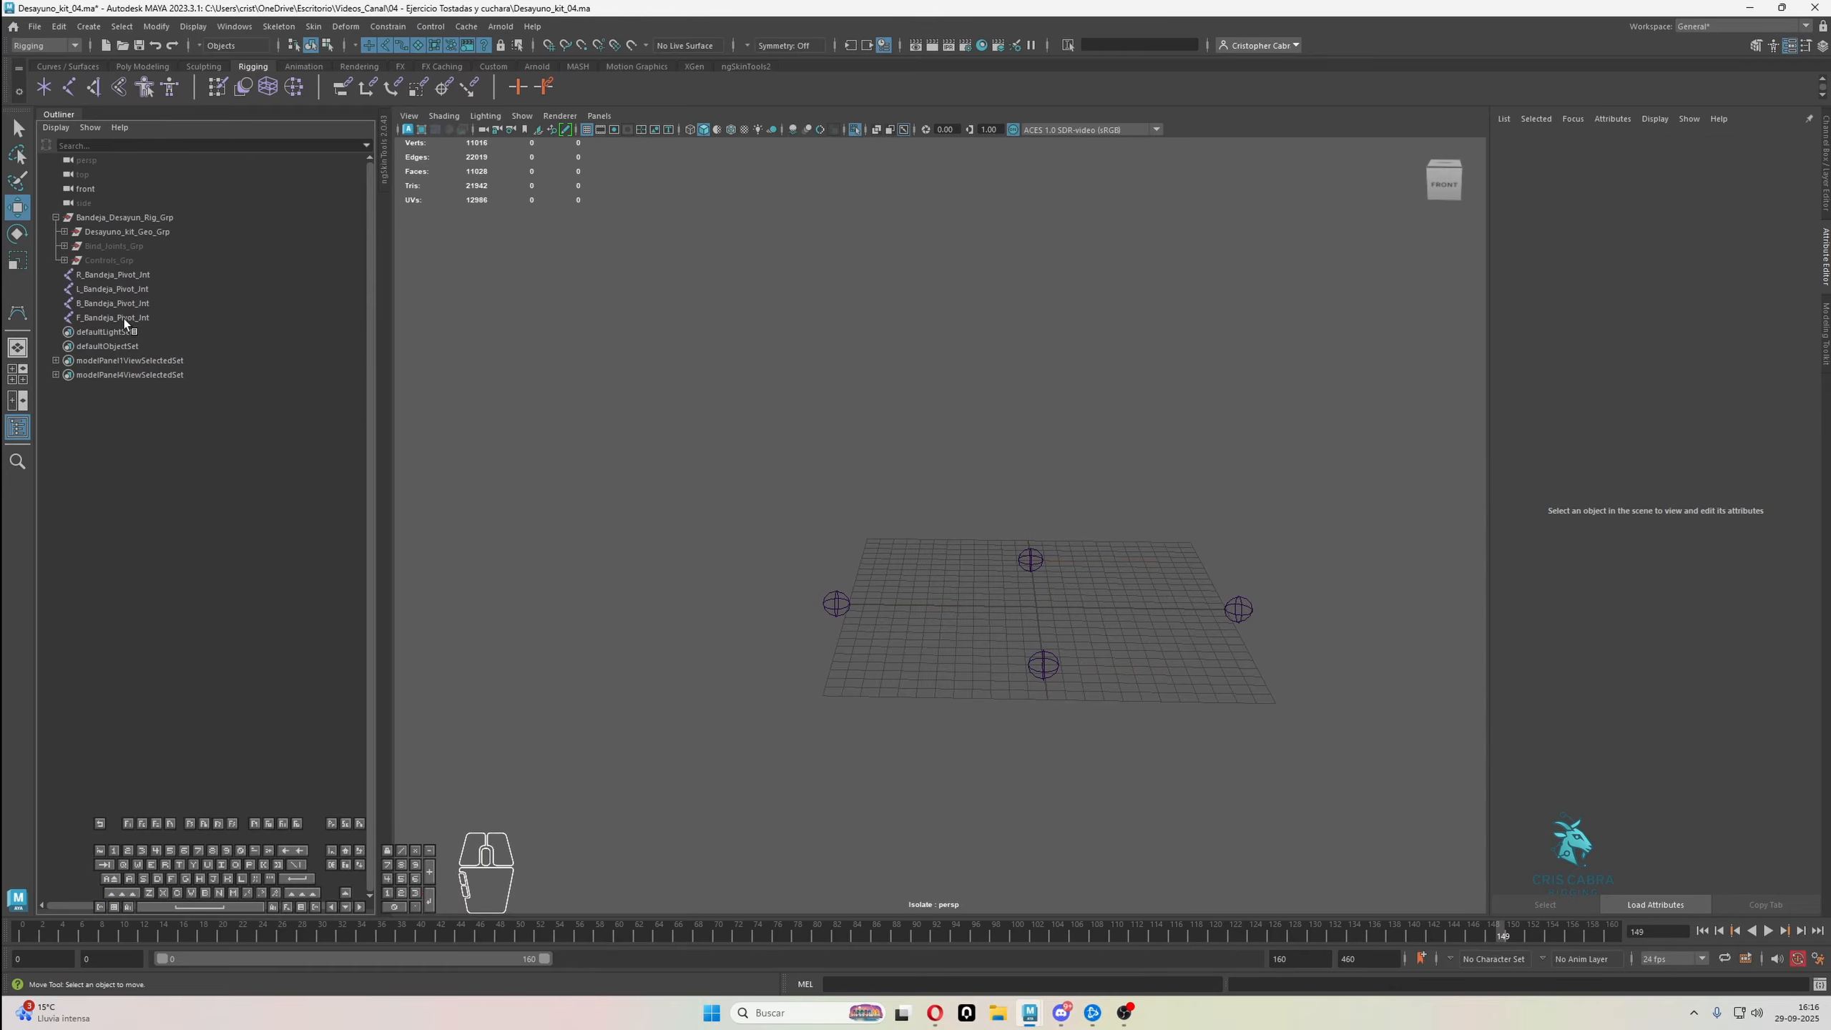
Duplicate the R and L tray pivot joints and raise the copies to about Y 3.662
left_click(114, 290)
left_click(164, 276, "shift")
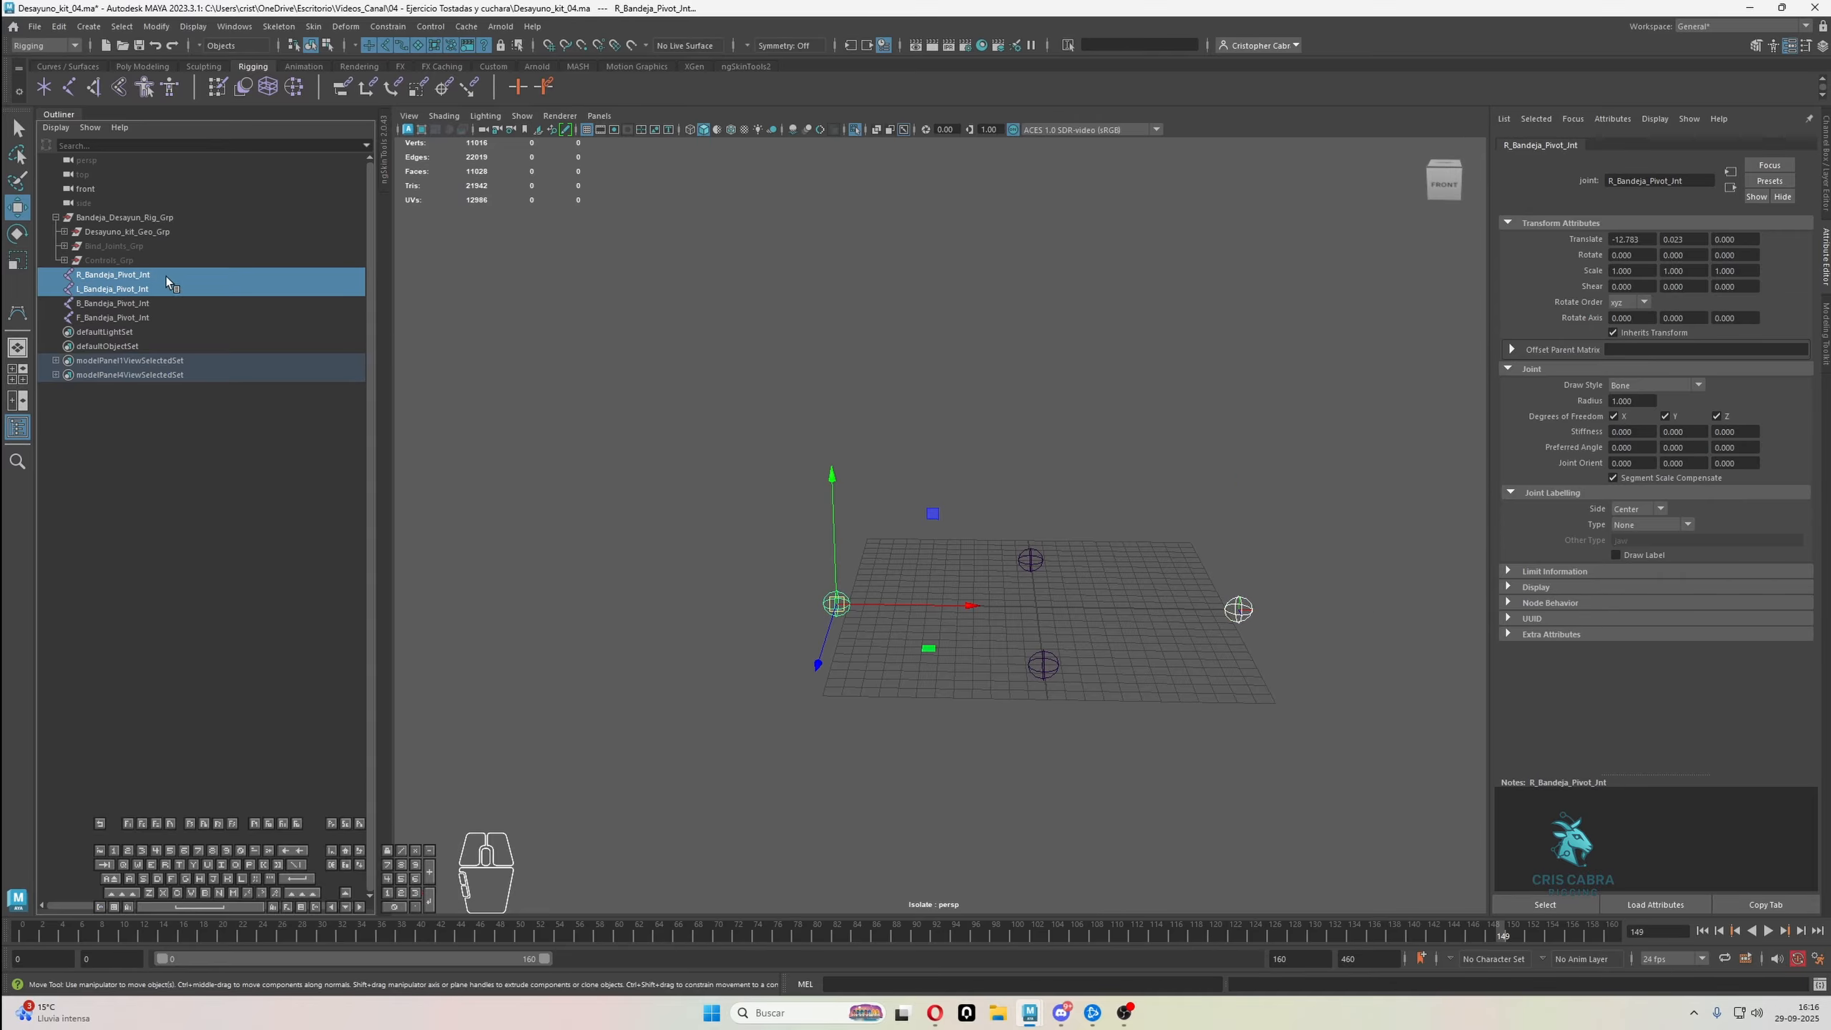
key("ctrl+d")
left_click_drag(832, 512, 838, 447)
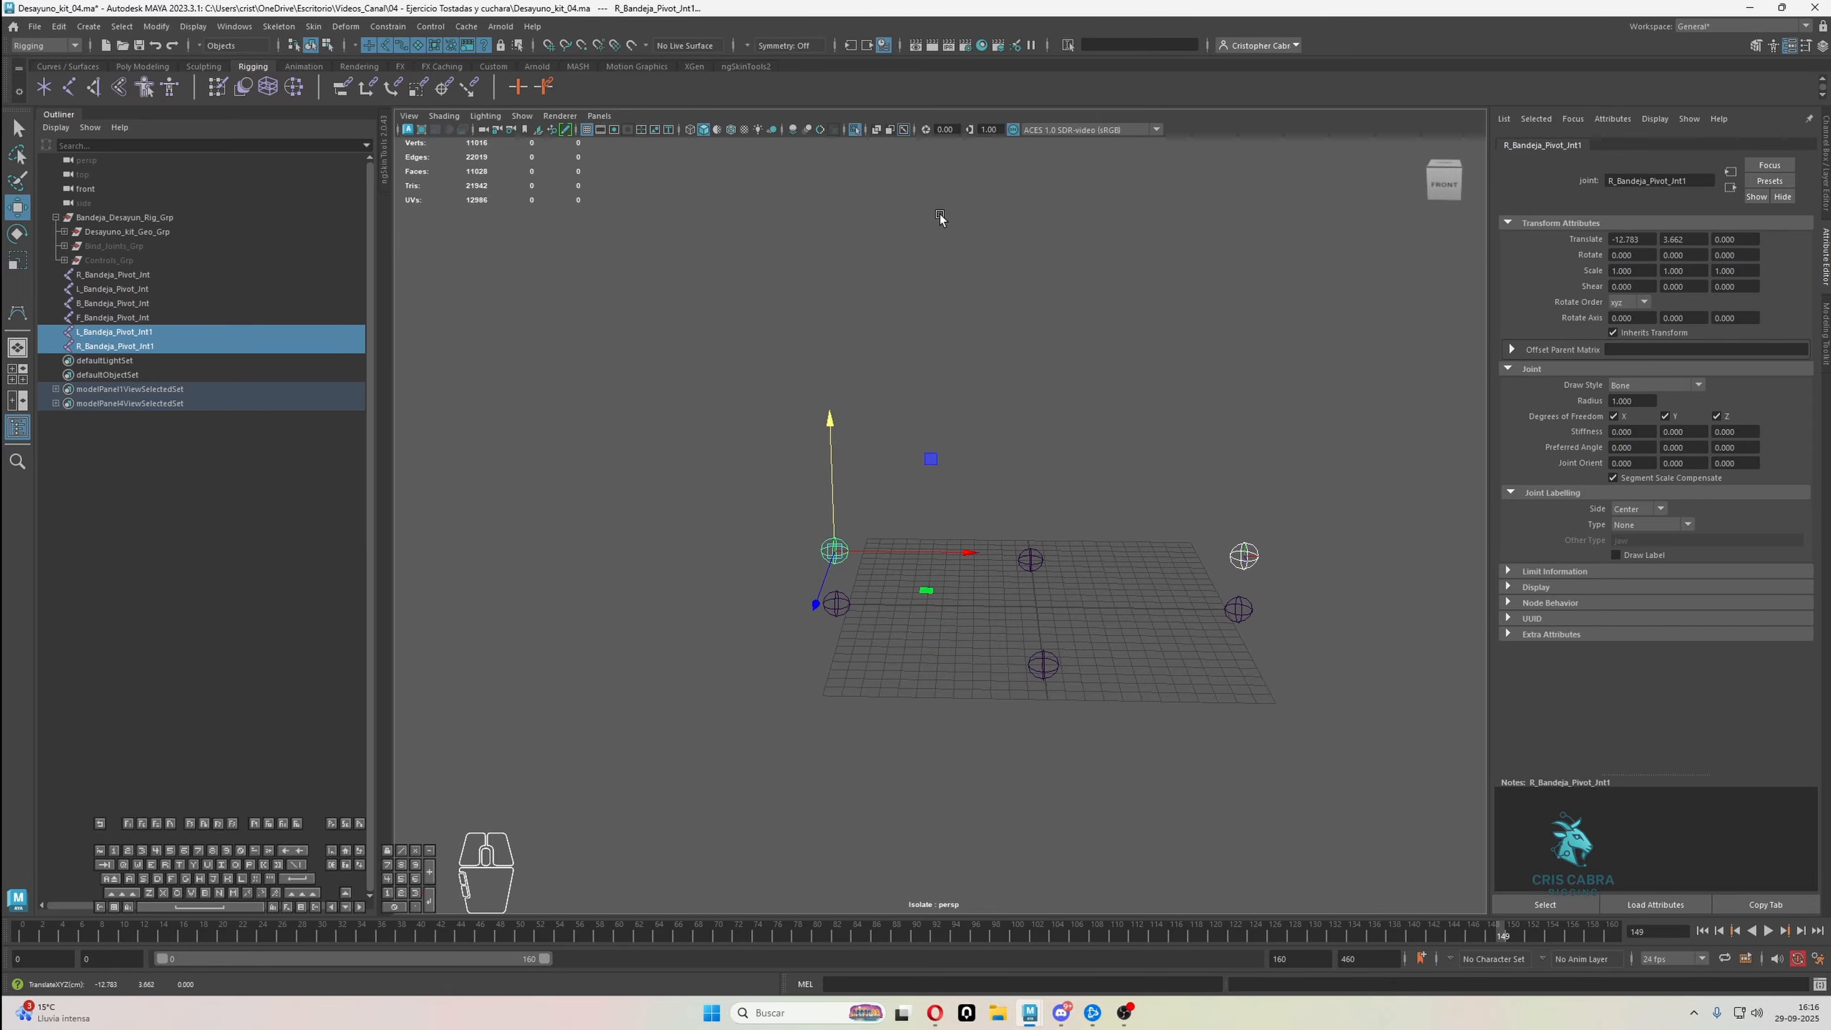
Leave isolate mode to show the tray geometry and lower the two copied joints to handle height, about Y 2.353
left_click(857, 130)
left_click_drag(1009, 578, 962, 573, "alt")
right_click_drag(962, 573, 988, 690, "alt")
left_click_drag(972, 718, 982, 603, "alt")
right_click_drag(949, 579, 892, 562, "alt")
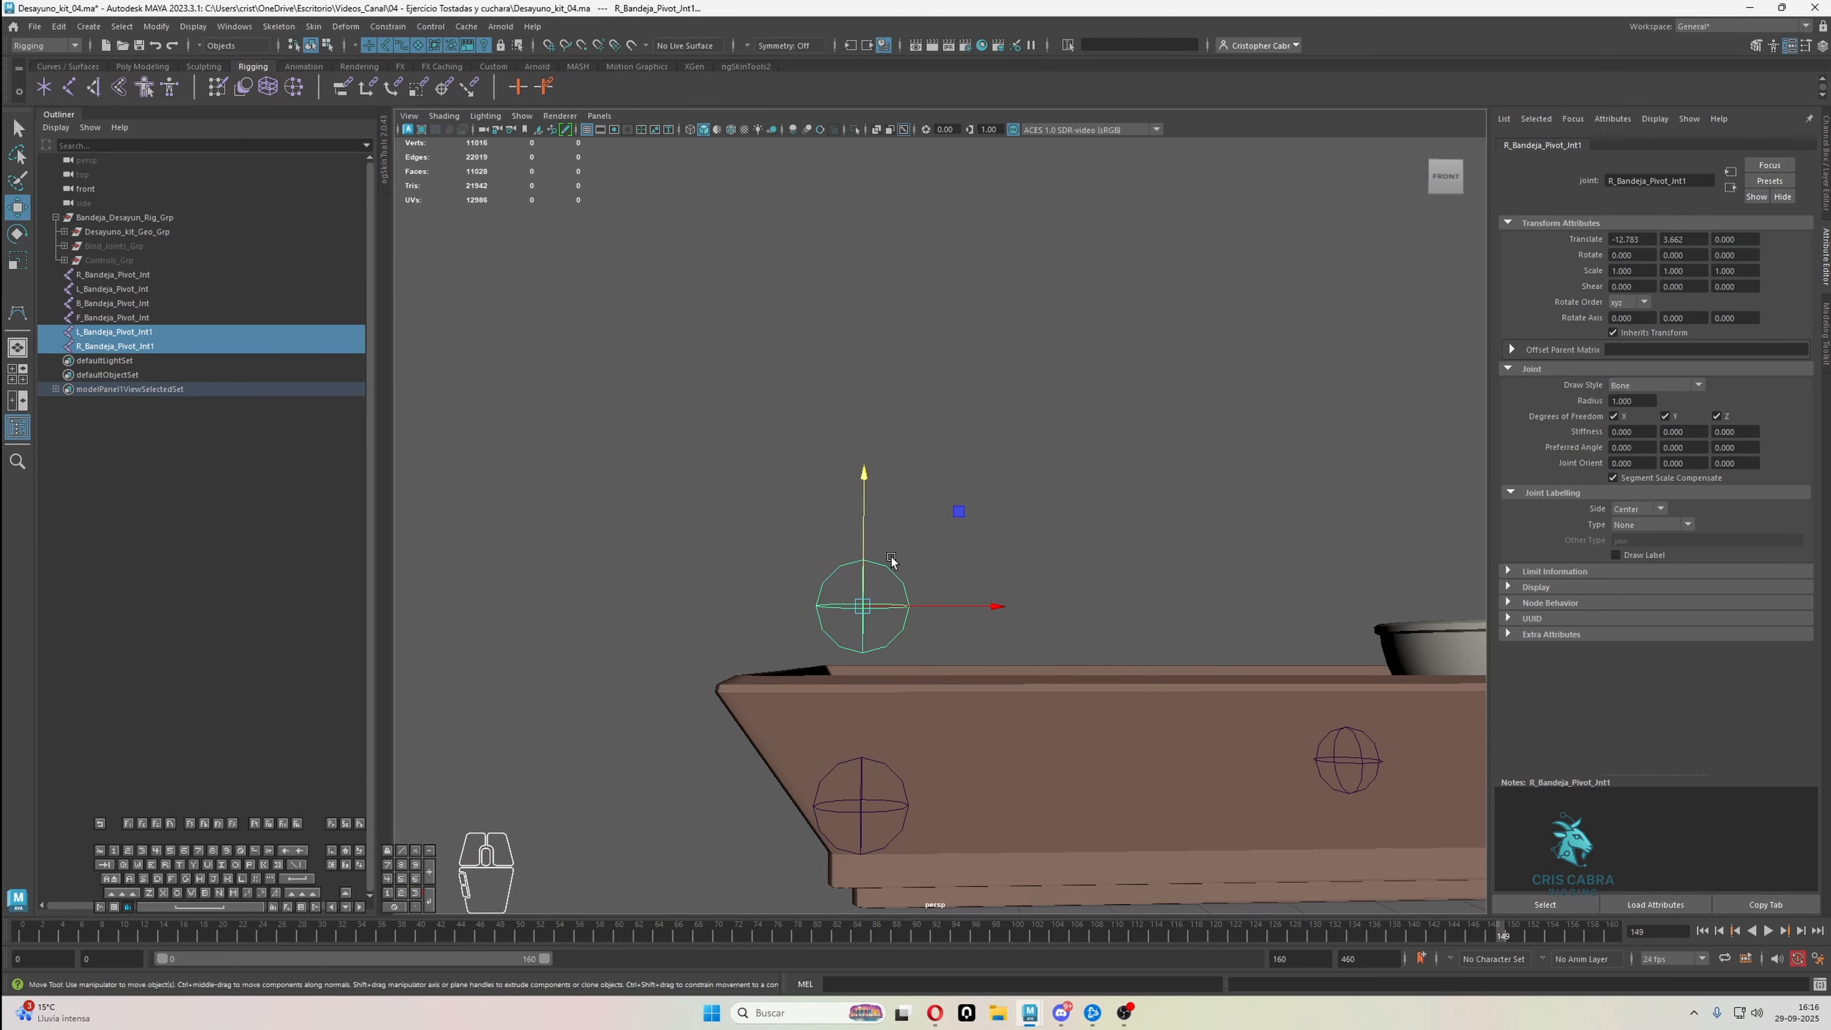
left_click_drag(863, 525, 867, 593)
left_click_drag(867, 593, 1105, 599, "alt")
middle_click_drag(777, 663, 1082, 619, "alt")
right_click_drag(1081, 618, 1227, 787, "alt")
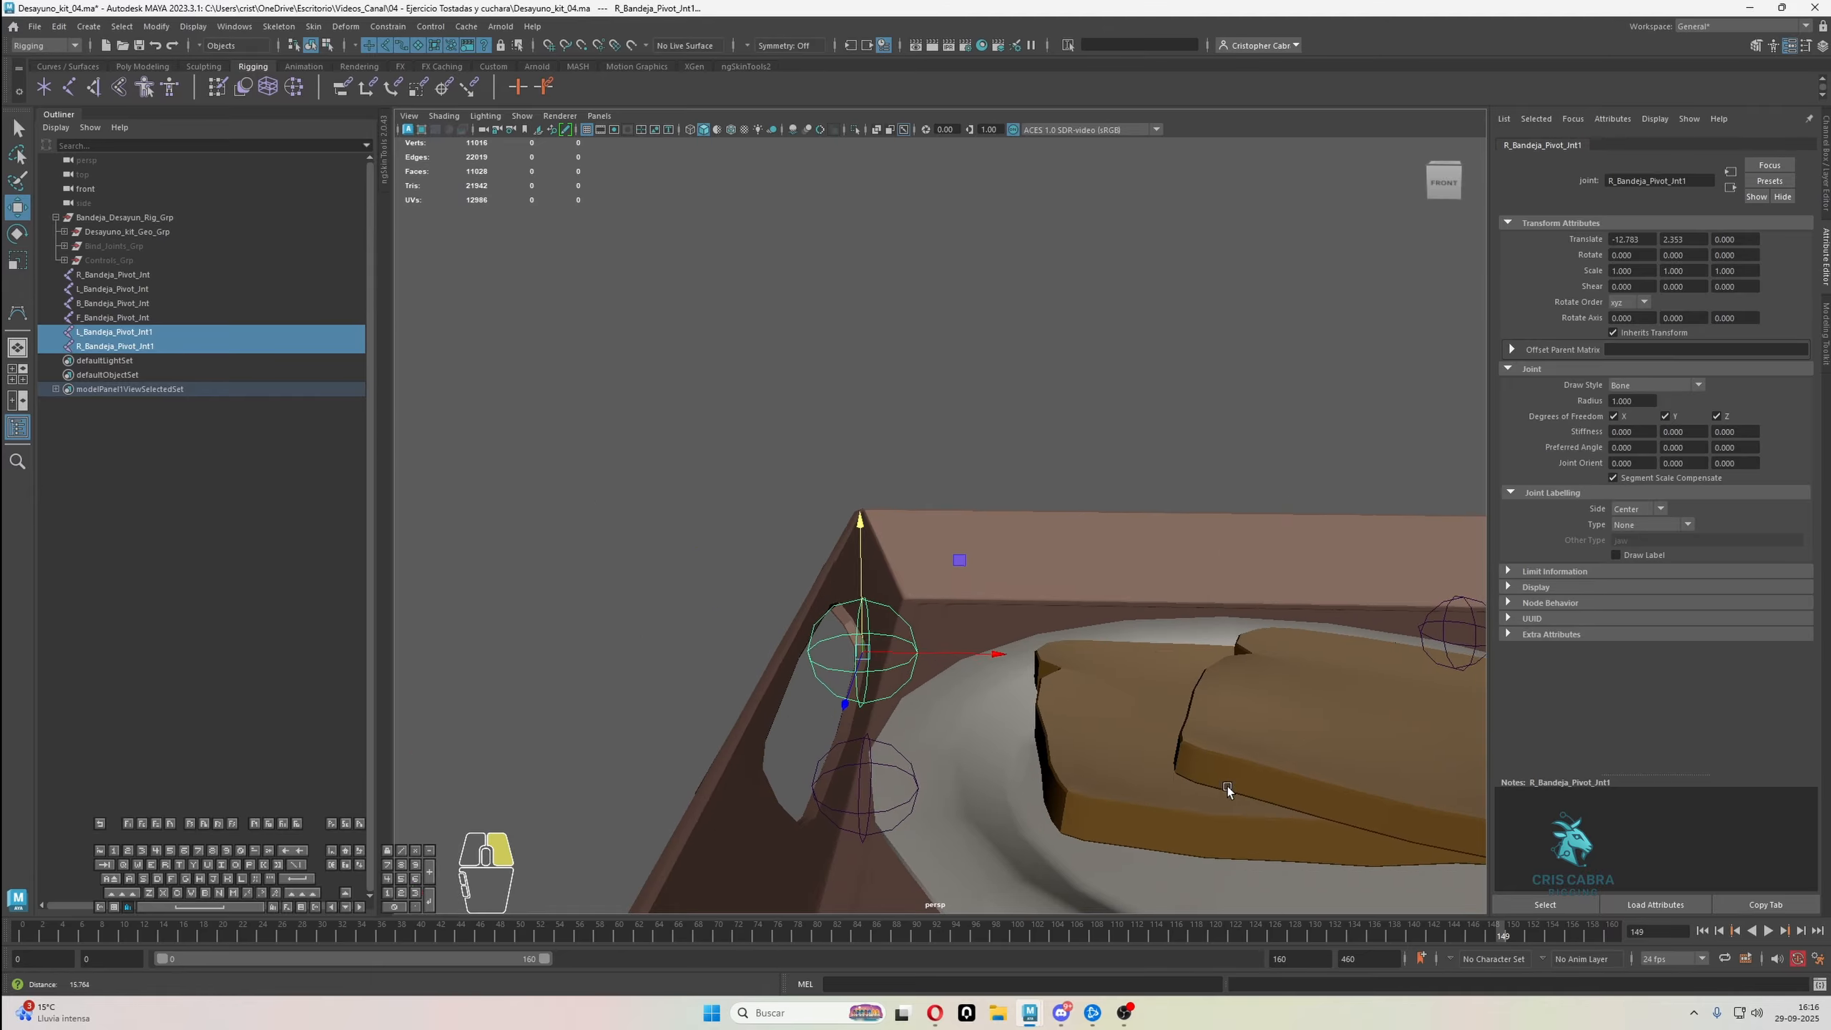
Display wireframe on shaded and move the R-side copied joint onto its handle at X -13.777, Y 2.272
left_click_drag(923, 577, 902, 636, "alt")
left_click(889, 625)
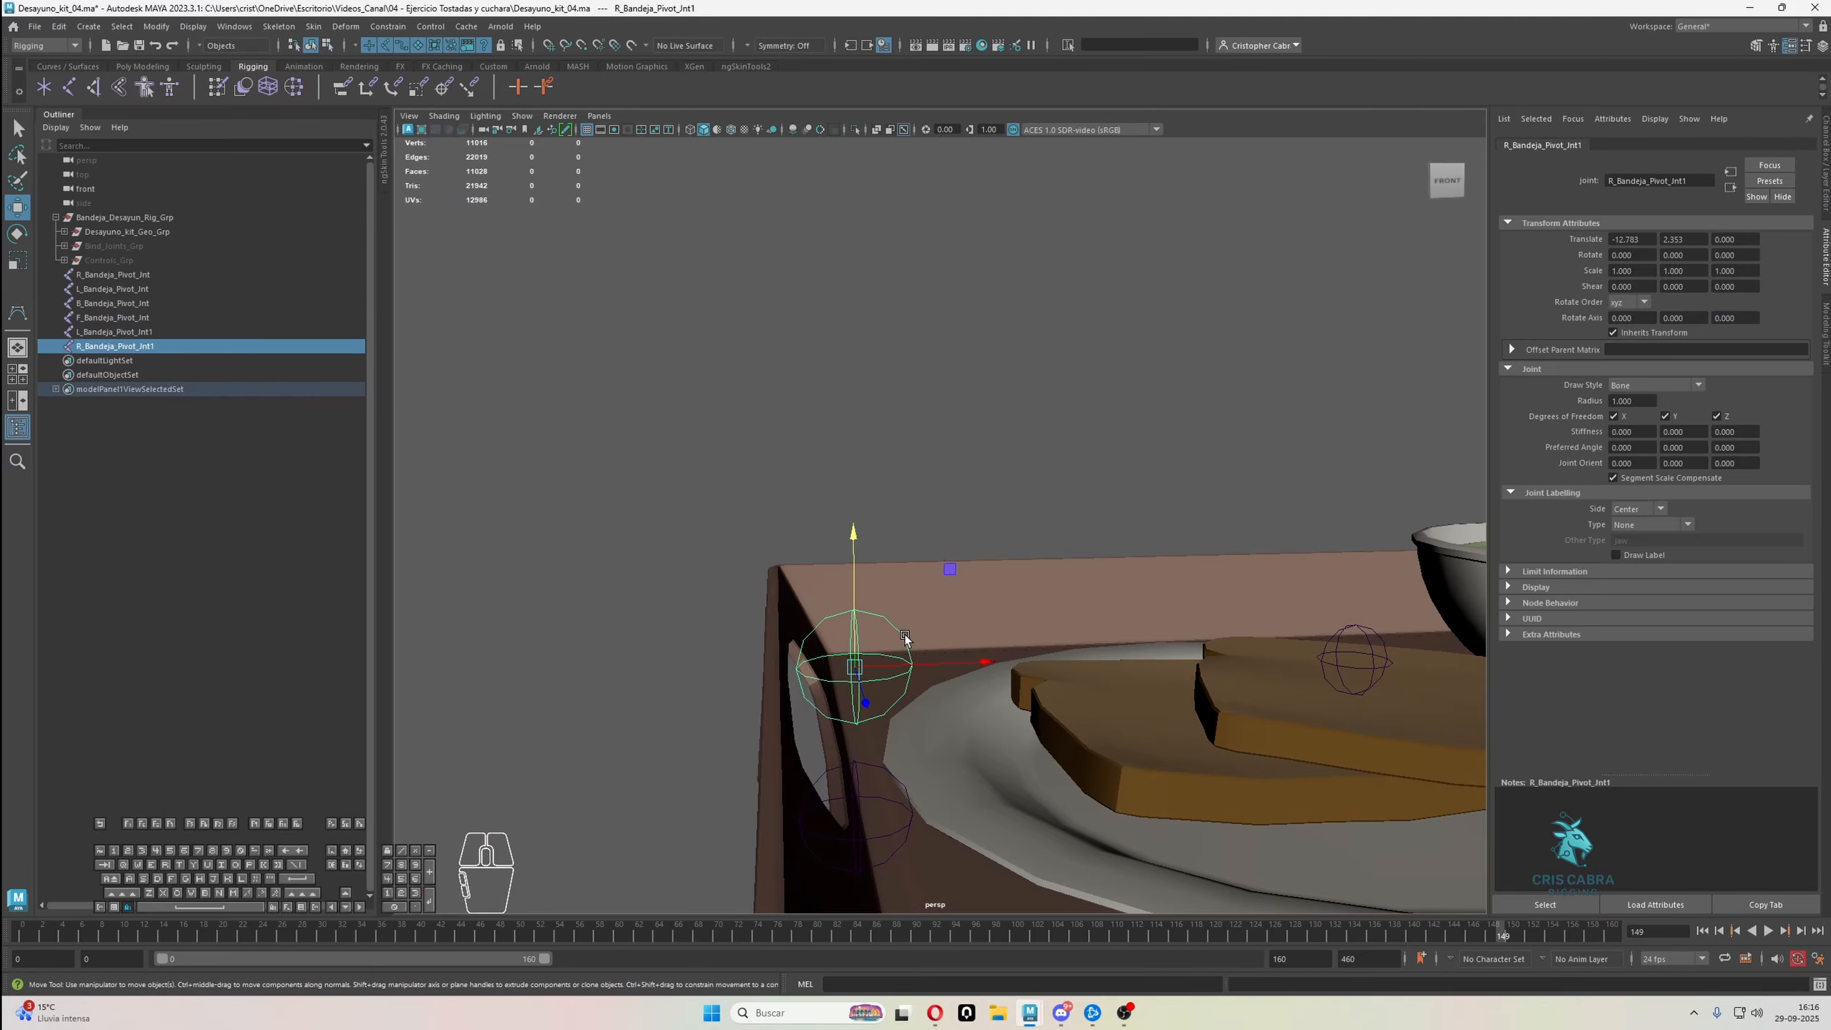
middle_click_drag(903, 635, 927, 591, "alt")
left_click_drag(955, 619, 911, 623)
key("ctrl+z")
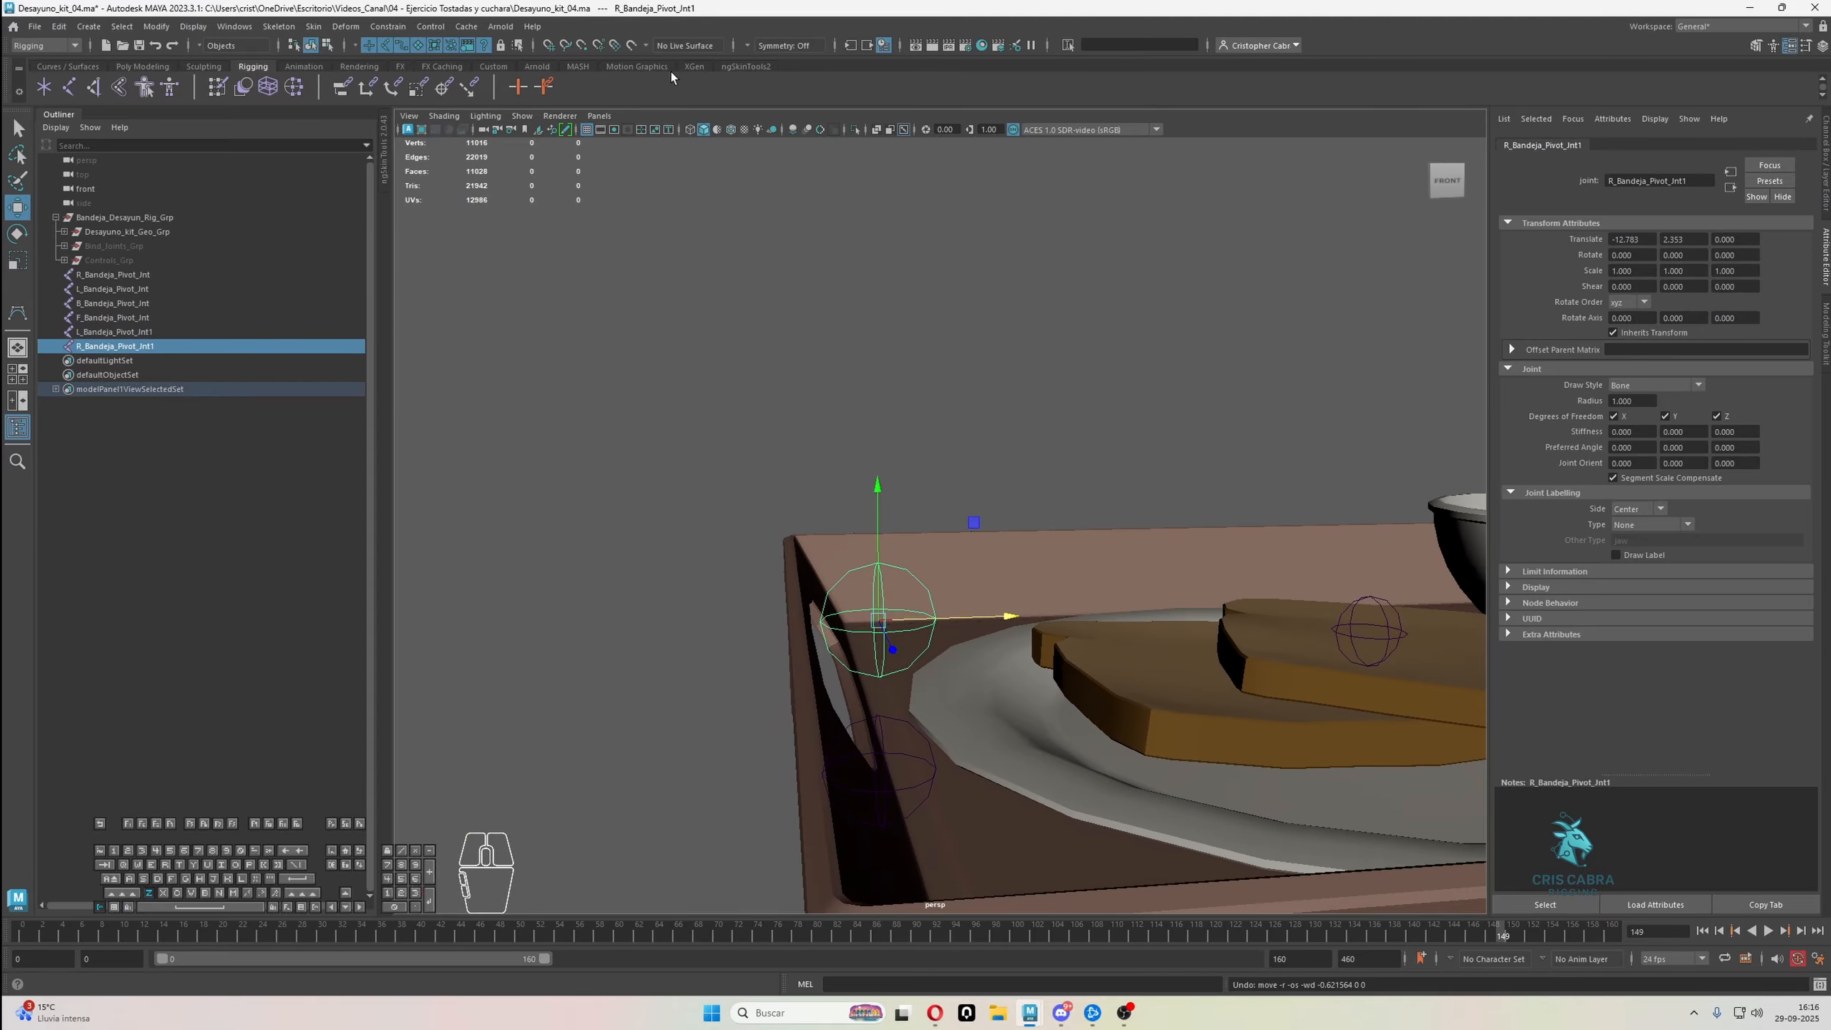
left_click(731, 131)
left_click_drag(826, 469, 869, 636, "alt")
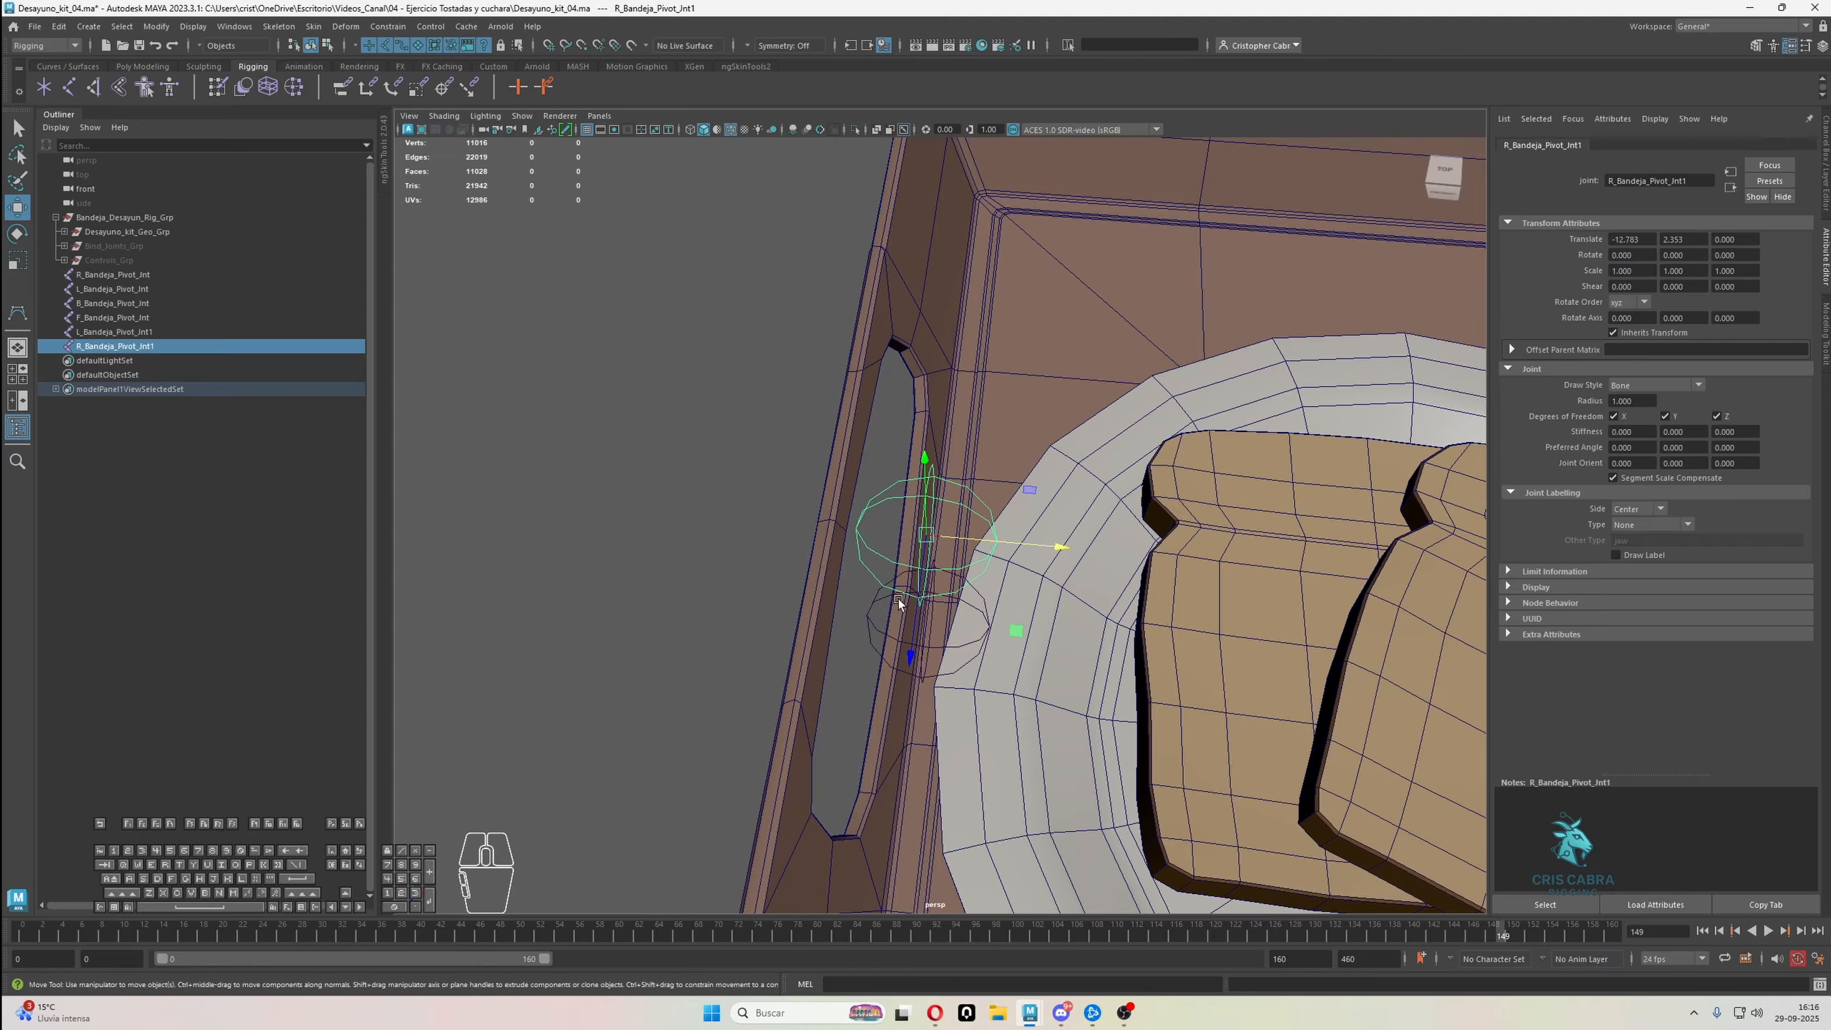
left_click_drag(930, 540, 853, 525)
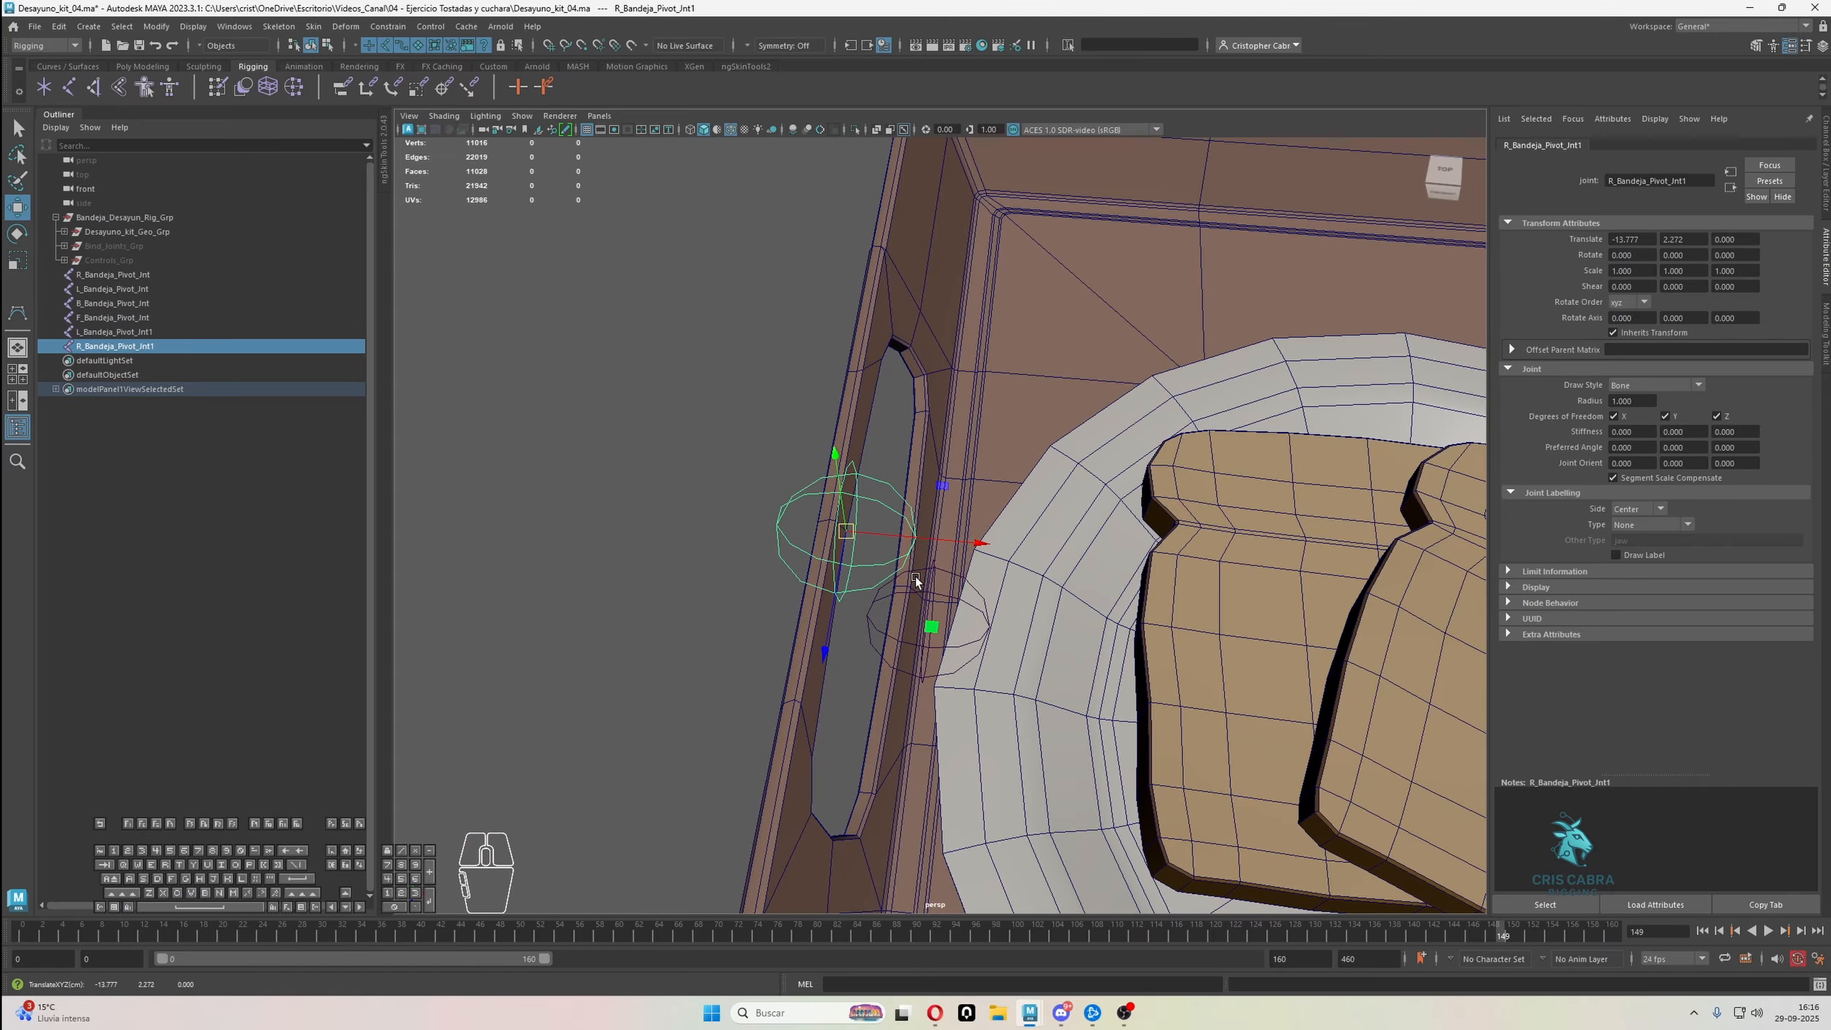
Move the L-side copied joint onto the opposite handle at X 13.777, Y 2.272
left_click_drag(915, 577, 941, 614, "alt")
middle_click_drag(941, 614, 836, 435, "alt")
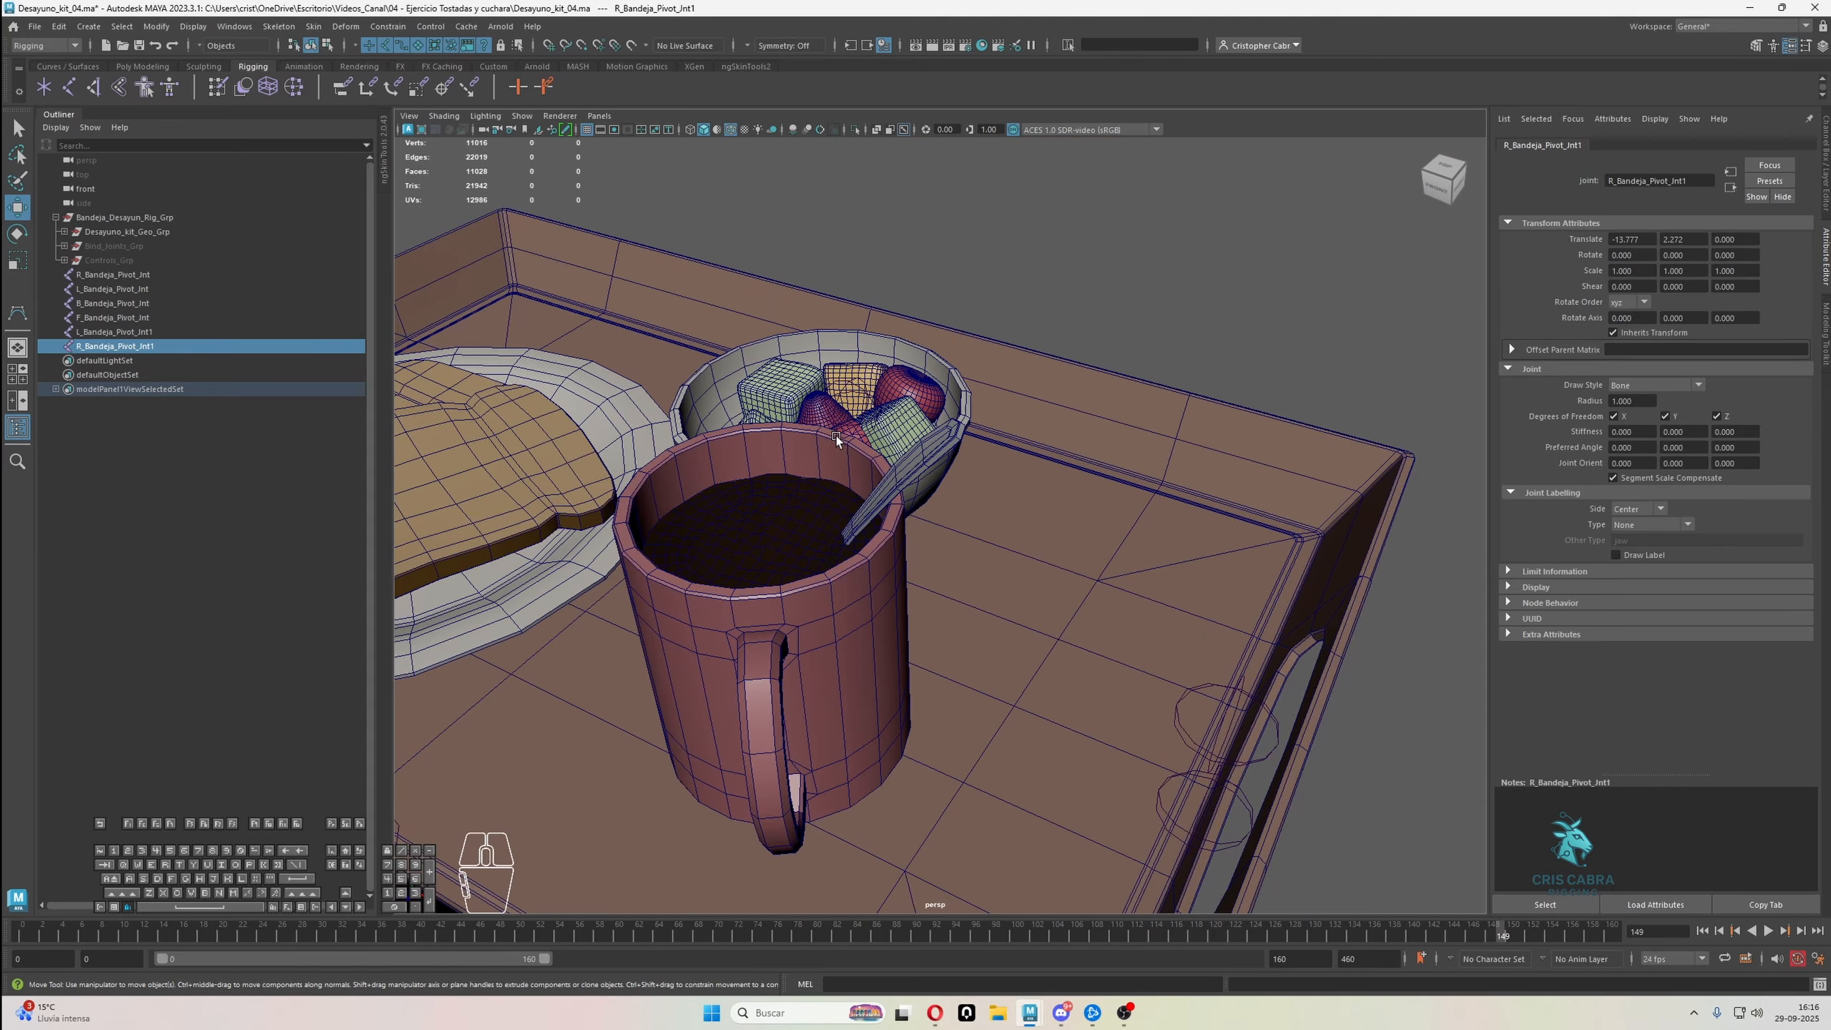
left_click_drag(836, 435, 1153, 559, "alt")
right_click_drag(1024, 566, 1116, 608, "alt")
left_click_drag(1116, 608, 1050, 593, "alt")
left_click(1052, 597)
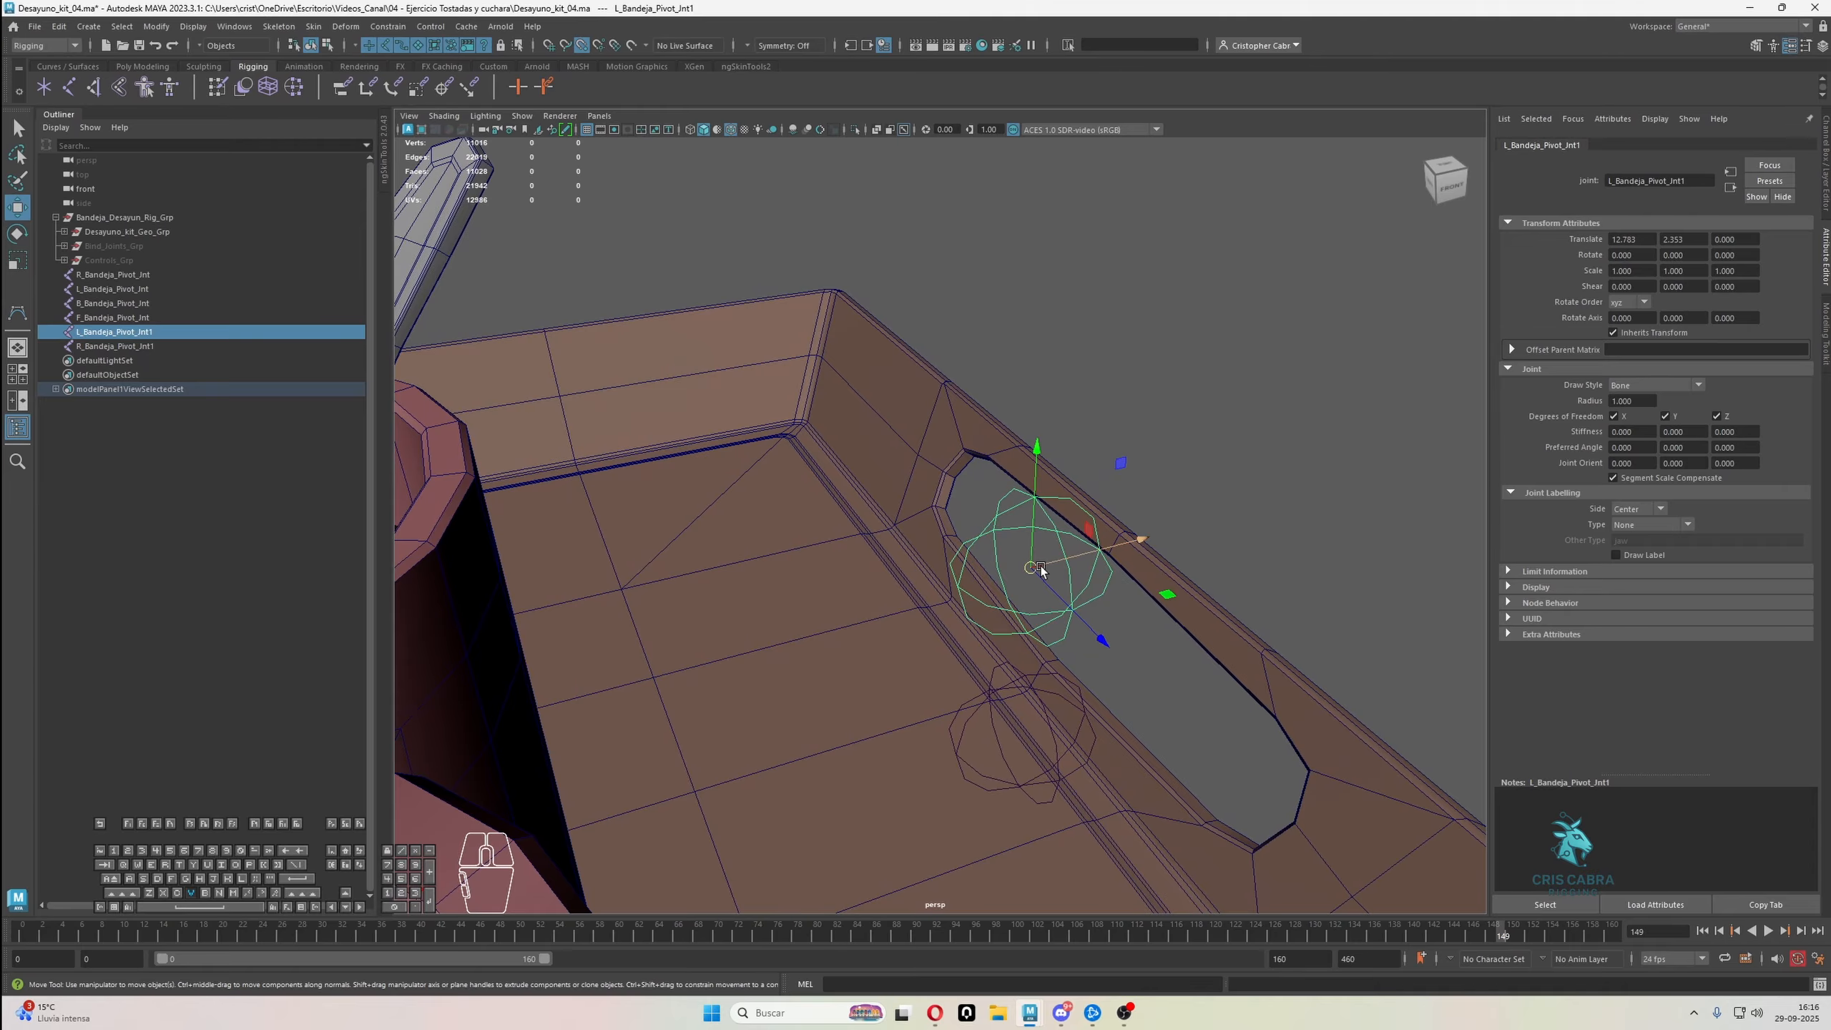
middle_click_drag(1074, 575, 1113, 549)
right_click_drag(1118, 629, 1030, 620, "alt")
left_click_drag(1031, 620, 951, 621, "alt")
middle_click_drag(951, 621, 1280, 657, "alt")
right_click_drag(1280, 656, 1089, 628, "alt")
middle_click_drag(1089, 627, 1232, 624, "alt")
Rename the L-side copied joint as L_Bandeja_Handle_Jnt and copy that name
double_click(117, 332)
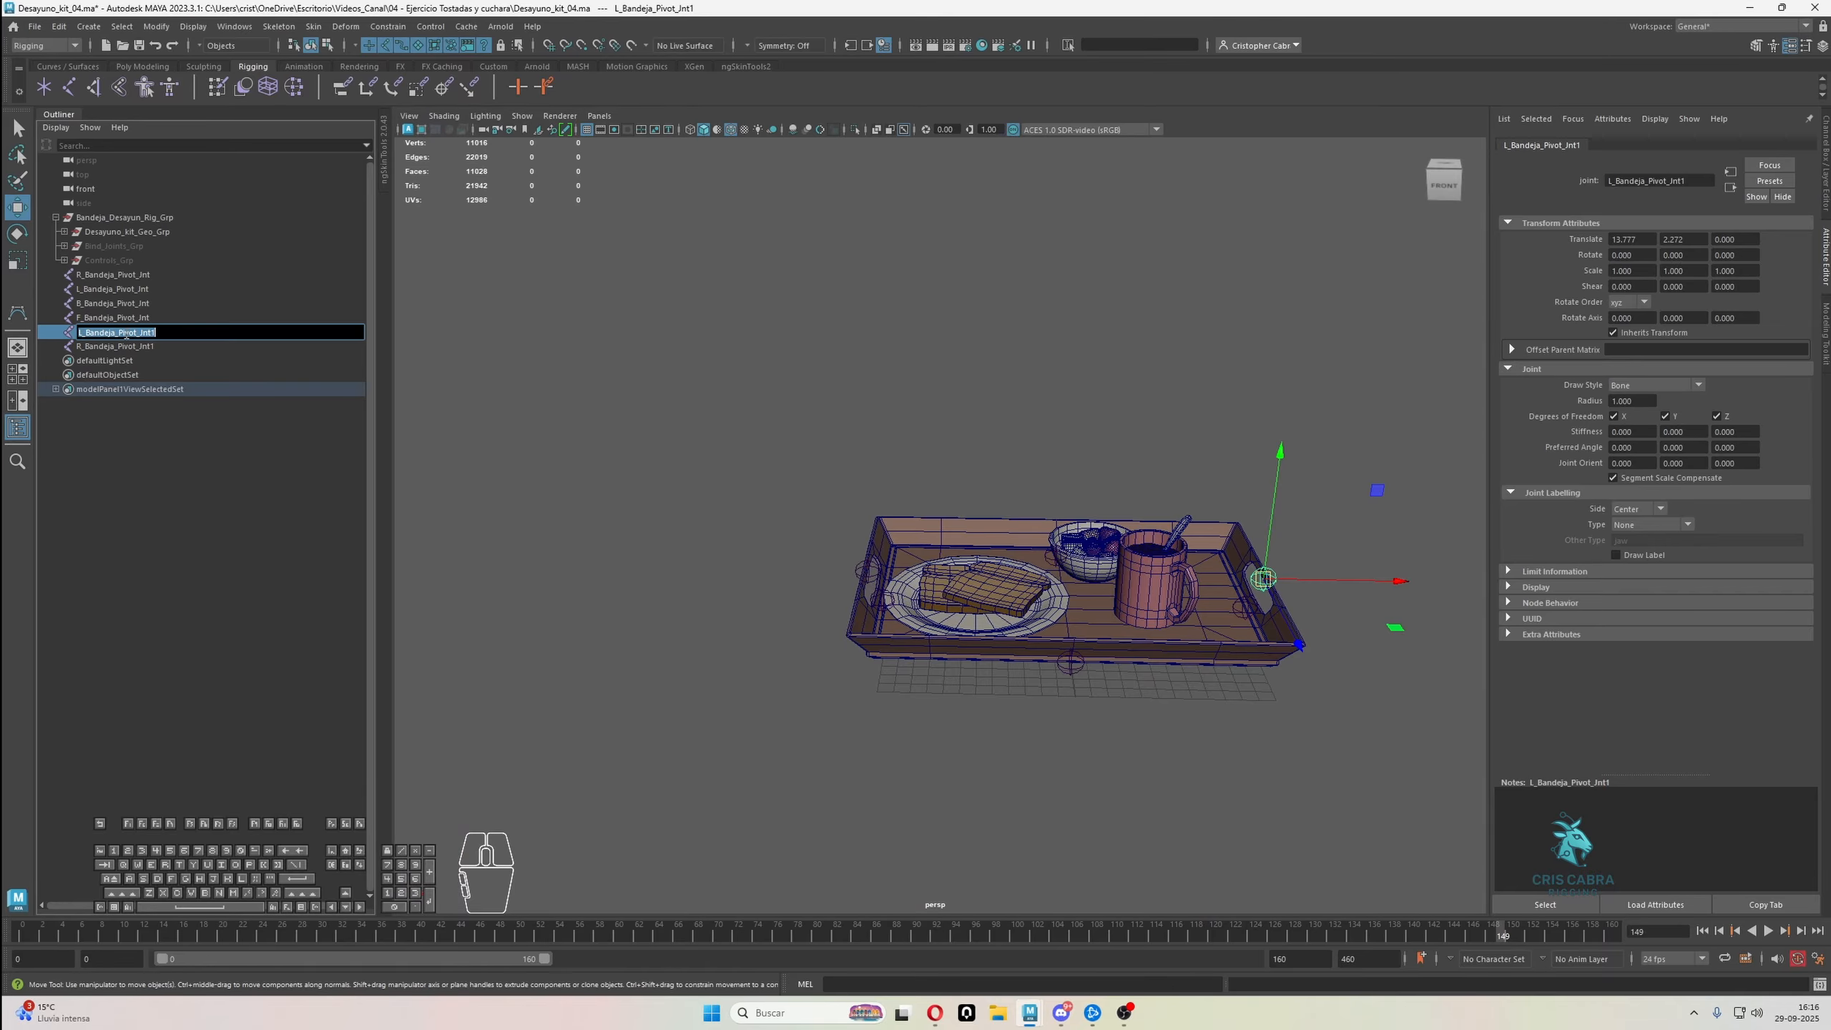
left_click_drag(119, 333, 139, 333)
key("BackSpace")
type("Handle")
key("ctrl+a")
key("ctrl+c")
Reuse the copied name for the R-side handle joint and change its prefix to make it R_Bandeja_Handle_Jnt
double_click(128, 349)
key("ctrl+v")
left_click_drag(83, 347, 72, 347)
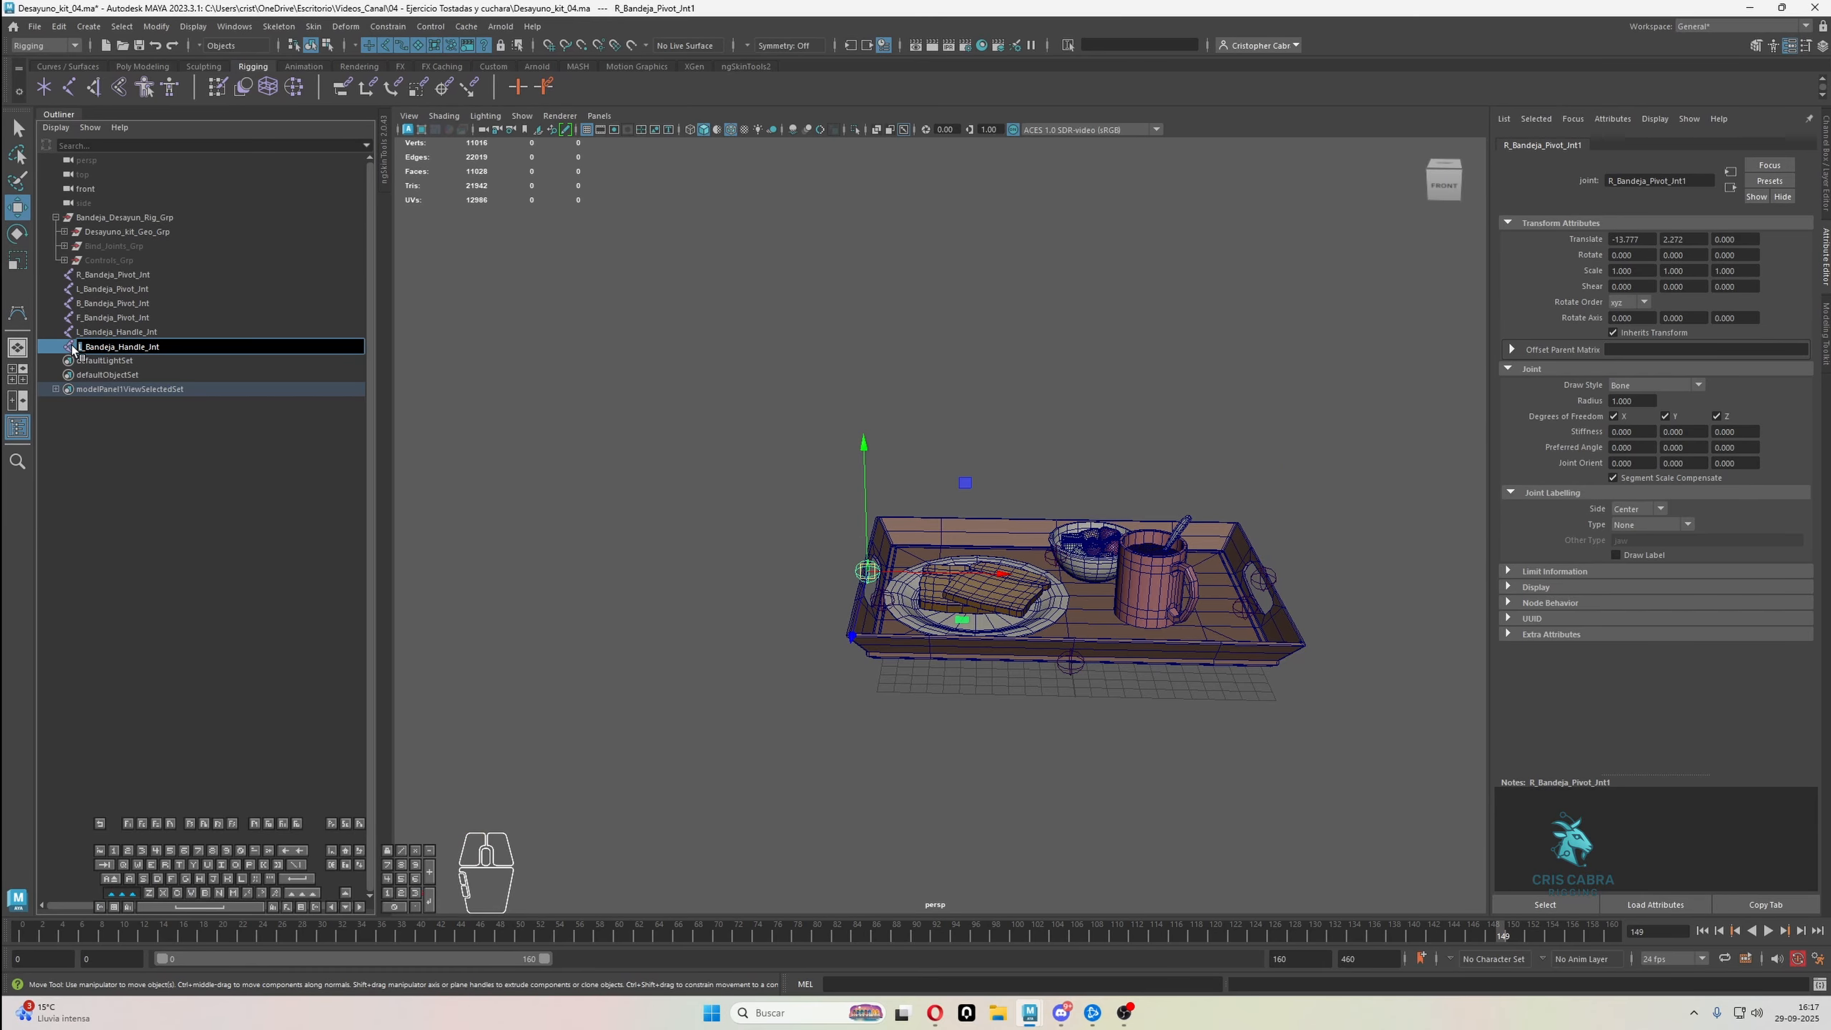
type("R")
key("Return")
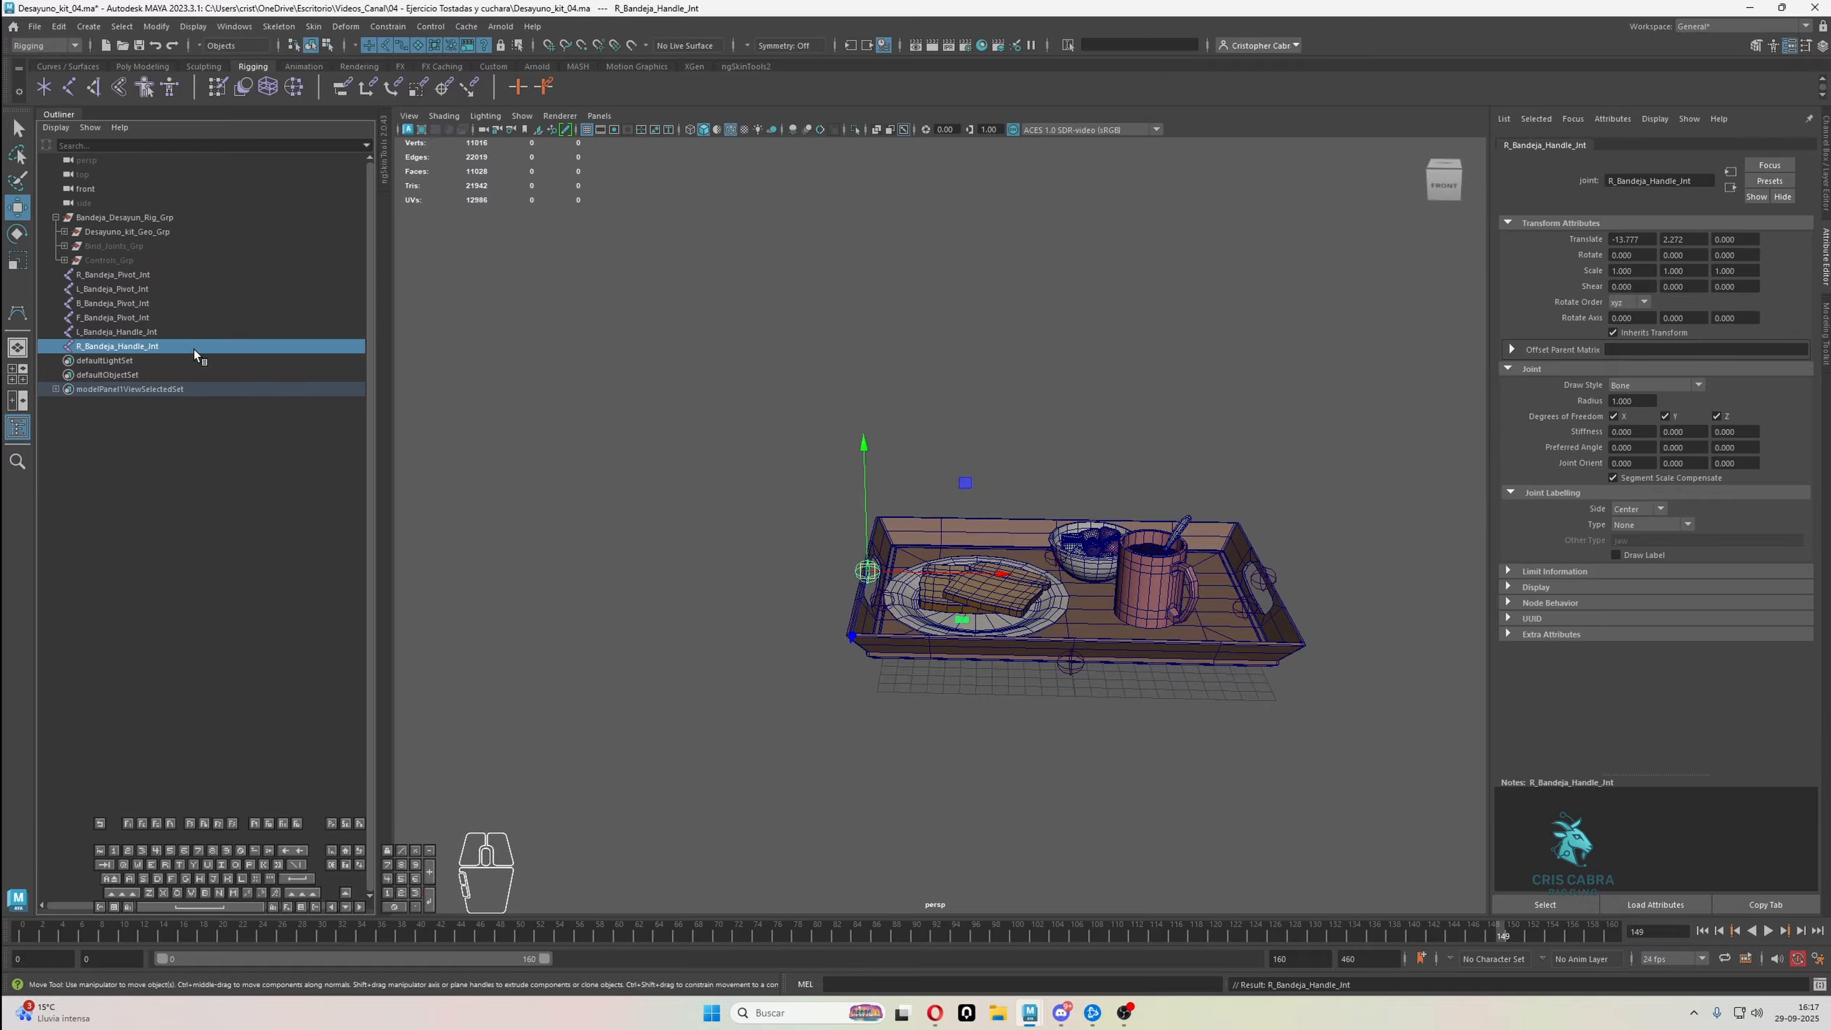
Unhide Controls_Grp and reveal the Fruta_05_Ctrl fruit control in the Outliner hierarchy
scroll(618, 380, "up", 6)
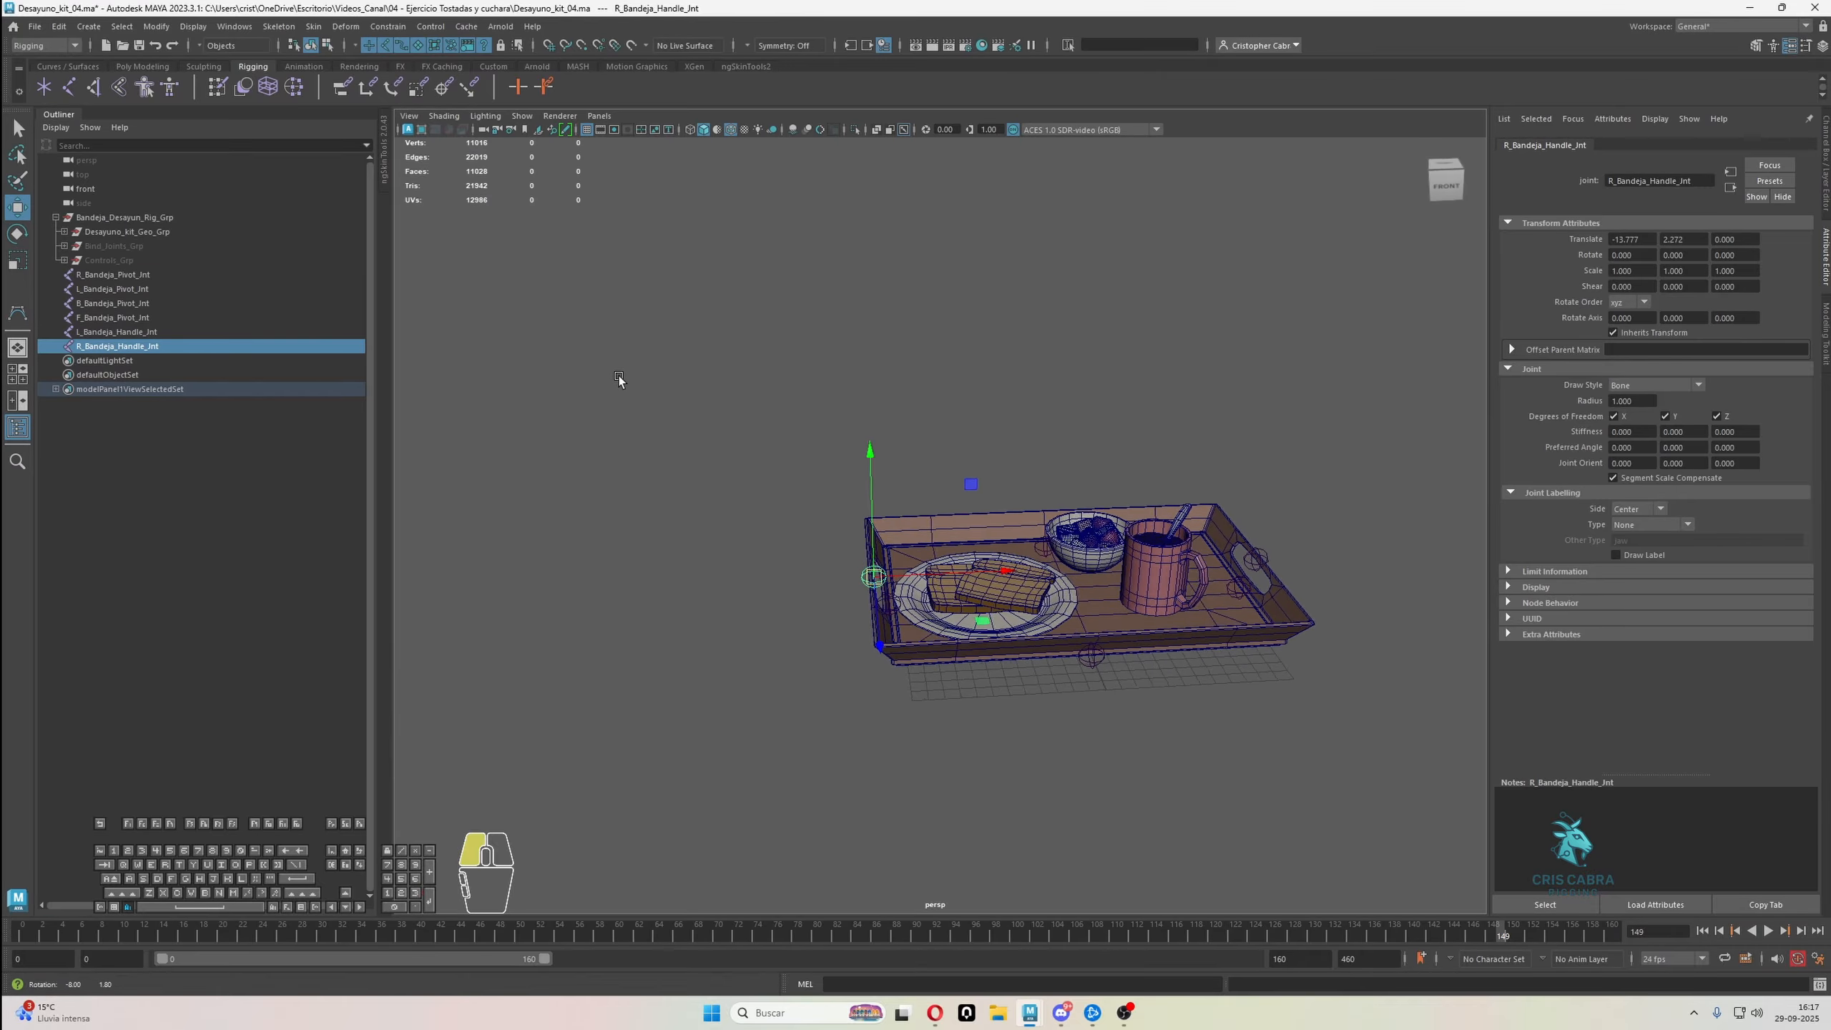
scroll(763, 447, "up", 2)
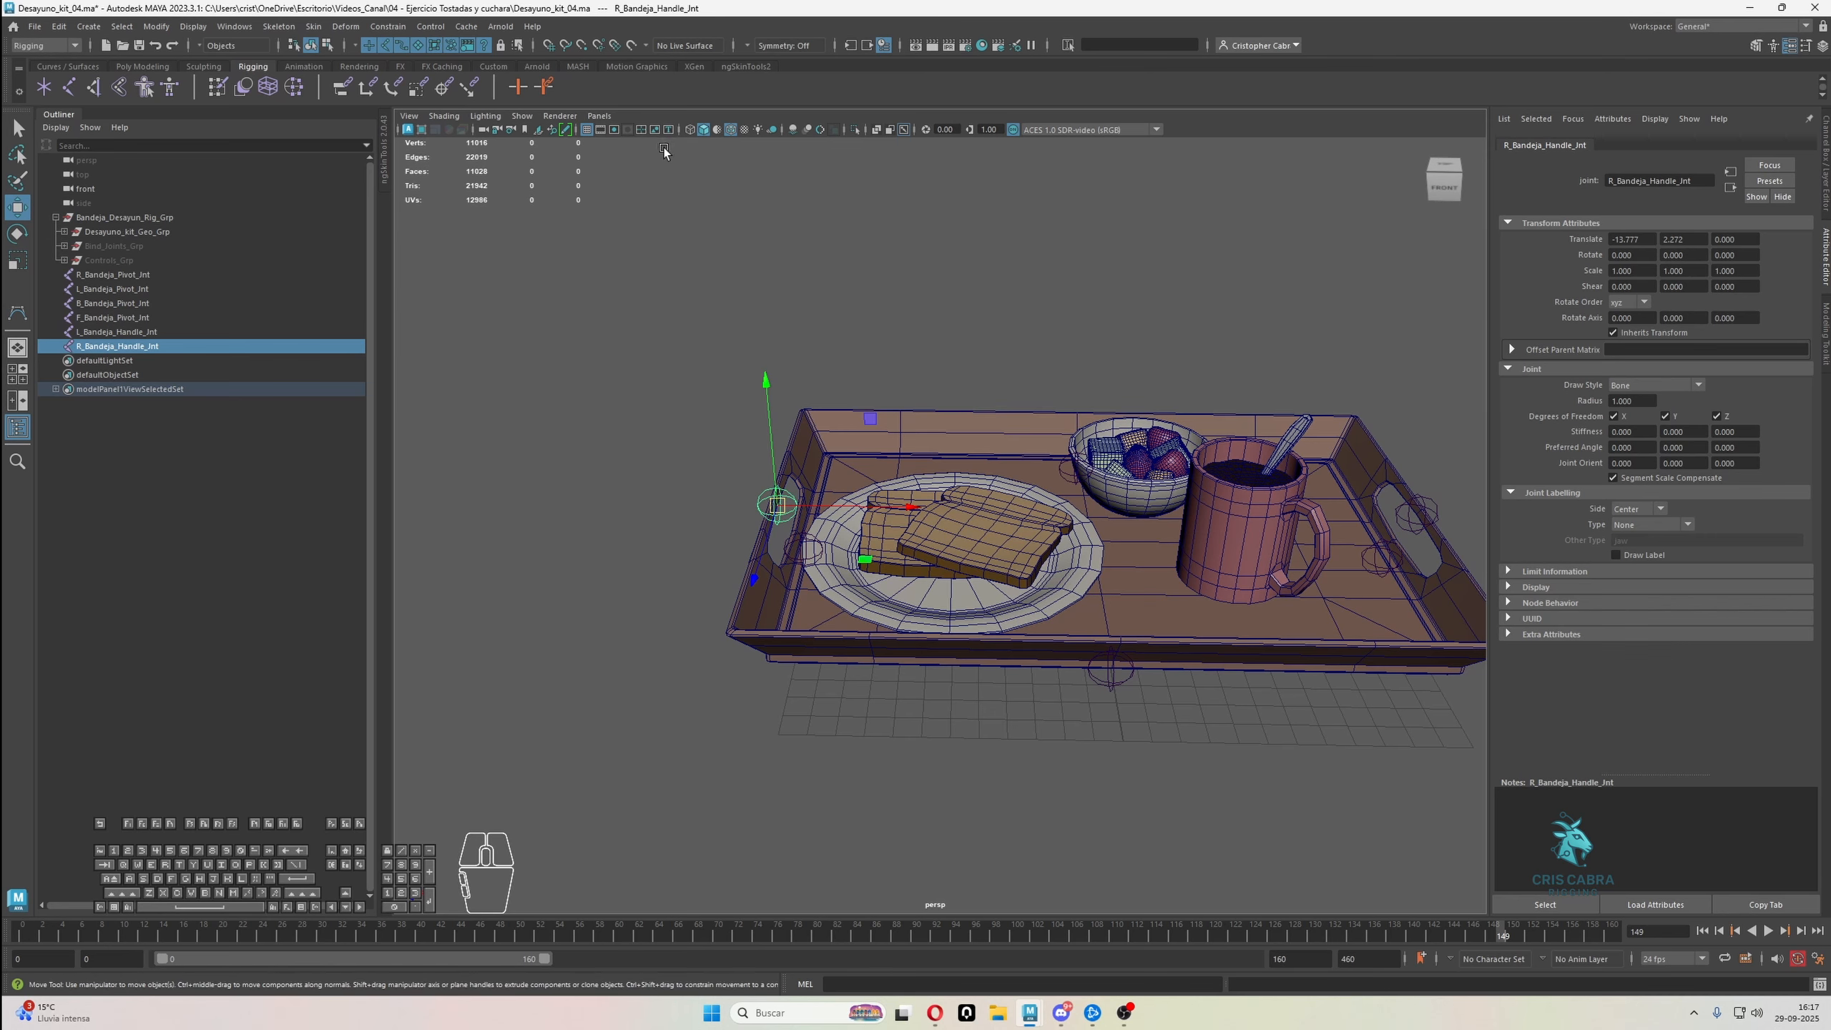
left_click(136, 260)
key("h")
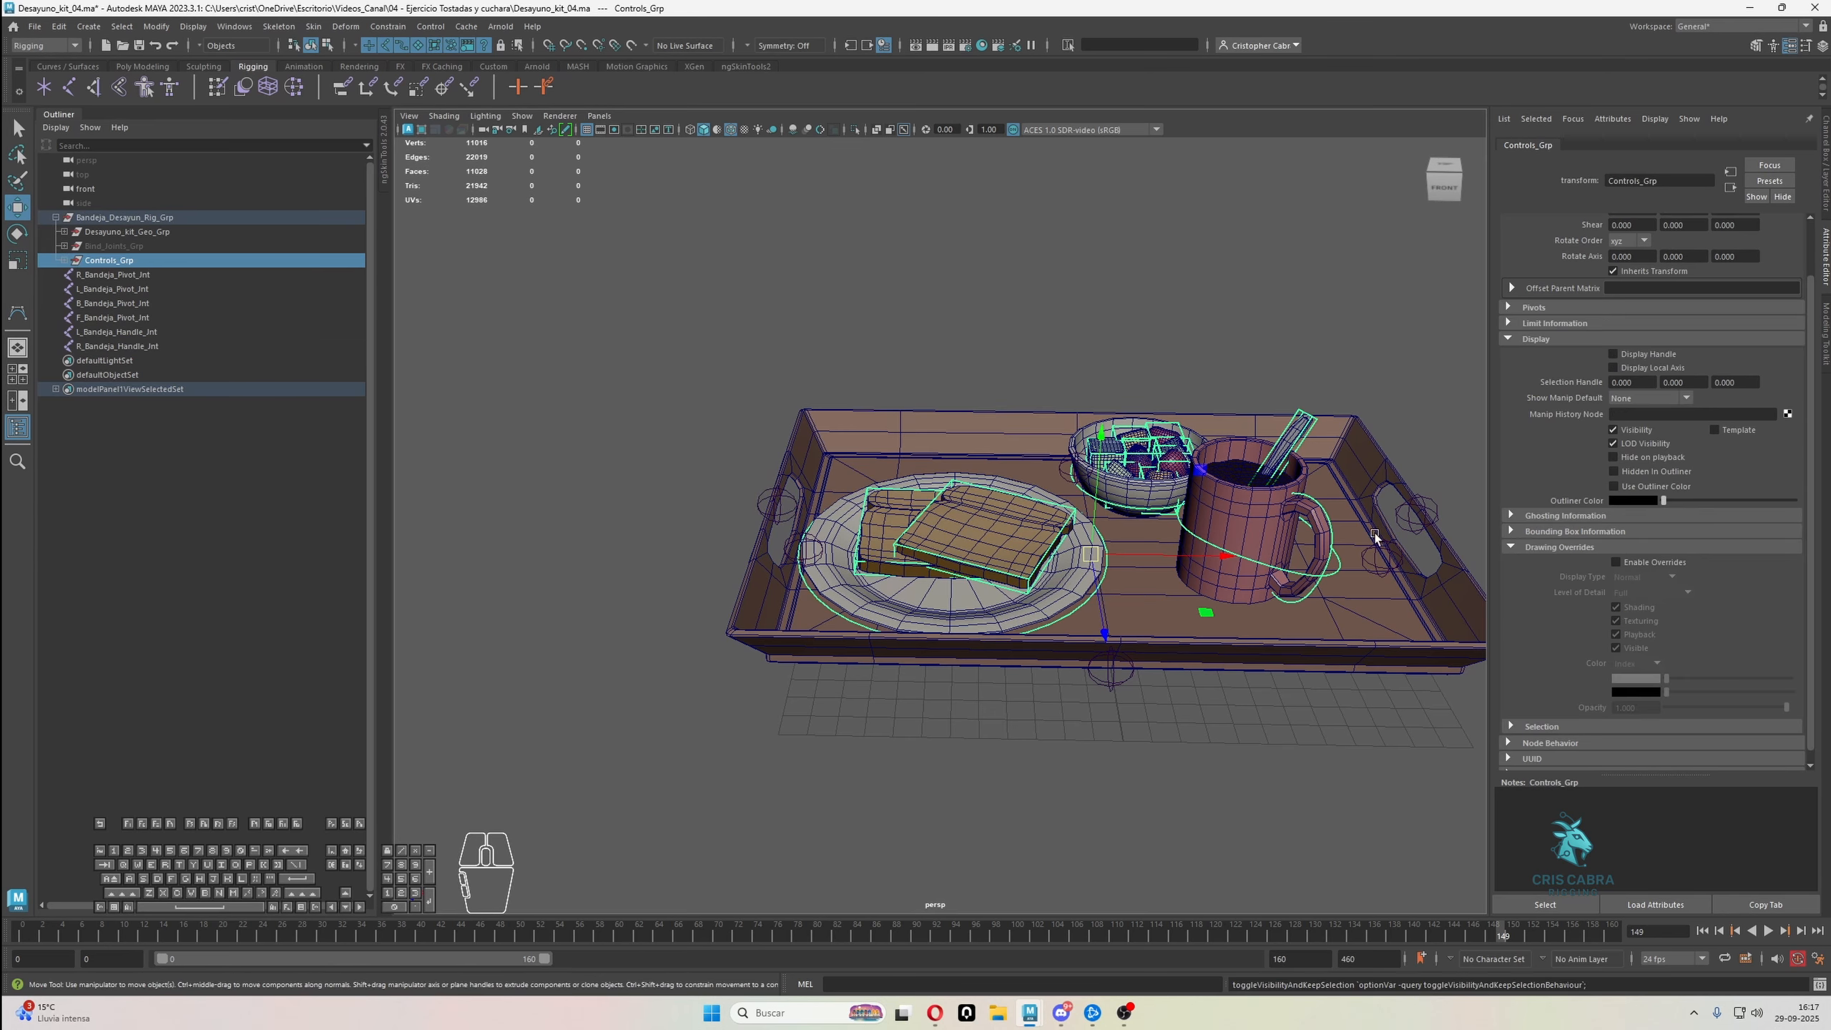
left_click(1186, 460)
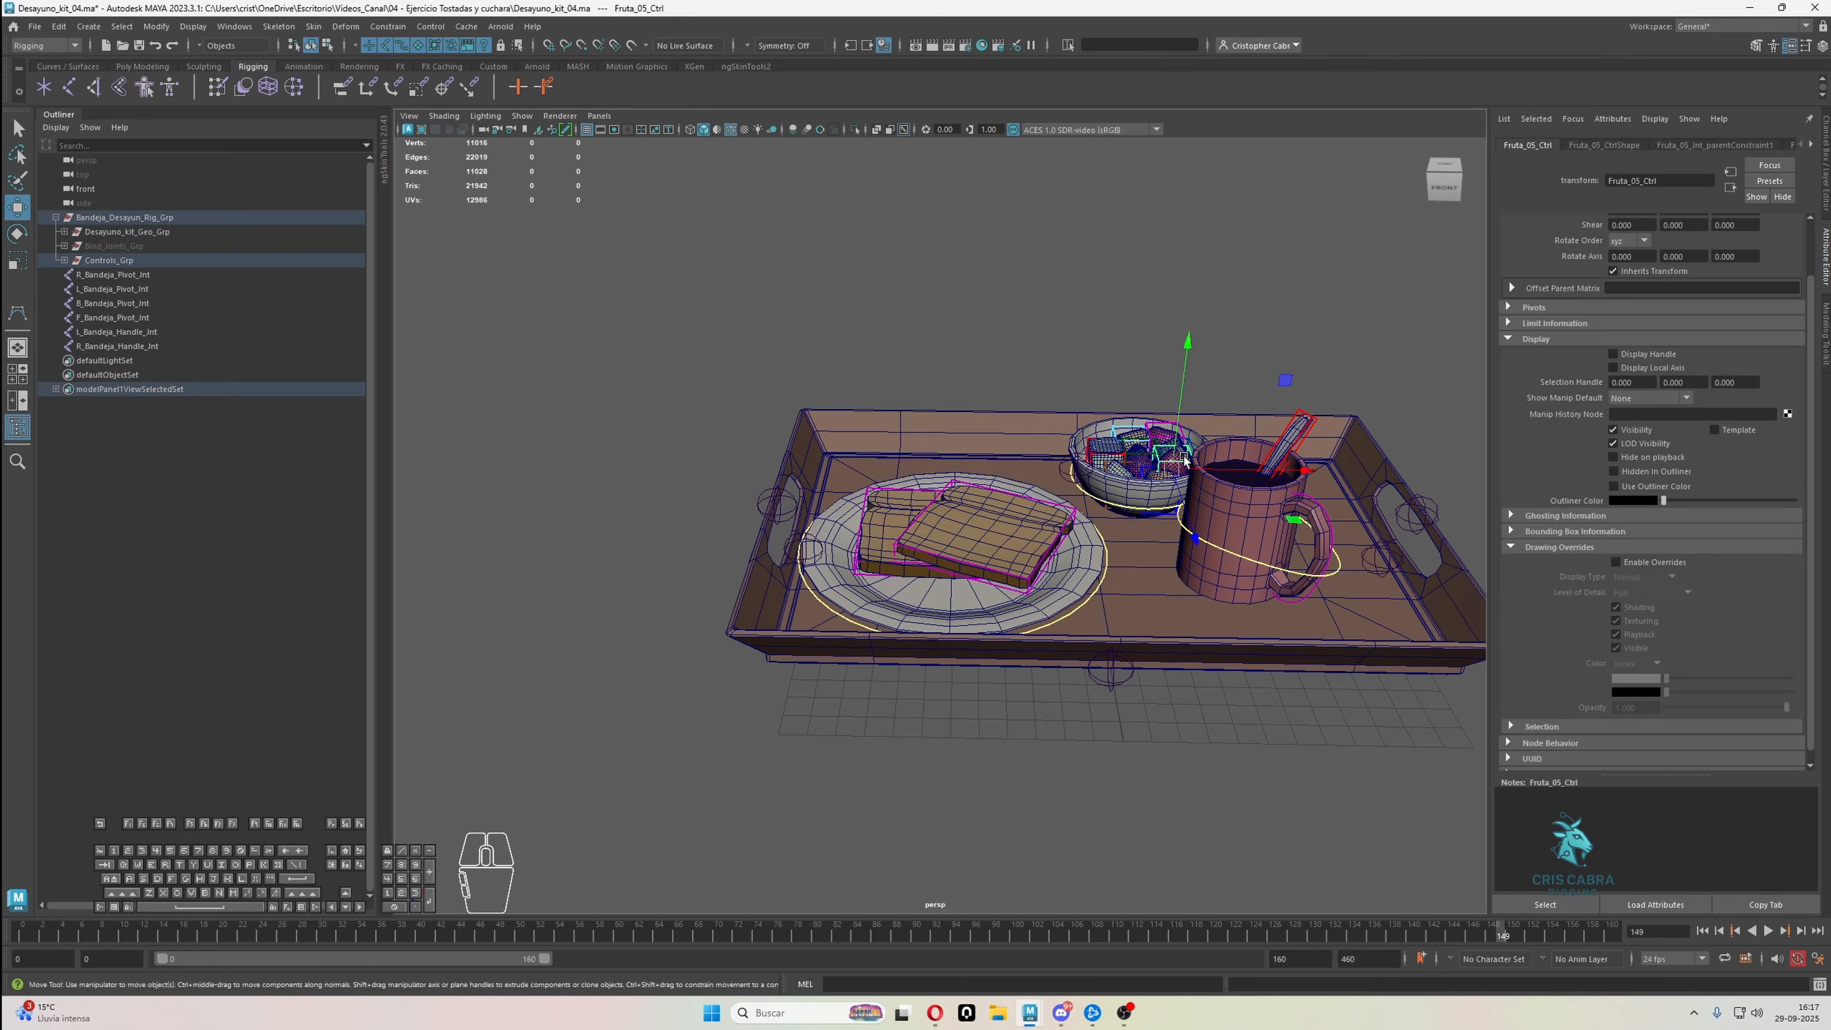
key("f")
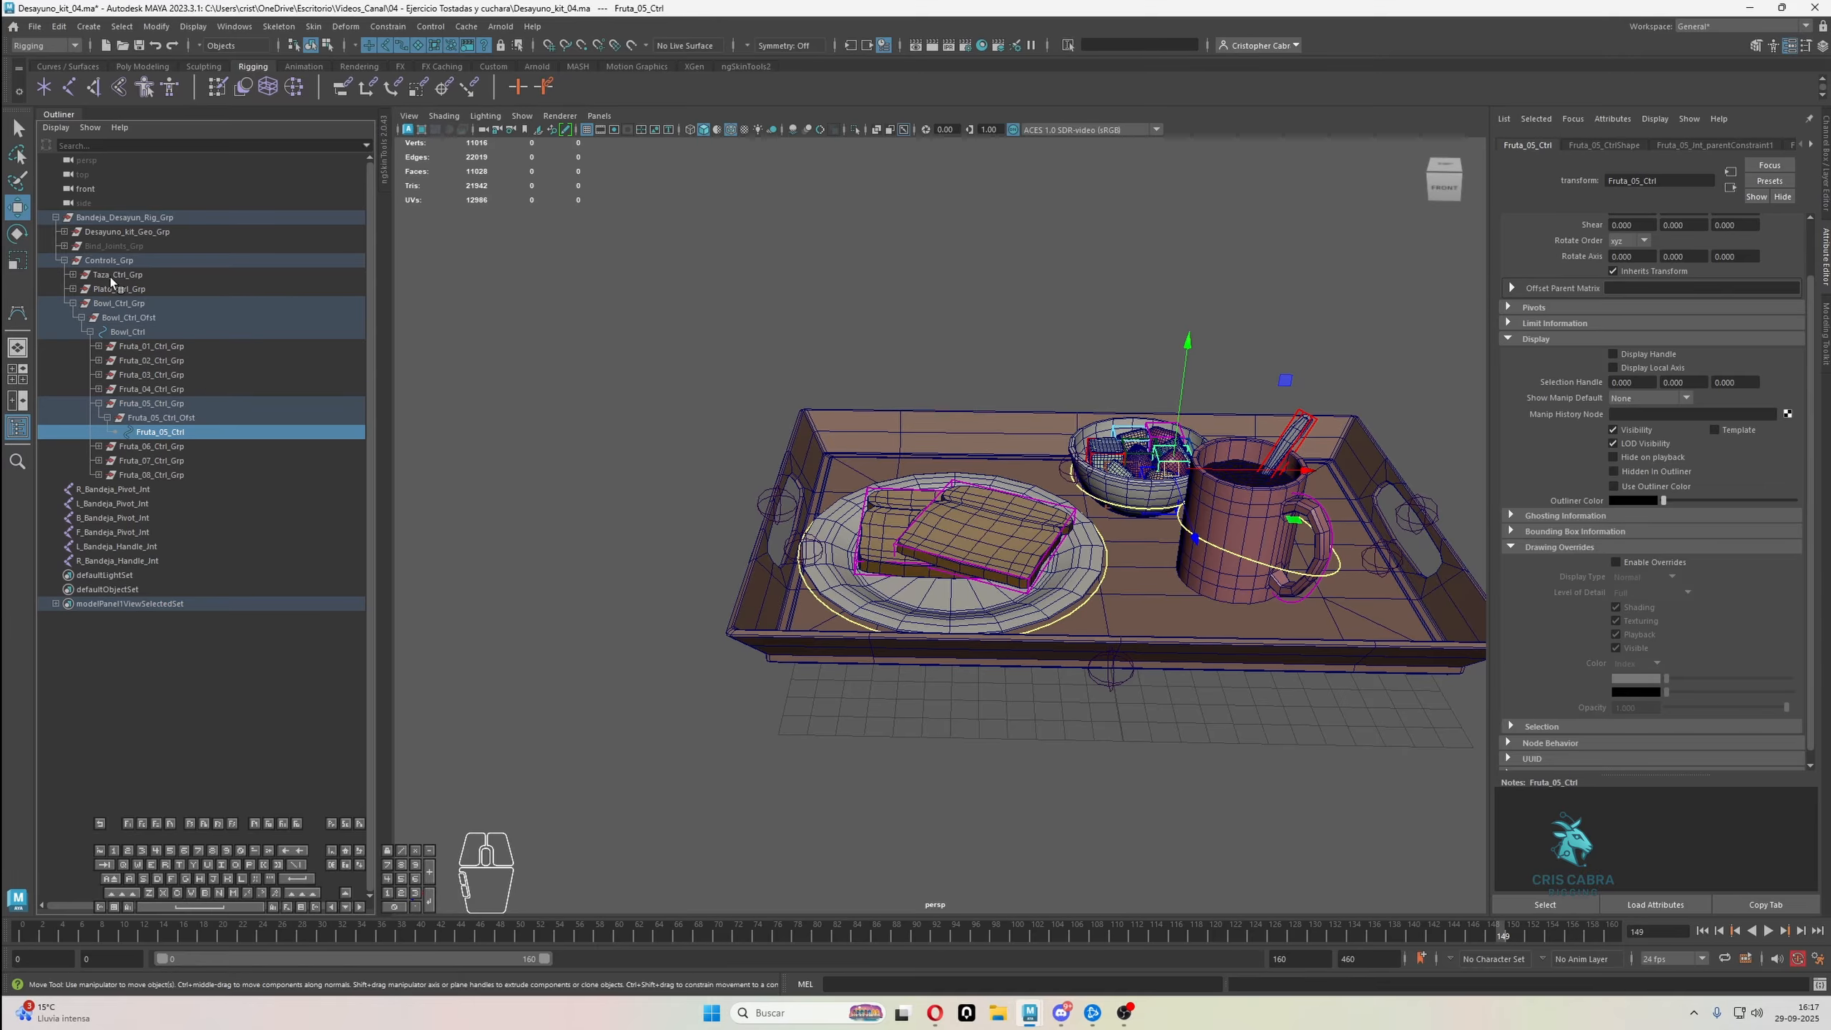
Duplicate Fruta_05_Ctrl_Grp, unparent the copy to the world and expand its hierarchy
left_click(158, 403)
key("ctrl+d")
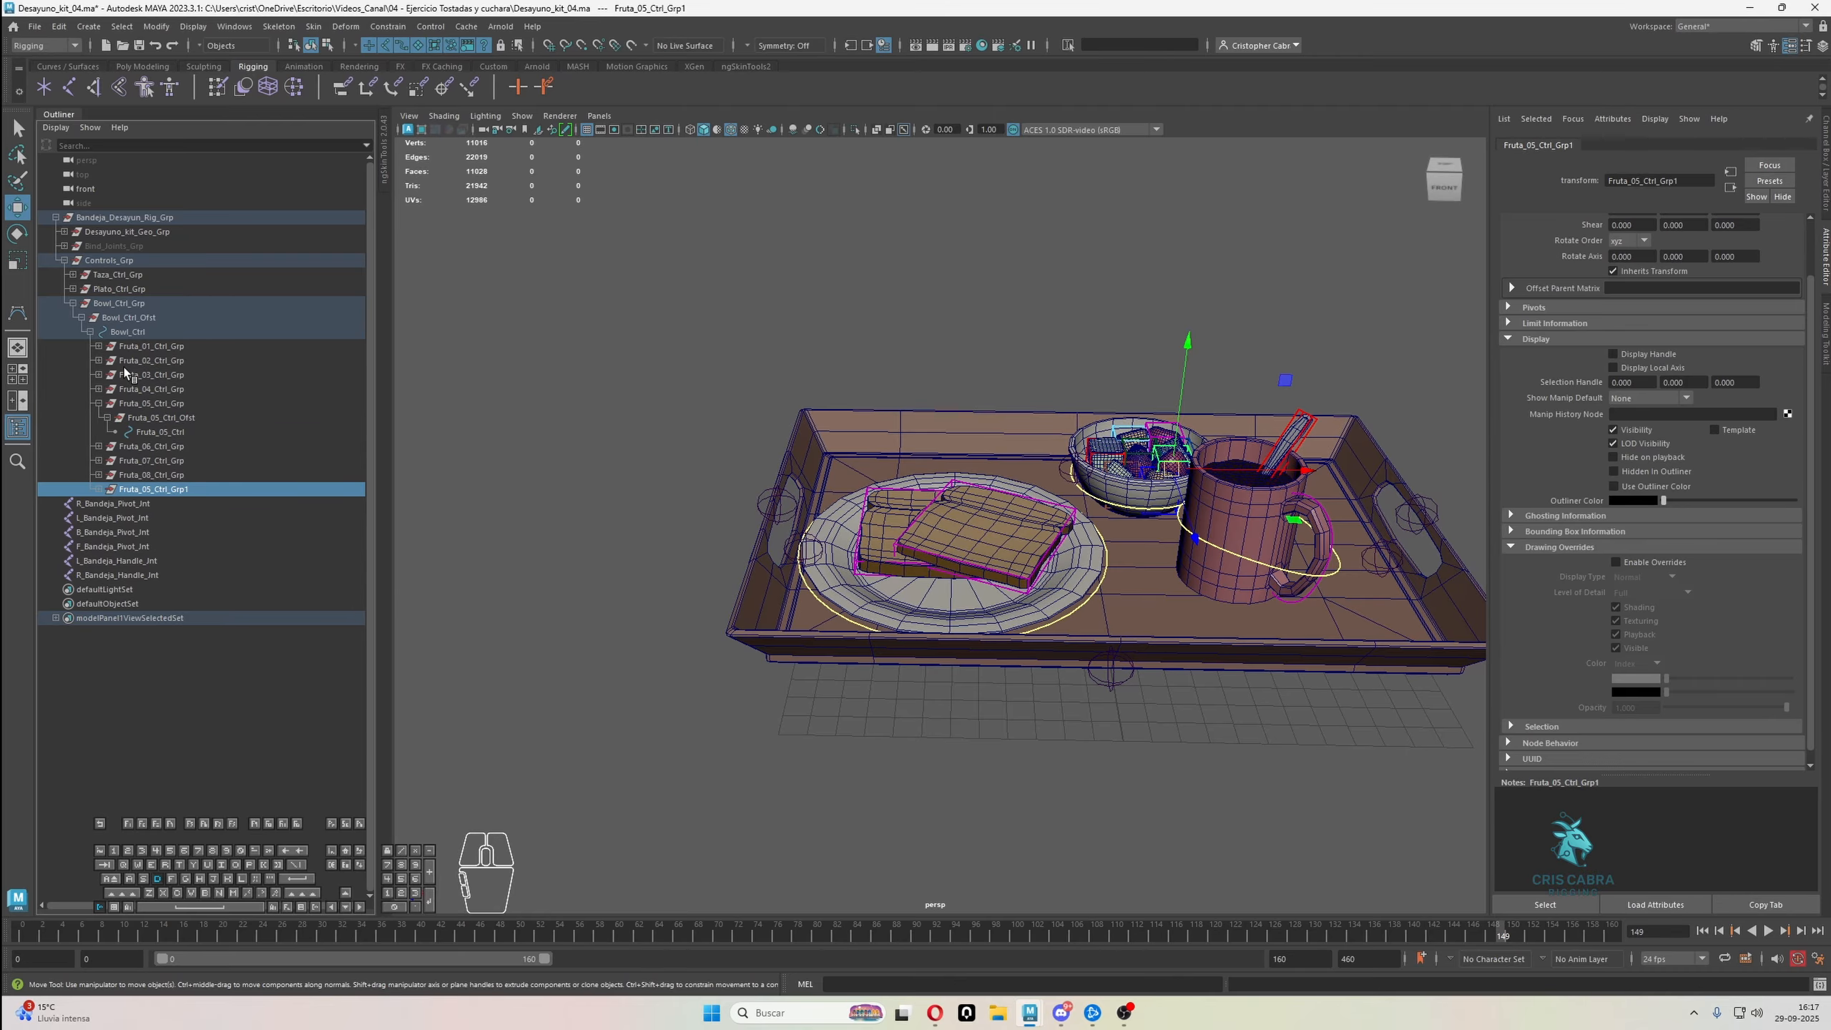
key("shift+p")
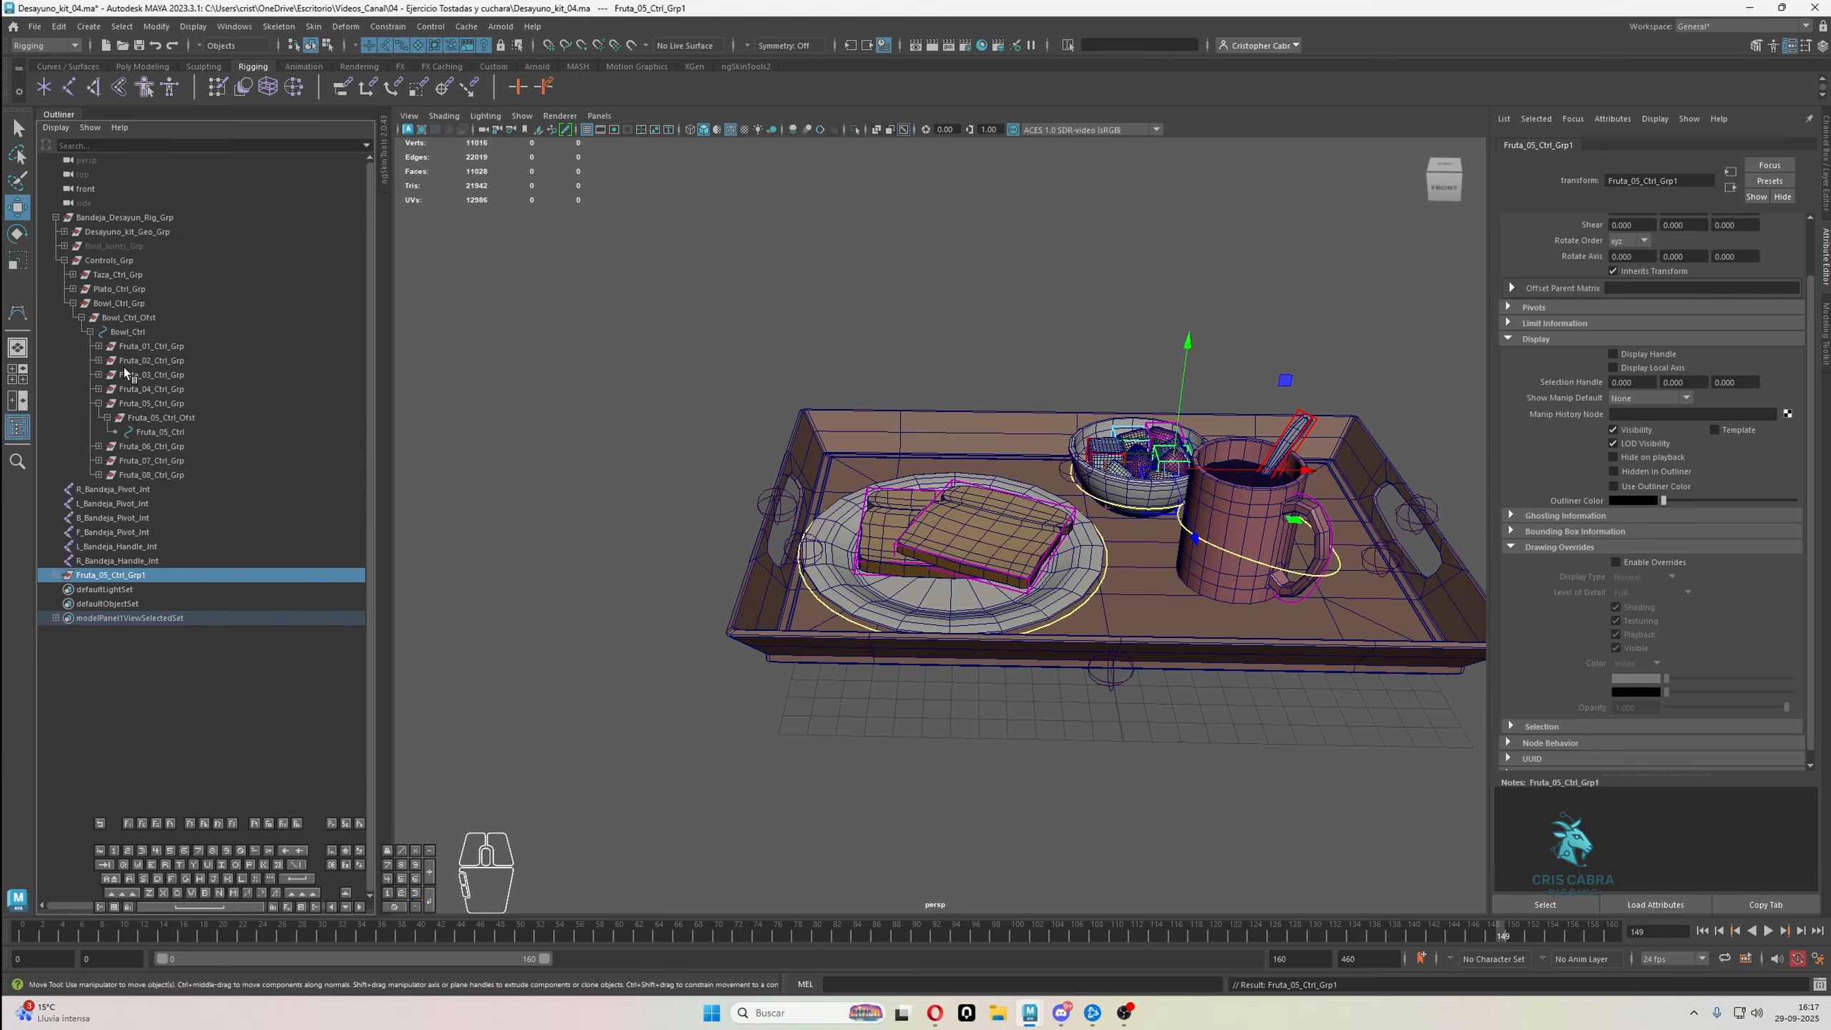
left_click(56, 575)
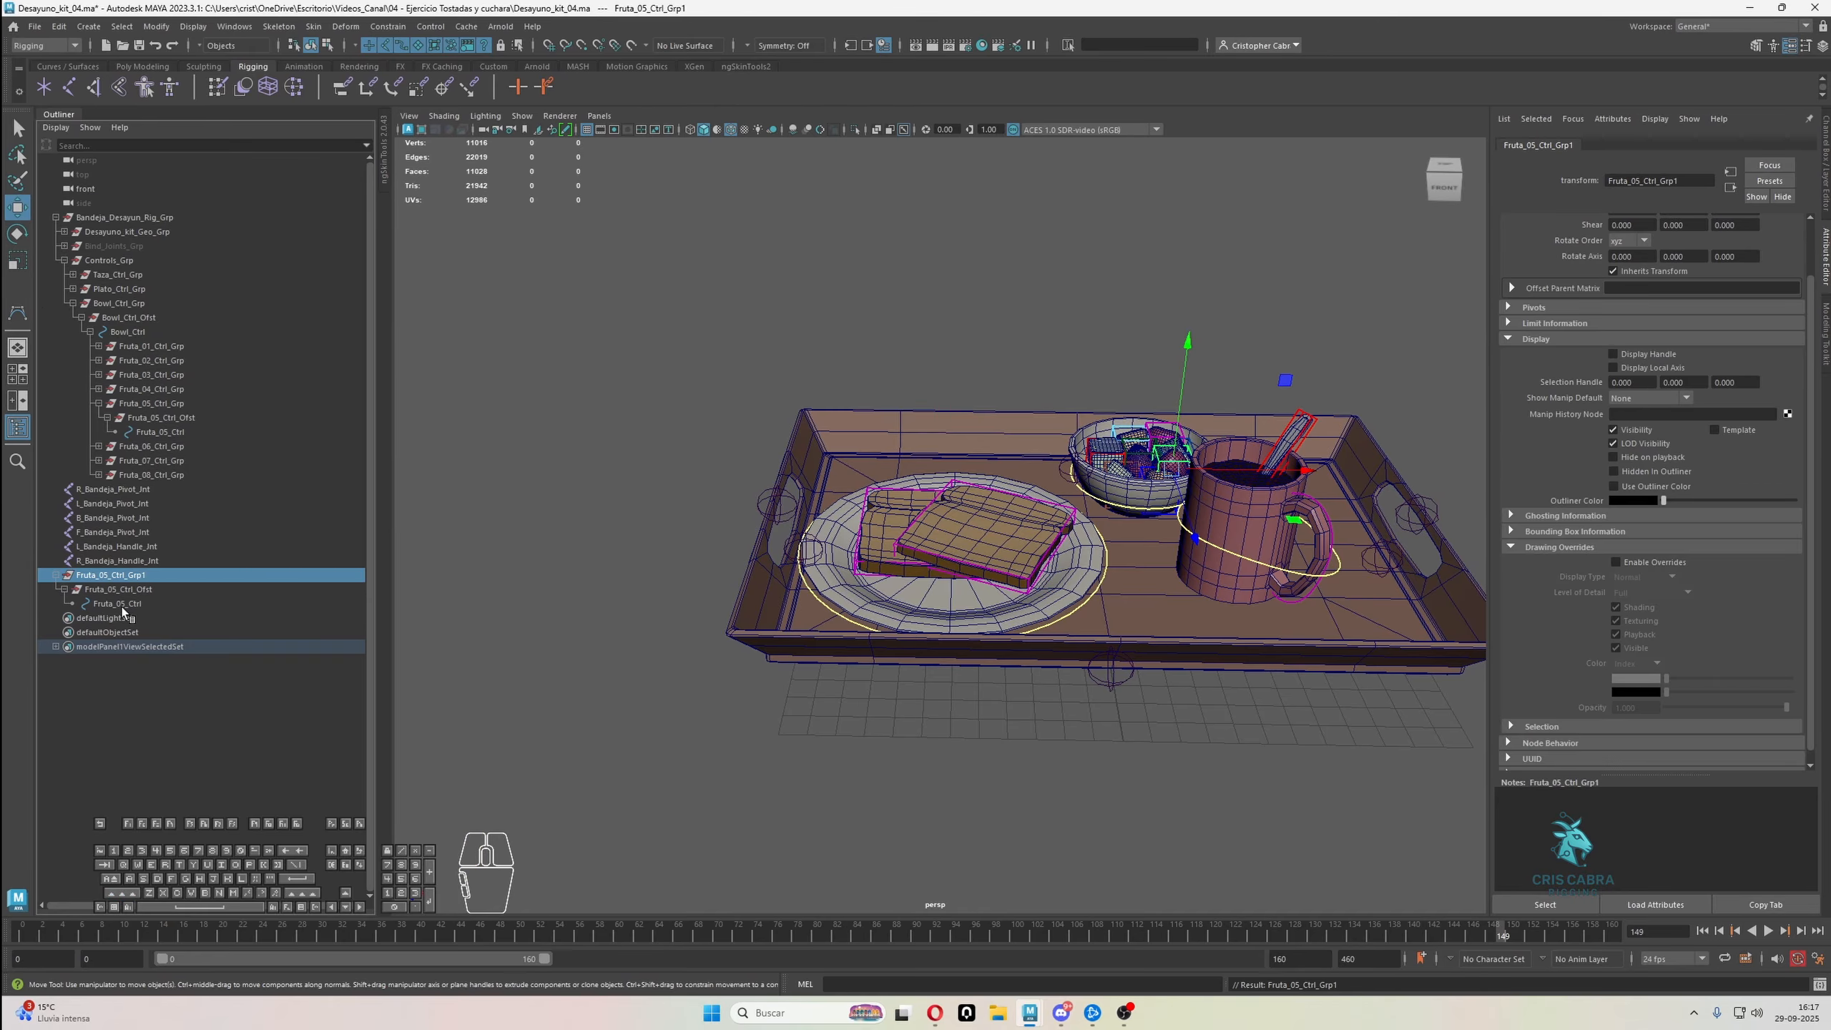
Open Search and Replace Names and set Fruta_05 as the text to search for
left_click(156, 26)
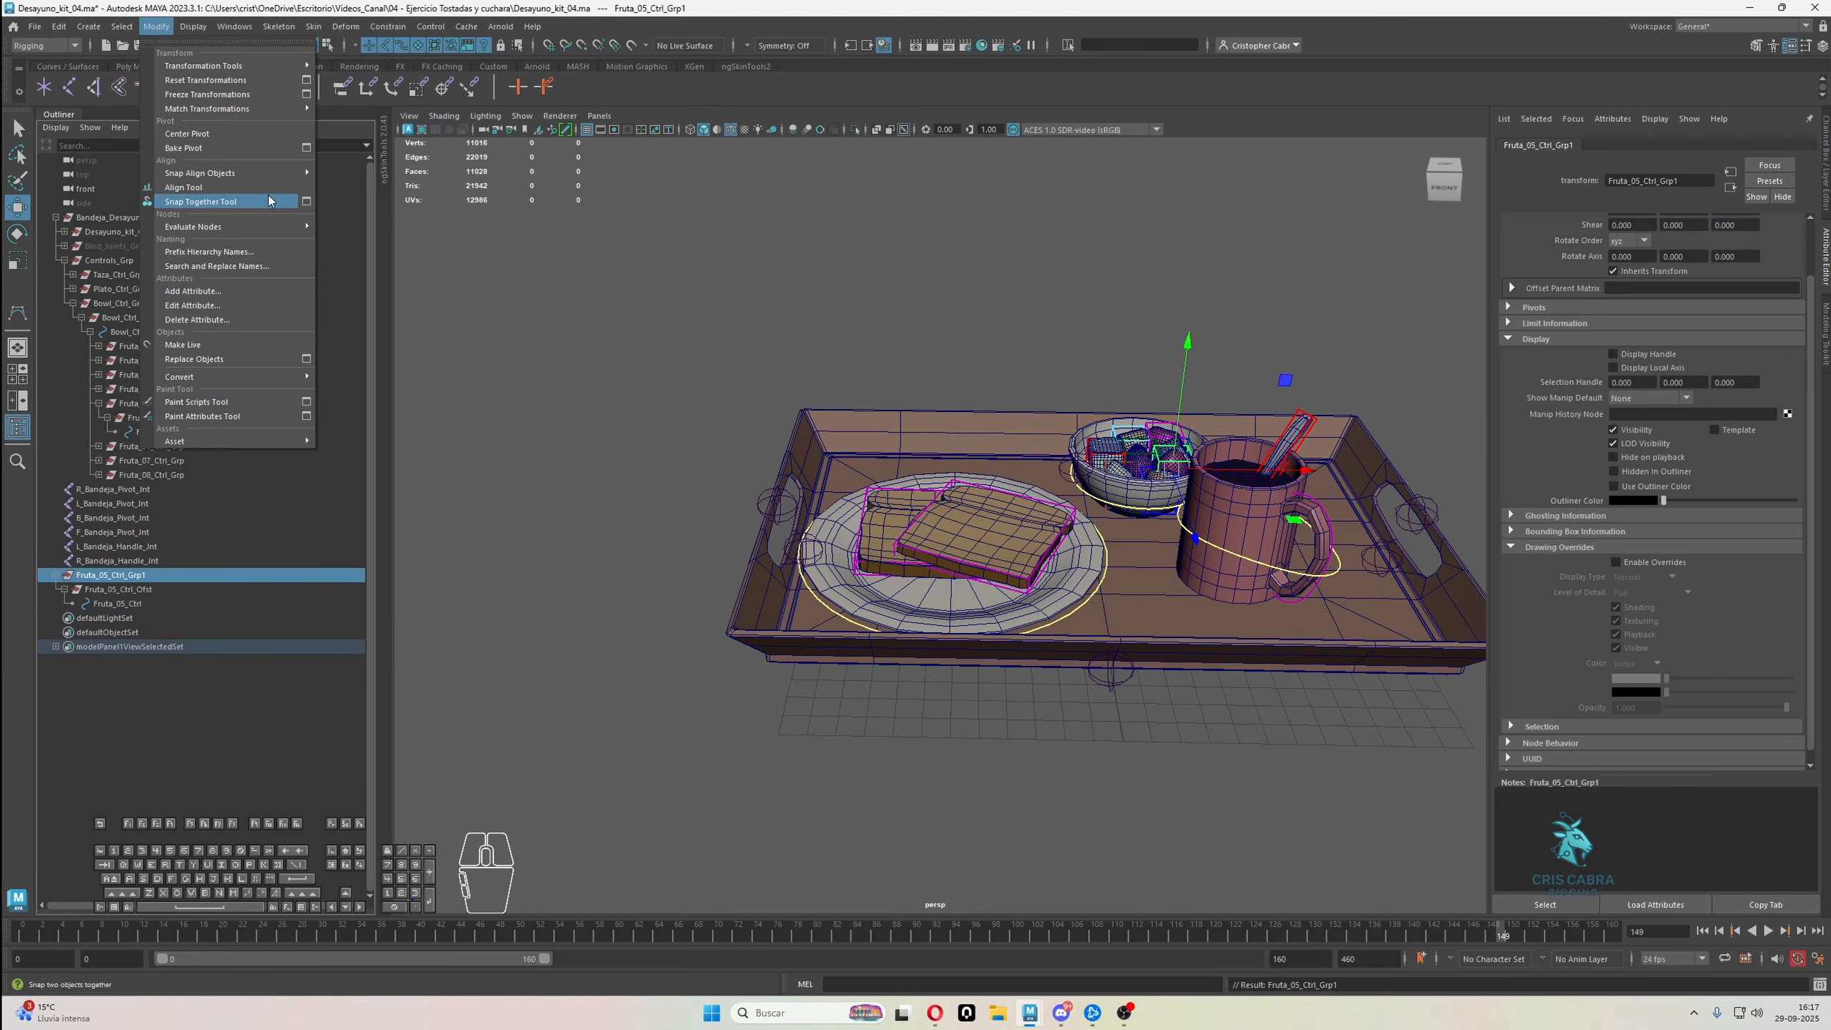
left_click(254, 261)
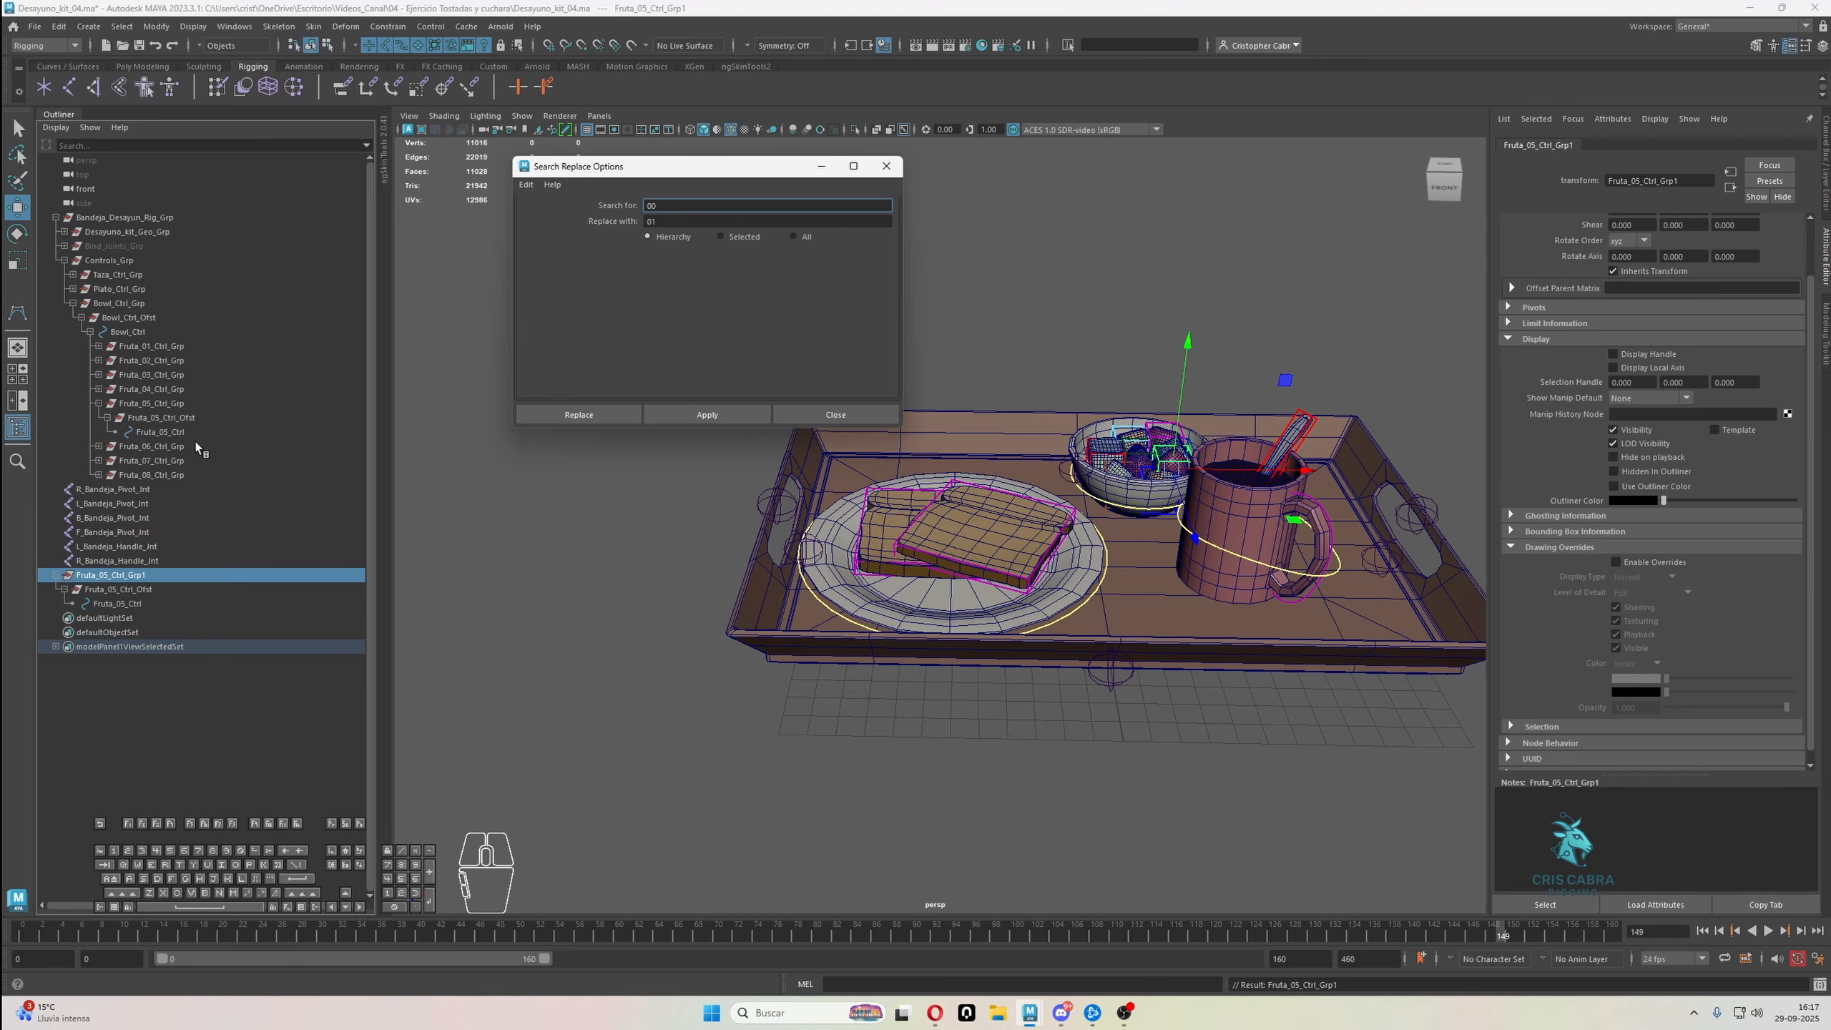
double_click(105, 576)
mouse_move(78, 576)
left_mouse_down()
mouse_move(107, 575)
mouse_move(64, 576)
left_mouse_up()
key("ctrl+c")
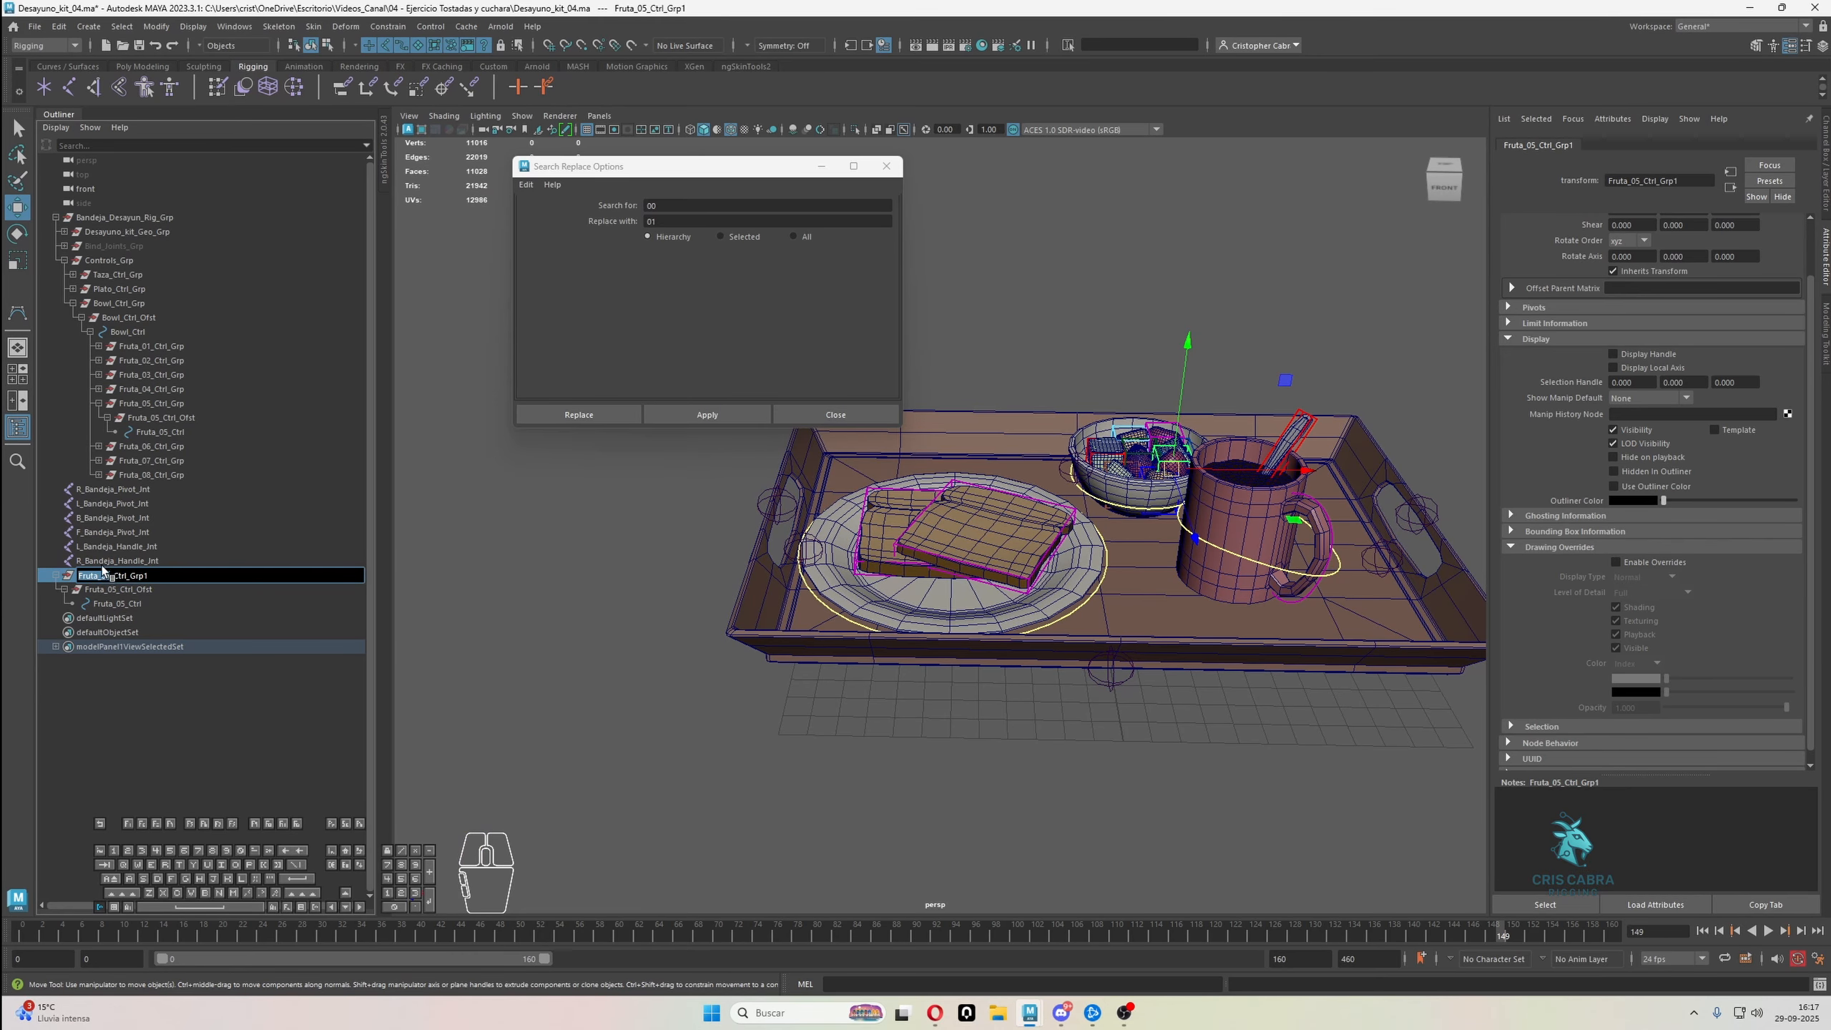
double_click(650, 205)
key("ctrl+v")
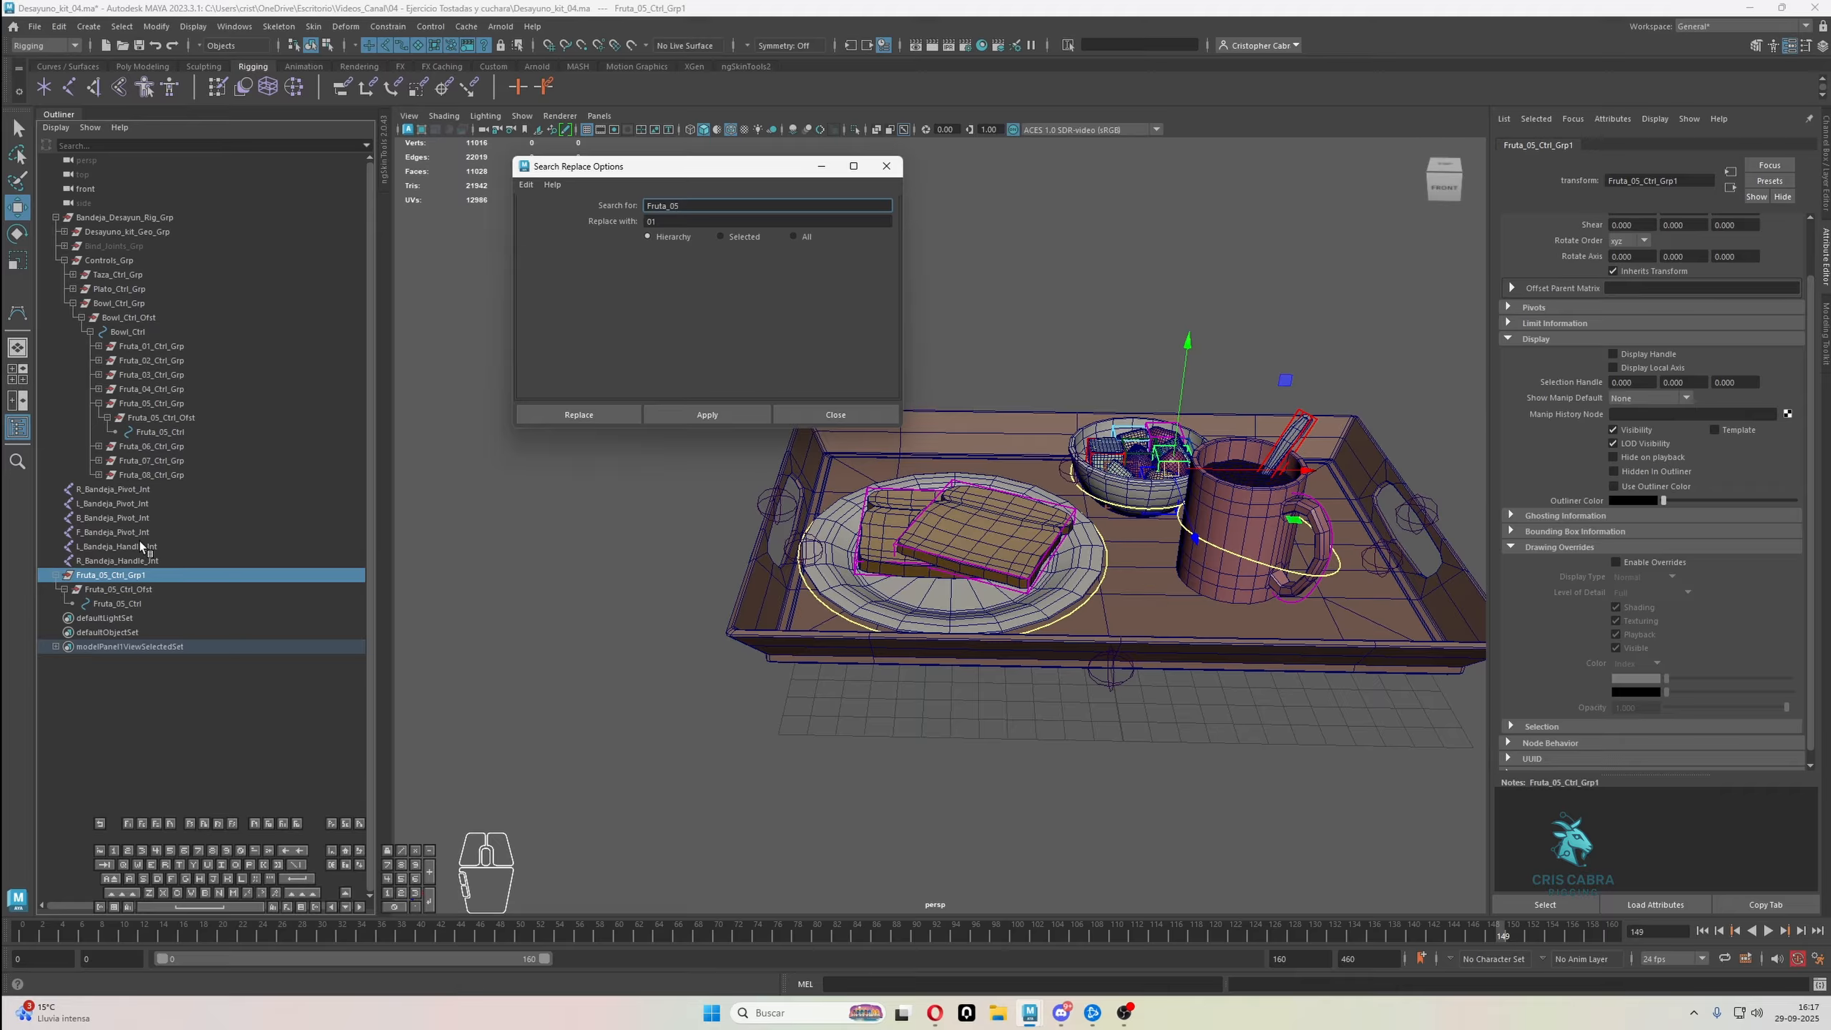
Set the replacement text to L_Bandeja_Handle, taken from the L handle joint's name
double_click(141, 547)
key("ctrl+c")
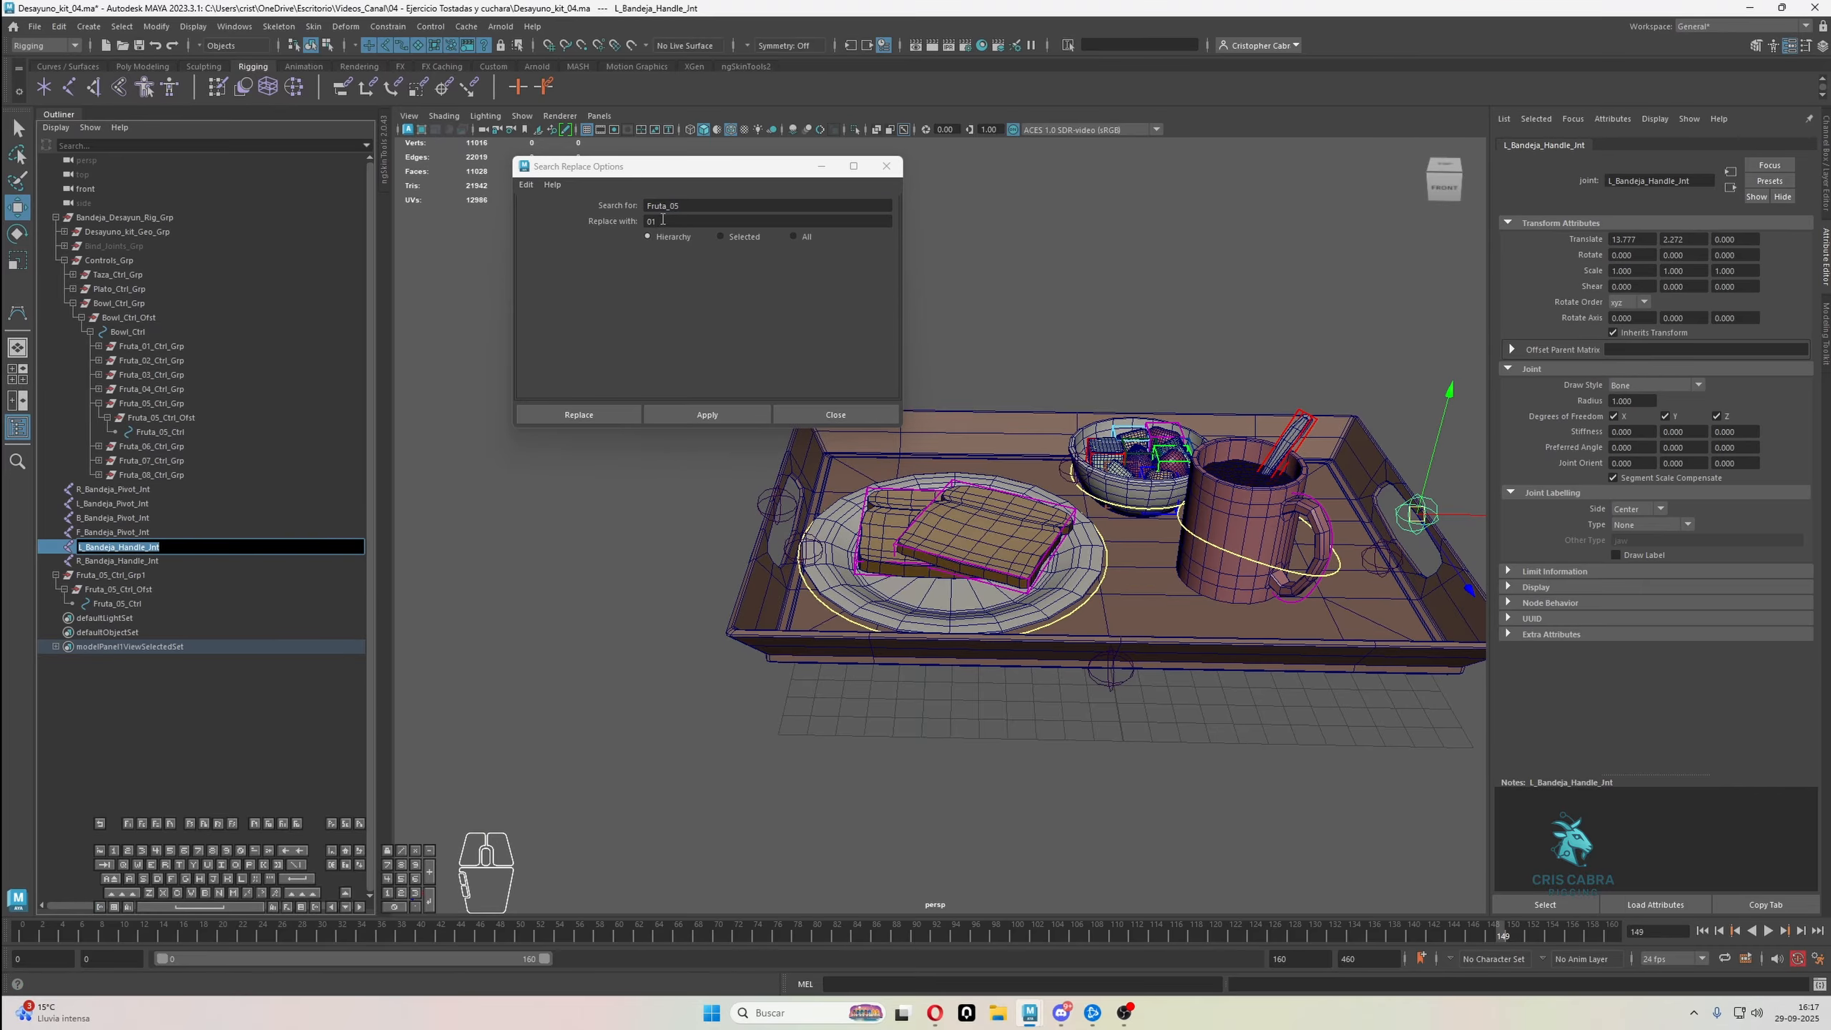
key("Return")
double_click(653, 222)
key("ctrl+v")
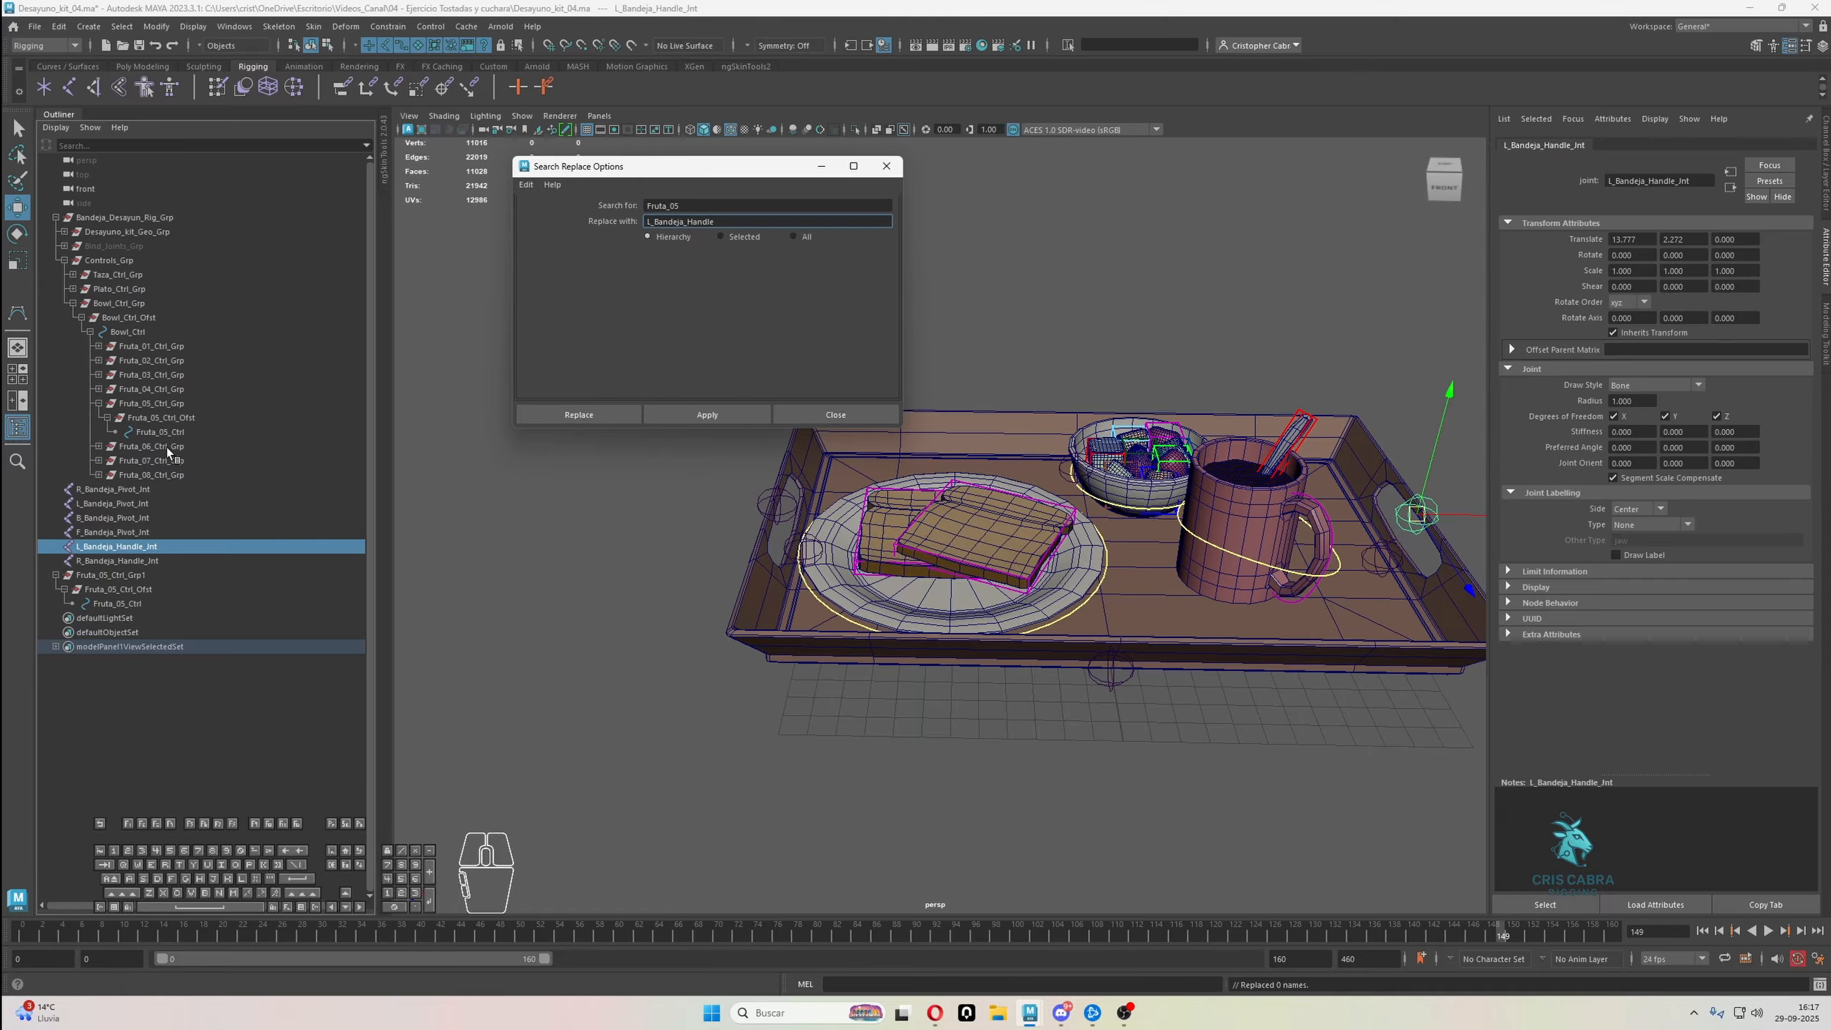
Apply the name replacement to the duplicated Fruta_05_Ctrl_Grp1 hierarchy
left_click(144, 589)
left_click_drag(143, 564, 144, 572)
left_click(157, 575)
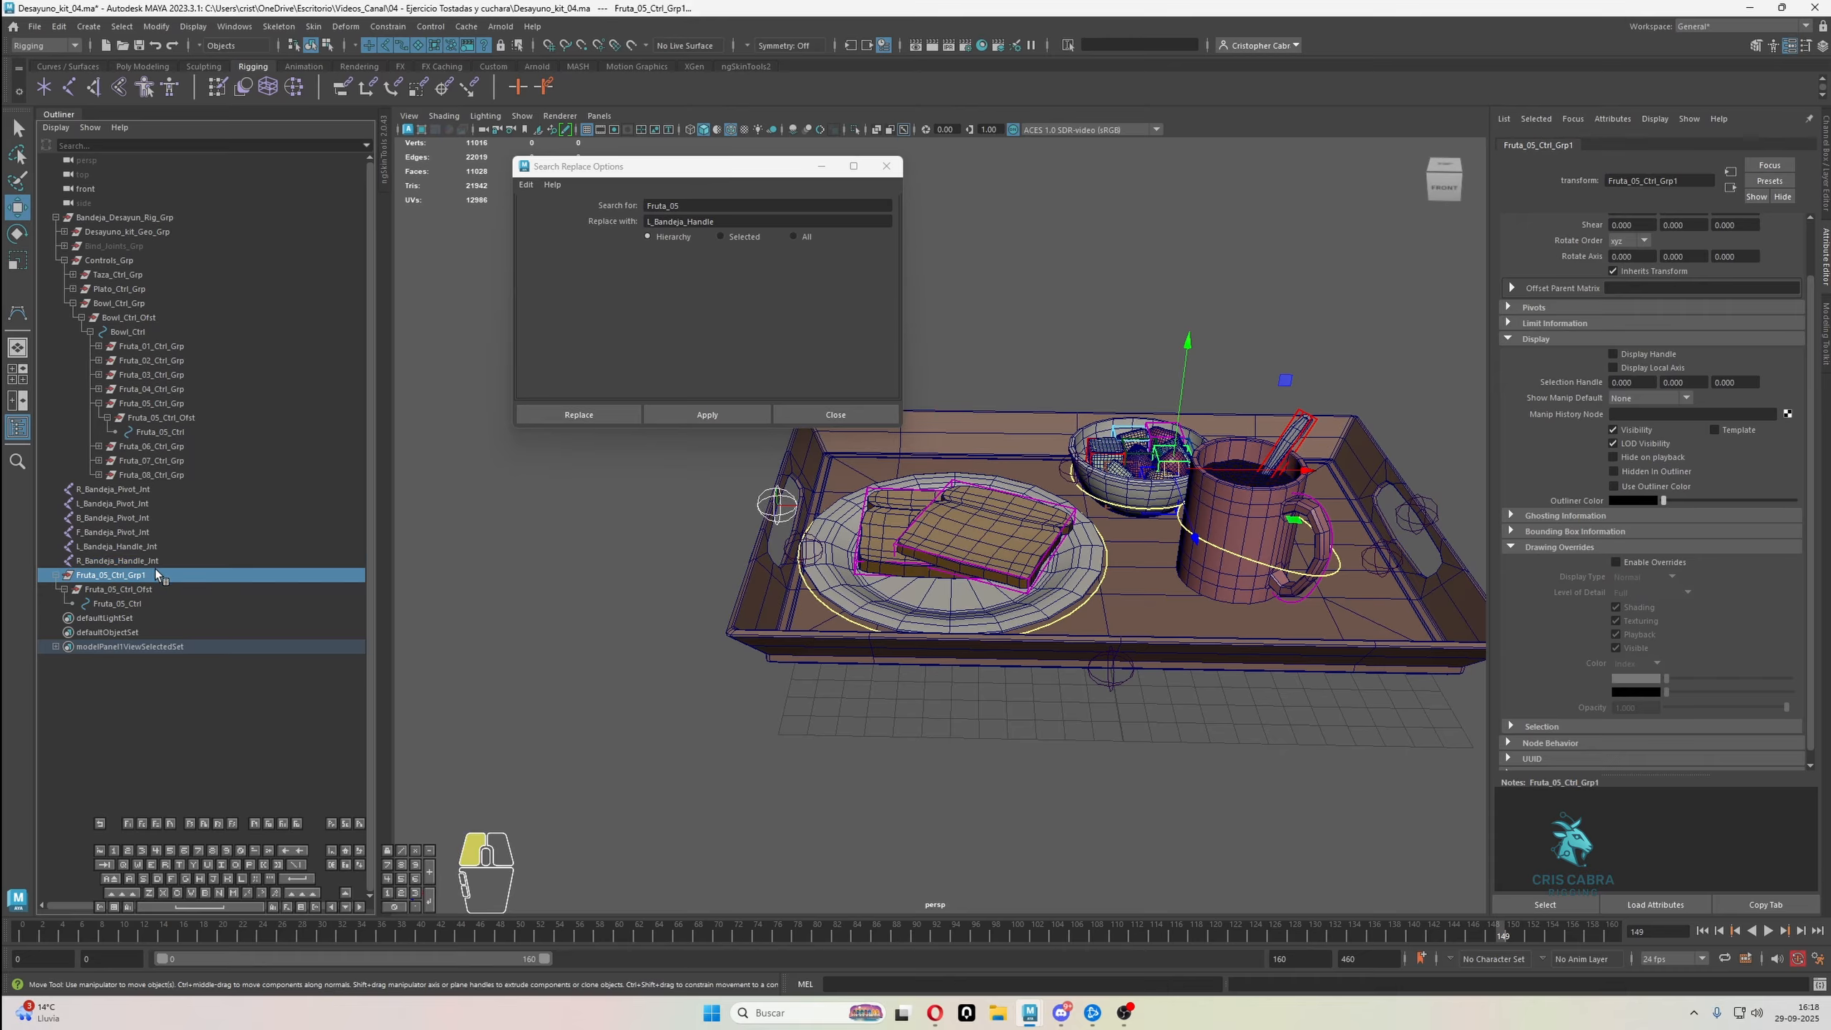
left_click(729, 412)
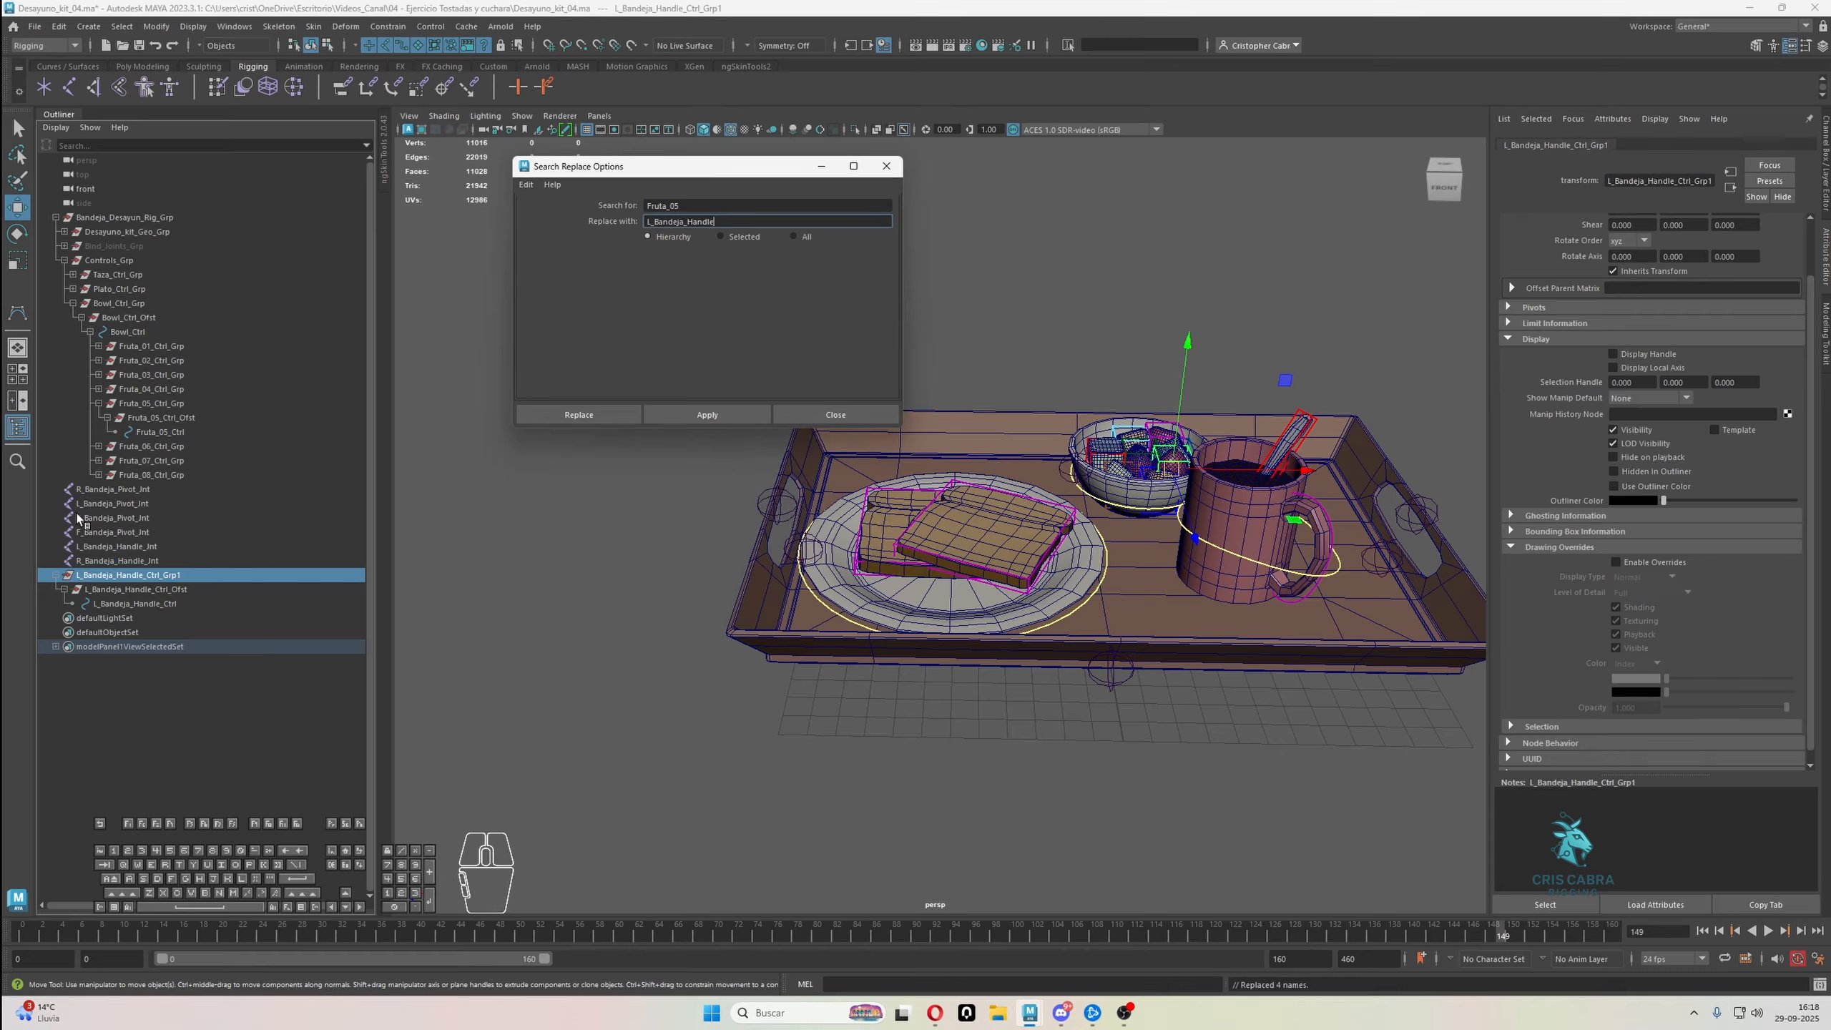
Rename the new top group as L_Bandeja_Handle_Ctrl_Grp and duplicate its whole hierarchy
double_click(195, 576)
key("Return")
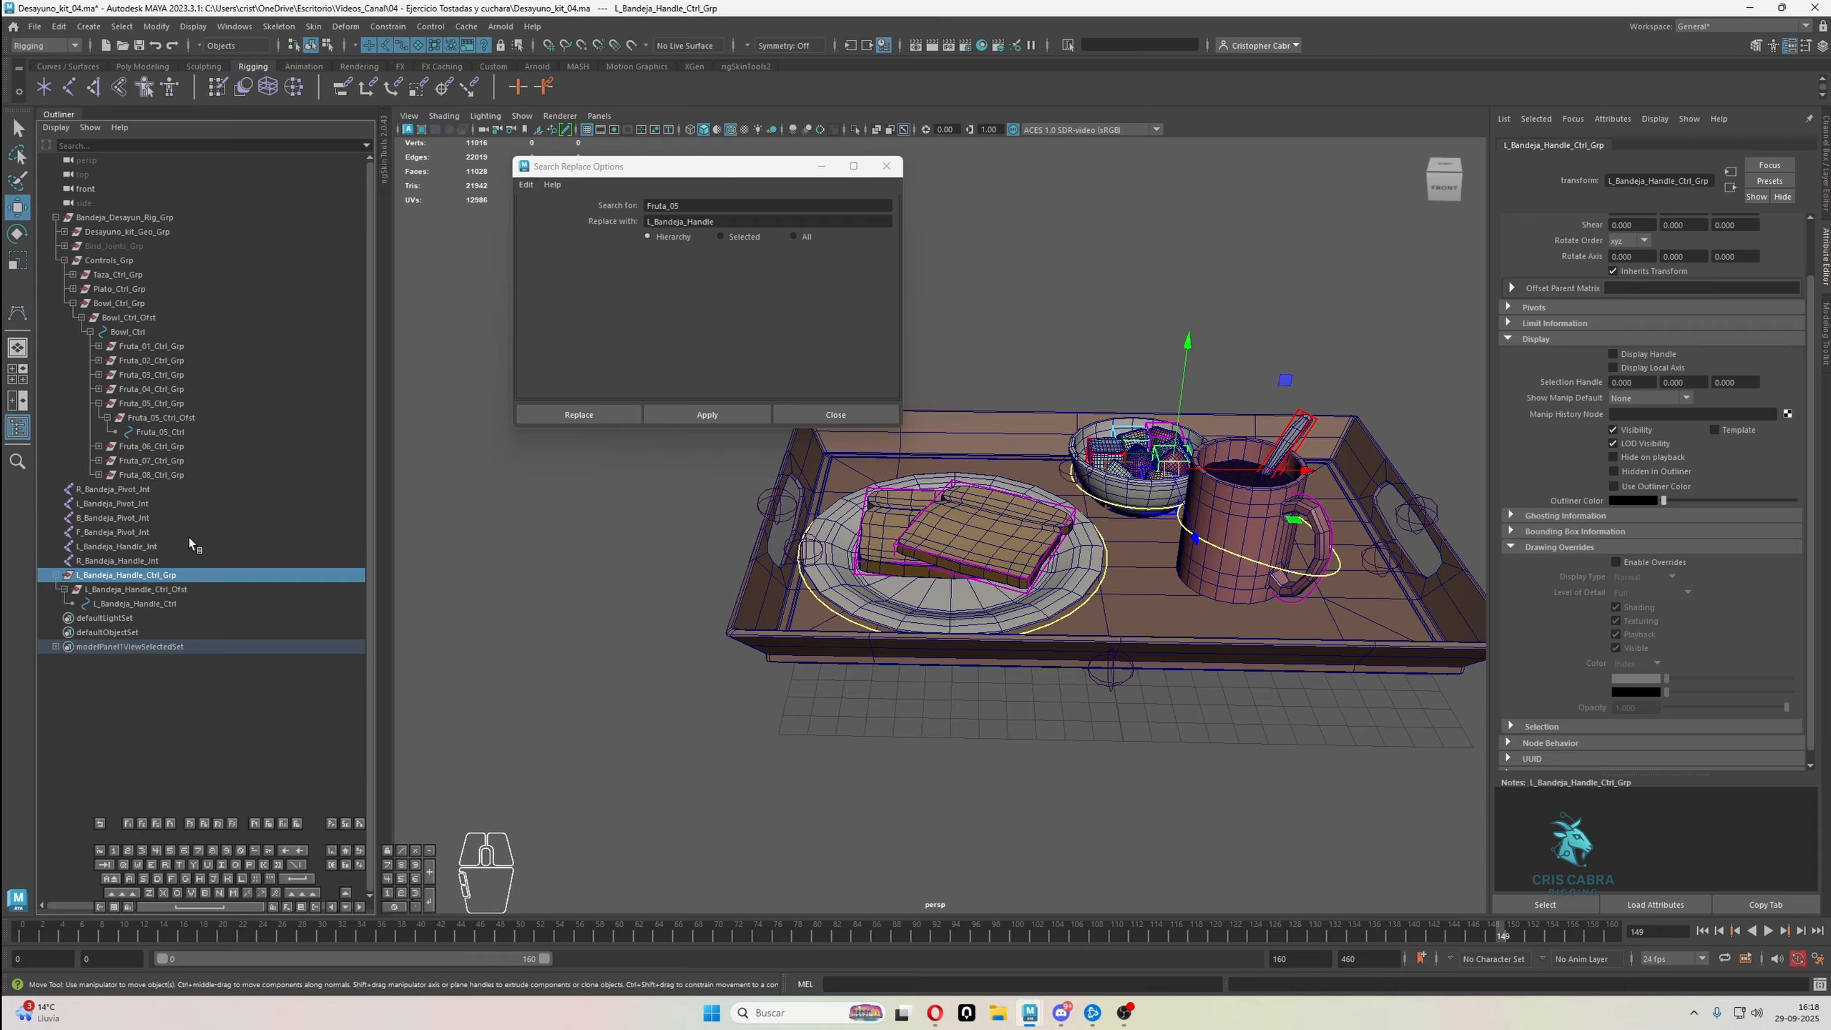
key("ctrl+d")
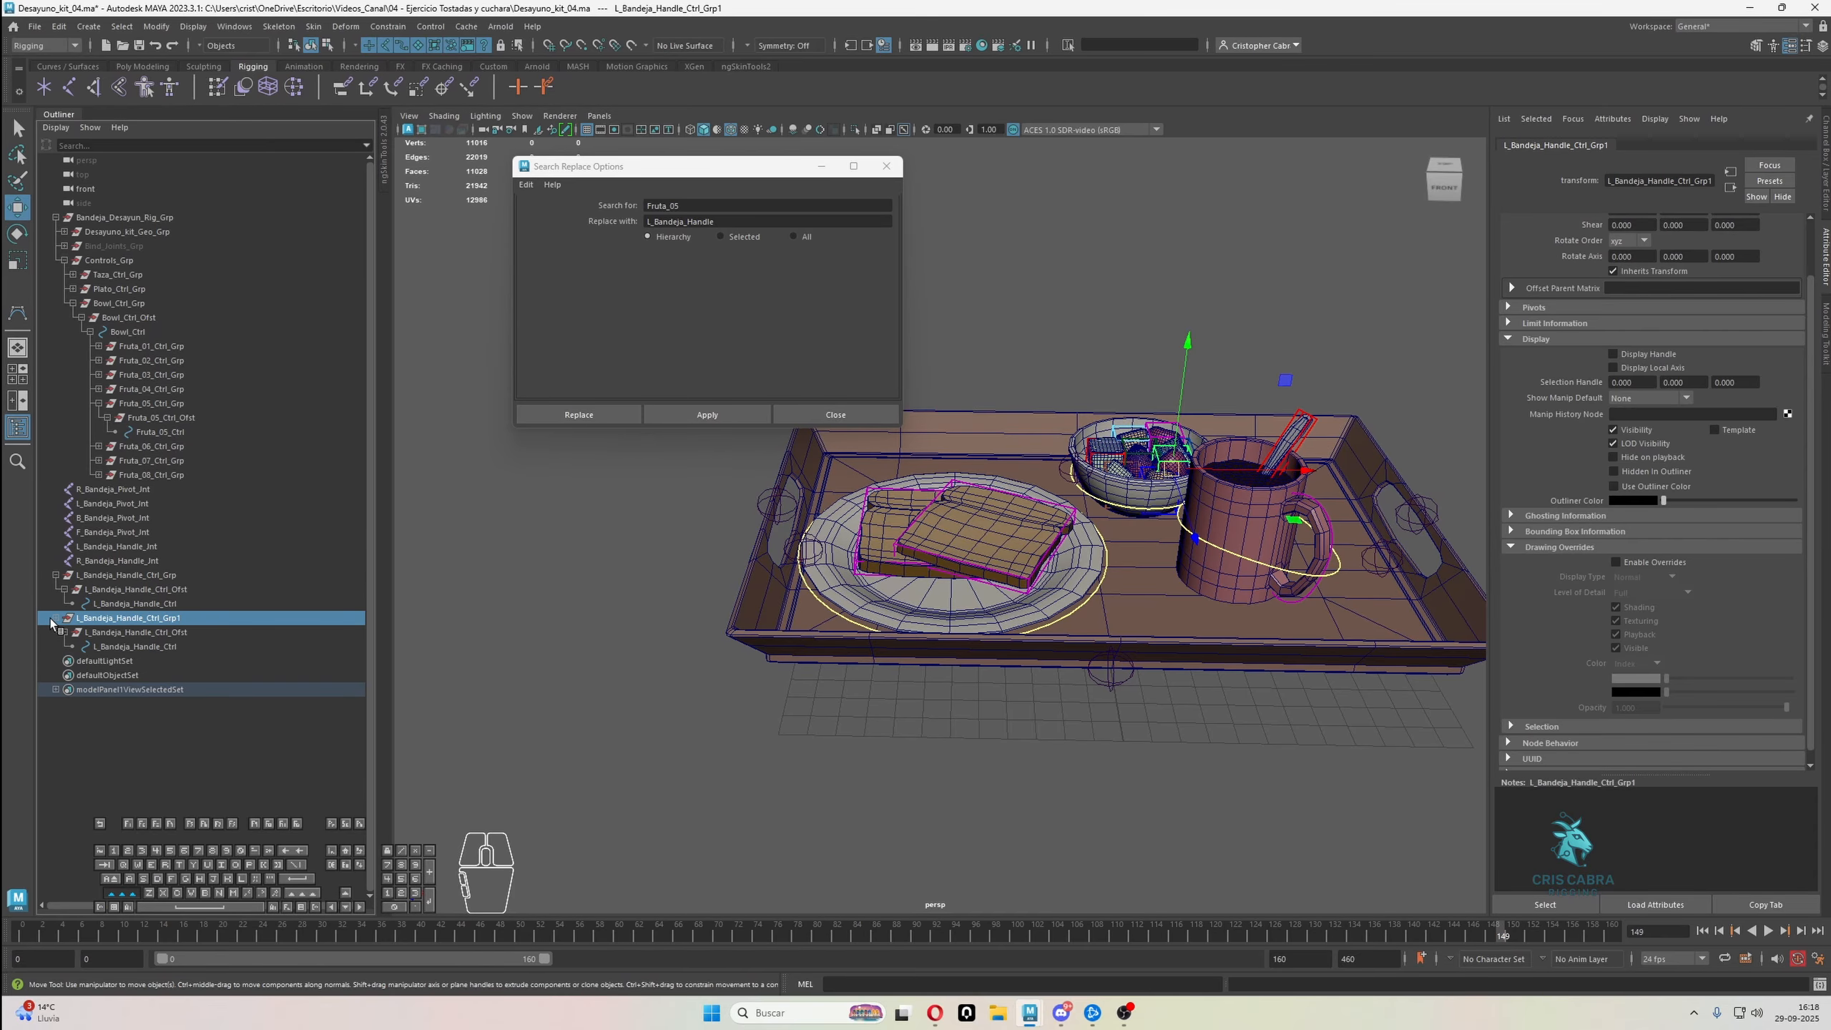
Replace the prefix L_ with R_ throughout the duplicated L_Bandeja_Handle_Ctrl_Grp1 hierarchy
double_click(682, 204)
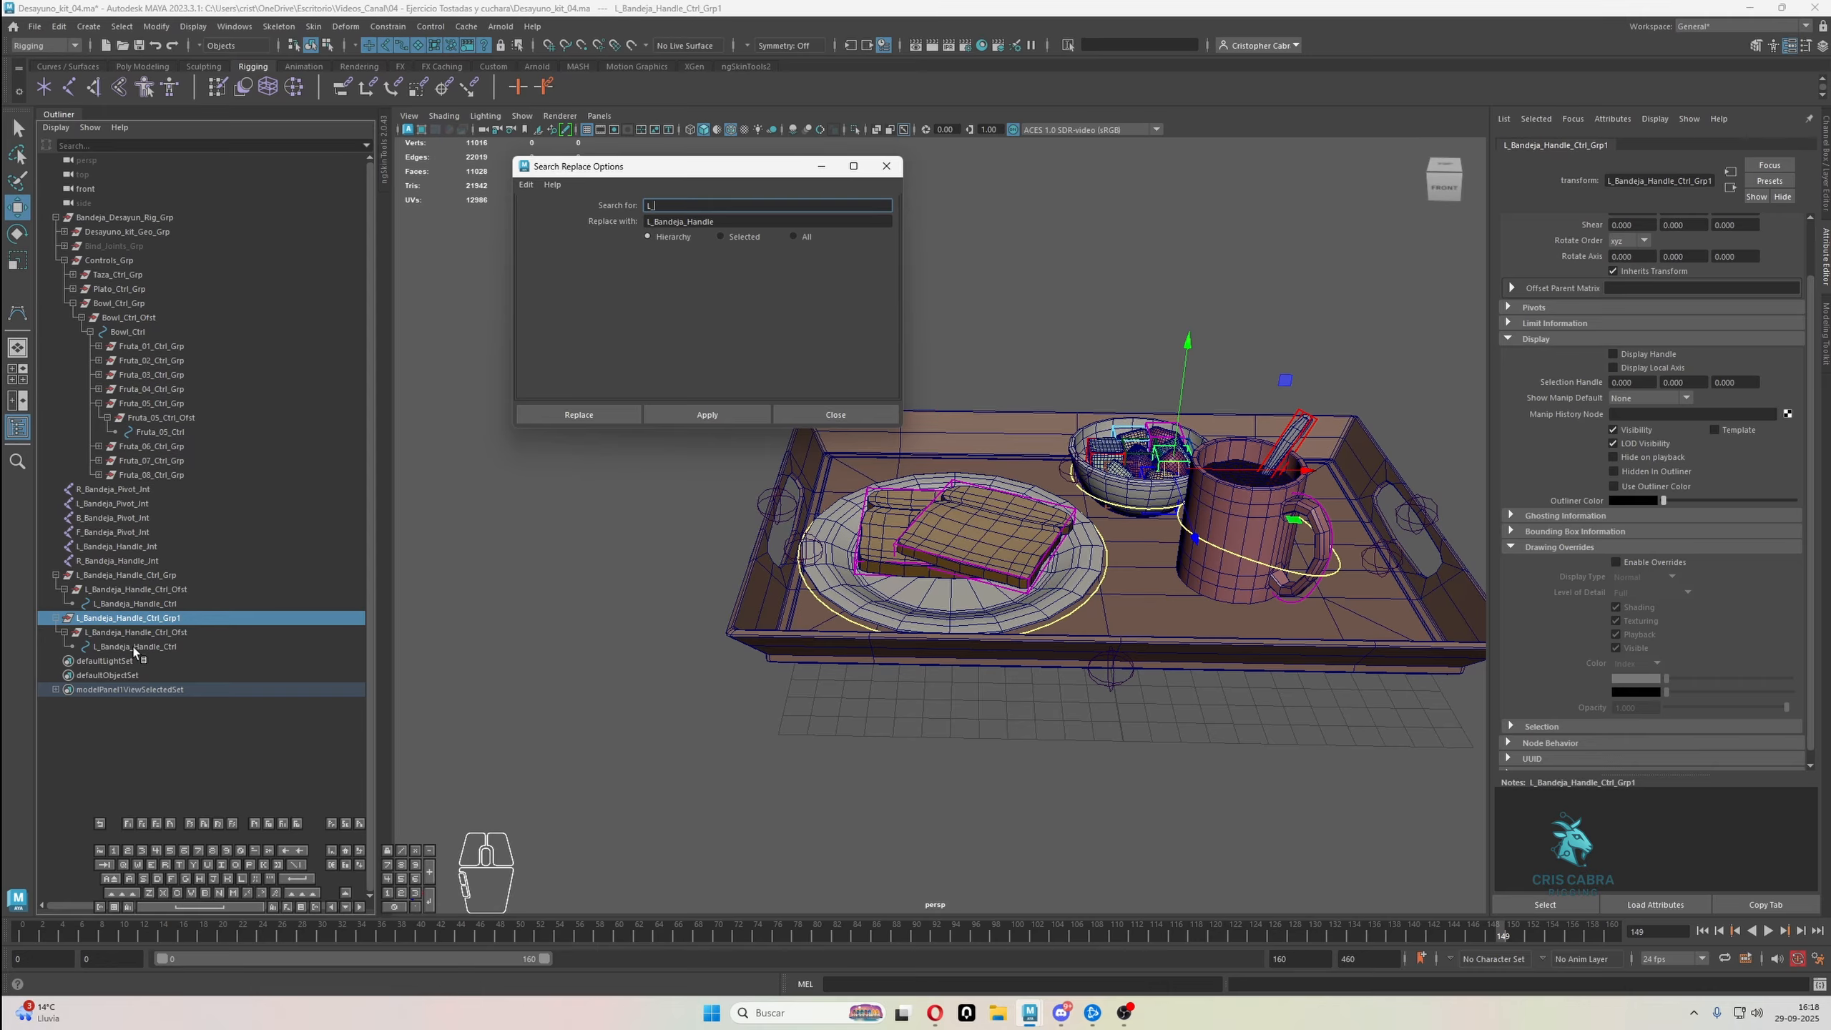
double_click(693, 221)
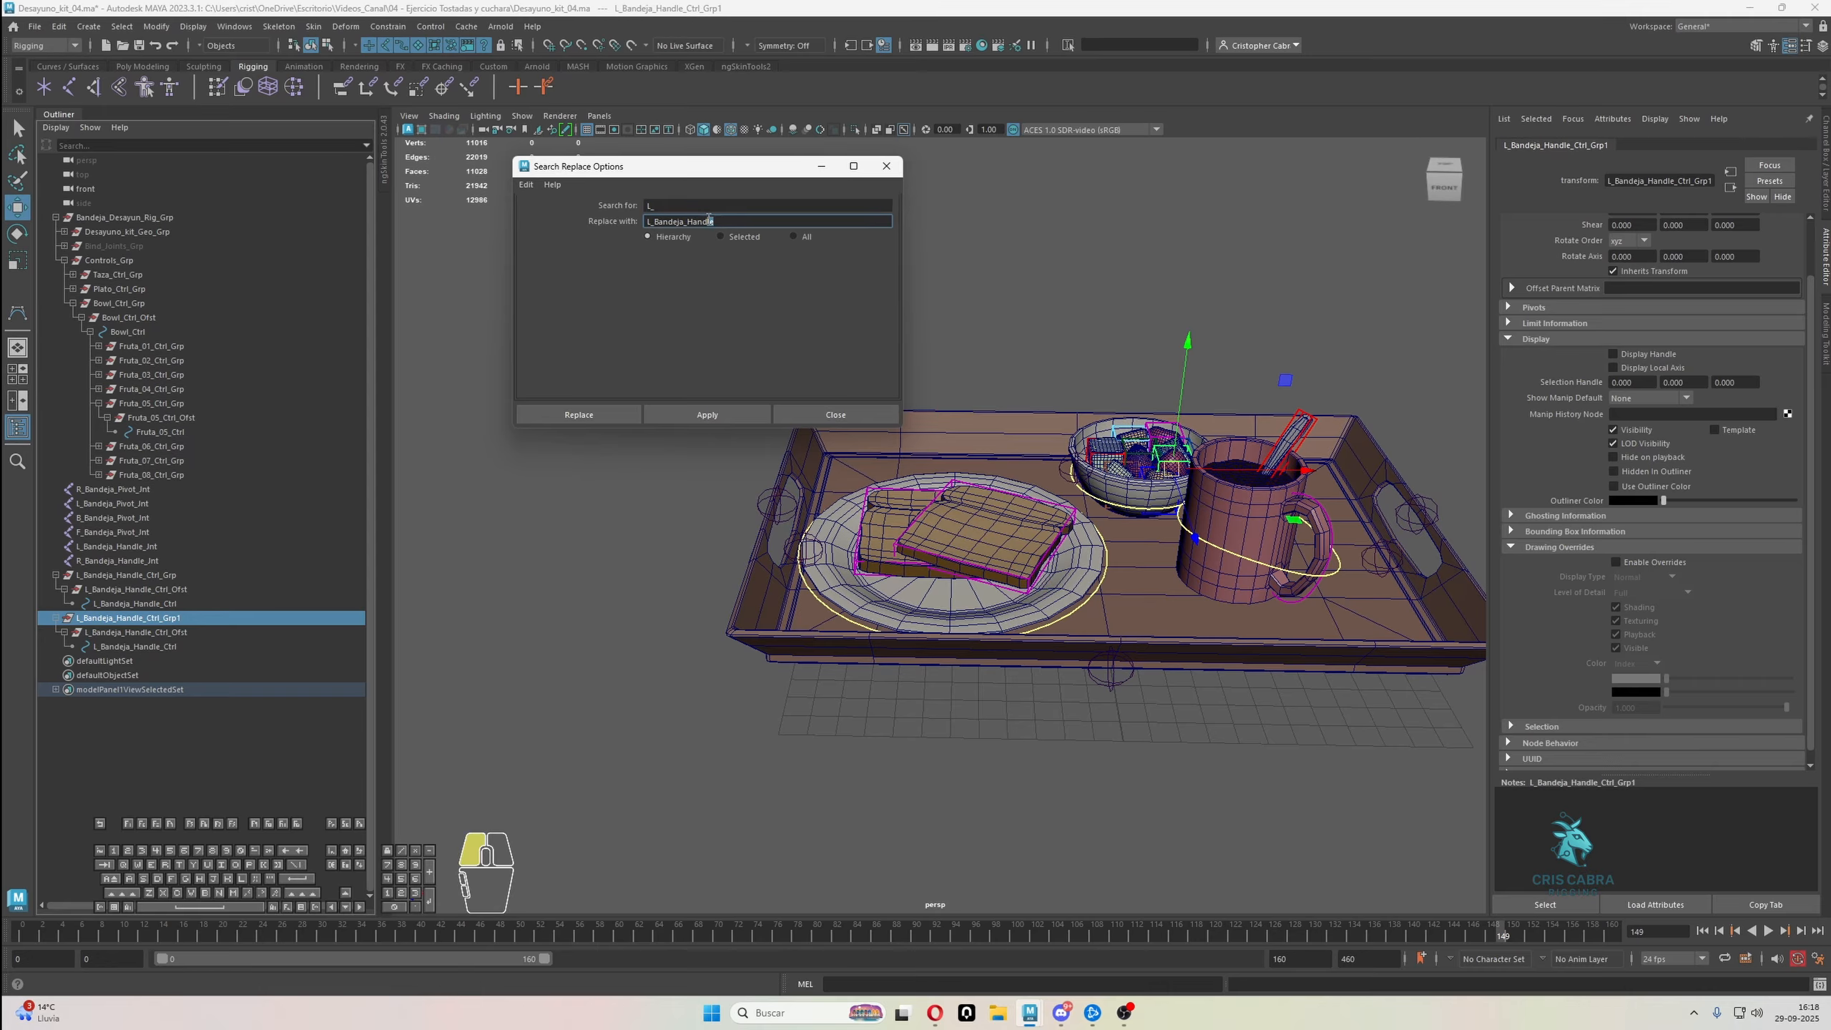
type("R_")
left_click(706, 414)
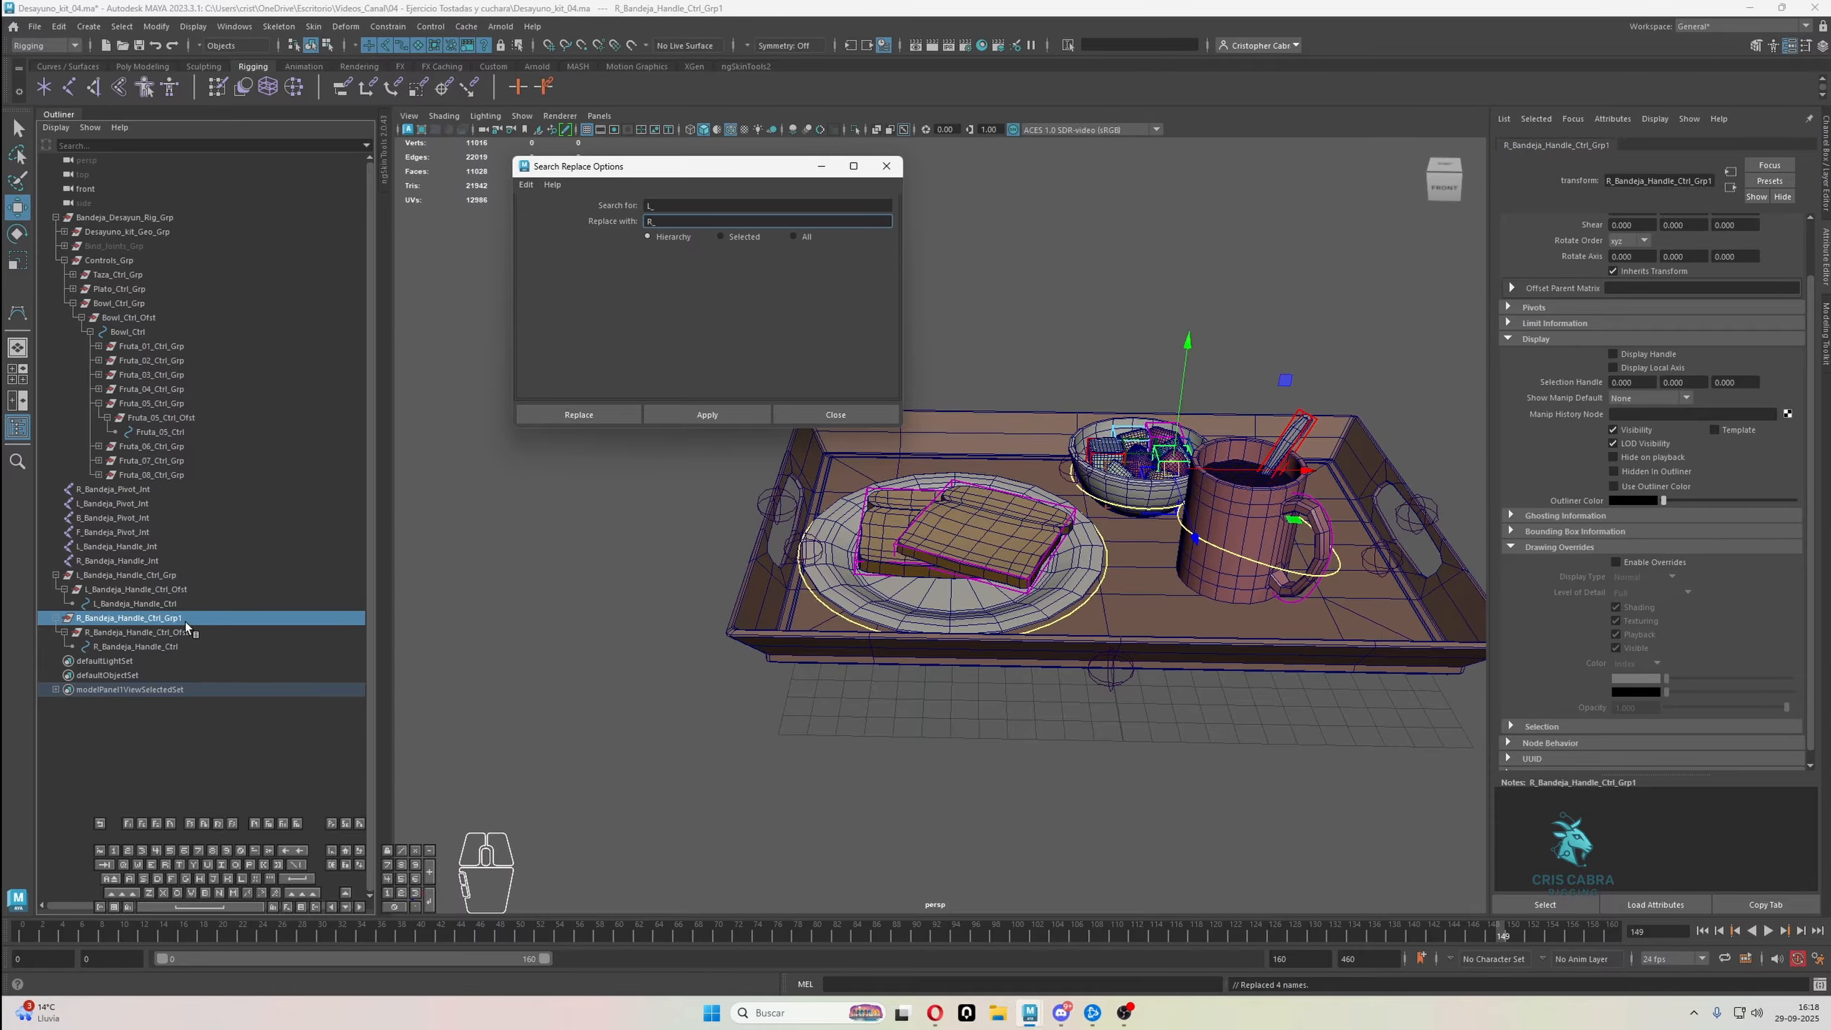
Rename the duplicated hierarchy's top group as R_Bandeja_Handle_Ctrl_Grp
double_click(204, 618)
key("Right")
key("BackSpace")
key("Return")
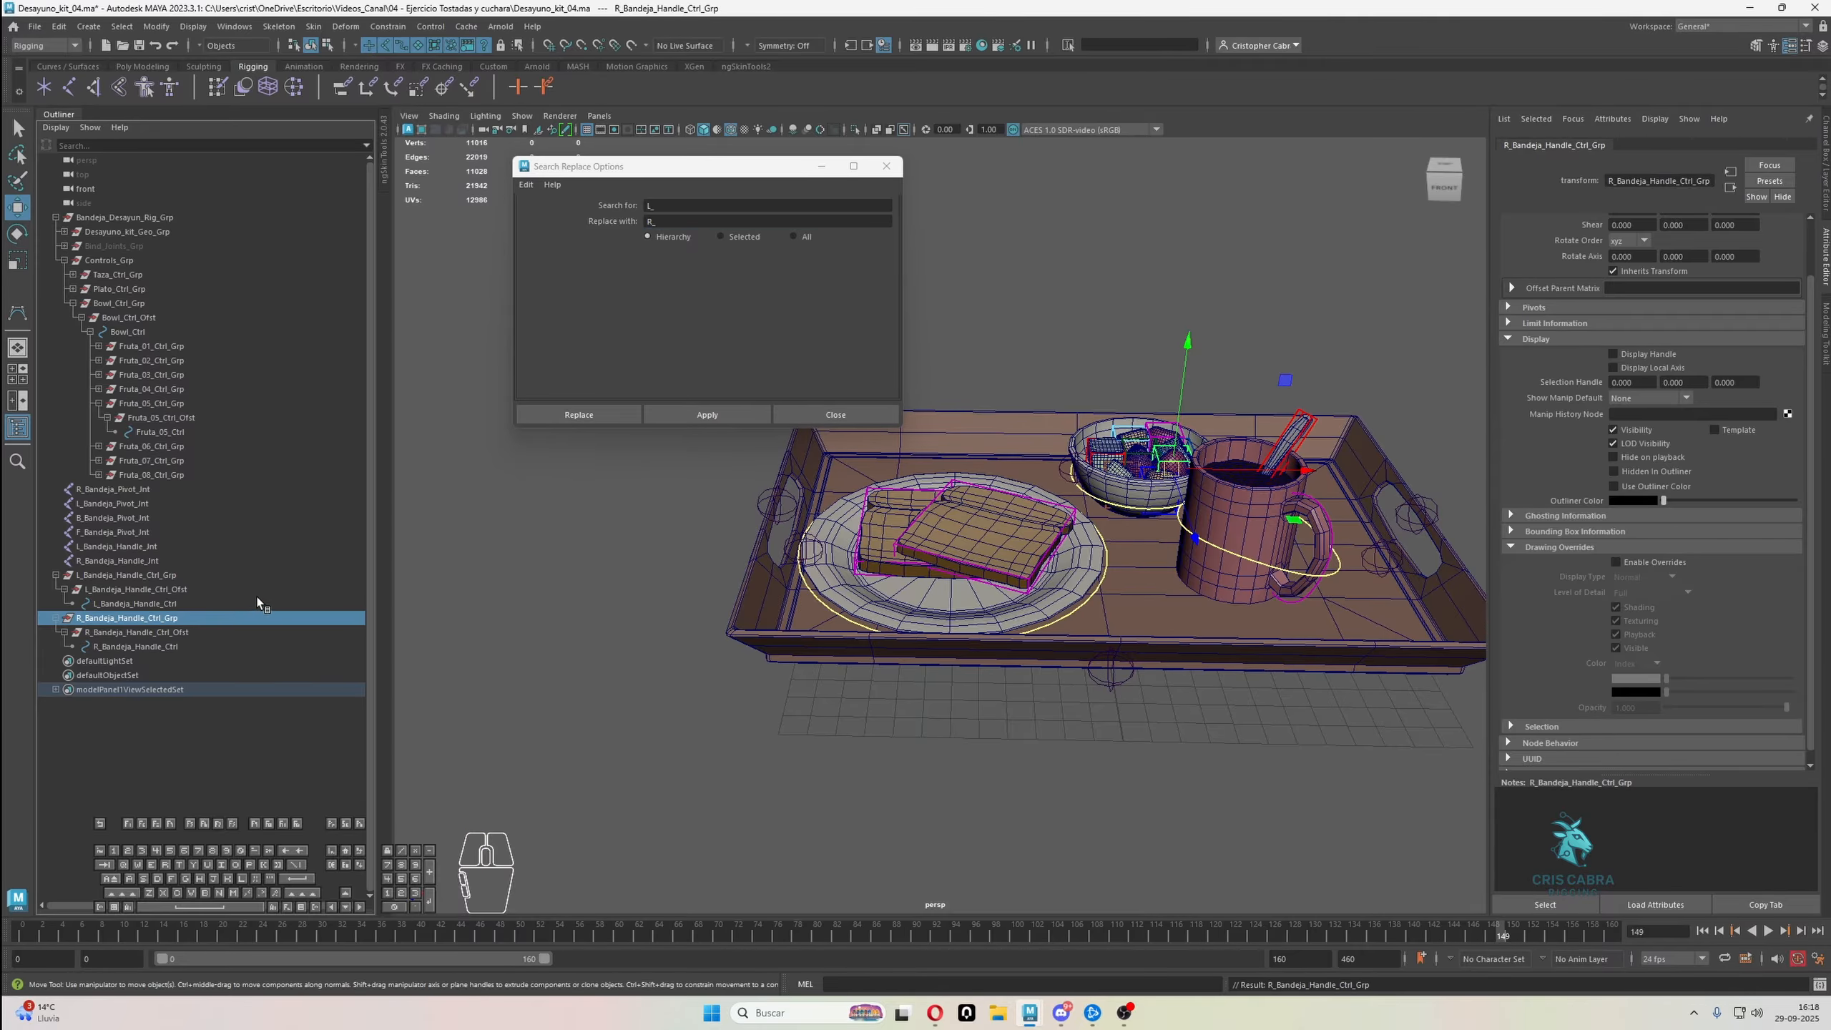
Match all transforms of L_Bandeja_Handle_Ctrl_Grp to the L_Bandeja_Handle joint
left_click(101, 576)
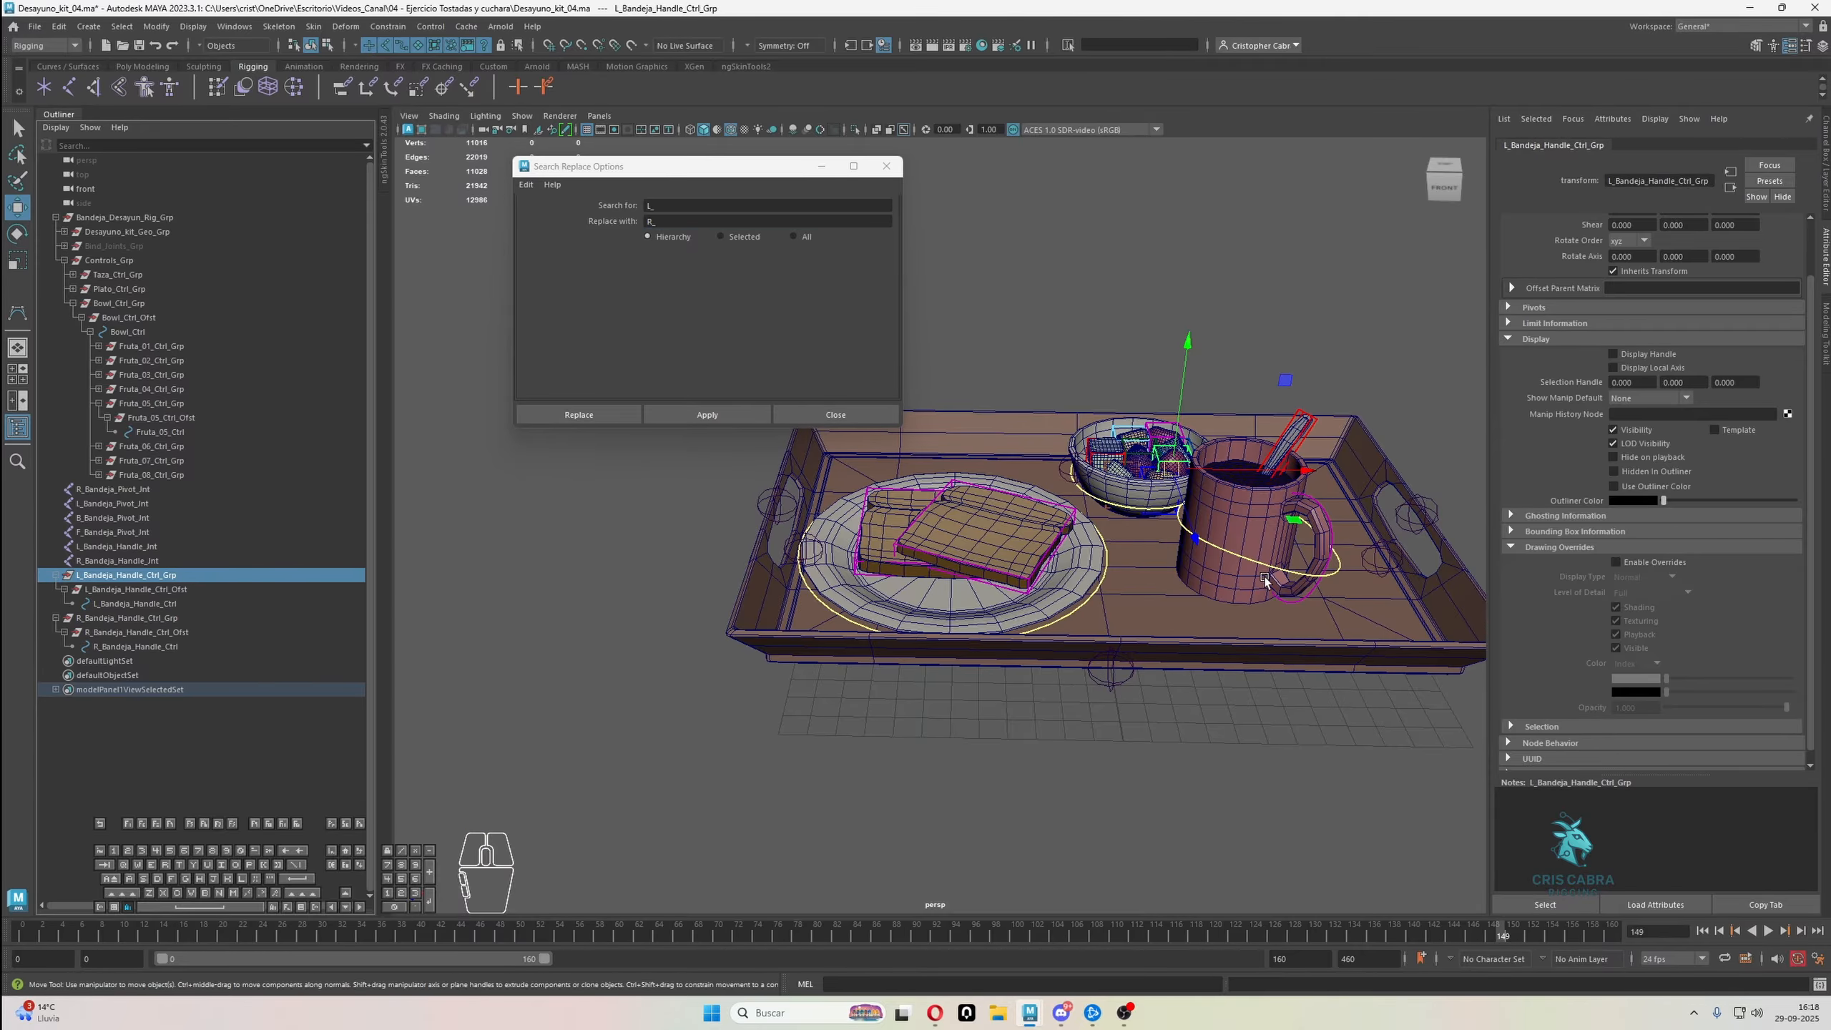
middle_click_drag(1266, 579, 1020, 601, "alt")
left_click(117, 546, "ctrl")
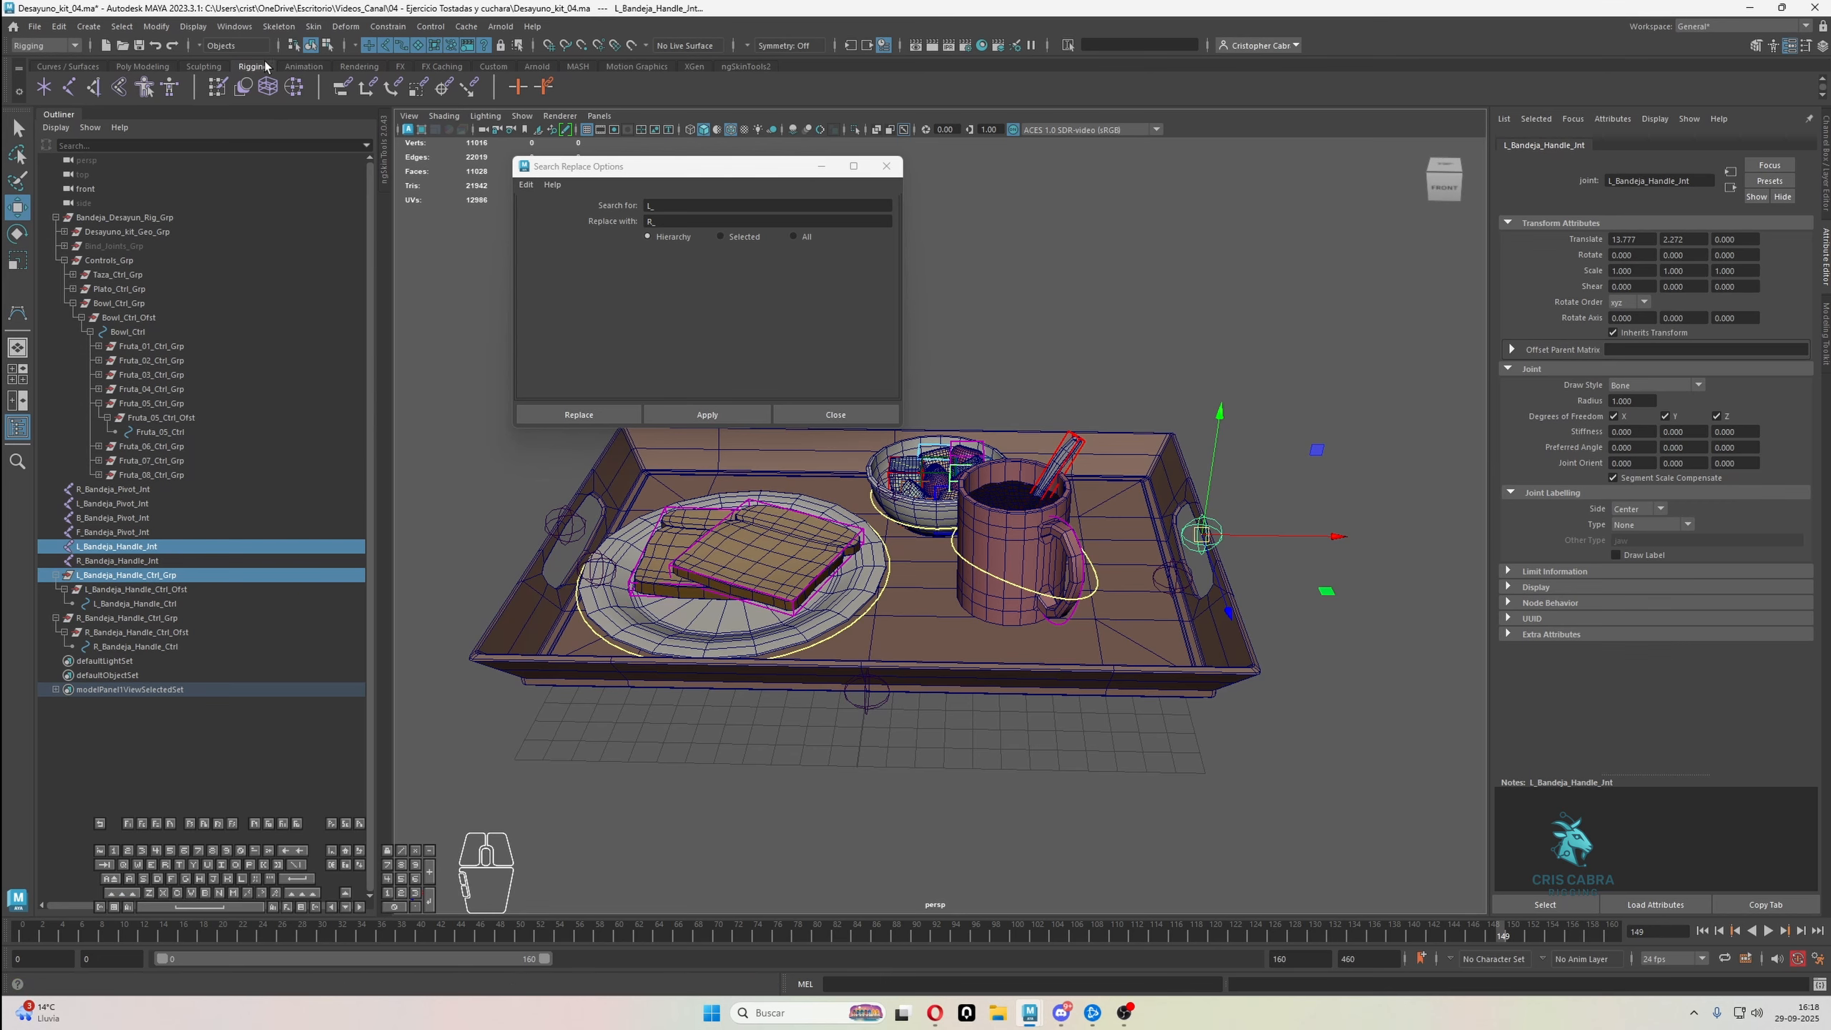
left_click(156, 26)
mouse_move(229, 108)
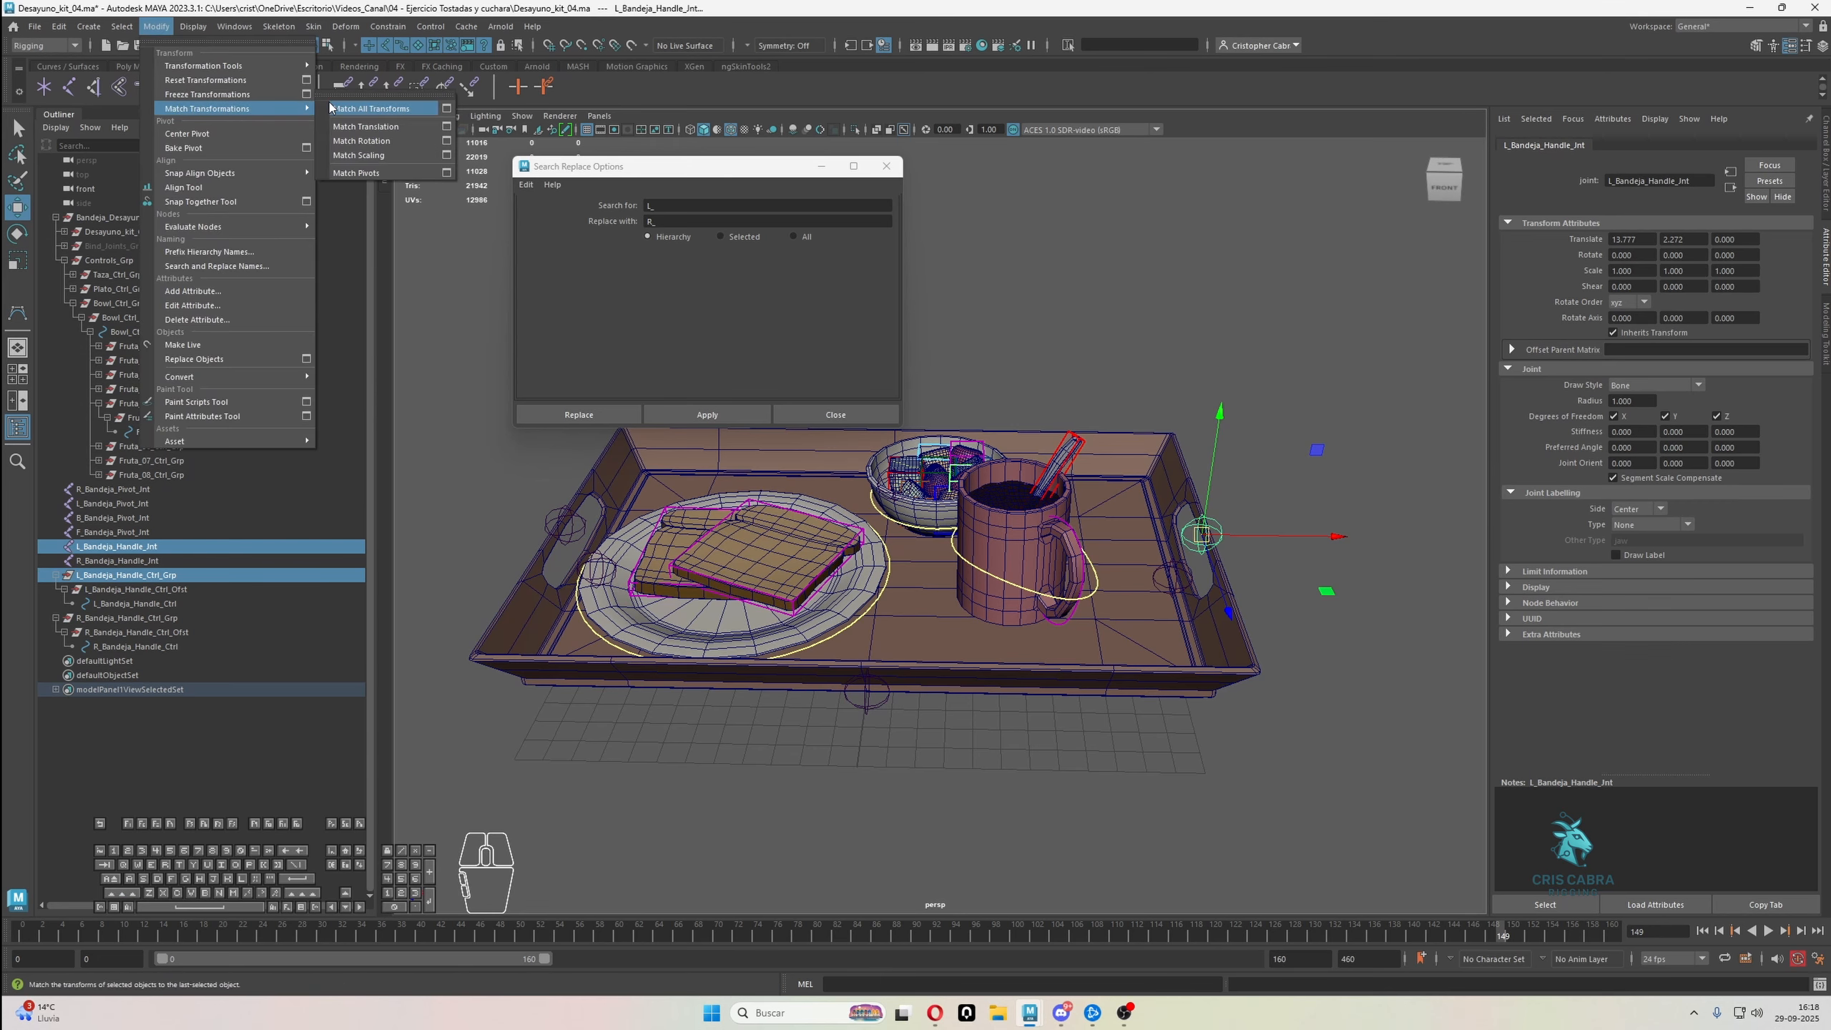
left_click(373, 108)
Match all transforms of R_Bandeja_Handle_Ctrl_Grp to the R_Bandeja_Handle joint by repeating the last command, and select the R handle control
left_click(112, 620)
middle_click_drag(567, 612, 1319, 618, "alt")
left_click(608, 533, "shift")
key("g")
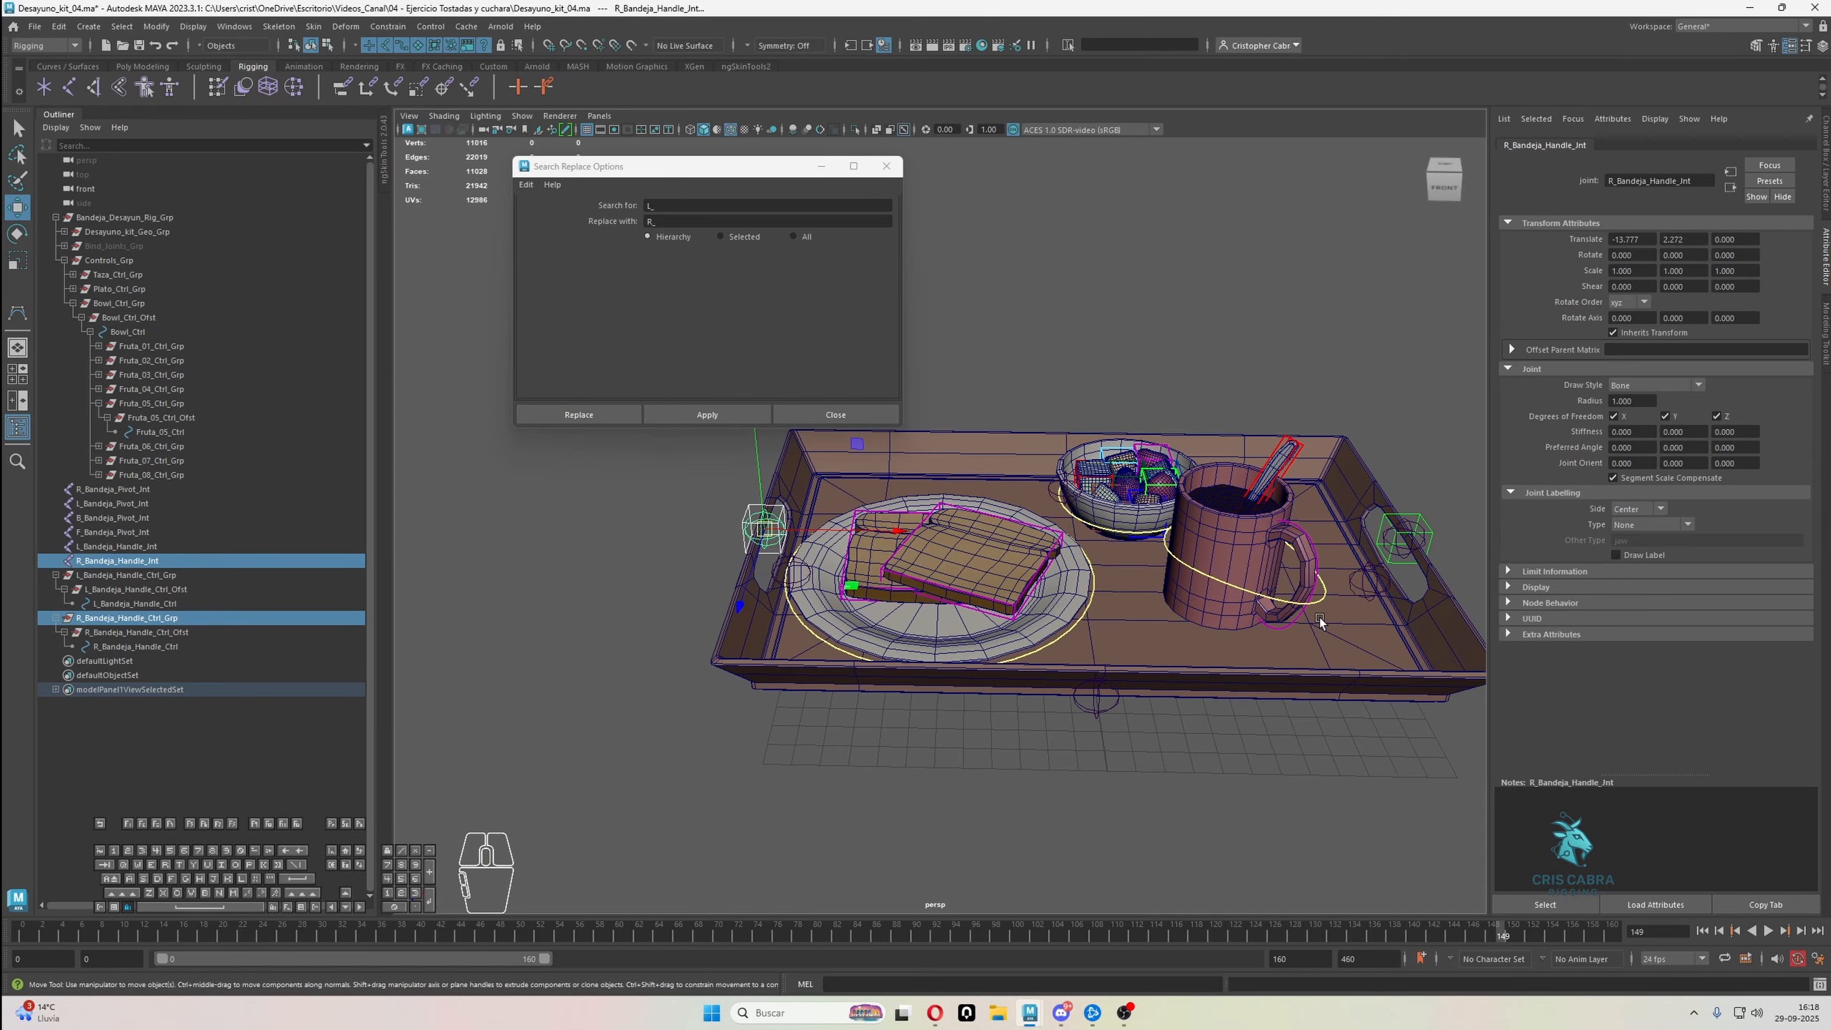
left_click(744, 507)
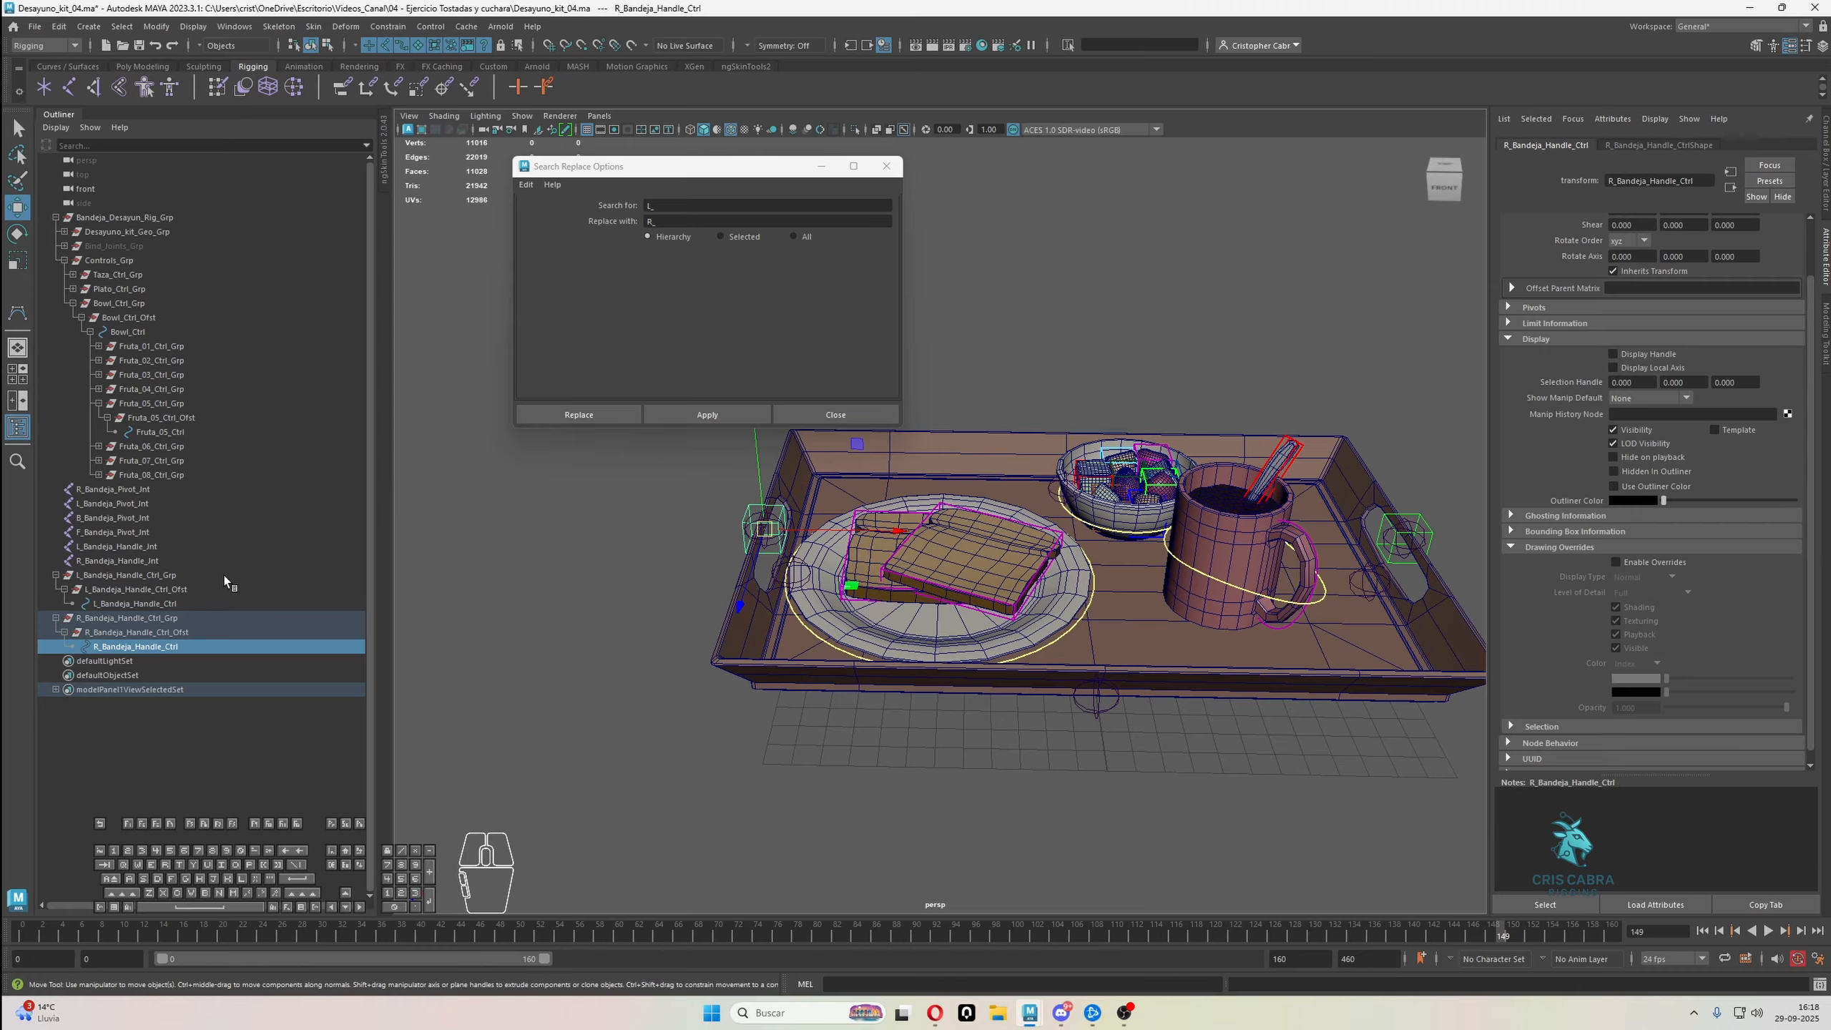
Duplicate R_Bandeja_Handle_Ctrl_Grp and expand the copy's hierarchy
left_click(123, 620)
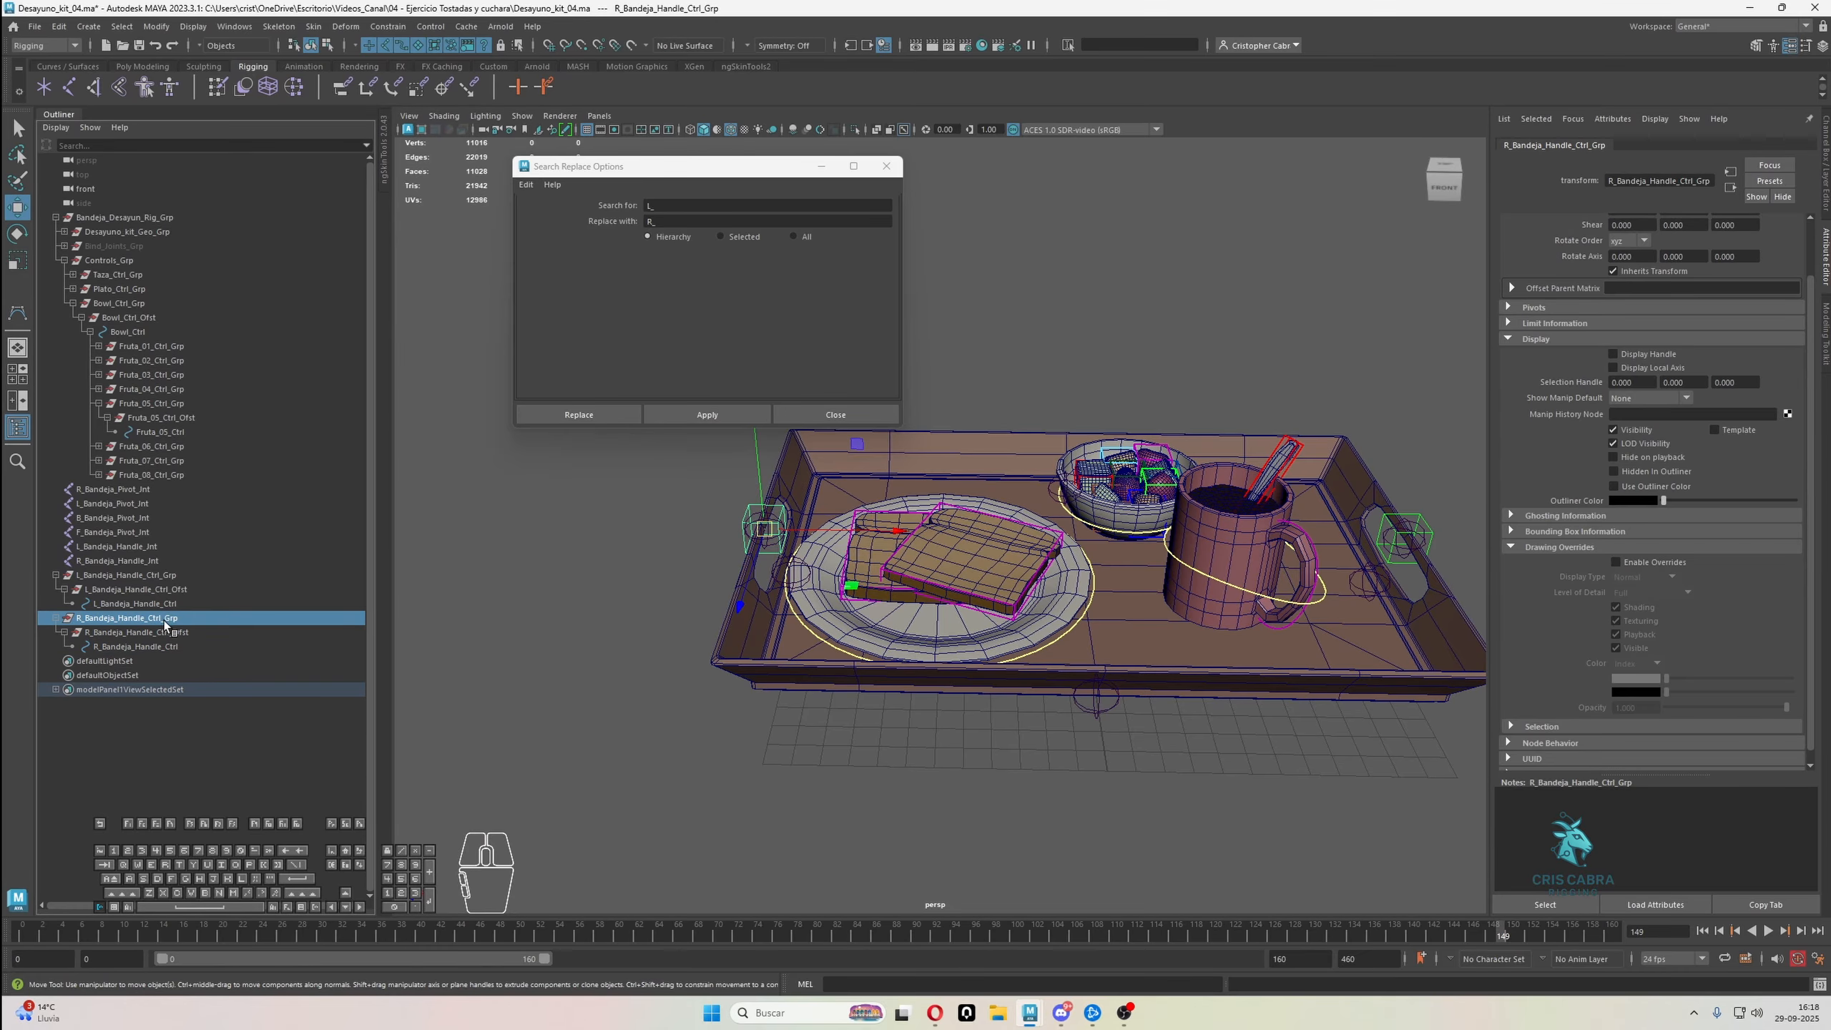
key("ctrl+d")
double_click(112, 661)
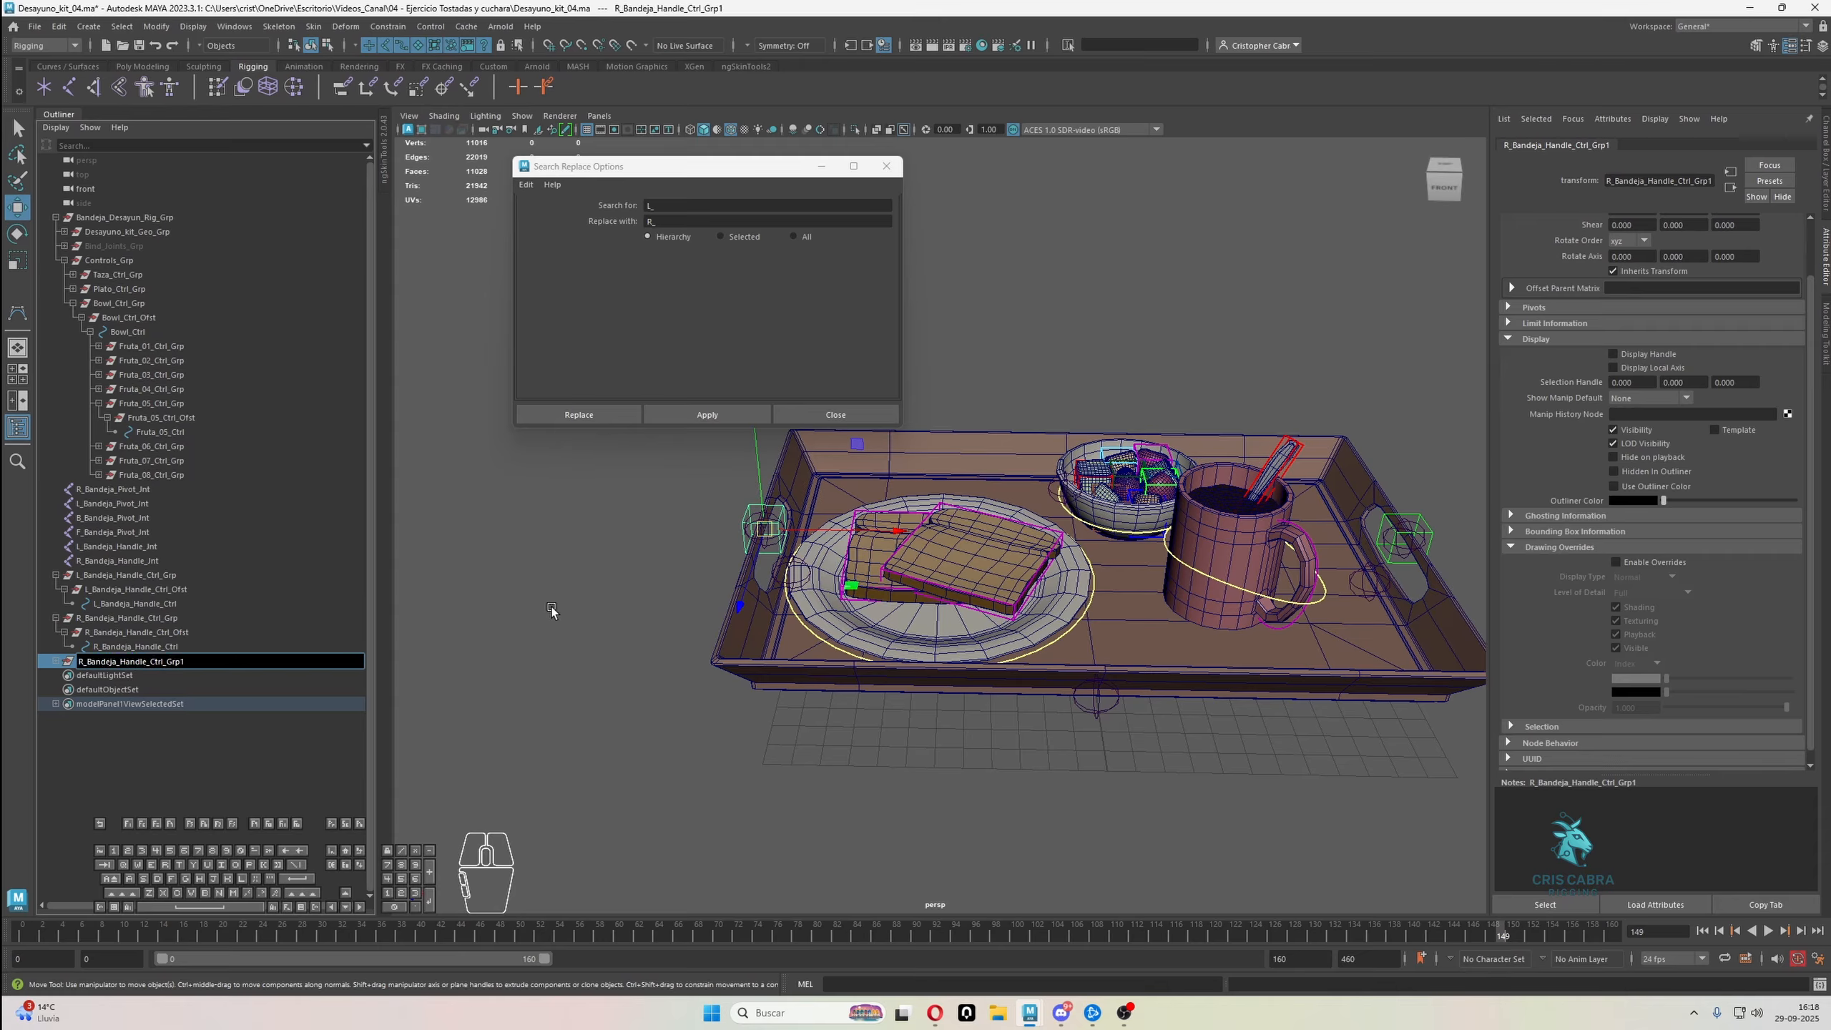
left_click(56, 661)
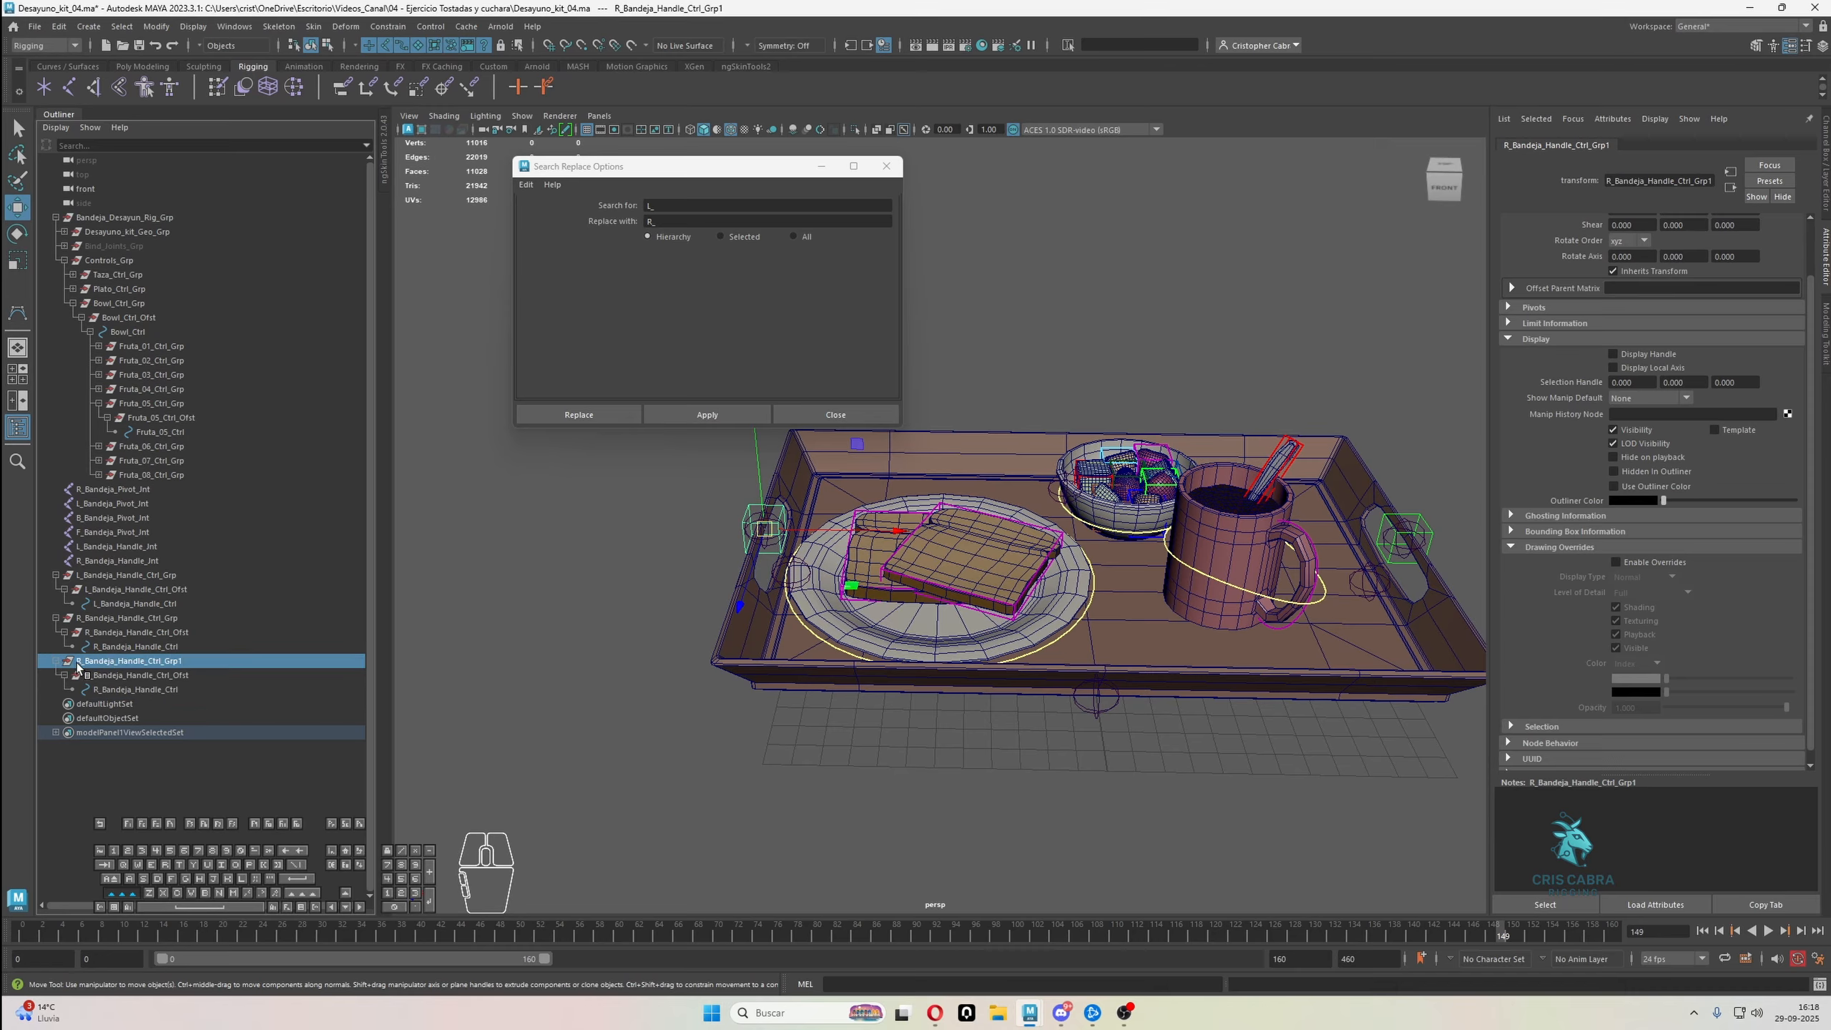
Replace R_Bandeja_Handle with Bandeja in all names of the duplicated control hierarchy
double_click(158, 662)
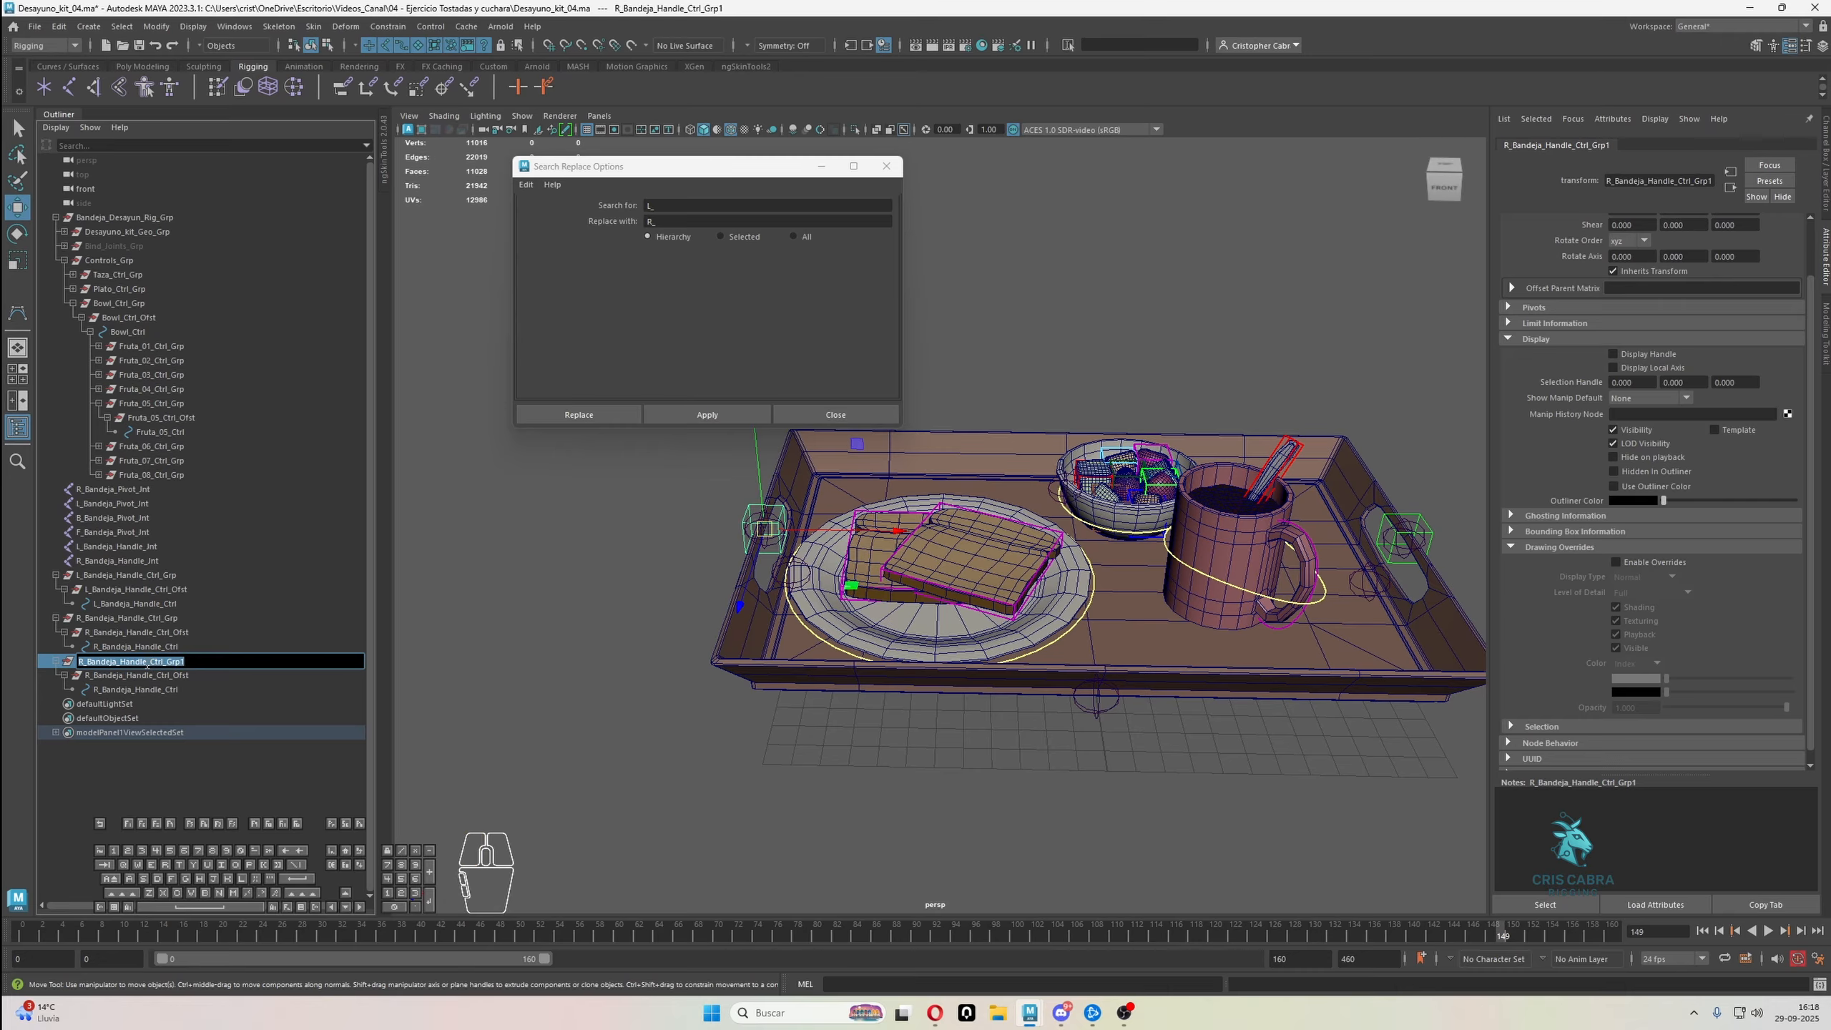
left_click_drag(117, 662, 78, 662)
key("ctrl+c")
left_click_drag(672, 206, 611, 205)
key("ctrl+v")
key("Tab")
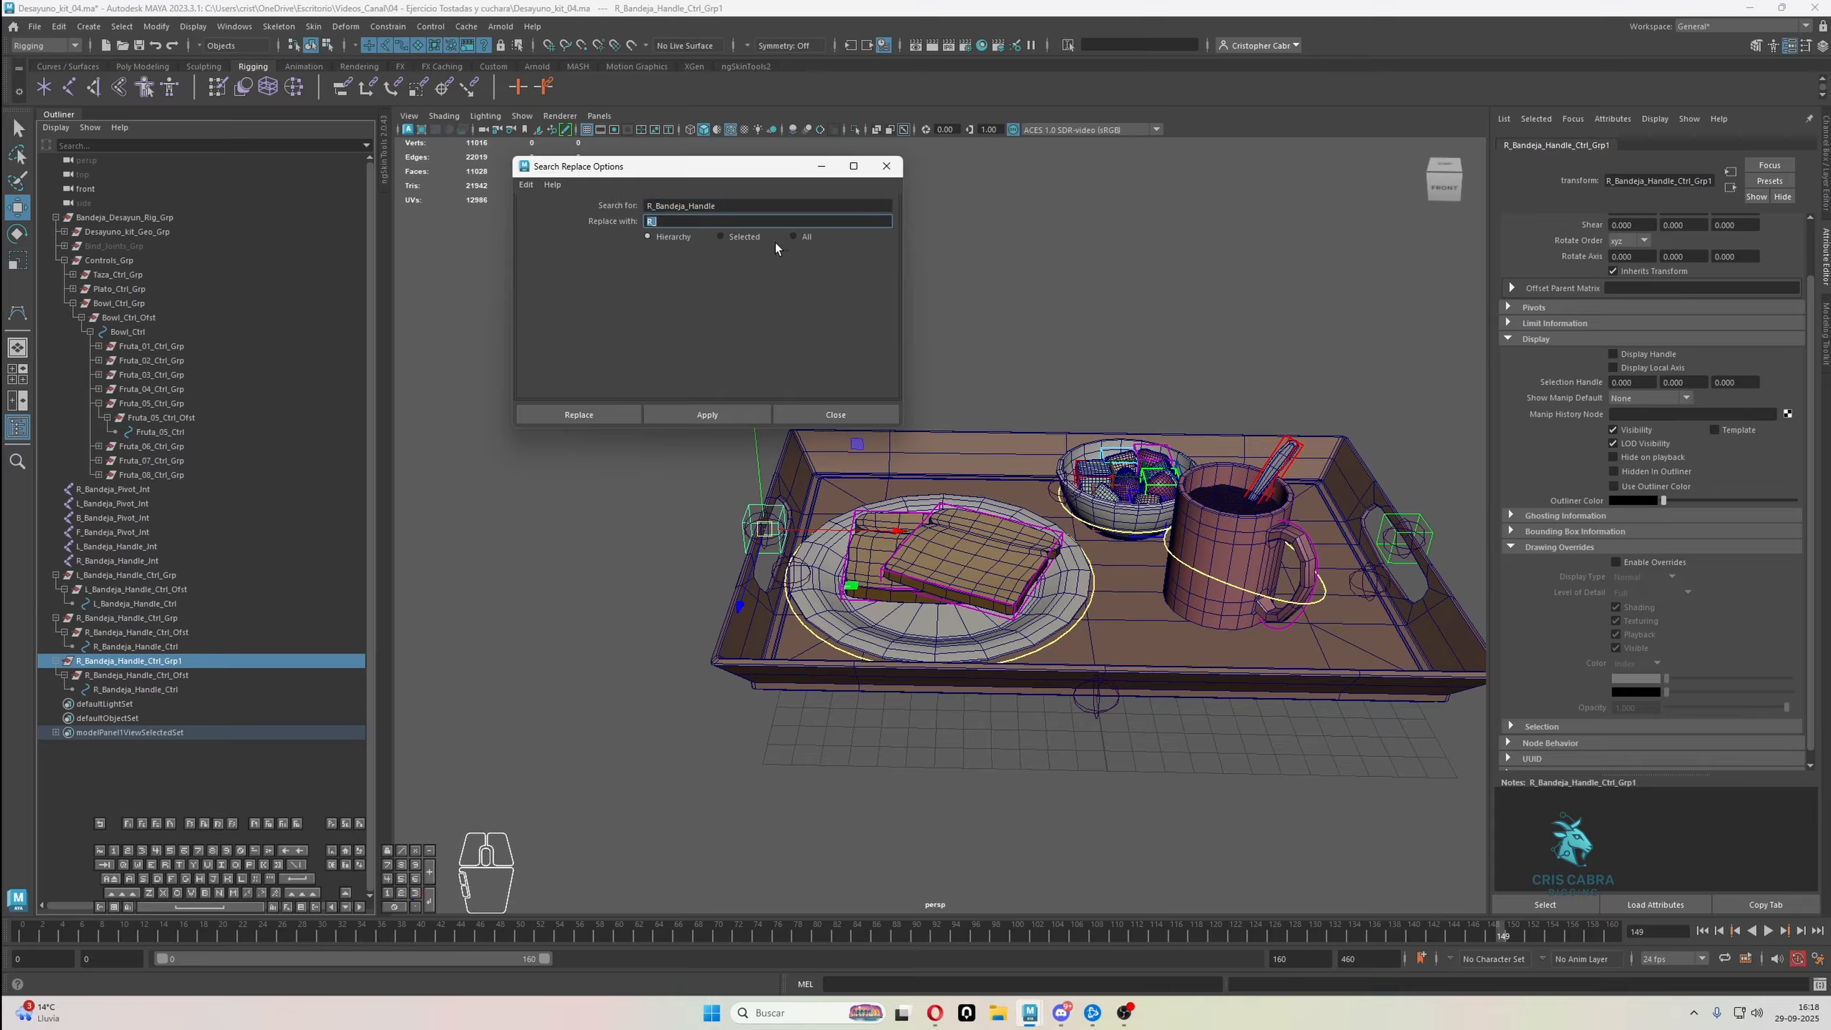
type("Bandeja")
left_click(708, 414)
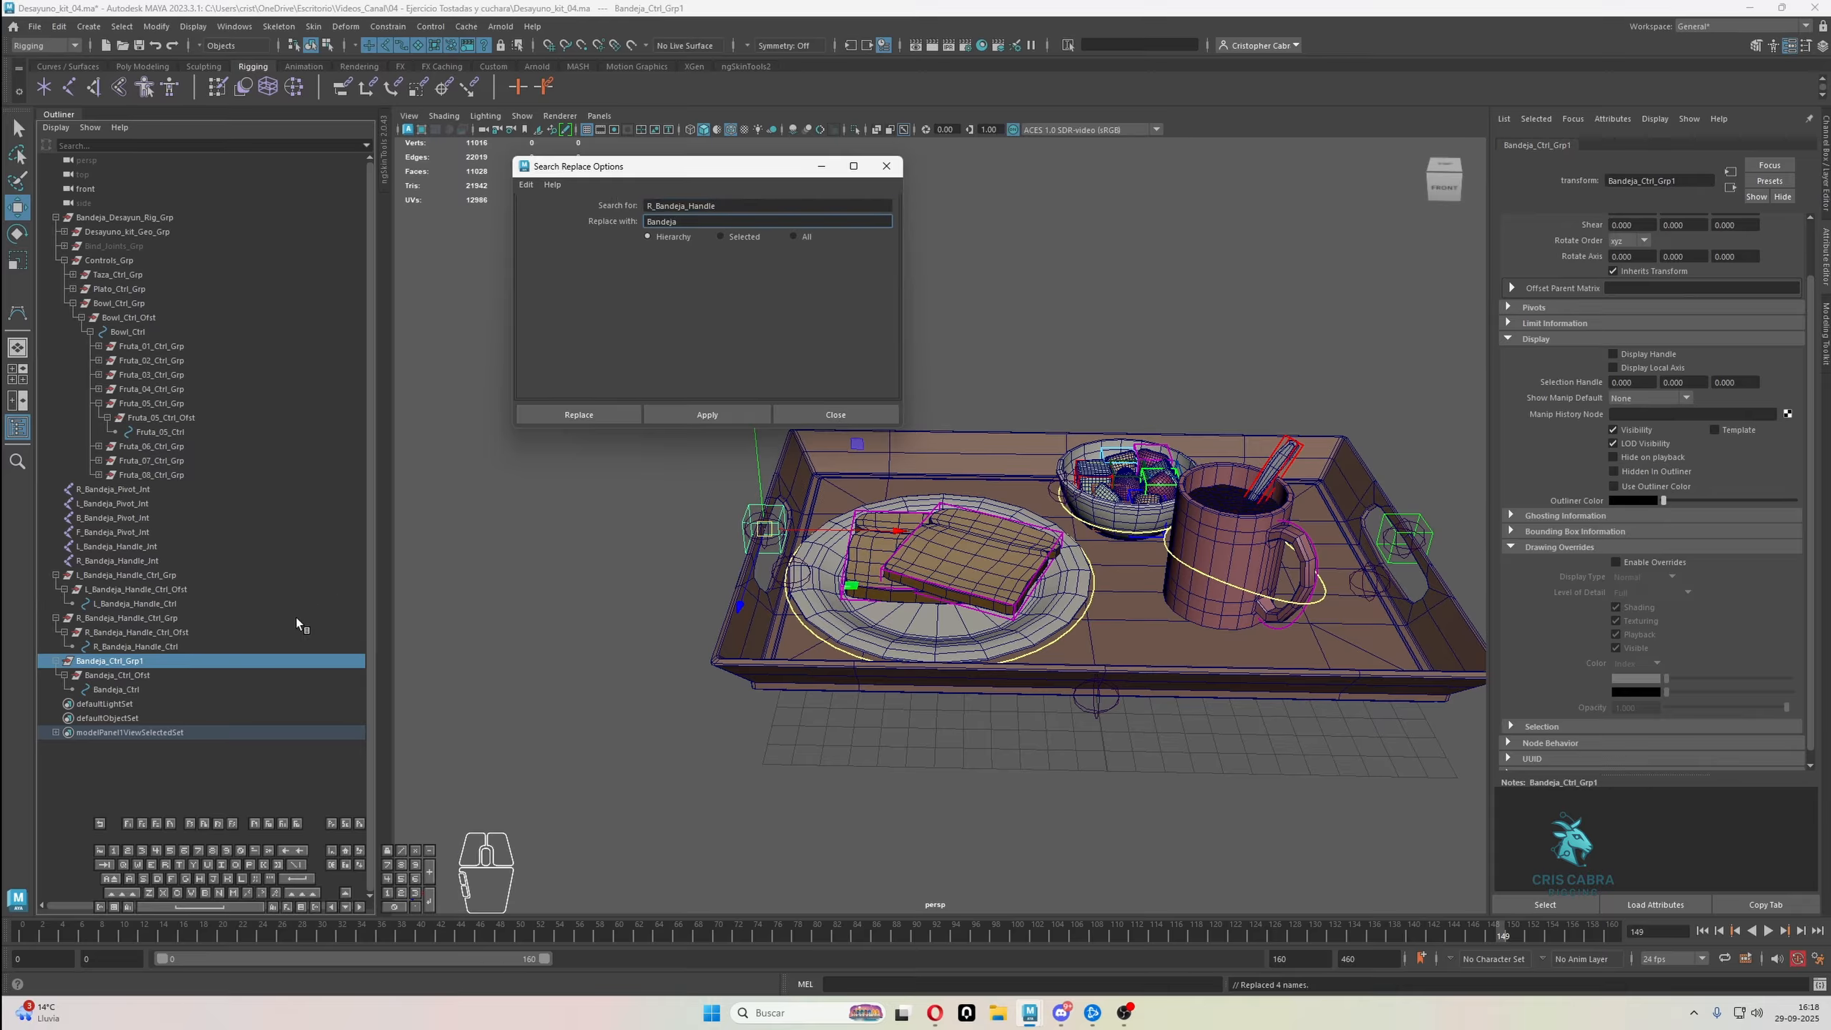
Rename the copy's top group as Bandeja_Ctrl_Grp and close the Search Replace Options
double_click(179, 659)
key("Return")
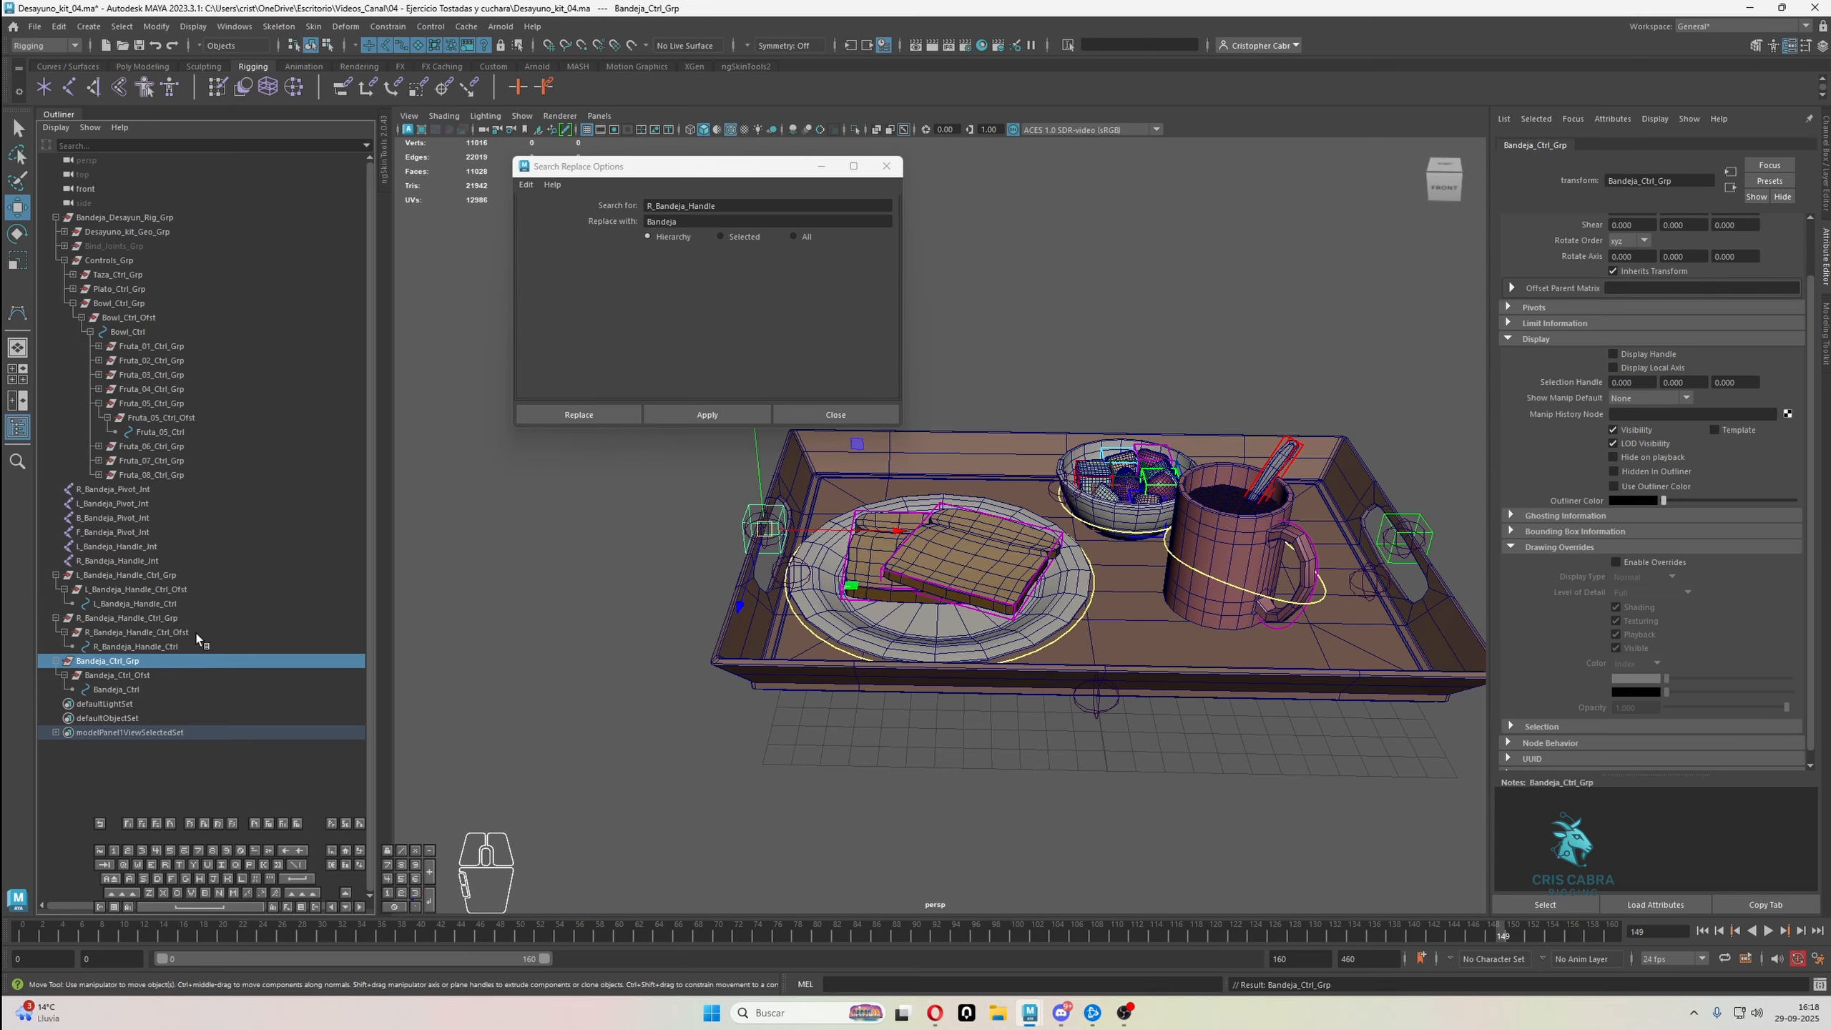
scroll(1128, 294, "down", 2)
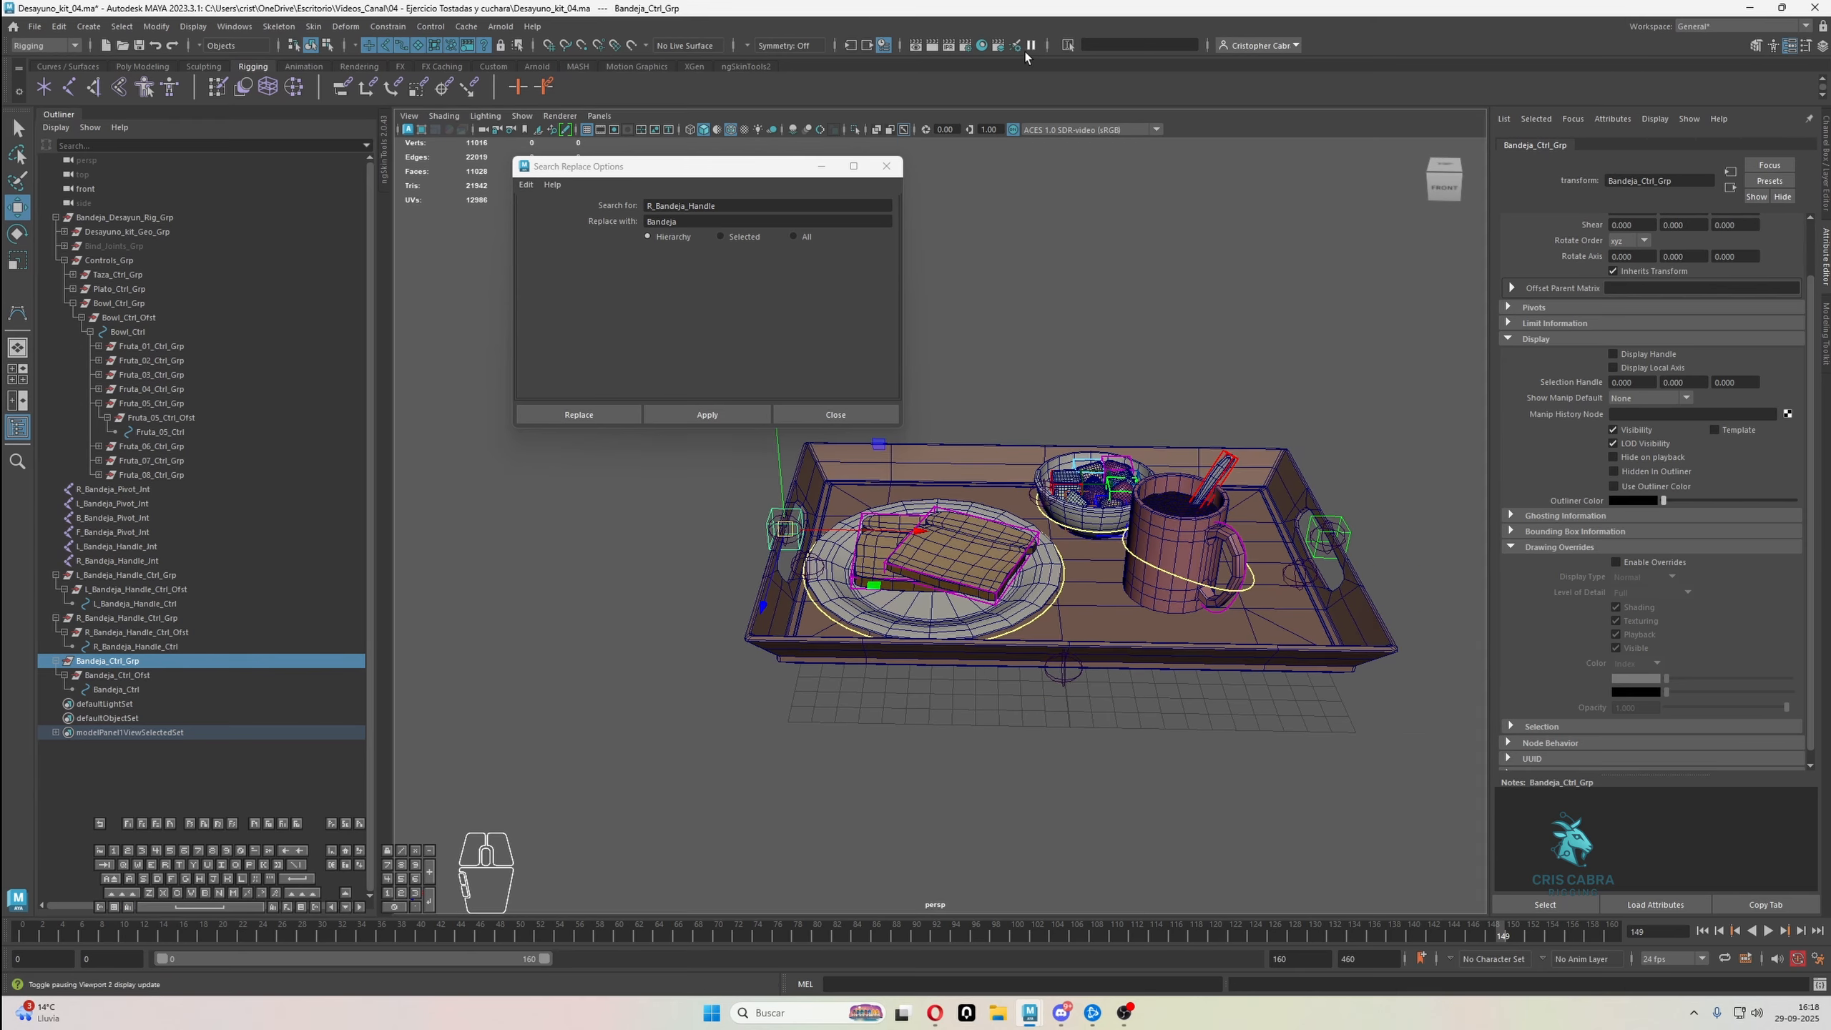
left_click(886, 166)
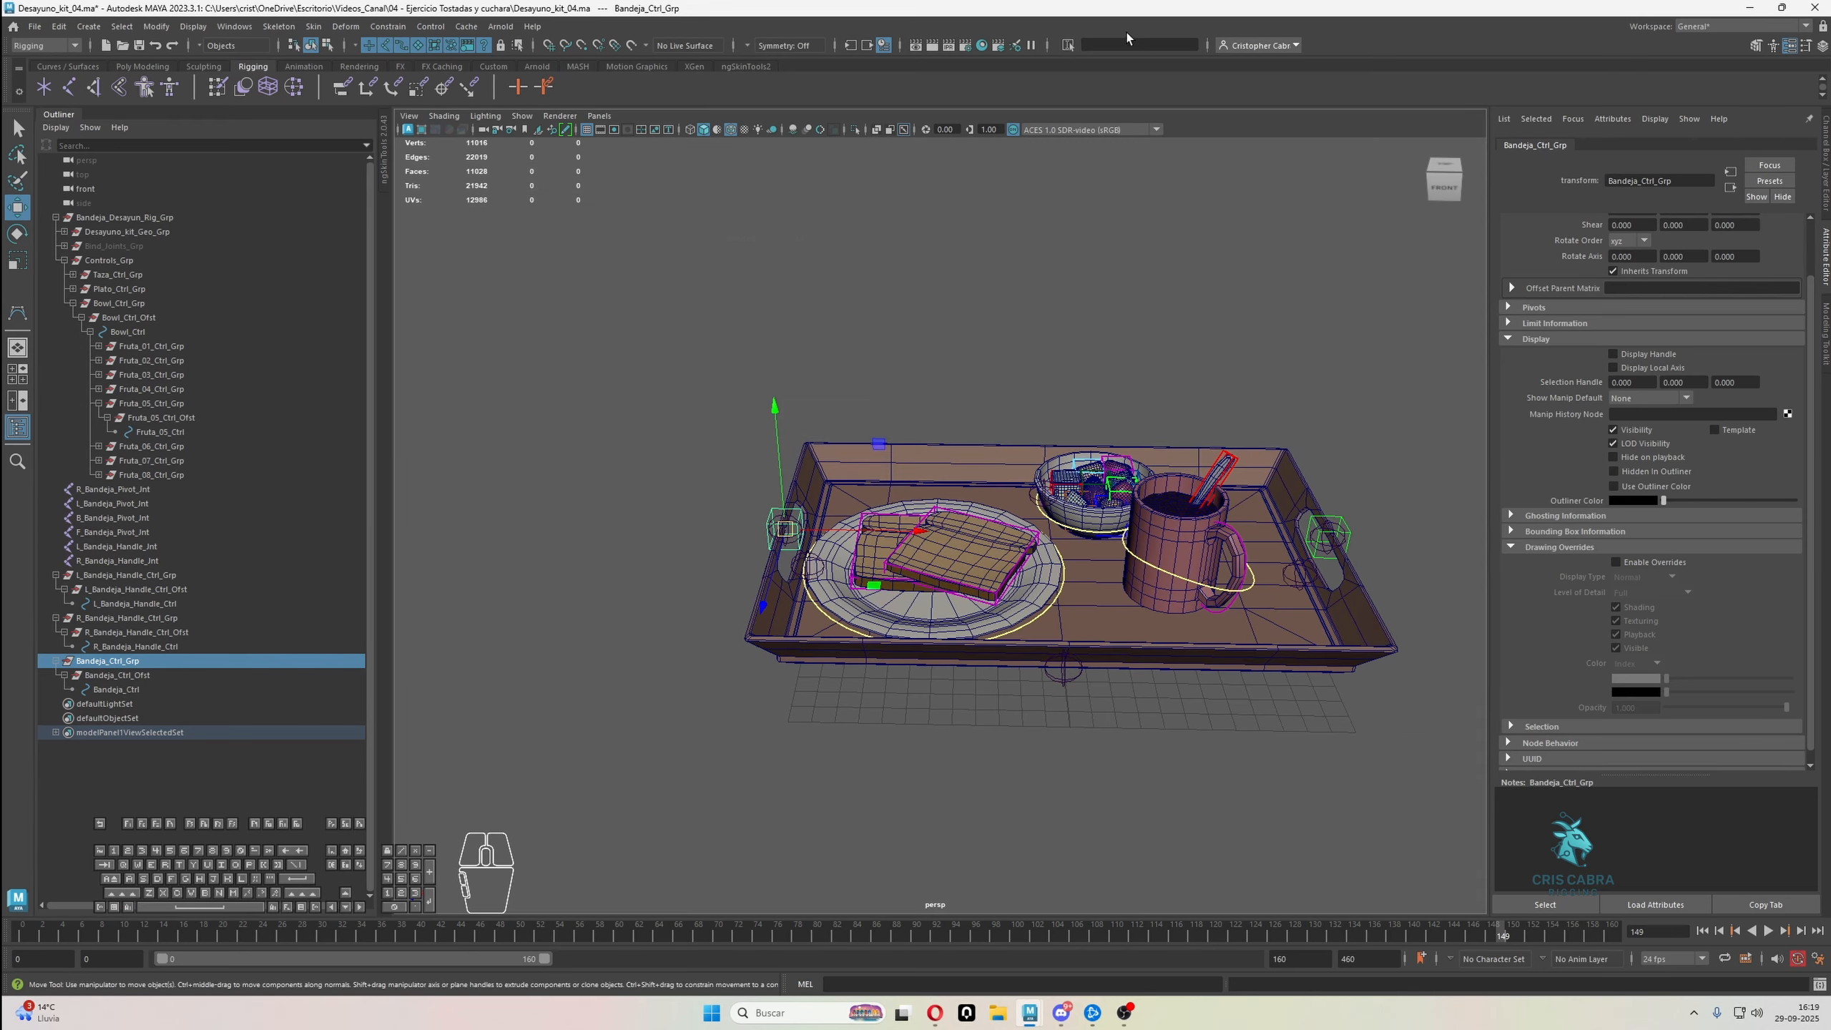
Center Bandeja_Ctrl_Grp on the tray by setting its absolute X position to 0
left_click(1066, 46)
left_click(1103, 58)
type("0")
key("Return")
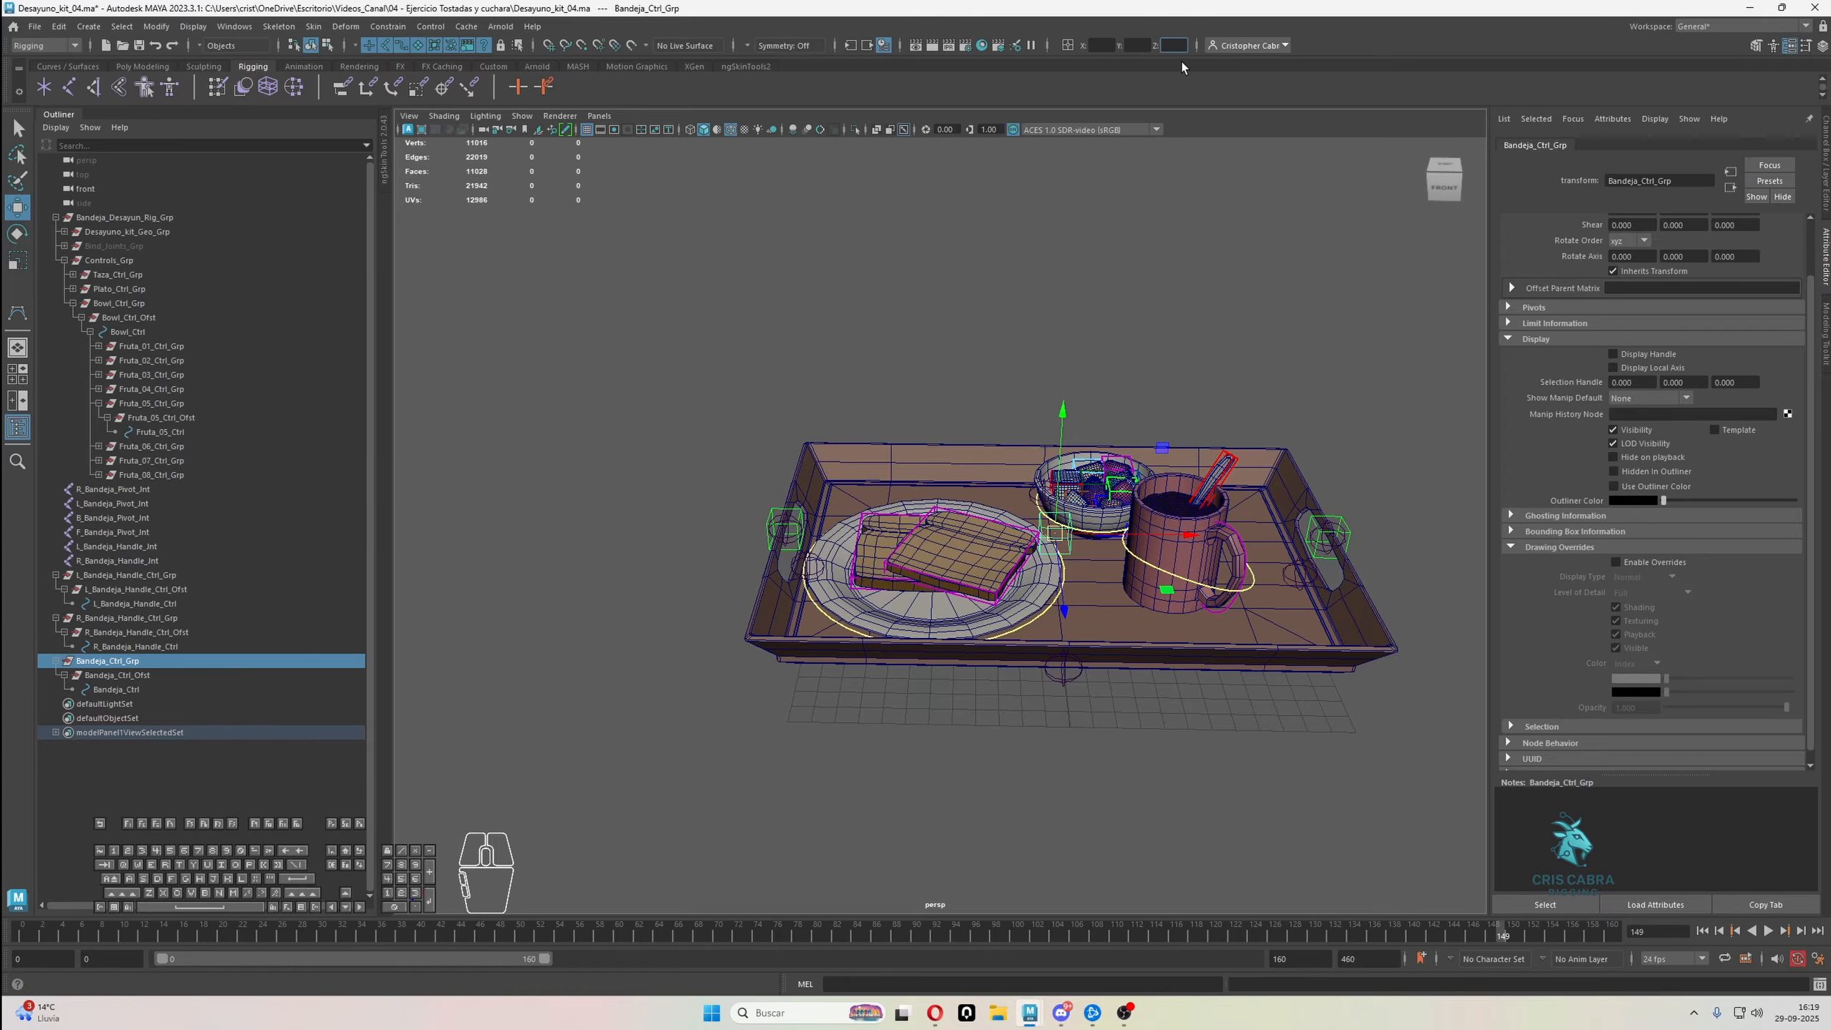
Examine the placement of the new tray control in relation to the tray from several angles
left_click_drag(1147, 252, 1107, 336, "alt")
right_click_drag(1108, 336, 1181, 414, "alt")
left_click_drag(1182, 414, 1108, 417, "alt")
scroll(1117, 417, "down", 4)
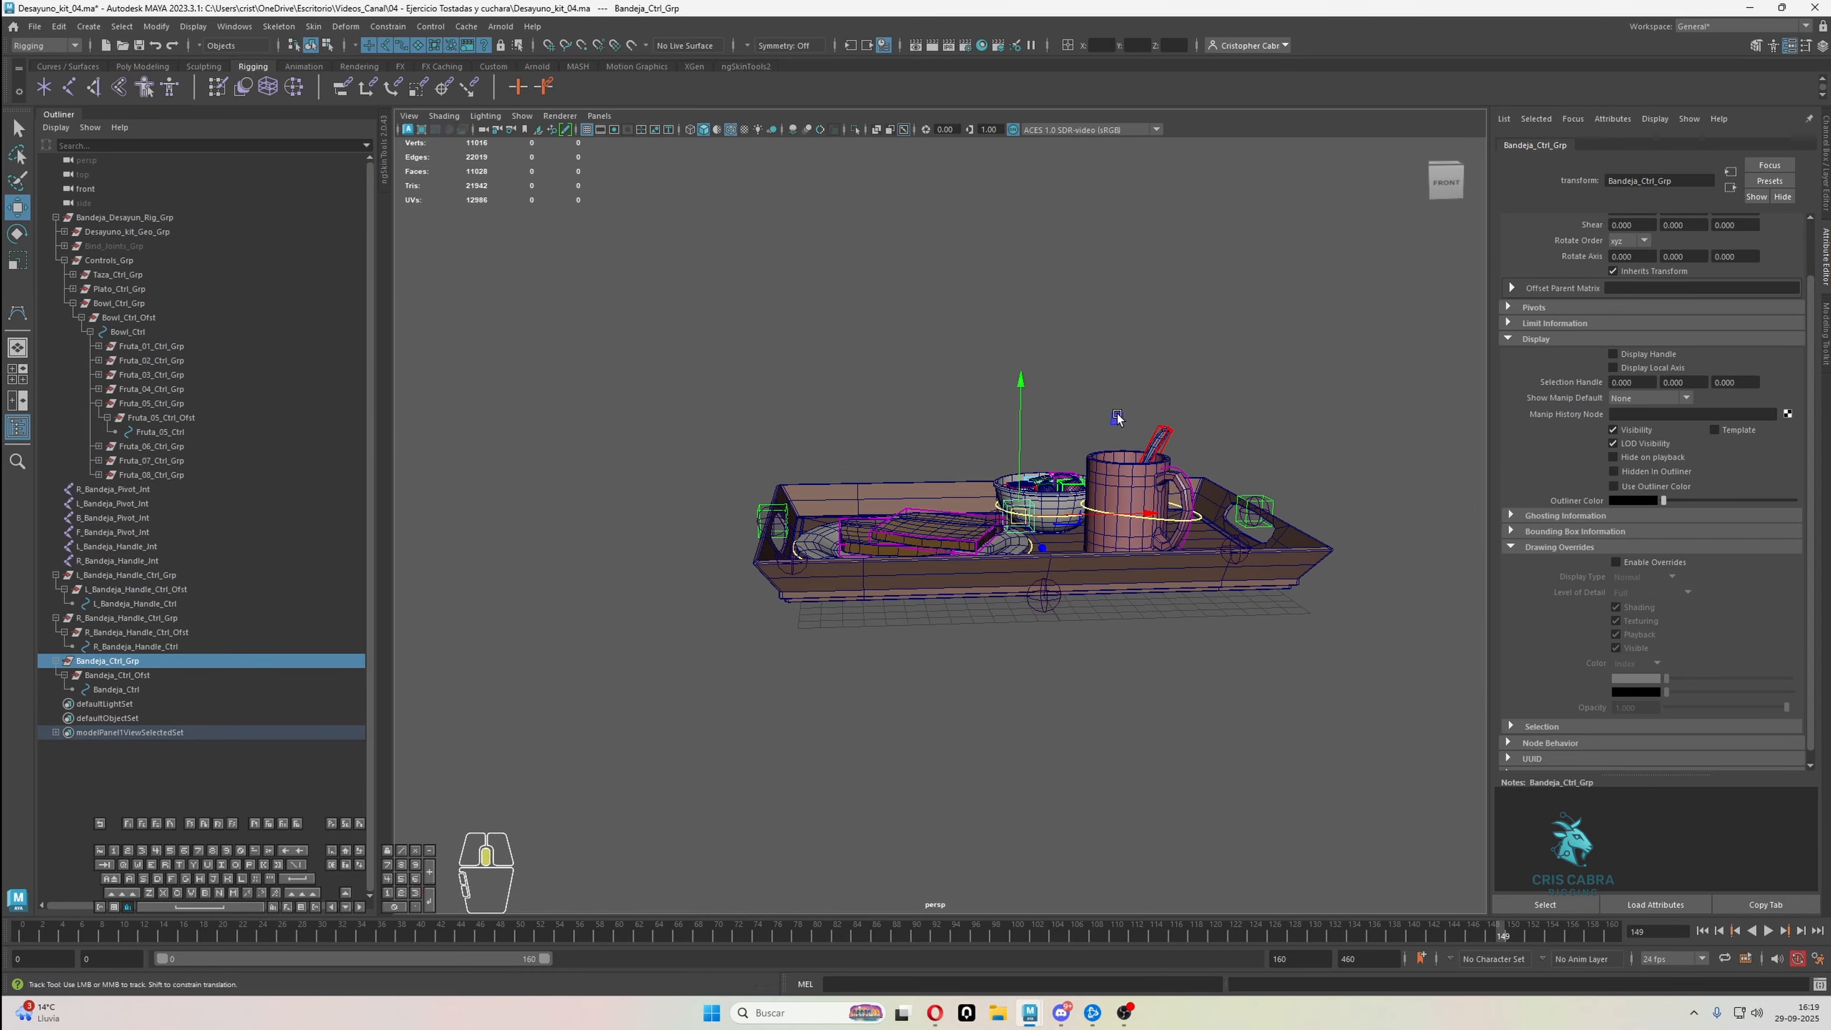
middle_click_drag(1120, 417, 1054, 393, "alt")
right_click_drag(1055, 393, 1123, 445, "alt")
middle_click_drag(1123, 446, 1074, 478, "alt")
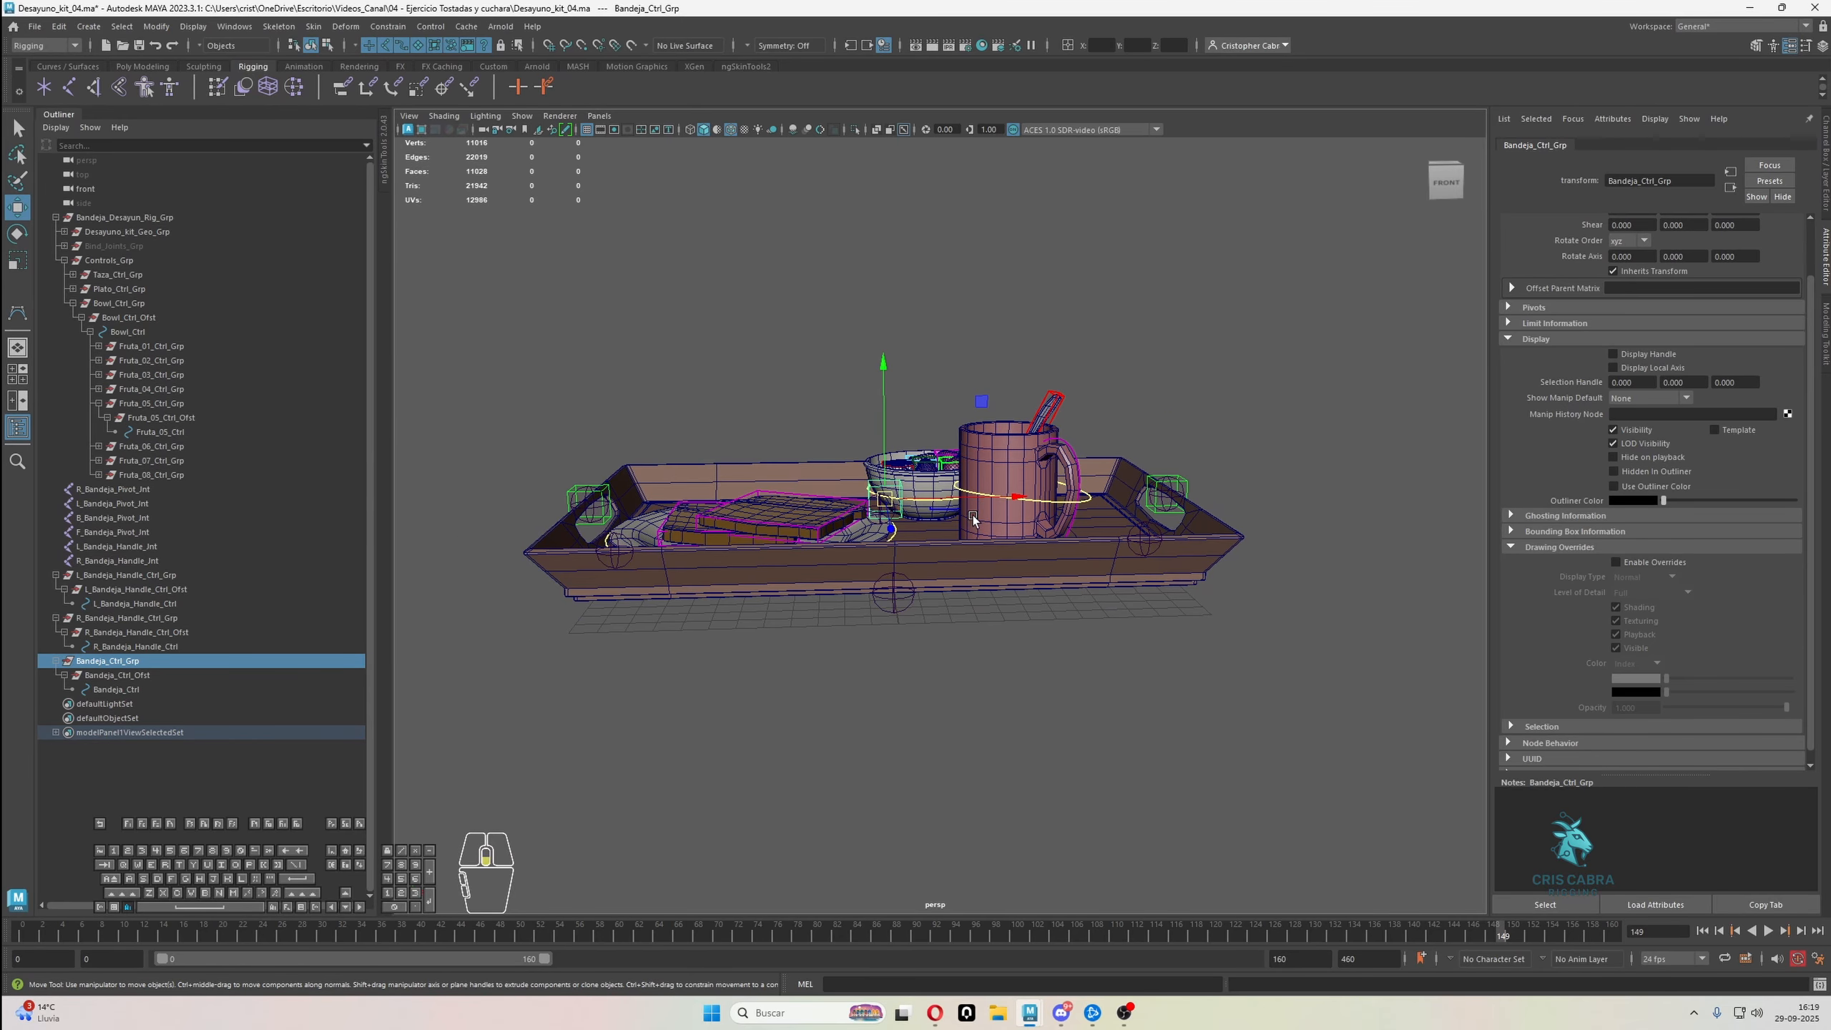
left_click_drag(973, 522, 1055, 612, "alt")
Change the drawing override colour of the Fruta_05_Ctrl shape to cyan, then deselect it
key("q")
left_click(1024, 616)
left_click(1018, 618)
scroll(1013, 624, "down", 1)
scroll(1074, 600, "up", 3)
left_click(1103, 555)
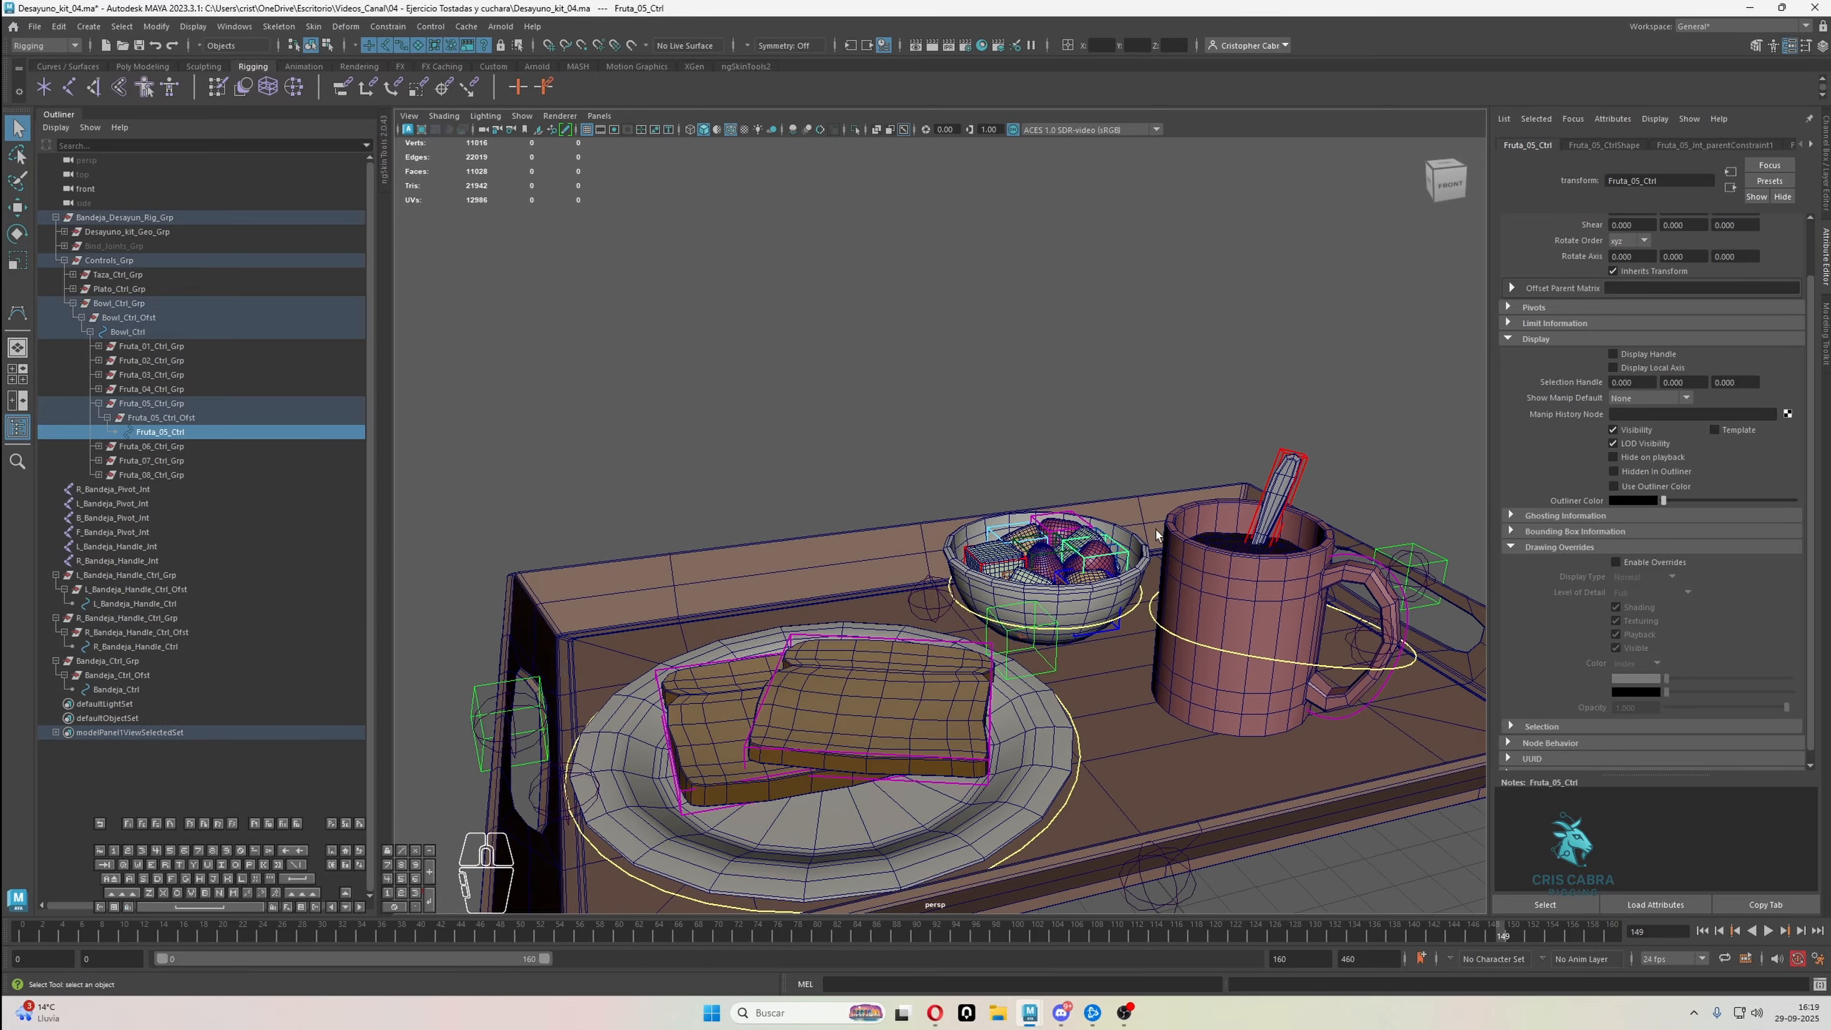
left_click(1605, 145)
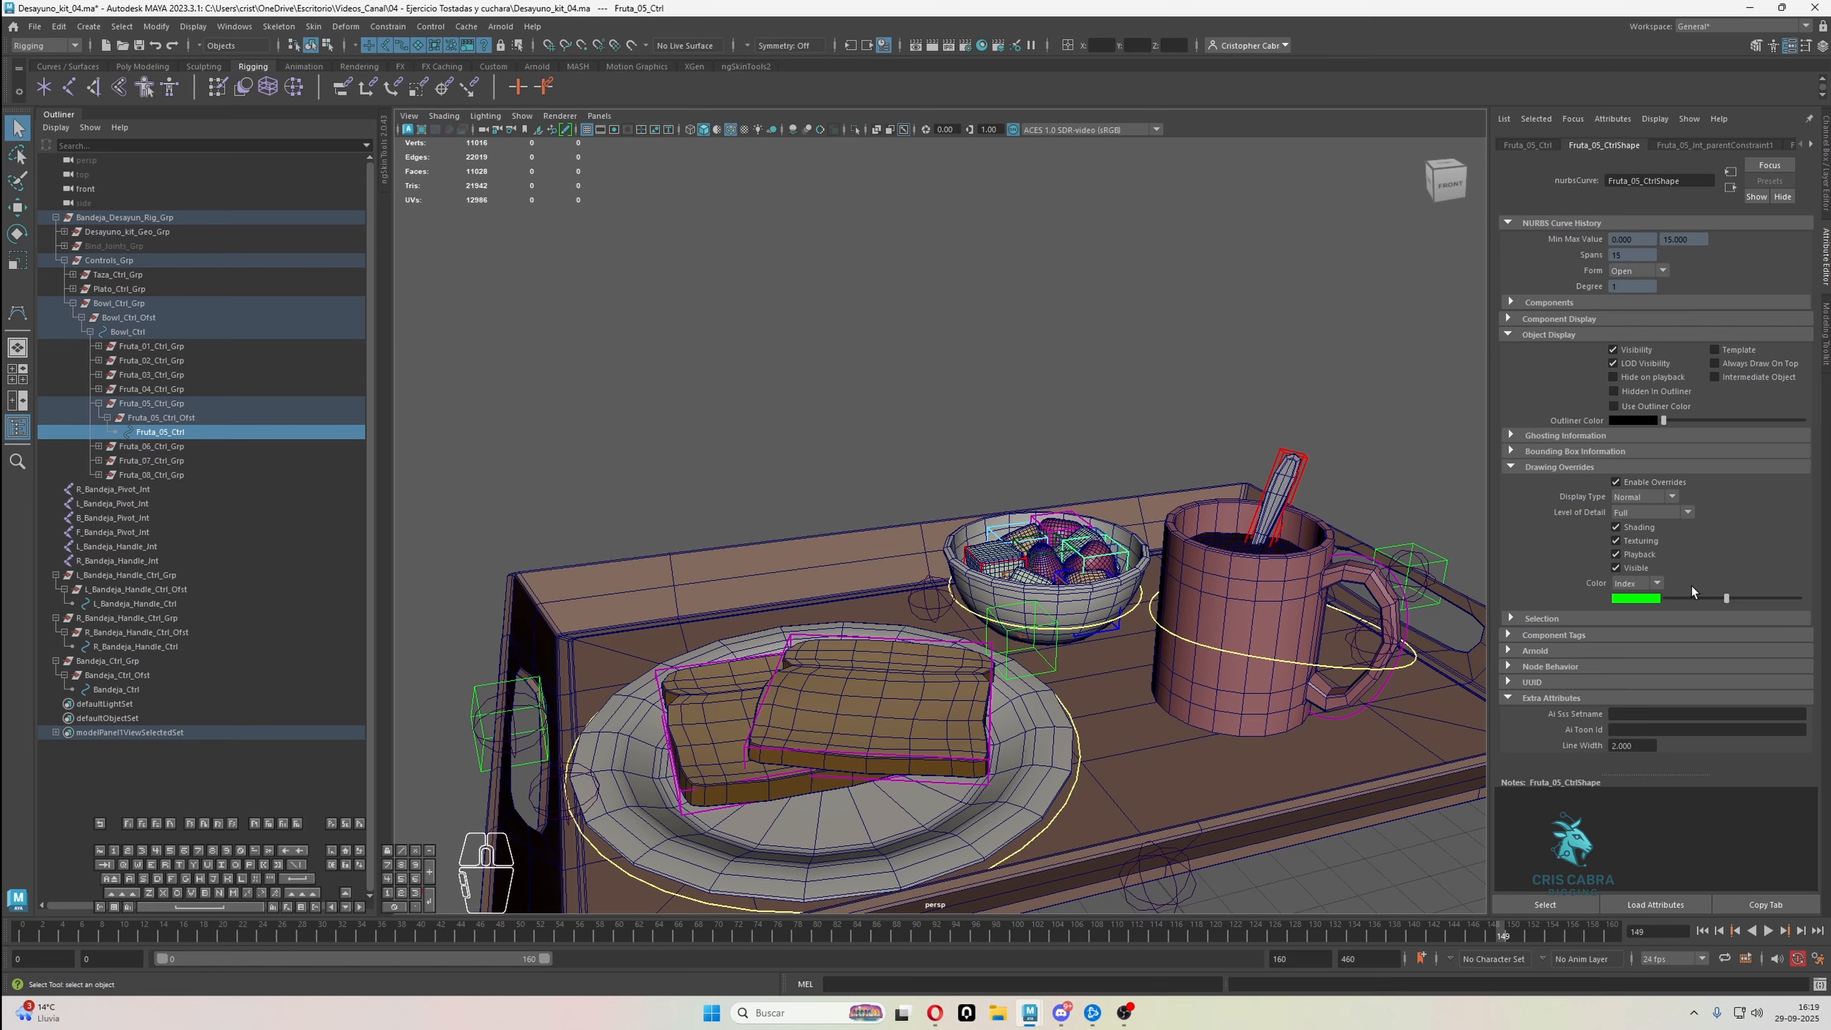
left_click_drag(1725, 598, 1745, 596)
left_click(1101, 413)
scroll(1088, 455, "down", 6)
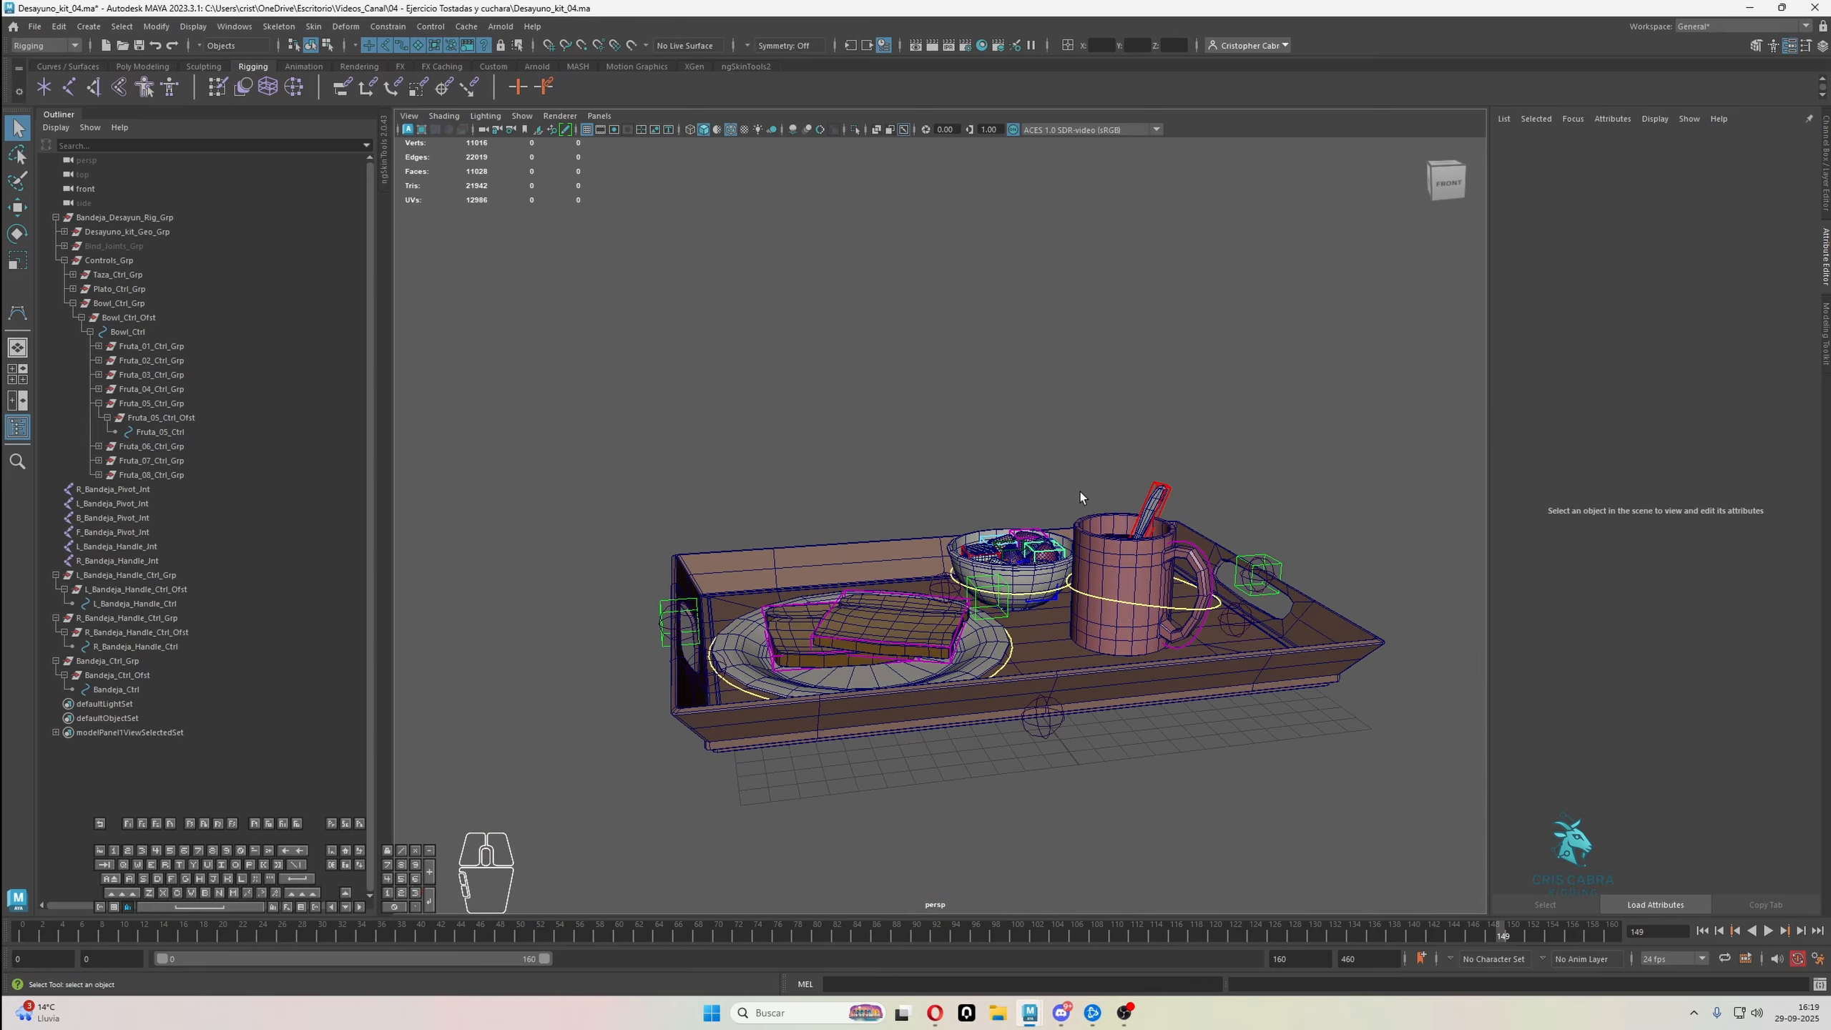
Select all control vertices of Bandeja_Ctrl and scale the box up uniformly towards the tray's size
right_click_drag(1080, 493, 1106, 487, "alt")
left_click_drag(1102, 468, 1013, 620, "alt")
middle_click_drag(1013, 633, 1017, 580, "alt")
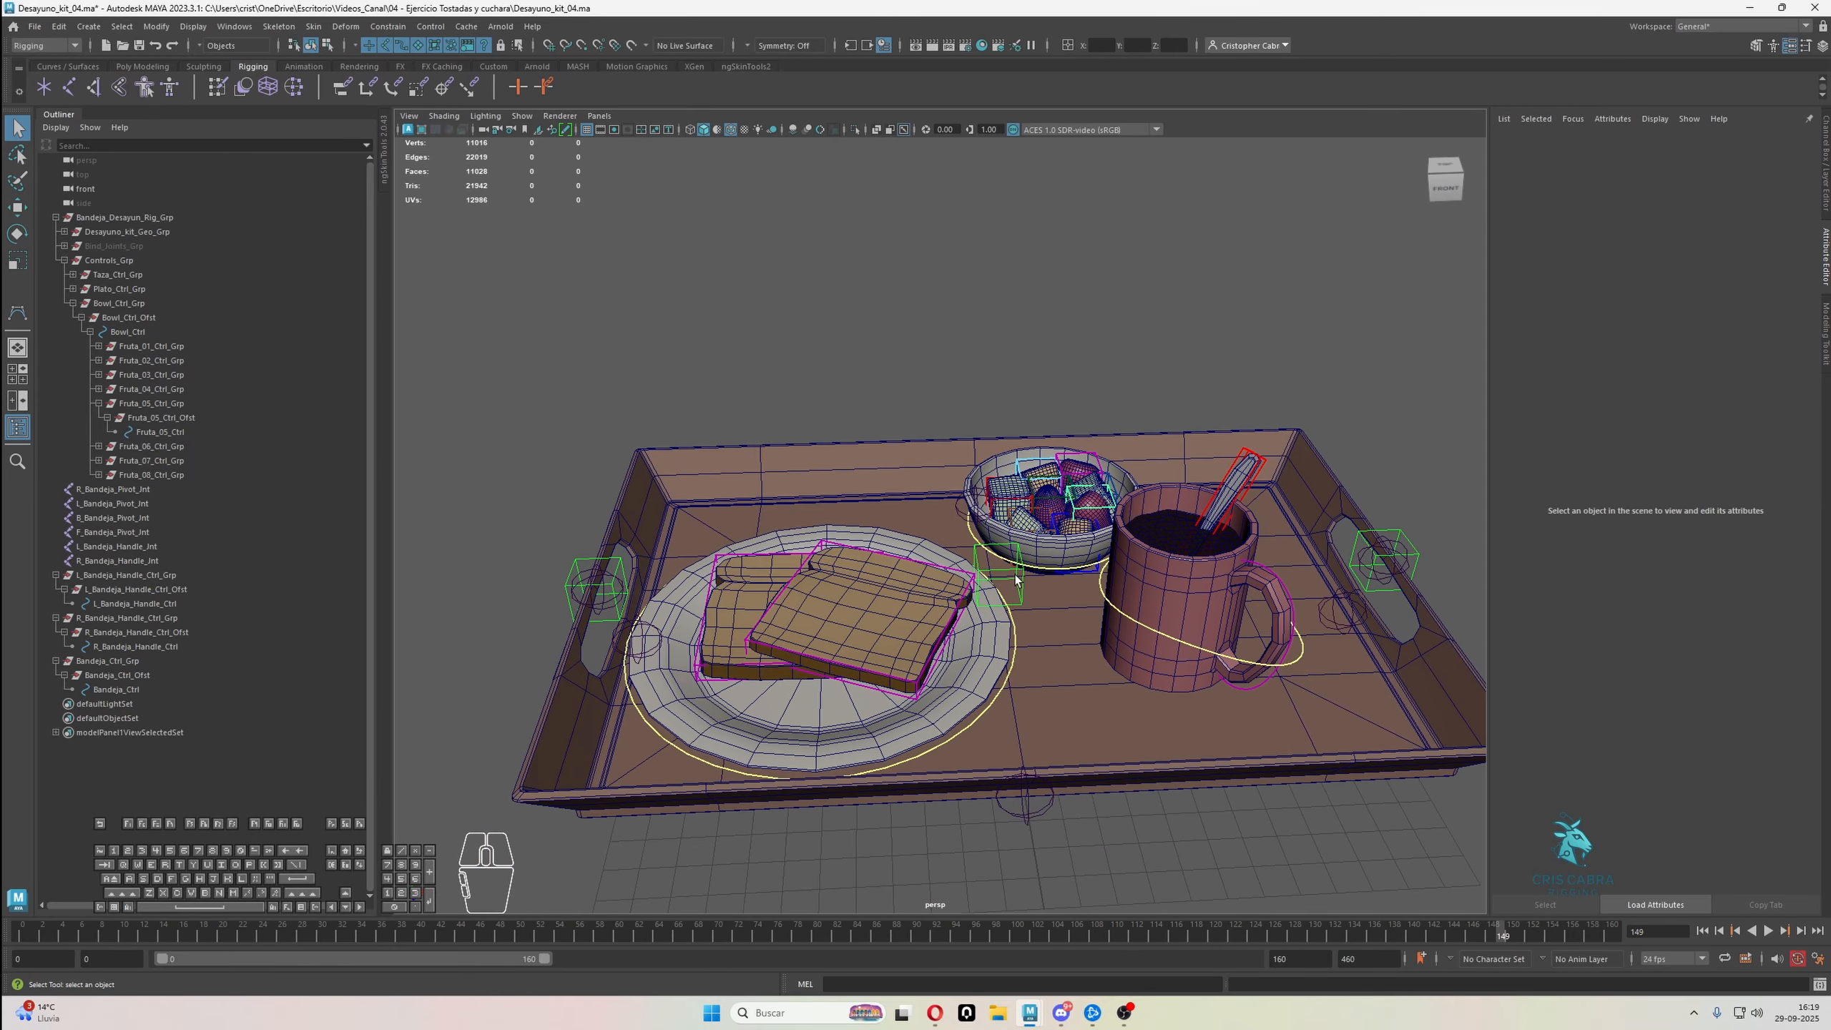
left_click(1021, 574)
scroll(1022, 576, "down", 3)
left_click_drag(1022, 576, 1065, 580, "alt")
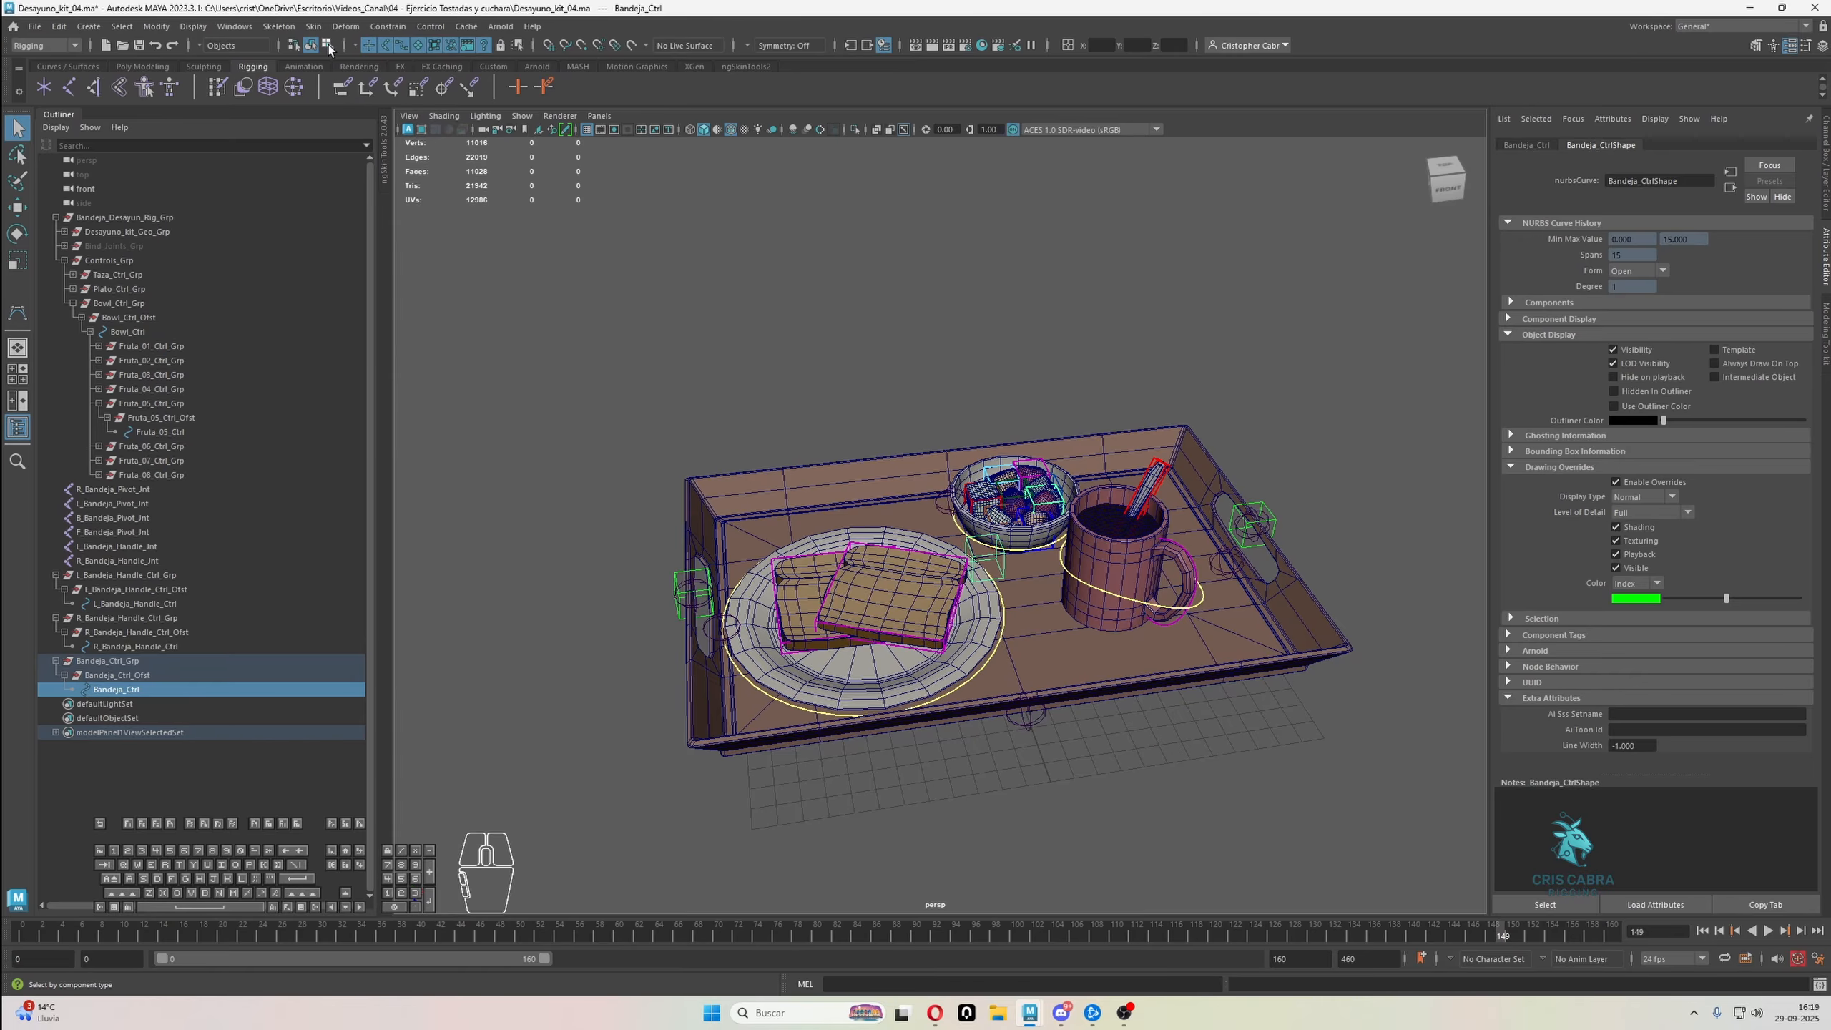
left_click(329, 48)
left_click_drag(847, 338, 1125, 613)
key("r")
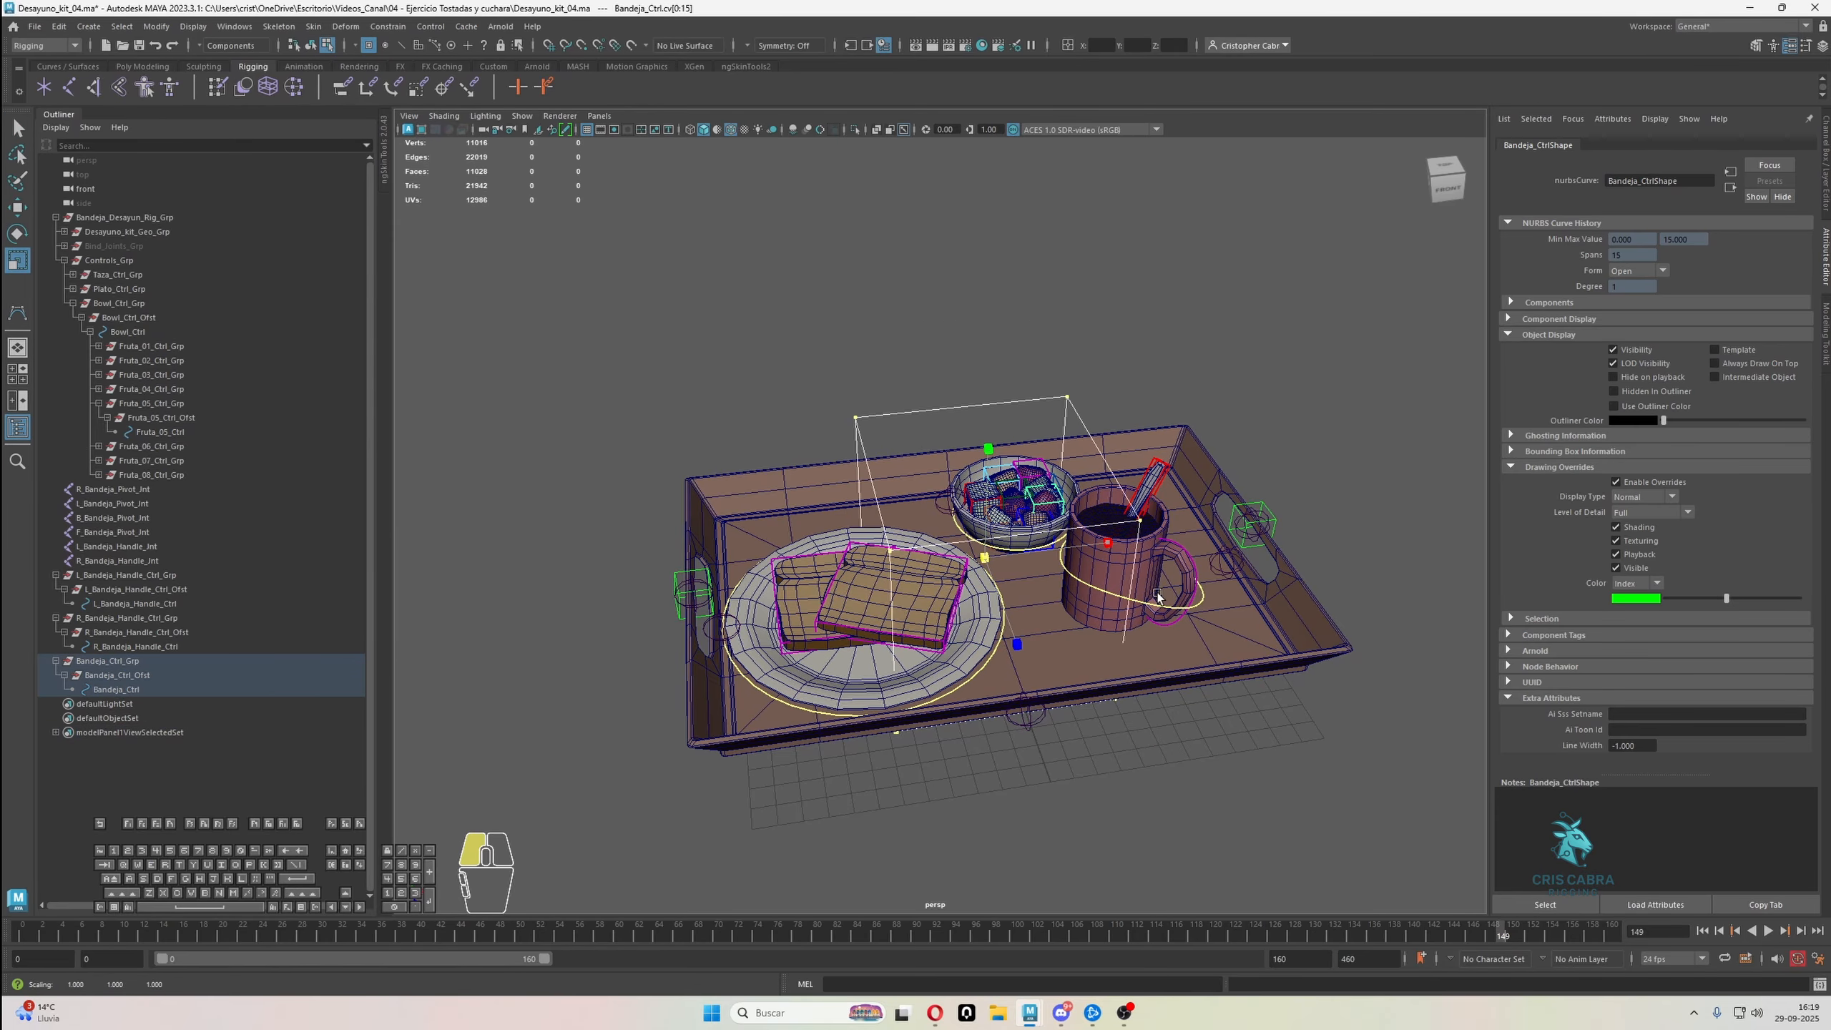
middle_click_drag(1157, 596, 1286, 632)
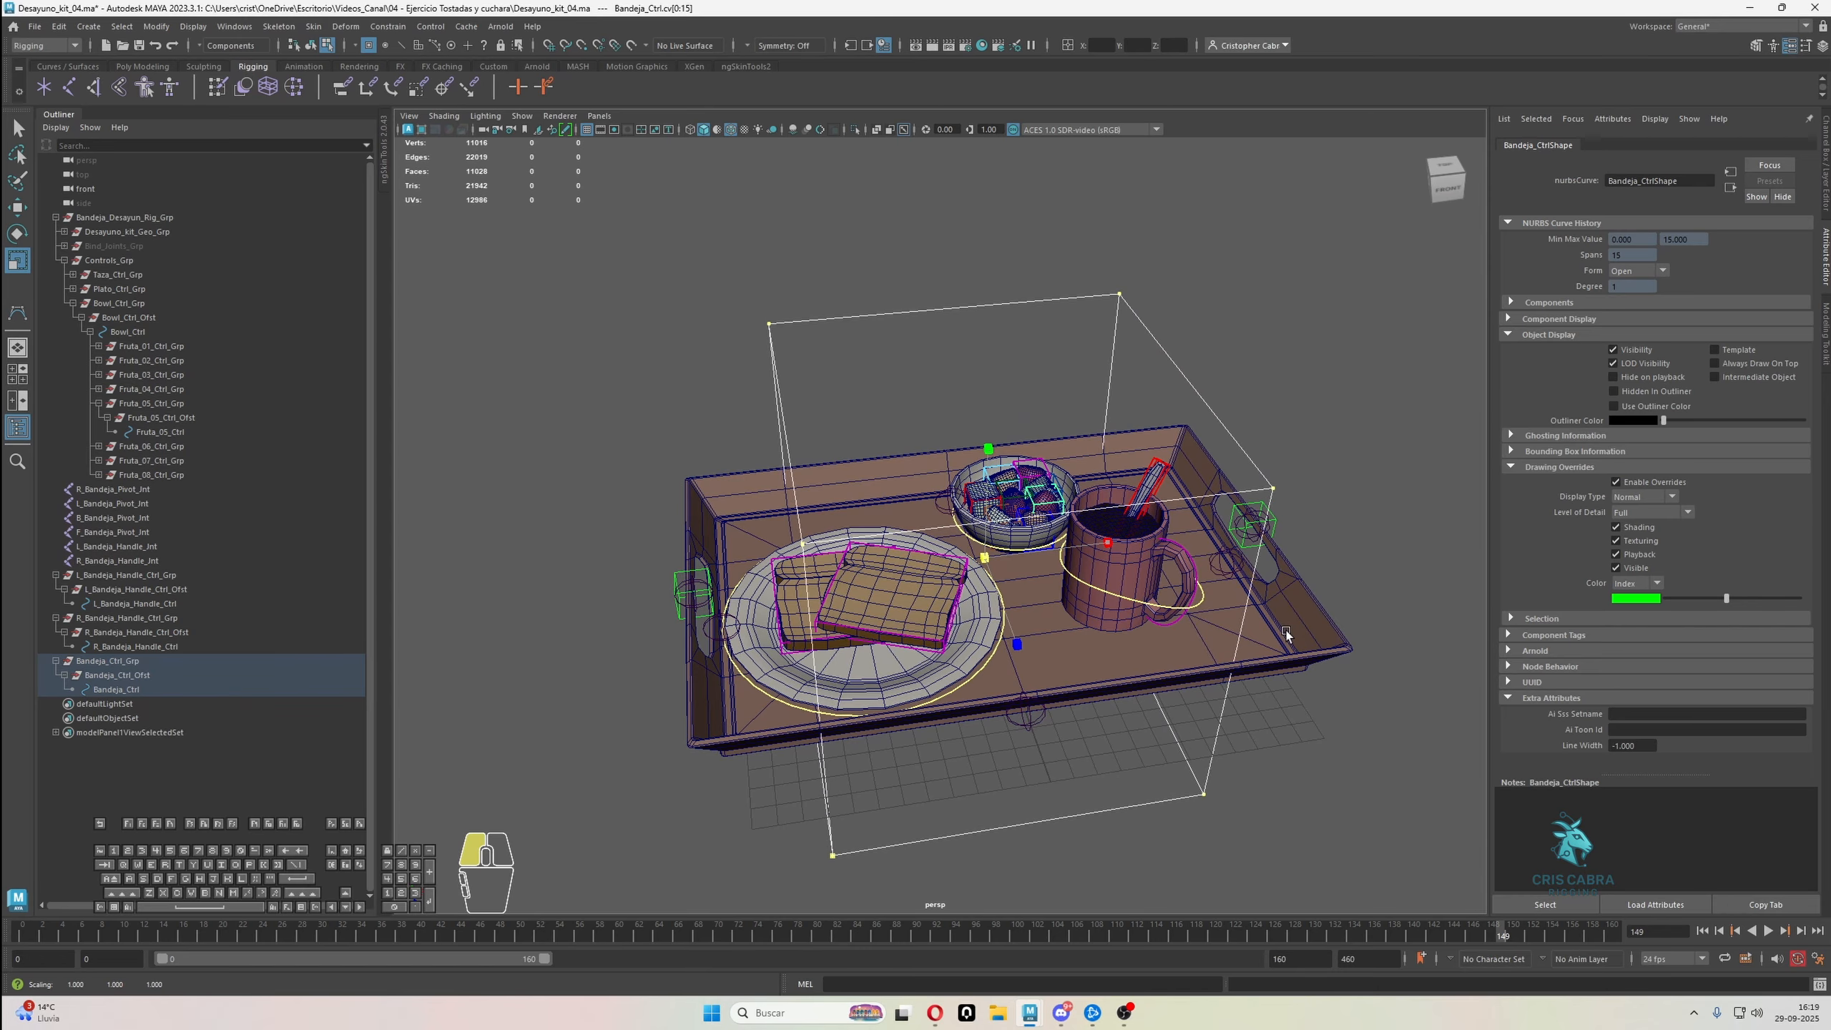
left_click_drag(1286, 632, 1288, 644)
Flatten and lower the Bandeja_Ctrl vertices so the box encloses the tray, then return to object selection with nothing selected
scroll(1269, 635, "down", 4)
left_click_drag(1197, 599, 1206, 484, "alt")
left_click_drag(981, 422, 1078, 629, "alt")
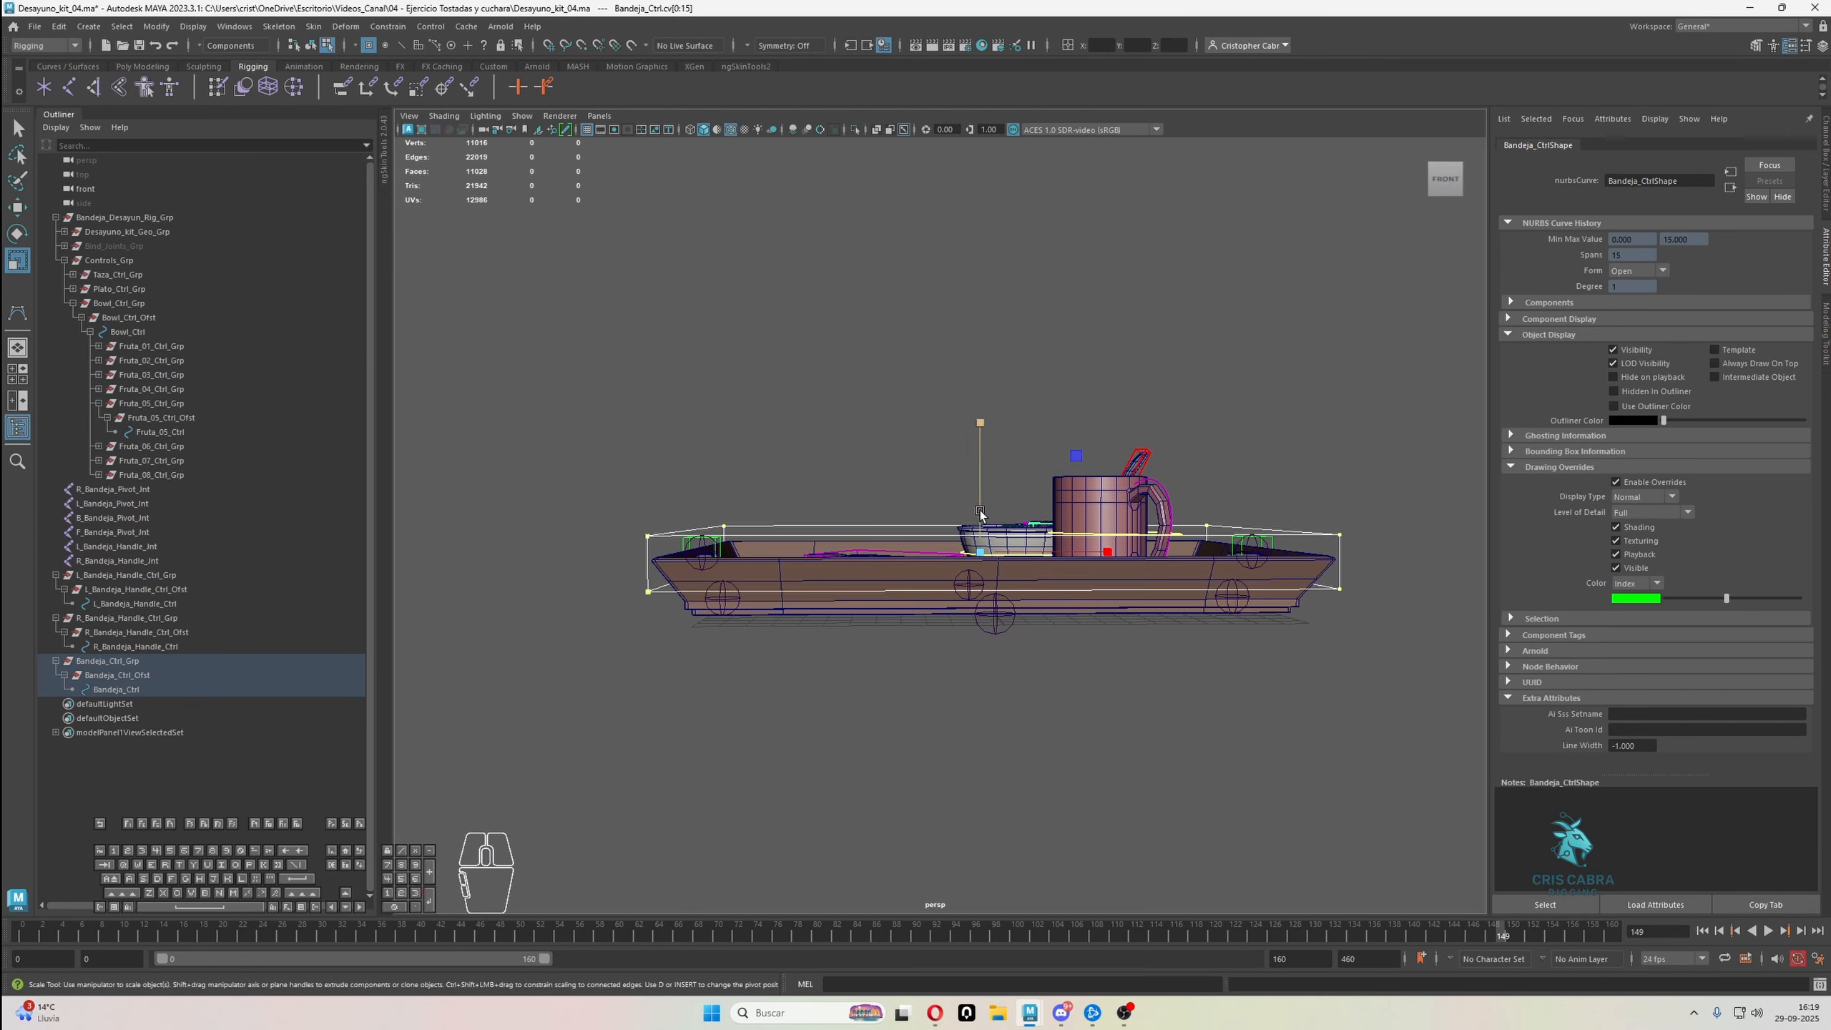
key("w")
left_click_drag(980, 479, 973, 525)
key("r")
key("w")
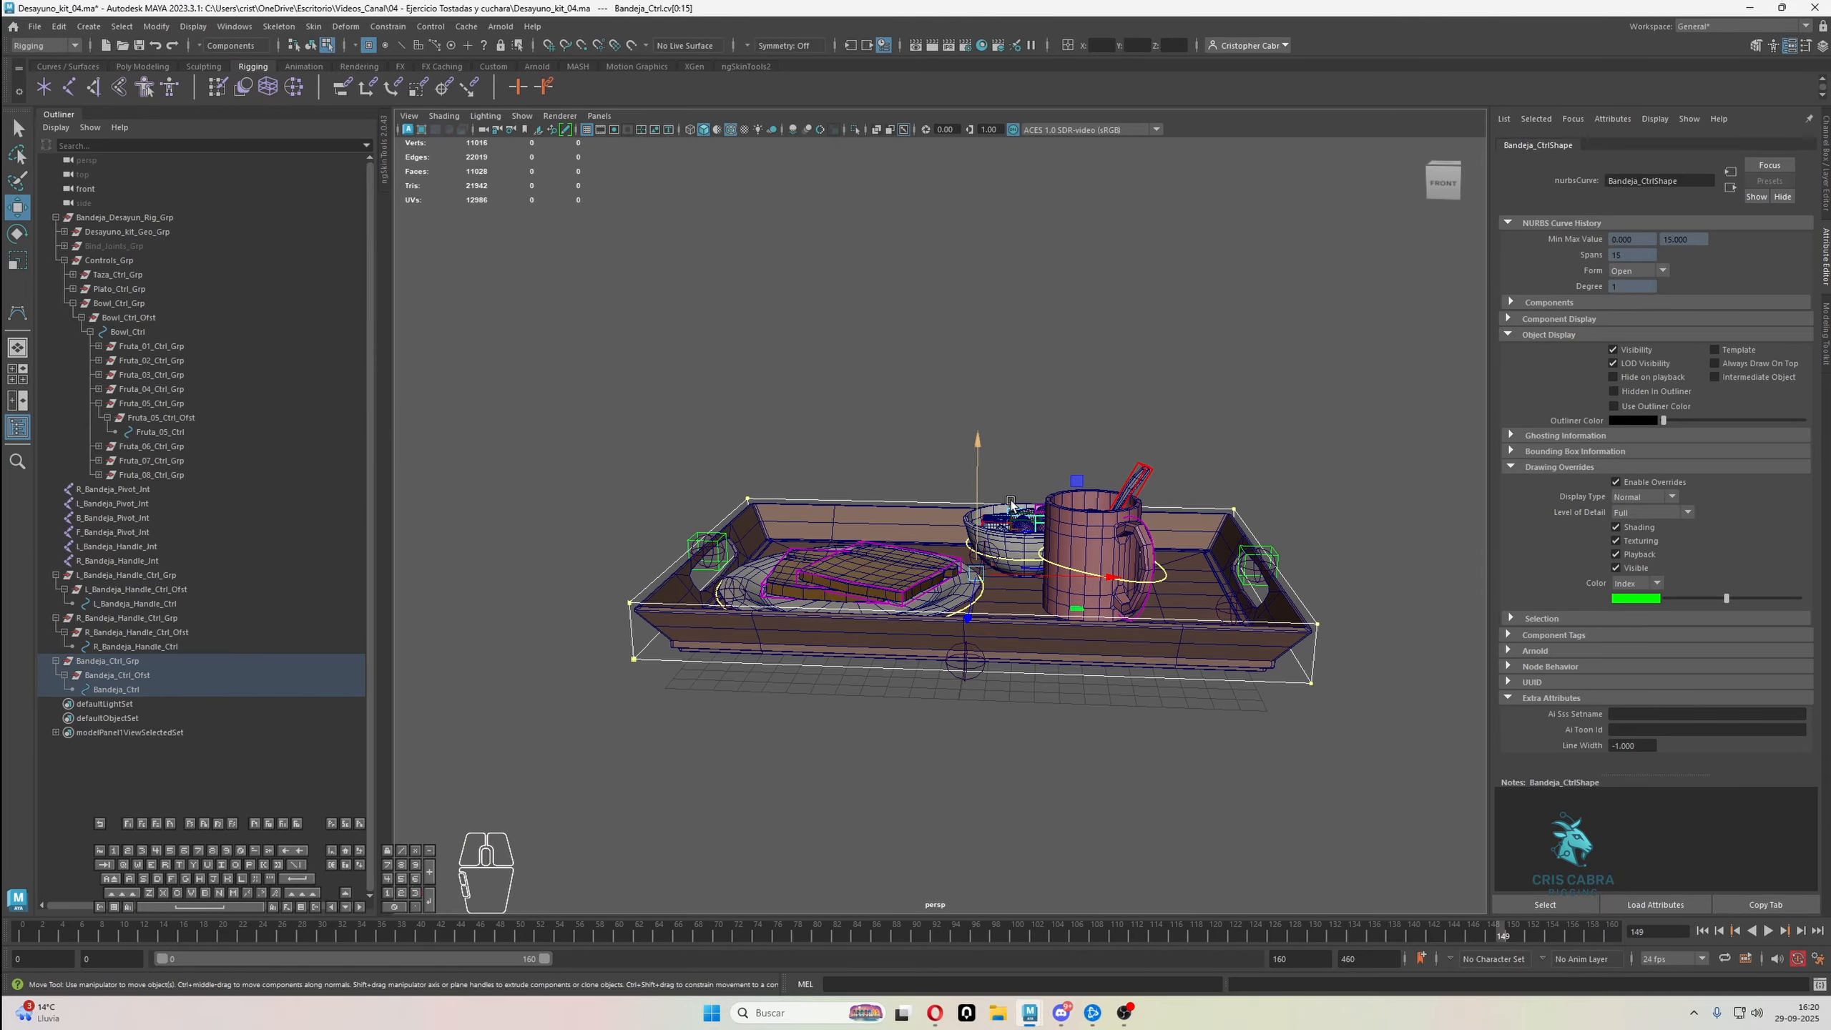
key("q")
right_click_drag(1249, 367, 1279, 356)
left_click(1279, 356)
left_click_drag(1278, 356, 808, 402, "alt")
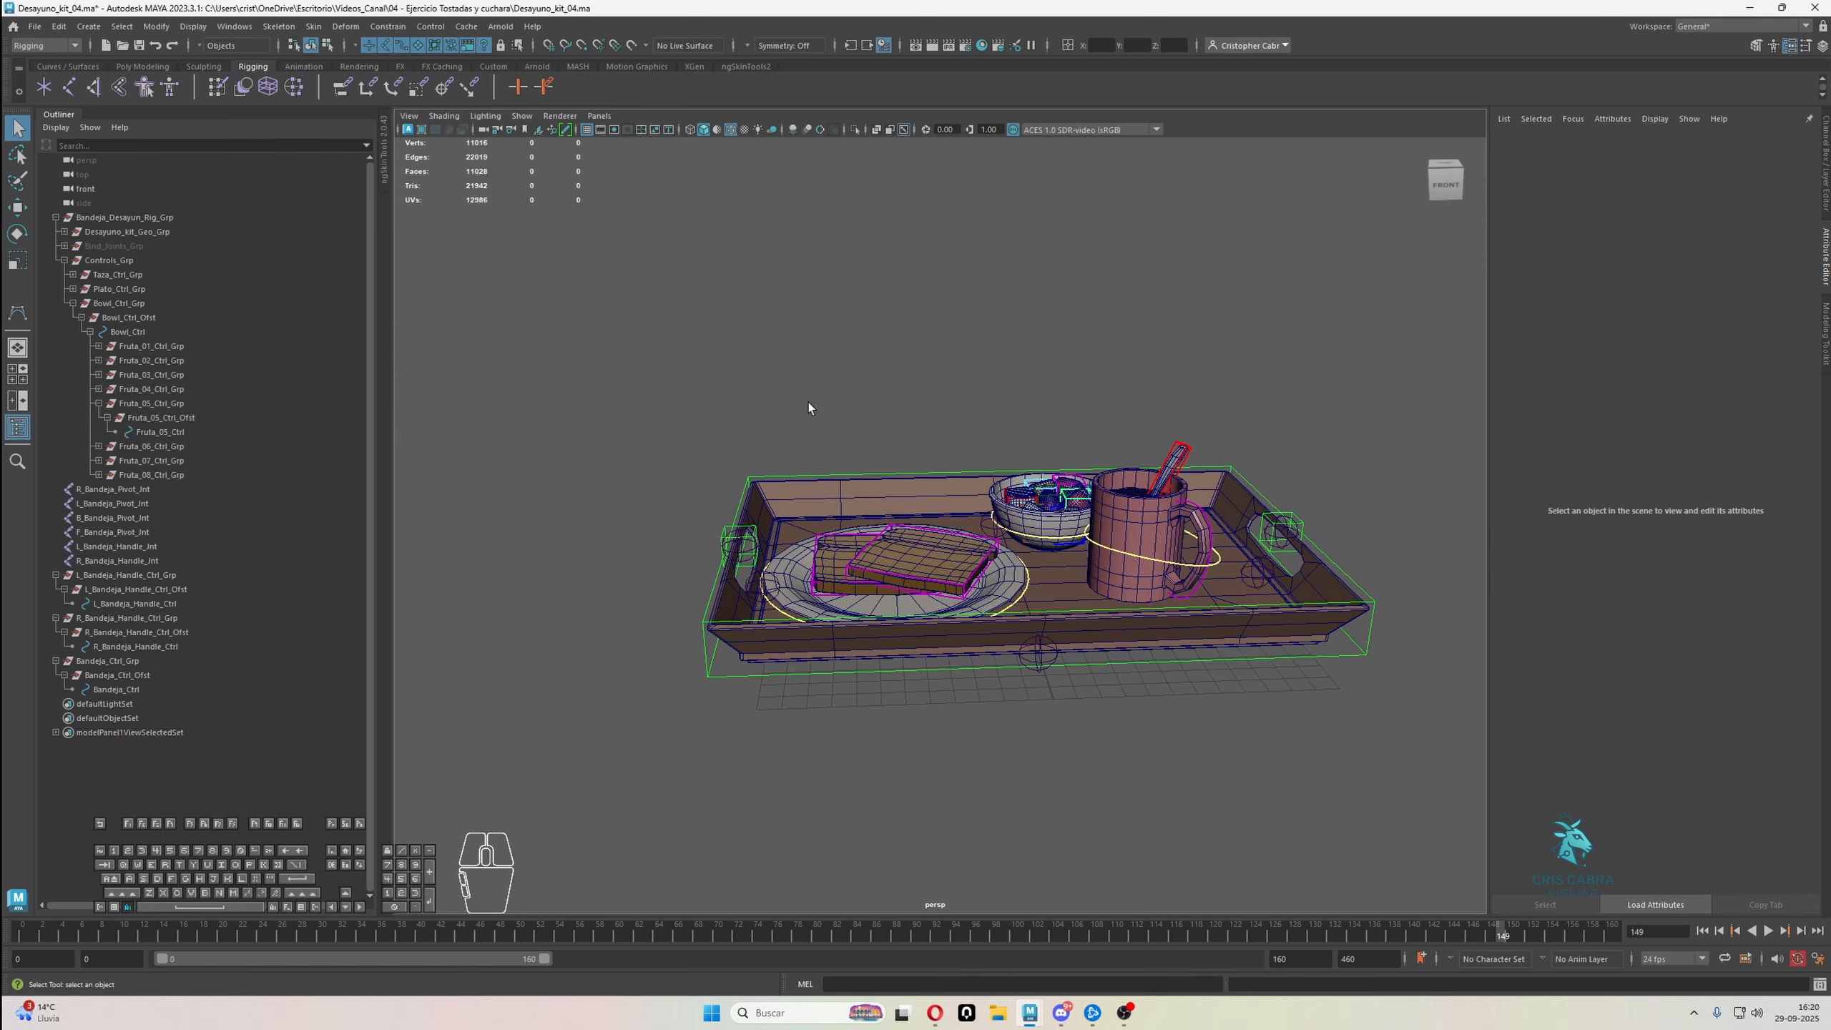
left_click_drag(522, 474, 953, 484, "alt")
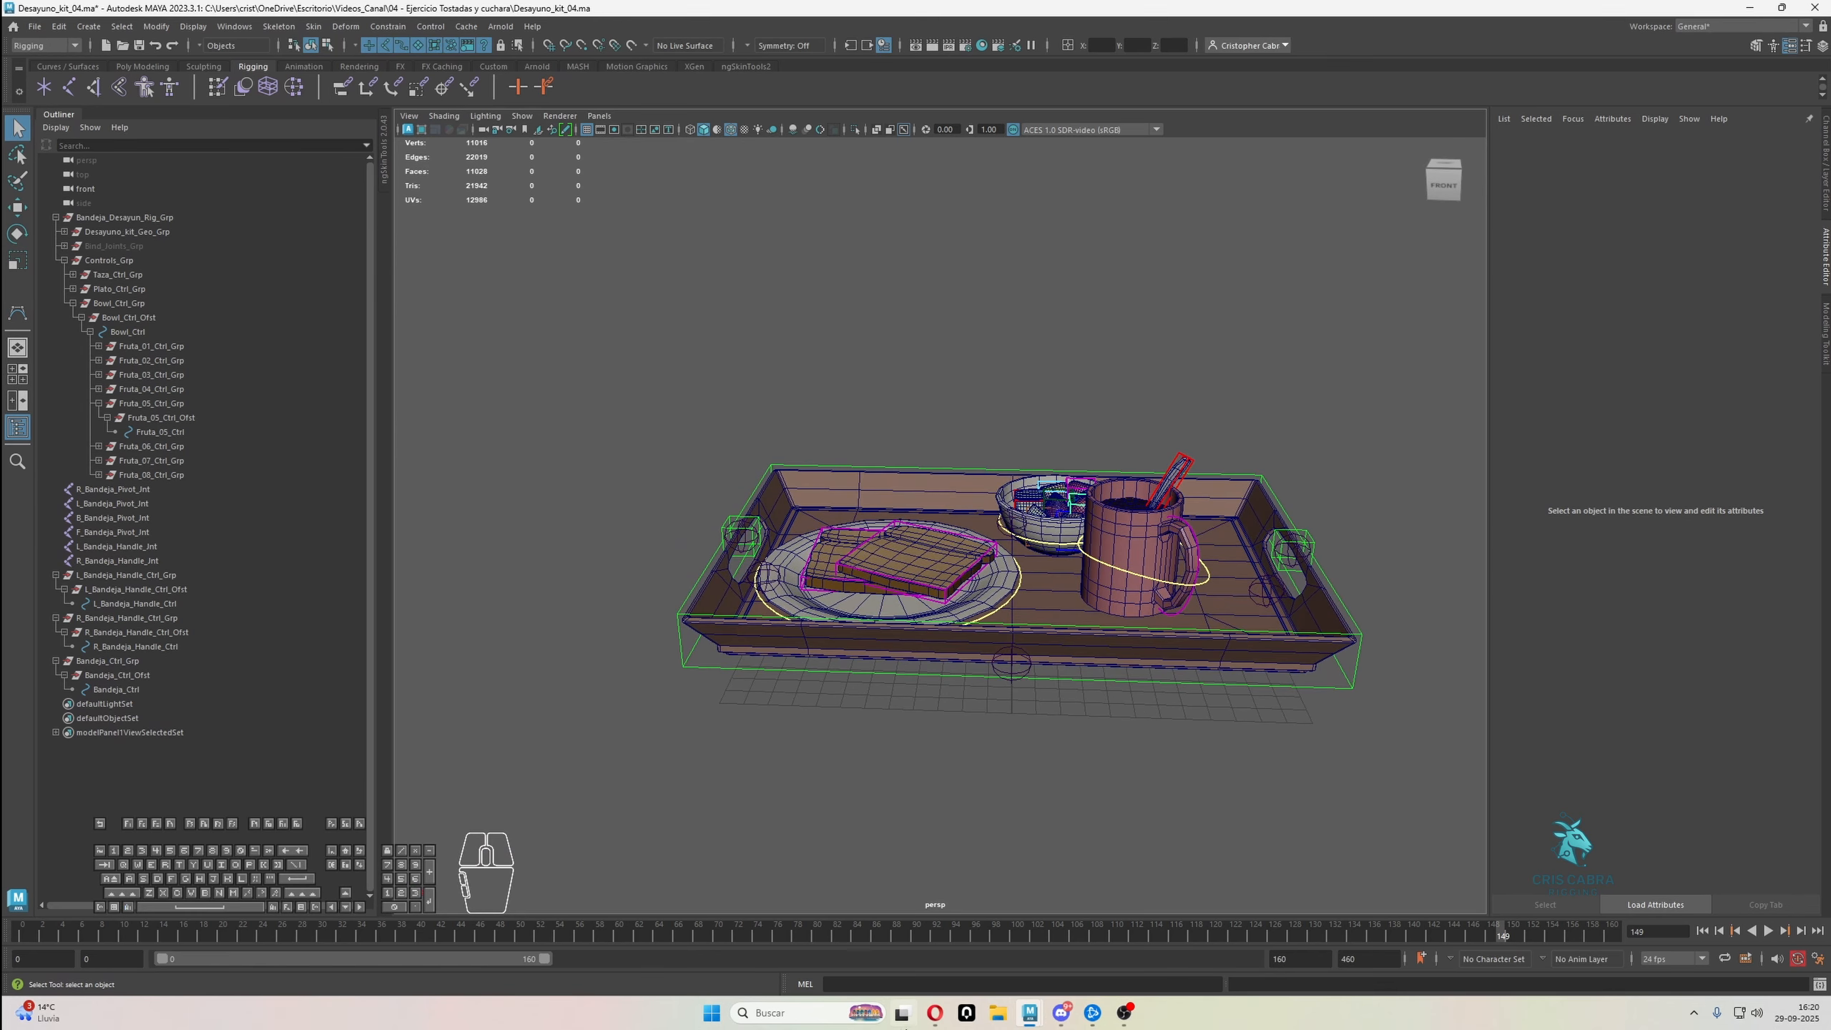
Create a new joint and match all its transforms to Bandeja_Ctrl
left_click(889, 981)
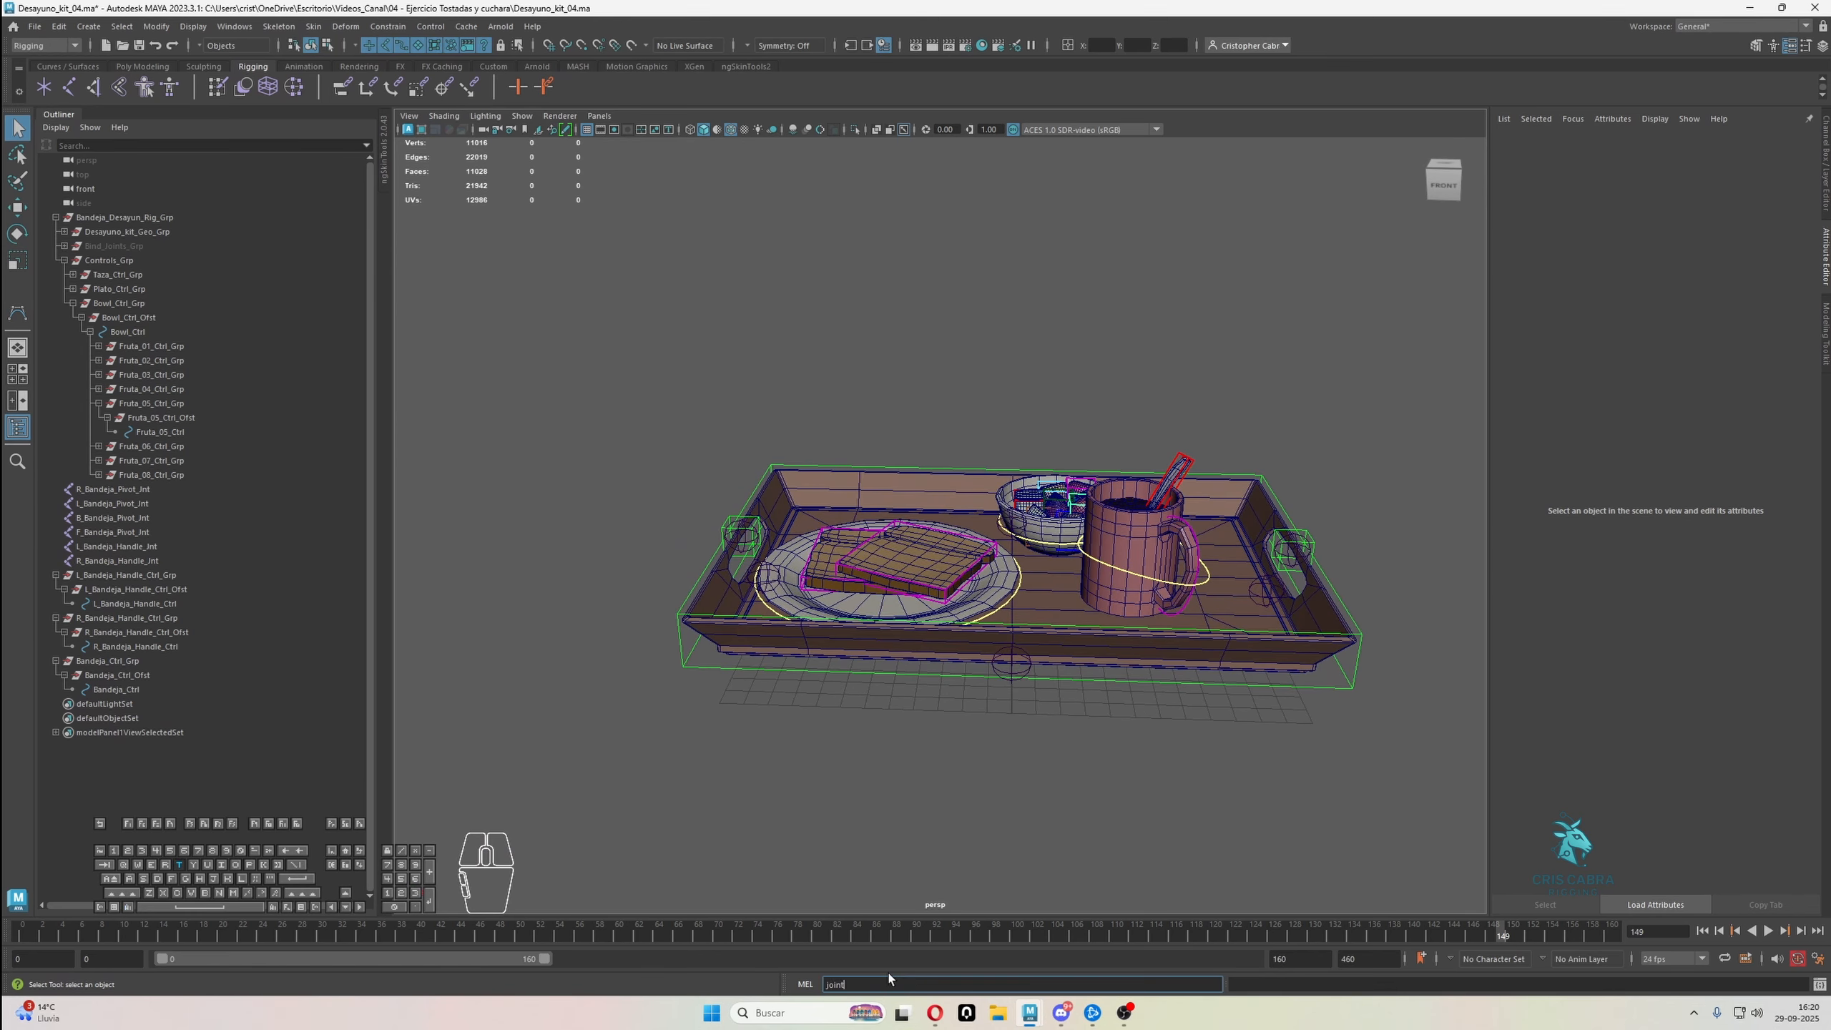
type("joint")
key("Return")
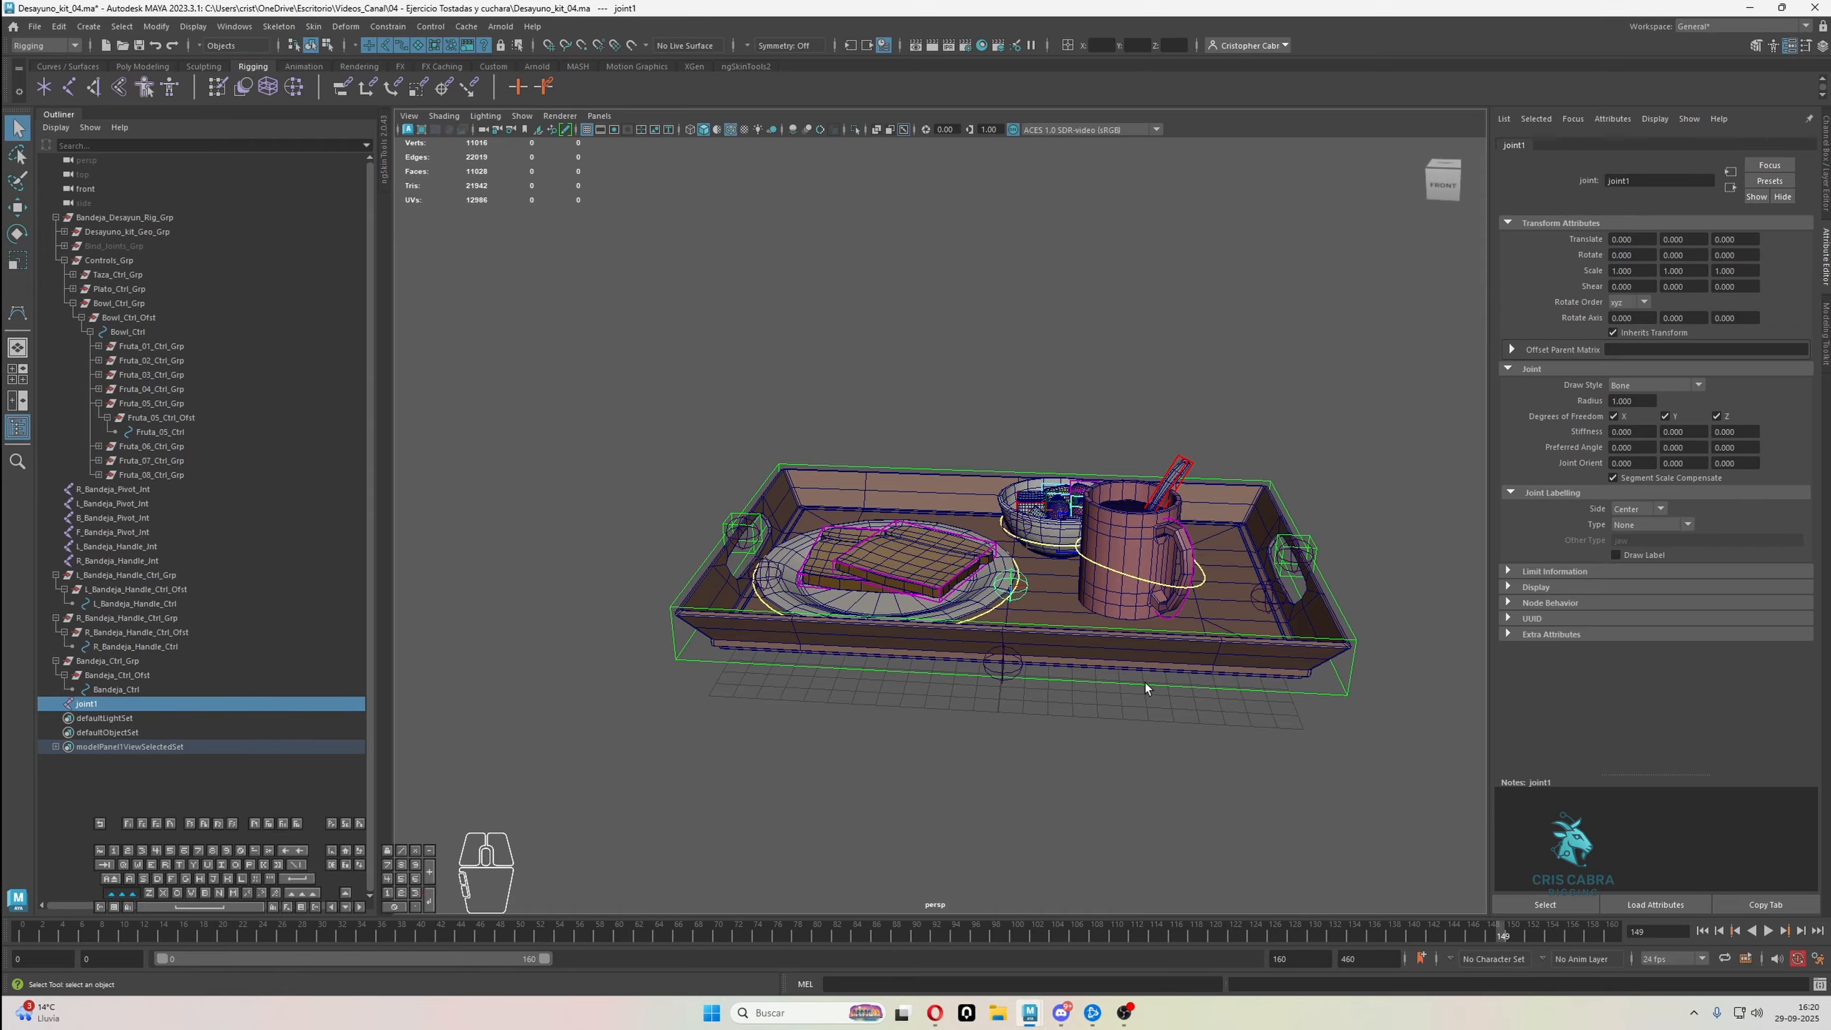
left_click(1150, 661)
left_click(156, 25)
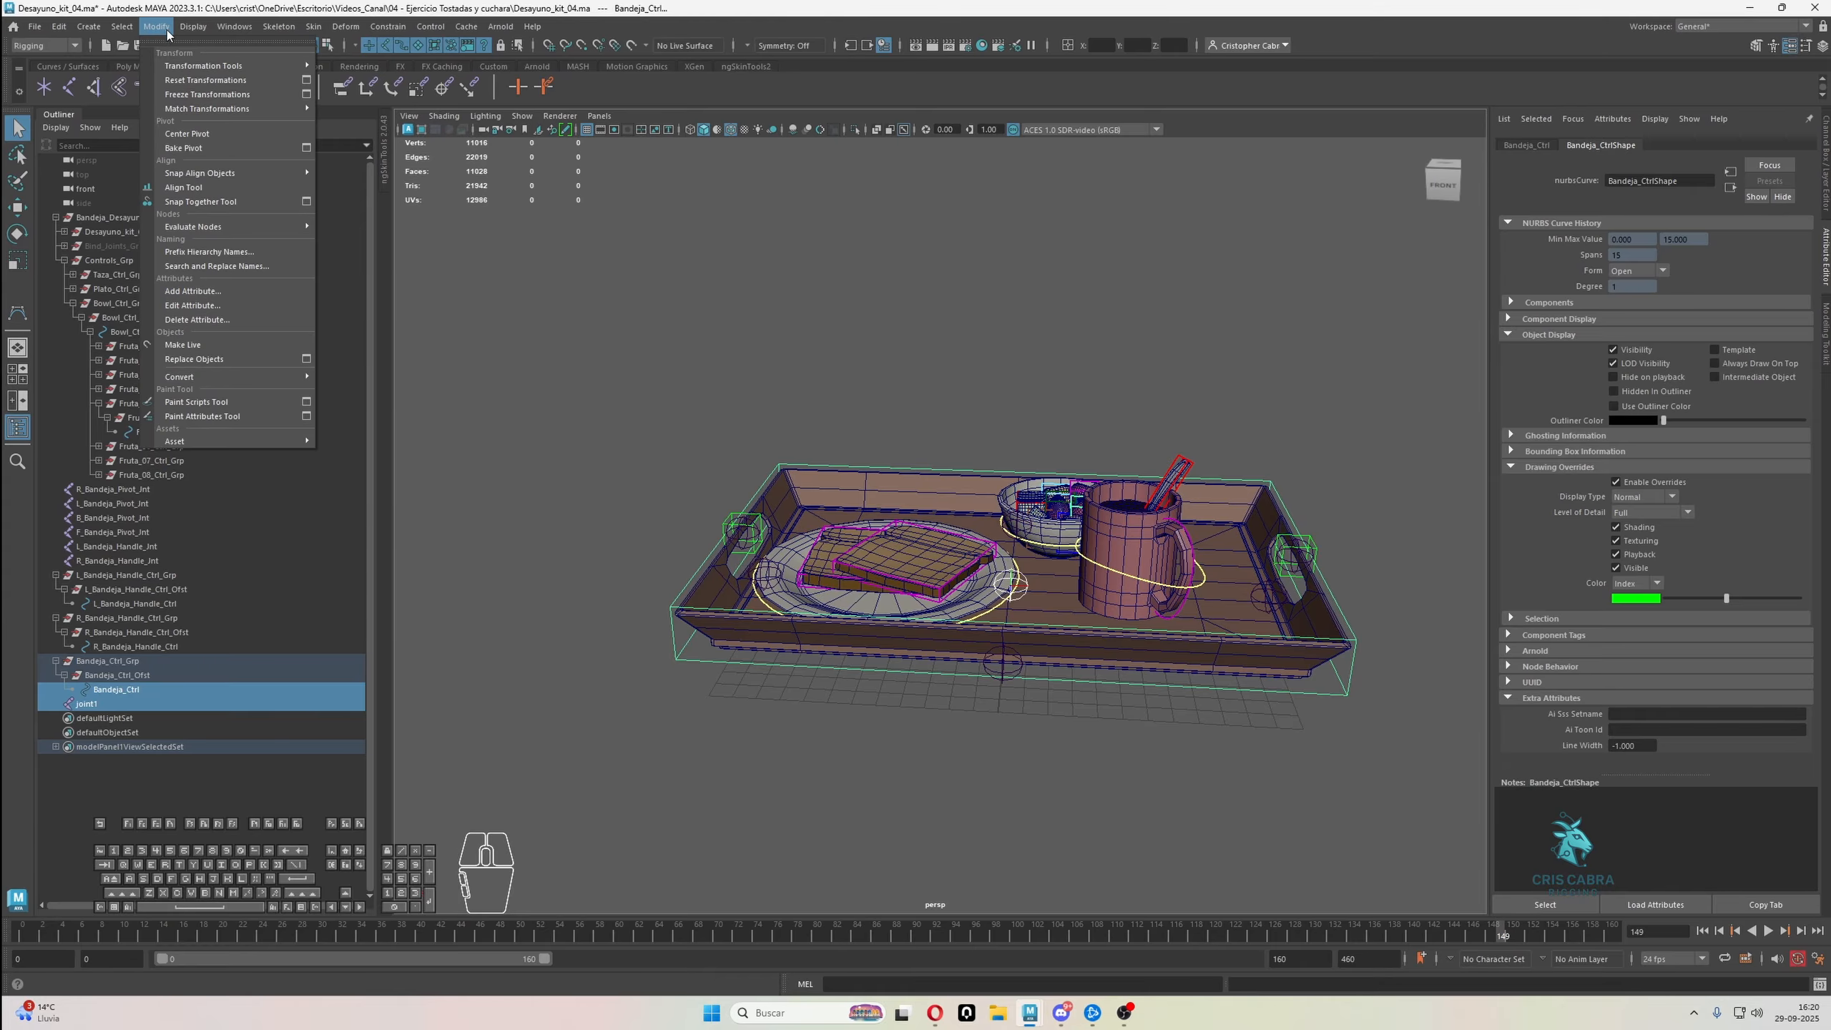
mouse_move(231, 108)
left_click(343, 110)
left_click_drag(1031, 458, 1124, 415, "alt")
left_click(1033, 535)
Rename the new joint Bandeja_Jnt
double_click(121, 703)
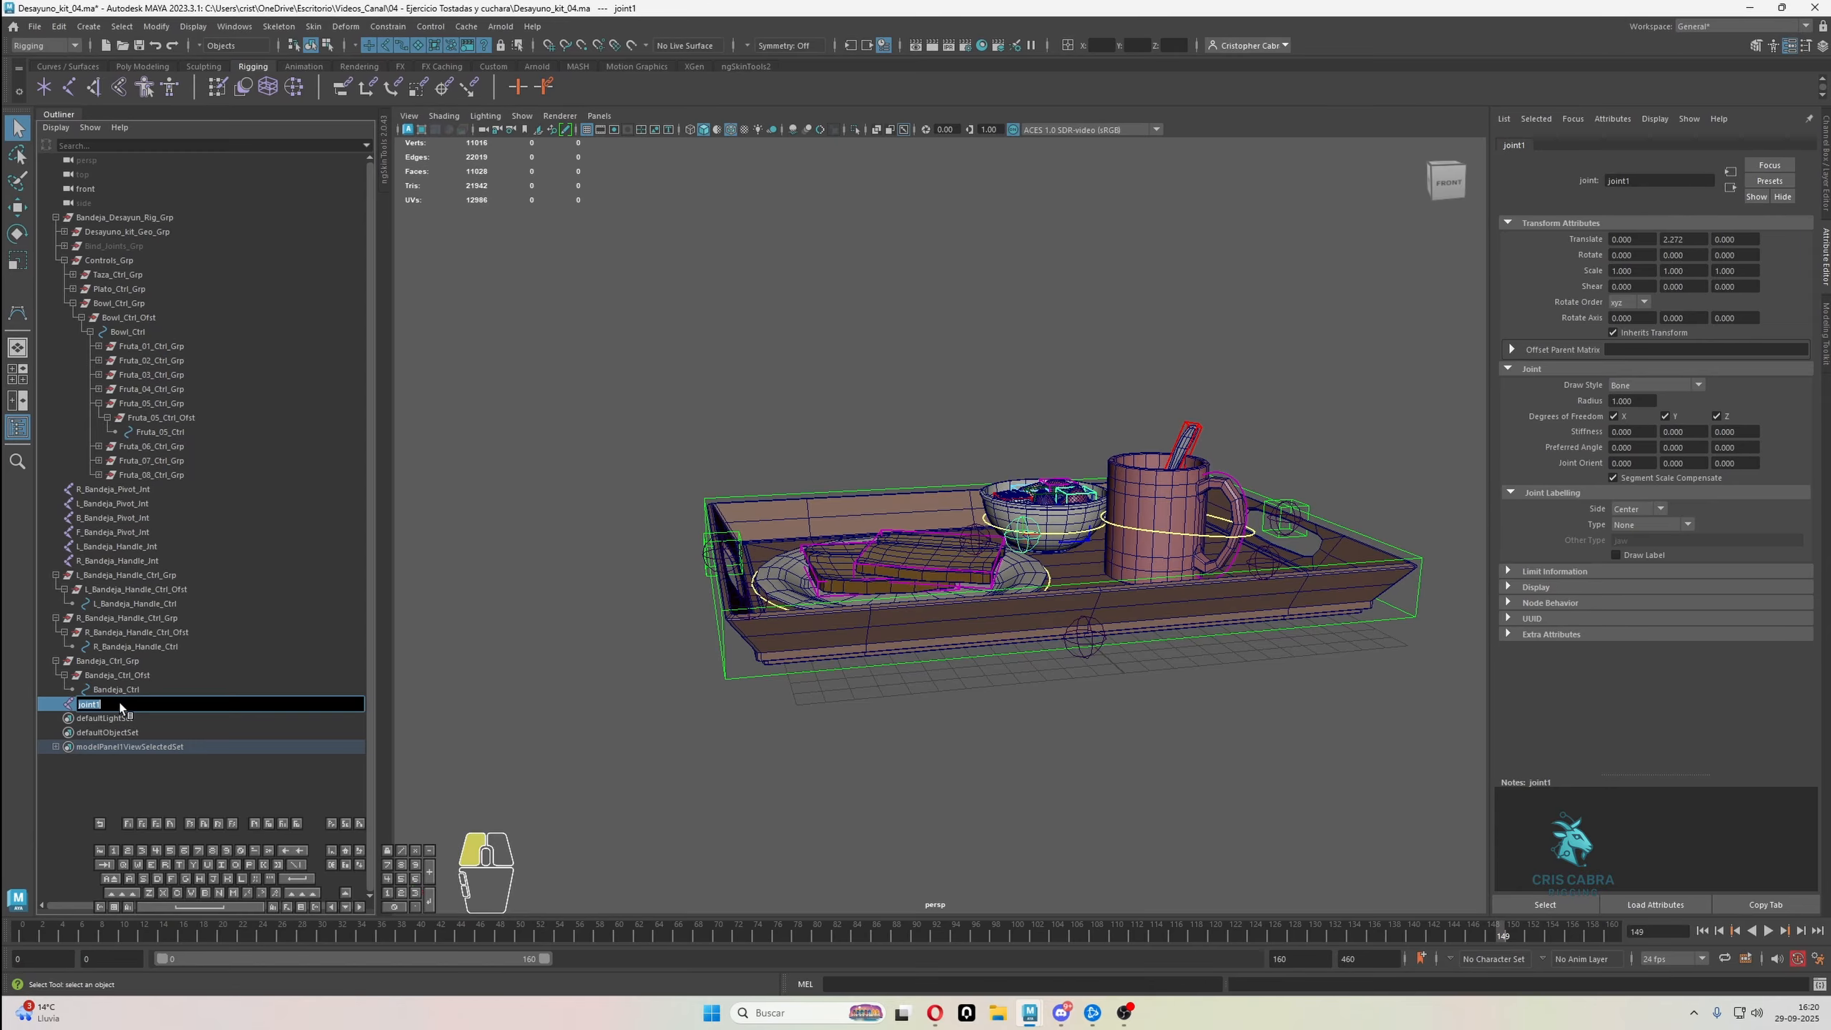
type("Ban")
type("nt")
key("Return")
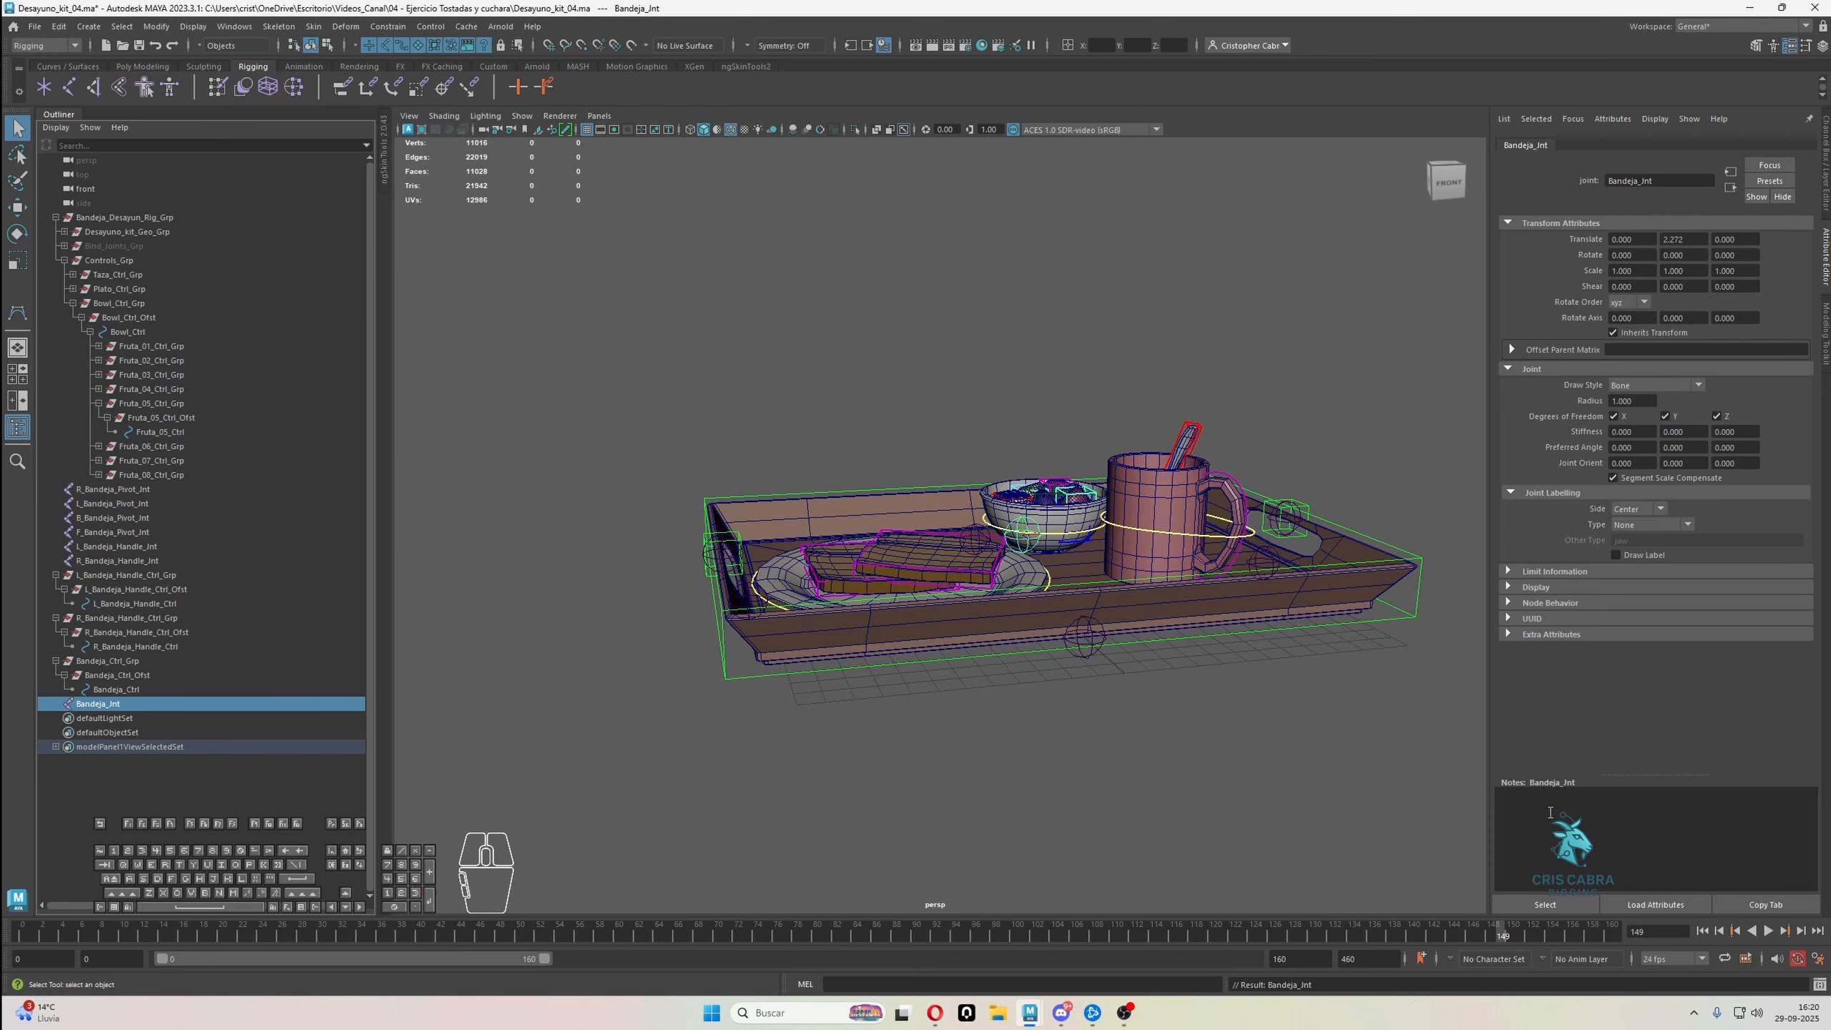
Identify the tray's pivot joints and create a NURBS circle to use as a pivot control
left_click_drag(901, 505, 937, 532, "alt")
left_click(124, 489)
left_click(124, 507)
left_click(127, 532)
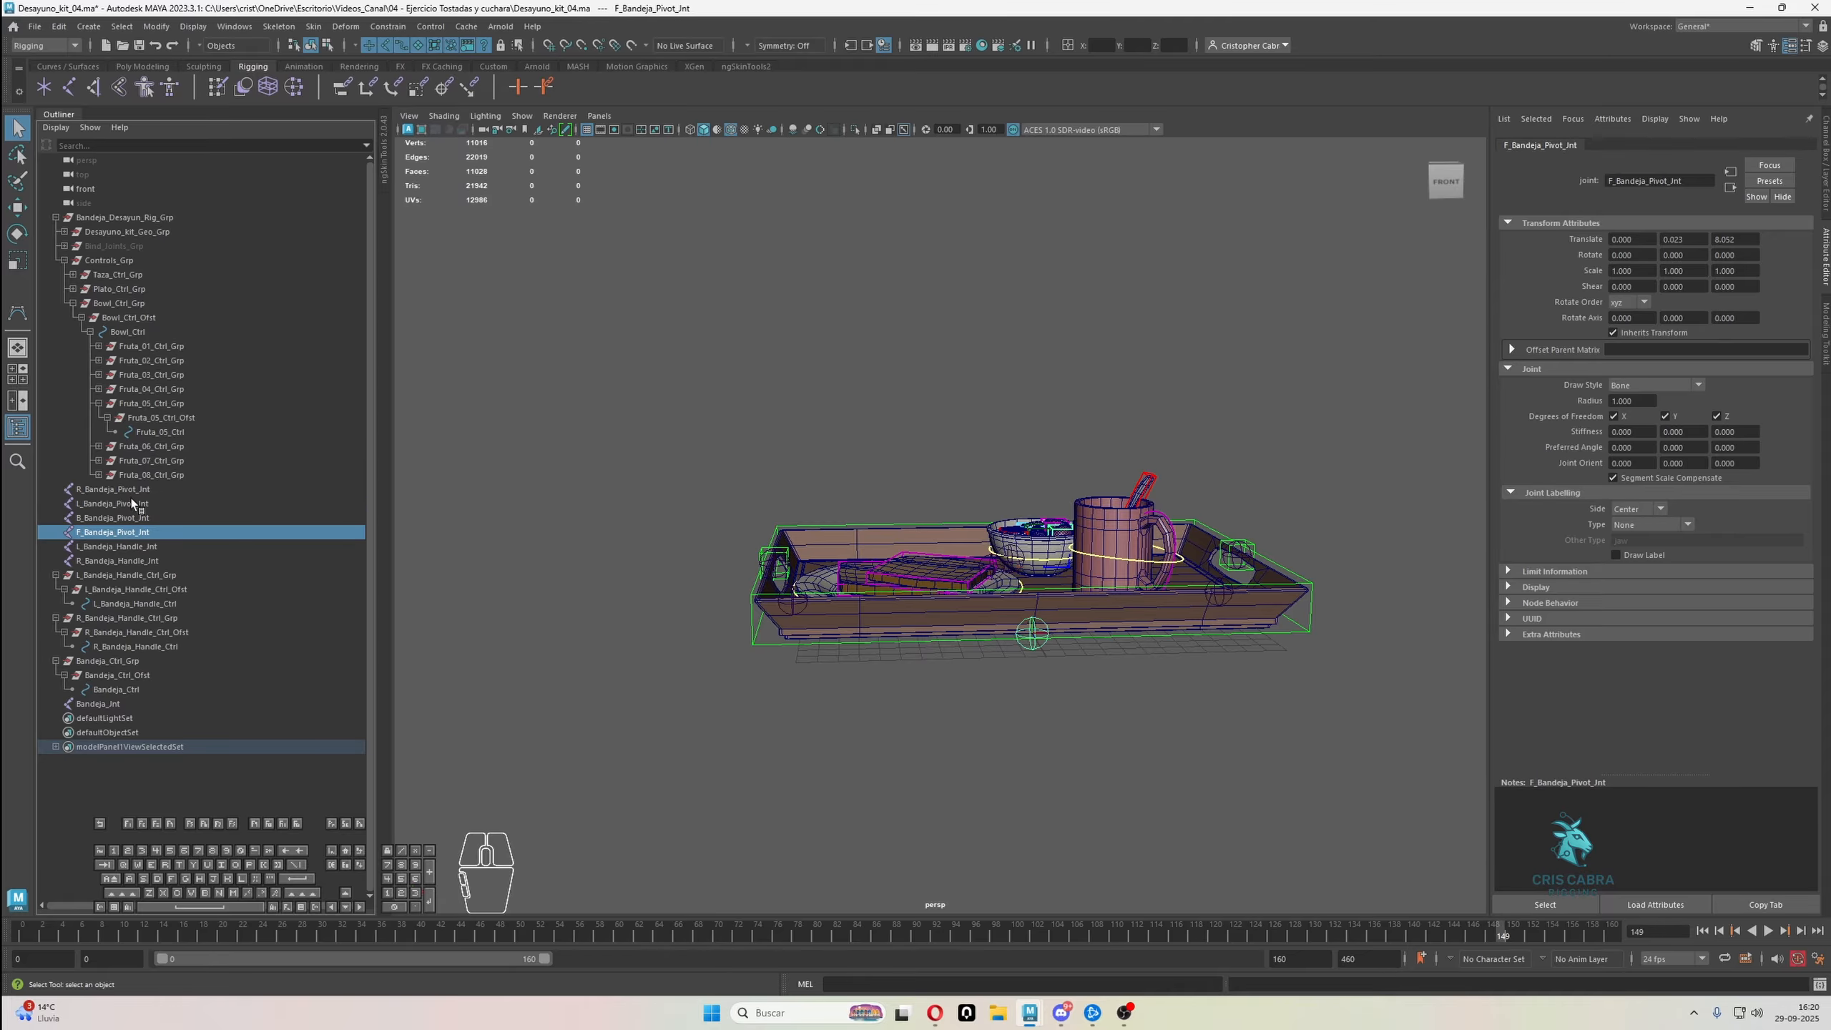
left_click(126, 490, "shift")
left_click(497, 246)
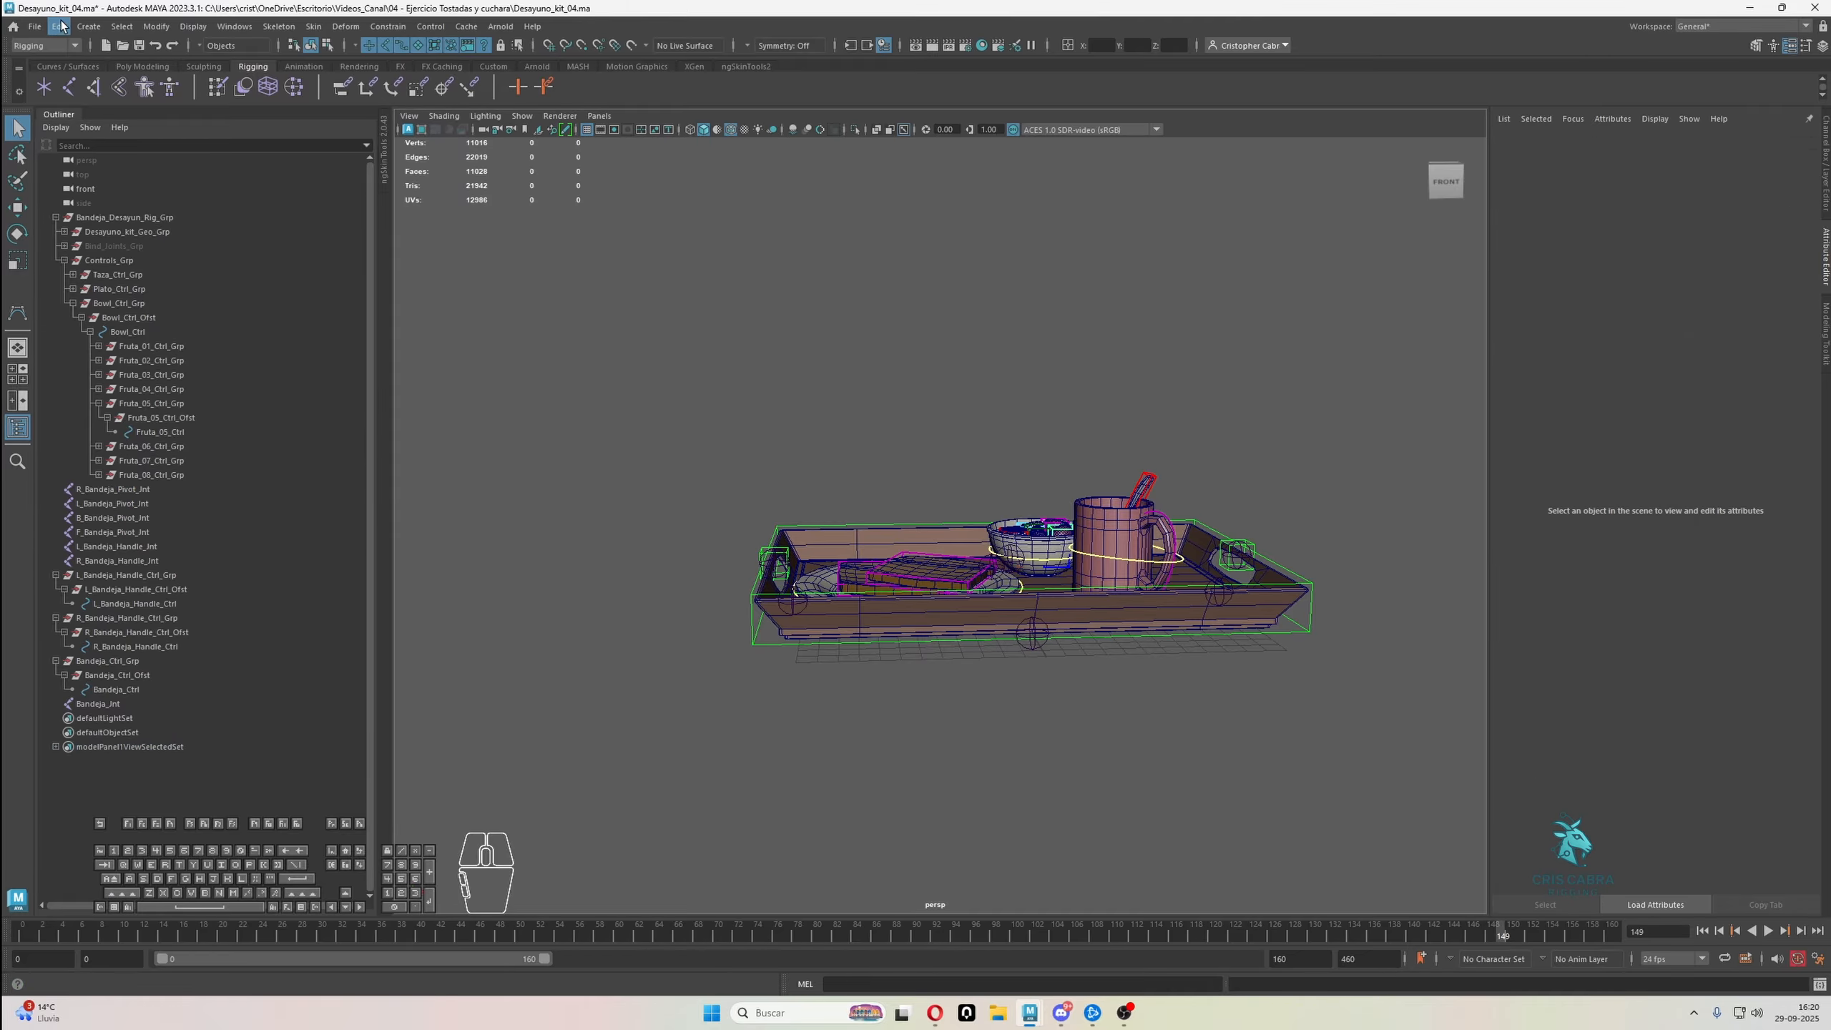
left_click(88, 27)
mouse_move(237, 67)
left_click(310, 152)
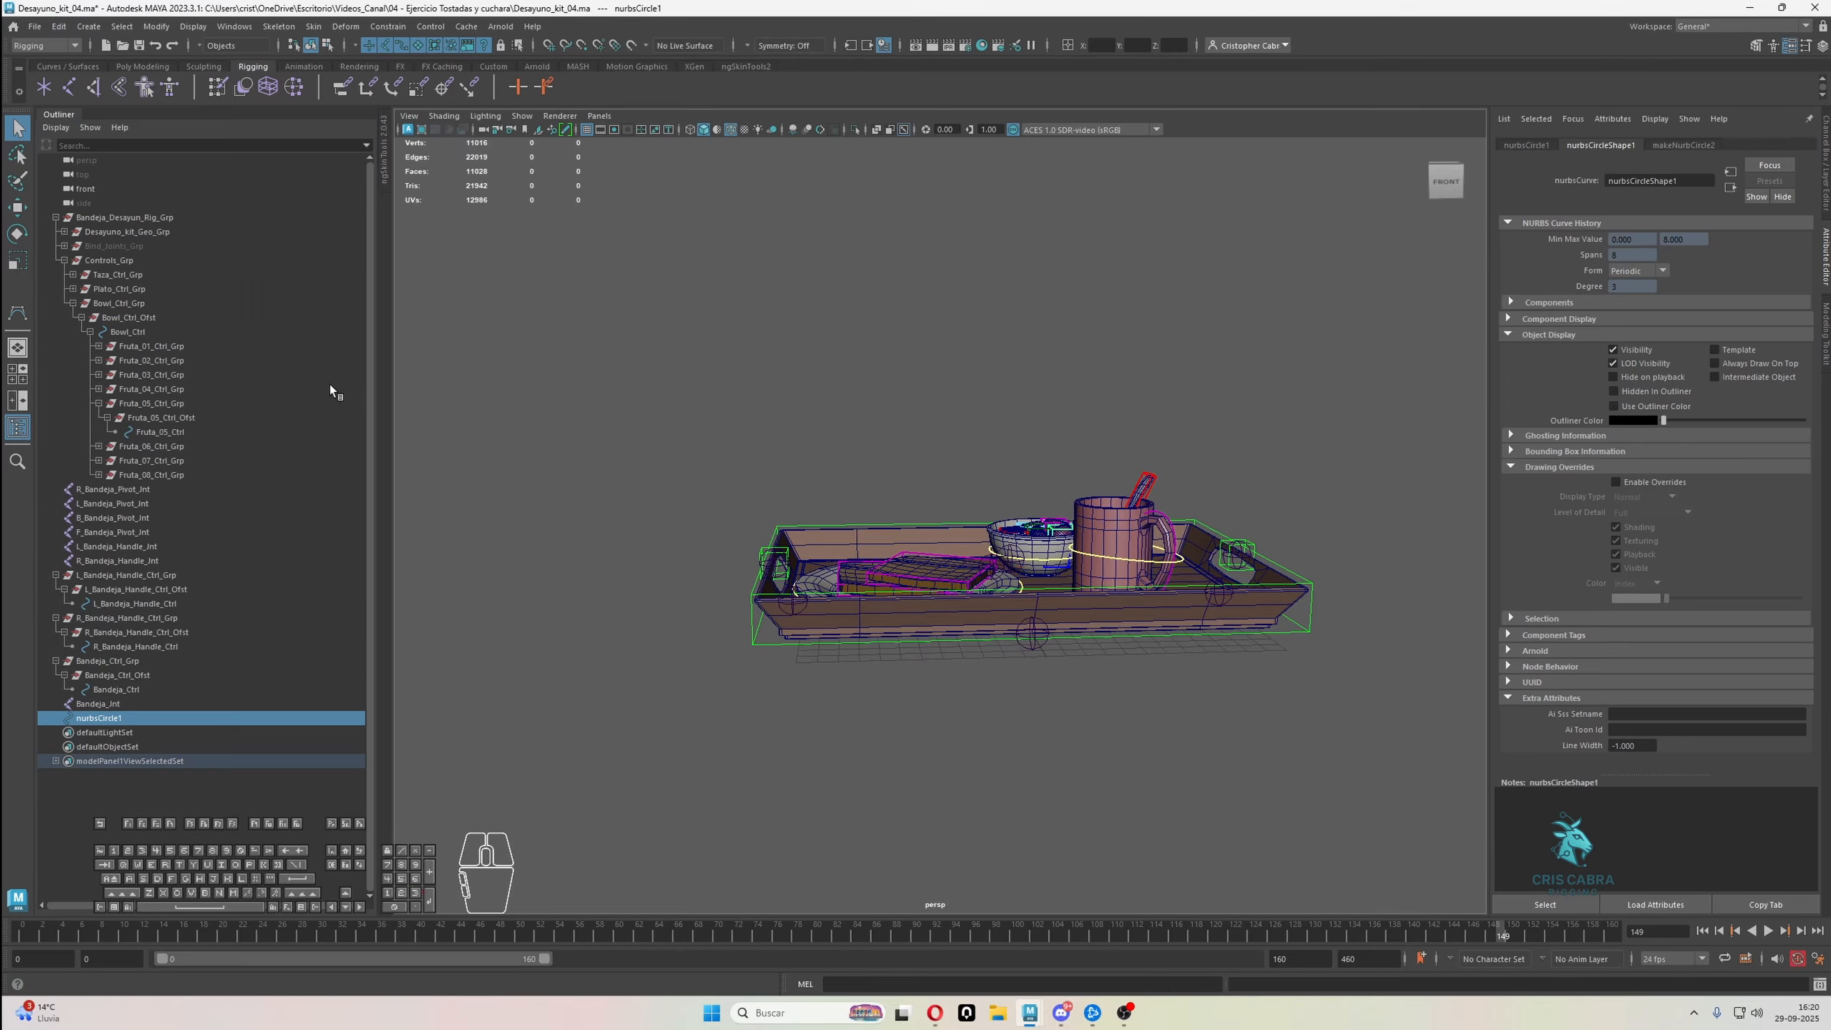
Rename the circle R_Bandeja_Pivot_Ctrl, based on the name of the R pivot joint
double_click(129, 490)
key("ctrl+c")
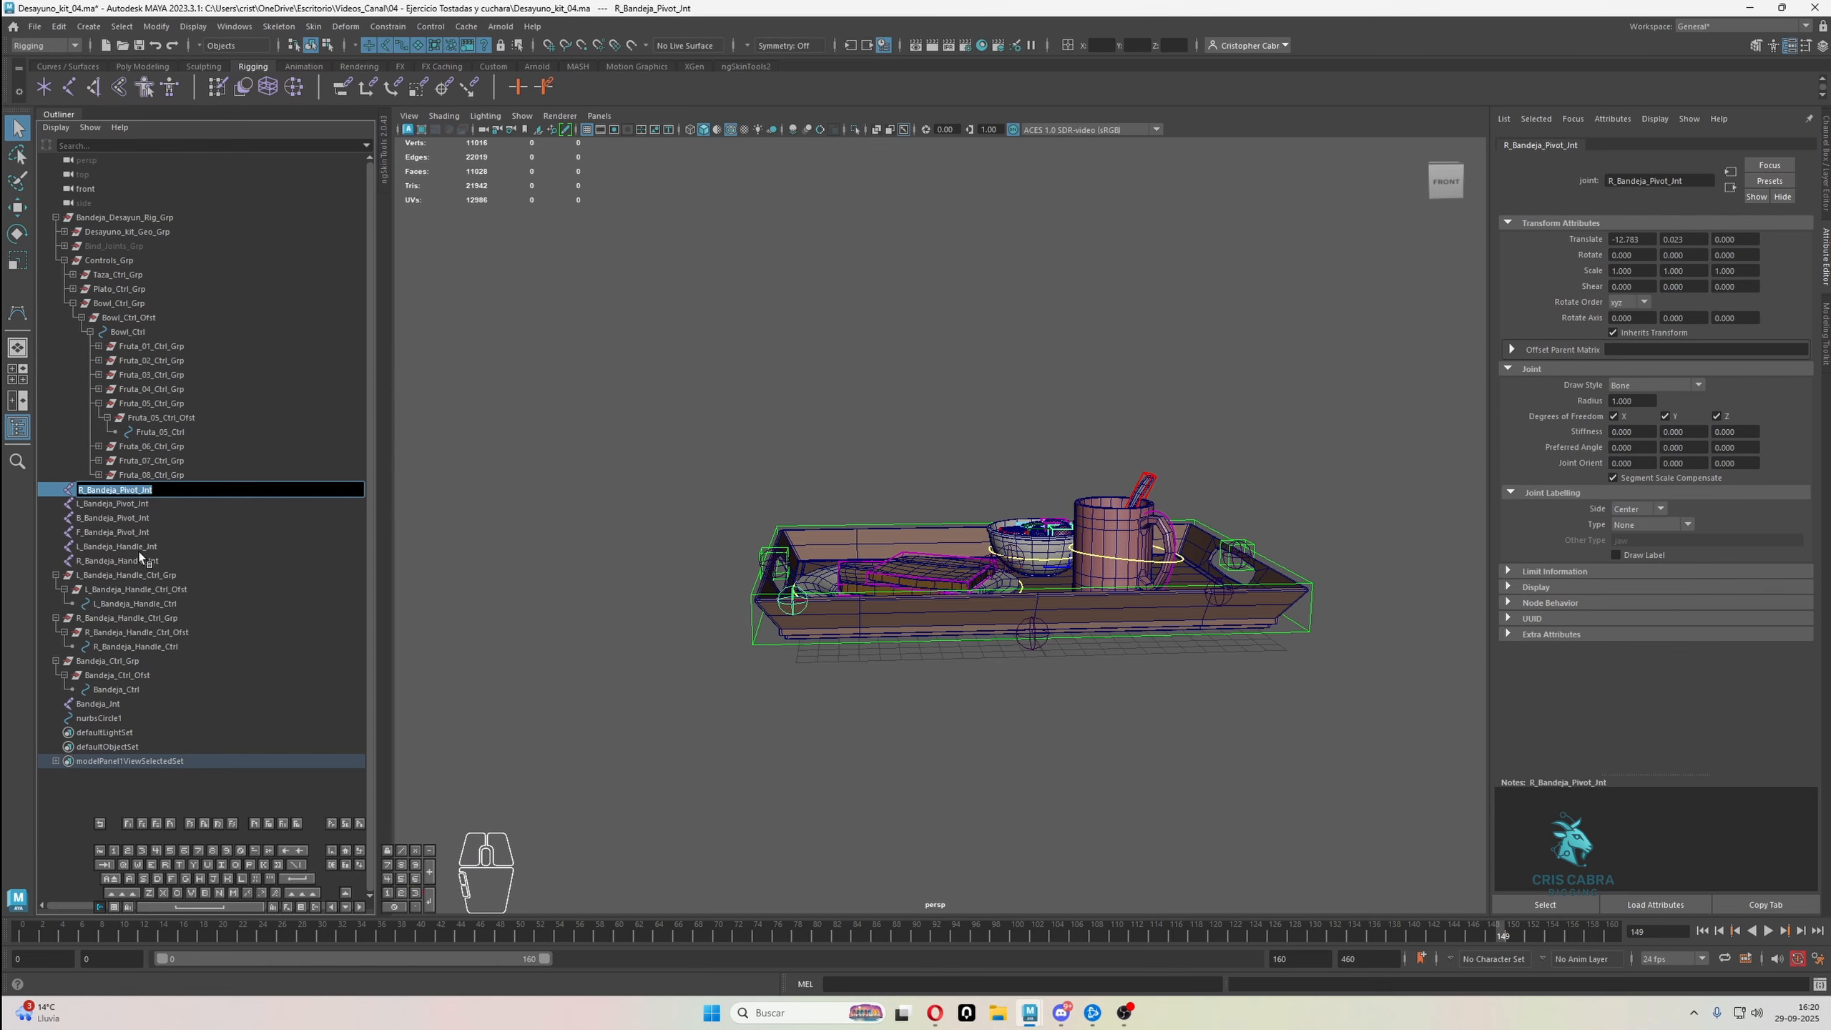
double_click(112, 717)
key("ctrl+v")
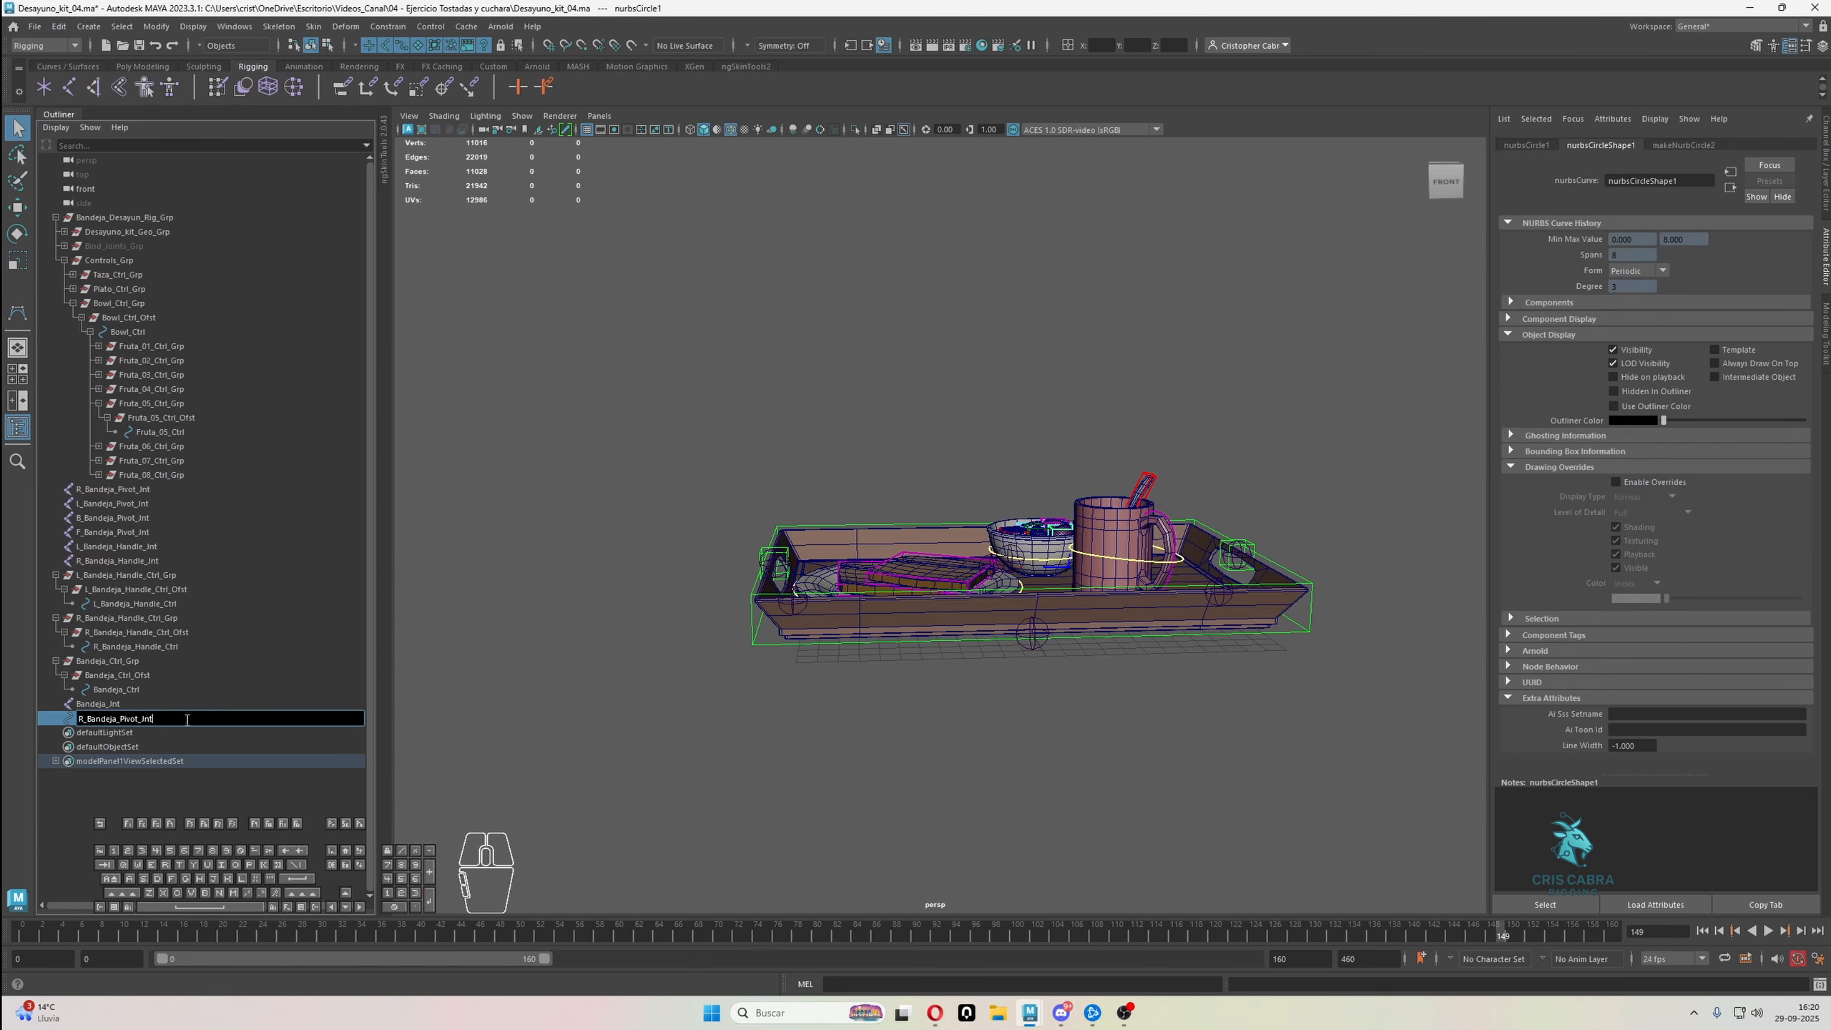
key("shift+Left")
key("shift+Left")
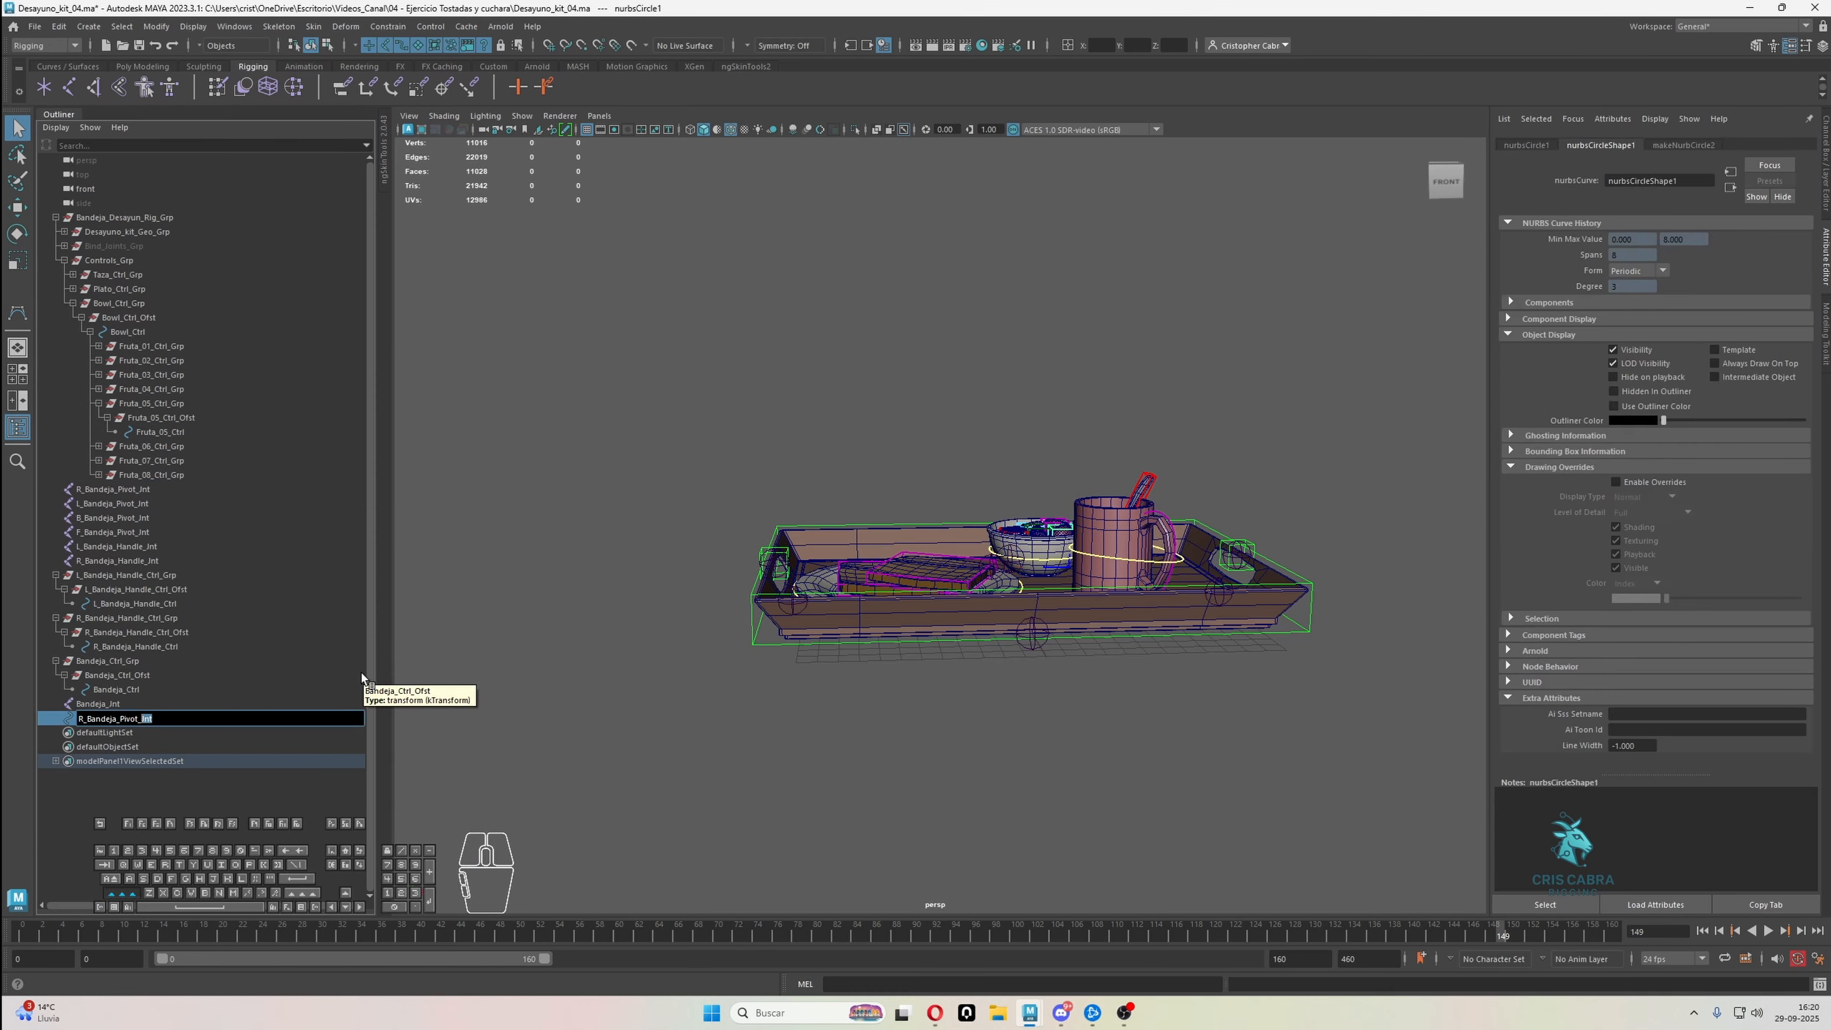
type("Ctrl")
key("Return")
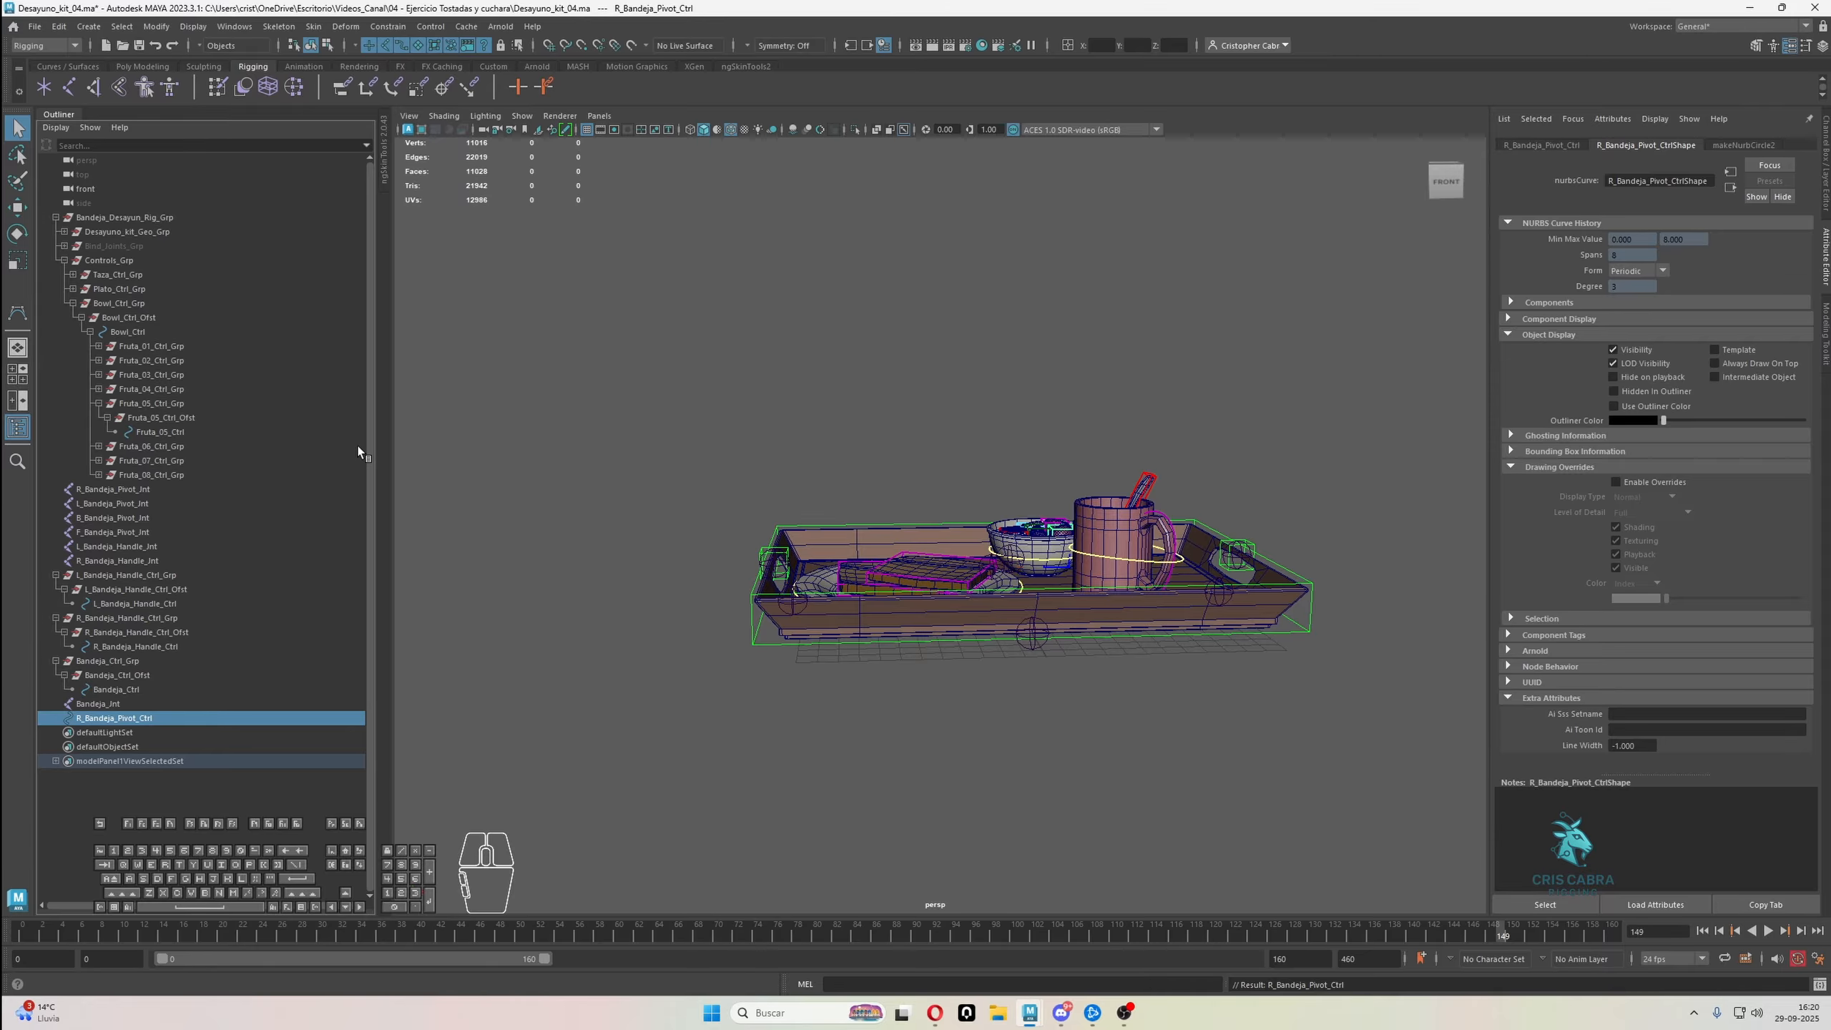
Group R_Bandeja_Pivot_Ctrl twice and expand the resulting hierarchy
key("ctrl+f")
left_click(433, 674)
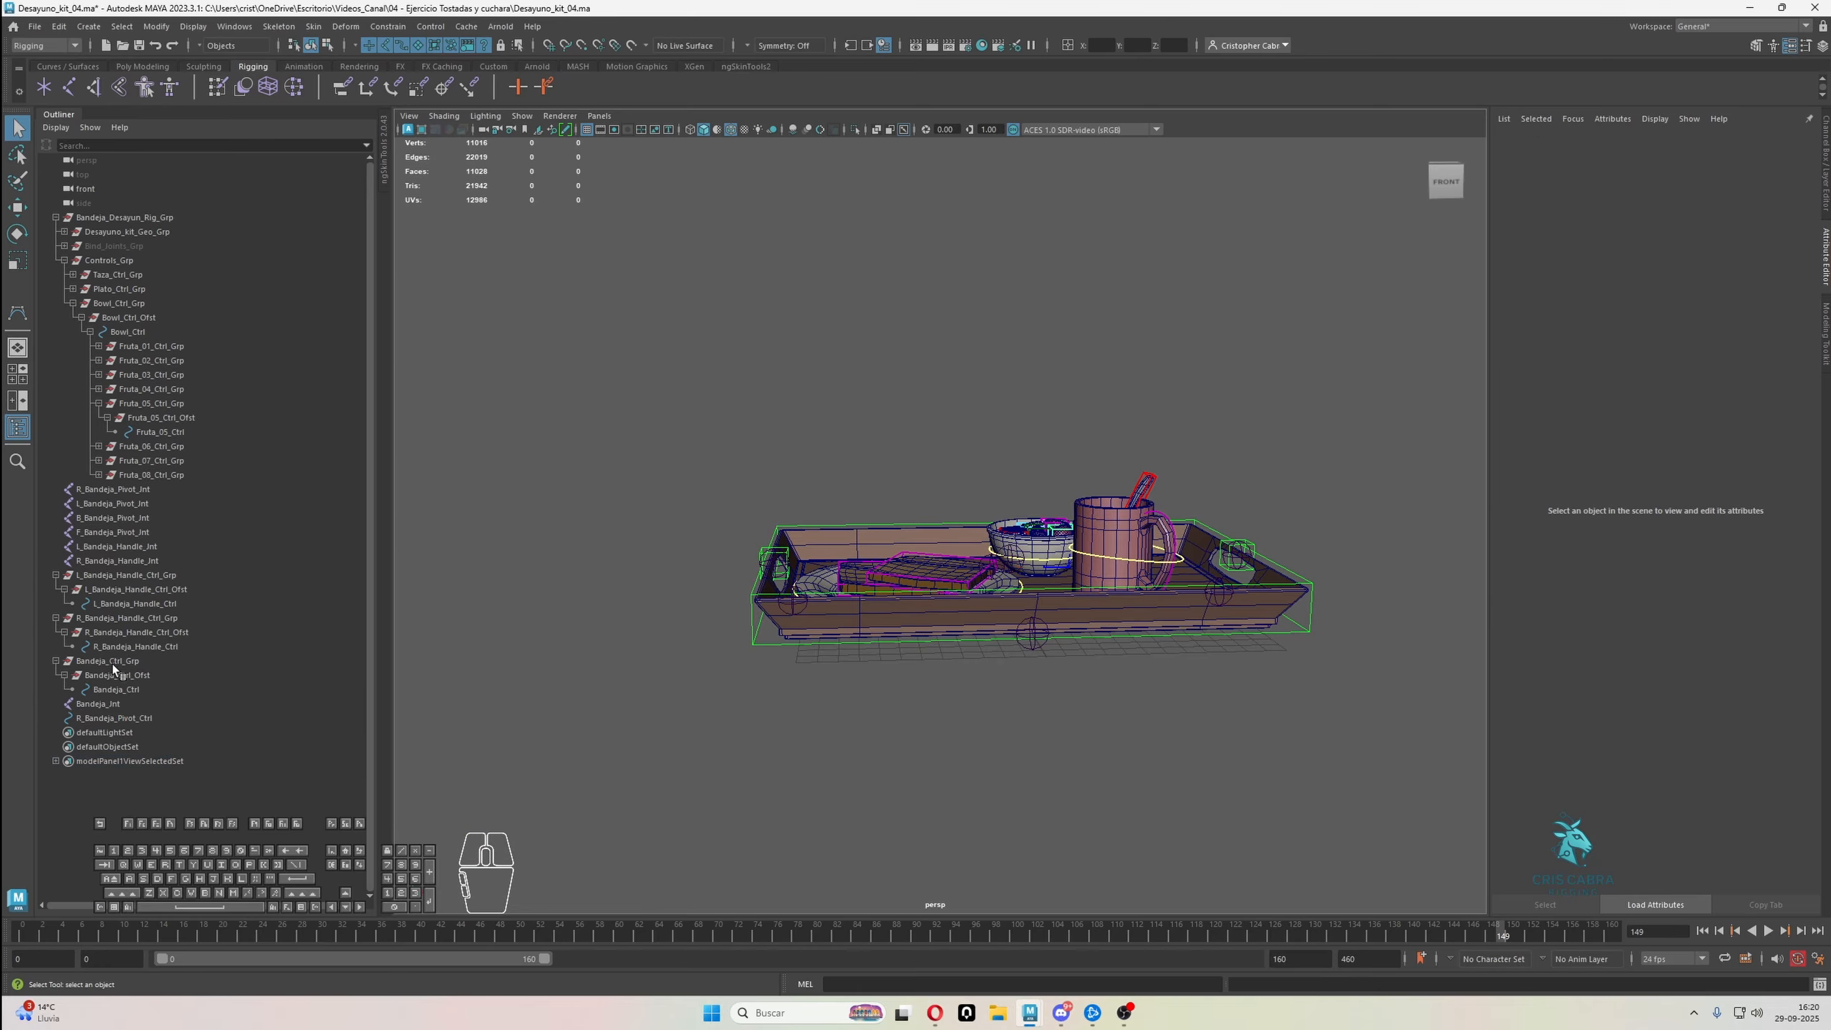
left_click(113, 746)
left_click(116, 718)
key("ctrl+g")
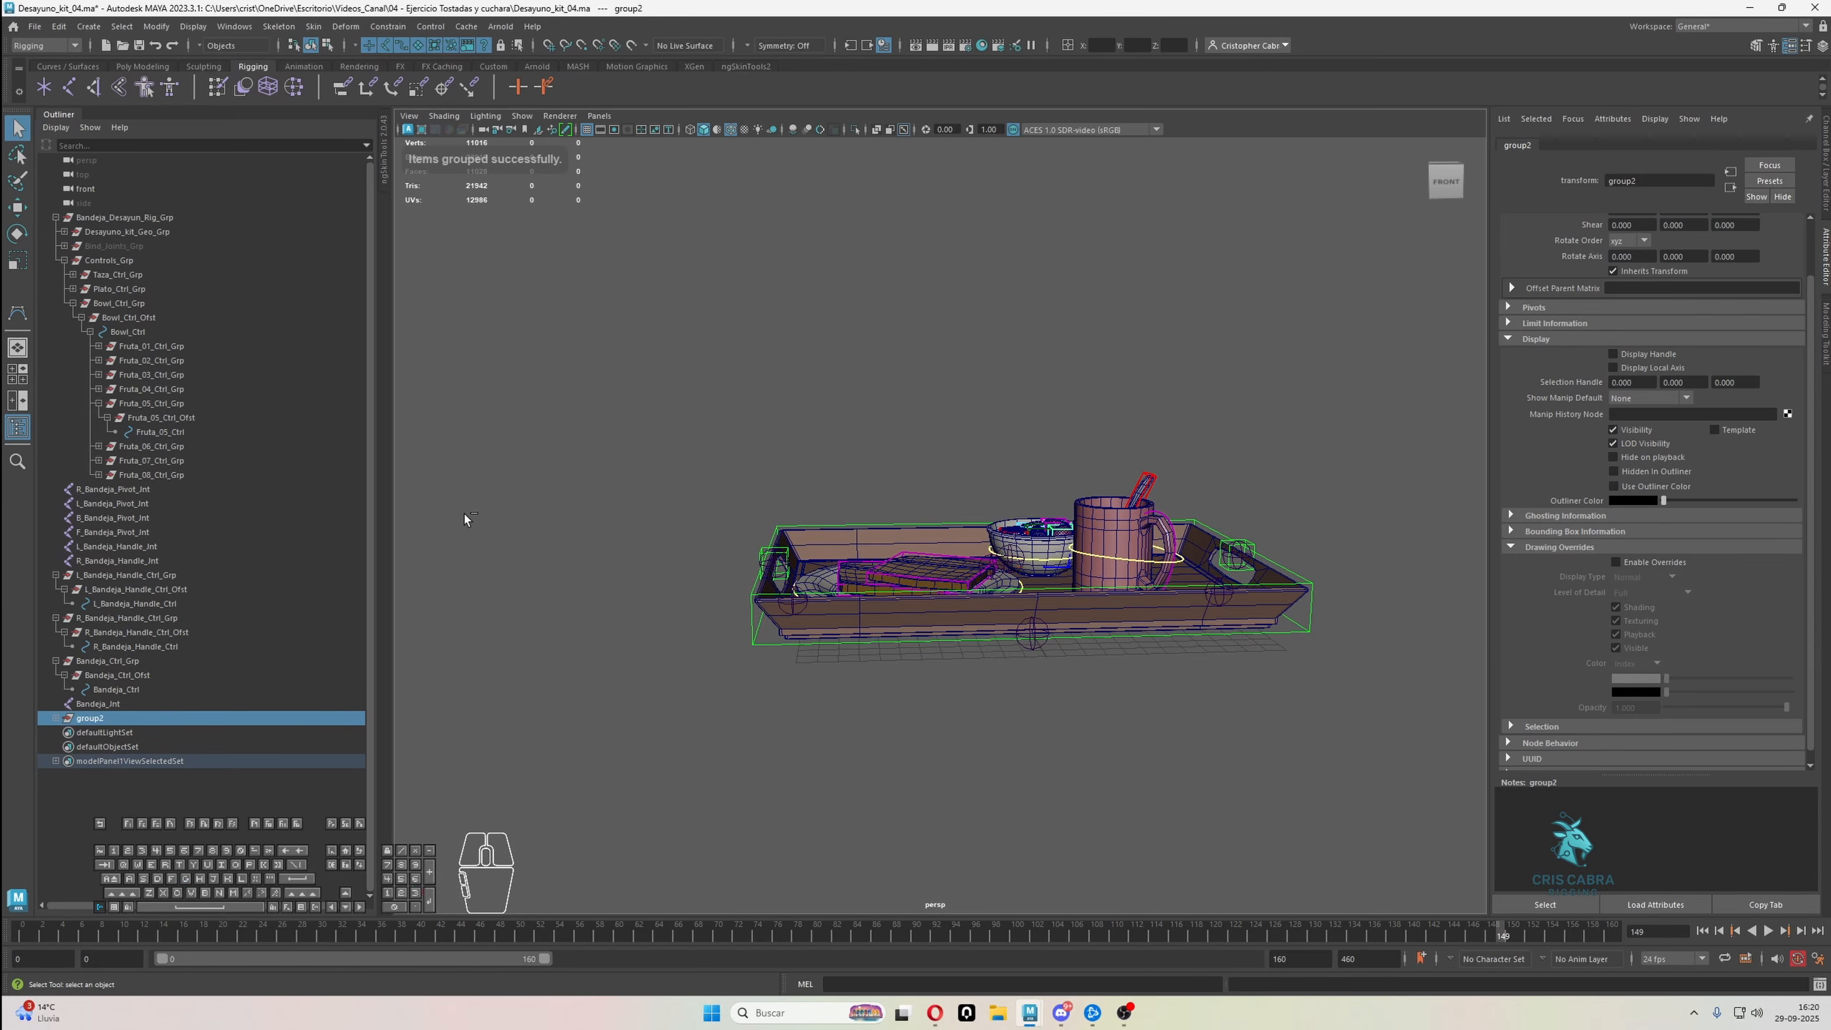
left_click(57, 719)
left_click(100, 734)
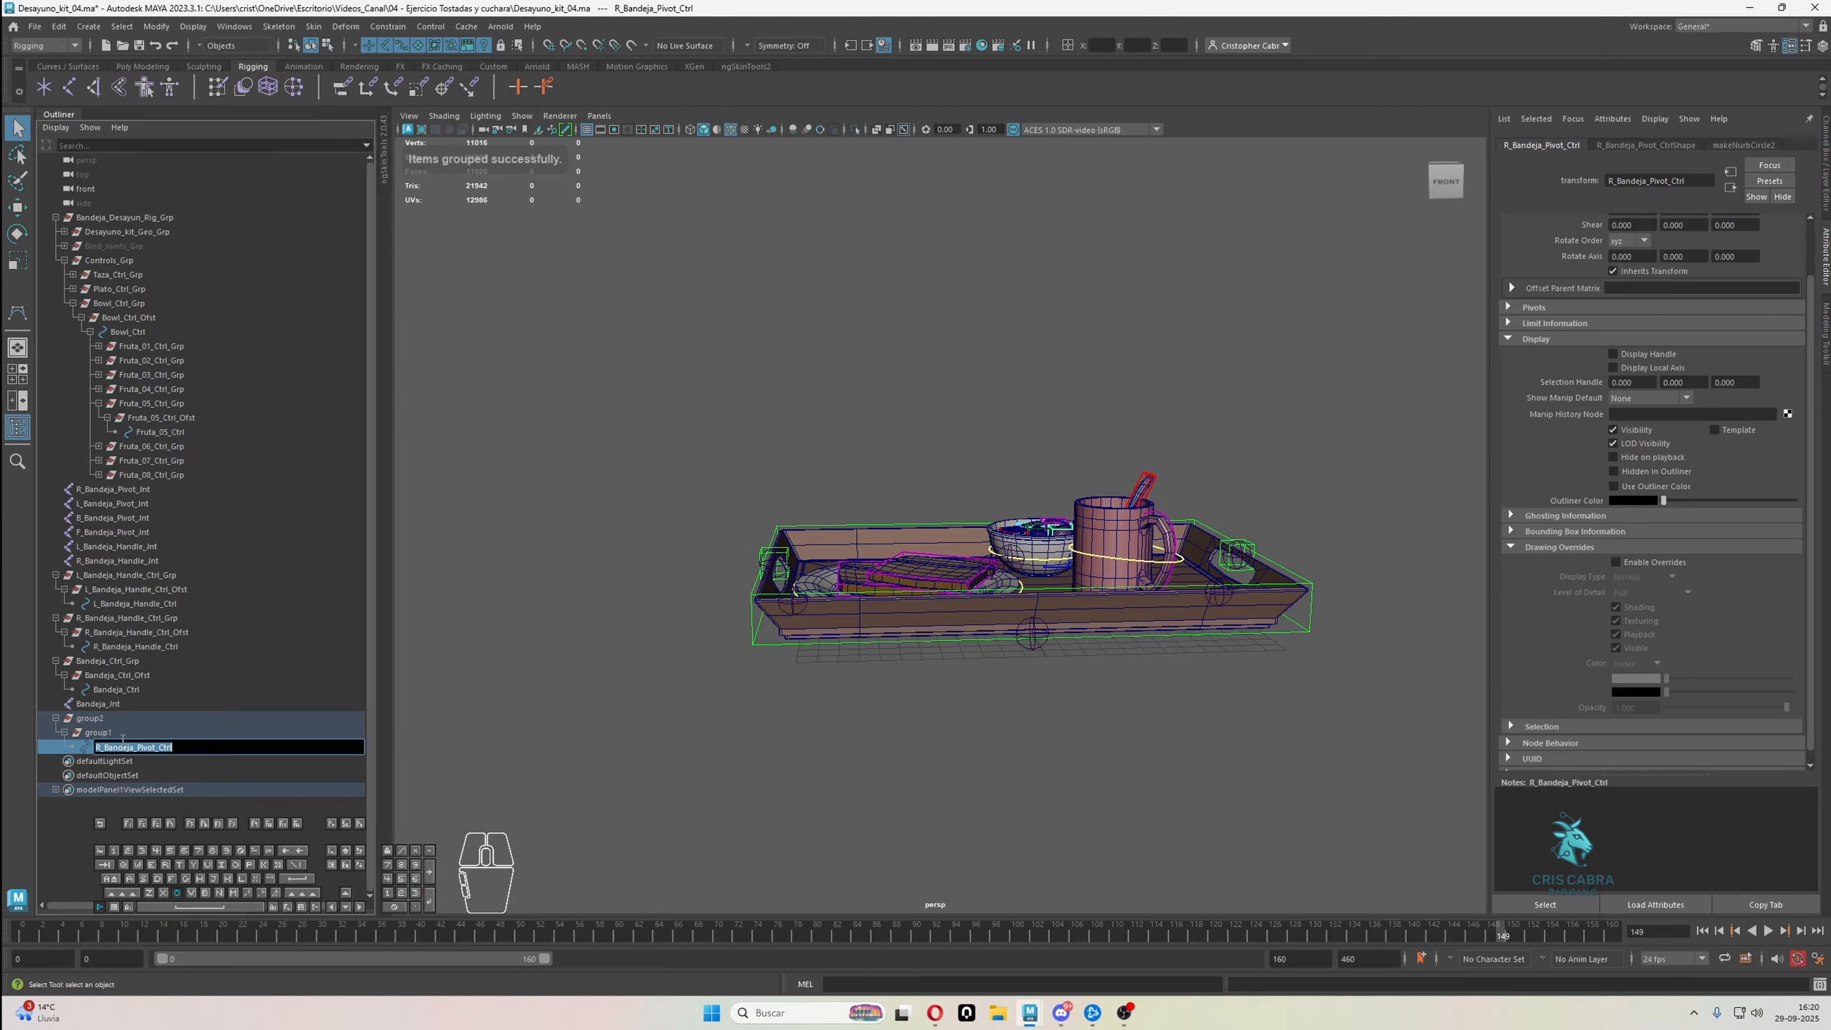
Name the inner group R_Bandeja_Pivot_Ctrl_Ofst and the outer group R_Bandeja_Pivot_Ctrl_Grp
double_click(115, 734)
type("R_Bandeja_Pivot_Ctrl")
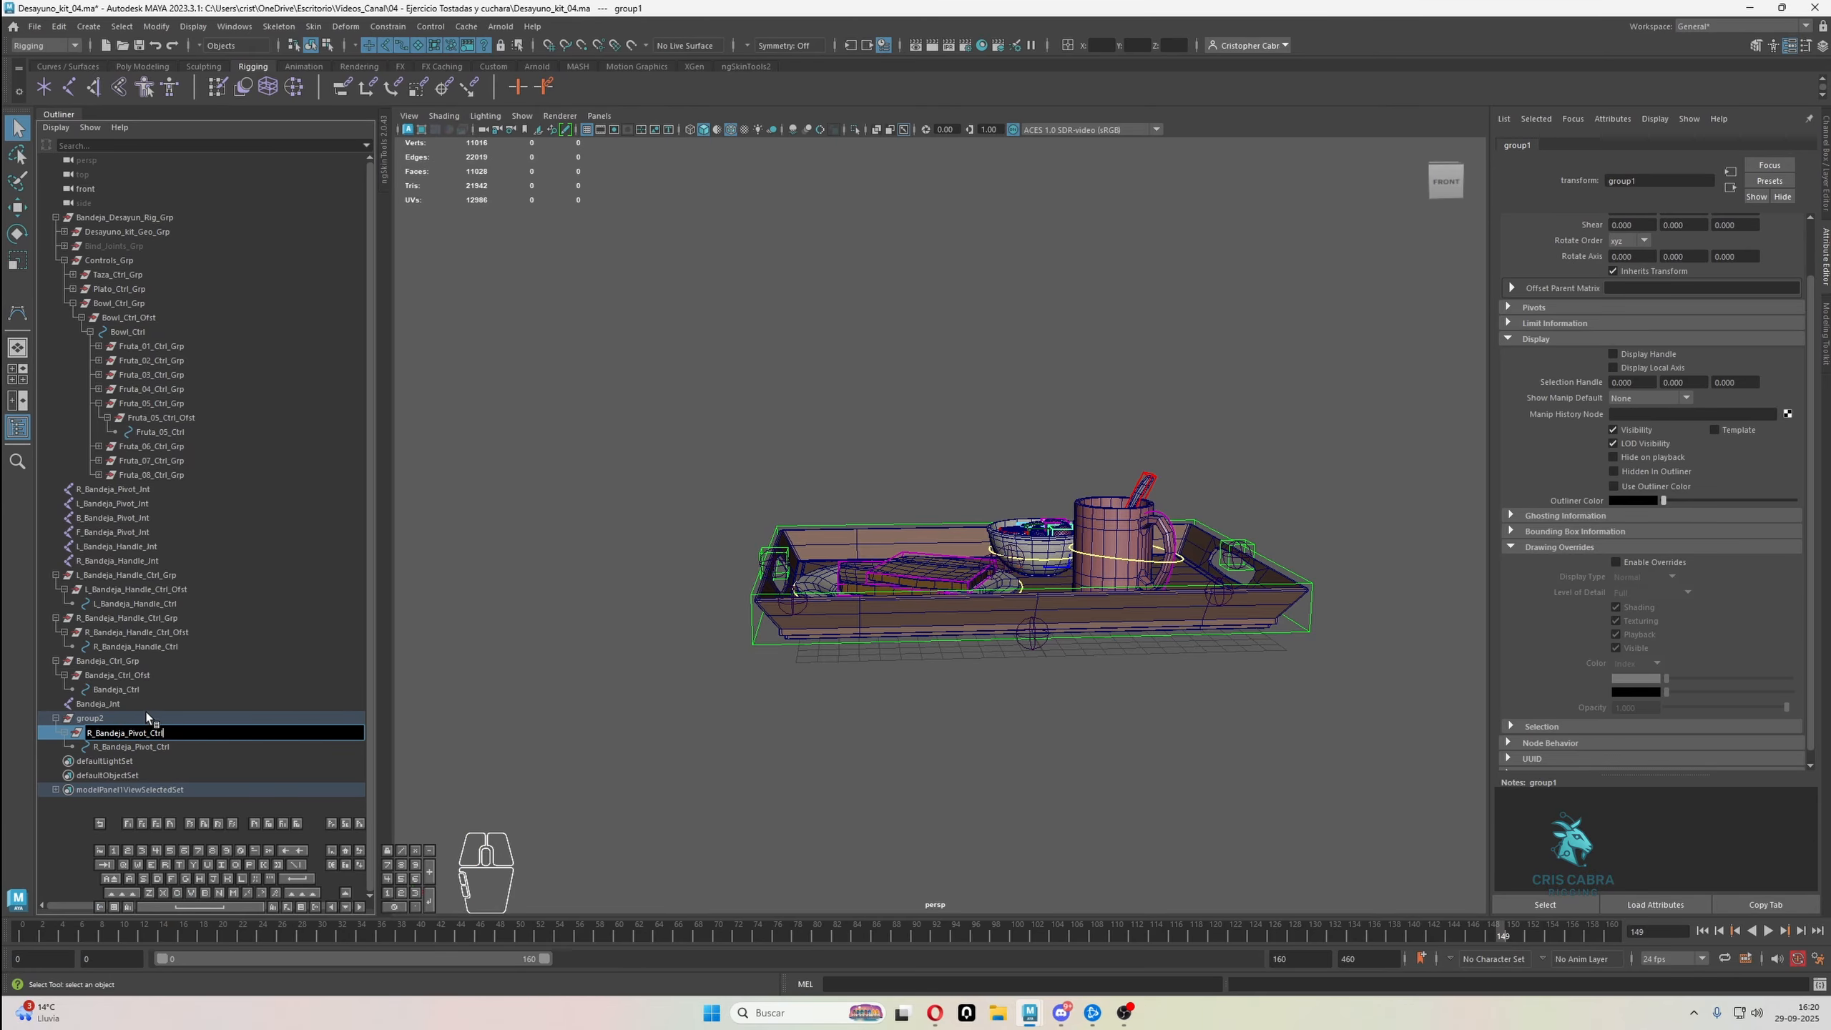
type("_Ofst")
key("Return")
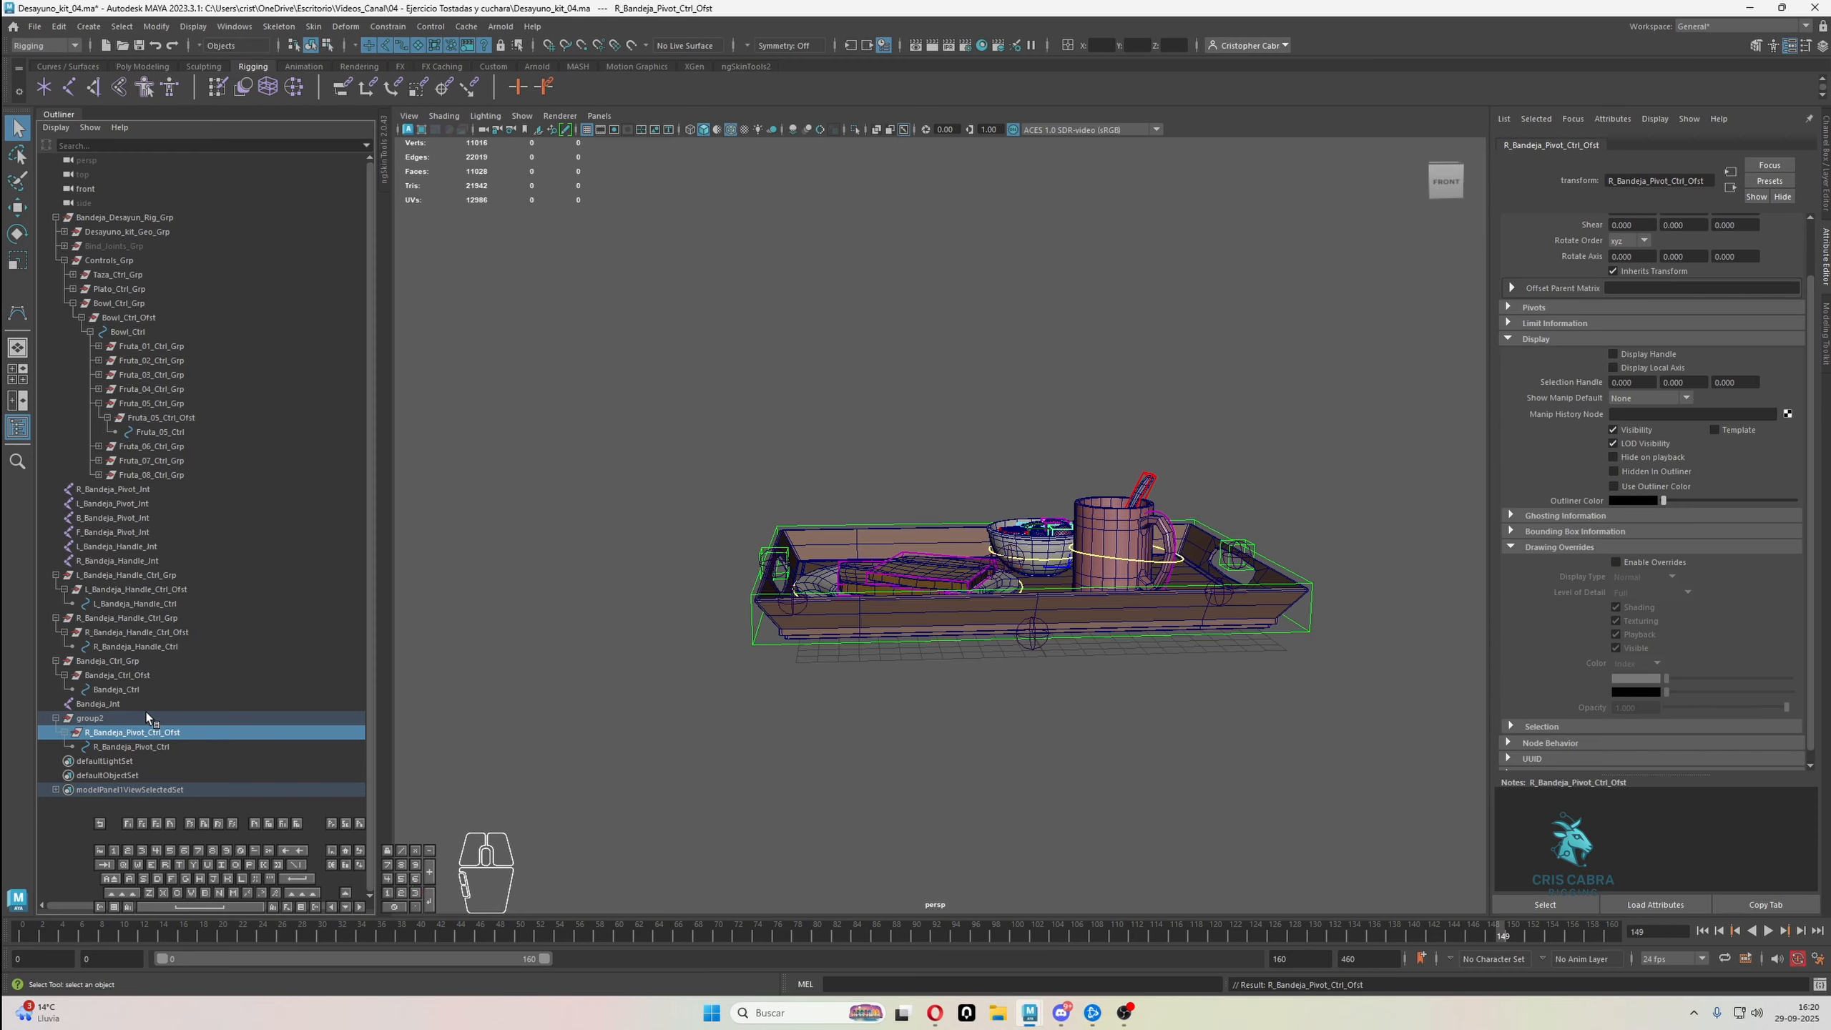
double_click(147, 718)
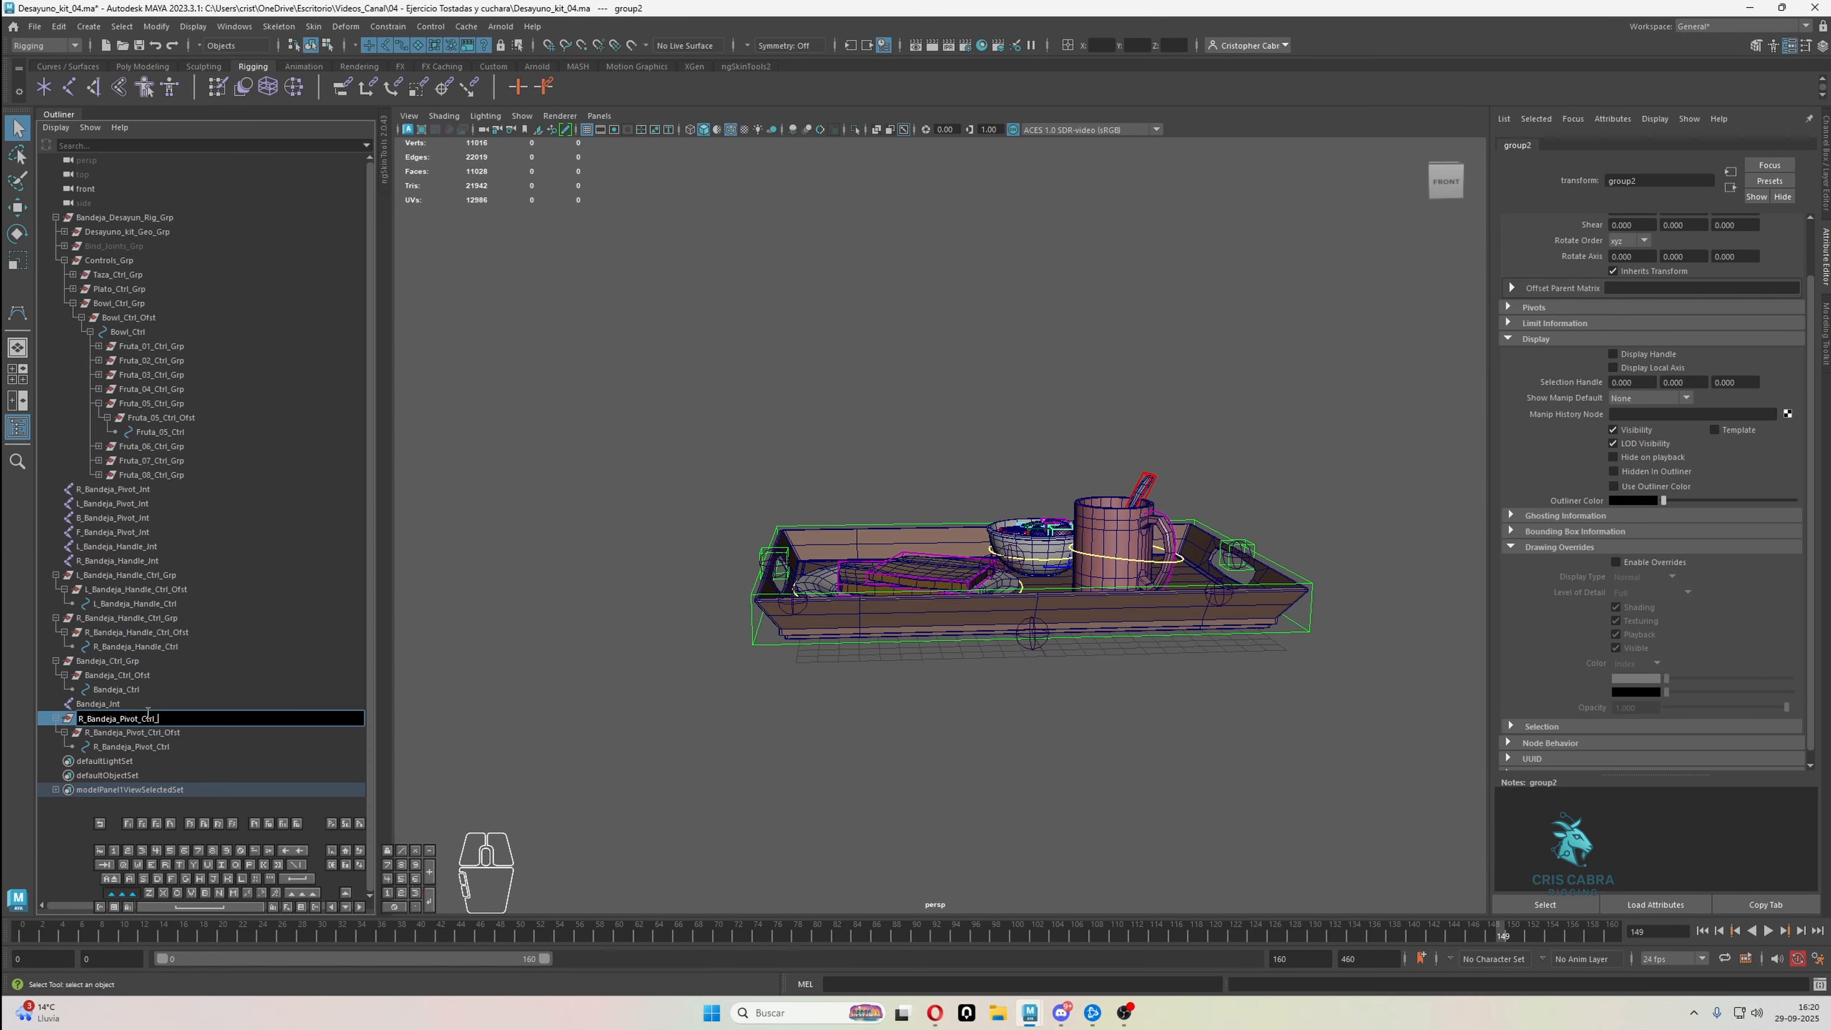
type("p")
key("Return")
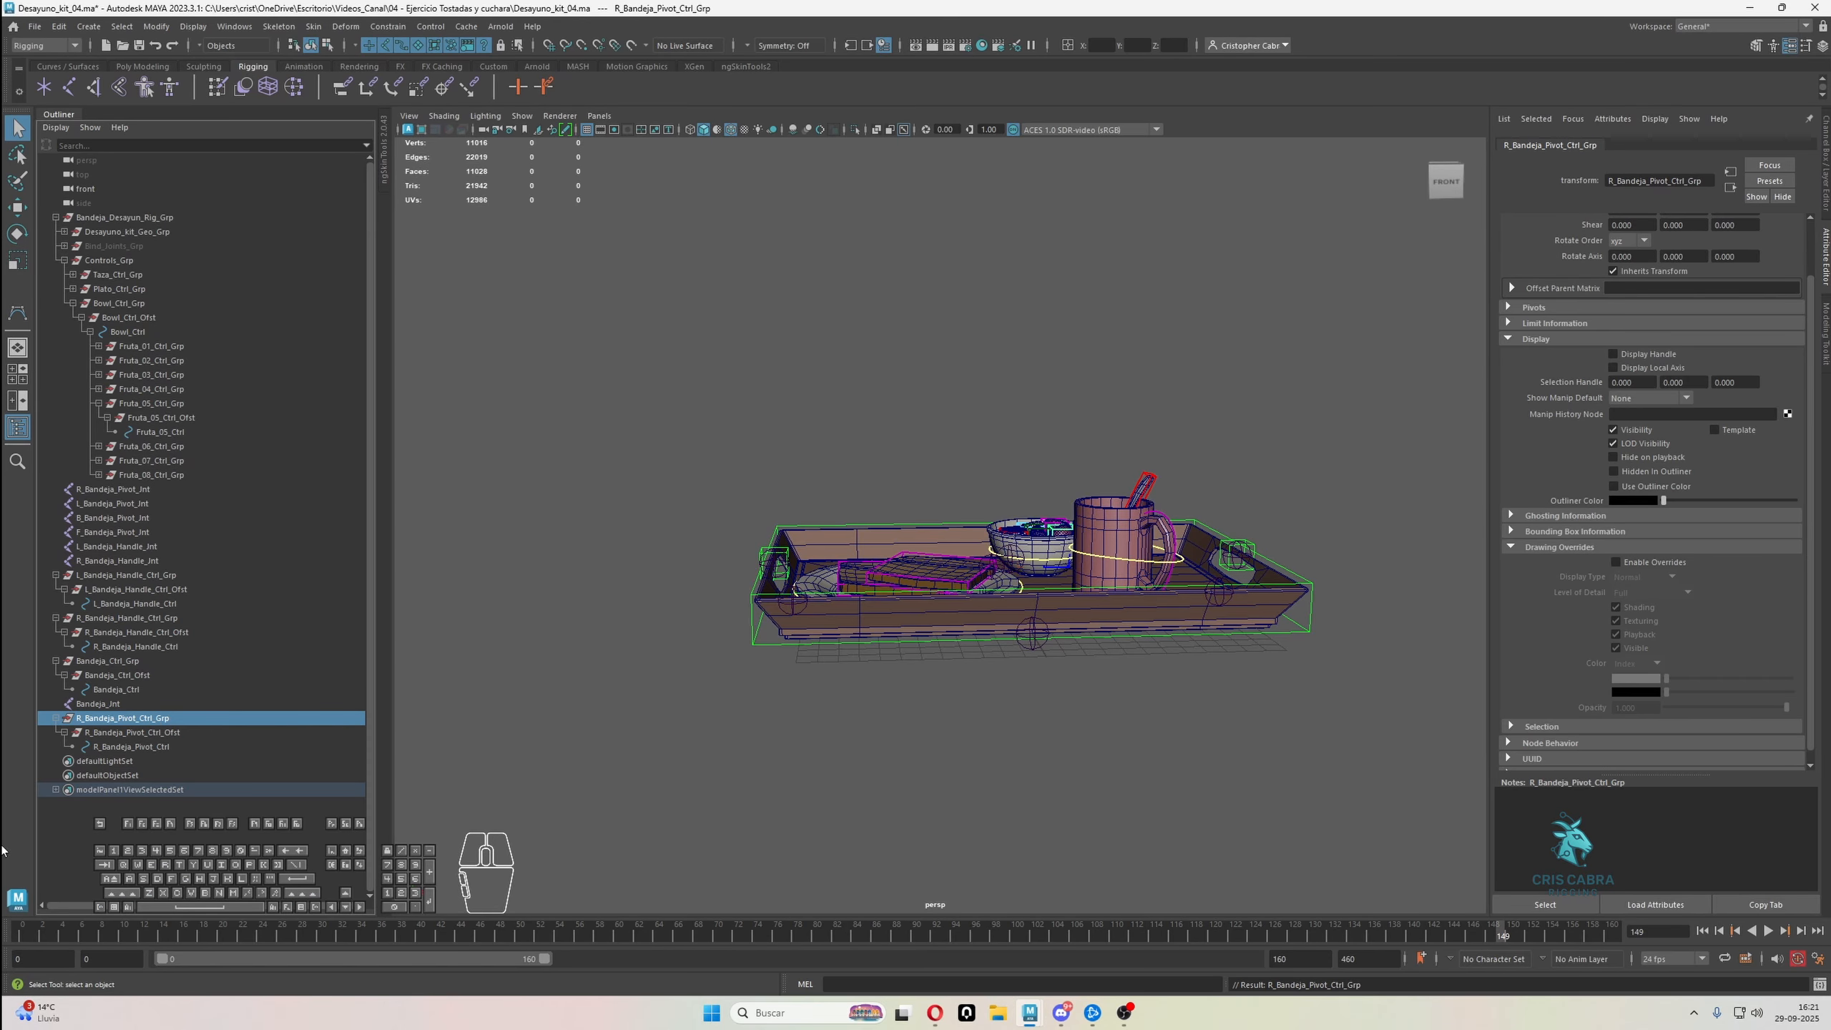
Isolate R_Bandeja_Pivot_Ctrl_Grp to examine the circle on its own, and restore the full scene
key("w")
left_click_drag(679, 676, 776, 638, "alt")
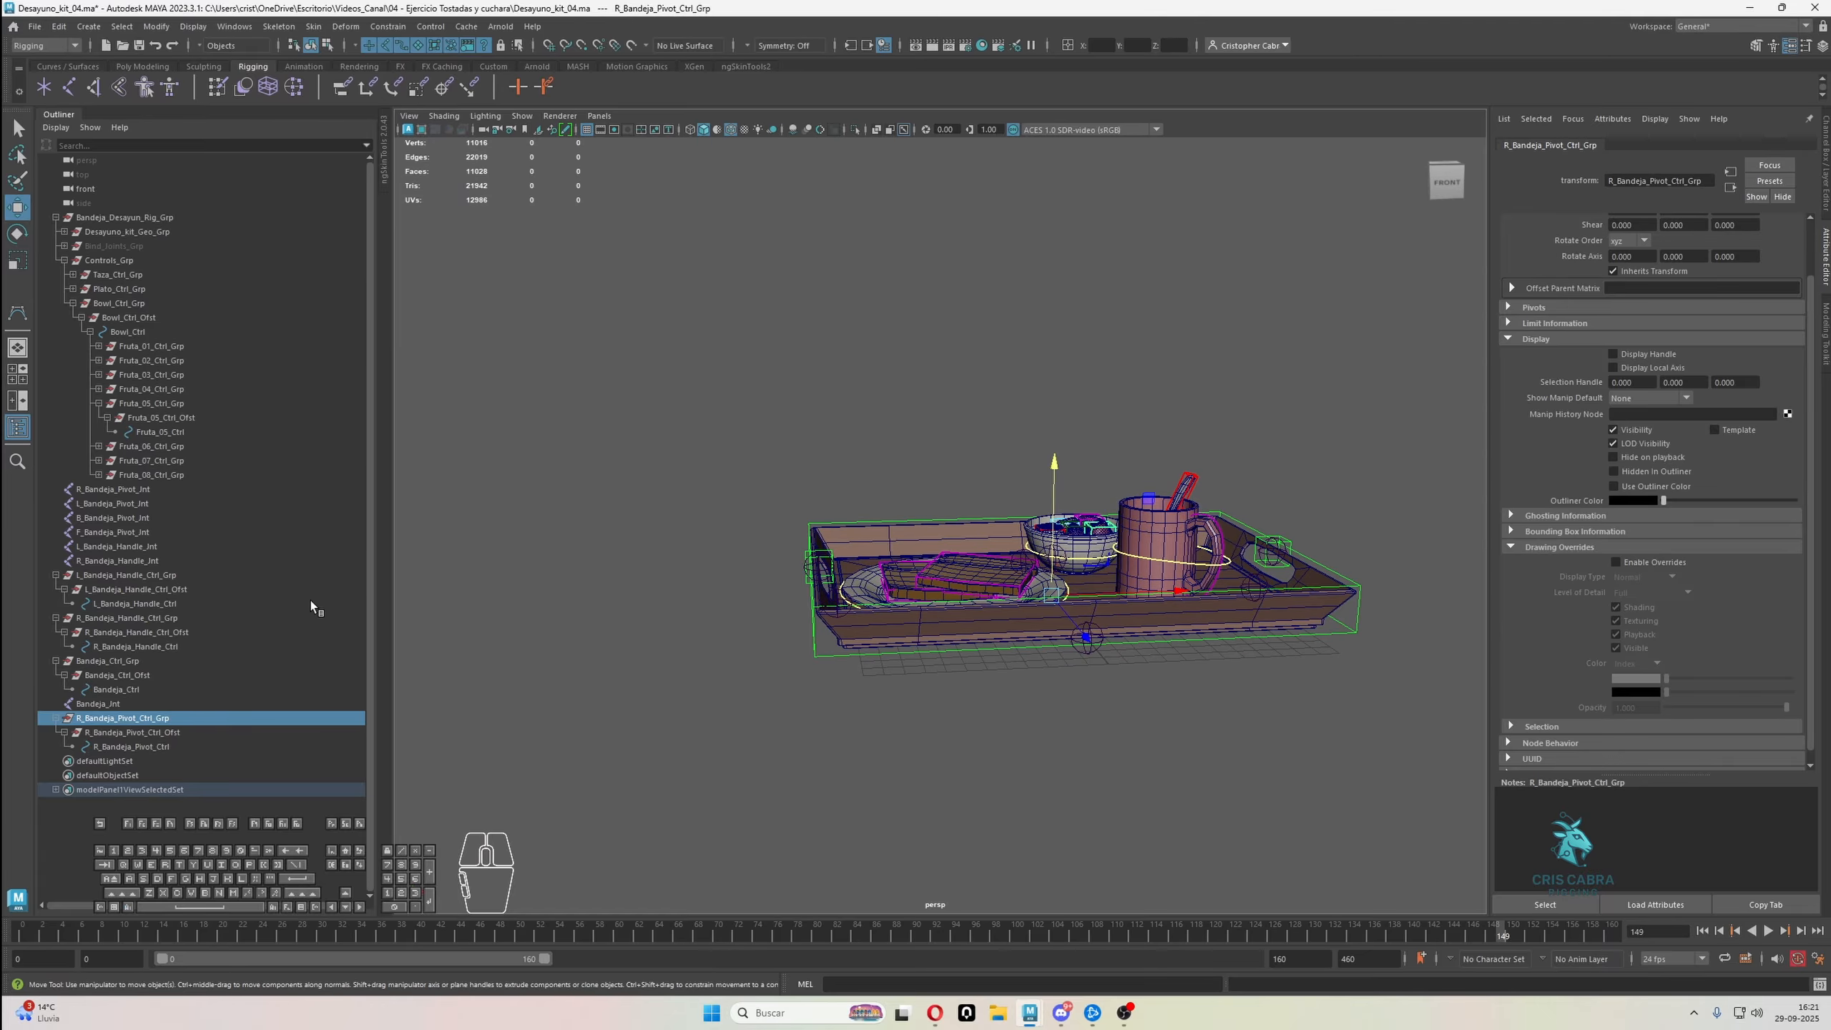
left_click(853, 129)
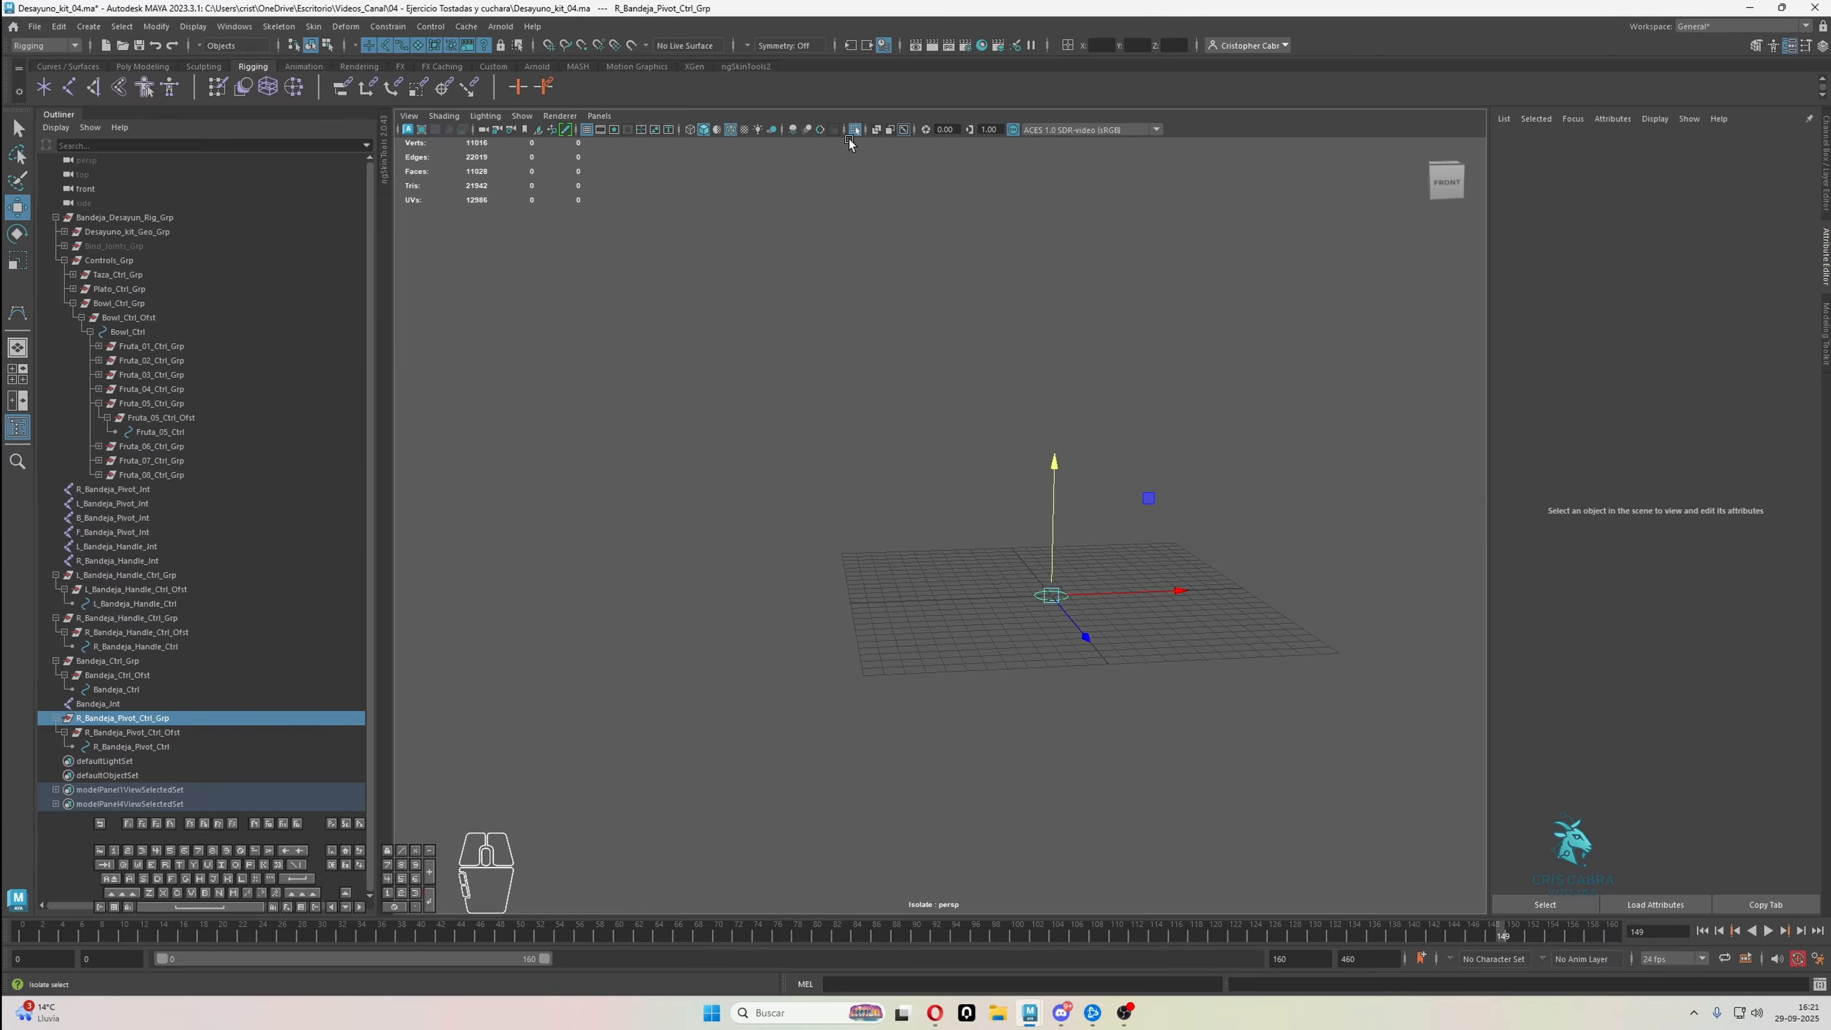
left_click_drag(1028, 426, 1001, 390, "alt")
left_click_drag(615, 394, 605, 413, "alt")
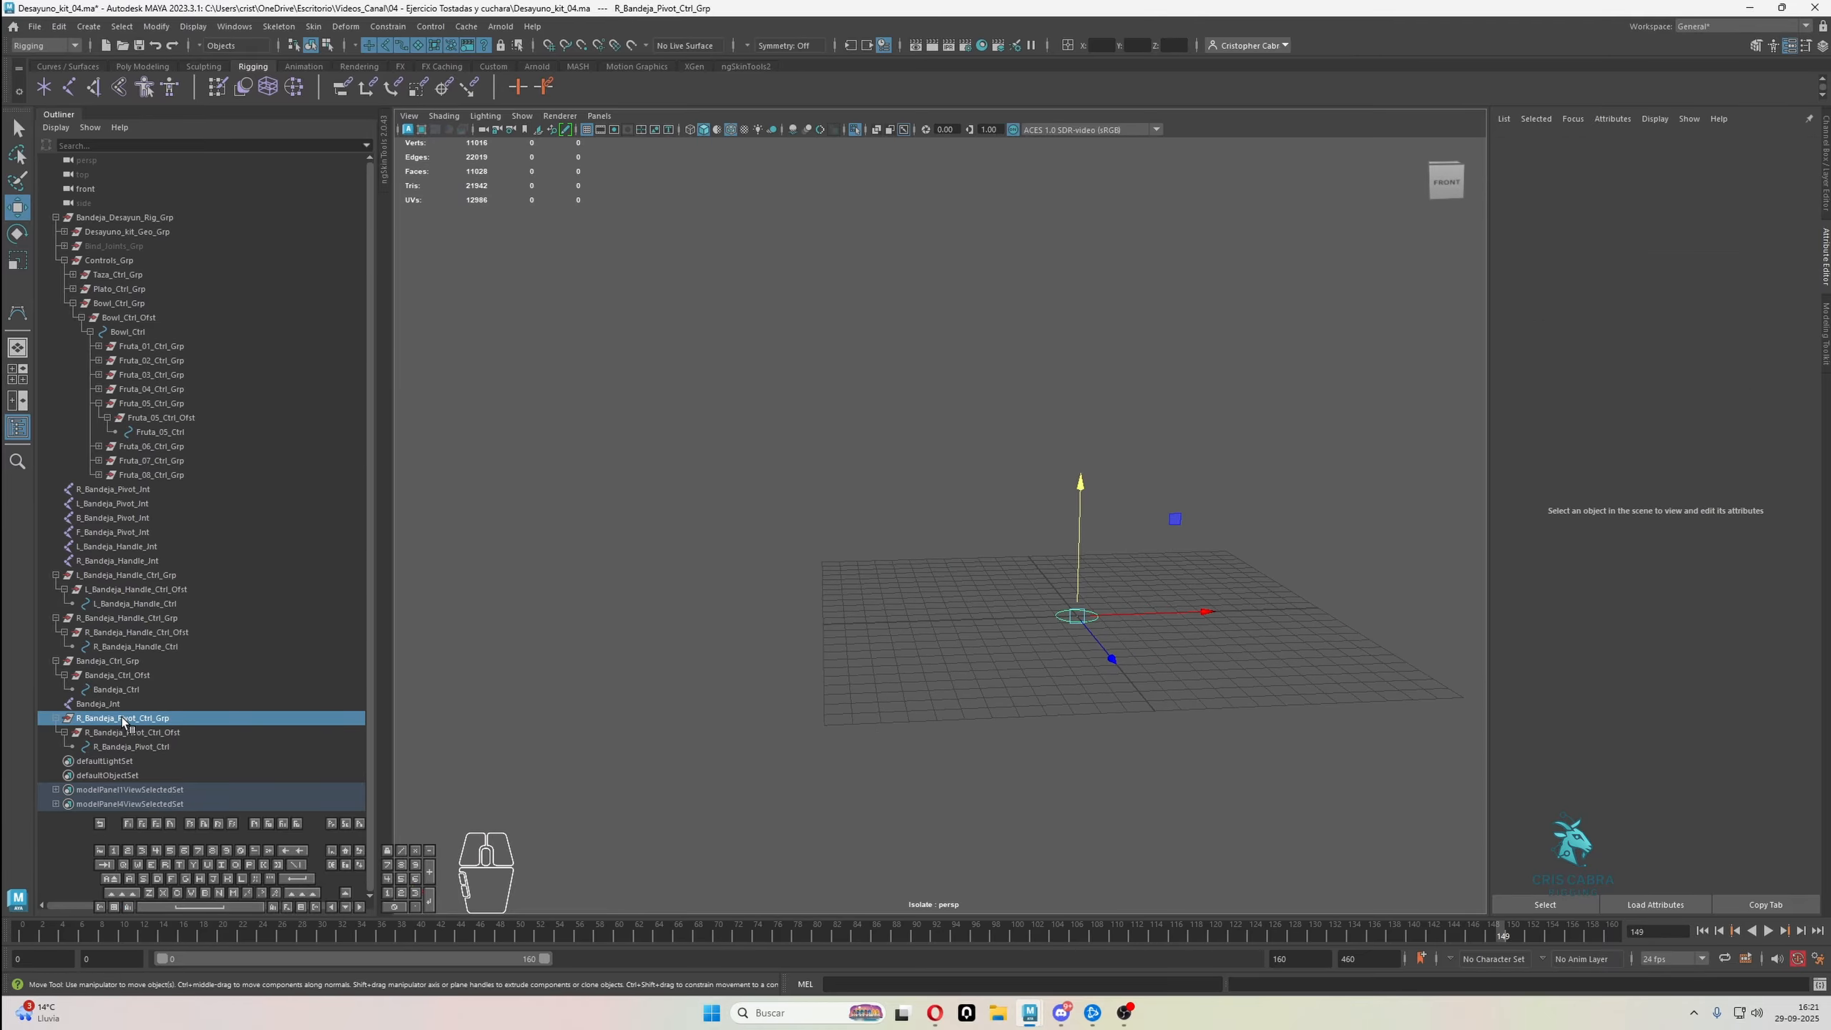
left_click(853, 129)
right_click_drag(809, 226, 856, 537, "alt")
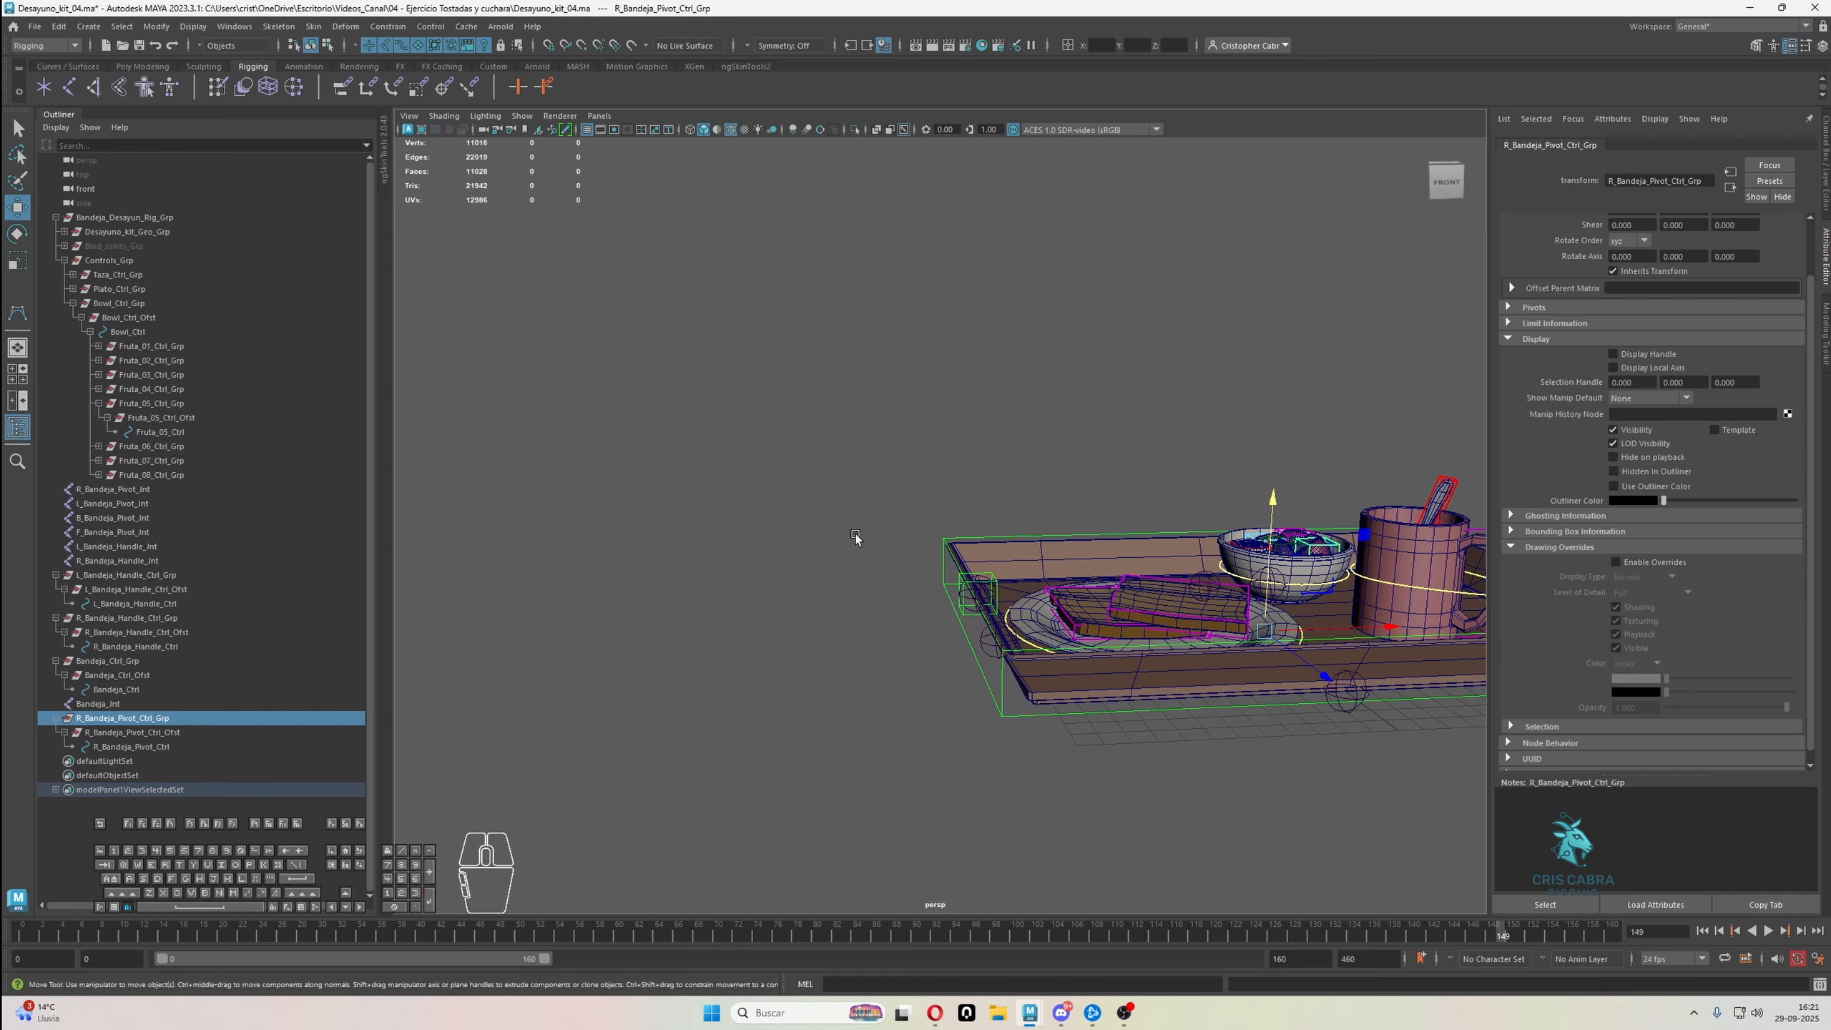
middle_click_drag(855, 537, 891, 536, "alt")
Match all transforms of R_Bandeja_Pivot_Ctrl_Grp to the R_Bandeja_Pivot_Jnt joint
left_click(115, 490, "ctrl")
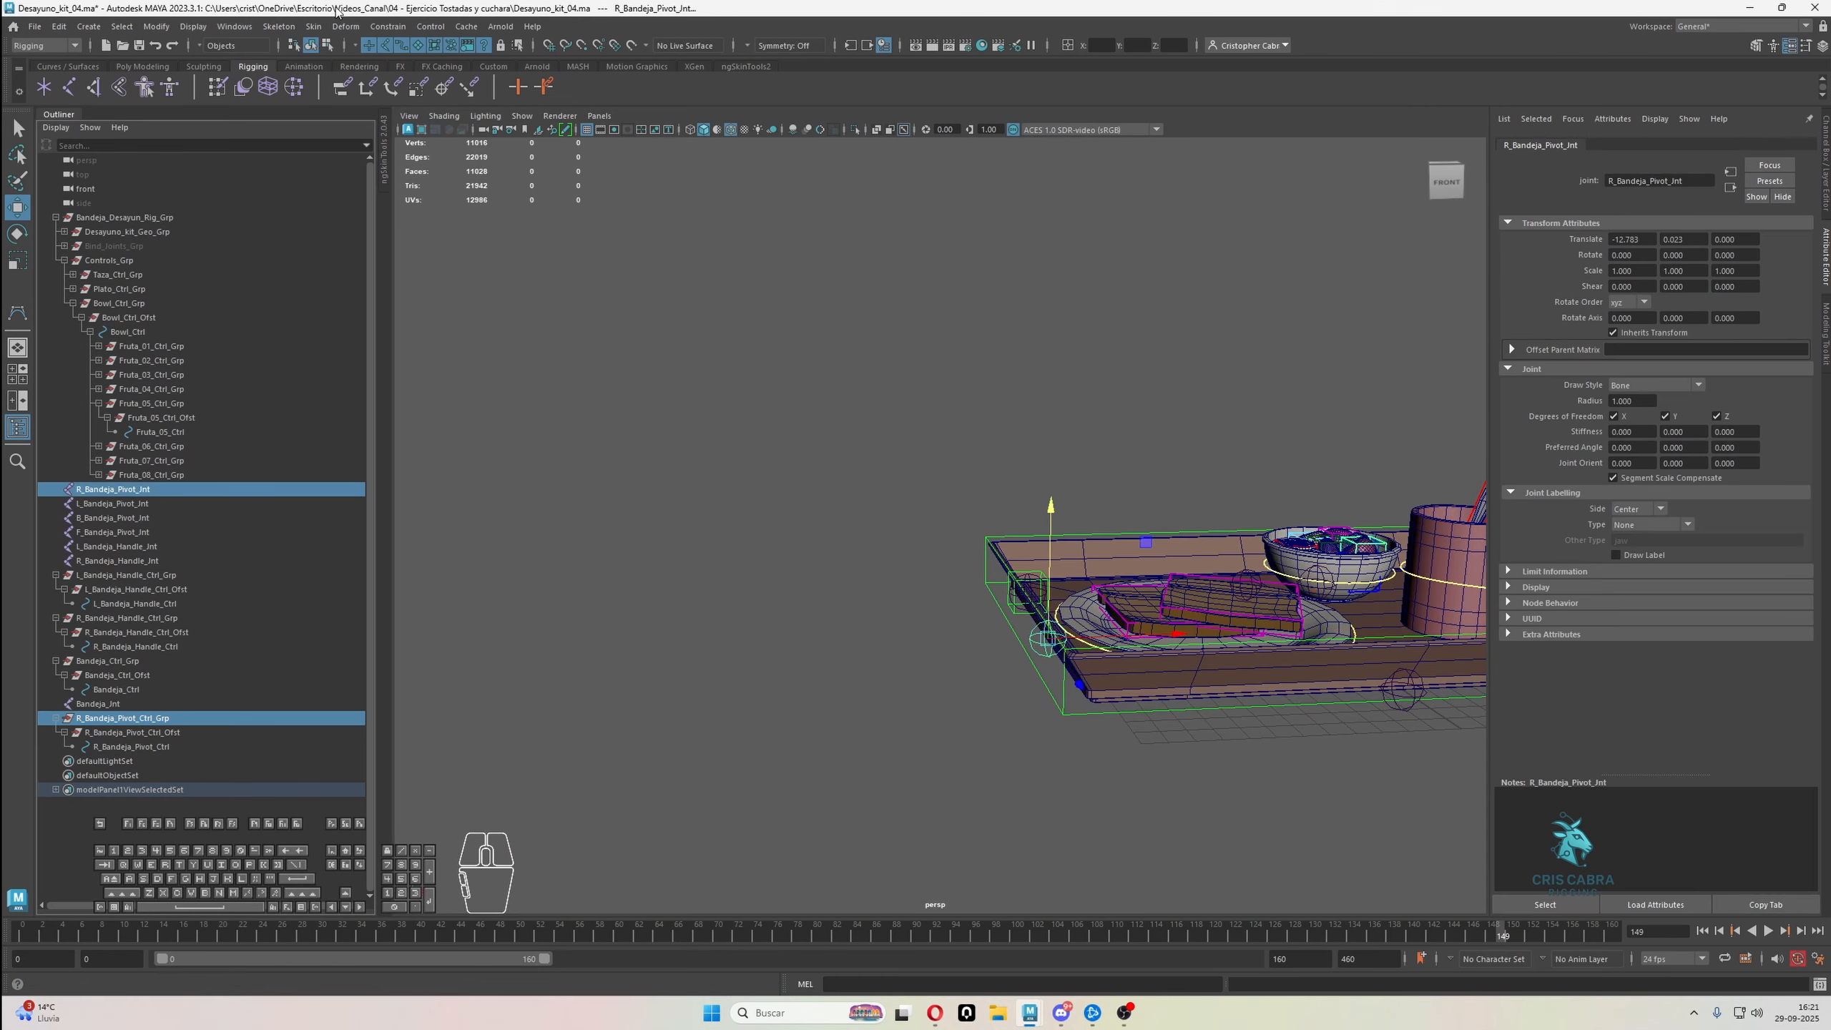
left_click(156, 27)
mouse_move(242, 109)
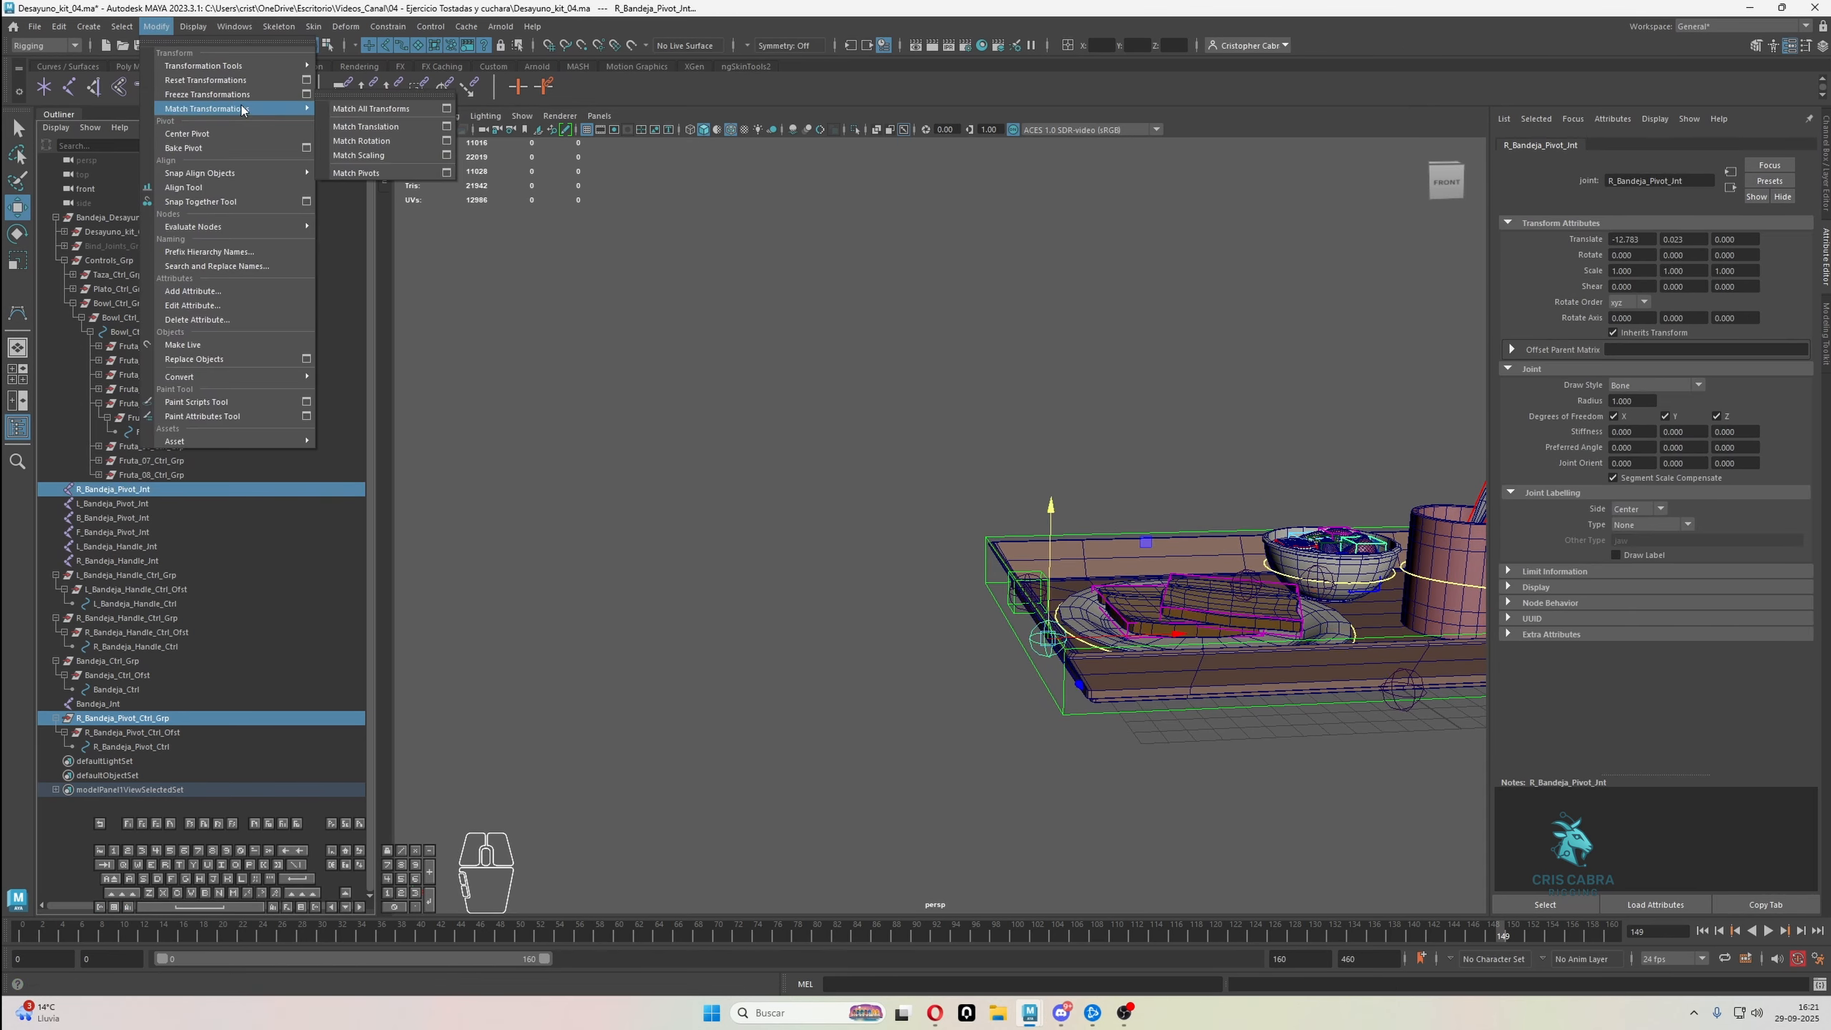
left_click(339, 107)
middle_click_drag(917, 552, 927, 505, "alt")
right_click_drag(928, 505, 968, 567, "alt")
Select all control vertices of R_Bandeja_Pivot_Ctrl and rotate the circle upright around its pivot joint
left_click(133, 717)
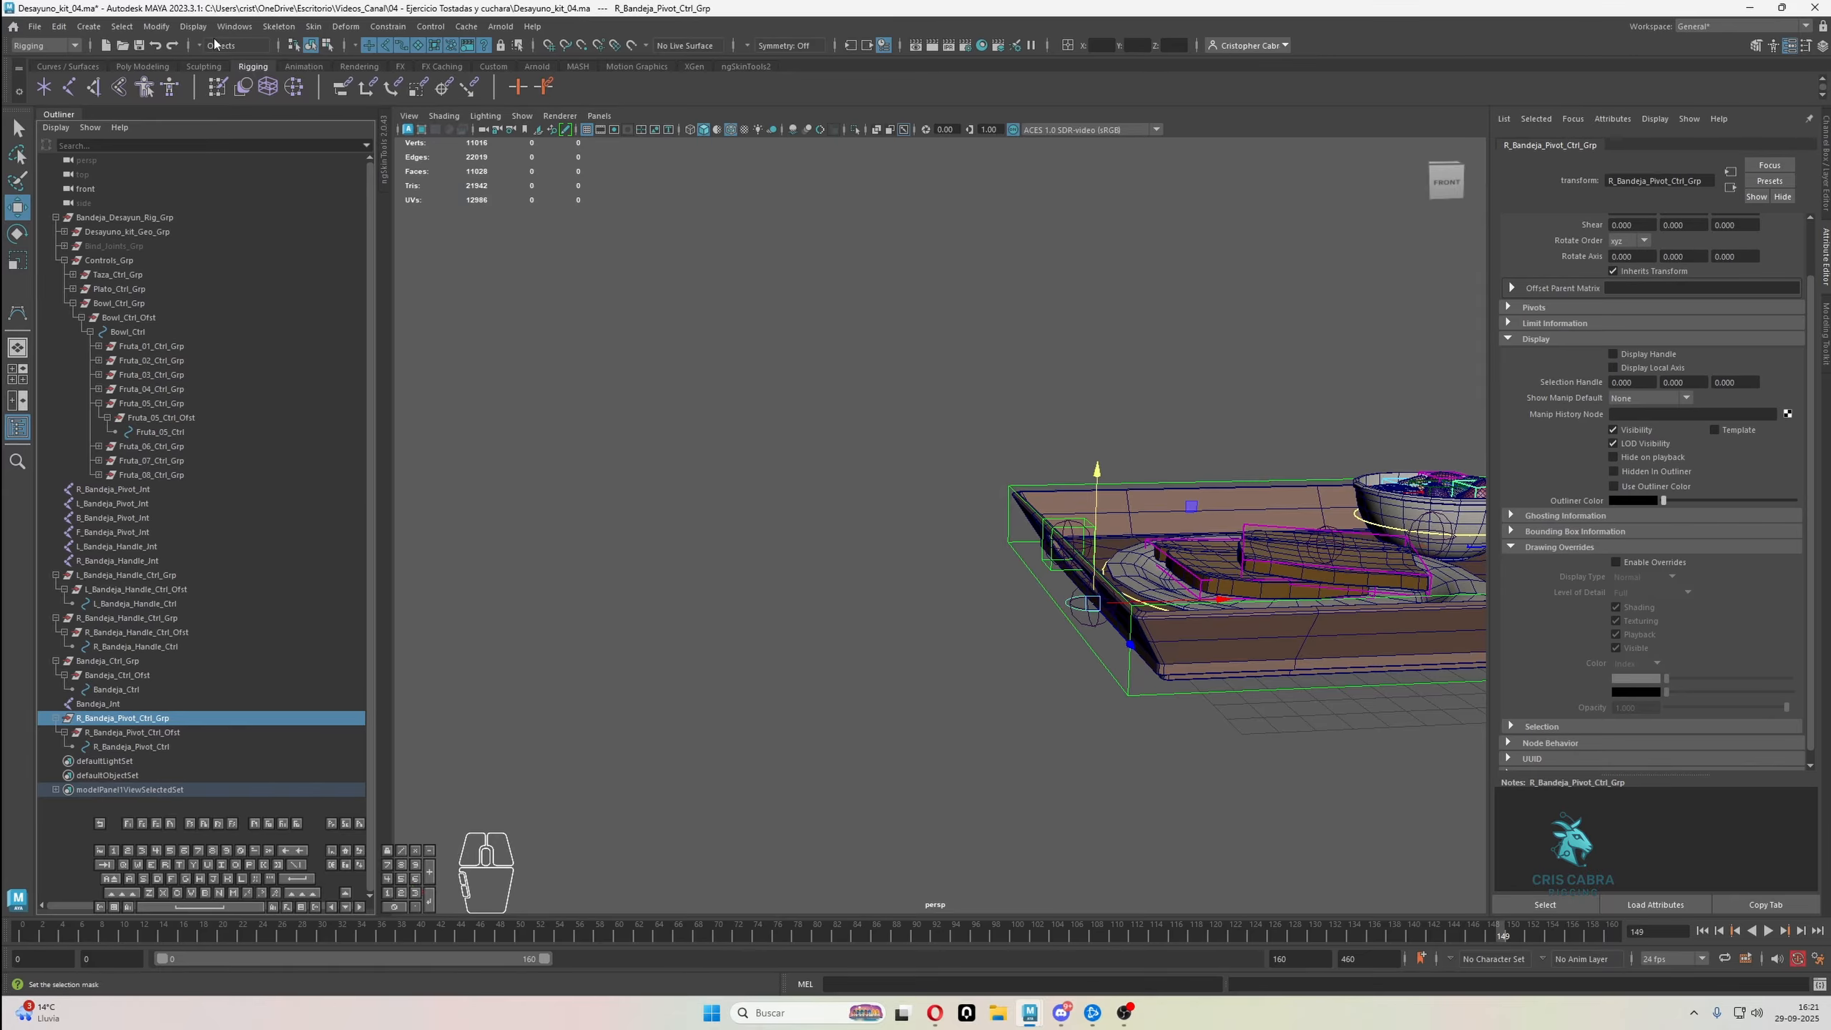
left_click(328, 46)
left_click_drag(851, 303, 928, 341, "alt")
left_click_drag(928, 342, 1265, 685)
scroll(1270, 690, "up", 3)
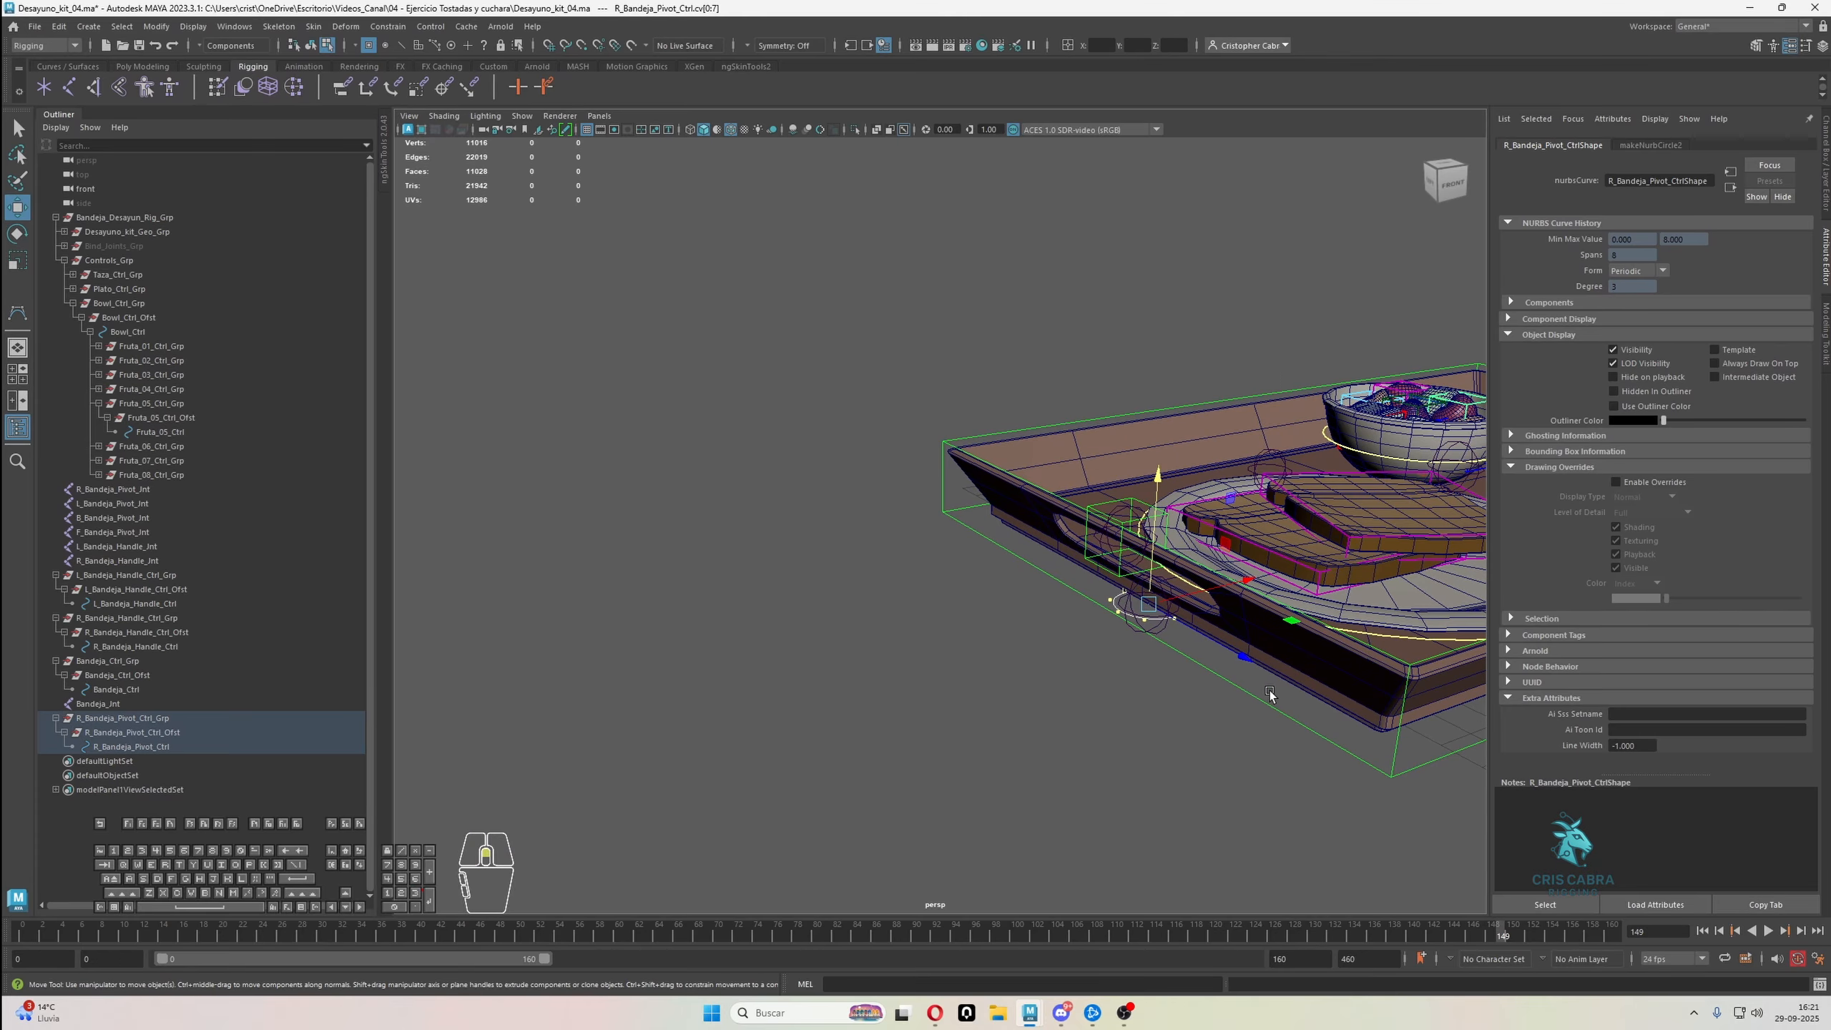
middle_click_drag(1270, 689, 1183, 661, "alt")
scroll(1142, 635, "up", 1)
key("e")
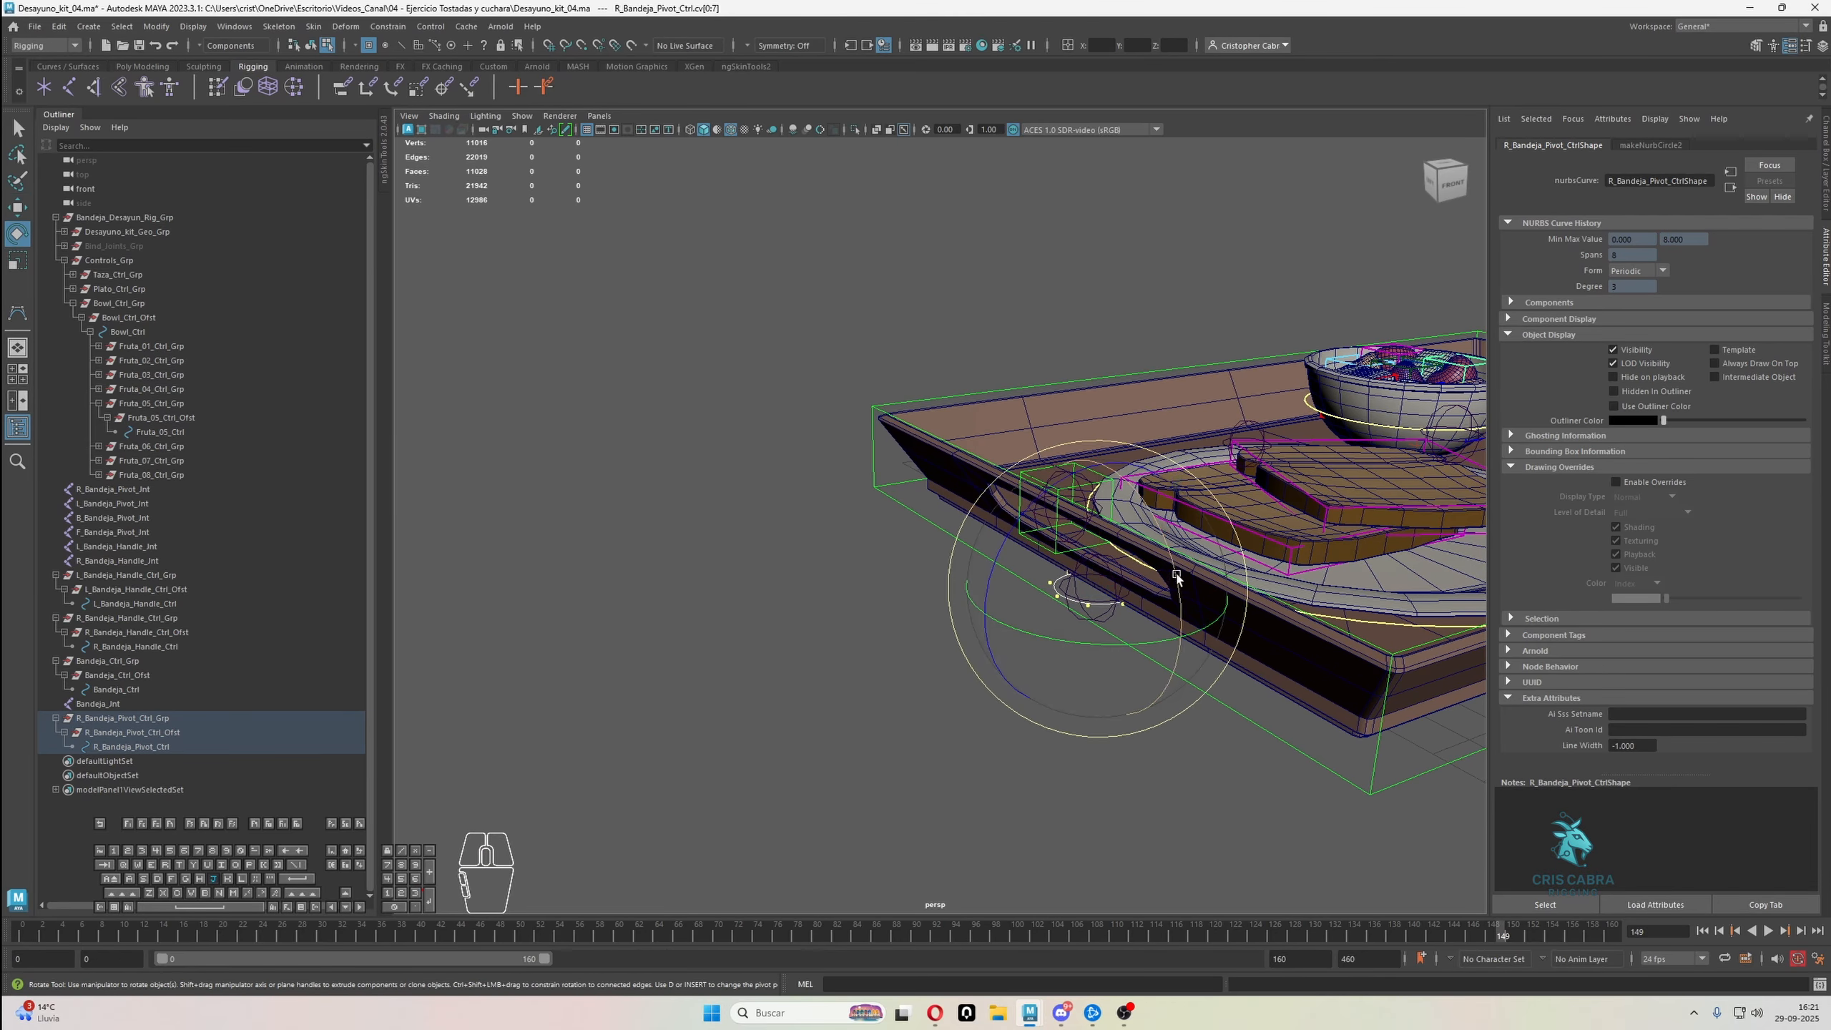
left_click_drag(1176, 578, 1136, 500)
left_click_drag(1091, 681, 1112, 555, "alt")
Enlarge the R_Bandeja_Pivot_Ctrl circle slightly by scaling its vertices, and return to object mode
key("r")
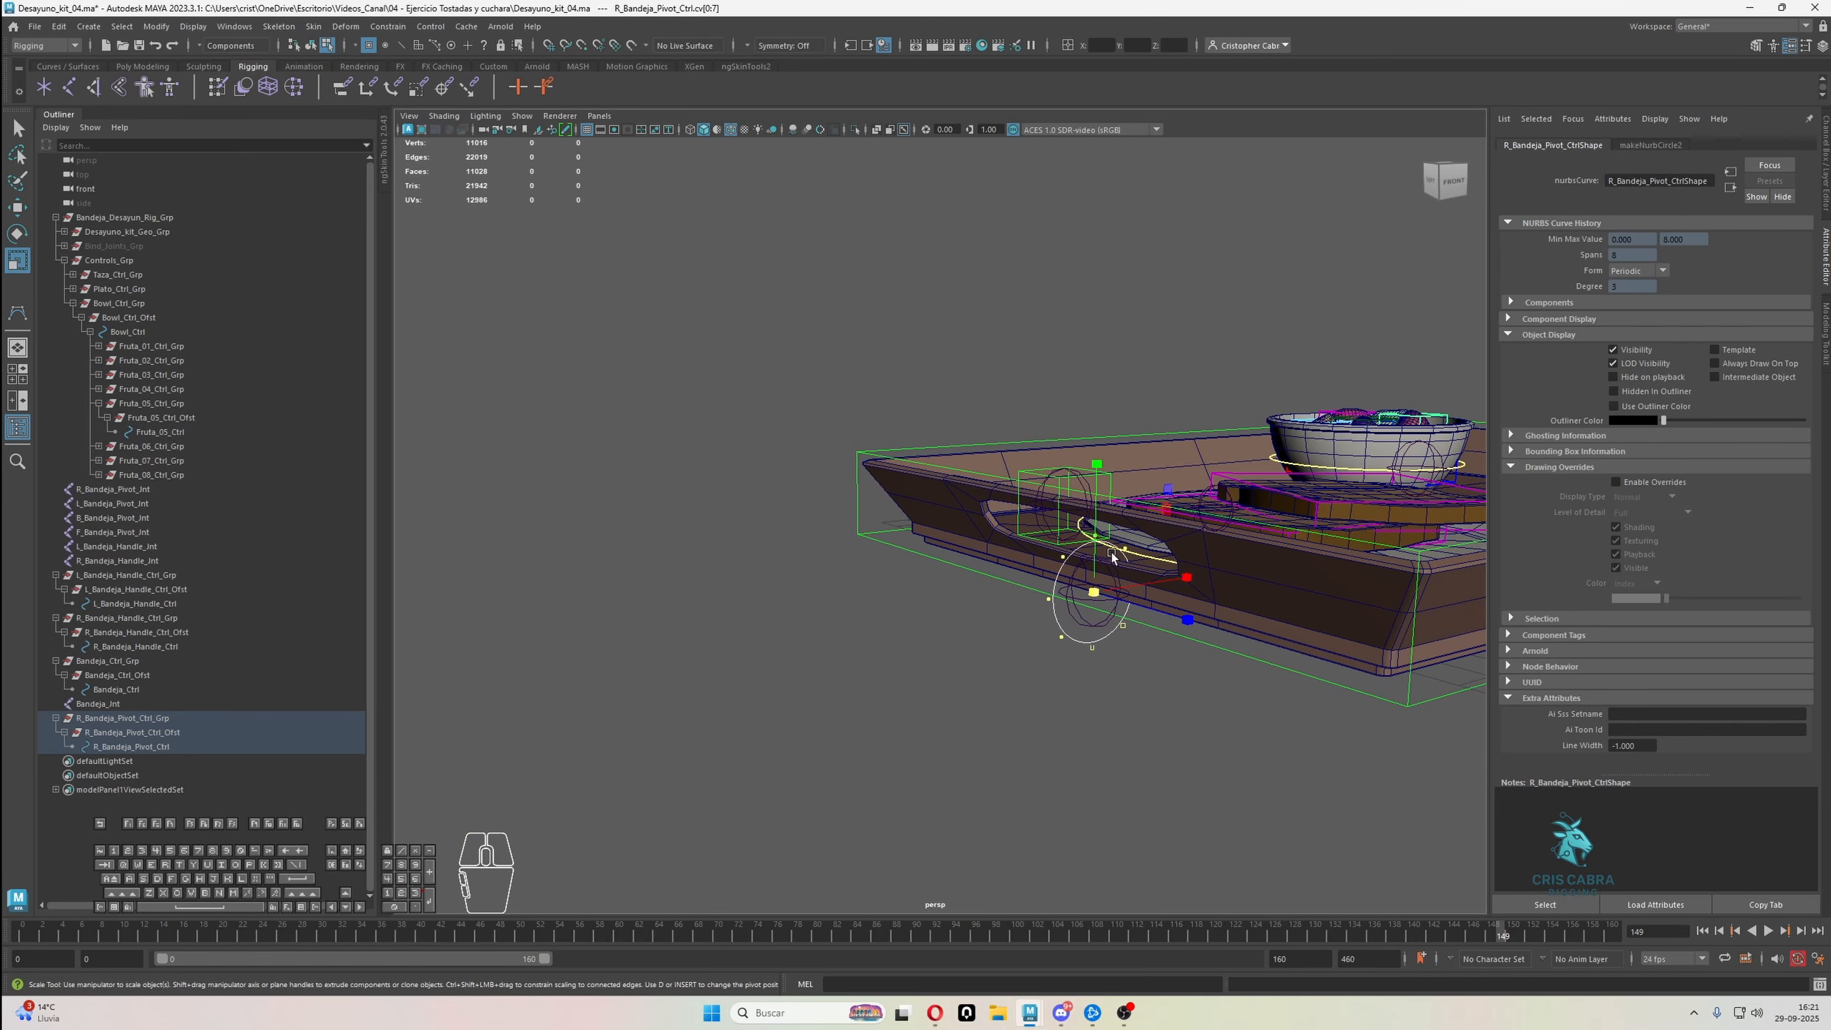
key("q")
right_click(1064, 629)
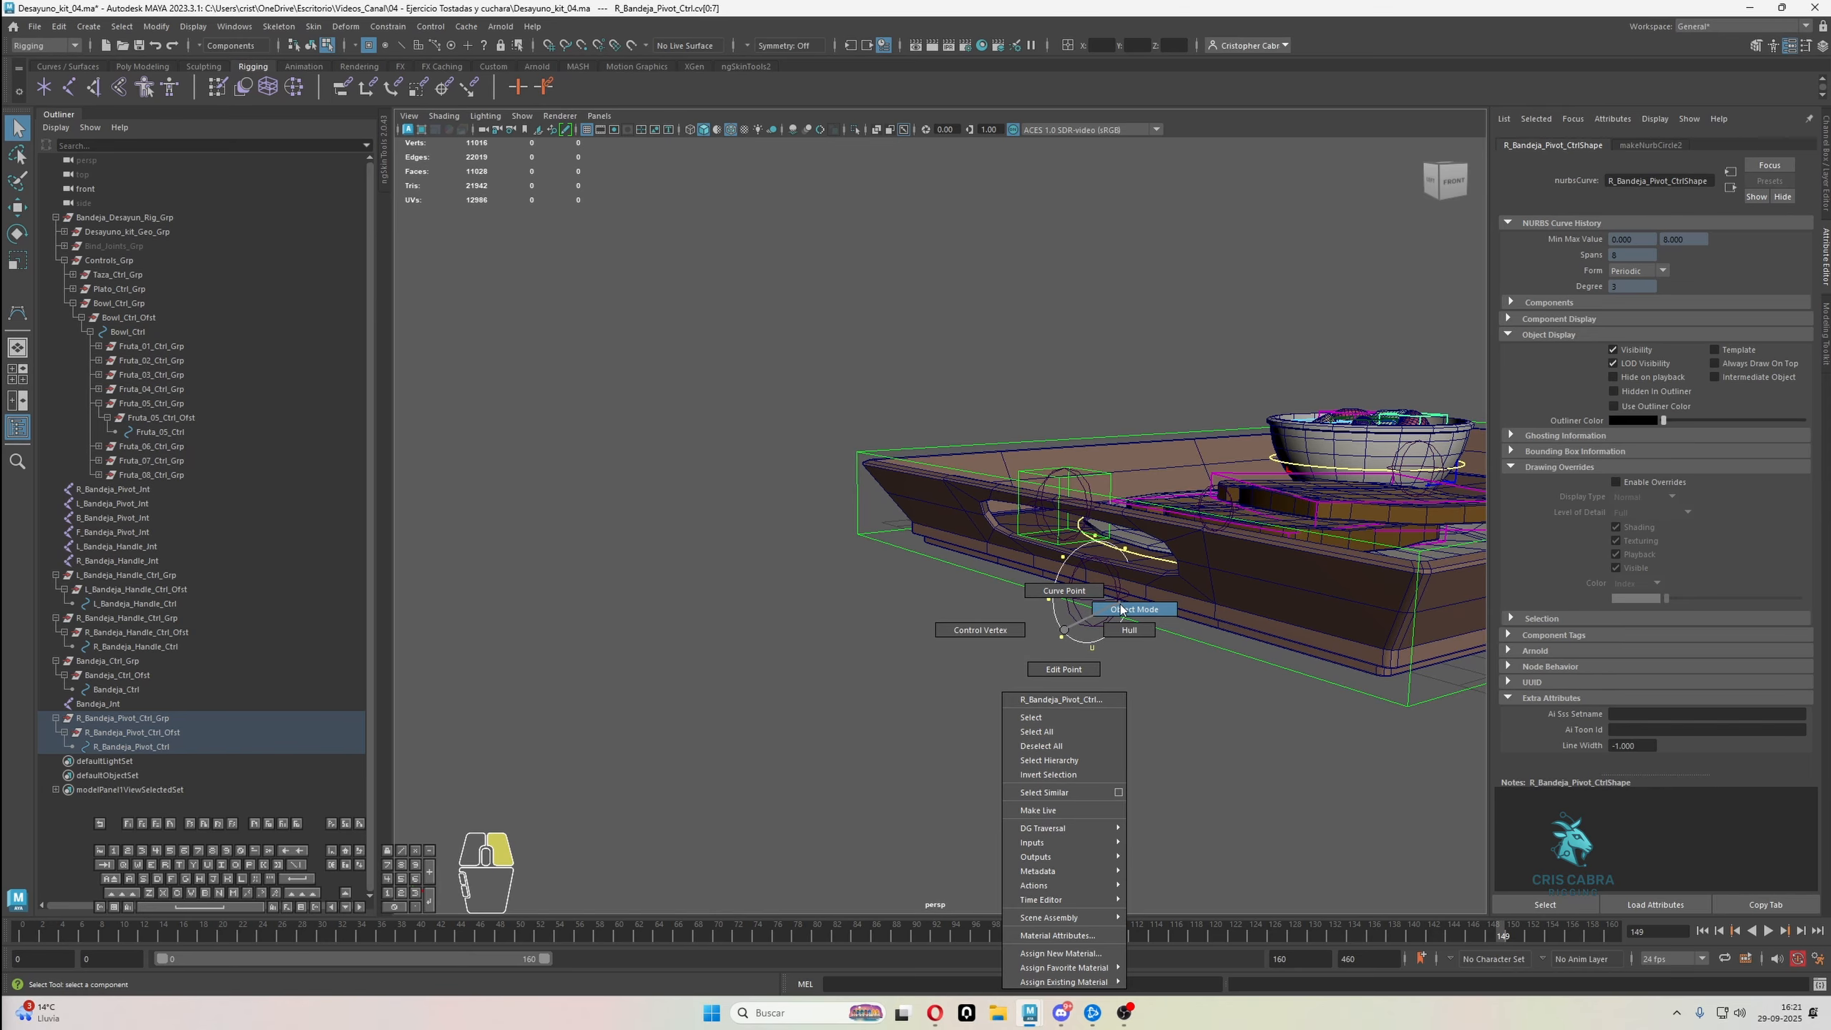
left_click(1120, 609)
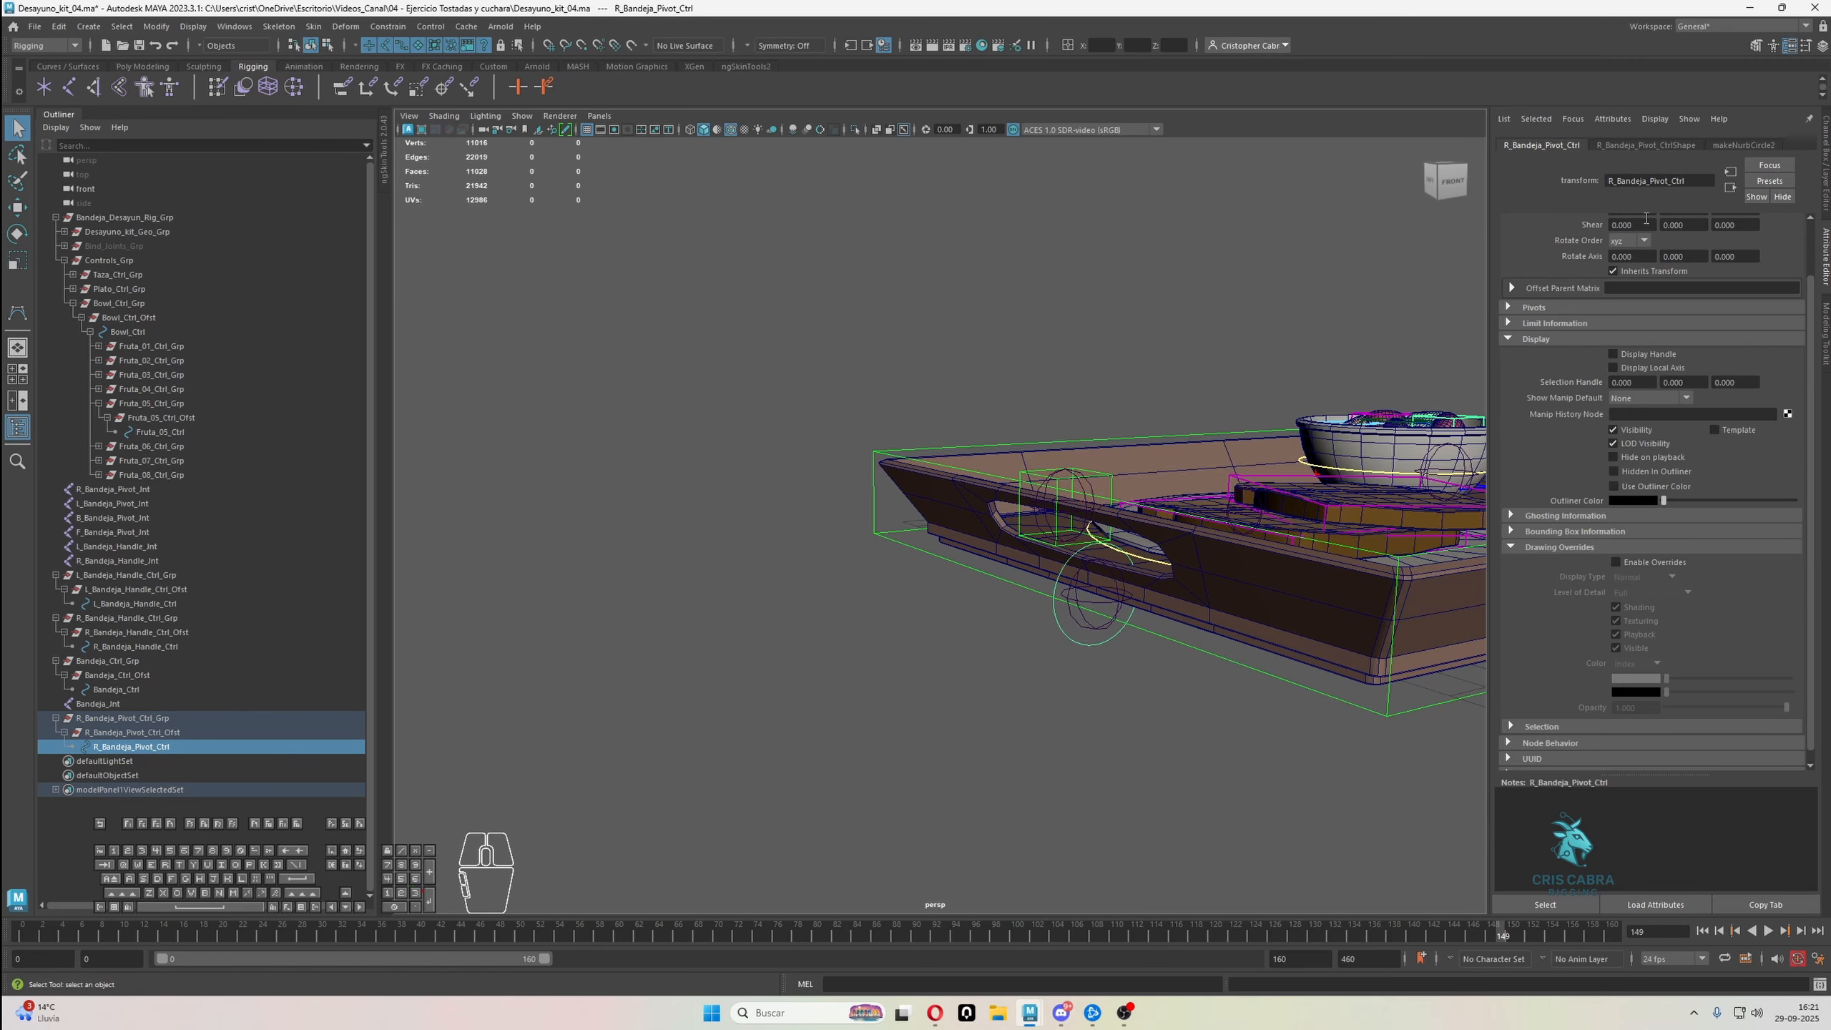
Enable drawing overrides on the R_Bandeja_Pivot_Ctrl shape, adjust its index colour, and deselect it
left_click(1651, 146)
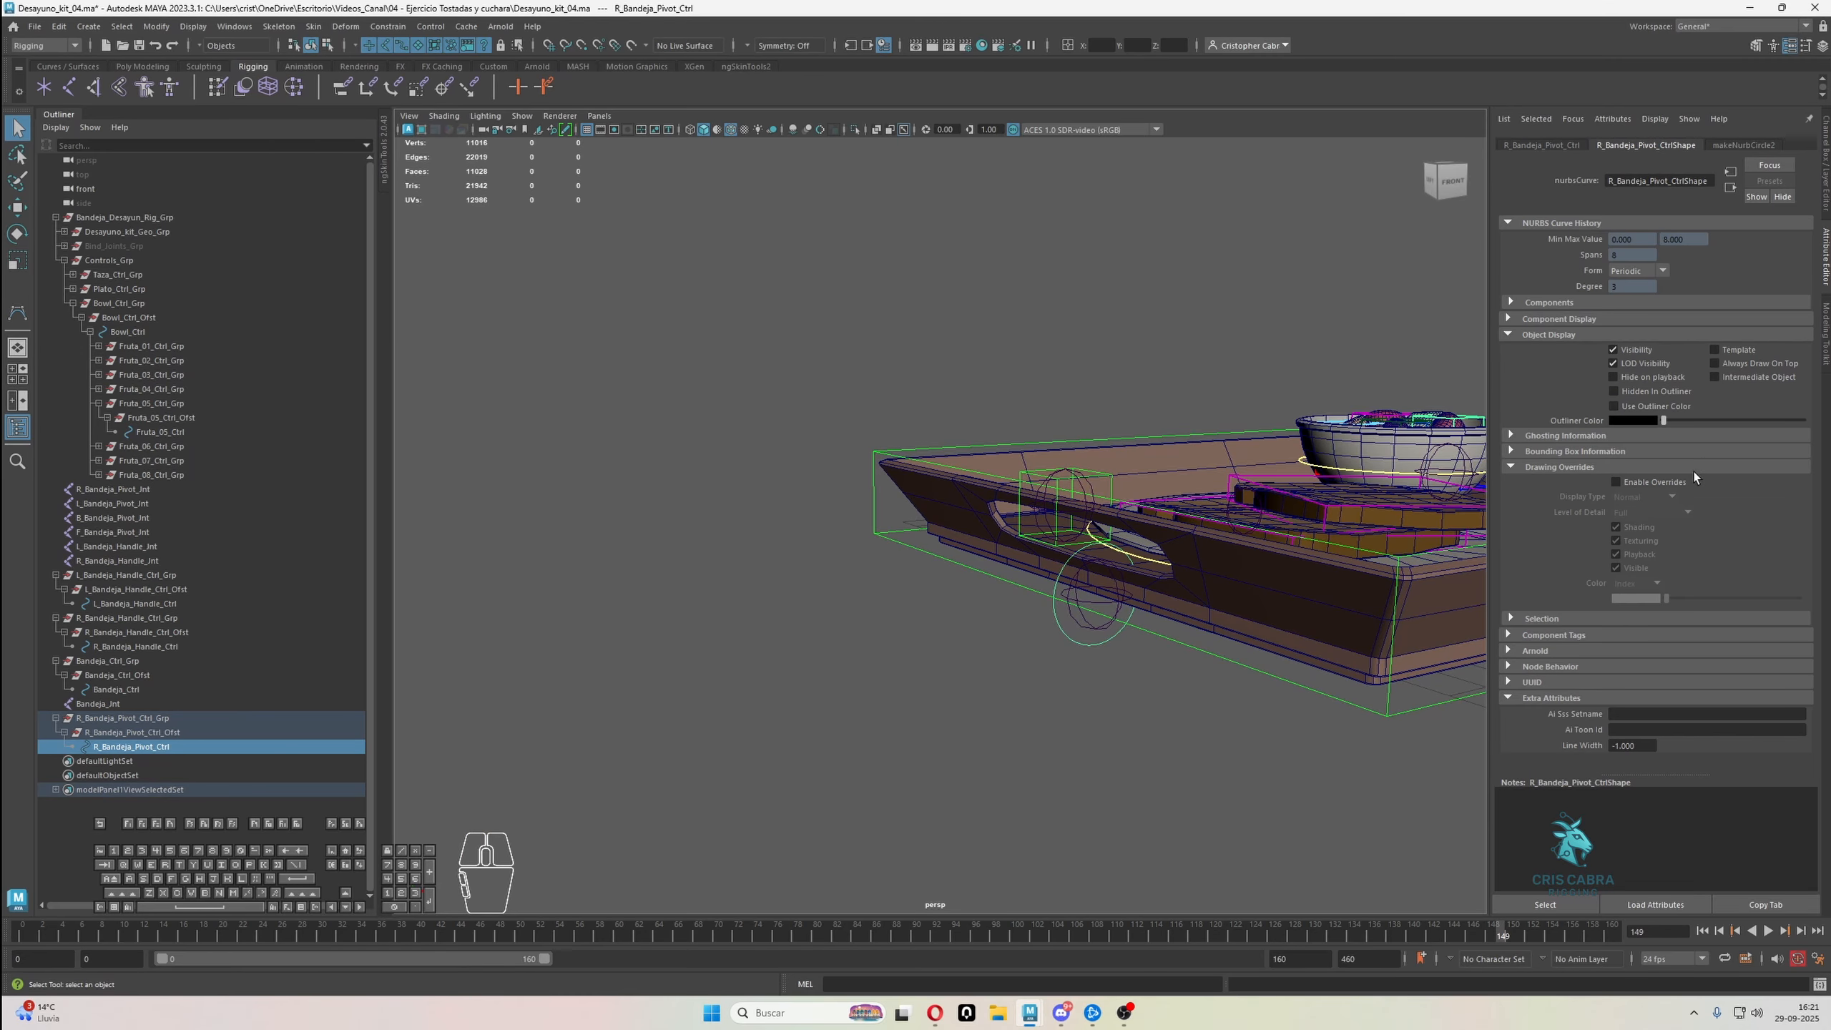
left_click(1643, 483)
mouse_move(1690, 595)
left_mouse_down()
mouse_move(1729, 594)
mouse_move(1696, 593)
left_mouse_up()
left_click(1122, 276)
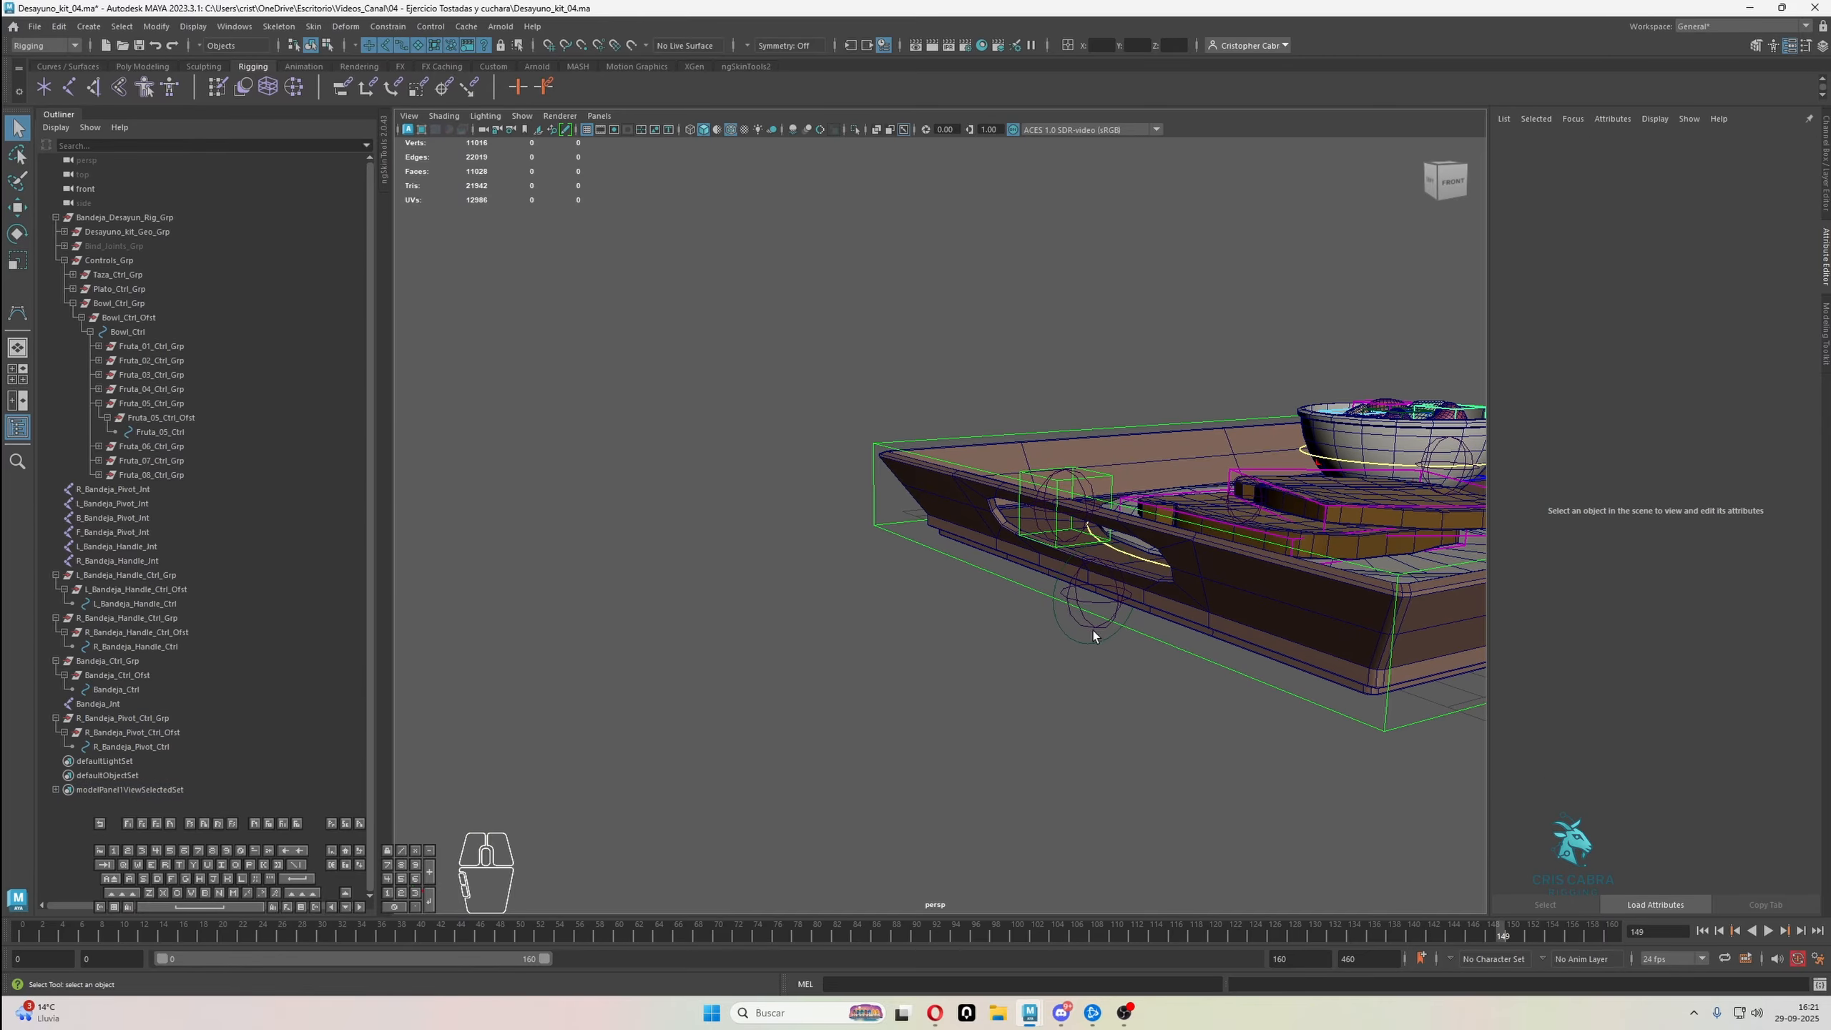
left_click_drag(1094, 651, 1010, 671)
left_click(1105, 659)
left_click(1115, 704)
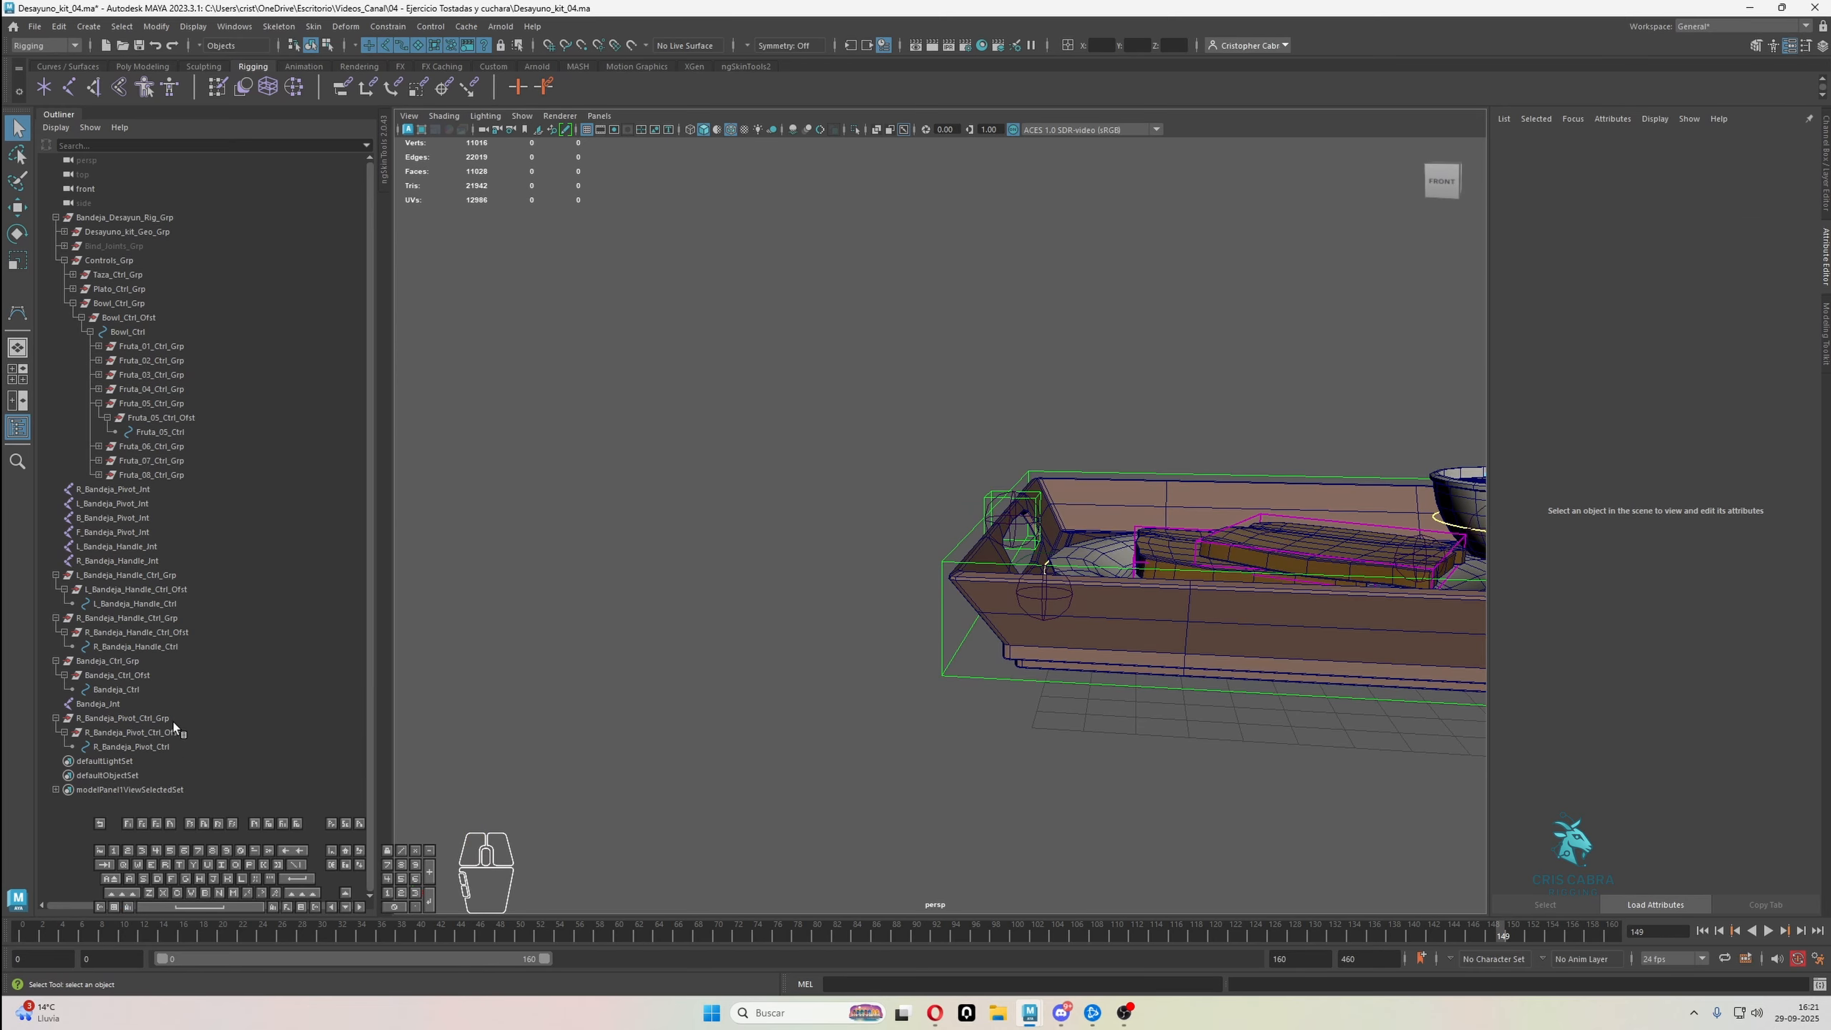
Duplicate the R_Bandeja_Pivot_Ctrl_Grp hierarchy to supply controls for the other tray pivots
left_click(144, 718)
left_click_drag(770, 891, 744, 810, "alt")
key("ctrl+d")
key("ctrl+d")
key("ctrl+d")
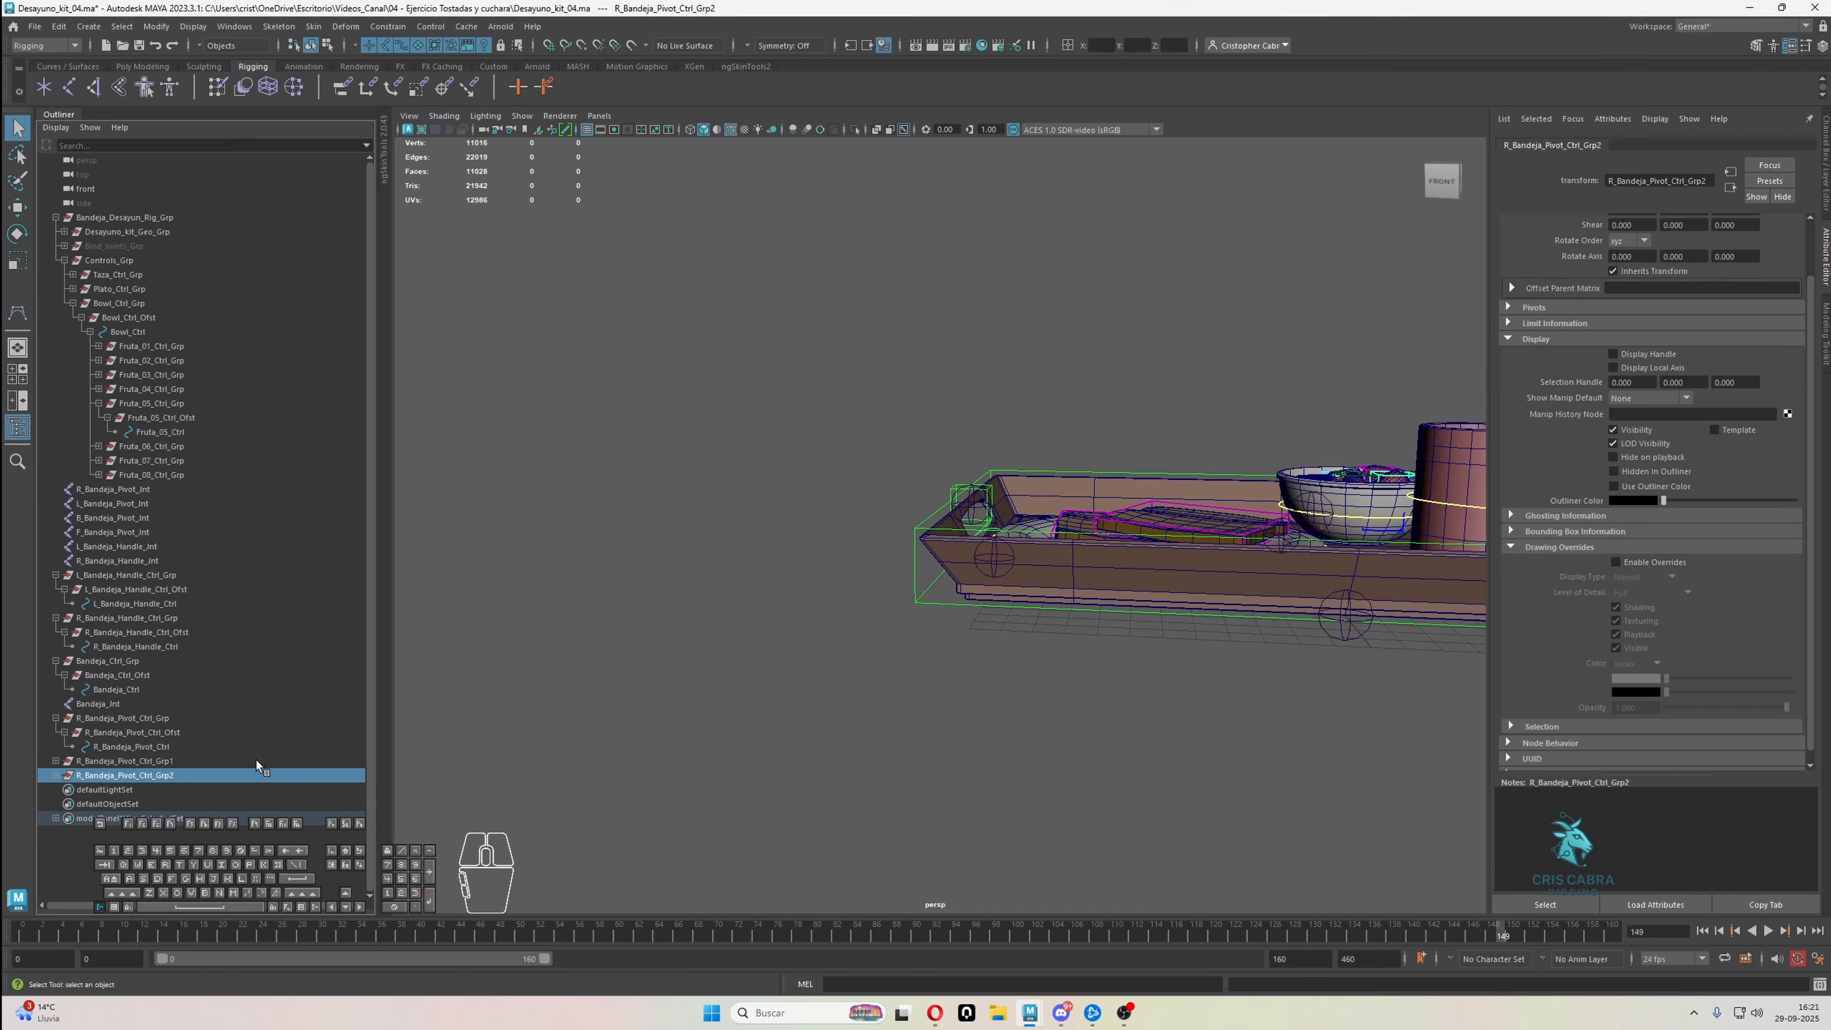
Replace the prefix R_ with L_ throughout the R_Bandeja_Pivot_Ctrl_Grp1 hierarchy using Search and Replace Names
left_click(143, 764)
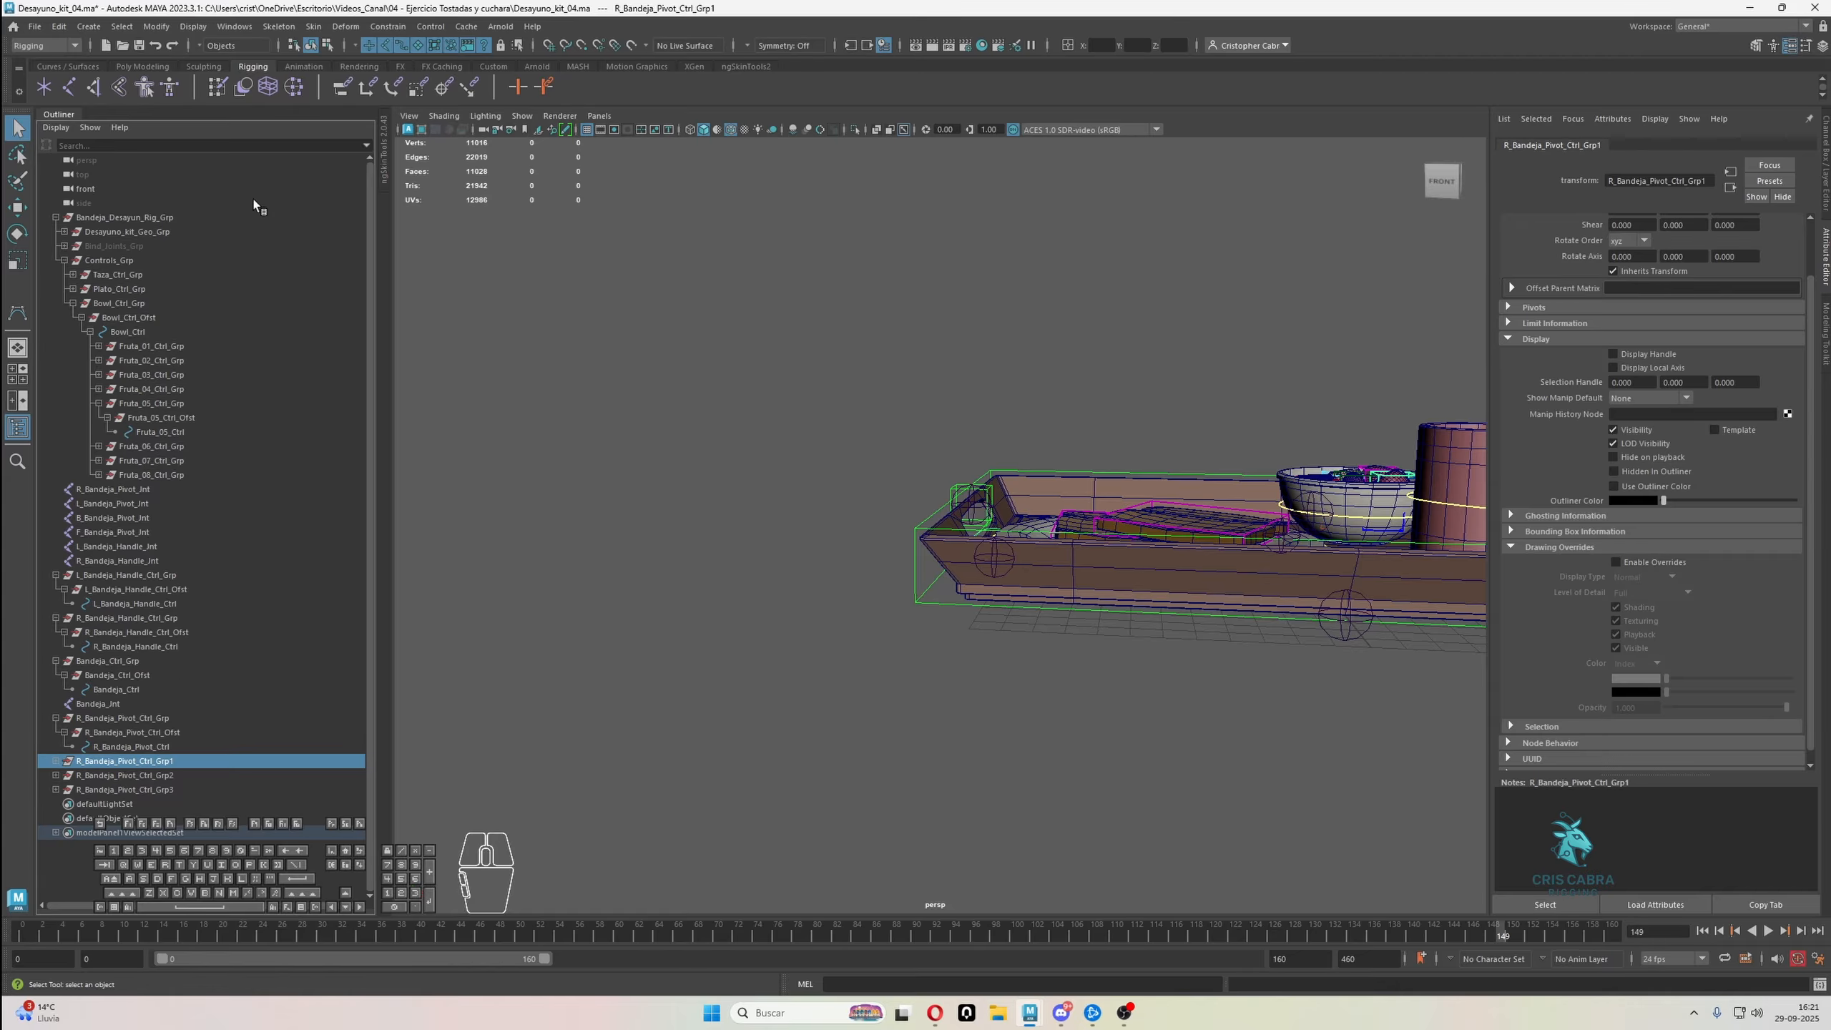
left_click(156, 25)
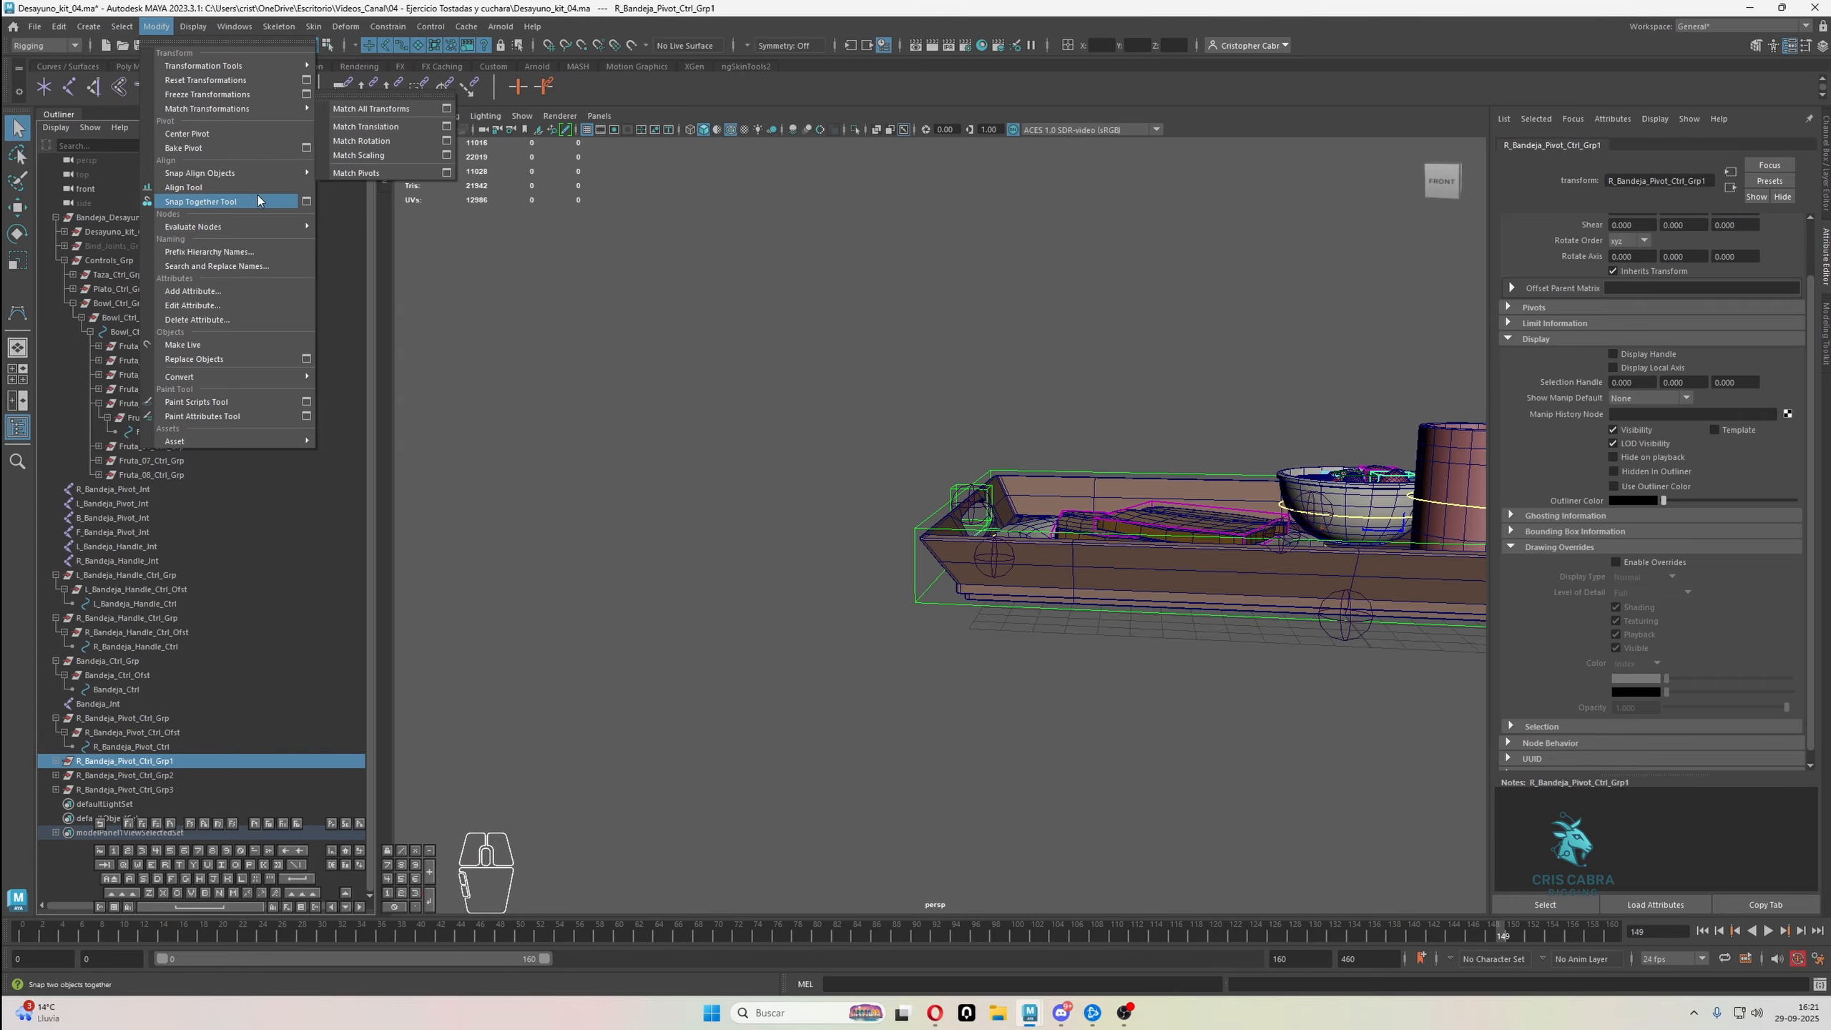
left_click(272, 267)
left_click_drag(715, 206, 632, 207)
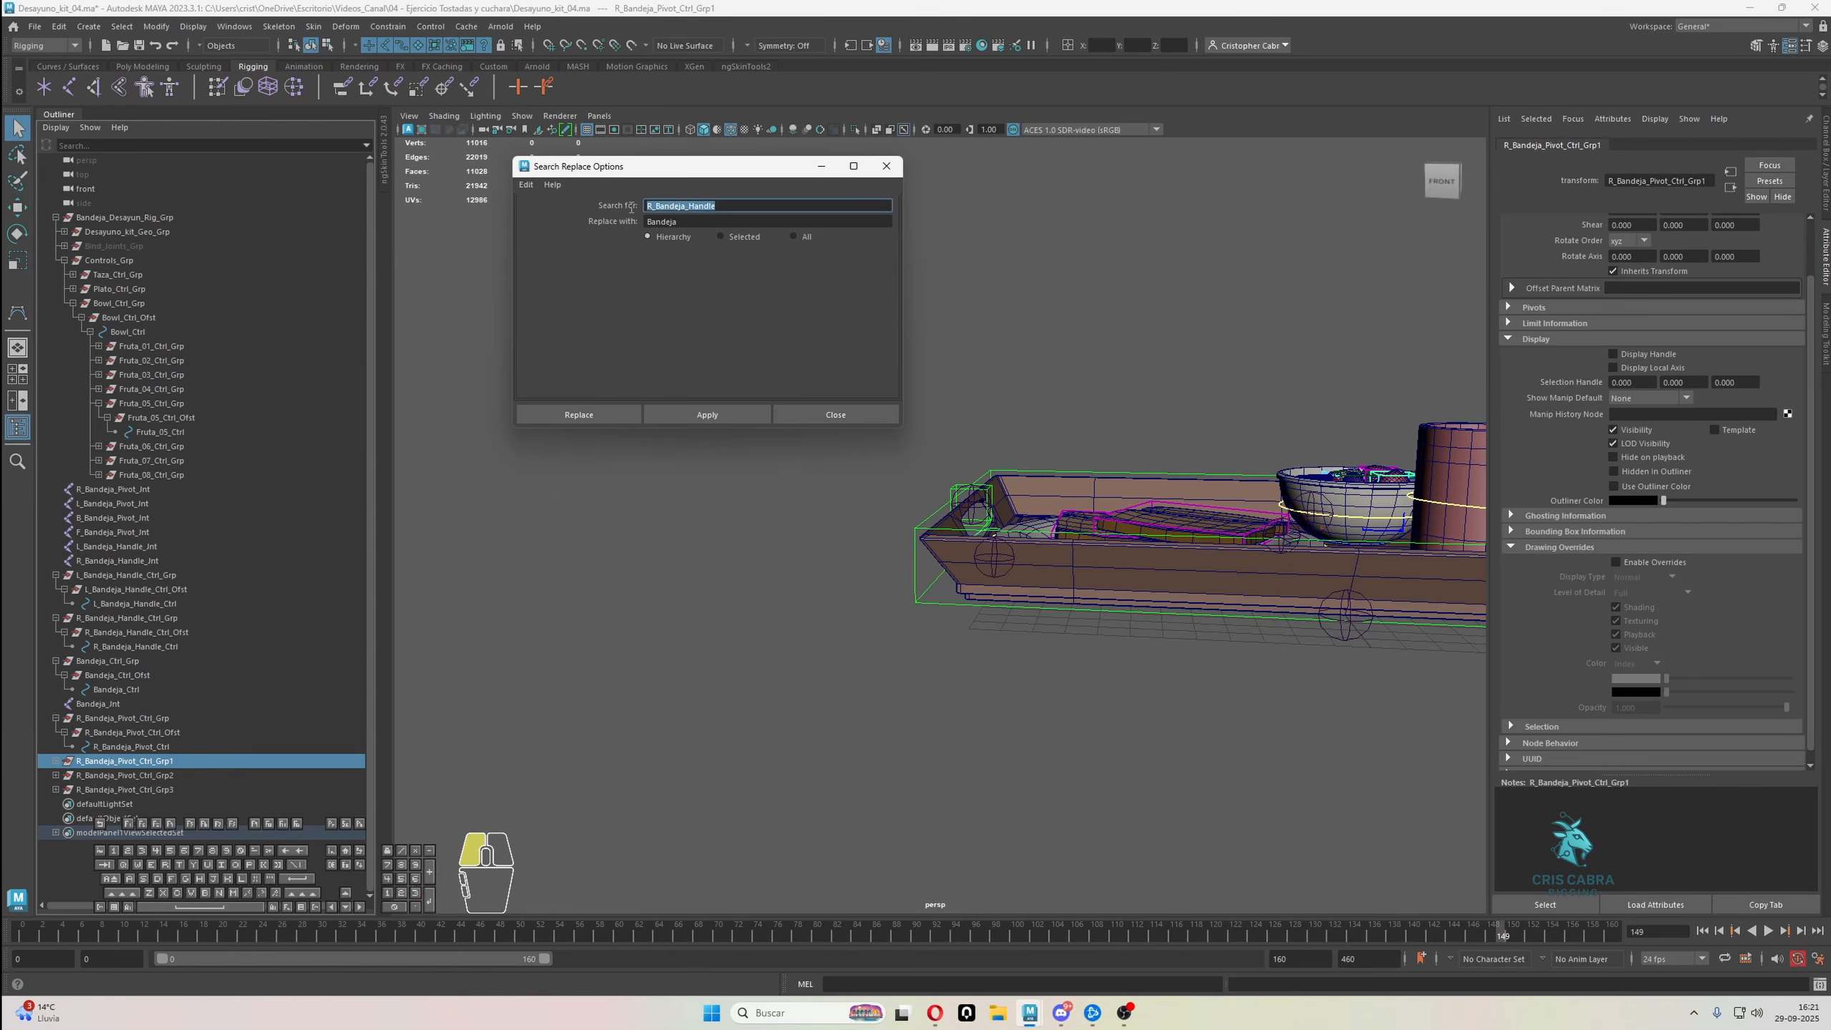
type("R_")
key("Tab")
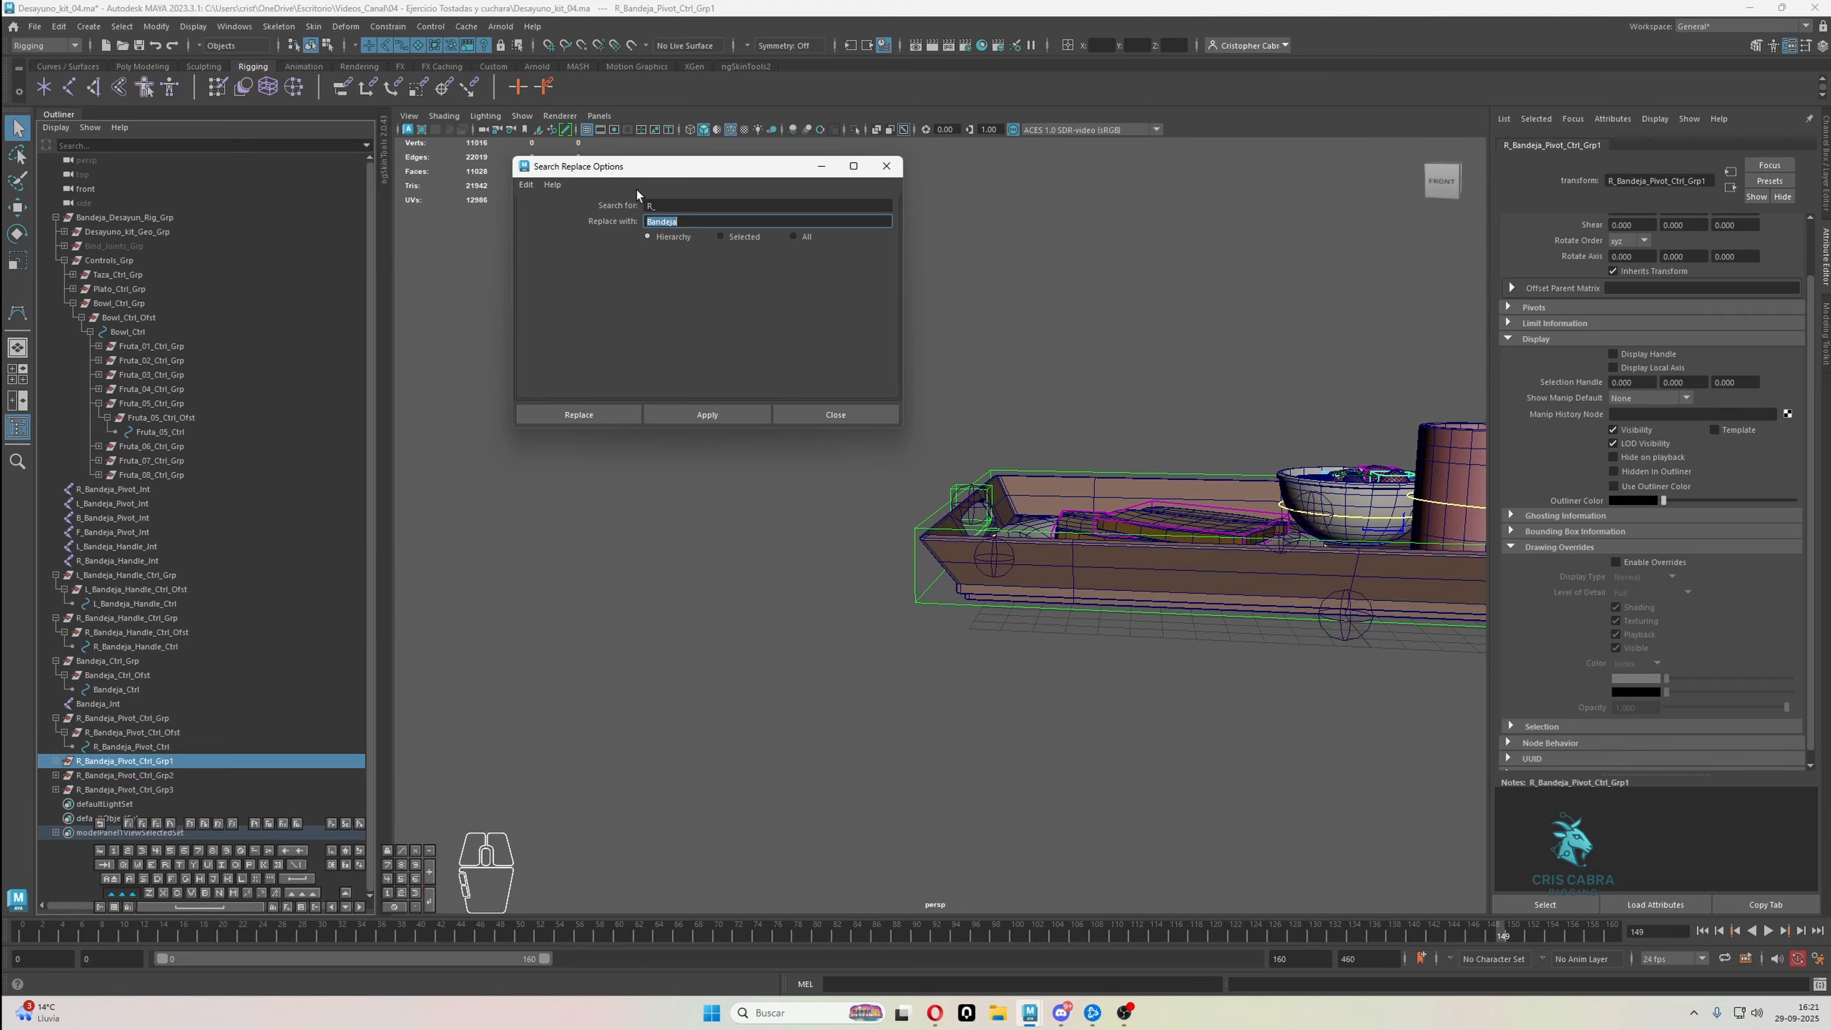
type("L_")
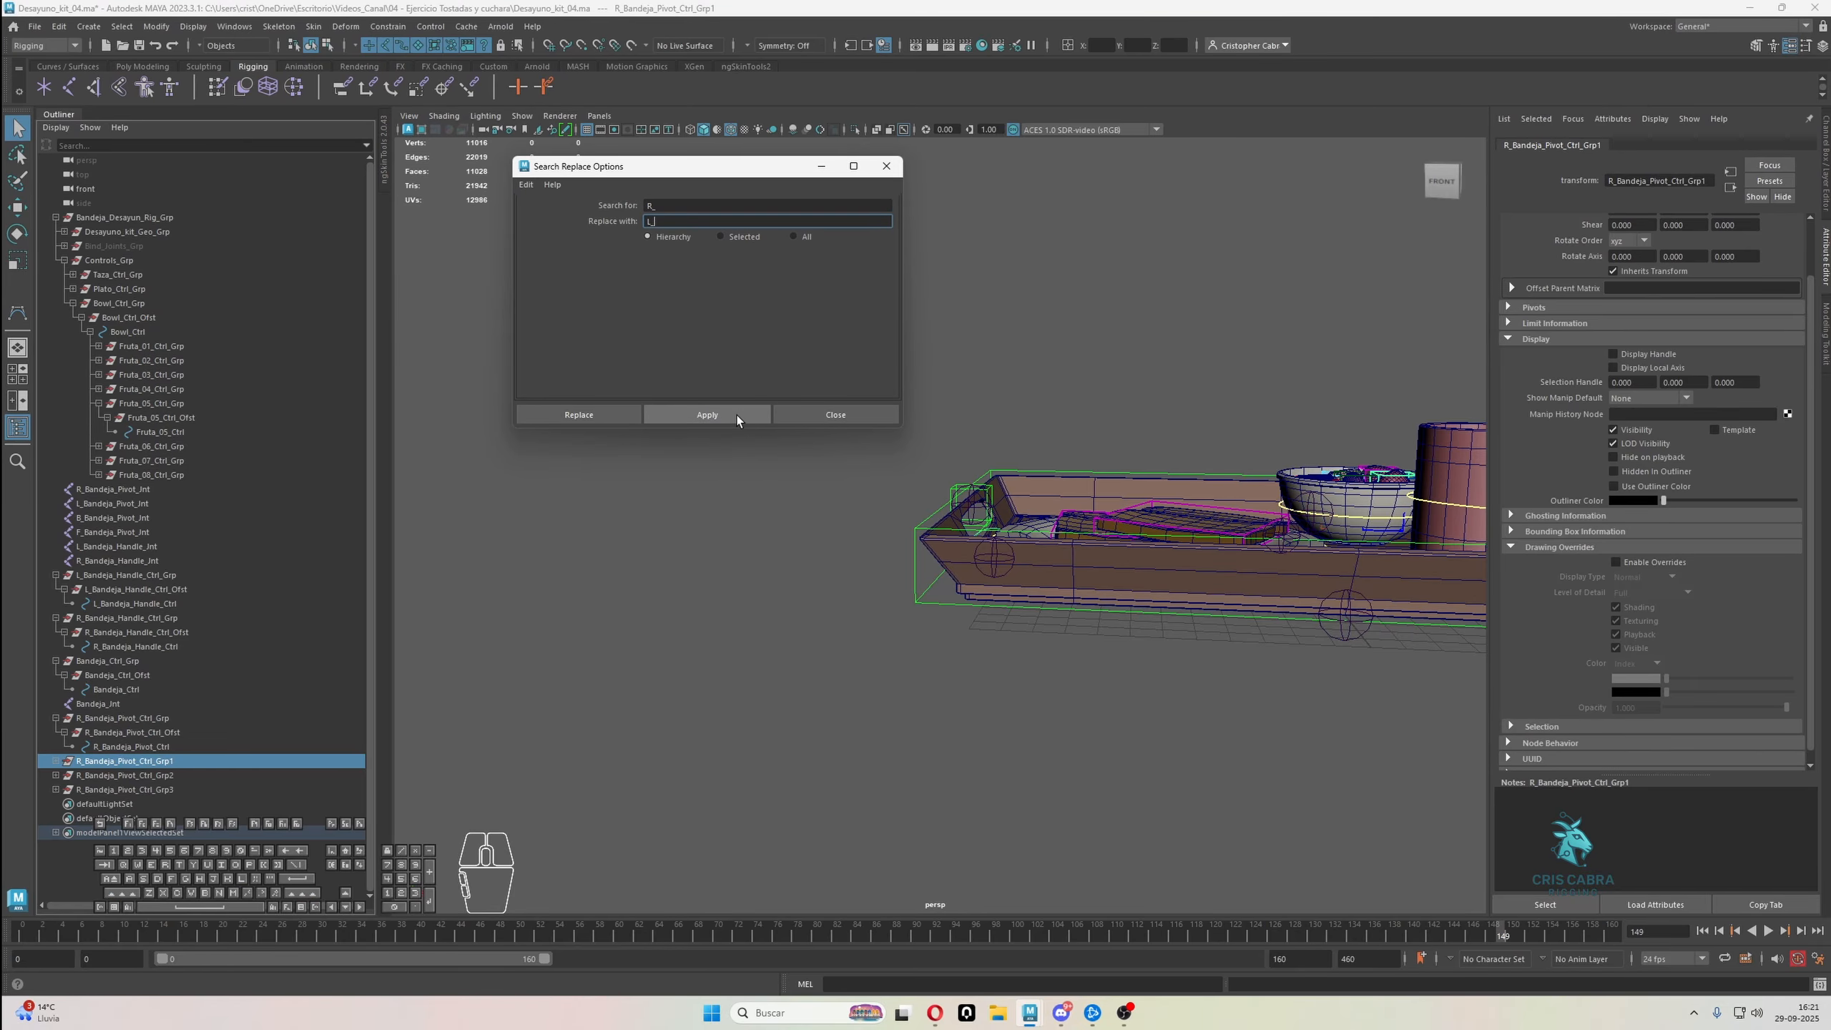
left_click(706, 415)
Replace the prefix R_ with F_ throughout the R_Bandeja_Pivot_Ctrl_Grp2 hierarchy
left_click(205, 775)
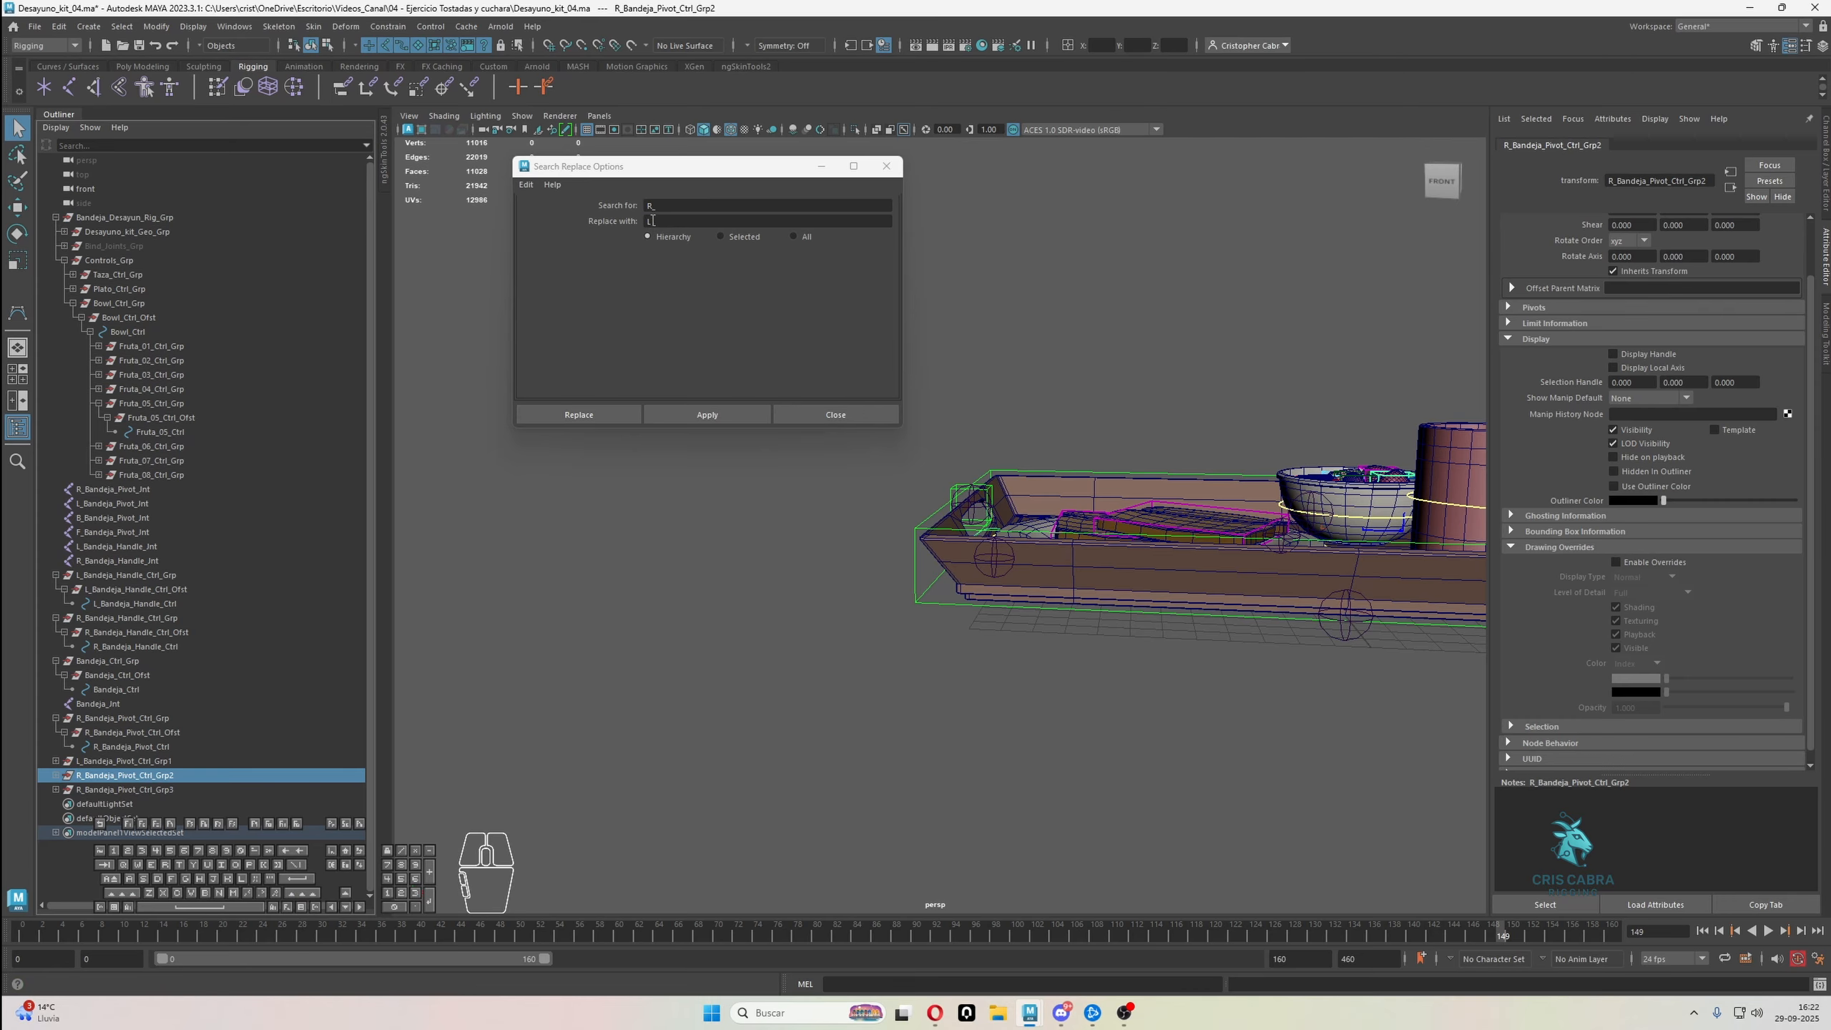
left_click_drag(652, 222, 642, 221)
type("F")
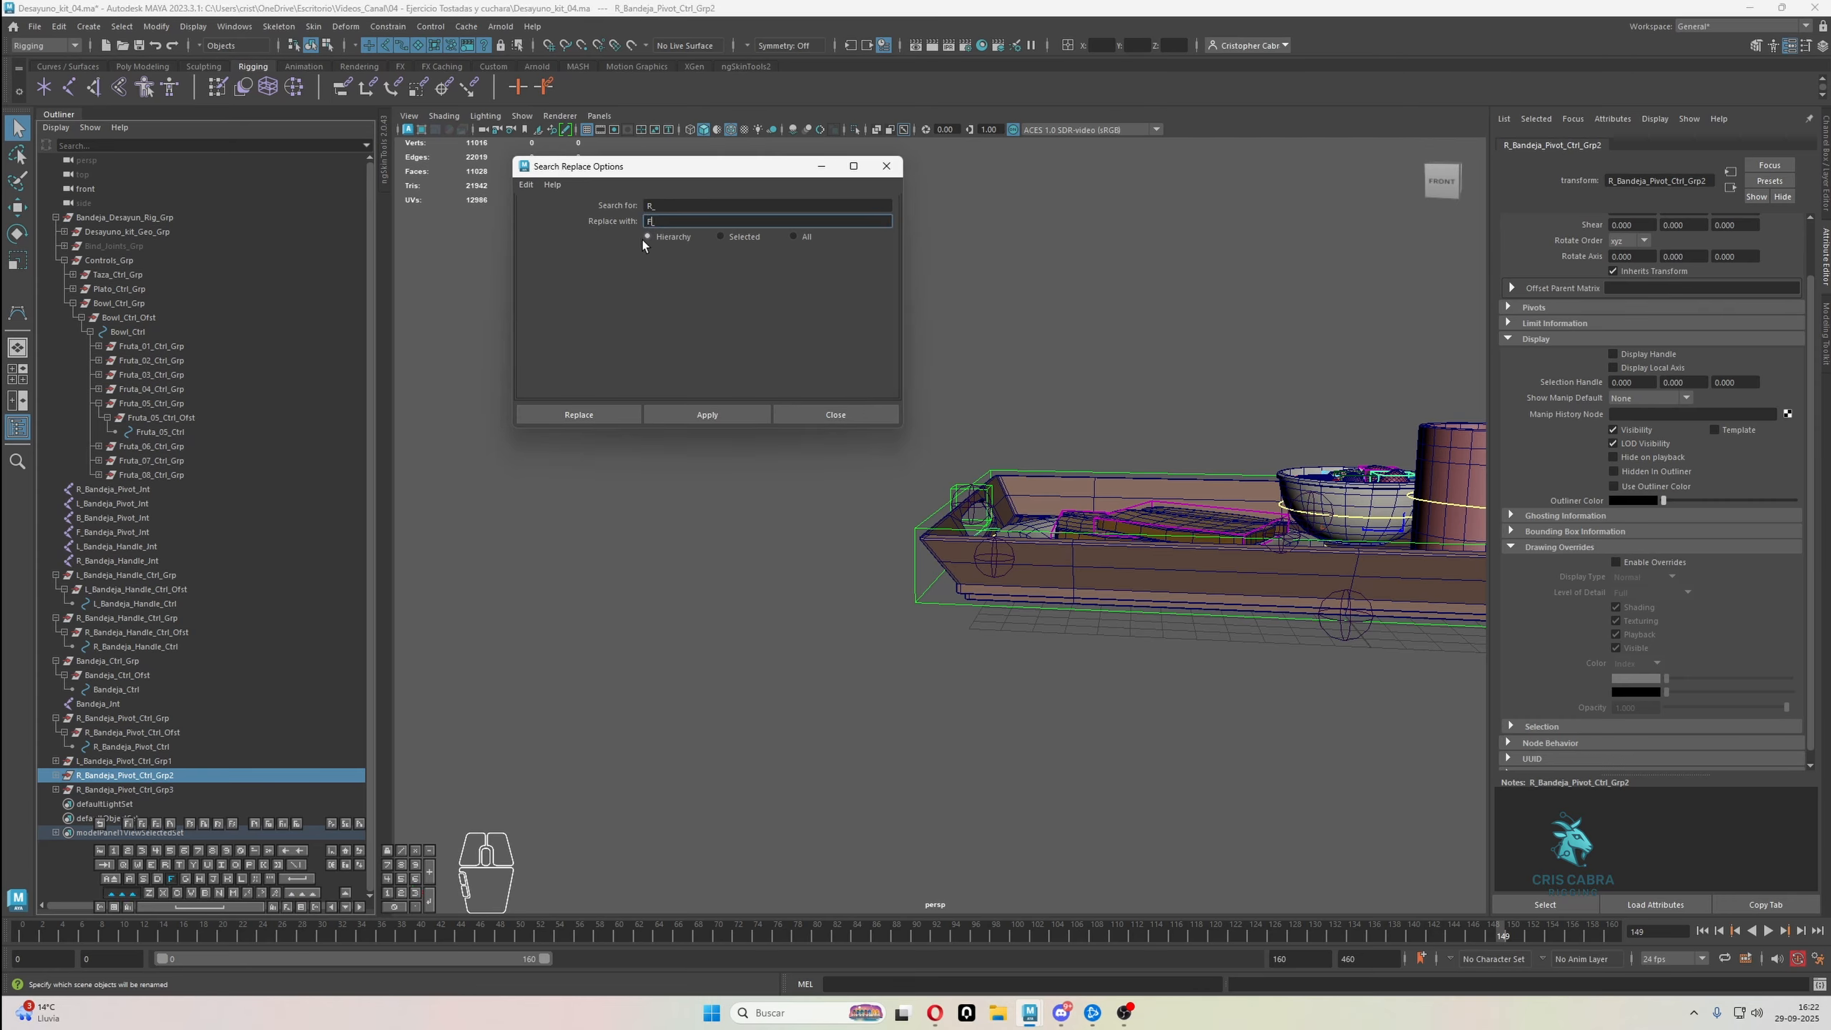
left_click(707, 415)
Replace the prefix R_ with B_ throughout the R_Bandeja_Pivot_Ctrl_Grp3 hierarchy and close the search and replace options
left_click(136, 789)
left_click_drag(653, 221, 647, 222)
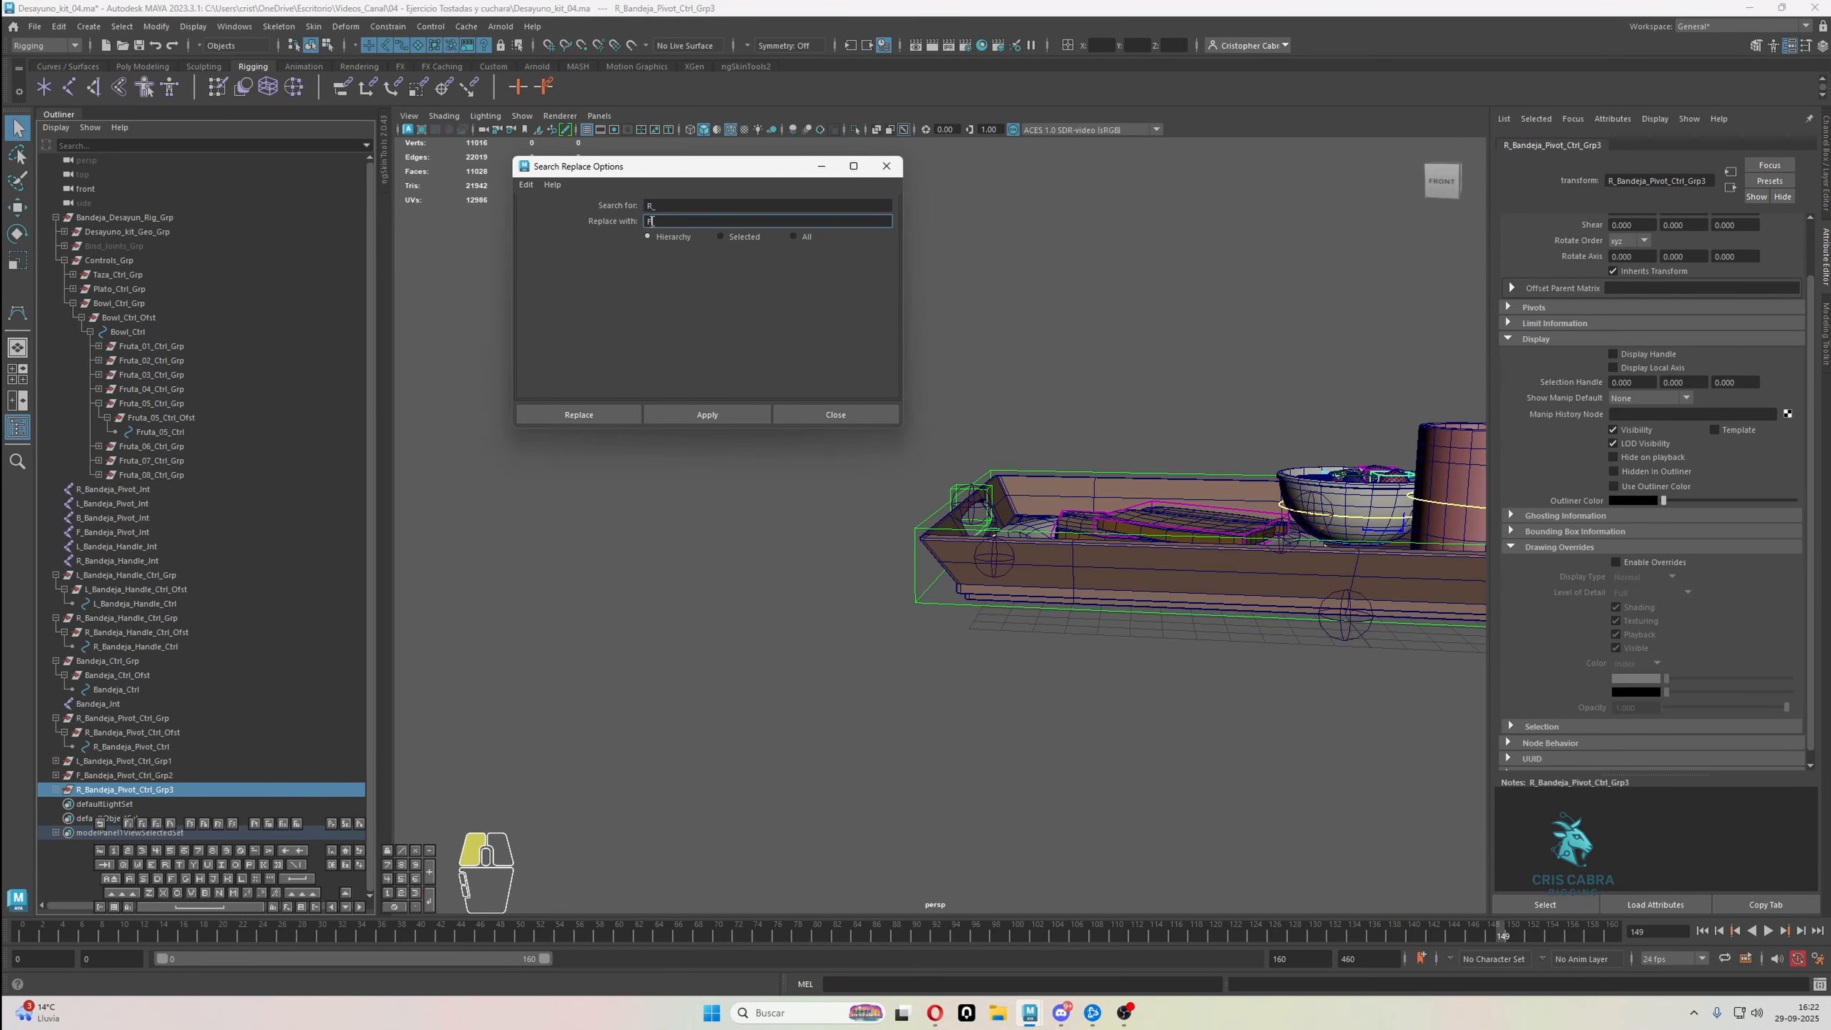
type("B")
left_click(707, 415)
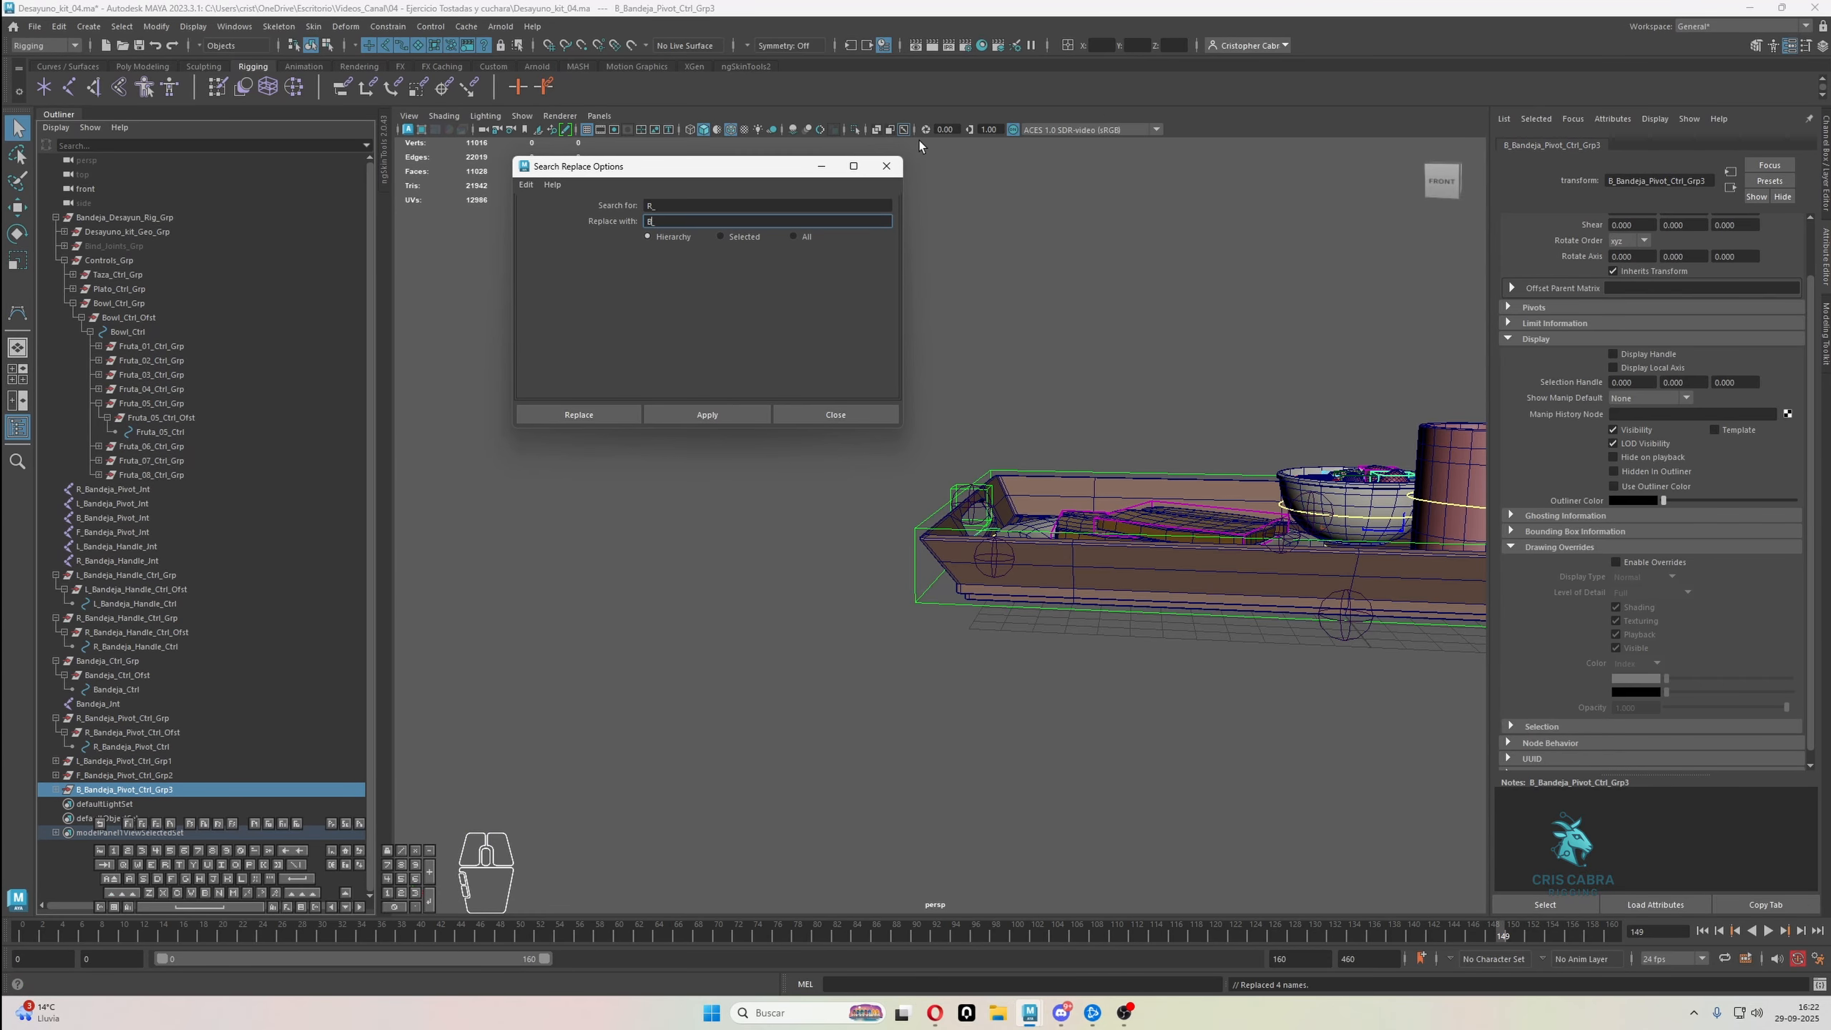
left_click(886, 166)
Remove the trailing numbers from the L_, F_ and B_ duplicate groups so each name ends in Bandeja_Pivot_Ctrl_Grp
double_click(230, 761)
left_click(231, 762)
key("BackSpace")
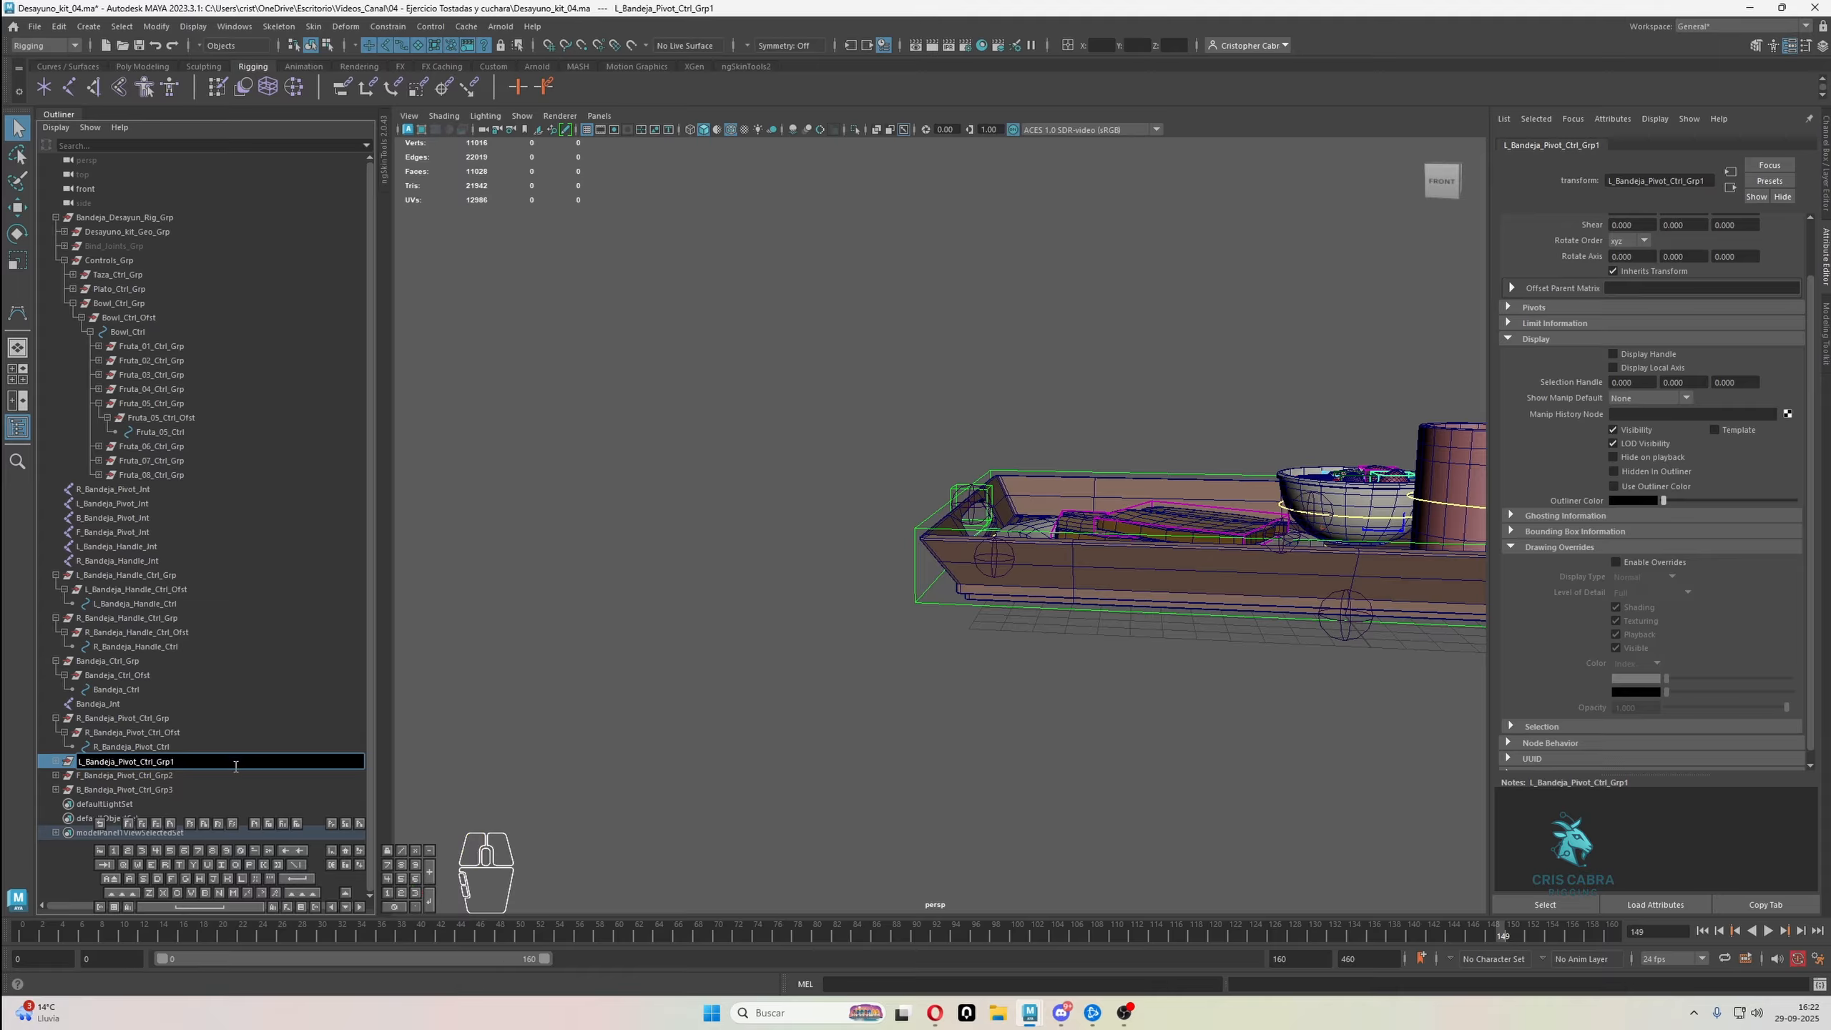
double_click(226, 777)
left_click(227, 776)
key("BackSpace")
double_click(226, 791)
left_click(227, 791)
key("BackSpace")
key("Return")
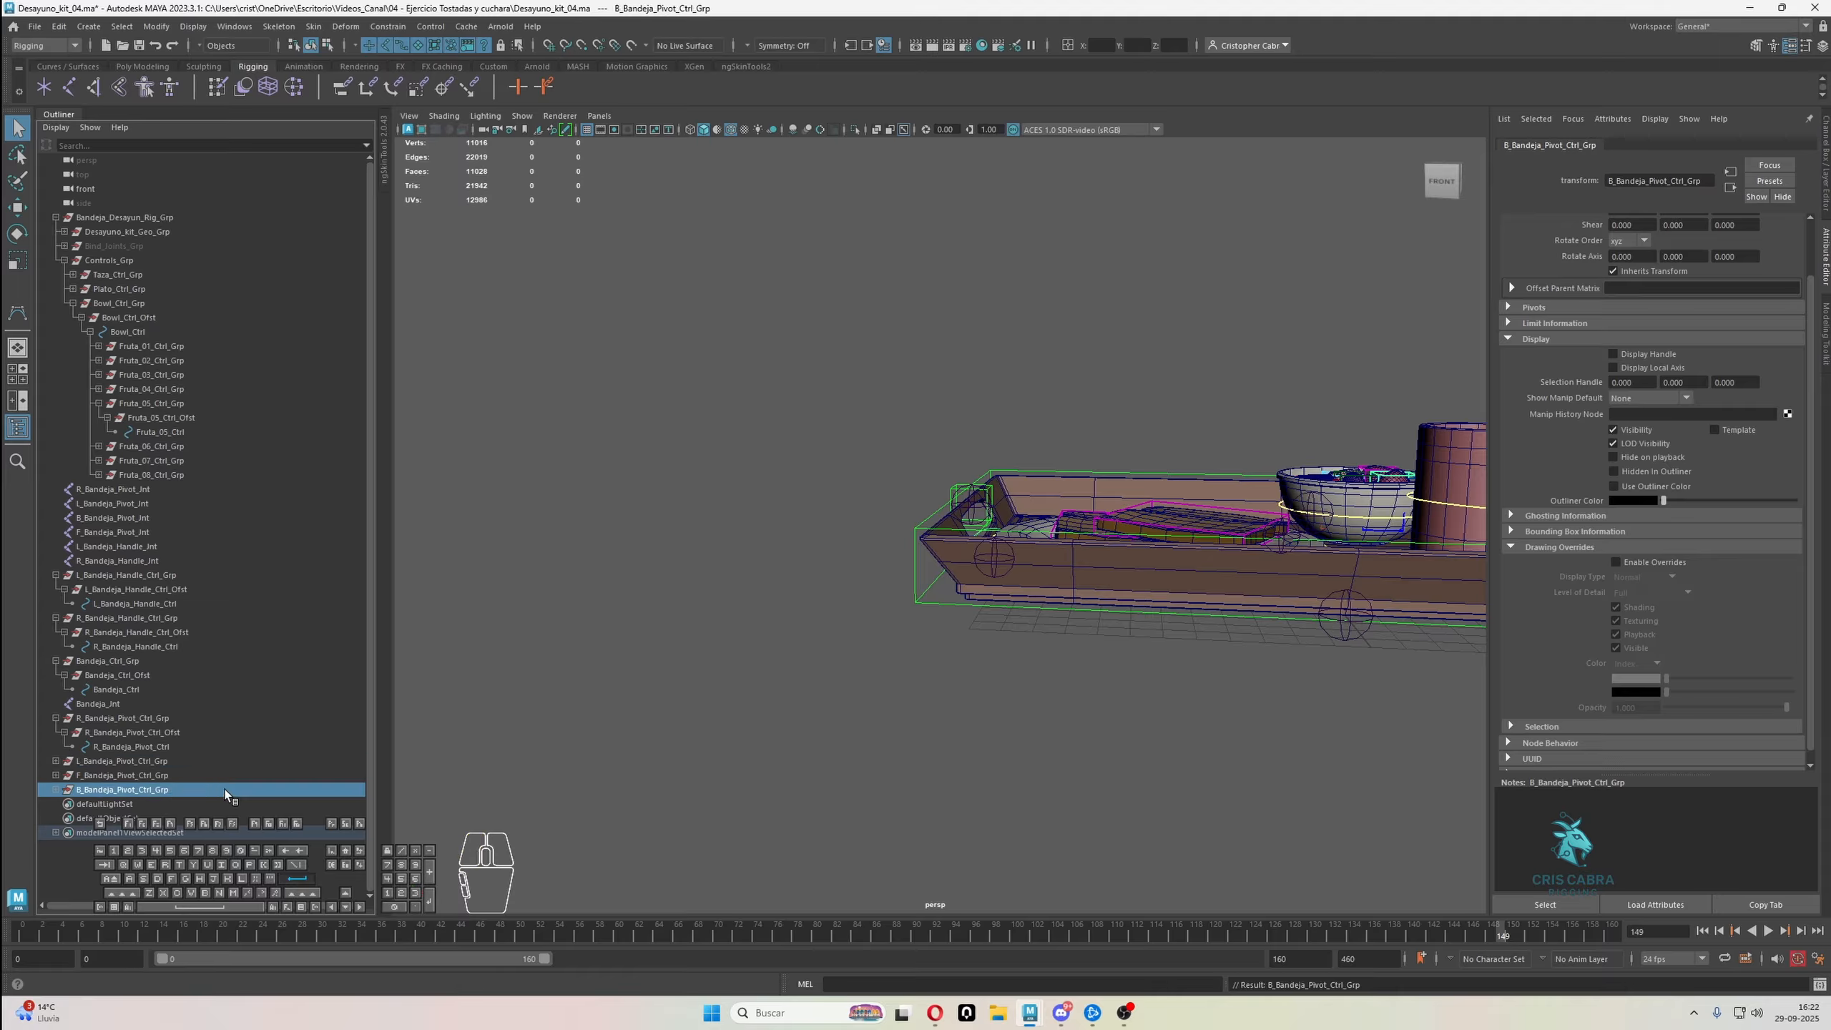
Select the L_Bandeja_Pivot_Ctrl_Grp group
left_click(169, 763)
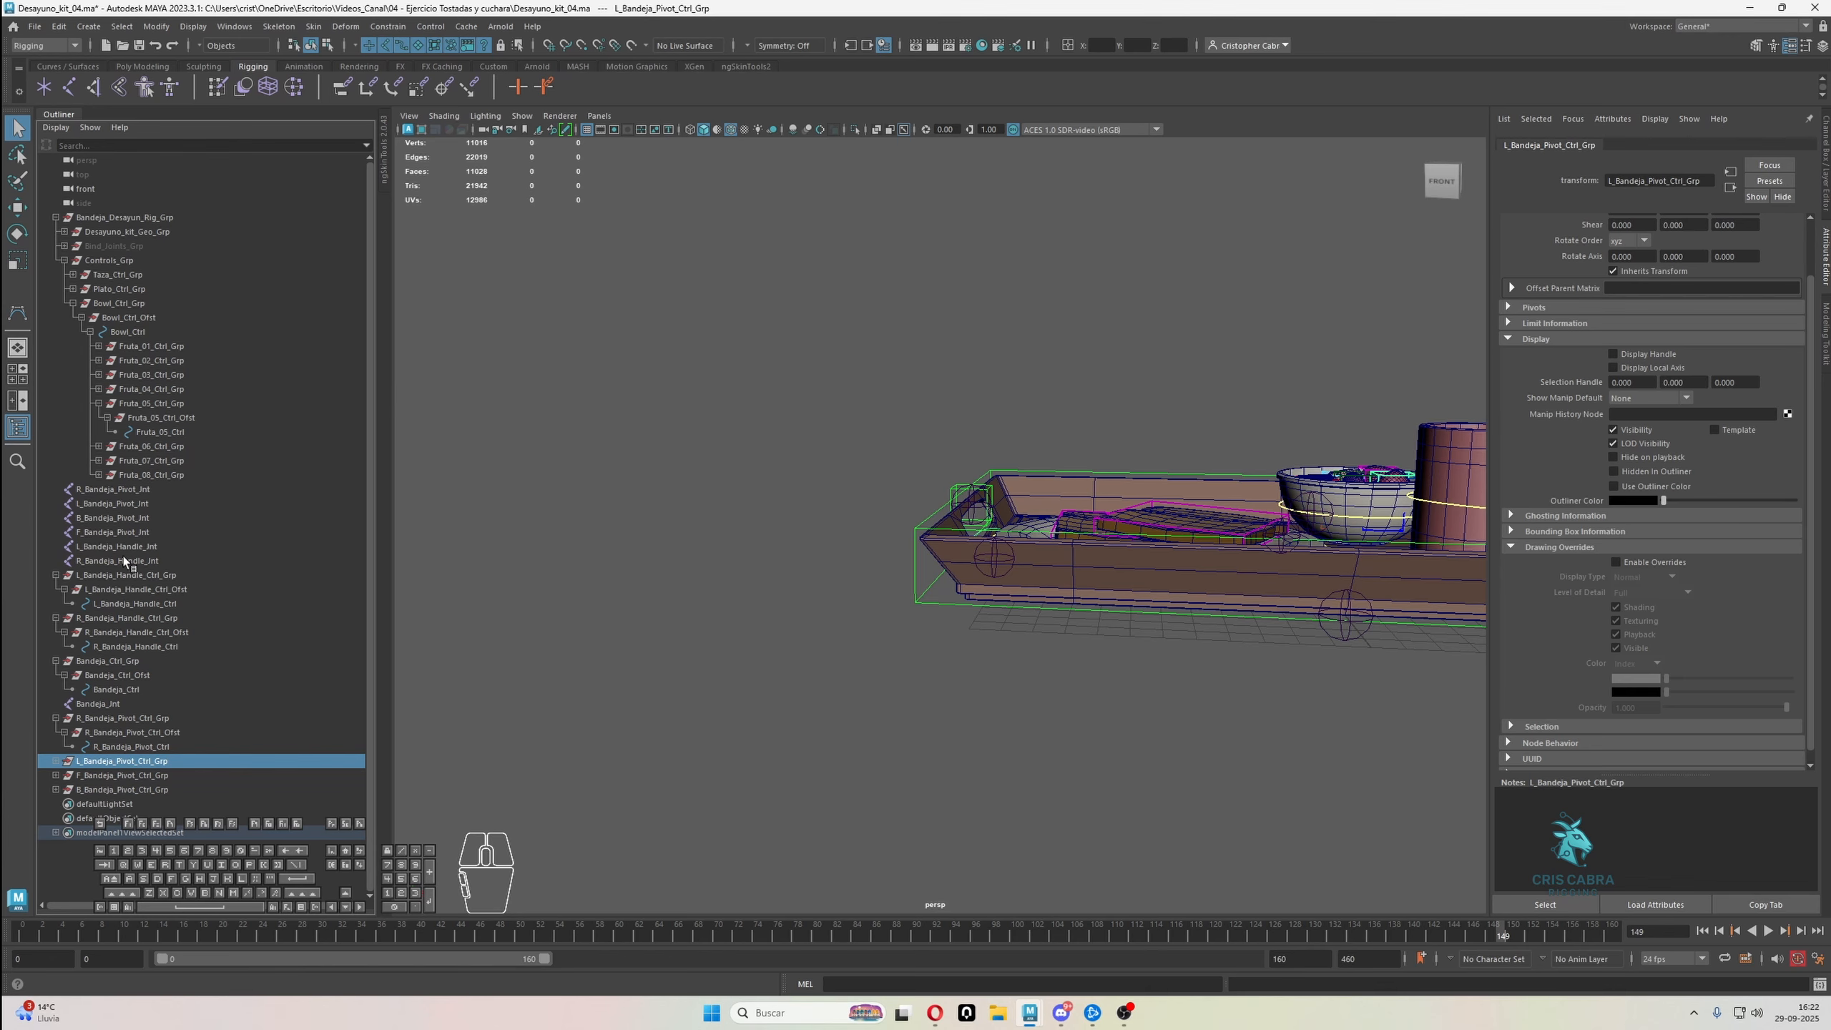
Match the transform of L_Bandeja_Pivot_Ctrl_Grp to the L_Bandeja_Pivot_Jnt joint
left_click(57, 761)
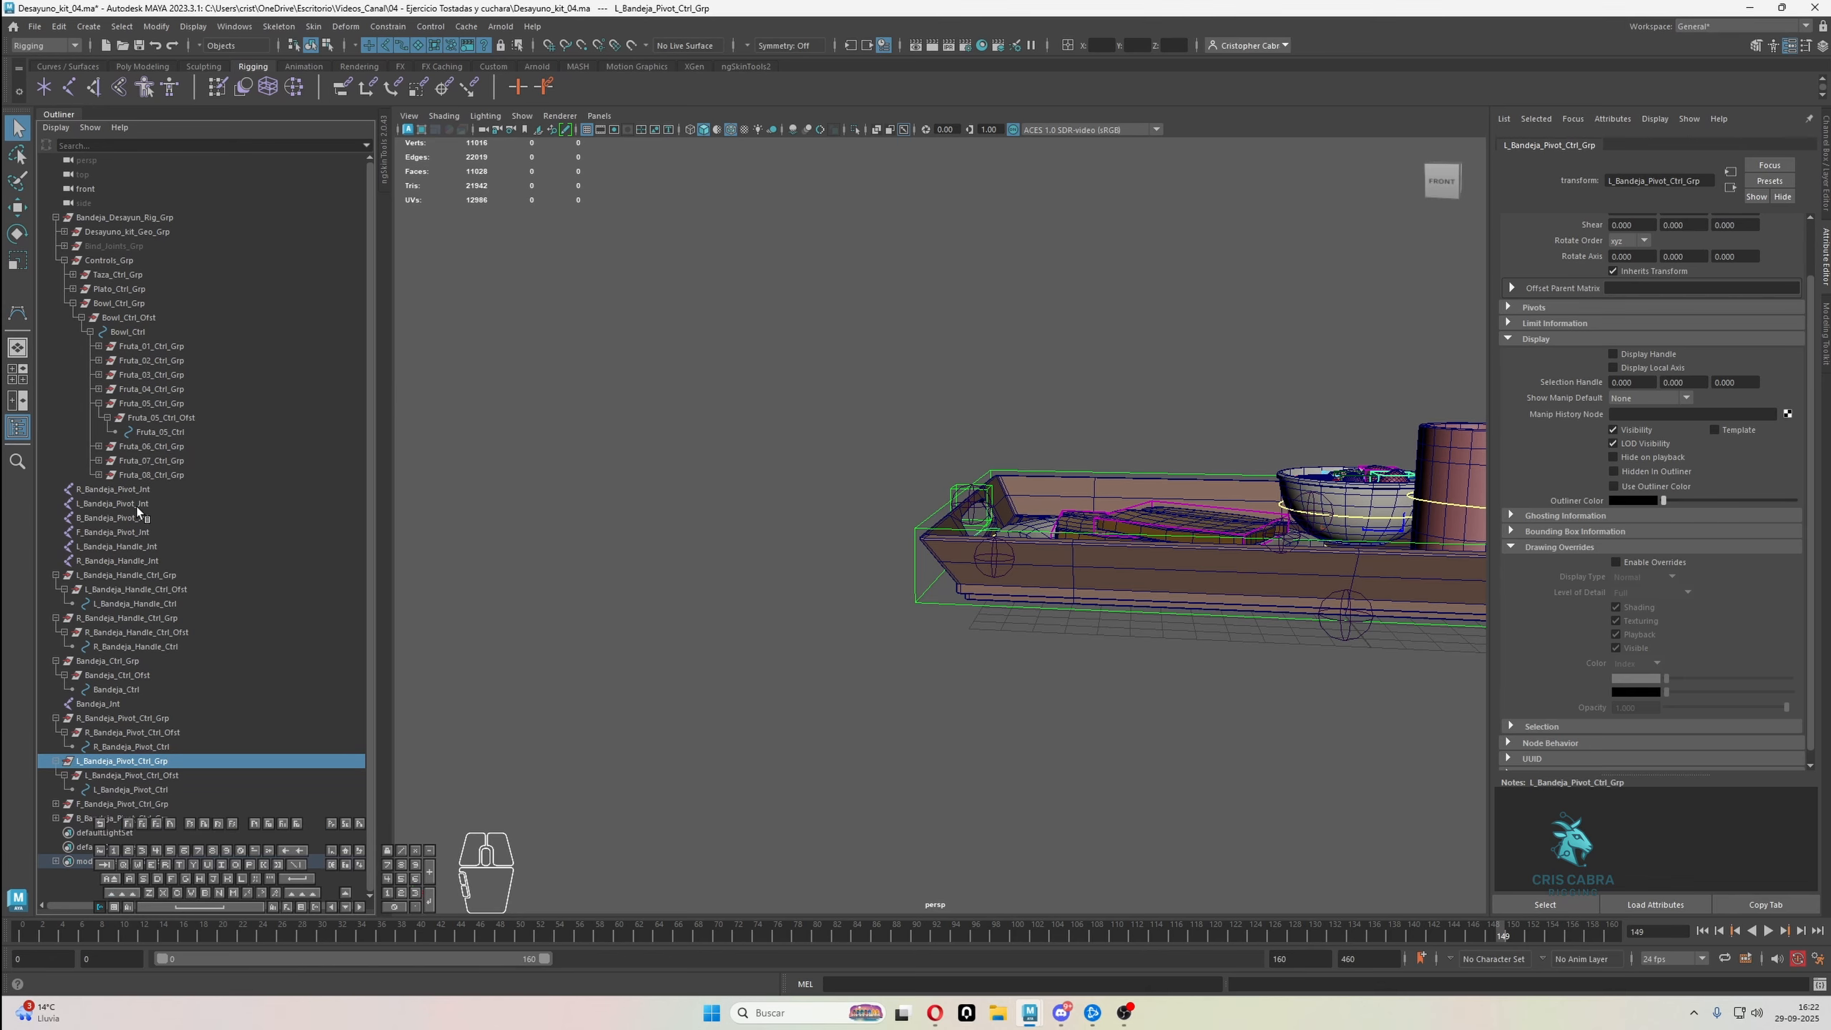
left_click(136, 505, "ctrl")
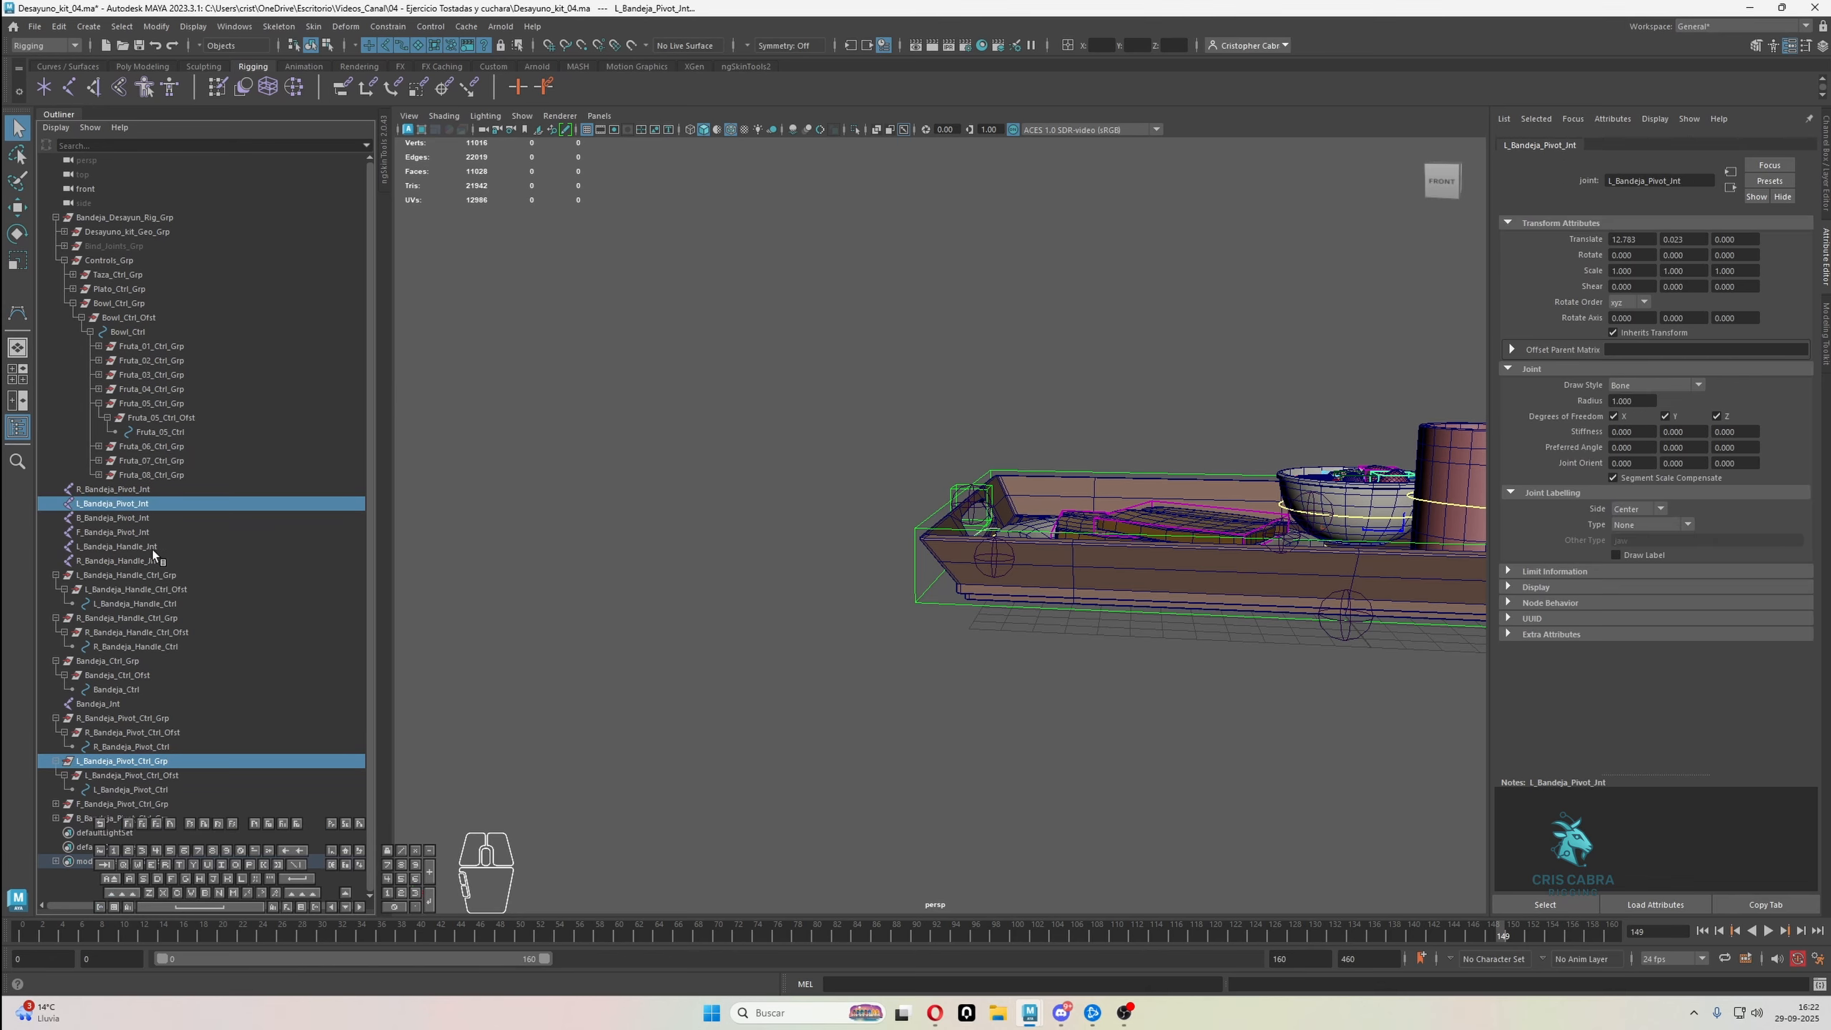
left_click(156, 26)
mouse_move(307, 108)
left_click(372, 108)
Match F_Bandeja_Pivot_Ctrl_Grp and B_Bandeja_Pivot_Ctrl_Grp to their corresponding F and B pivot joints
left_click(107, 804)
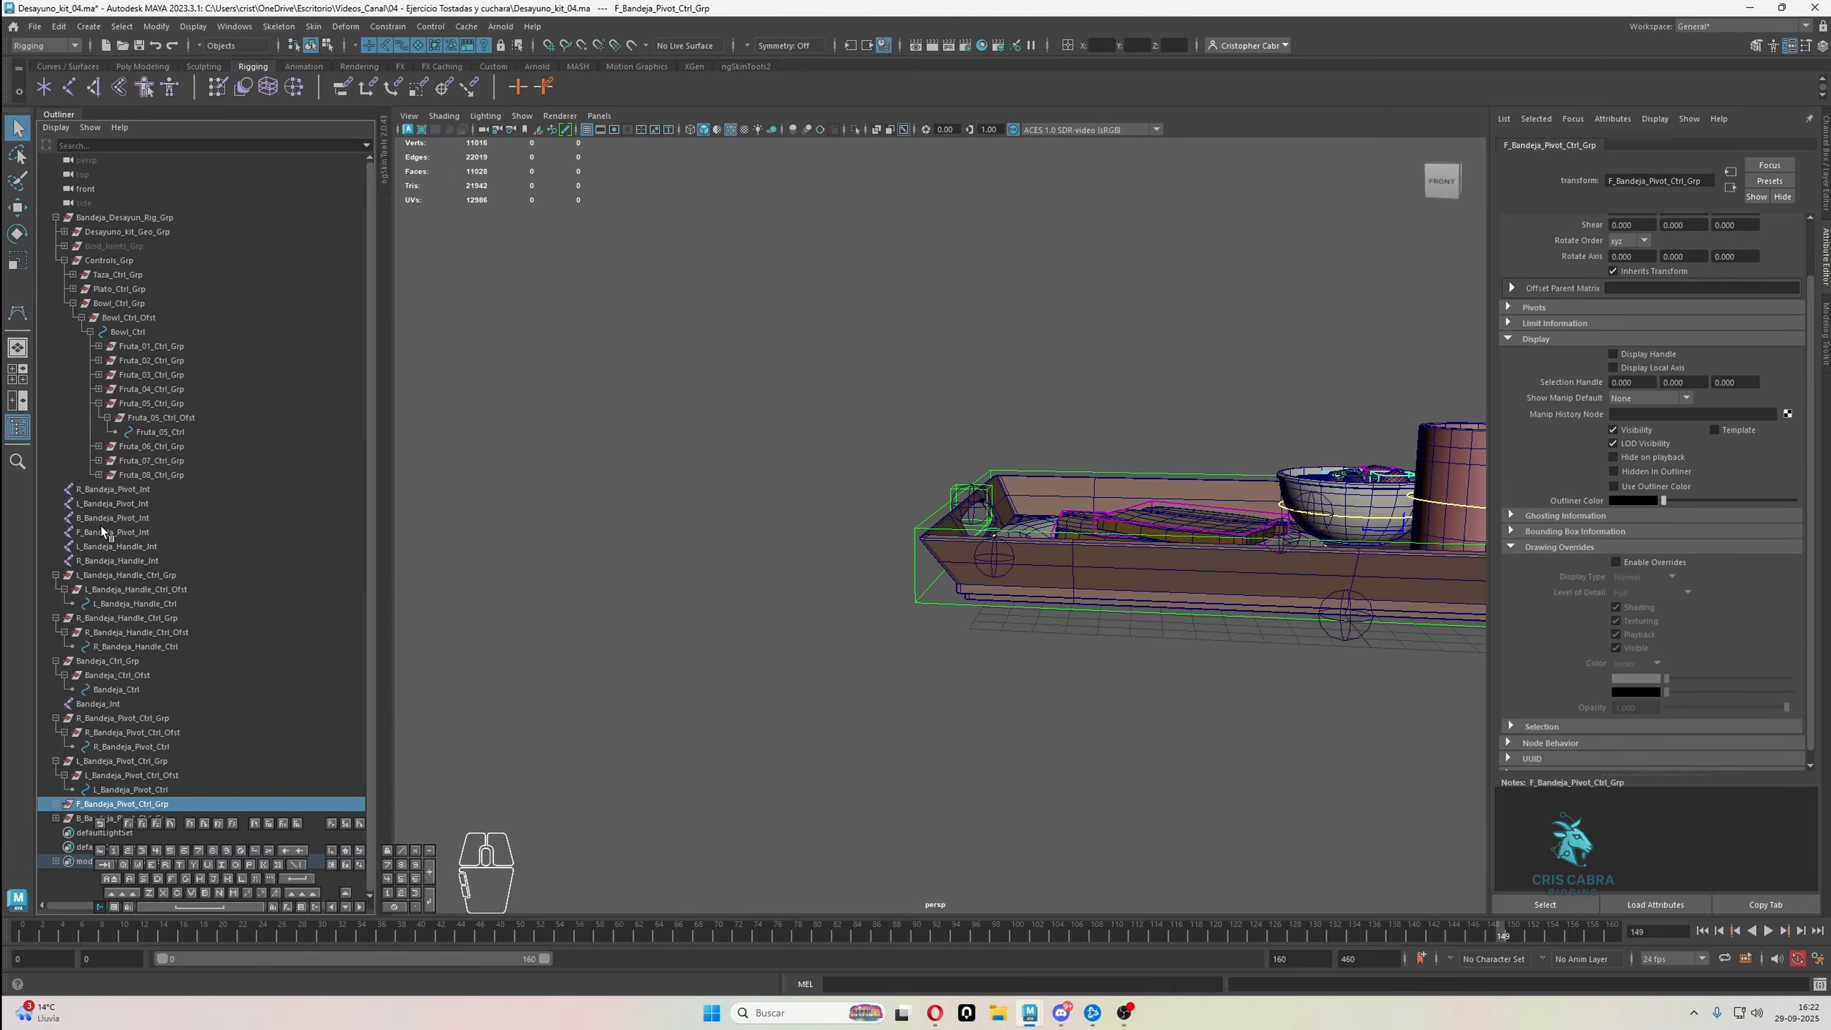
left_click(141, 532, "ctrl")
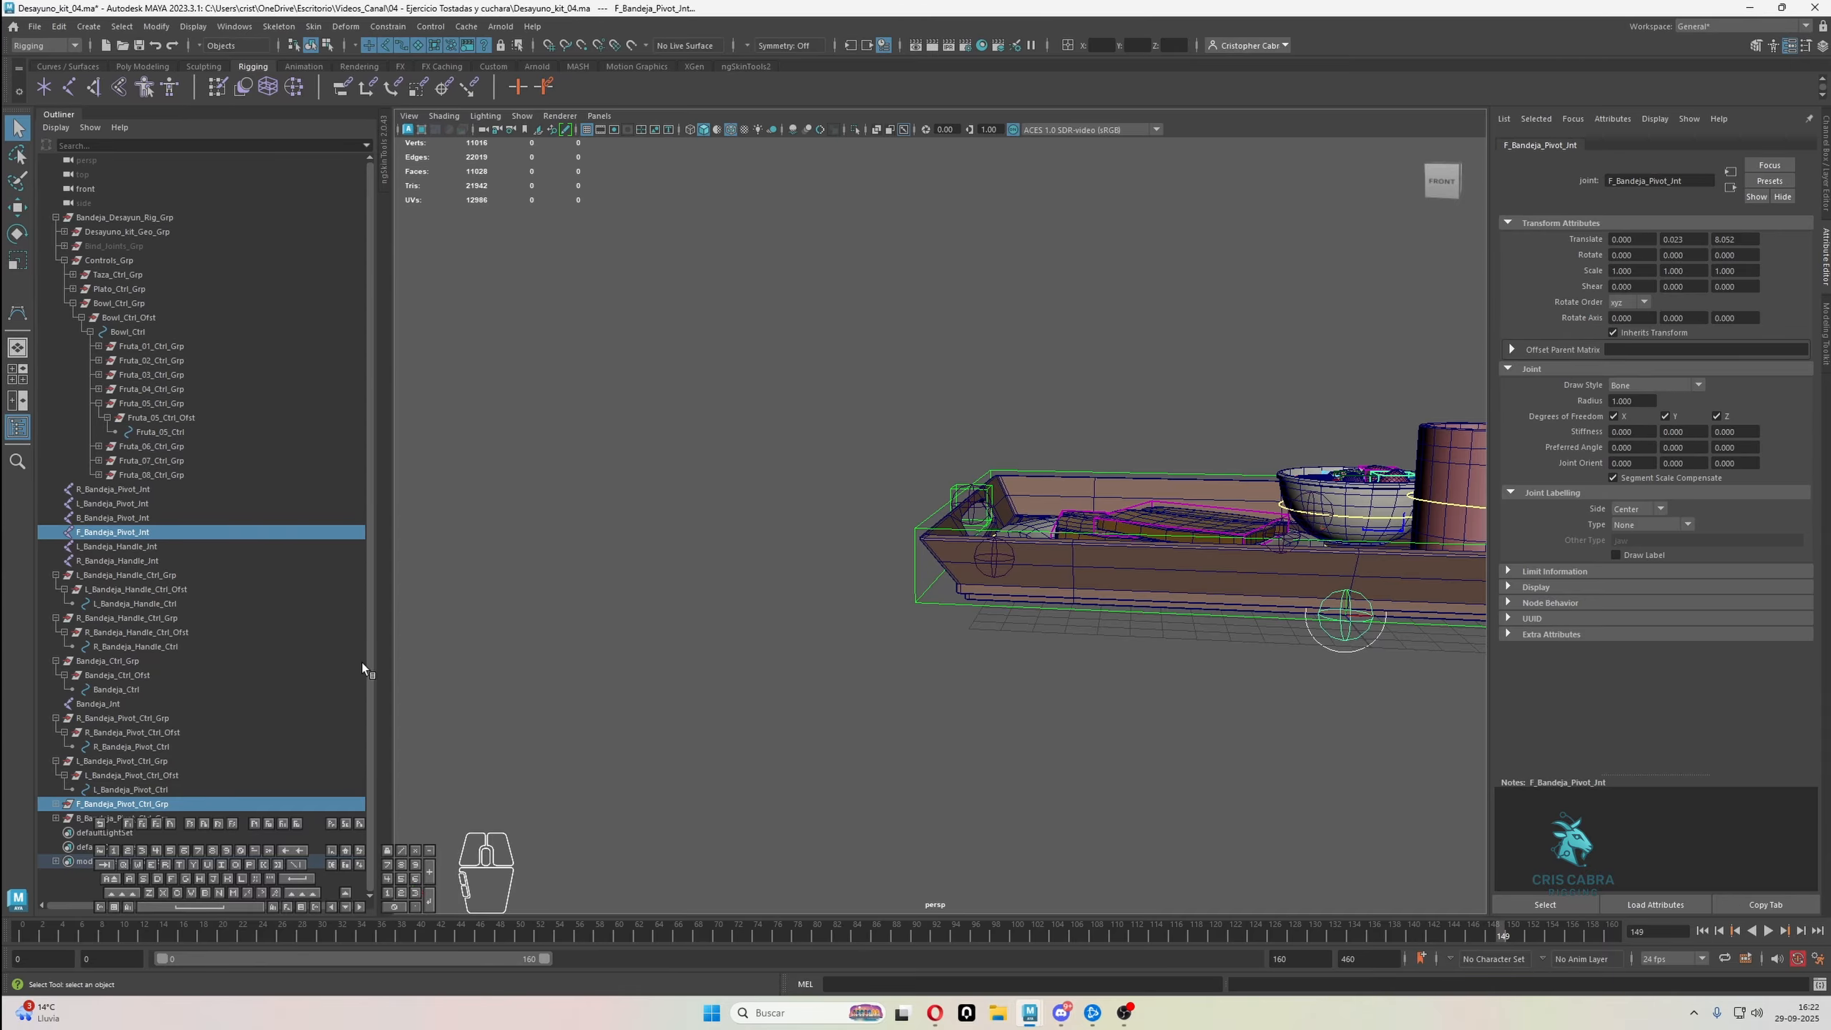
left_click(135, 820)
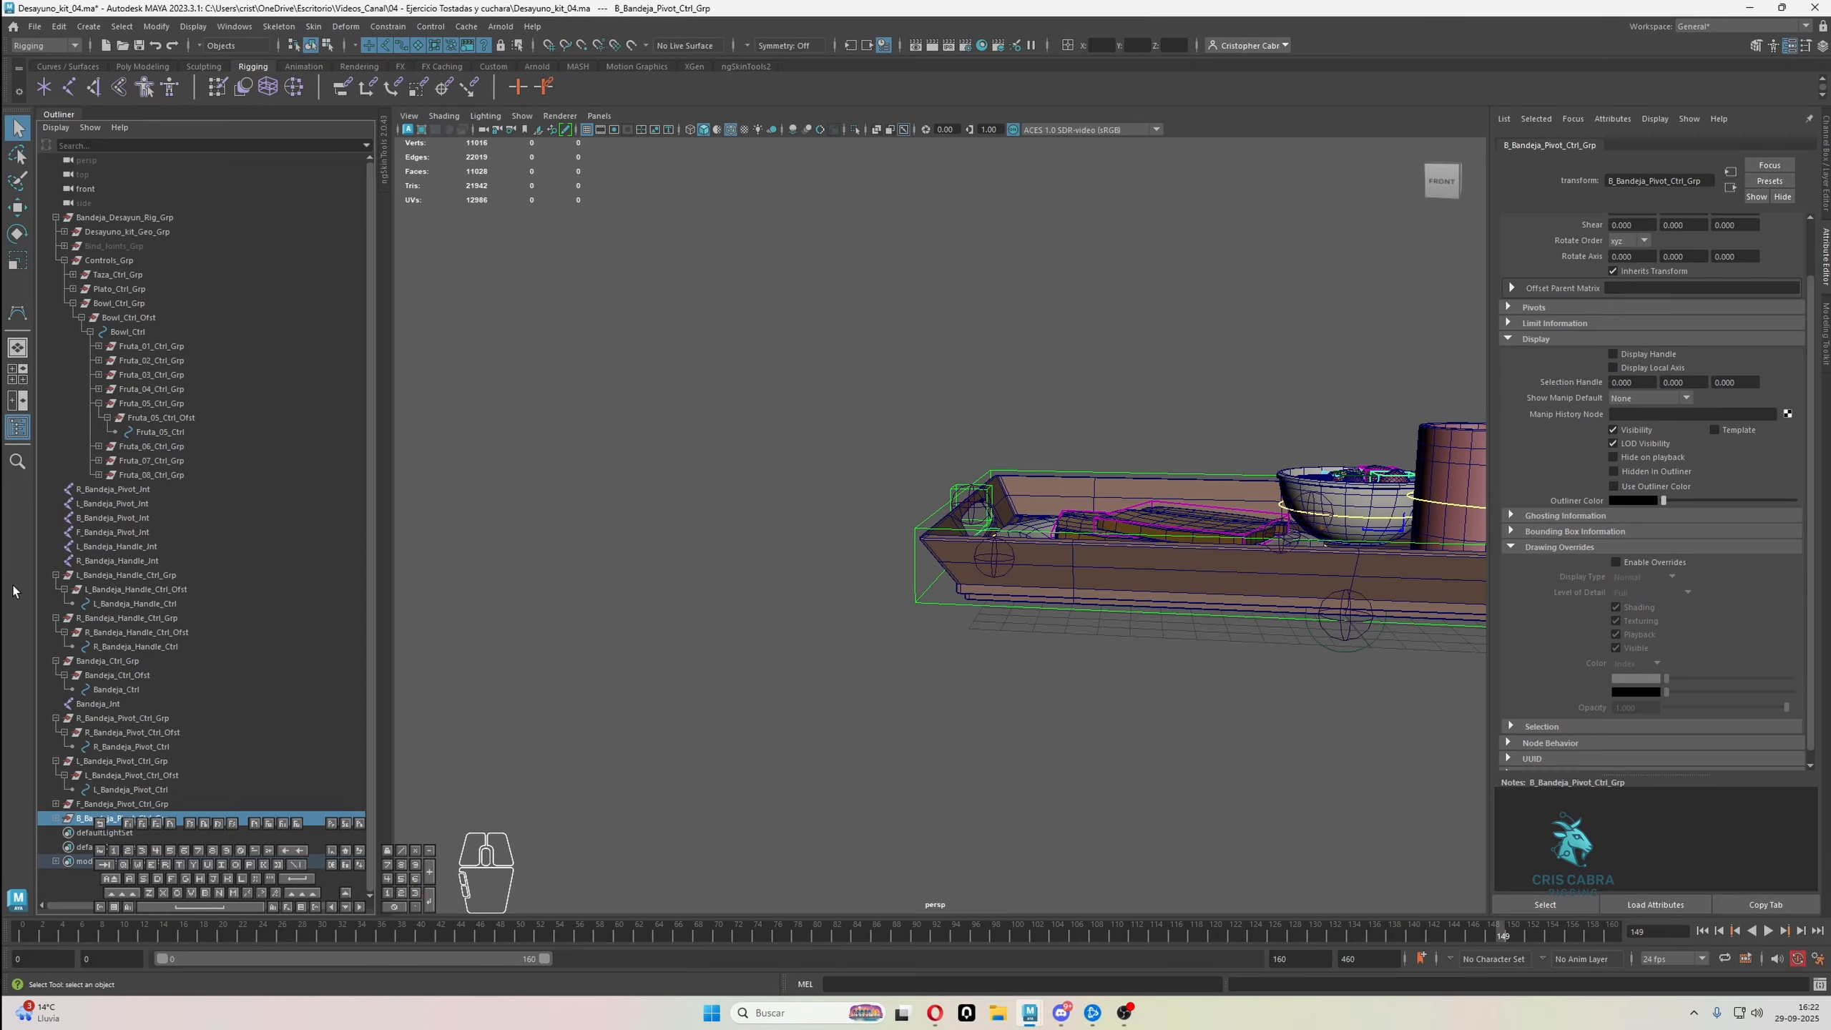
left_click(117, 519, "ctrl")
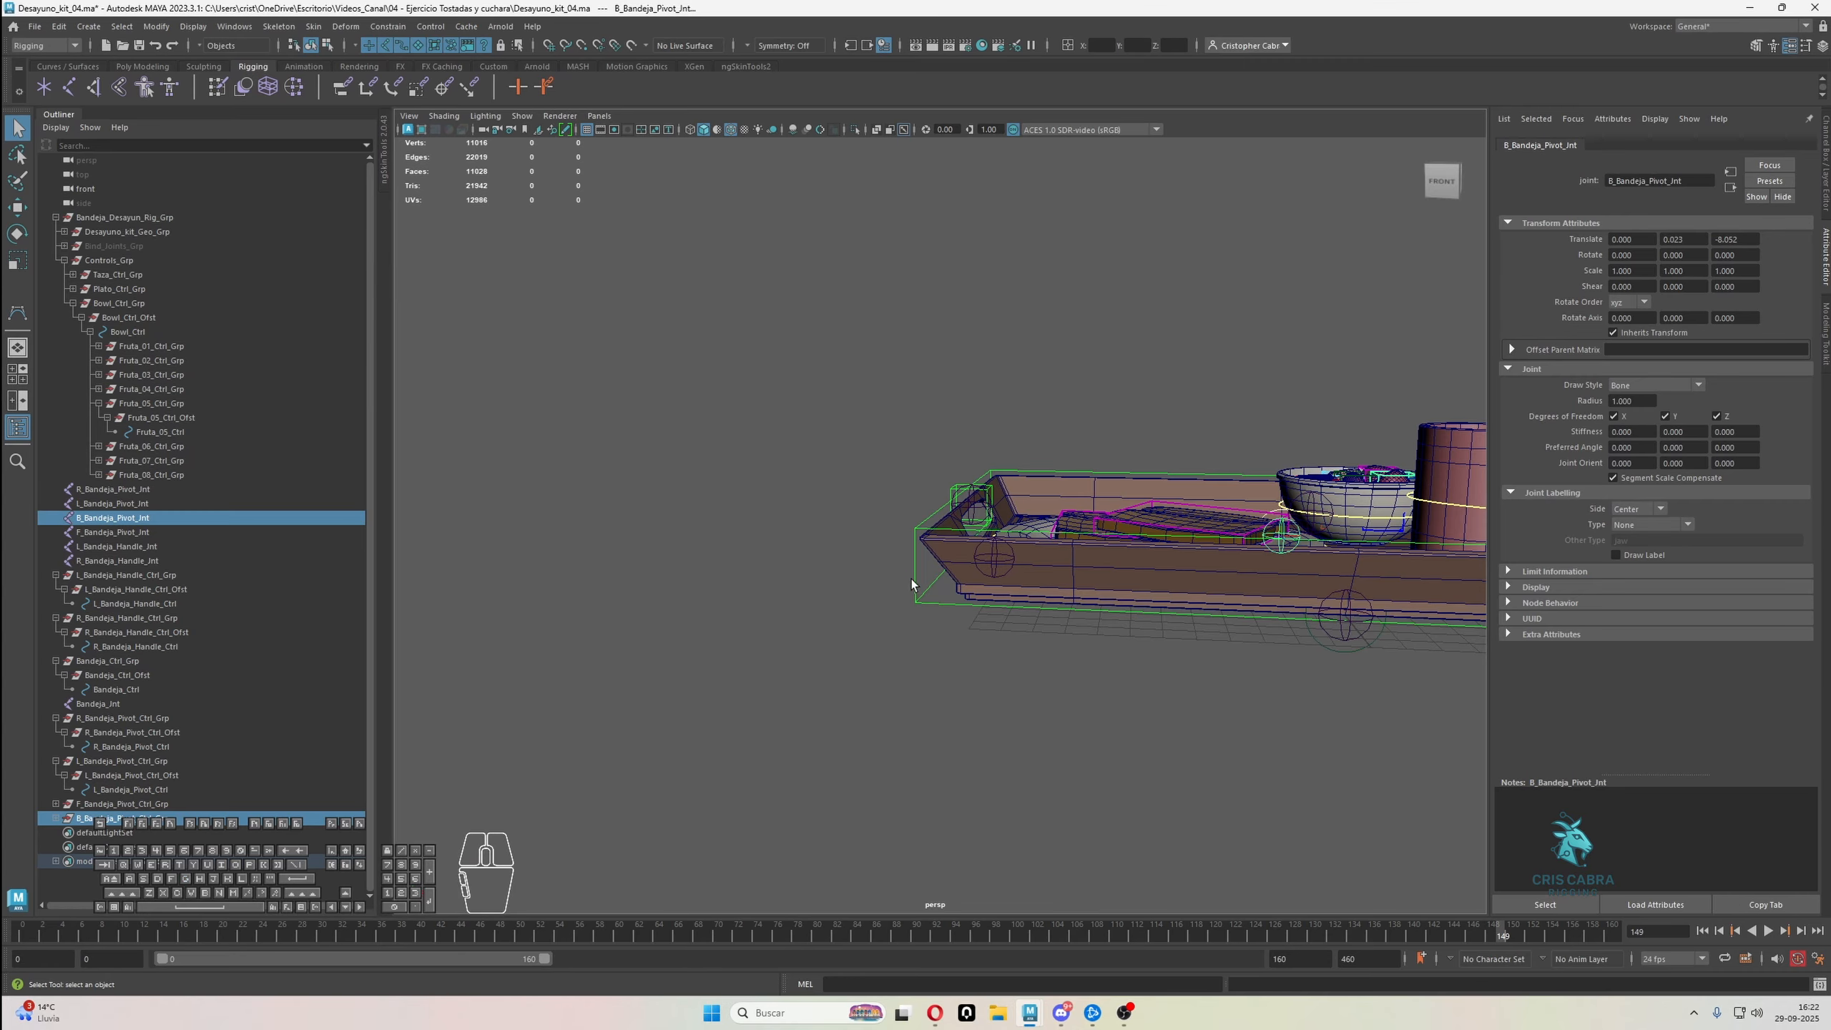
Select all control vertices of the front and back tray pivot control curves in component mode
scroll(1130, 609, "down", 3)
middle_click_drag(1130, 609, 944, 579, "alt")
left_click_drag(944, 578, 973, 579, "alt")
right_click_drag(973, 579, 1034, 604, "alt")
left_click_drag(1034, 605, 1040, 533, "alt")
middle_click_drag(1039, 534, 1009, 589, "alt")
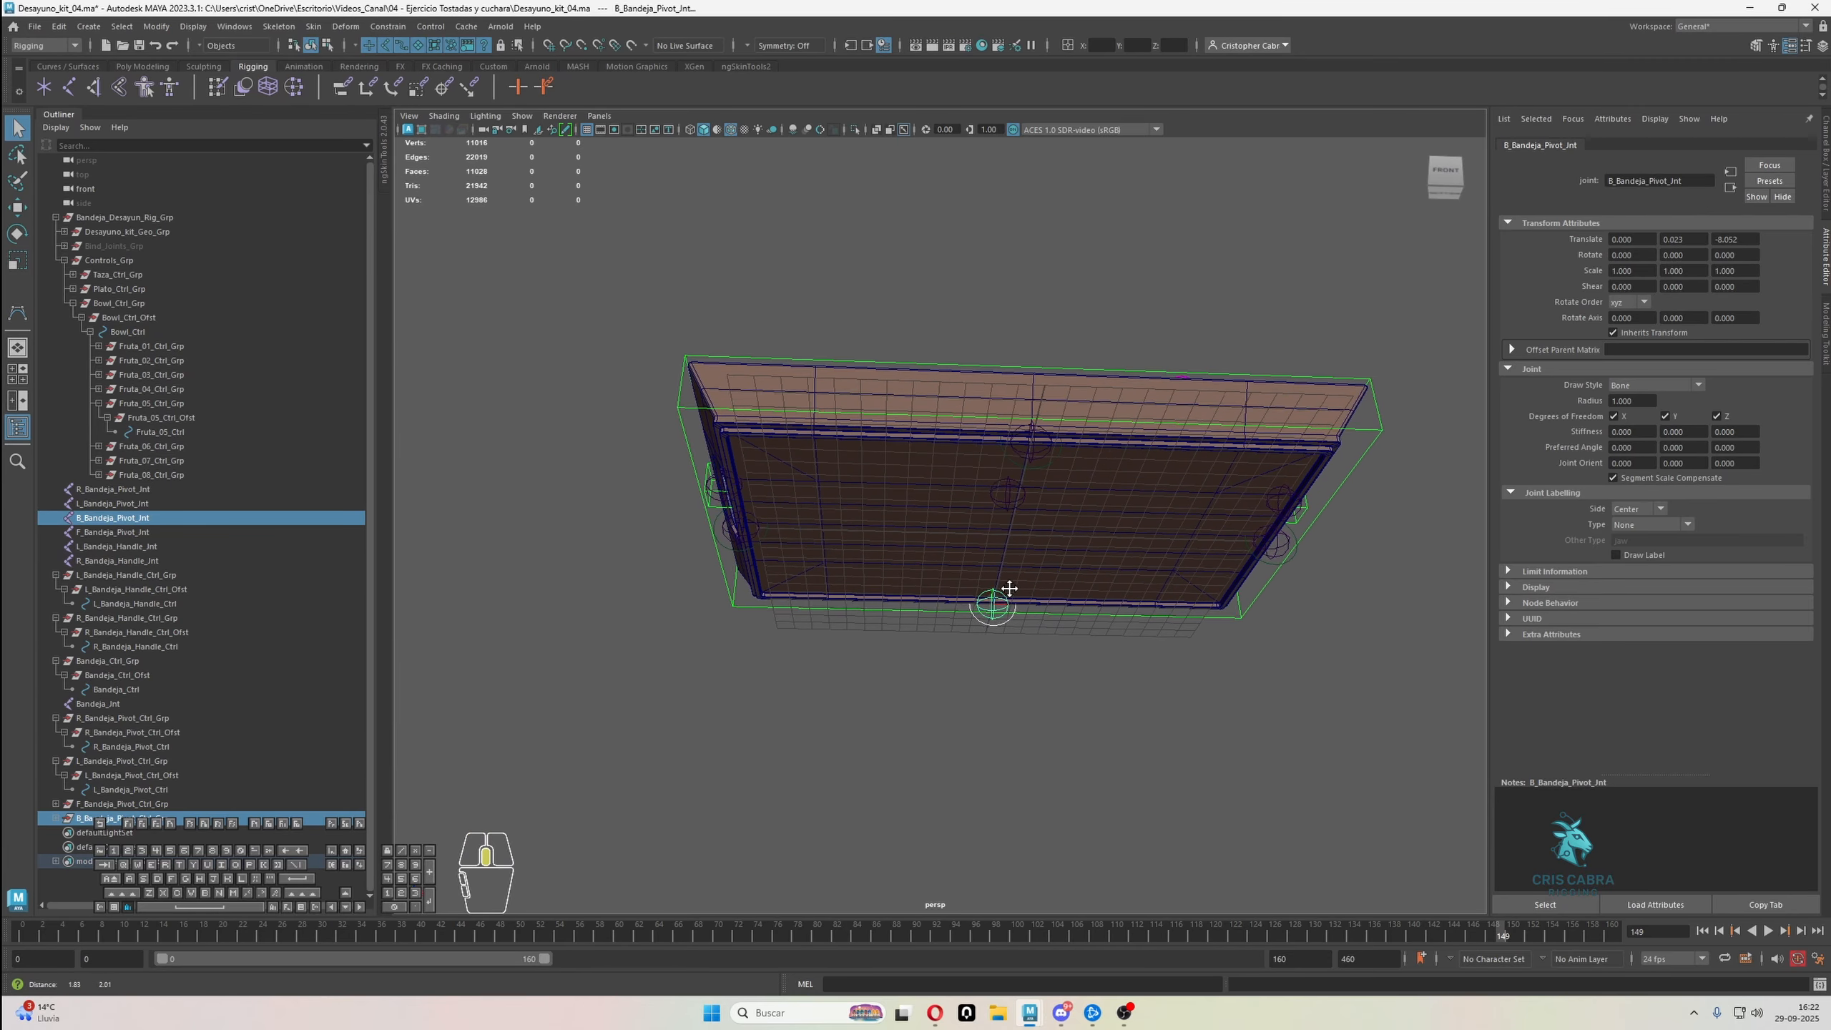
left_click_drag(1009, 588, 1067, 595, "alt")
right_click_drag(1067, 595, 1042, 625, "alt")
middle_click_drag(1042, 625, 999, 673, "alt")
left_click_drag(998, 672, 955, 658, "alt")
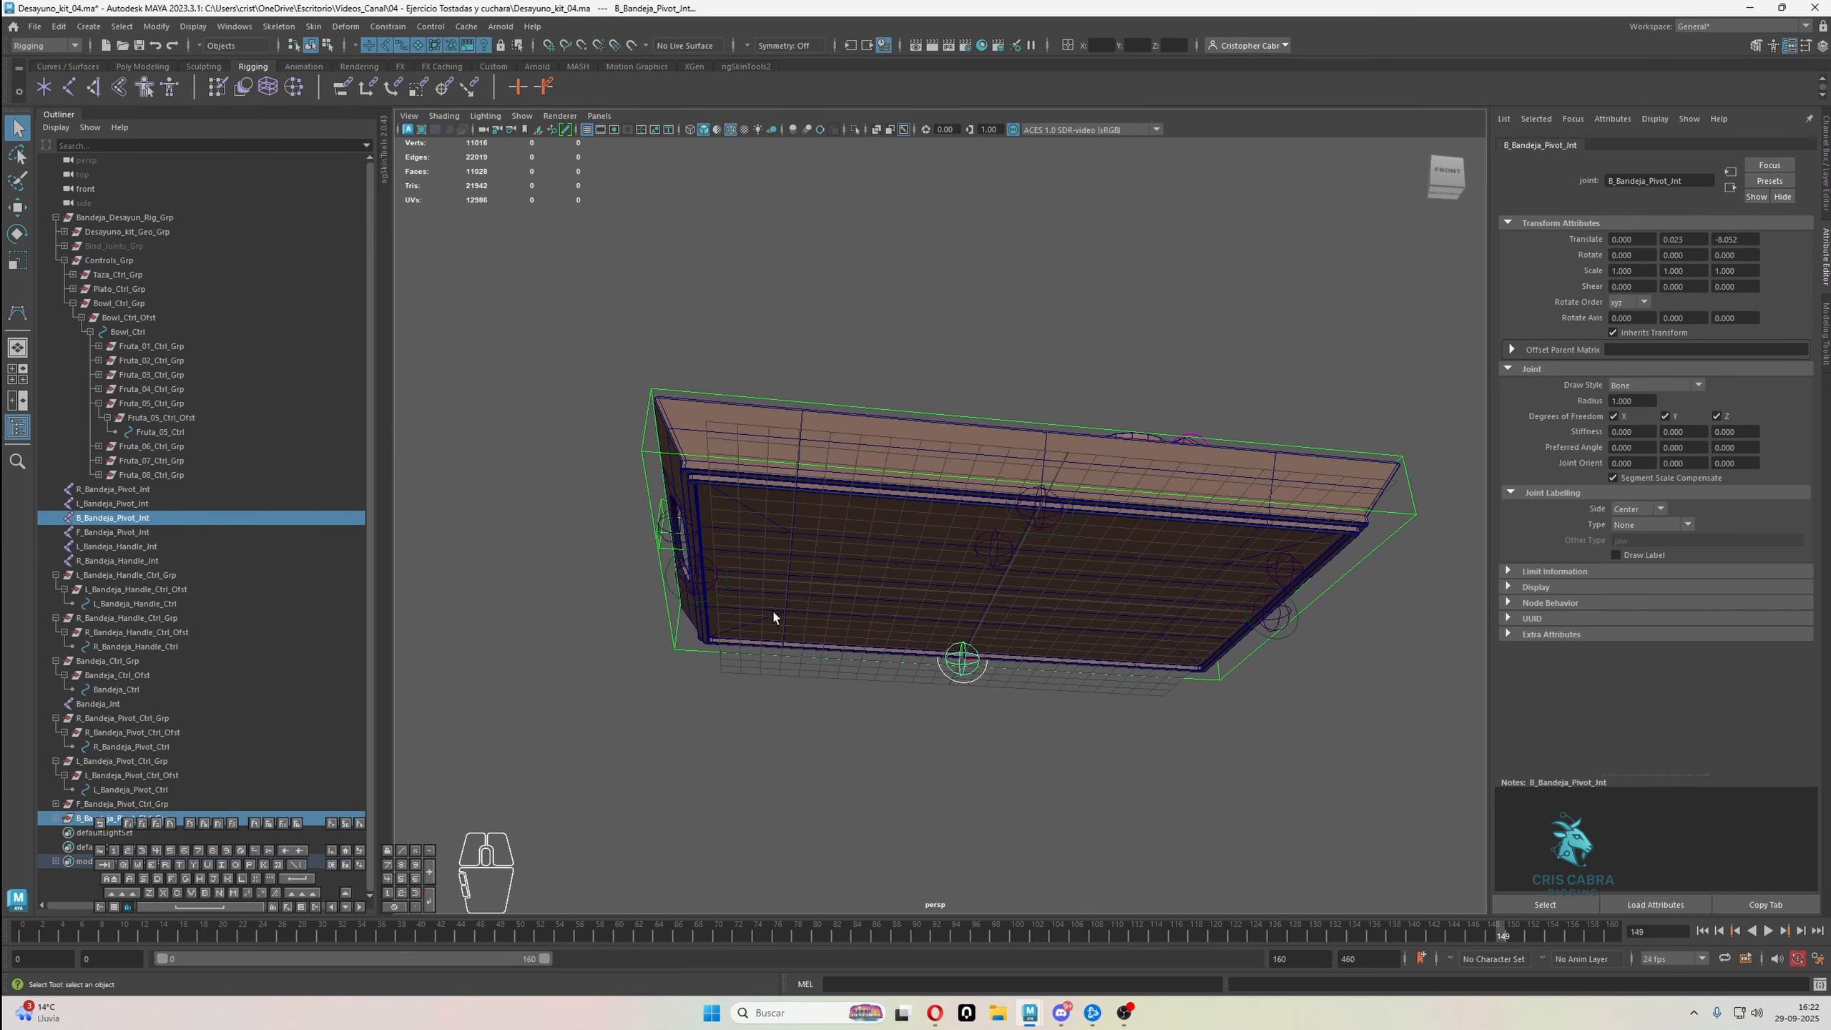
left_click_drag(1055, 615, 909, 679, "alt")
left_click(955, 684)
left_click(911, 678, "shift")
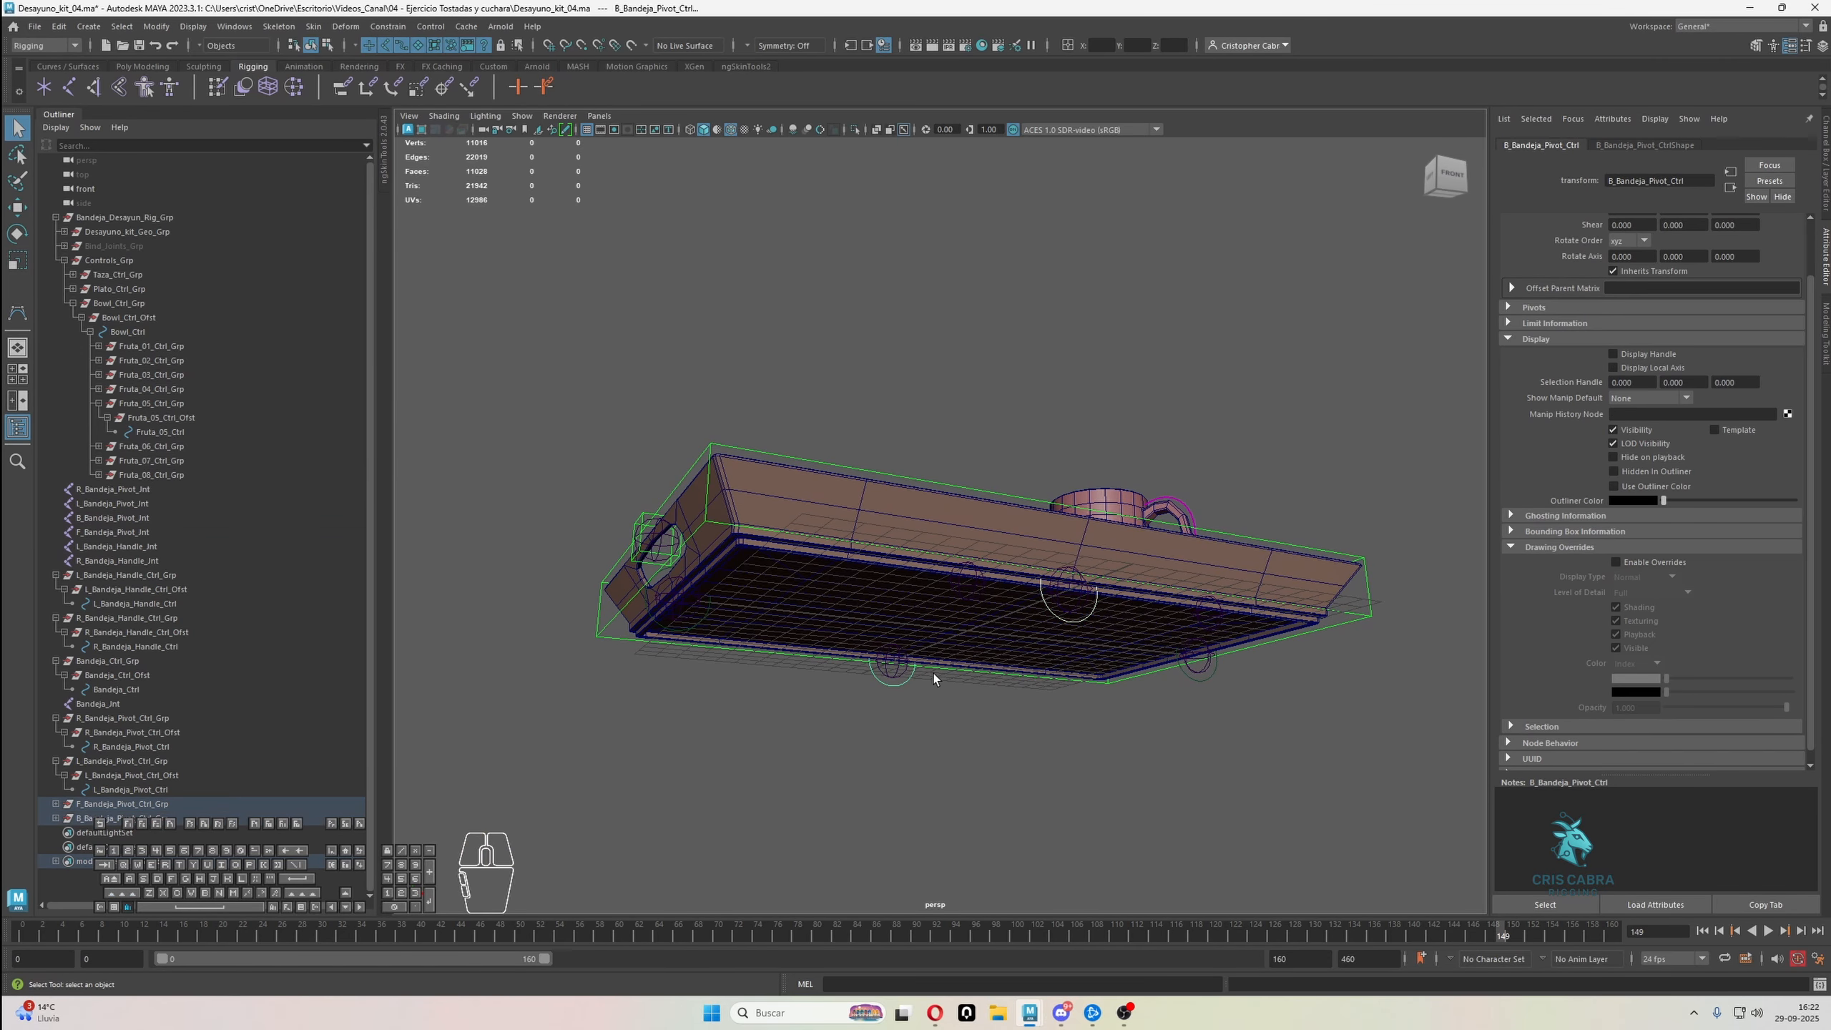
left_click(331, 45)
left_click_drag(588, 327, 1269, 791)
Try rotating the selected vertices, undo it, and set the Rotate tool's center to Object
key("e")
left_click_drag(1207, 728, 1139, 580, "alt")
middle_click_drag(1138, 580, 1141, 623, "alt")
mouse_move(1049, 475)
left_mouse_down()
mouse_move(1016, 446)
mouse_move(1073, 487)
left_mouse_up()
key("ctrl+z")
left_click(1805, 46)
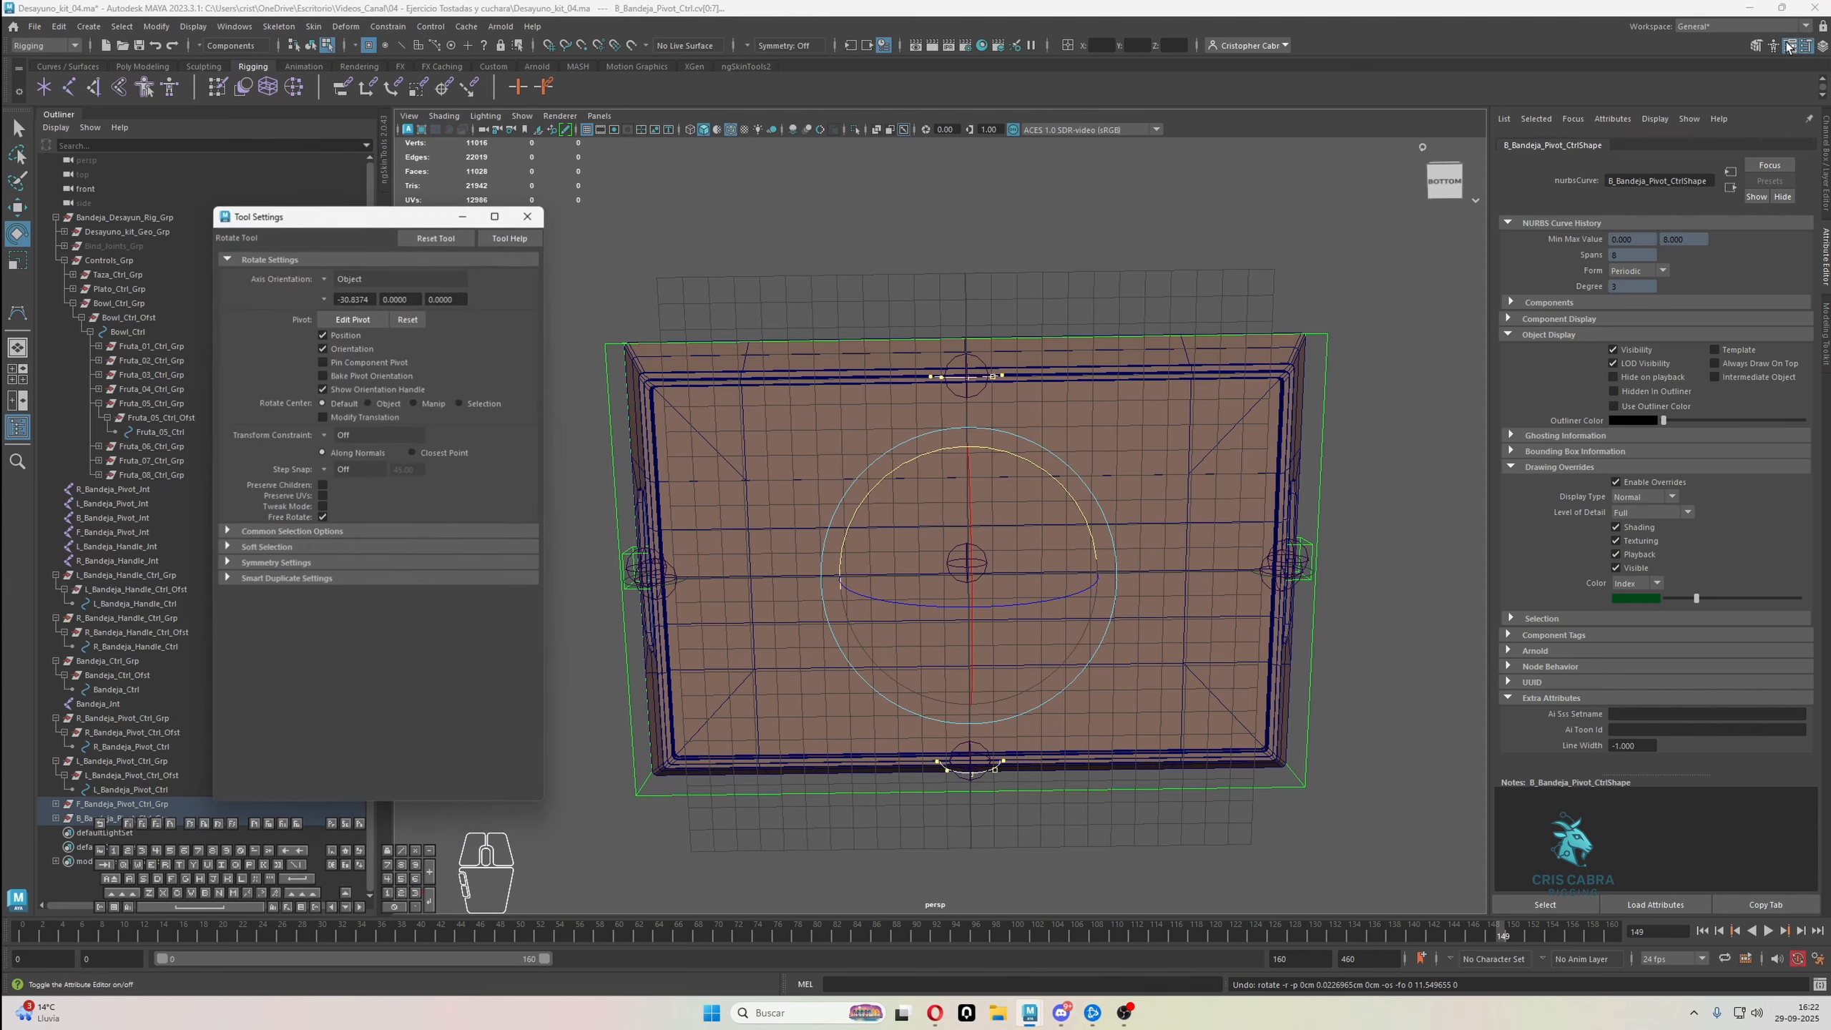
left_click(384, 407)
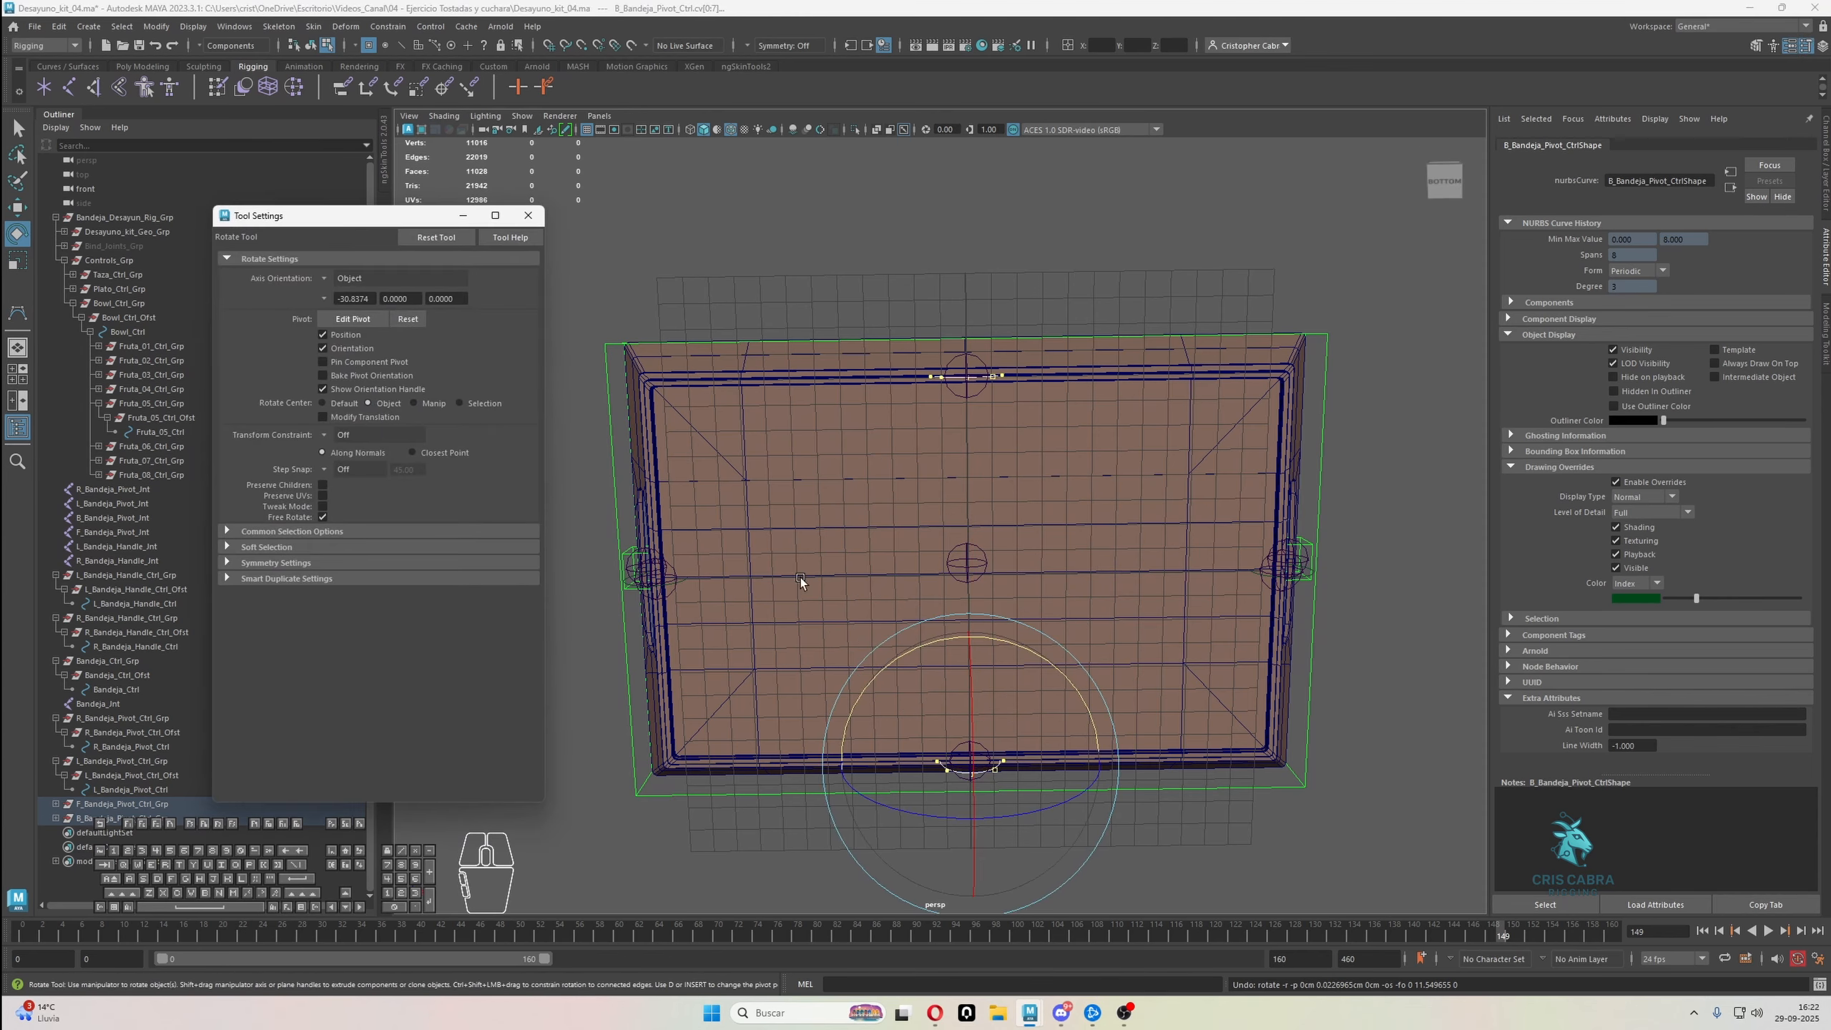
Try a snapped 90-degree rotation of the front and back pivot curves' vertices around their own centers
middle_click_drag(1057, 668, 1052, 590, "alt")
right_click_drag(1052, 590, 1073, 620, "alt")
key("j")
left_click_drag(1019, 590, 1060, 605)
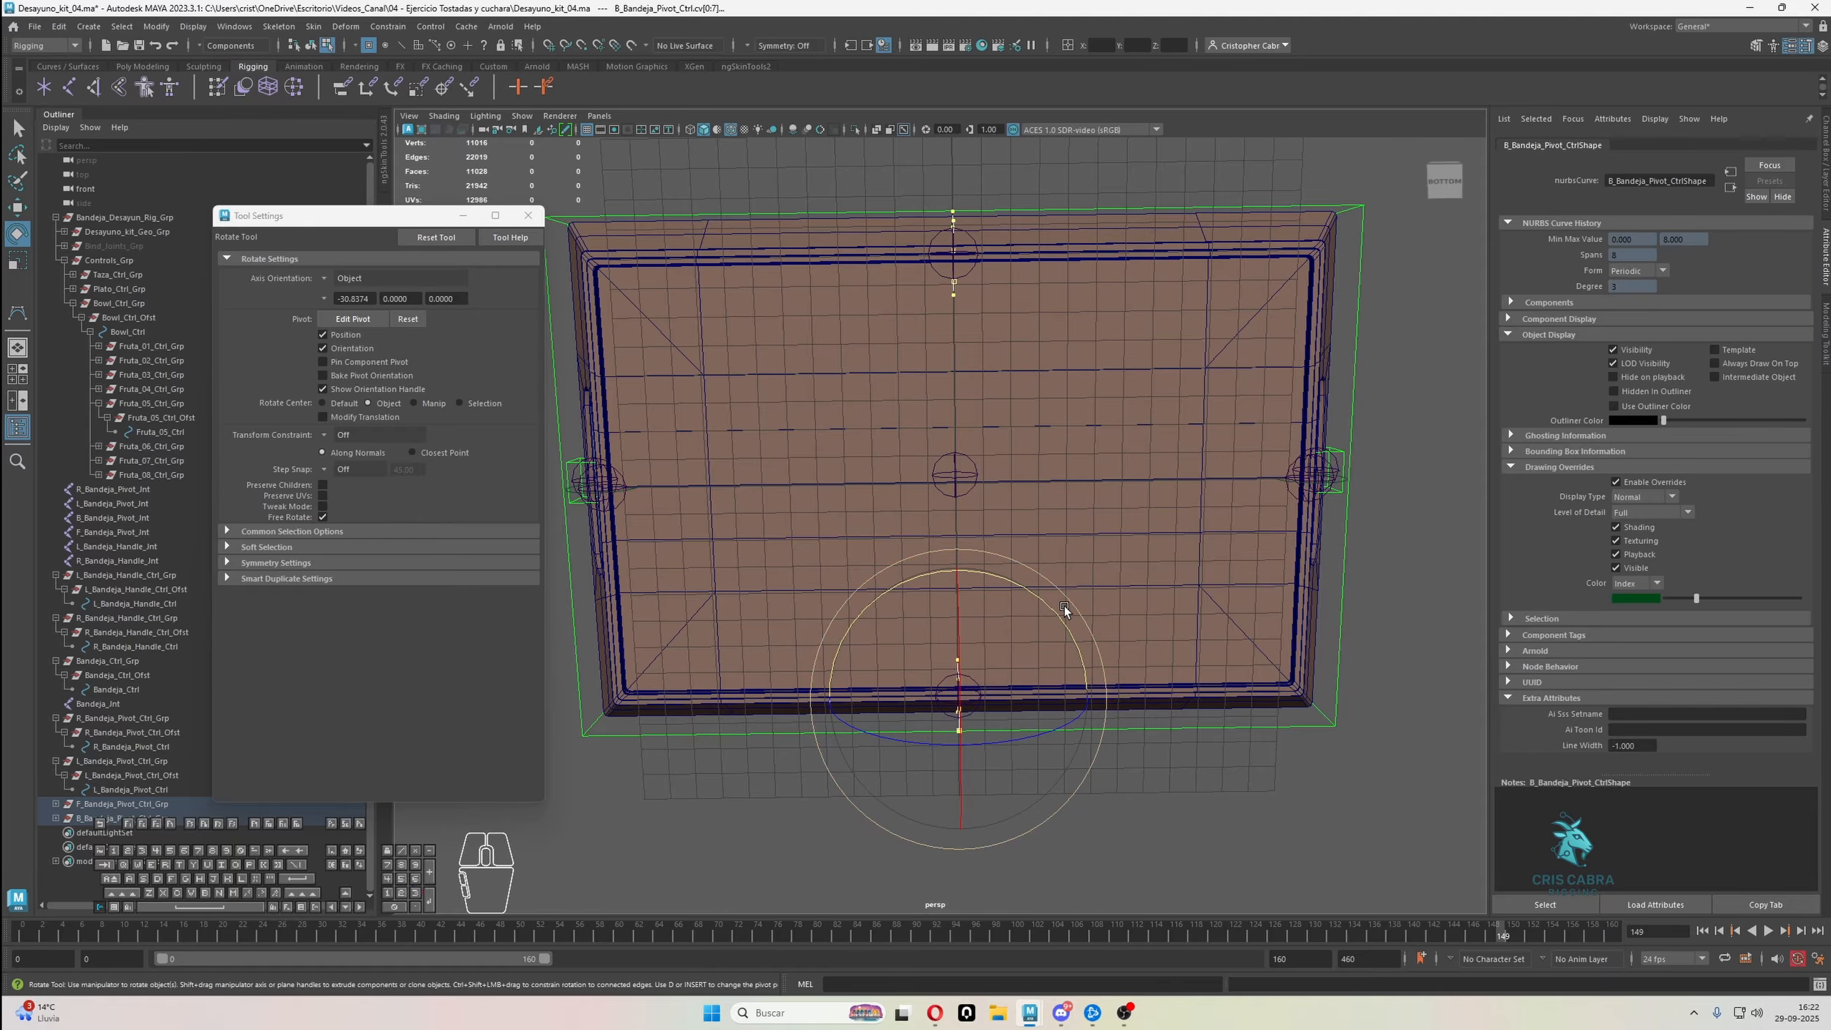
key("ctrl+z")
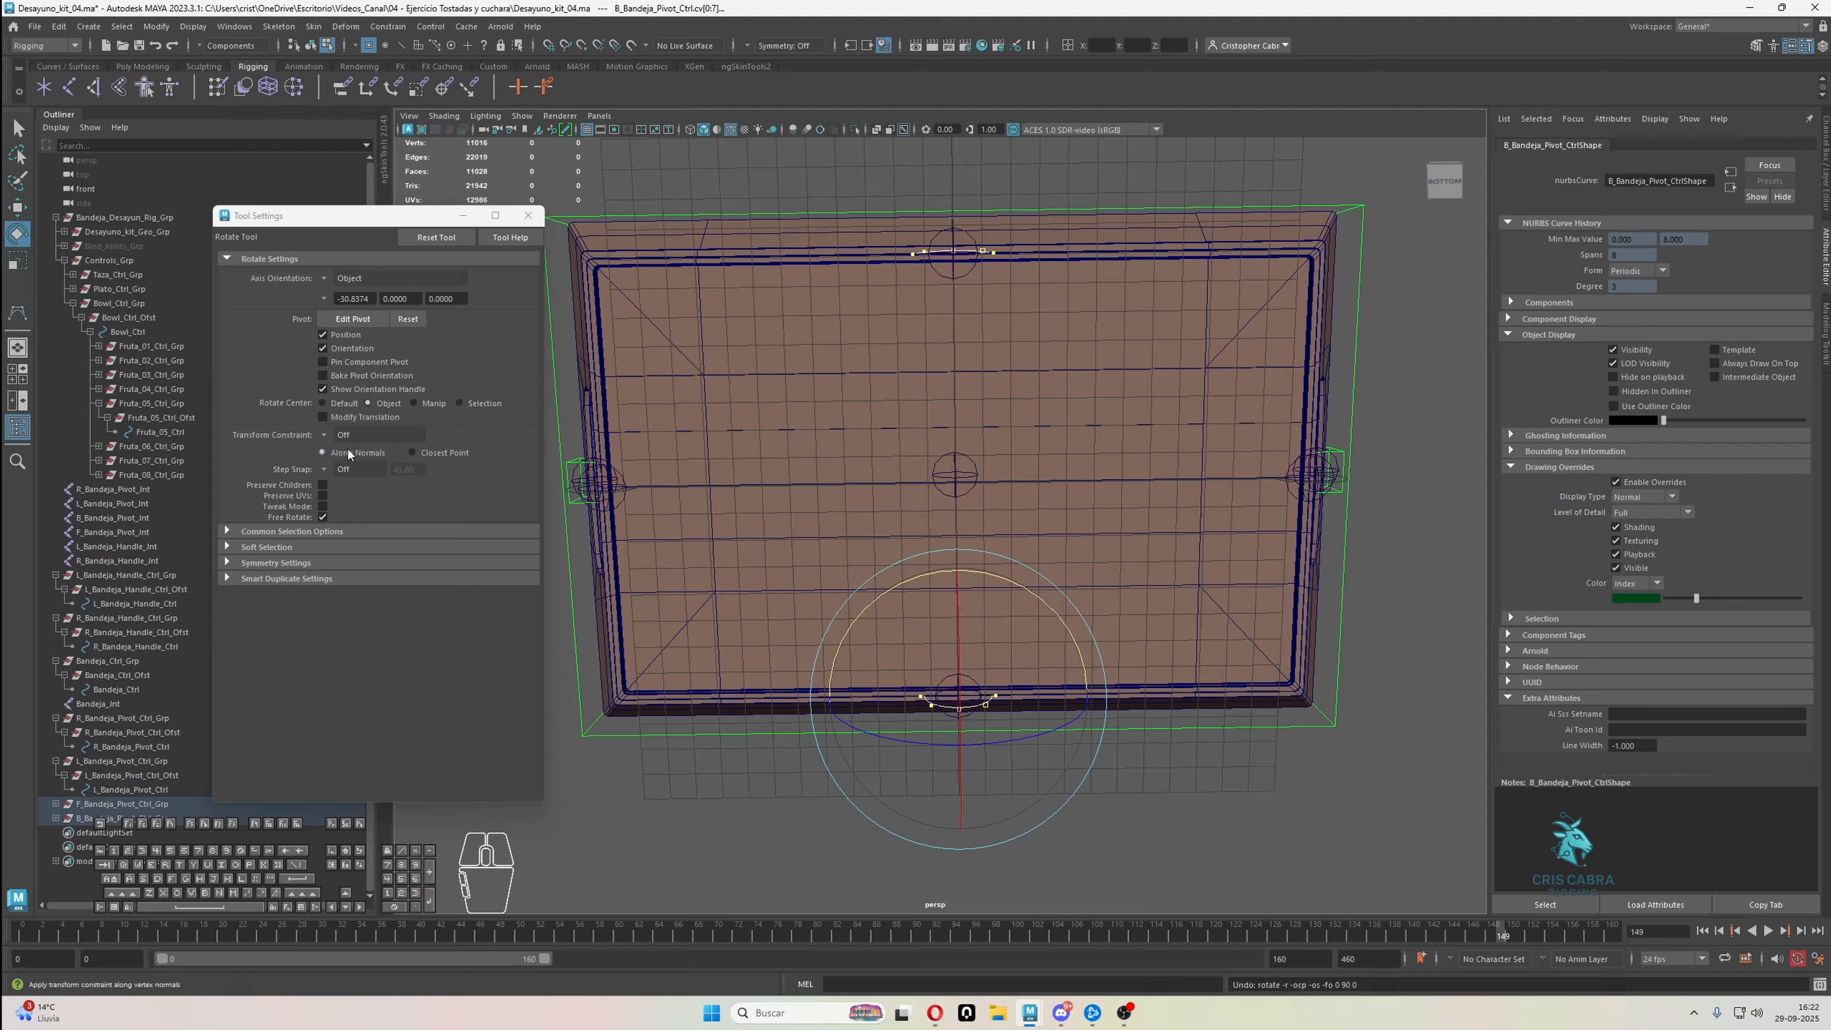
Set the Rotate tool's step snap to Relative and turn the front and back pivot curves to run front to back
left_click(324, 469)
left_click(352, 484)
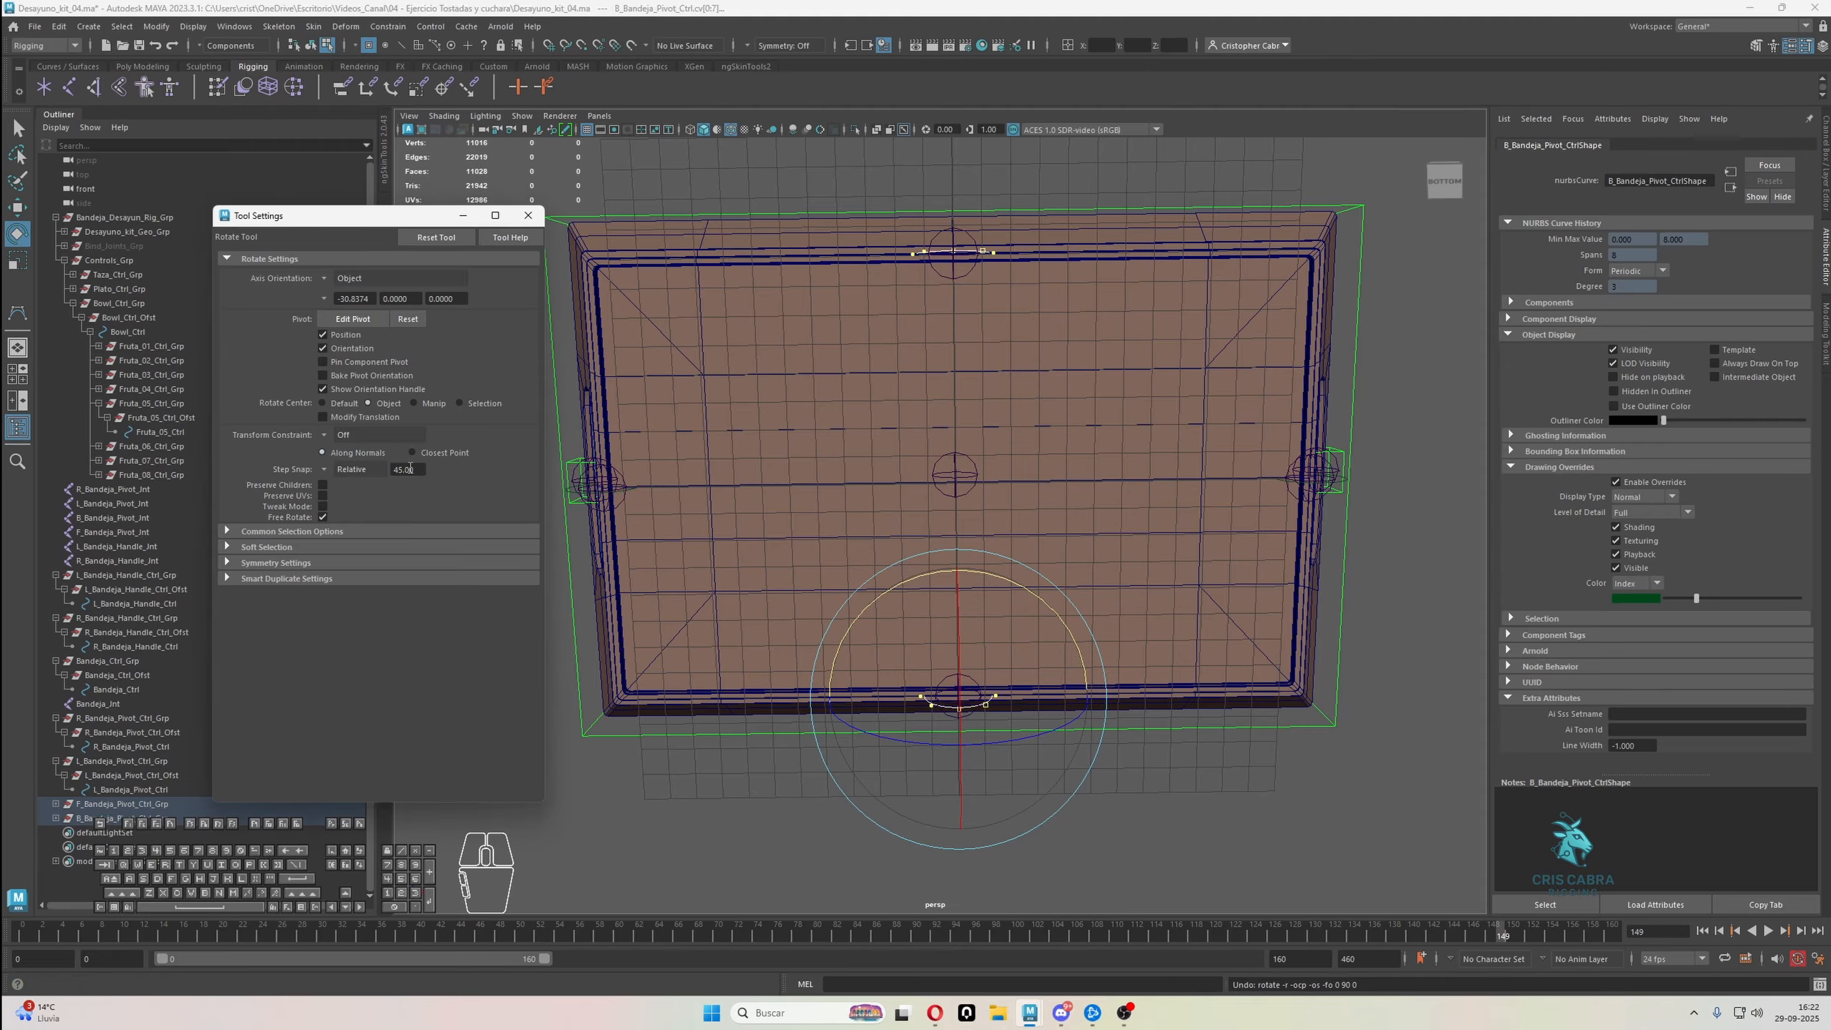
left_click_drag(418, 470, 391, 469)
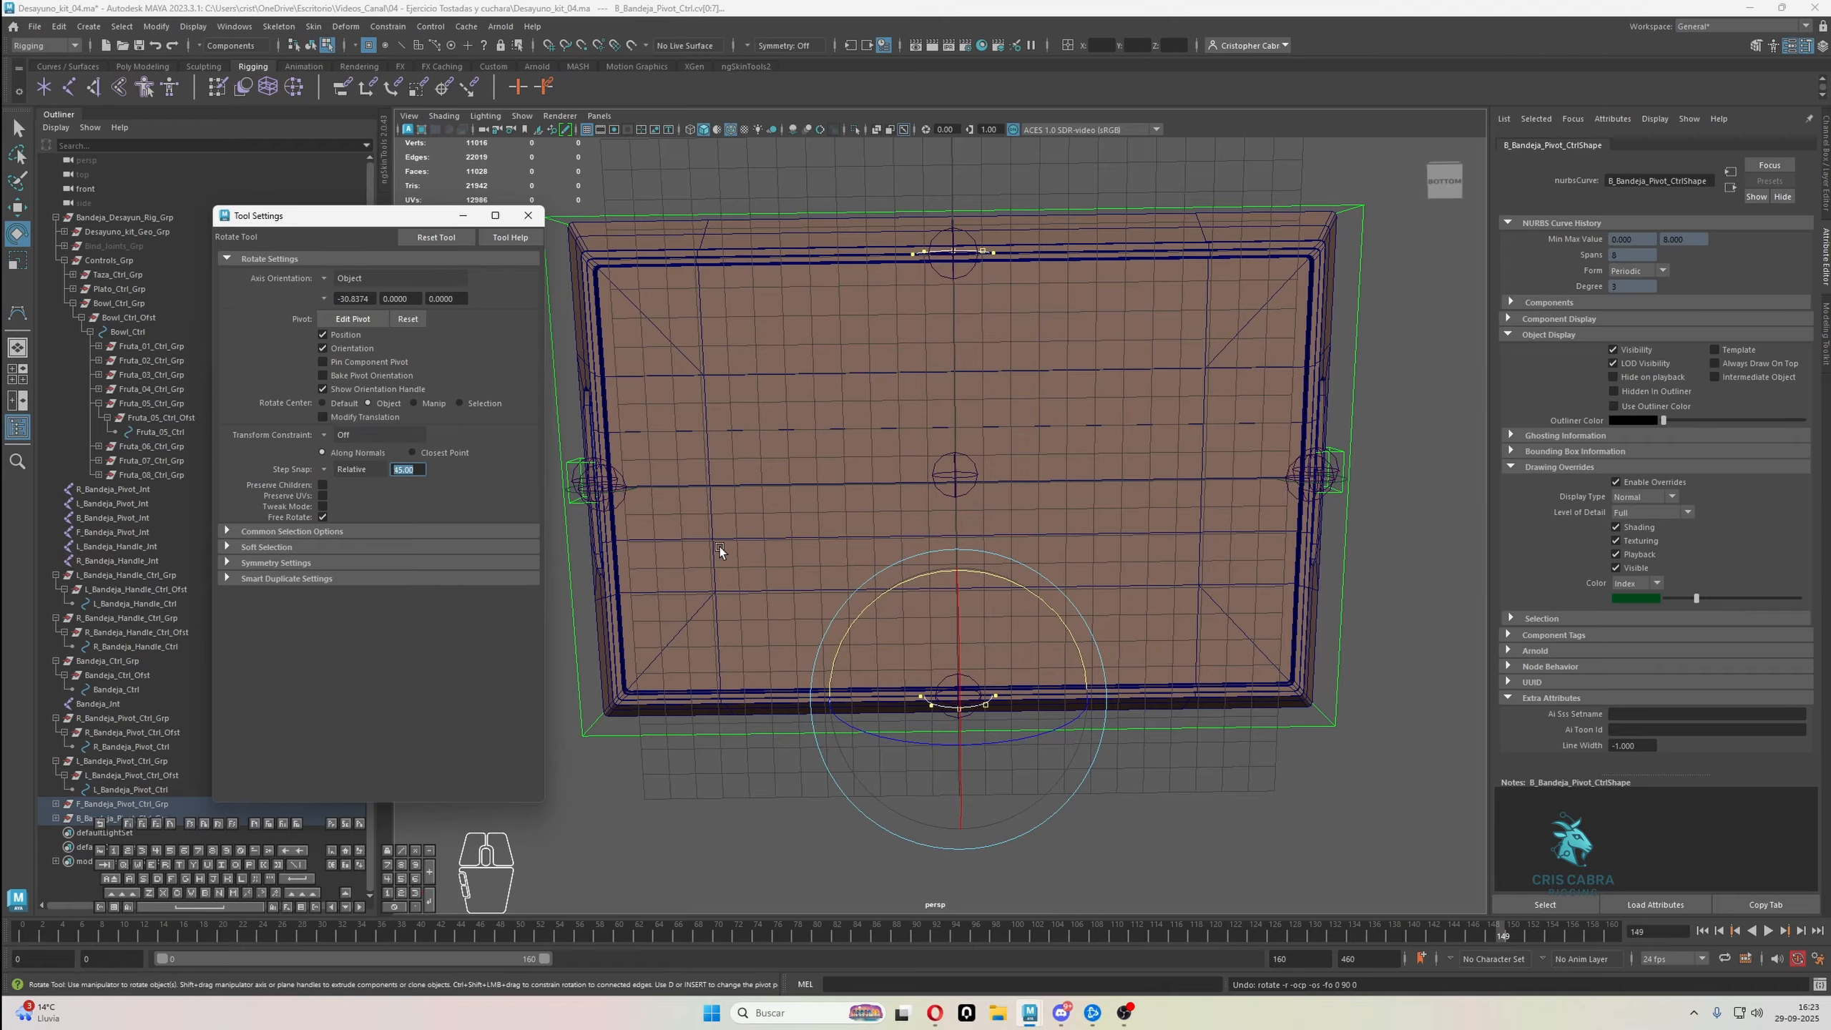
left_click(422, 469)
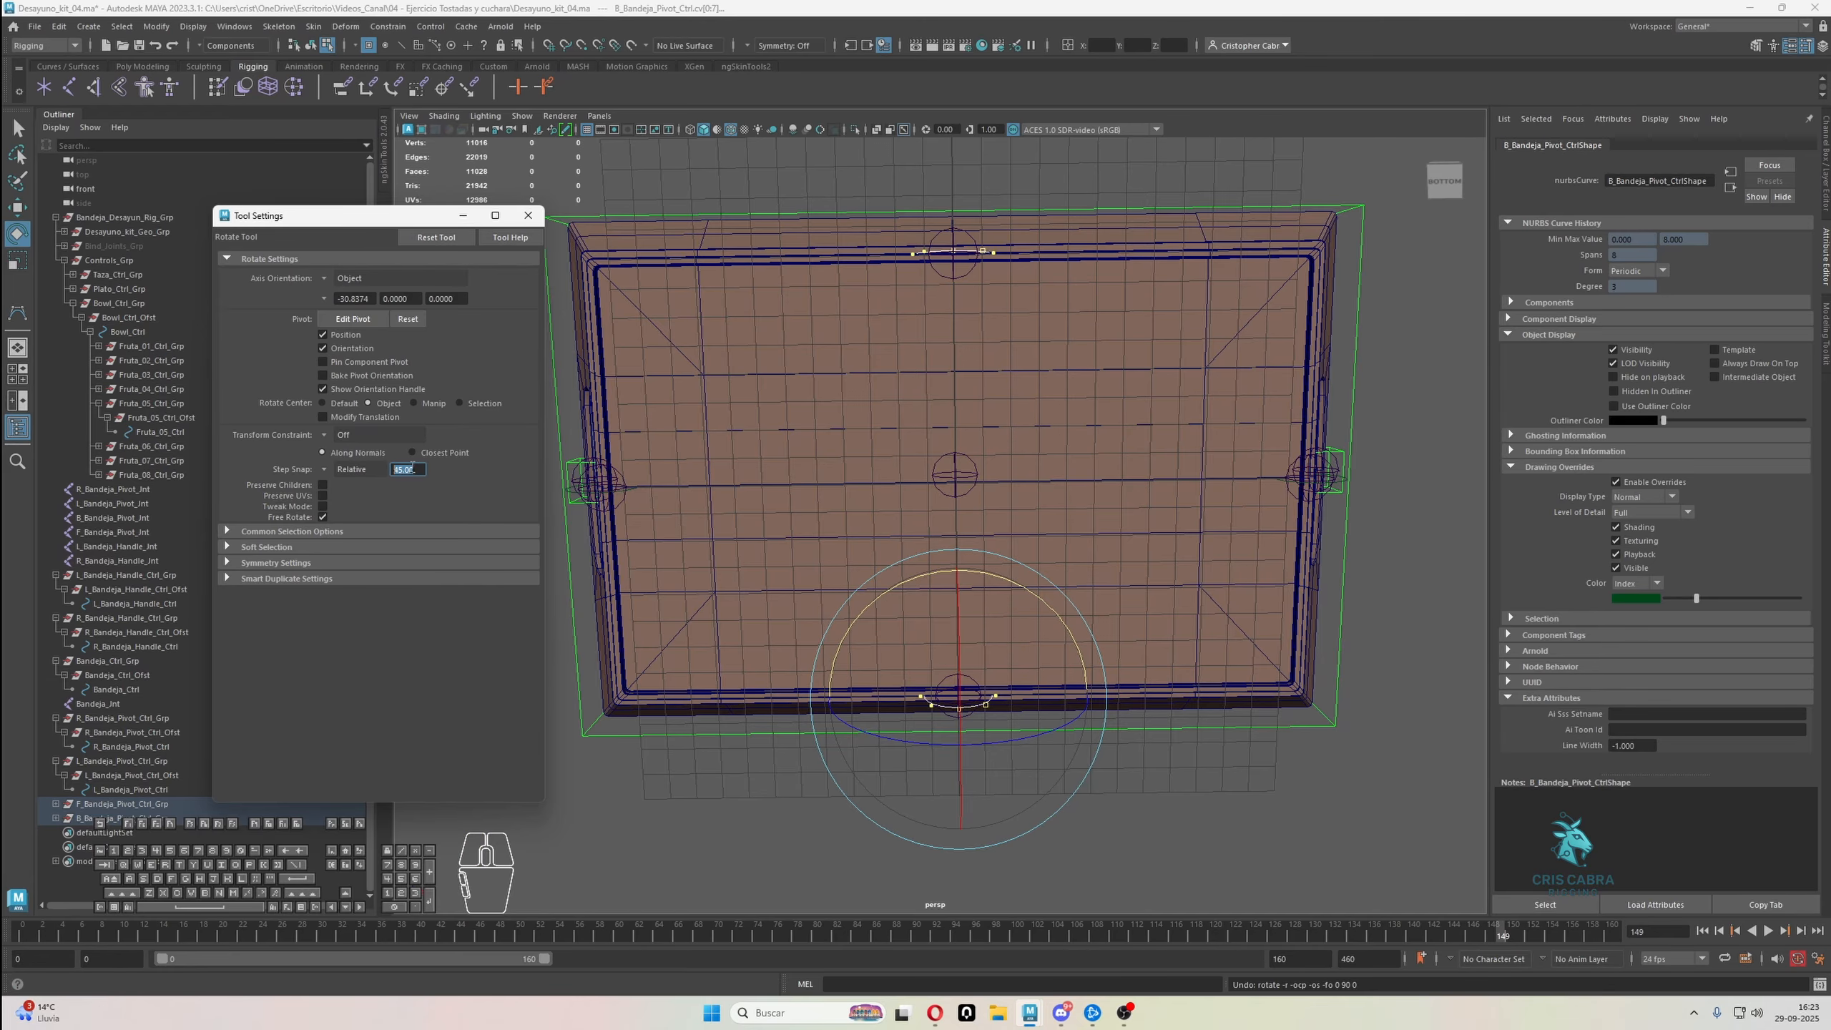
middle_click_drag(832, 412, 821, 412, "alt")
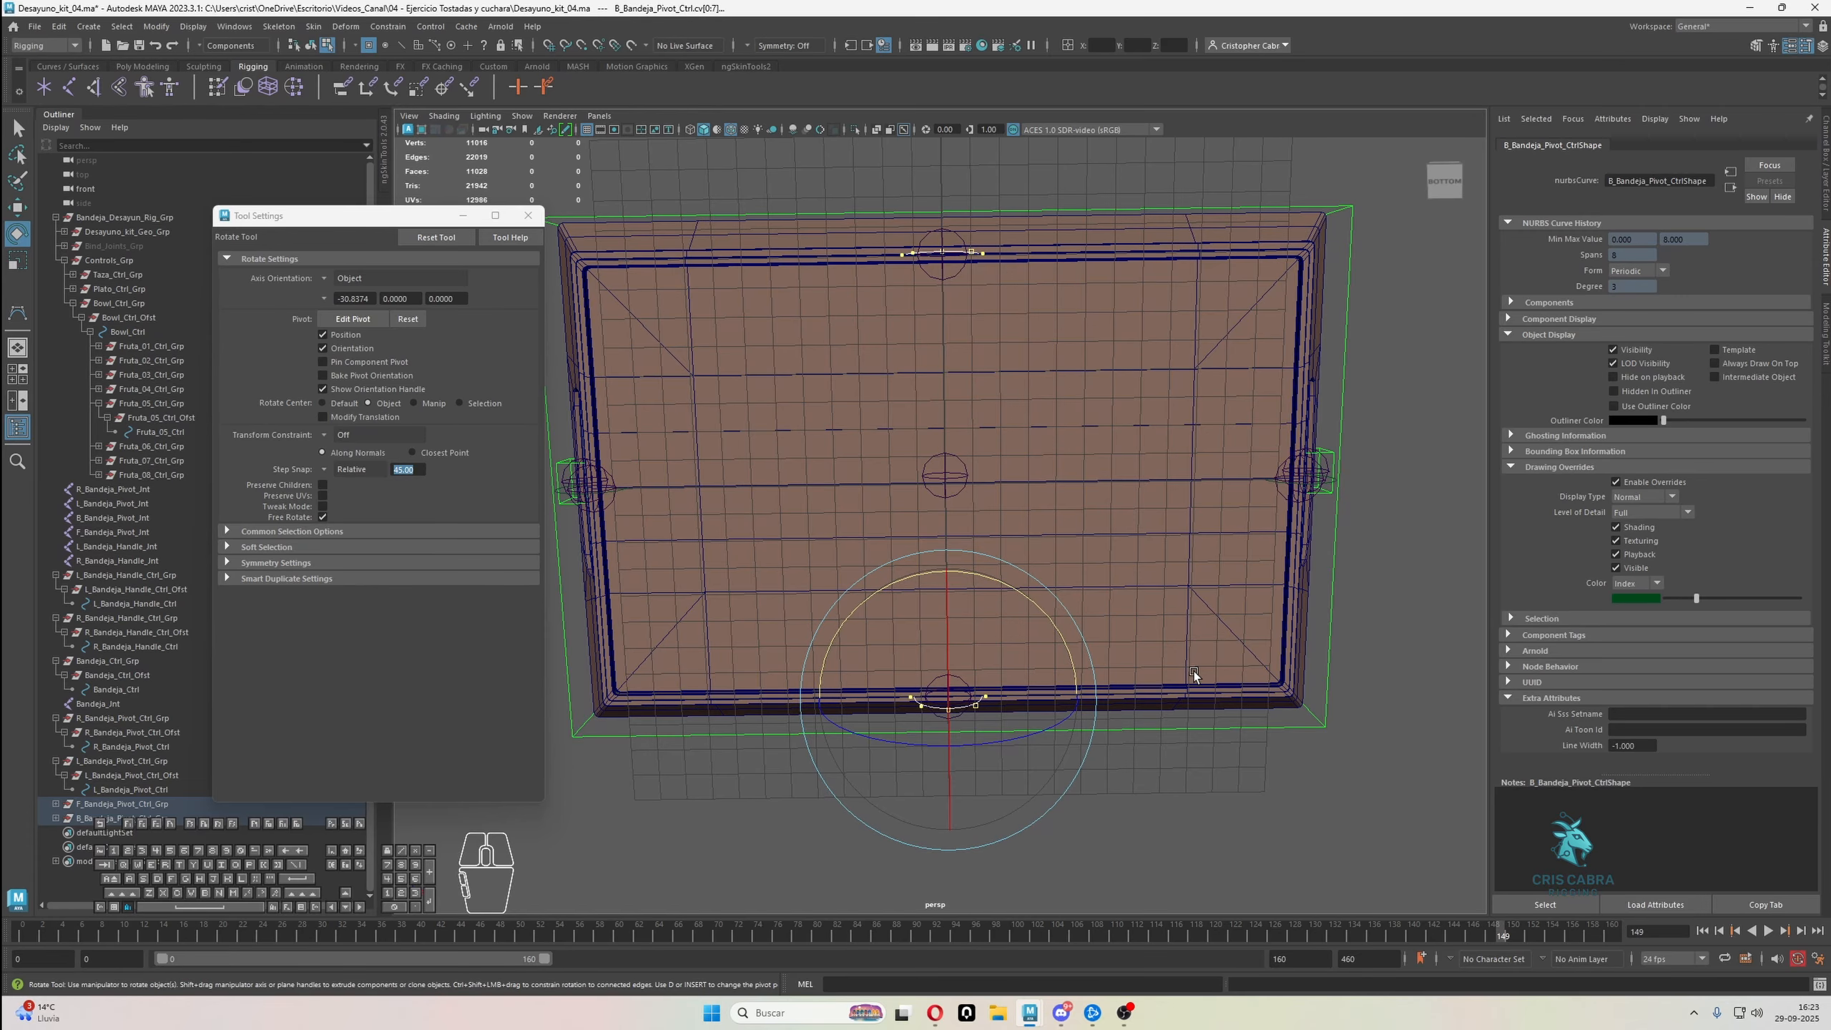
middle_click_drag(1193, 672, 1135, 673, "alt")
key("j")
mouse_move(970, 607)
left_mouse_down()
mouse_move(1016, 623)
mouse_move(990, 587)
left_mouse_up()
Turn off step snap and rotate the front and back pivot curves' vertices again before leaving component mode
left_click_drag(1078, 440, 901, 477, "alt")
left_click_drag(534, 219, 438, 423)
left_click(322, 471)
left_click(348, 478)
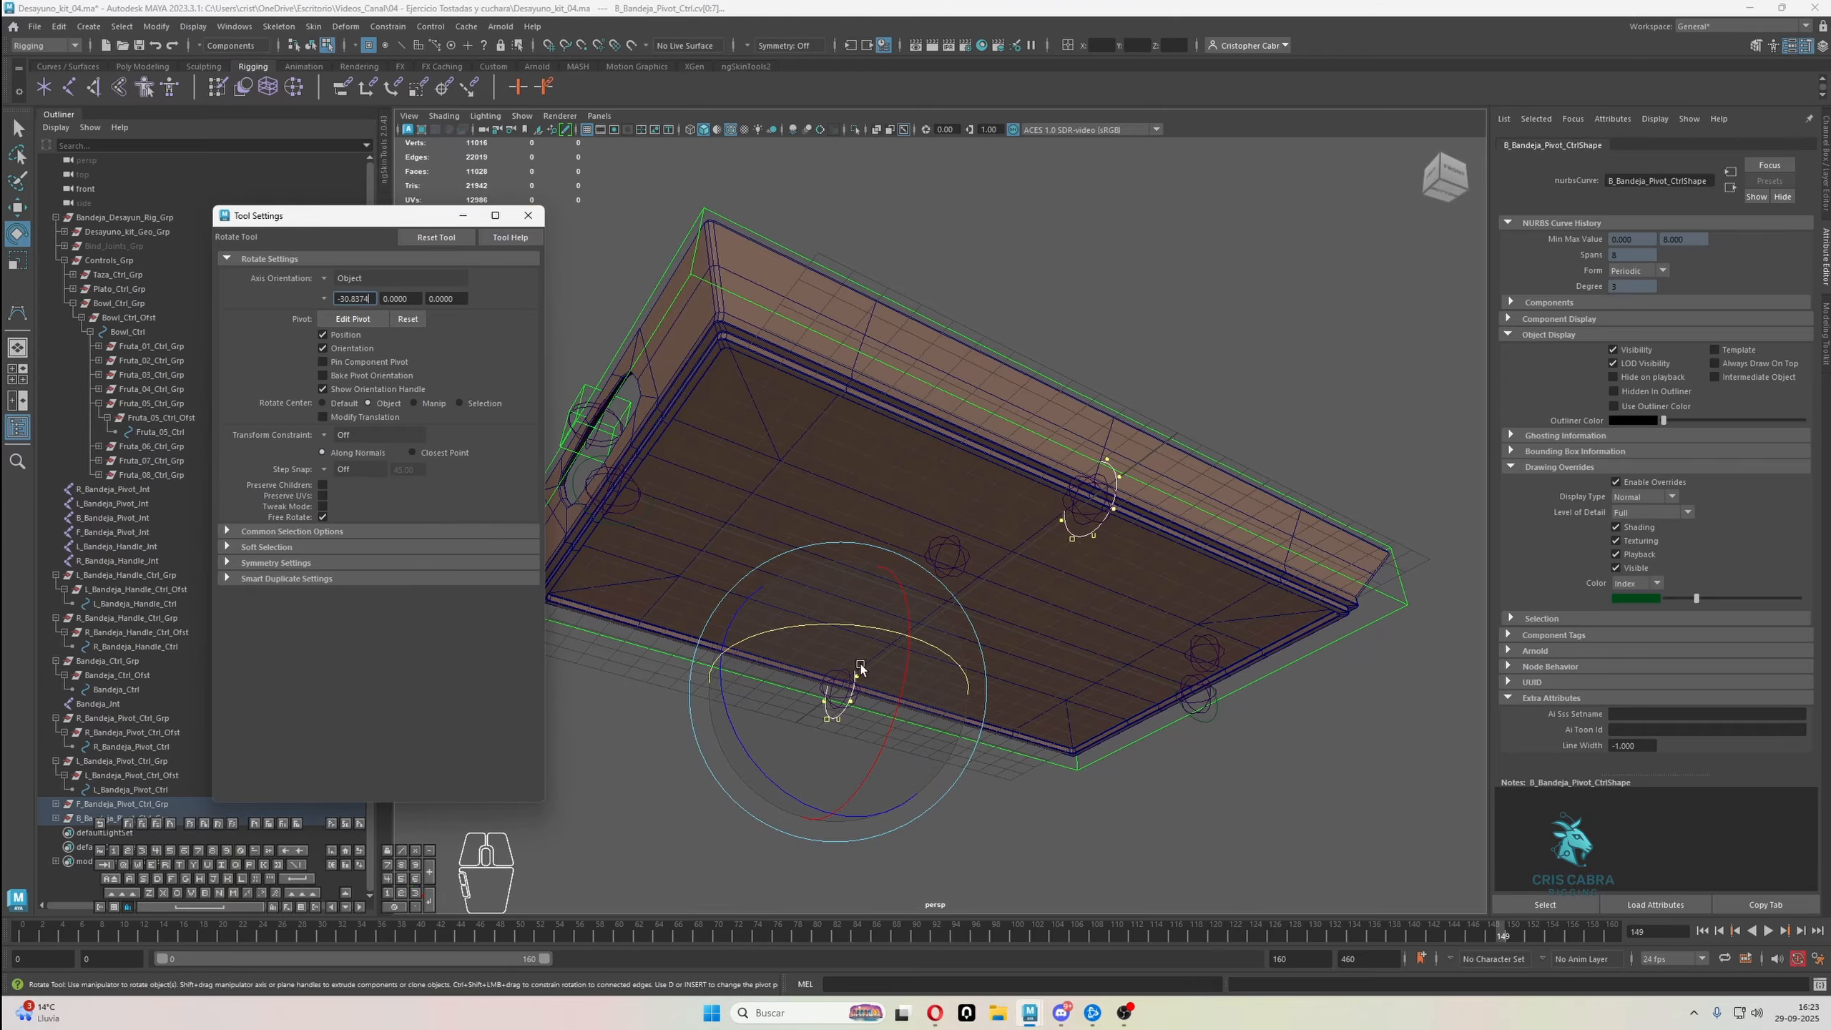
left_click_drag(1045, 708, 1039, 710, "alt")
key("j")
mouse_move(953, 657)
left_mouse_down()
mouse_move(908, 637)
mouse_move(930, 644)
left_mouse_up()
scroll(1010, 620, "down", 4)
left_click_drag(1182, 343, 1172, 432, "alt")
key("q")
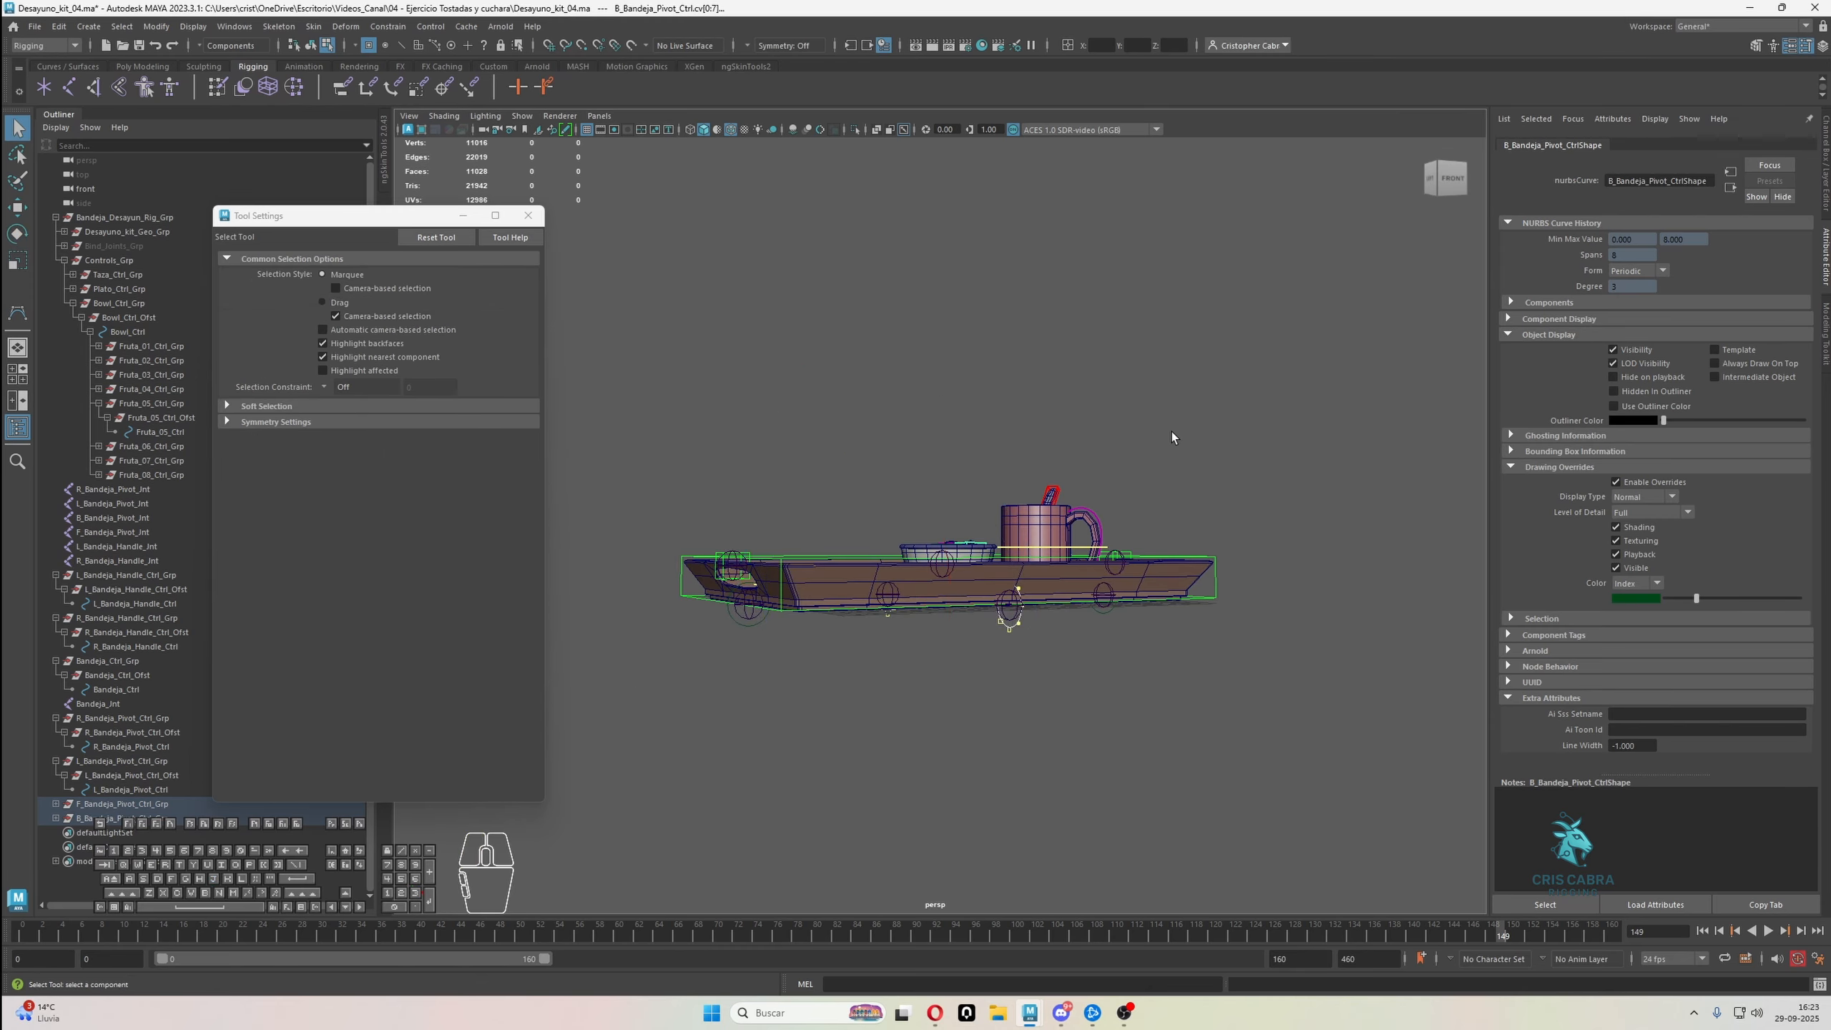
right_click_drag(1171, 432, 1281, 390)
left_click(1282, 389)
left_click_drag(1168, 595, 1102, 632, "alt")
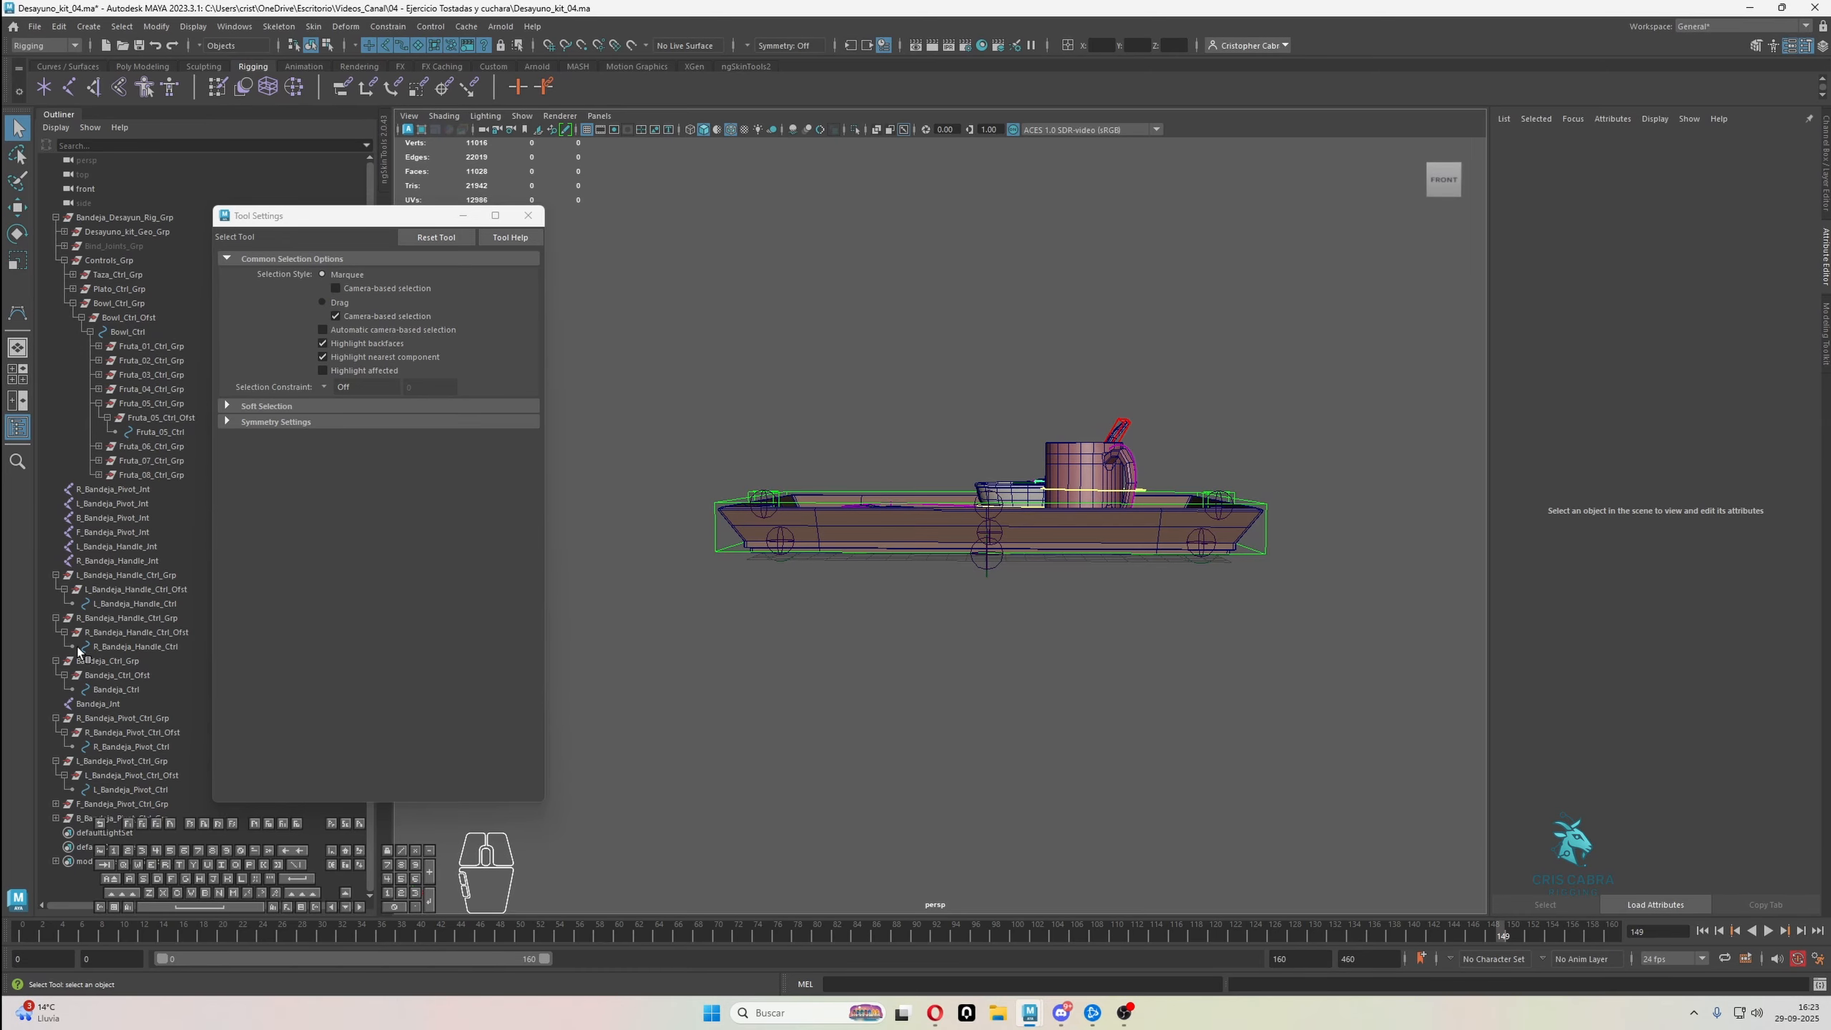
Collapse the expanded tray, handle and pivot control groups in the scene hierarchy
left_click(57, 761)
left_click(56, 718)
left_click(55, 661)
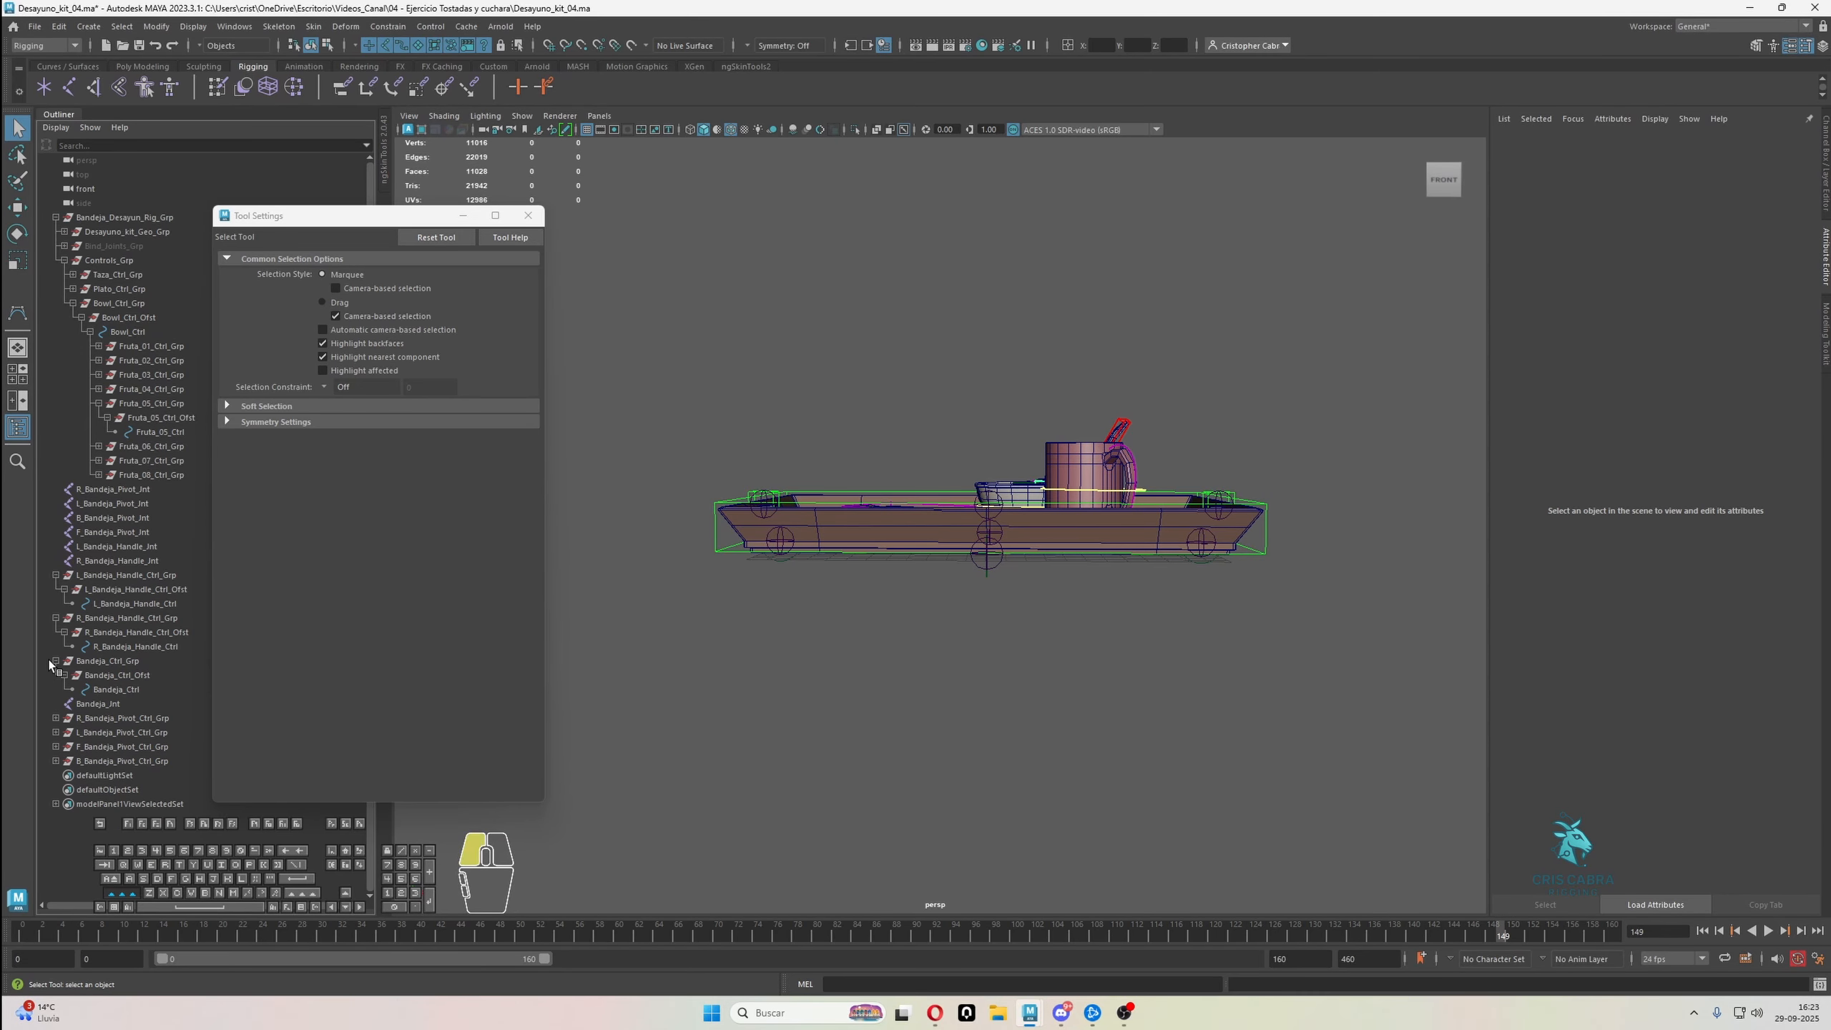
left_click(56, 618)
left_click(56, 575)
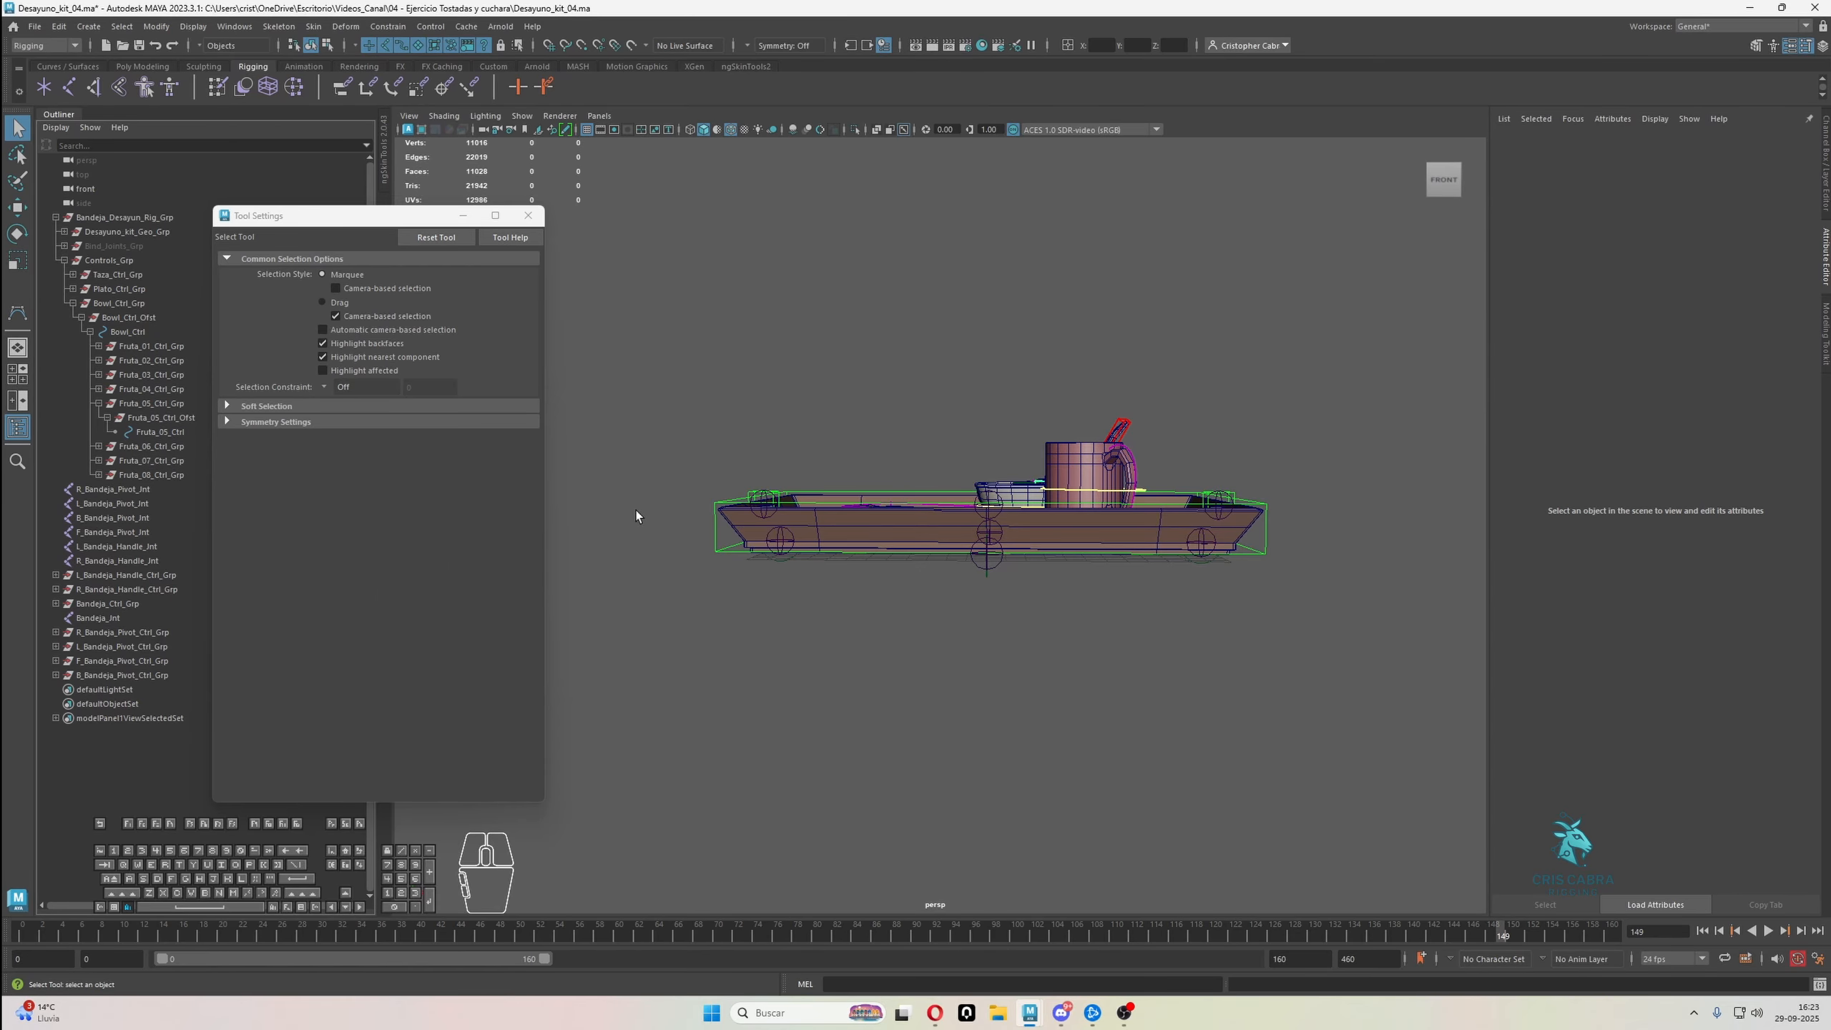
Parent the Bandeja_Jnt joint under R_Bandeja_Handle_Jnt
left_click_drag(635, 509, 653, 570, "alt")
left_click_drag(1035, 548, 1103, 621, "alt")
middle_click_drag(1107, 621, 1077, 647, "alt")
right_click_drag(1077, 647, 1099, 653, "alt")
left_click_drag(1099, 653, 1042, 613, "alt")
right_click_drag(1041, 613, 1082, 634, "alt")
left_click(1045, 605)
left_click_drag(1045, 604, 1063, 475, "alt")
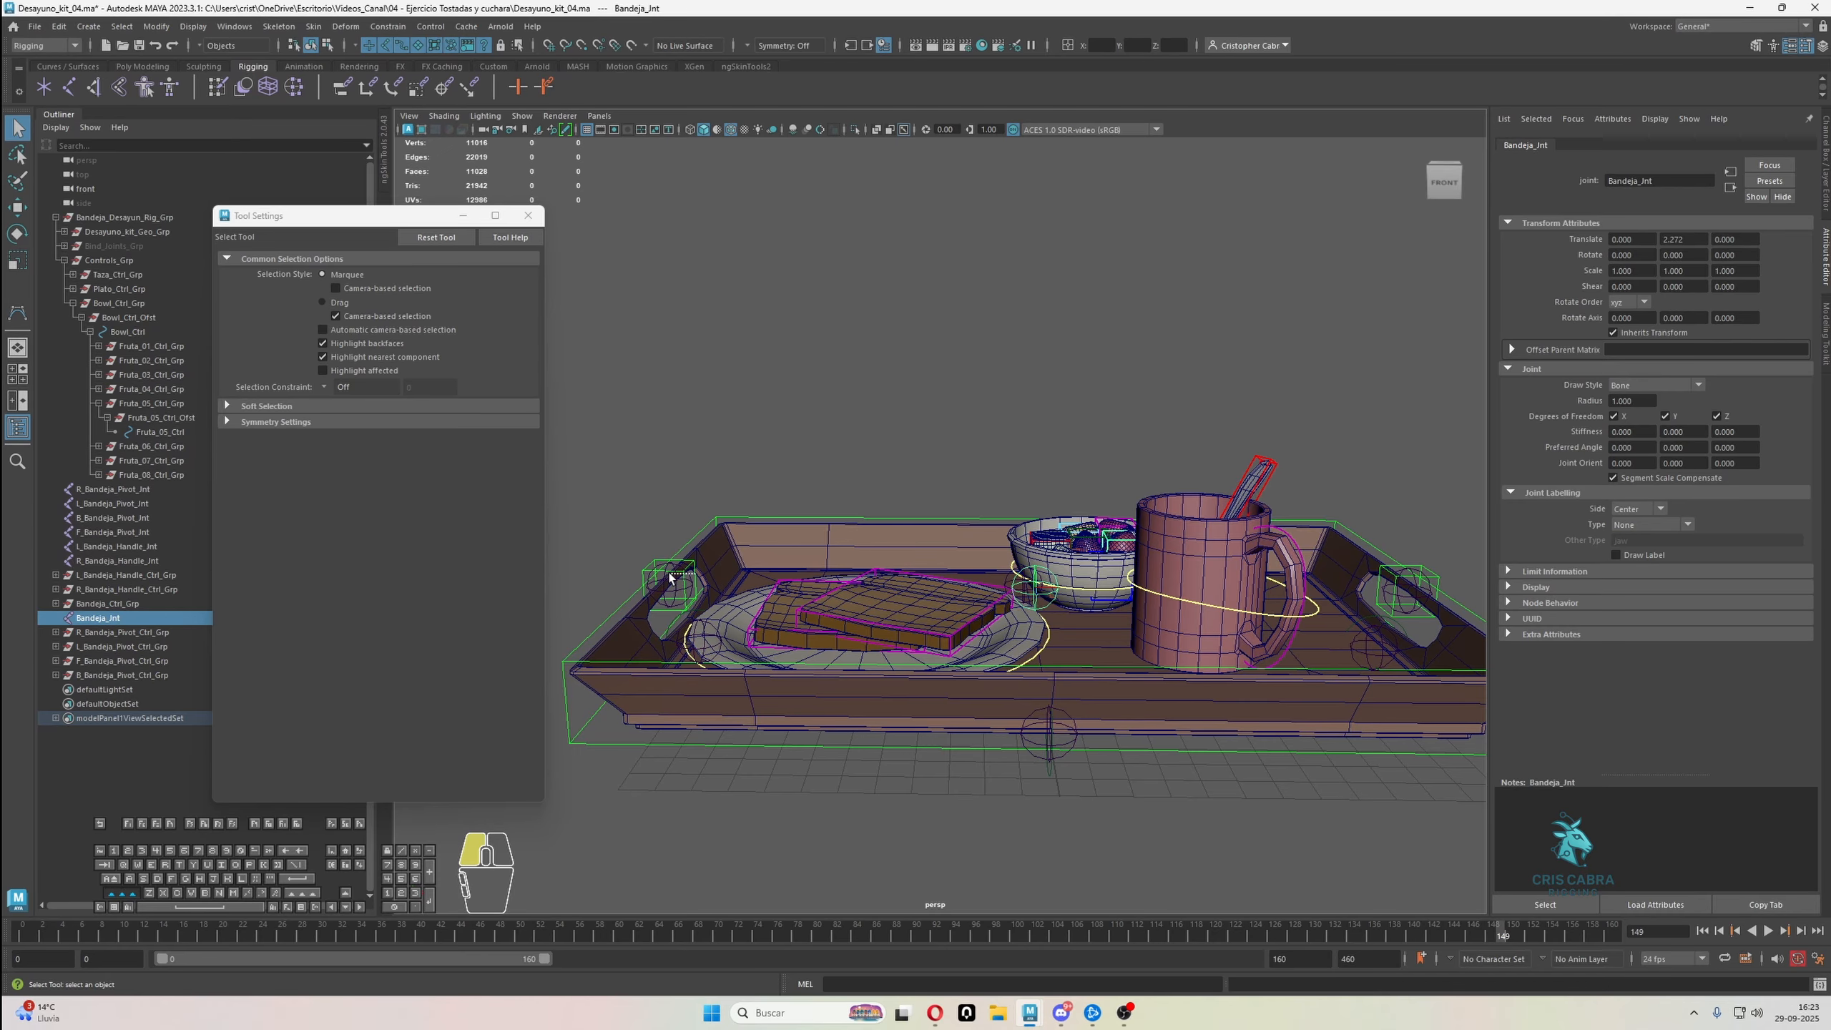
left_click_drag(670, 578, 674, 553, "shift")
key("p")
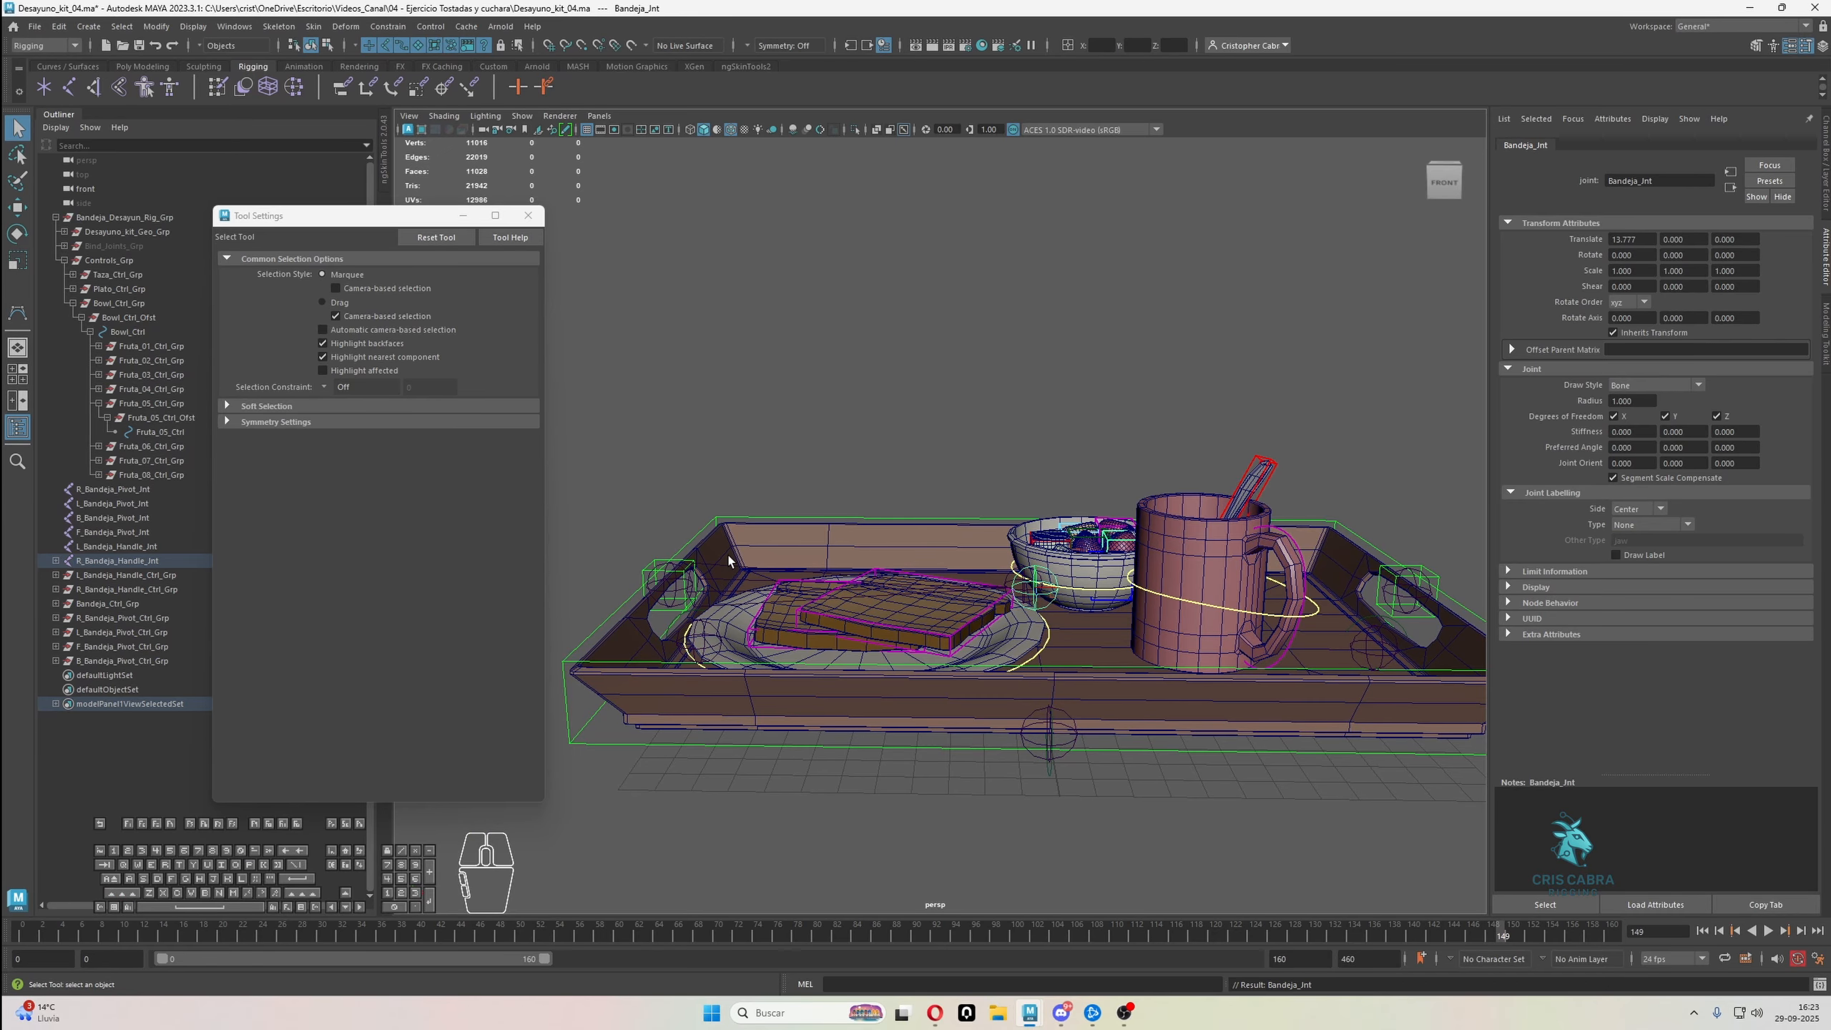
Parent the R_Bandeja_Handle_Jnt joint under L_Bandeja_Handle_Jnt
left_click(677, 578)
left_click_drag(780, 607, 727, 573, "alt")
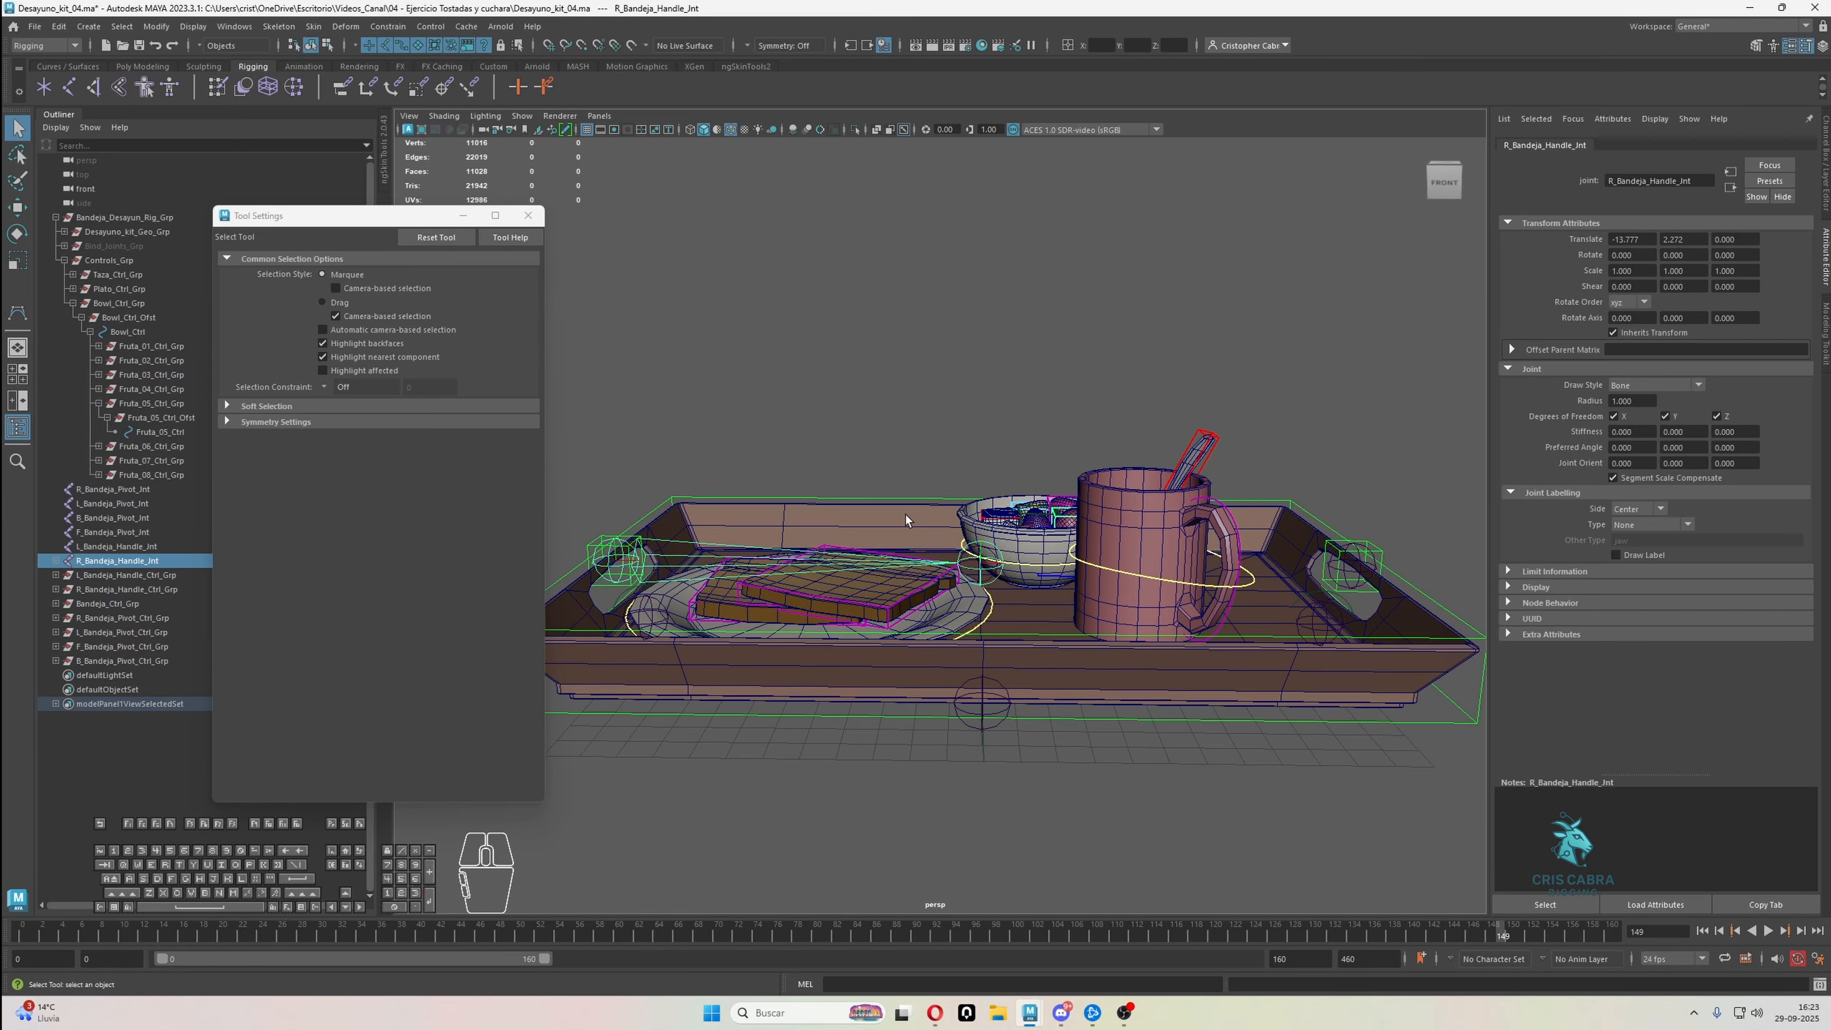
left_click(1377, 549, "shift")
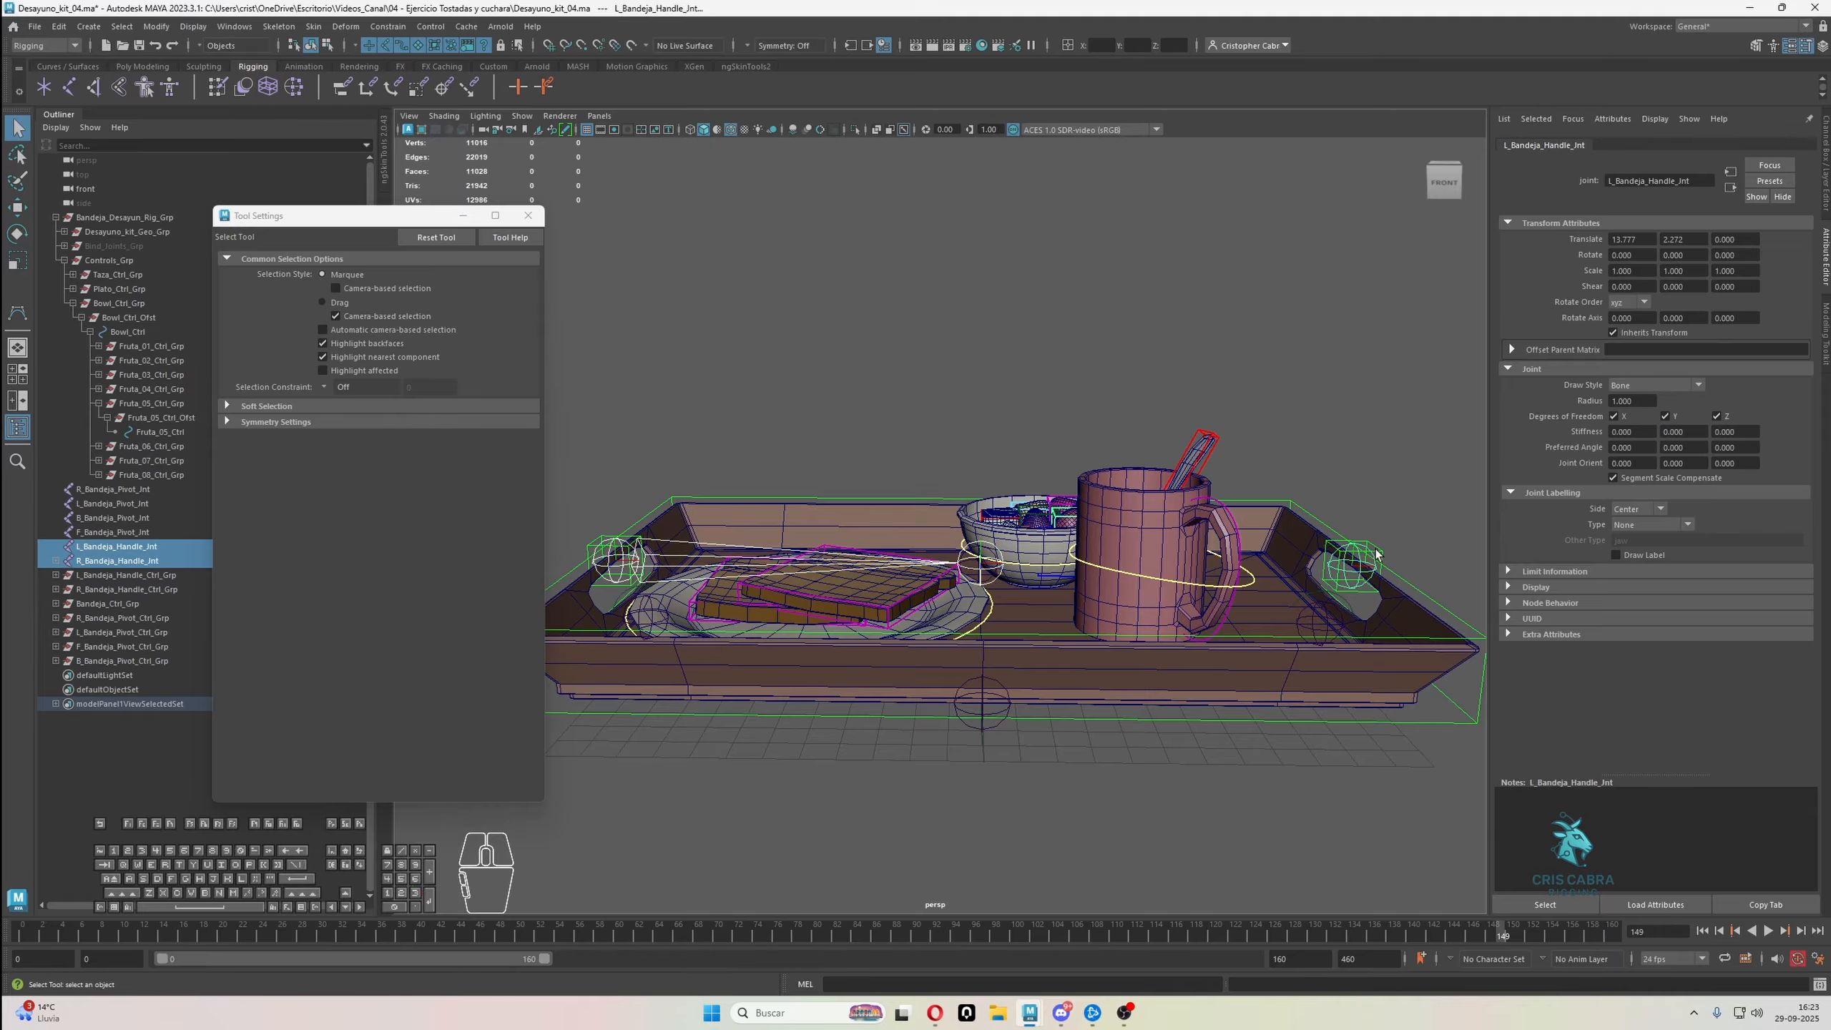
key("p")
Parent the L_Bandeja_Handle_Jnt joint under L_Bandeja_Pivot_Jnt
left_click(1374, 562)
middle_click_drag(1326, 592, 1388, 531, "alt")
middle_click_drag(985, 590, 1151, 563, "alt")
left_click_drag(770, 544, 1125, 692, "alt")
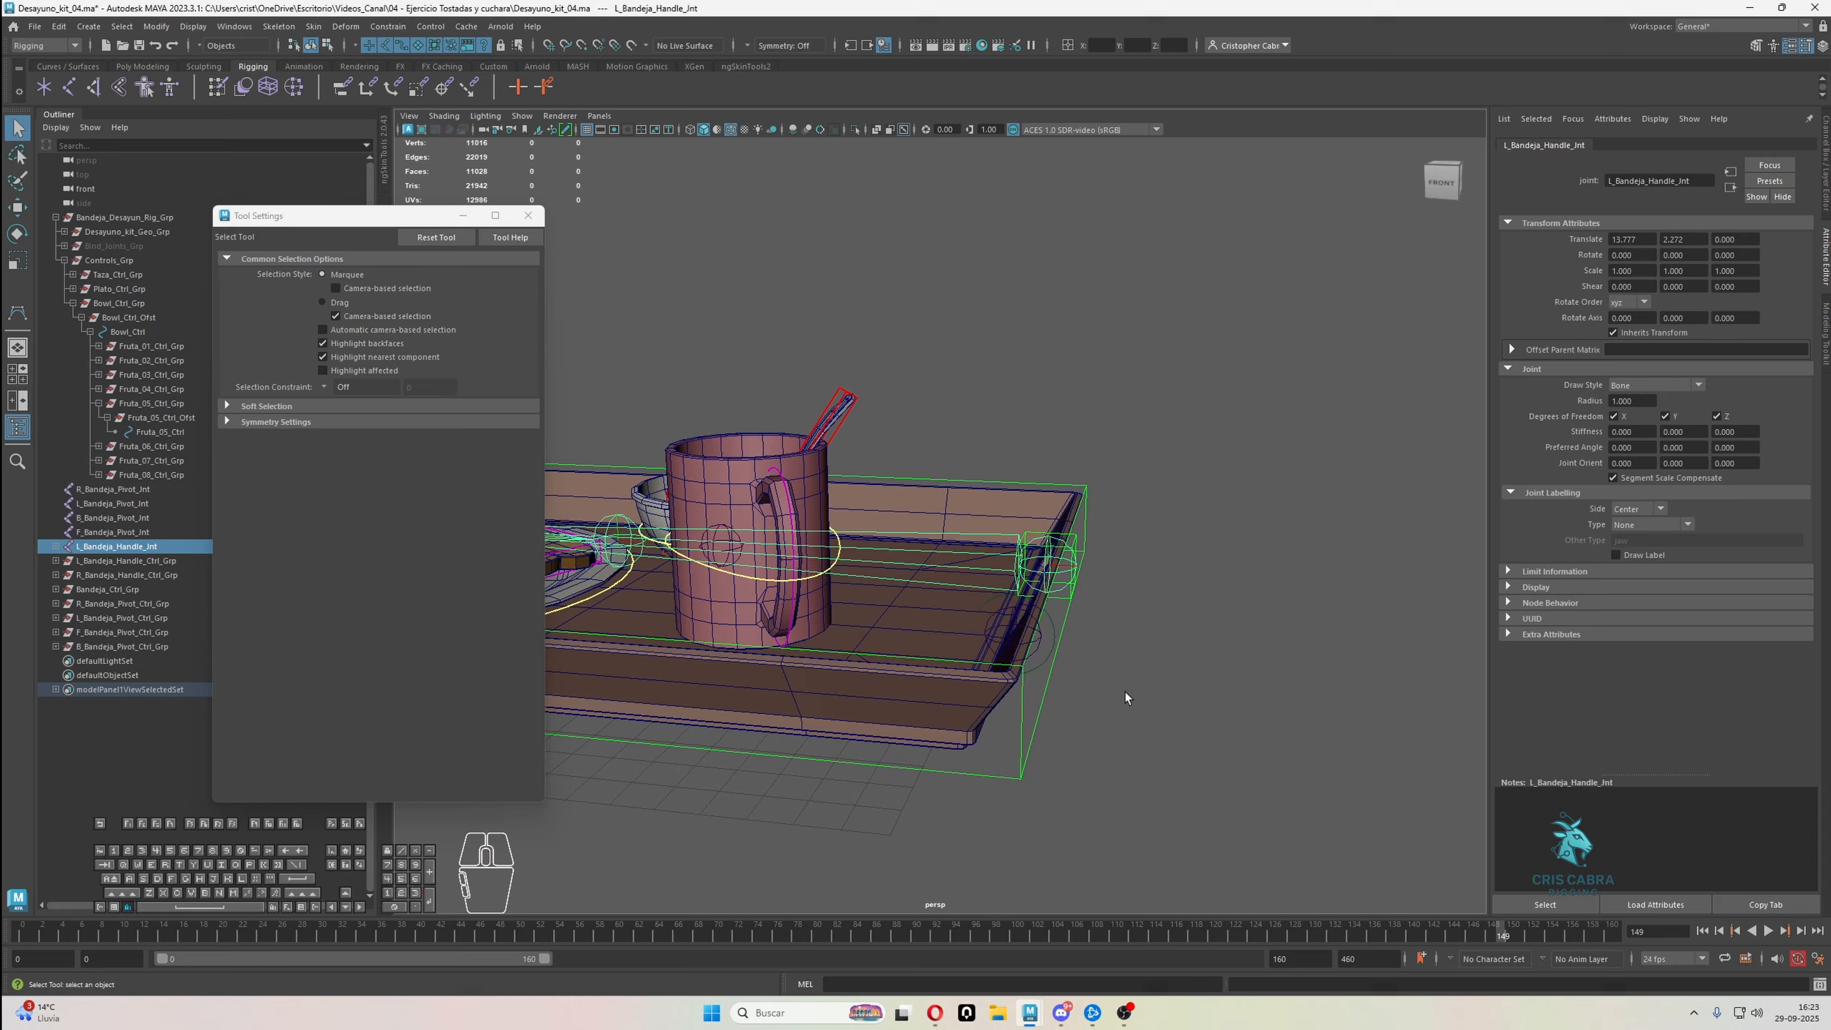
left_click(1038, 632, "shift")
left_click_drag(1047, 637, 1017, 642, "alt")
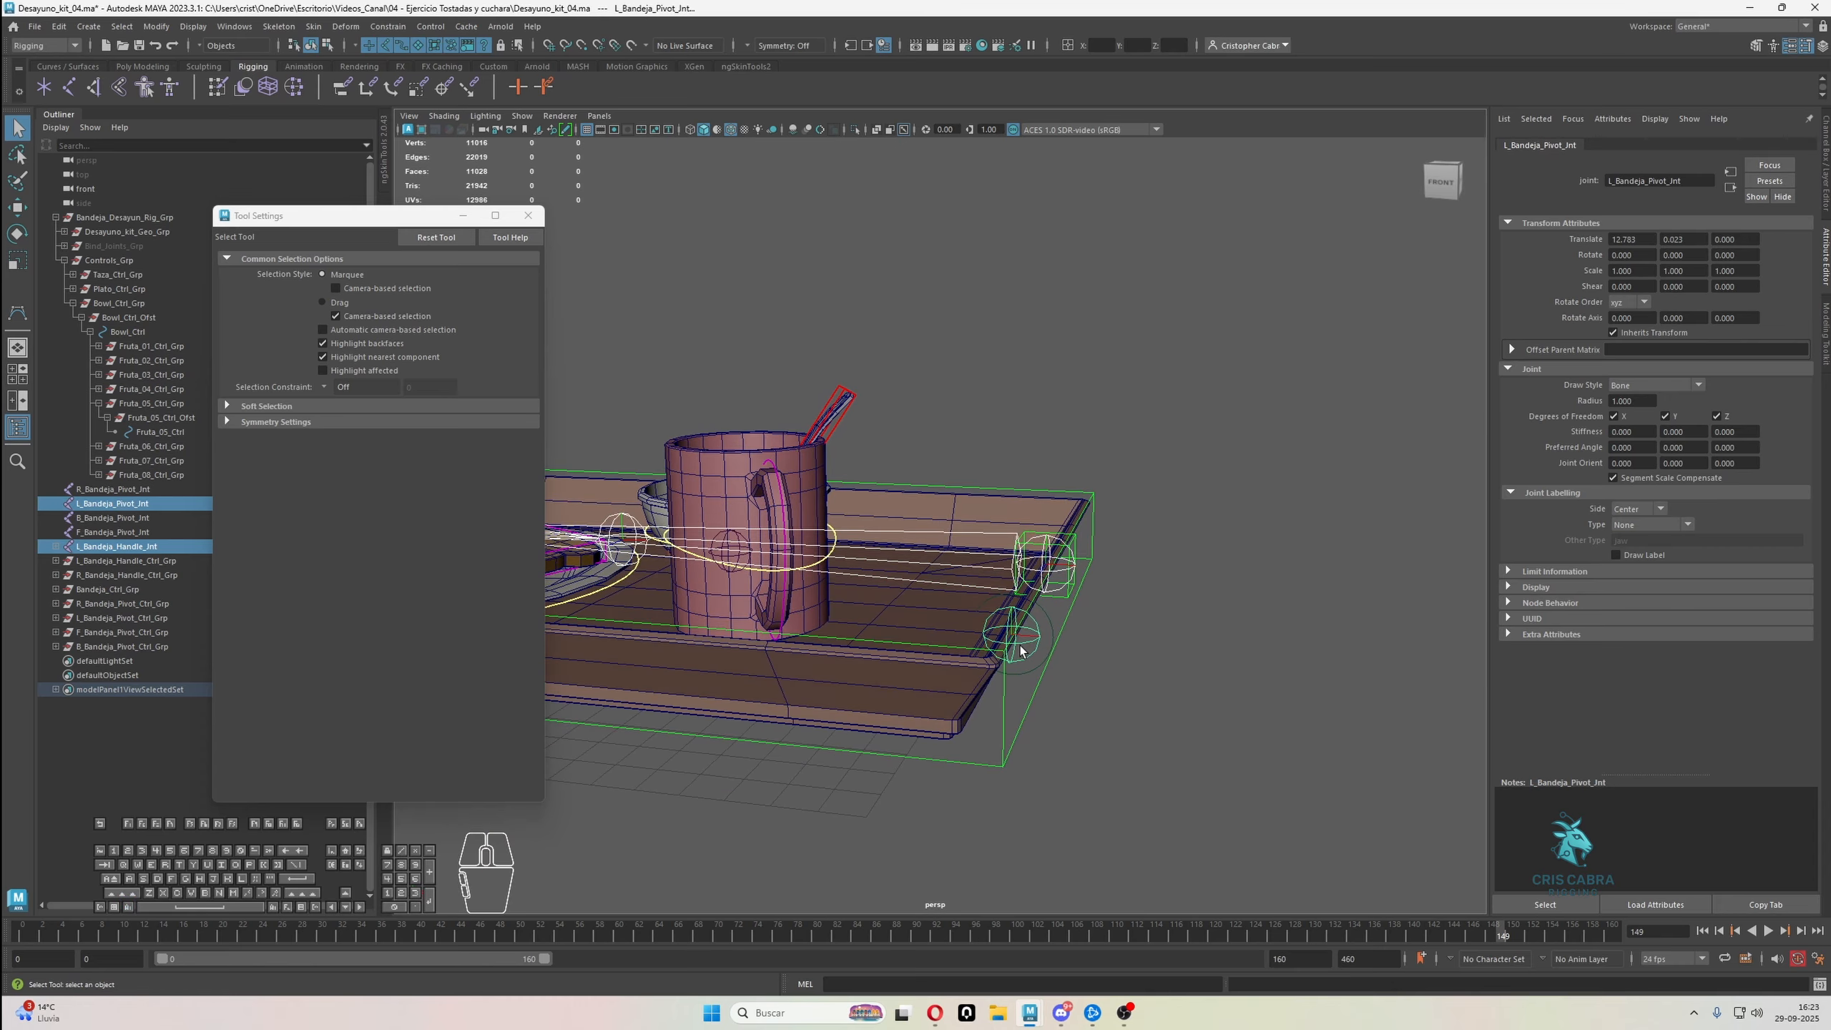
key("p")
Parent the L_Bandeja_Pivot_Jnt joint under R_Bandeja_Pivot_Jnt
left_click_drag(973, 667, 1030, 667, "alt")
middle_click_drag(852, 703, 1196, 768, "alt")
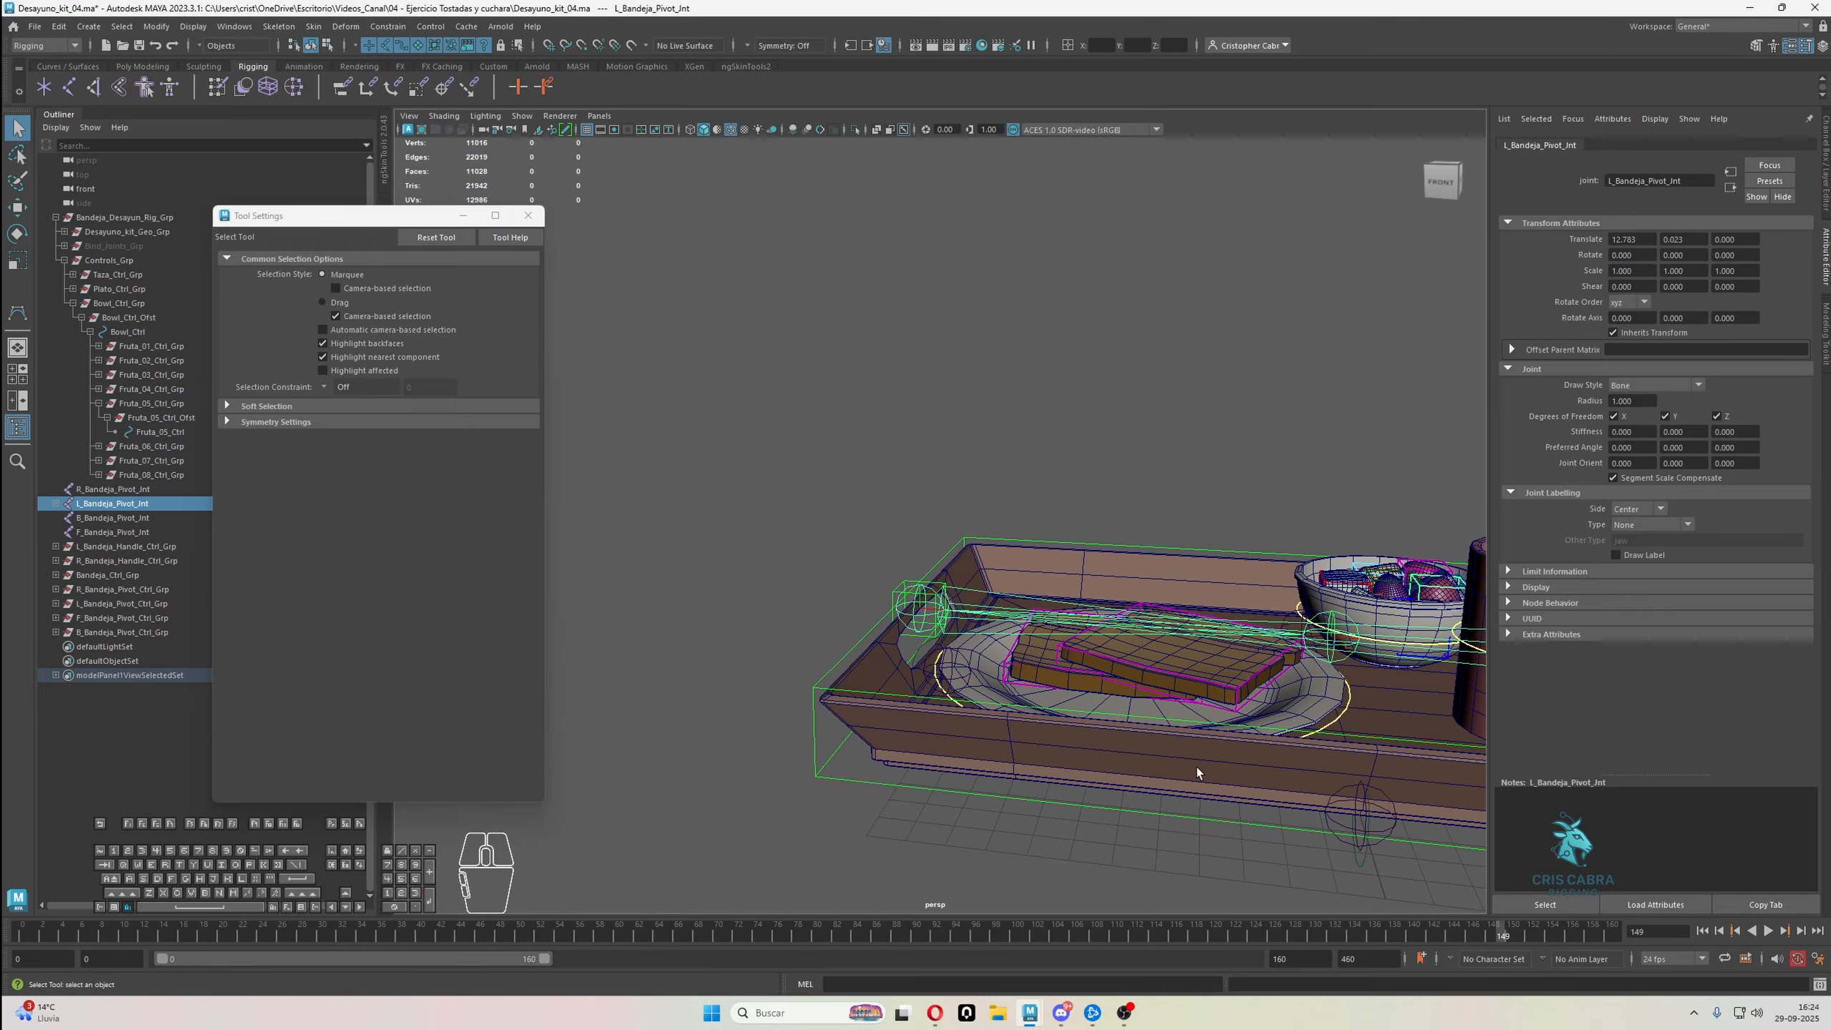
left_click(964, 680, "shift")
middle_click_drag(977, 678, 935, 656, "alt")
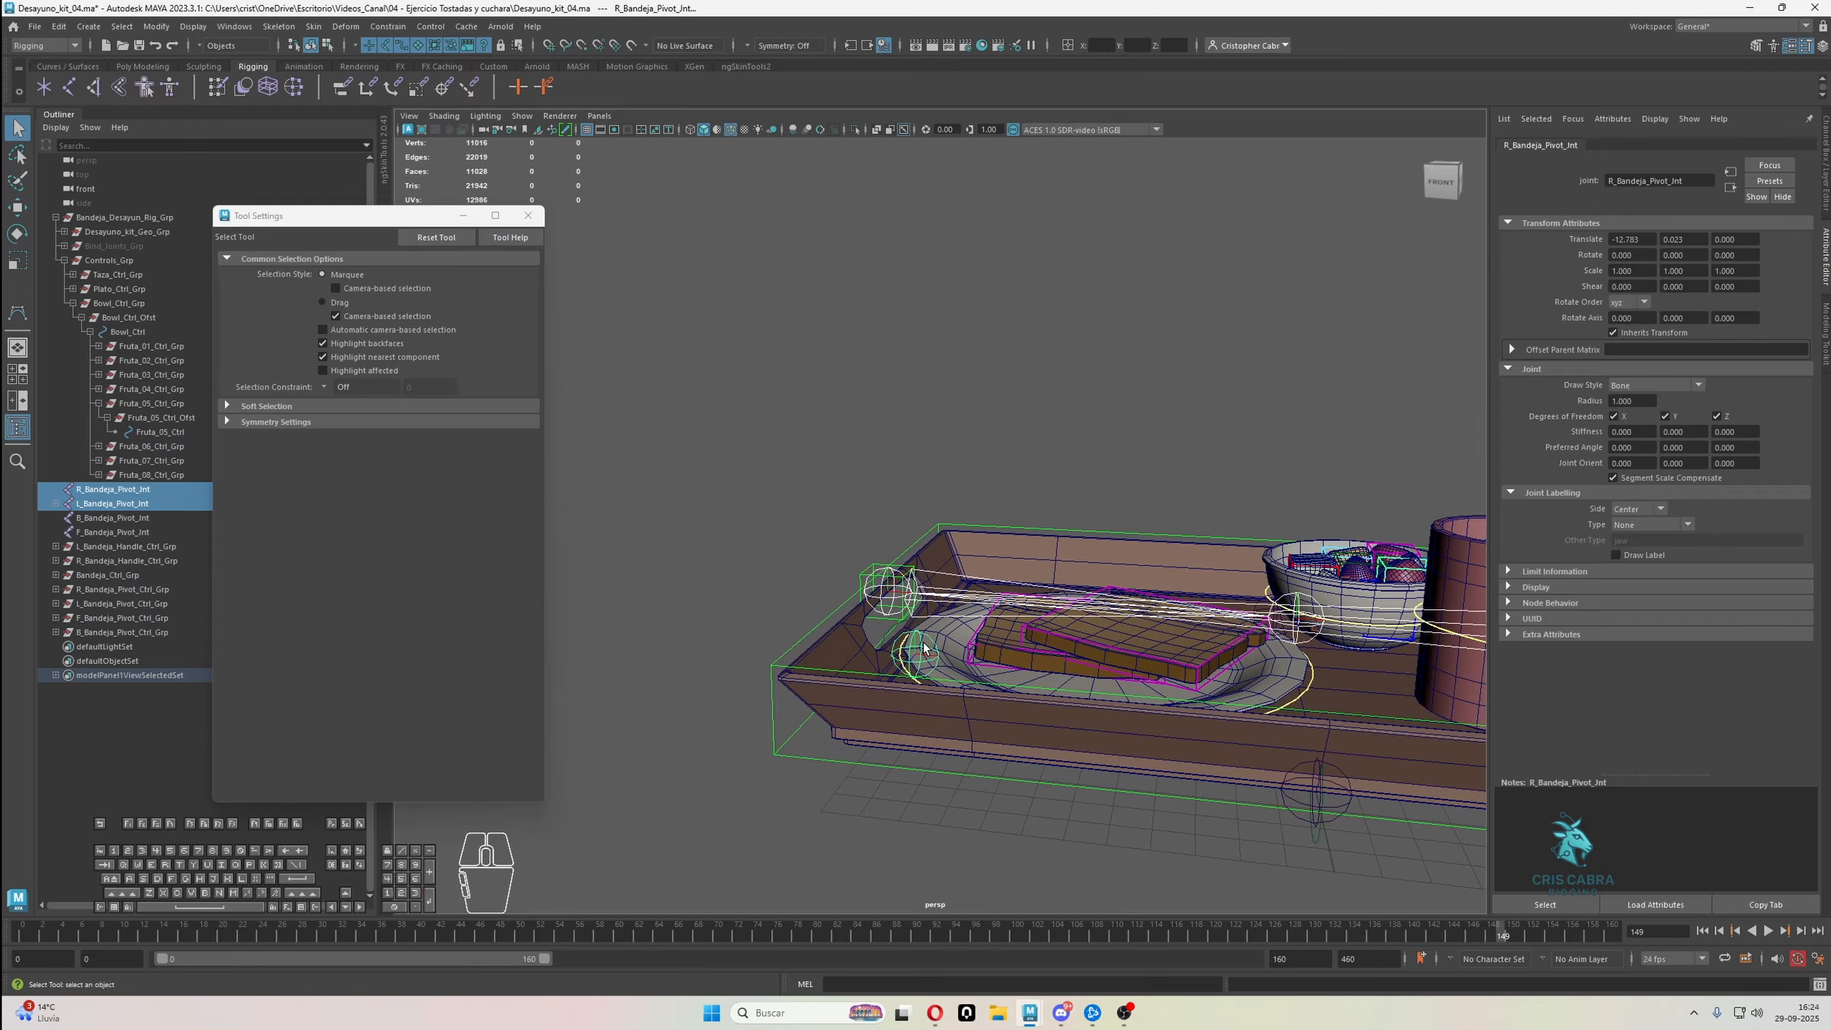
key("p")
Parent the R_Bandeja_Pivot_Jnt joint under B_Bandeja_Pivot_Jnt at the back of the tray
left_click_drag(934, 653, 1035, 694, "alt")
left_click(1058, 517, "shift")
key("p")
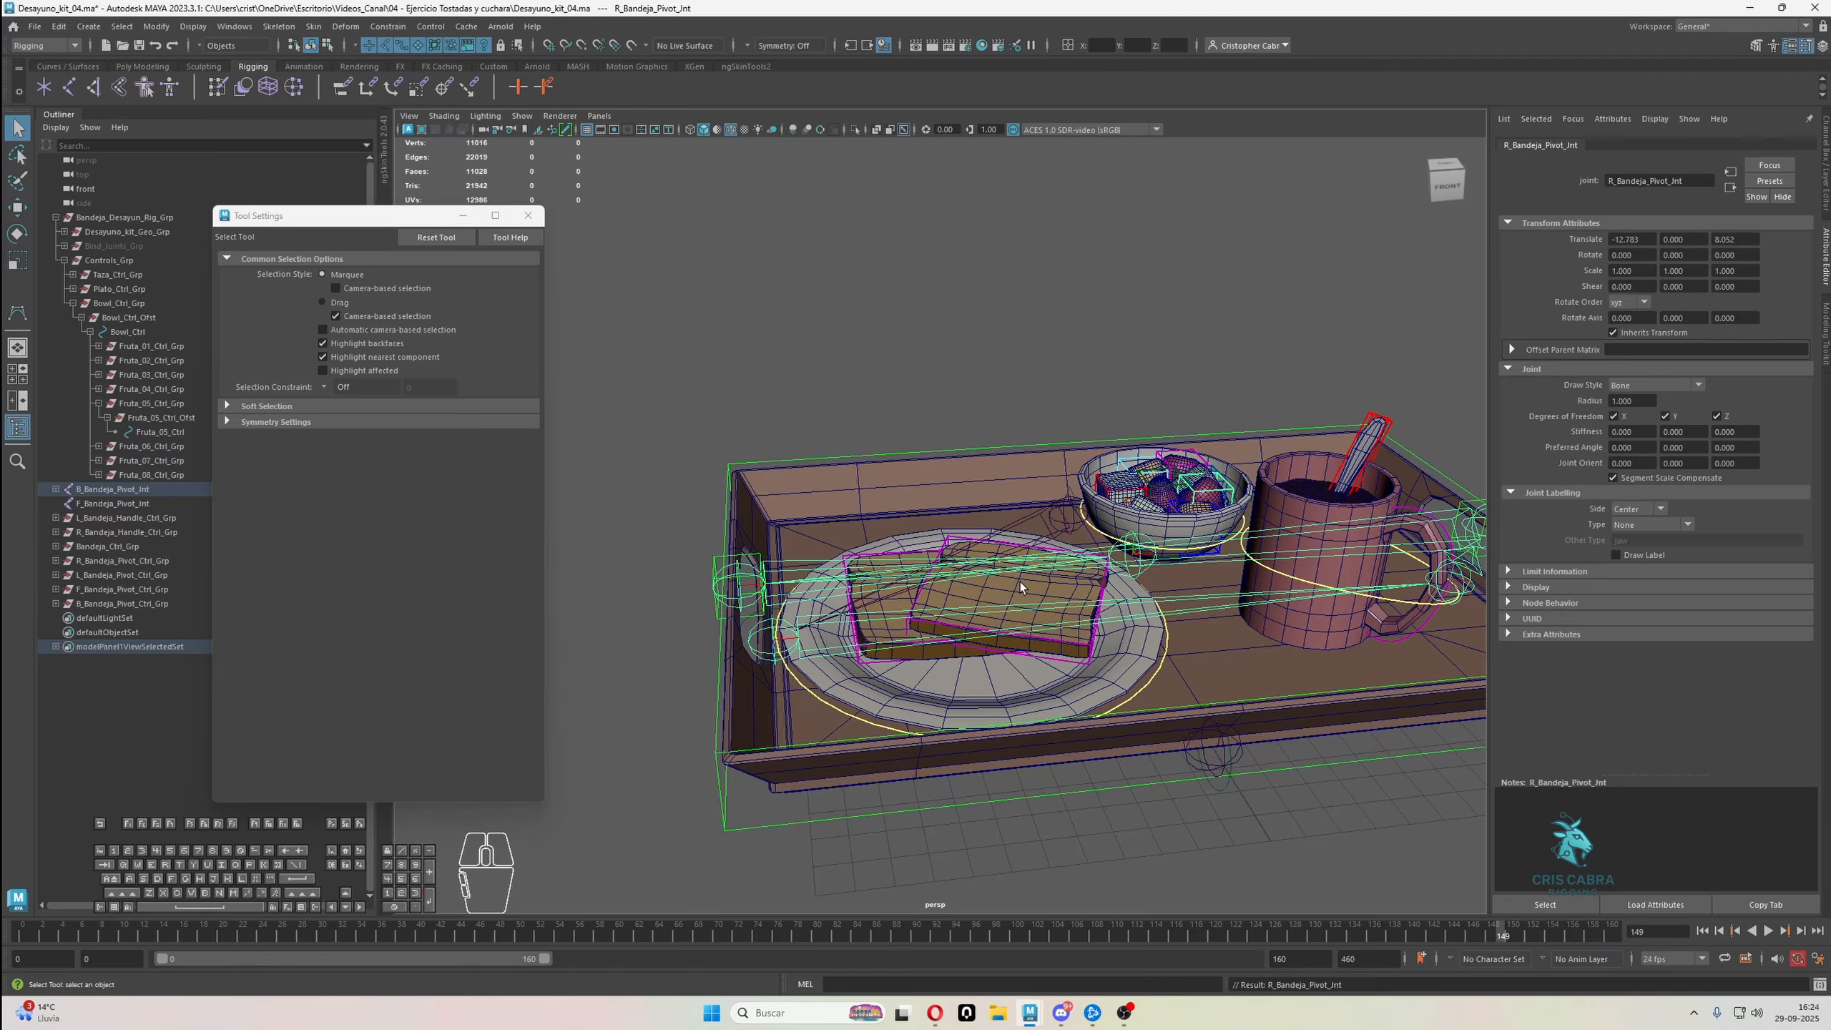
Parent the B_Bandeja_Pivot_Jnt joint under F_Bandeja_Pivot_Jnt at the front of the tray
left_click(1072, 511)
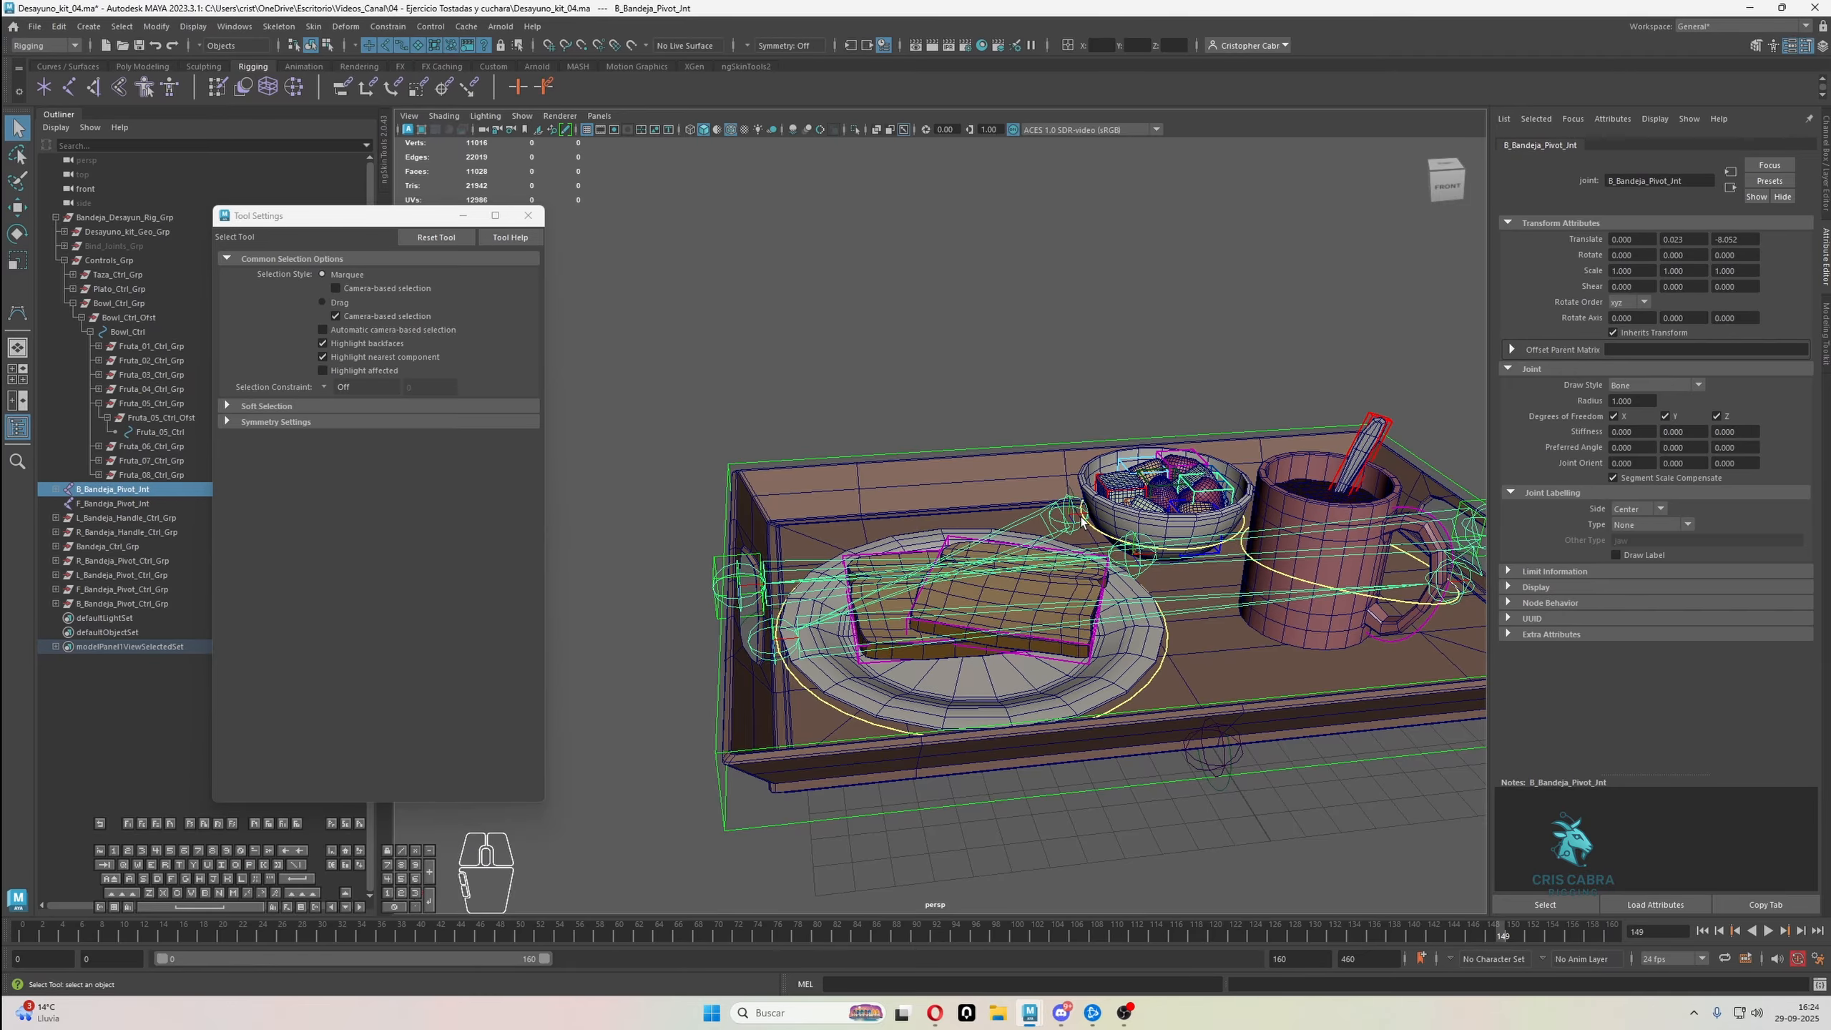
left_click(1216, 763, "shift")
key("p")
scroll(1211, 751, "down", 3)
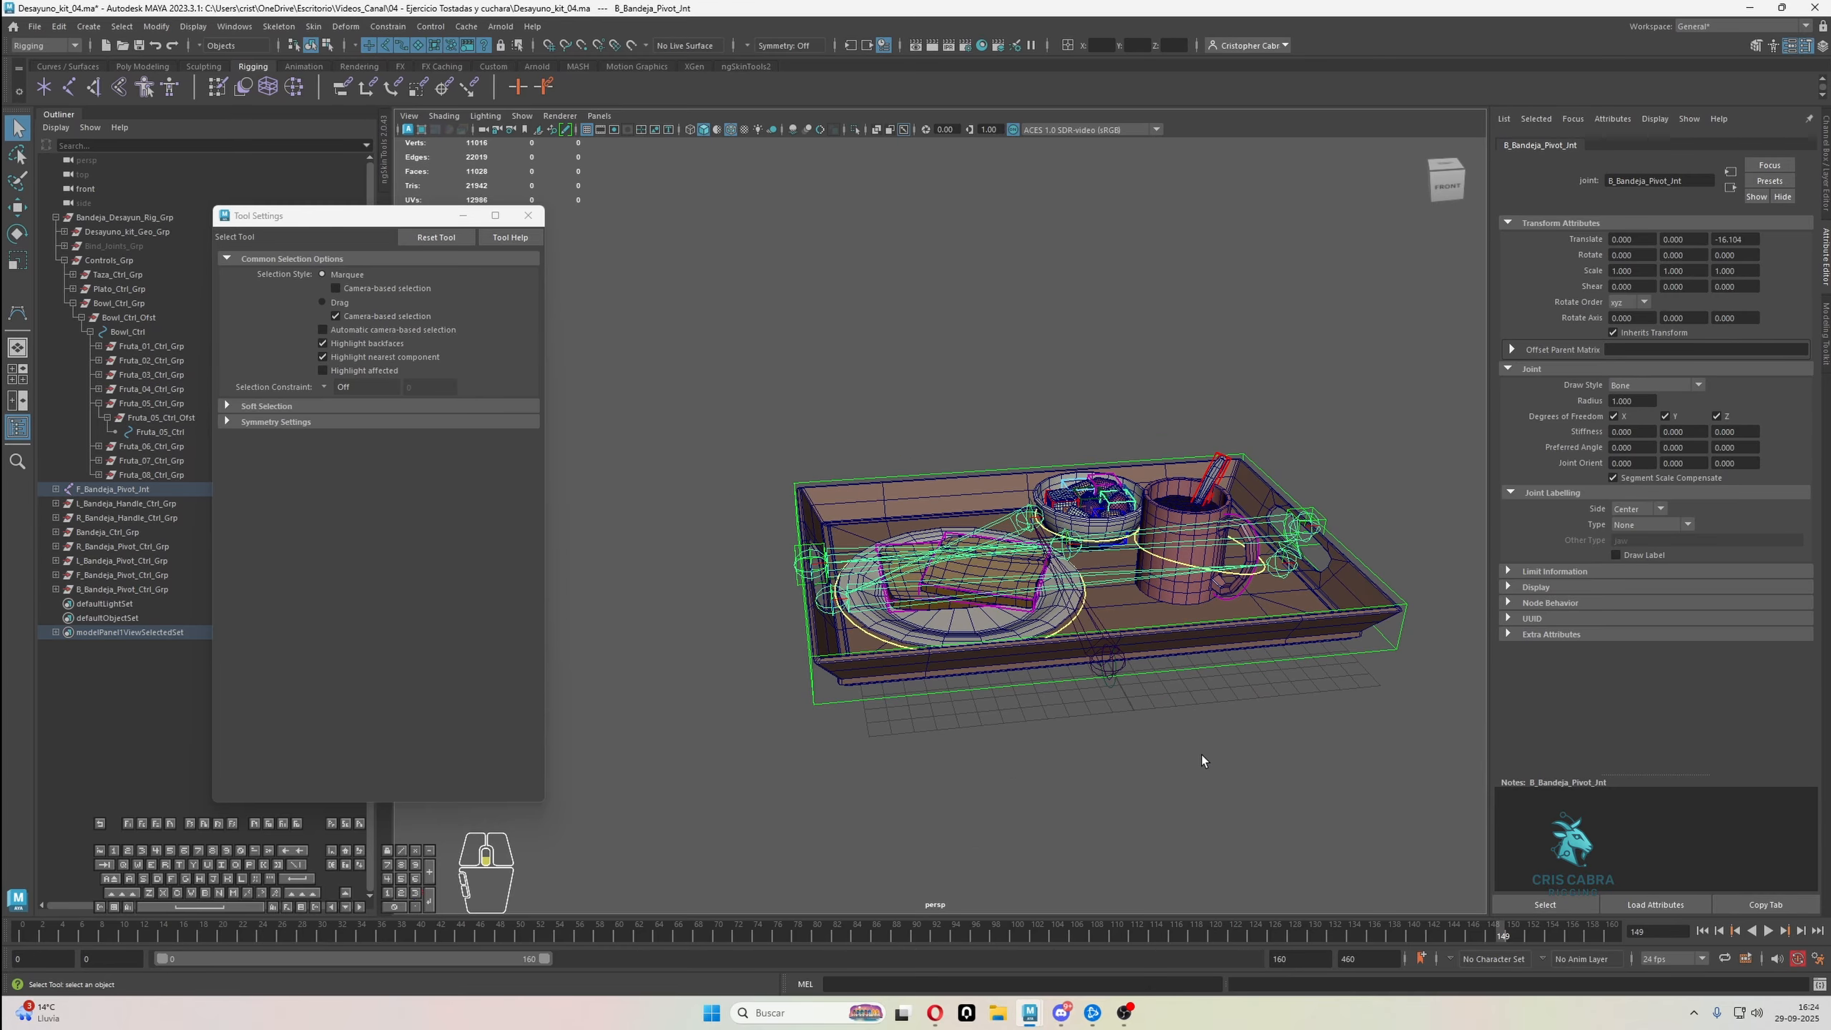
left_click_drag(1202, 756, 1173, 721, "alt")
left_click(1171, 721)
left_click(1085, 501)
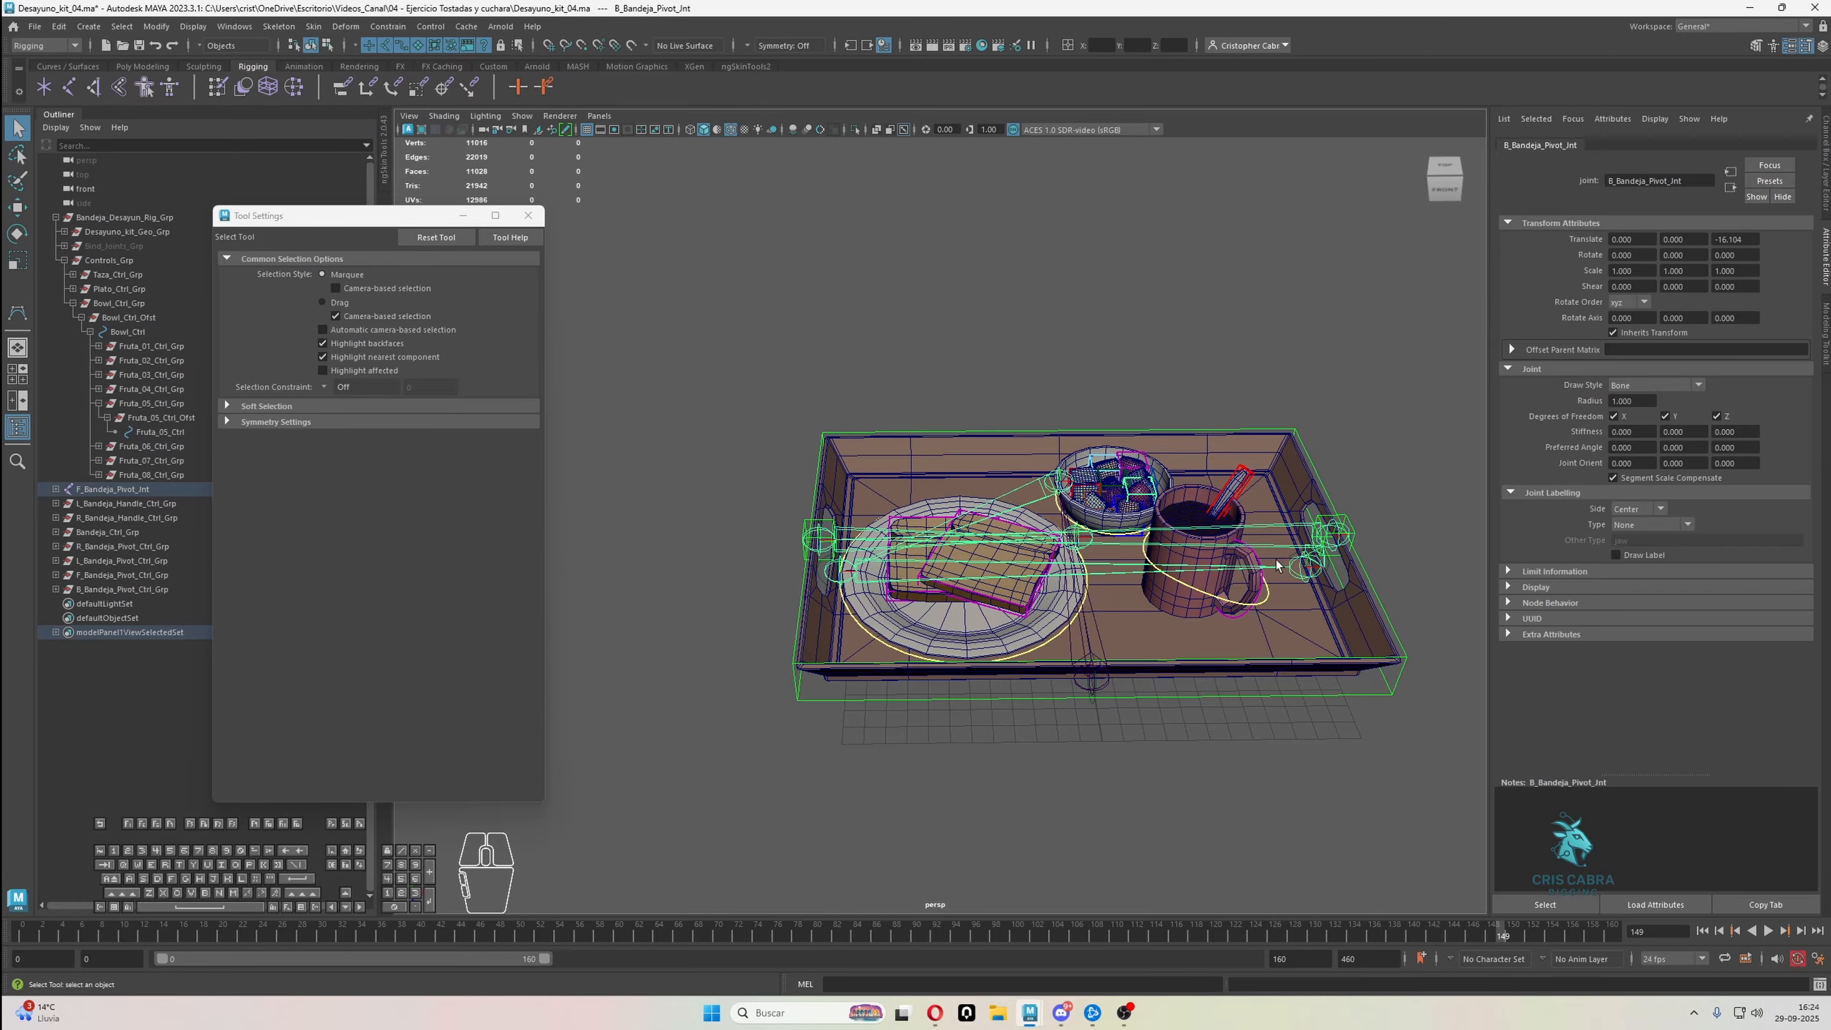
Examine the tray's handle and pivot joint chain around the model, starting from the L_Bandeja_Handle_Jnt joint
left_click(1332, 532)
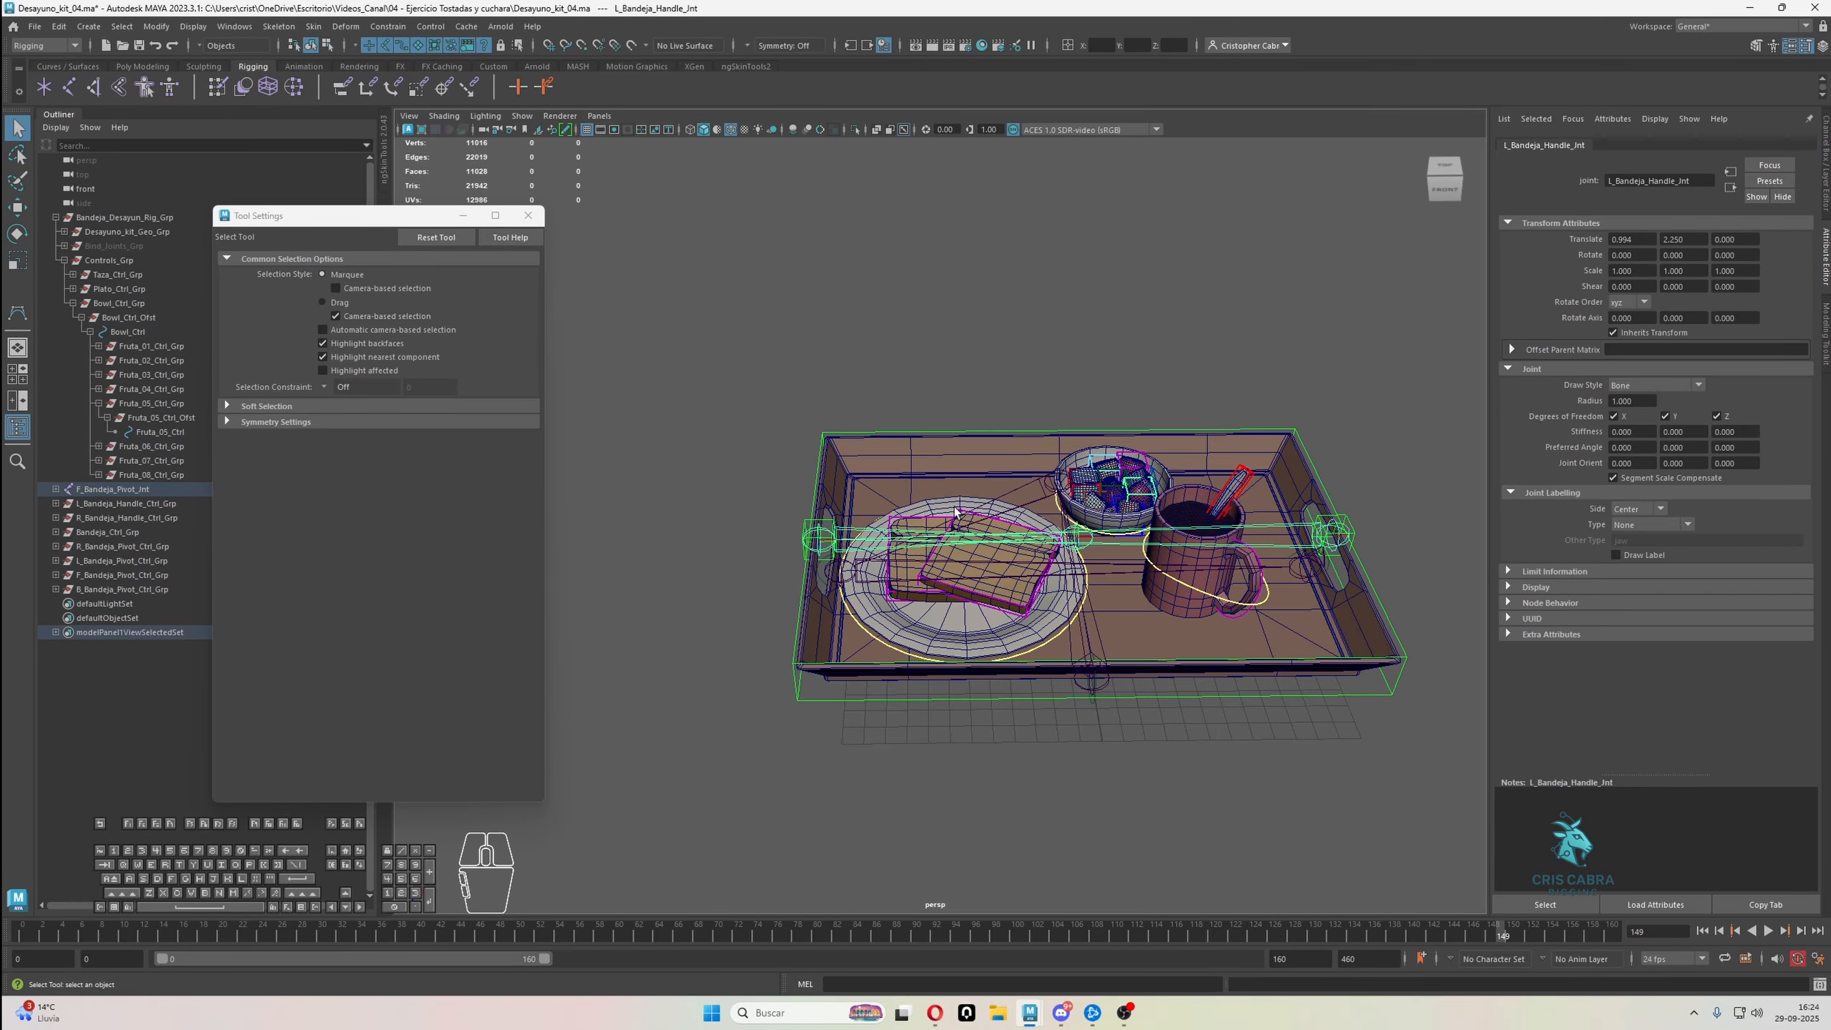
left_click_drag(955, 514, 984, 468, "alt")
right_click_drag(985, 469, 1046, 473, "alt")
left_click_drag(1045, 473, 1060, 443, "alt")
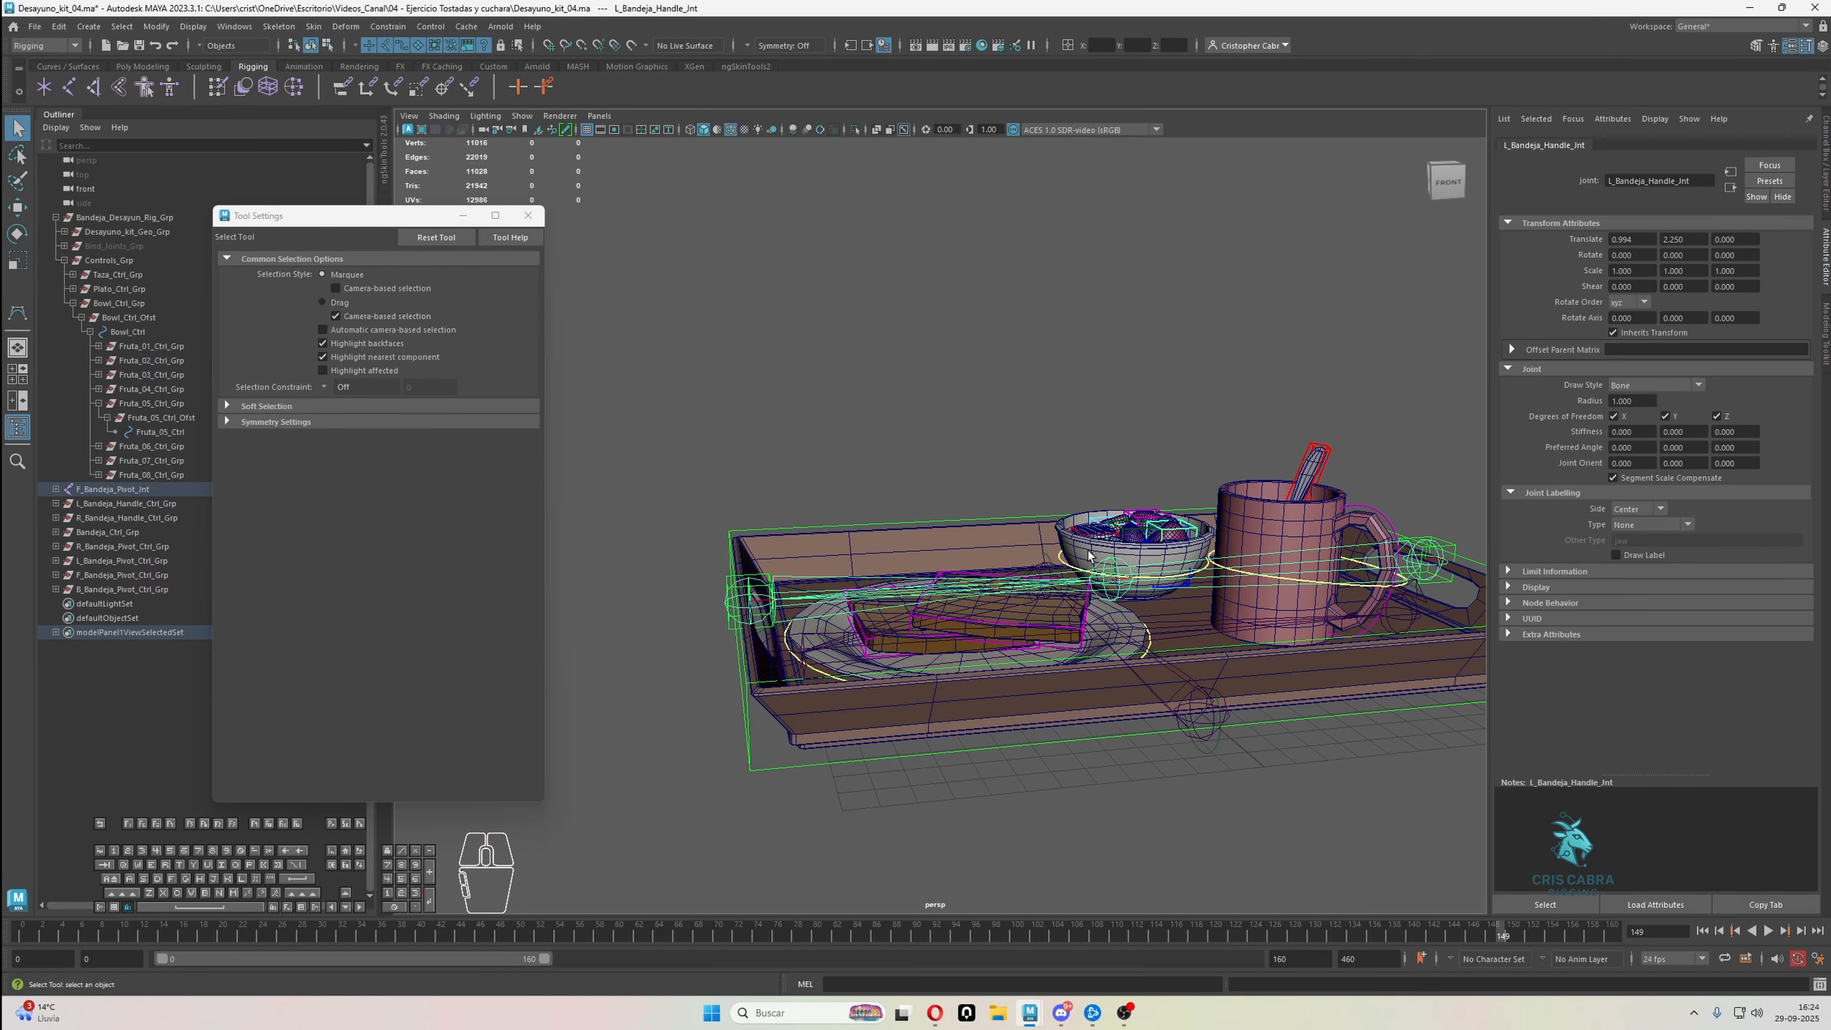
left_click_drag(1089, 555, 930, 697, "alt")
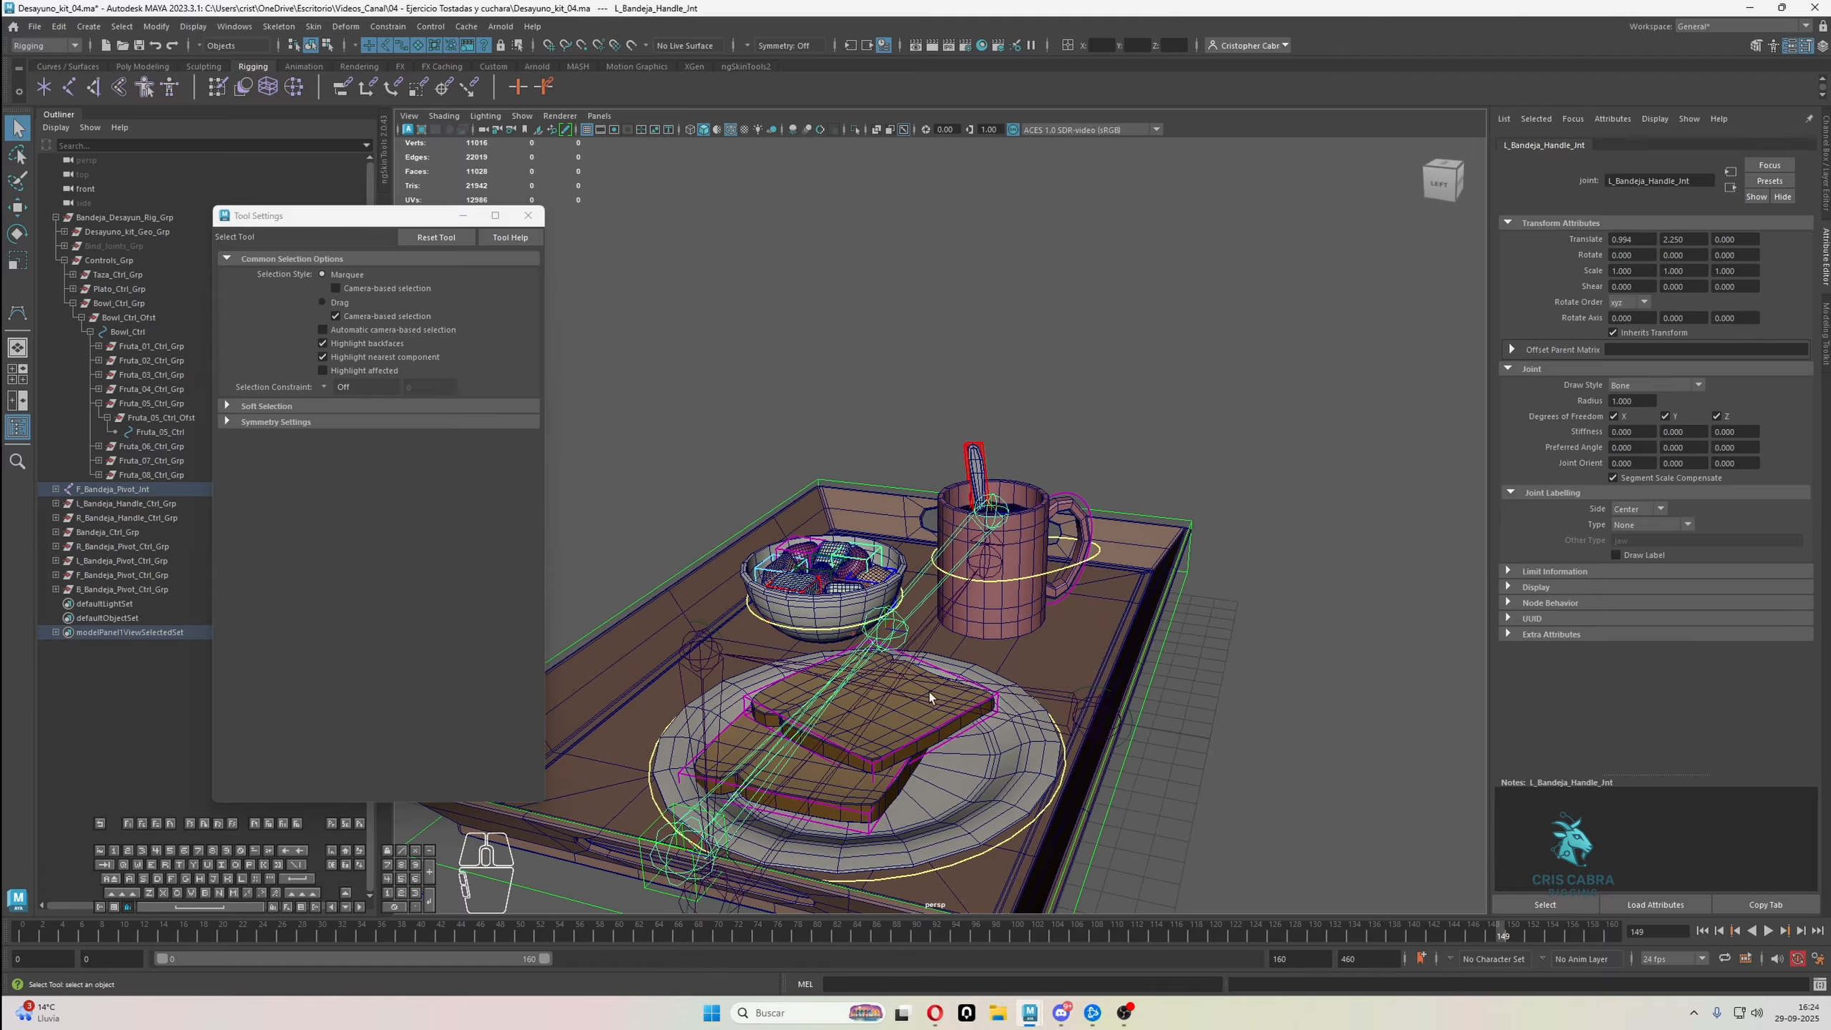
left_click_drag(1125, 512, 1045, 488, "alt")
right_click_drag(1045, 487, 1122, 556, "alt")
mouse_move(1123, 555)
left_mouse_down("alt")
mouse_move(1058, 541)
mouse_move(1117, 553)
left_mouse_up("alt")
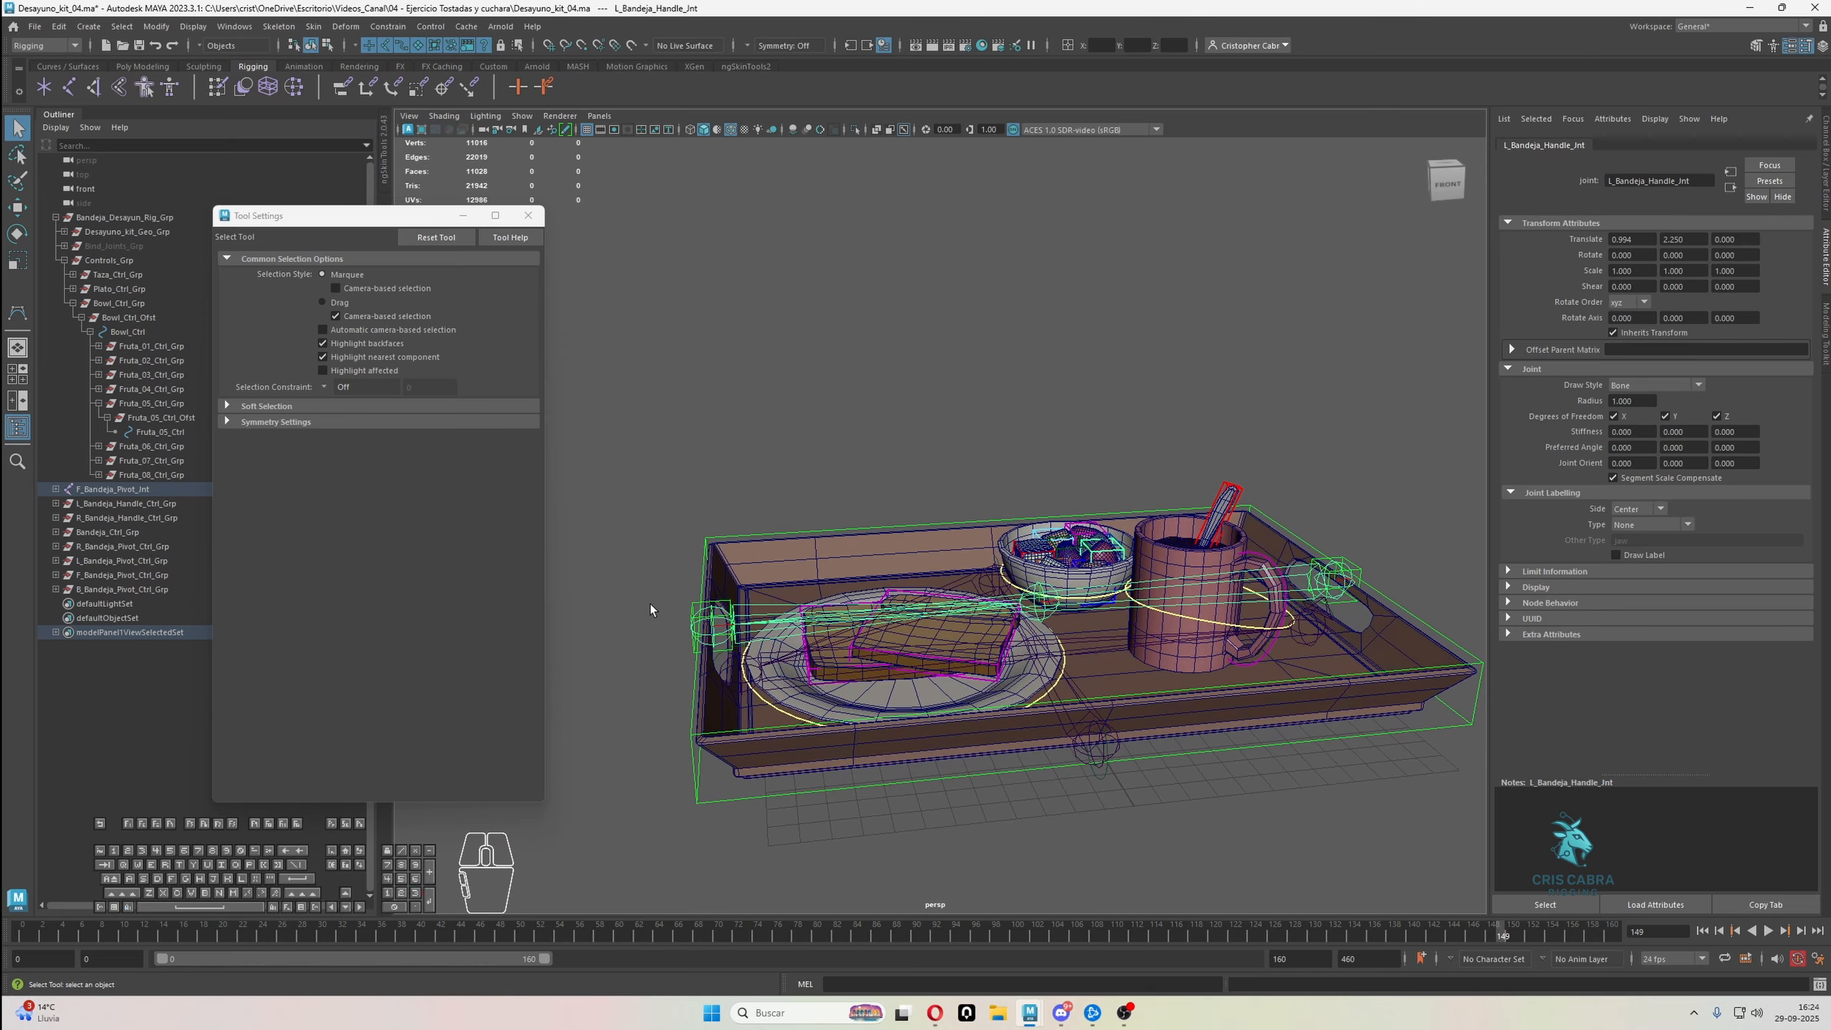
left_click(693, 608)
Scale the control vertices of the L_Bandeja_Handle_Ctrl and R_Bandeja_Handle_Ctrl curves around the tray handles
left_click_drag(1156, 496, 974, 531, "alt")
left_click(329, 46)
scroll(930, 341, "down", 3)
middle_click_drag(934, 343, 1198, 390, "alt")
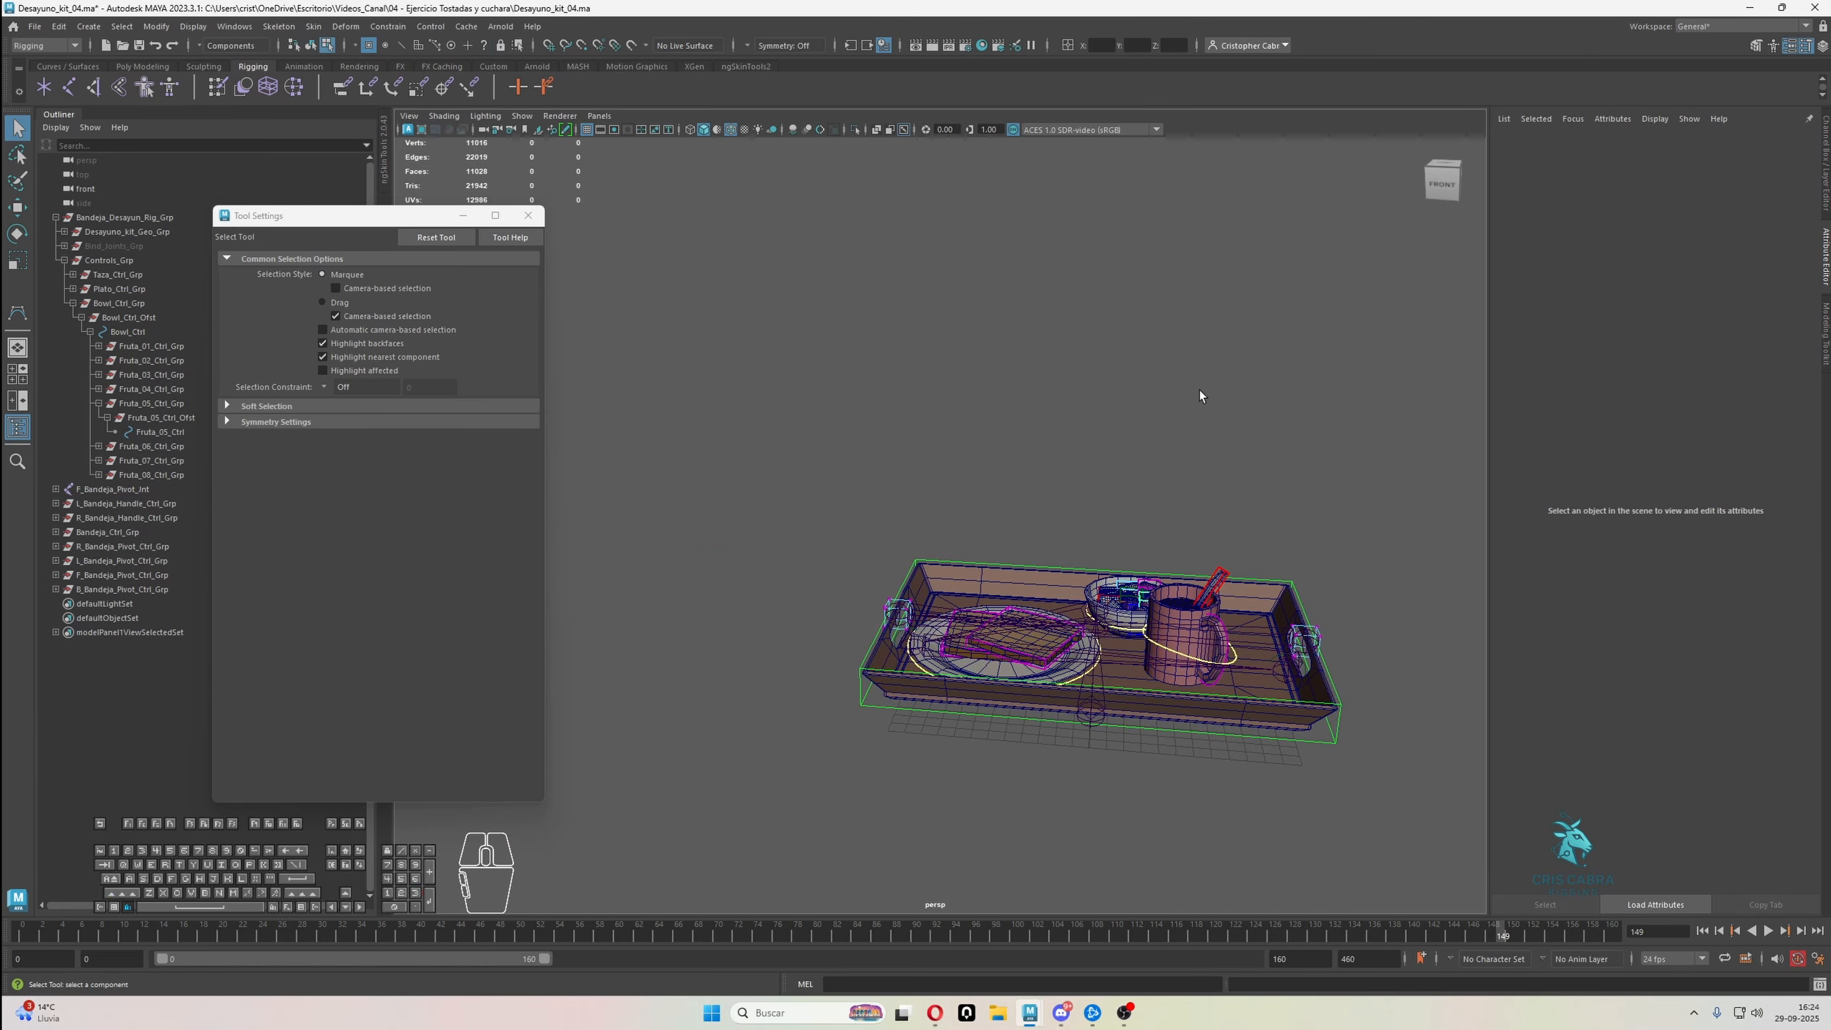
left_click_drag(819, 465, 1309, 791)
key("r")
left_click_drag(1209, 750, 620, 750, "alt")
key("q")
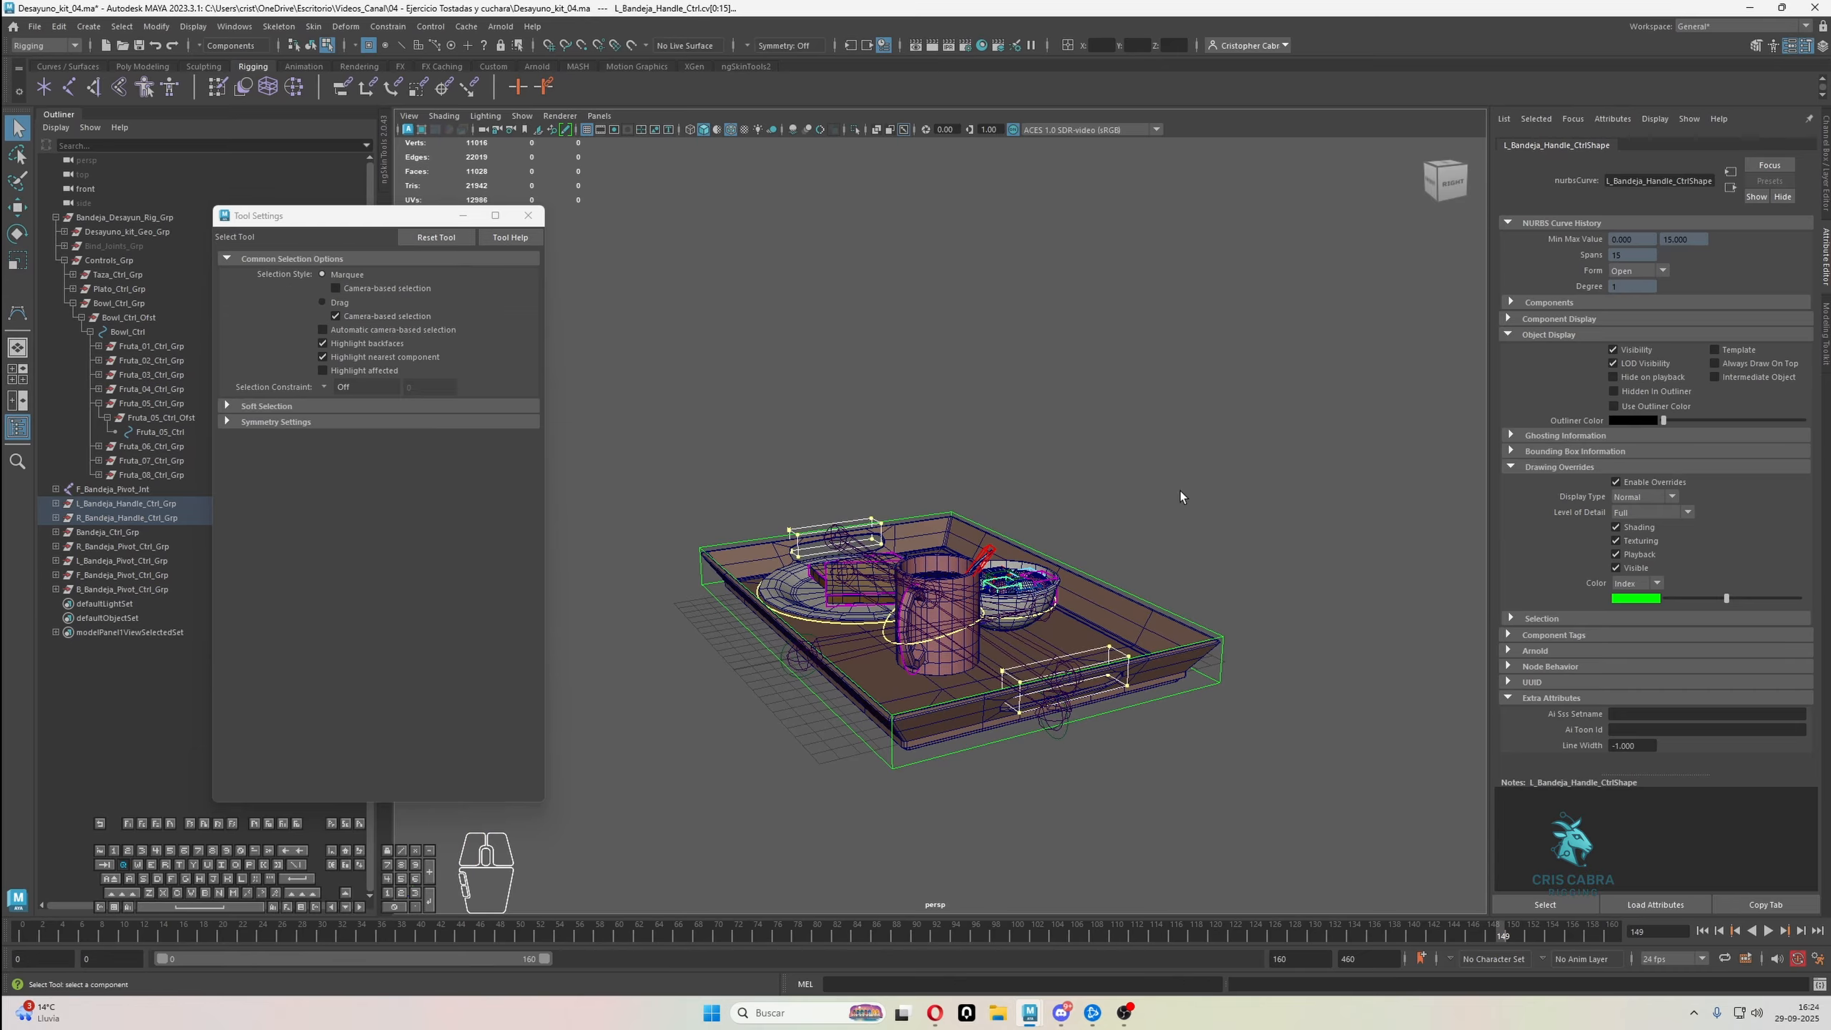
right_click_drag(1269, 409, 1324, 388)
left_click_drag(1325, 388, 1066, 512, "alt")
Try to parent the Bandeja_Ctrl_Grp group under the R_Bandeja_Handle_Ctrl control
left_click(973, 534)
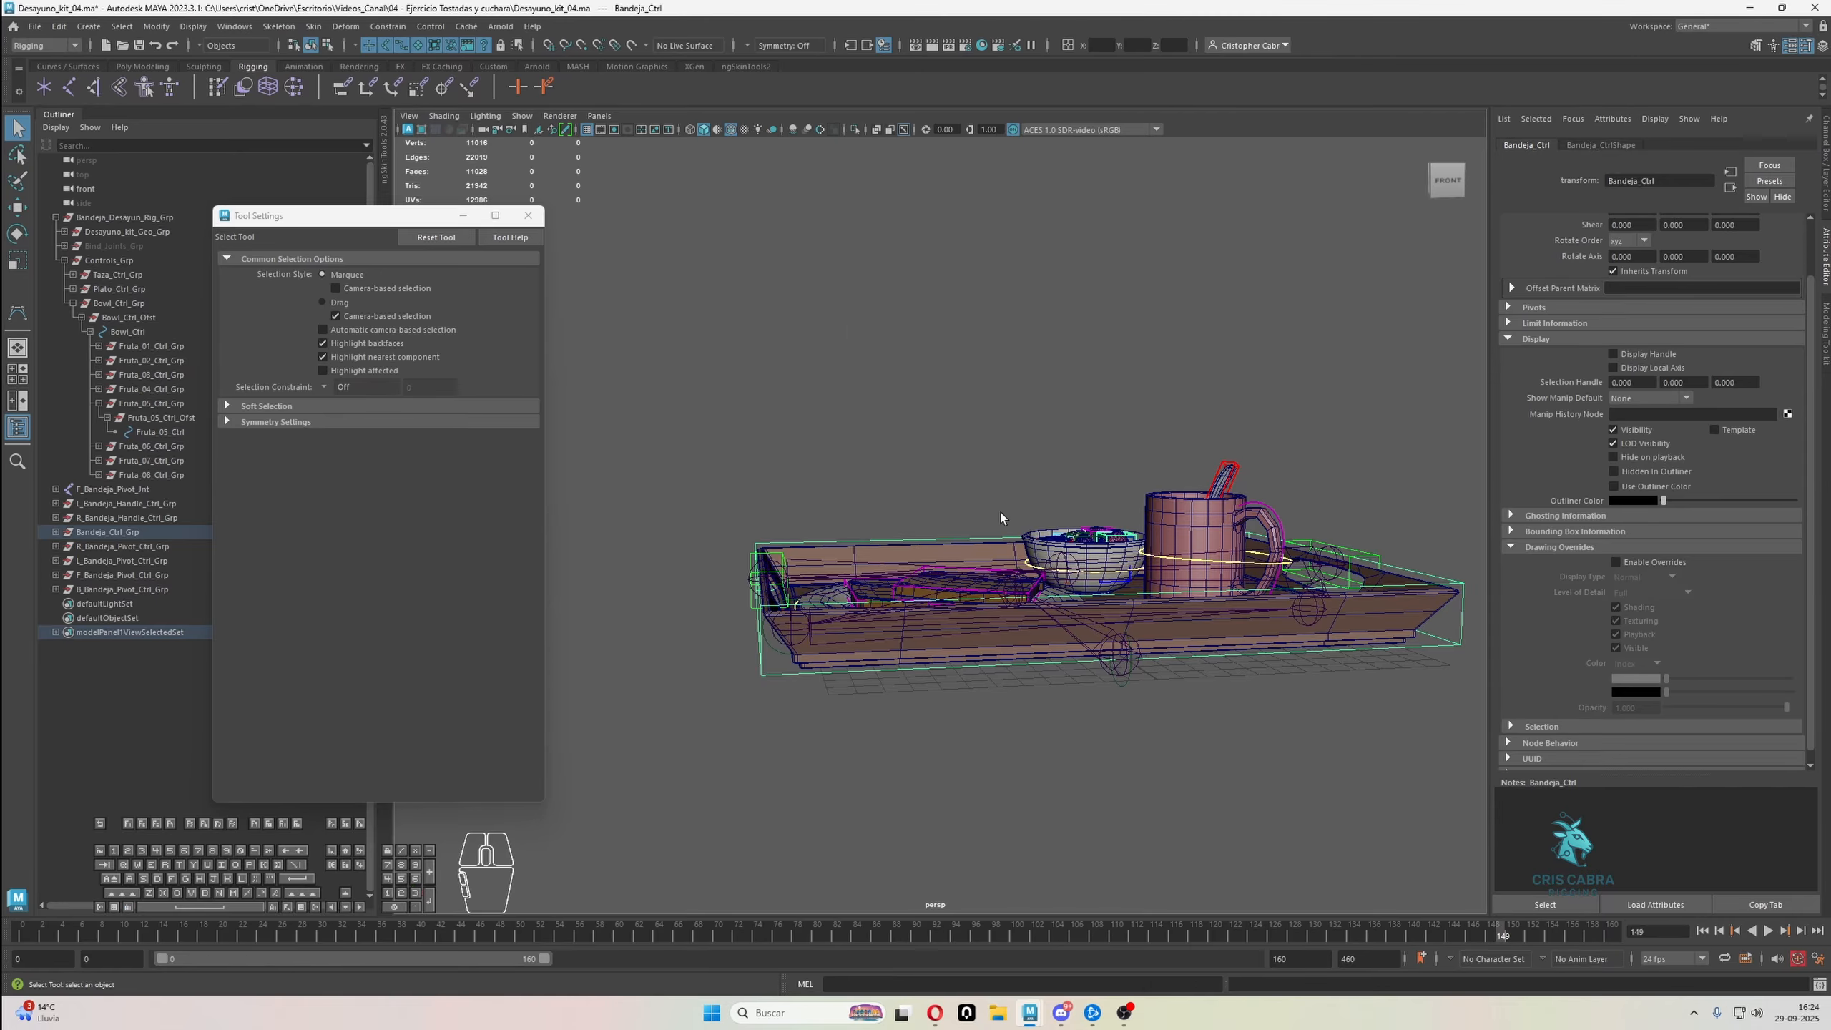
left_click(154, 533)
left_click_drag(857, 382, 789, 446, "alt")
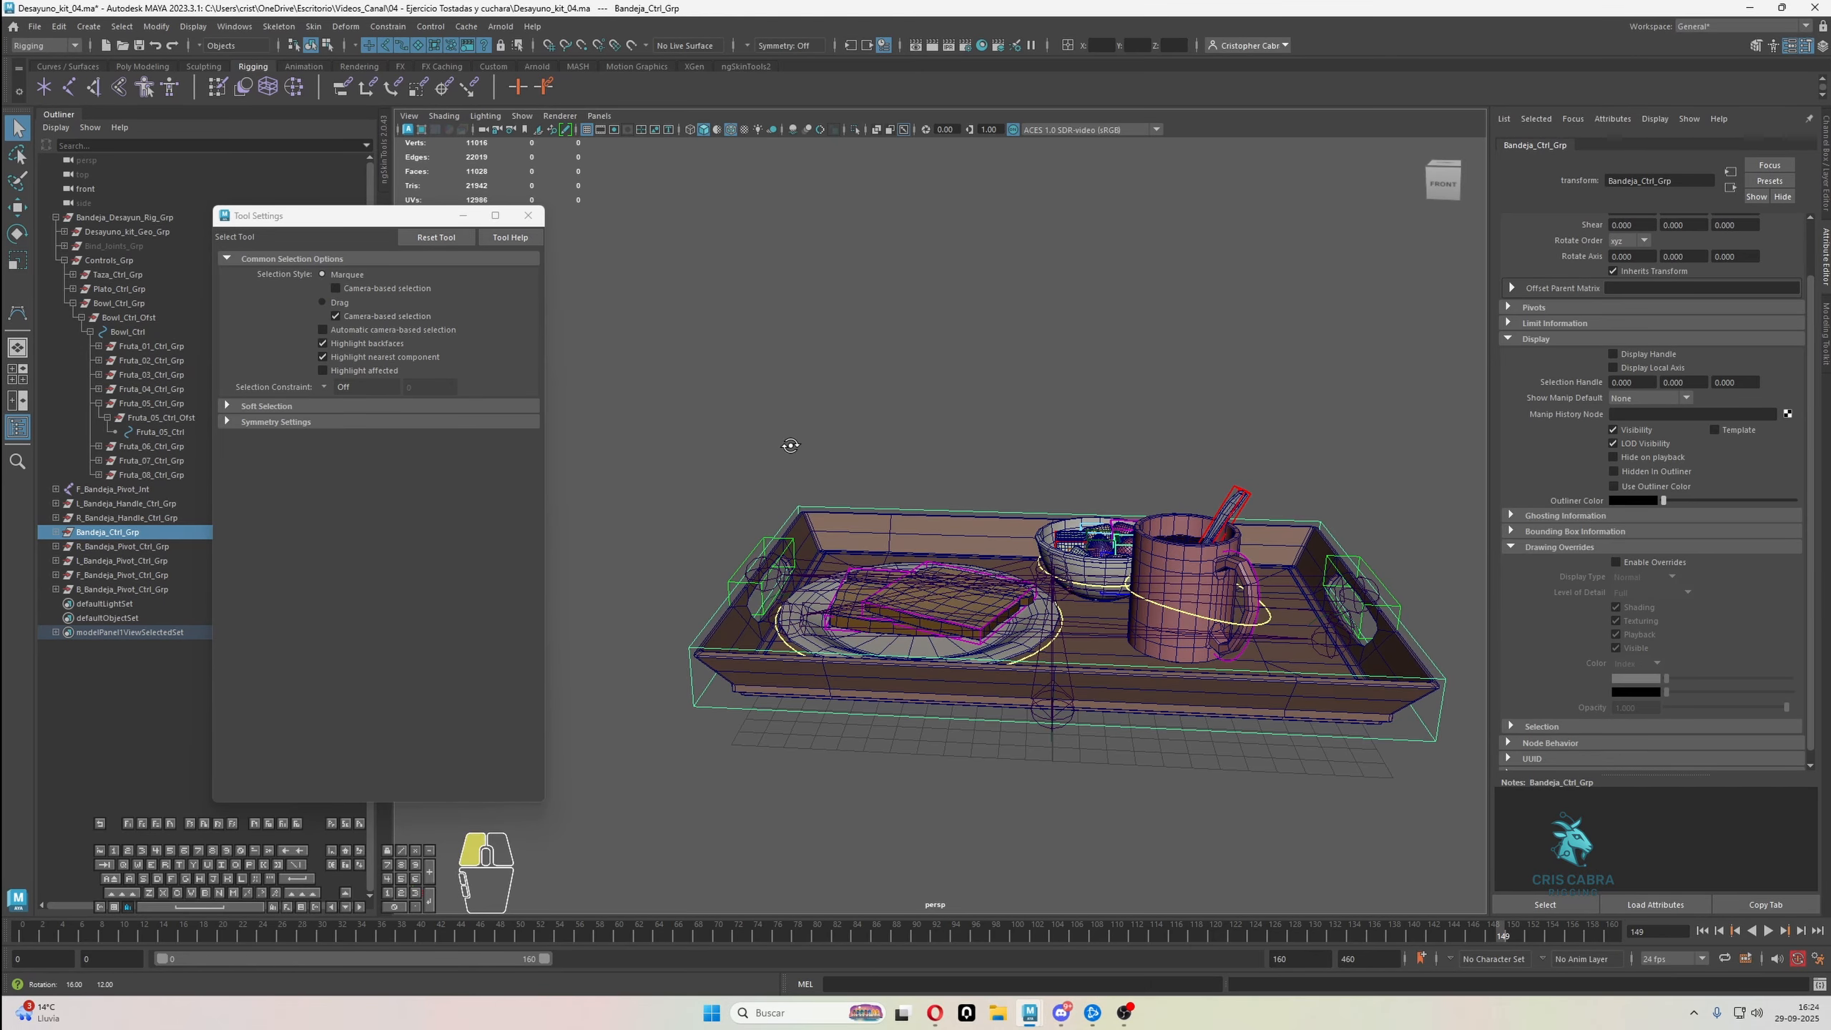
right_click_drag(789, 445, 798, 531, "alt")
left_click_drag(798, 531, 826, 555, "alt")
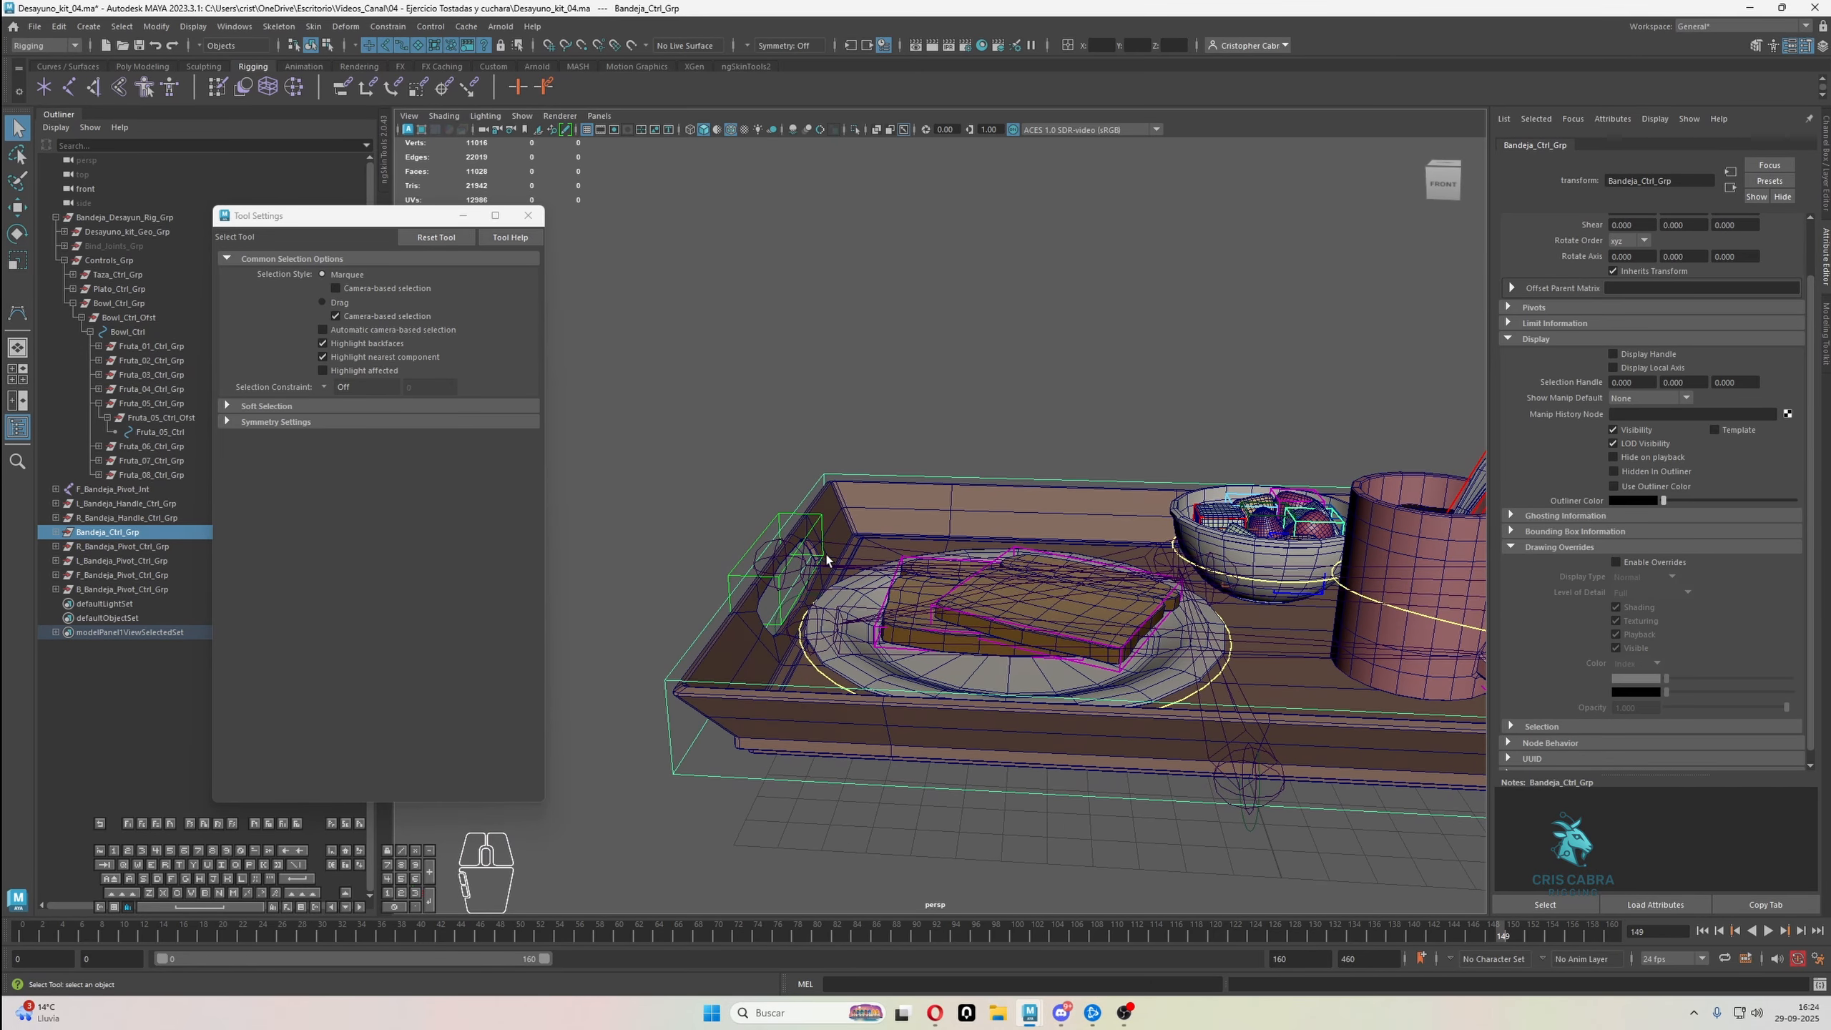
left_click(781, 518)
key("p")
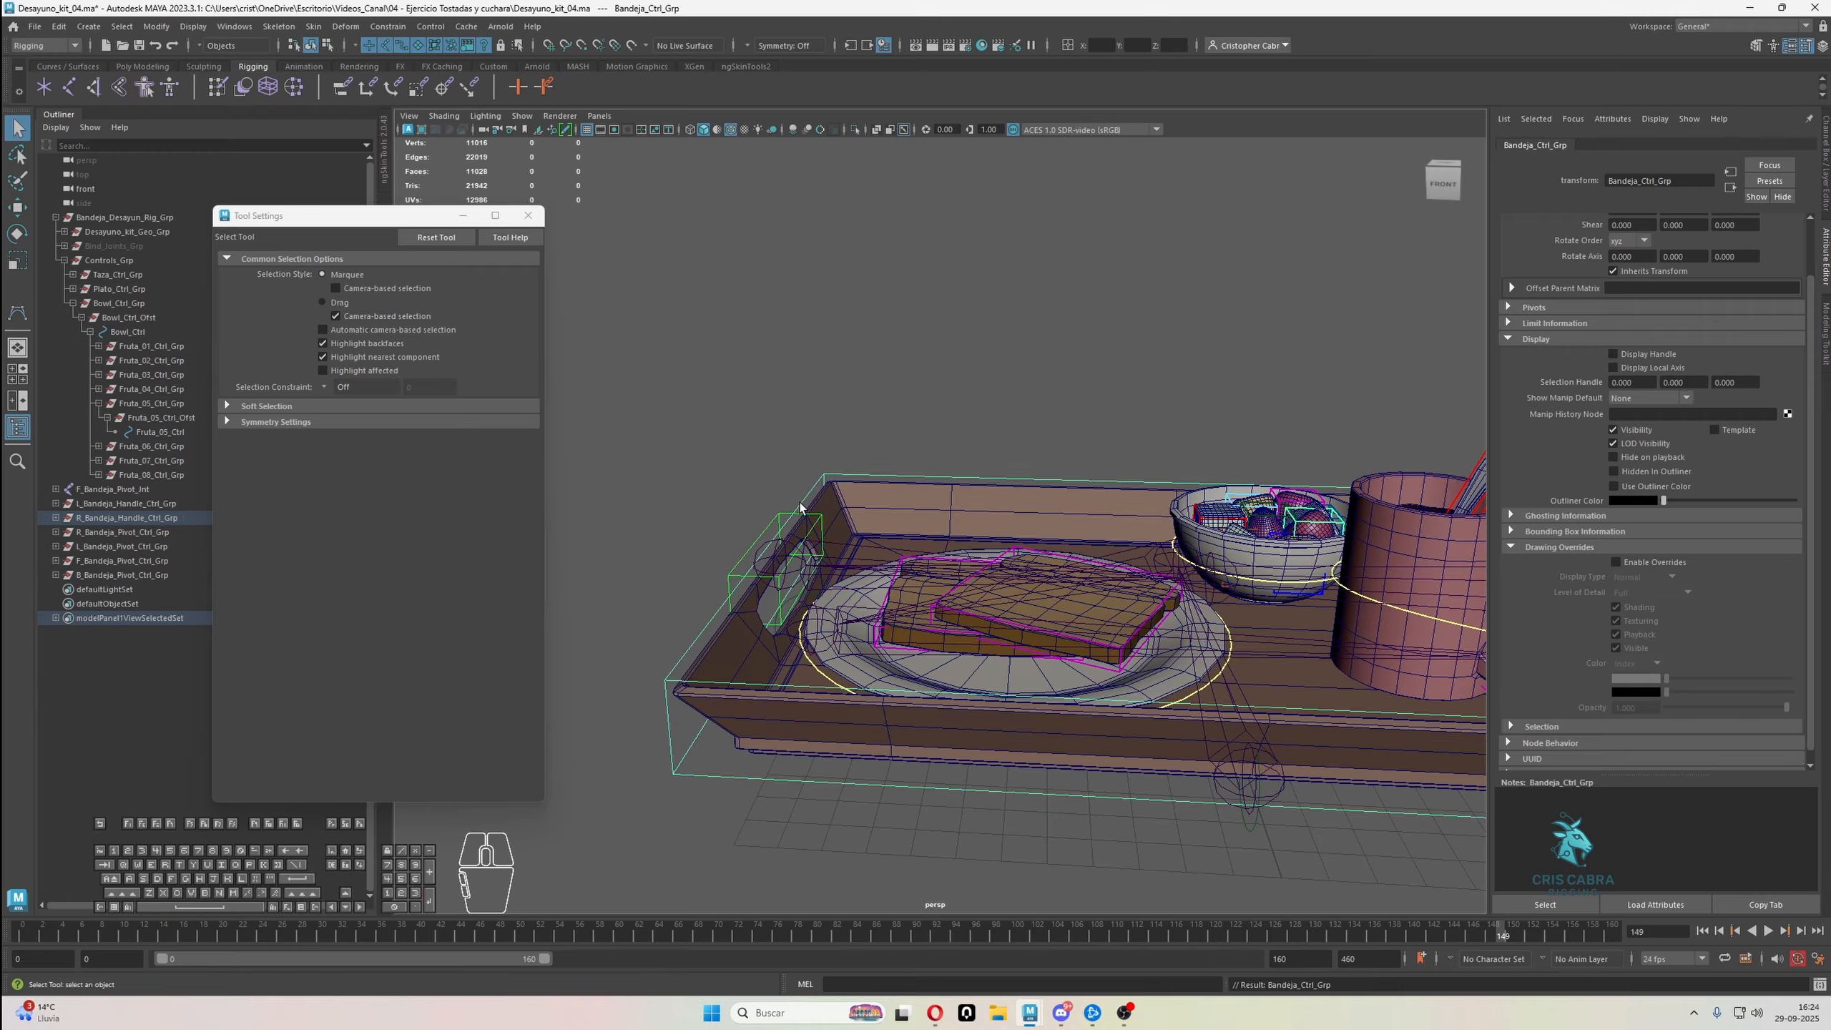
key("ctrl+z")
Parent the Bandeja_Ctrl_Grp group under R_Bandeja_Handle_Ctrl, checking both hierarchies in the scene
left_click(121, 530)
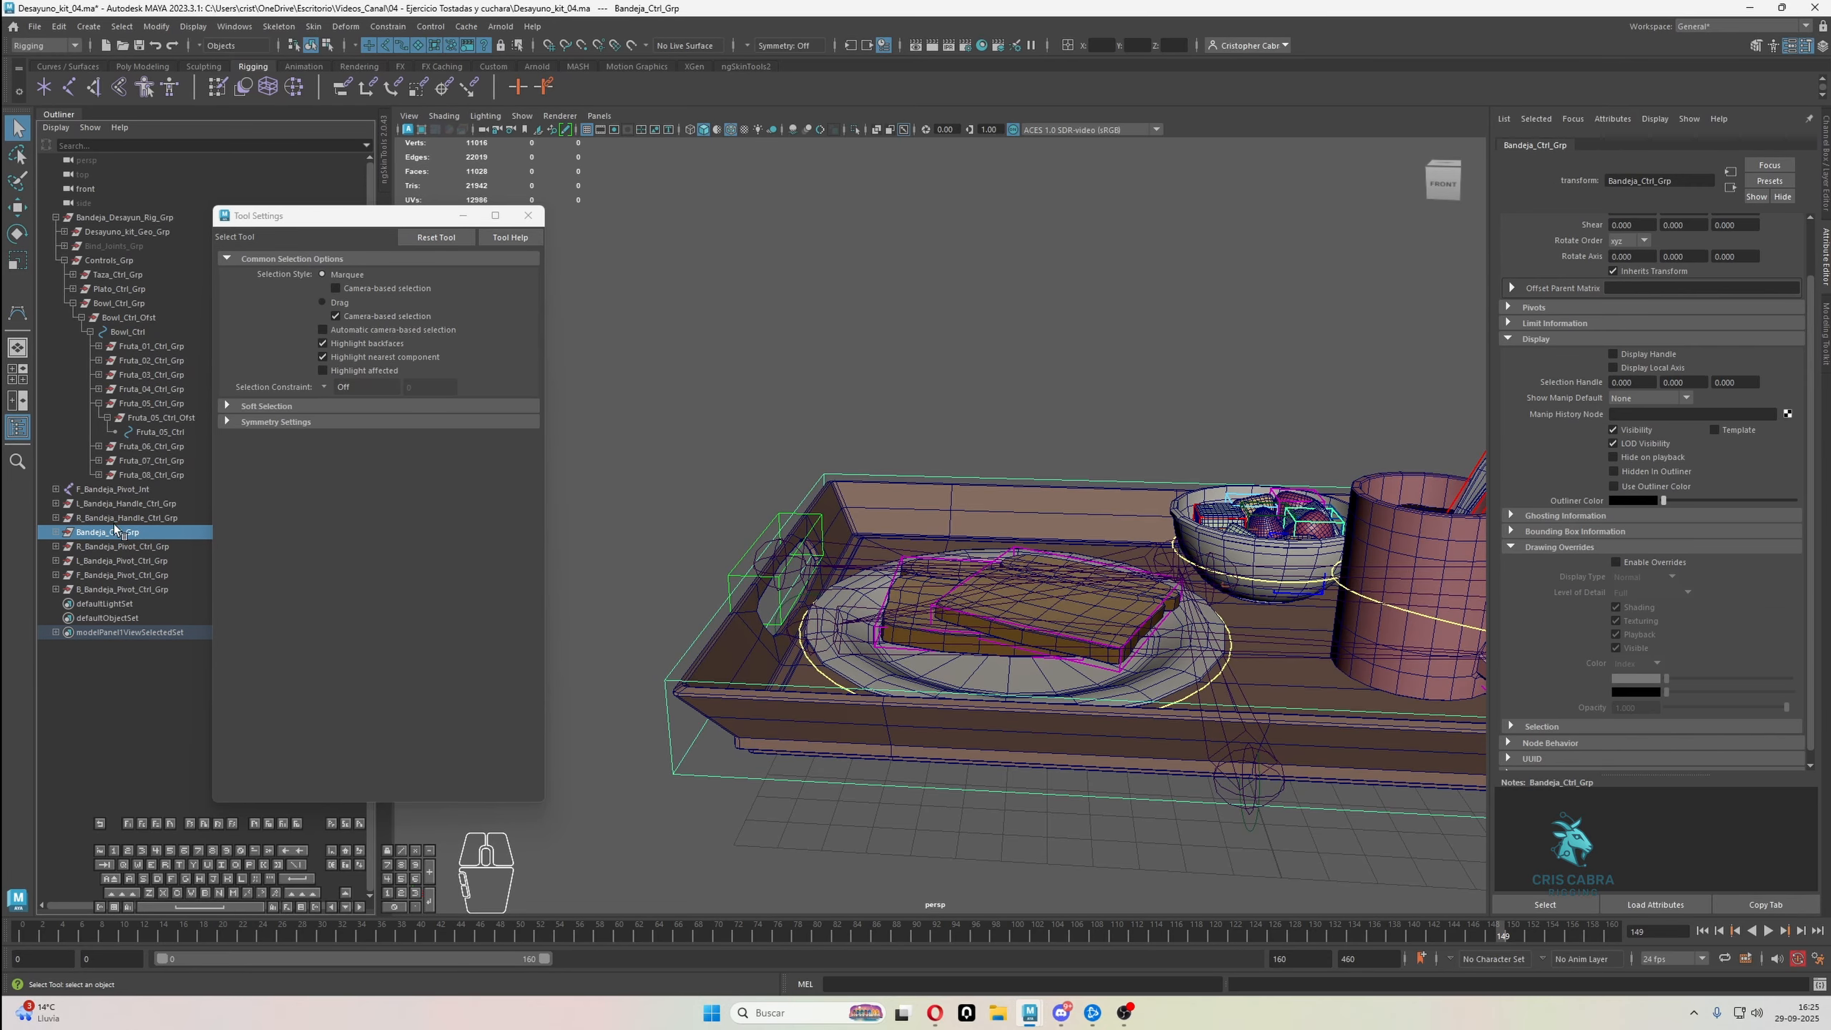
left_click(56, 533)
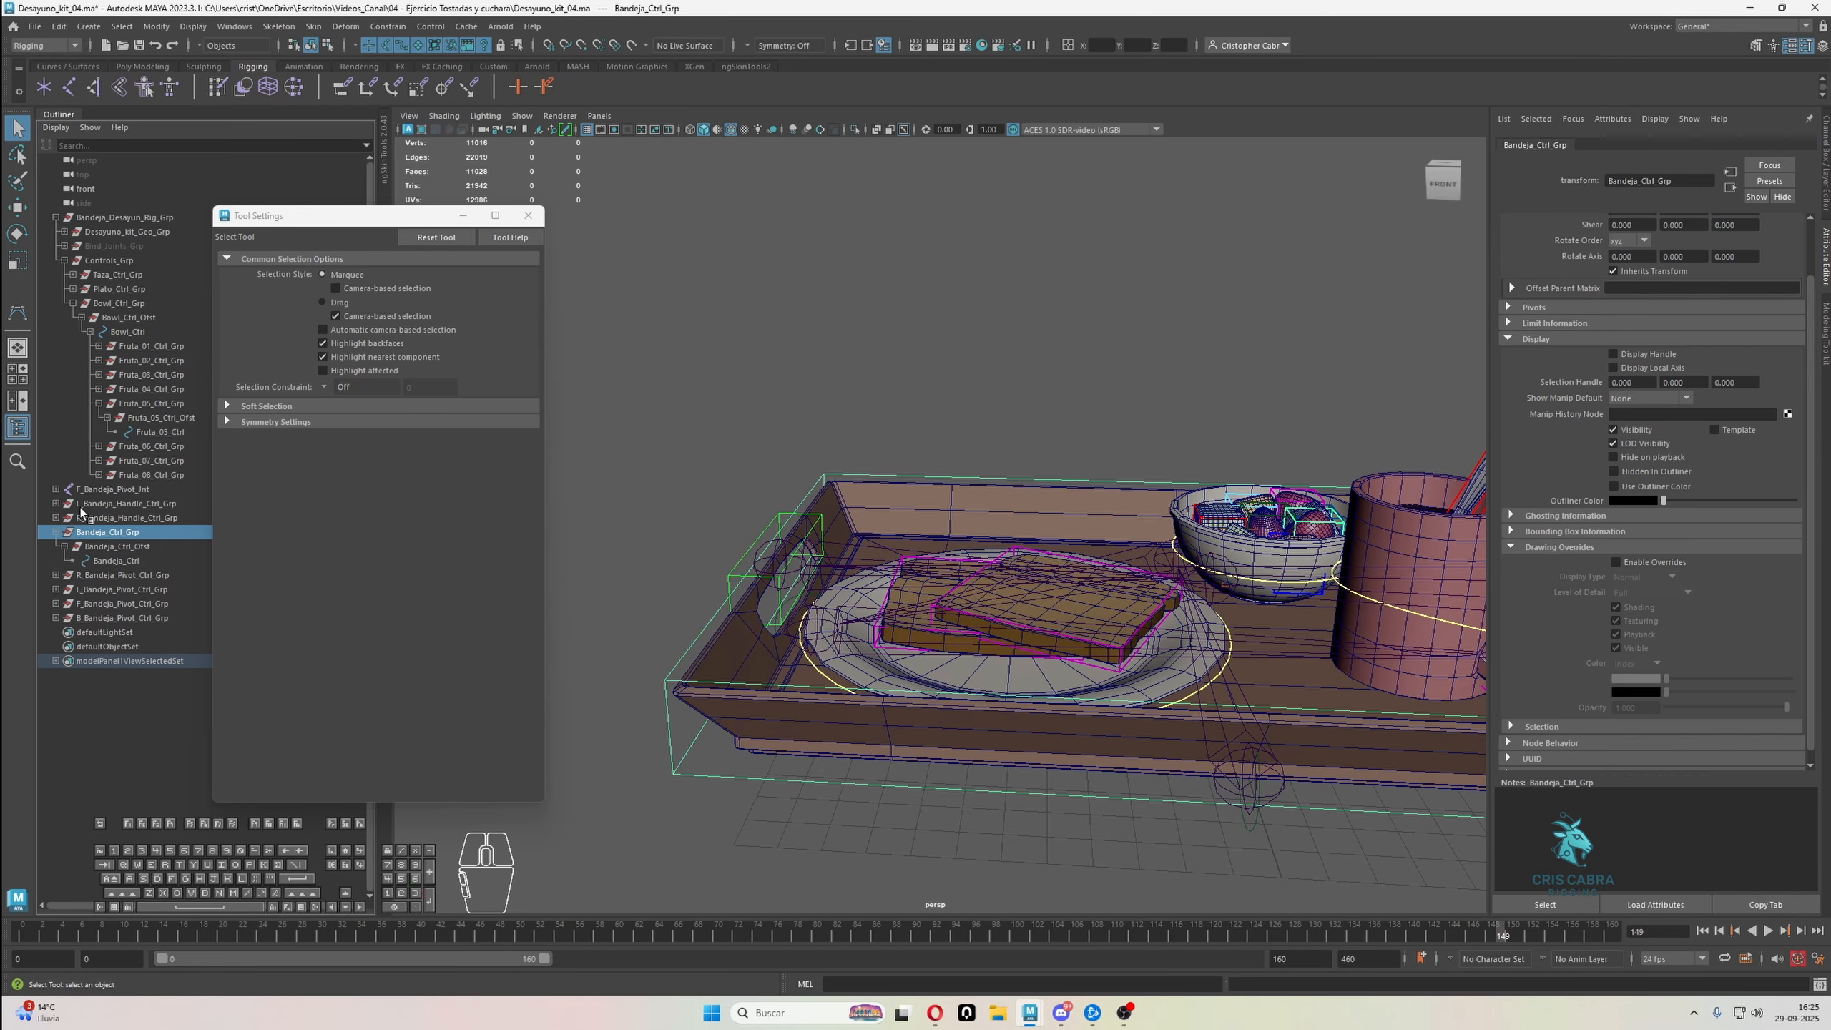
left_click(764, 533, "shift")
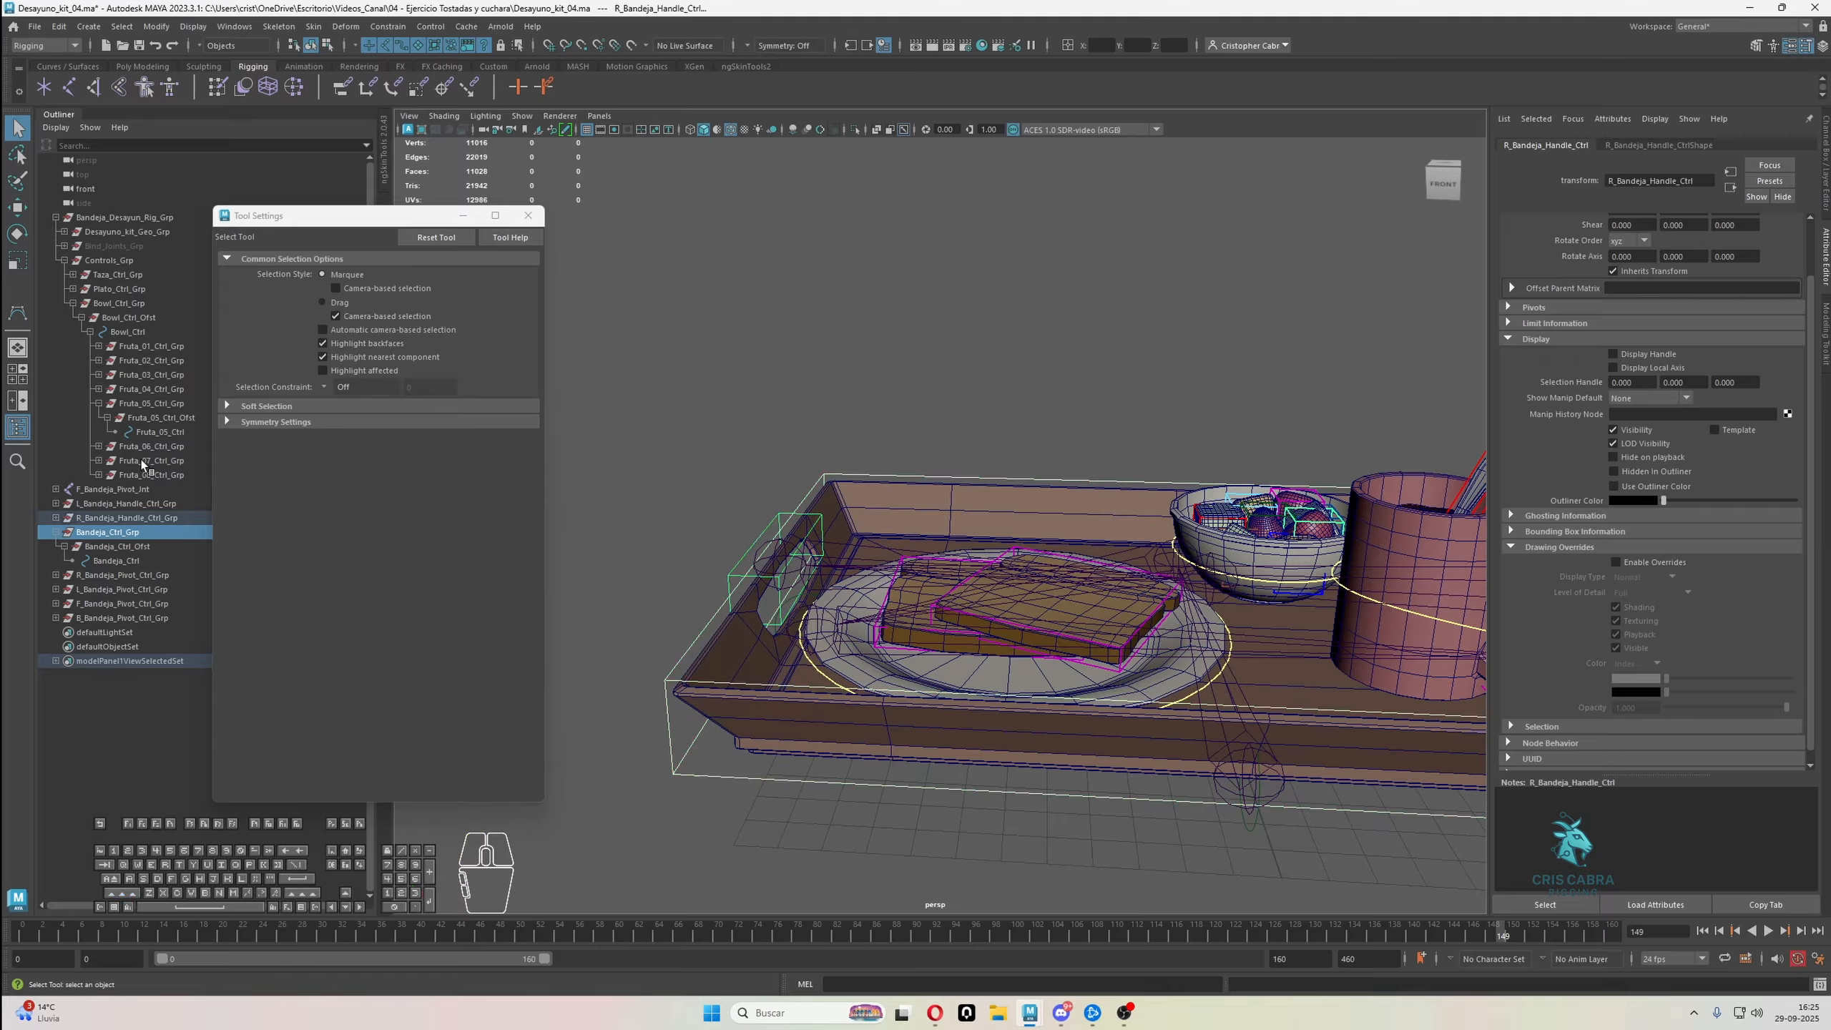
key("f")
left_click(125, 561)
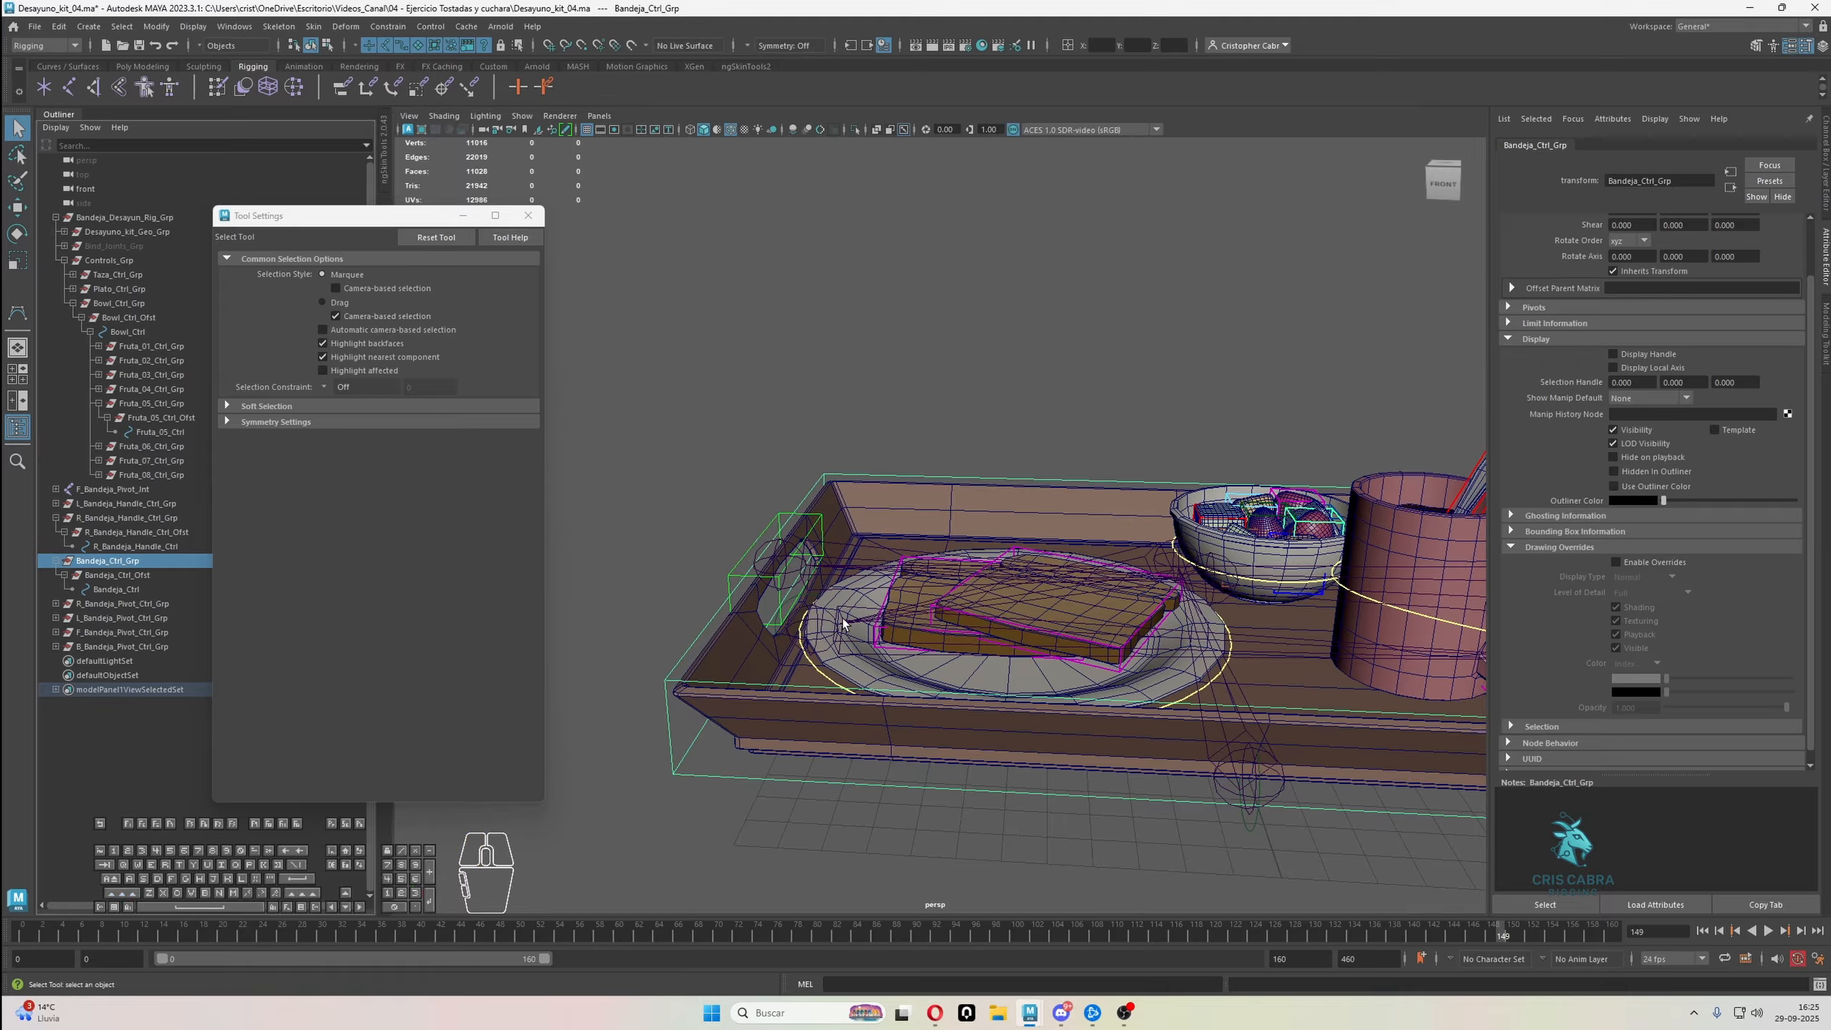
left_click(154, 548, "ctrl")
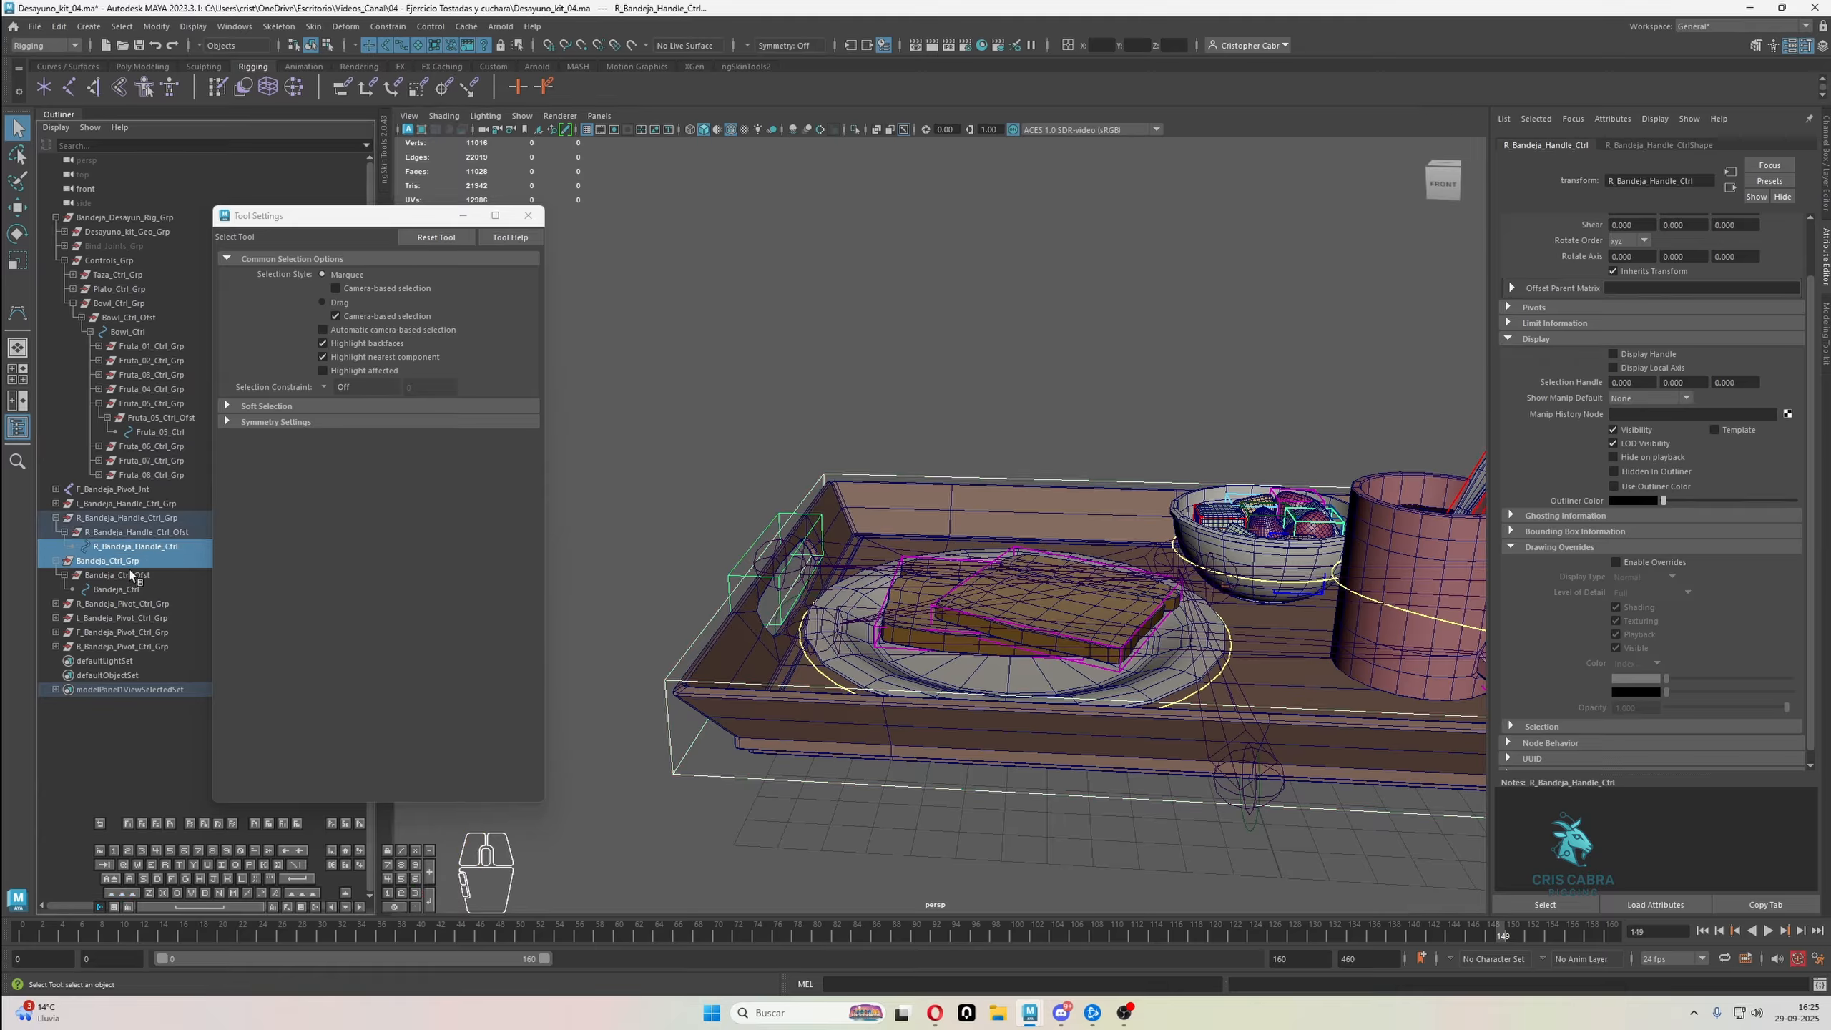
key("p")
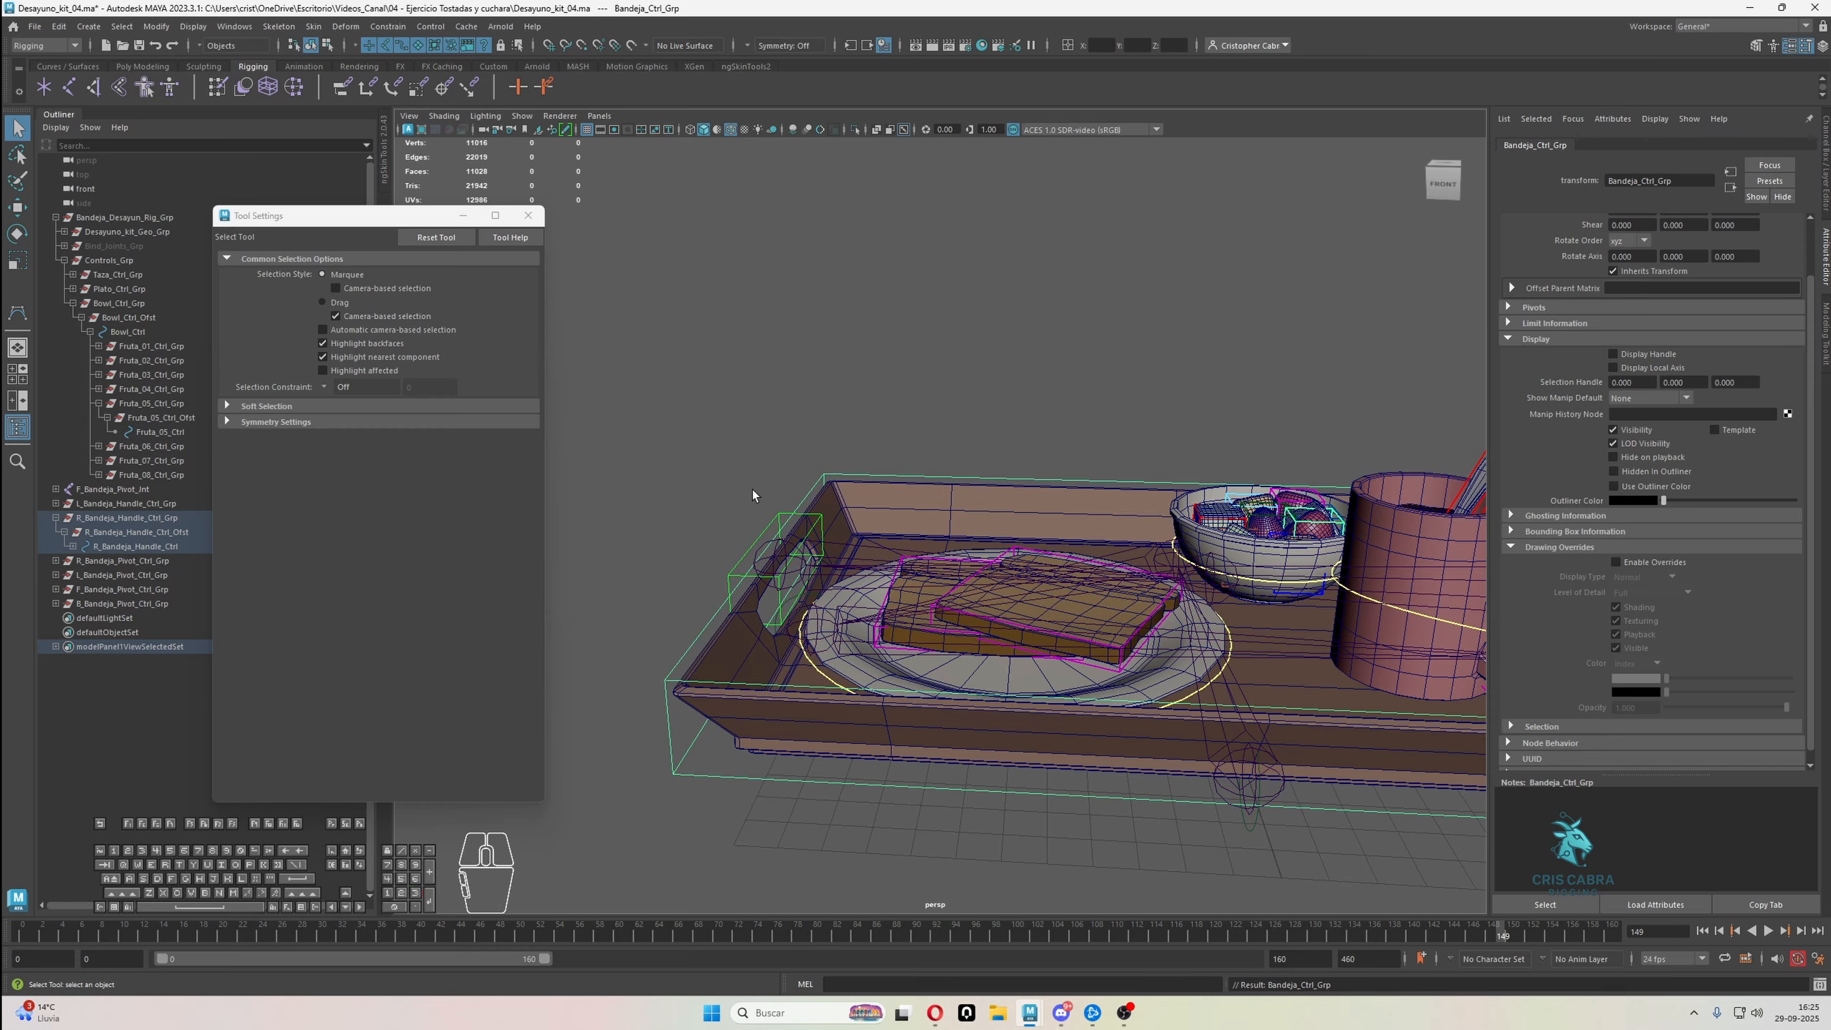
Parent the R_Bandeja_Handle_Ctrl_Grp group under the L_Bandeja_Handle_Ctrl control at the opposite tray handle
left_click(766, 524)
left_click(126, 517)
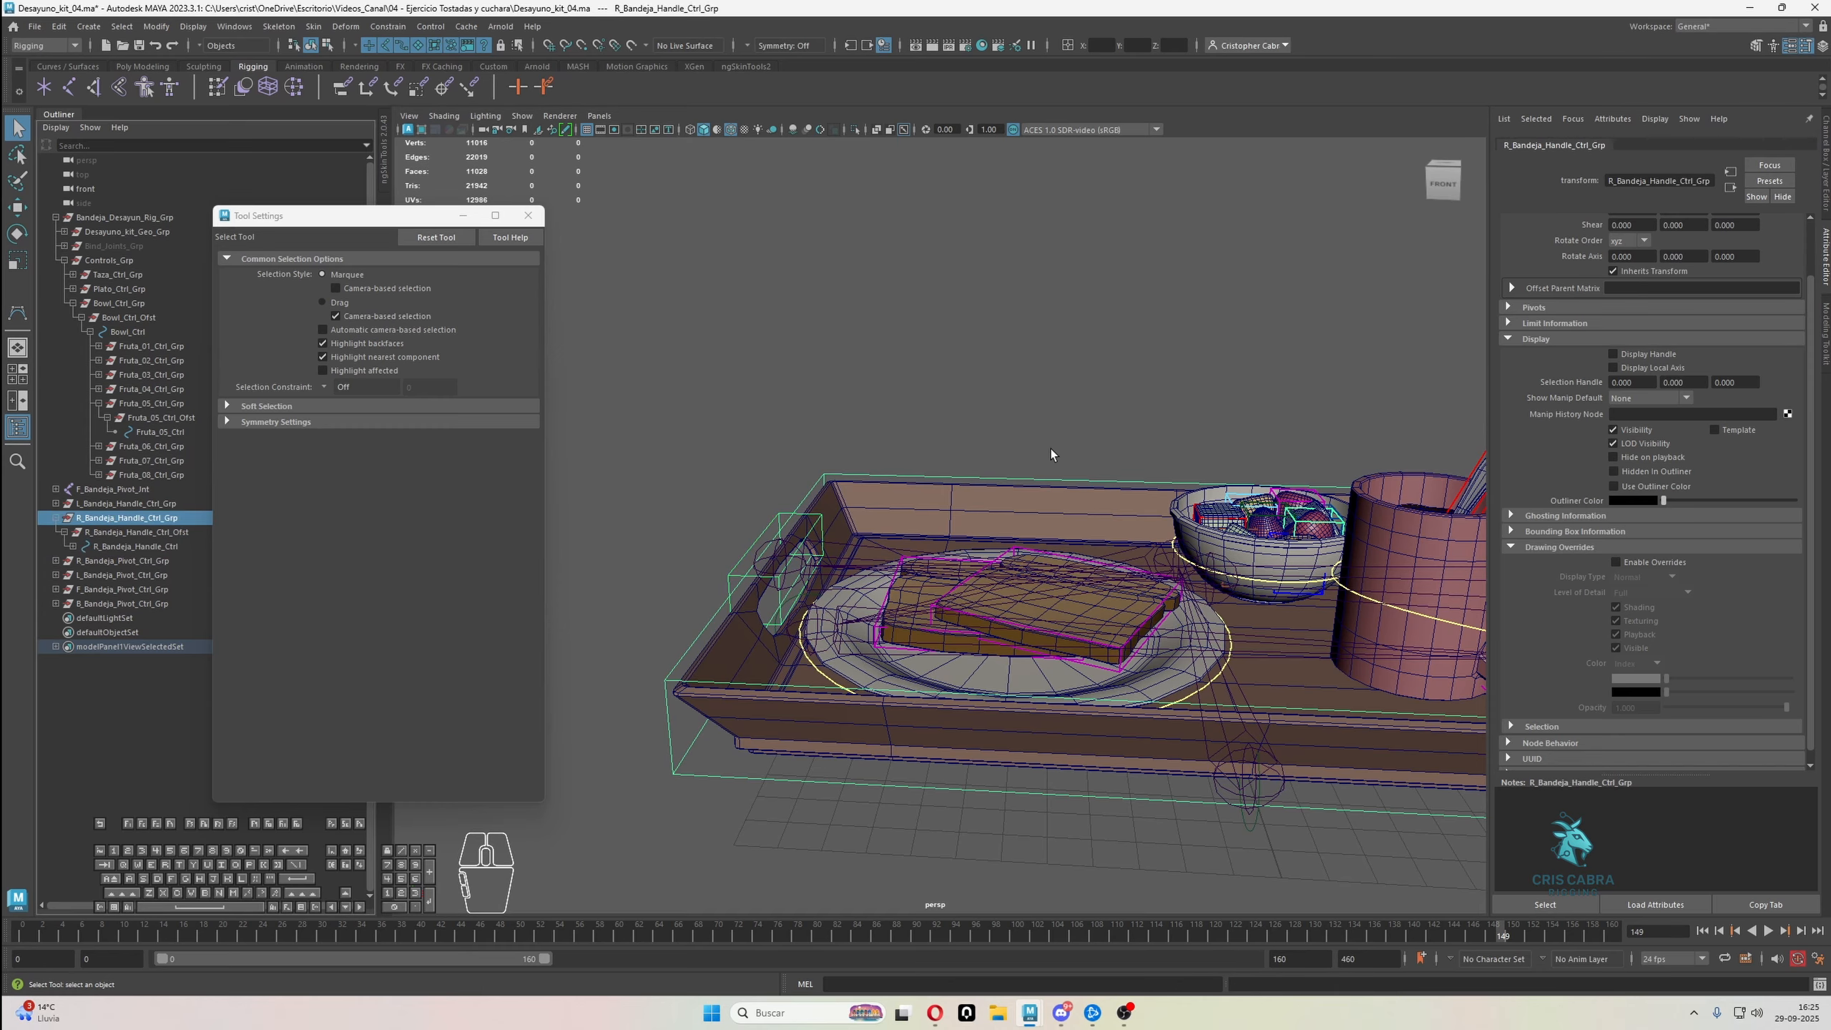
middle_click_drag(1154, 446, 686, 427, "alt")
middle_click_drag(1262, 425, 1031, 411, "alt")
right_click_drag(1030, 411, 1164, 527, "alt")
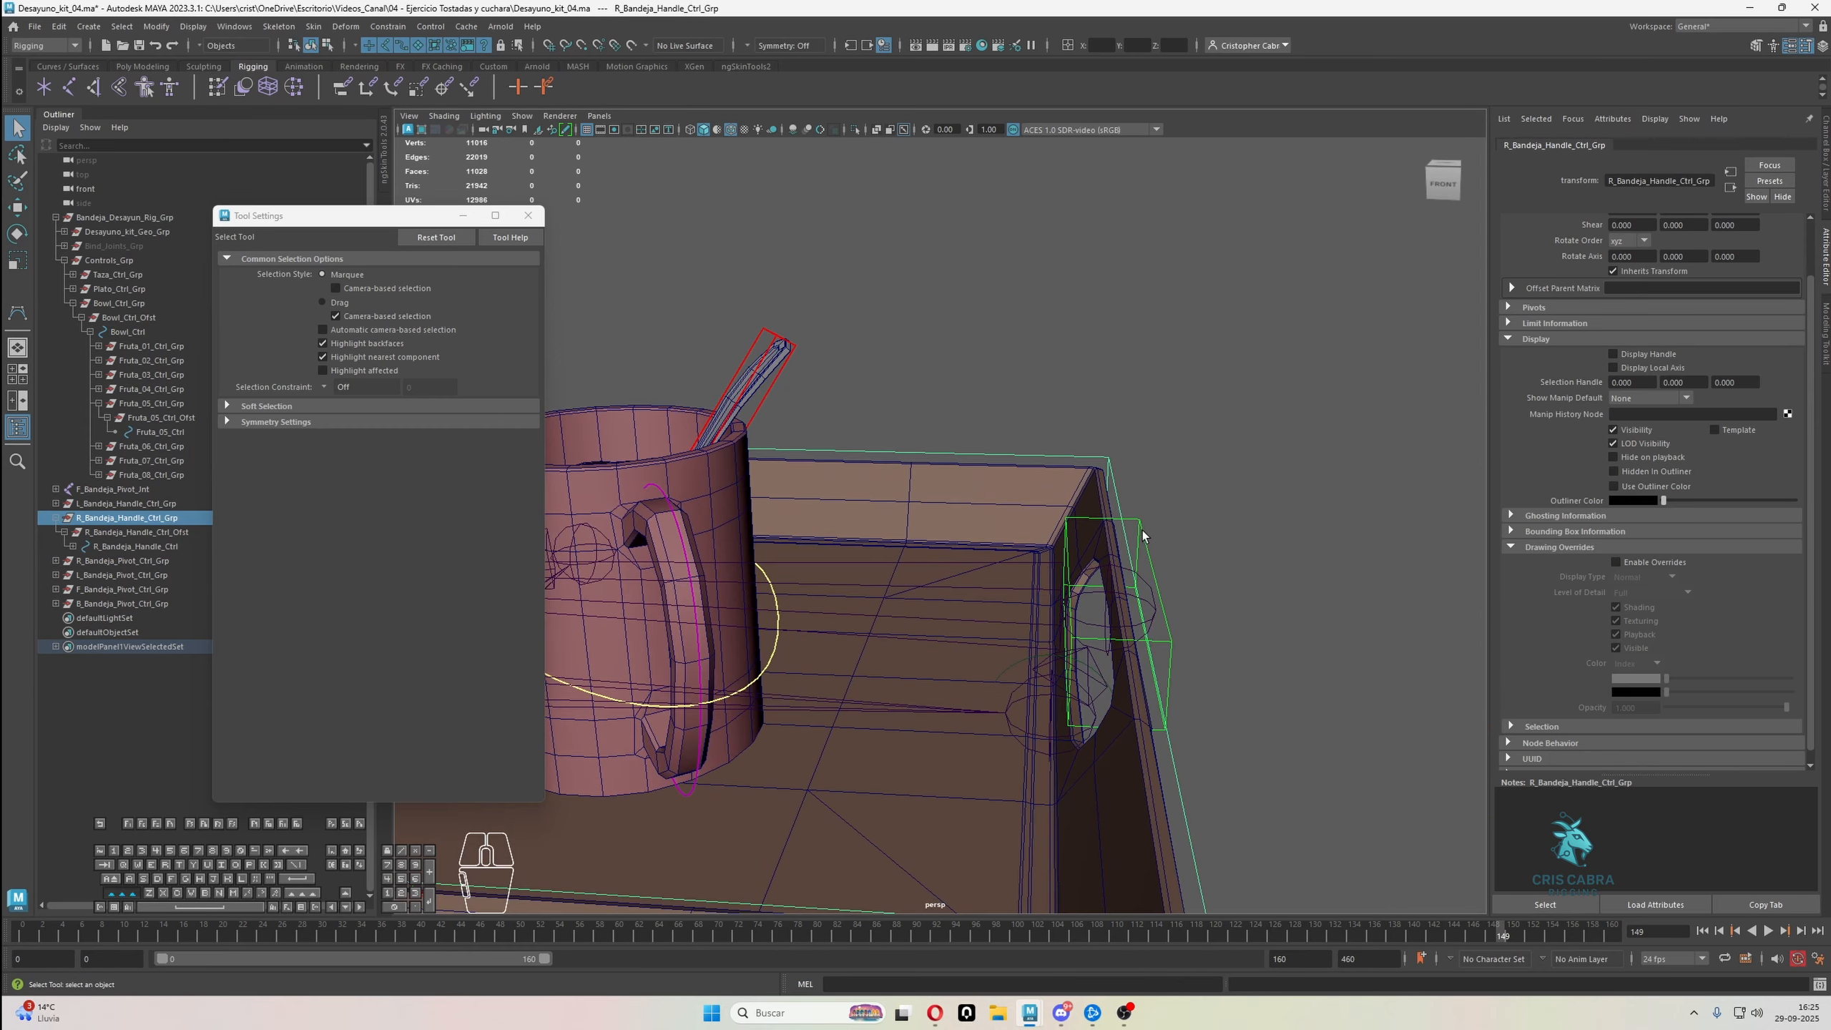
left_click_drag(1156, 544, 1157, 545)
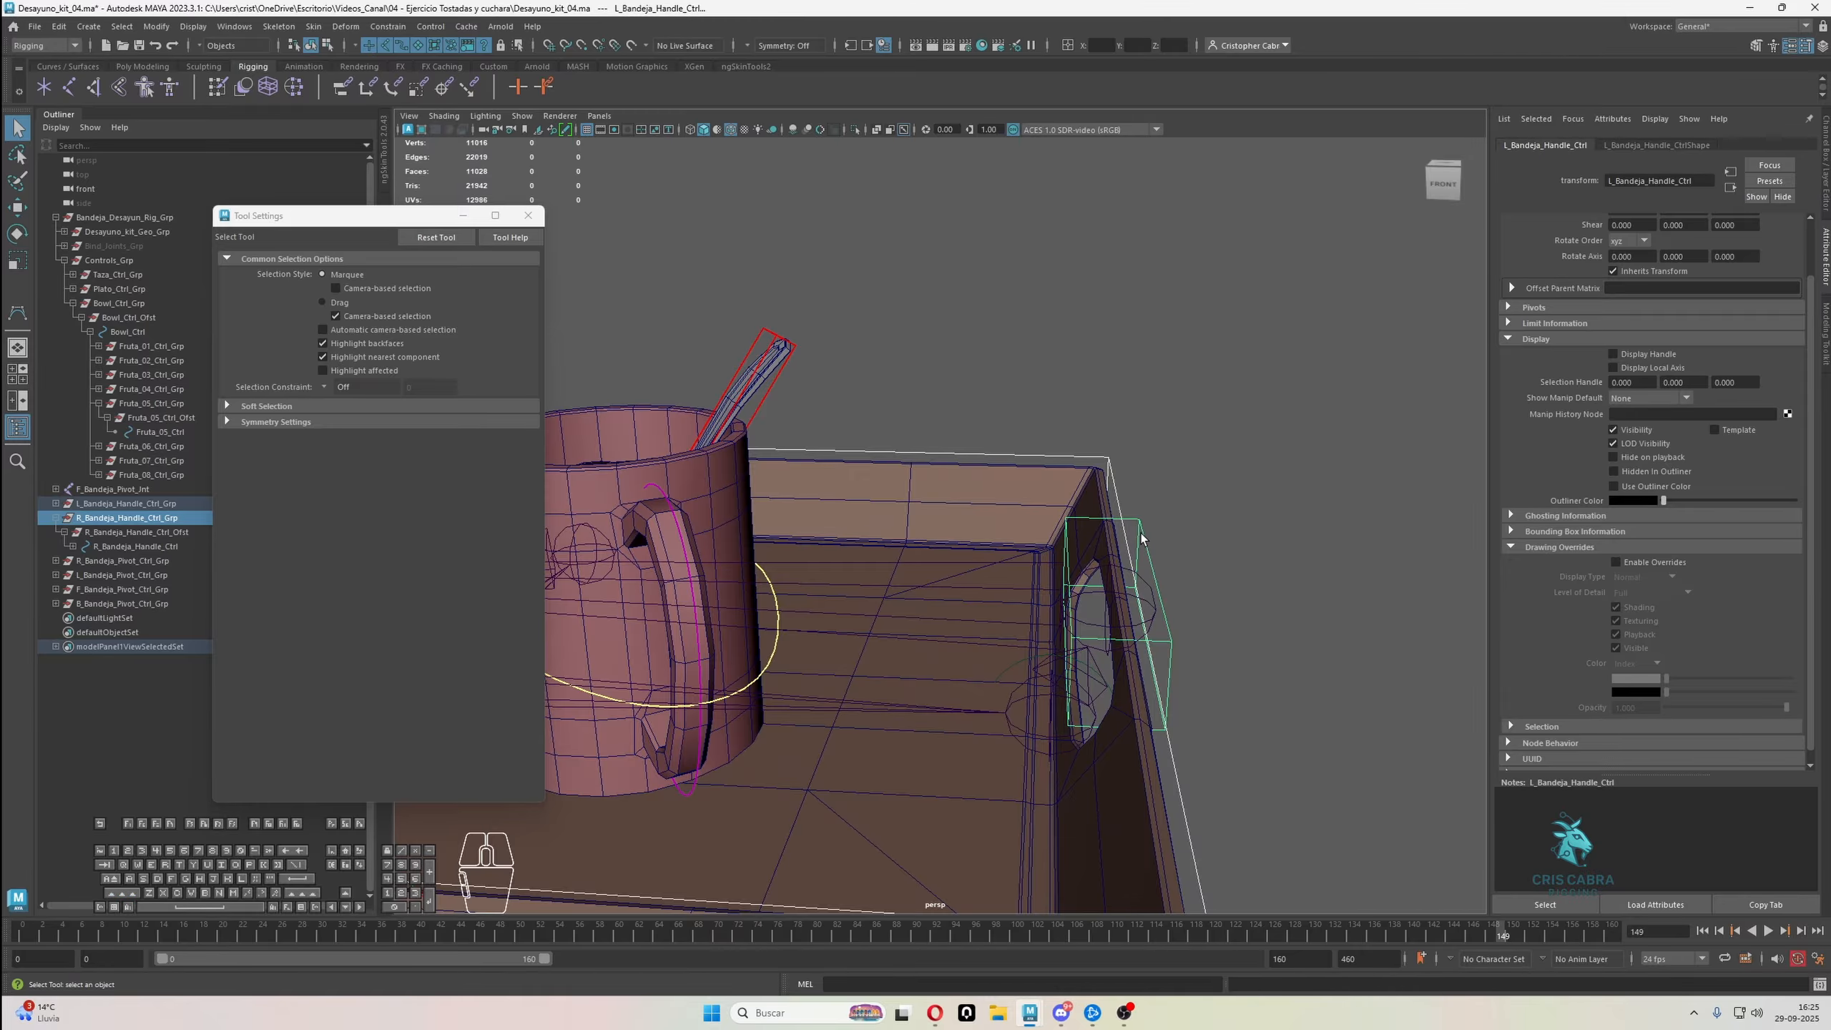
key("p")
Parent the L_Bandeja_Handle_Ctrl_Grp group under the L_Bandeja_Pivot_Ctrl control below the same tray handle
scroll(1147, 532, "down", 5)
middle_click_drag(880, 577, 1248, 498, "alt")
right_click_drag(1248, 498, 1038, 478, "alt")
left_click_drag(1038, 477, 1083, 468, "alt")
right_click_drag(1083, 467, 1205, 478, "alt")
left_click(1281, 435)
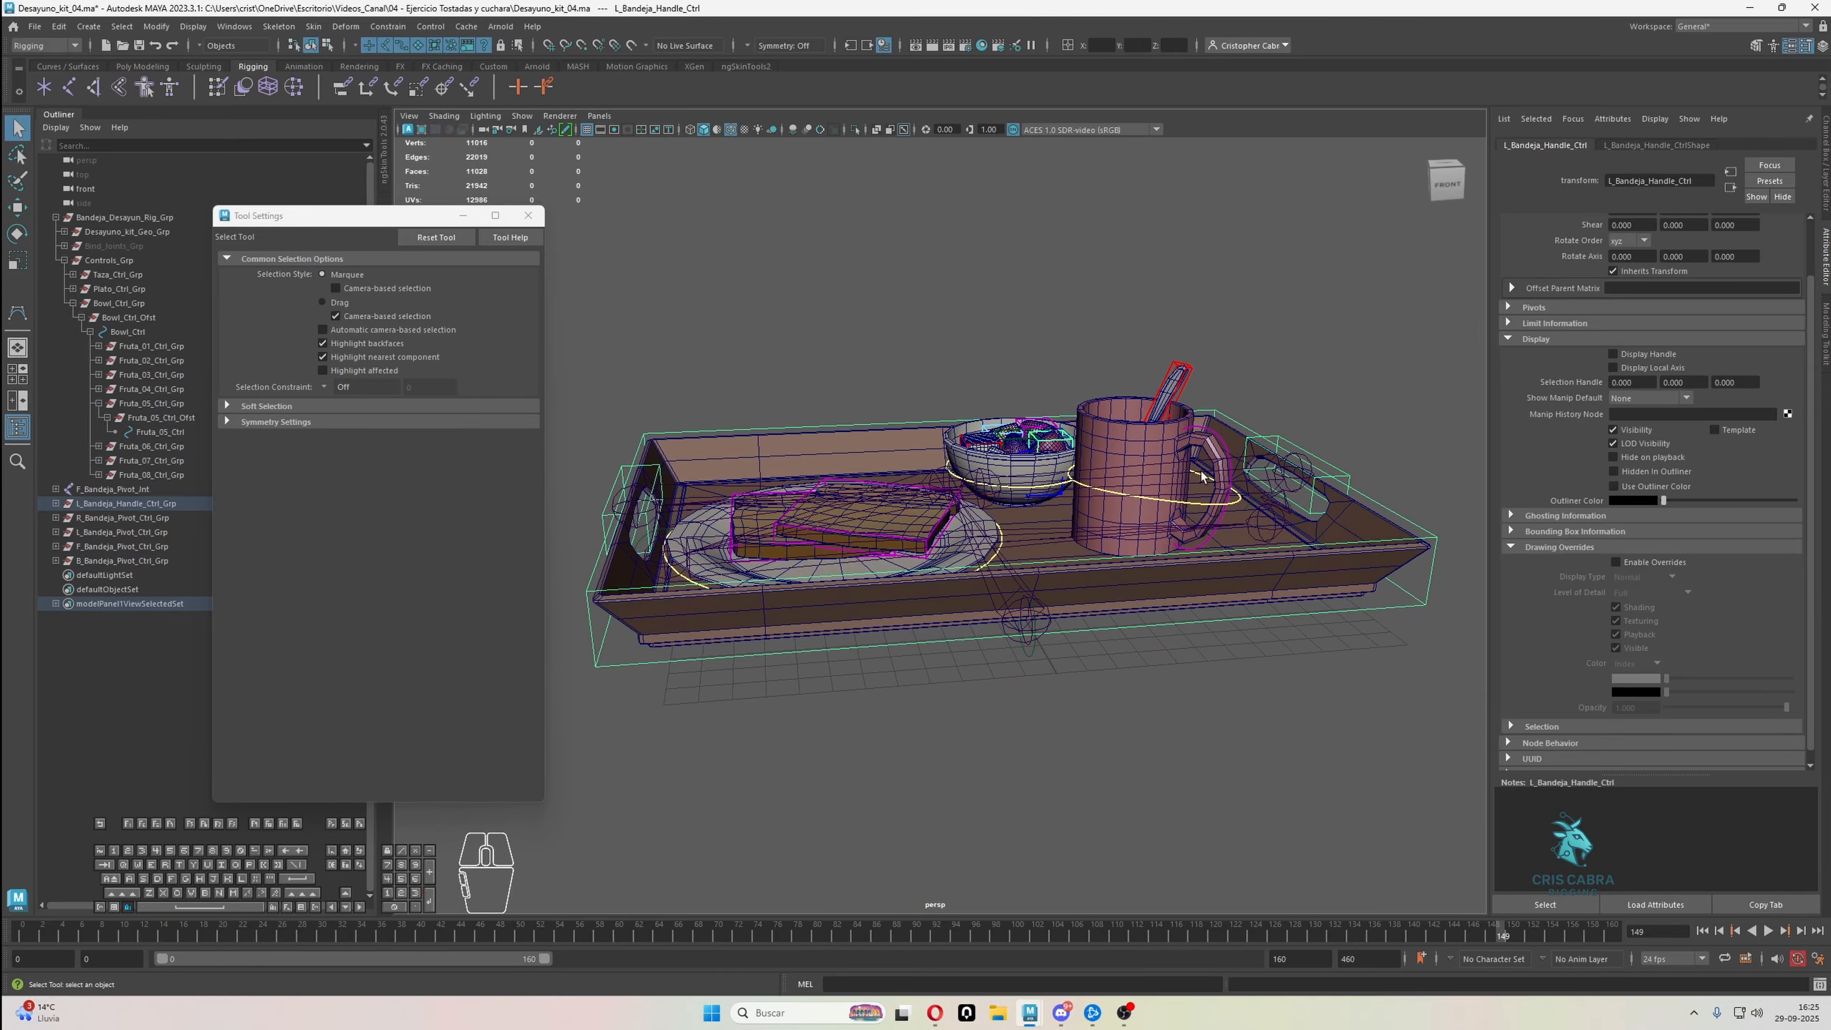
middle_click_drag(1203, 477, 1230, 469, "alt")
left_click(56, 503)
left_click(121, 505)
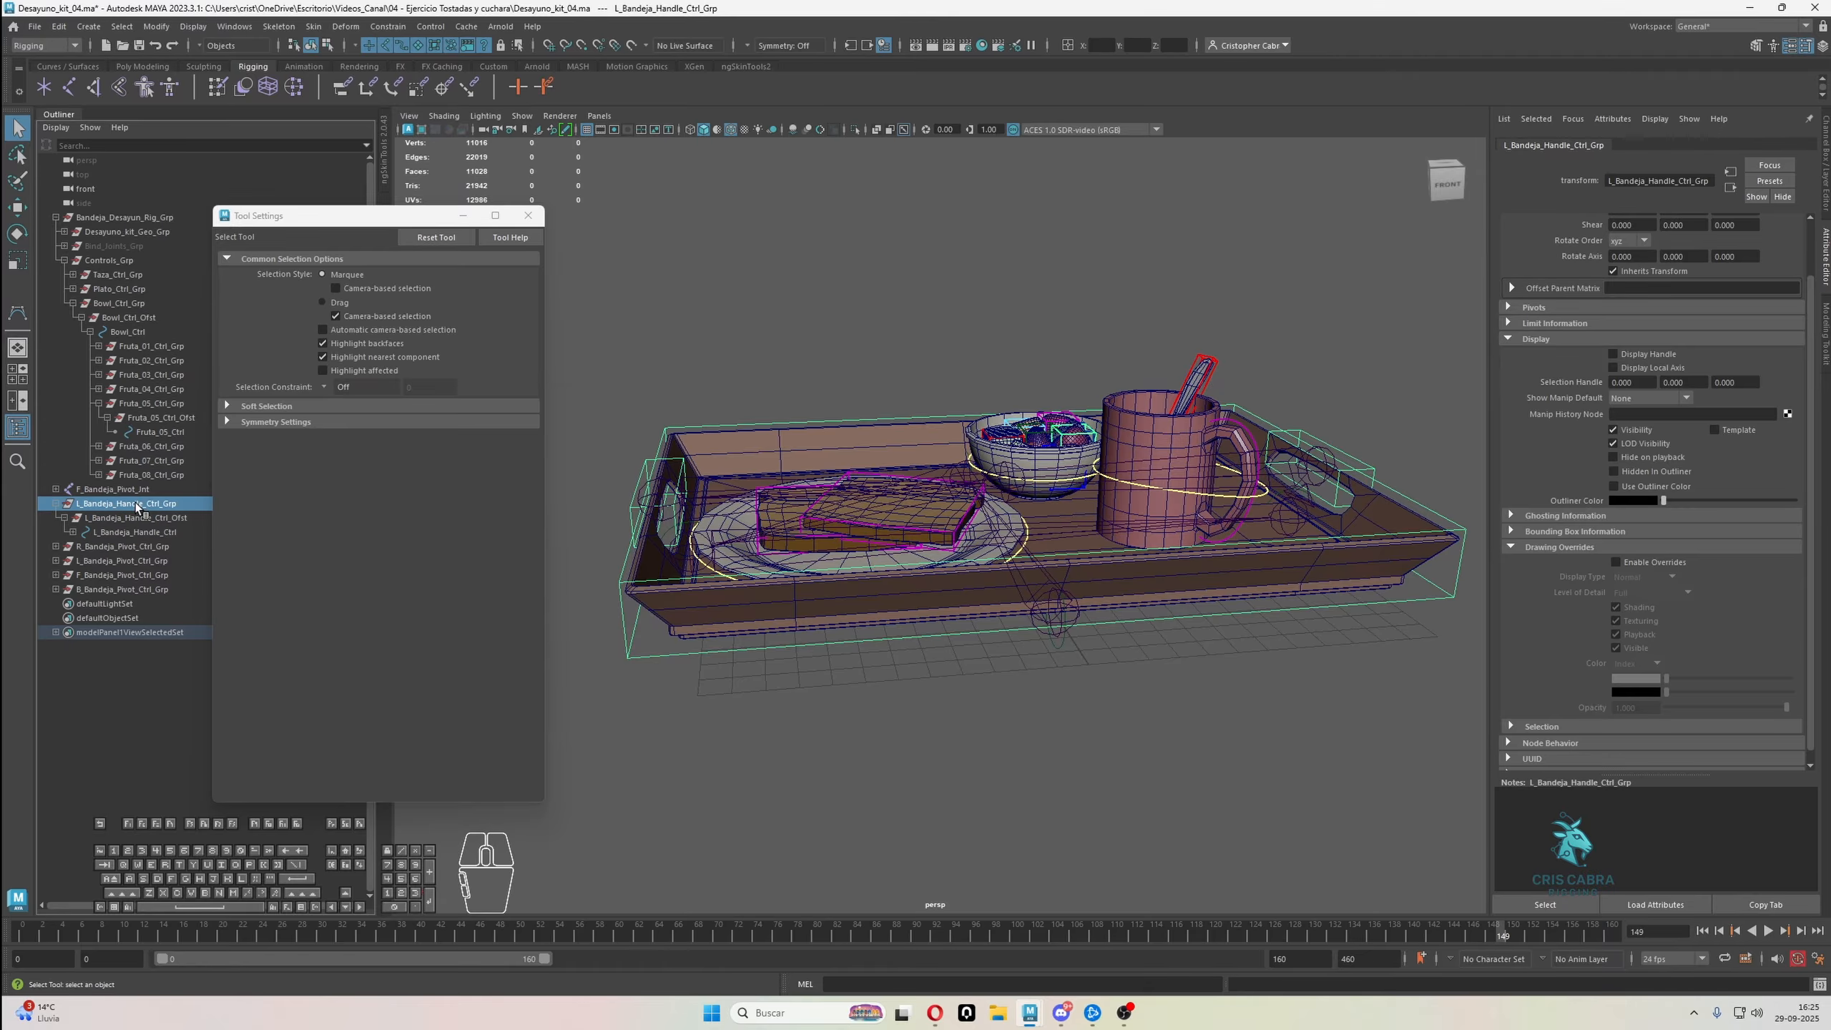
middle_click_drag(649, 515, 818, 479, "alt")
left_click_drag(817, 478, 728, 505, "alt")
middle_click_drag(728, 505, 384, 480, "alt")
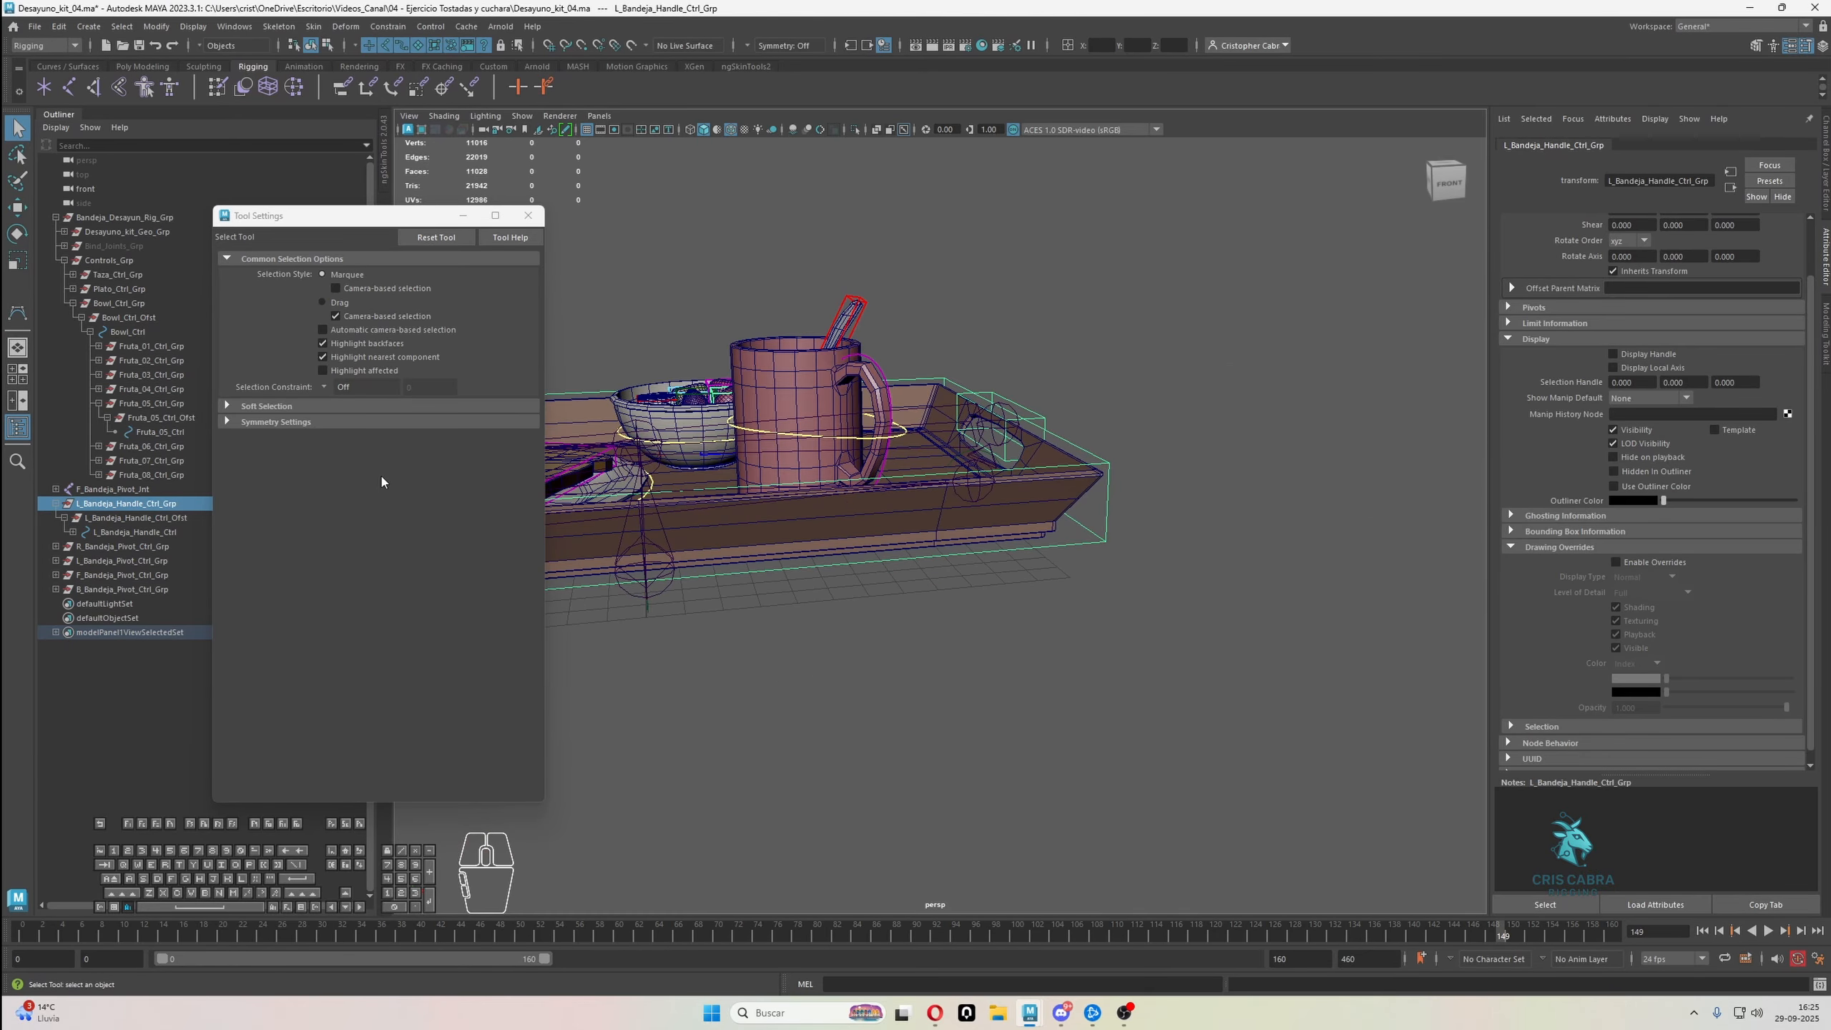
right_click_drag(901, 527, 1241, 567, "alt")
middle_click_drag(1242, 567, 1188, 557, "alt")
right_click_drag(998, 505, 1069, 509, "alt")
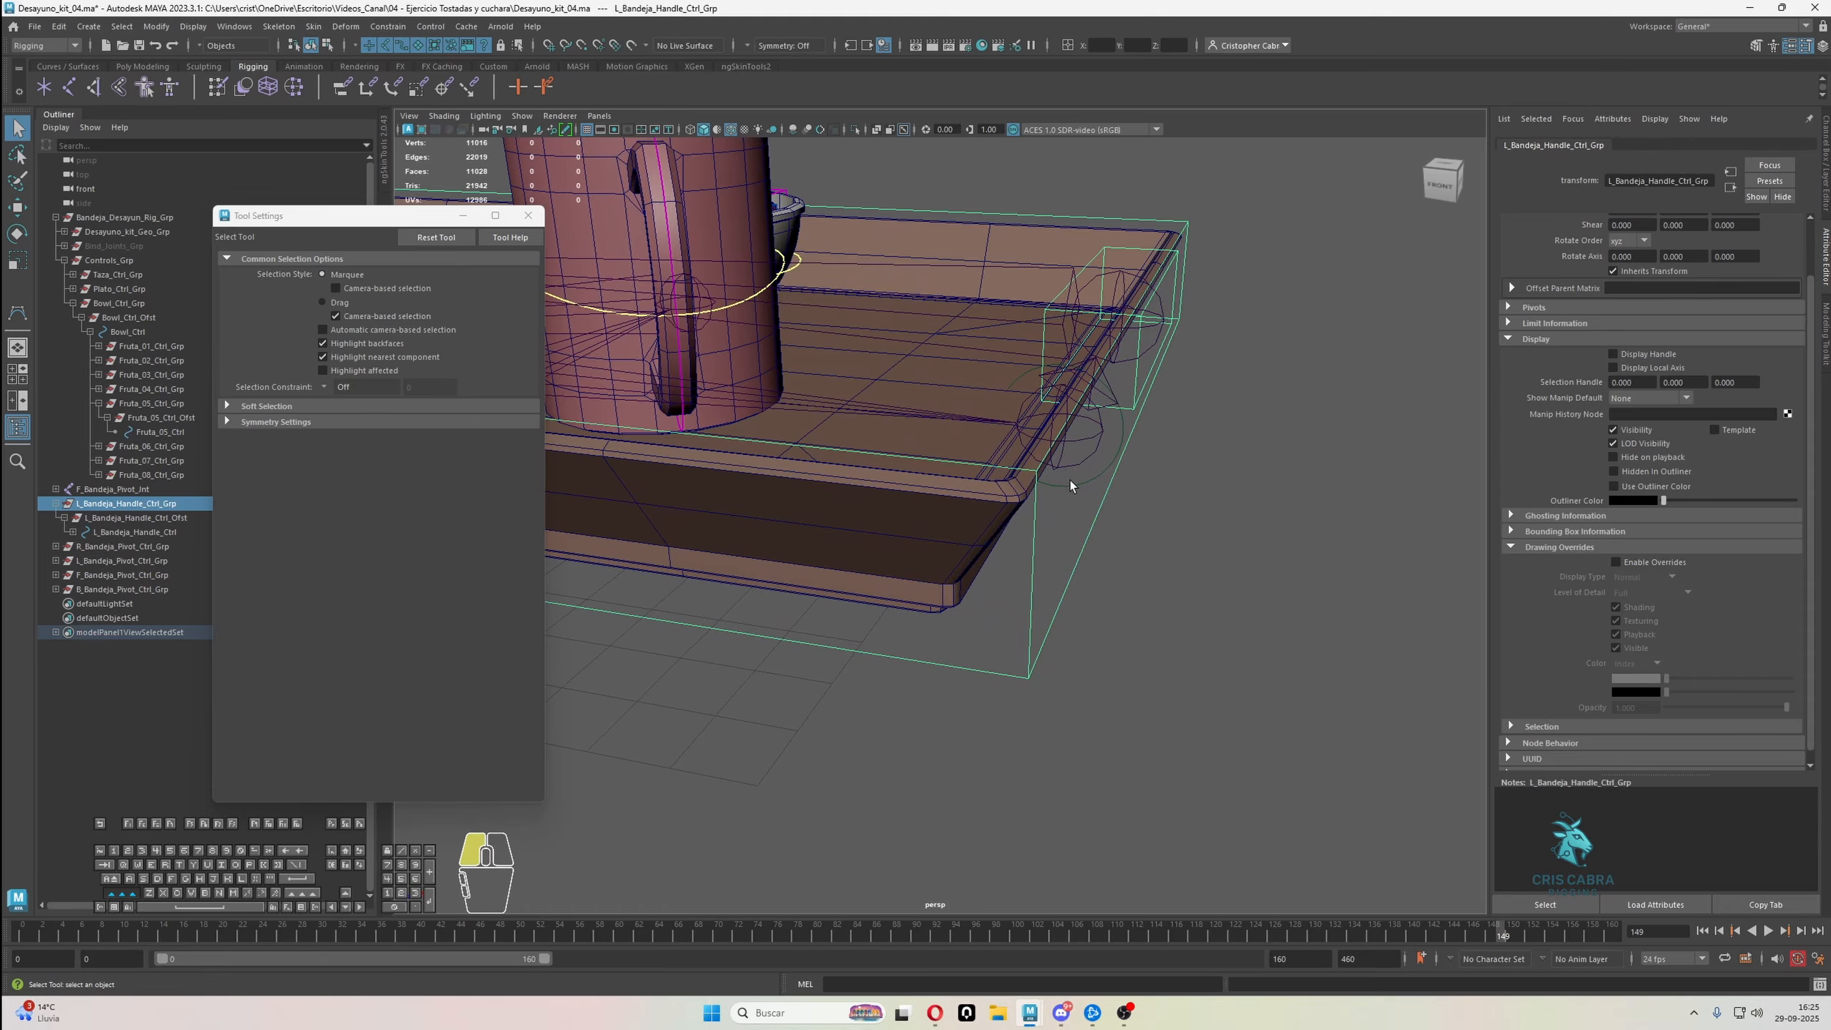
left_click(1068, 497)
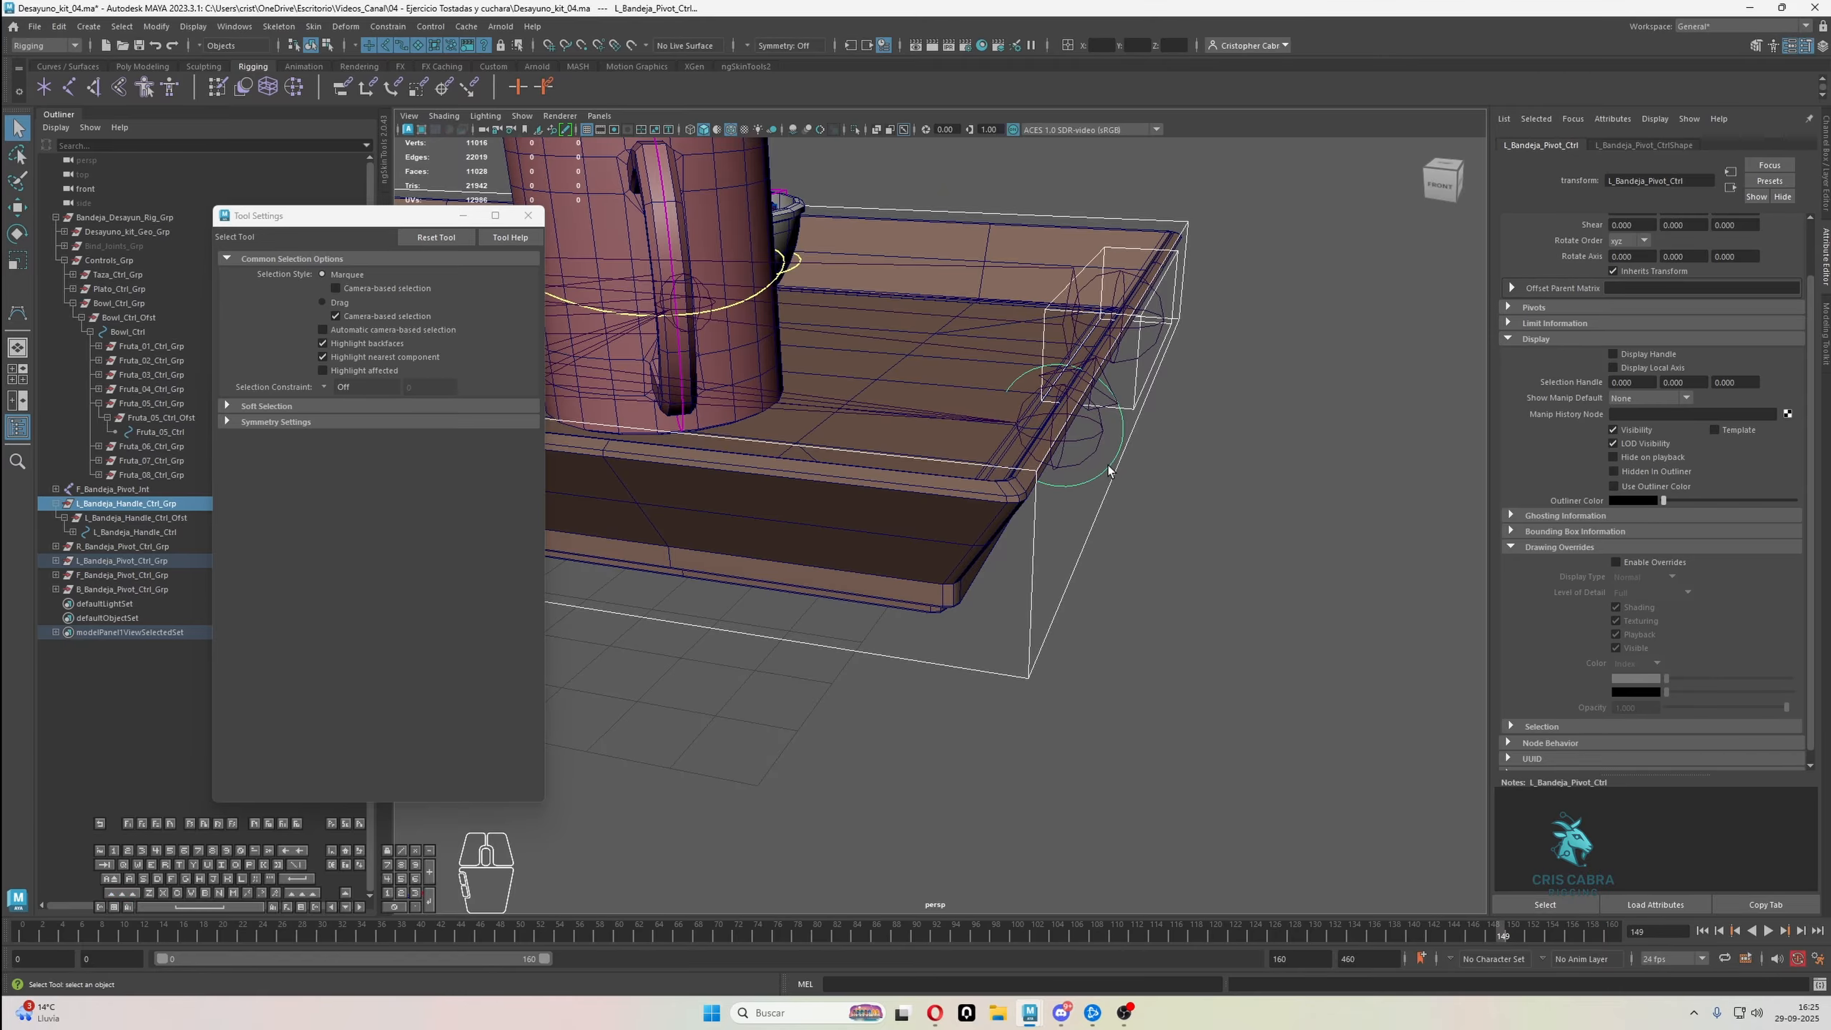
key("p")
Parent the L_Bandeja_Pivot_Ctrl_Grp group under the R_Bandeja_Pivot_Ctrl control on the opposite side of the tray
left_click(1085, 487)
left_click(1072, 480)
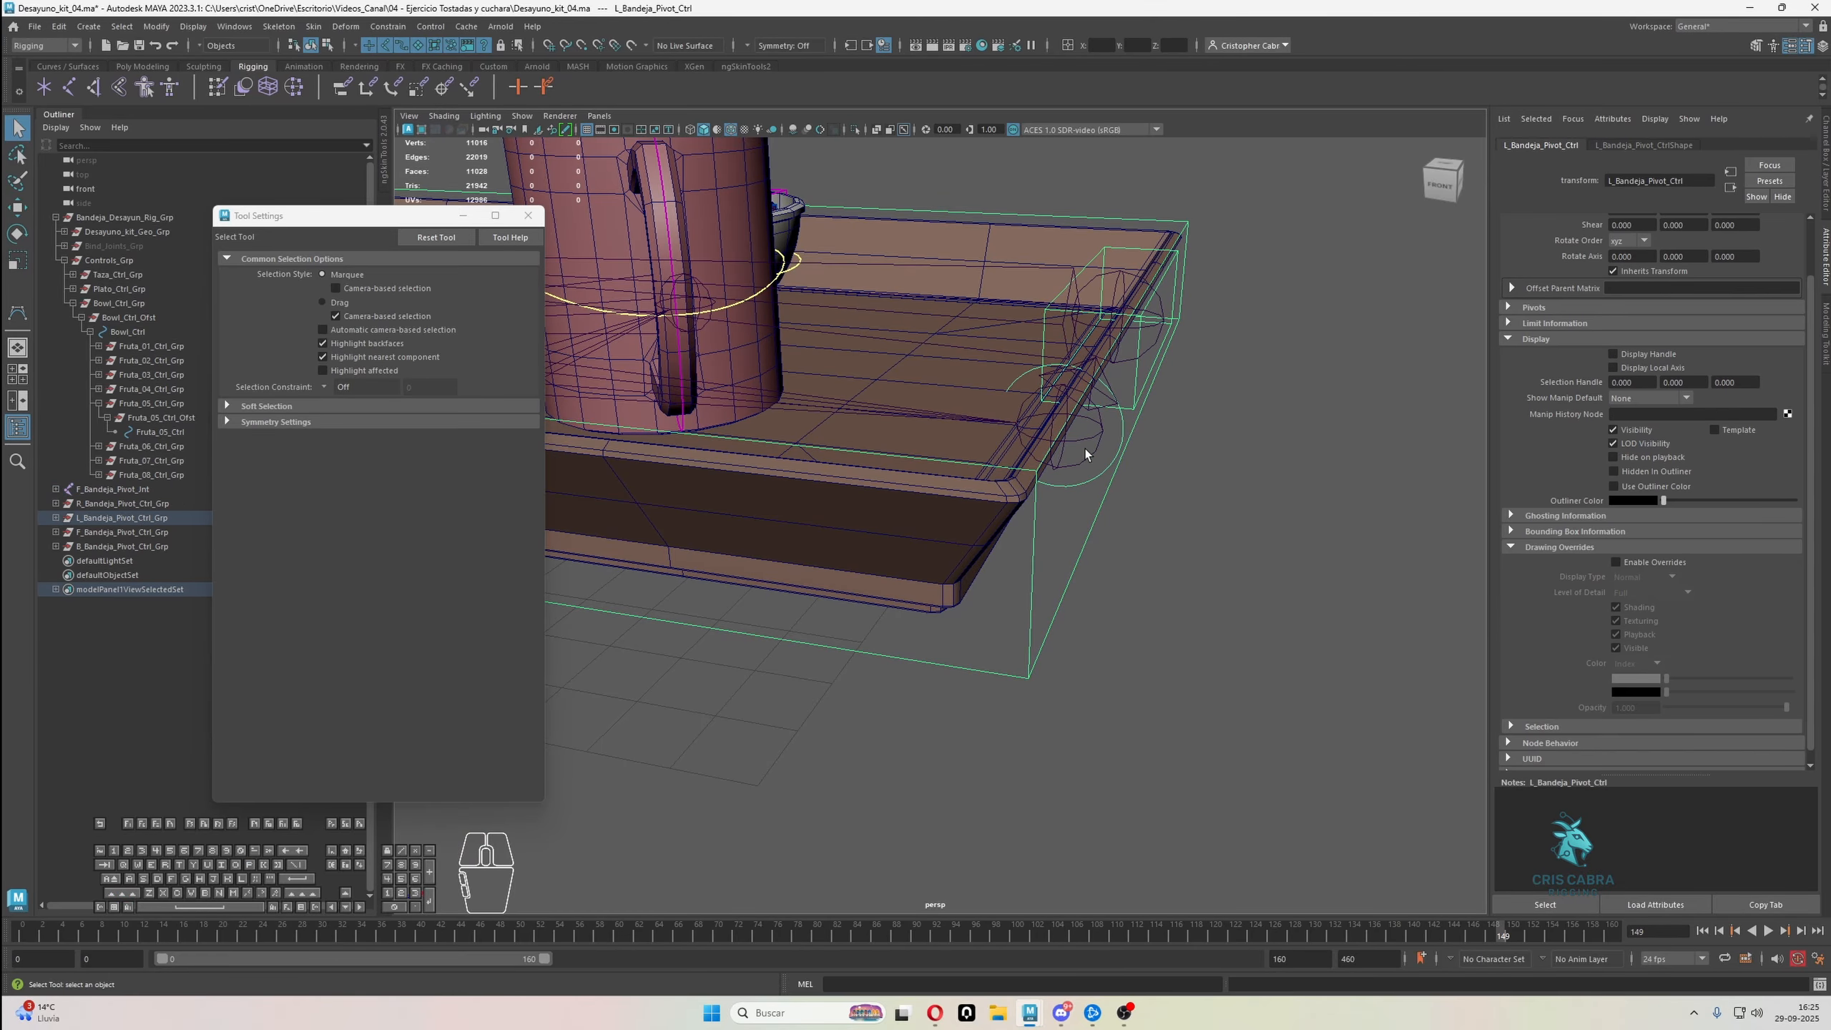
left_click(119, 521)
middle_click_drag(832, 464, 1312, 516, "alt")
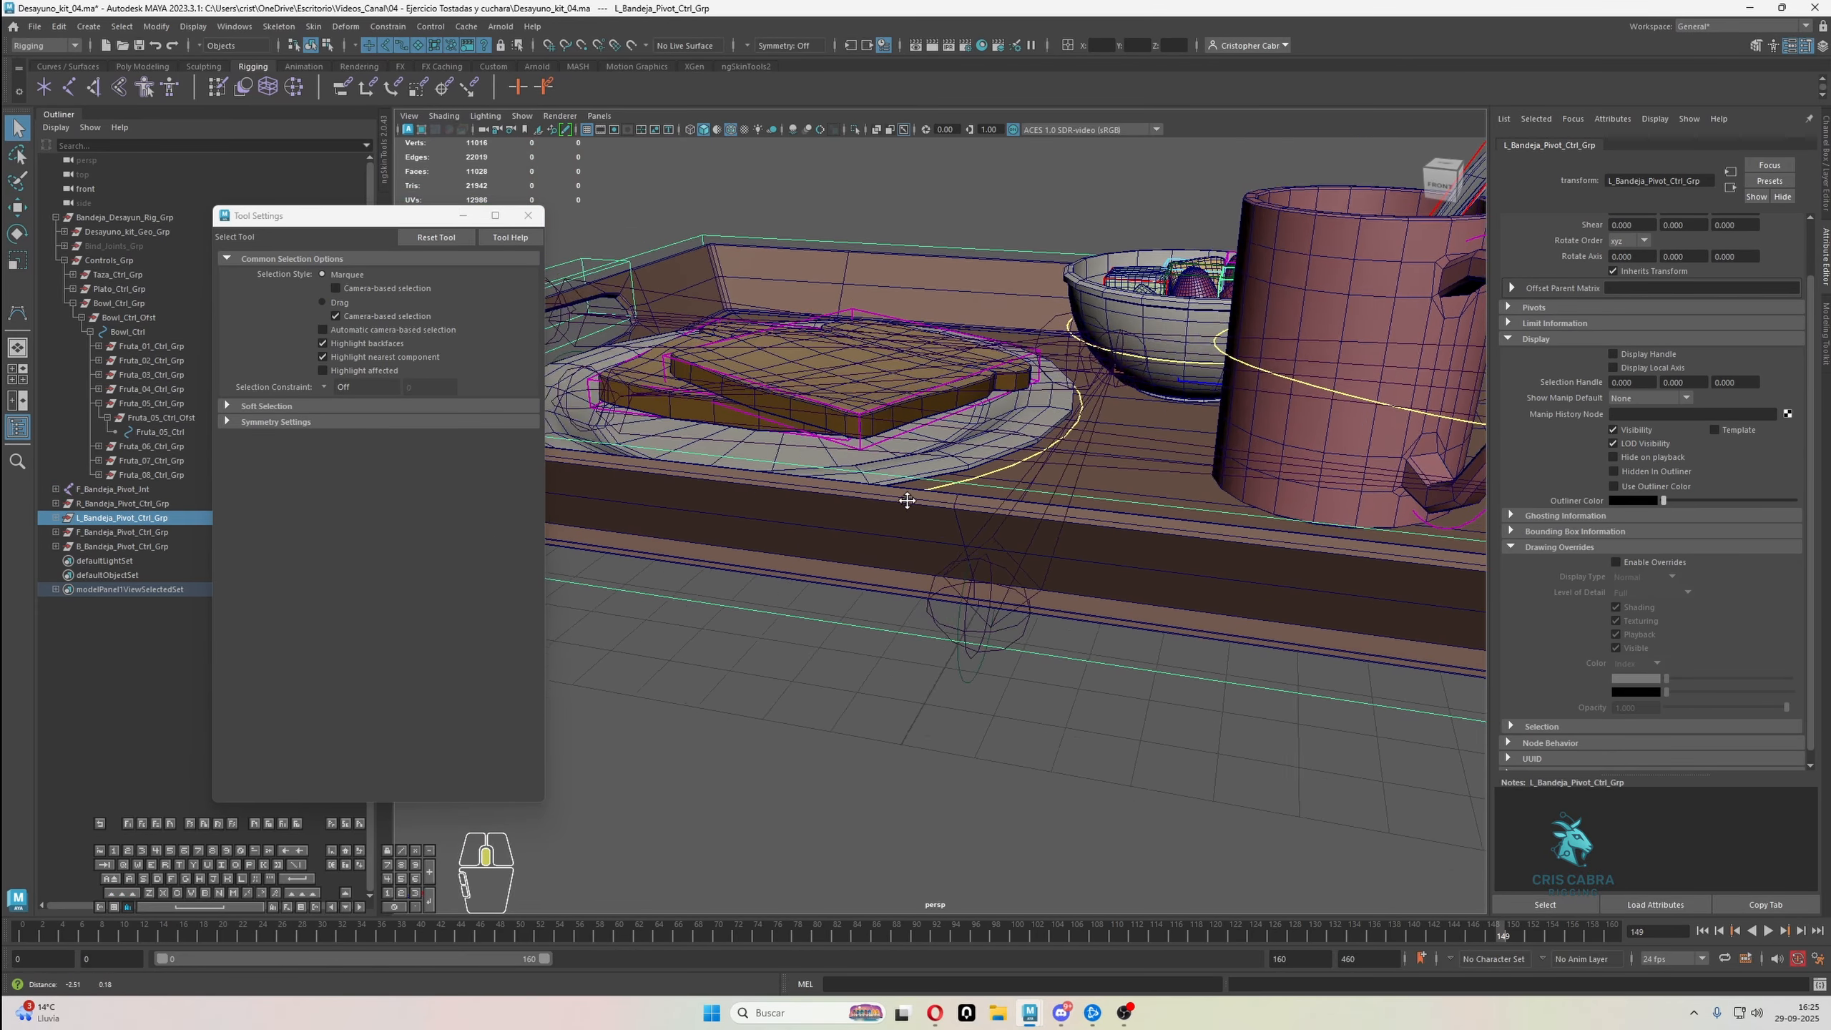
mouse_move(907, 498)
middle_mouse_down("alt")
mouse_move(1271, 526)
mouse_move(922, 317)
middle_mouse_up("alt")
left_click(858, 460)
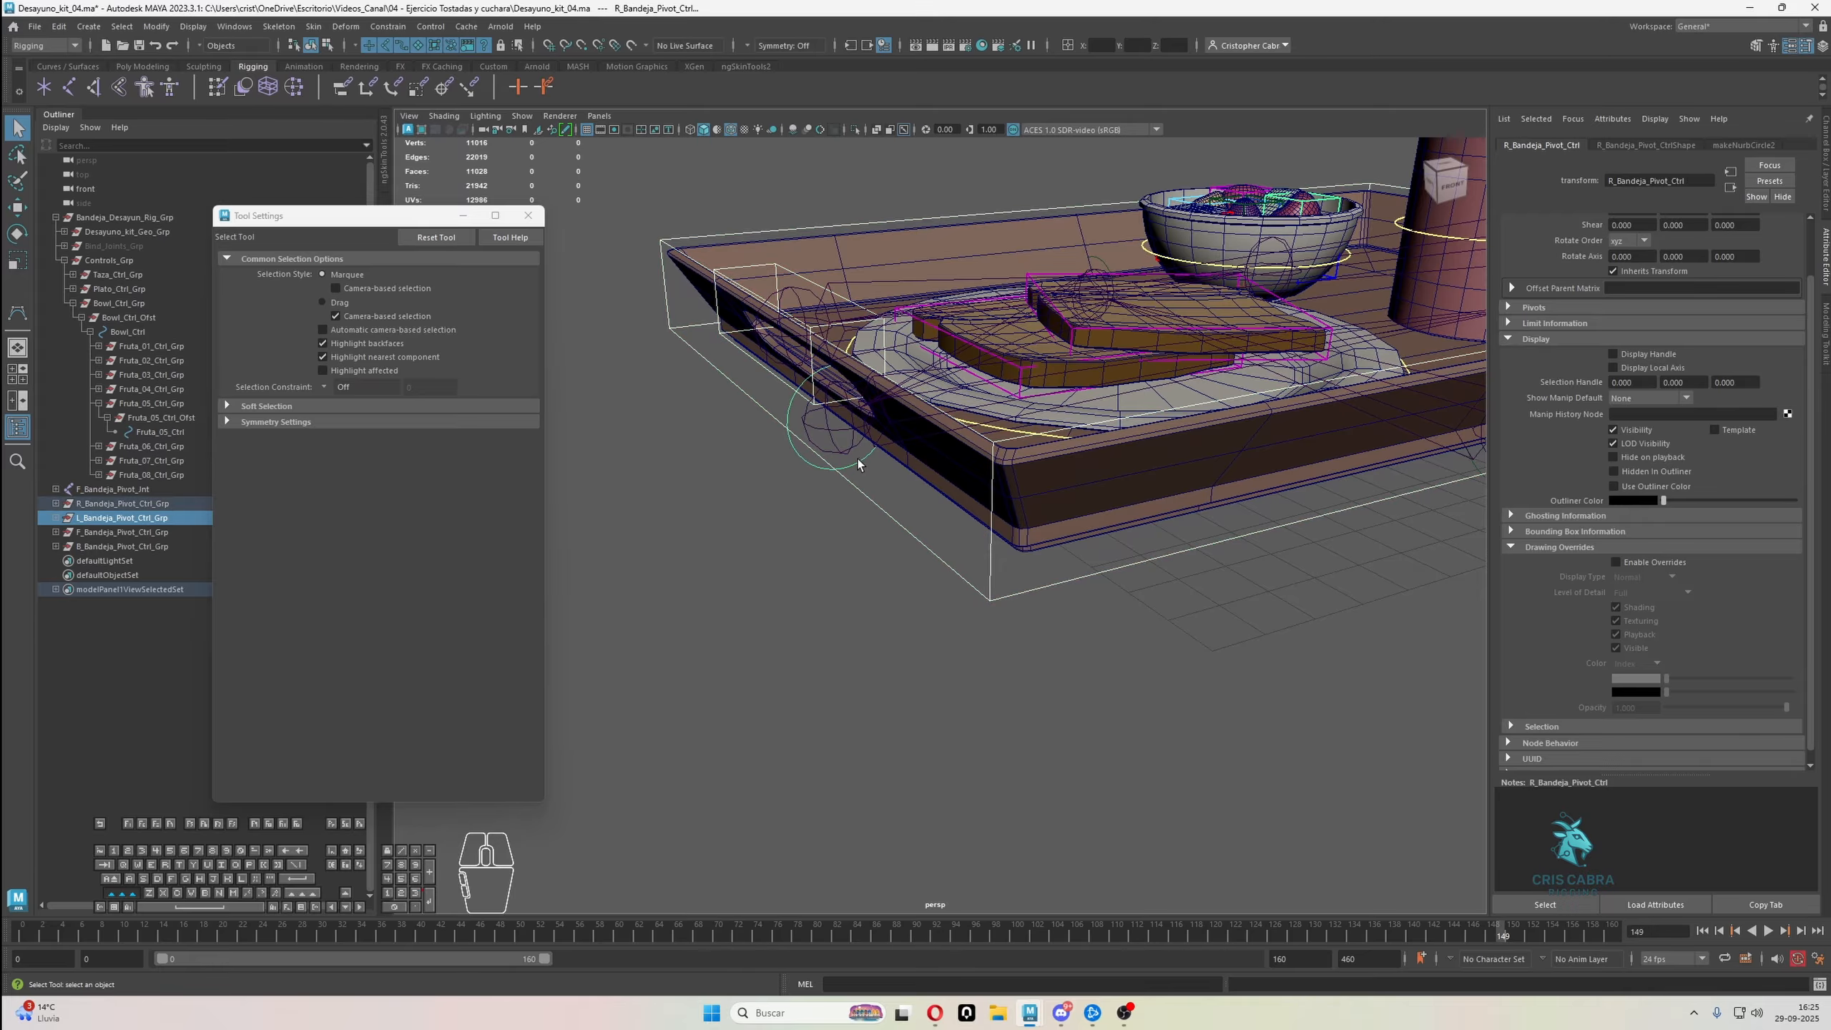
key("p")
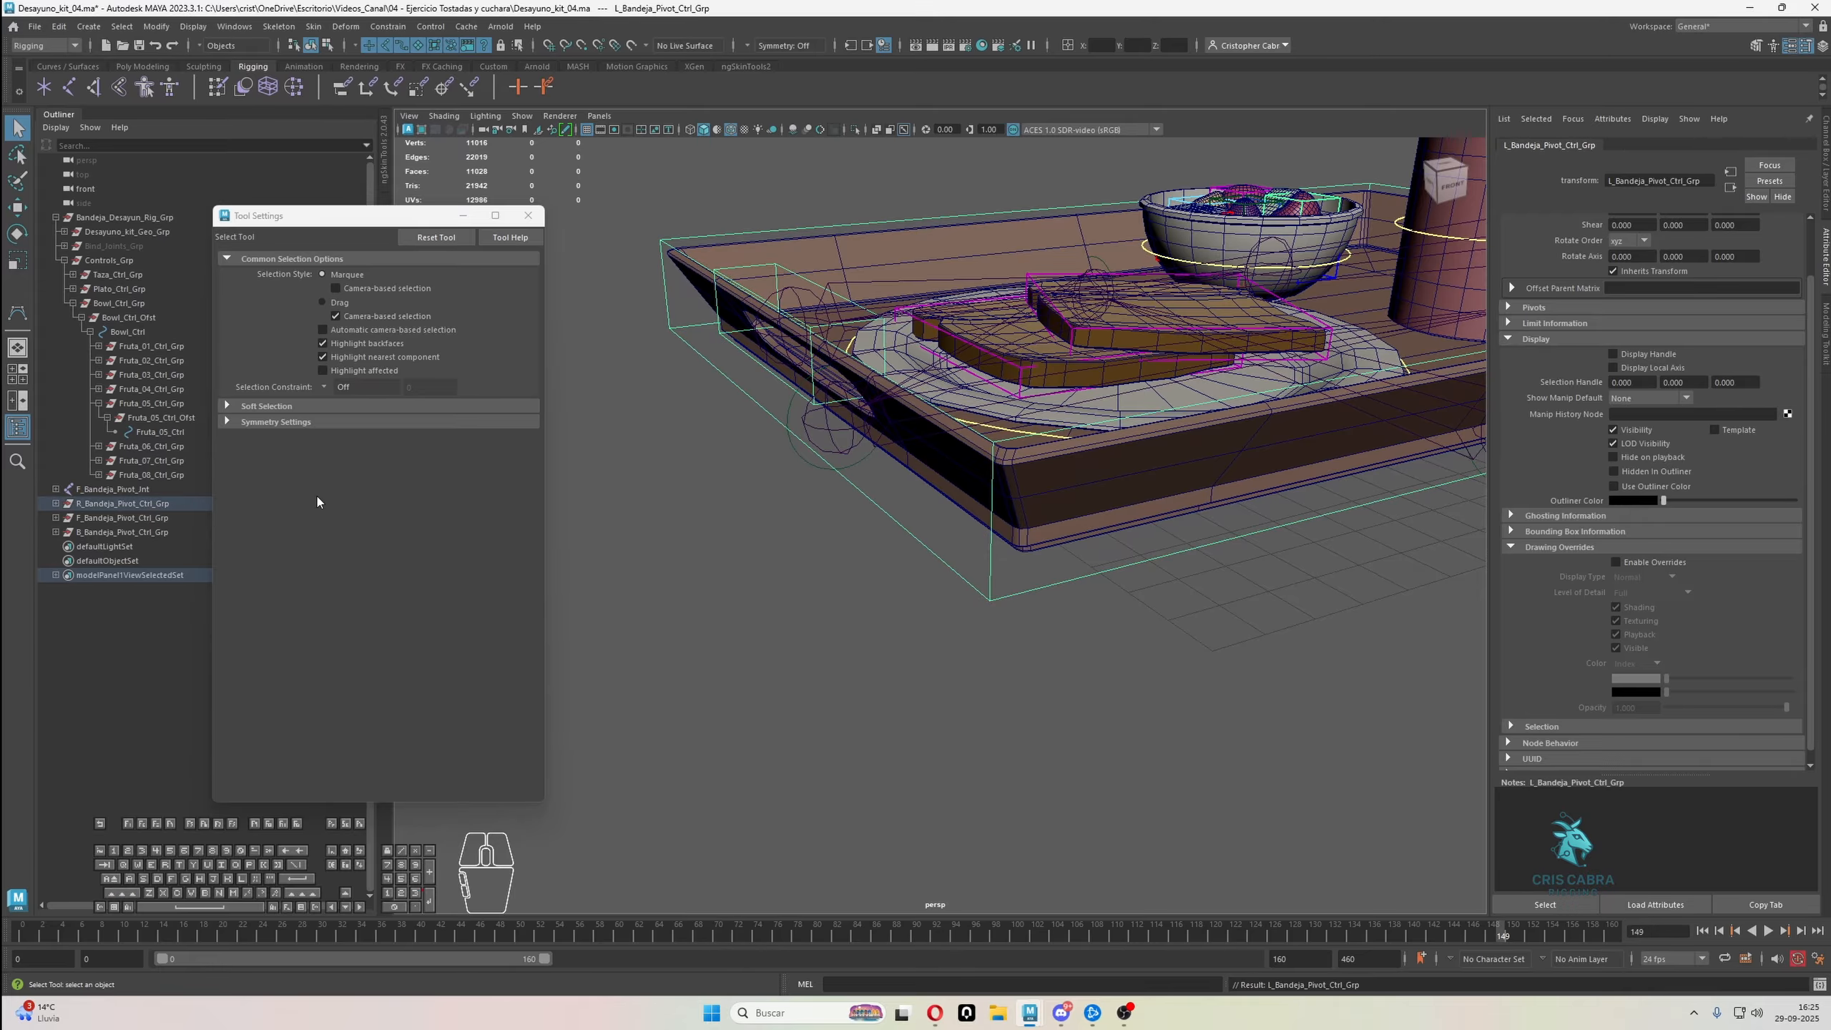
Parent the R_Bandeja_Pivot_Ctrl_Grp group under the B_Bandeja_Pivot_Ctrl control at the back of the tray
left_click(185, 502)
left_click_drag(991, 390, 1078, 491, "alt")
middle_click_drag(840, 563, 1157, 494, "alt")
left_click(812, 665, "shift")
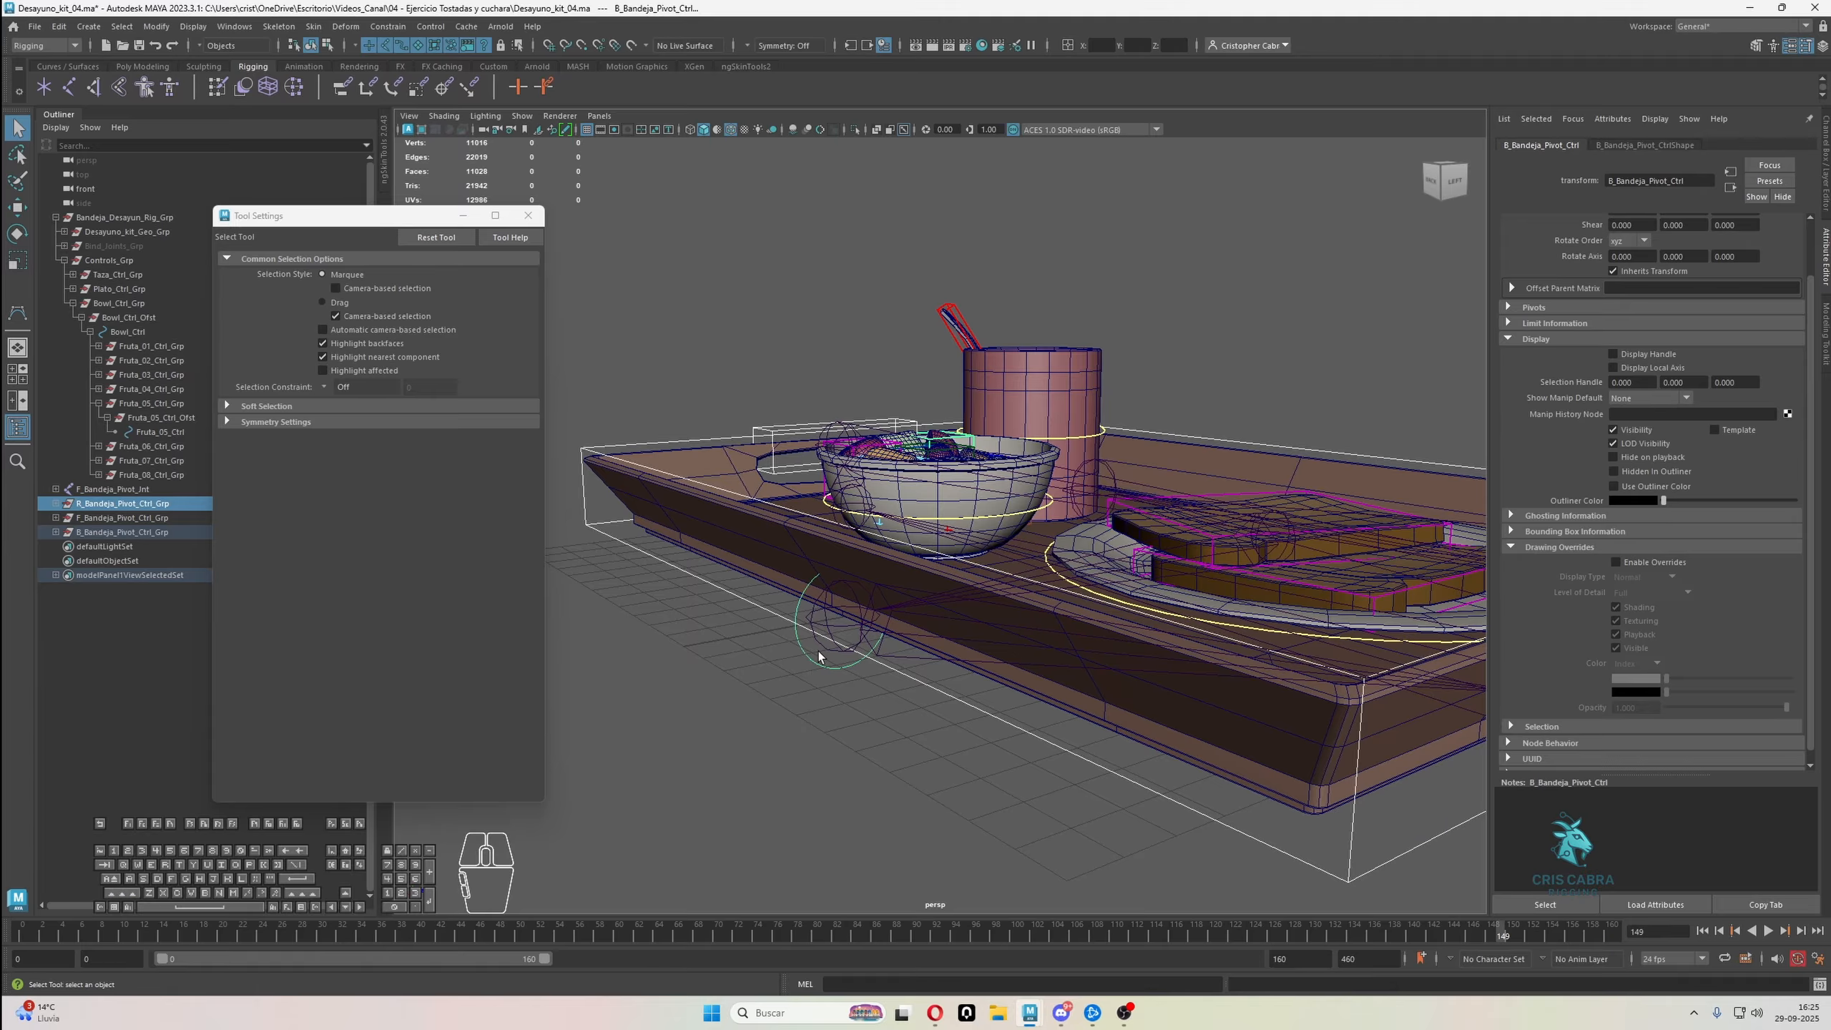
key("p")
Parent the B_Bandeja_Pivot_Ctrl_Grp group under the F_Bandeja_Pivot_Ctrl control at the front of the tray
left_click(145, 517)
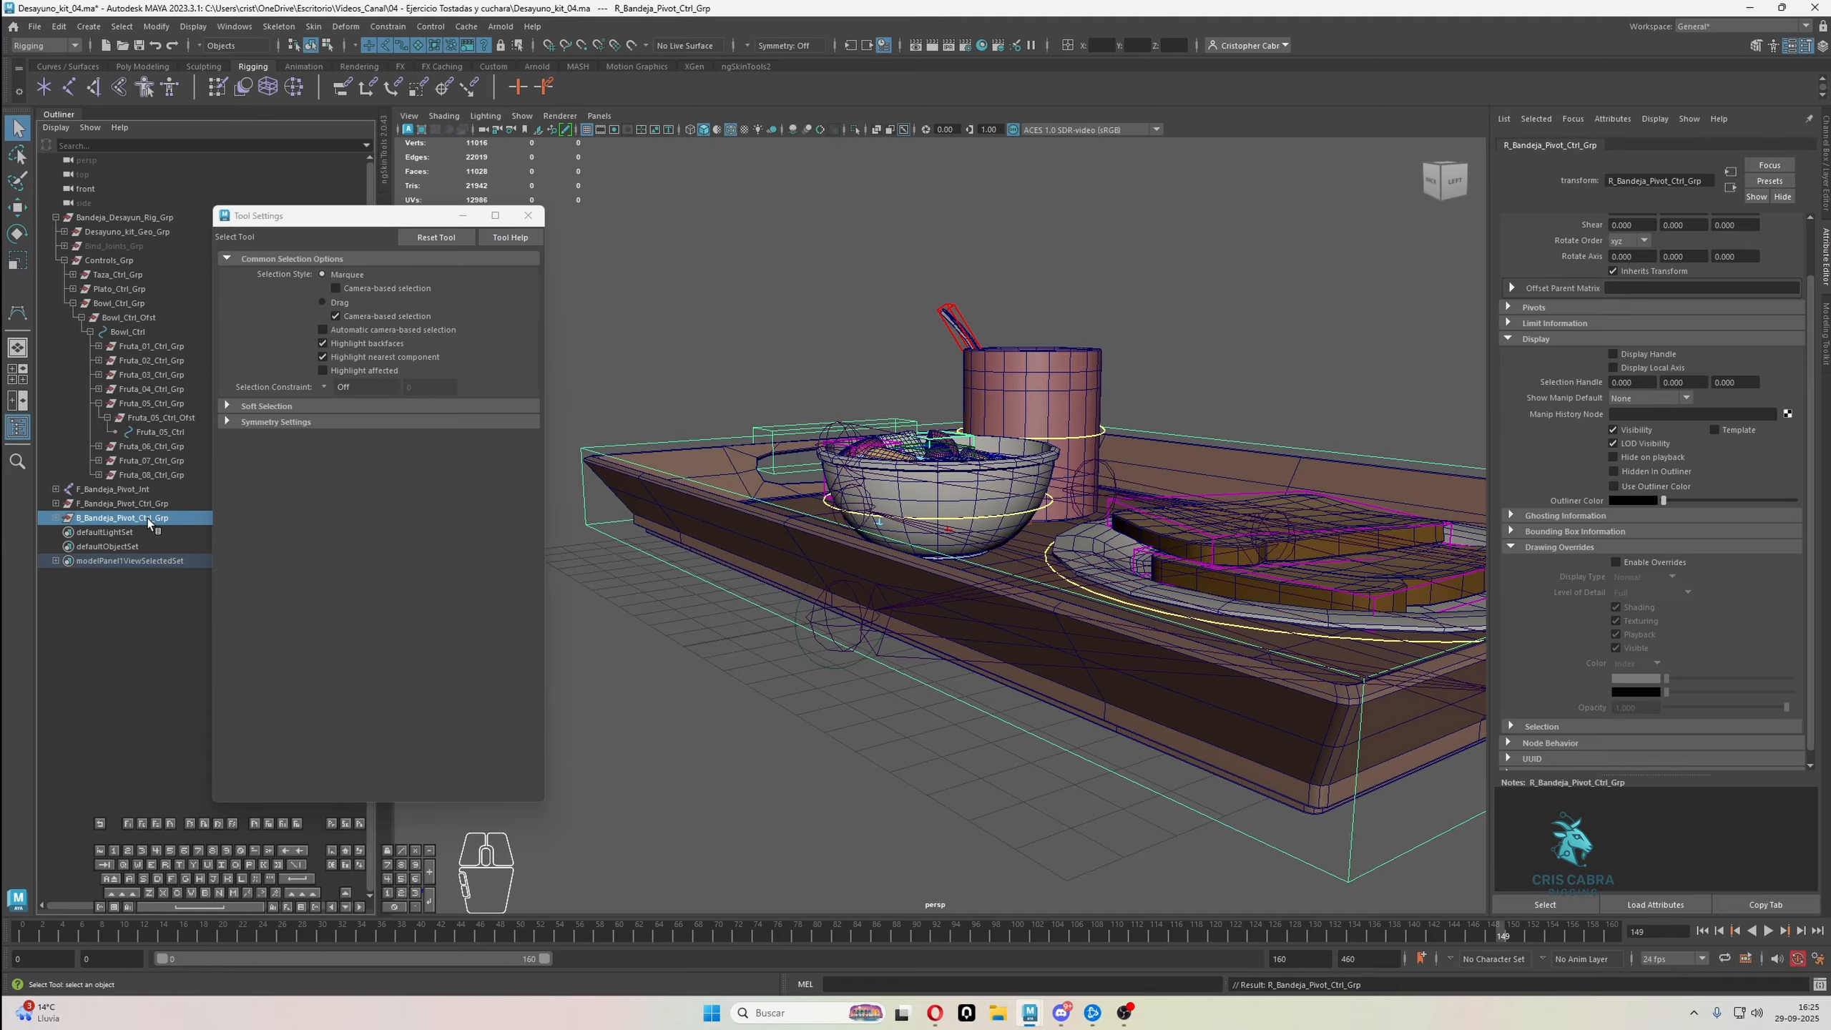
left_click(56, 518)
left_click(119, 532)
left_click(156, 519)
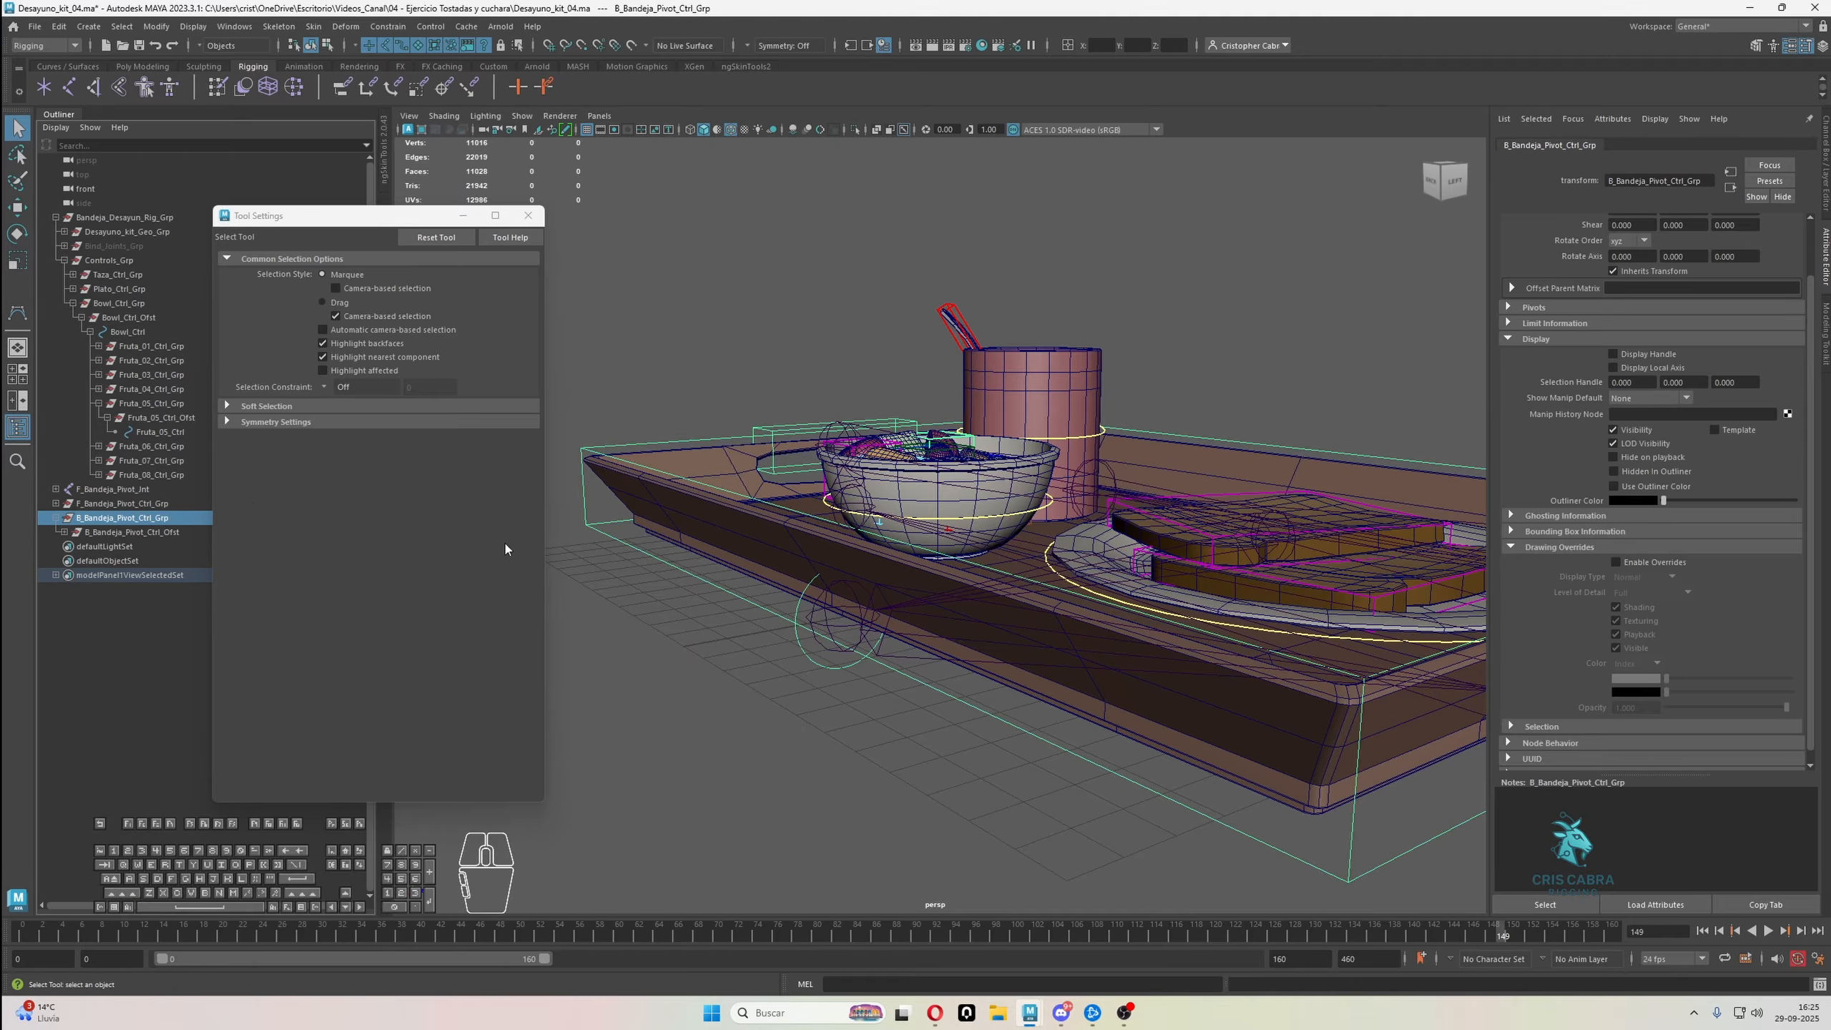
middle_click_drag(743, 552, 876, 565, "alt")
left_click_drag(876, 565, 770, 554, "alt")
middle_click_drag(770, 553, 613, 505, "alt")
right_click_drag(851, 548, 749, 534, "alt")
left_click_drag(894, 563, 865, 498, "alt")
right_click_drag(865, 498, 982, 618, "alt")
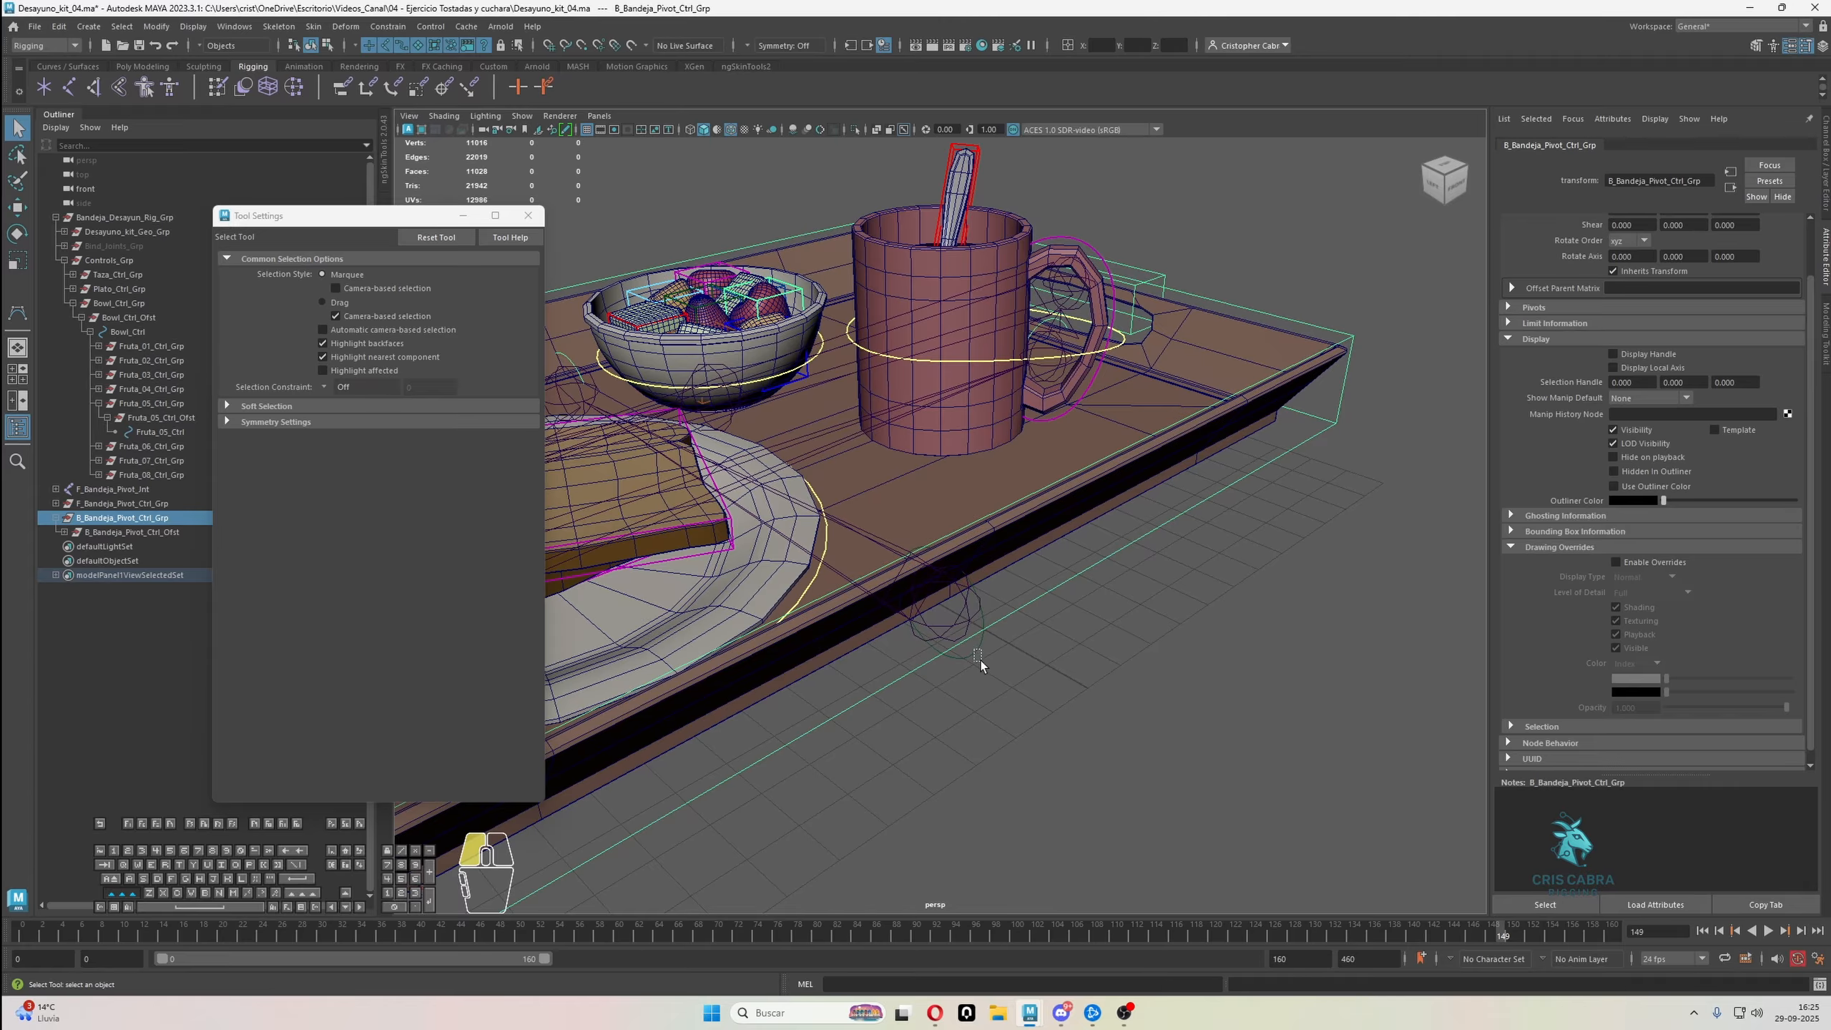
left_click_drag(981, 661, 980, 659, "shift")
key("p")
scroll(1004, 652, "down", 3)
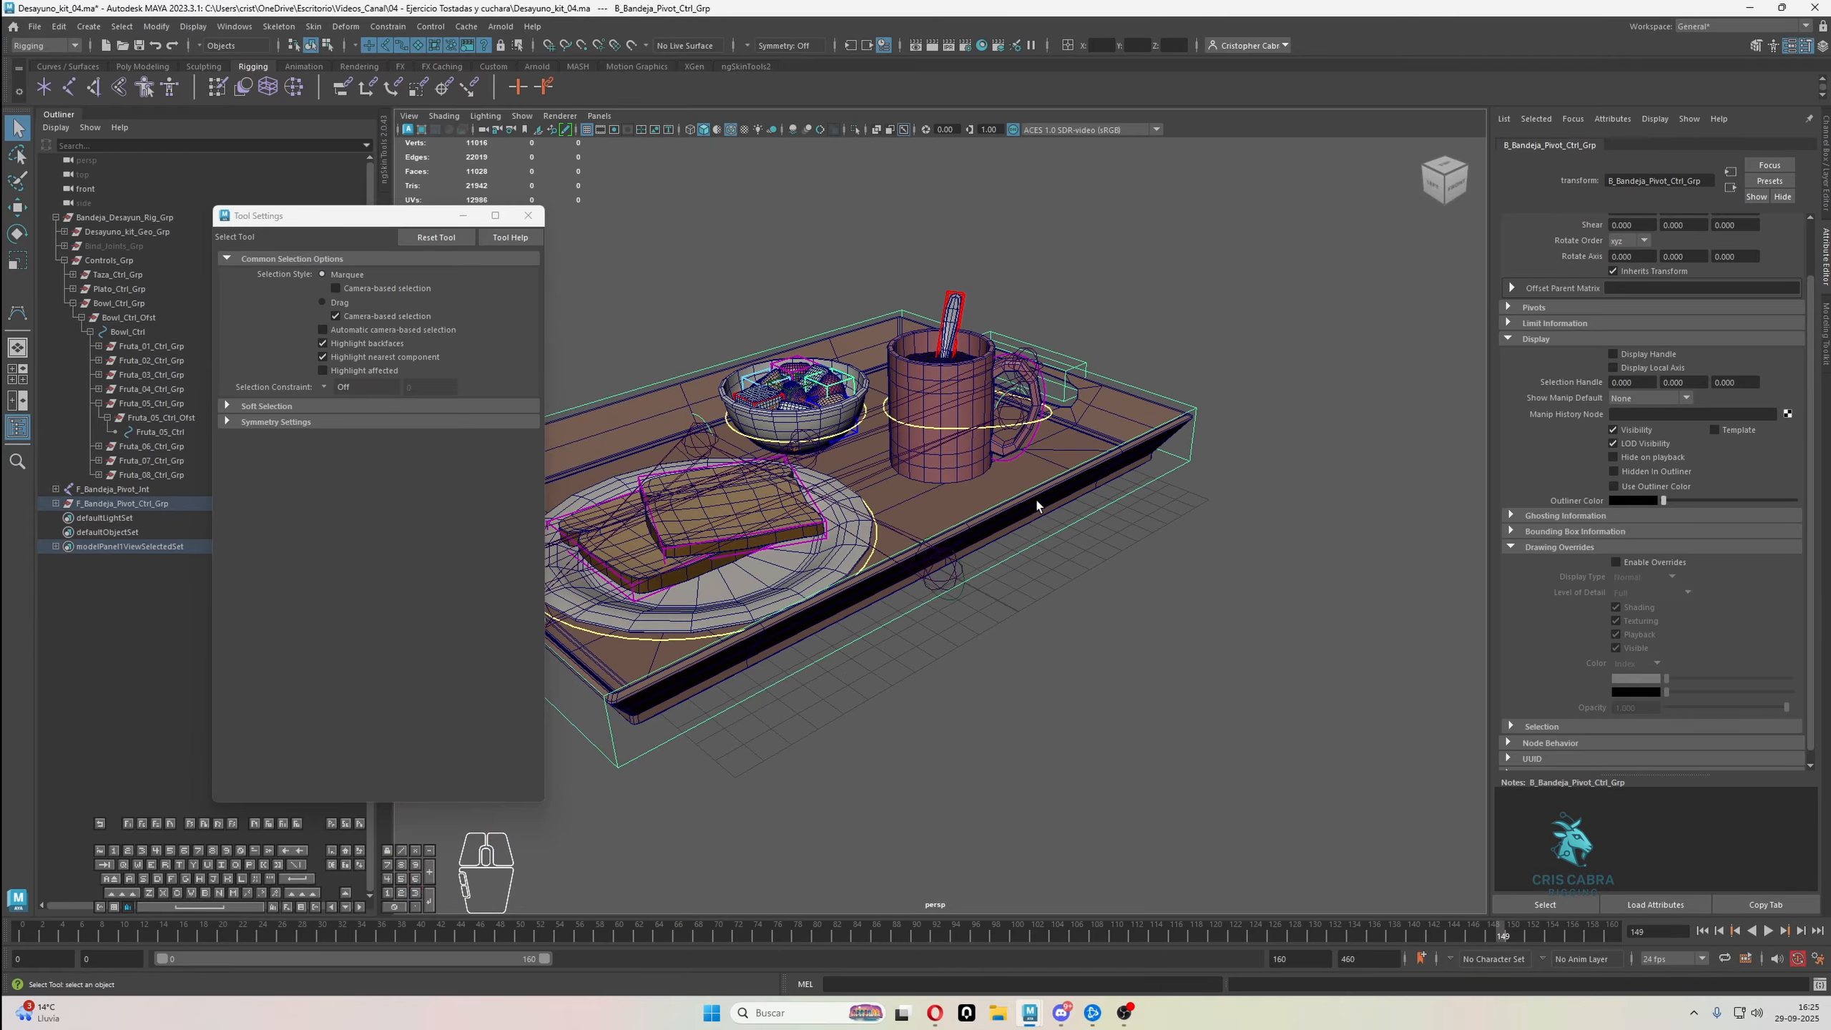
Select the L_Bandeja_Handle_Jnt joint and examine how the joint chain lines up with the tray's handle and pivot controls
left_click_drag(1036, 506, 1005, 505, "alt")
middle_click_drag(1006, 505, 1206, 621, "alt")
left_click_drag(1206, 621, 1158, 608, "alt")
middle_click_drag(1157, 608, 1068, 576, "alt")
left_click(1282, 502)
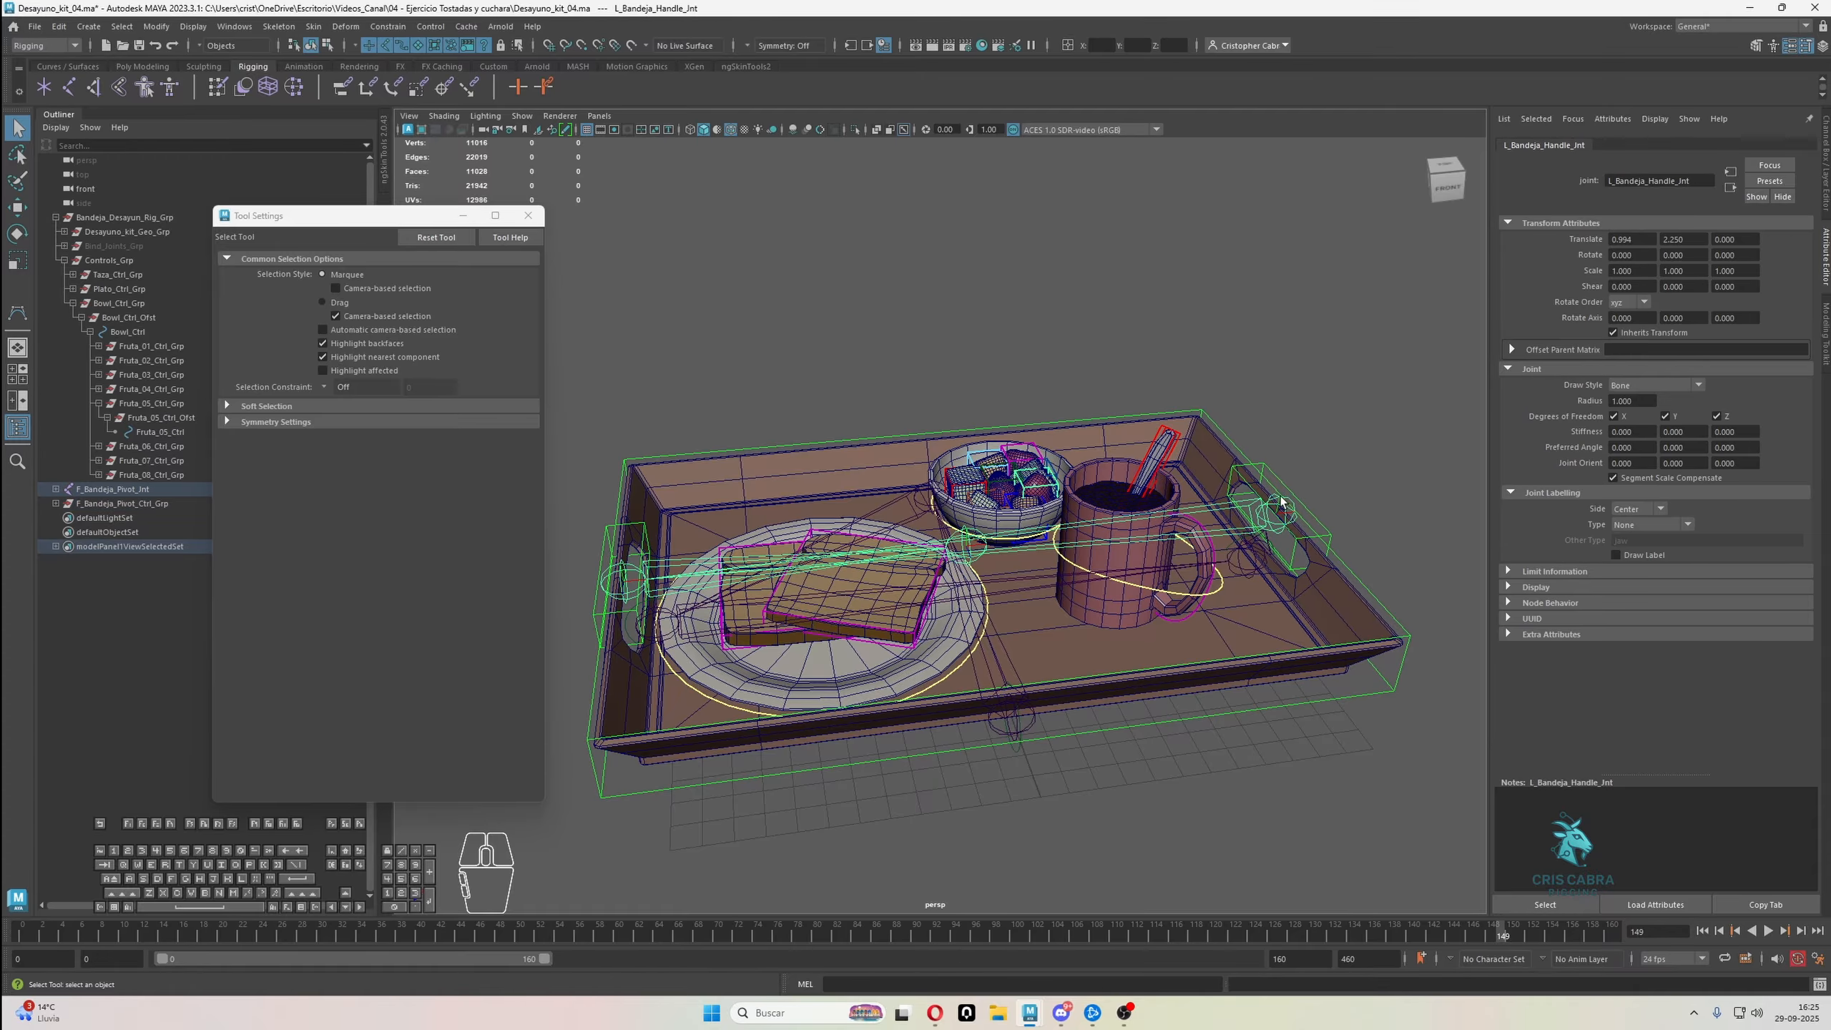
left_click(1285, 490)
left_click(1282, 495)
left_click_drag(977, 567, 1056, 573, "alt")
right_click_drag(1057, 573, 1192, 596, "alt")
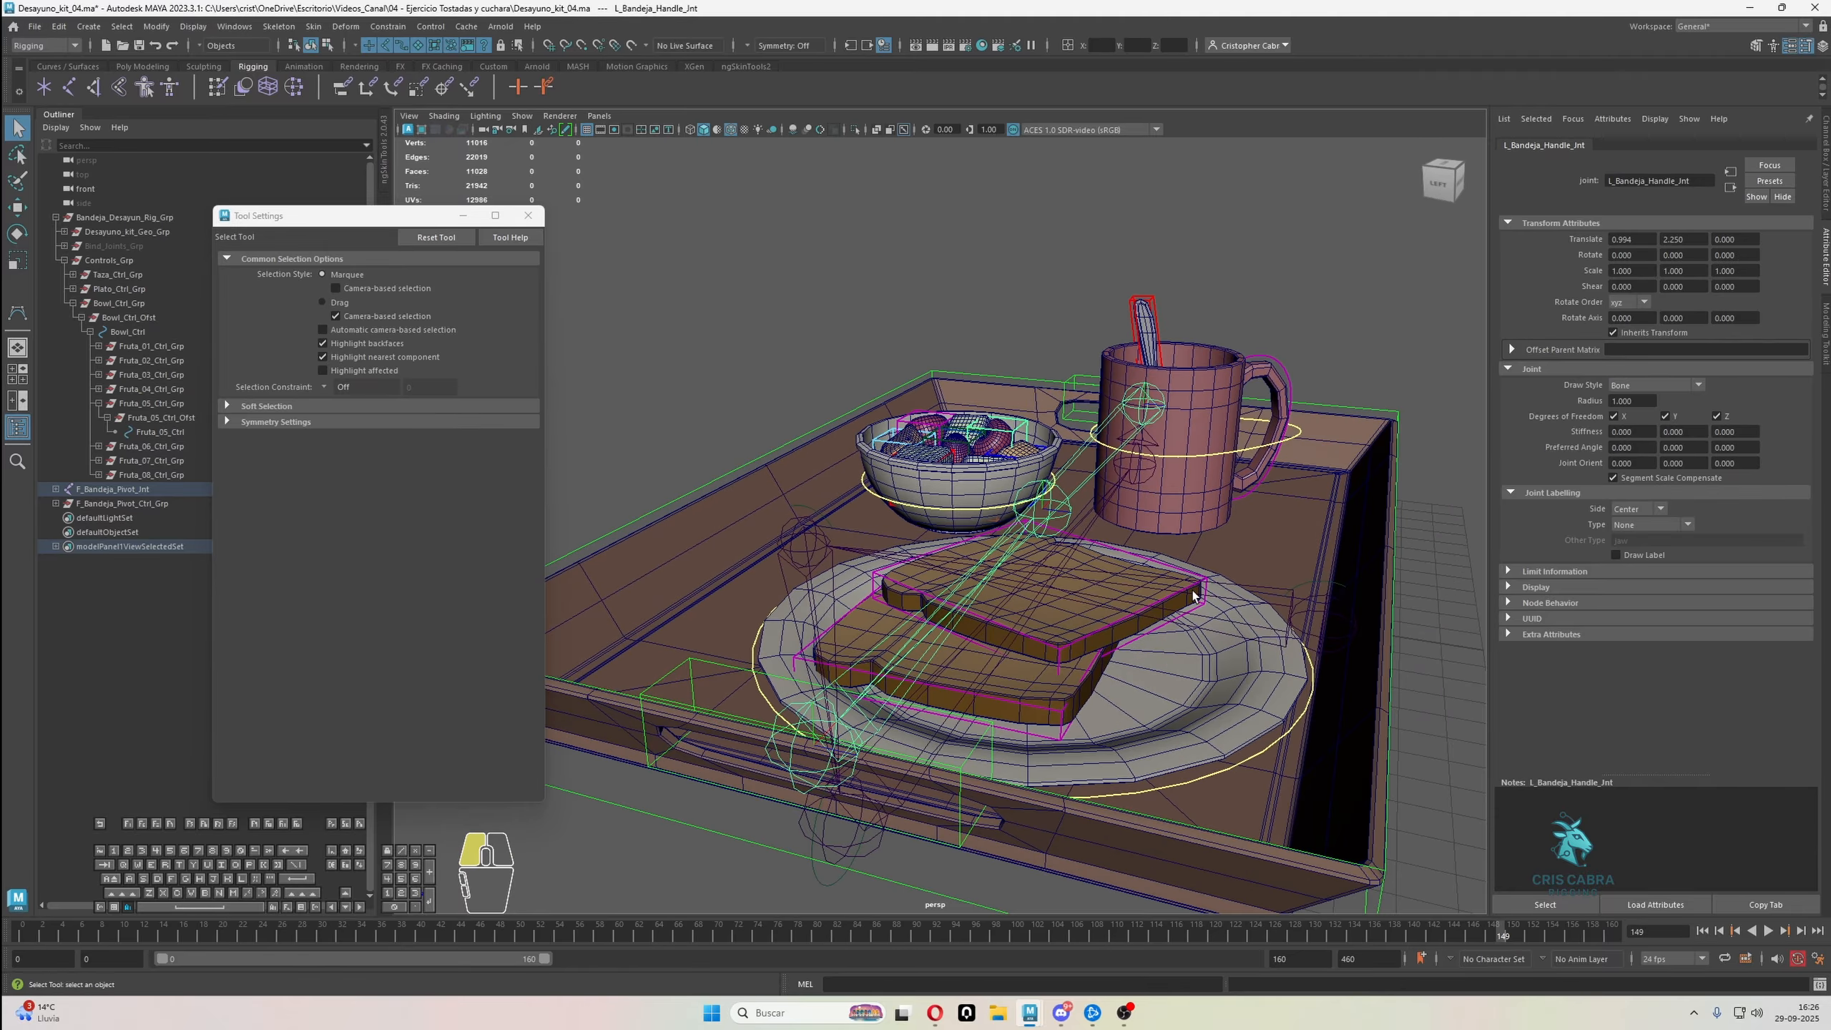
Select Bandeja_Jnt and L_Bandeja_Handle_Jnt and examine the joint chain's placement from several sides of the tray
left_click_drag(1192, 595, 1052, 500, "alt")
left_click(1038, 502)
right_click_drag(1039, 502, 966, 490, "alt")
left_click_drag(966, 491, 1045, 520, "alt")
right_click_drag(1045, 519, 1013, 498, "alt")
middle_click_drag(1013, 498, 1052, 505, "alt")
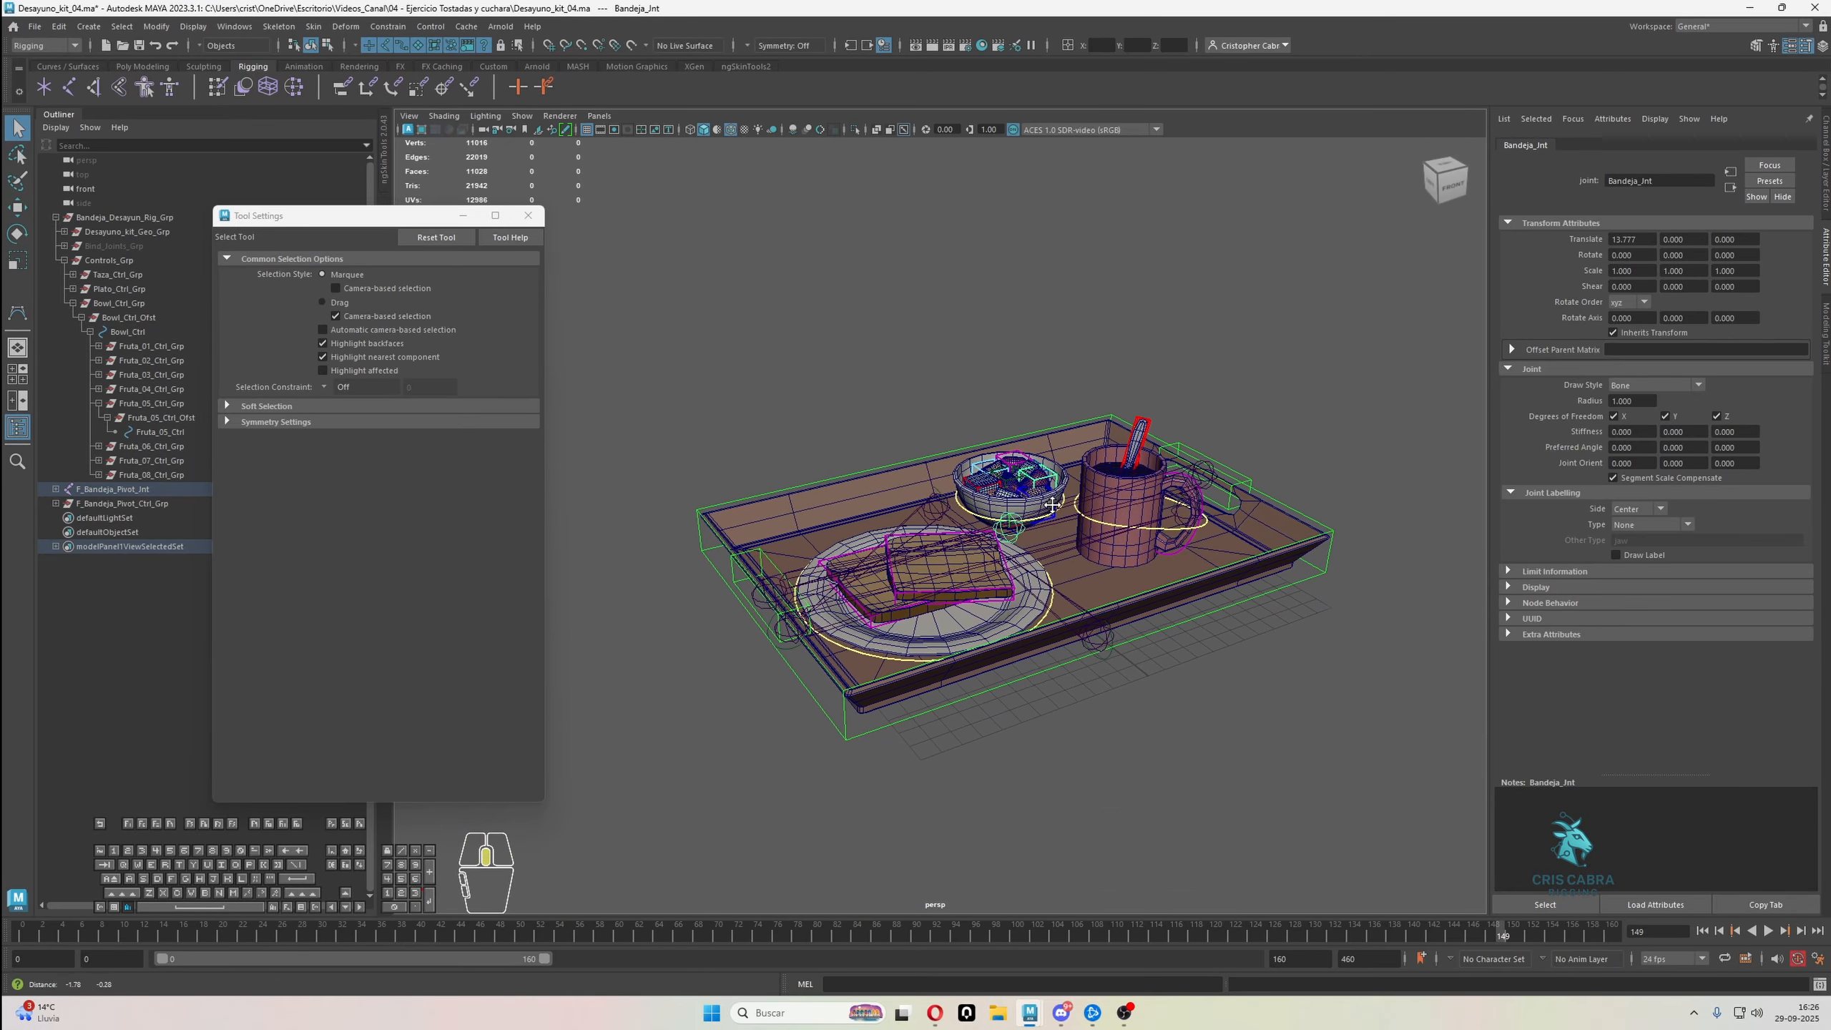
left_click_drag(1052, 505, 1009, 483, "alt")
right_click_drag(1009, 483, 1161, 547, "alt")
middle_click_drag(1161, 548, 1162, 530, "alt")
right_click_drag(1162, 531, 1125, 515, "alt")
left_click_drag(1052, 469, 1153, 512, "alt")
mouse_move(1154, 513)
right_mouse_down("alt")
mouse_move(1114, 519)
mouse_move(1146, 523)
right_mouse_up("alt")
left_click_drag(1147, 523, 1077, 509, "alt")
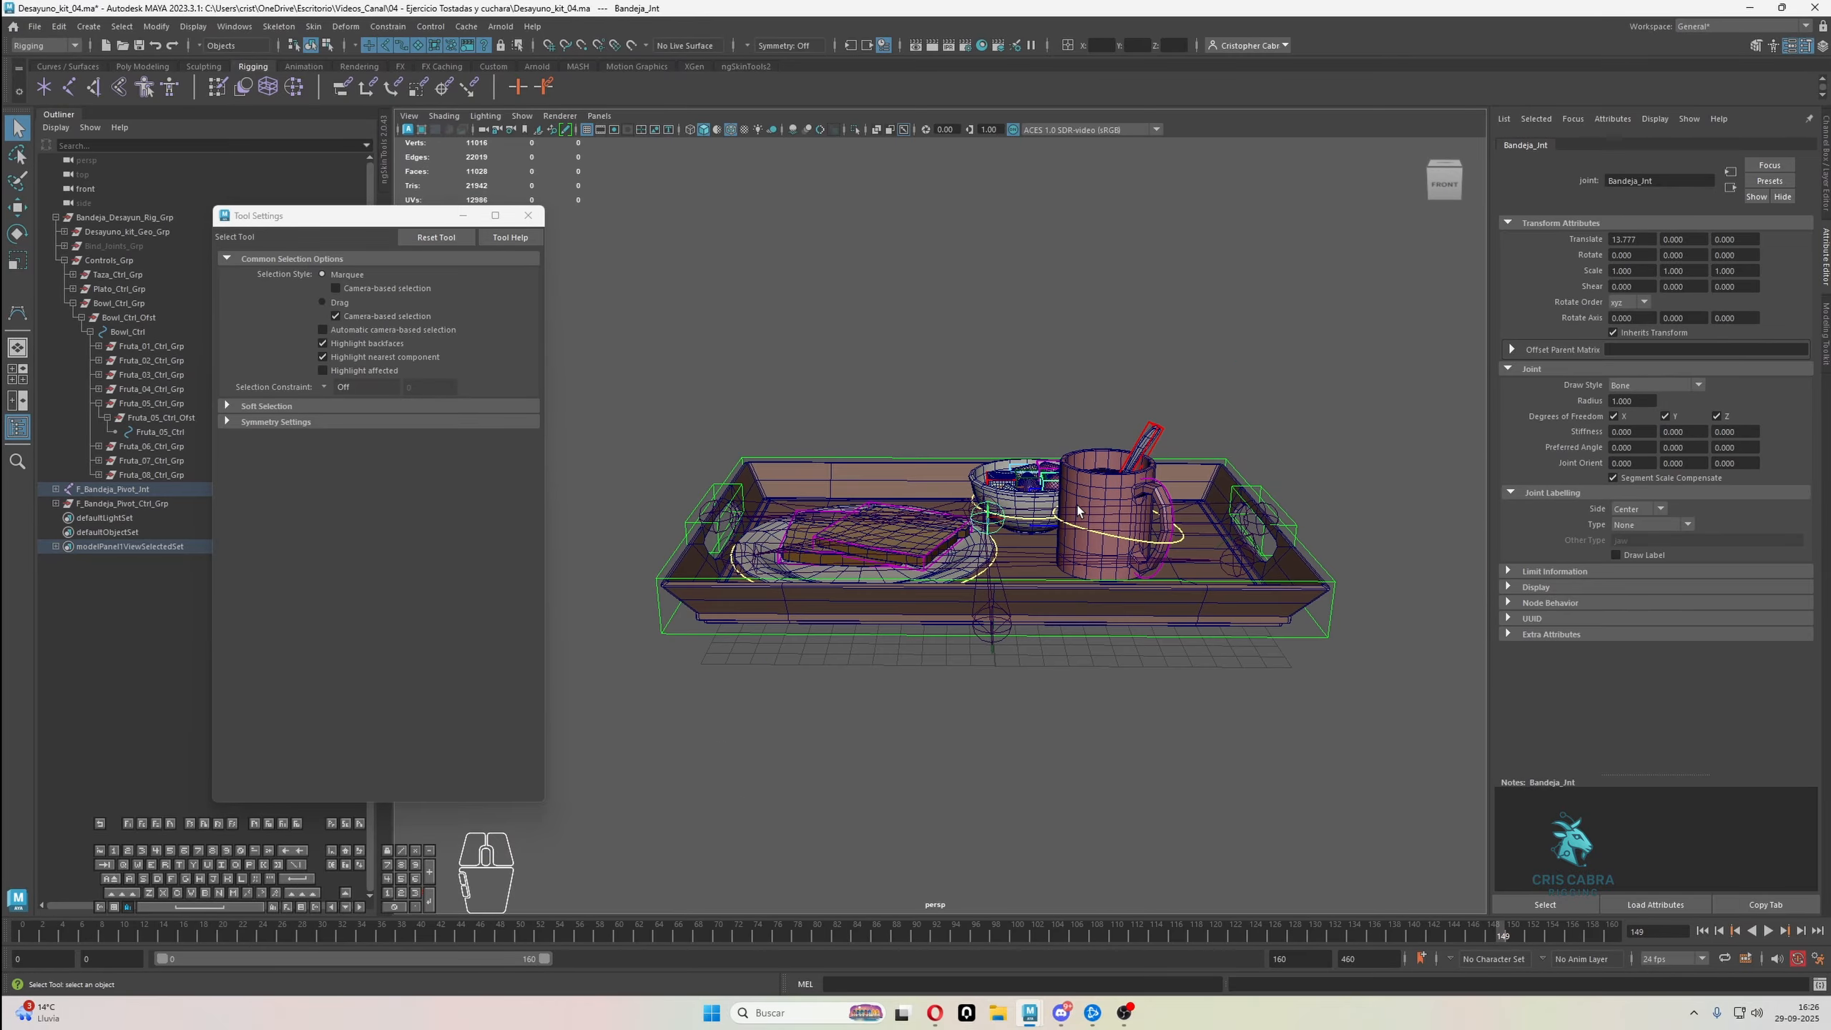
Isolate the F_Bandeja_Pivot_Jnt joint hierarchy and set the radius of all its joints to 0.1
left_click(1024, 617)
left_click(855, 130)
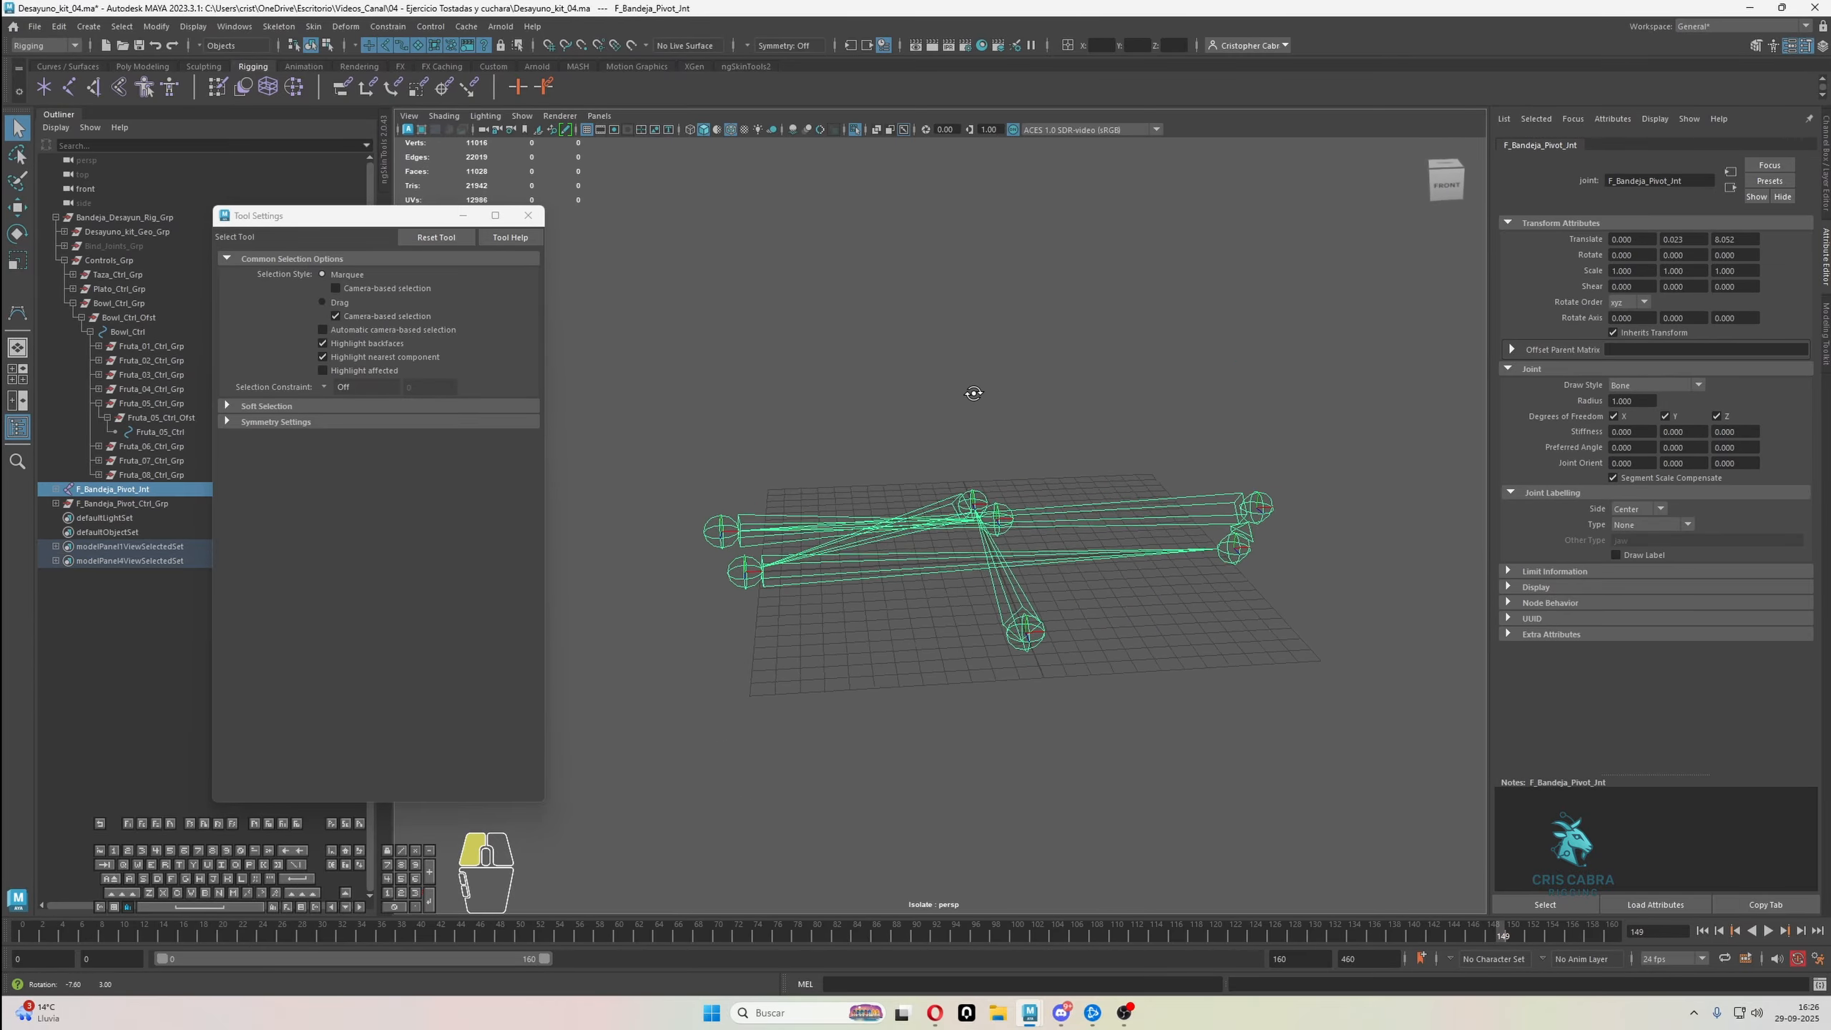
left_click_drag(969, 397, 1083, 645, "alt")
right_click_drag(1356, 537, 1376, 667)
left_click(1825, 157)
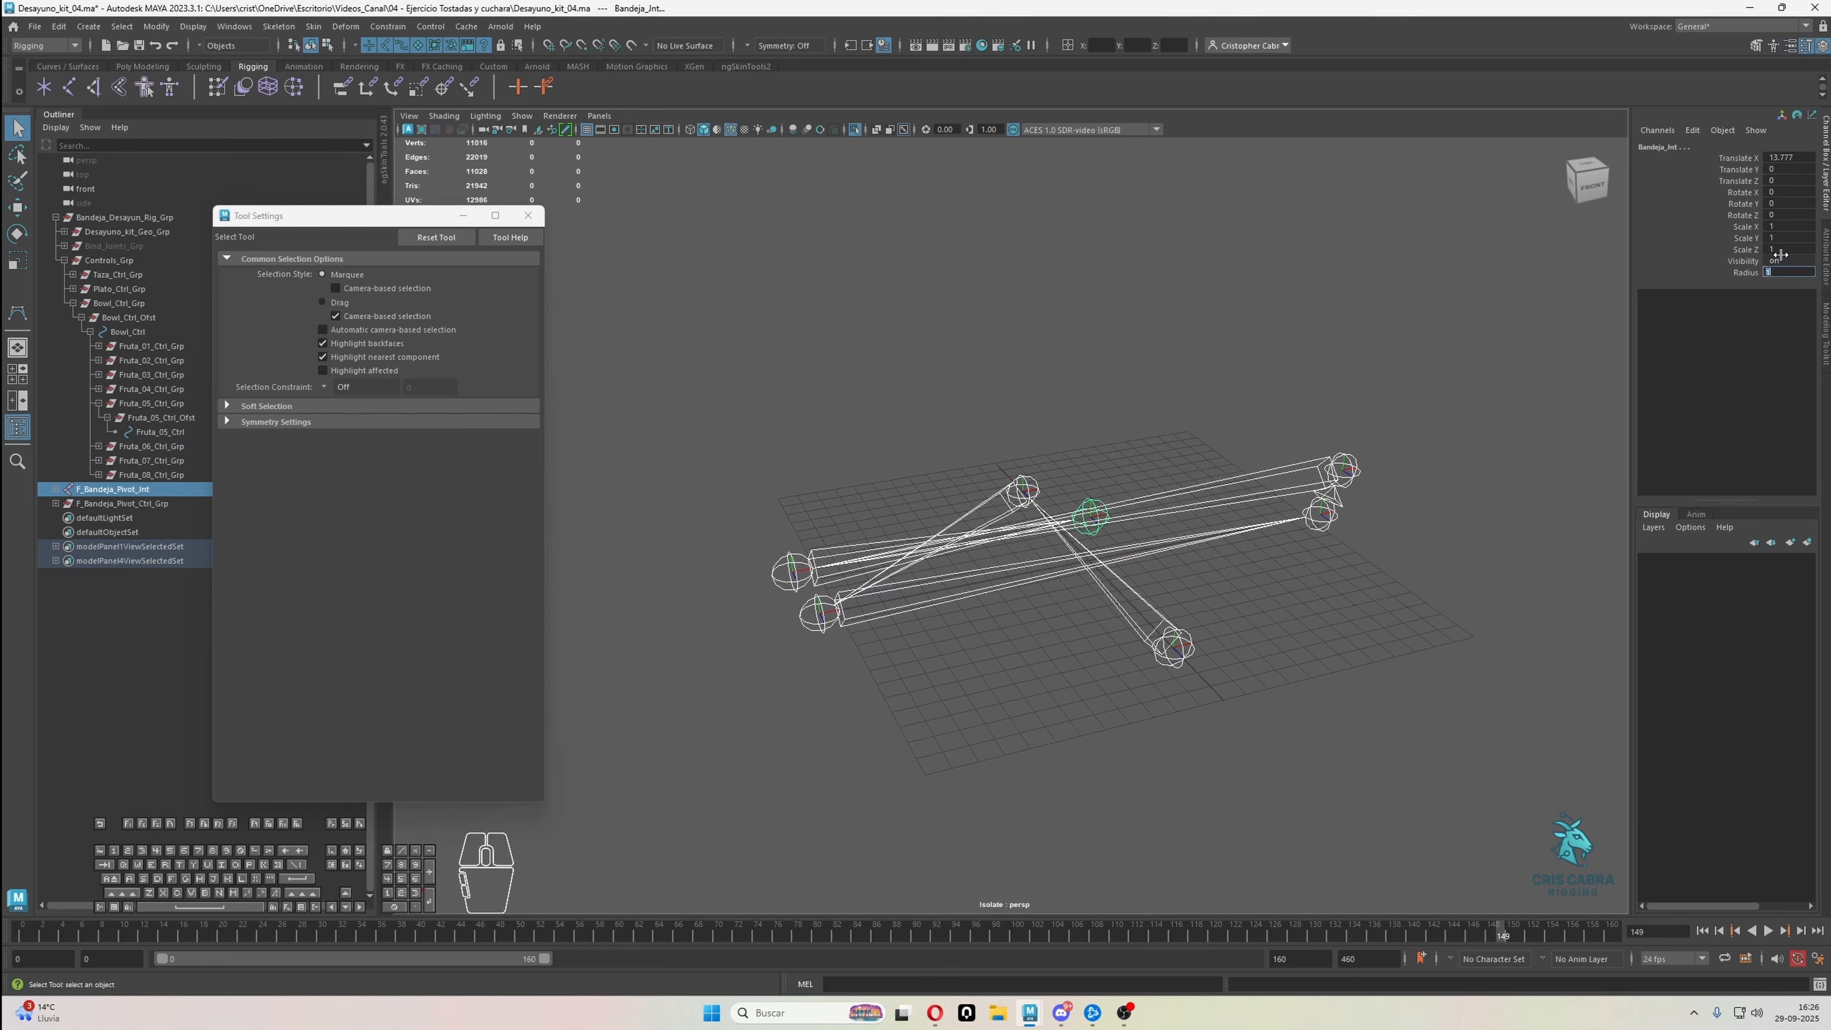
type("0.1")
key("Return")
Select the isolated pivot, handle and tray joints one after another to examine the order of the chain down to Bandeja_Jnt
left_click_drag(1038, 574, 1117, 641, "alt")
left_click_drag(1048, 645, 1090, 668, "alt")
left_click(1271, 704)
left_click_drag(1270, 704, 1229, 709, "alt")
mouse_move(1228, 708)
right_mouse_down("alt")
mouse_move(1294, 735)
mouse_move(1248, 734)
right_mouse_up("alt")
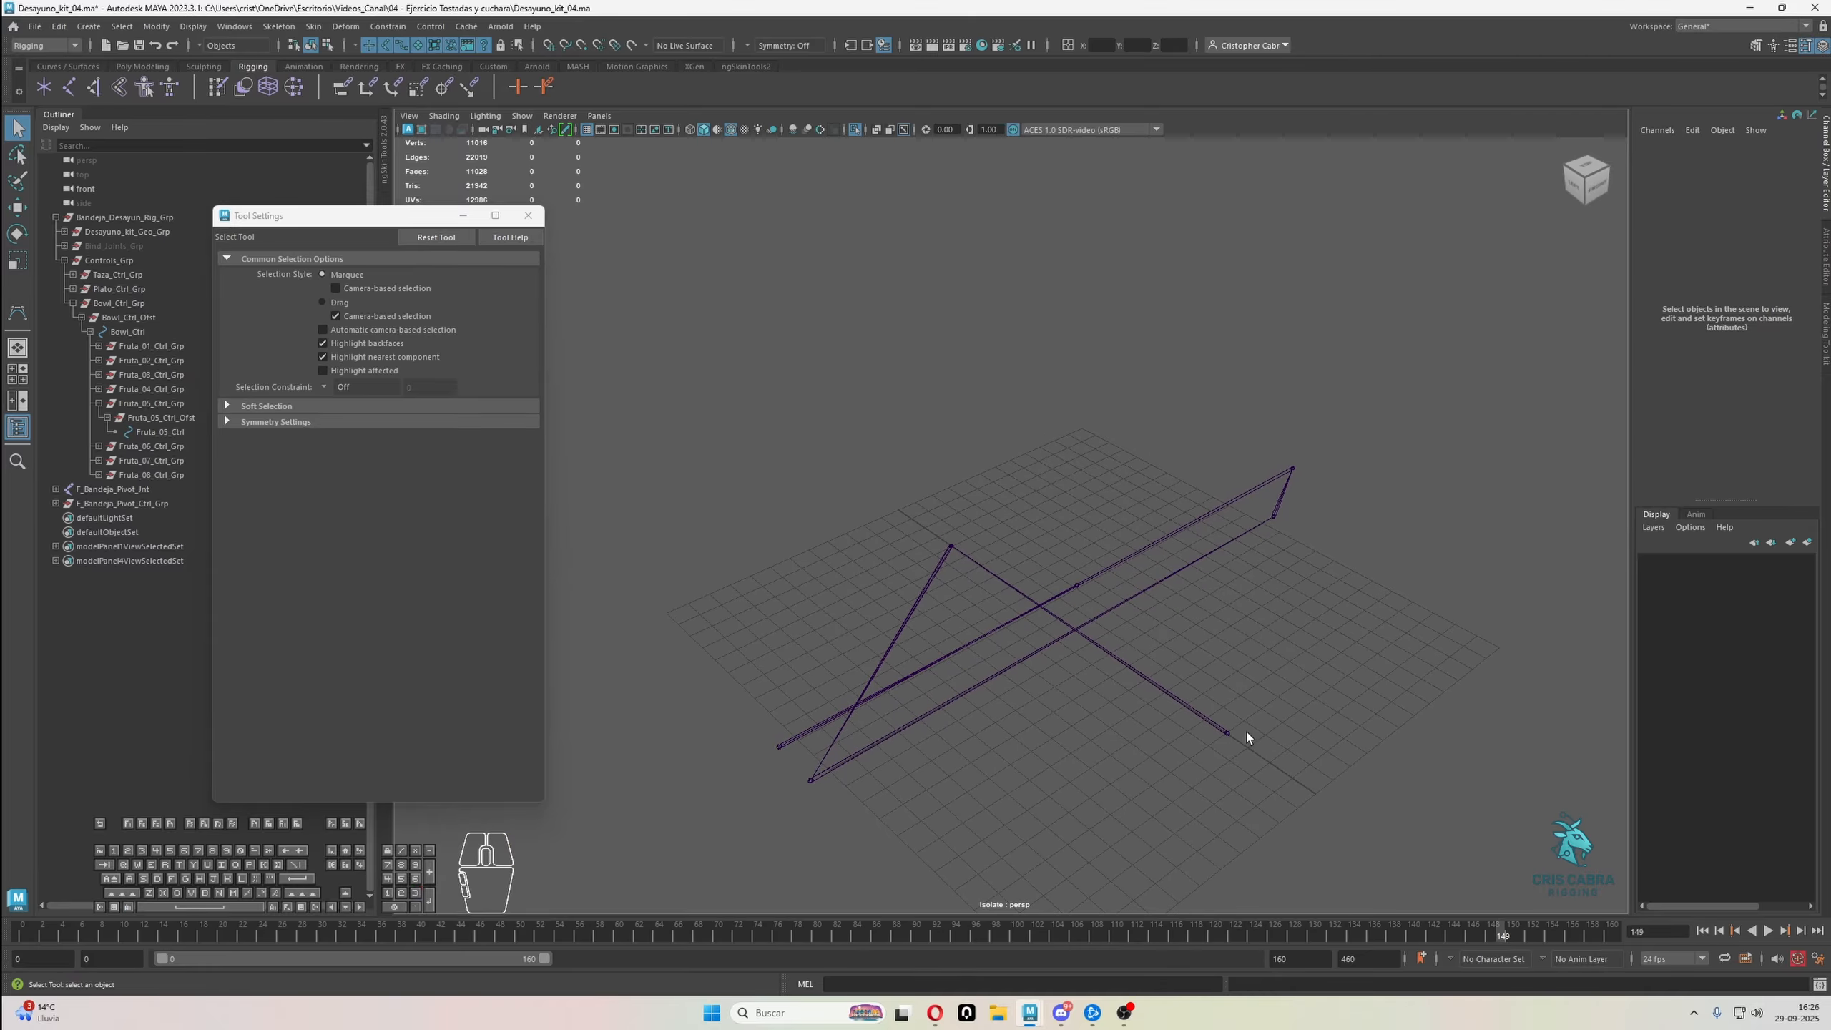
left_click_drag(1224, 733, 990, 566)
left_click(949, 545)
left_click(1272, 515)
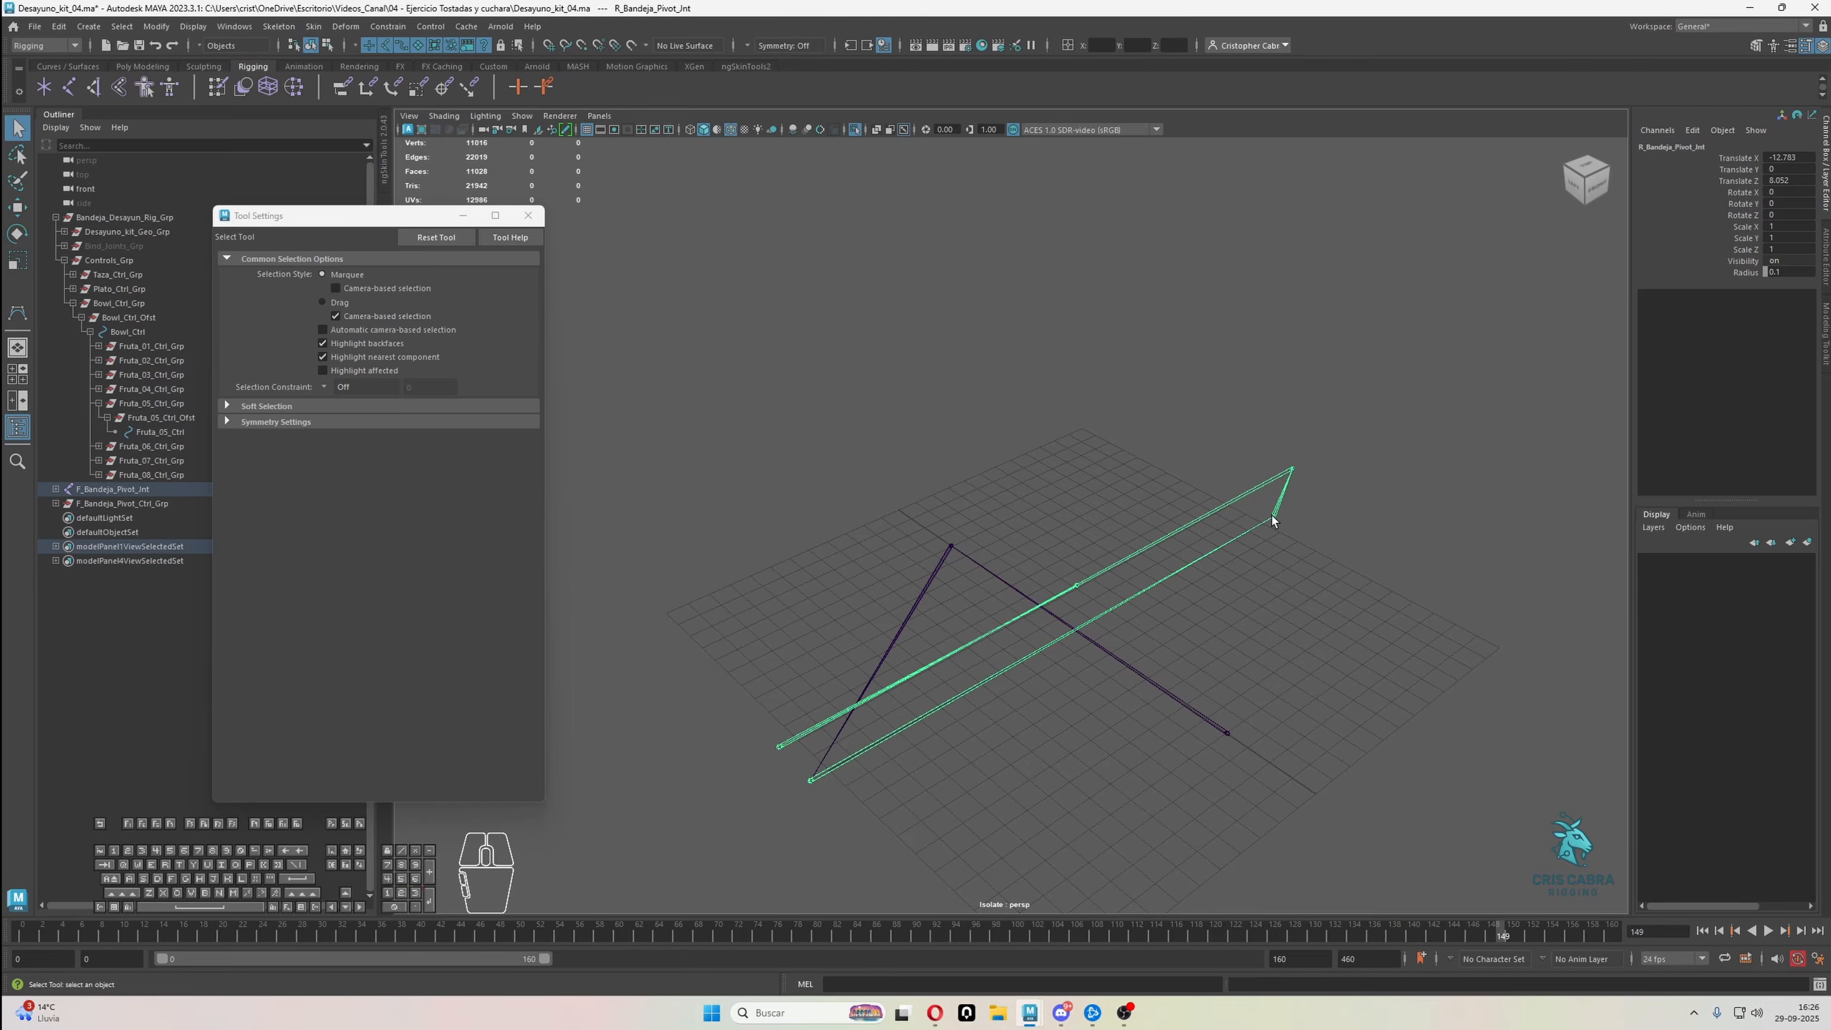
left_click(1253, 505)
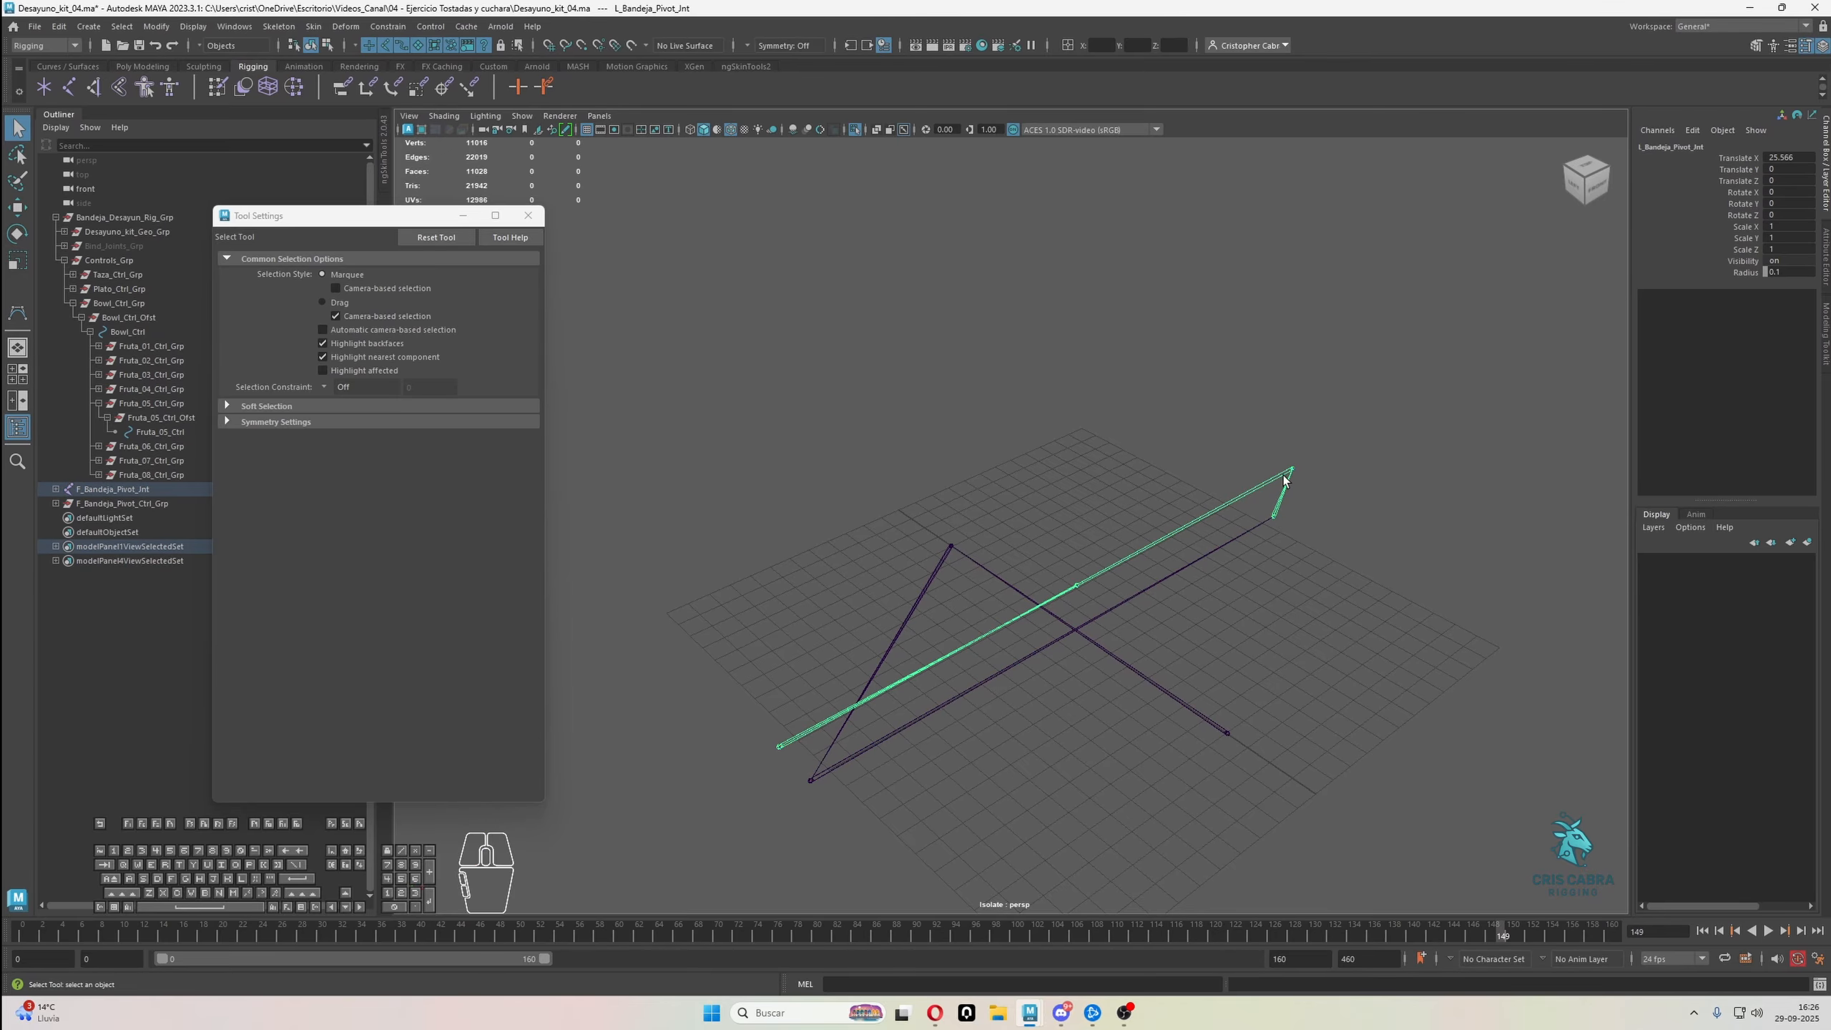
left_click(784, 749)
left_click(1076, 586)
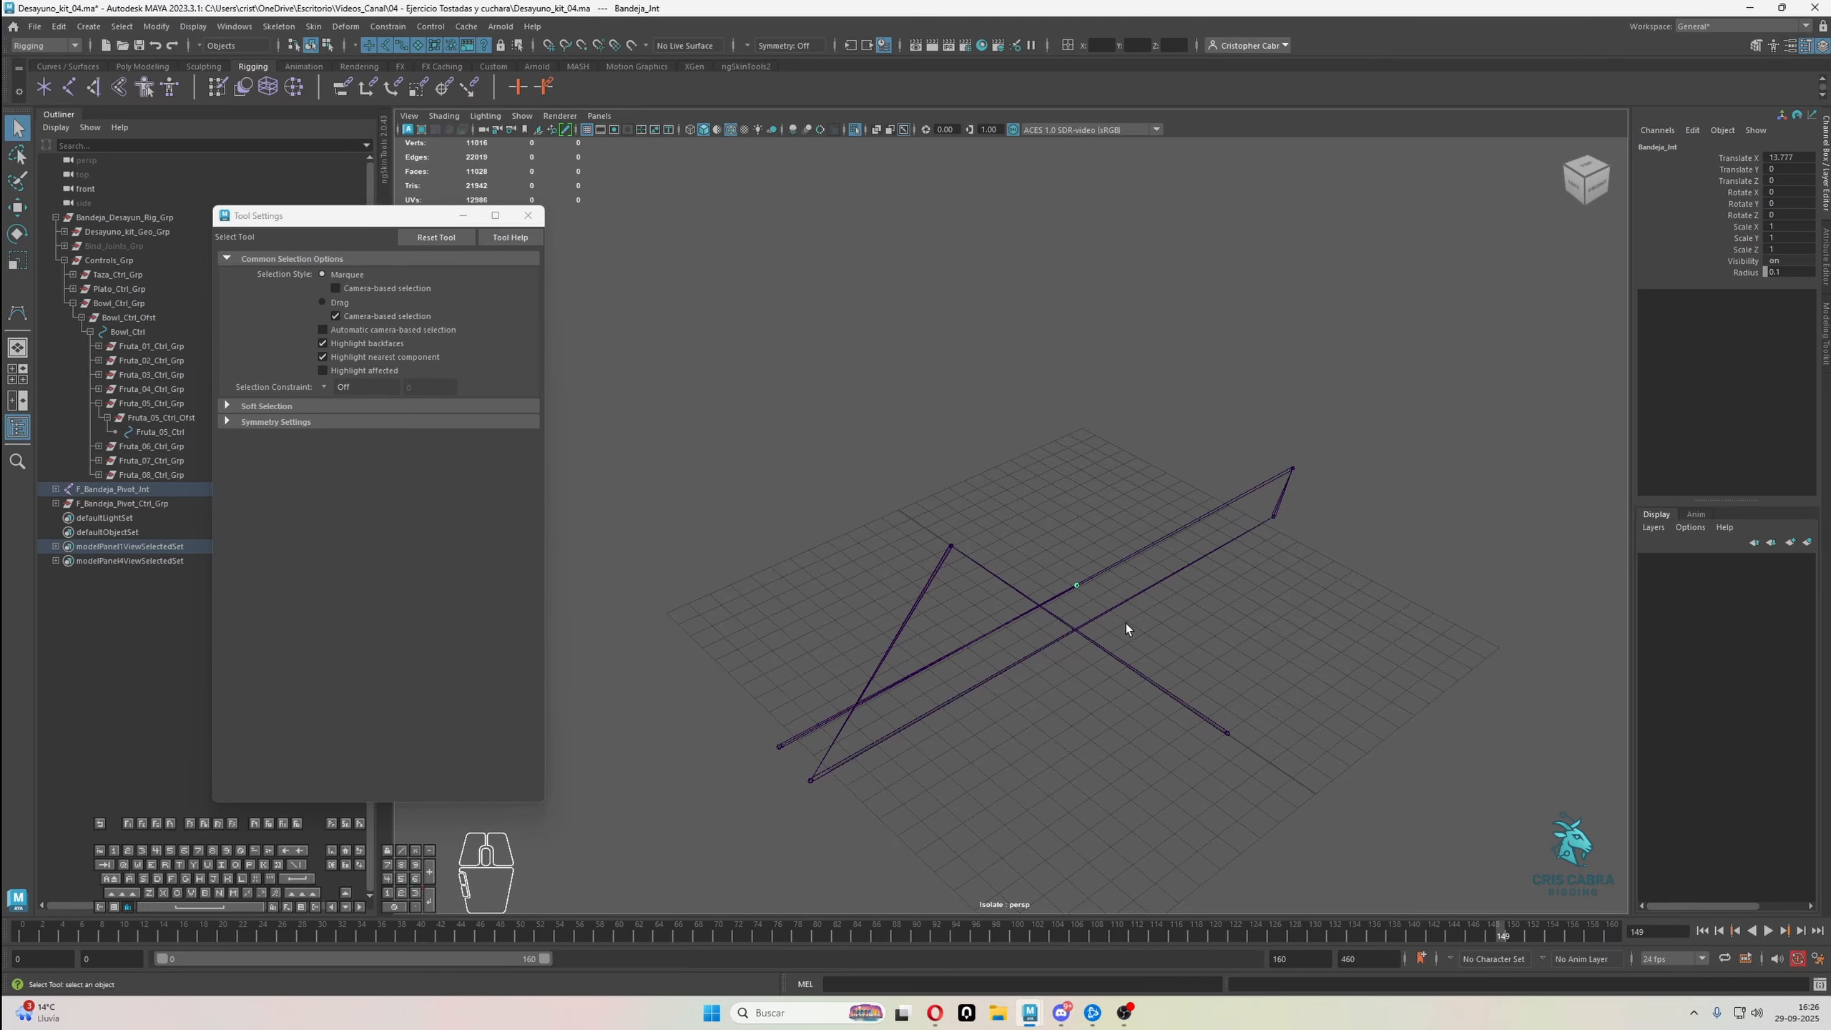
left_click_drag(1126, 624, 998, 361, "alt")
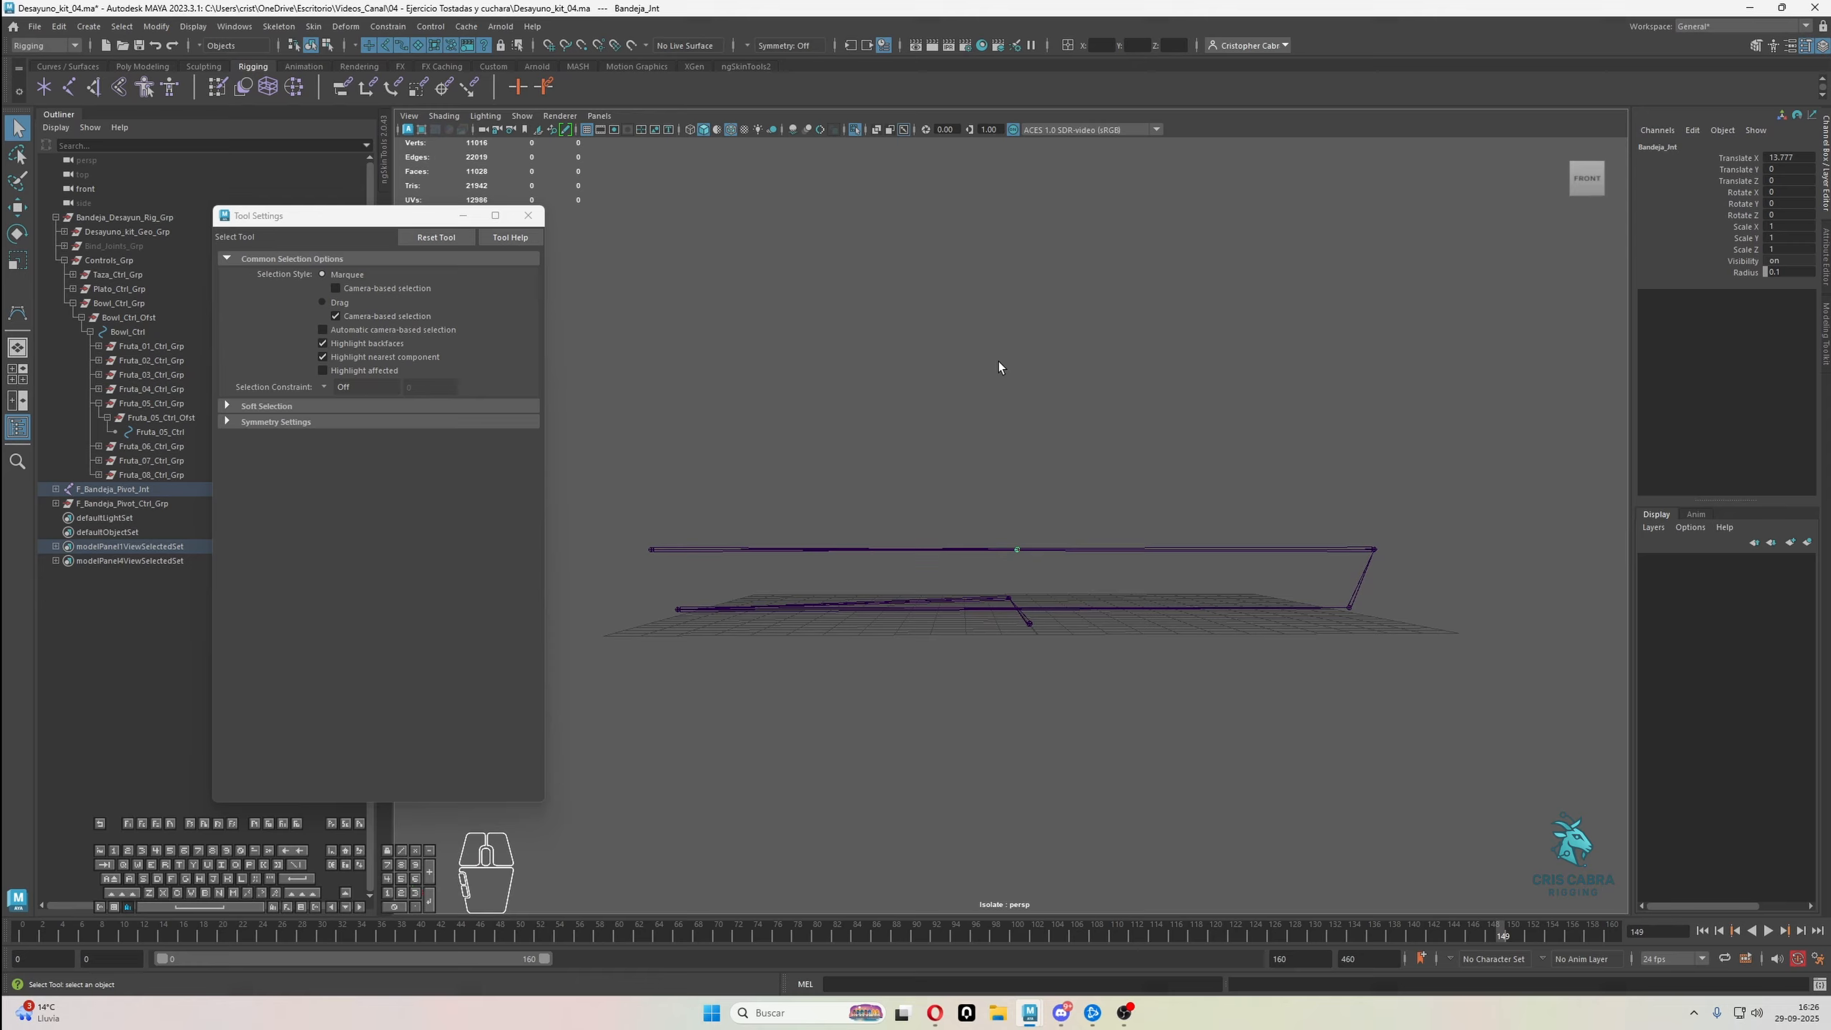
Show the whole scene again and unparent Bandeja_Jnt from the tray's joint chain
left_click(856, 131)
left_click_drag(1103, 390, 1055, 440, "alt")
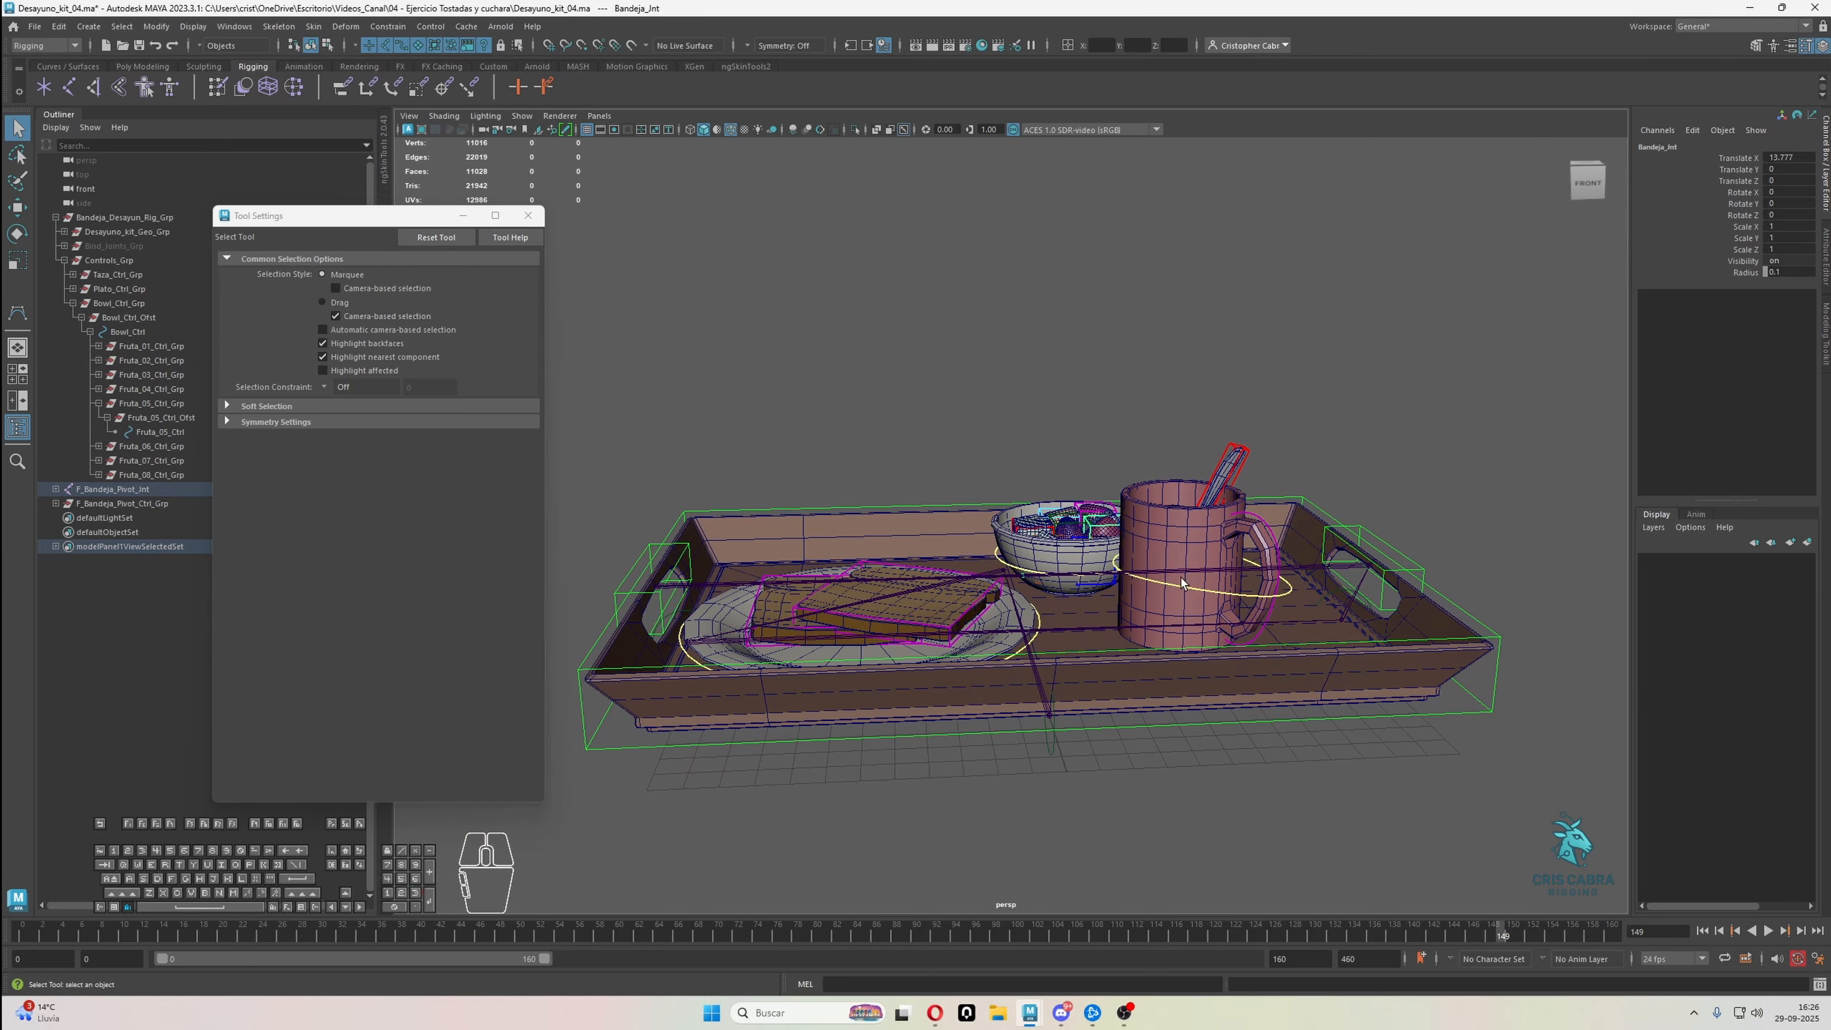
left_click_drag(1182, 579, 1255, 638, "alt")
right_click_drag(1254, 638, 841, 670, "alt")
left_click_drag(841, 670, 957, 689, "alt")
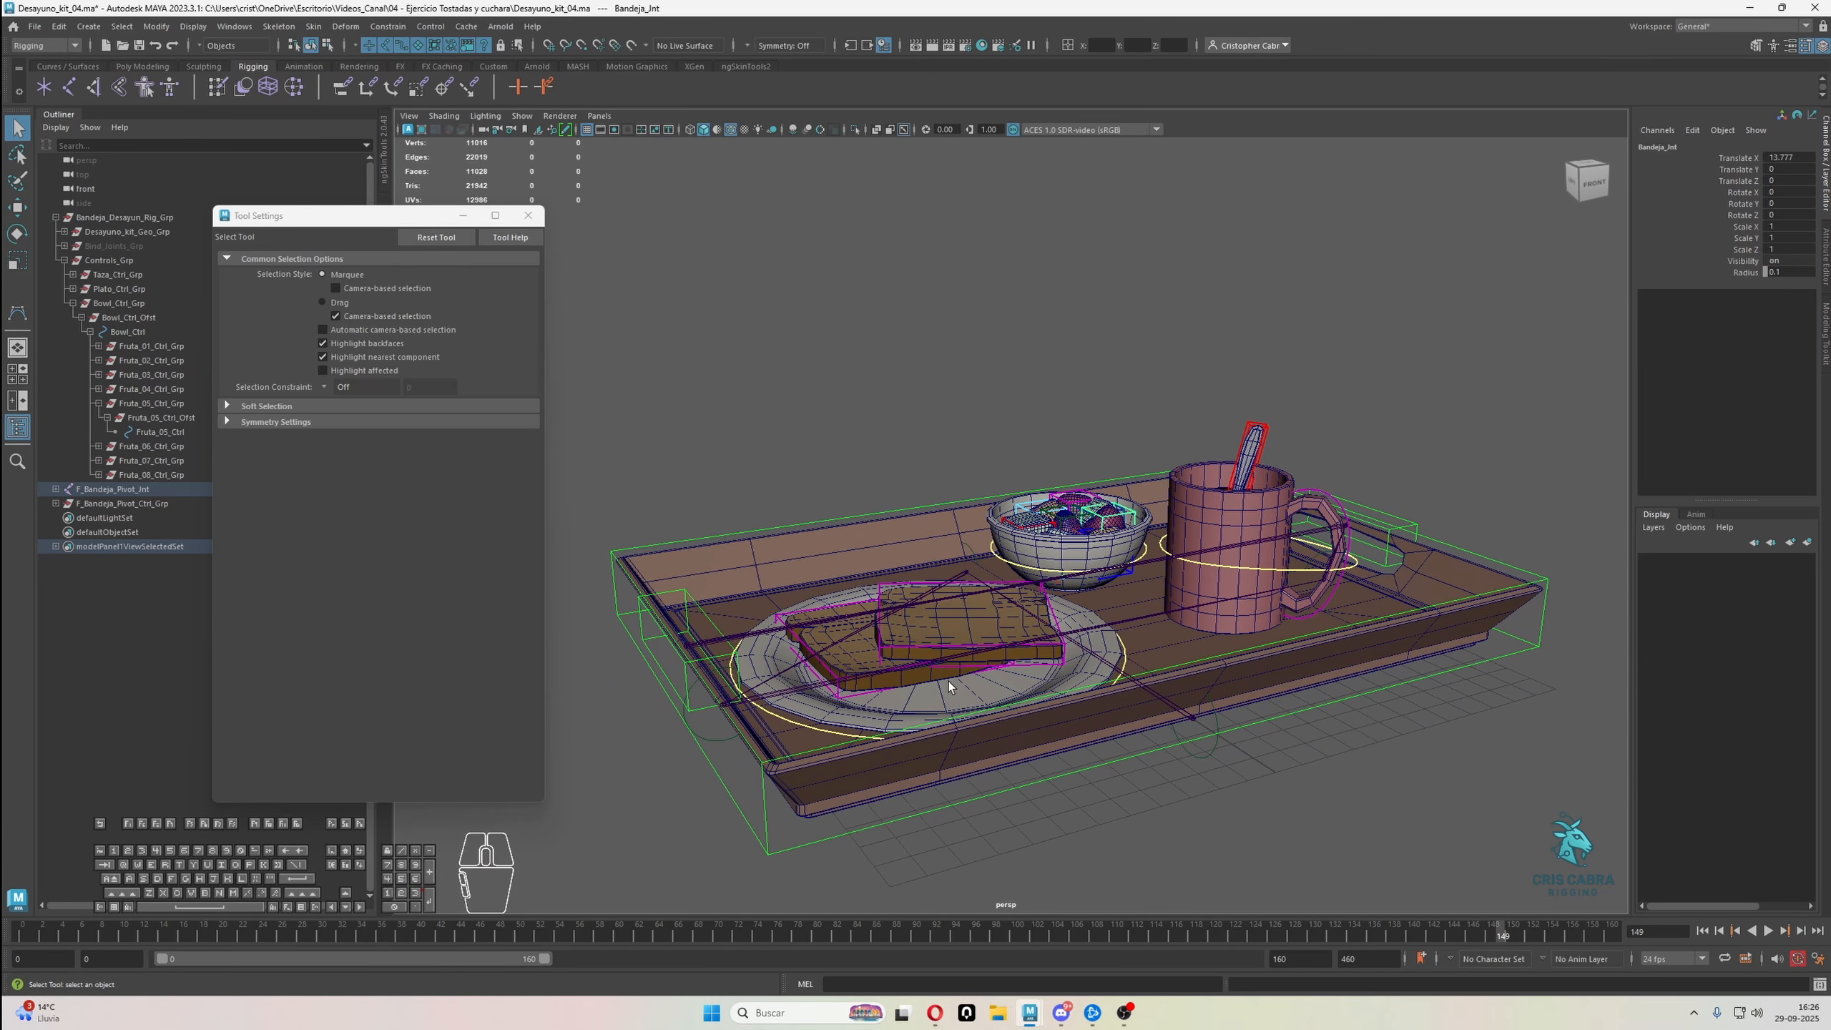
key("shift+p")
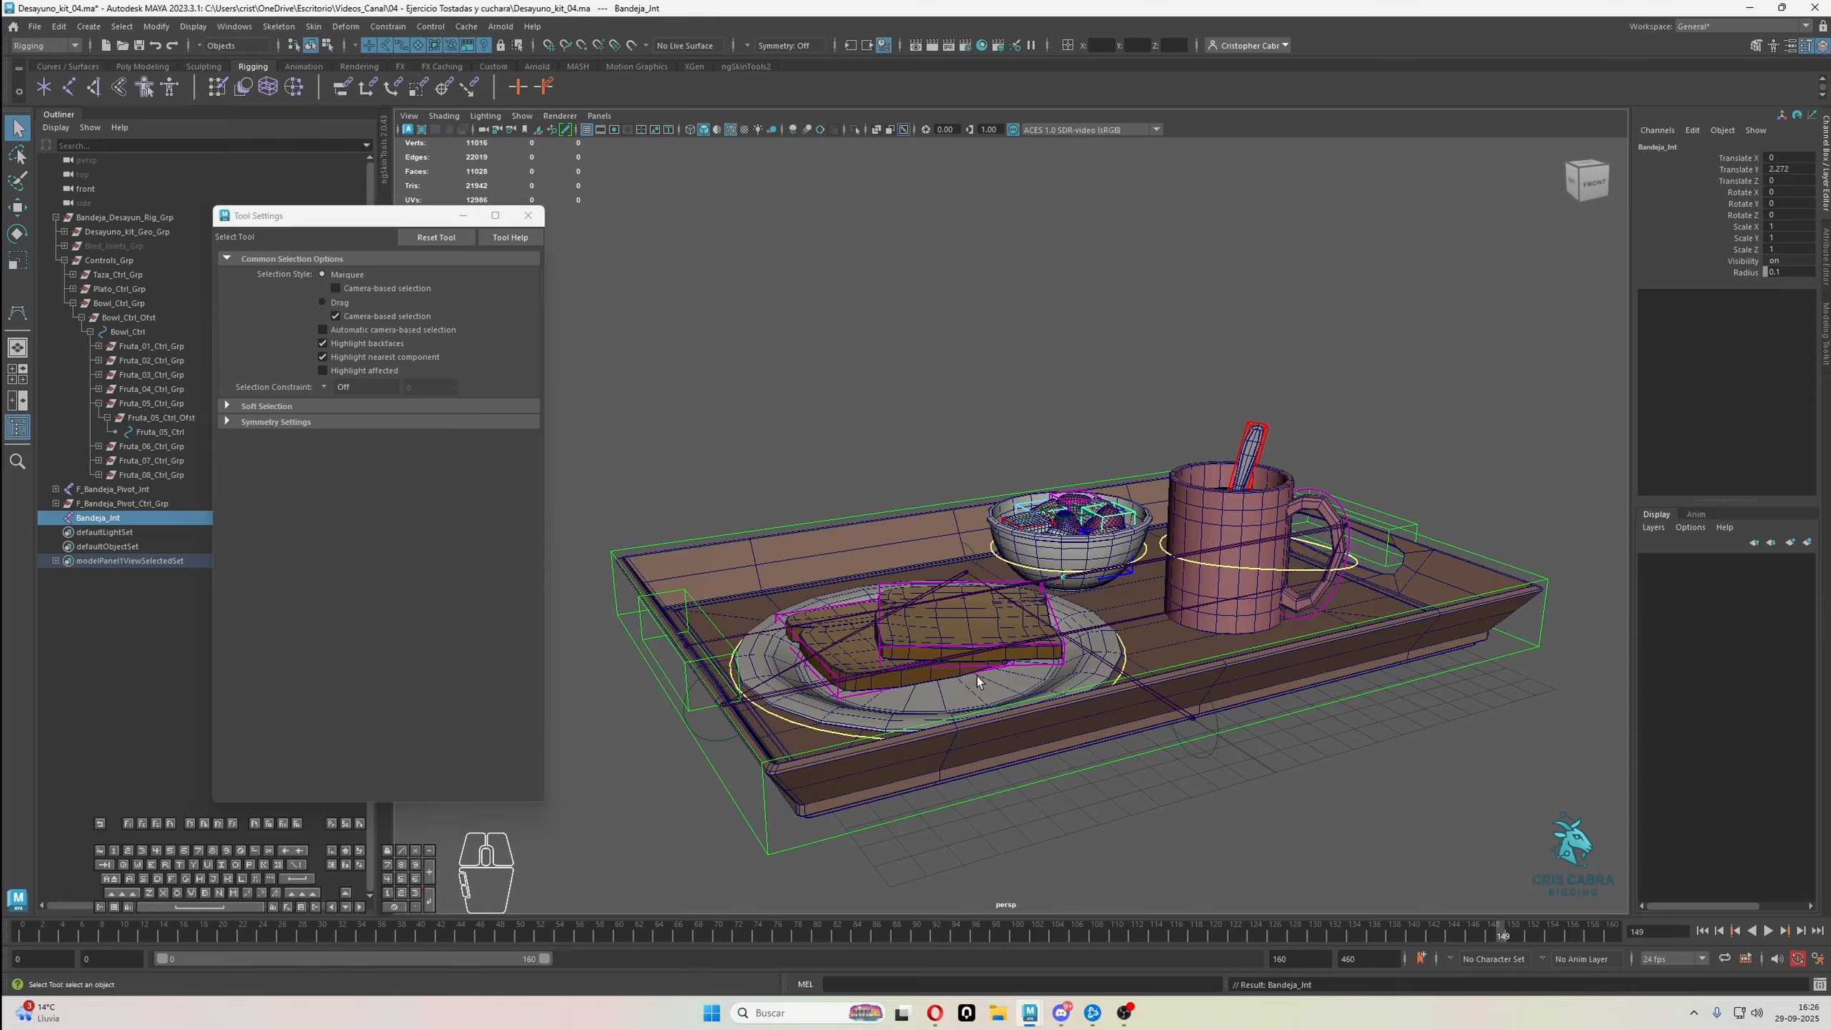
Delete the F_Bandeja_Pivot_Jnt joint chain, keeping only Bandeja_Jnt
left_click(122, 515)
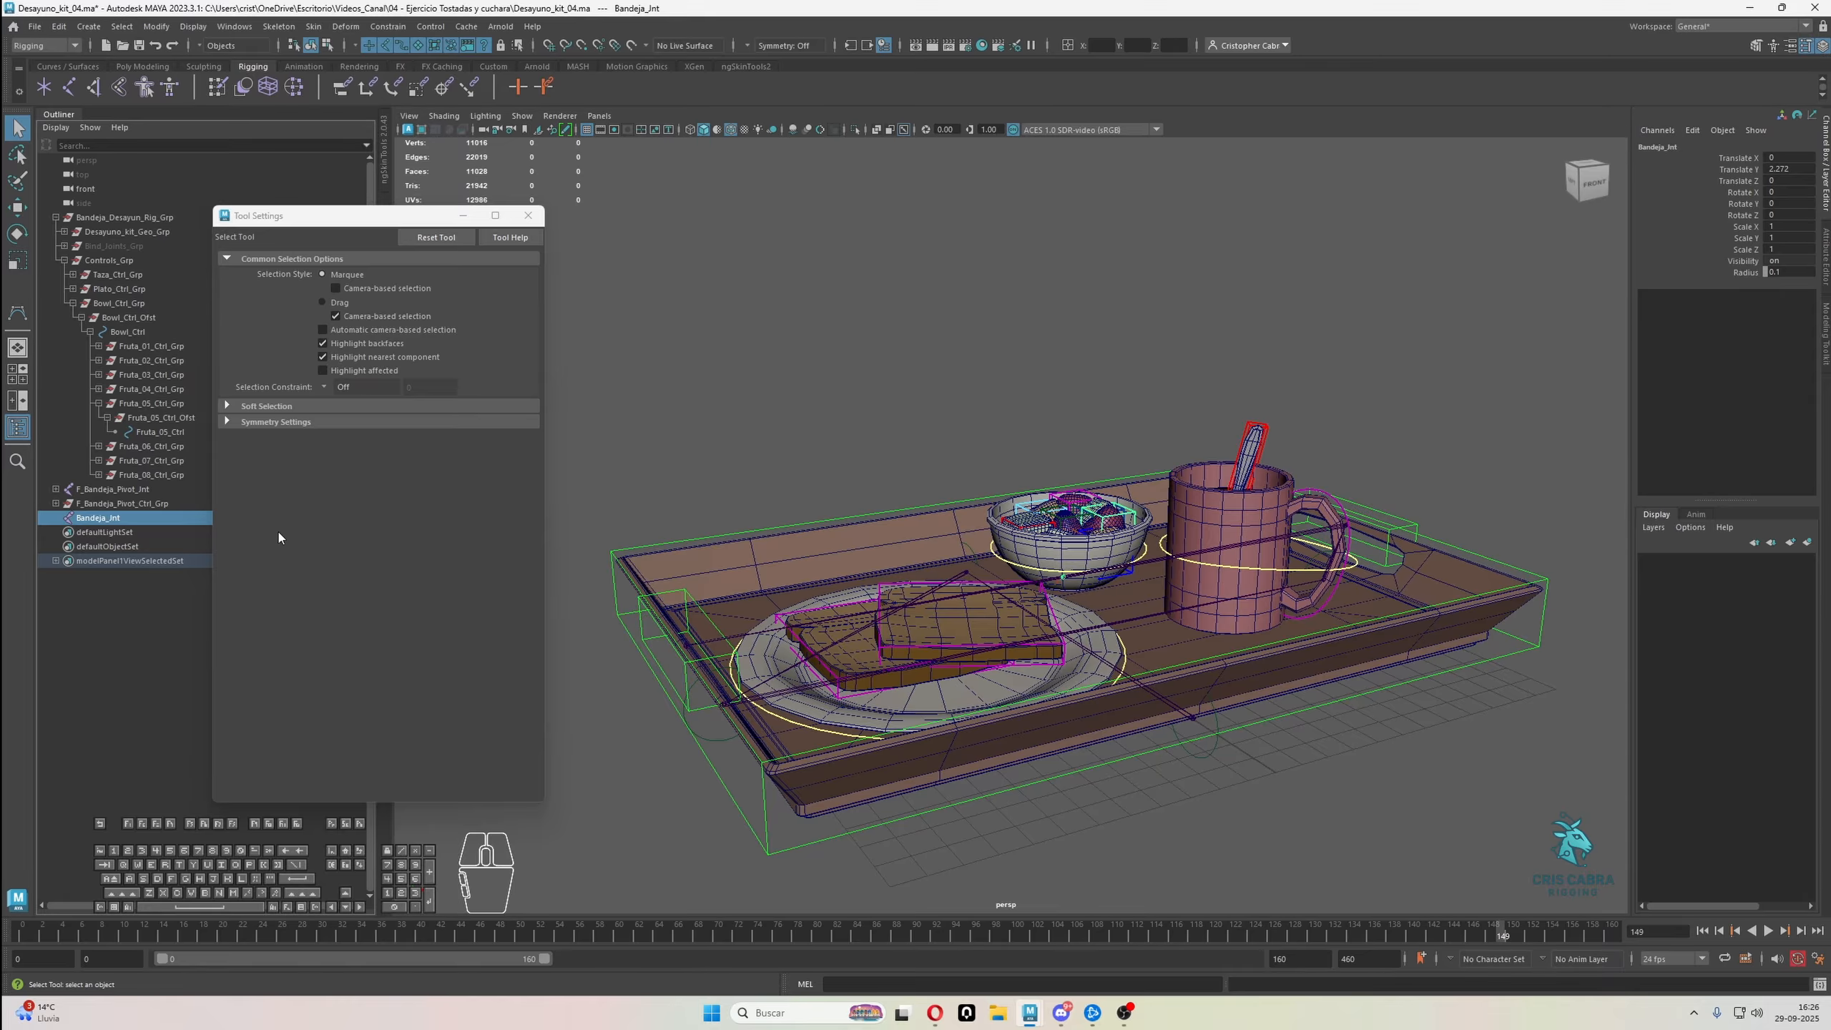
left_click(152, 487)
left_click_drag(779, 533, 972, 546, "alt")
key("Delete")
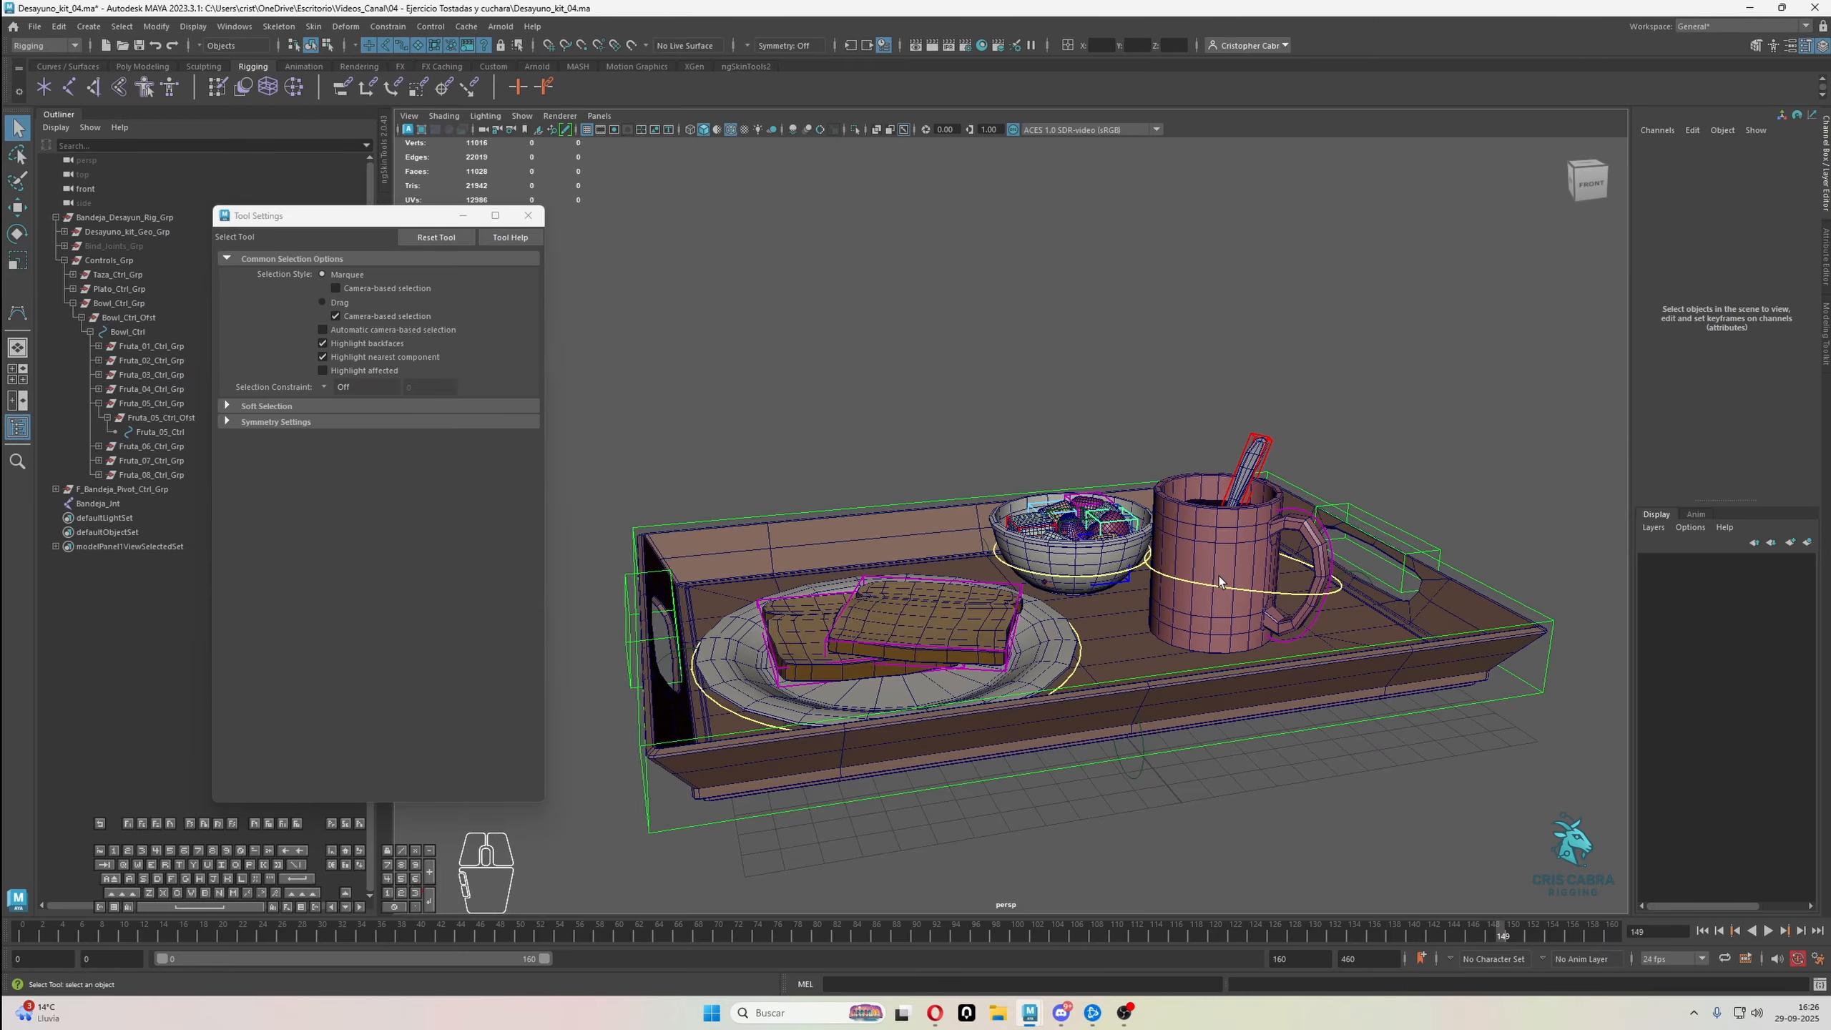
Select F_Bandeja_Pivot_Ctrl and examine the tray's control hierarchy around the model
scroll(1219, 576, "down", 4)
left_click_drag(1124, 678, 1156, 658, "alt")
scroll(1189, 685, "up", 4)
left_click_drag(1254, 758, 1148, 707, "alt")
left_click(1234, 663)
scroll(1137, 727, "down", 3)
middle_click_drag(1047, 705, 1128, 720, "alt")
scroll(1162, 718, "up", 1)
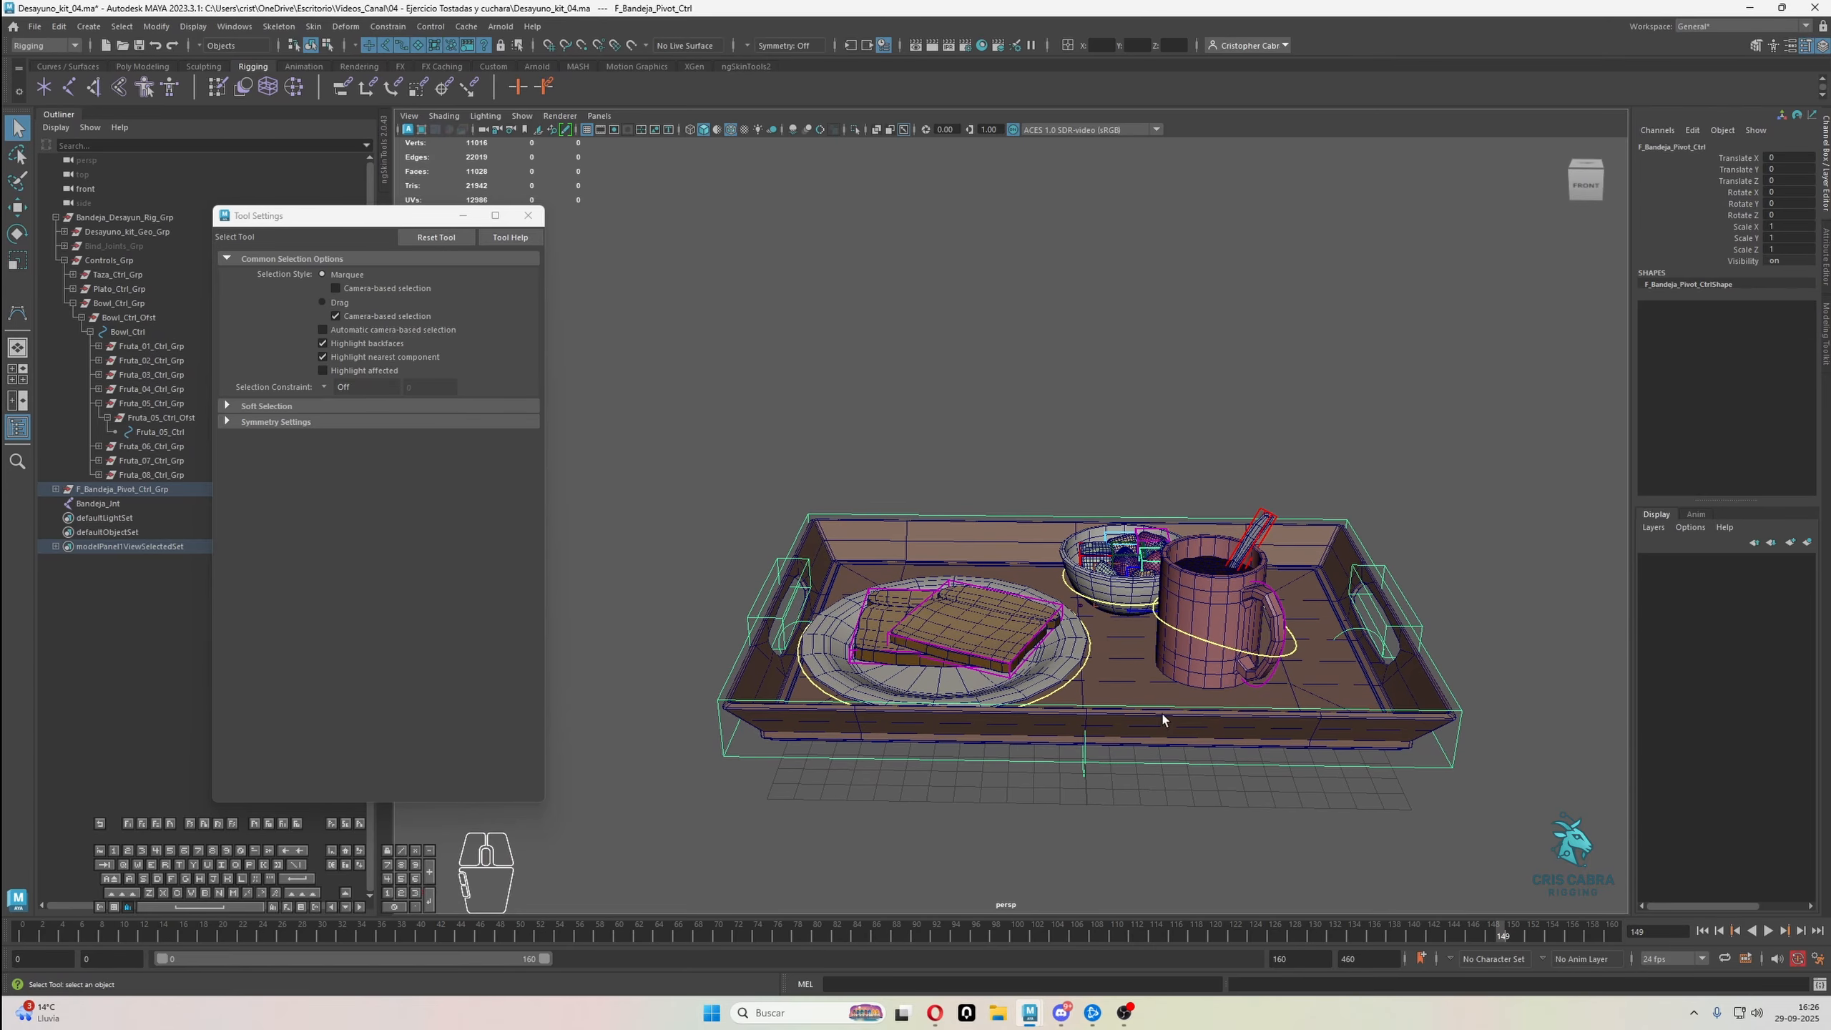
left_click_drag(1158, 689, 1320, 752, "alt")
Apply a parent constraint and a scale constraint from Bandeja_Ctrl to Bandeja_Jnt, and close the Tool Settings window
left_click(1290, 753)
right_click_drag(1320, 752, 1396, 679, "alt")
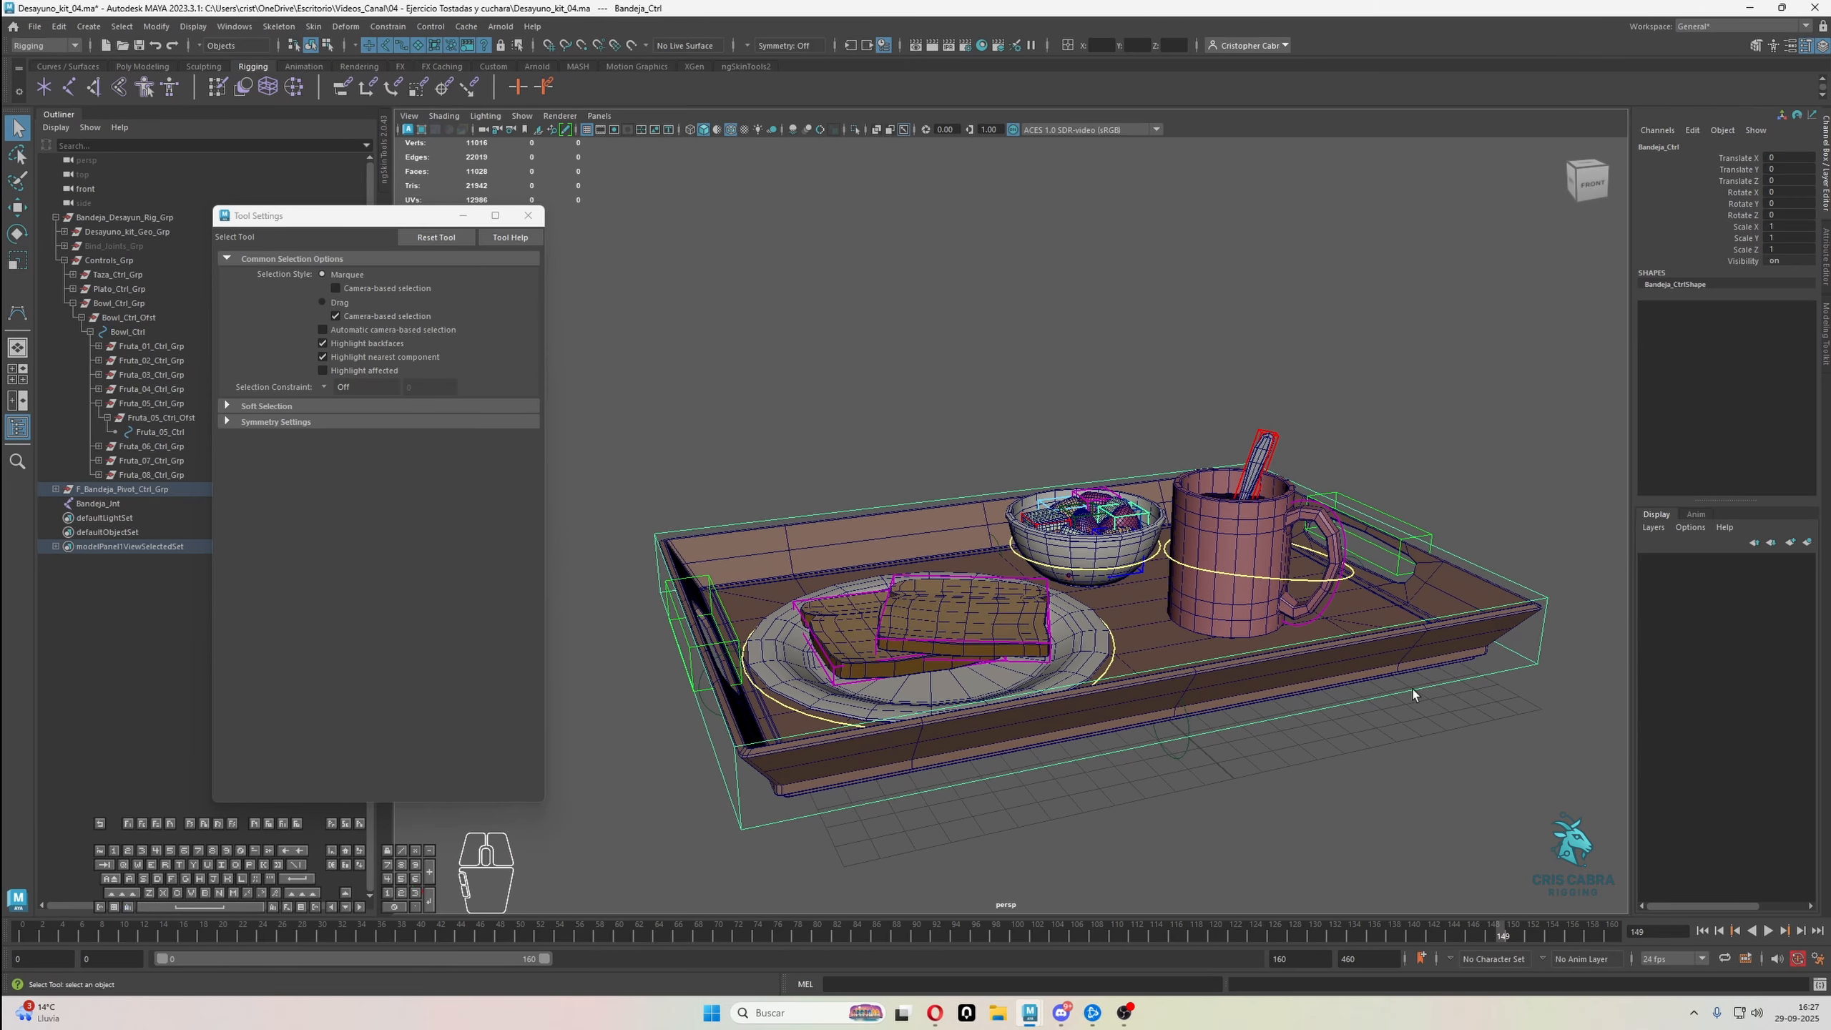
left_click_drag(1414, 690, 1385, 658, "alt")
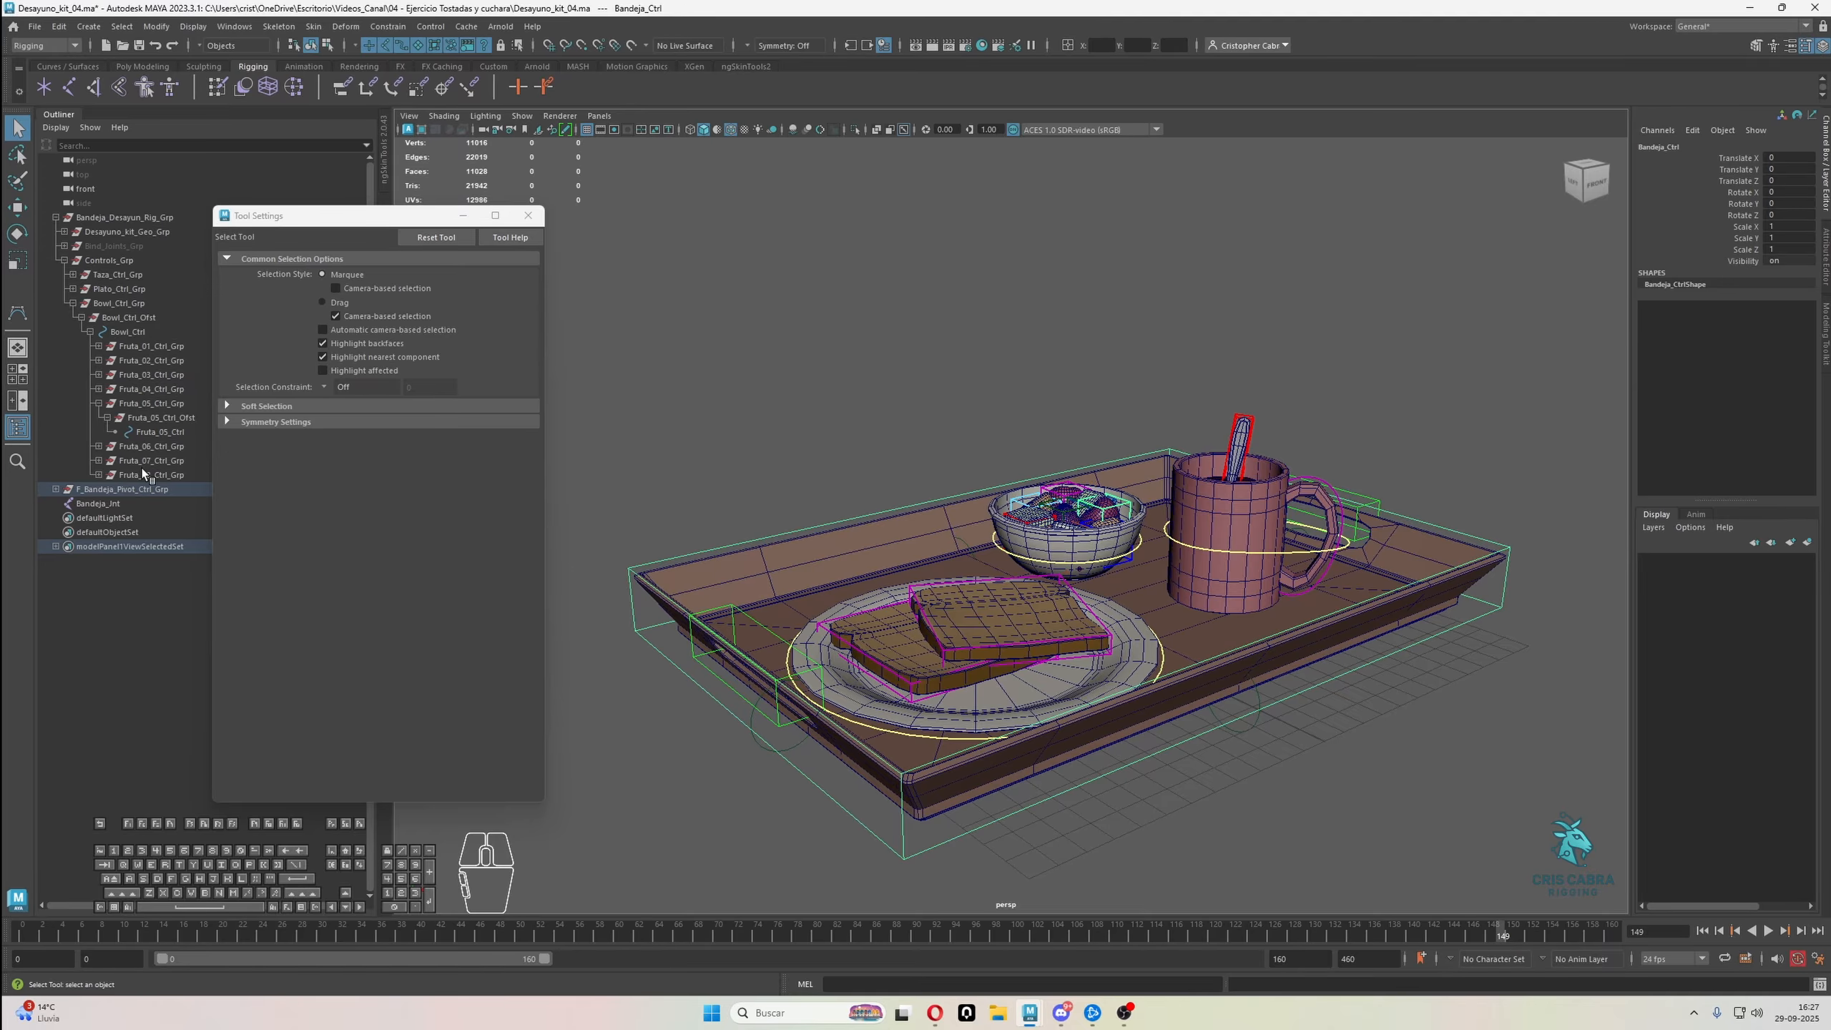
key("f")
left_click_drag(343, 212, 635, 207)
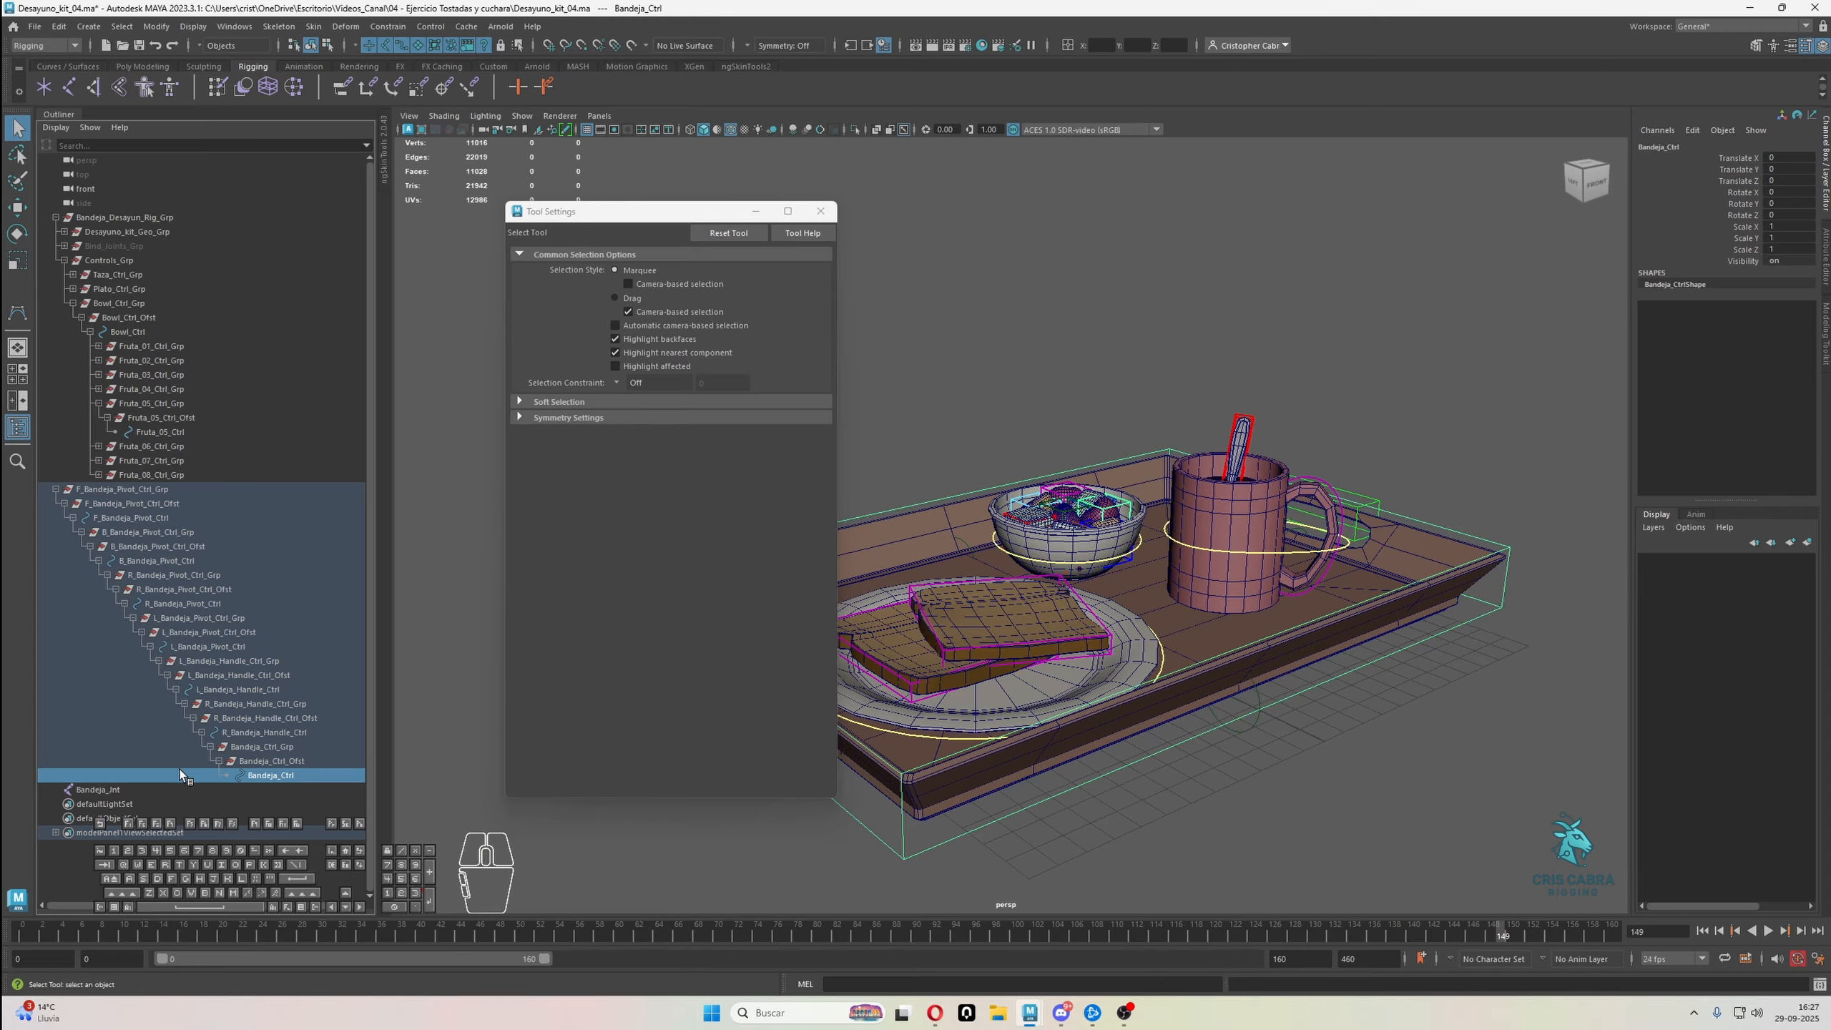
left_click(115, 790, "ctrl")
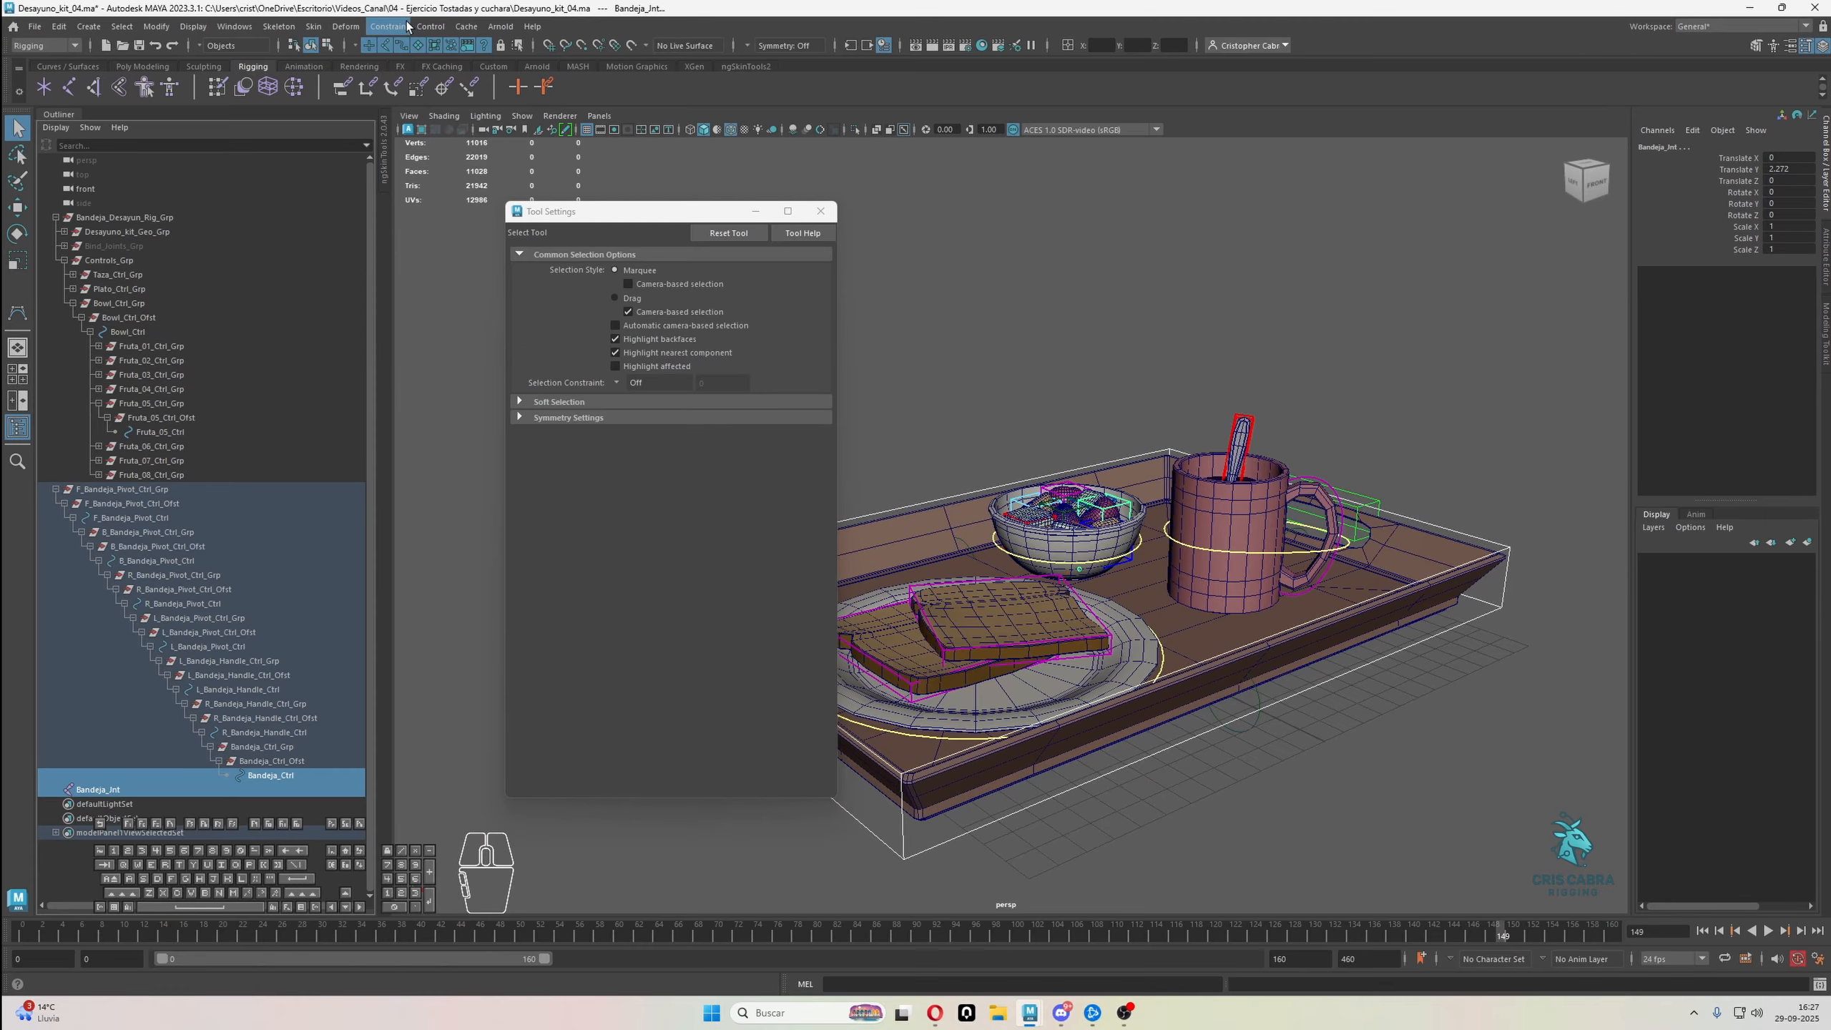
left_click(388, 26)
left_click(404, 66)
left_click(405, 29)
left_click(423, 109)
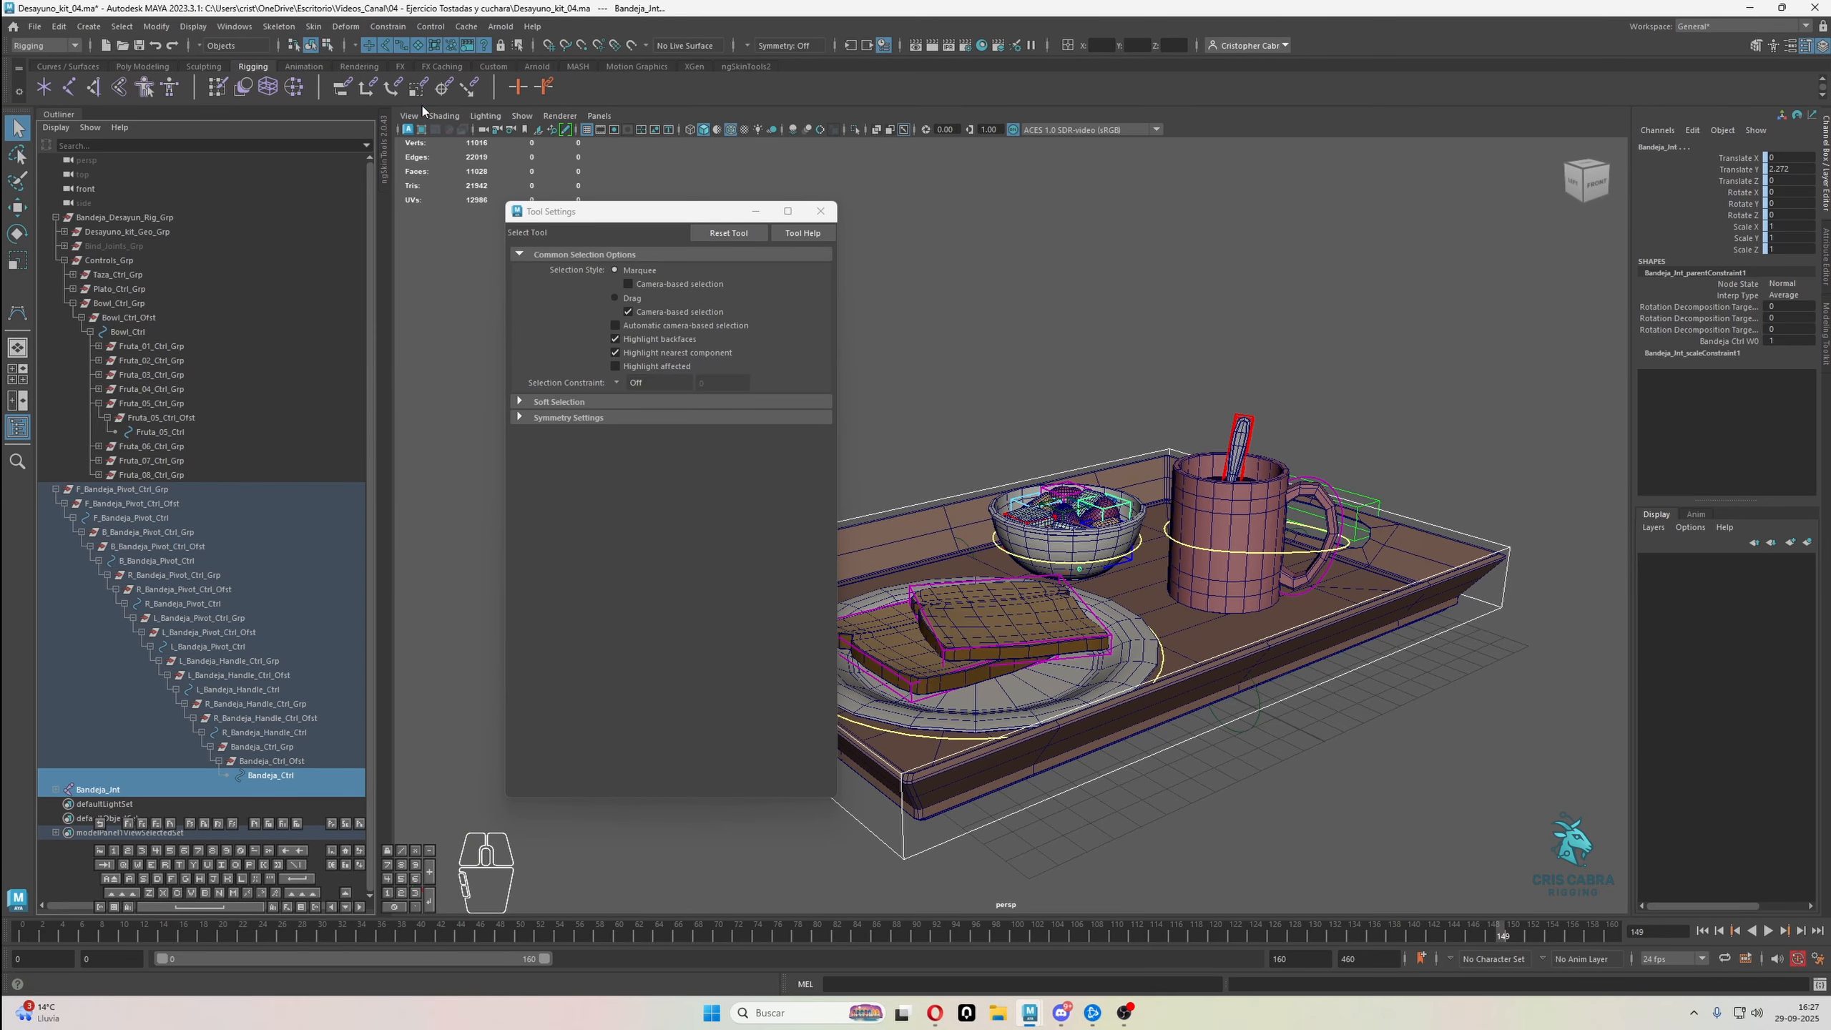
left_click(821, 211)
Bind the tray mesh Bandeja_Geo to Bandeja_Jnt with a skin bind
left_click(1003, 454)
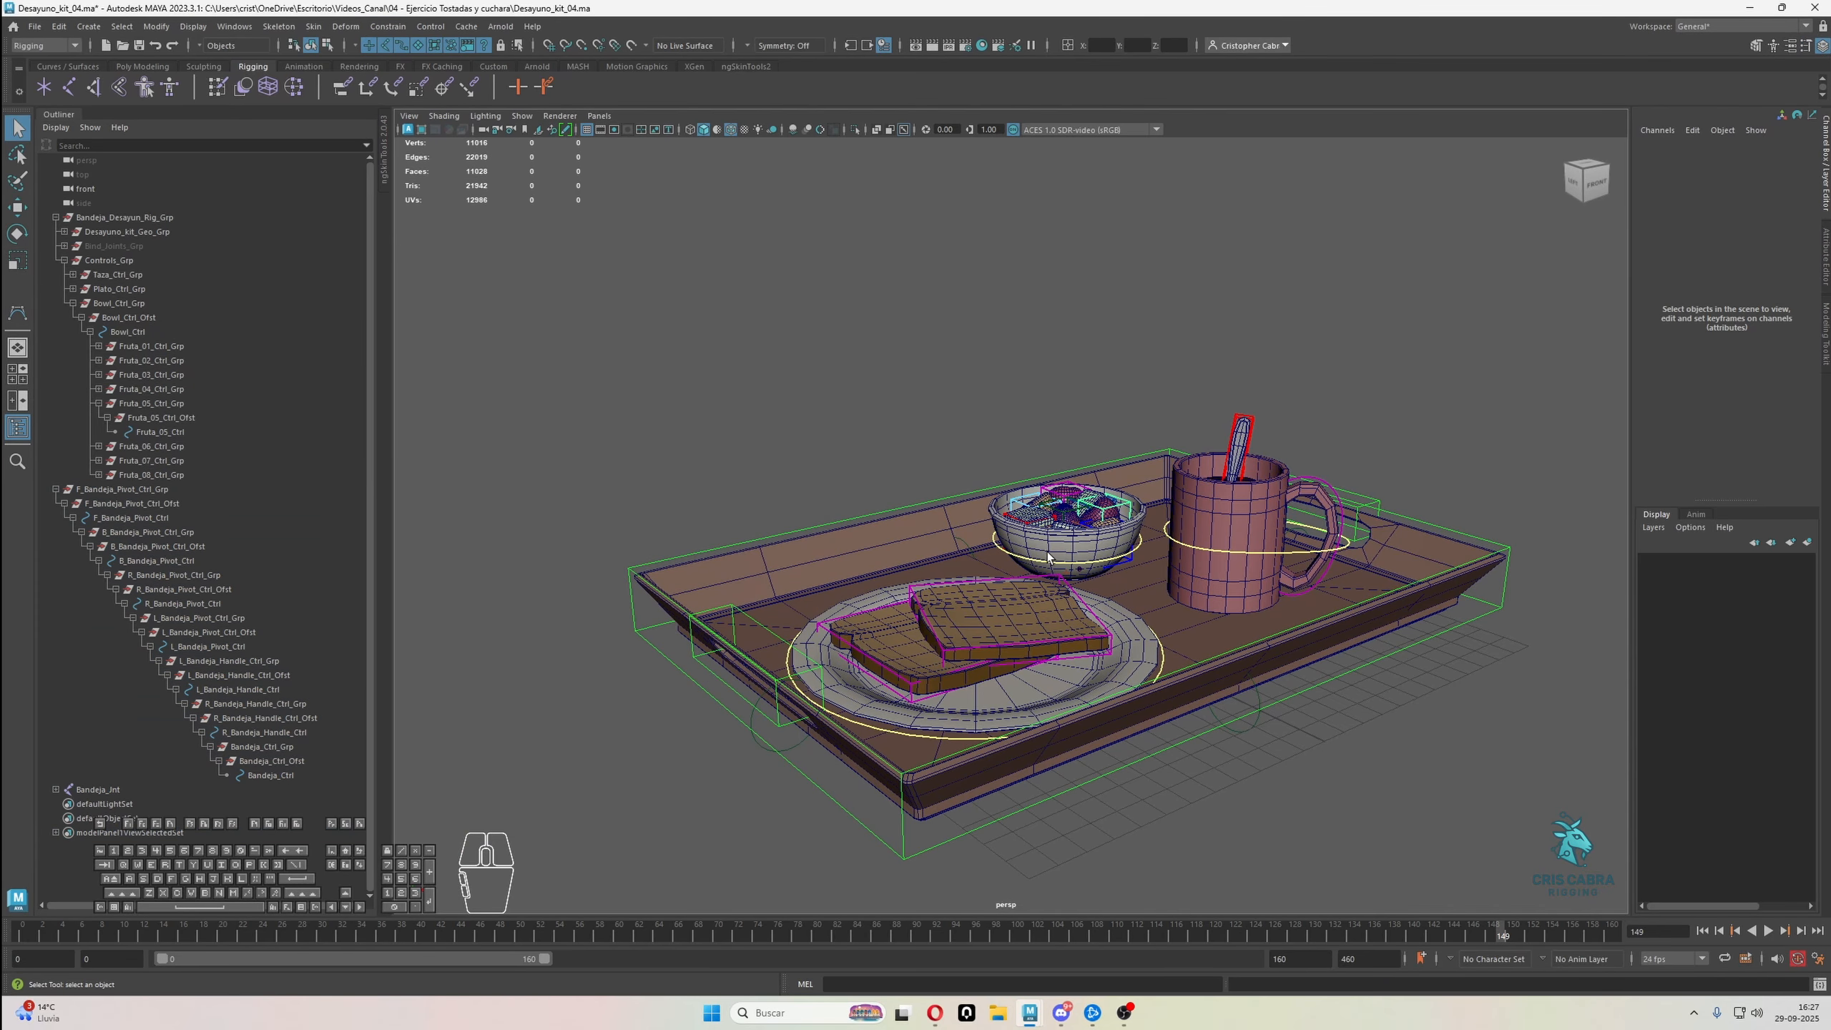
left_click(1079, 571)
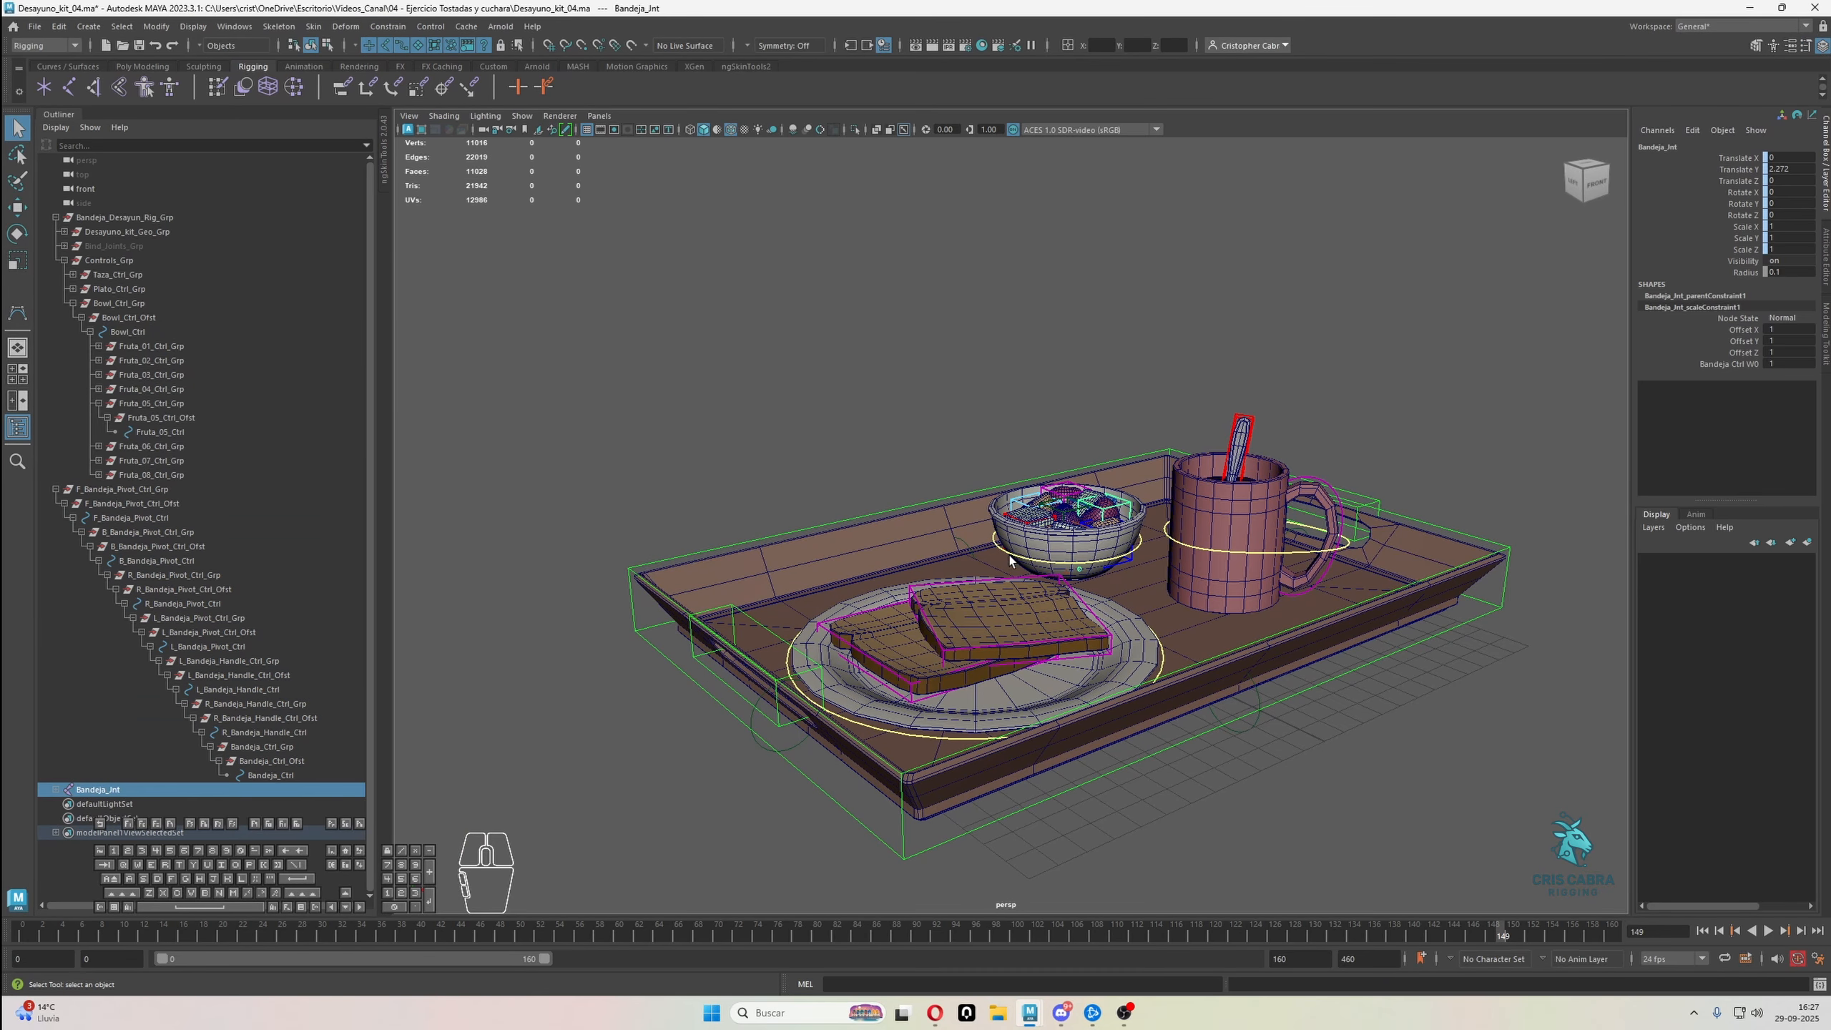
left_click(930, 533, "shift")
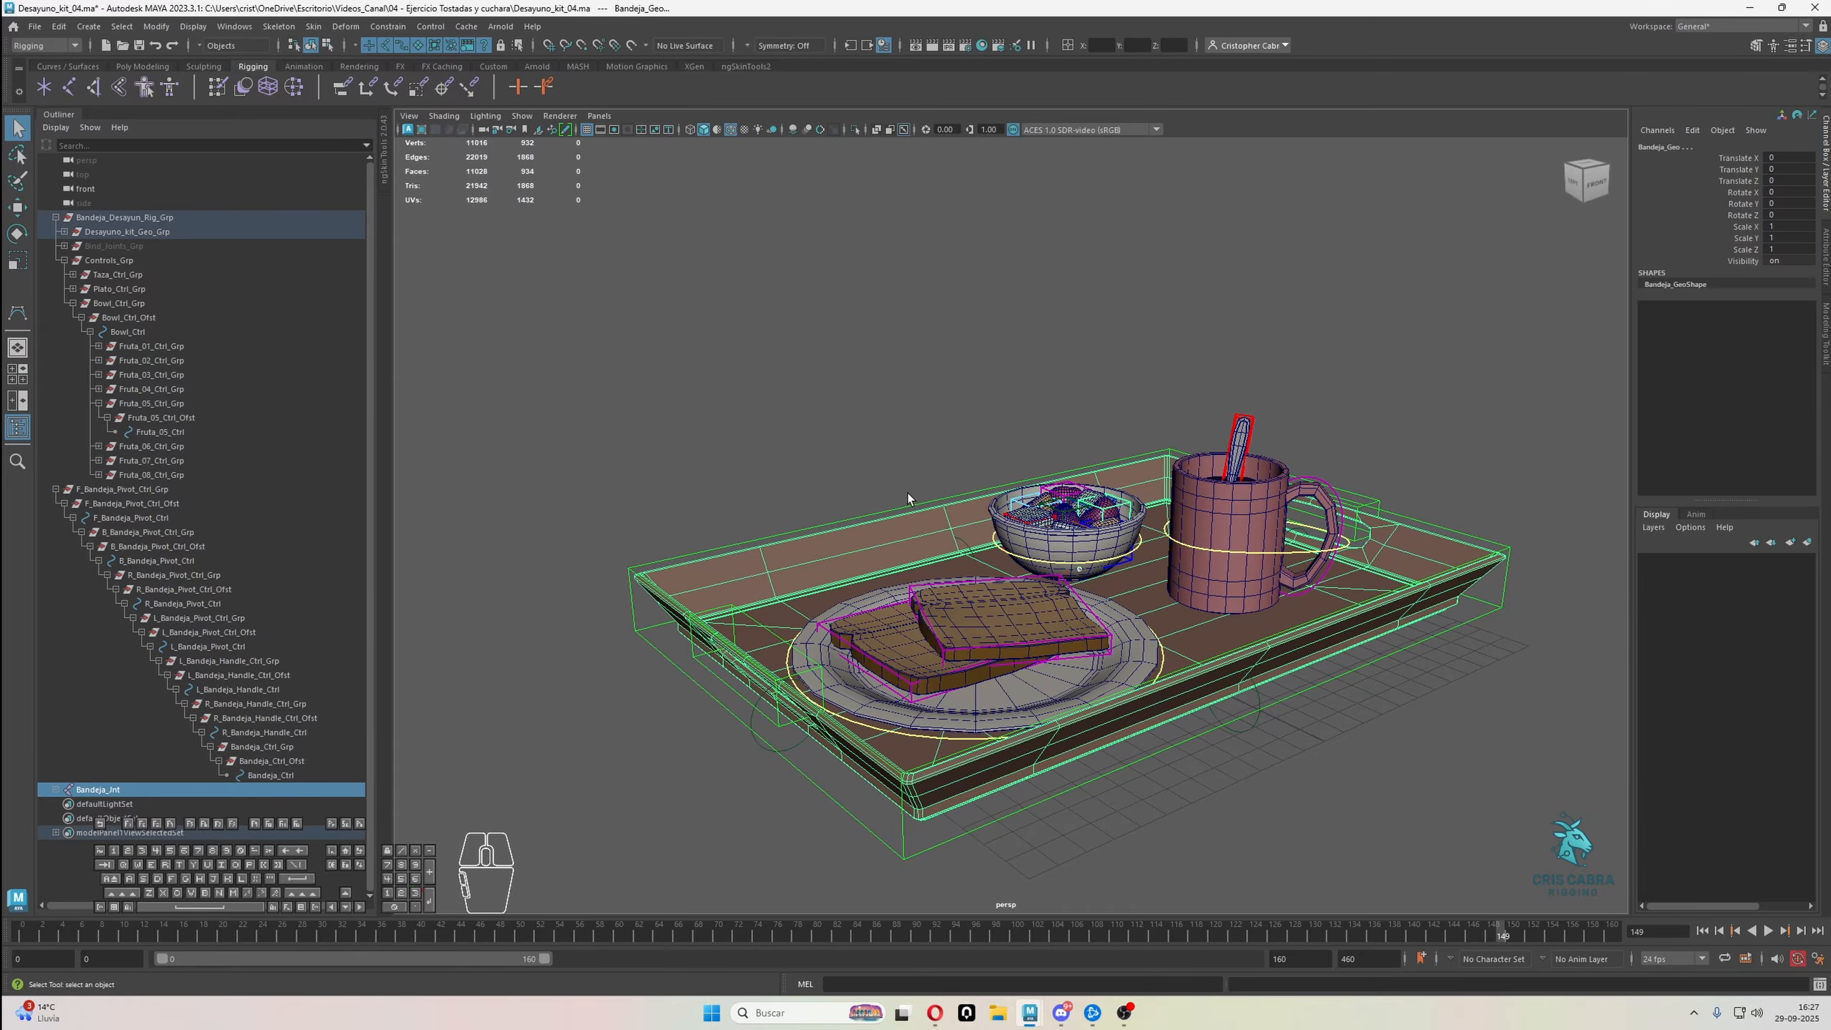
left_click(313, 25)
left_click(351, 66)
left_click(1288, 691)
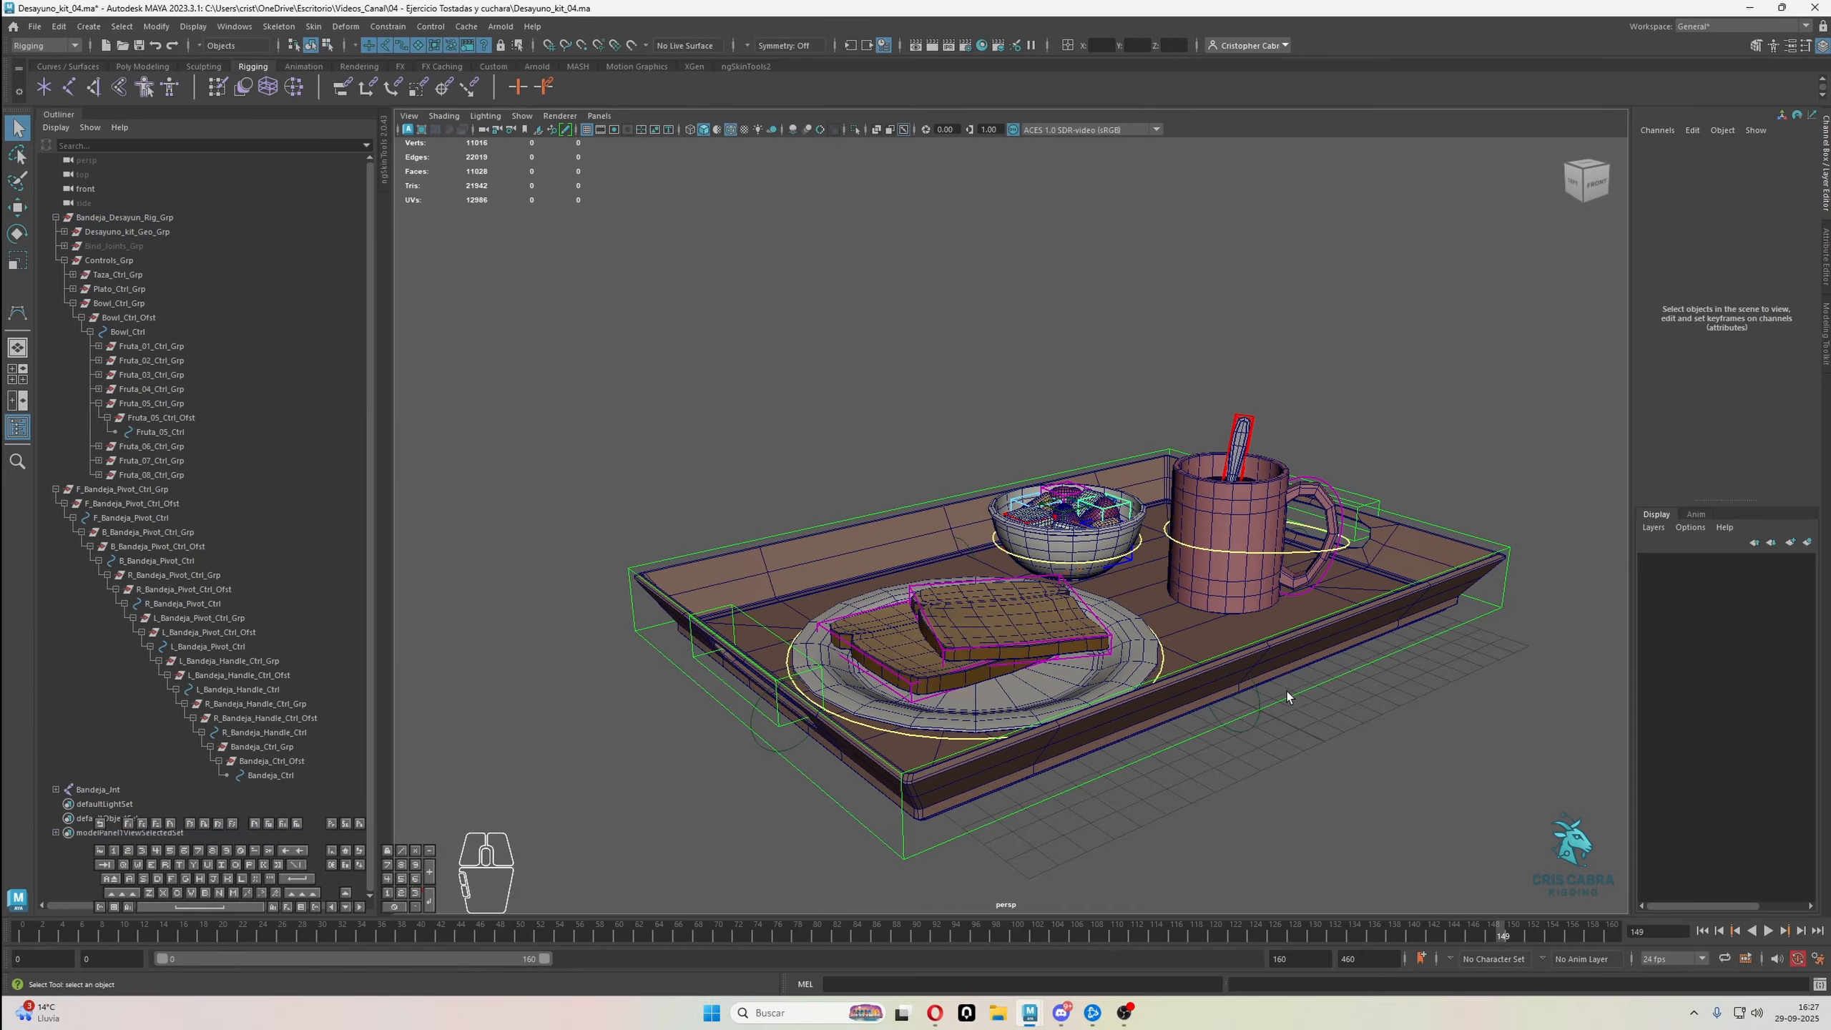
Test-move the tray with Bandeja_Ctrl and undo the move
left_click(1284, 631)
key("w")
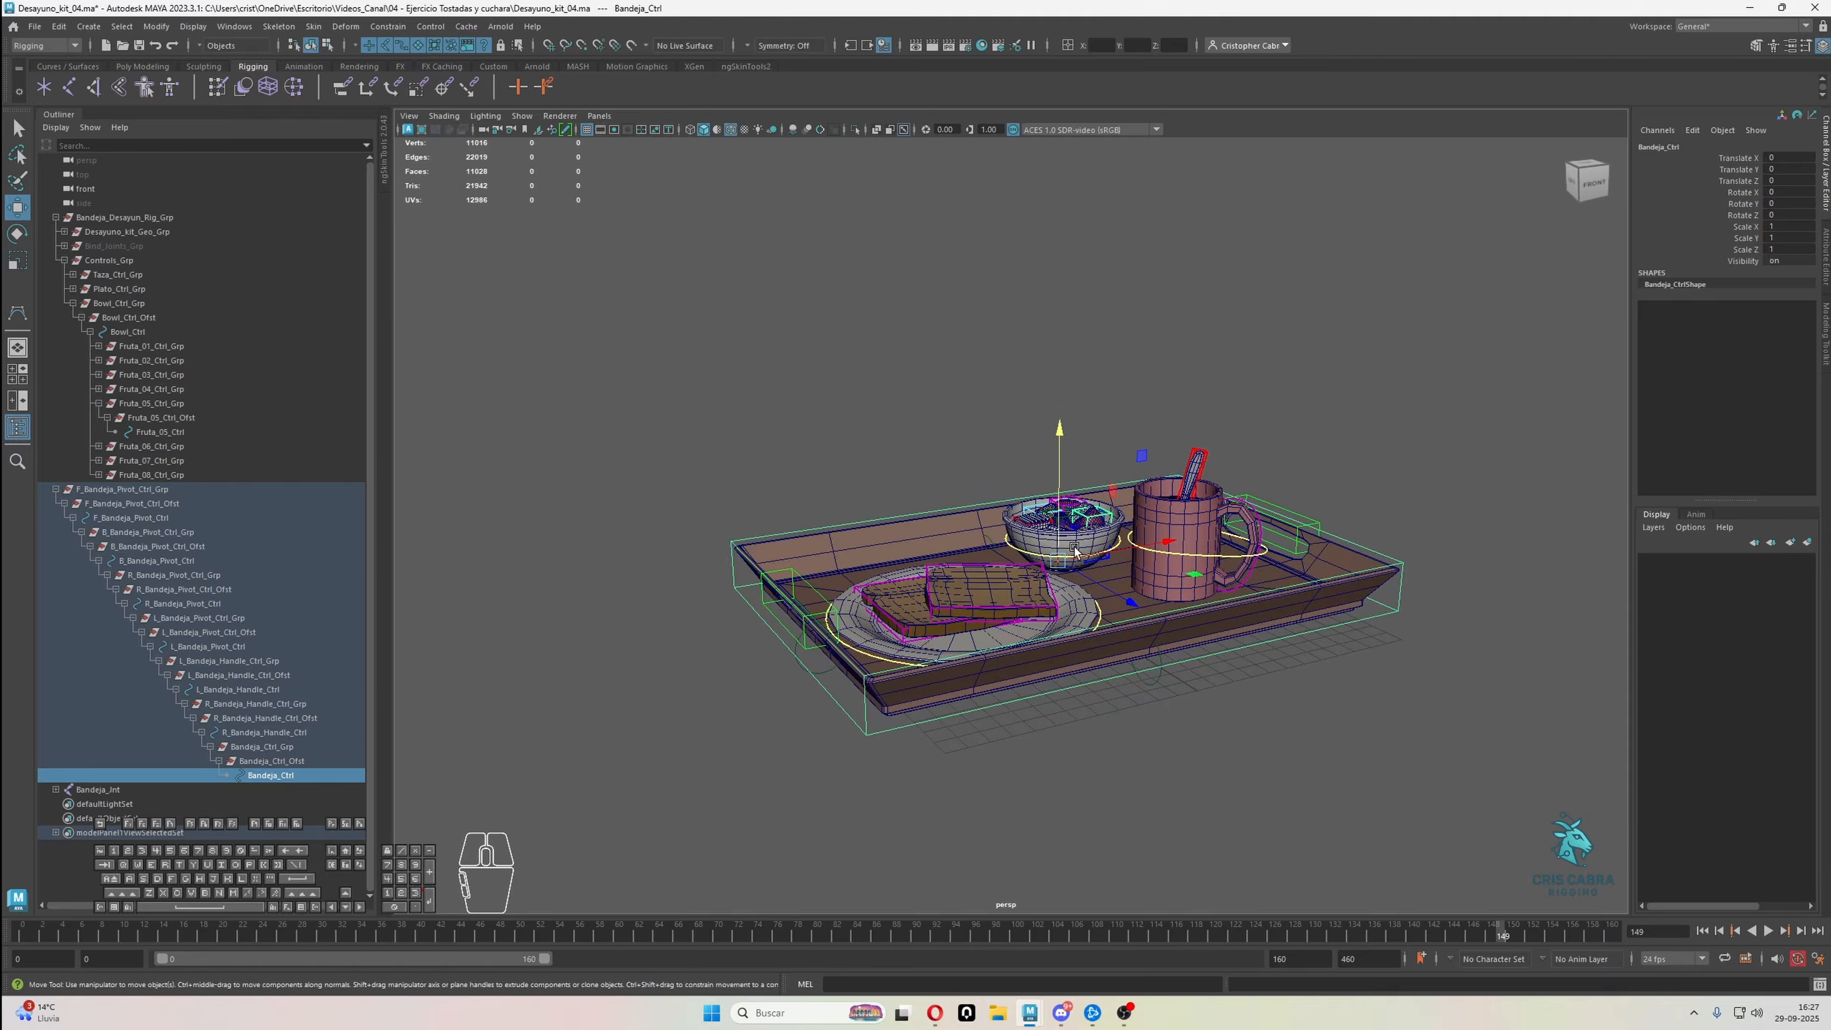
mouse_move(1055, 511)
left_mouse_down()
mouse_move(1058, 424)
mouse_move(982, 499)
mouse_move(1034, 367)
mouse_move(1058, 385)
mouse_move(1033, 434)
mouse_move(1058, 468)
mouse_move(1055, 554)
mouse_move(1082, 499)
left_mouse_up()
key("ctrl+z")
left_click_drag(1125, 584, 1145, 515, "alt")
right_click_drag(1145, 515, 1225, 578, "alt")
left_click_drag(1226, 577, 955, 193, "alt")
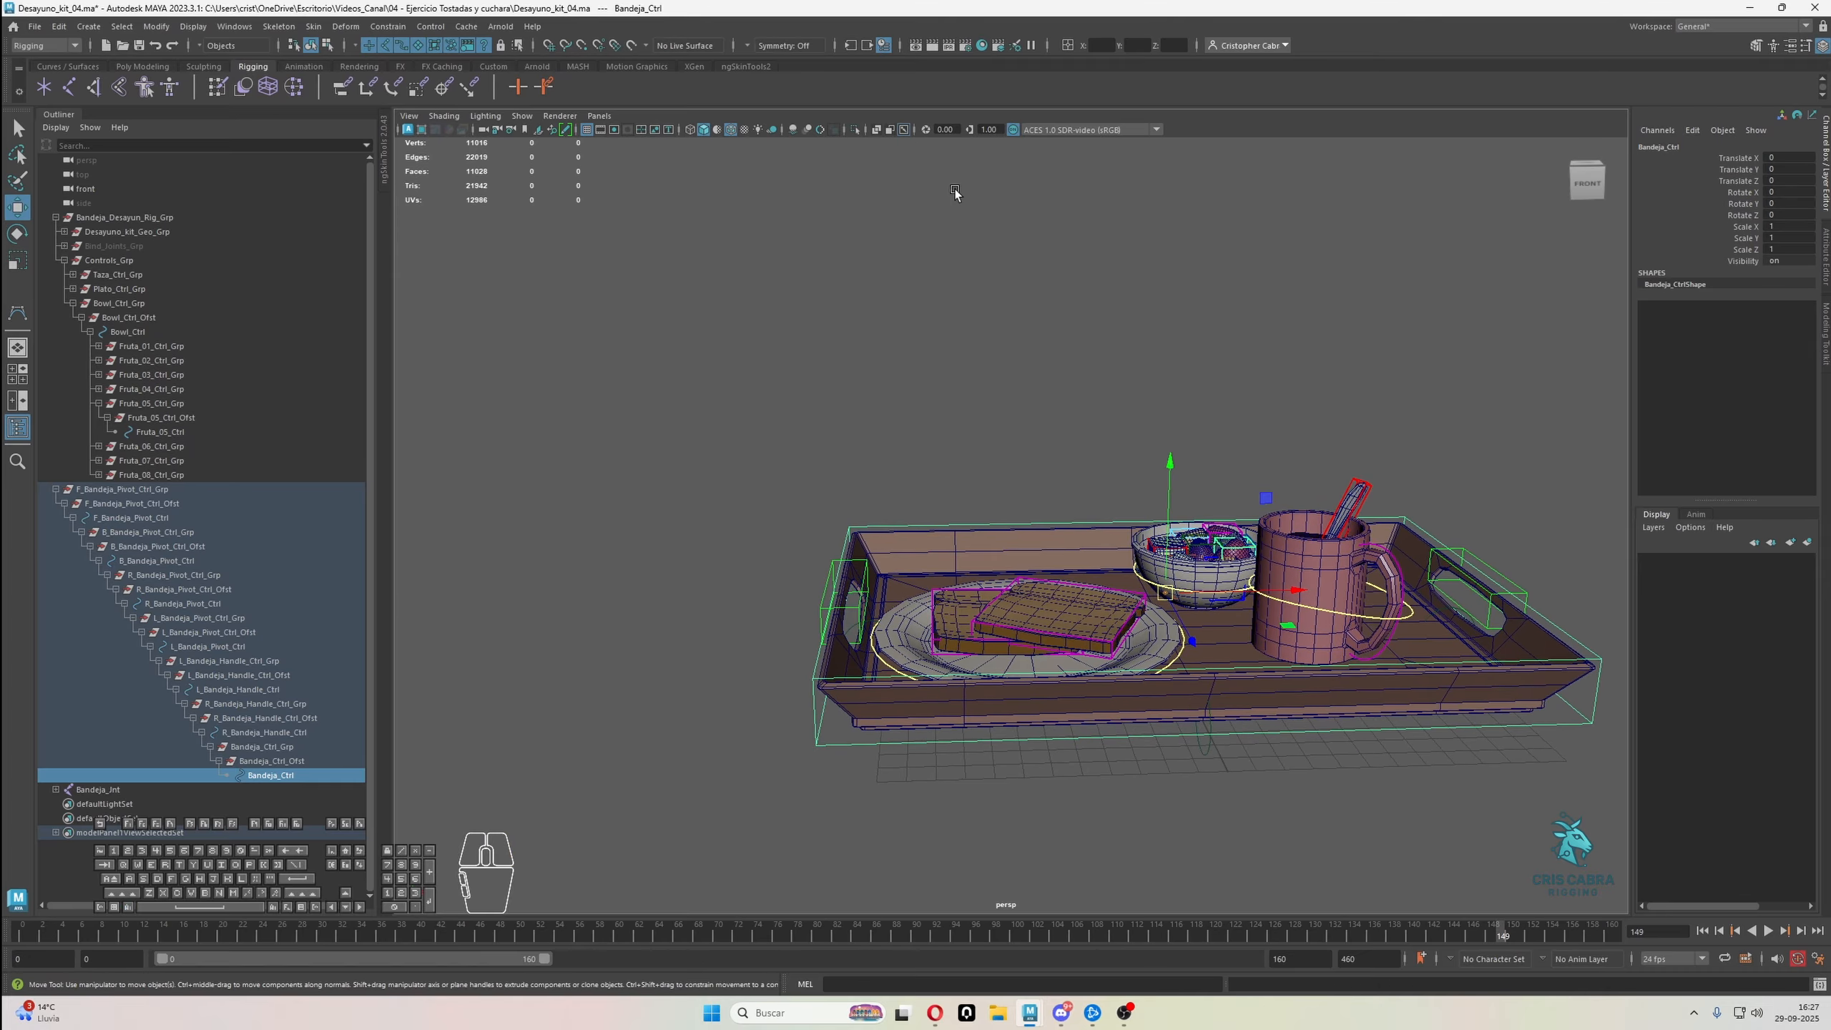
Test-rotate the tray with L_Bandeja_Handle_Ctrl on the mug side and undo the rotations
left_click_drag(1374, 538, 1412, 537, "alt")
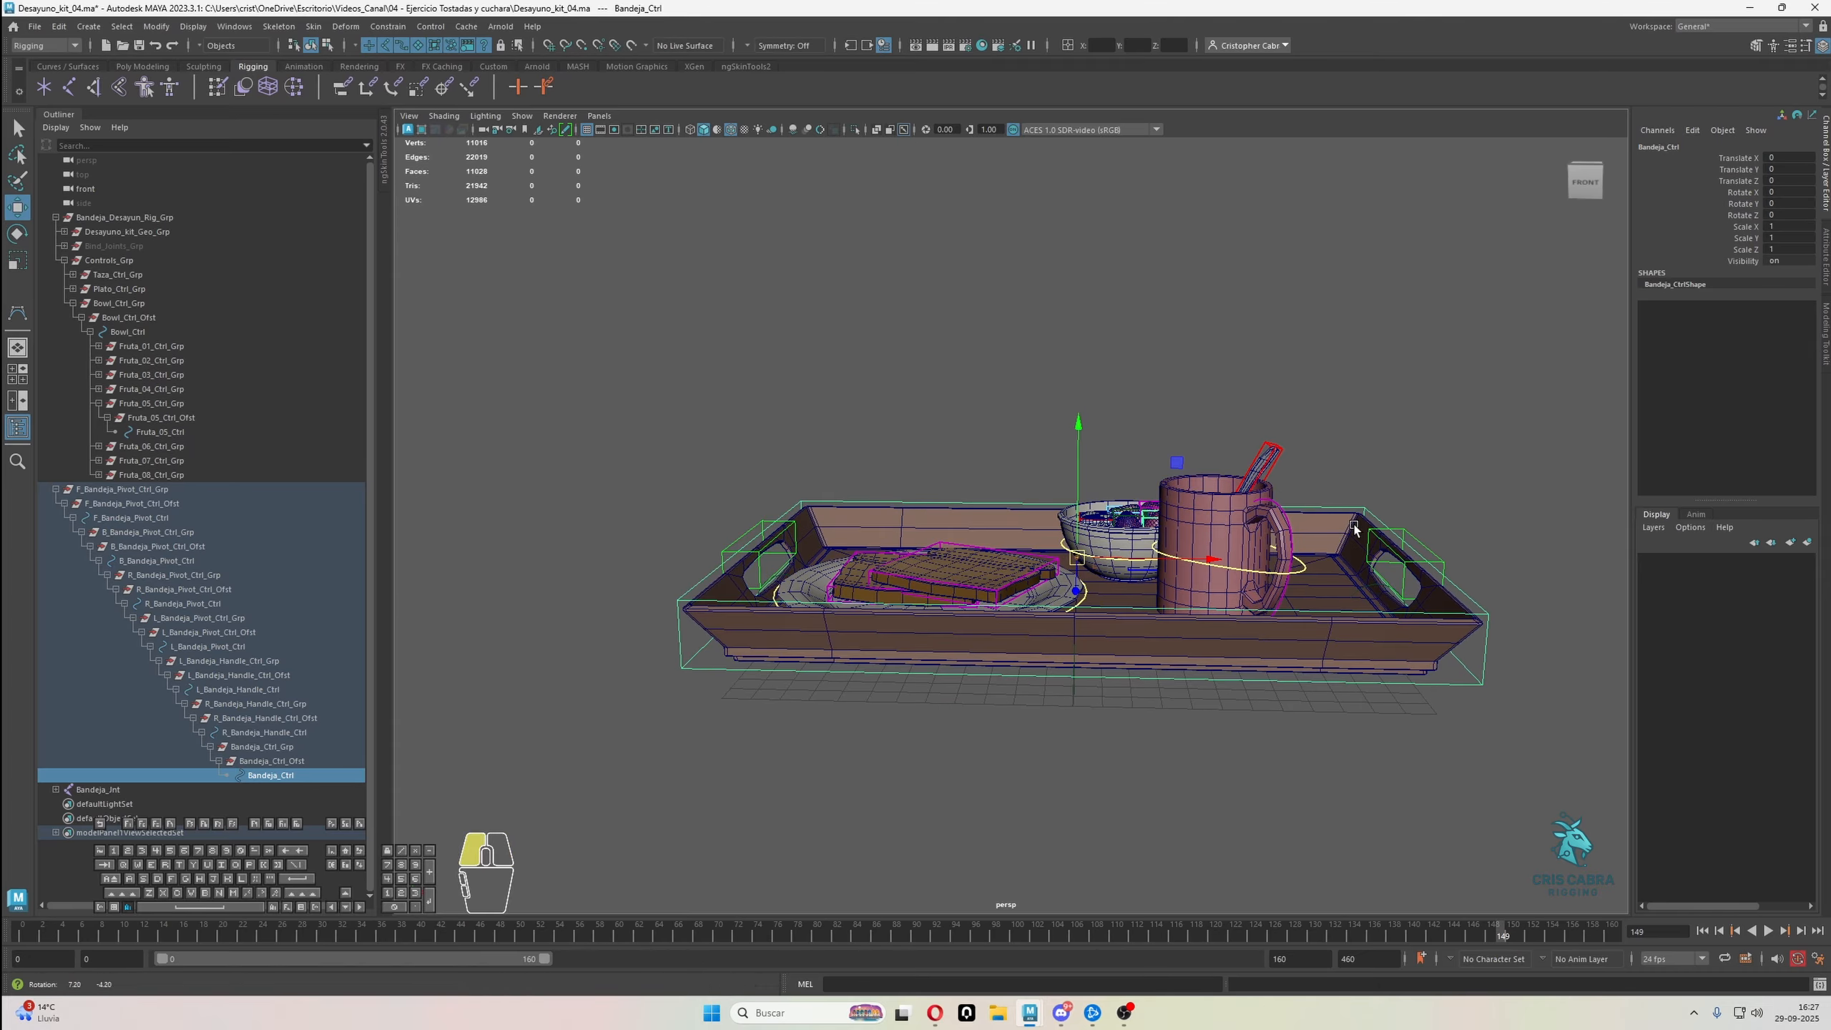
left_click(1416, 535)
key("e")
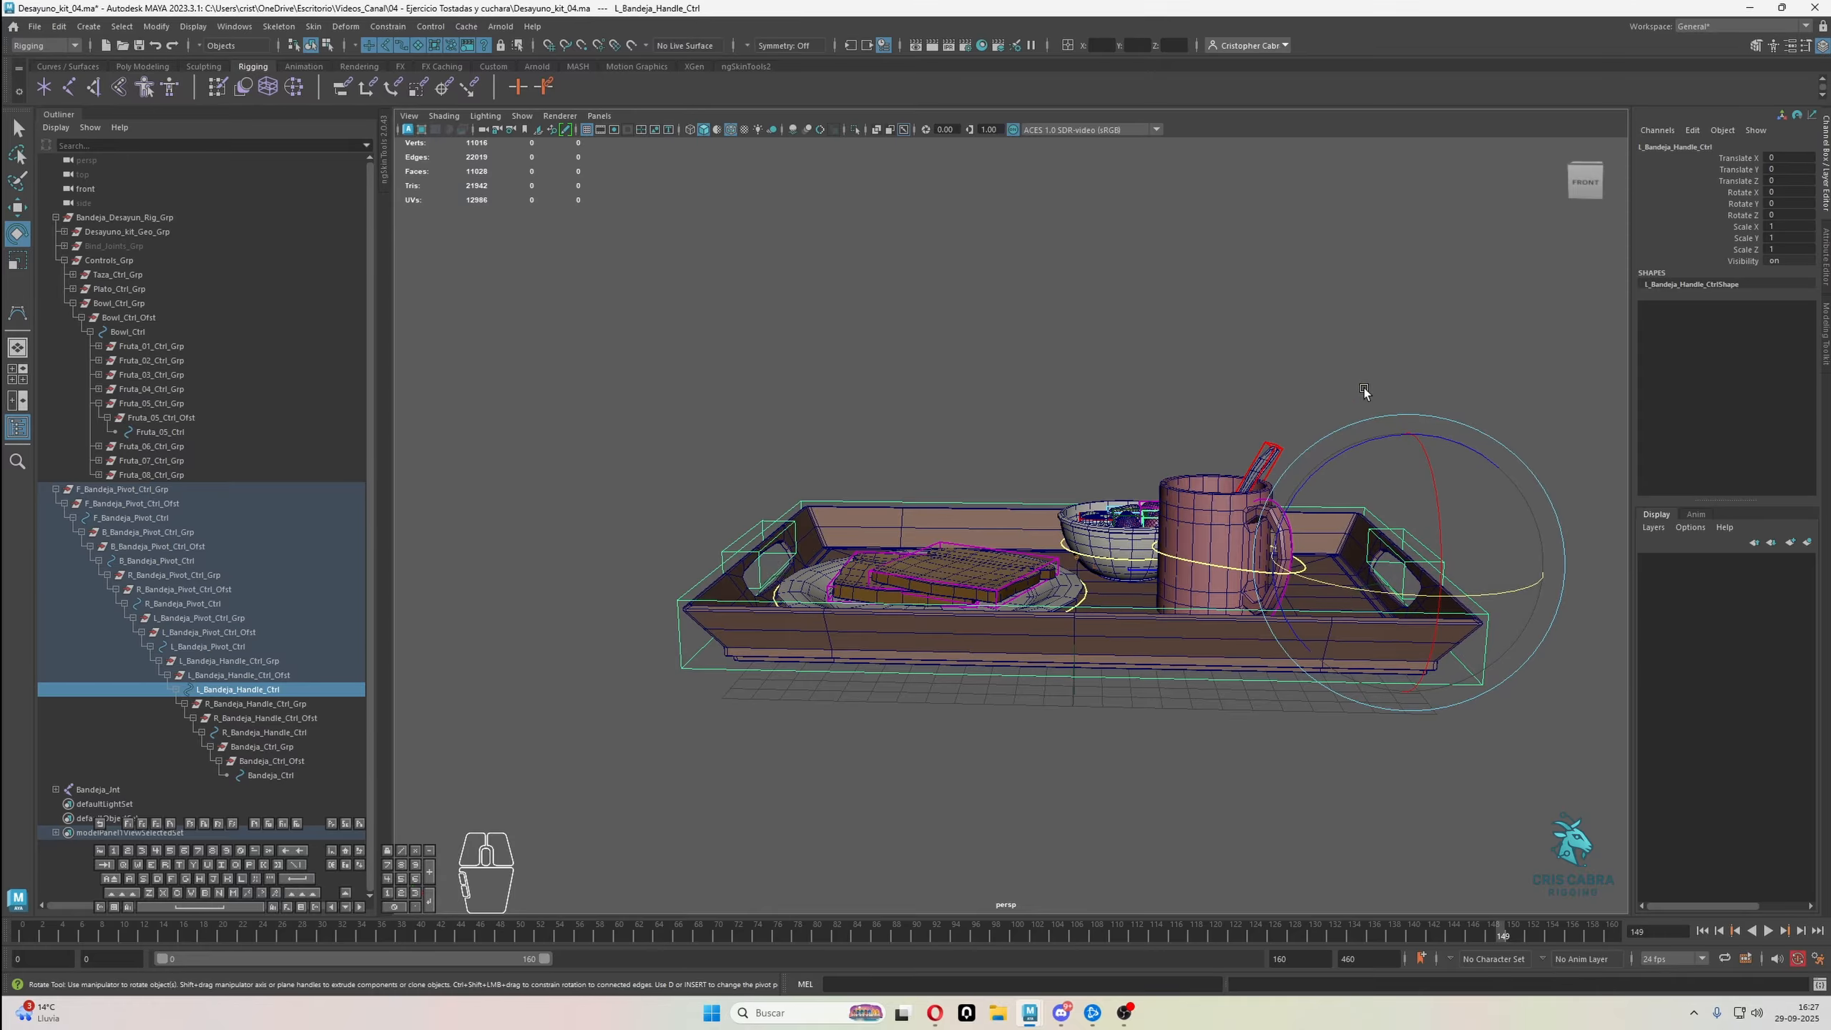
left_click_drag(1445, 455, 1496, 476)
key("ctrl+z")
left_click_drag(1409, 549, 1460, 452)
key("ctrl+z")
Test-rotate the tray with R_Bandeja_Handle_Ctrl on the toast side and undo the rotation
left_click(773, 549)
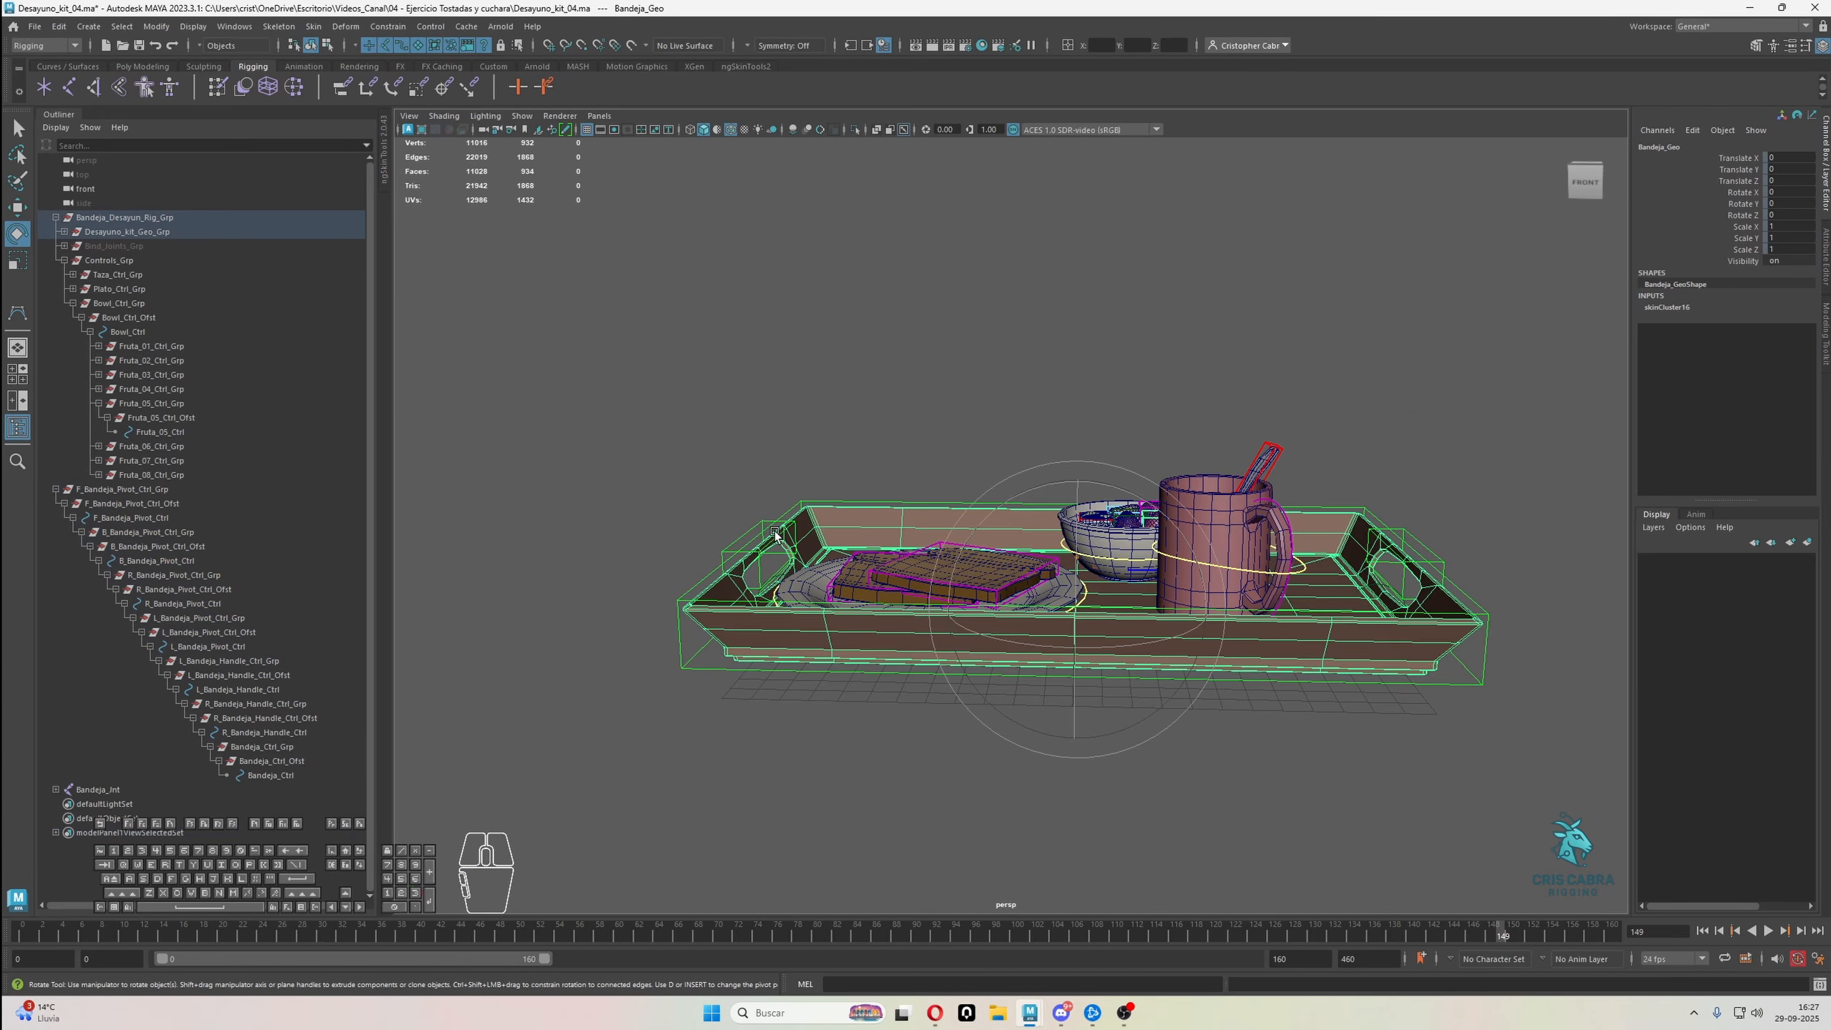
left_click(783, 534)
left_click_drag(879, 512, 1058, 541)
key("ctrl+z")
Test-rotate the tray with the L_Bandeja_Pivot_Ctrl control below the mug-side handle and undo the rotation
left_click(1095, 606)
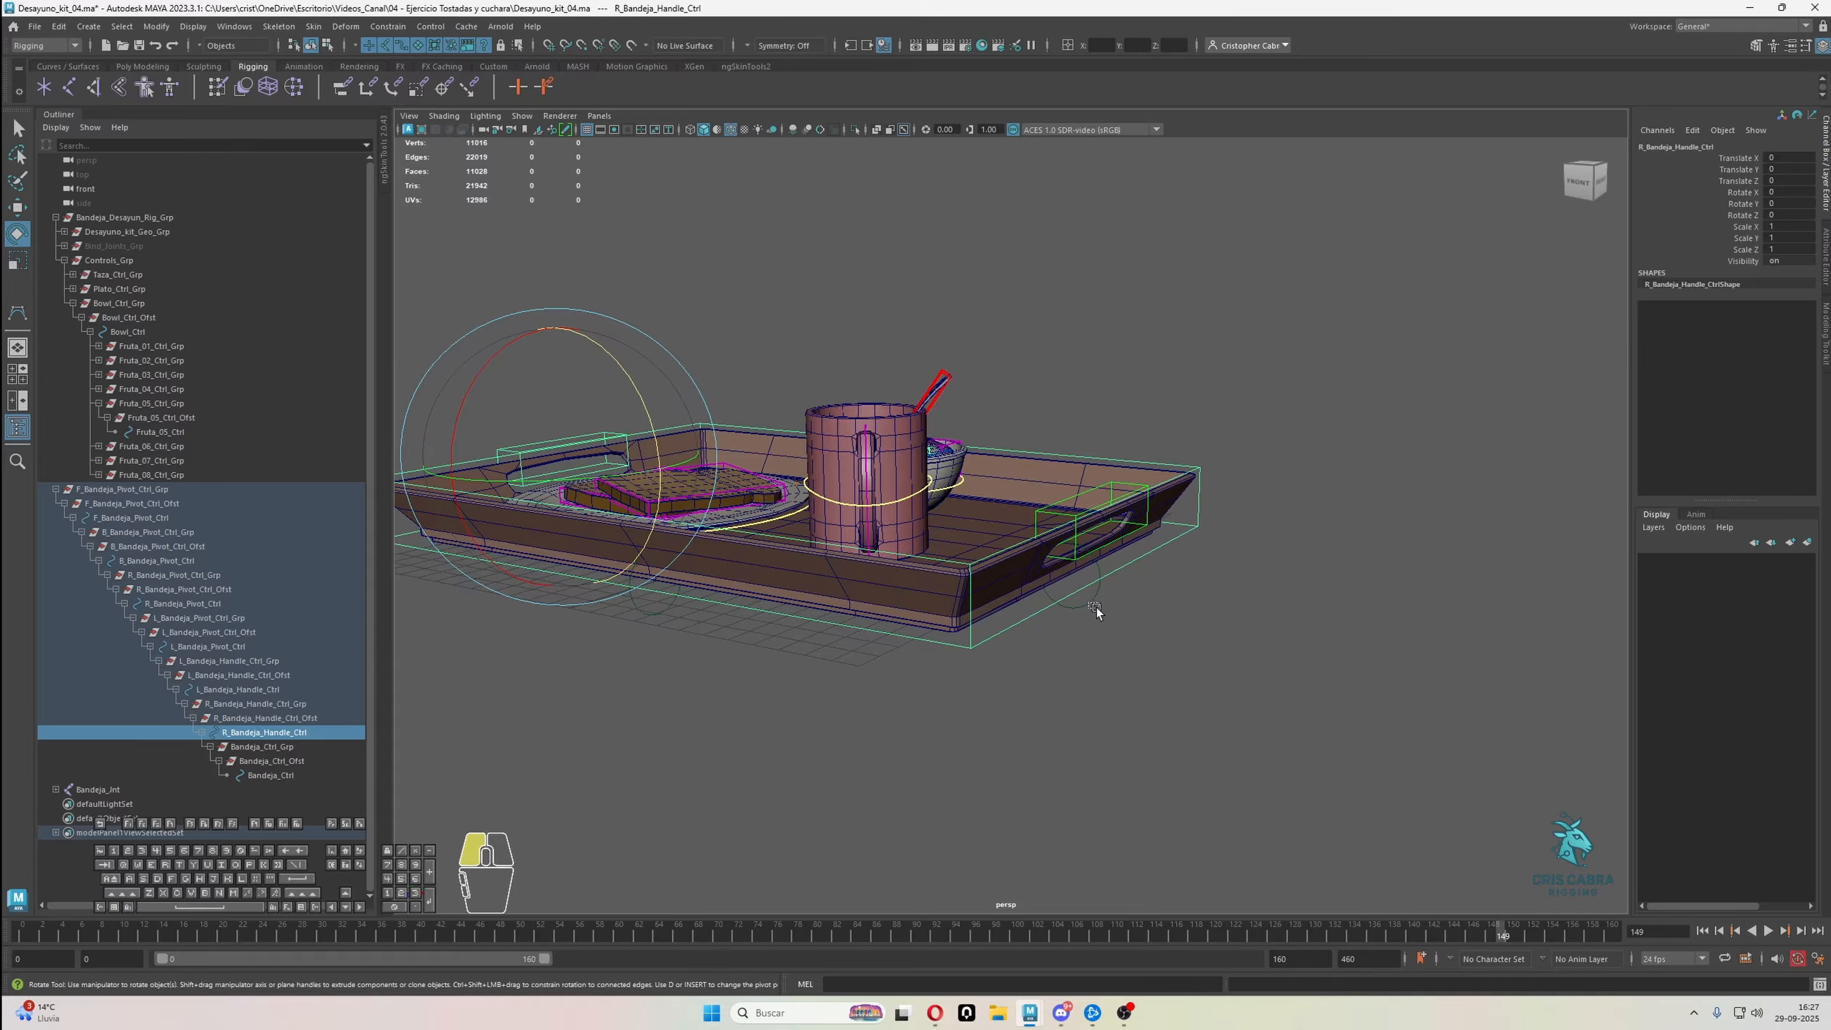
left_click_drag(1096, 606, 1152, 551, "alt")
left_click_drag(1196, 471, 1204, 515)
key("ctrl+z")
Try rotating the tray with F_Bandeja_Pivot_Ctrl at its front edge
left_click(694, 523)
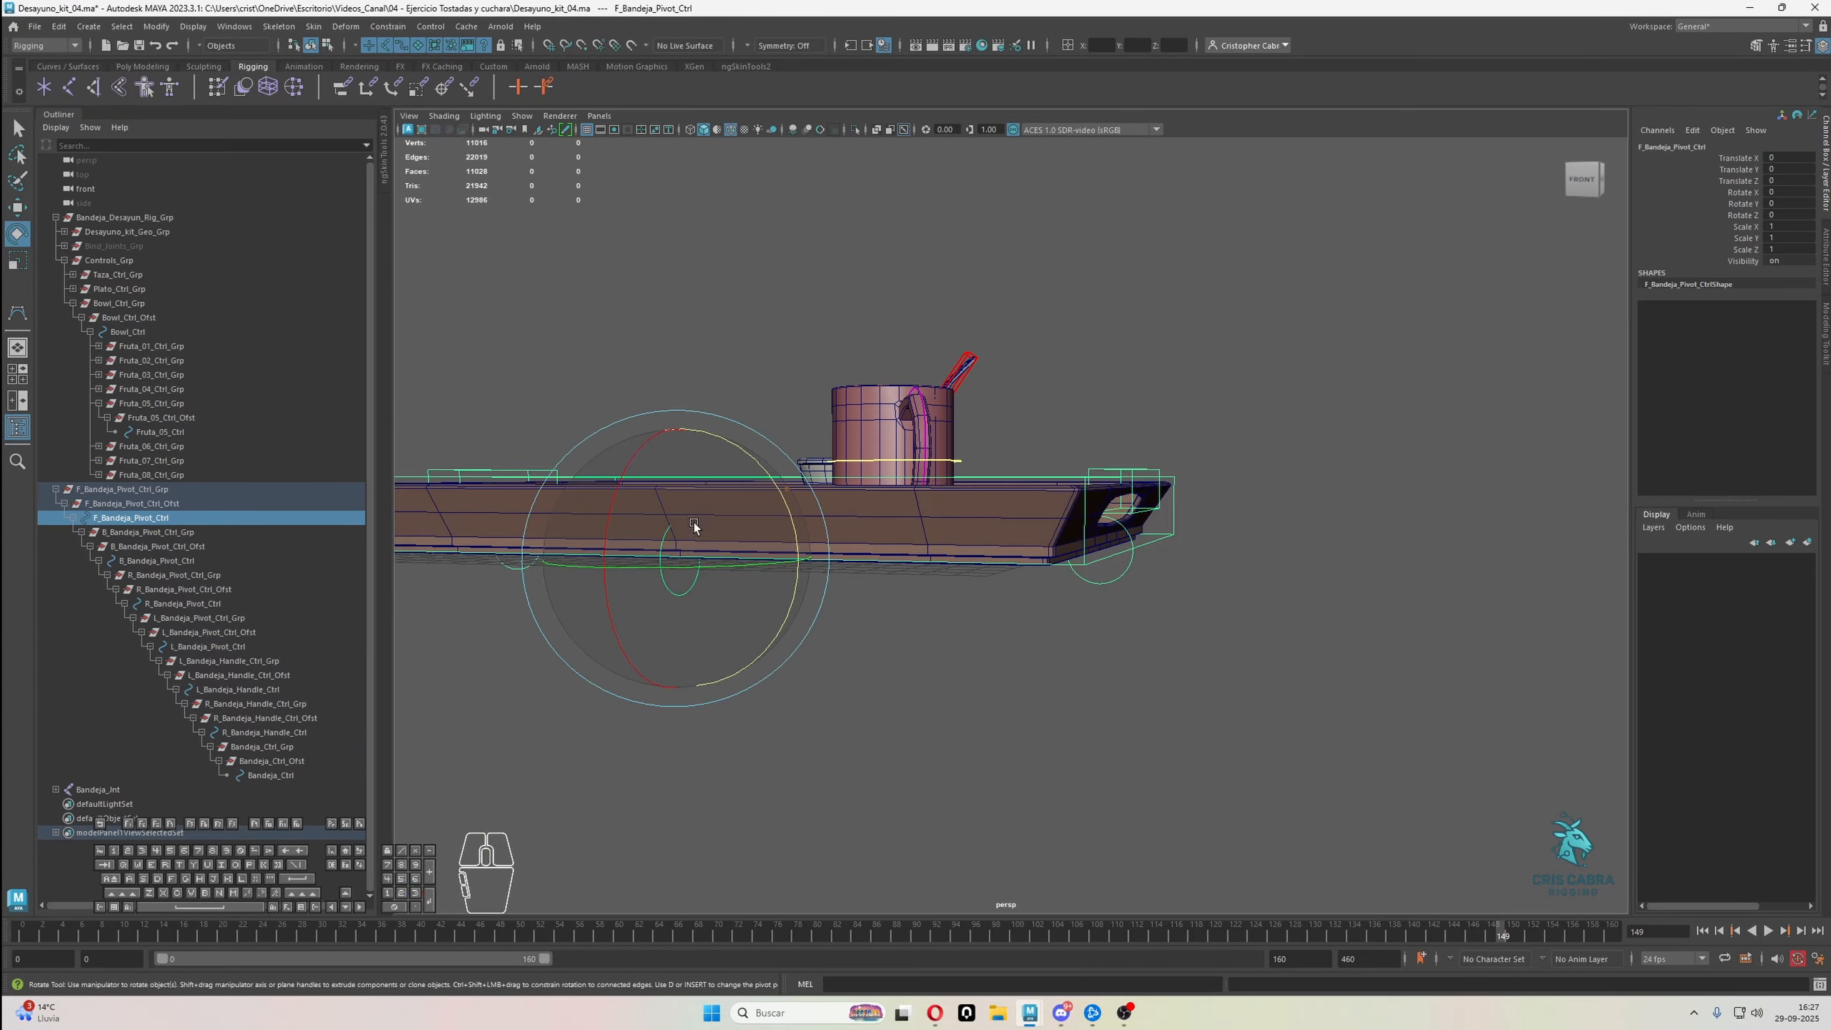
left_click_drag(694, 522, 686, 583, "alt")
middle_click_drag(686, 583, 1009, 623, "alt")
left_click_drag(1010, 624, 1016, 664, "alt")
Test-rotate the tray with R_Bandeja_Pivot_Ctrl and undo the rotation
key("q")
left_click(965, 632)
key("e")
mouse_move(1083, 531)
left_mouse_down()
mouse_move(1048, 501)
mouse_move(1070, 553)
left_mouse_up()
key("ctrl+z")
Test-rotate the tray with B_Bandeja_Pivot_Ctrl at its back edge and undo the rotation
middle_click_drag(1136, 541, 821, 576, "alt")
left_click_drag(1412, 606, 1240, 644, "alt")
key("q")
left_click(1227, 638)
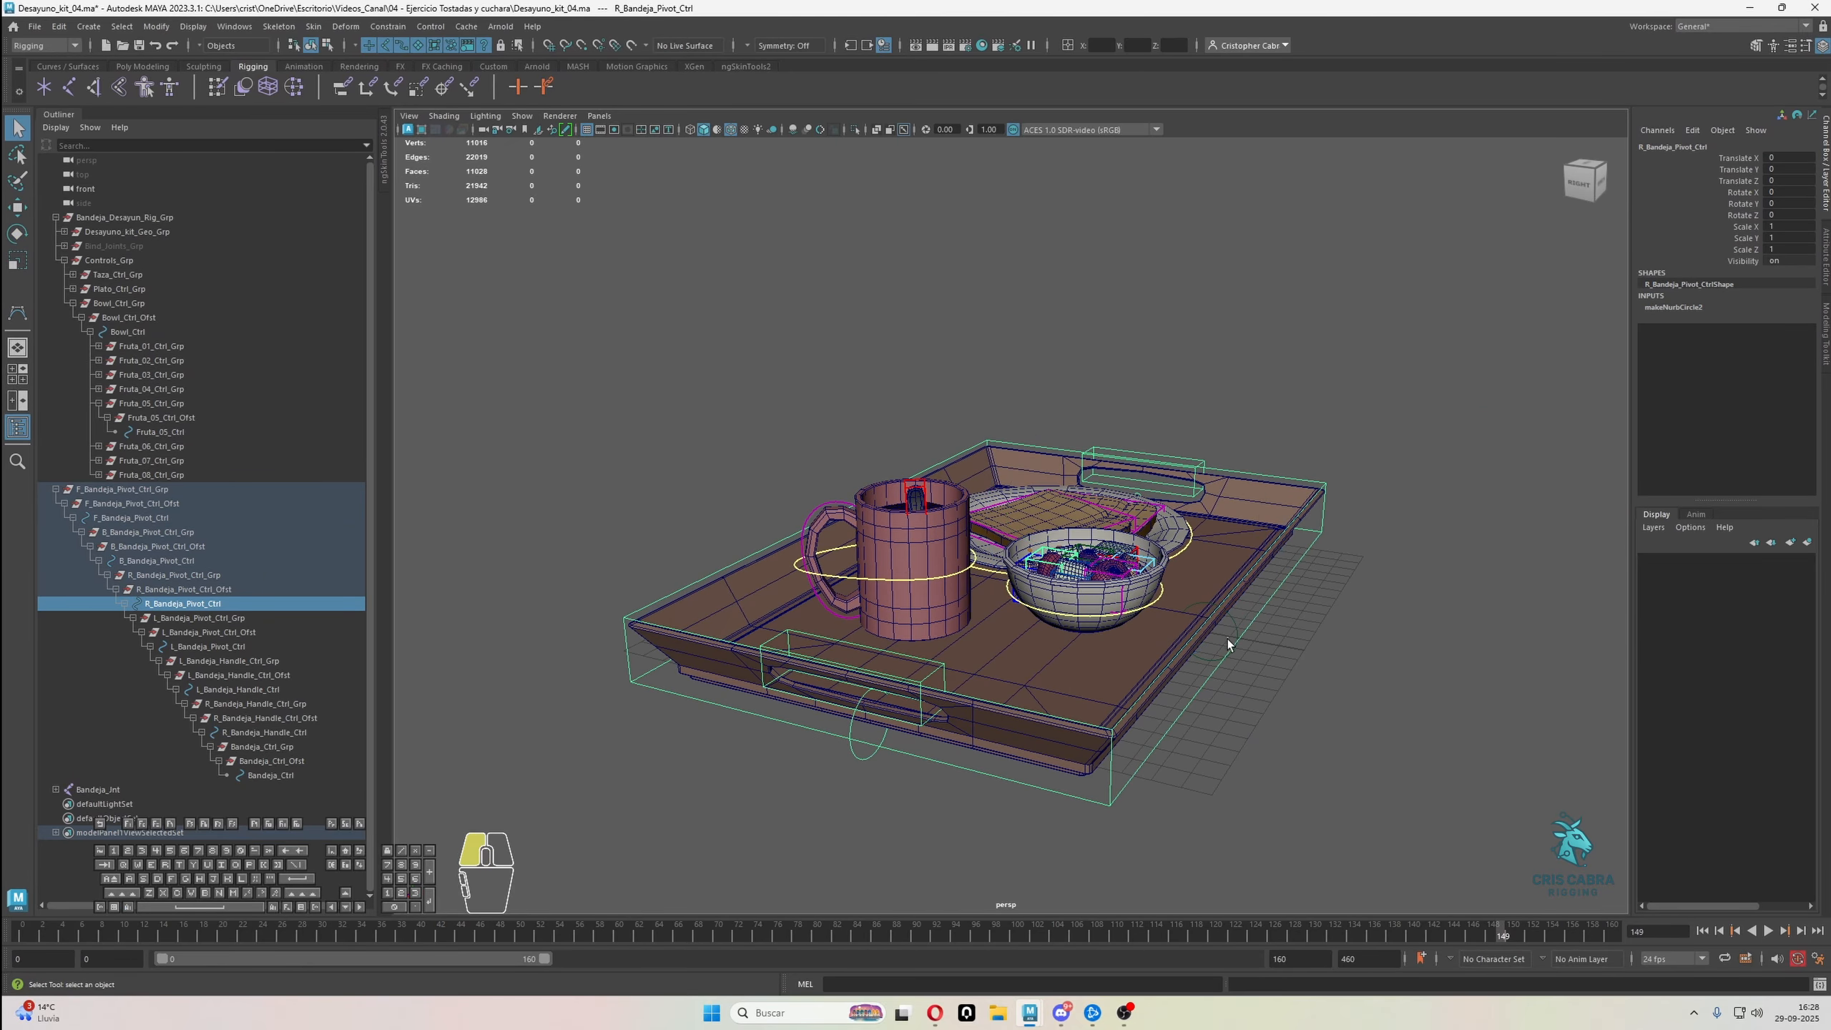
left_click(1237, 624)
key("e")
left_click_drag(1263, 525, 1279, 626)
key("ctrl+z")
left_click_drag(1089, 671, 1298, 635, "alt")
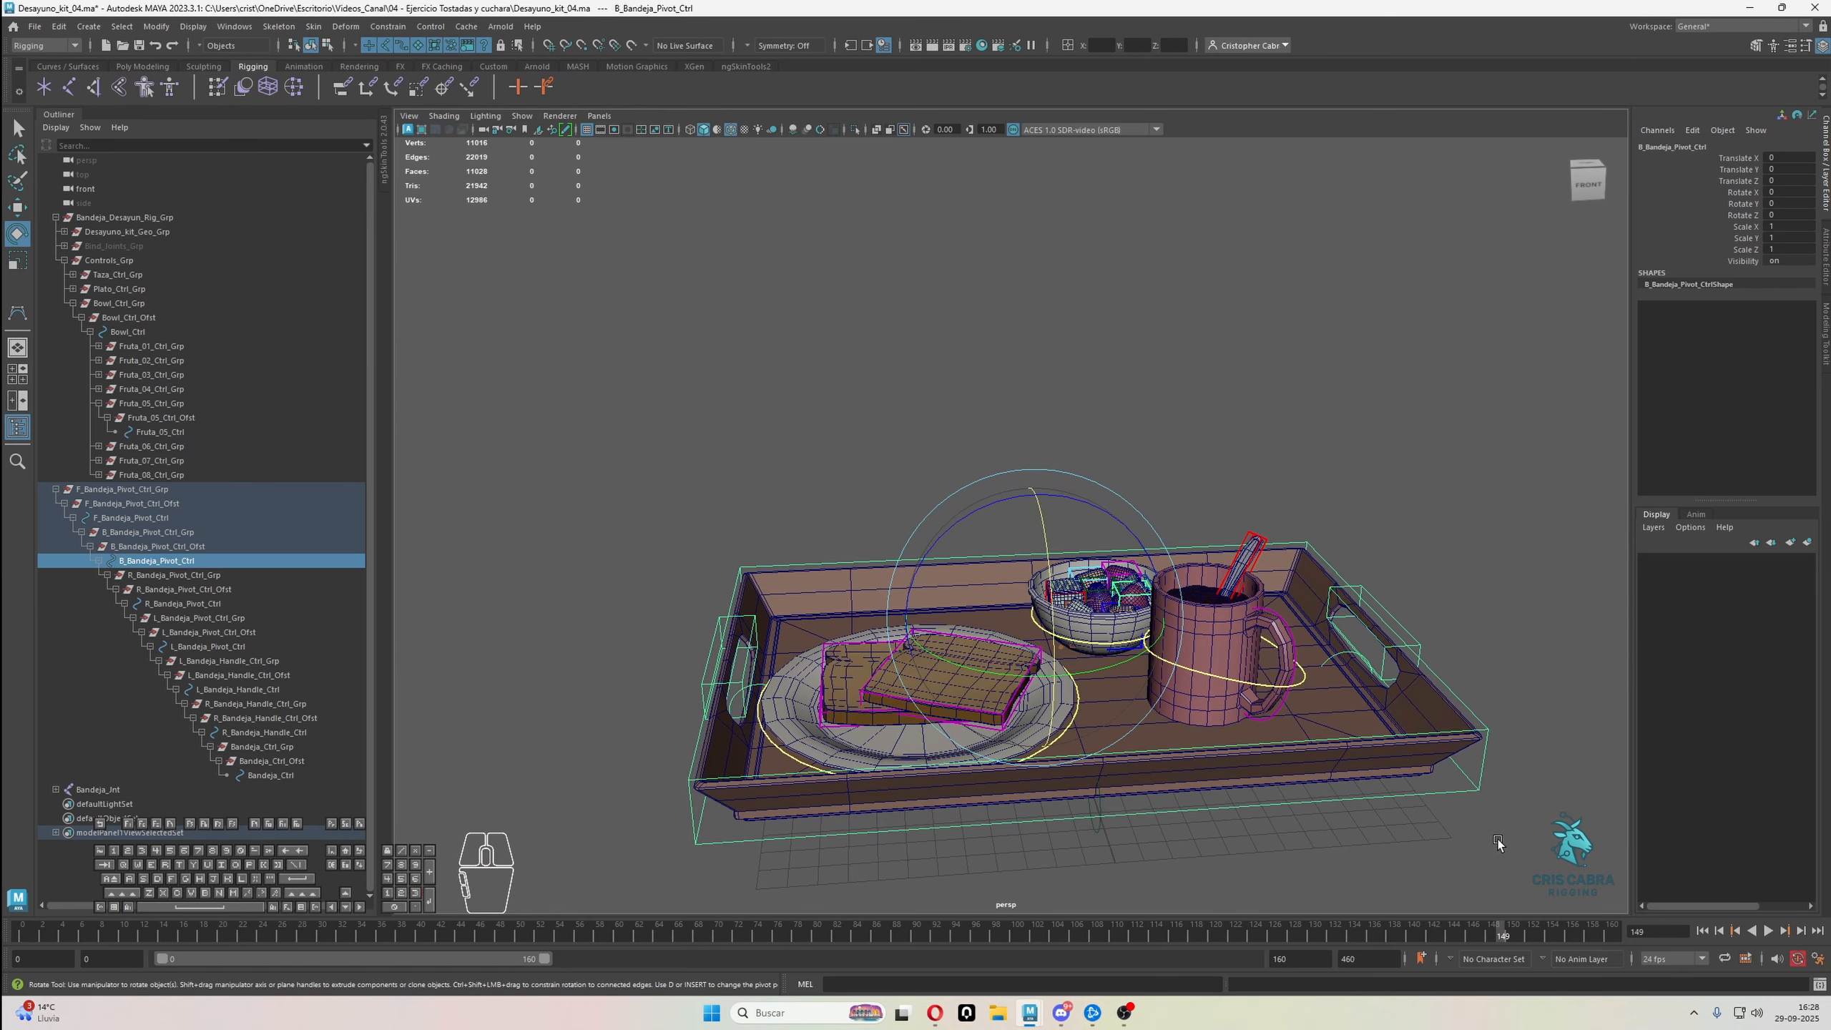
Parent Taza_Ctrl_Grp, Plato_Ctrl_Grp and Bowl_Ctrl_Grp under the tray's Bandeja_Ctrl
left_click(56, 489)
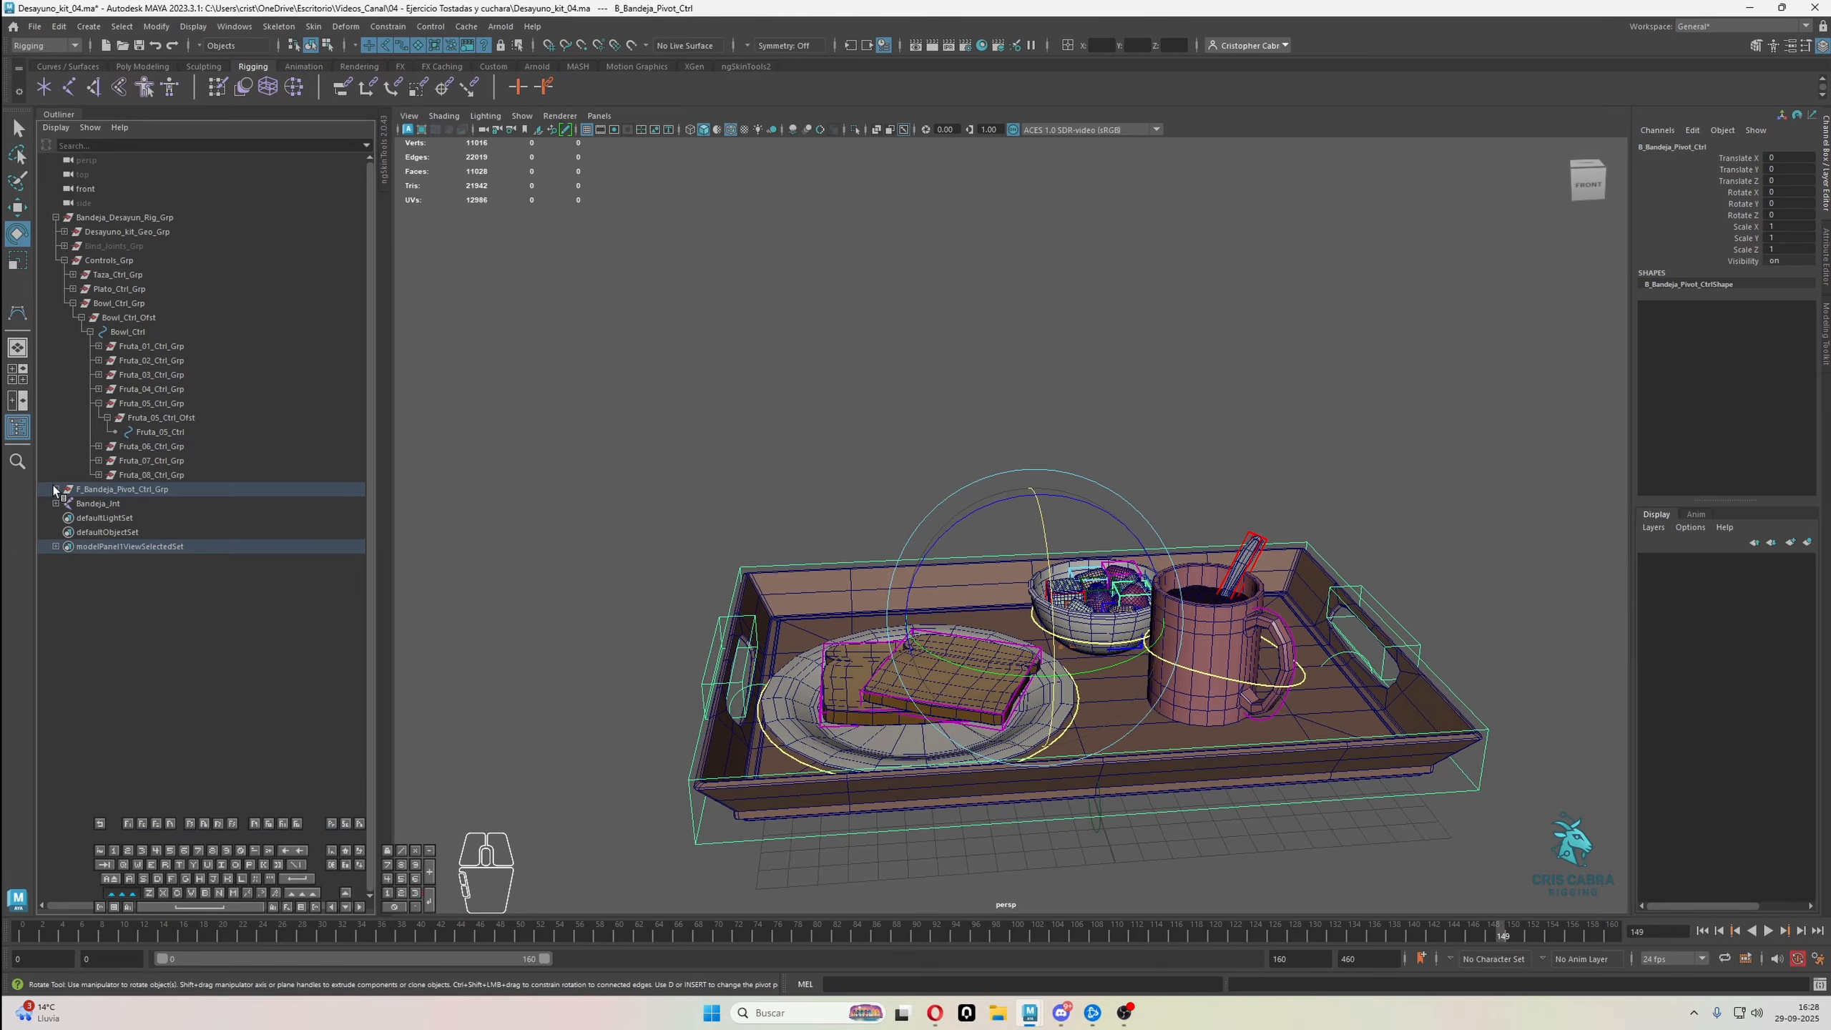
left_click(108, 260)
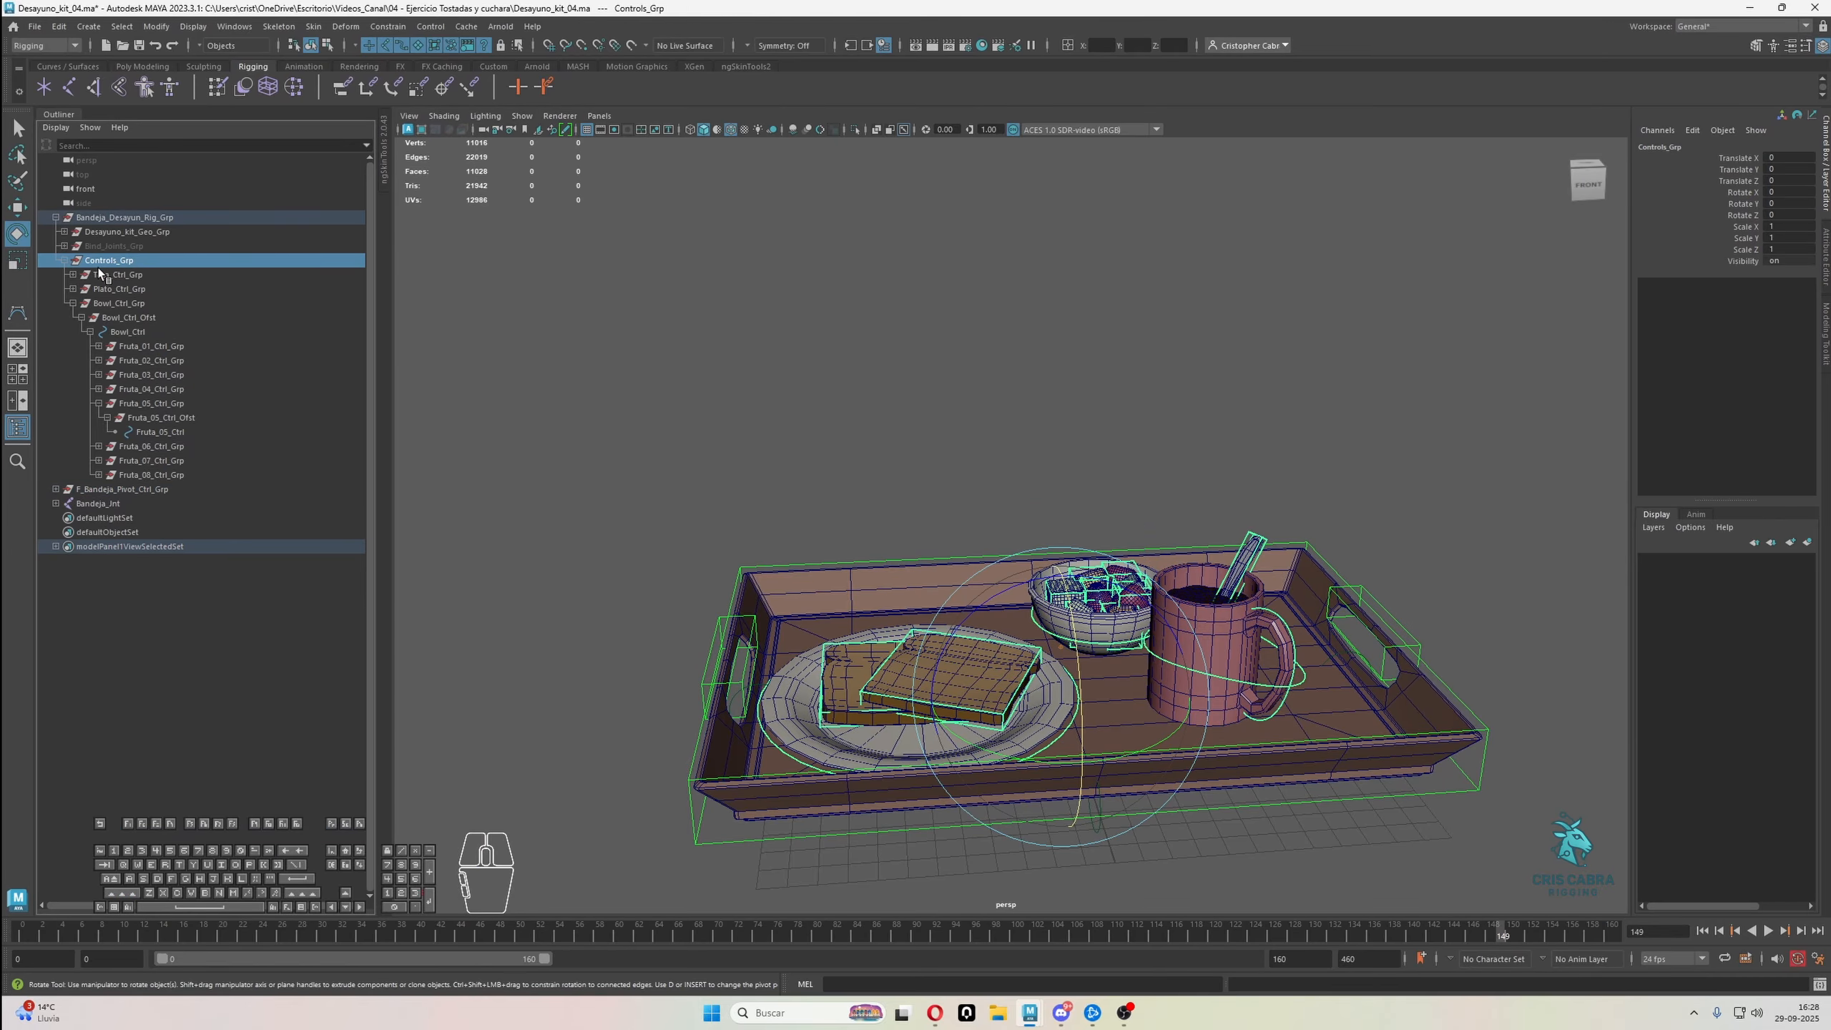
left_click(73, 303)
left_click_drag(118, 274, 124, 304)
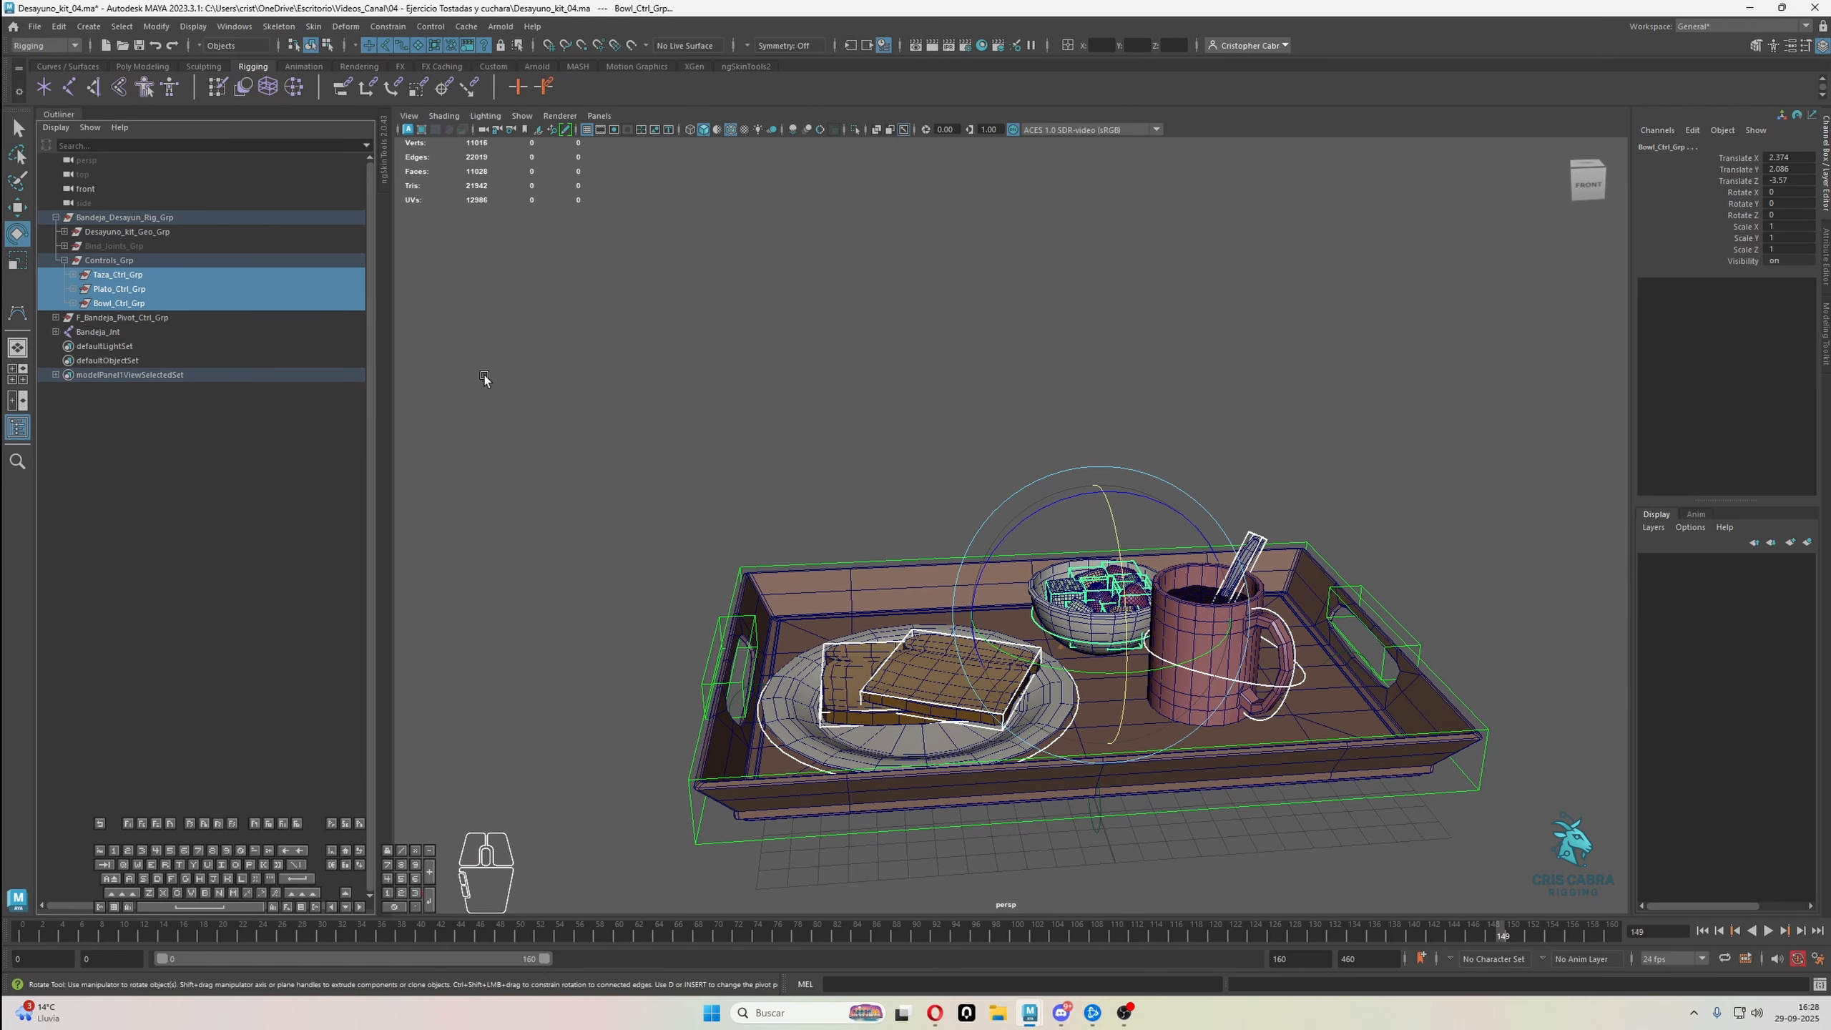
left_click(883, 564)
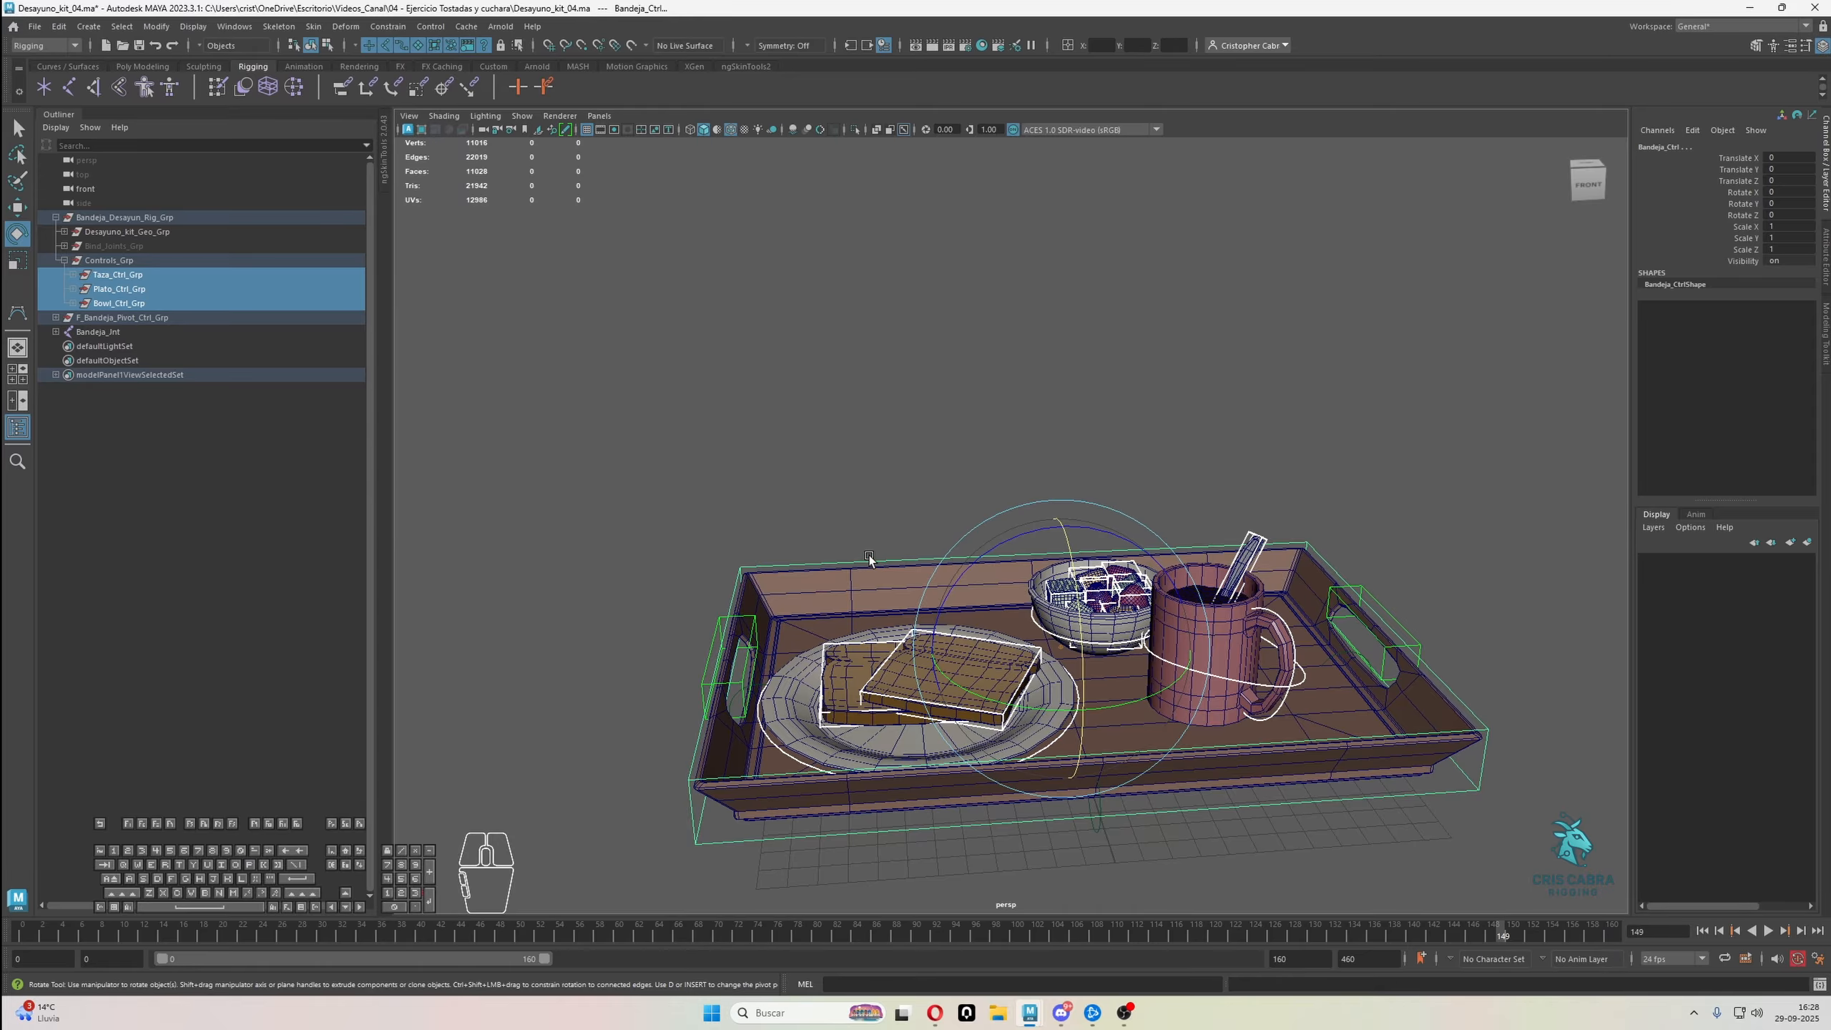
key("p")
Parent F_Bandeja_Pivot_Ctrl_Grp under Controls_Grp
left_click_drag(103, 274, 485, 404)
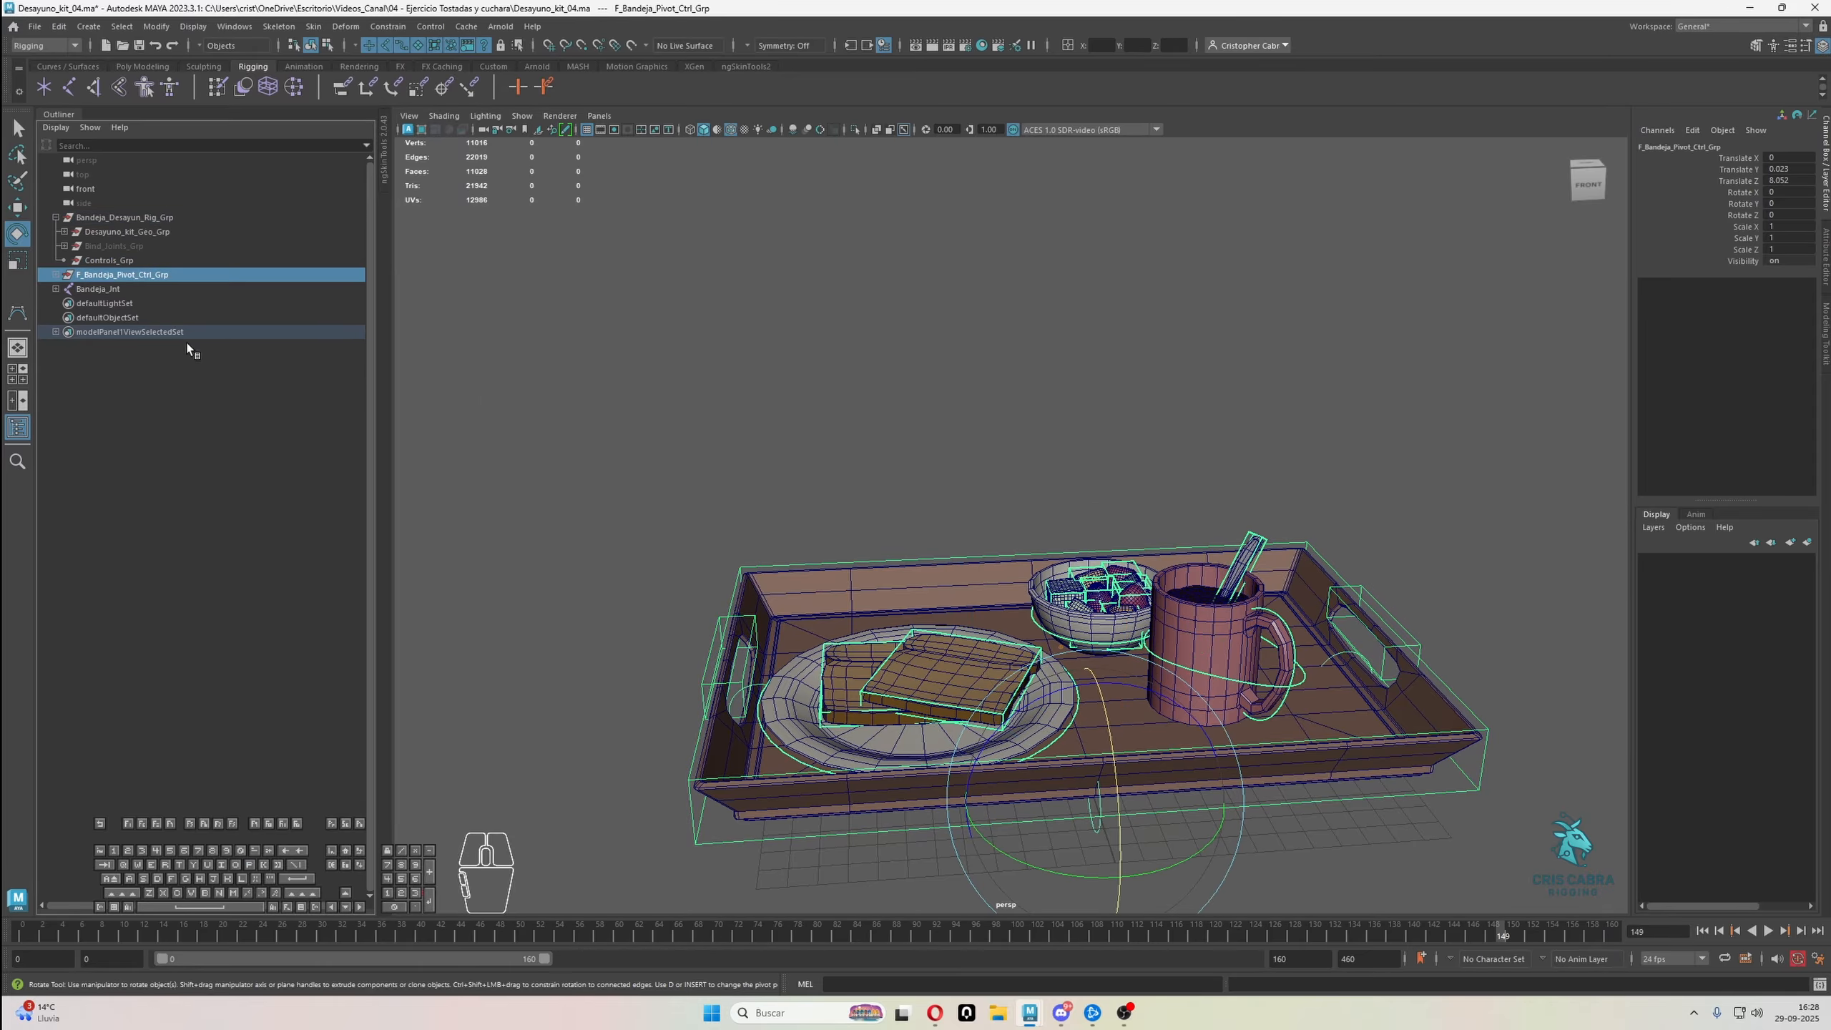
left_click(124, 259, "ctrl")
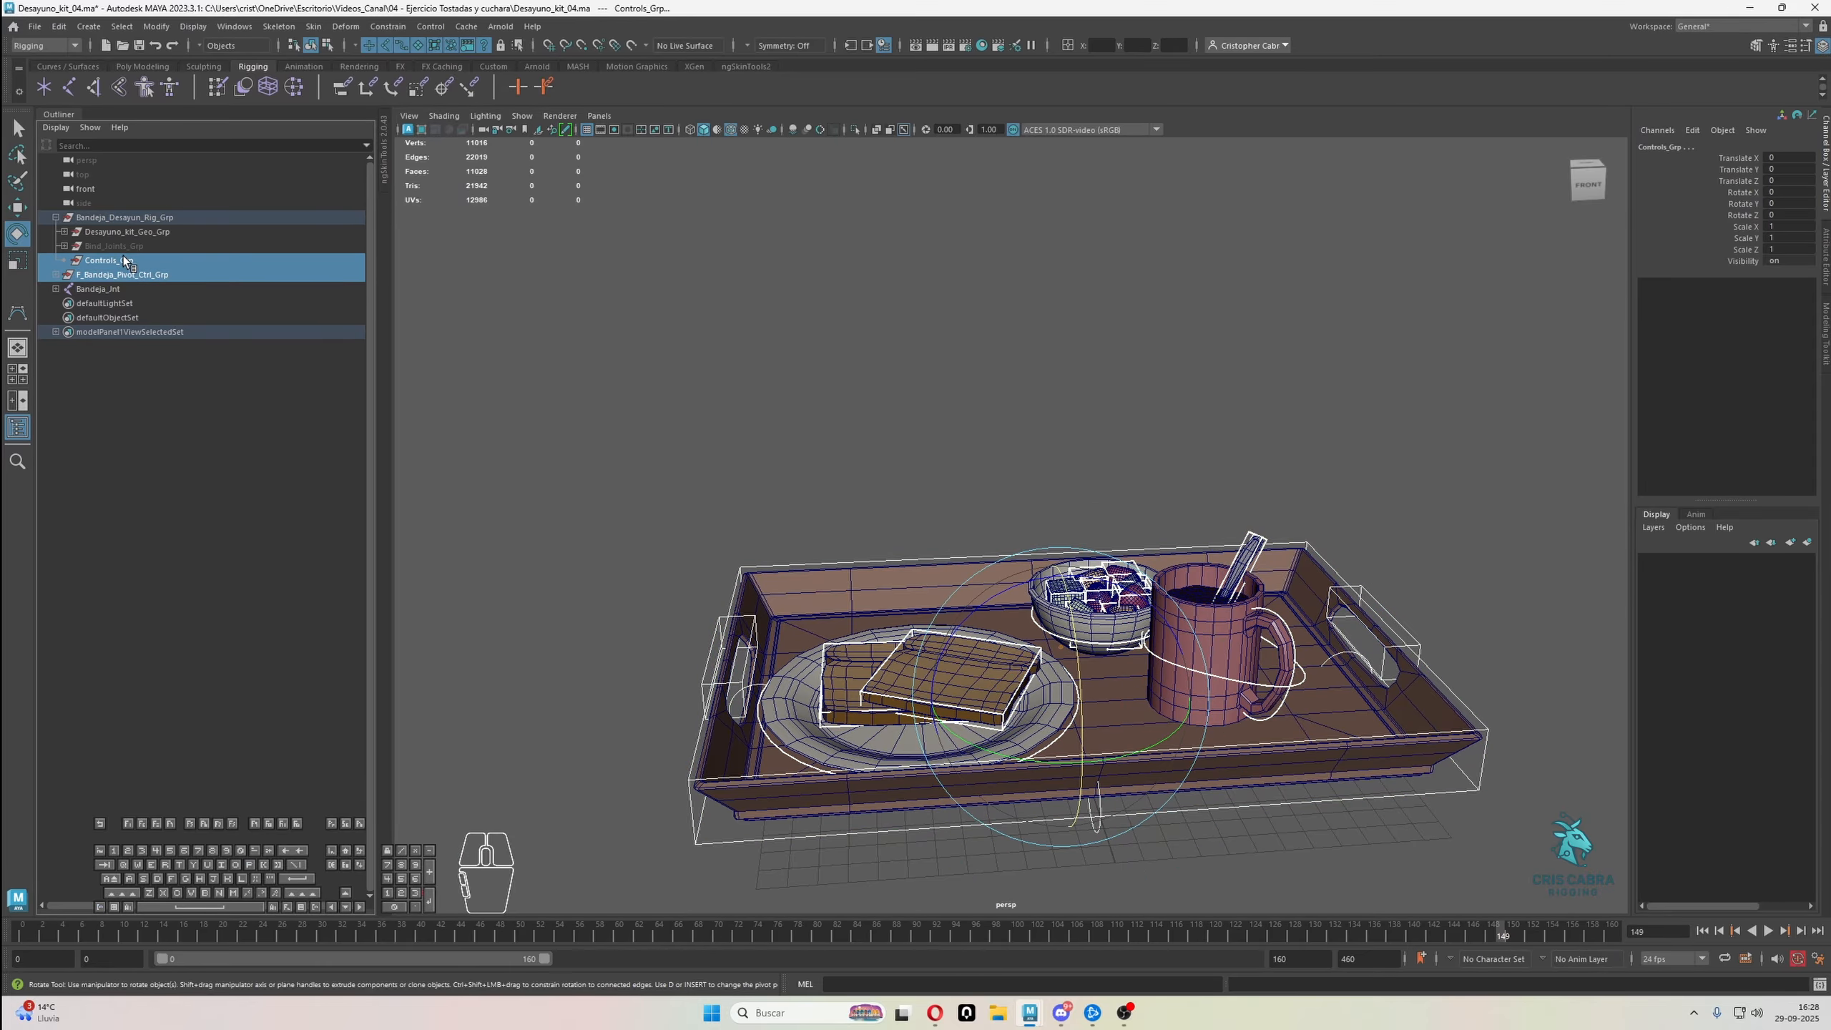
key("p")
Parent the tray joint Bandeja_Jnt under Bind_Joints_Grp and collapse the Controls_Grp hierarchy
left_click(98, 288)
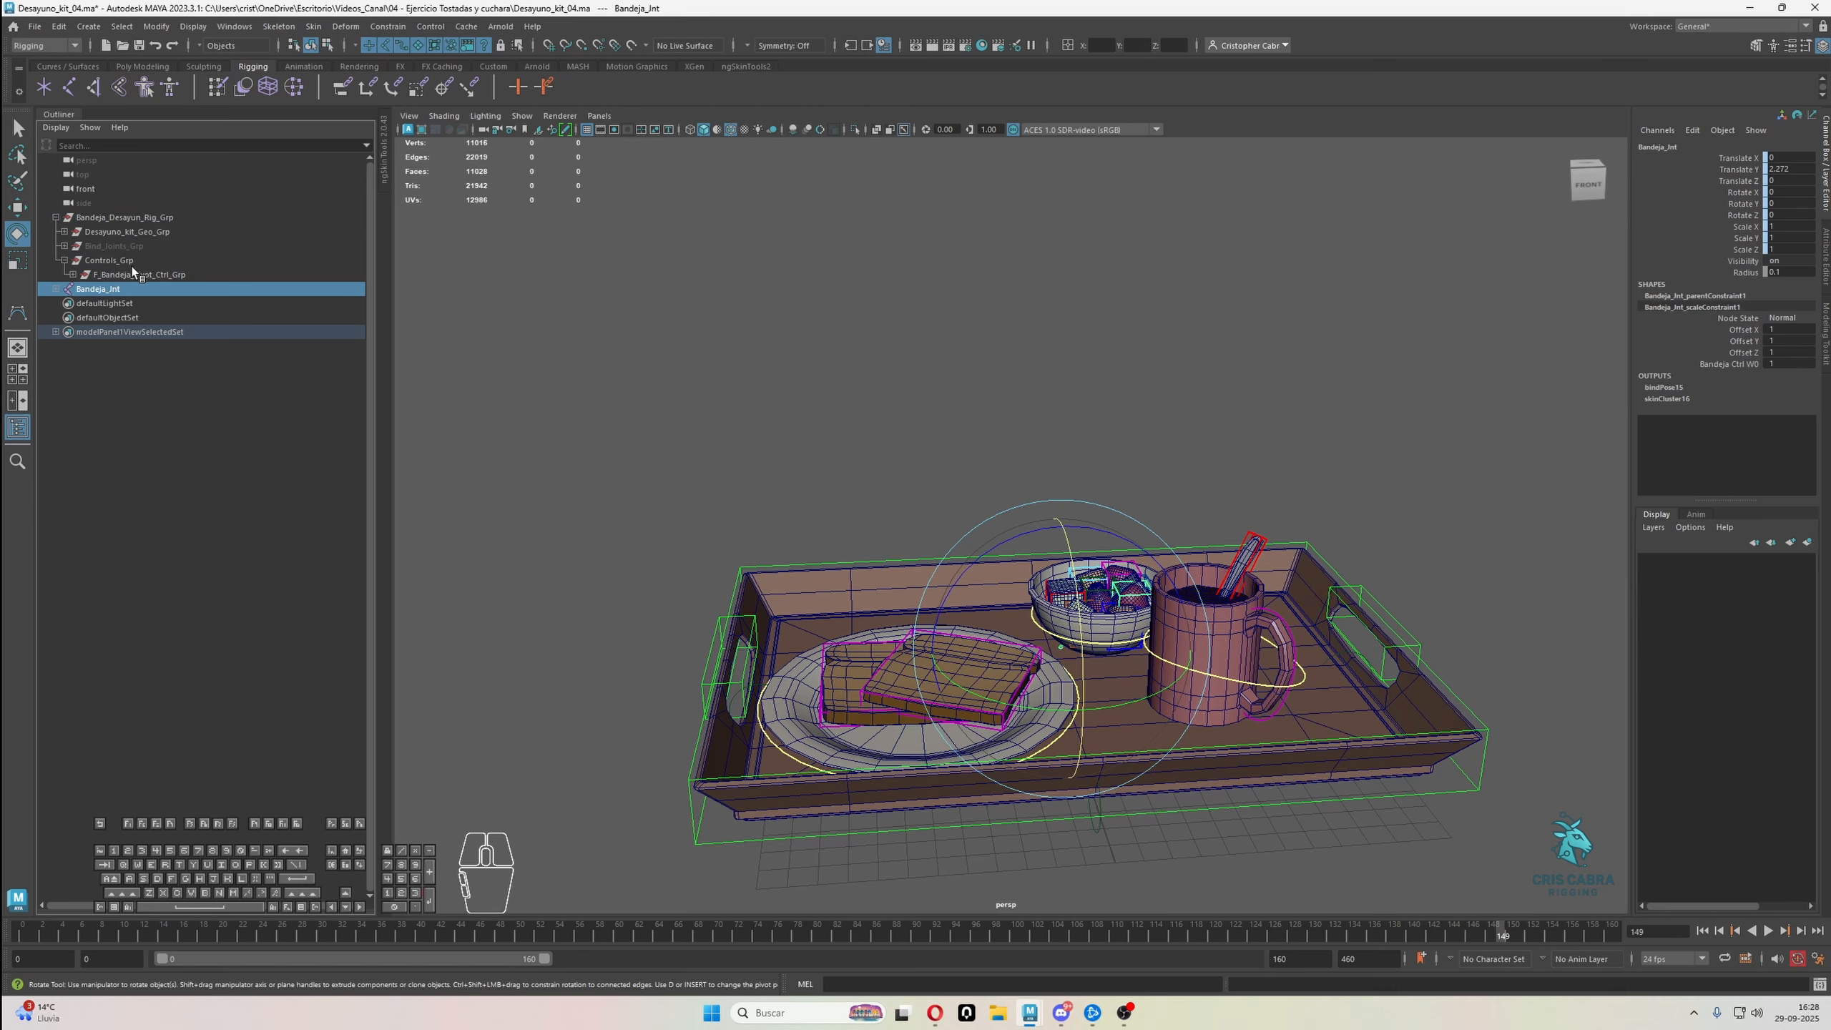
left_click(123, 245, "ctrl")
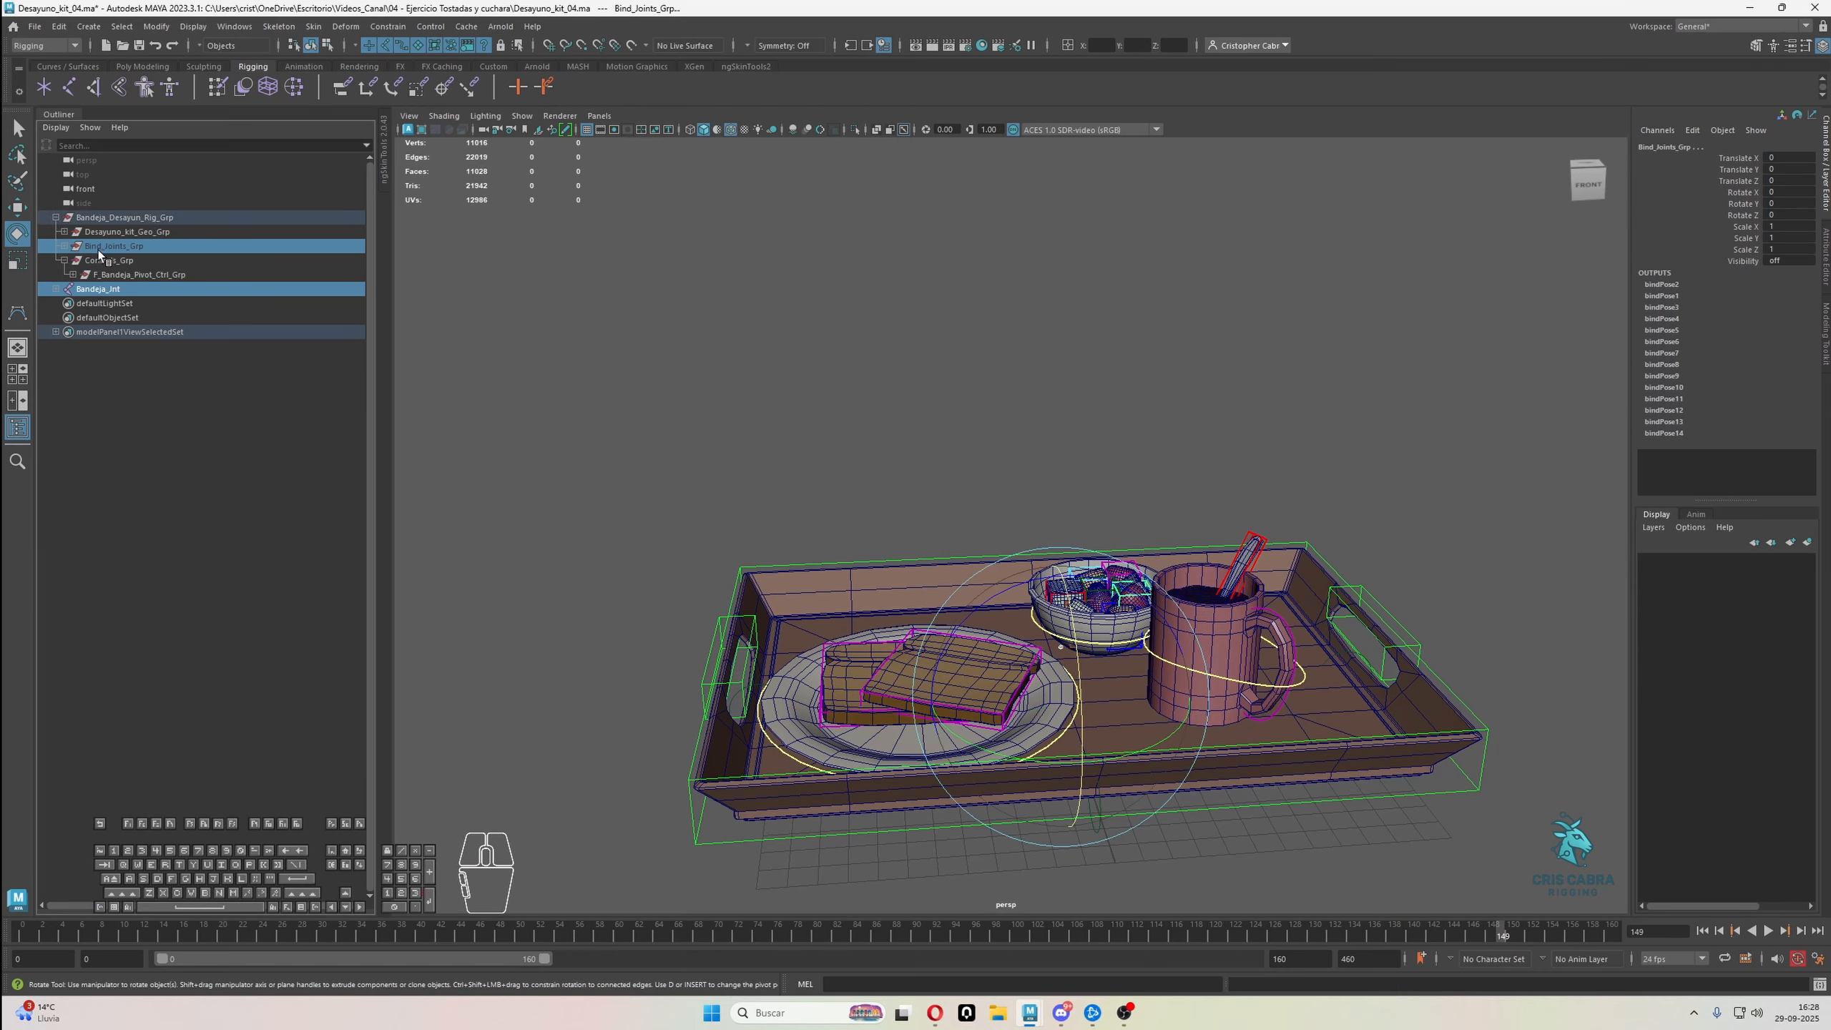
key("p")
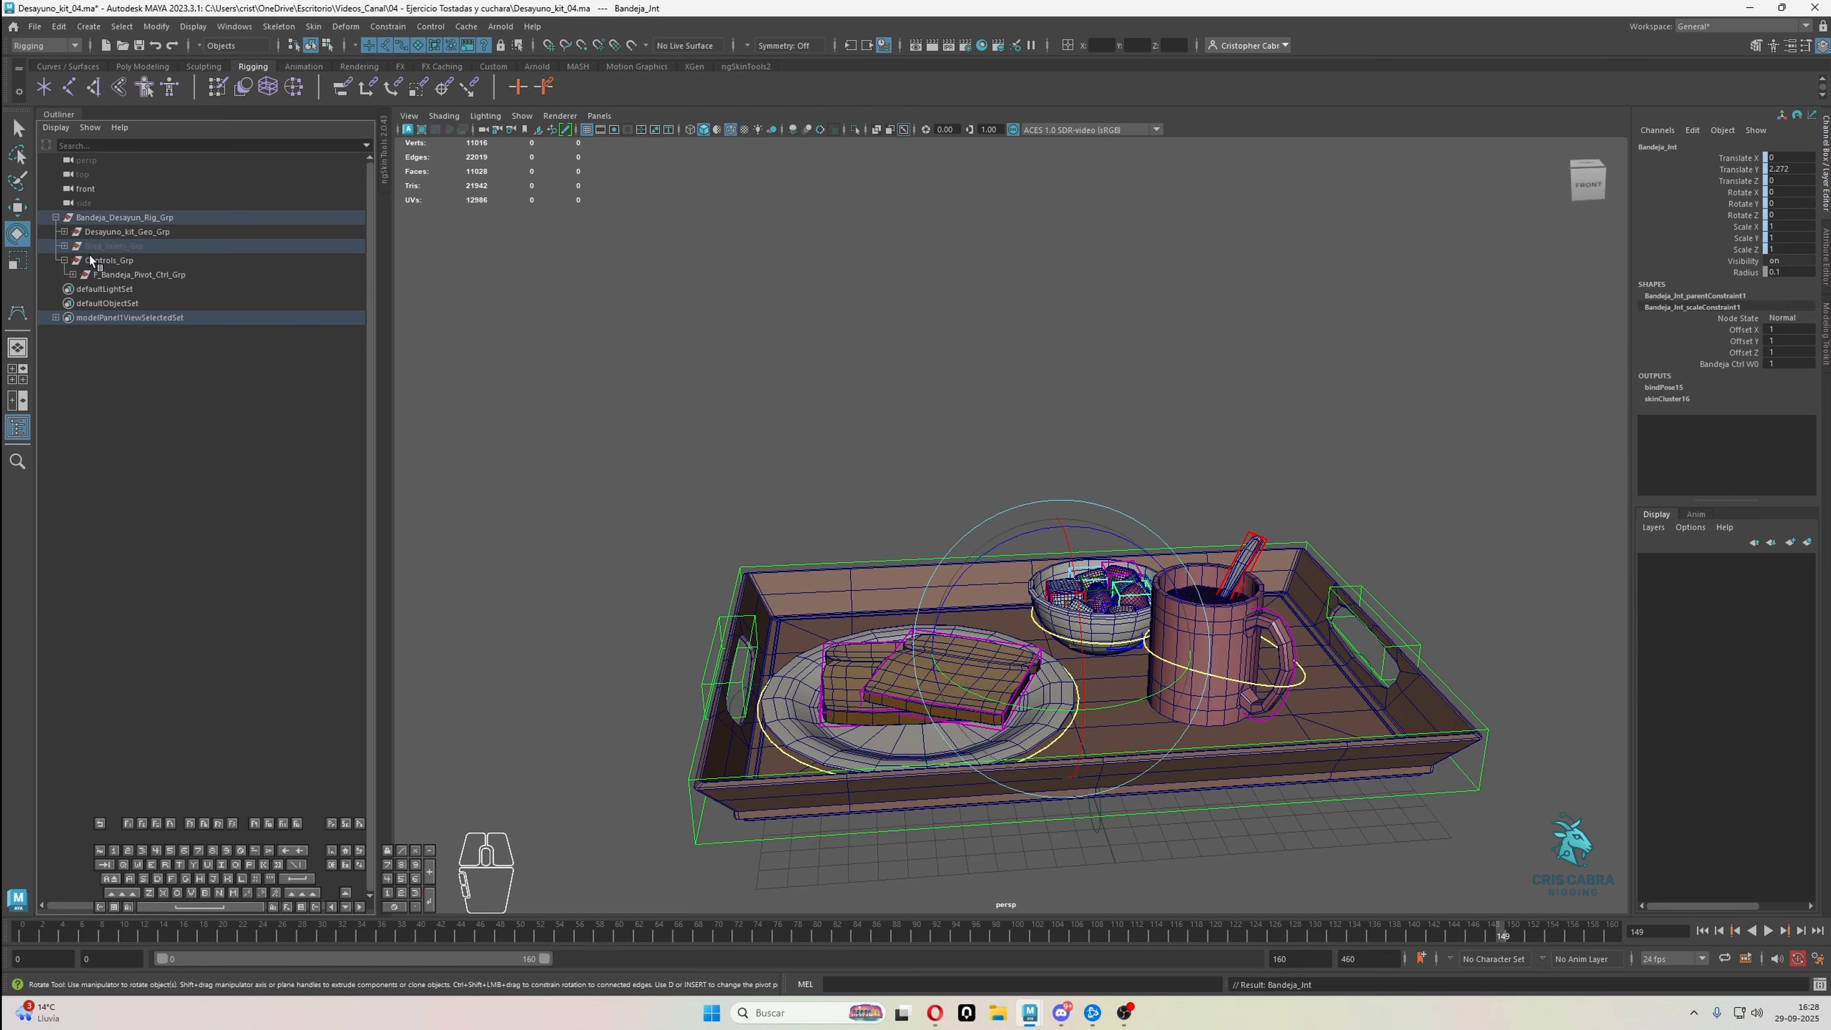
left_click(67, 262, "shift")
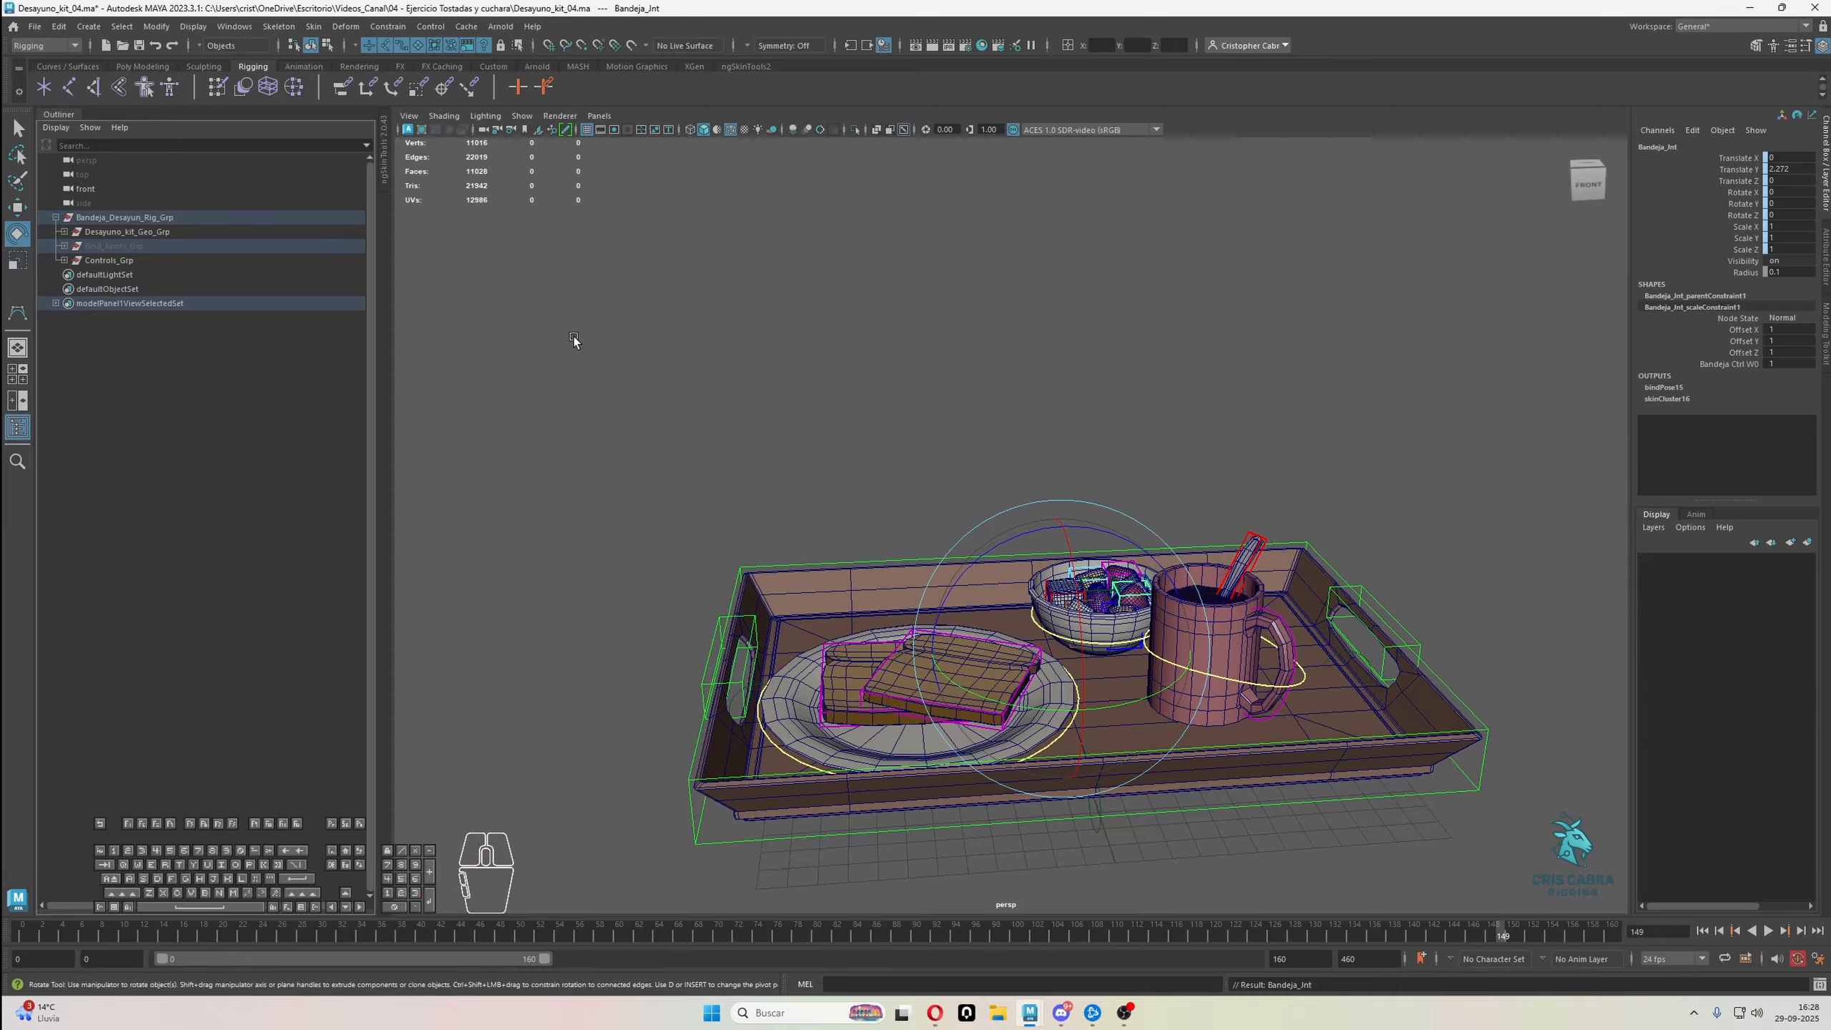
Test-rotate the loaded tray with F_Bandeja_Pivot_Ctrl at its front edge and undo the rotations
left_click(574, 339)
scroll(1058, 527, "down", 3)
scroll(1317, 650, "up", 3)
left_click_drag(1058, 527, 1256, 784, "alt")
left_click(1219, 812)
key("ctrl+z")
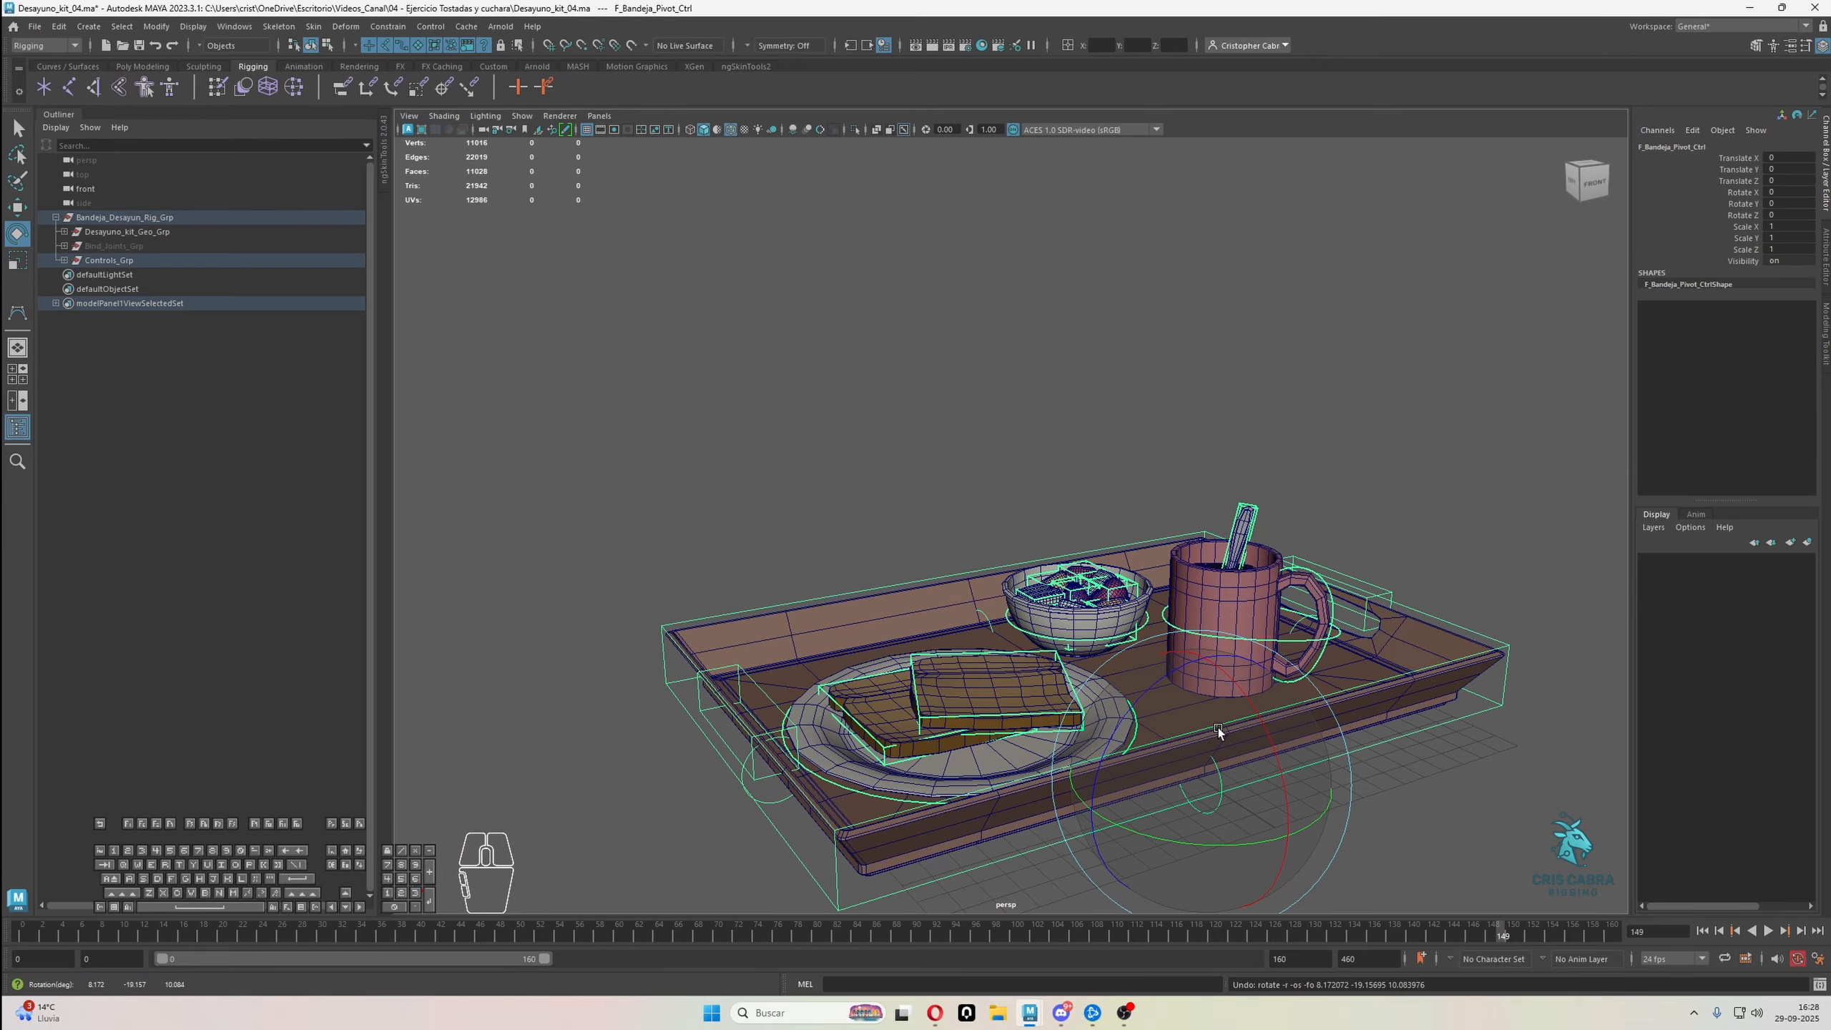
left_click_drag(1266, 714, 1161, 677)
key("ctrl+z")
key("ctrl+z")
Try R_Bandeja_Pivot_Ctrl and the handle control on the plate side of the tray
key("q")
left_click_drag(792, 790, 842, 715, "alt")
left_click(812, 804)
key("e")
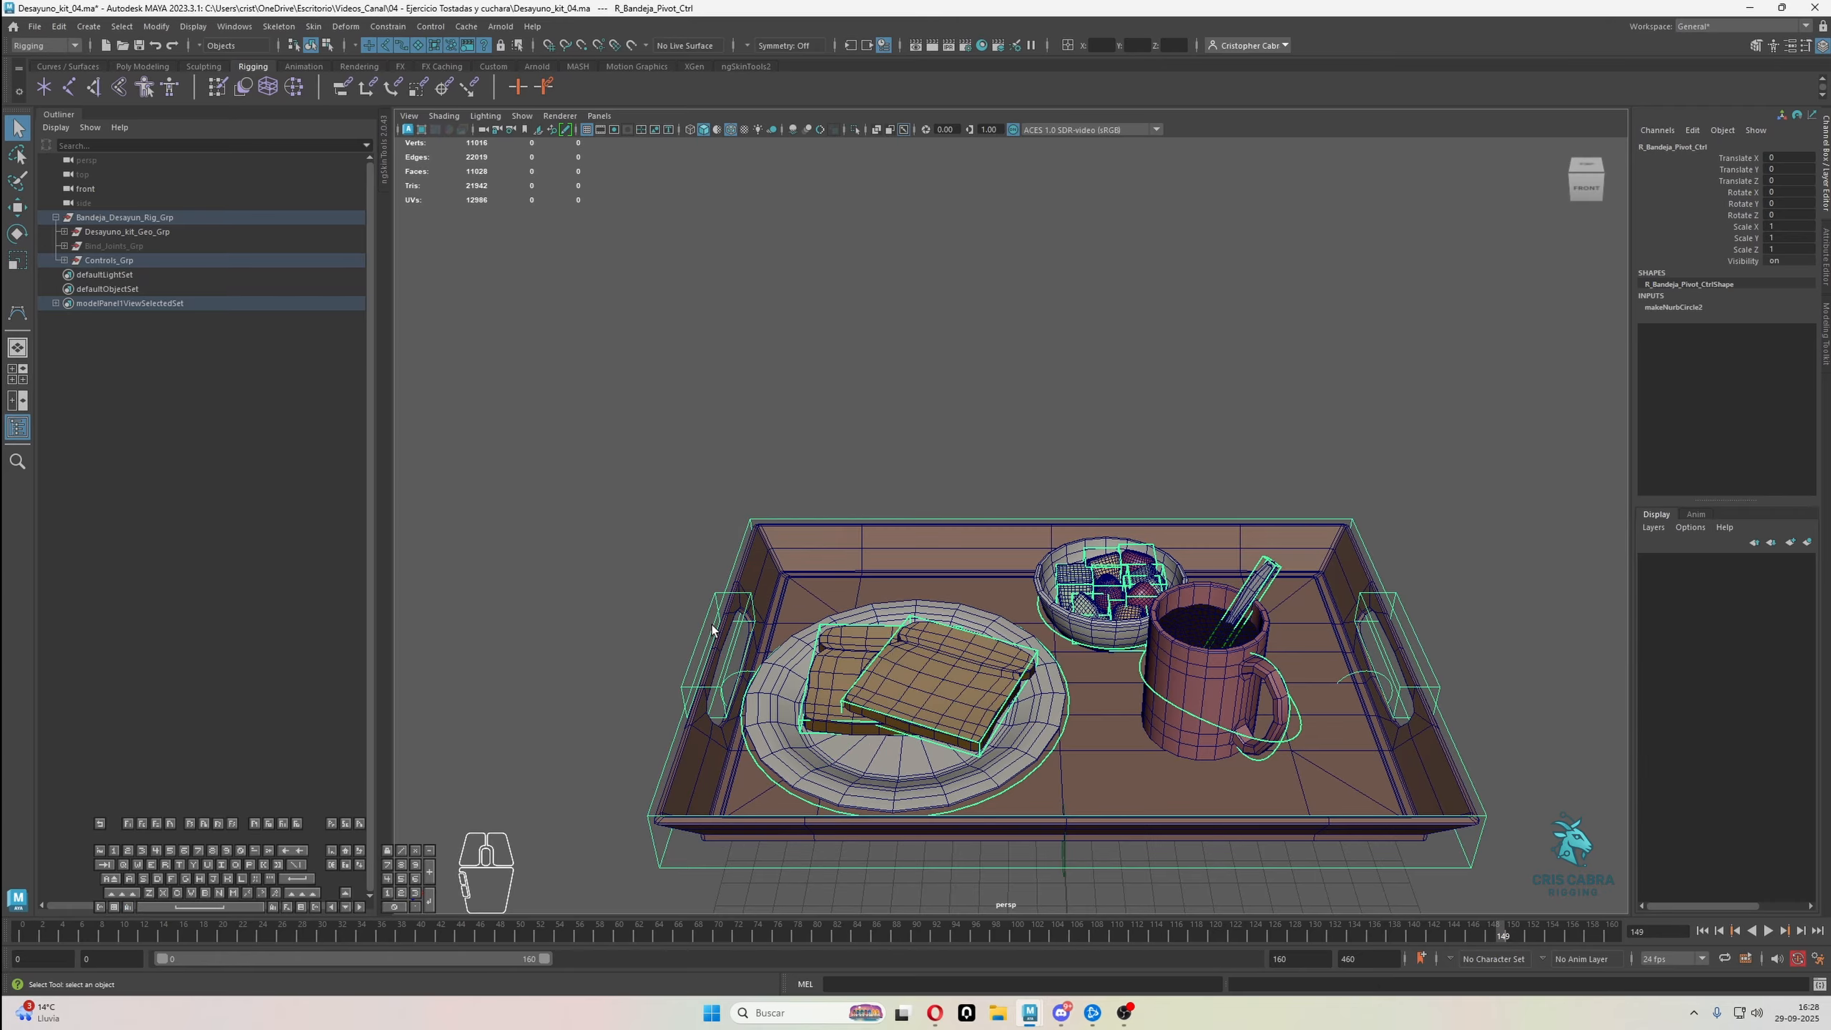
left_click(705, 620)
left_click_drag(705, 620, 1255, 693, "alt")
Test-rotate the whole tray with Bandeja_Ctrl and undo the rotation
key("q")
left_click(1287, 644)
key("e")
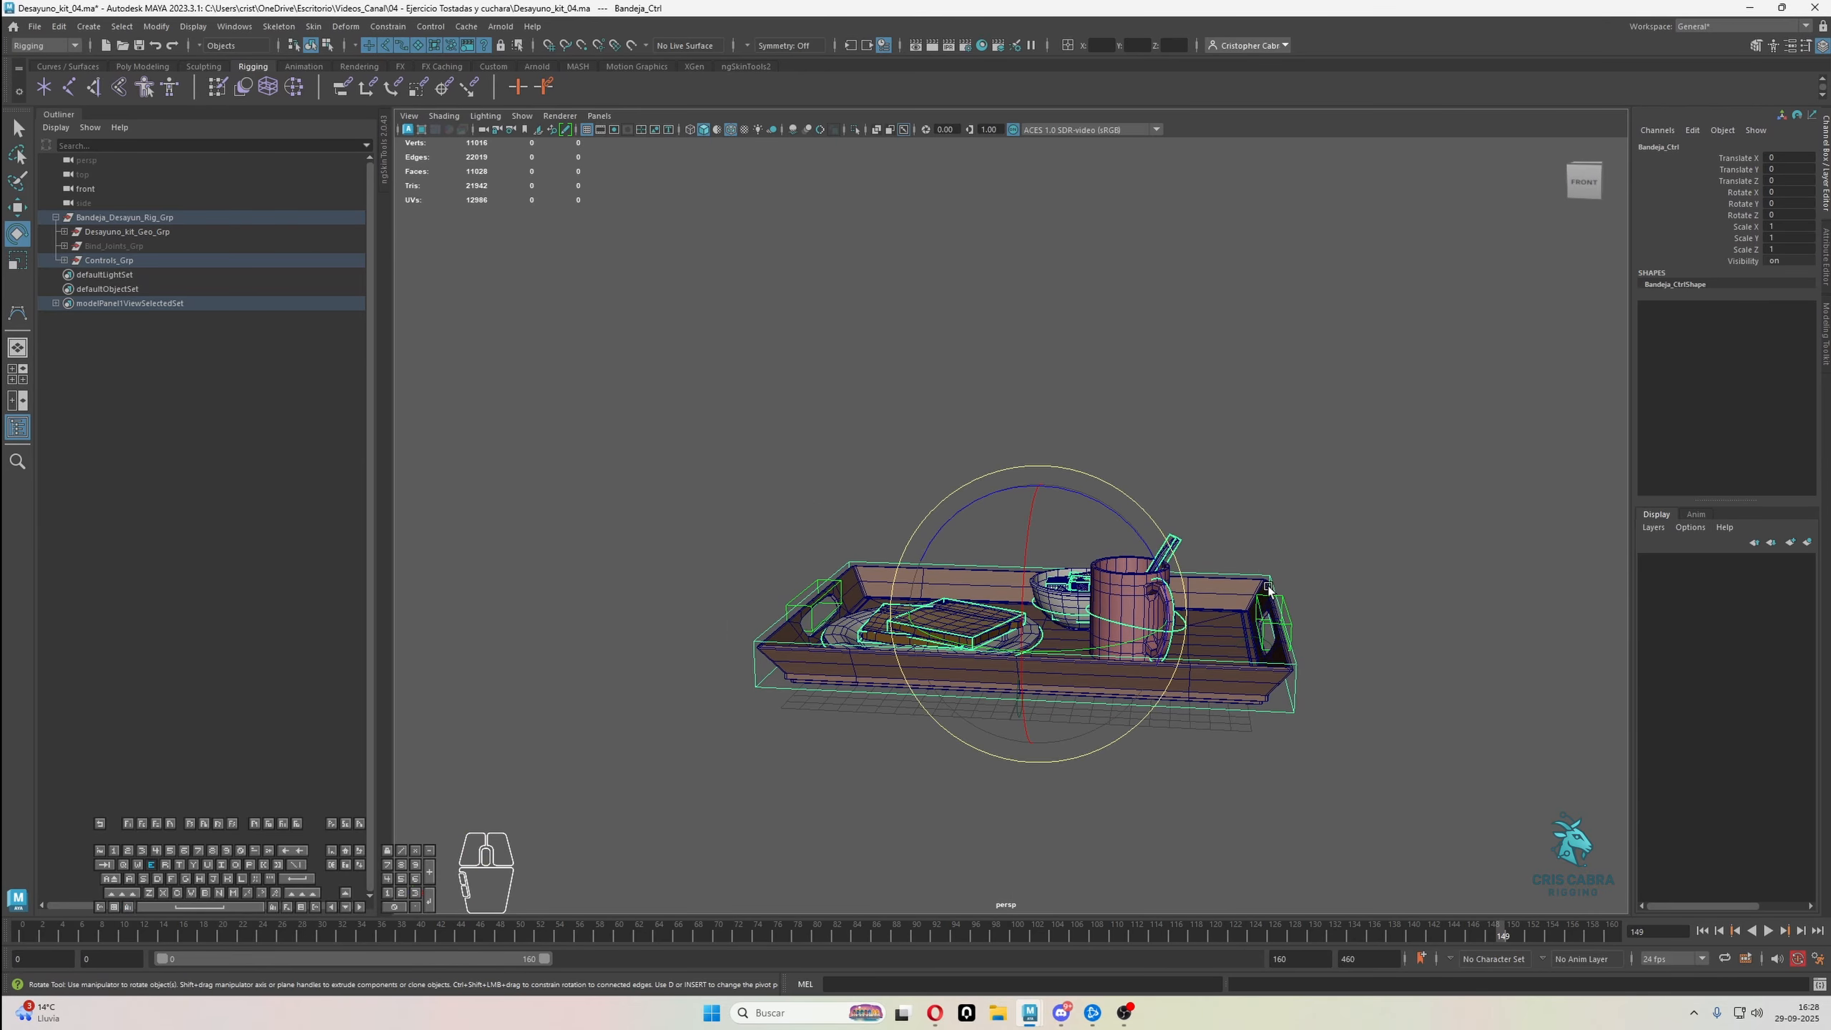
left_click_drag(1146, 555, 1072, 518)
key("ctrl+z")
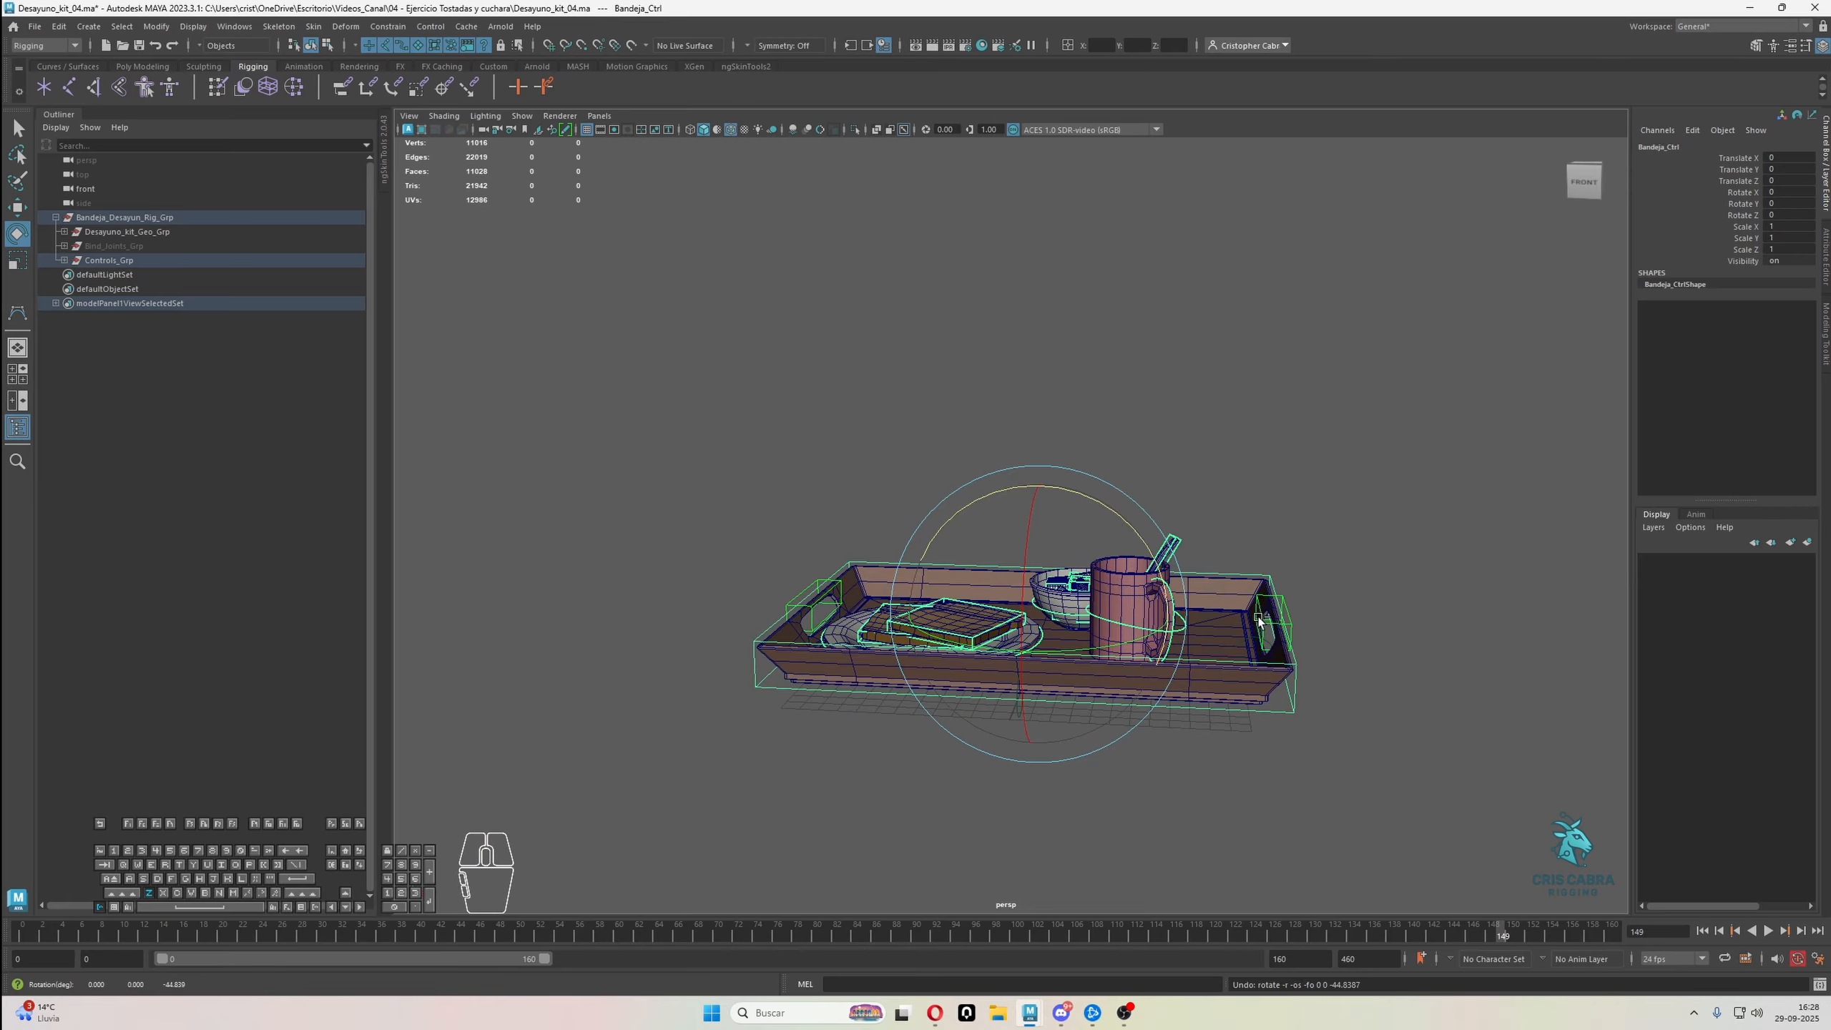
Test-rotate the tray with L_Bandeja_Handle_Ctrl at the mug-side handle and undo the rotation
left_click(1289, 612)
left_click_drag(1272, 529, 1366, 567)
key("ctrl+z")
key("ctrl+z")
left_click_drag(1347, 632, 1286, 621, "alt")
scroll(1286, 621, "up", 3)
Select F_Bandeja_Pivot_Ctrl again, test-rotate the tray about its front edge and undo the rotation
key("q")
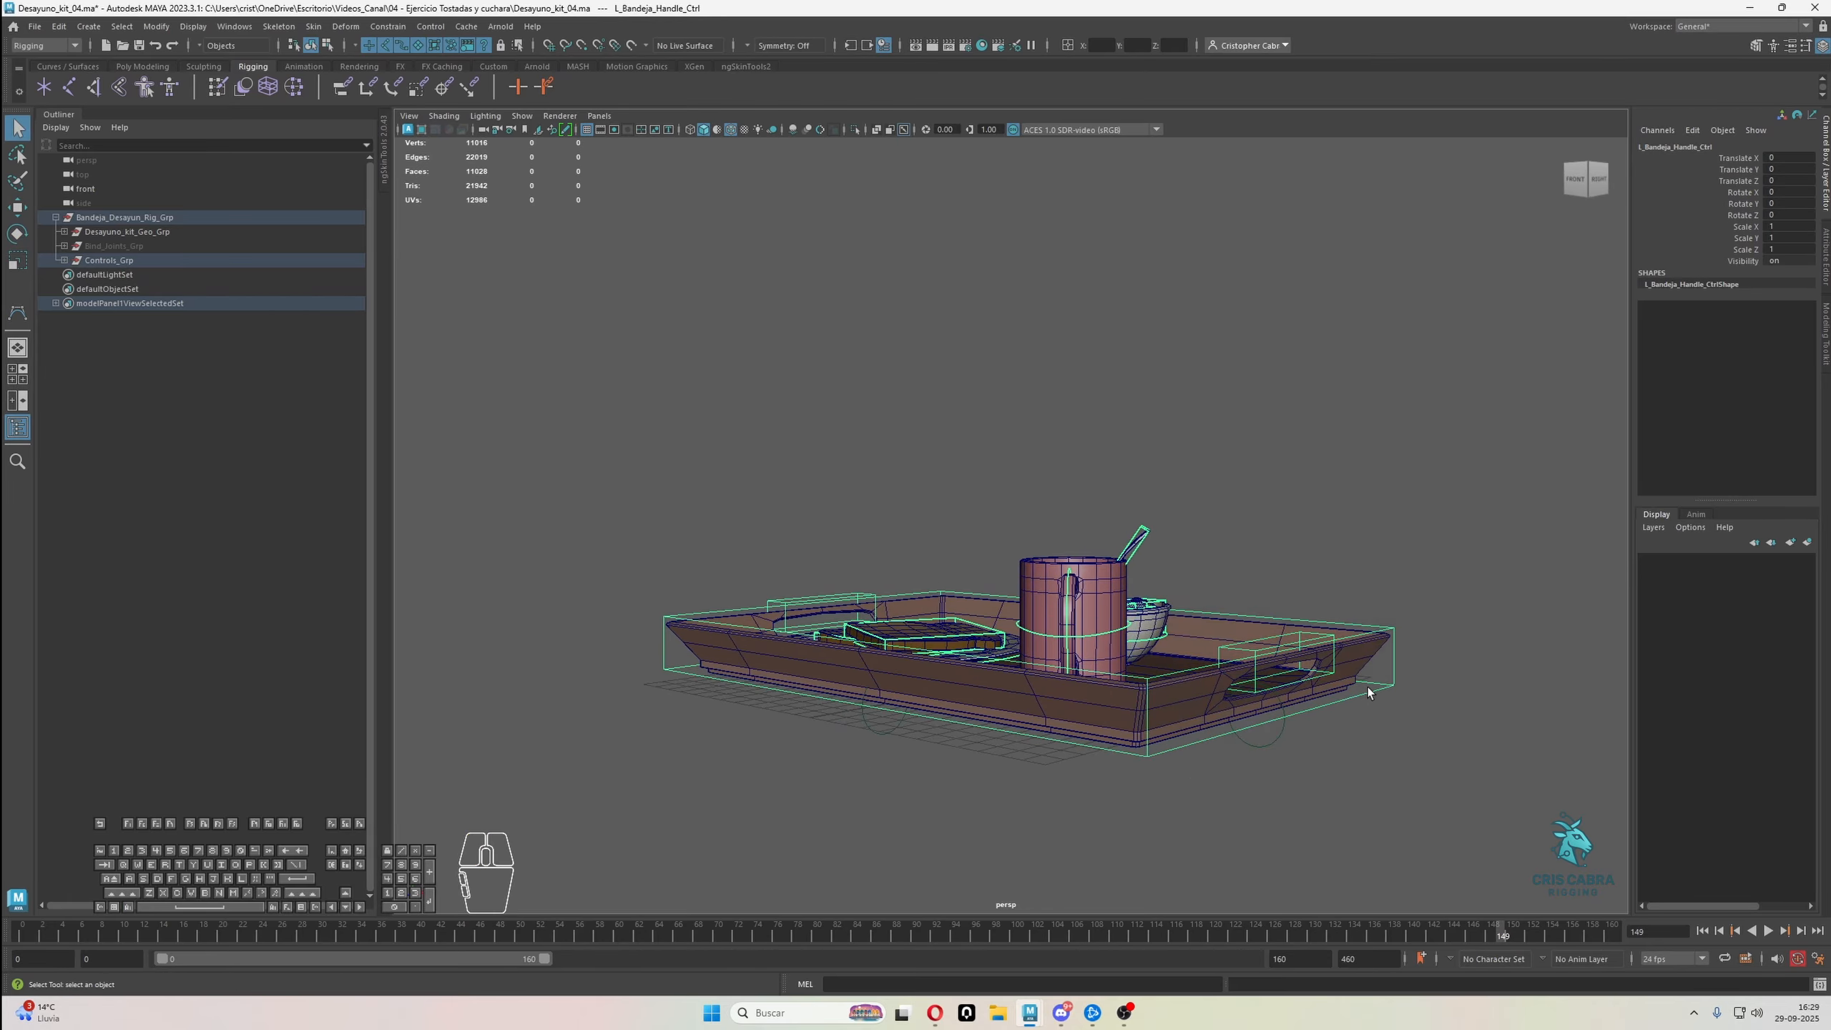
left_click(1370, 686)
left_click_drag(1371, 685, 1356, 721, "alt")
left_click_drag(999, 754, 1057, 736, "alt")
left_click(979, 732)
key("e")
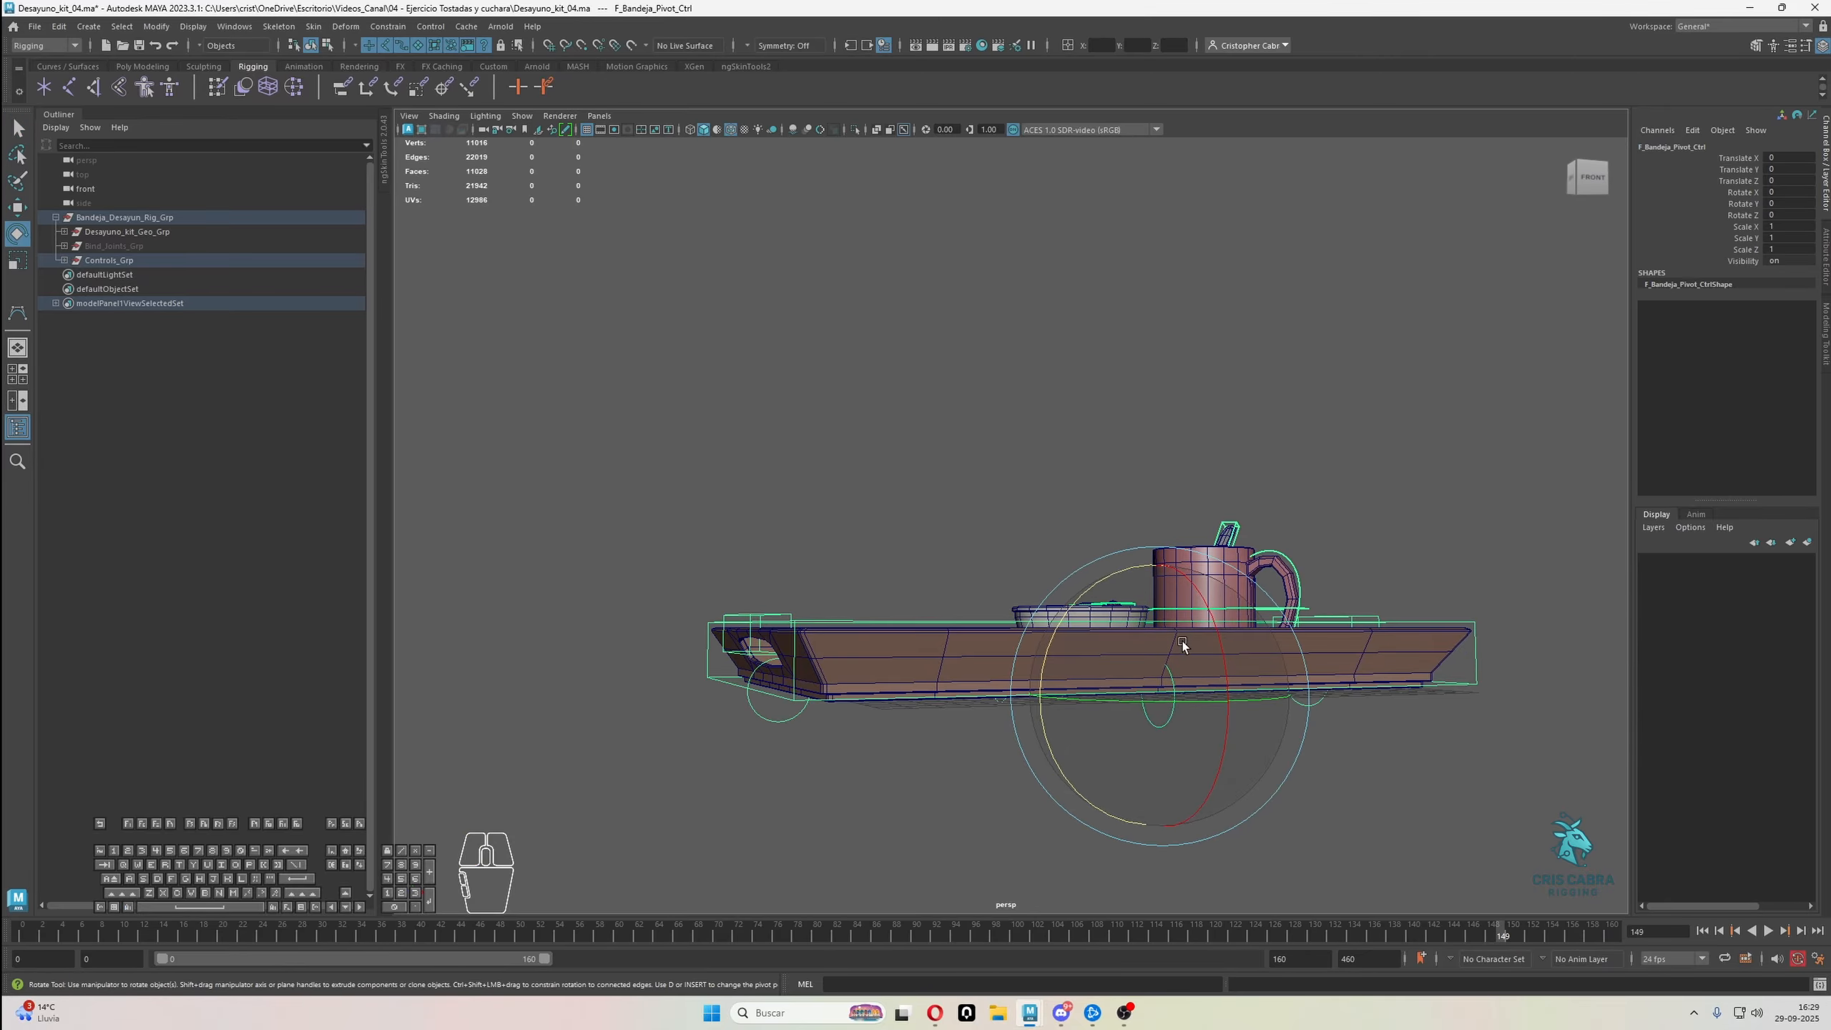
left_click_drag(1214, 627, 838, 721)
key("ctrl+z")
Test-rotate the loaded tray with B_Bandeja_Pivot_Ctrl at its back edge and undo the rotation
key("q")
key("e")
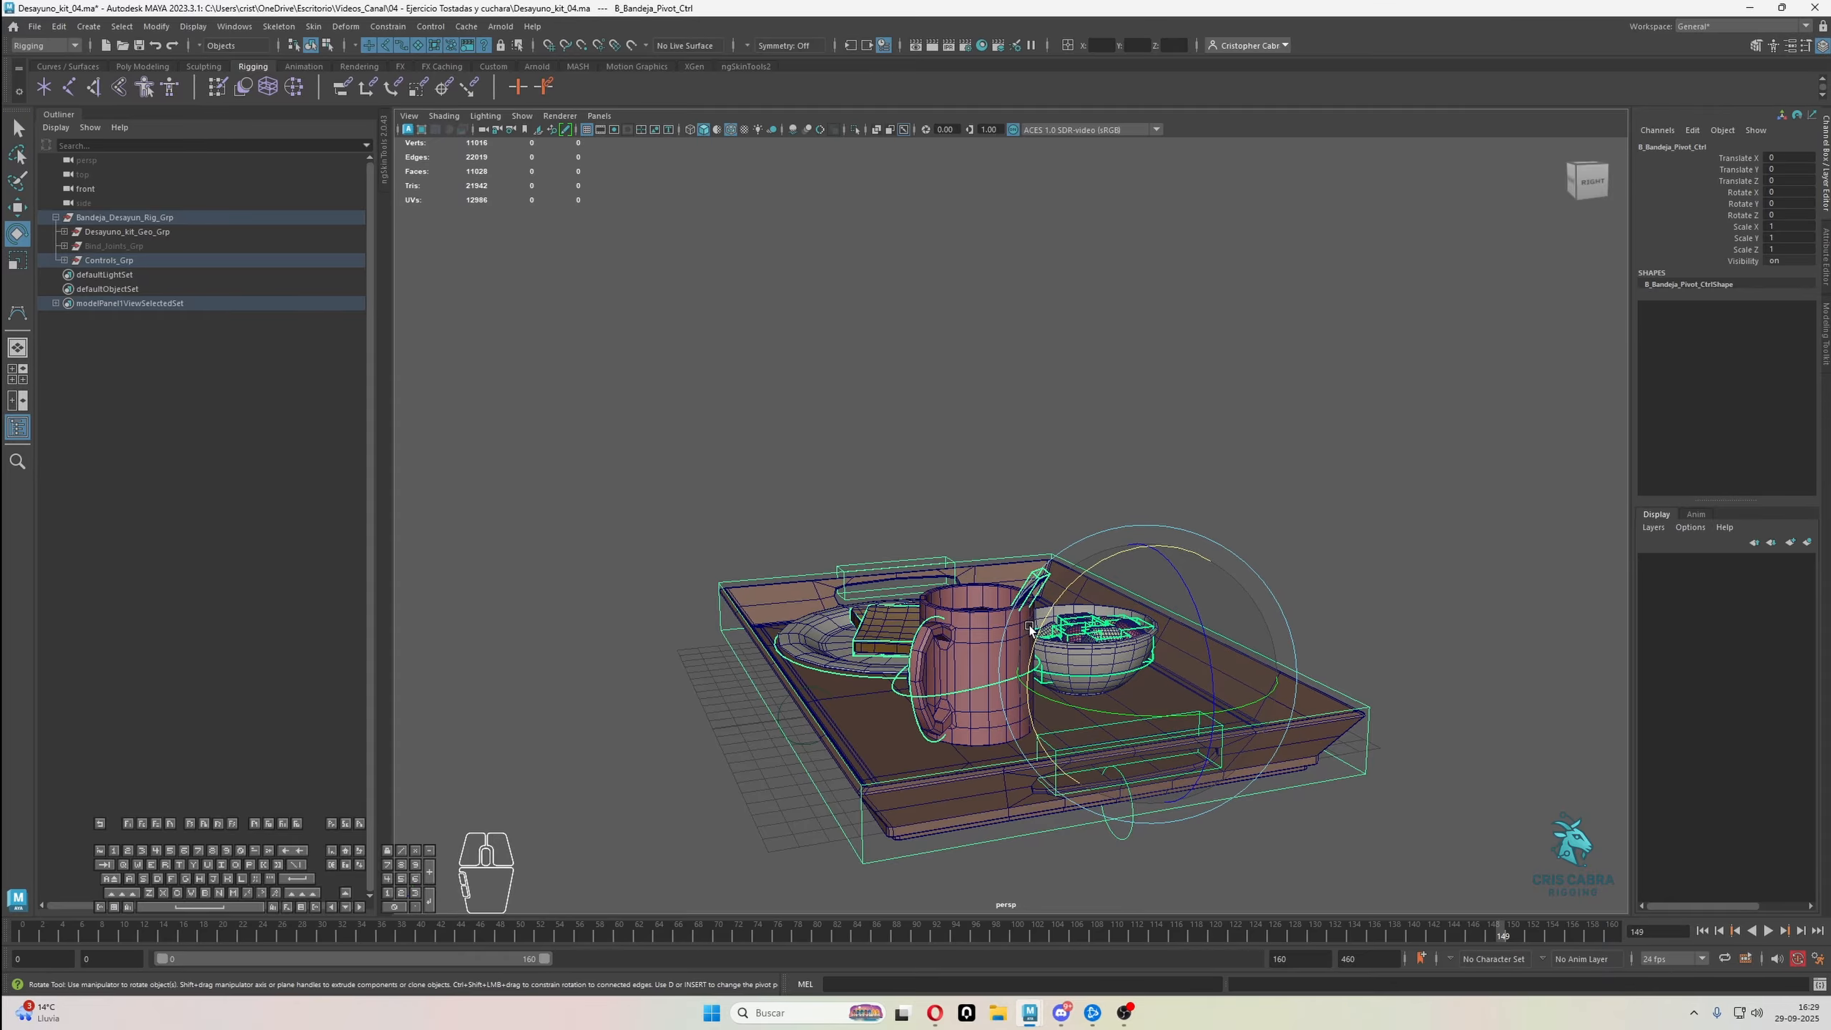
left_click_drag(1043, 618, 1139, 613)
key("ctrl+z")
Test-rotate the loaded tray with L_Bandeja_Pivot_Ctrl below the mug-side handle and undo the rotation
key("q")
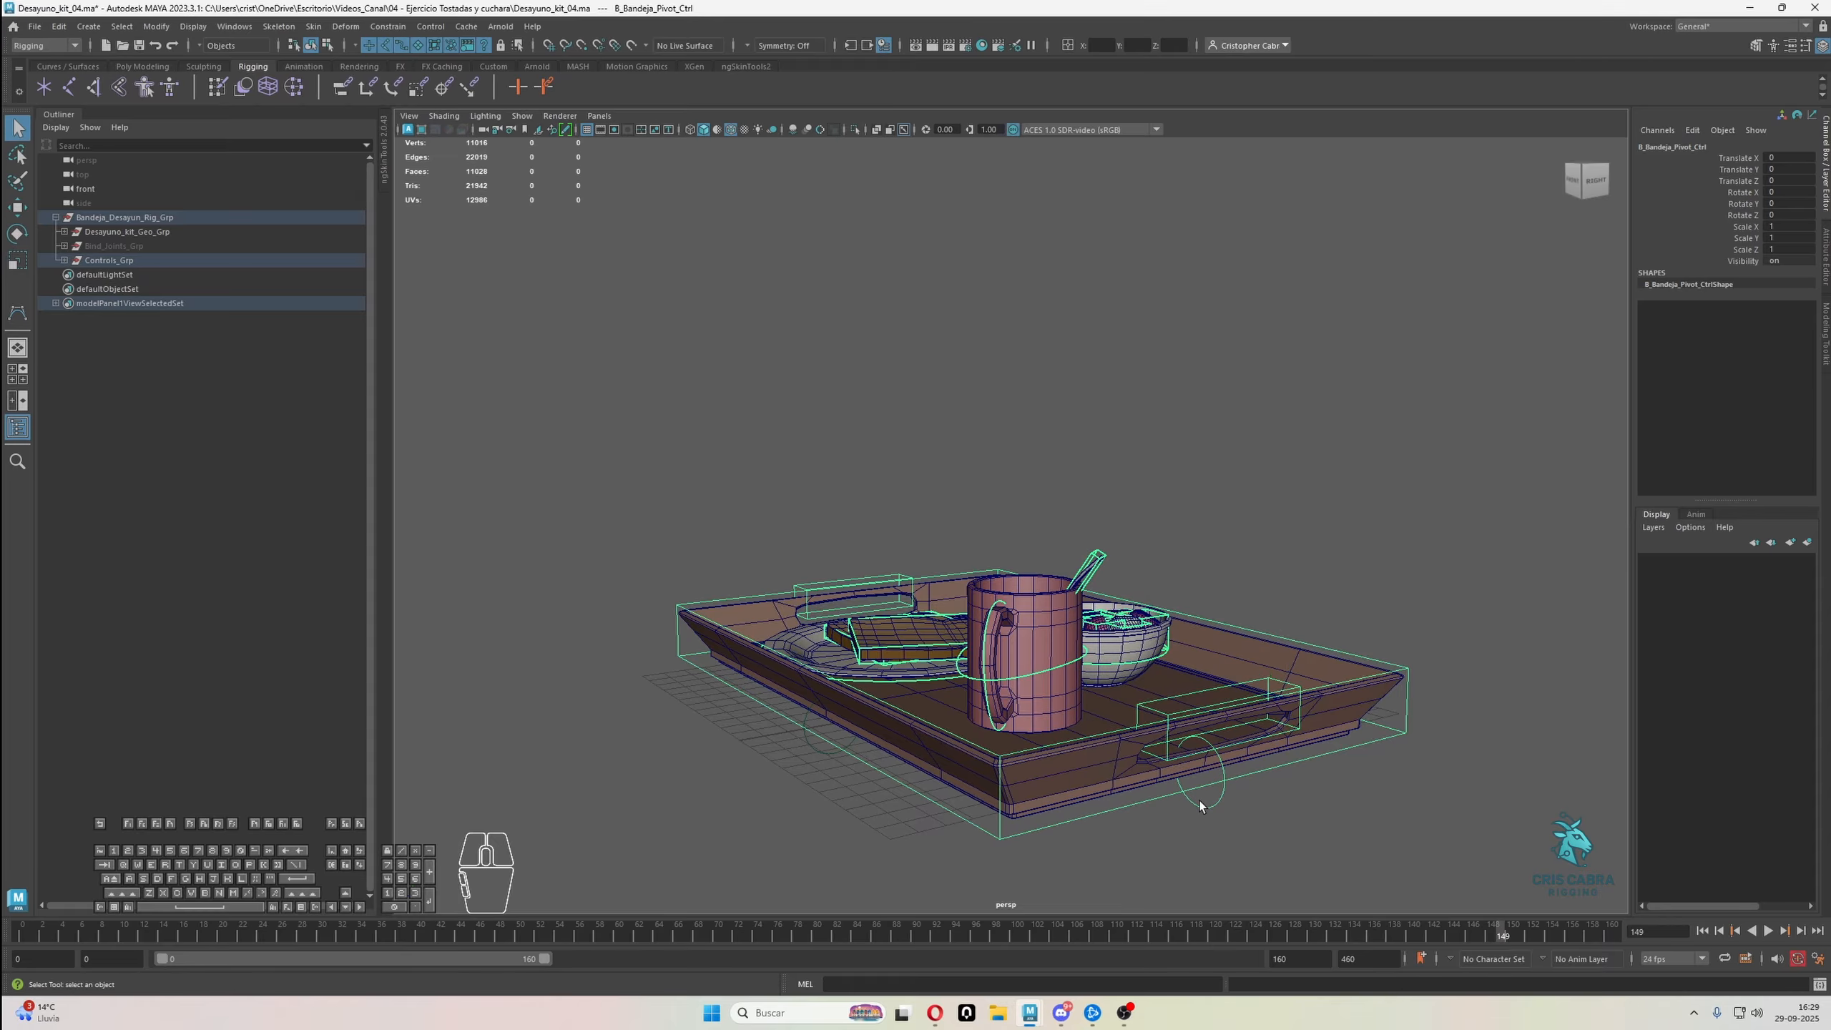
left_click(1198, 801)
left_click_drag(1199, 801, 1221, 804, "alt")
key("e")
left_click_drag(1278, 703, 908, 760, "alt")
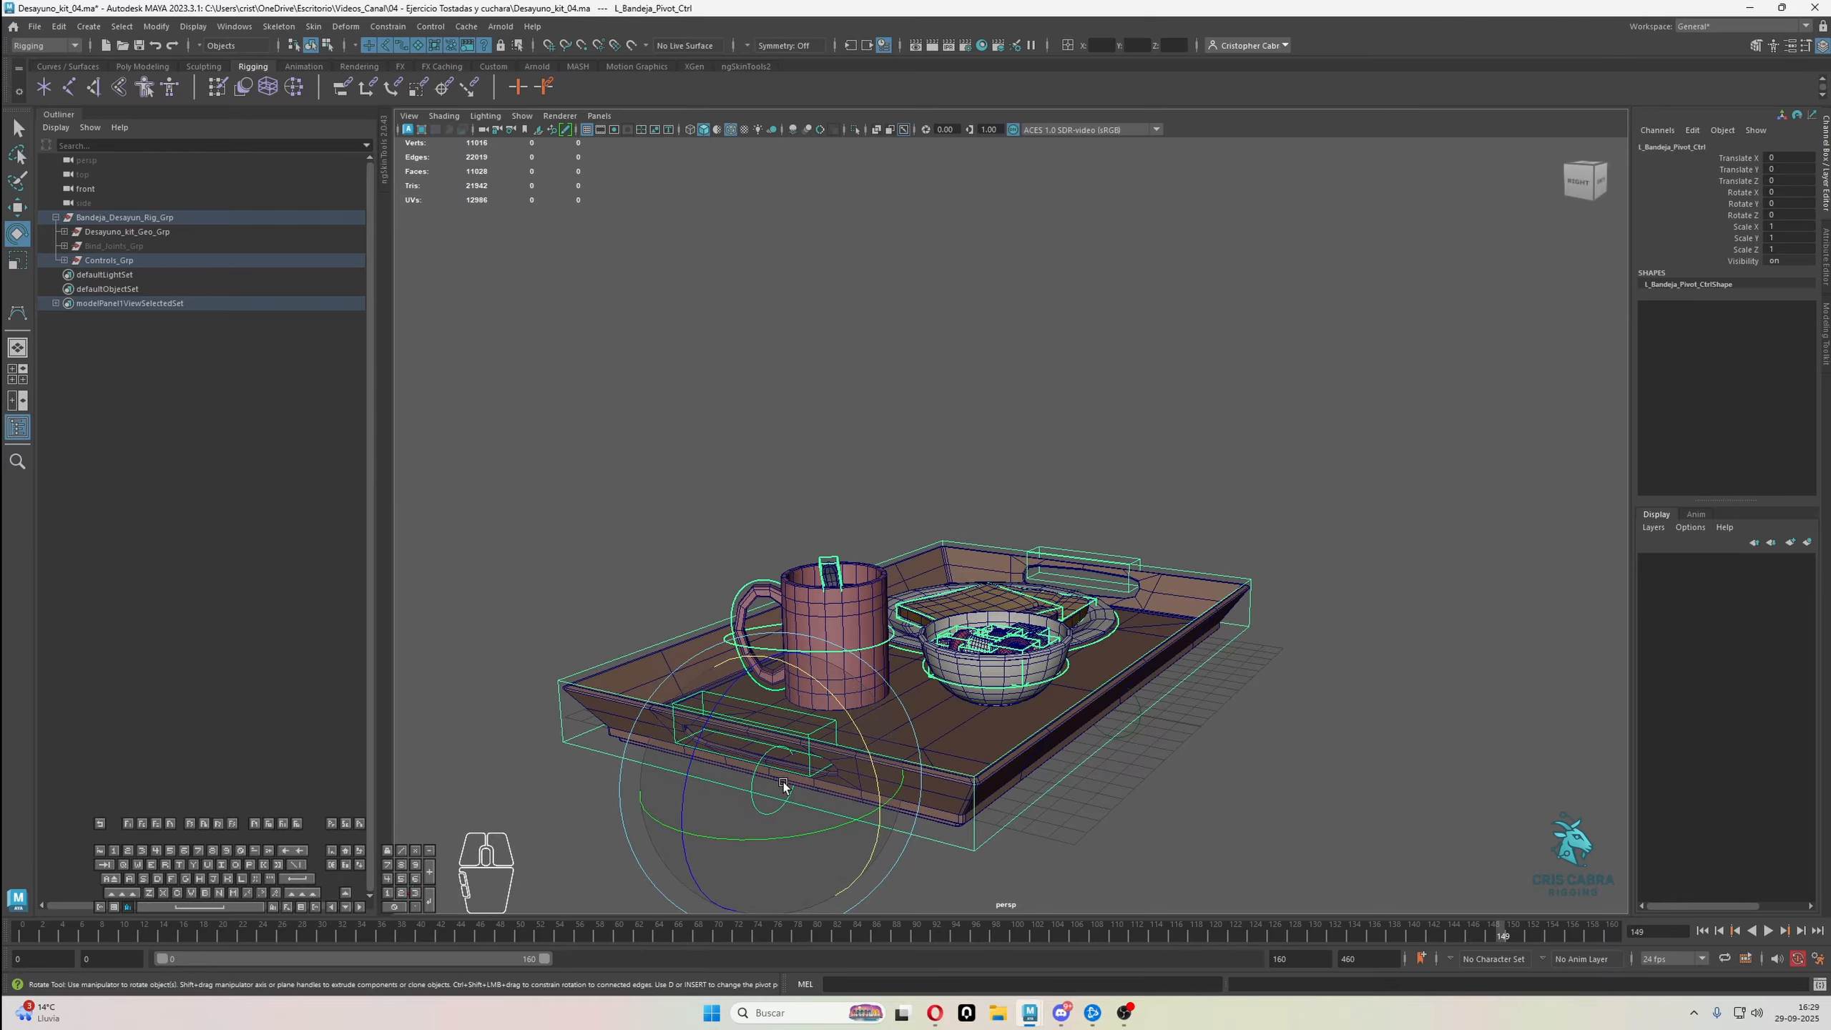
left_click_drag(784, 781, 1001, 750, "alt")
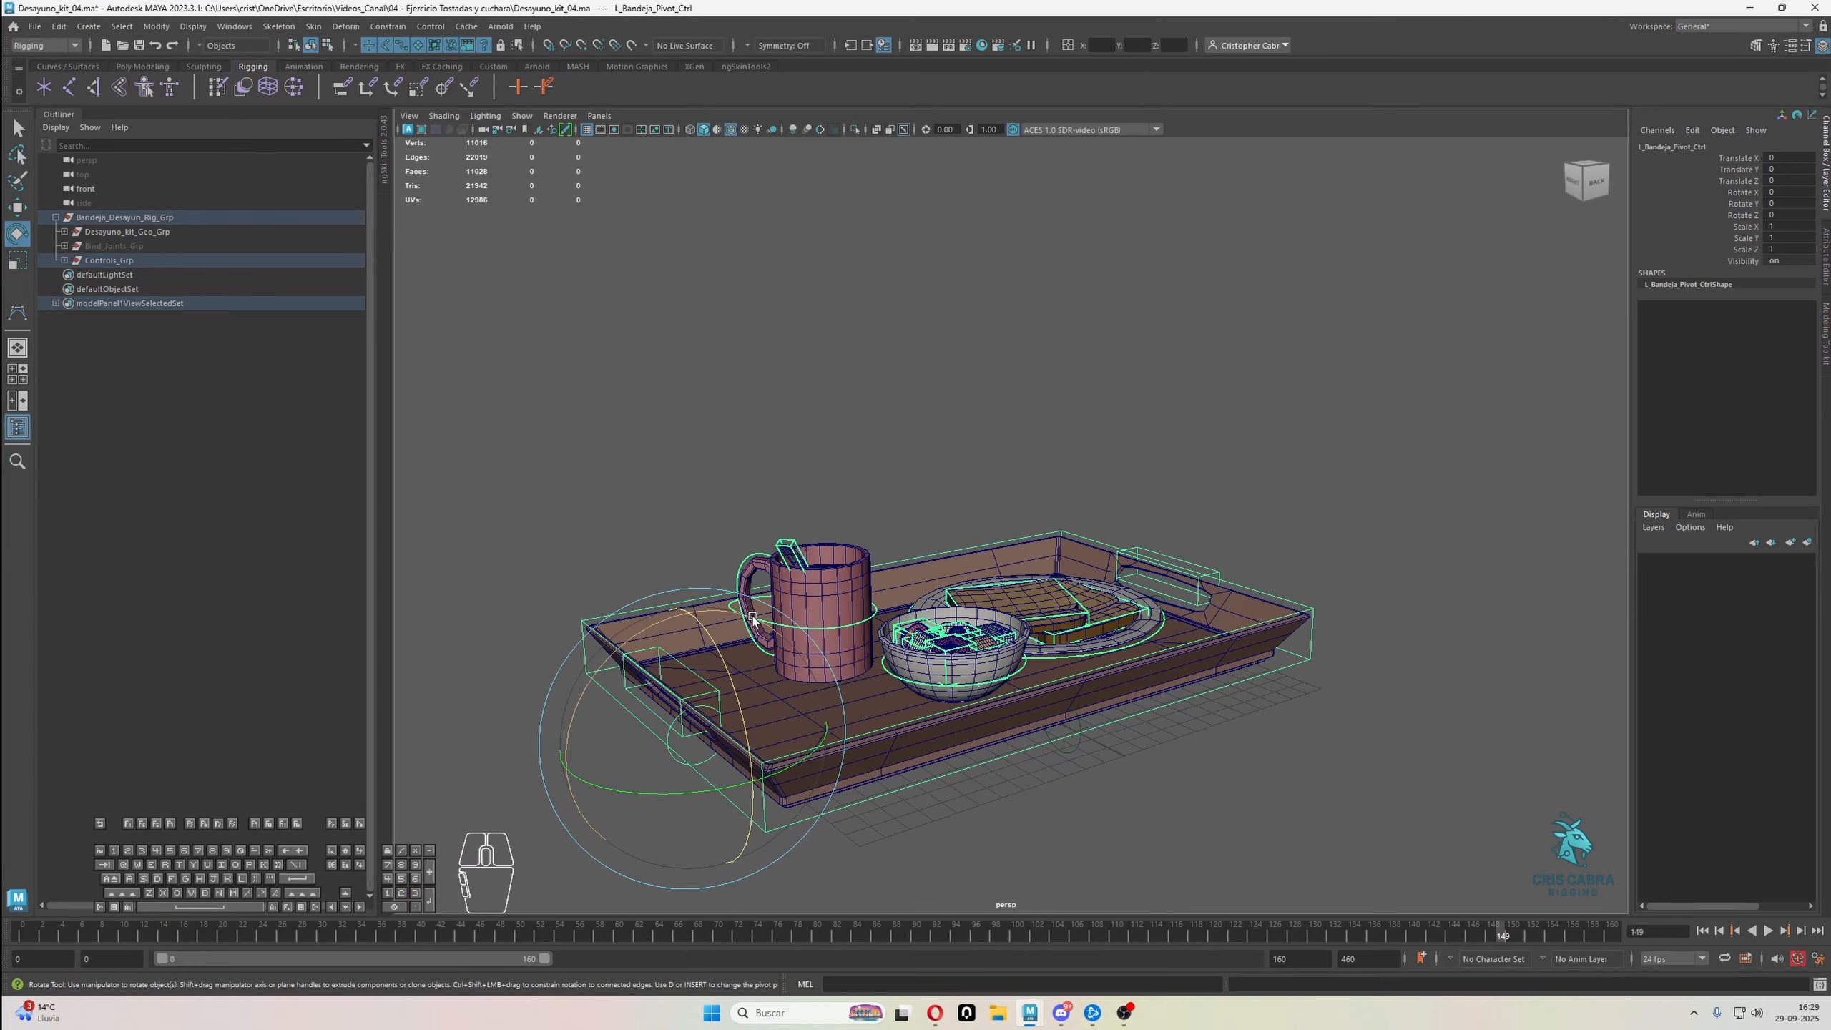
left_click_drag(781, 629, 910, 627)
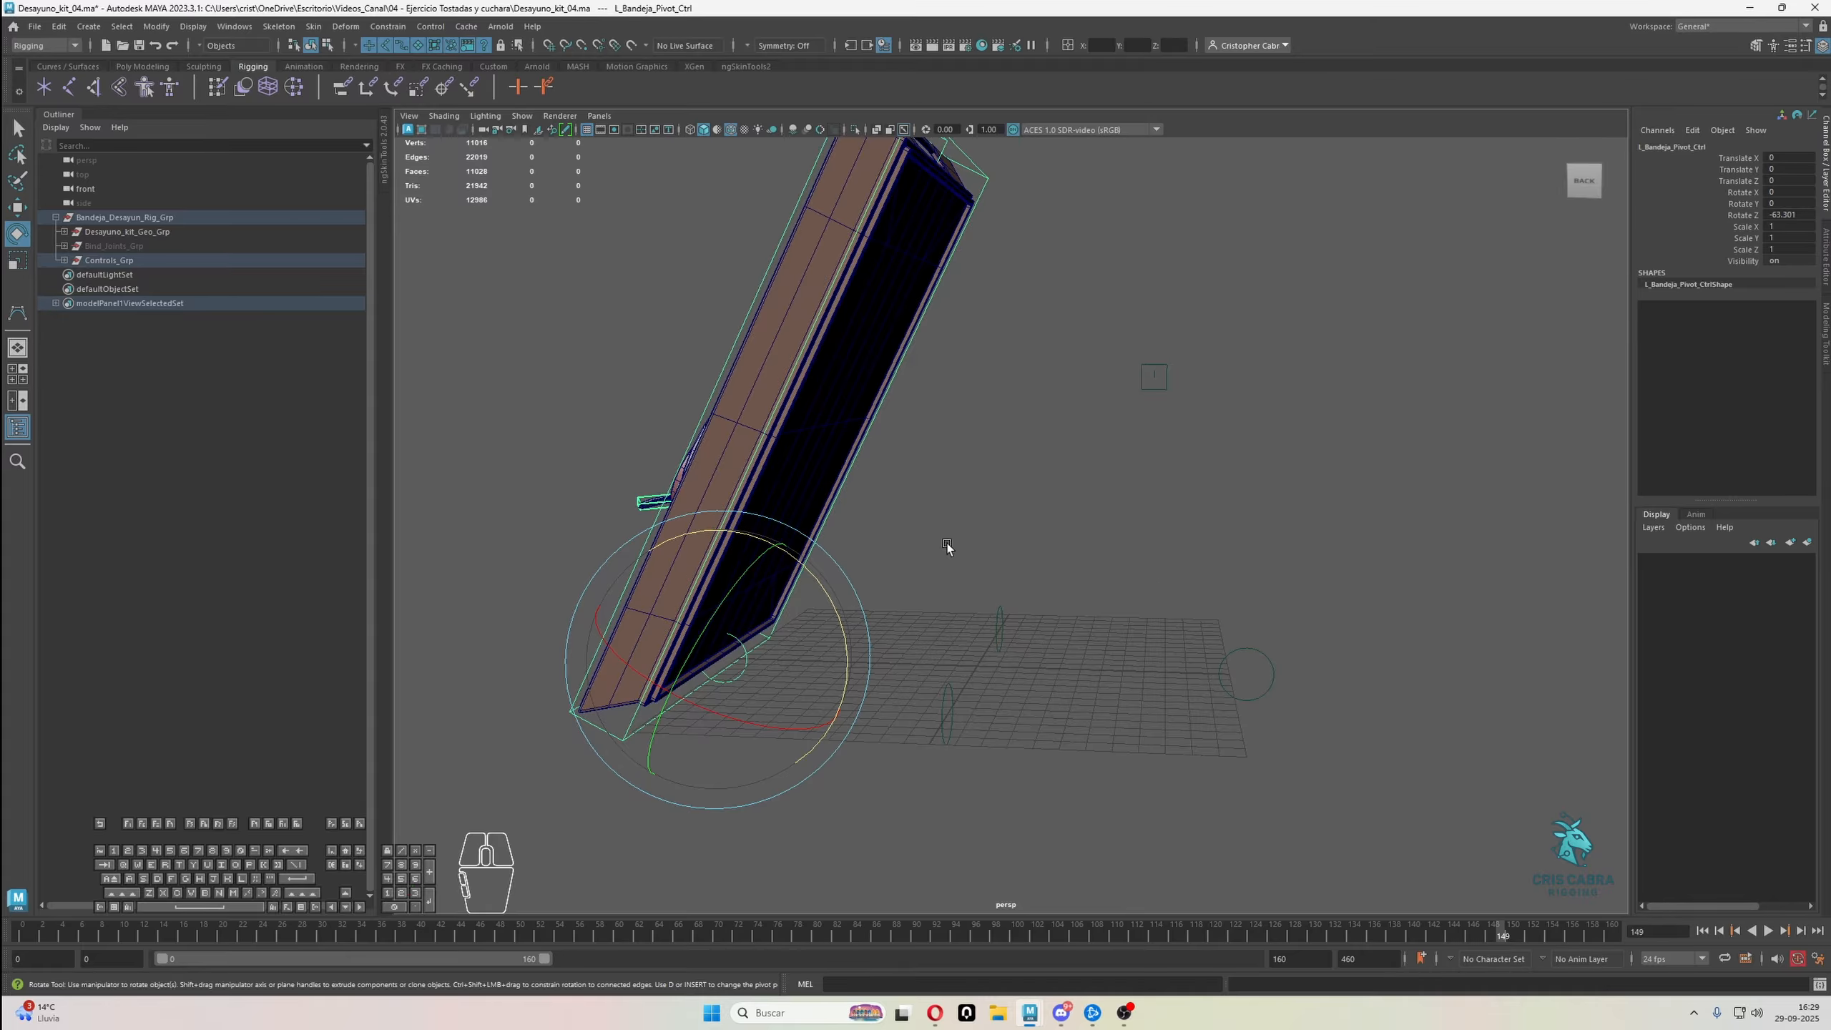
key("ctrl+z")
Tilt the tray with R_Bandeja_Pivot_Ctrl below the plate-side handle
left_click_drag(1313, 676, 1248, 697, "alt")
key("q")
left_click(1274, 715)
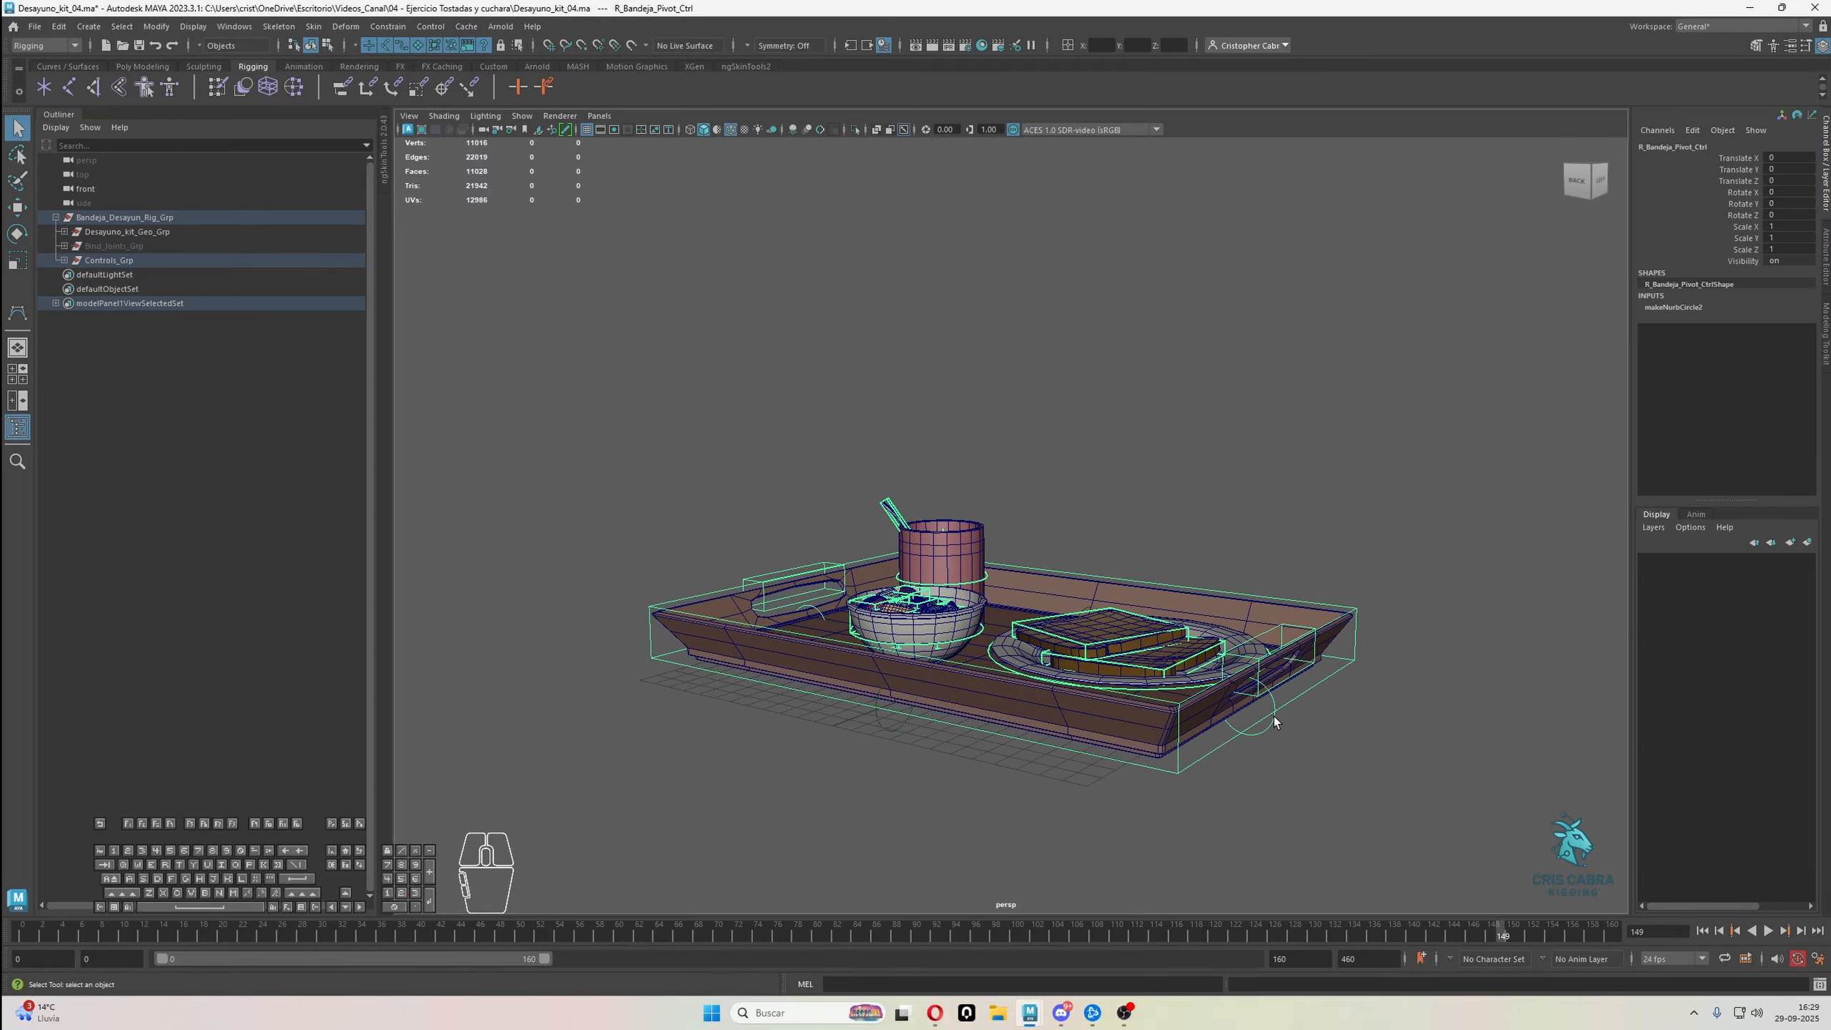
key("e")
left_click_drag(1290, 588, 1334, 422)
Rotate and lift the tray with L_Bandeja_Handle_Ctrl at the mug-side handle
key("q")
left_click(1264, 613)
key("e")
key("w")
left_click_drag(1279, 622, 1301, 515)
left_click_drag(1110, 621, 1182, 606, "alt")
Rotate the tray with R_Bandeja_Pivot_Ctrl once more, and undo all the combined test transforms
key("q")
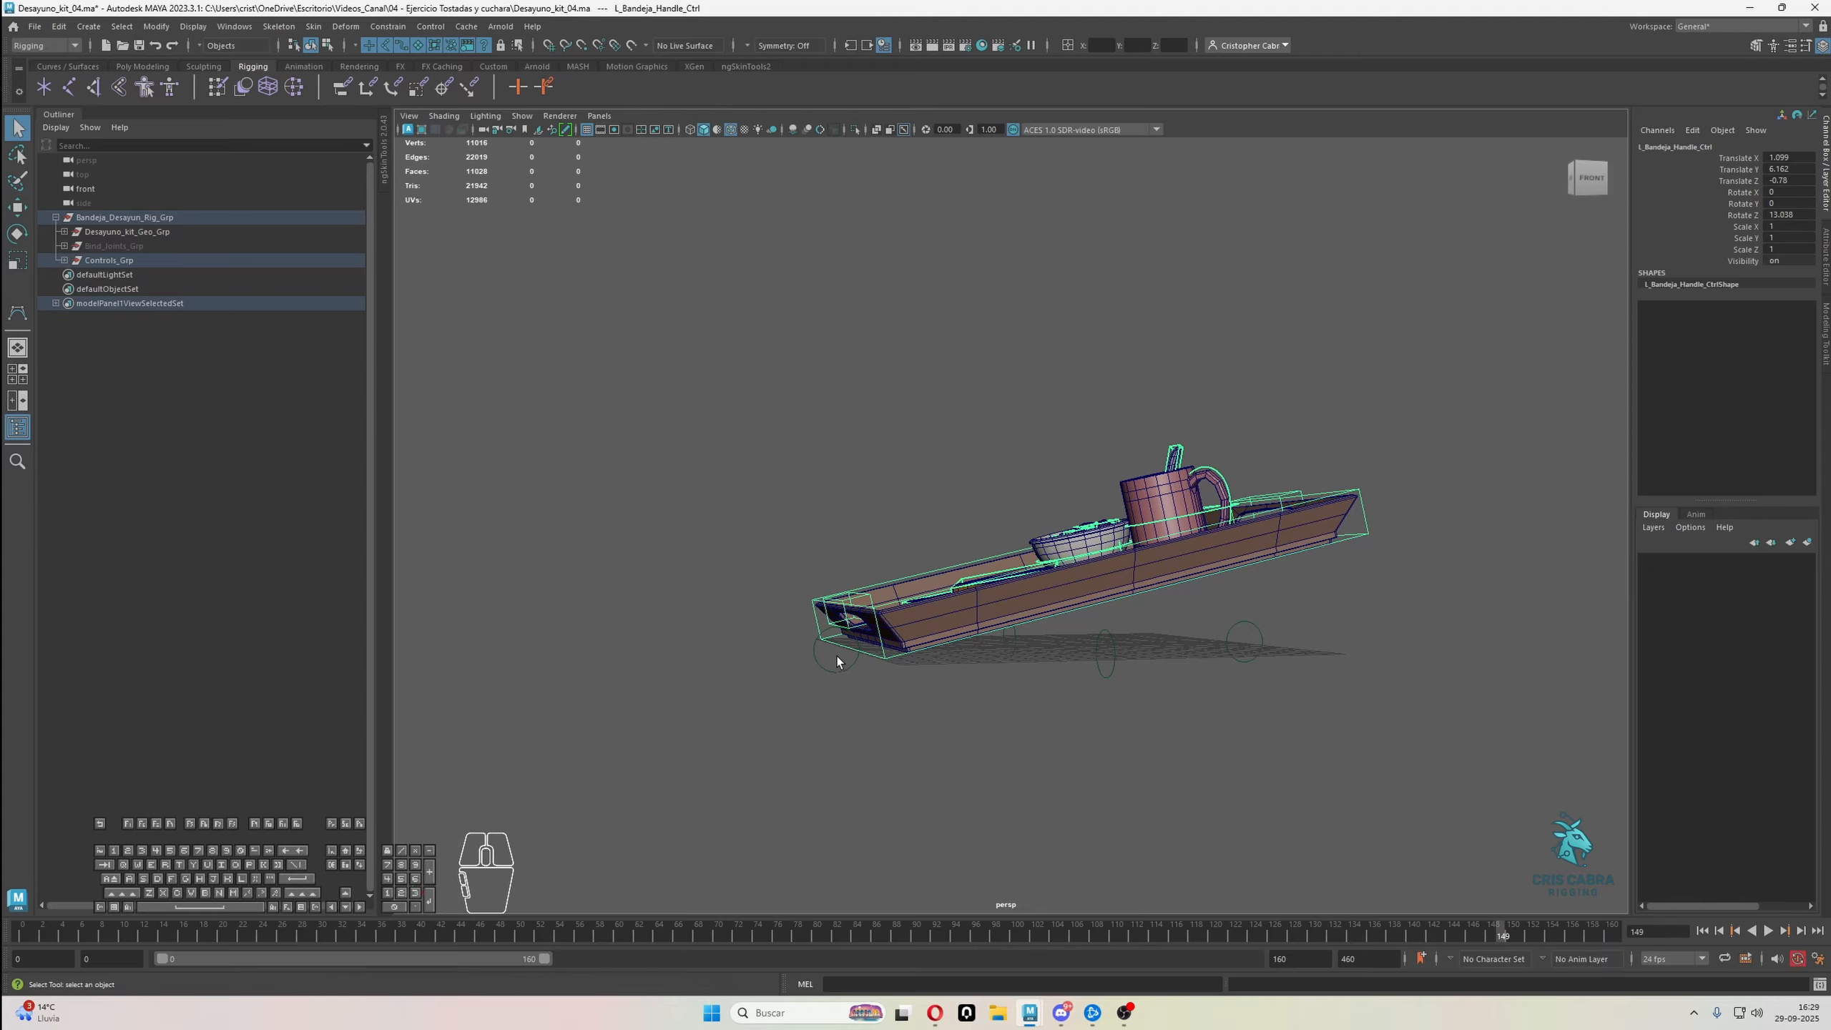
left_click(836, 656)
left_click_drag(837, 656, 996, 591, "alt")
key("e")
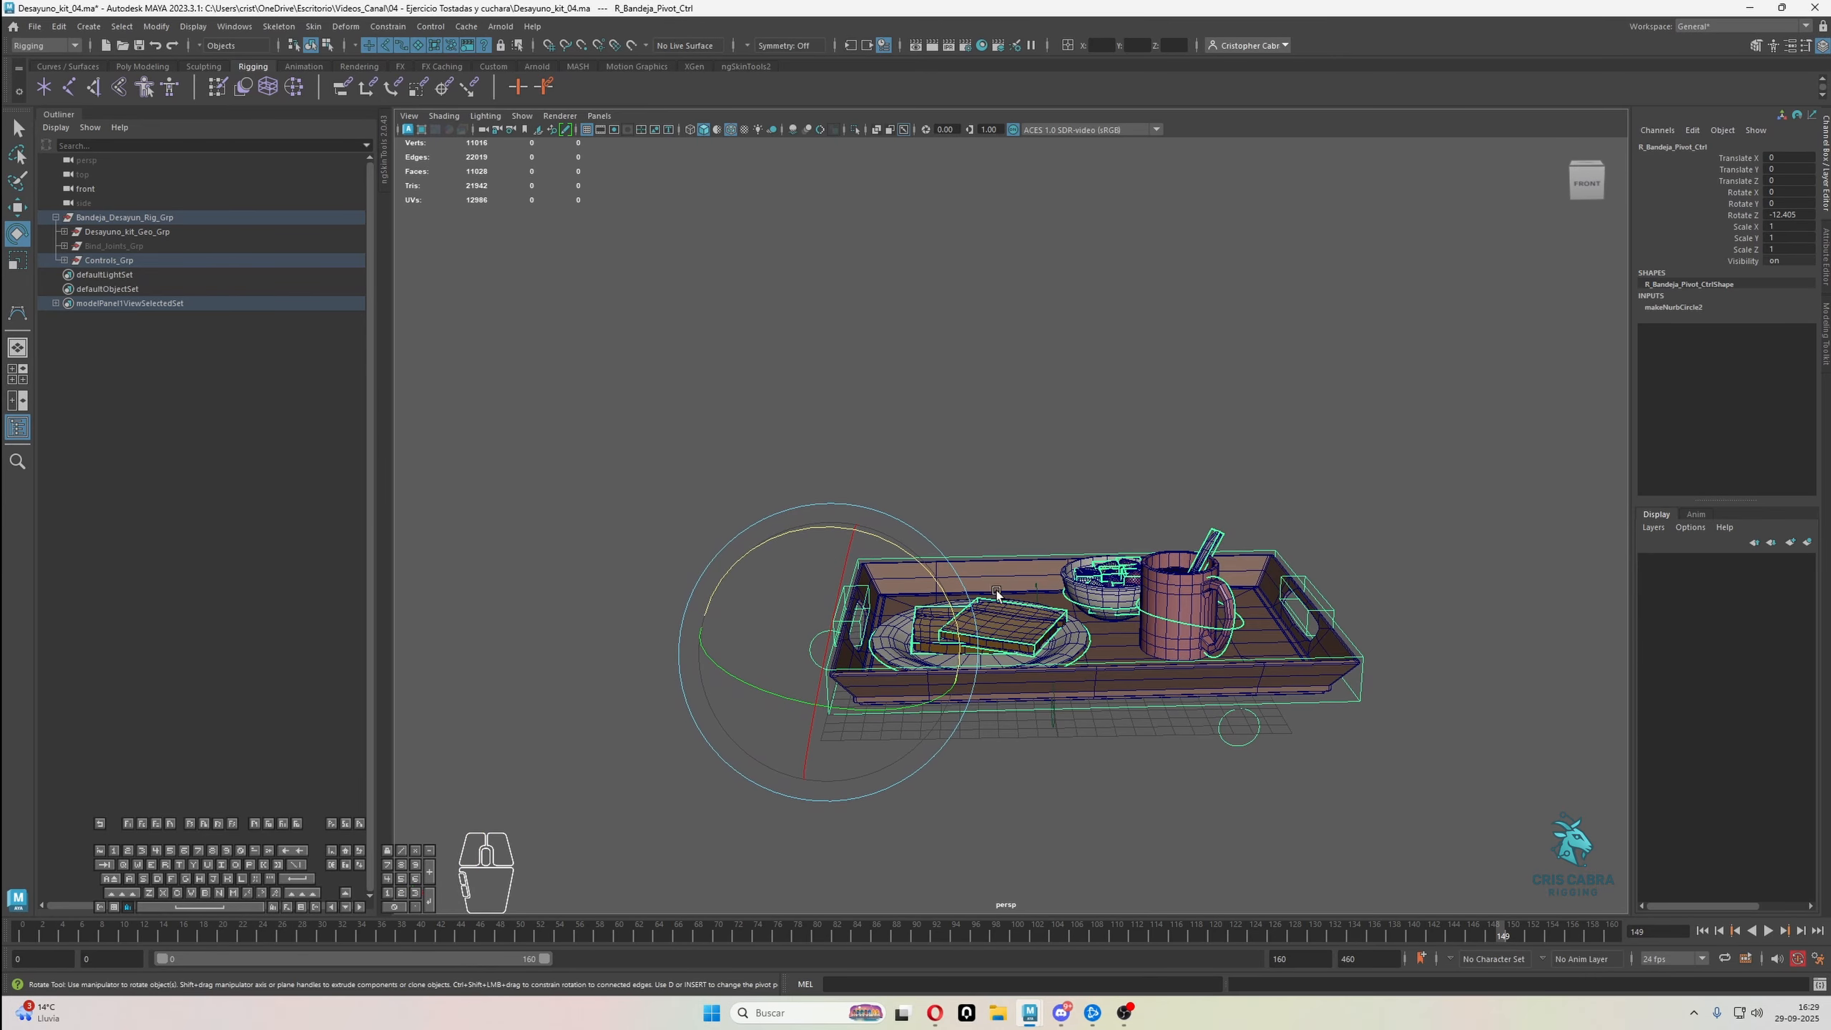
key("ctrl+z")
key("ctrl+z")
key("ctrl+z")
key("ctrl+z")
key("ctrl+z")
key("ctrl+z")
key("ctrl+z")
key("ctrl+z")
key("ctrl+z")
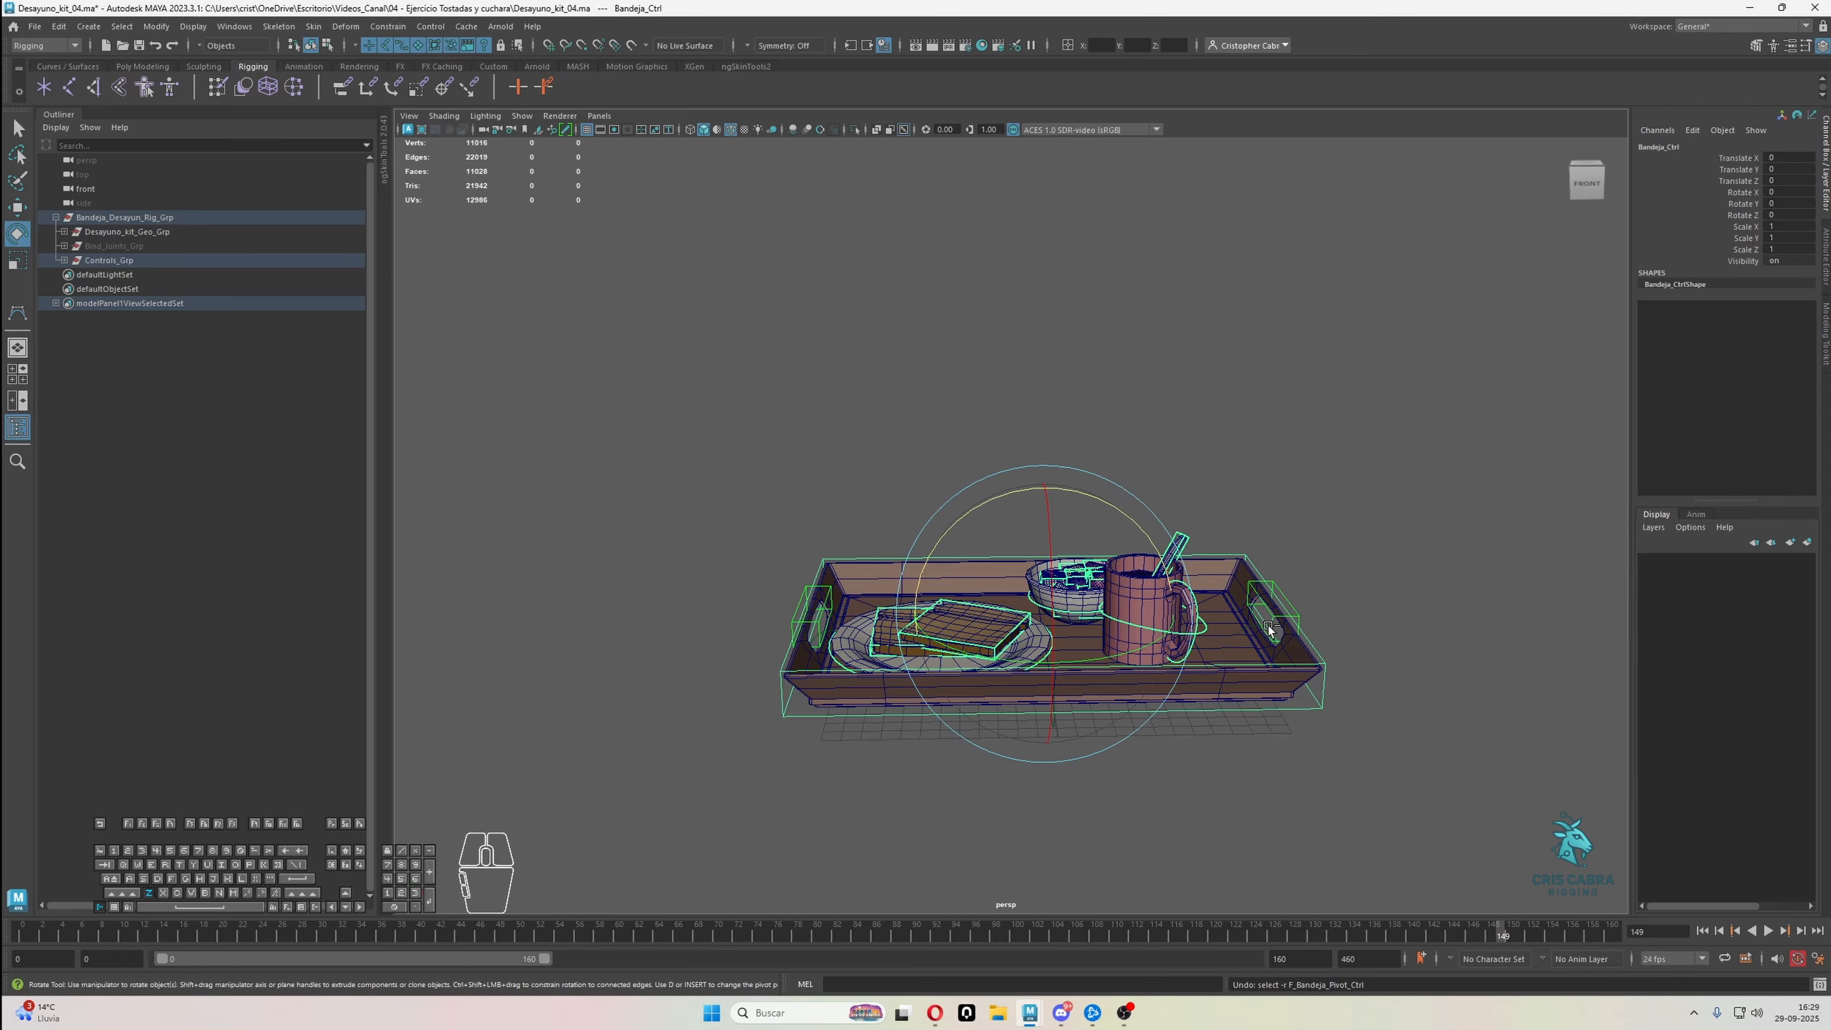
Examine the tray's front pivot and mug-side controls from several angles
left_click_drag(1202, 640, 1286, 714, "alt")
key("q")
left_click(1354, 496)
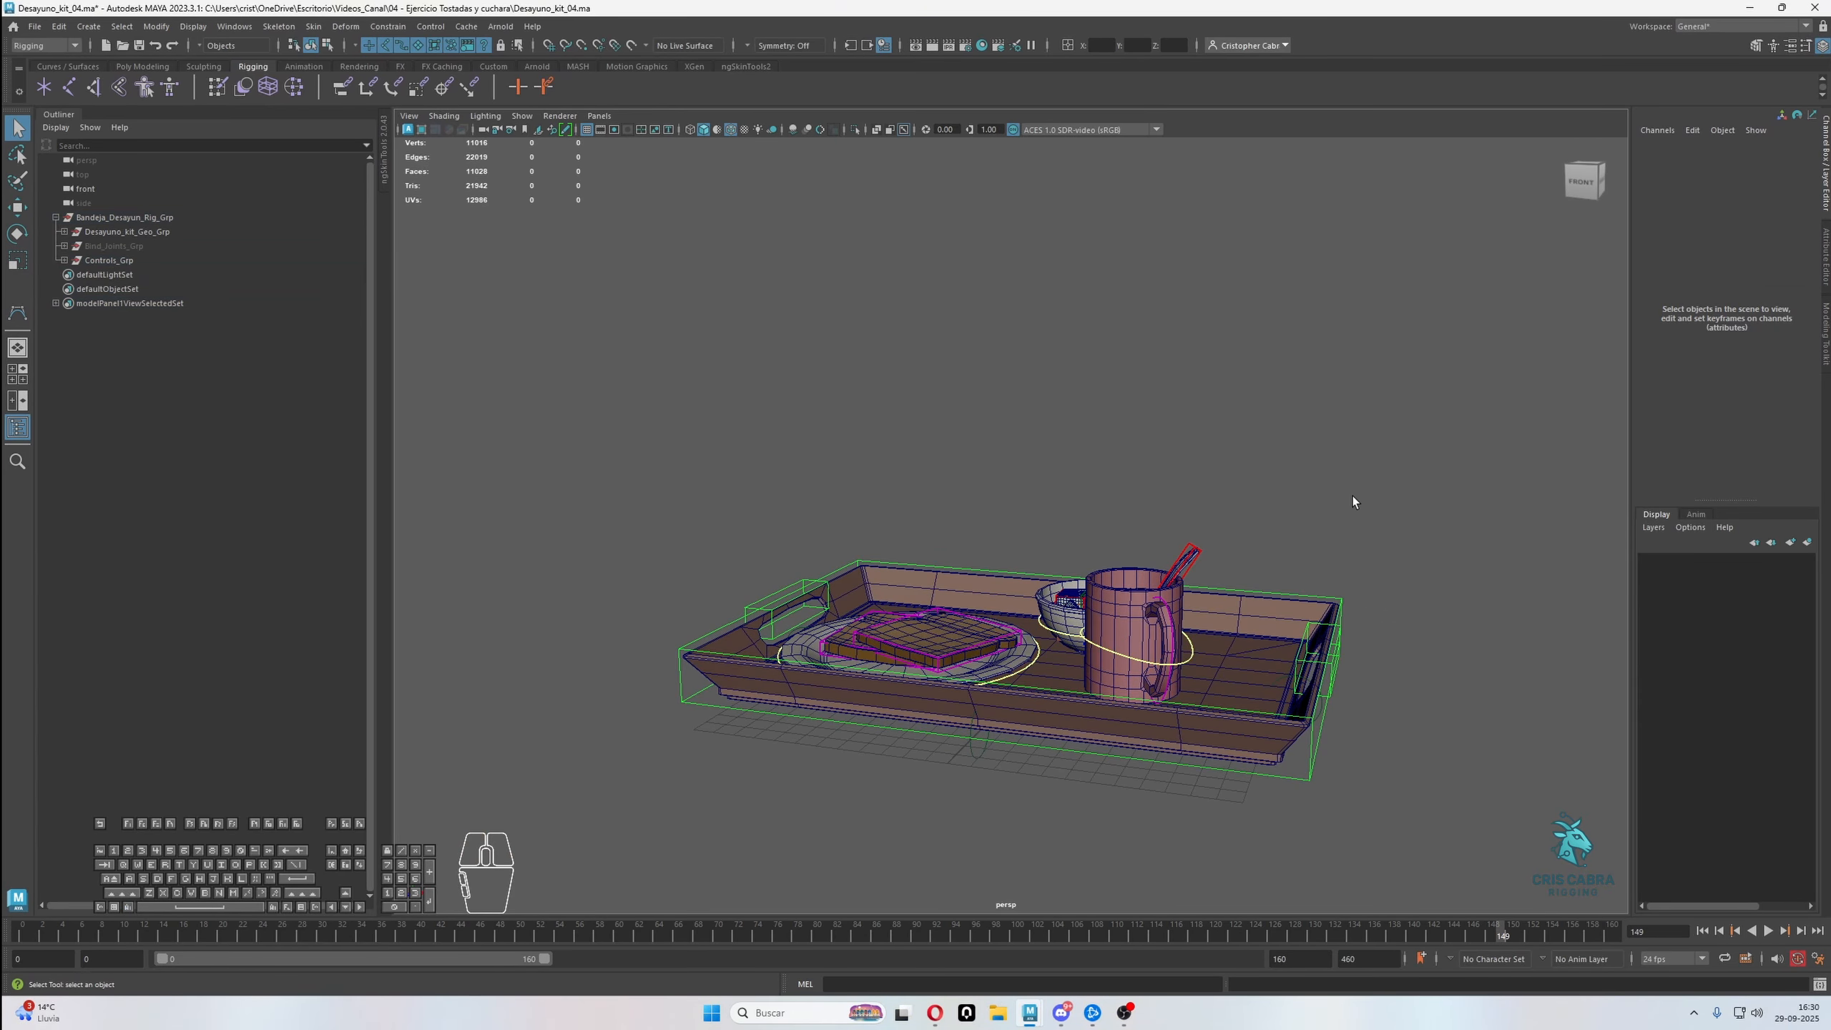
left_click_drag(1353, 496, 1470, 541, "alt")
left_click_drag(1030, 425, 1137, 430, "alt")
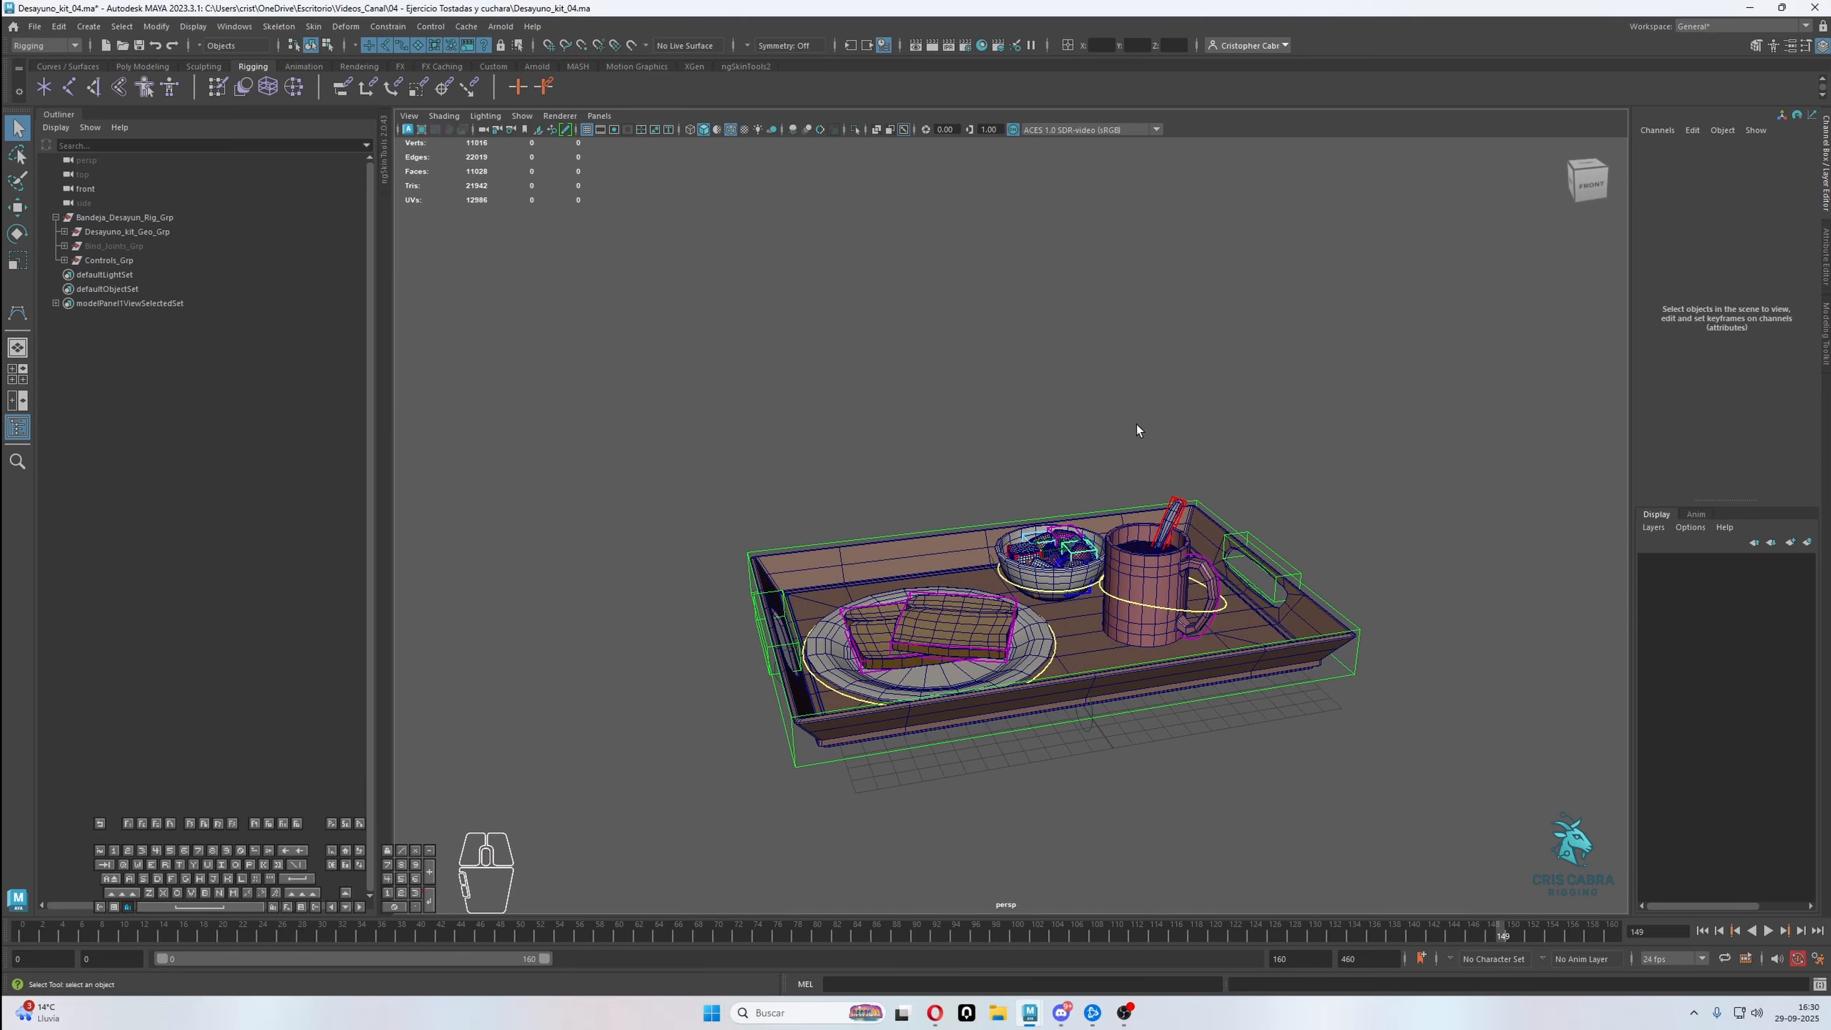
left_click(1093, 724)
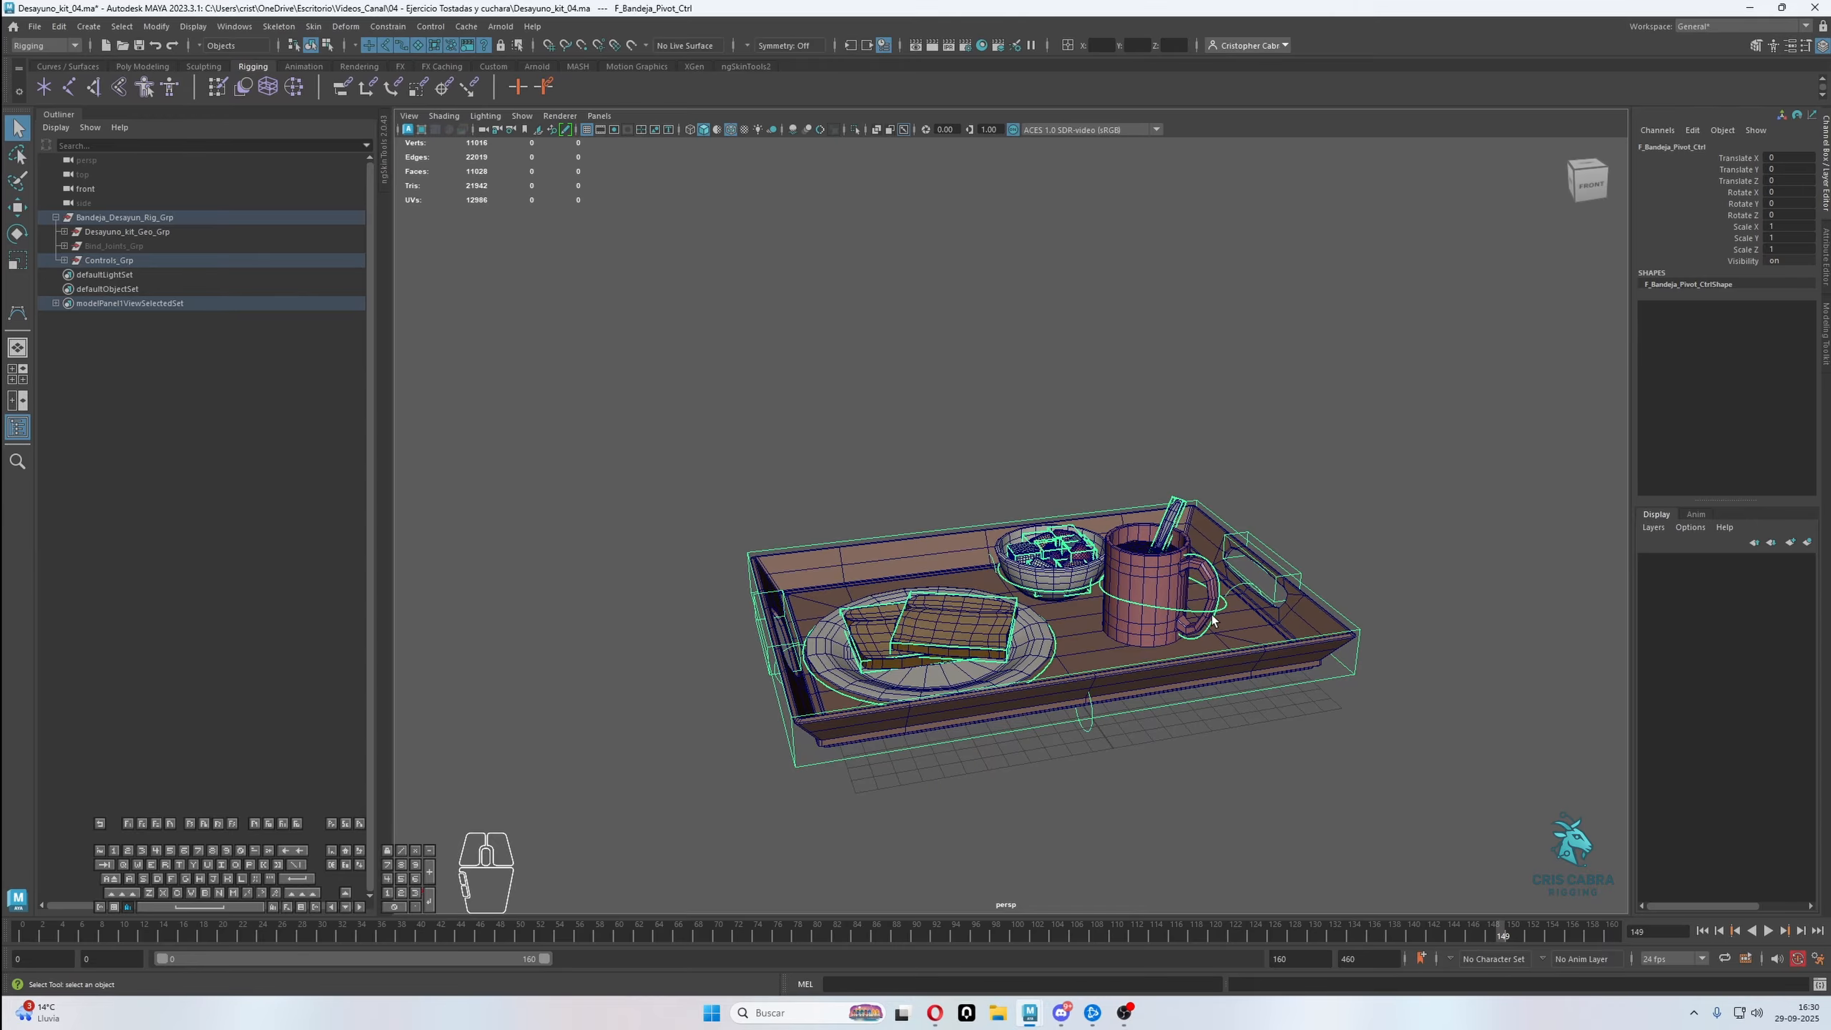
mouse_move(1281, 660)
left_mouse_down("alt")
mouse_move(1222, 653)
mouse_move(1305, 668)
mouse_move(1281, 694)
left_mouse_up("alt")
left_click(1286, 676)
left_click(1277, 695)
mouse_move(1121, 649)
left_mouse_down("alt")
mouse_move(1153, 598)
mouse_move(1204, 635)
mouse_move(1148, 629)
left_mouse_up("alt")
left_click(1085, 438)
left_click_drag(952, 400, 1001, 437, "alt")
left_click_drag(720, 290, 731, 296, "alt")
Create a NURBS circle and scale up its control vertices until it surrounds the tray
left_click(88, 25)
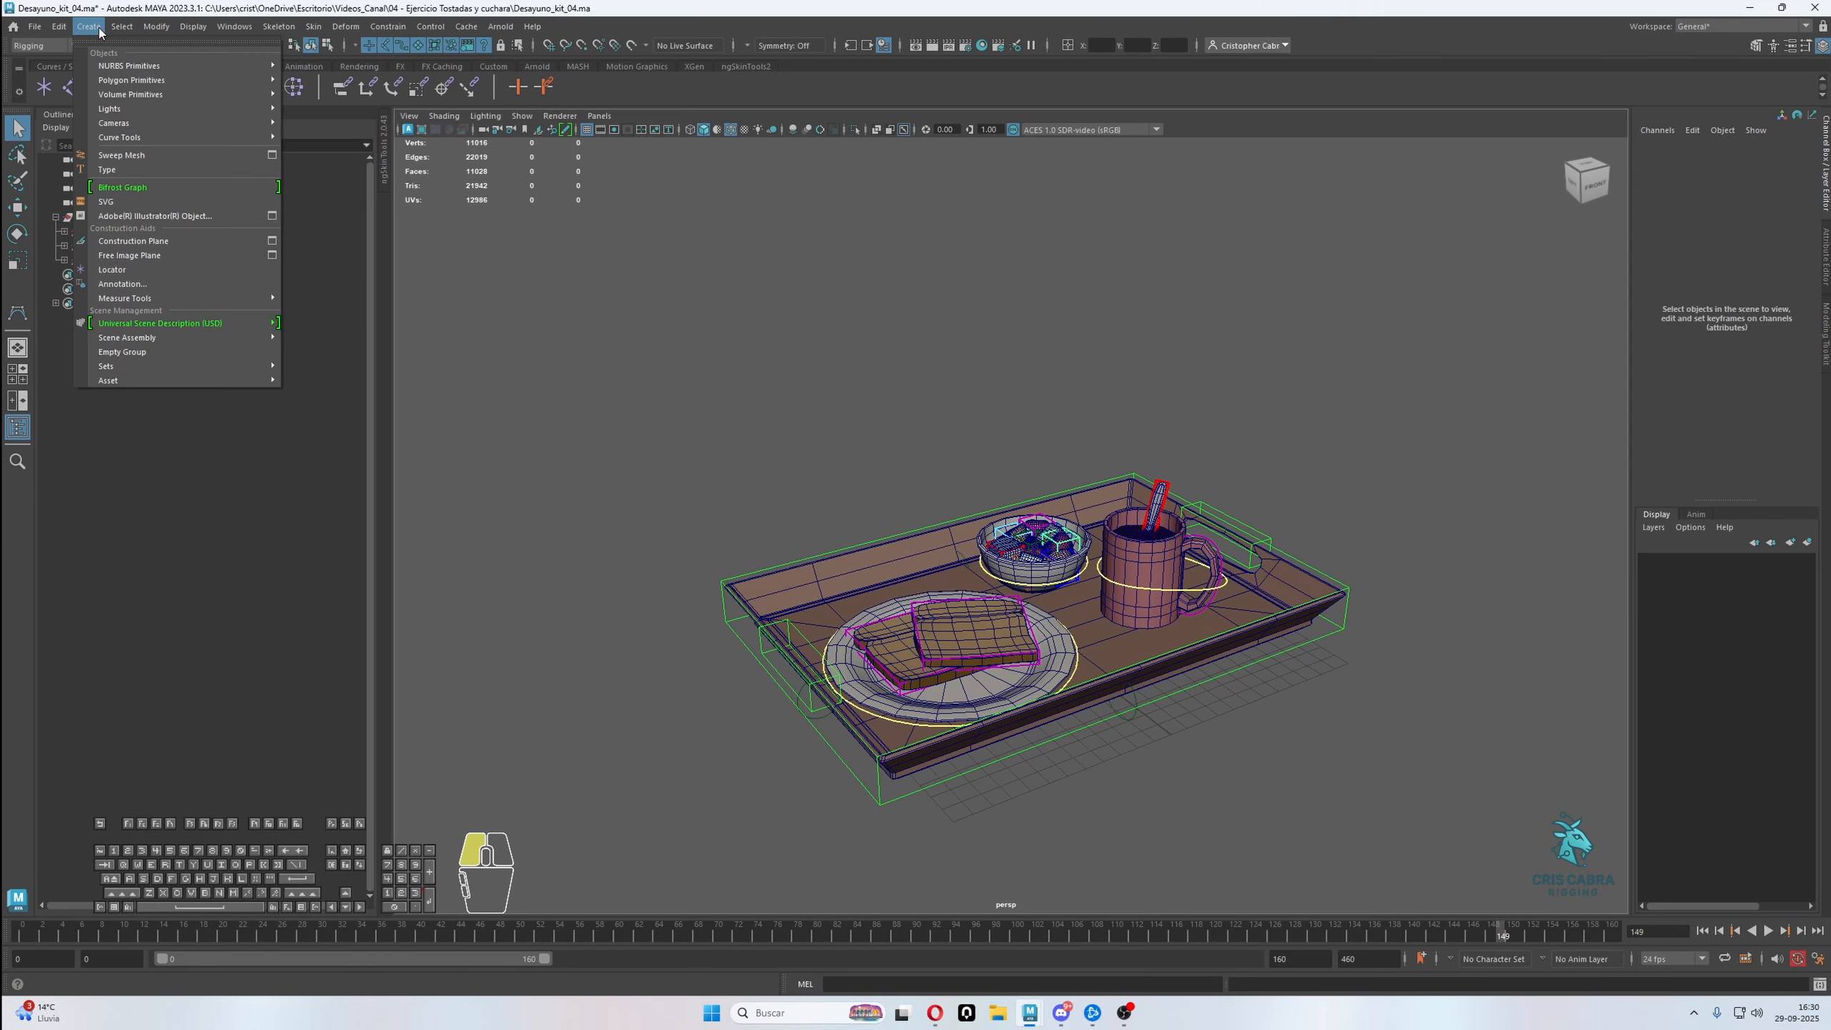
mouse_move(152, 65)
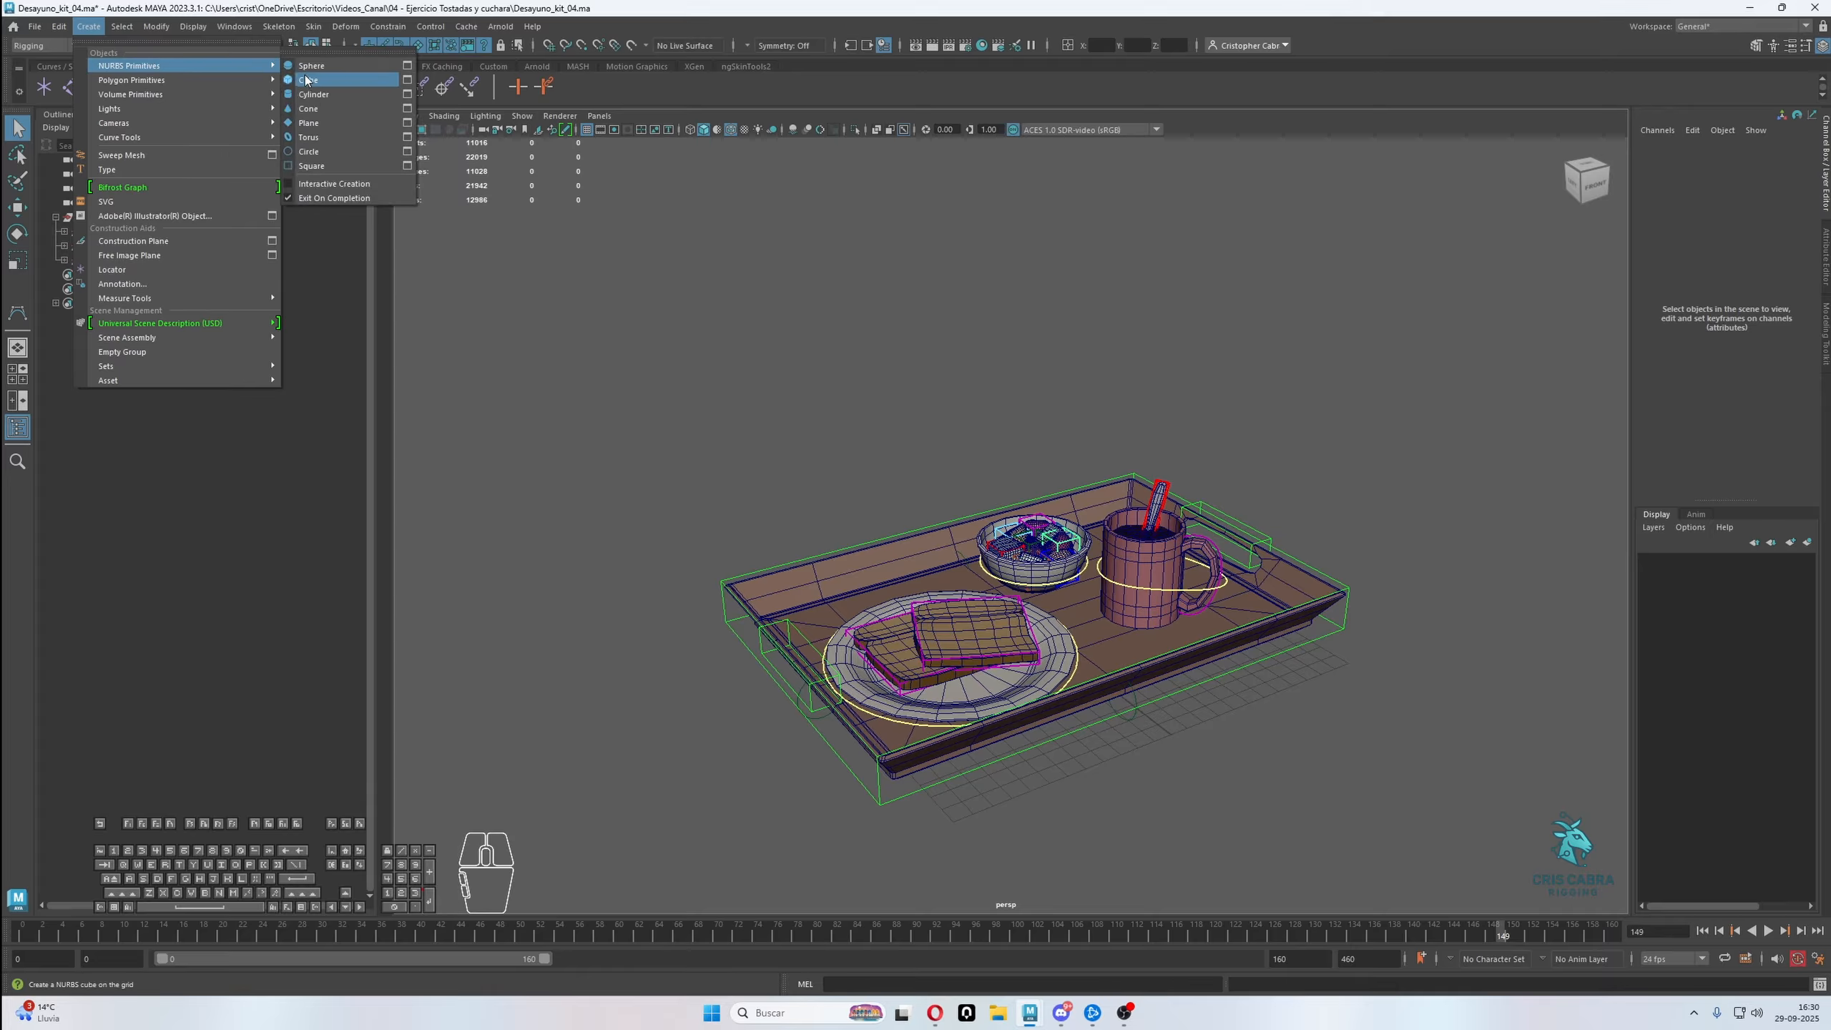
left_click(310, 152)
left_click(328, 46)
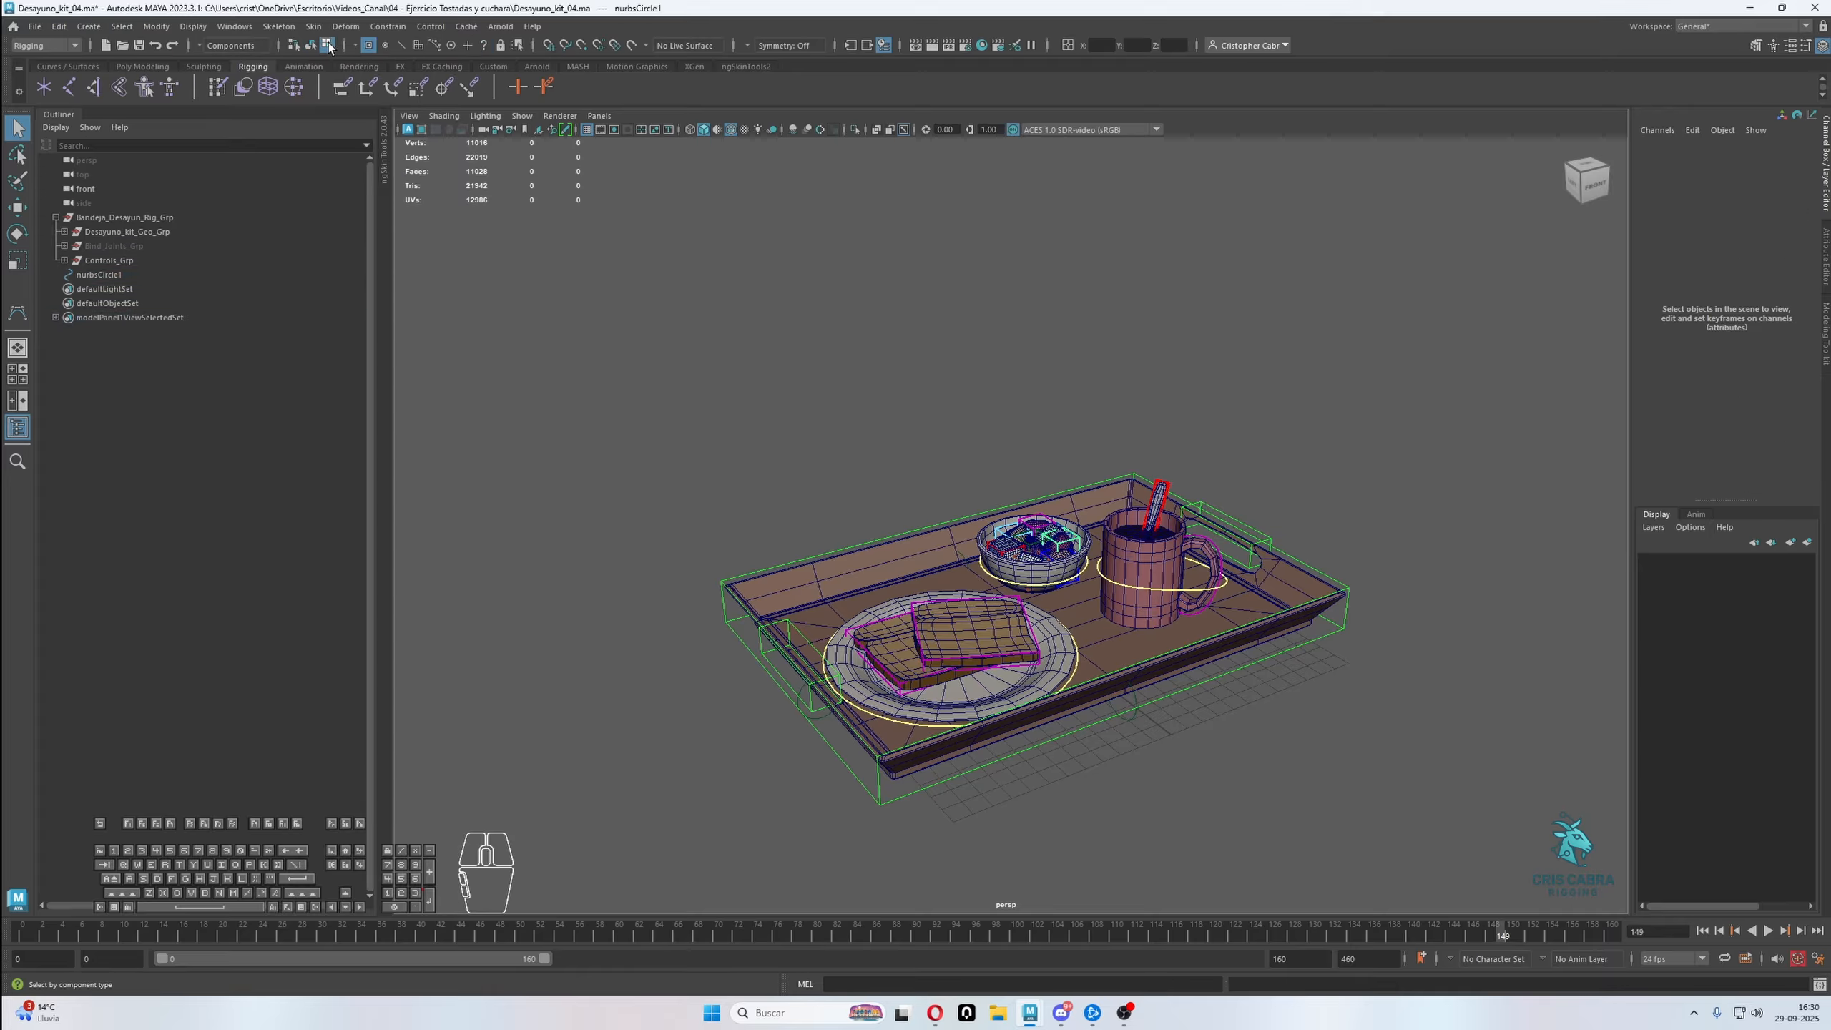
left_click_drag(673, 276, 1426, 764)
key("e")
key("r")
mouse_move(1032, 627)
left_mouse_down()
mouse_move(1154, 660)
mouse_move(1530, 680)
left_mouse_up()
right_click_drag(1420, 685, 1319, 677, "alt")
left_click_drag(1319, 677, 1296, 670, "alt")
Enable drawing overrides on the circle's shape and set its index colour to light blue
key("q")
right_click_drag(1351, 487, 1414, 447)
key("ctrl+a")
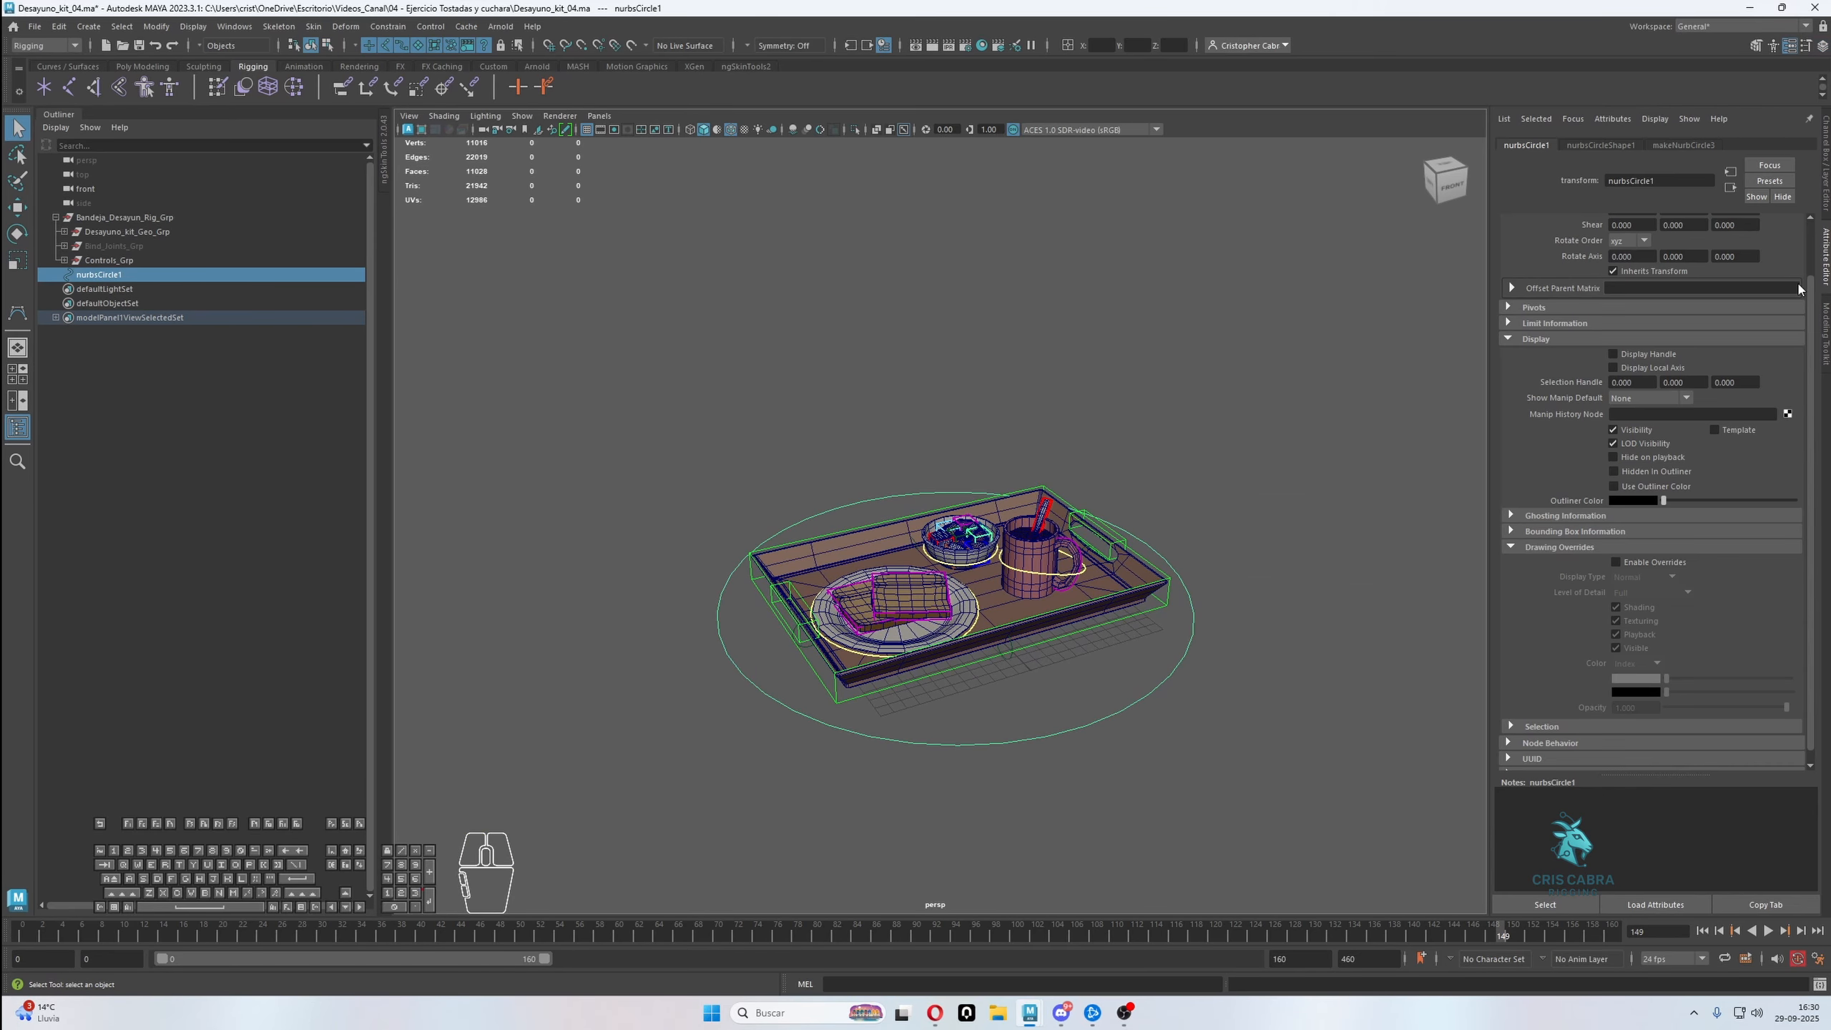
left_click(1602, 145)
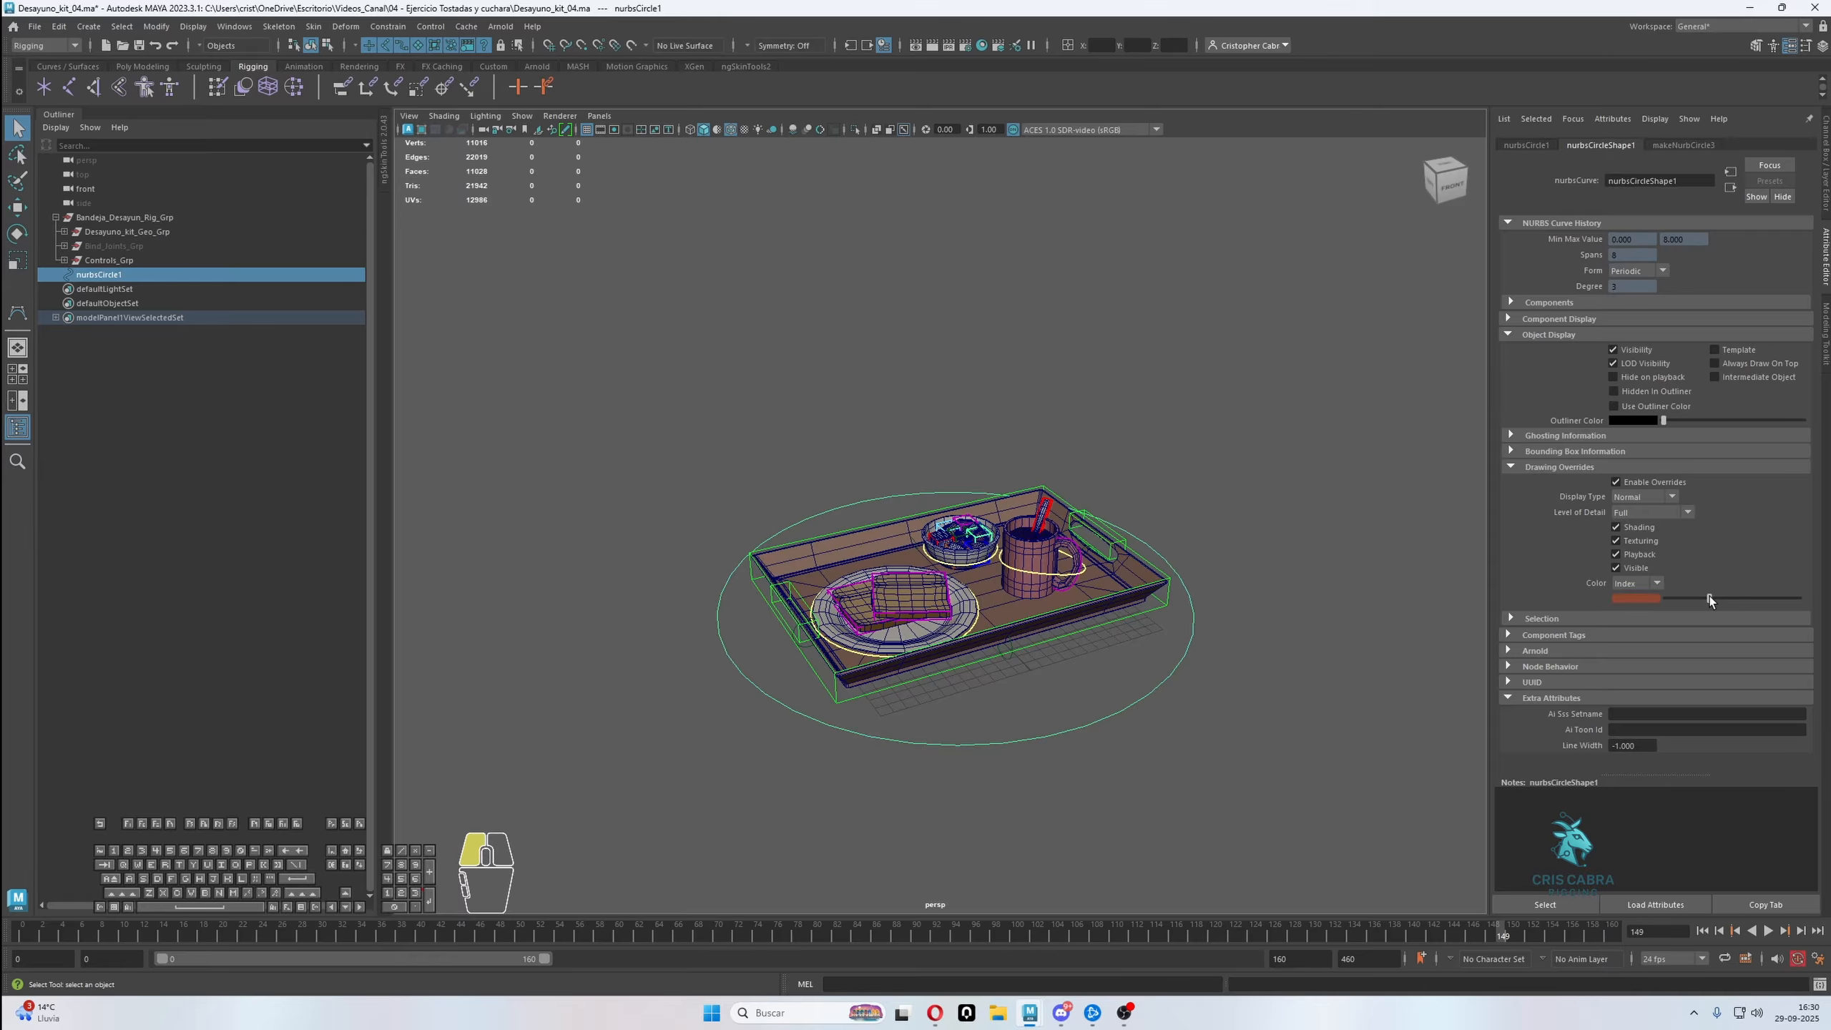
left_click_drag(1710, 596, 1742, 594)
left_click(1341, 598)
Rename the NURBS circle around the tray as Main_Ctrl and group it twice
left_click_drag(1239, 670, 1269, 660, "alt")
left_click(1168, 672)
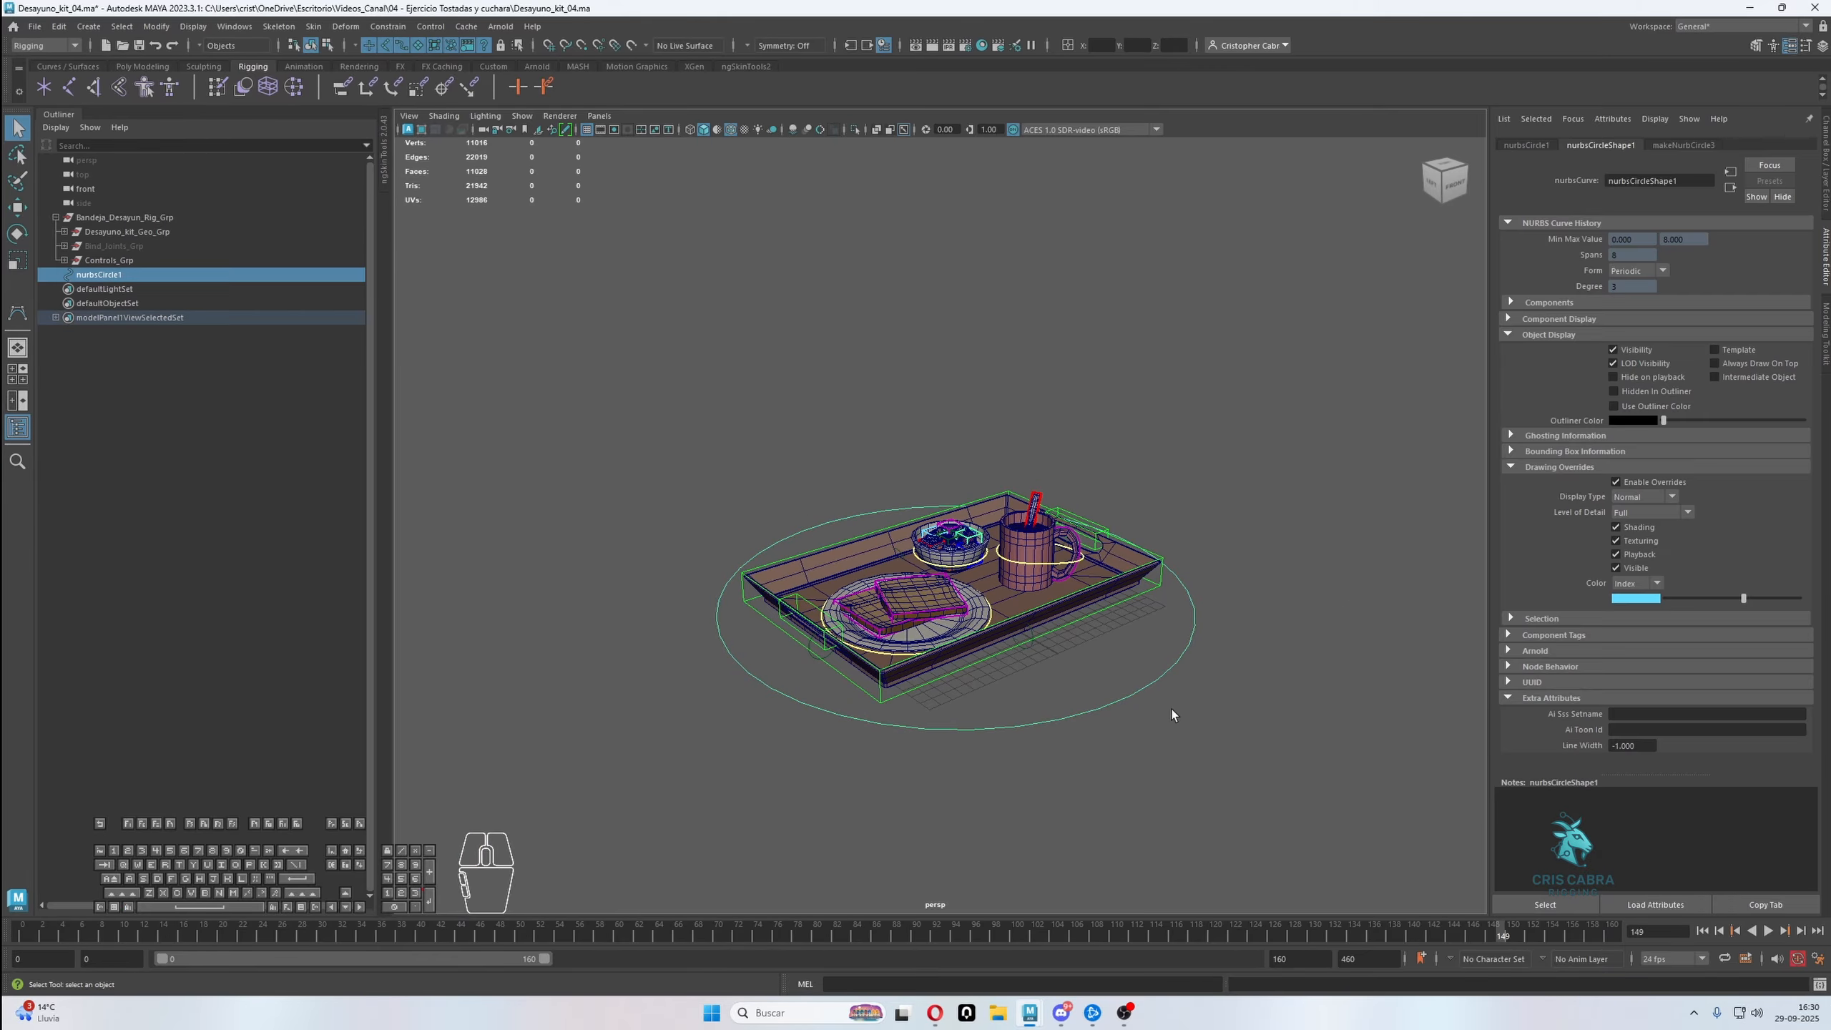
double_click(198, 278)
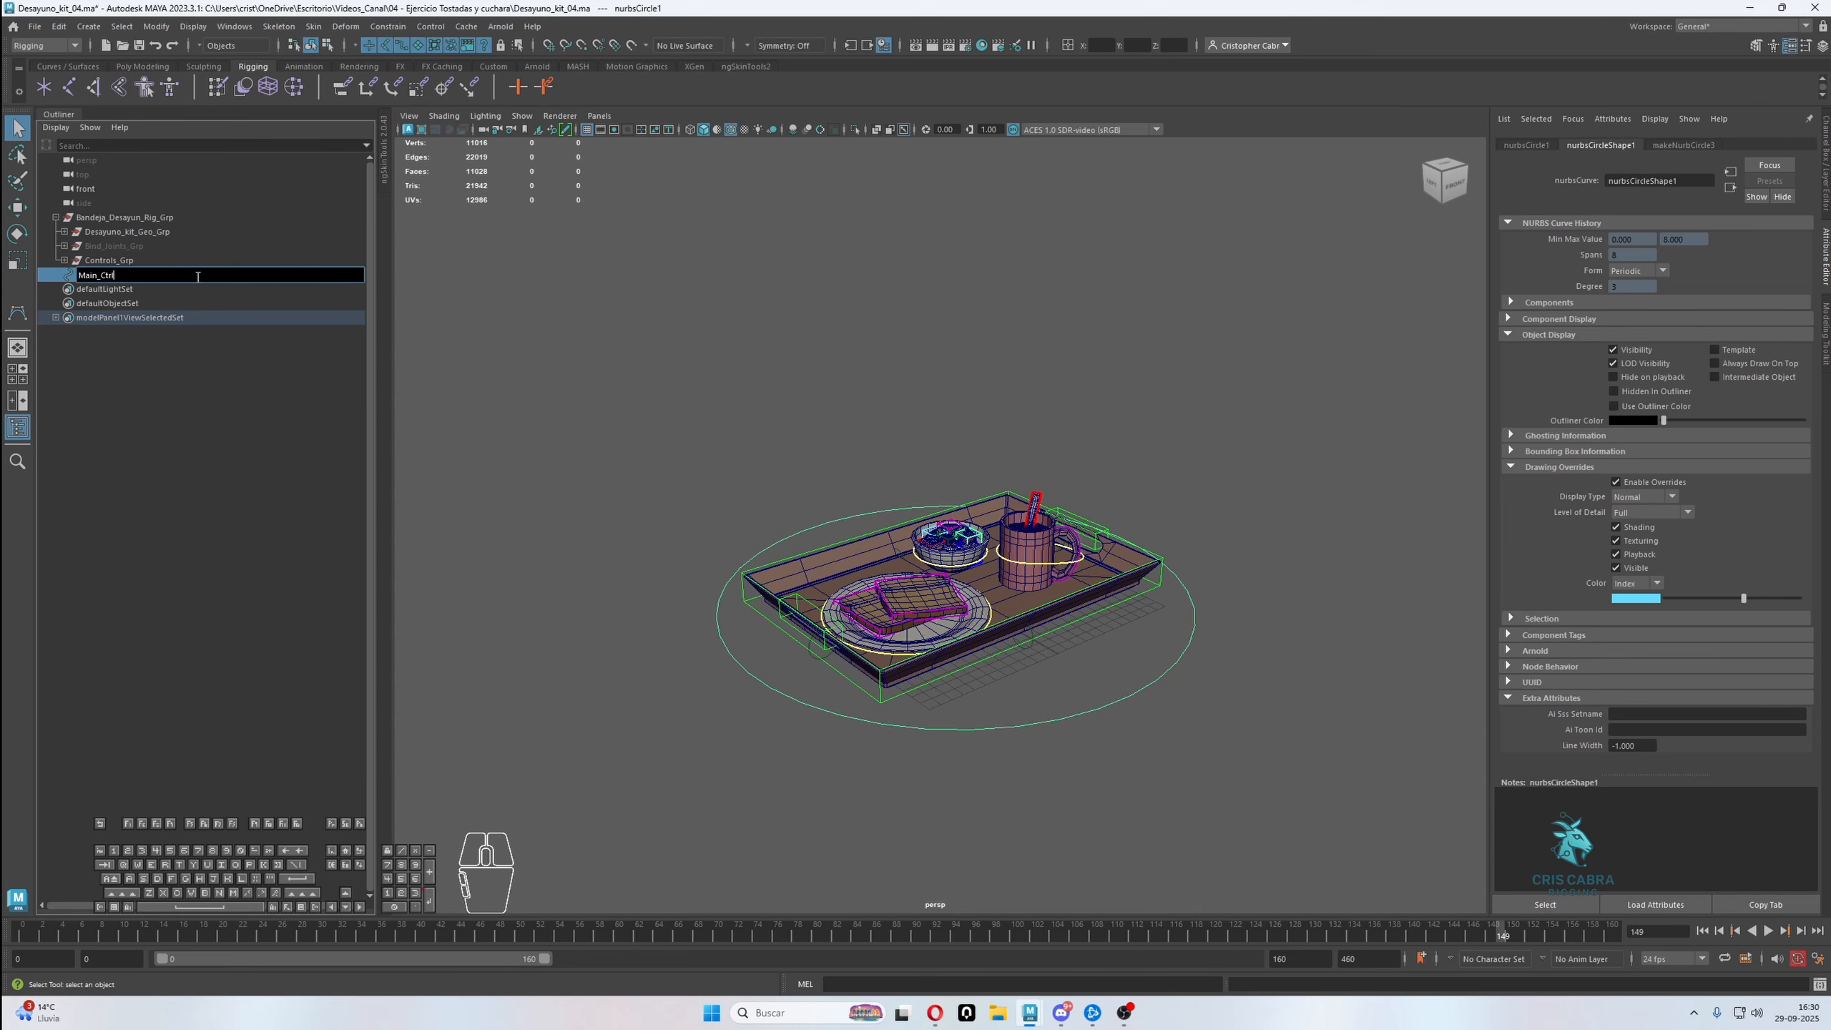
type("Main_Ctrl")
key("Return")
key("ctrl+g")
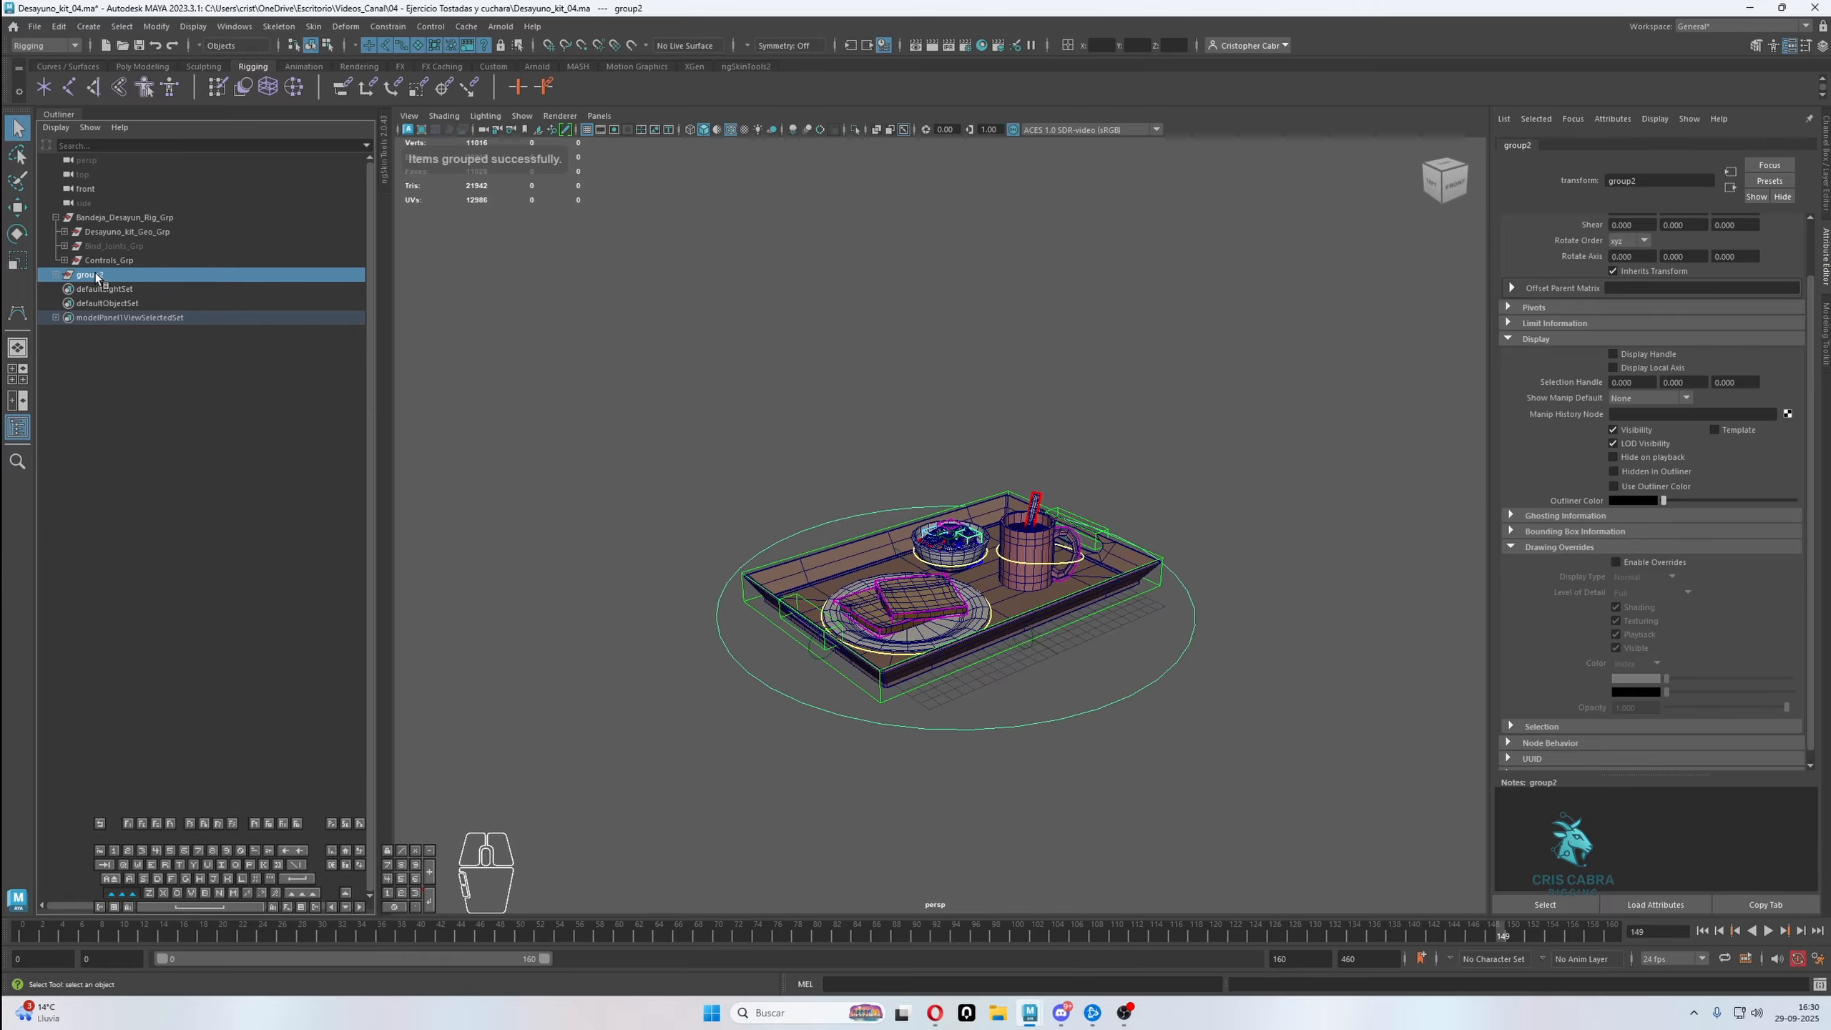
Rename the circle's inner group Main_Ctrl_Ofst and its outer group Main_Ctrl_Grp
left_click(55, 275, "shift")
double_click(115, 304)
key("ctrl+c")
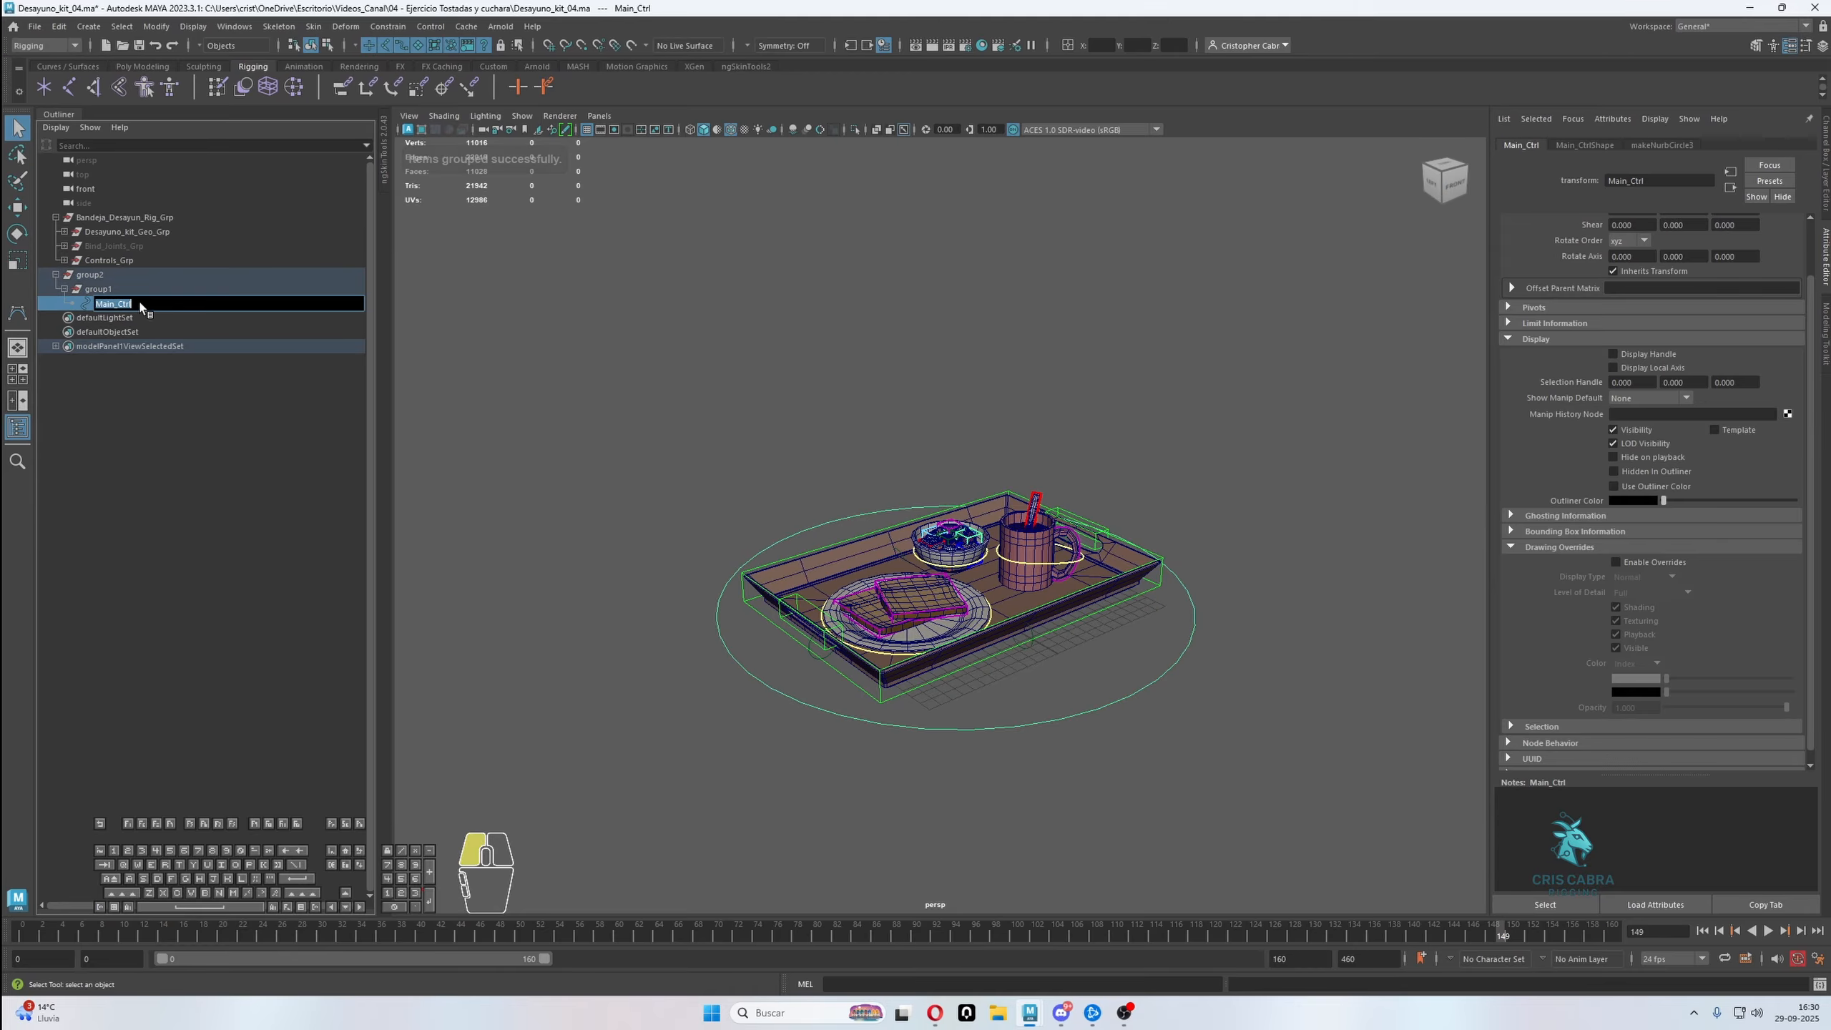
double_click(136, 285)
key("ctrl+v")
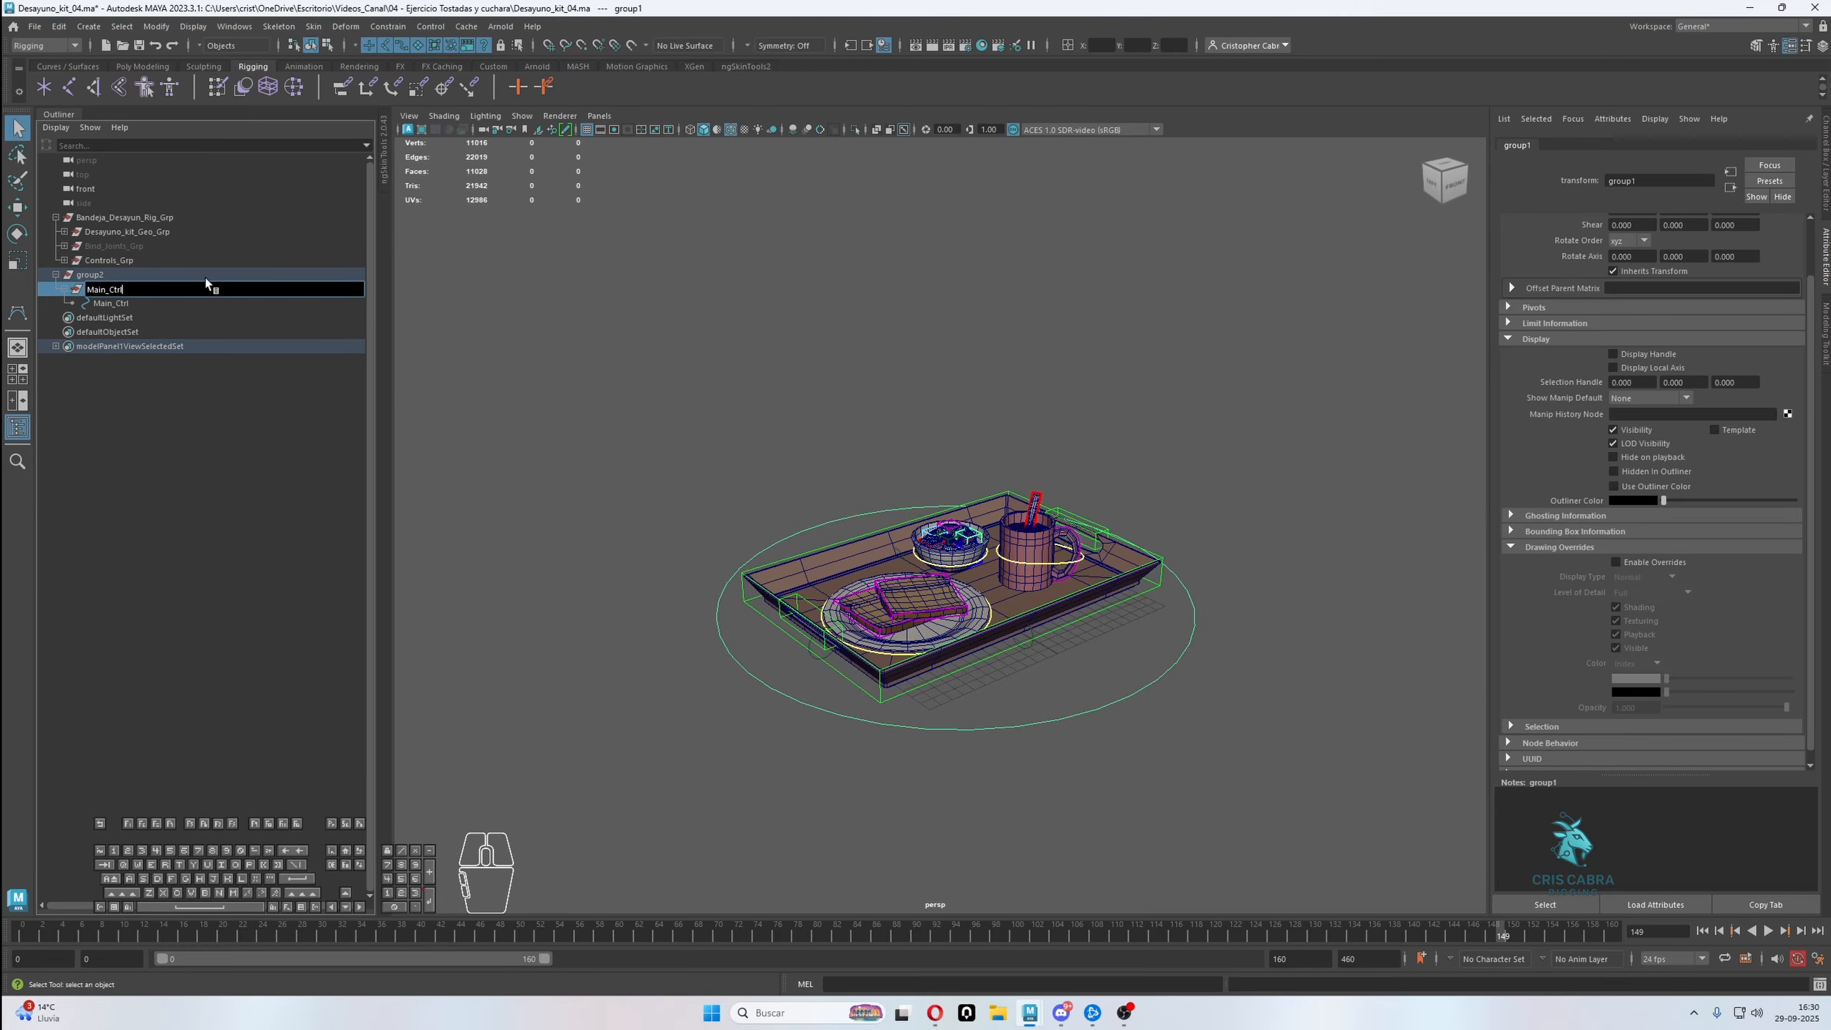
type("_Ofst")
key("Return")
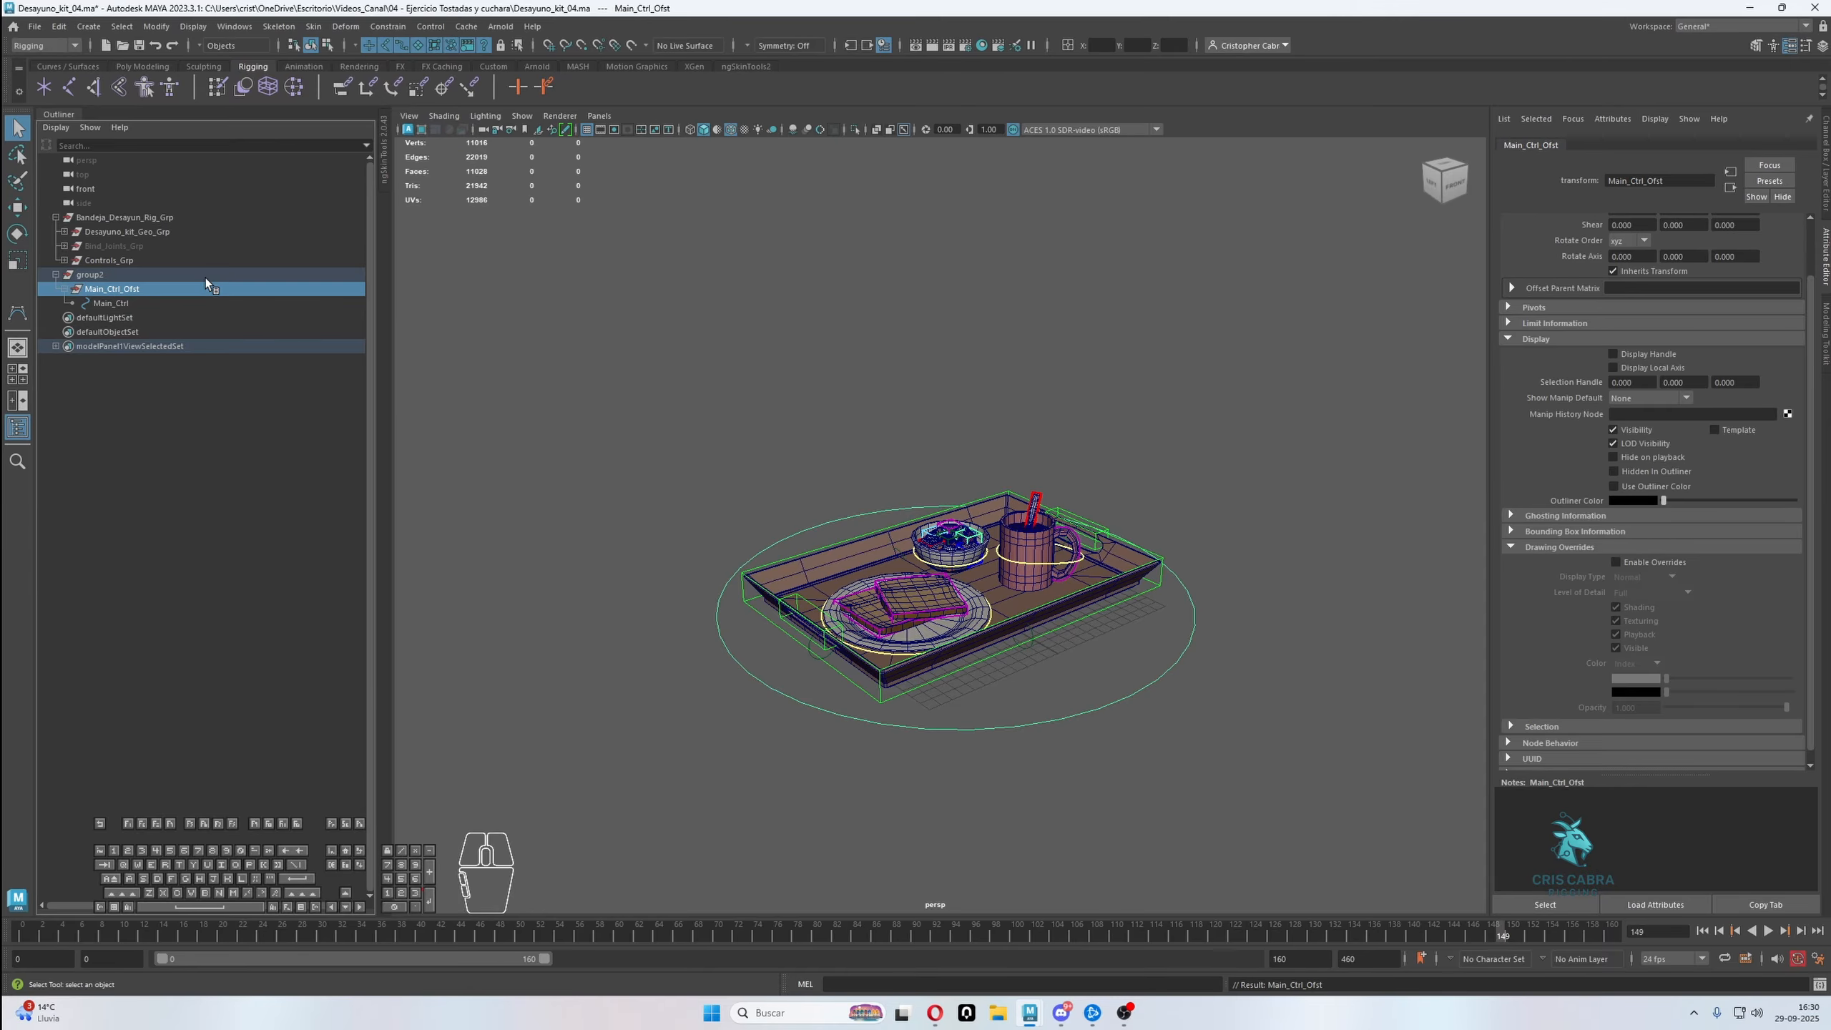
double_click(128, 273)
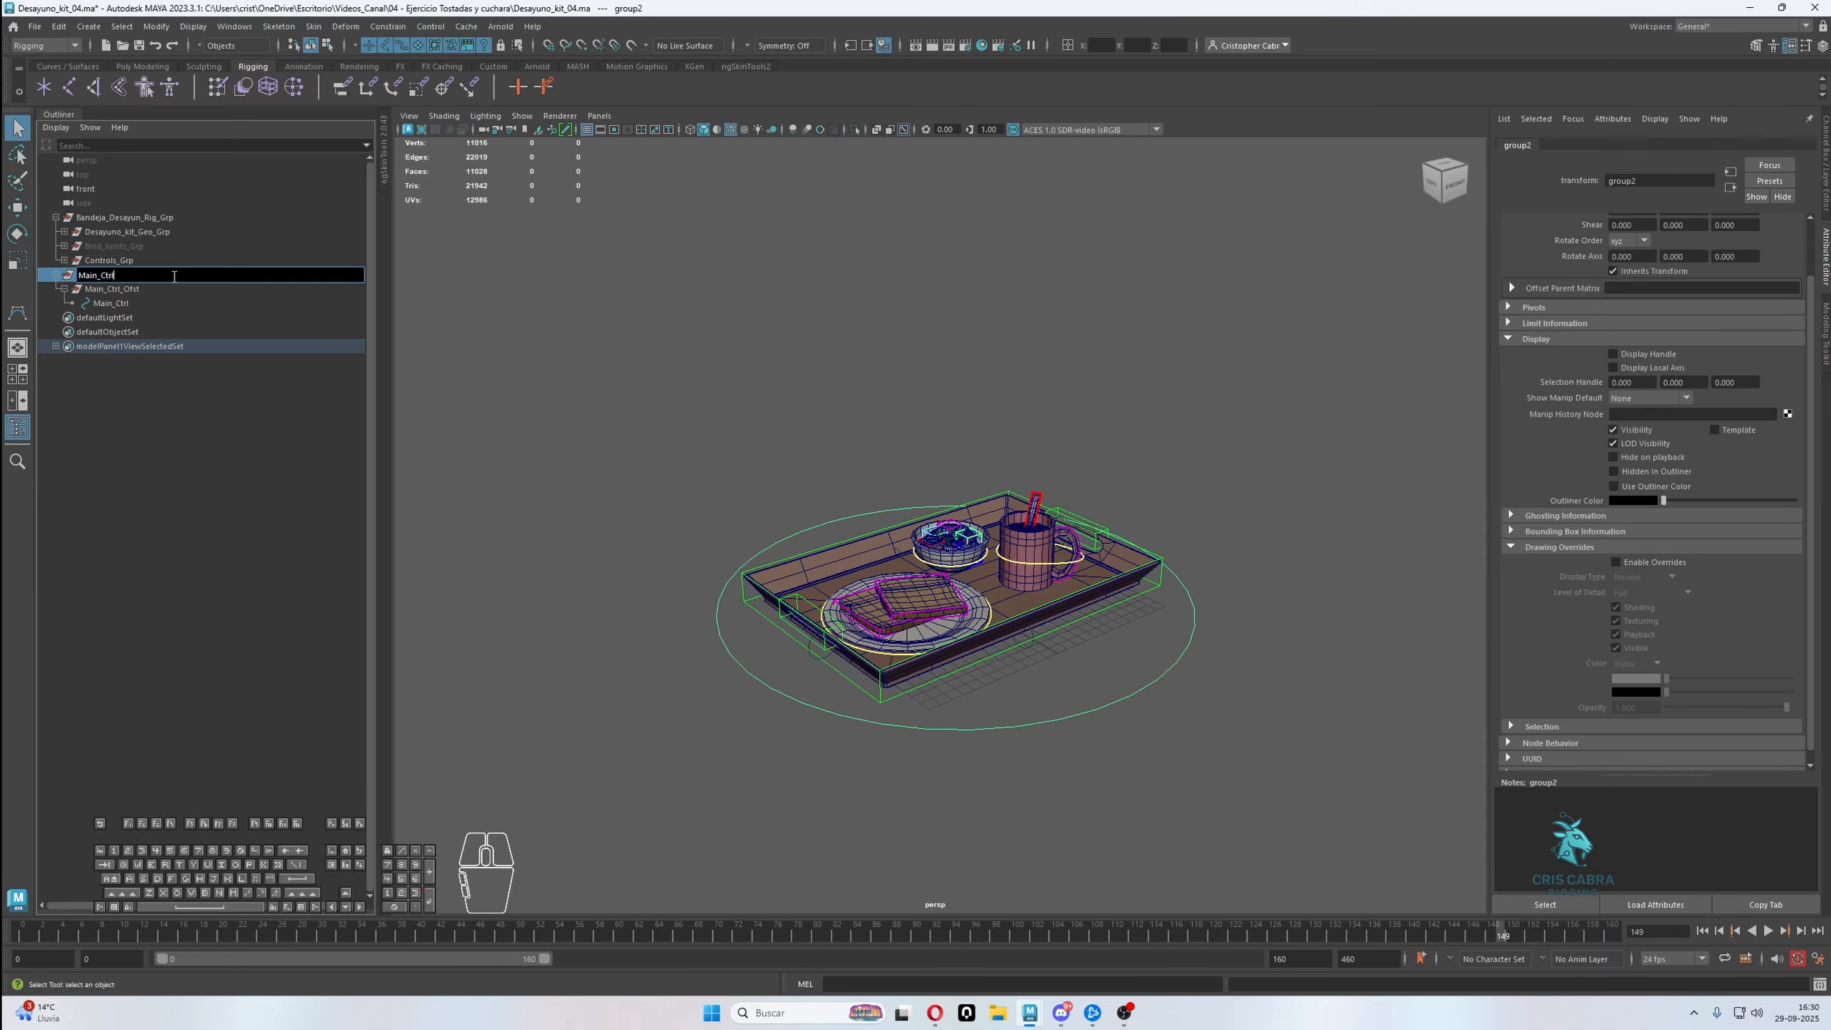
type("_Grp")
key("Return")
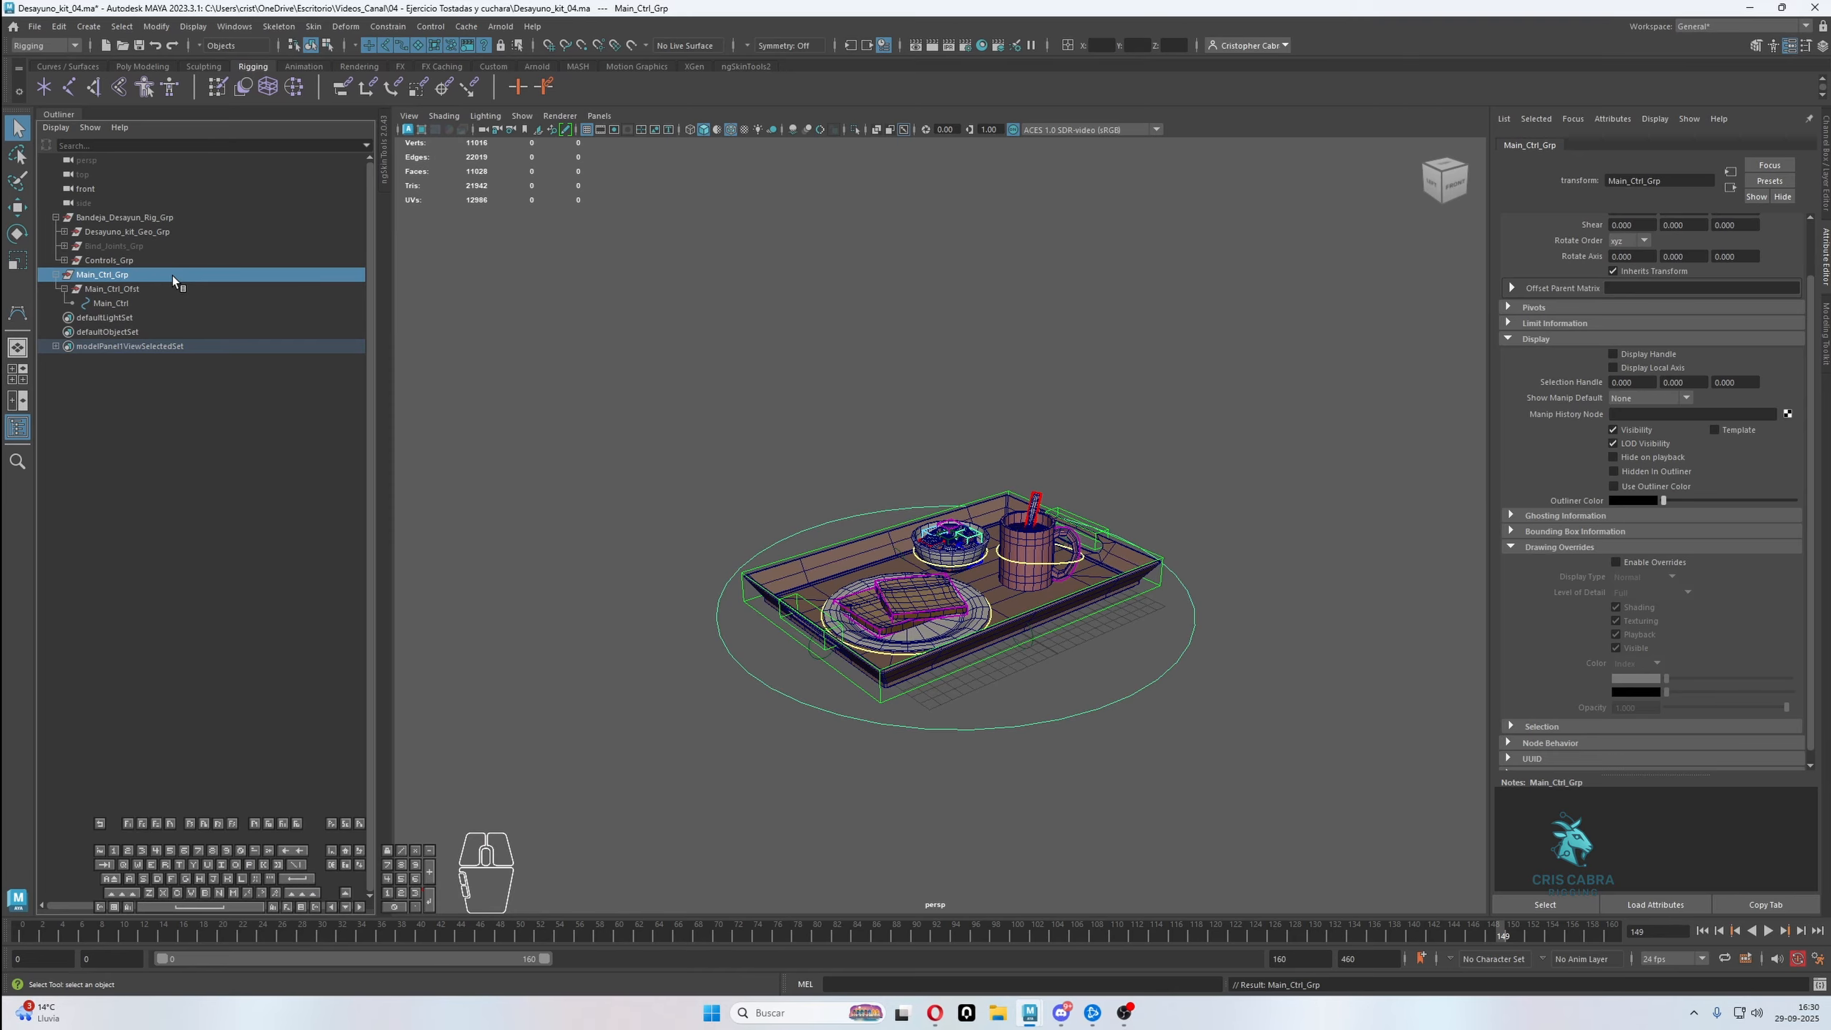
Parent F_Bandeja_Pivot_Ctrl_Grp under Main_Ctrl
left_click(64, 261)
left_click(139, 275)
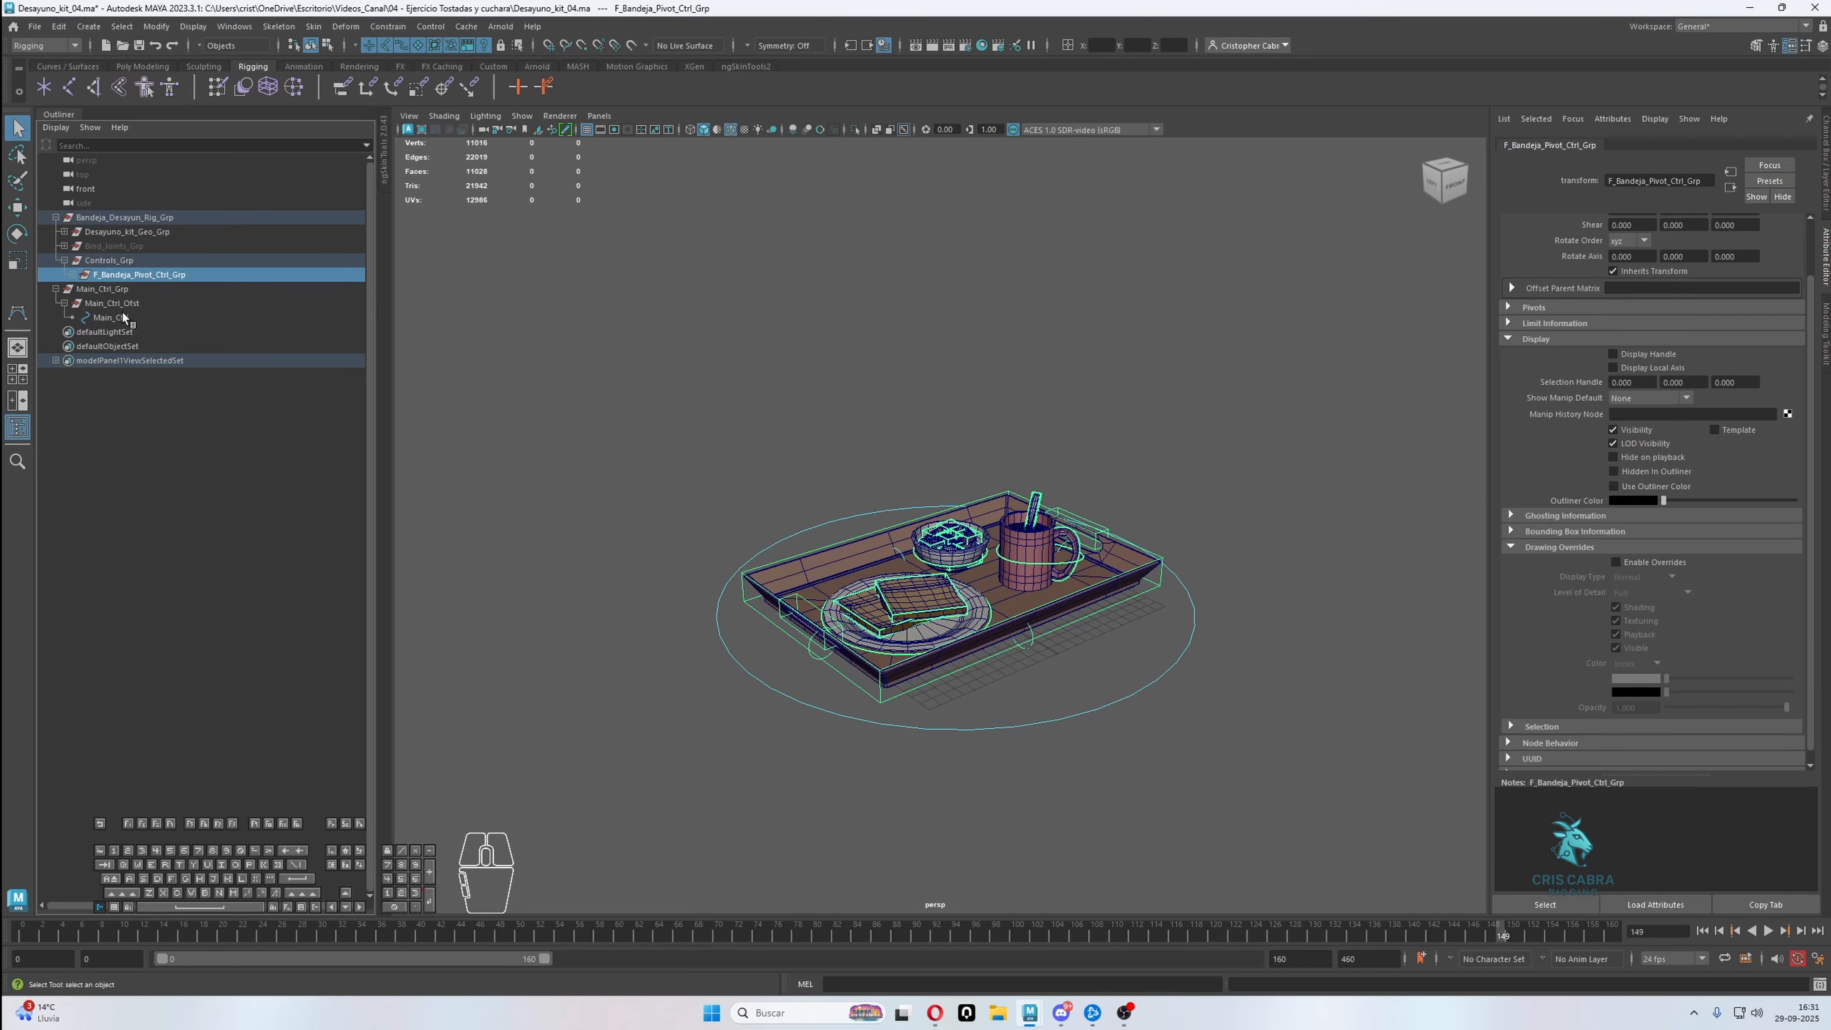
left_click(115, 318, "ctrl")
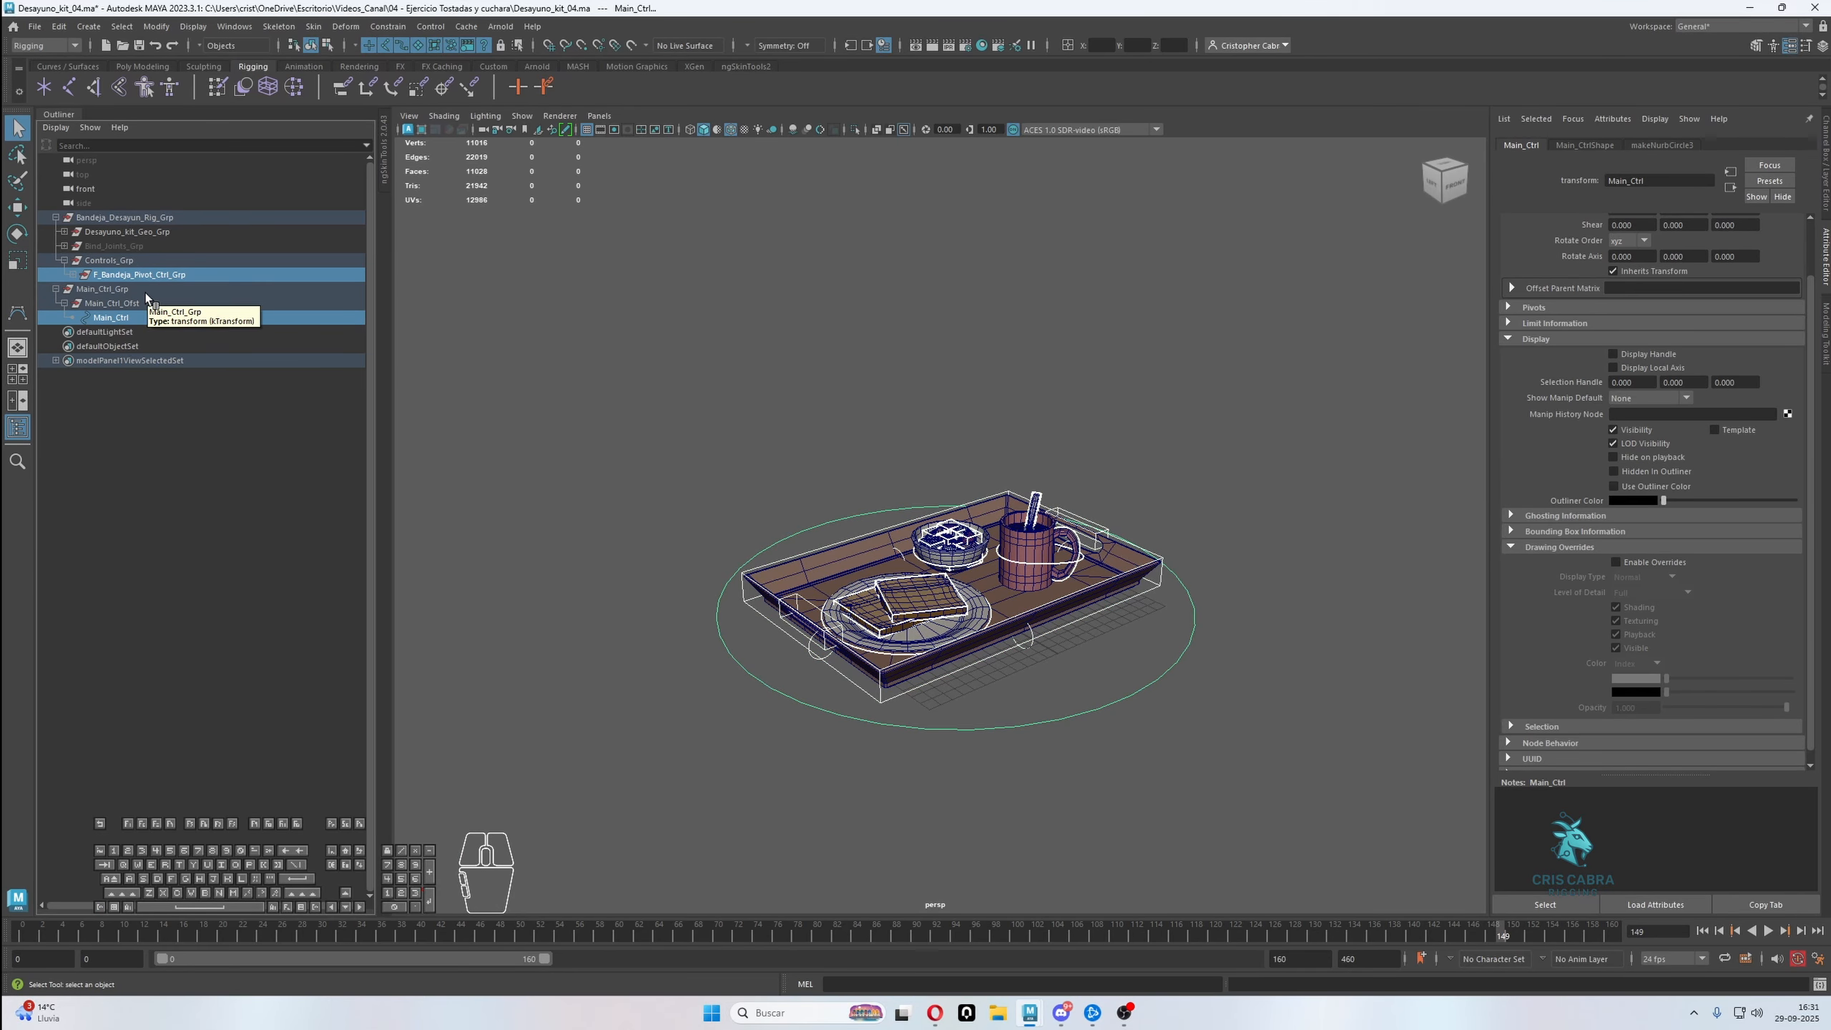
key("p")
Parent Main_Ctrl_Grp under Controls_Grp and collapse the controls hierarchy
left_click(130, 280)
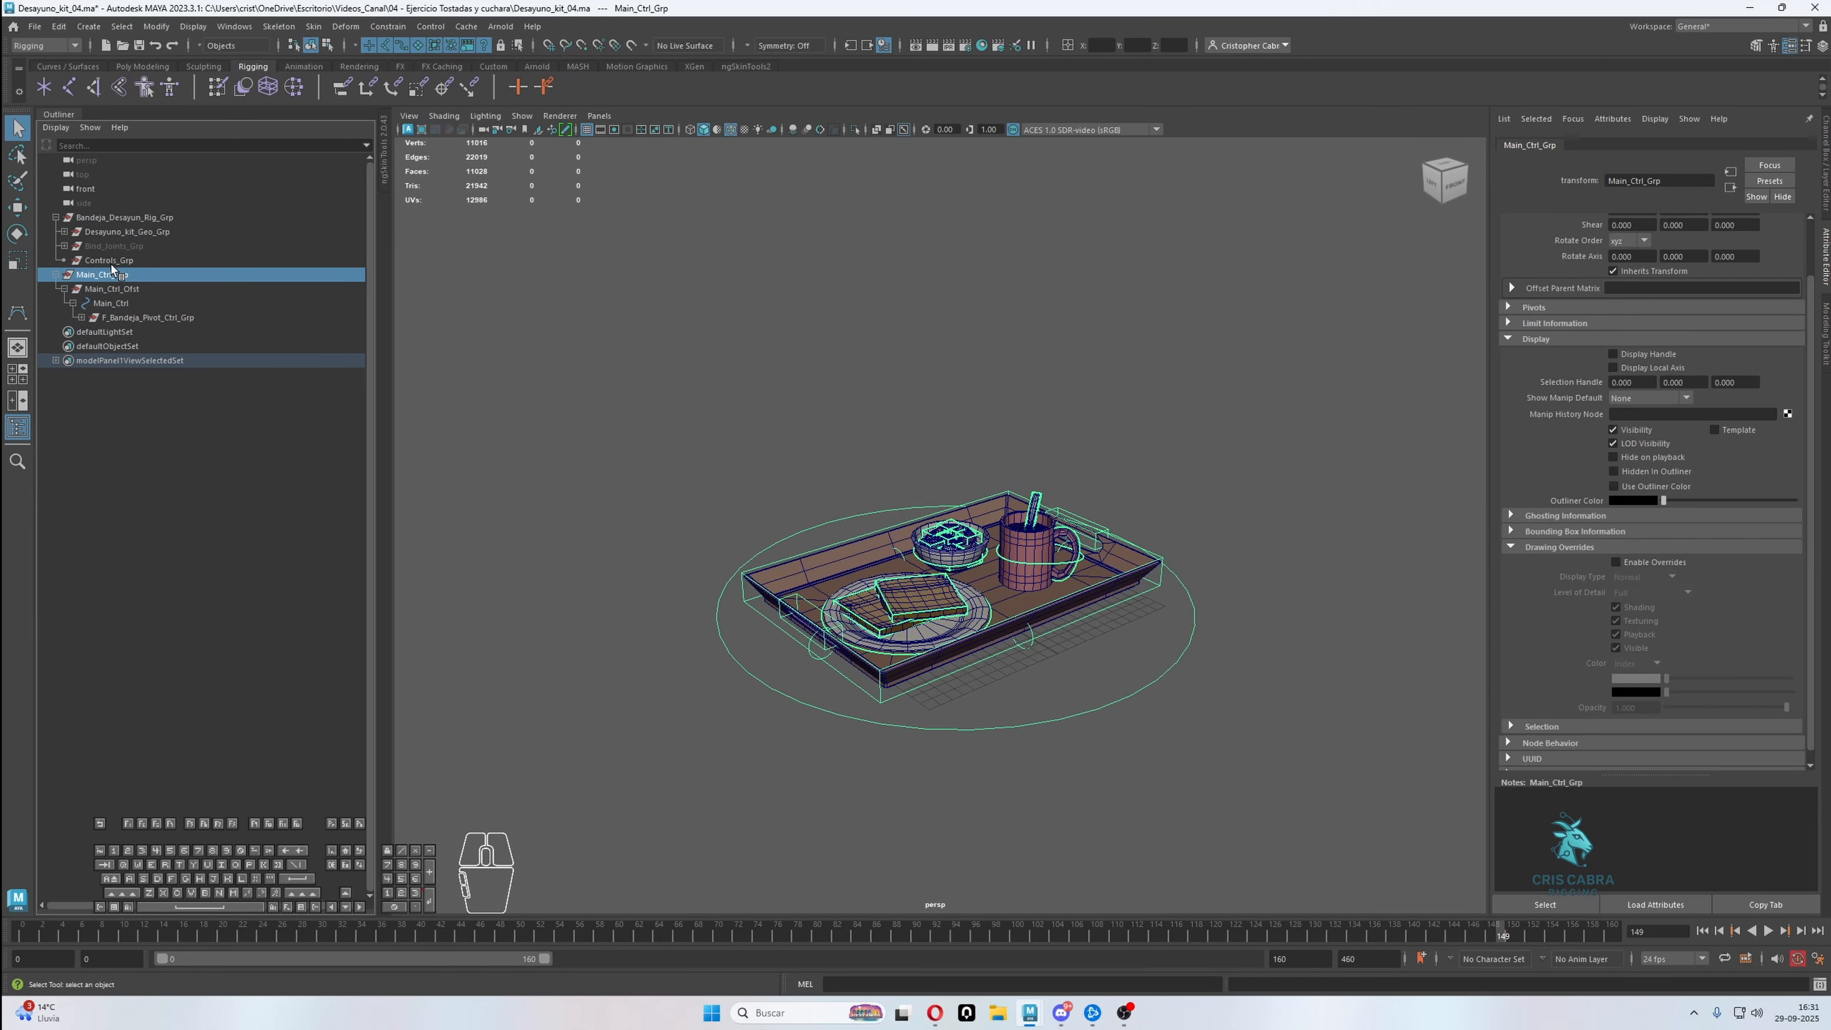
left_click(115, 261, "ctrl")
key("p")
left_click(114, 265)
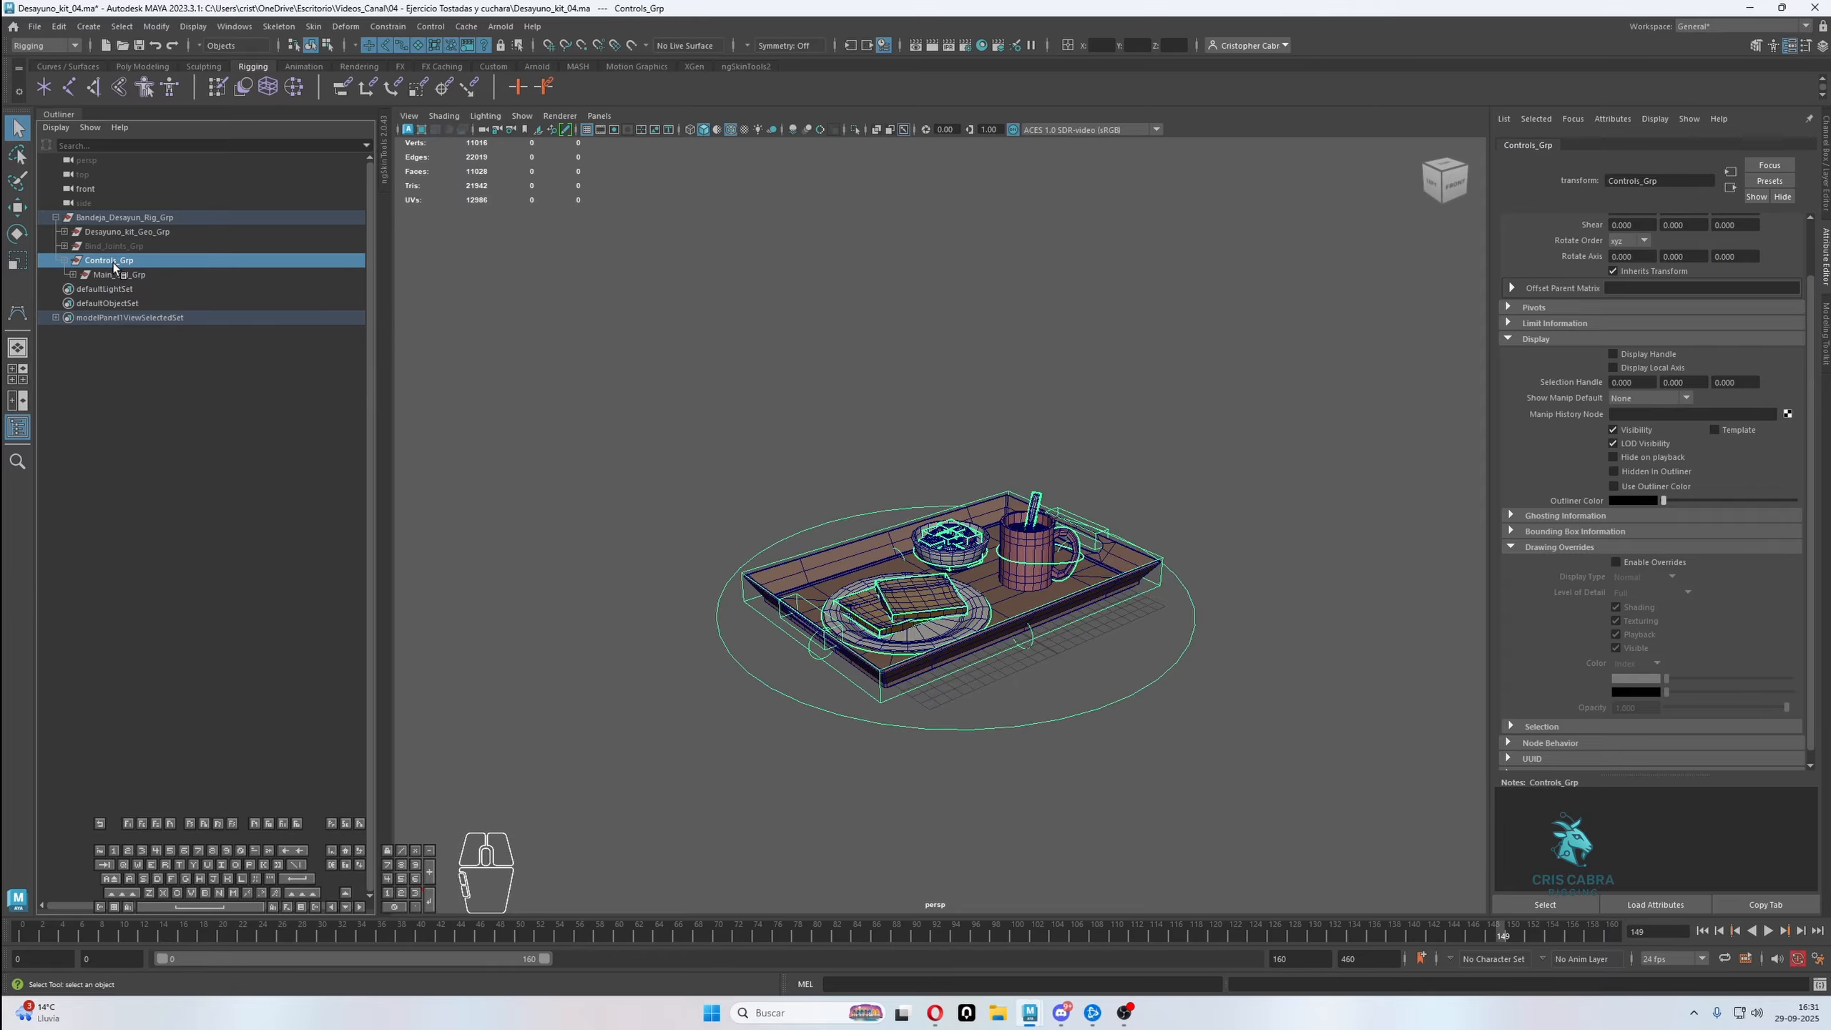
left_click(65, 262, "shift")
Test the main control by rotating and moving it, and undo both test transforms
left_click(1077, 717)
left_click(1079, 714)
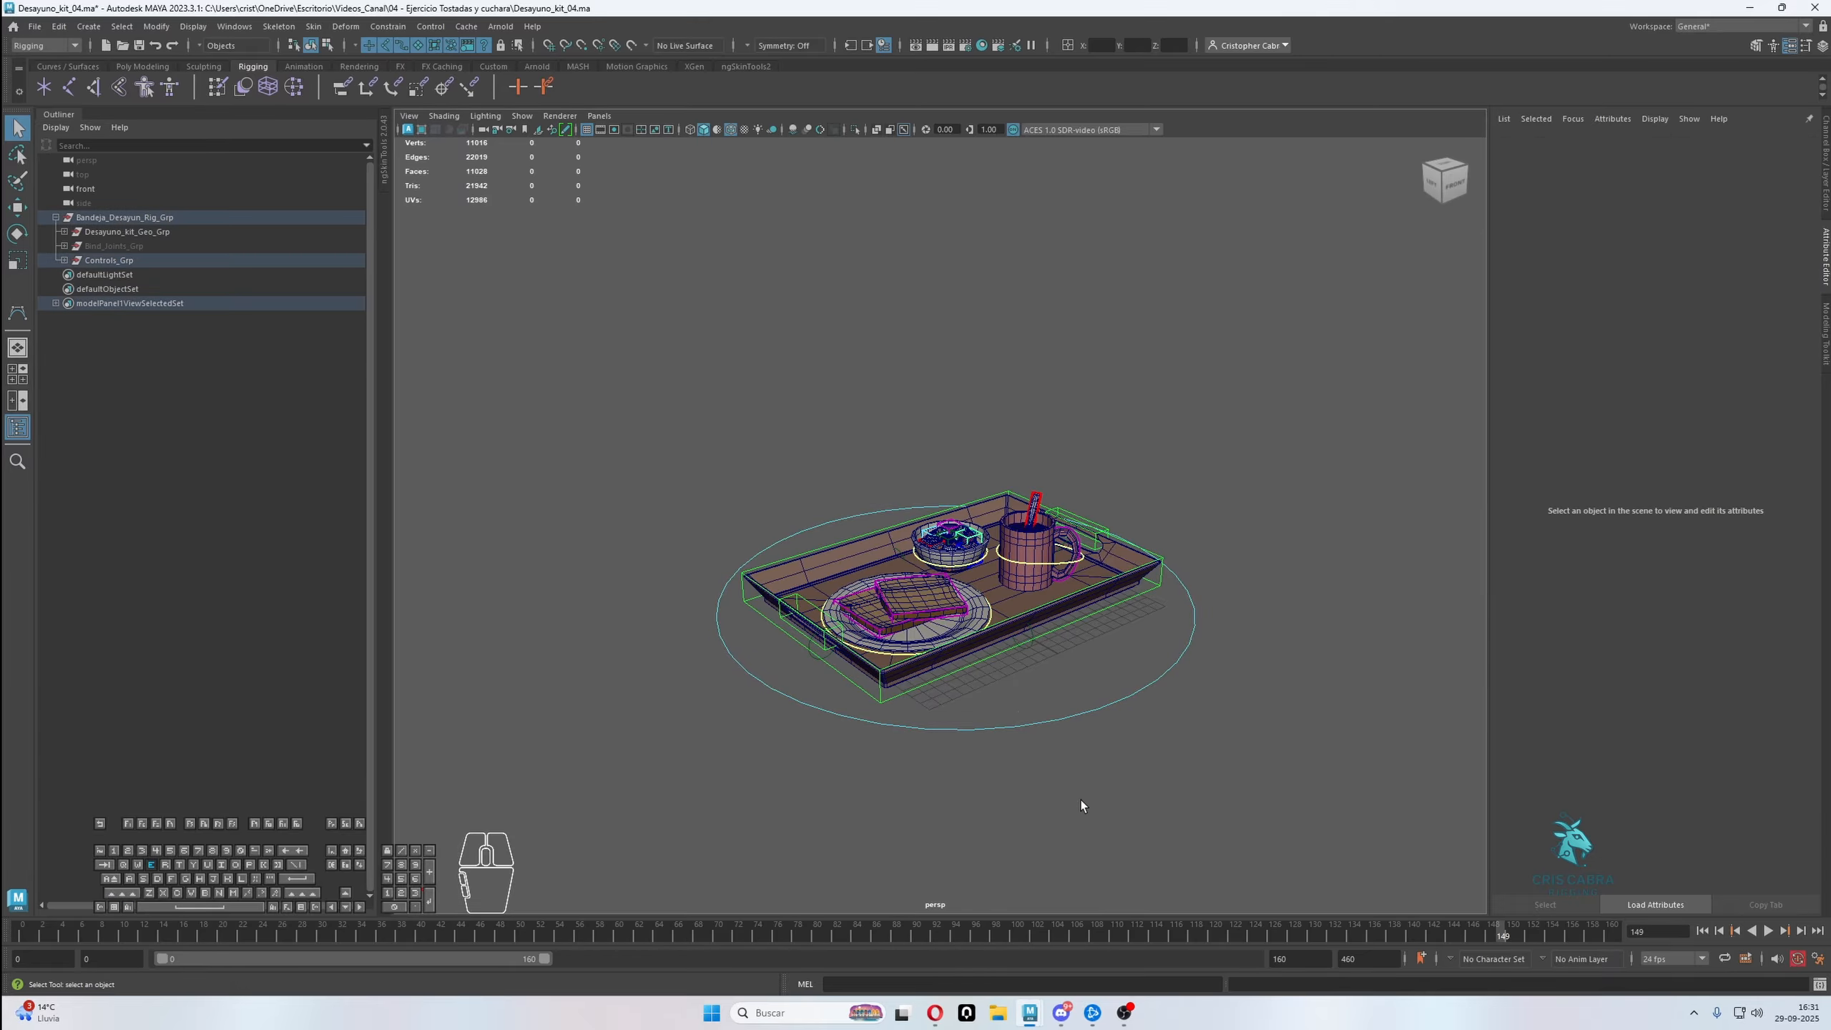
key("e")
left_click_drag(934, 597, 1019, 550)
key("ctrl+z")
key("w")
key("ctrl+z")
left_click_drag(1128, 649, 1173, 700, "alt")
Test the mug's handle control with a rotation, undo it, and clear the selection
key("q")
left_click(1133, 641)
left_click(1113, 635)
key("e")
left_click(1110, 675)
key("ctrl+z")
left_click_drag(999, 632, 1007, 654, "alt")
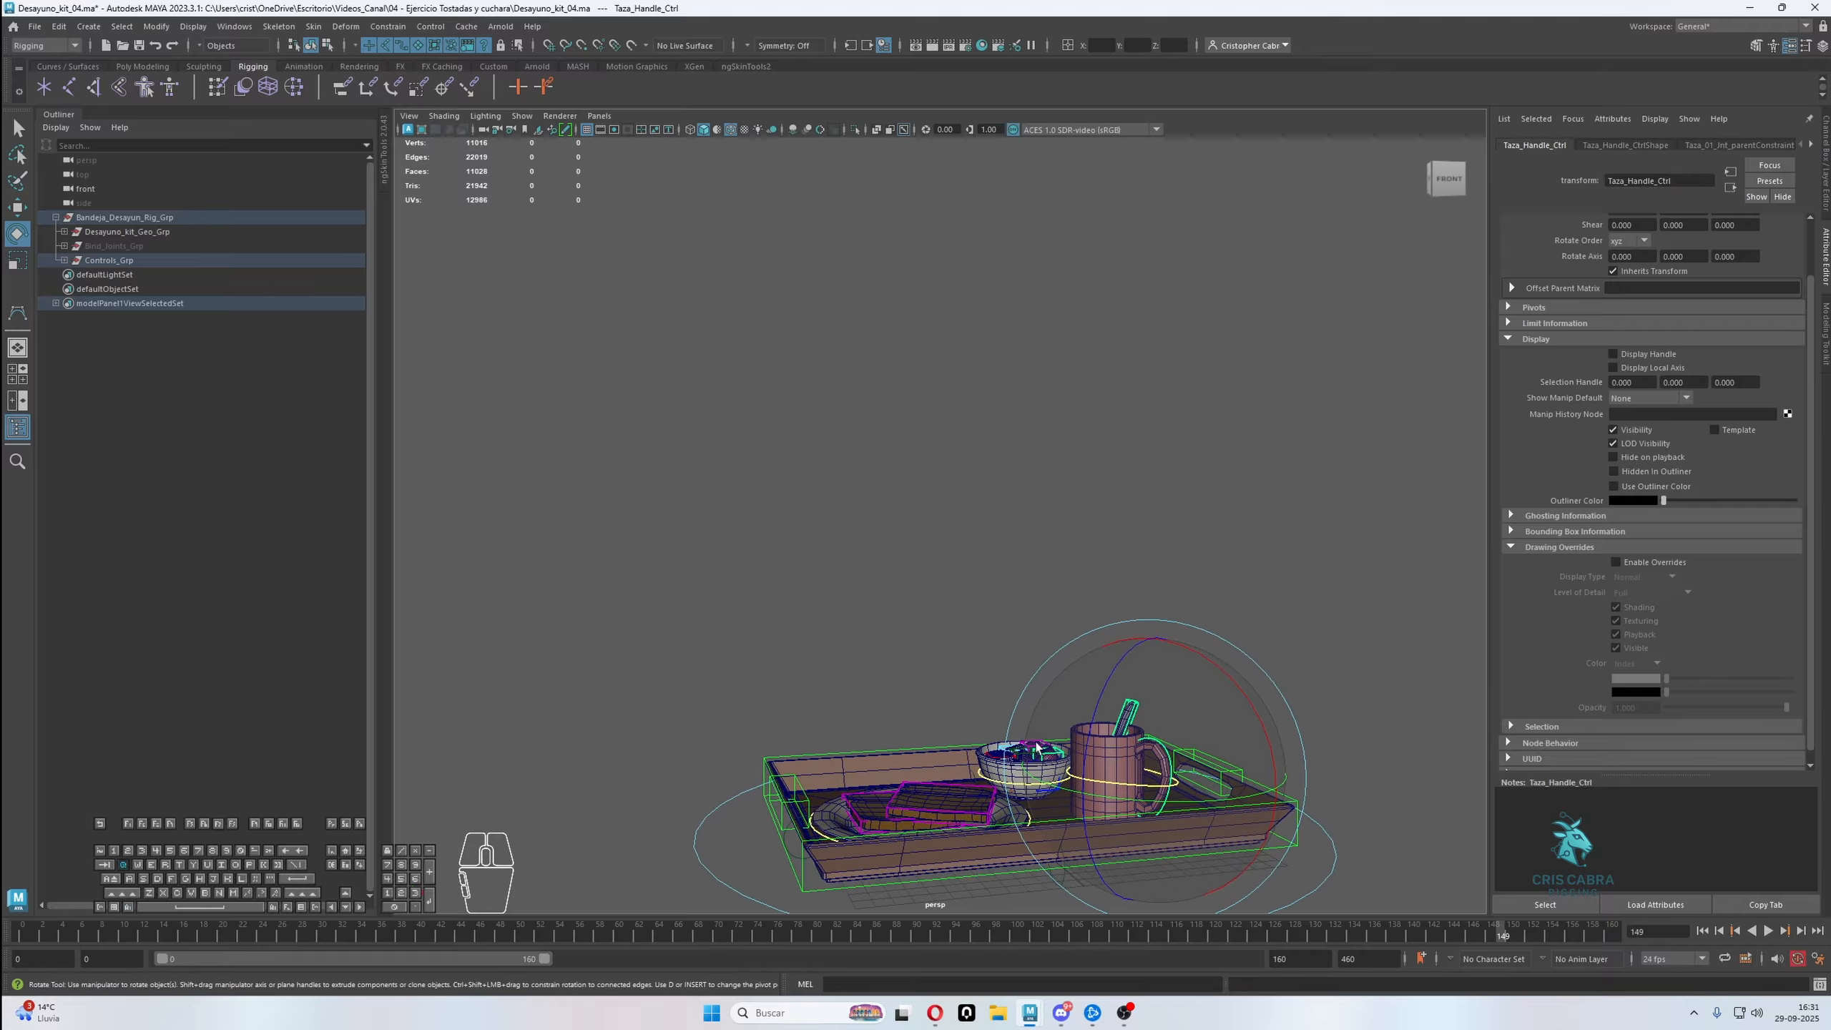
key("q")
left_click(1020, 599)
Enable drawing overrides on Desayuno_kit_Geo_Grp and set its display type to Reference
scroll(1026, 565, "down", 5)
left_click_drag(1026, 565, 1040, 620, "alt")
right_click_drag(1040, 620, 1040, 613, "alt")
middle_click_drag(1040, 612, 1035, 548, "alt")
left_click_drag(1035, 548, 1025, 541, "alt")
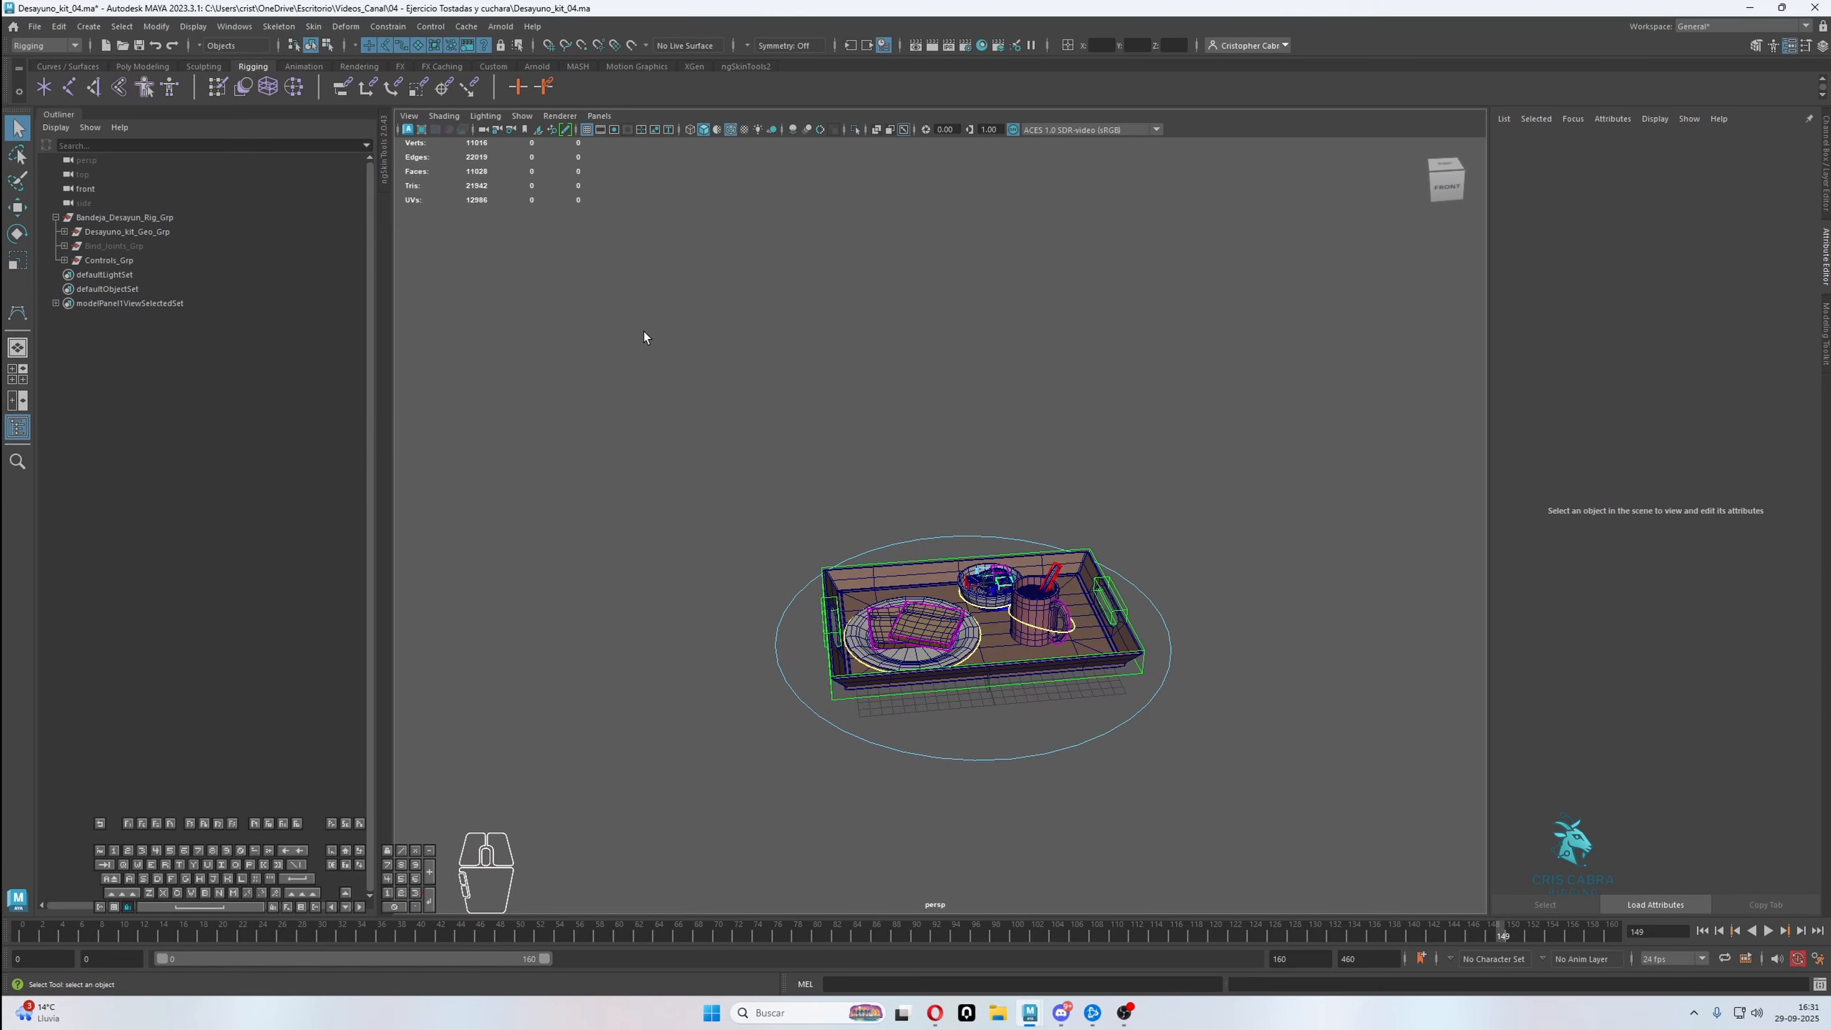
left_click(189, 232)
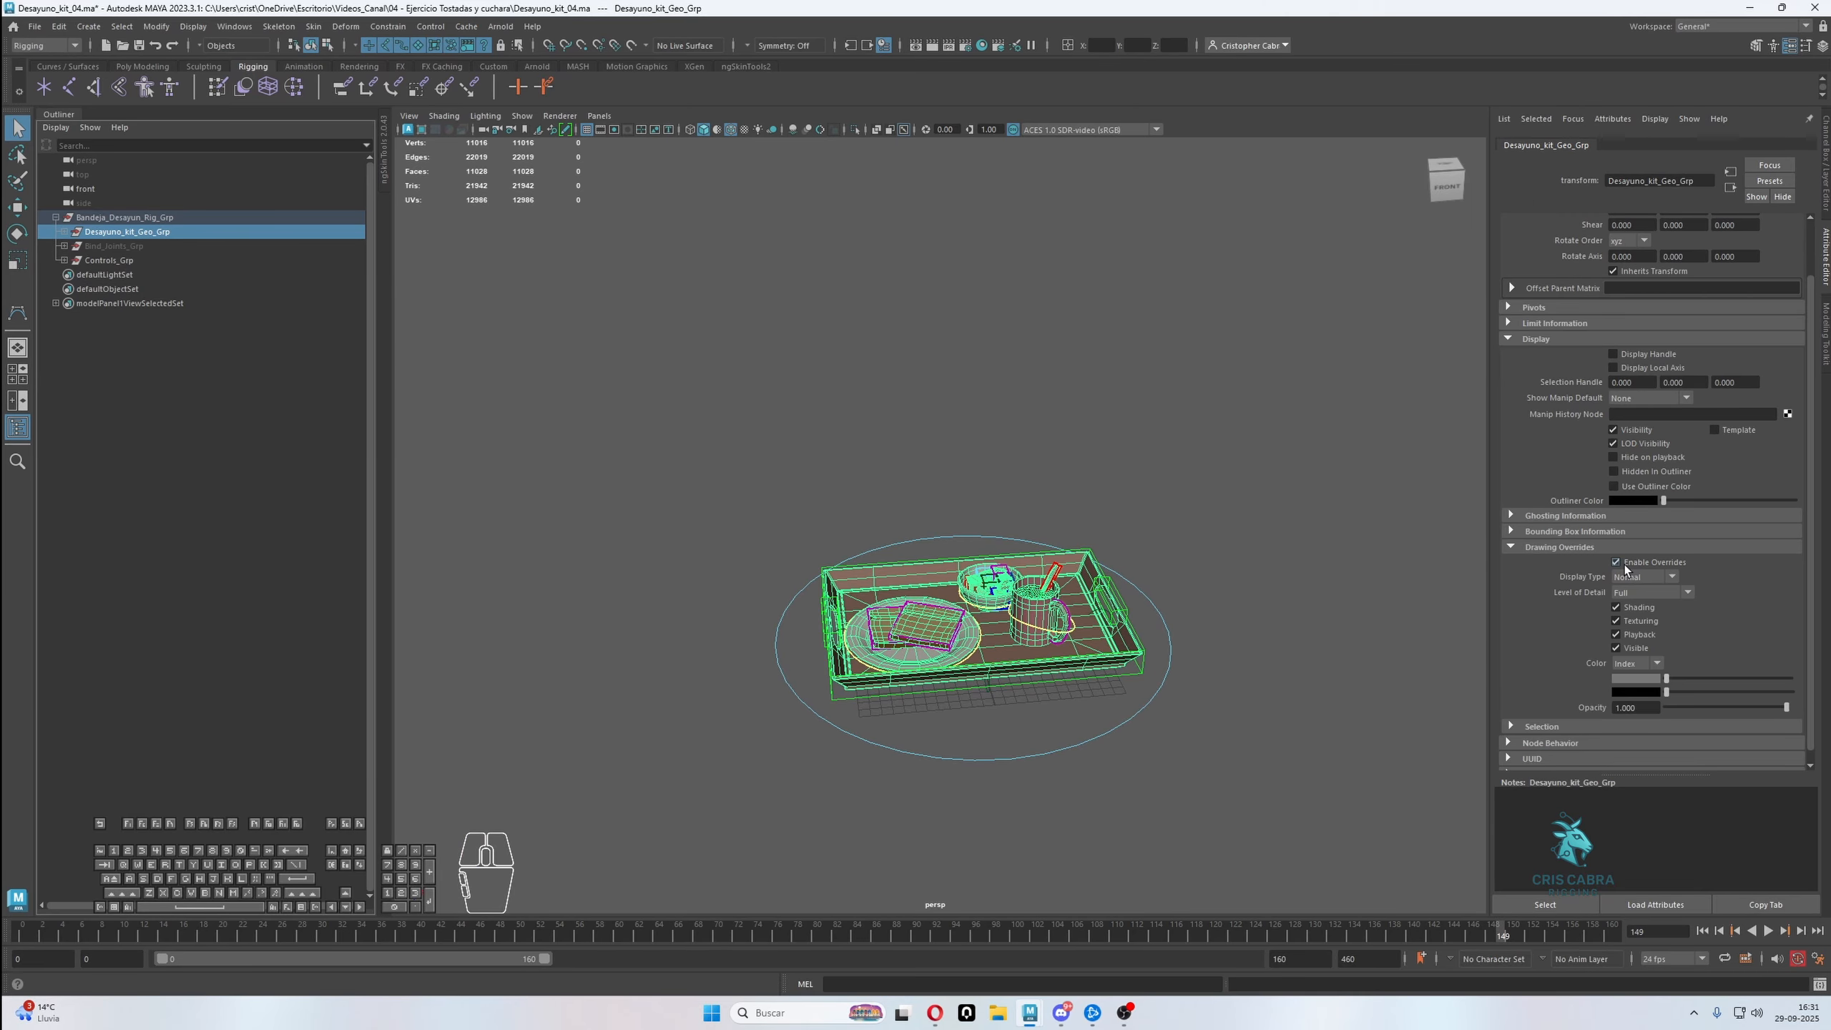
left_click(1652, 577)
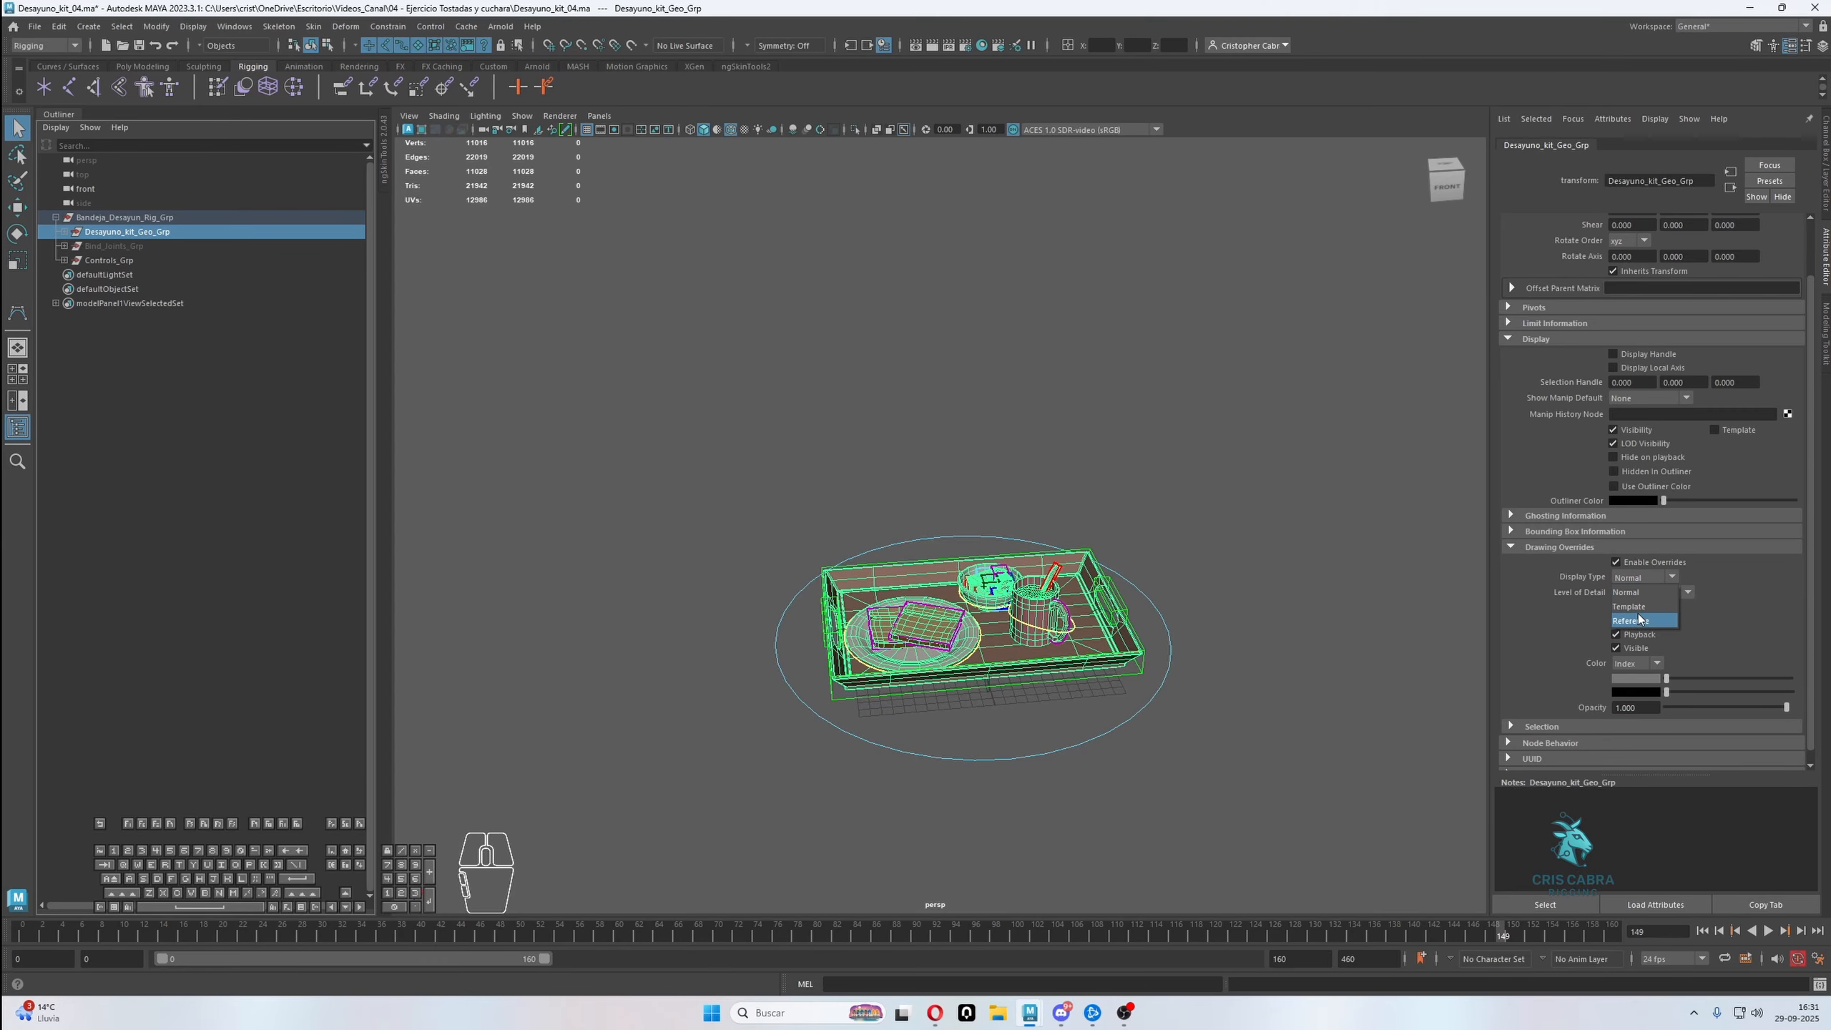
left_click(1633, 620)
left_click(1297, 388)
Turn off the wireframe overlay on the shaded models in the viewport
left_click_drag(1297, 388, 1205, 487, "alt")
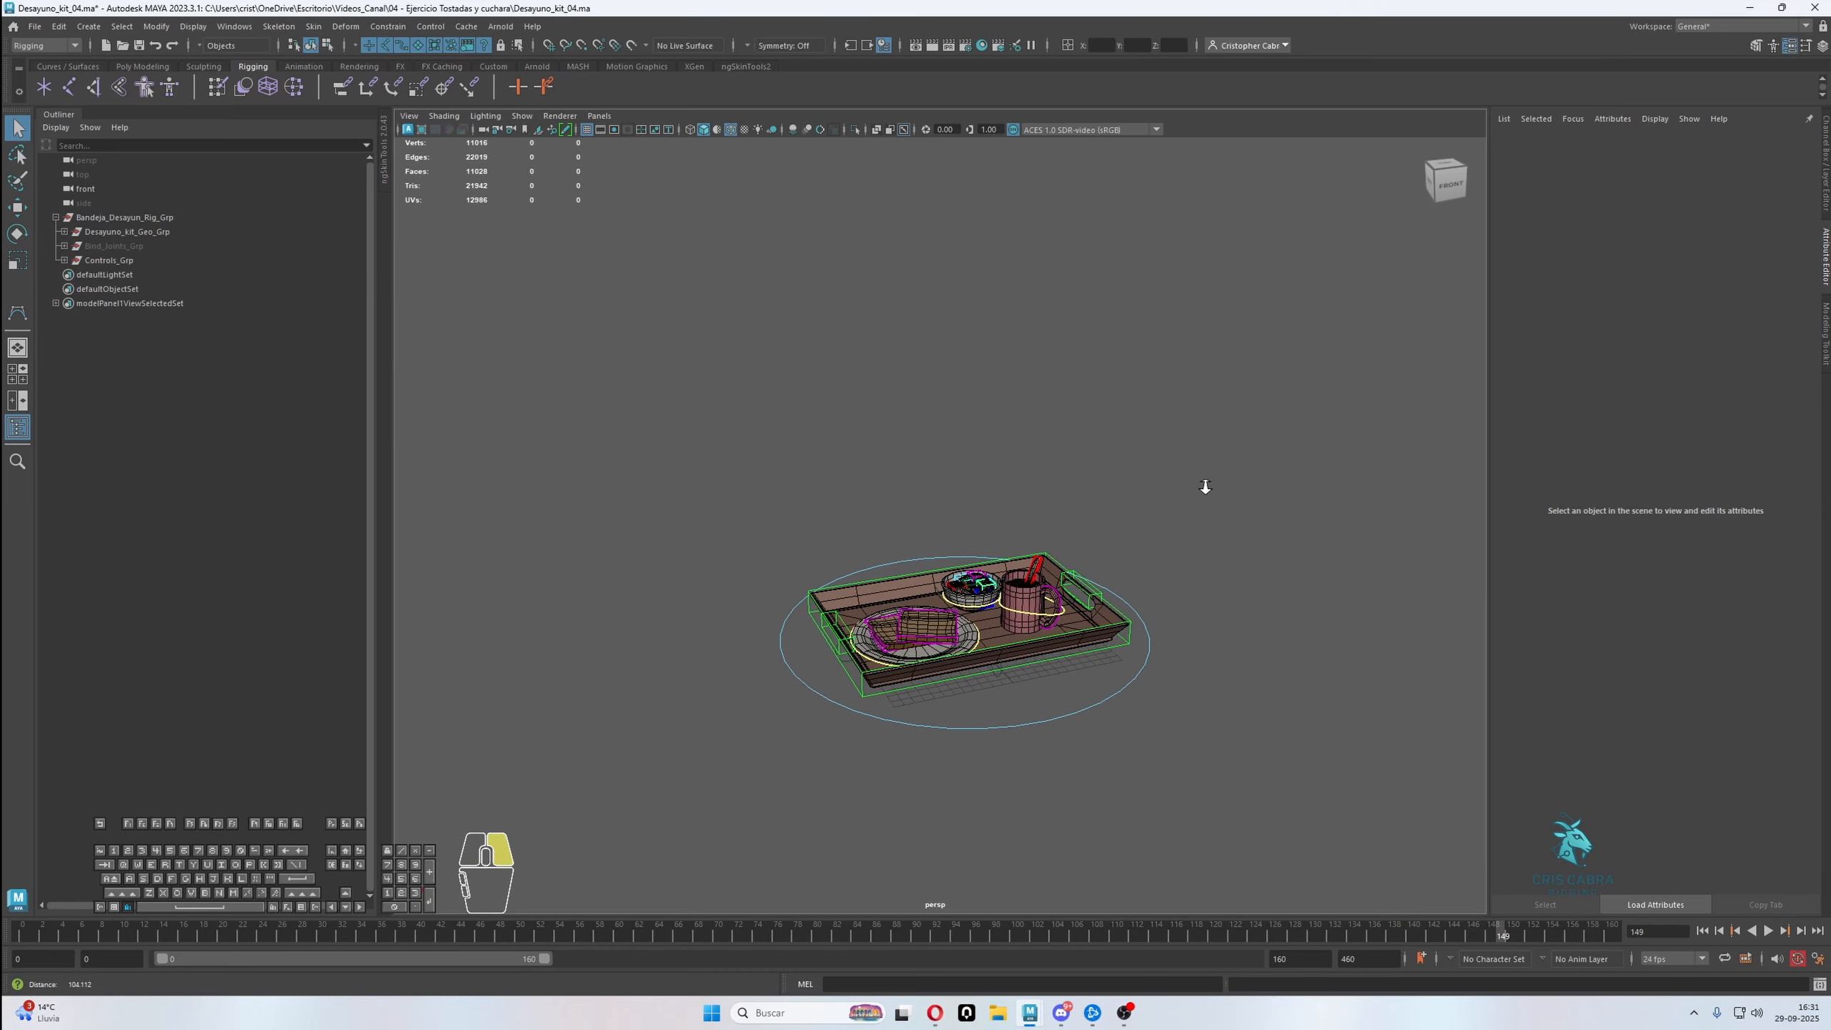
right_click_drag(1205, 487, 1254, 490, "alt")
left_click_drag(1255, 491, 1218, 461, "alt")
left_click(736, 130)
left_click_drag(973, 360, 991, 368, "alt")
right_click_drag(992, 368, 1082, 382, "alt")
Test Taza_Ctrl by rotating and moving the mug, and undo the transforms
left_click(1096, 711)
key("e")
left_click_drag(1124, 682, 1110, 646)
key("ctrl+z")
key("q")
key("w")
key("ctrl+z")
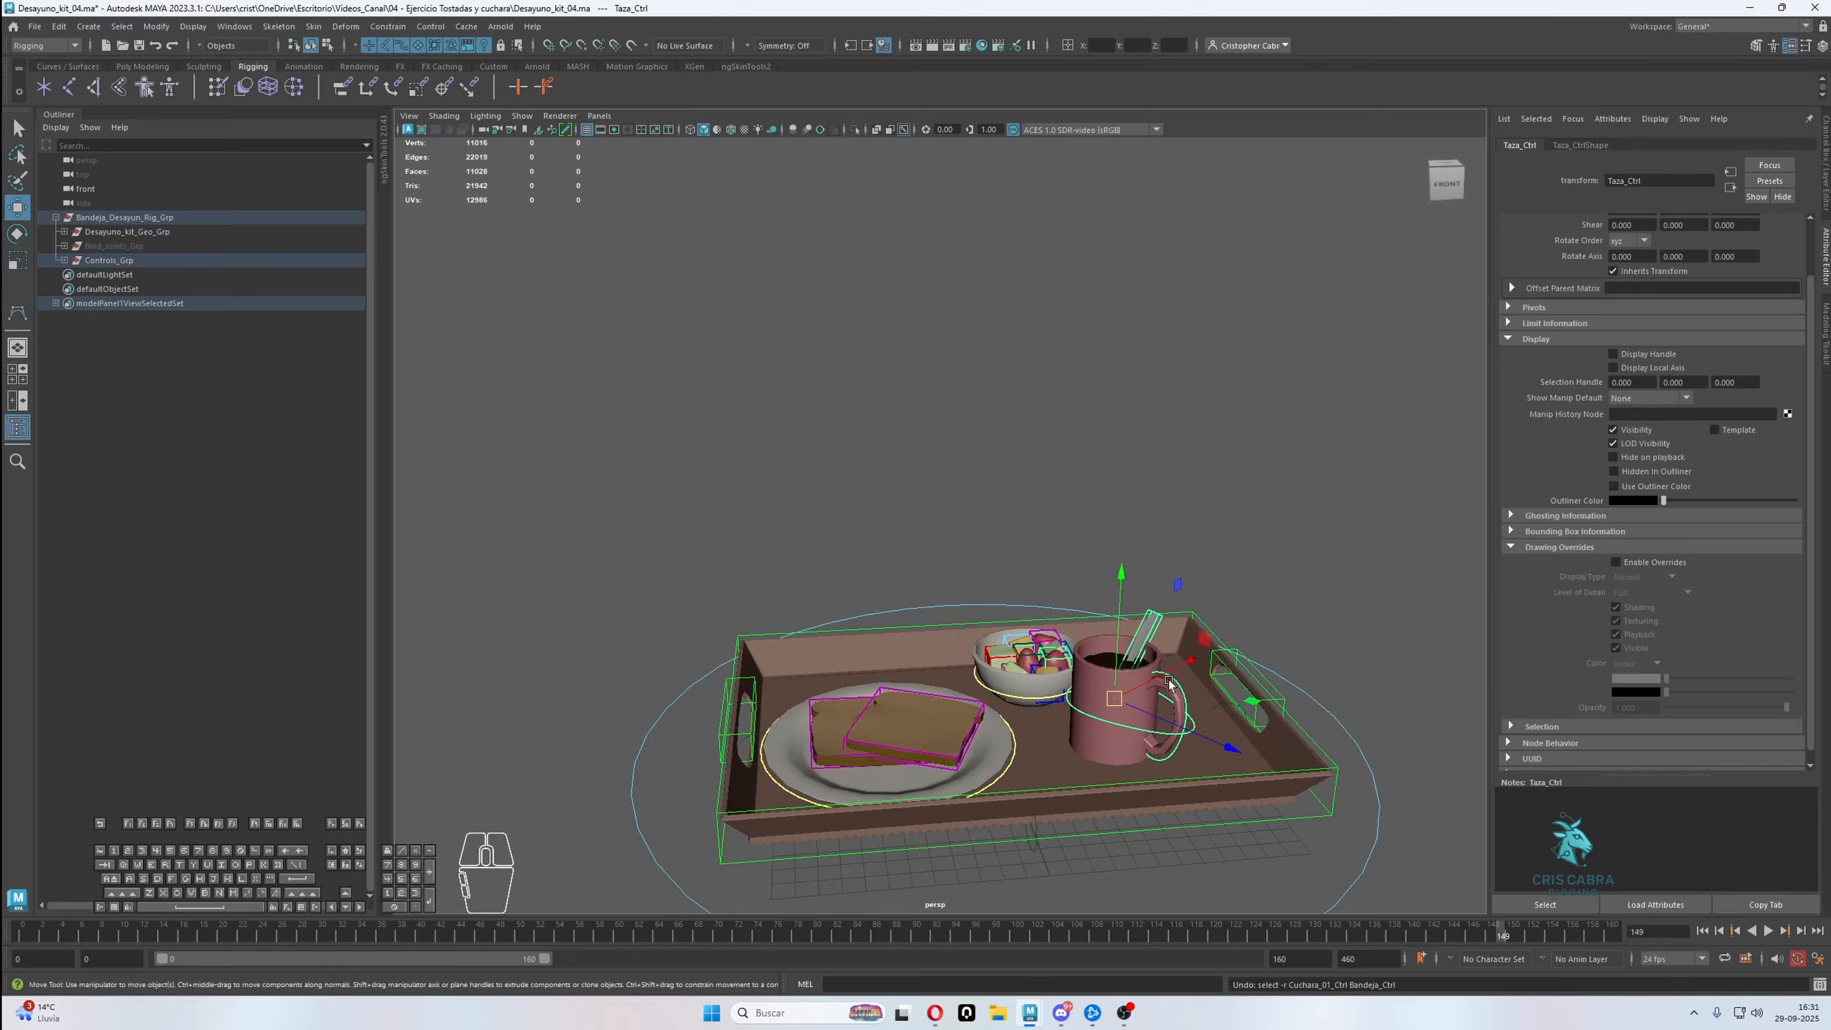
Test-rotate the mug's handle control and L_Bandeja_Handle_Ctrl, undo the rotations, and clear the selection
left_click(1180, 688)
key("e")
left_click_drag(1183, 698, 1194, 624)
key("ctrl+z")
left_click(1242, 685)
key("ctrl+z")
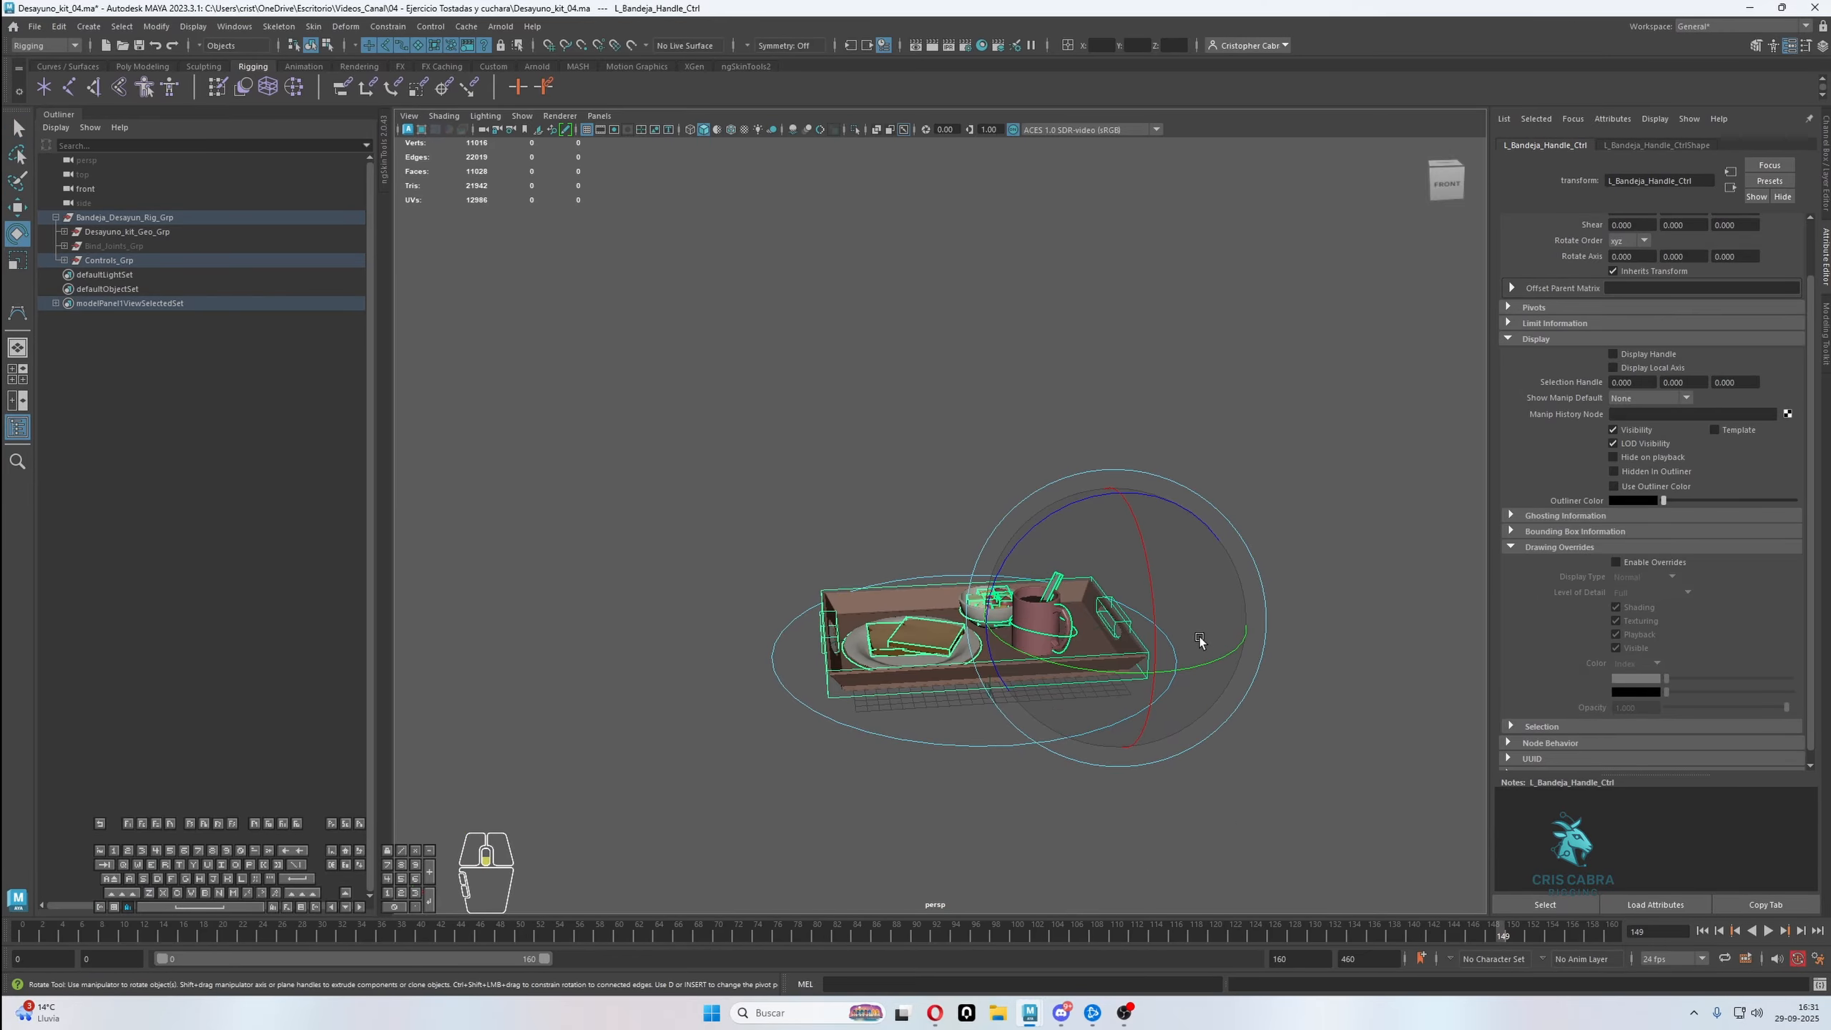
key("q")
left_click(1247, 443)
Test-rotate the whole tray with Bandeja_Ctrl and undo the rotation
left_click(1149, 696)
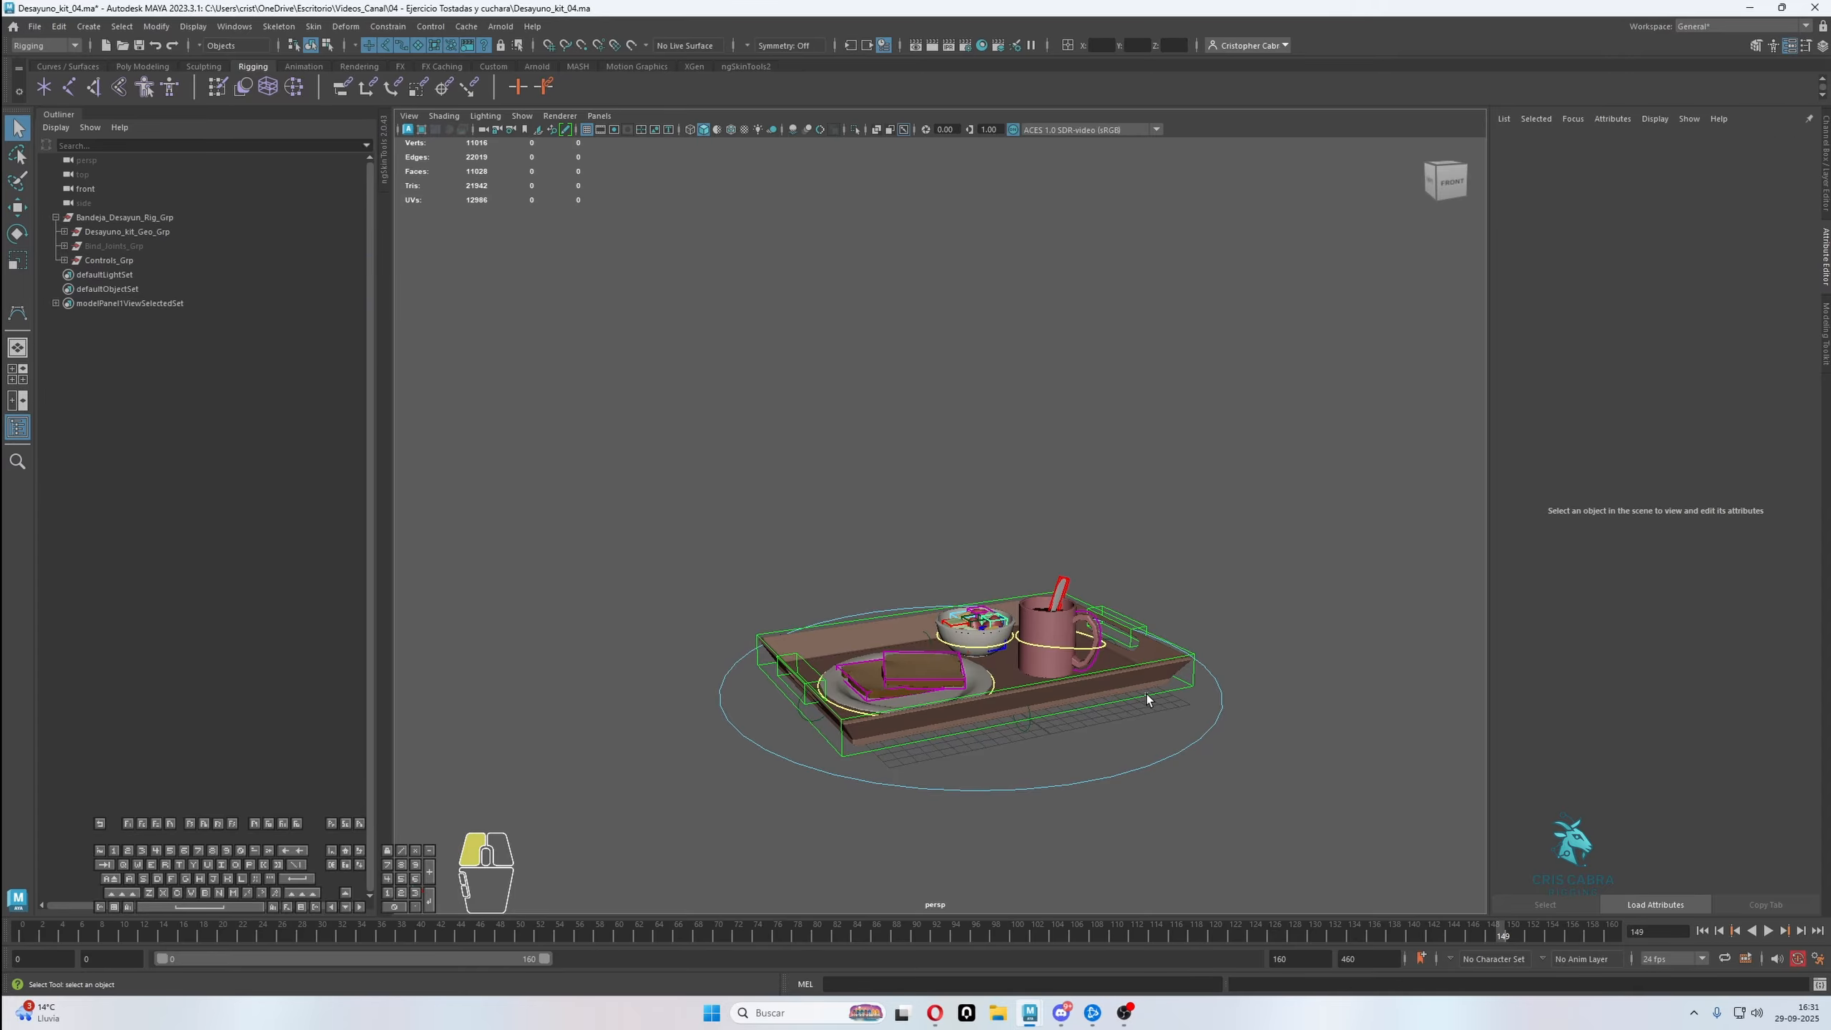
key("e")
mouse_move(1017, 663)
left_mouse_down()
mouse_move(967, 633)
mouse_move(998, 637)
left_mouse_up()
key("ctrl+z")
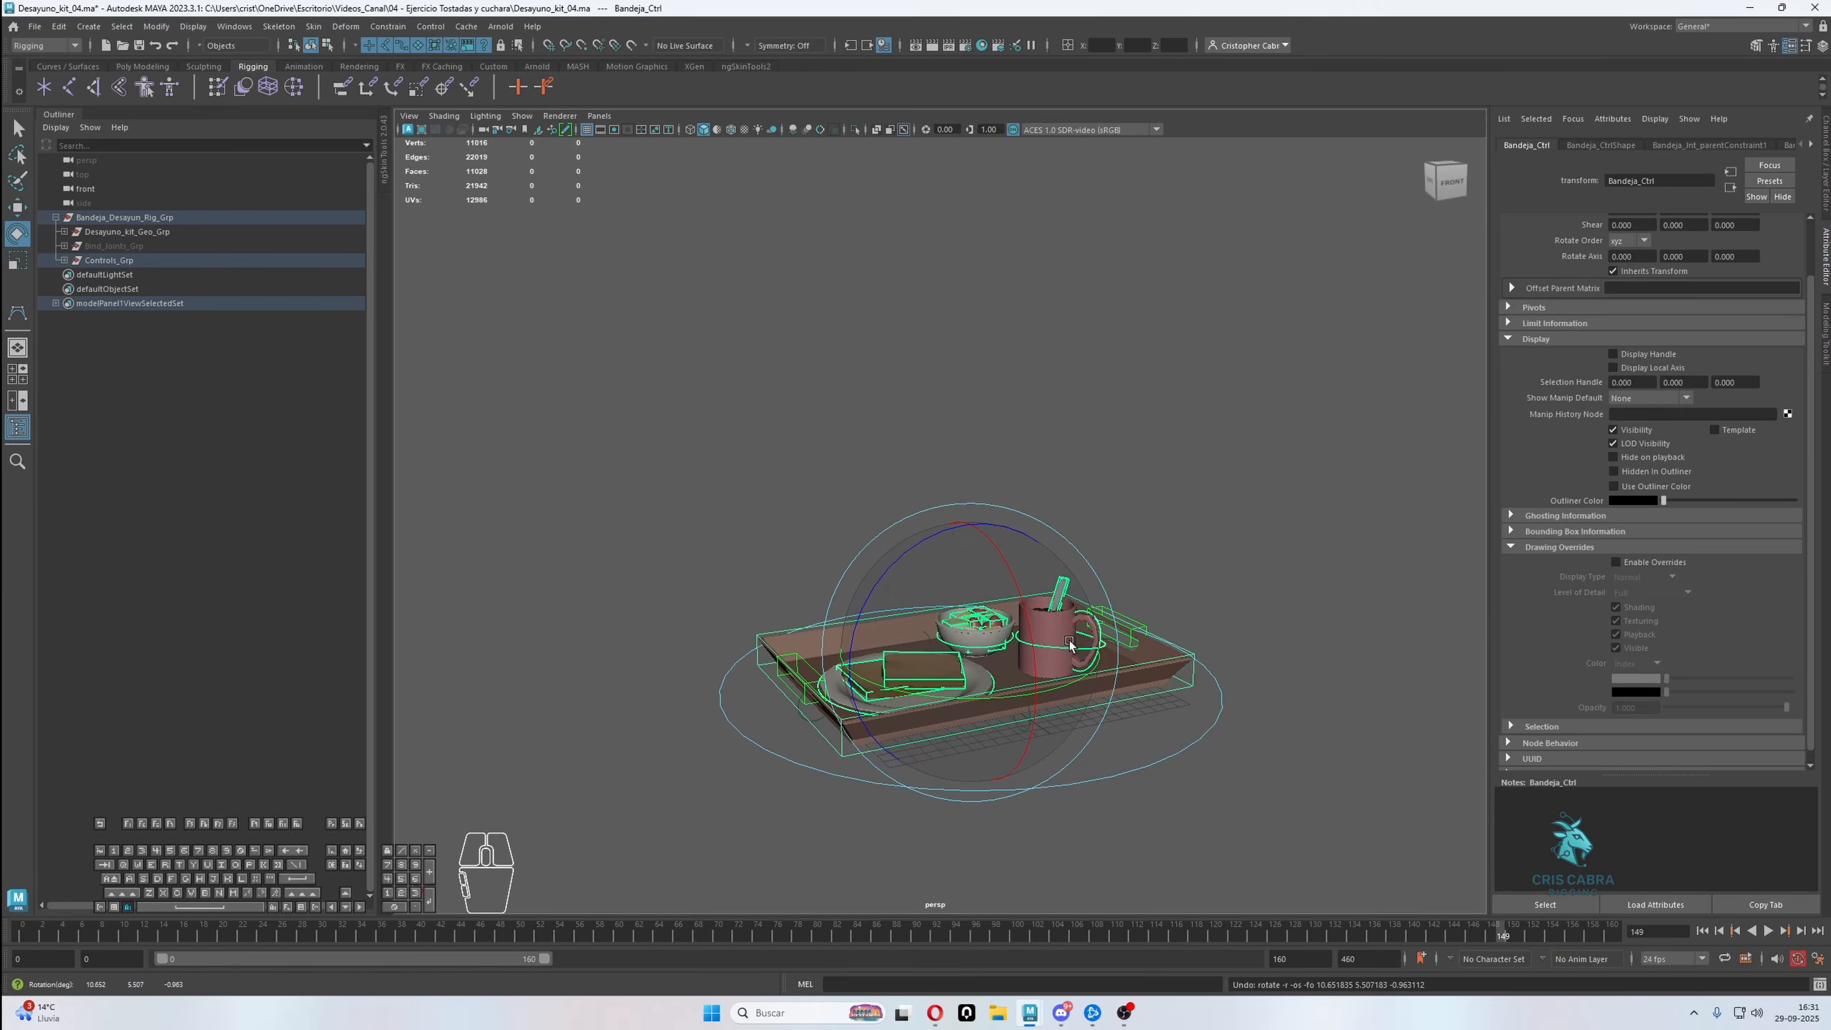
key("q")
Check that the tray's controls can be selected in the viewport, including L_Bandeja_Handle_Ctrl and Bandeja_Ctrl
left_click_drag(1197, 541, 1161, 607, "alt")
left_click(1160, 543)
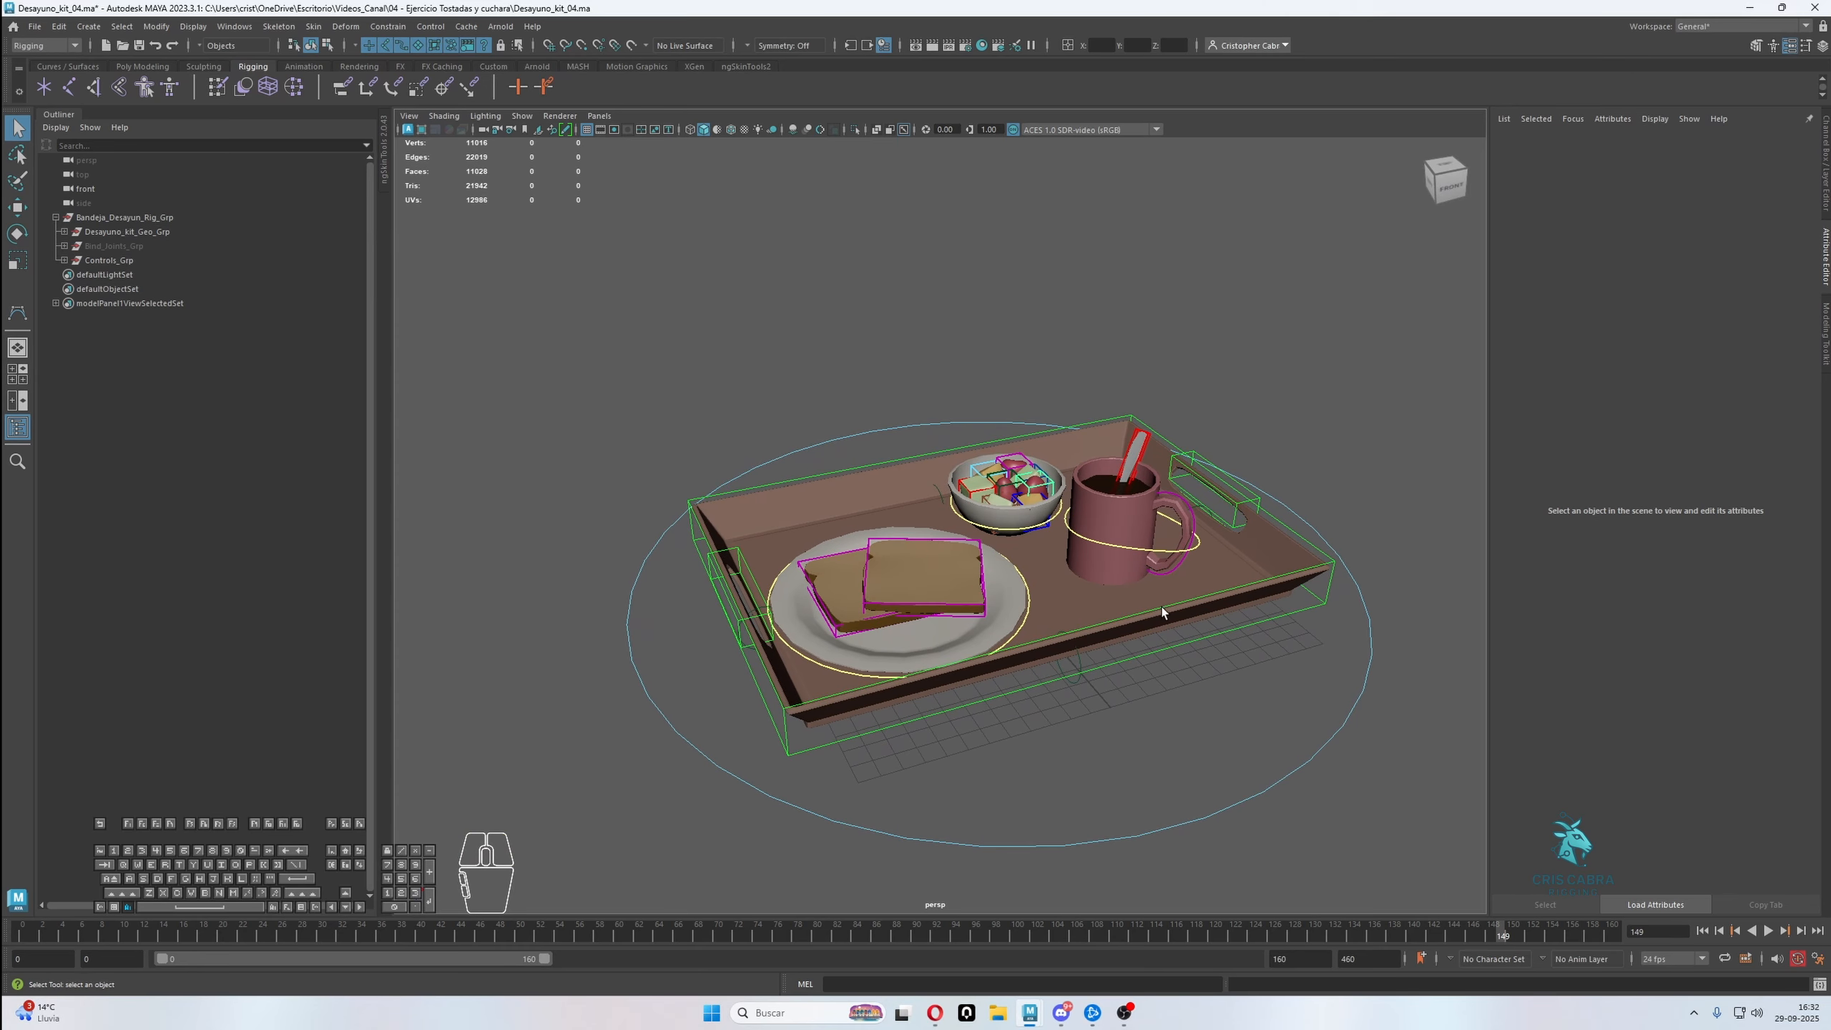
left_click(1219, 492)
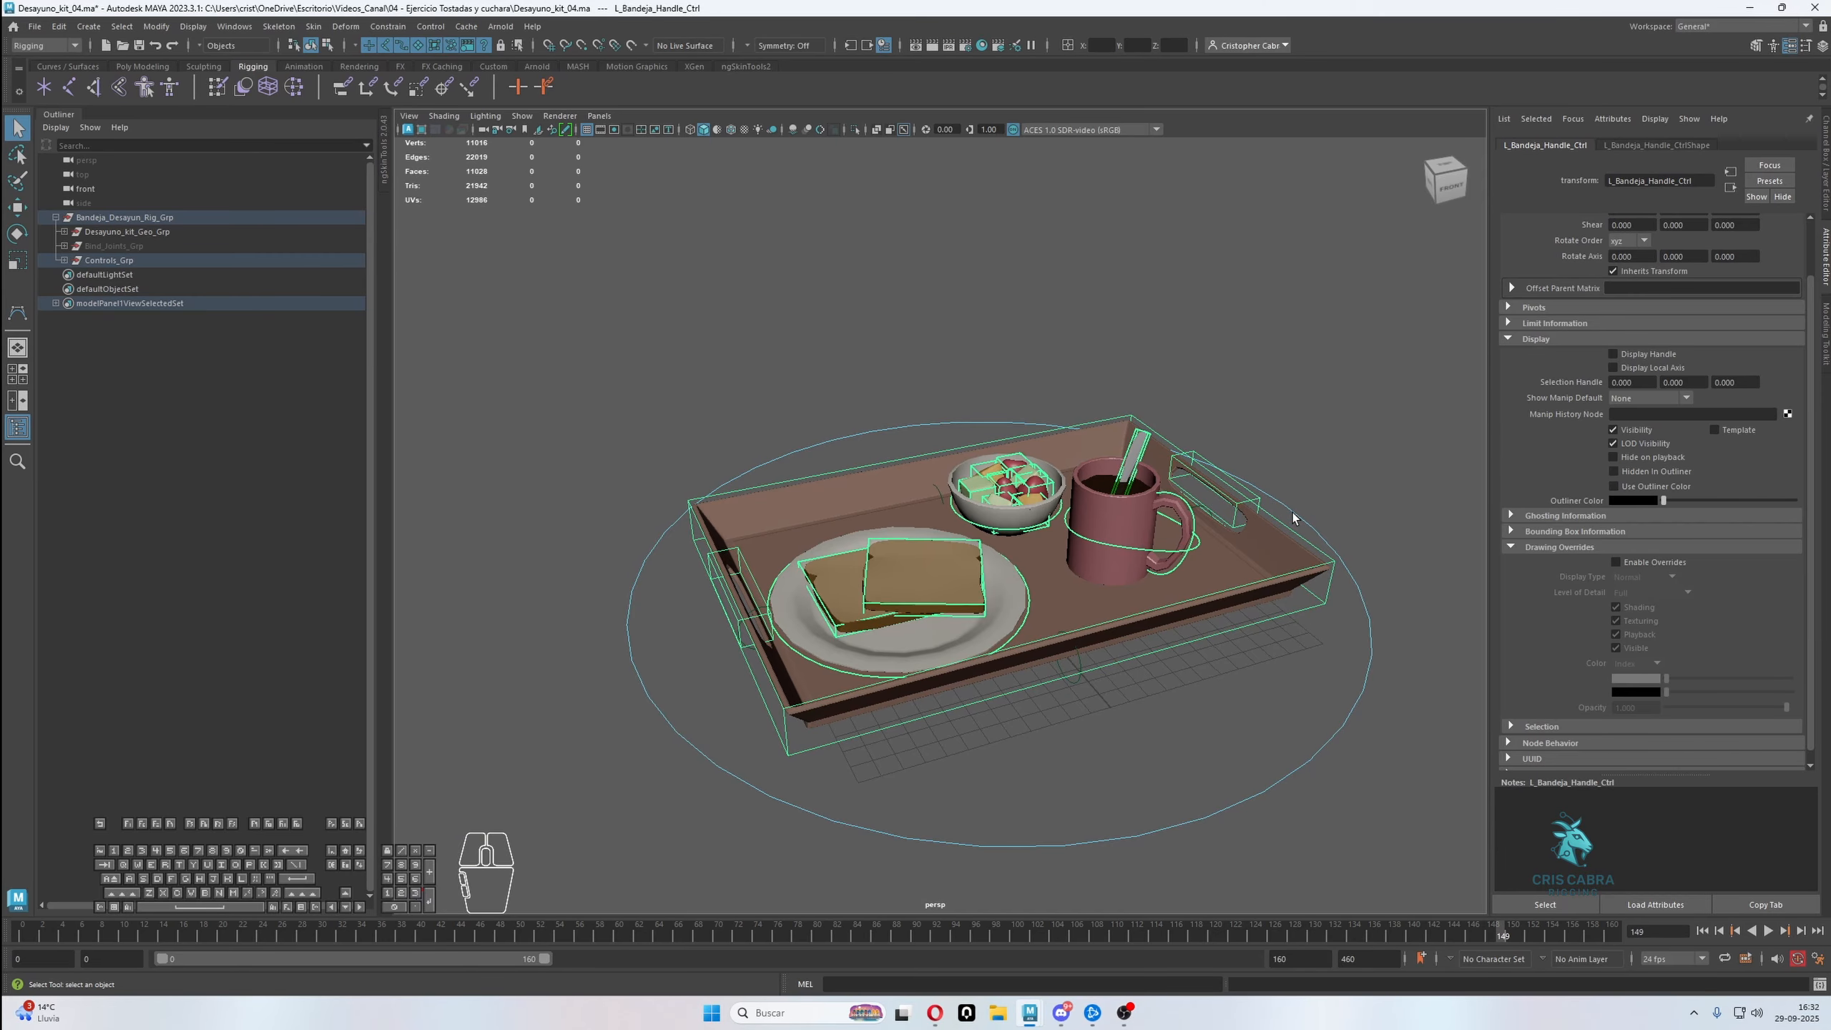
left_click(1266, 481)
left_click(1263, 508)
left_click(1286, 525)
left_click(1264, 438)
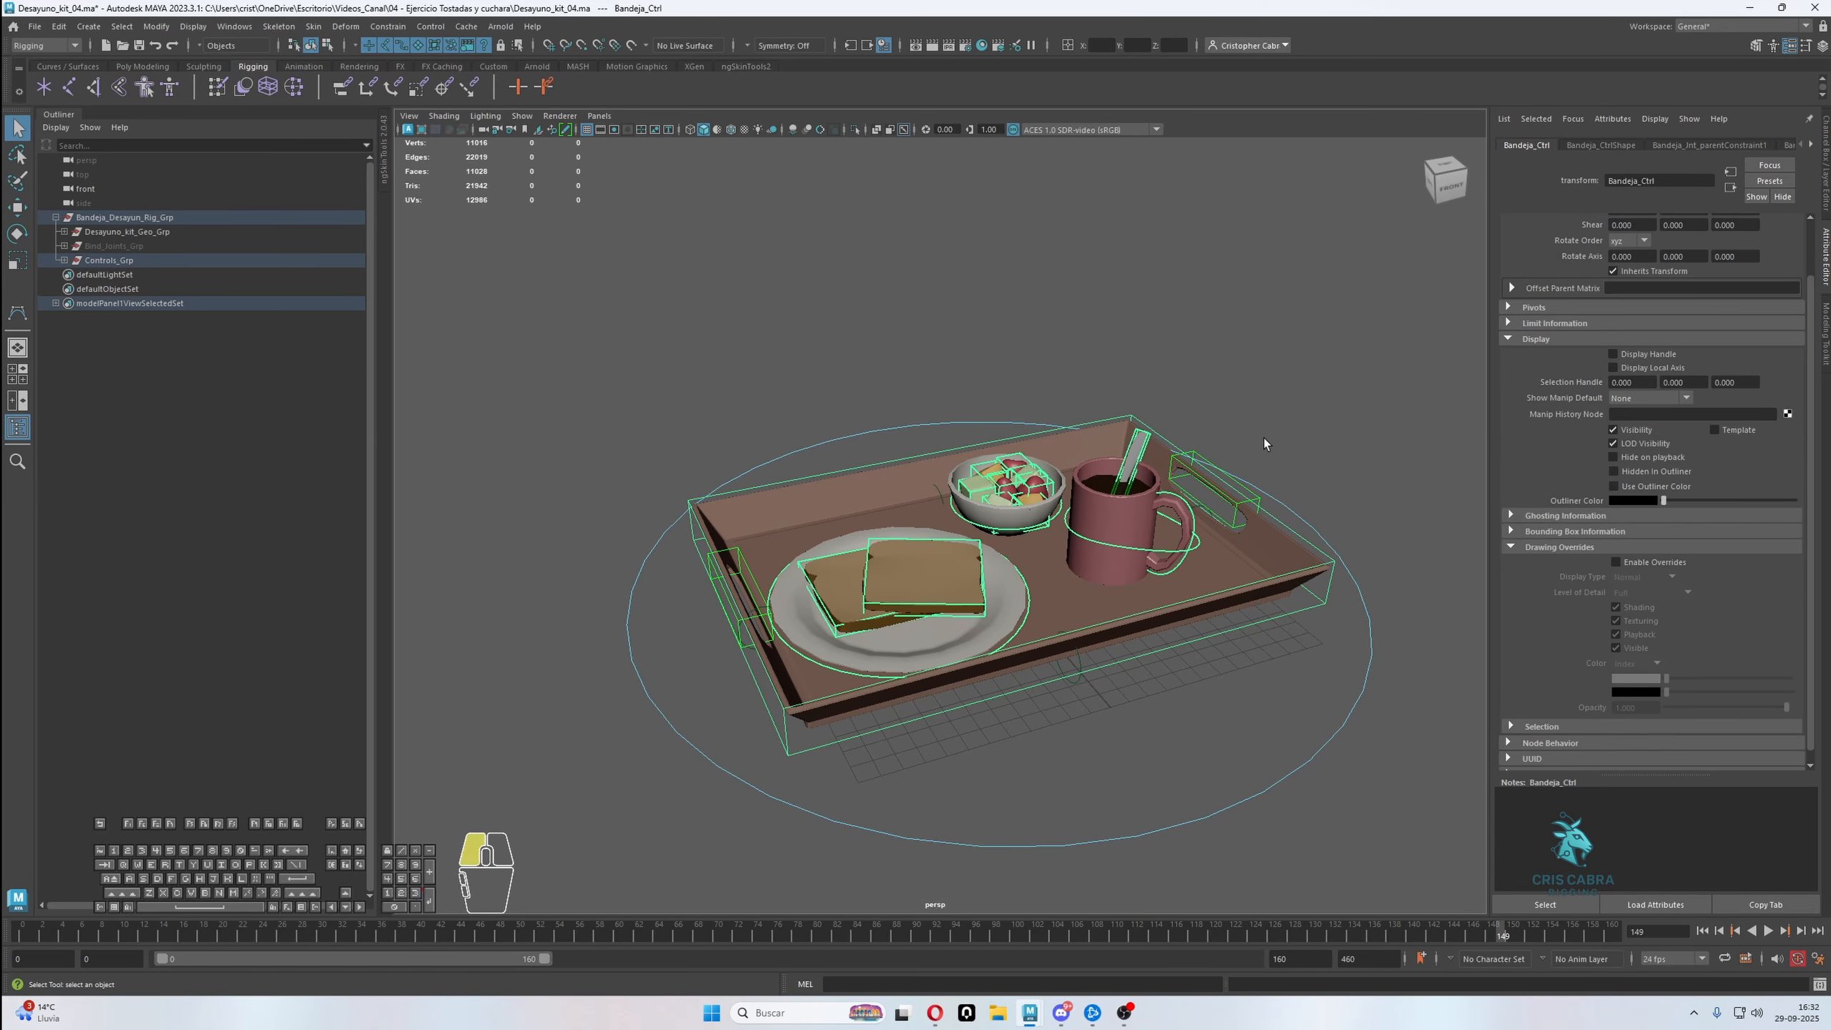